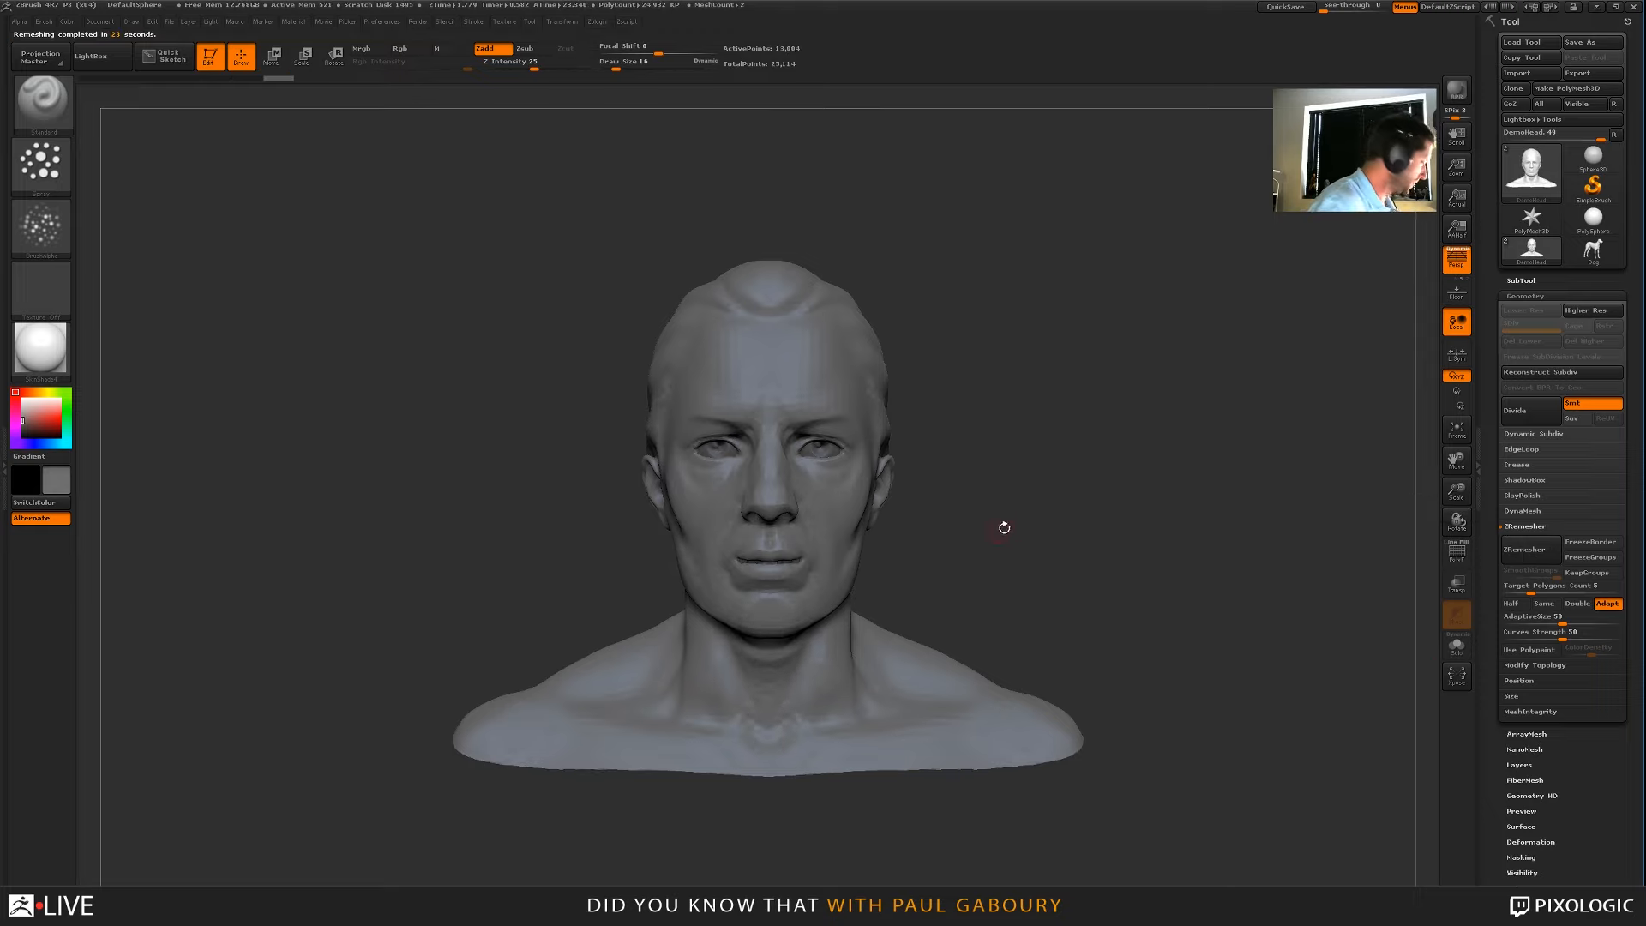
Show the remeshed head's wireframe, turn the bust slightly and leave a snapshot of it on the canvas
key("shift")
key("shift+f")
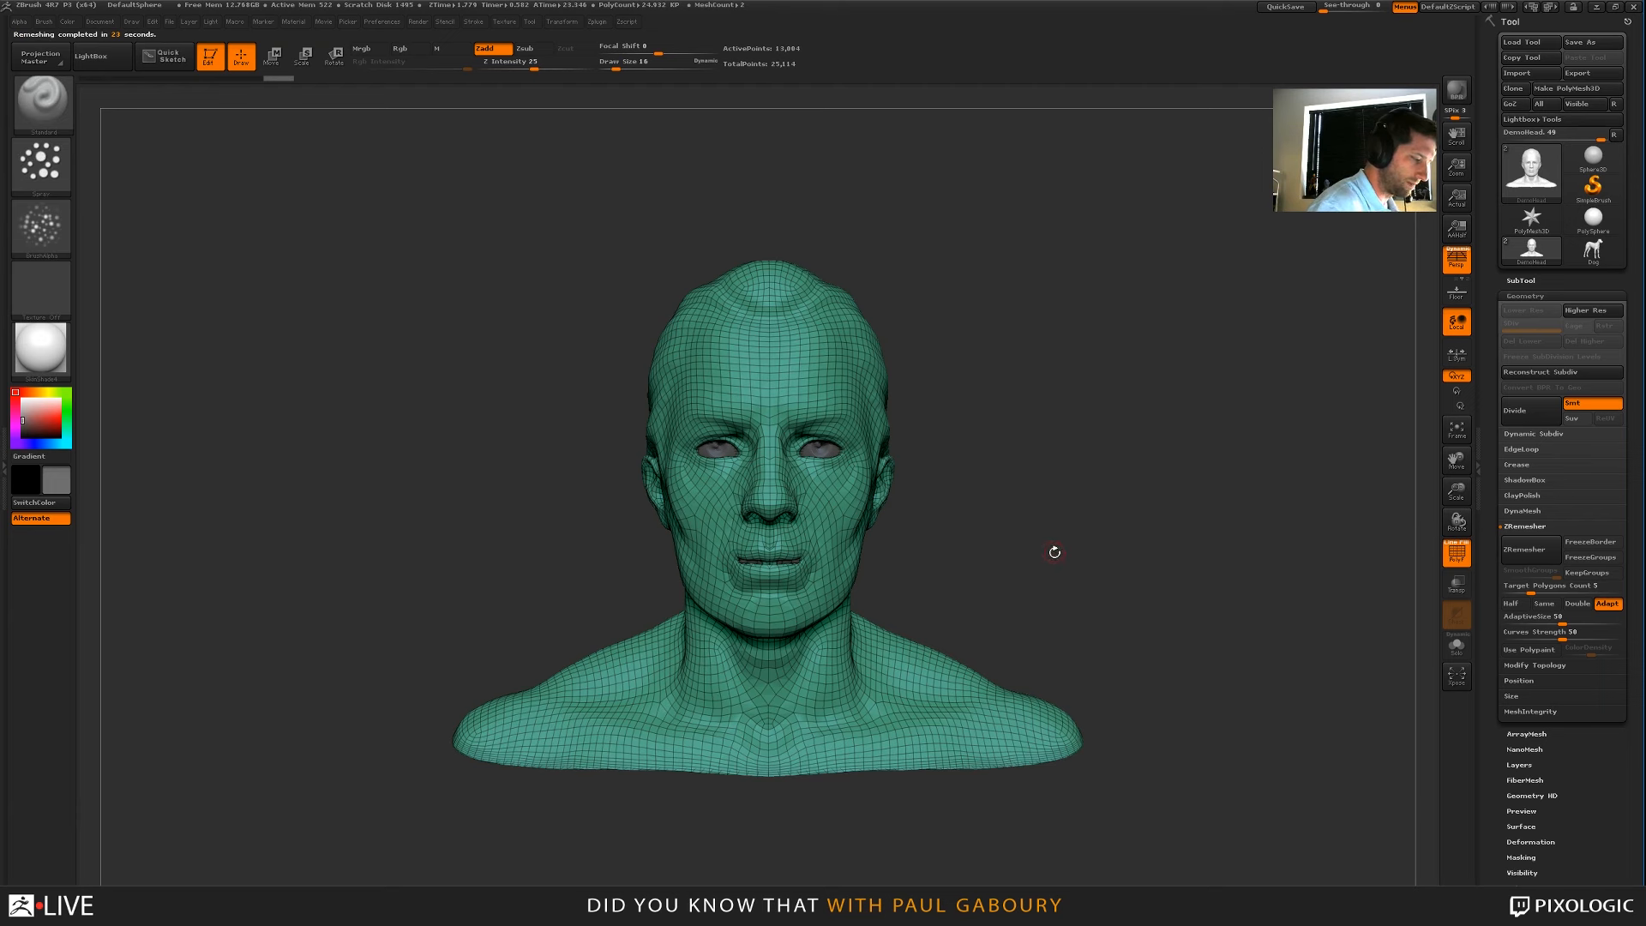
mouse_move(1055, 552)
left_mouse_down()
mouse_move(815, 489)
mouse_move(827, 449)
mouse_move(935, 505)
mouse_move(1247, 588)
mouse_move(1187, 593)
mouse_move(1217, 562)
left_mouse_up()
key("shift")
key("shift+s")
Undo the remesh, run ZRemesher again and examine the new topology from the front and side
key("ctrl+z")
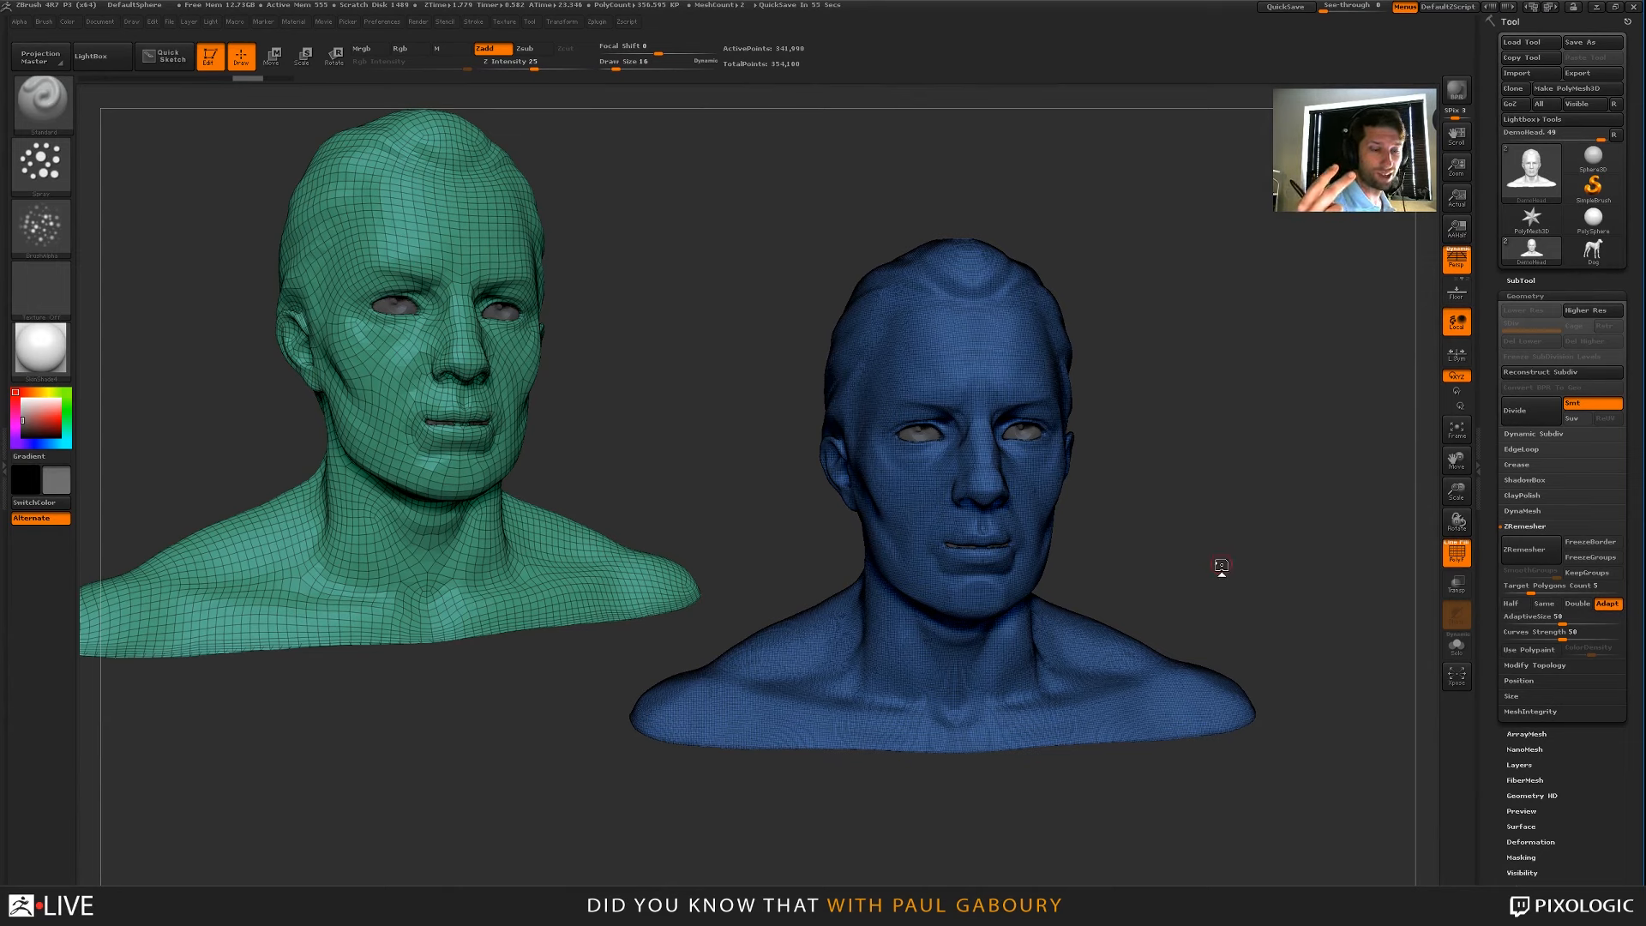
left_click(1534, 555)
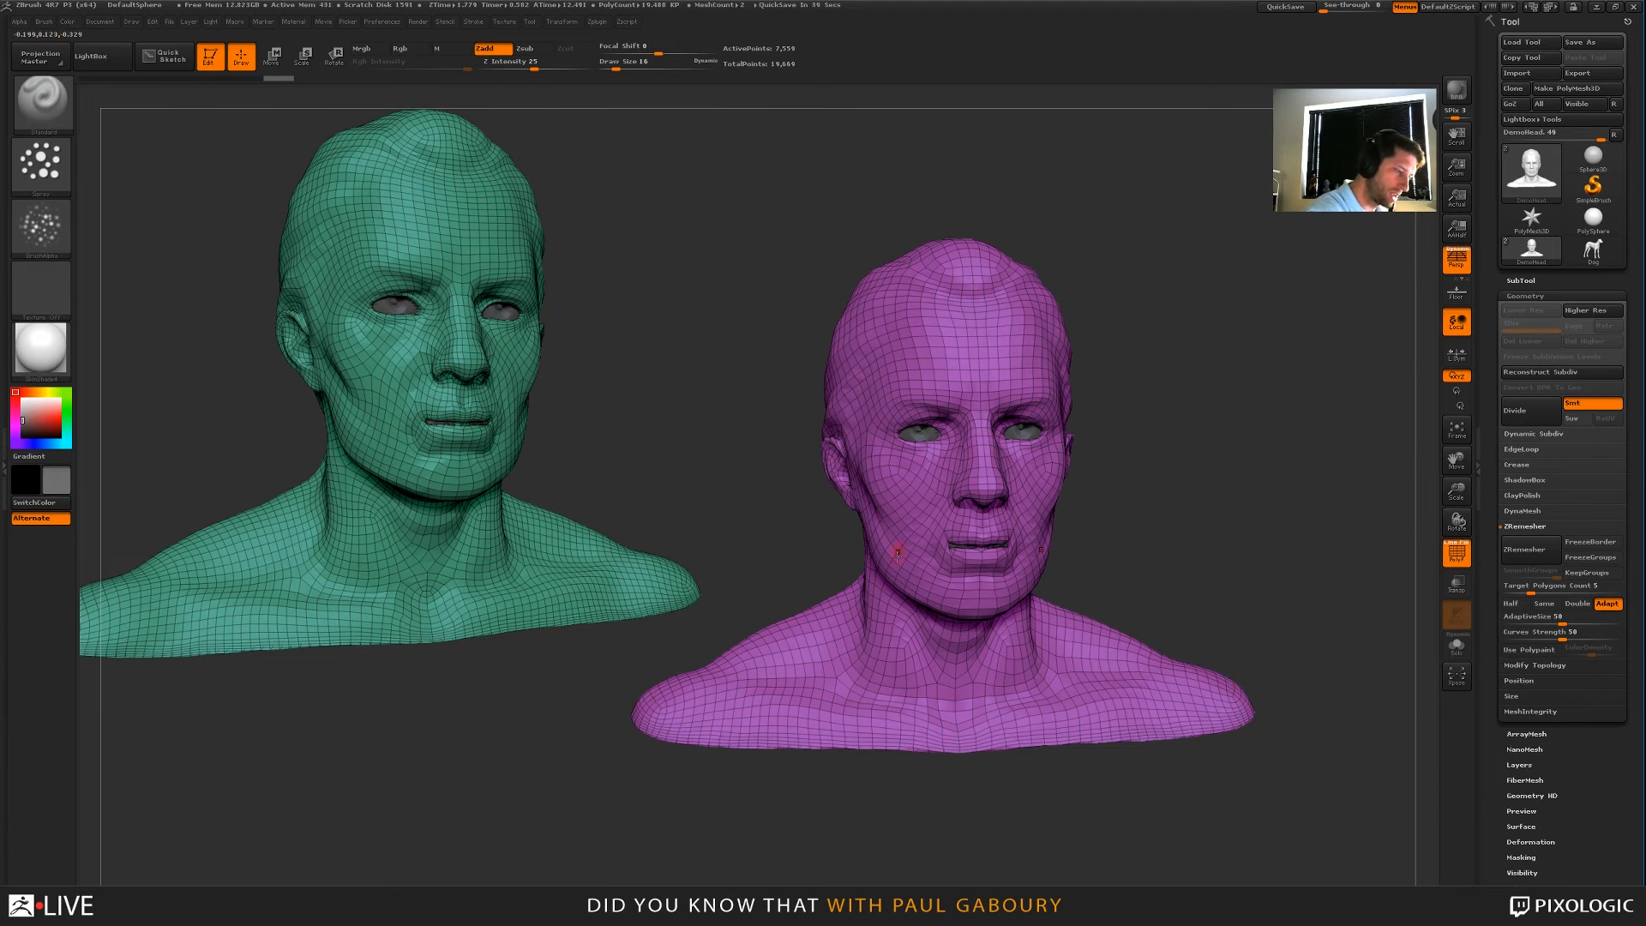
right_click_drag(917, 569, 1021, 549)
right_click_drag(859, 418, 942, 455)
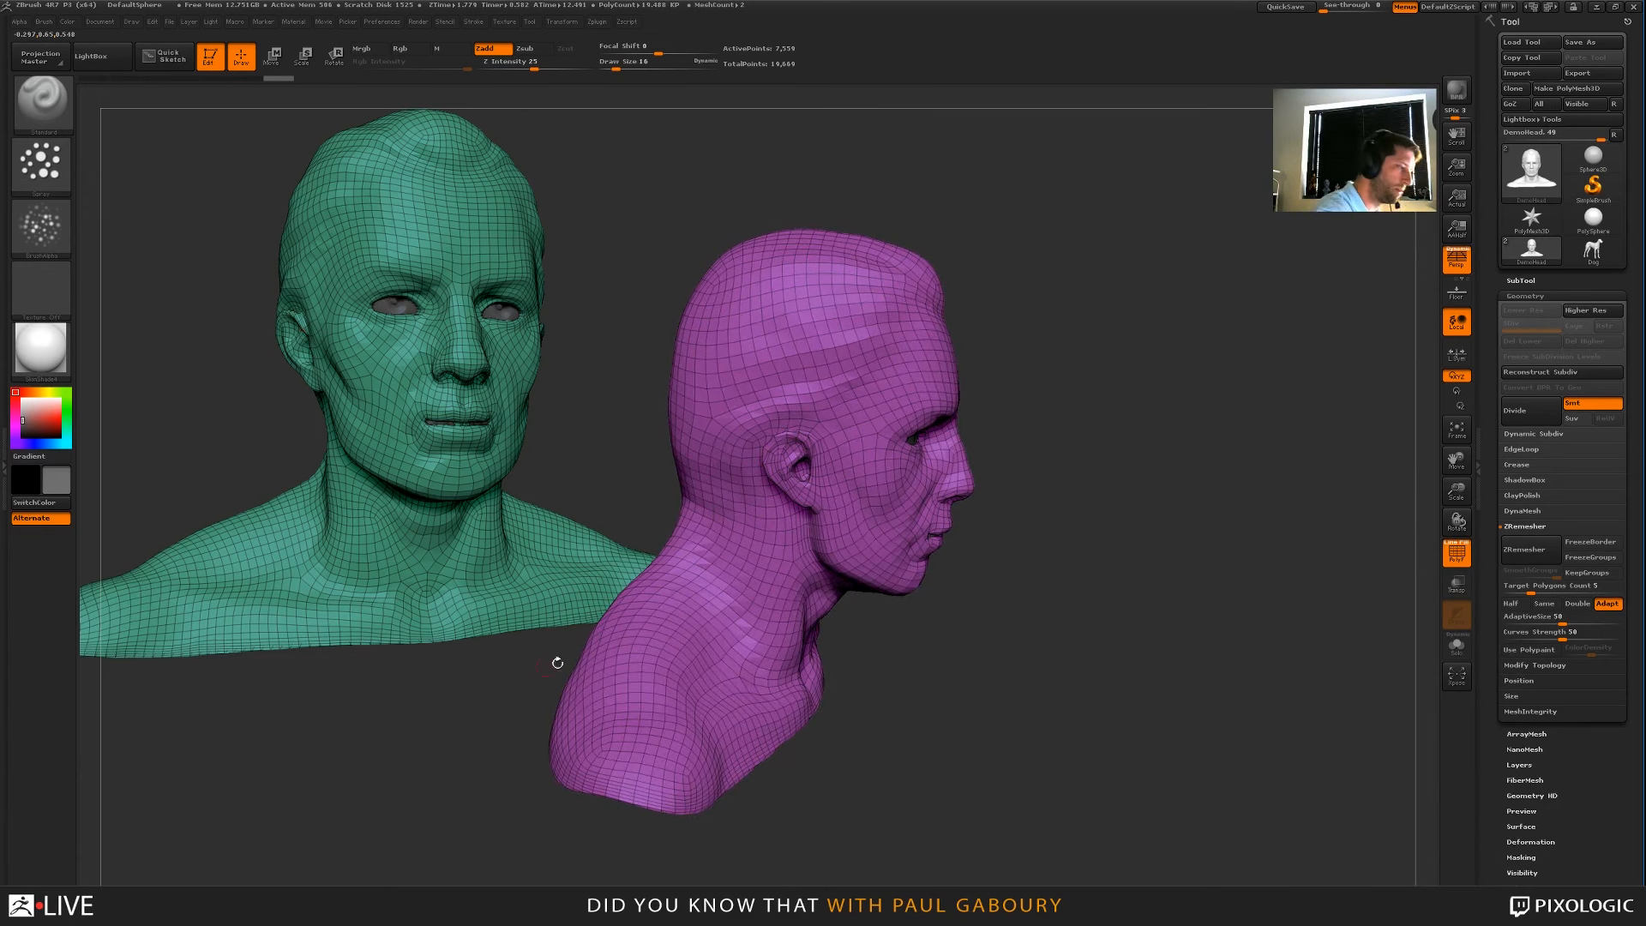
right_click_drag(995, 621, 859, 624)
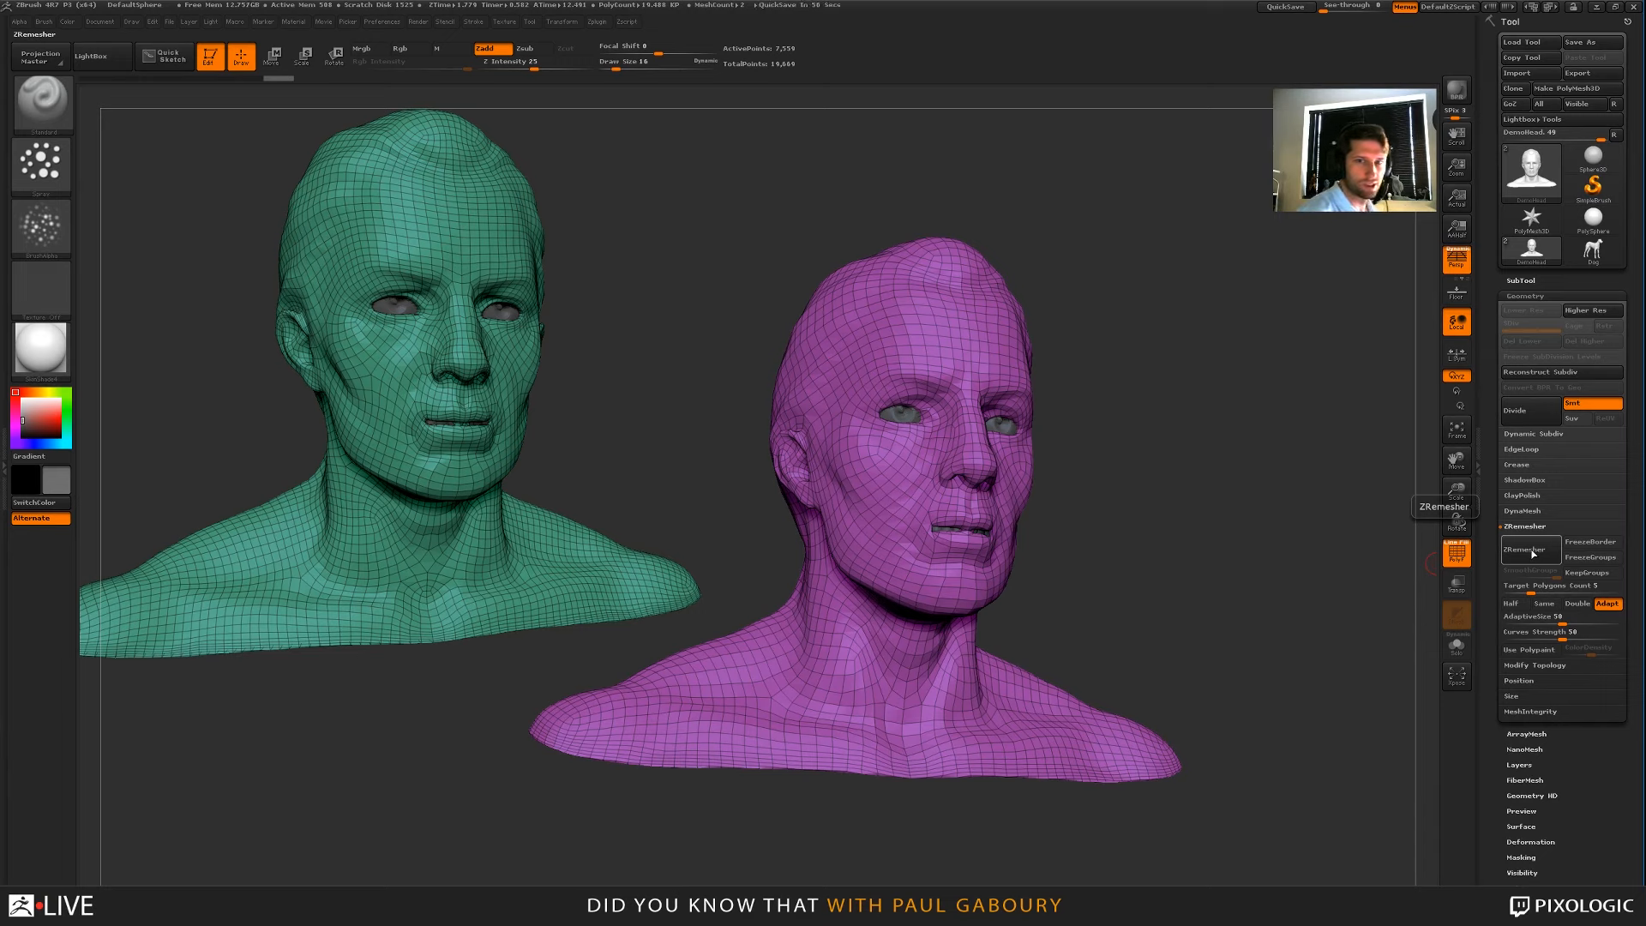
Clear the snapshot from the canvas and undo the ZRemesher result on the head
key("ctrl+n")
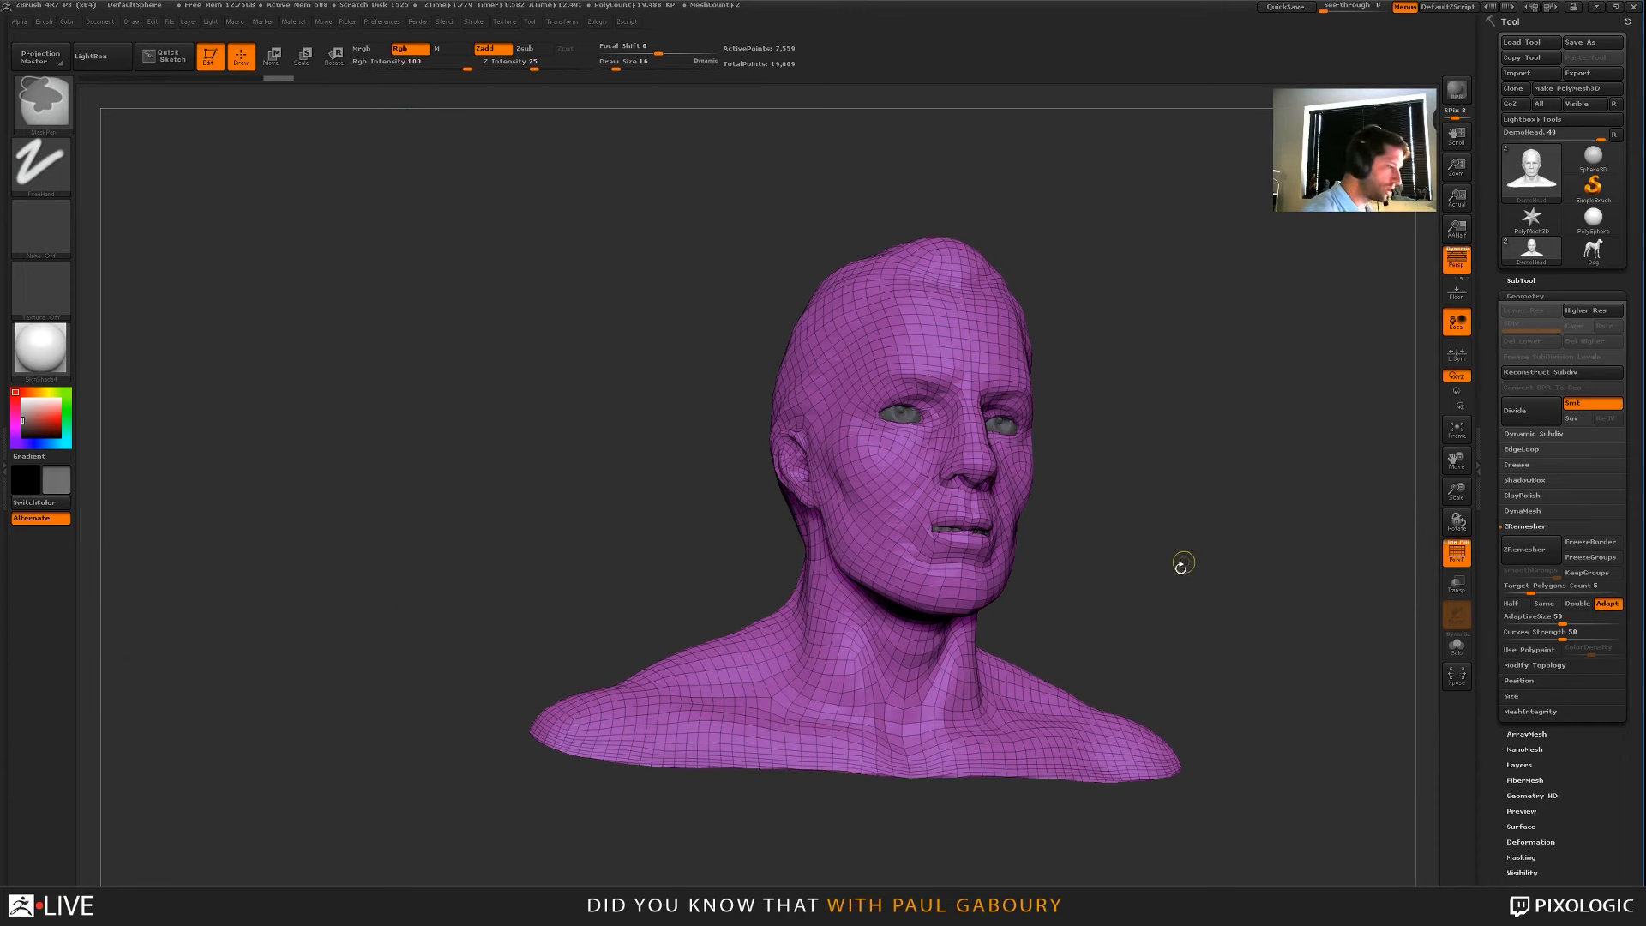
key("ctrl+z")
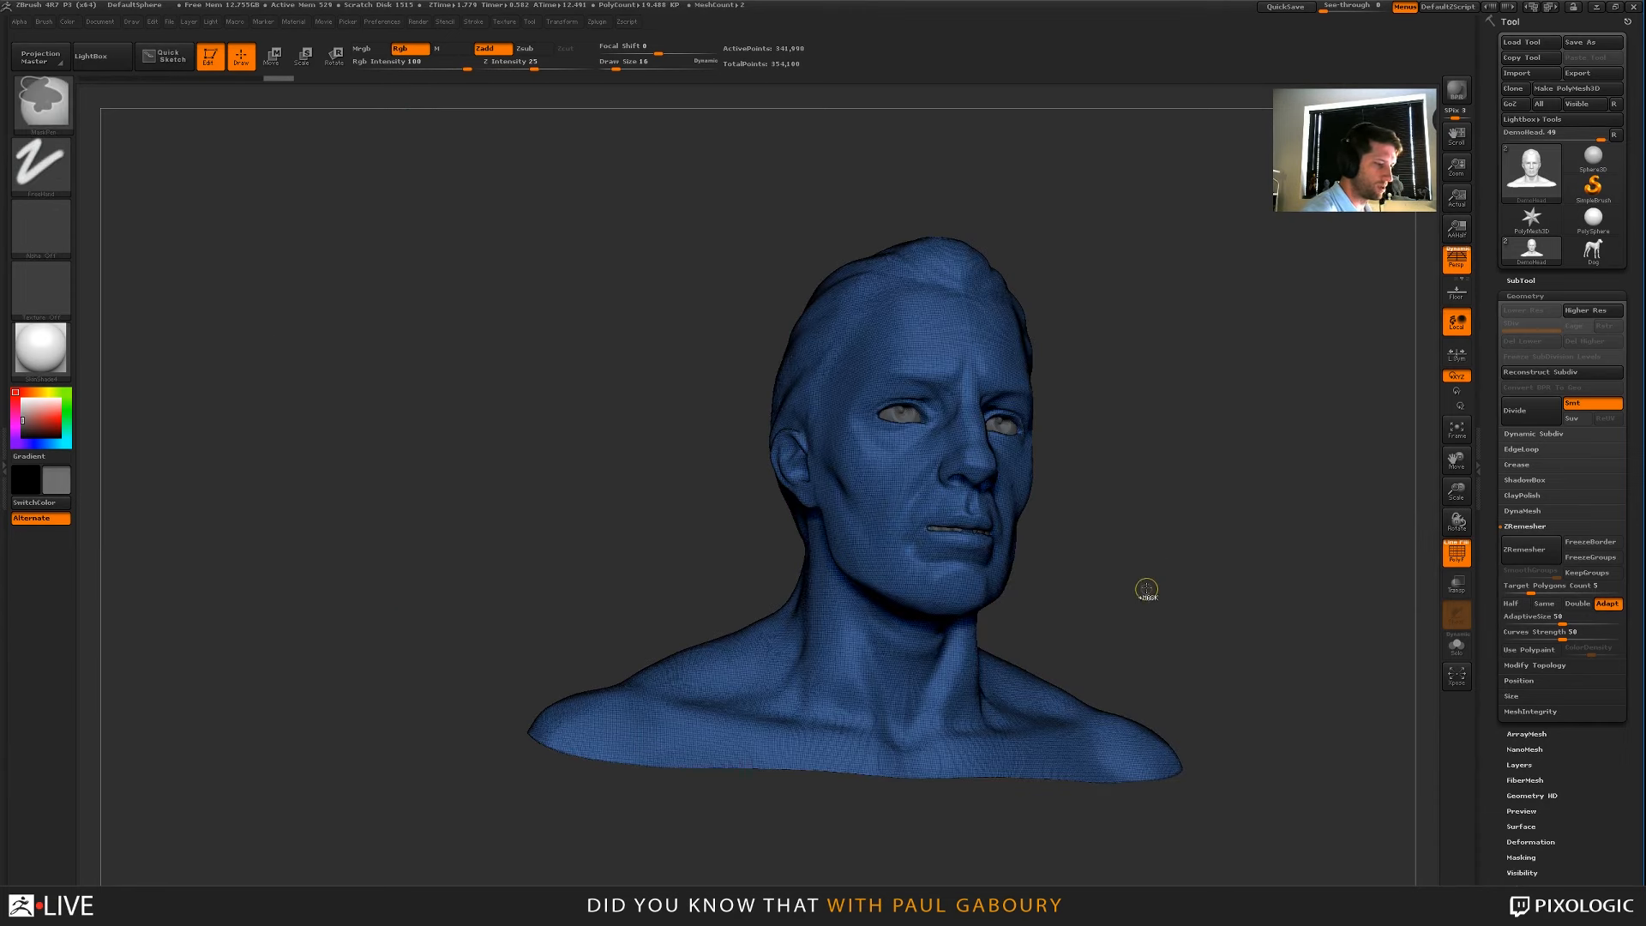
left_click_drag(1148, 589, 1070, 569)
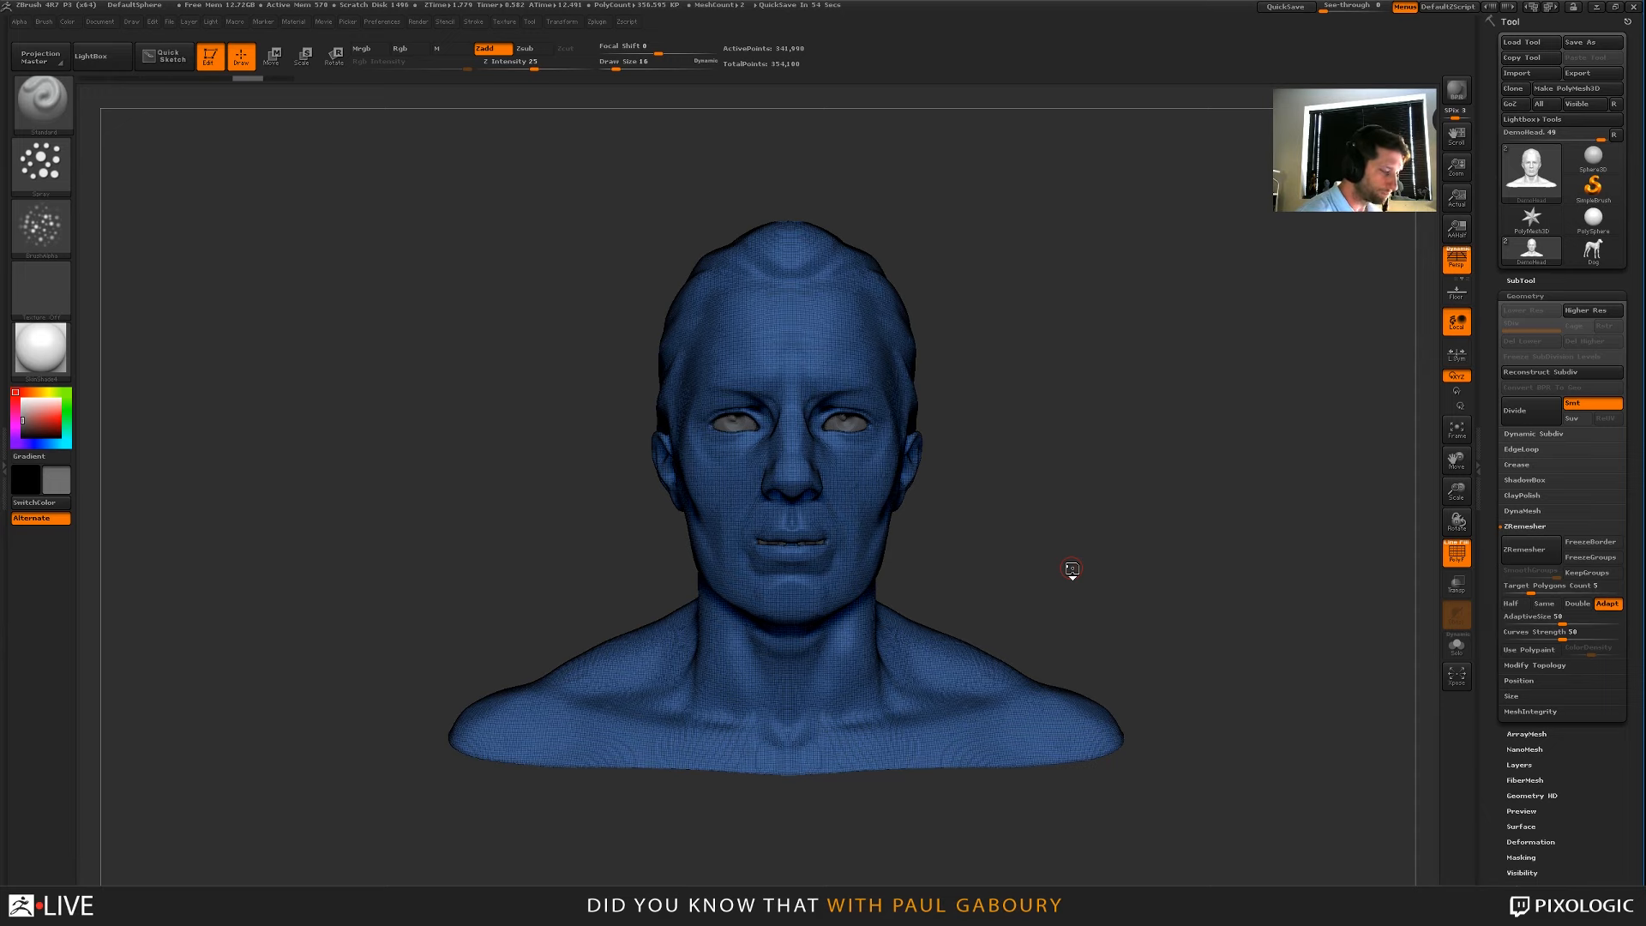
Select the ZRemesherGuides brush for drawing topology guide curves
key("b")
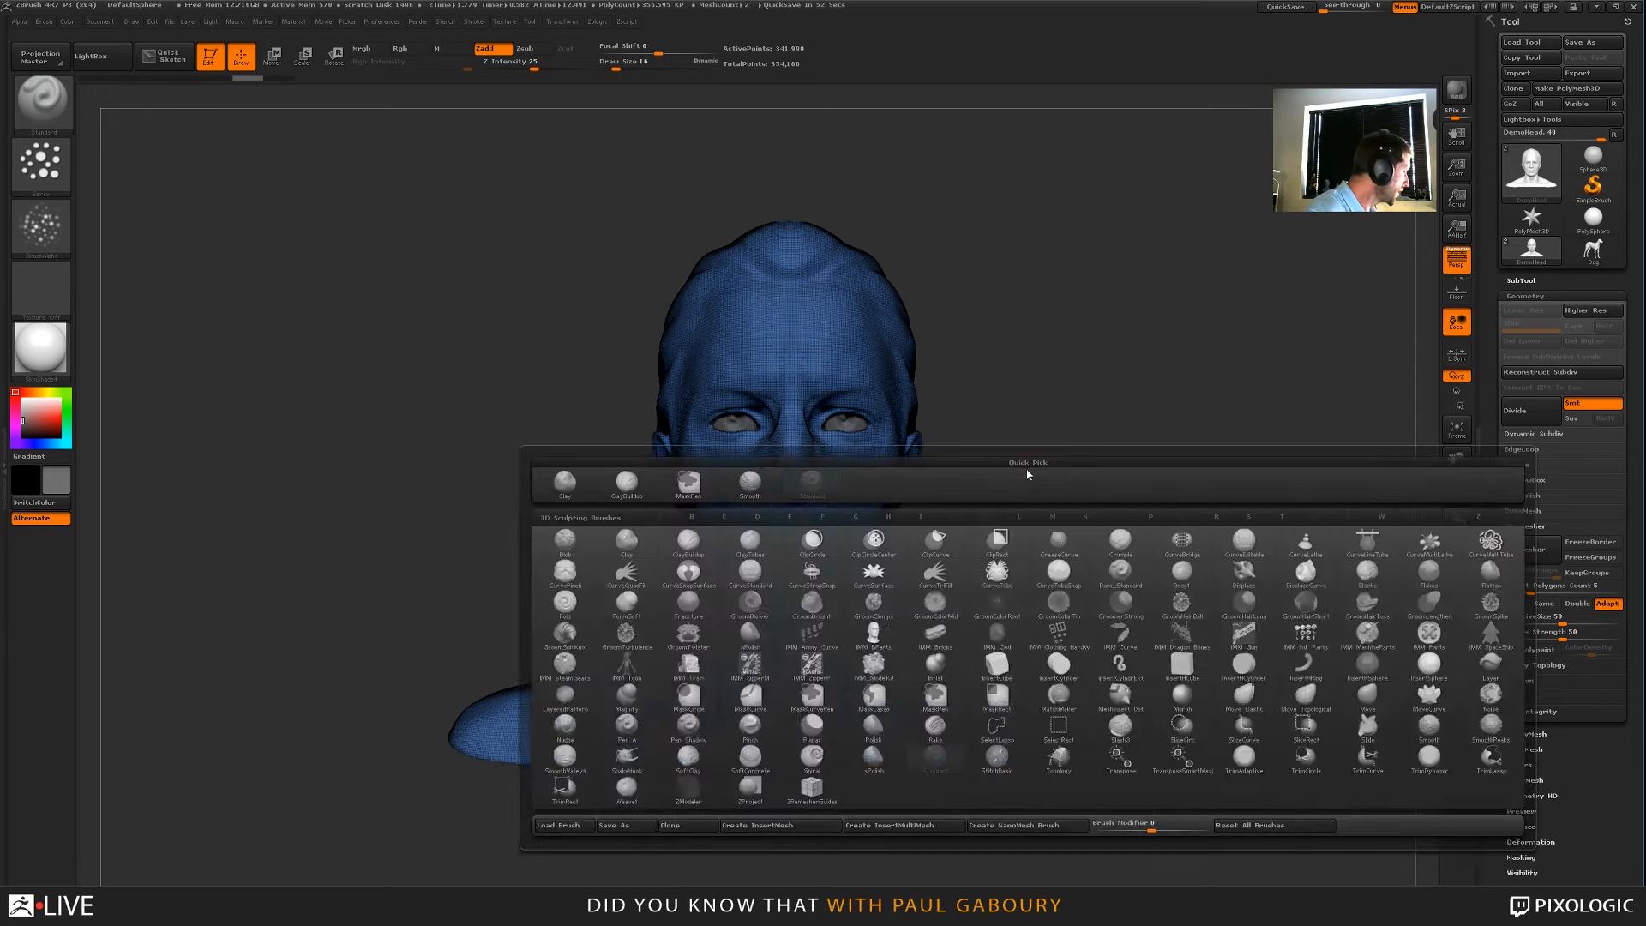
key("z")
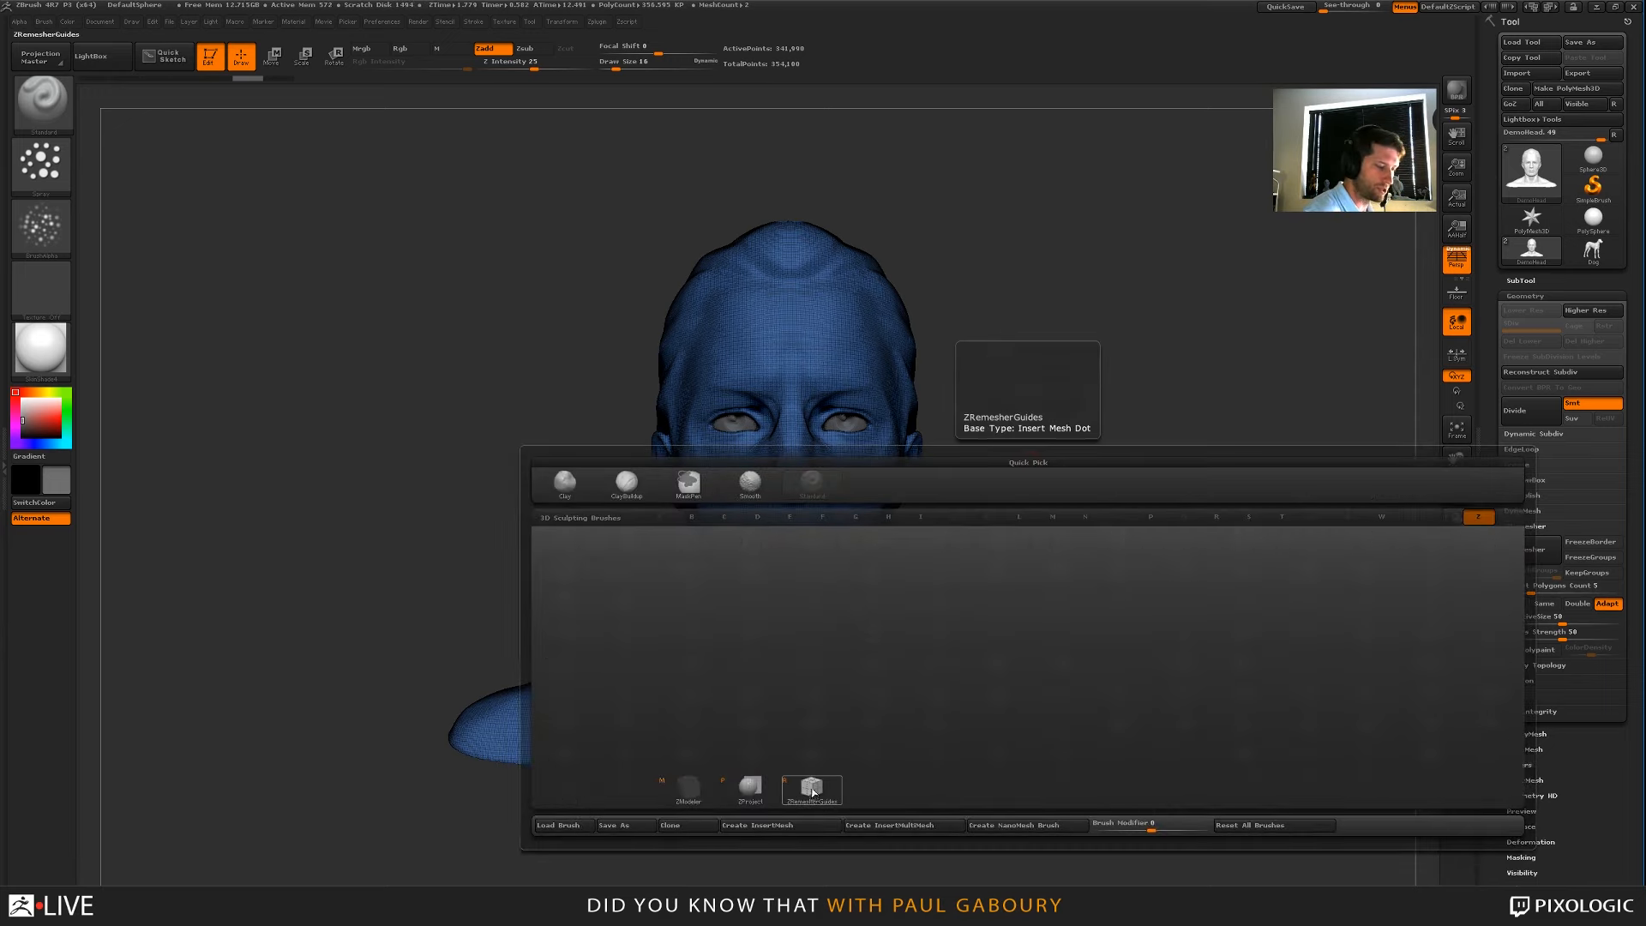
key("r")
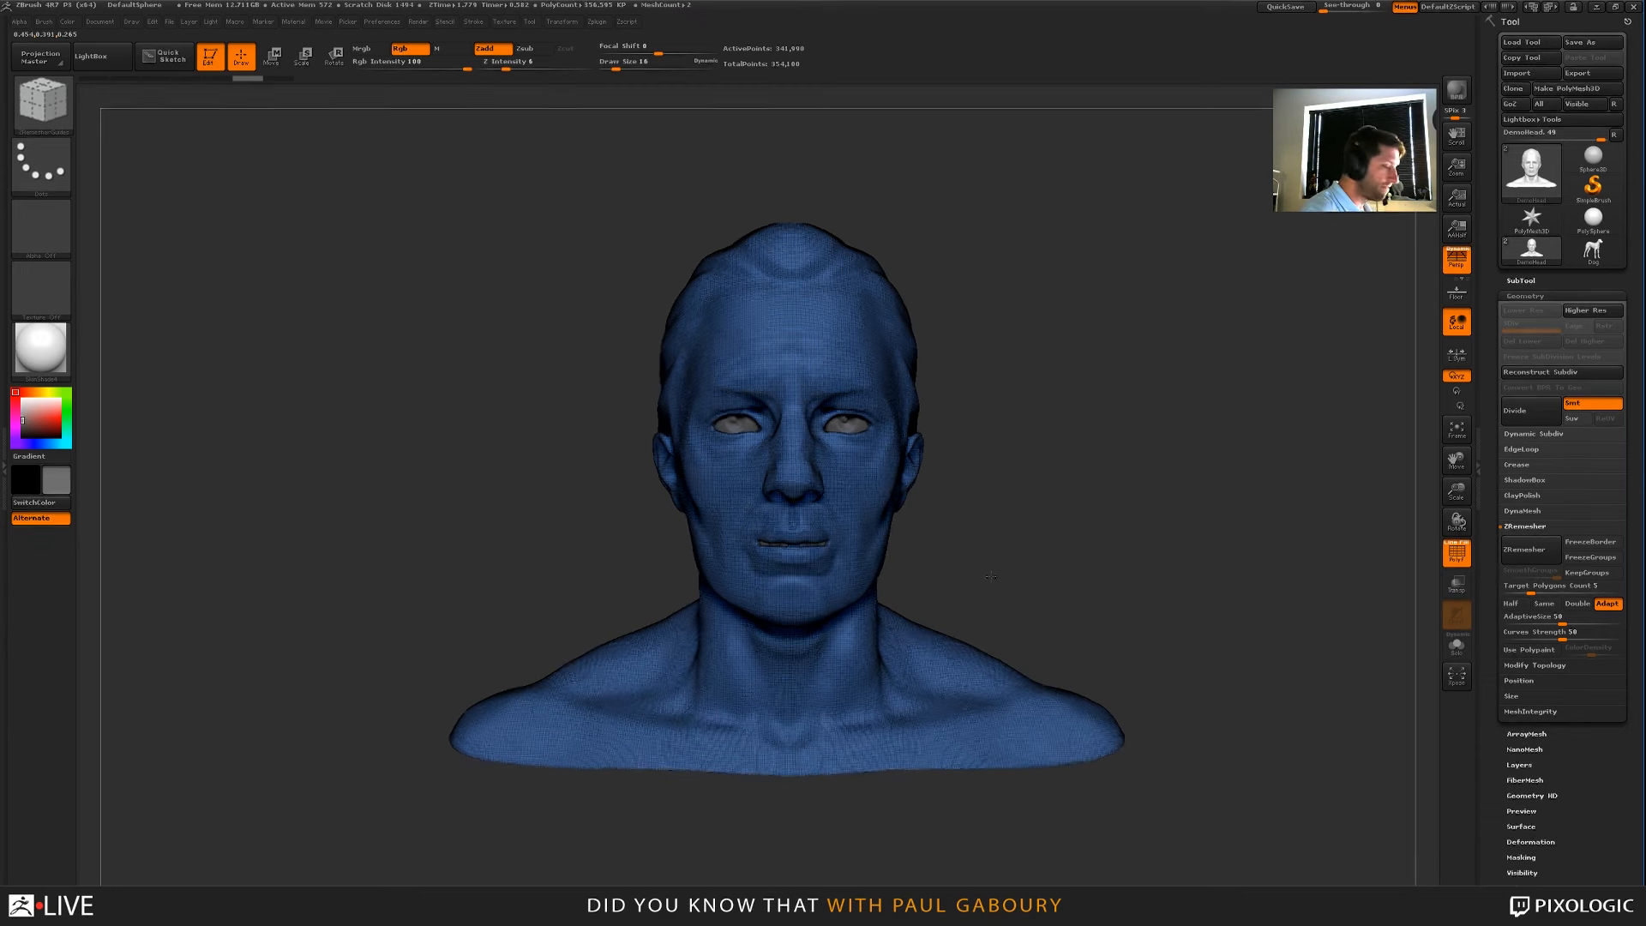
Try to draw a guide curve around the eye, undo it and reduce the brush's draw size
mouse_move(888, 447)
right_mouse_down("alt")
mouse_move(946, 521)
mouse_move(955, 587)
mouse_move(964, 577)
right_mouse_up("alt")
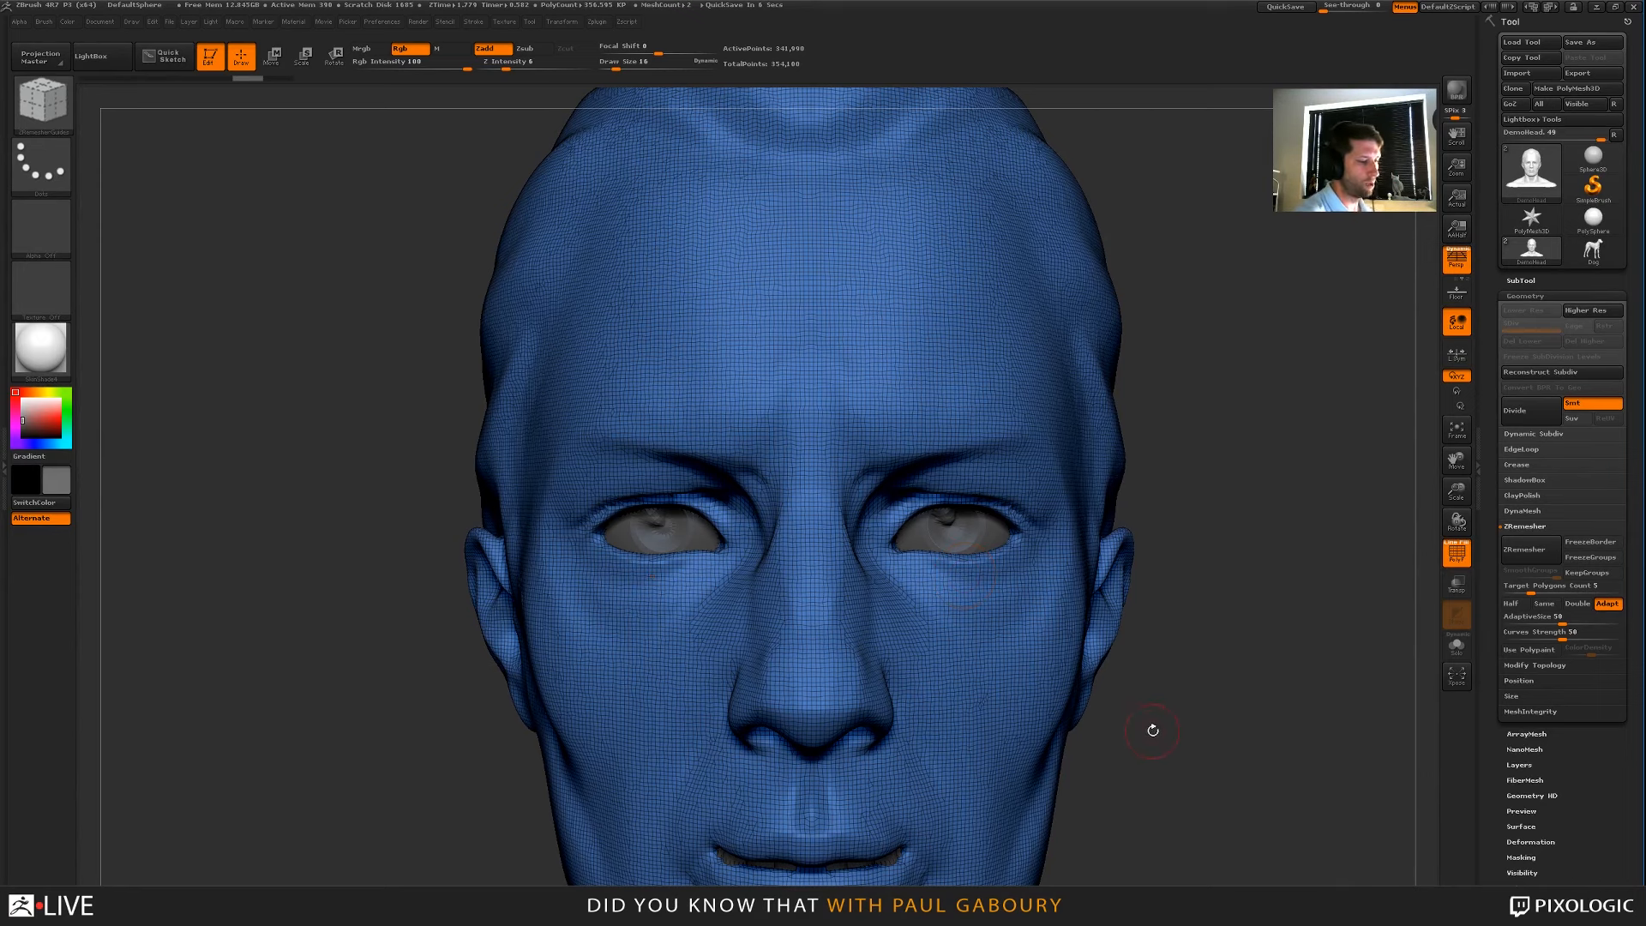
left_click_drag(1152, 747, 1154, 717, "alt")
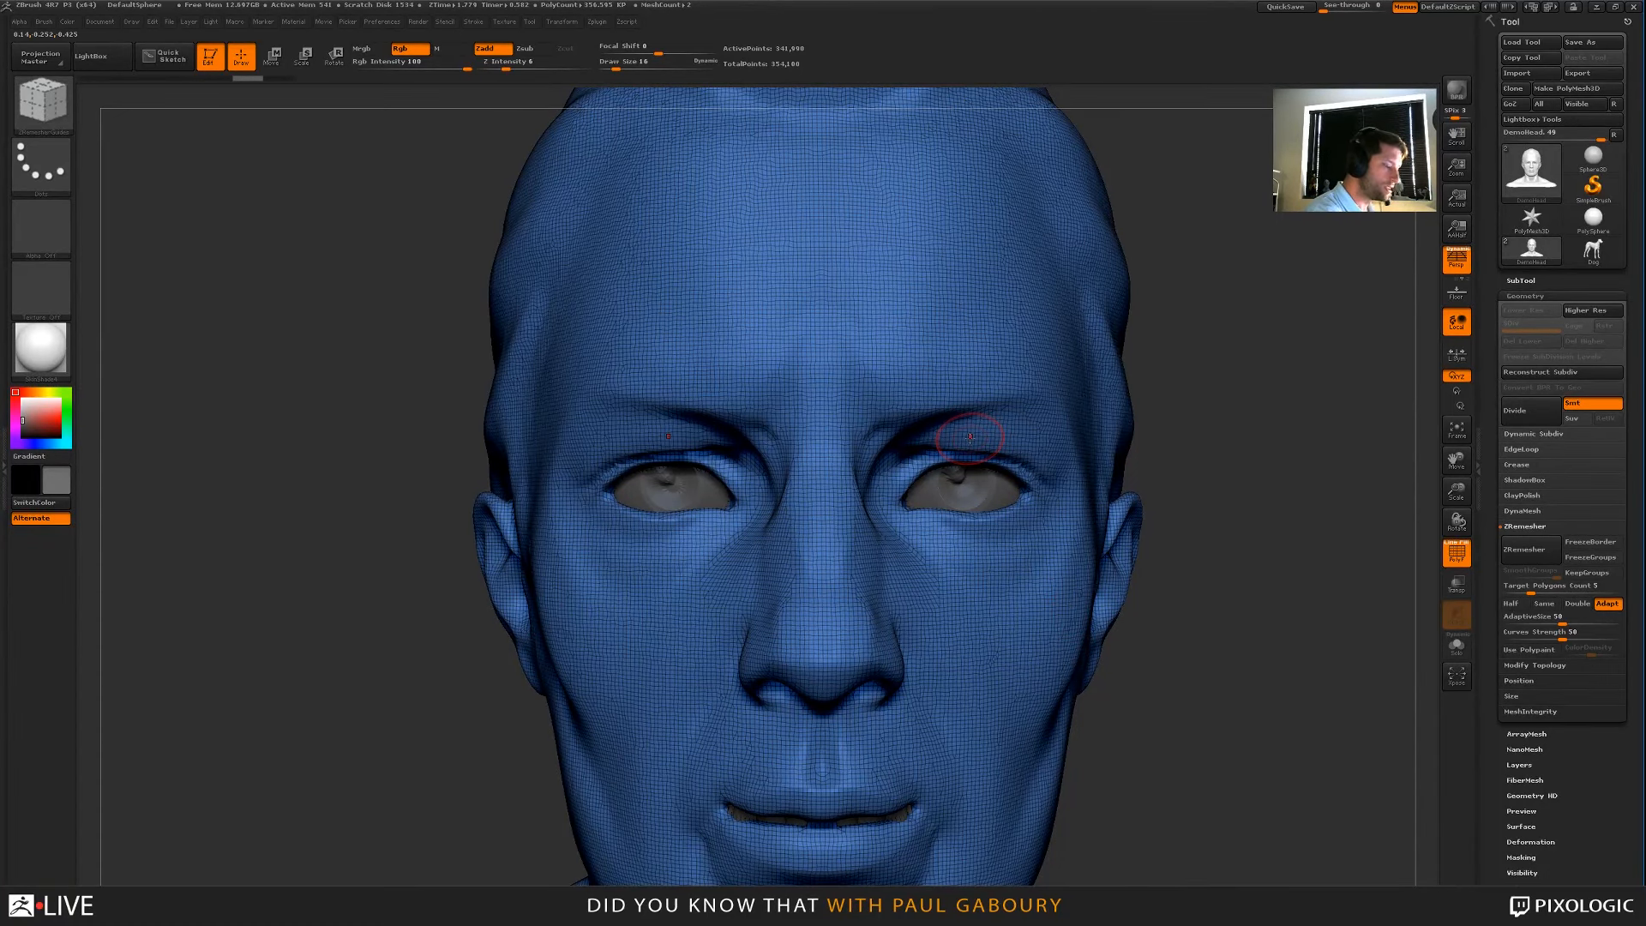
key("s")
mouse_move(970, 439)
left_mouse_down()
mouse_move(999, 439)
mouse_move(821, 443)
mouse_move(820, 566)
mouse_move(1102, 552)
mouse_move(1052, 427)
mouse_move(997, 430)
left_mouse_up()
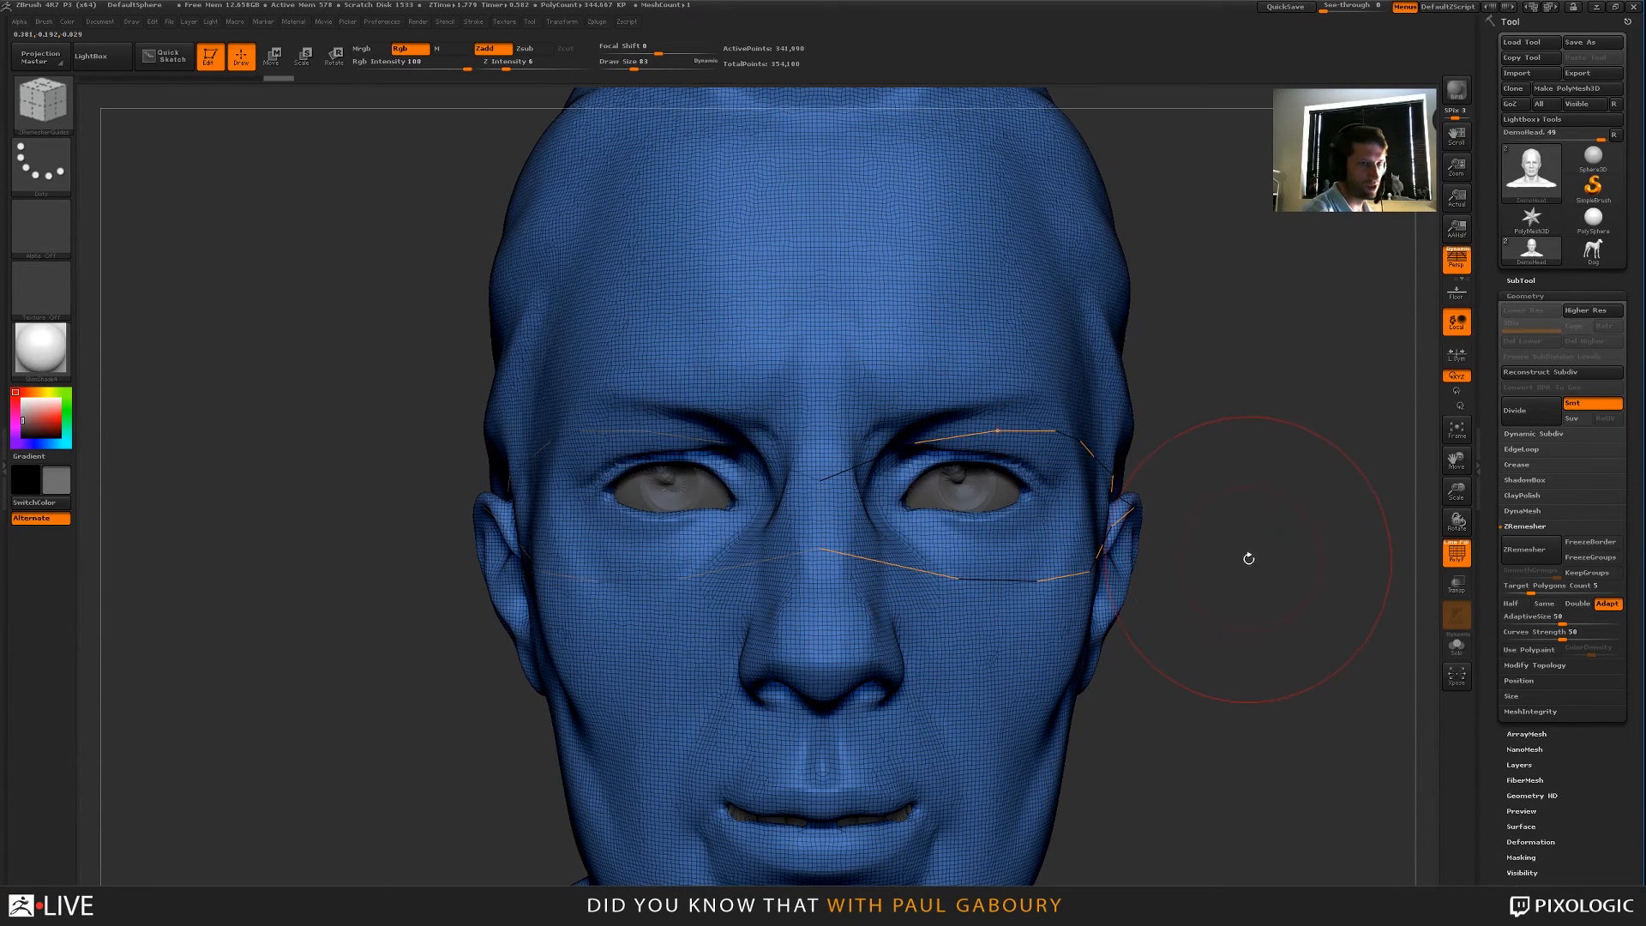
key("ctrl+z")
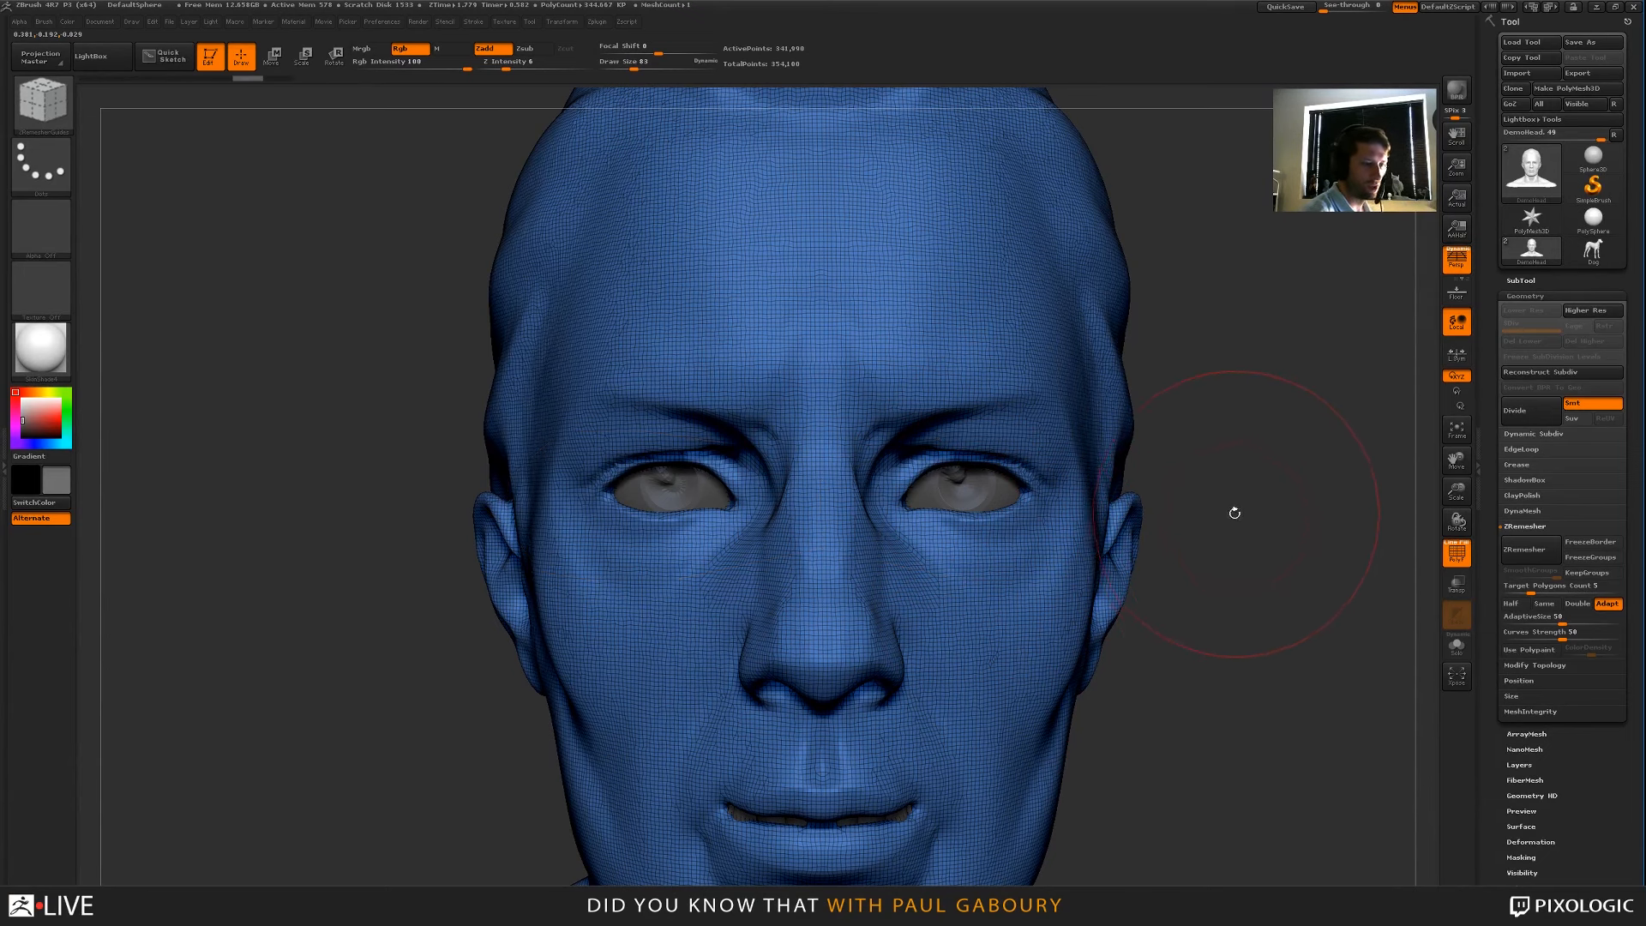
key("s")
left_click_drag(1234, 527, 1205, 529)
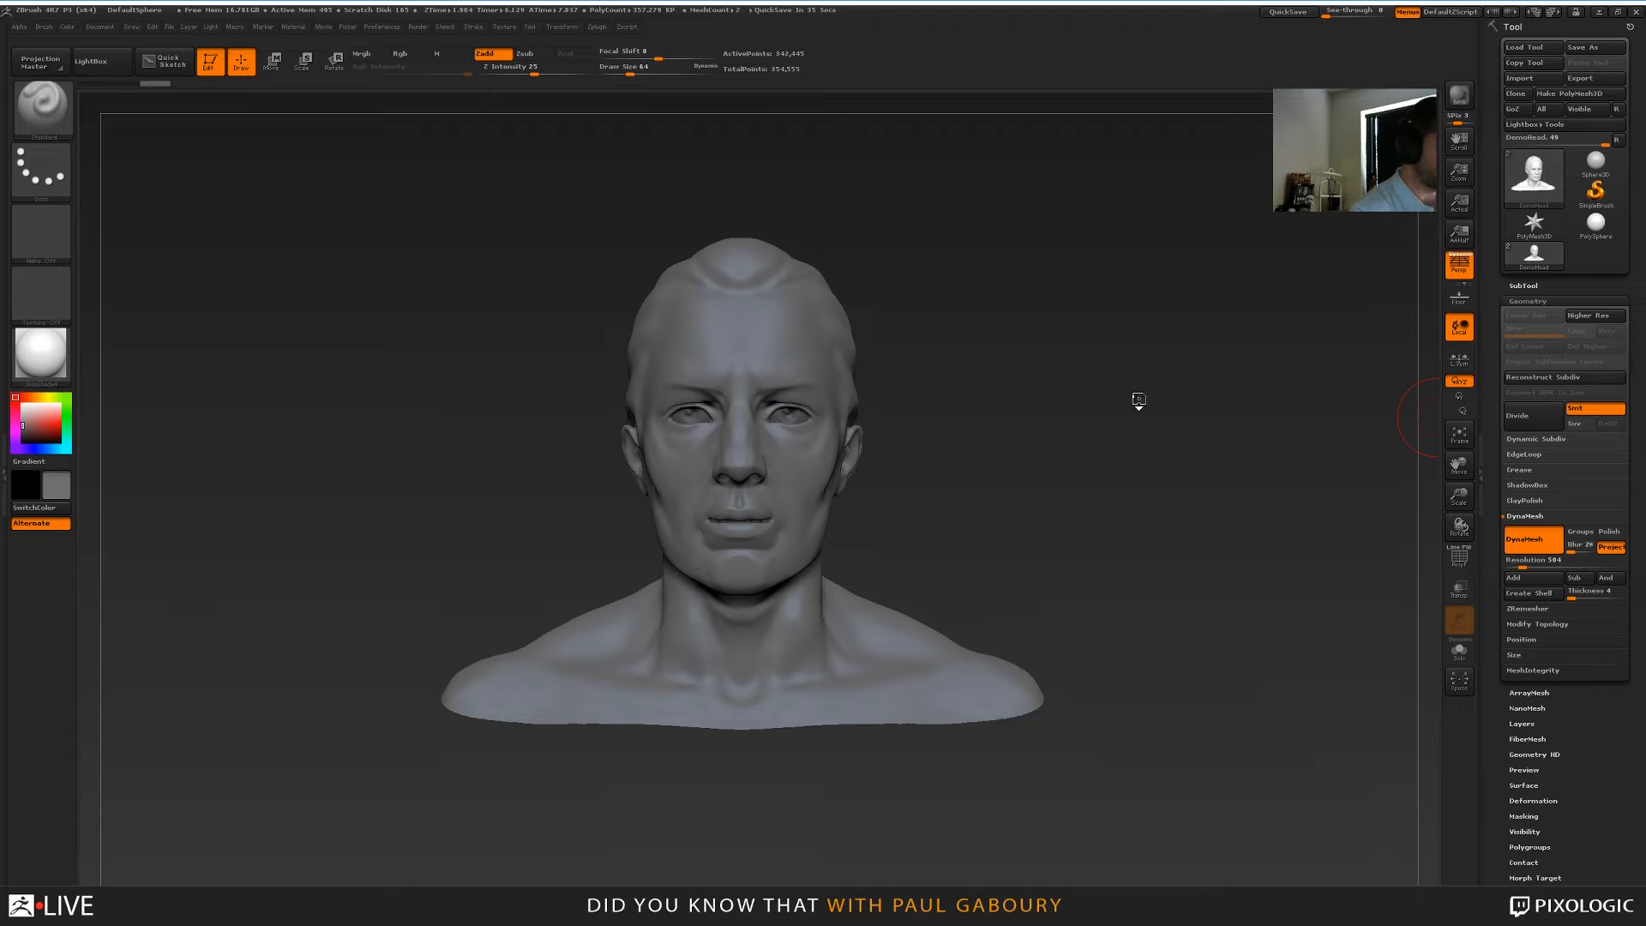
Open the document settings
left_click_drag(1031, 514, 999, 467)
left_click(101, 26)
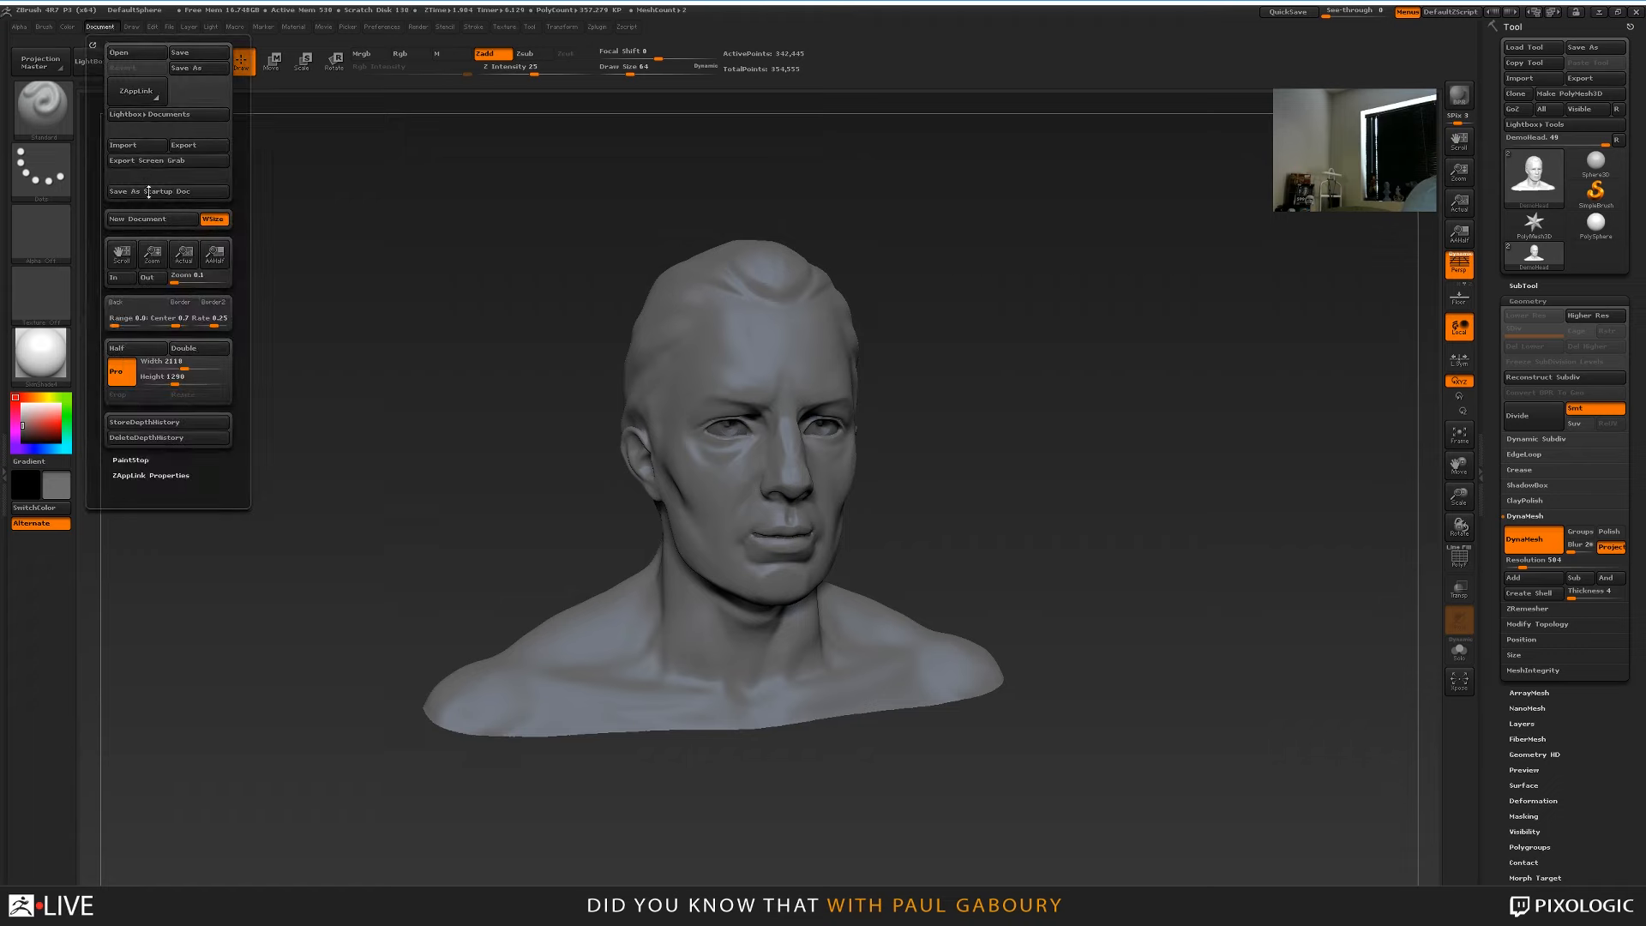
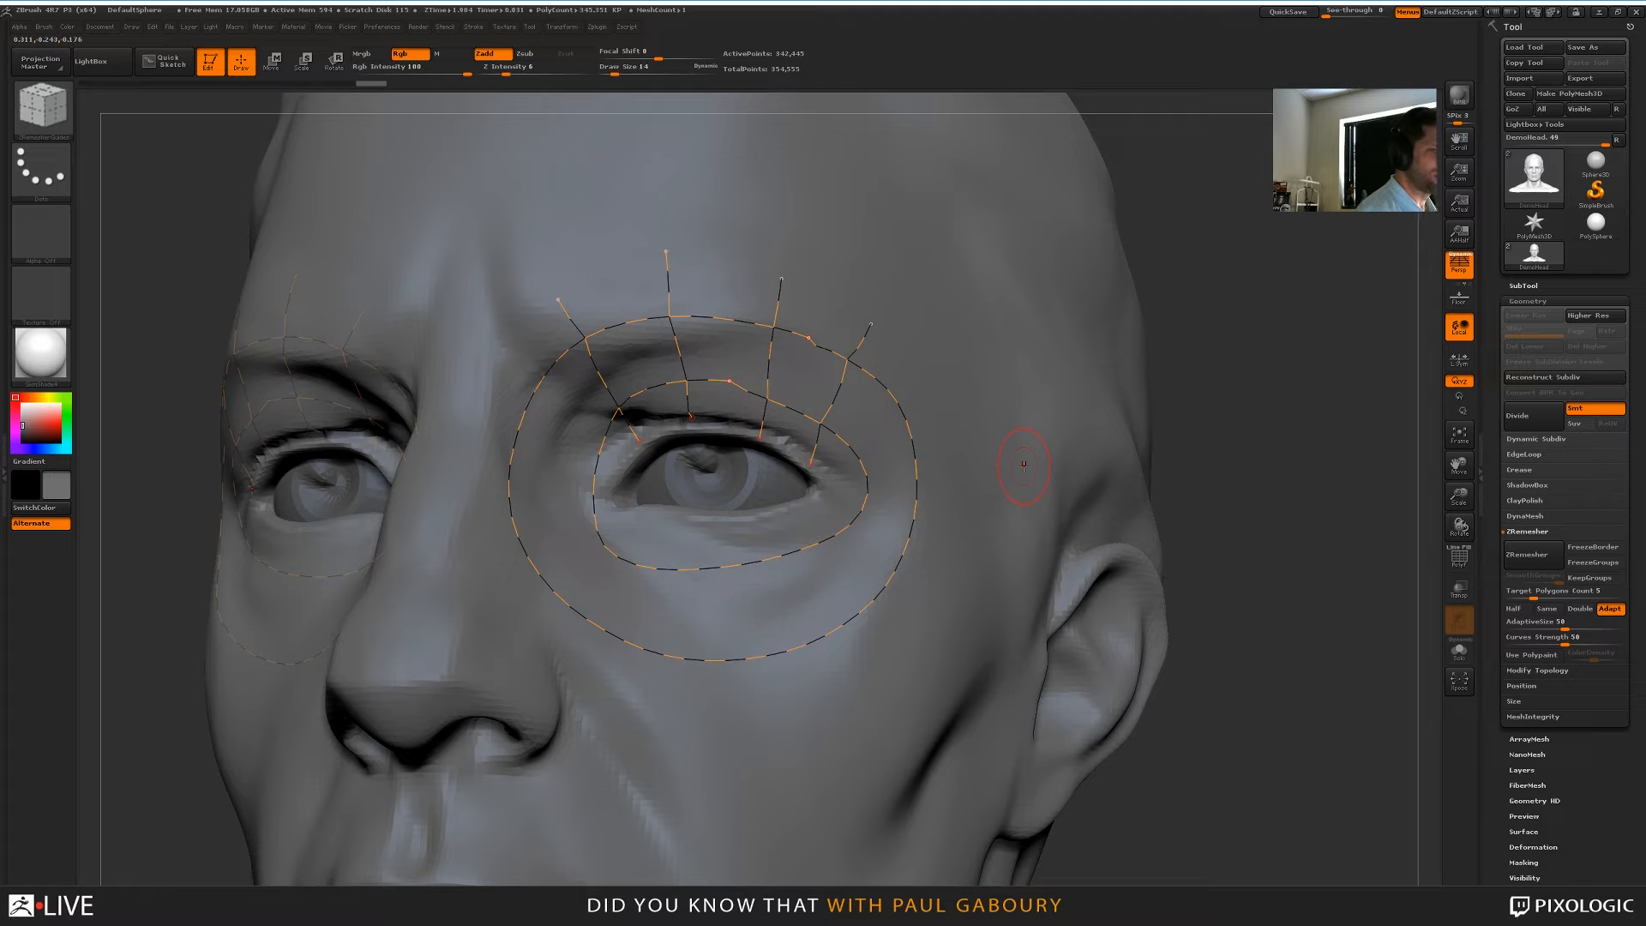
Undo the four short guide curves crossing the upper eyelid, keeping the two loops around the eye
key("ctrl")
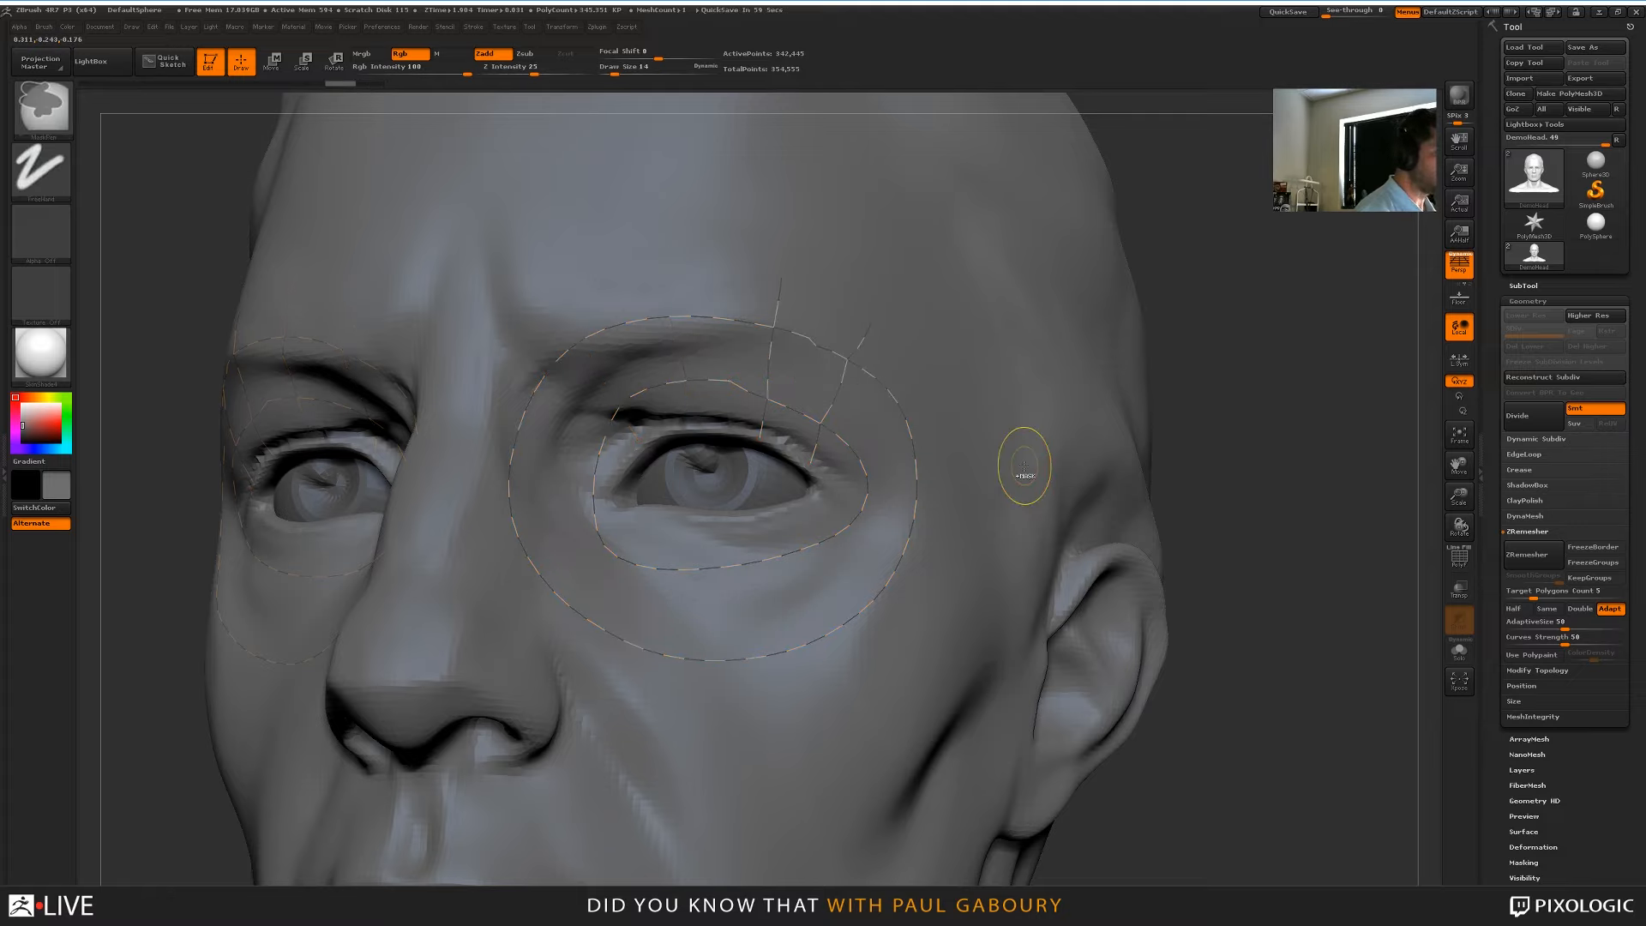
key("ctrl")
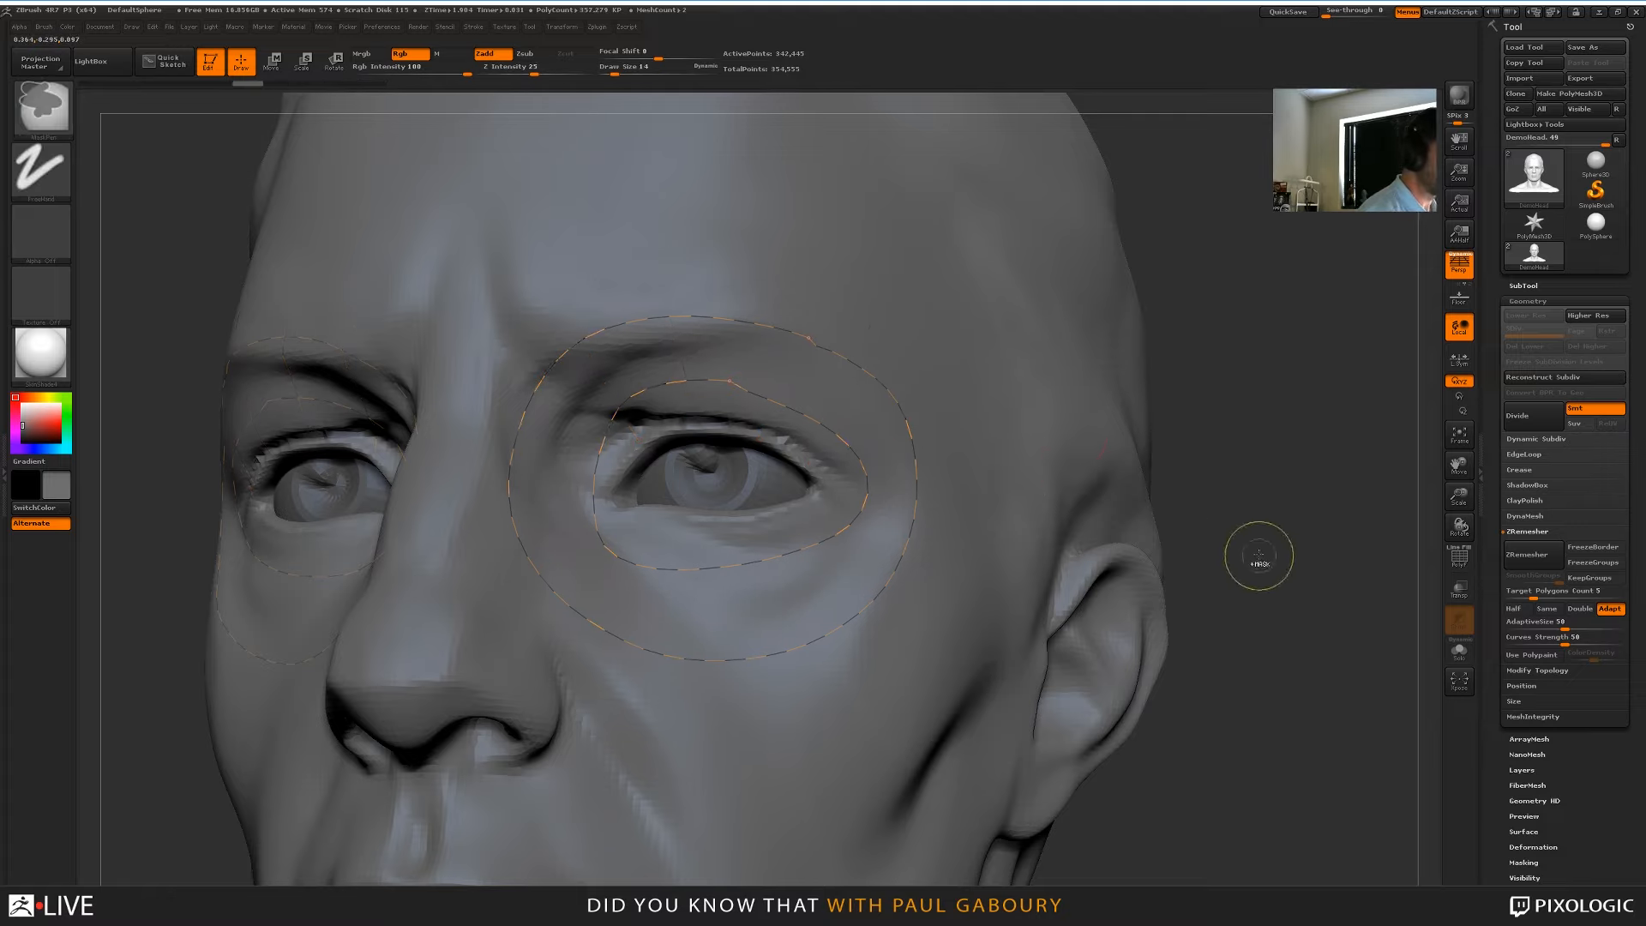
mouse_move(1259, 556)
right_mouse_down("ctrl")
mouse_move(1135, 558)
mouse_move(1192, 517)
right_mouse_up("ctrl")
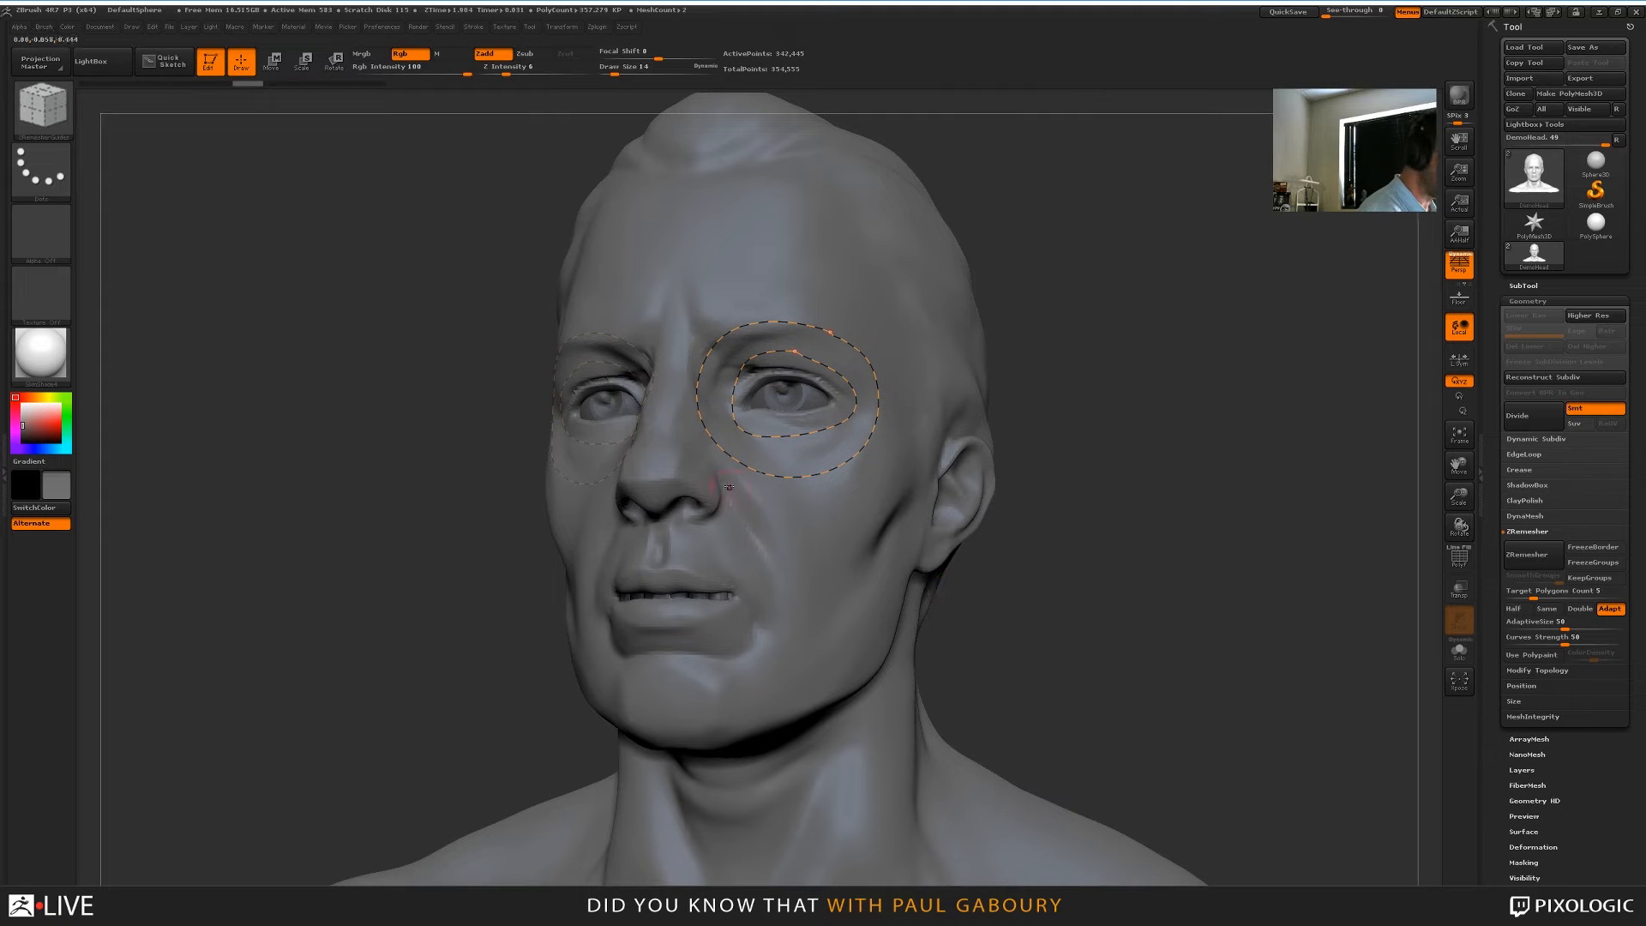
Draw a guide curve from beside the nose past the mouth corner to the jaw and run ZRemesher
mouse_move(710, 463)
left_mouse_down()
mouse_move(793, 600)
mouse_move(799, 690)
left_mouse_up()
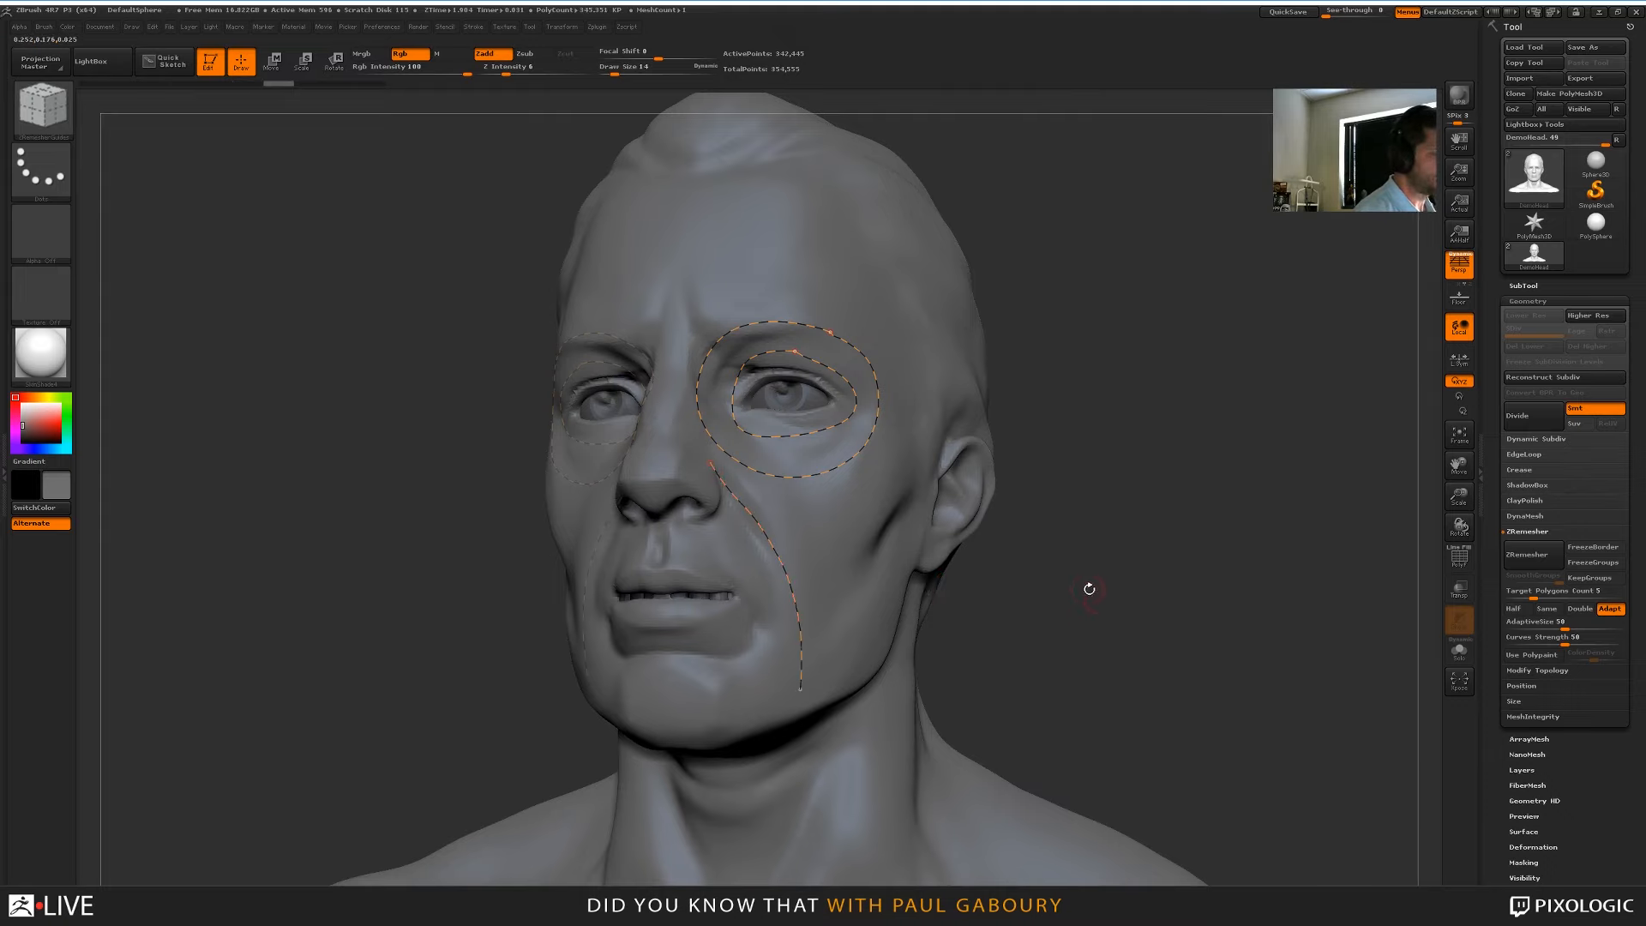
left_click_drag(1089, 589, 875, 517)
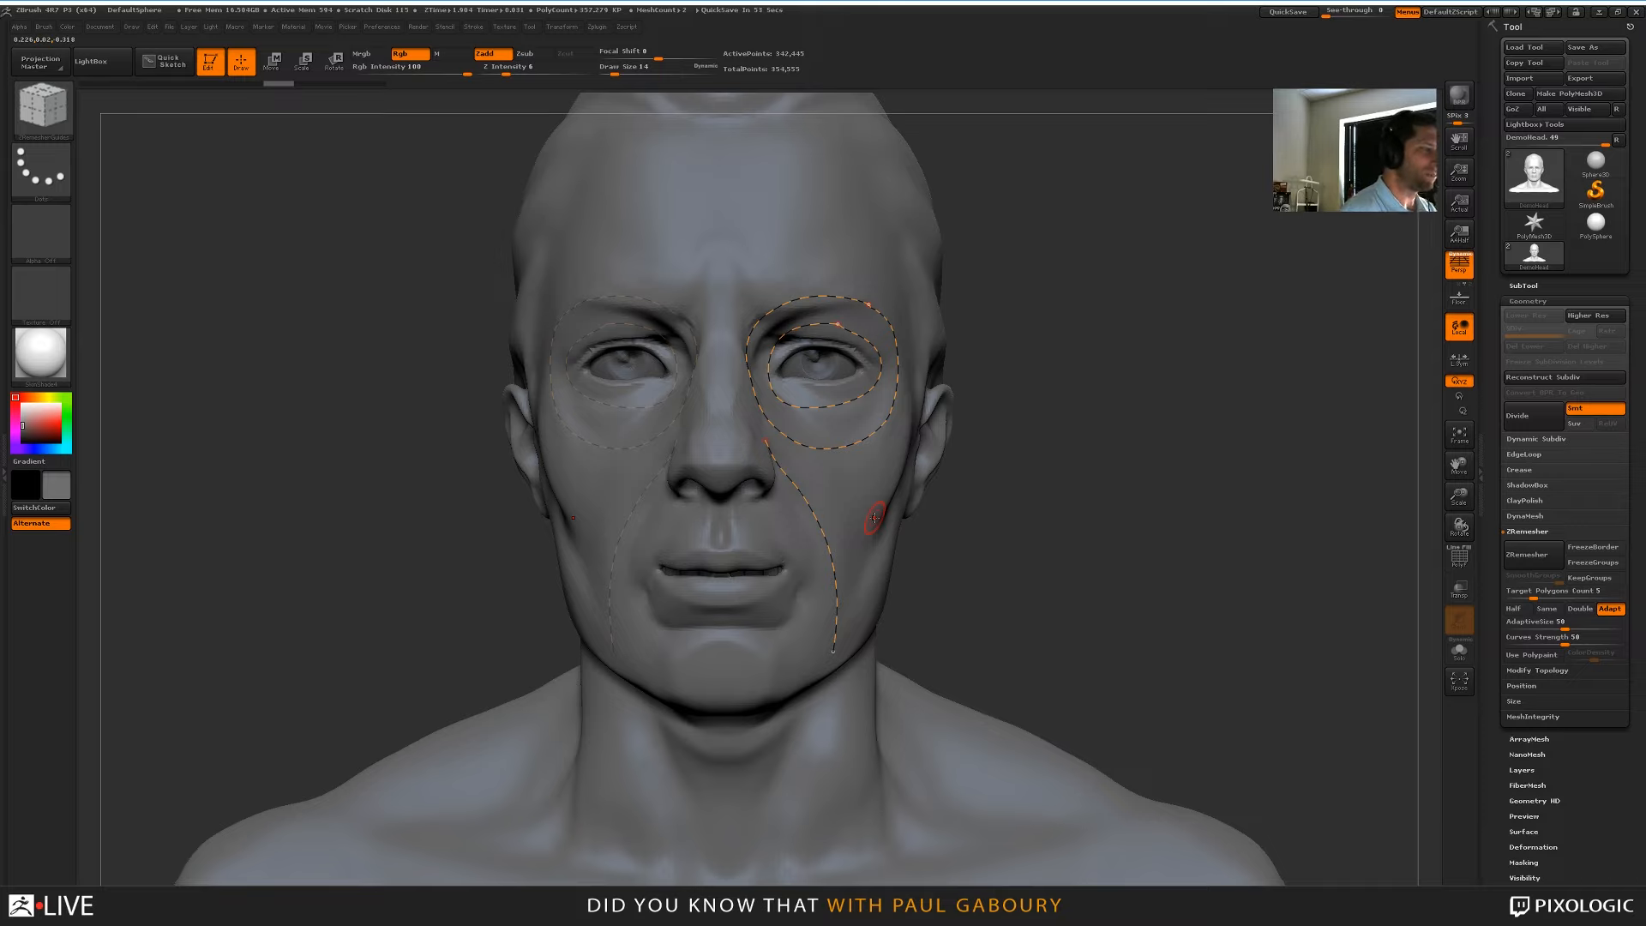
left_click(1524, 555)
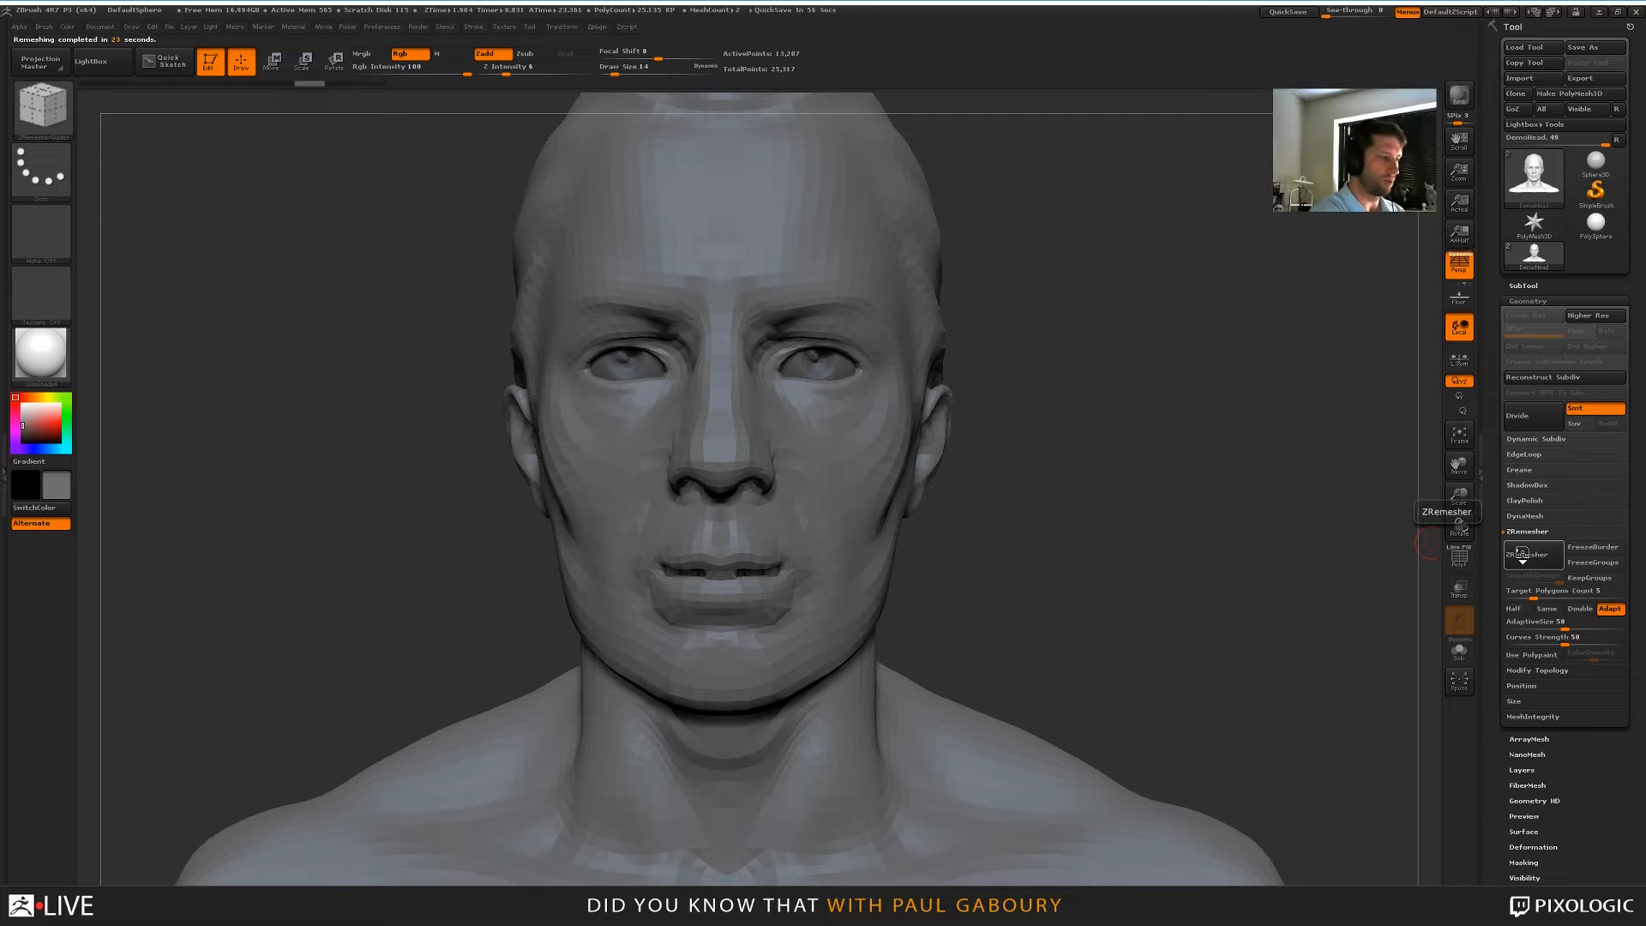
Show the wireframe to examine the topology around the eyes and mouth, and undo the remesh
left_click_drag(1109, 589, 886, 323)
key("shift+f")
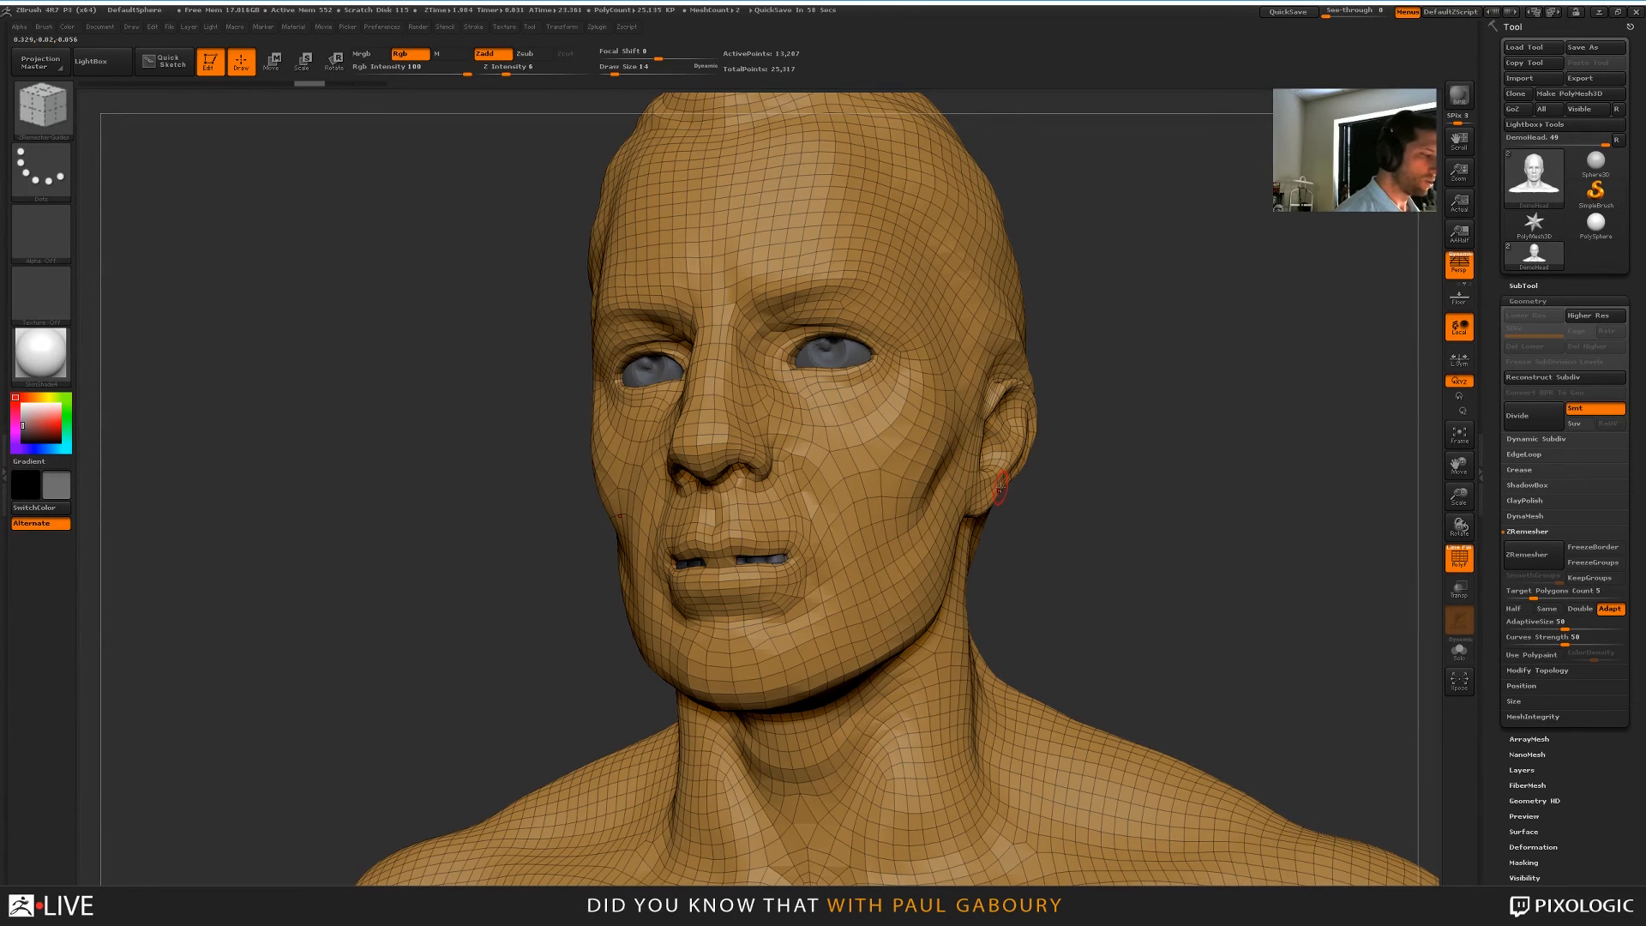
key("ctrl+z")
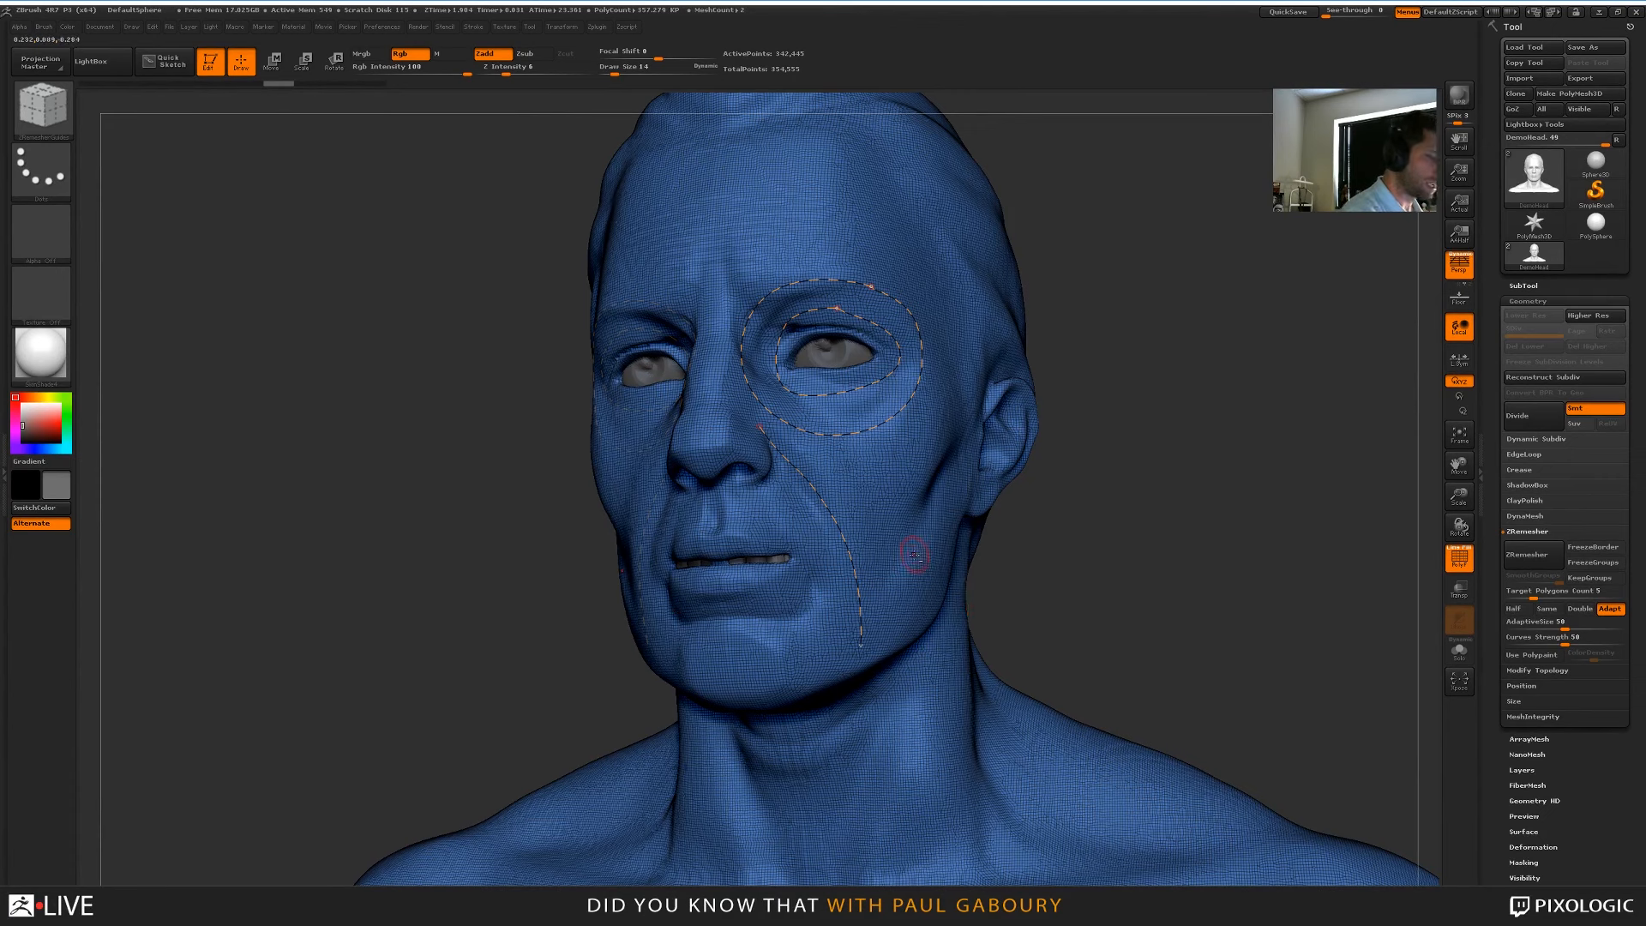
Remove the nose-to-jaw guide curve and both guide loops around the eye
mouse_move(937, 439)
left_mouse_down()
mouse_move(915, 553)
mouse_move(827, 611)
left_mouse_up()
left_click_drag(954, 520, 974, 507)
left_click(852, 371)
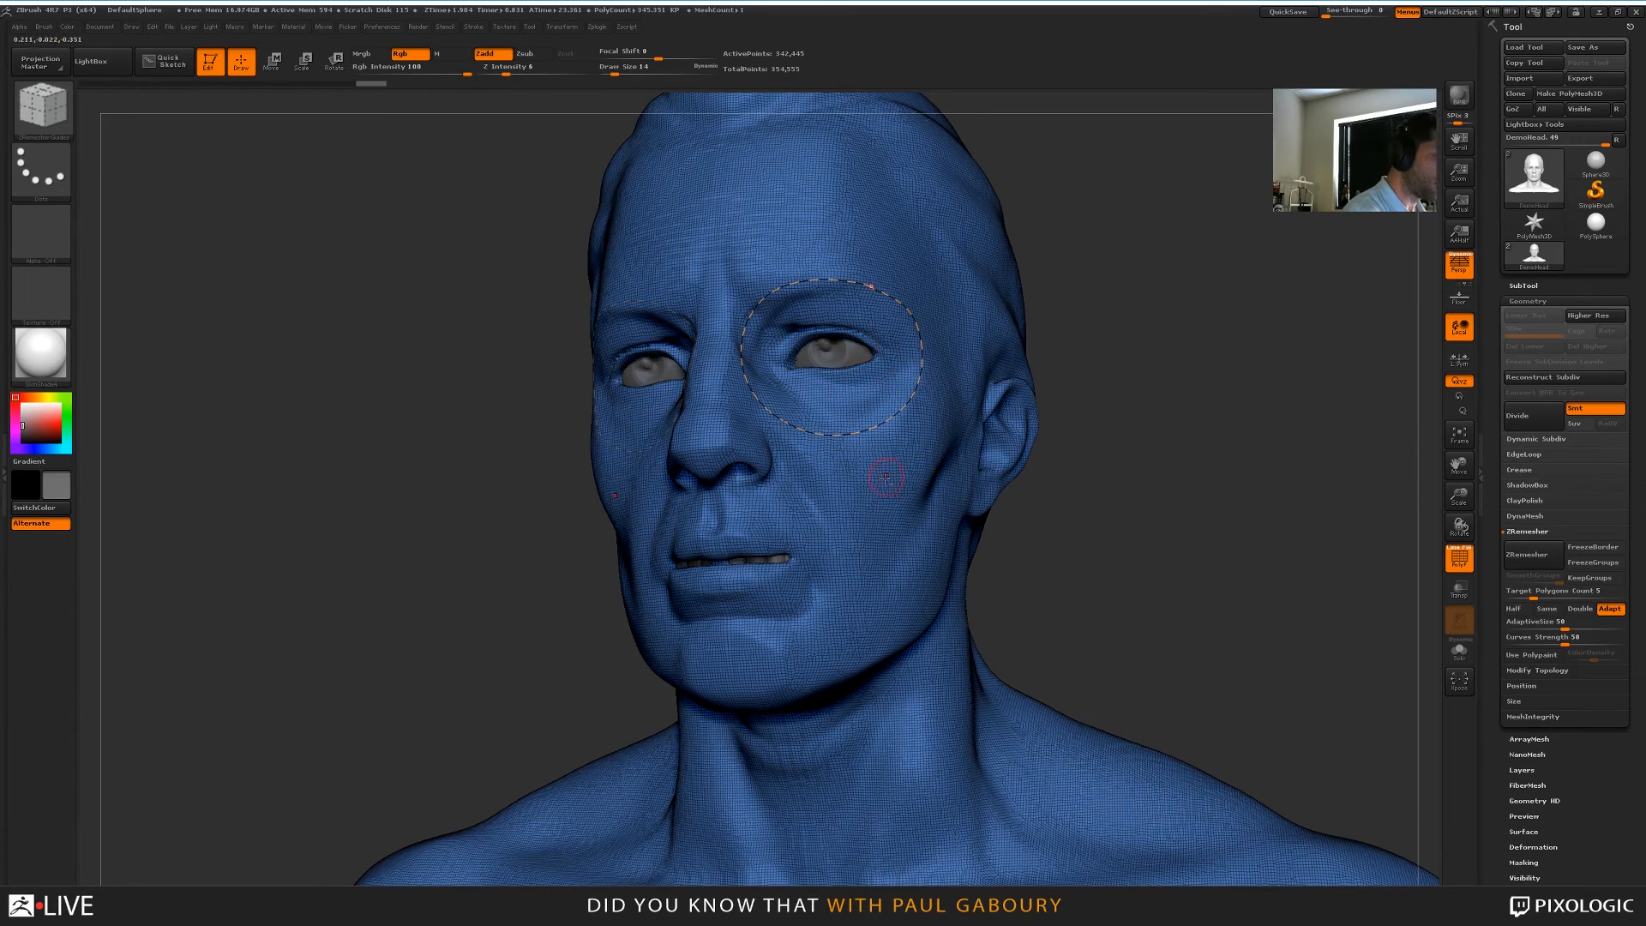
left_click(861, 467)
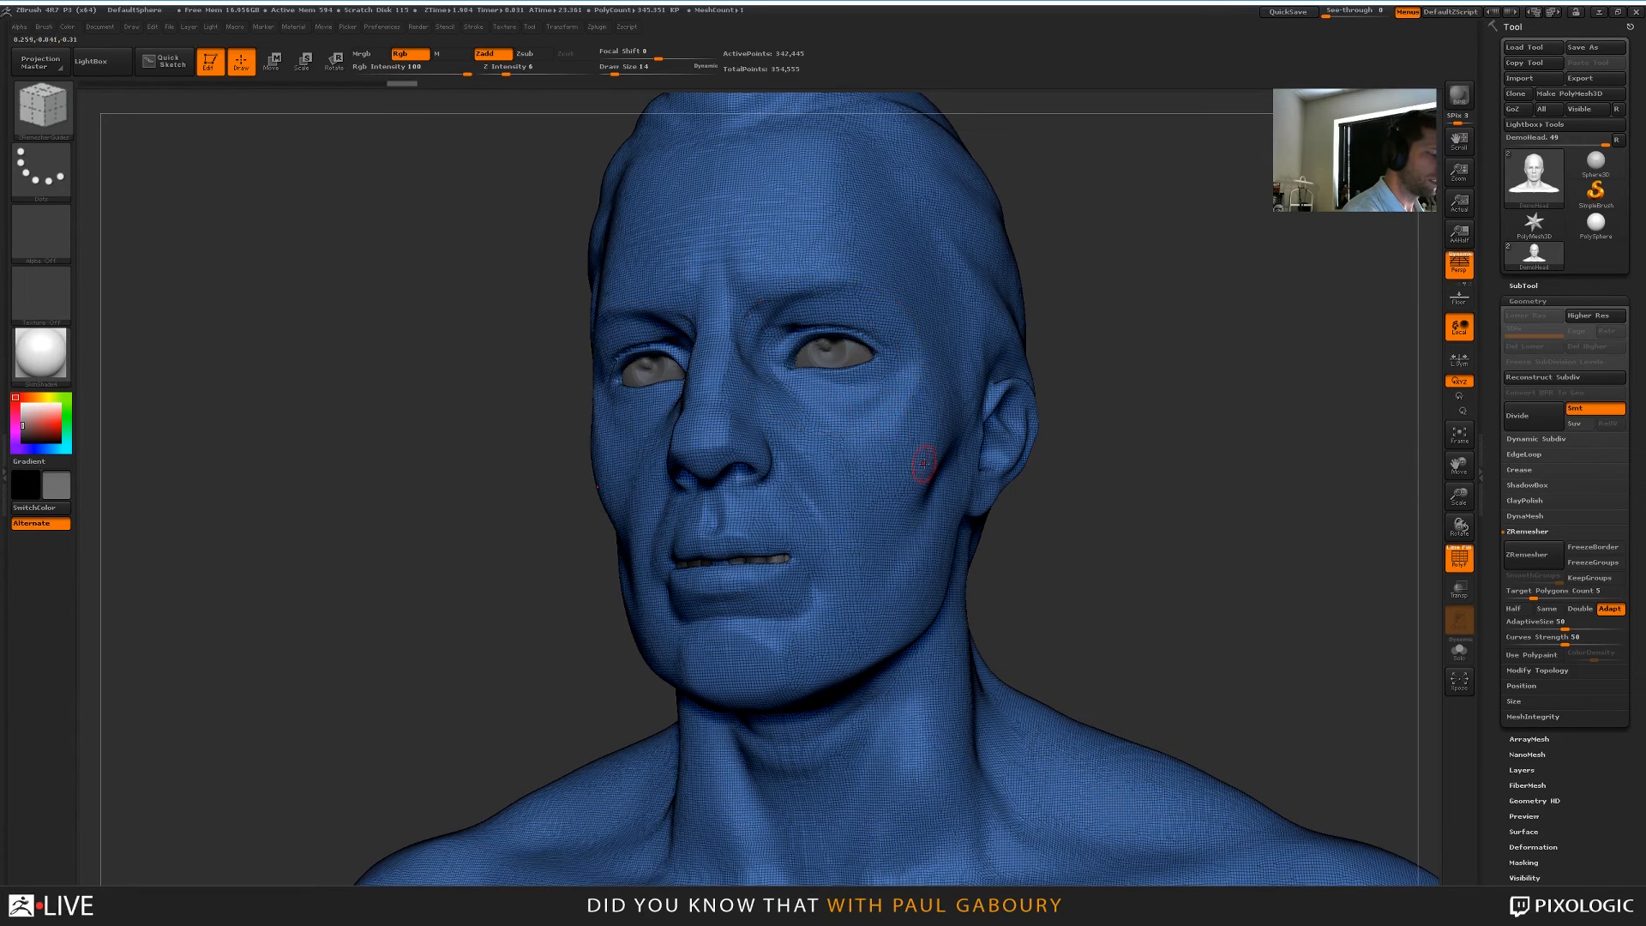
Set the Draw Size to 8 and draw two concentric closed guide loops around the eye, the inner one close to the eyelids
right_click_drag(860, 364, 875, 437, "ctrl")
key("s")
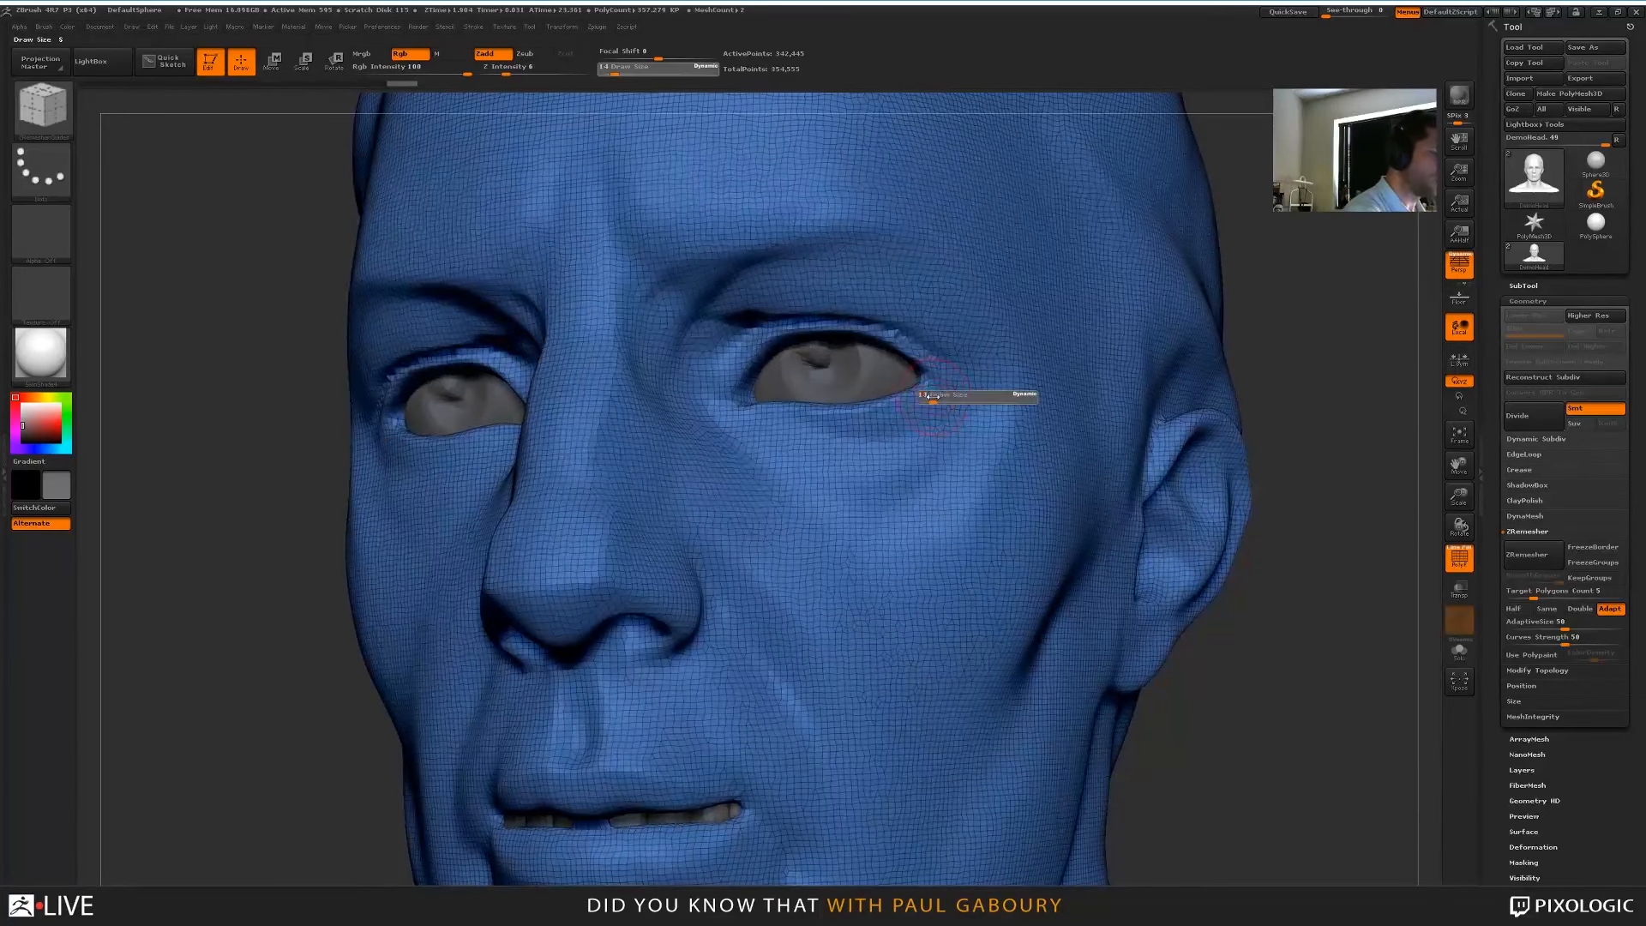
left_click_drag(930, 396, 931, 396)
mouse_move(834, 319)
left_mouse_down()
mouse_move(731, 353)
mouse_move(807, 433)
left_mouse_up()
left_click_drag(892, 327, 828, 290)
left_click_drag(708, 417, 950, 446)
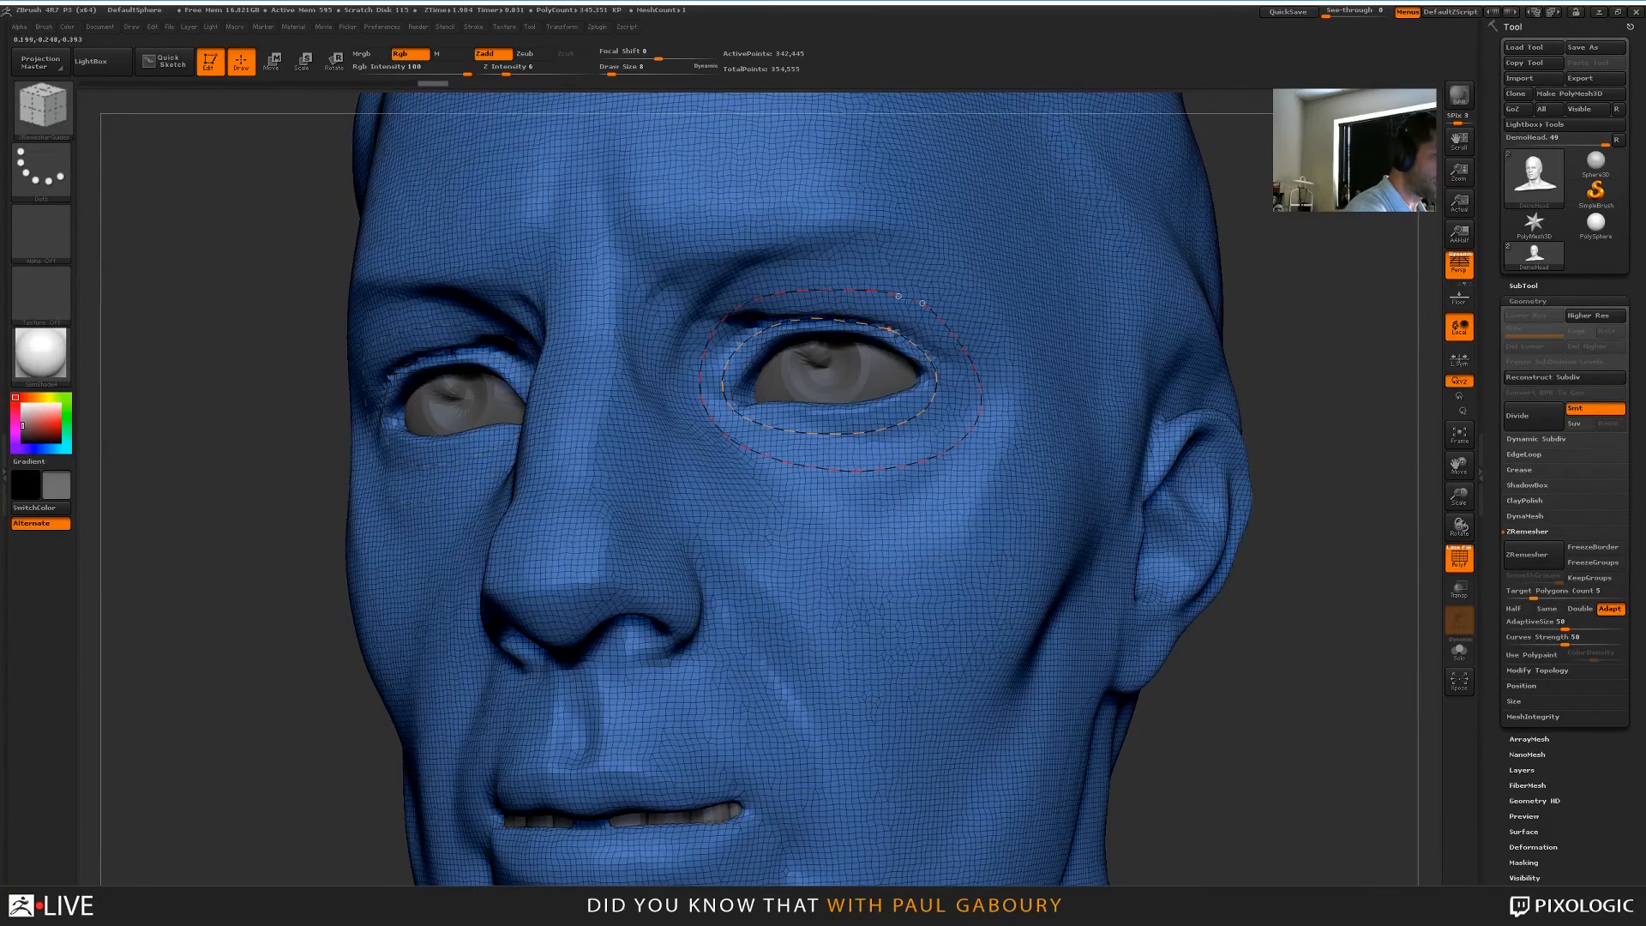
left_click_drag(922, 302, 900, 297)
Draw a guide curve from the side of the nose along the smile fold down to the jaw
mouse_move(999, 588)
right_mouse_down("ctrl")
mouse_move(916, 591)
mouse_move(834, 447)
right_mouse_up("ctrl")
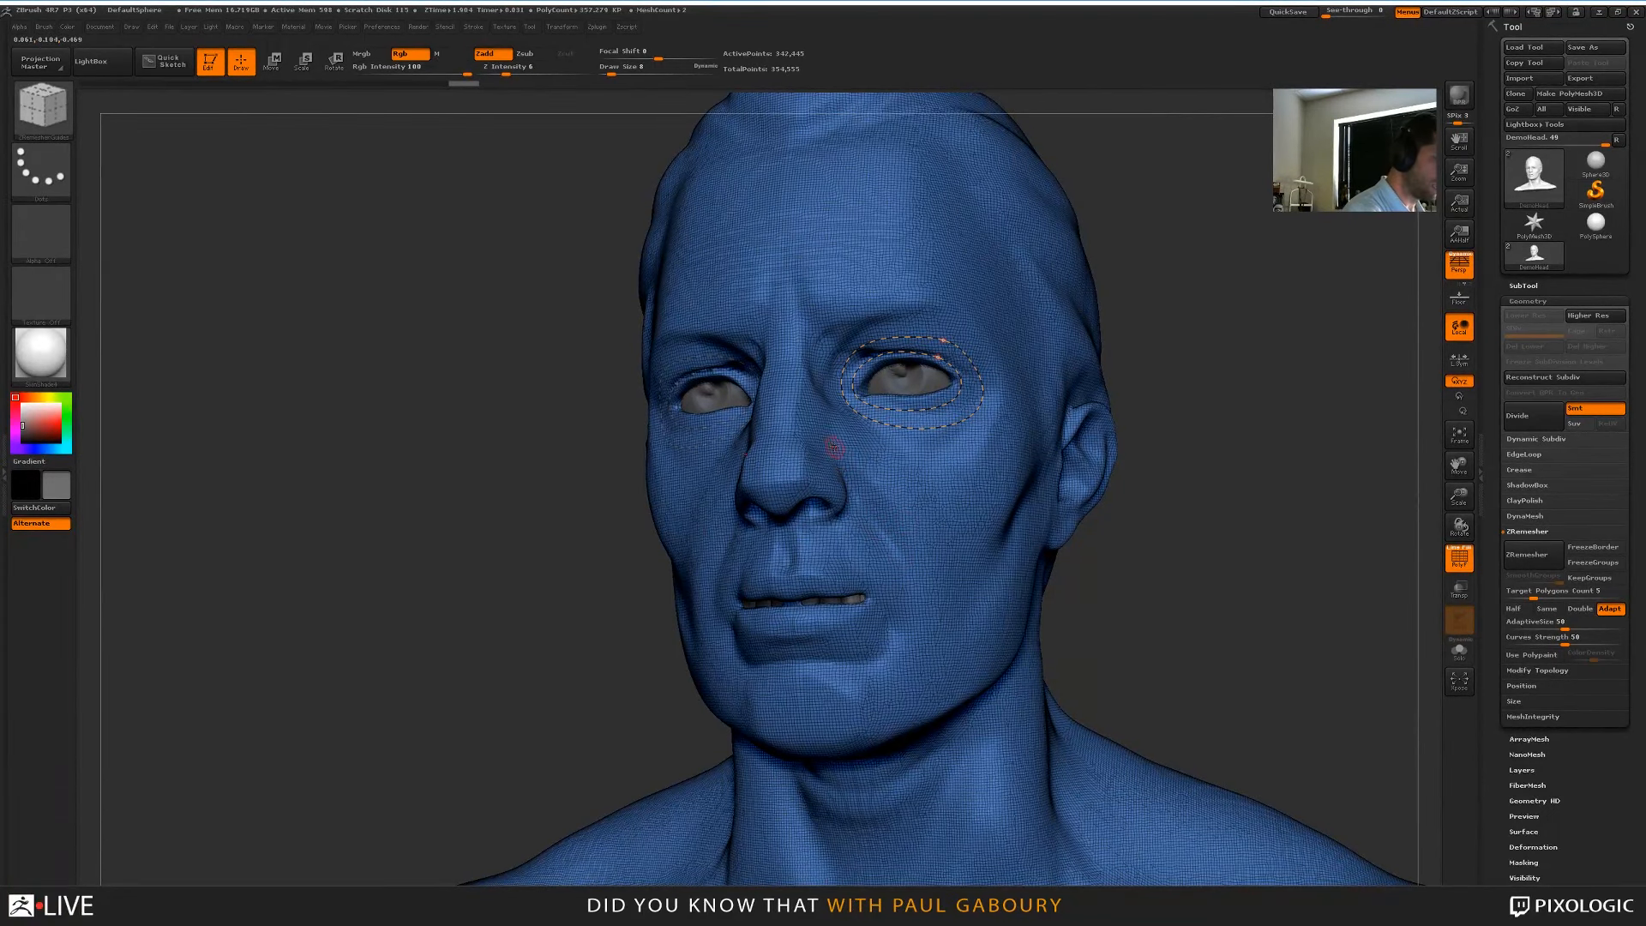
mouse_move(825, 435)
left_mouse_down()
mouse_move(896, 553)
mouse_move(926, 678)
left_mouse_up()
Draw an inner and an outer guide curve around the lips from the face's centreline, and run ZRemesher on the head
right_click_drag(808, 577, 847, 580)
left_click_drag(847, 580, 780, 578)
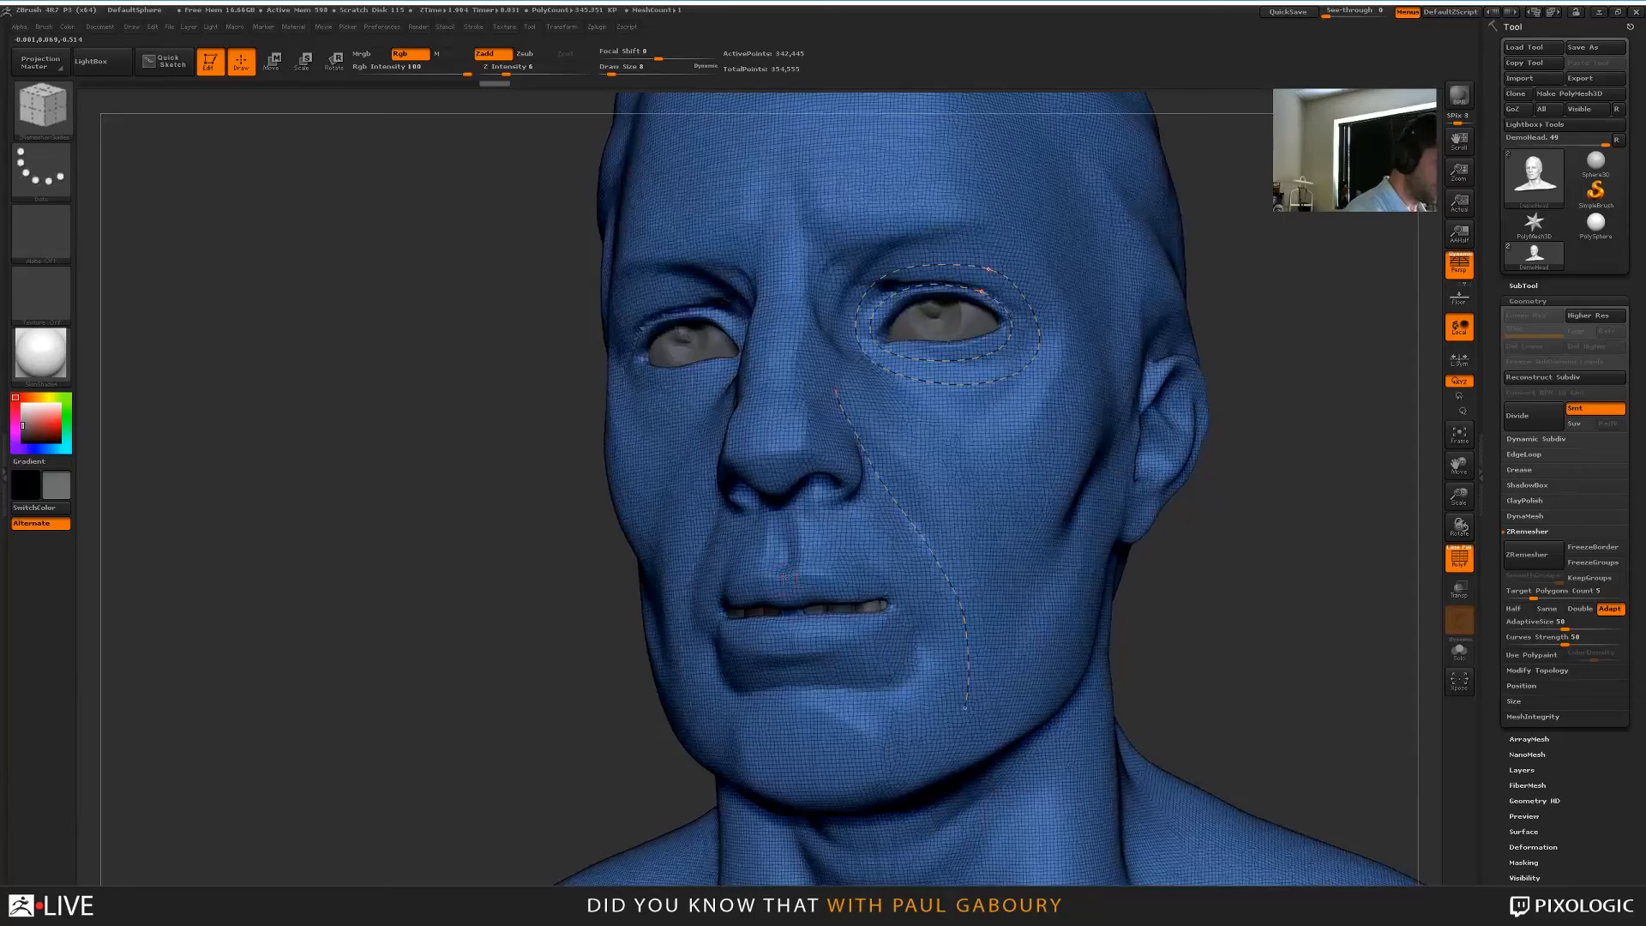
mouse_move(907, 615)
left_mouse_down()
mouse_move(870, 657)
mouse_move(797, 665)
left_mouse_up()
left_click_drag(786, 559, 916, 581)
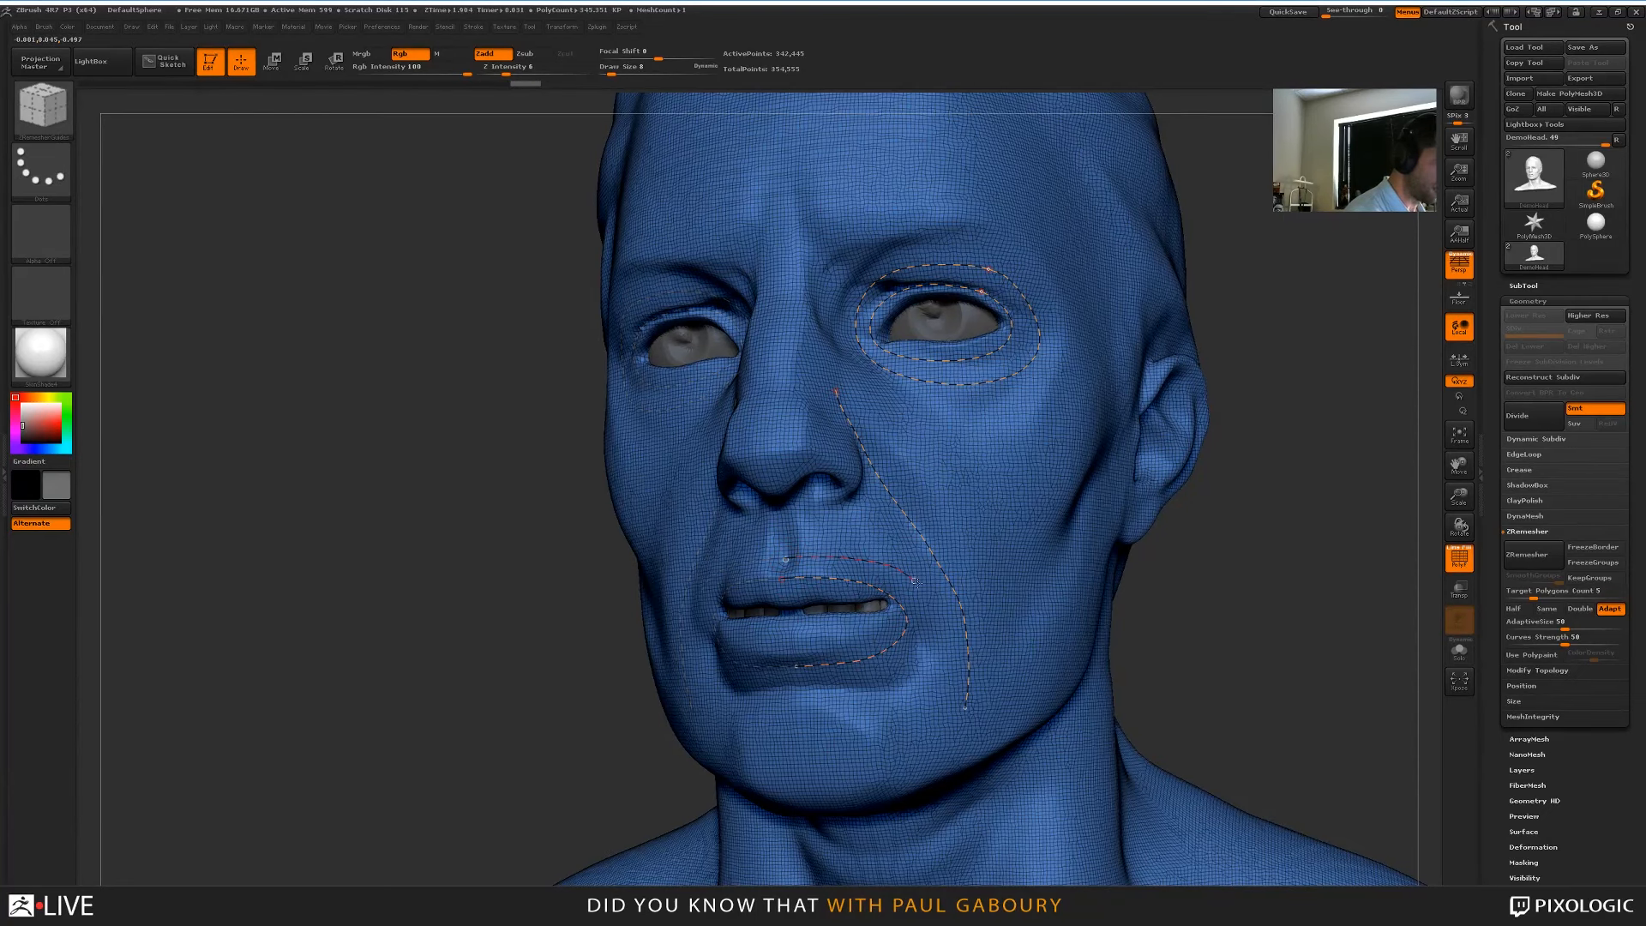
mouse_move(928, 641)
left_mouse_down()
mouse_move(862, 678)
mouse_move(801, 684)
left_mouse_up()
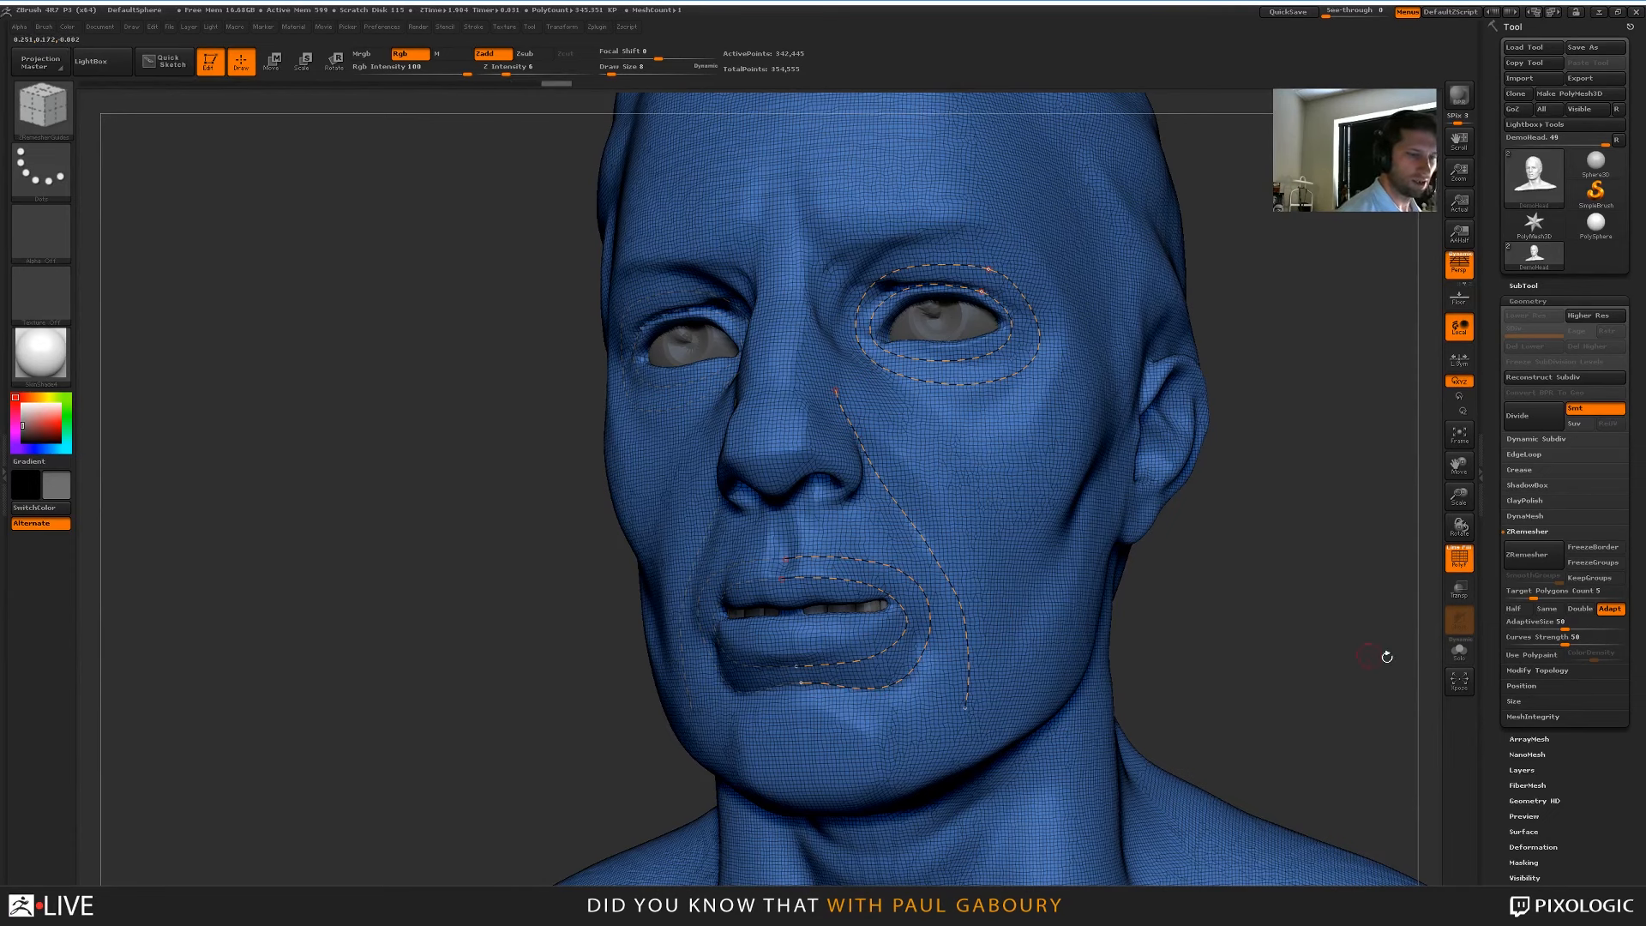
left_click(1537, 561)
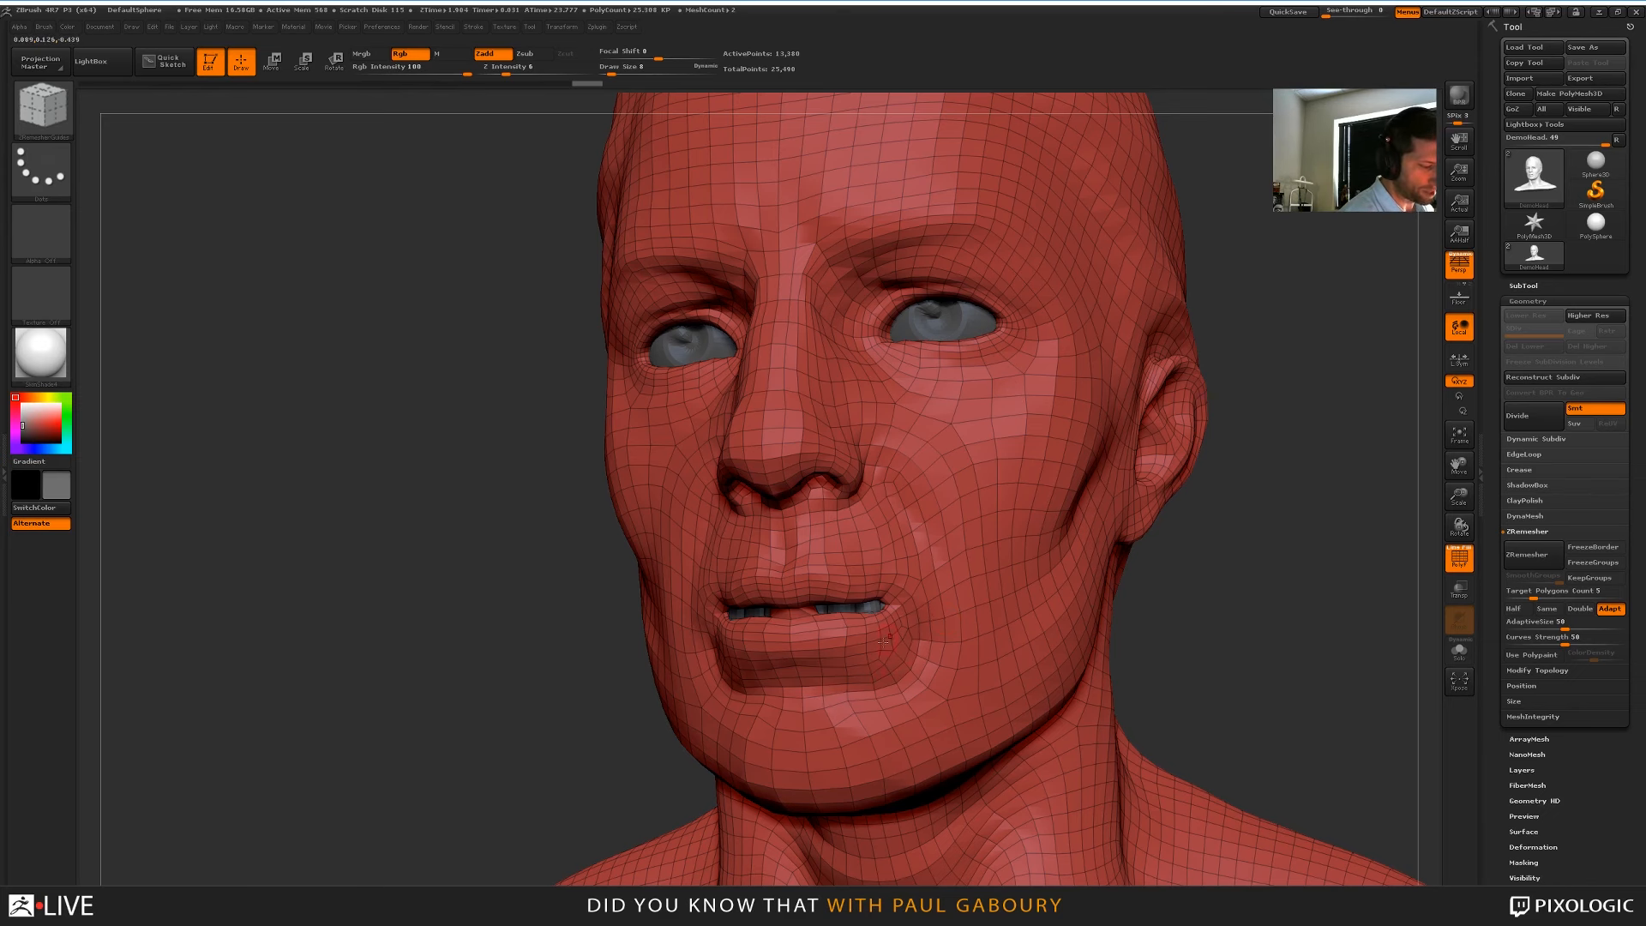
Raise the Curves Strength to 90 and run ZRemesher on the head using the existing guide curves
right_click_drag(977, 514, 907, 484)
right_click_drag(962, 733, 1048, 643)
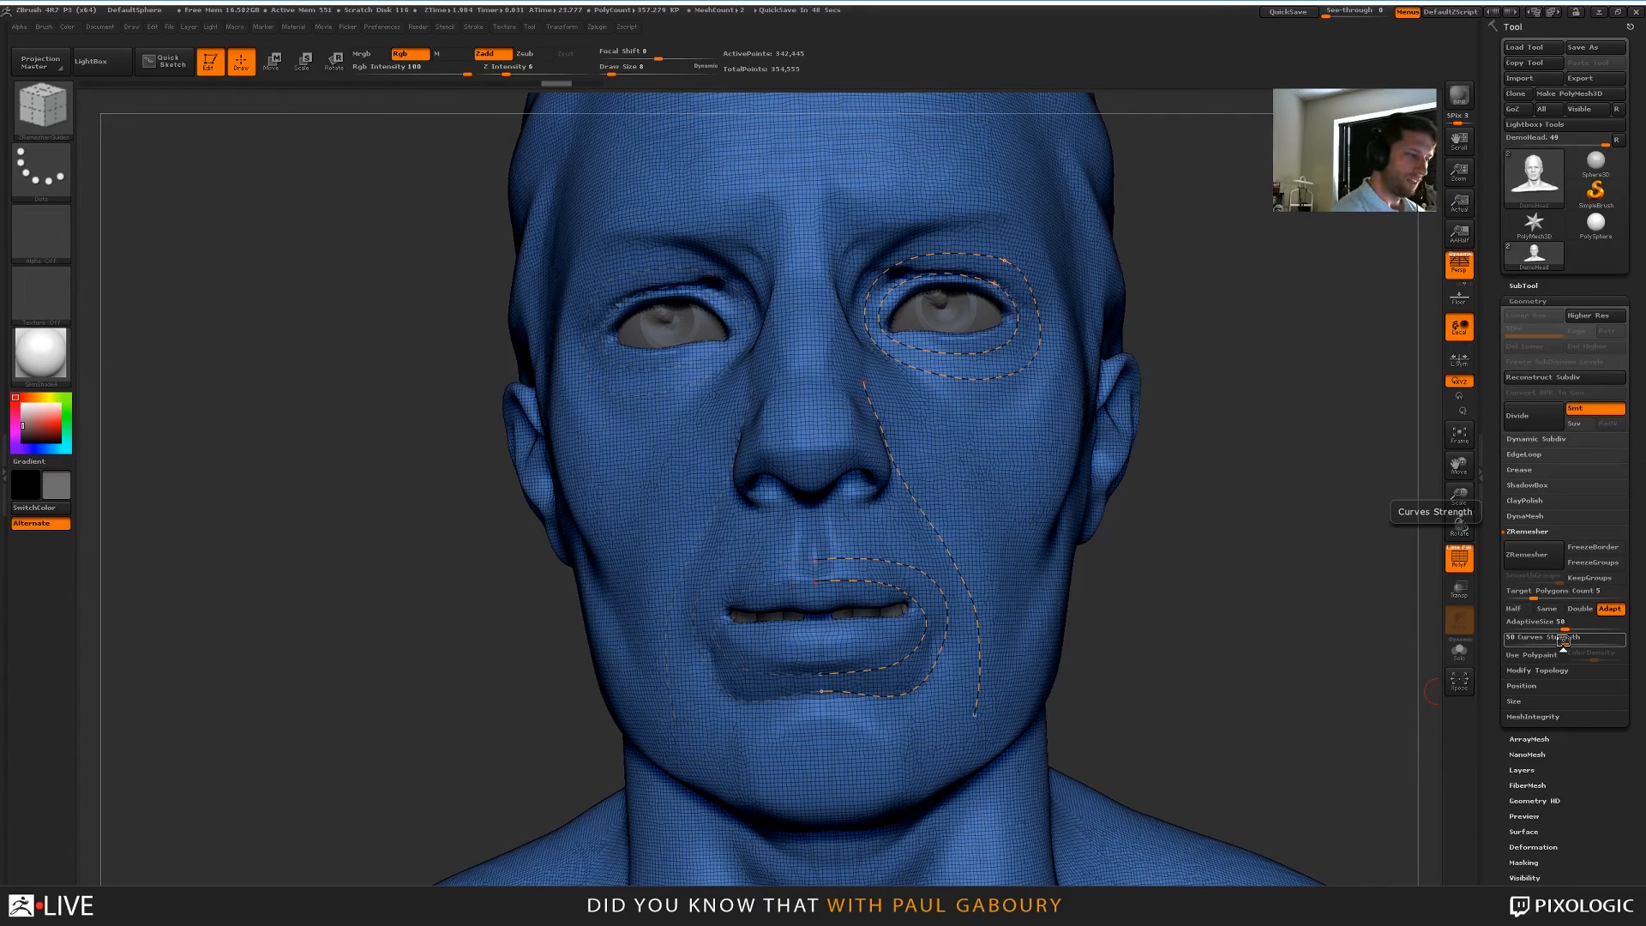
left_click_drag(1563, 641, 1614, 640)
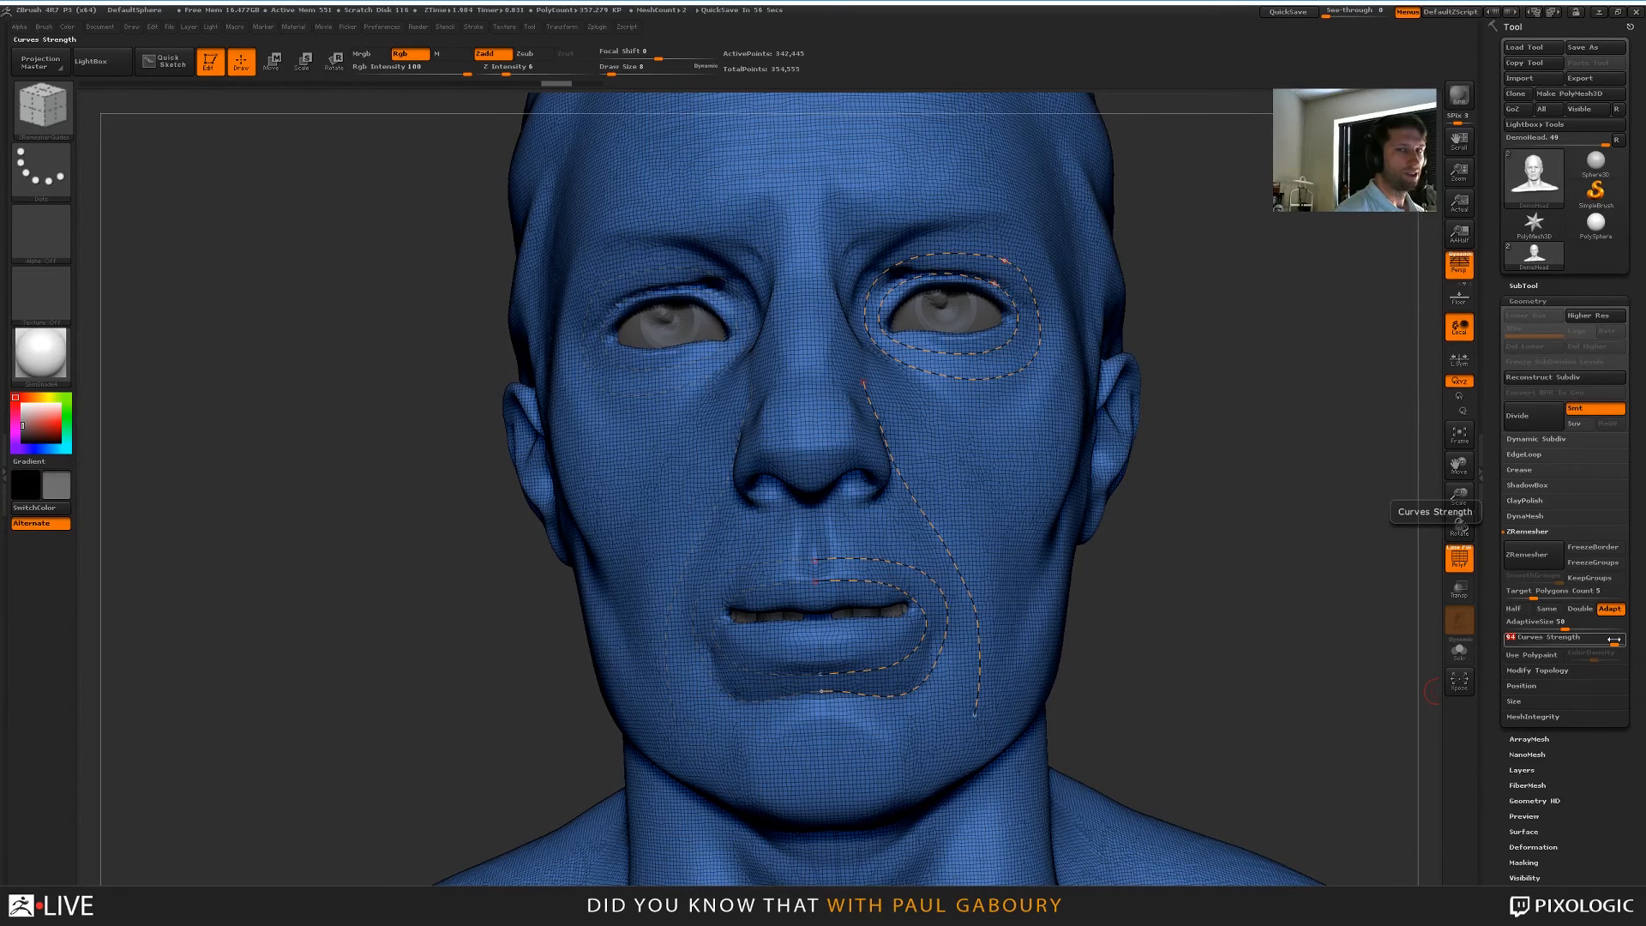
left_click_drag(1286, 566, 1157, 561)
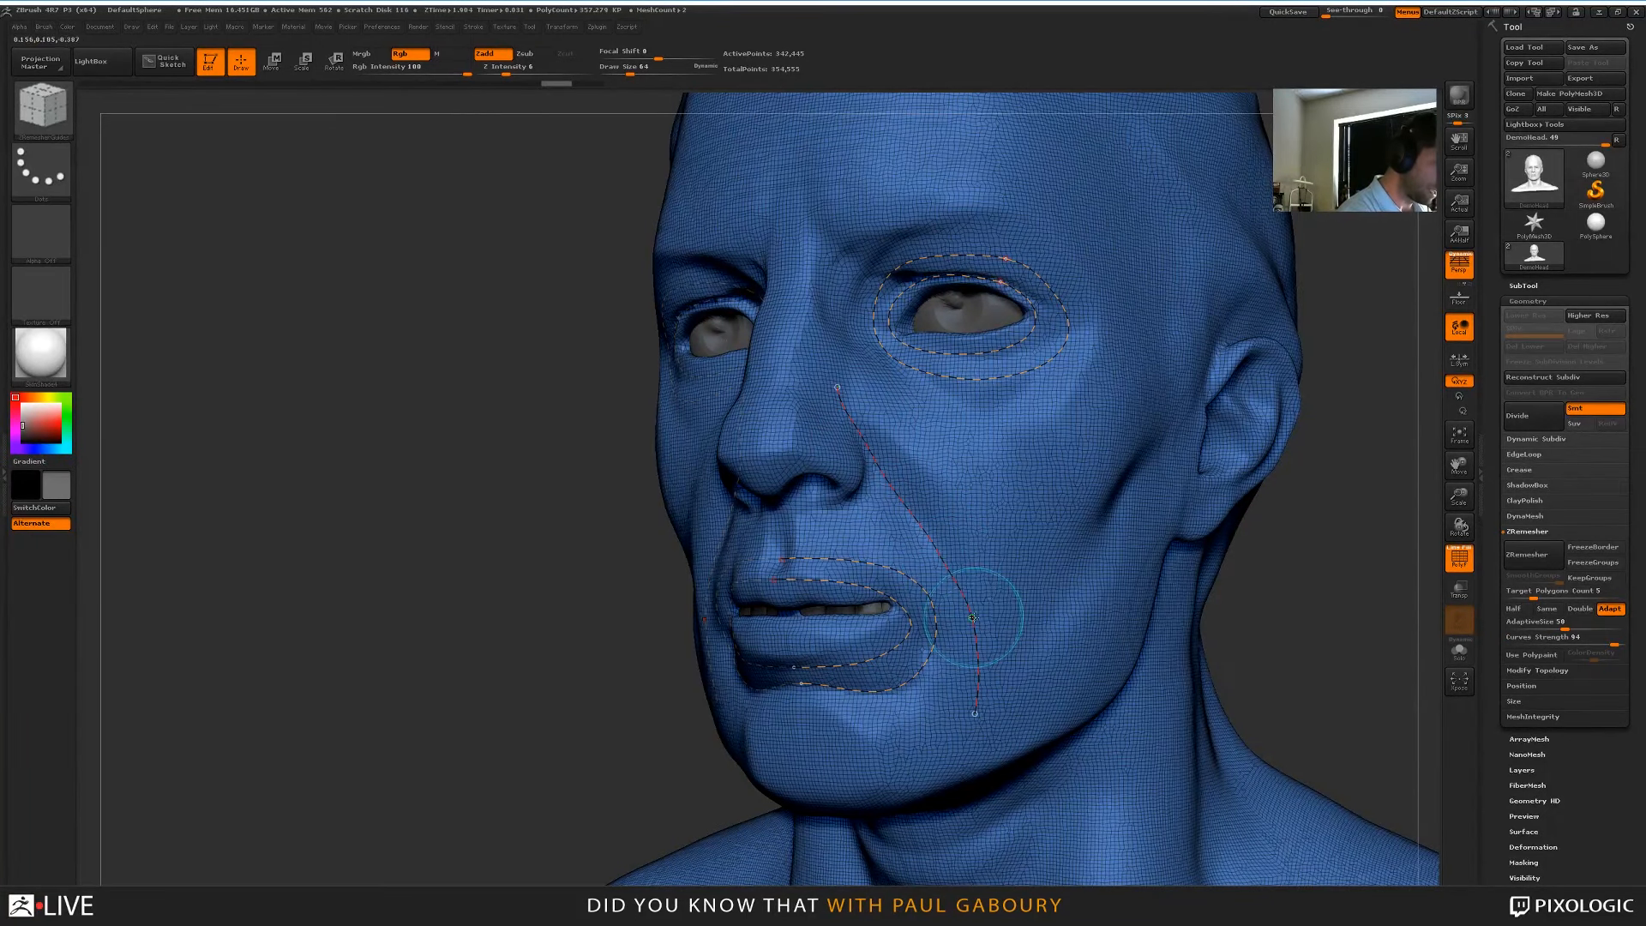
left_click_drag(1615, 644, 1632, 643)
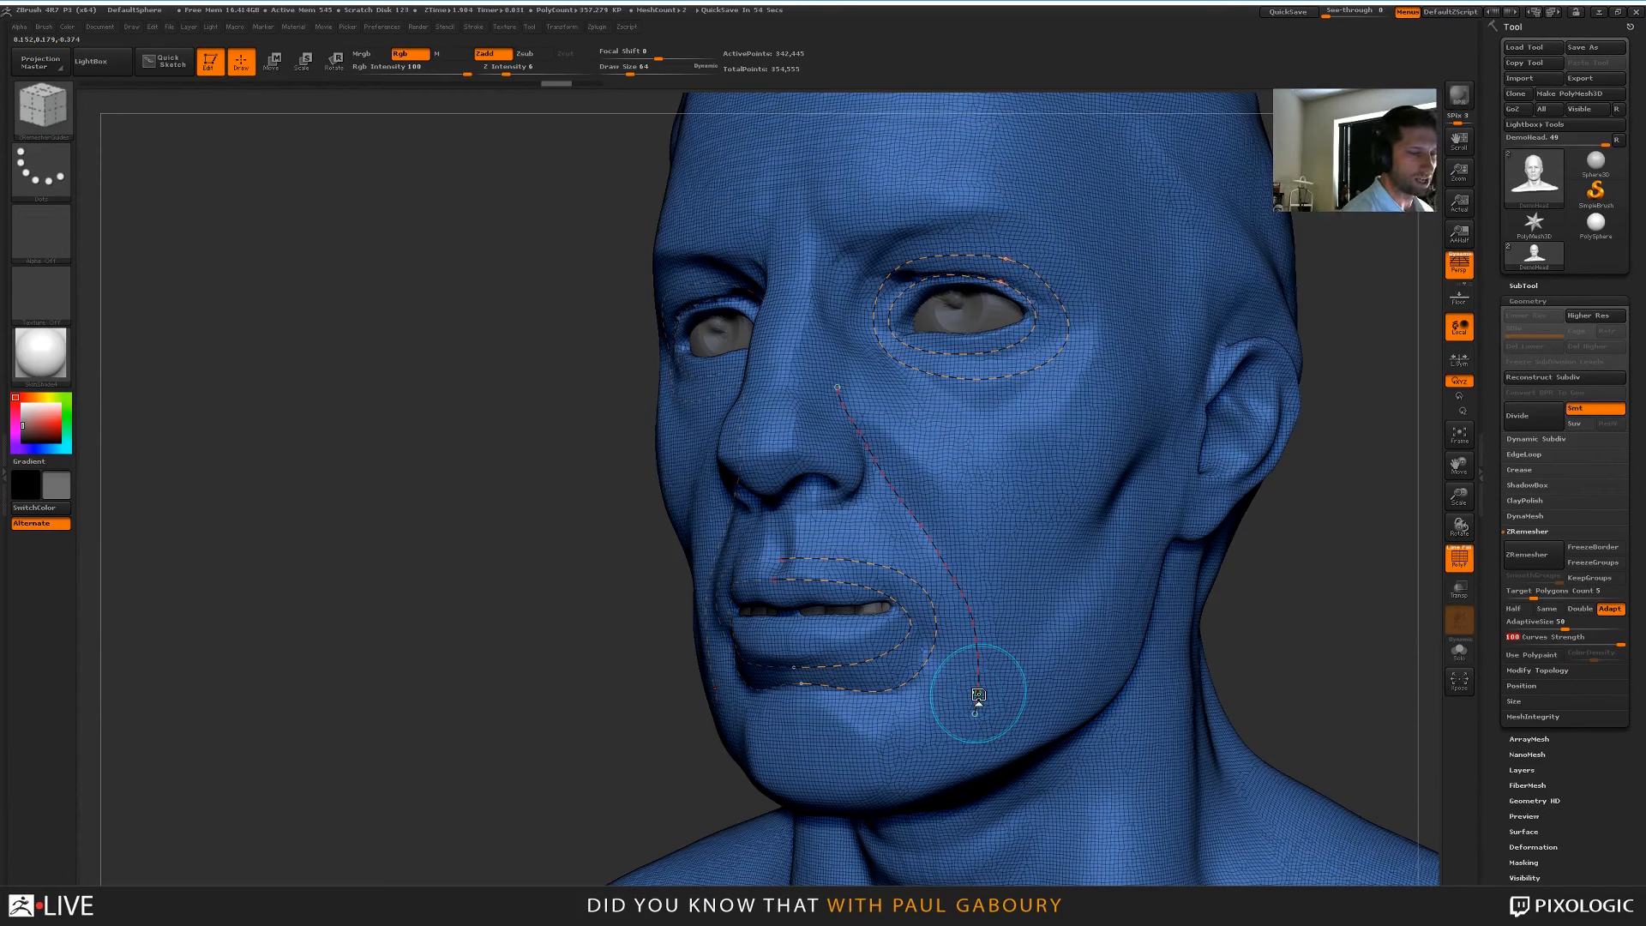
left_click_drag(1620, 644, 1611, 644)
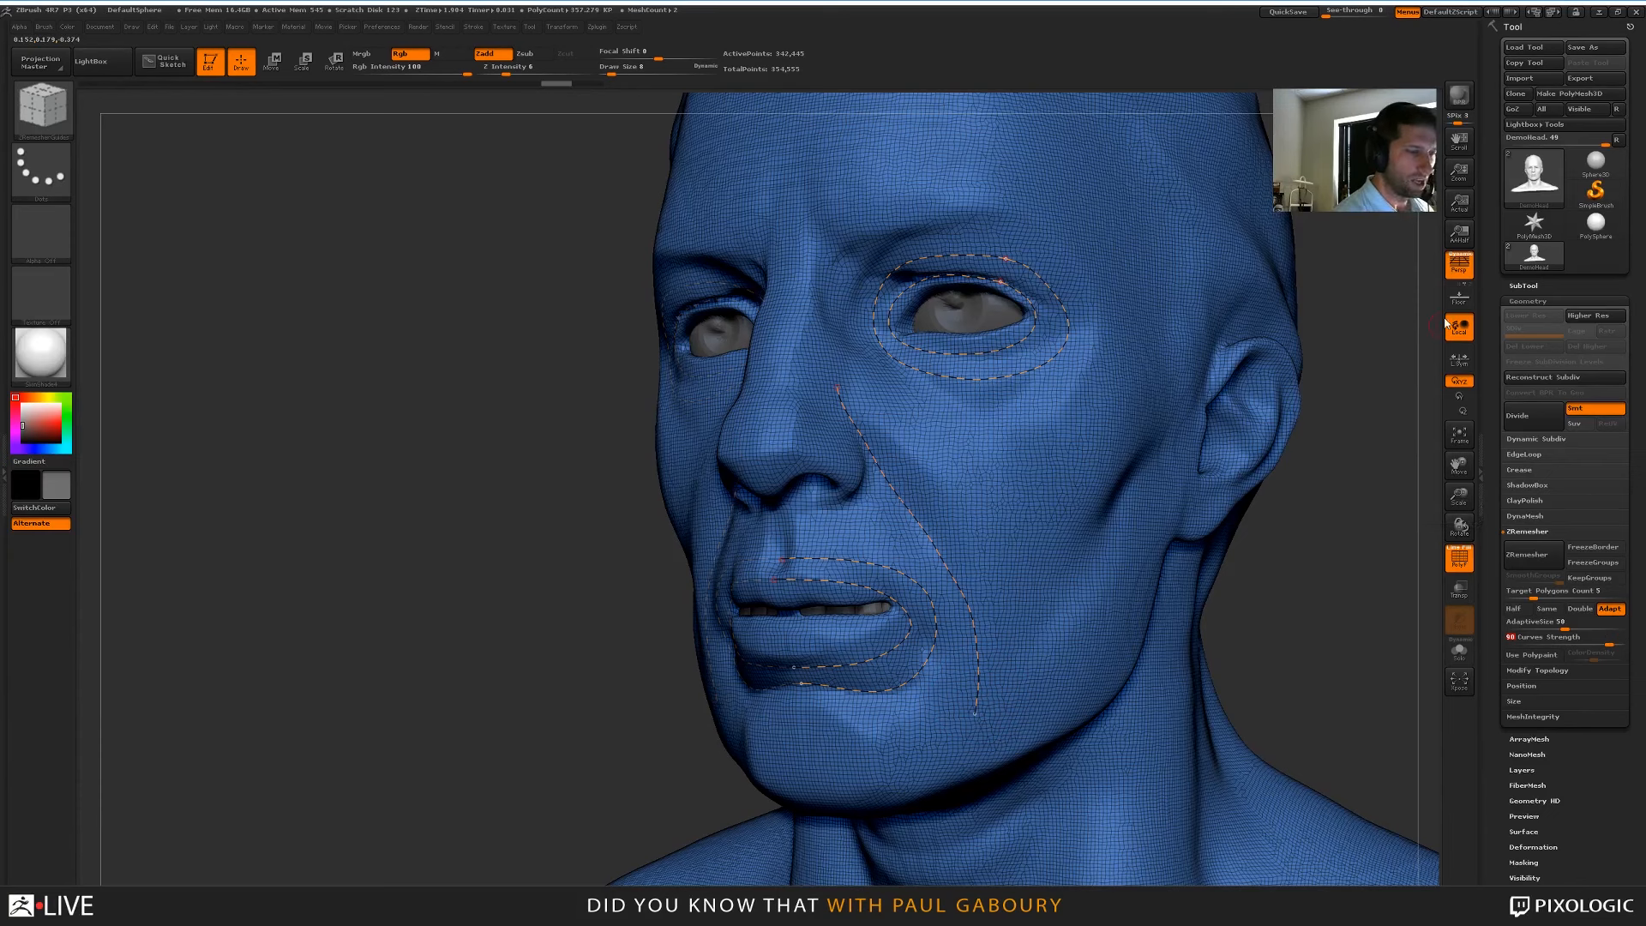
left_click(1530, 556)
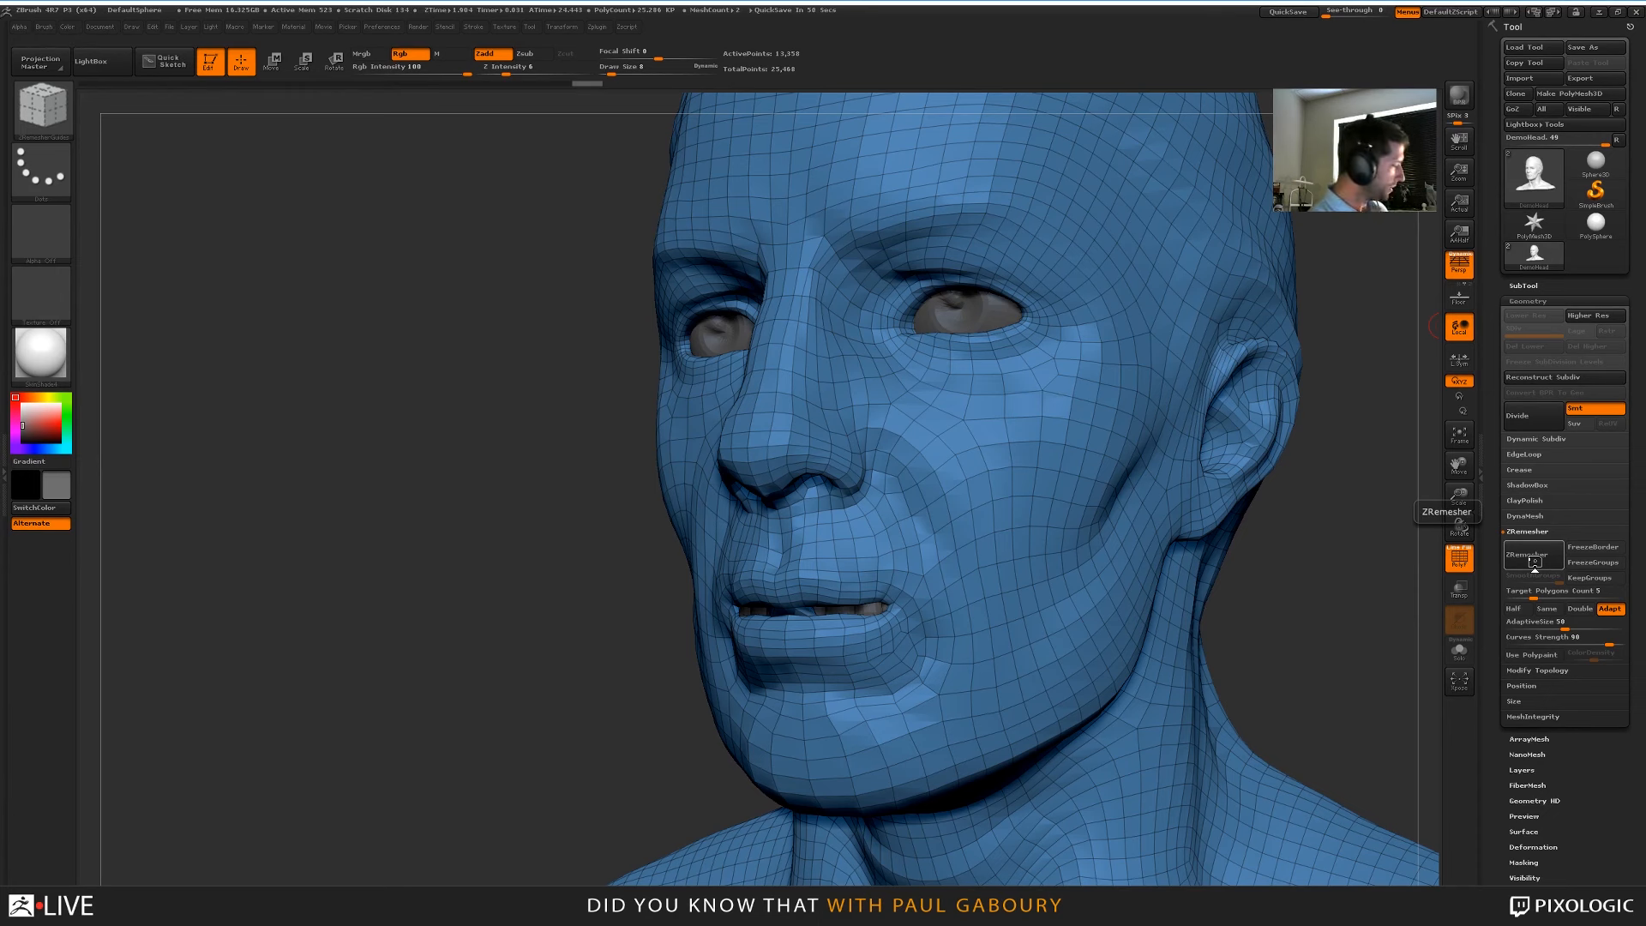
Undo the last remesh and set the Curves Strength to 50
key("ctrl+z")
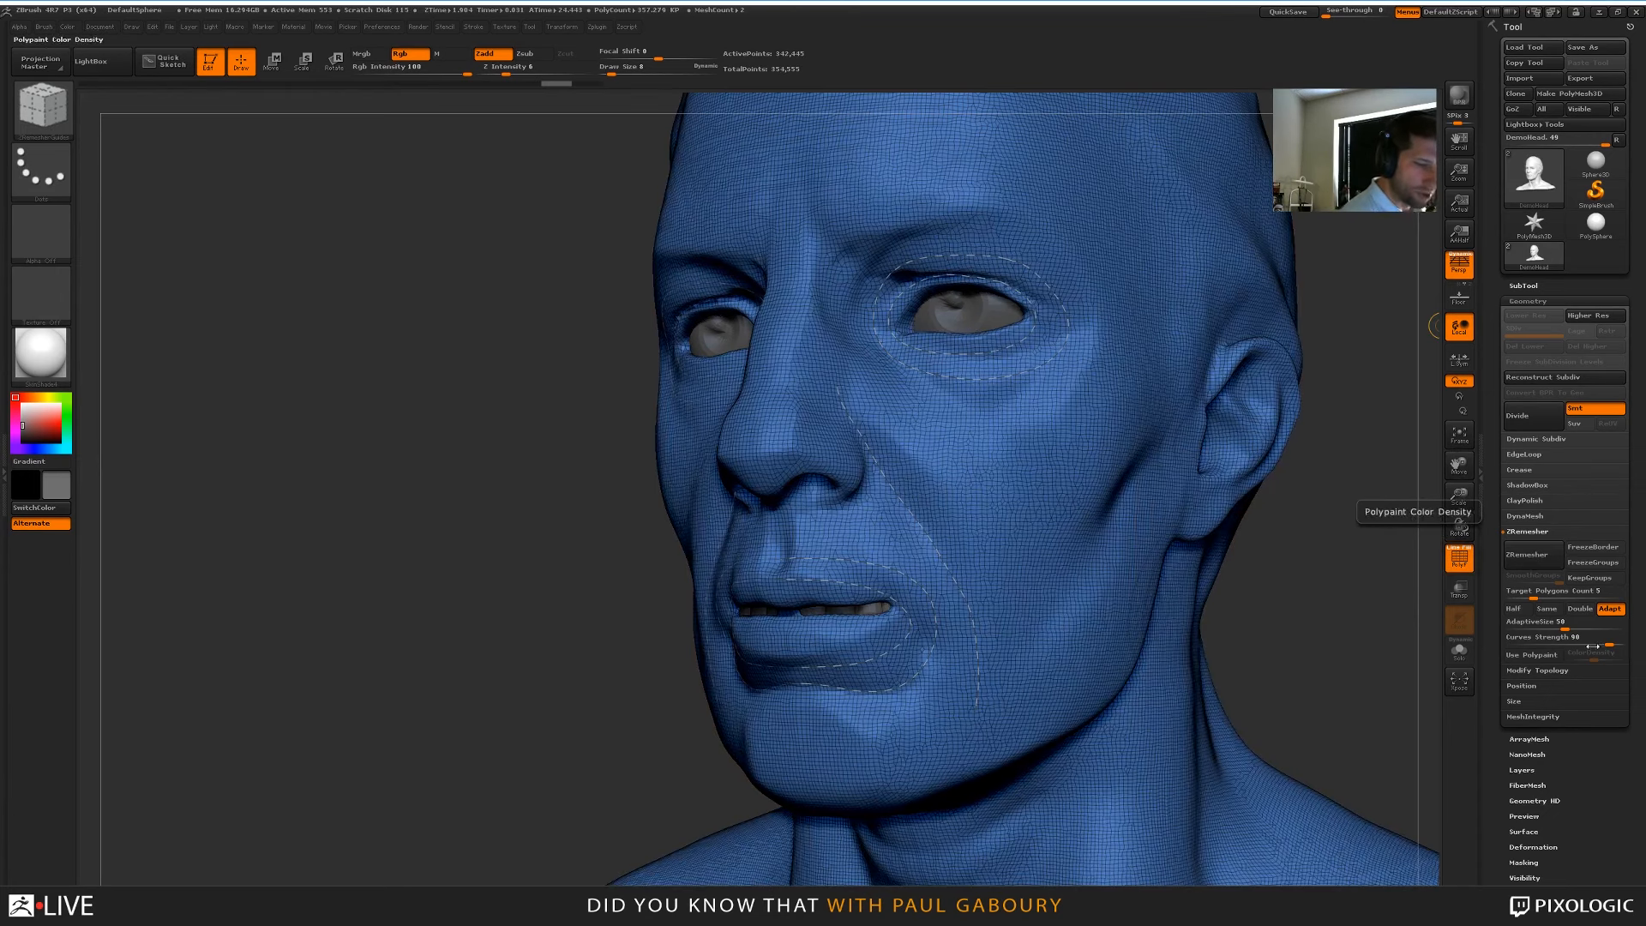
left_click_drag(1607, 644, 1514, 643)
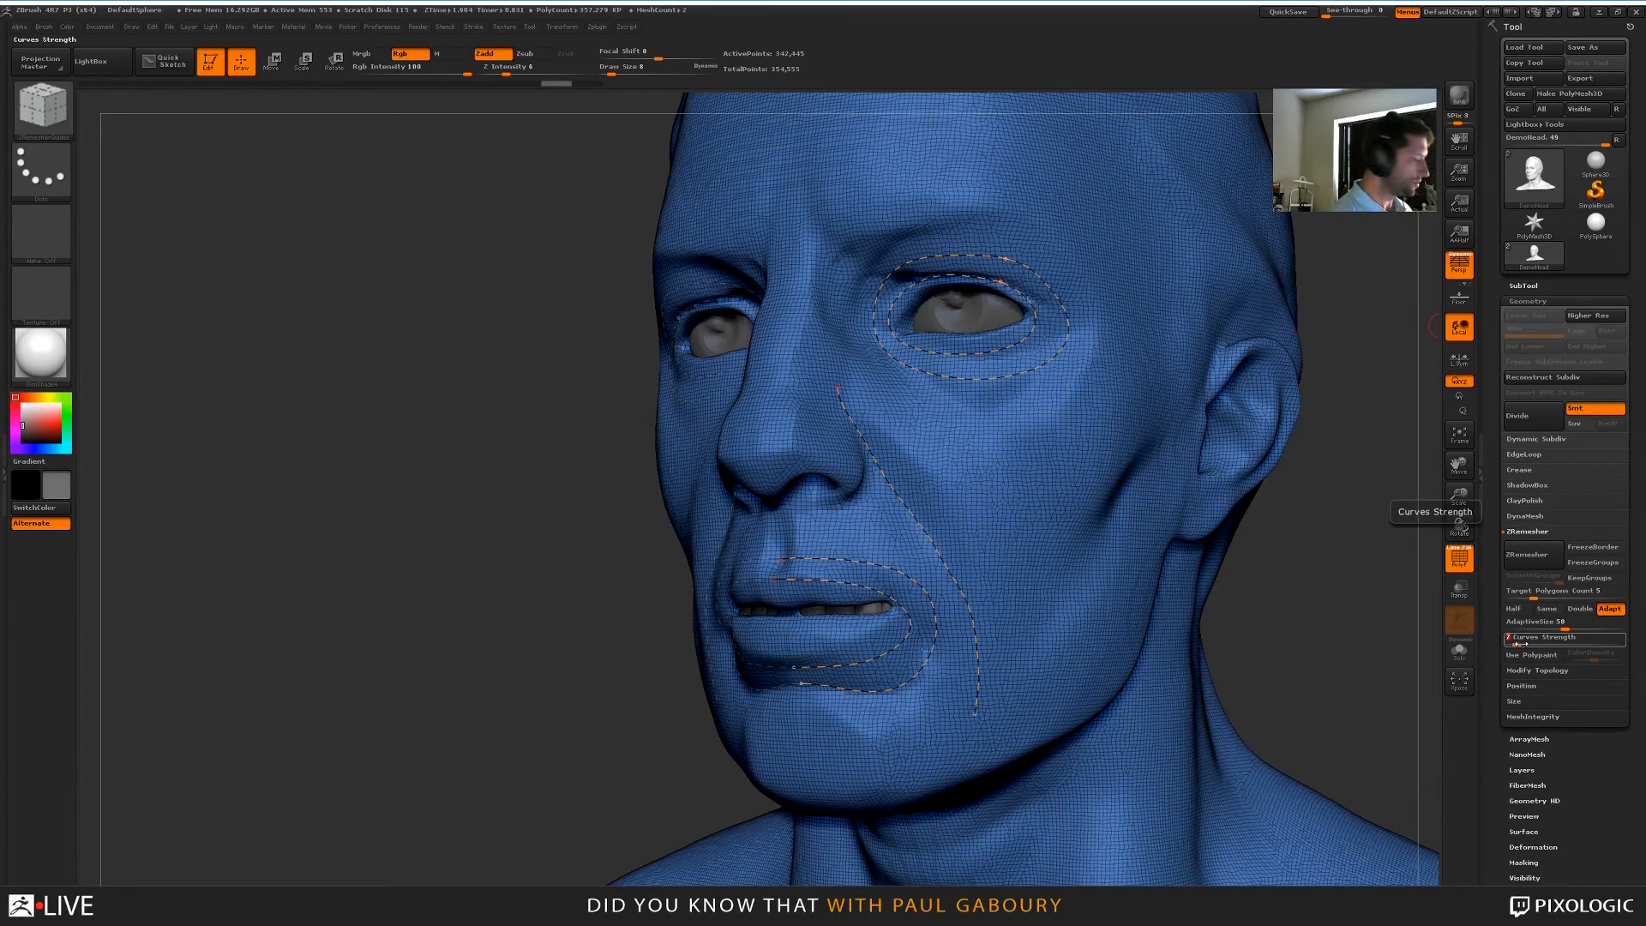
type("50")
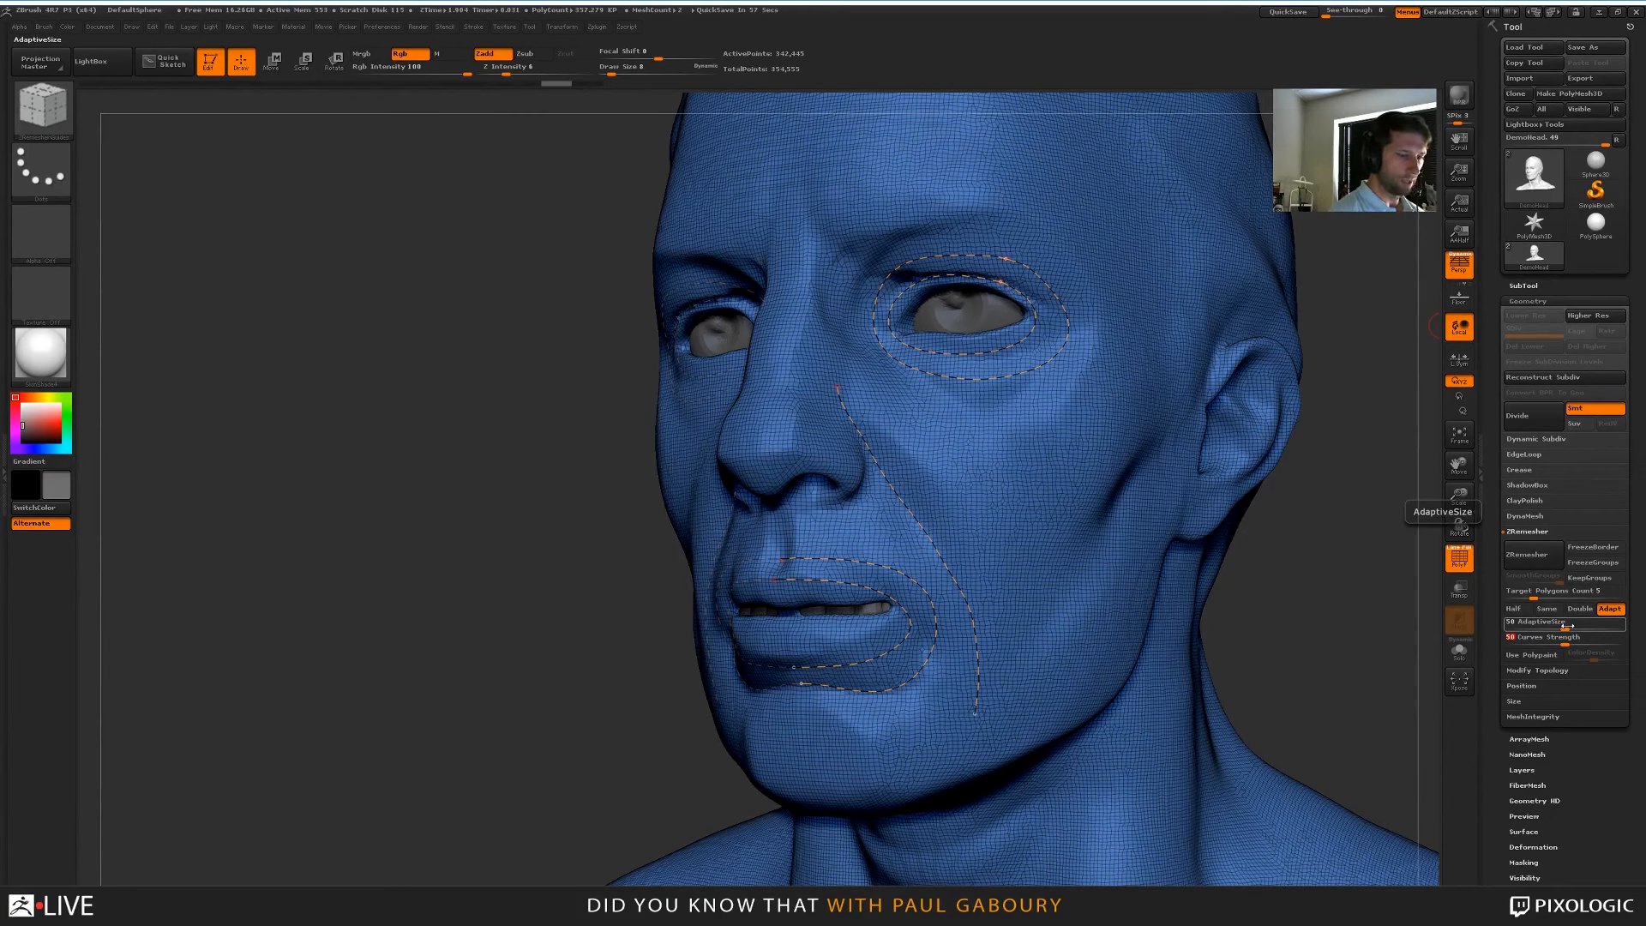
Toggle ZRemesher's Adapt option off and leave it switched back on
left_click(1611, 614)
left_click(1612, 613)
left_click(1612, 614)
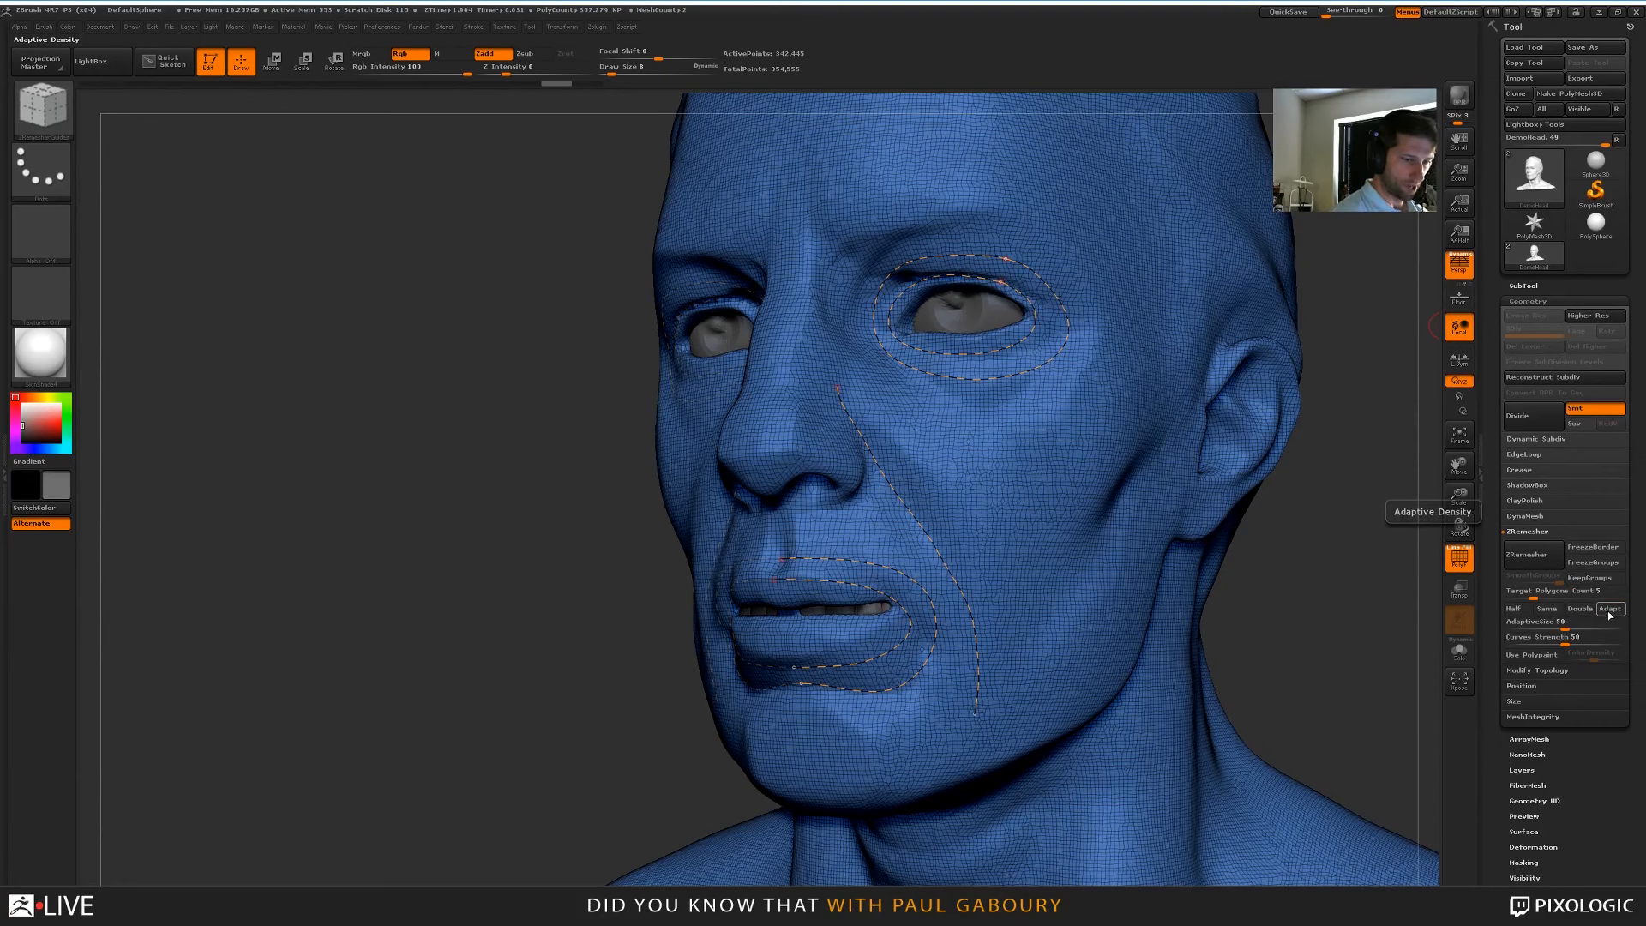
left_click(1610, 612)
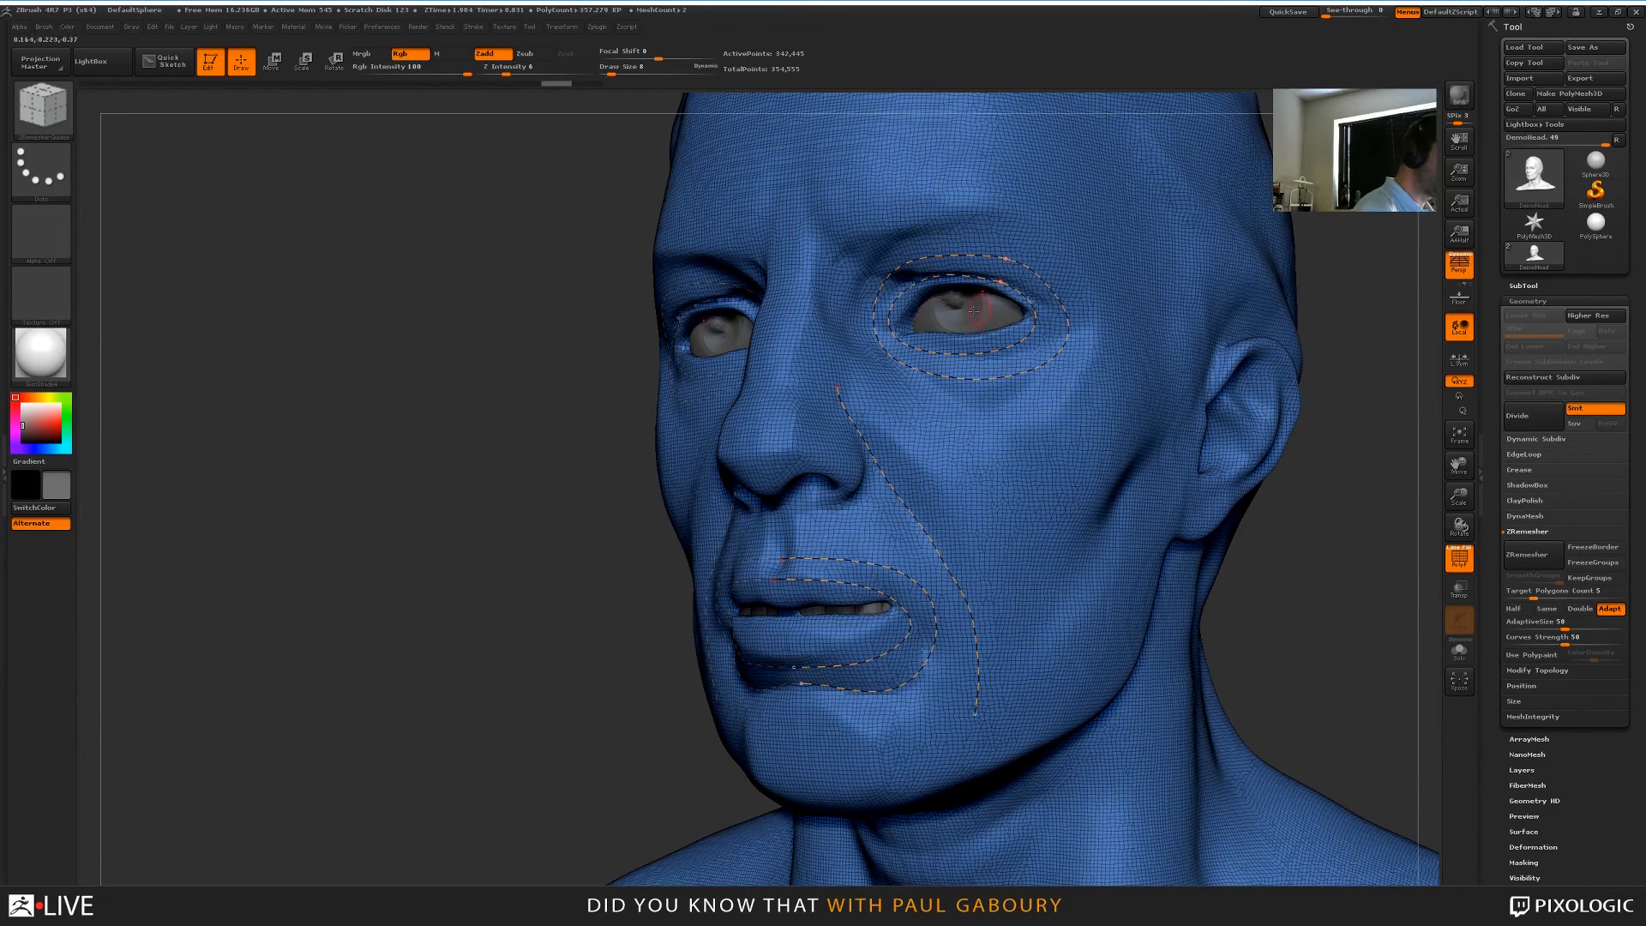
Delete all guide curves from the head and set the ZRemesher AdaptiveSize to 94
left_click(475, 27)
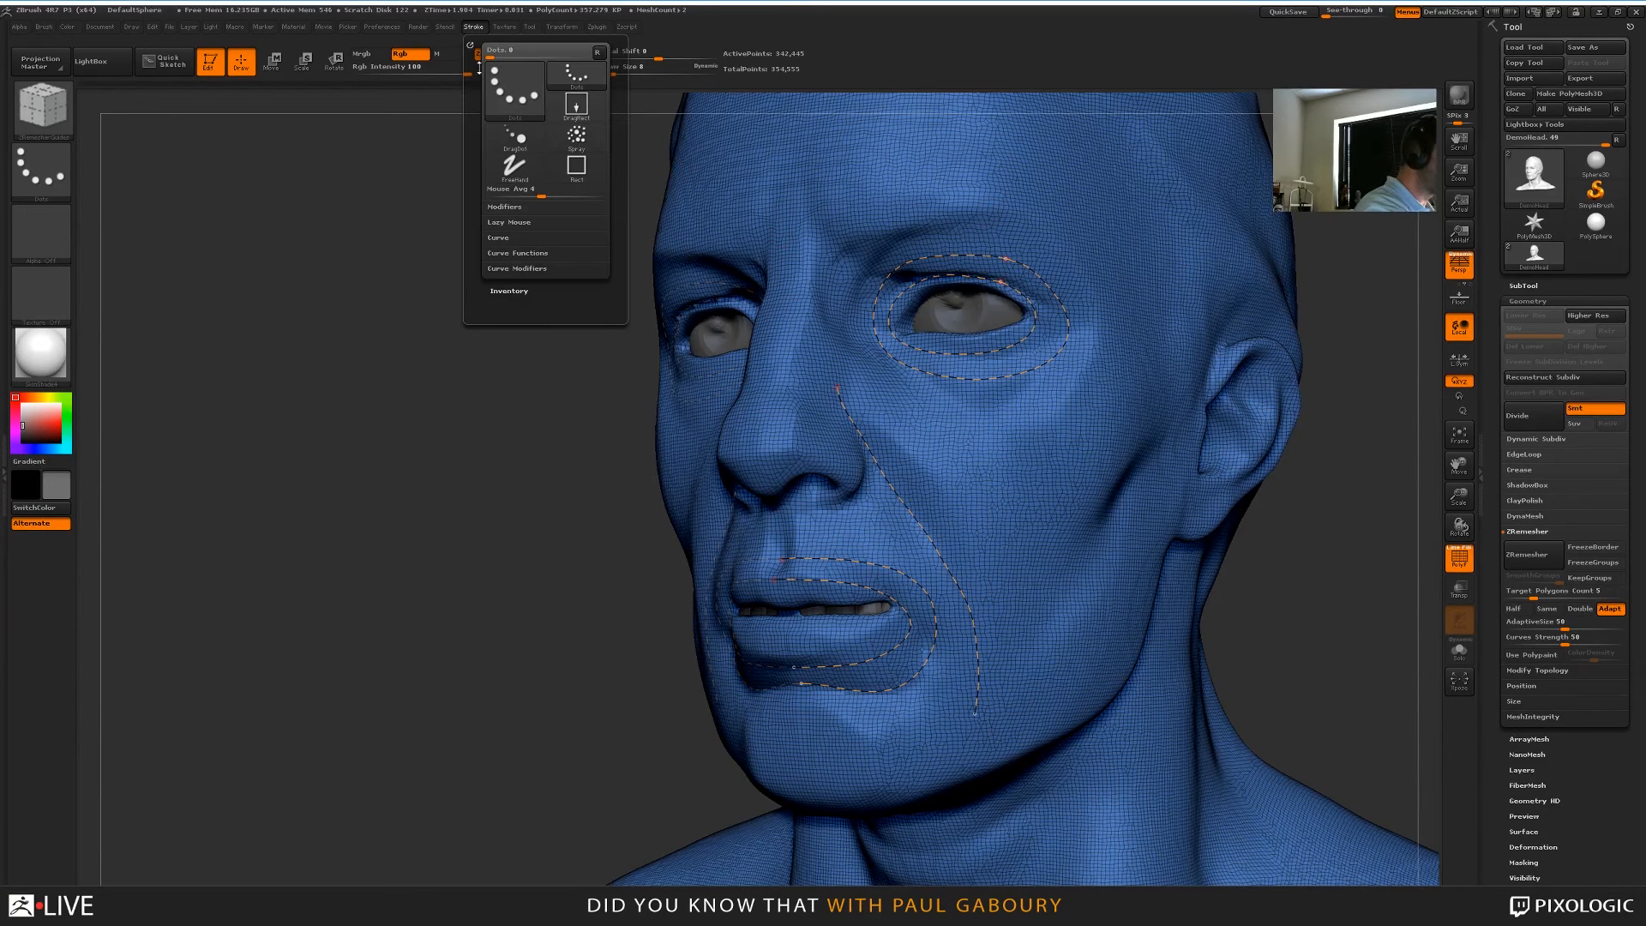
left_click(519, 253)
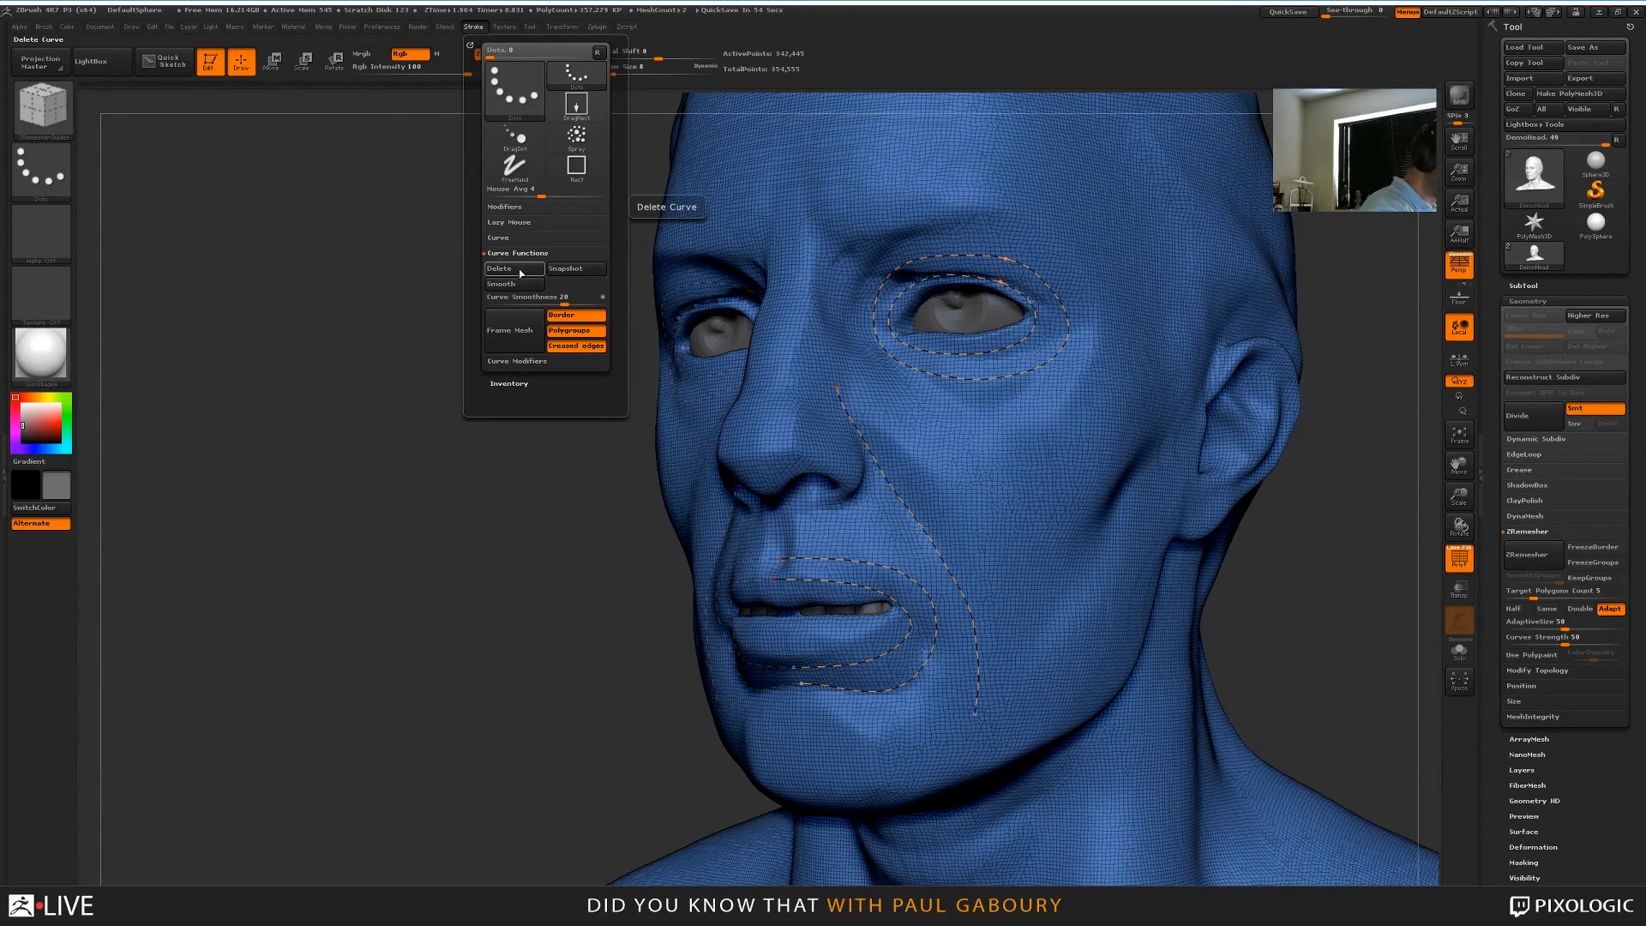
left_click(518, 269)
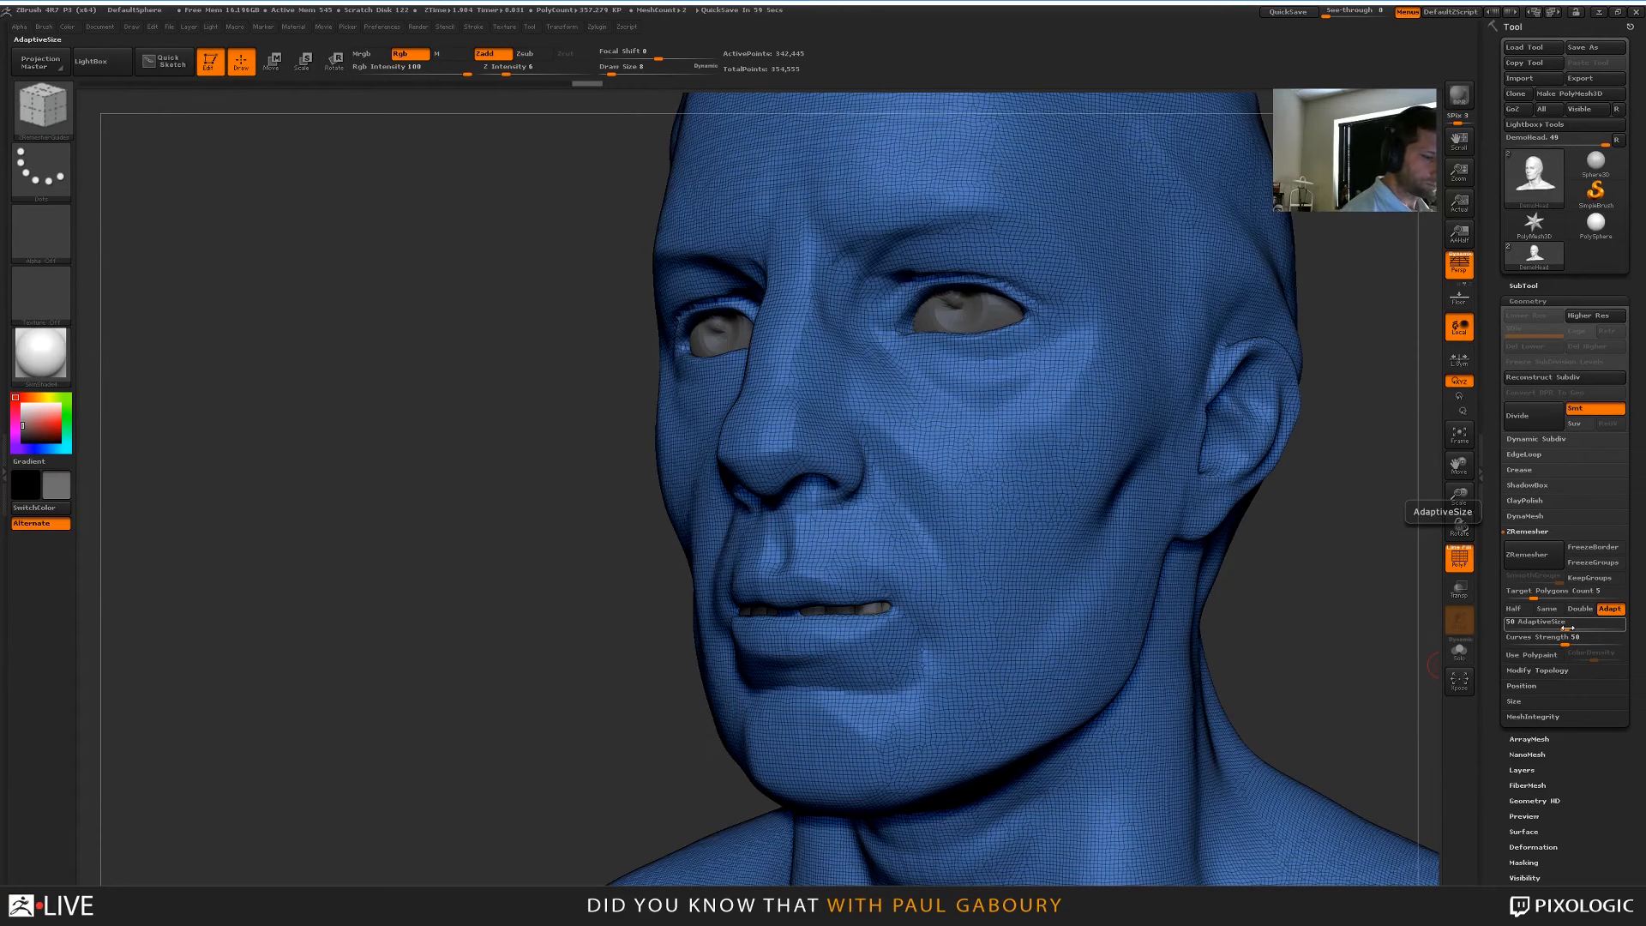
left_click_drag(1567, 628, 1612, 627)
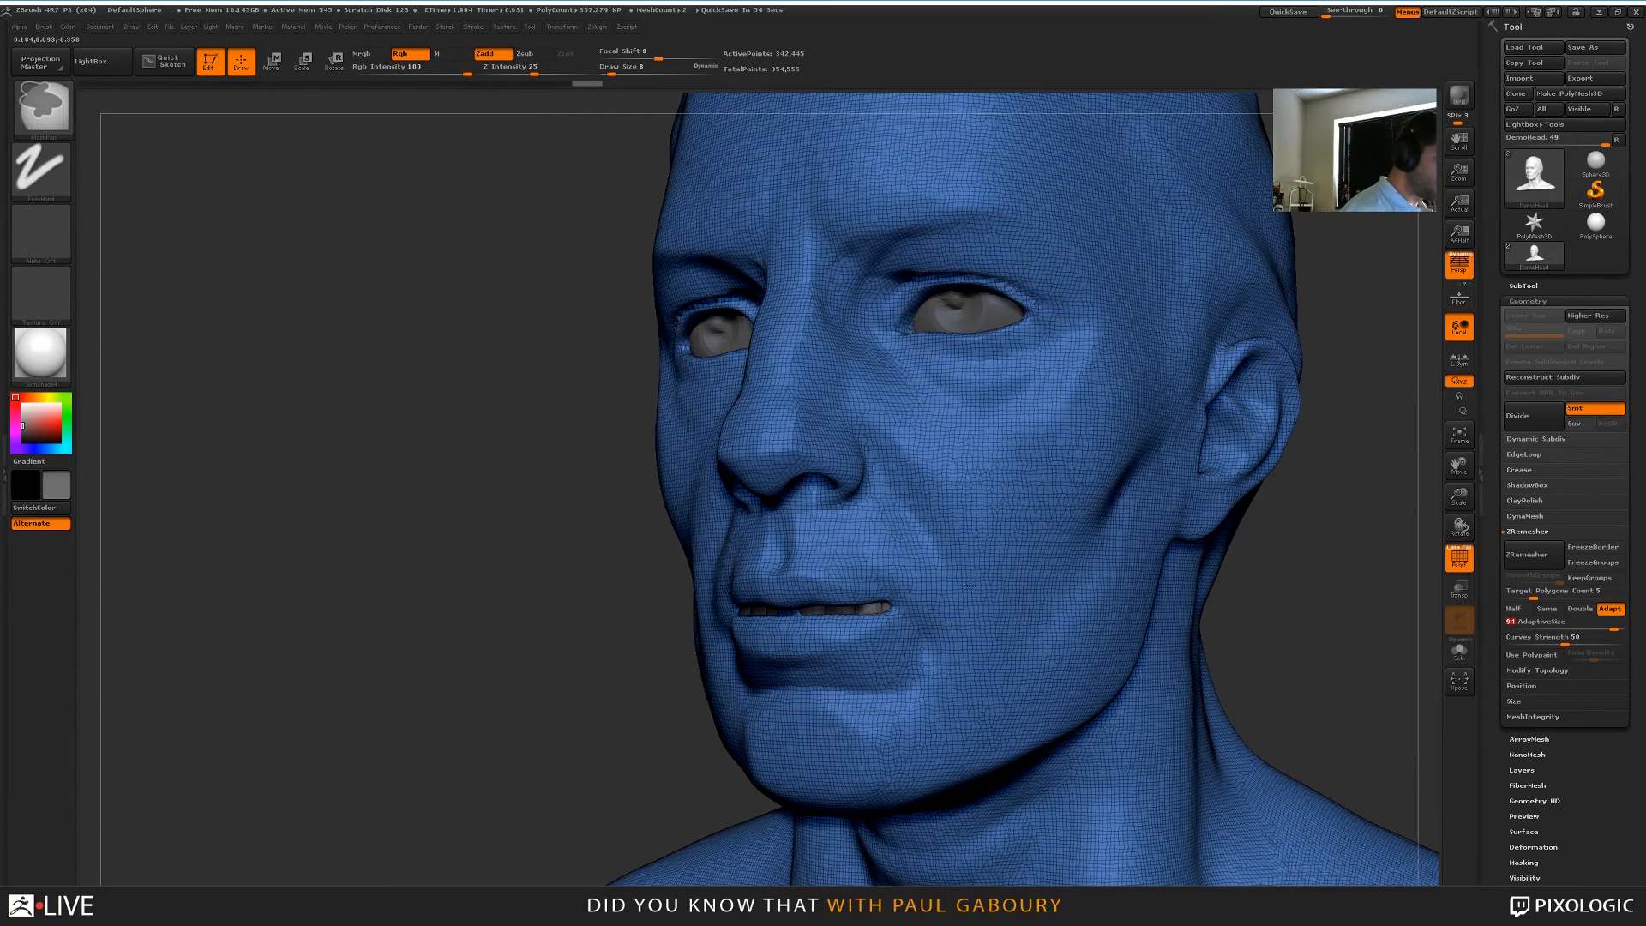
right_click_drag(1020, 609, 947, 576, "ctrl")
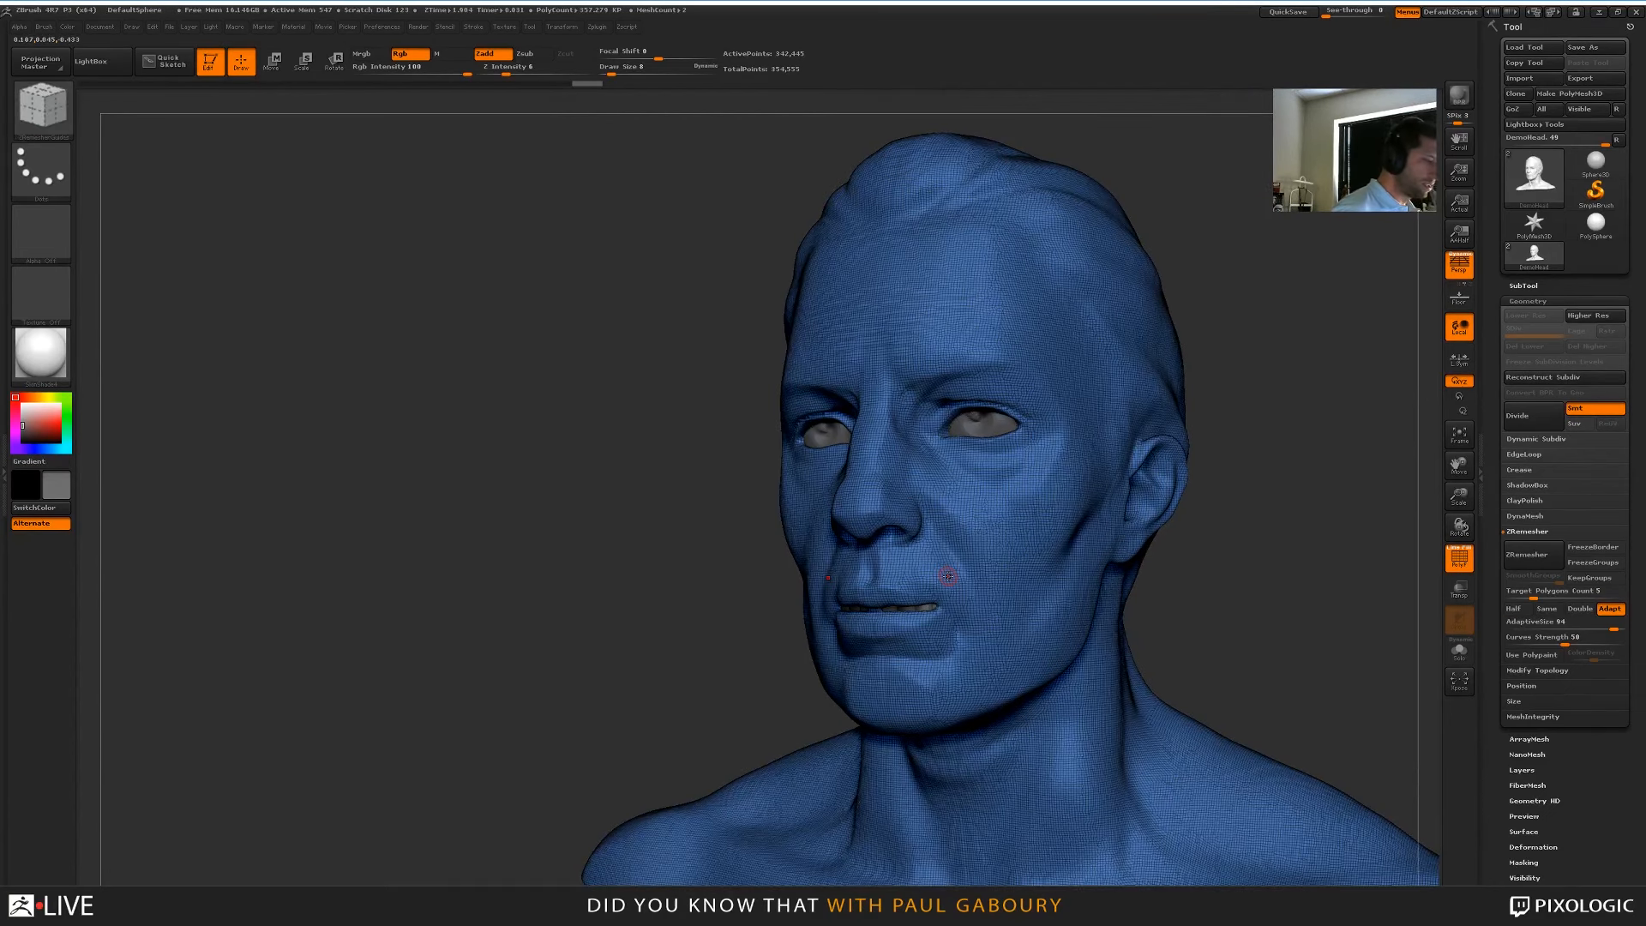
Search the computer for "photo" and launch Adobe Photoshop CC 2015.5
key("super")
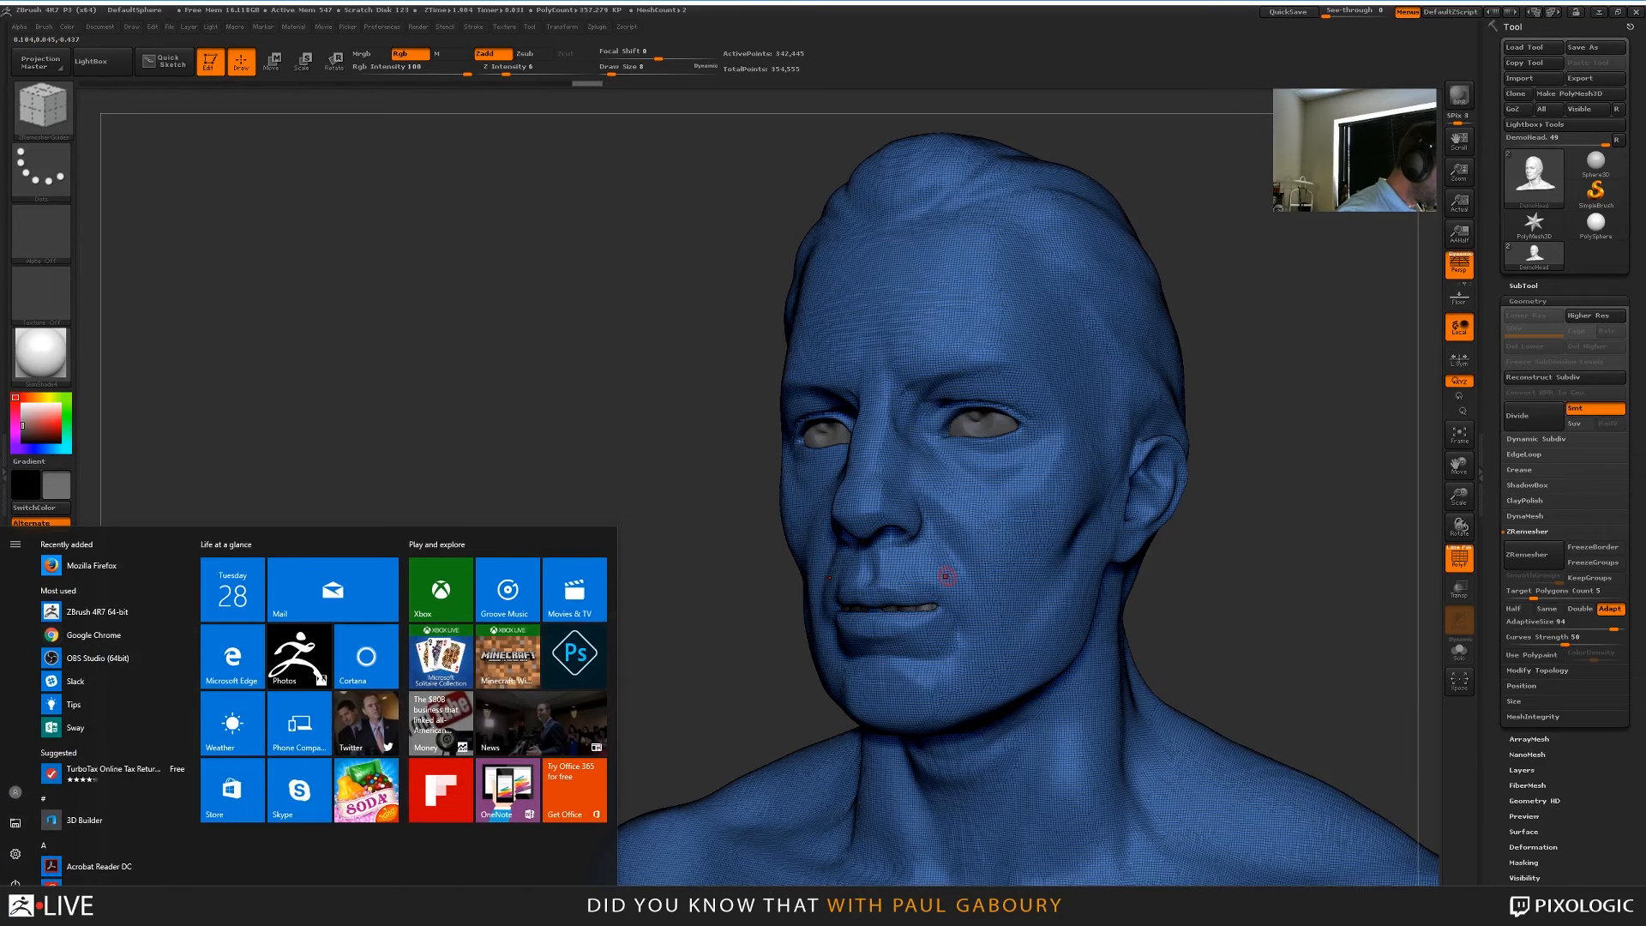
key("super+s")
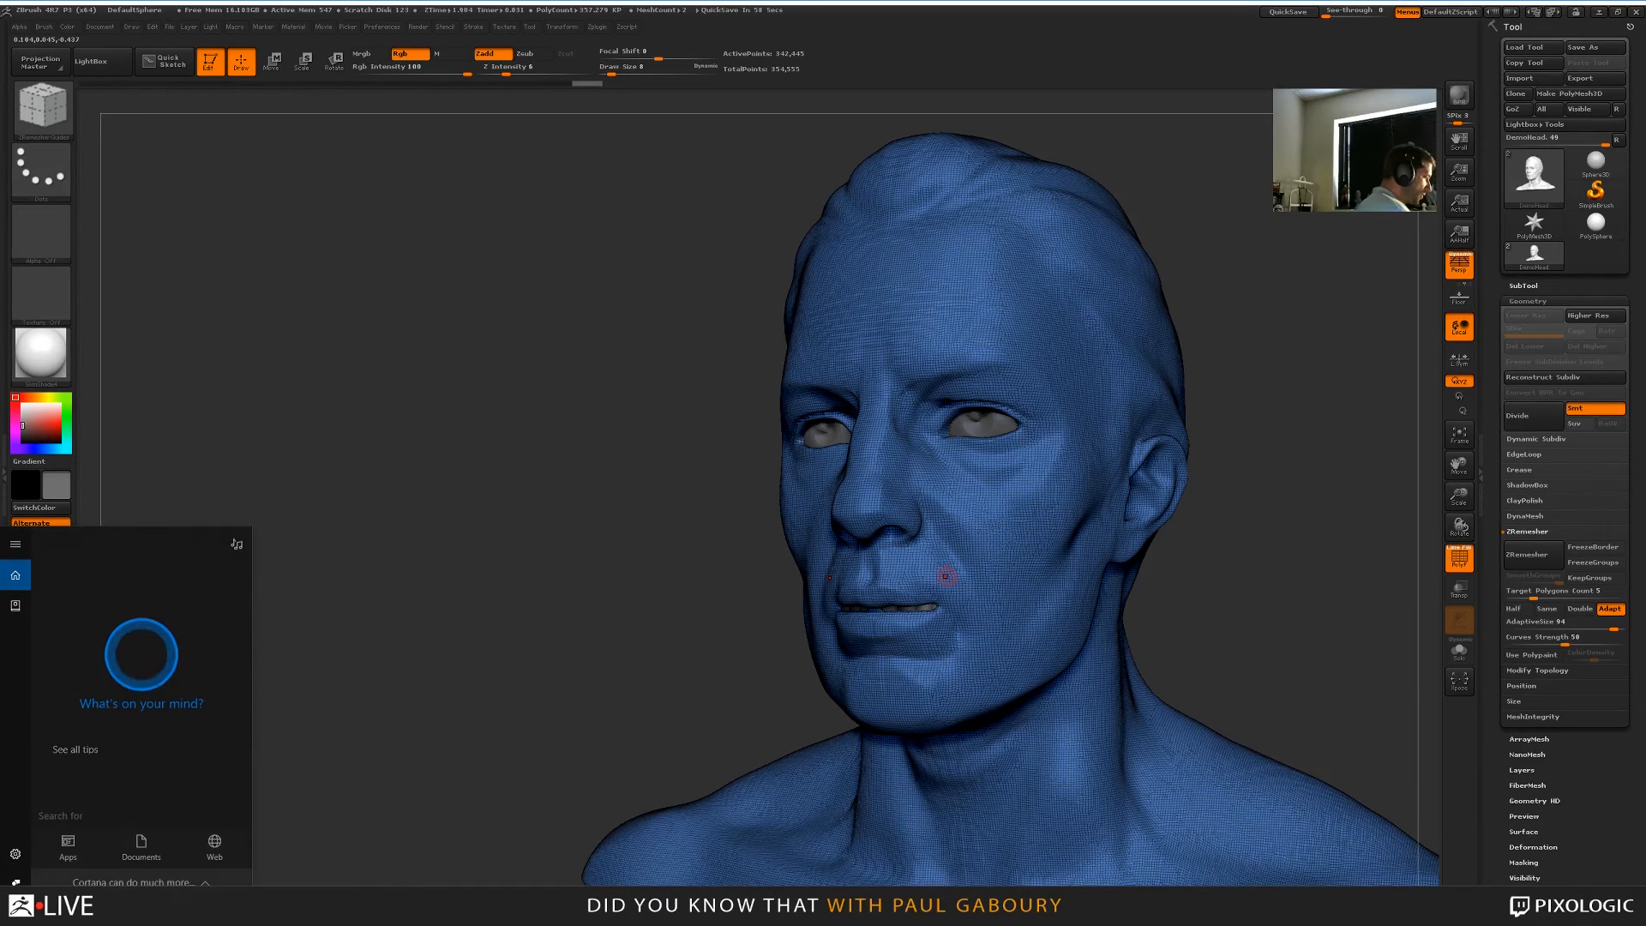
type("photo")
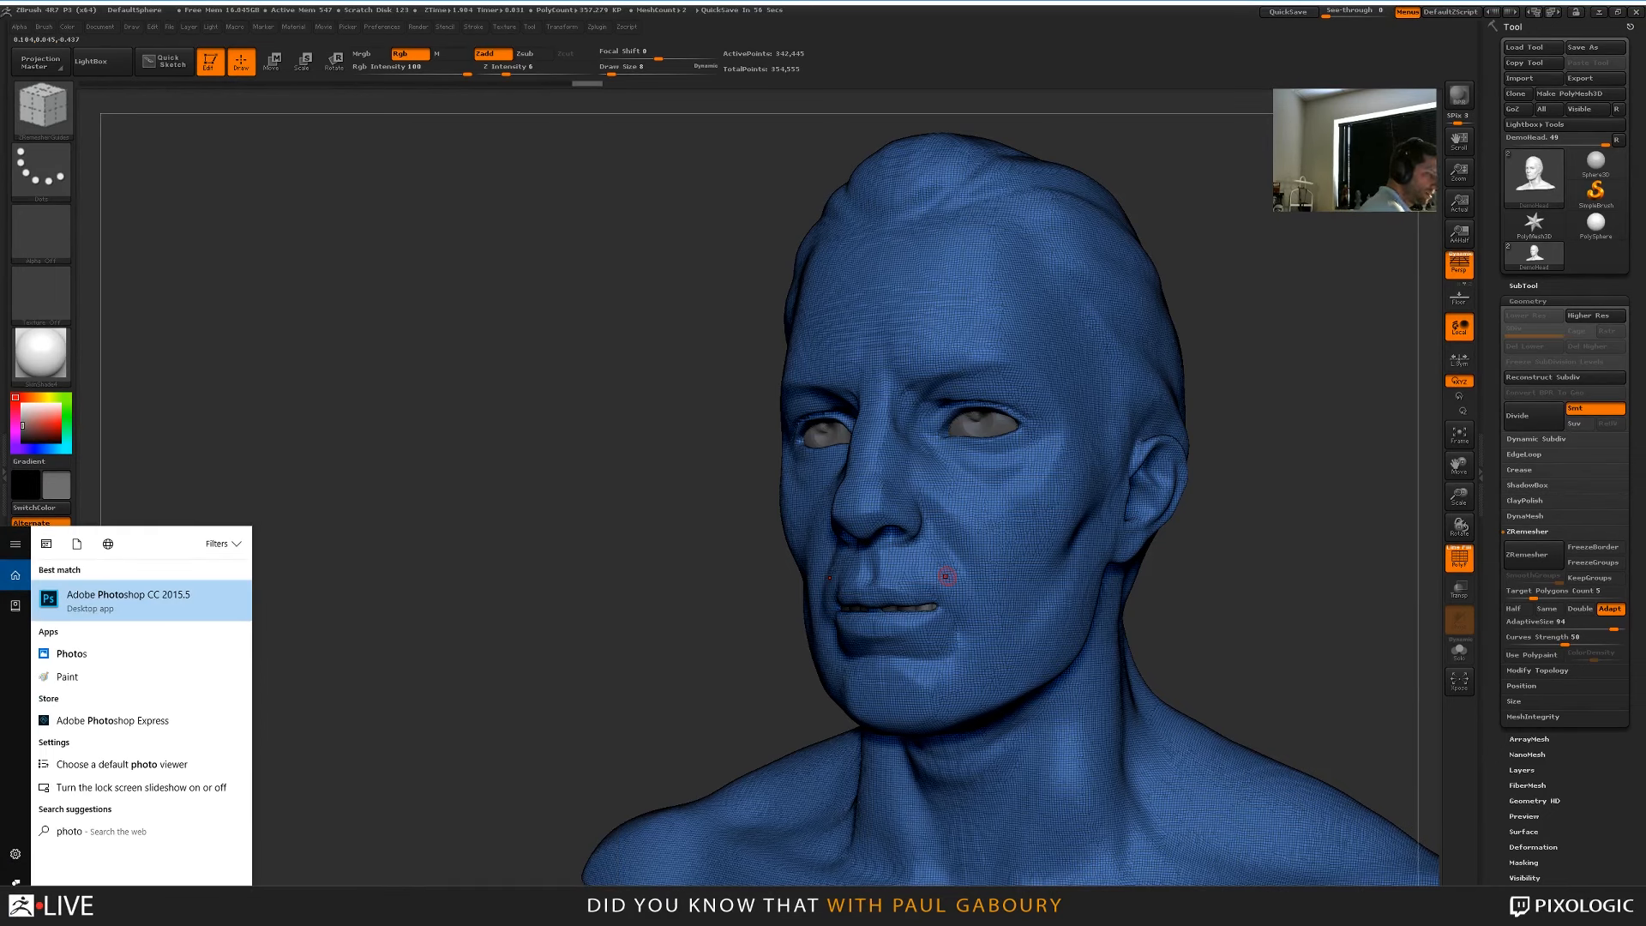
left_click(167, 604)
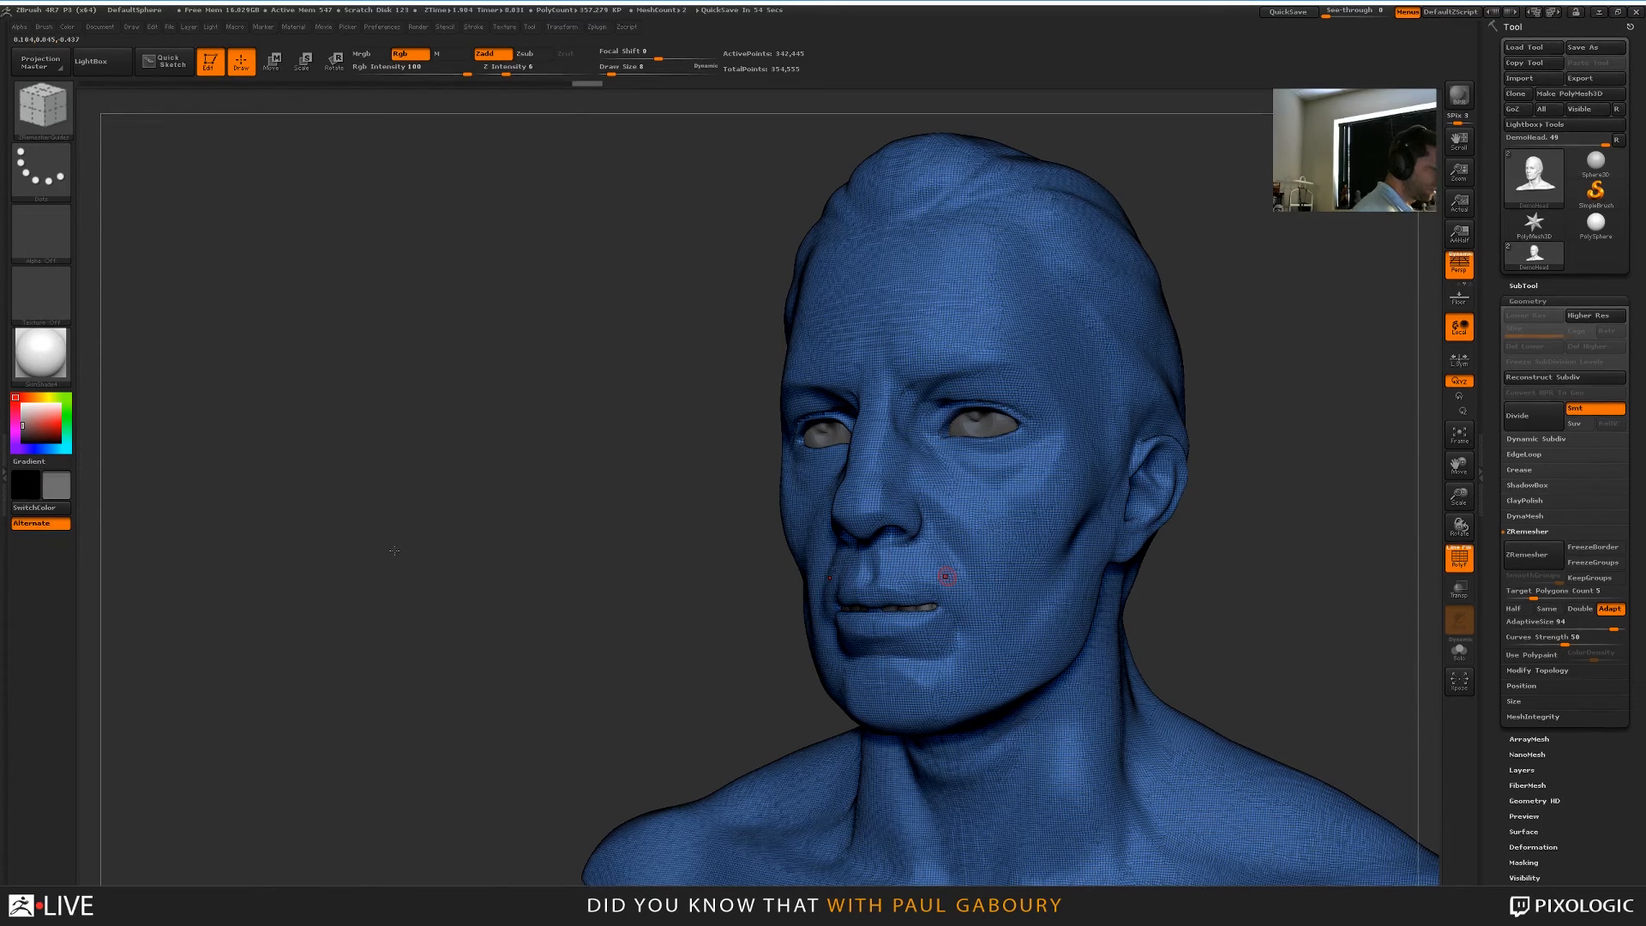
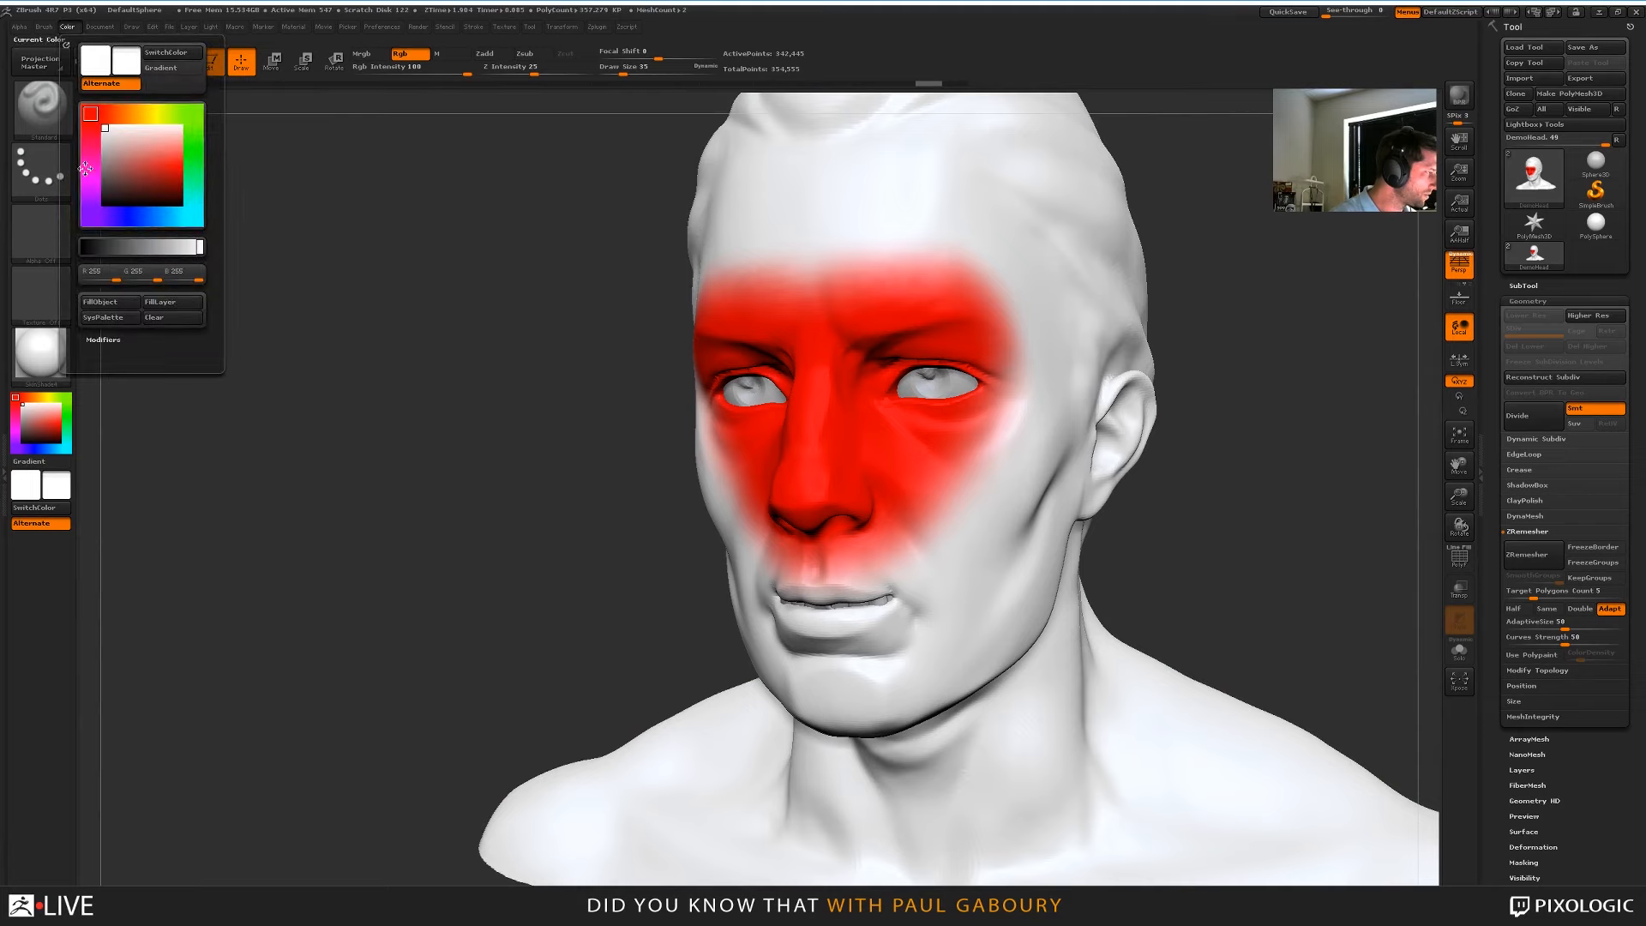
Fill the whole head with white over the red polypaint, and load a fresh DemoHead.ZTL from LightBox
left_click(105, 303)
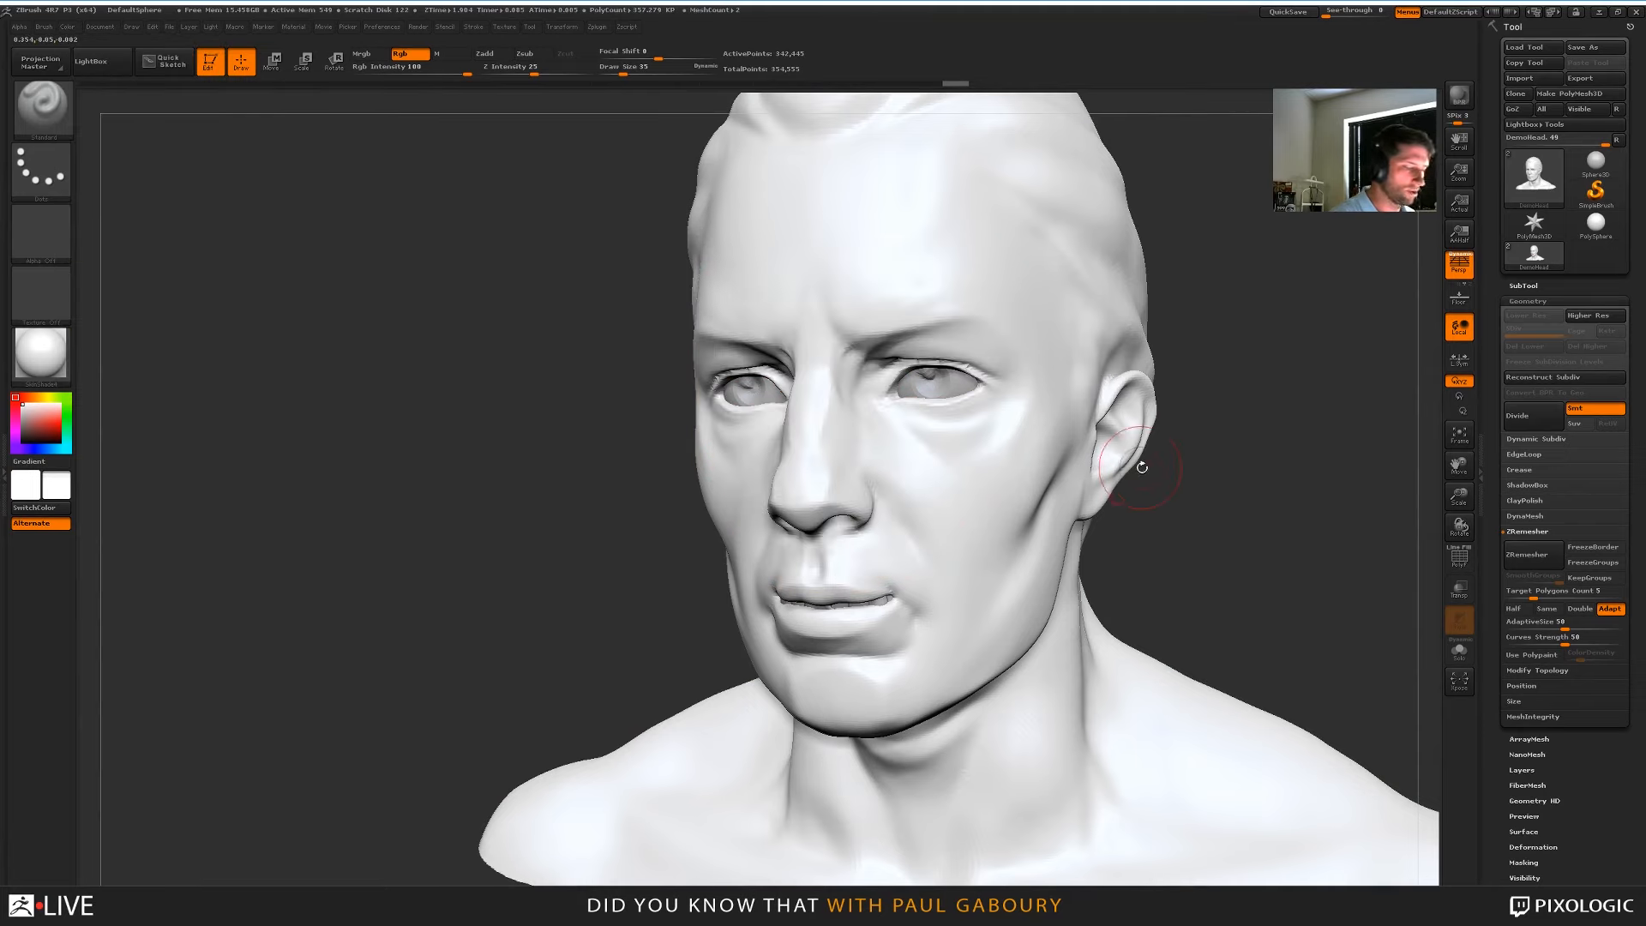
mouse_move(1271, 611)
left_mouse_down("alt")
mouse_move(1149, 479)
mouse_move(1046, 470)
left_mouse_up("alt")
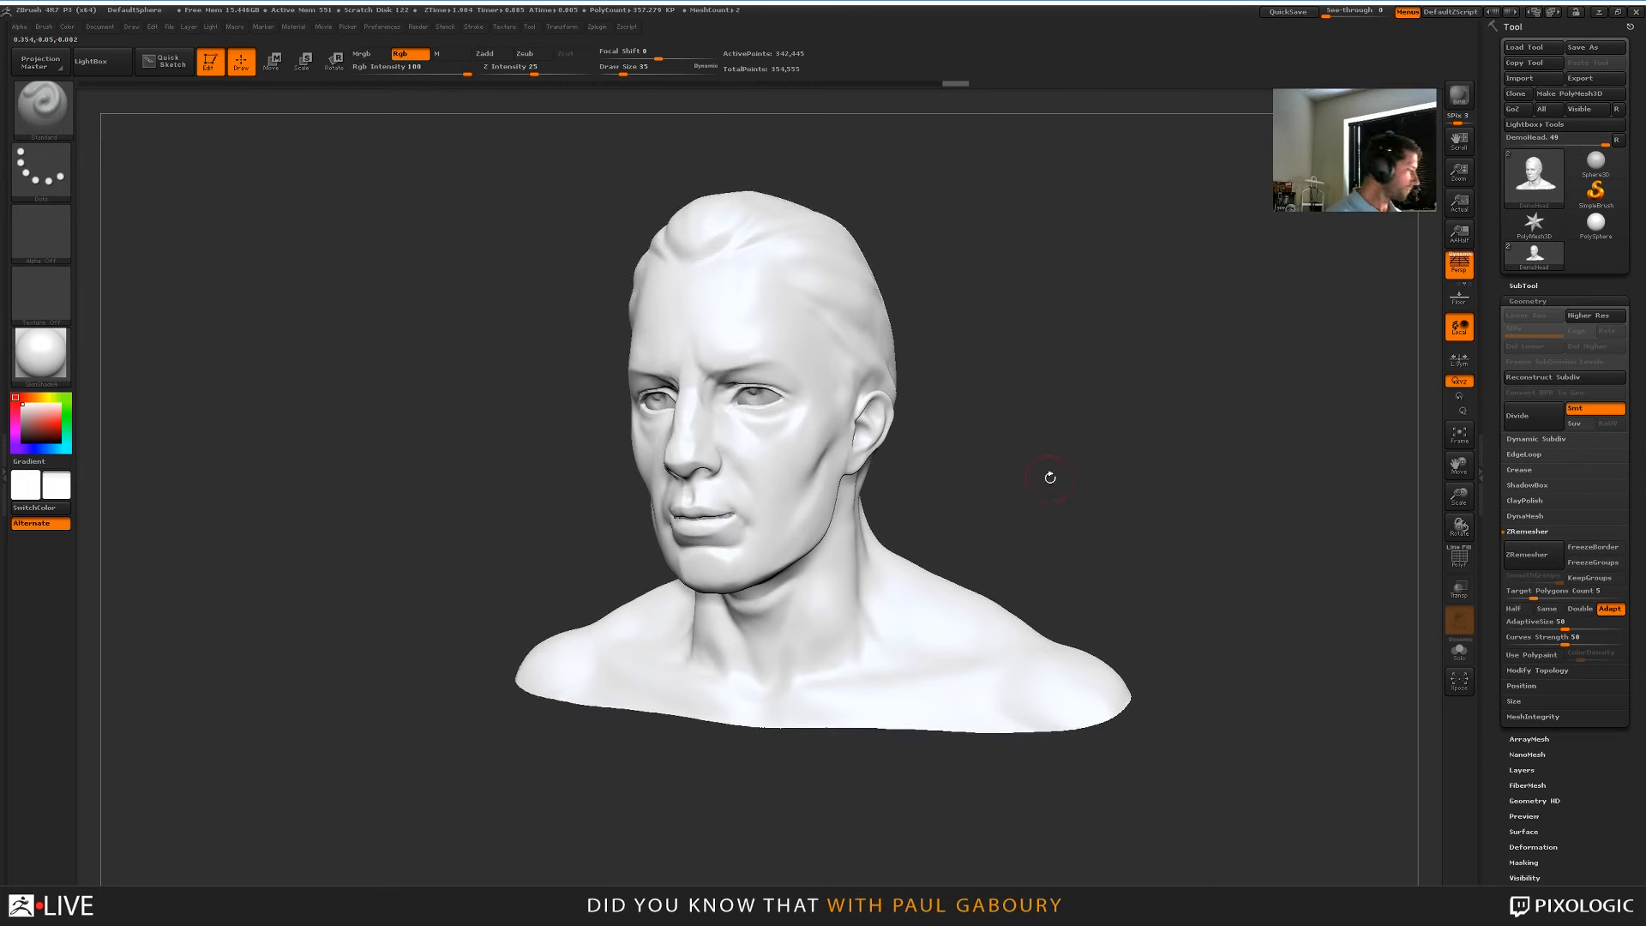
key("comma")
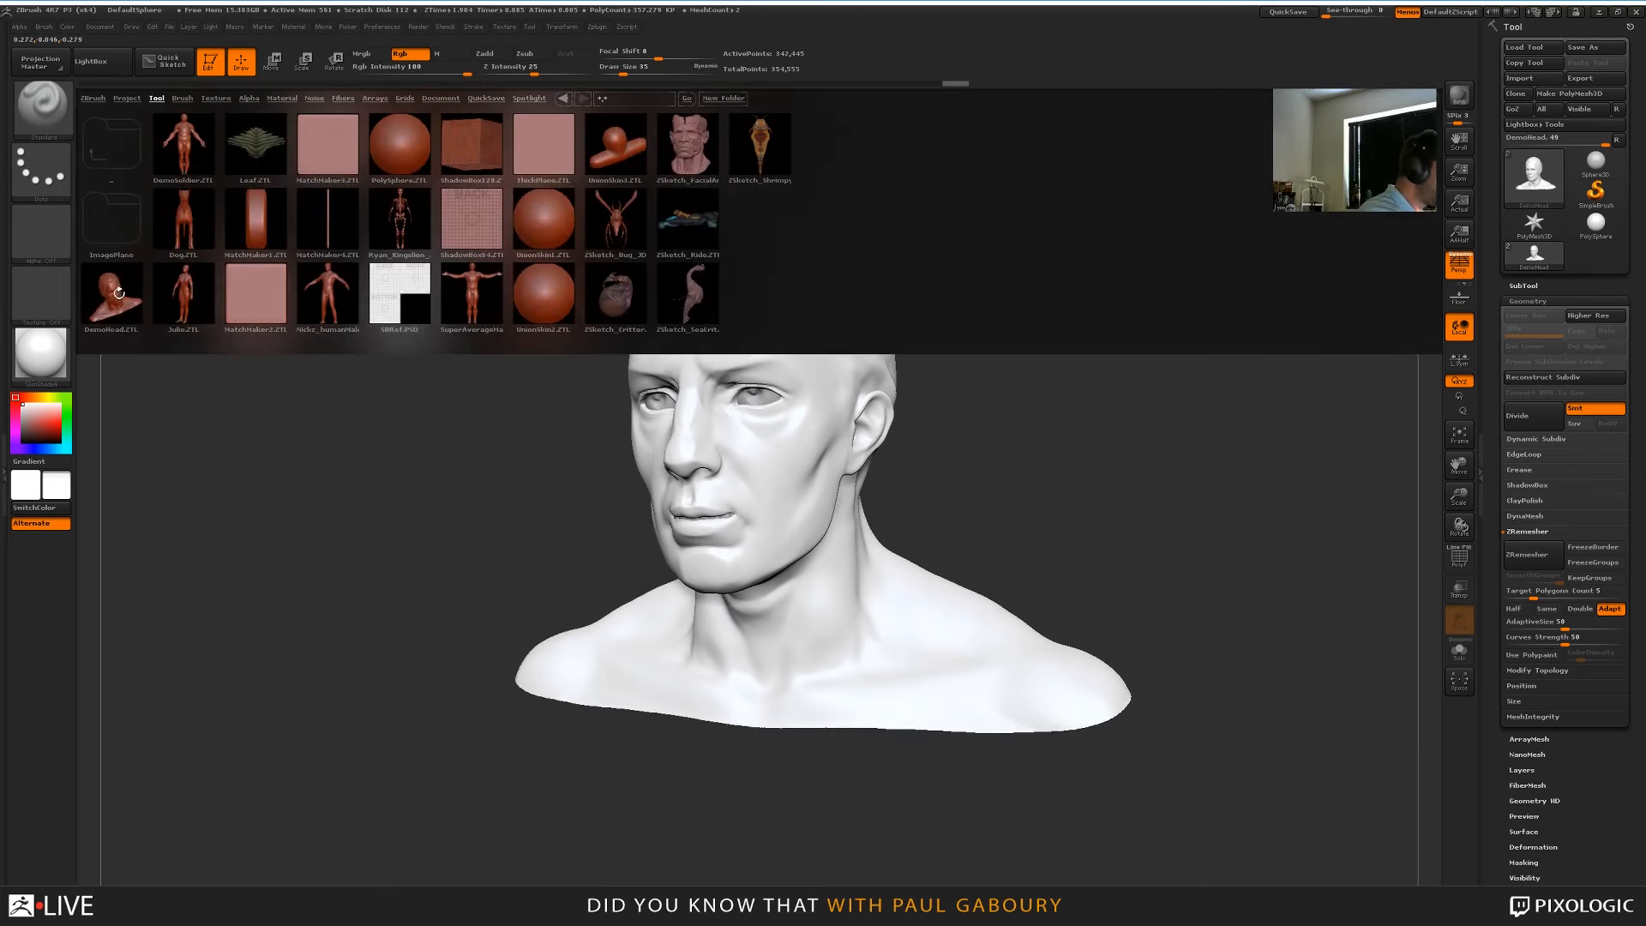
double_click(119, 293)
key("comma")
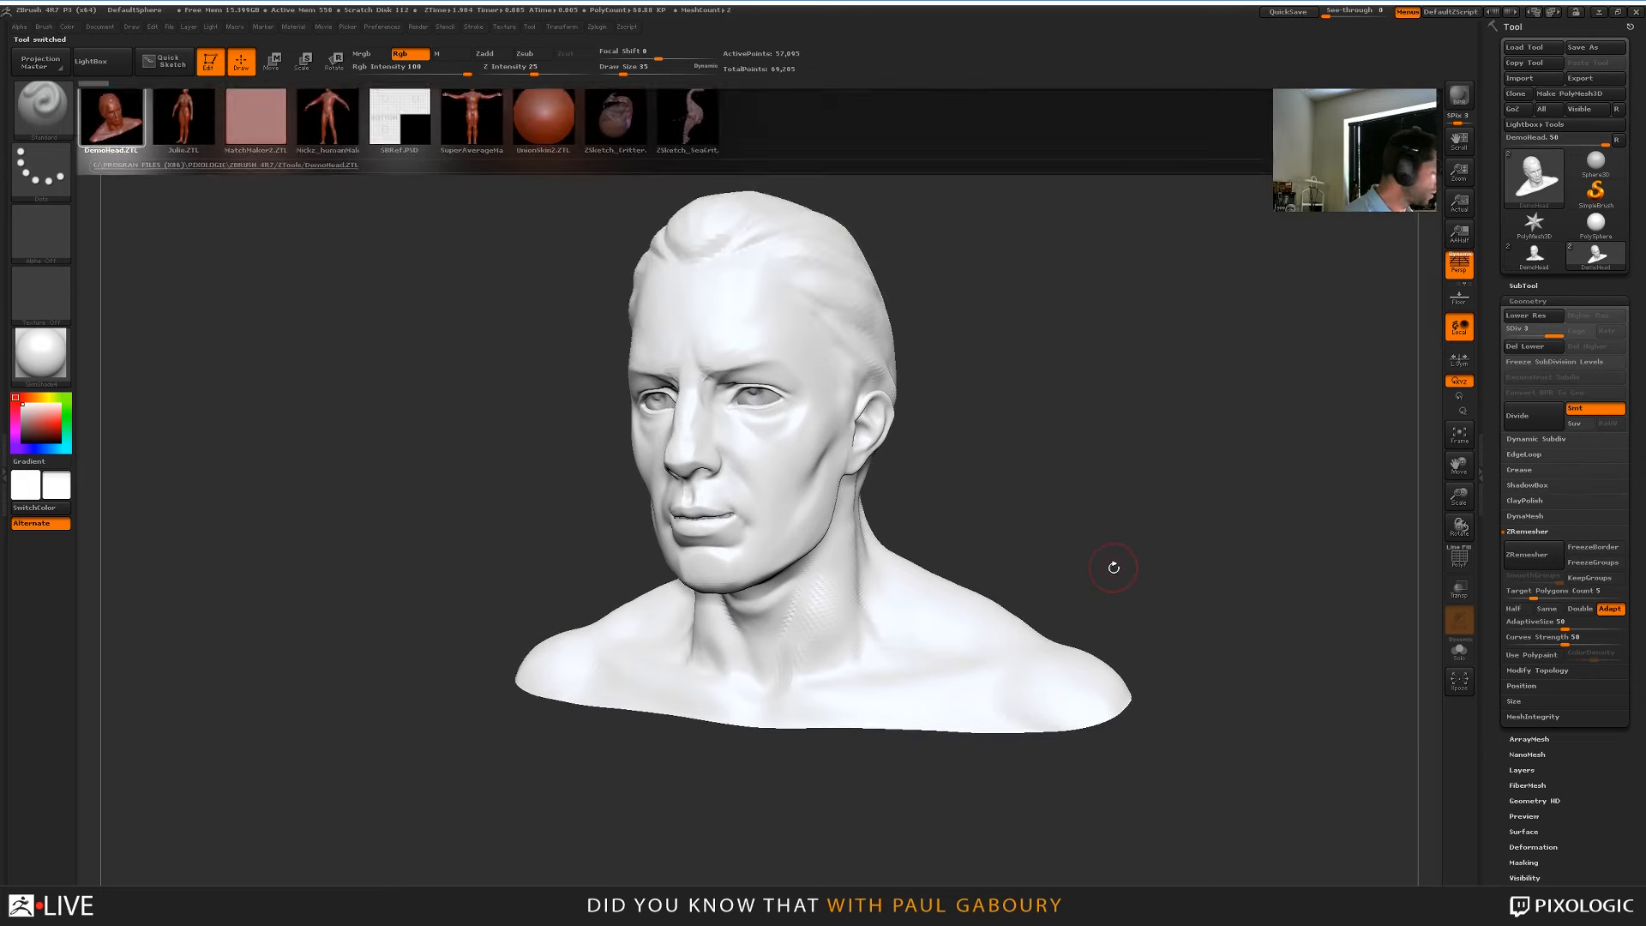
Display the new head's wireframe, enable FreezeBorder and run ZRemesher, checking the edge flow along the bust's open lower border
left_click_drag(1110, 566, 1161, 581)
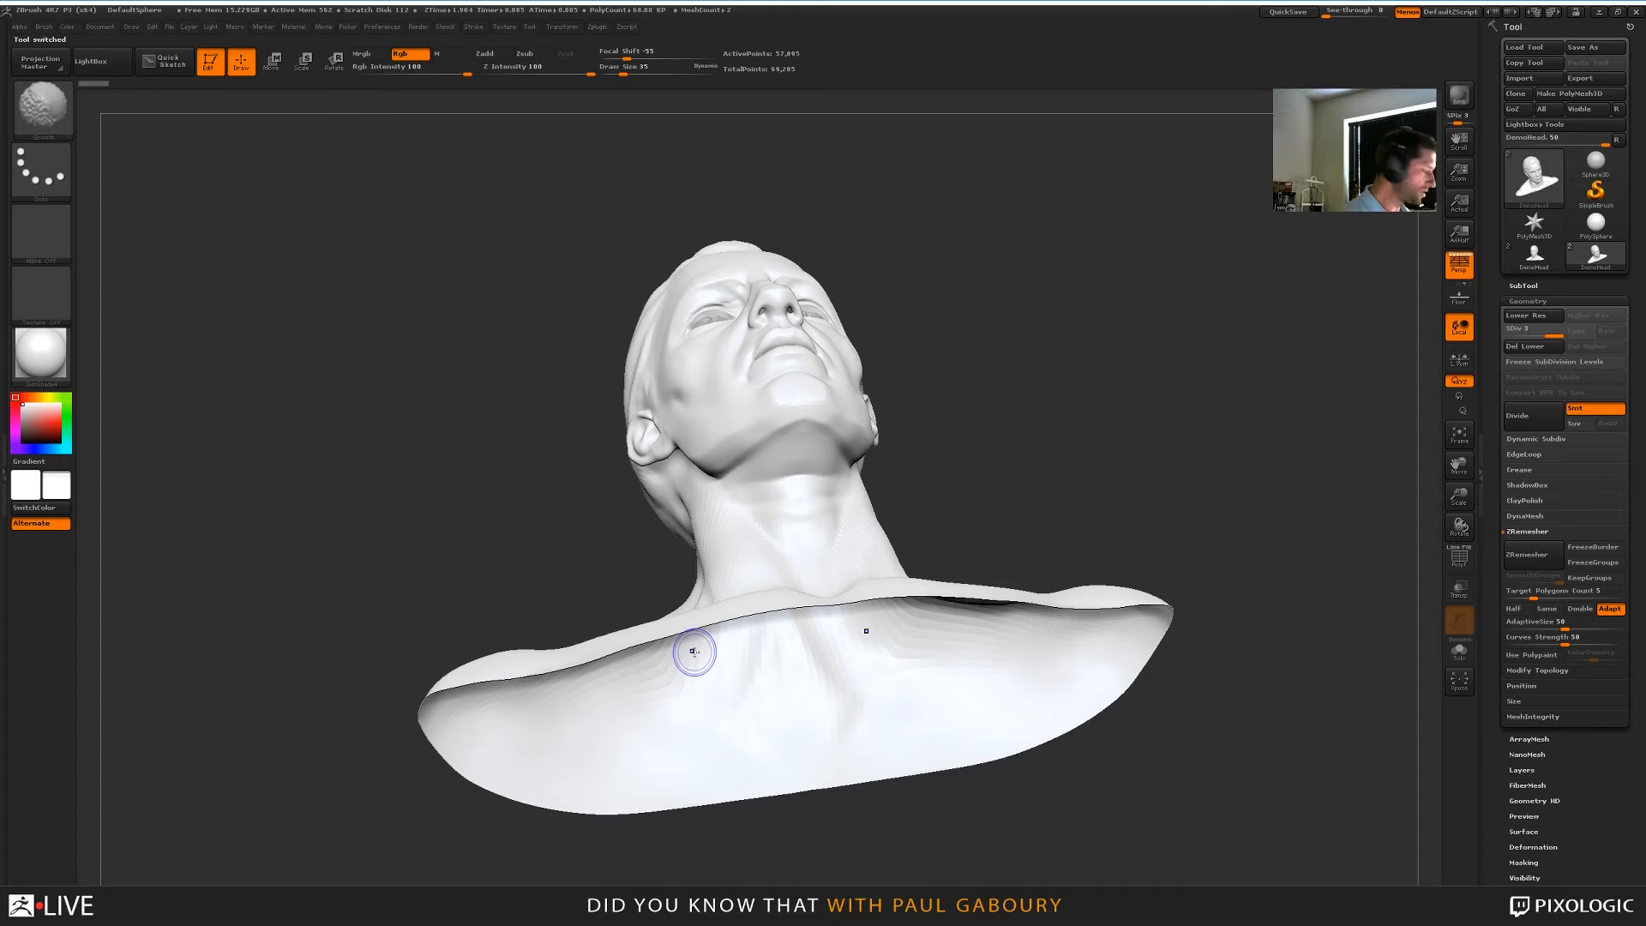
key("shift+f")
left_click_drag(994, 686, 1069, 737)
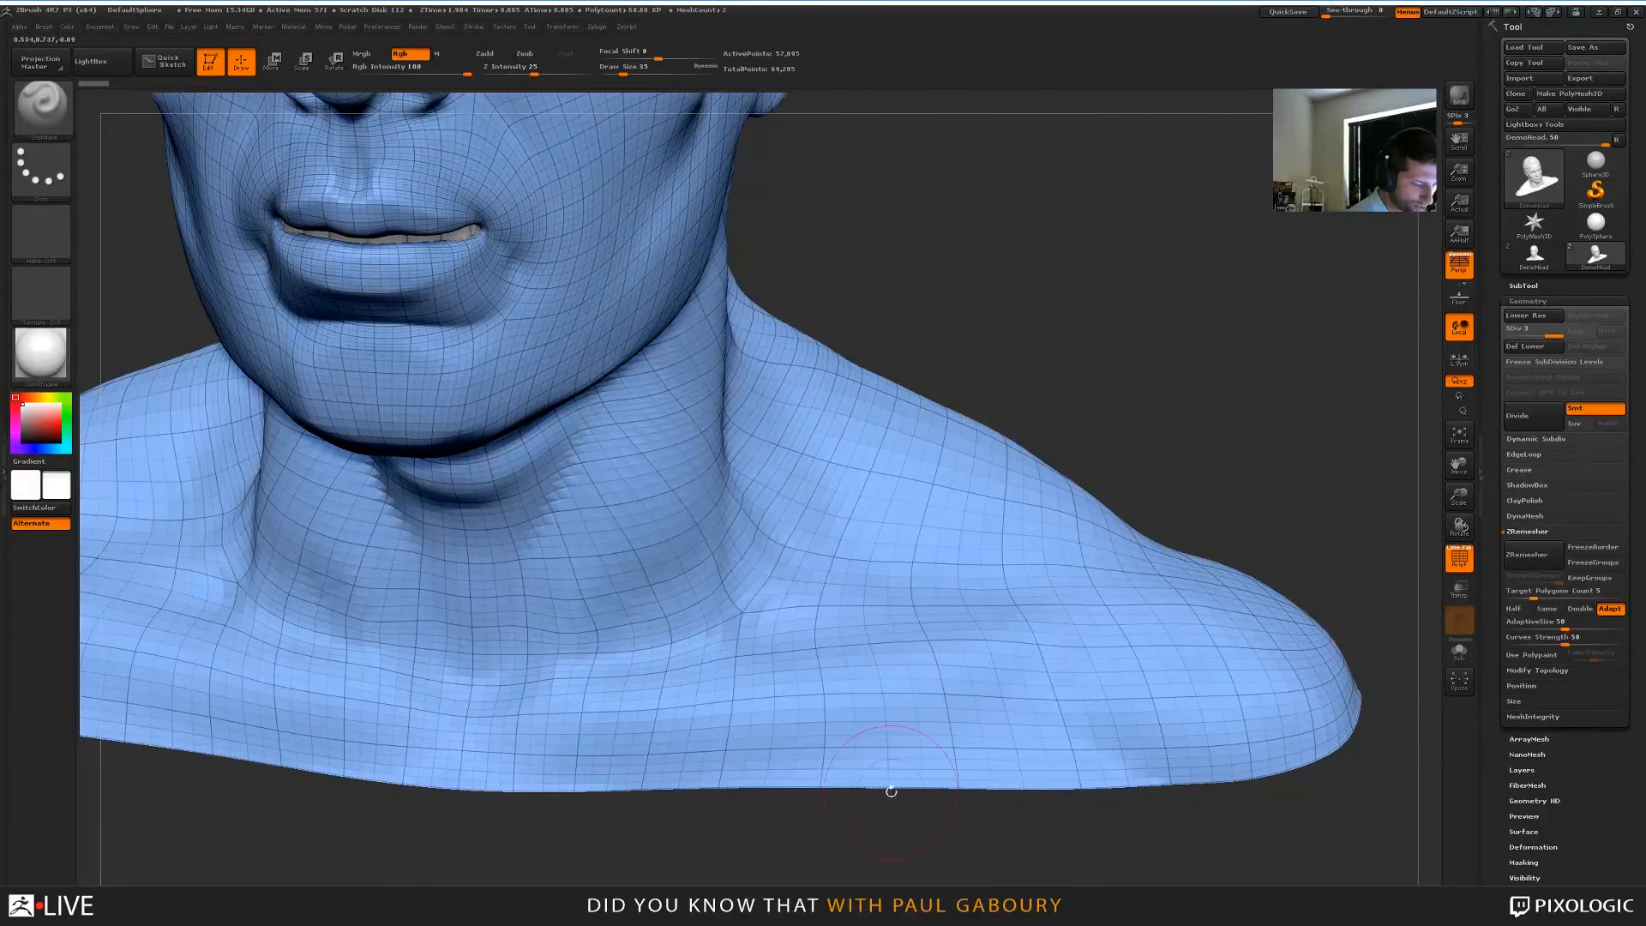
left_click(1596, 547)
key("f")
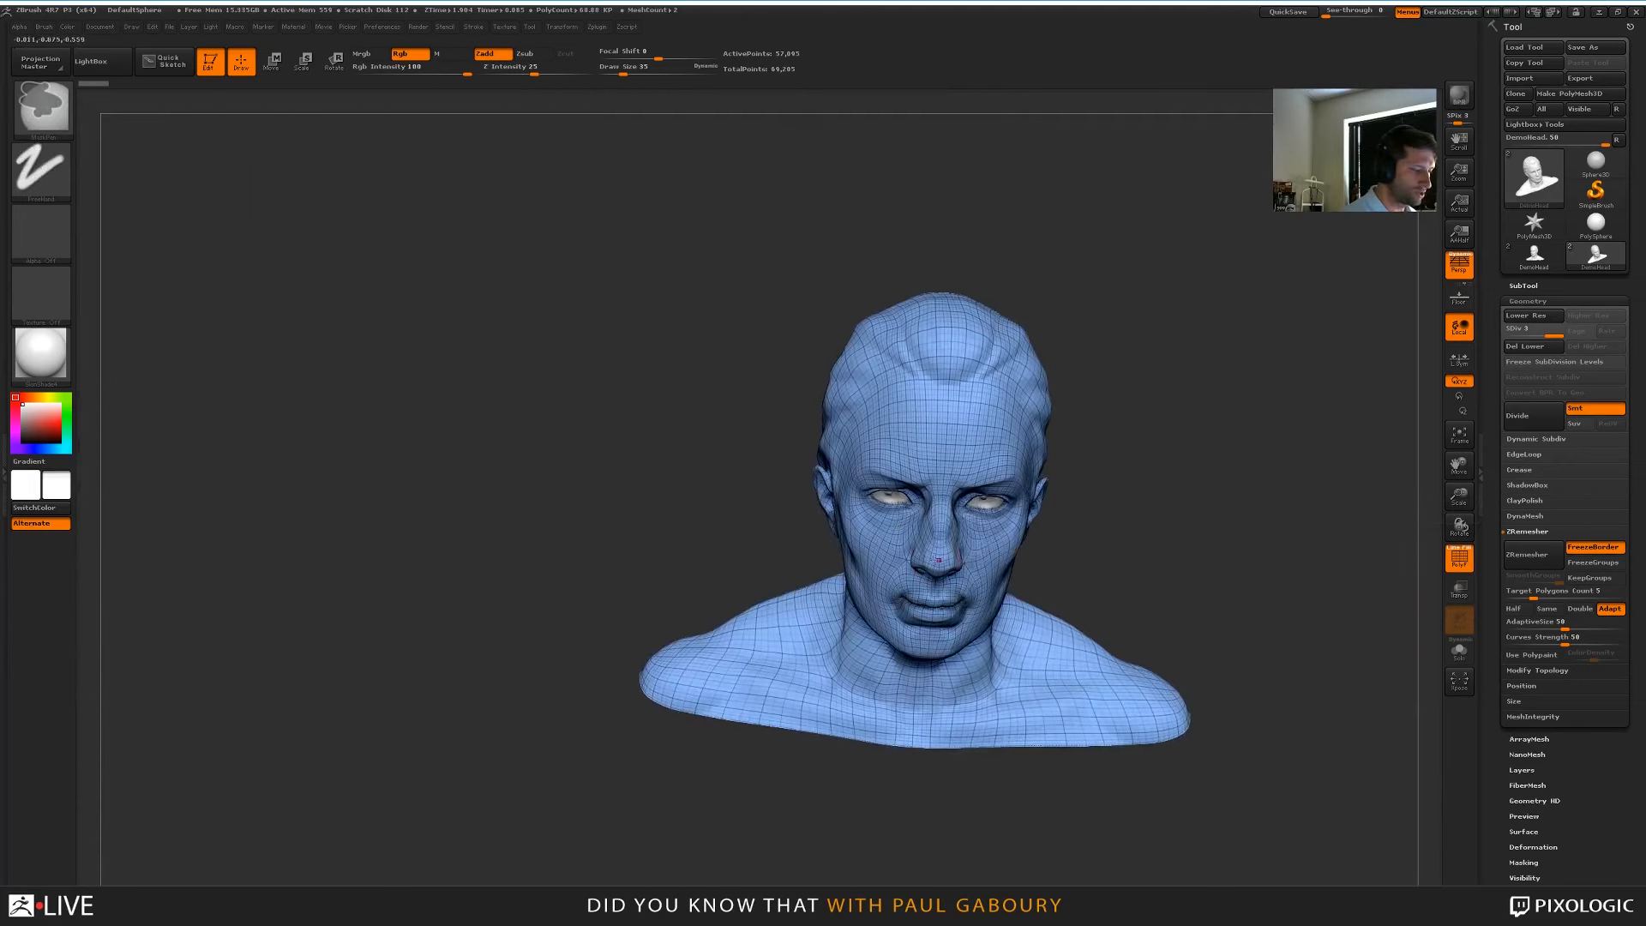
left_click(1534, 557)
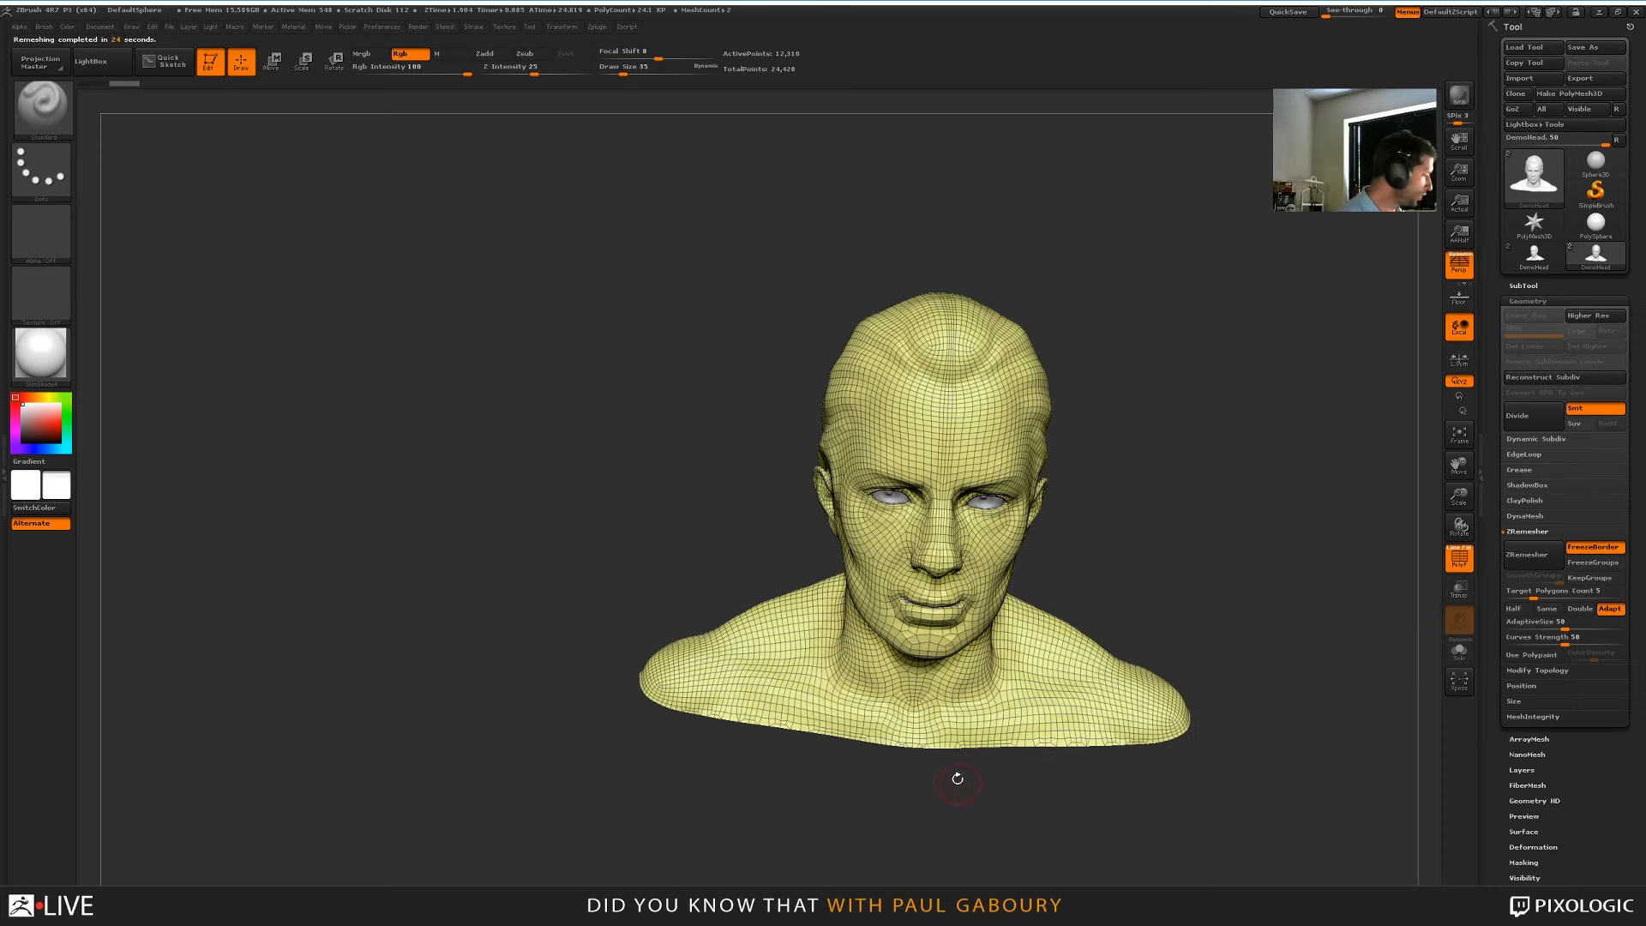
left_click_drag(970, 806, 1003, 652)
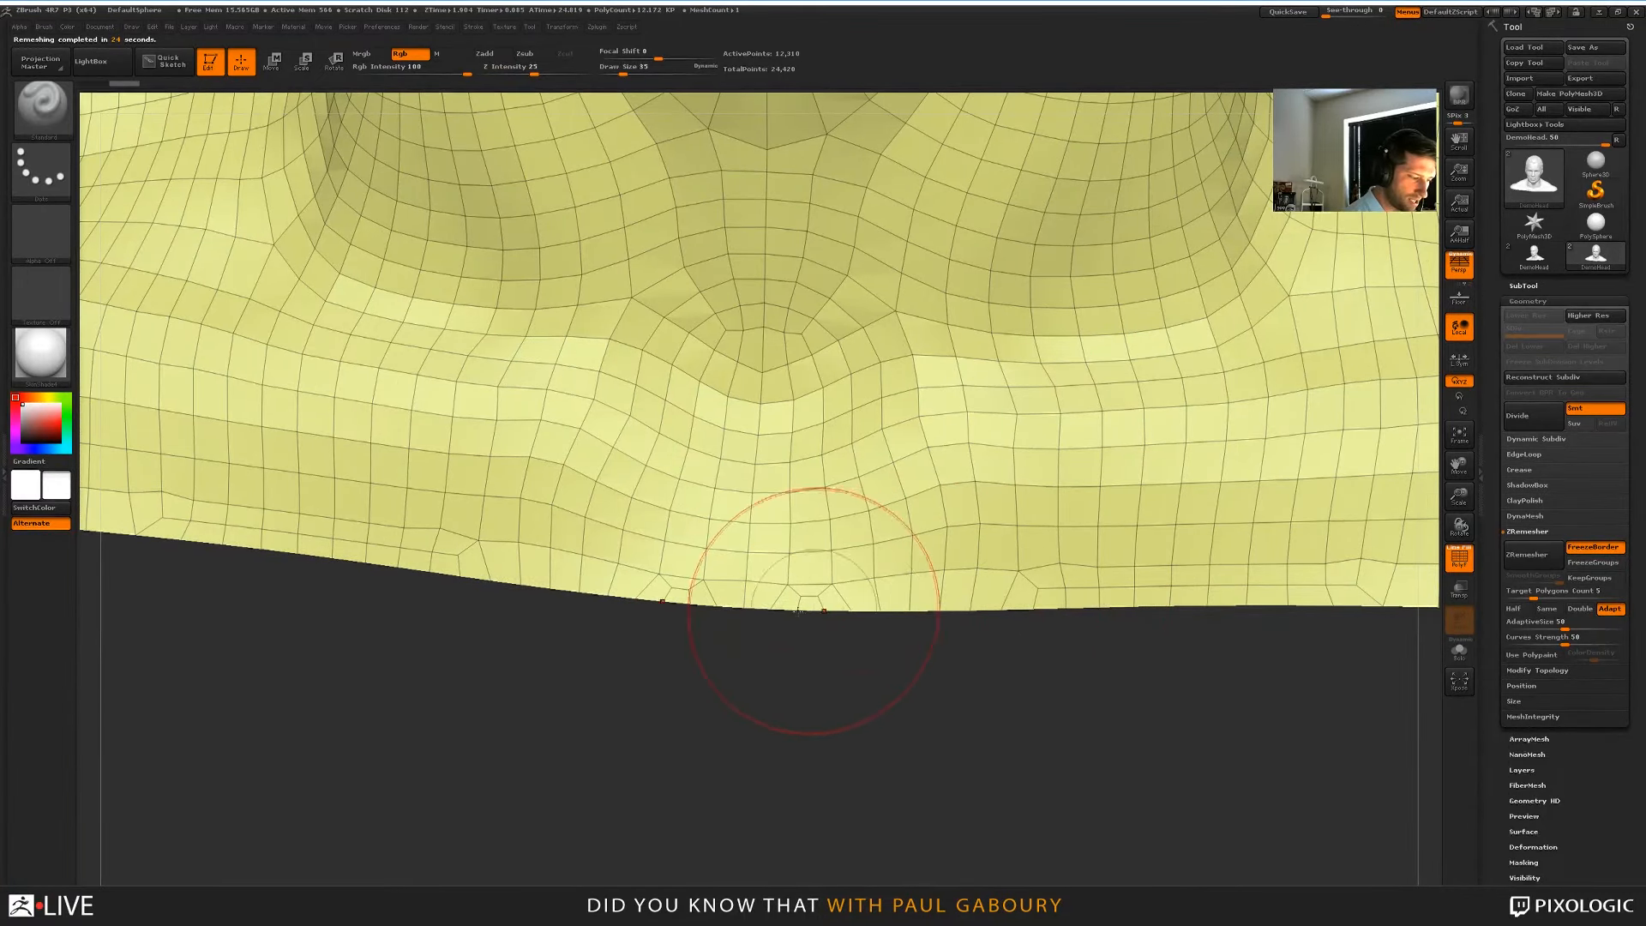
mouse_move(867, 754)
left_mouse_down()
mouse_move(827, 698)
mouse_move(893, 731)
left_mouse_up()
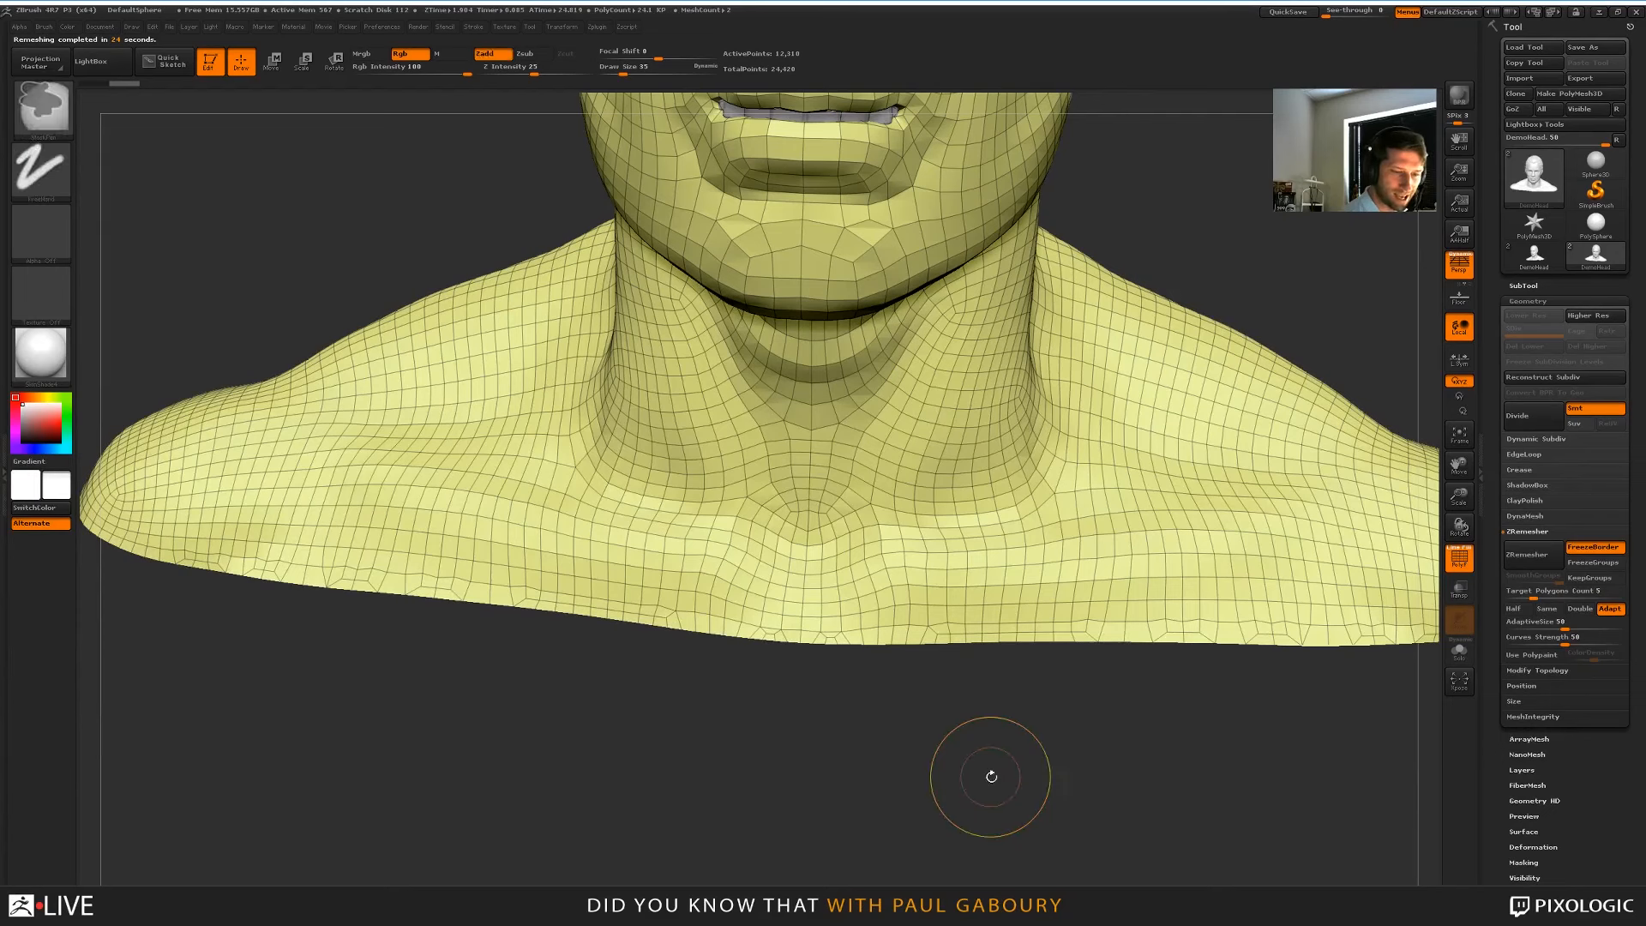
Undo the last remesh and rerun ZRemesher with FreezeBorder on and a Target Polygons Count of 0.8
key("ctrl+z")
left_click(1520, 591)
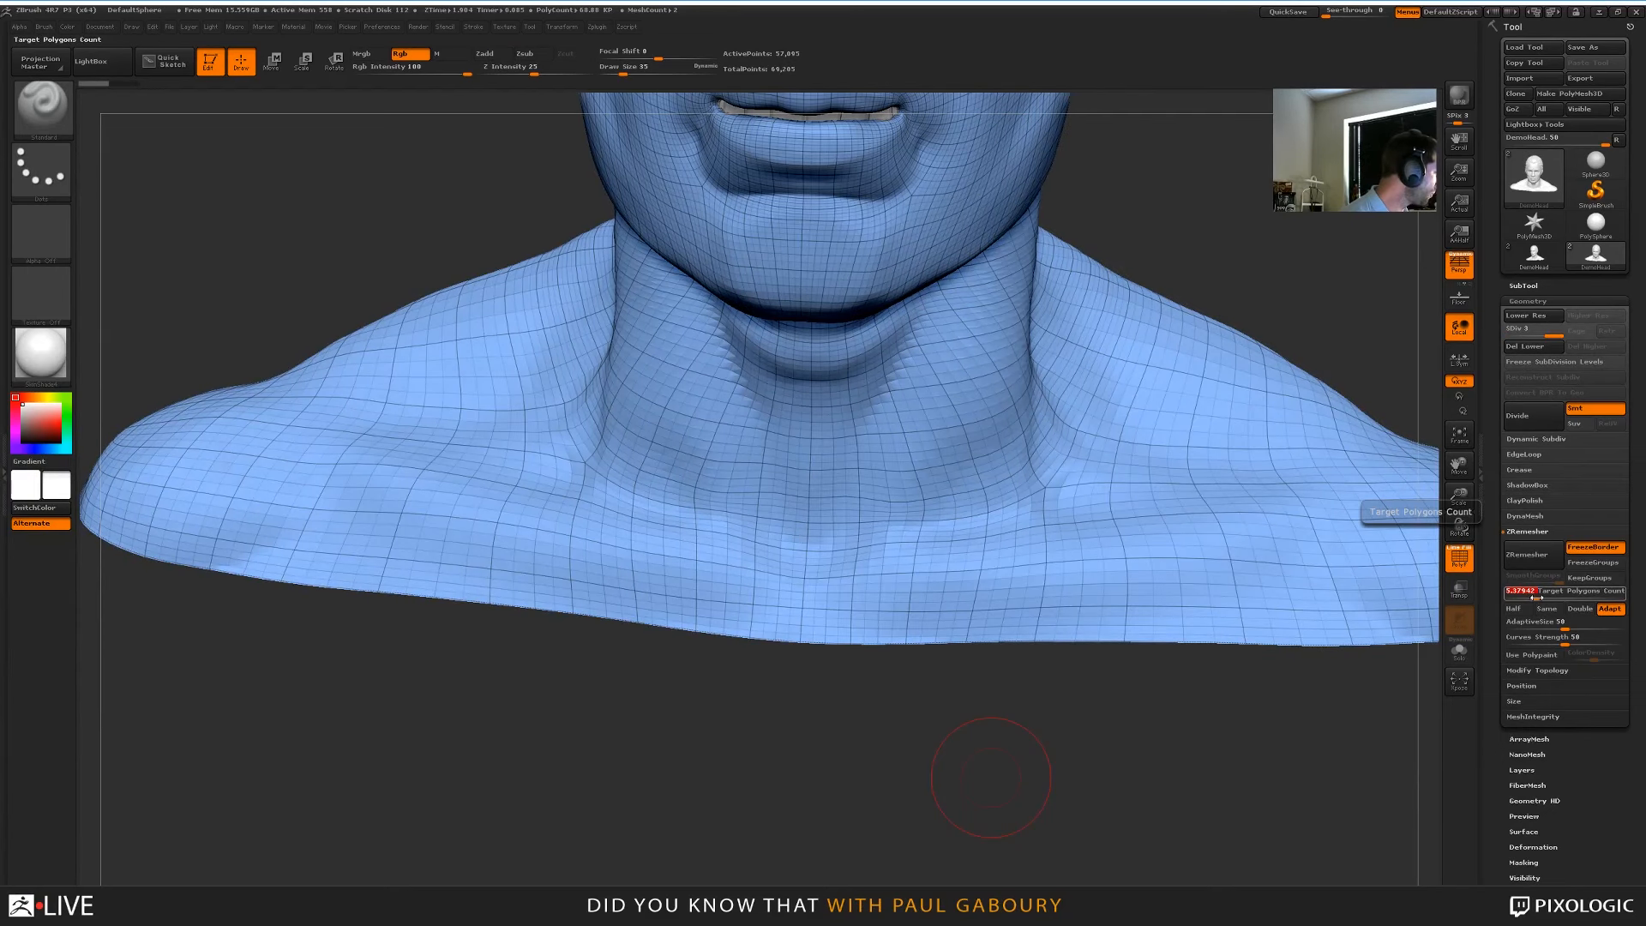
type("0.8")
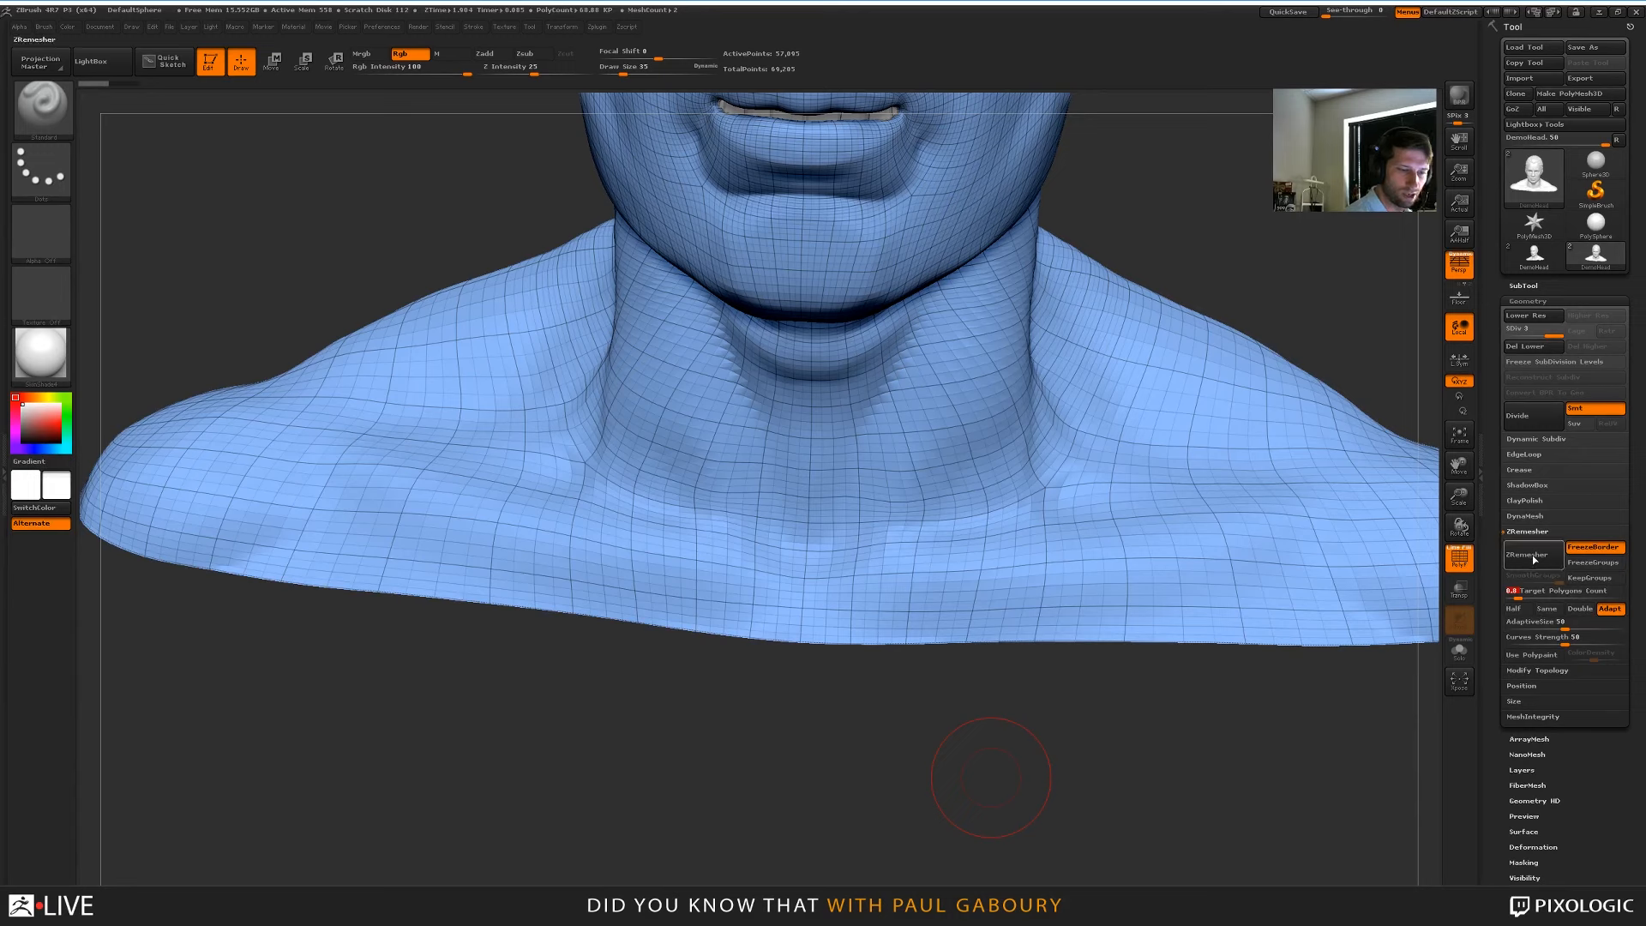
left_click(1512, 556)
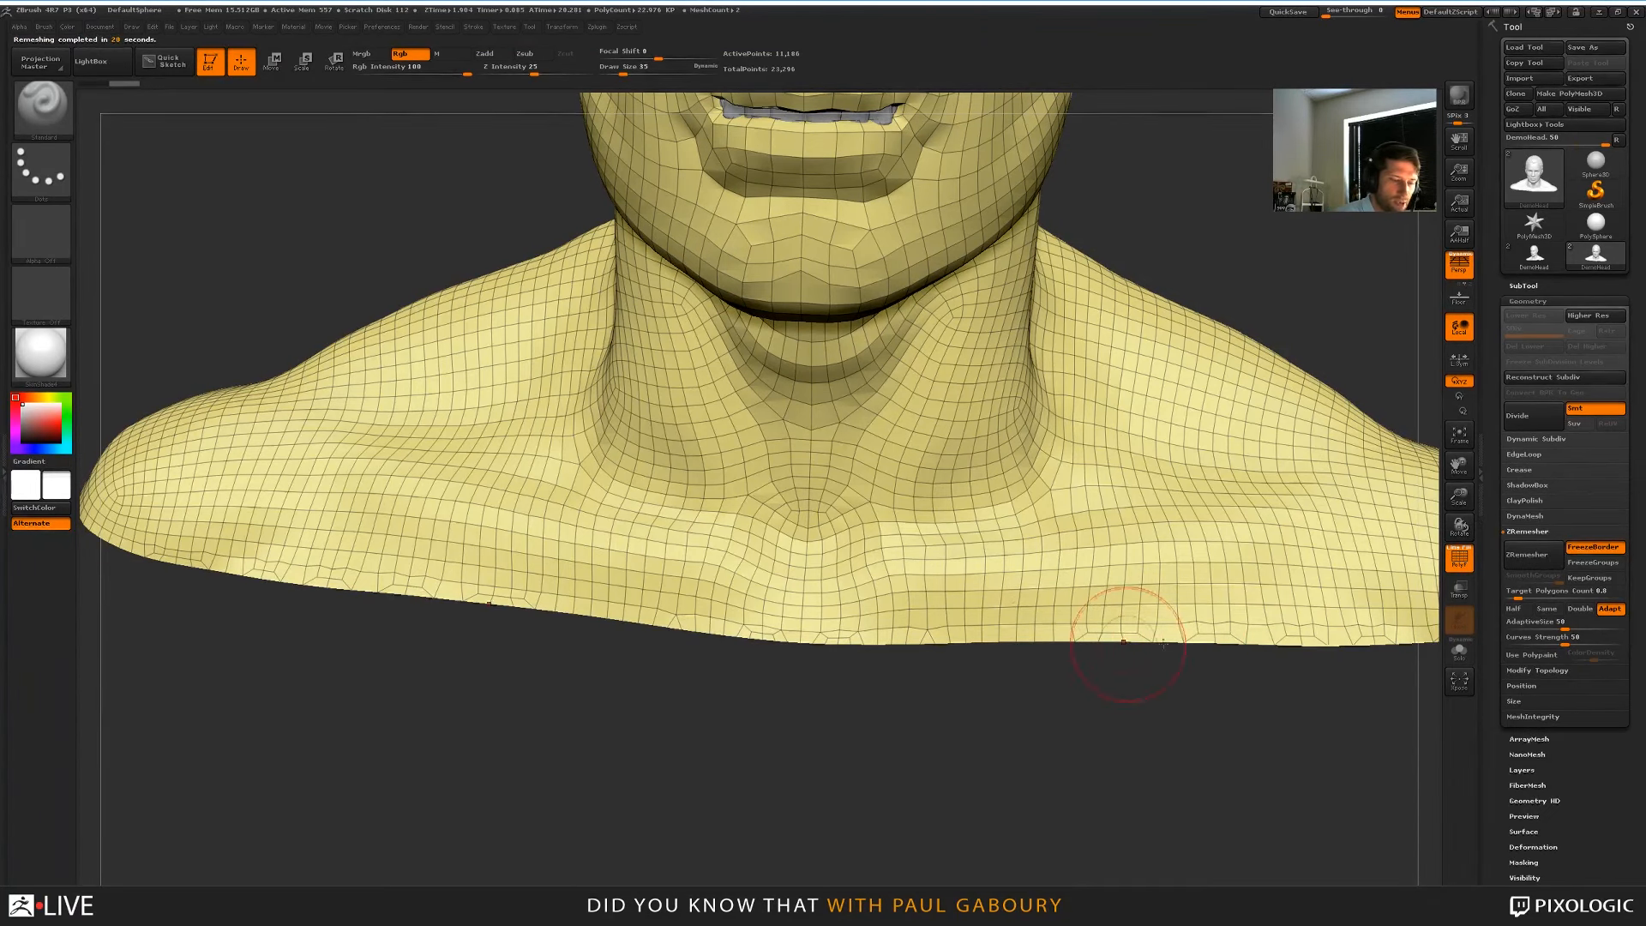
left_click_drag(1275, 717, 1106, 647)
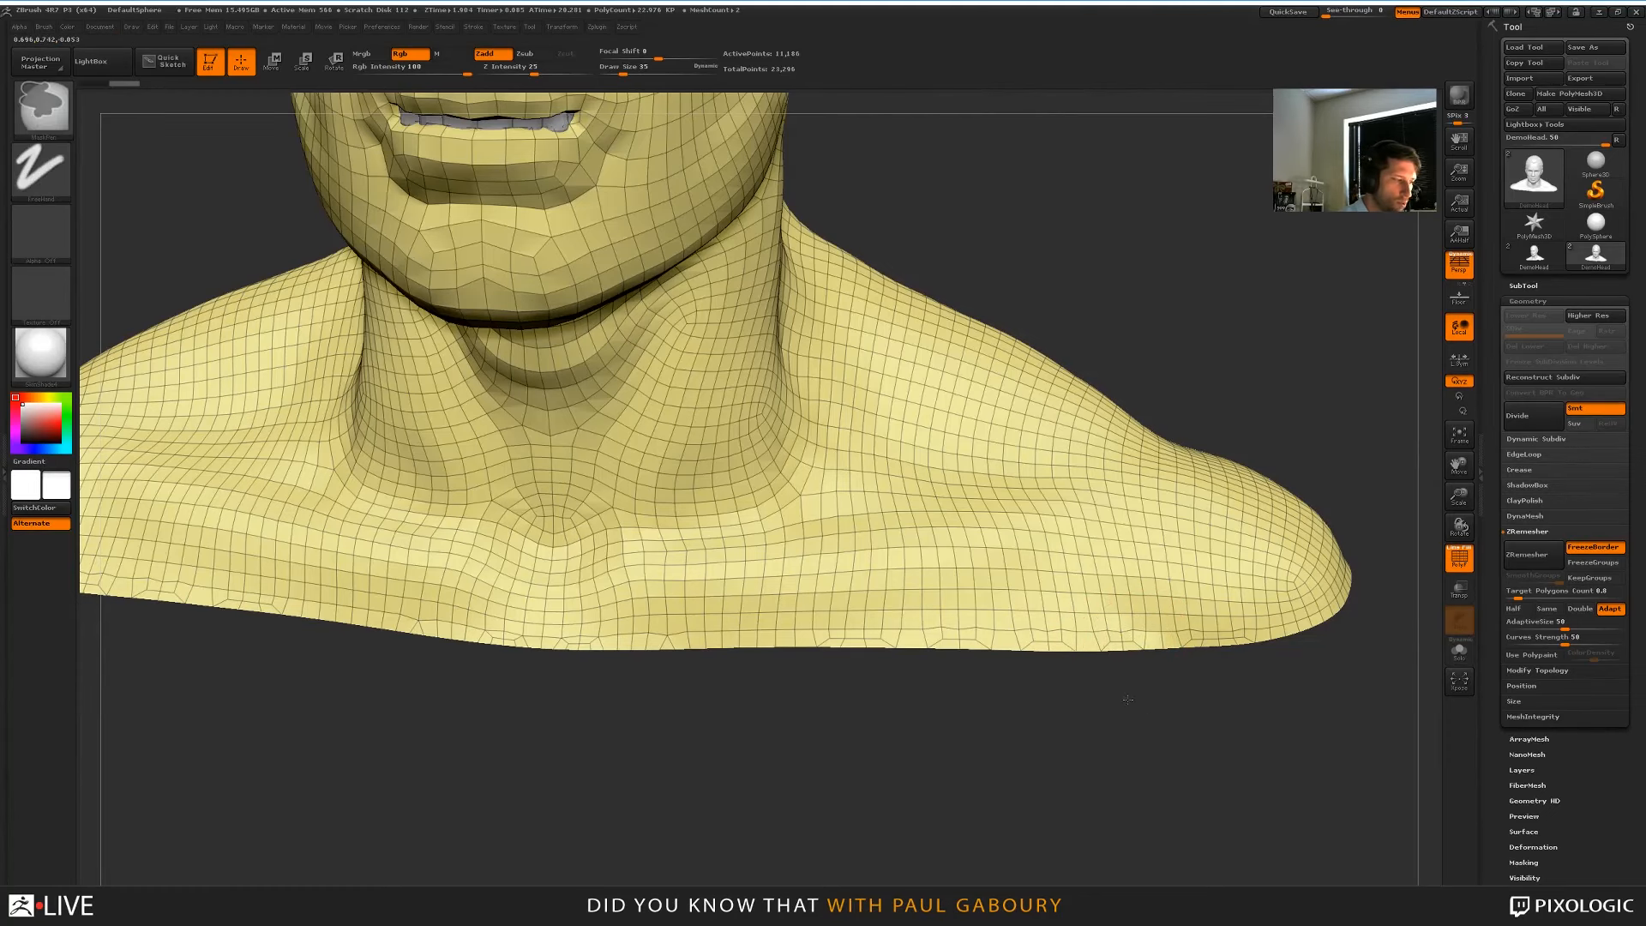
Examine the edge flow along the bust's lower border from front and back, and subdivide the remeshed head
key("f")
left_click_drag(1004, 728, 1085, 735)
right_click_drag(790, 635, 746, 686, "ctrl")
left_click_drag(755, 674, 812, 661)
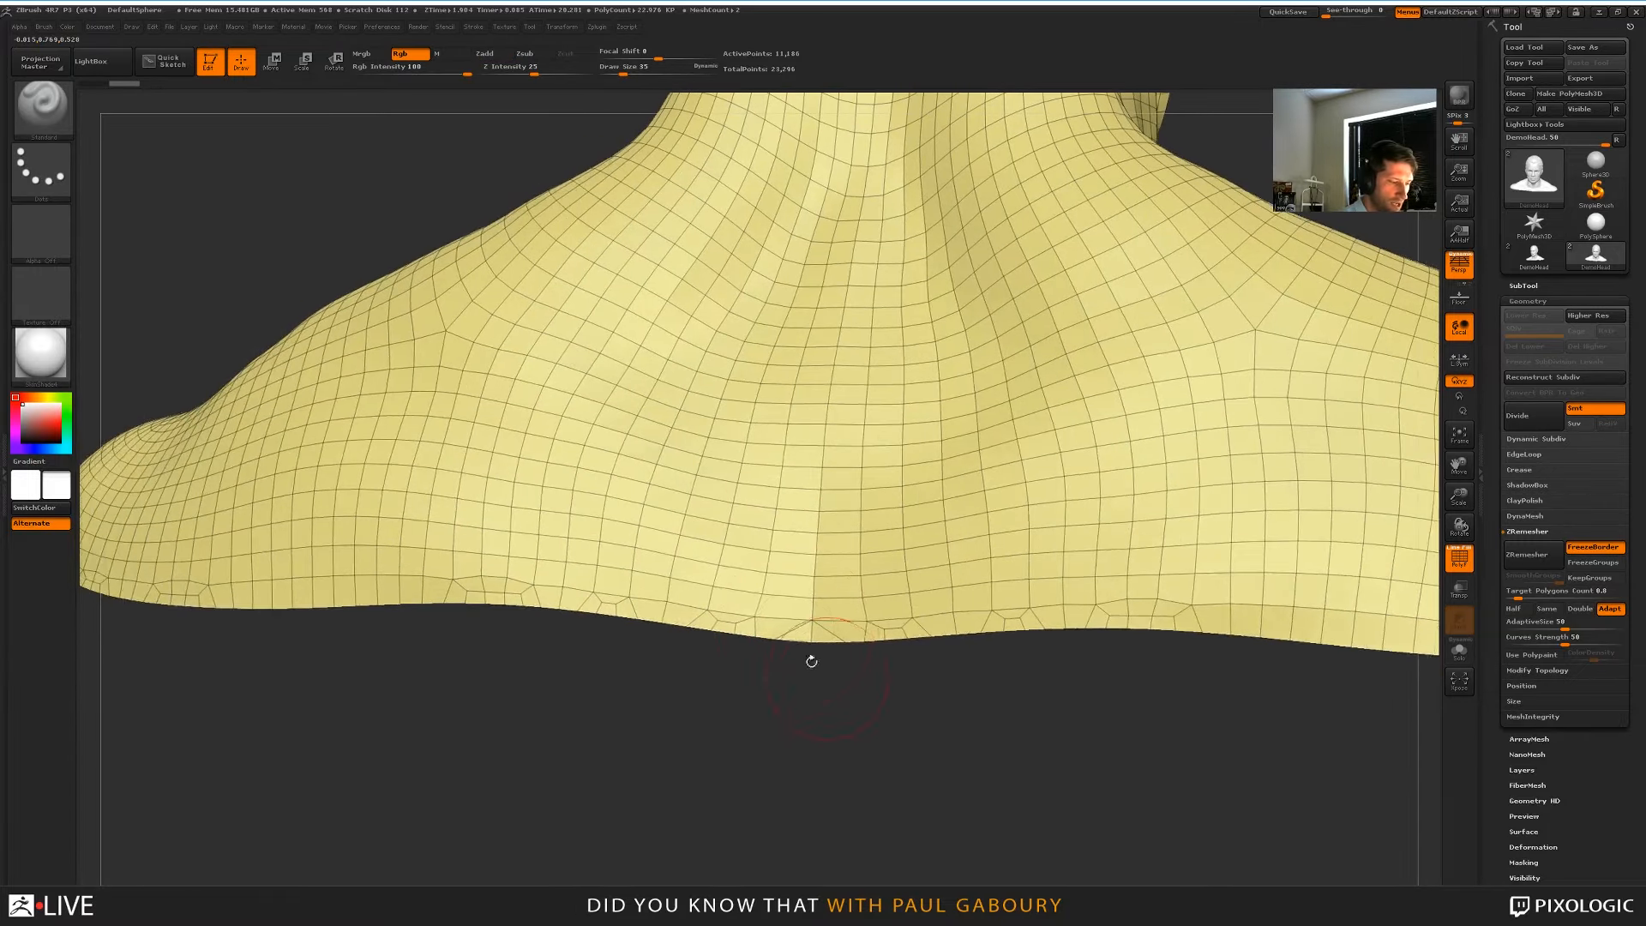
key("f")
left_click_drag(1016, 744, 973, 751)
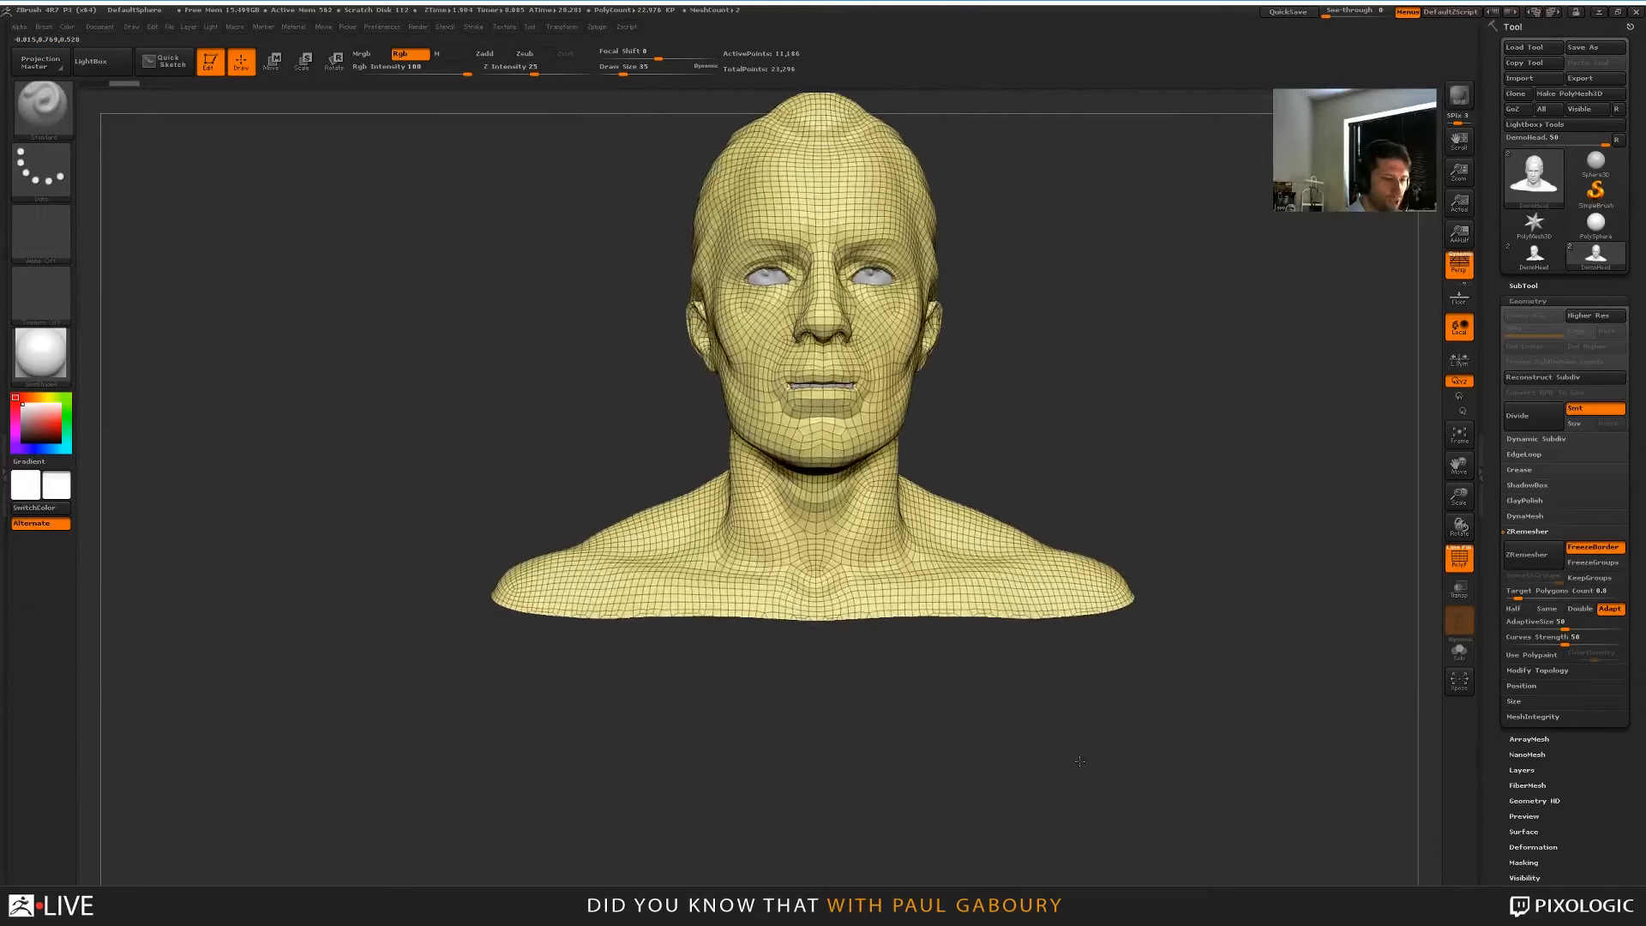
mouse_move(974, 751)
right_mouse_down("ctrl")
mouse_move(986, 712)
mouse_move(999, 737)
right_mouse_up("ctrl")
left_click_drag(998, 737, 959, 749)
key("f")
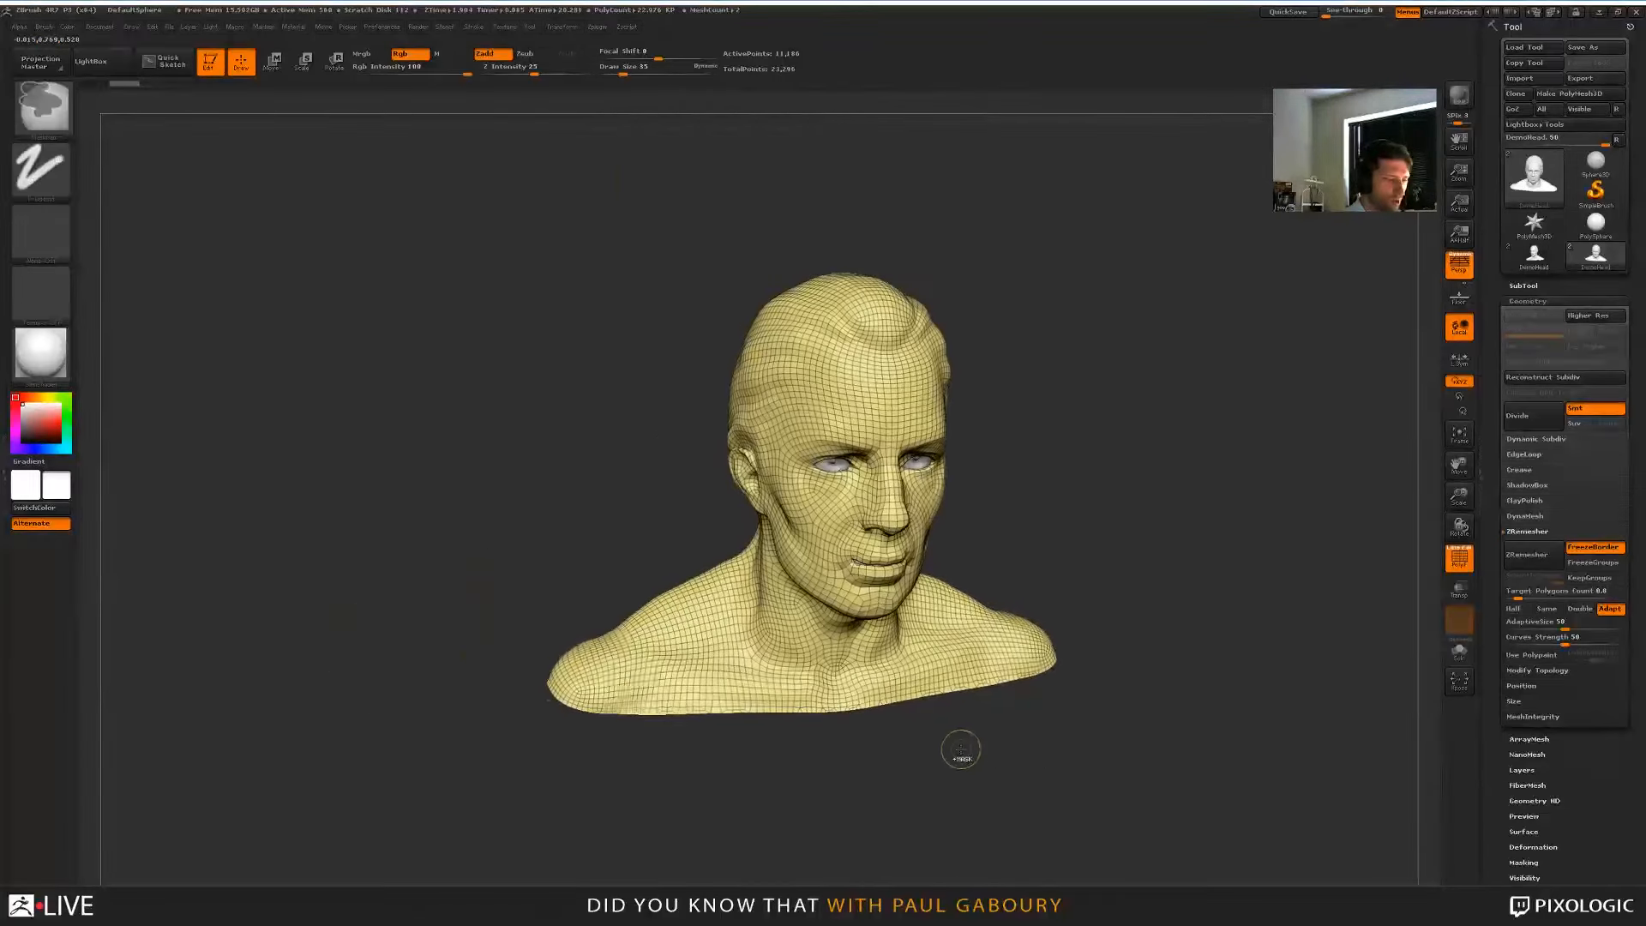
key("ctrl+d")
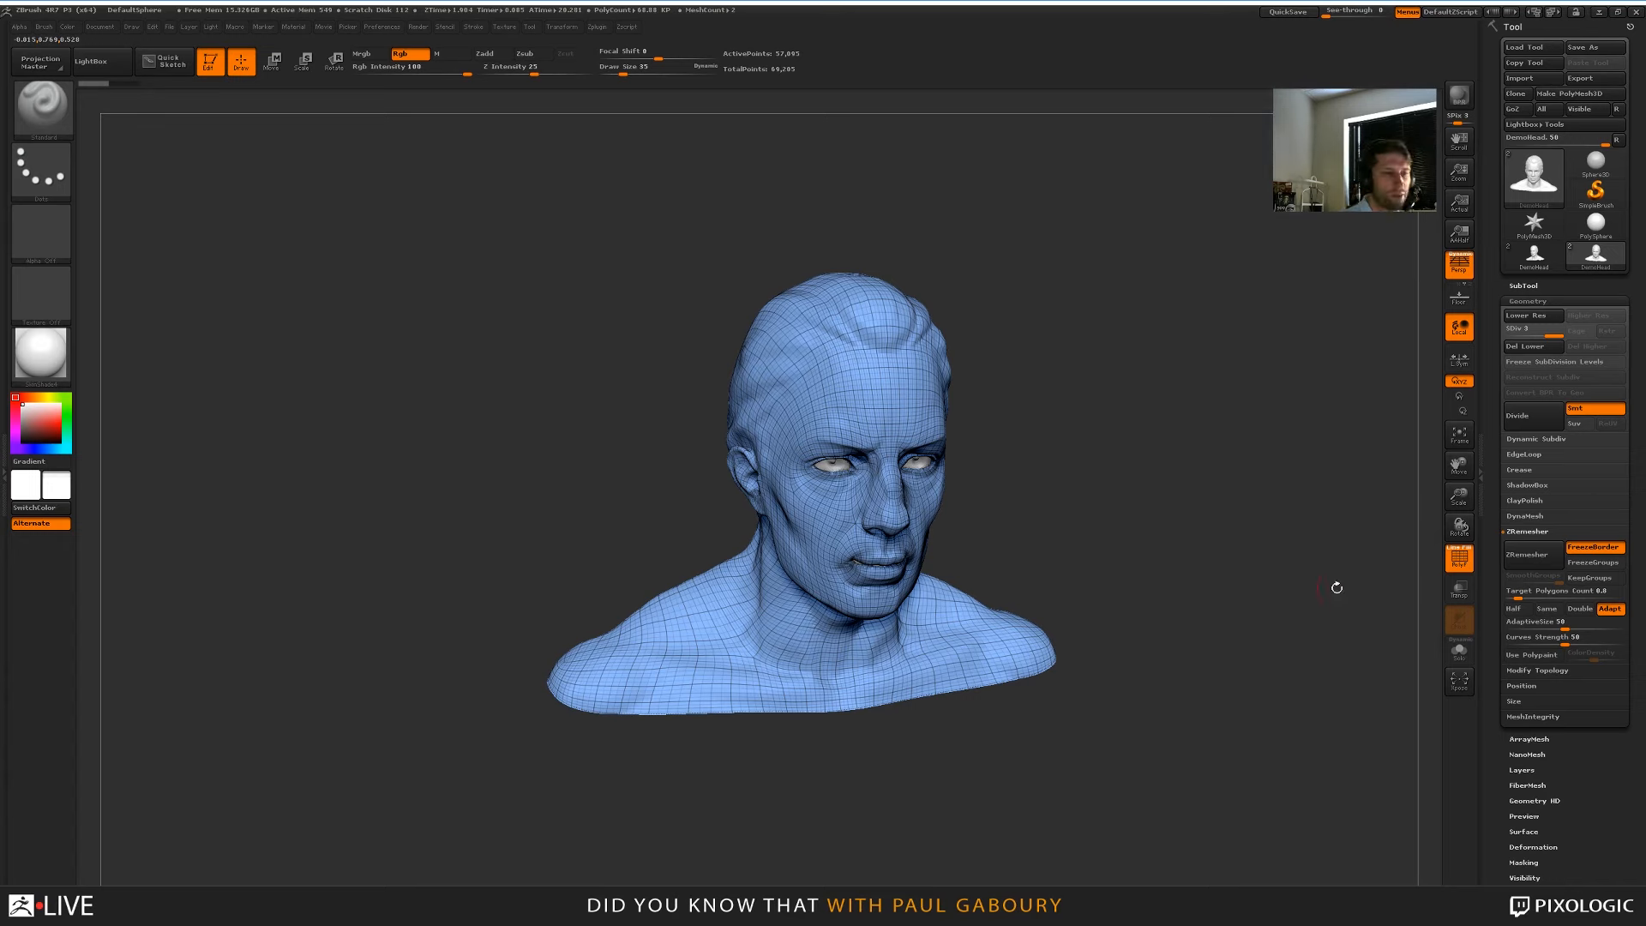
Switch to the Cylinder3D primitive, frame it, and convert it to a PolyMesh3D
left_click(1534, 176)
left_click(1093, 236)
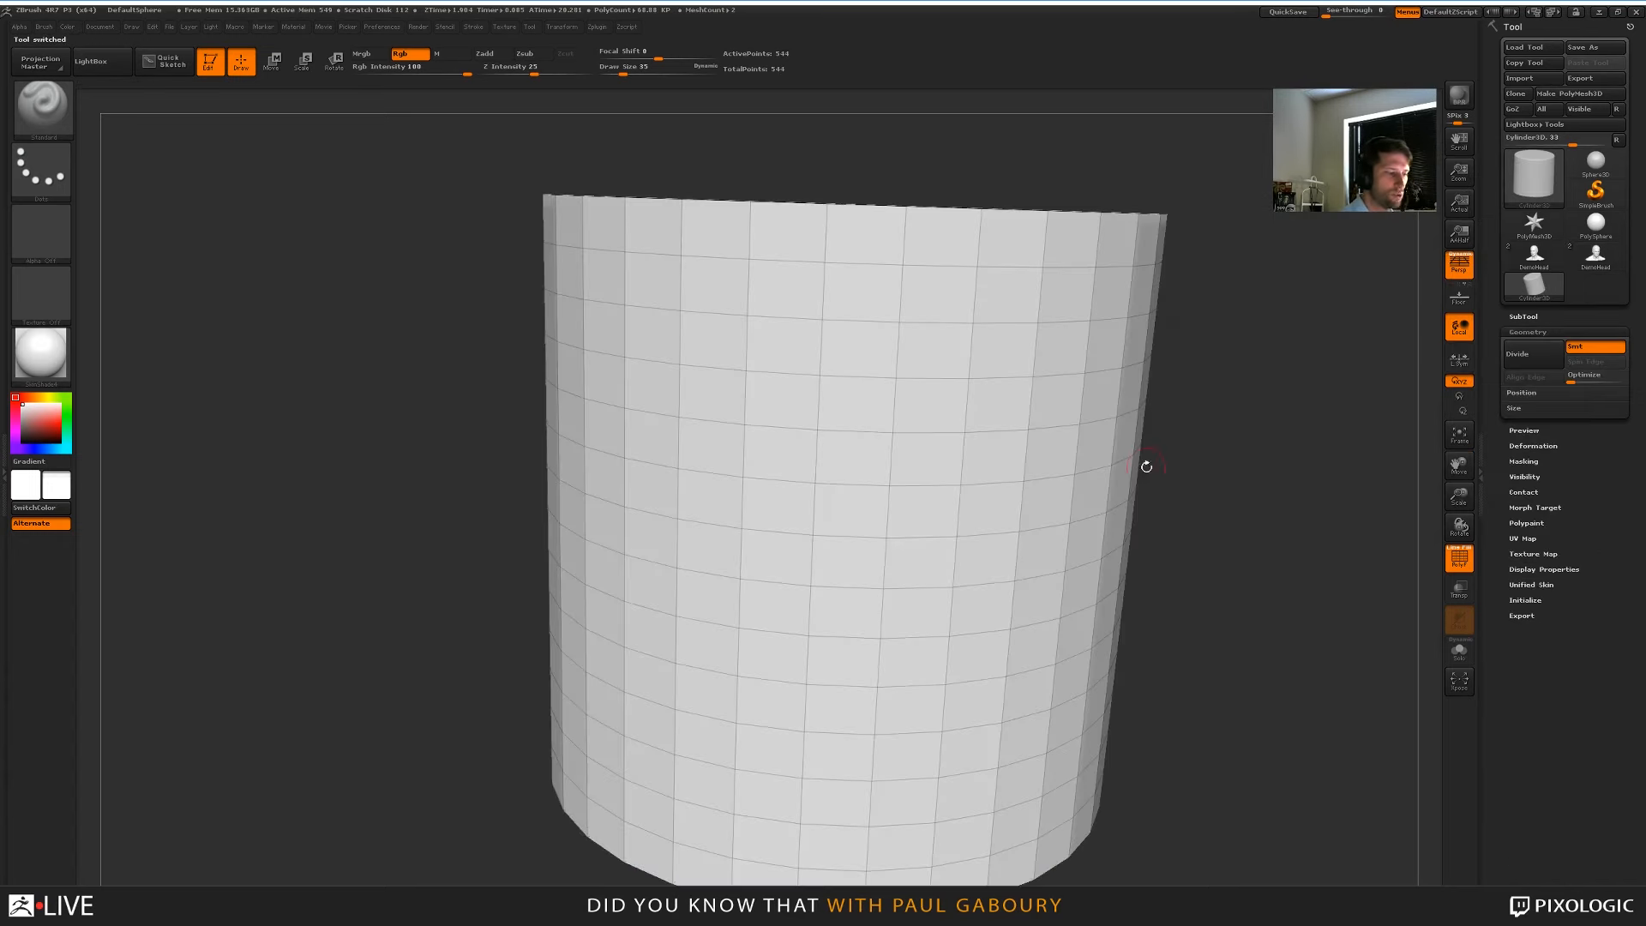
key("f")
left_click_drag(1230, 680, 1194, 665)
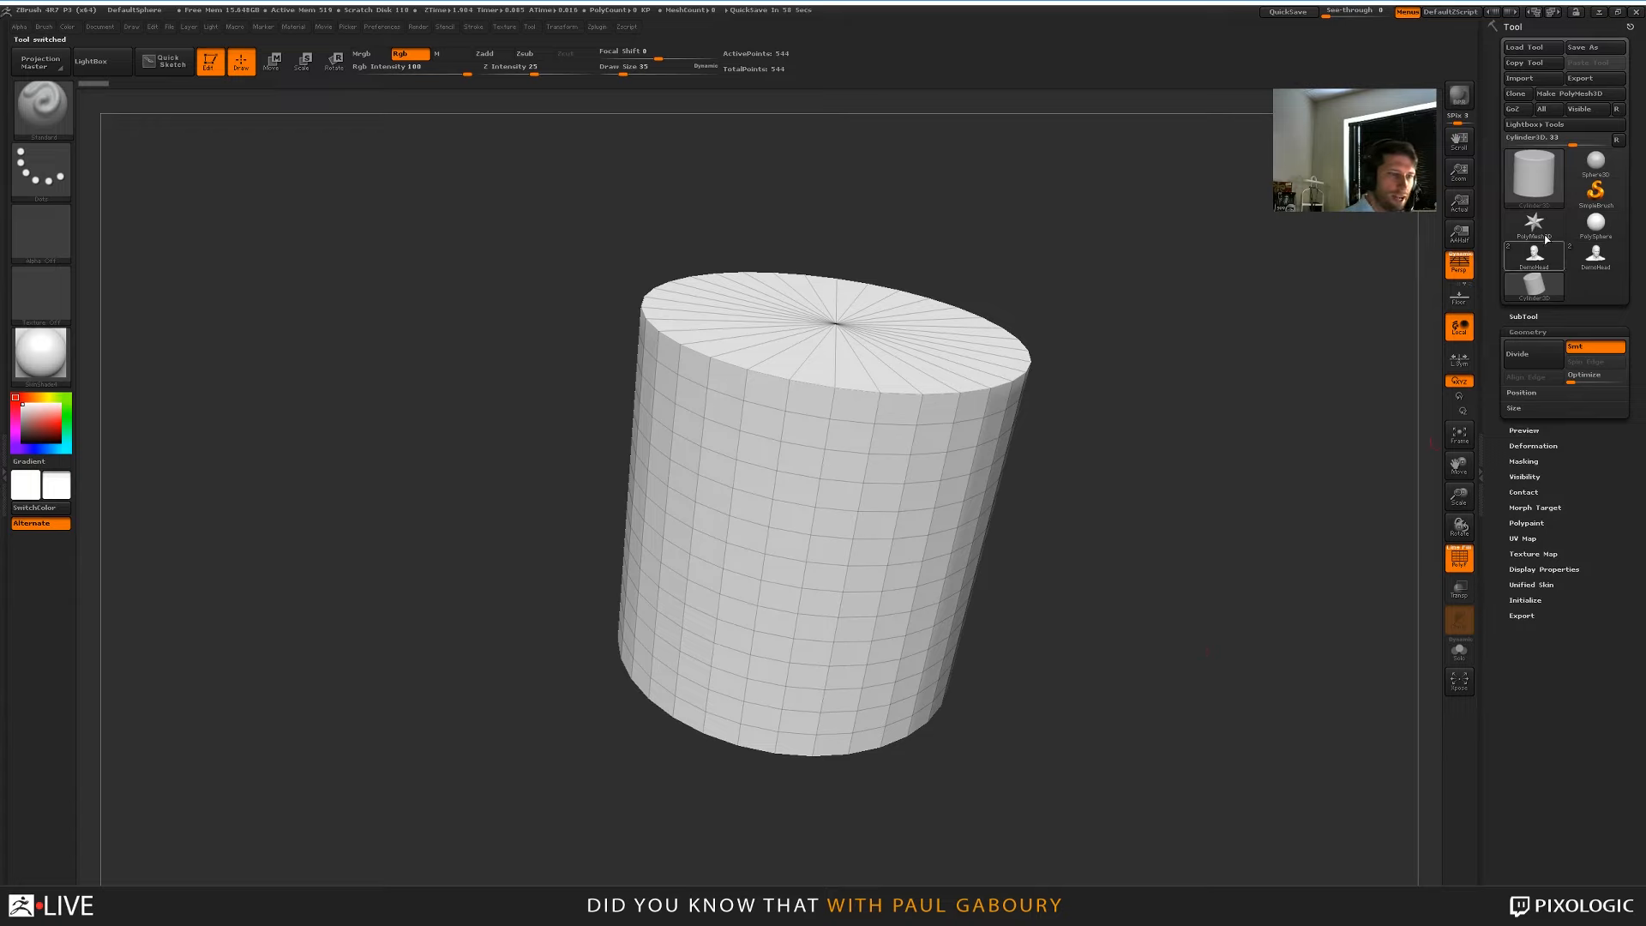
left_click(1569, 94)
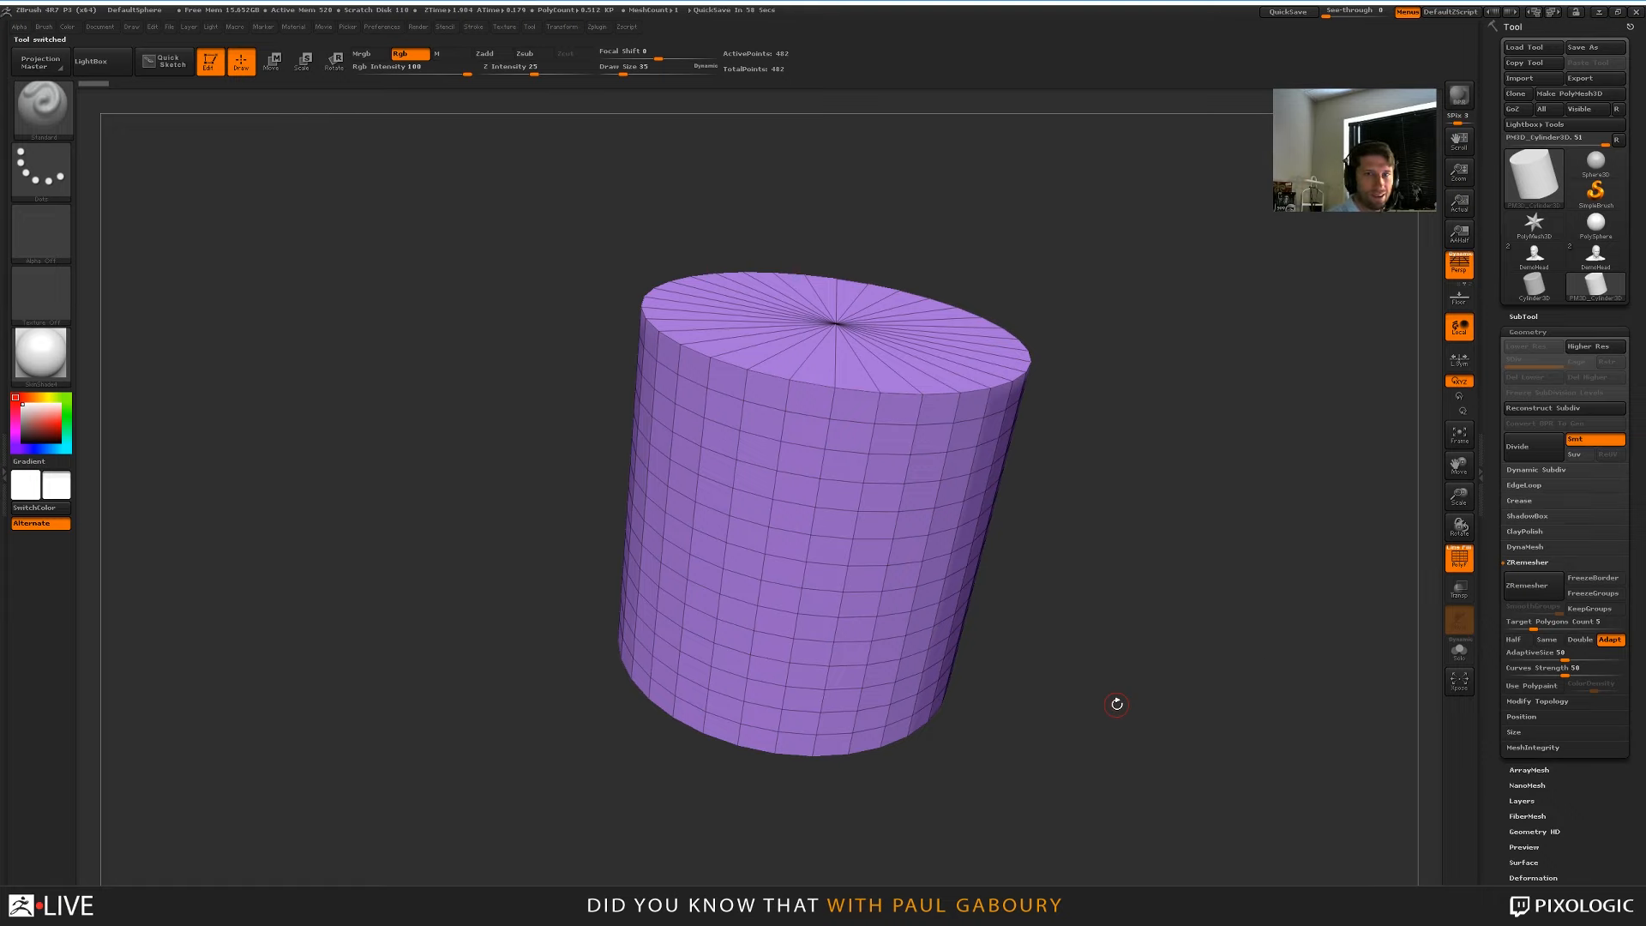
Turn off perspective and isolate the cylinder's top cap so the side polygons are hidden
left_click_drag(1269, 713, 1253, 610)
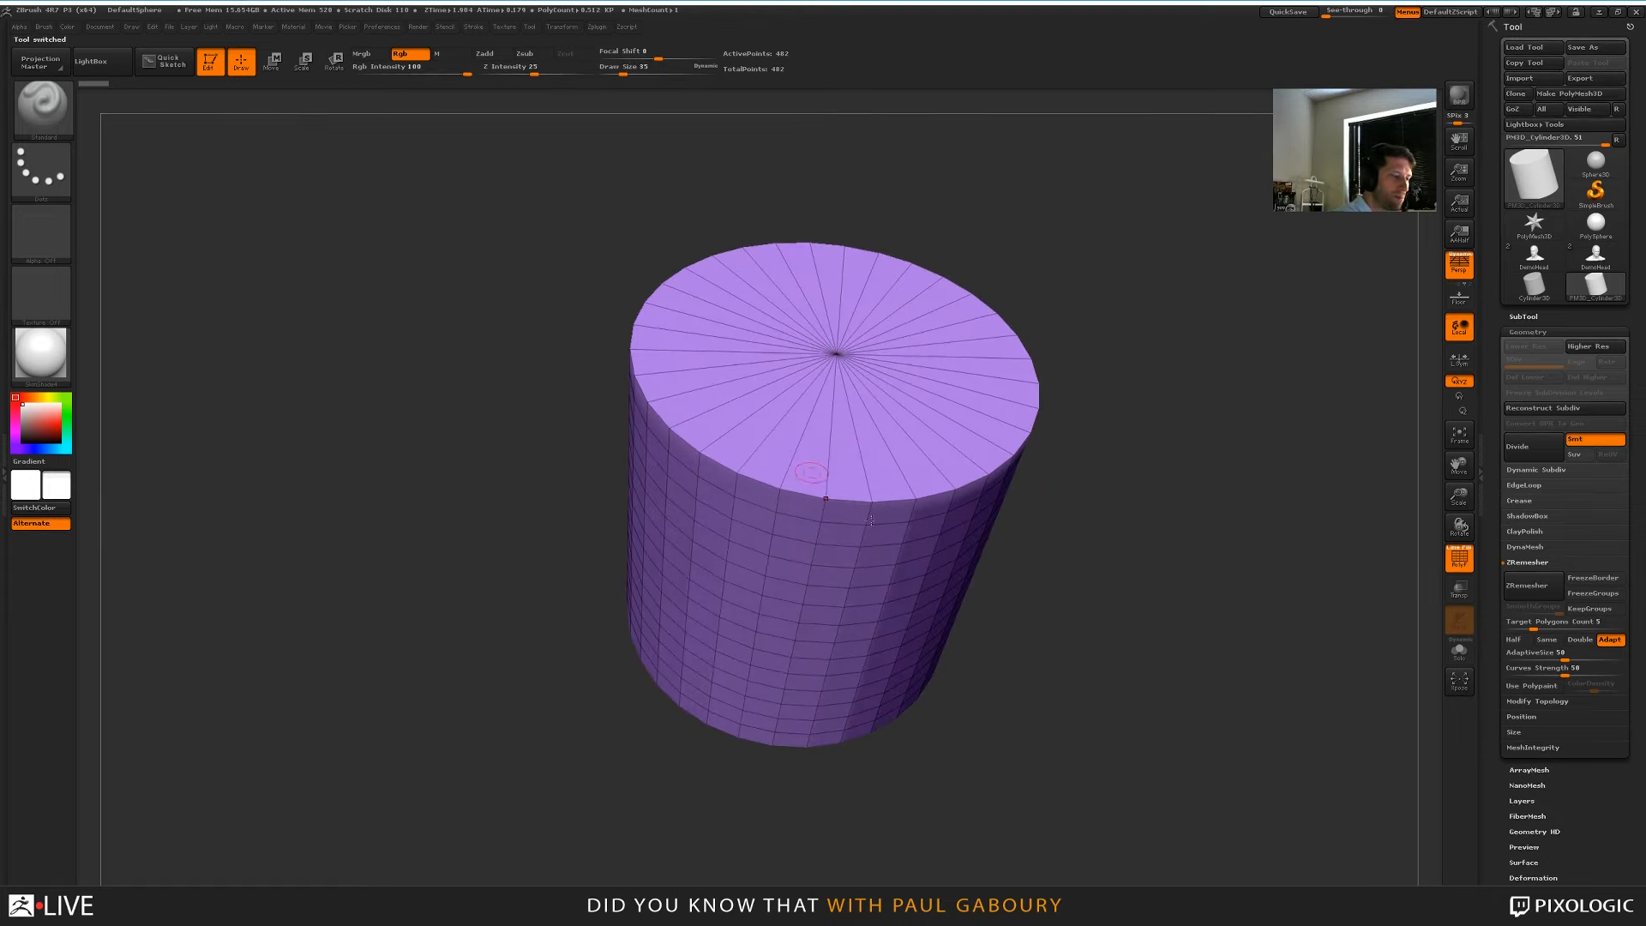
left_click_drag(1097, 797, 1217, 584)
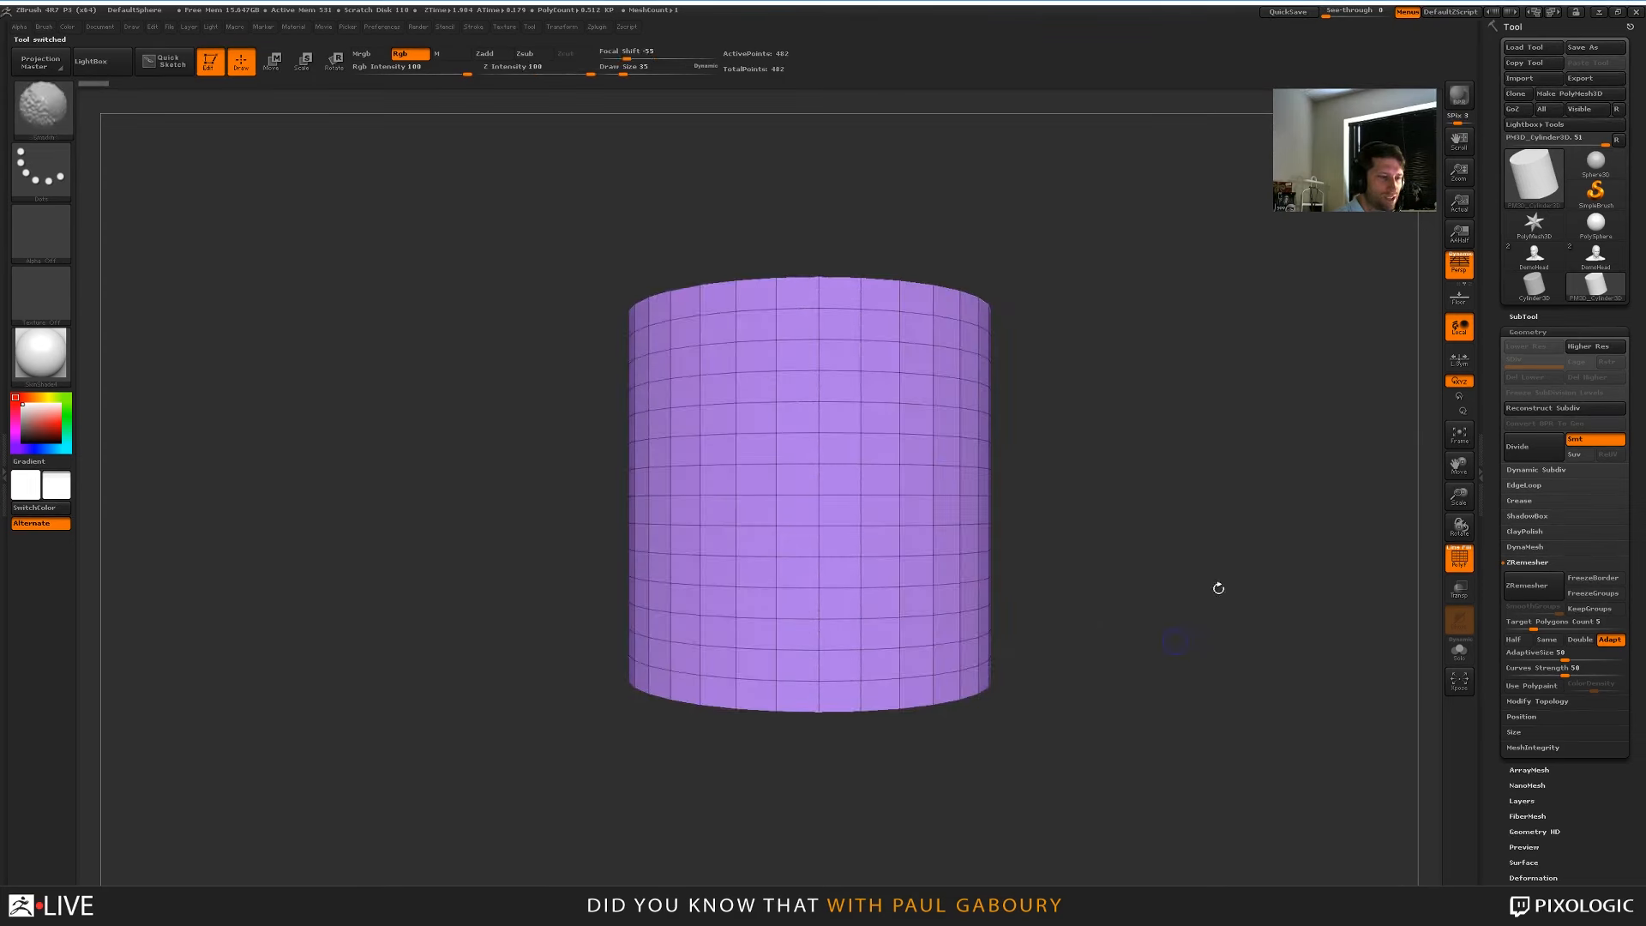
left_click(1456, 276)
left_click_drag(593, 256, 1064, 328, "ctrl+shift")
left_click_drag(1170, 420, 1147, 660)
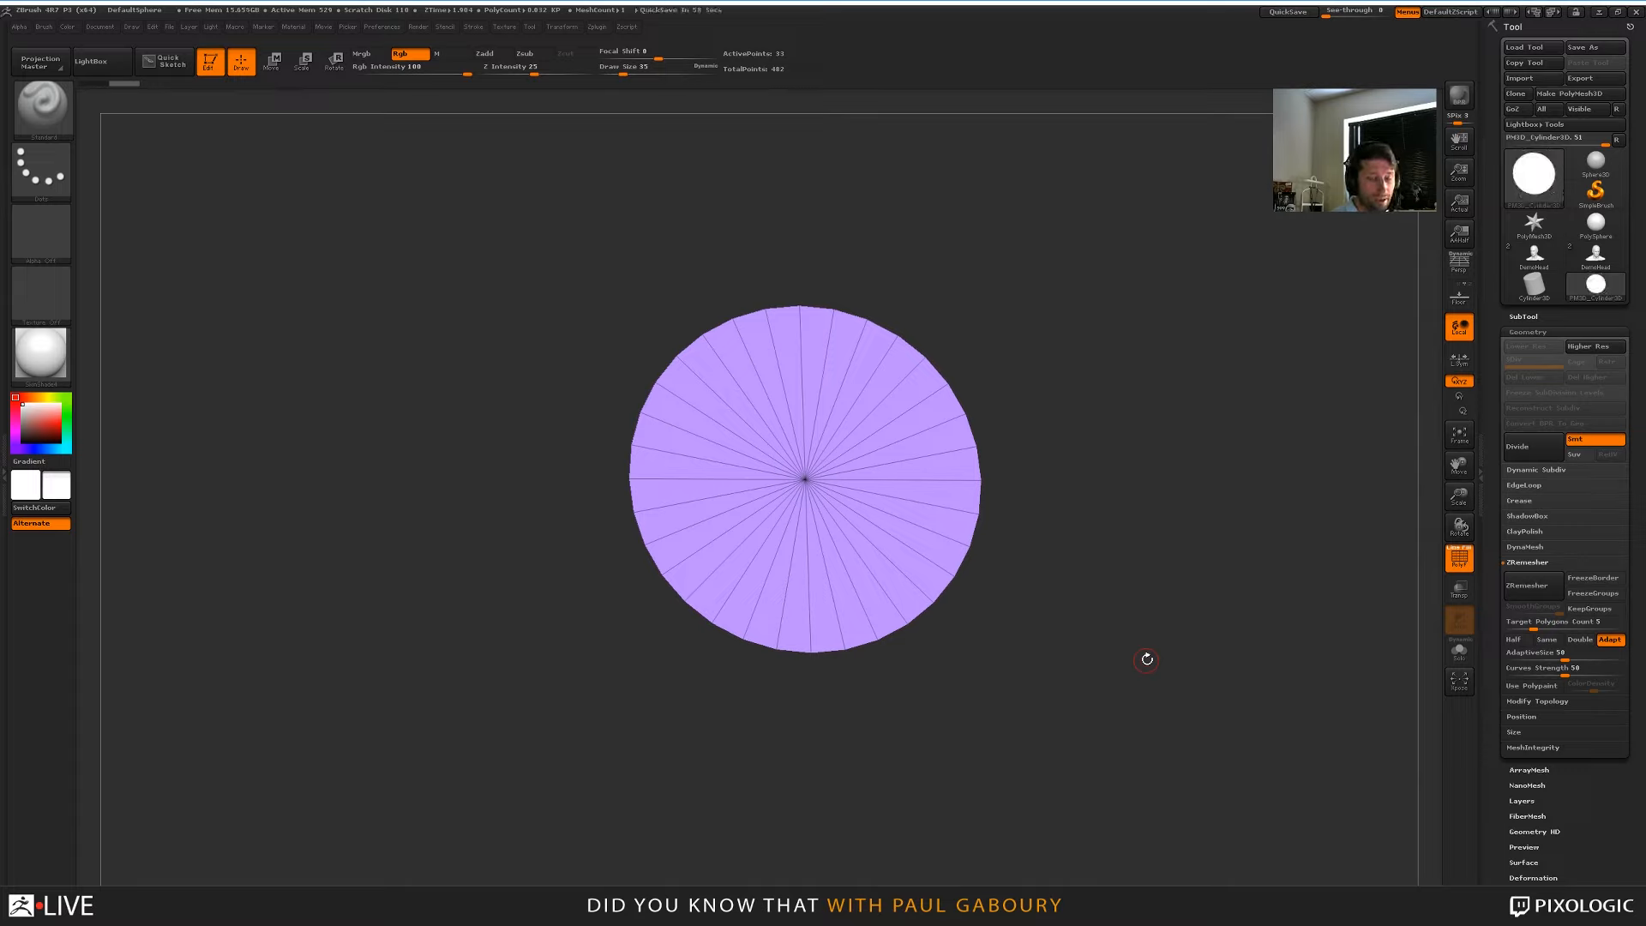
Run ZRemesher on the isolated cap with FreezeBorder enabled, and examine how the cap meets the cylinder's side
left_click(1574, 584)
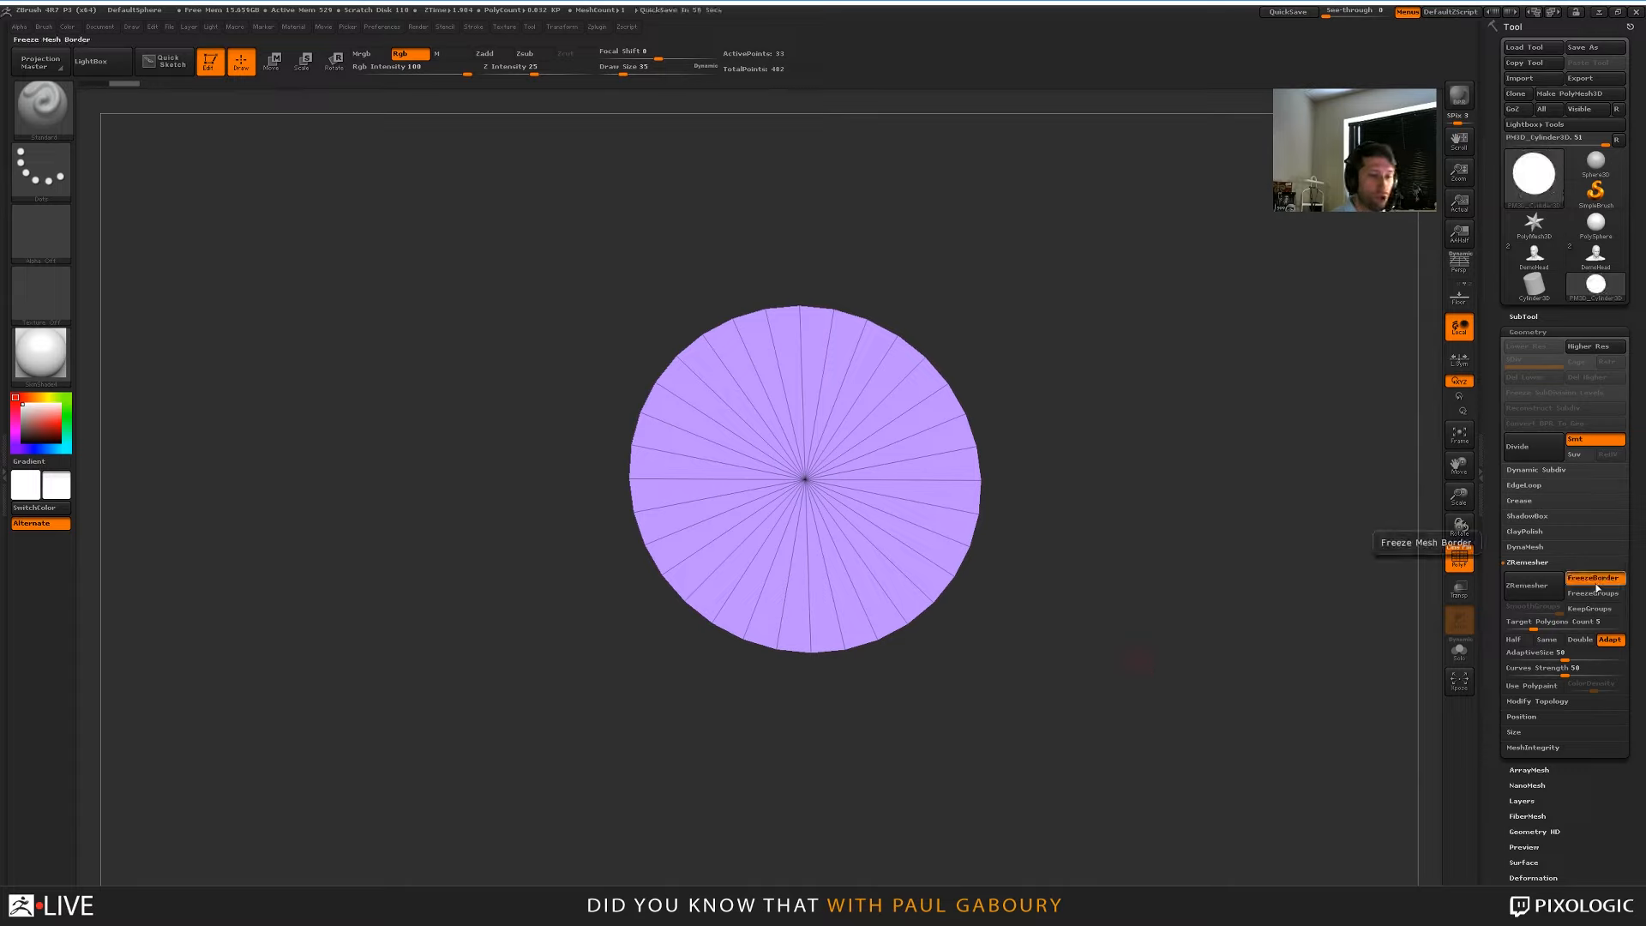
left_click(1539, 590)
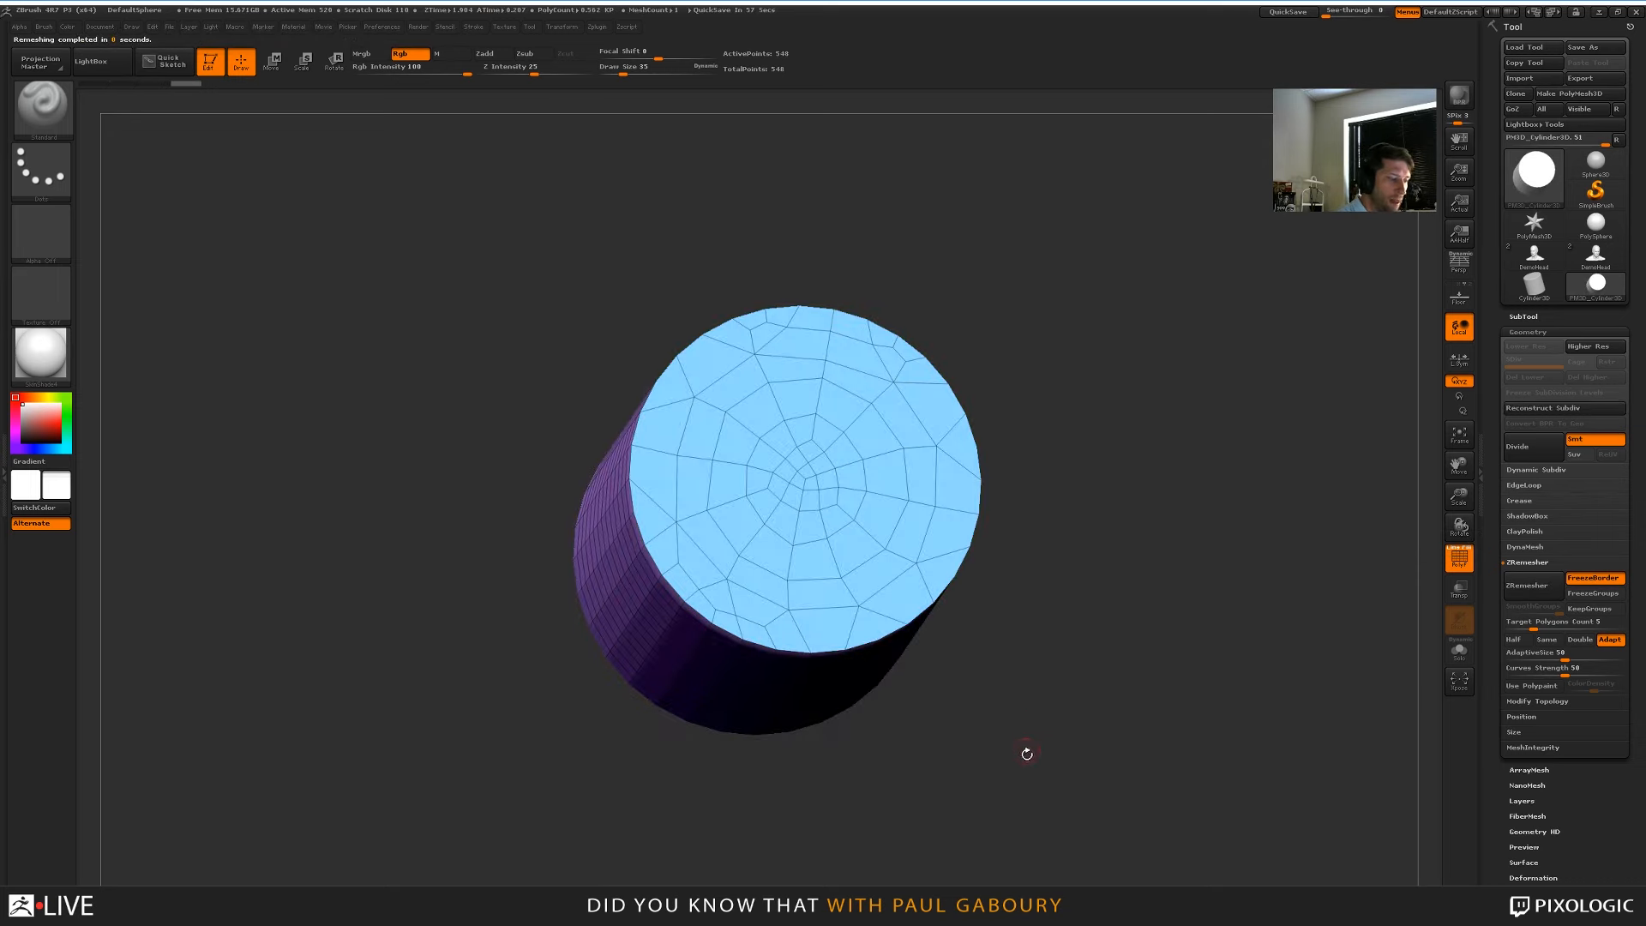
left_click_drag(1026, 752, 1058, 683)
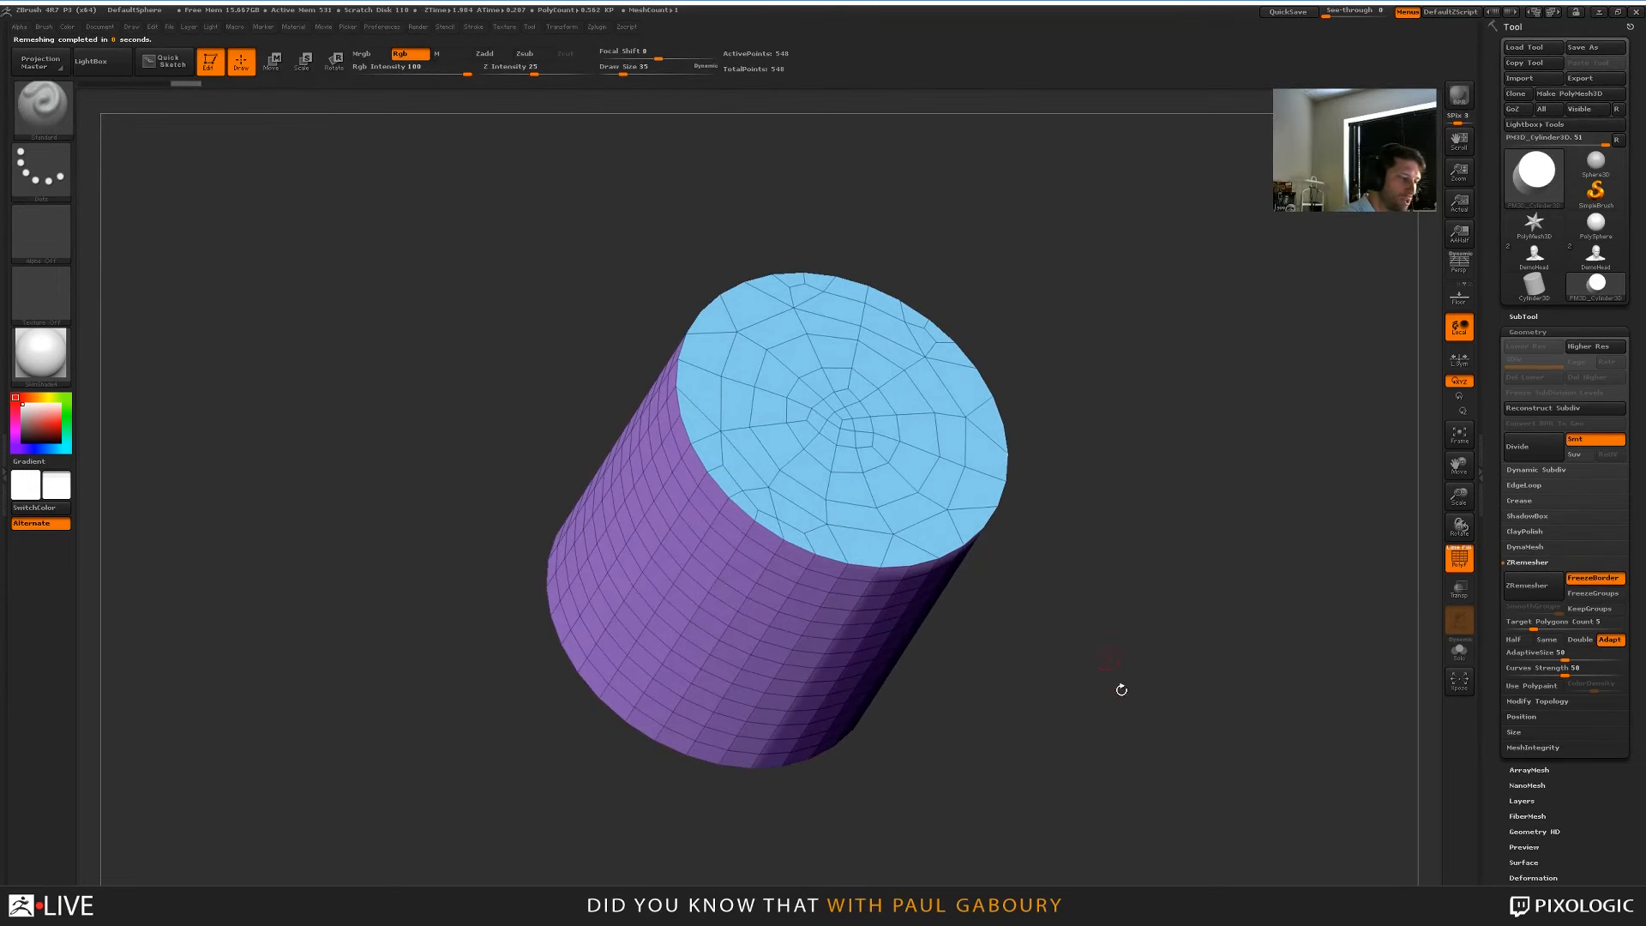
left_click_drag(1168, 753, 1128, 643)
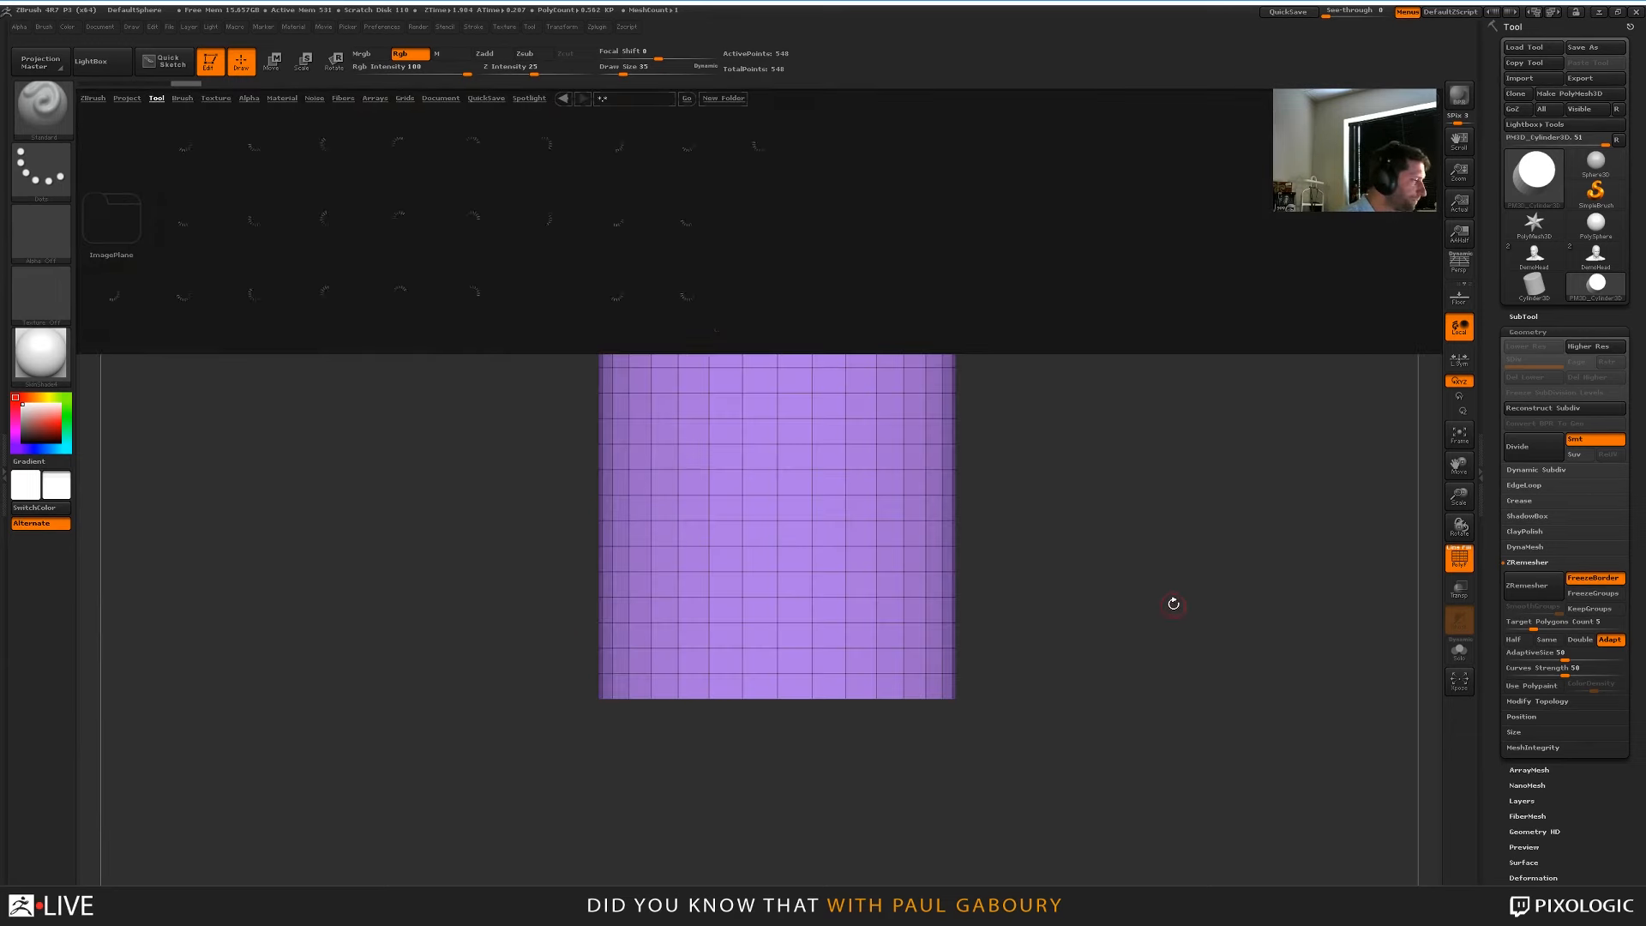
Load PolySphere.ZTL from LightBox, subdivide it once, and delete its lower subdivision levels
double_click(399, 150)
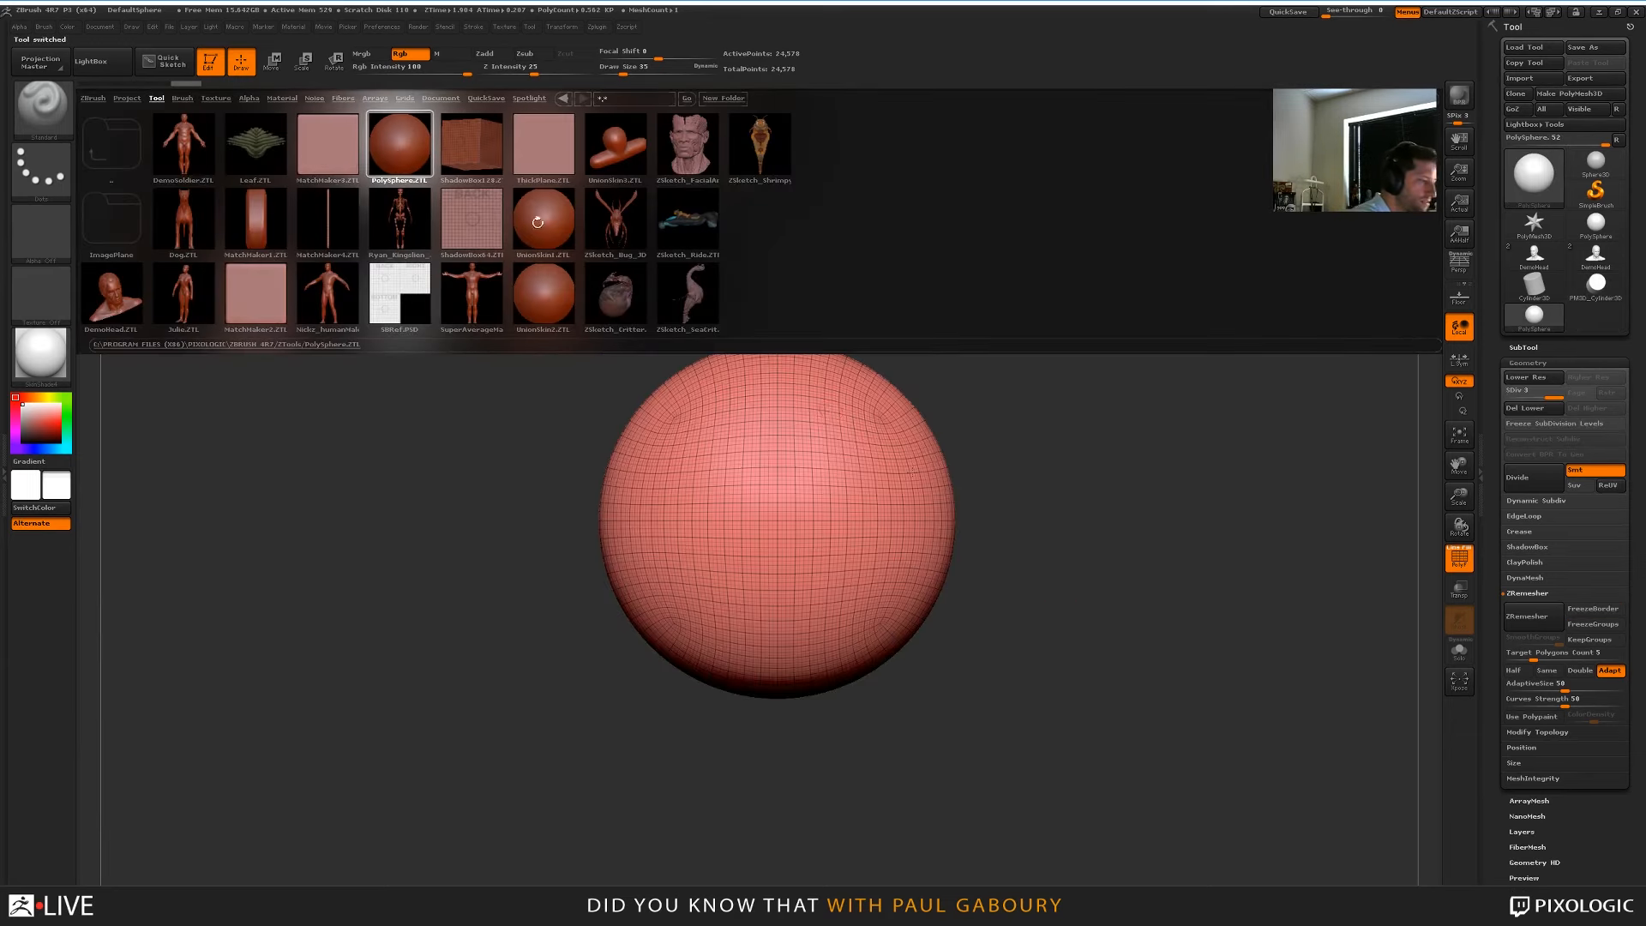
key("ctrl+d")
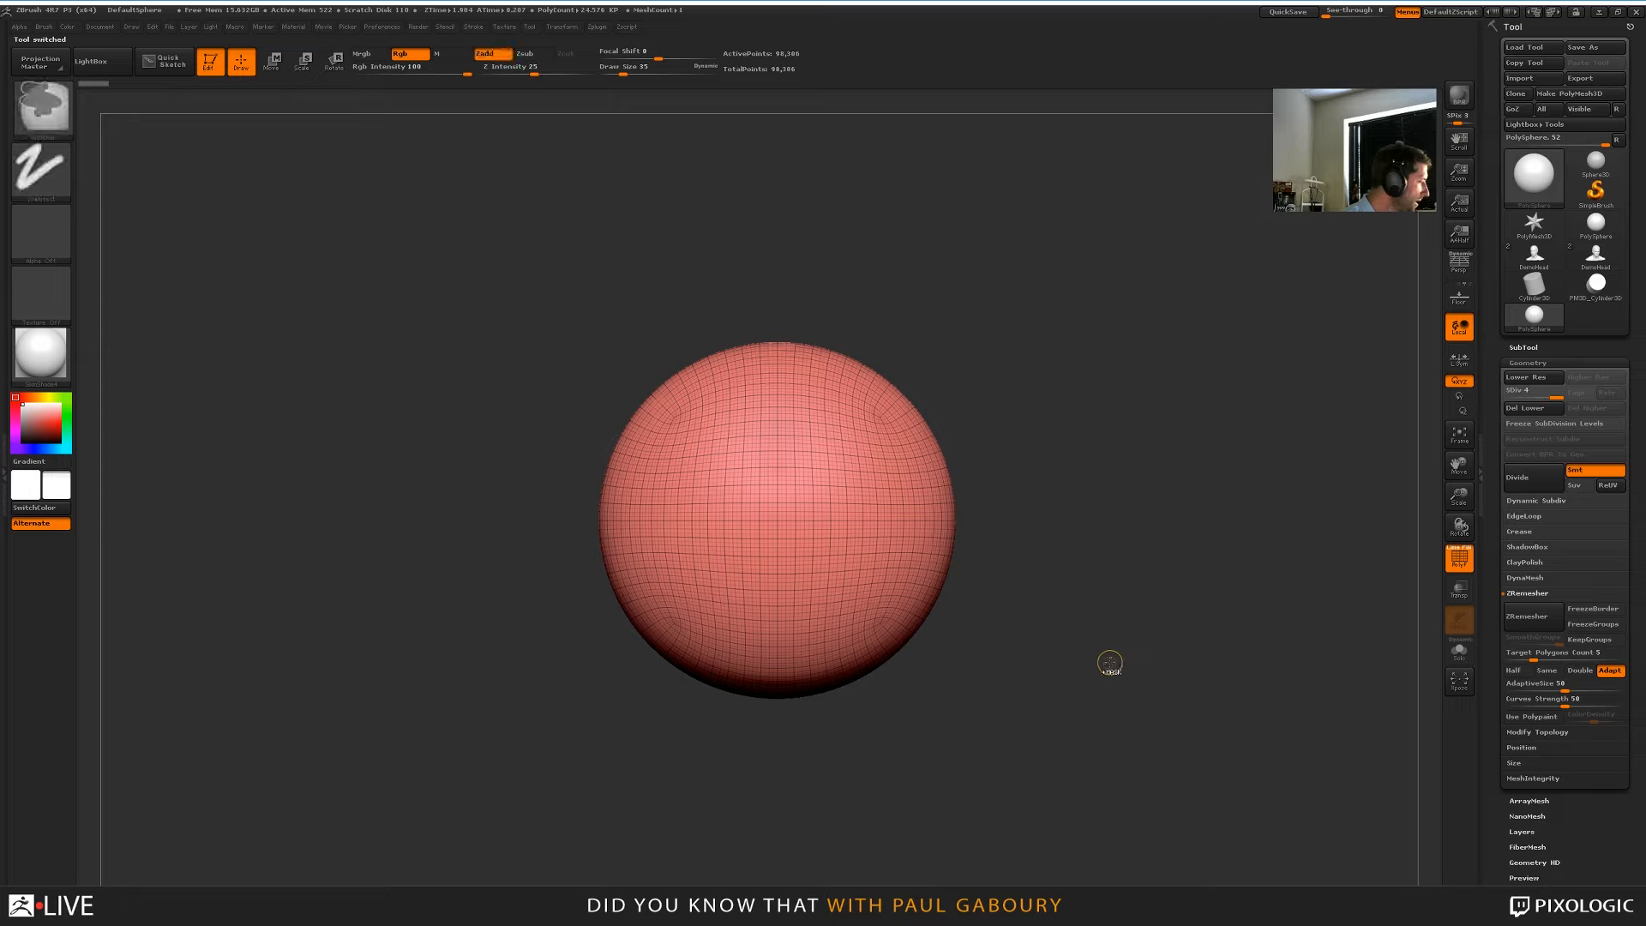
key("shift+f")
left_click(1531, 408)
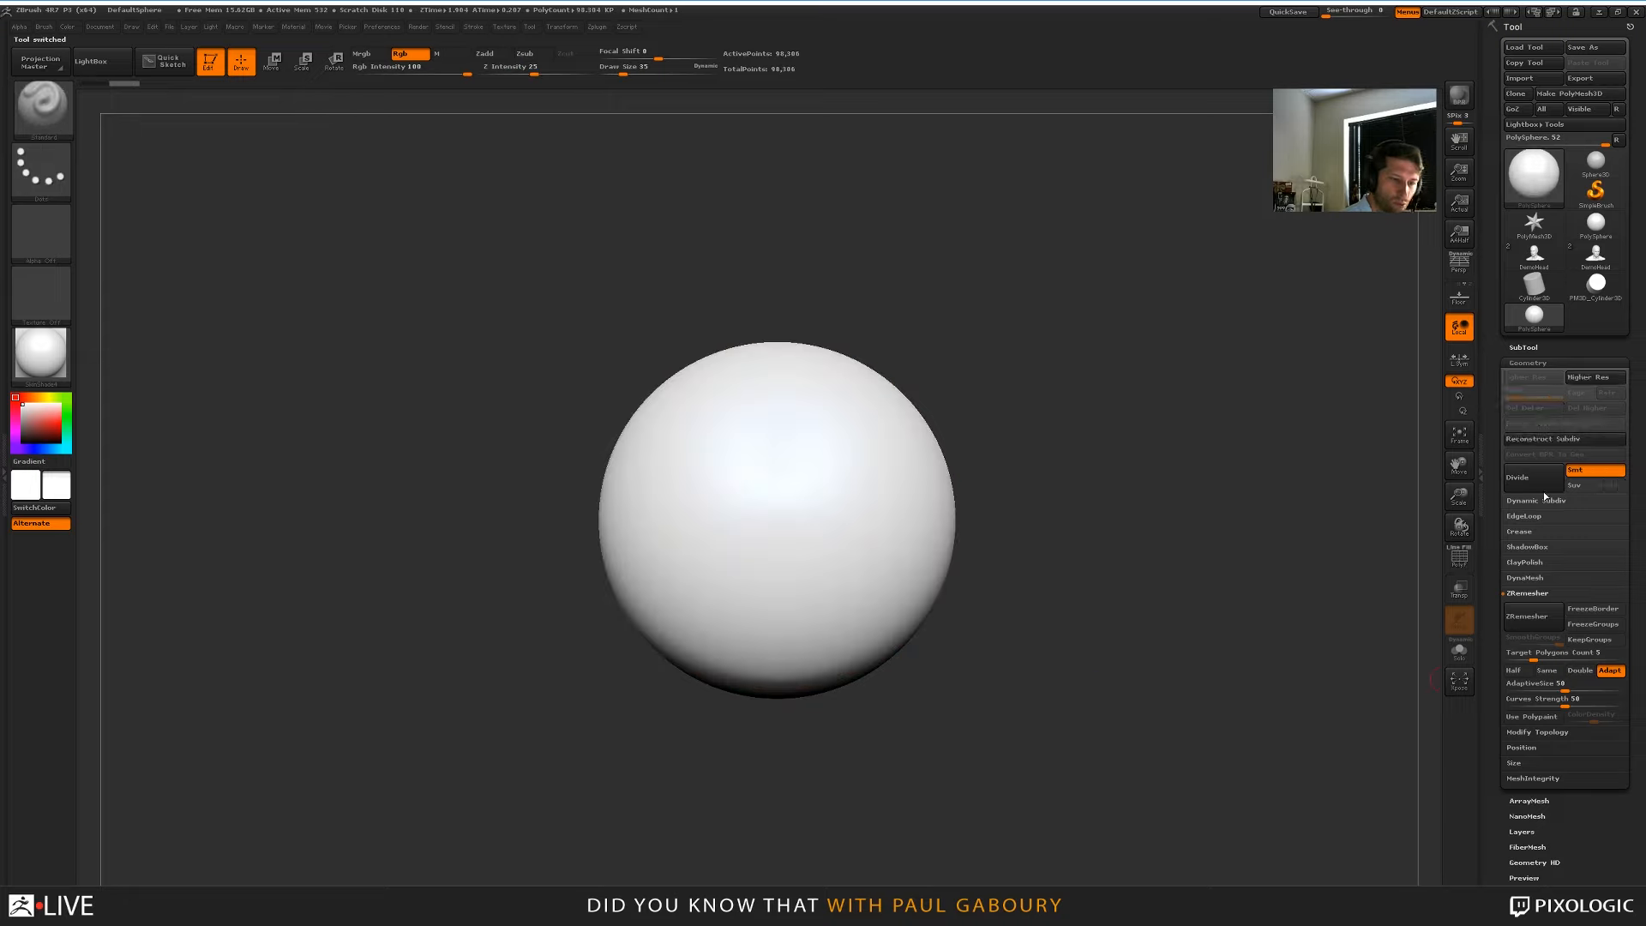
Convert the sphere to a DynaMesh at resolution 128 and display its wireframe
left_click(1530, 593)
left_click(1525, 578)
left_click(1524, 600)
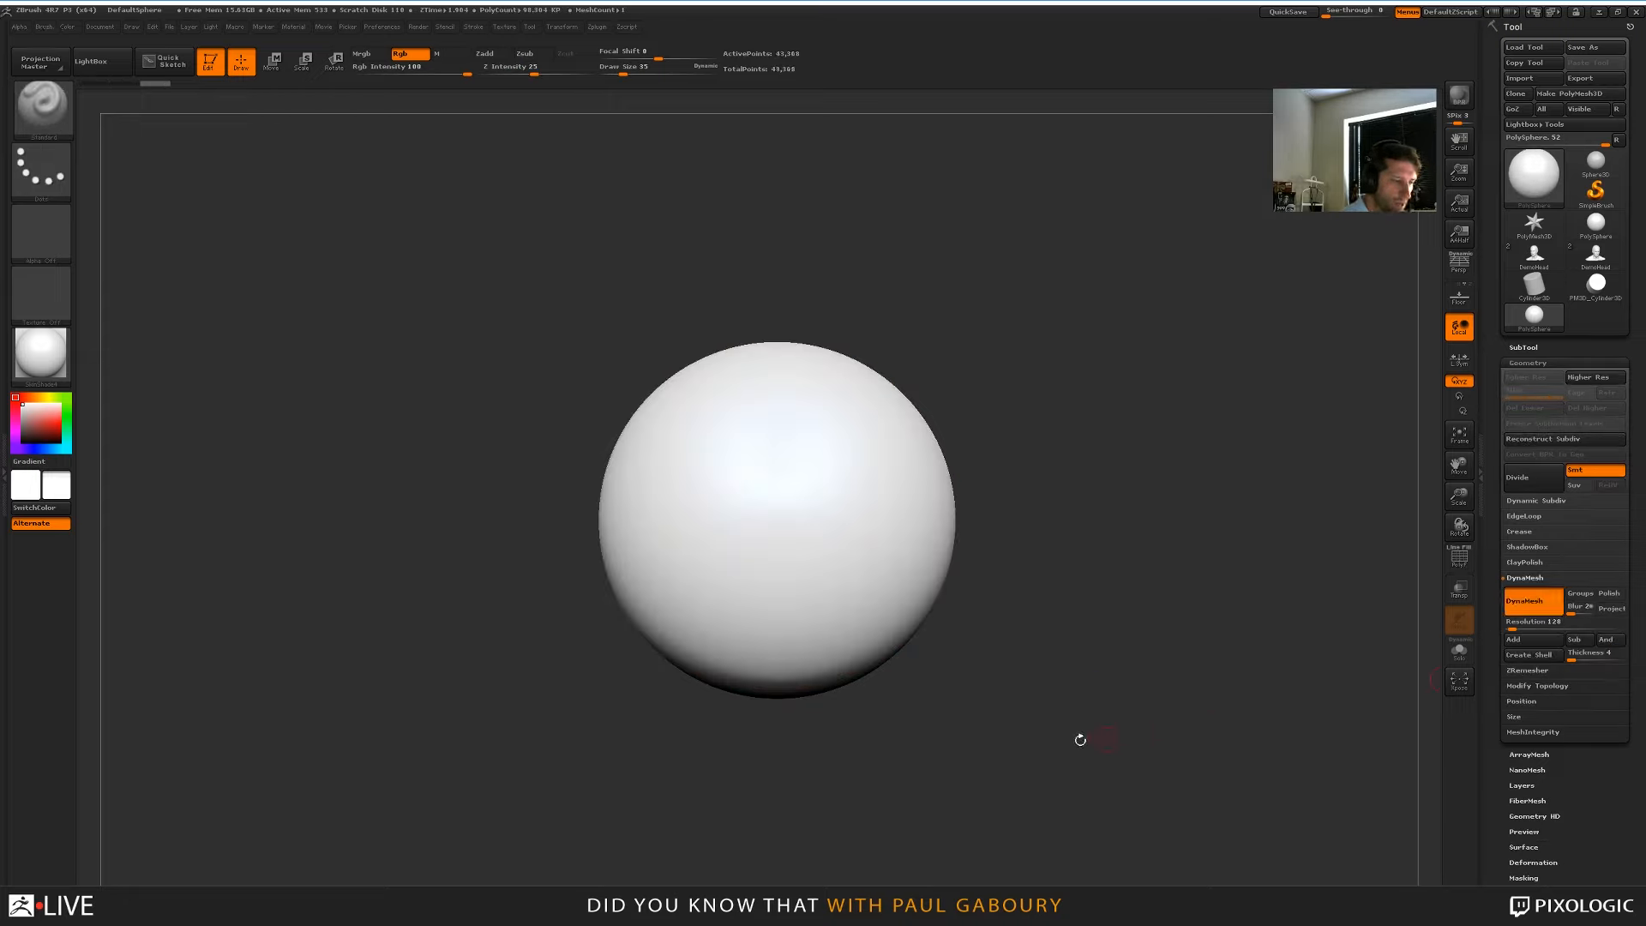
key("shift+f")
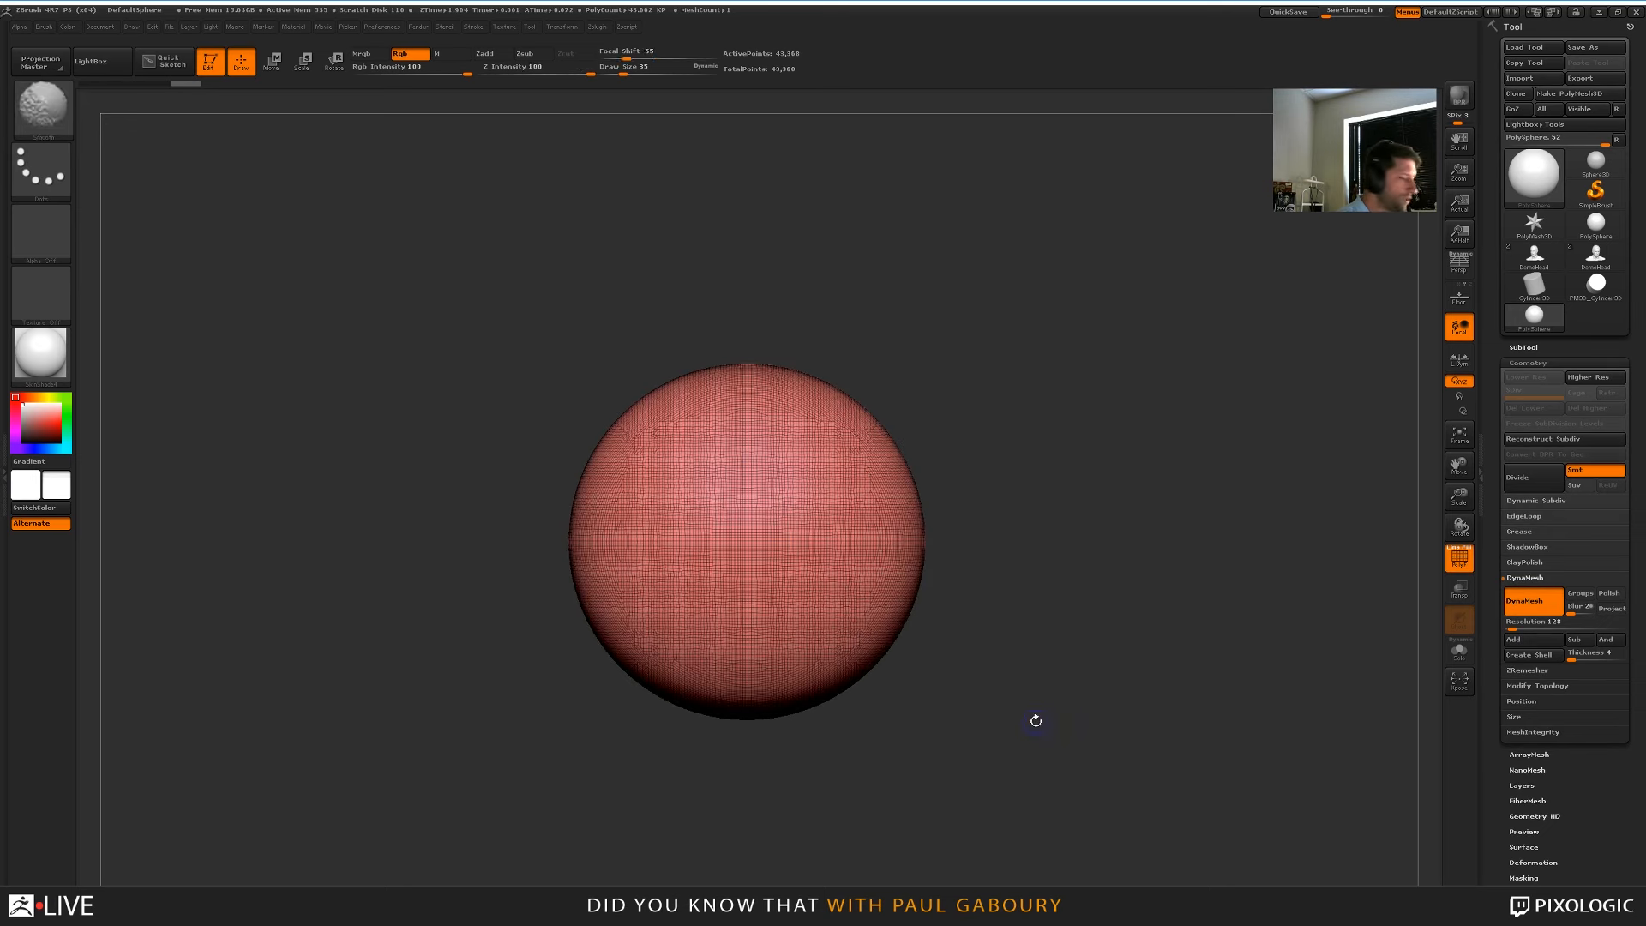
Cut three adjoining flat facets into one side of the sphere with TrimCurve strokes at different angles
key("ctrl+shift")
left_click(42, 104)
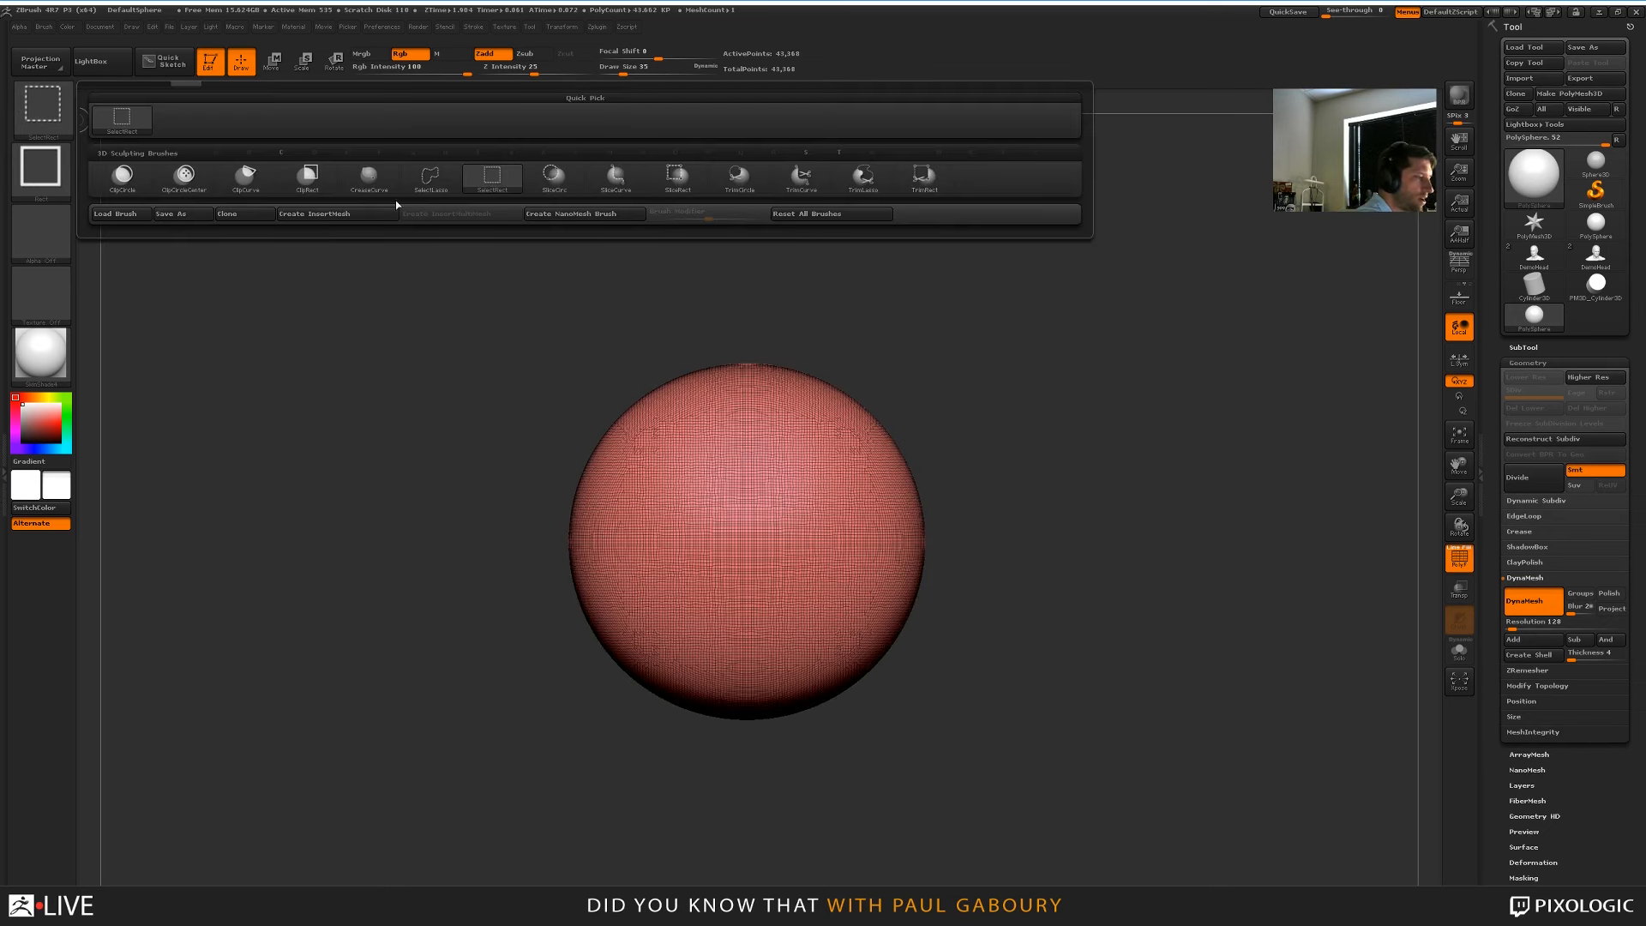
left_click(804, 178)
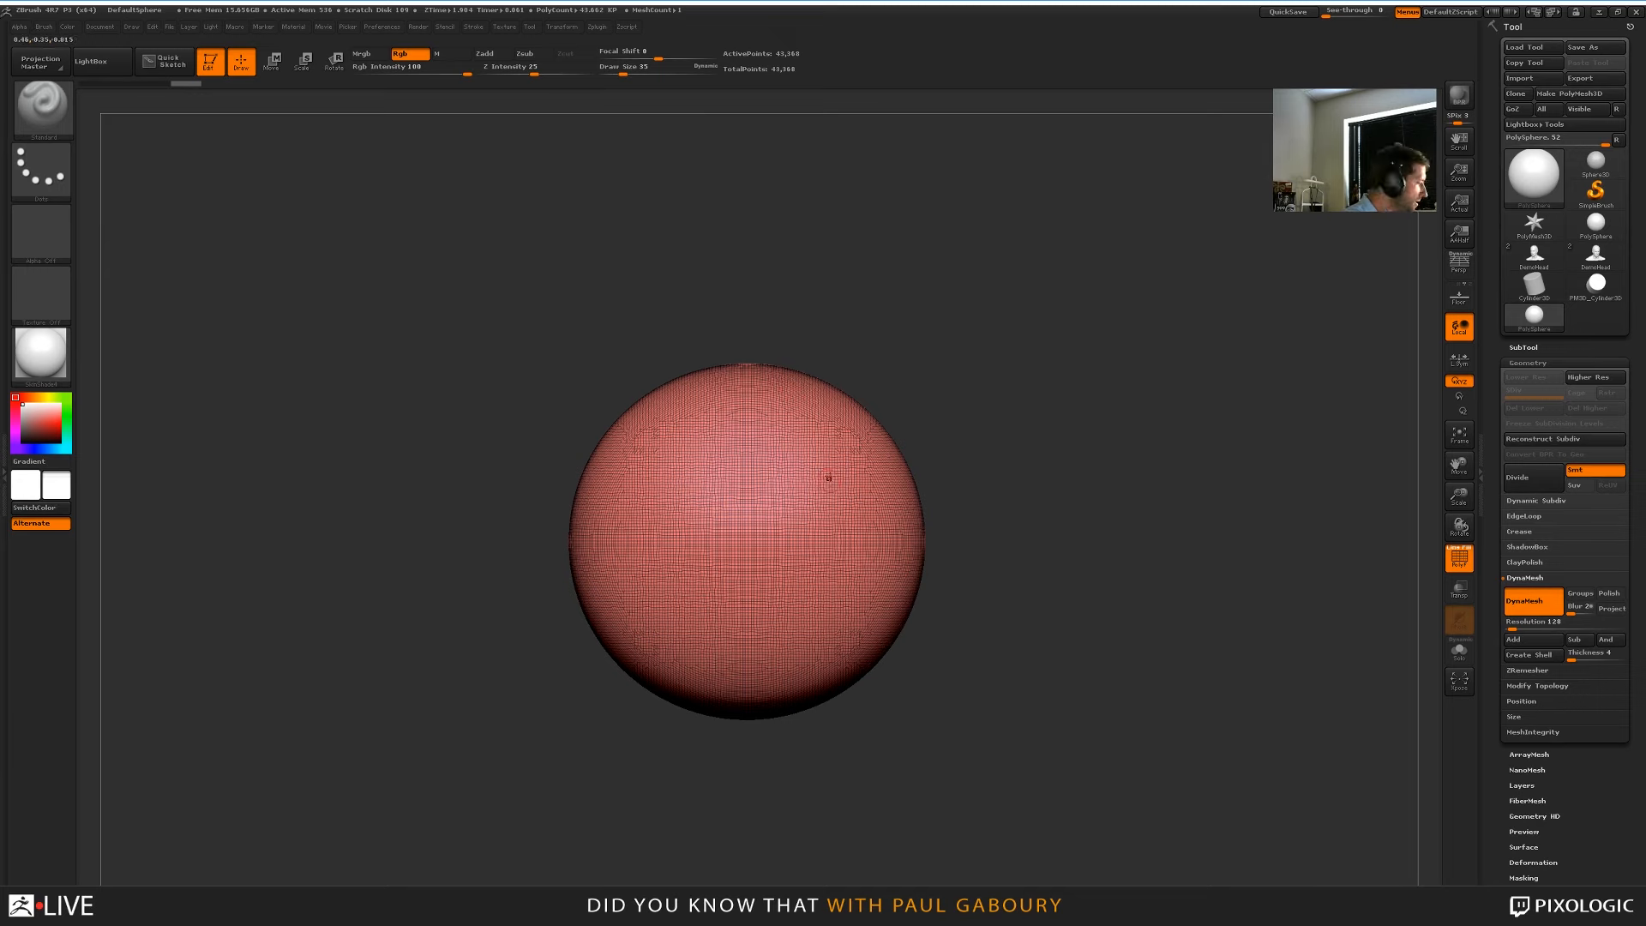
left_click_drag(749, 309, 979, 799, "ctrl+shift")
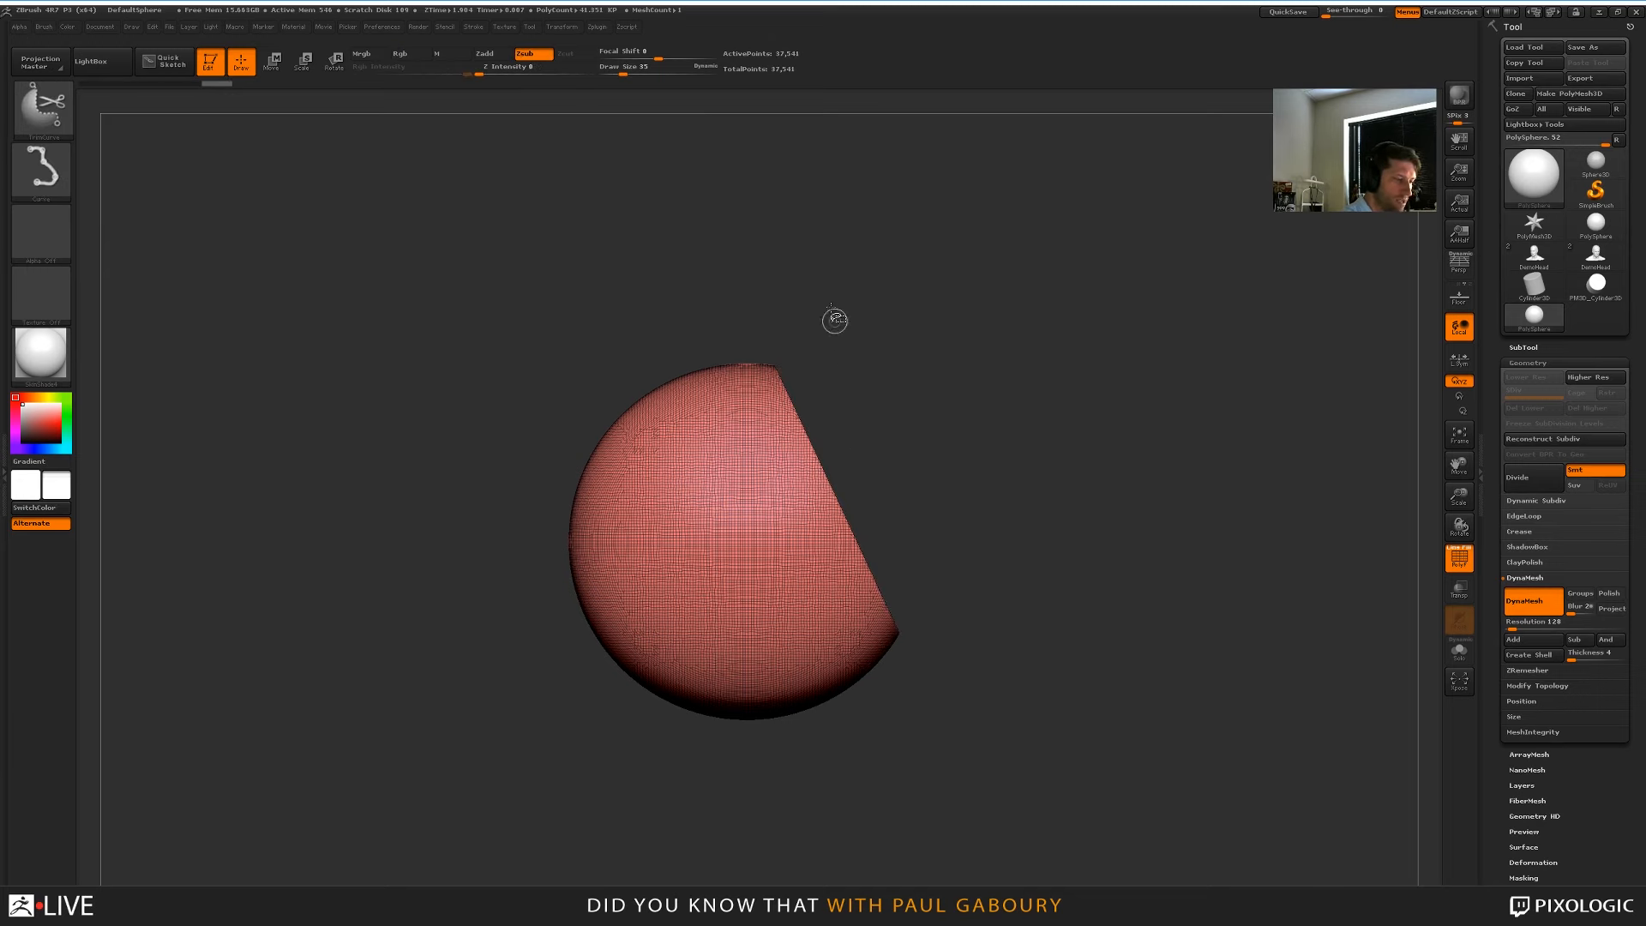
left_click_drag(838, 312, 832, 849, "ctrl+shift")
left_click_drag(1003, 709, 966, 662)
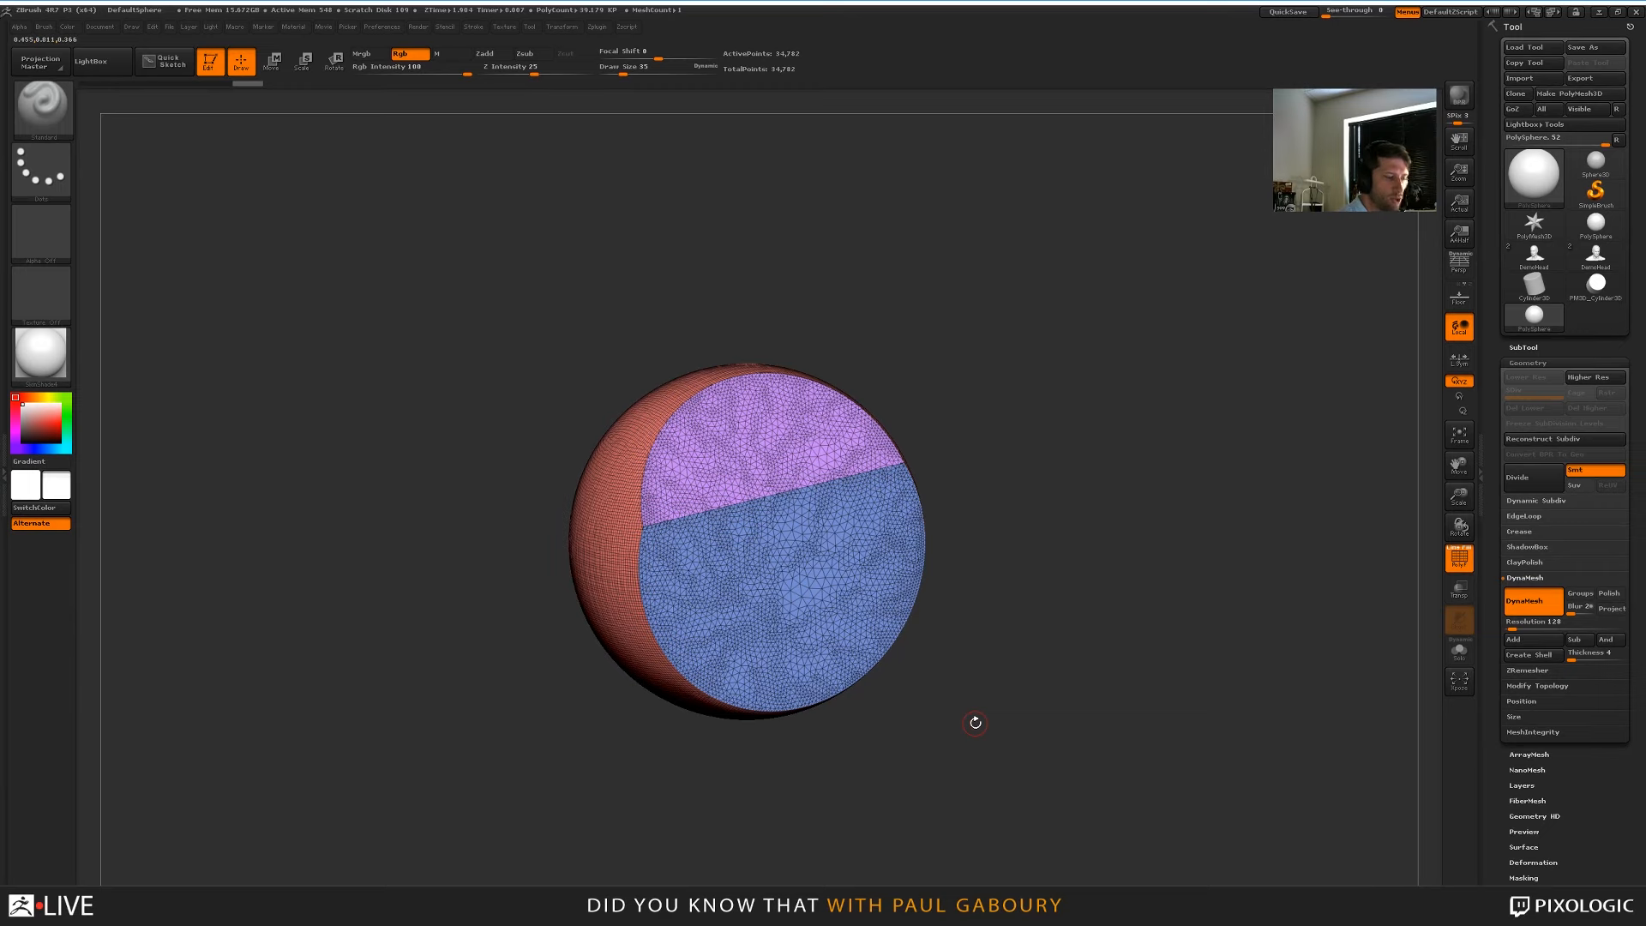
left_click_drag(975, 722, 1077, 651, "shift")
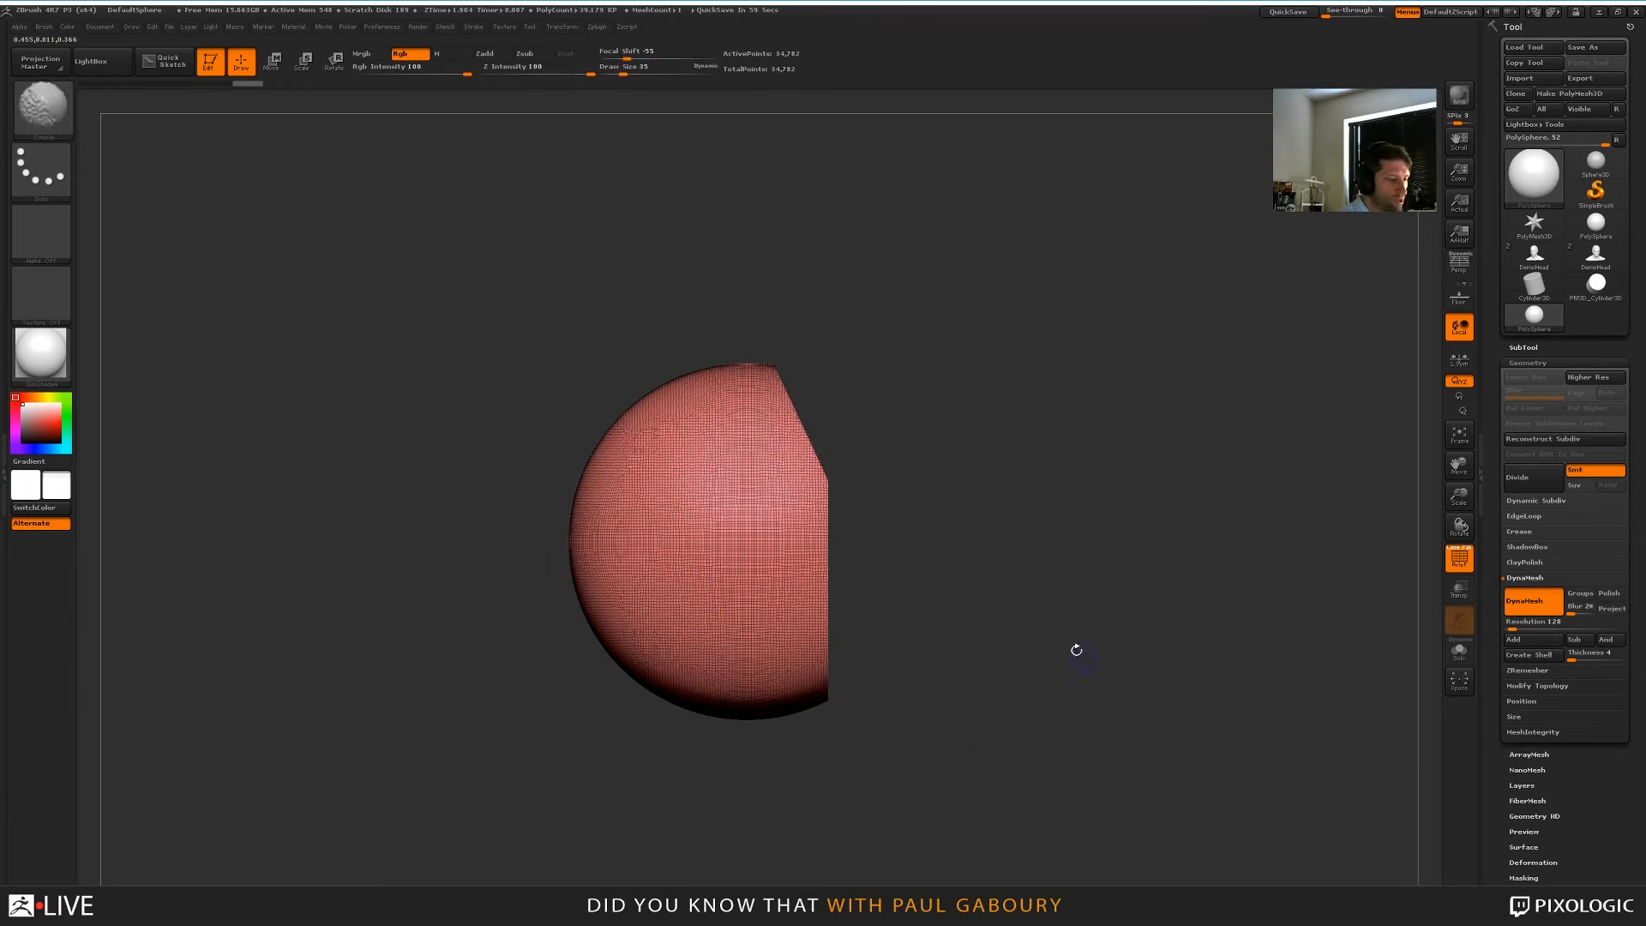
mouse_move(805, 312)
left_mouse_down("ctrl+shift")
mouse_move(815, 556)
mouse_move(992, 778)
left_mouse_up("ctrl+shift")
left_click_drag(1033, 704, 1014, 720)
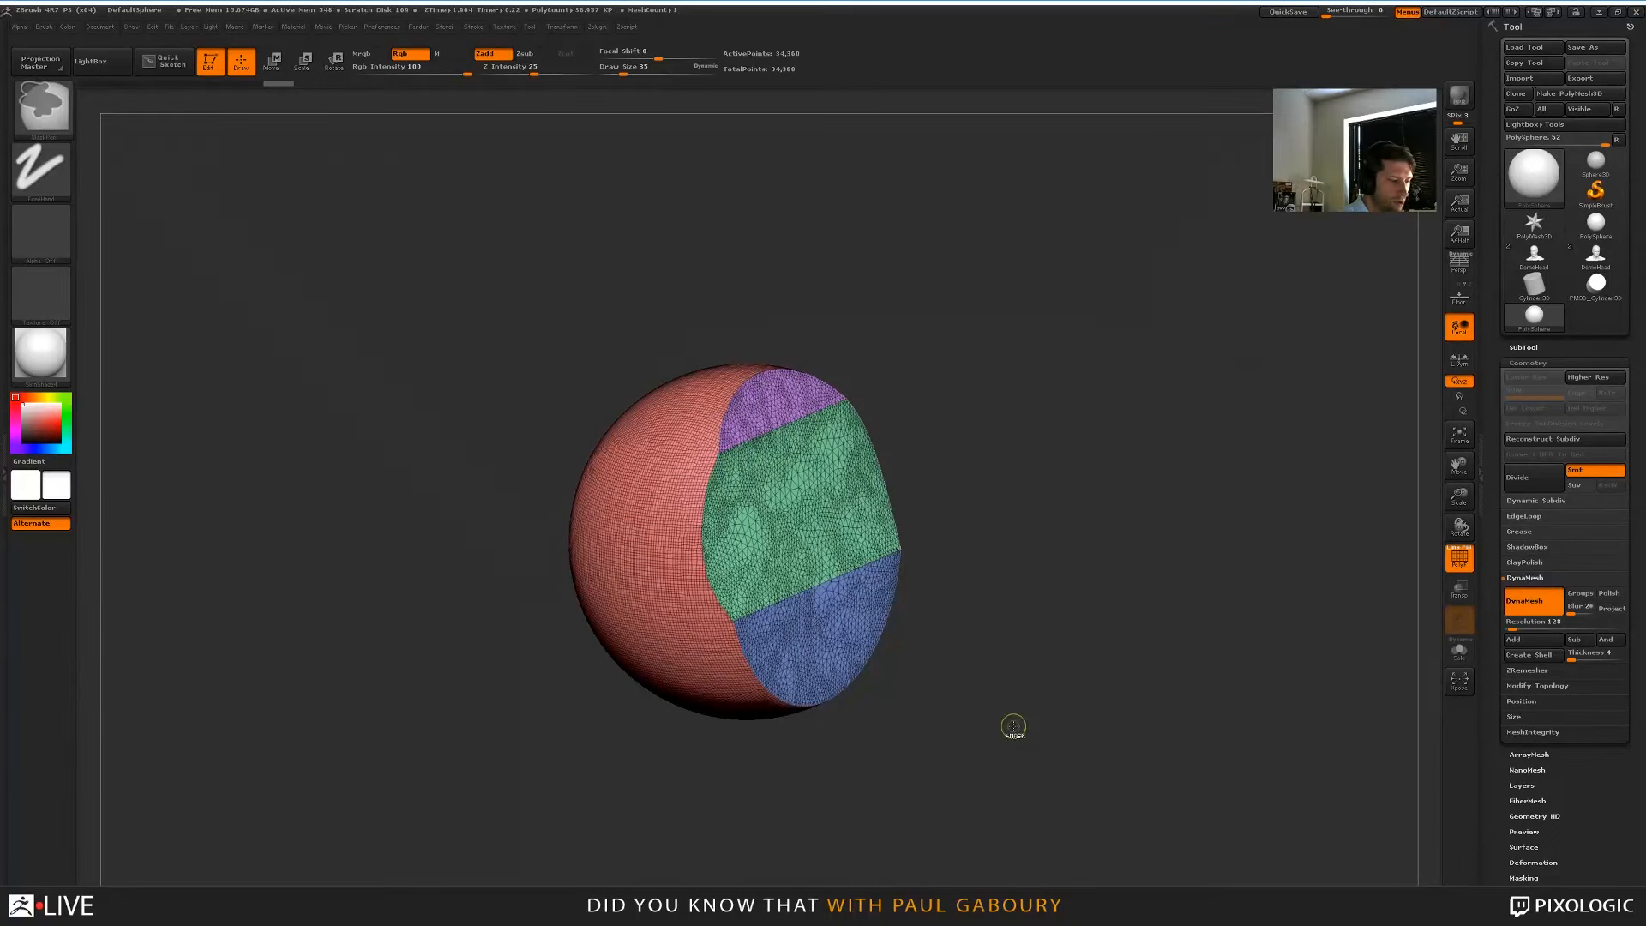
Isolate the lower flat facet of the trimmed sphere and run ZRemesher on it with FreezeBorder enabled
mouse_move(1012, 727)
right_mouse_down()
mouse_move(981, 728)
mouse_move(1014, 668)
mouse_move(994, 746)
right_mouse_up()
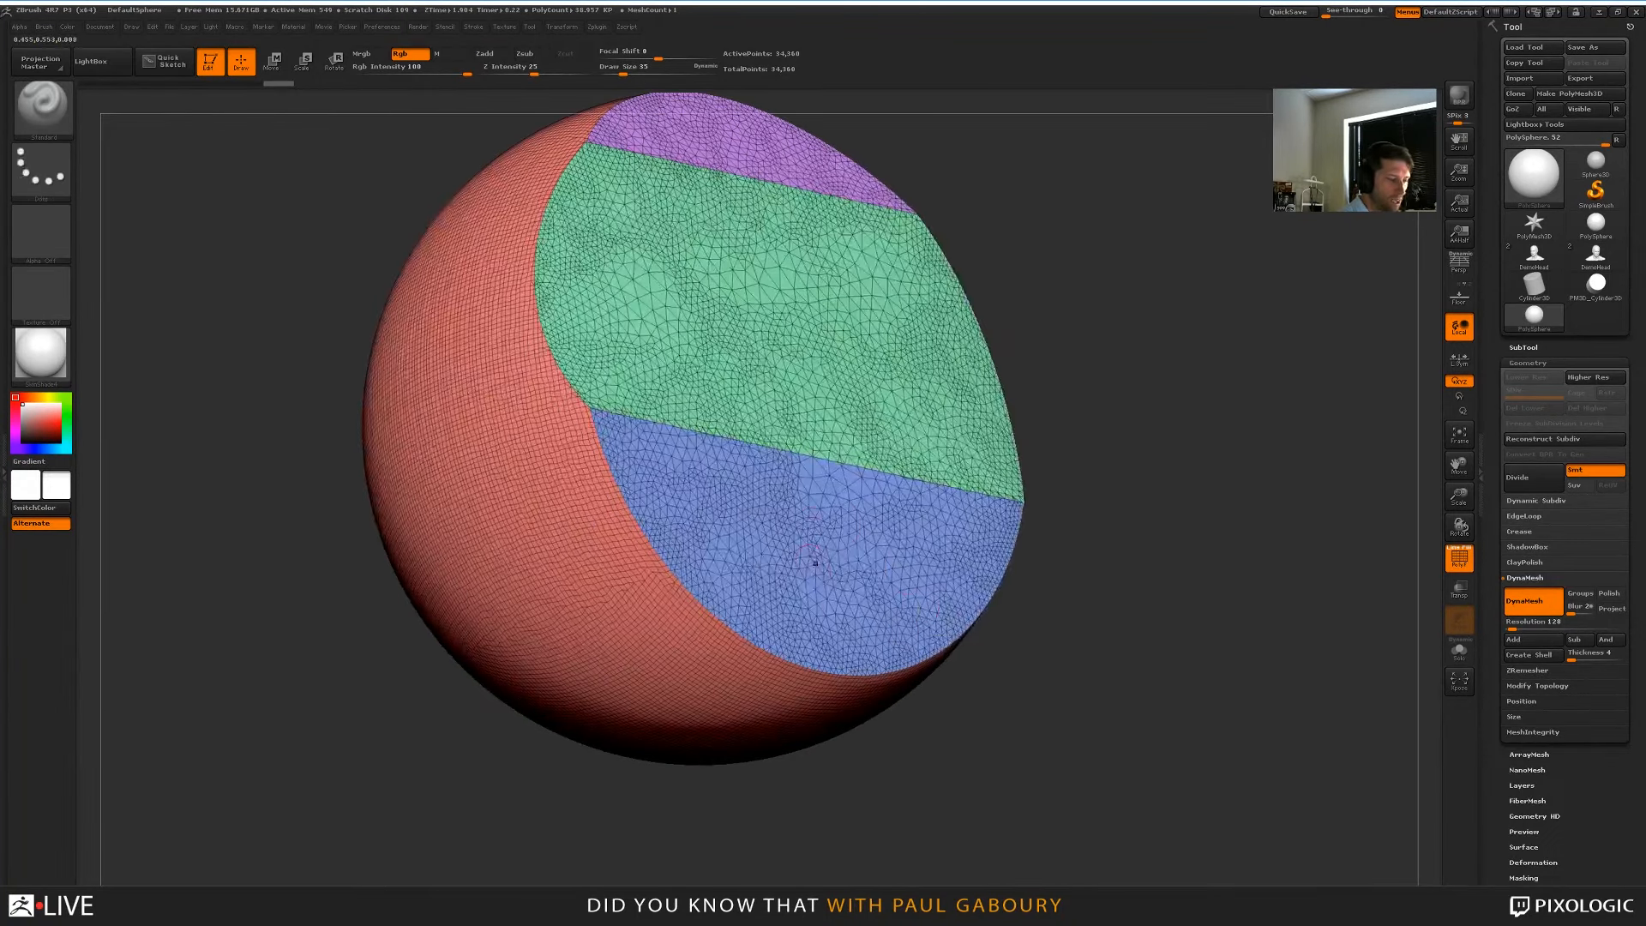
left_click(856, 557, "ctrl+shift")
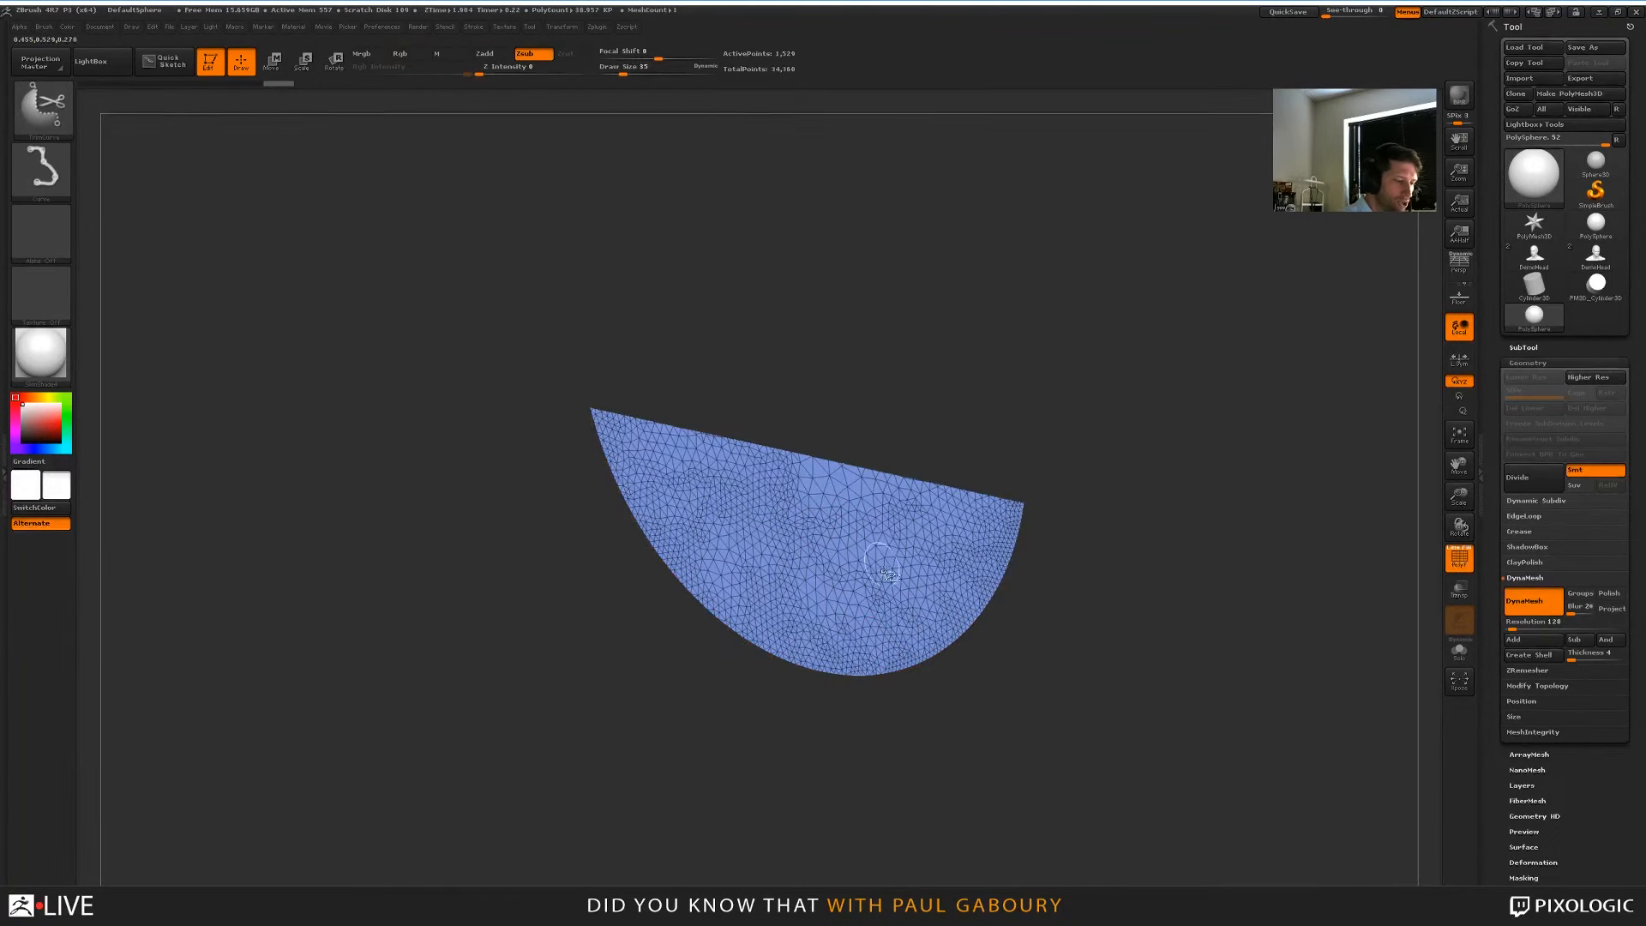
left_click_drag(1097, 686, 1114, 717)
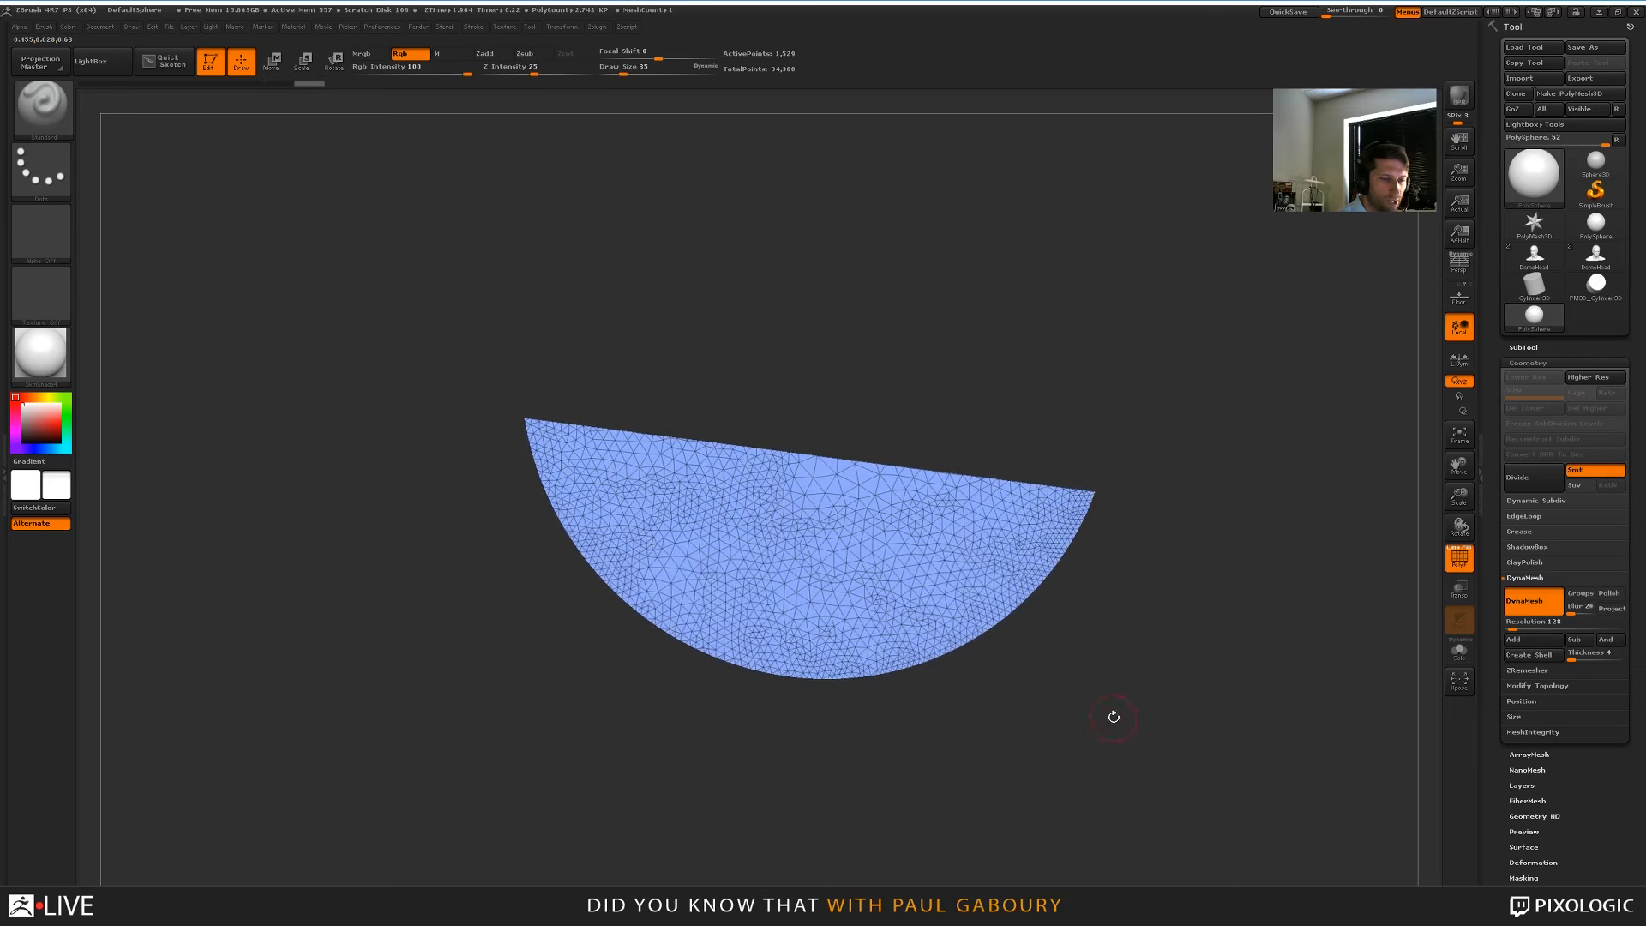
left_click(1560, 578)
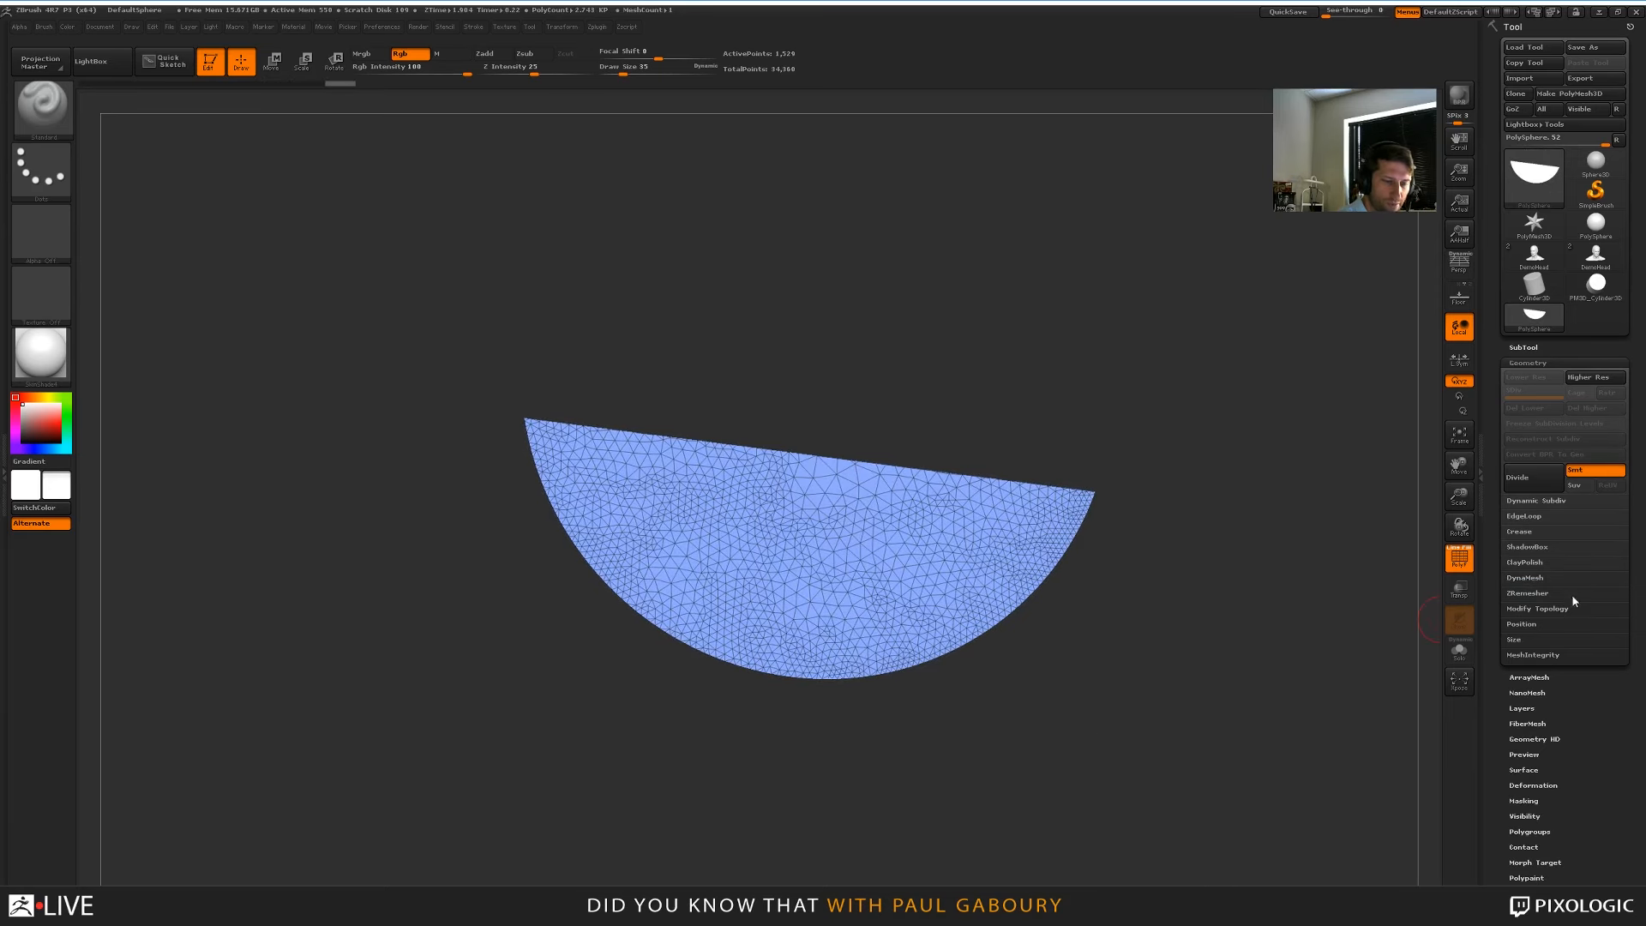
left_click(1534, 594)
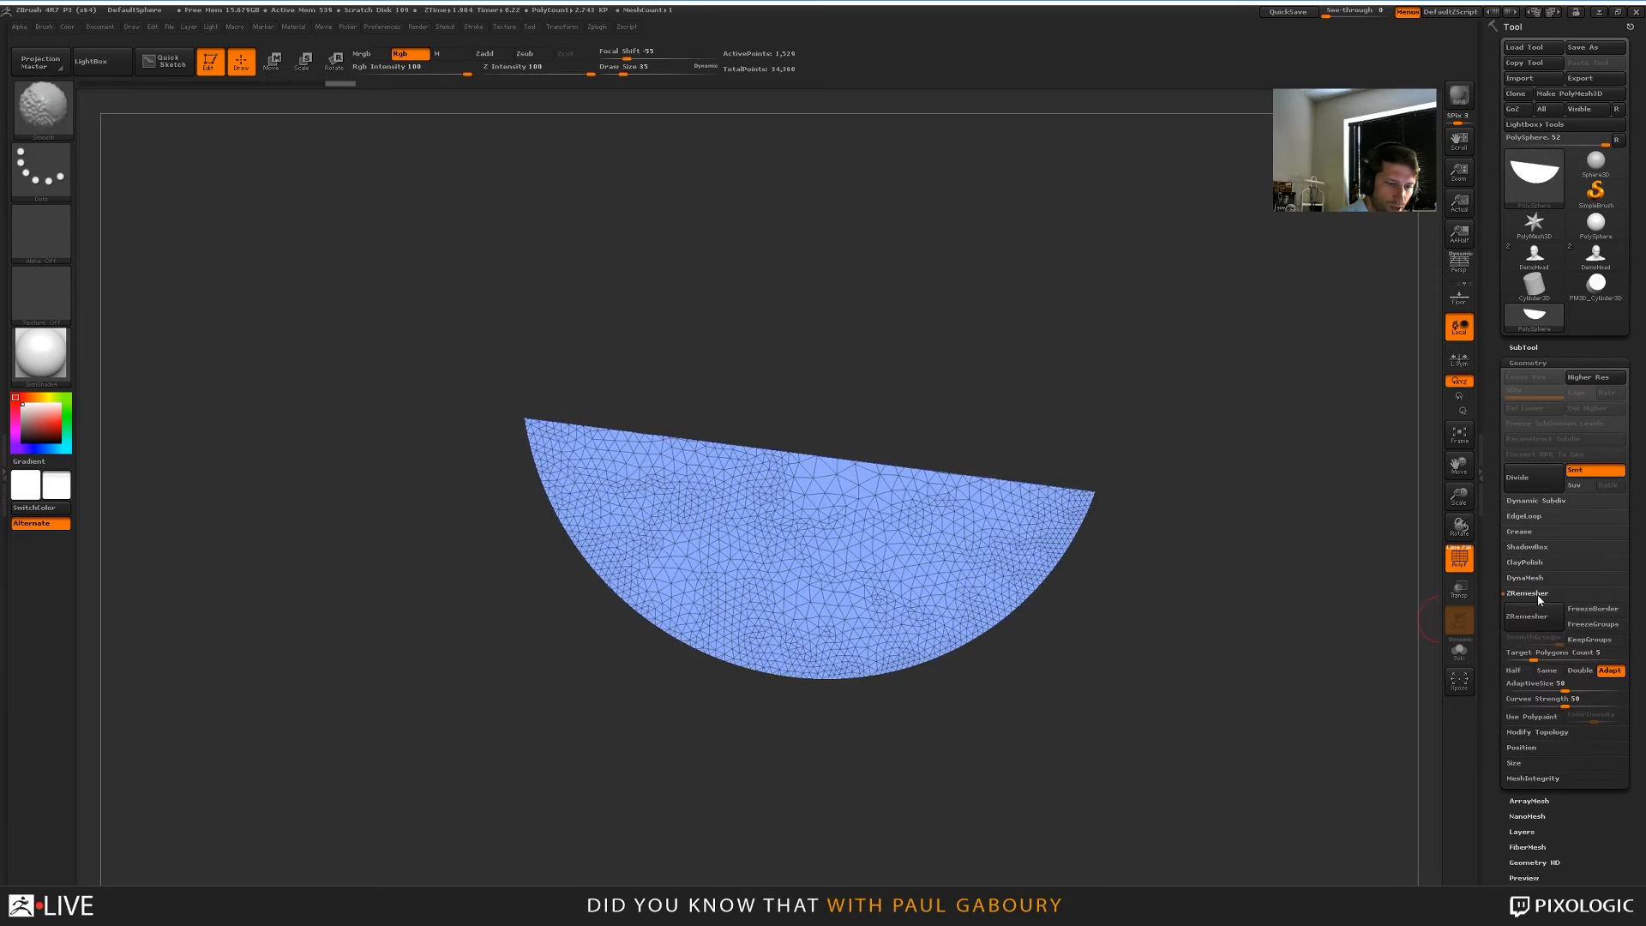
left_click(1602, 610)
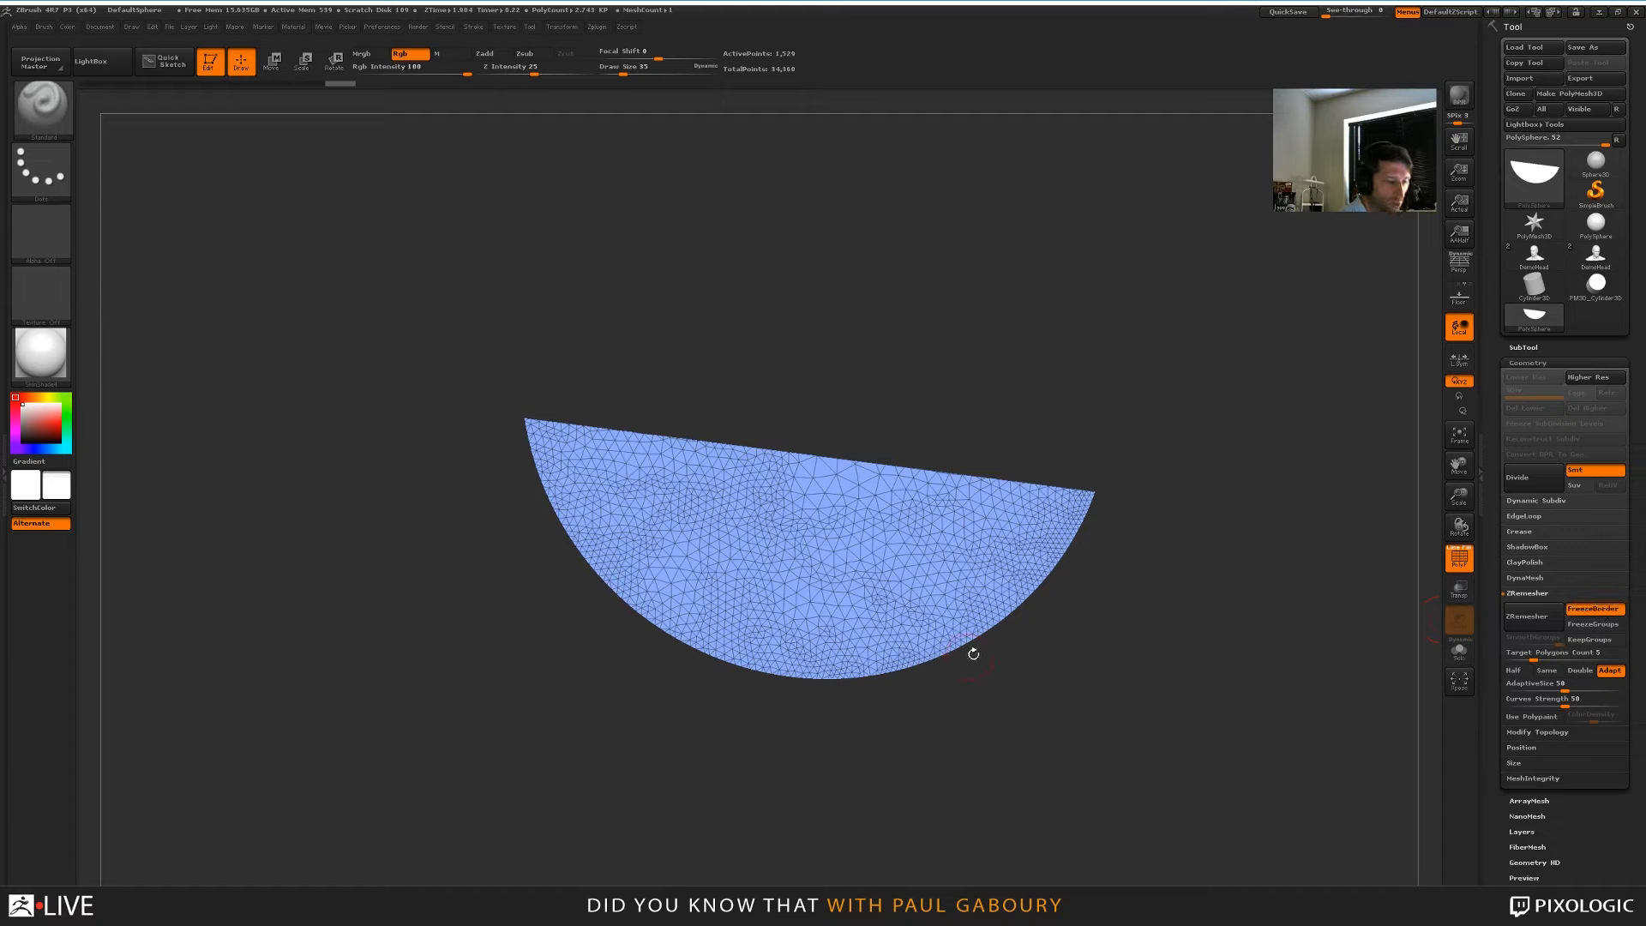
left_click(1535, 619)
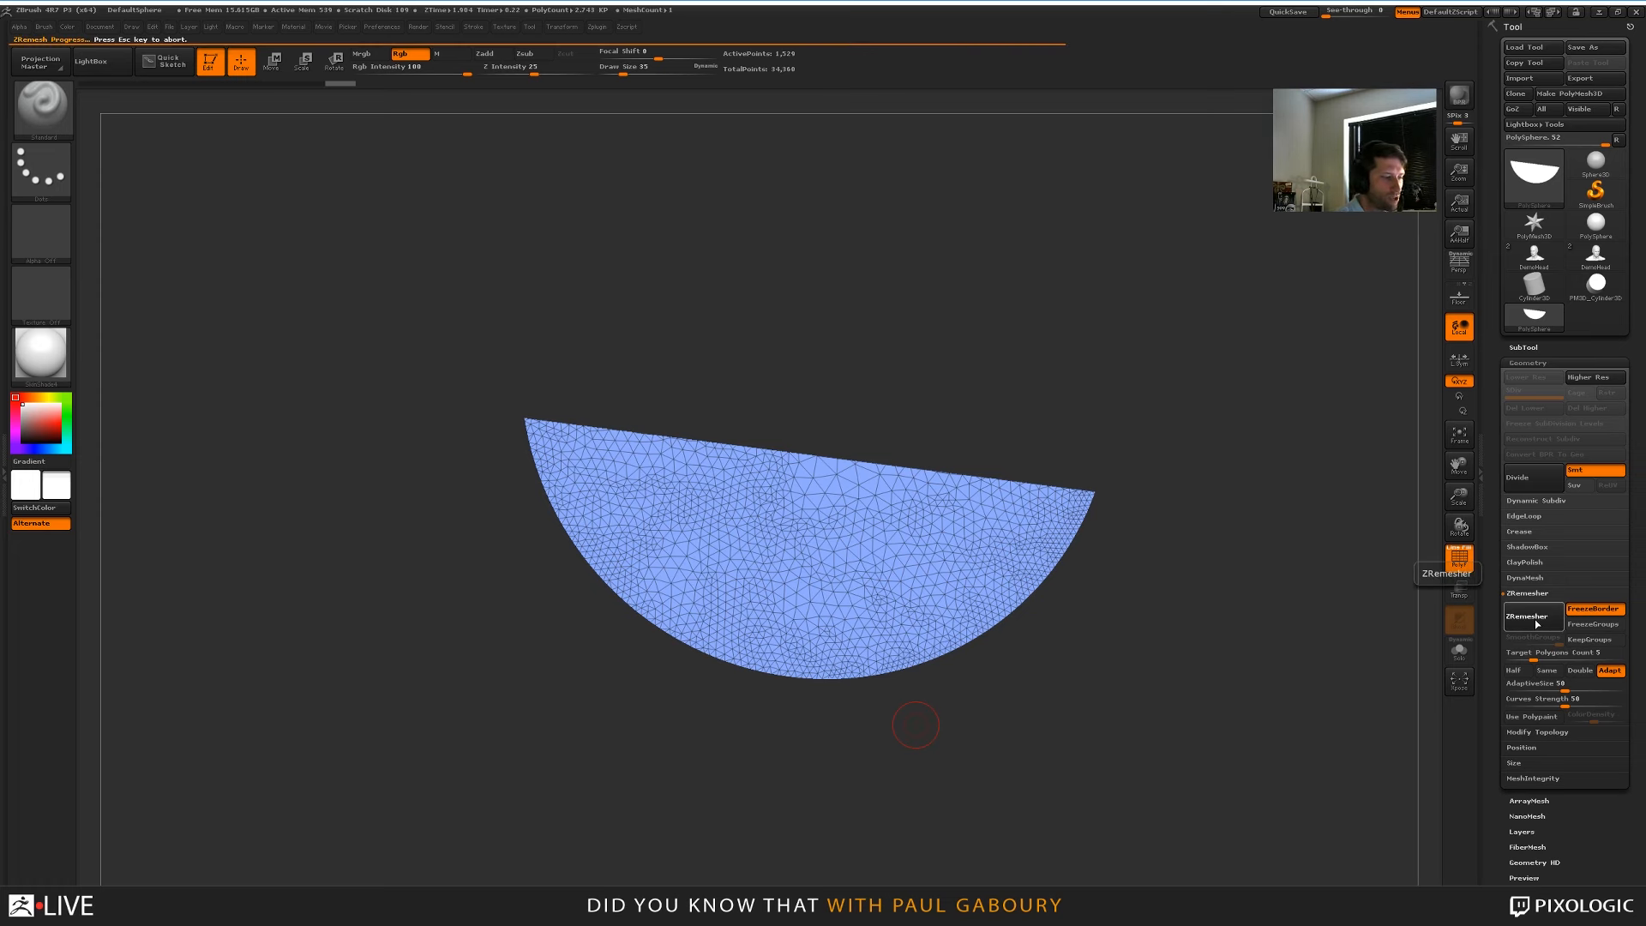
Set the brush Draw Size to 87 and smooth the surface around the remeshed facet and its neighbouring facet
mouse_move(1138, 721)
left_mouse_down()
mouse_move(1178, 710)
mouse_move(1158, 709)
left_mouse_up()
key("s")
mouse_move(974, 567)
left_mouse_down("shift")
mouse_move(921, 383)
mouse_move(668, 480)
left_mouse_up("shift")
mouse_move(755, 403)
left_mouse_down("shift")
mouse_move(540, 442)
mouse_move(663, 610)
mouse_move(772, 677)
mouse_move(943, 643)
mouse_move(1046, 531)
mouse_move(1005, 494)
mouse_move(515, 377)
mouse_move(600, 549)
left_mouse_up("shift")
Hide the wireframe and sculpt several vertical Clay Buildup strokes across the border between the middle and lower facets
key("b")
key("c")
key("b")
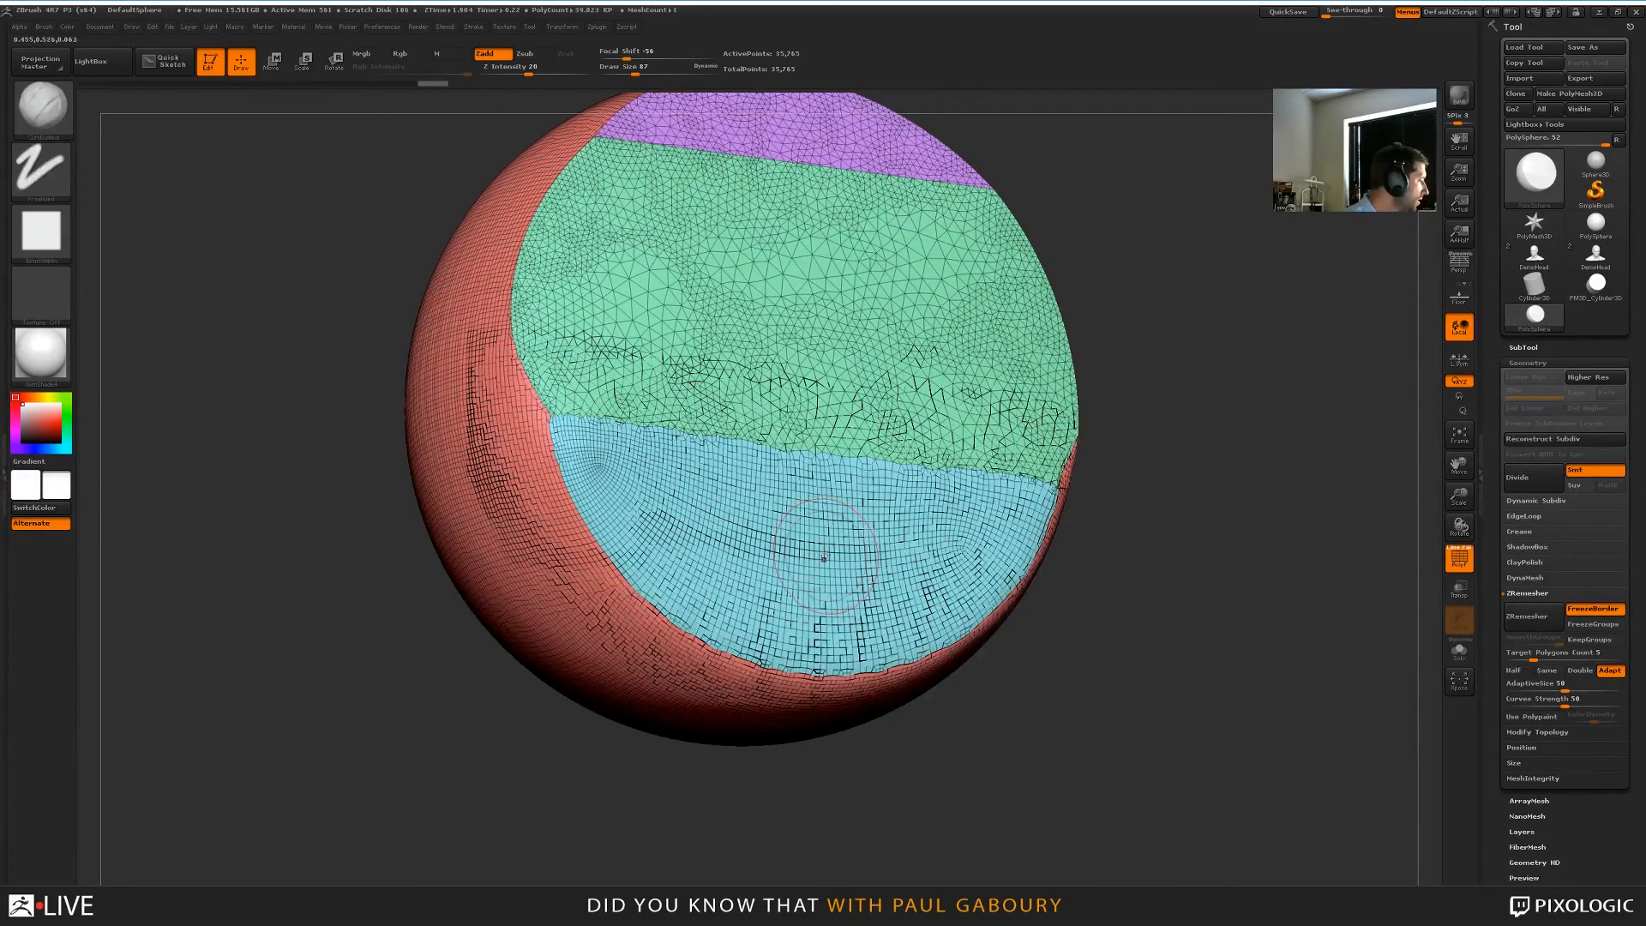
key("shift+f")
left_click_drag(807, 456, 814, 725)
mouse_move(760, 397)
left_mouse_down()
mouse_move(750, 720)
mouse_move(716, 724)
left_mouse_up()
left_click_drag(669, 360, 621, 720)
key("ctrl+z")
left_click_drag(573, 412, 548, 660)
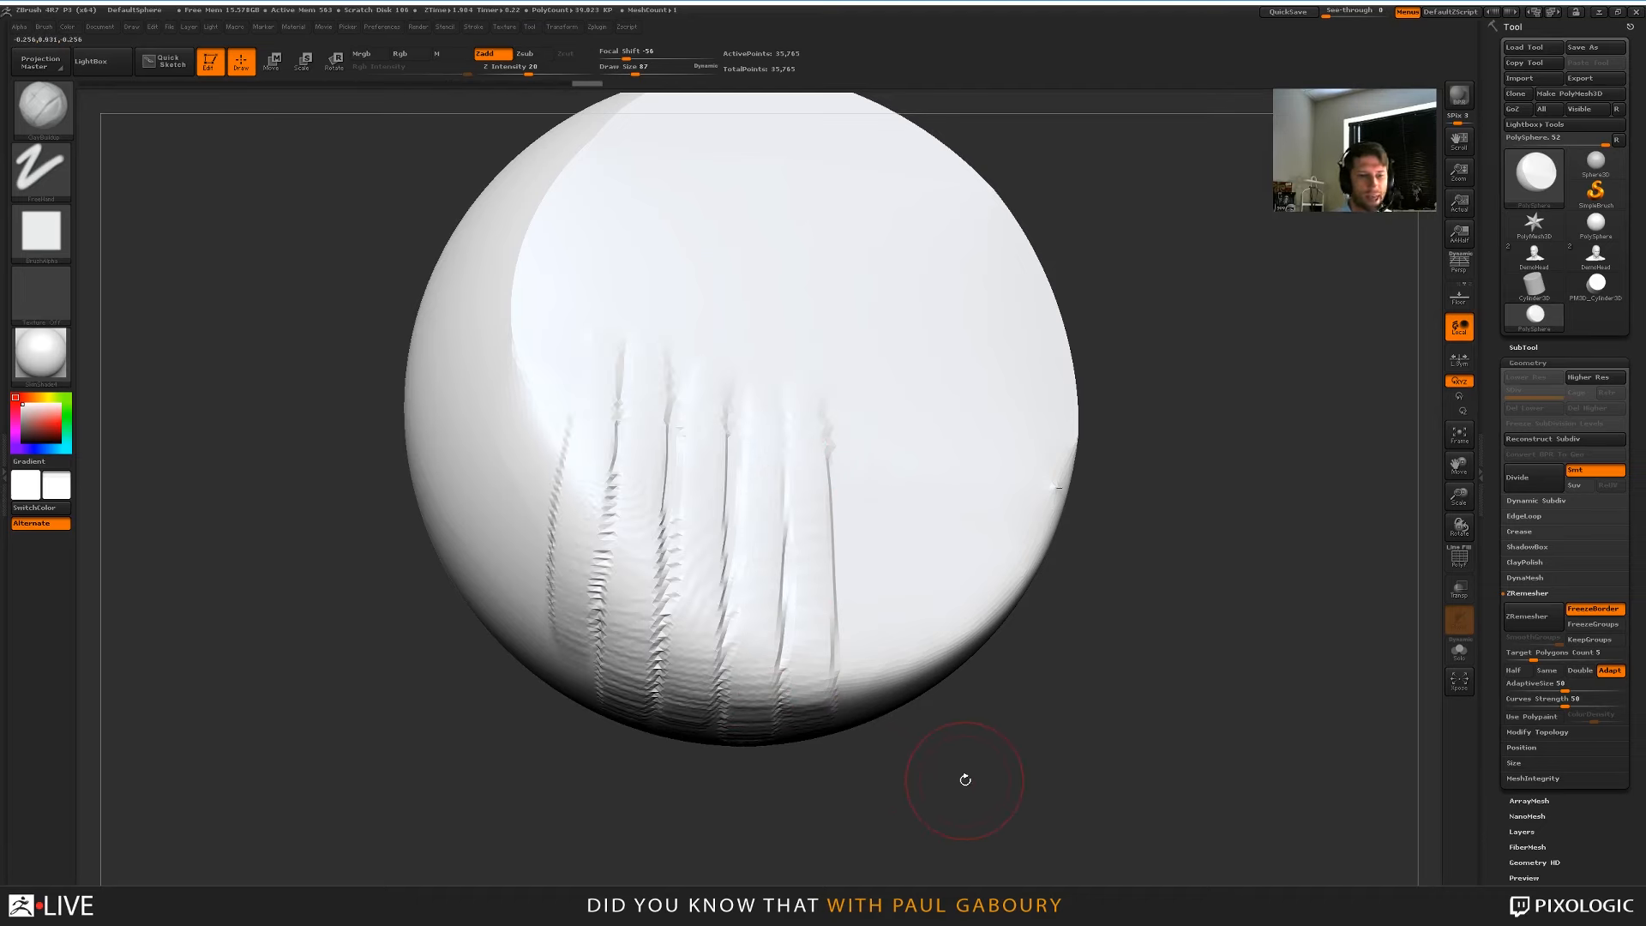
Undo the most recent Clay Buildup strokes on the trimmed sphere
key("ctrl+z")
key("ctrl+z")
key("ctrl+z")
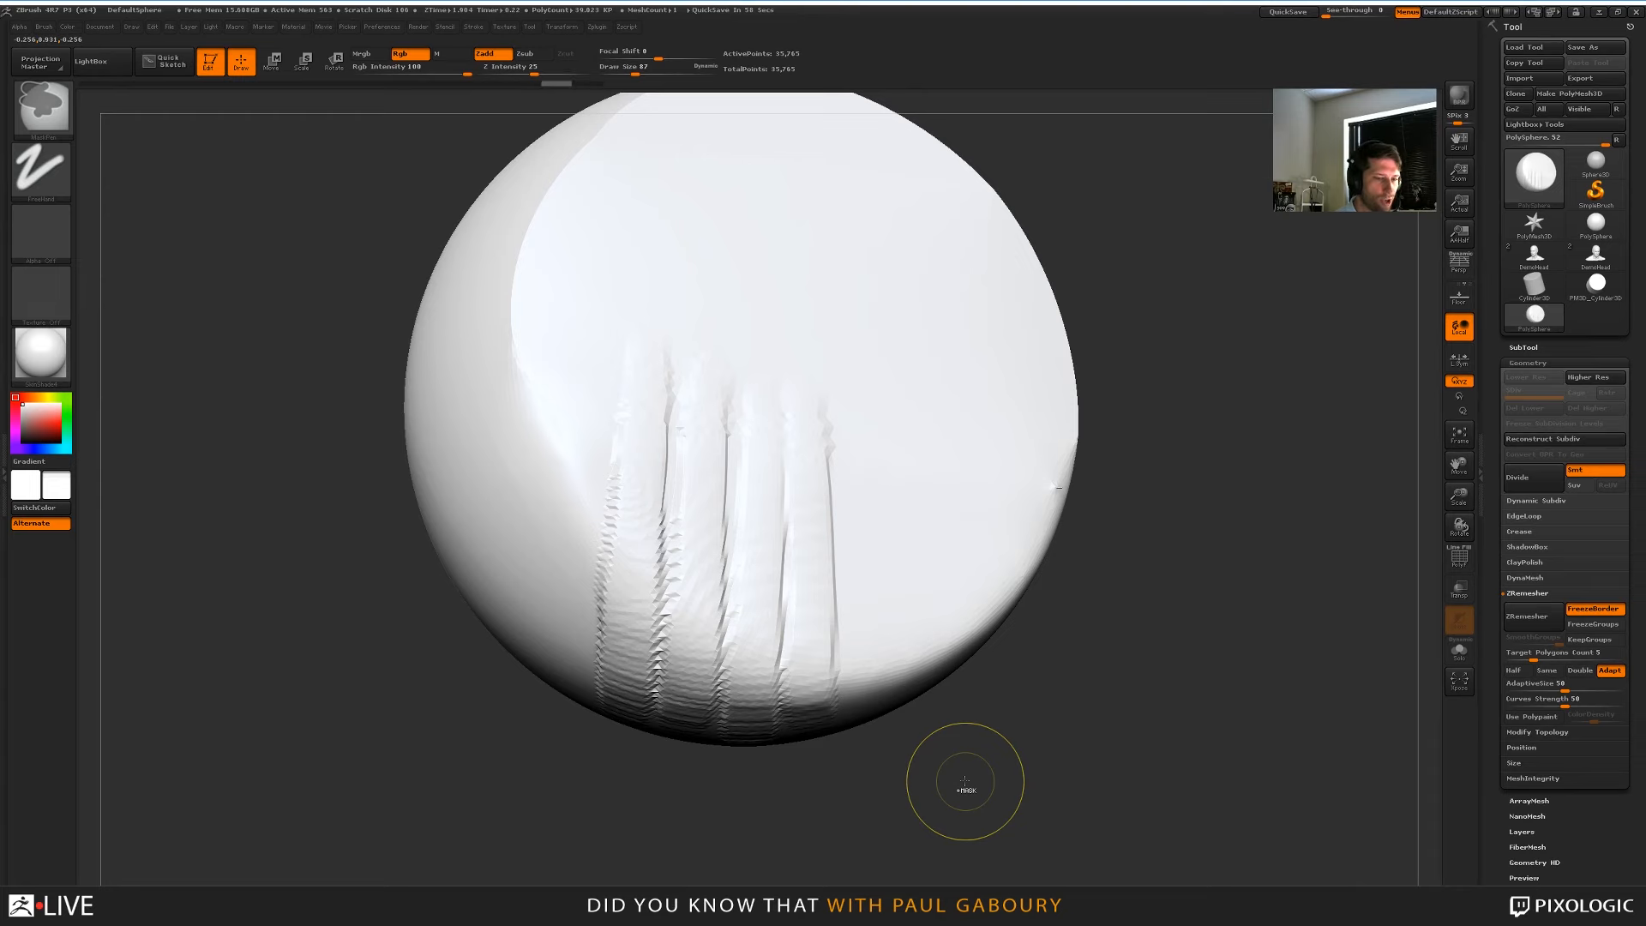
Undo the remaining Clay Buildup strokes and the smoothing on the trimmed sphere, and show its polygroup wireframe
key("ctrl+z")
key("ctrl+z")
key("ctrl+z")
key("ctrl+z")
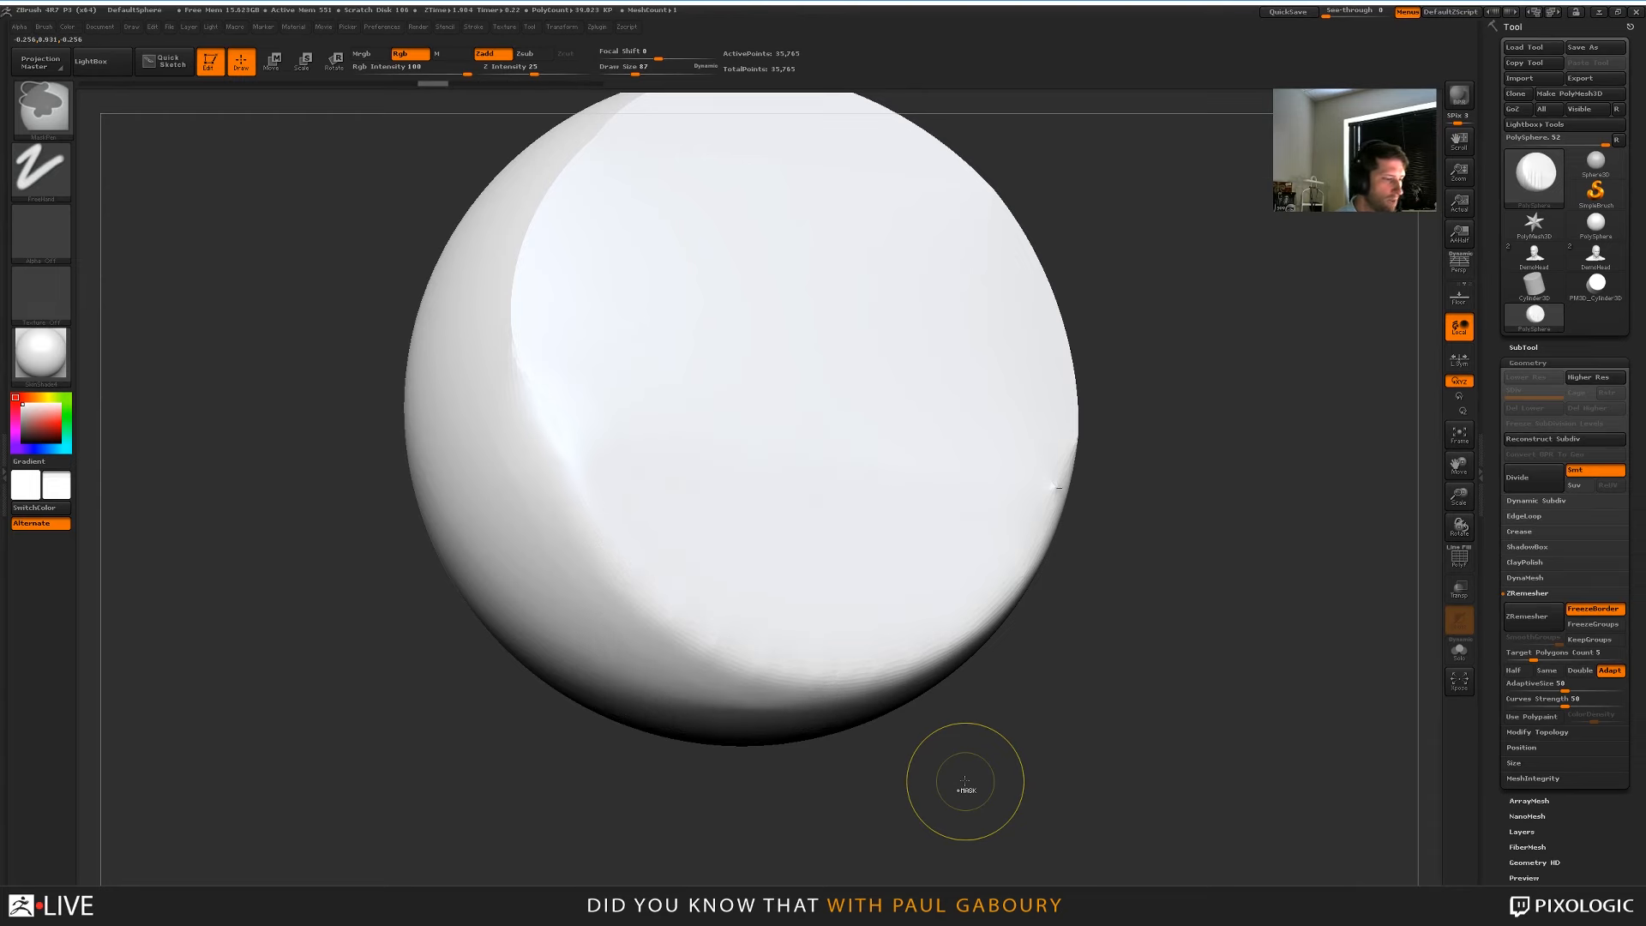
key("ctrl+z")
key("shift+f")
key("ctrl+z")
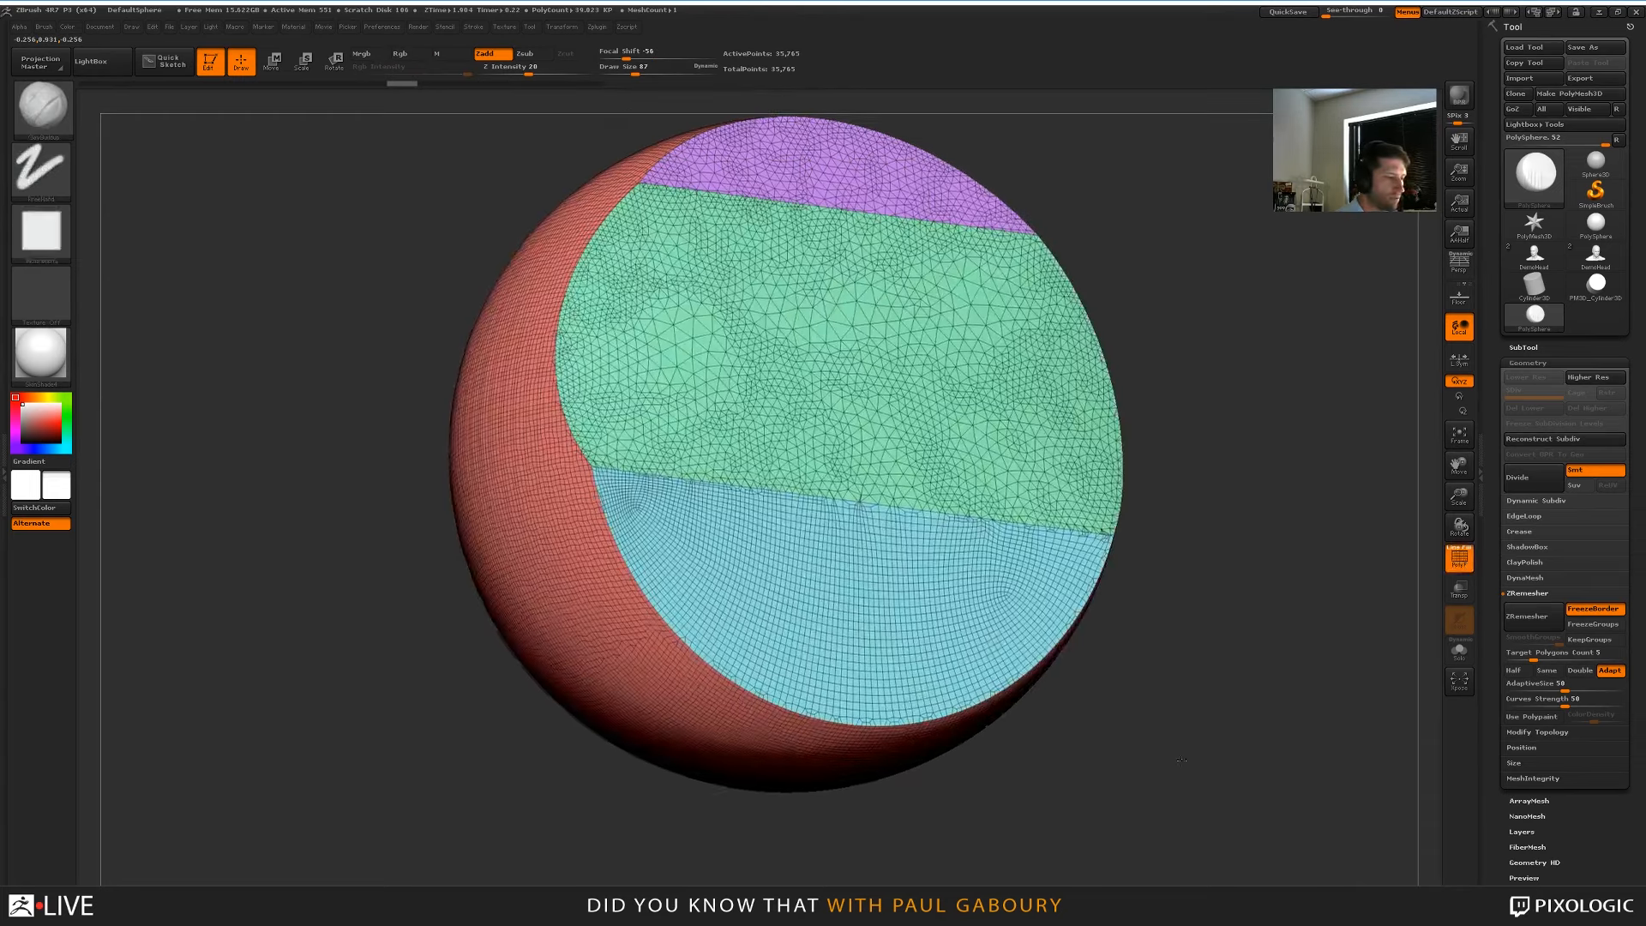
Step back through the undo history to the fully visible sphere before its lower facet was isolated and remeshed
key("ctrl+z")
key("ctrl+z")
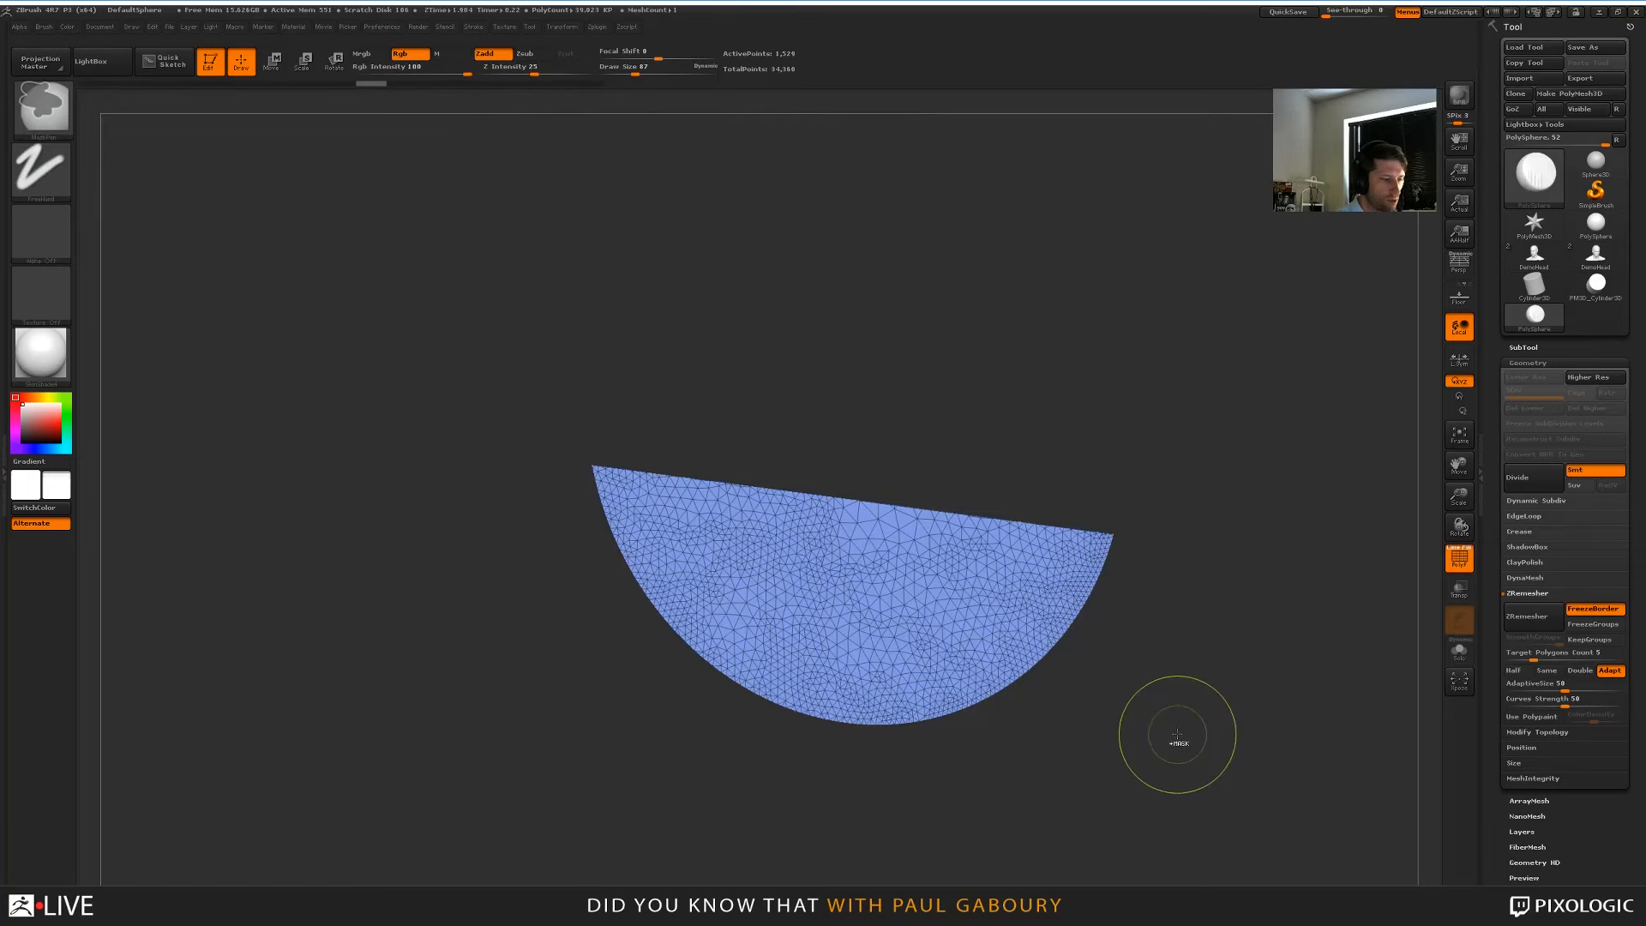
key("ctrl+shift+z")
key("ctrl+shift+z")
key("ctrl+shift+z")
key("ctrl+shift+z")
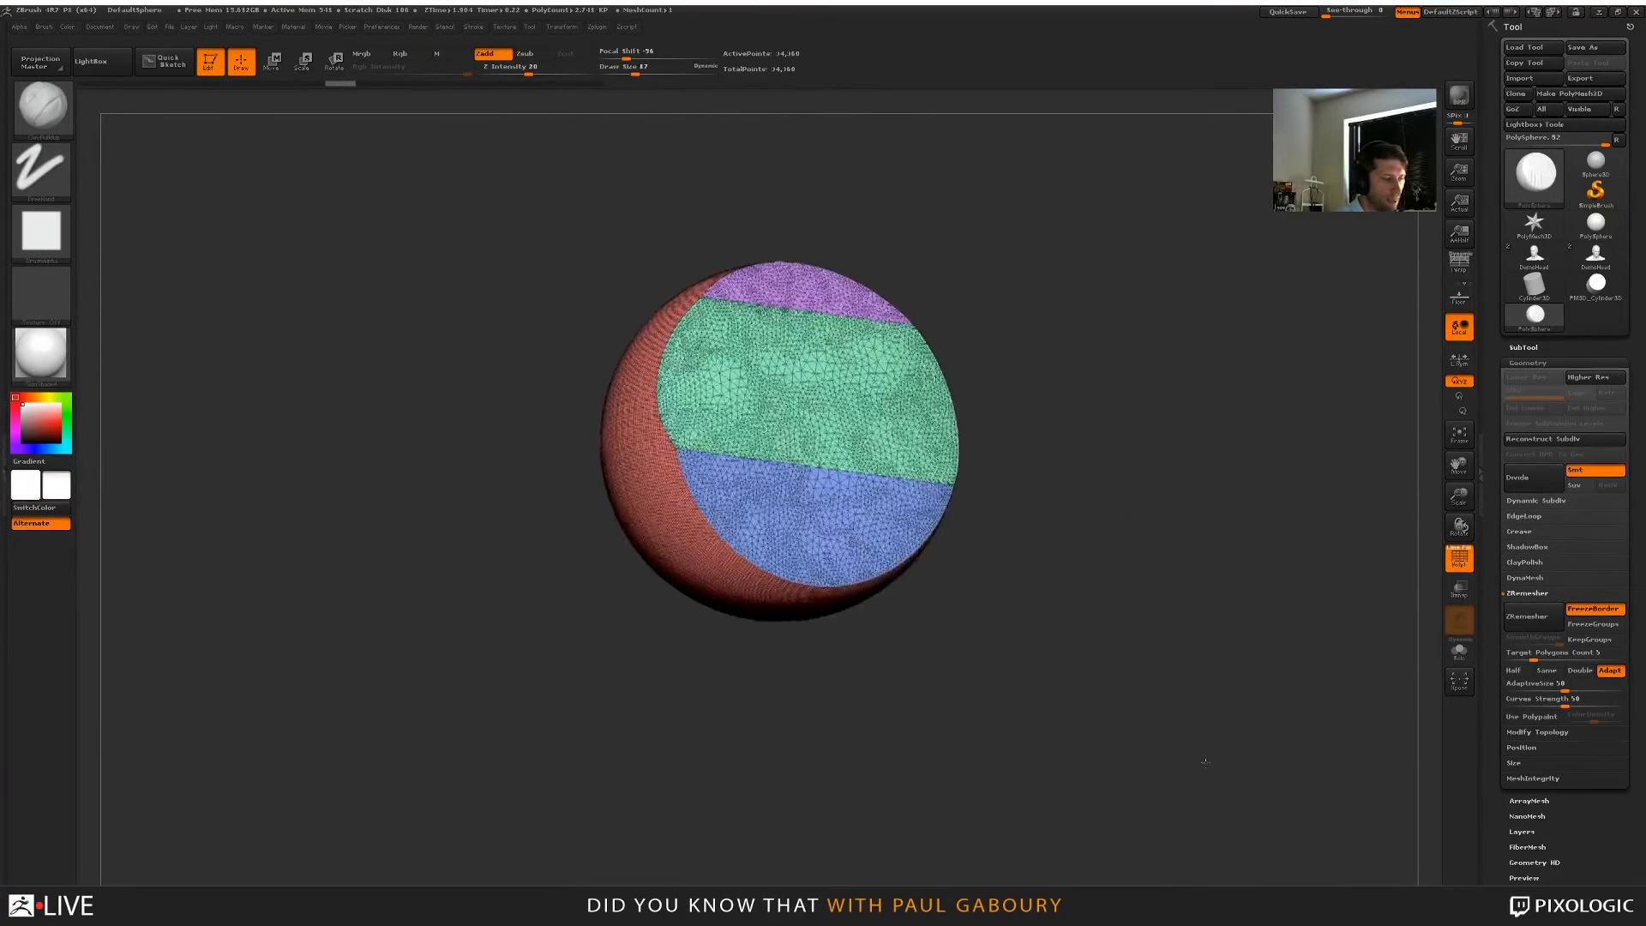
key("ctrl+shift+z")
key("ctrl+shift+z")
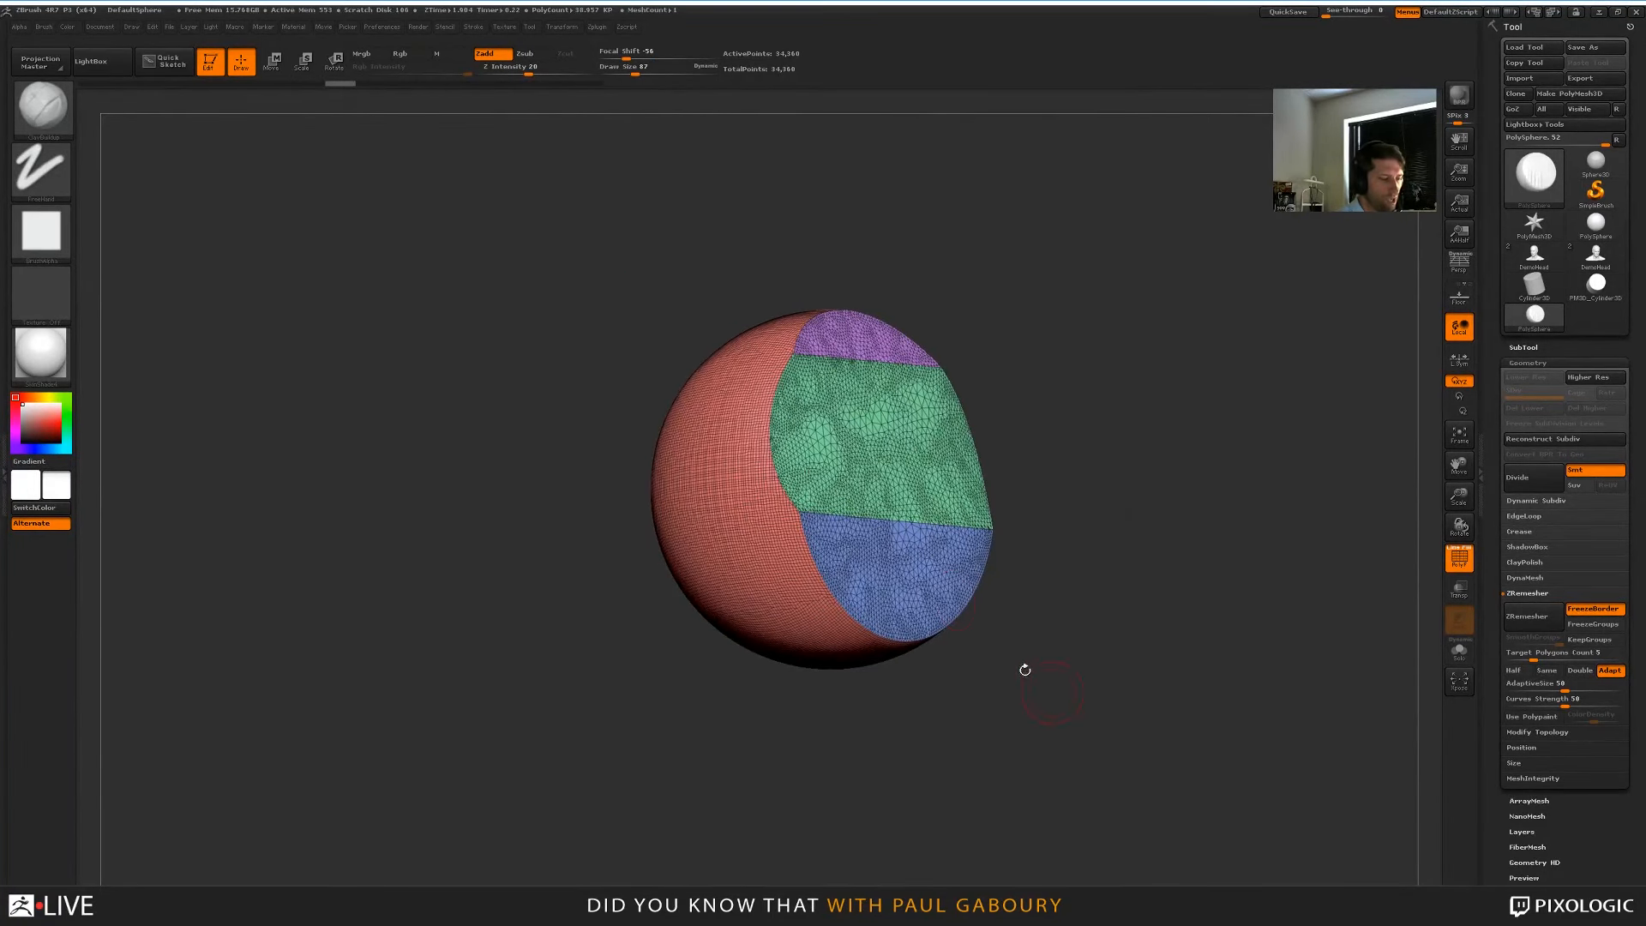
Enable FreezeGroups in place of FreezeBorder and run ZRemesher on the whole trimmed sphere
left_click(1593, 624)
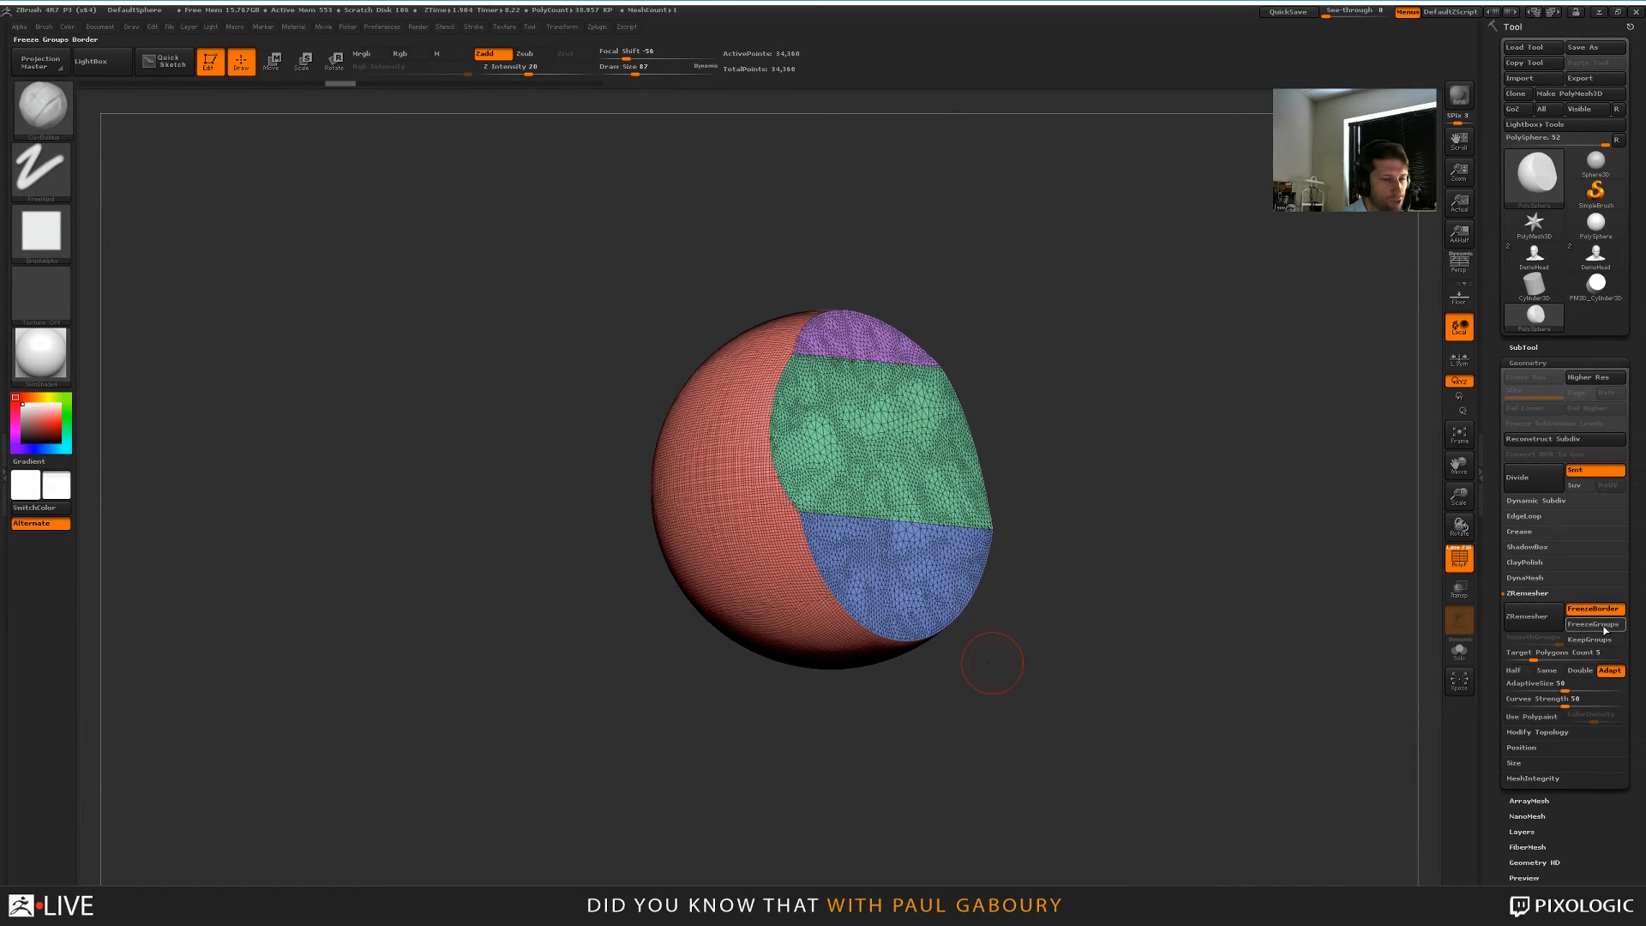
mouse_move(984, 691)
left_mouse_down()
mouse_move(969, 705)
mouse_move(982, 702)
left_mouse_up()
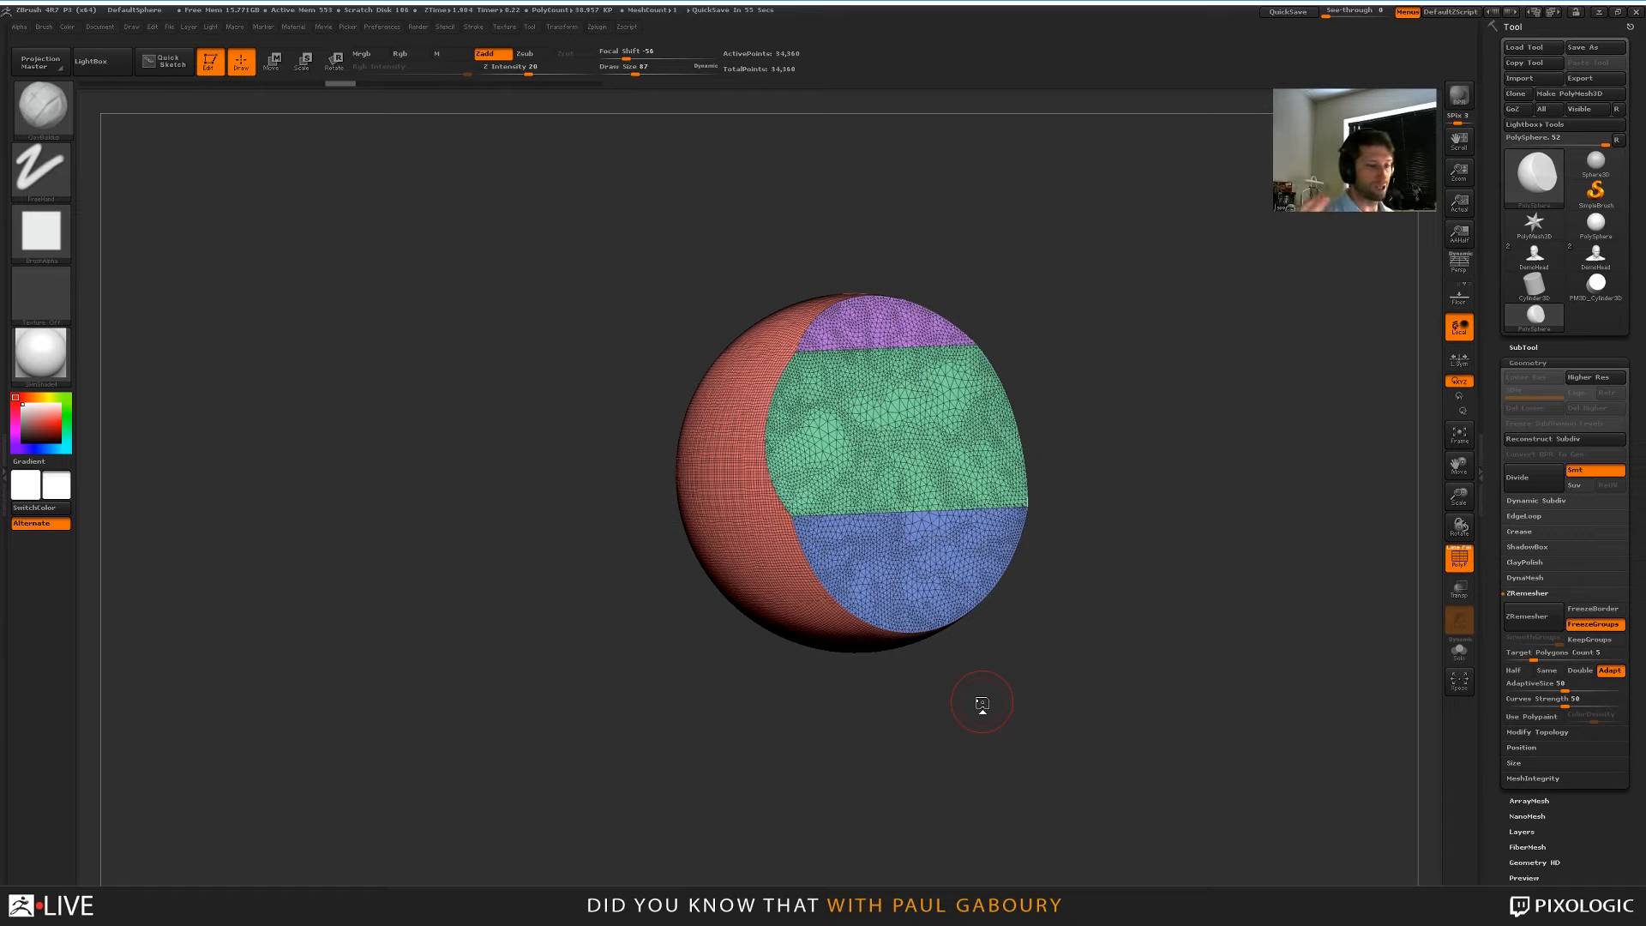
left_click_drag(1103, 651, 916, 603)
left_click(1522, 619)
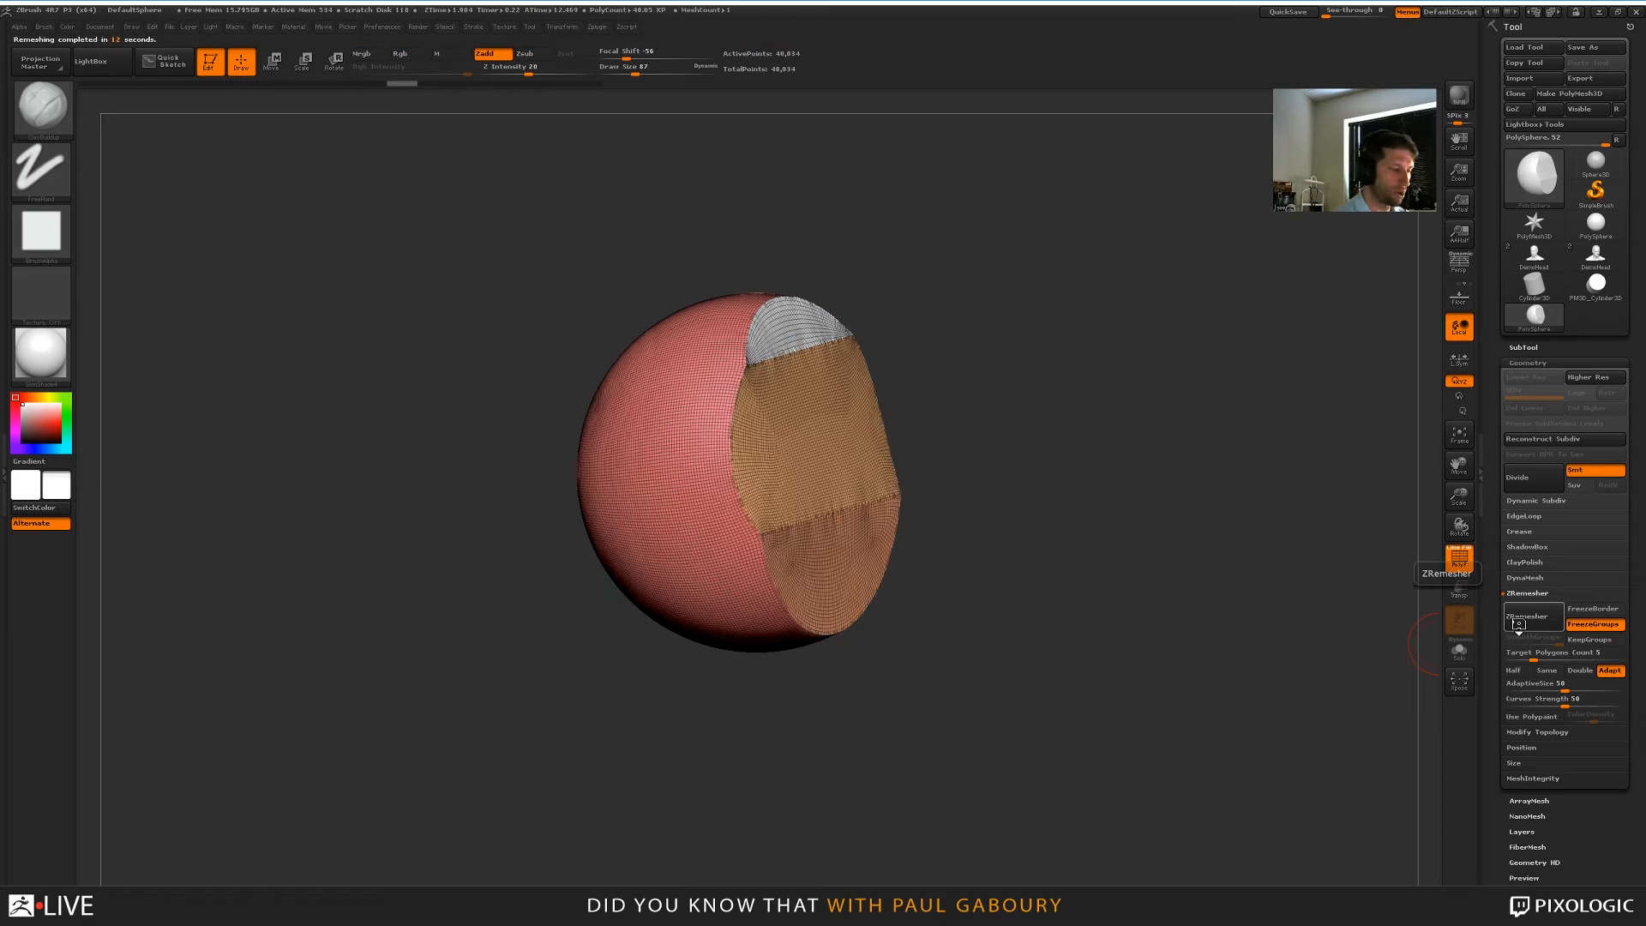
left_click(1518, 623)
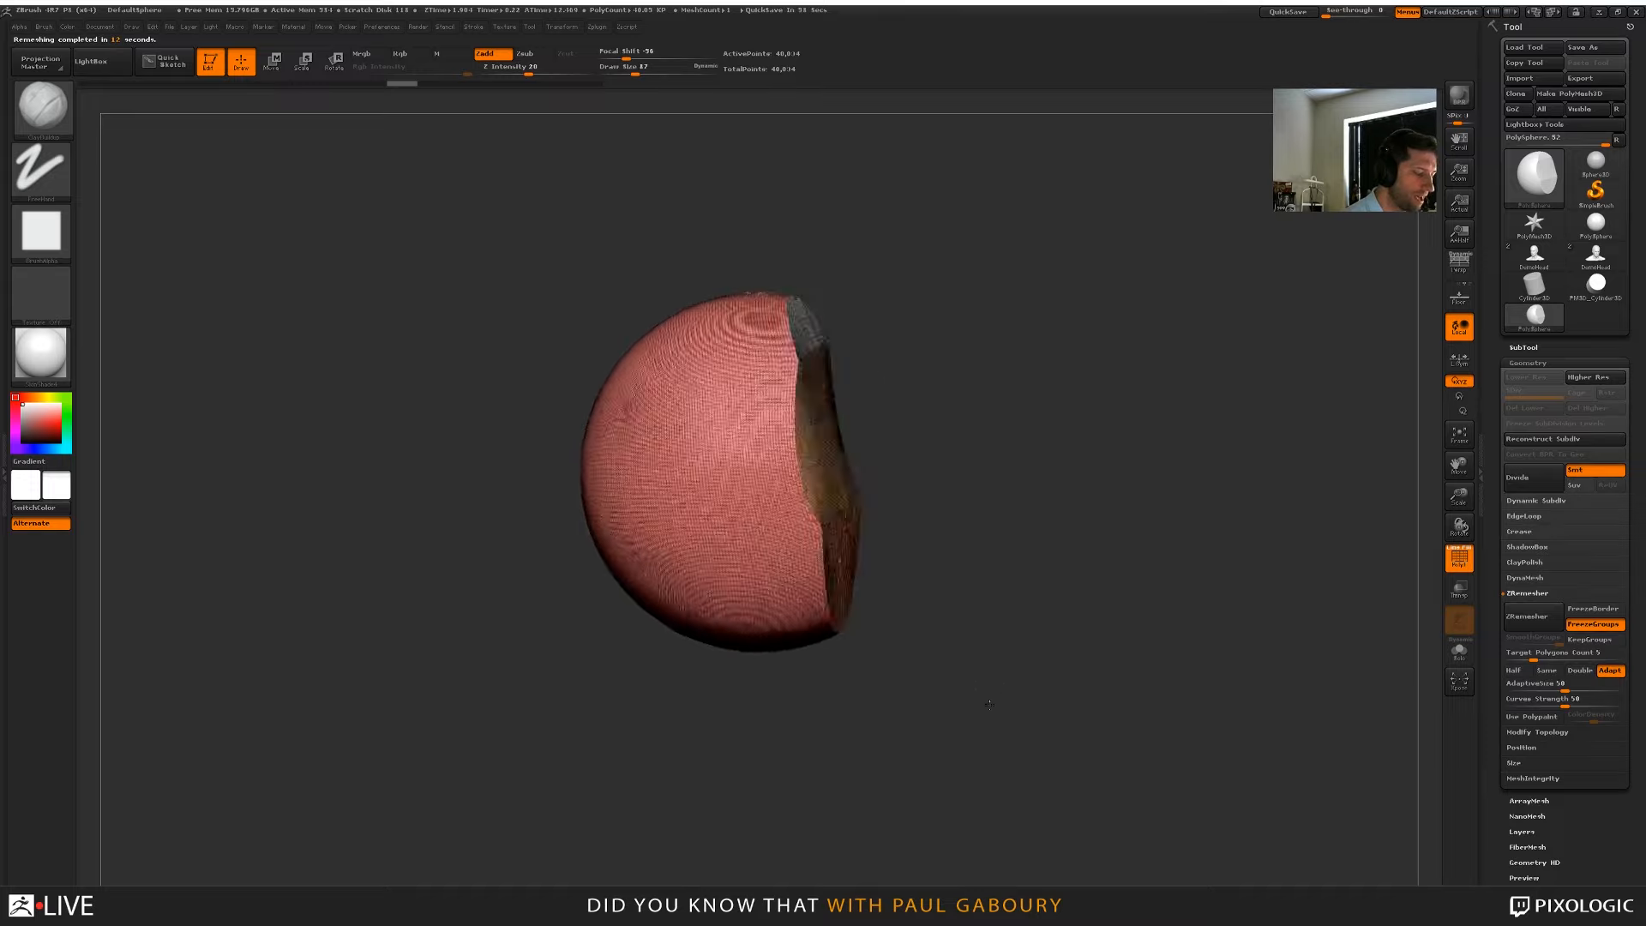
Try smoothing along the border between the white and orange polygroups, and undo the smoothing stroke
right_click_drag(989, 705, 878, 758)
right_click_drag(838, 485, 889, 414, "ctrl")
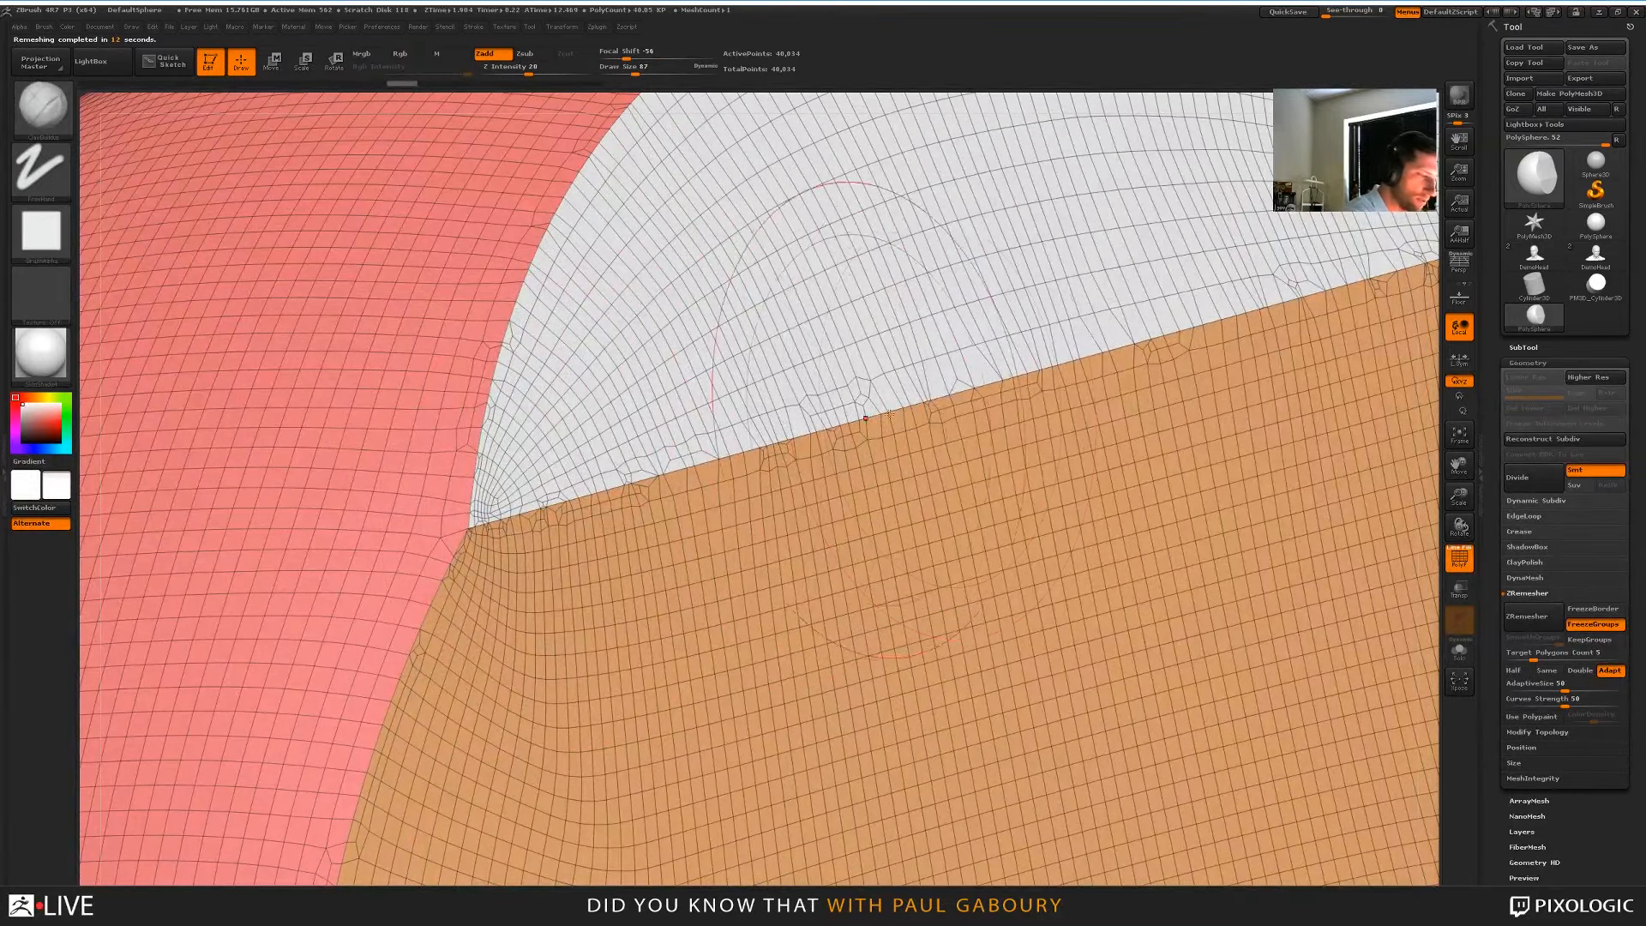
mouse_move(1202, 343)
left_mouse_down("shift")
mouse_move(523, 497)
mouse_move(532, 548)
left_mouse_up("shift")
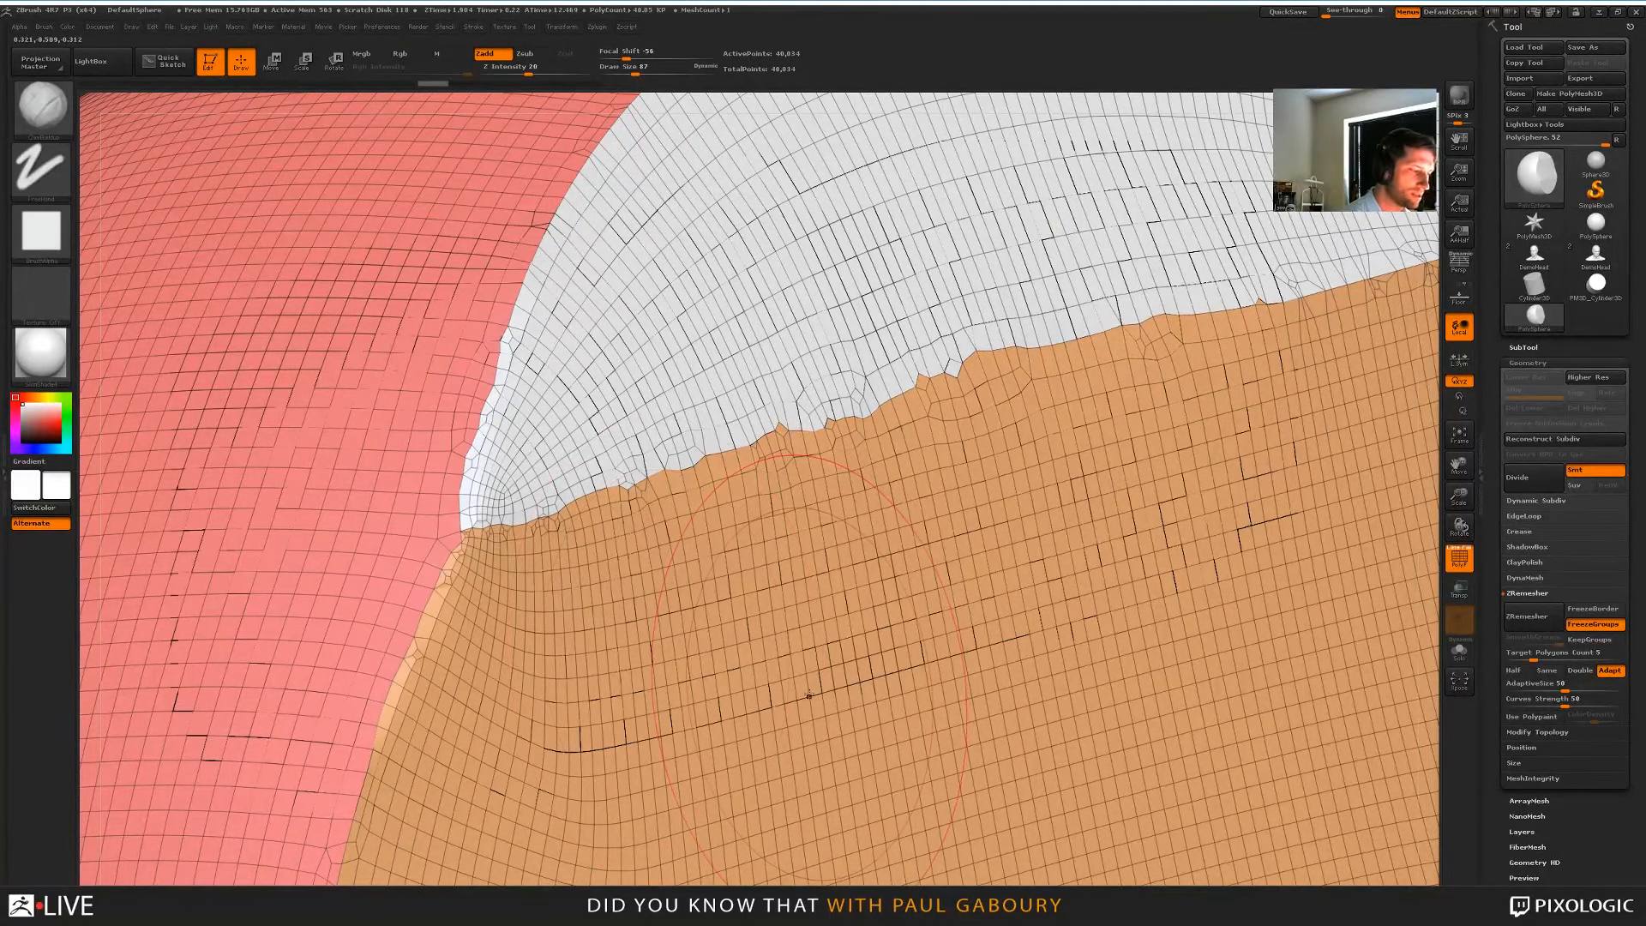
key("ctrl+z")
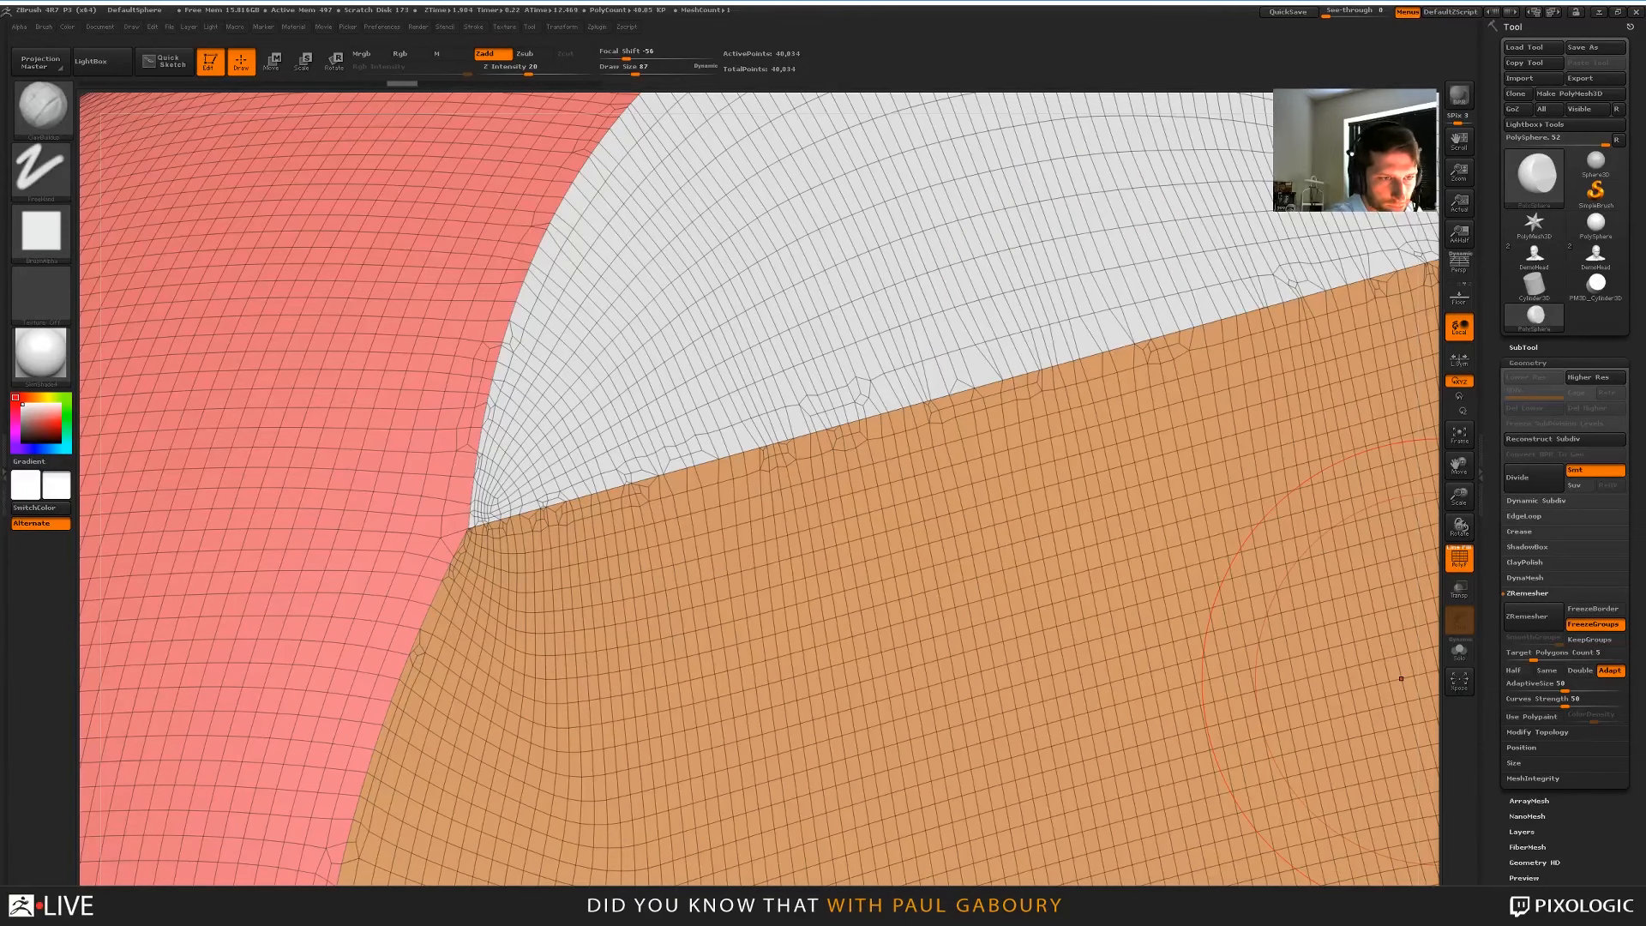
Open a File Explorer window and move it onto the other display
key("super+e")
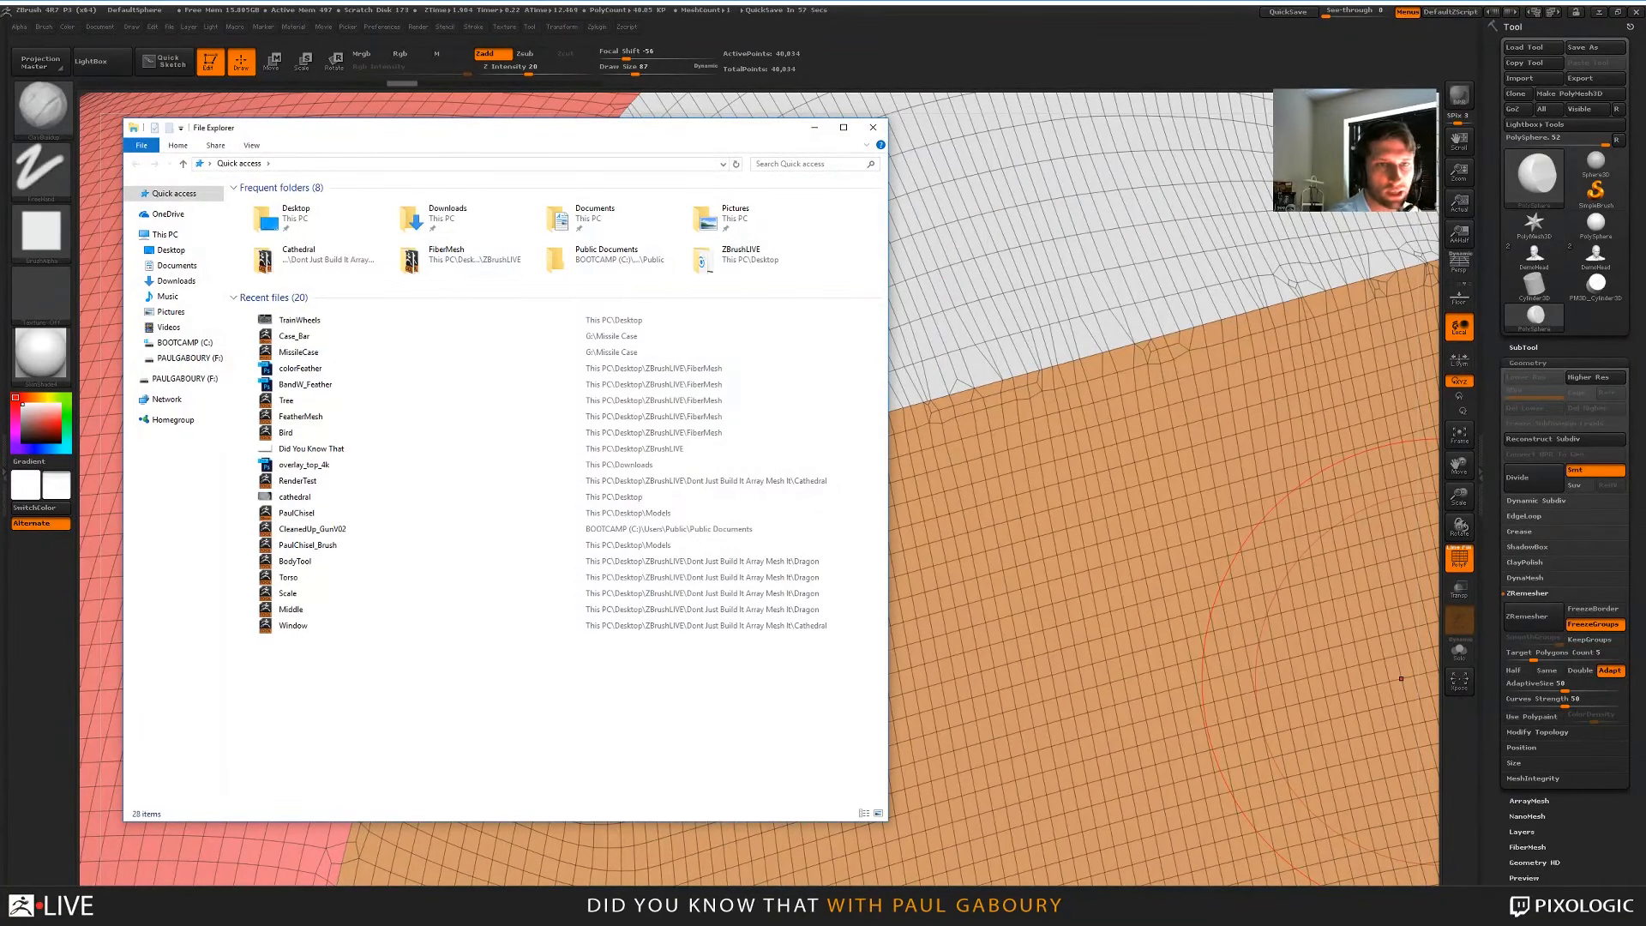
mouse_move(468, 129)
left_mouse_down()
mouse_move(760, 90)
mouse_move(1645, 35)
left_mouse_up()
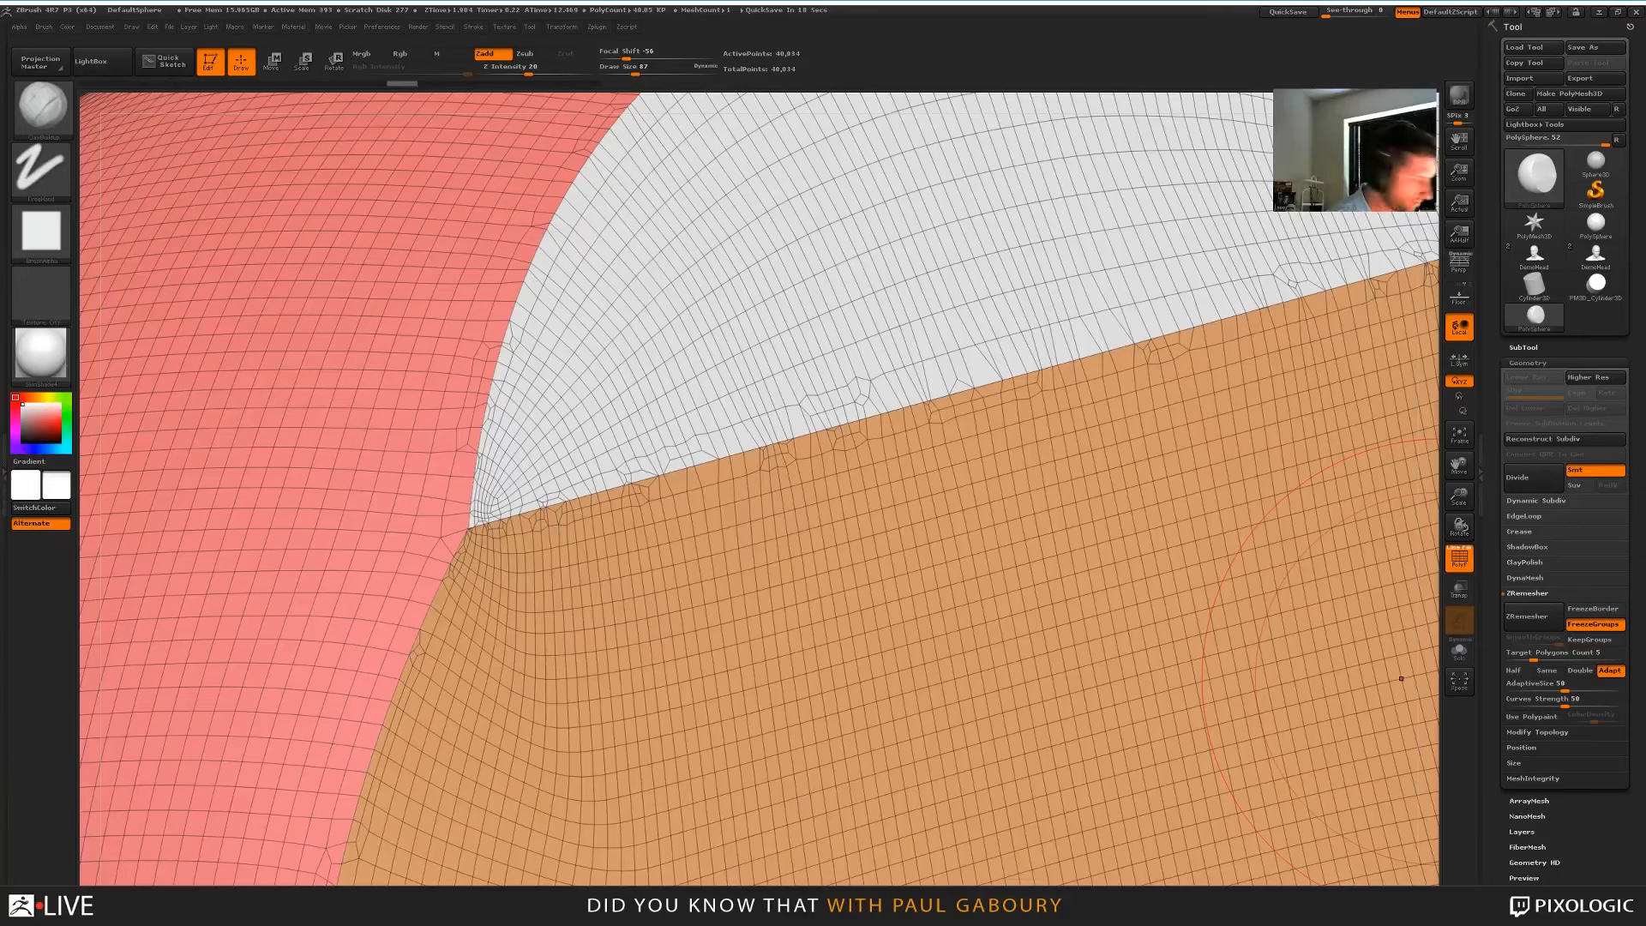
Eject the DT 101 G2 USB drive from Windows, dismissing the ejection error and retrying
key("super")
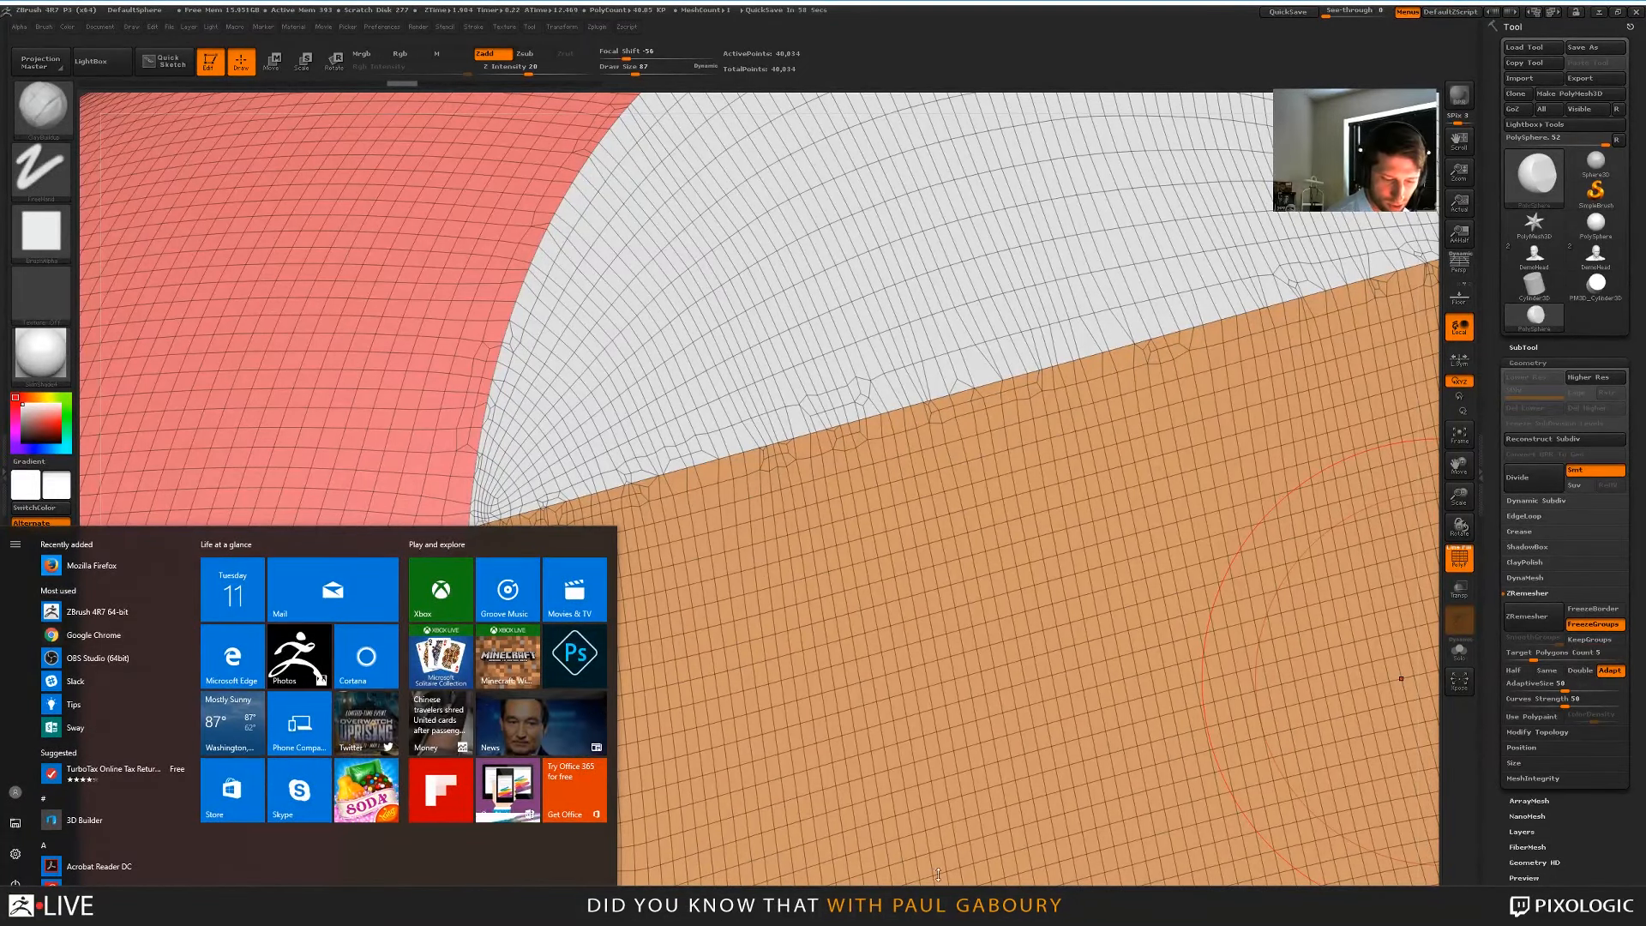
left_click(1453, 908)
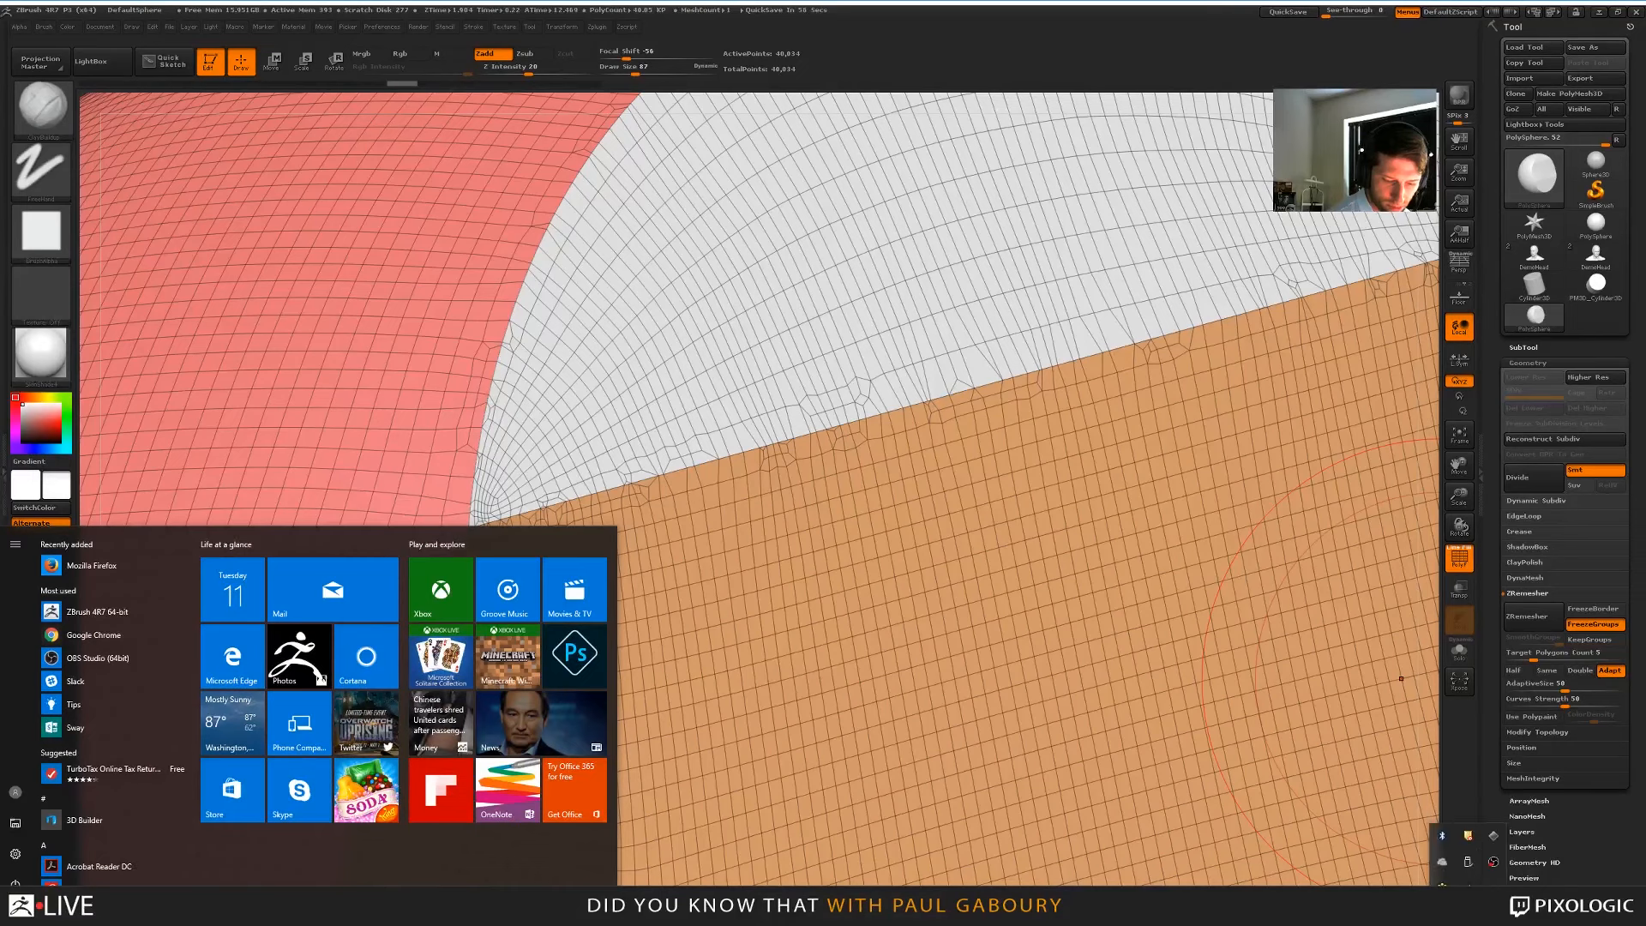
left_click(1468, 860)
left_click(1519, 833)
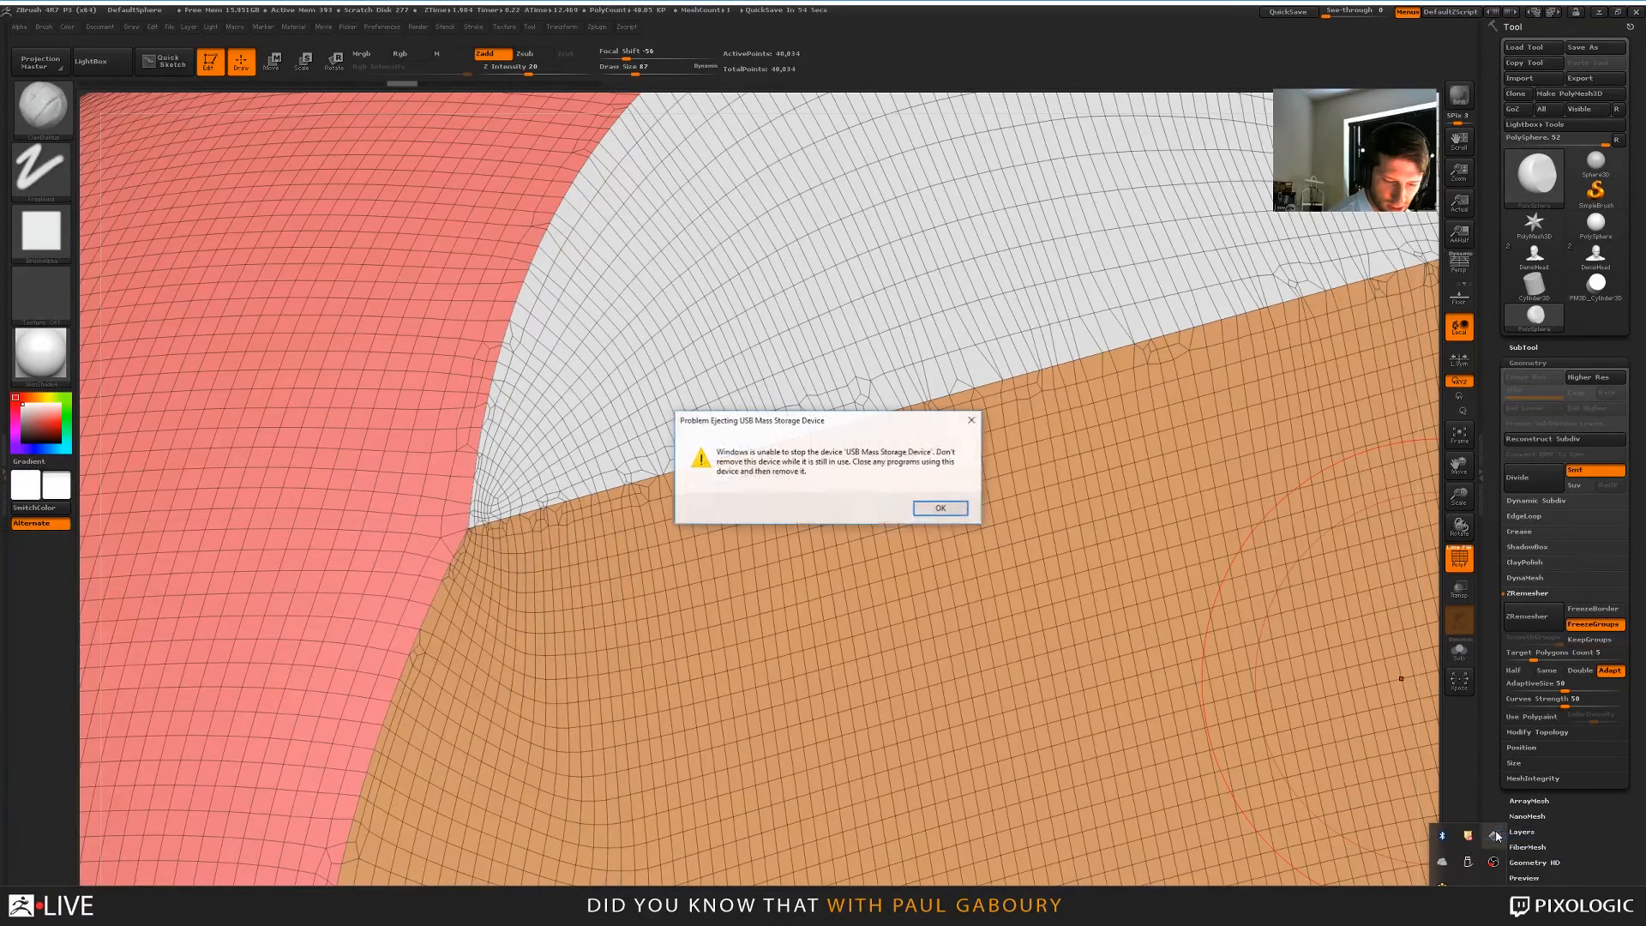
left_click(911, 508)
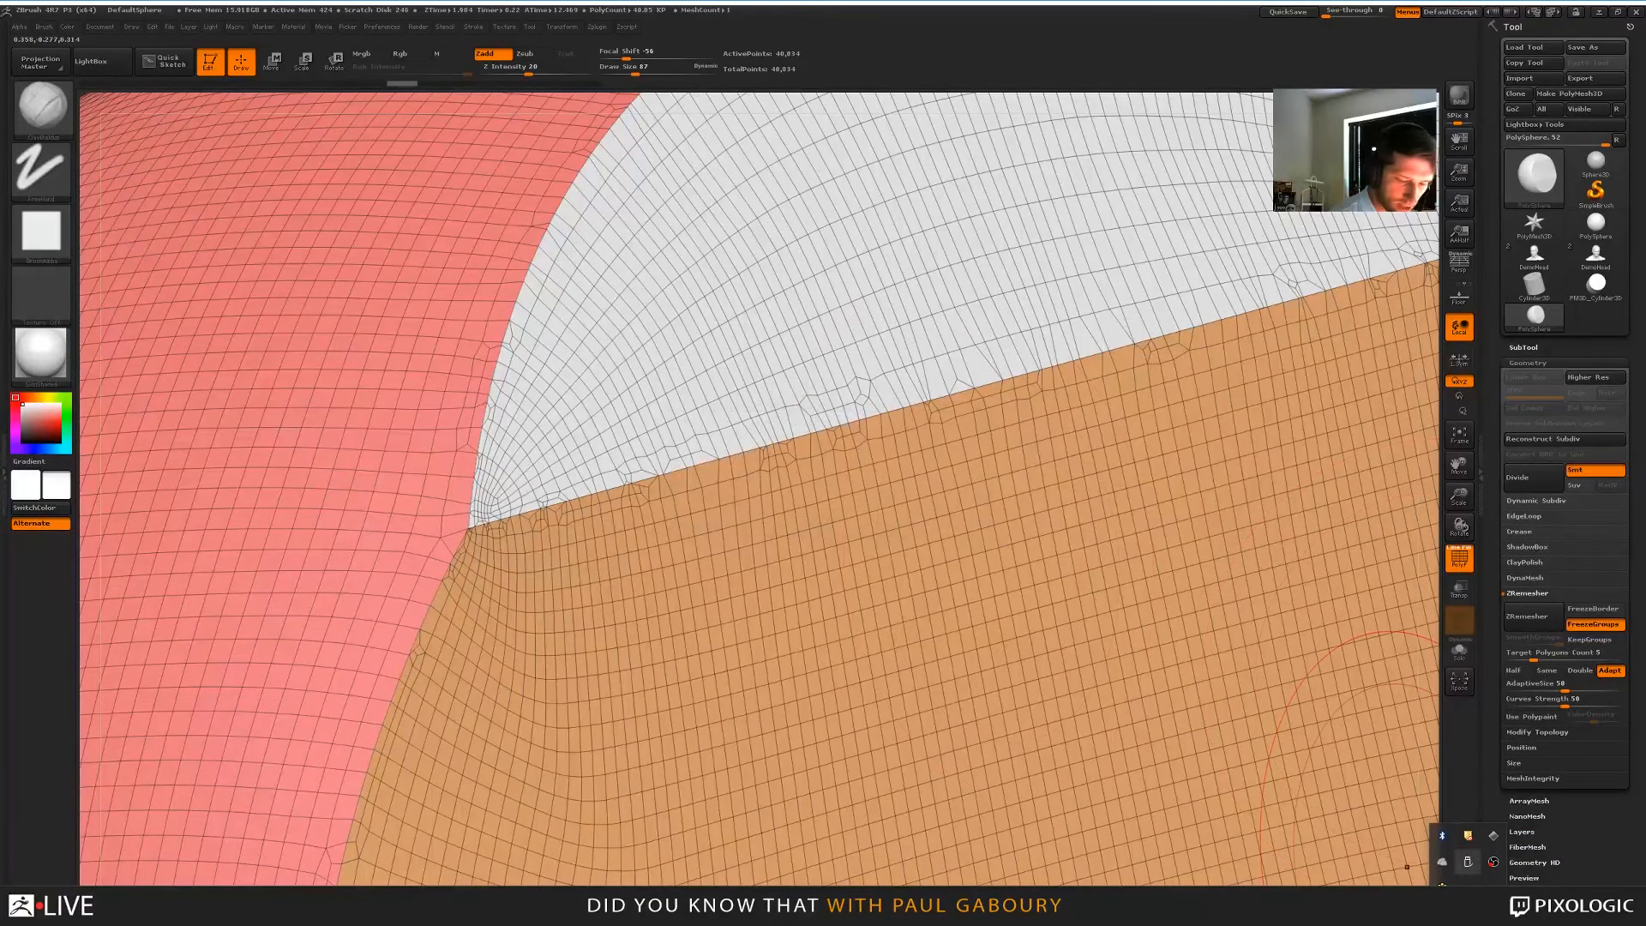
left_click(1474, 865)
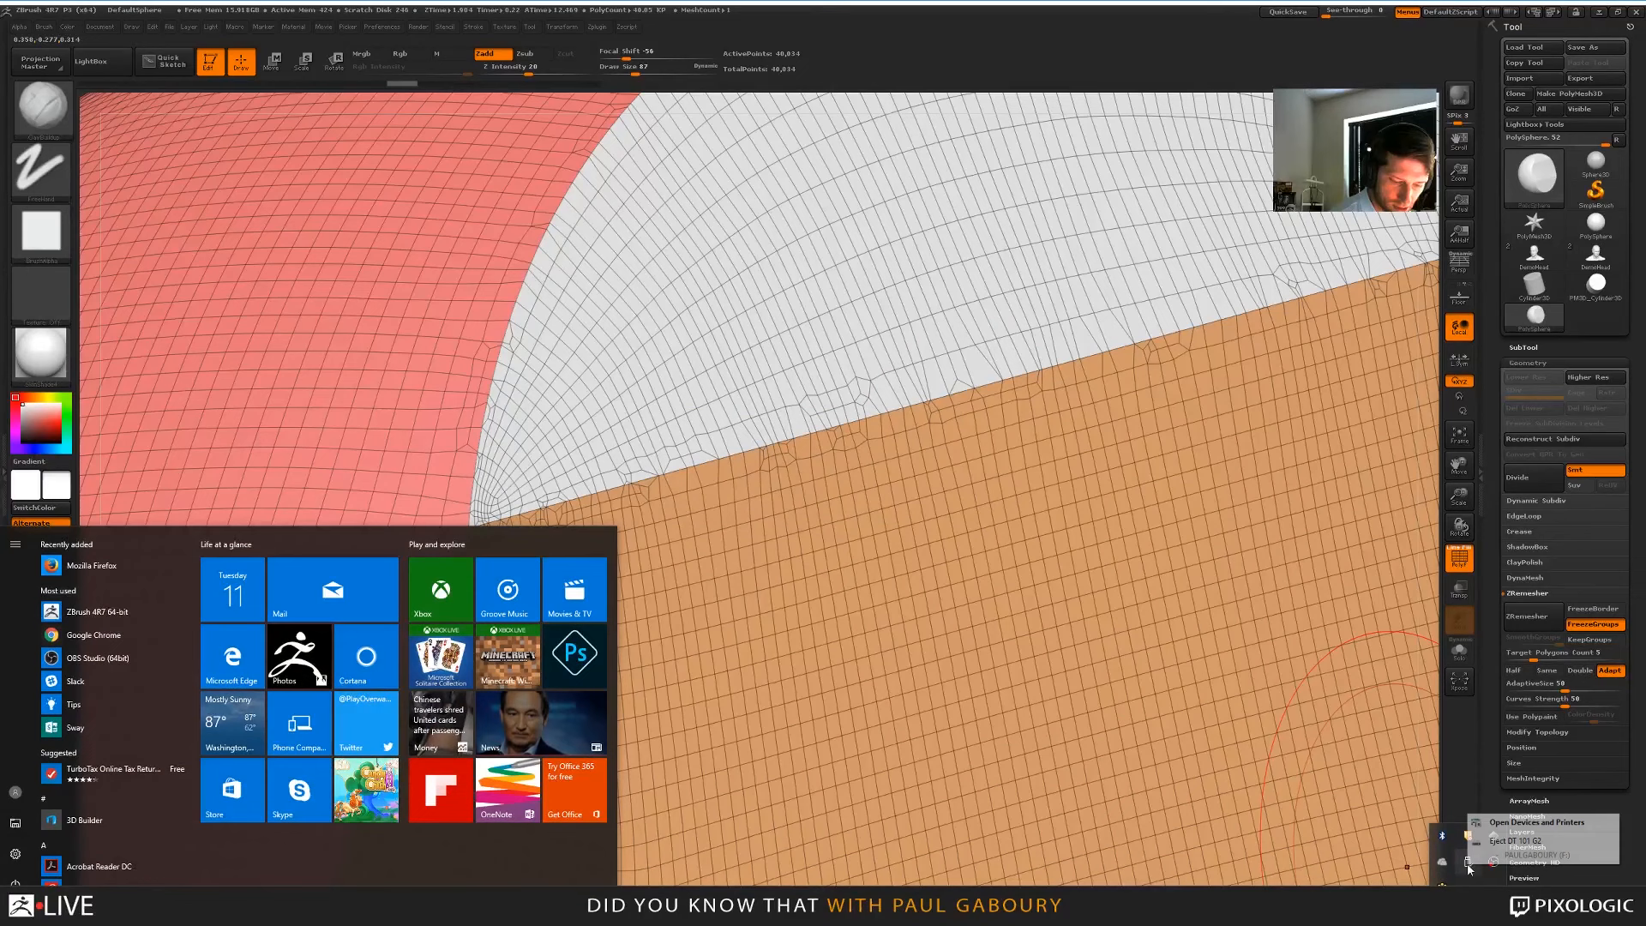
left_click(1523, 846)
left_click(1635, 822)
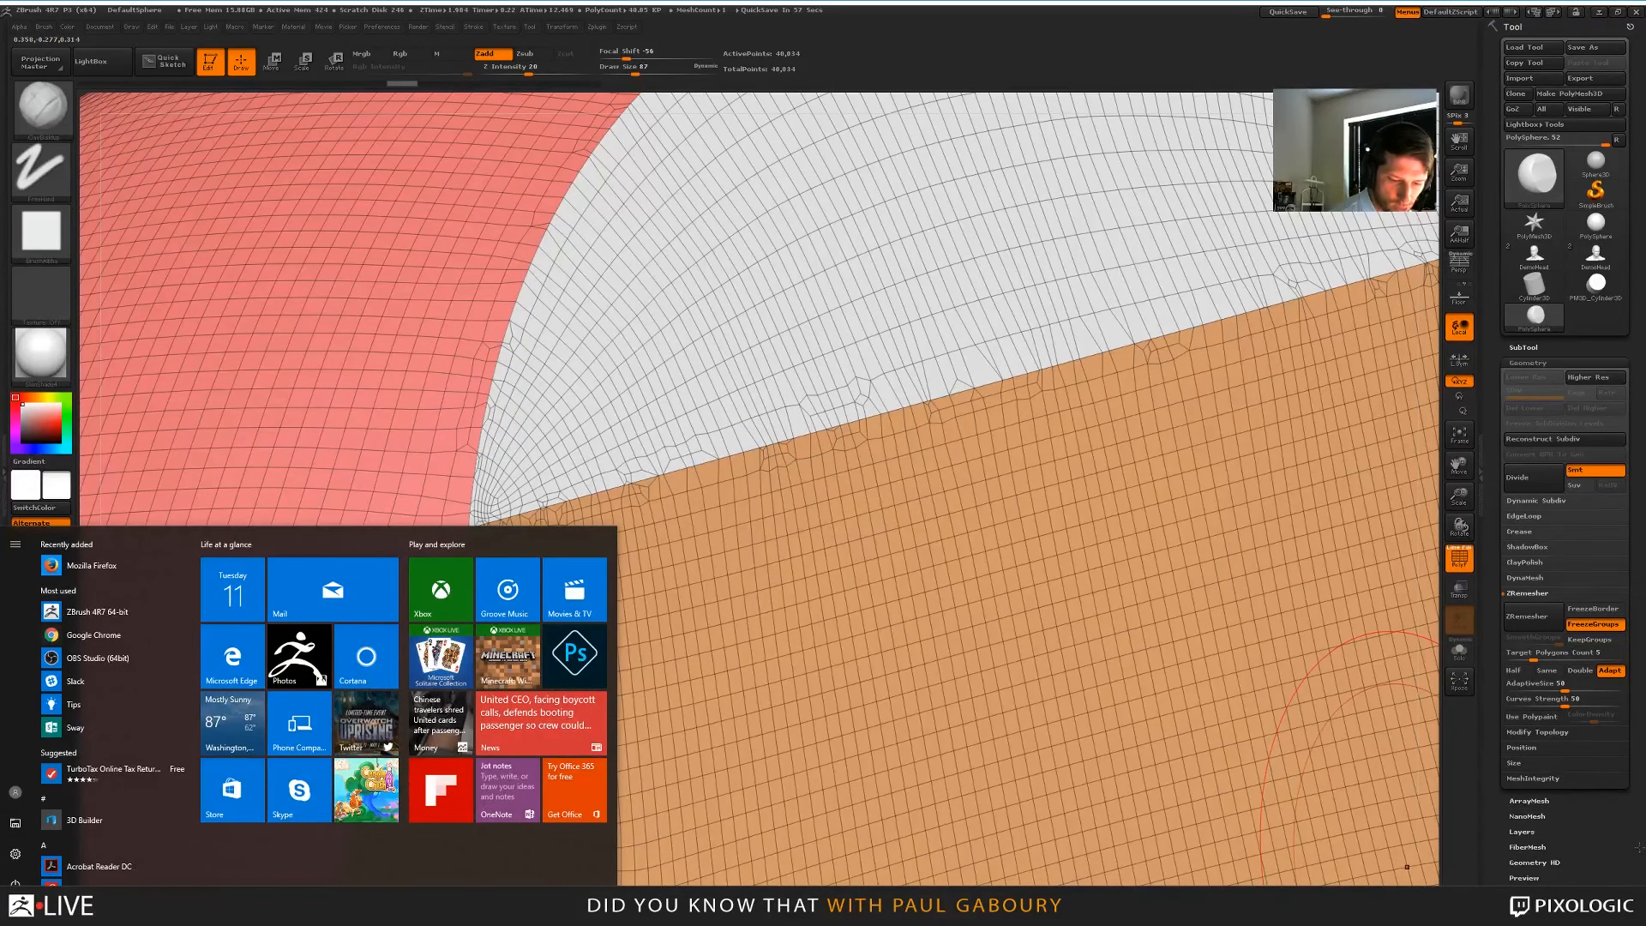
left_click(1634, 849)
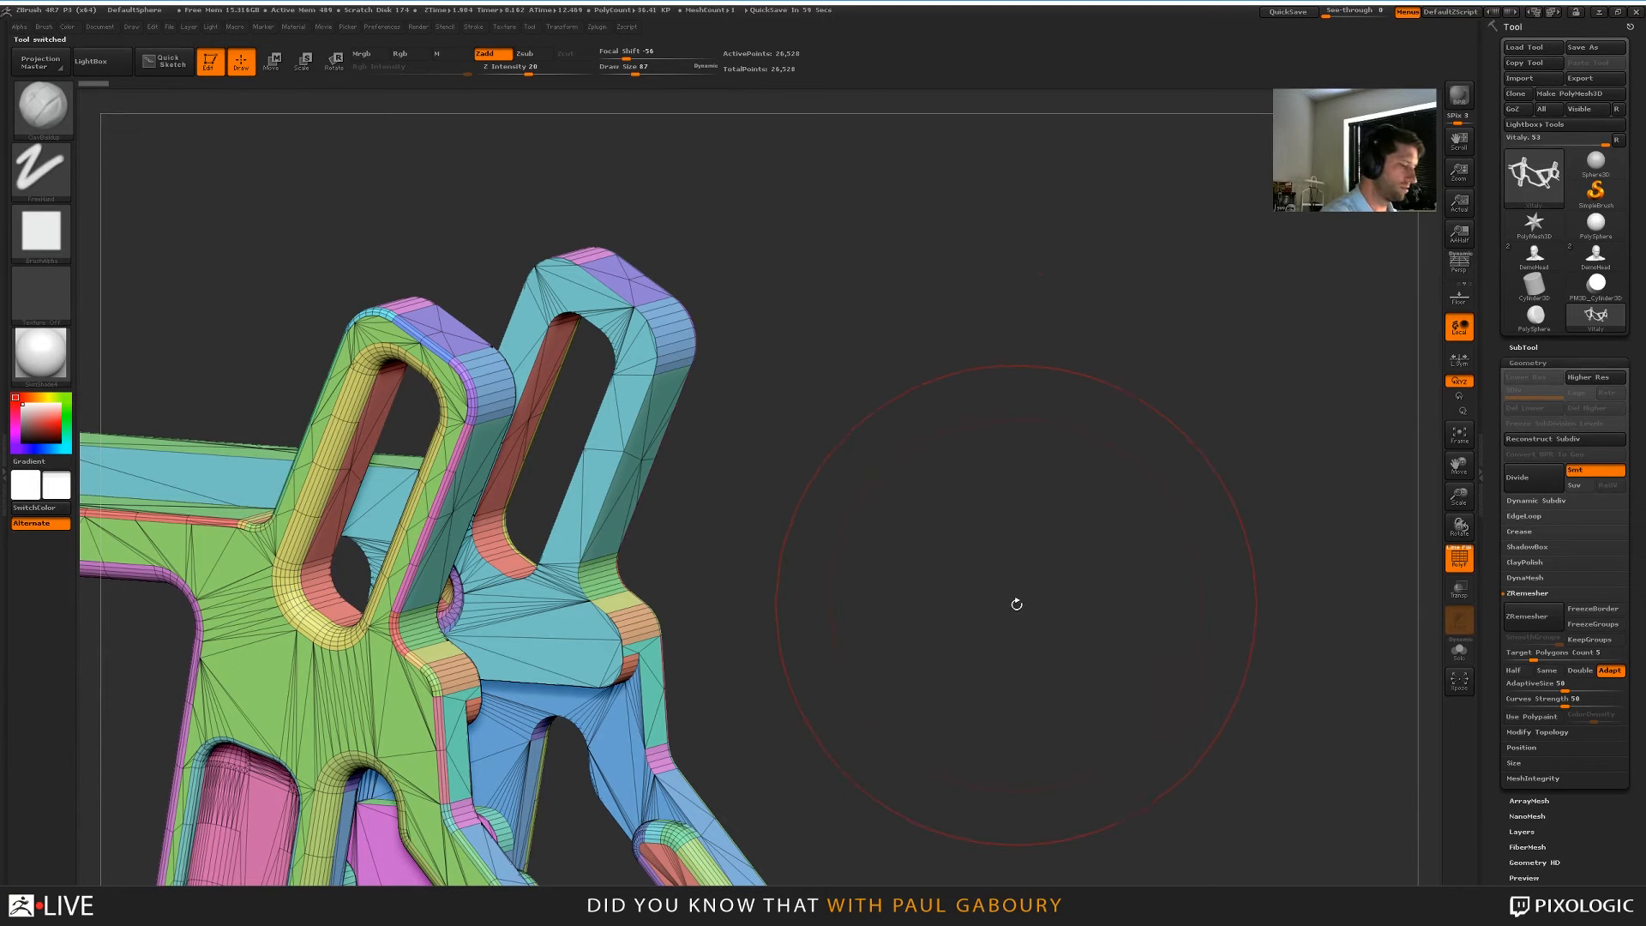
Set the brush Draw Size to 18 and inspect the polygrouped mechanical frame, including its rounded slots up close
key("s")
left_click_drag(1009, 611, 990, 611)
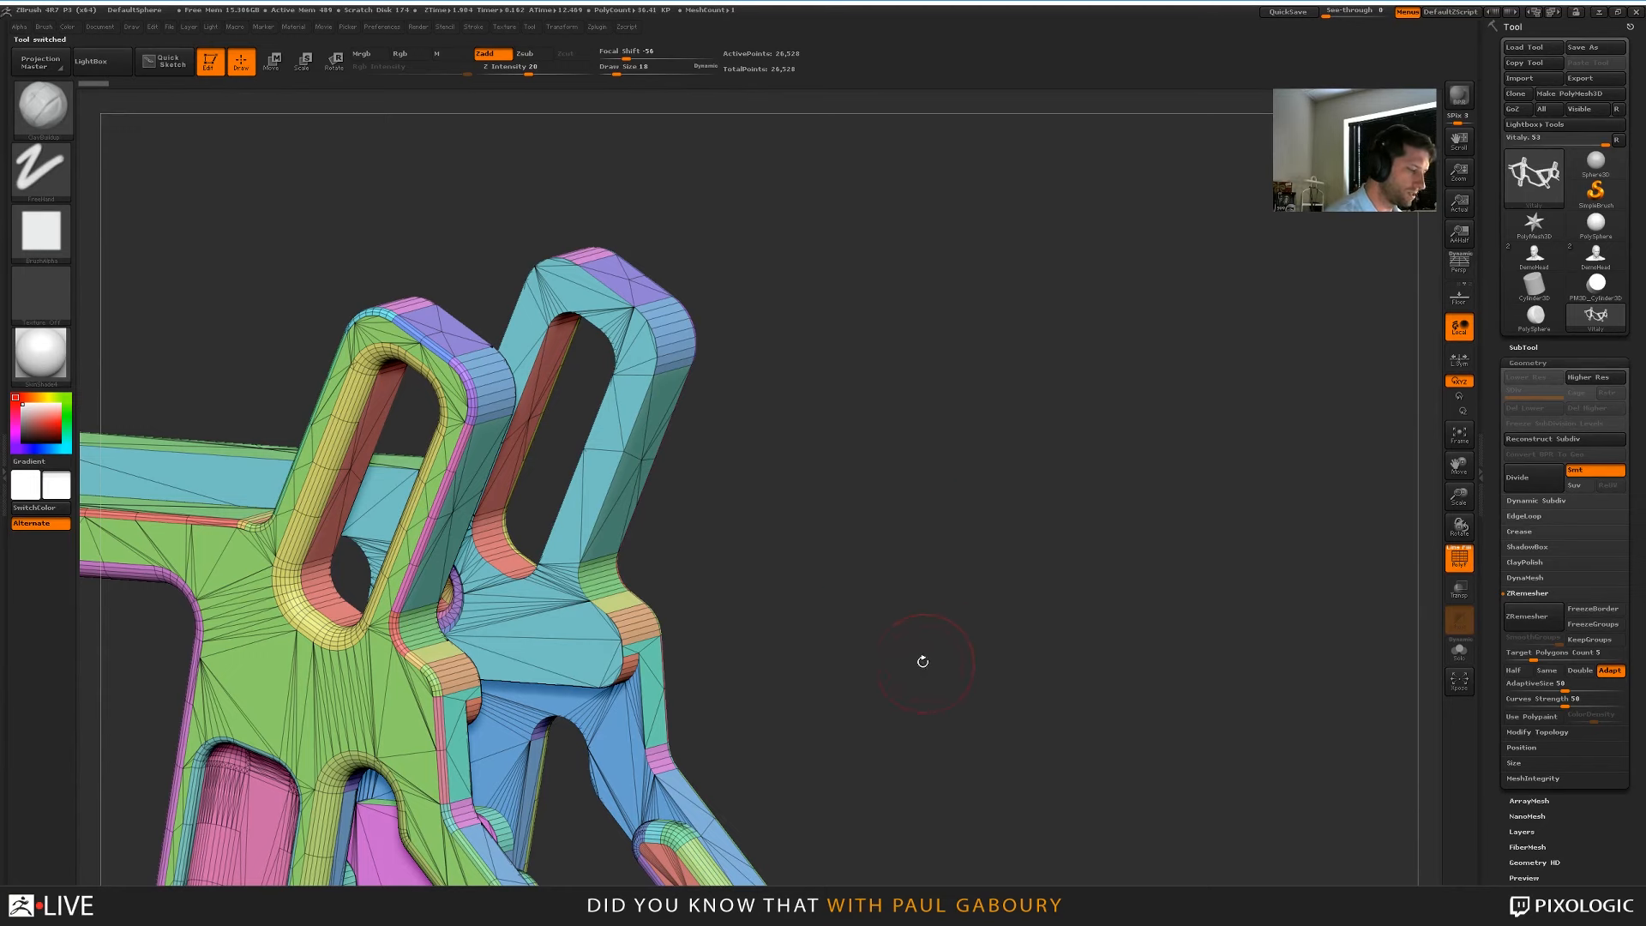
mouse_move(923, 661)
left_mouse_down()
mouse_move(1029, 501)
mouse_move(878, 558)
mouse_move(994, 460)
left_mouse_up()
left_click_drag(1097, 660, 1128, 716)
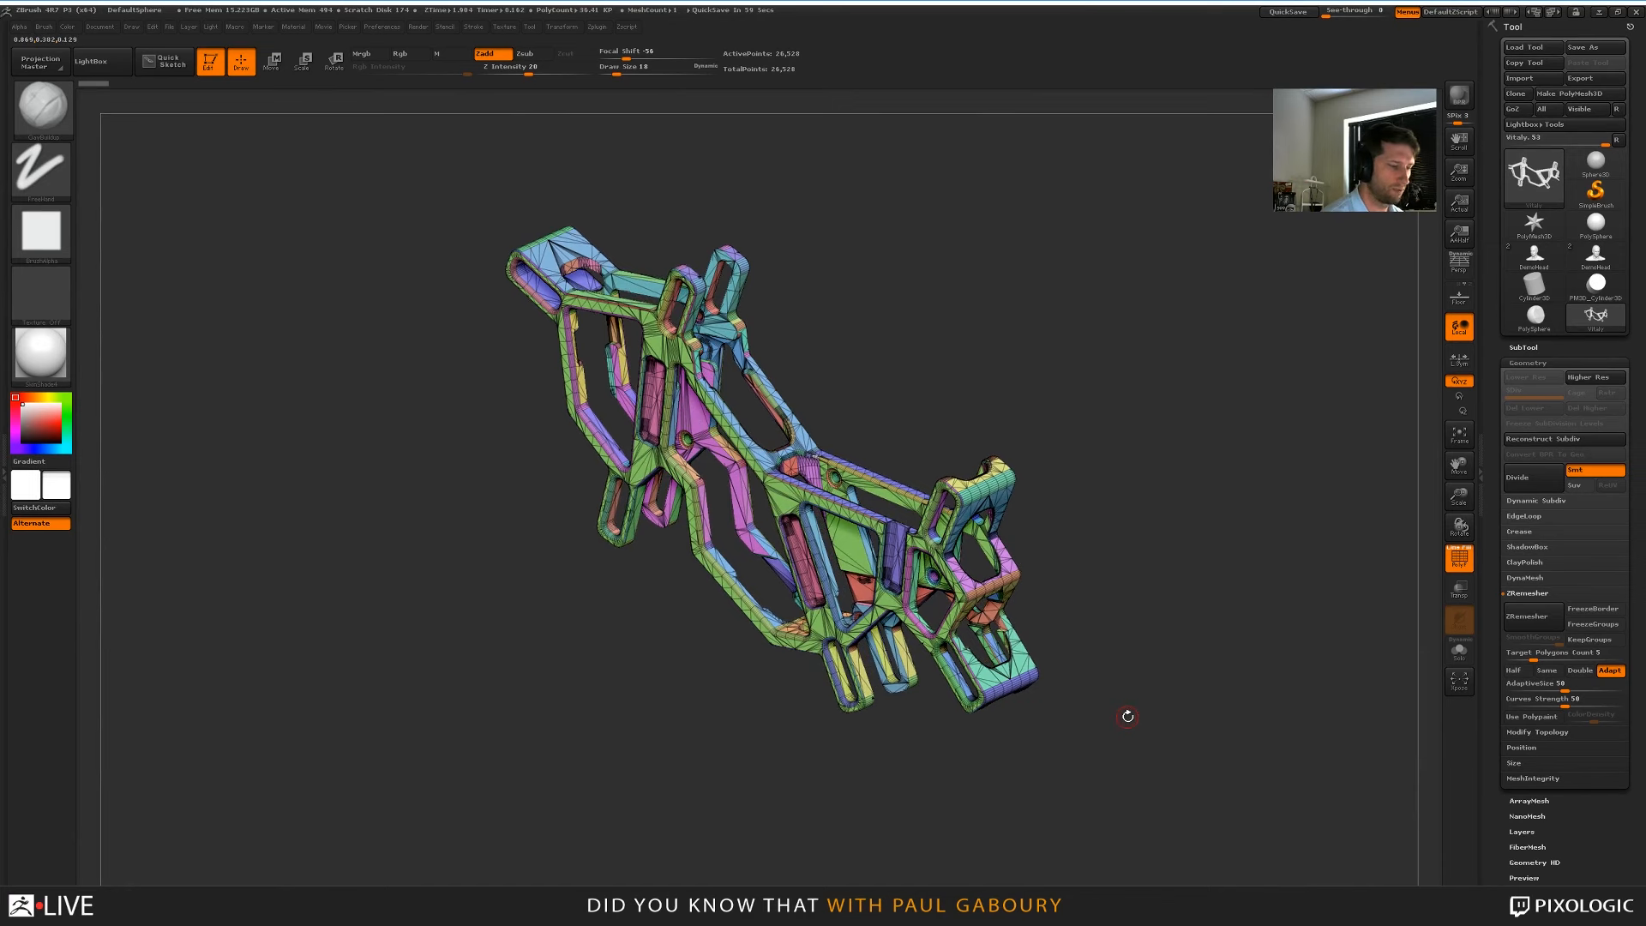
left_click_drag(1216, 665, 1308, 562)
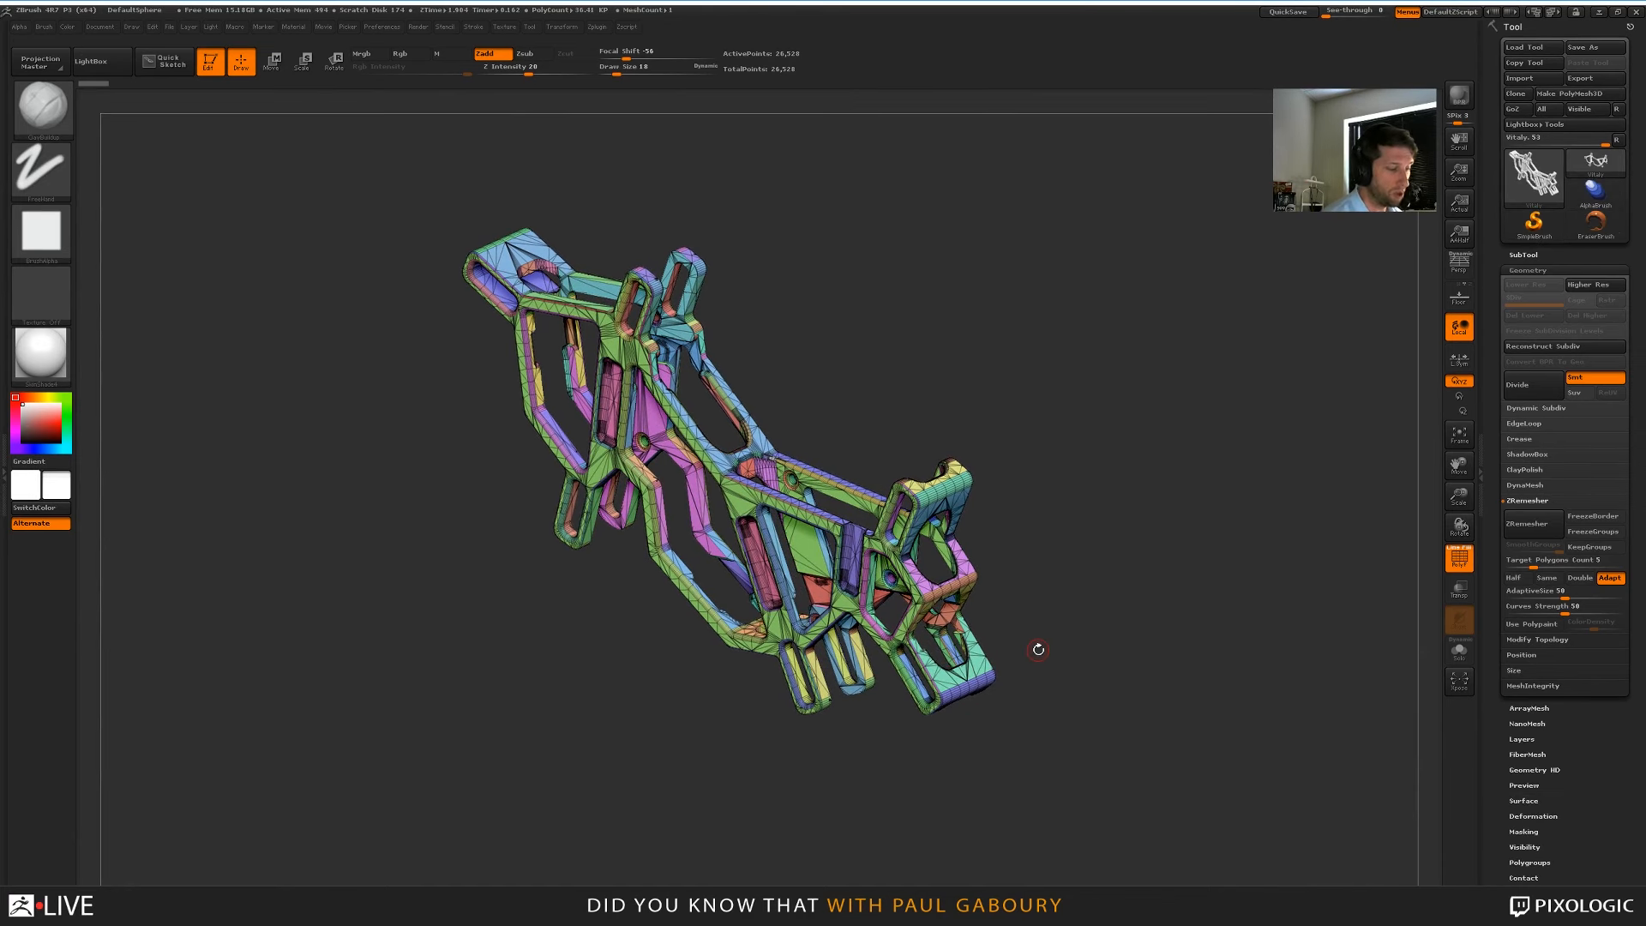
right_click_drag(974, 524, 1144, 564, "ctrl")
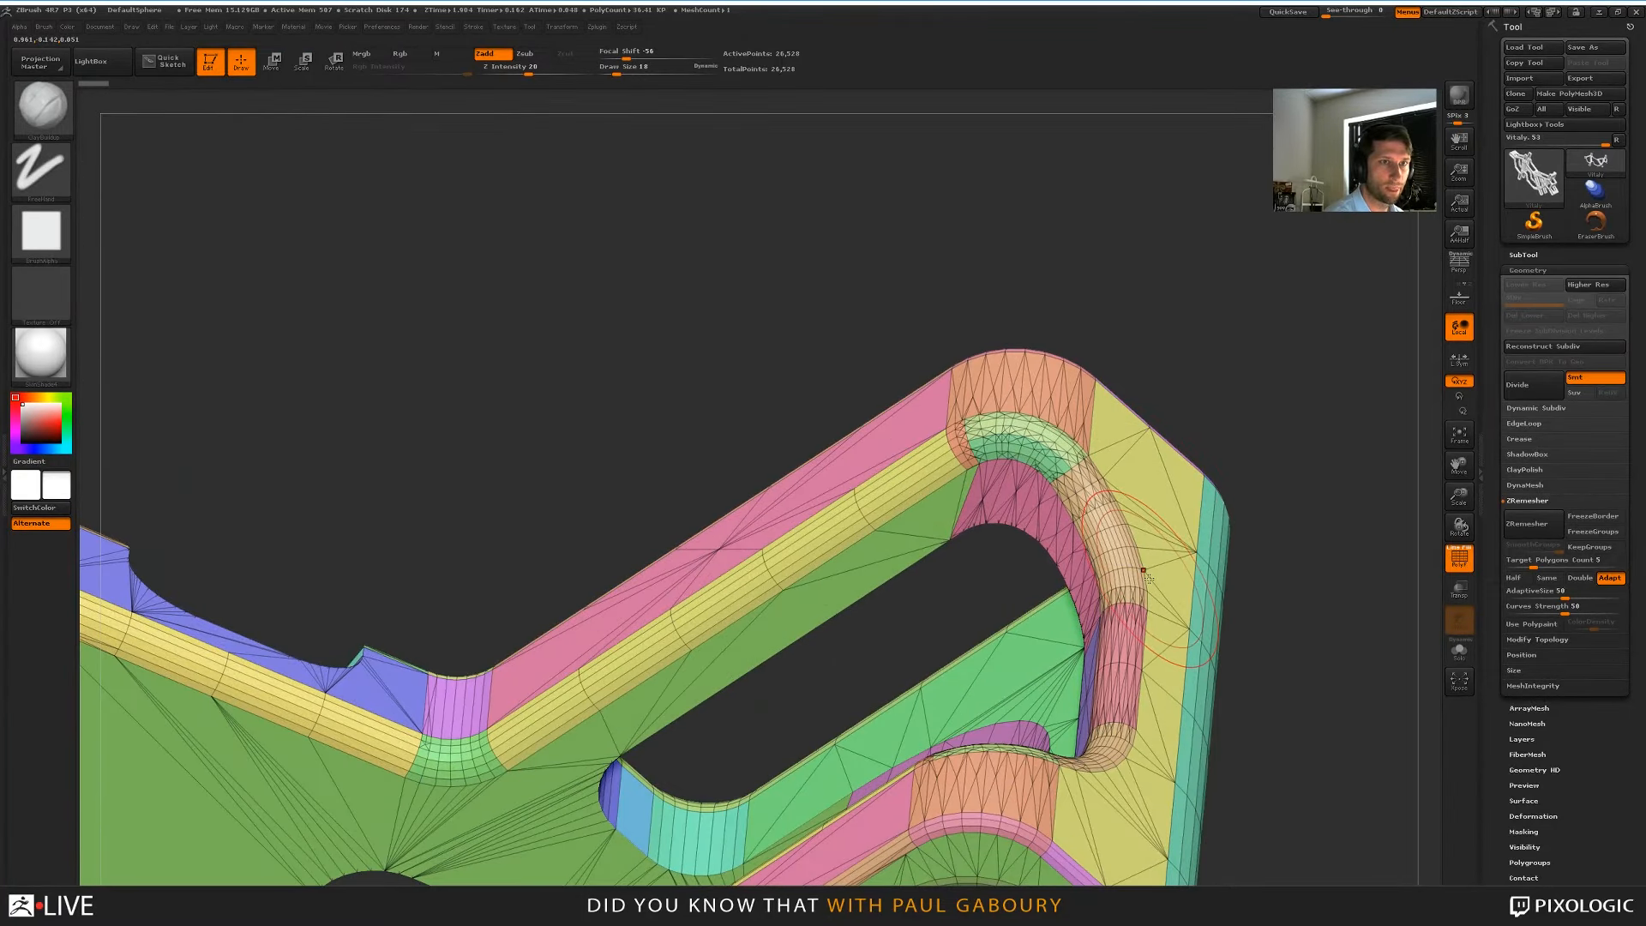
Switch to the PolyMesh3D star tool and import the BlackWidow pack part mesh into it
left_click(1548, 184)
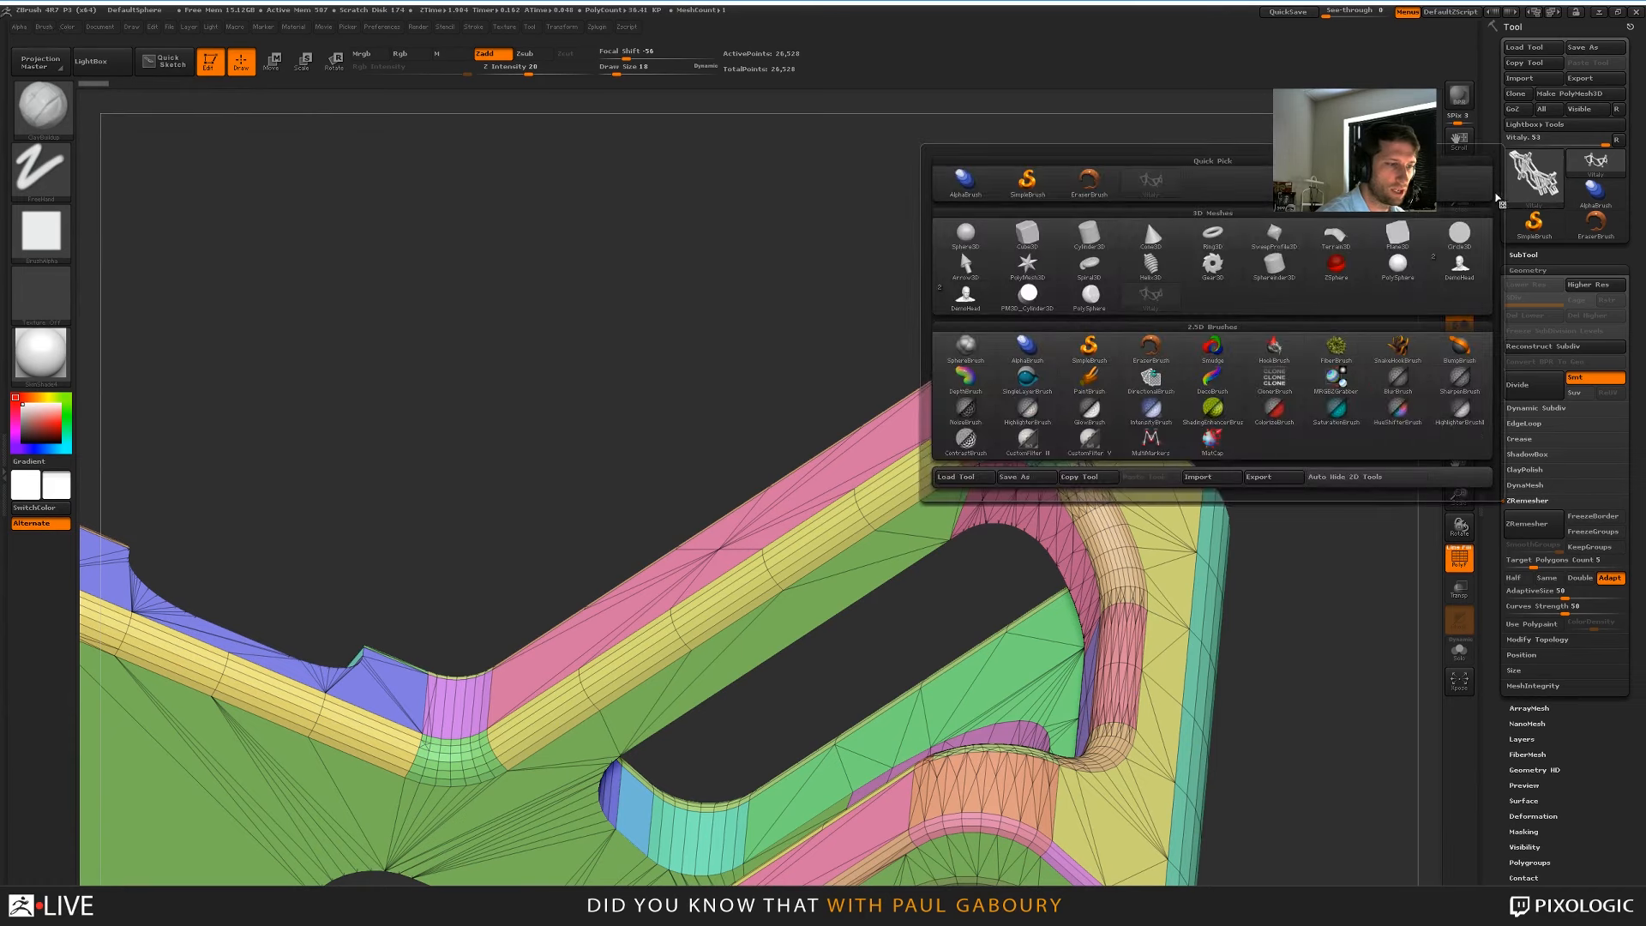
left_click(1027, 265)
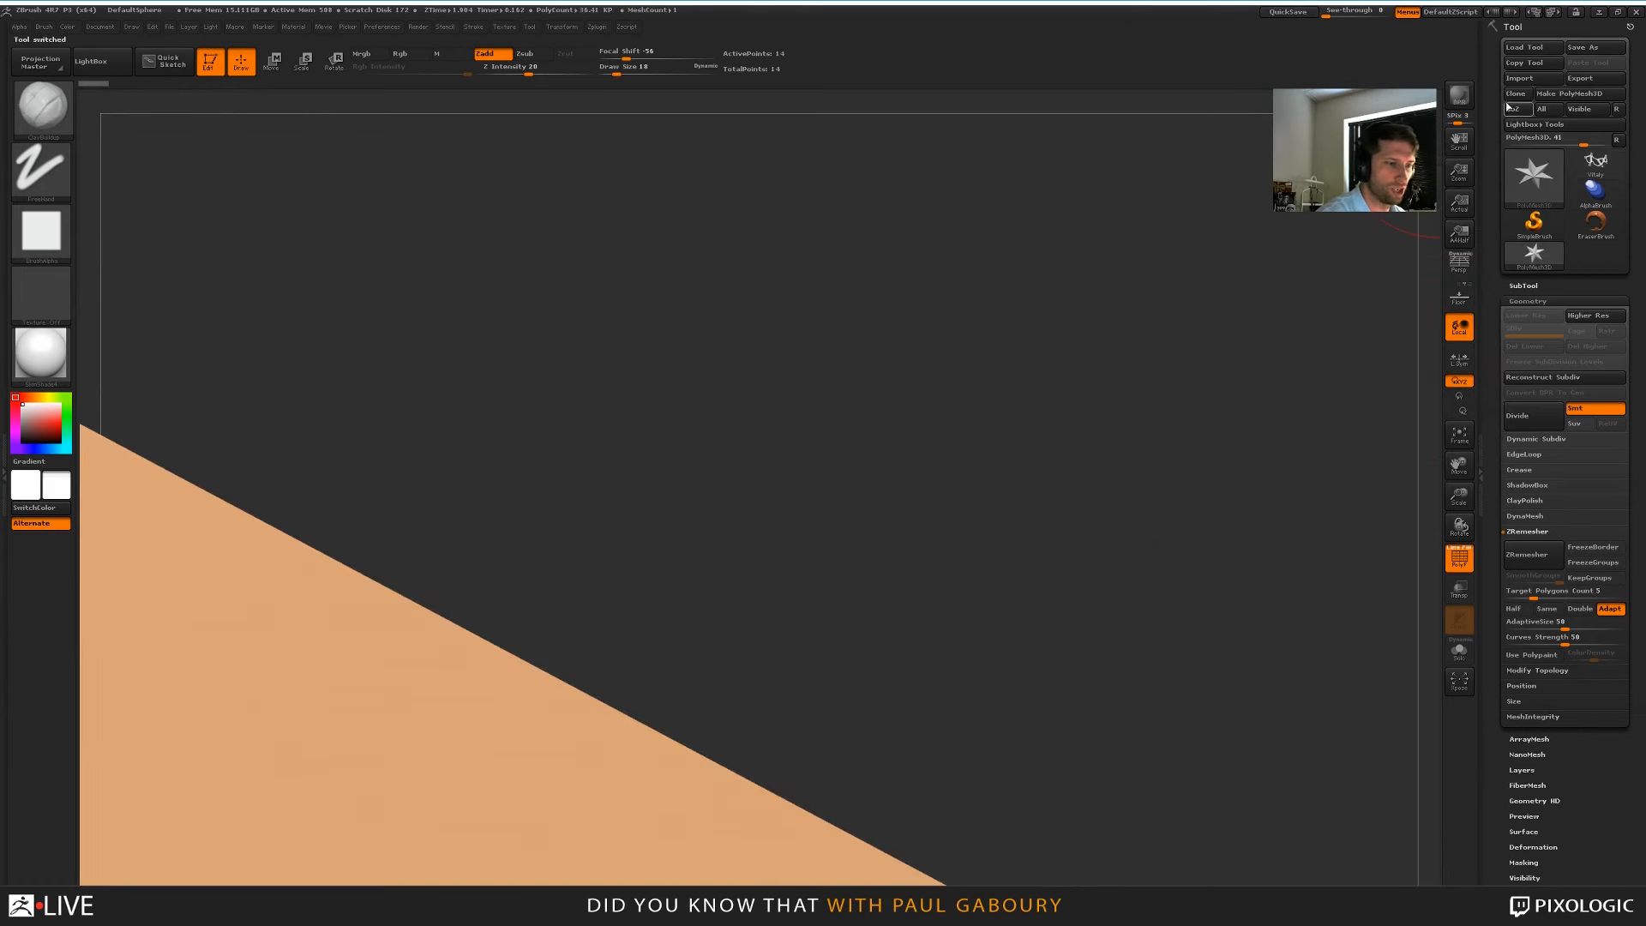
key("f")
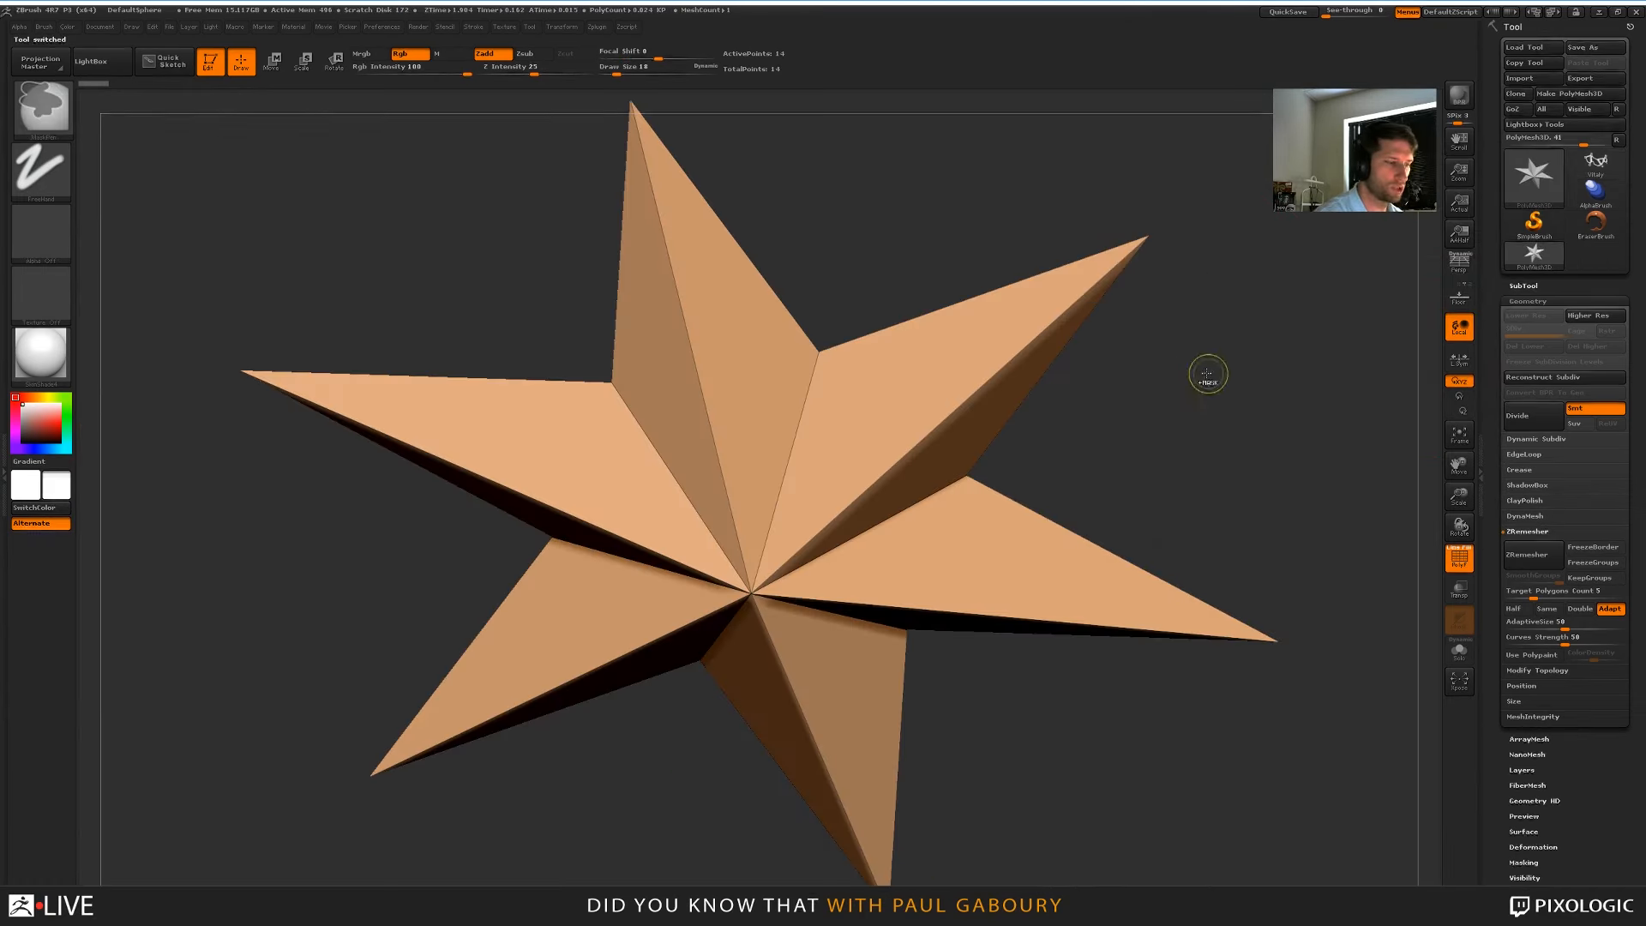
right_click_drag(1205, 372, 1207, 287, "ctrl")
left_click(1524, 83)
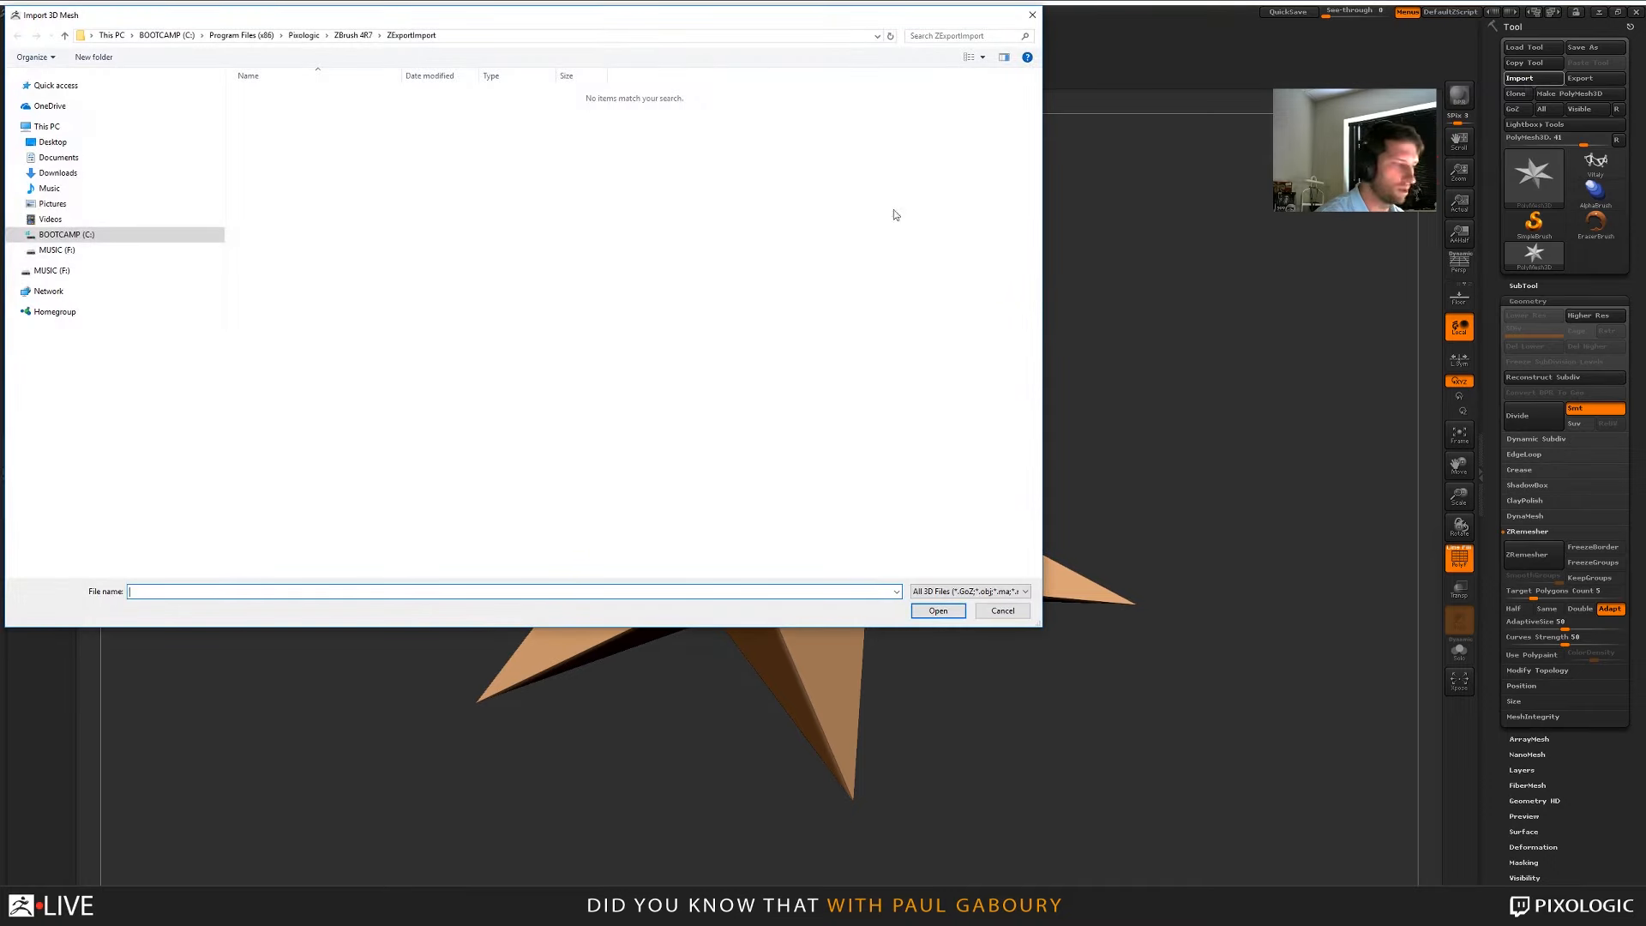
left_click_drag(549, 12, 1645, 180)
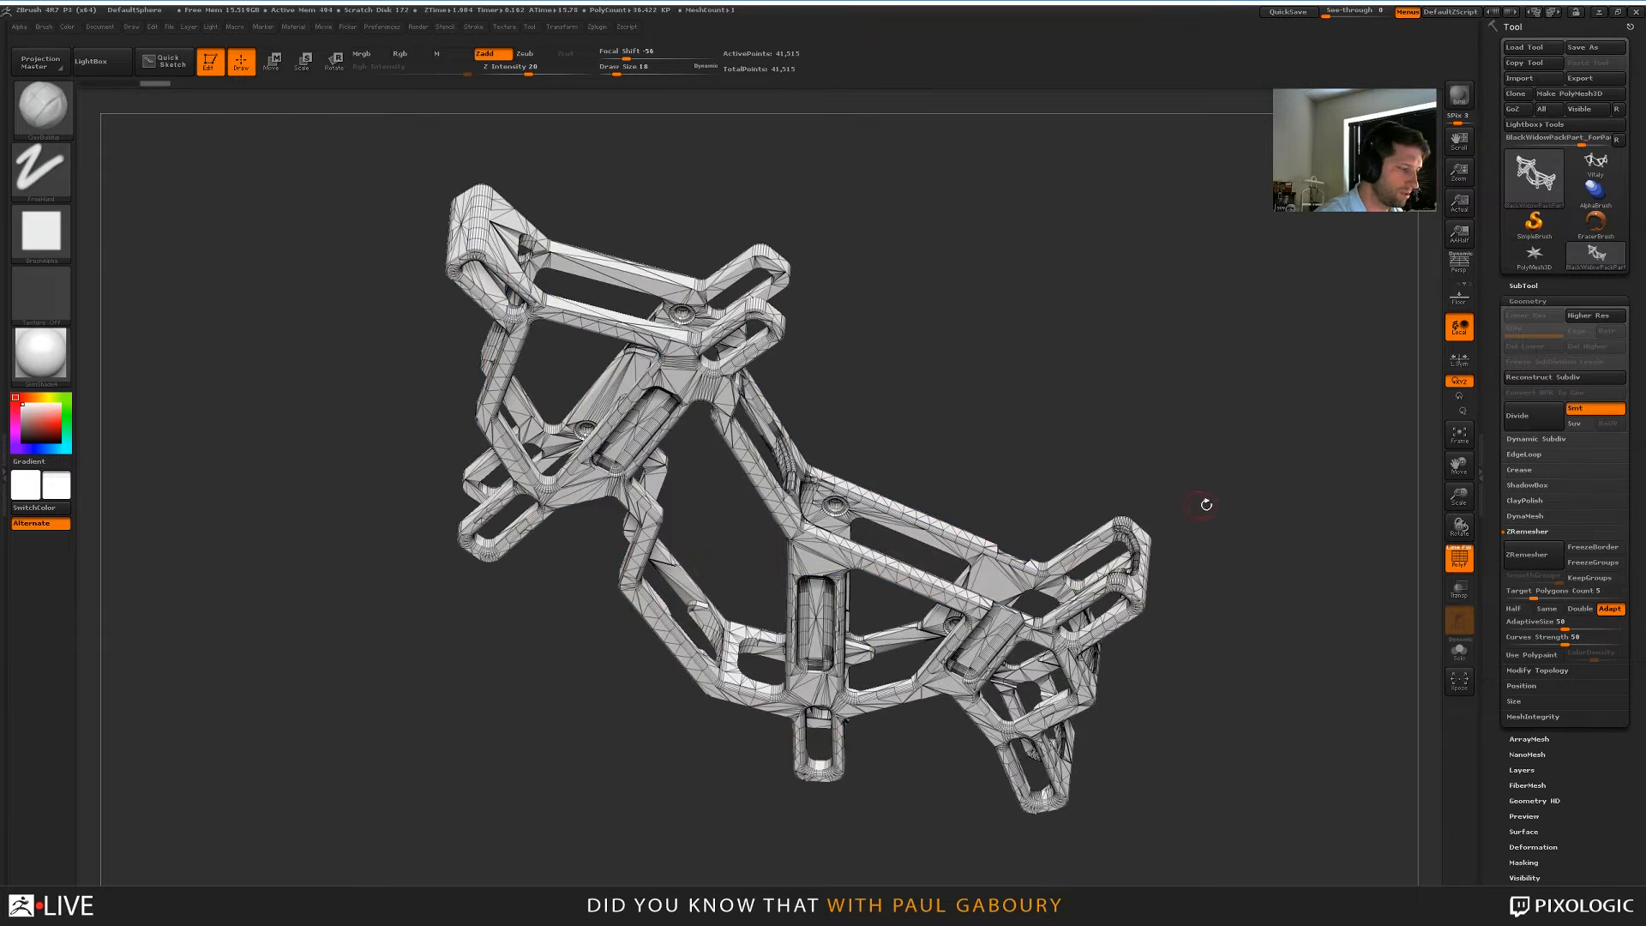
Frame the imported frame part, try dividing it once, and go back to the undivided mesh
left_click_drag(1204, 503, 1242, 539)
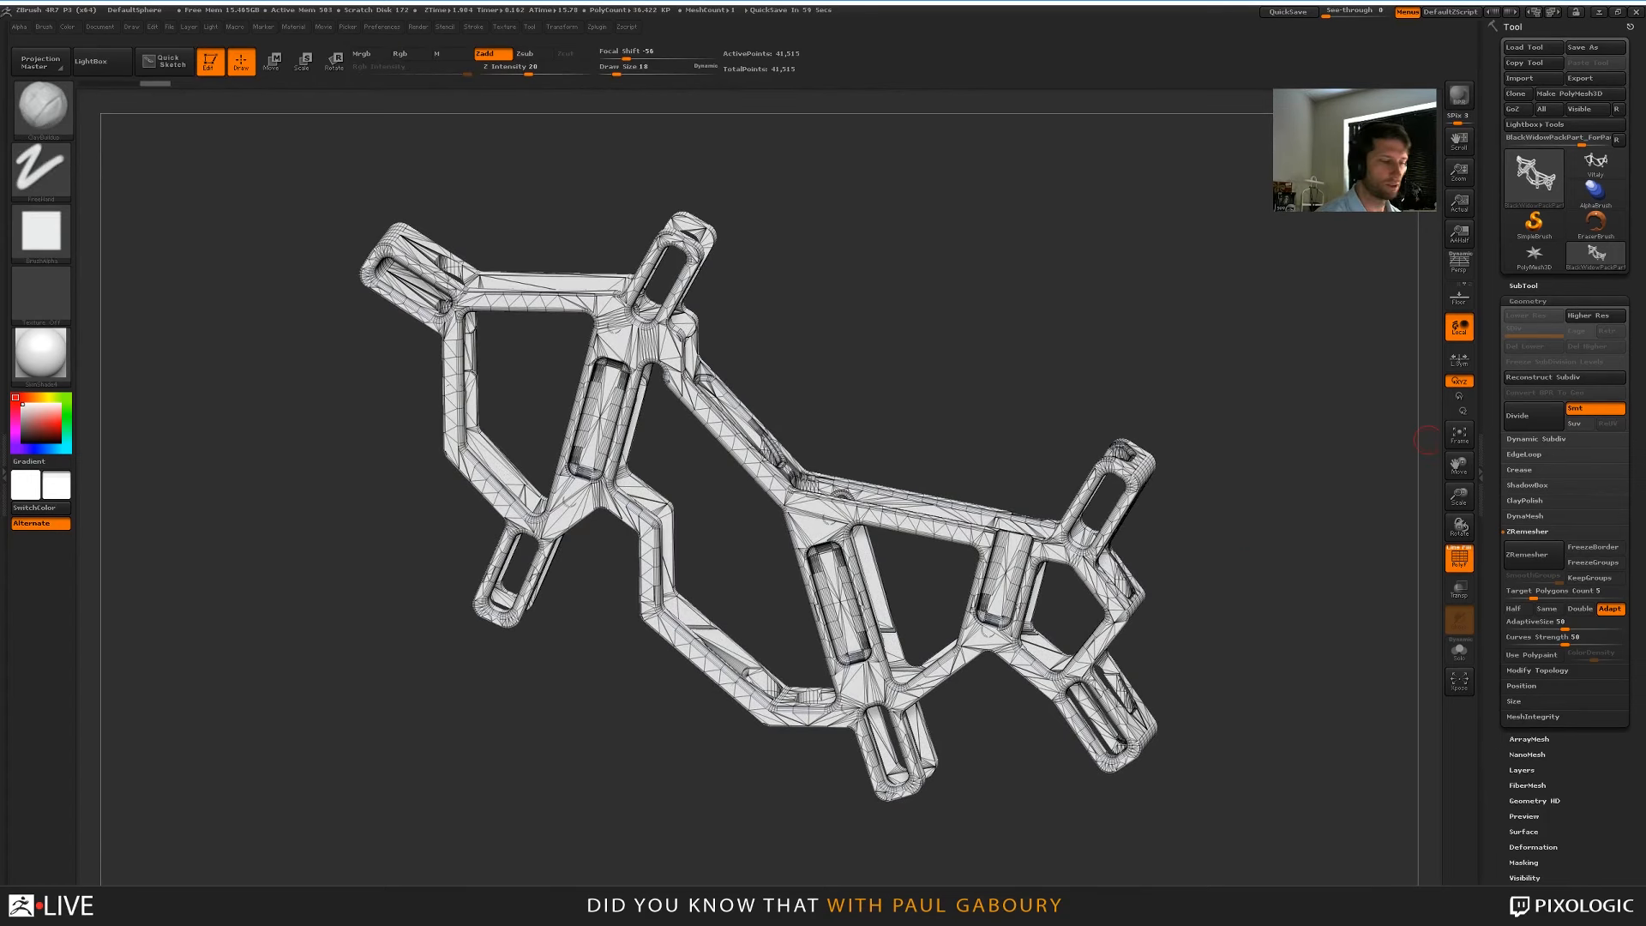
left_click_drag(1257, 679, 1128, 646, "shift")
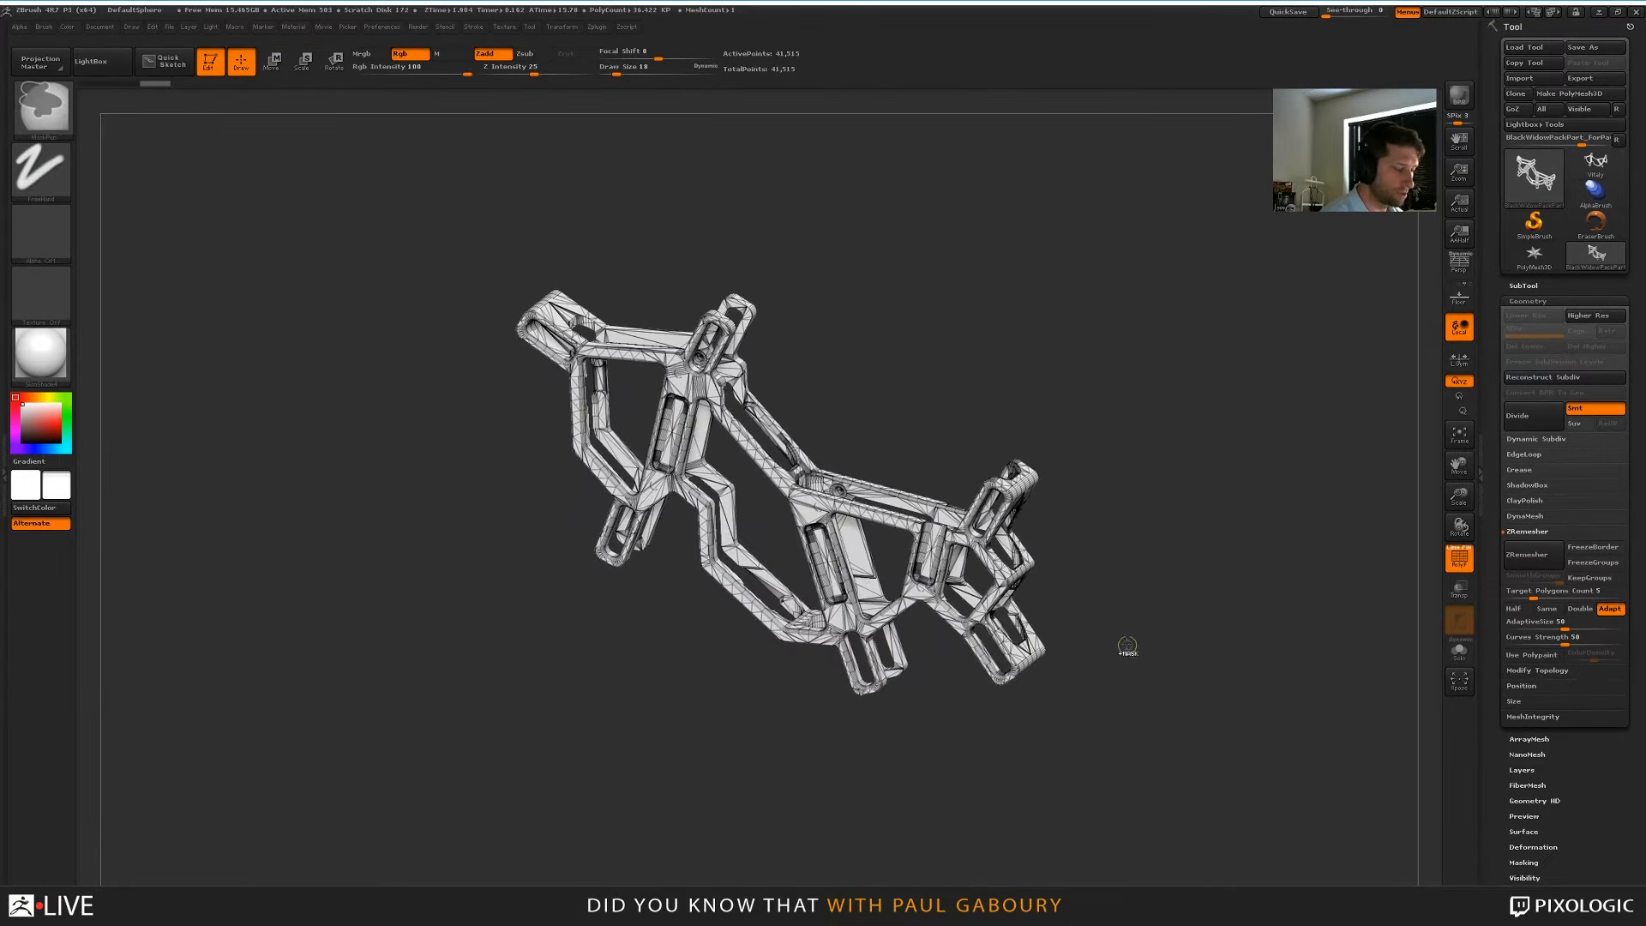
key("f")
left_click_drag(1244, 666, 1271, 635, "shift")
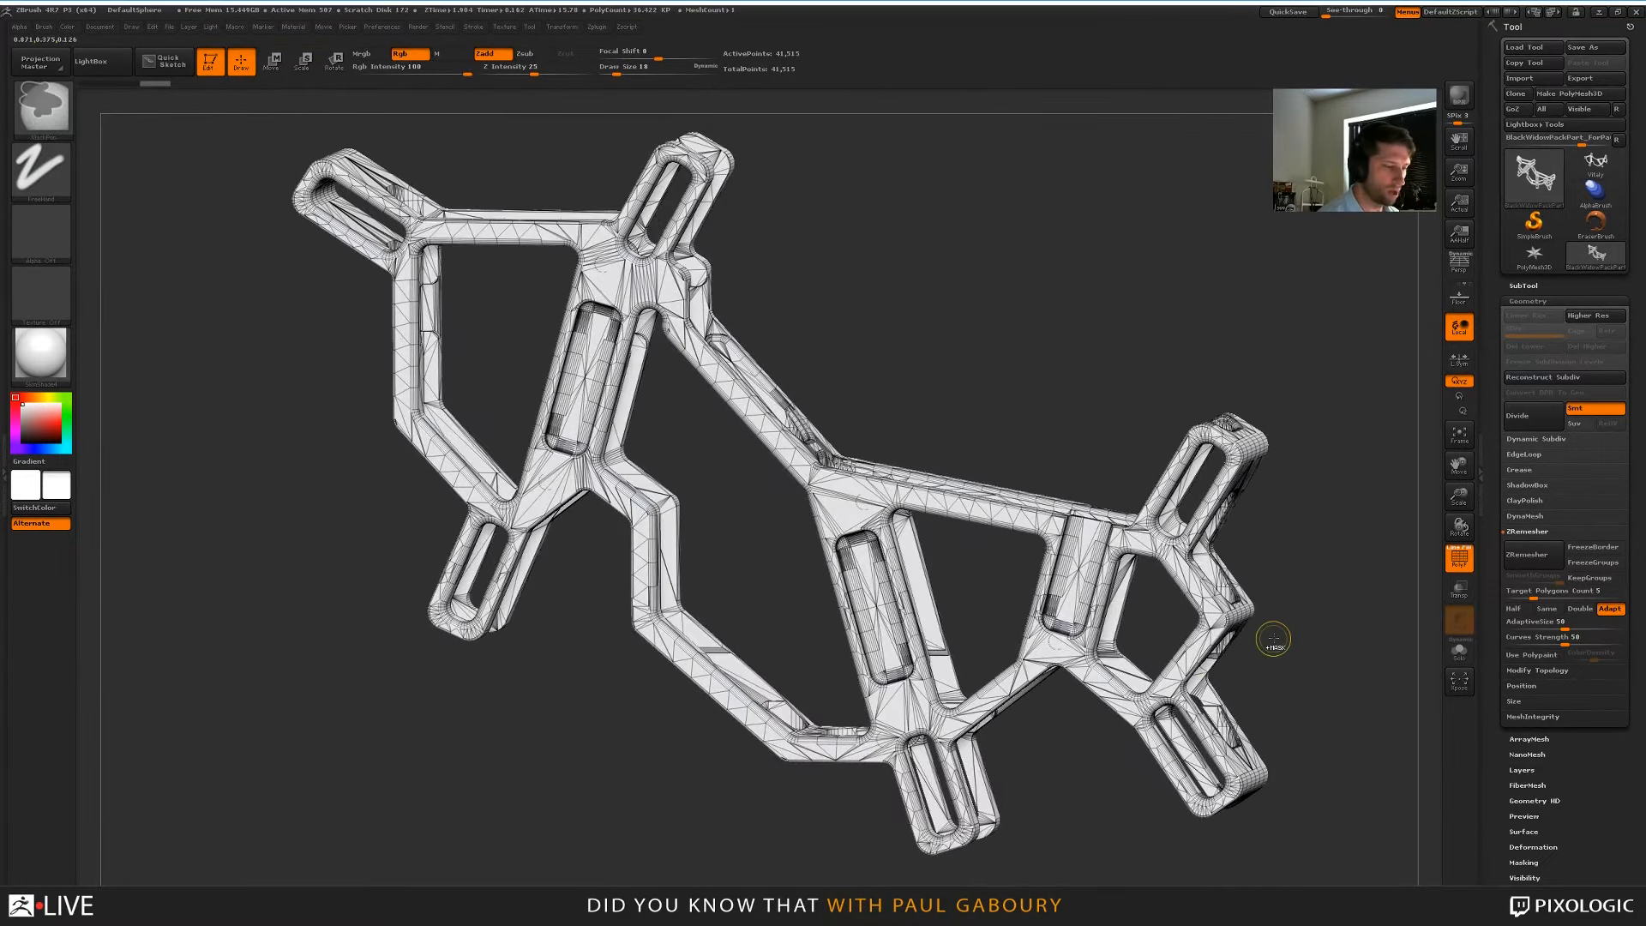
key("ctrl+d")
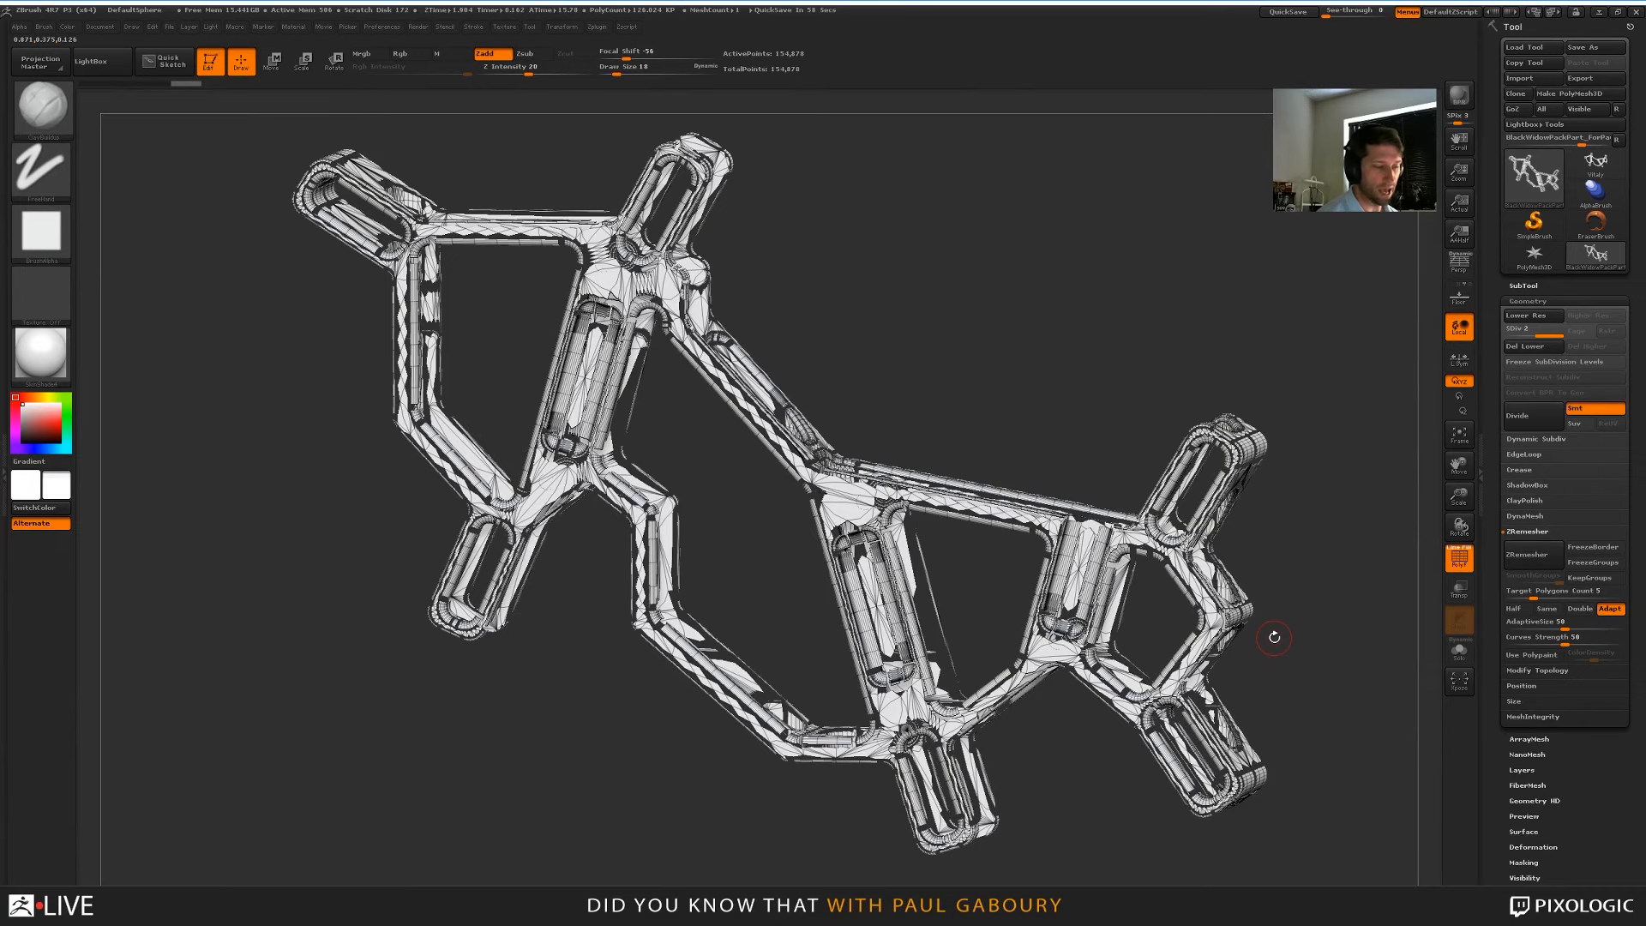
key("shift+d")
left_click_drag(1269, 633, 1093, 527)
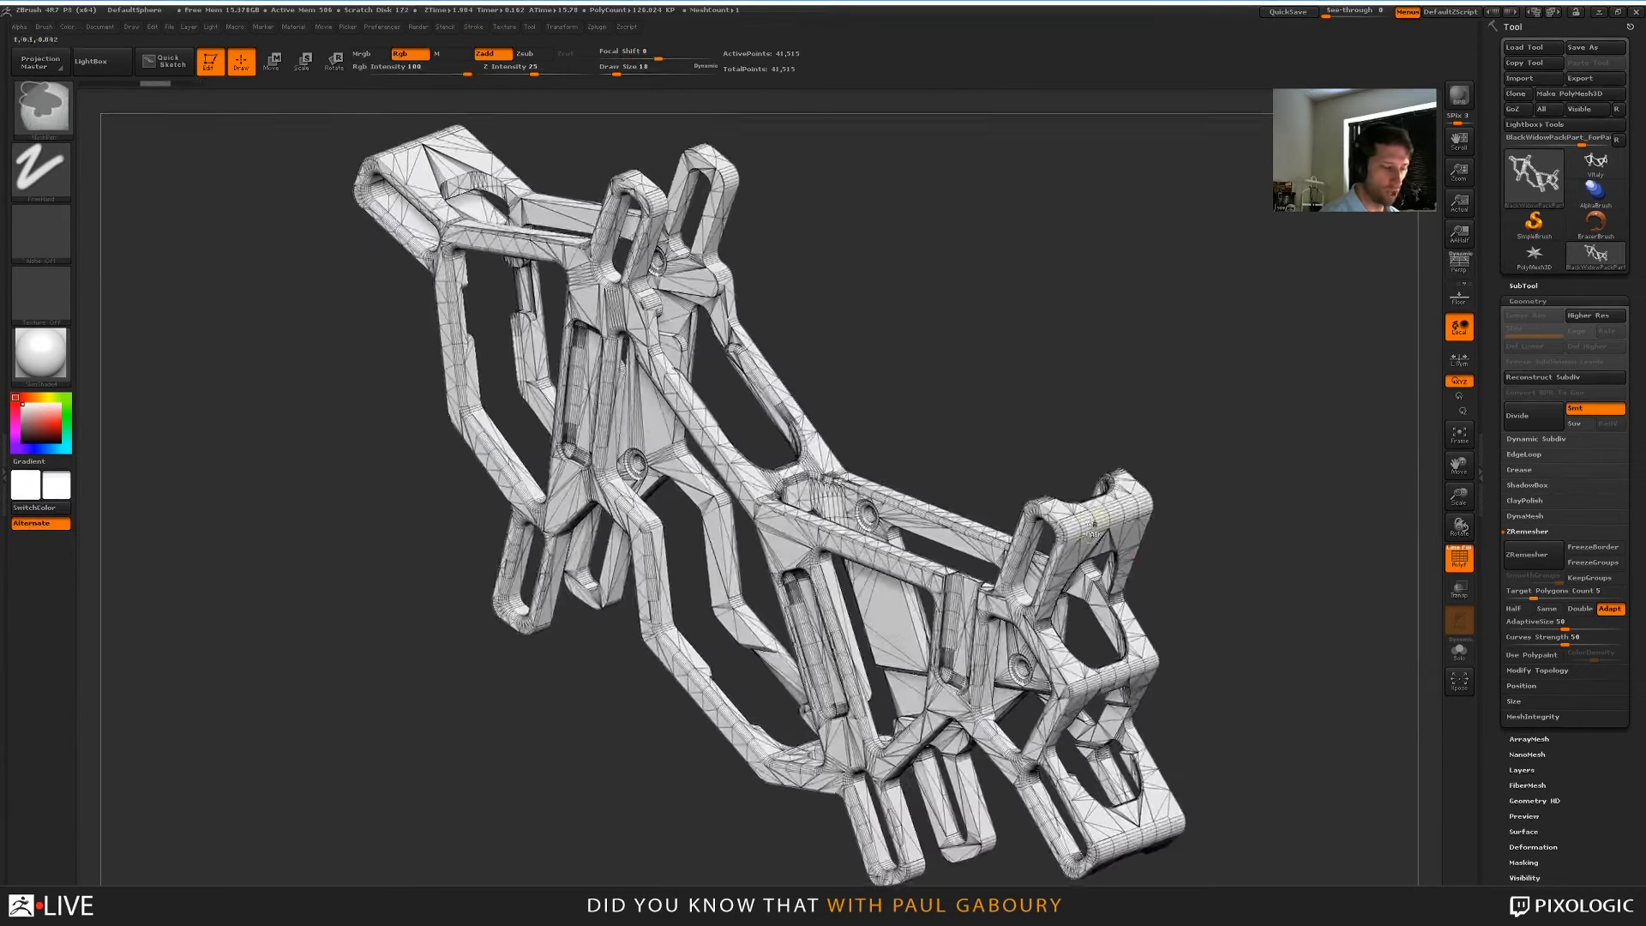
Examine the imported frame part's topology around the slotted end tabs, both with the wireframe shown and with it hidden
mouse_move(1093, 527)
right_mouse_down("ctrl")
mouse_move(1079, 561)
mouse_move(1038, 499)
right_mouse_up("ctrl")
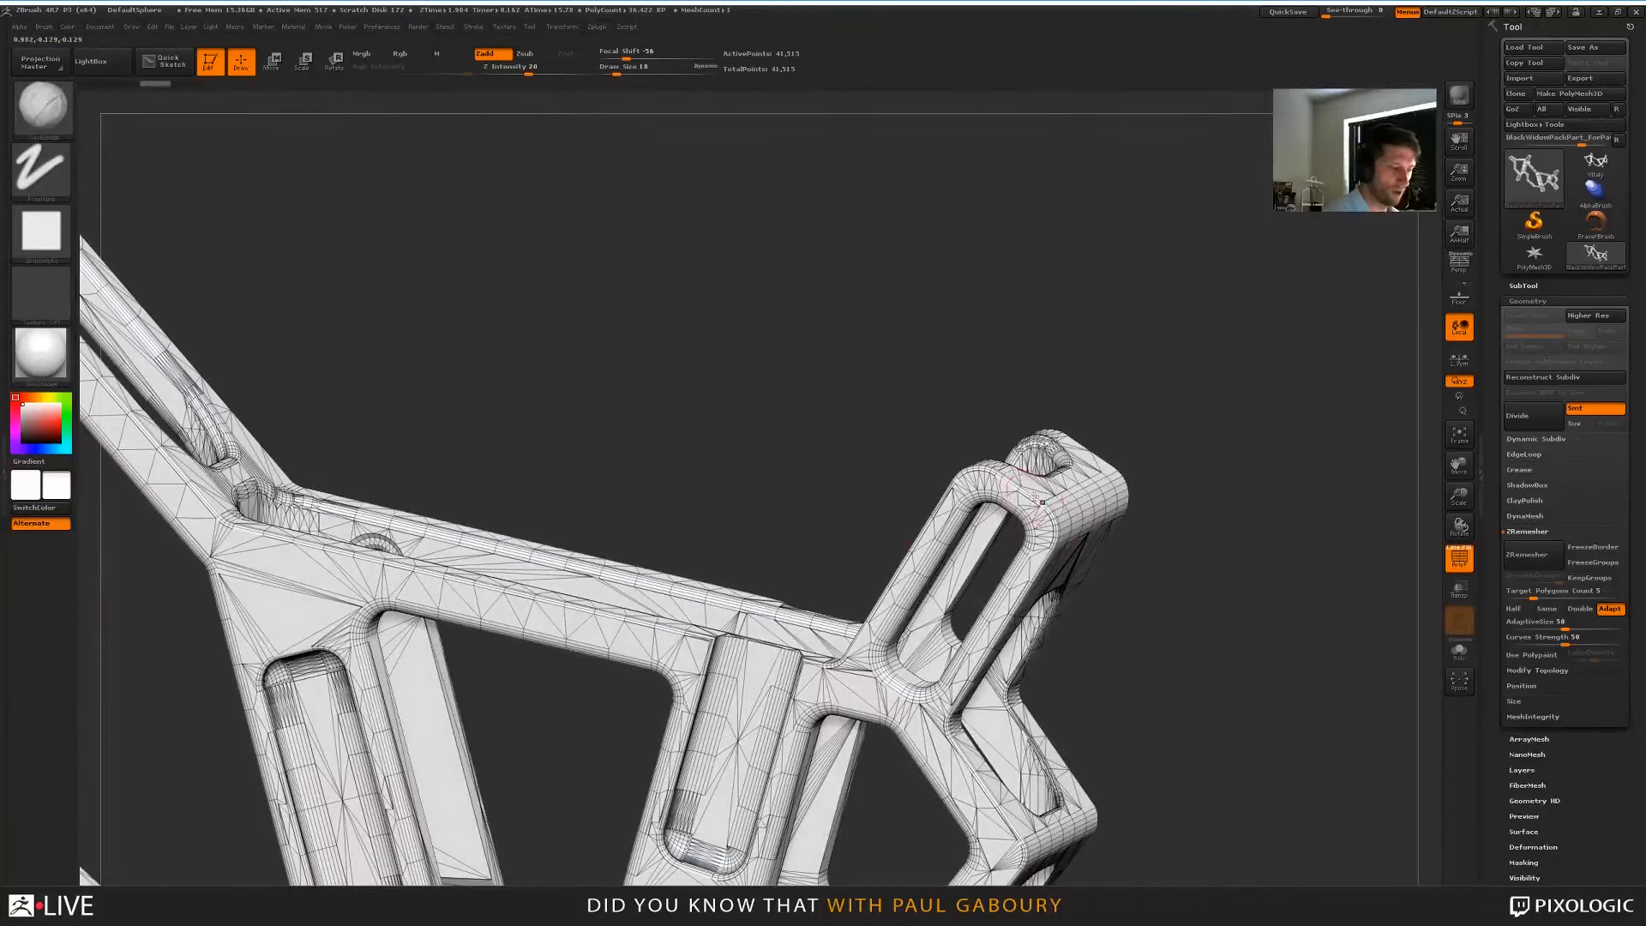
right_click_drag(935, 695, 1094, 613)
key("shift+f")
mouse_move(1186, 690)
right_mouse_down("ctrl")
mouse_move(1147, 642)
mouse_move(1197, 611)
right_mouse_up("ctrl")
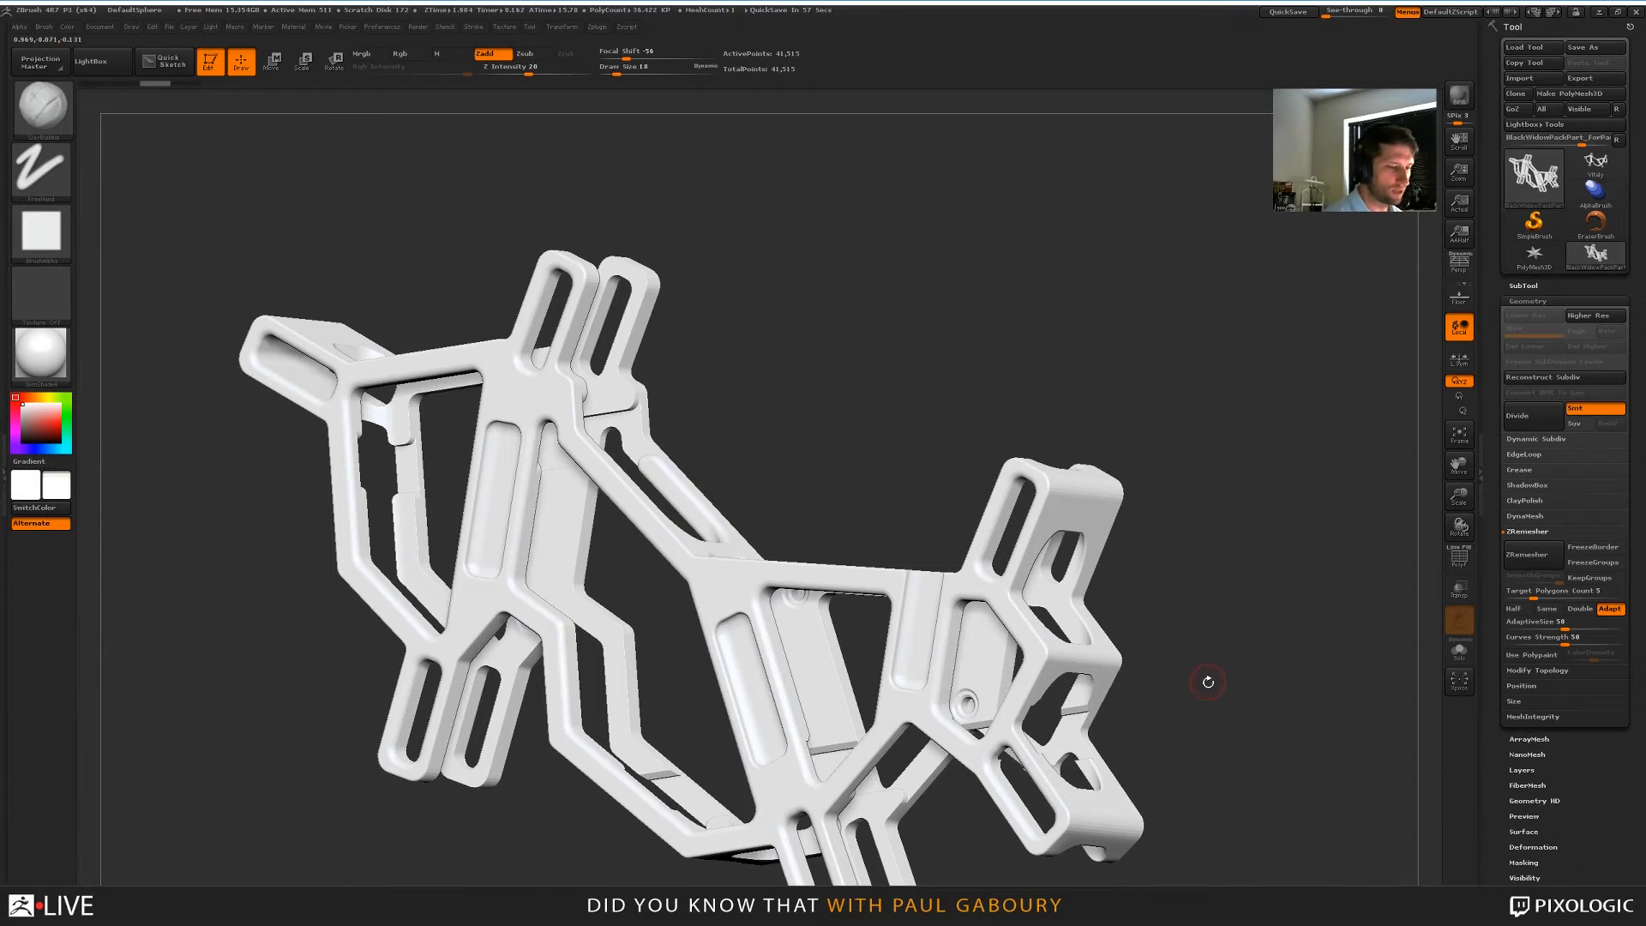
mouse_move(1207, 681)
right_mouse_down("alt")
mouse_move(1214, 647)
mouse_move(1226, 686)
right_mouse_up("alt")
right_click_drag(1226, 686, 1245, 670)
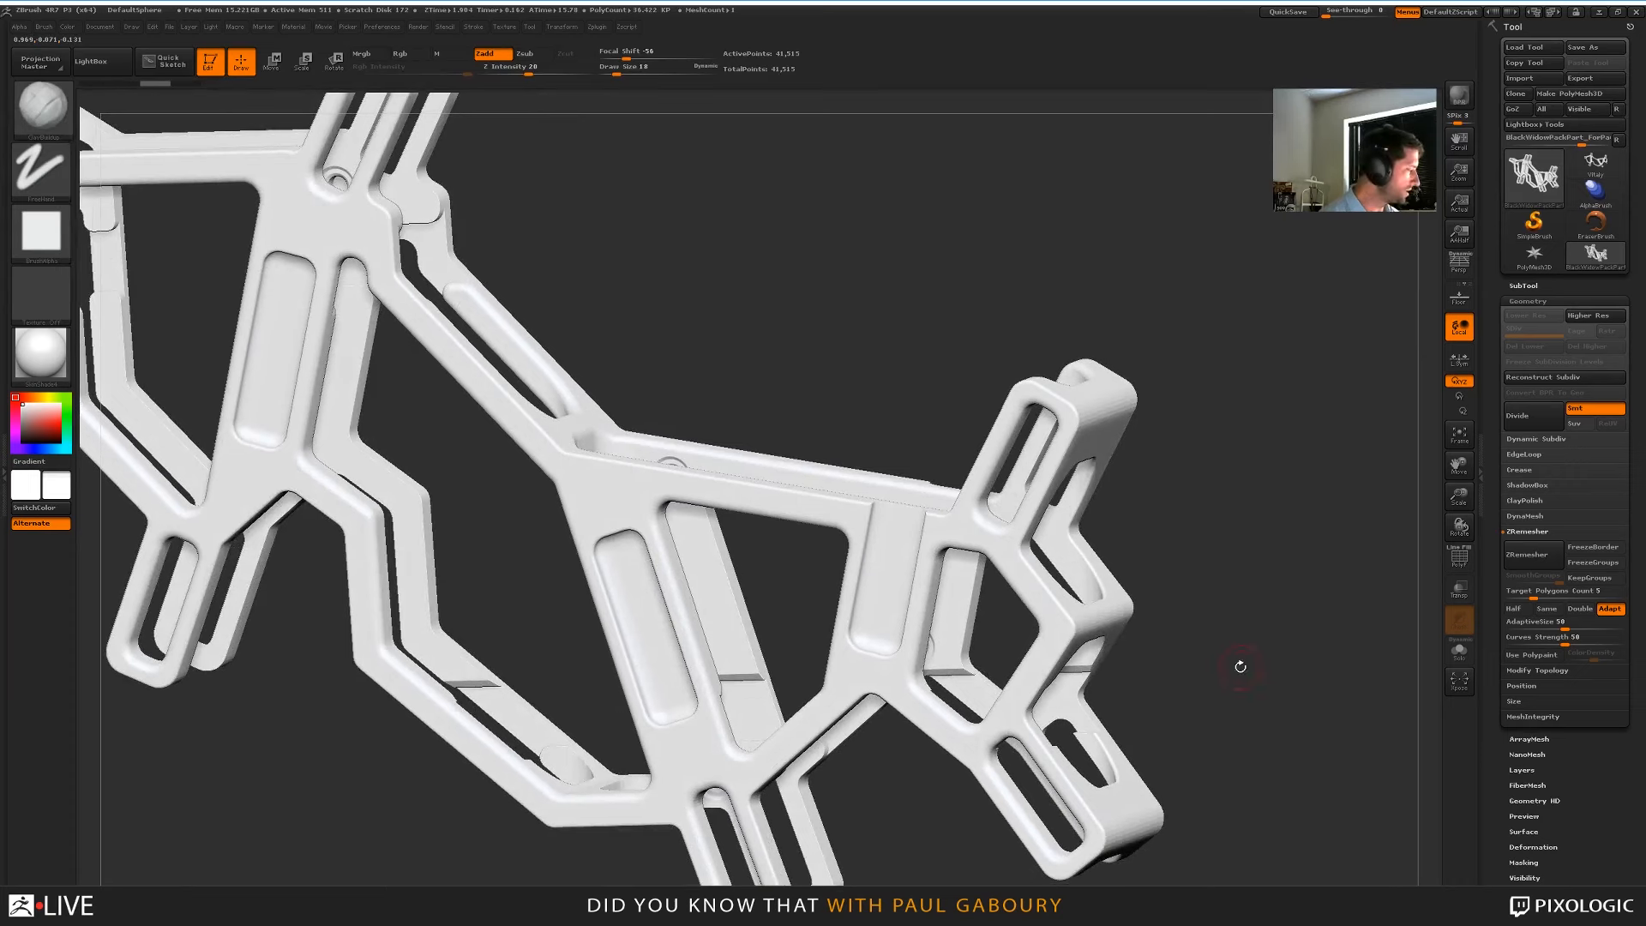
Try dividing the unwelded frame mesh once with its wireframe shown, and undo the division
key("shift+f")
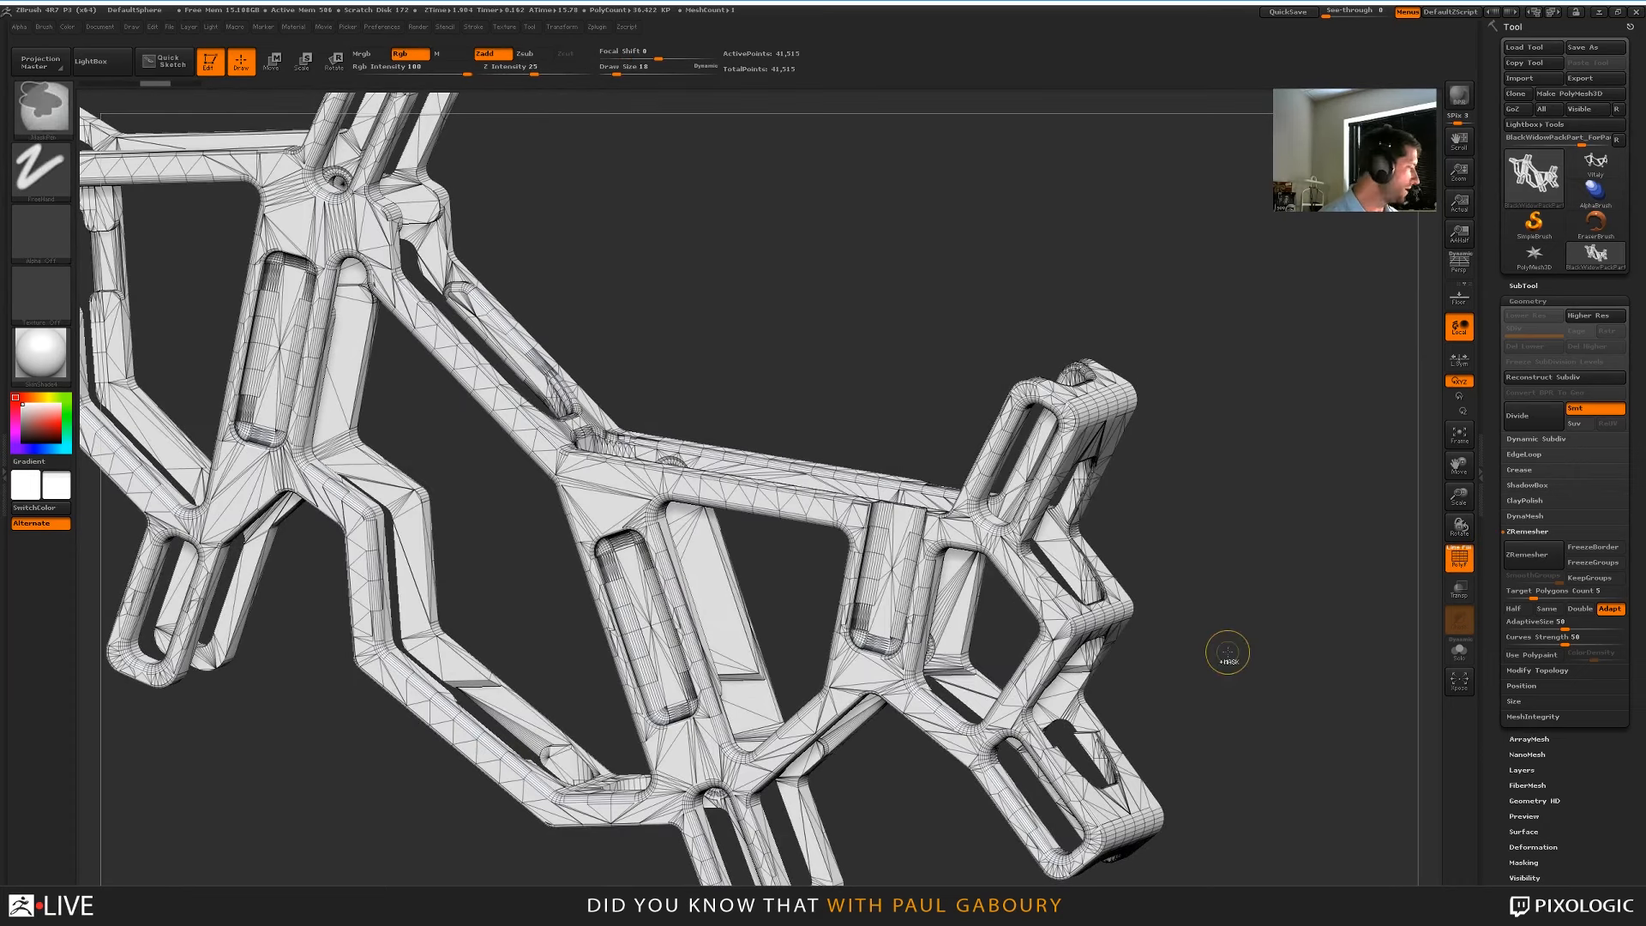
key("shift+d")
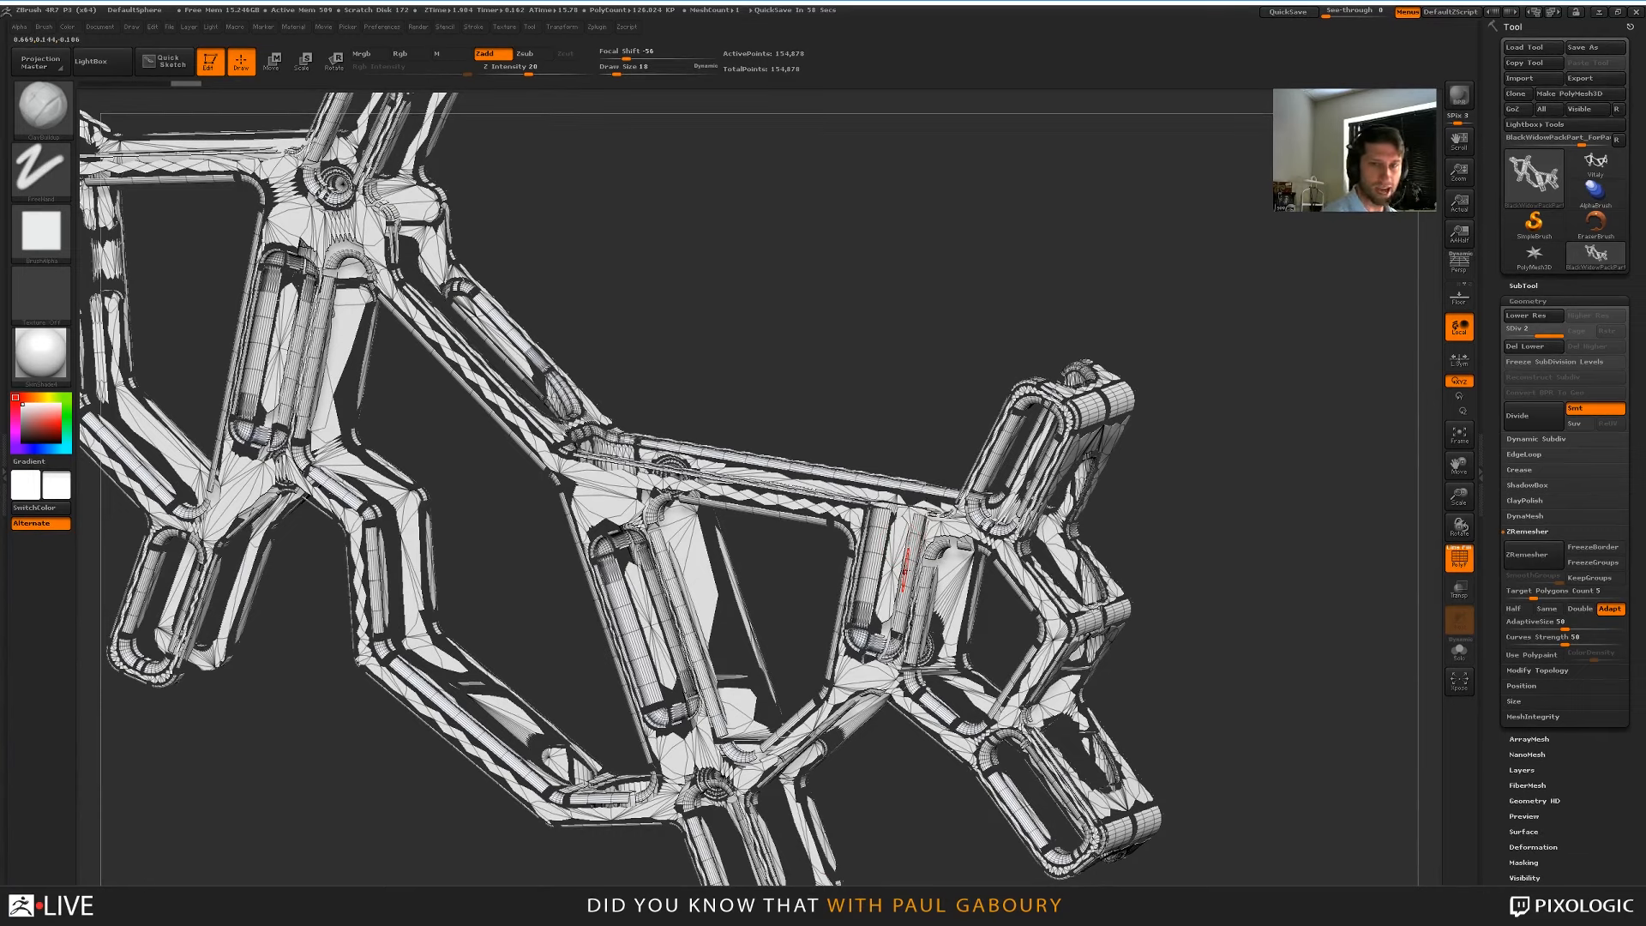
key("shift+d")
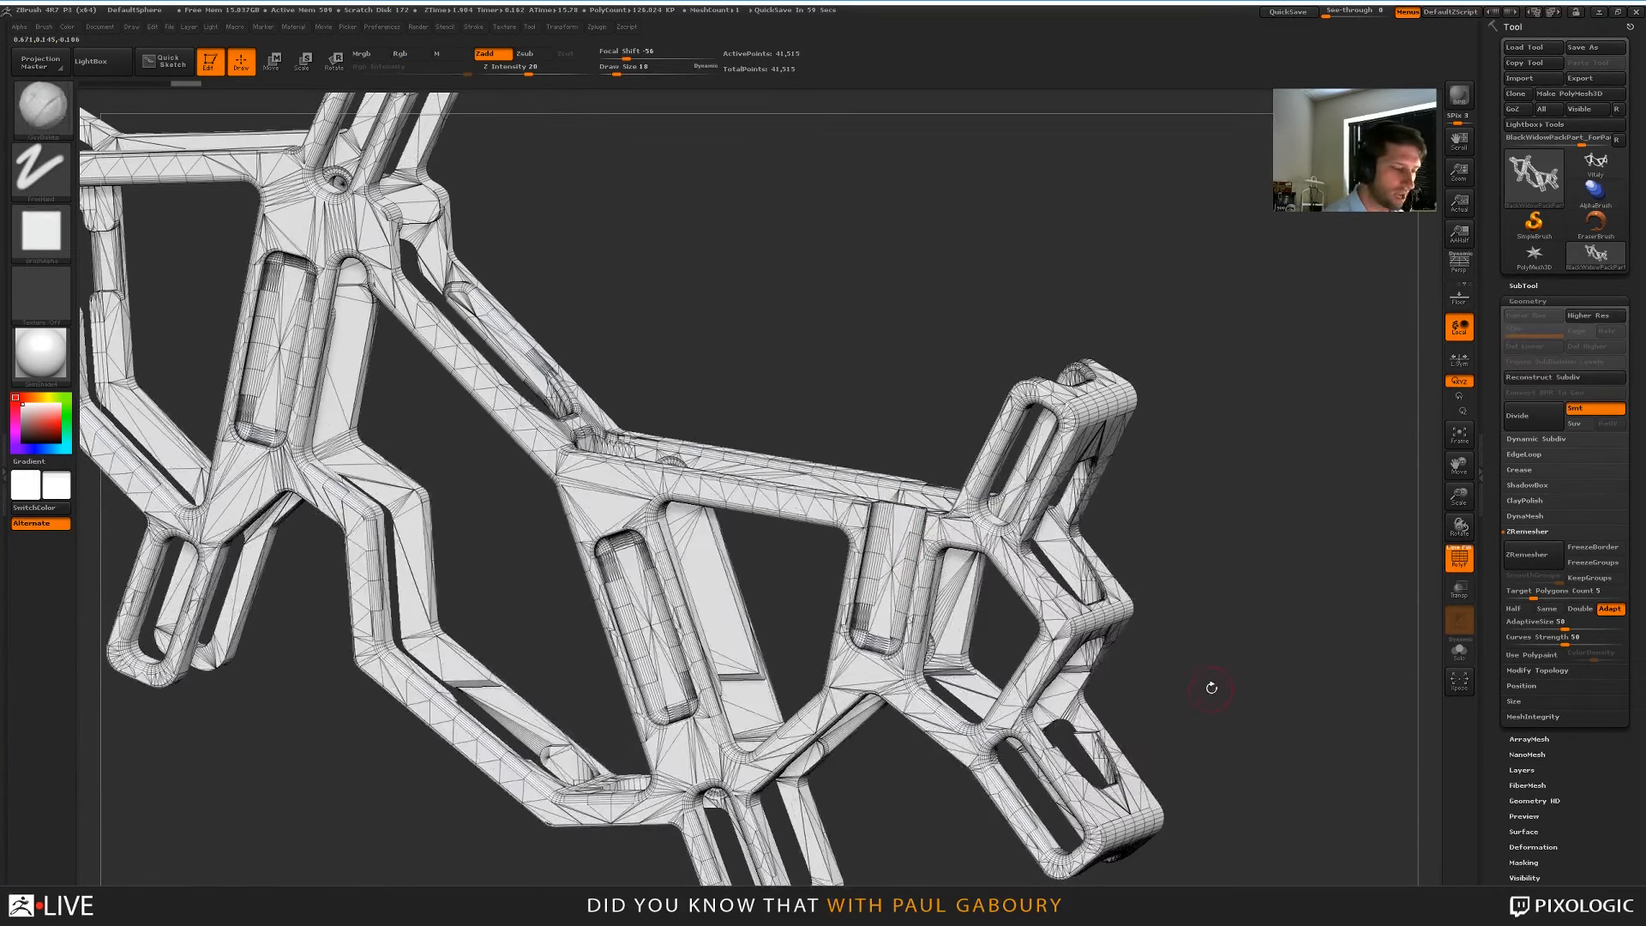
Weld the frame part's coincident points with the WeldPoints command
left_click_drag(1213, 684, 1259, 649)
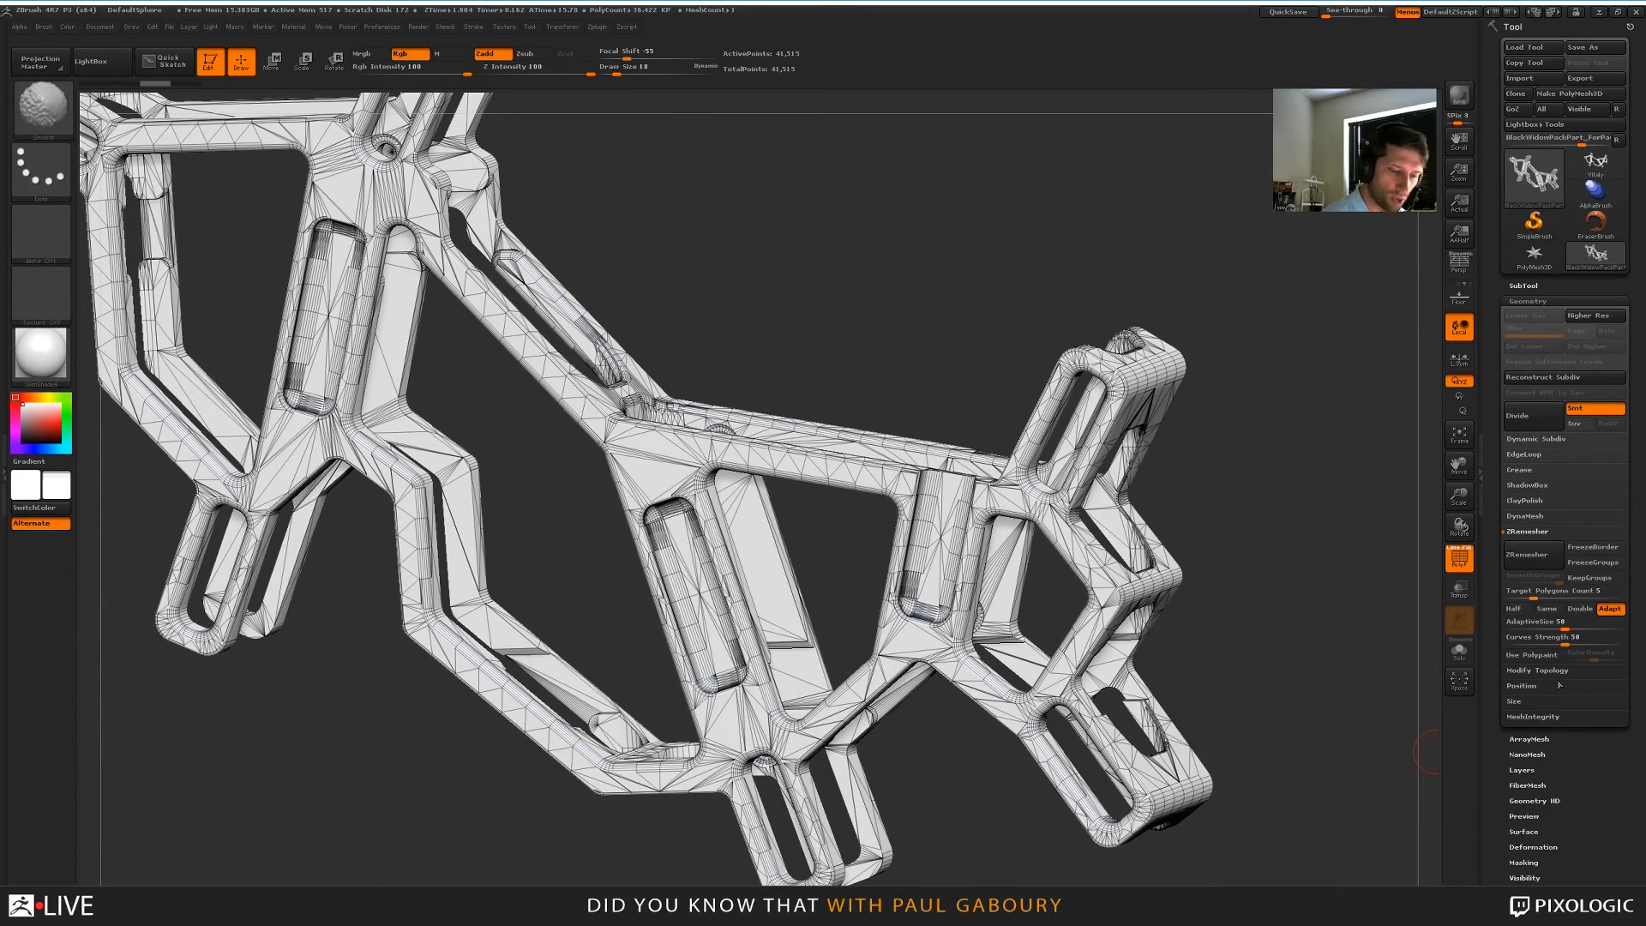
left_click(1534, 670)
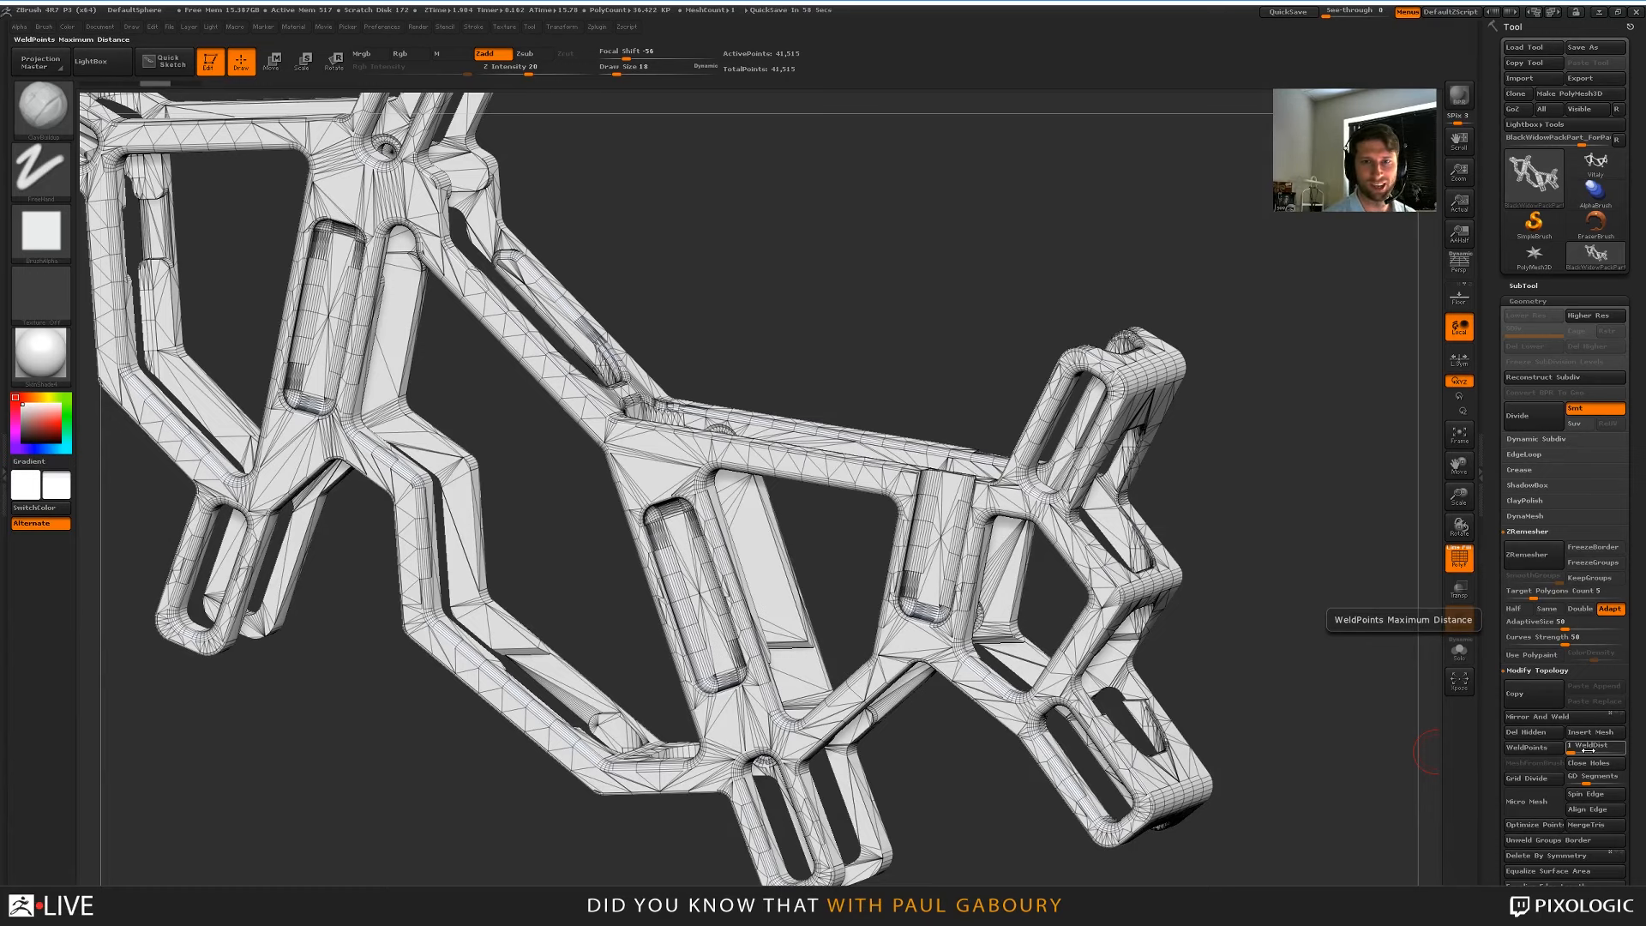
left_click(1531, 748)
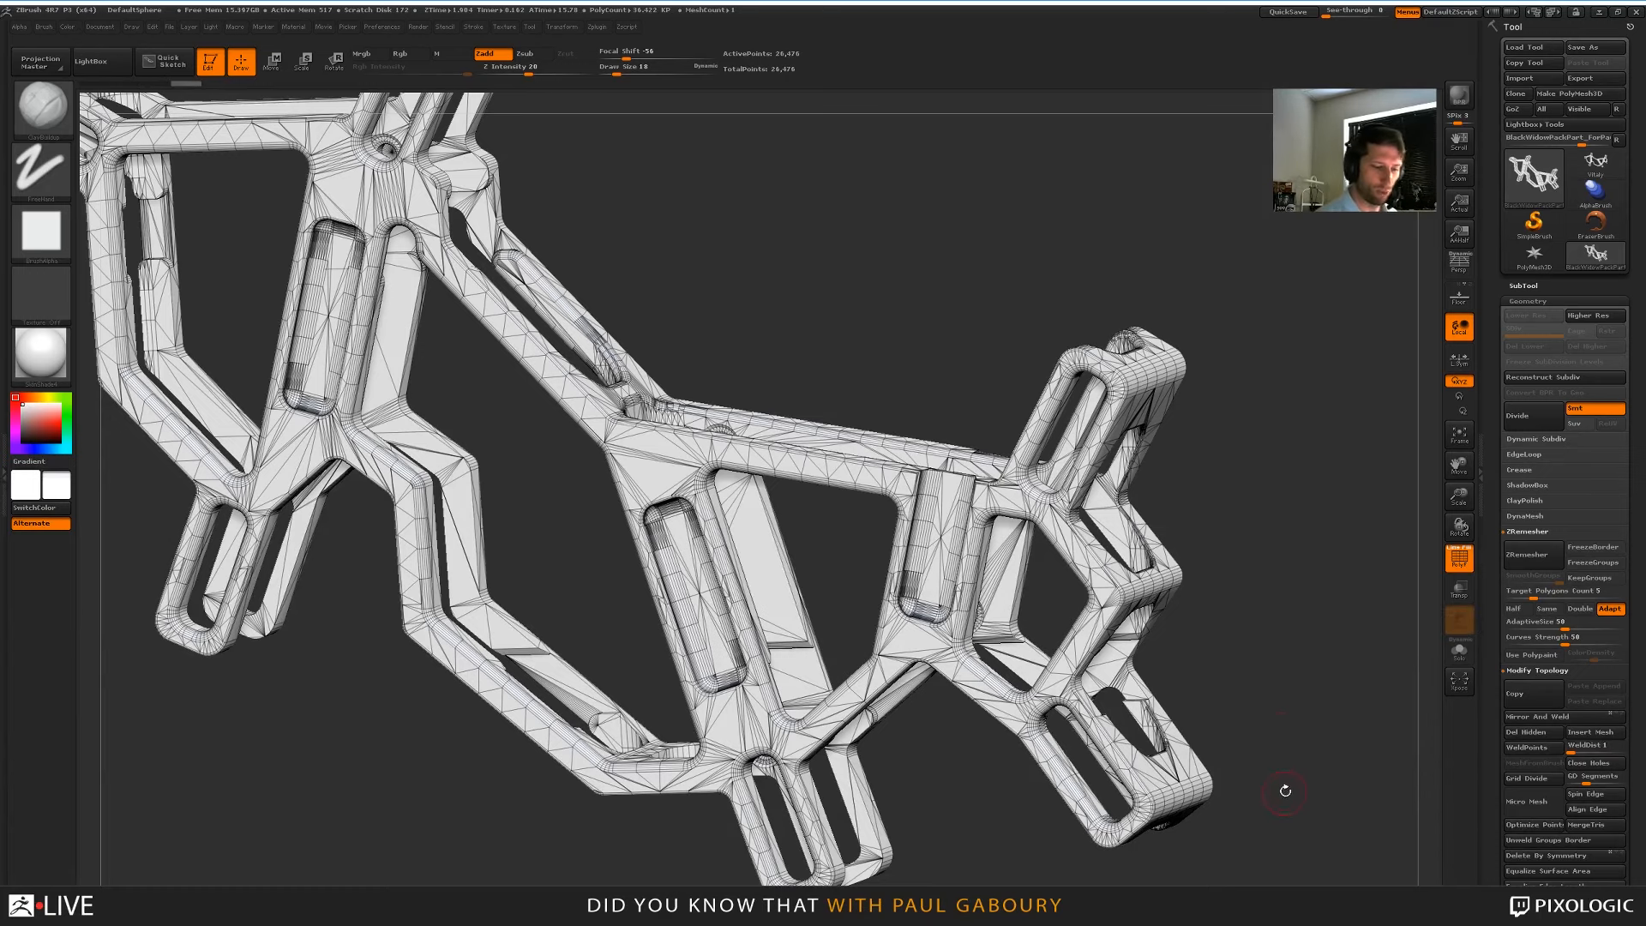
Divide the welded frame mesh twice to check the smoothing around its joints and openings, and undo both divisions
key("ctrl+d")
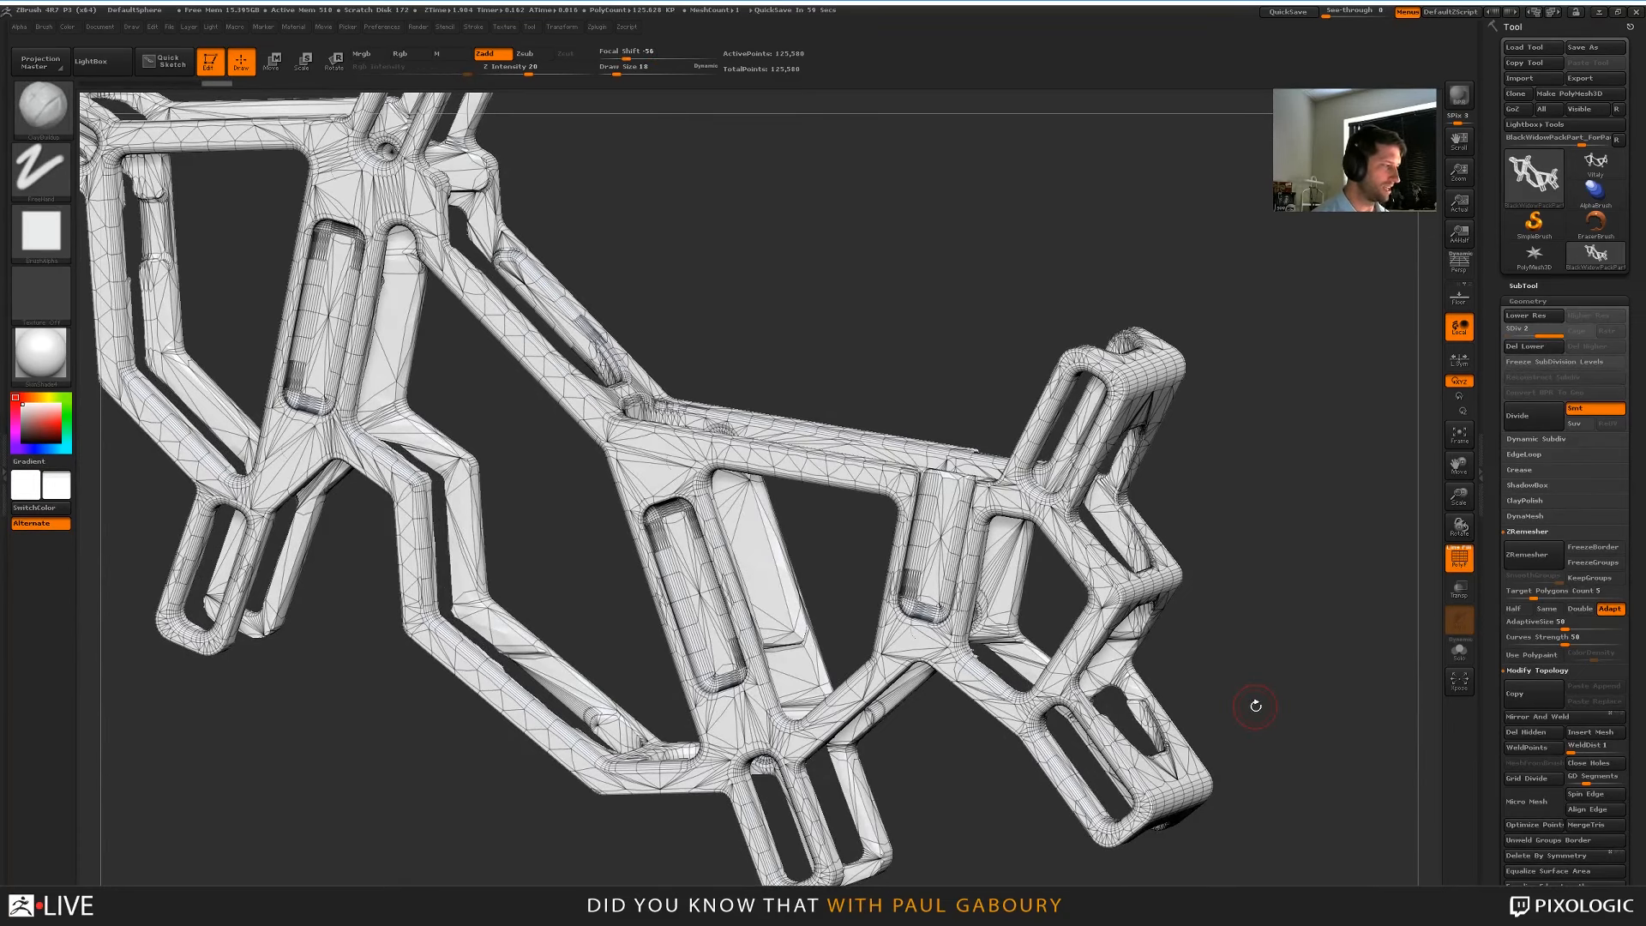
key("ctrl+d")
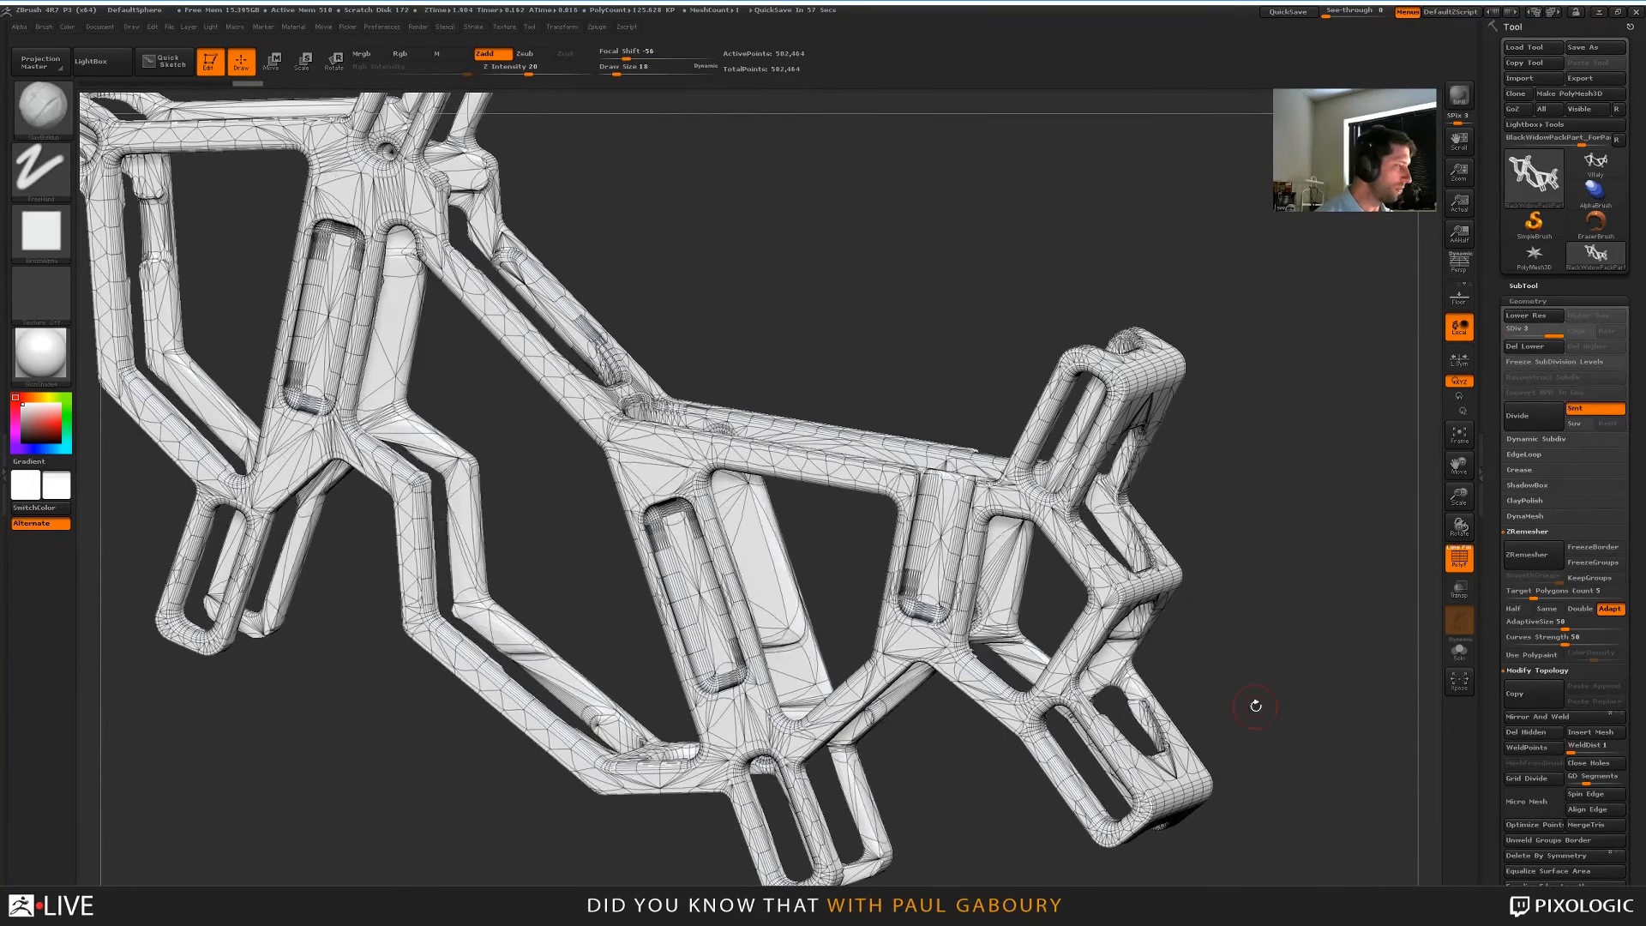
key("shift+f")
left_click_drag(1253, 698, 1119, 693)
mouse_move(1093, 597)
right_mouse_down("ctrl")
mouse_move(1106, 678)
mouse_move(1073, 549)
mouse_move(965, 649)
mouse_move(1114, 497)
right_mouse_up("ctrl")
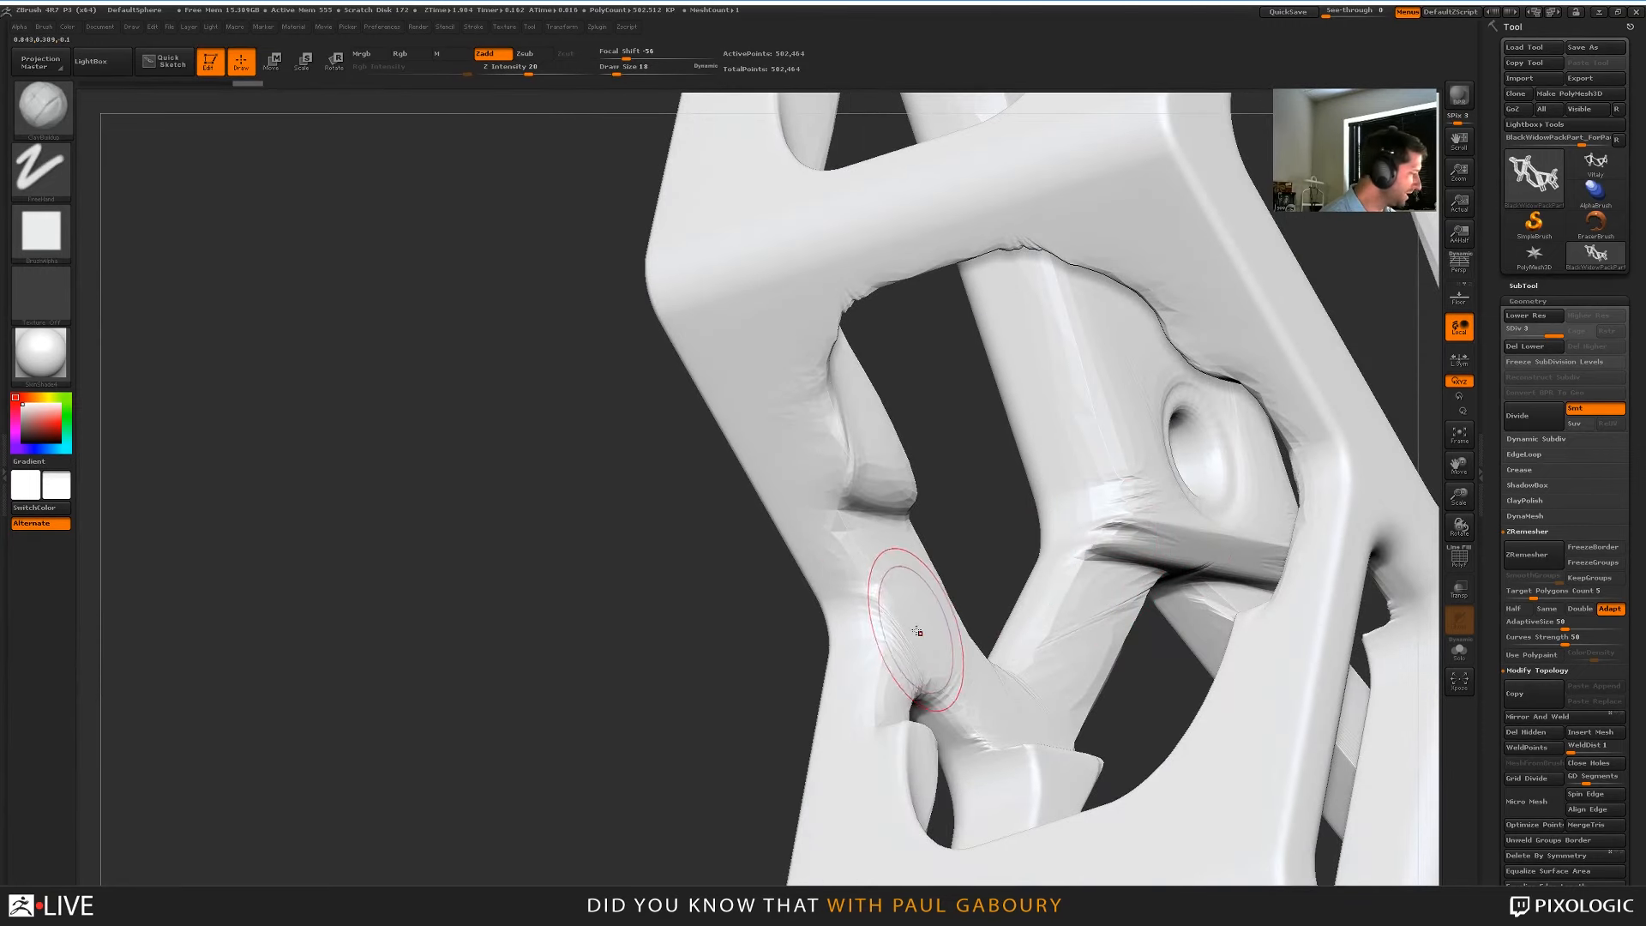
left_click_drag(917, 630, 921, 634, "shift")
key("shift+f")
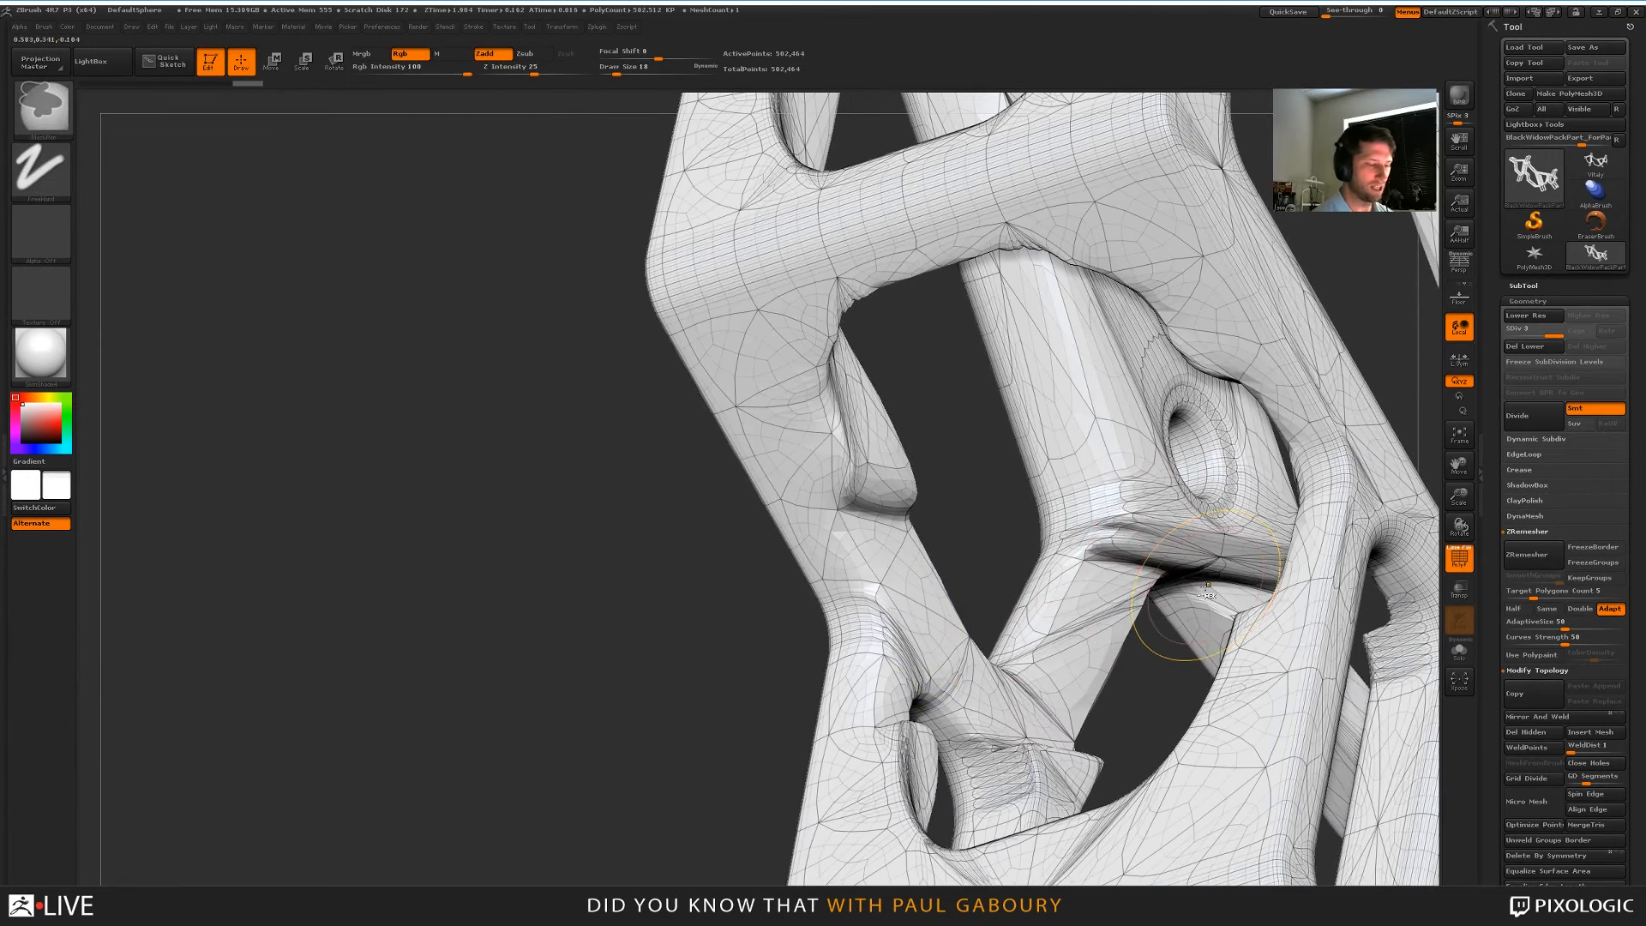
key("shift+d")
key("shift+d")
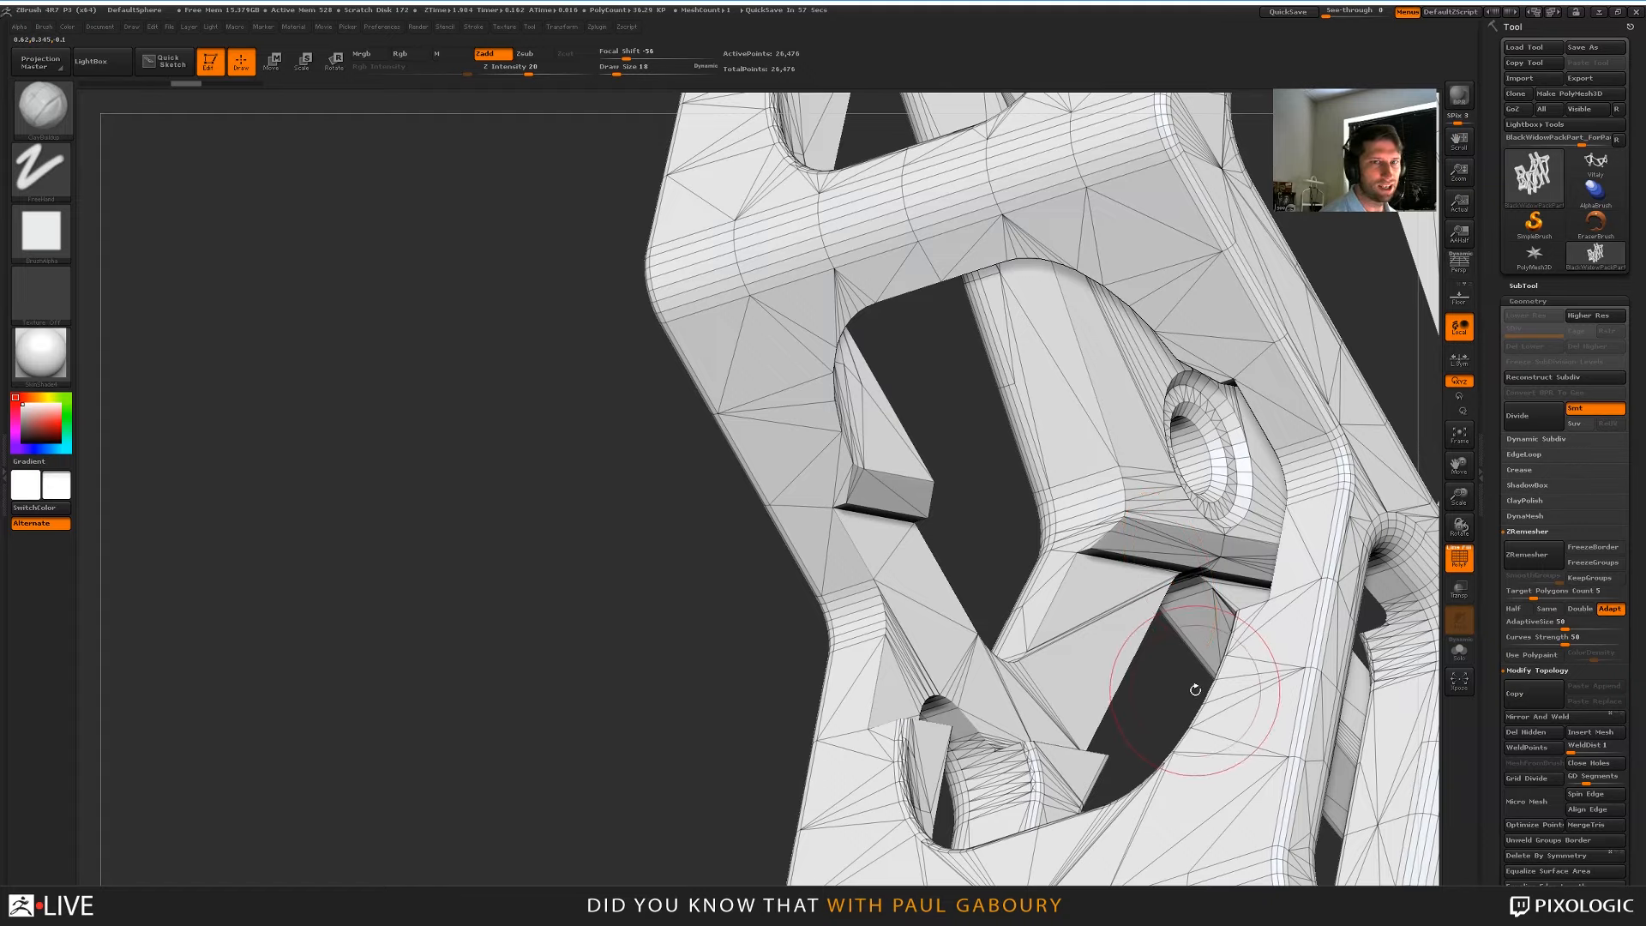
Enable KeepGroups in the ZRemesher settings for the frame part
mouse_move(1183, 687)
right_mouse_down("ctrl")
mouse_move(1051, 582)
mouse_move(858, 584)
mouse_move(956, 625)
mouse_move(1061, 632)
mouse_move(1031, 674)
mouse_move(1096, 644)
mouse_move(1053, 660)
right_mouse_up("ctrl")
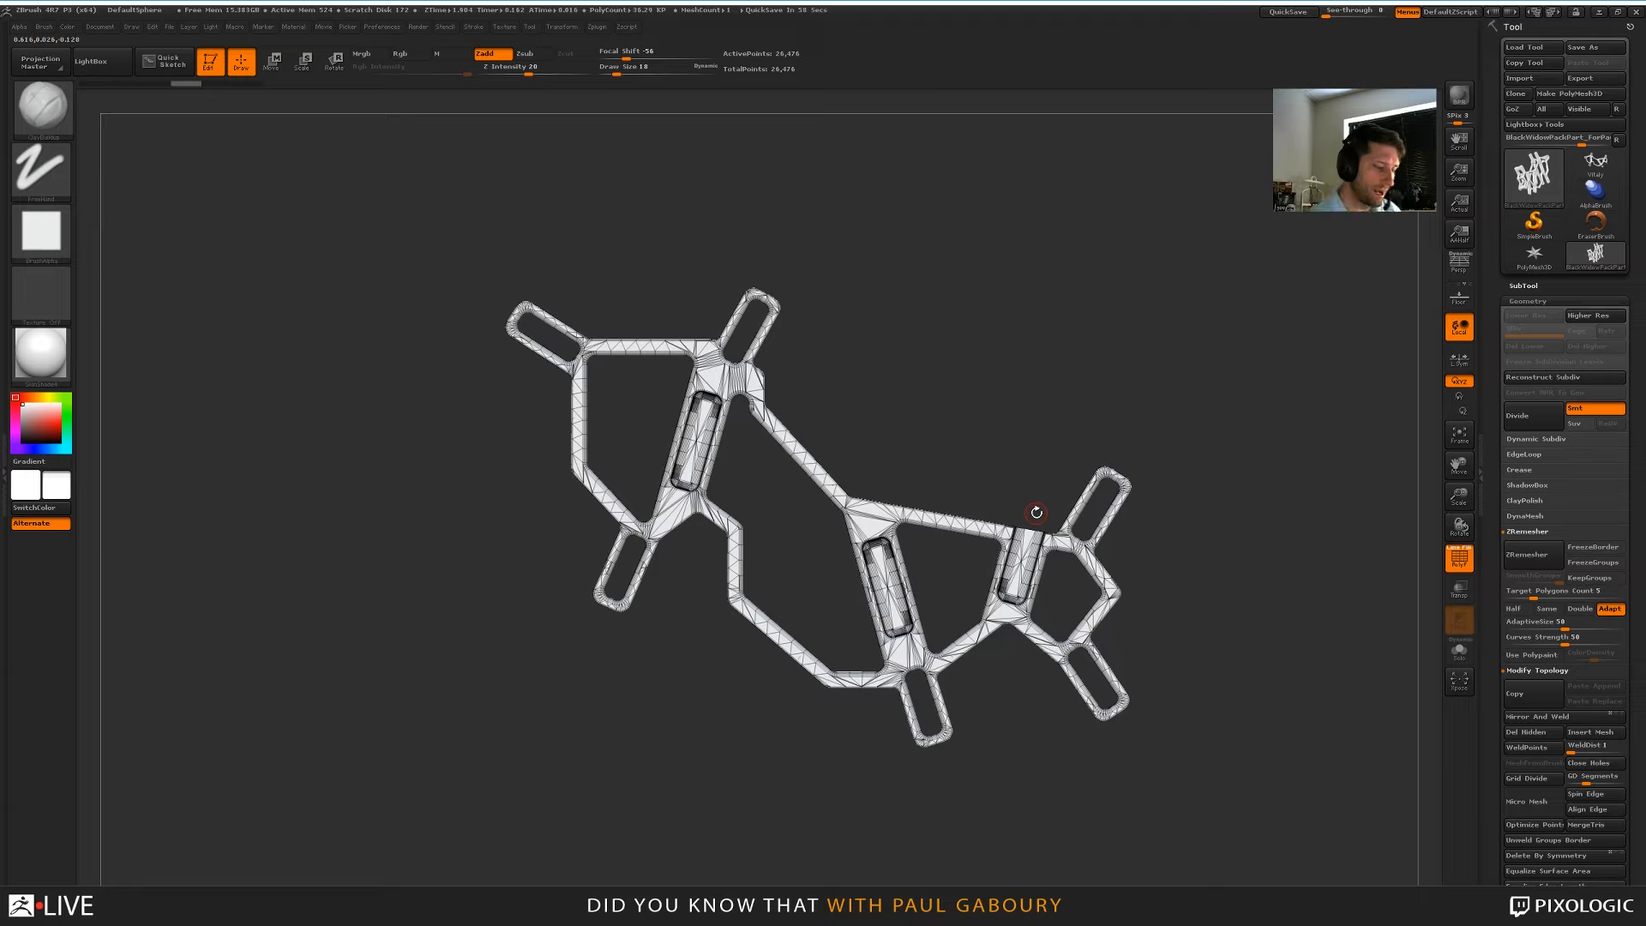
left_click(1537, 531)
left_click(1539, 532)
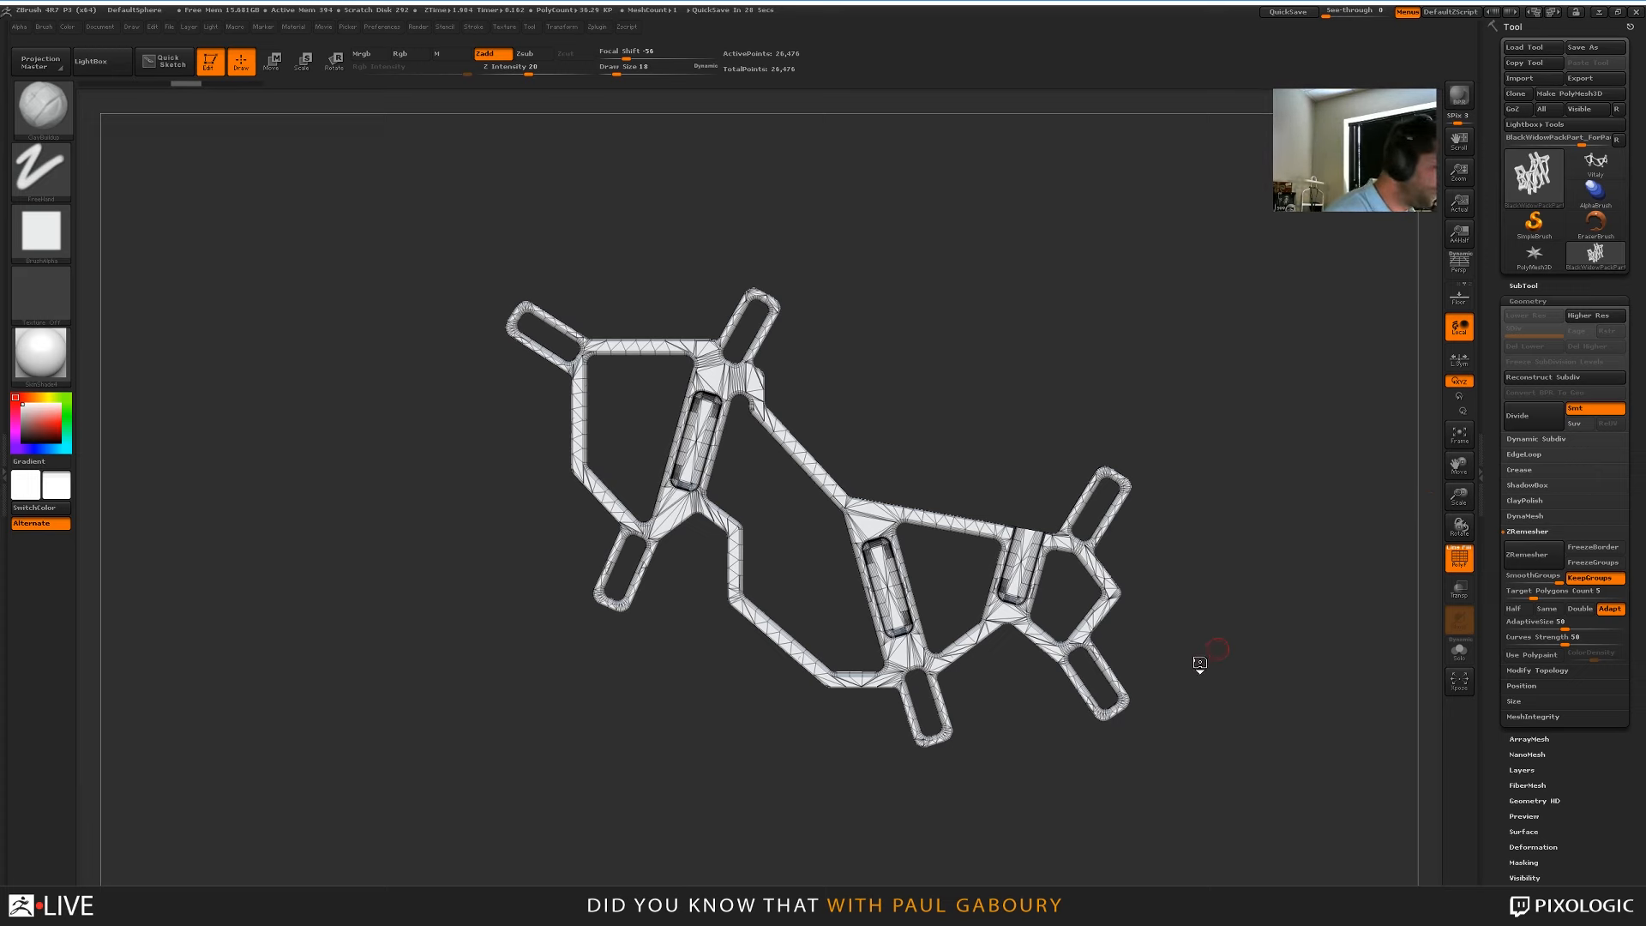
Switch to the already polygrouped frame tool to examine its groups, and return to the imported BlackWidow pack part
mouse_move(1198, 666)
left_mouse_down()
mouse_move(1213, 647)
mouse_move(1225, 688)
mouse_move(1161, 588)
left_mouse_up()
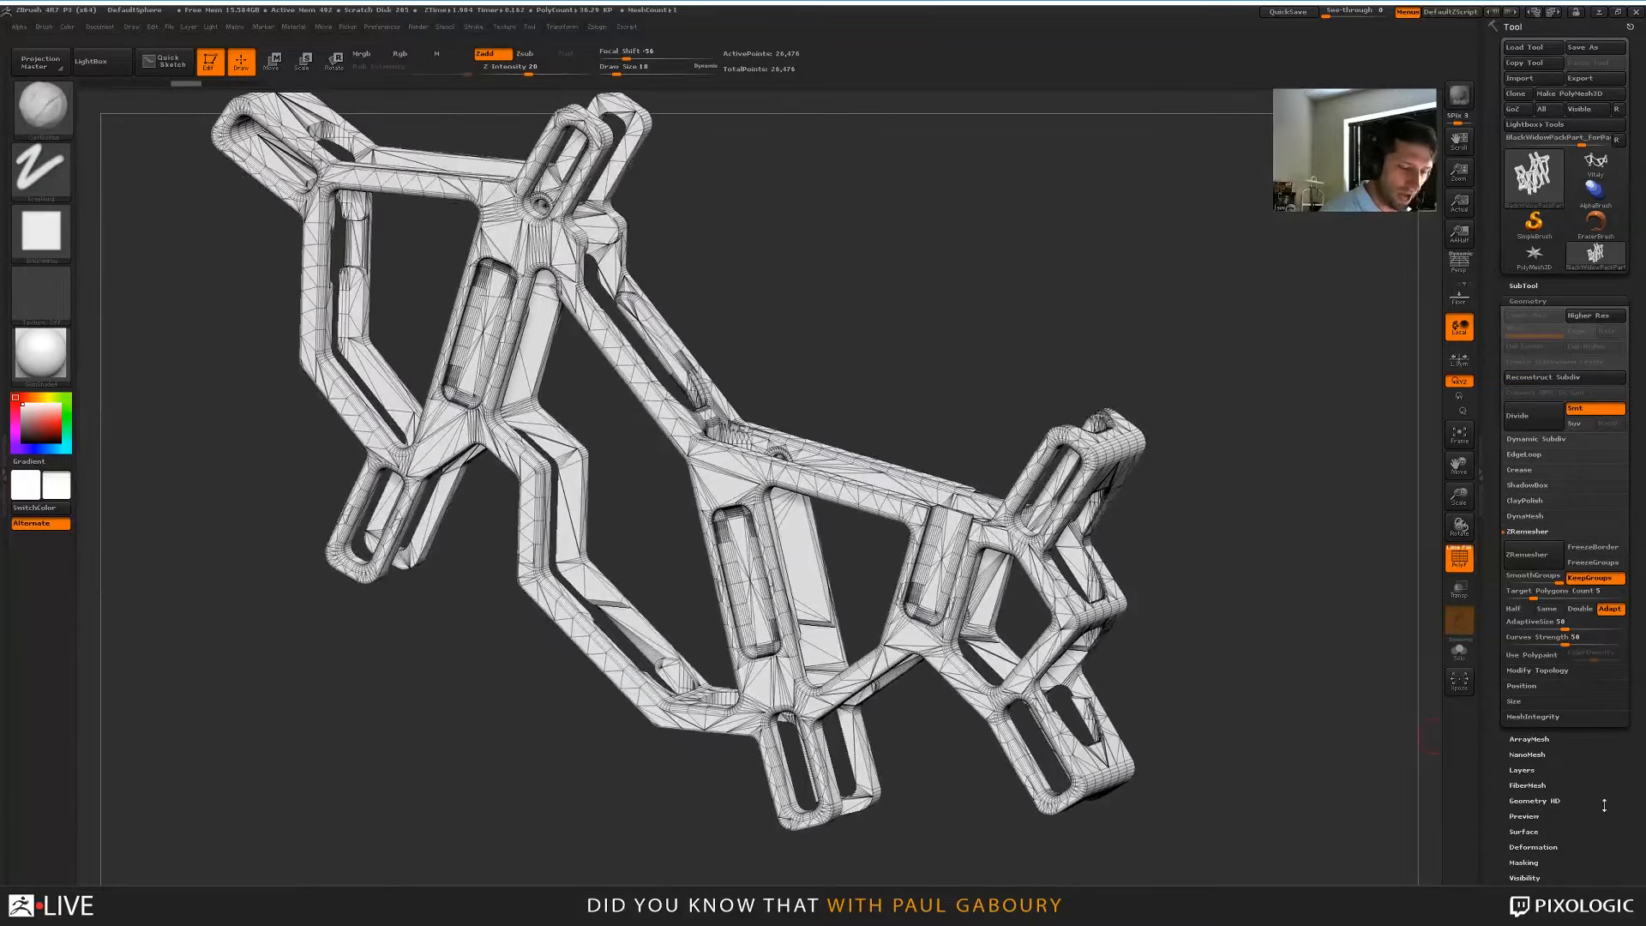
scroll(1607, 694, "down", 5)
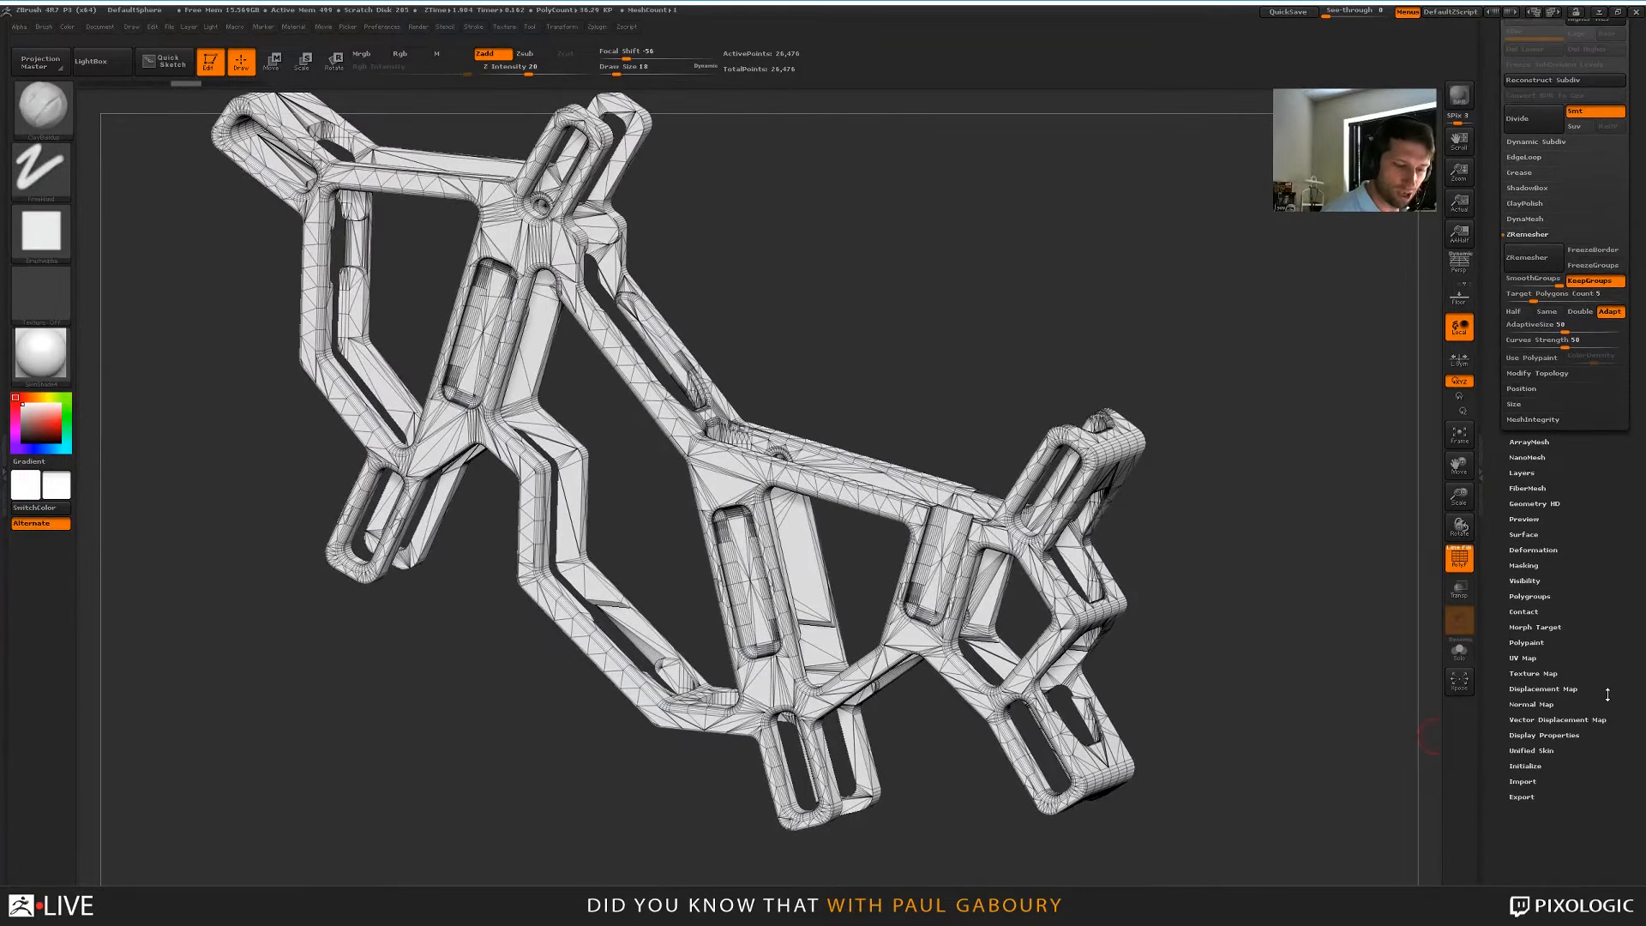
scroll(1587, 602, "up", 5)
left_click(1596, 161)
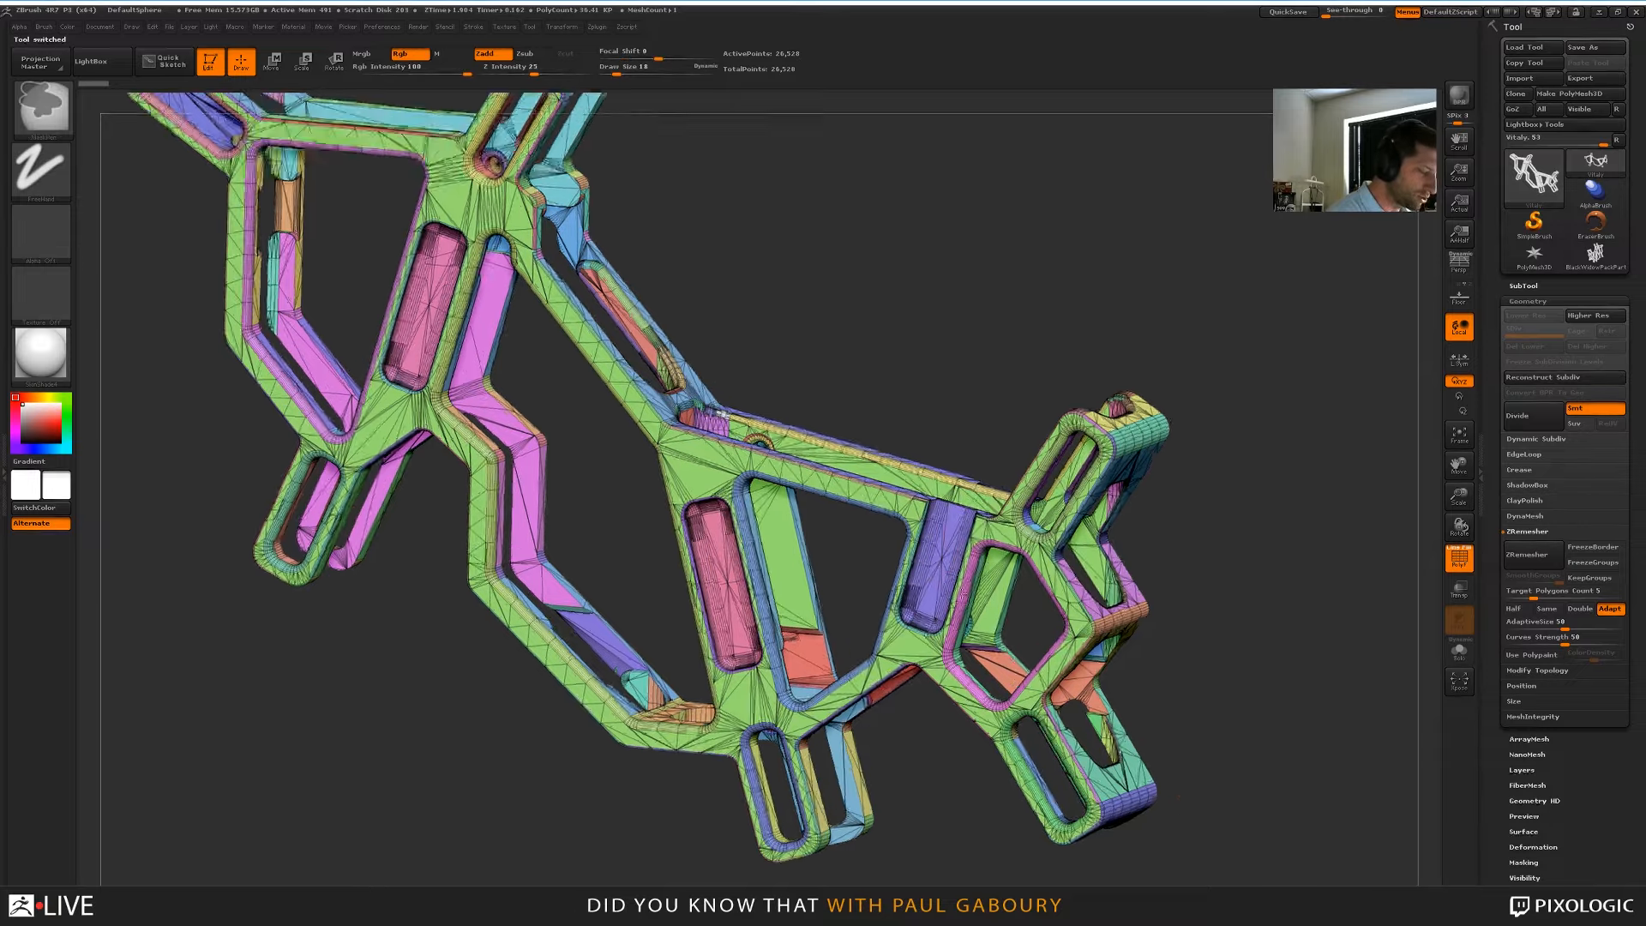
right_click_drag(722, 415, 793, 425, "alt")
right_click_drag(901, 677, 905, 573, "ctrl")
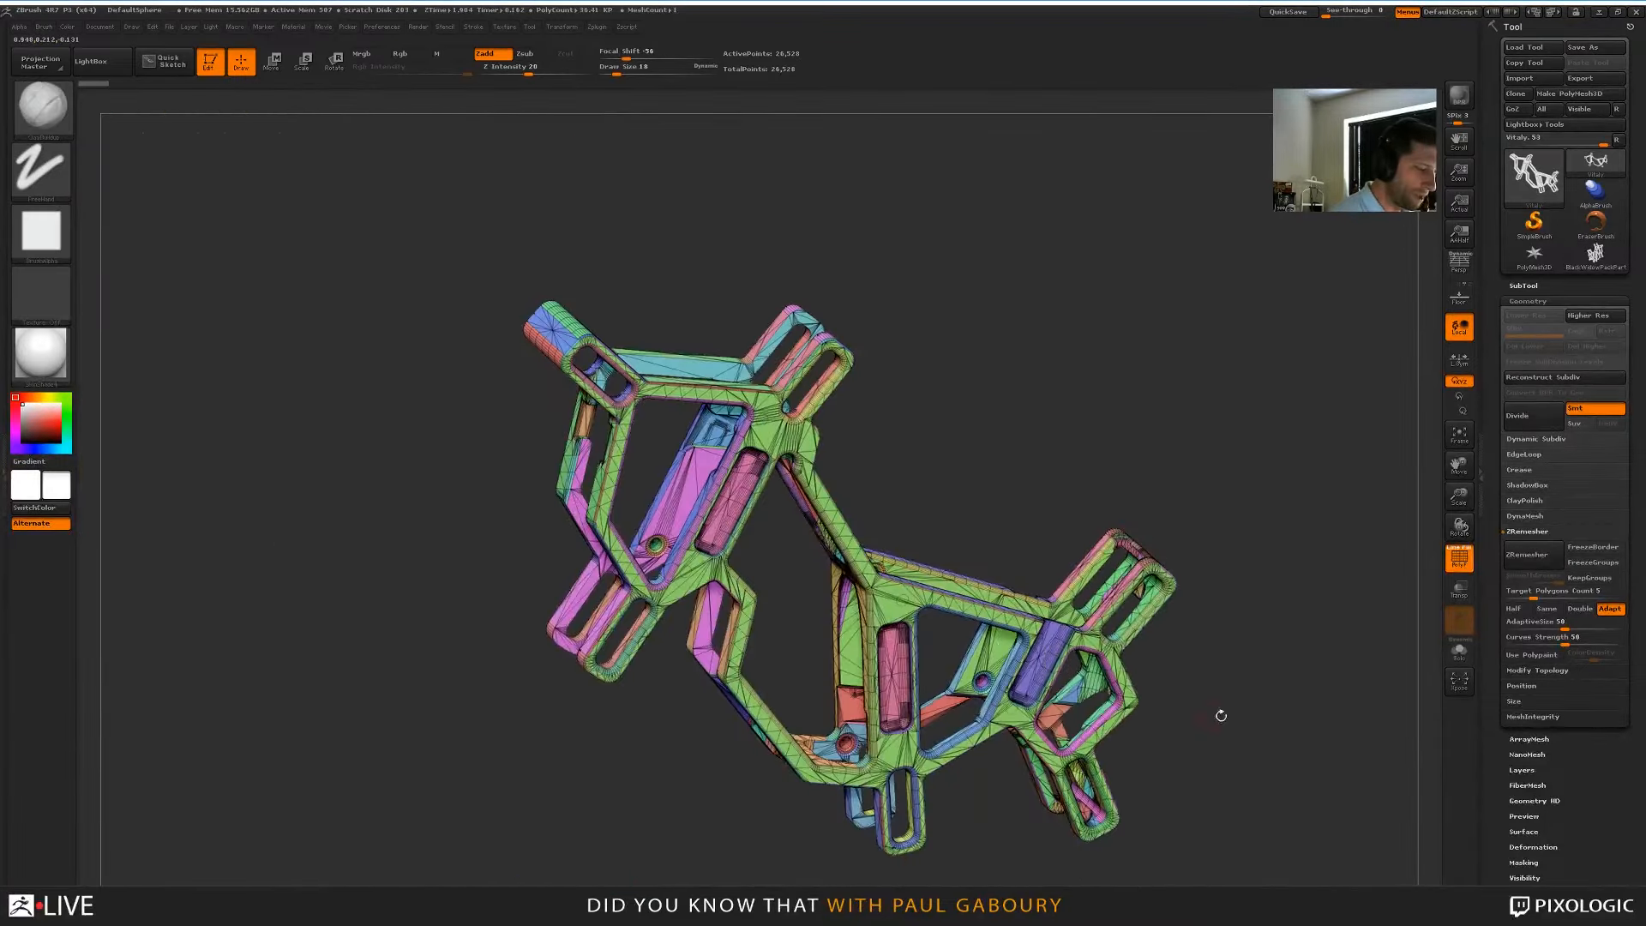
mouse_move(1218, 710)
left_mouse_down()
mouse_move(1155, 652)
mouse_move(1199, 628)
mouse_move(1212, 590)
mouse_move(1202, 660)
left_mouse_up()
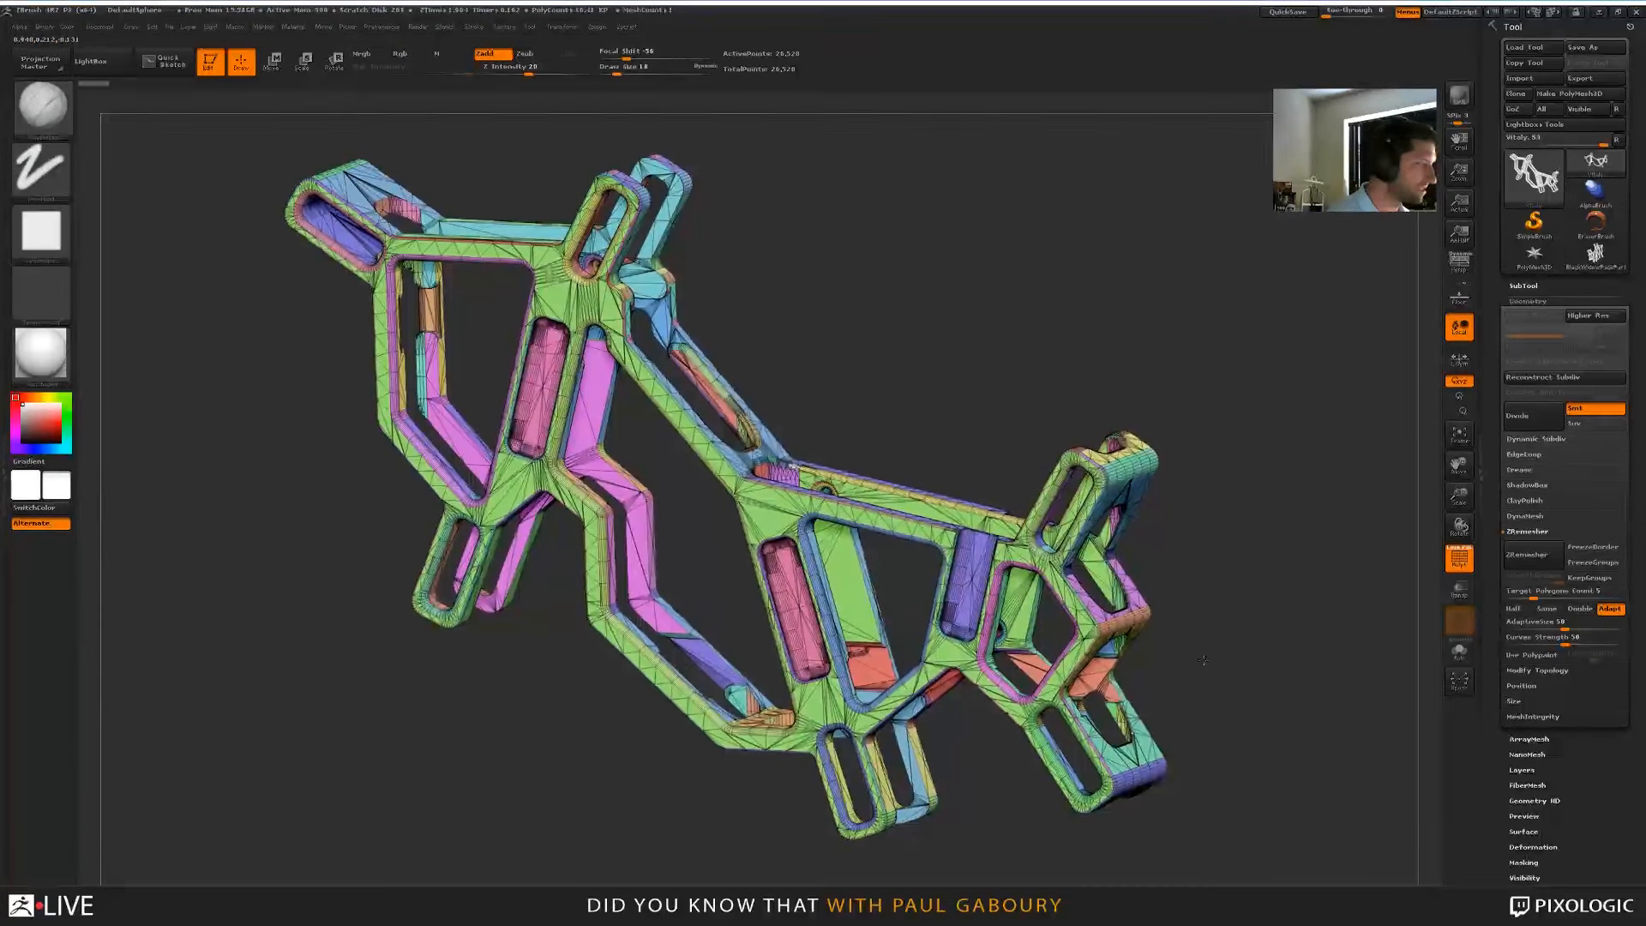
left_click(1595, 255)
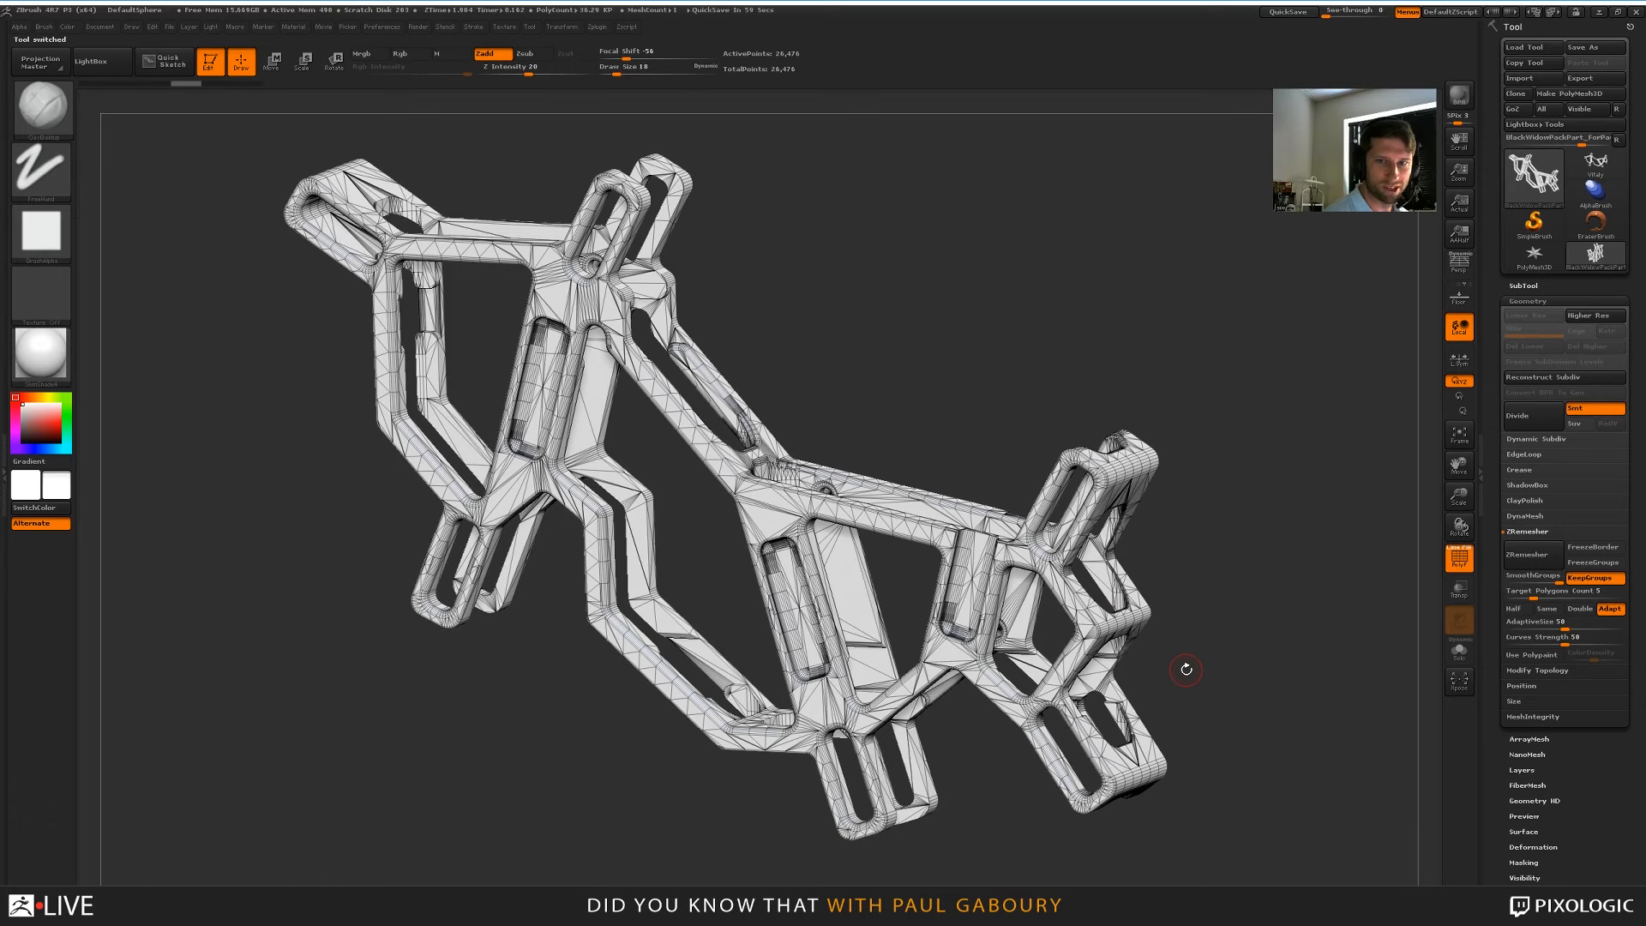
Create polygroups on the frame part with Groups By Normals at a maximum angle tolerance of 45
left_click_drag(1595, 790, 1548, 474)
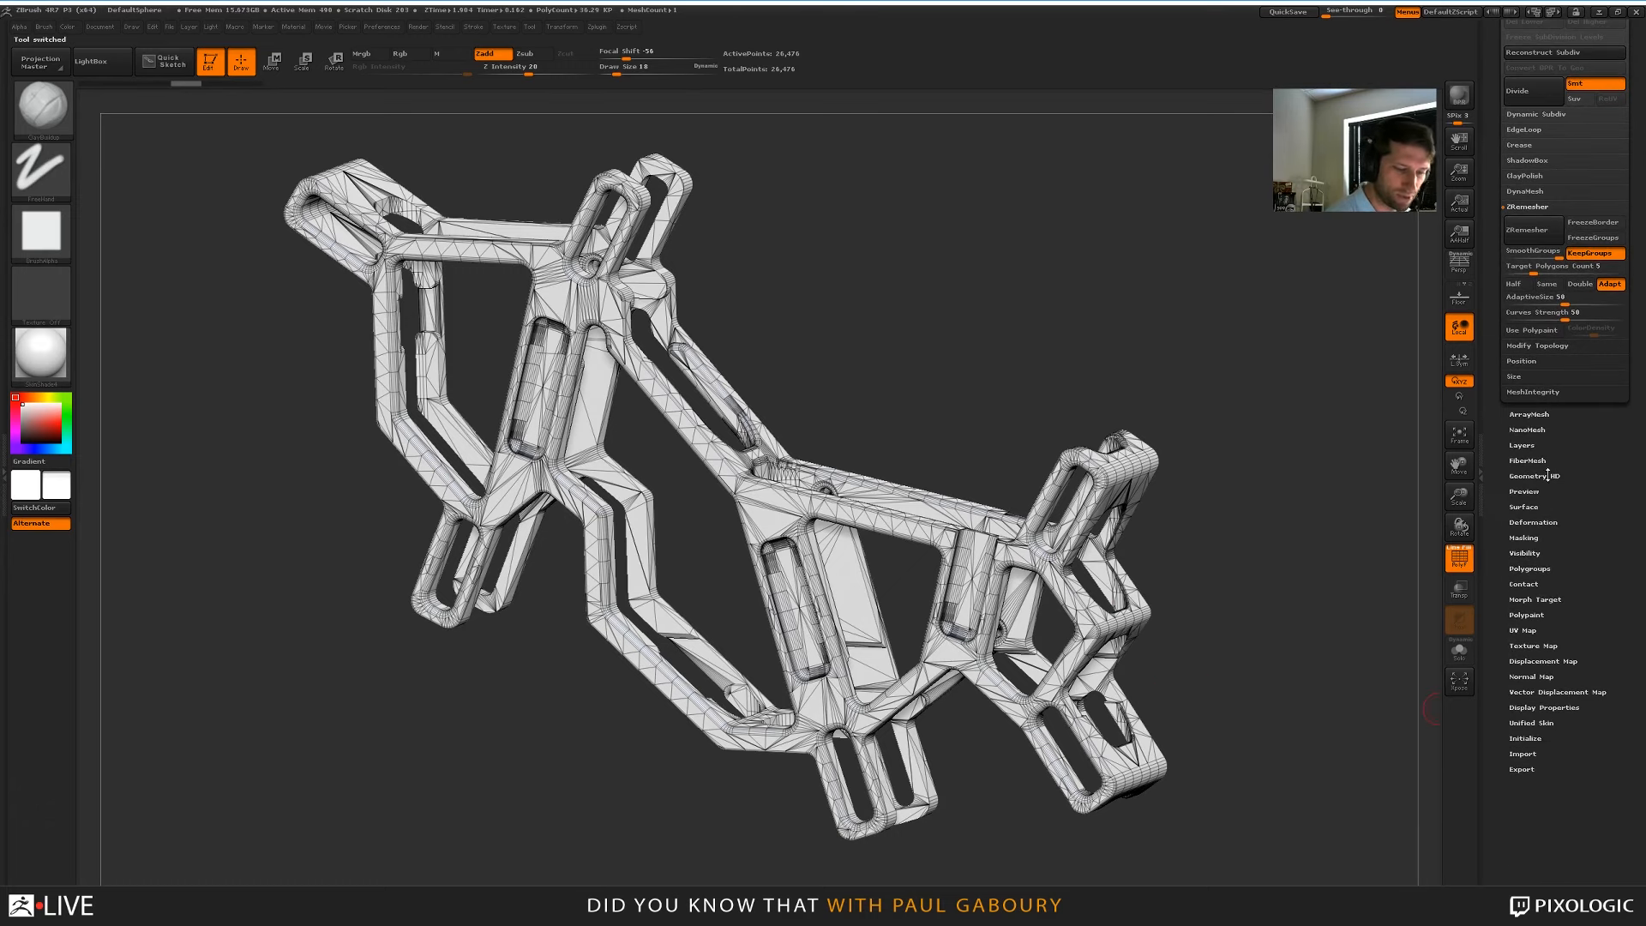
left_click(1529, 569)
left_click_drag(1631, 681, 1629, 544)
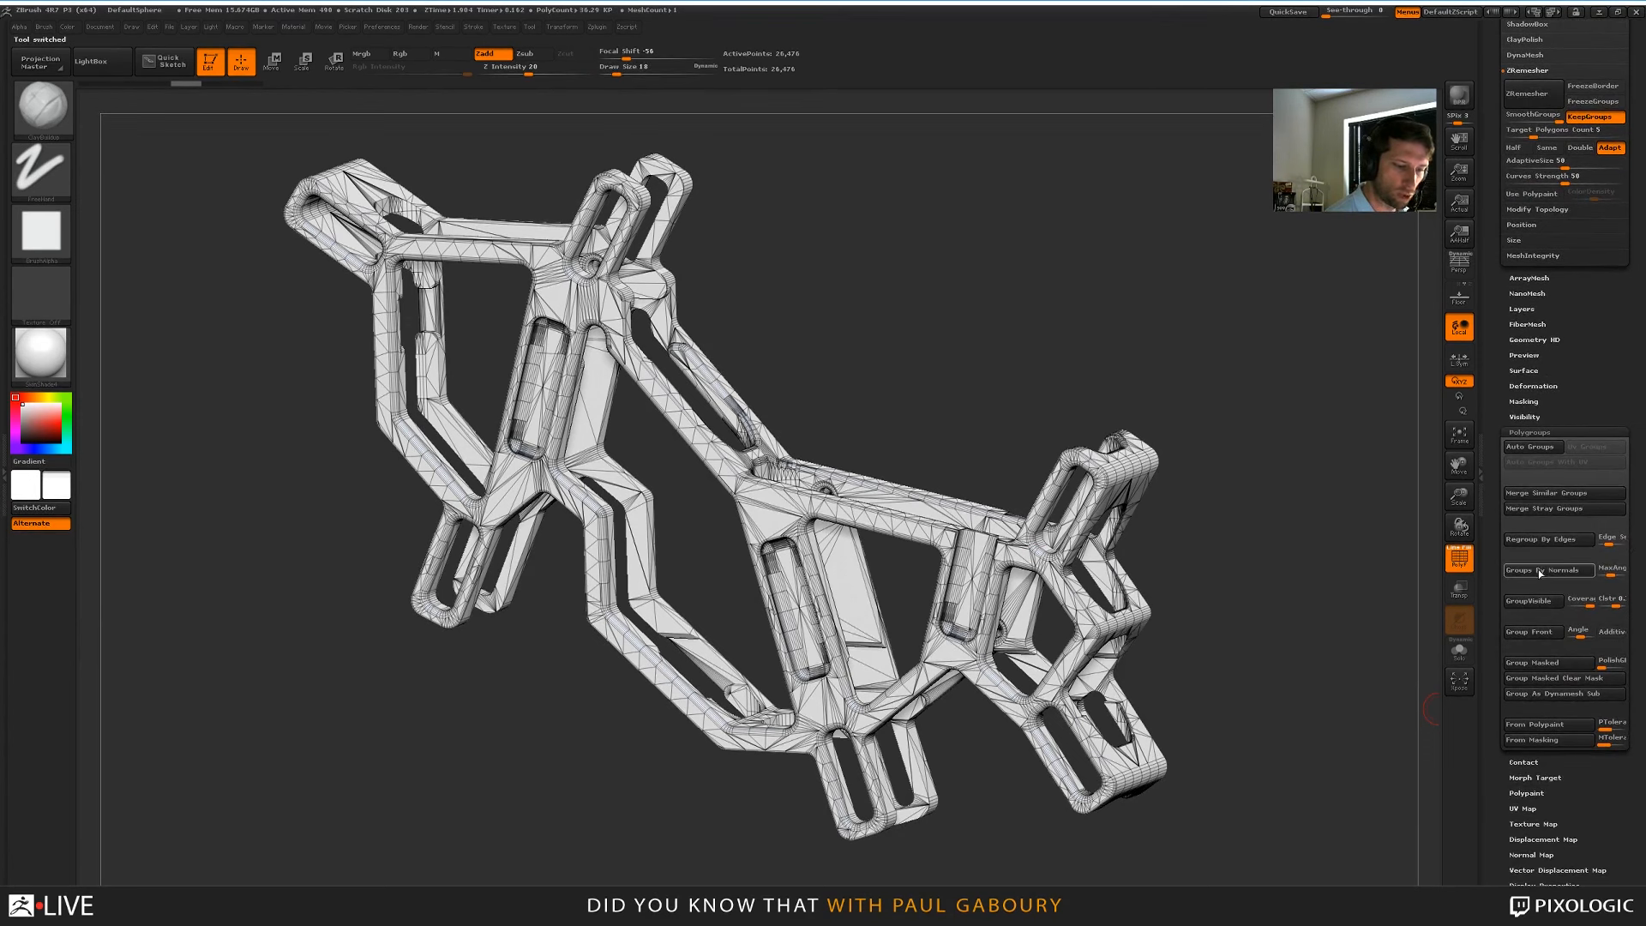
left_click(1524, 573)
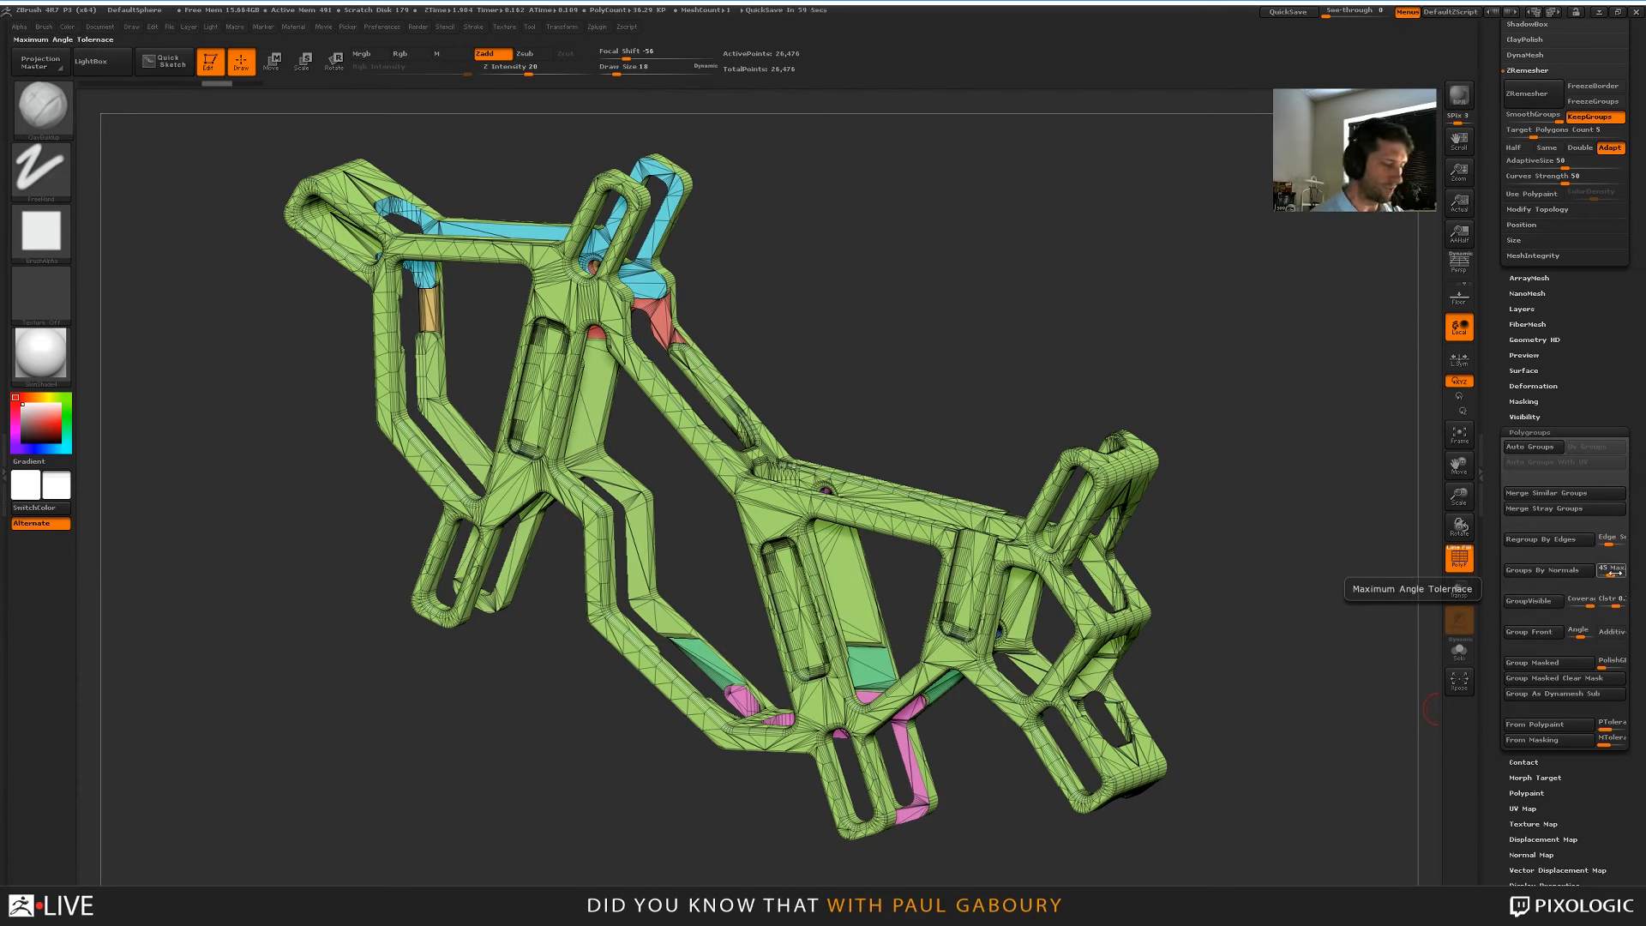
Regroup the frame part by normals at a maximum angle tolerance of 20, and once more with the tolerance adjusted
left_click_drag(1611, 572, 1608, 573)
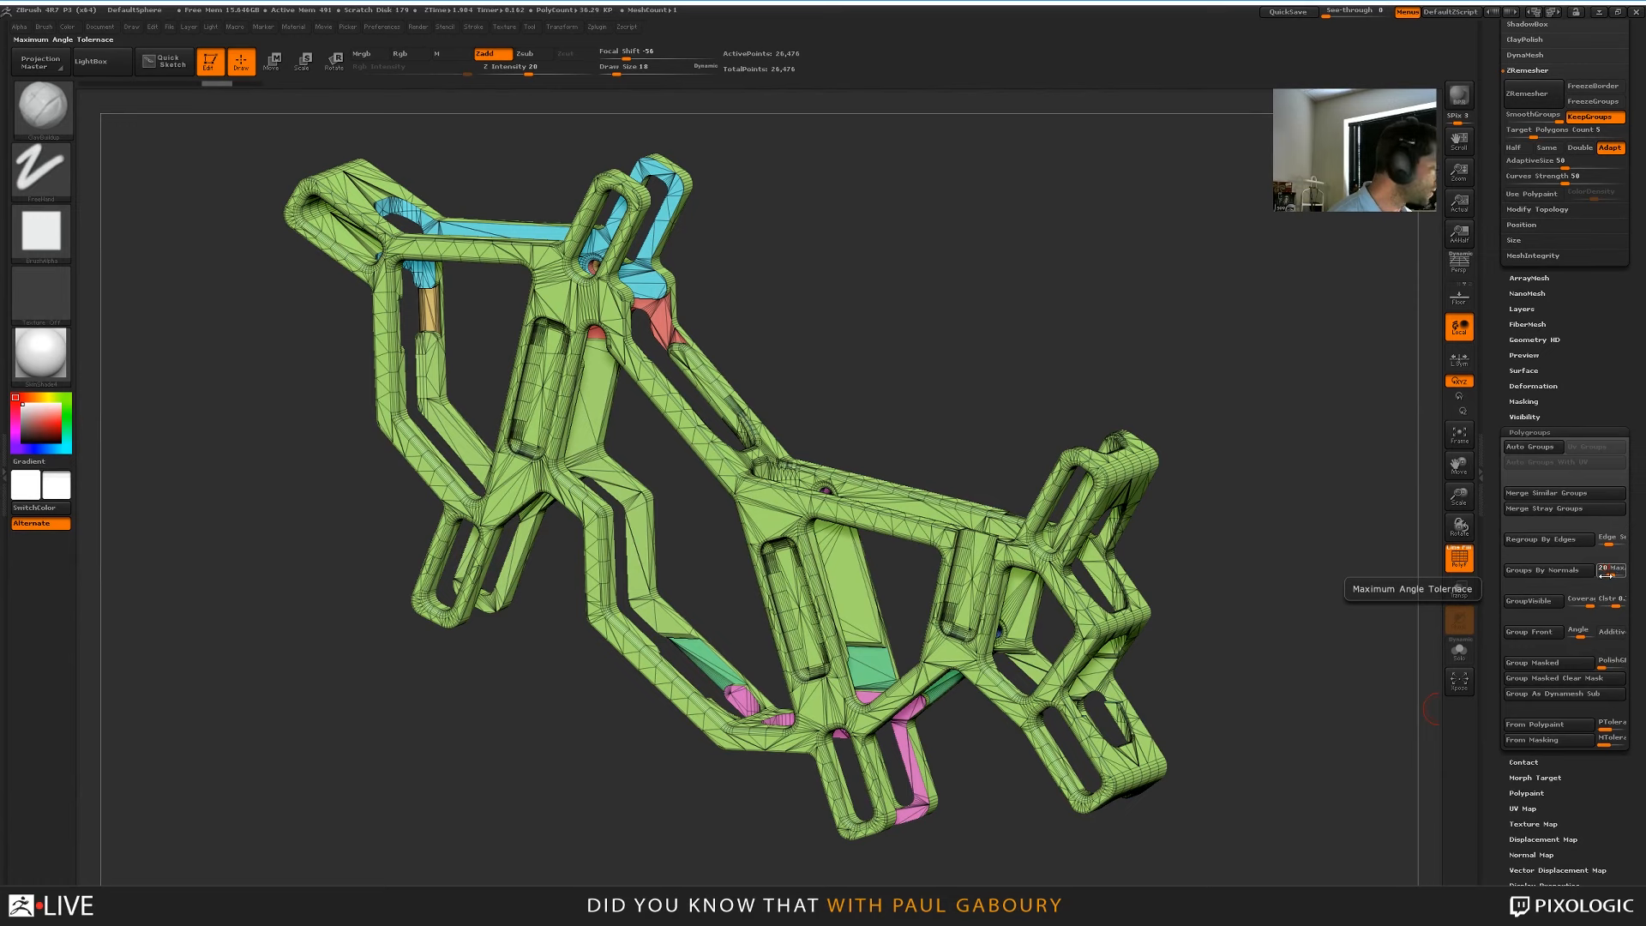
left_click(1550, 571)
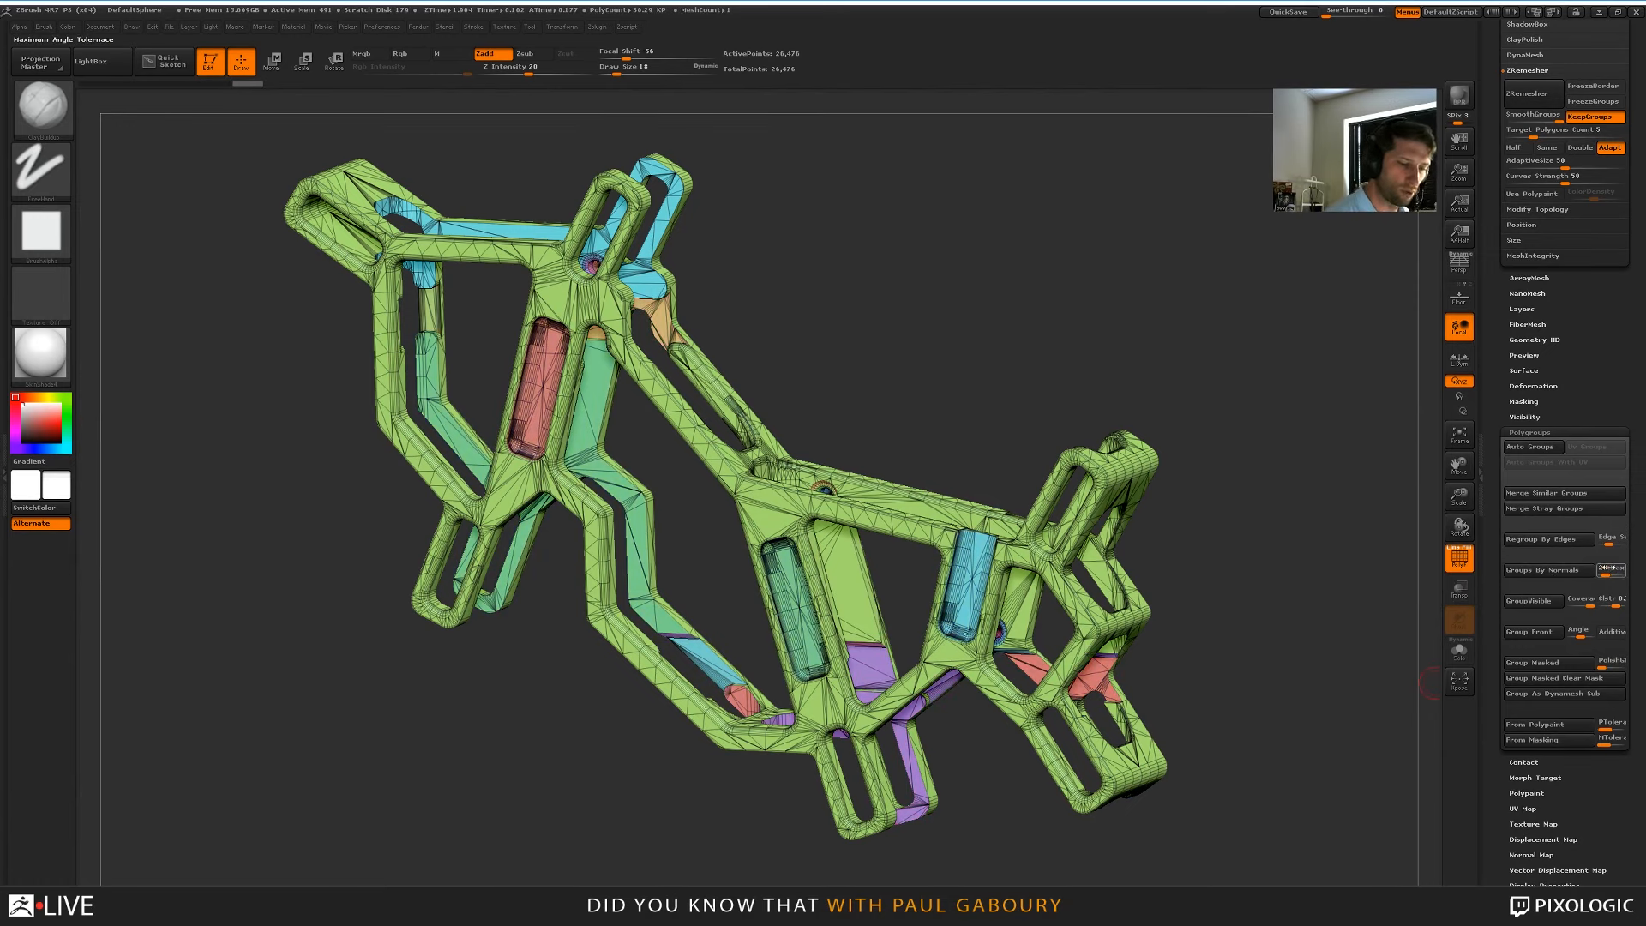
left_click_drag(1609, 573, 1604, 575)
left_click(1561, 572)
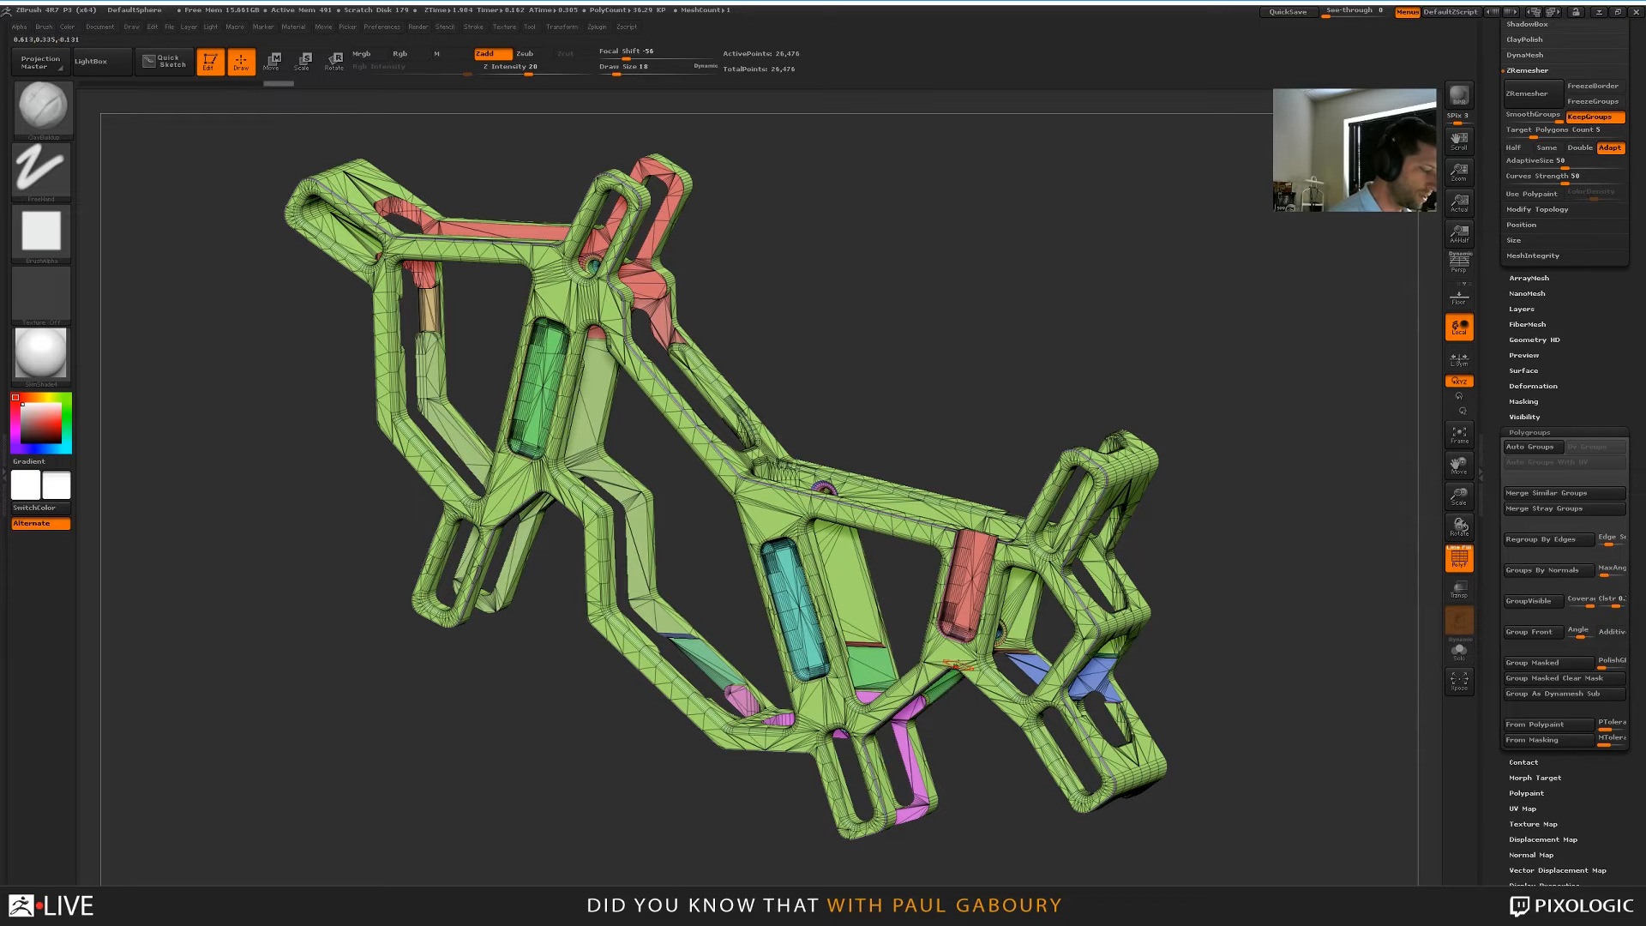
Select the ZModeler brush and set its polygon action to Polygroup with the Flat Island target
right_click_drag(959, 668, 993, 608, "alt")
mouse_move(992, 608)
right_mouse_down("ctrl")
mouse_move(993, 677)
mouse_move(986, 548)
mouse_move(985, 577)
right_mouse_up("ctrl")
key("b")
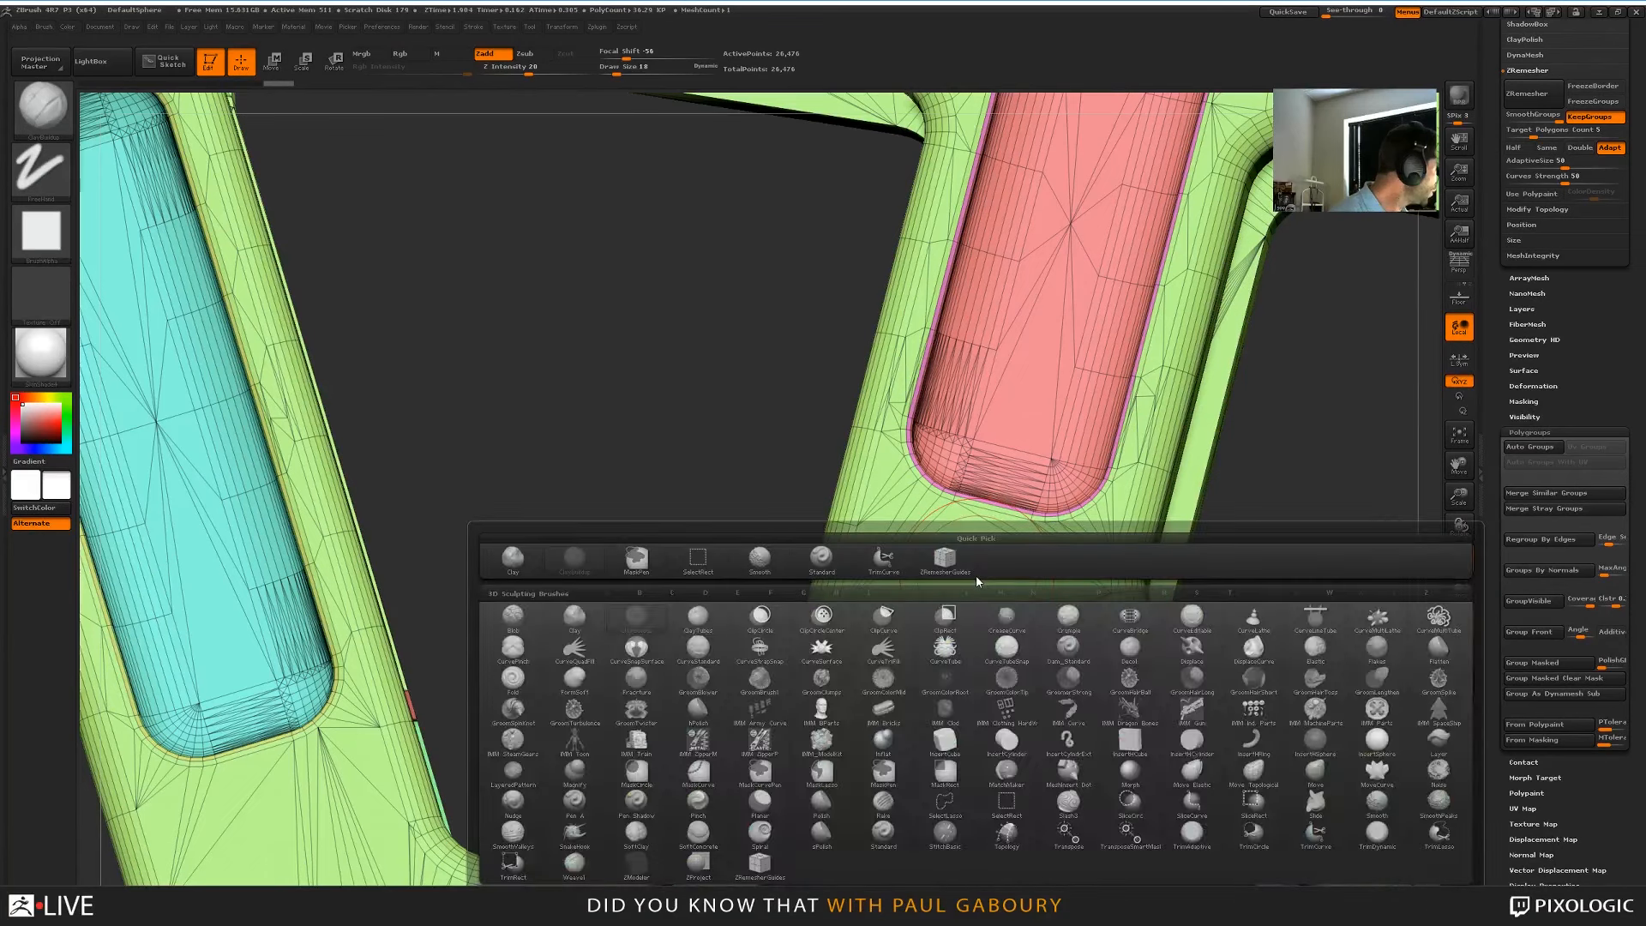
key("z")
key("m")
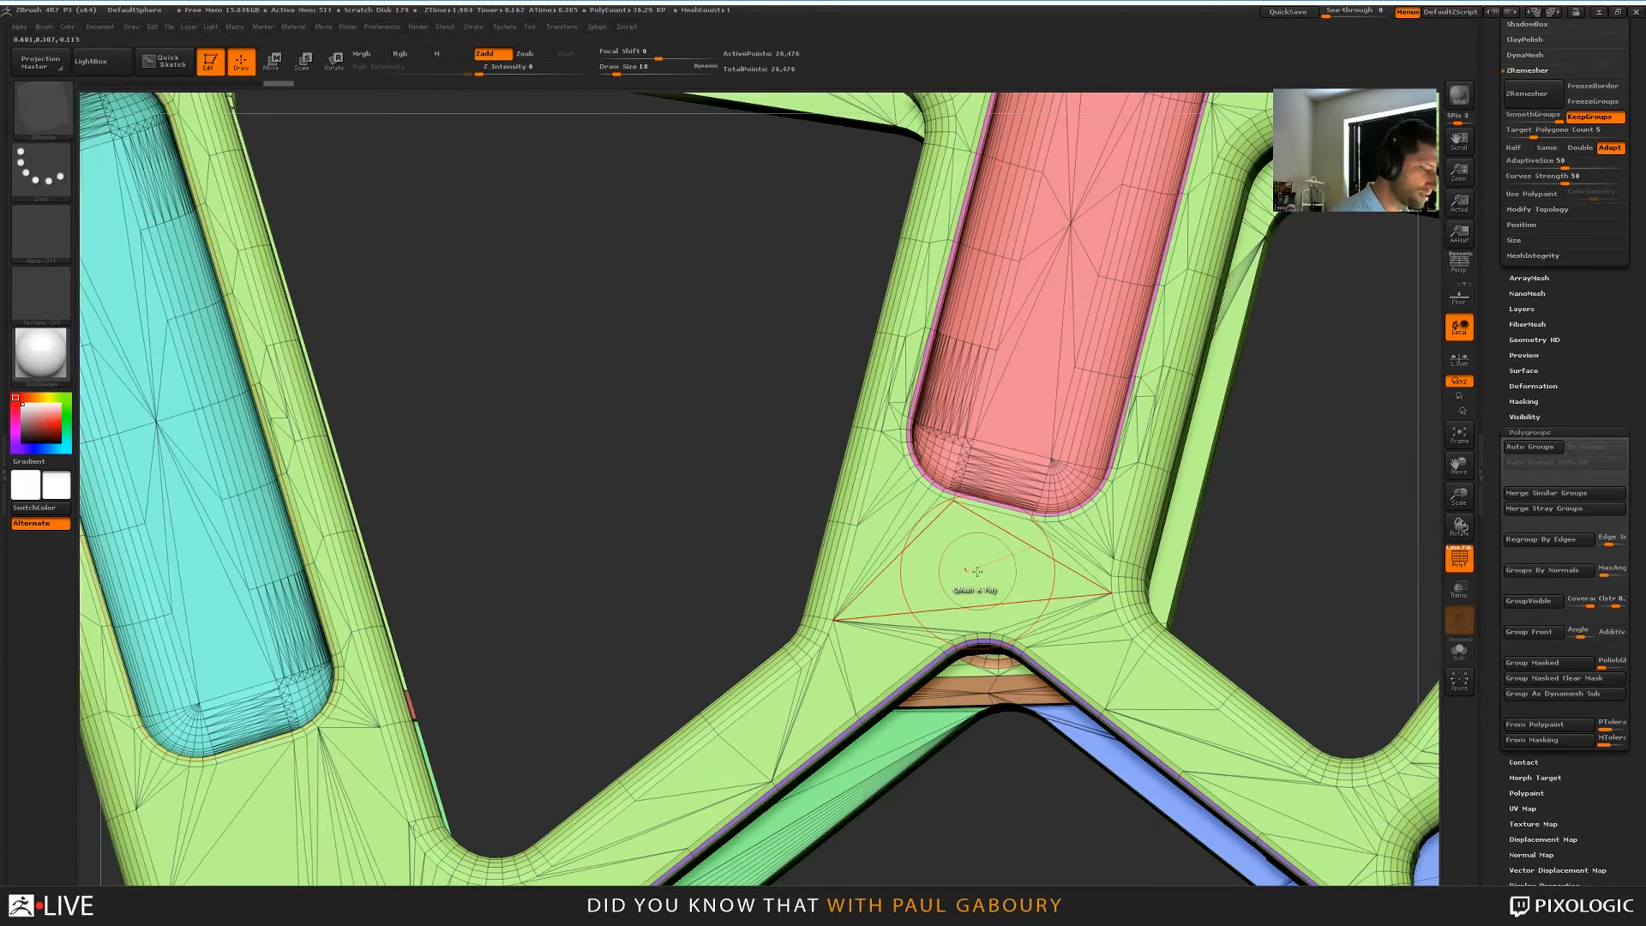
key("space")
left_click(965, 530)
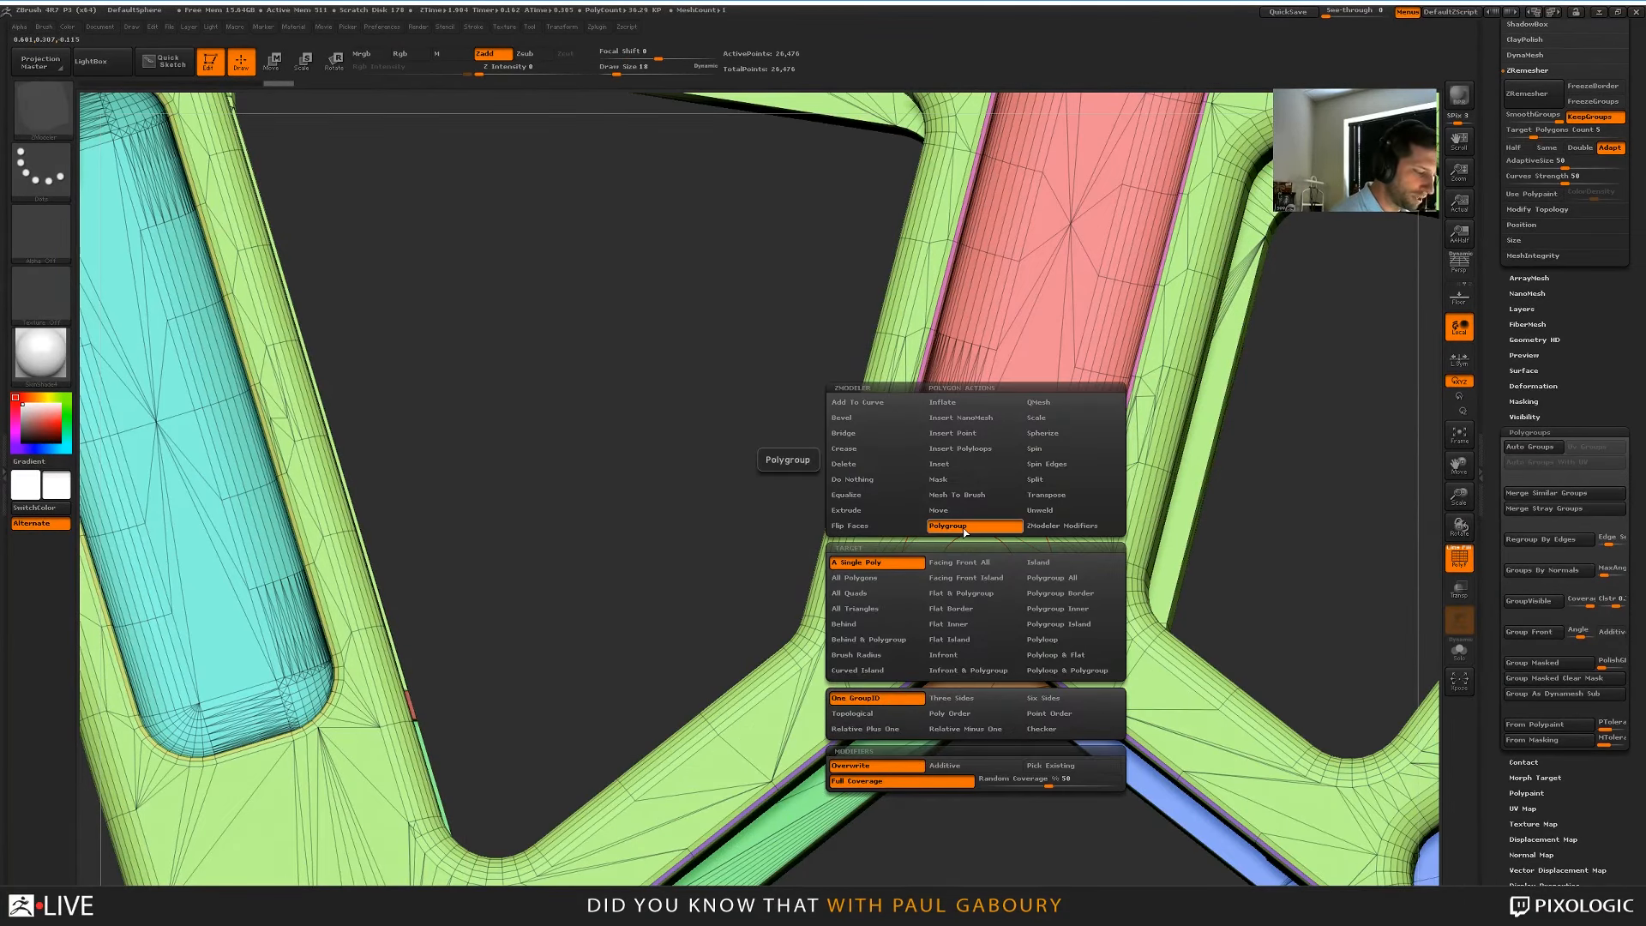
left_click(952, 640)
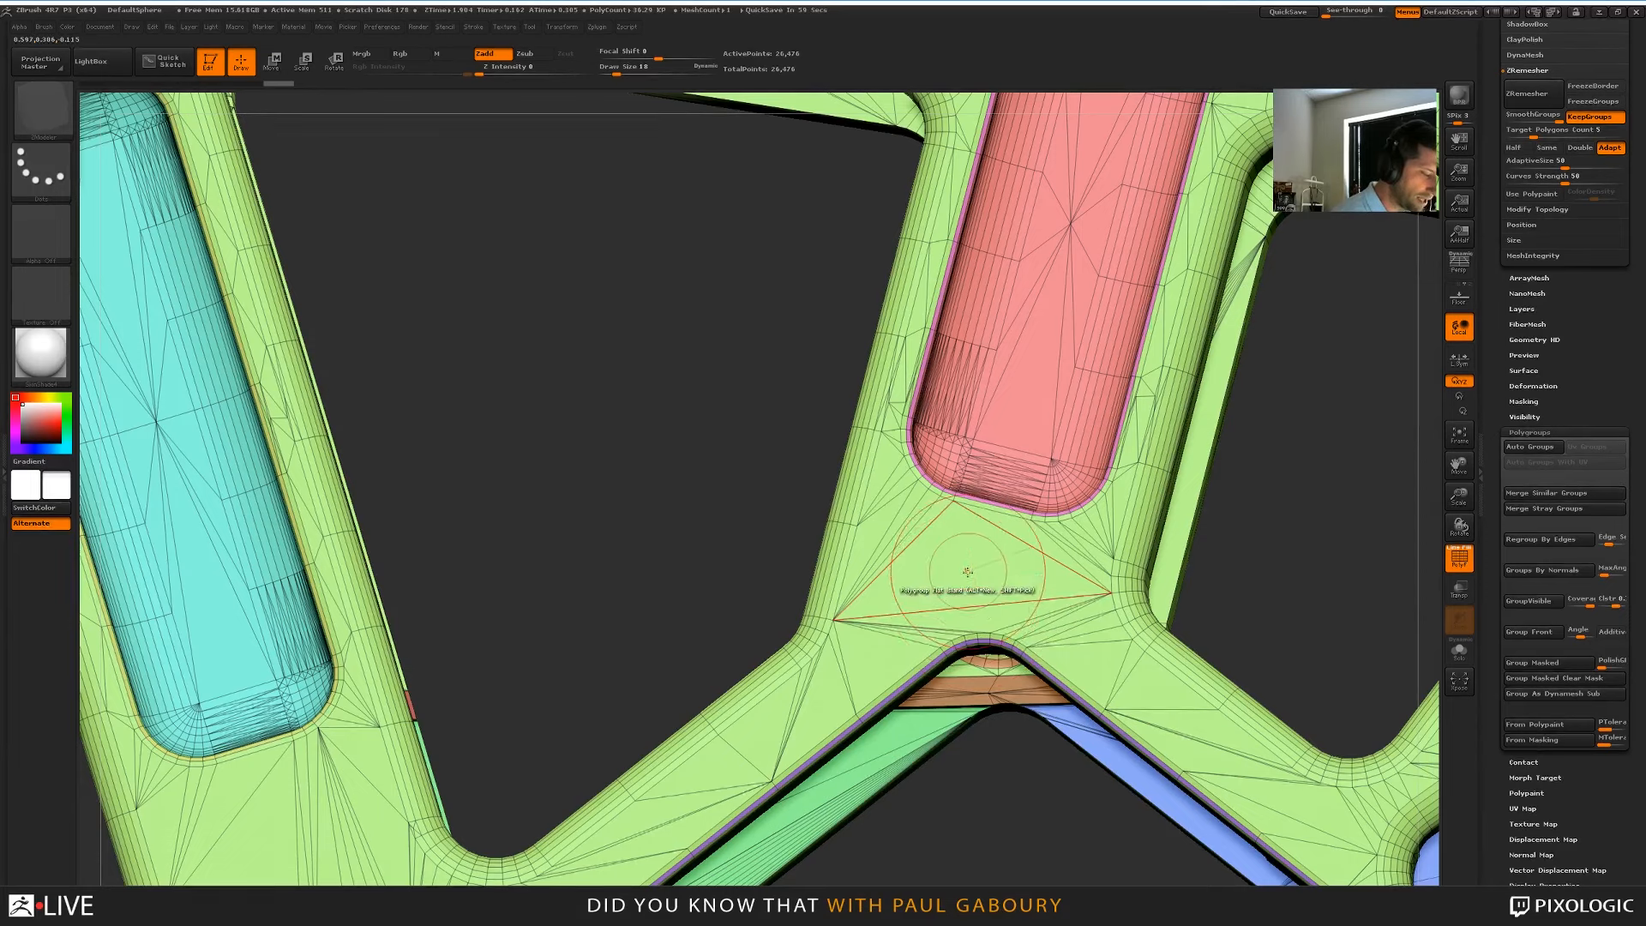
Assign a separate polygroup to the flat front face of the frame with the ZModeler brush
key("f")
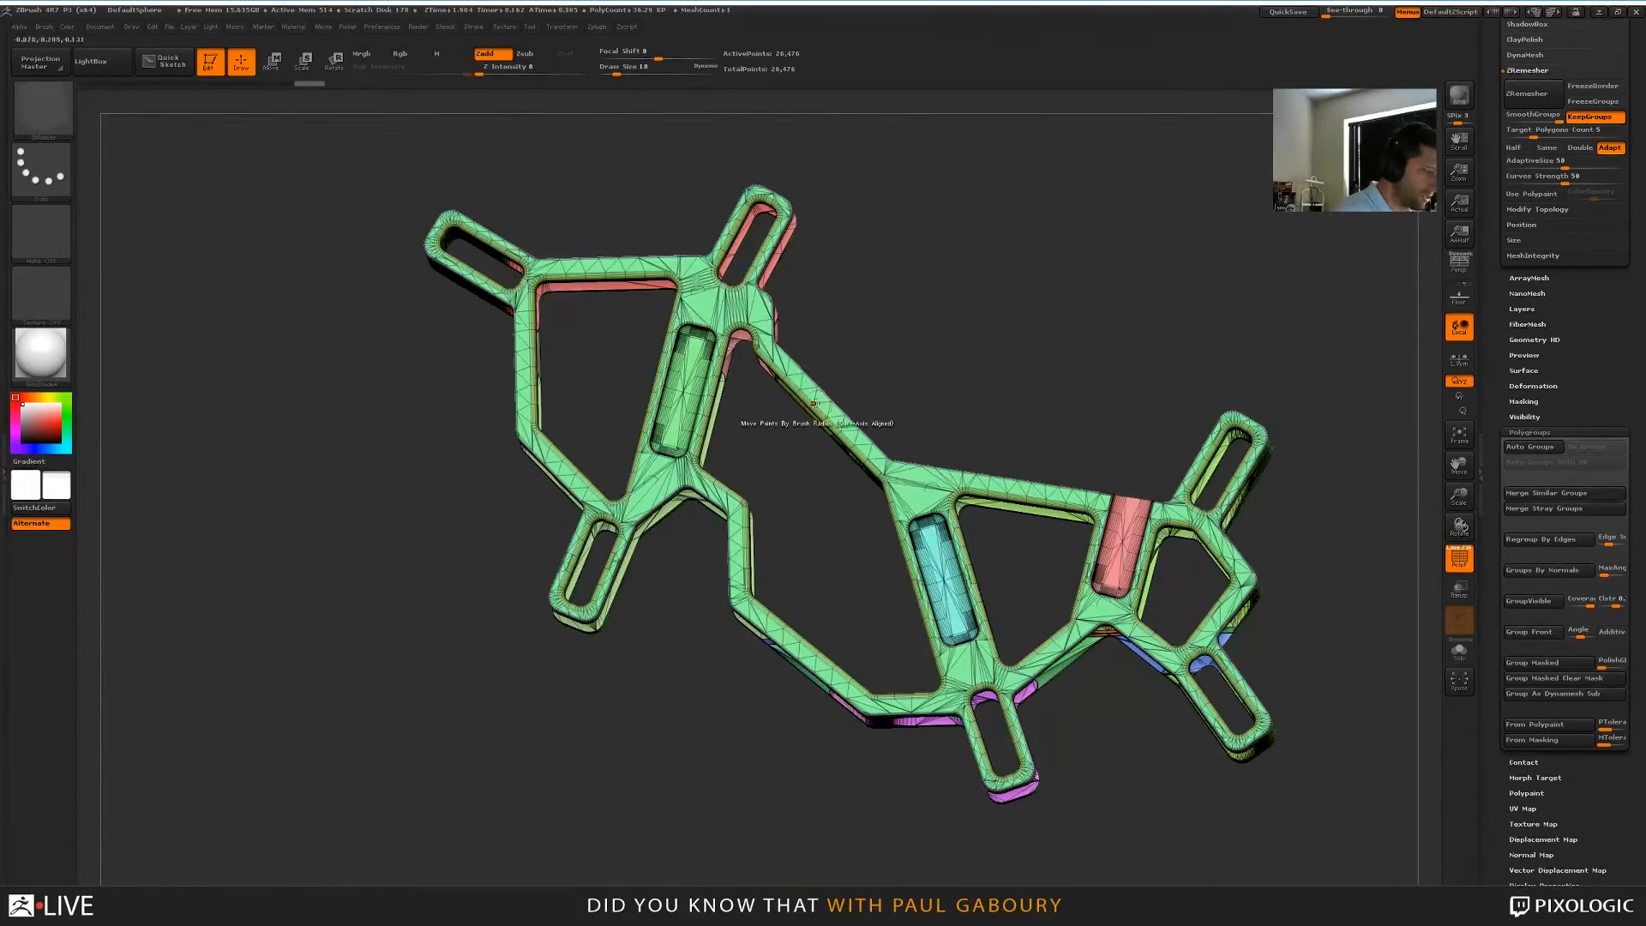
key("b")
key("s")
key("t")
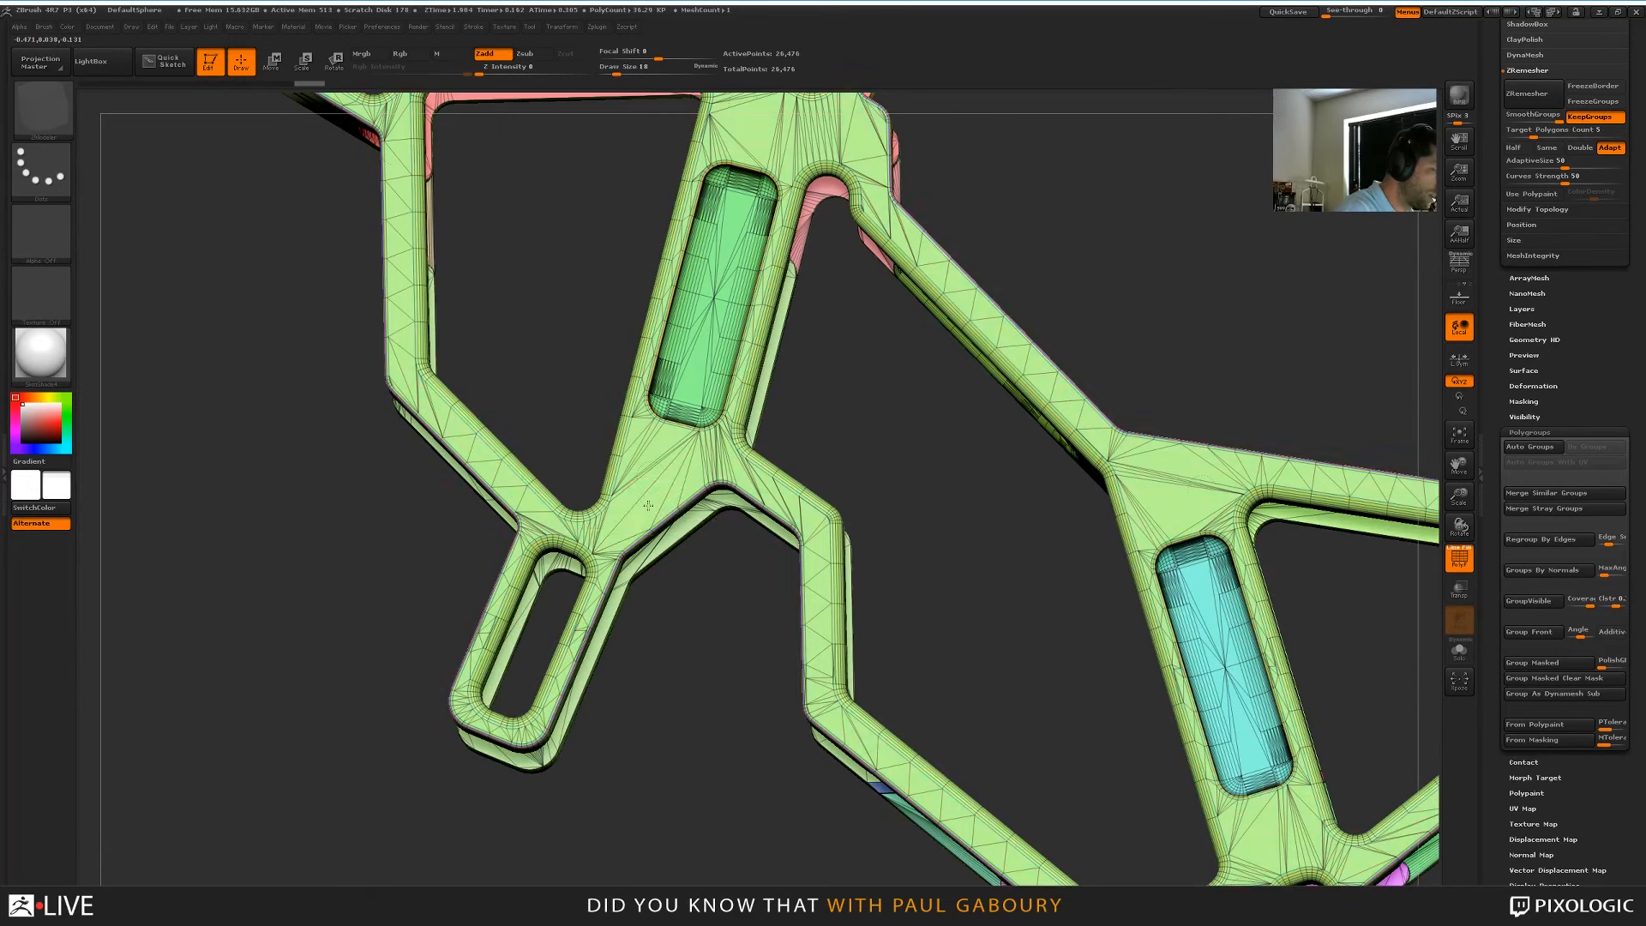
left_click(648, 506)
left_click(648, 504)
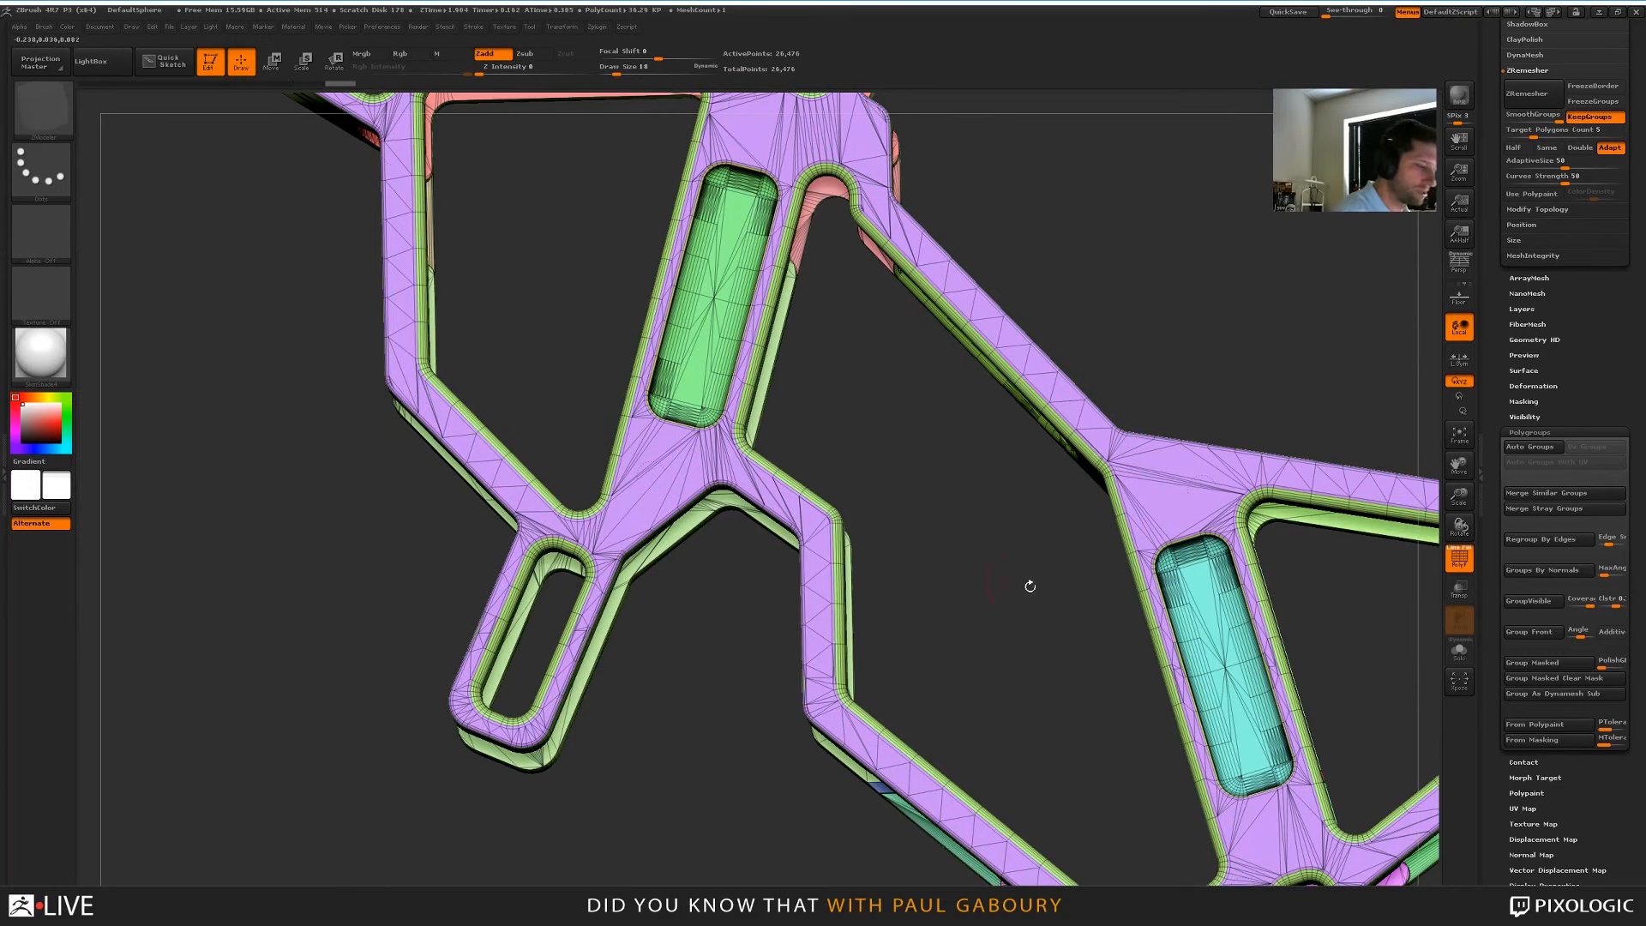
right_click_drag(1030, 586, 1180, 482, "ctrl")
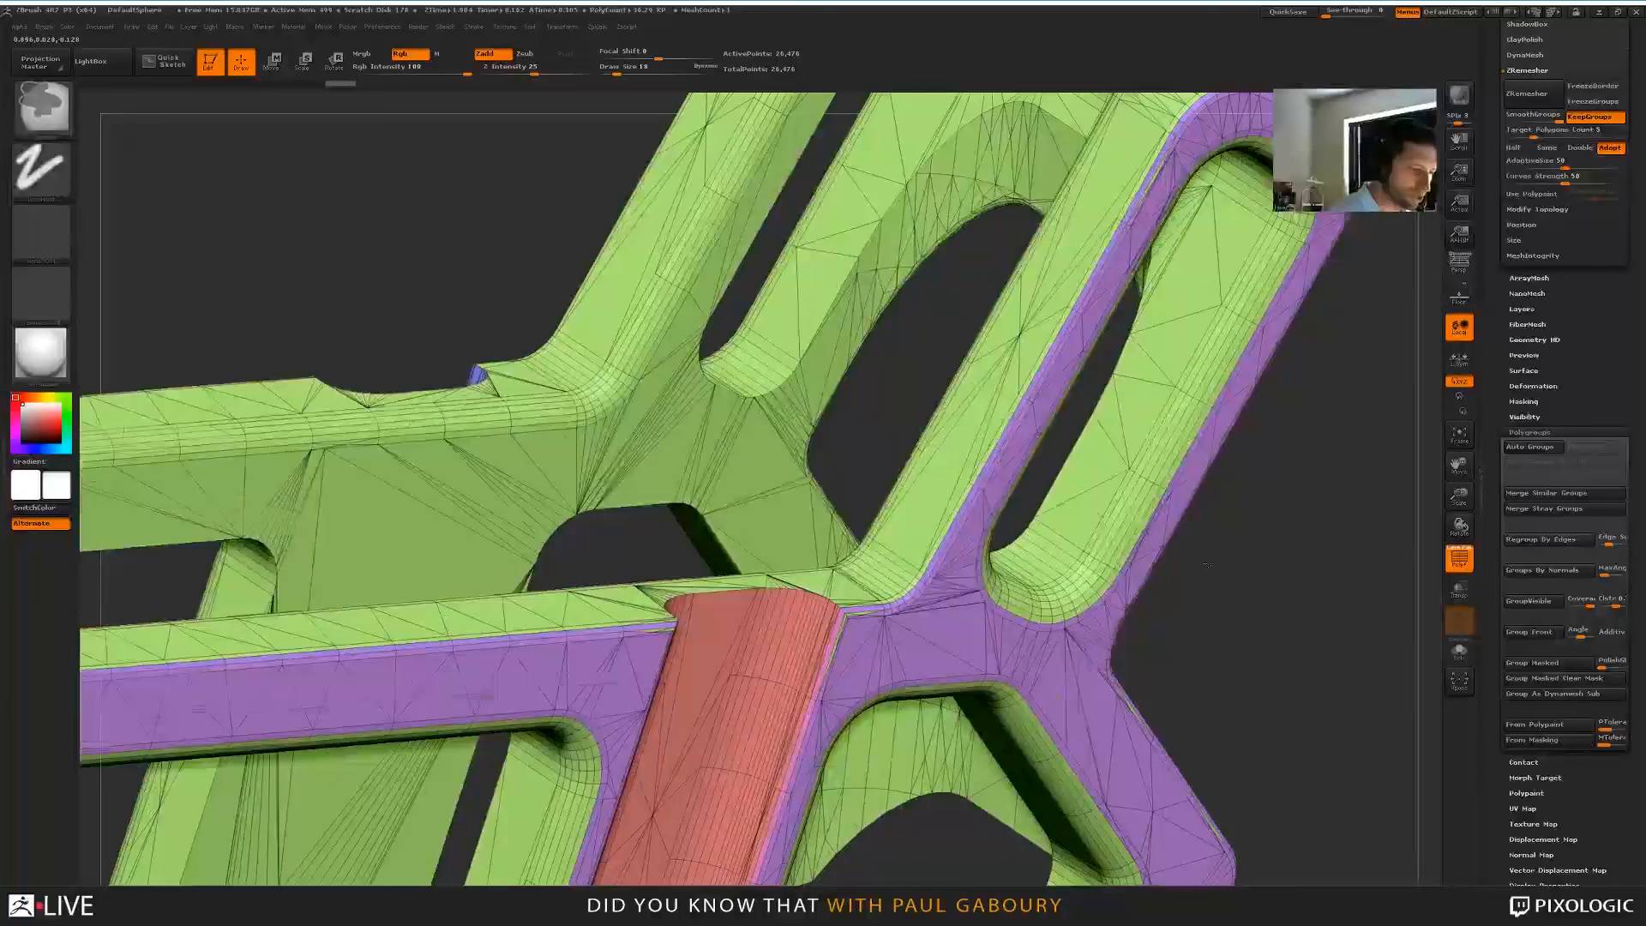
left_click(1139, 514)
key("ctrl+z")
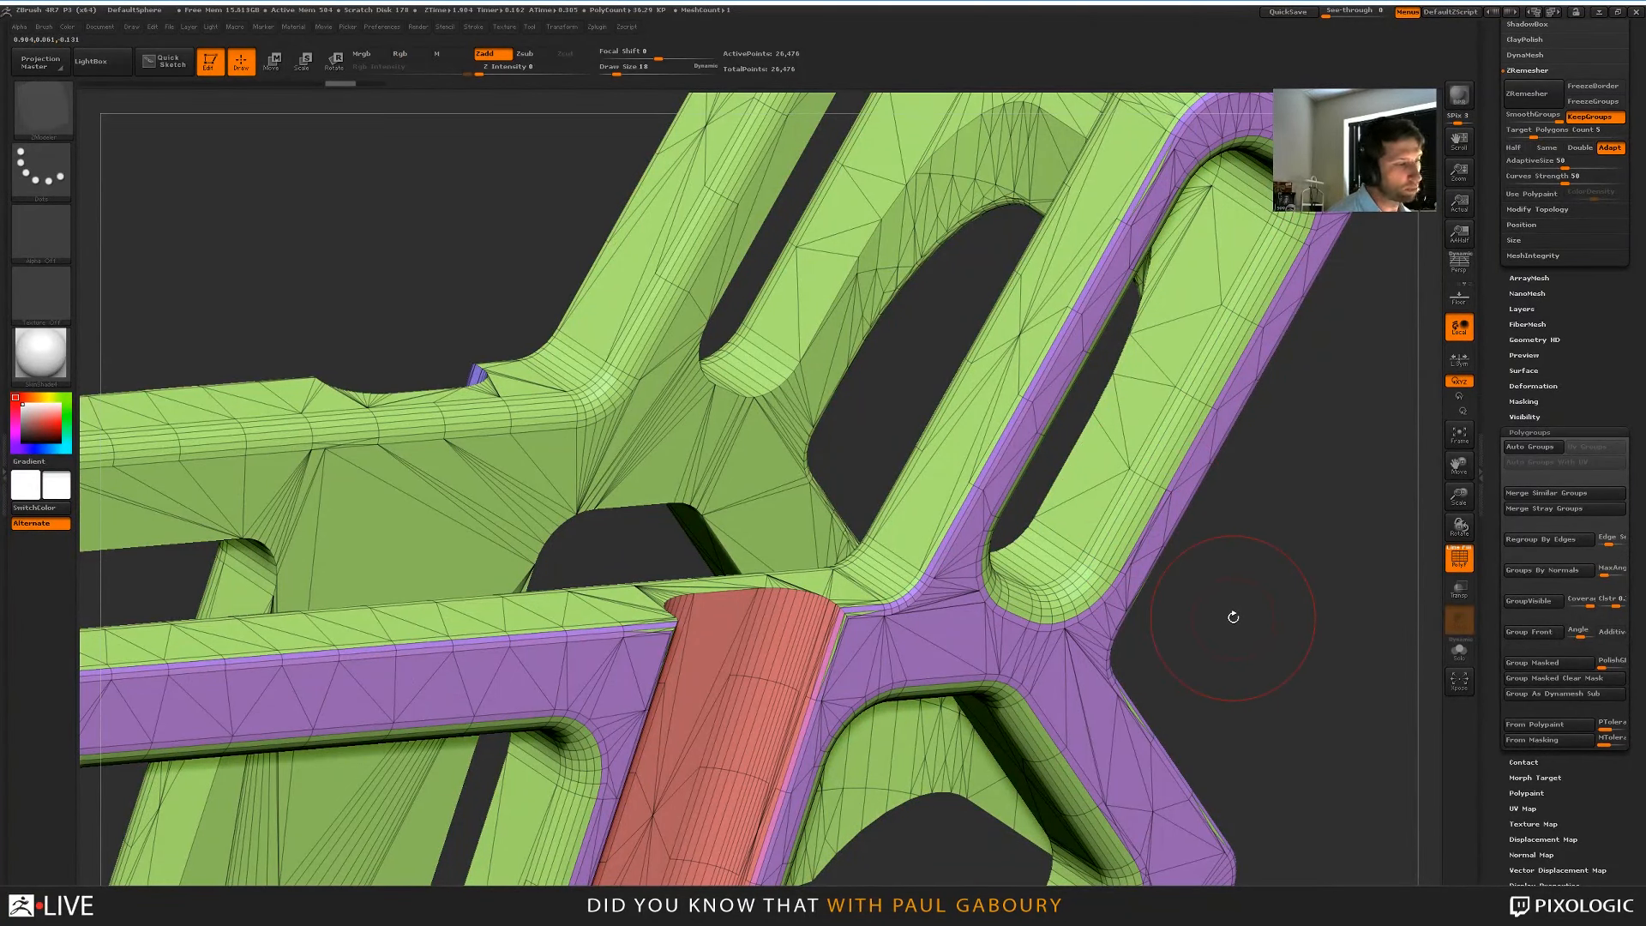
key("f")
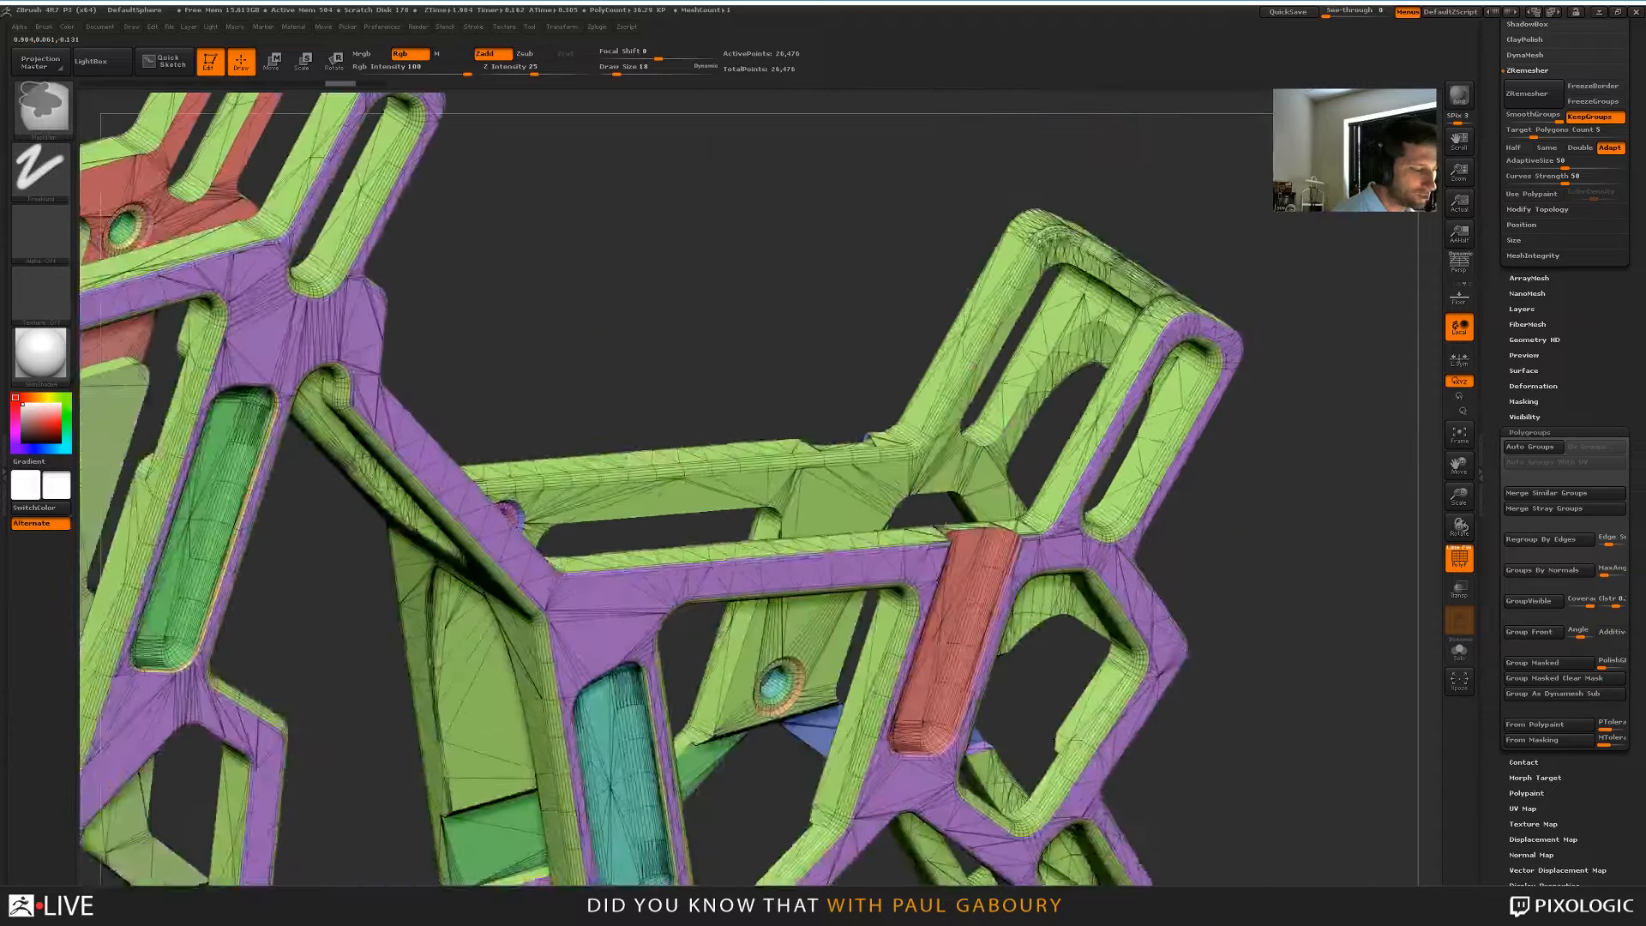
left_click_drag(1215, 593, 1115, 561)
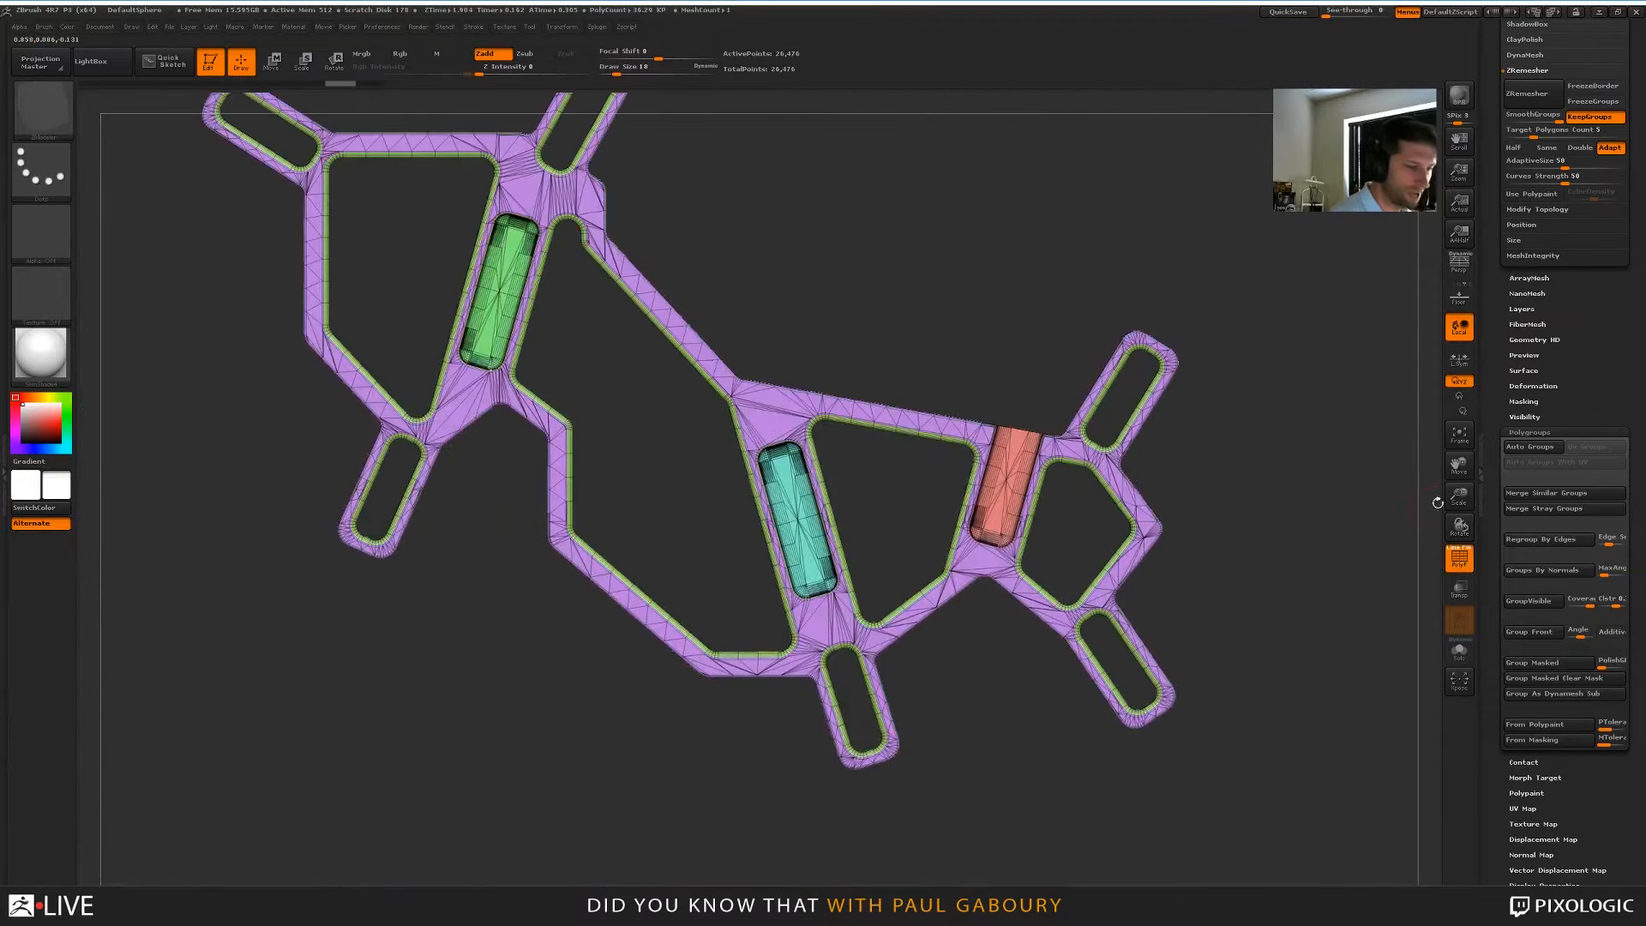
Switch to the other version of the frame part, the one with many separate polygroups, and enable KeepGroups for ZRemesher
left_click_drag(1618, 396, 1619, 537)
left_click(1595, 163)
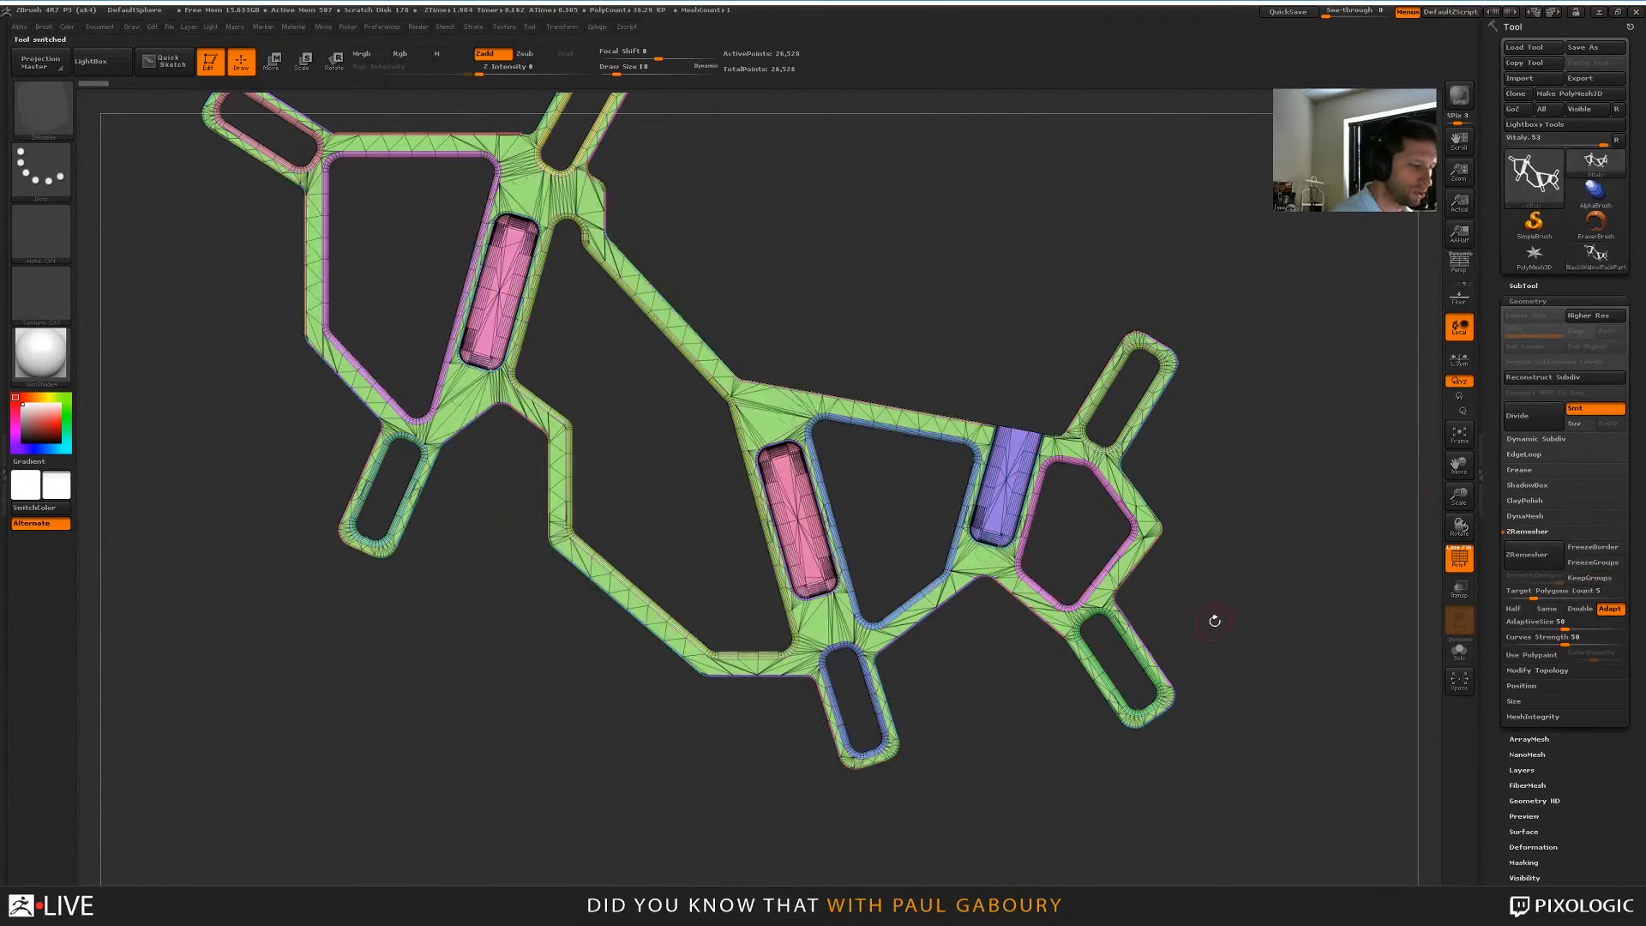
mouse_move(1245, 578)
left_mouse_down()
mouse_move(1234, 626)
mouse_move(1258, 664)
mouse_move(1244, 651)
mouse_move(1217, 672)
mouse_move(1252, 585)
left_mouse_up()
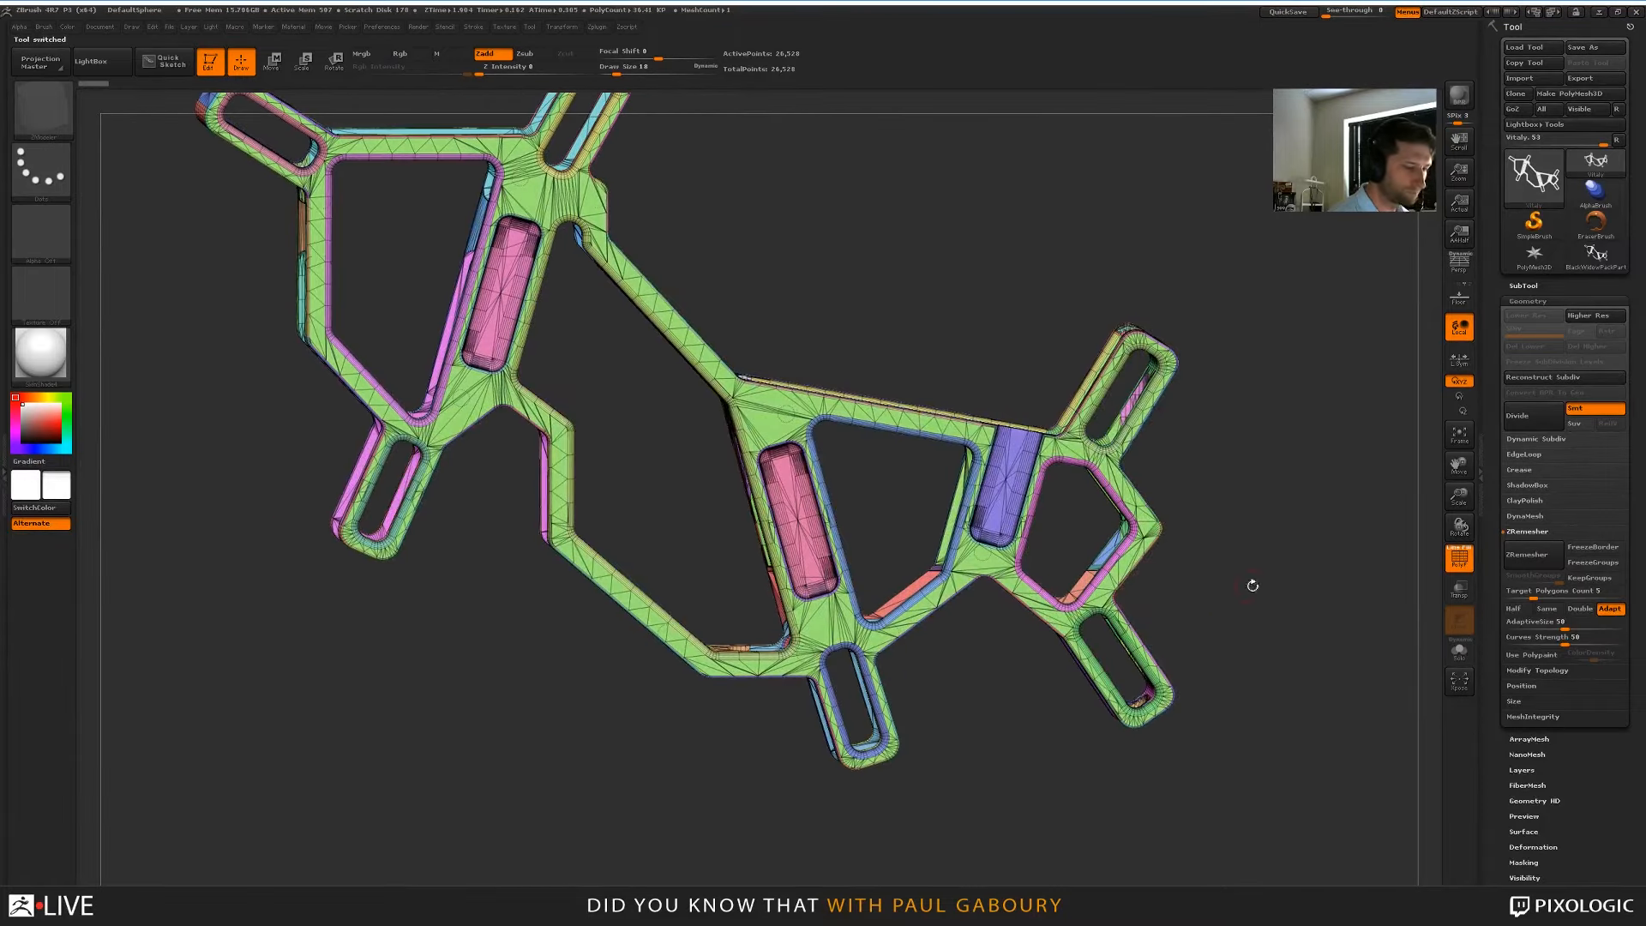
left_click(1594, 578)
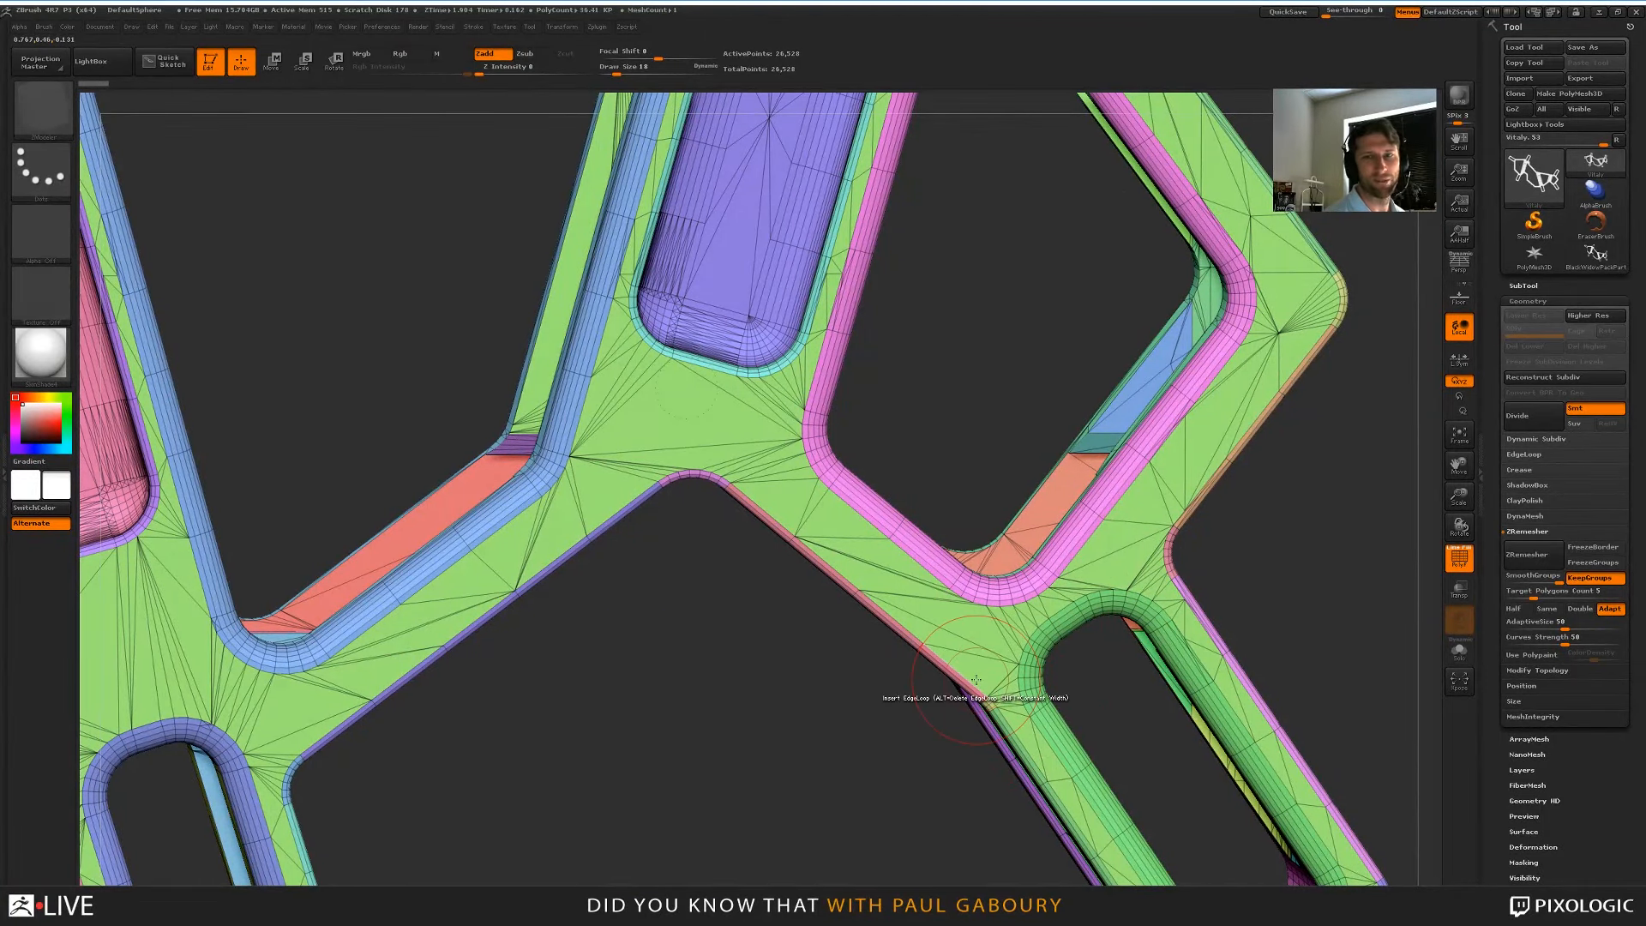
Duplicate the frame subtool and hide the second subtool in the list
left_click(1524, 286)
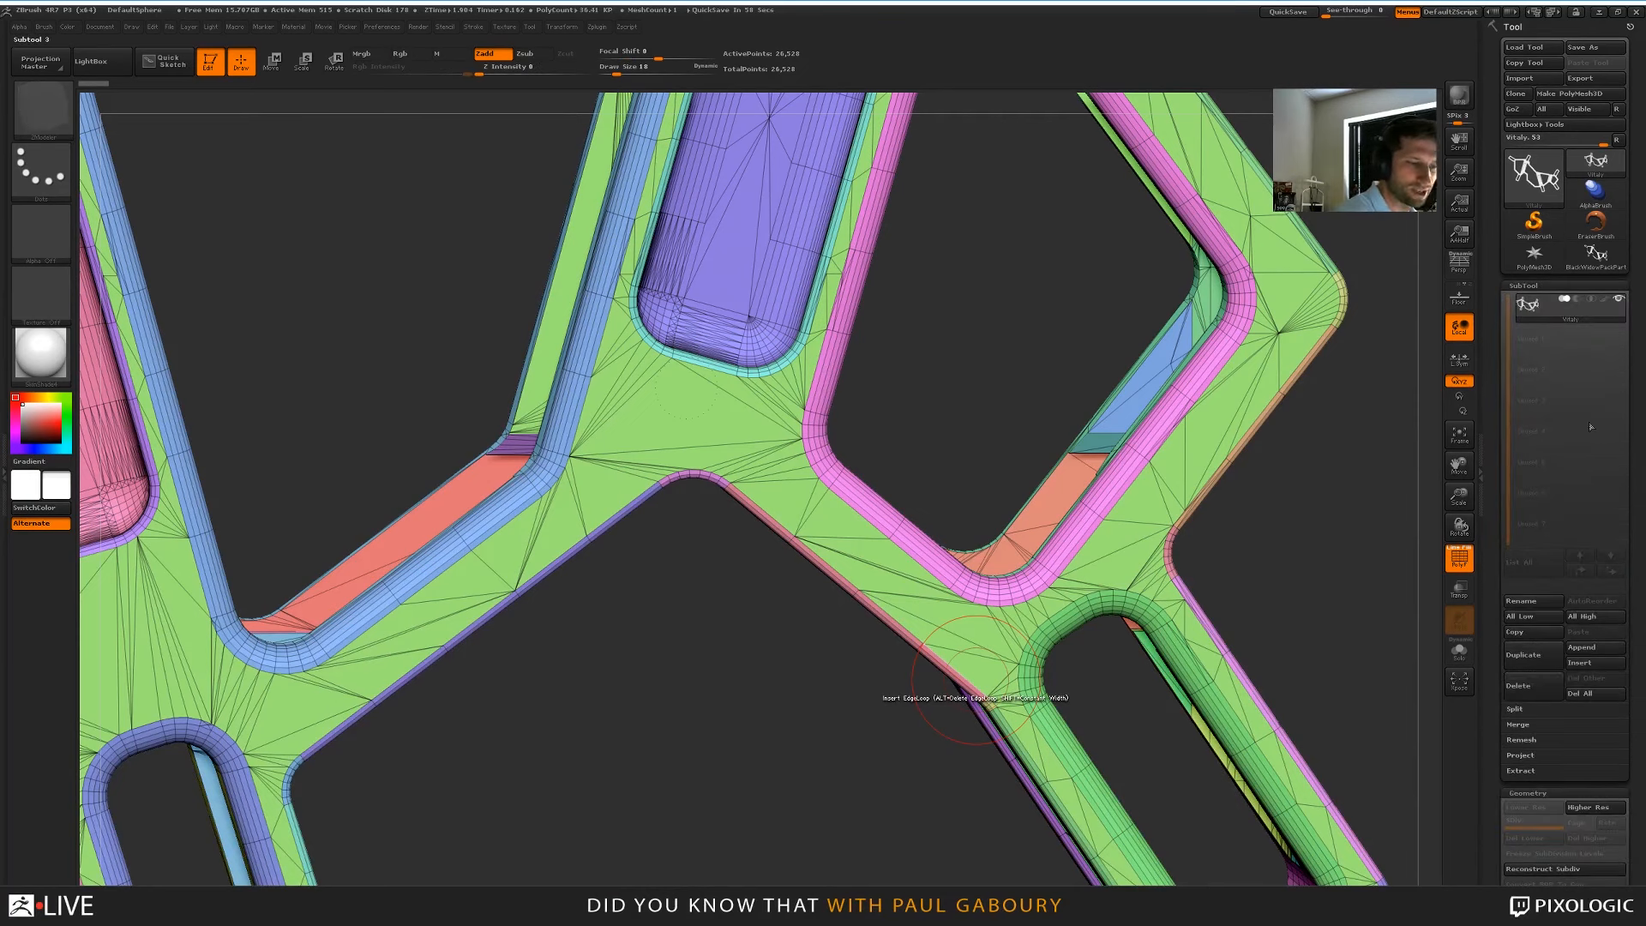
left_click(1532, 654)
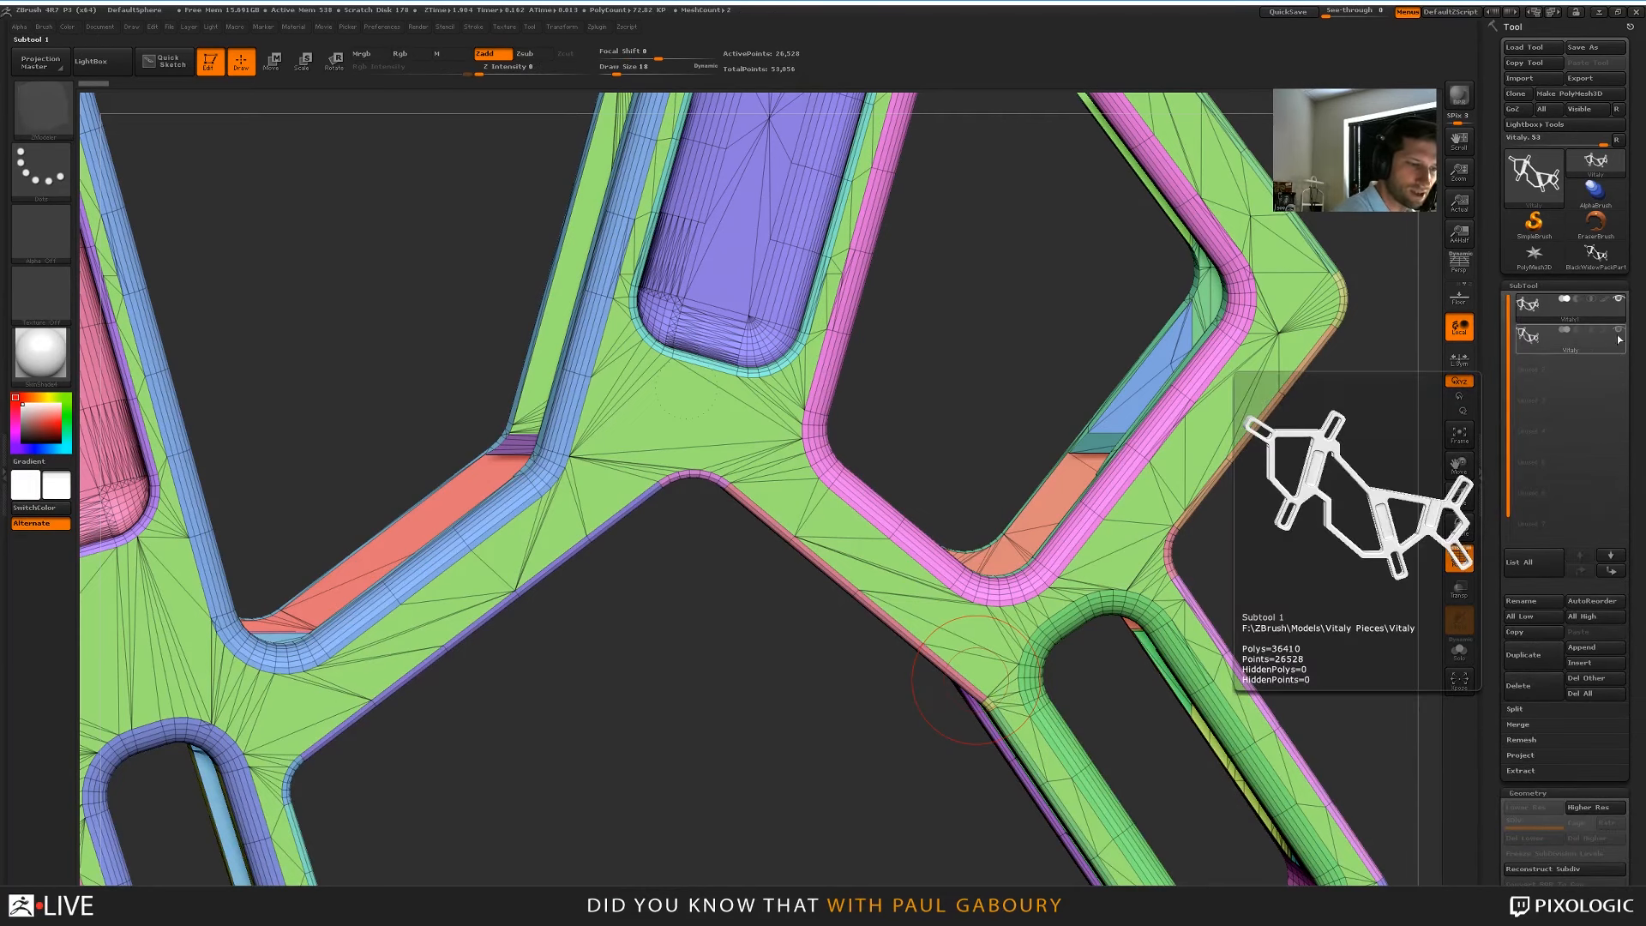
left_click(1618, 332)
left_click(1523, 285)
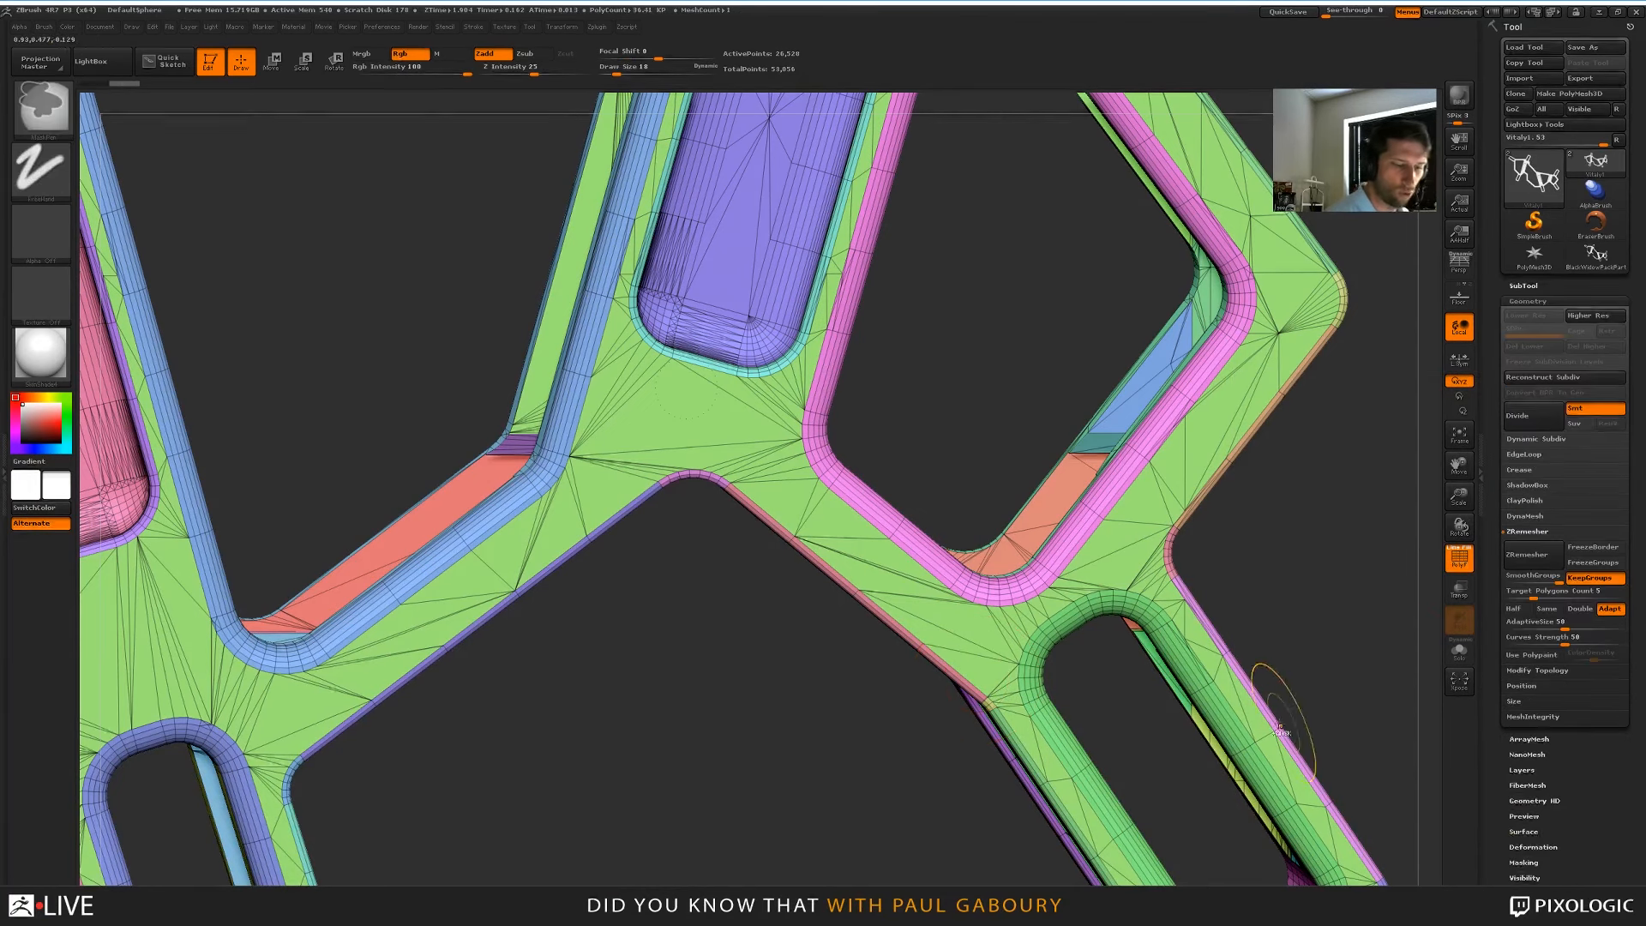
Set the brush draw size to 2 and examine the polygroup rings around the round hole in the frame
mouse_move(1279, 727)
right_mouse_down("ctrl")
mouse_move(1218, 600)
mouse_move(1132, 645)
mouse_move(1119, 597)
right_mouse_up("ctrl")
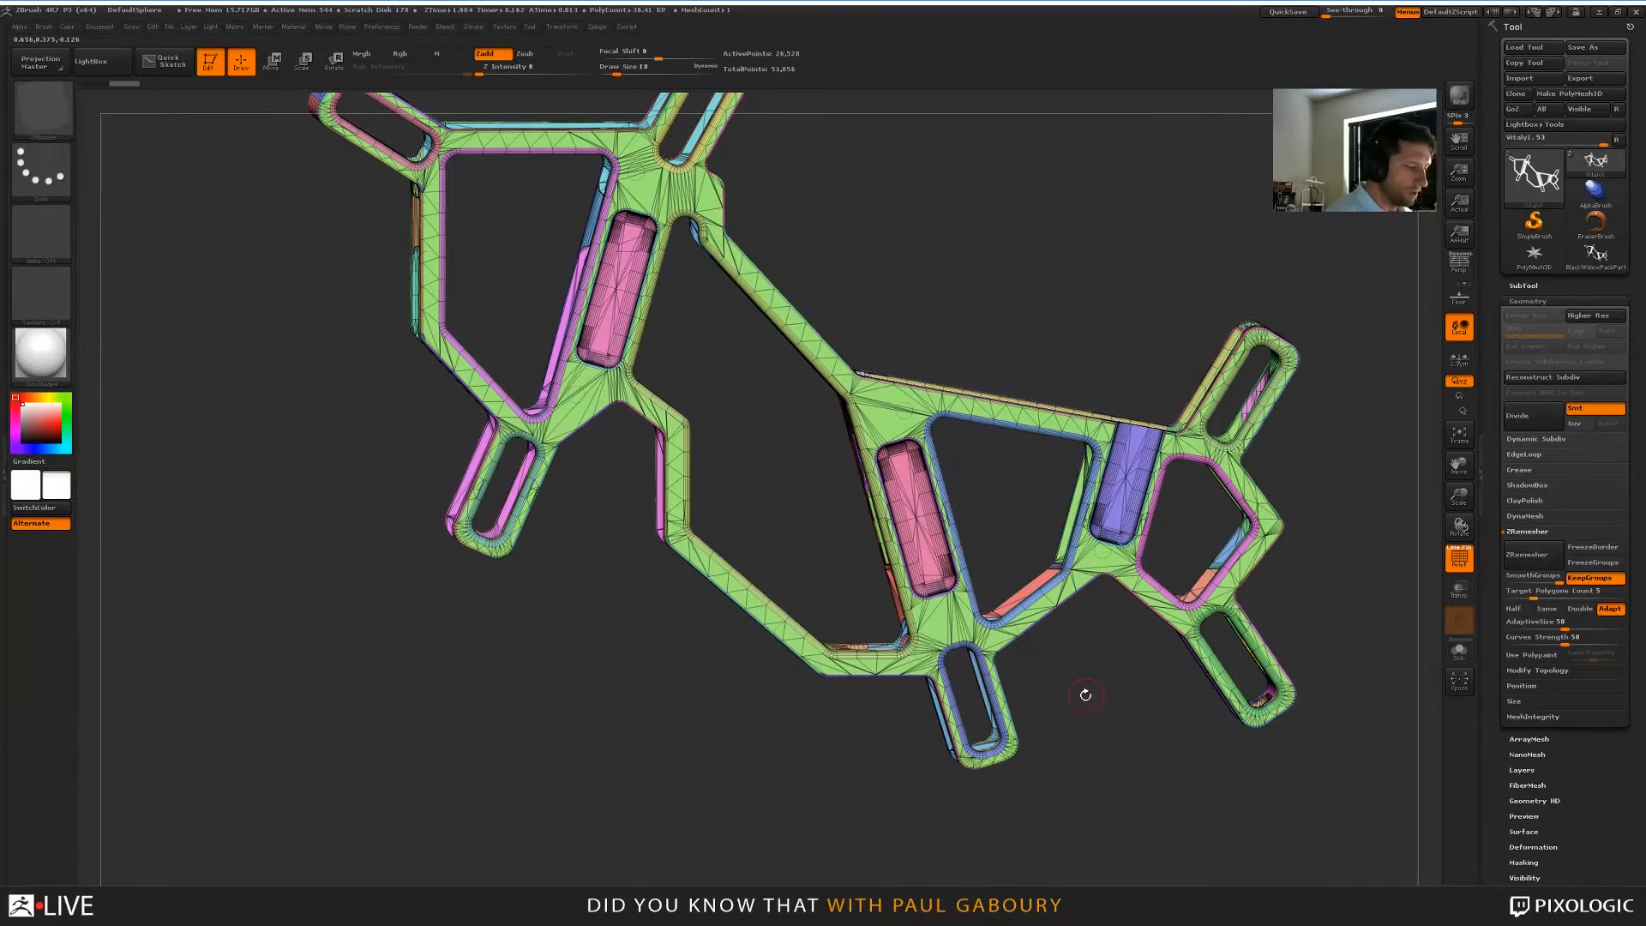
mouse_move(1076, 687)
right_mouse_down()
mouse_move(1132, 769)
mouse_move(1066, 676)
mouse_move(1081, 523)
mouse_move(1224, 710)
right_mouse_up()
key("s")
left_click_drag(1148, 527, 1133, 526)
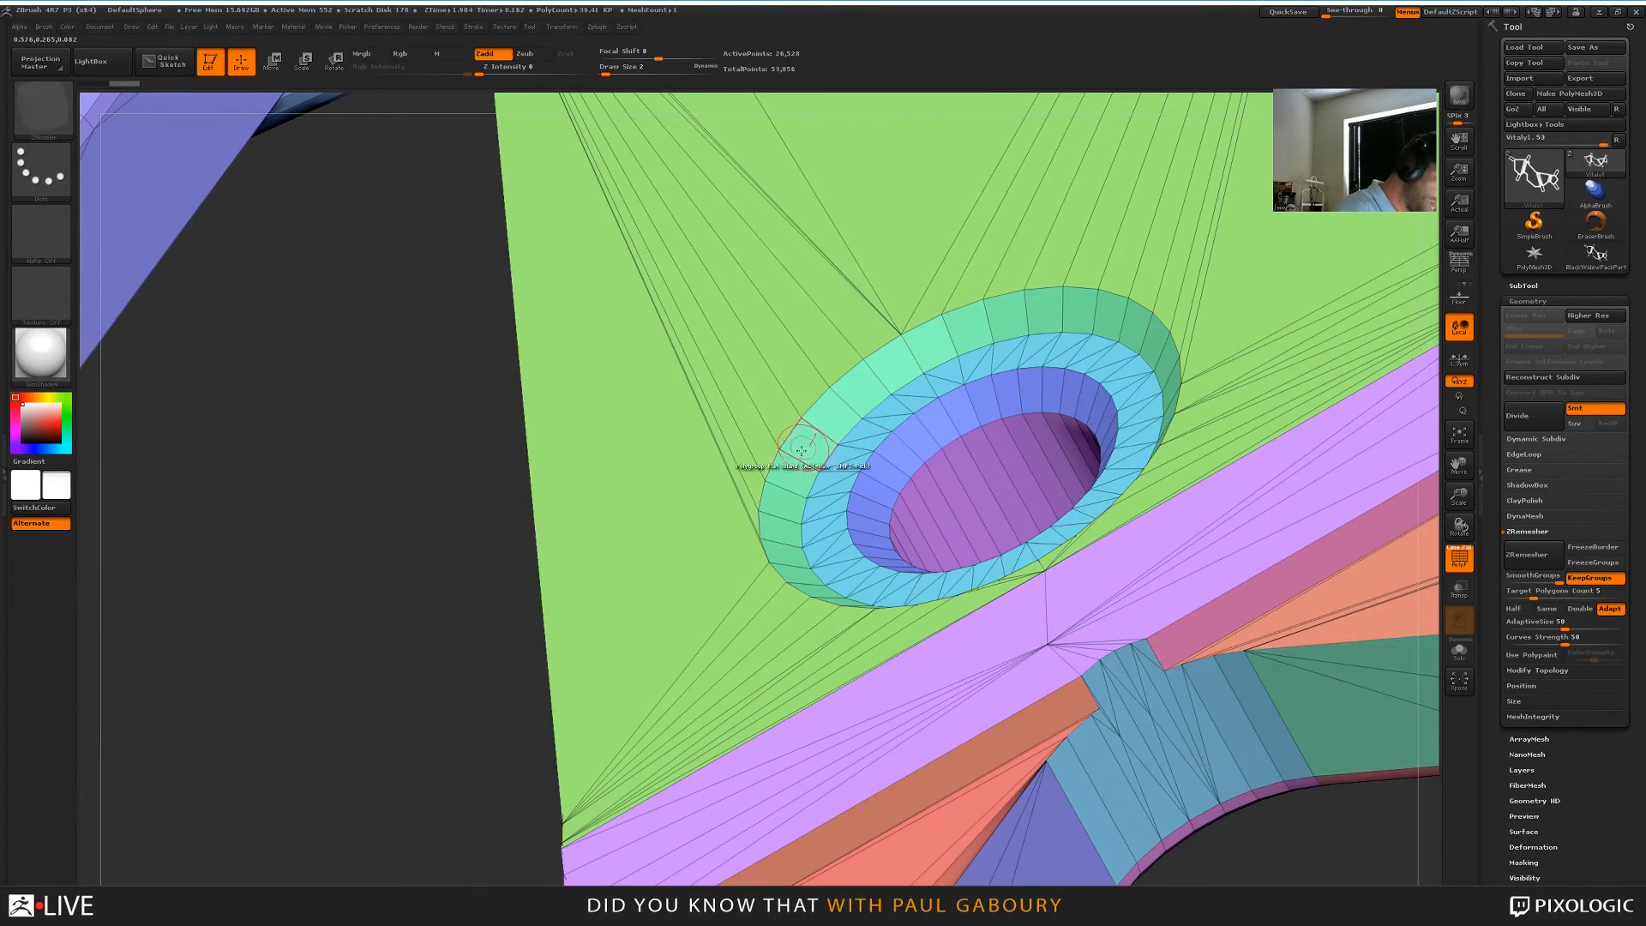
right_click_drag(939, 343, 1041, 409)
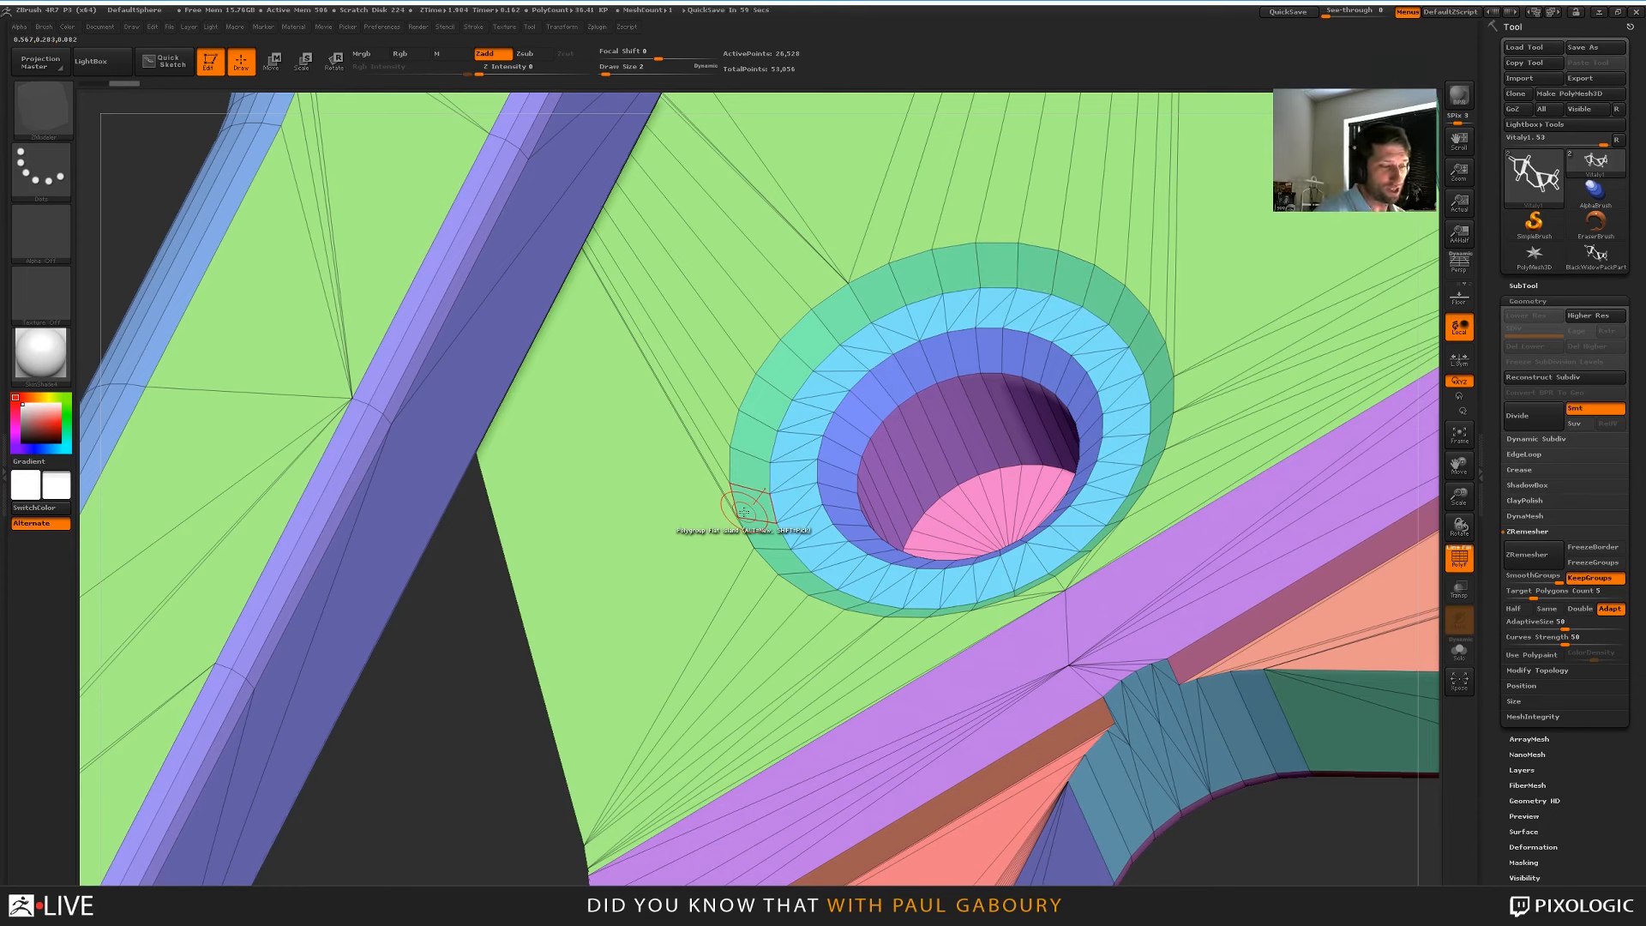
Crease the polygroup borders of the frame and subdivide its mesh twice
left_click(1522, 470)
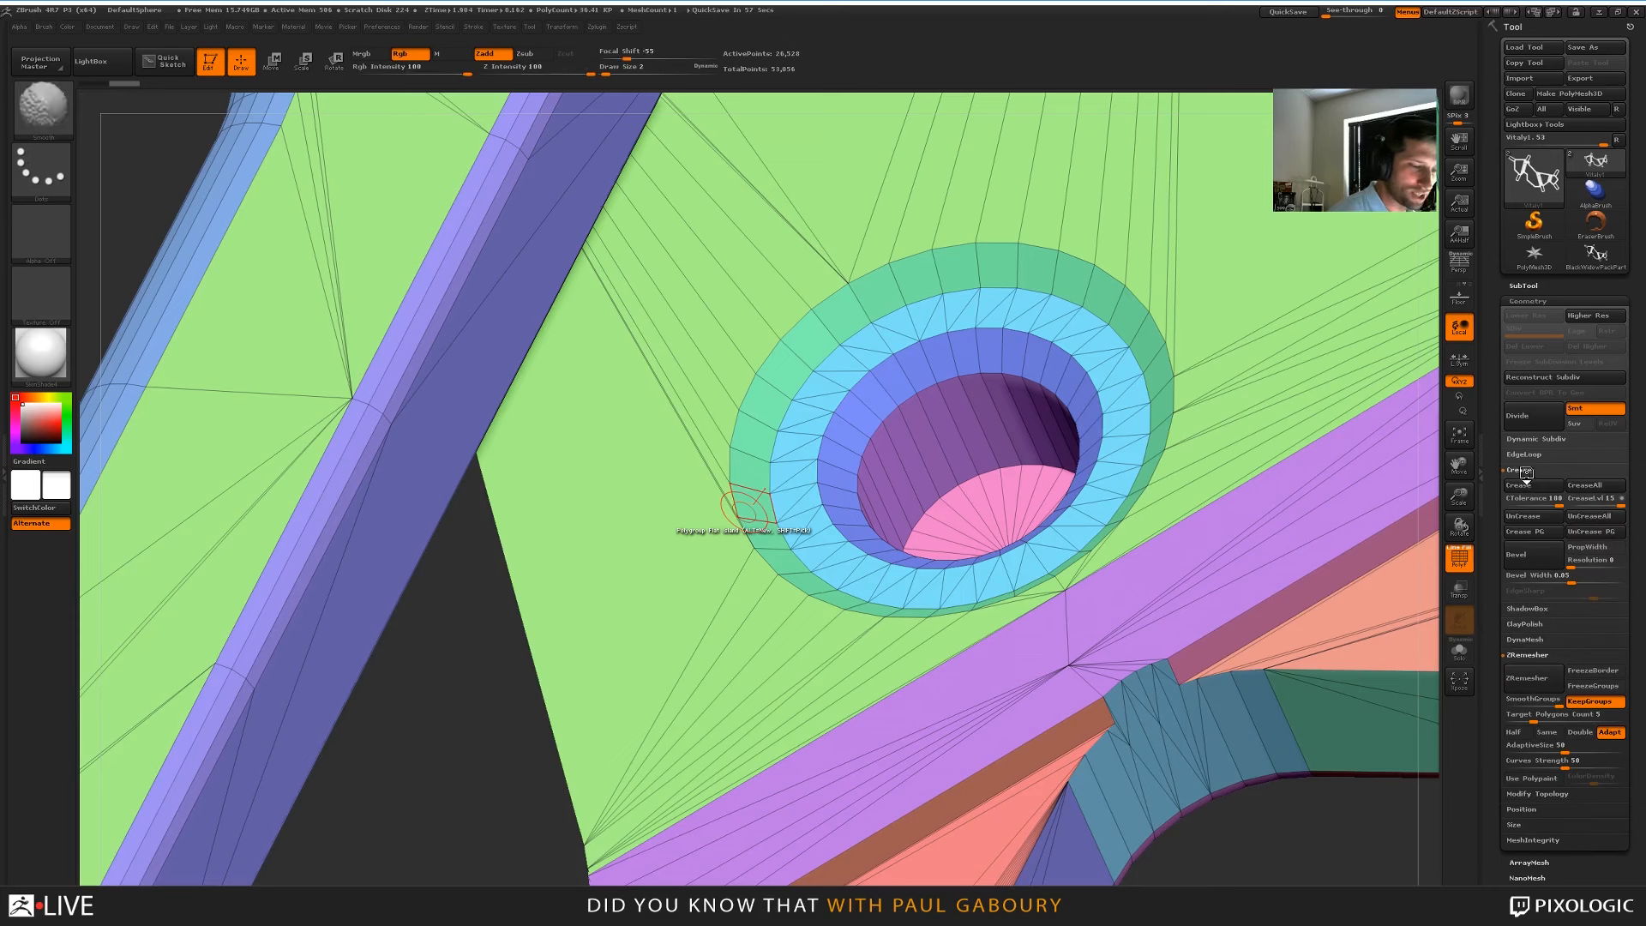
left_click(1539, 532)
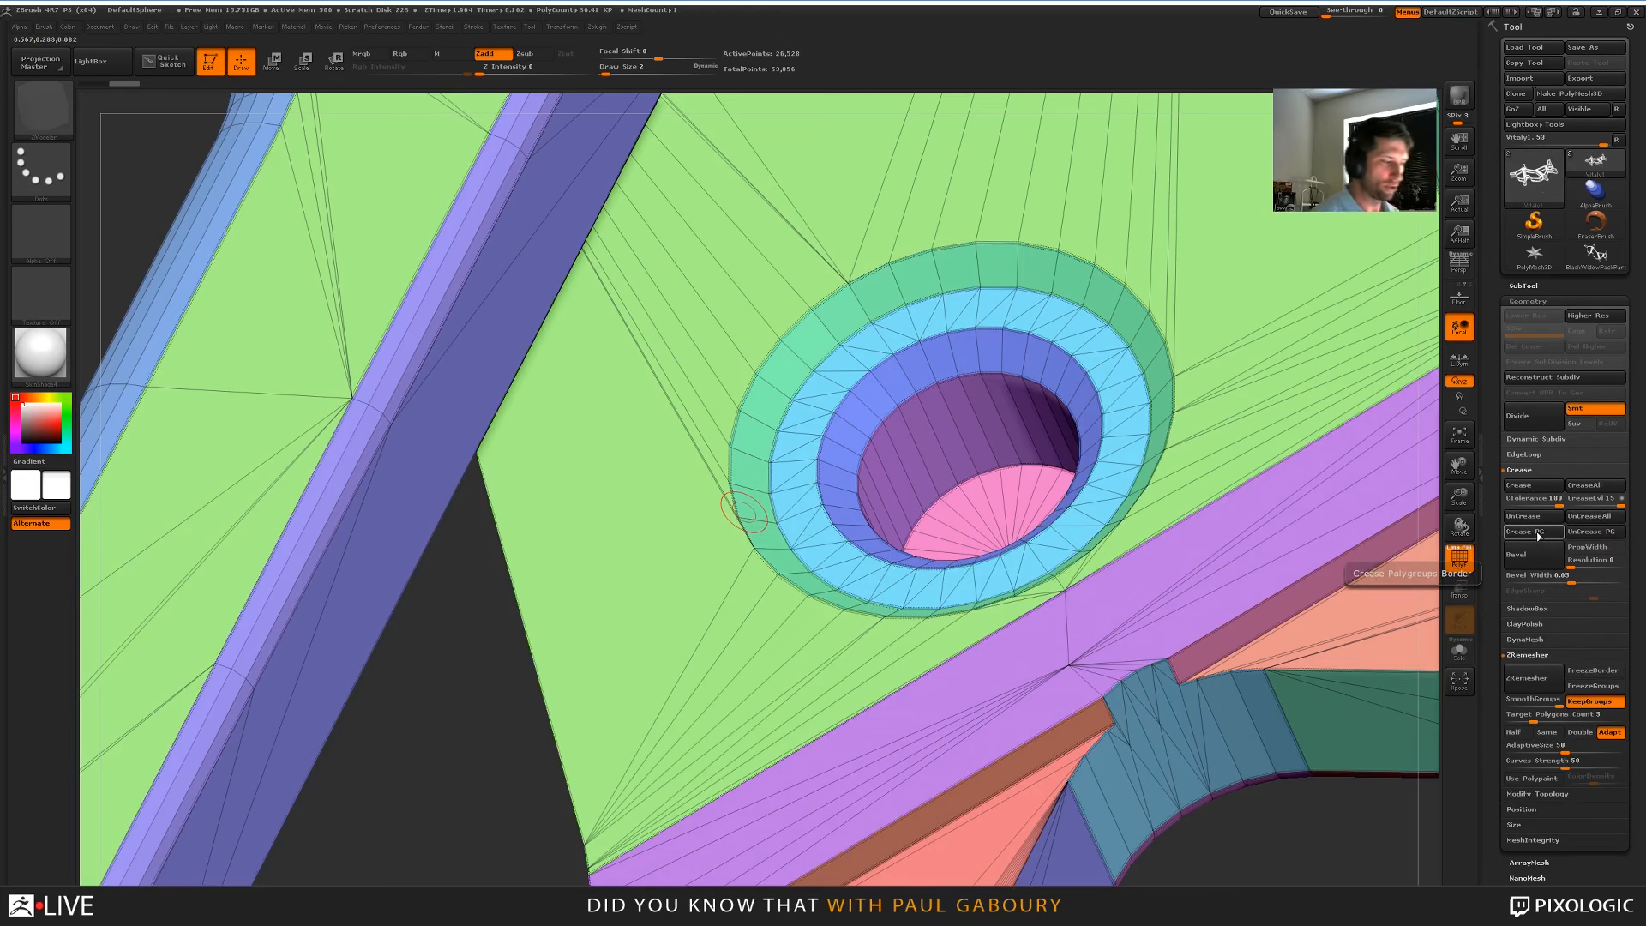
left_click(1534, 417)
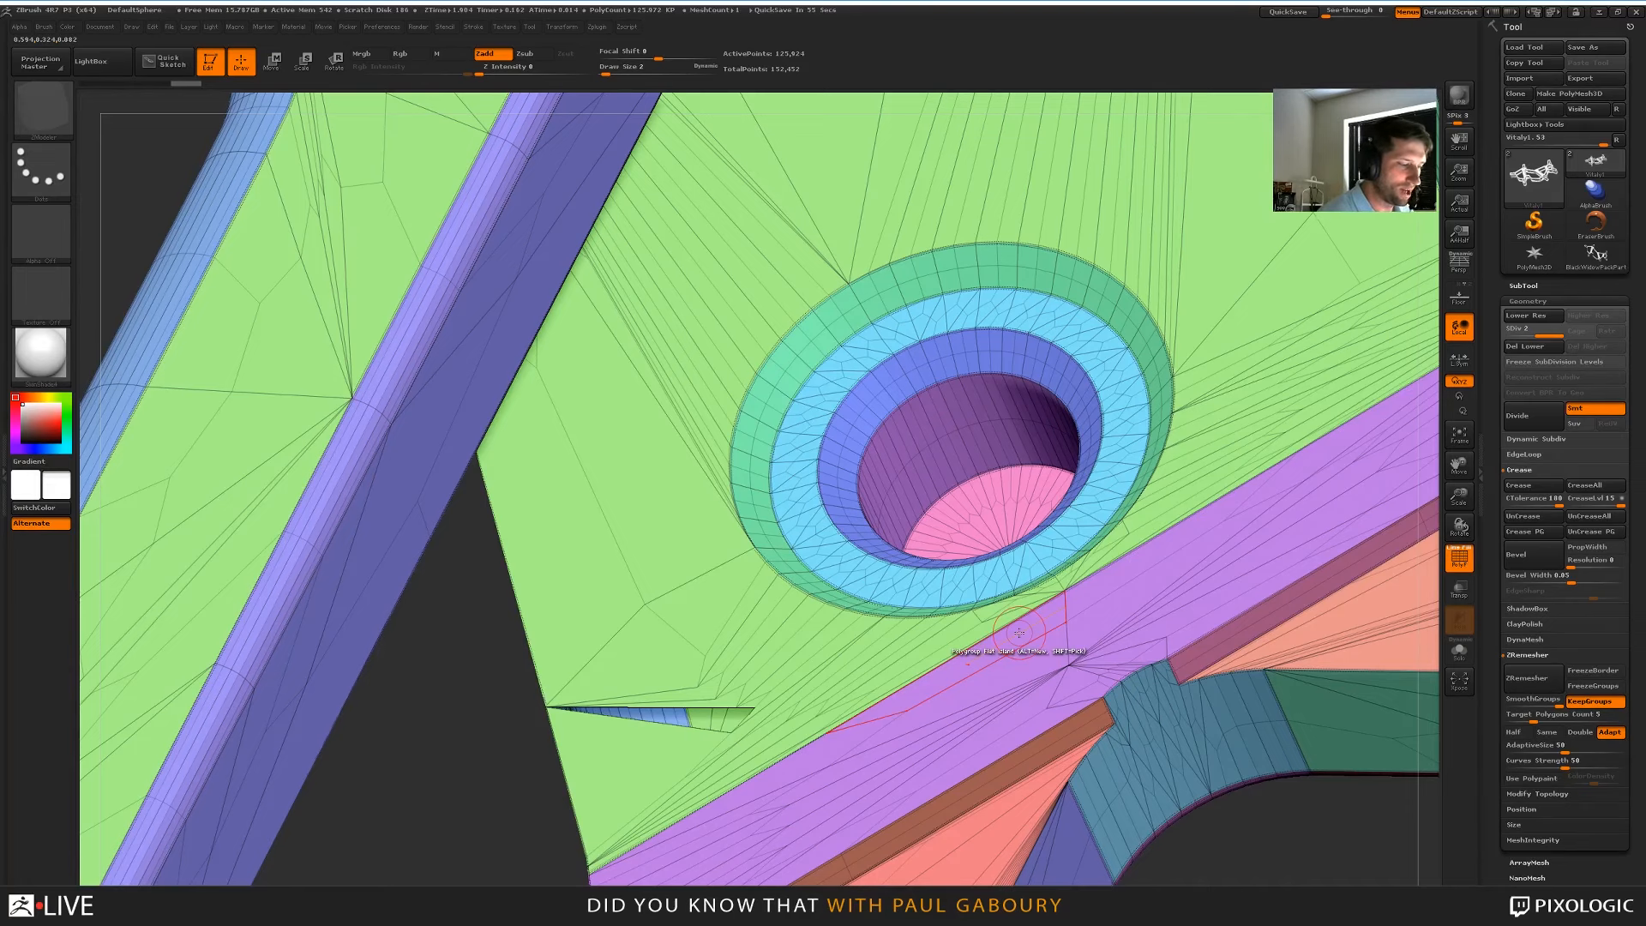
mouse_move(1290, 682)
right_mouse_down("ctrl")
mouse_move(1037, 572)
mouse_move(1190, 621)
mouse_move(1180, 662)
mouse_move(1104, 635)
mouse_move(1057, 712)
right_mouse_up("ctrl")
key("ctrl+d")
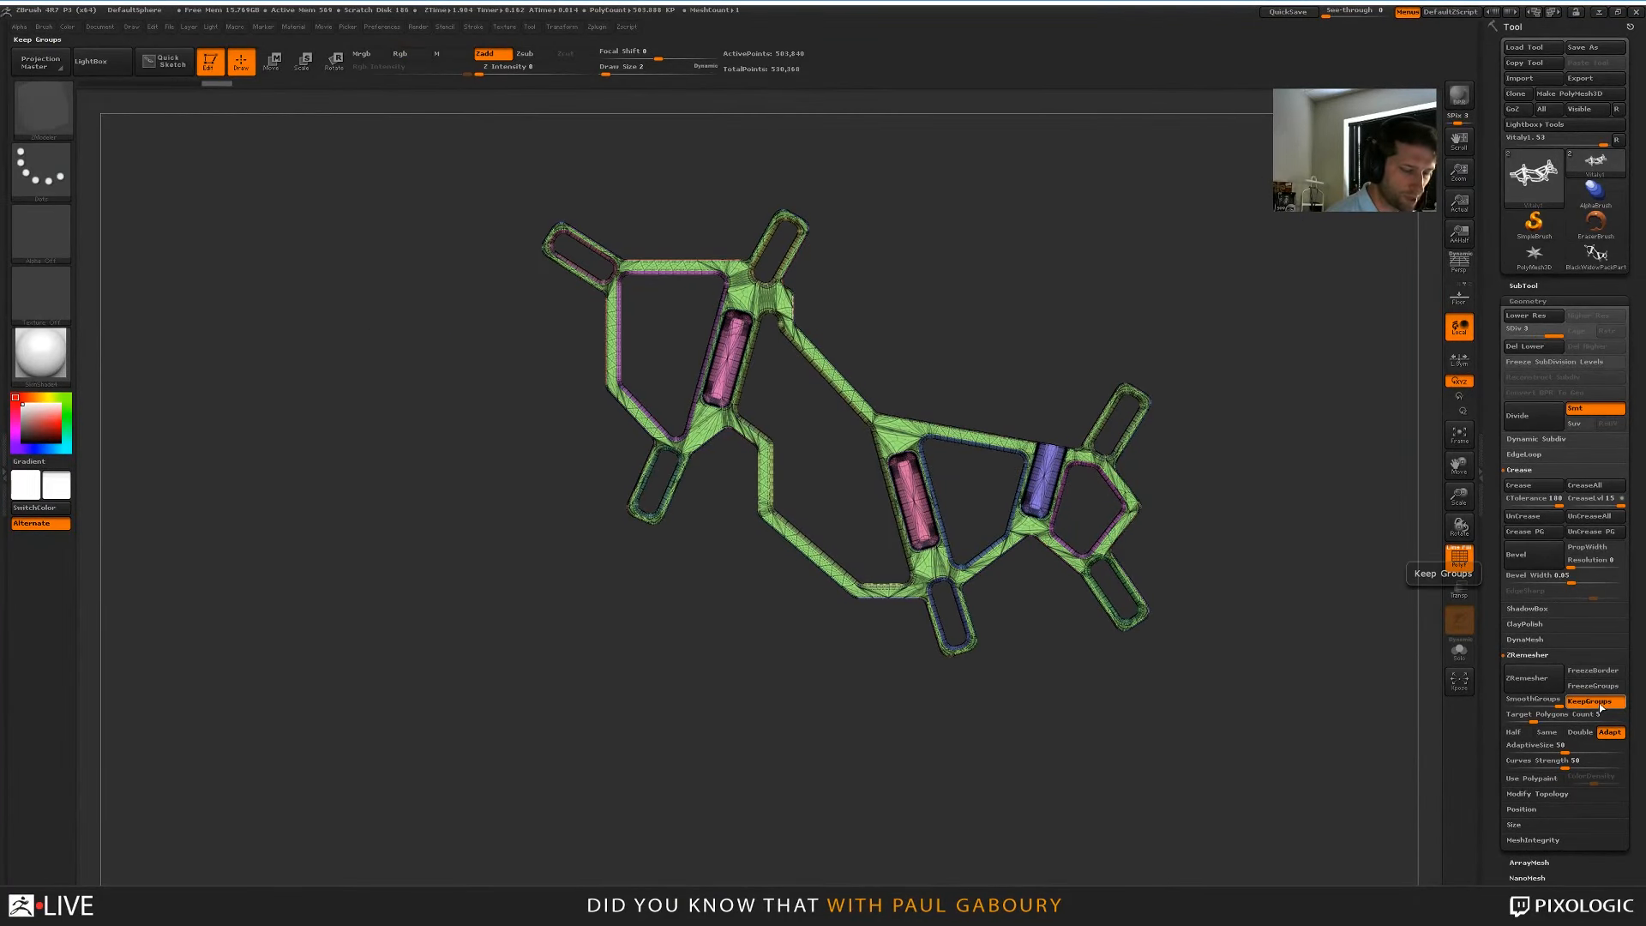
Lower SmoothGroups to its minimum and remesh the subdivided frame with KeepGroups at a target polygon count of 5
left_click_drag(1532, 705, 1507, 705)
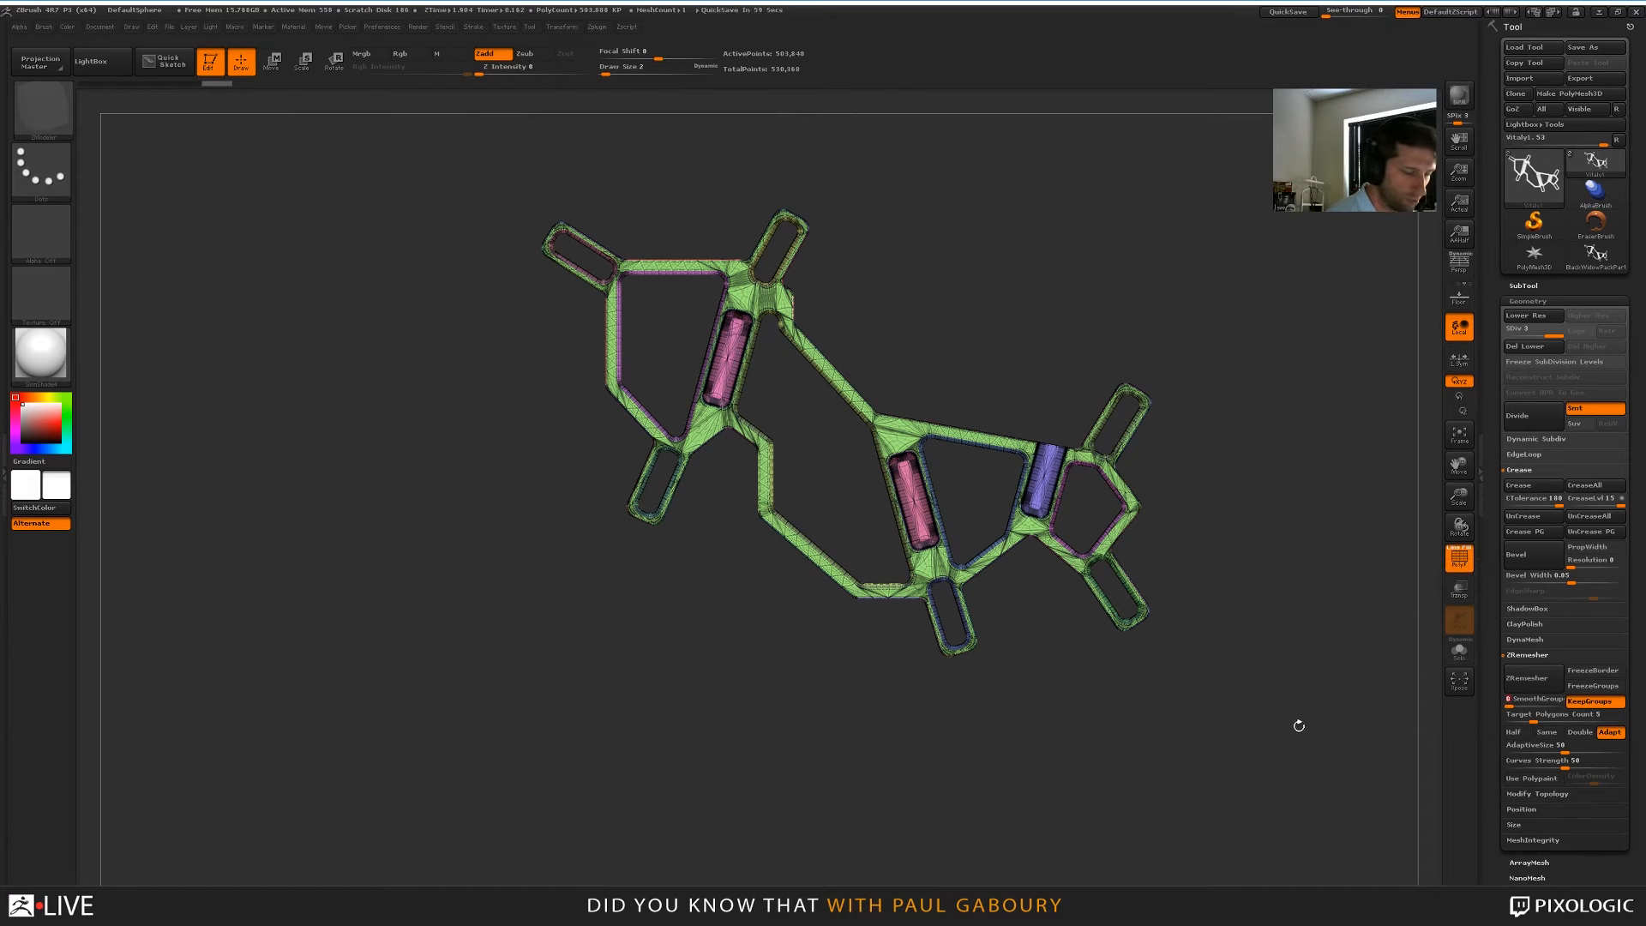
left_click_drag(1269, 721, 1105, 723)
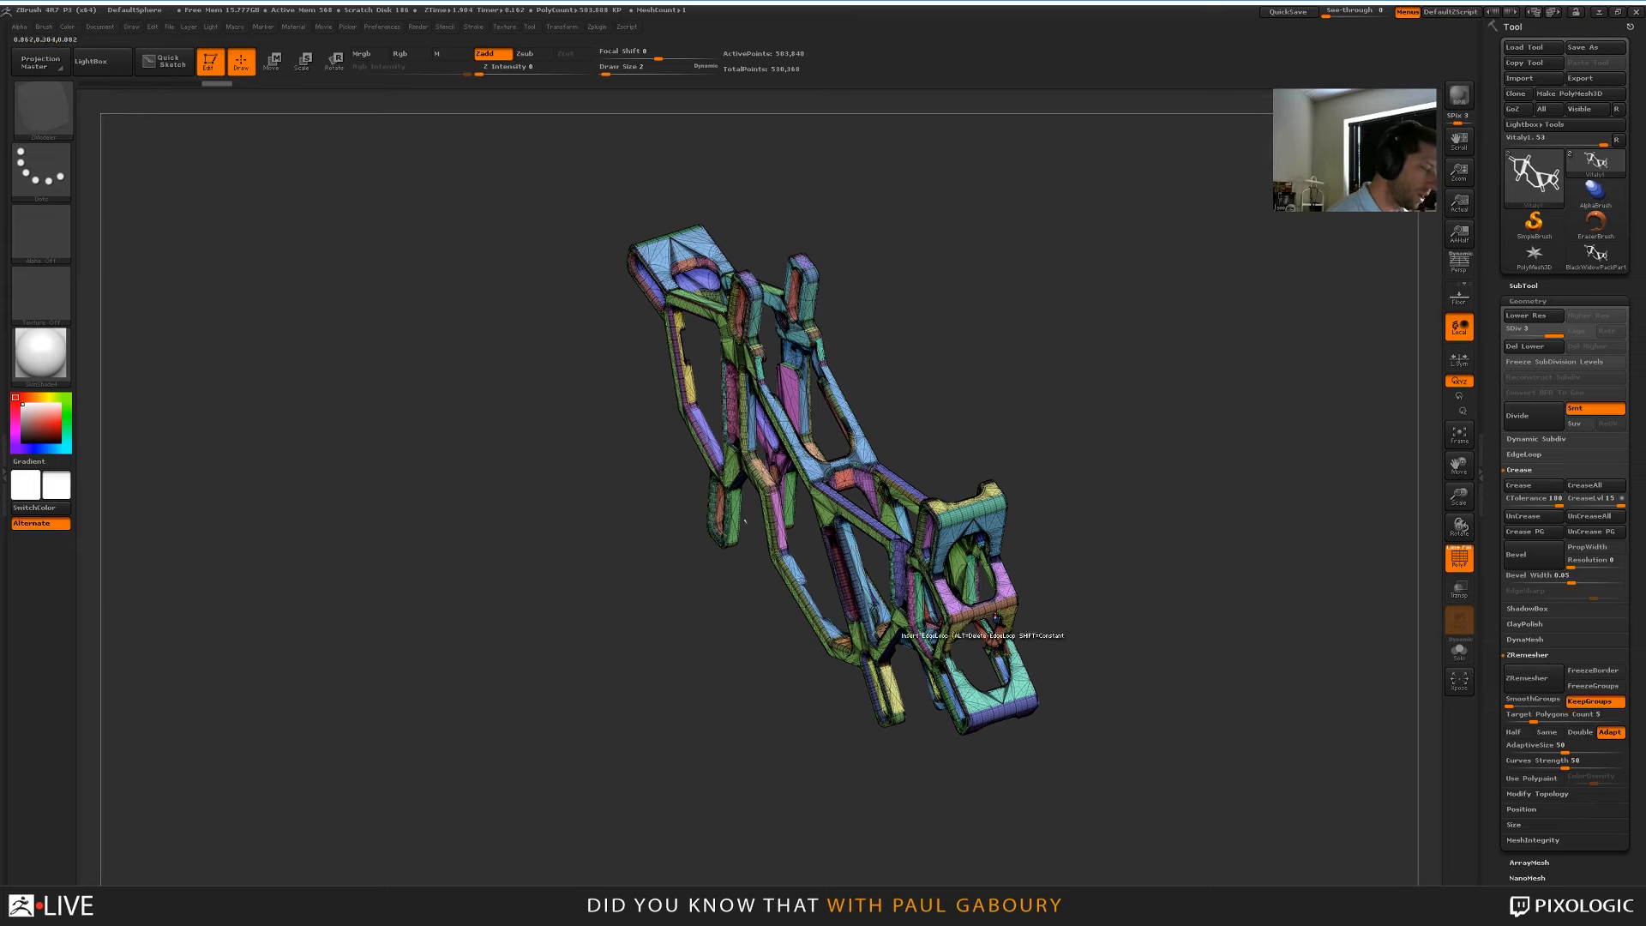
left_click(563, 28)
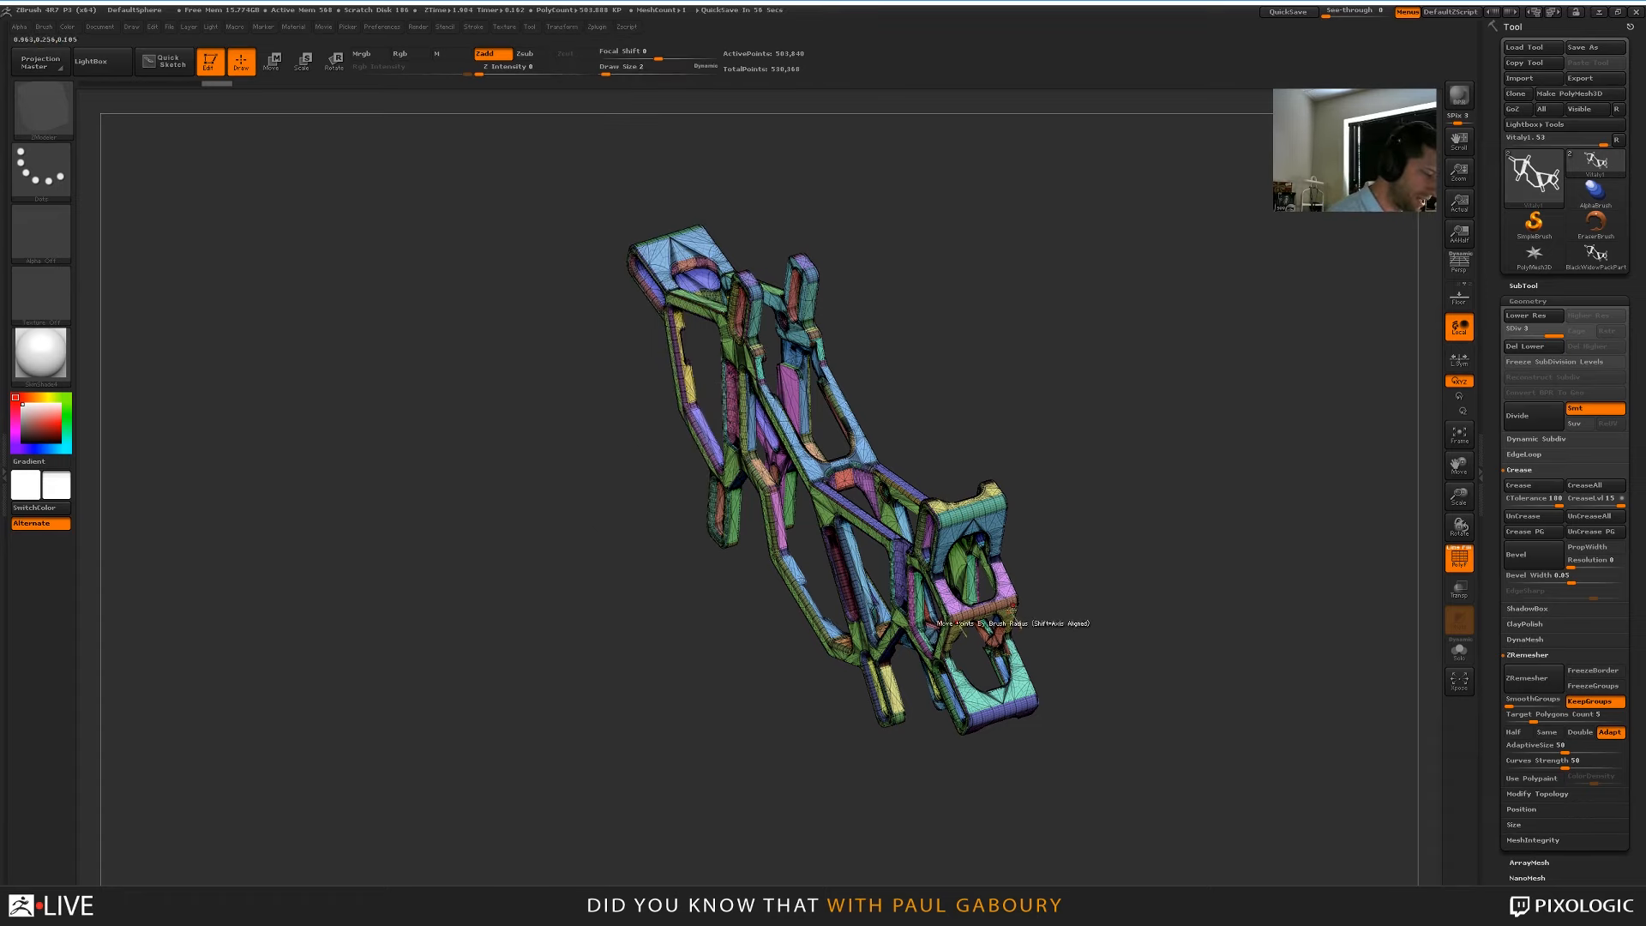
mouse_move(1015, 594)
right_mouse_down("ctrl")
mouse_move(1040, 636)
mouse_move(1044, 780)
right_mouse_up("ctrl")
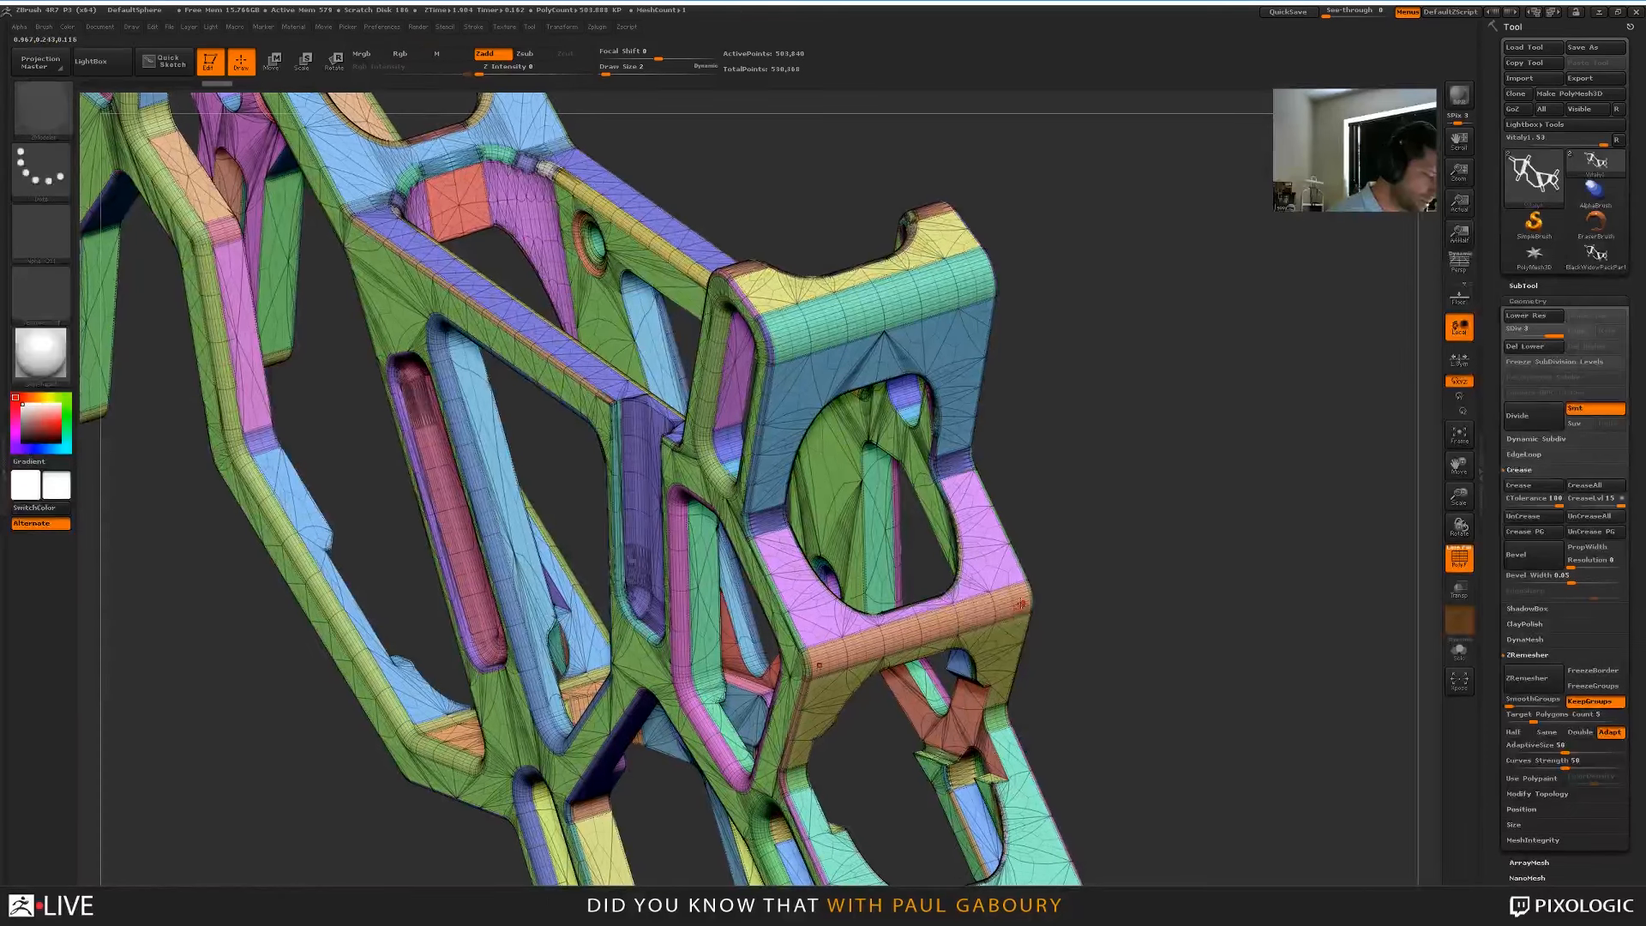
right_click_drag(1212, 672, 1337, 678, "ctrl")
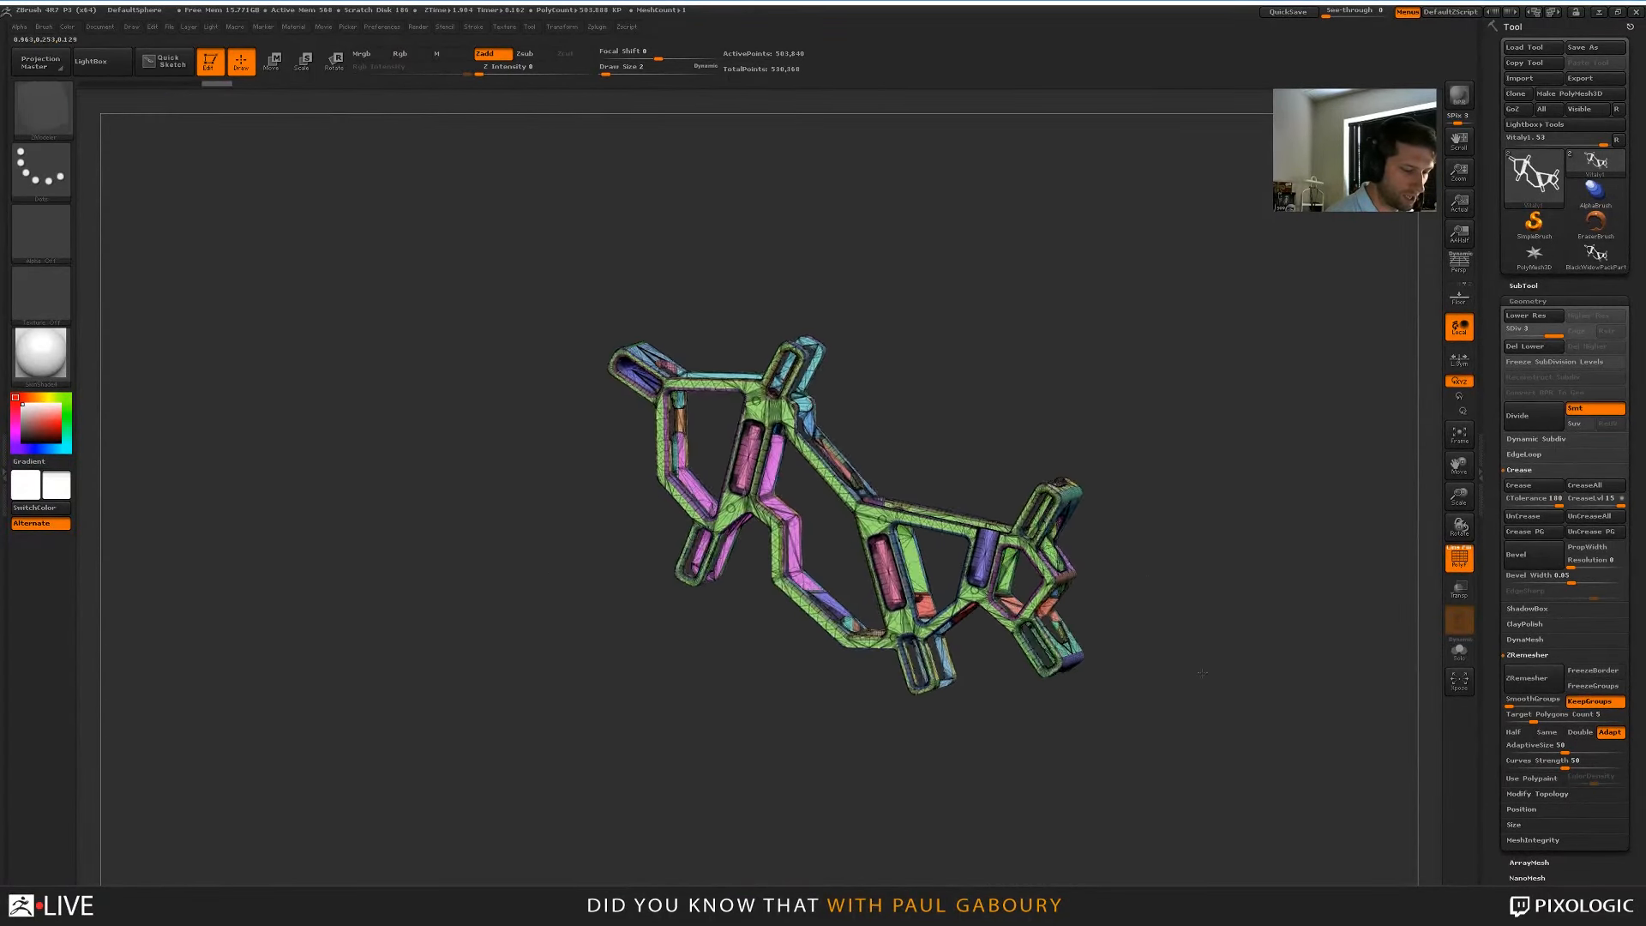
left_click(1526, 679)
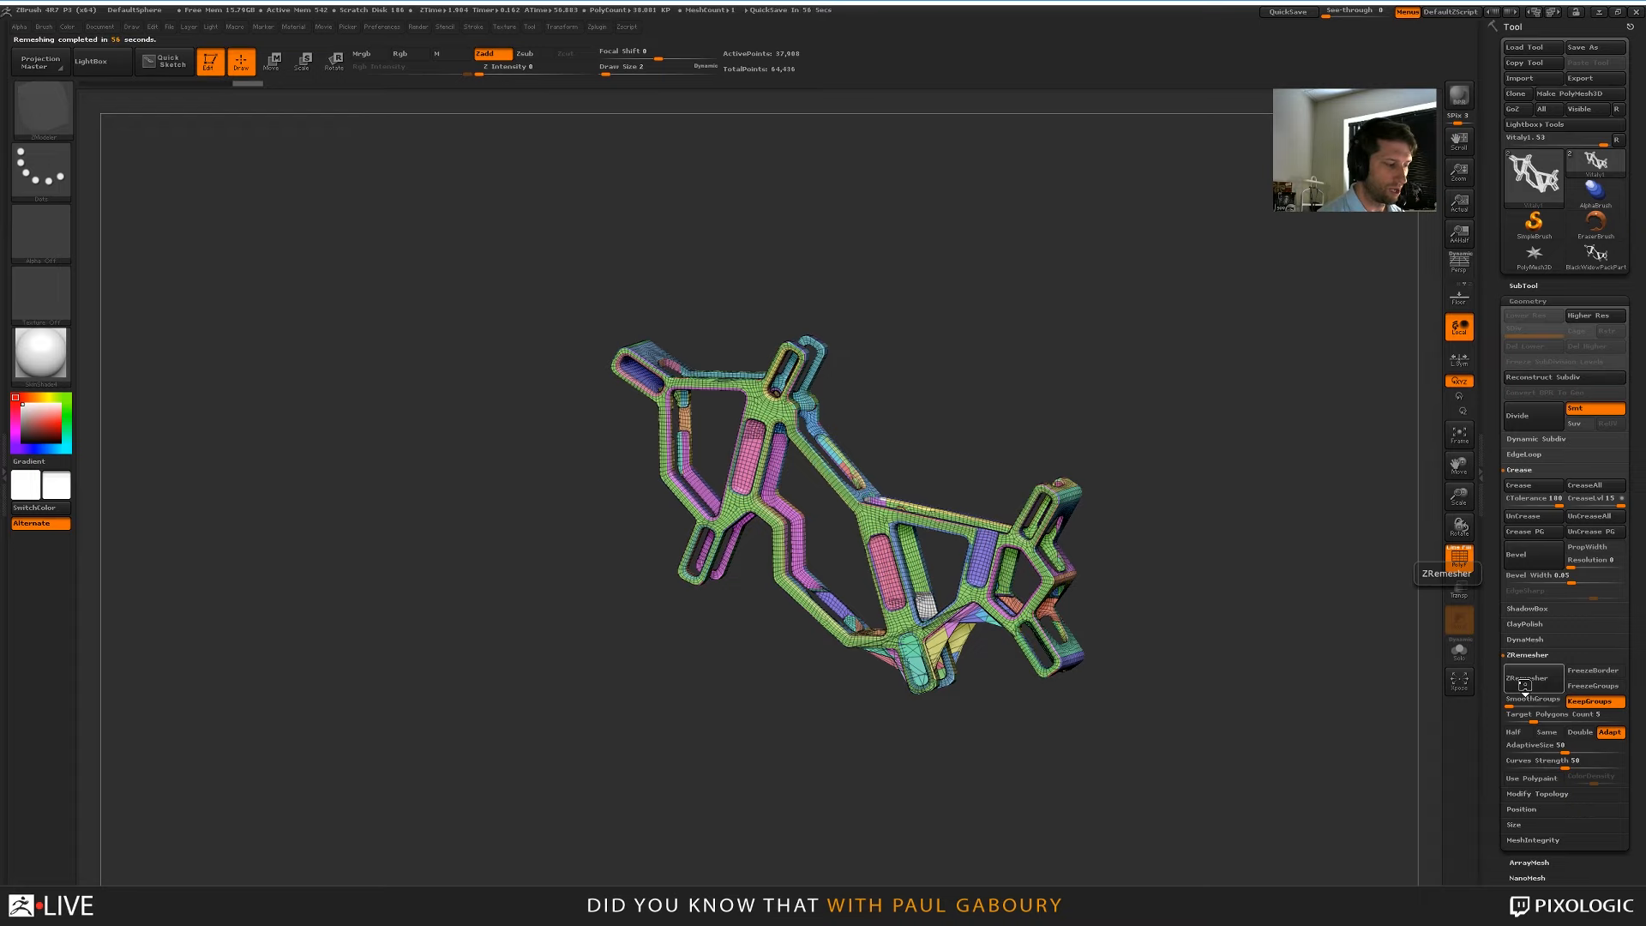
Undo the remesh, drop the frame to subdivision level 2 and delete the higher level
key("ctrl+z")
key("ctrl+z")
key("ctrl+z")
key("ctrl+z")
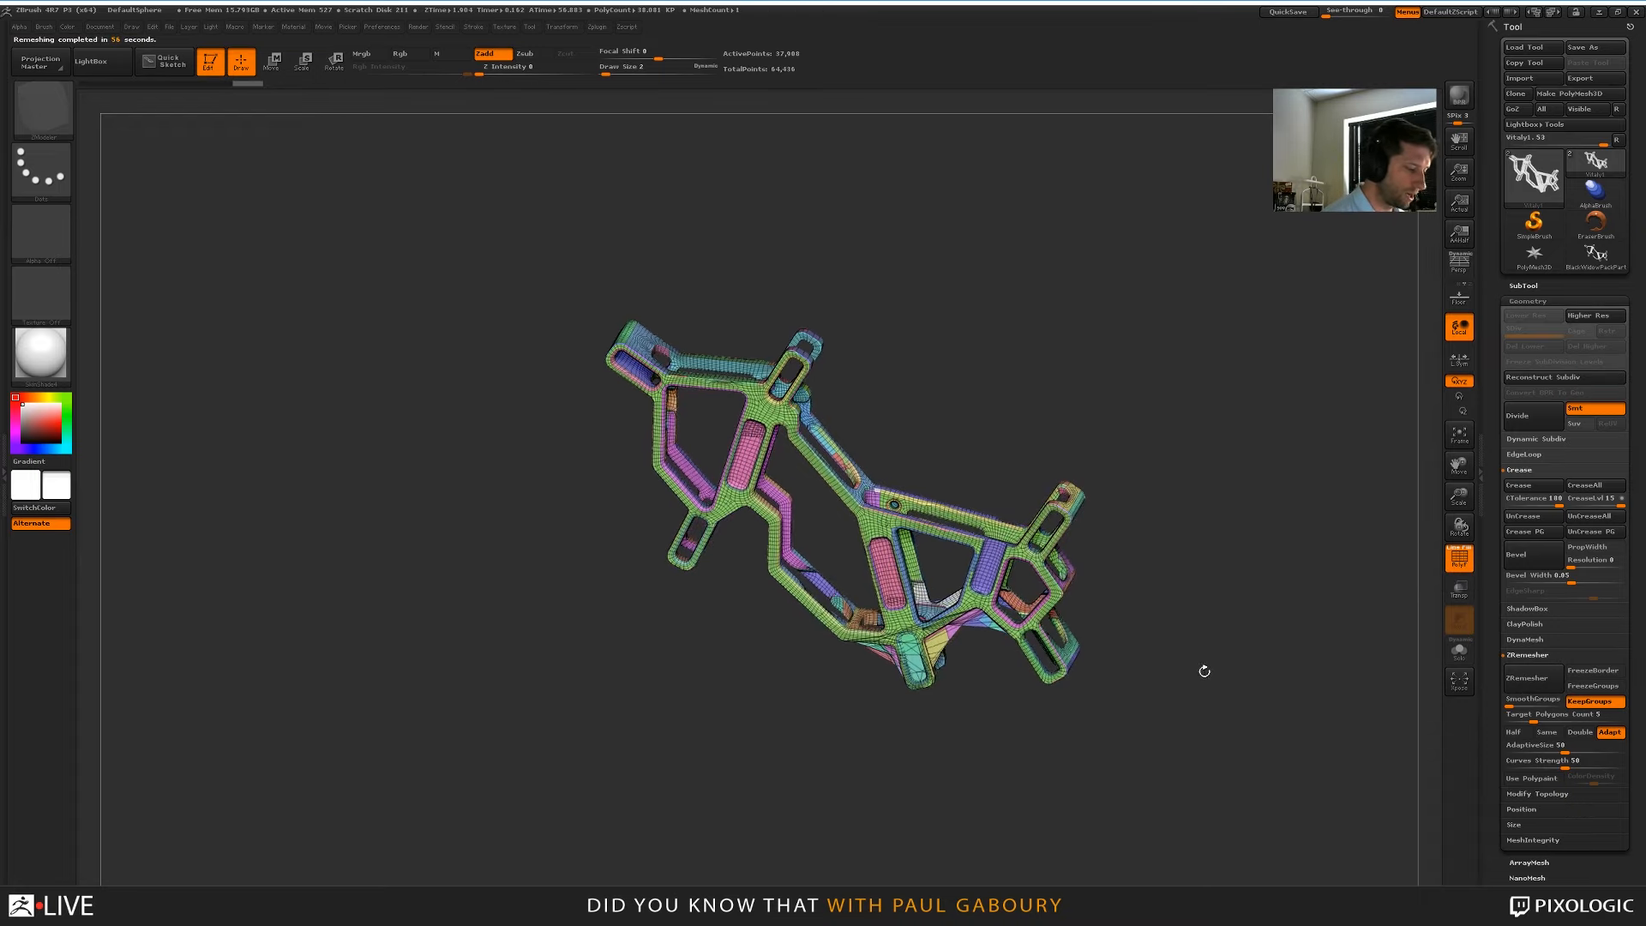
right_click_drag(1154, 718, 1004, 691)
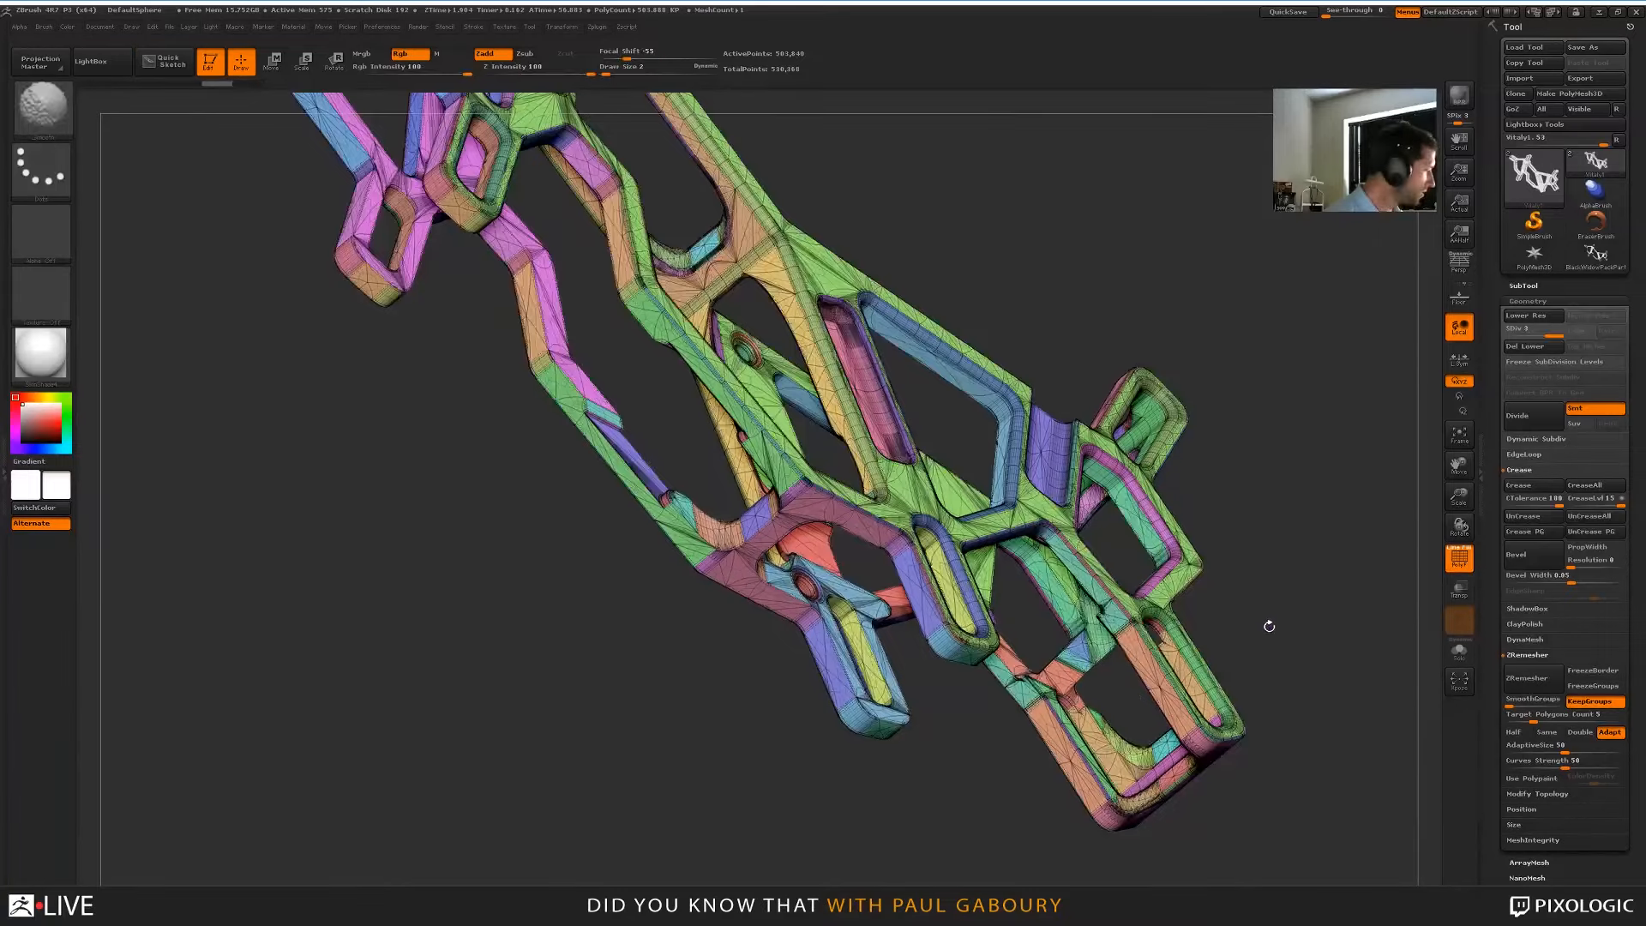
key("shift+d")
right_click_drag(1260, 646, 1337, 600)
left_click(1588, 347)
Isolate the polygroup inside the round hole to examine its mesh, and restore the whole frame's visibility
right_click_drag(1321, 534, 1016, 481)
right_click_drag(1016, 480, 951, 433, "ctrl")
left_click(950, 433, "ctrl+shift")
mouse_move(1227, 514)
right_mouse_down()
mouse_move(1295, 514)
mouse_move(1075, 499)
right_mouse_up()
key("f")
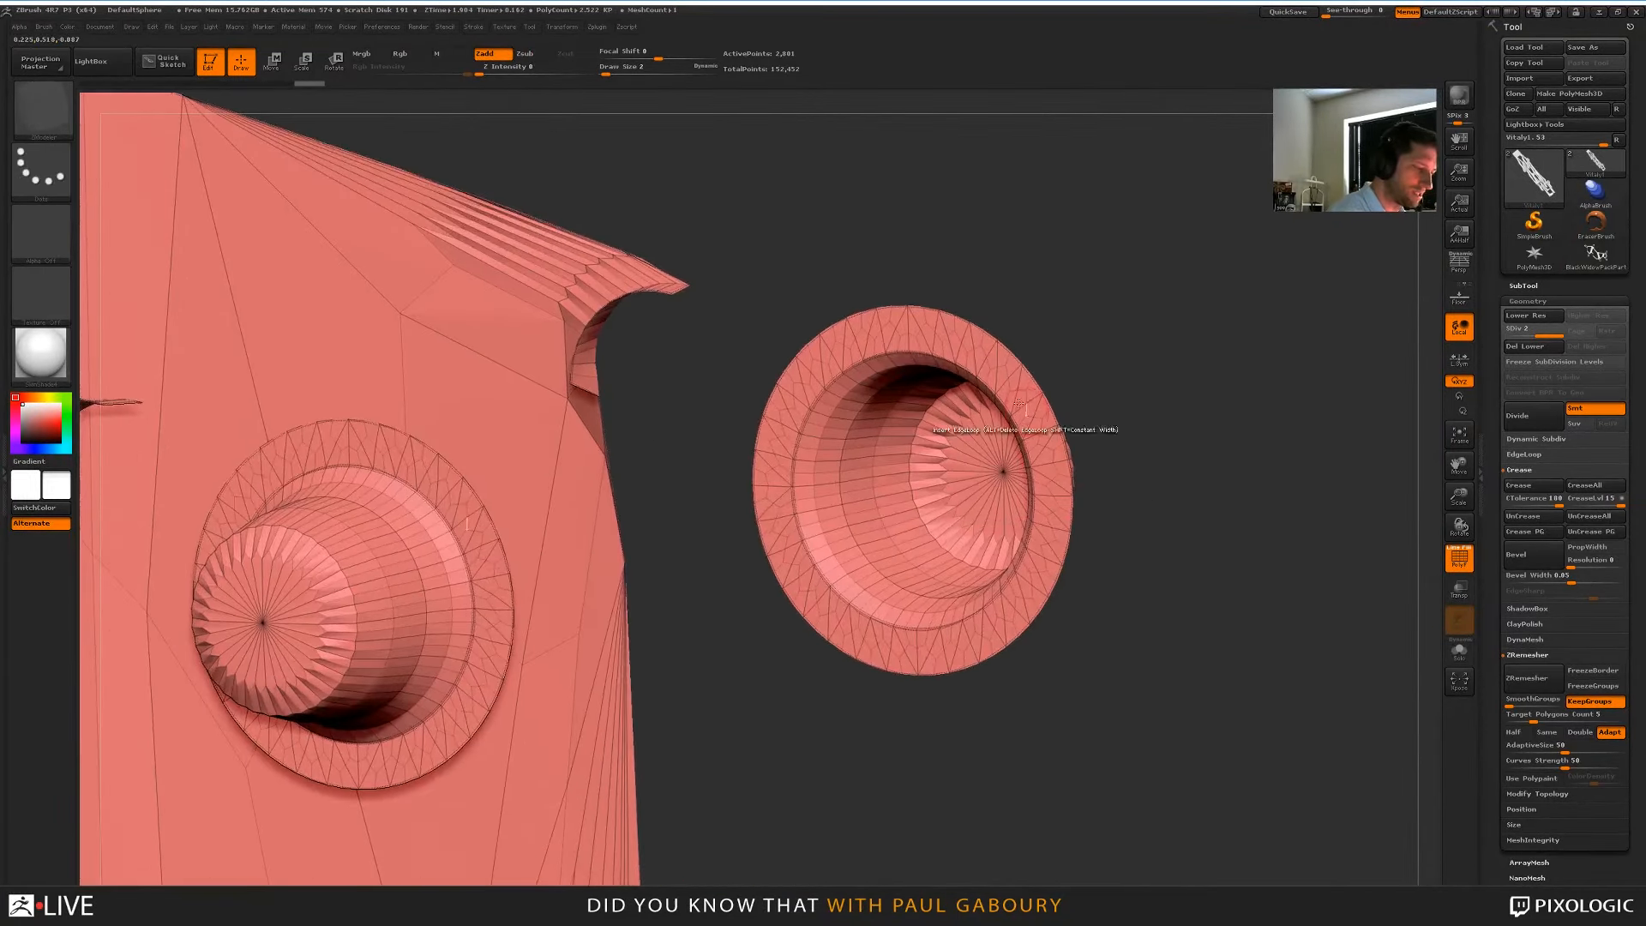
left_click(1198, 629, "ctrl+shift")
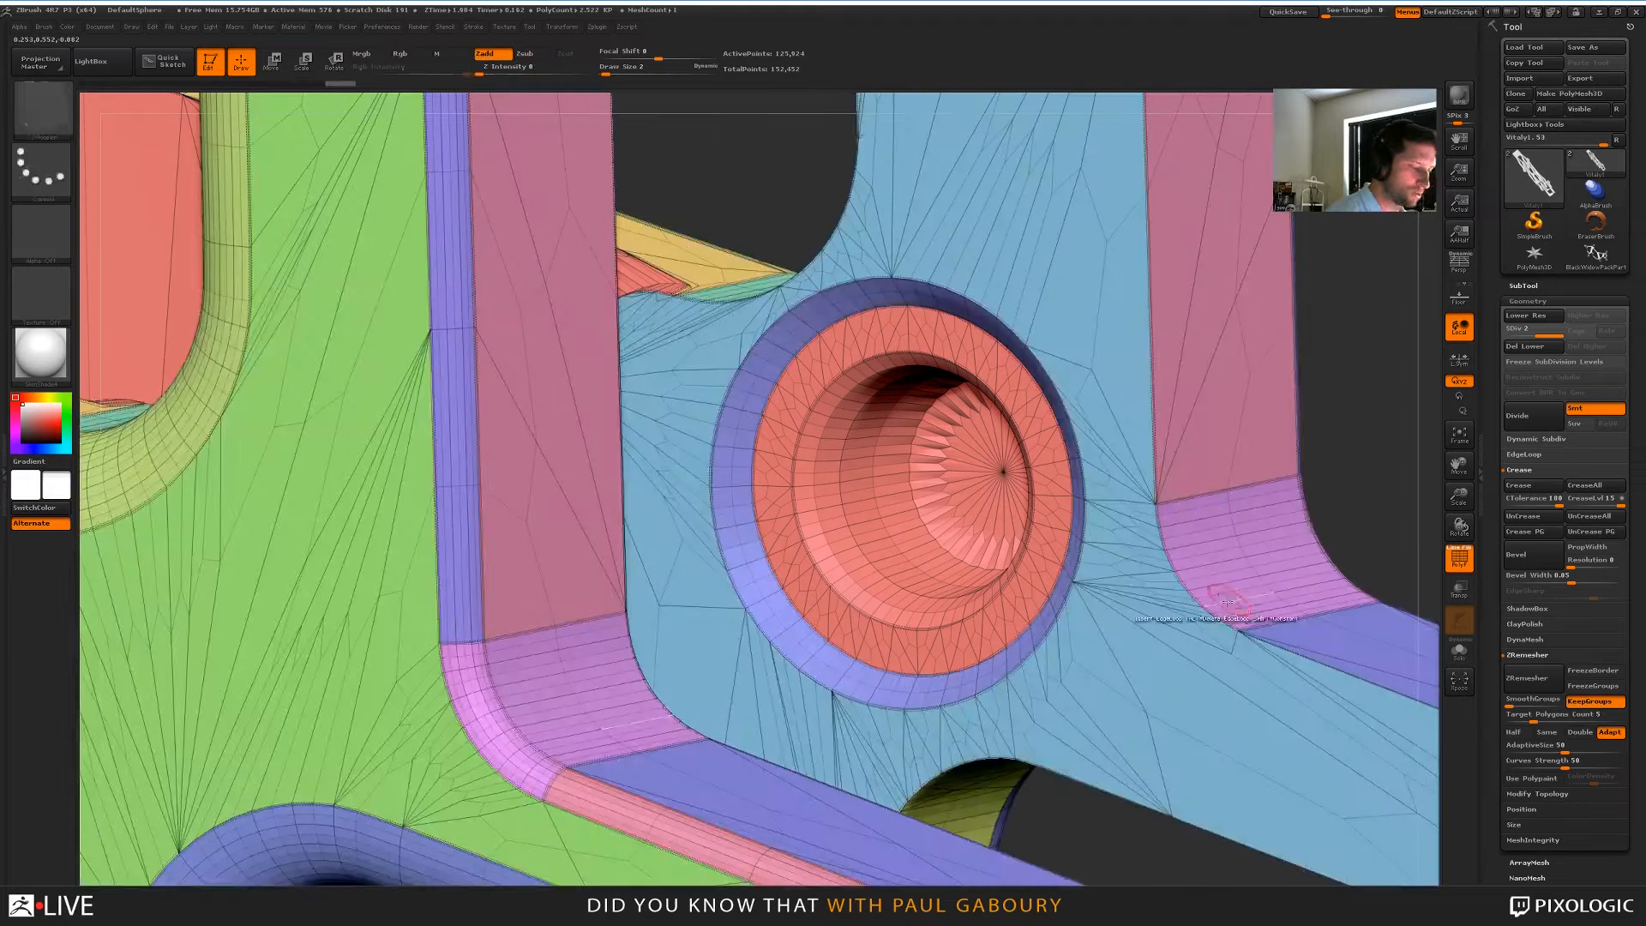
mouse_move(1201, 604)
right_mouse_down("ctrl")
mouse_move(1173, 540)
mouse_move(1246, 528)
mouse_move(1227, 757)
mouse_move(1061, 718)
mouse_move(1263, 734)
mouse_move(1097, 728)
mouse_move(1101, 745)
mouse_move(1158, 699)
right_mouse_up("ctrl")
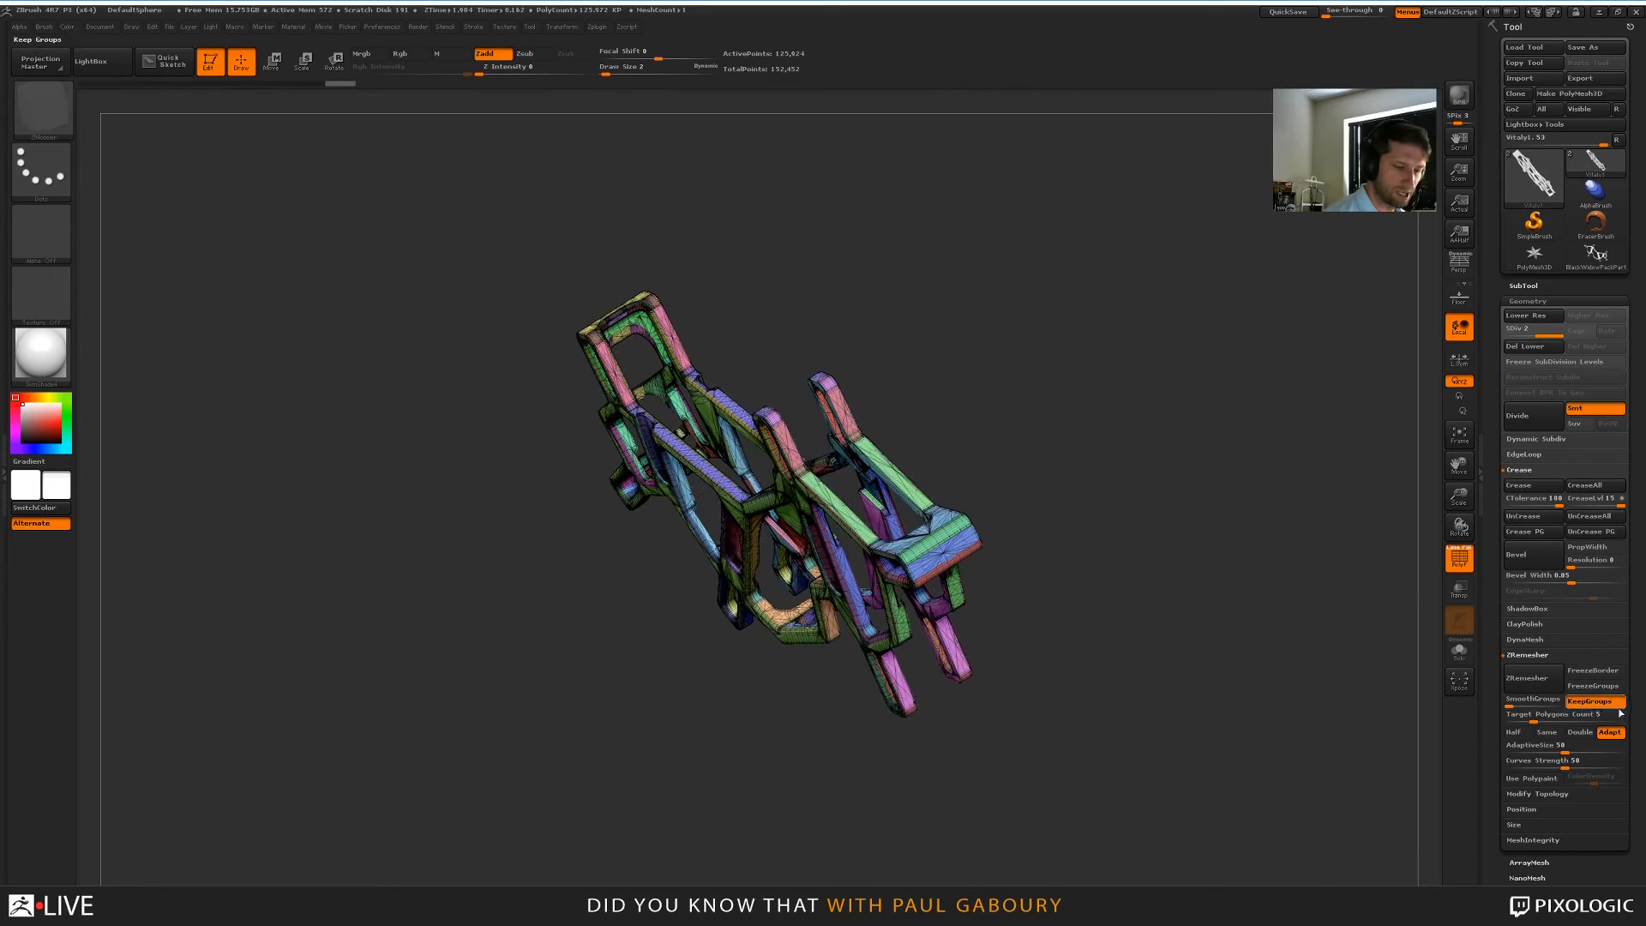
Set the target polygon count to 10 and remesh the frame with ZRemesher
left_click(1534, 721)
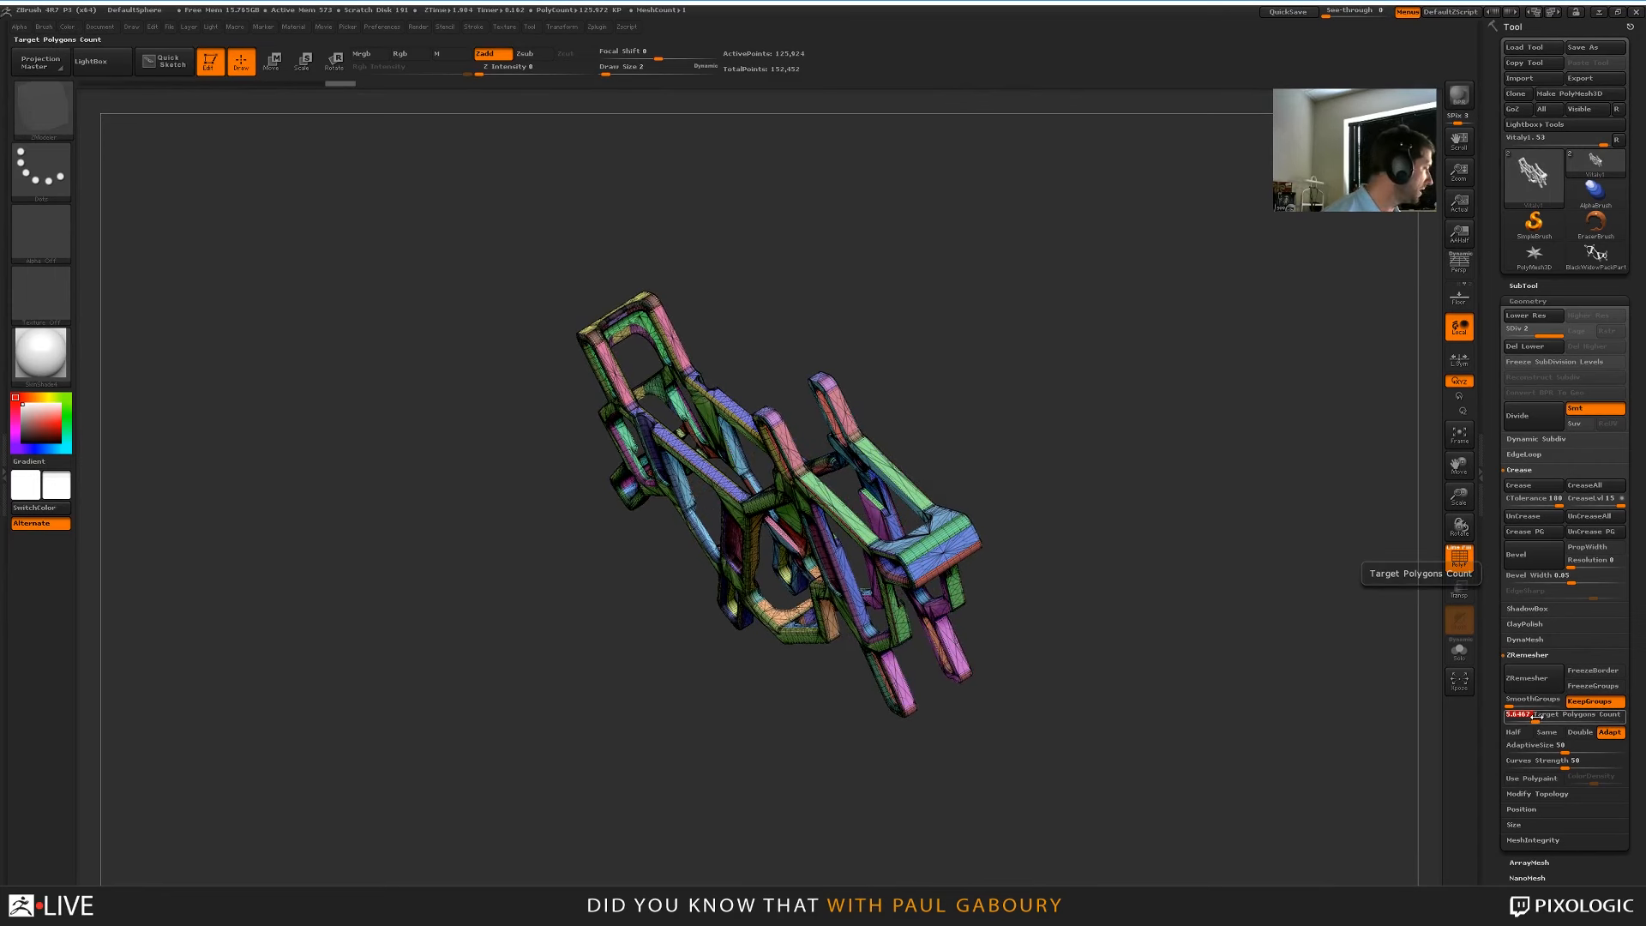
type("10")
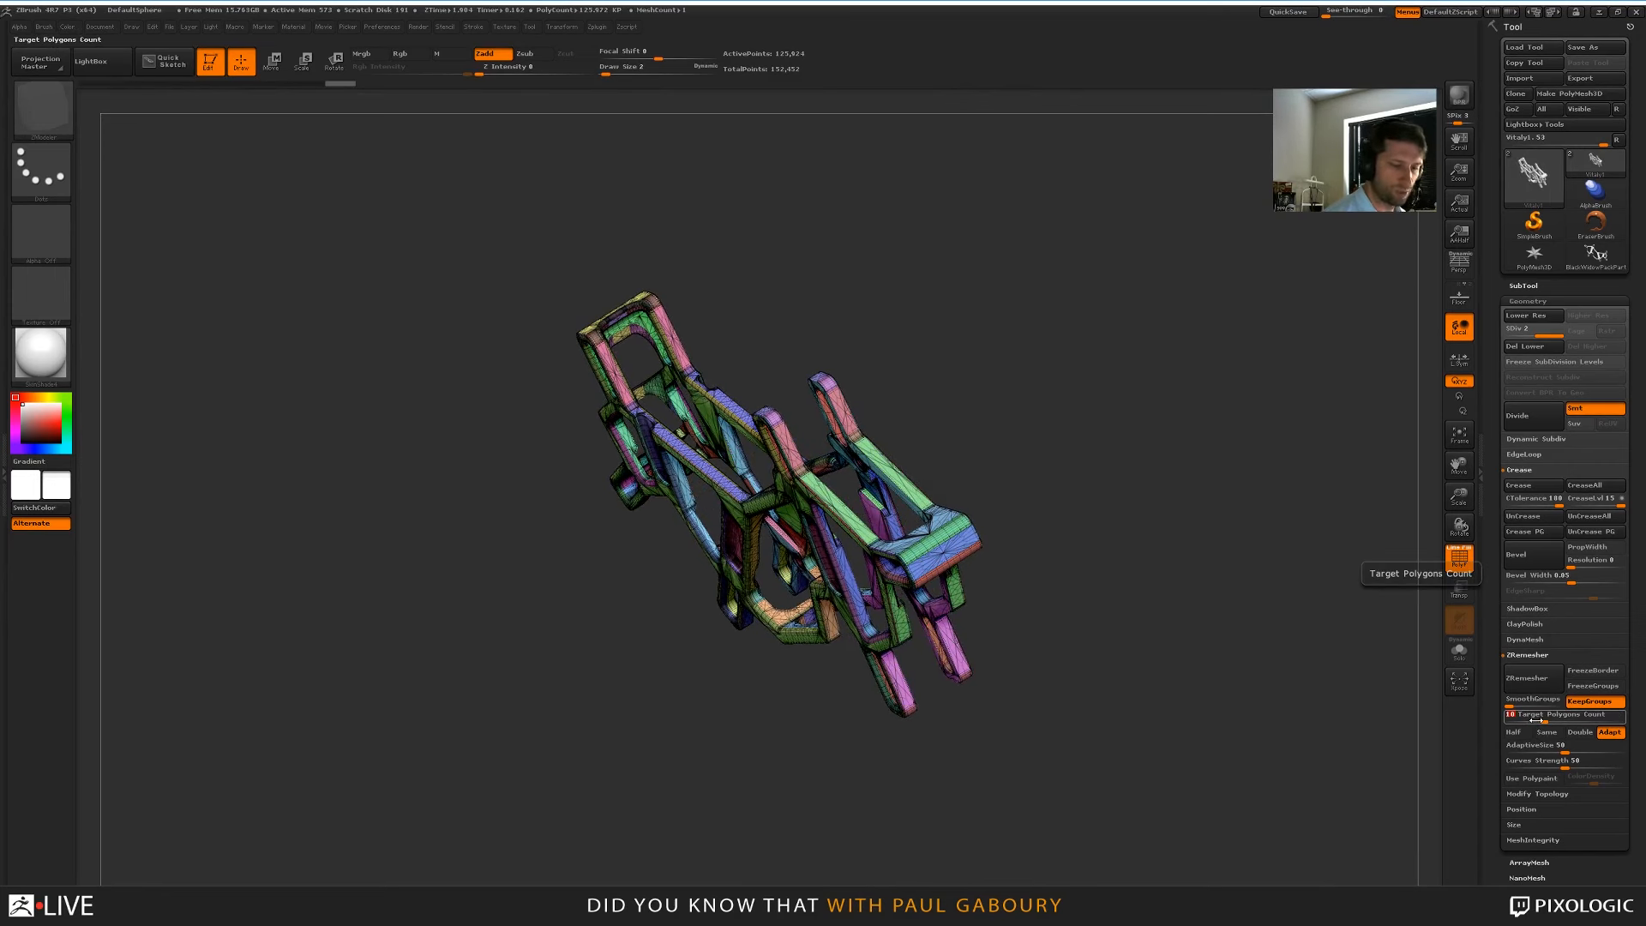
key("Return")
left_click(1534, 679)
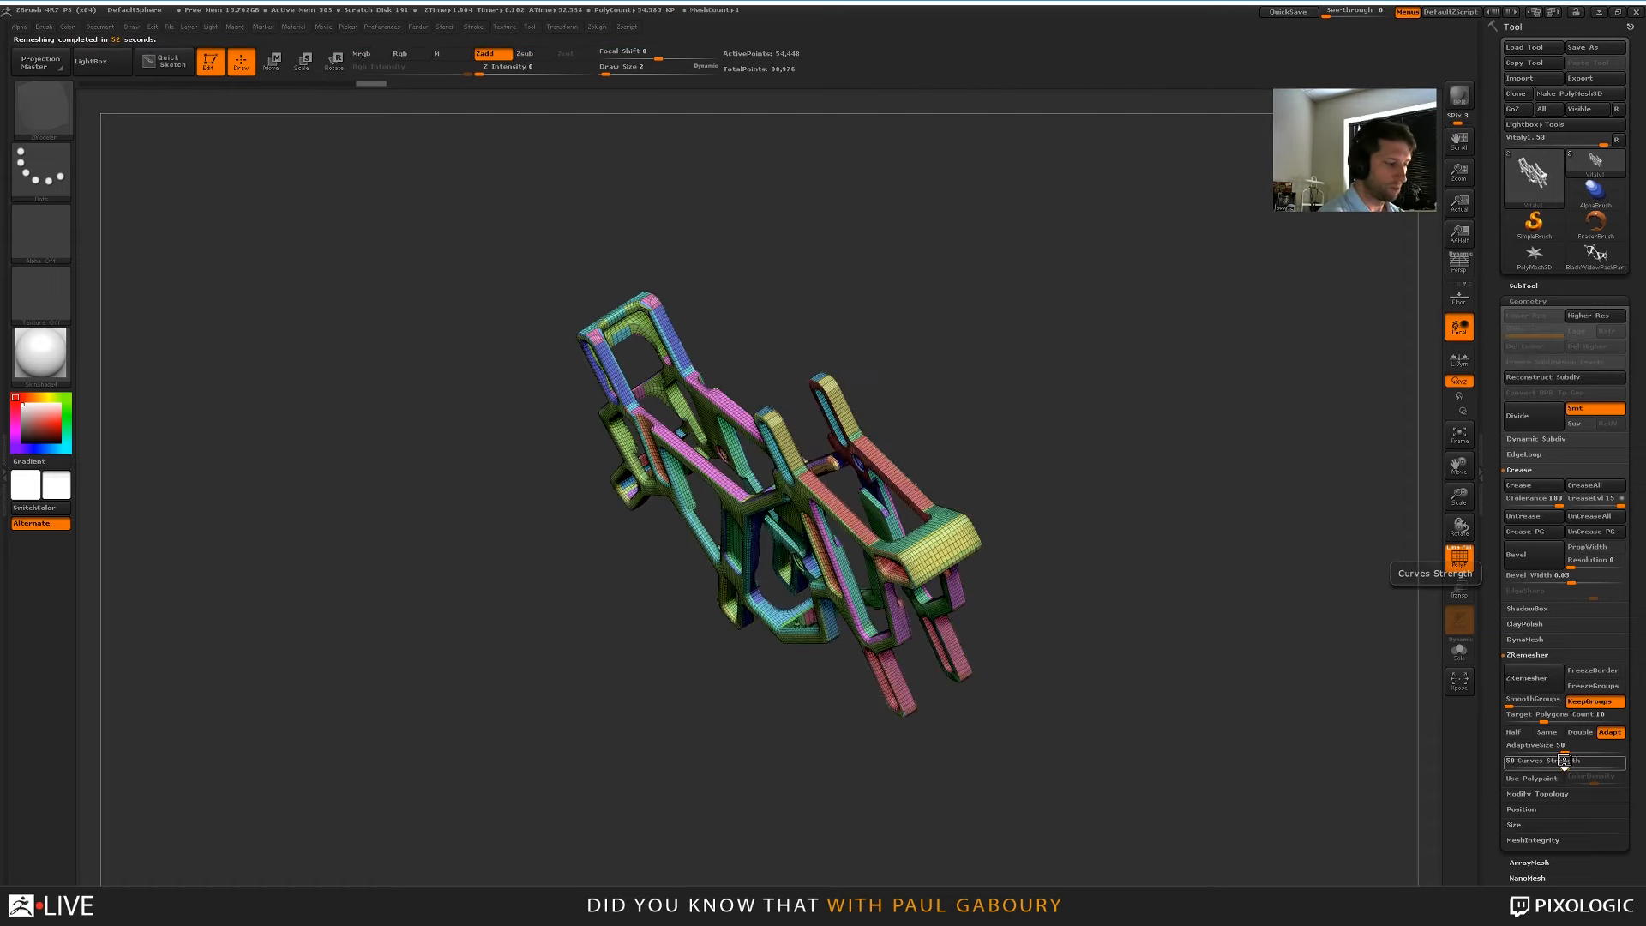
Turn off the polyframe display and show the second frame subtool again to compare it with the remeshed frame
mouse_move(1235, 716)
left_mouse_down()
mouse_move(1205, 696)
mouse_move(1243, 709)
mouse_move(1207, 707)
mouse_move(1179, 747)
mouse_move(1173, 707)
left_mouse_up()
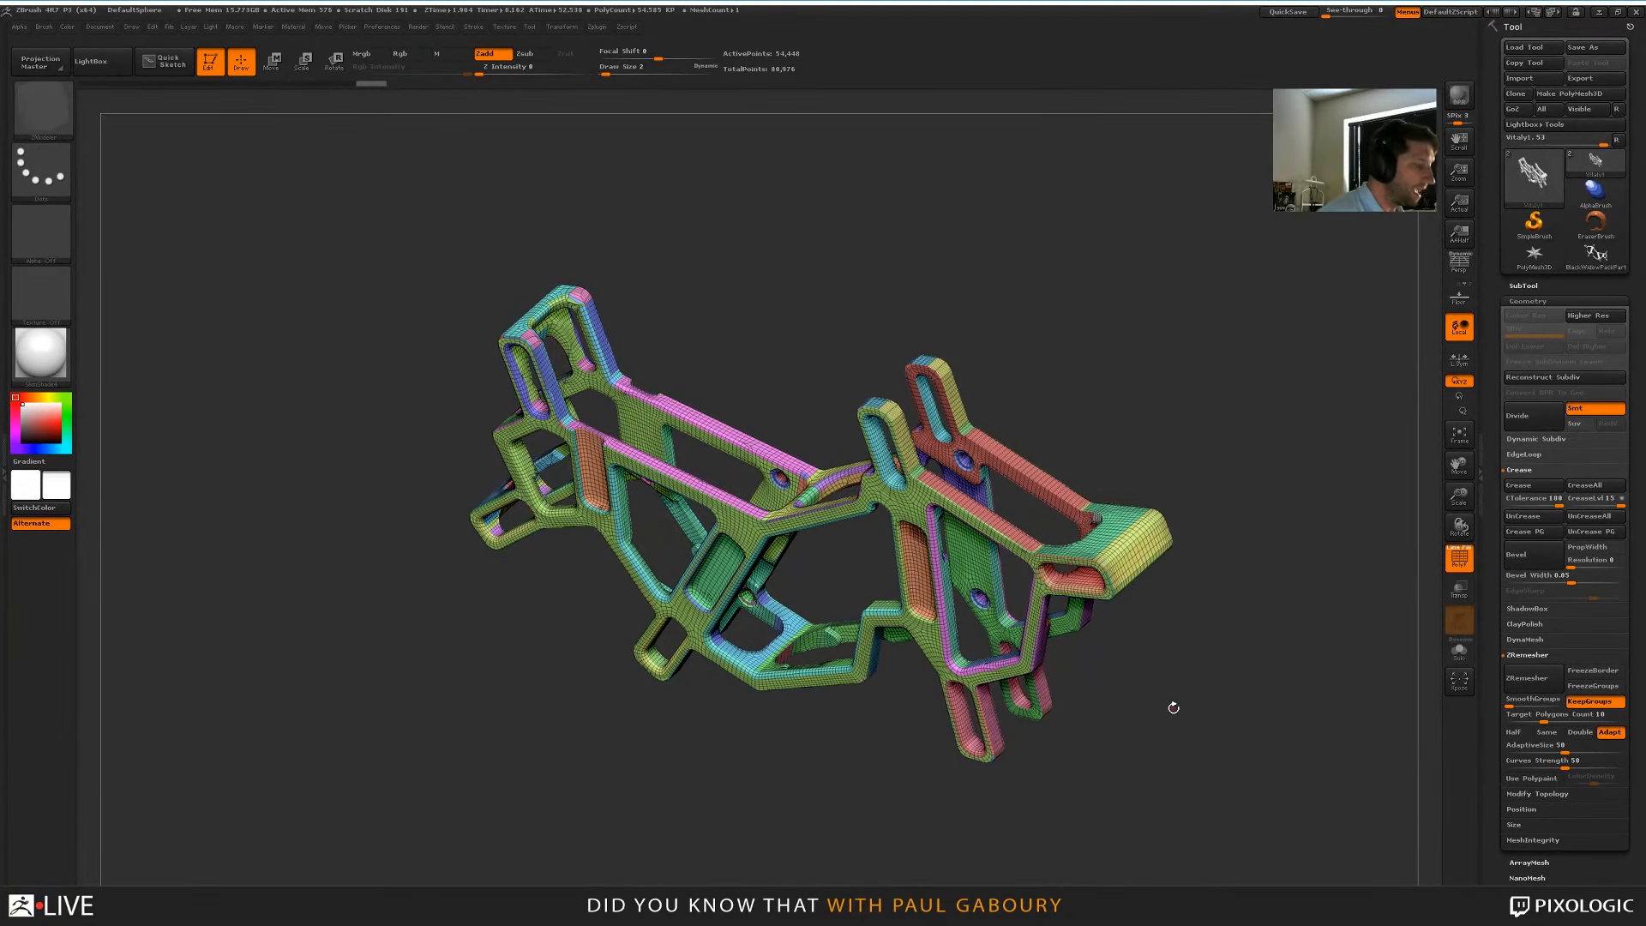
key("shift+f")
mouse_move(1198, 734)
left_mouse_down("shift")
mouse_move(1238, 698)
mouse_move(1225, 736)
left_mouse_up("shift")
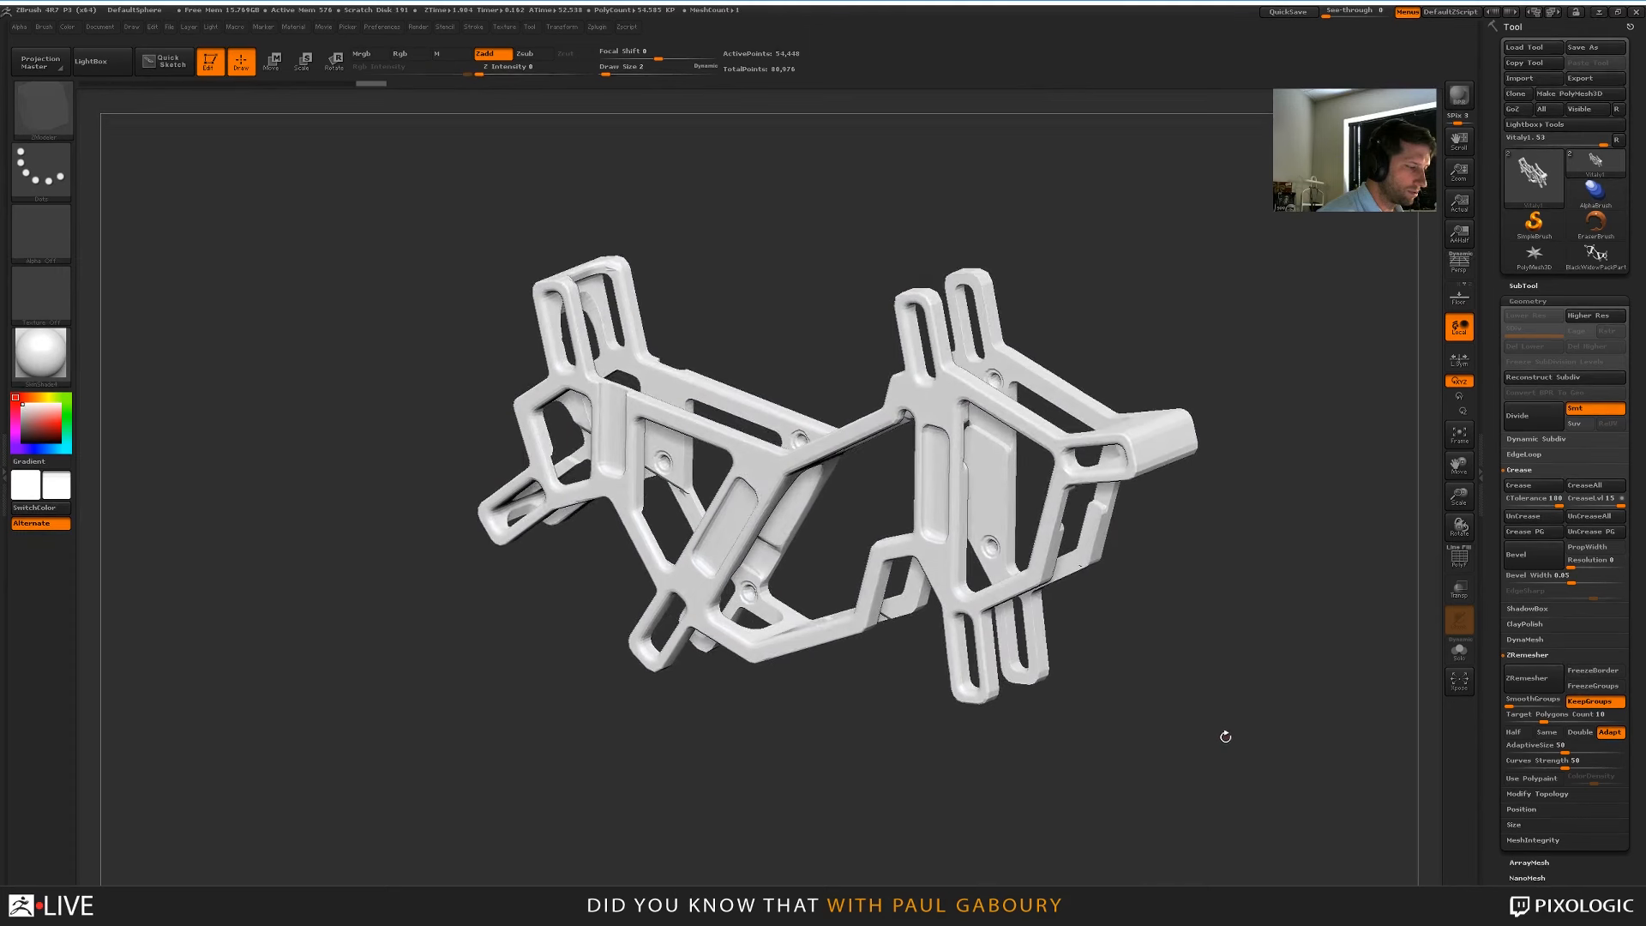
left_click(1524, 286)
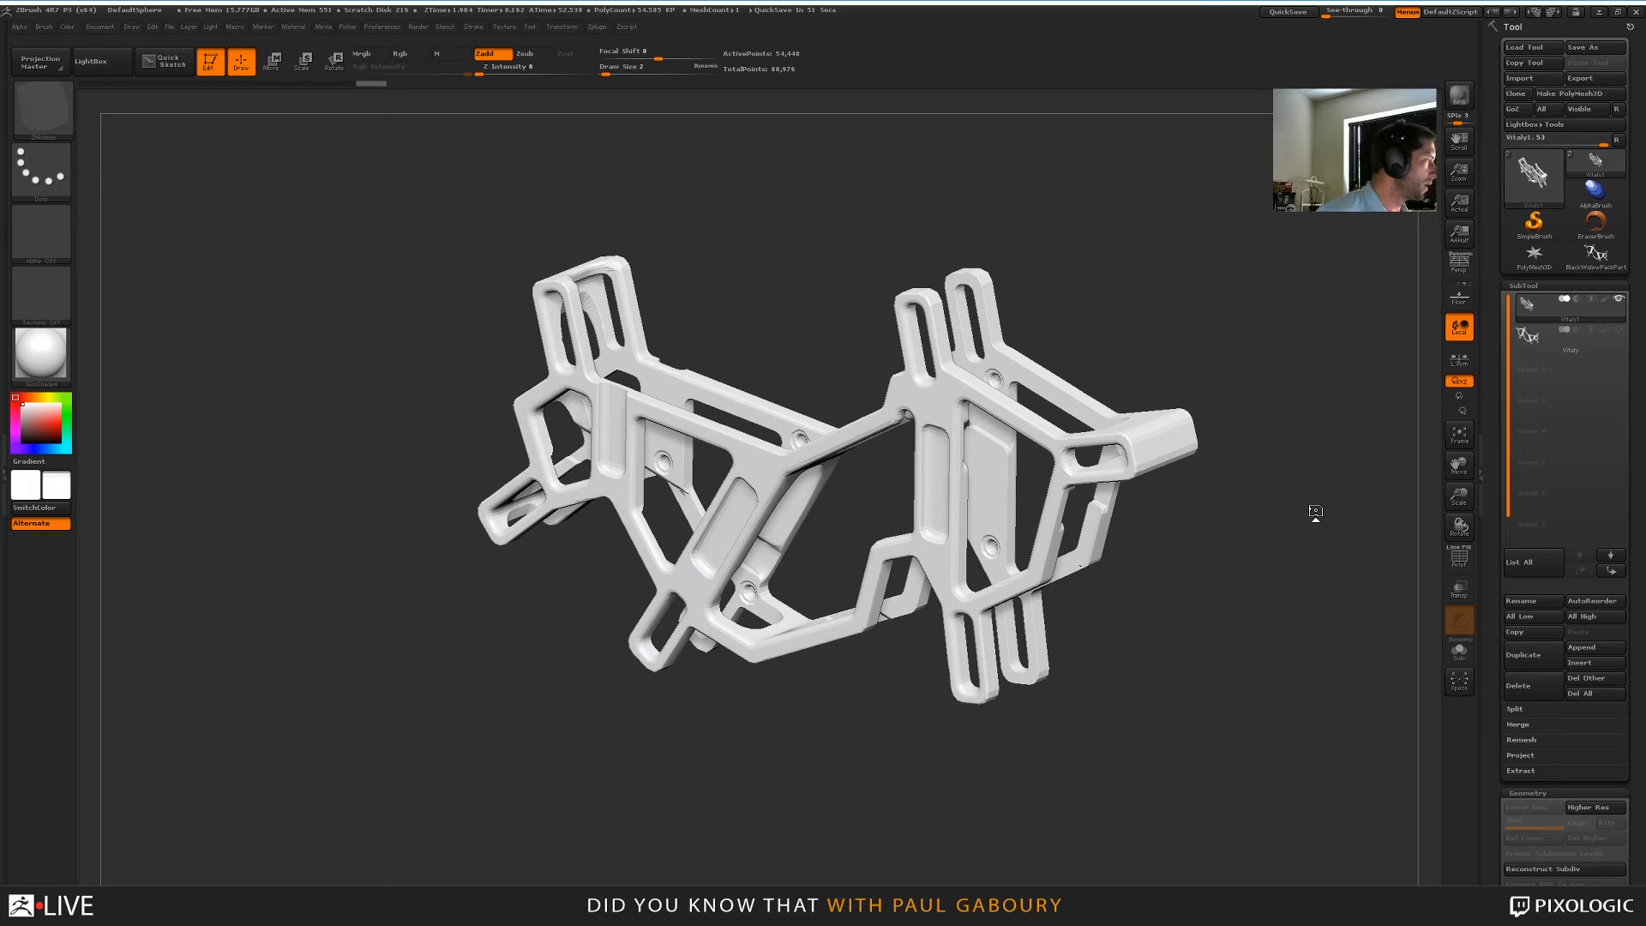
left_click(1619, 332)
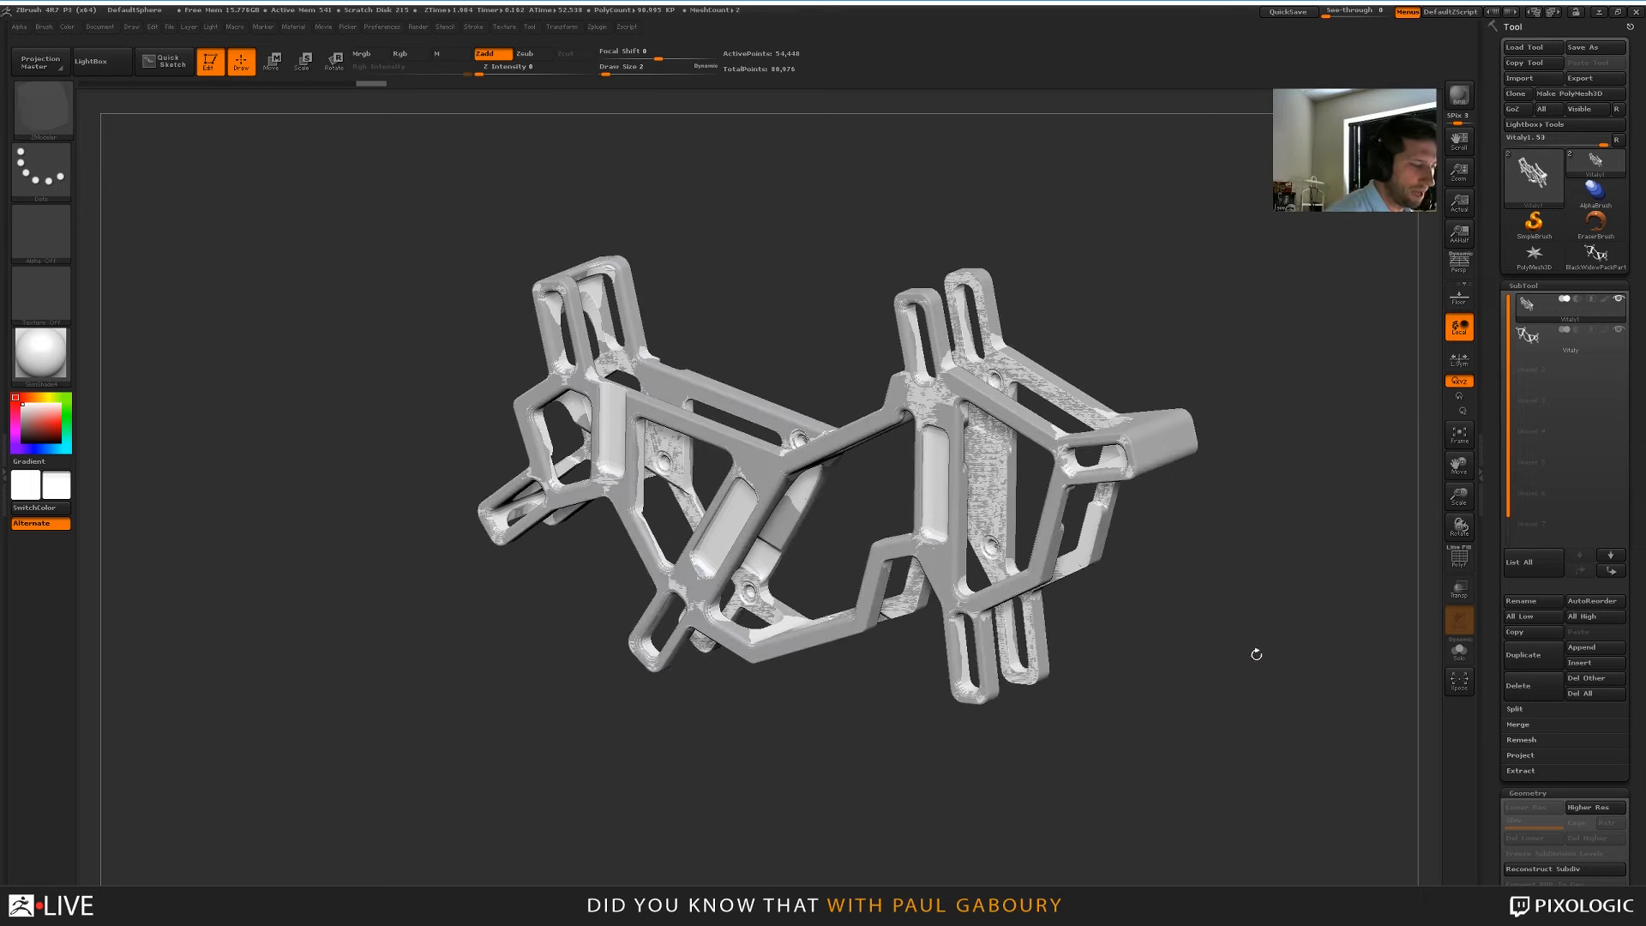
Project the original frame's detail onto the remeshed frame, and hide the original subtool to check the surface
left_click_drag(1249, 655, 1583, 716)
key("shift")
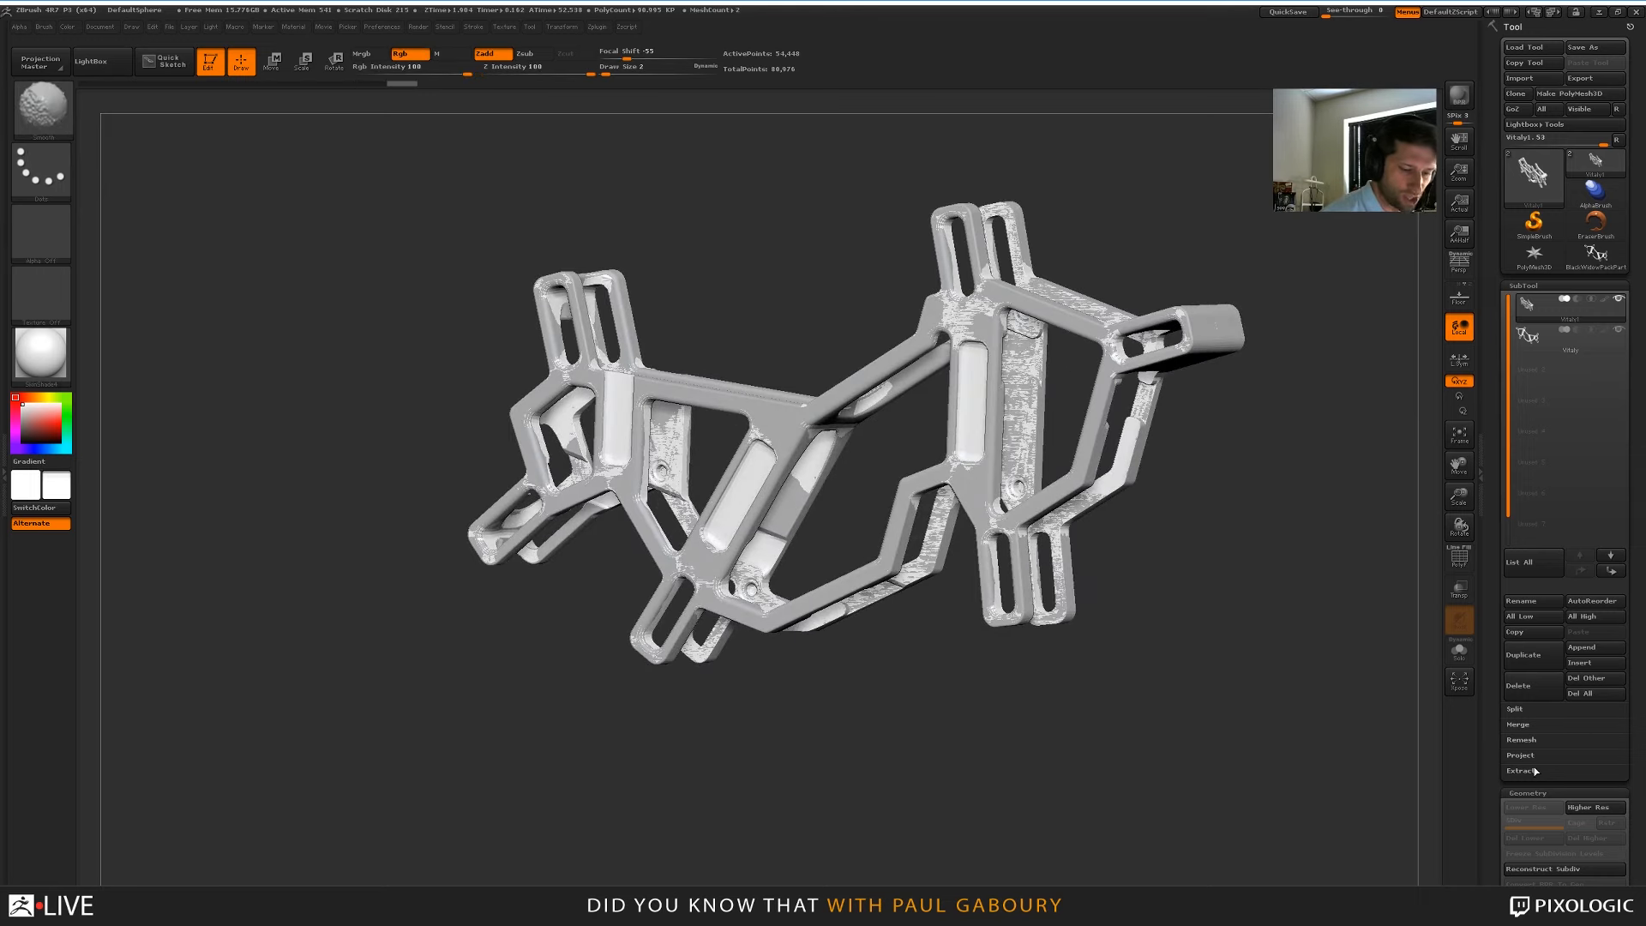
left_click(1520, 756)
left_click(1532, 785)
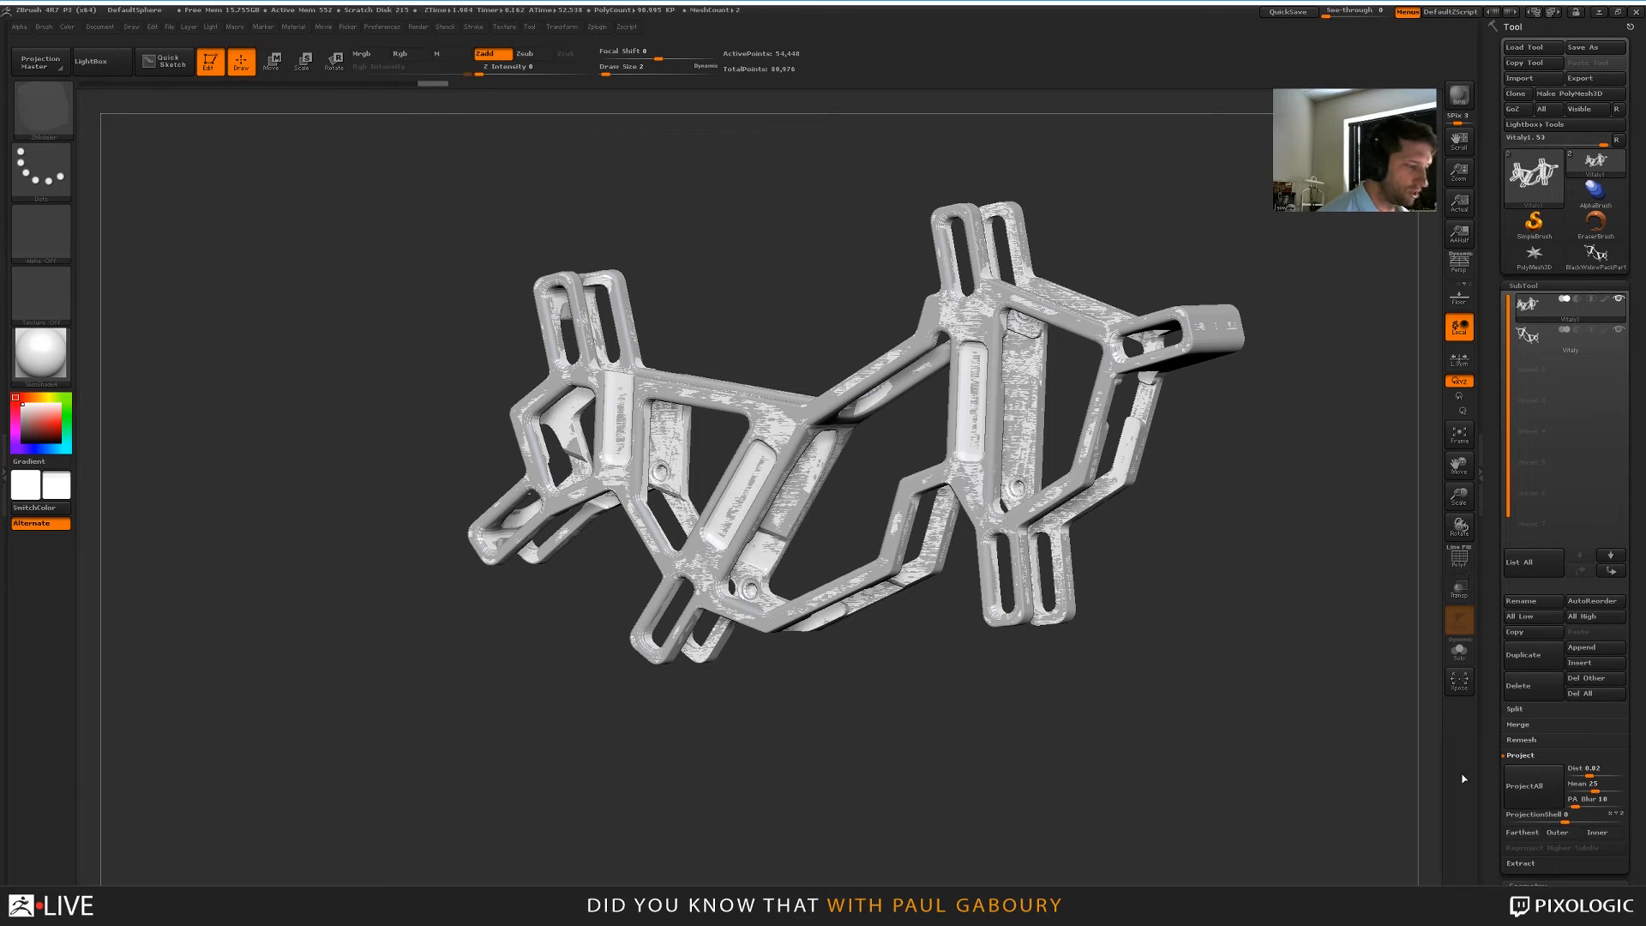
left_click(1618, 330)
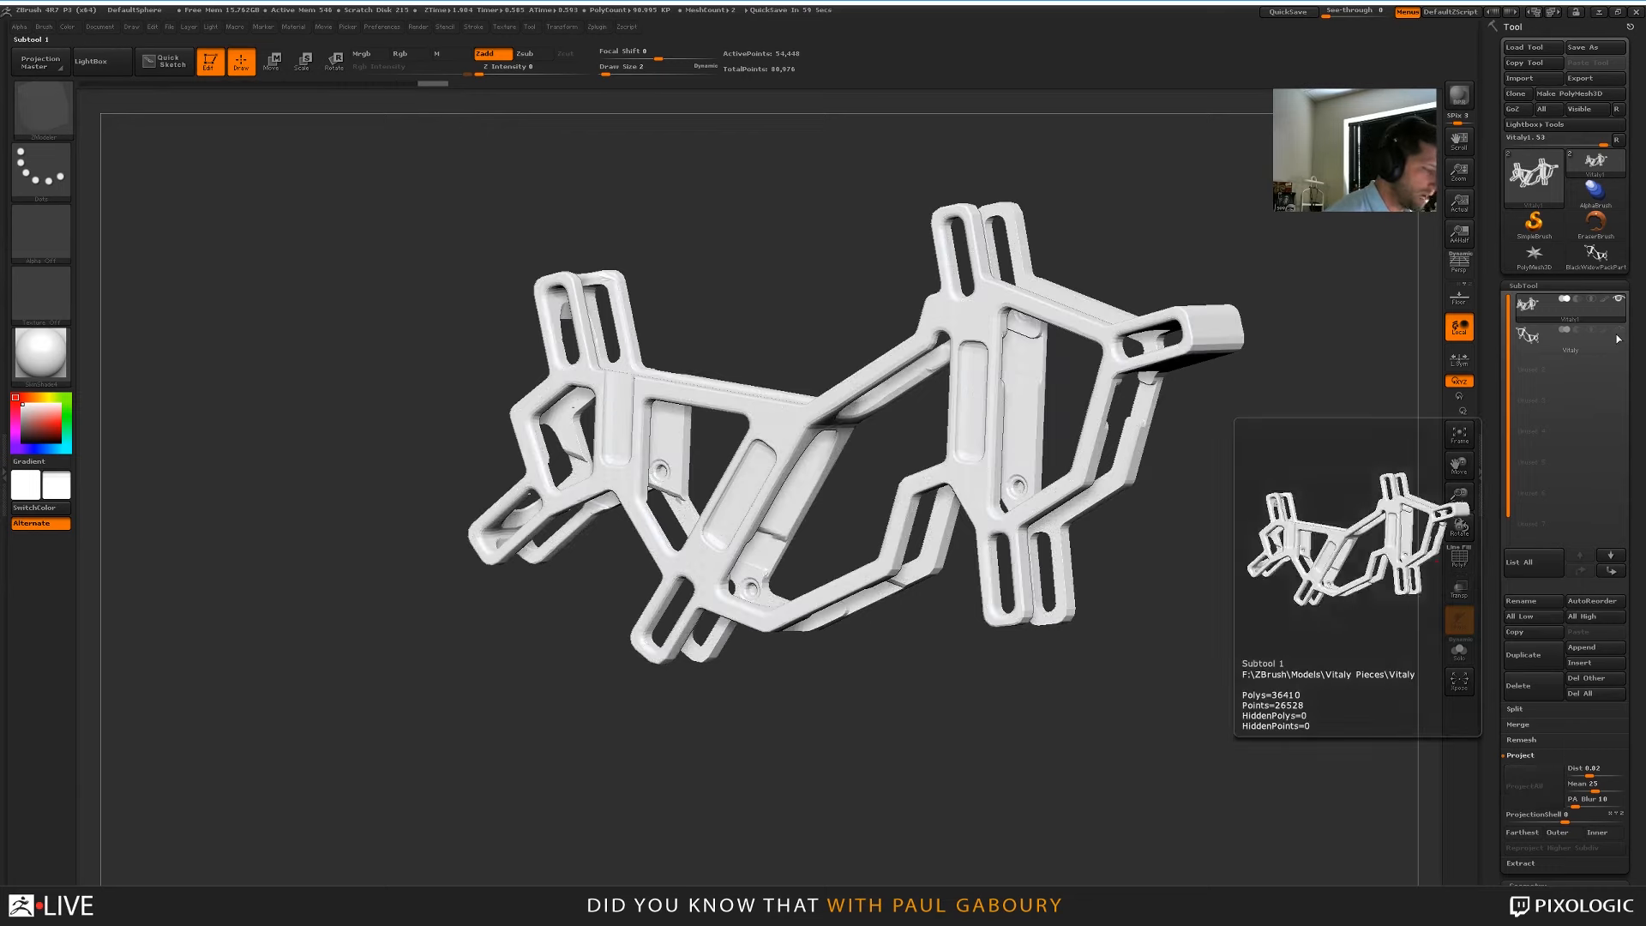
left_click_drag(1269, 549, 1194, 554)
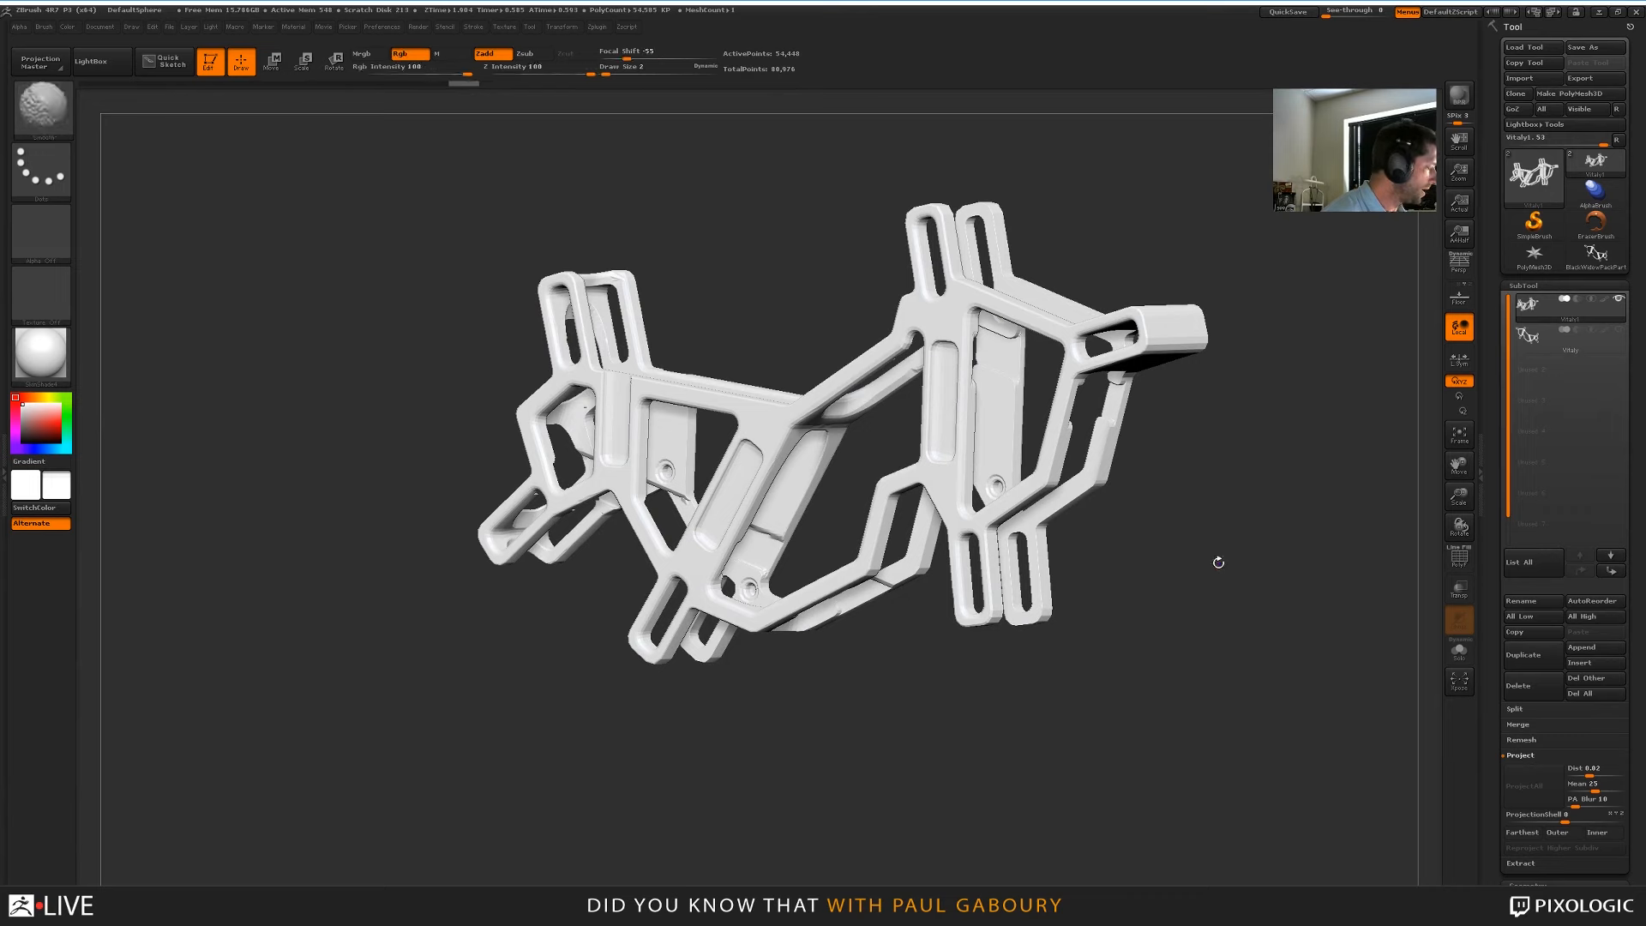
Subdivide the remeshed frame twice more, projecting the original subtool's detail onto it at each new level
key("ctrl+d")
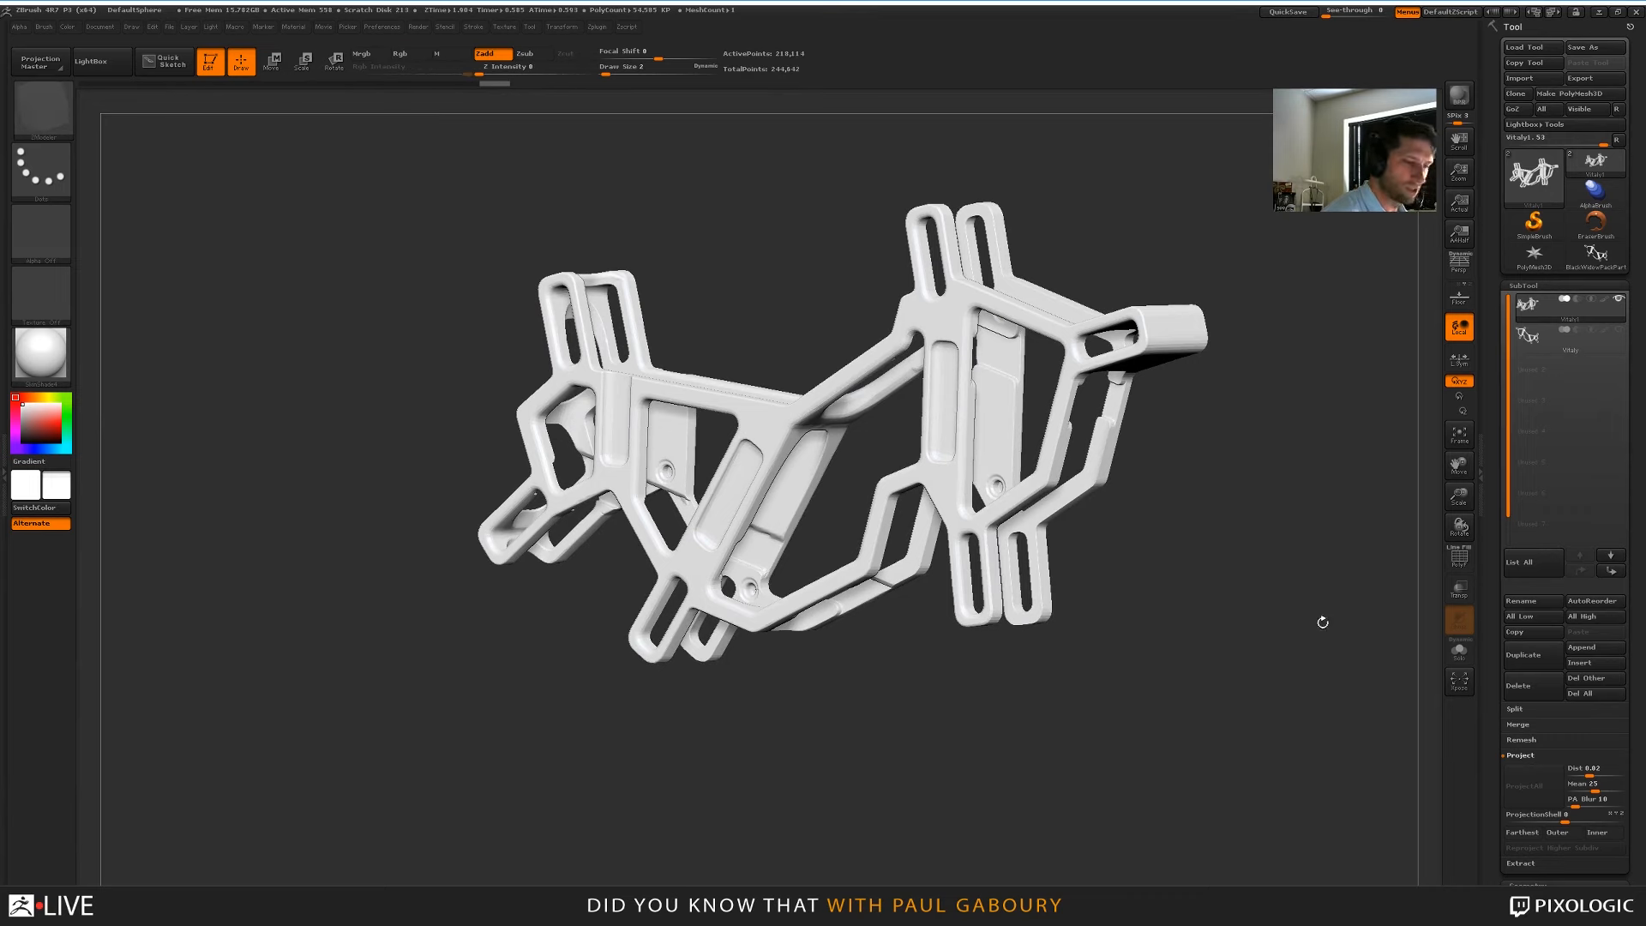
left_click(1618, 330)
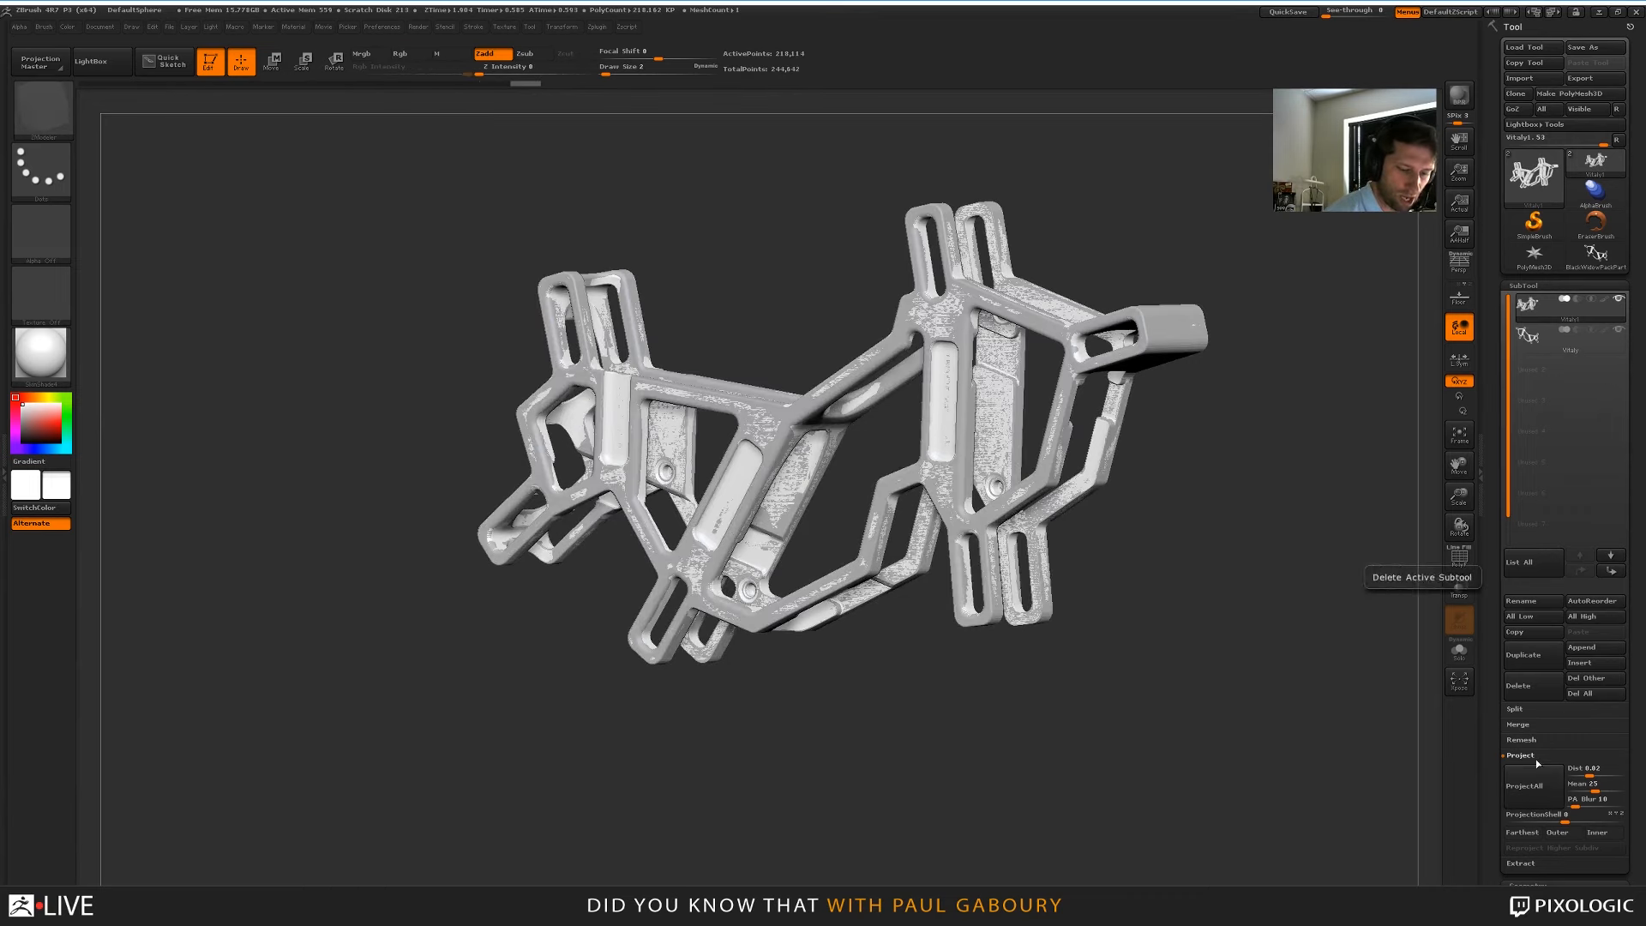
left_click(1533, 786)
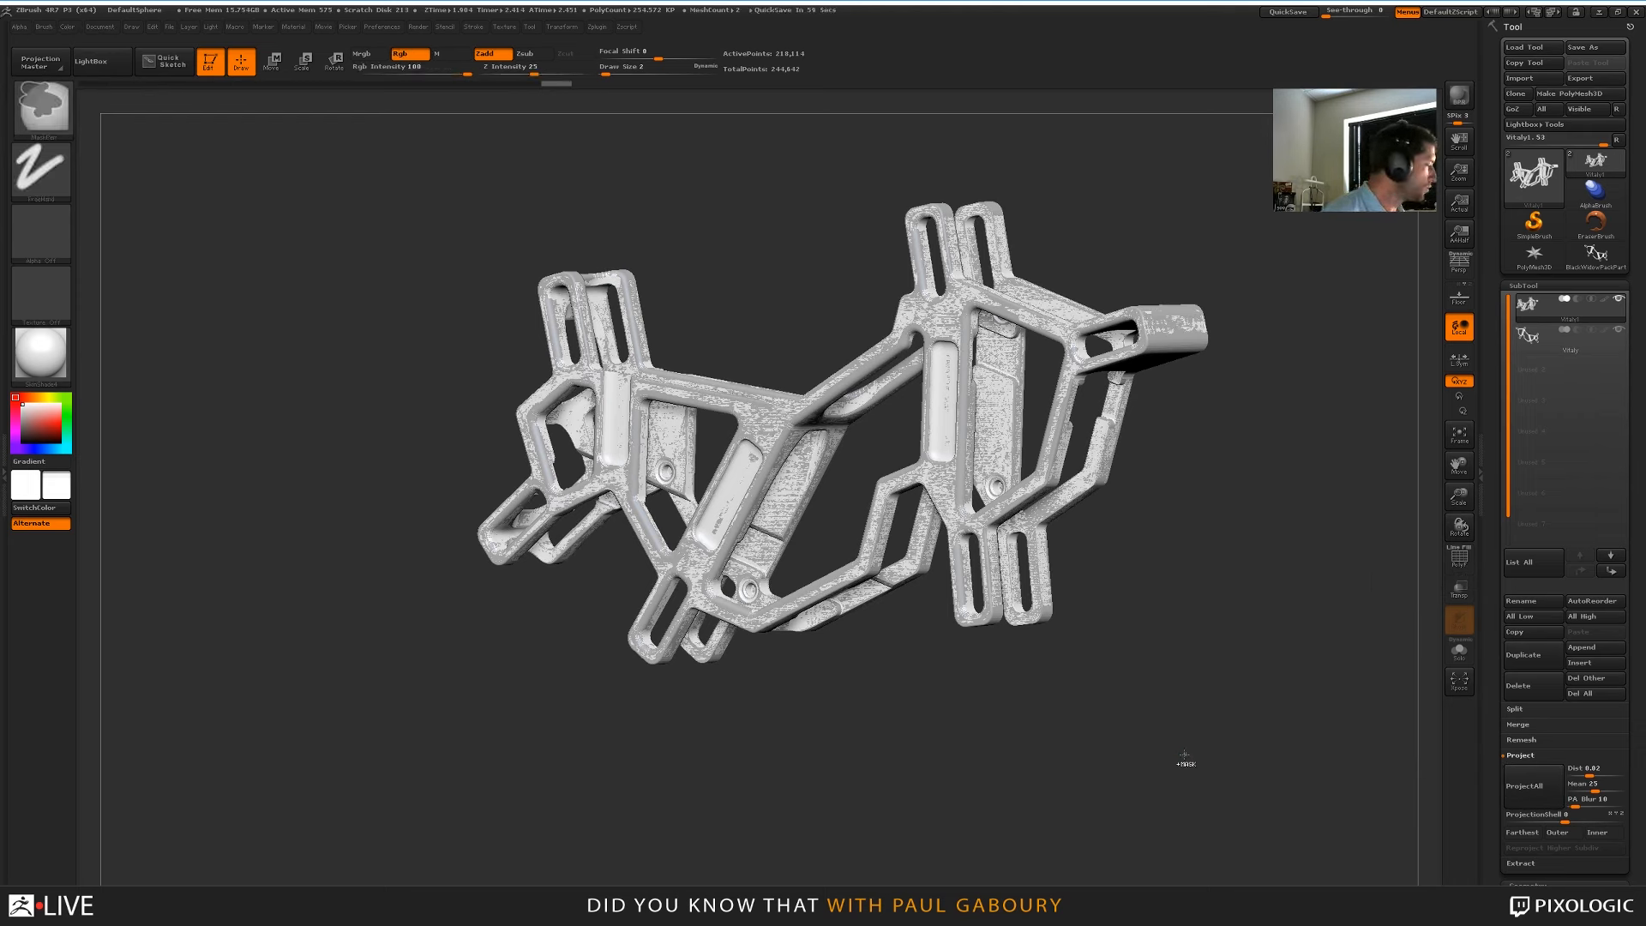
left_click(1529, 789)
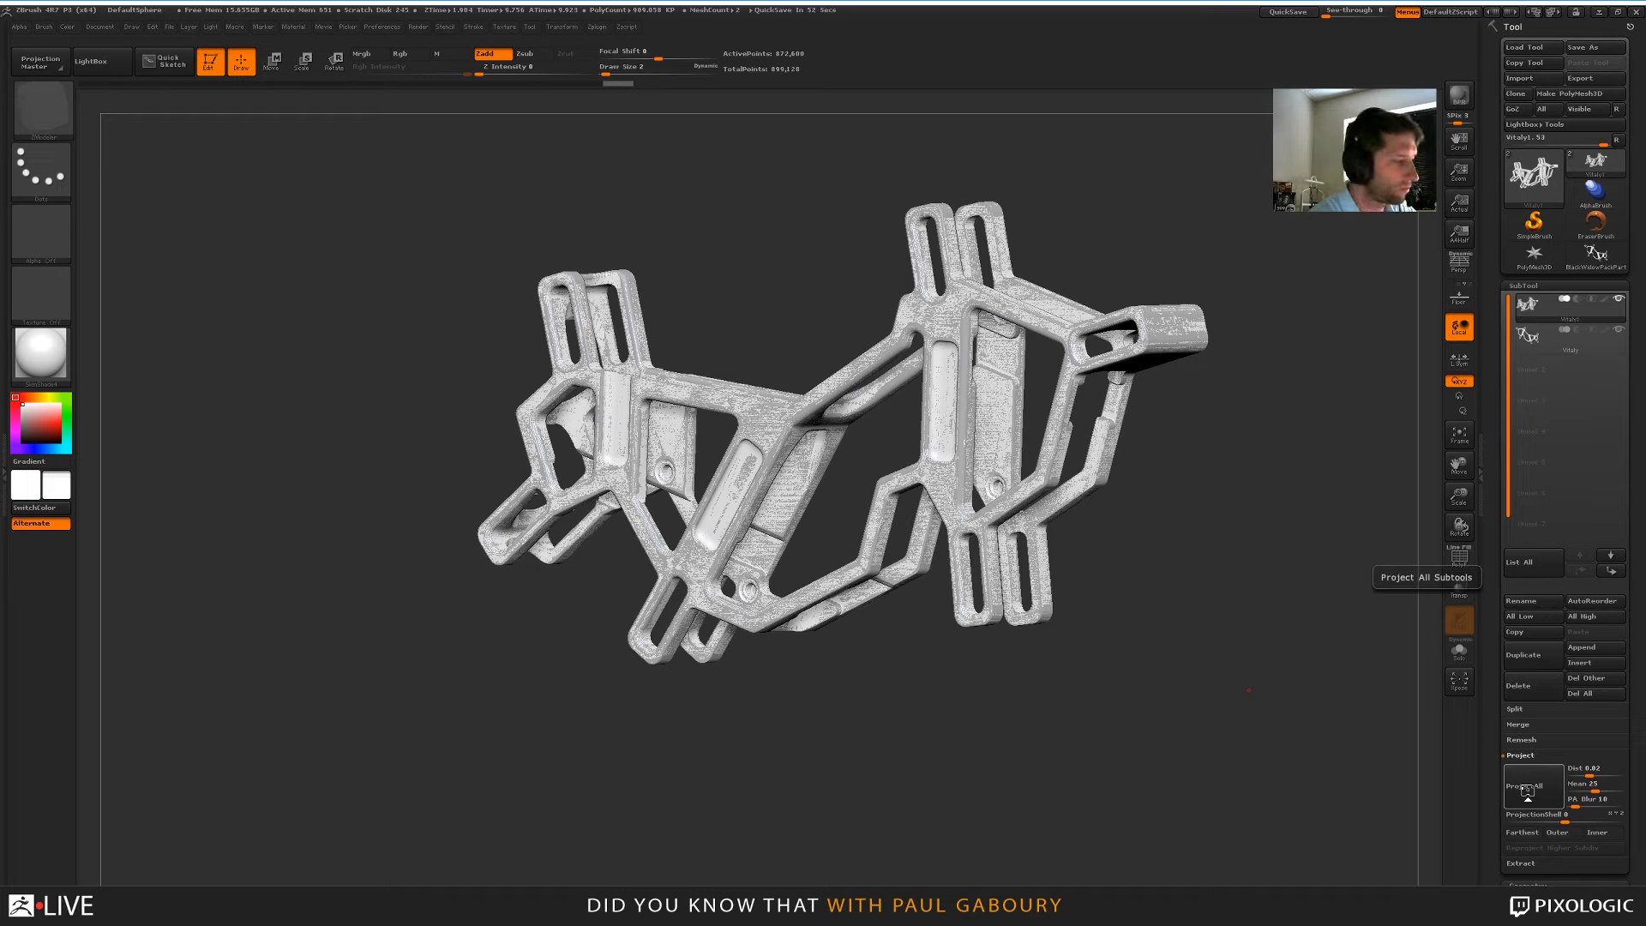
left_click(1527, 790)
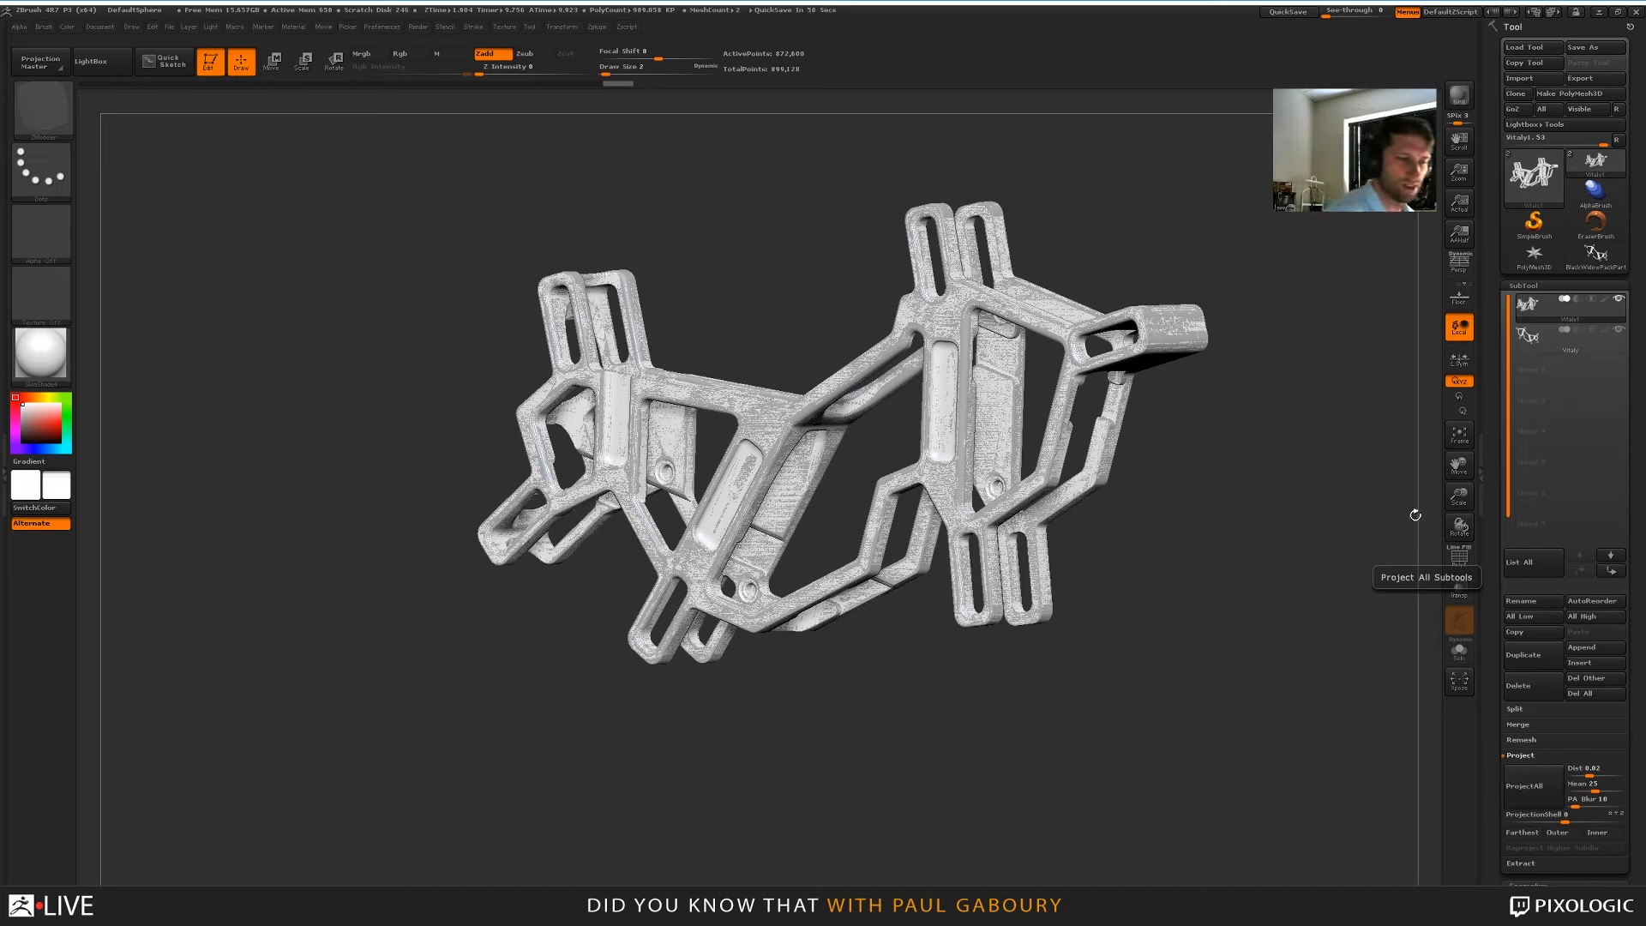
Check the recessed pocket's topology with the polyframe display, and ready the ClayBuildup brush at Draw Size 13
mouse_move(1183, 696)
left_mouse_down()
mouse_move(1215, 651)
mouse_move(1190, 665)
mouse_move(1195, 713)
mouse_move(1163, 702)
mouse_move(1201, 687)
mouse_move(1196, 715)
mouse_move(1148, 717)
mouse_move(1194, 665)
mouse_move(1170, 703)
mouse_move(1221, 684)
mouse_move(842, 539)
mouse_move(940, 524)
left_mouse_up()
key("shift+f")
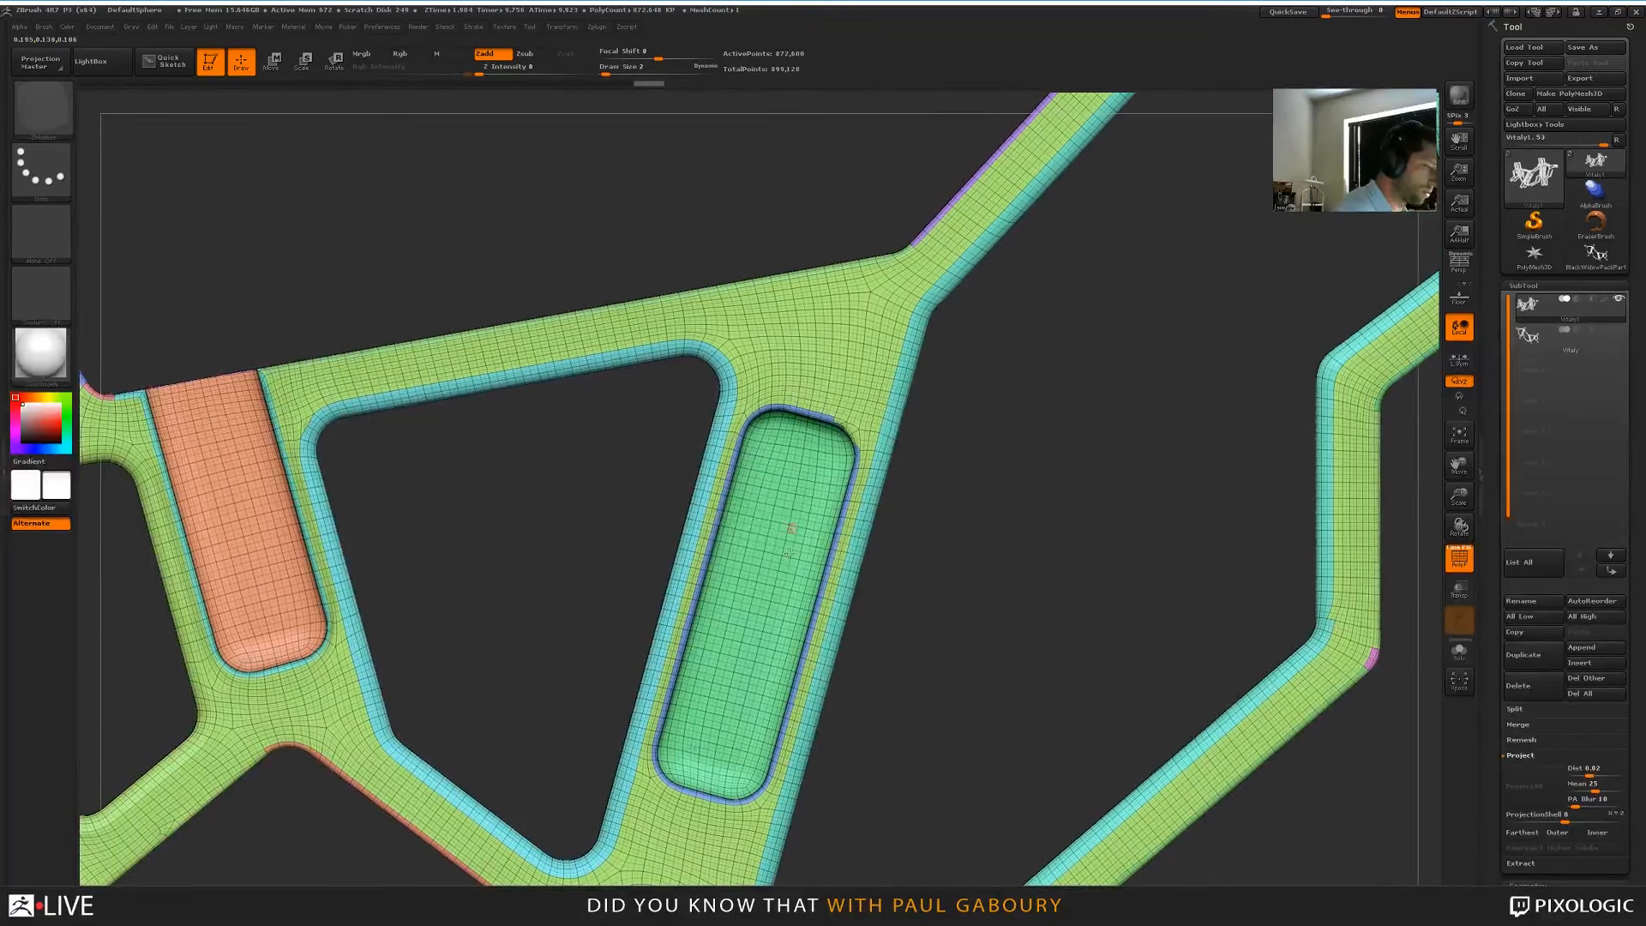
key("b")
key("c")
key("b")
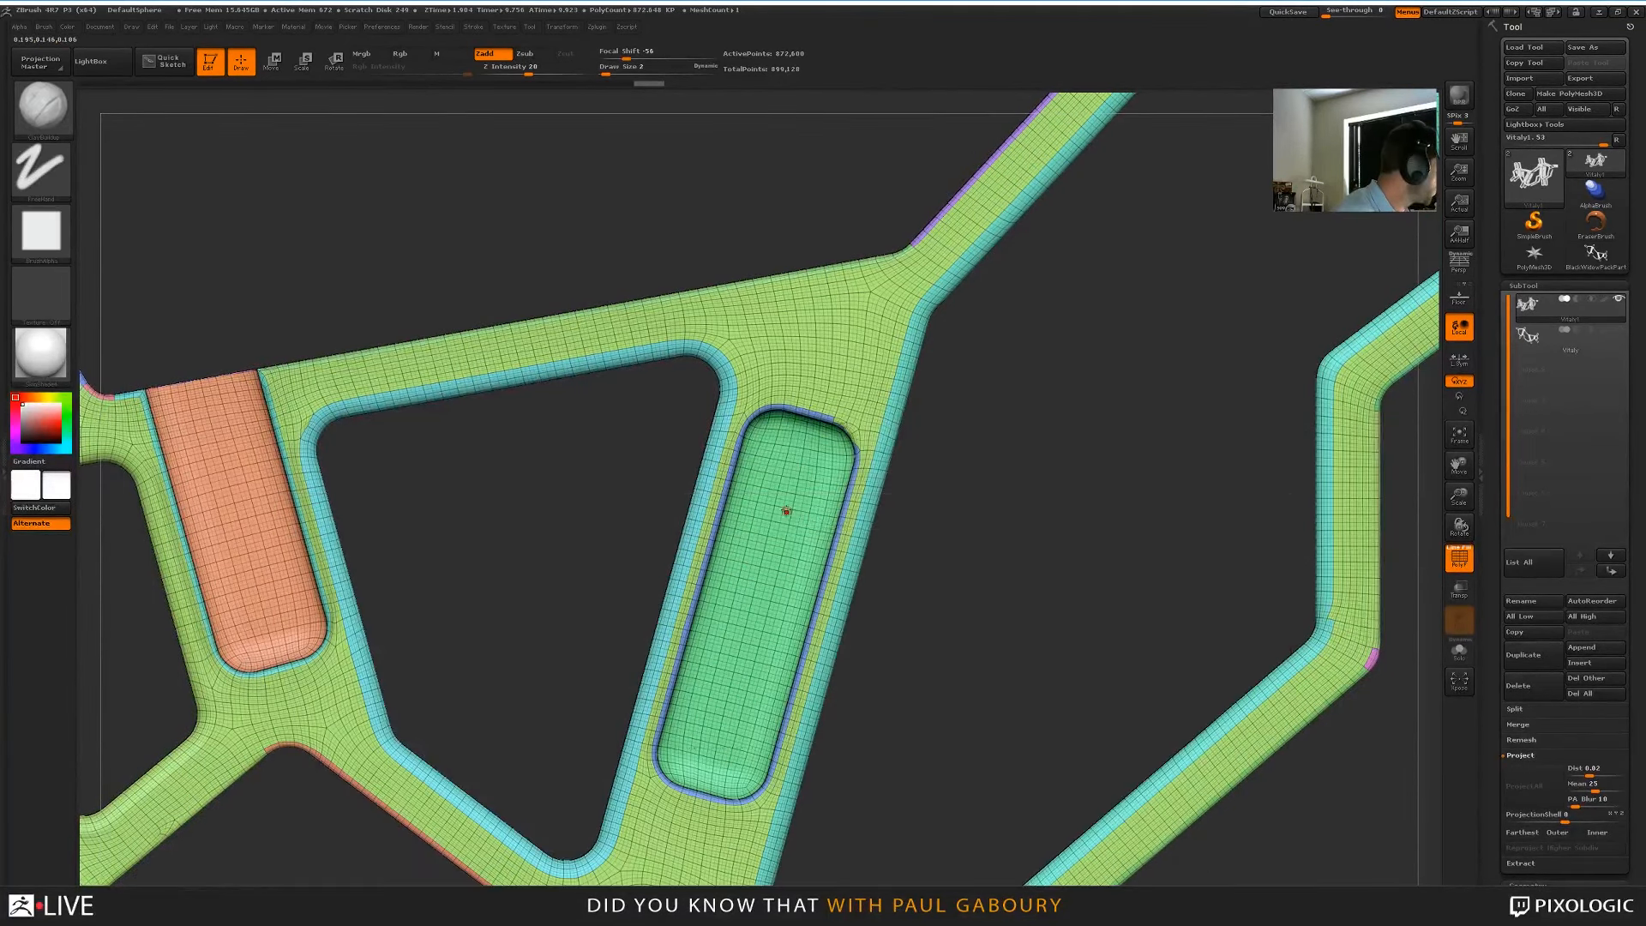
key("s")
key("shift+f")
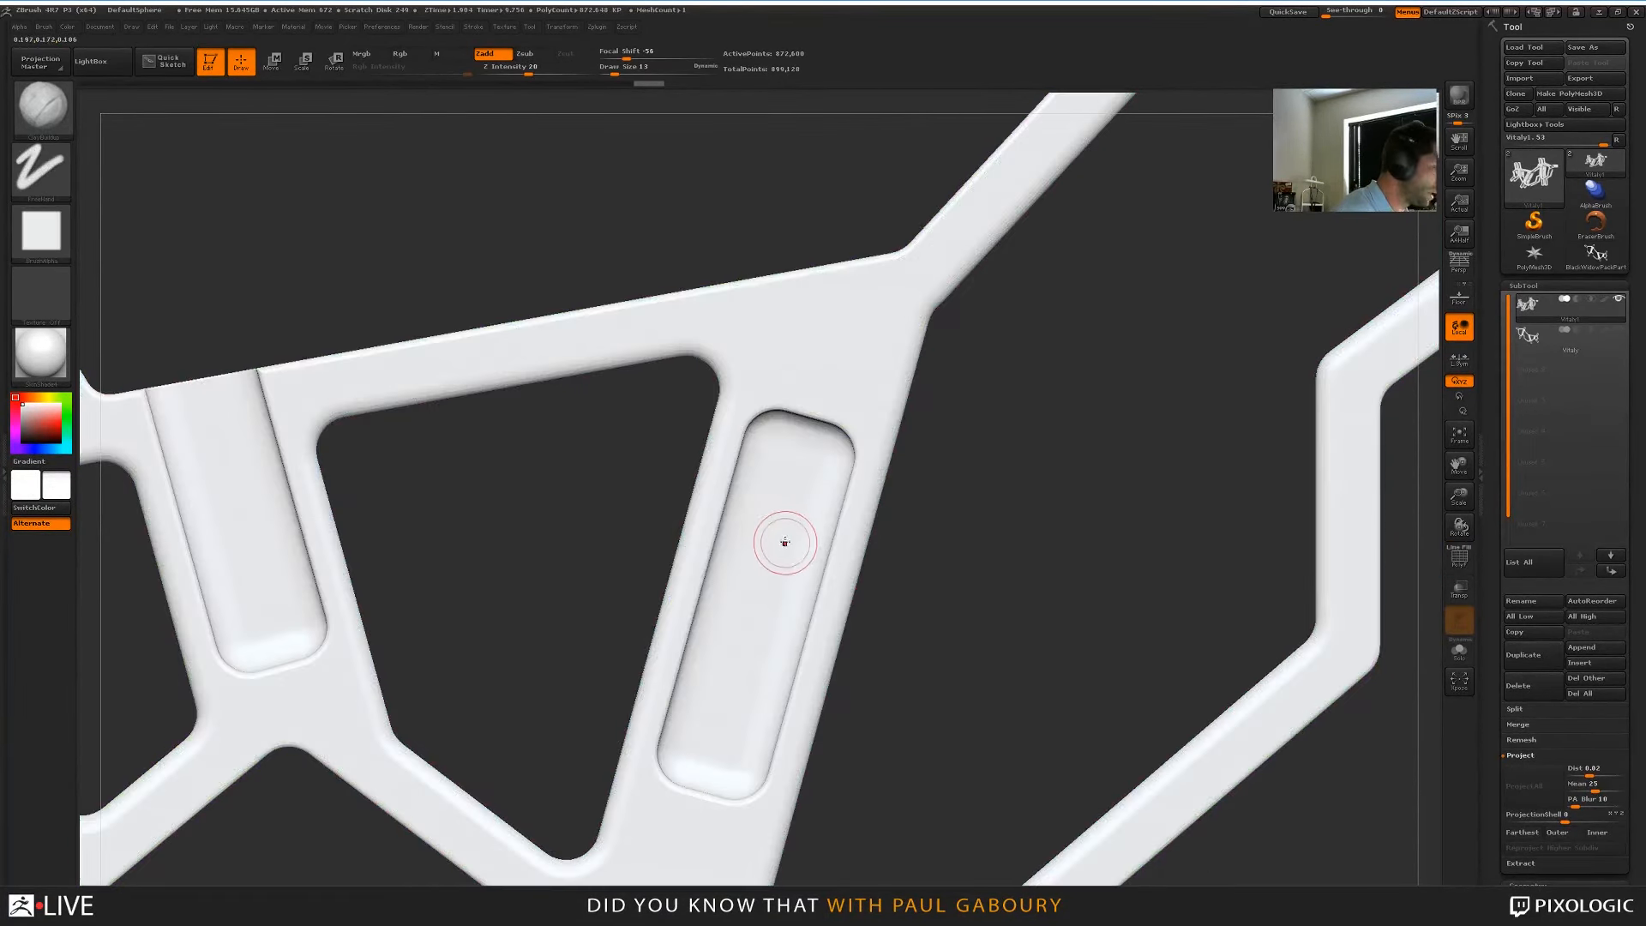
Sculpt ClayBuildup strokes in the two recessed pockets and along the bar and corner joining them on the frame
mouse_move(743, 716)
left_mouse_down()
mouse_move(786, 471)
mouse_move(881, 309)
mouse_move(771, 379)
mouse_move(884, 322)
mouse_move(847, 427)
left_mouse_up()
left_click_drag(785, 490, 737, 689)
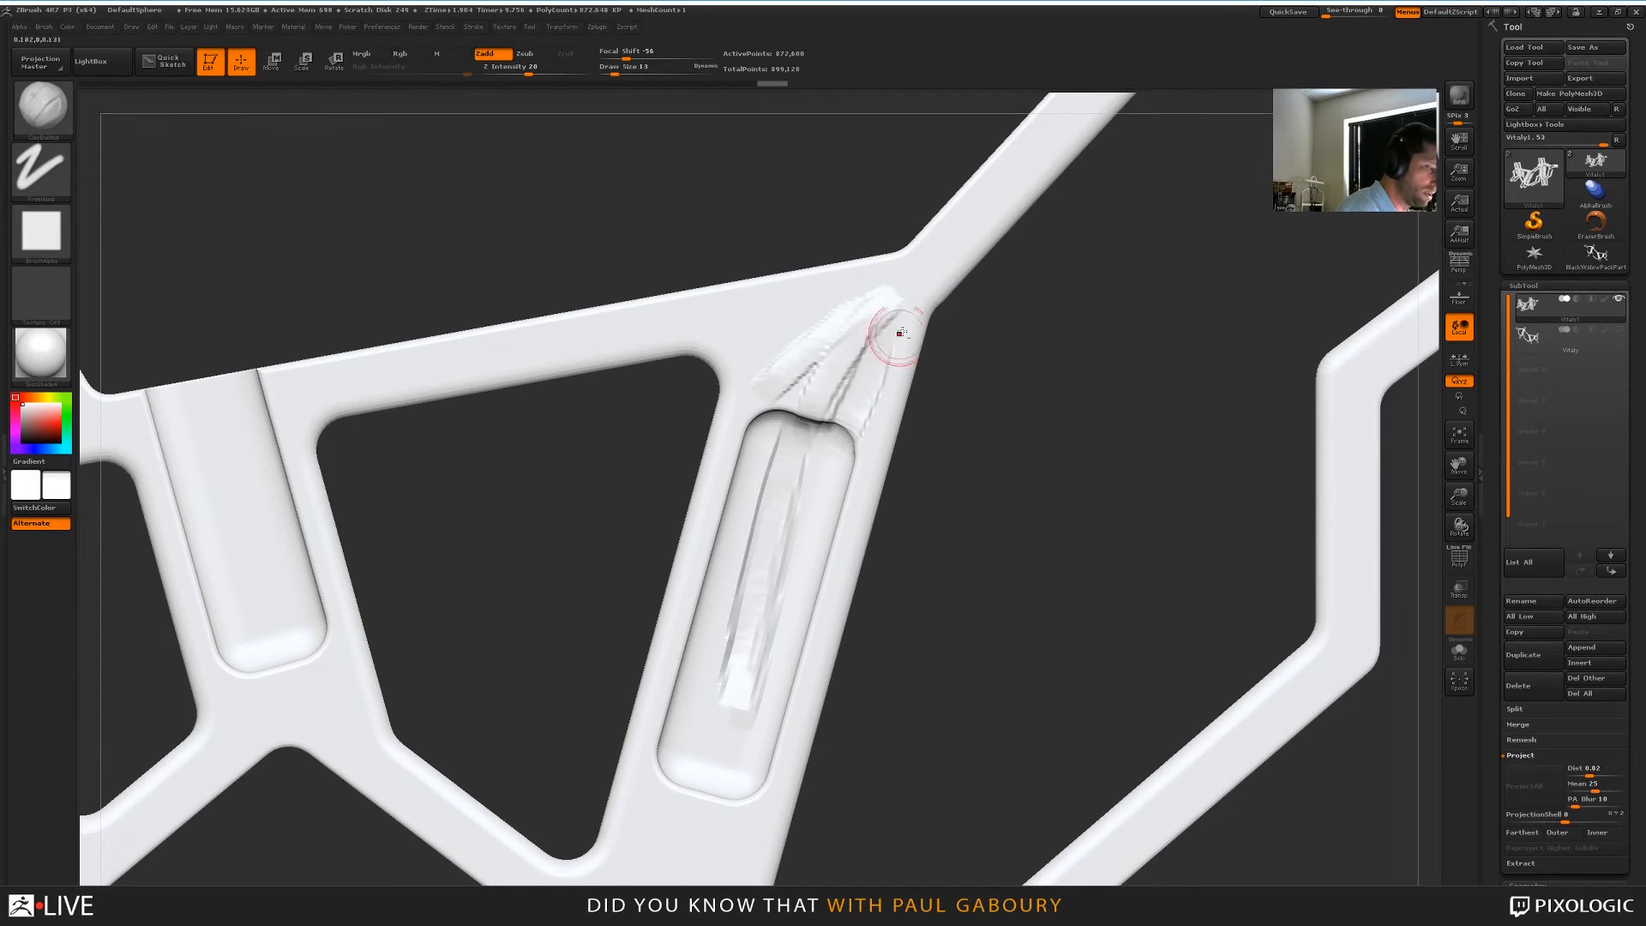
left_click_drag(879, 341, 999, 182)
mouse_move(969, 249)
left_mouse_down()
mouse_move(873, 295)
mouse_move(870, 319)
mouse_move(677, 343)
mouse_move(394, 452)
mouse_move(330, 548)
mouse_move(343, 606)
mouse_move(299, 563)
mouse_move(315, 600)
left_mouse_up()
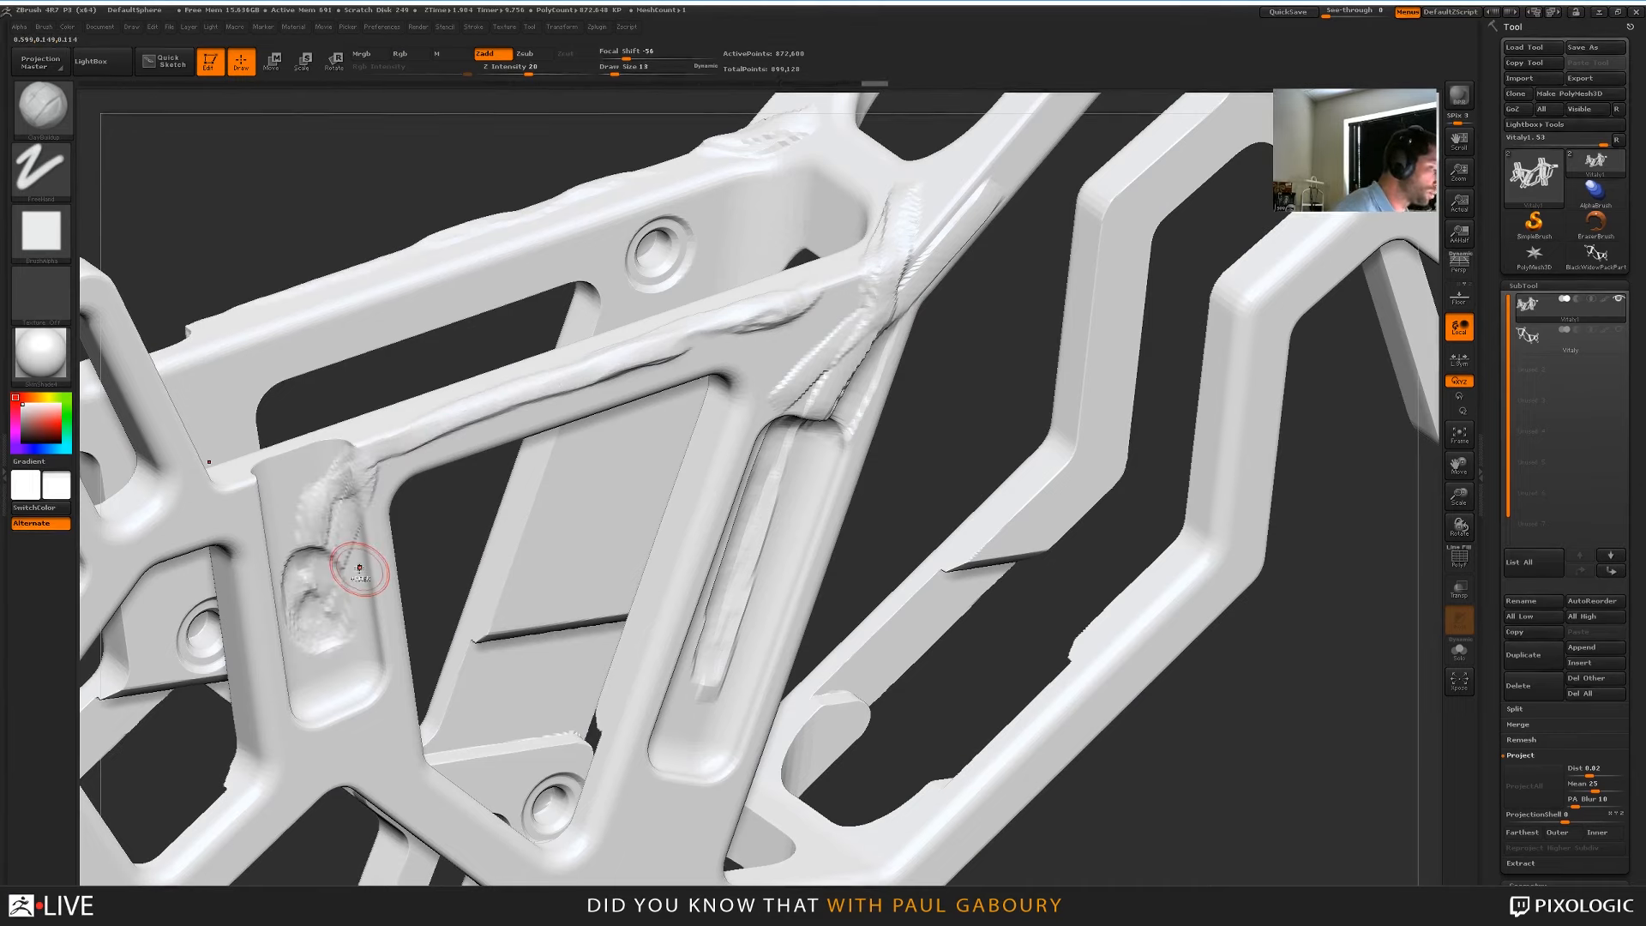
mouse_move(1131, 638)
right_mouse_down("ctrl")
mouse_move(1120, 733)
mouse_move(888, 630)
right_mouse_up("ctrl")
mouse_move(1197, 749)
right_mouse_down("shift")
mouse_move(1226, 720)
mouse_move(1205, 719)
right_mouse_up("shift")
Load the Dog.ZTL model from LightBox and turn it to a side view
left_click(1524, 288)
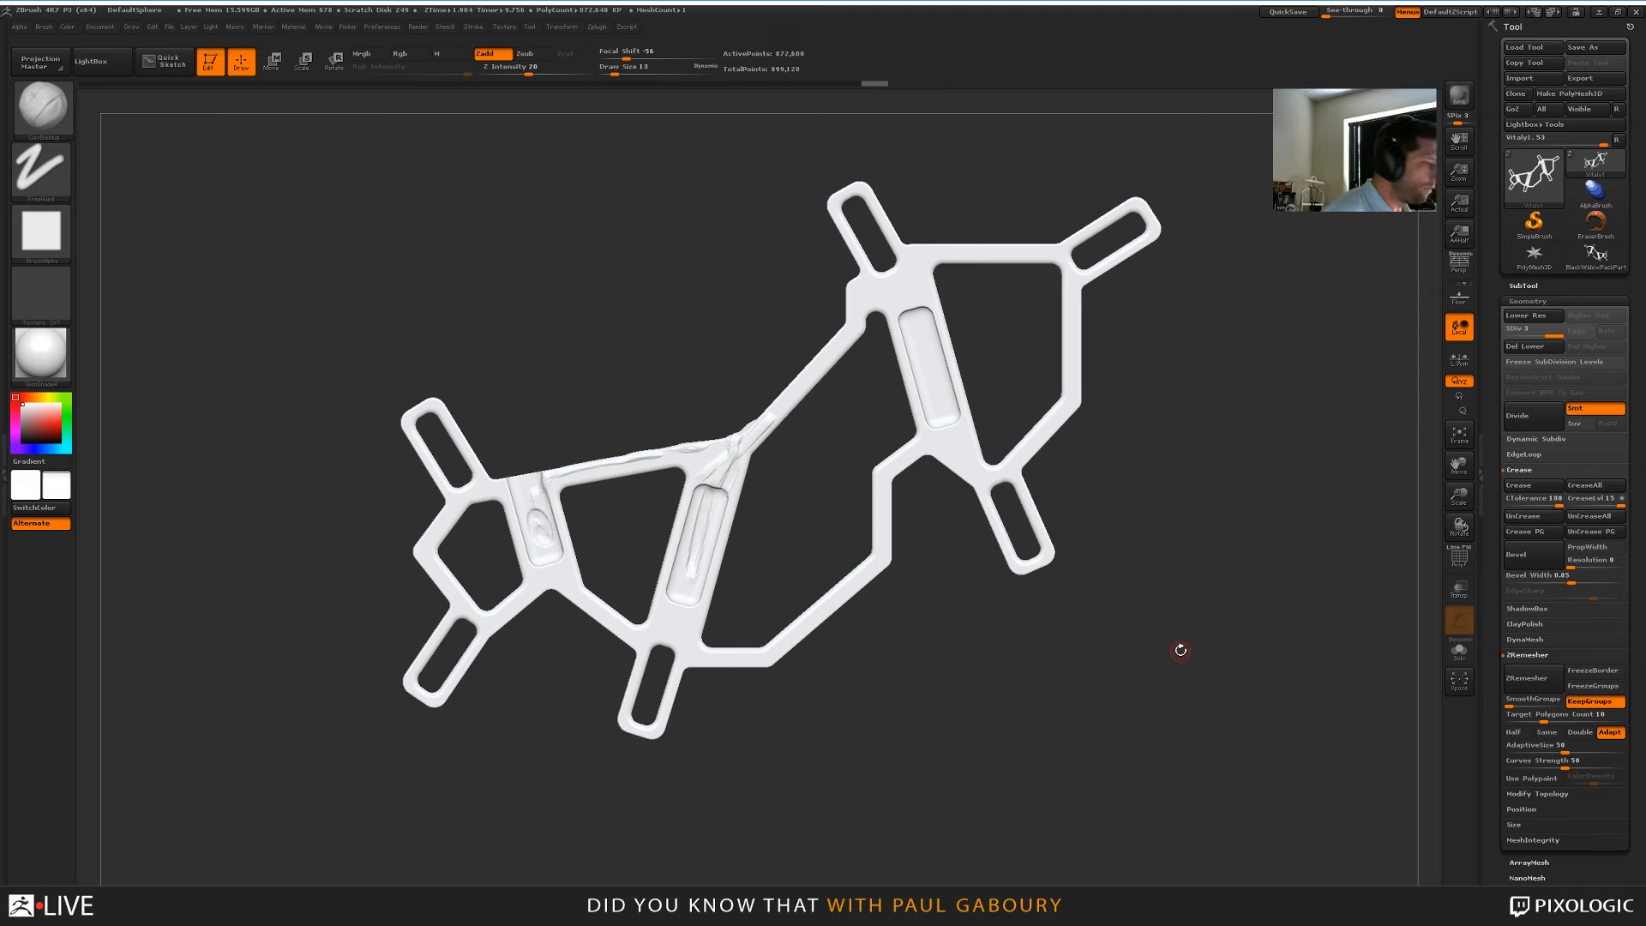
key("comma")
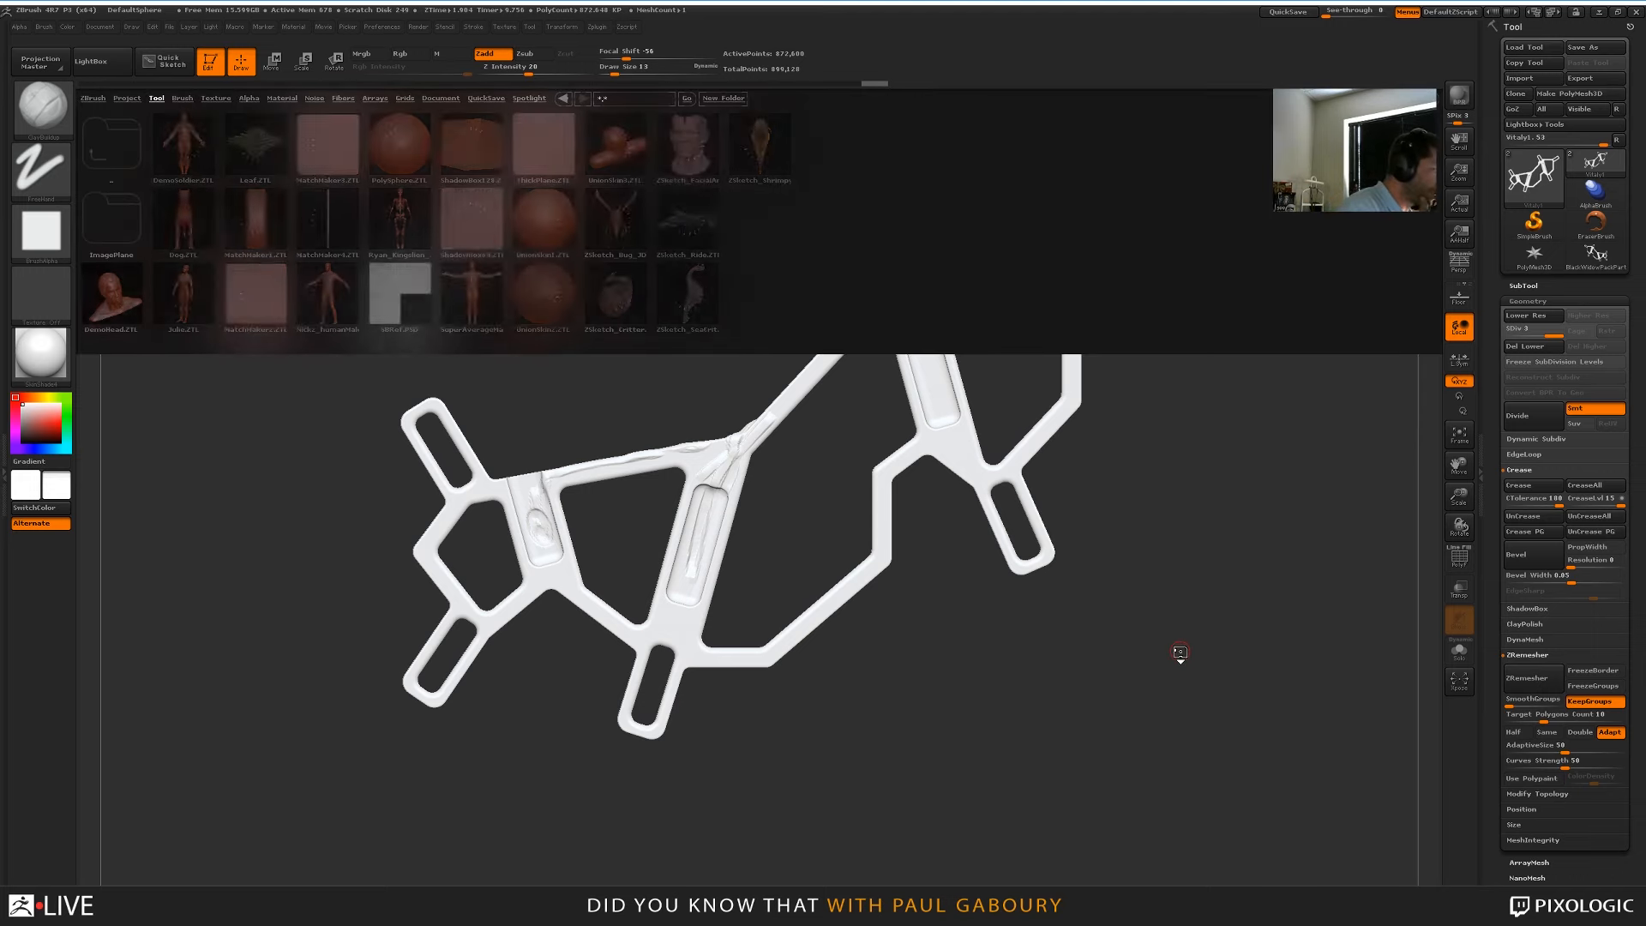
double_click(199, 219)
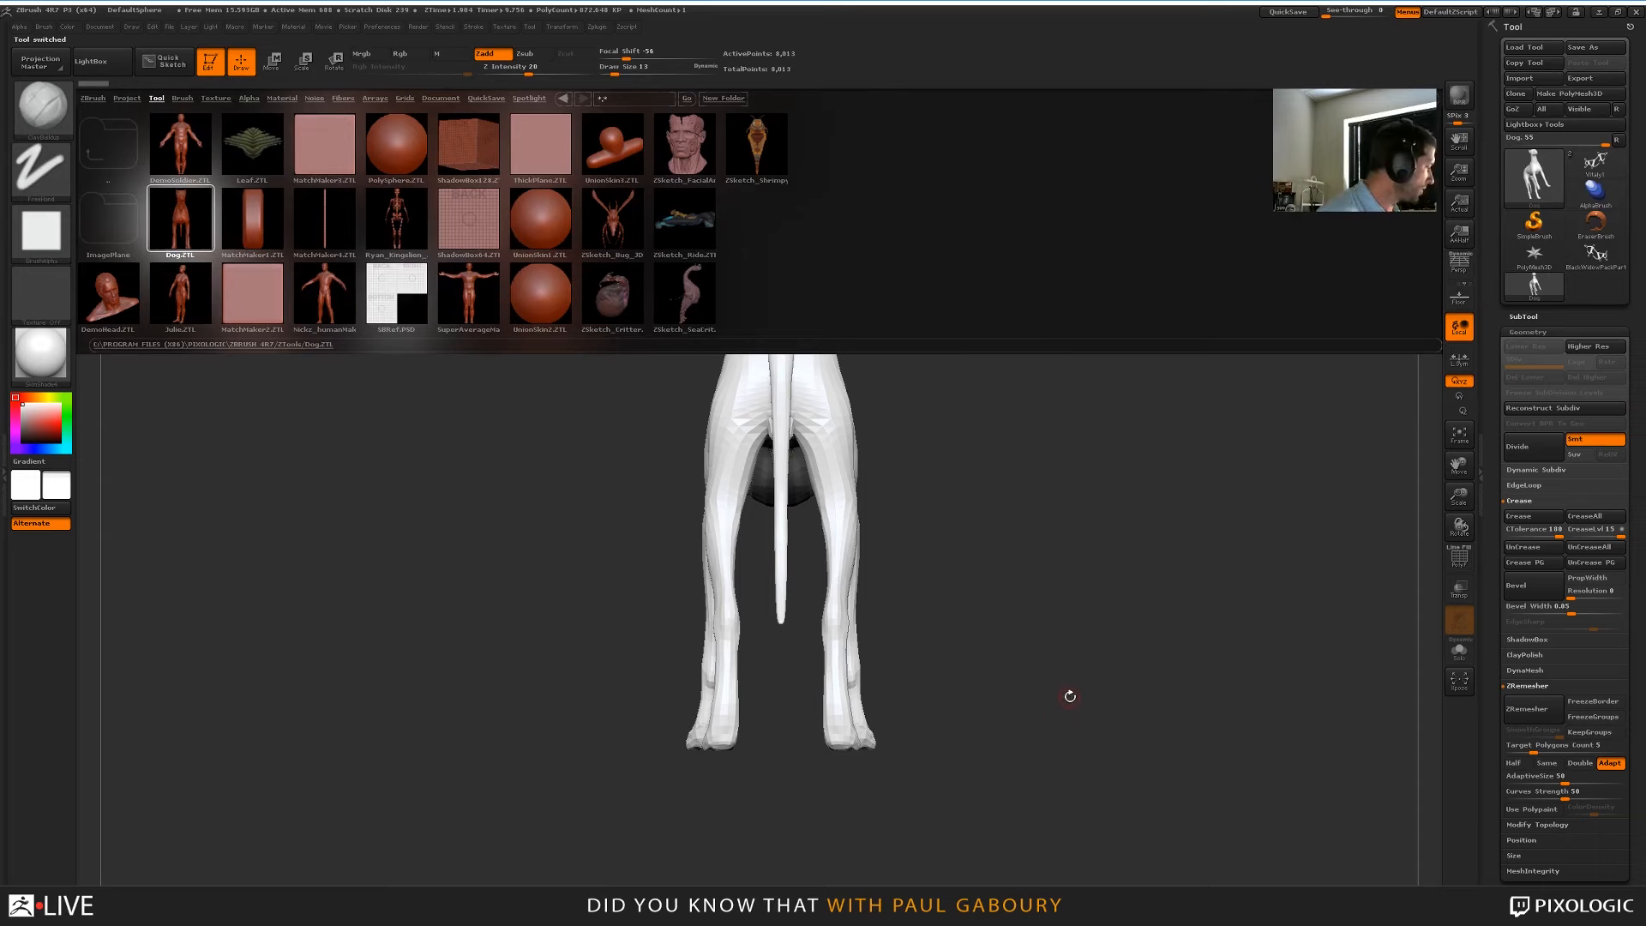
left_click_drag(1074, 697, 1016, 683)
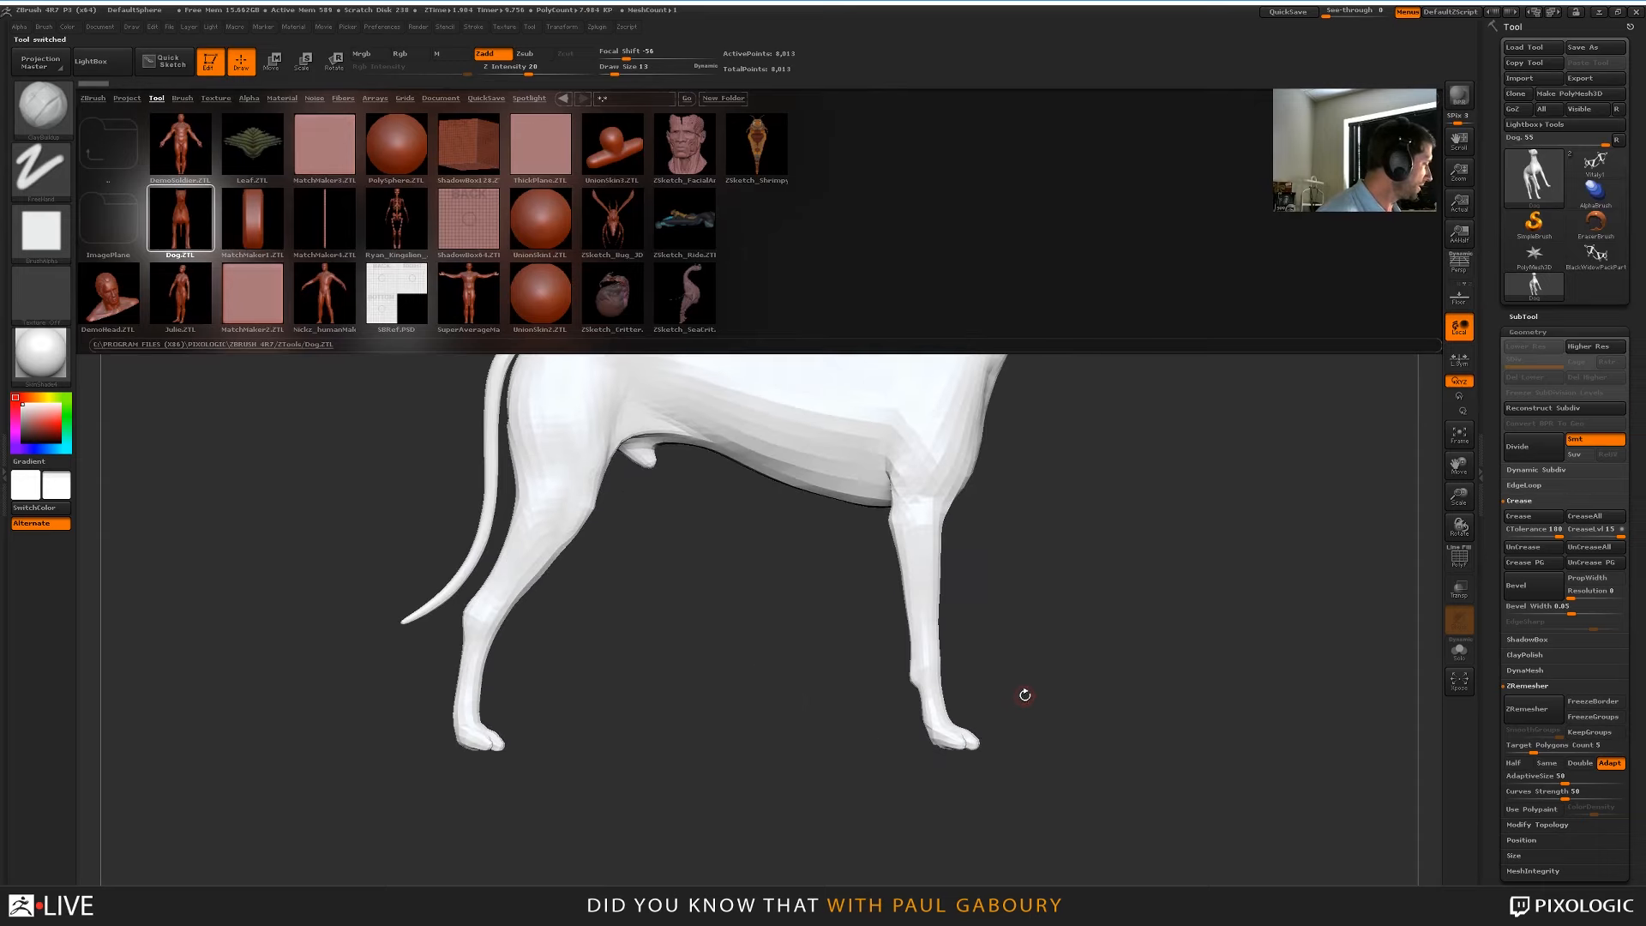
key("comma")
Subdivide the dog up to subdivision level 4 and select the ClayBuildup brush
key("ctrl+d")
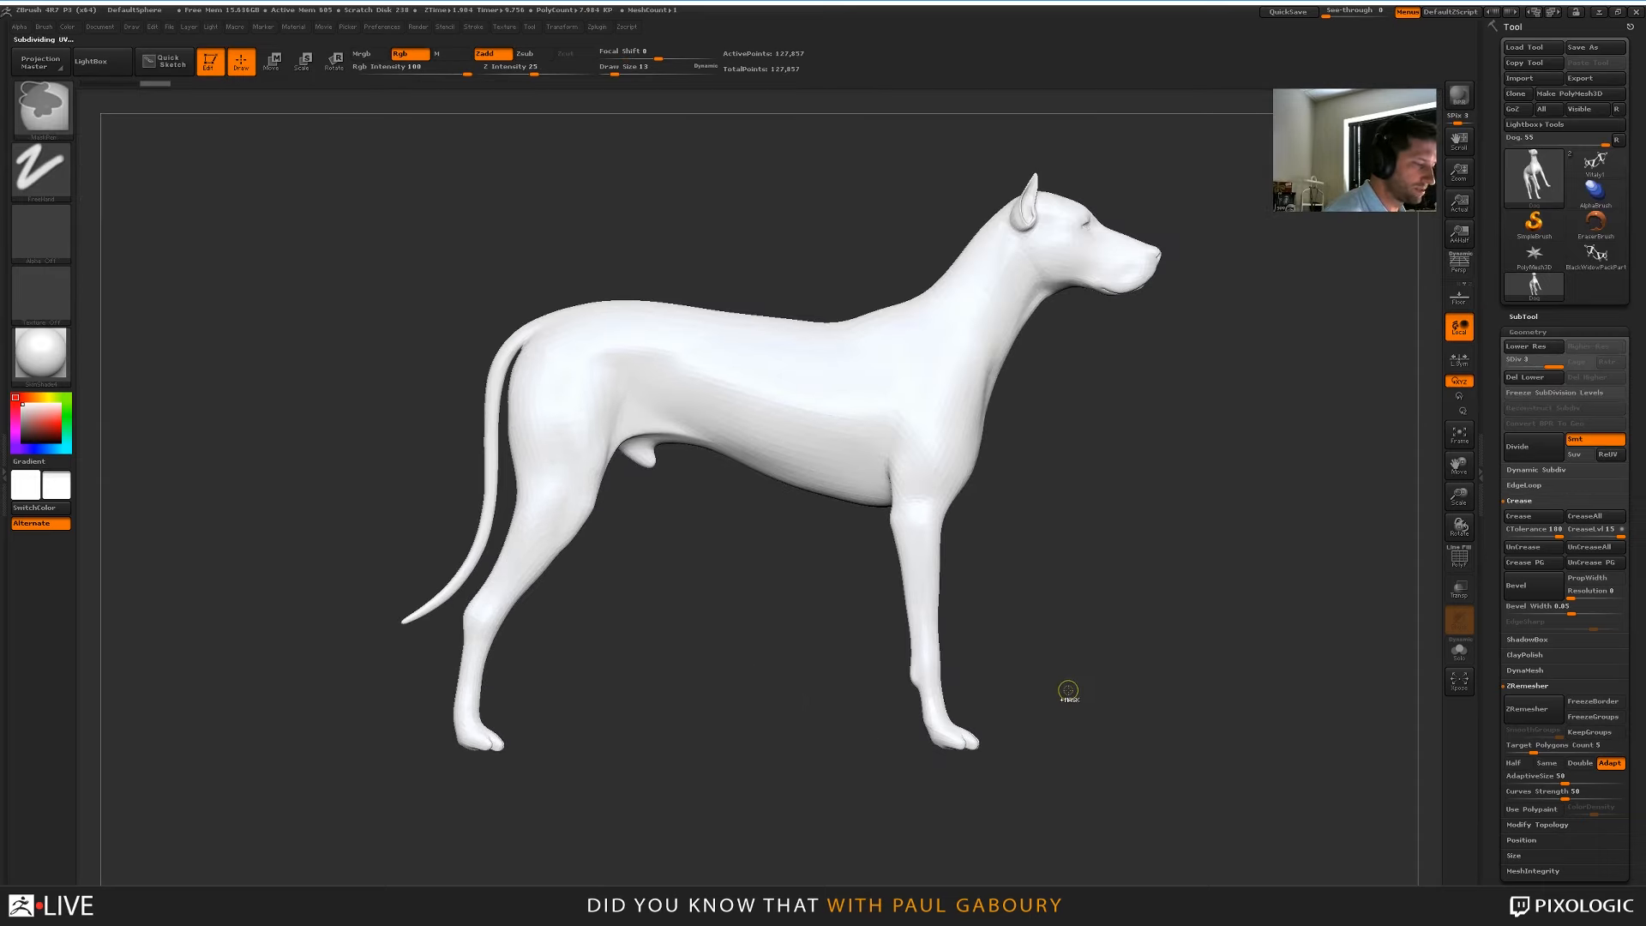
key("ctrl+d")
key("b")
key("c")
key("b")
left_click_drag(1274, 701, 1252, 695)
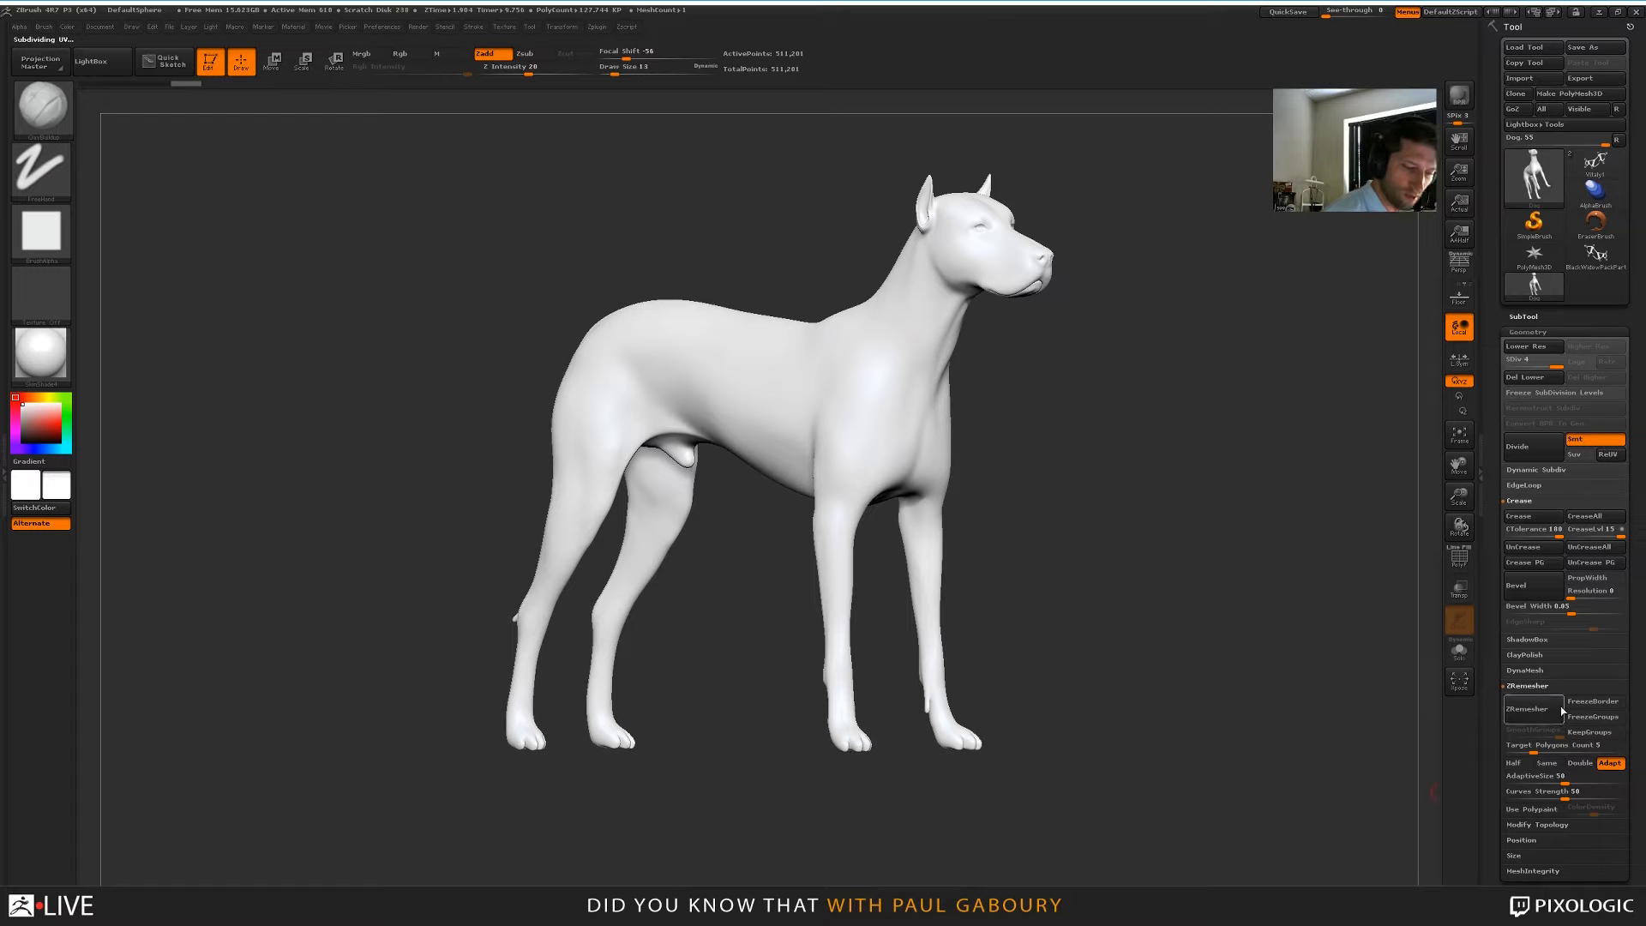
Try DynaMesh on the dog at resolution 128 without freezing the subdivision levels, and undo it
left_click(1535, 687)
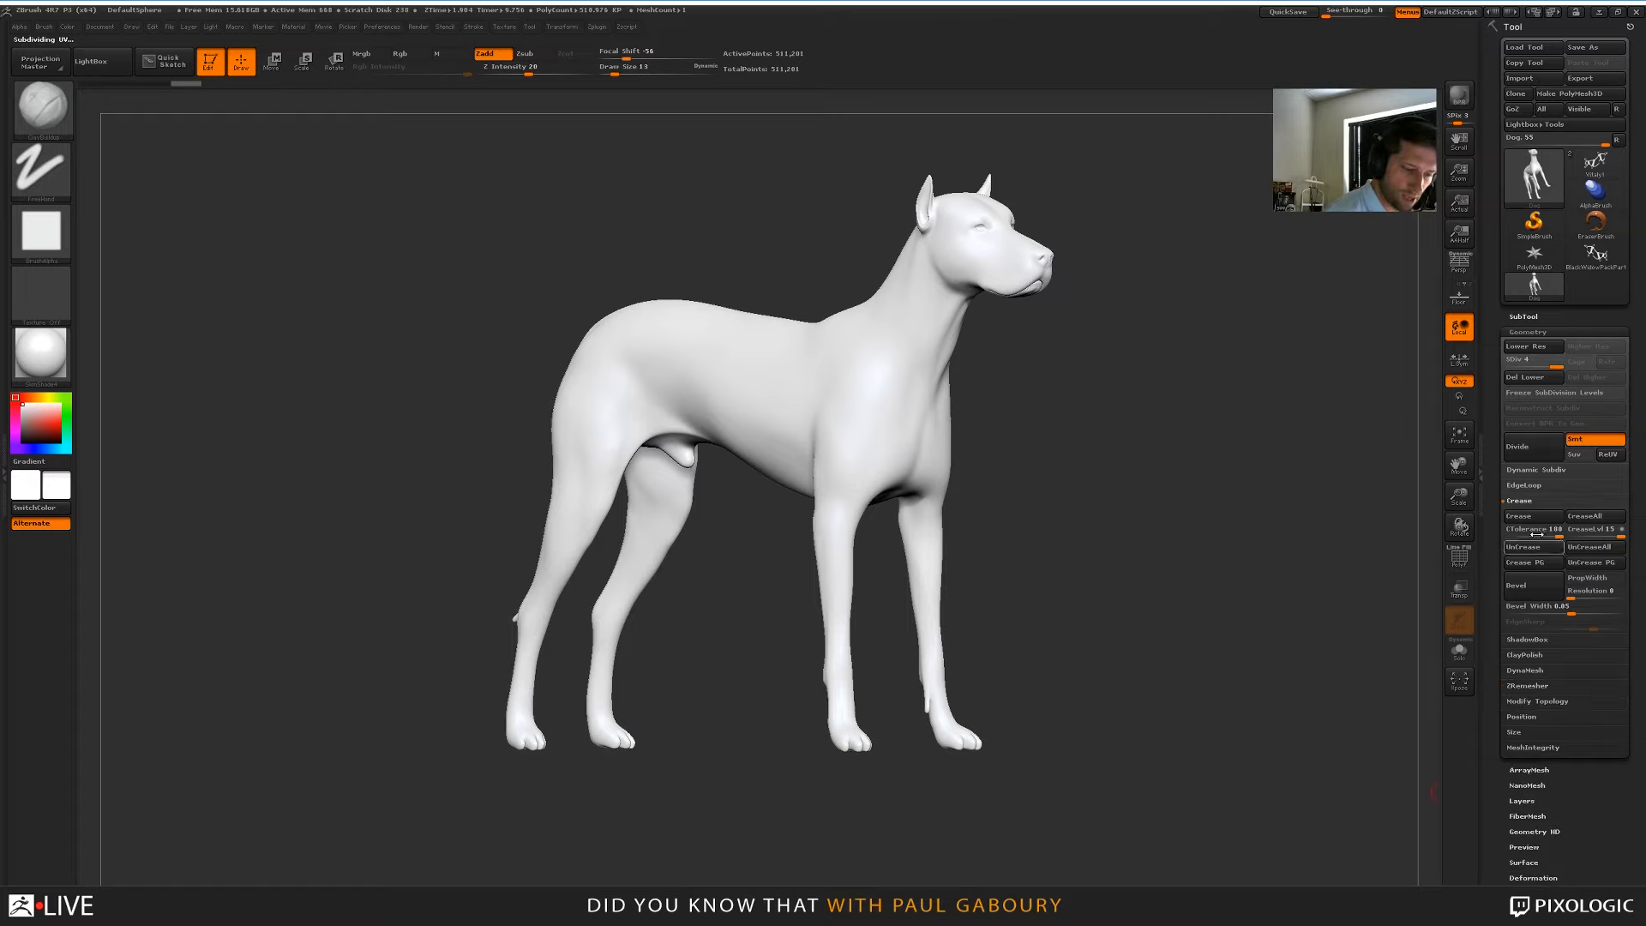
left_click(1526, 502)
left_click(1525, 547)
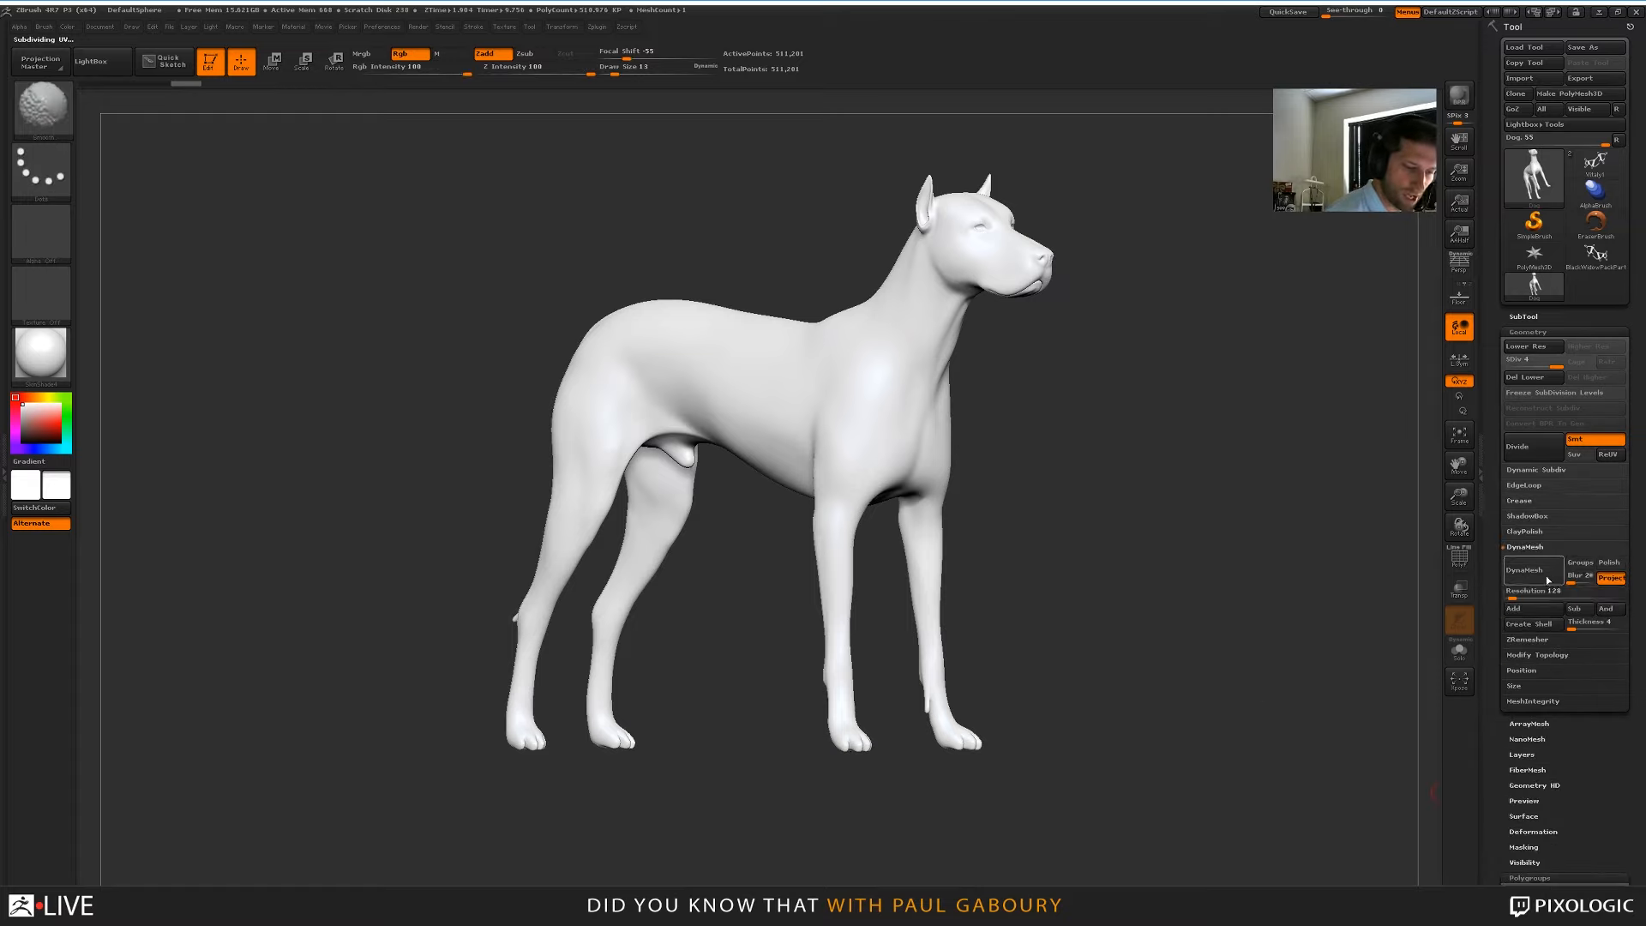
left_click(1530, 571)
left_click(1398, 600)
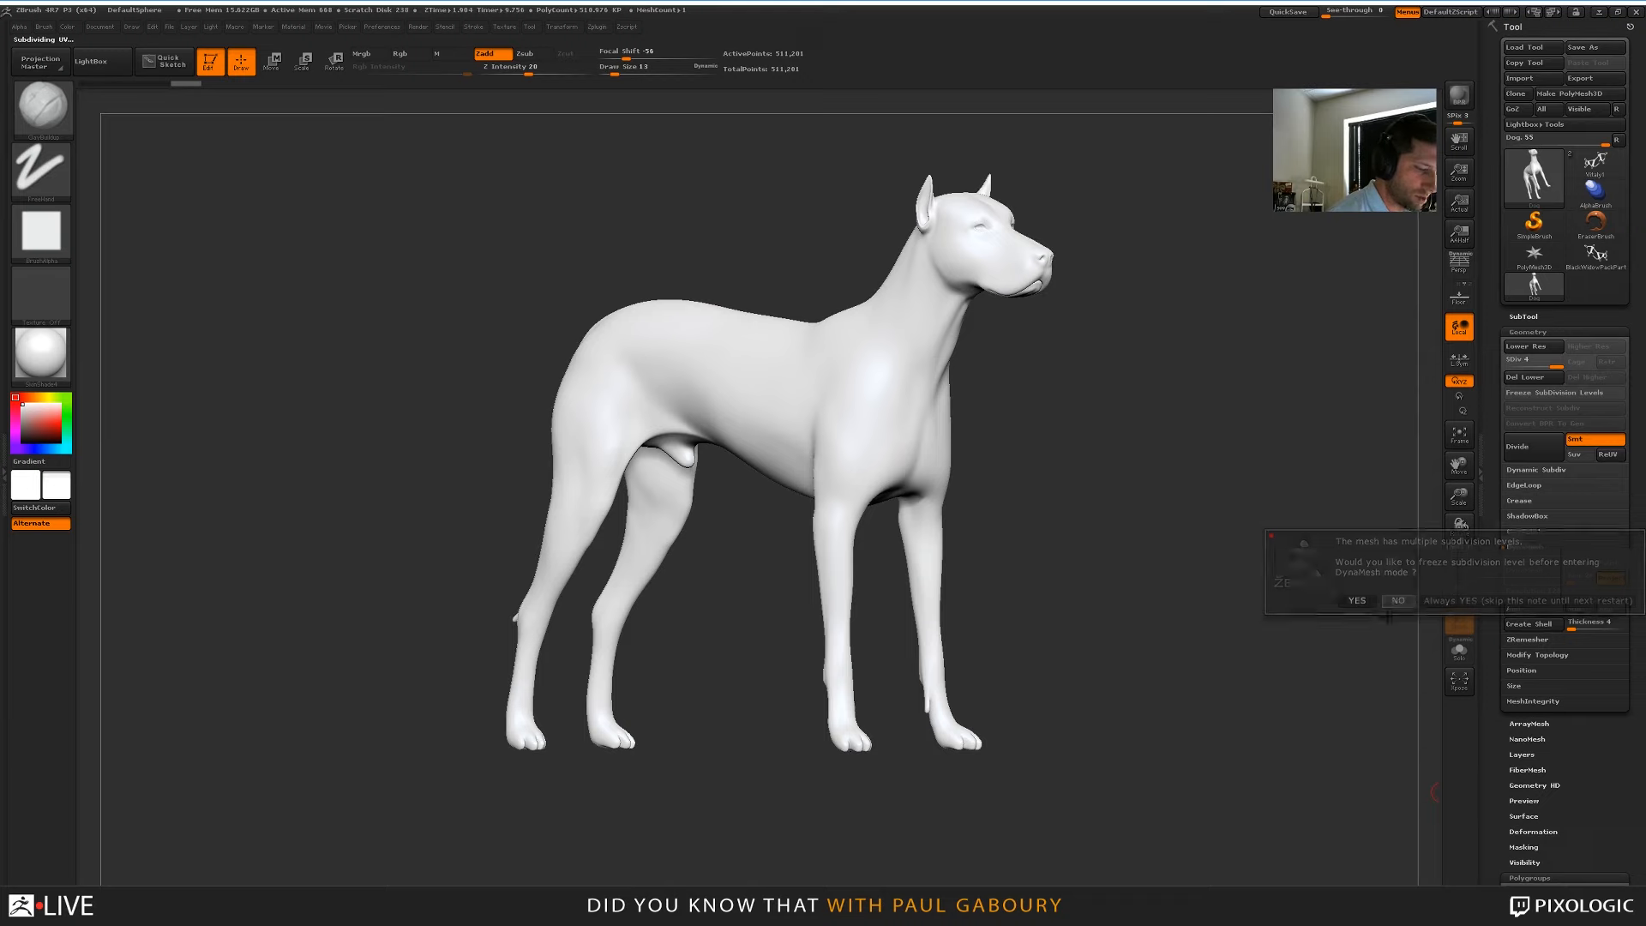
key("ctrl+z")
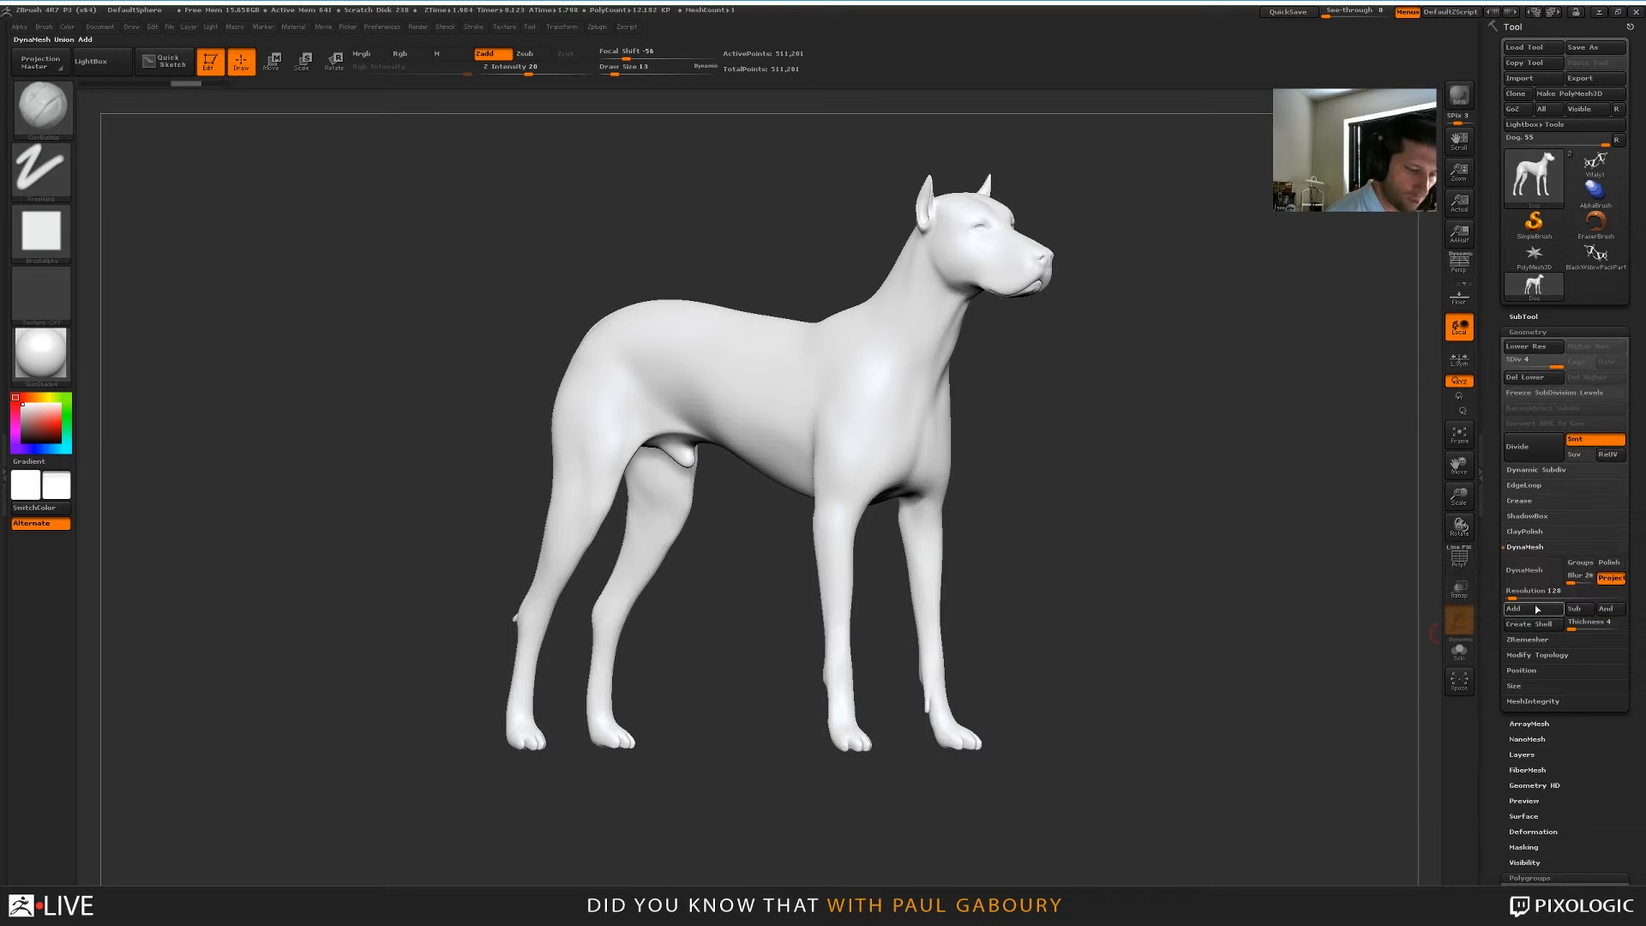
Set the DynaMesh resolution to 456 and convert the dog to DynaMesh without freezing its subdivision levels
left_click_drag(1525, 593, 1533, 588)
left_click(1525, 570)
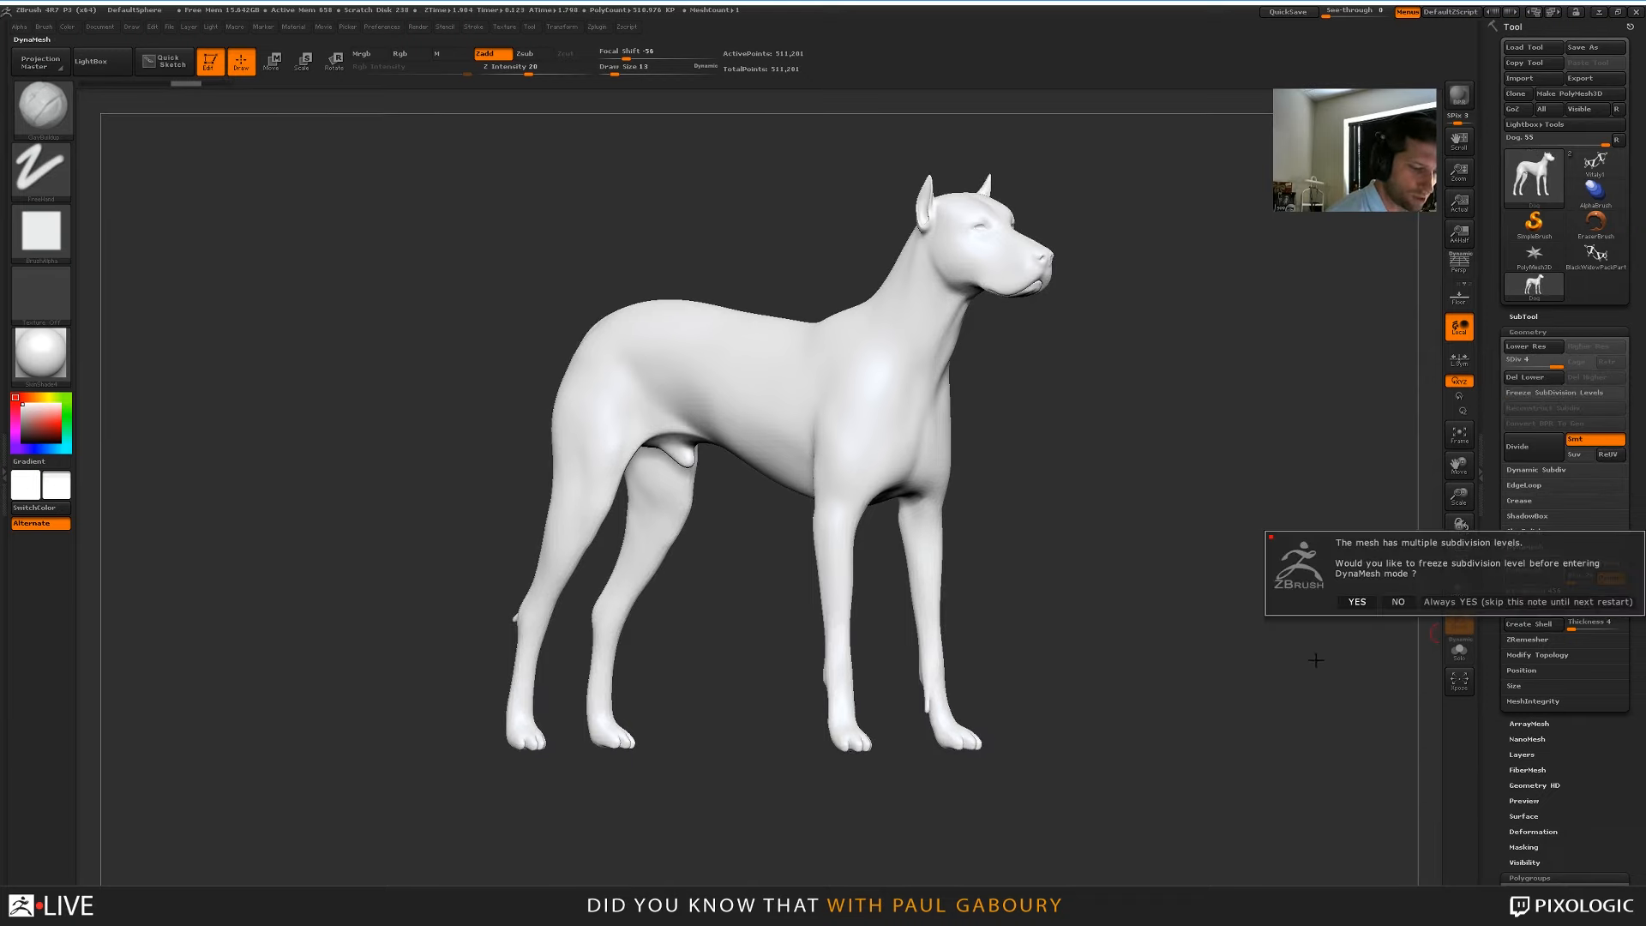
key("Escape")
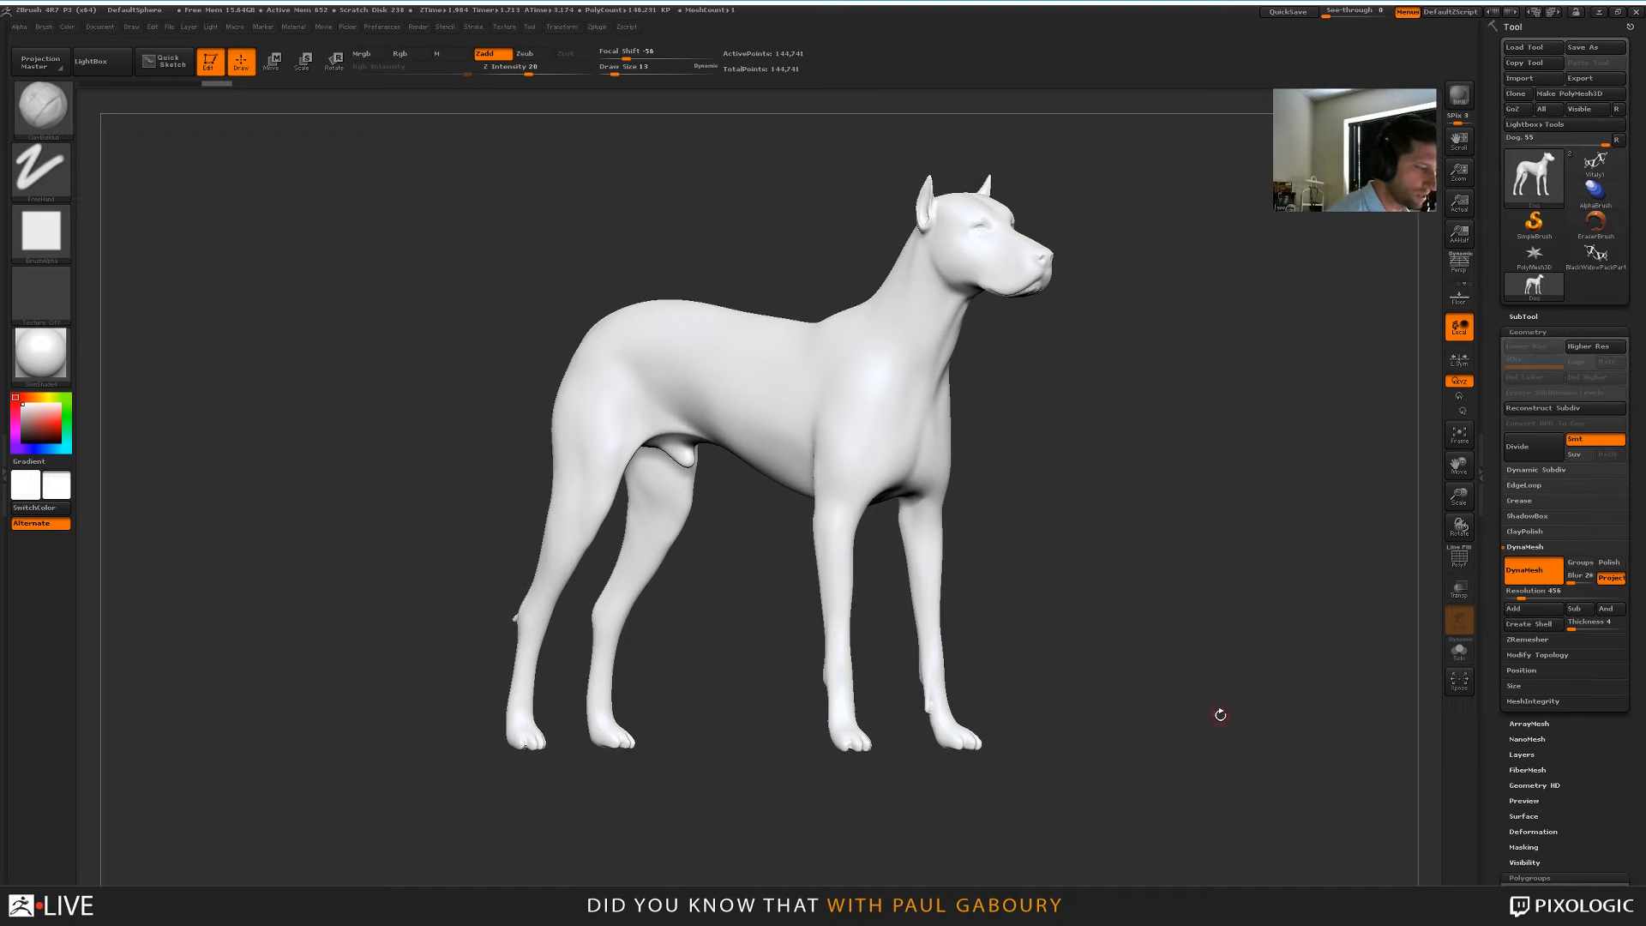
mouse_move(1220, 715)
left_mouse_down()
mouse_move(1254, 713)
mouse_move(1230, 736)
left_mouse_up()
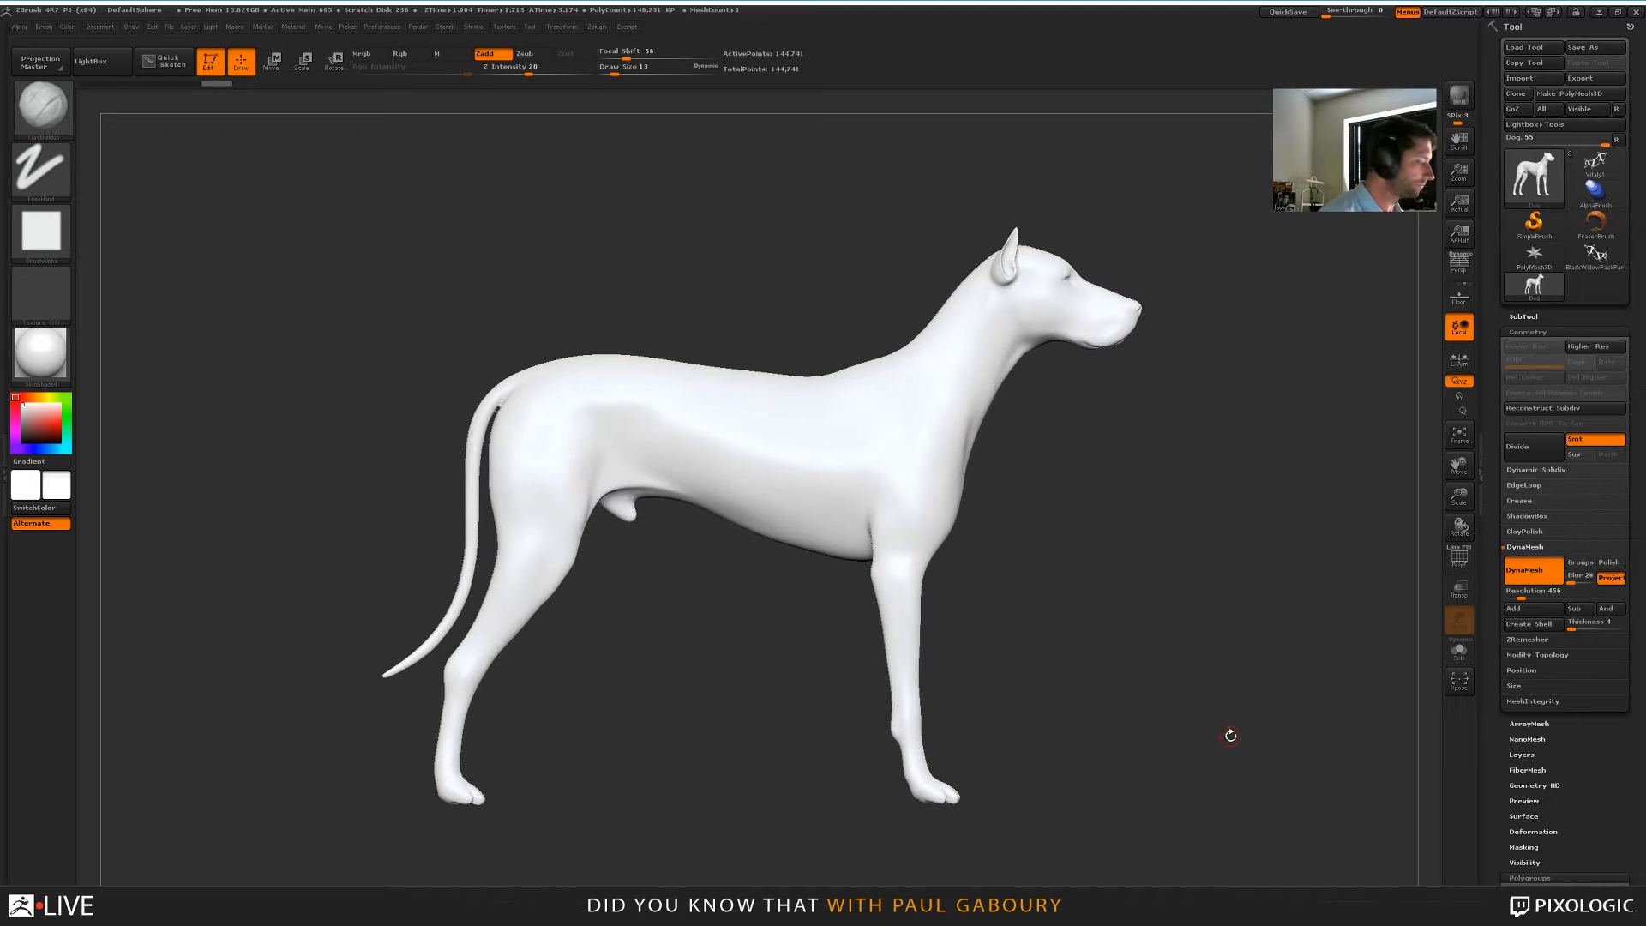
Turn on the dog's polyframe display and set the brush's Draw Size to 37 for working on the shoulder
key("shift+f")
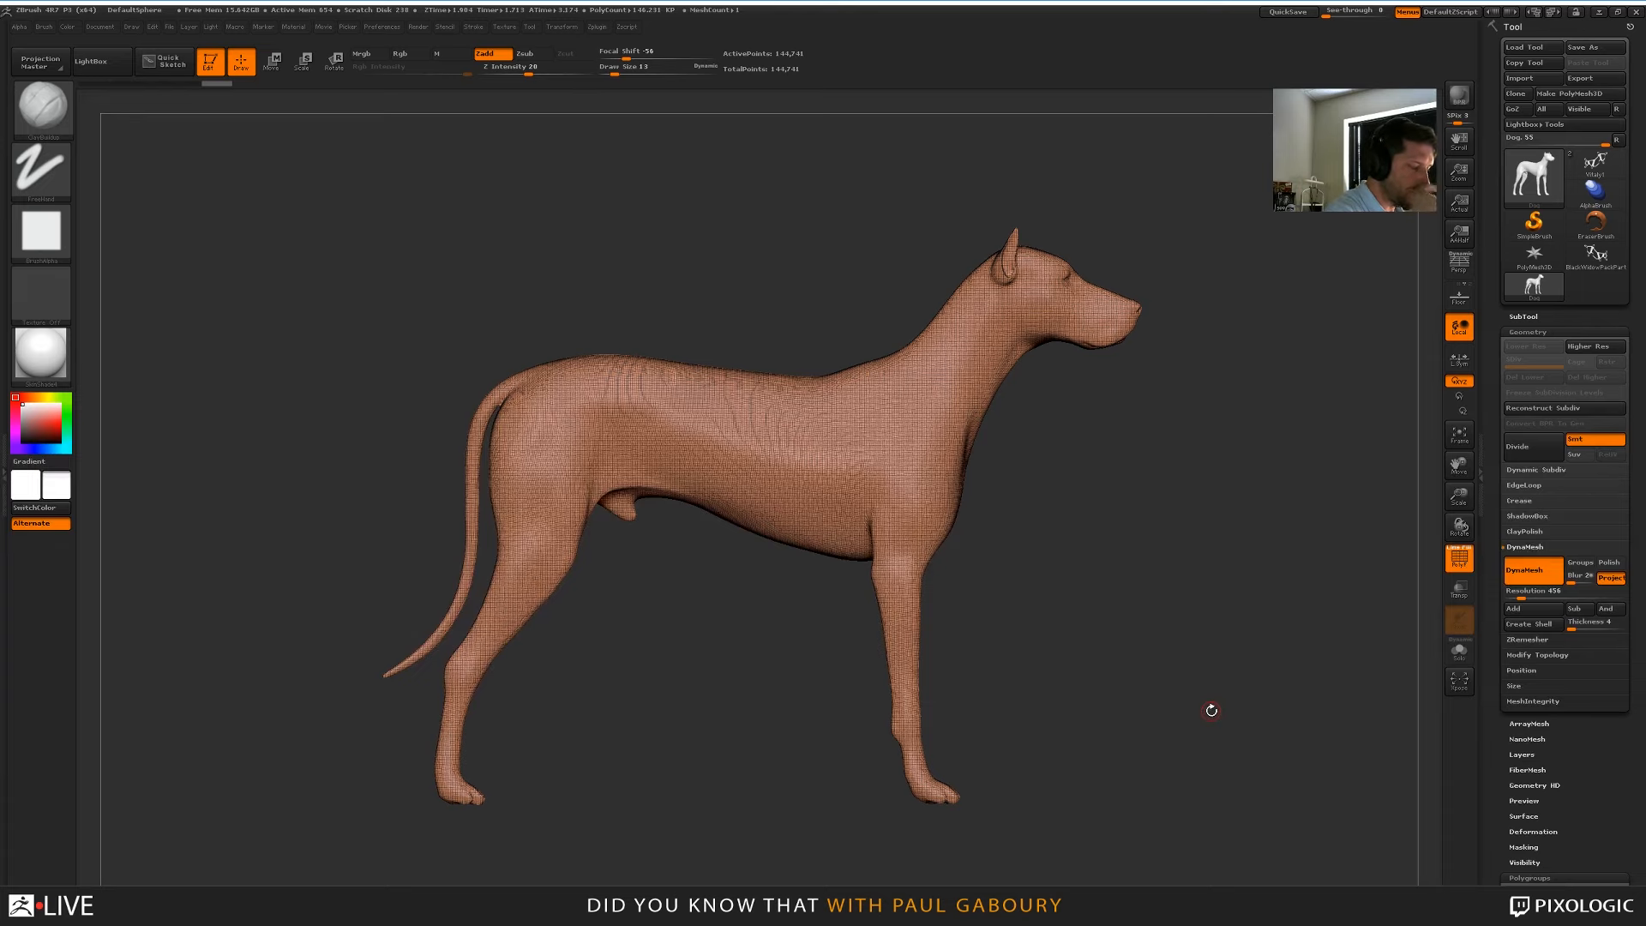
key("s")
left_click_drag(1071, 569, 1091, 571)
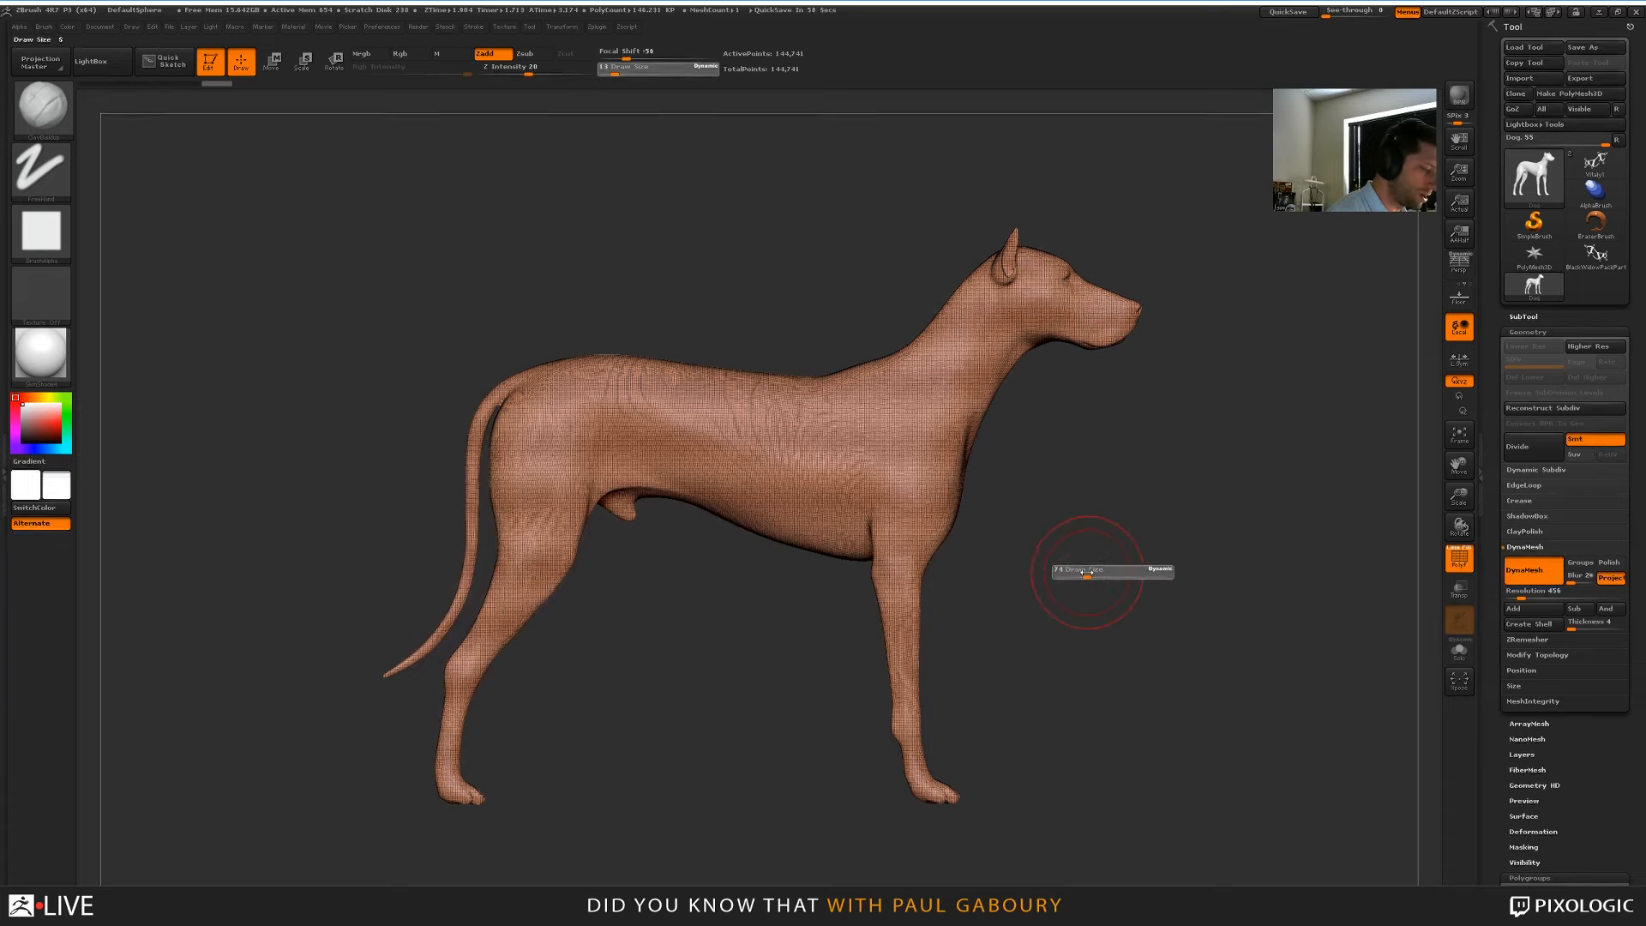
mouse_move(919, 479)
right_mouse_down("ctrl")
mouse_move(948, 521)
mouse_move(913, 542)
mouse_move(977, 534)
mouse_move(960, 526)
right_mouse_up("ctrl")
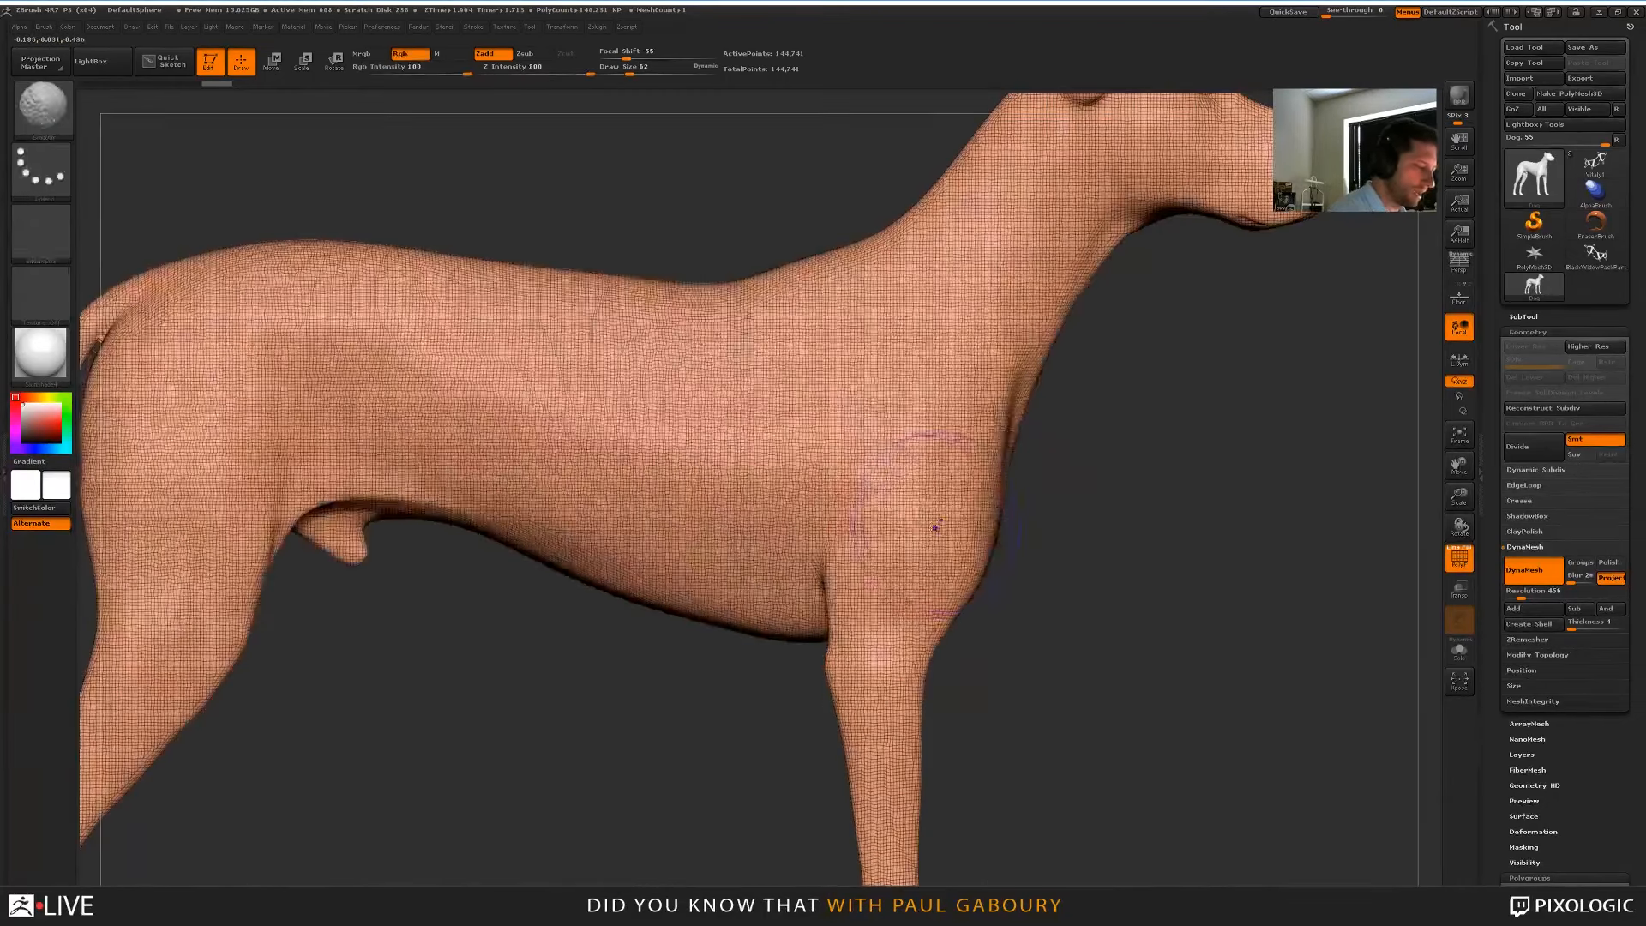
key("s")
left_click_drag(934, 526, 905, 526)
Paint a mask over the dog's front shoulder and turn the masked area into its own polygroup
mouse_move(877, 603)
left_mouse_down("ctrl")
mouse_move(858, 480)
mouse_move(951, 377)
mouse_move(908, 618)
mouse_move(939, 589)
left_mouse_up("ctrl")
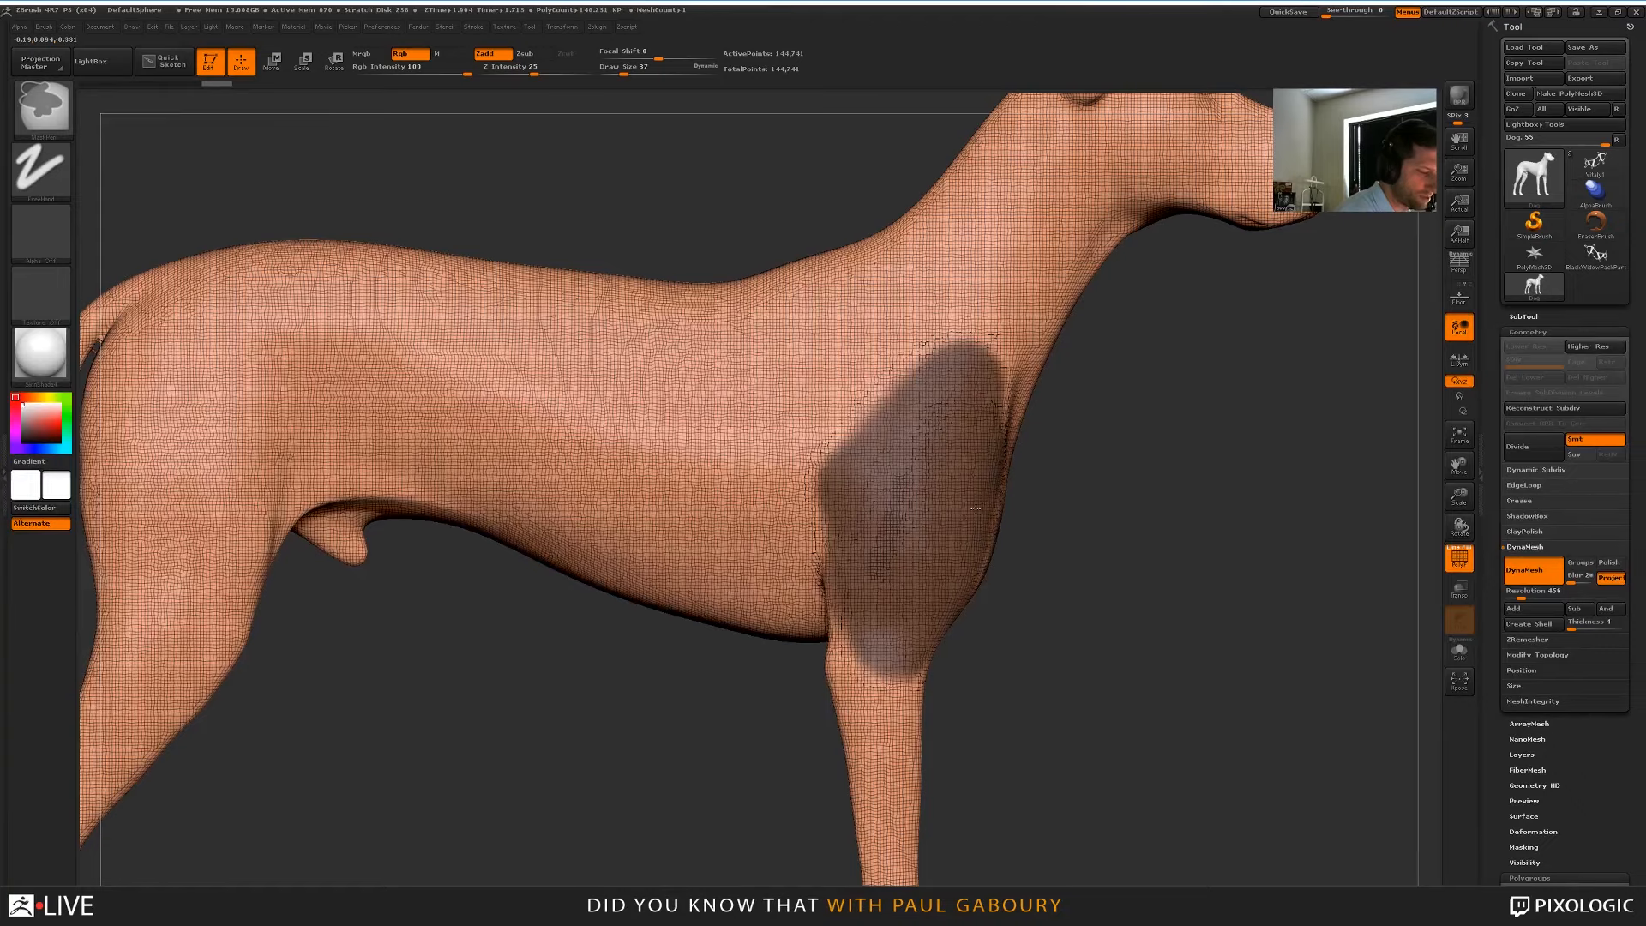
left_click_drag(977, 429, 973, 385, "ctrl")
key("ctrl+w")
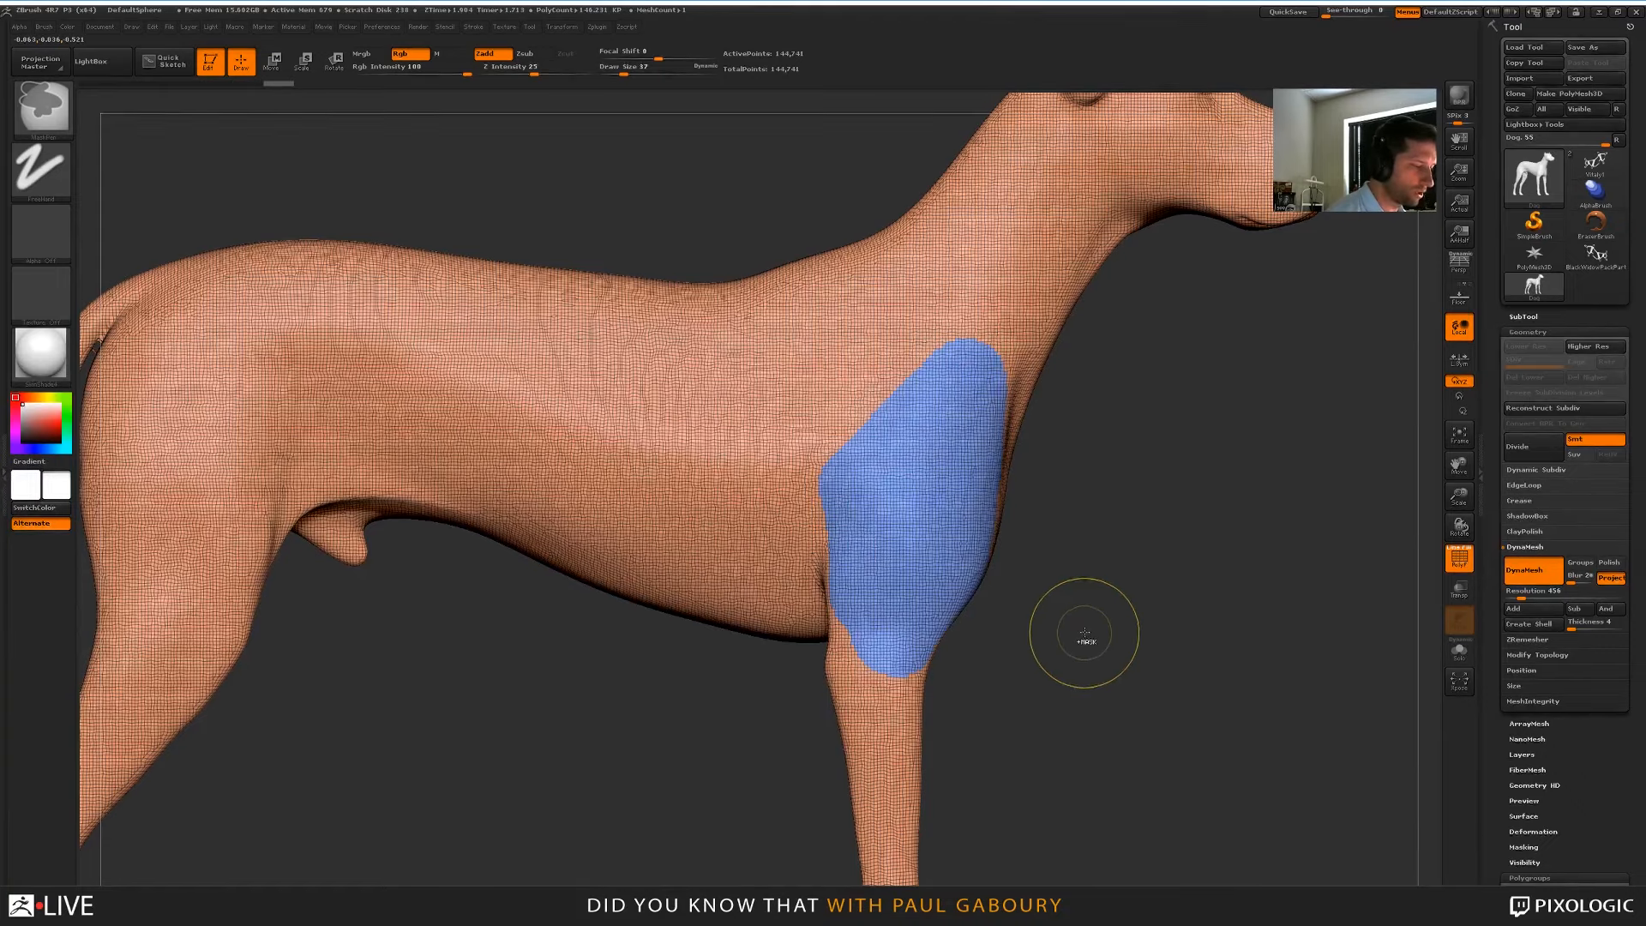
Set Mask By Polygroups to 100 in the ClayBuildup brush's auto masking settings
mouse_move(1083, 639)
right_mouse_down()
mouse_move(943, 634)
mouse_move(1082, 636)
right_mouse_up()
right_click_drag(863, 619, 1039, 617)
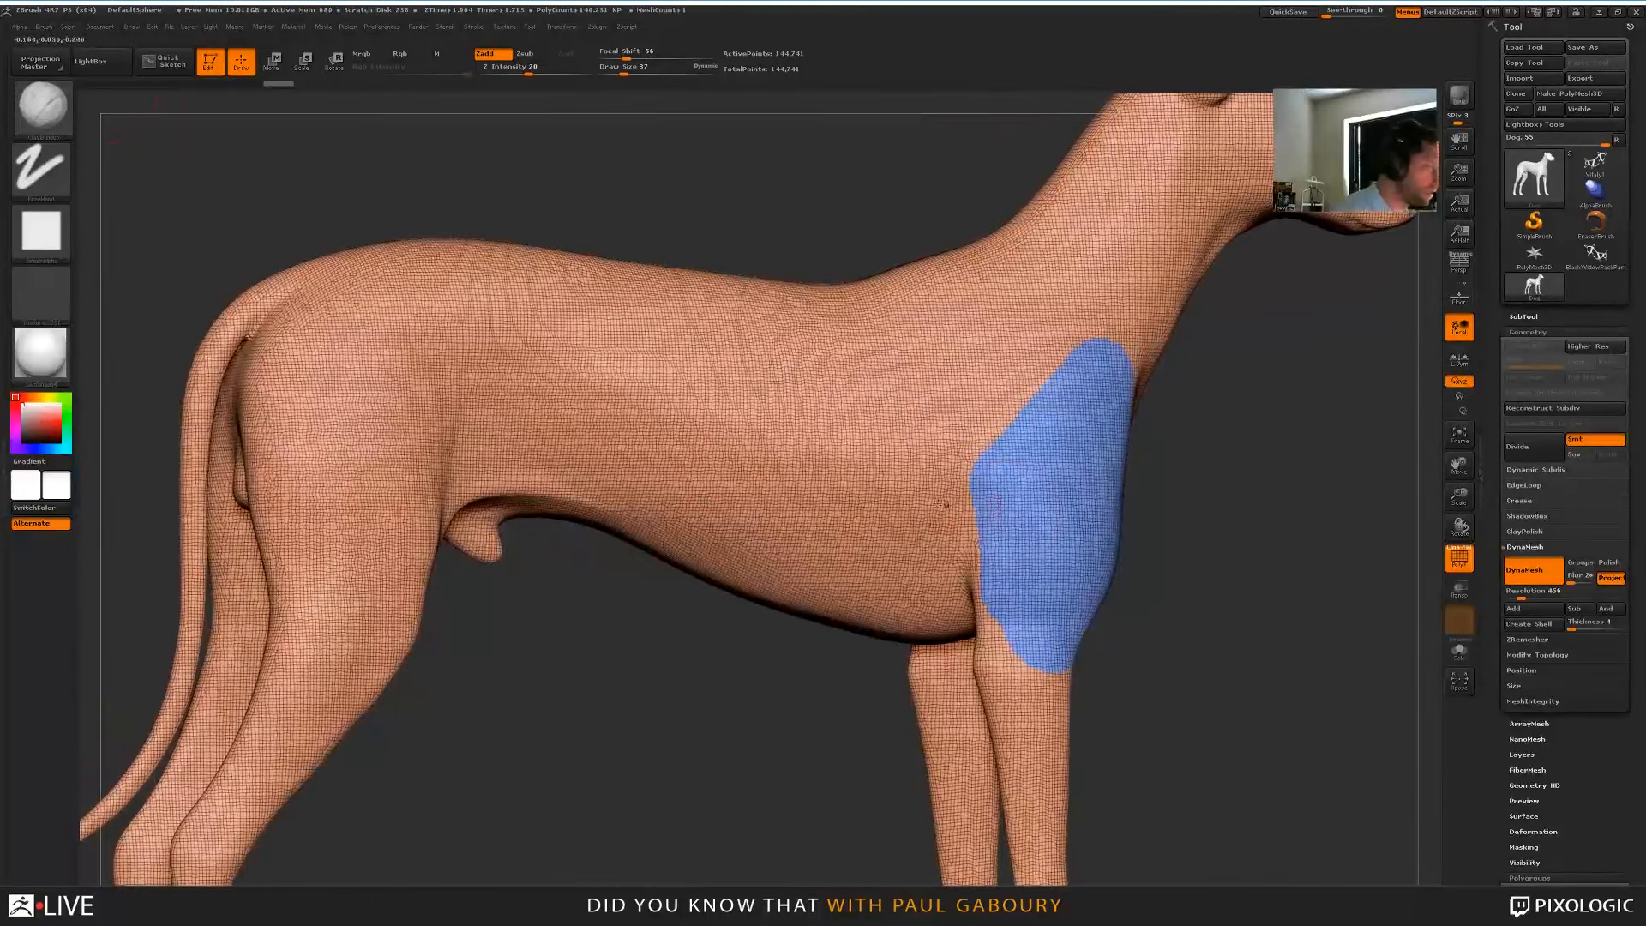
left_click(44, 26)
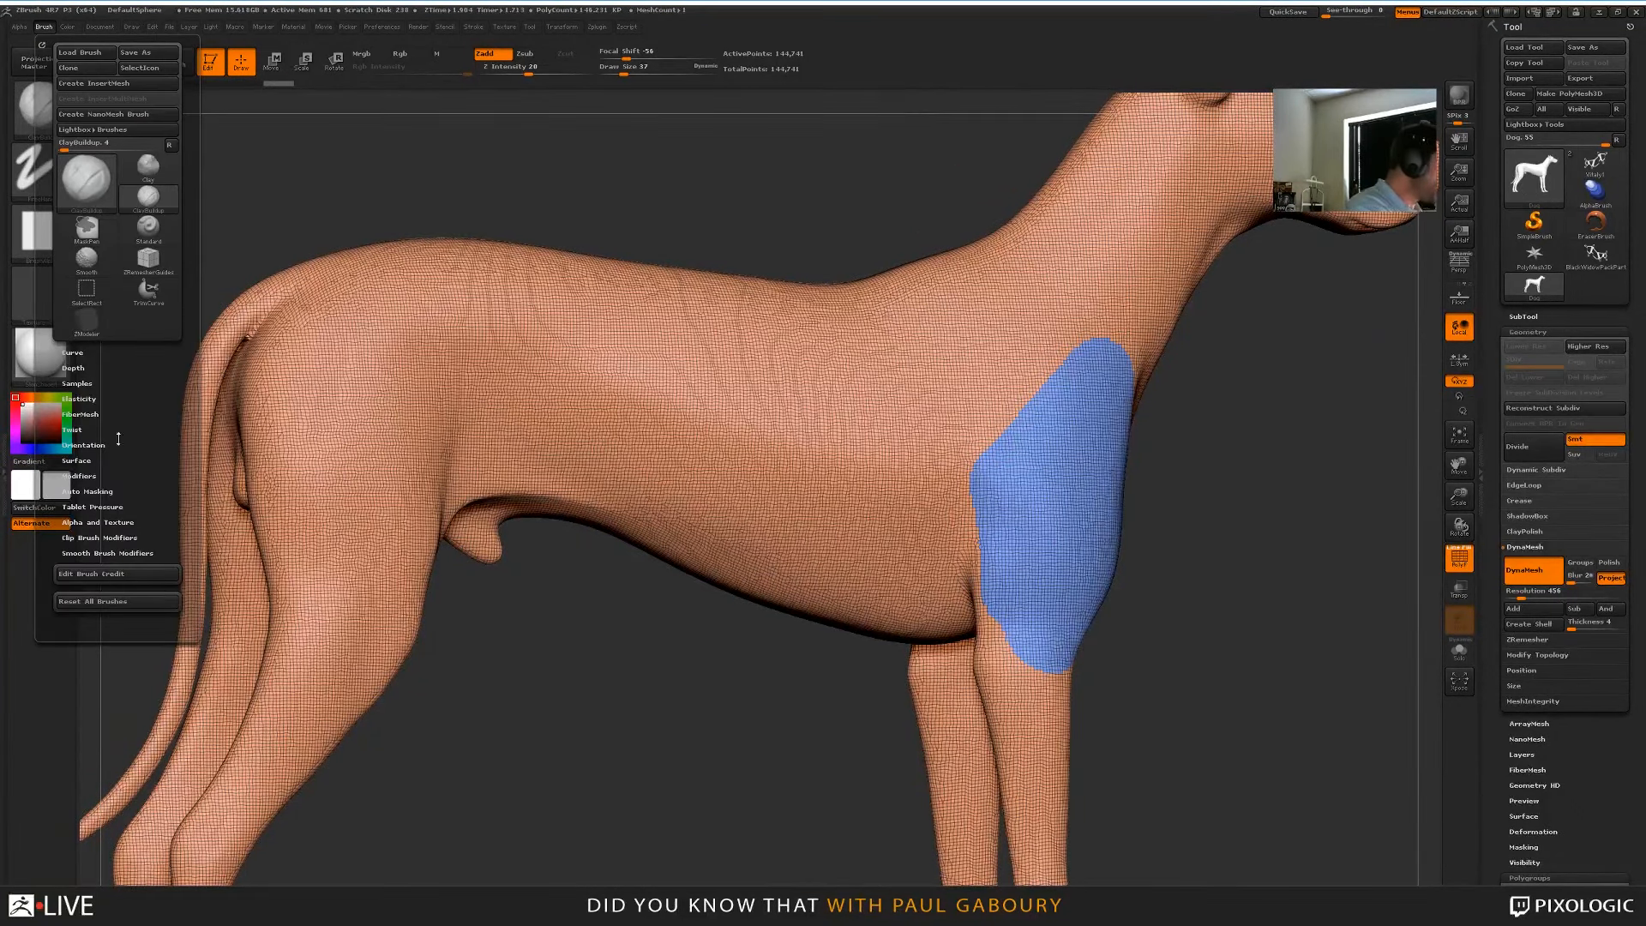
left_click(101, 491)
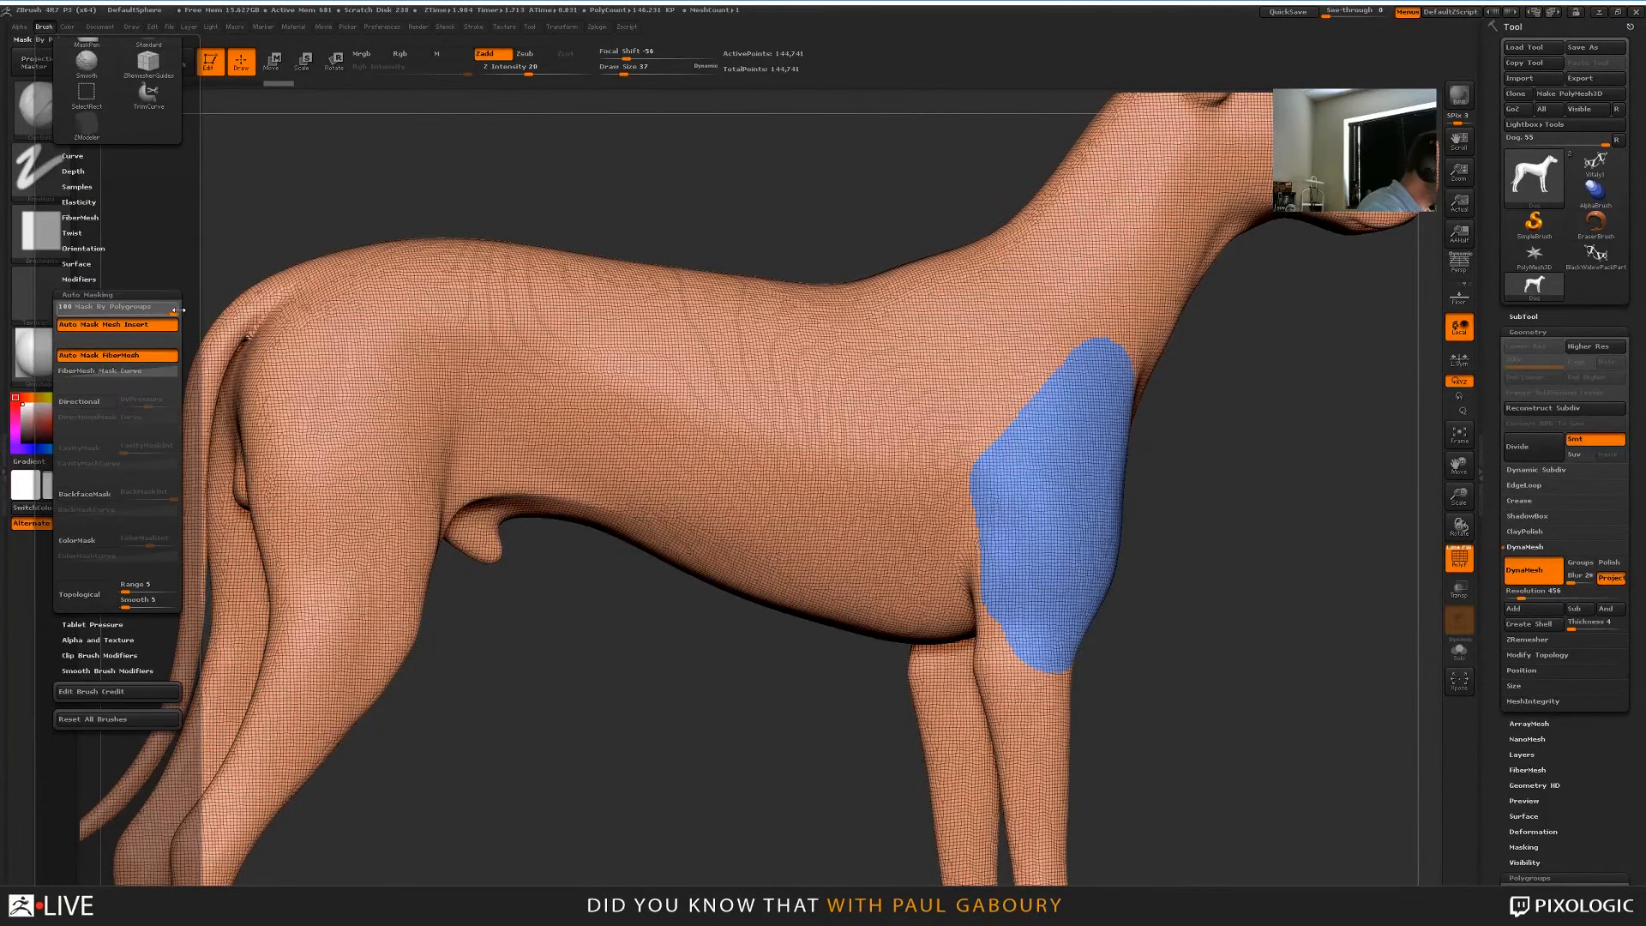
Mask the area of the dog's ribcage just behind the shoulder and turn it into its own polygroup
left_click(179, 310)
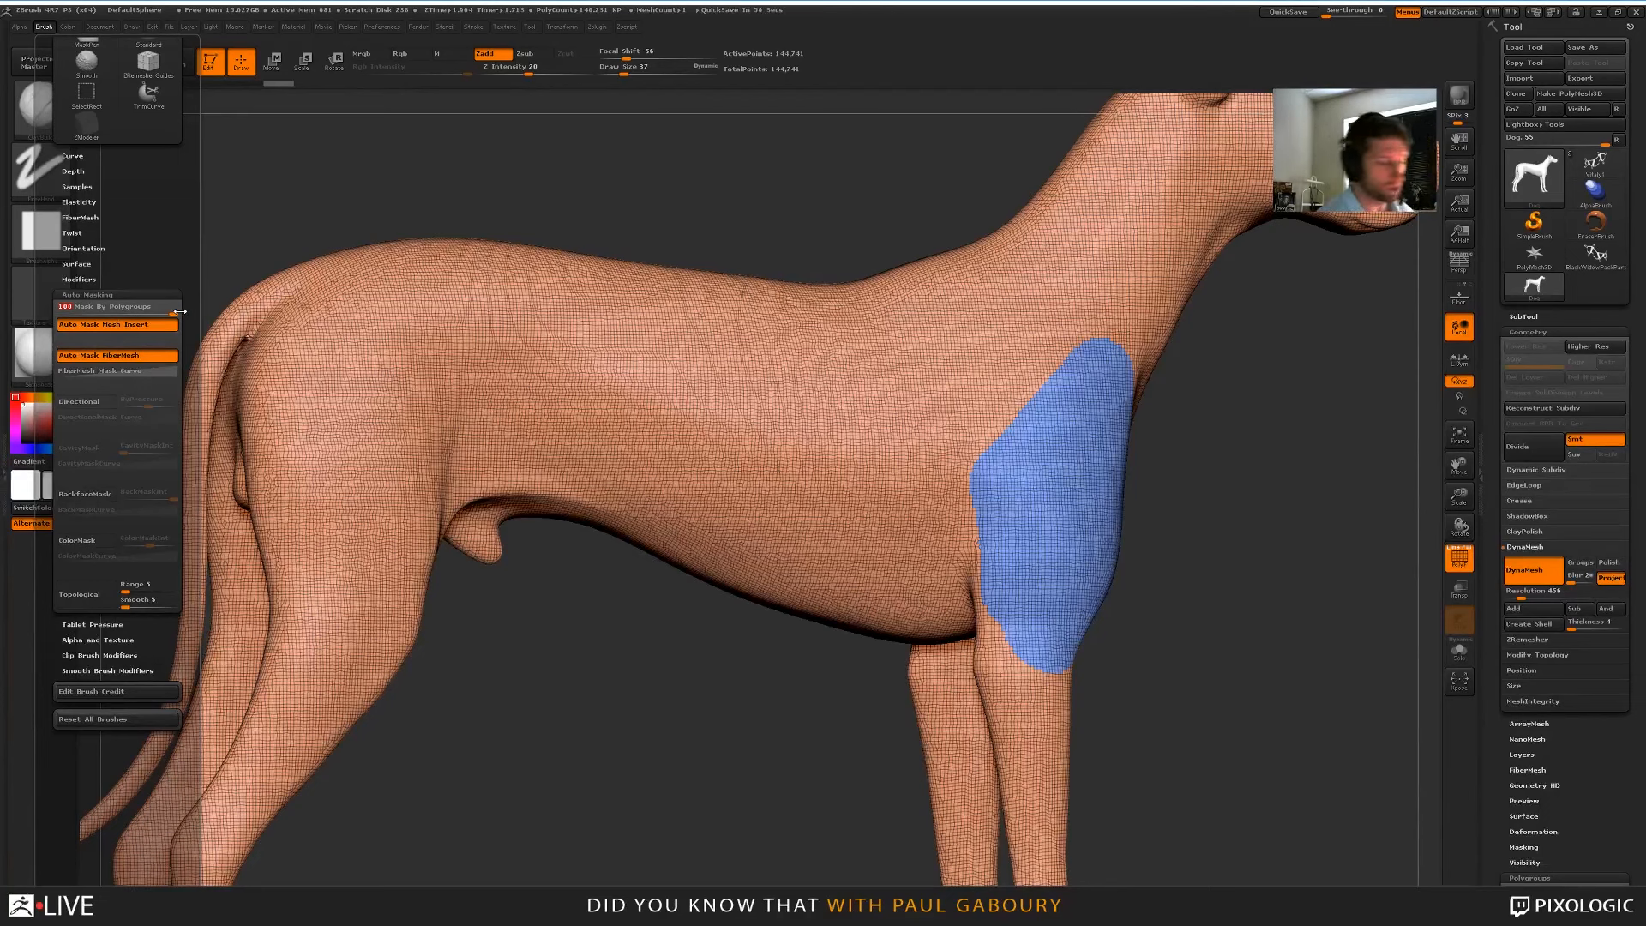
mouse_move(898, 553)
left_mouse_down("ctrl")
mouse_move(983, 449)
mouse_move(969, 360)
mouse_move(1089, 326)
mouse_move(849, 377)
mouse_move(922, 521)
mouse_move(890, 450)
mouse_move(902, 394)
mouse_move(1100, 297)
mouse_move(1151, 296)
mouse_move(1052, 307)
left_mouse_up("ctrl")
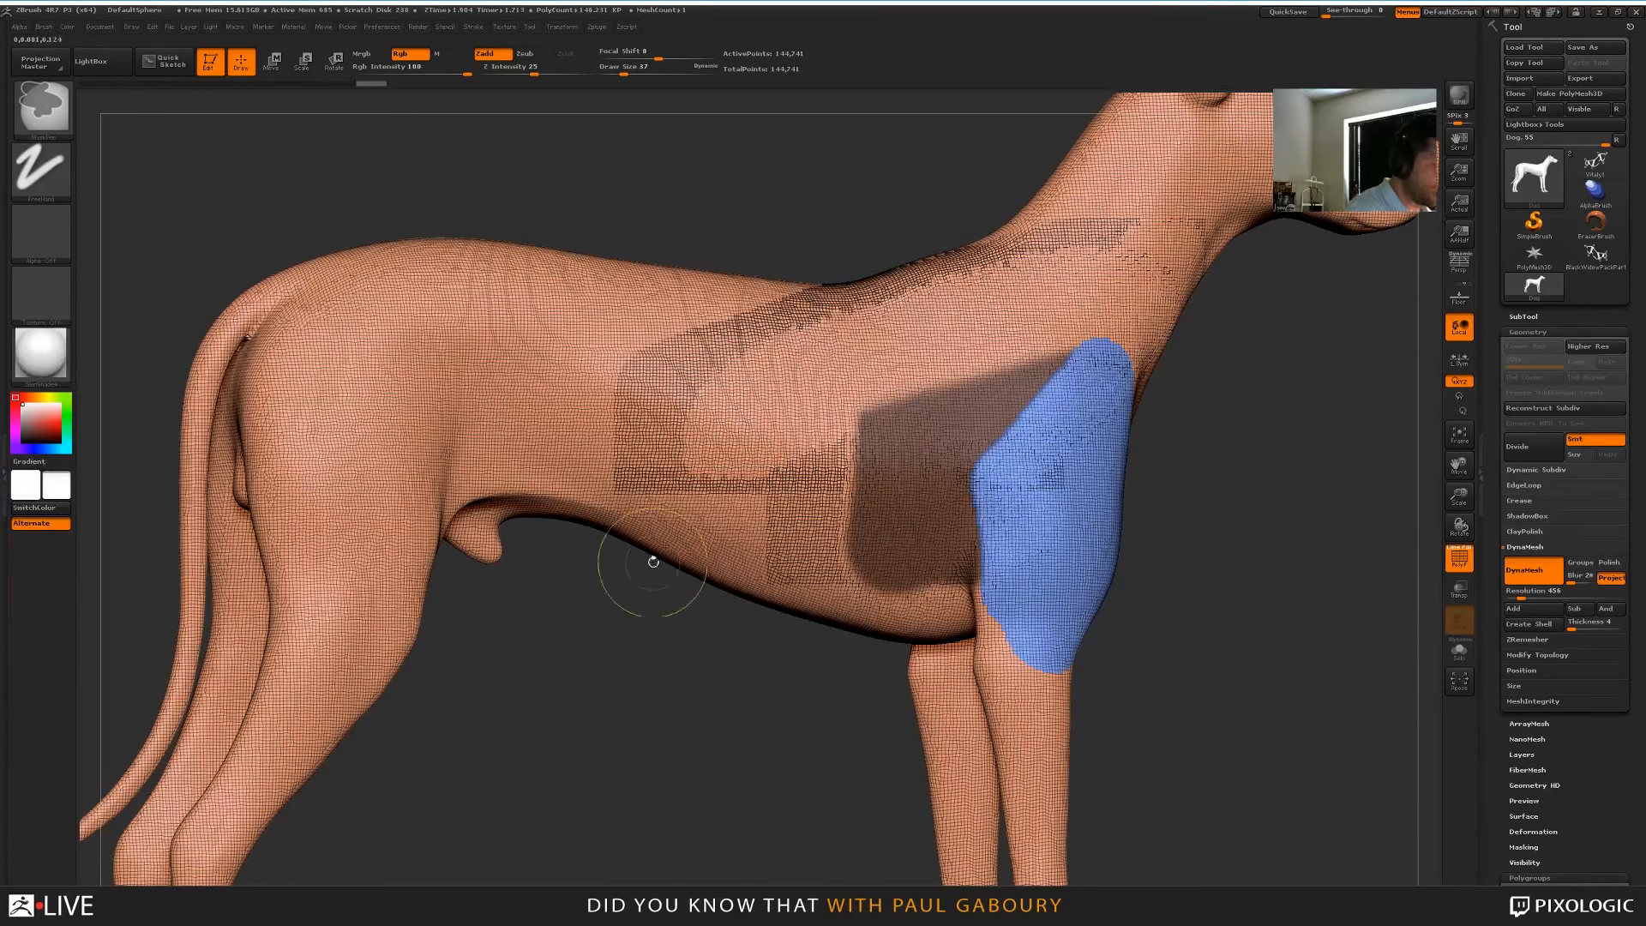
key("ctrl+w")
mouse_move(1215, 615)
left_mouse_down()
mouse_move(1212, 595)
mouse_move(1086, 584)
left_mouse_up()
With a smaller brush, mask the area just above the blue shoulder patch and turn it into its own polygroup
key("s")
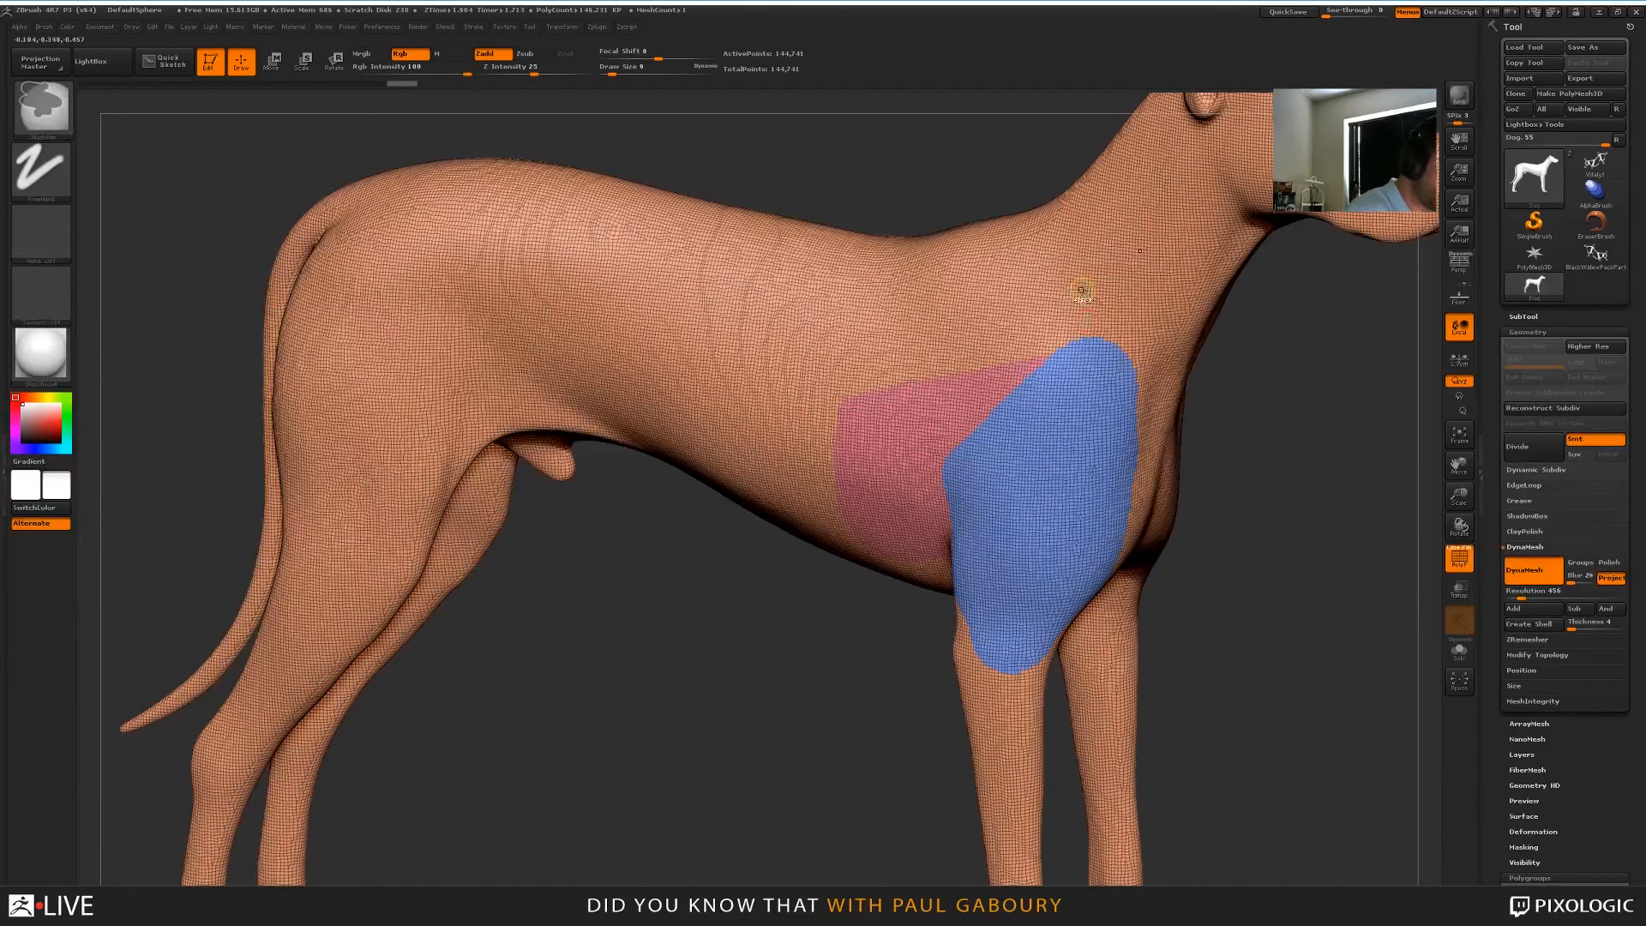
mouse_move(1085, 290)
left_mouse_down("ctrl")
mouse_move(1036, 352)
mouse_move(1087, 313)
mouse_move(1114, 334)
mouse_move(1072, 270)
mouse_move(1118, 328)
mouse_move(1042, 283)
mouse_move(1025, 352)
mouse_move(1080, 258)
mouse_move(1135, 347)
left_mouse_up("ctrl")
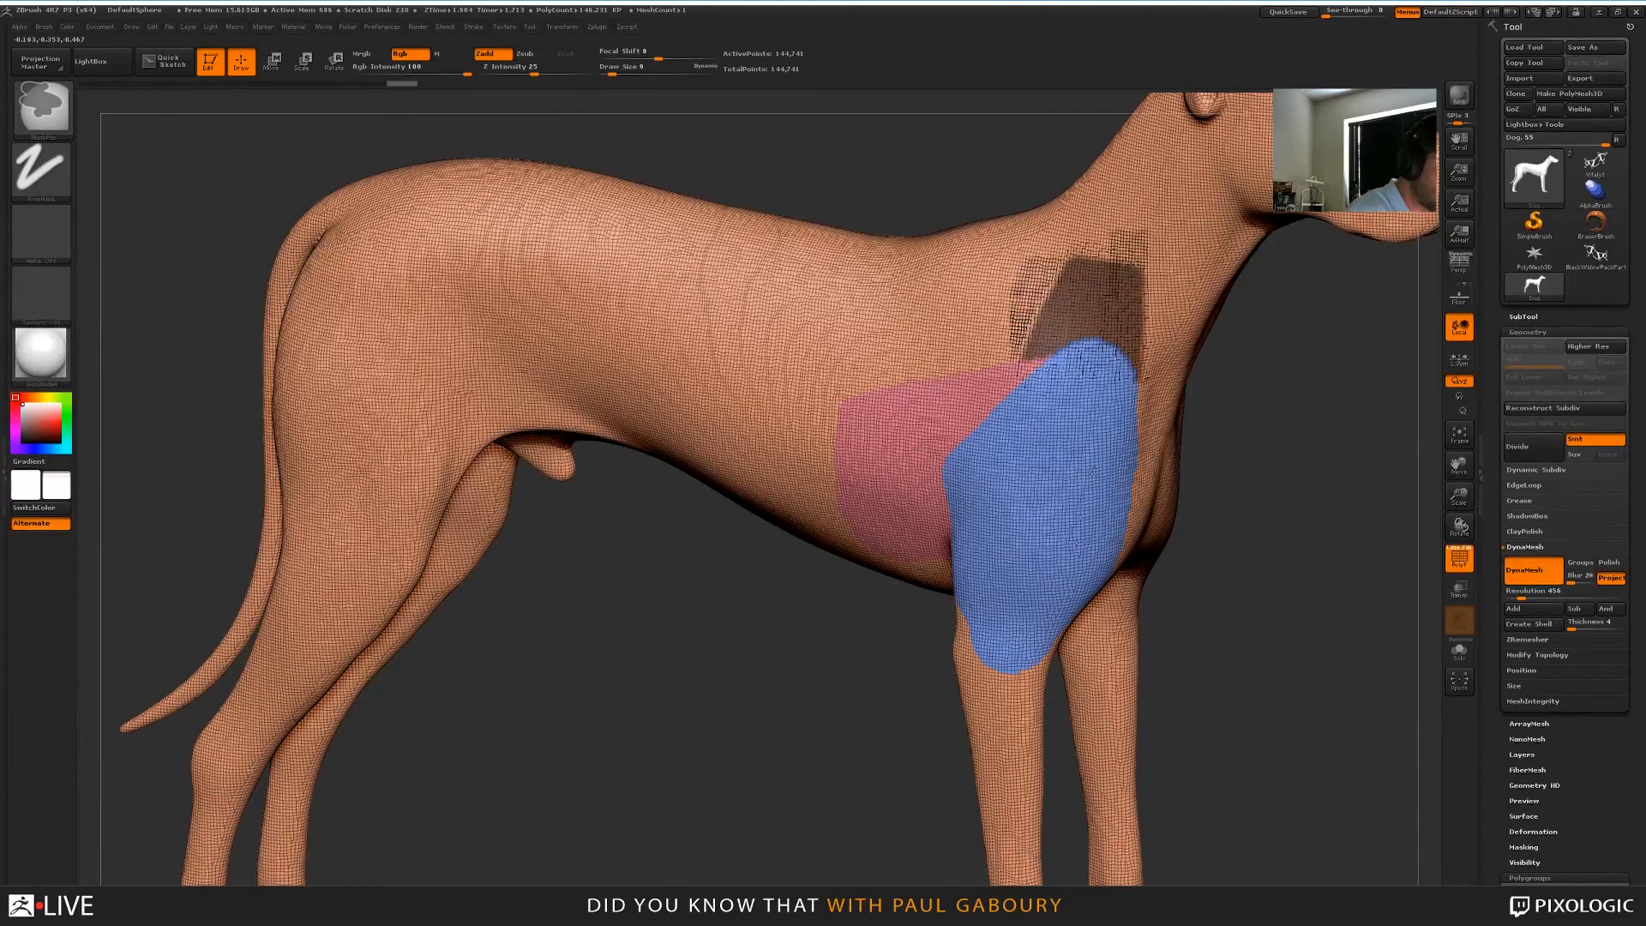
left_click_drag(1131, 403, 1127, 425, "ctrl")
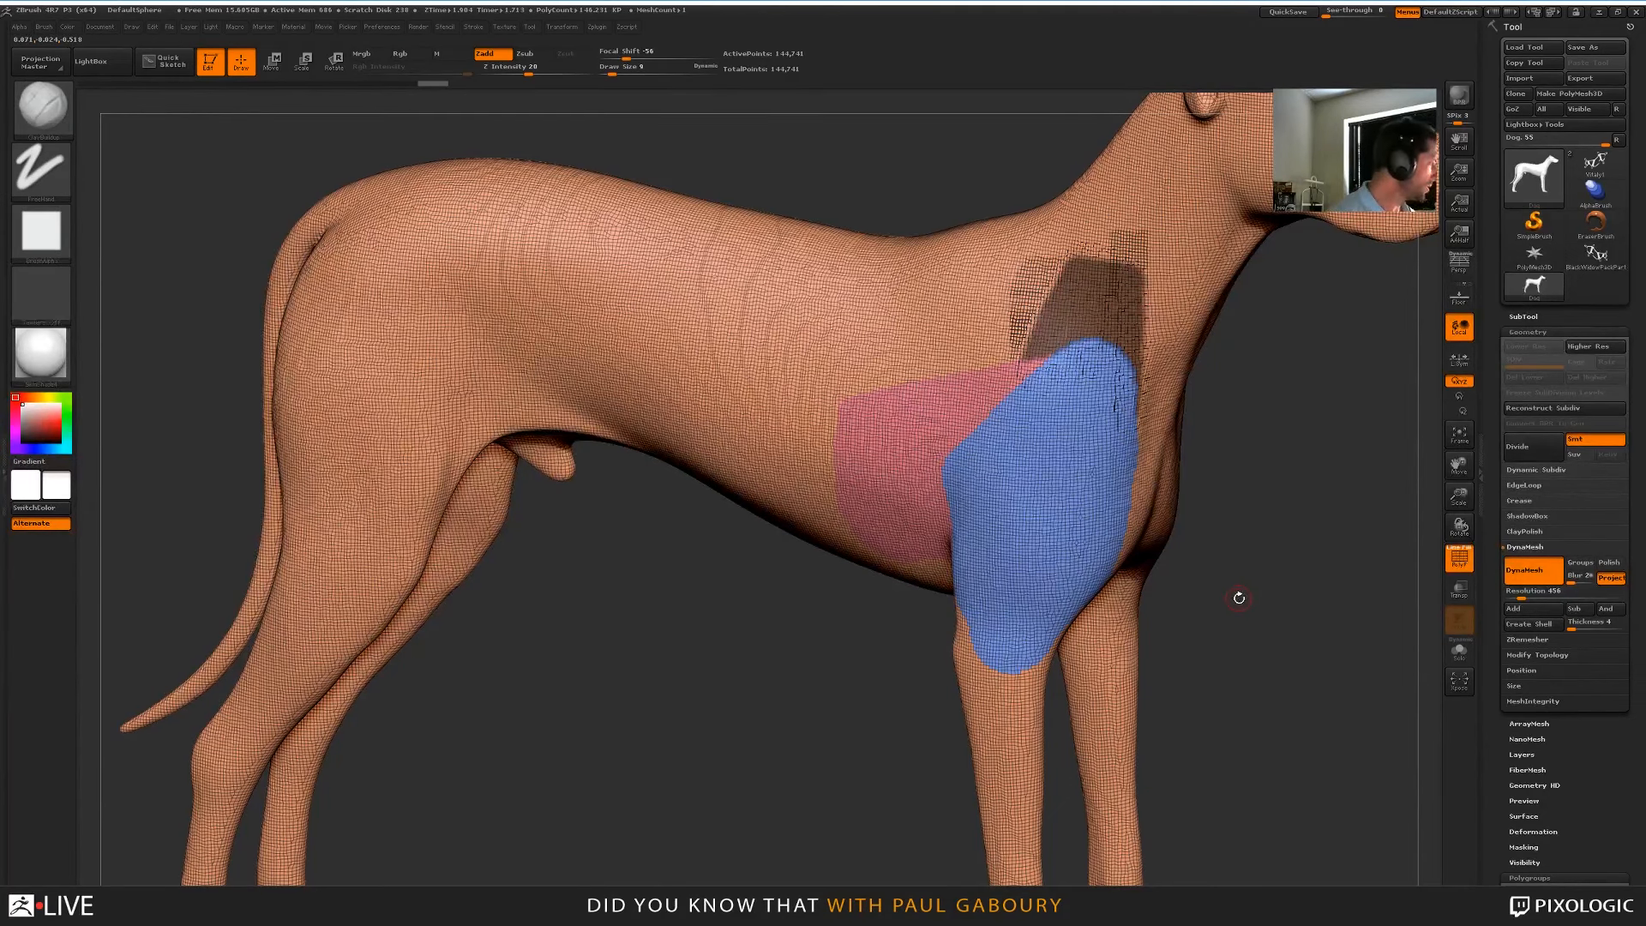
key("ctrl+w")
left_click_drag(1260, 584, 1292, 592)
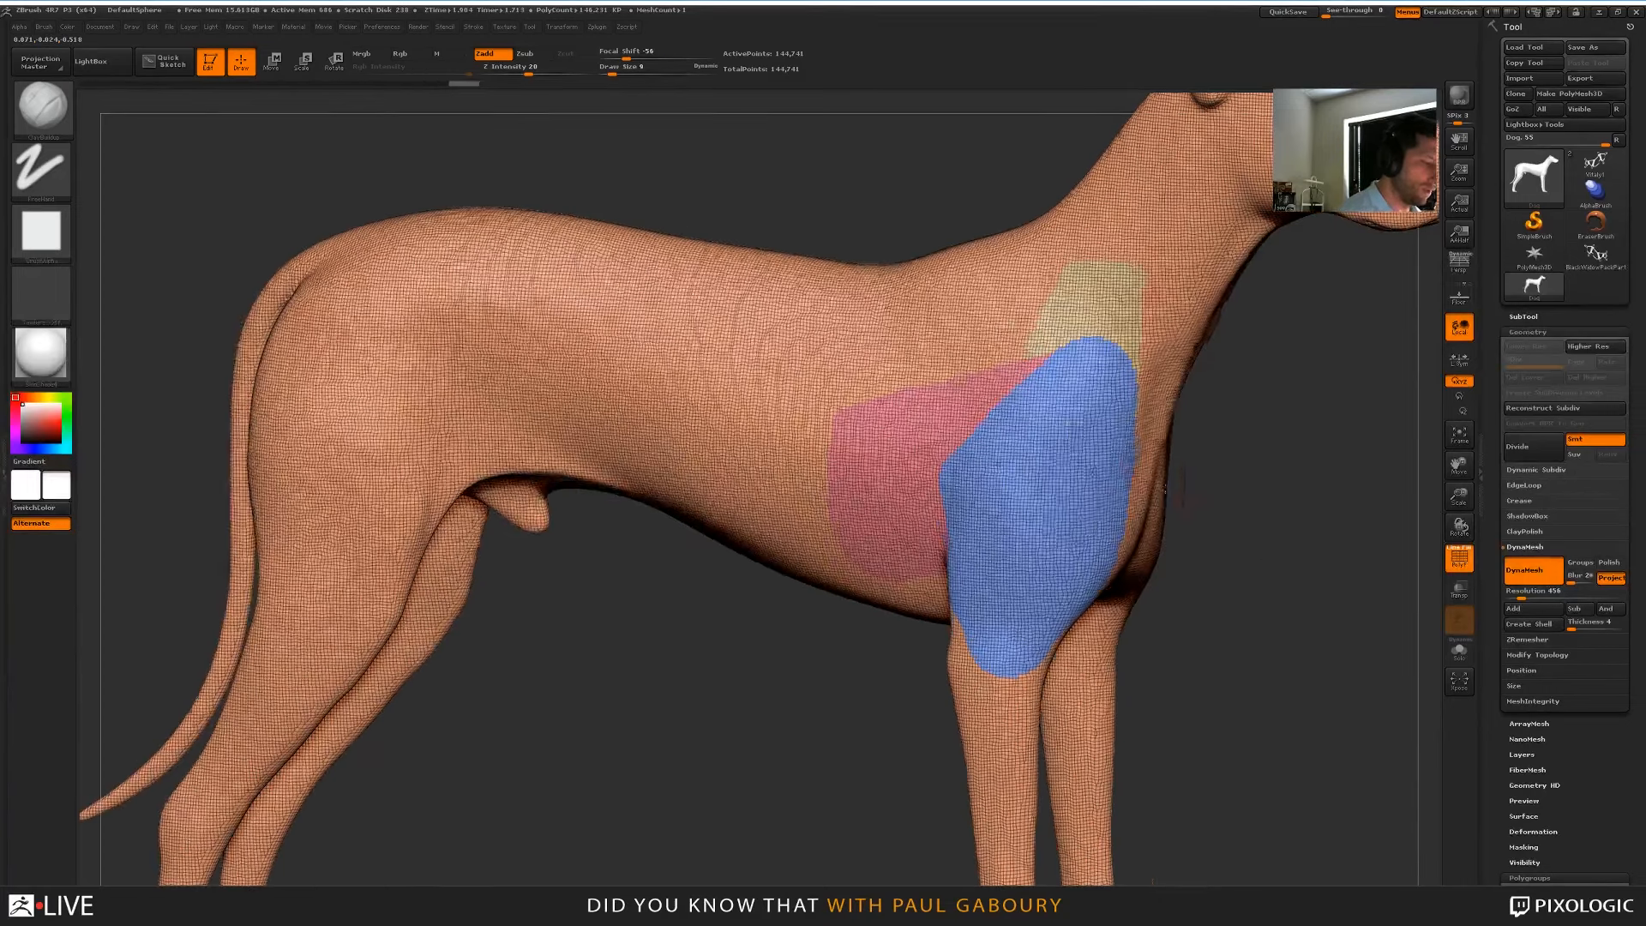
mouse_move(1069, 426)
left_mouse_down("ctrl")
mouse_move(1106, 372)
mouse_move(1039, 367)
mouse_move(947, 454)
mouse_move(1132, 458)
mouse_move(1002, 467)
left_mouse_up("ctrl")
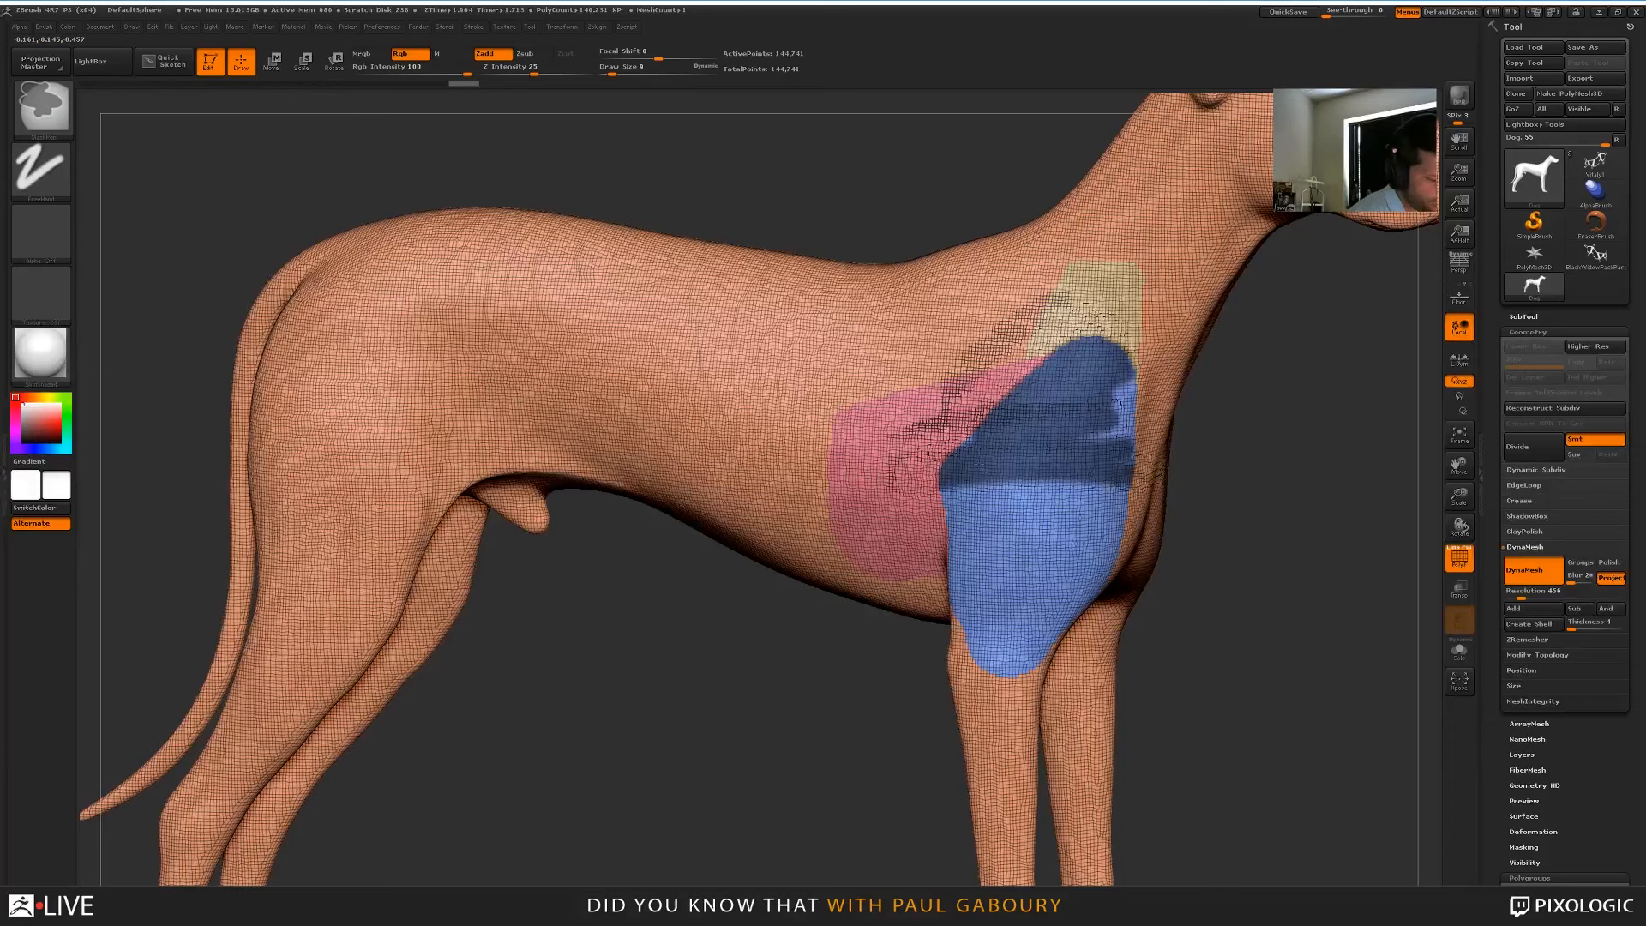
mouse_move(1110, 434)
left_mouse_down("ctrl")
mouse_move(926, 420)
mouse_move(1123, 399)
mouse_move(1132, 414)
mouse_move(1106, 339)
mouse_move(994, 403)
left_mouse_up("ctrl")
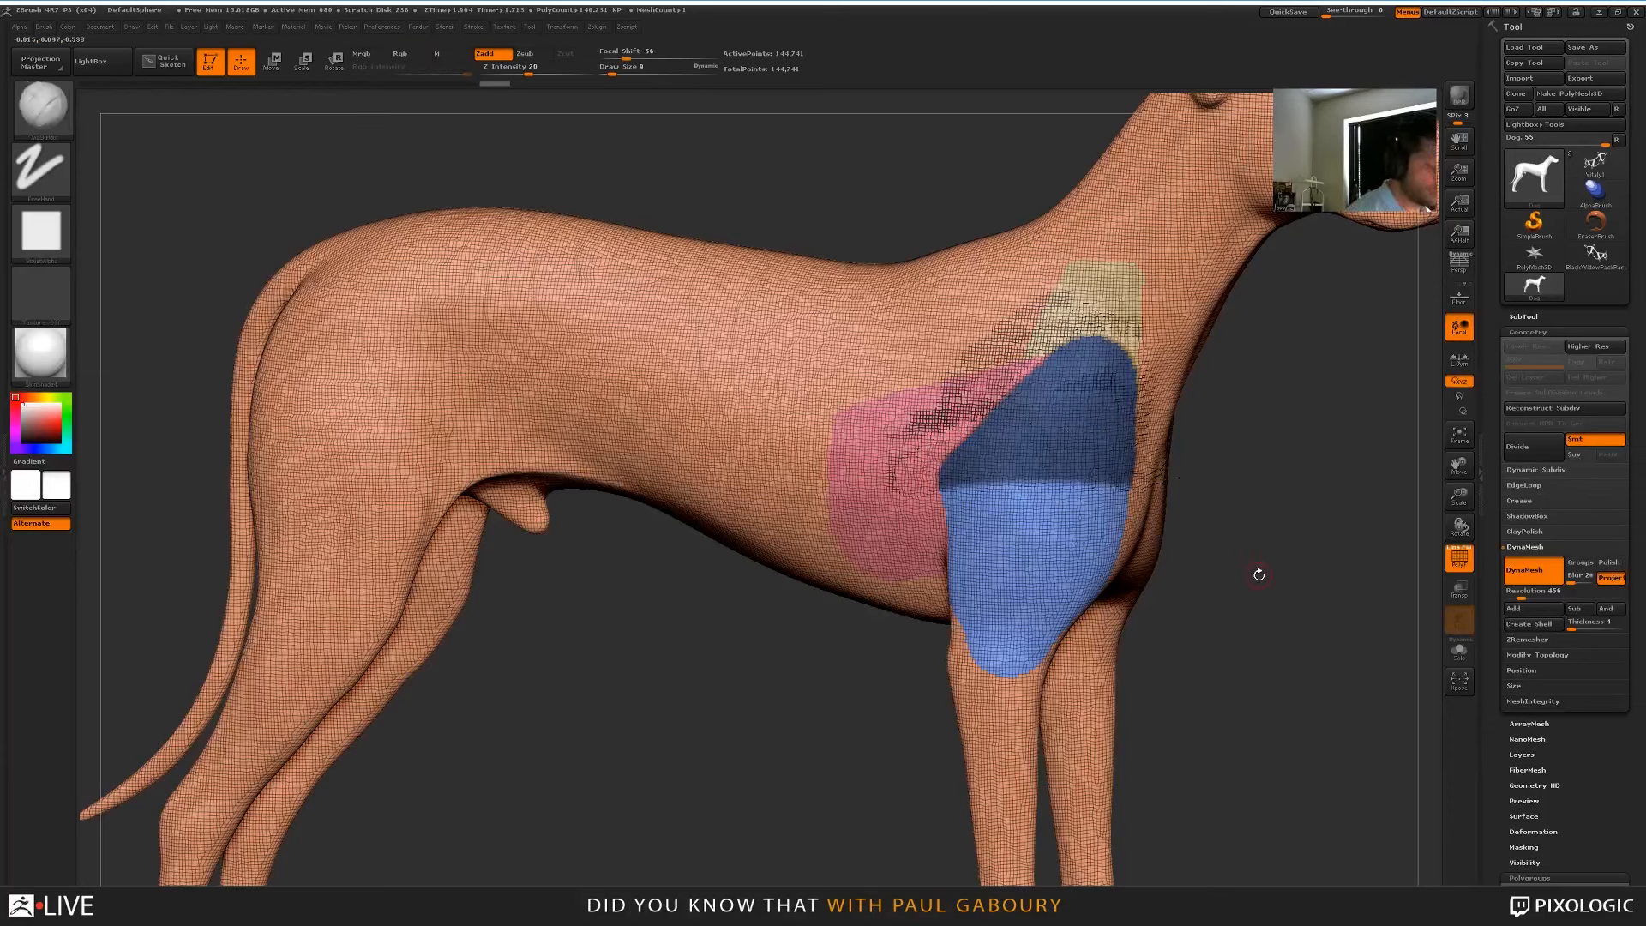
left_click(1257, 590, "ctrl")
Mask the front of the chest between the two shoulders and turn it into its own polygroup
mouse_move(1260, 588)
left_mouse_down()
mouse_move(1201, 485)
mouse_move(1158, 497)
mouse_move(1243, 472)
mouse_move(1149, 454)
mouse_move(1200, 439)
mouse_move(1183, 416)
mouse_move(1218, 394)
mouse_move(1166, 377)
mouse_move(1201, 368)
mouse_move(1235, 467)
mouse_move(1157, 523)
mouse_move(1251, 553)
mouse_move(1159, 565)
mouse_move(1260, 579)
mouse_move(1114, 583)
left_mouse_up()
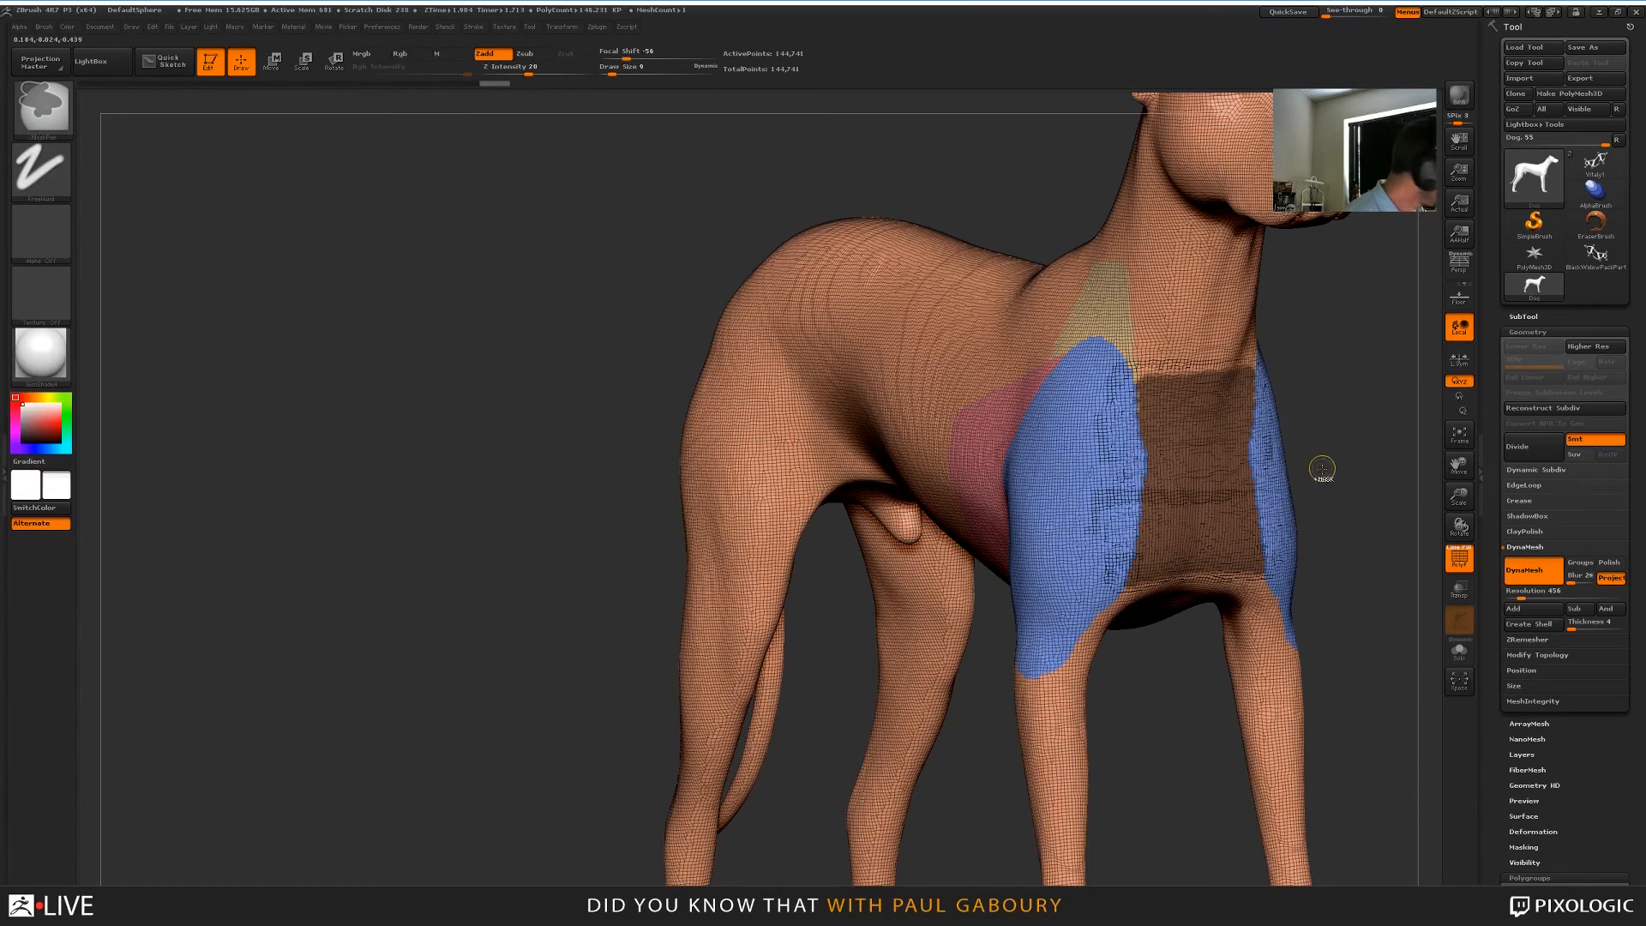
key("ctrl+w")
left_click_drag(1338, 485, 1129, 559, "alt")
right_click_drag(1130, 559, 1020, 519, "ctrl")
right_click_drag(1020, 518, 1191, 558)
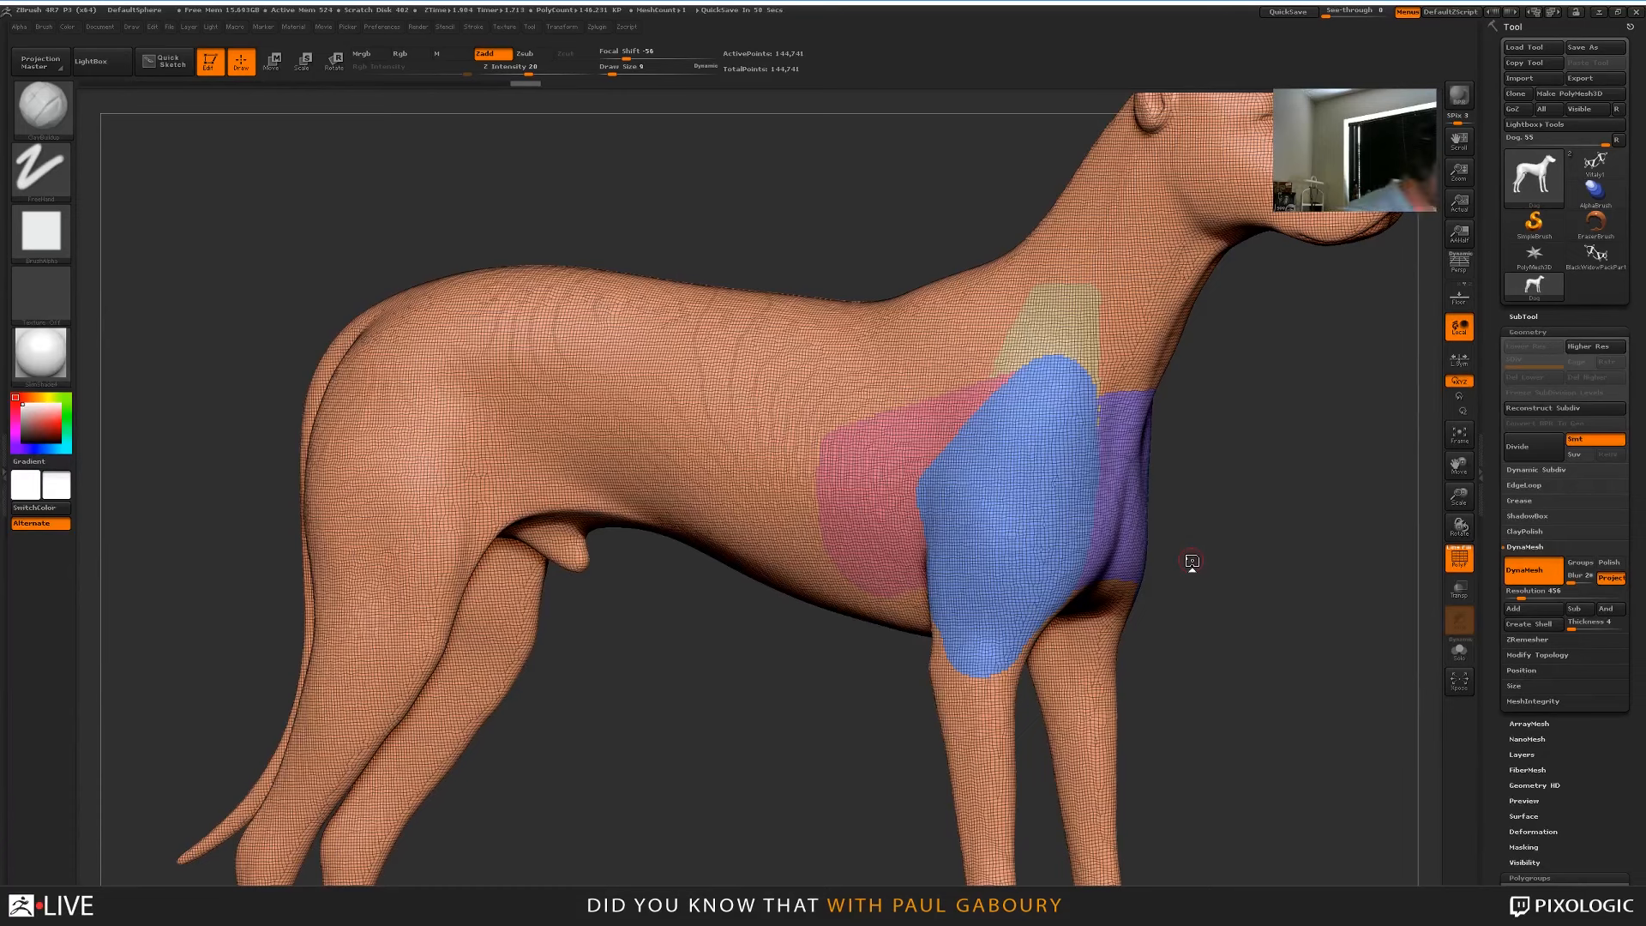
left_click_drag(1215, 573, 1320, 587)
Check the blue shoulder polygroup's border in isolation, restore the full dog, and turn on KeepGroups in the ZRemesher settings
left_click(1533, 548)
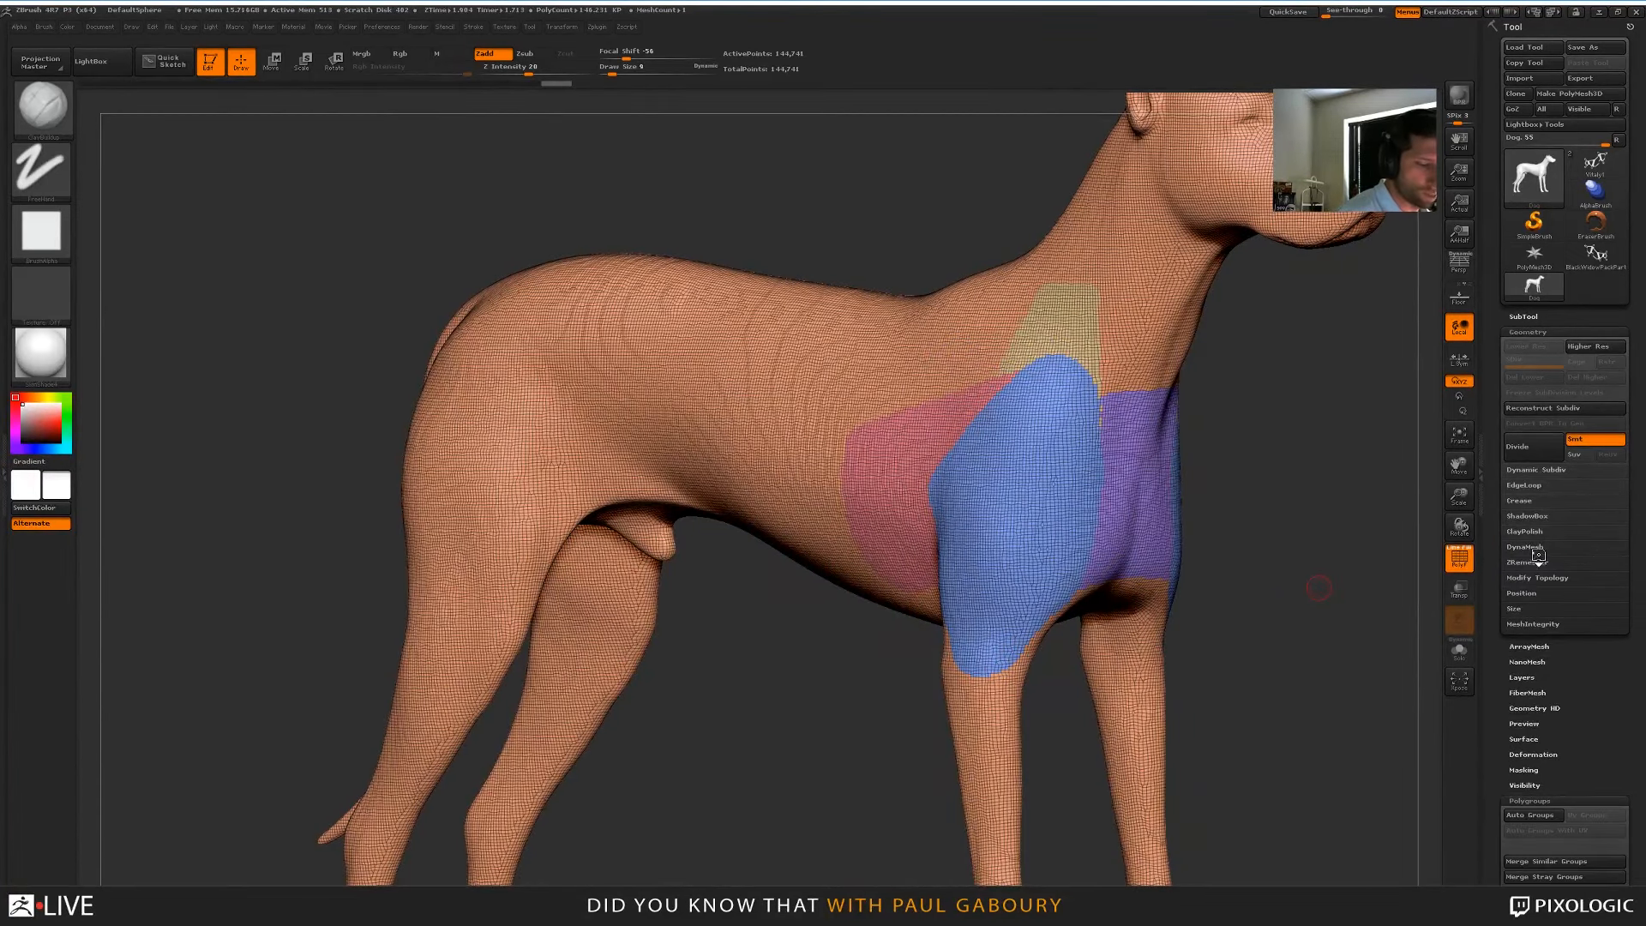
left_click(1530, 562)
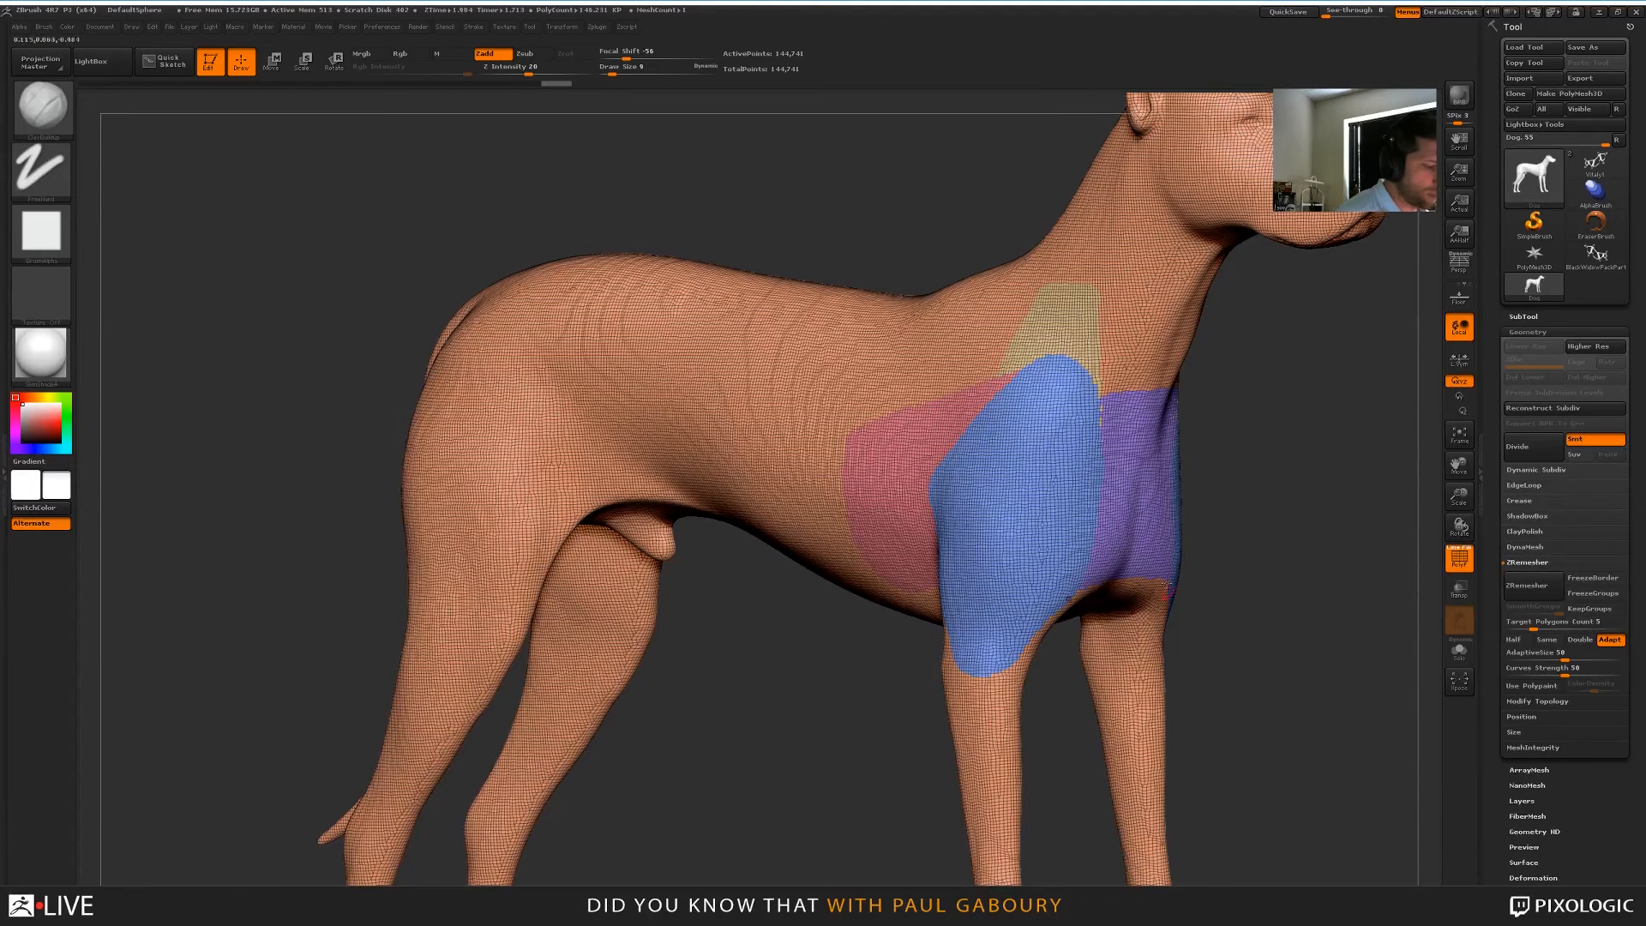
scroll(1072, 378, "up", 5)
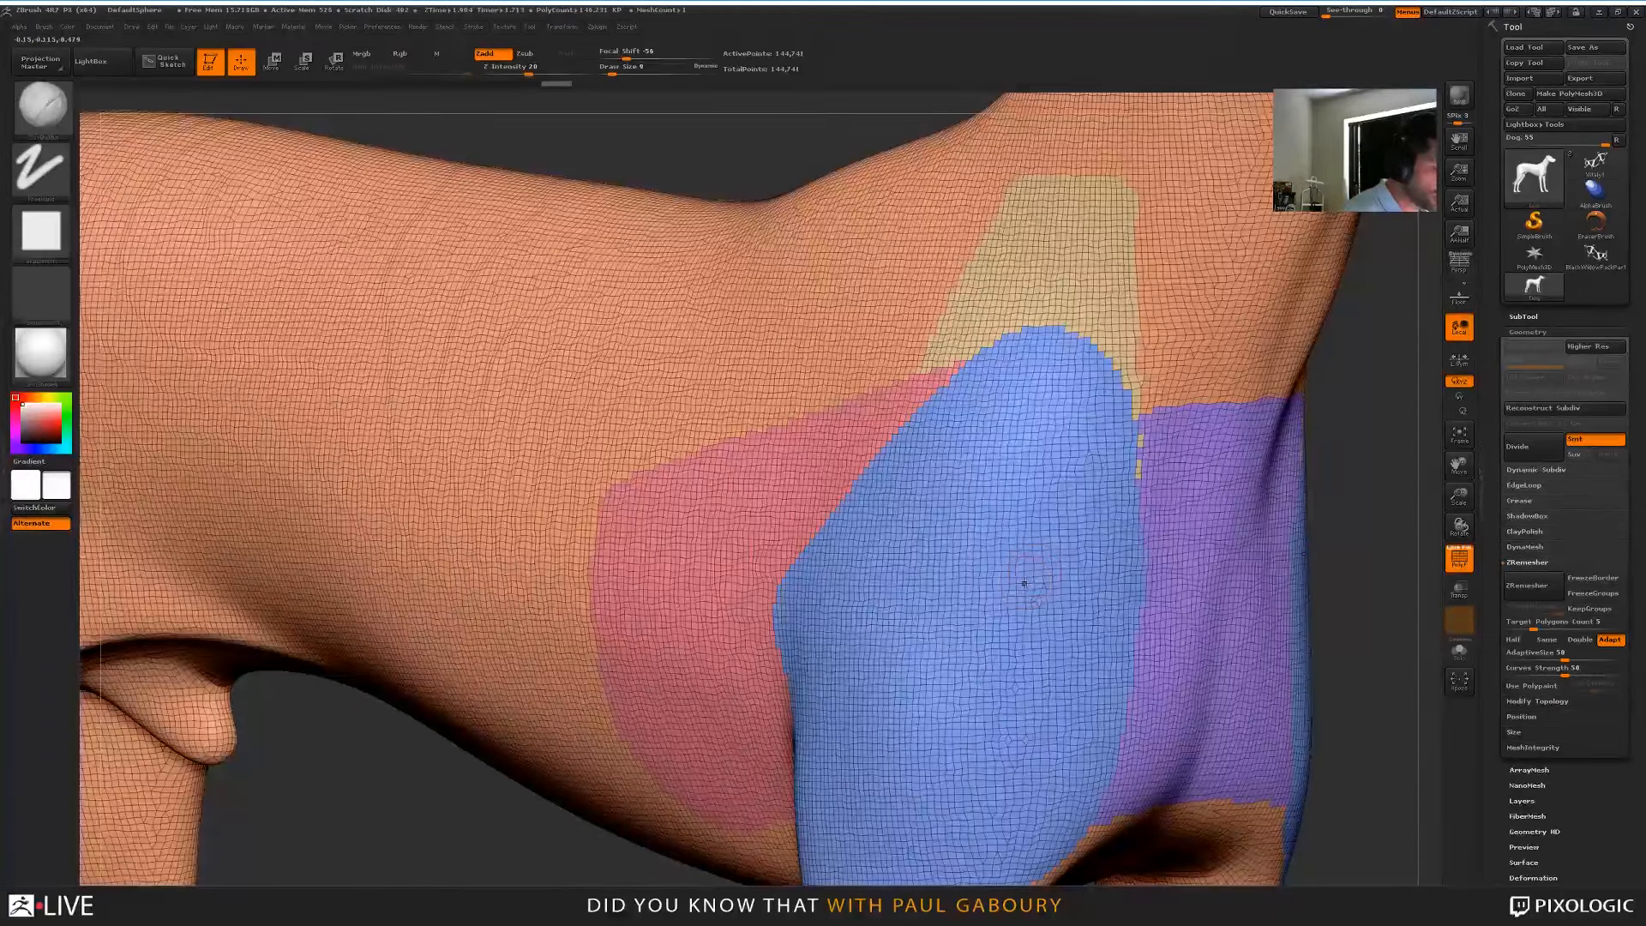
left_click(1024, 583, "ctrl+shift")
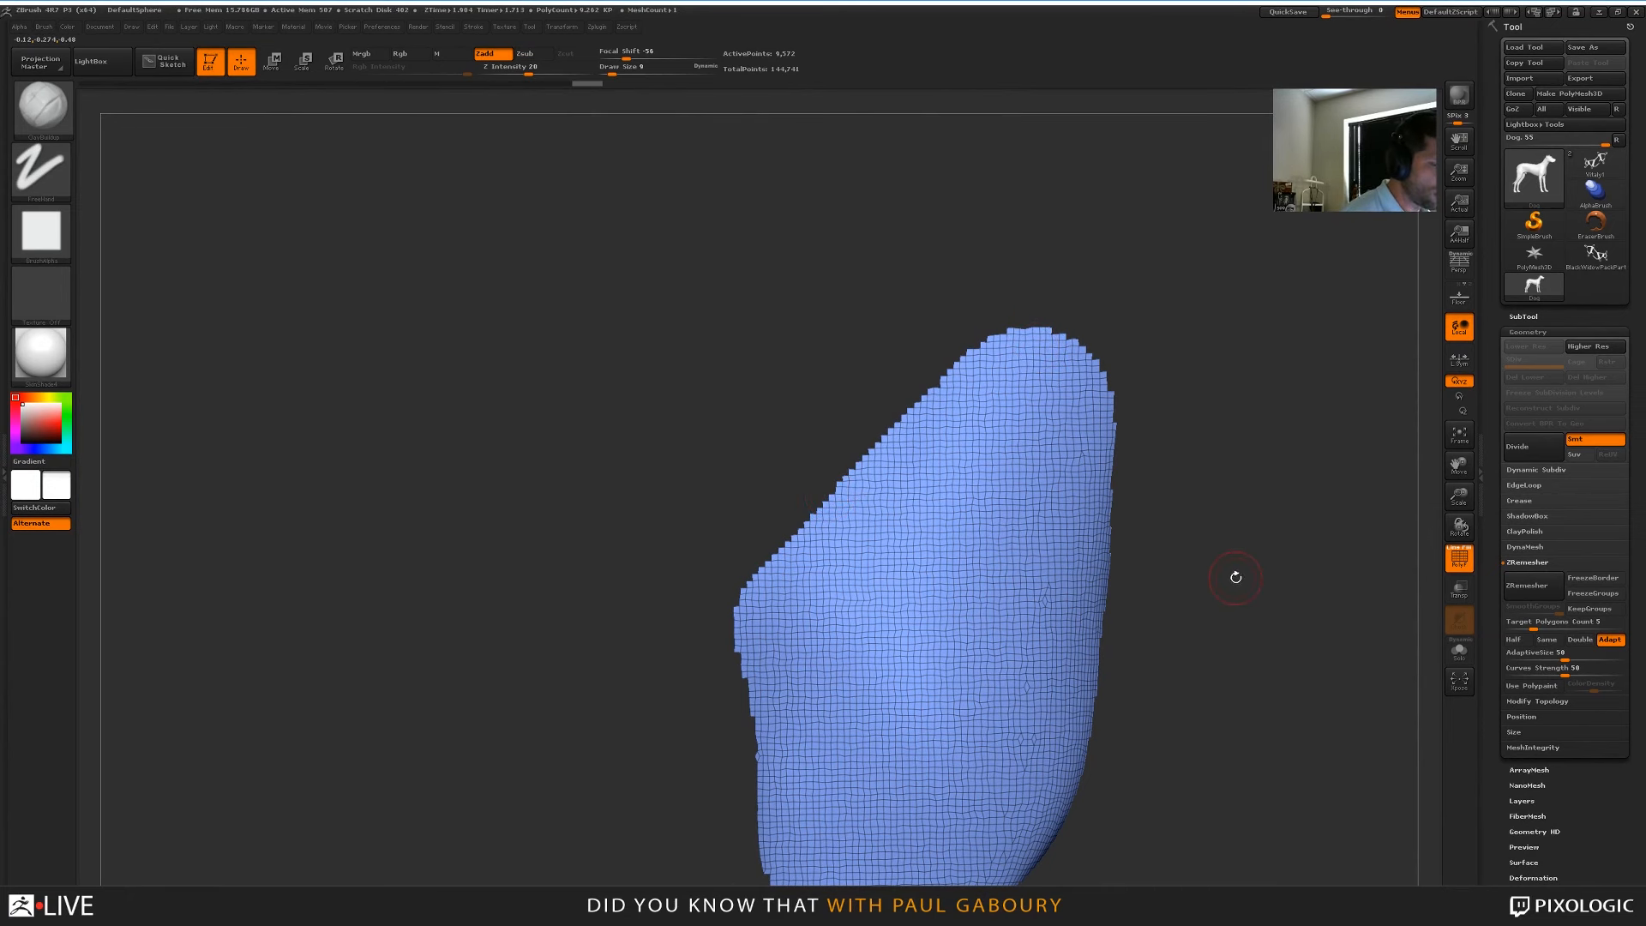
left_click(1232, 570, "ctrl+shift")
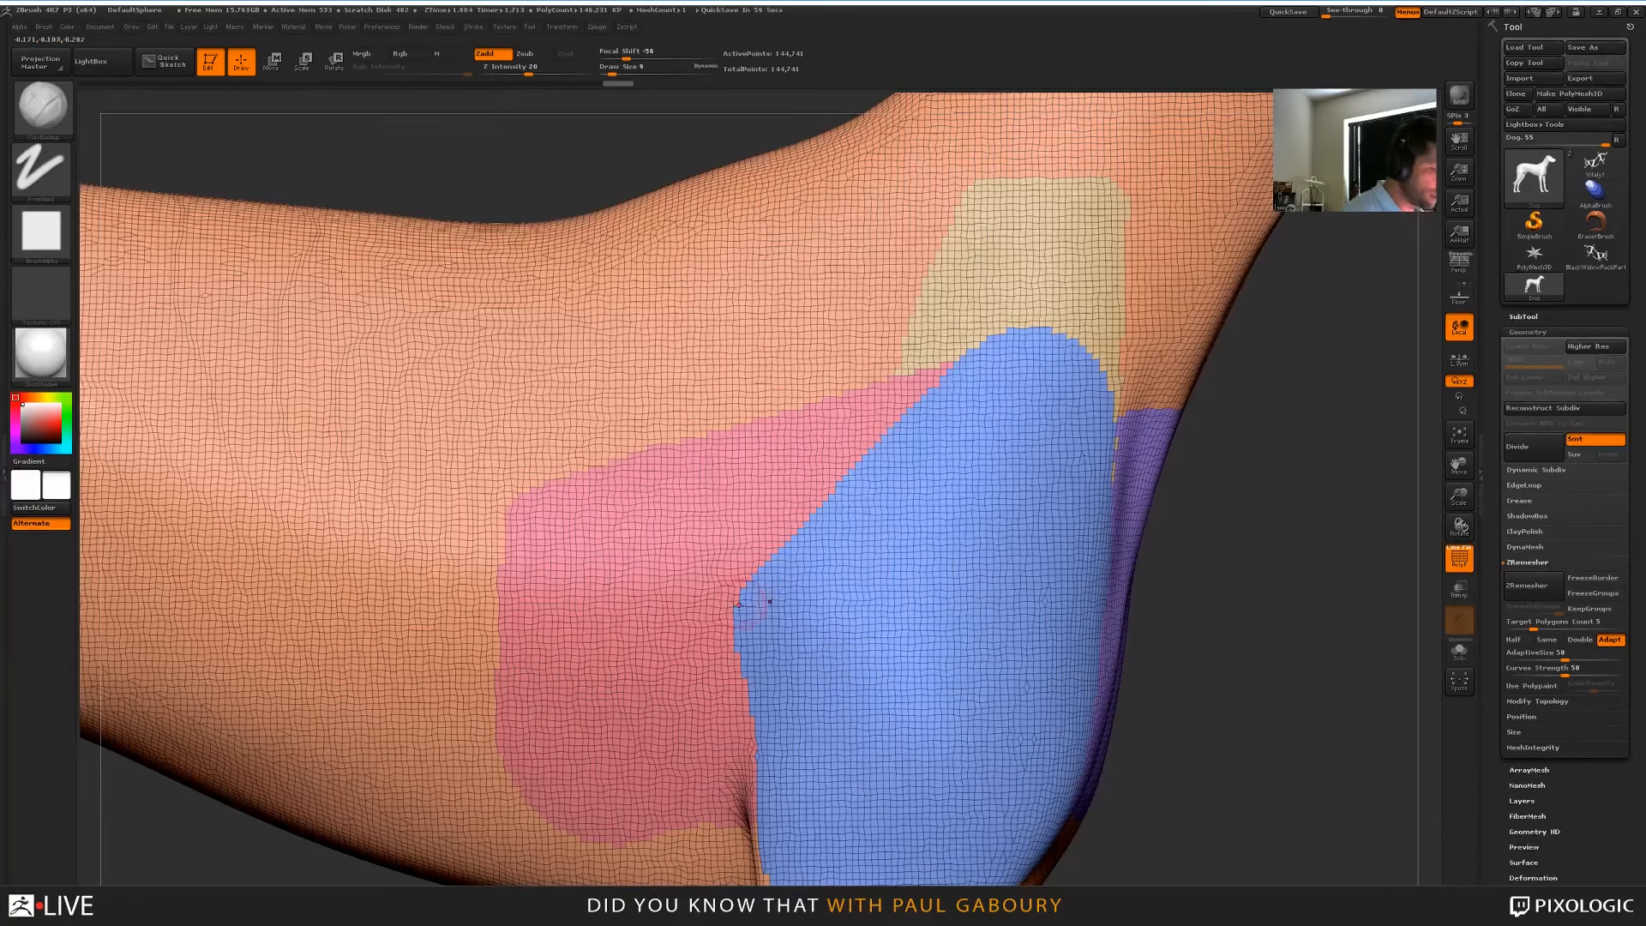
left_click(1020, 333, "ctrl+shift")
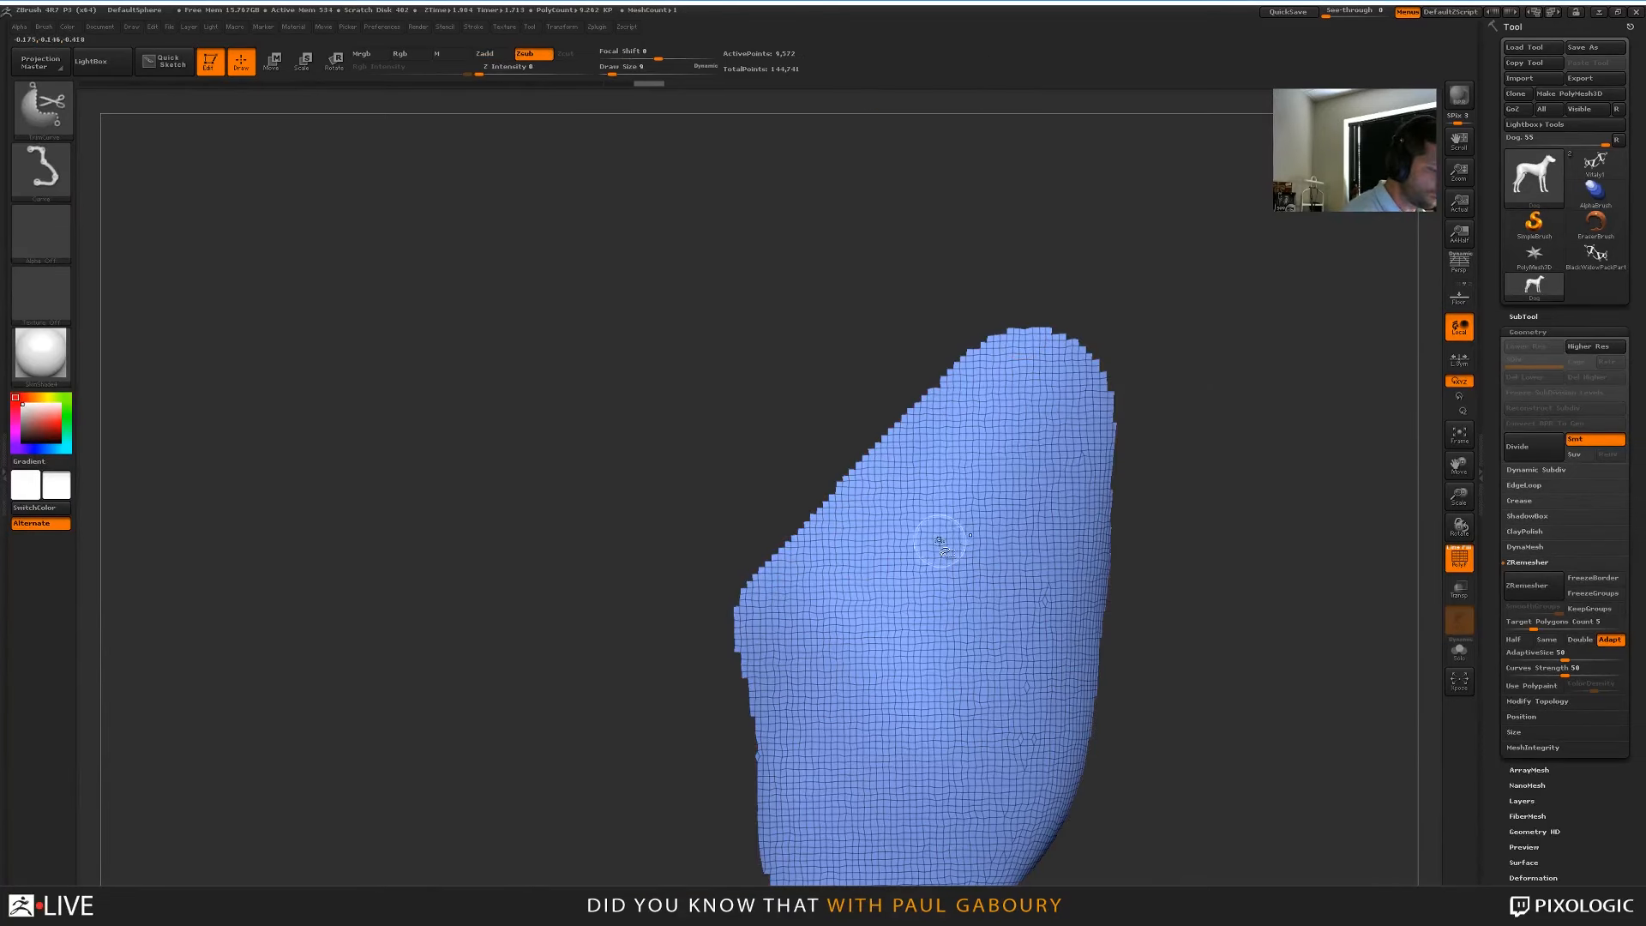
left_click(1183, 588, "ctrl+shift")
left_click(1592, 610)
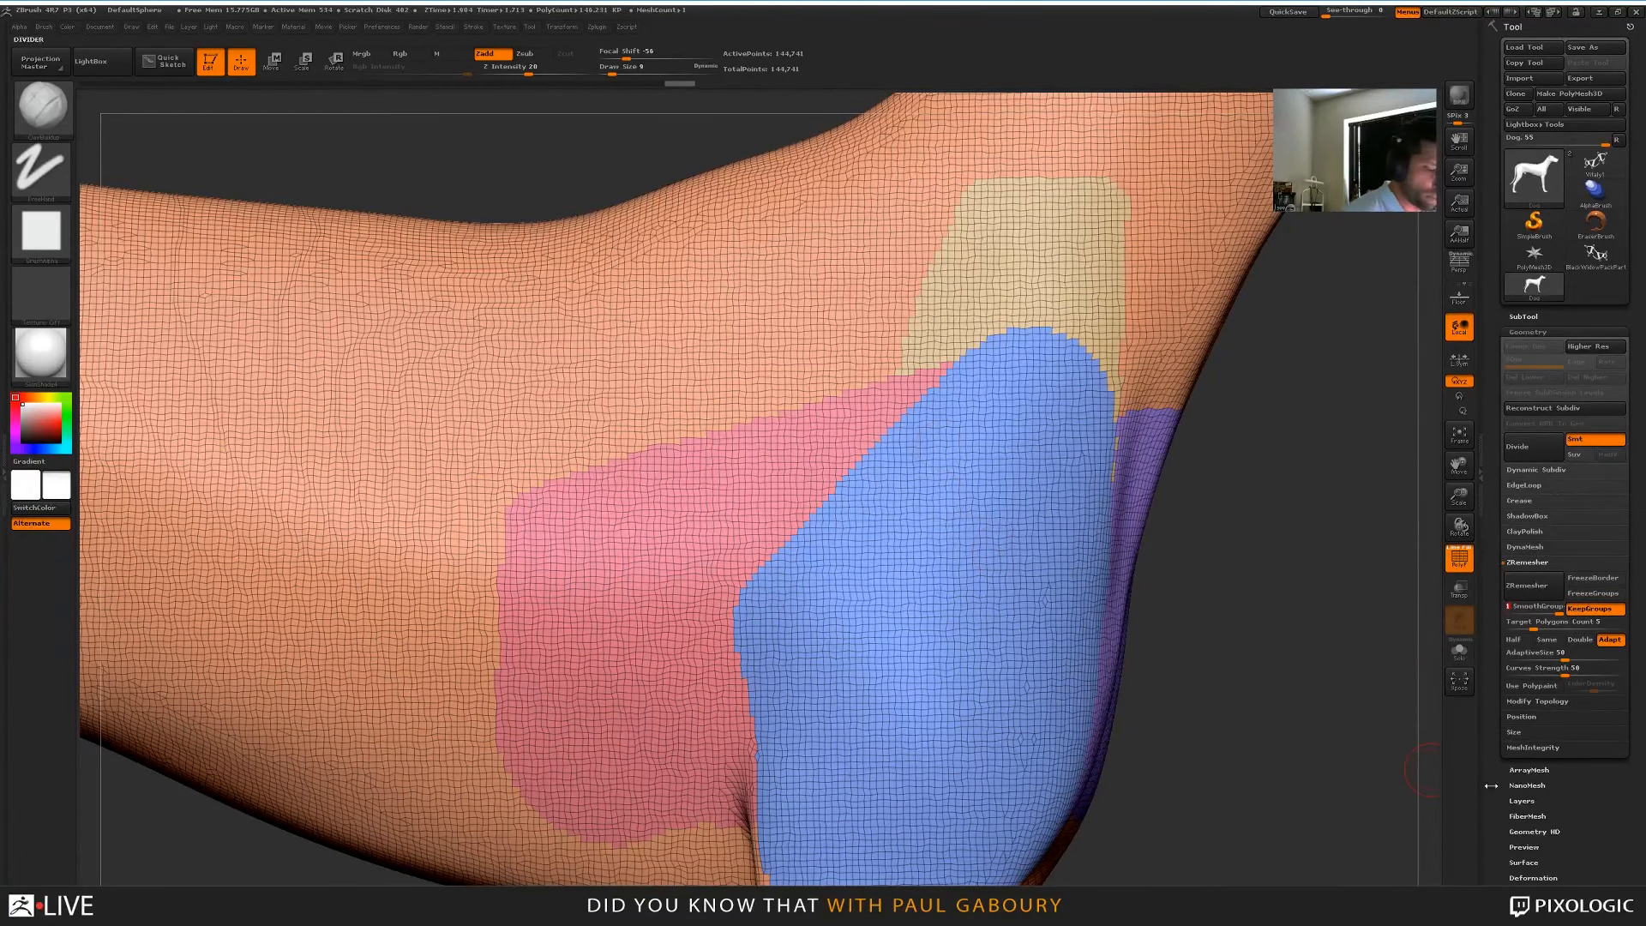
Try smoothing the polygroup borders with the Polish By Groups deformation
left_click_drag(1599, 773, 1596, 662)
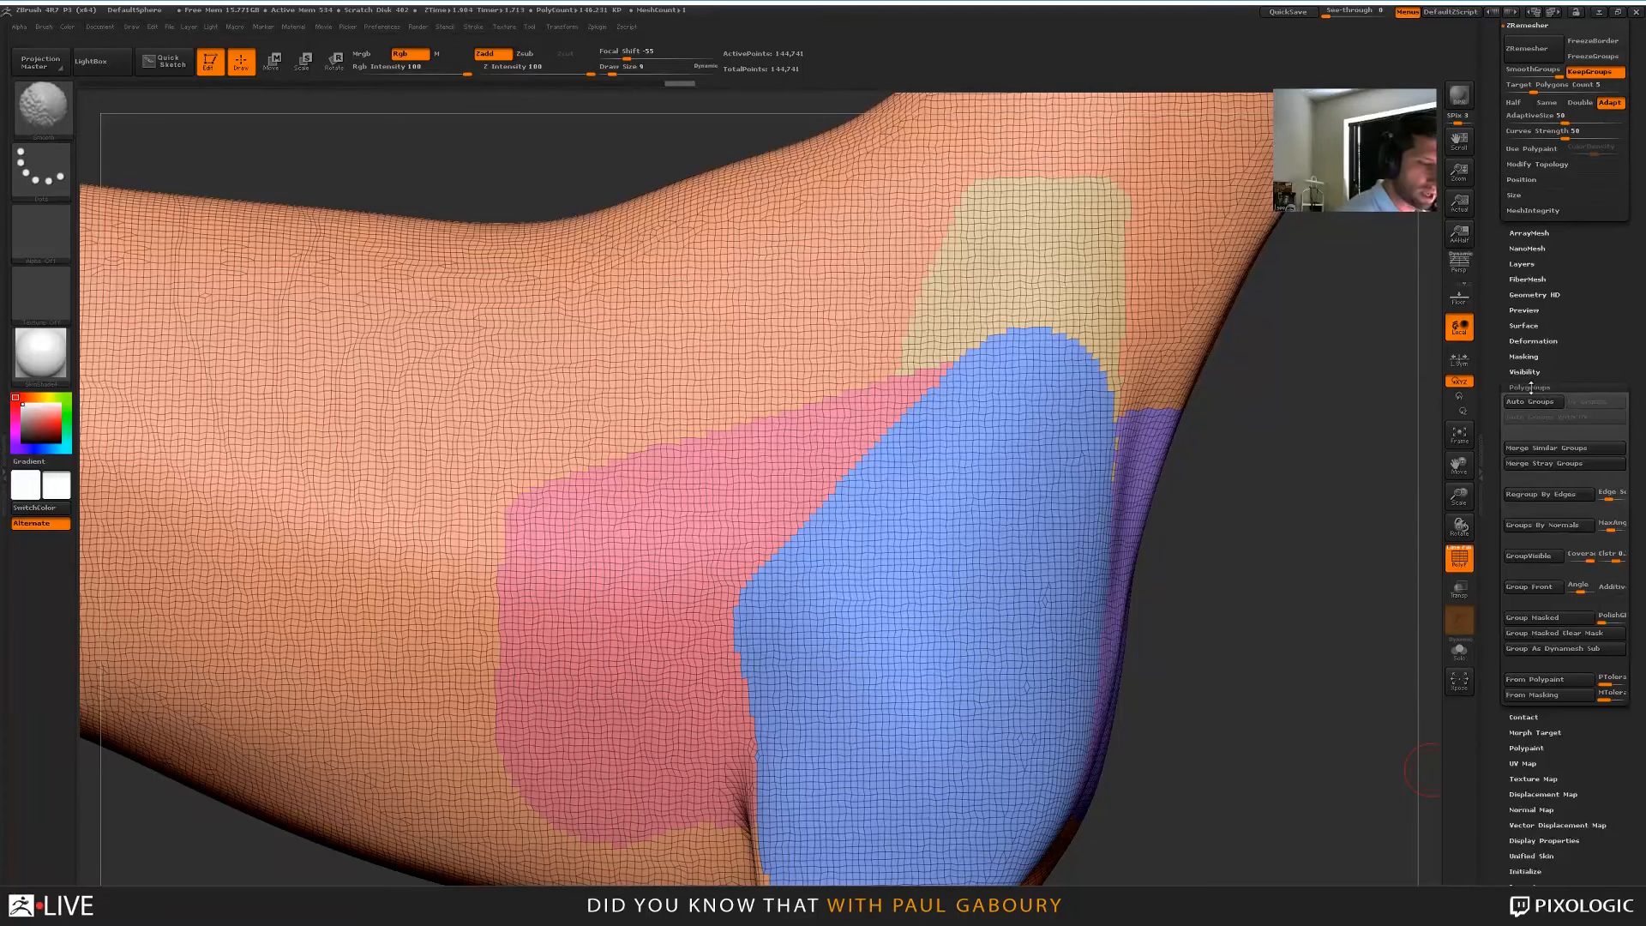
left_click(1533, 387)
left_click(1545, 342)
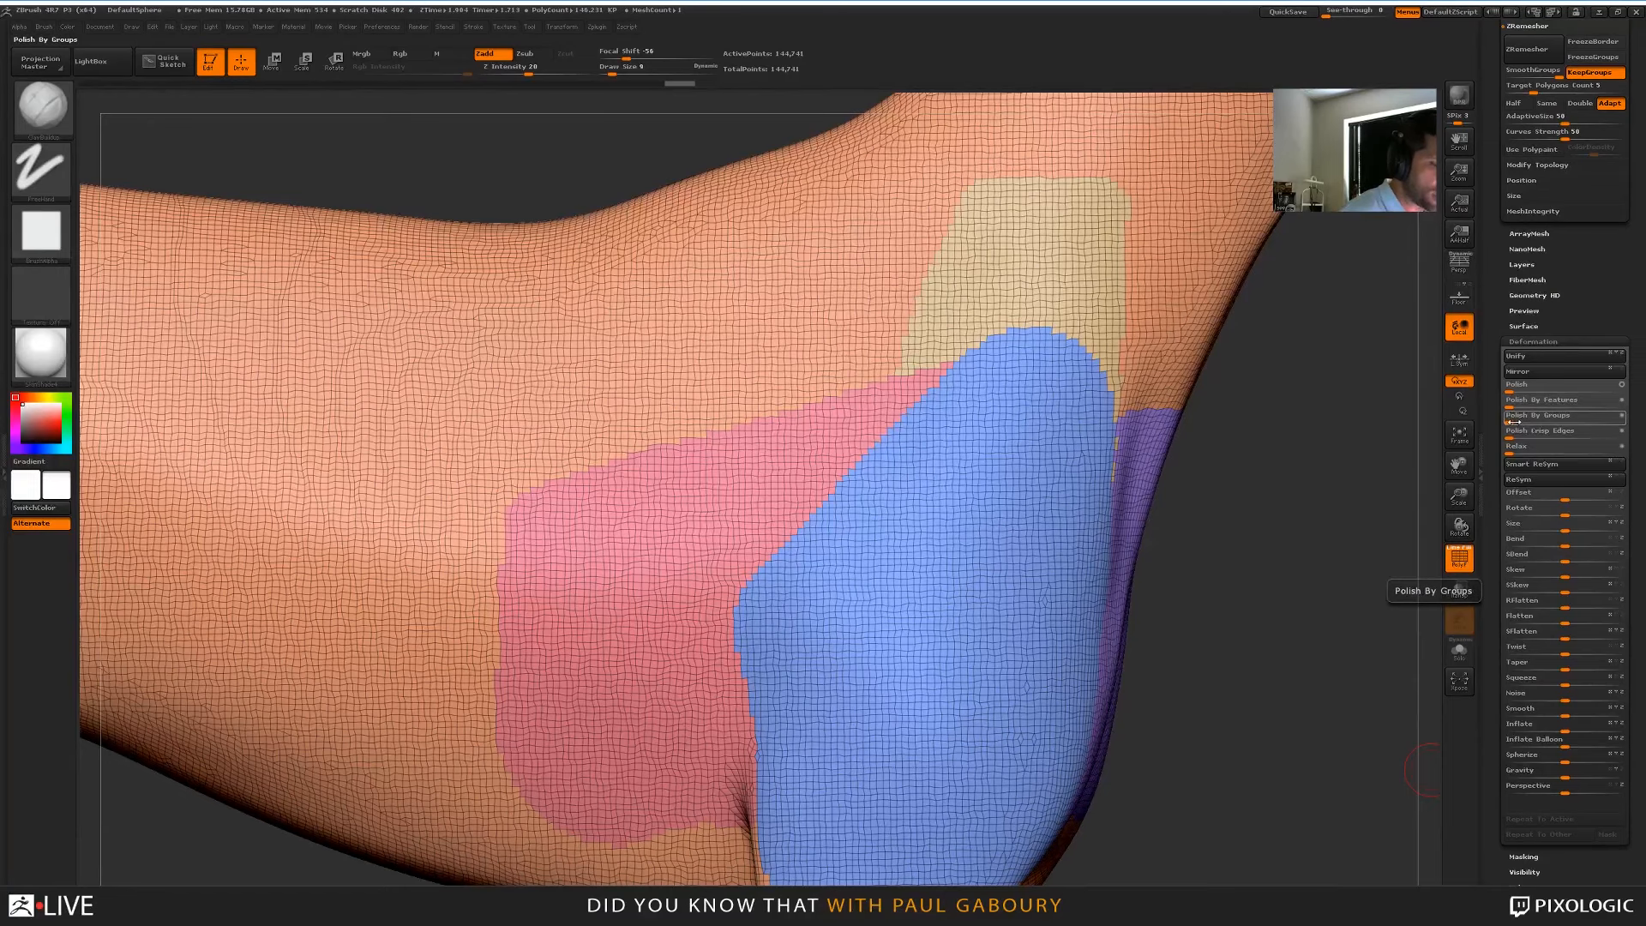
left_click_drag(1515, 421, 1530, 433)
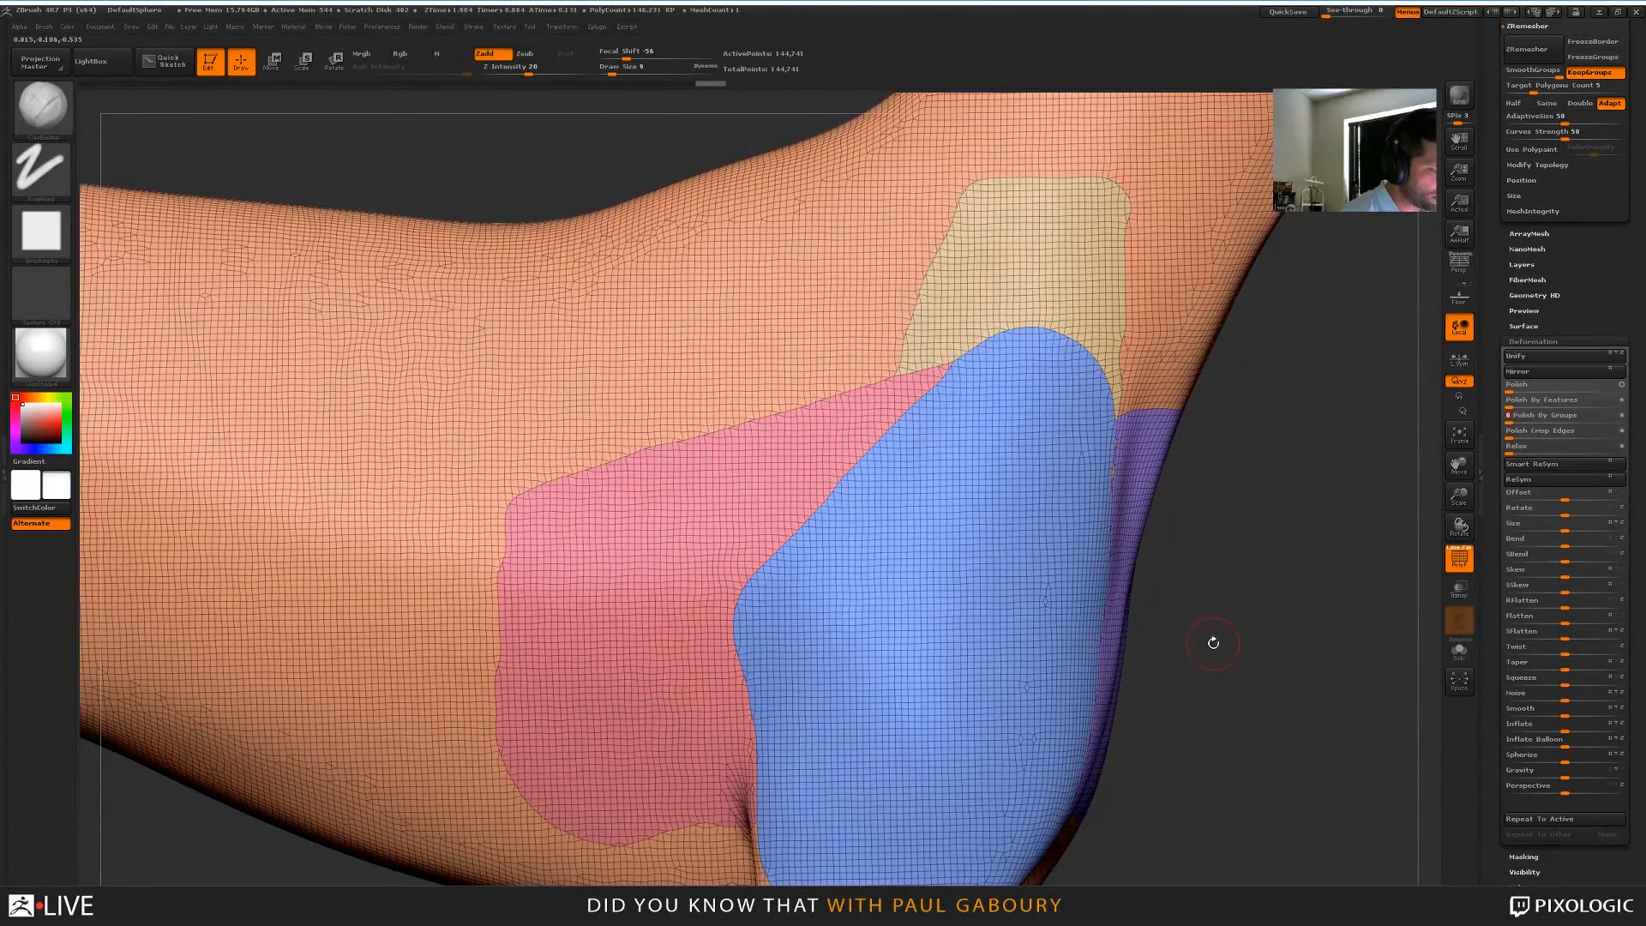
left_click(1543, 339)
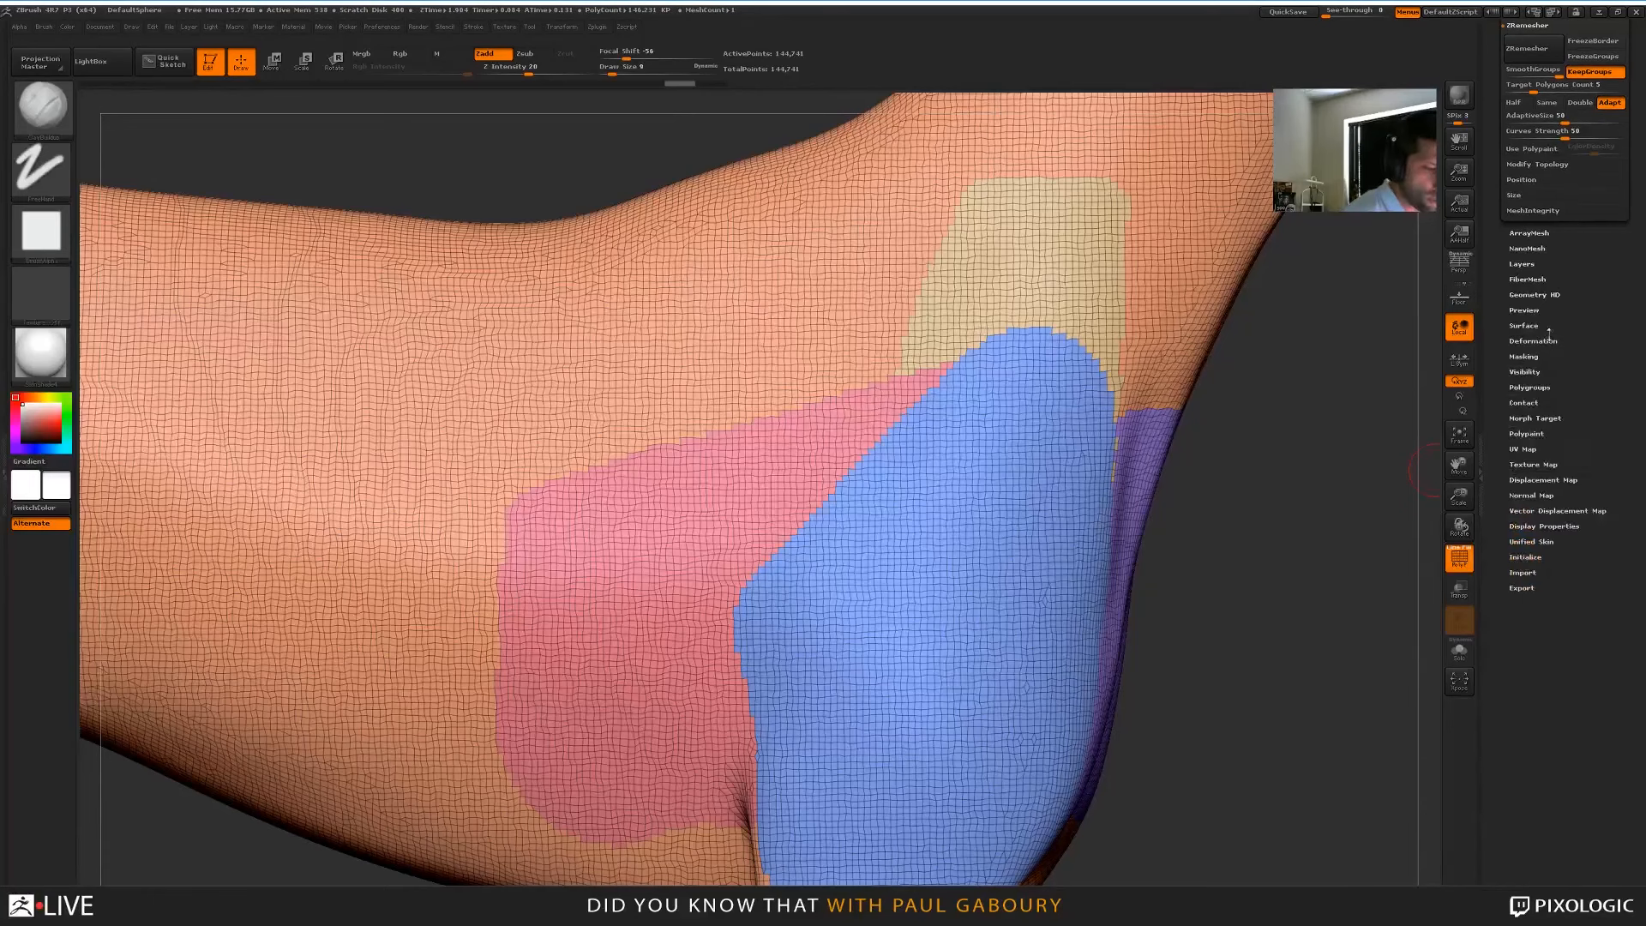
Mask the polygroup borders with MaskByFeature, using only Groups with Border and Crease turned off
left_click(1539, 356)
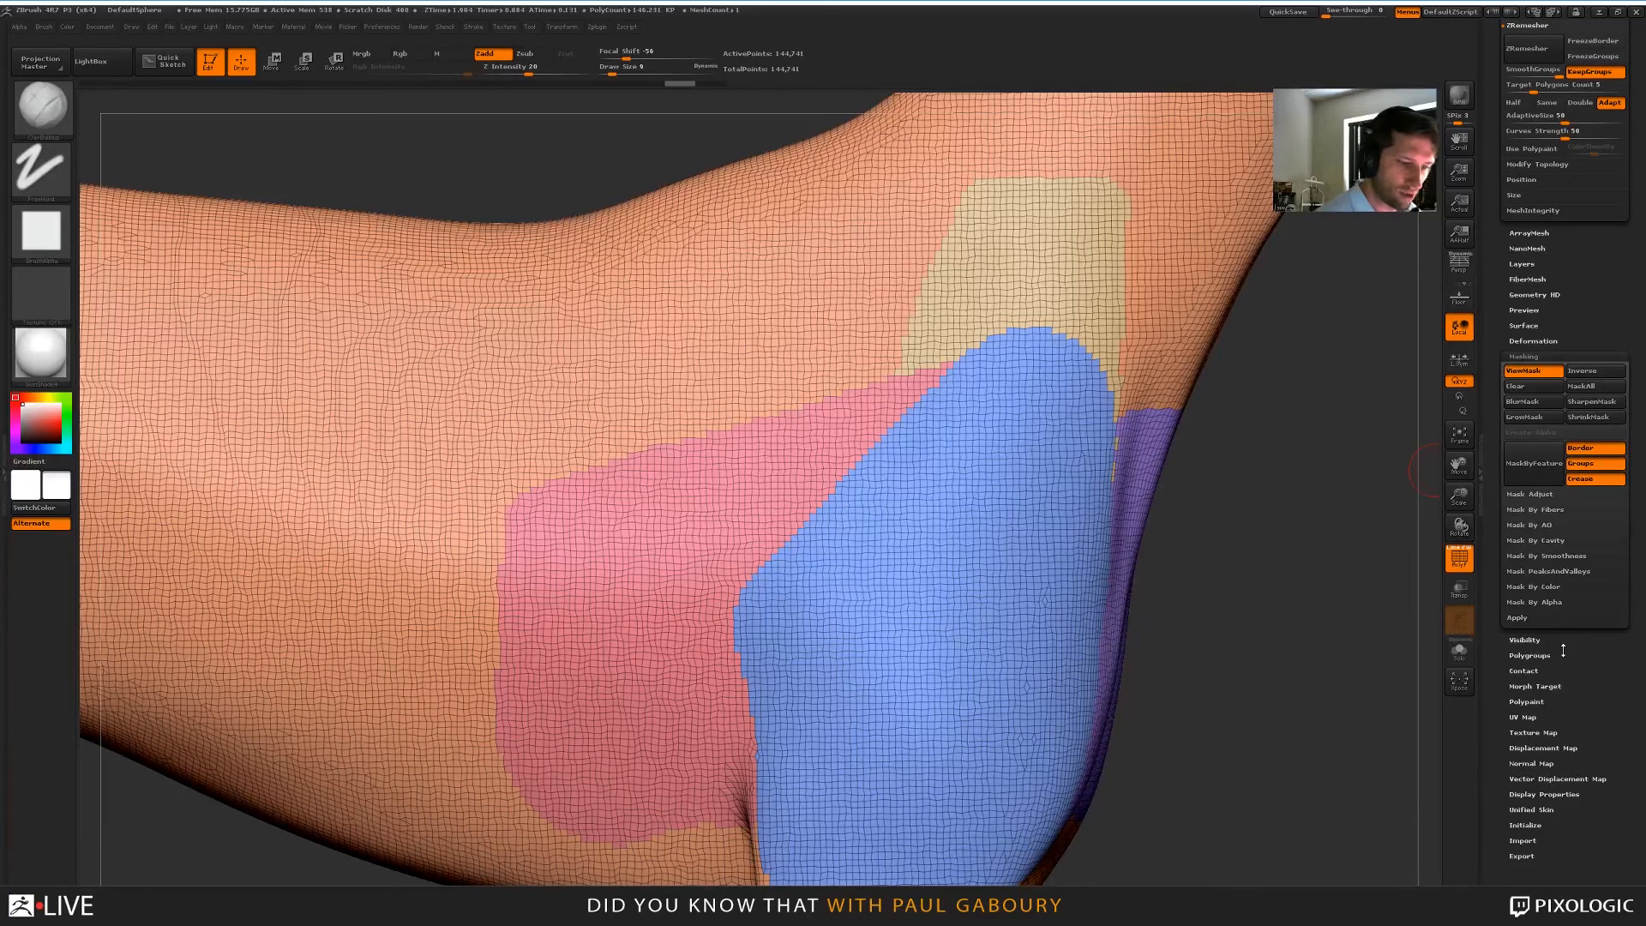
left_click(1597, 478)
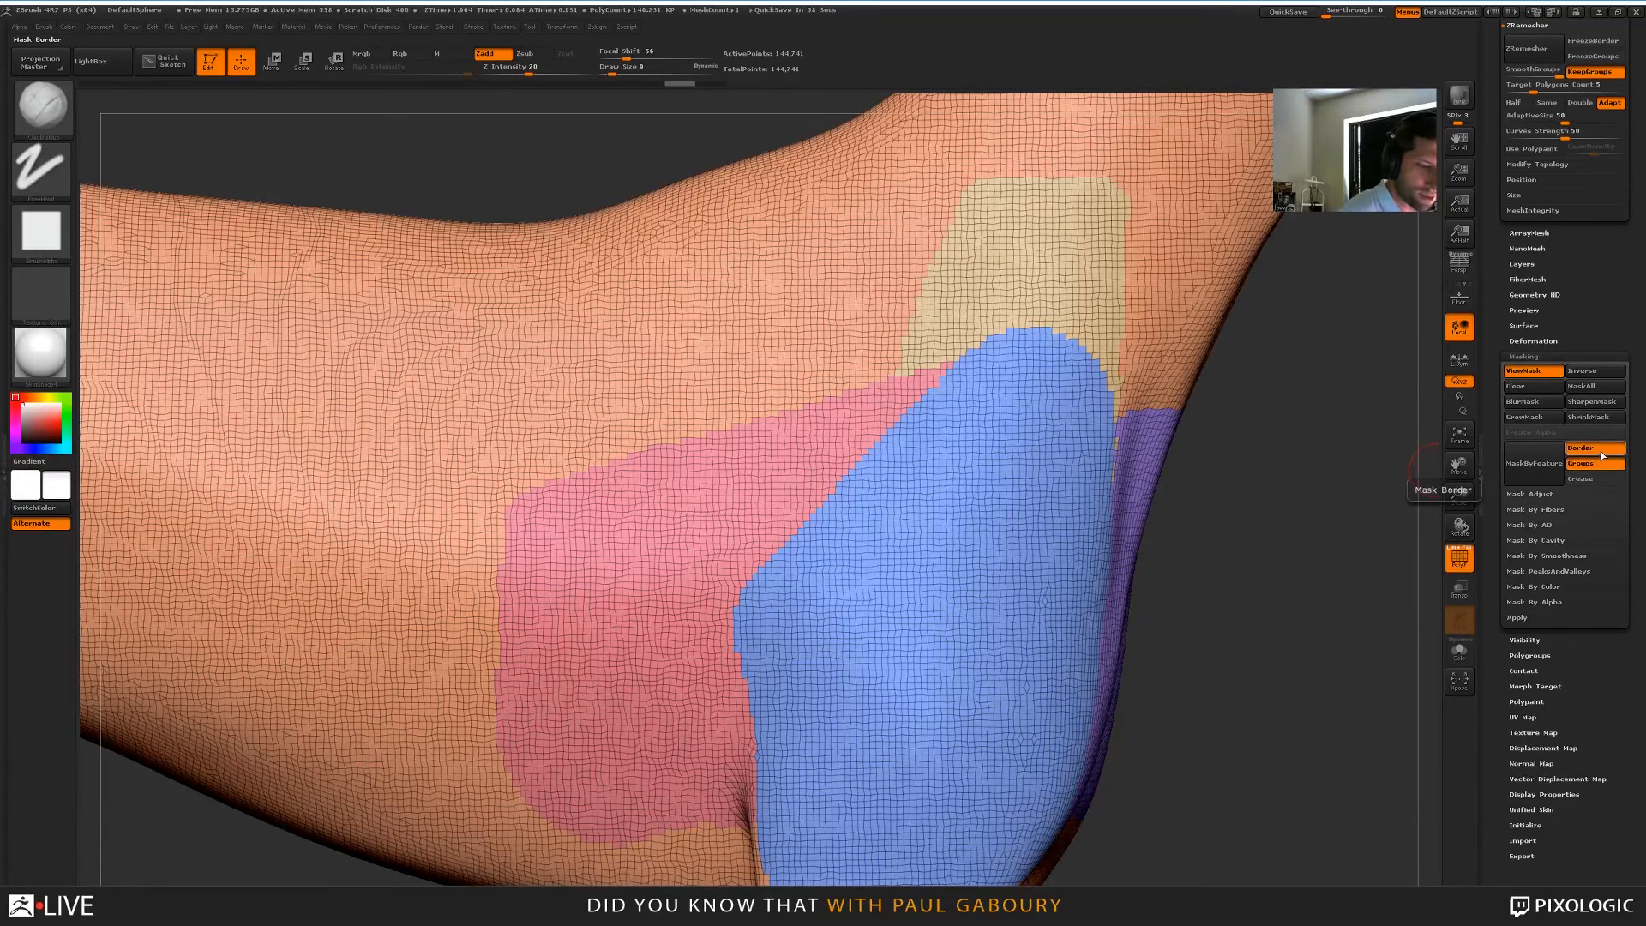
left_click(1596, 450)
left_click(1535, 462)
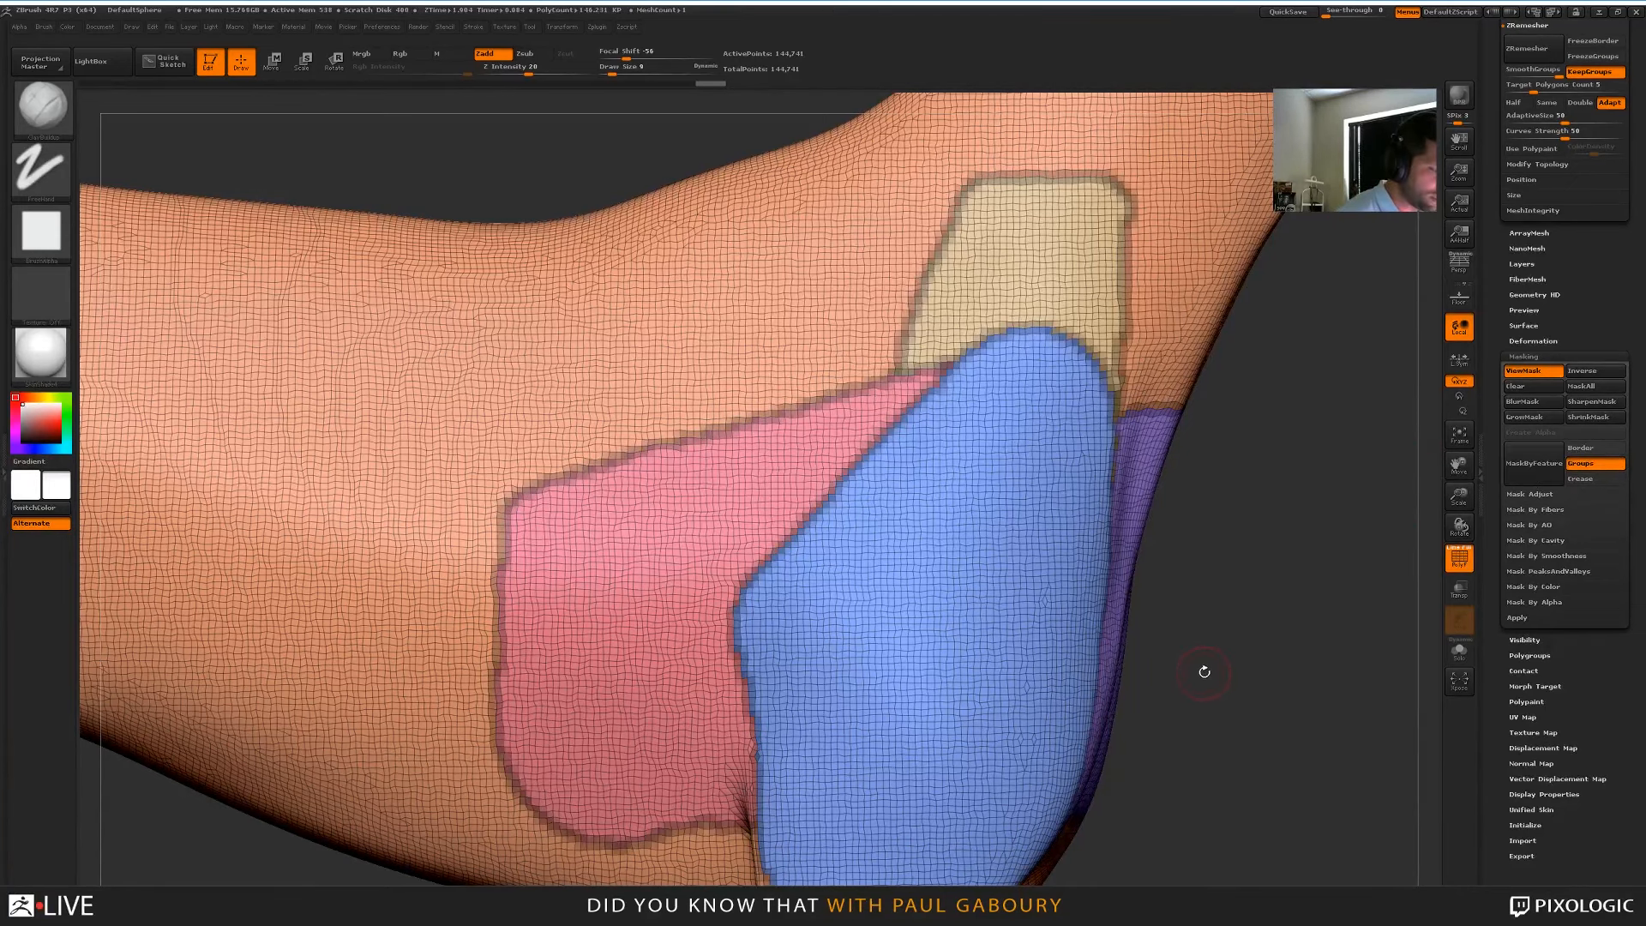
Invert the mask to leave only the polygroup borders unmasked and bring up the Deformation settings
left_click_drag(1224, 672, 1149, 636, "alt")
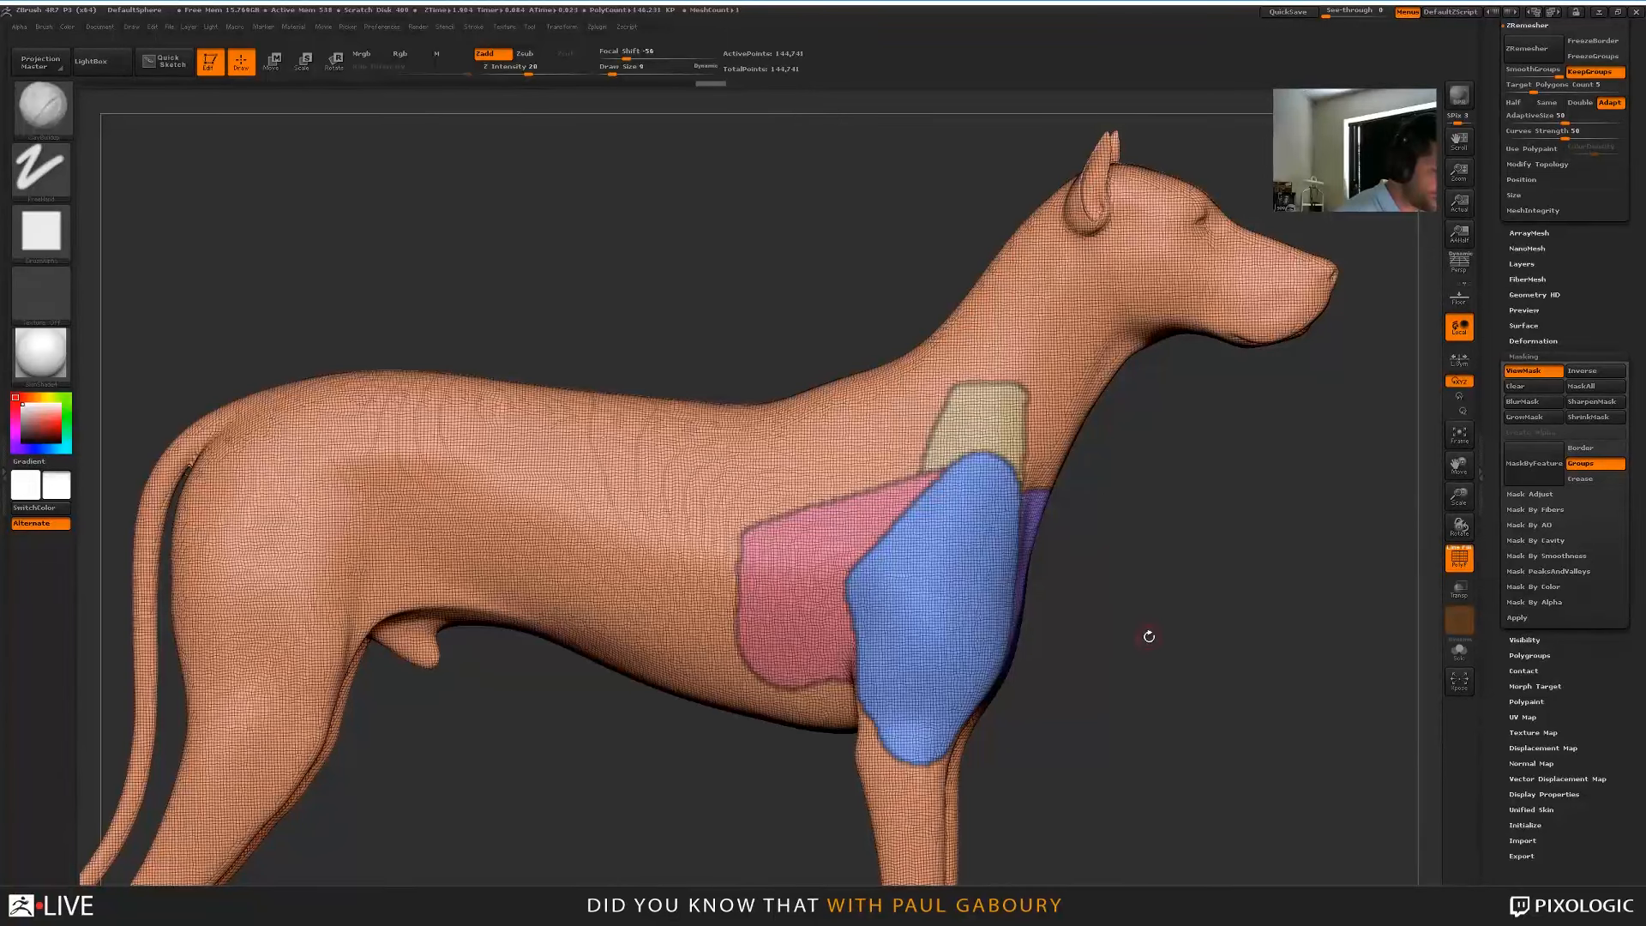
key("ctrl")
left_click(1149, 643, "ctrl")
left_click_drag(1150, 644, 1149, 654, "alt")
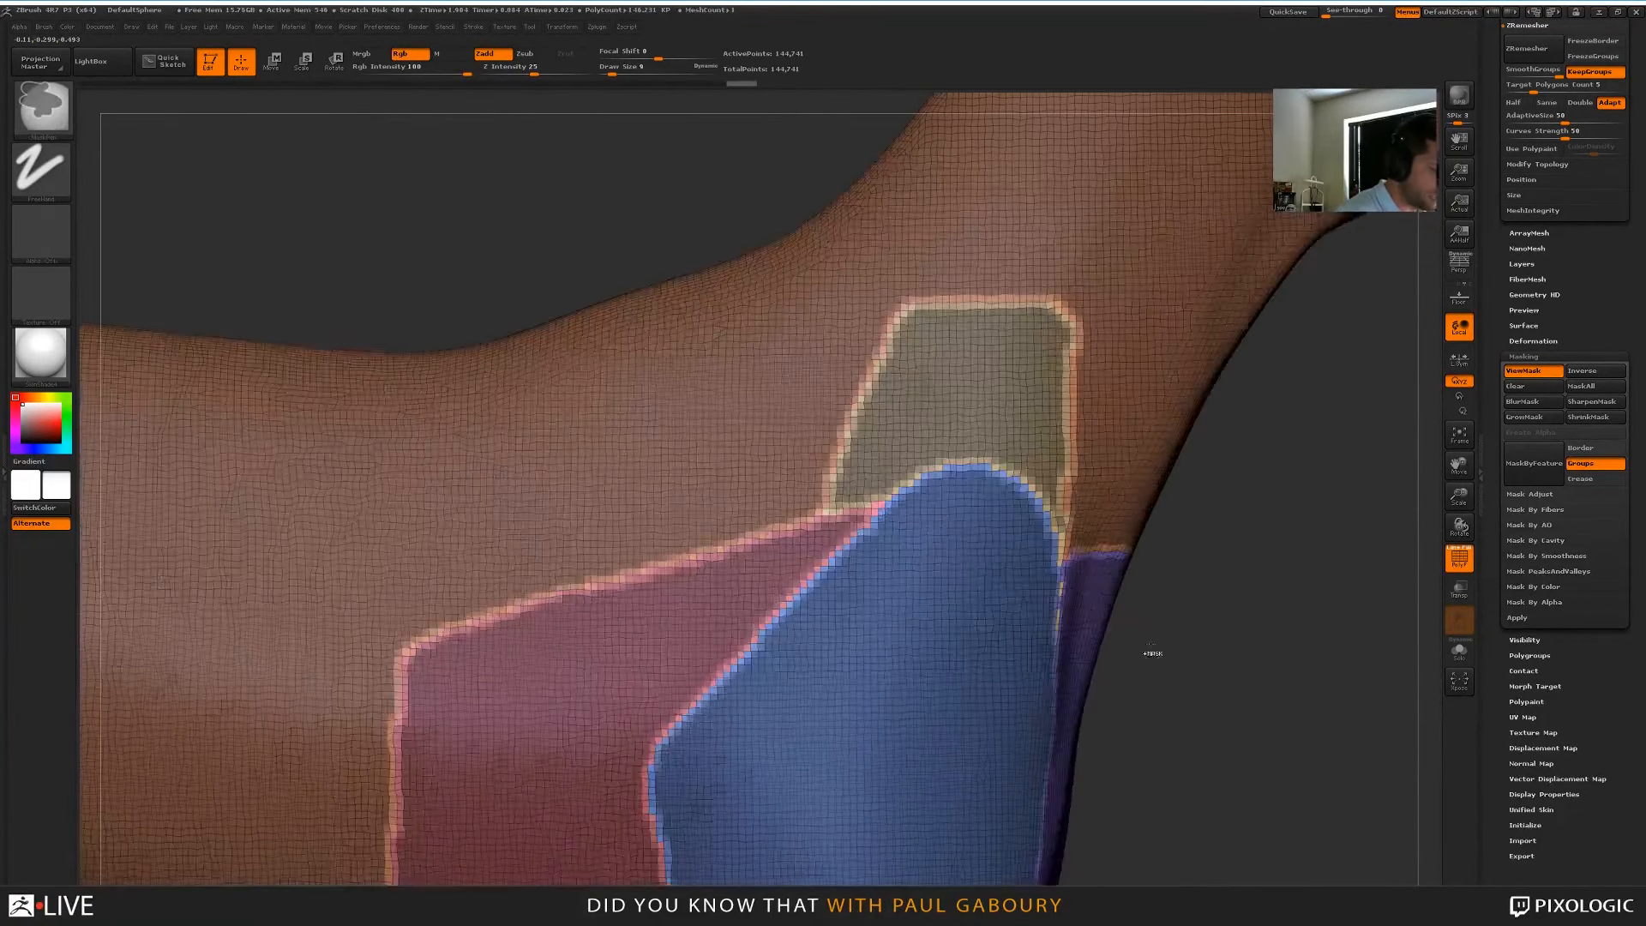
key("shift")
key("shift")
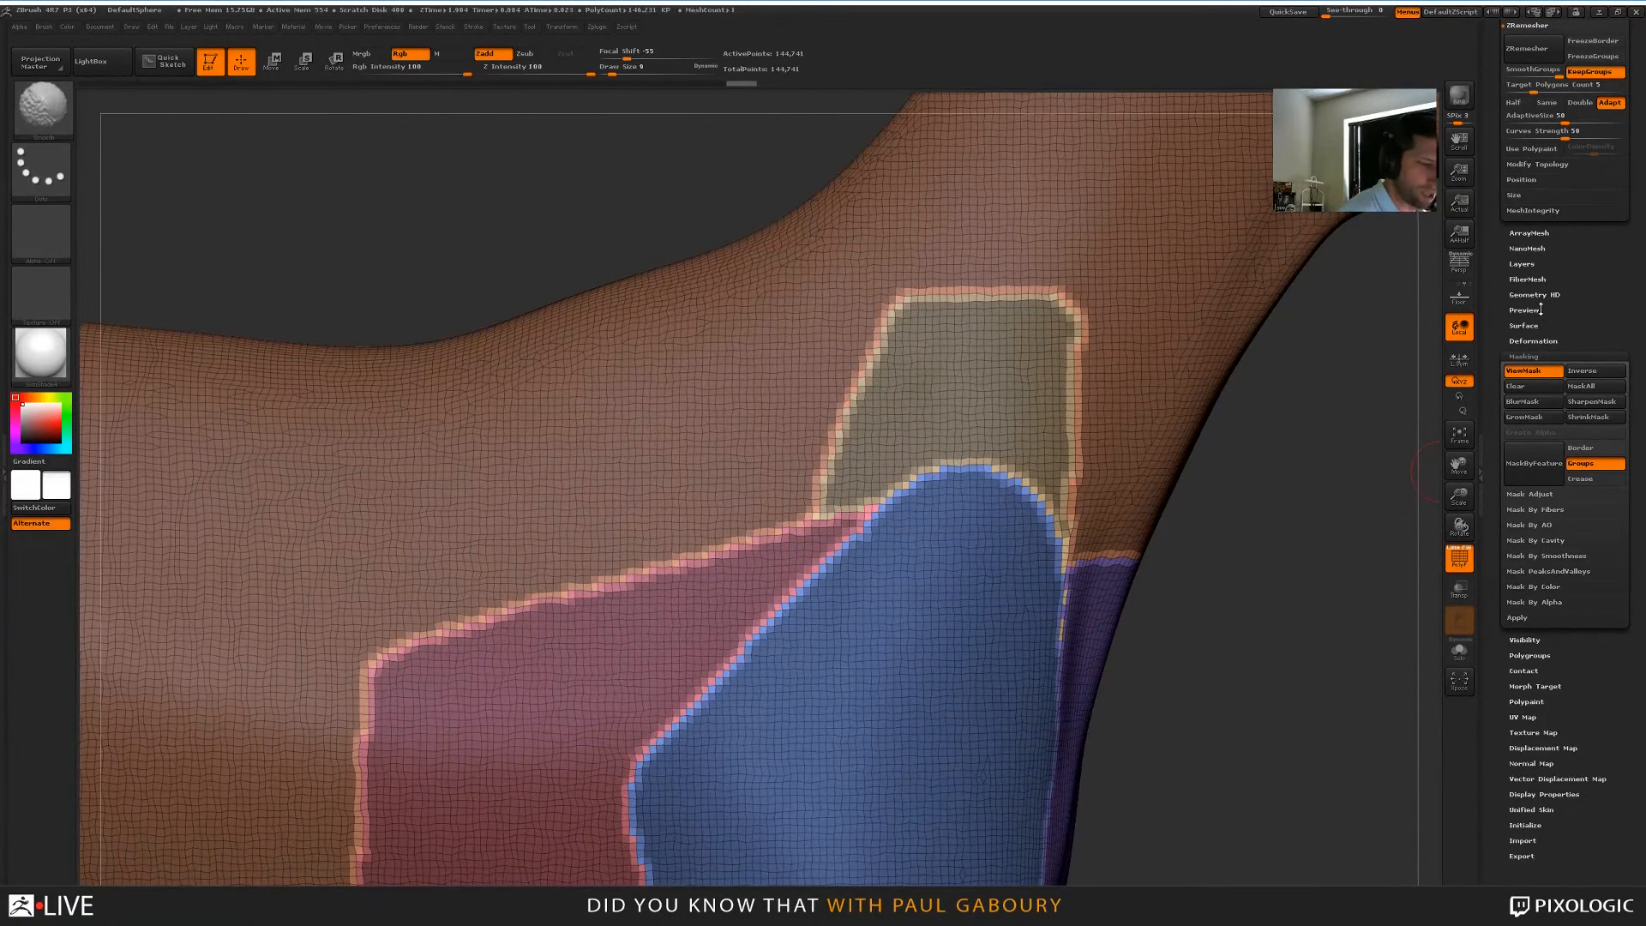
left_click(1534, 340)
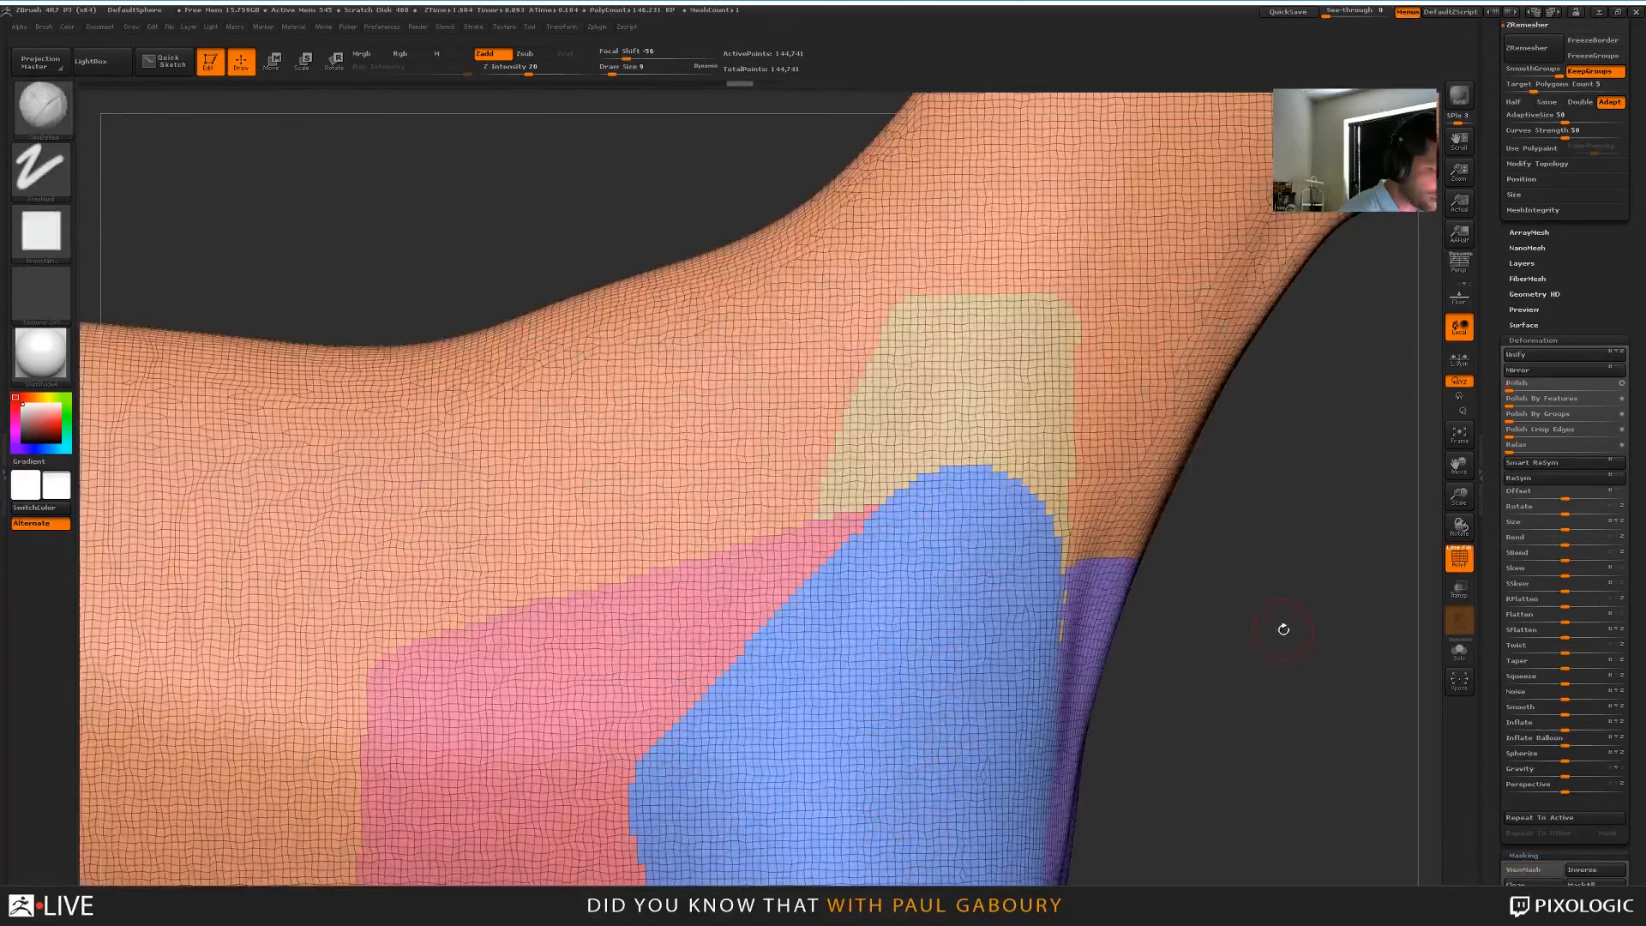
key("f")
left_click(1541, 340)
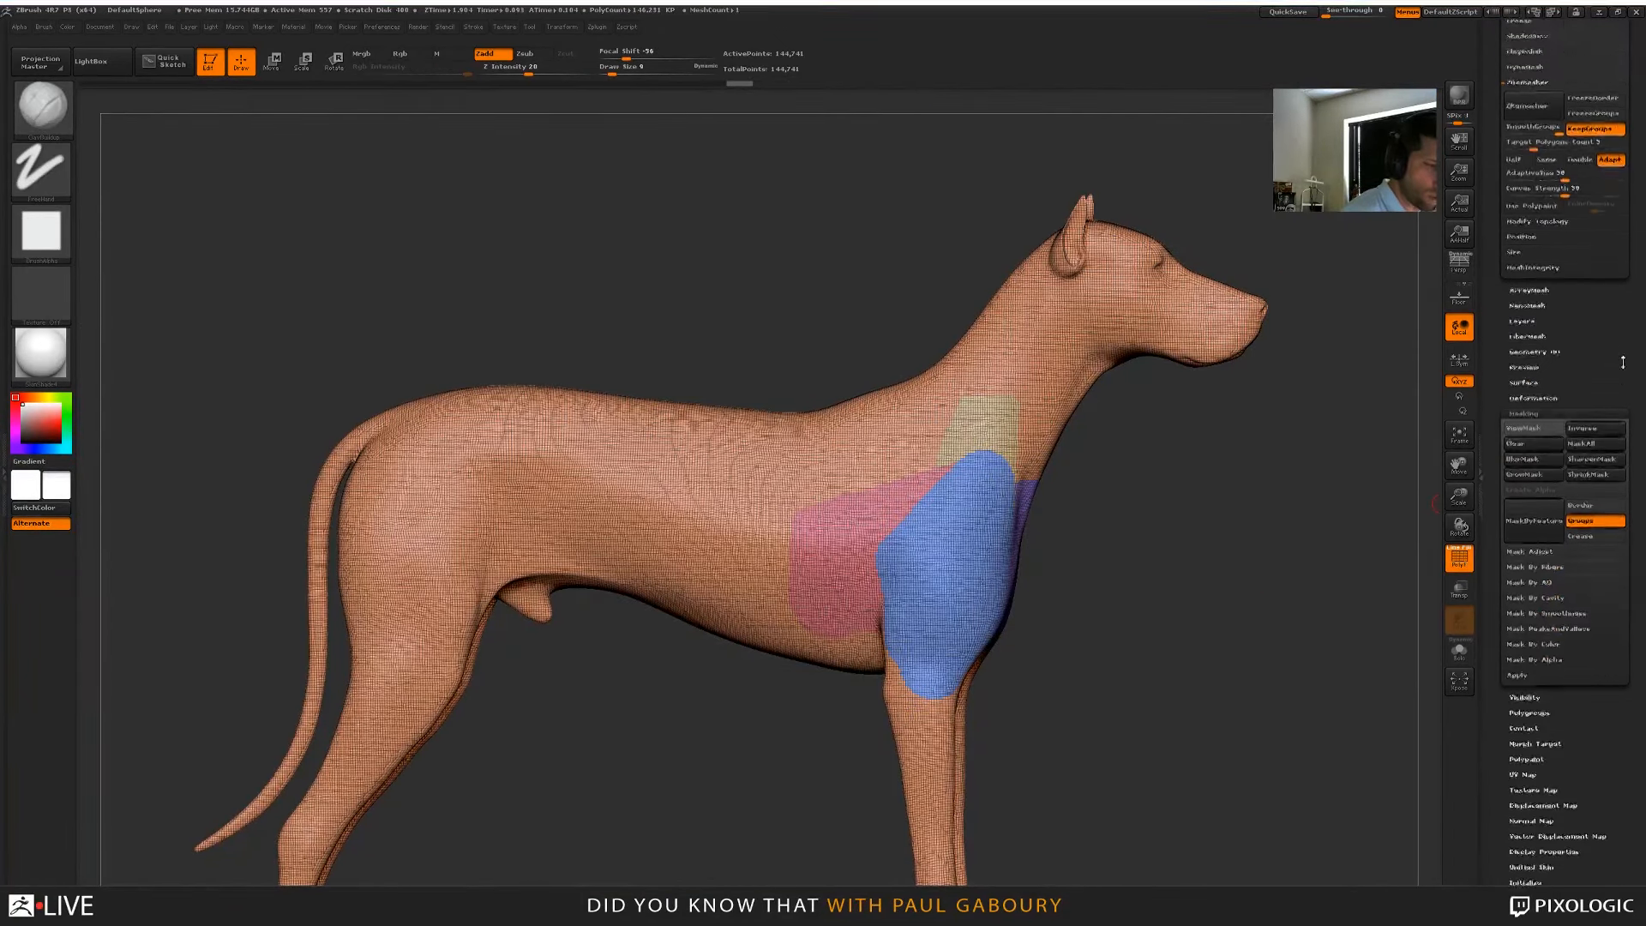
Examine the pink polygroup's border in isolation and the stray faces where the blue shoulders meet the purple chest patch
left_click_drag(1544, 375, 1518, 378)
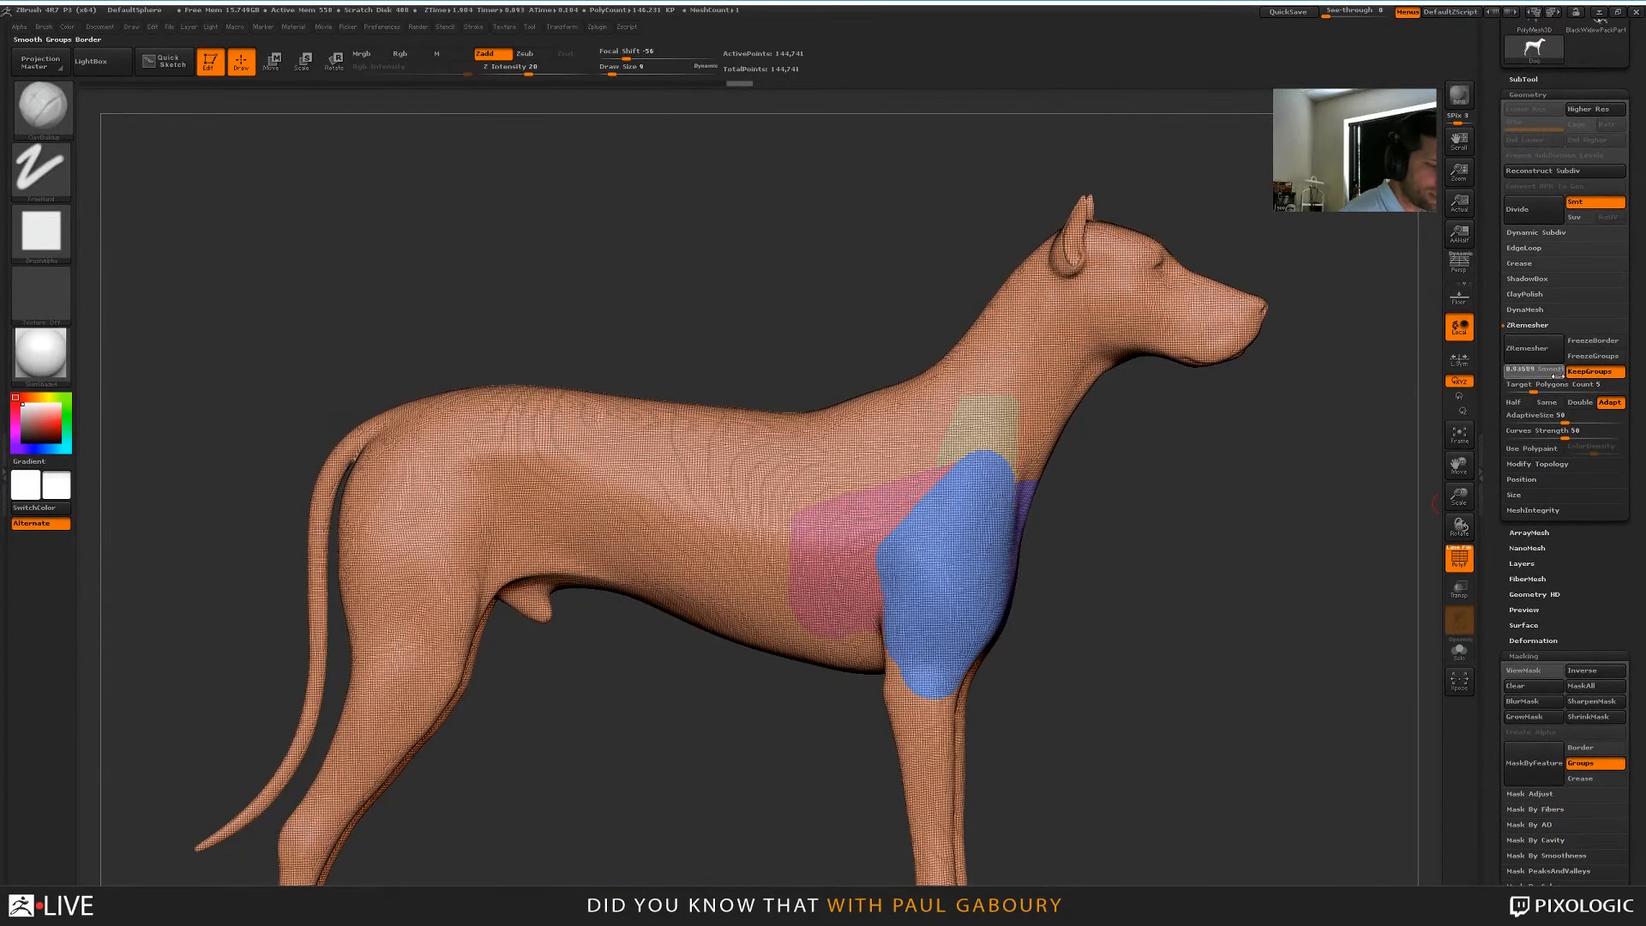
right_click_drag(977, 515, 956, 601, "ctrl")
left_click(775, 571, "ctrl+shift")
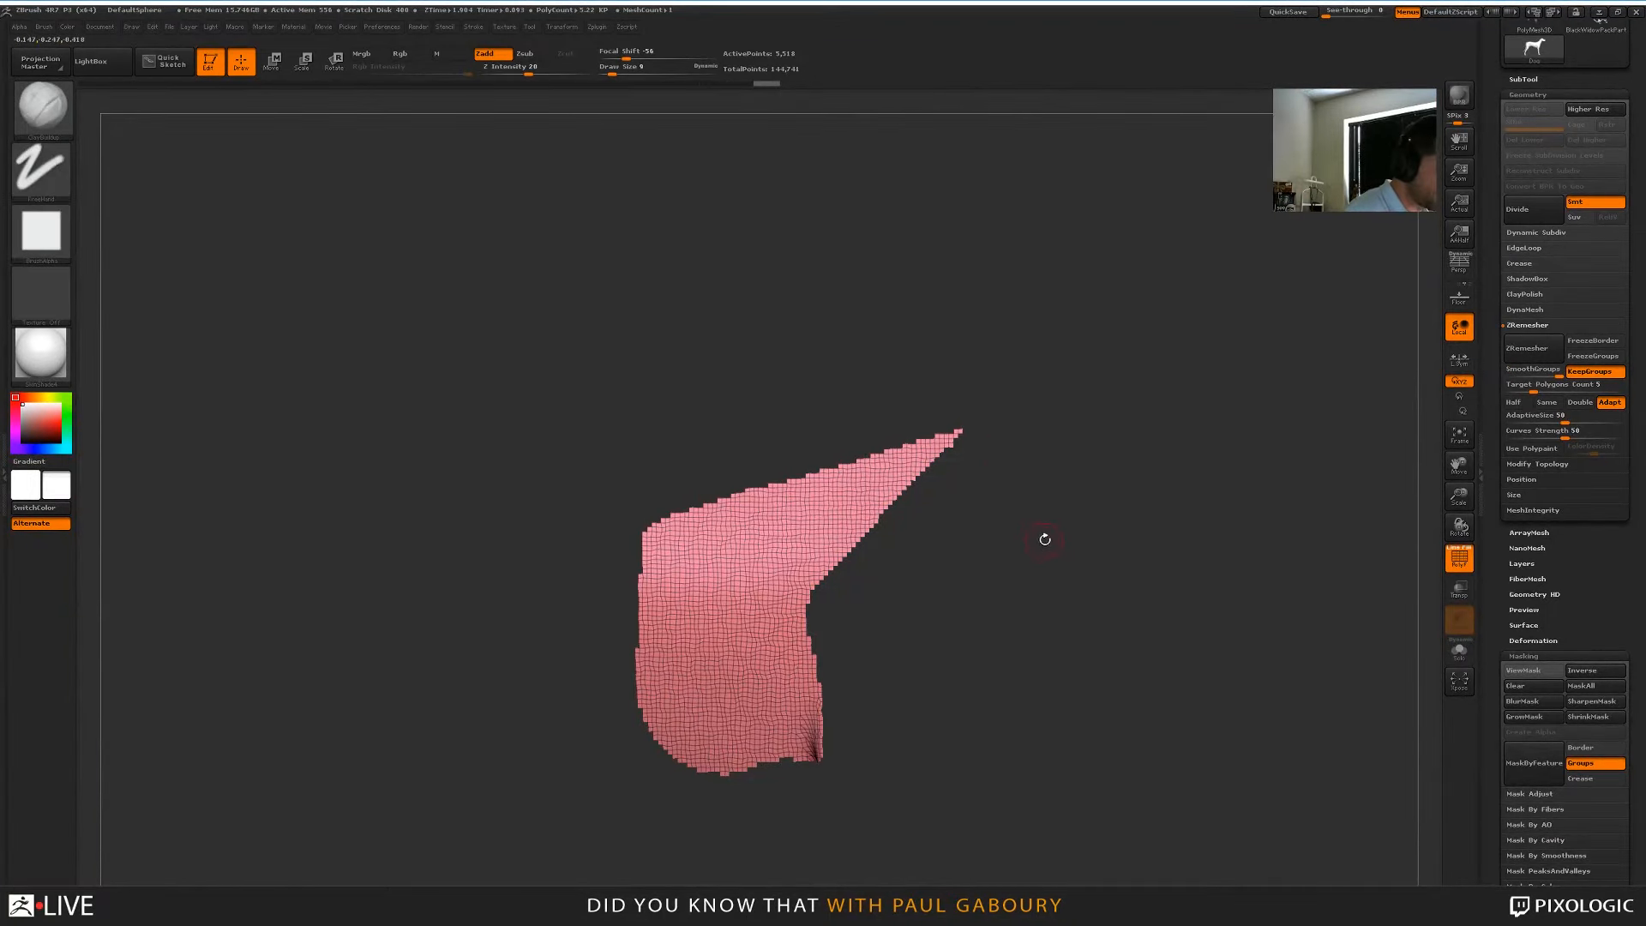
left_click(1044, 539, "ctrl+shift")
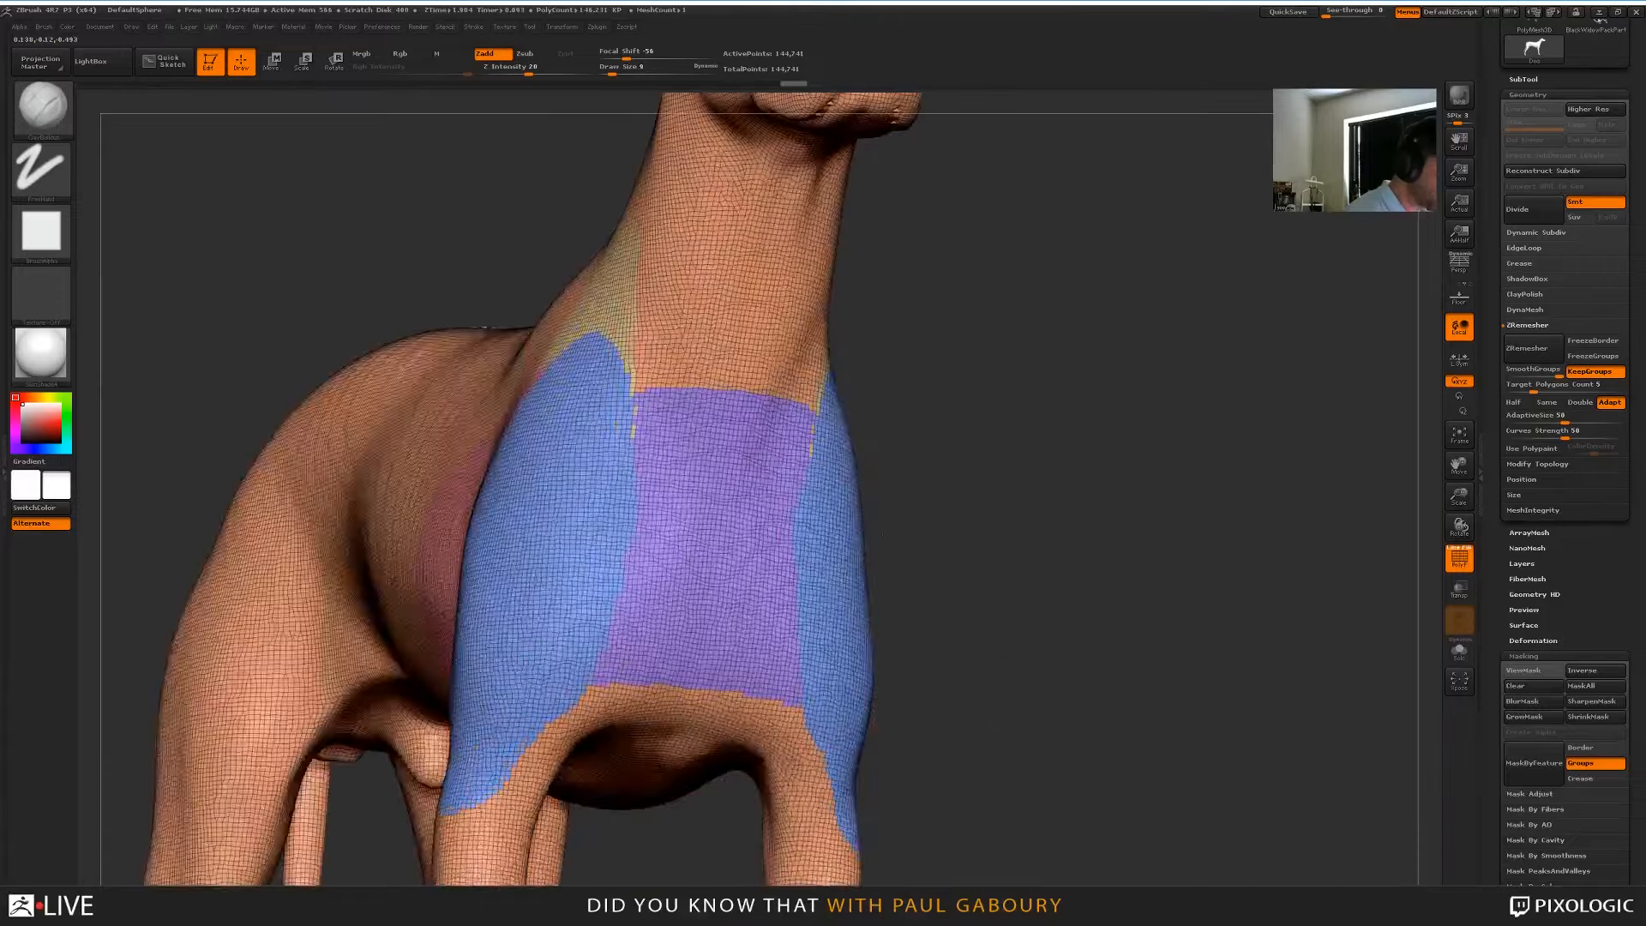
left_click_drag(881, 533, 888, 686, "alt")
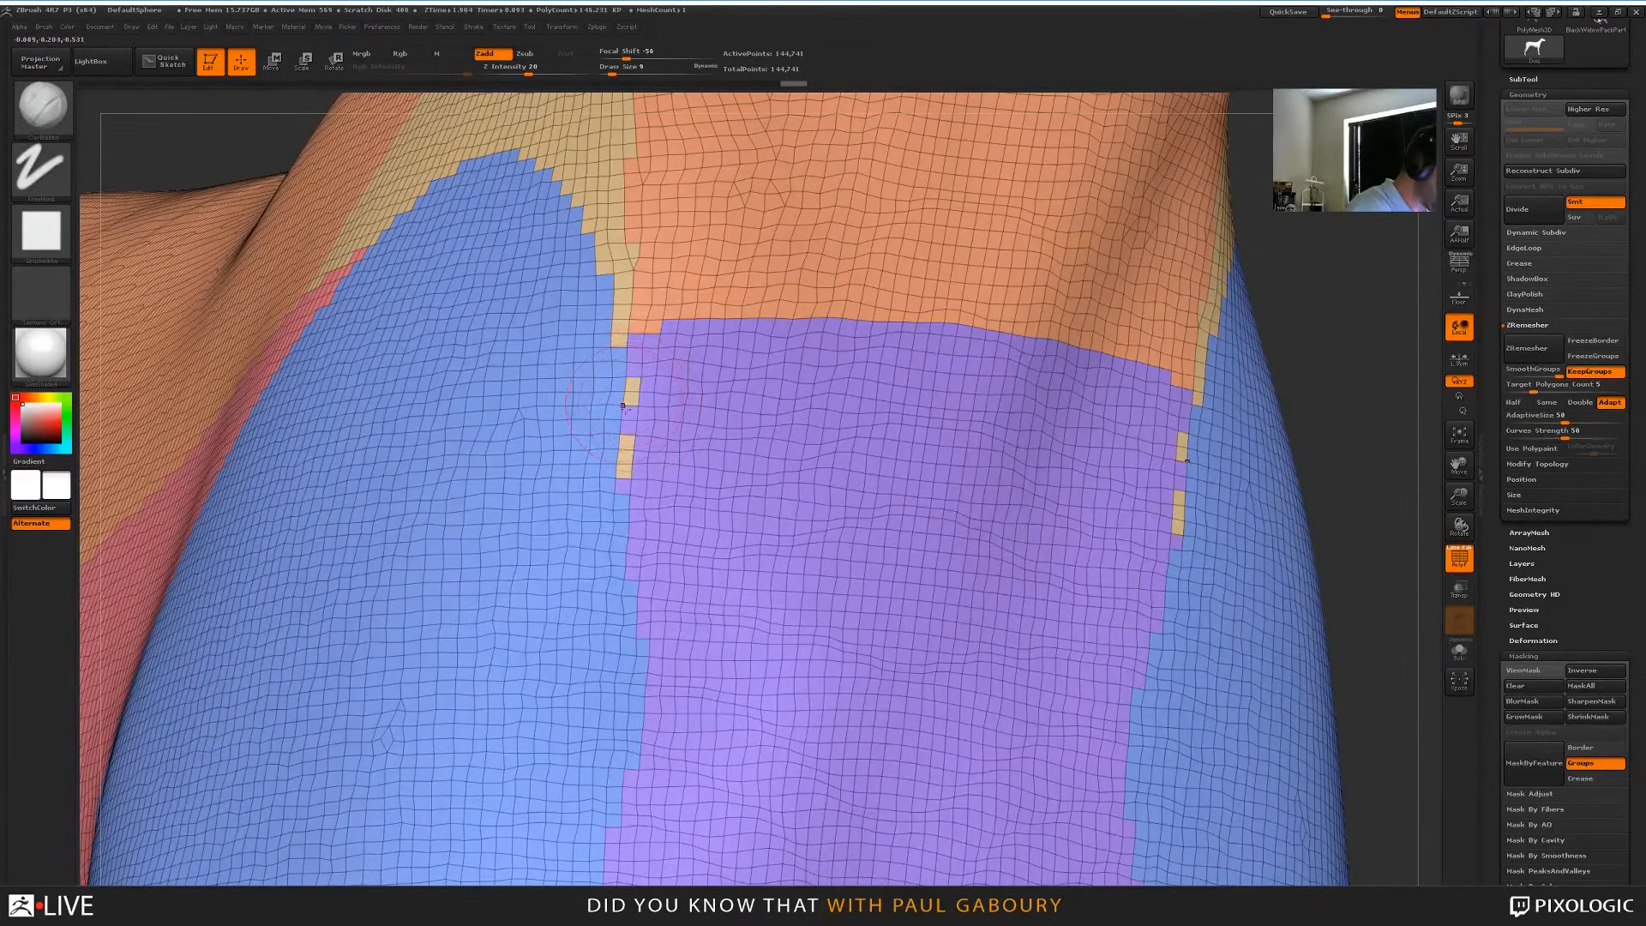
mouse_move(638, 407)
right_mouse_down("ctrl")
mouse_move(635, 383)
mouse_move(638, 407)
right_mouse_up("ctrl")
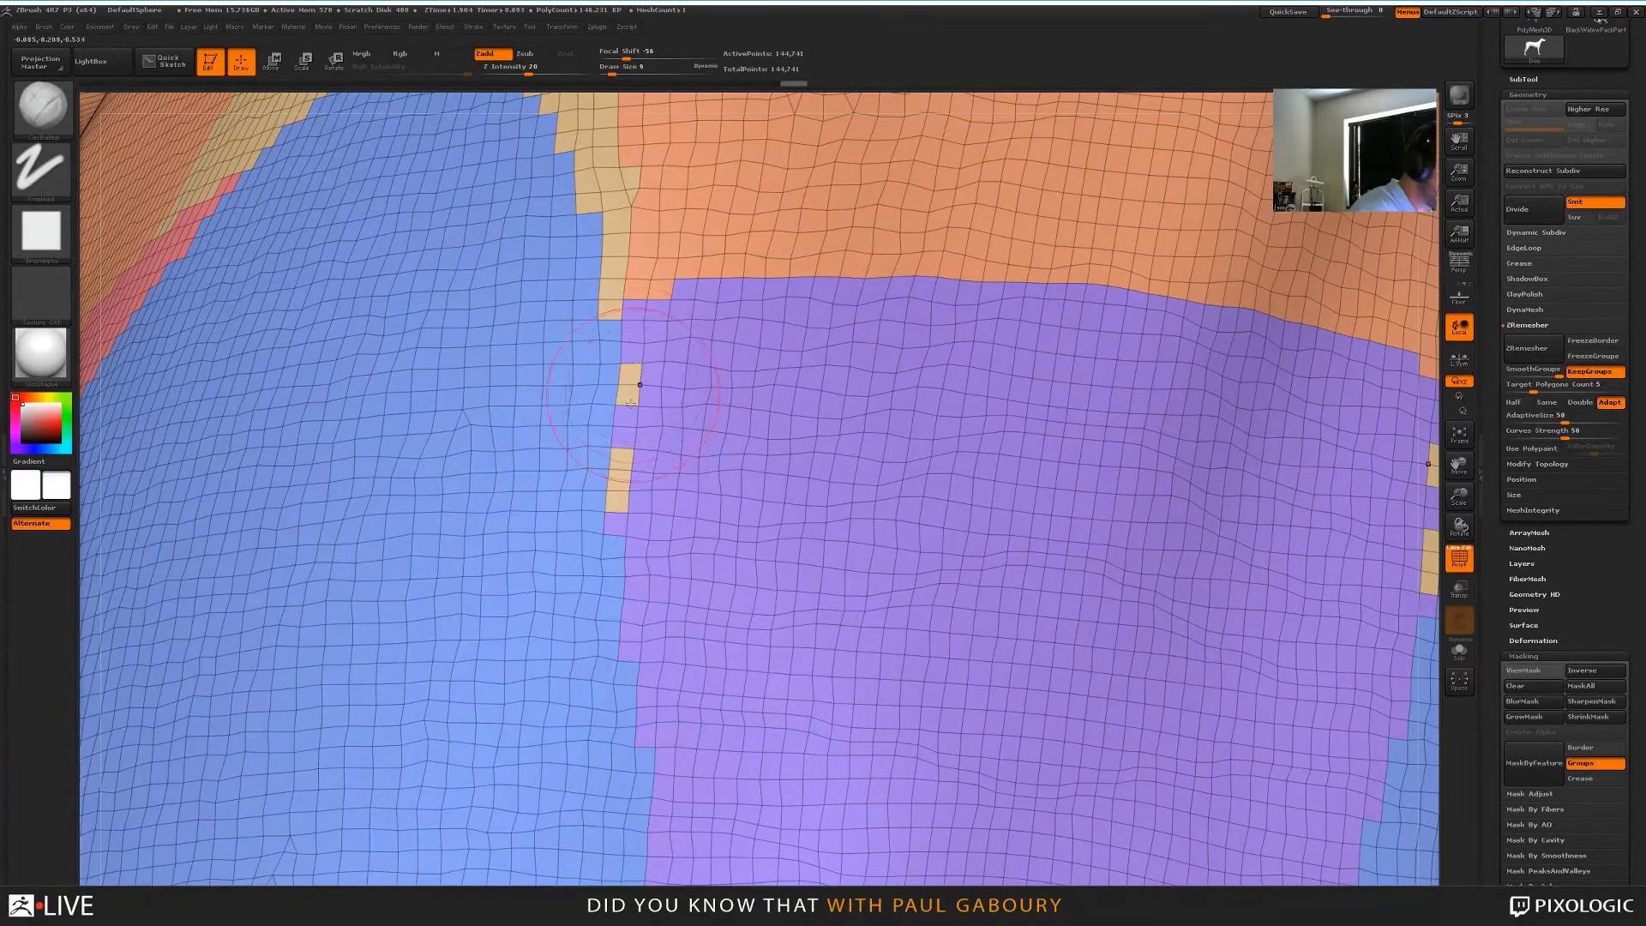
key("ctrl")
right_click_drag(915, 541, 917, 576, "ctrl")
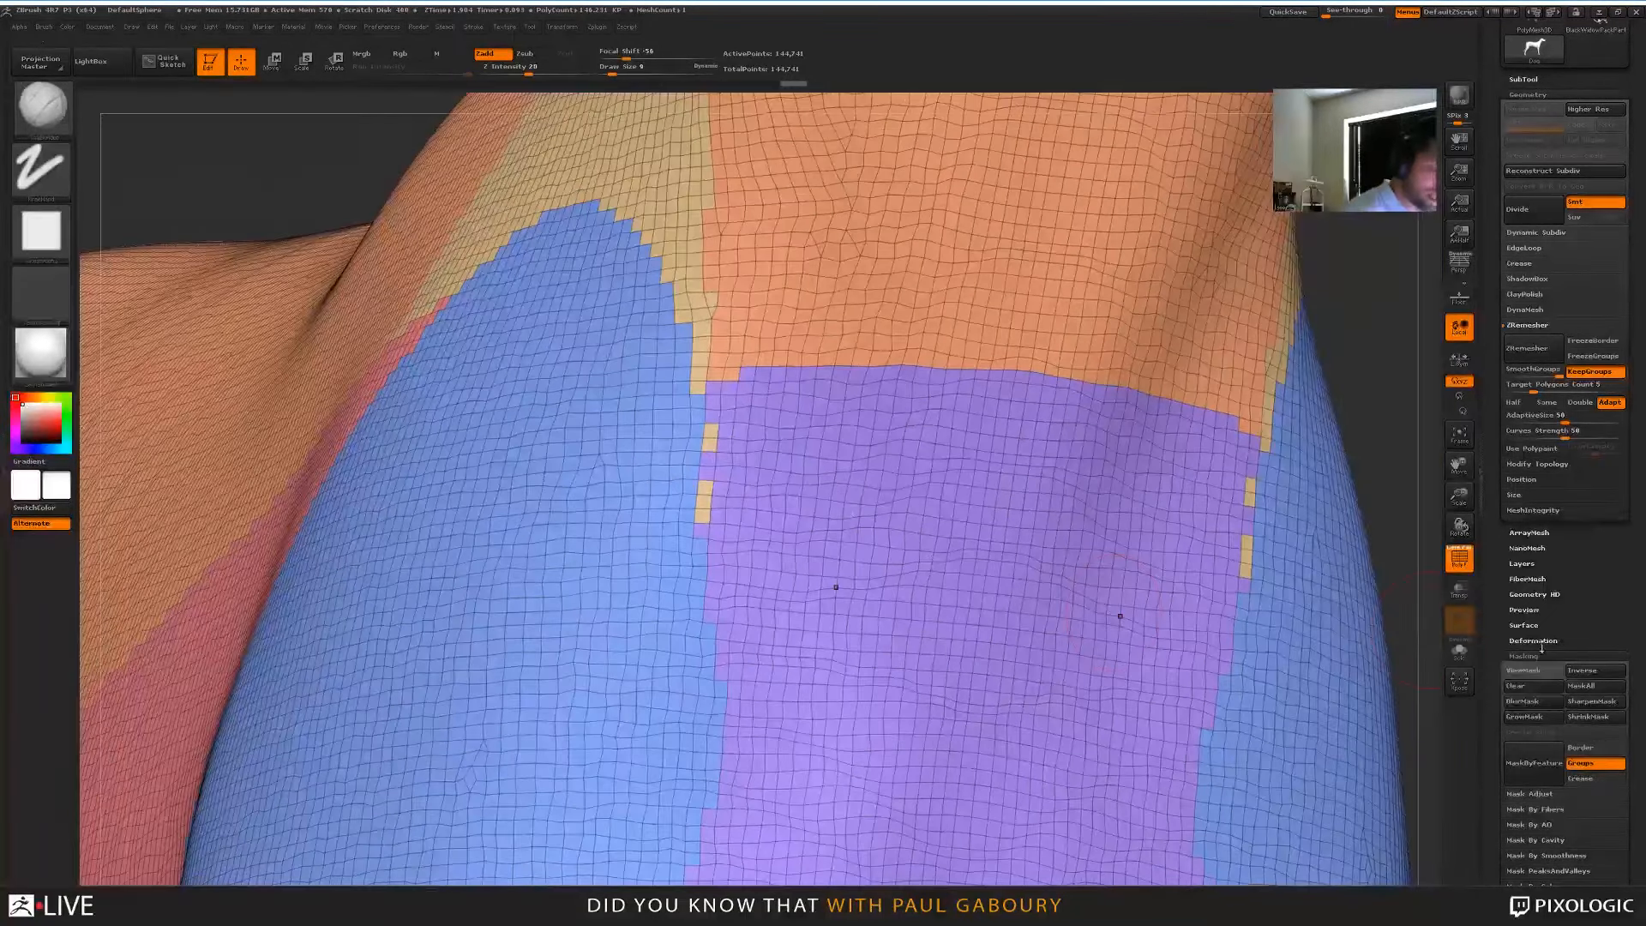
Merge the stray faces between the blue shoulders and purple chest patch with Merge Stray Groups, comparing the borders before and after
left_click(1524, 655)
left_click_drag(1596, 612, 1605, 334)
left_click(1537, 588, "shift")
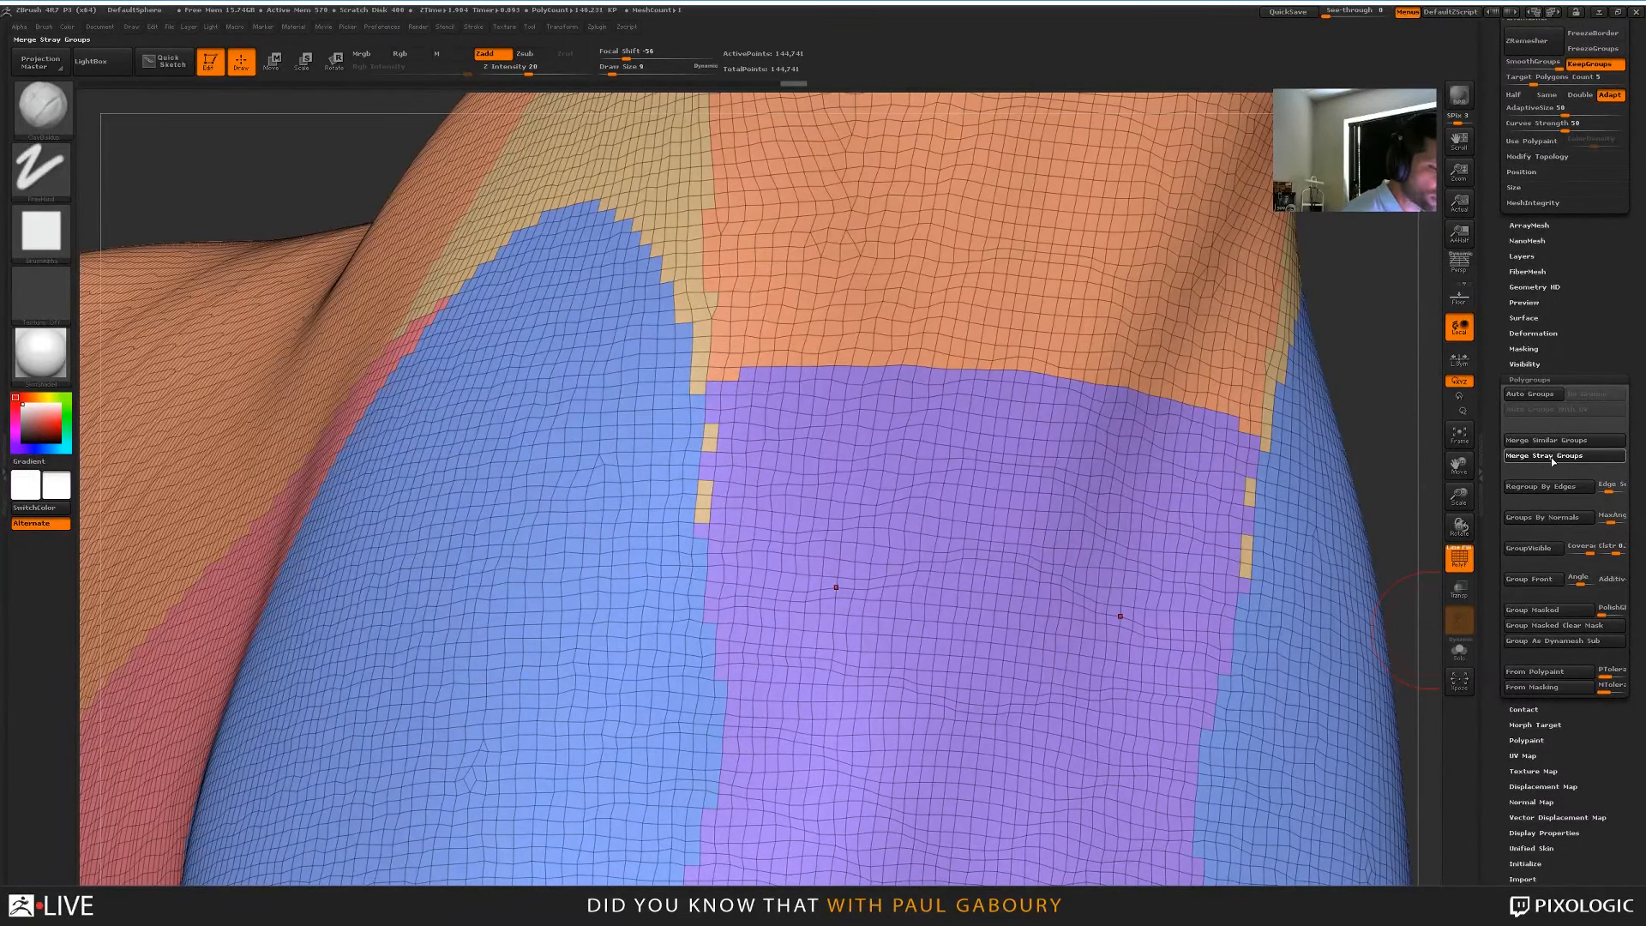
left_click(1553, 459)
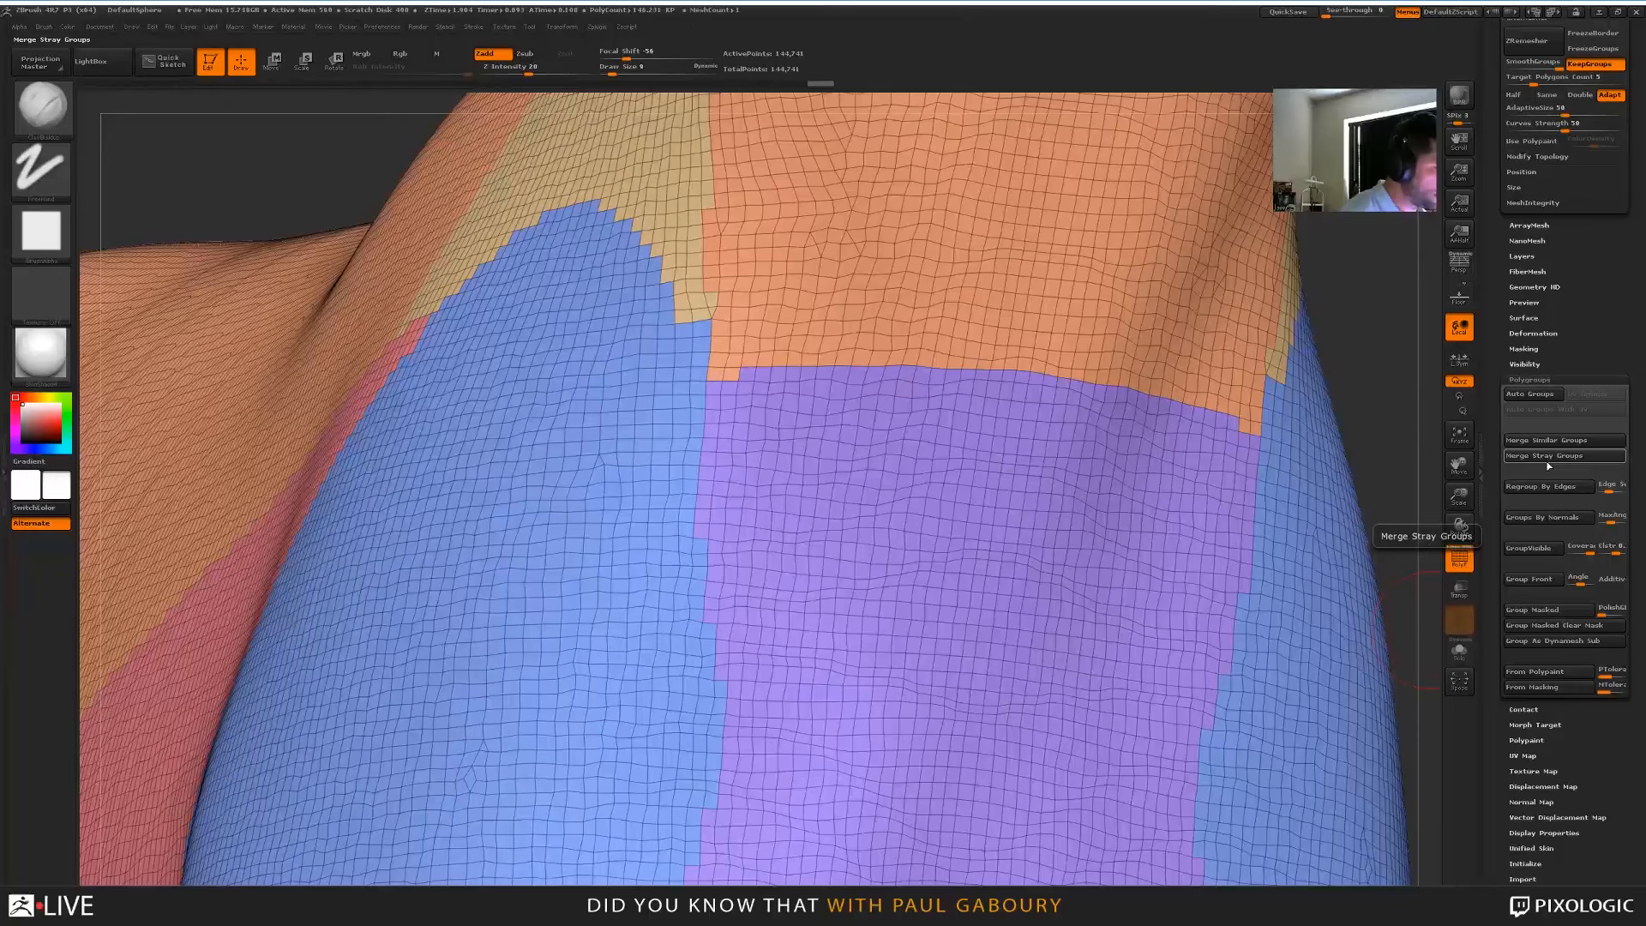
key("ctrl+z")
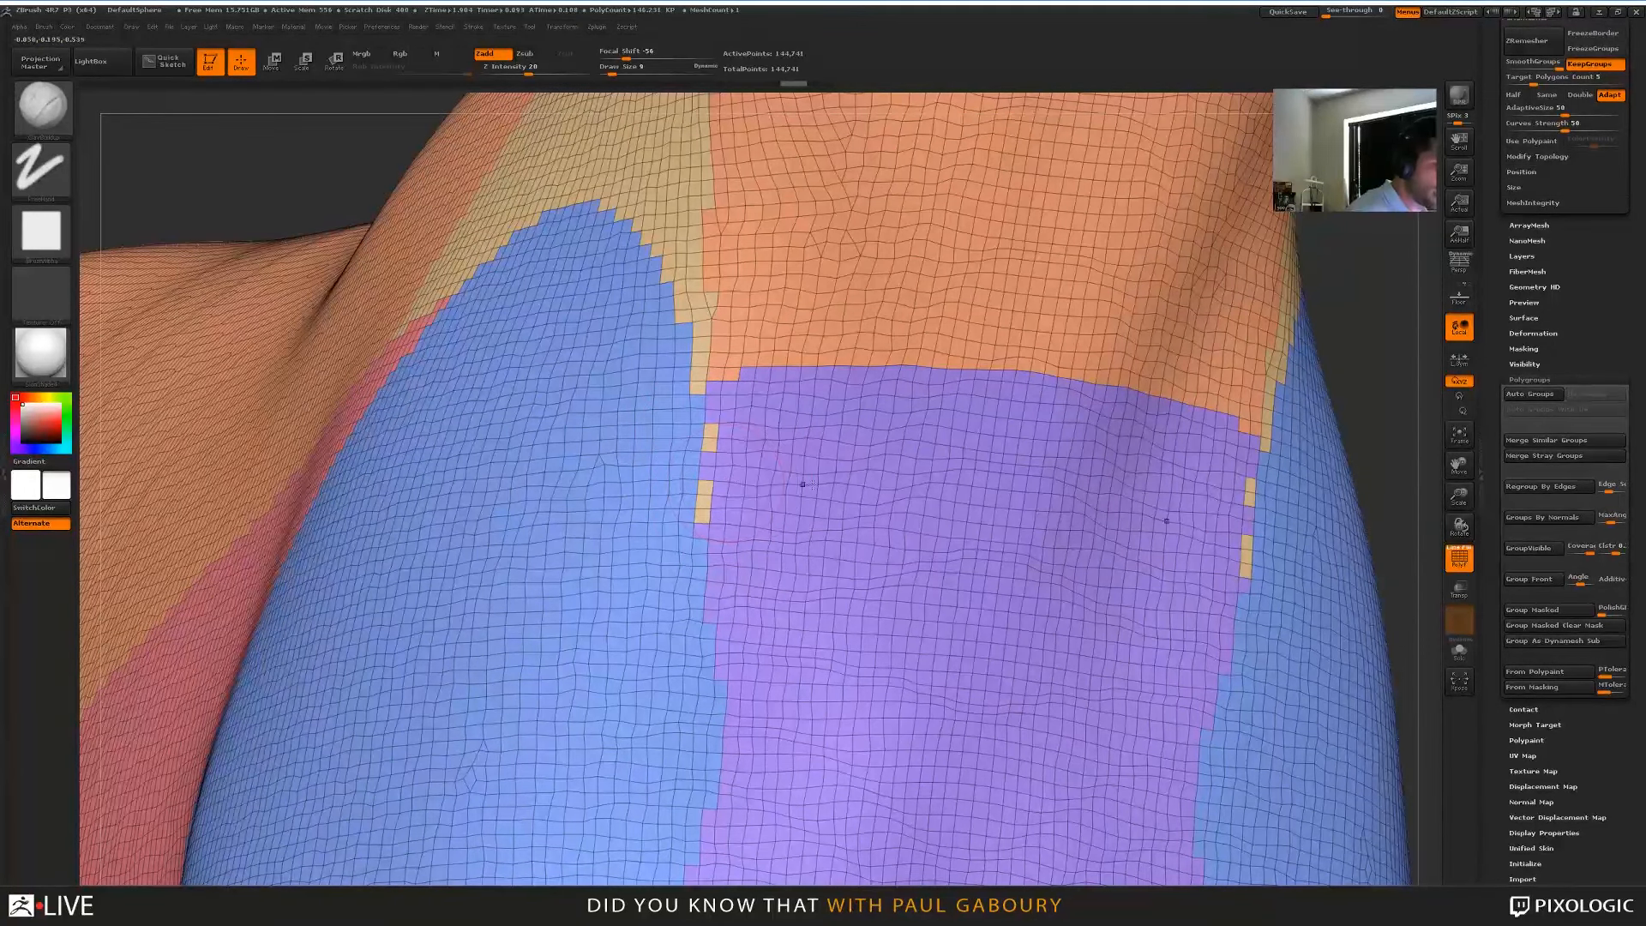
left_click(1545, 456)
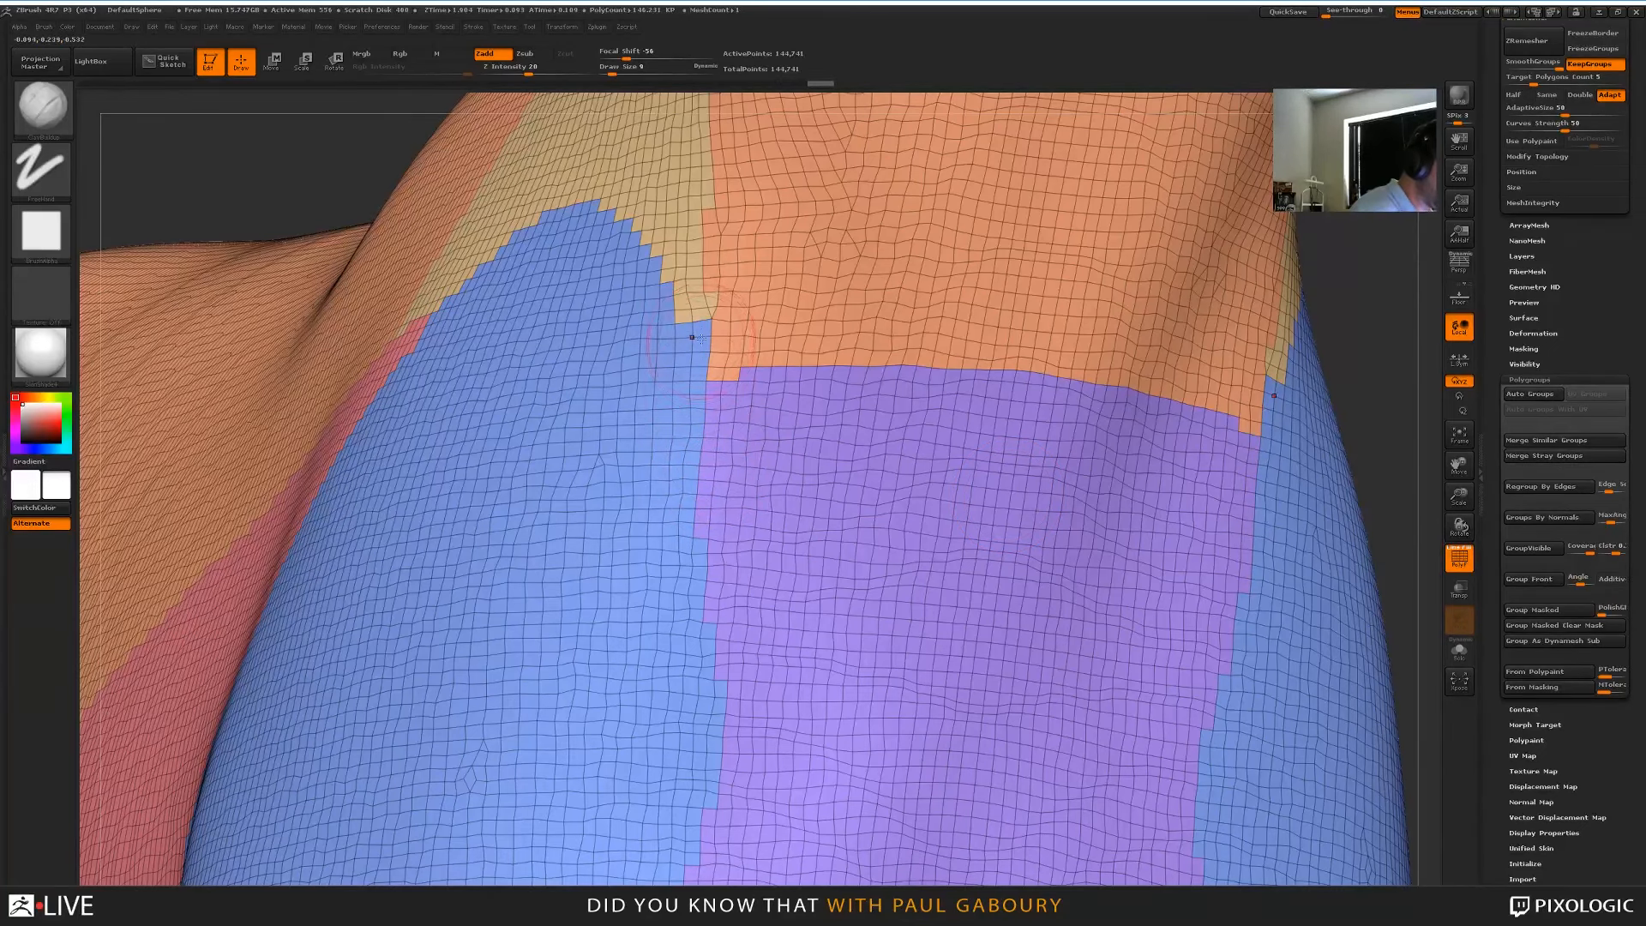
key("ctrl+z")
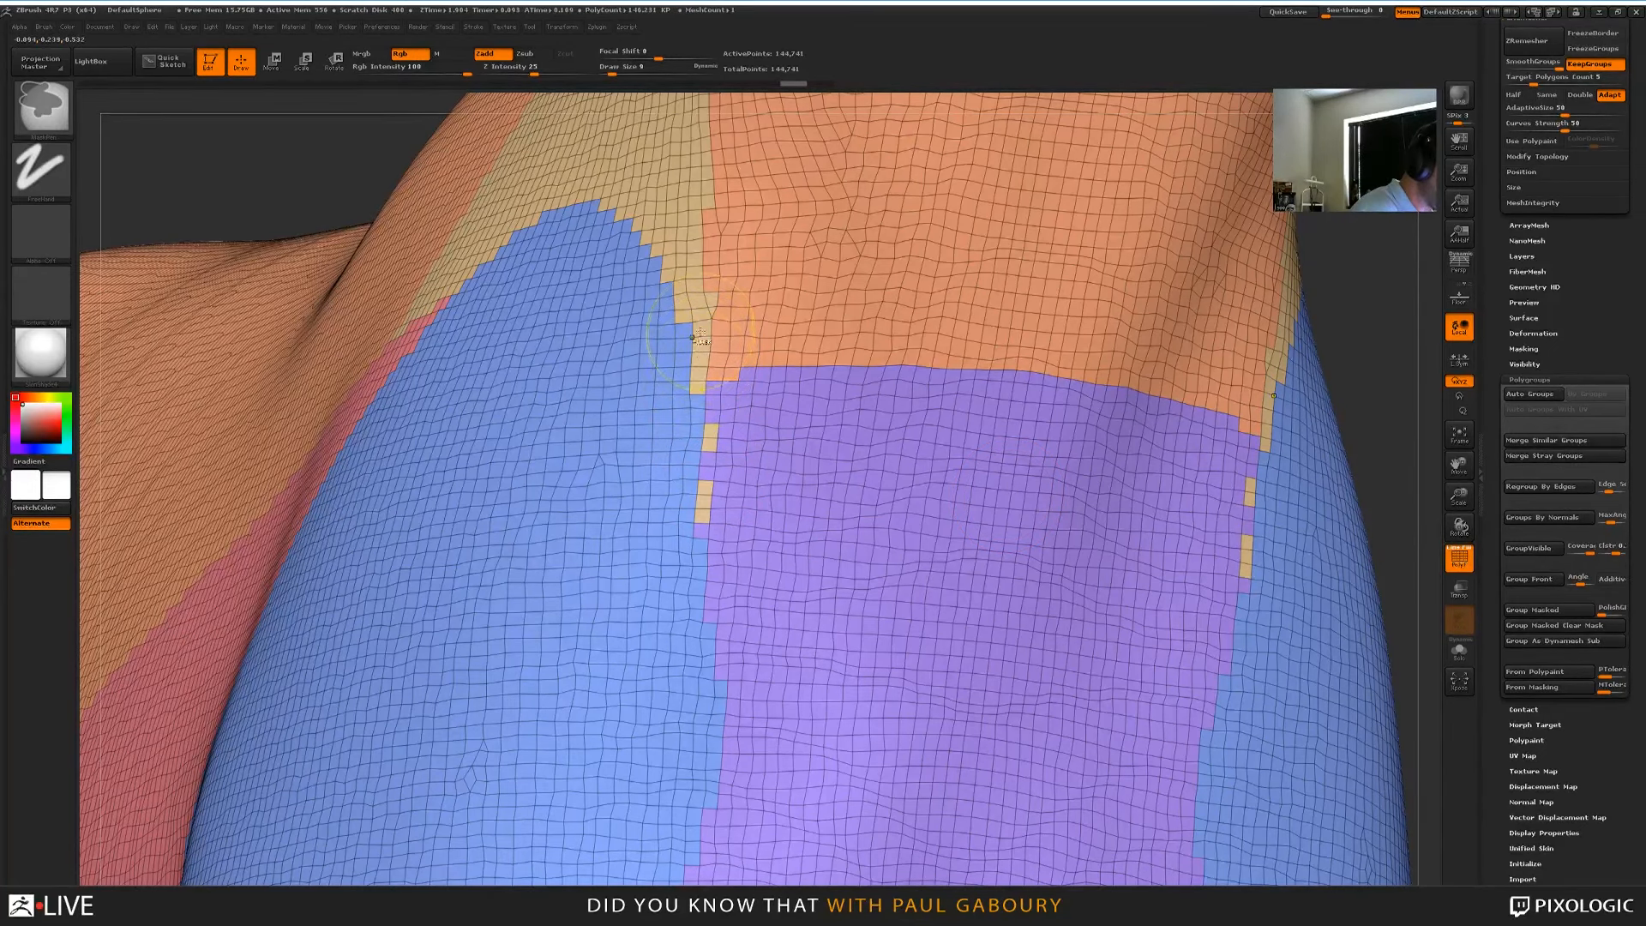
key("ctrl+shift+z")
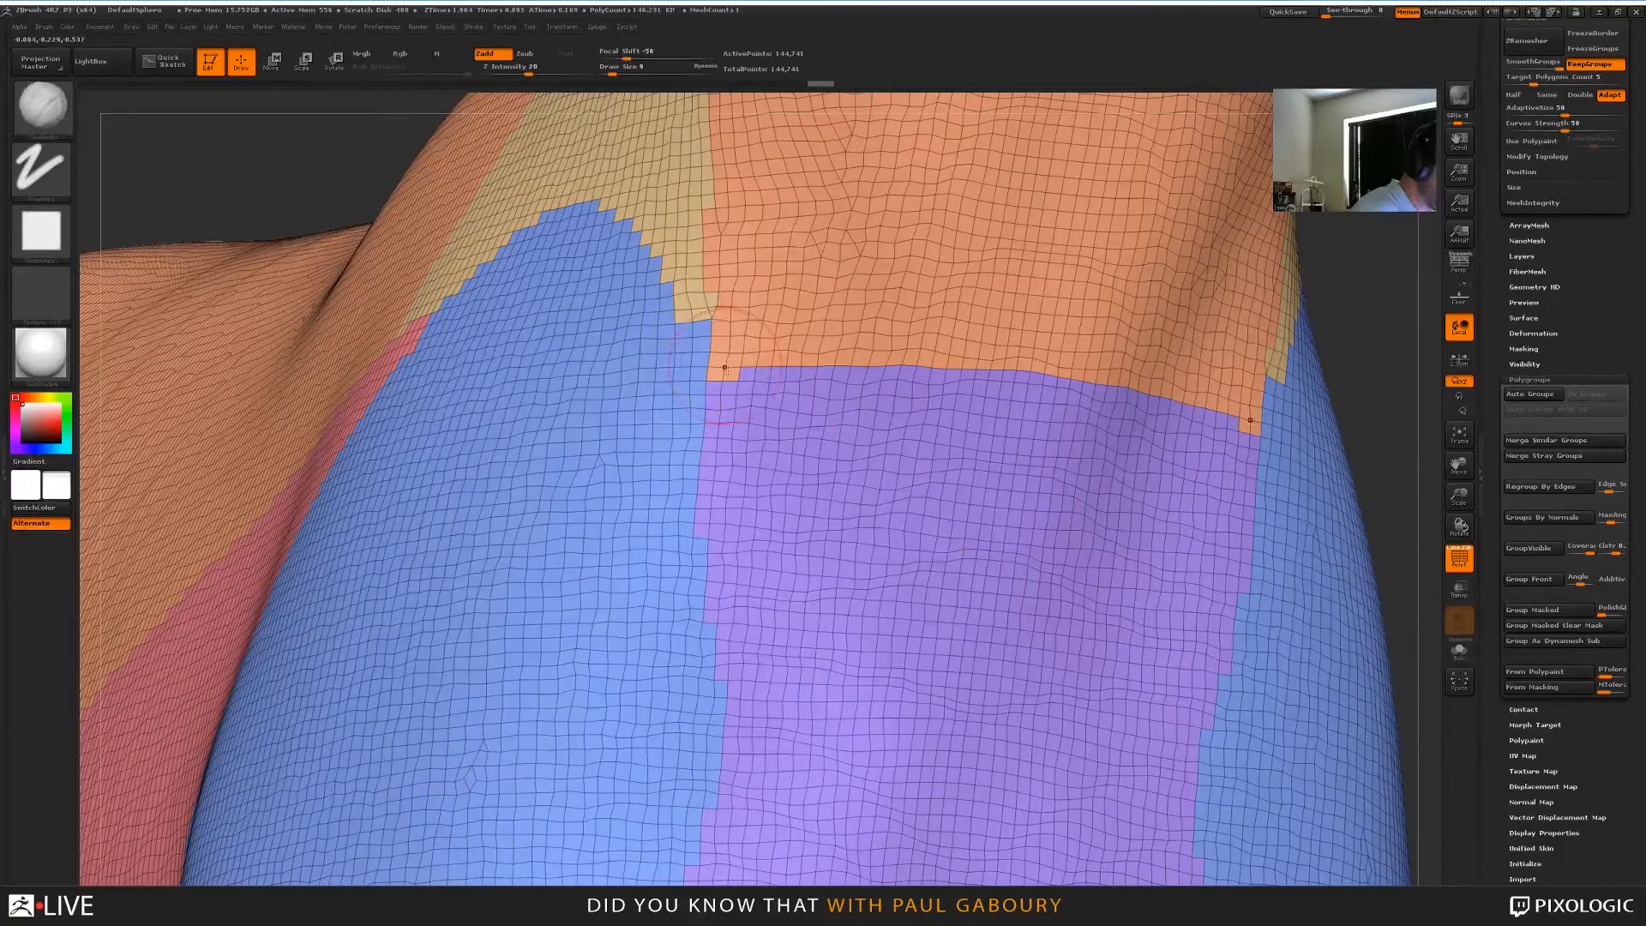
Apply Merge Stray Groups again to clean up the thin pink strip between the tan and blue shoulder polygroups
mouse_move(693, 369)
right_mouse_down("ctrl")
mouse_move(827, 562)
mouse_move(1011, 564)
right_mouse_up("ctrl")
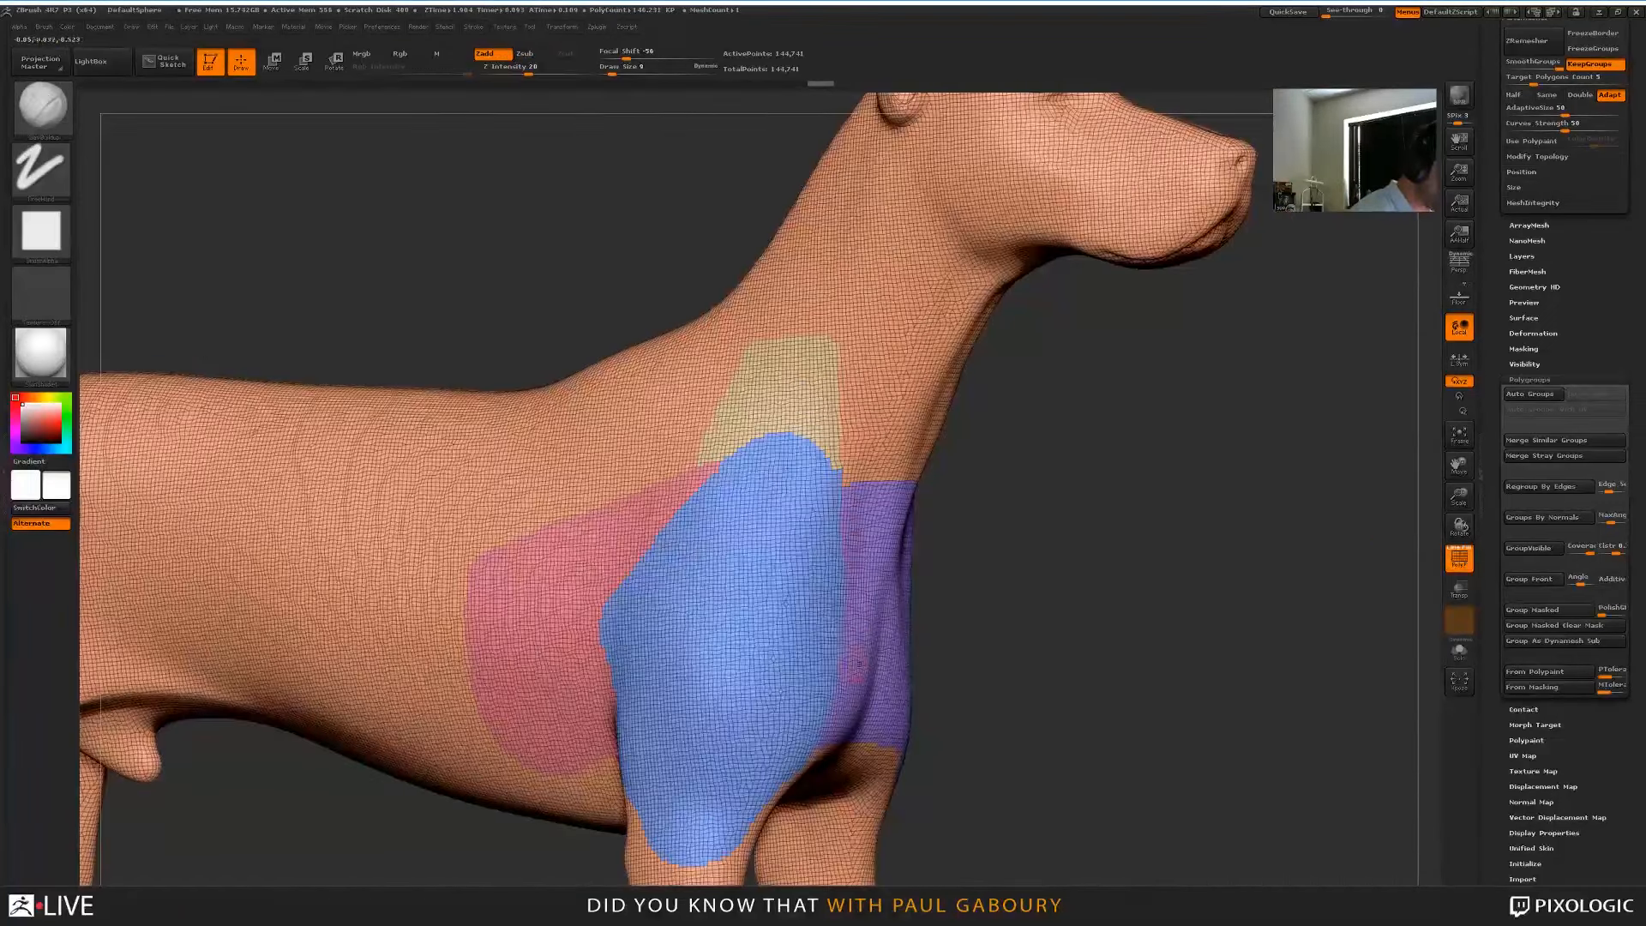
key("ctrl+shift")
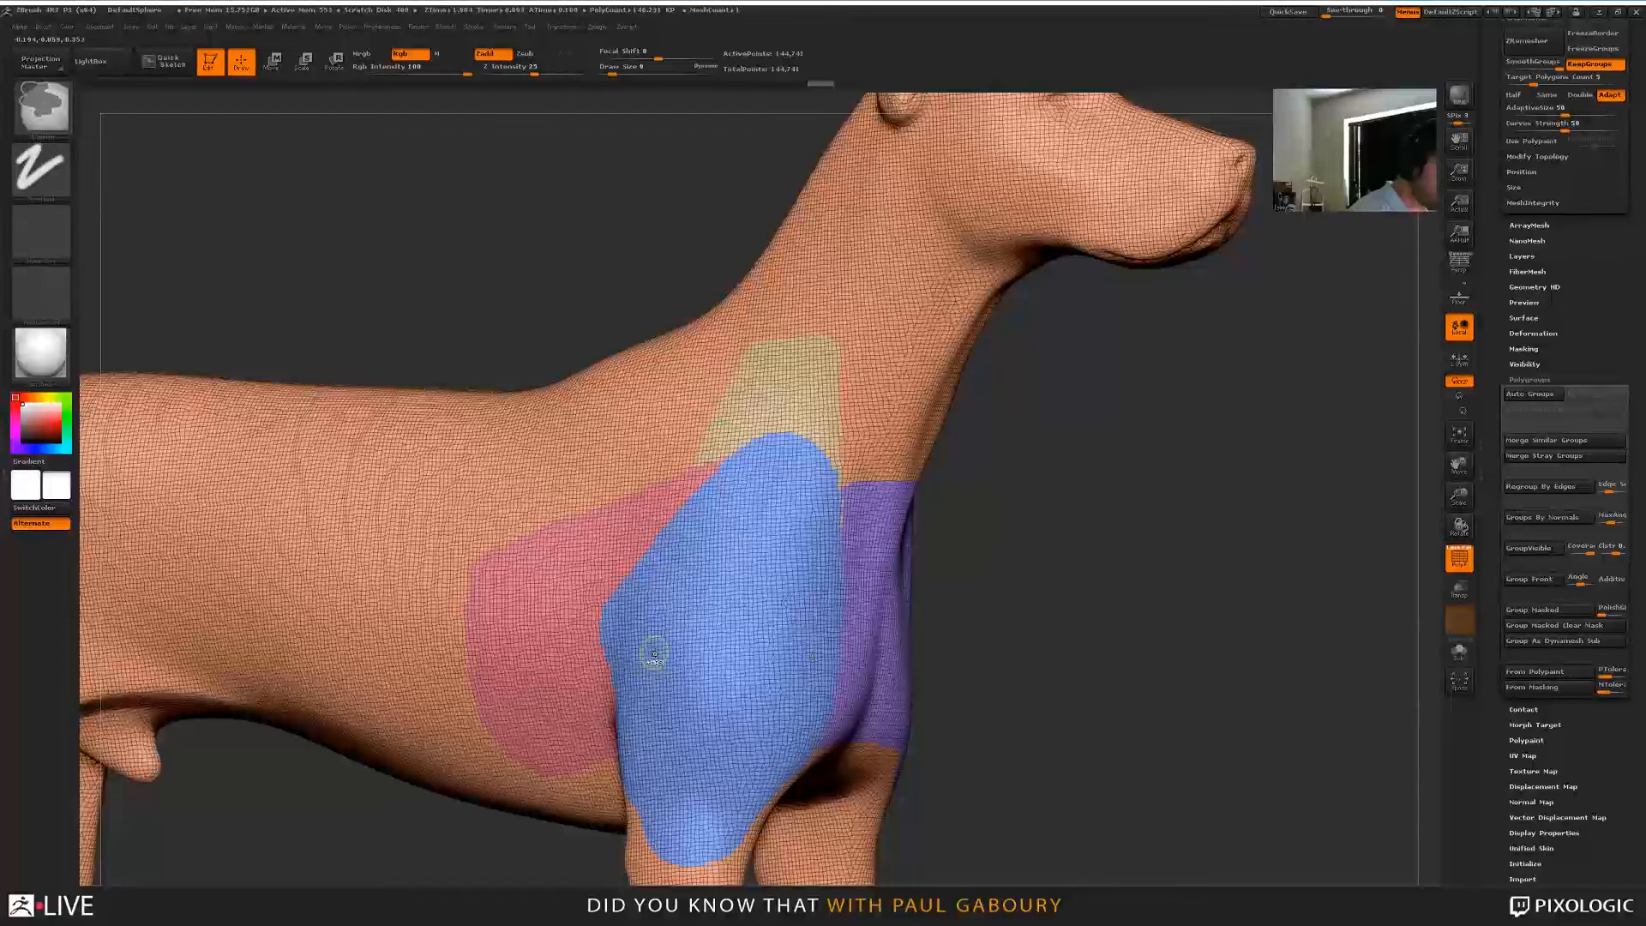
right_click_drag(707, 453, 713, 283, "ctrl")
right_click_drag(686, 429, 656, 502, "ctrl")
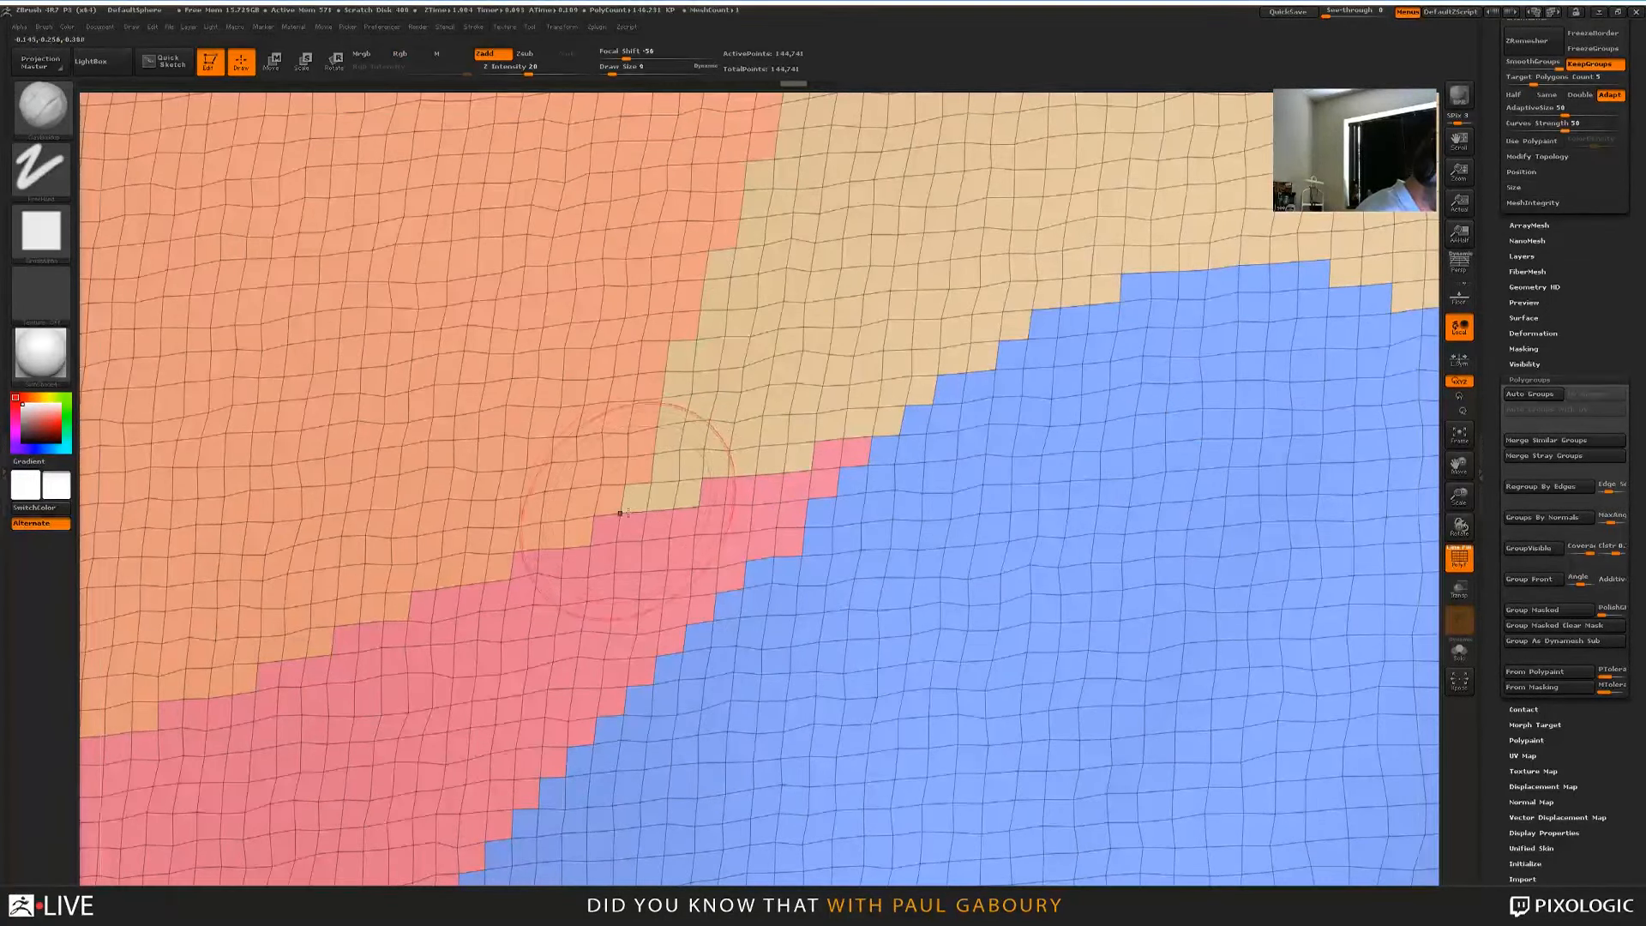
left_click(845, 460, "ctrl+shift")
left_click(871, 514, "ctrl+shift")
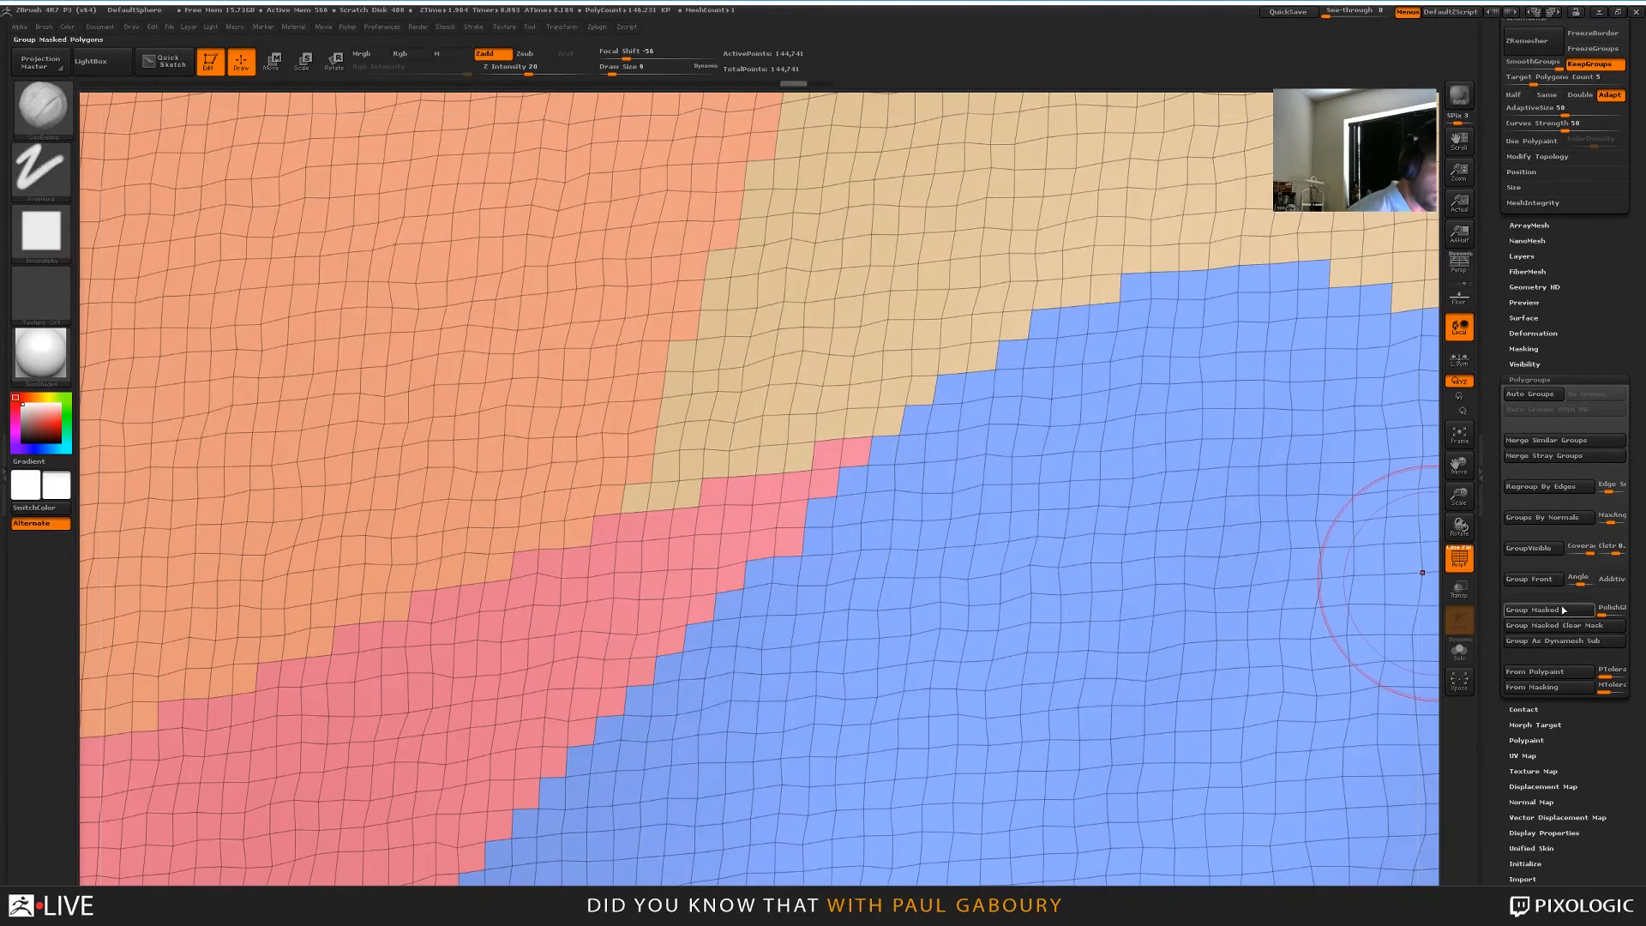
left_click(1558, 460)
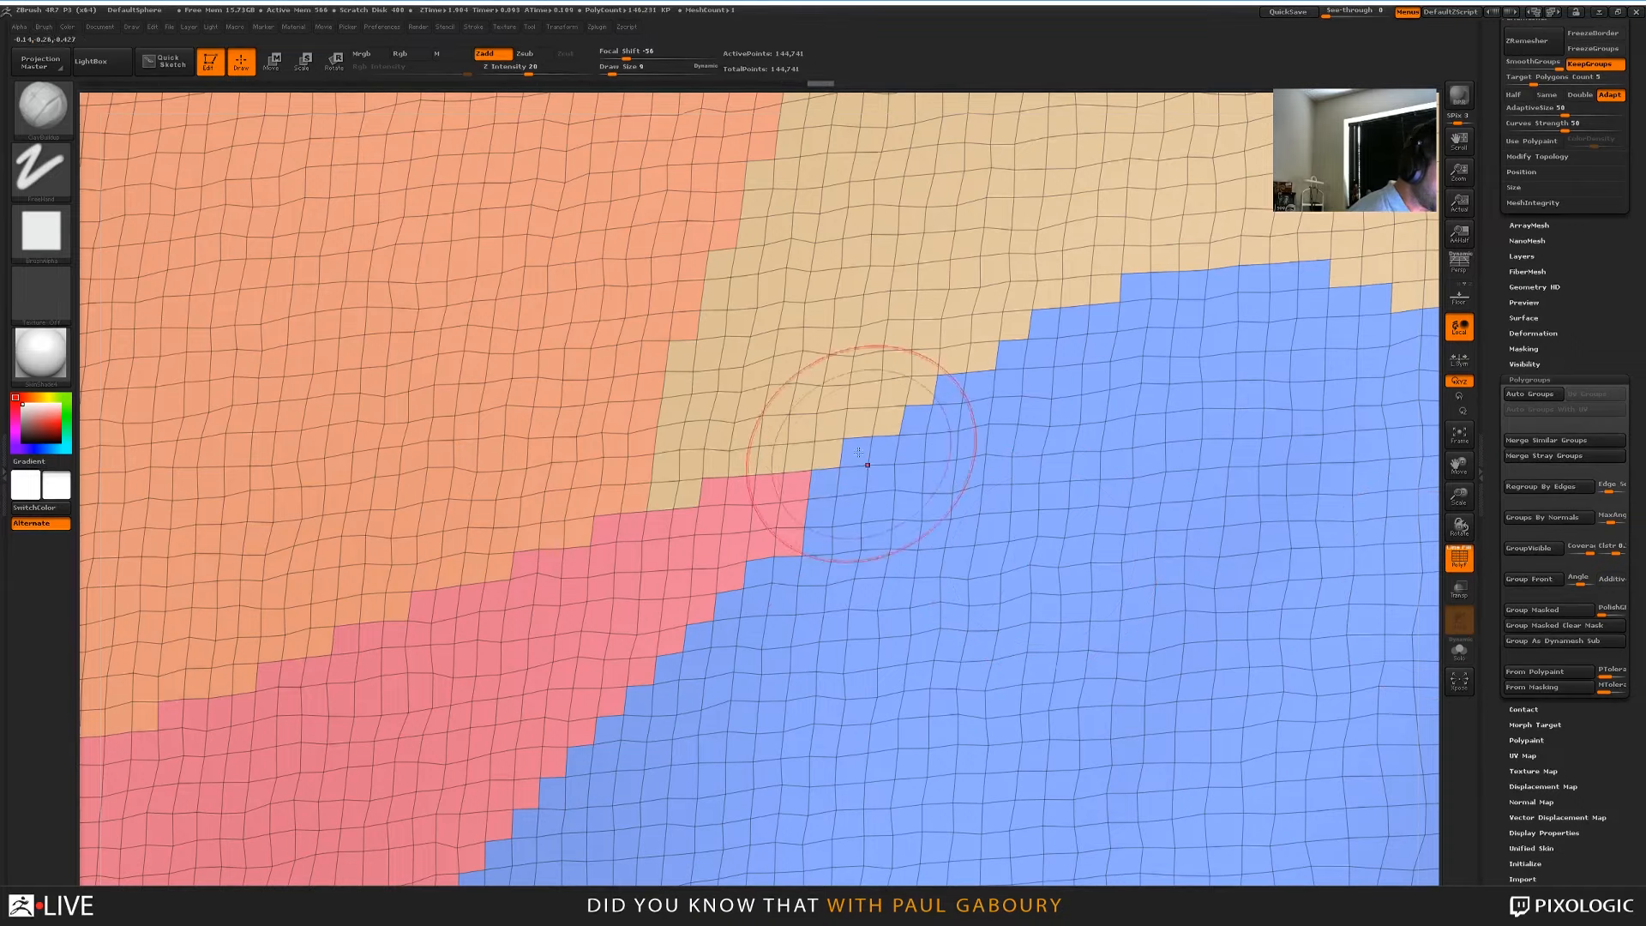
Run ZRemesher on the dog with KeepGroups on and inspect the new topology around the polygroups
right_click_drag(922, 520, 912, 278, "ctrl")
right_click_drag(1359, 741, 1127, 525, "alt")
left_click_drag(1578, 293, 1578, 479)
left_click(1530, 228)
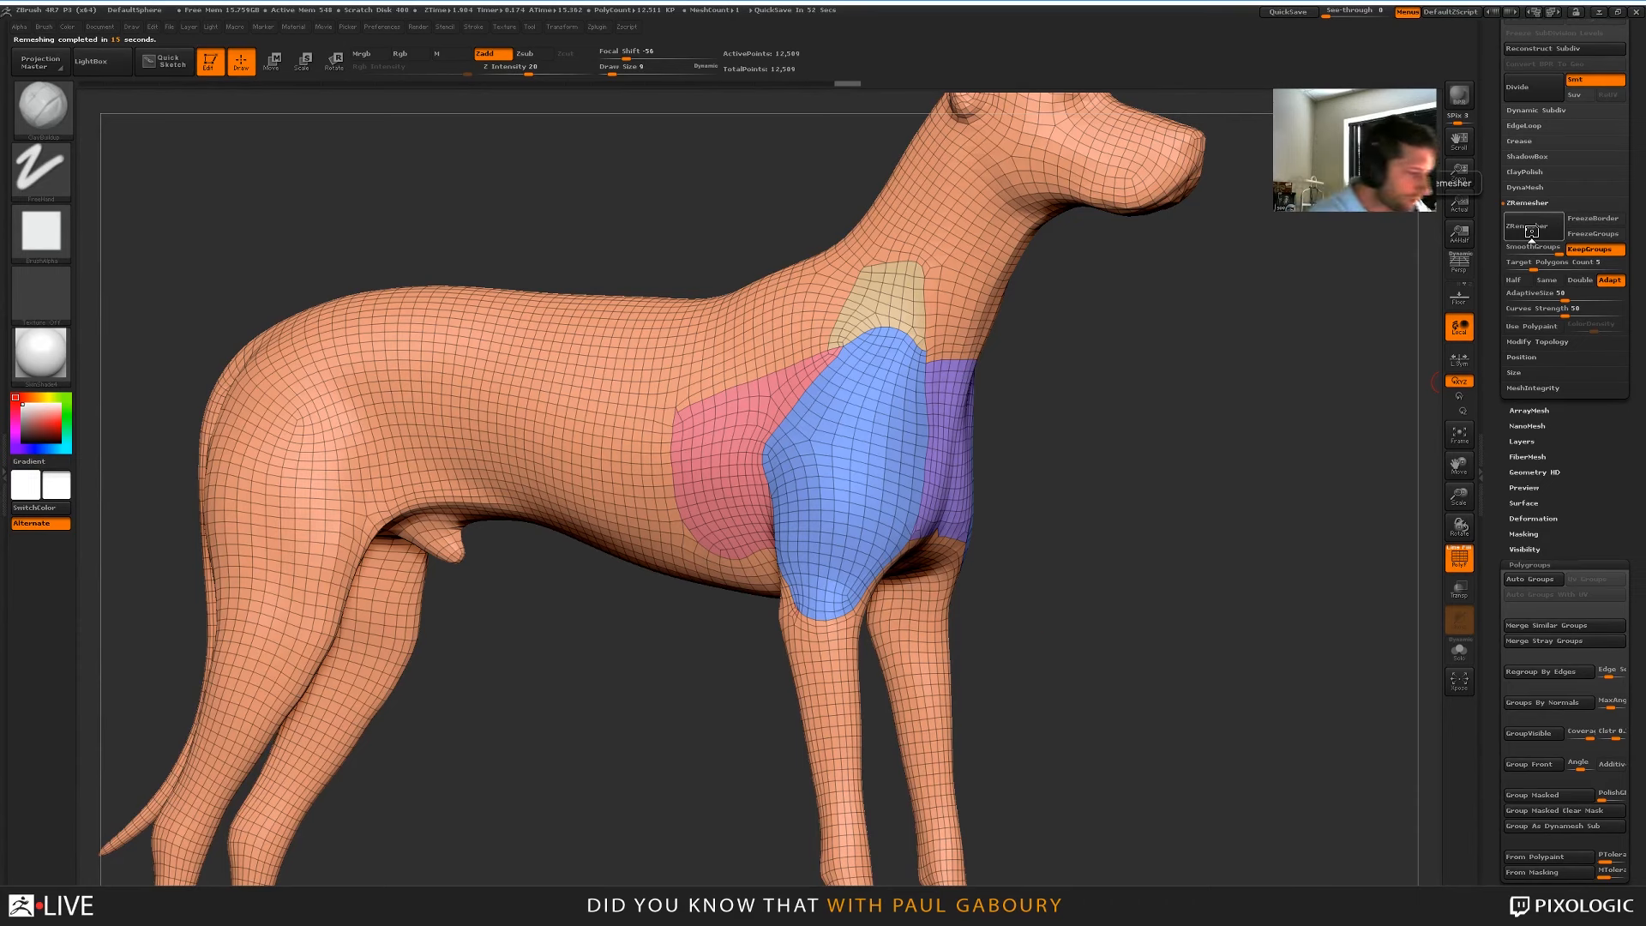
left_click_drag(1057, 640, 1088, 635)
left_click_drag(1064, 642, 1185, 651)
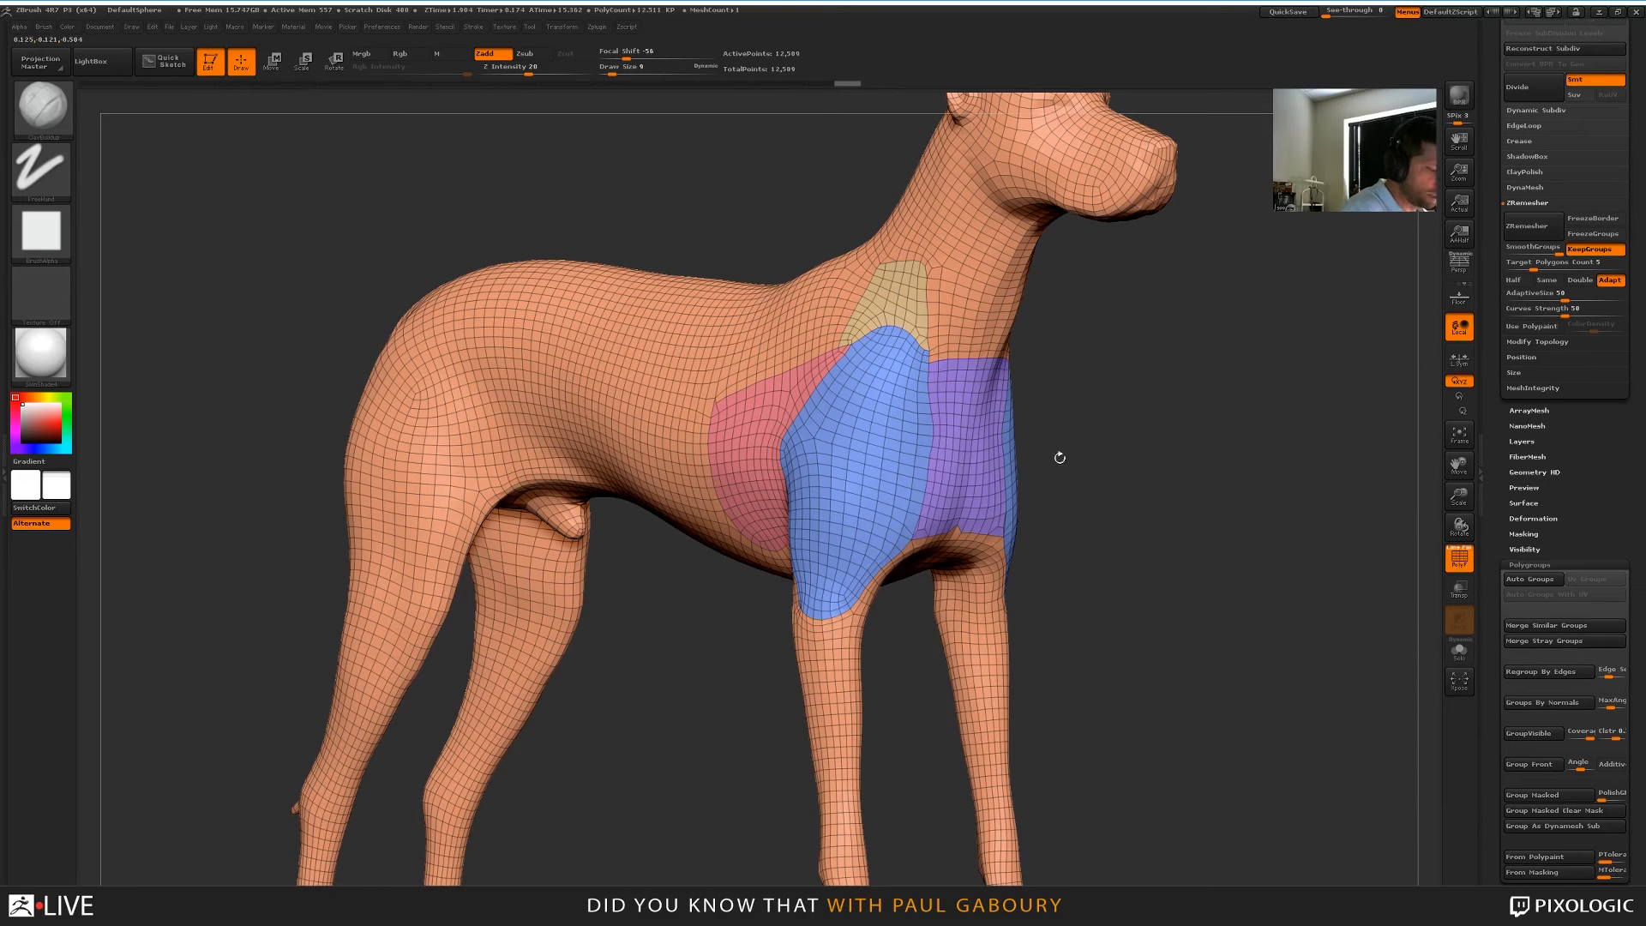
left_click_drag(1180, 596, 1100, 578)
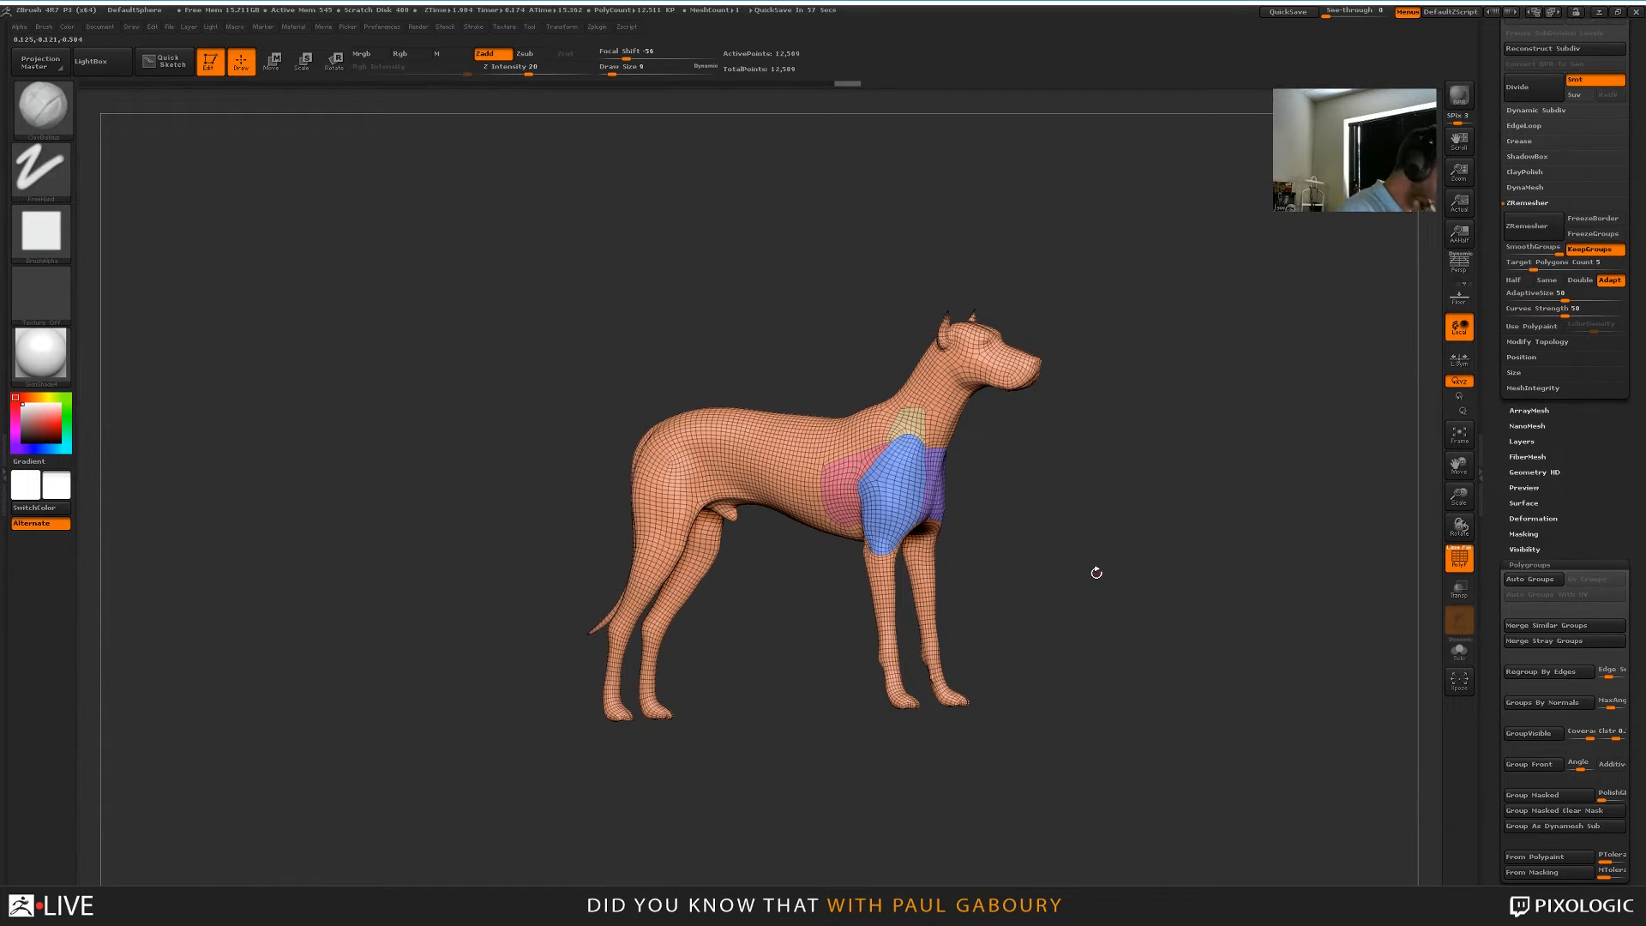
Replace the dog mesh with a QCube primitive using the Initialize options
left_click(1530, 564)
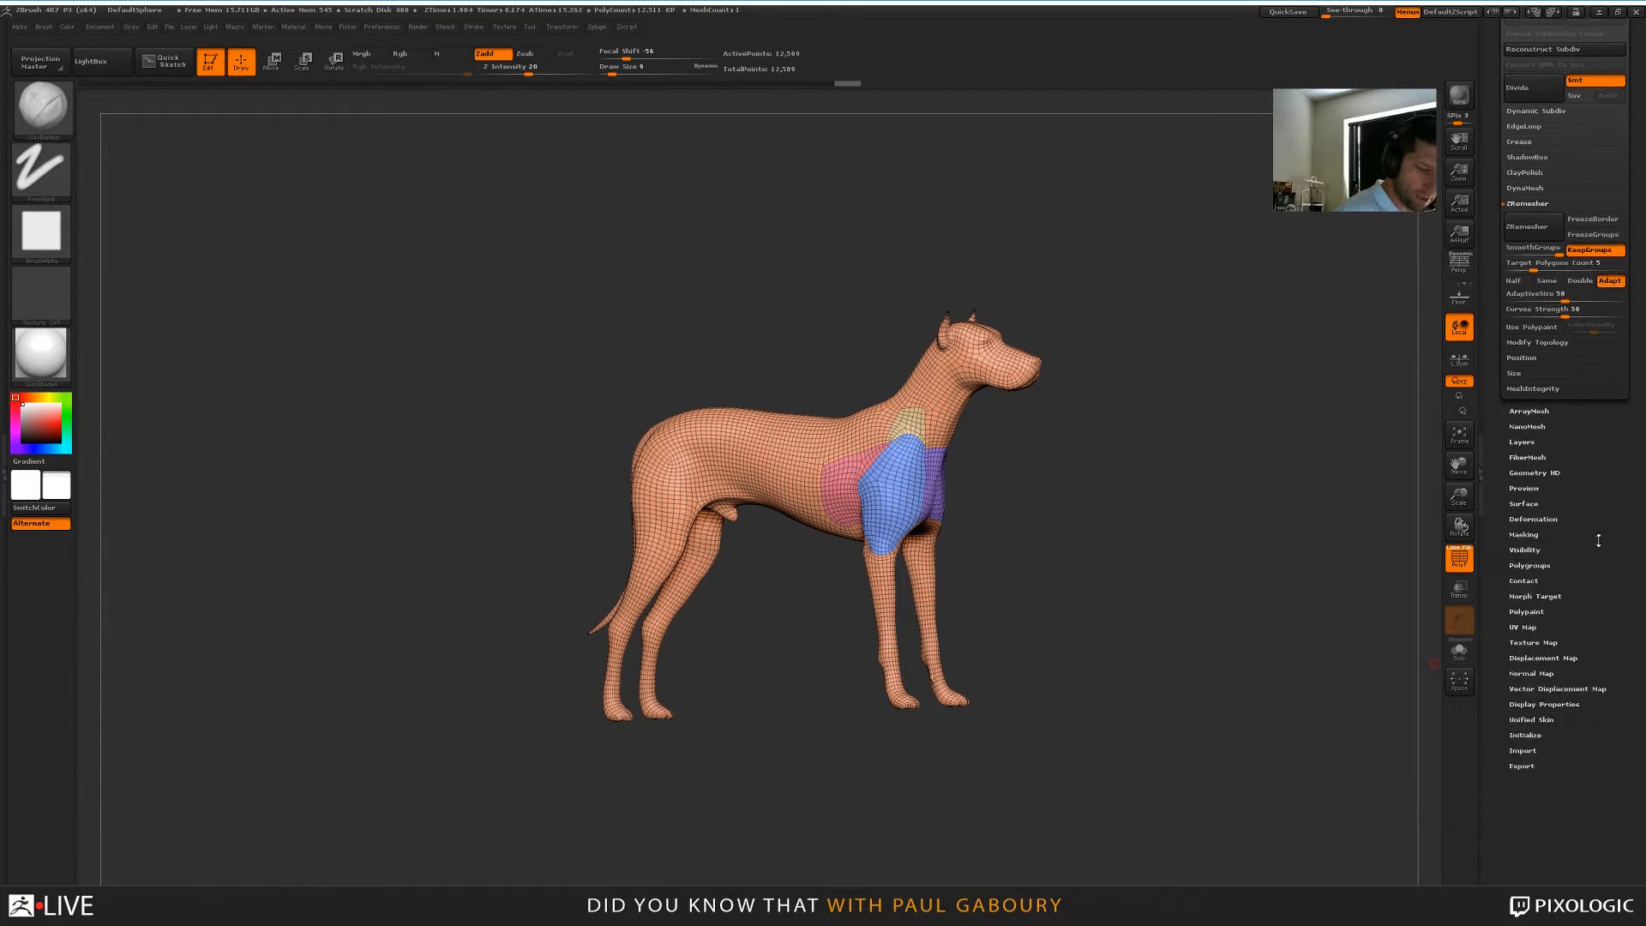
key("shift")
left_click(1529, 602)
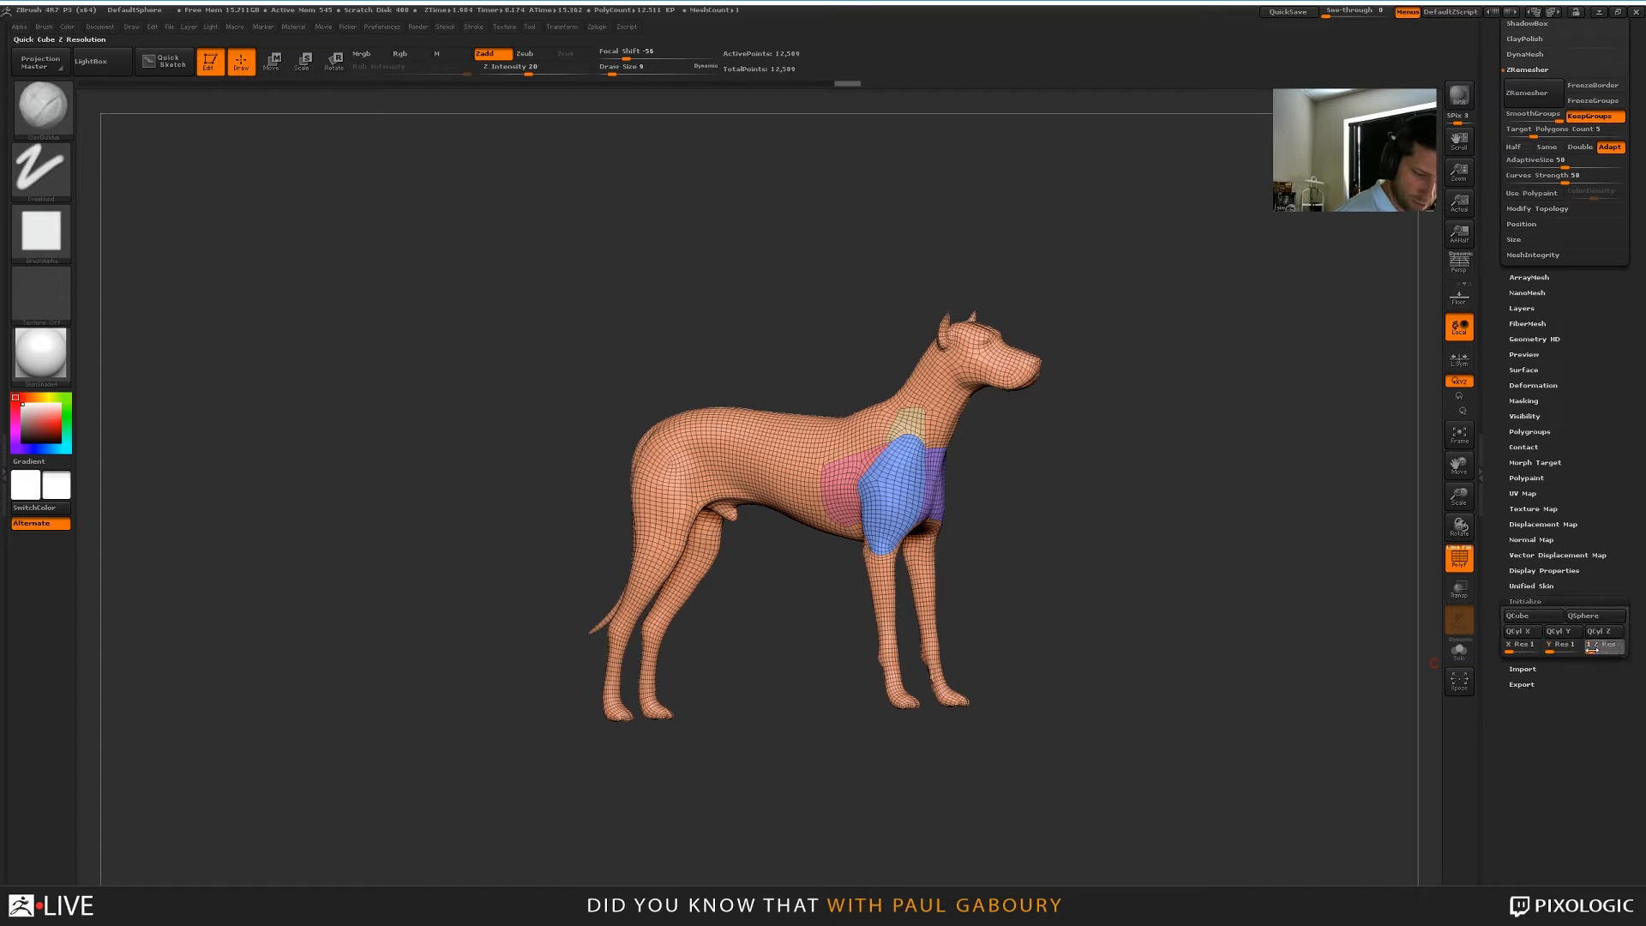
left_click(1518, 616)
left_click_drag(1201, 621, 1201, 587)
left_click_drag(1605, 422, 1601, 641)
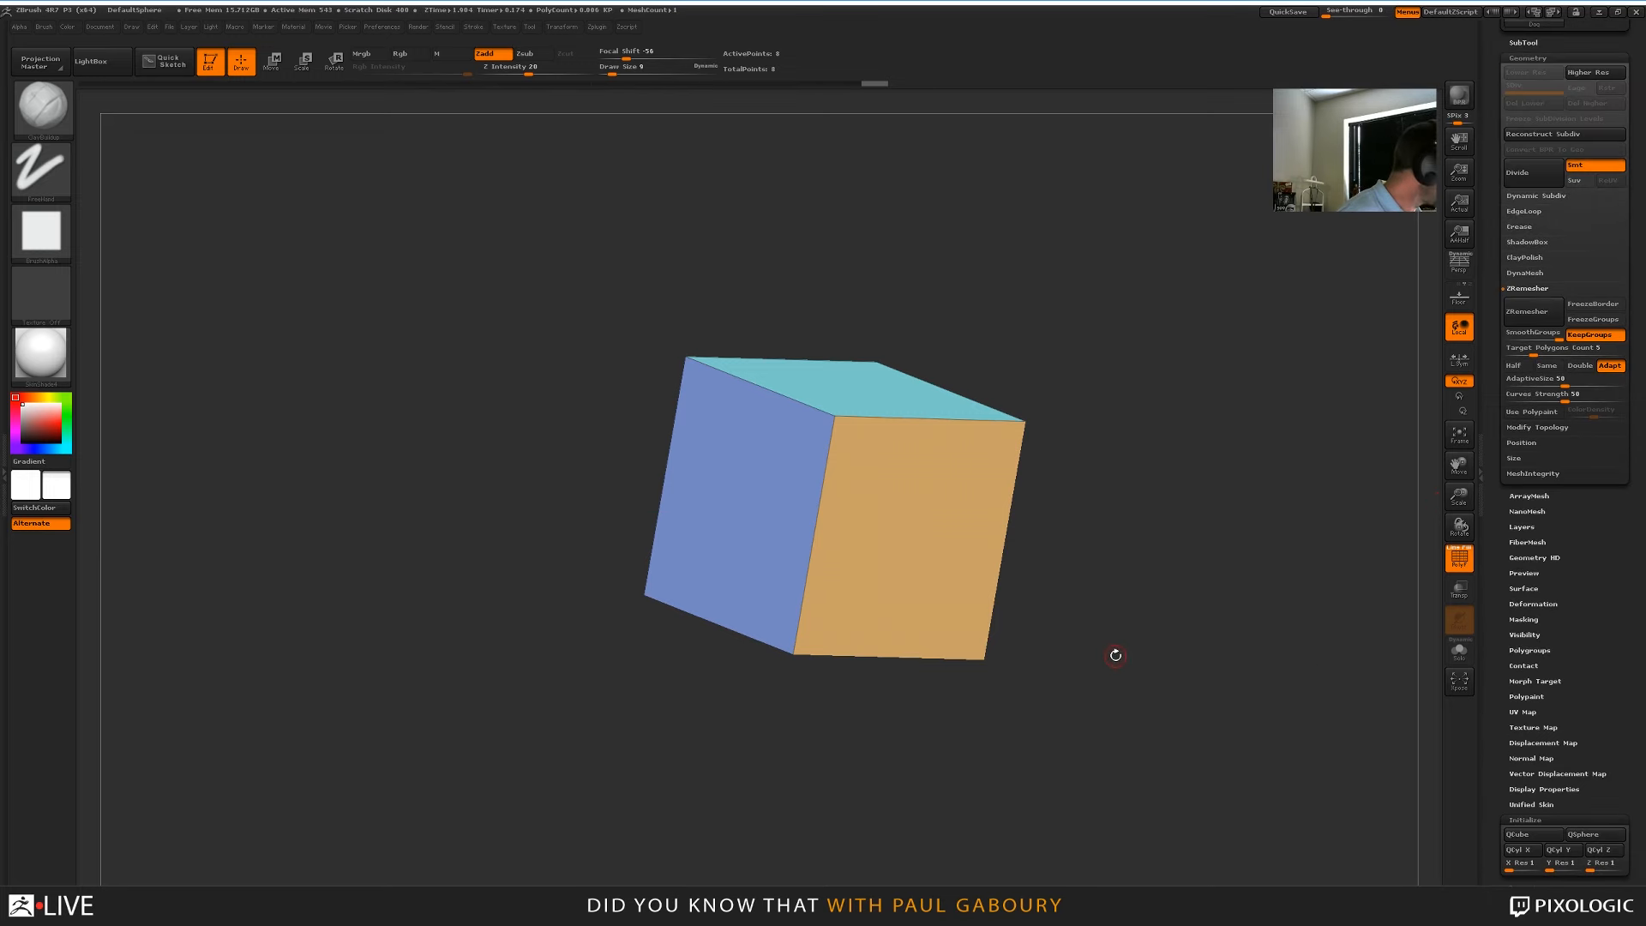
Switch to the ZModeler brush and use QMesh to extrude the cube's polygons into a notched, hammer-like head
key("b")
key("z")
key("m")
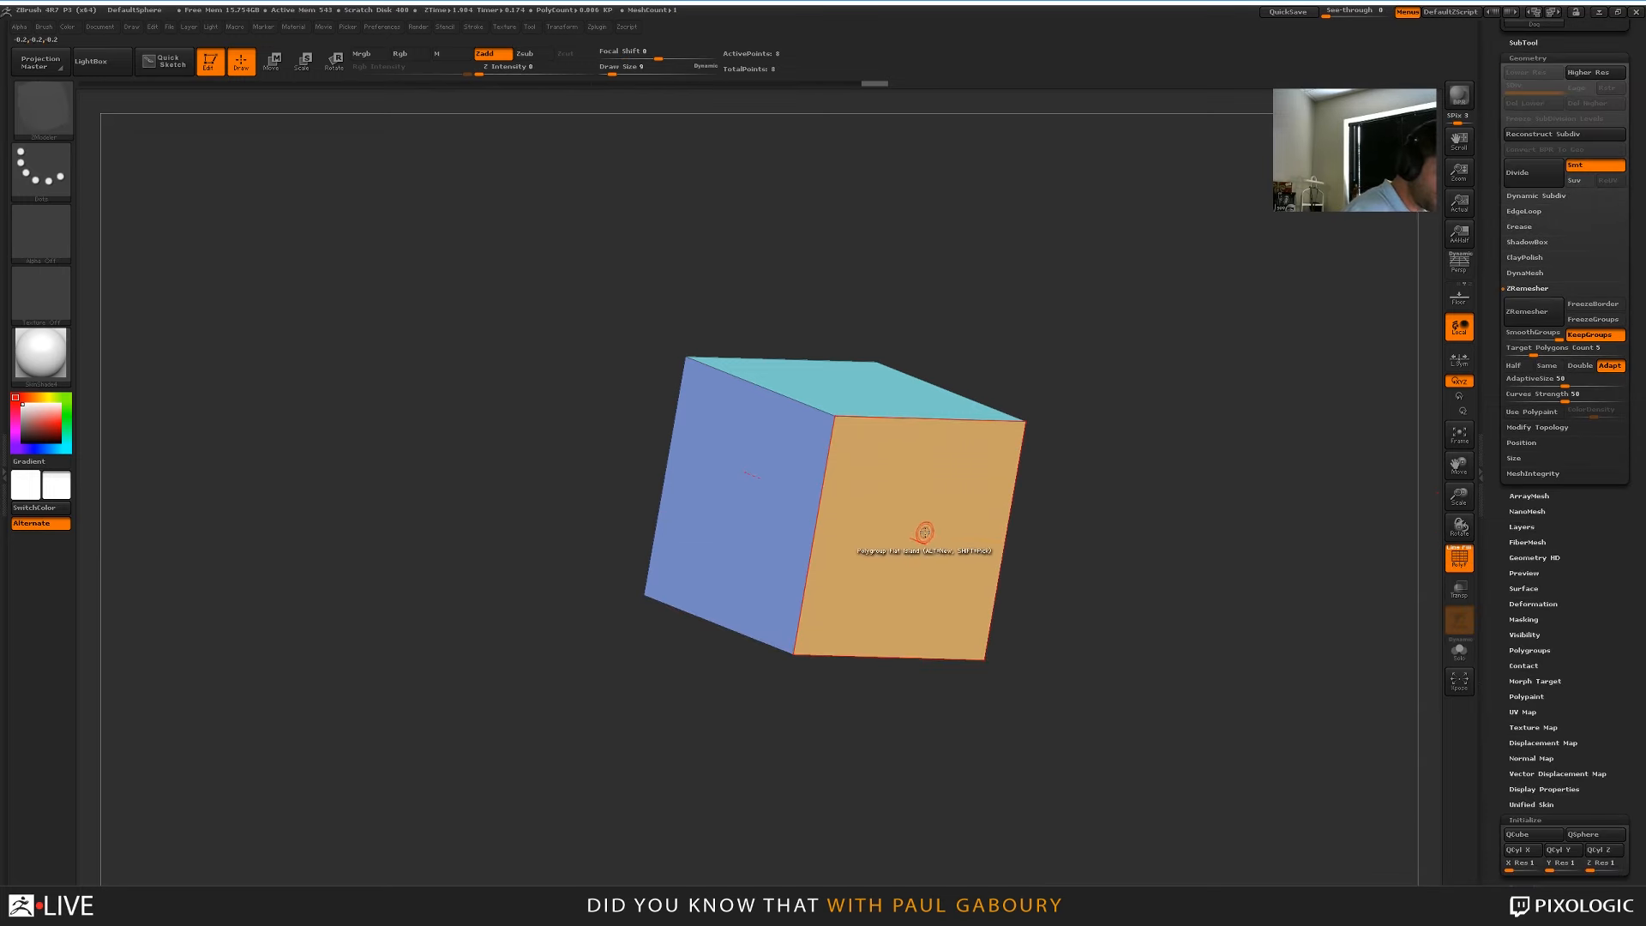
key("space")
left_click(1018, 402)
left_click_drag(923, 568, 1252, 705)
left_click_drag(919, 471, 867, 541)
right_click_drag(1076, 542, 1068, 583, "ctrl")
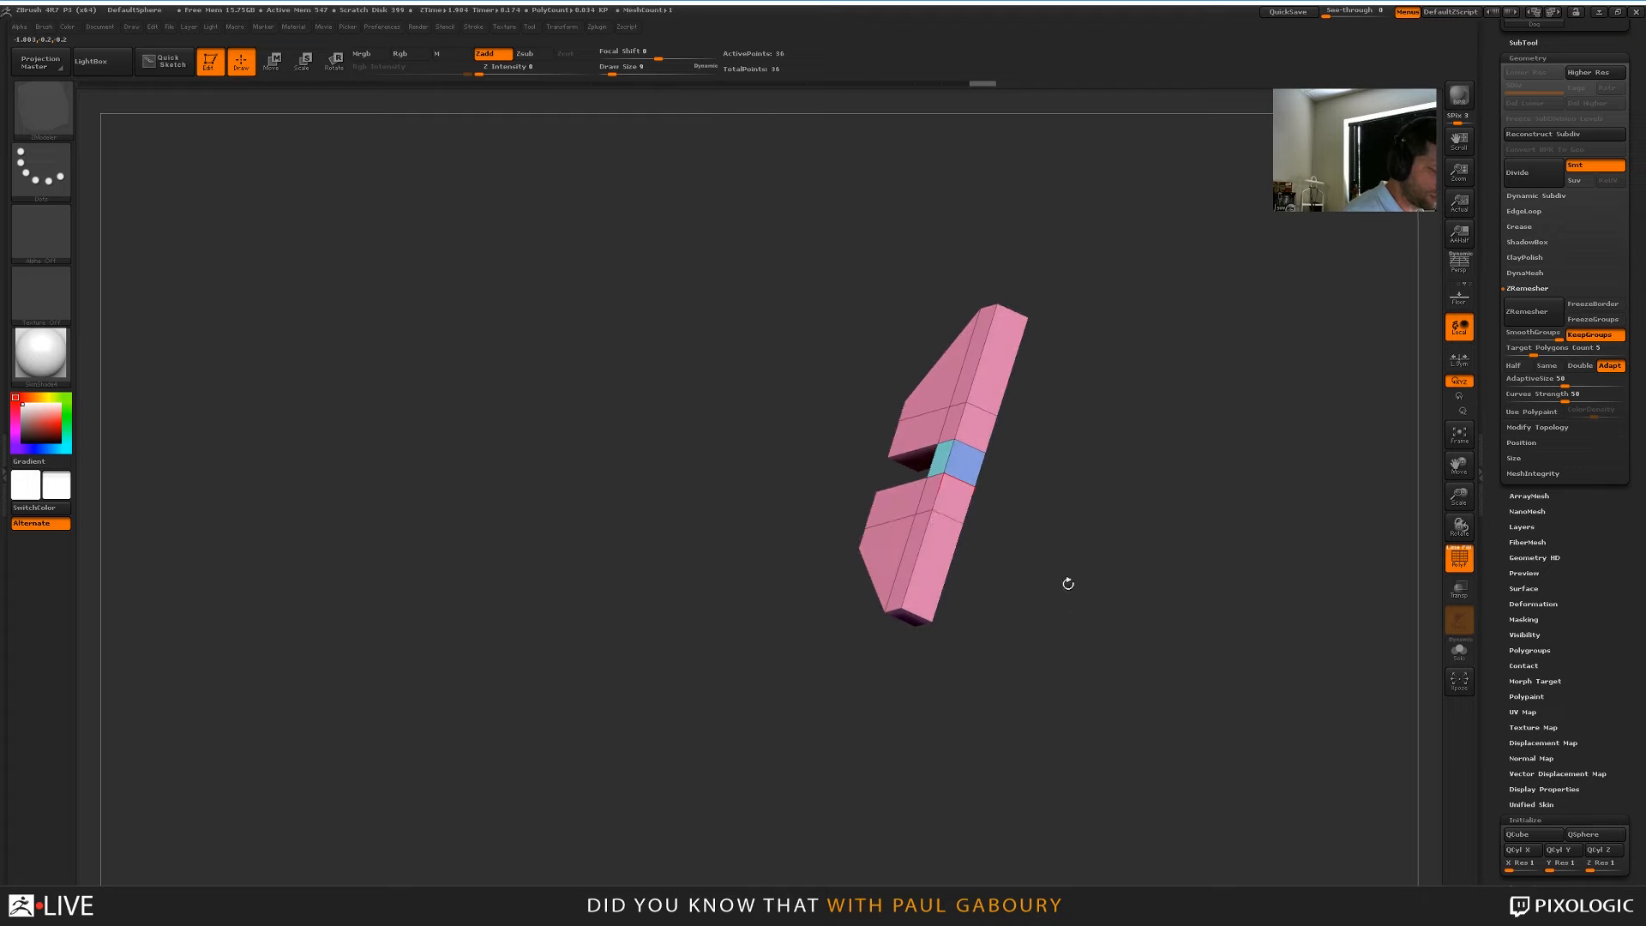
Extrude a long handle from the back of the head and insert two edge loops around its middle
mouse_move(954, 503)
left_mouse_down("alt")
mouse_move(965, 466)
mouse_move(1070, 435)
left_mouse_up("alt")
mouse_move(1114, 542)
right_mouse_down("ctrl")
mouse_move(1187, 577)
mouse_move(1109, 680)
mouse_move(1040, 591)
right_mouse_up("ctrl")
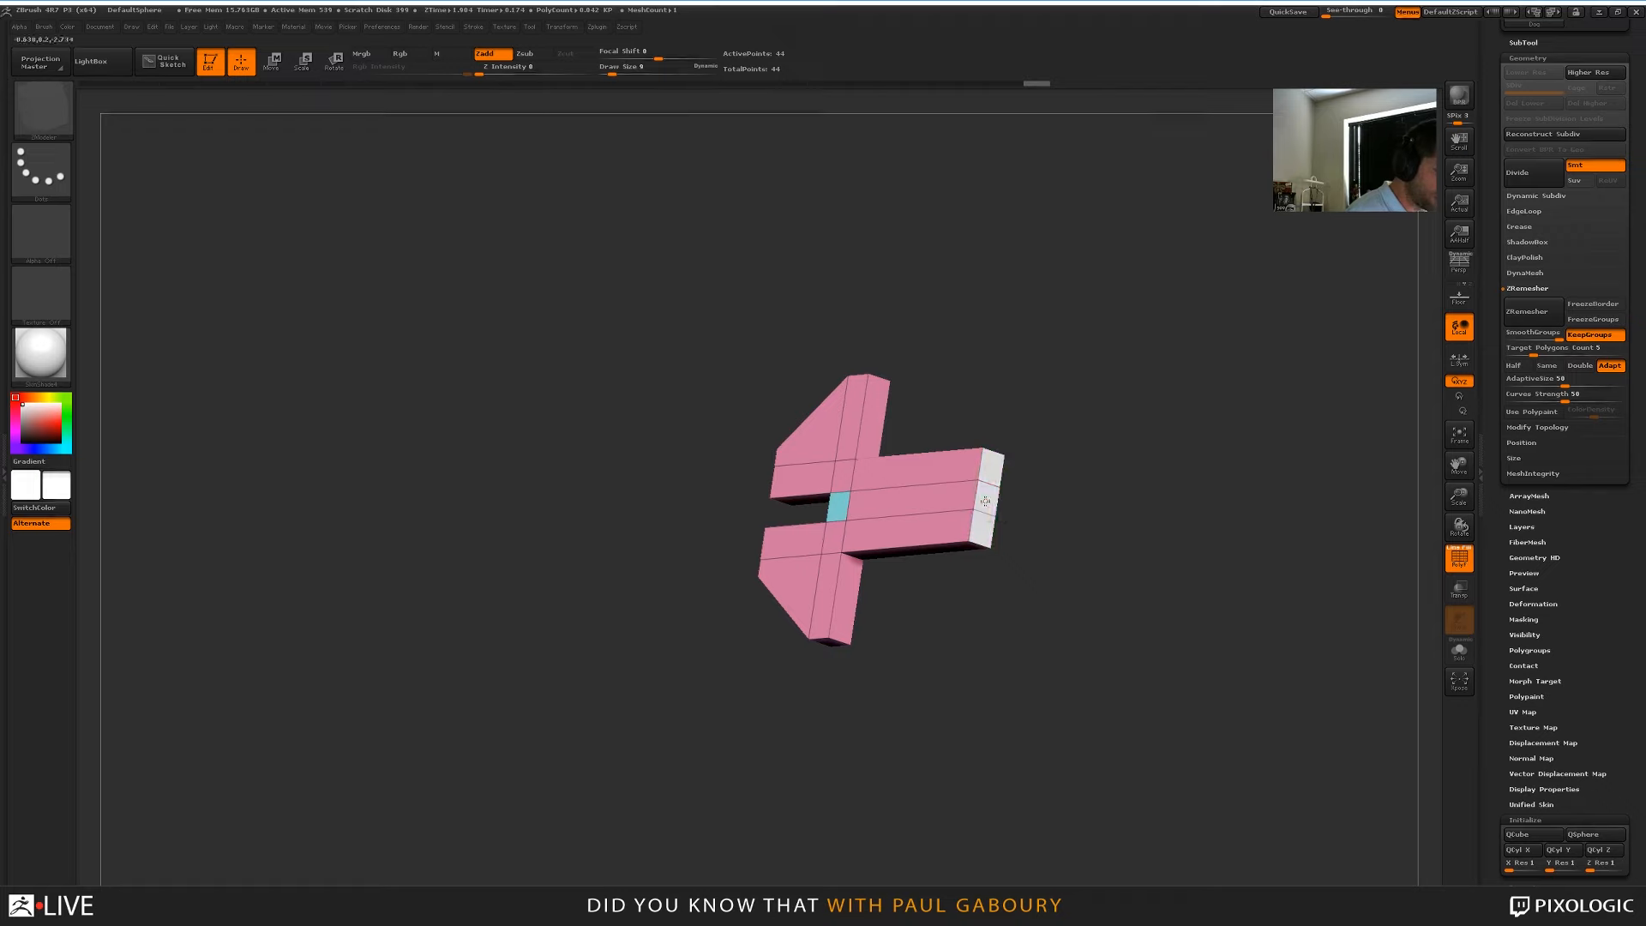
left_click_drag(985, 501, 1363, 477)
right_click_drag(1363, 478, 1117, 537, "ctrl")
left_click(1016, 503)
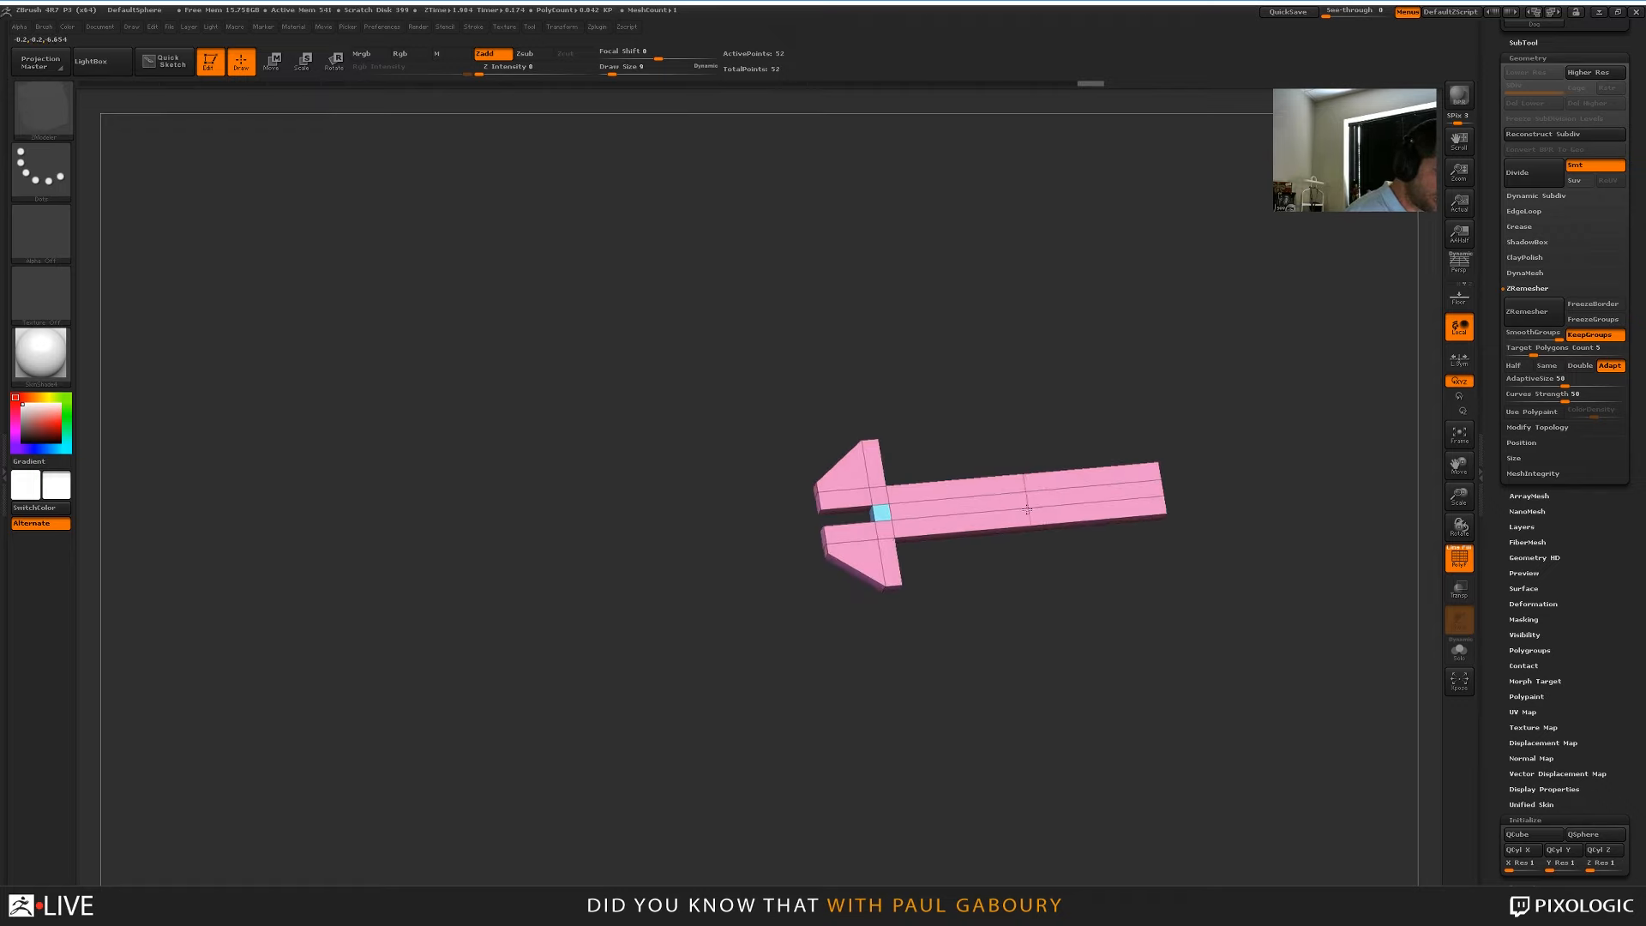
left_click(1072, 503)
right_click_drag(1078, 547, 1078, 632, "ctrl")
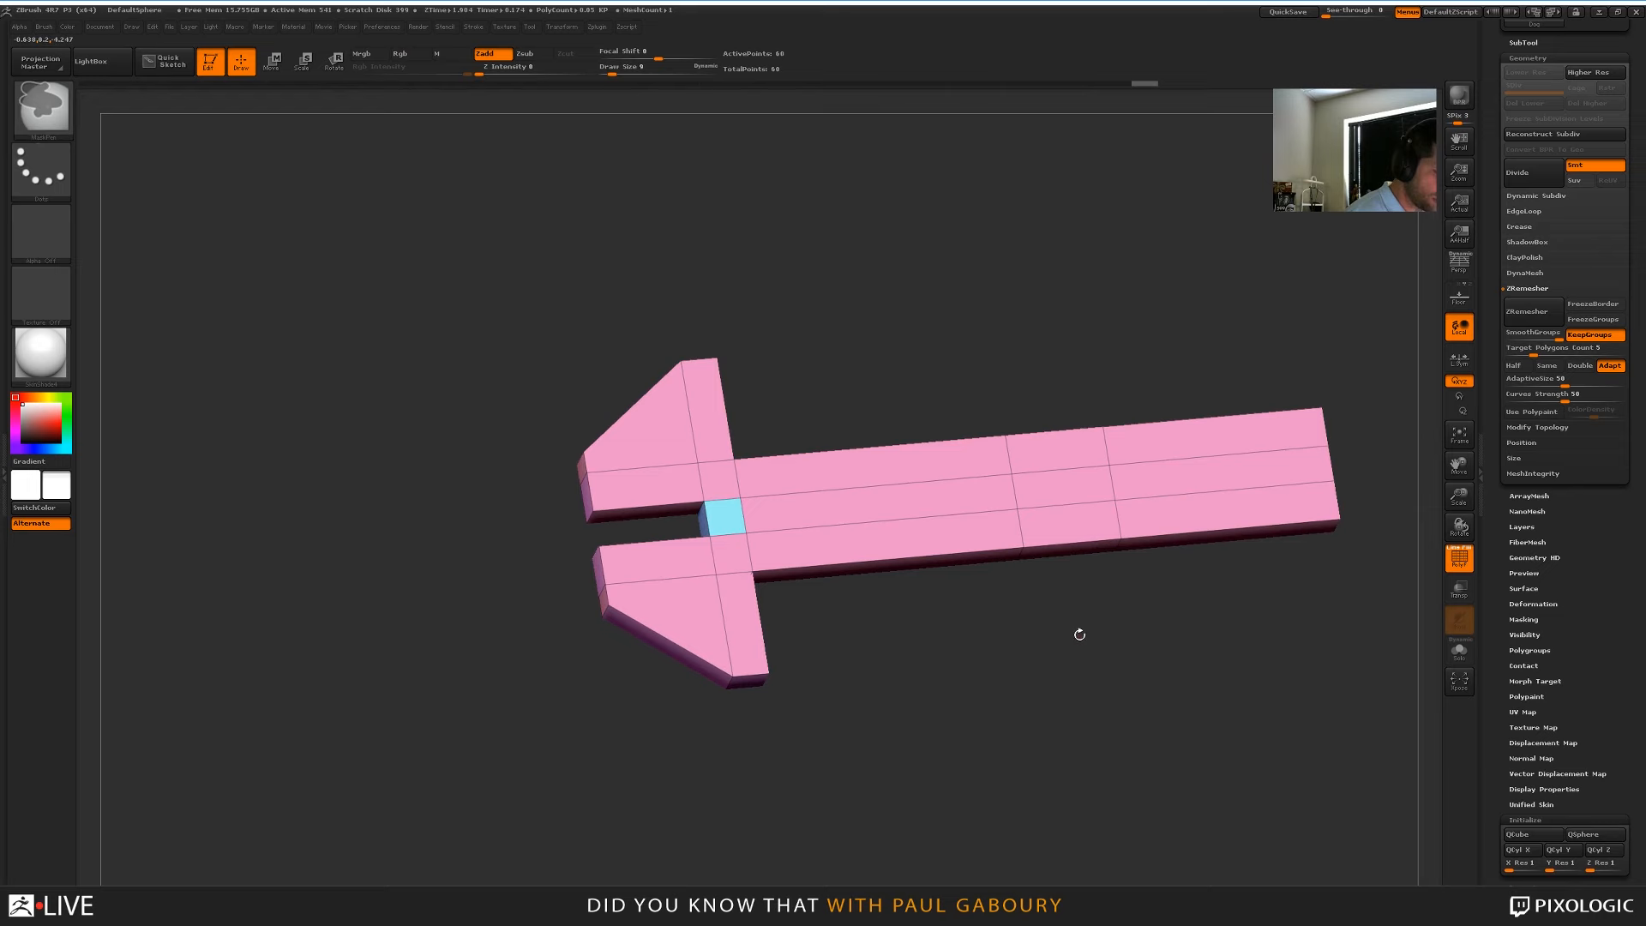
Set QMesh to target a Polyloop and extrude the band between the handle's edge loops outward as its own polygroup
right_click(1073, 533)
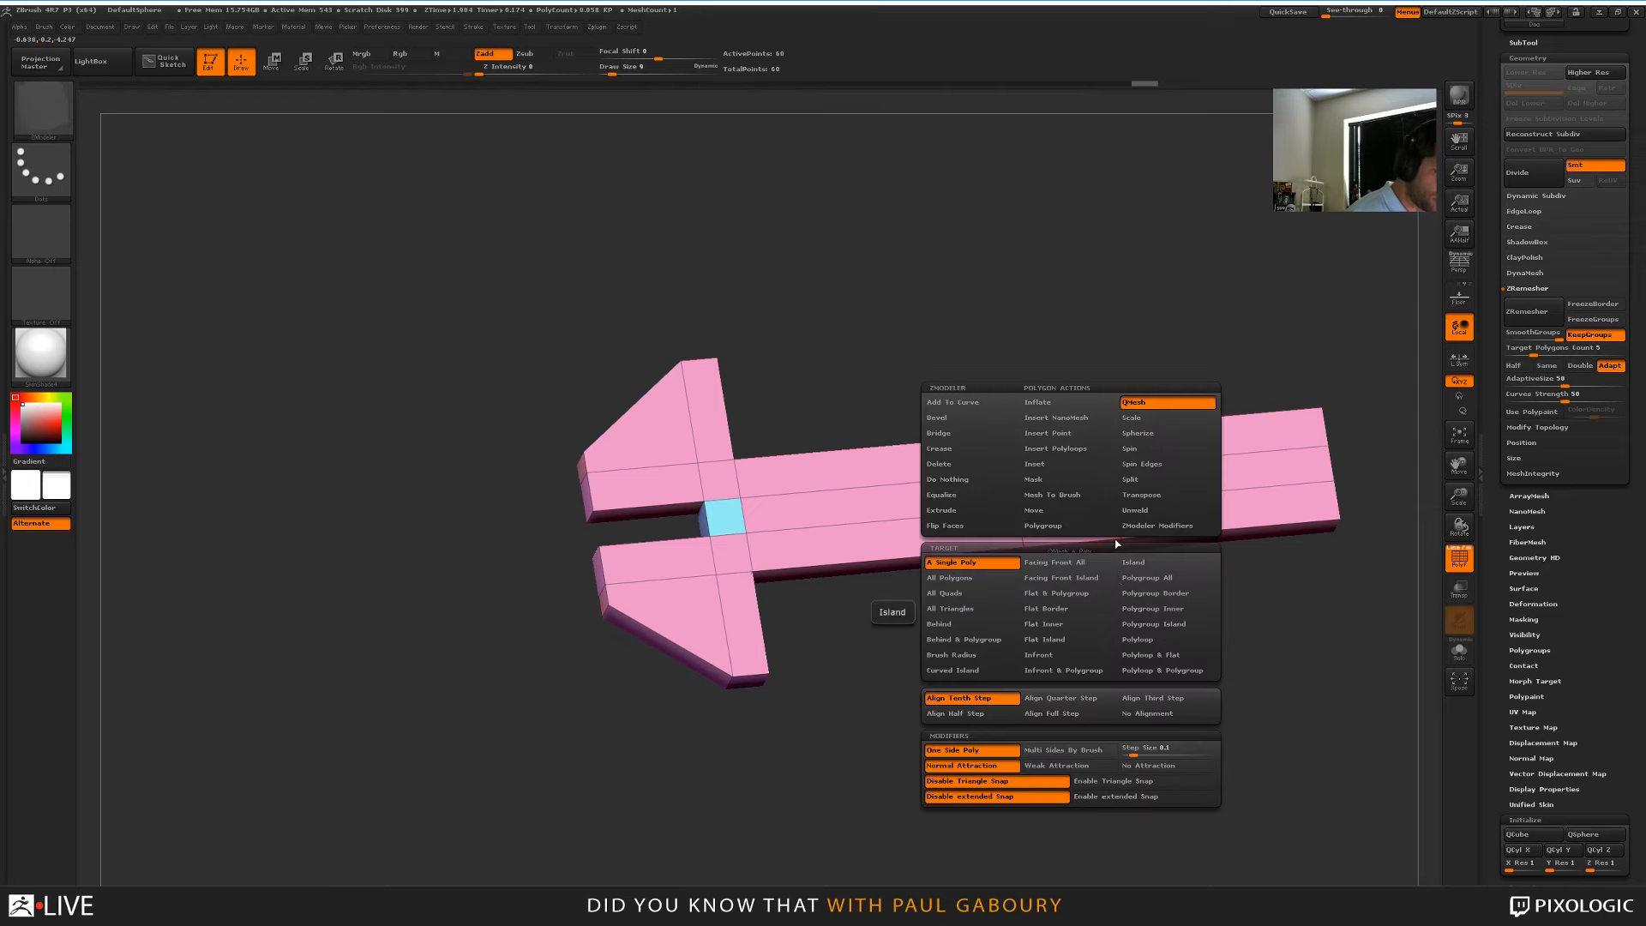
left_click(1071, 524)
right_click(1072, 524)
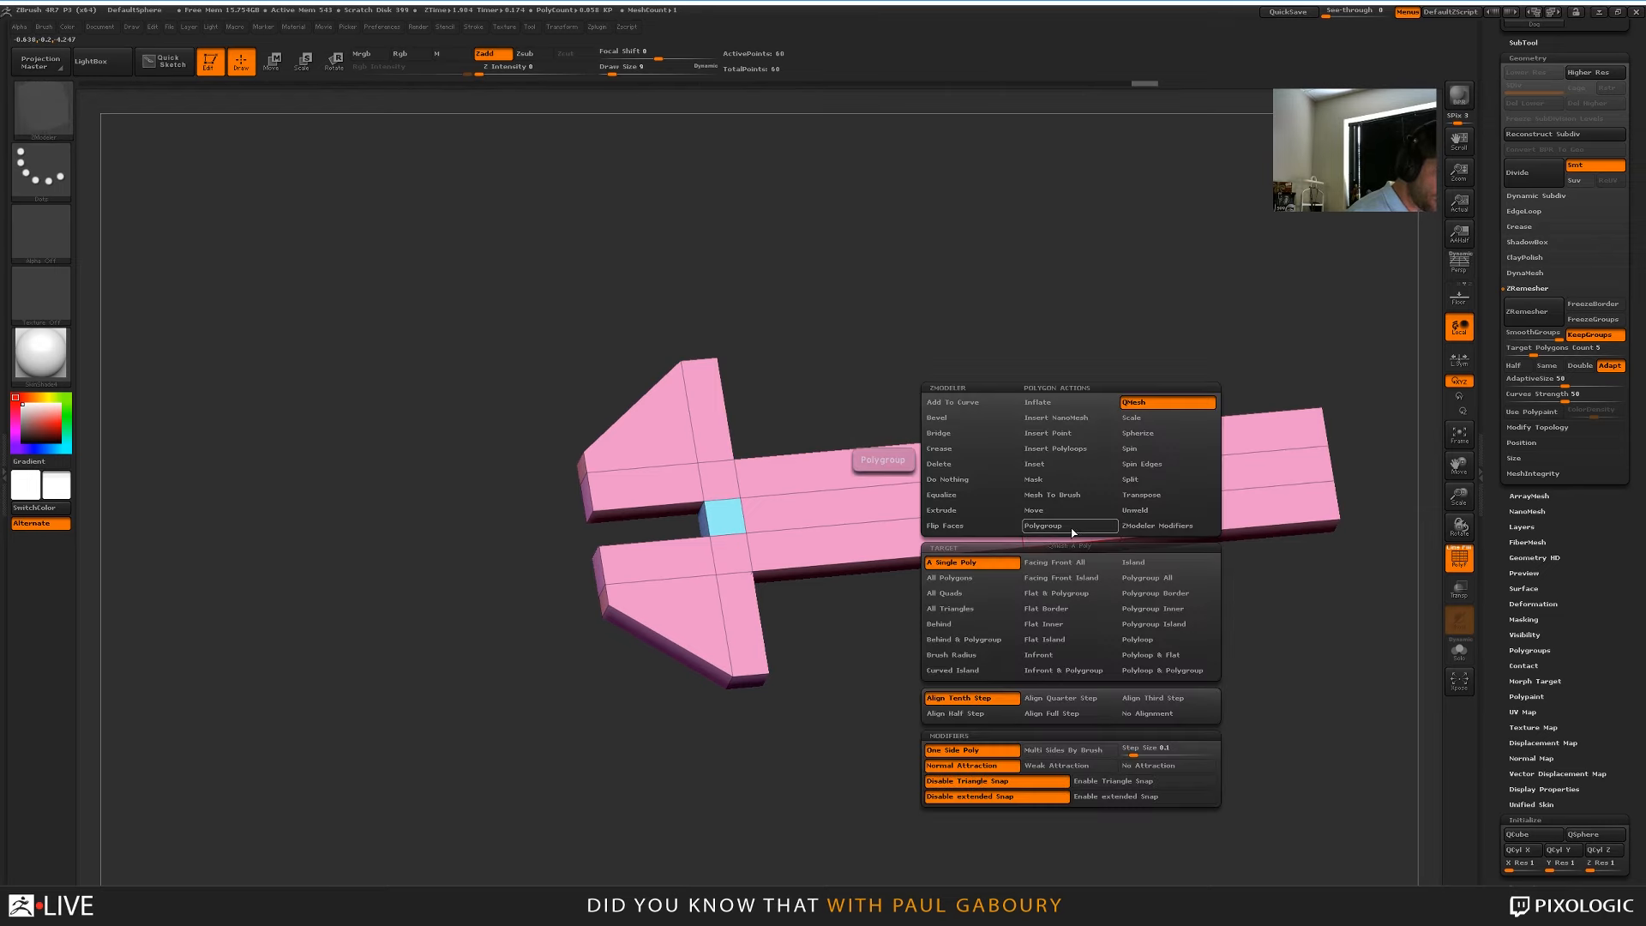
left_click(1132, 639)
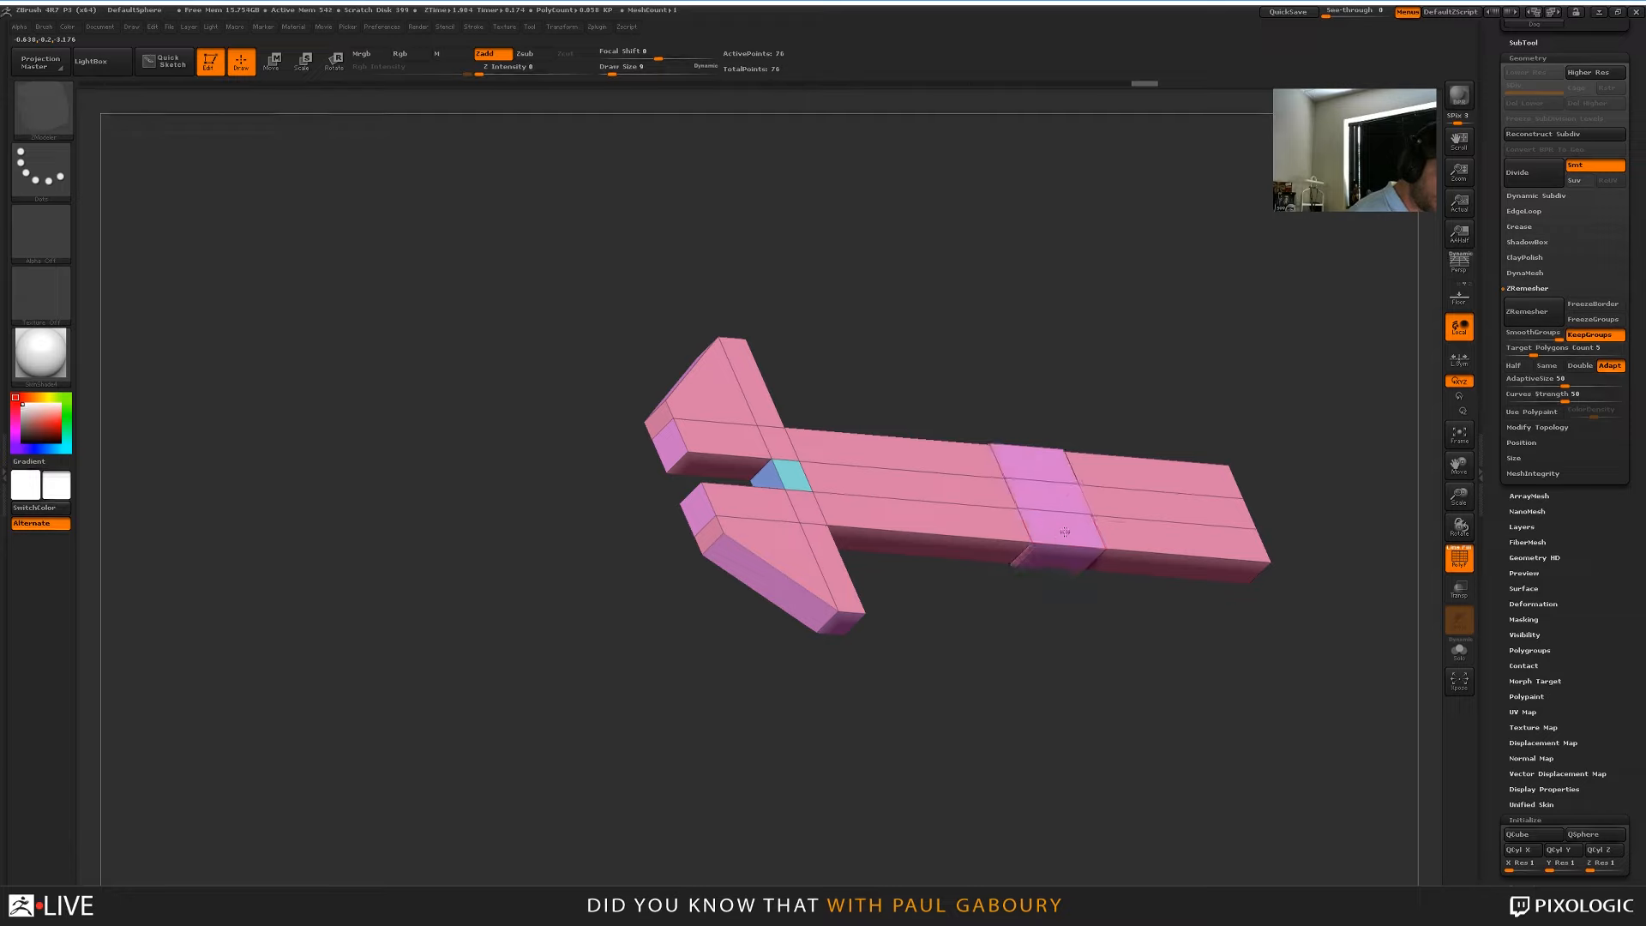
left_click(1072, 528)
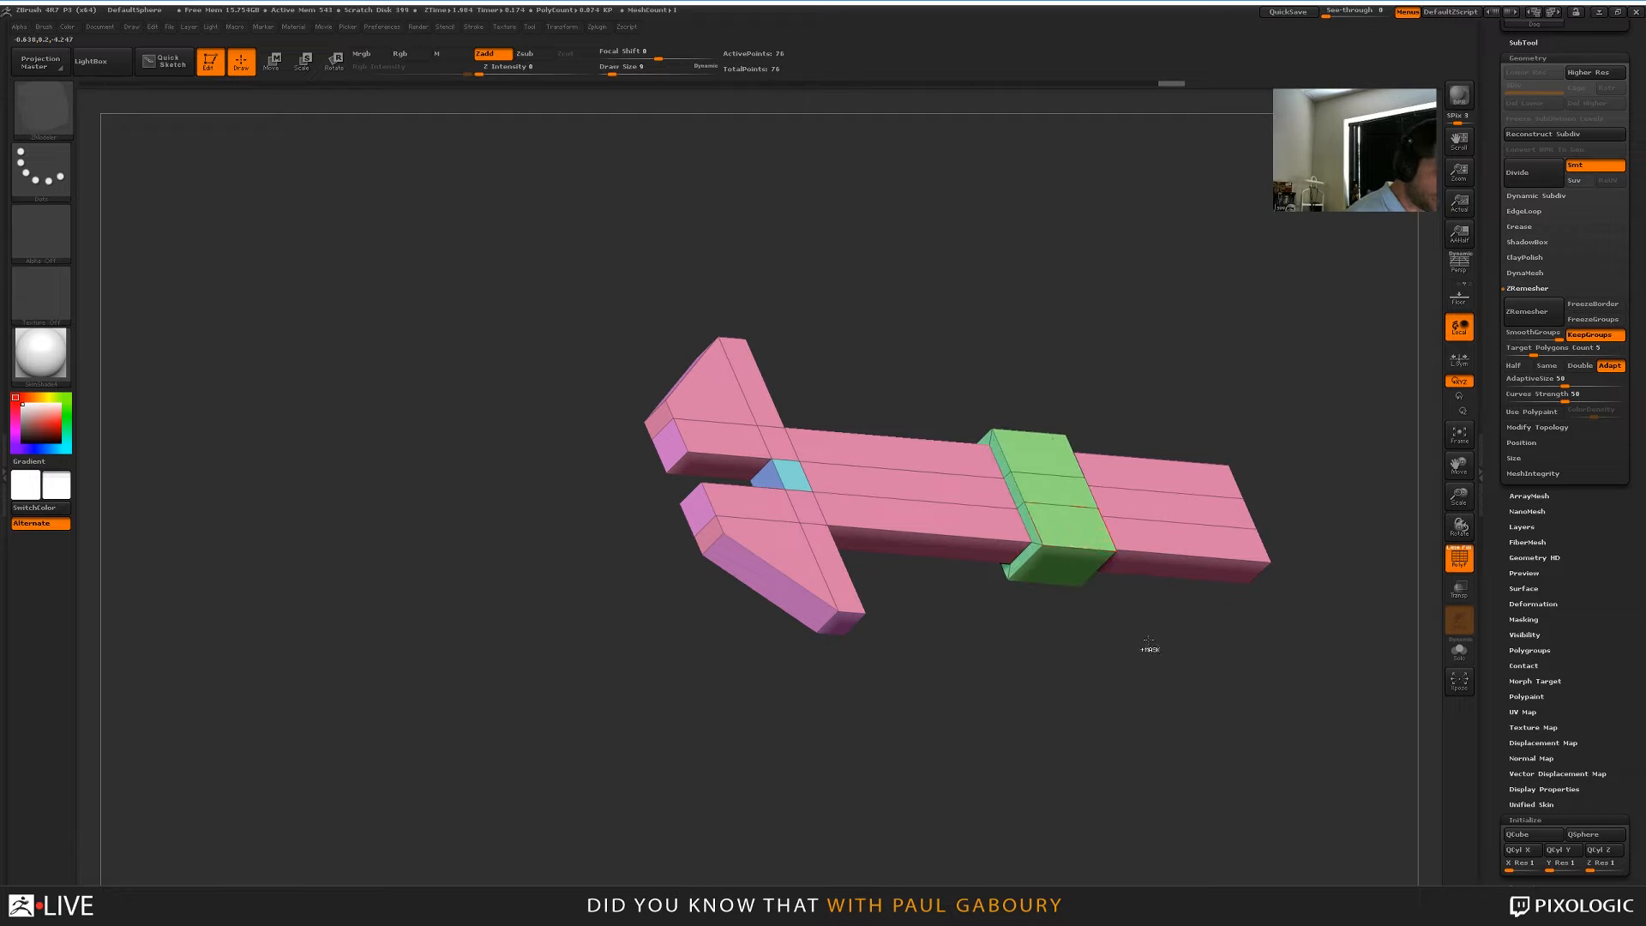
Crease all the model's polygroup borders with Crease PG
mouse_move(1149, 646)
left_mouse_down()
mouse_move(1065, 677)
mouse_move(1041, 729)
mouse_move(1199, 686)
mouse_move(1254, 625)
mouse_move(1173, 637)
left_mouse_up()
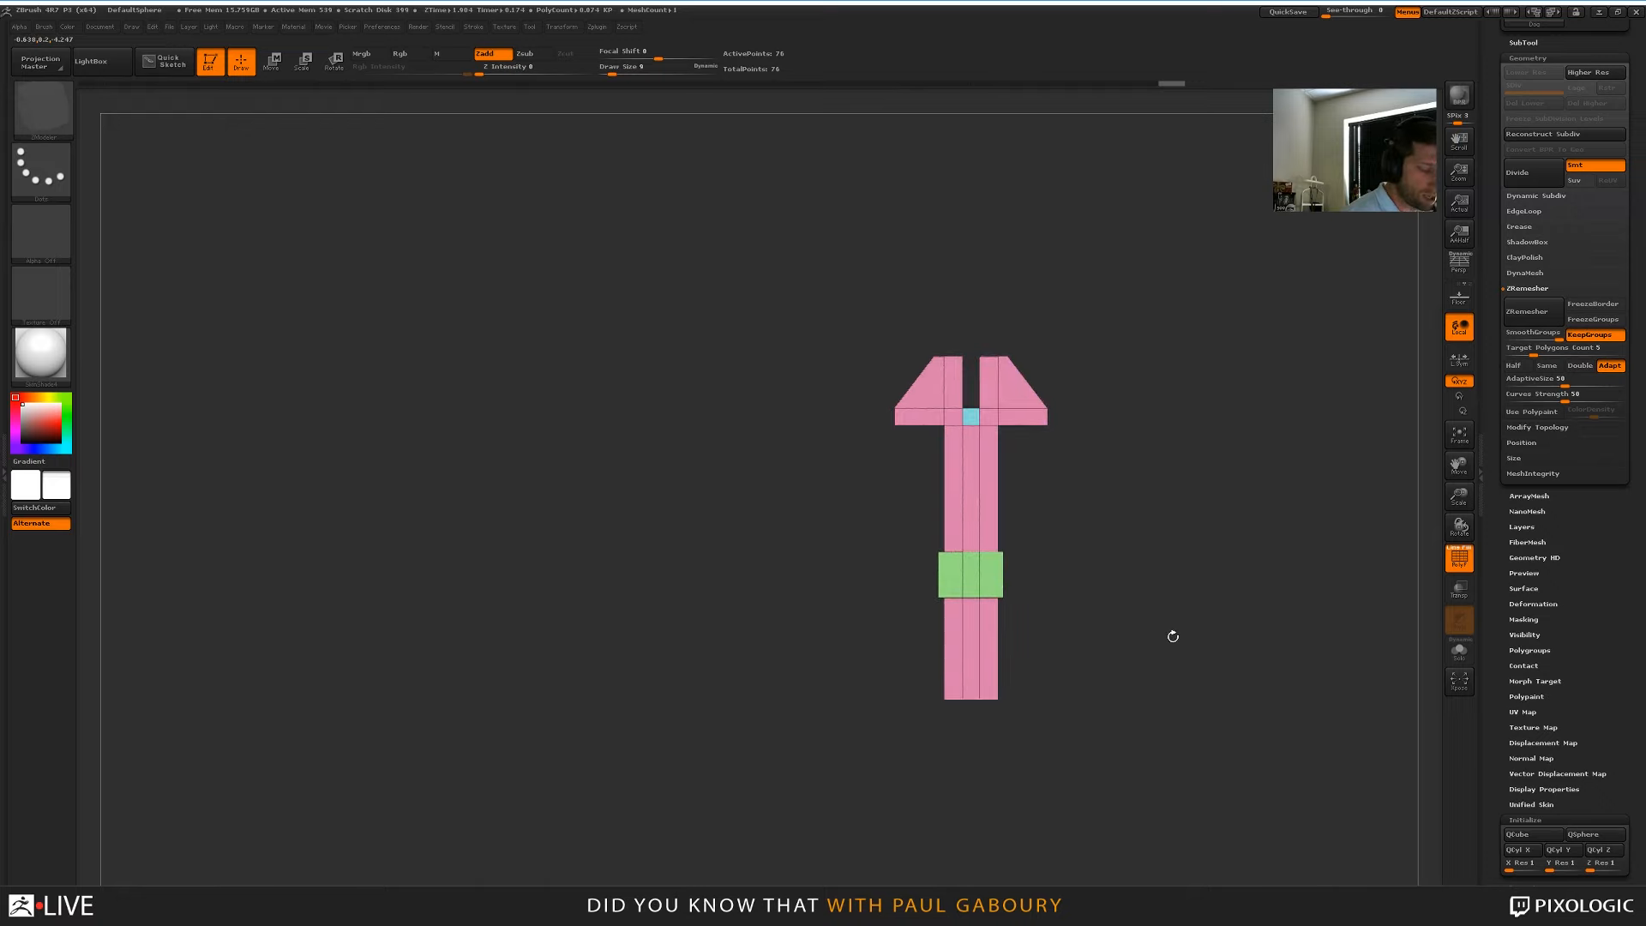
left_click(1520, 226)
left_click(1539, 291)
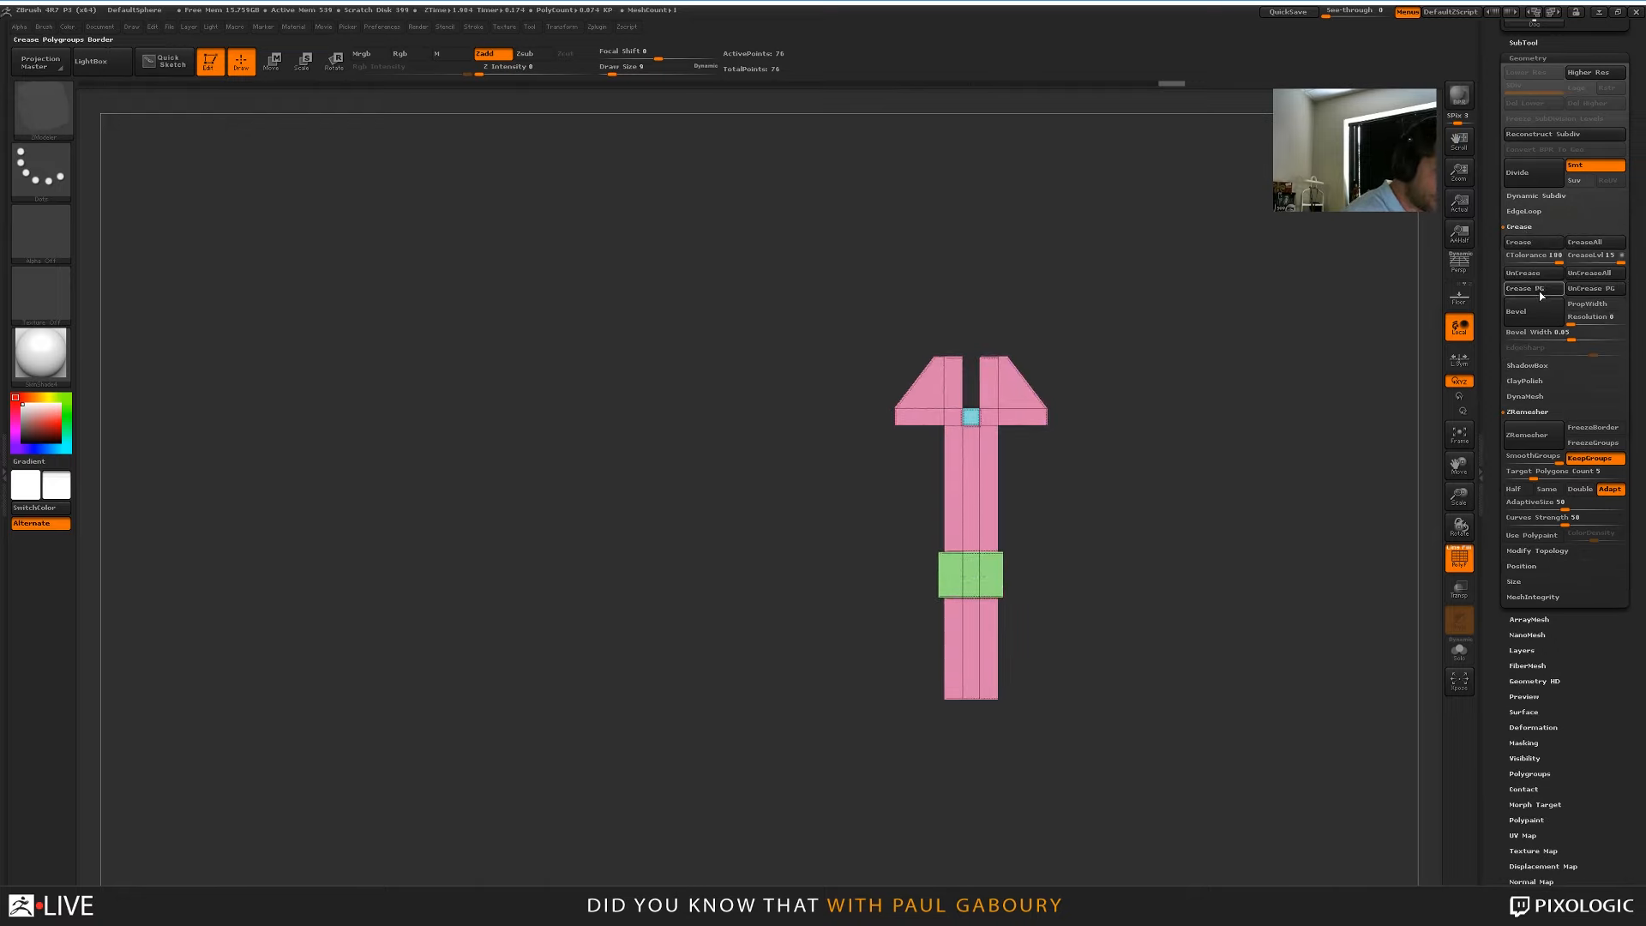
Set the ZModeler edge action to Crease and crease the corner edge where the handle meets the head
left_click_drag(1029, 573, 1168, 441)
key("space")
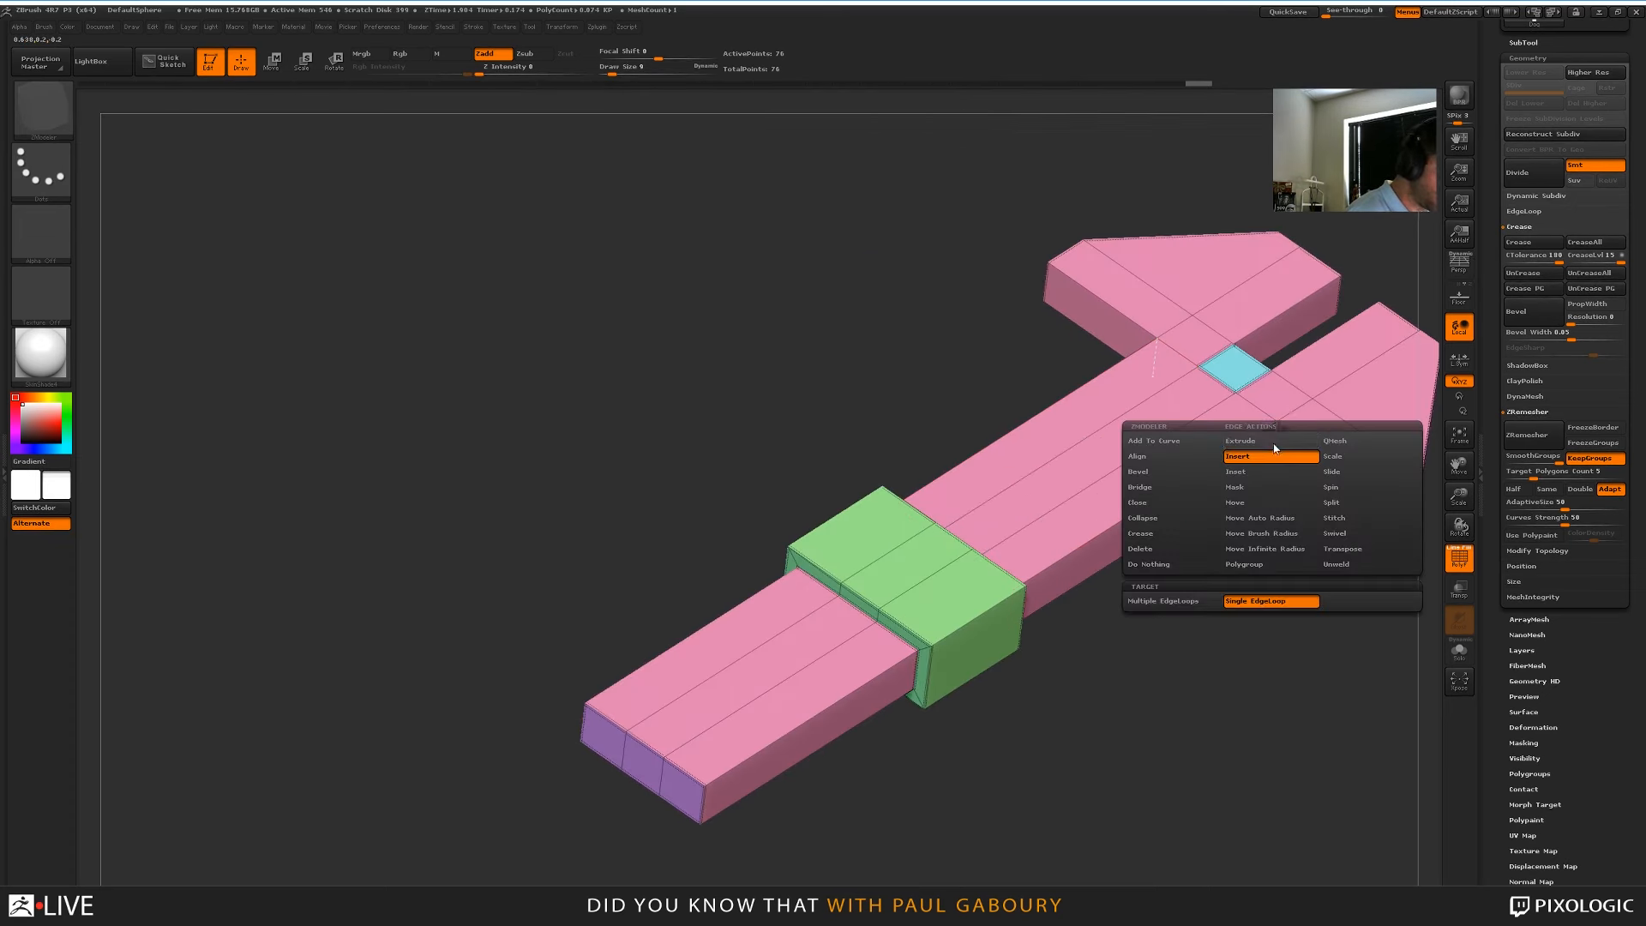
left_click(1170, 533)
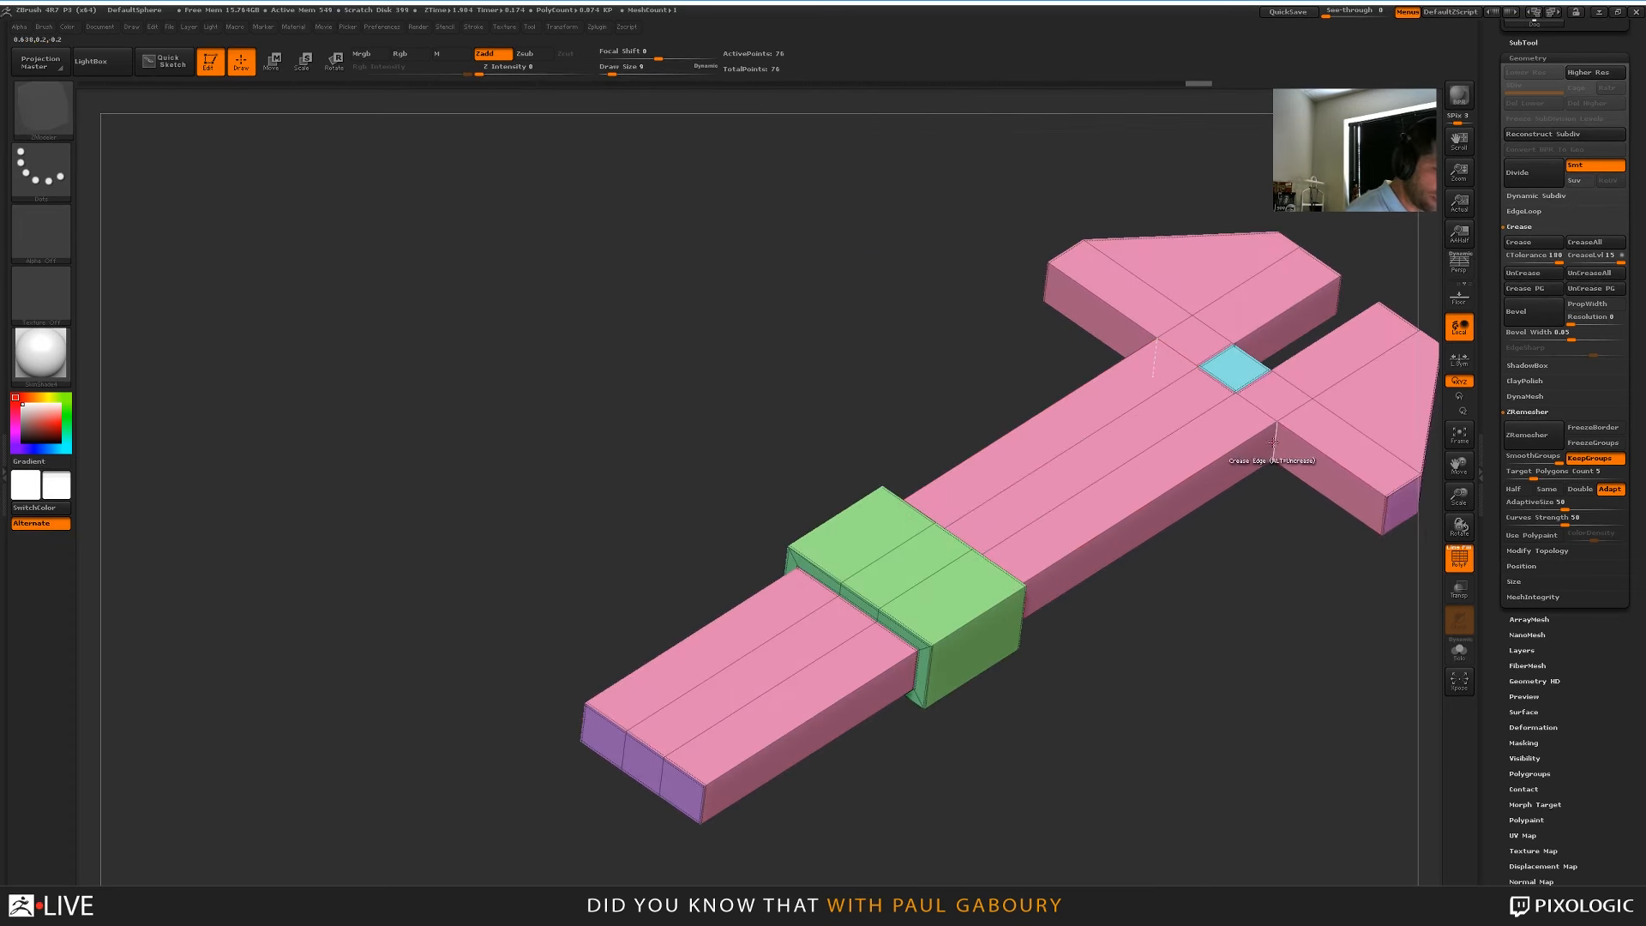
left_click(1258, 457)
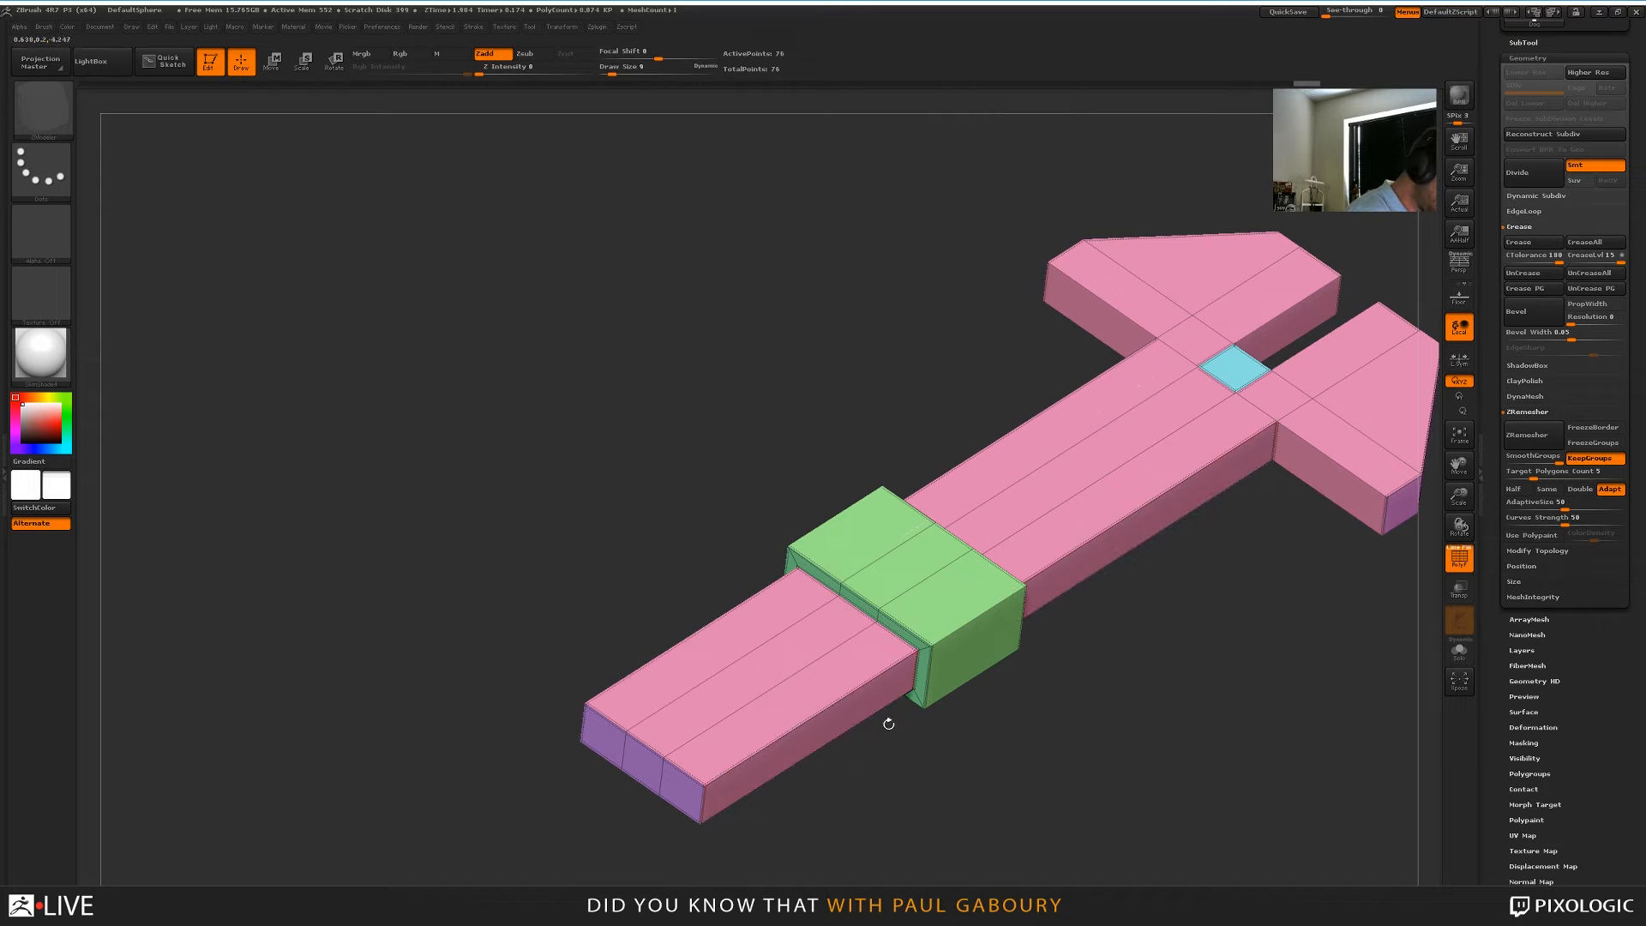
left_click_drag(1165, 628, 915, 690, "alt")
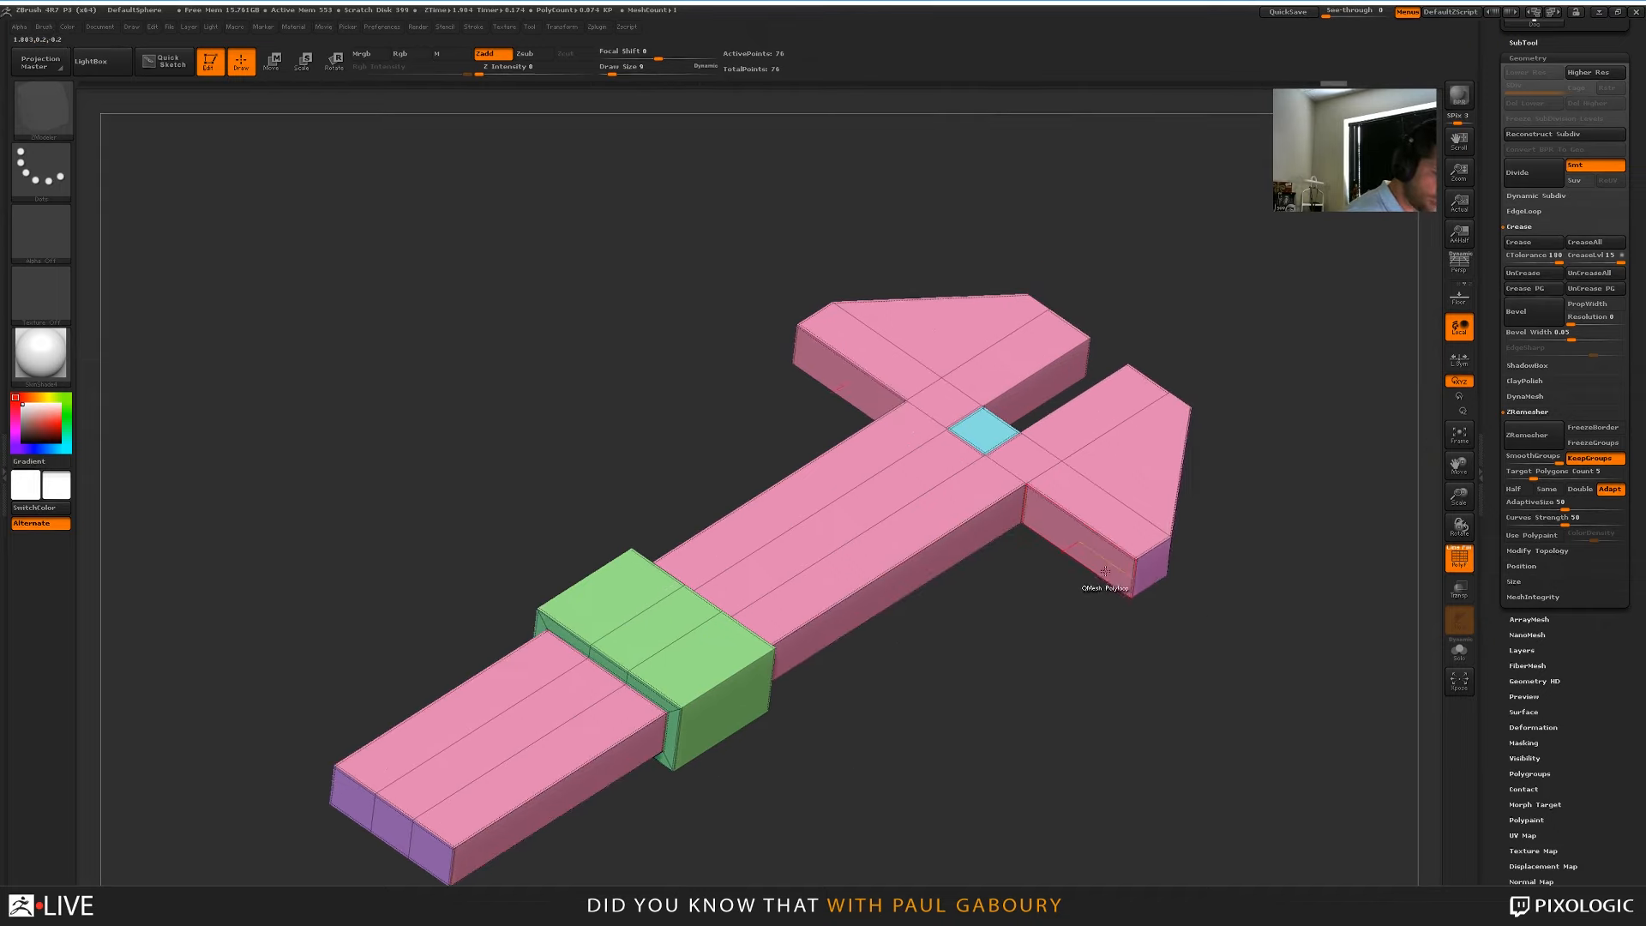
Turn on Dynamic Subdivision to preview the creased model smoothed and bring up the Dynamic Subdiv settings
left_click_drag(1149, 551, 1316, 412)
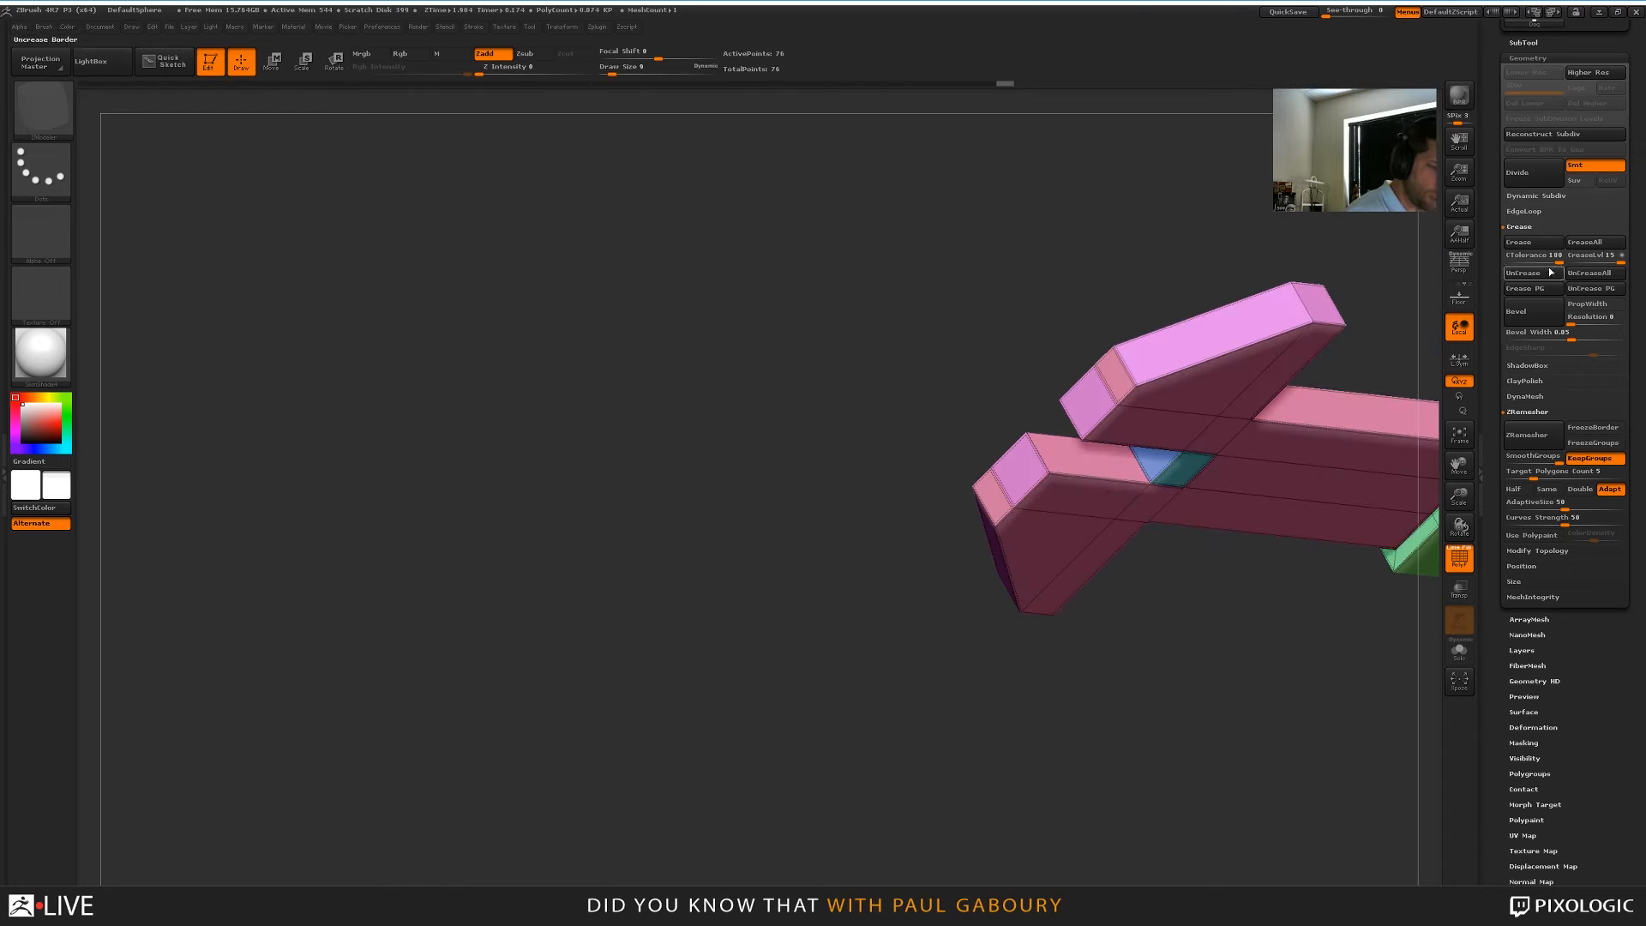
mouse_move(1102, 466)
left_mouse_down()
mouse_move(1124, 500)
mouse_move(1107, 477)
left_mouse_up()
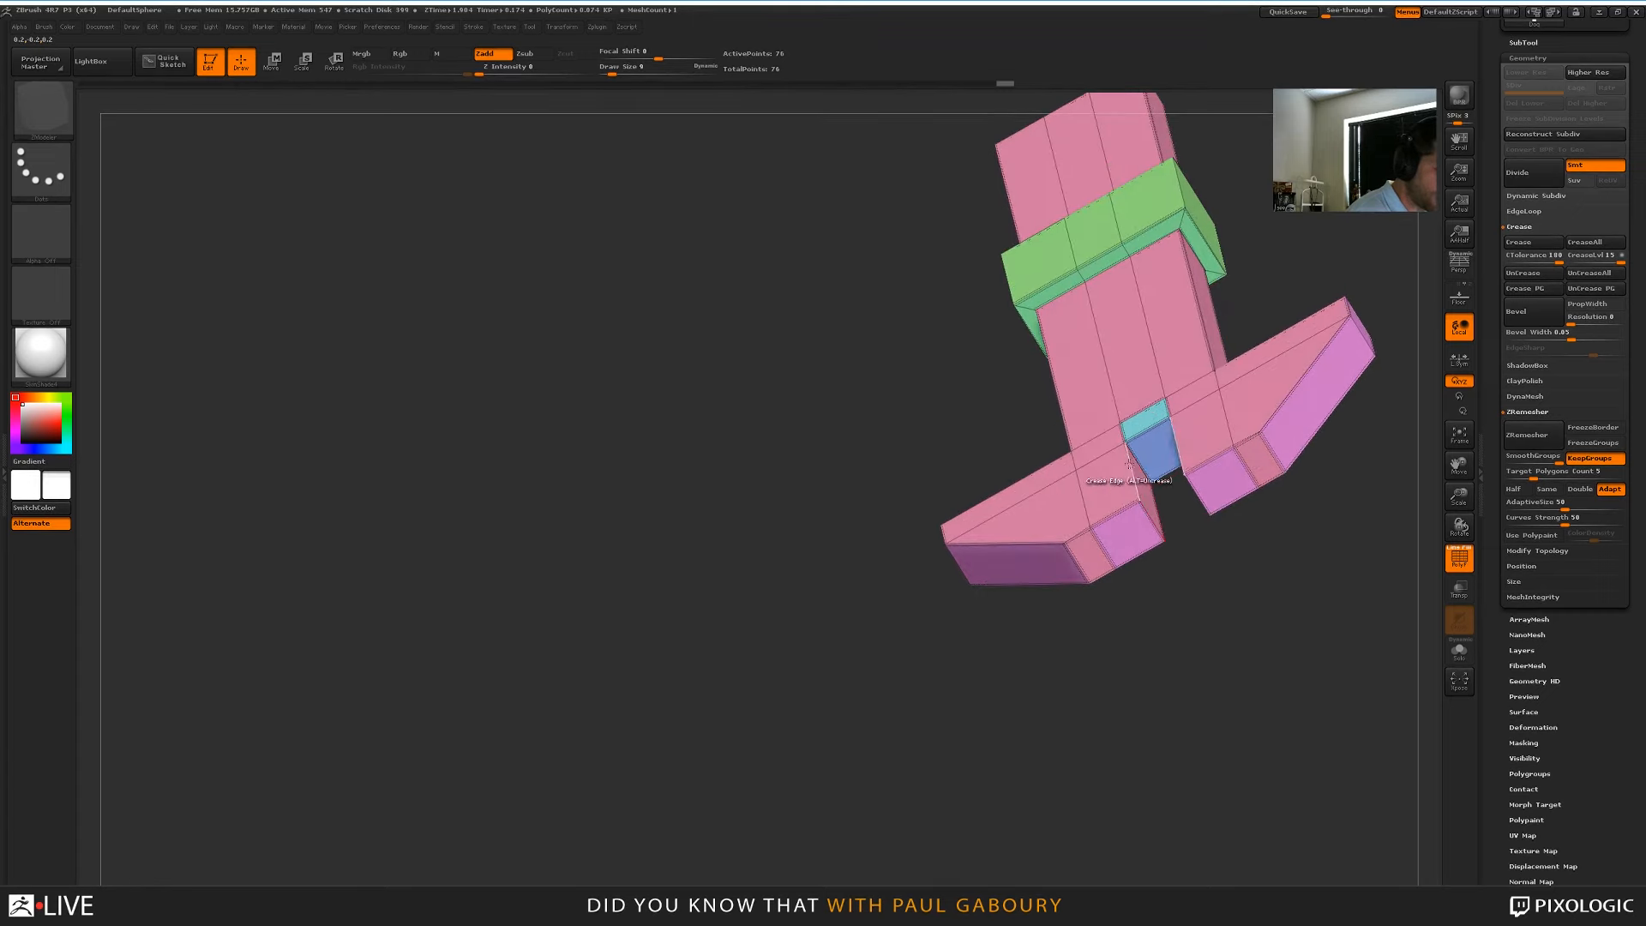
left_click_drag(1211, 603, 1206, 525)
key("ctrl+d")
key("ctrl+d")
left_click(1536, 196)
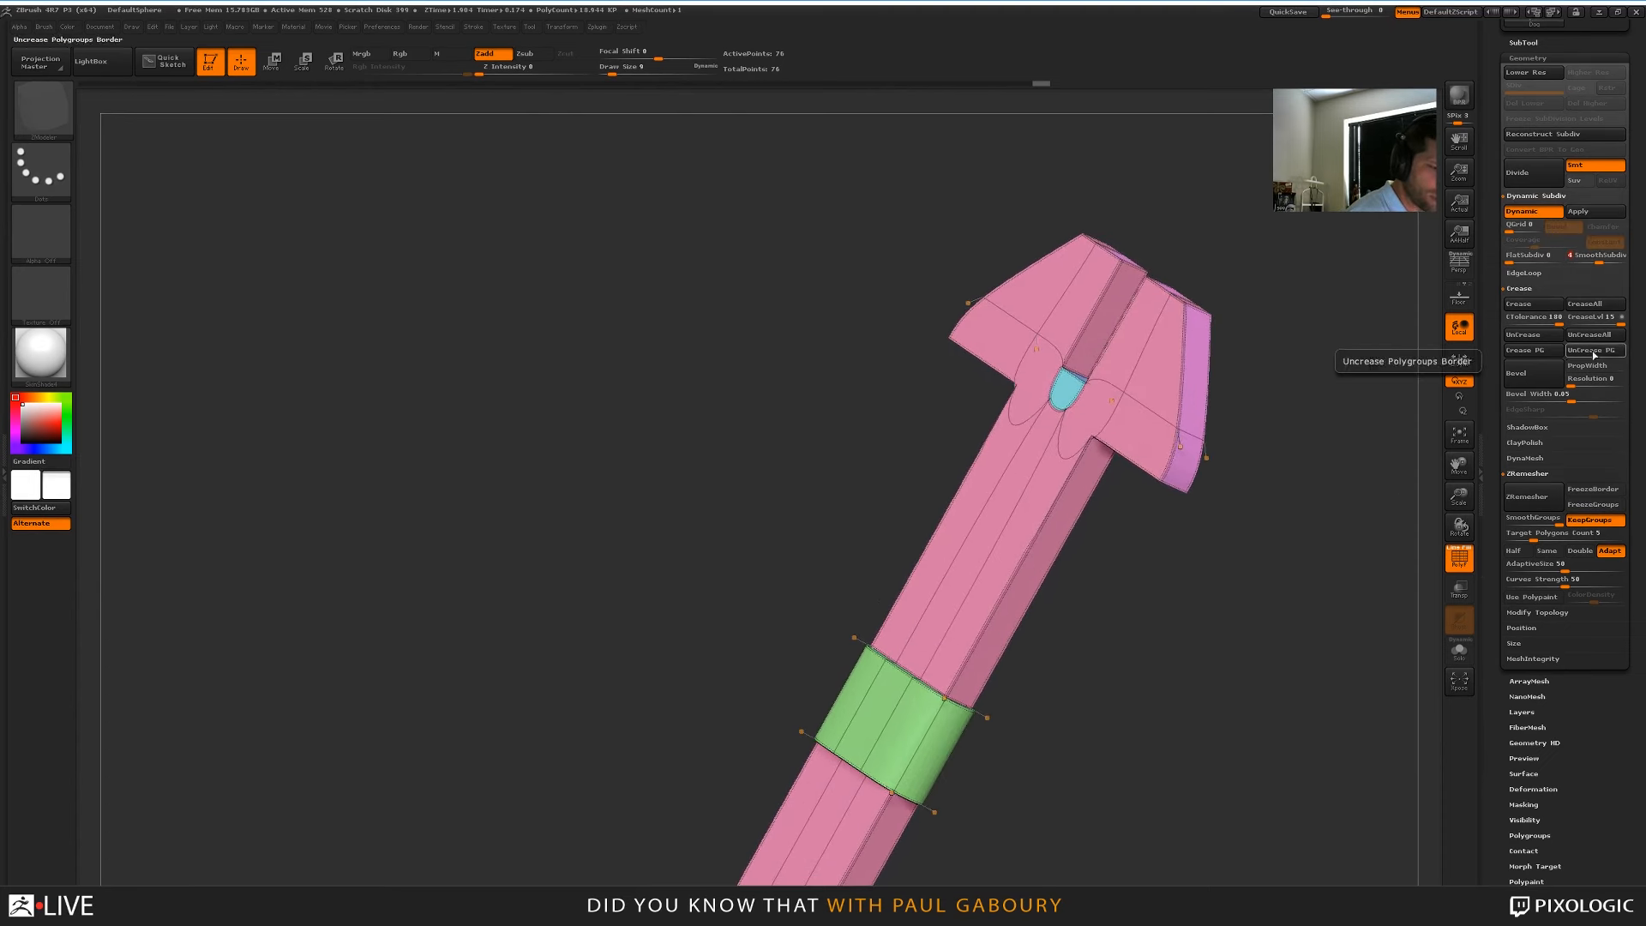
Set the crease level to 2 to soften the creased edges in the smoothed preview of the wrench shape
left_click(1588, 320)
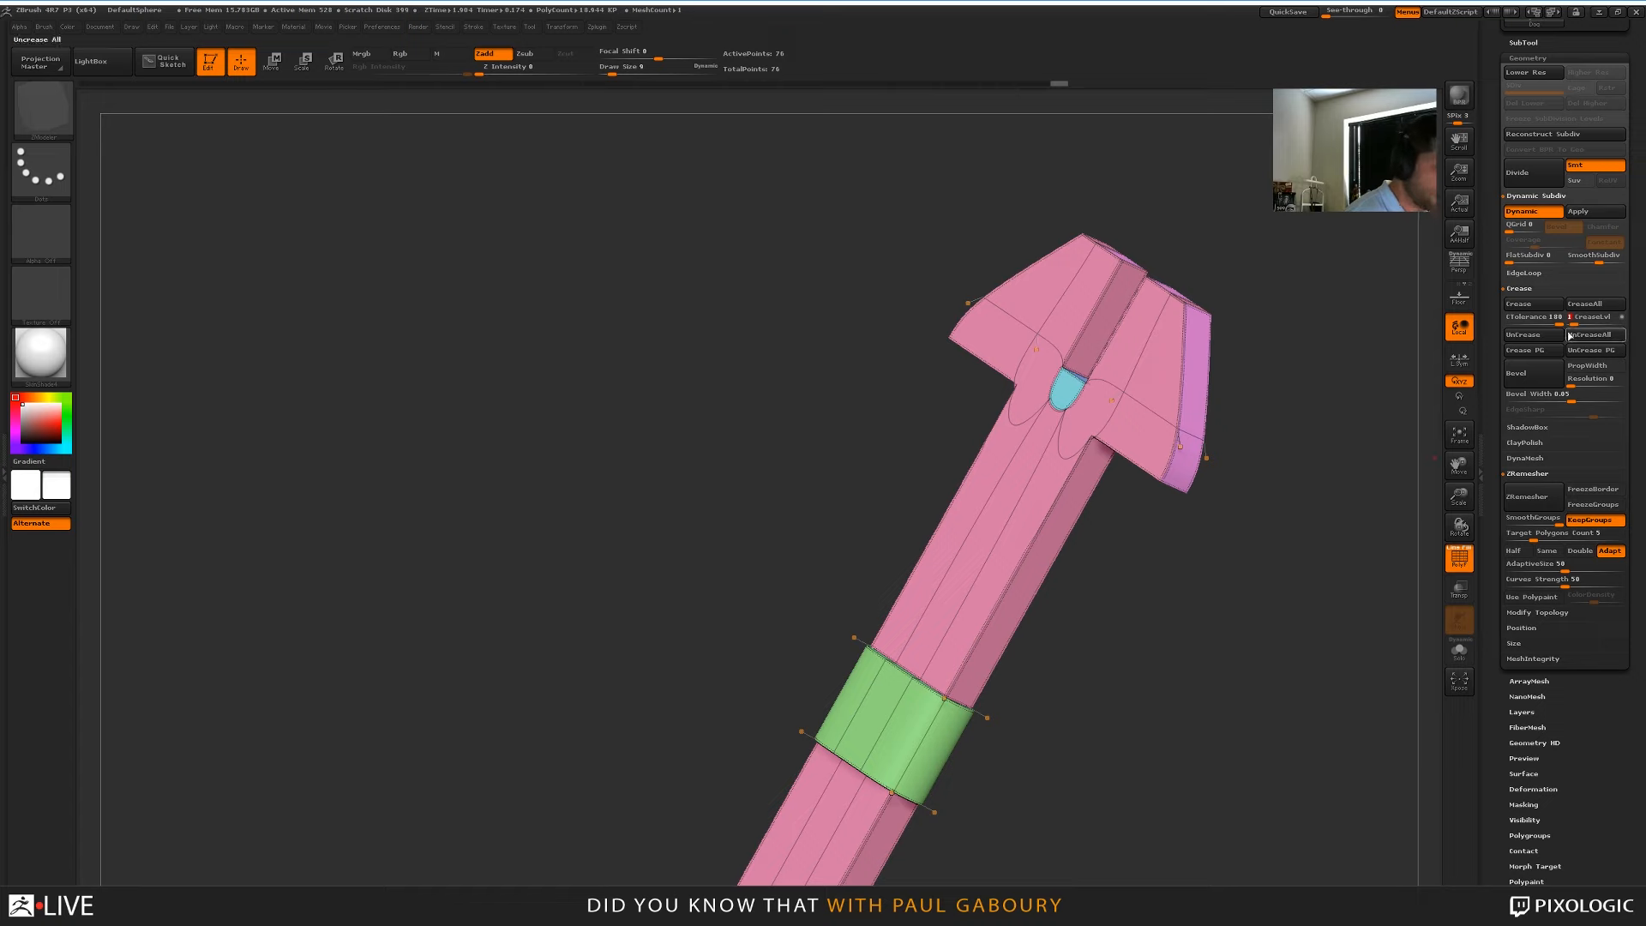
left_click_drag(1576, 323, 1578, 324)
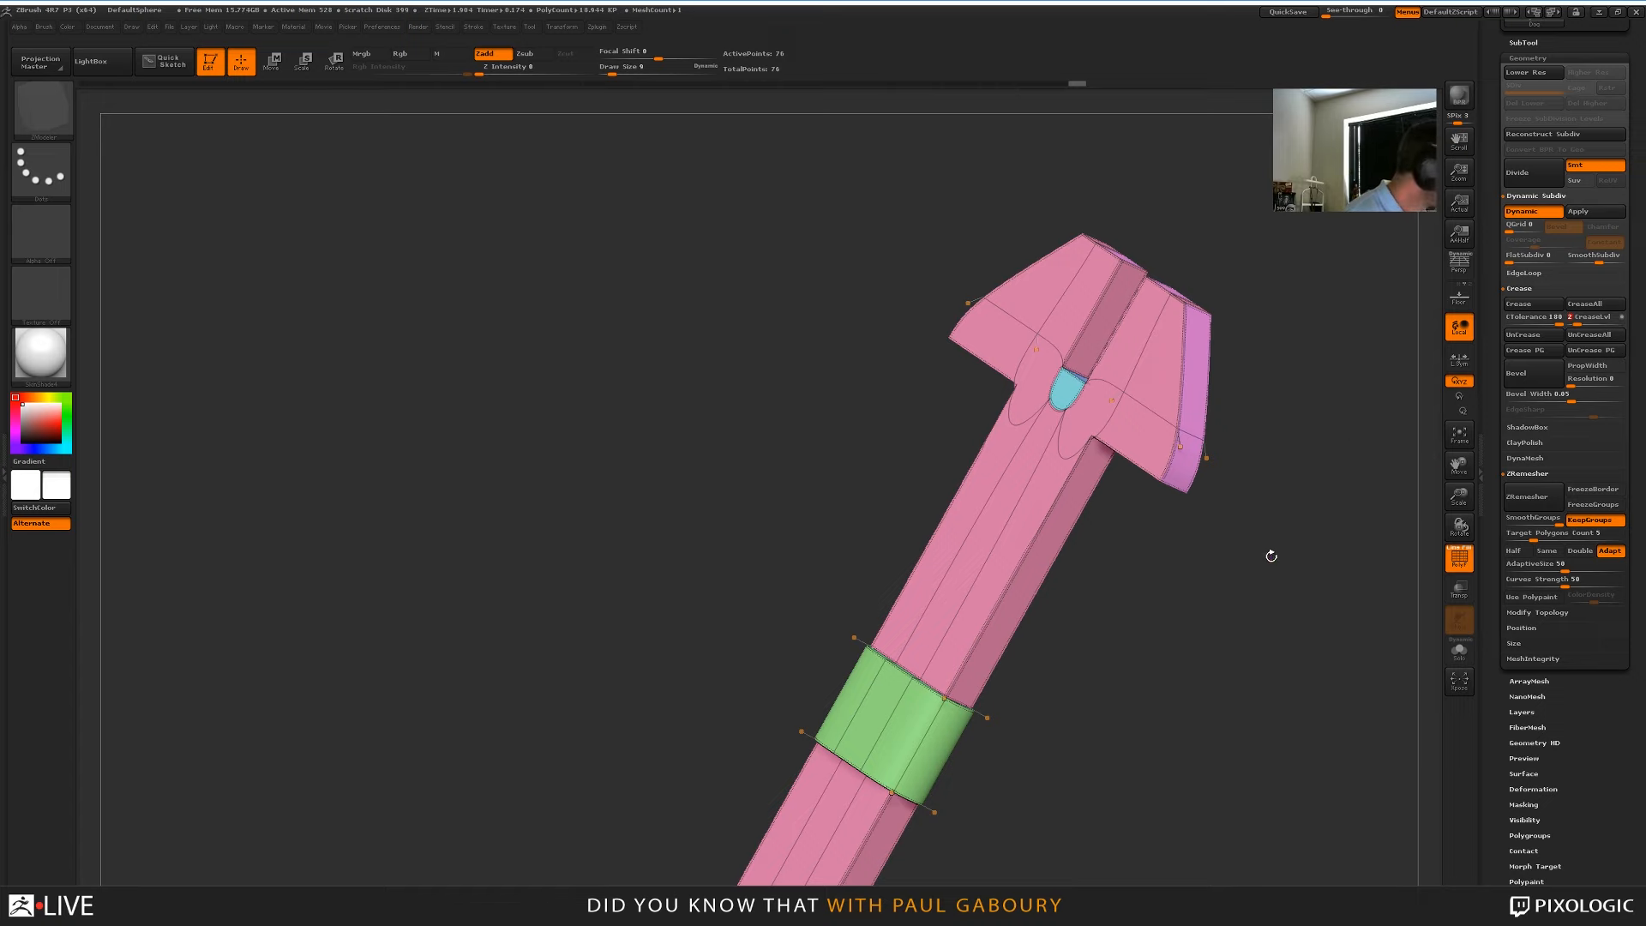
left_click_drag(1263, 558, 1194, 450, "alt")
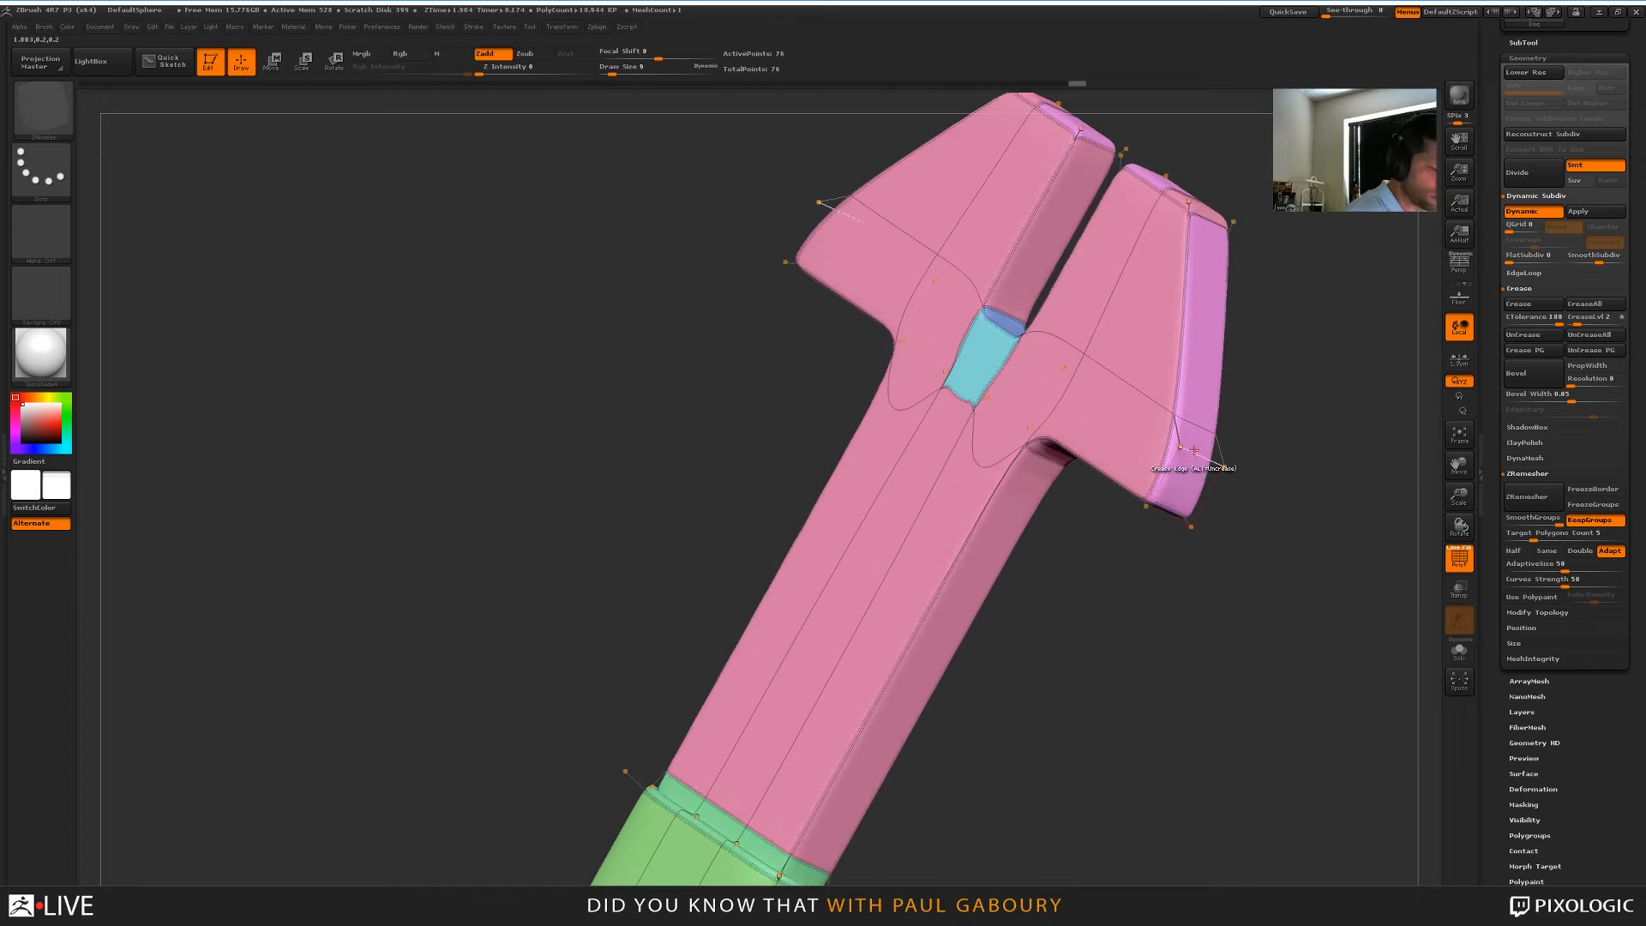
mouse_move(1231, 577)
left_mouse_down()
mouse_move(1220, 592)
mouse_move(1348, 541)
mouse_move(1156, 491)
left_mouse_up()
left_click(1085, 448)
left_click(1196, 454)
right_click_drag(1241, 550, 1196, 533, "ctrl")
mouse_move(1167, 707)
left_mouse_down("alt")
mouse_move(1169, 594)
mouse_move(1194, 647)
mouse_move(1132, 556)
left_mouse_up("alt")
right_click_drag(1132, 556, 1172, 607, "ctrl")
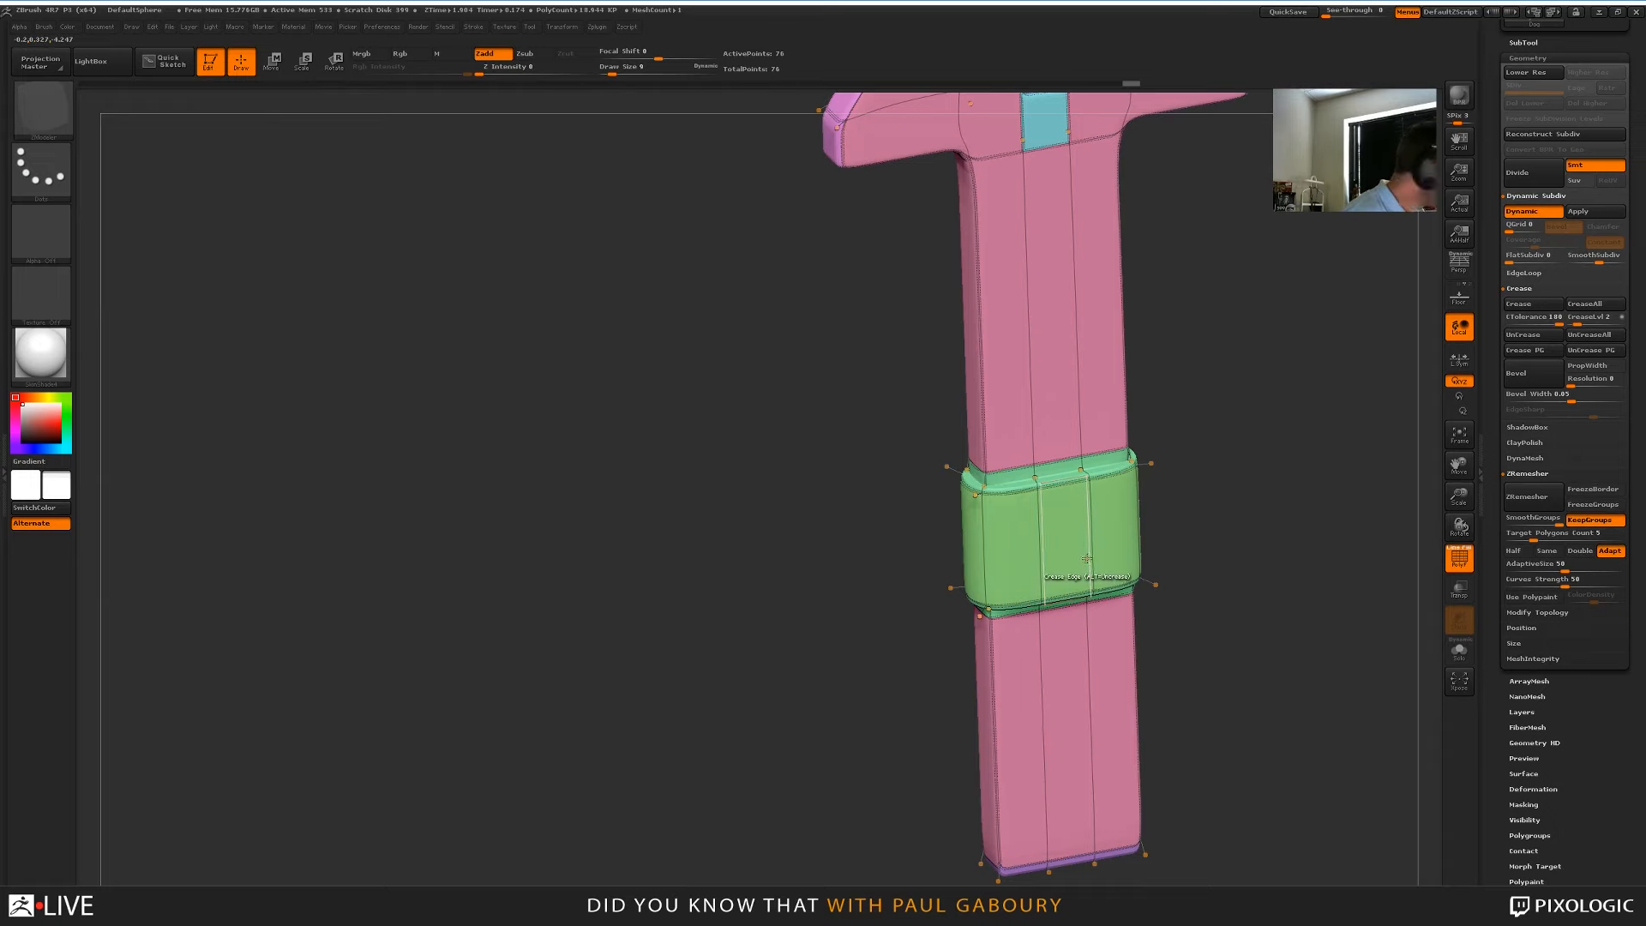
Set the ZModeler Crease action to target EdgeLoop Complete
key("space")
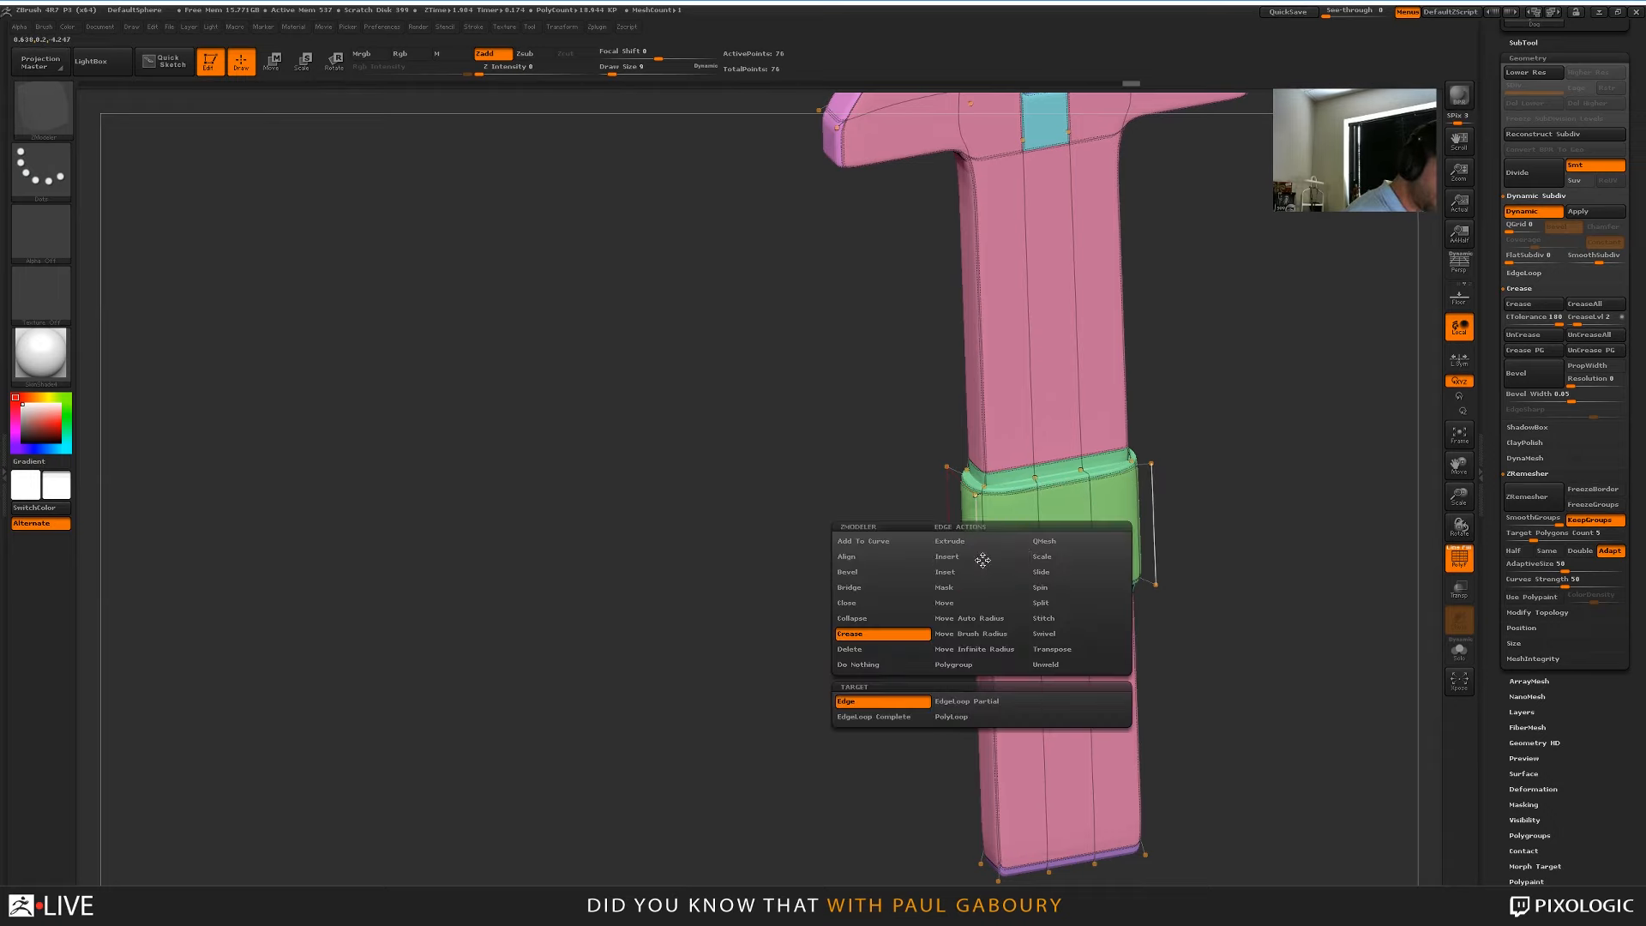
left_click(900, 718)
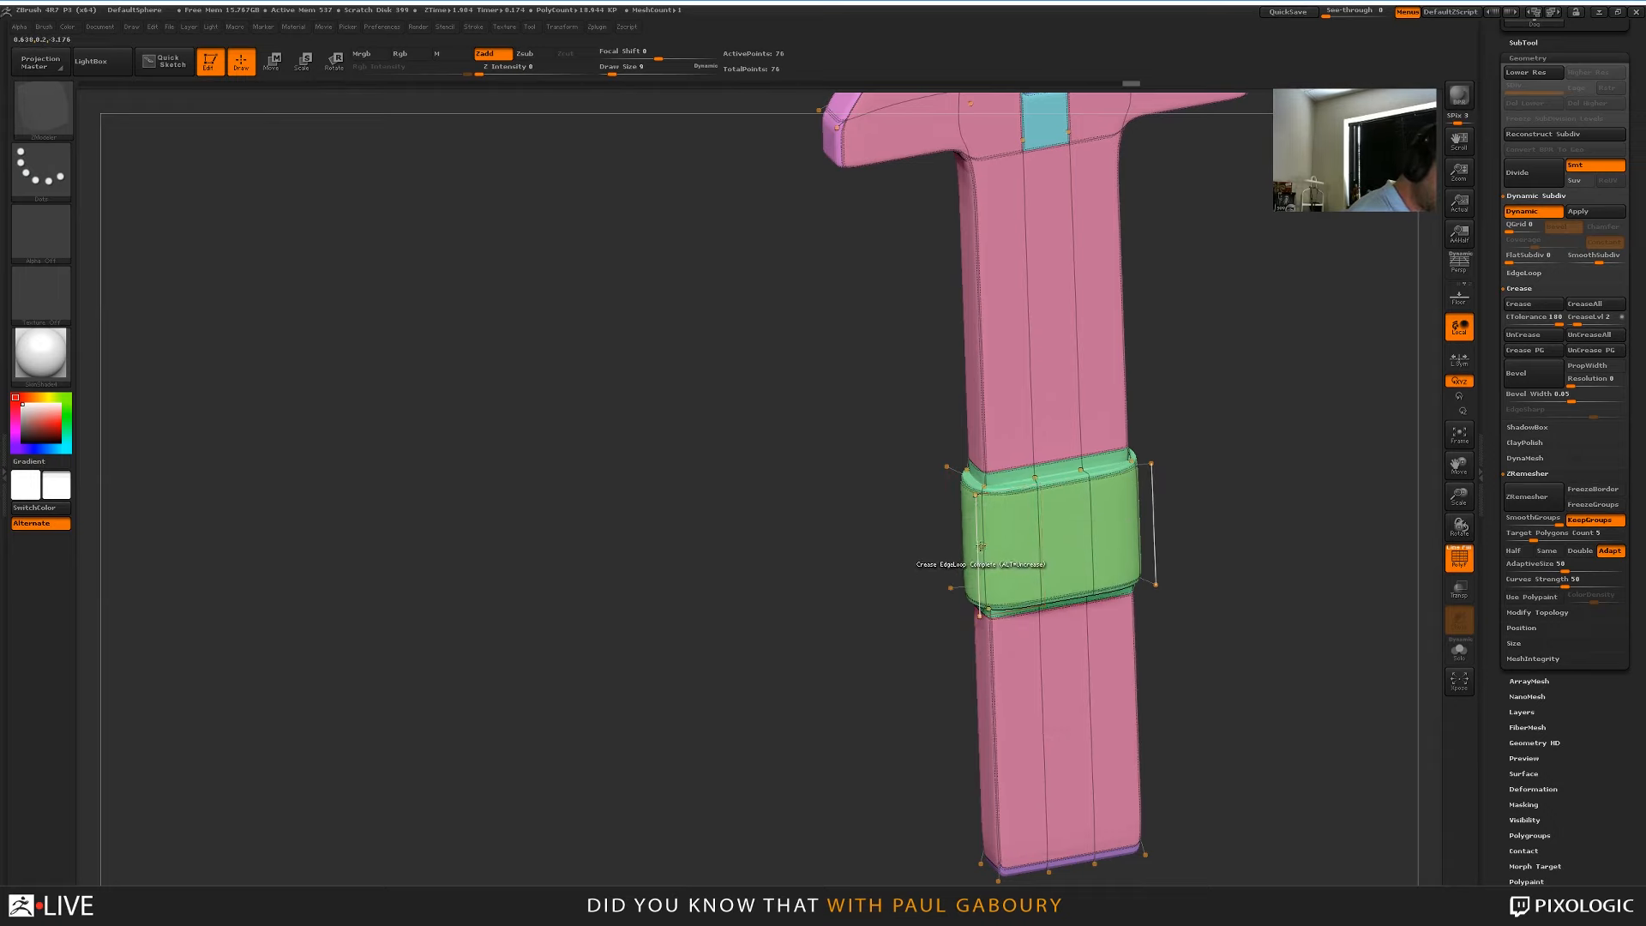
right_click_drag(991, 550, 1160, 544)
Apply the dynamic subdivision as real geometry and divide the model two more times, up to subdivision level 7
left_click(1586, 213)
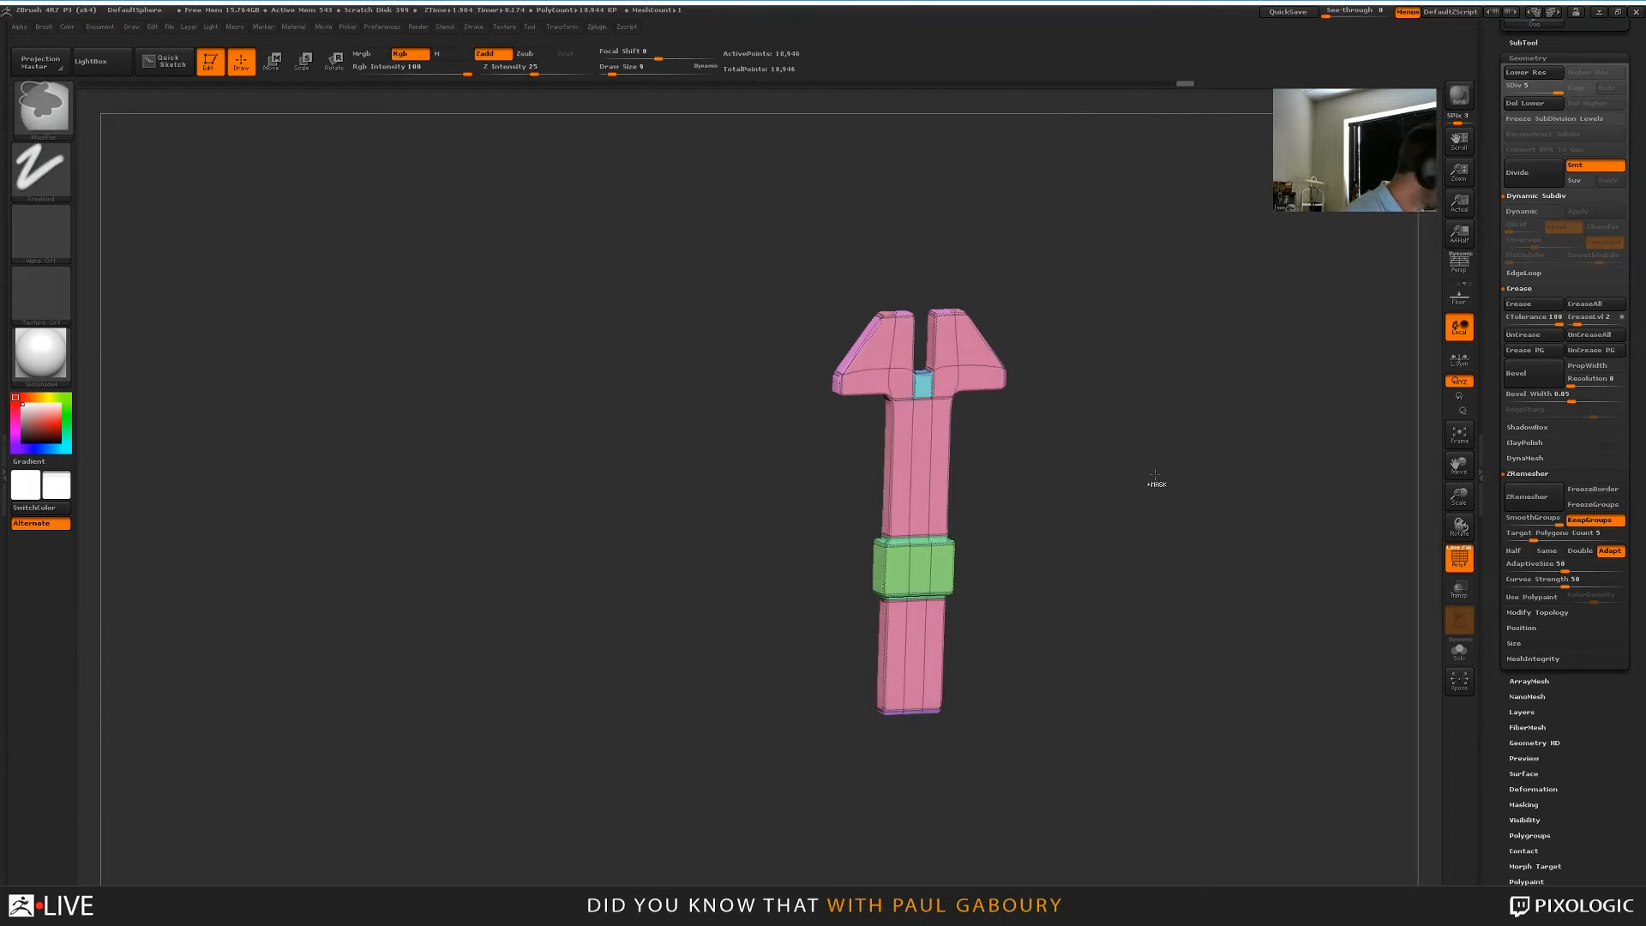
key("ctrl+d")
key("ctrl+d")
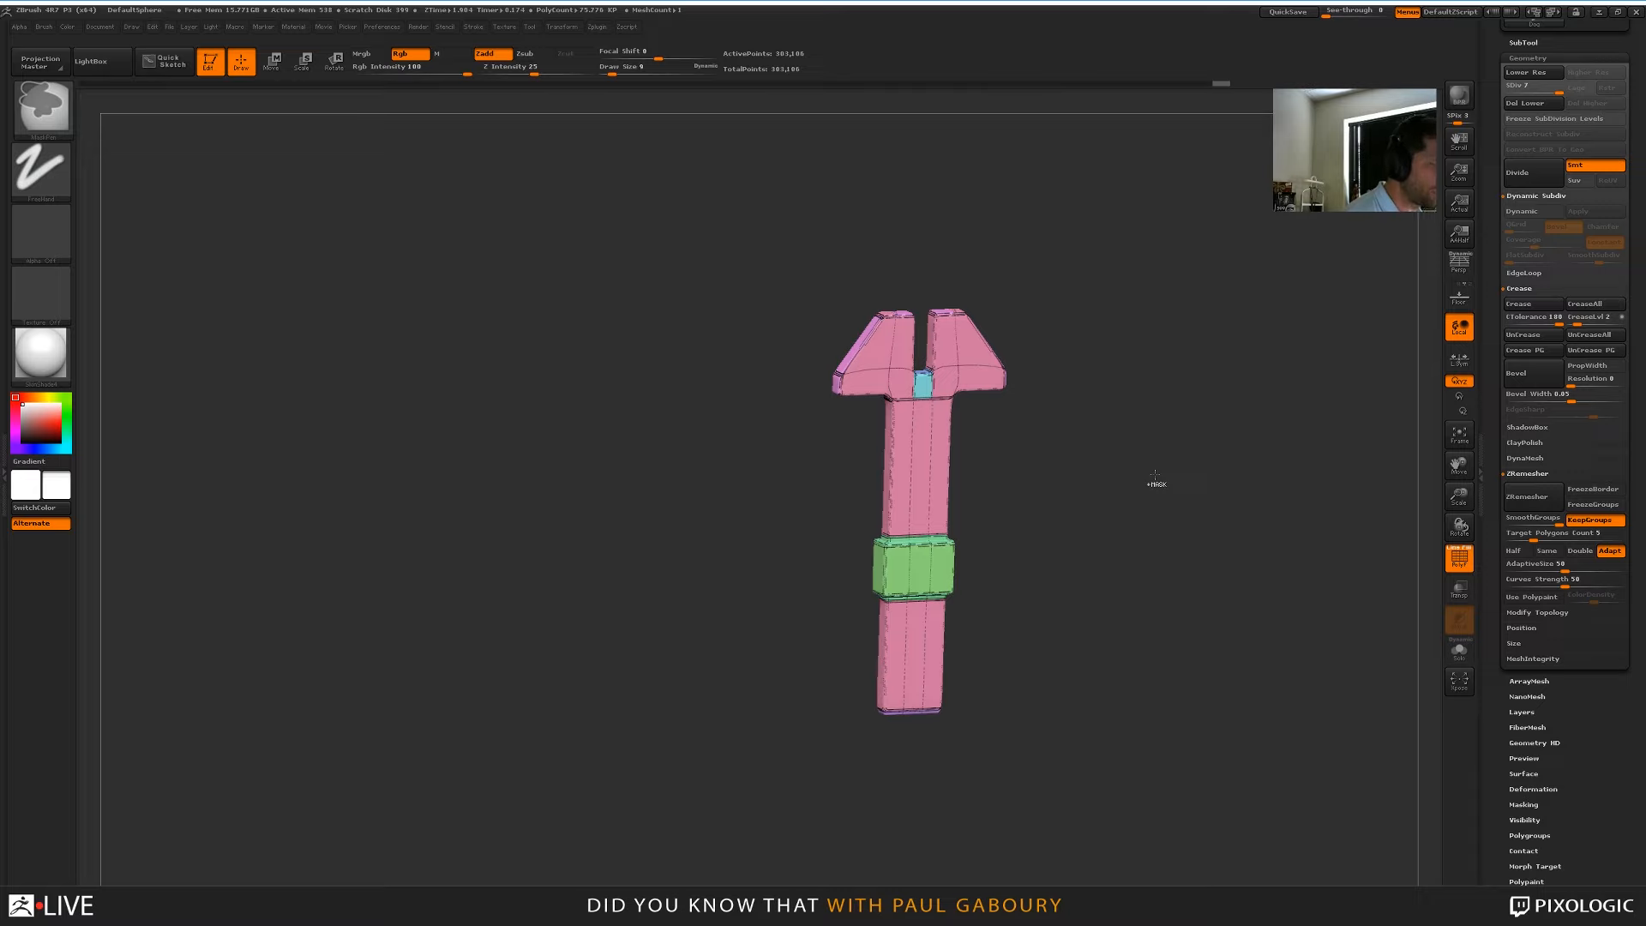
right_click_drag(1186, 558, 1143, 562, "shift")
Hide the polyframe to show the model's smooth surface and reselect the ZModeler brush
key("shift+f")
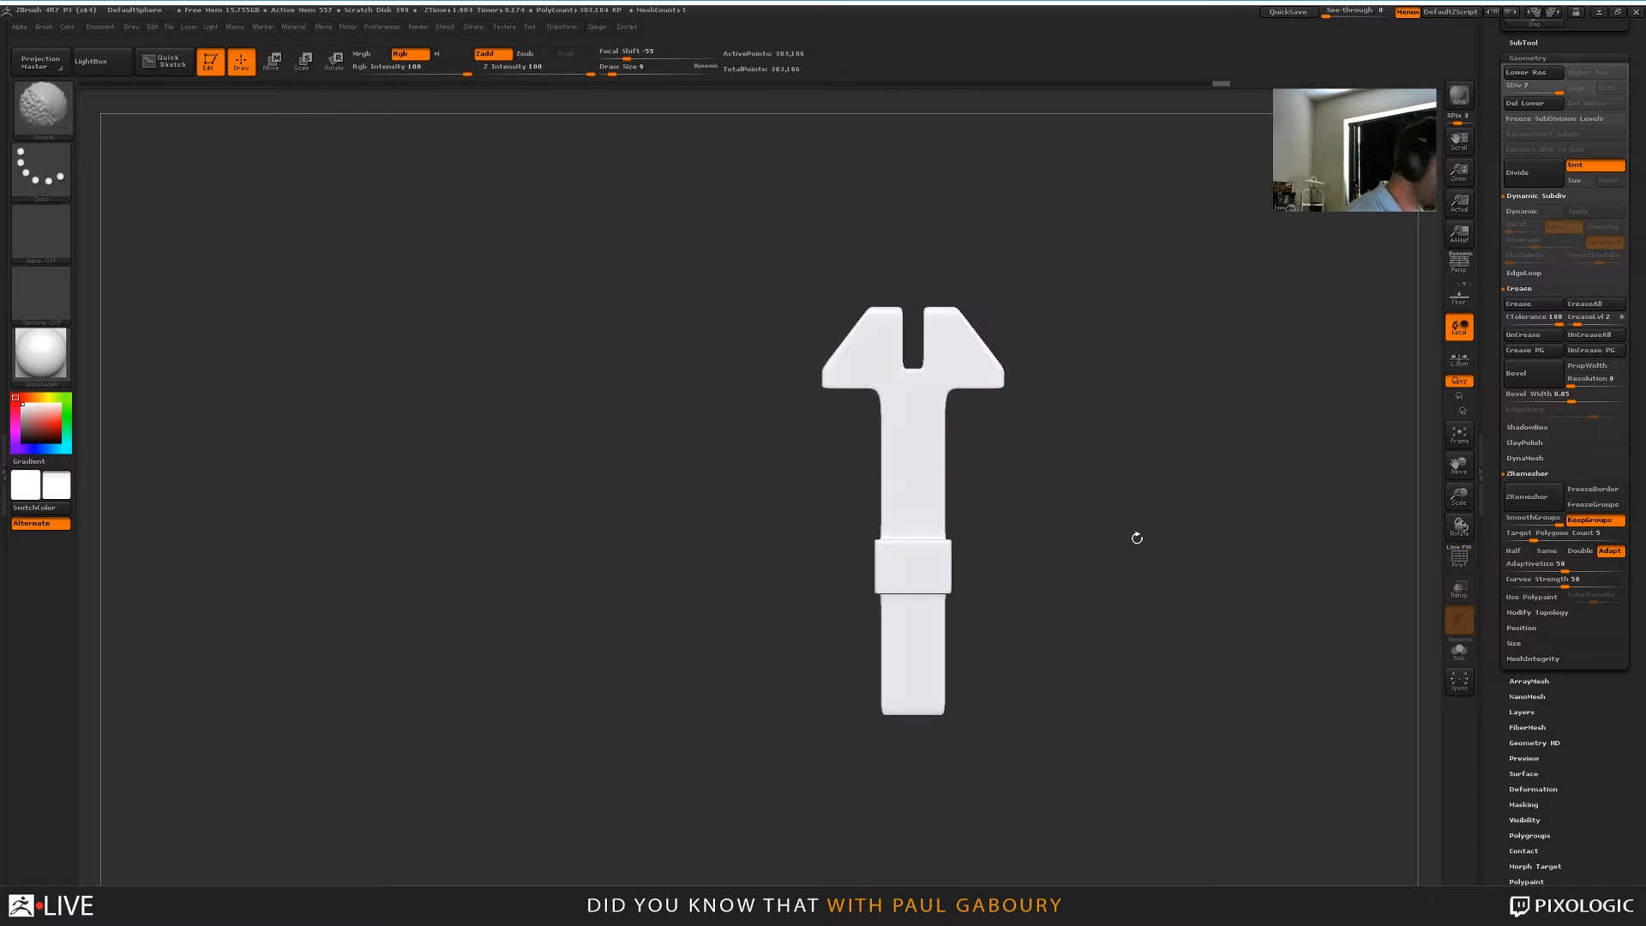
key("b")
key("z")
key("m")
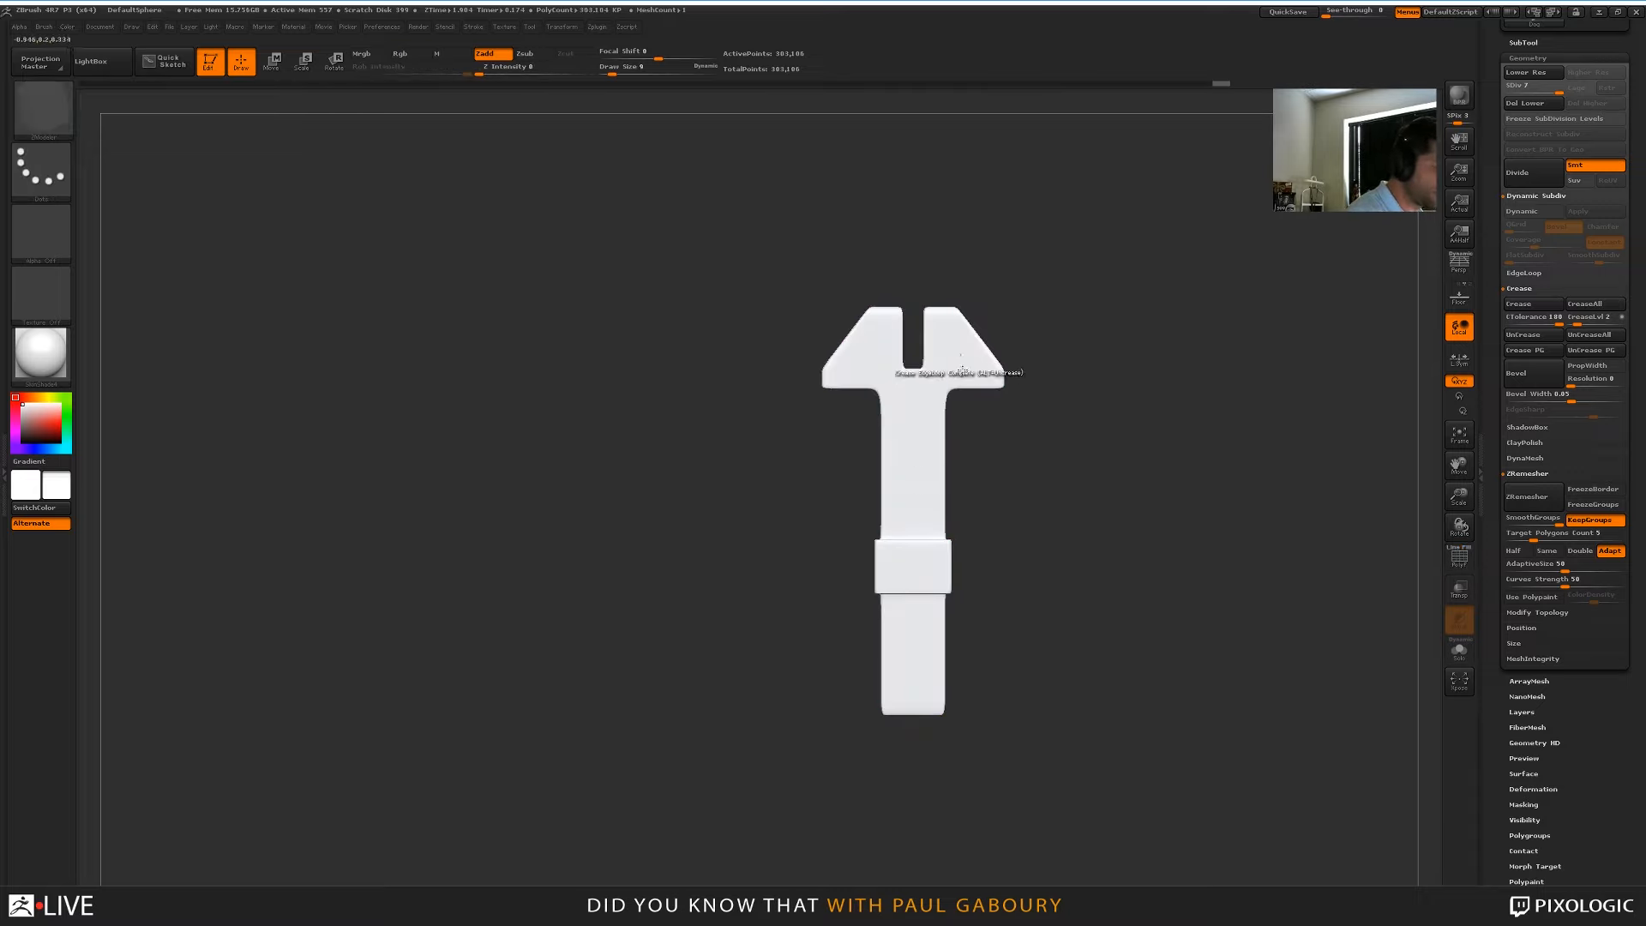
left_click_drag(1151, 603, 1155, 624, "alt")
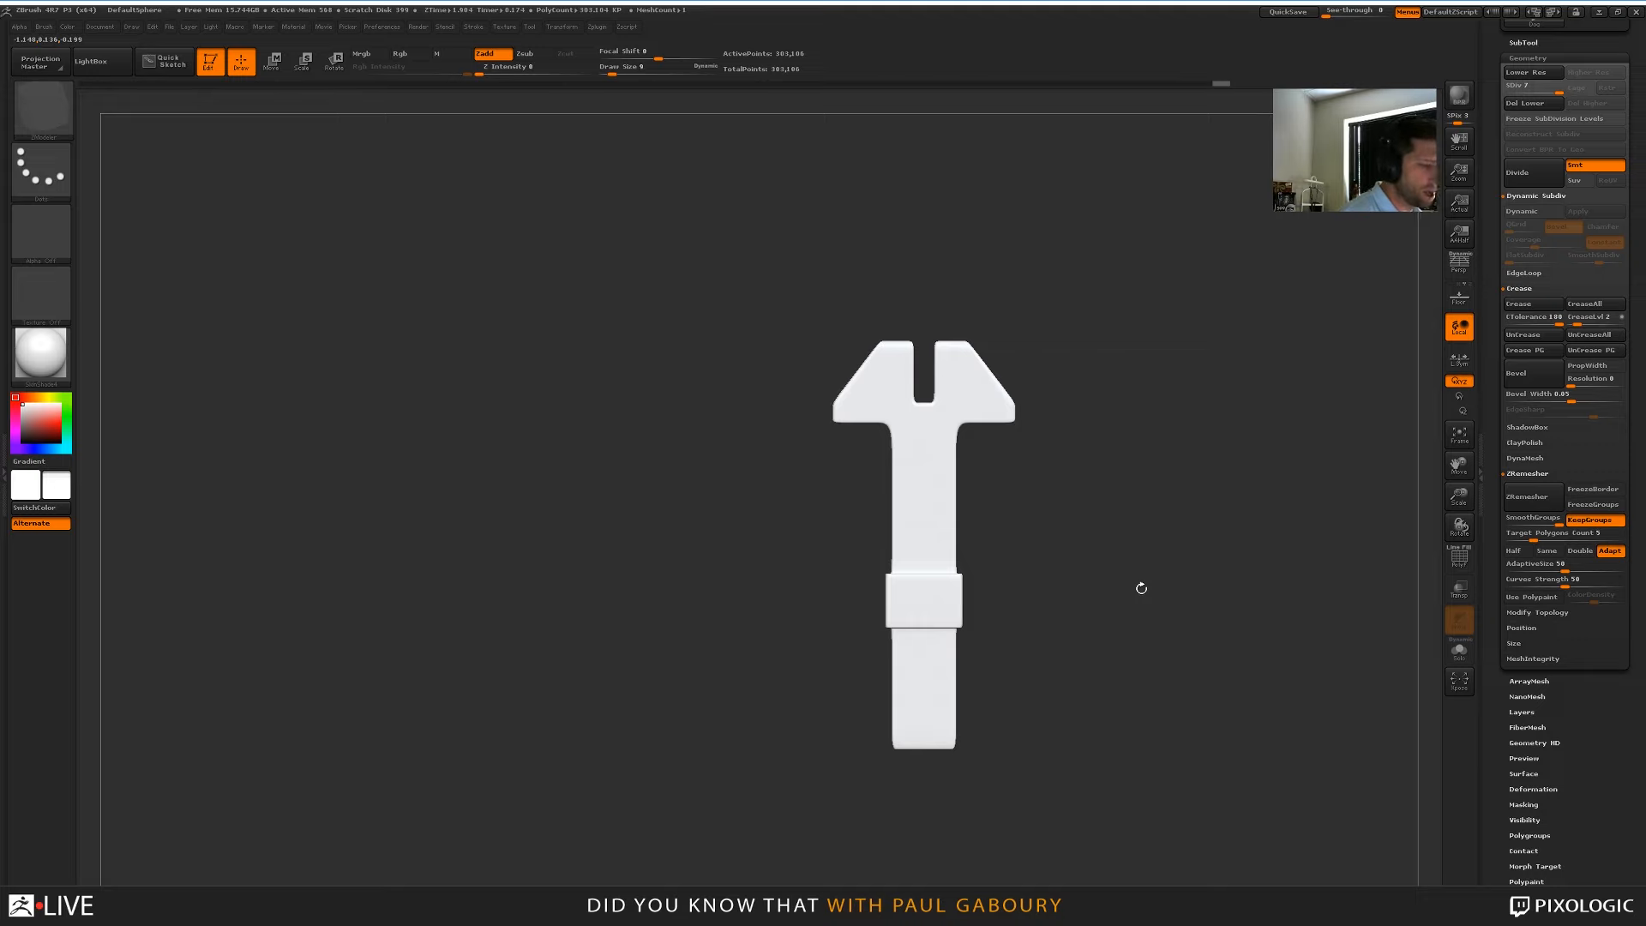
right_click_drag(1179, 589, 1219, 612)
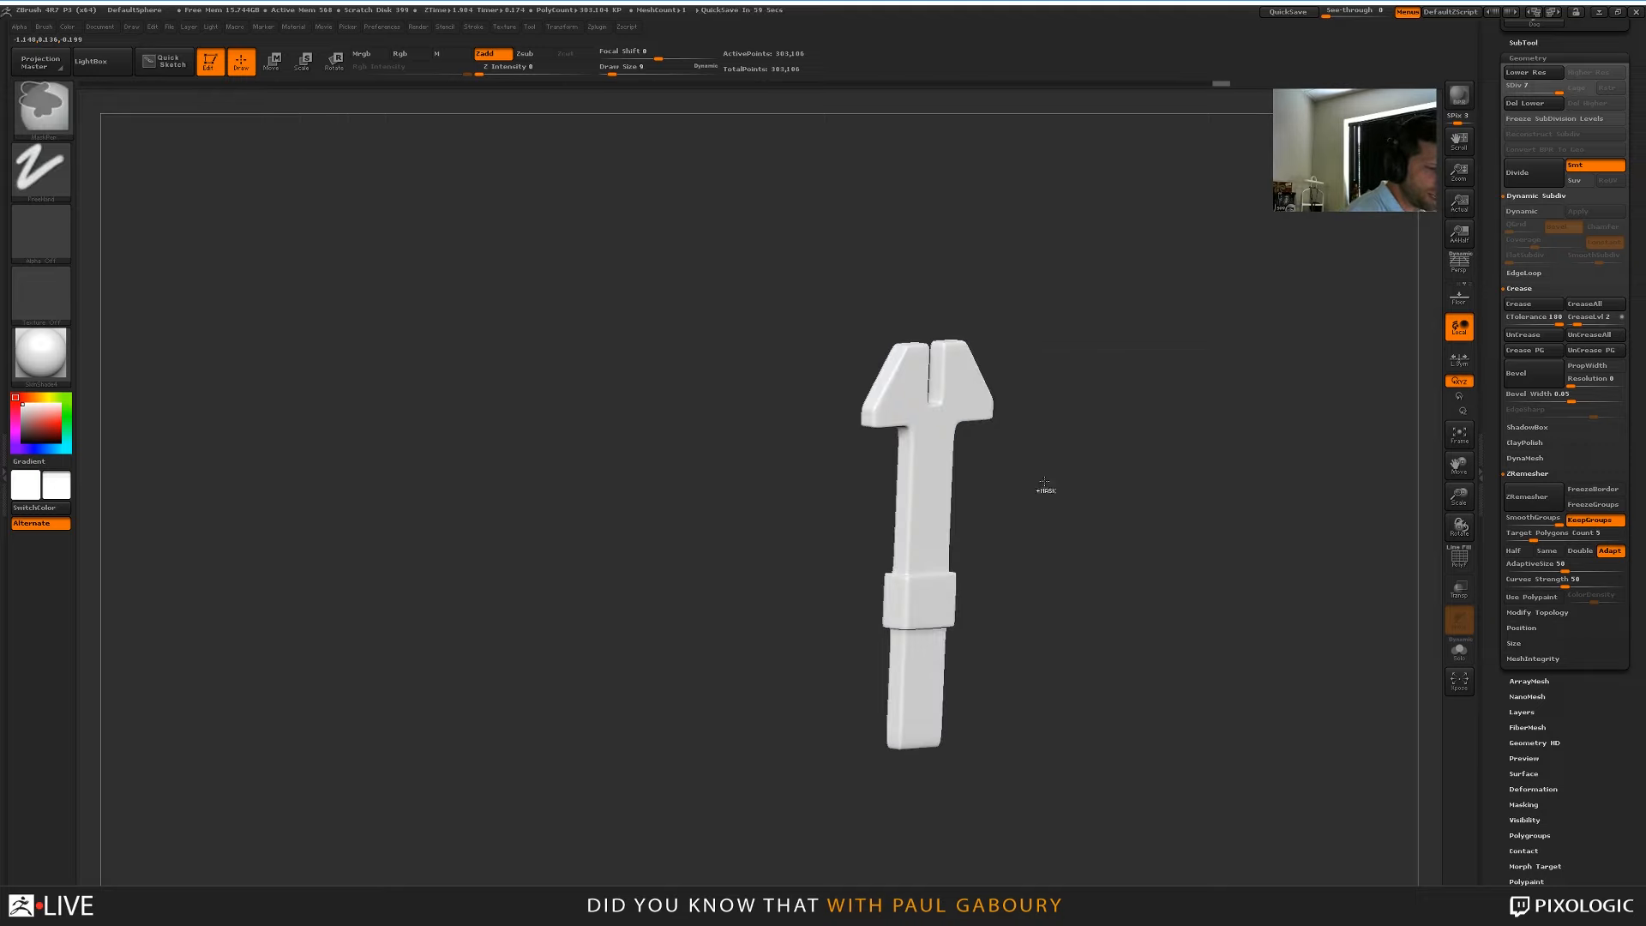
right_click_drag(1046, 490, 1077, 484, "ctrl")
Collapse the Dynamic Subdiv and Crease settings, keep the ZRemesher settings open and set SmoothGroups to 0
left_click(1543, 197)
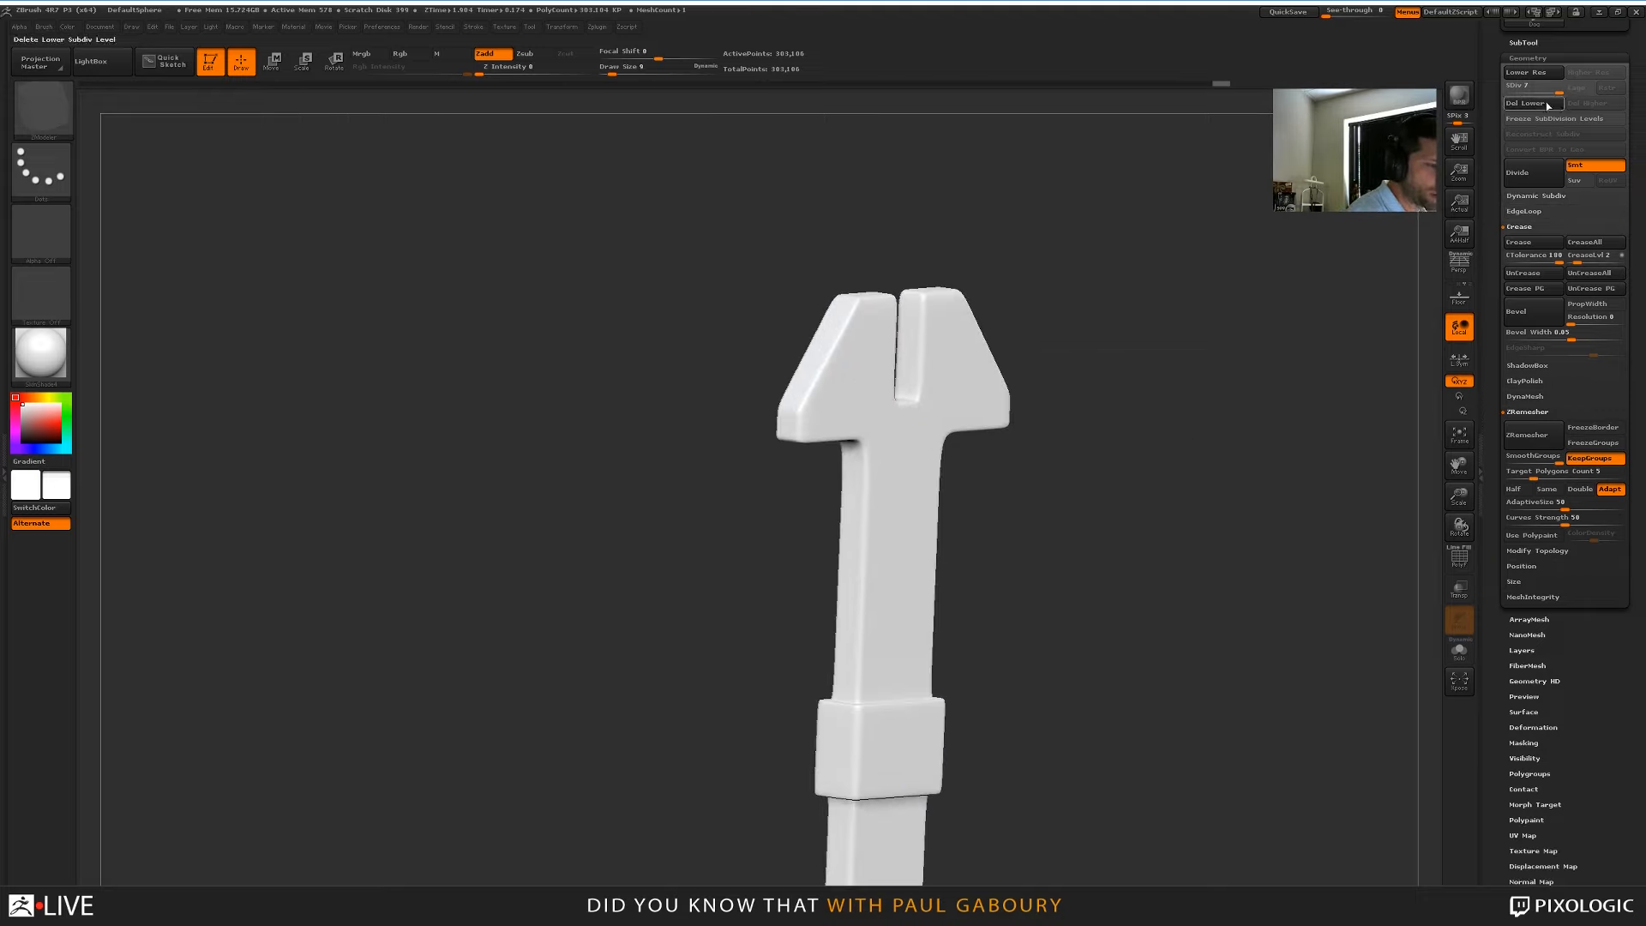
left_click(1533, 415)
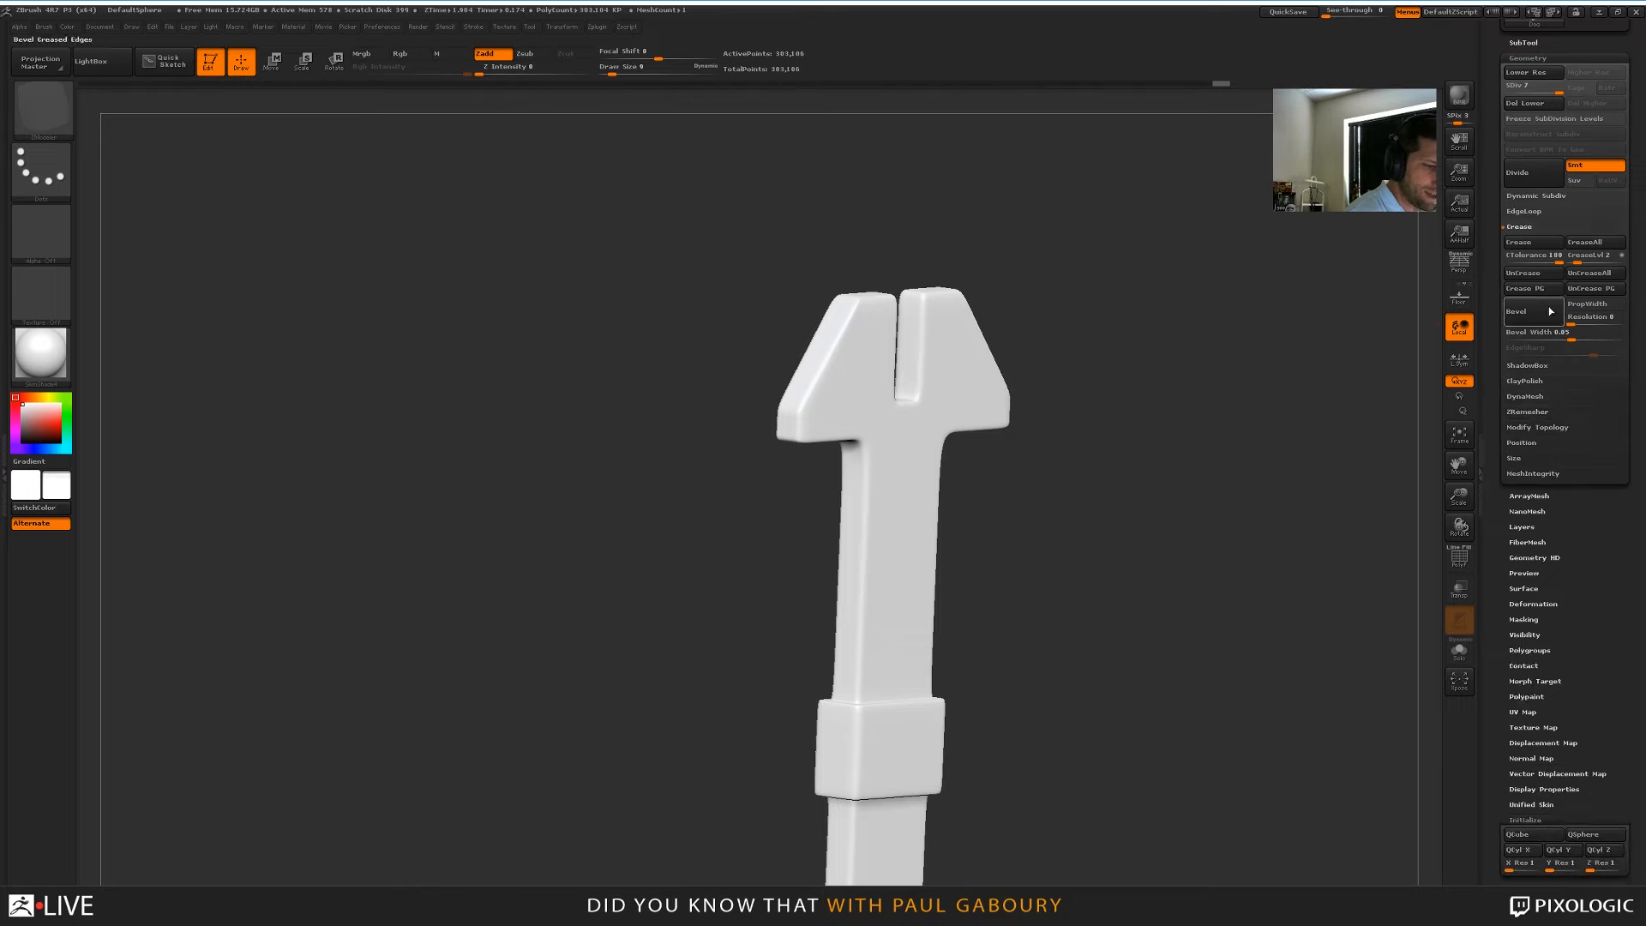
left_click(1533, 228)
left_click(1530, 288)
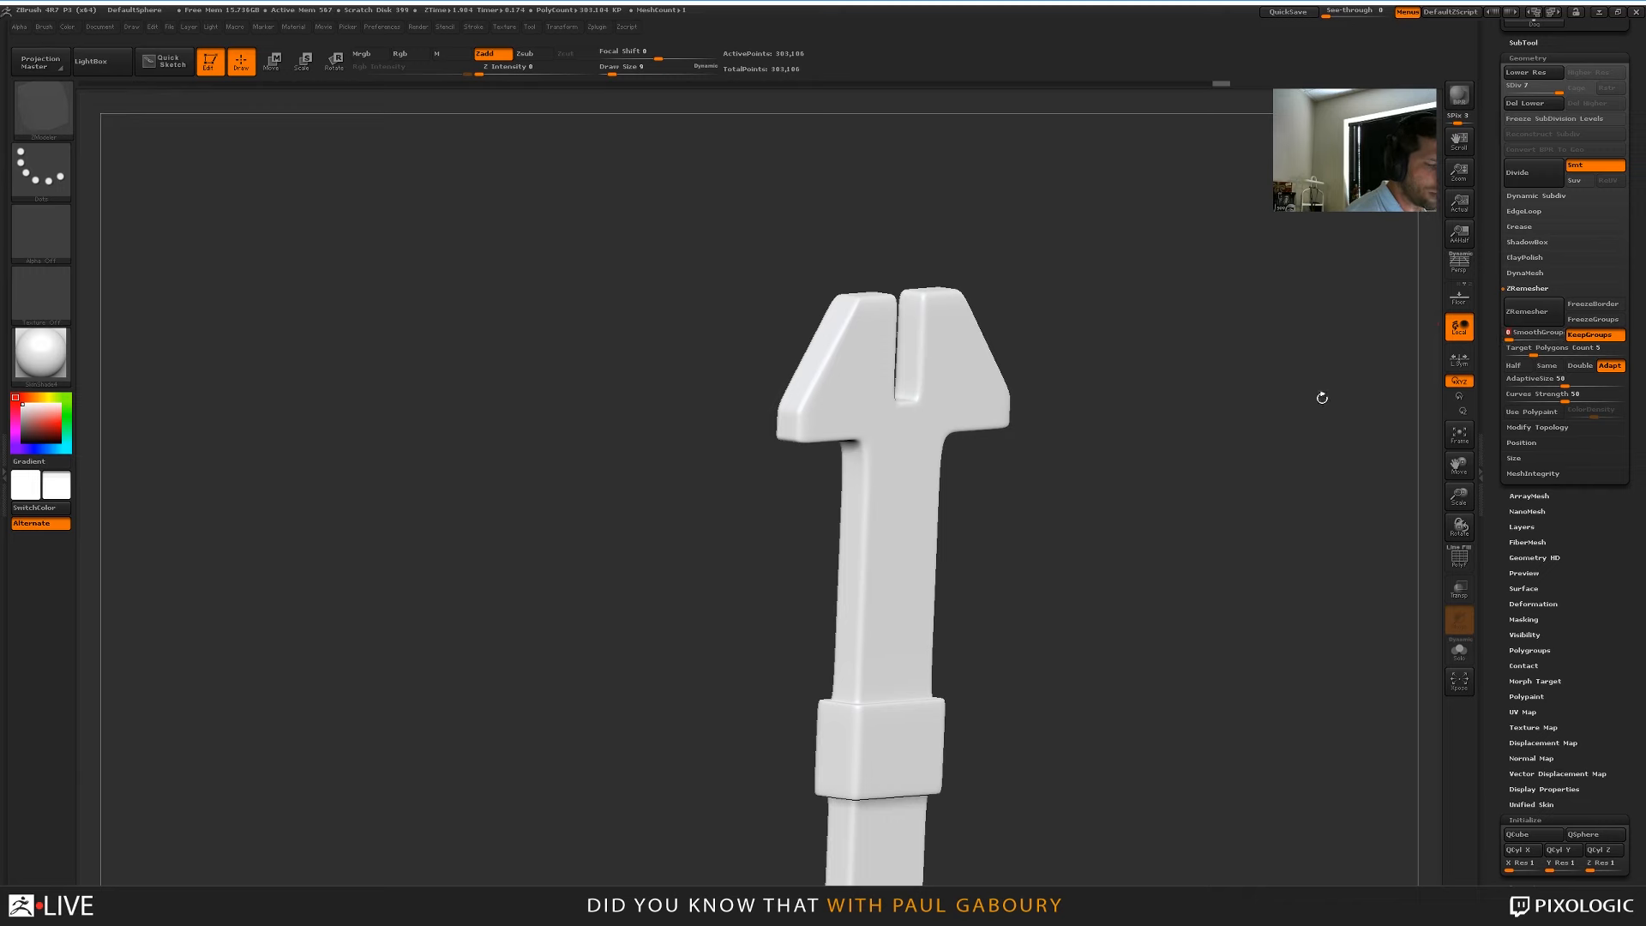
Show the polyframe on the head of the model and drop to subdivision level 1
right_click_drag(1018, 406, 1044, 474, "alt")
key("shift+f")
mouse_move(914, 438)
right_mouse_down("ctrl")
mouse_move(910, 455)
mouse_move(754, 510)
right_mouse_up("ctrl")
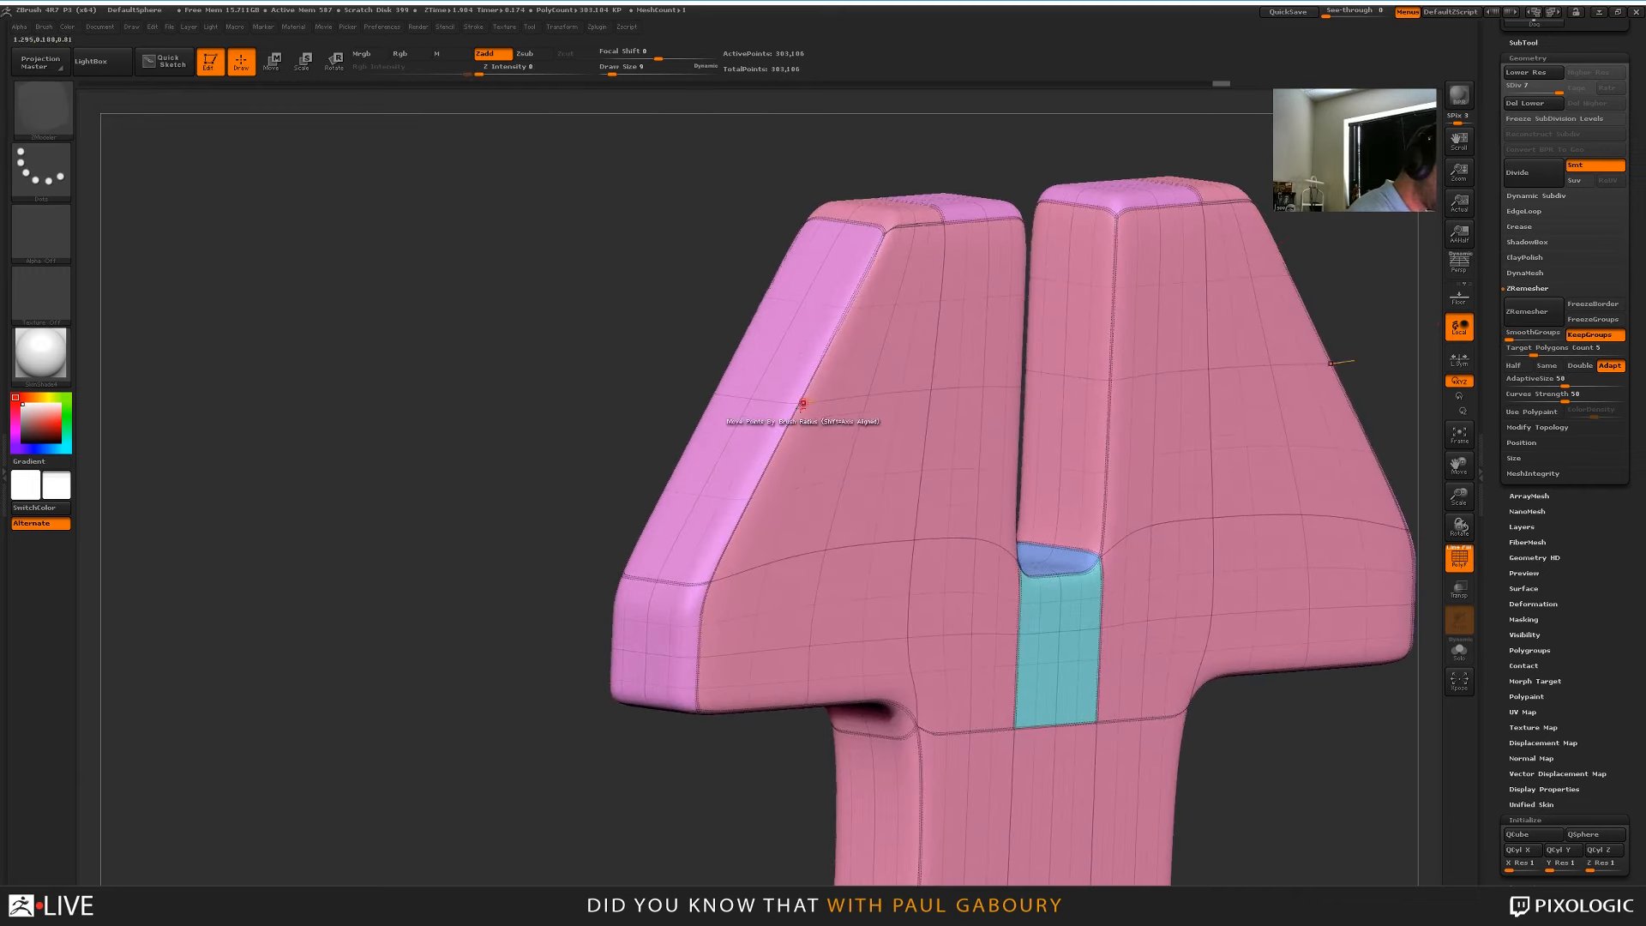
key("shift")
key("shift+d")
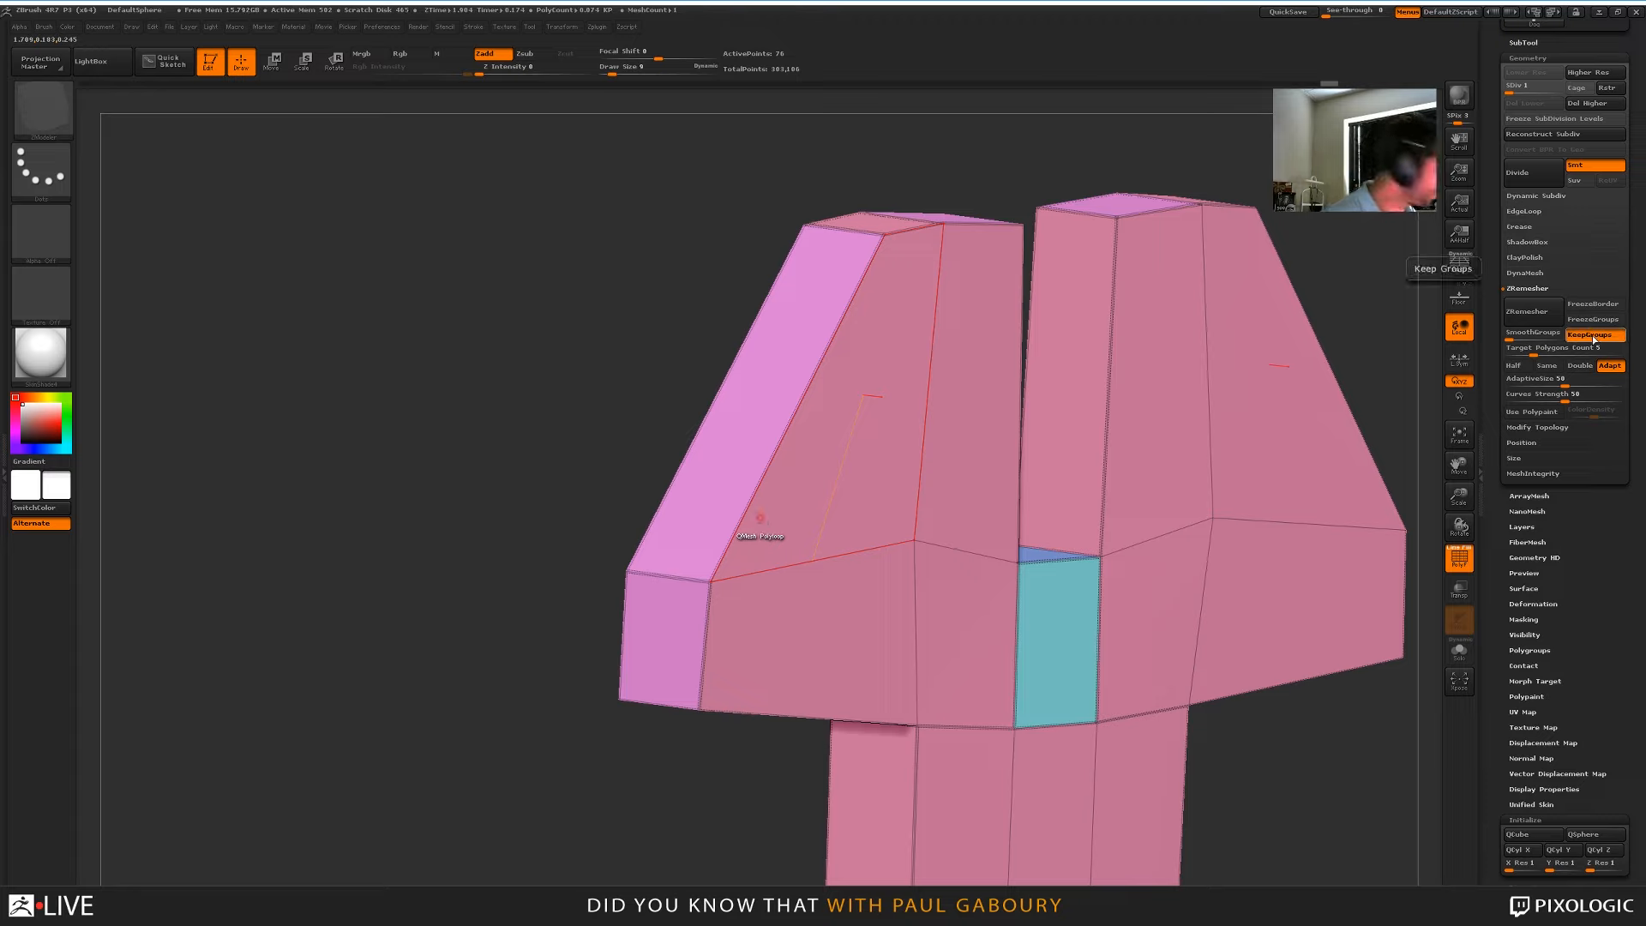
Raise the model back to subdivision level 7
key("d")
key("d")
key("d")
key("d")
key("d")
key("d")
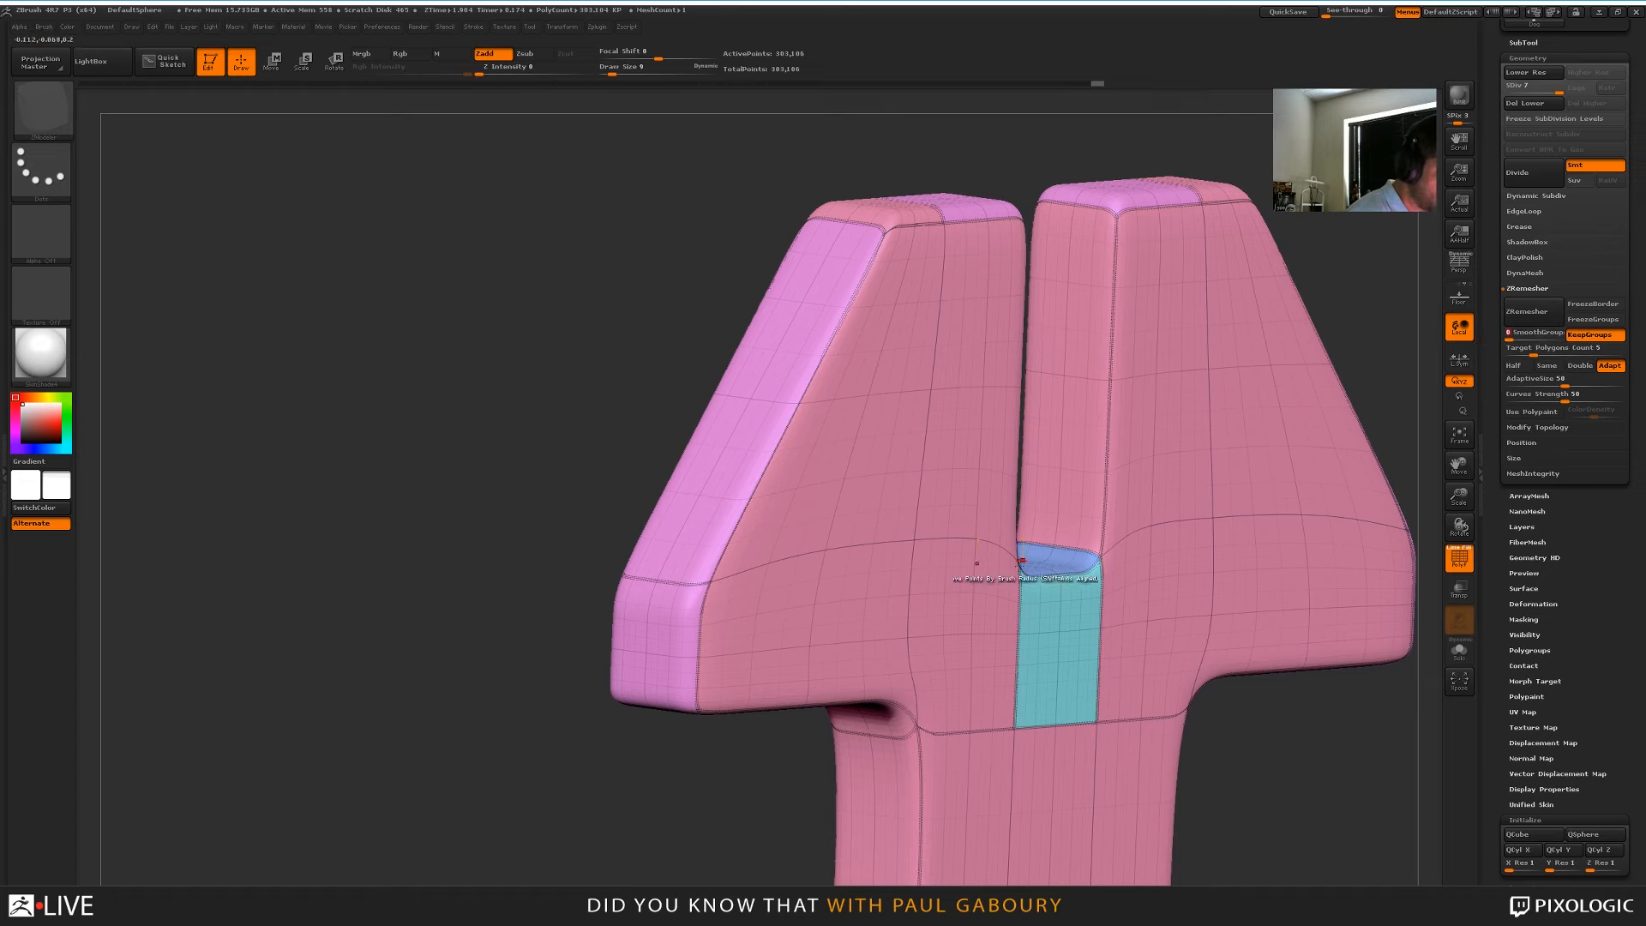
Examine the polygroups and edge flow along the subdivided model's head, handle and raised band
right_click_drag(1128, 719, 1025, 464, "alt")
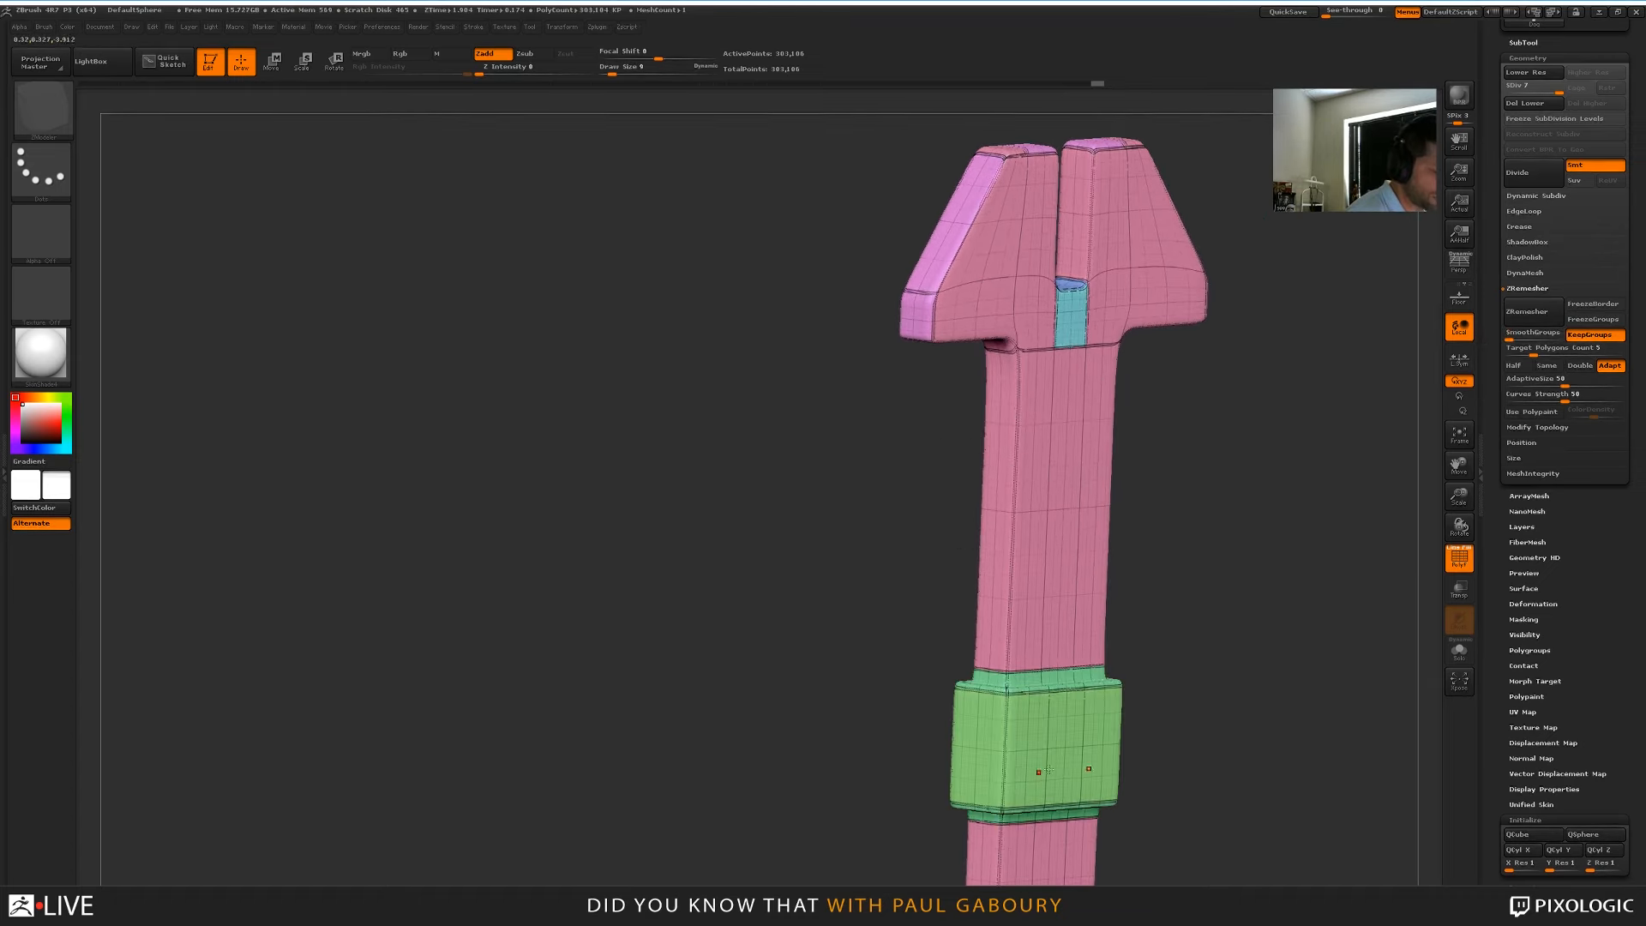
right_click_drag(1118, 784, 1148, 664, "alt")
right_click_drag(1148, 664, 1112, 608, "alt")
right_click_drag(1112, 608, 1008, 591)
right_click_drag(1008, 590, 1074, 605, "ctrl")
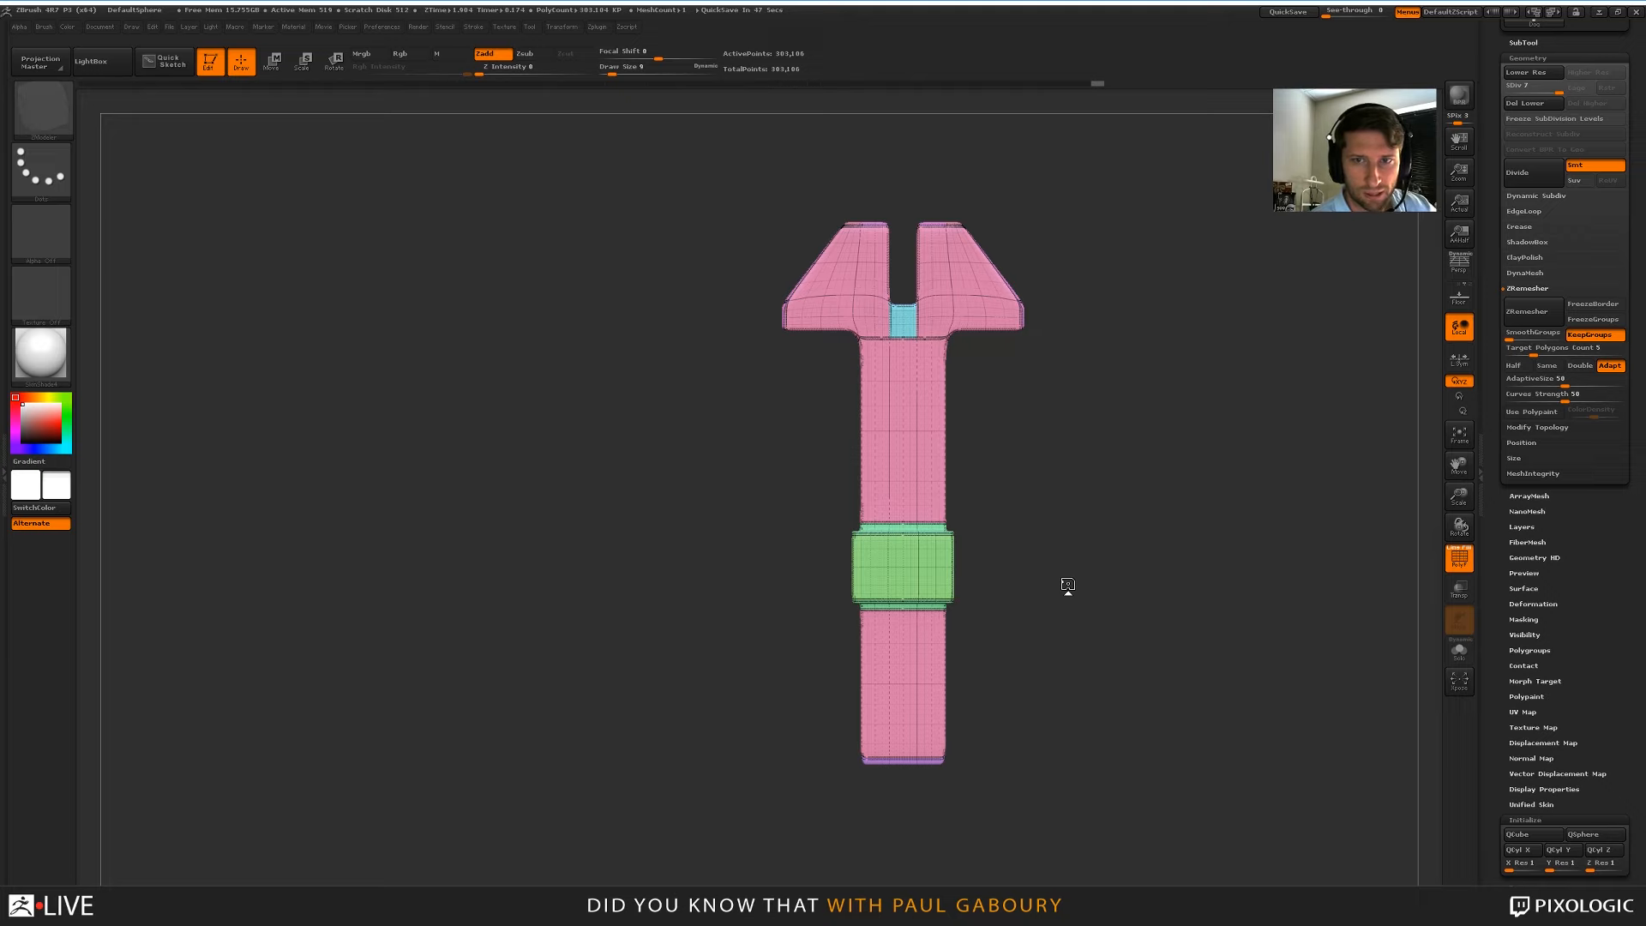
left_click_drag(1095, 620, 1119, 609)
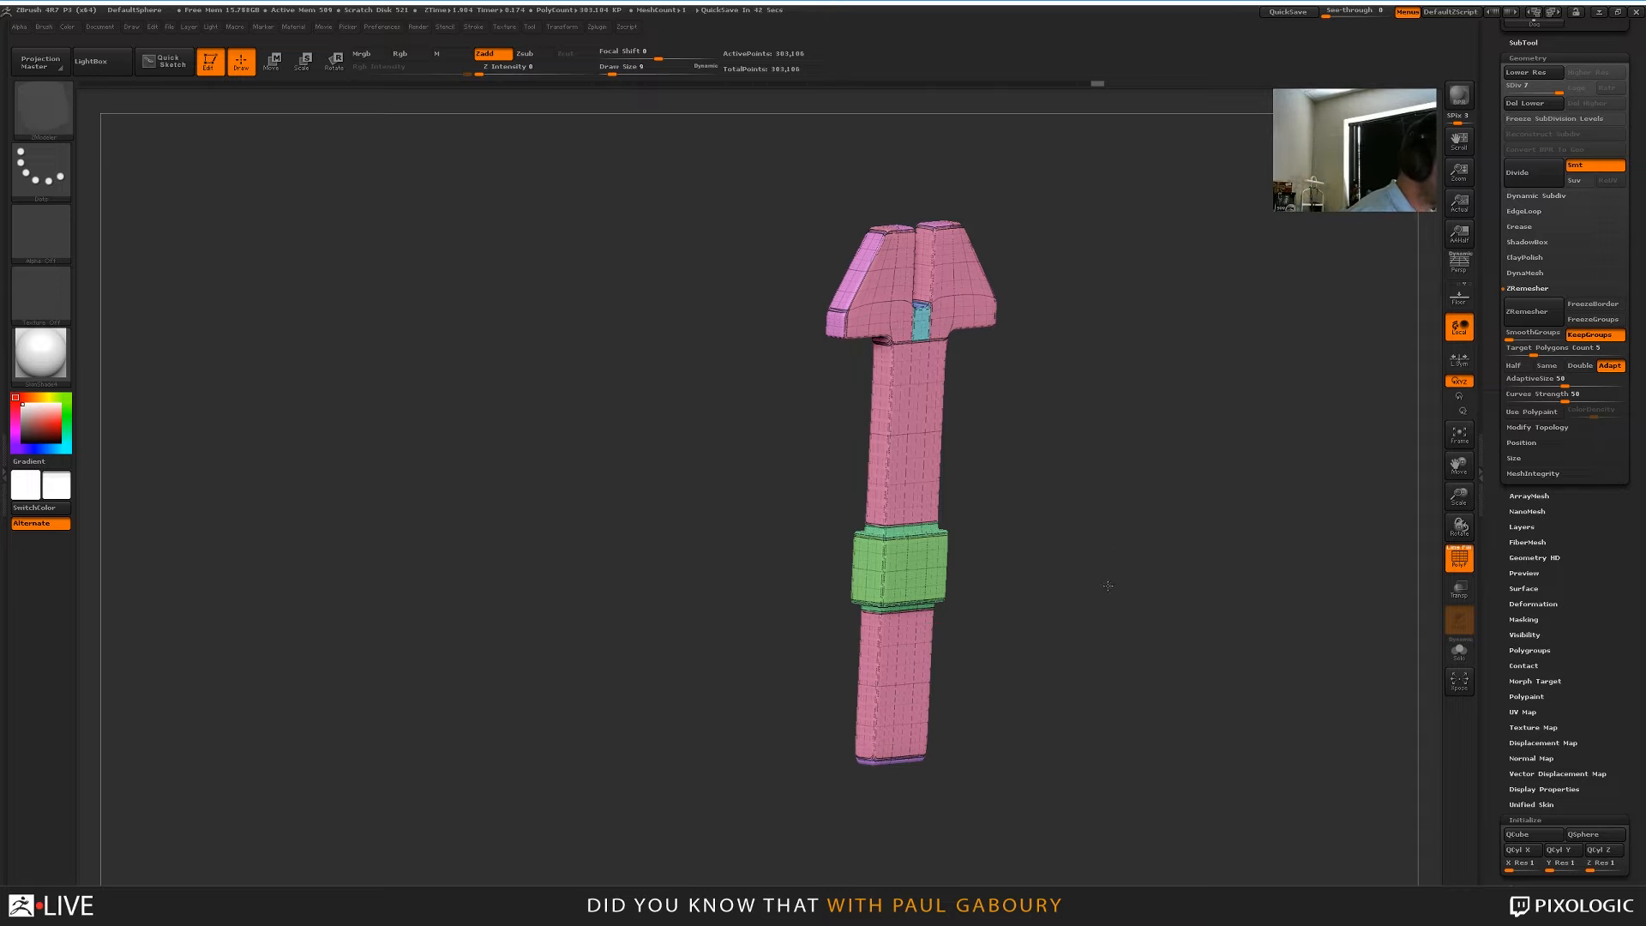
left_click_drag(1100, 568, 983, 557, "shift")
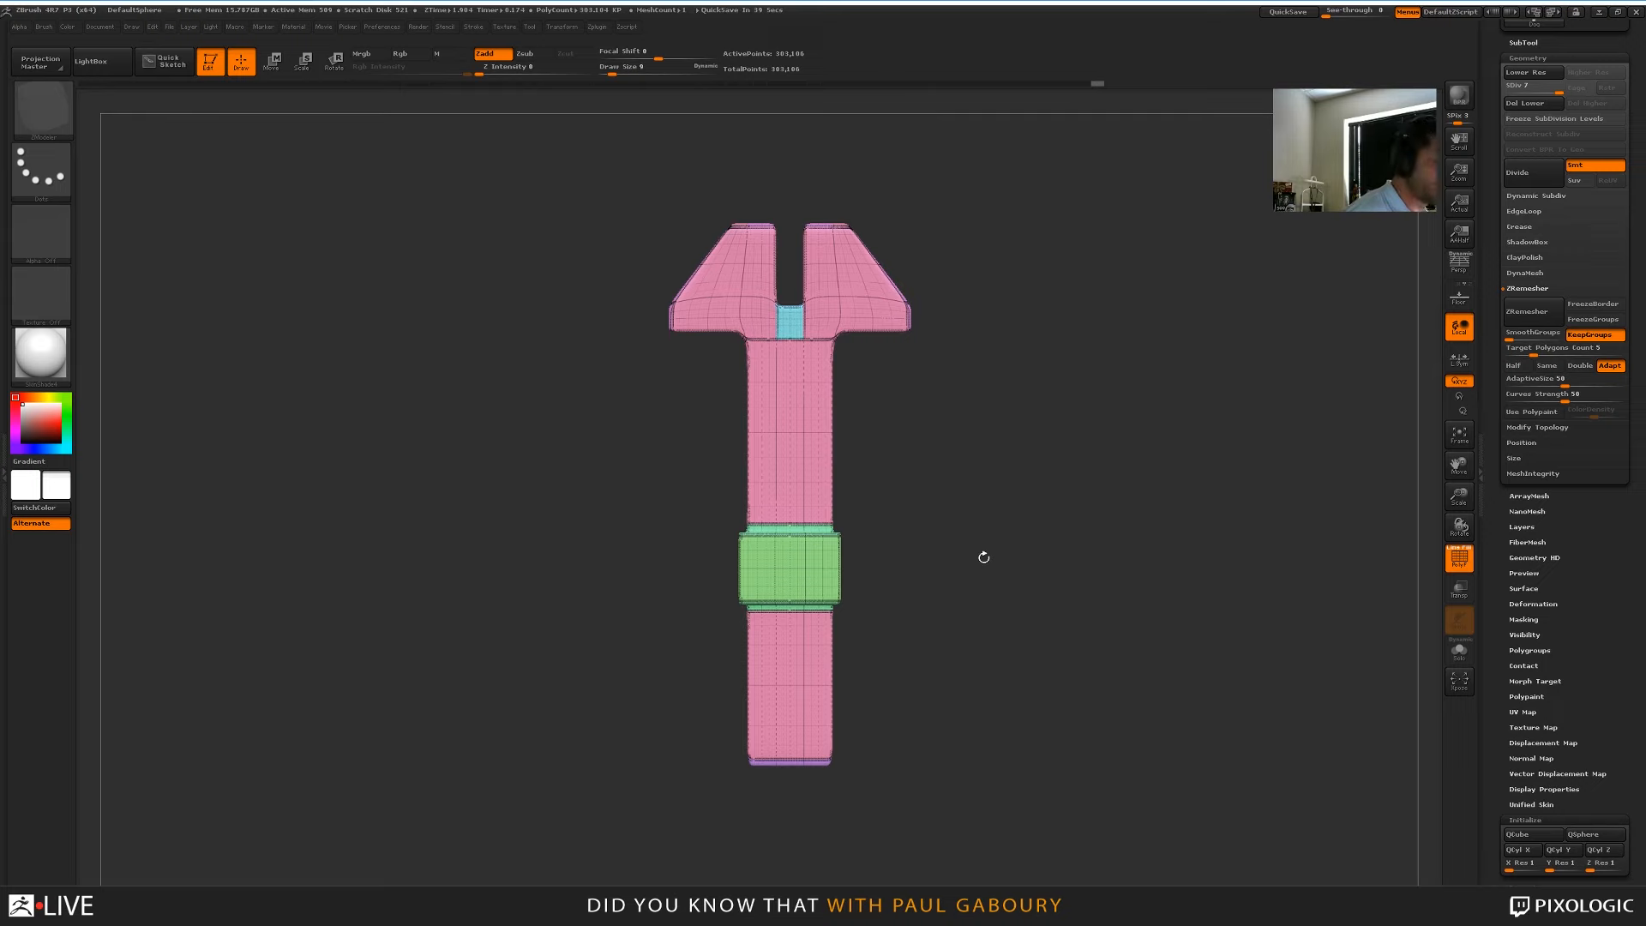
Collapse the Geometry settings and select the Locomotive mesh from the IMM Train insert brush
left_click(1528, 58)
left_click_drag(1498, 129, 1499, 403)
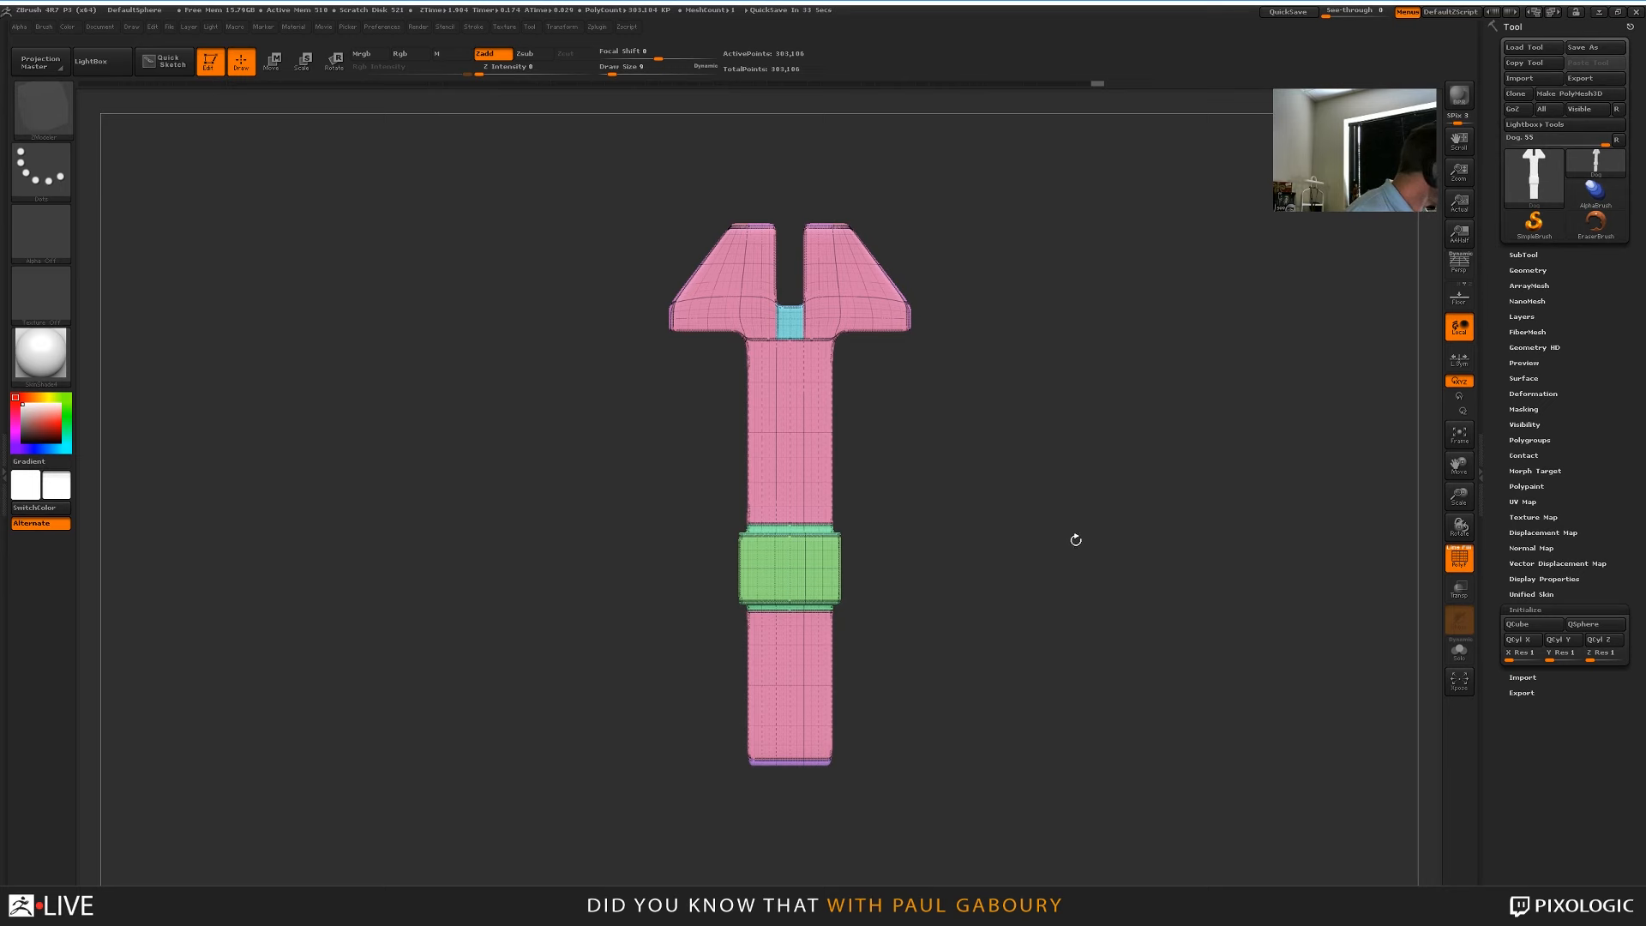
key("b")
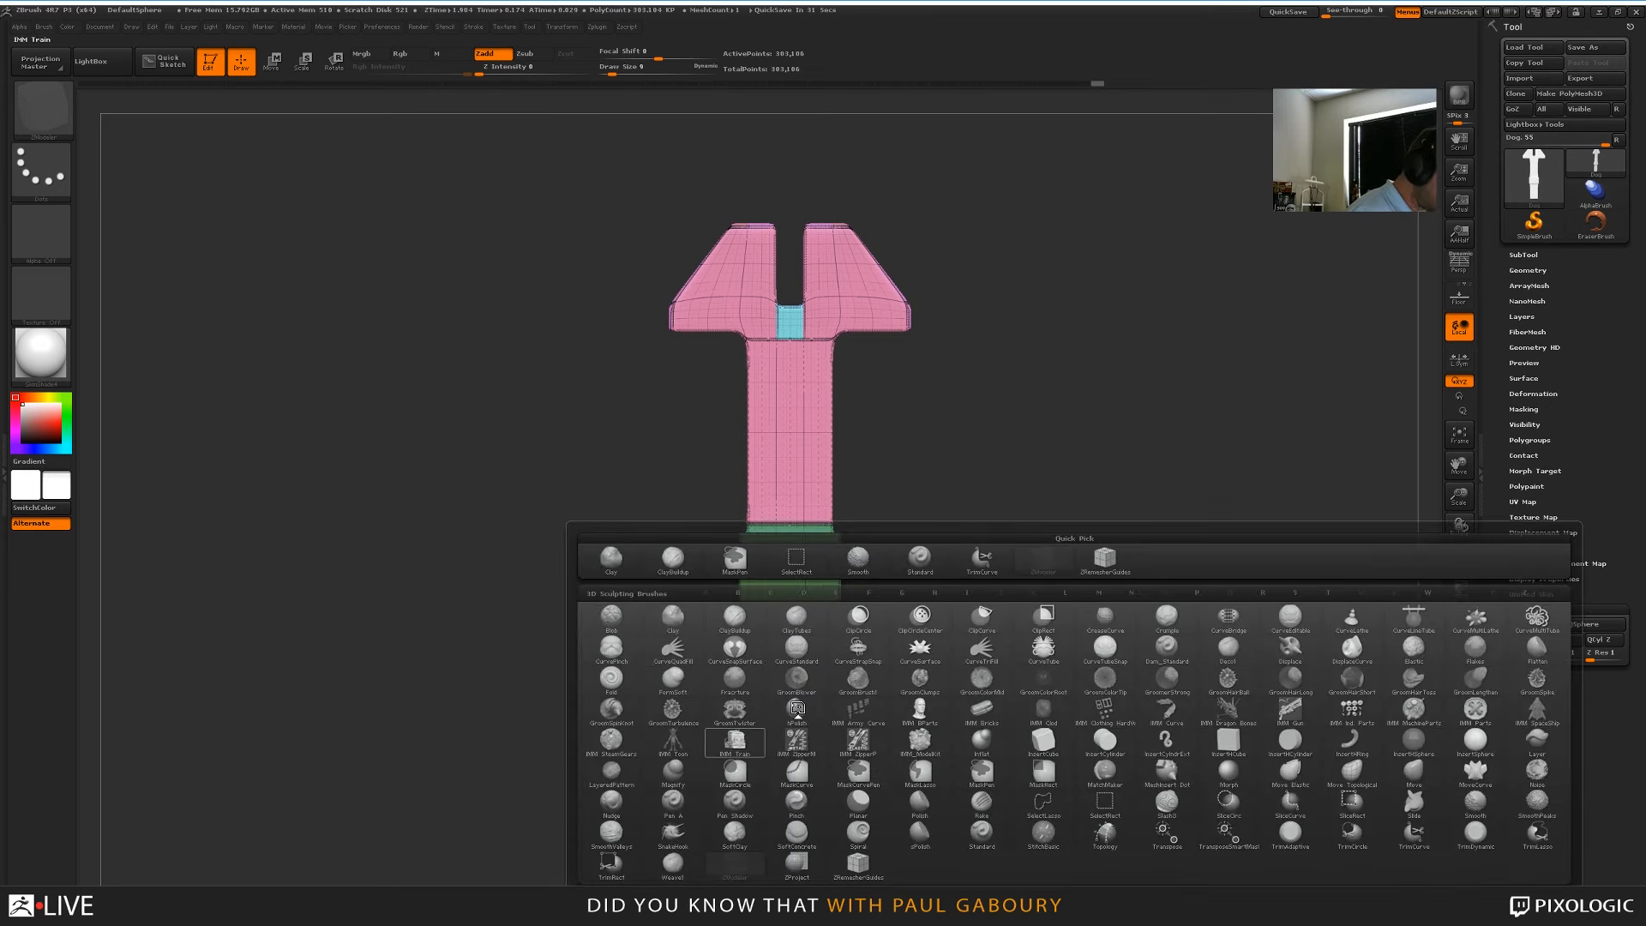
left_click(735, 743)
key("m")
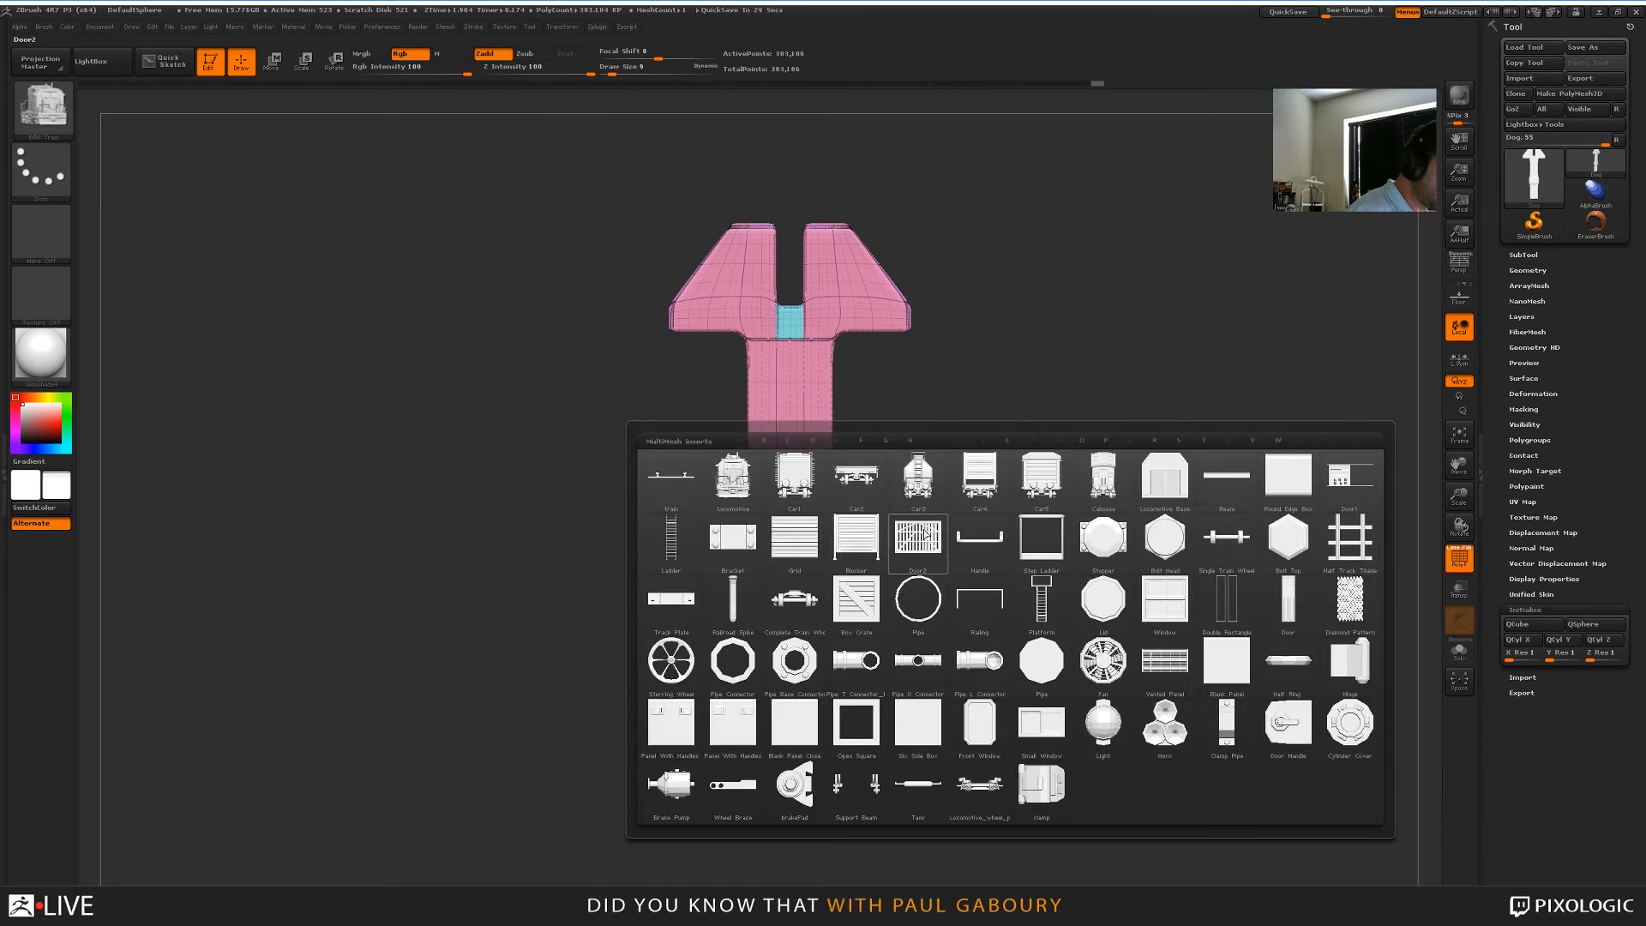
mouse_move(734, 491)
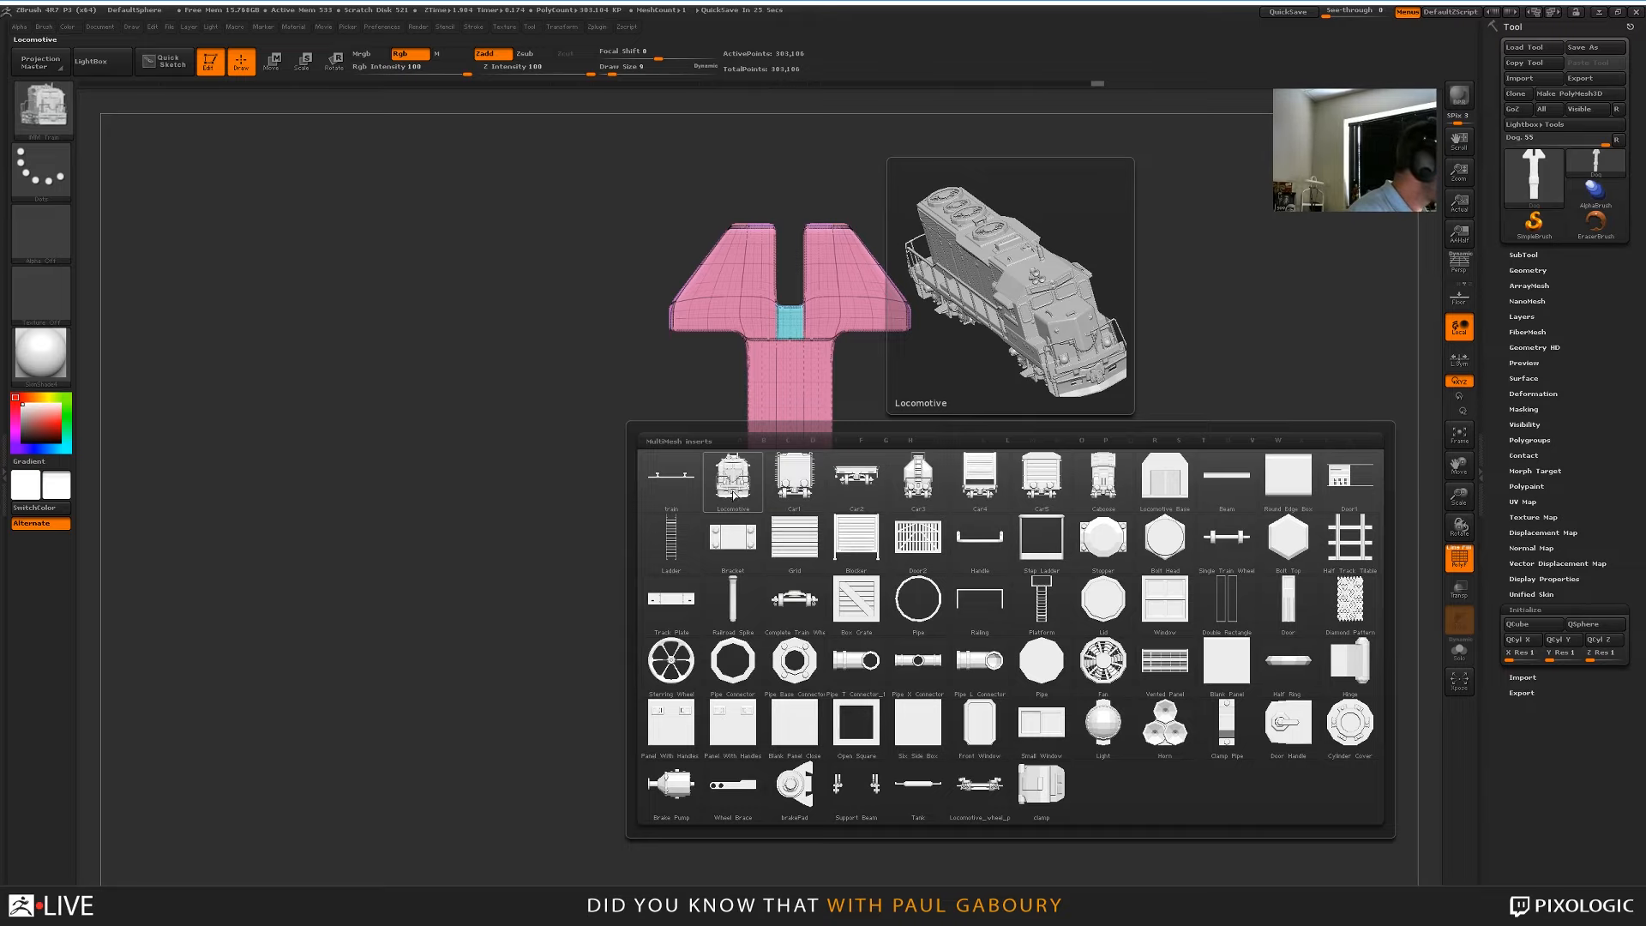
left_click(733, 493)
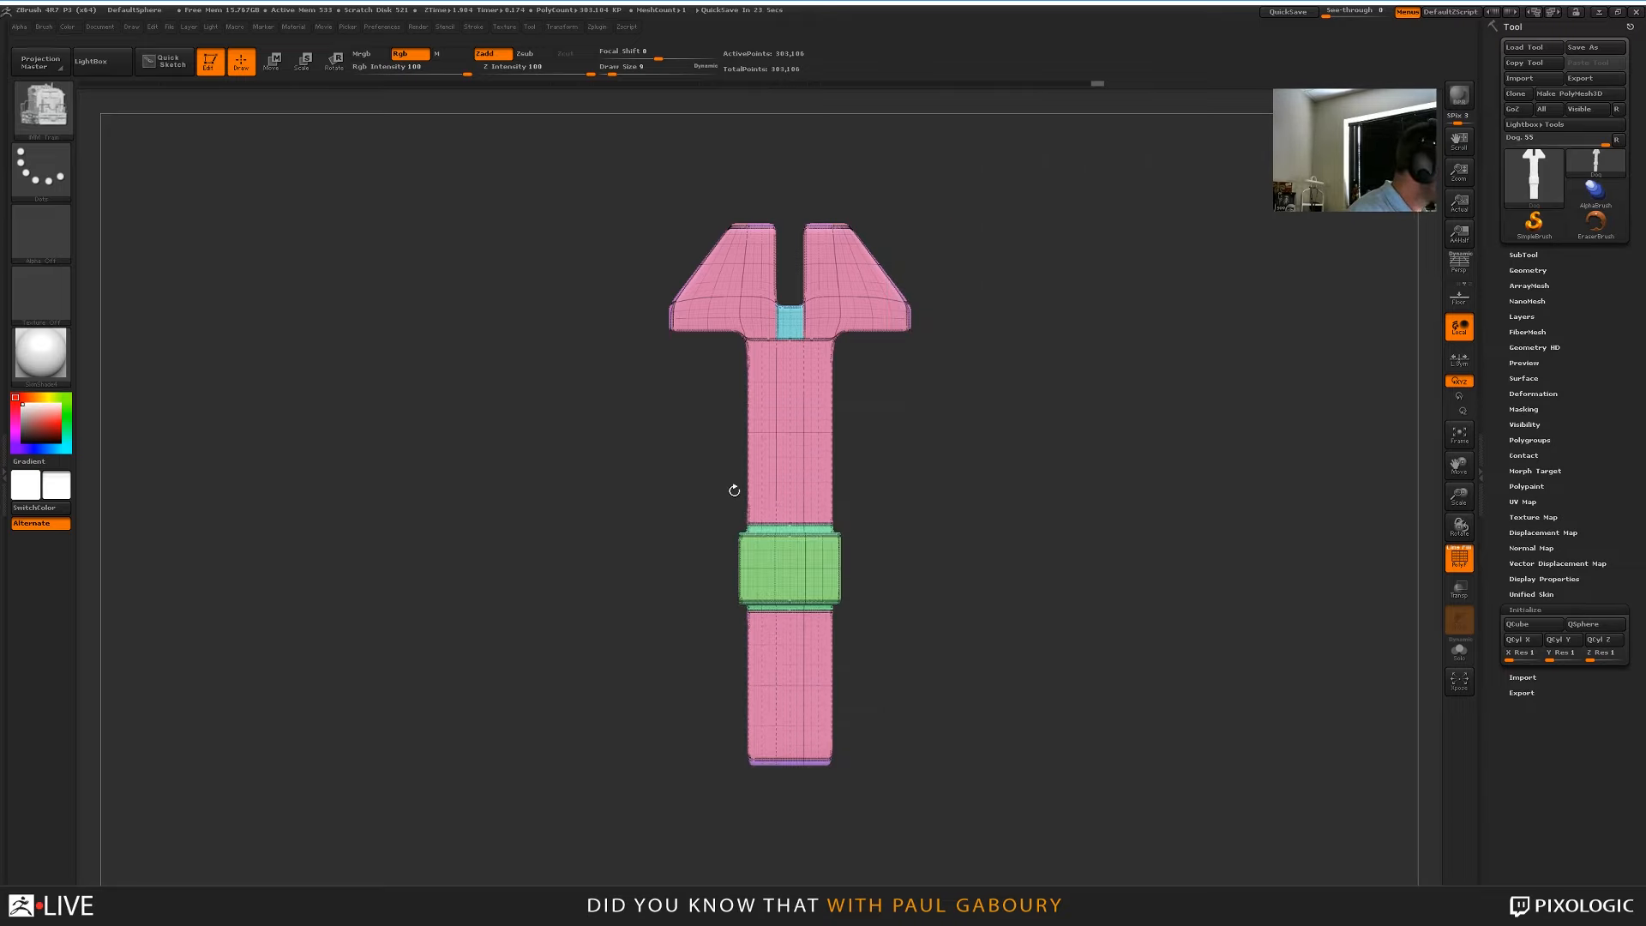
Set the wrench model to subdivision level 2 and delete its other subdivision levels
mouse_move(1069, 582)
left_mouse_down()
mouse_move(1072, 566)
mouse_move(1080, 581)
left_mouse_up()
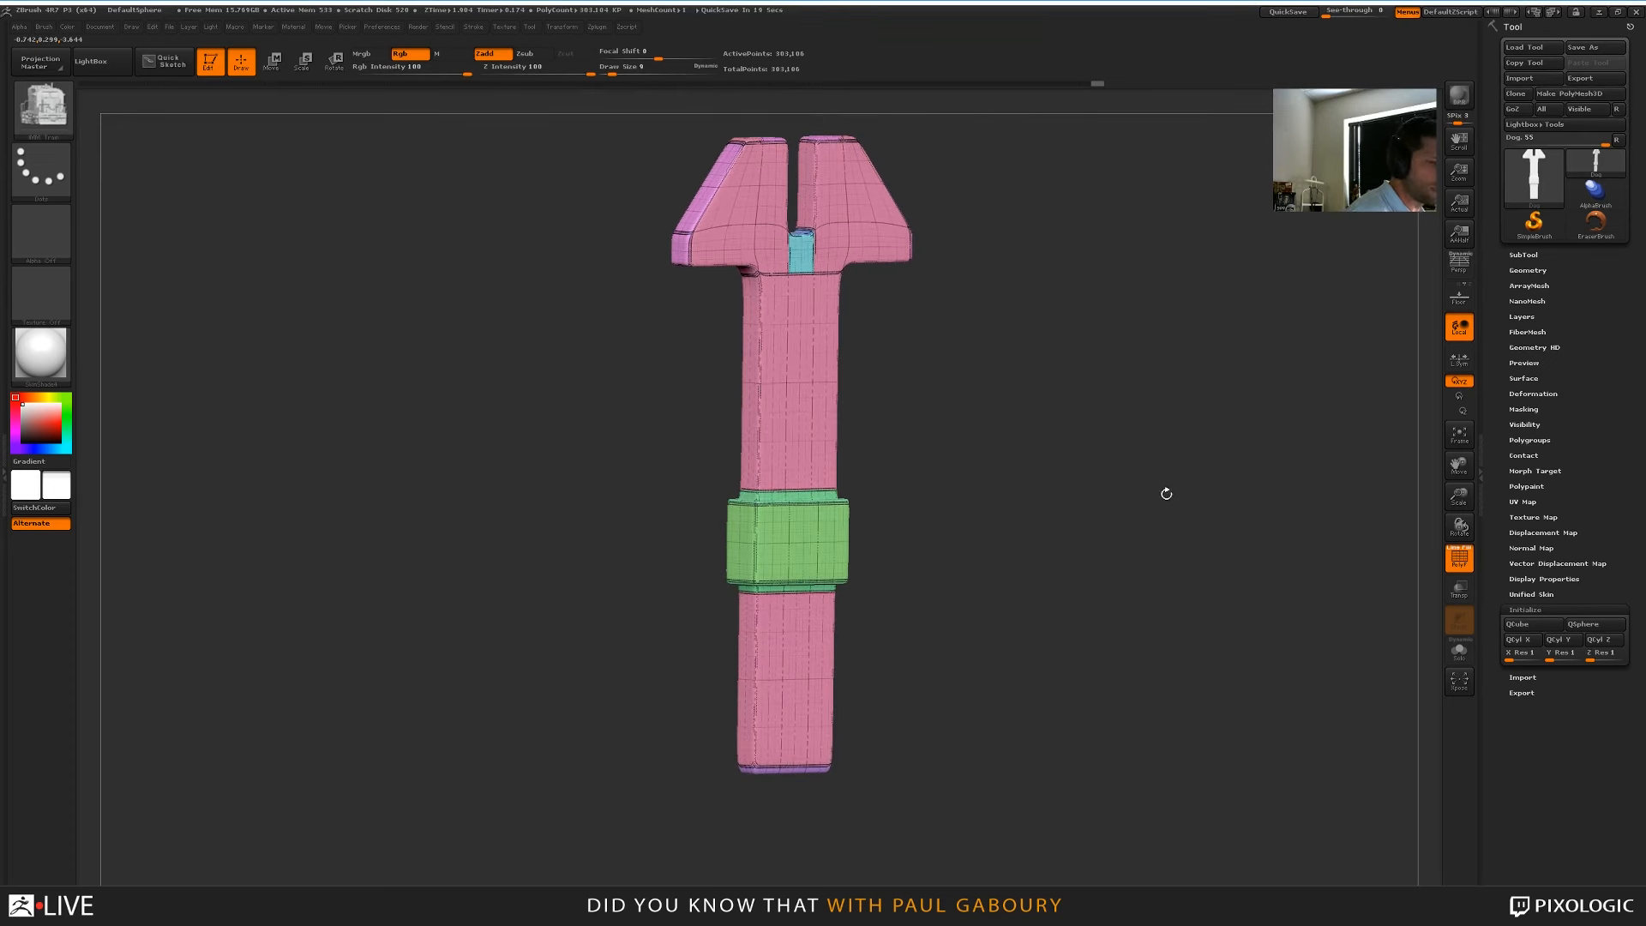
left_click(1528, 270)
left_click_drag(1548, 298, 1506, 298)
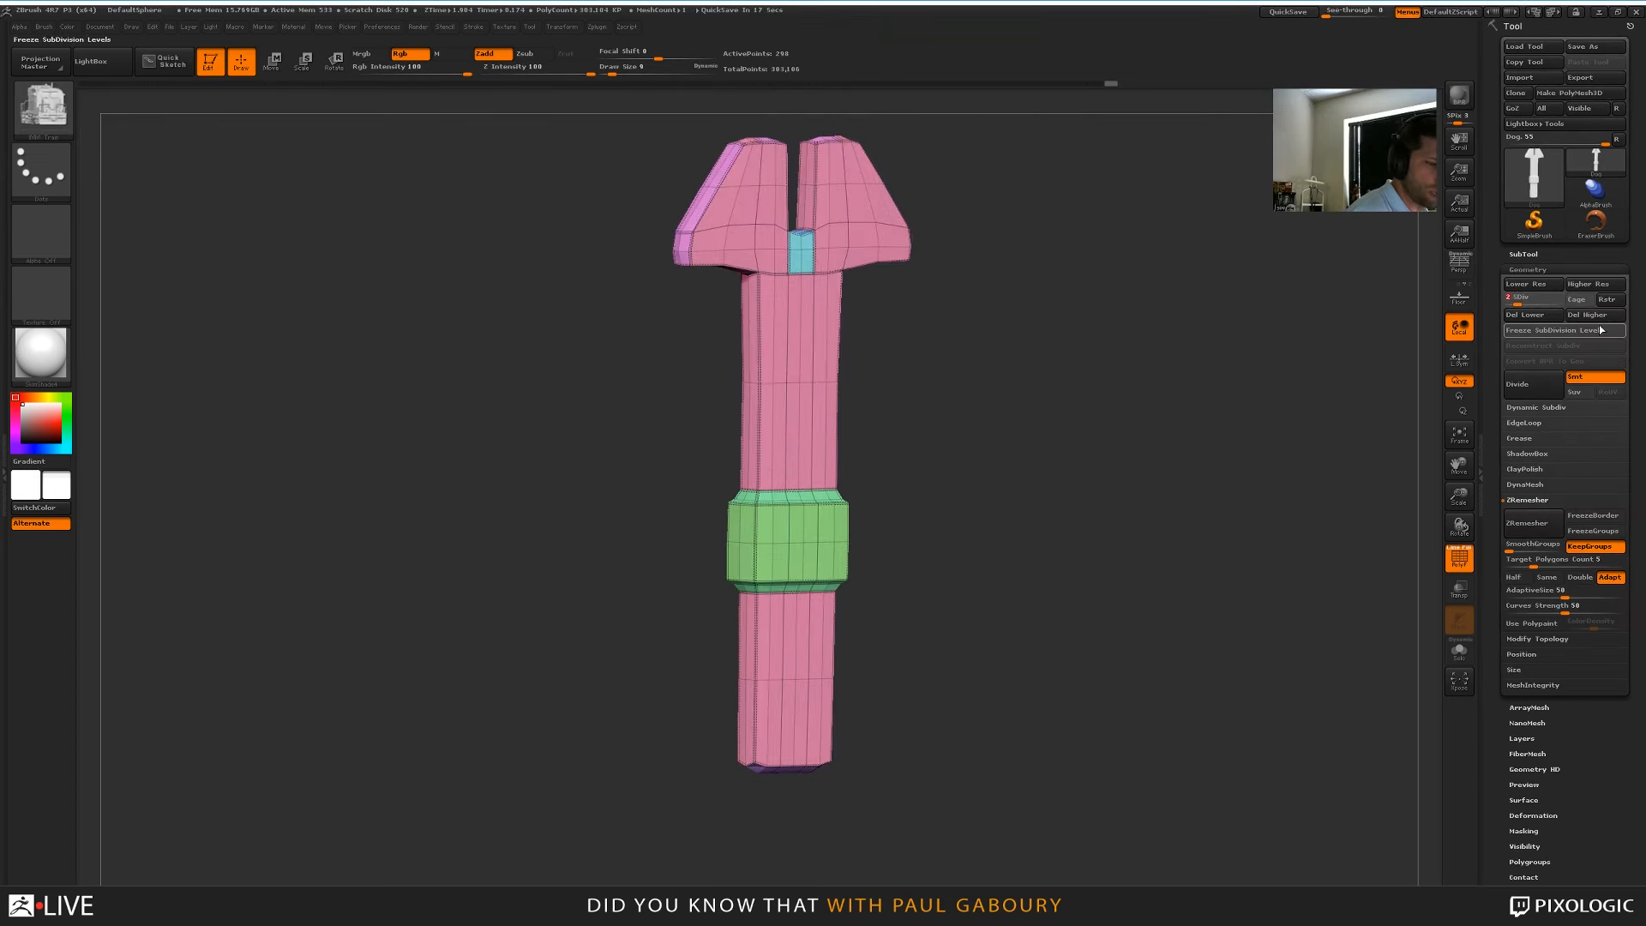
left_click_drag(809, 391, 982, 558)
left_click_drag(1051, 635, 1042, 686)
key("ctrl+z")
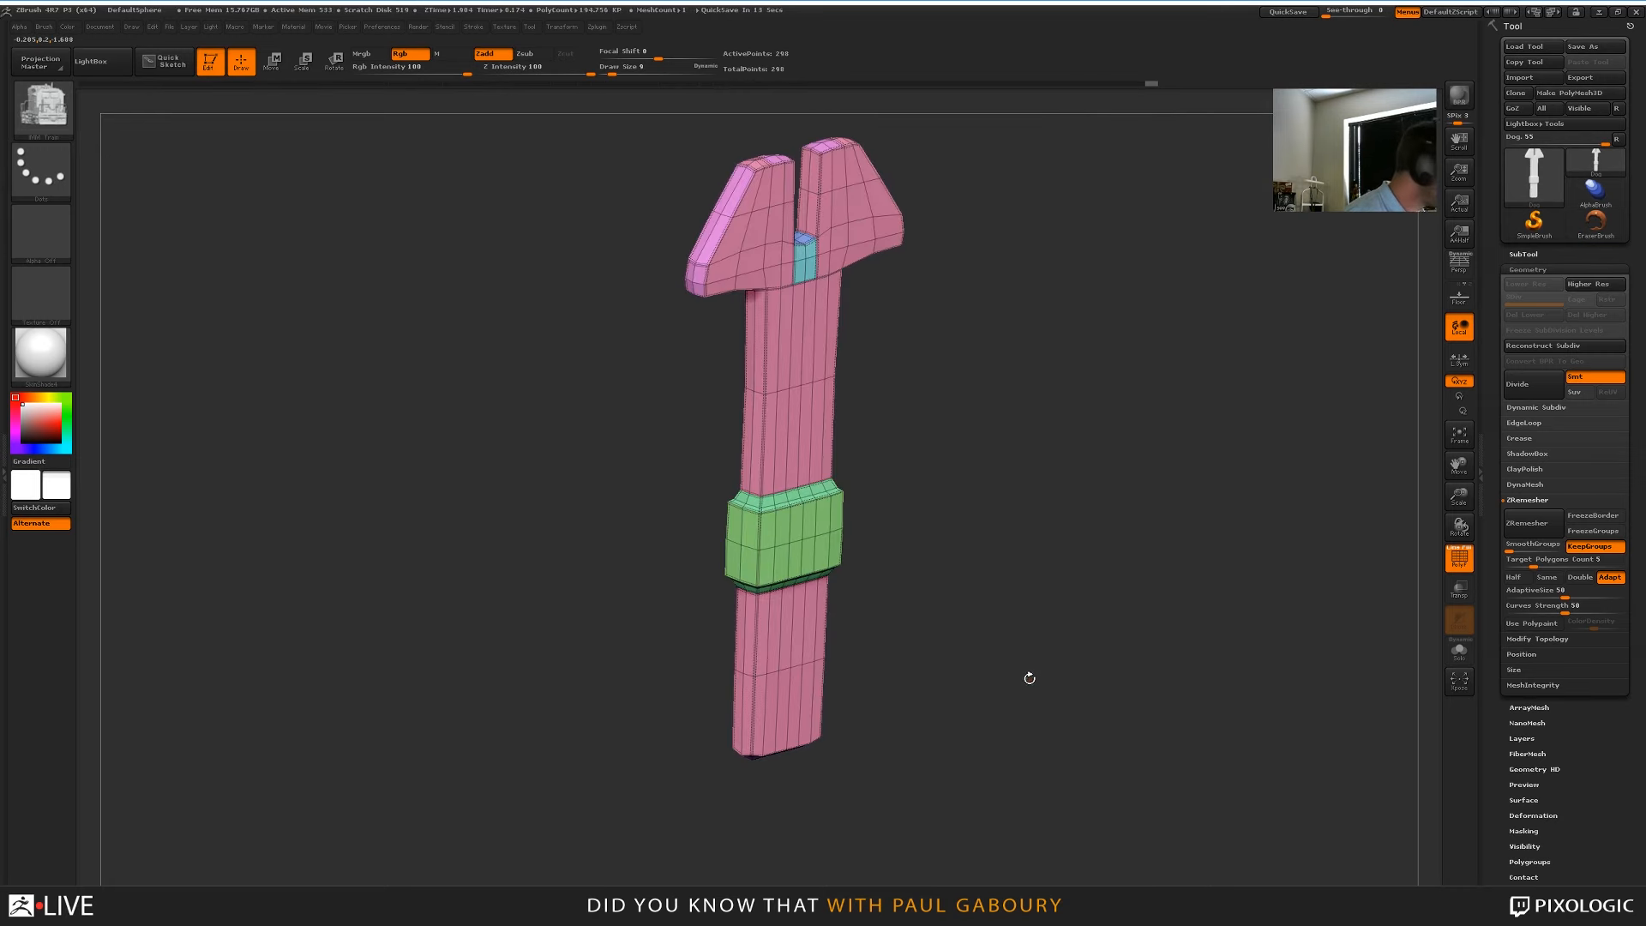
Insert the Locomotive mesh onto the front of the wrench's handle above the green band
left_click_drag(800, 391, 1047, 700)
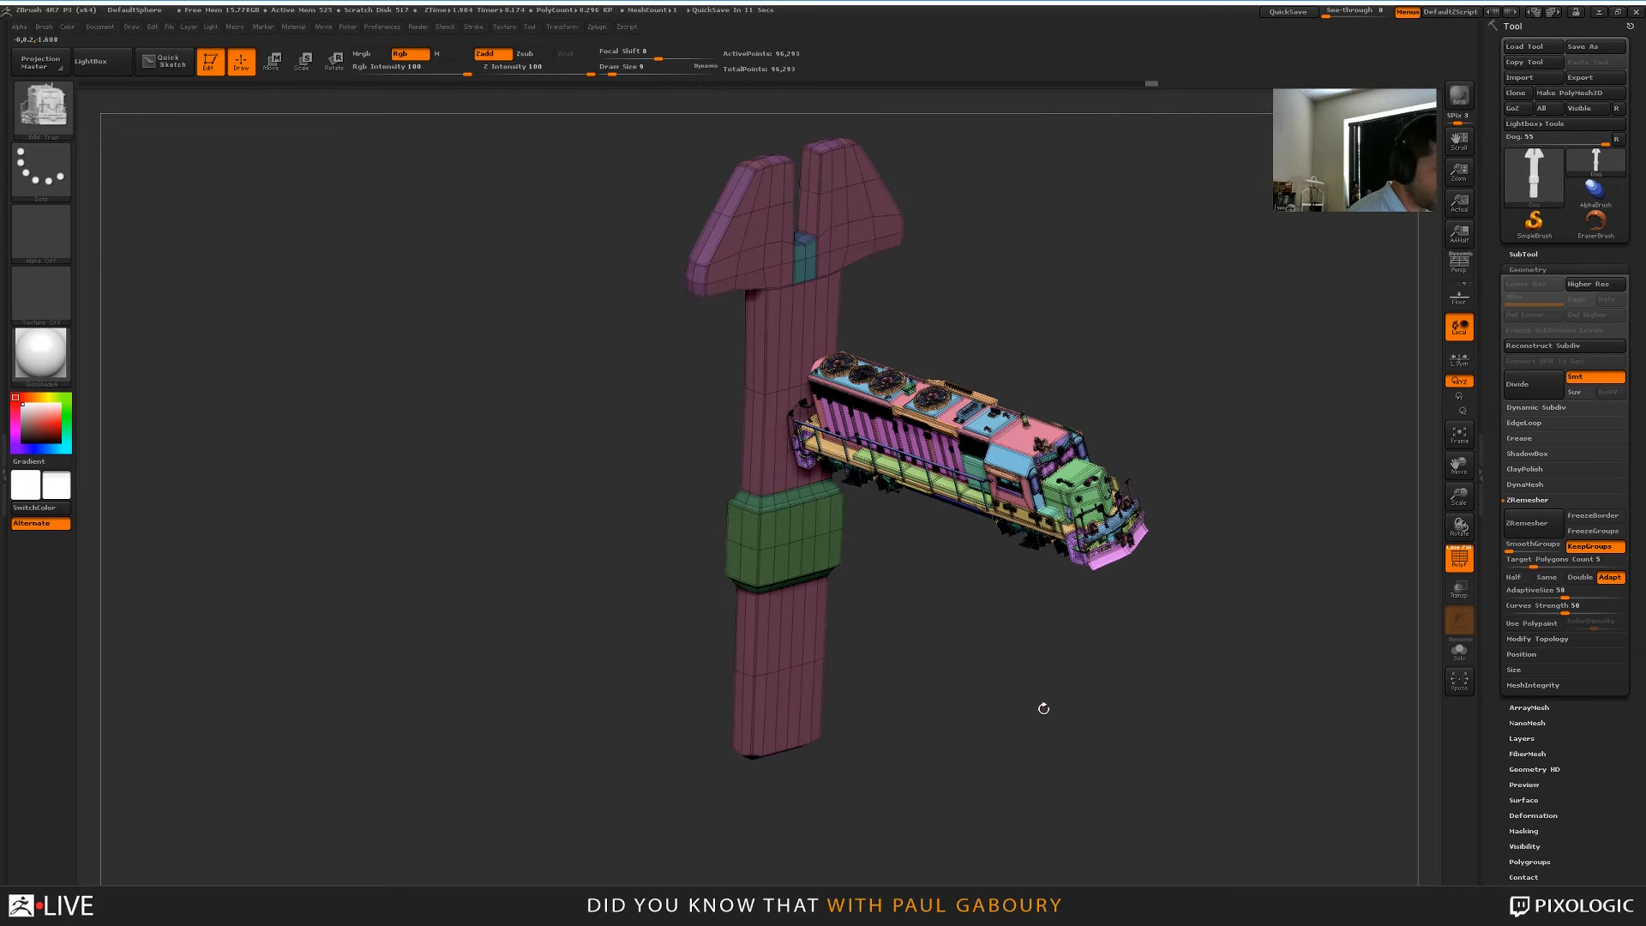
key("ctrl")
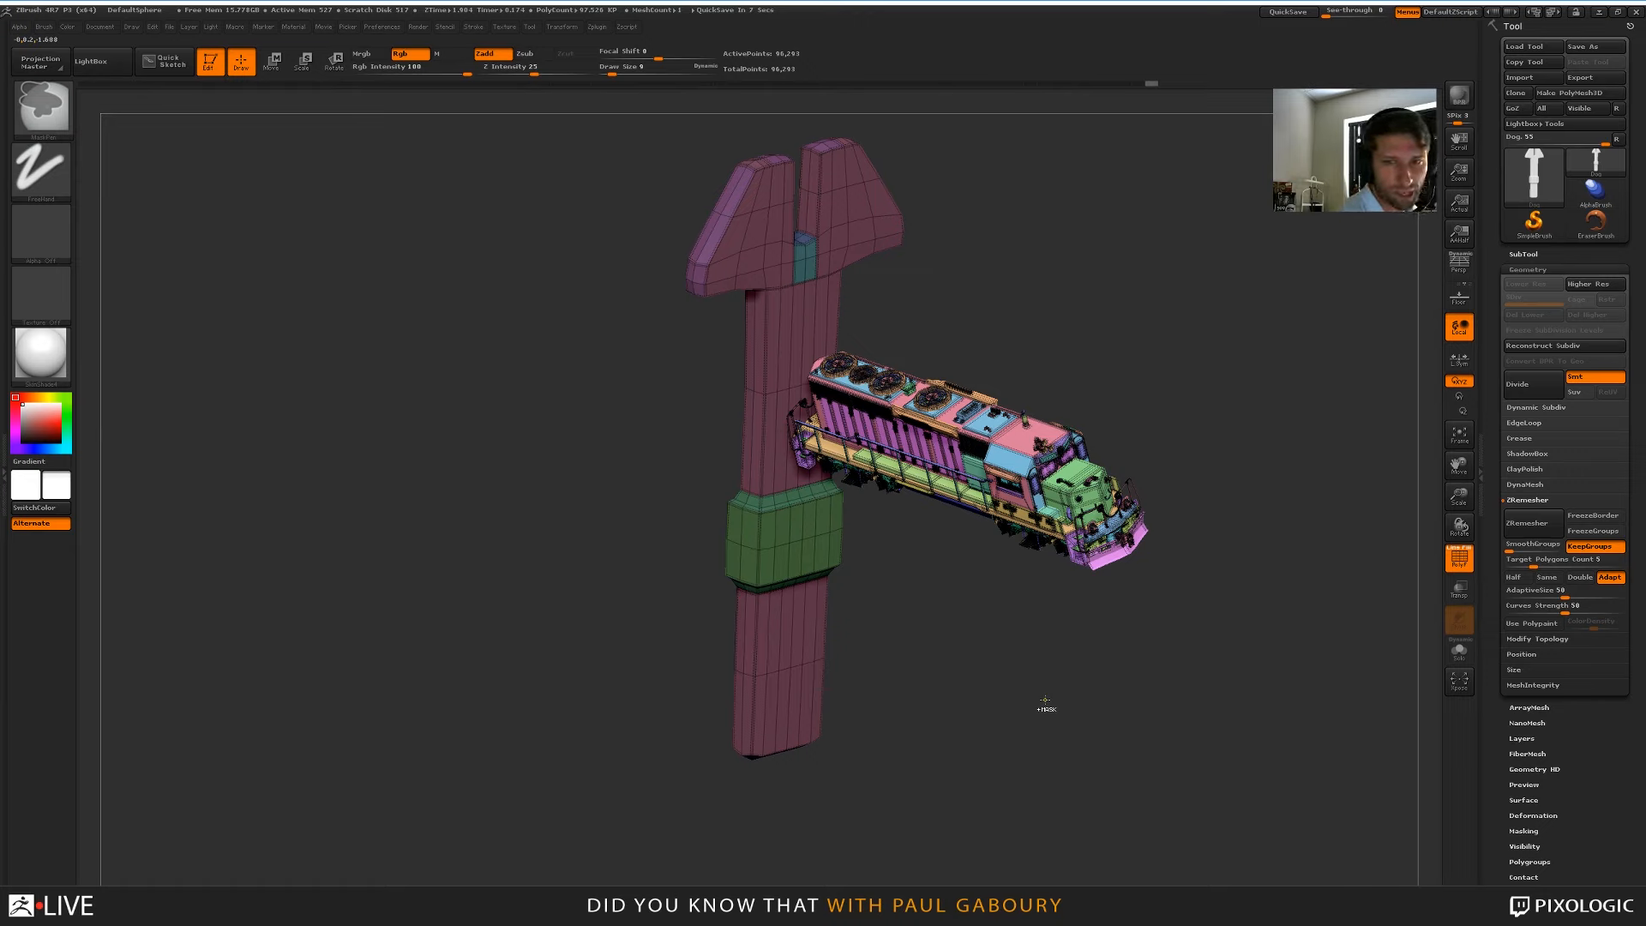
Undo the small inserted locomotive and generate the full locomotive mesh from the current insert brush with MeshFromBrush
key("ctrl+z")
left_click(1539, 639)
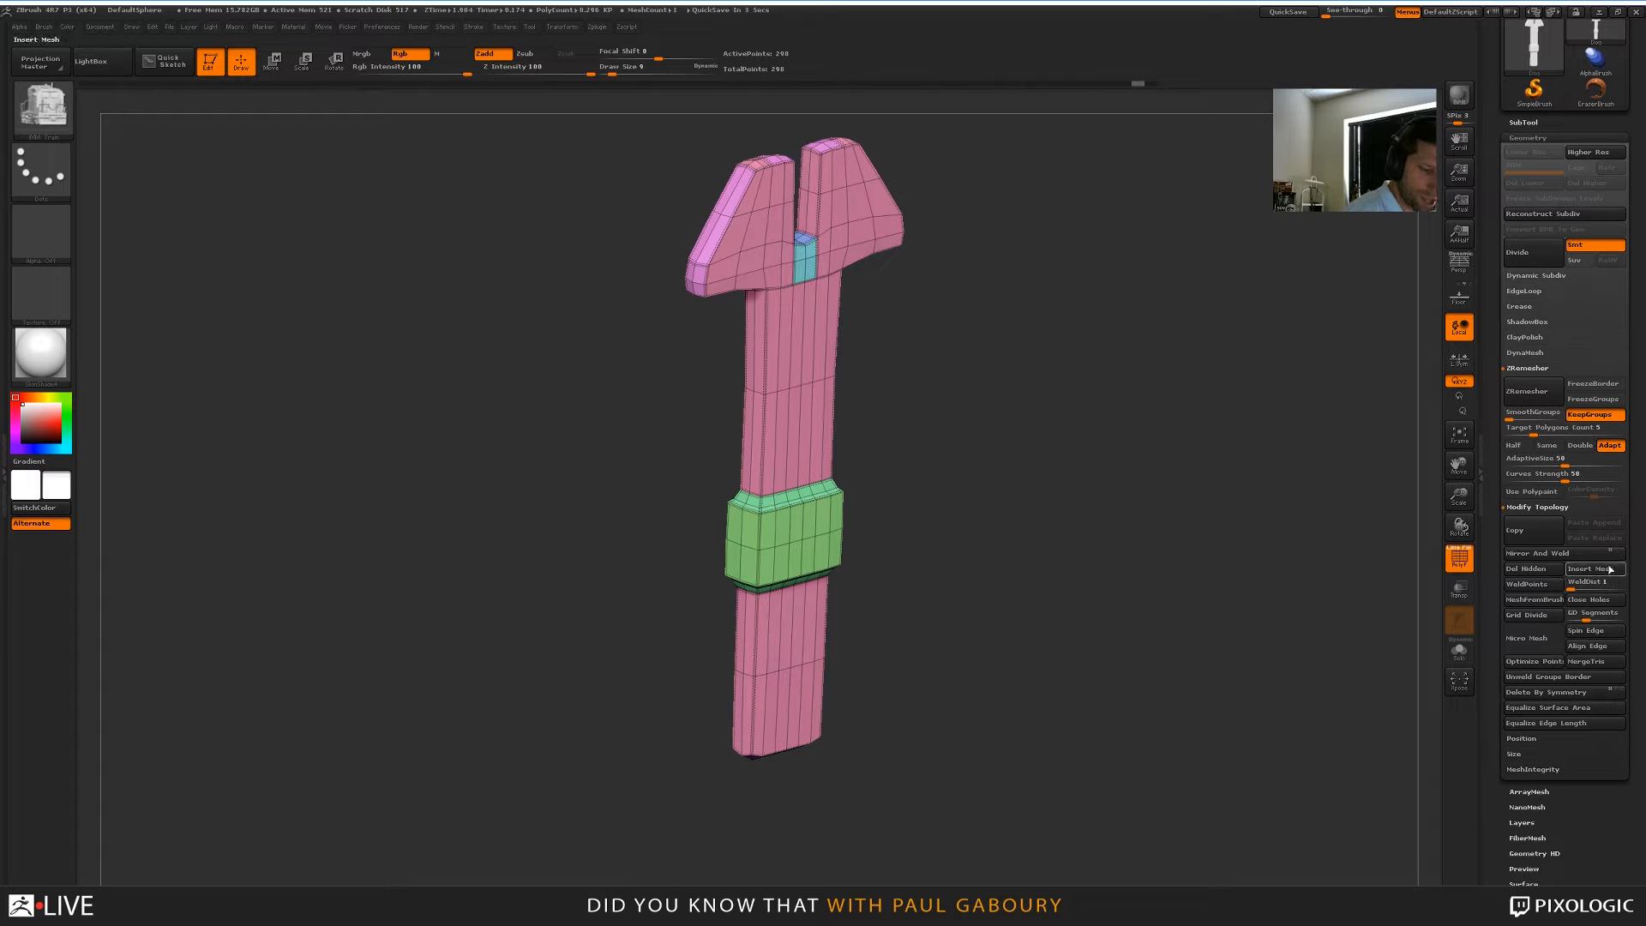
left_click(1535, 600)
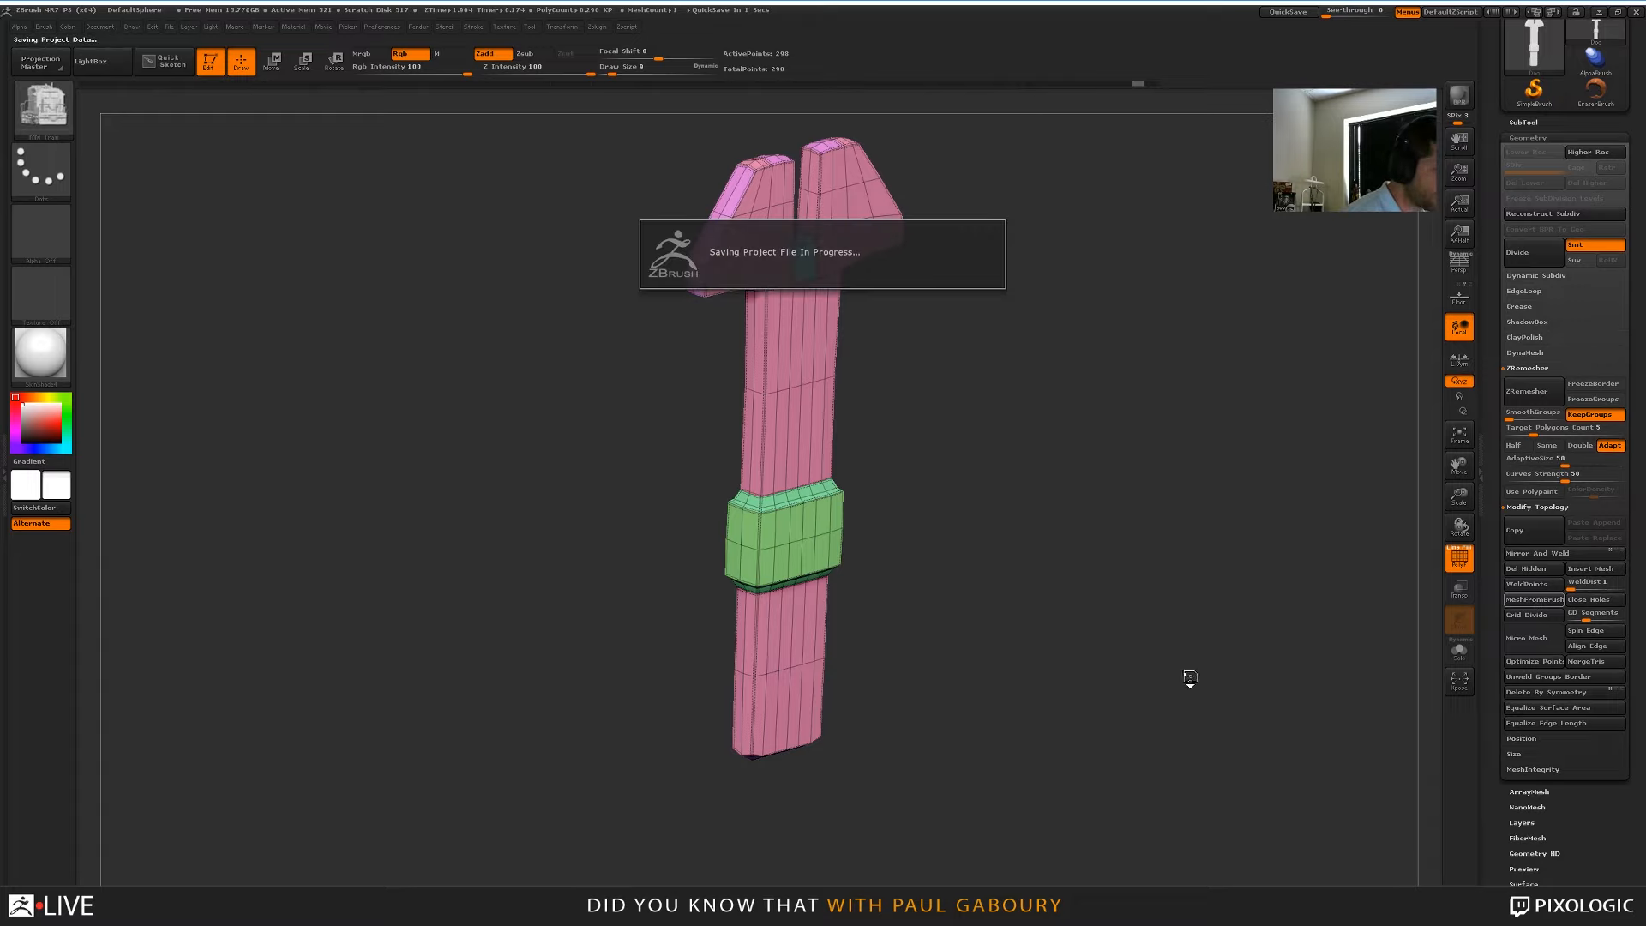
Isolate the green side-frame polygroup of the locomotive's wheel trucks so only those frames are visible
mouse_move(1054, 648)
right_mouse_down()
mouse_move(1092, 630)
mouse_move(1147, 483)
right_mouse_up()
mouse_move(956, 404)
right_mouse_down("alt")
mouse_move(896, 599)
mouse_move(1057, 703)
mouse_move(1032, 725)
mouse_move(1084, 617)
mouse_move(1123, 643)
mouse_move(1114, 605)
right_mouse_up("alt")
right_click_drag(1114, 604, 1084, 628)
right_click_drag(1084, 628, 1089, 847, "alt")
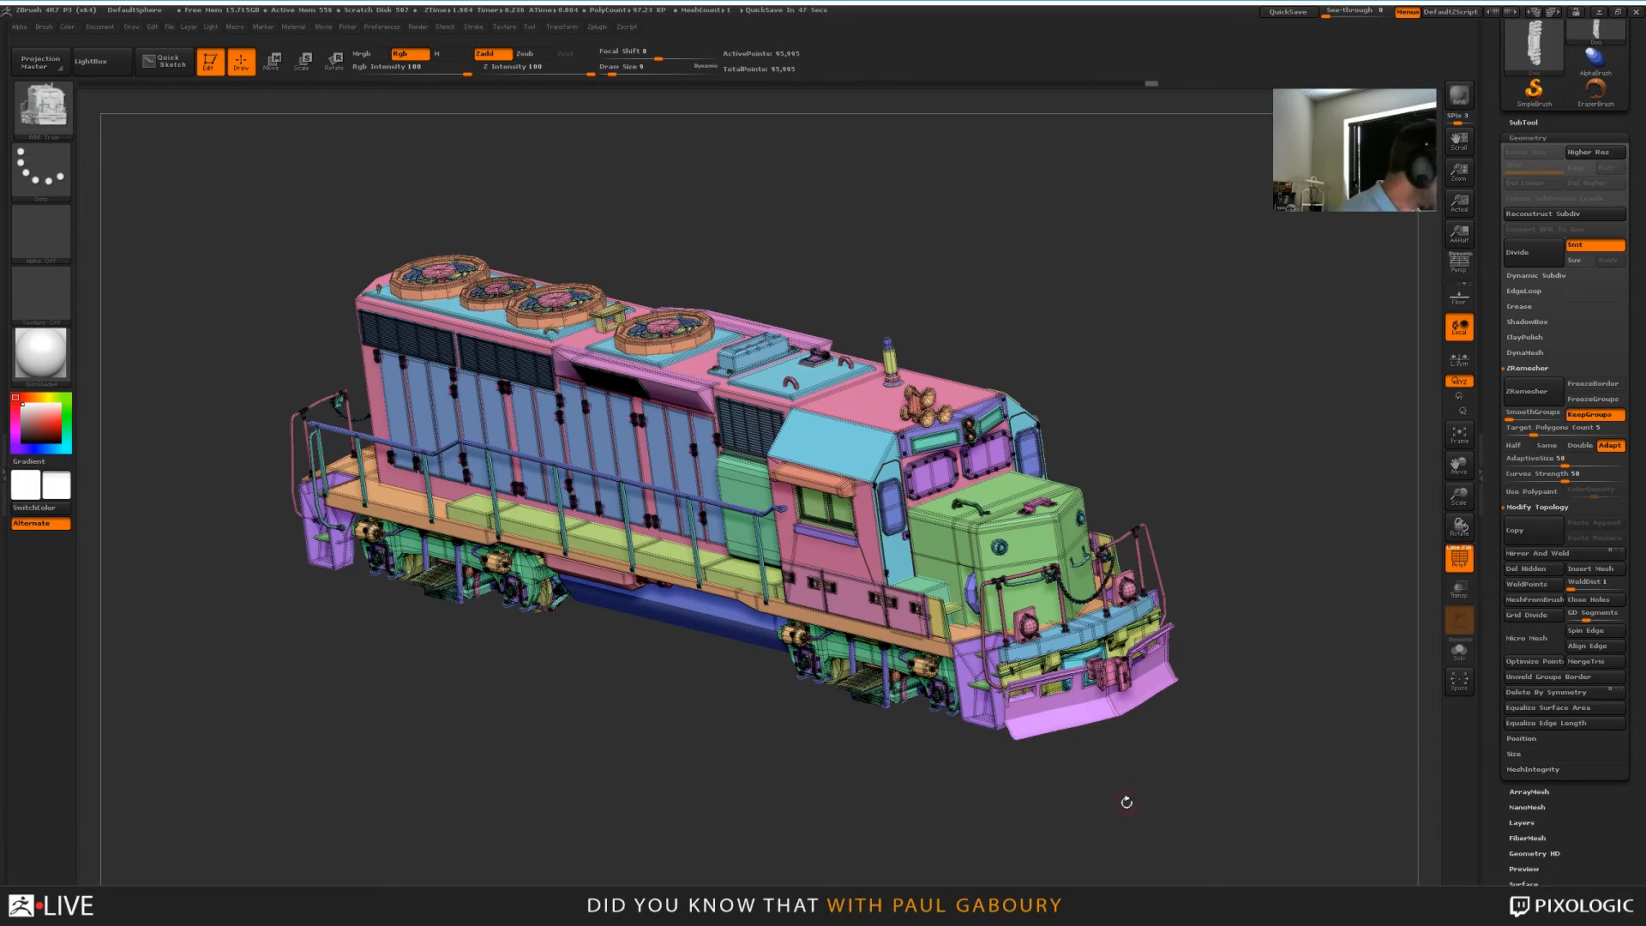
mouse_move(1126, 803)
left_mouse_down("shift")
mouse_move(1283, 616)
mouse_move(1226, 549)
left_mouse_up("shift")
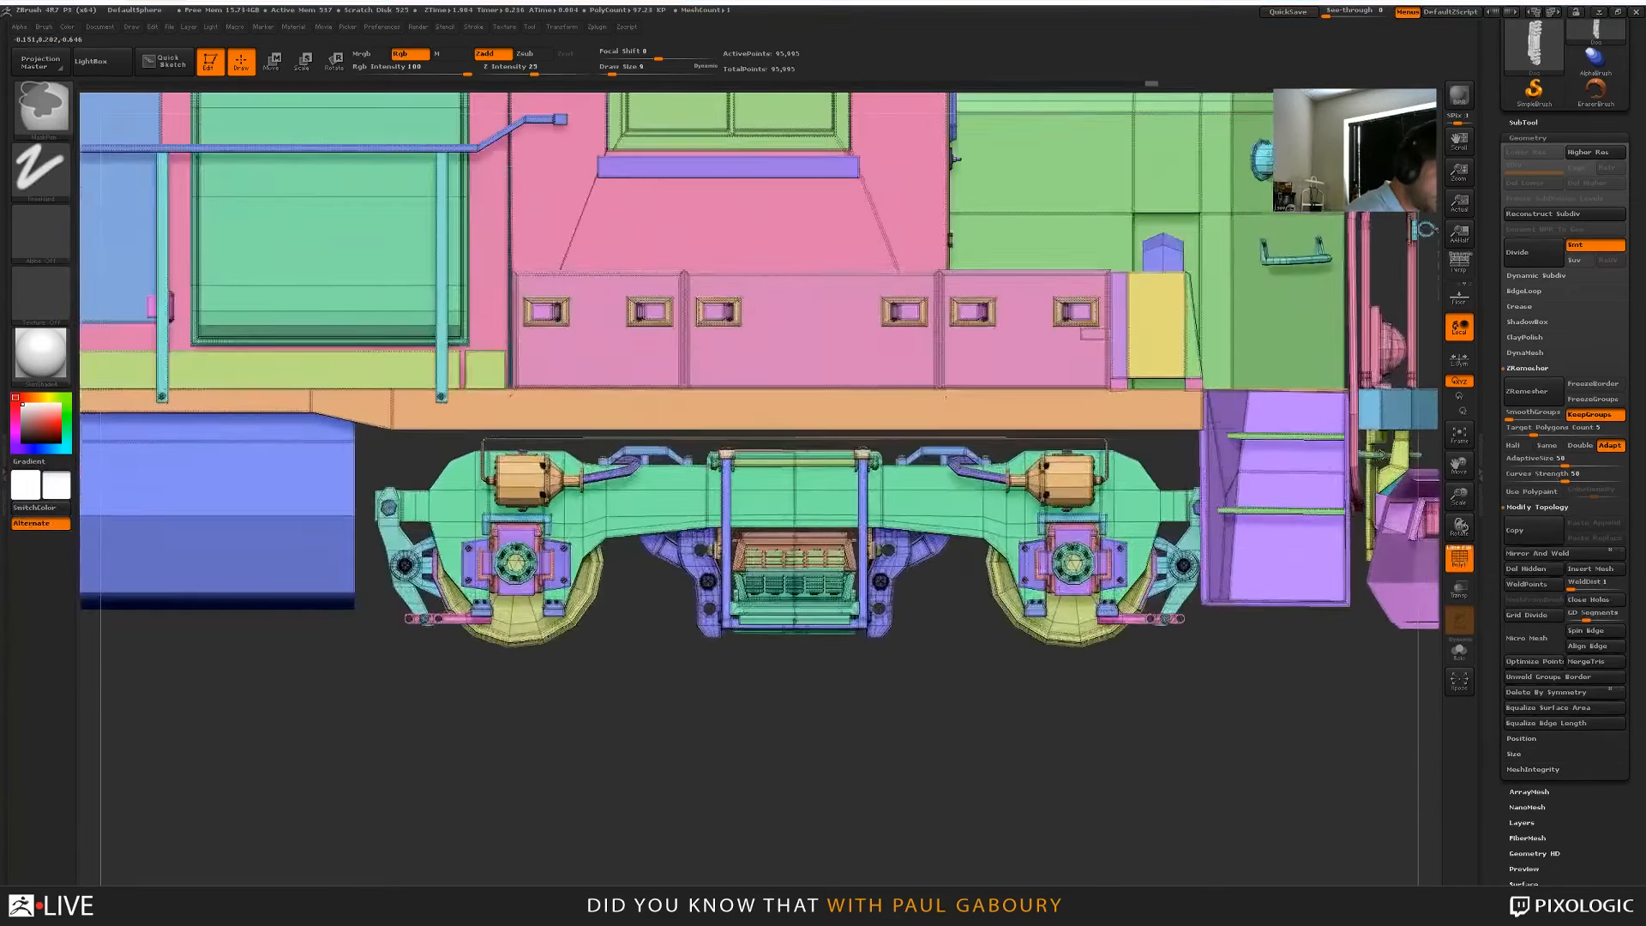
left_click(990, 536, "ctrl+shift")
mouse_move(990, 536)
left_mouse_down("alt")
mouse_move(969, 677)
mouse_move(1083, 603)
mouse_move(1113, 630)
mouse_move(1106, 666)
left_mouse_up("alt")
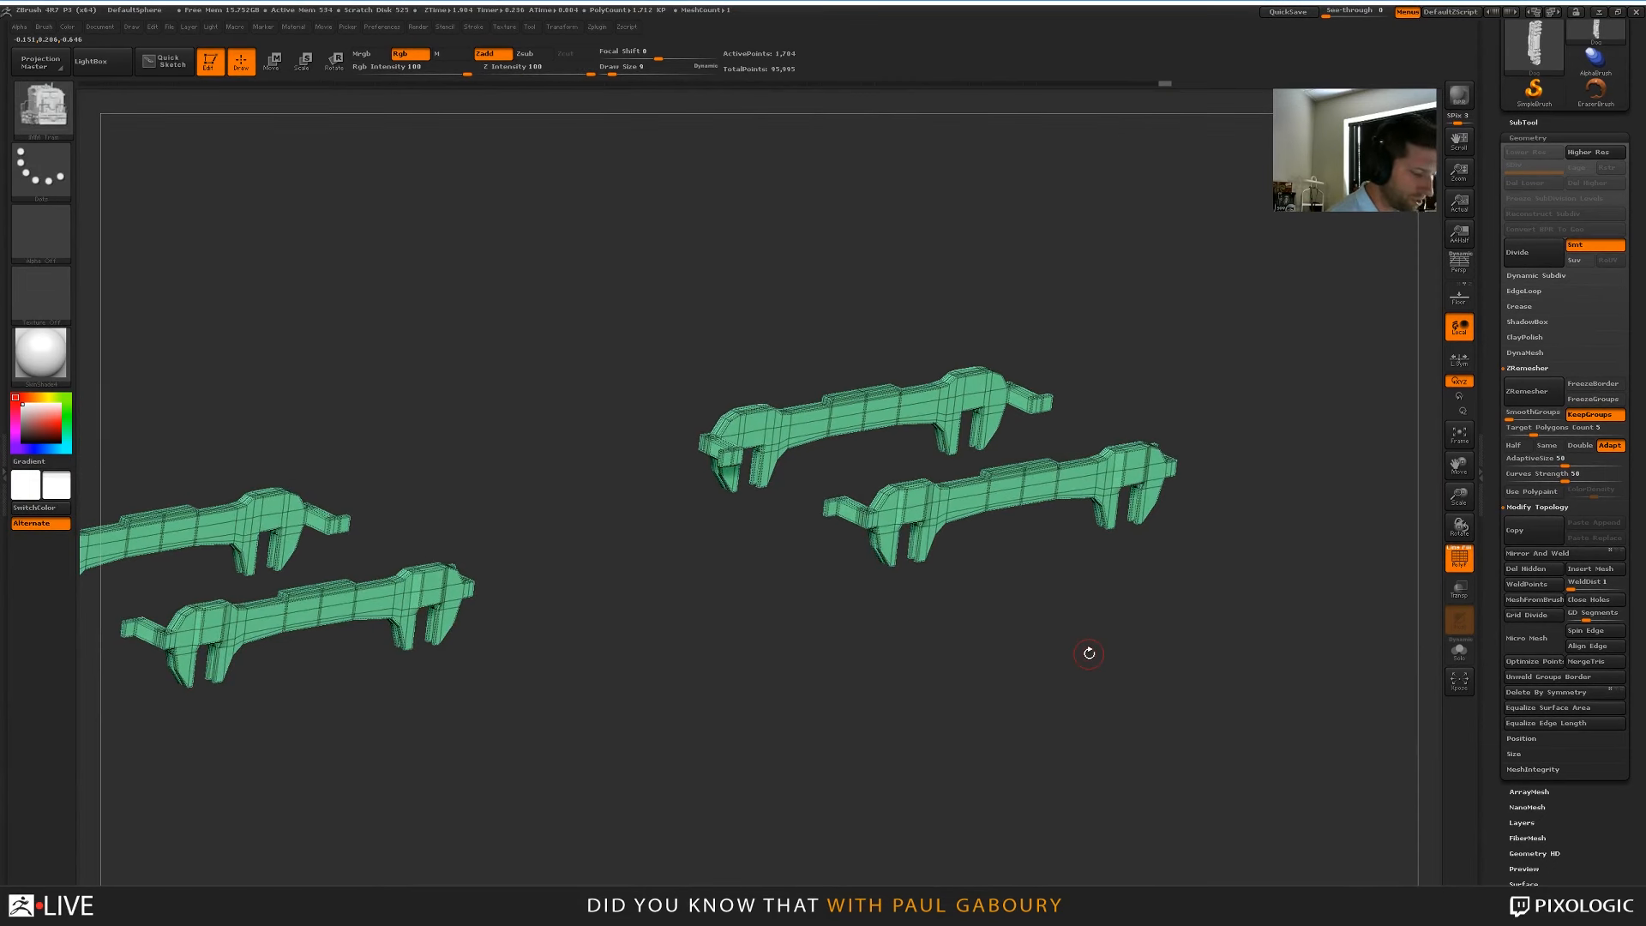
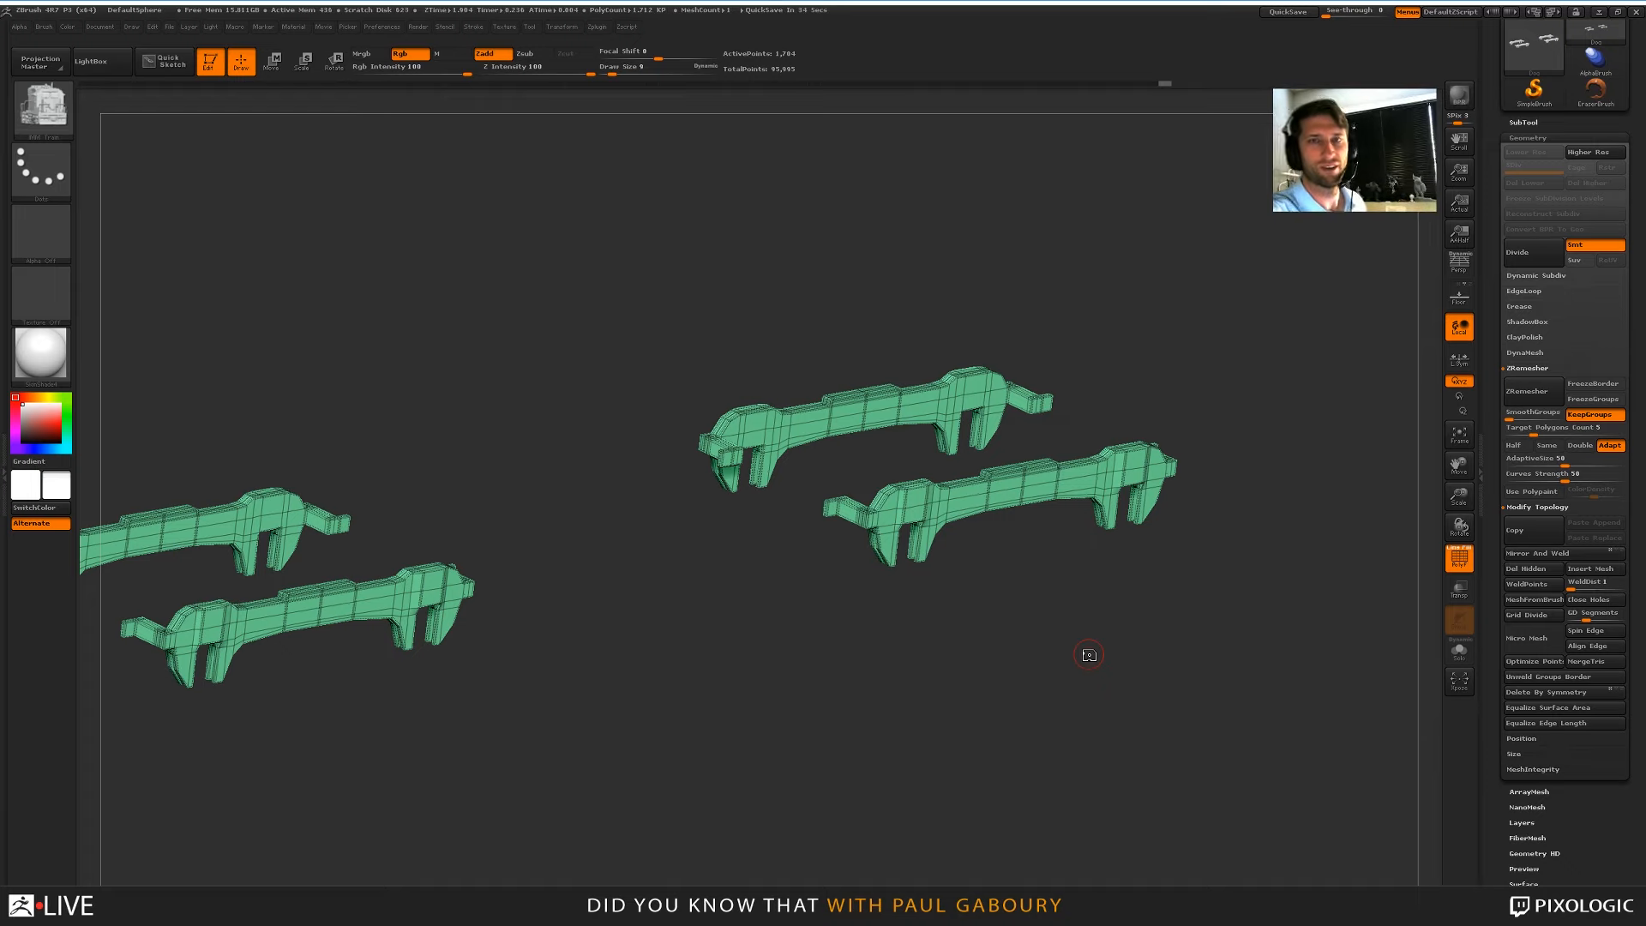
left_click_drag(1142, 705, 1134, 662)
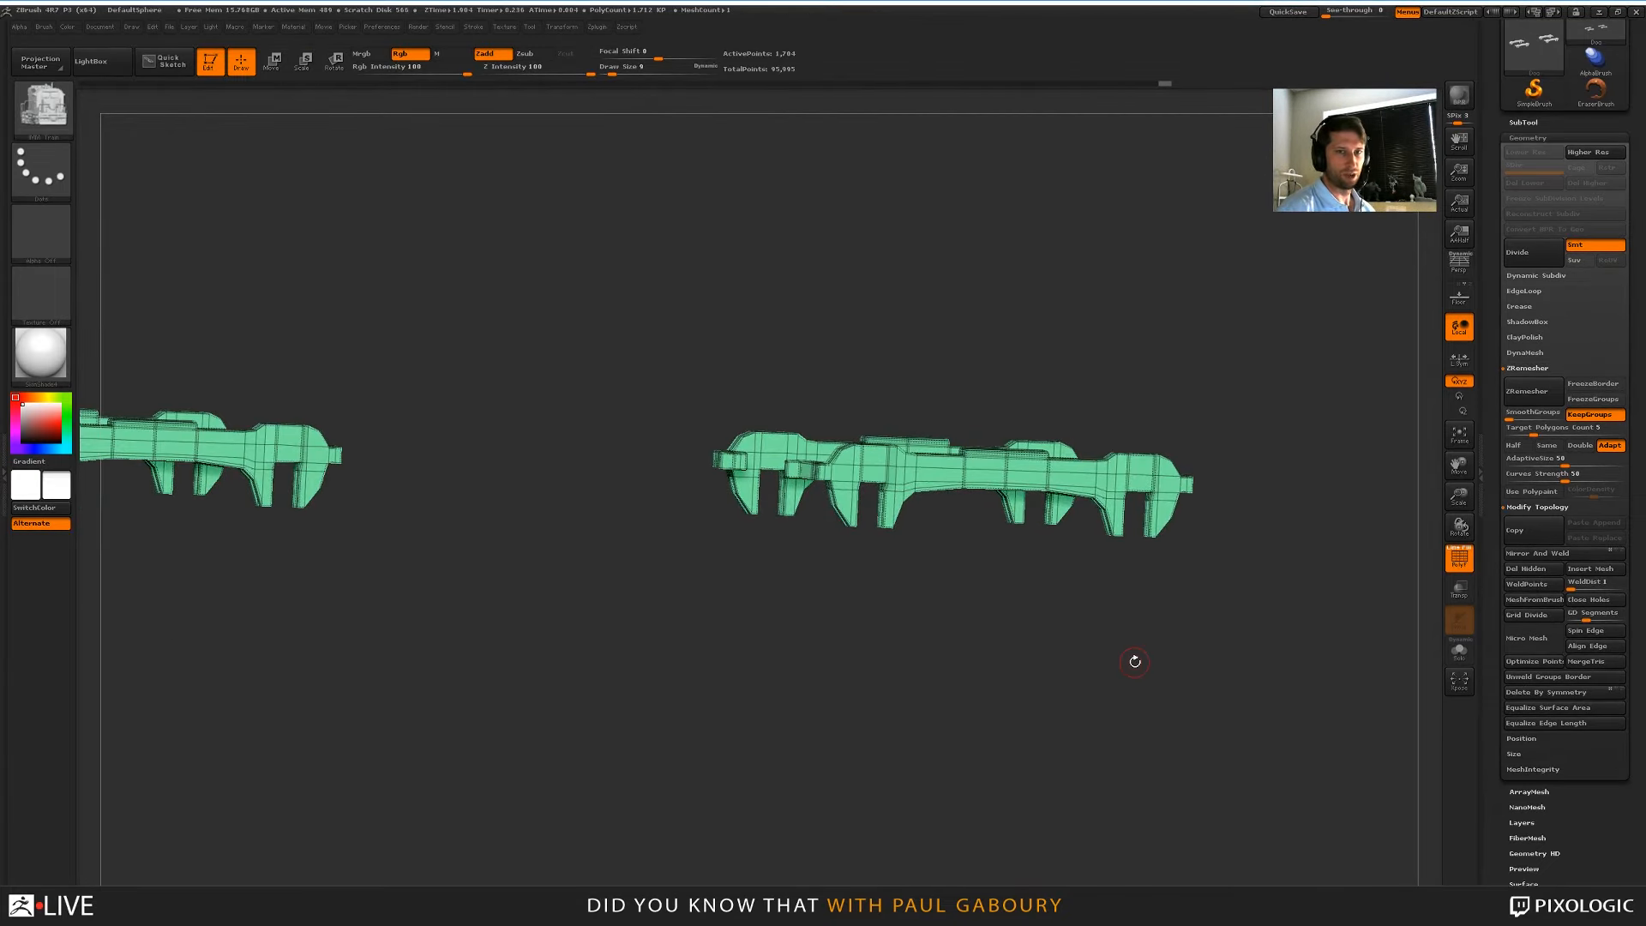
Collapse the geometry options and choose the Topology brush for sculpting
left_click(1557, 138)
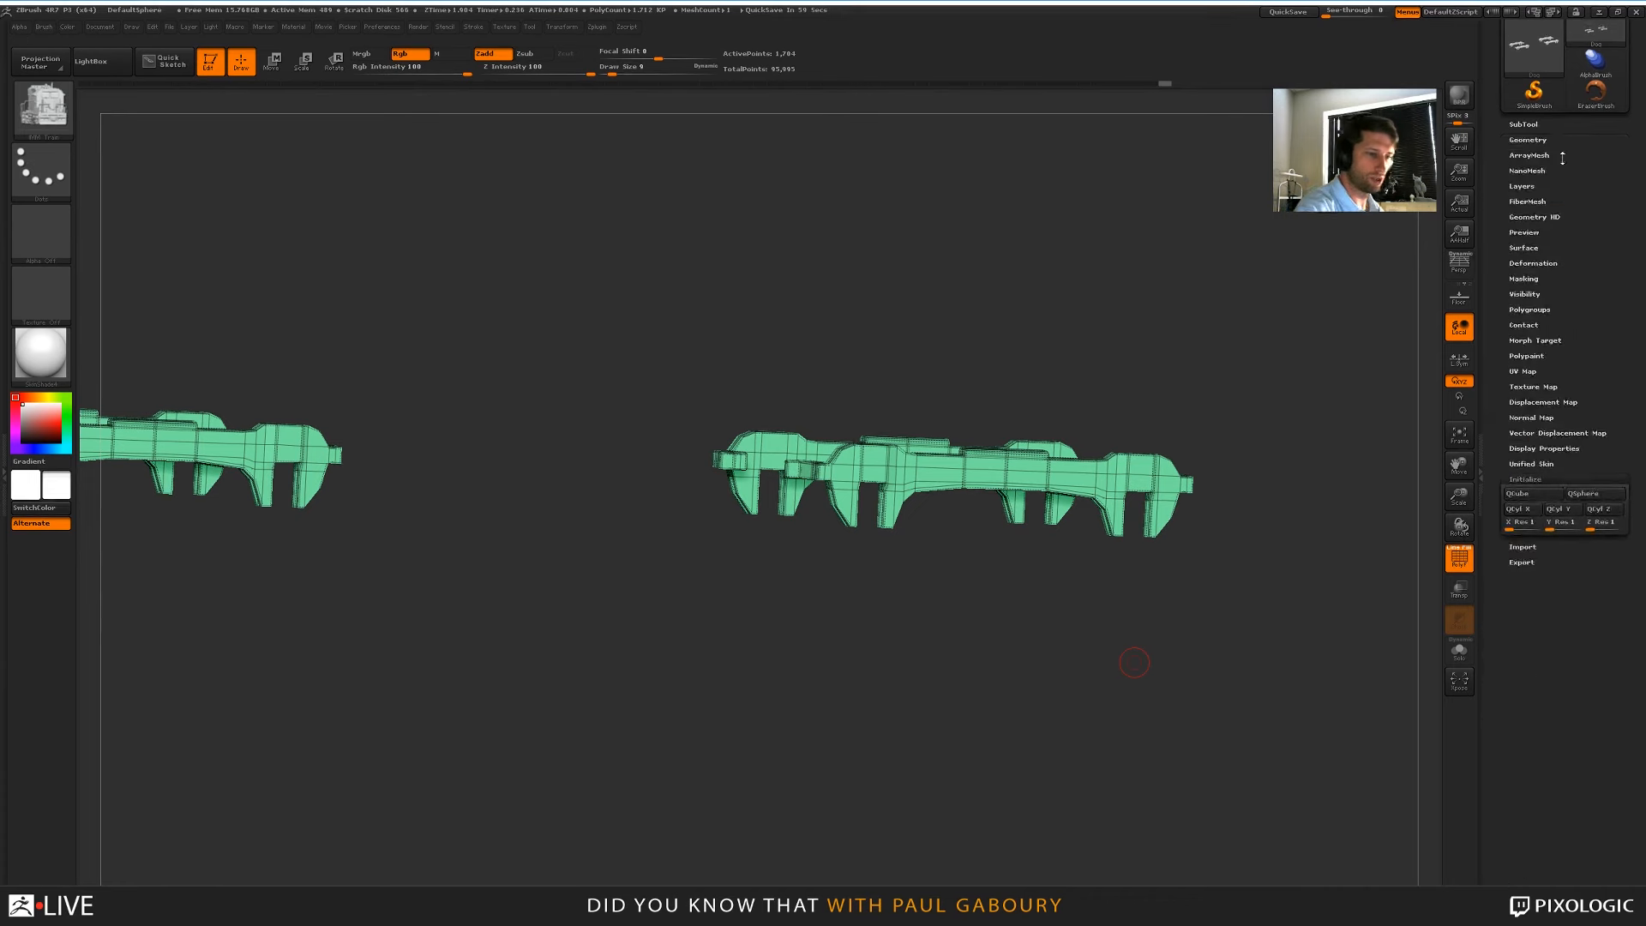
left_click_drag(1573, 156, 1583, 314)
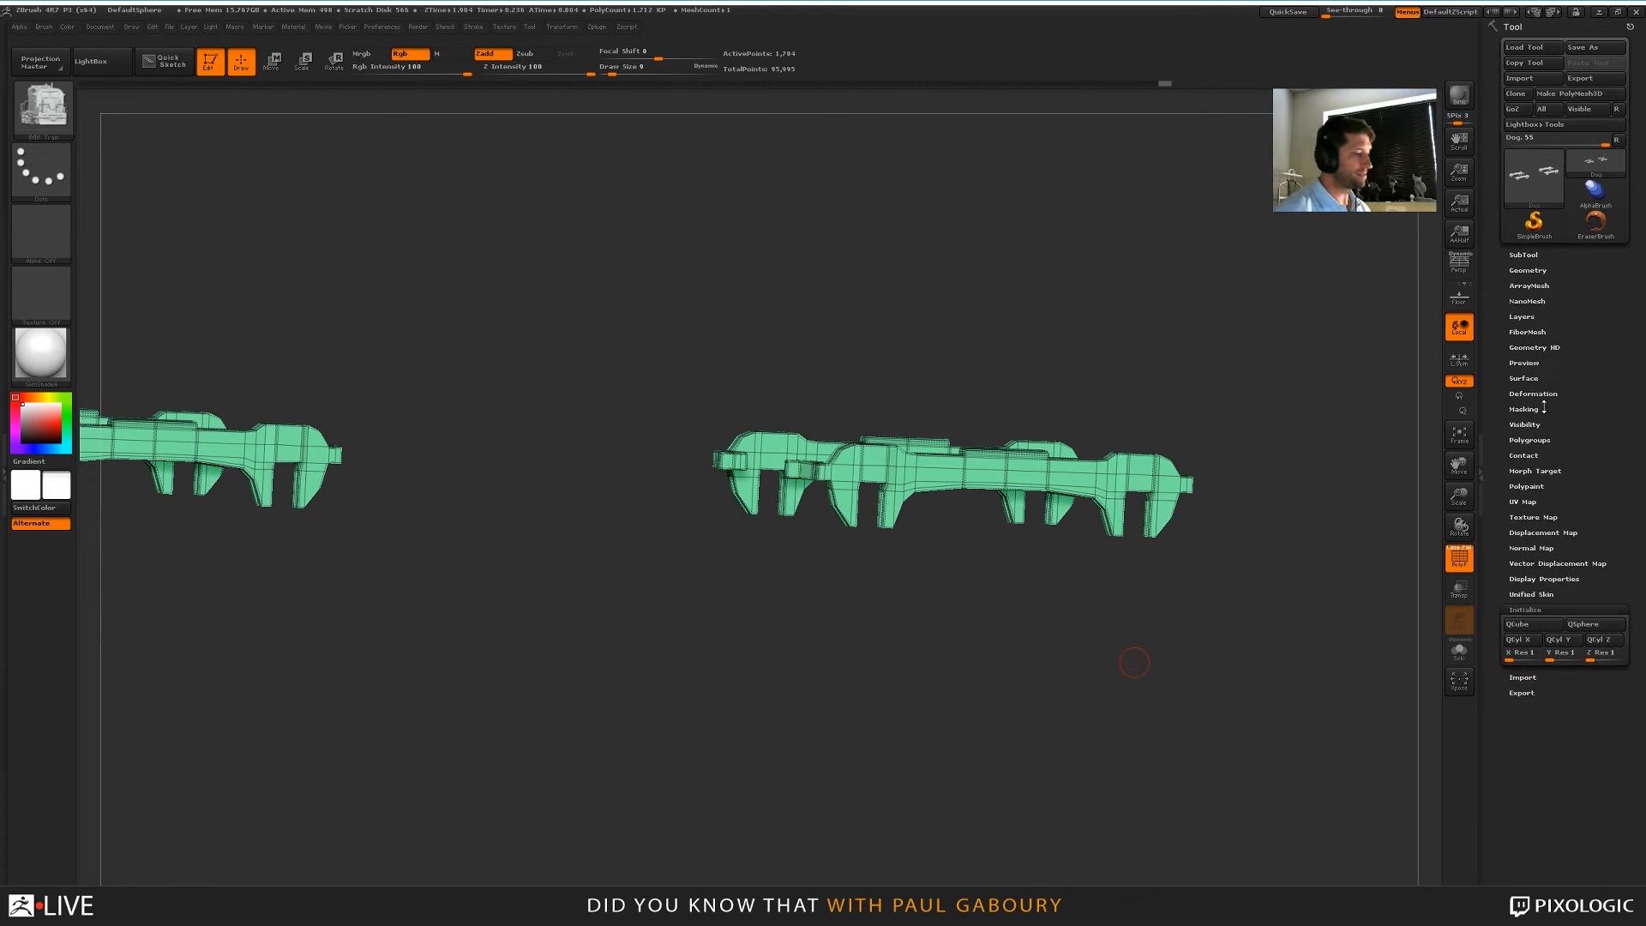
key("b")
key("t")
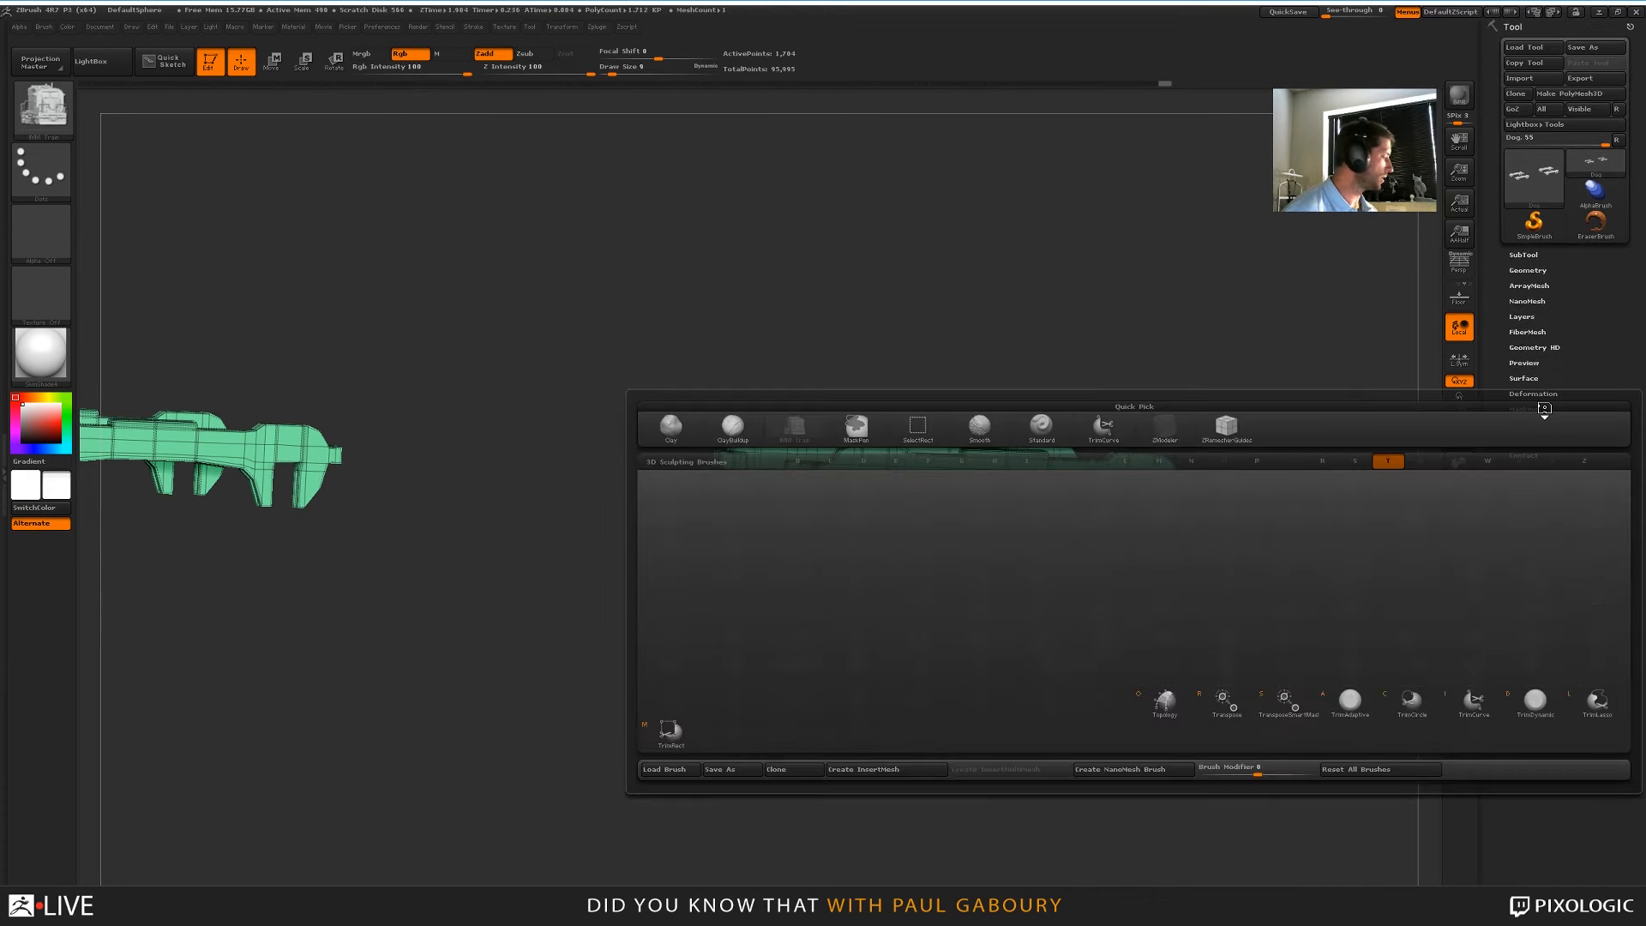
key("o")
Try drawing crossing Topology brush curves over the end of the near truck side frame
mouse_move(1071, 594)
right_mouse_down("alt")
mouse_move(1084, 650)
mouse_move(1146, 598)
right_mouse_up("alt")
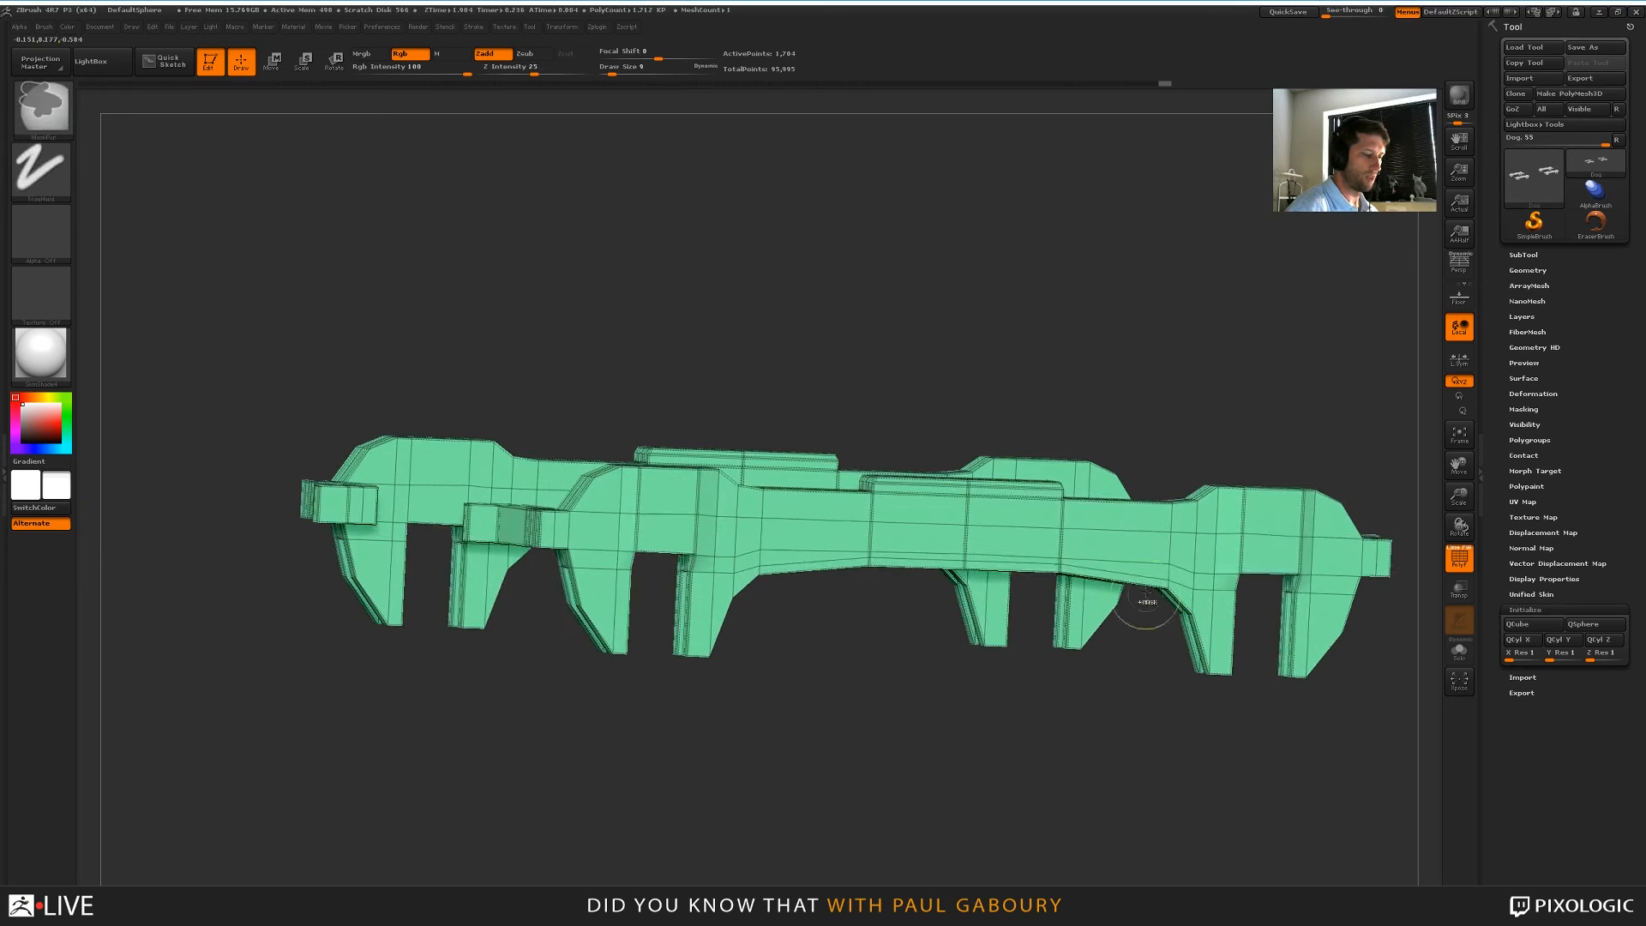
left_click_drag(1031, 553, 1314, 514)
mouse_move(1168, 582)
left_mouse_down()
mouse_move(1331, 546)
mouse_move(1293, 593)
left_mouse_up()
left_click_drag(1191, 536, 1221, 614)
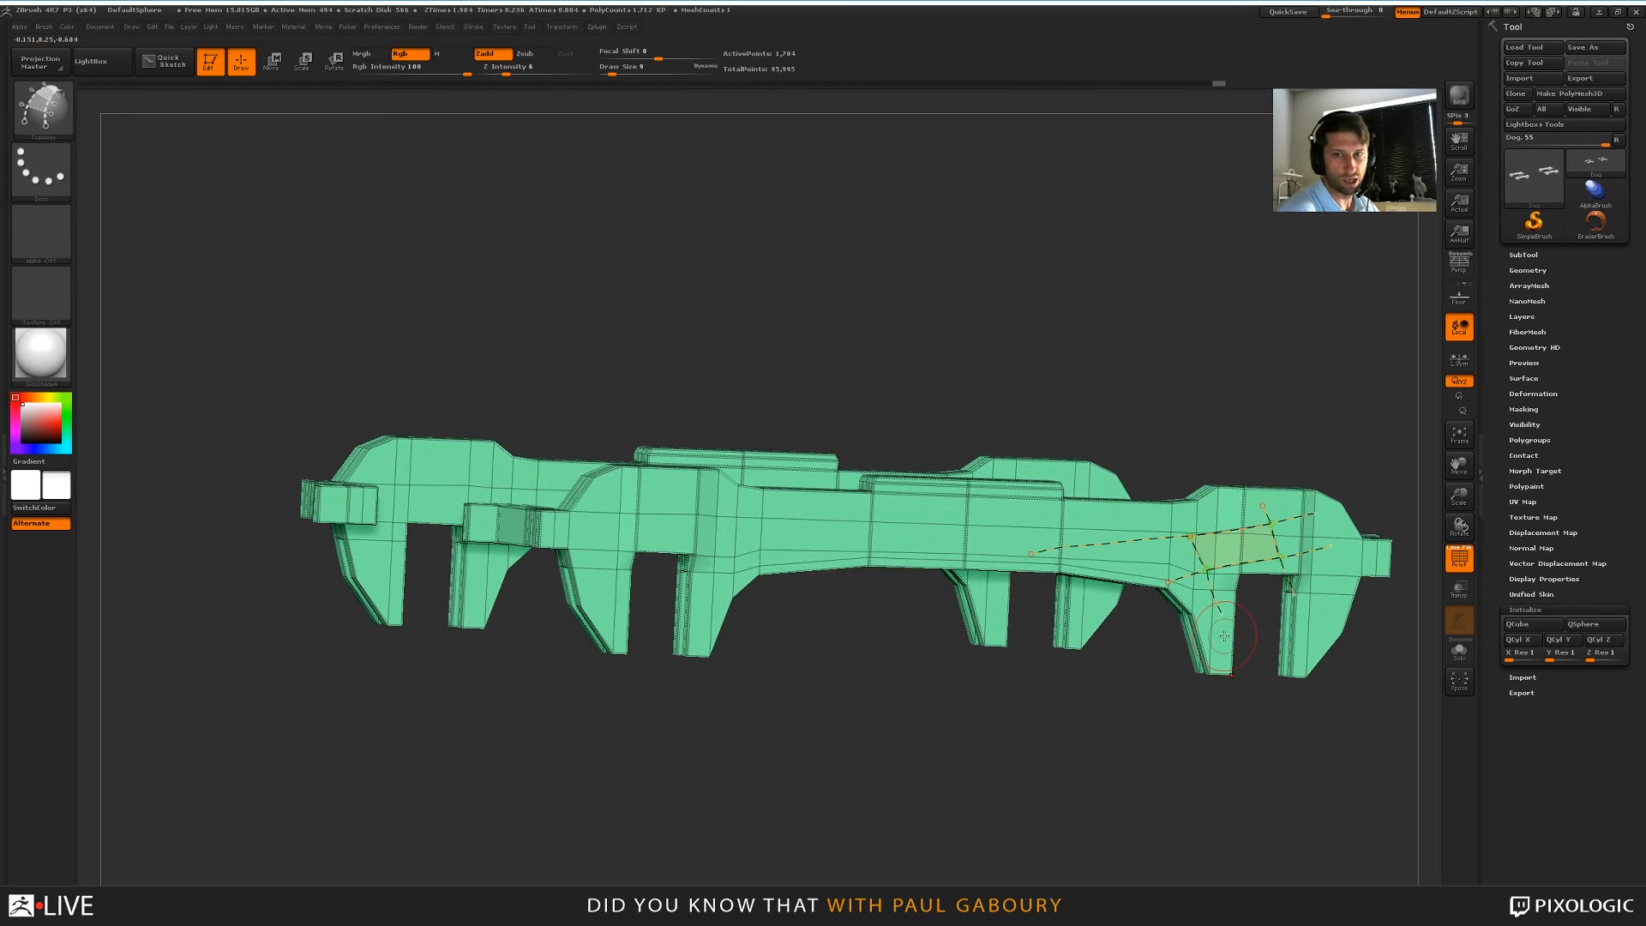
key("ctrl")
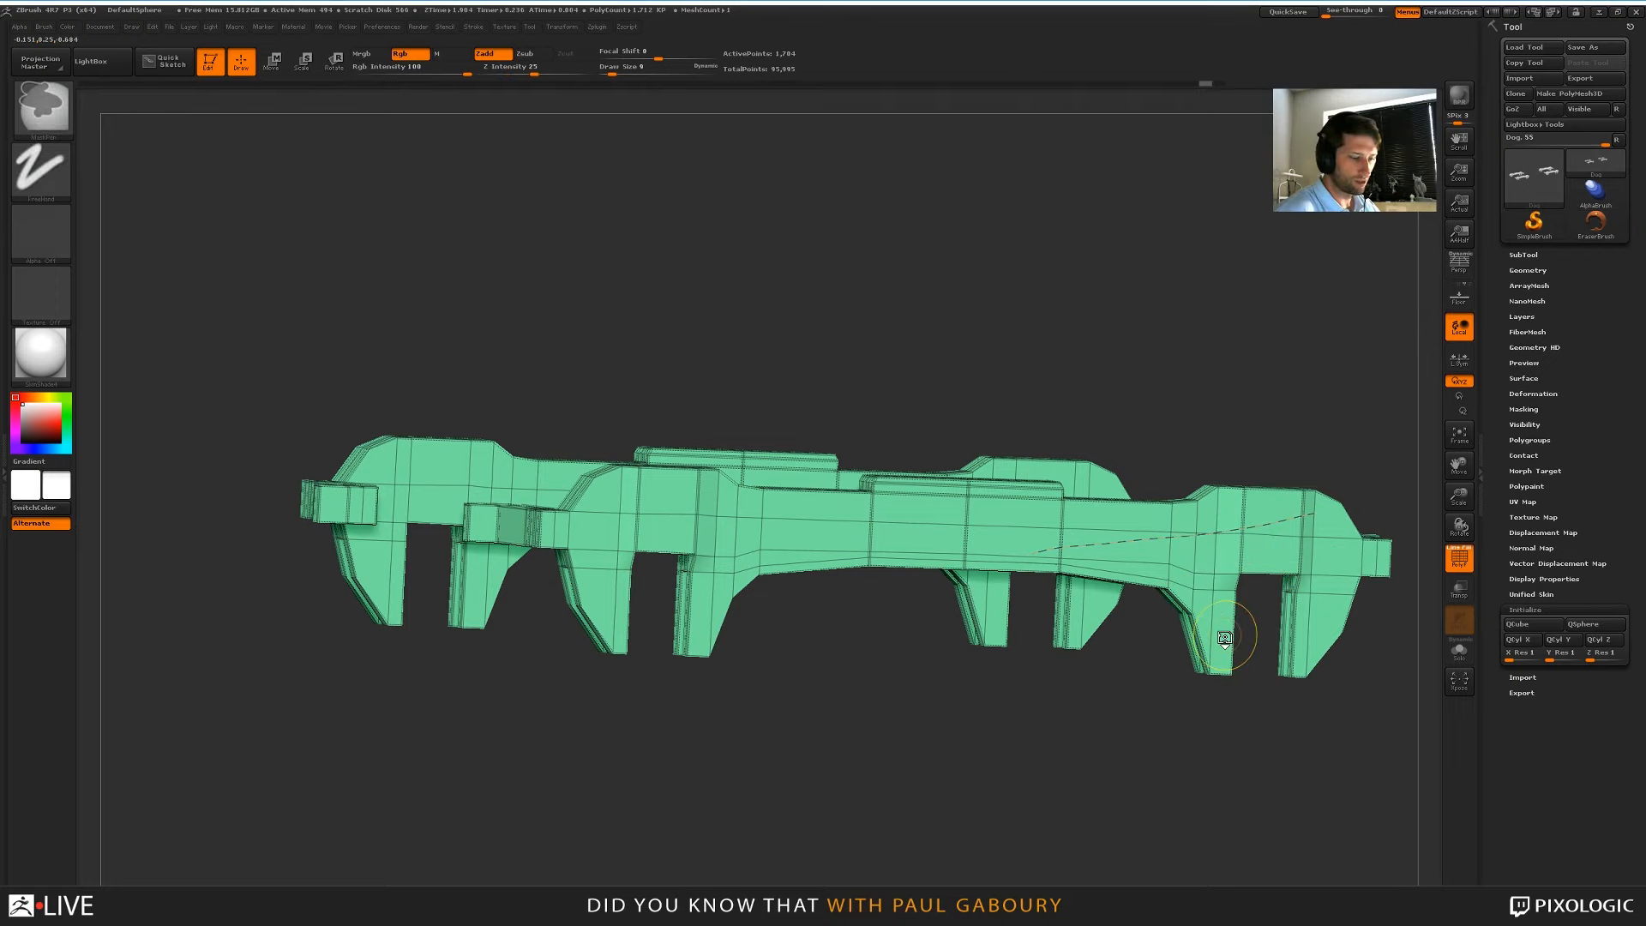
Load the Plane3D primitive as the active tool and convert it to a PolyMesh3D
left_click(1534, 177)
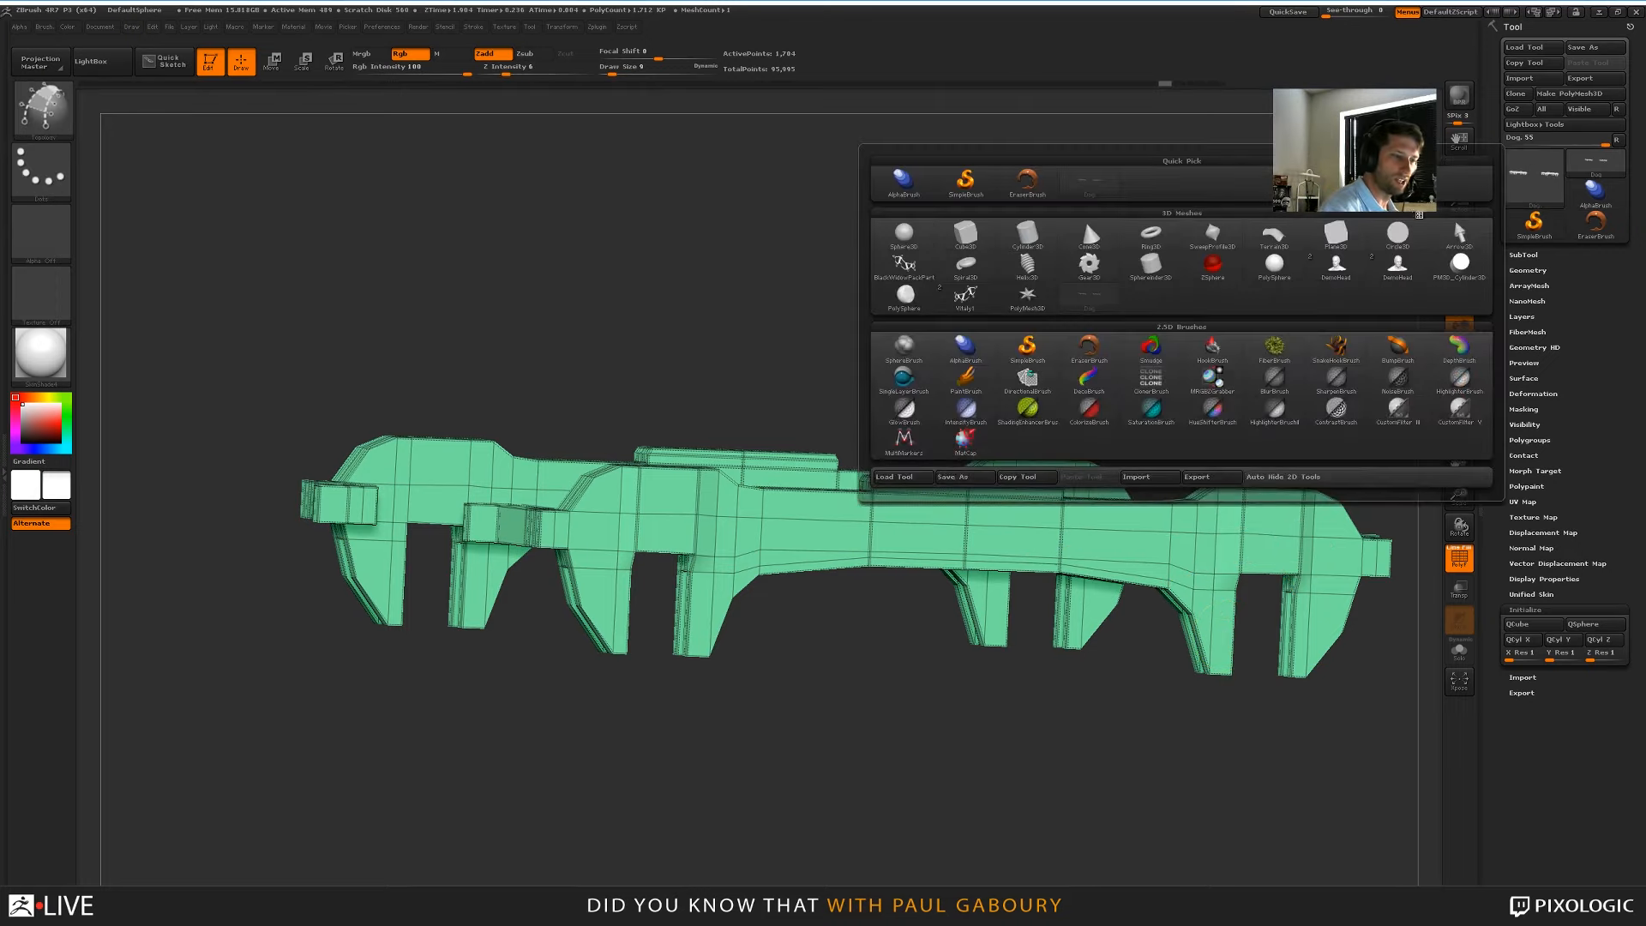
left_click(1336, 233)
mouse_move(1219, 686)
right_mouse_down("ctrl")
mouse_move(825, 595)
mouse_move(944, 655)
right_mouse_up("ctrl")
key("f")
right_click_drag(1048, 715, 1085, 671, "alt")
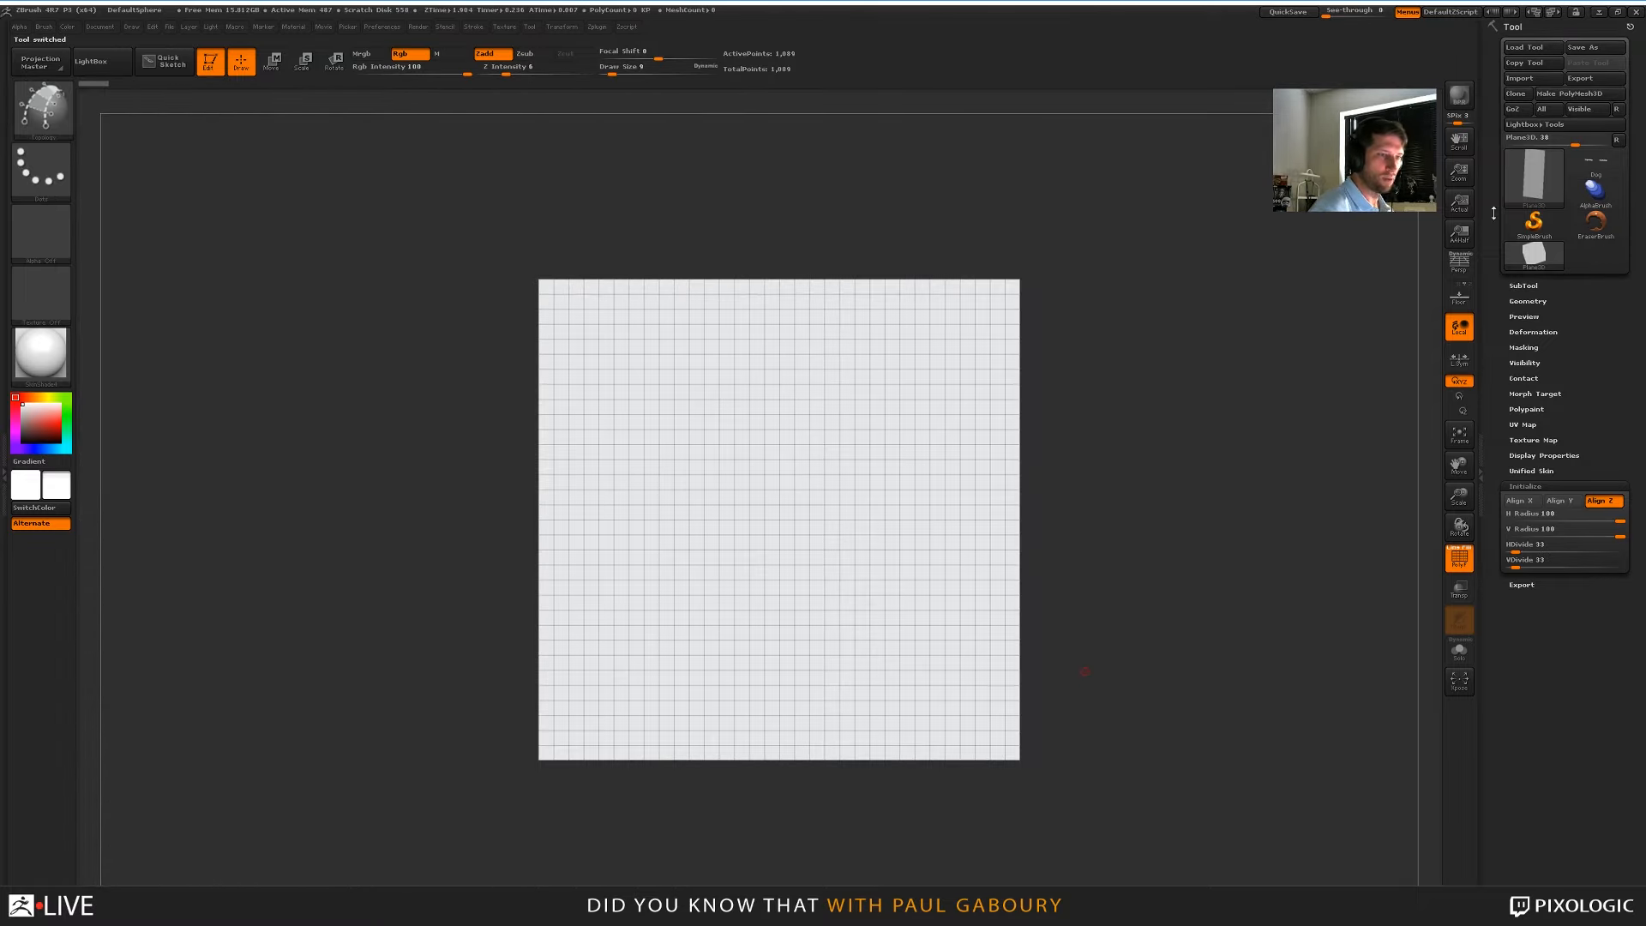
left_click(1576, 94)
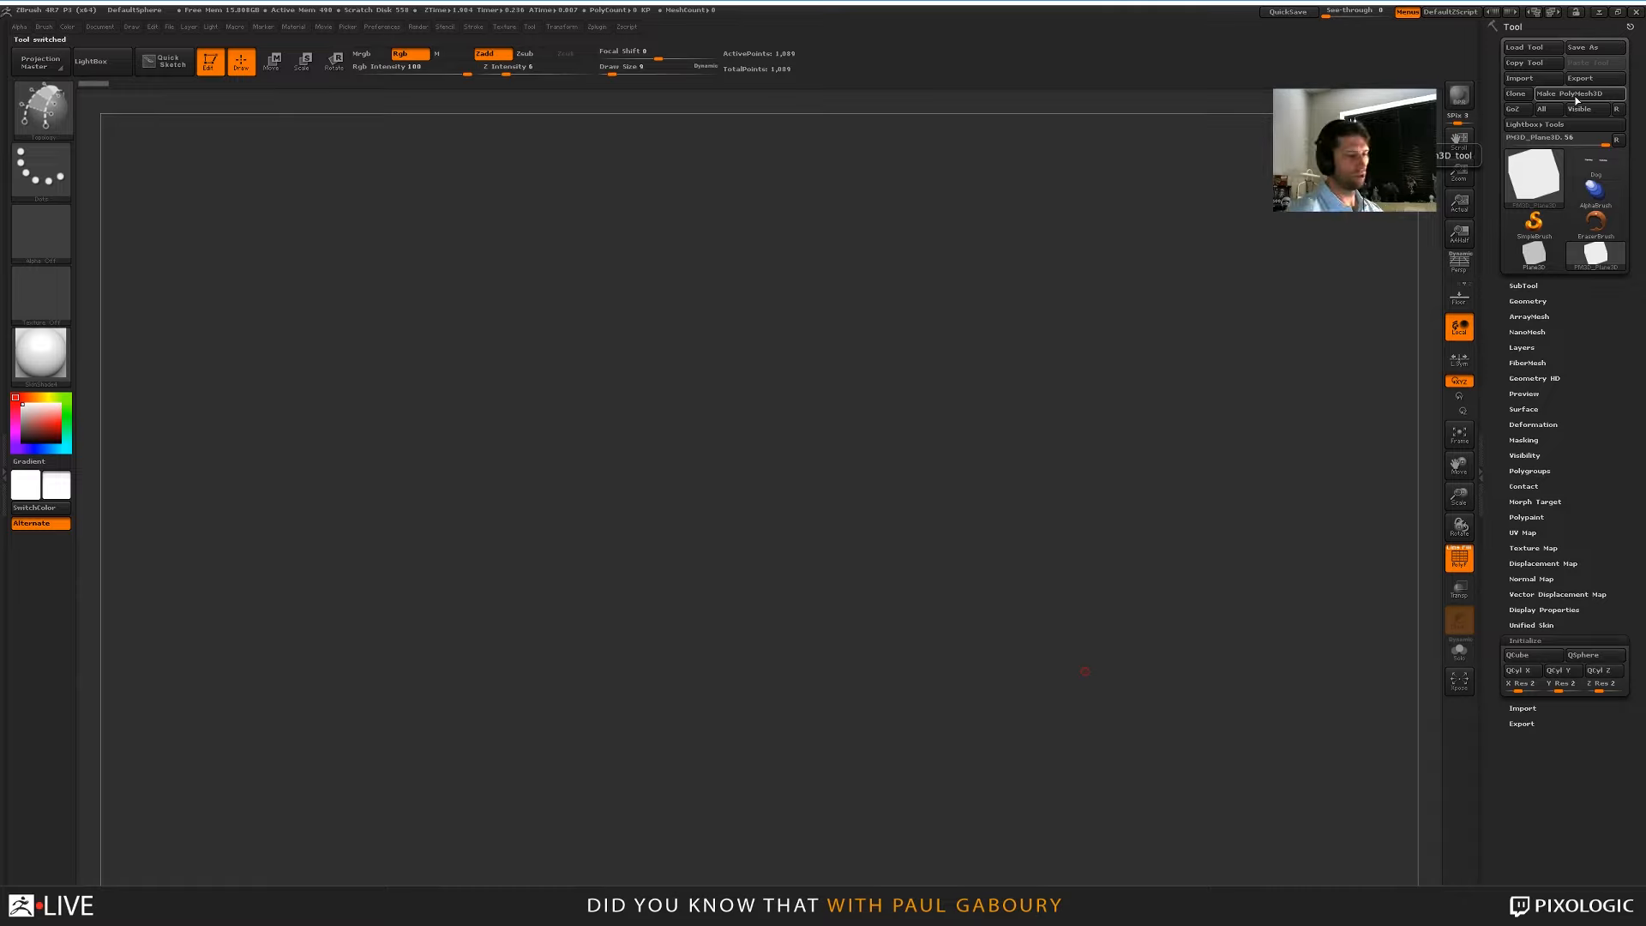
mouse_move(1195, 704)
right_mouse_down()
mouse_move(1139, 727)
mouse_move(1135, 750)
mouse_move(1179, 714)
mouse_move(1188, 725)
mouse_move(1185, 707)
right_mouse_up()
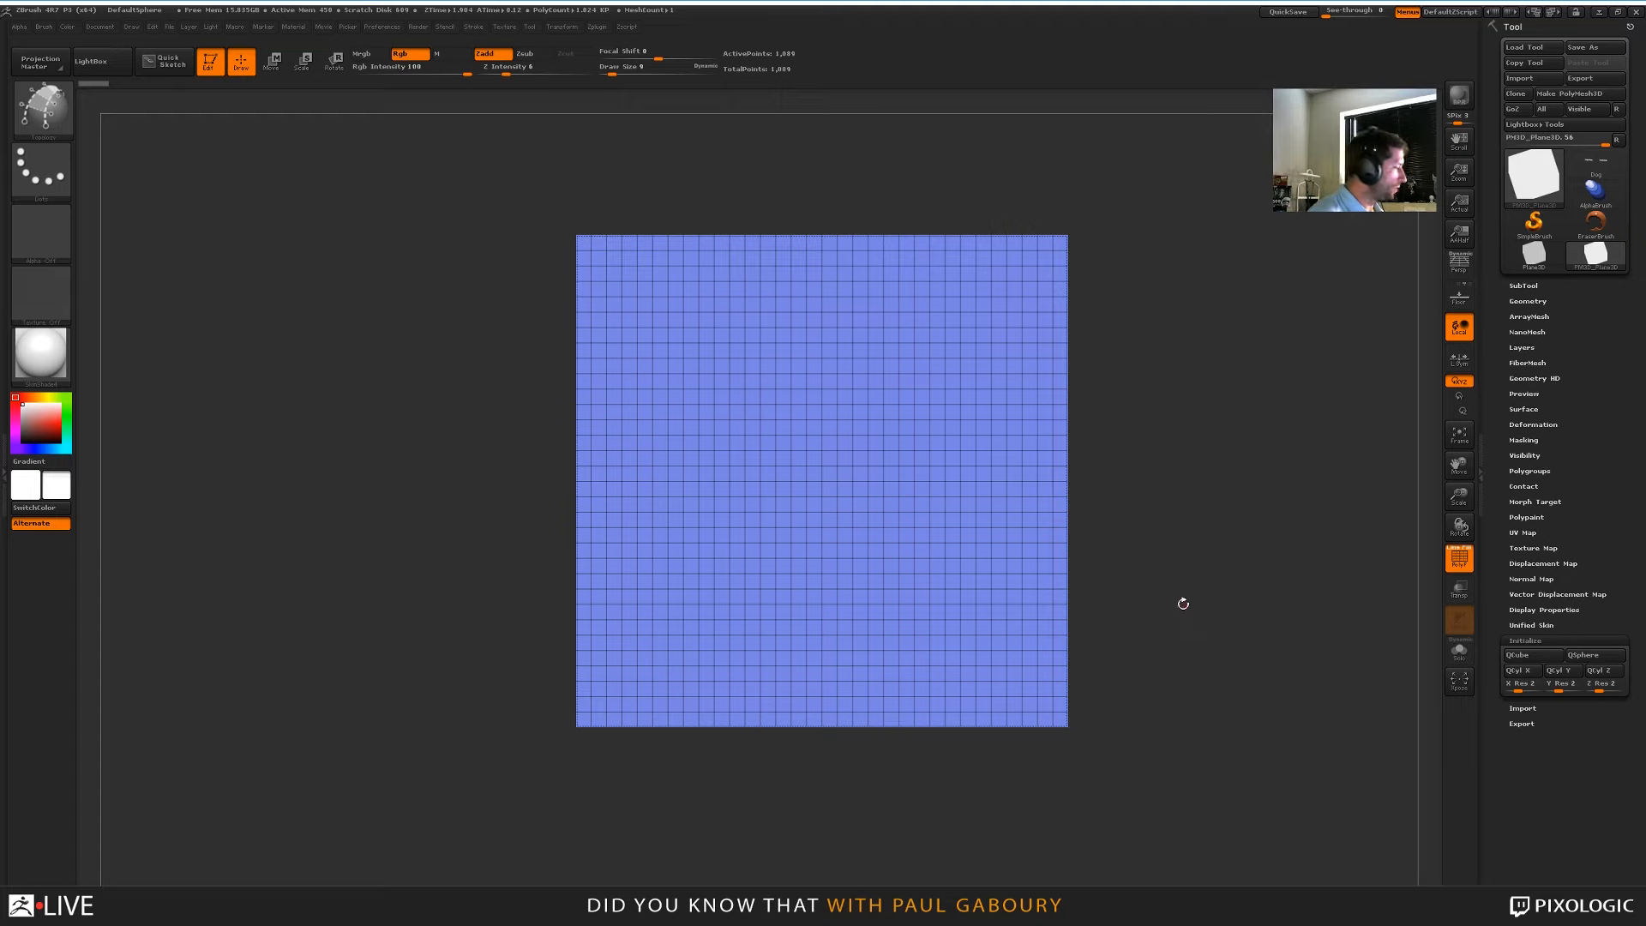
Hide the plane's polyframe and import the photo of the railcar truck and wheels as its texture map
key("shift+f")
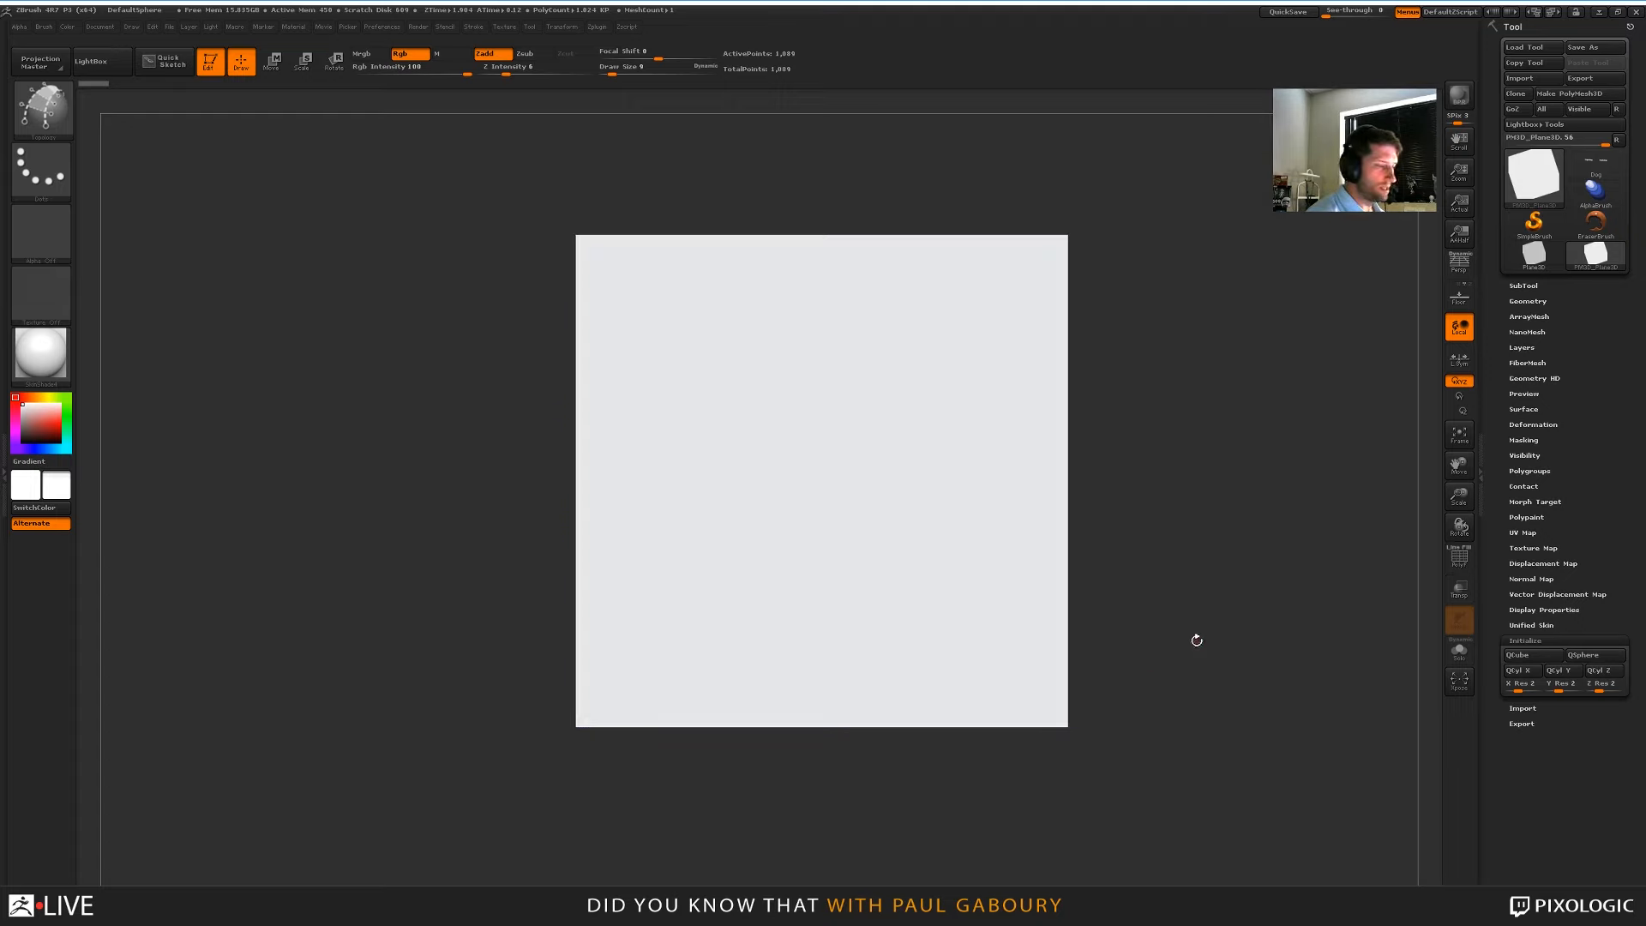
left_click(1548, 550)
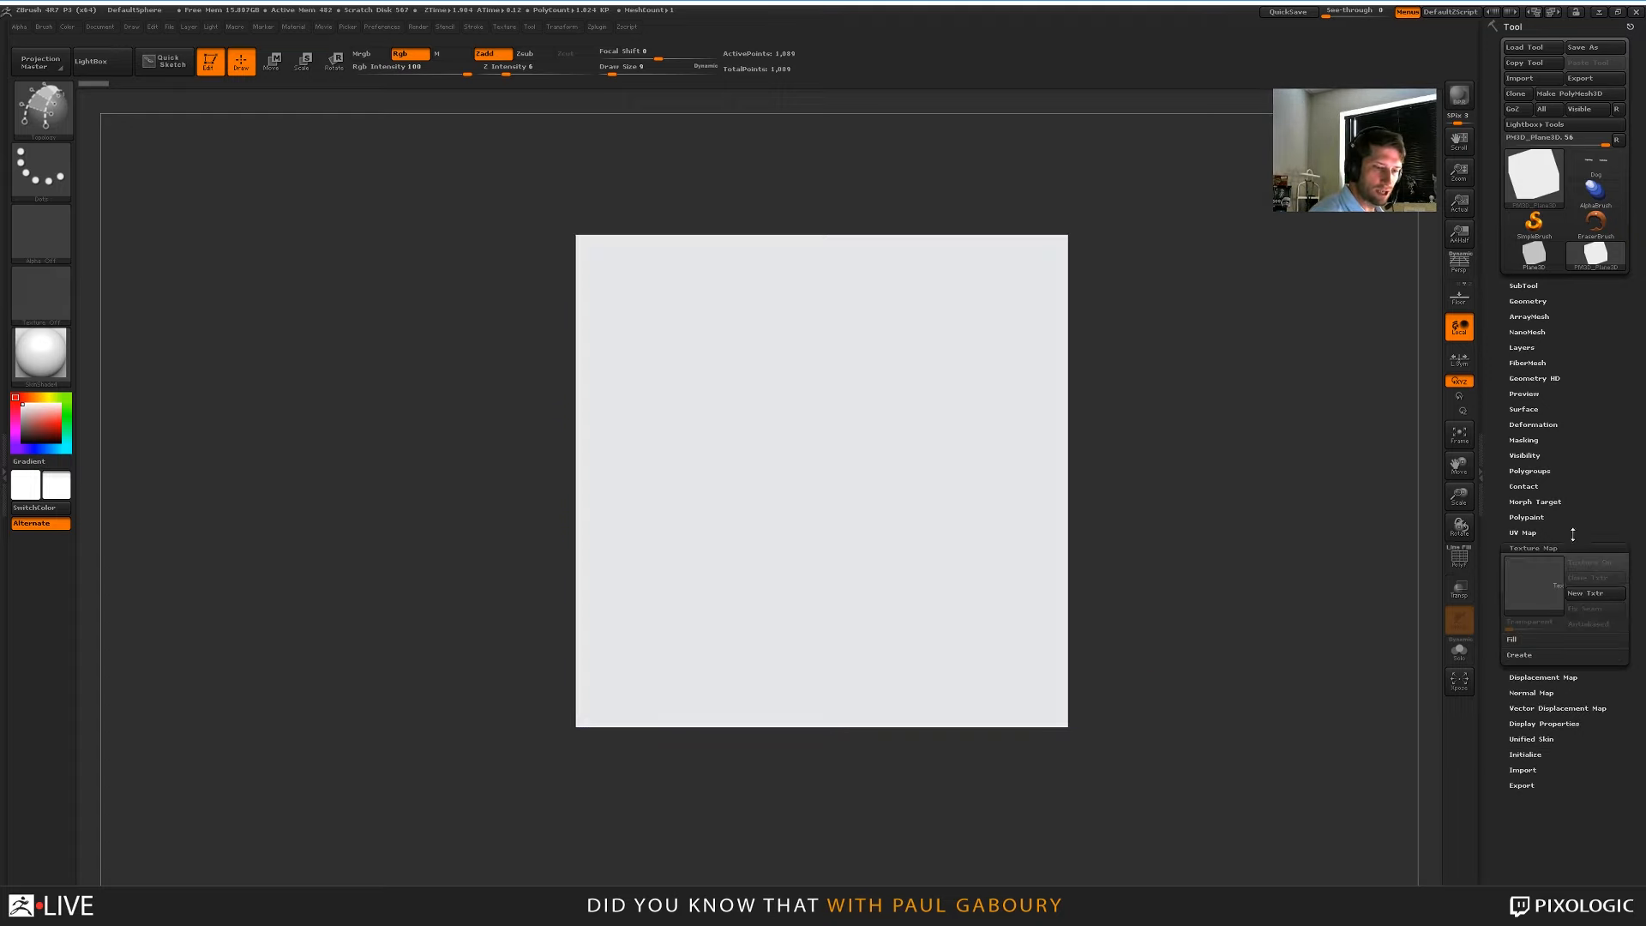
left_click(1526, 587)
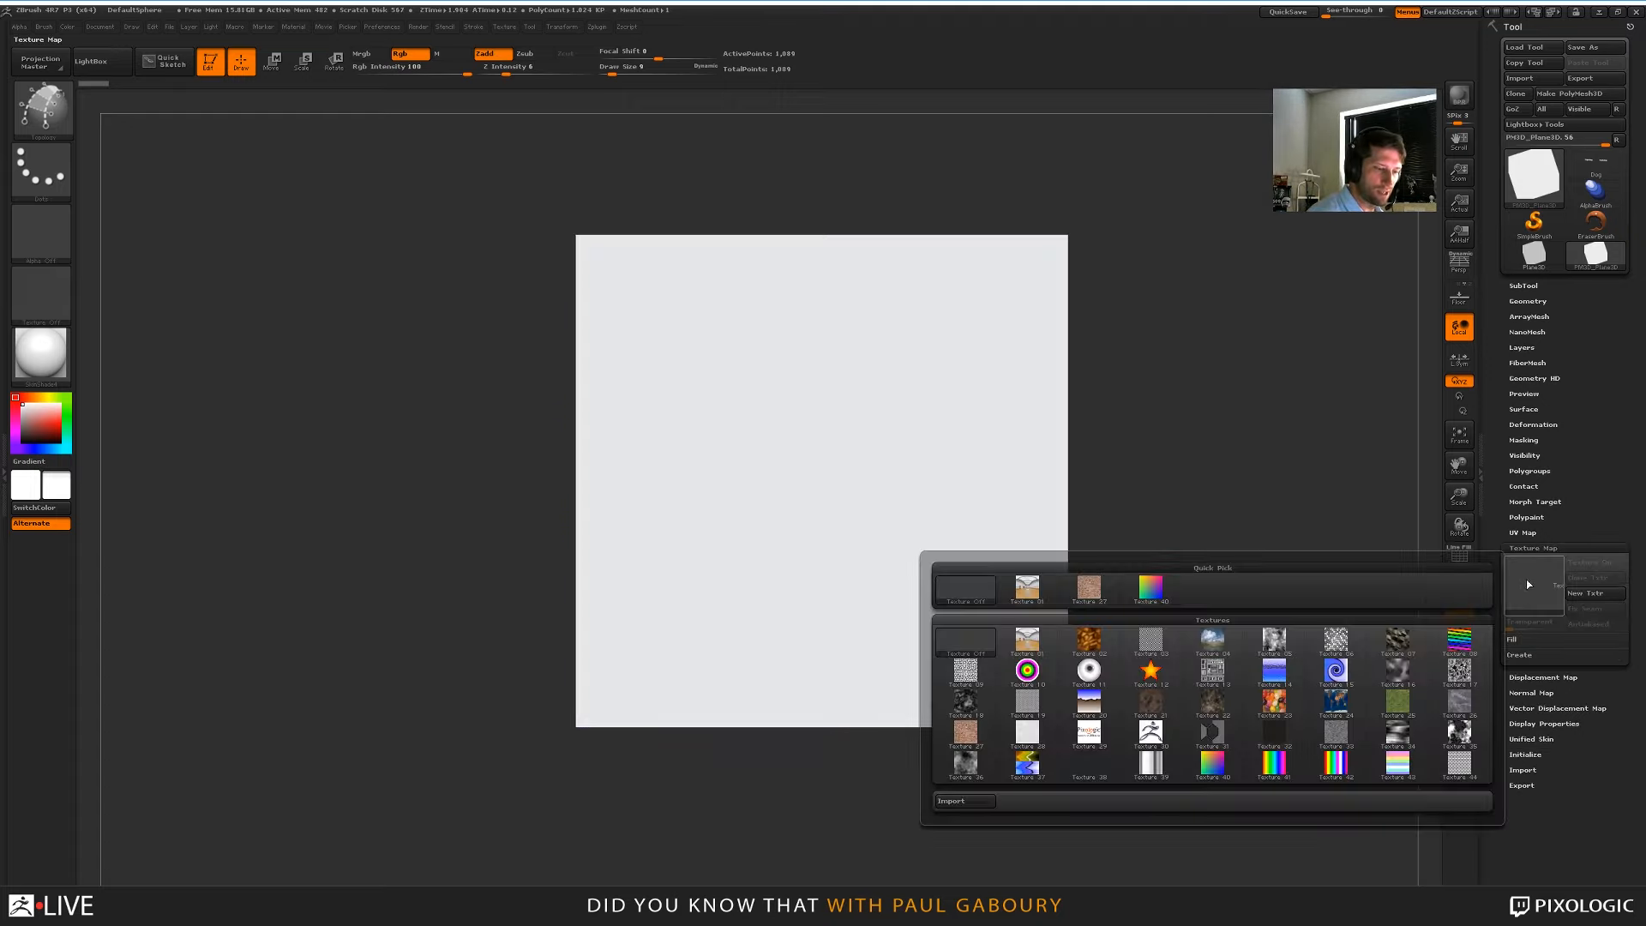
left_click(964, 802)
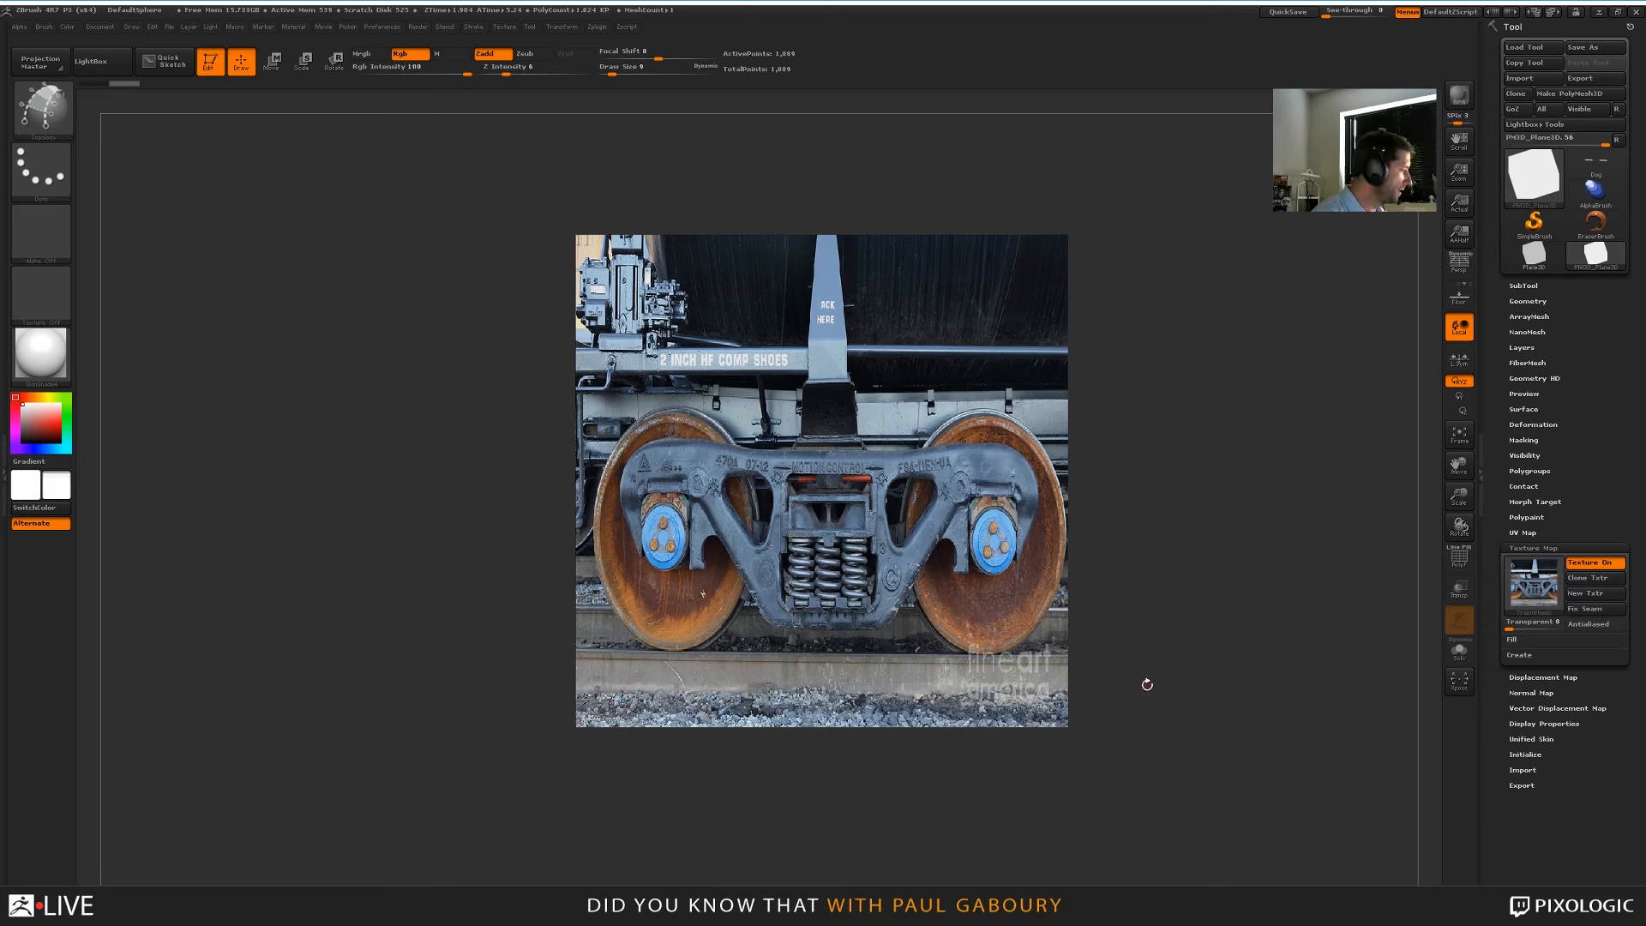
Stretch the textured plane horizontally until the truck photo has its natural wide proportions
key("w")
mouse_move(838, 496)
left_mouse_down()
mouse_move(1068, 497)
mouse_move(1212, 521)
left_mouse_up()
key("q")
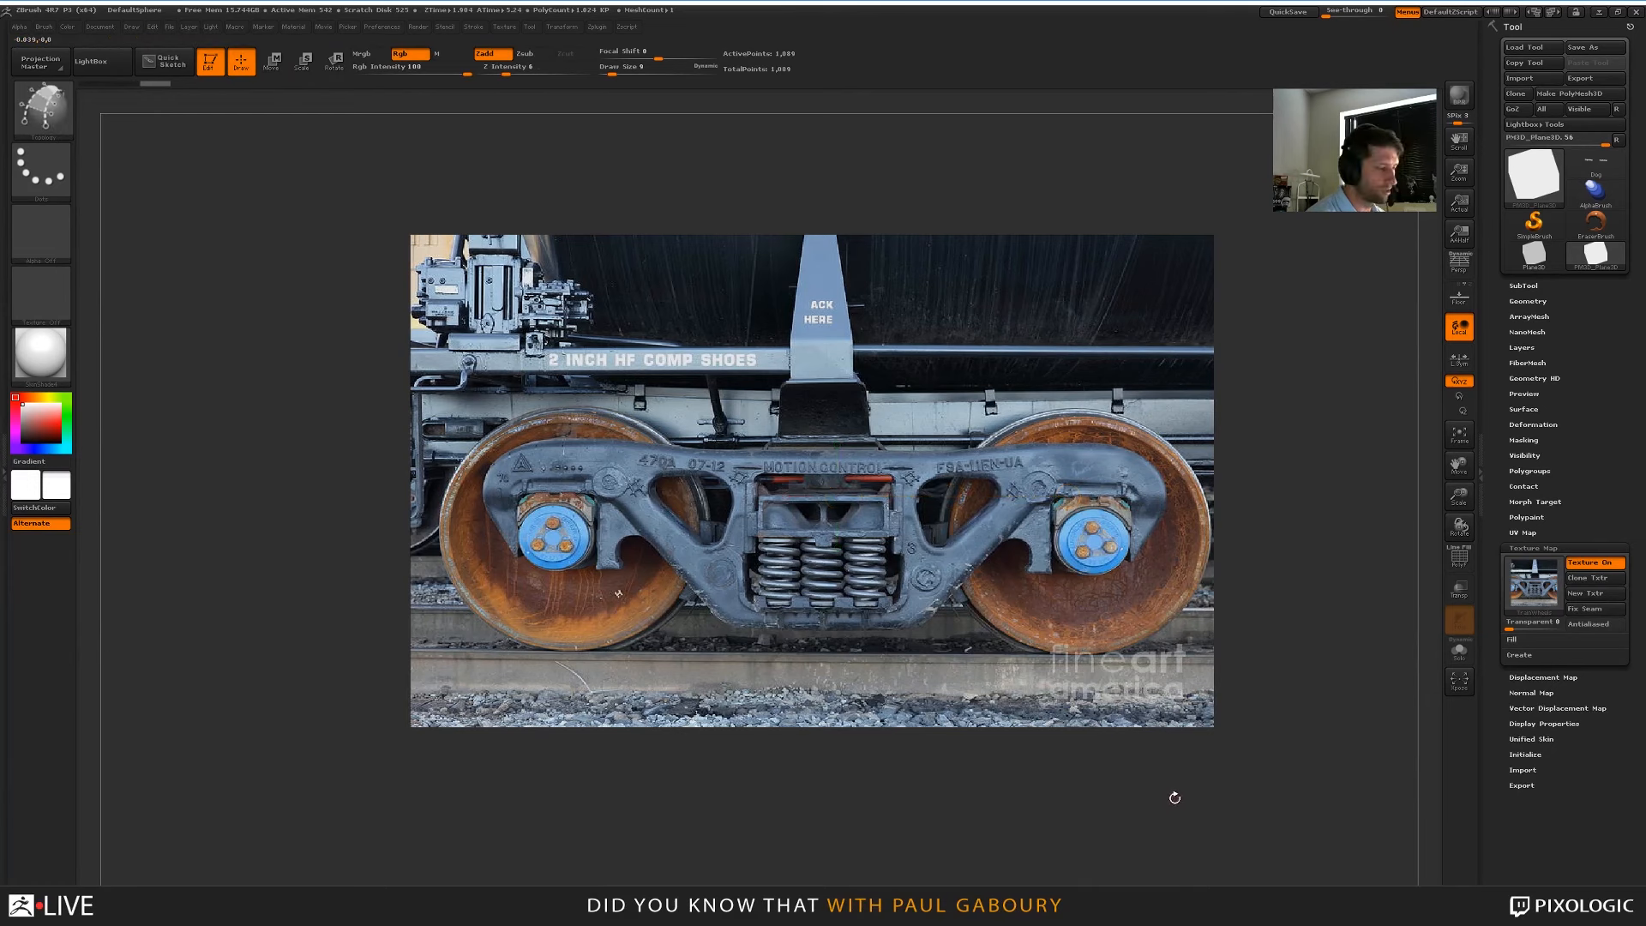
left_click_drag(1172, 794, 1145, 769, "alt")
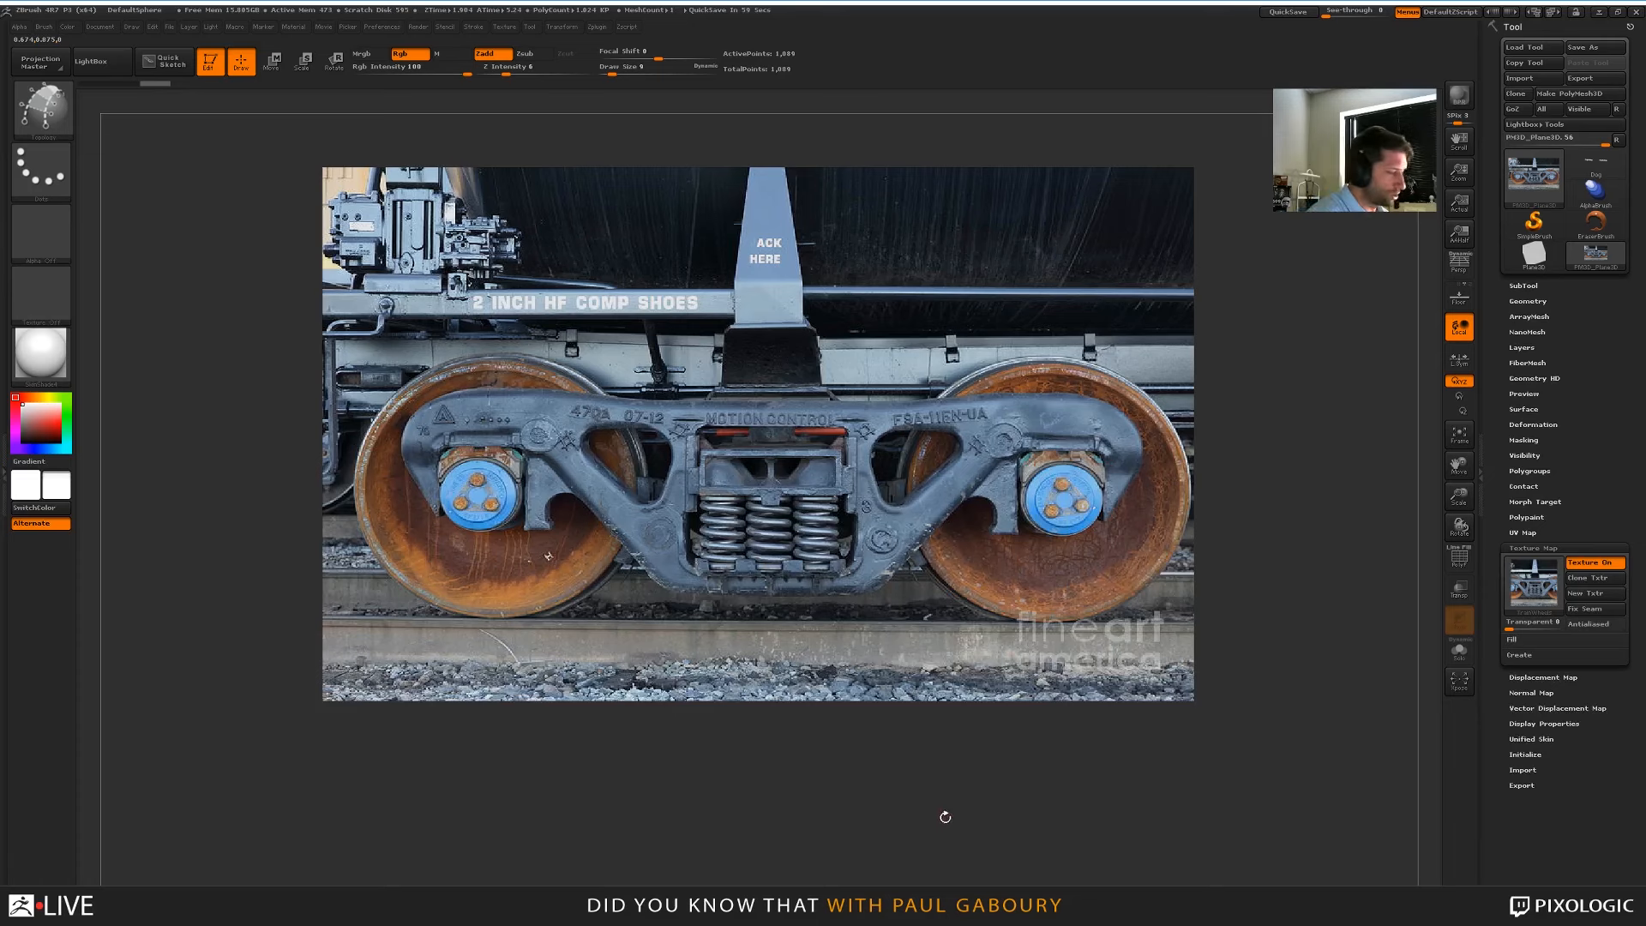
left_click_drag(945, 816, 985, 823, "alt")
right_click_drag(985, 823, 1007, 673, "ctrl")
Turn on the floor grid, set its frame opacity to 1 and adjust its RGB axis setting
left_click(1459, 297)
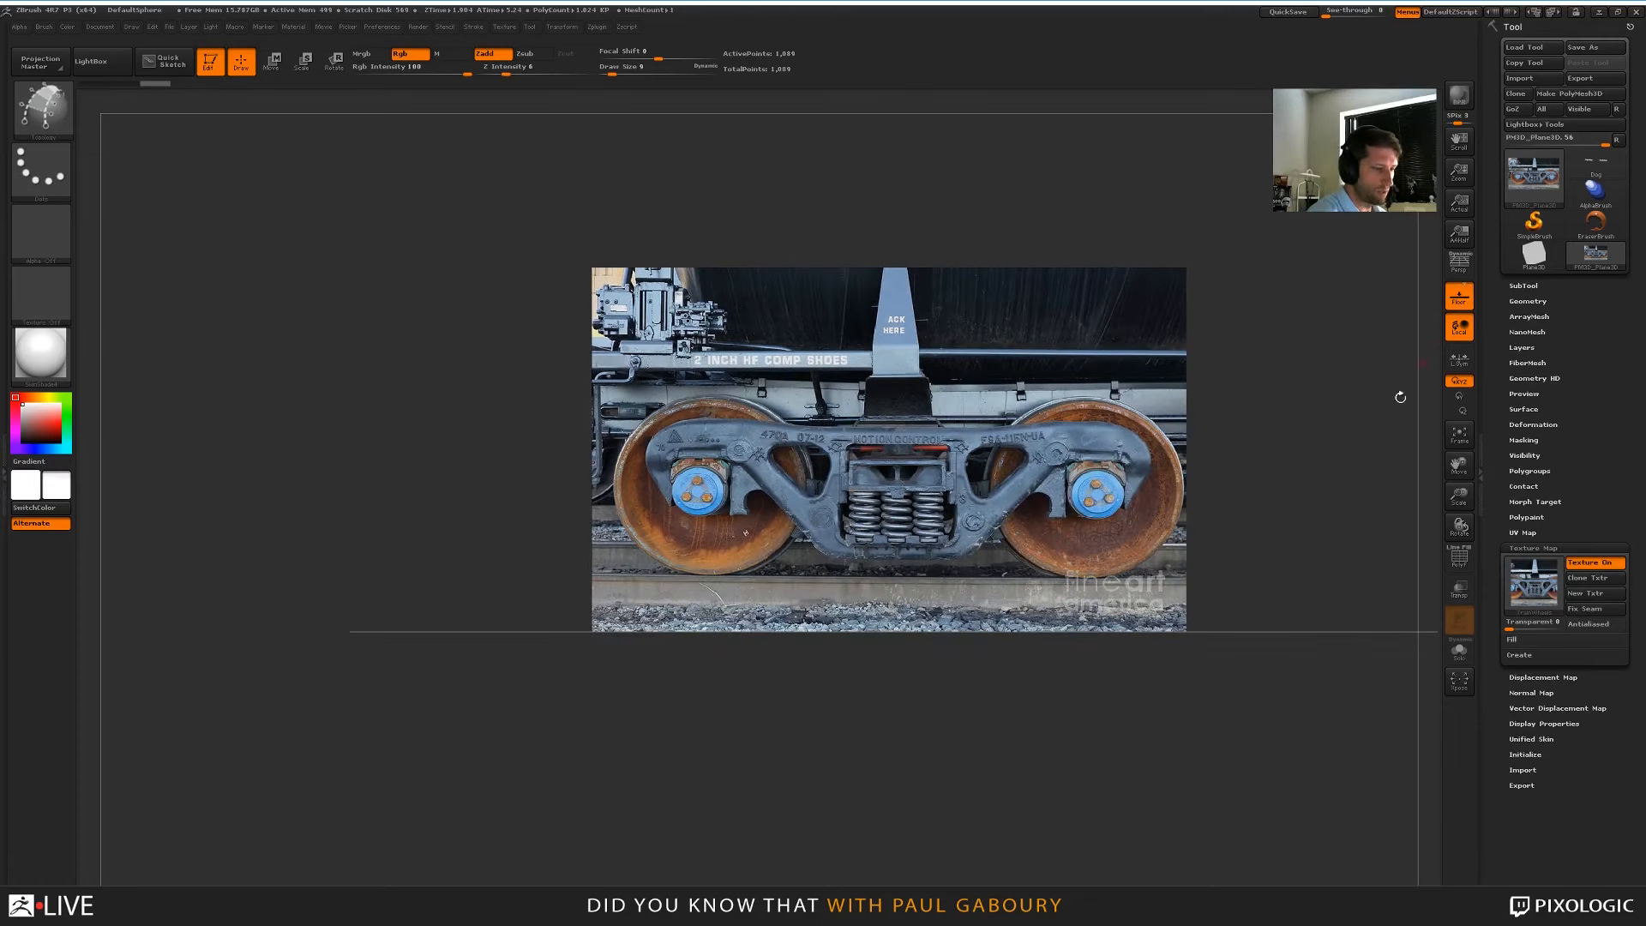
left_click_drag(1117, 757, 1153, 811)
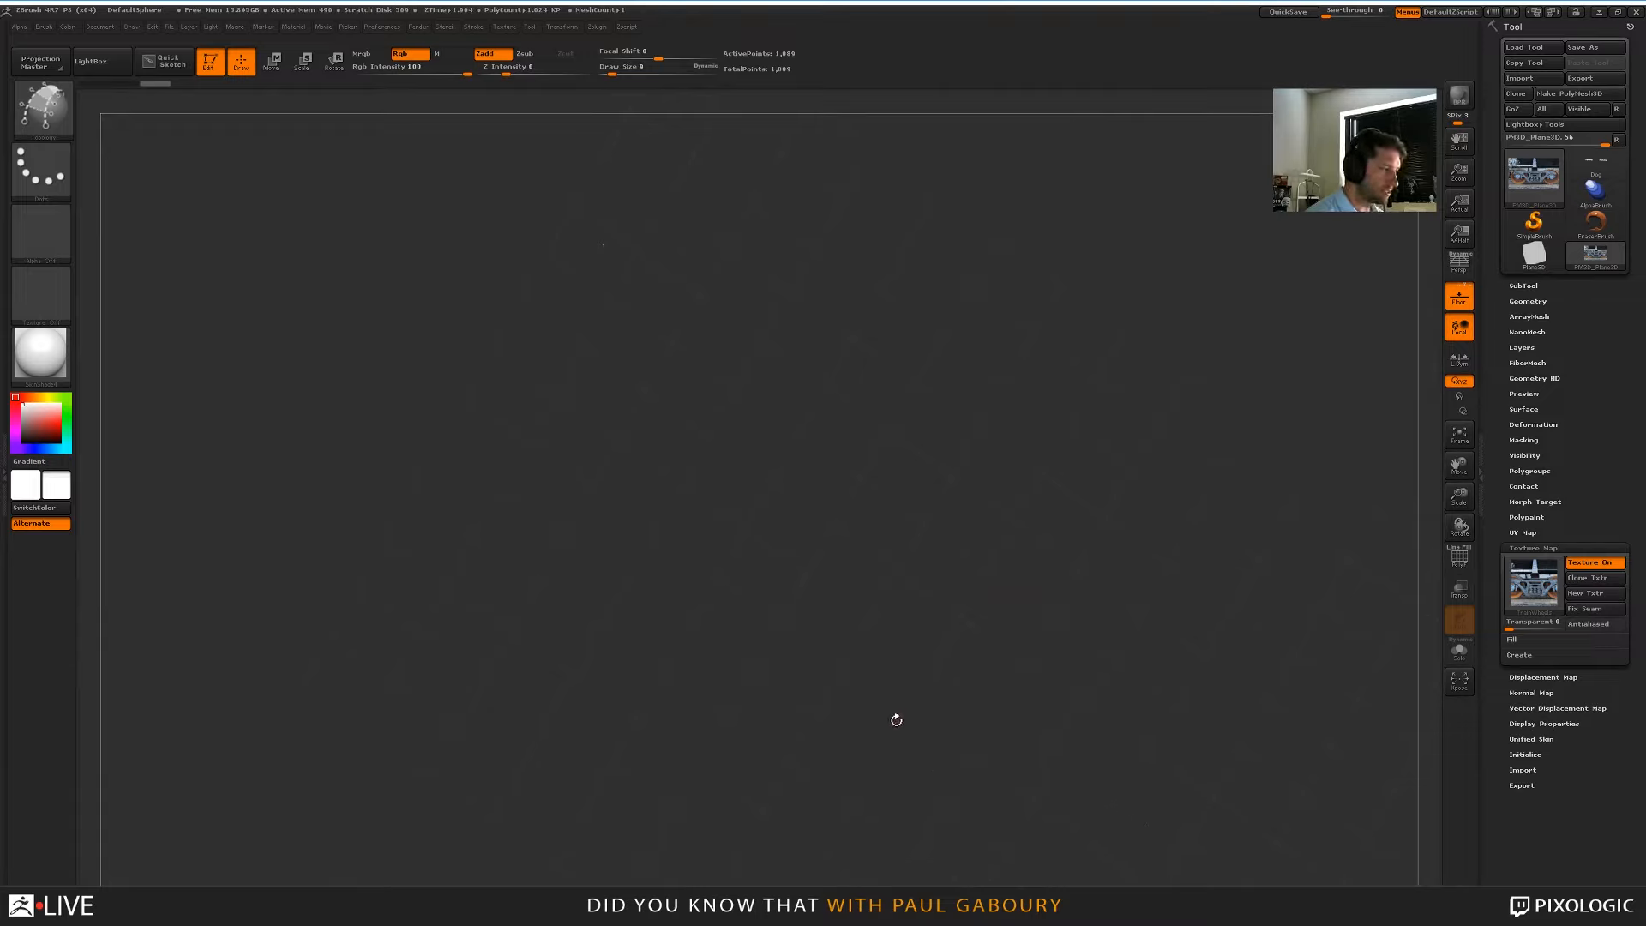
left_click(132, 27)
left_click(187, 600)
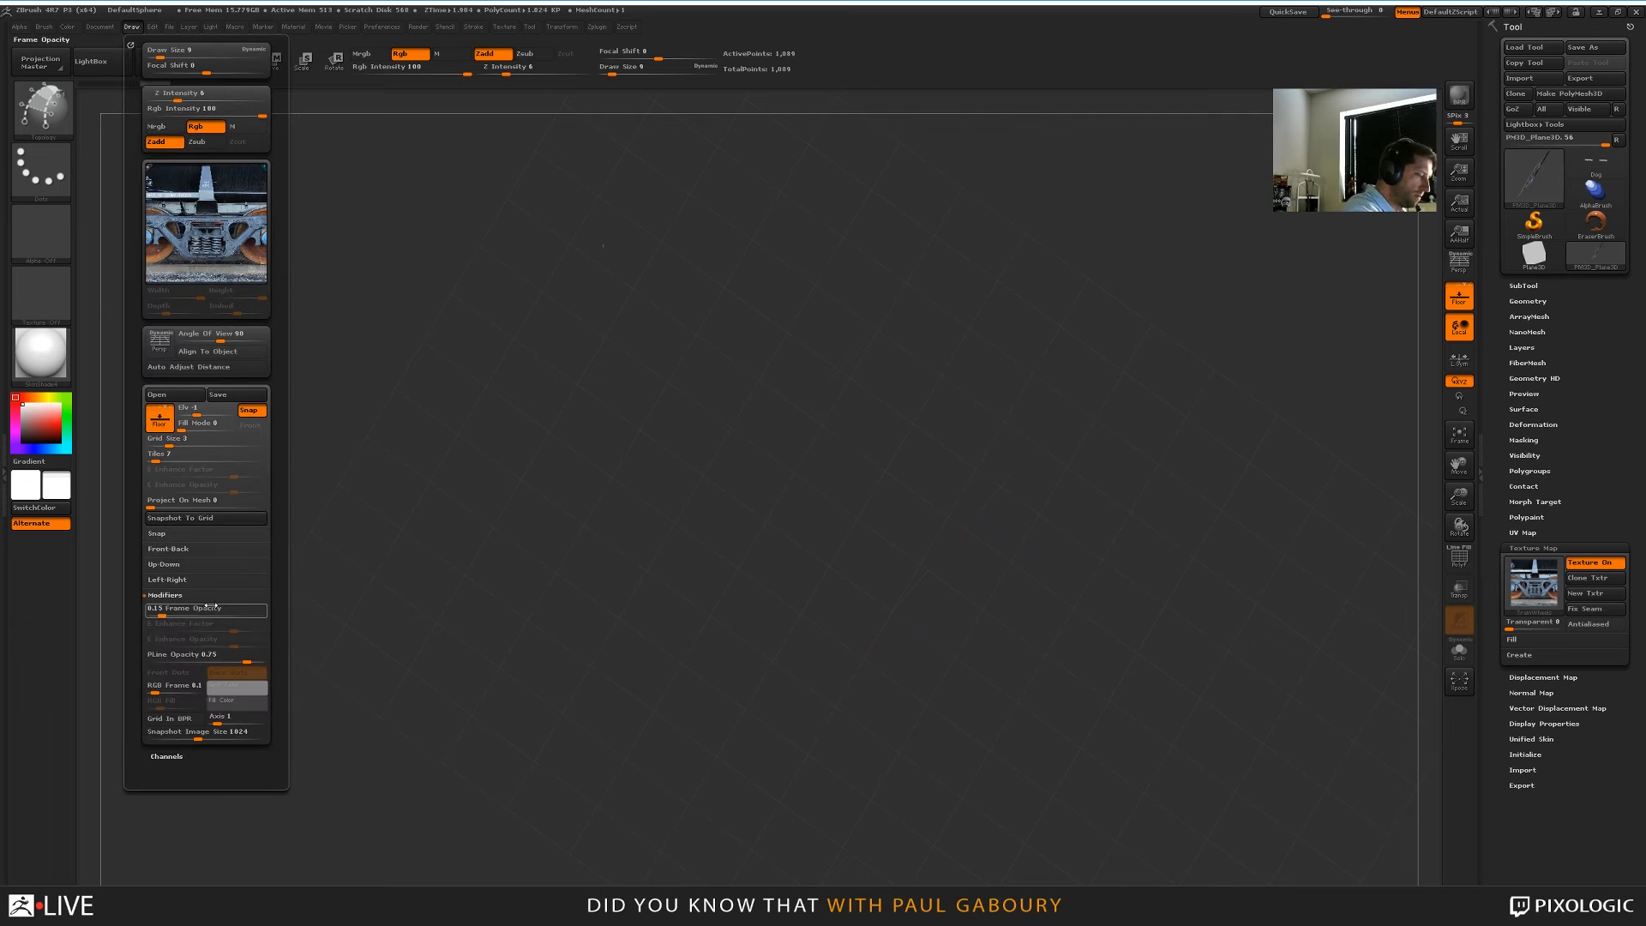
left_click_drag(211, 610, 269, 619)
left_click_drag(219, 719, 240, 722)
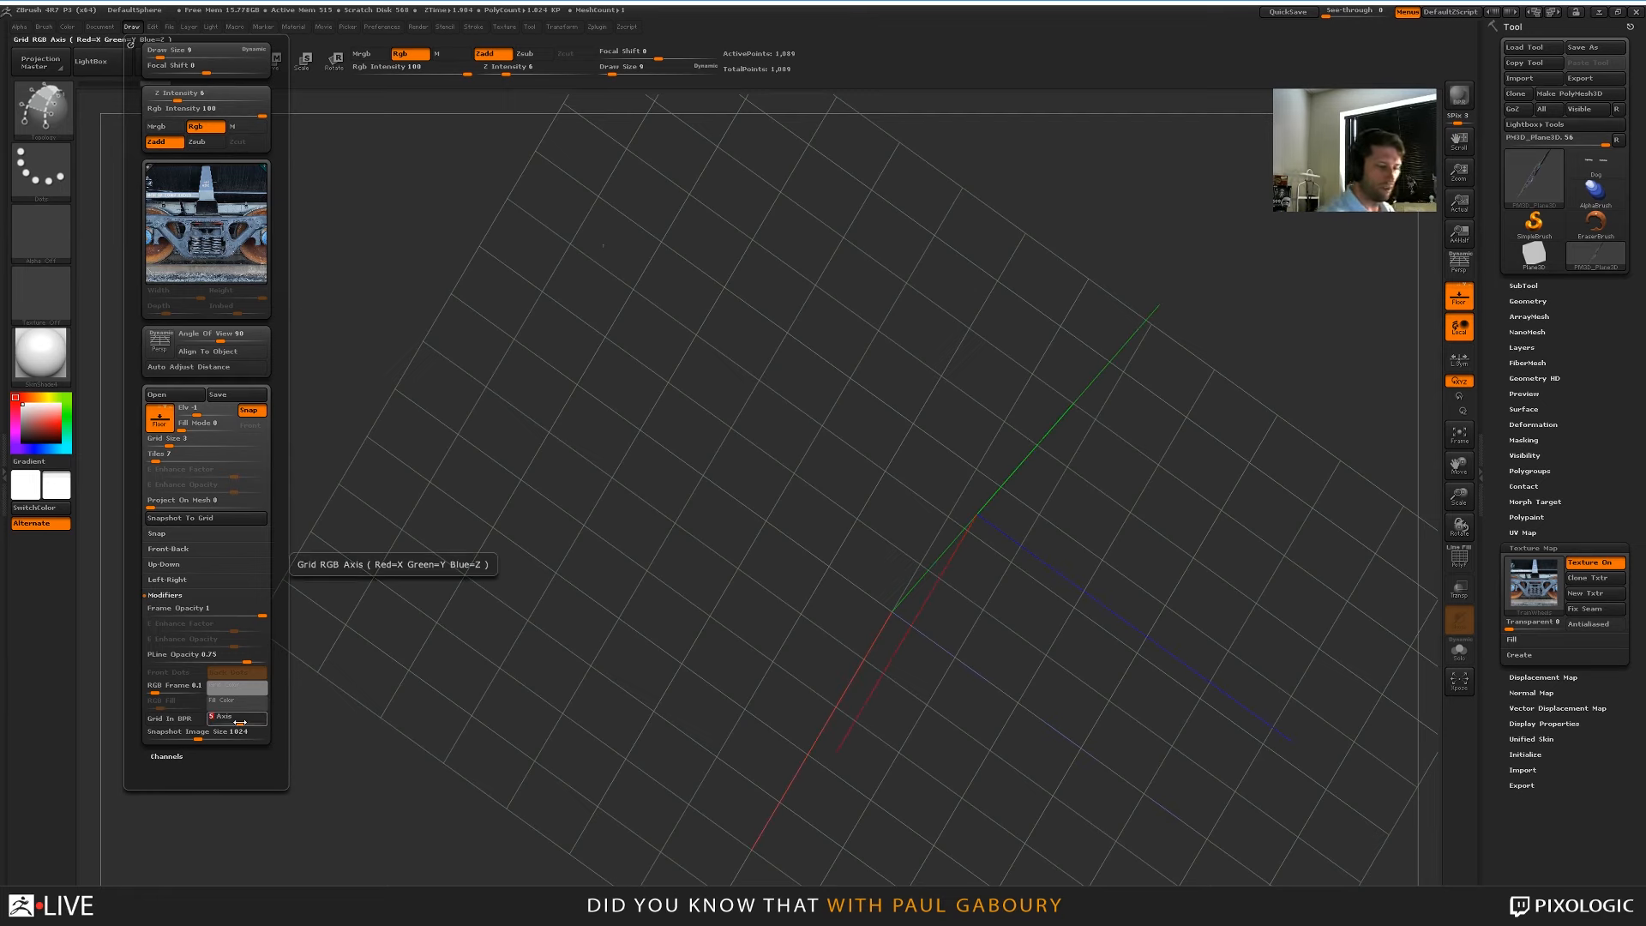
mouse_move(960, 728)
left_mouse_down()
mouse_move(1140, 746)
mouse_move(1089, 705)
mouse_move(1179, 693)
left_mouse_up()
mouse_move(1179, 693)
left_mouse_down()
mouse_move(1158, 716)
mouse_move(1180, 761)
mouse_move(1167, 752)
left_mouse_up()
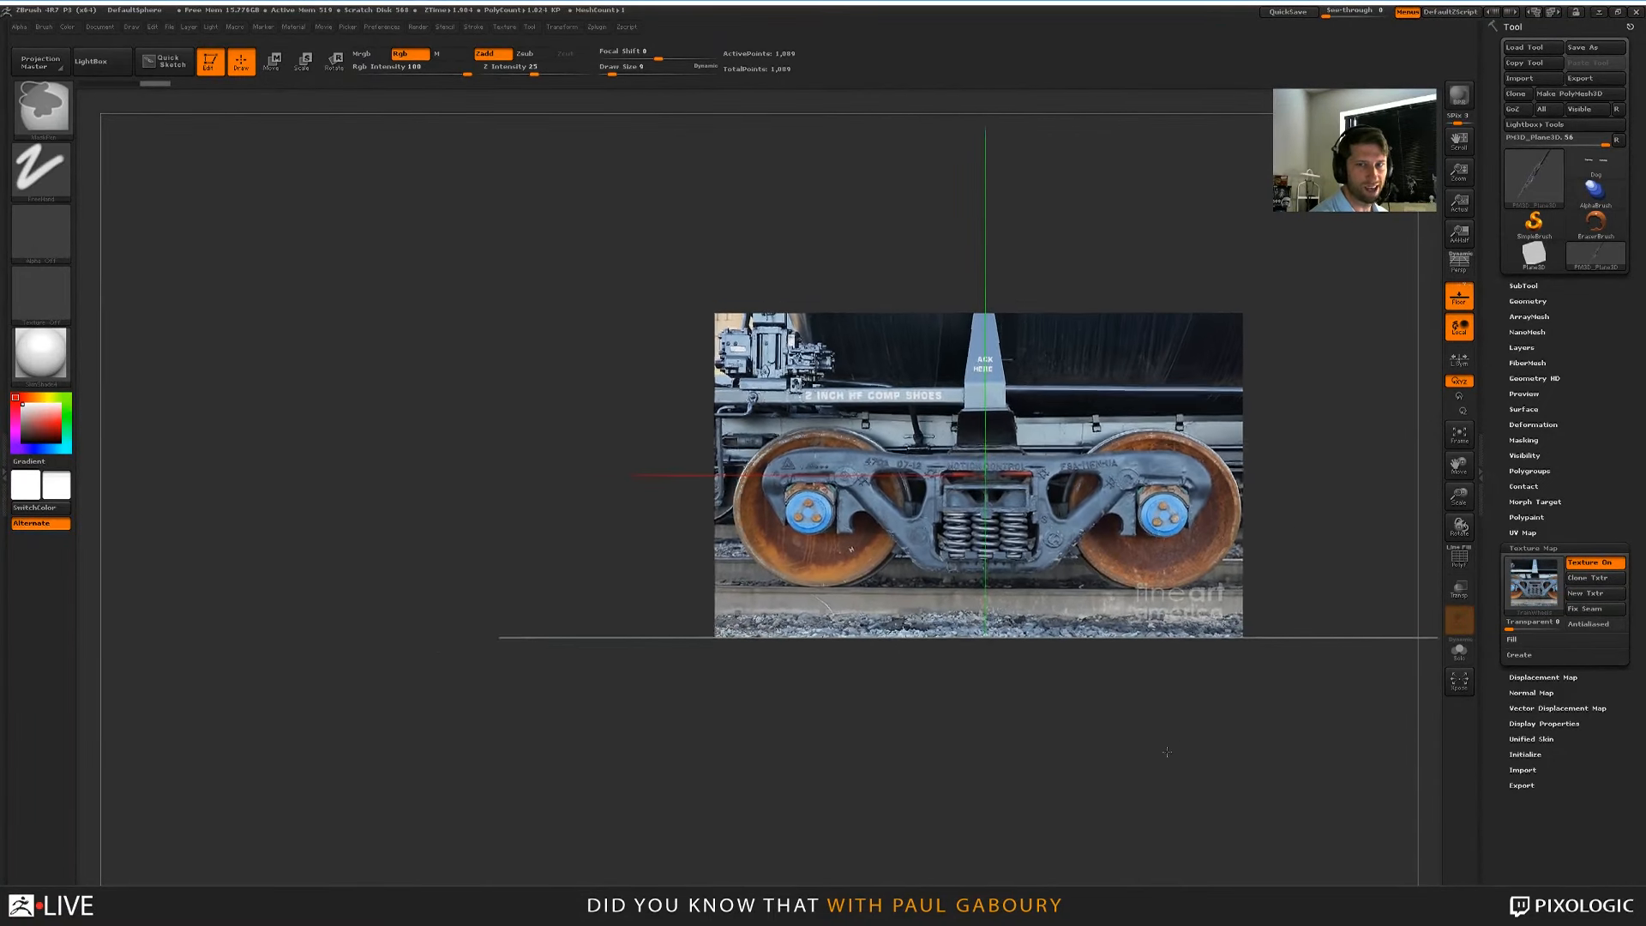
Set the draw size to 128 and draw two roughly parallel diagonal Topology curves across the photo plane
right_click_drag(1167, 752, 1159, 751, "ctrl")
right_click_drag(1159, 751, 1161, 727, "alt")
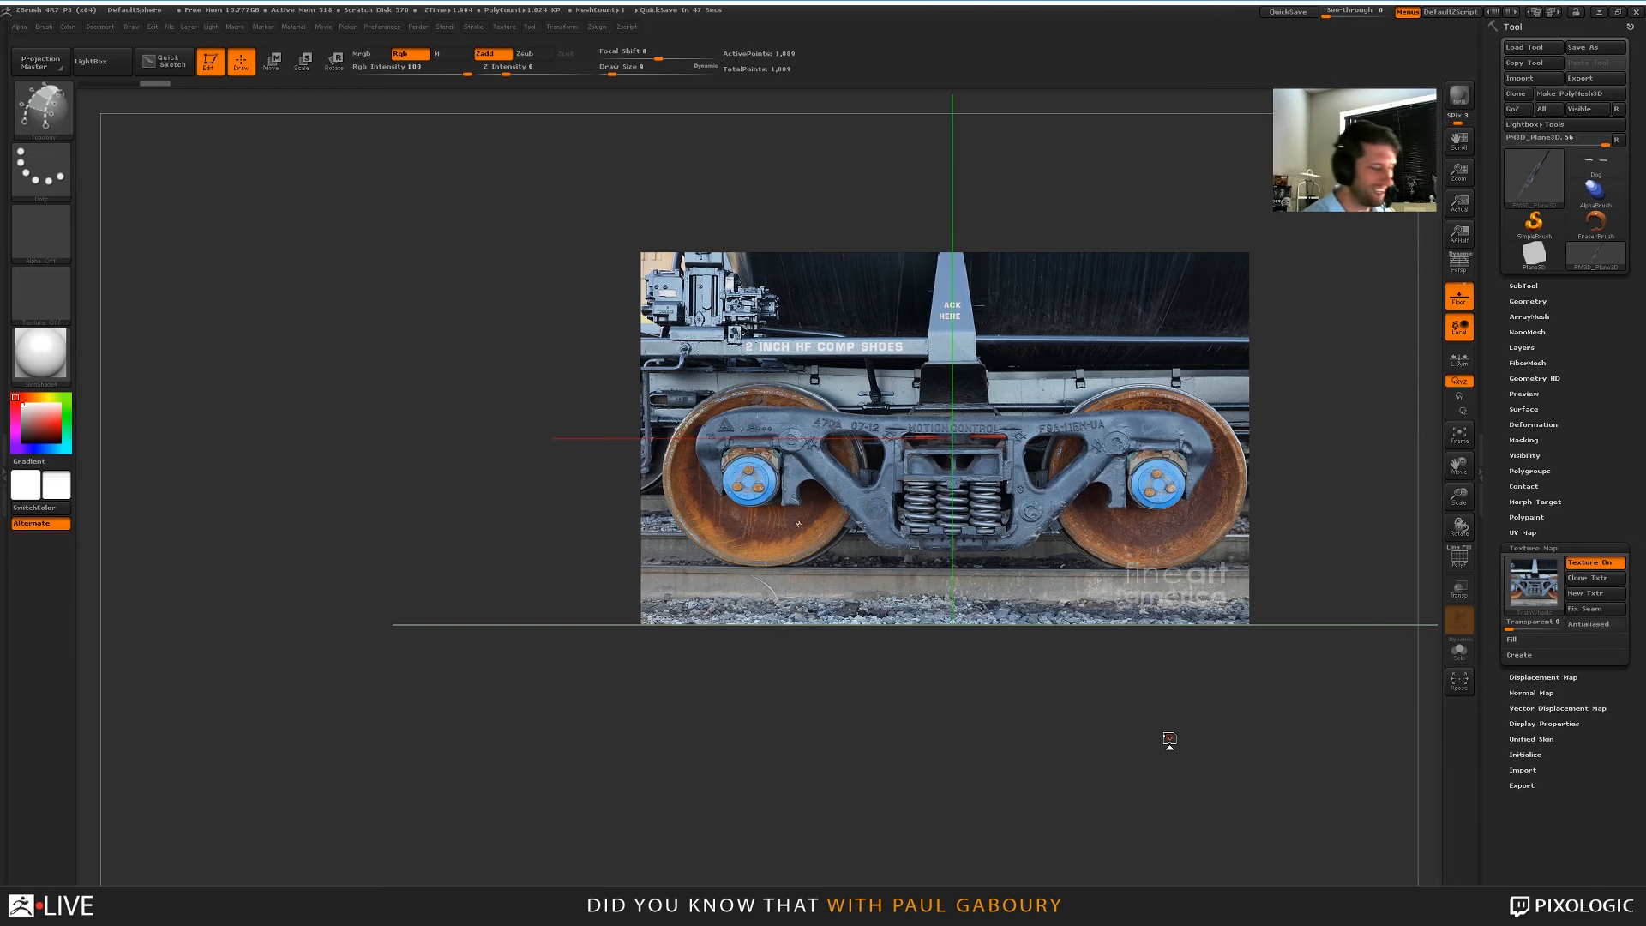
left_click_drag(1025, 712, 1036, 679)
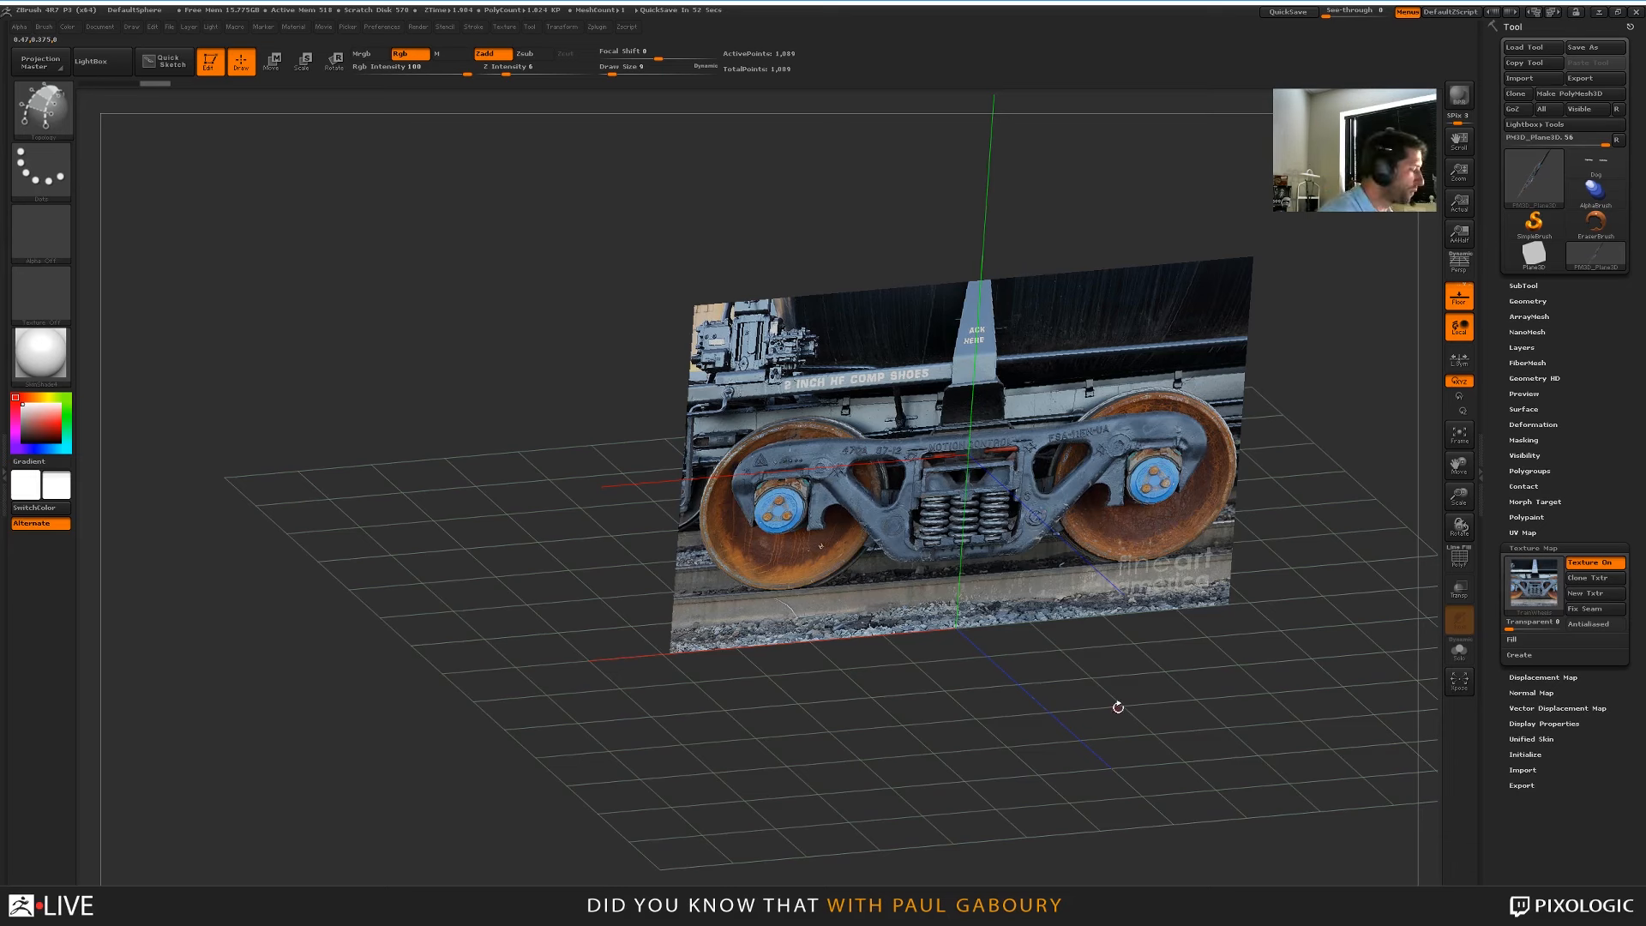
left_click_drag(1113, 705, 1035, 735, "shift")
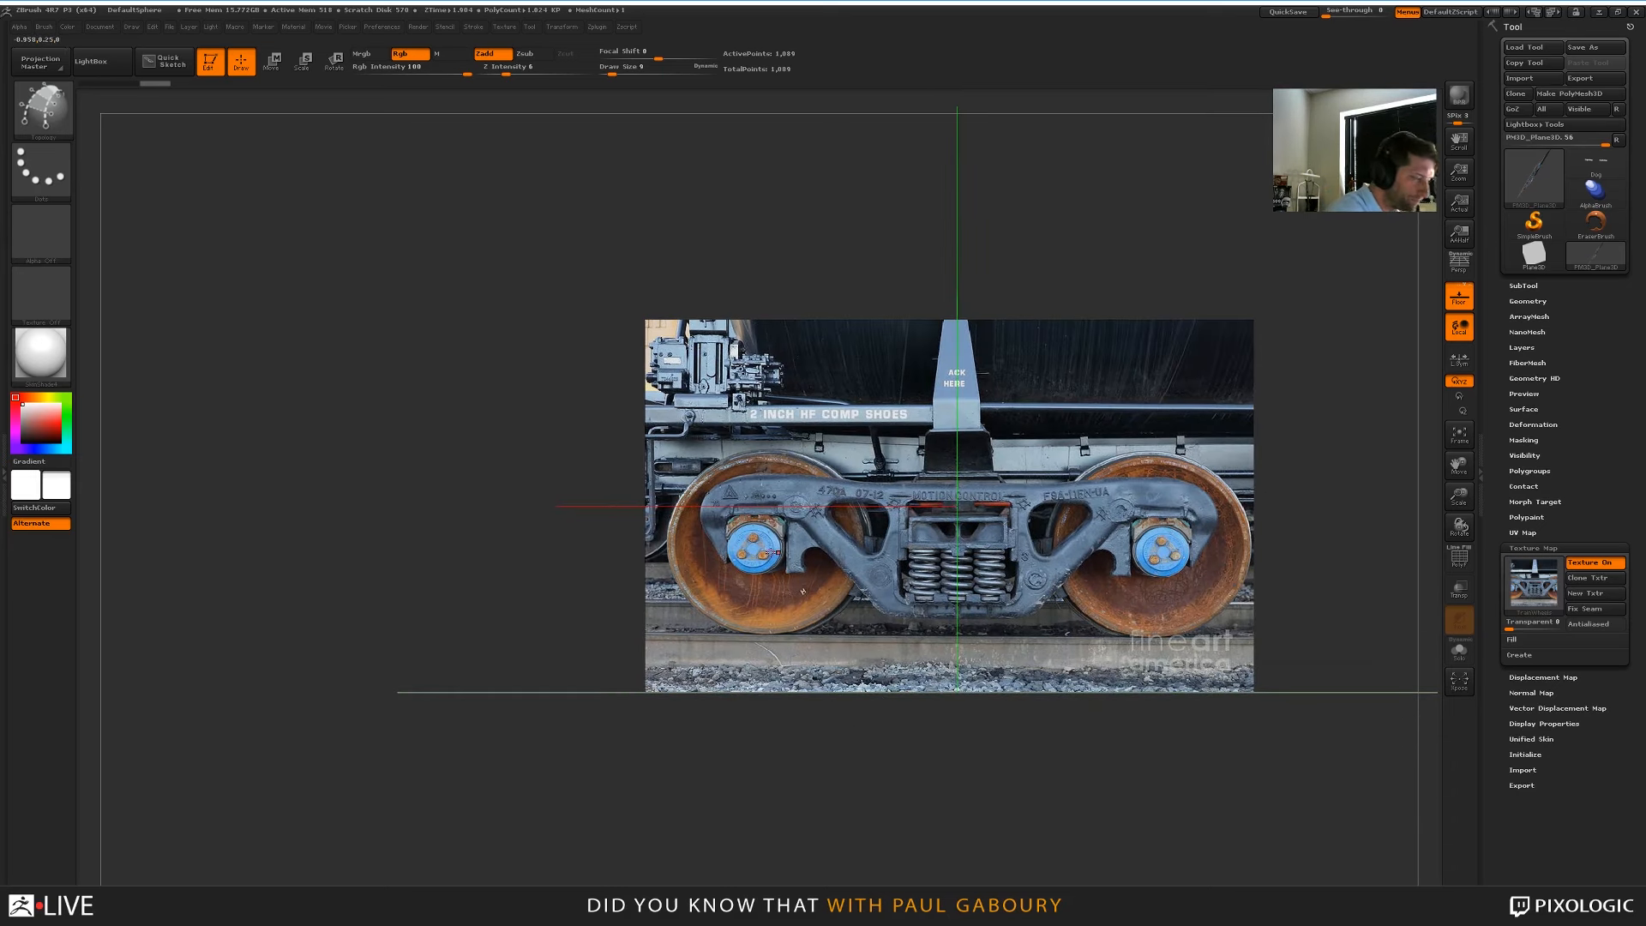
mouse_move(836, 544)
right_mouse_down("ctrl")
mouse_move(1046, 606)
mouse_move(939, 640)
right_mouse_up("ctrl")
key("s")
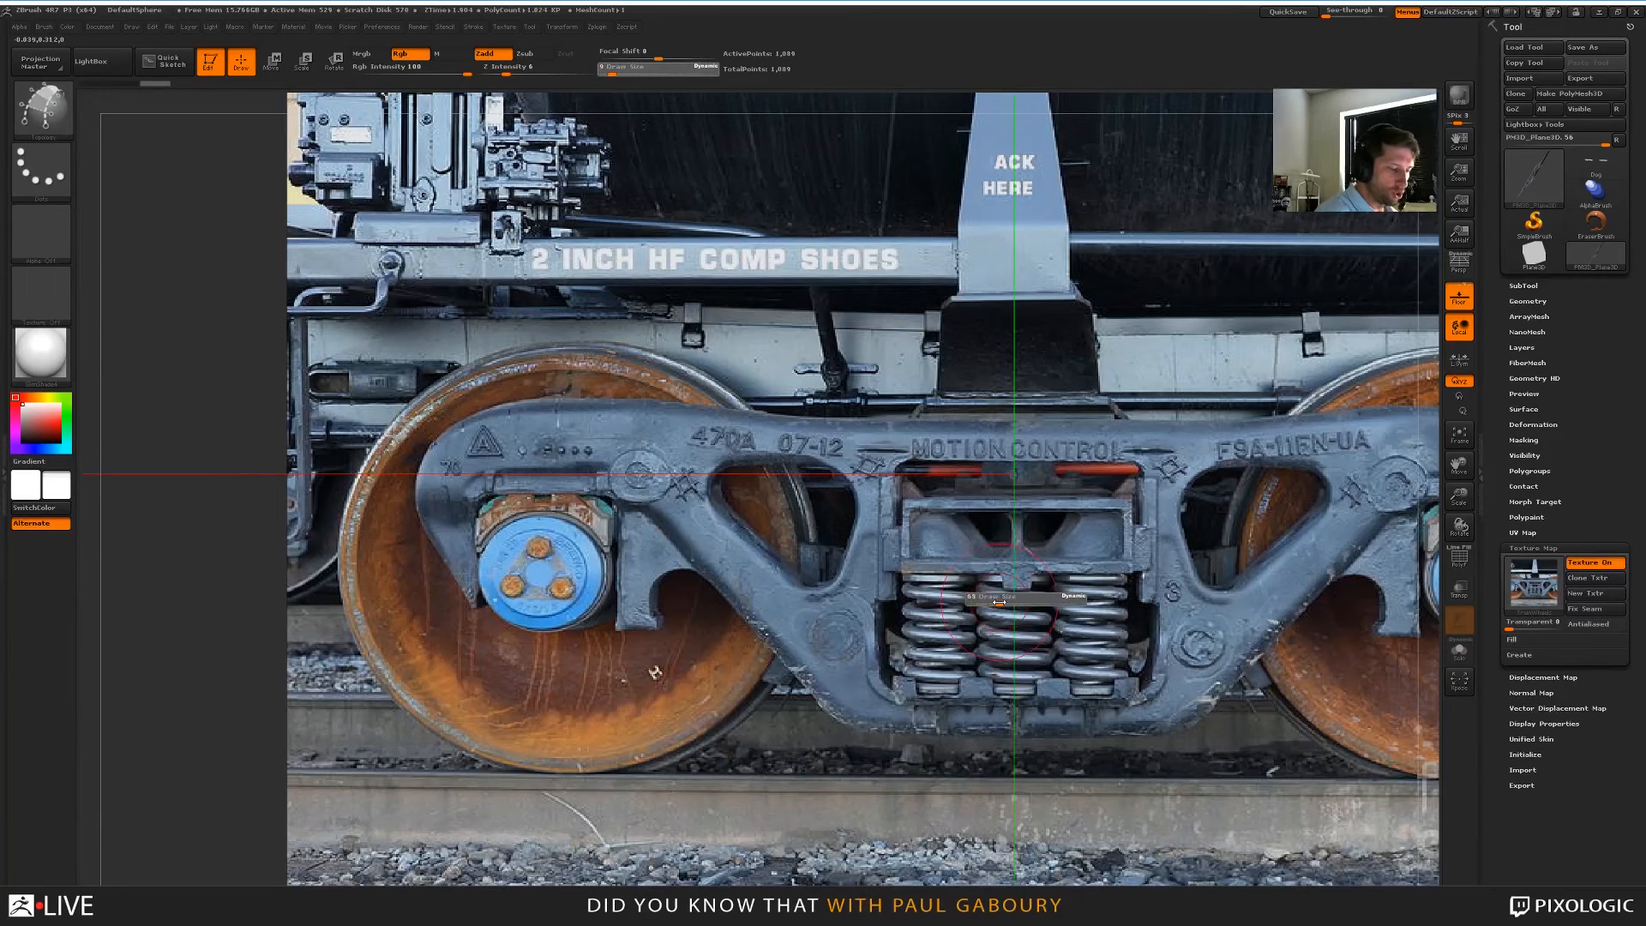
left_click_drag(997, 603, 1010, 603)
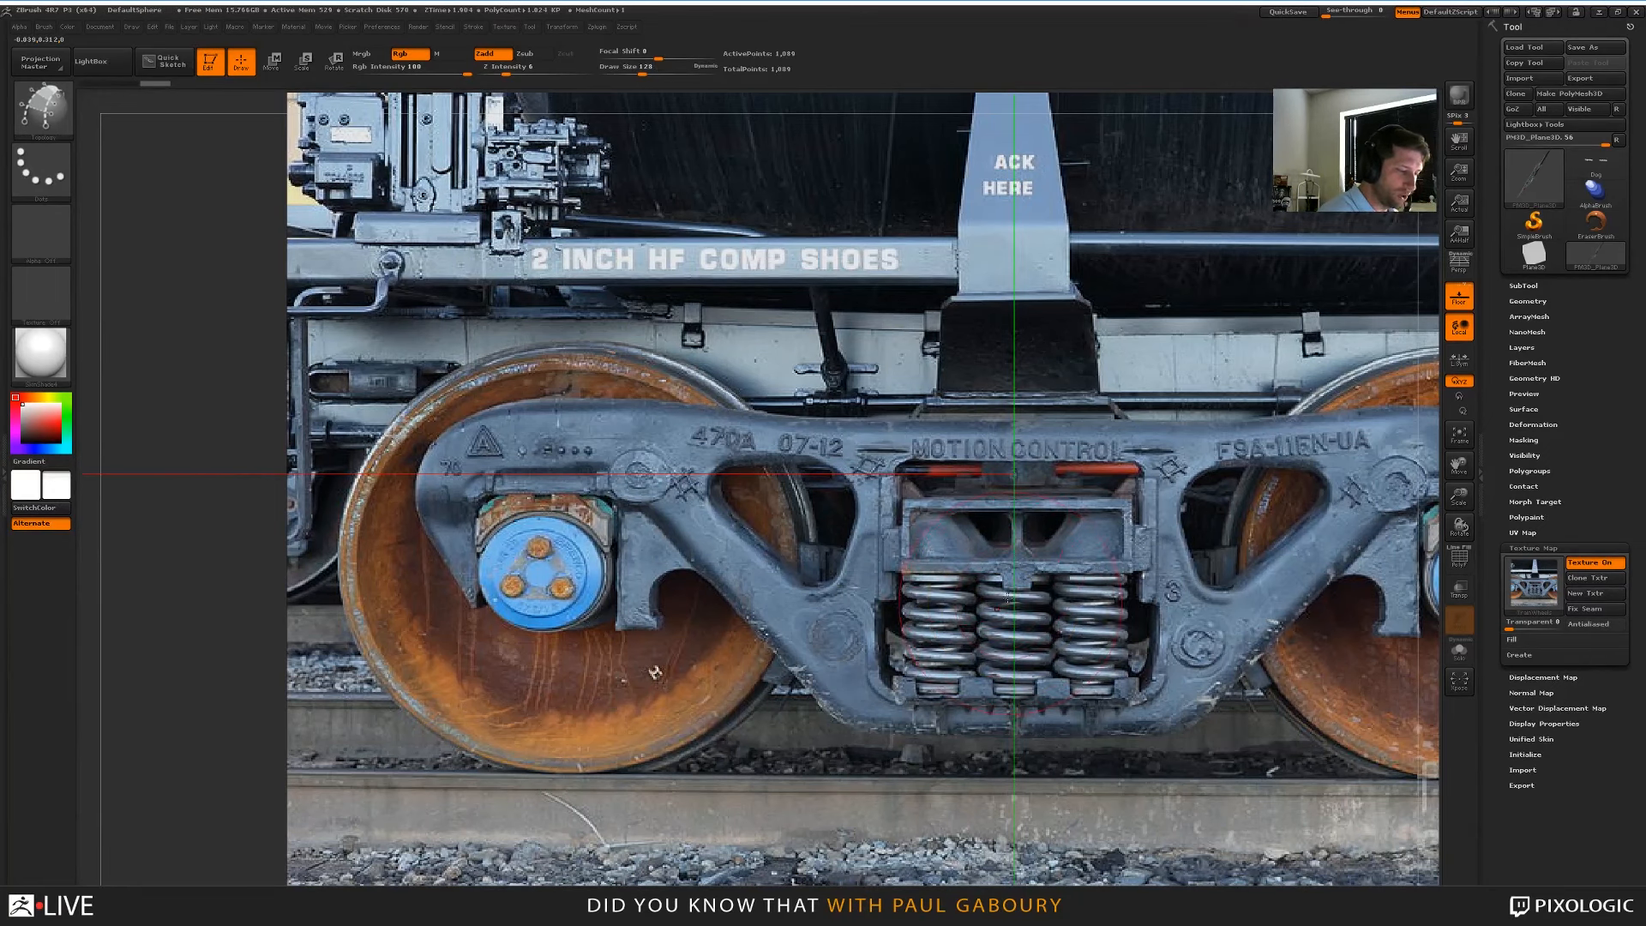
left_click_drag(753, 235, 990, 767, "shift")
left_click_drag(862, 173, 1098, 740, "shift")
Turn off the plane's texture display so the two curves stand out on the blank surface
mouse_move(1217, 662)
right_mouse_down()
mouse_move(1191, 671)
mouse_move(1200, 693)
mouse_move(1210, 664)
right_mouse_up()
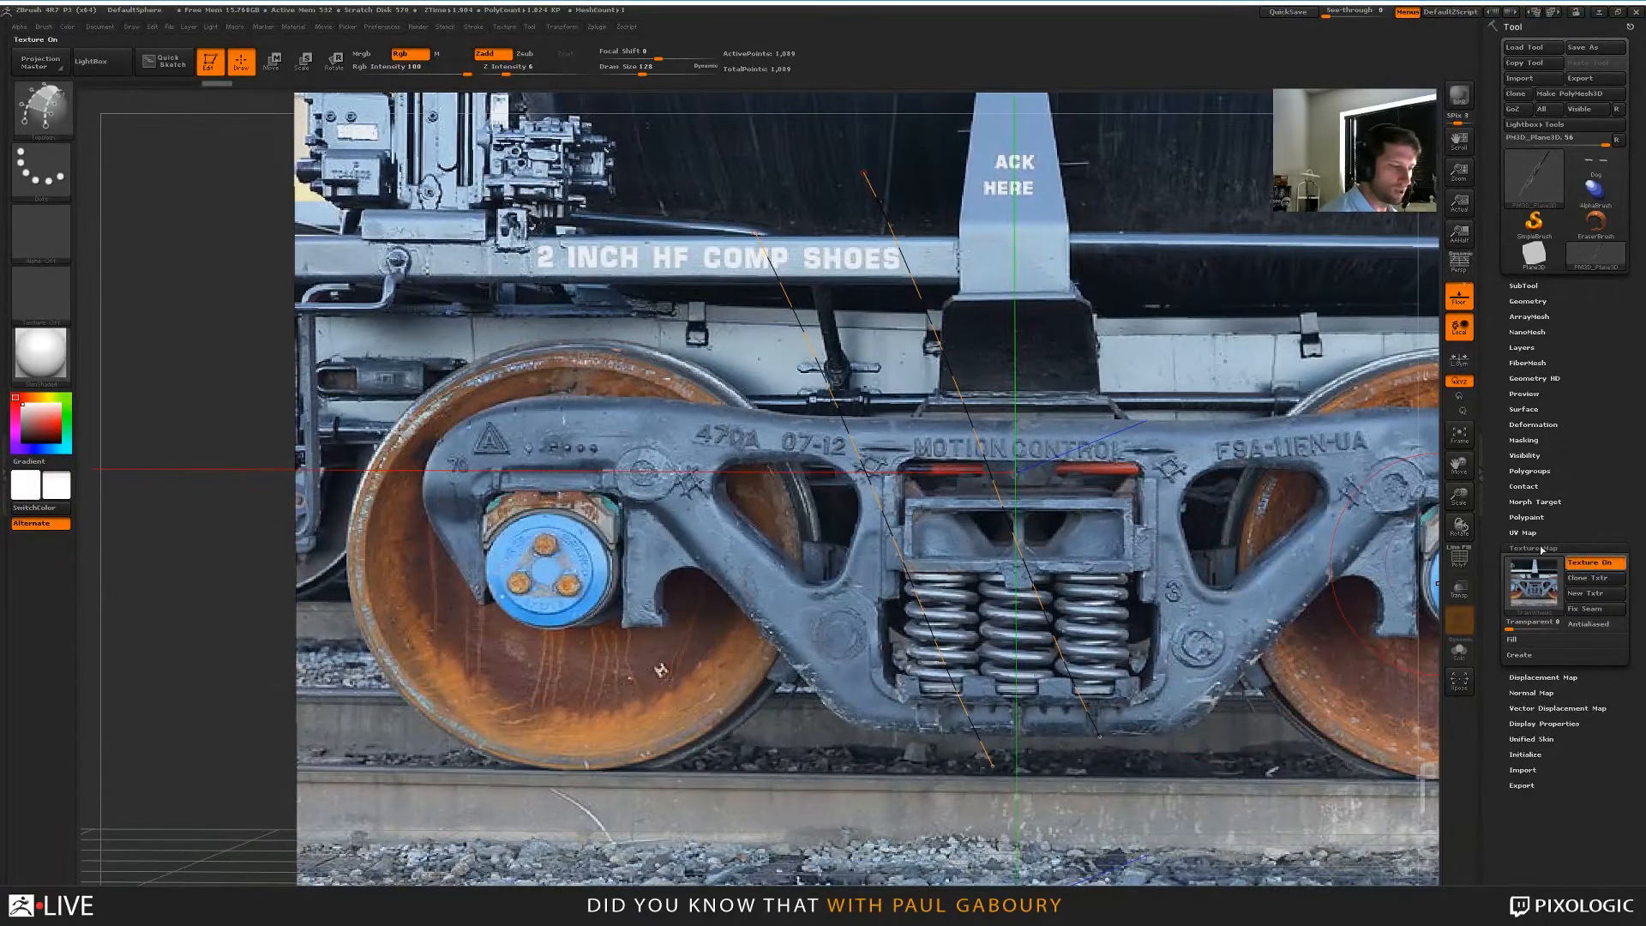
left_click(1592, 564)
key("bracketleft")
key("bracketright")
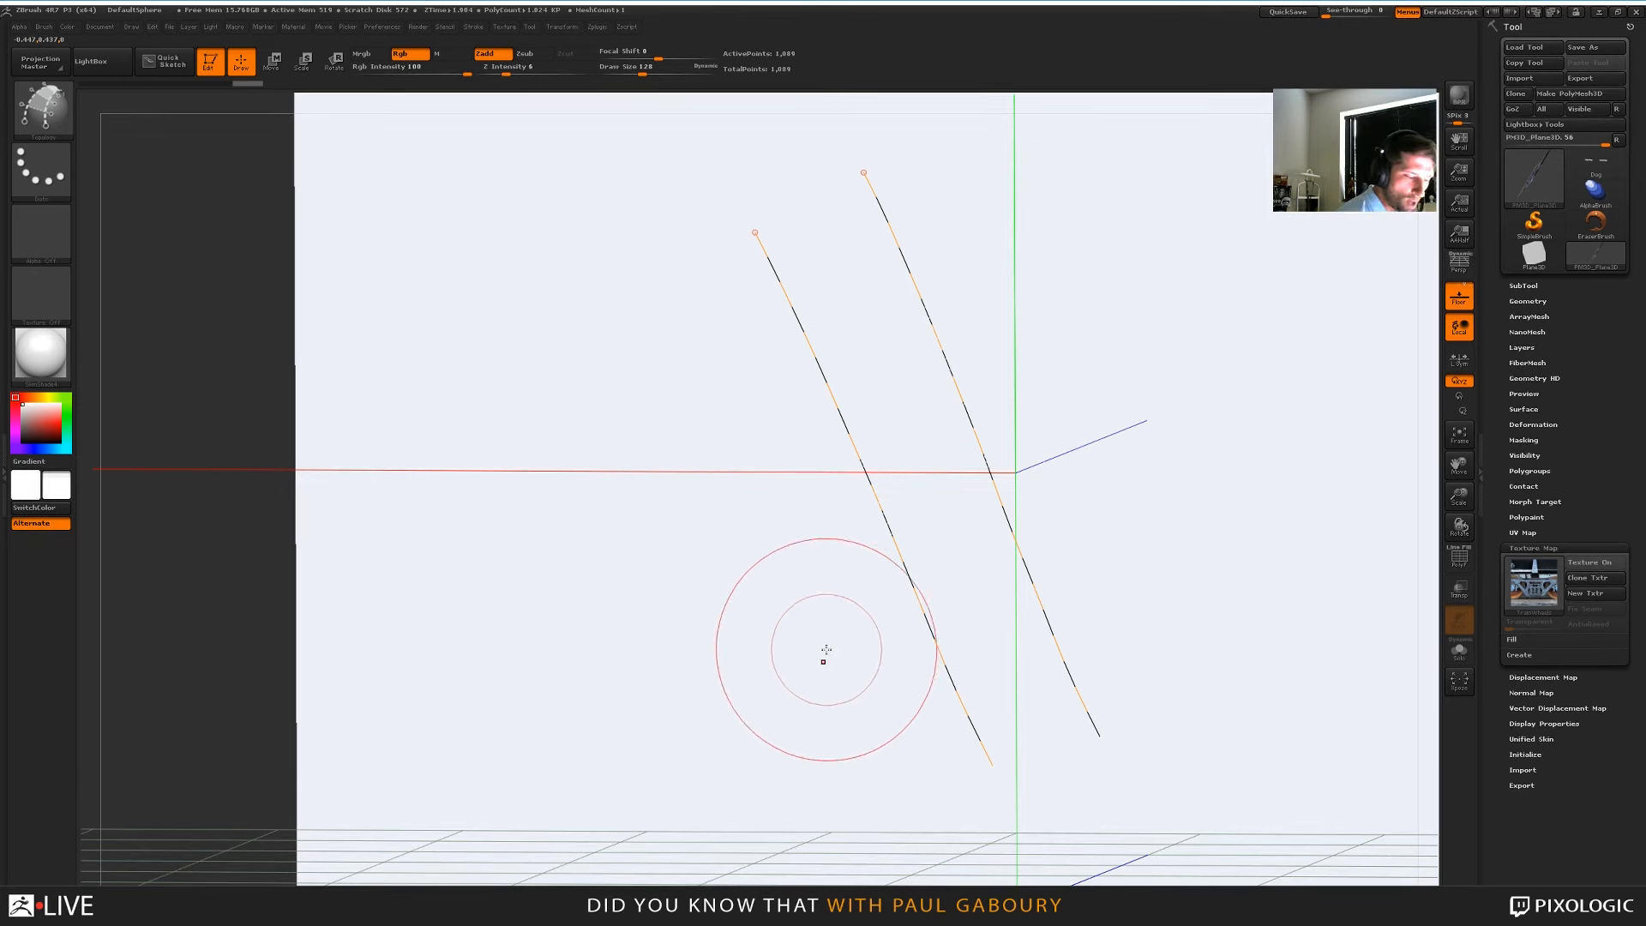
Draw two Topology curves crossing both diagonal curves so that their intersections enclose a four-sided polygon
mouse_move(827, 647)
left_mouse_down()
mouse_move(936, 589)
mouse_move(1146, 548)
left_mouse_up()
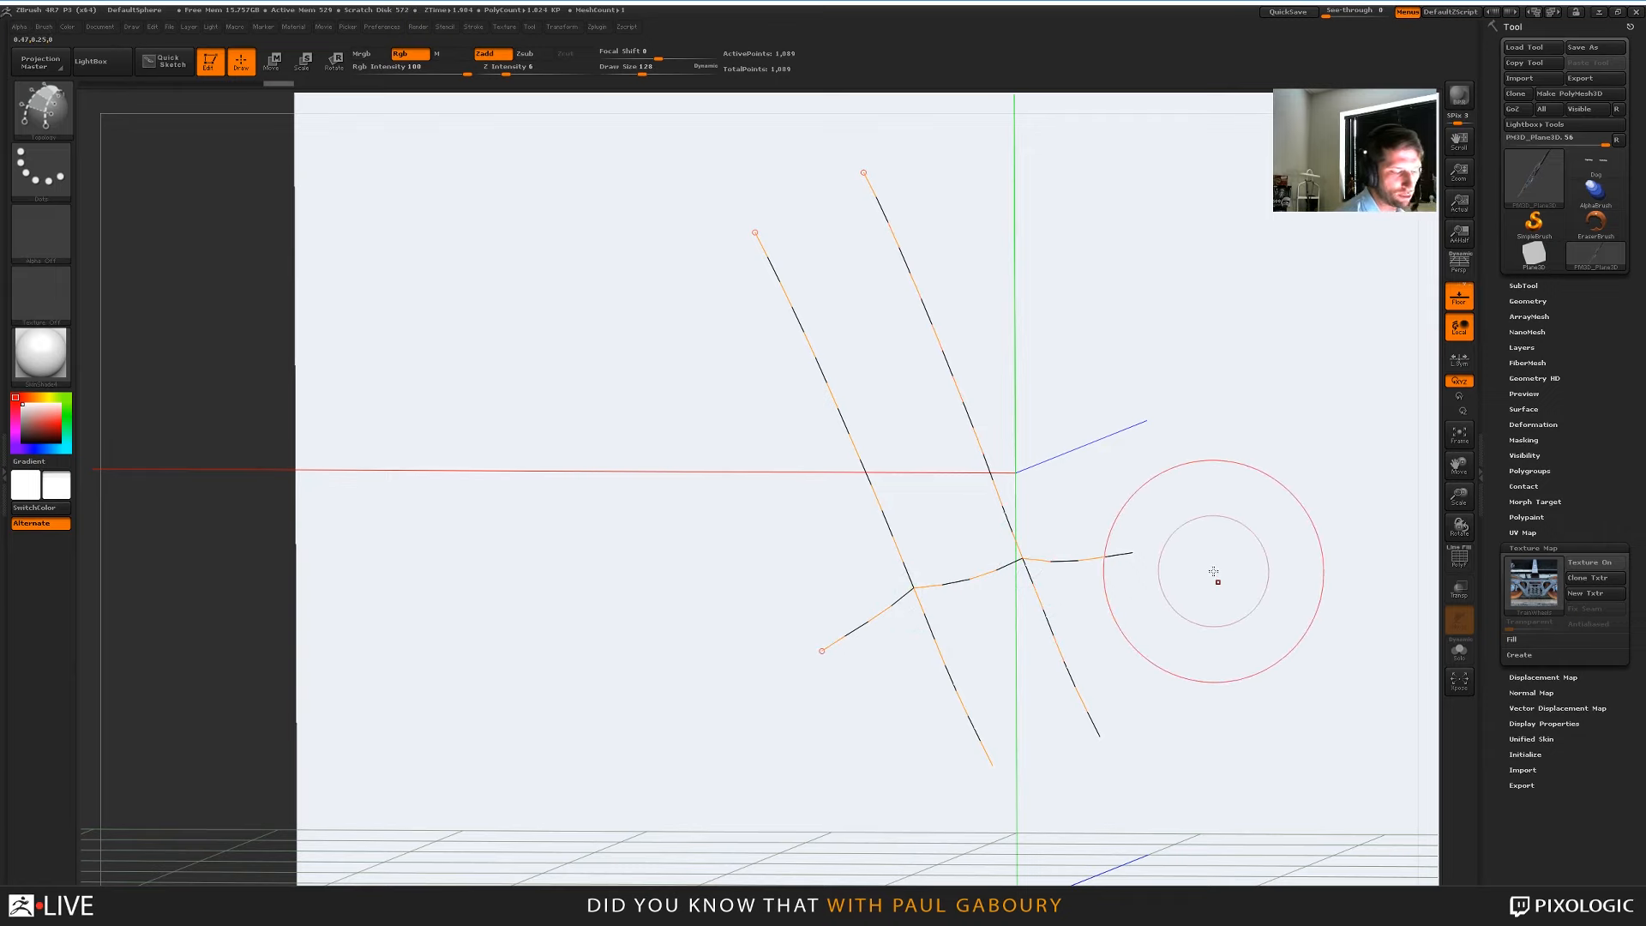
mouse_move(755, 532)
left_mouse_down()
mouse_move(834, 485)
mouse_move(1140, 394)
left_mouse_up()
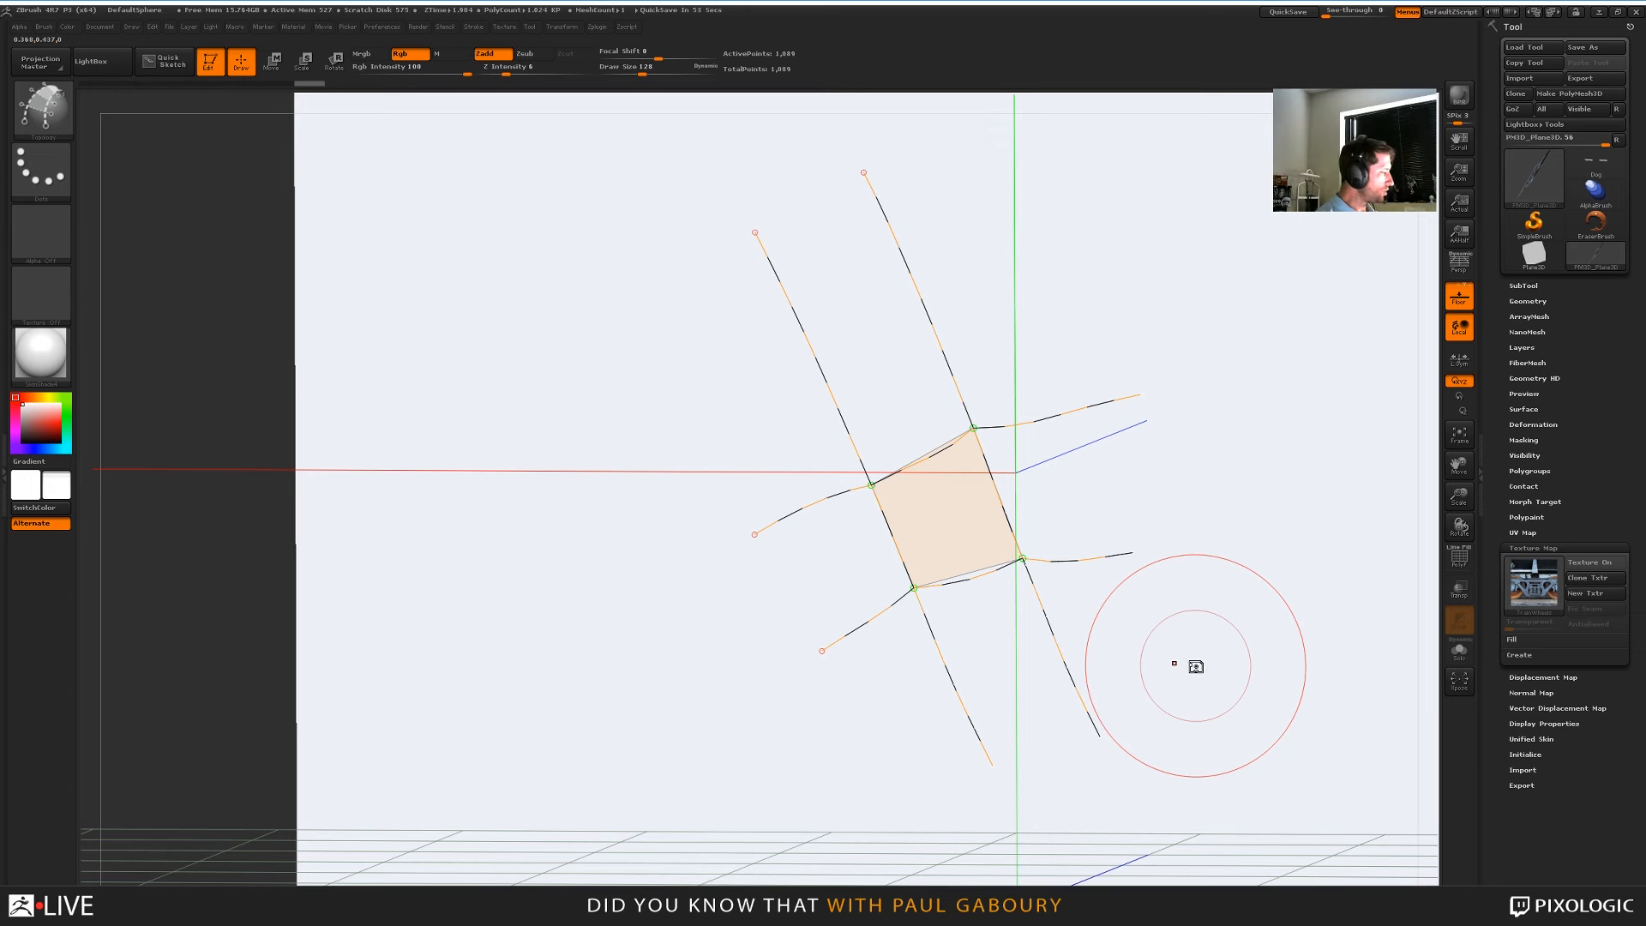
Undo all the test curves and the texture switch-off until only the clean truck photo is left on the plane
key("ctrl+z")
key("ctrl+z")
key("ctrl+z")
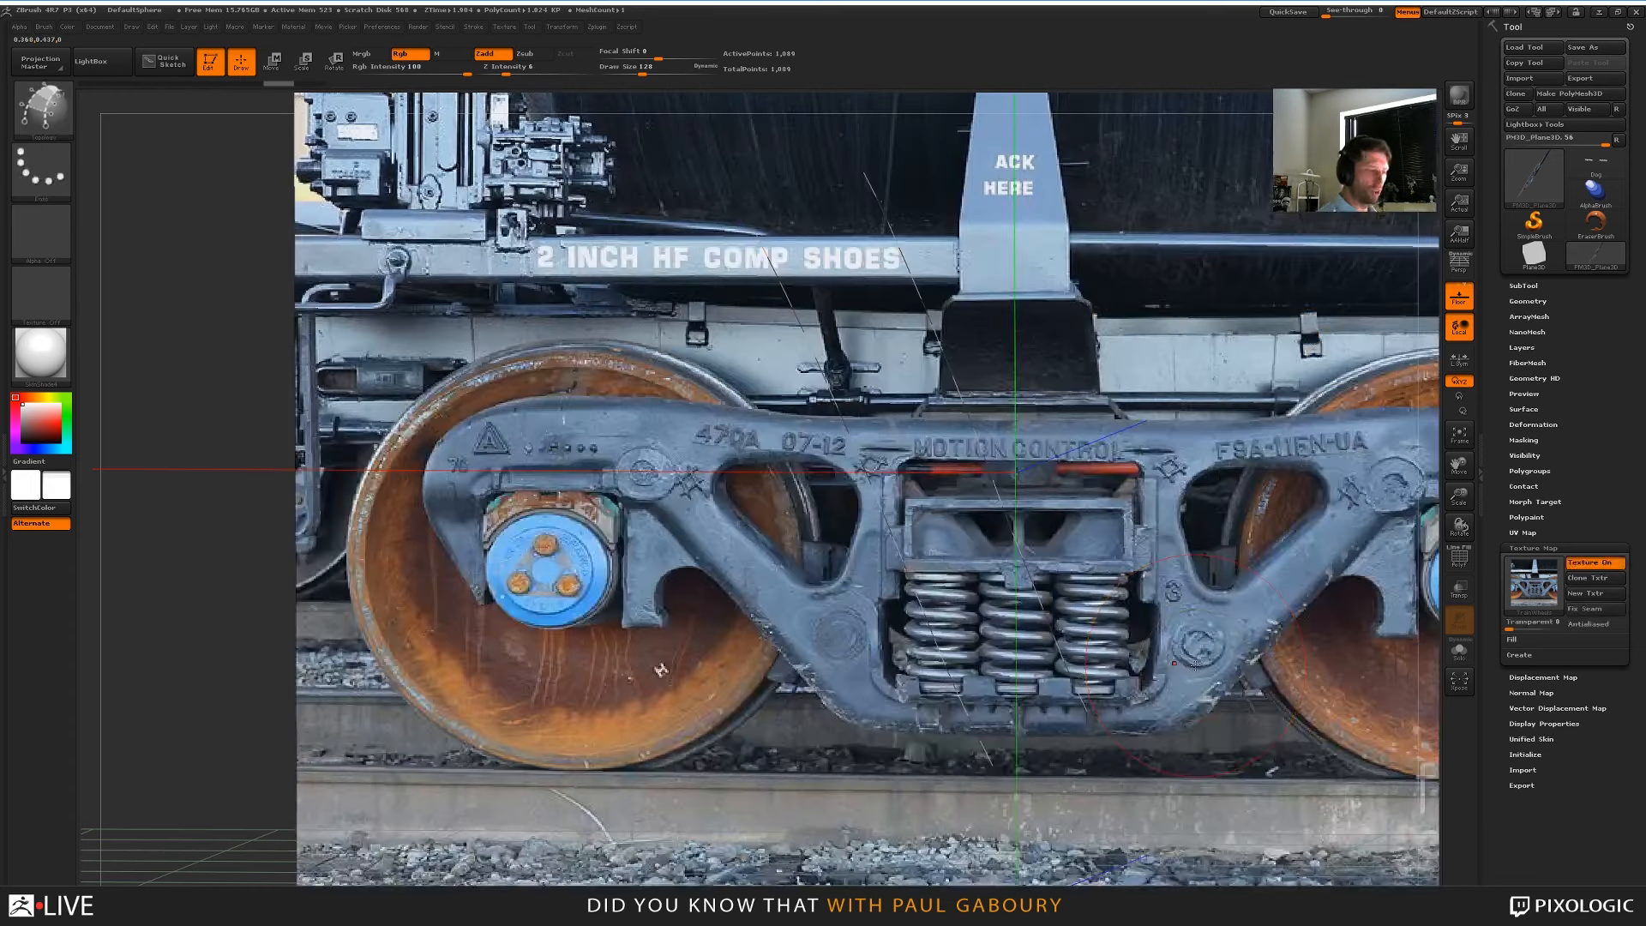
key("ctrl+z")
key("ctrl+z")
key("ctrl+z")
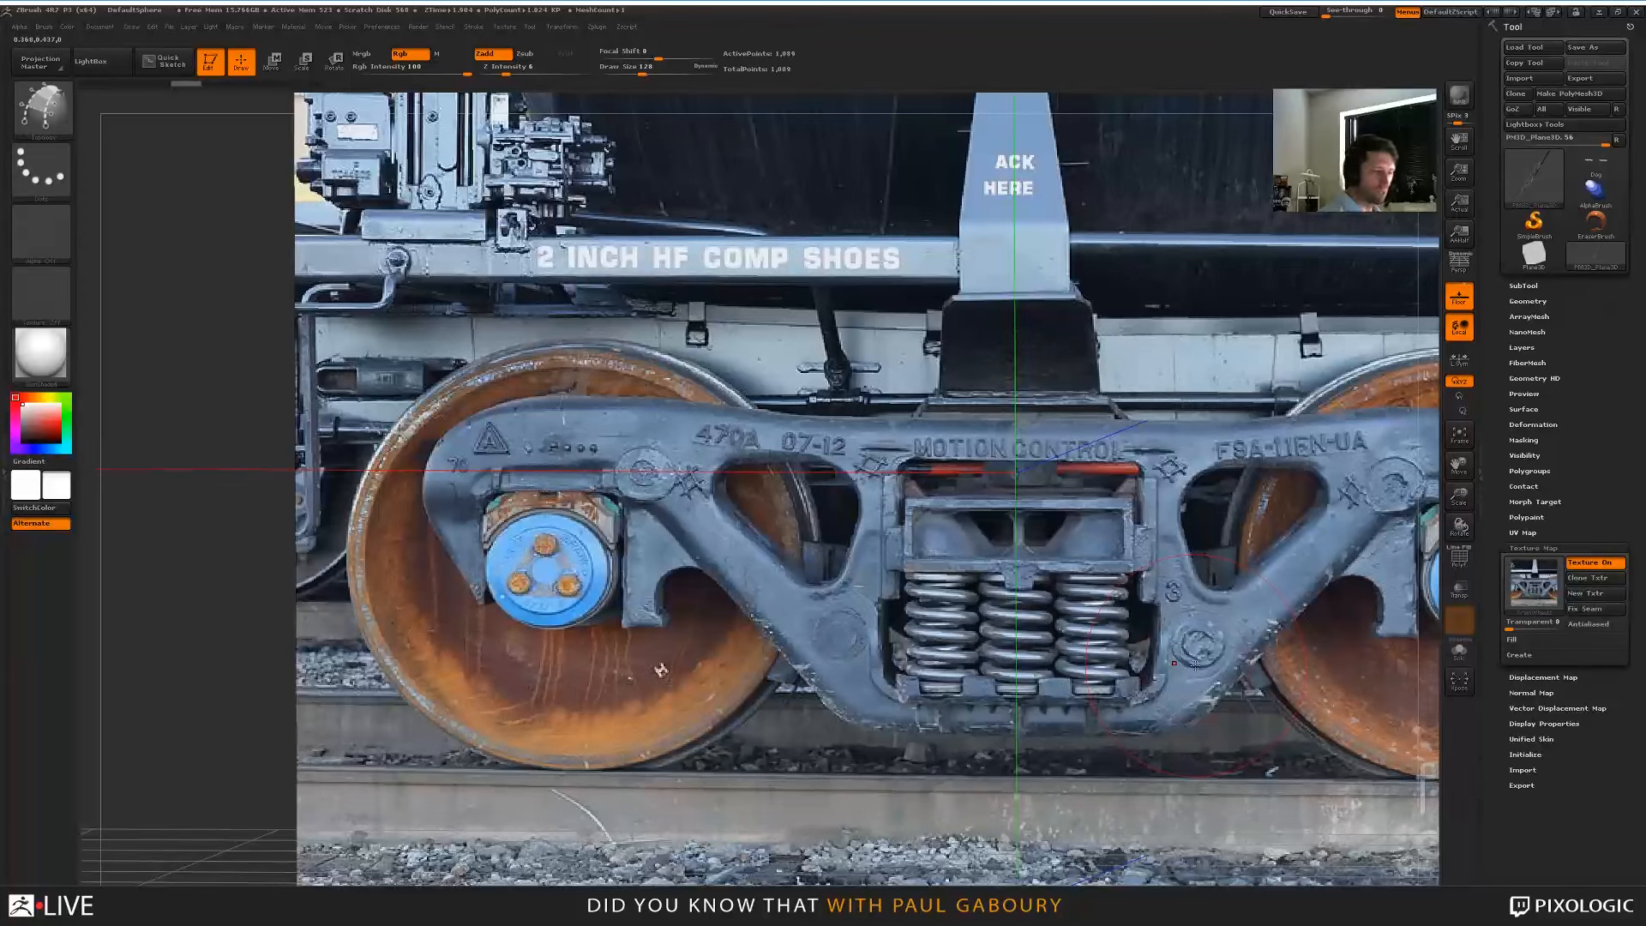
key("ctrl+z")
Set the draw size to 22 and trace a Topology curve around the outer hooked end of the left side frame
key("s")
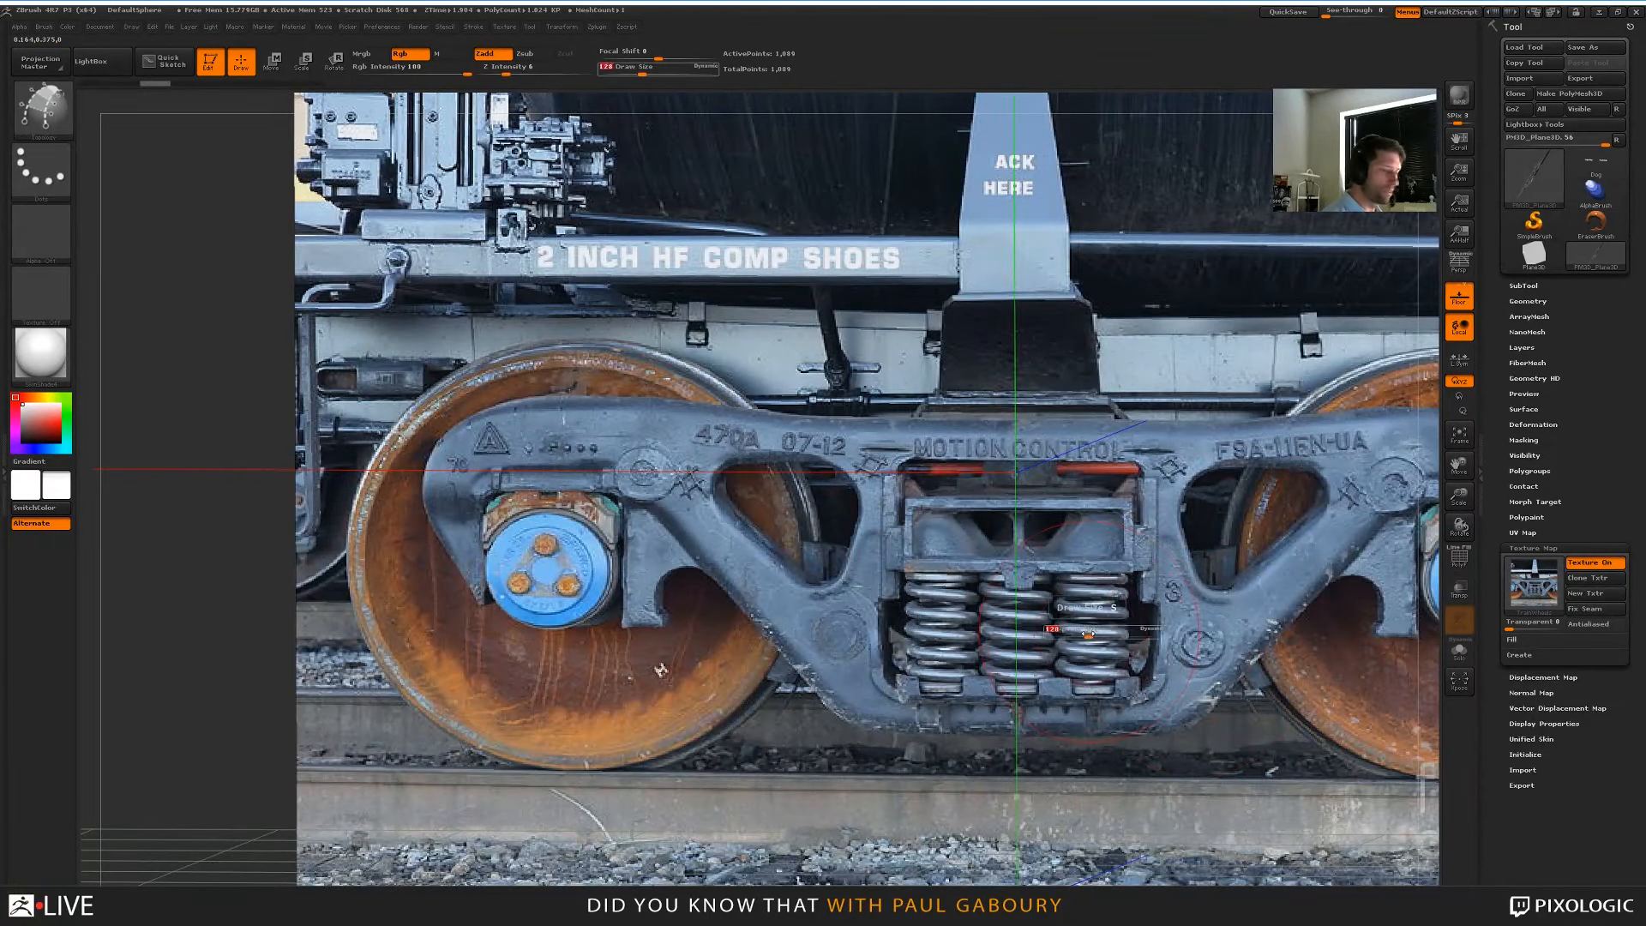
left_click_drag(1087, 632, 1066, 635)
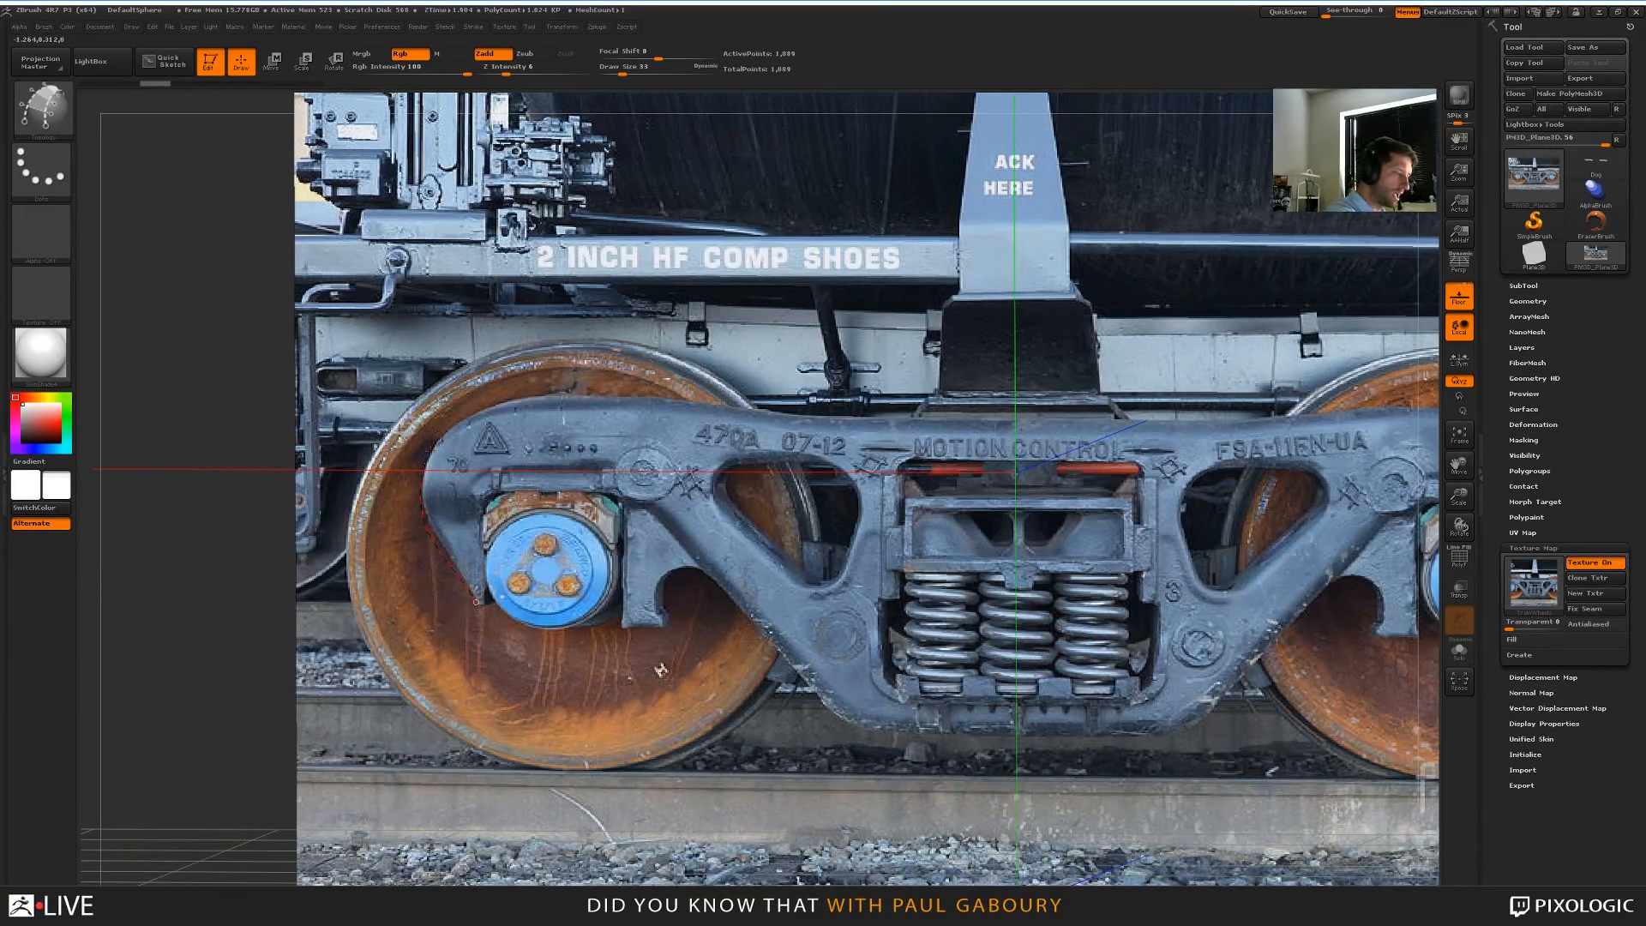
key("s")
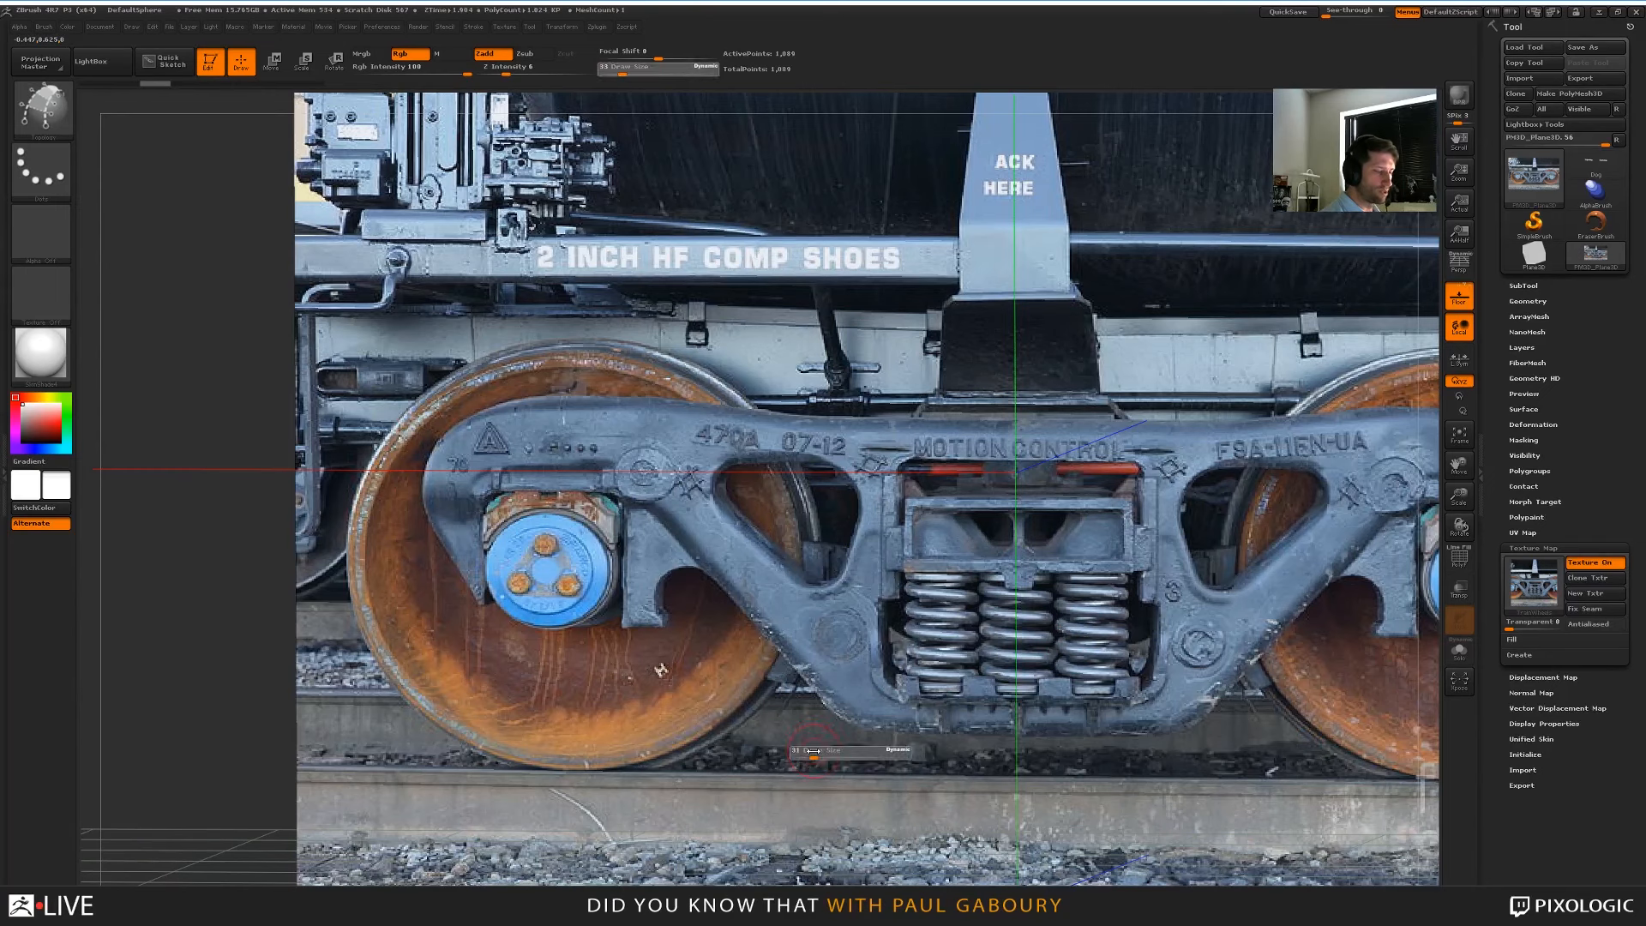
left_click_drag(814, 747, 811, 748)
left_click_drag(479, 603, 427, 516)
left_click_drag(427, 452, 504, 402)
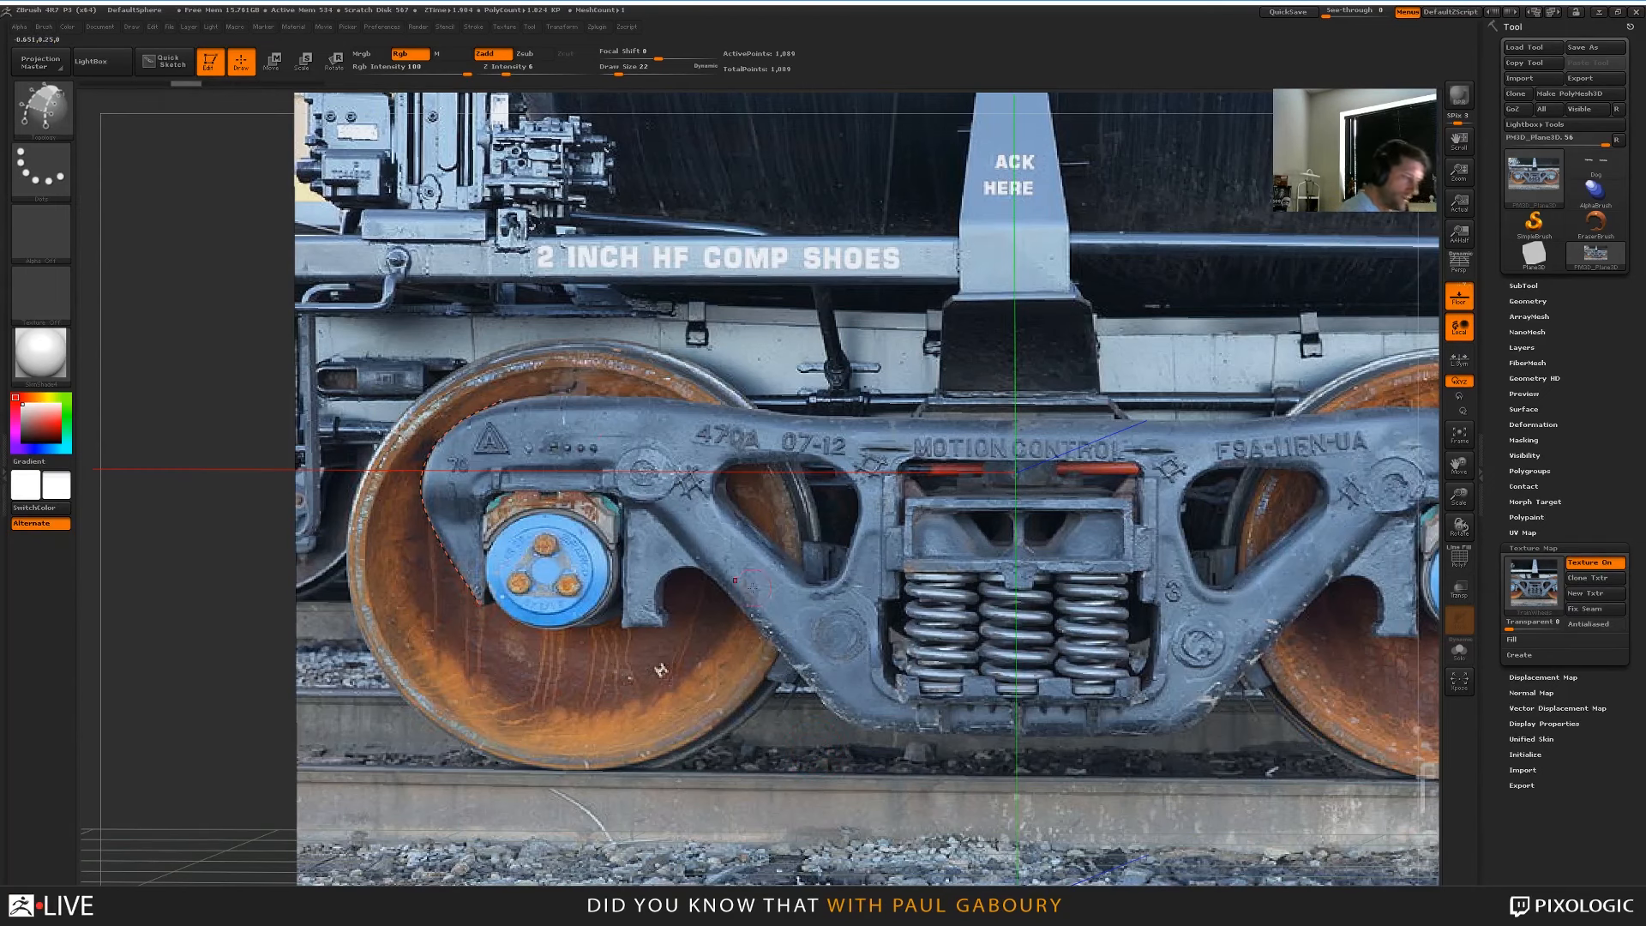
Compare draw sizes 22 and 64 at the open end of the outline curve and try a test Topology stroke across the wheel
right_click_drag(844, 800, 934, 734, "alt")
right_click_drag(1041, 696, 1035, 735)
left_click_drag(670, 743, 733, 511, "alt")
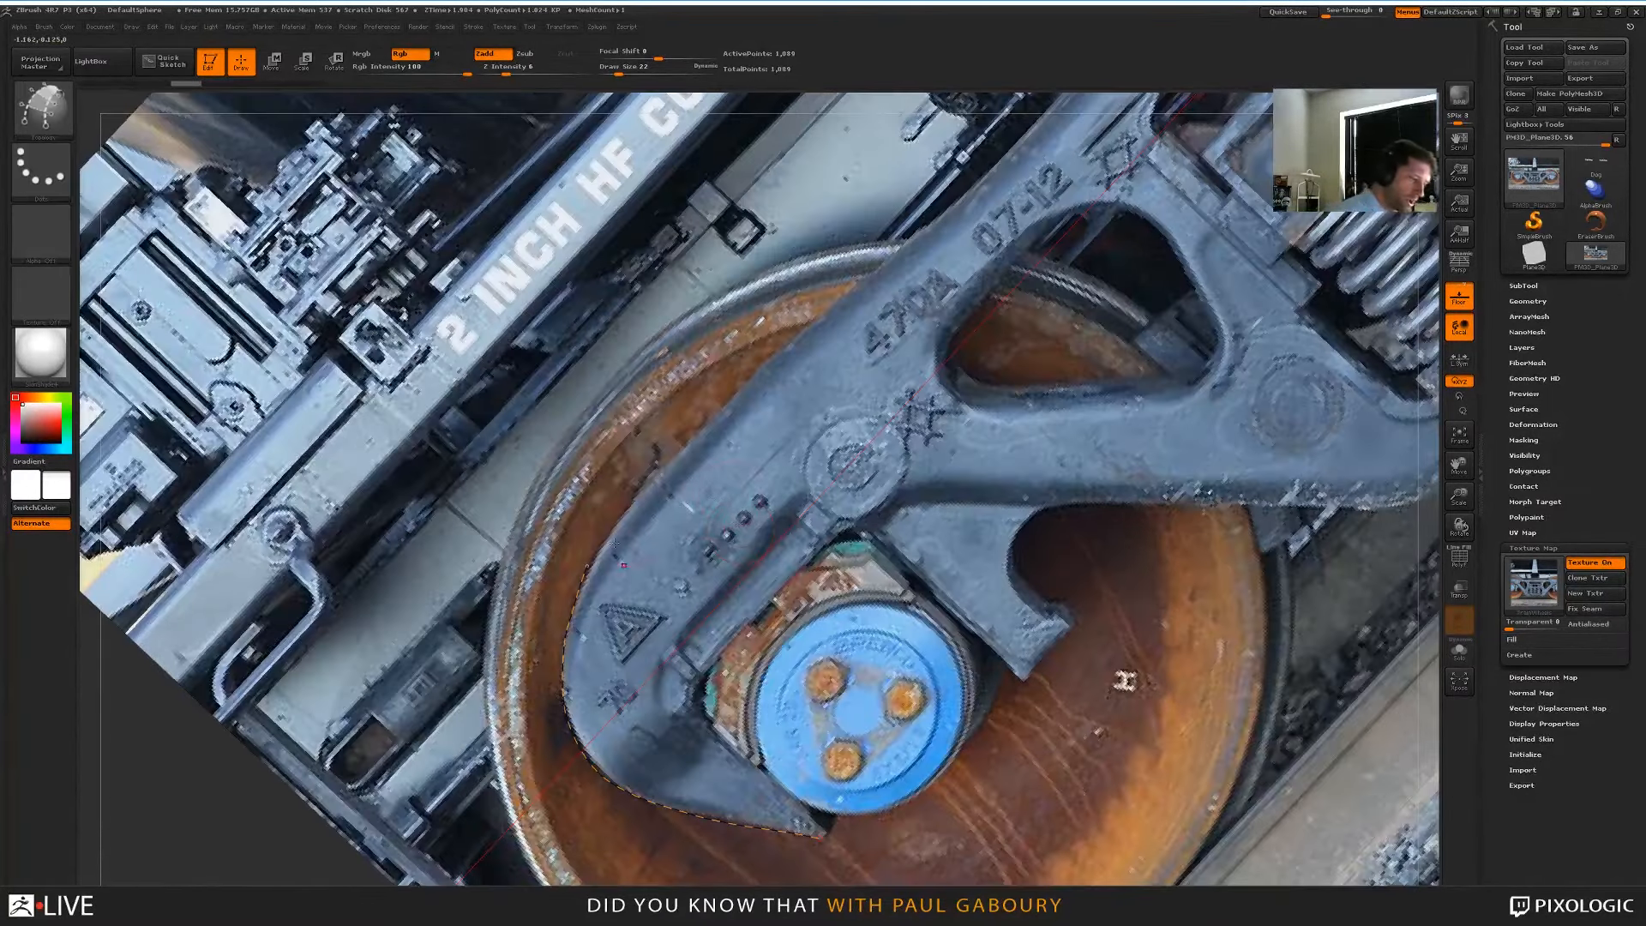
key("bracketright")
key("bracketleft")
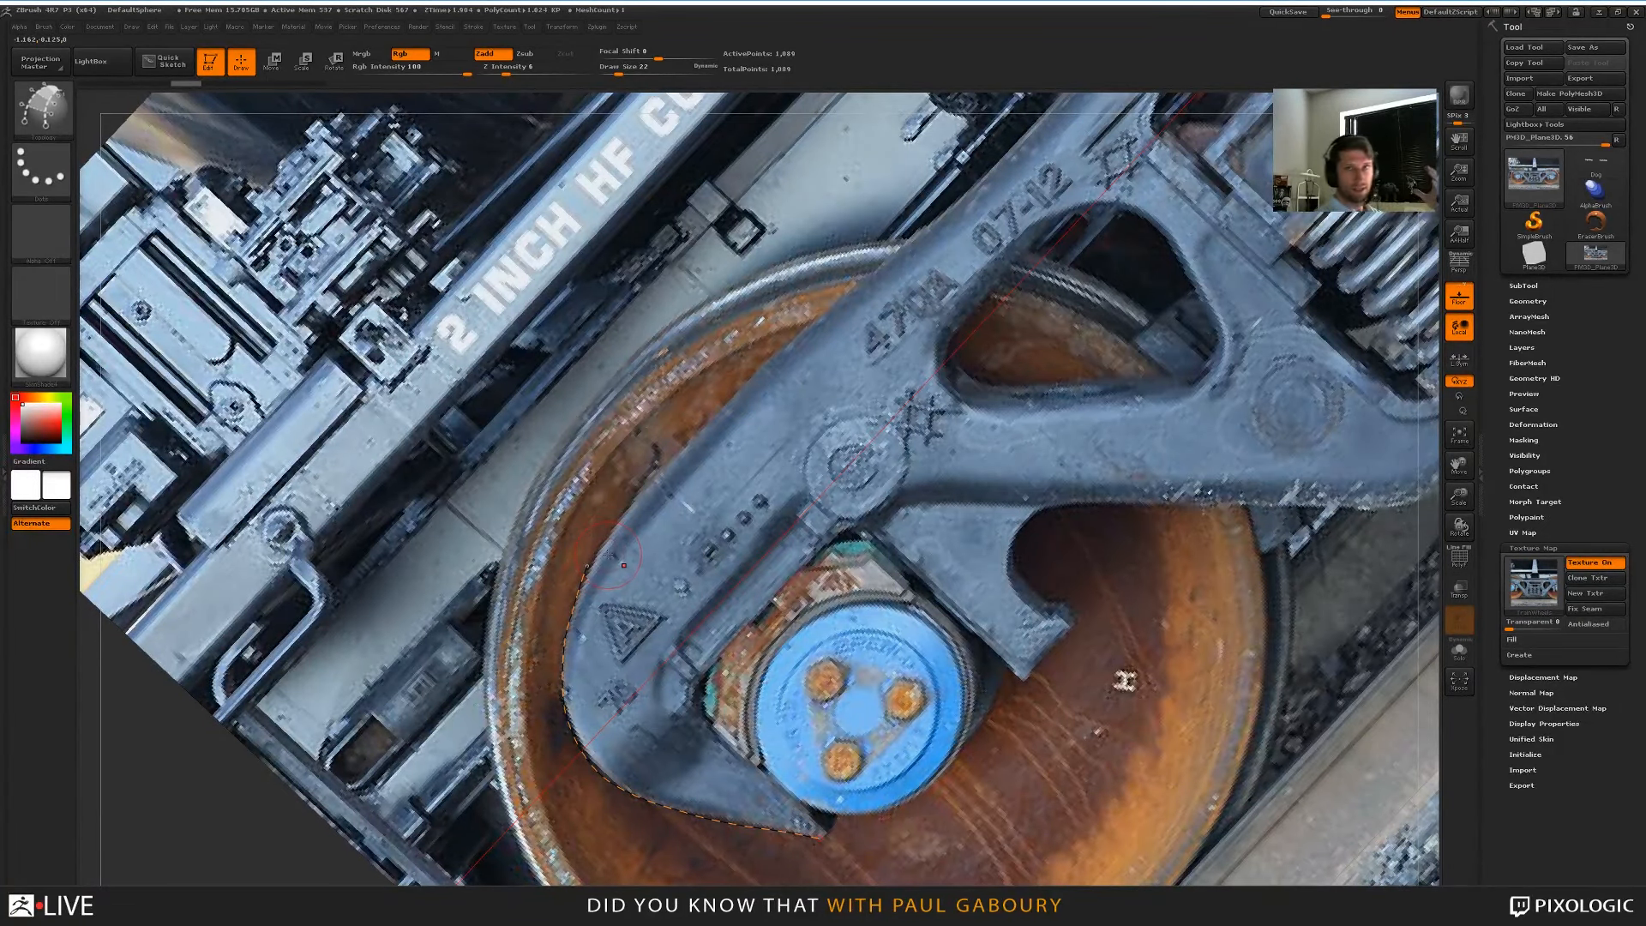
key("bracketright")
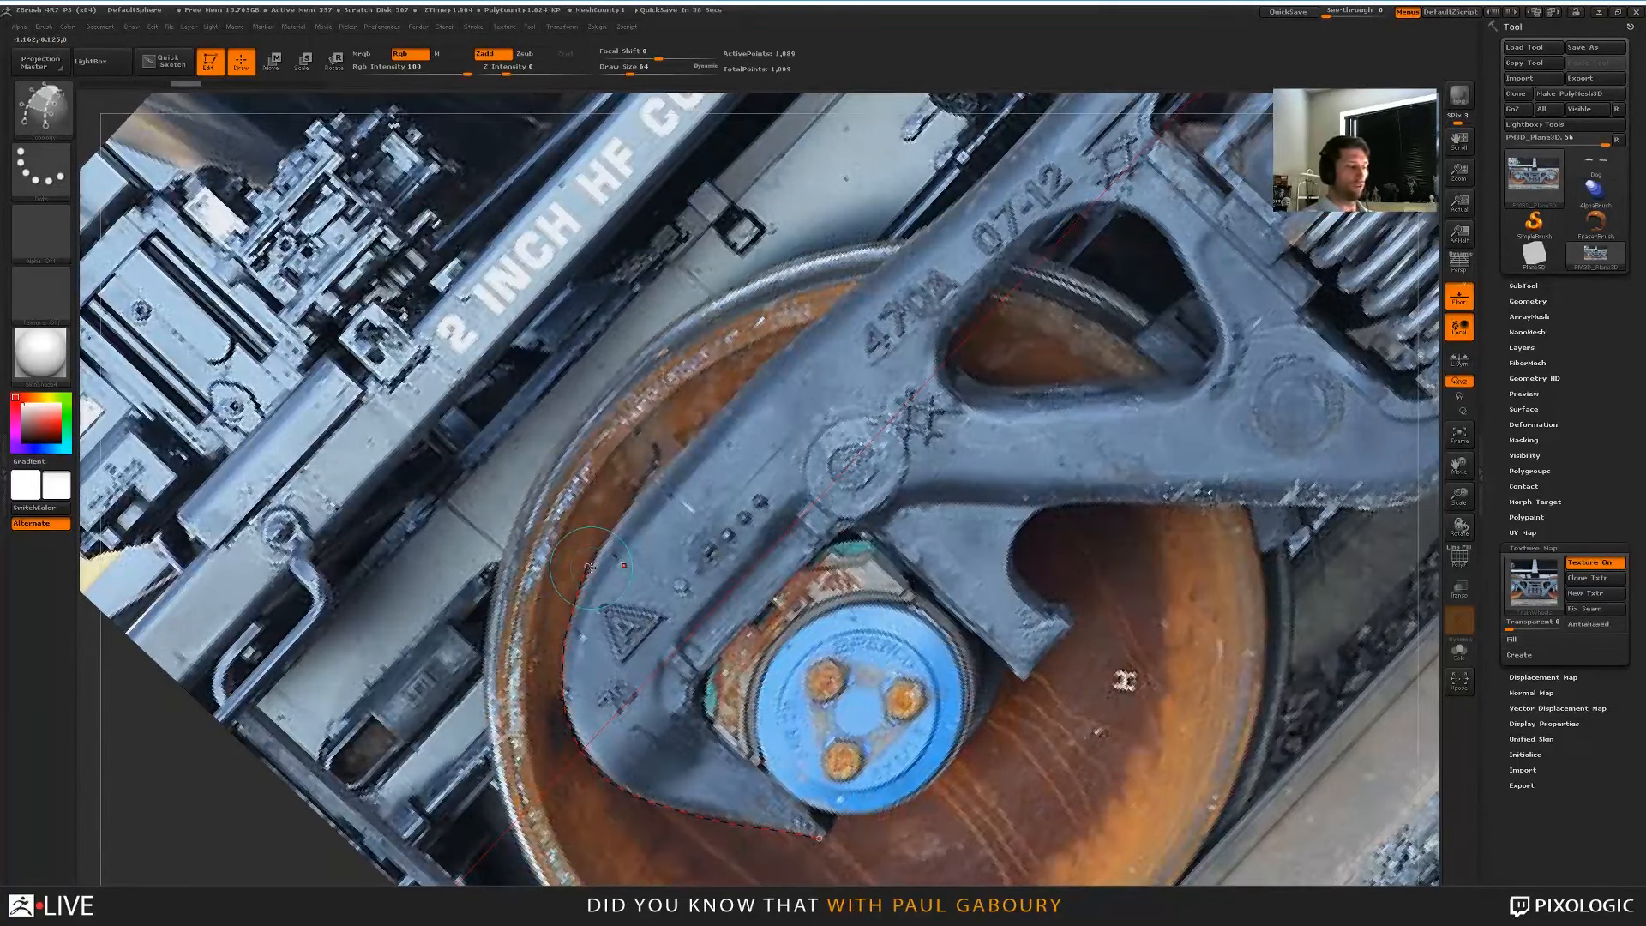
key("bracketleft")
mouse_move(591, 567)
left_mouse_down()
mouse_move(866, 527)
mouse_move(1099, 753)
left_mouse_up()
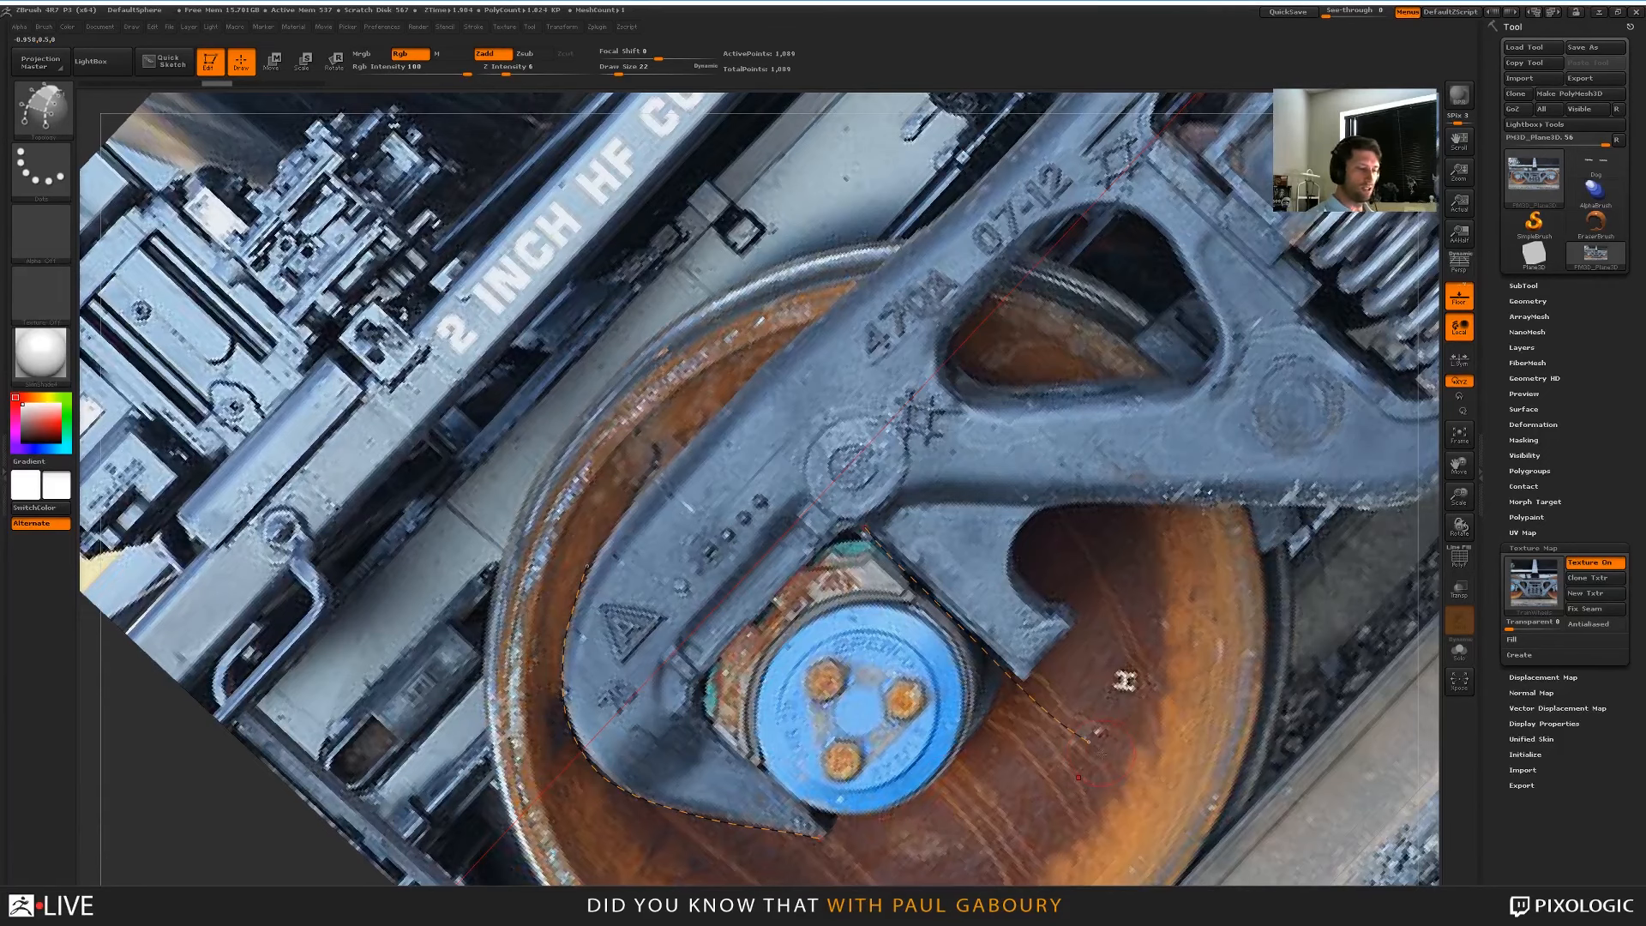
key("bracketright")
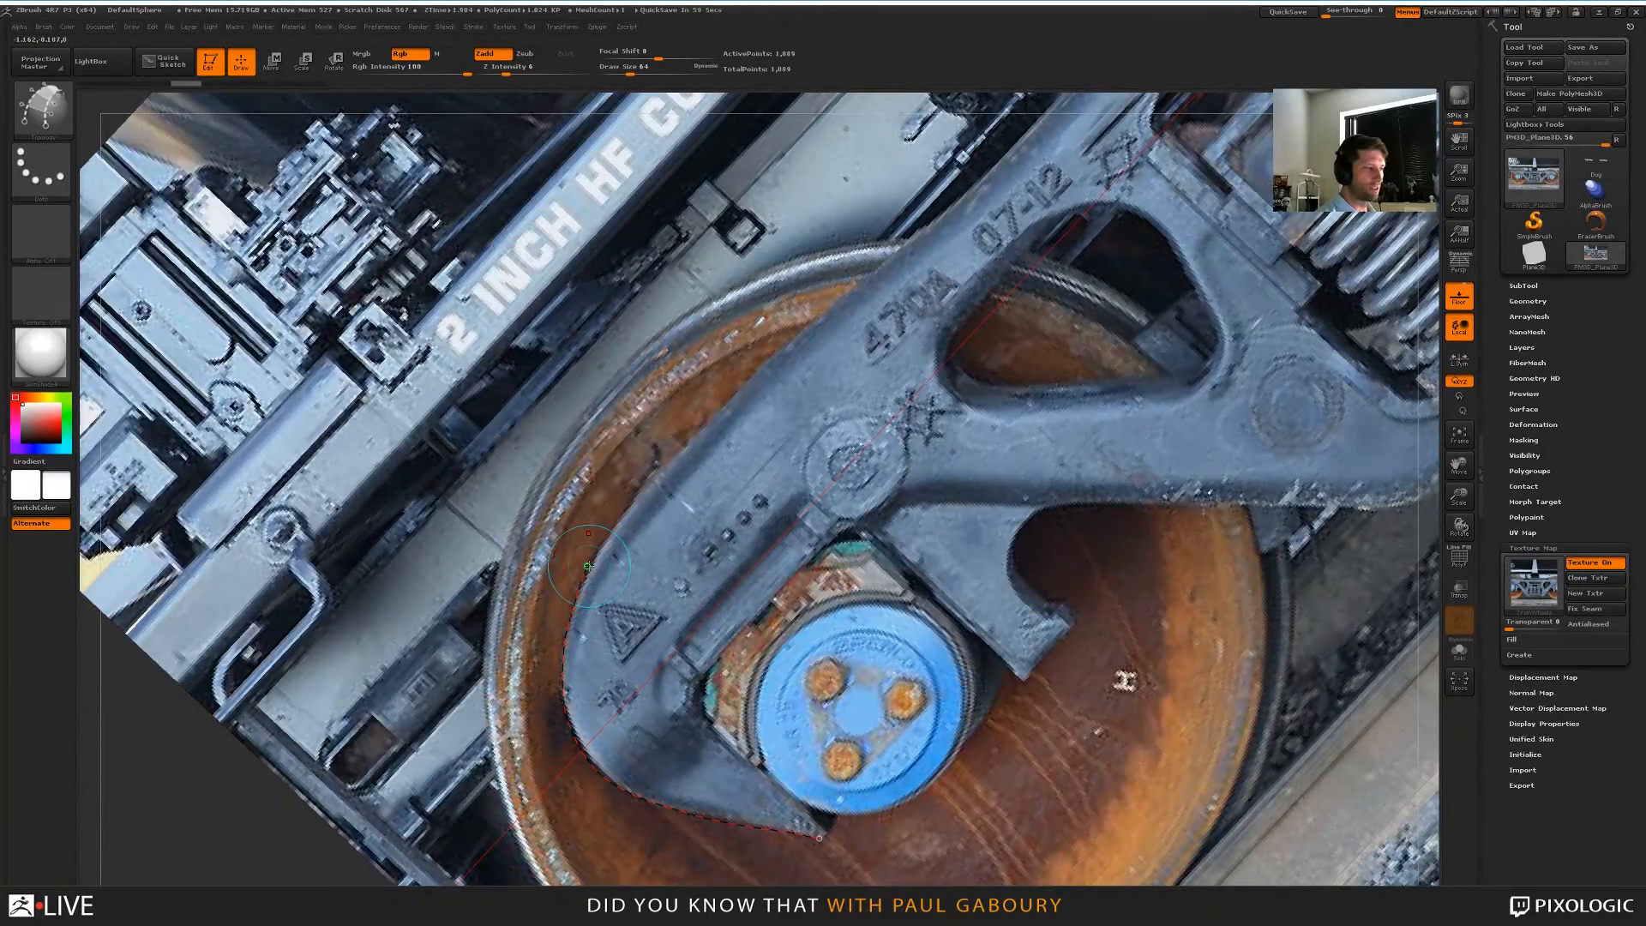
key("bracketleft")
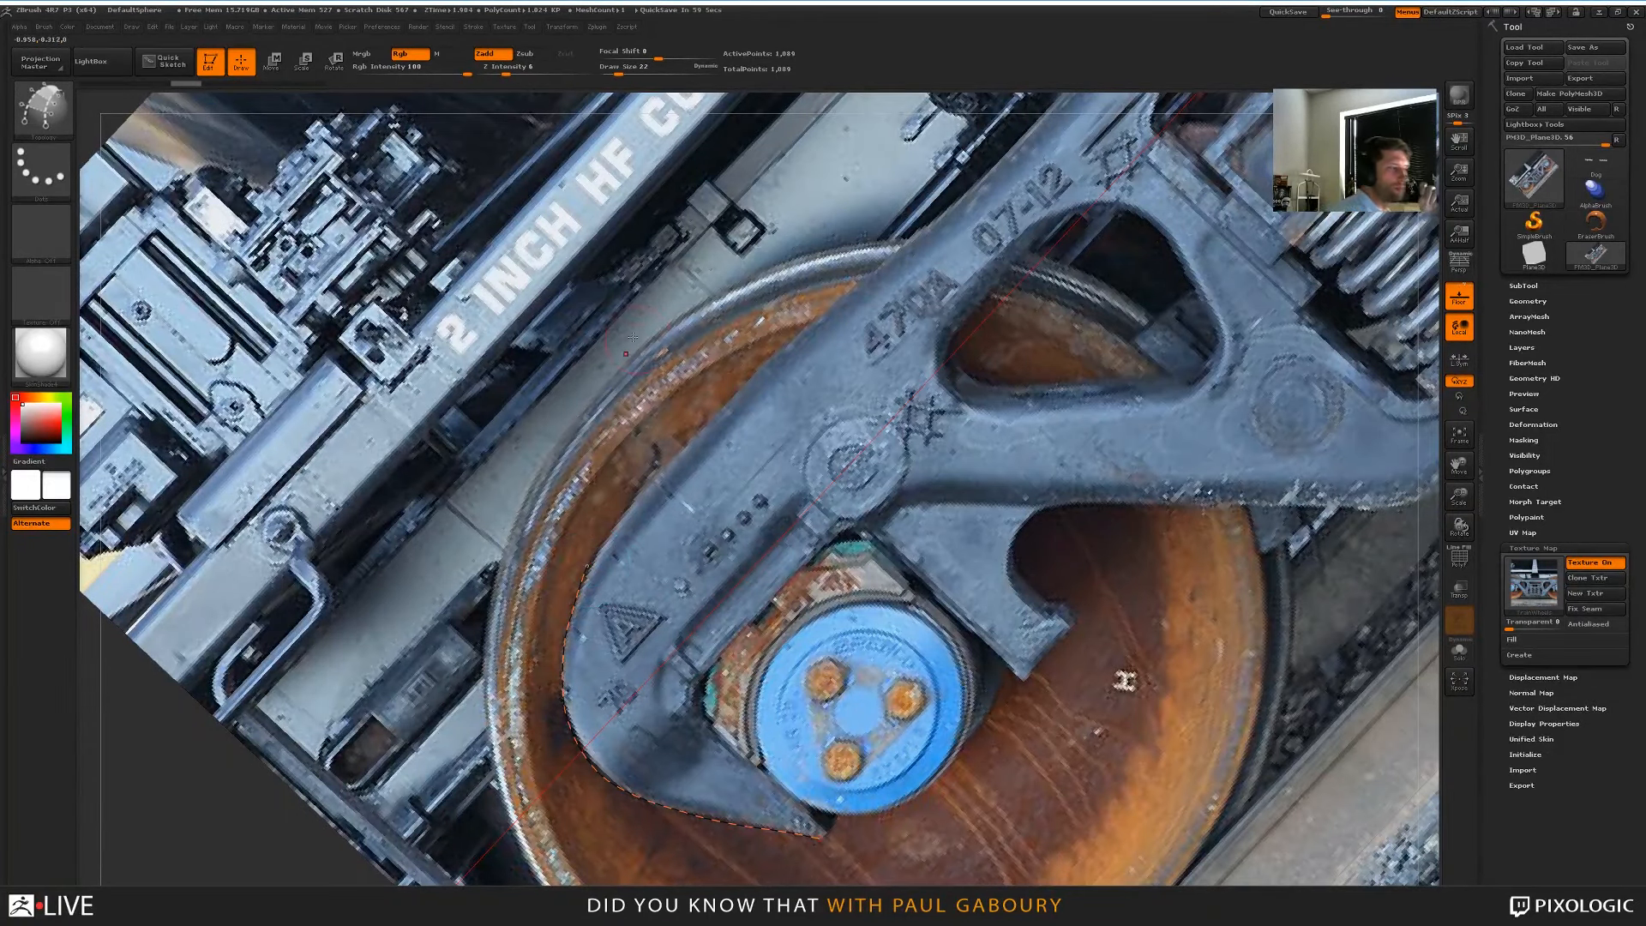
Set the Curve Snap Distance in the stroke's curve modifiers to 20
left_click(473, 26)
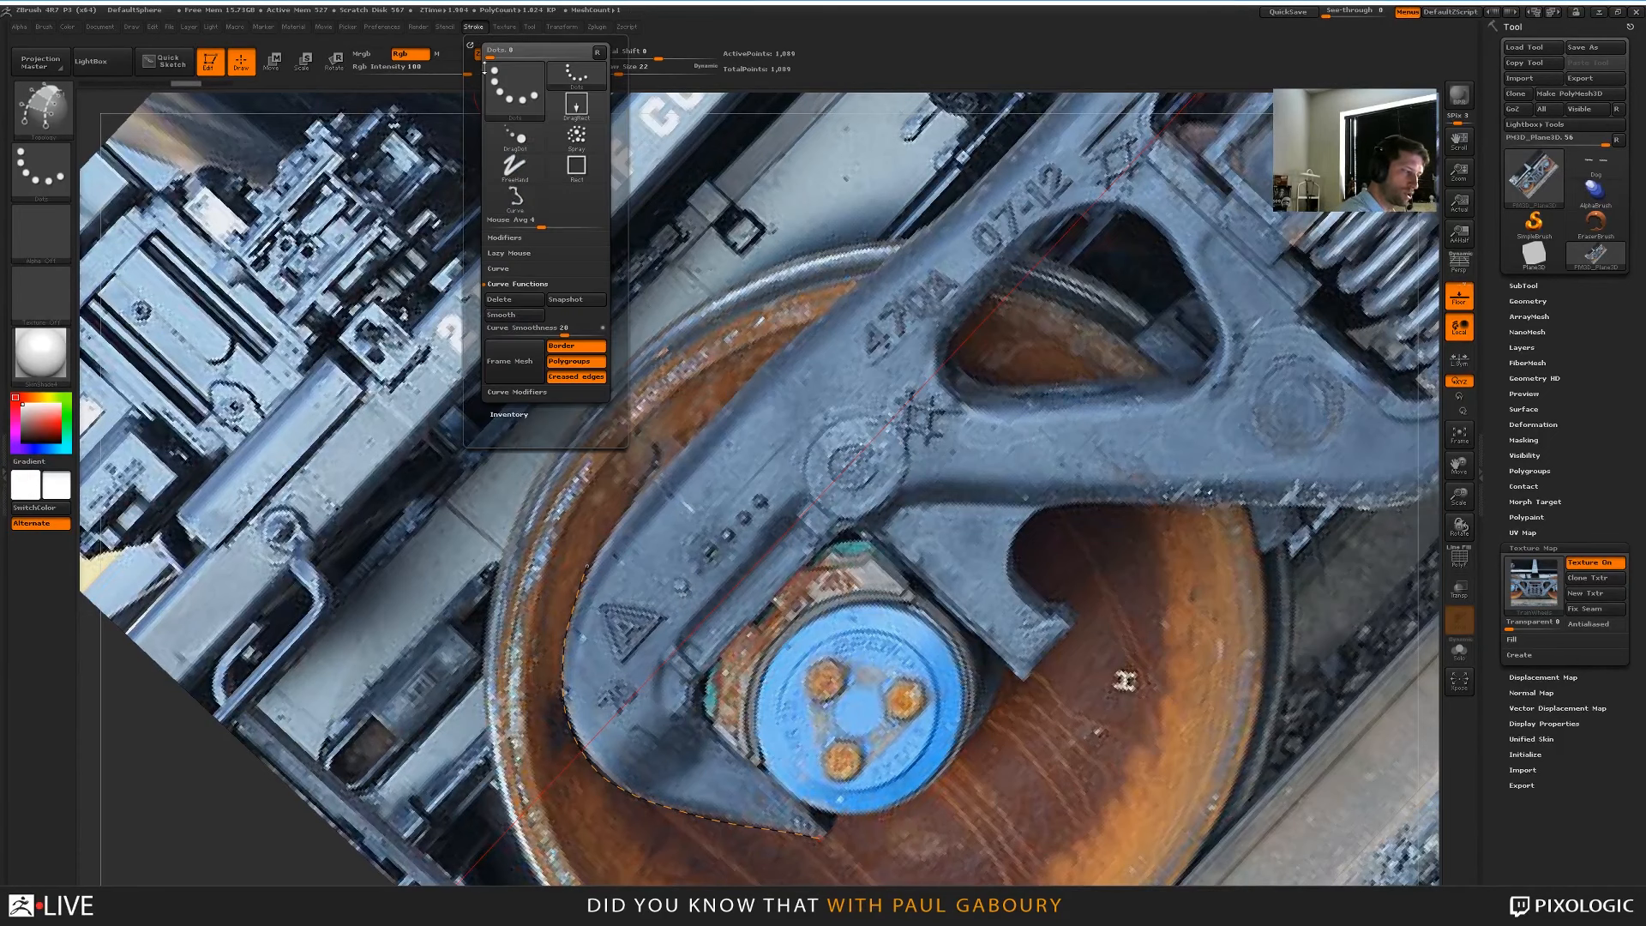
left_click(520, 284)
left_click(528, 299)
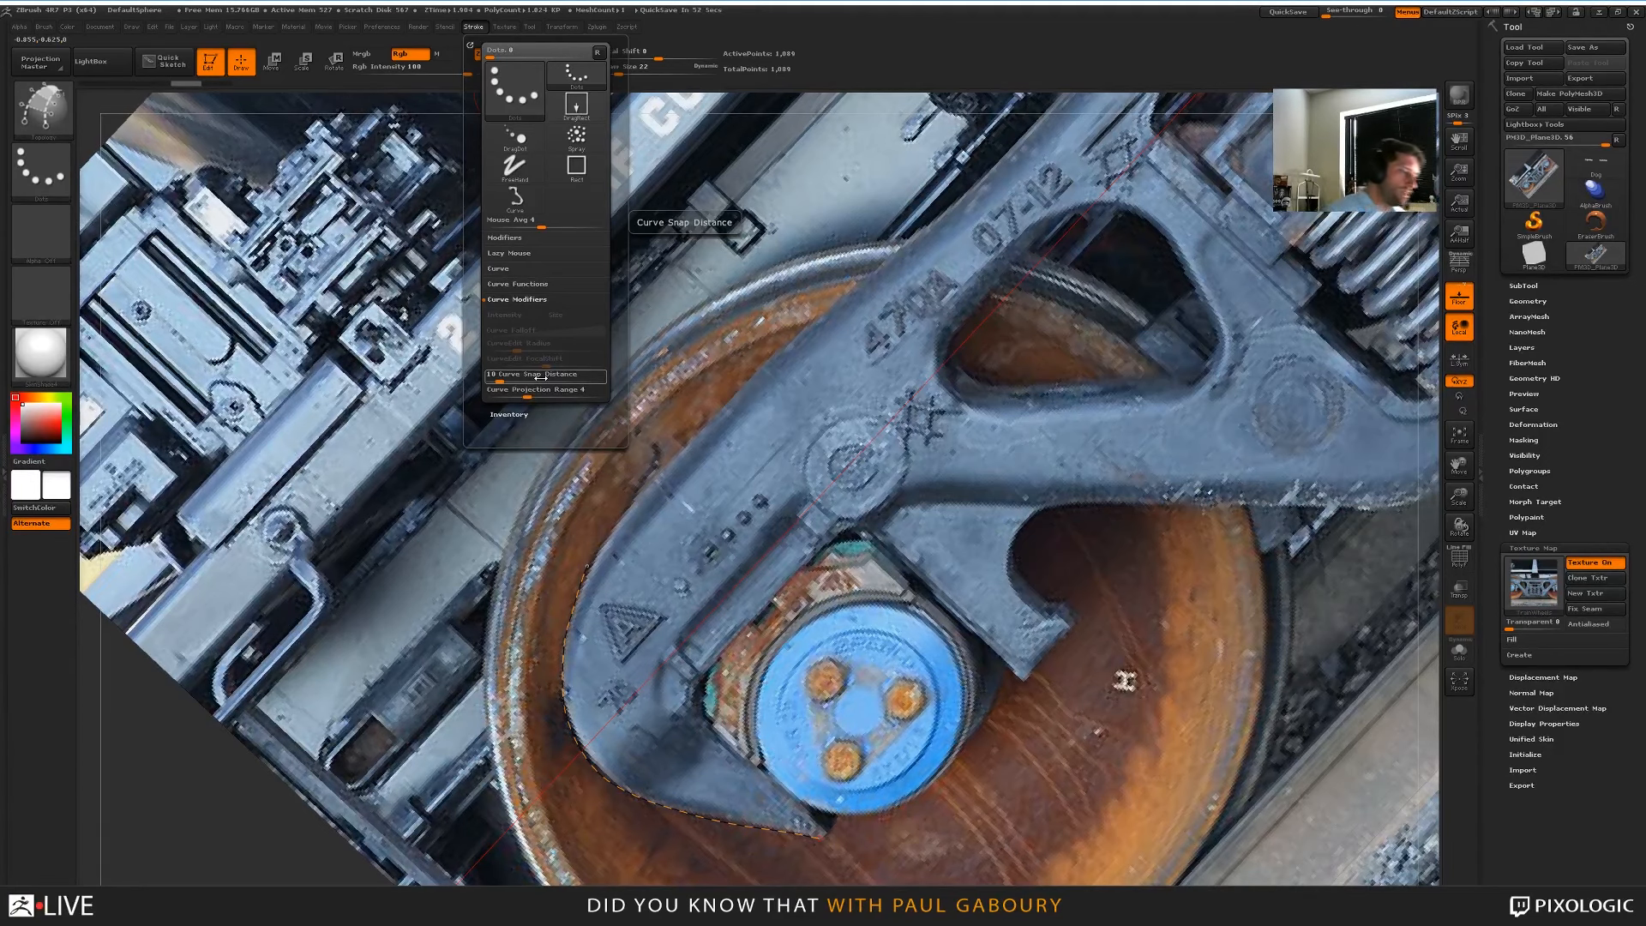
left_click(501, 379)
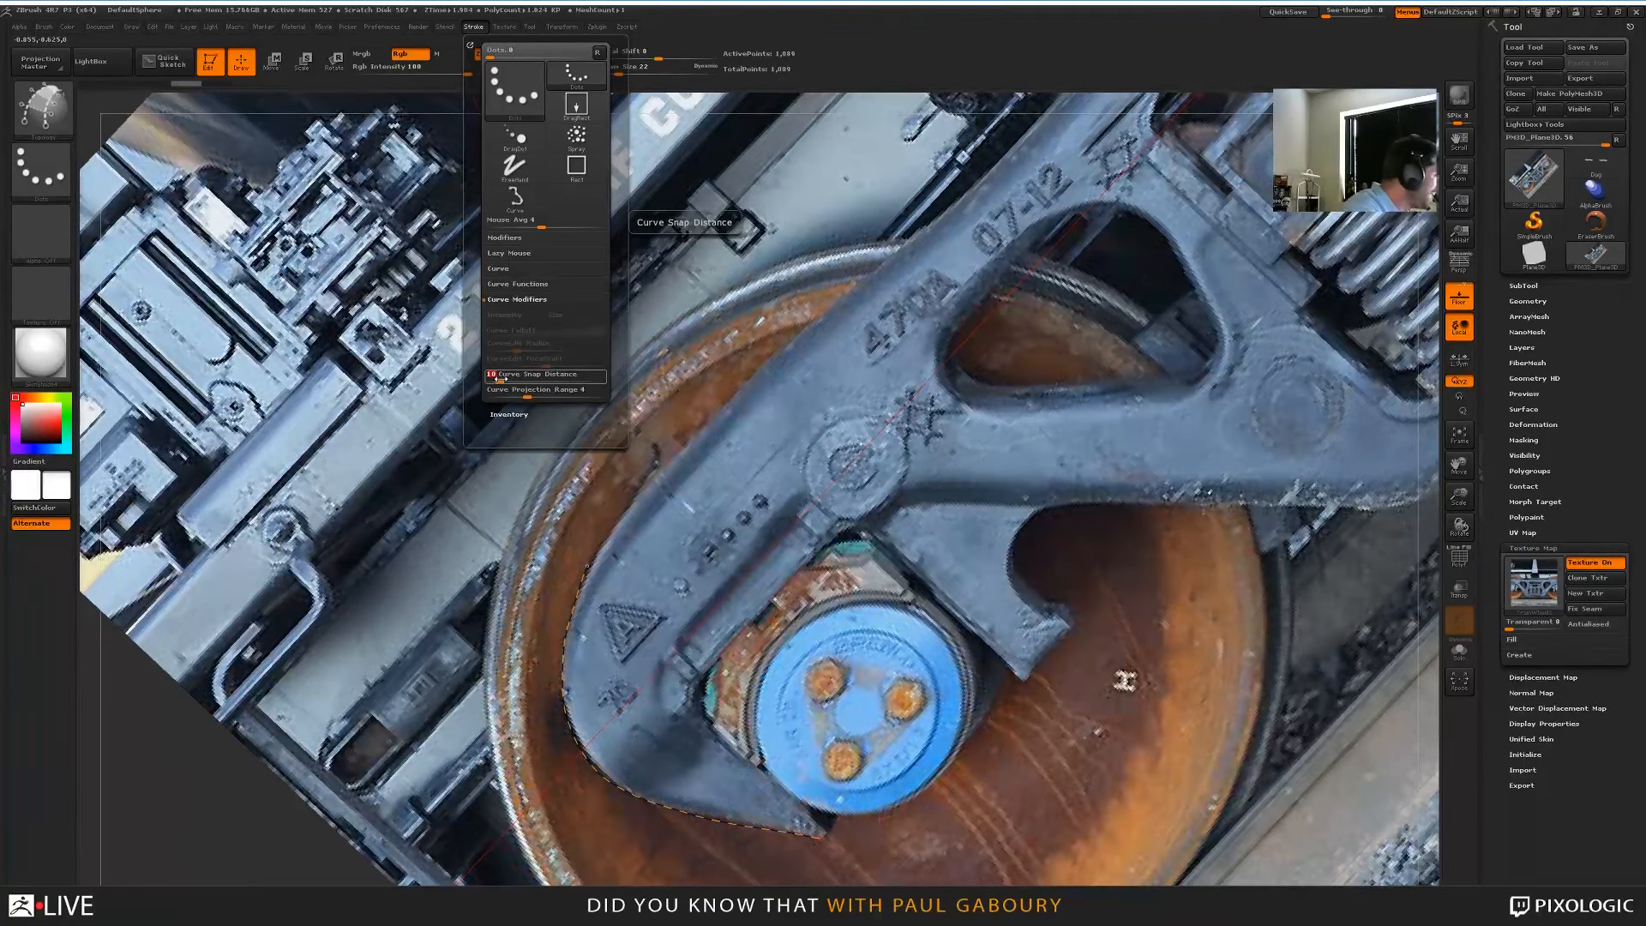
type("20")
key("Return")
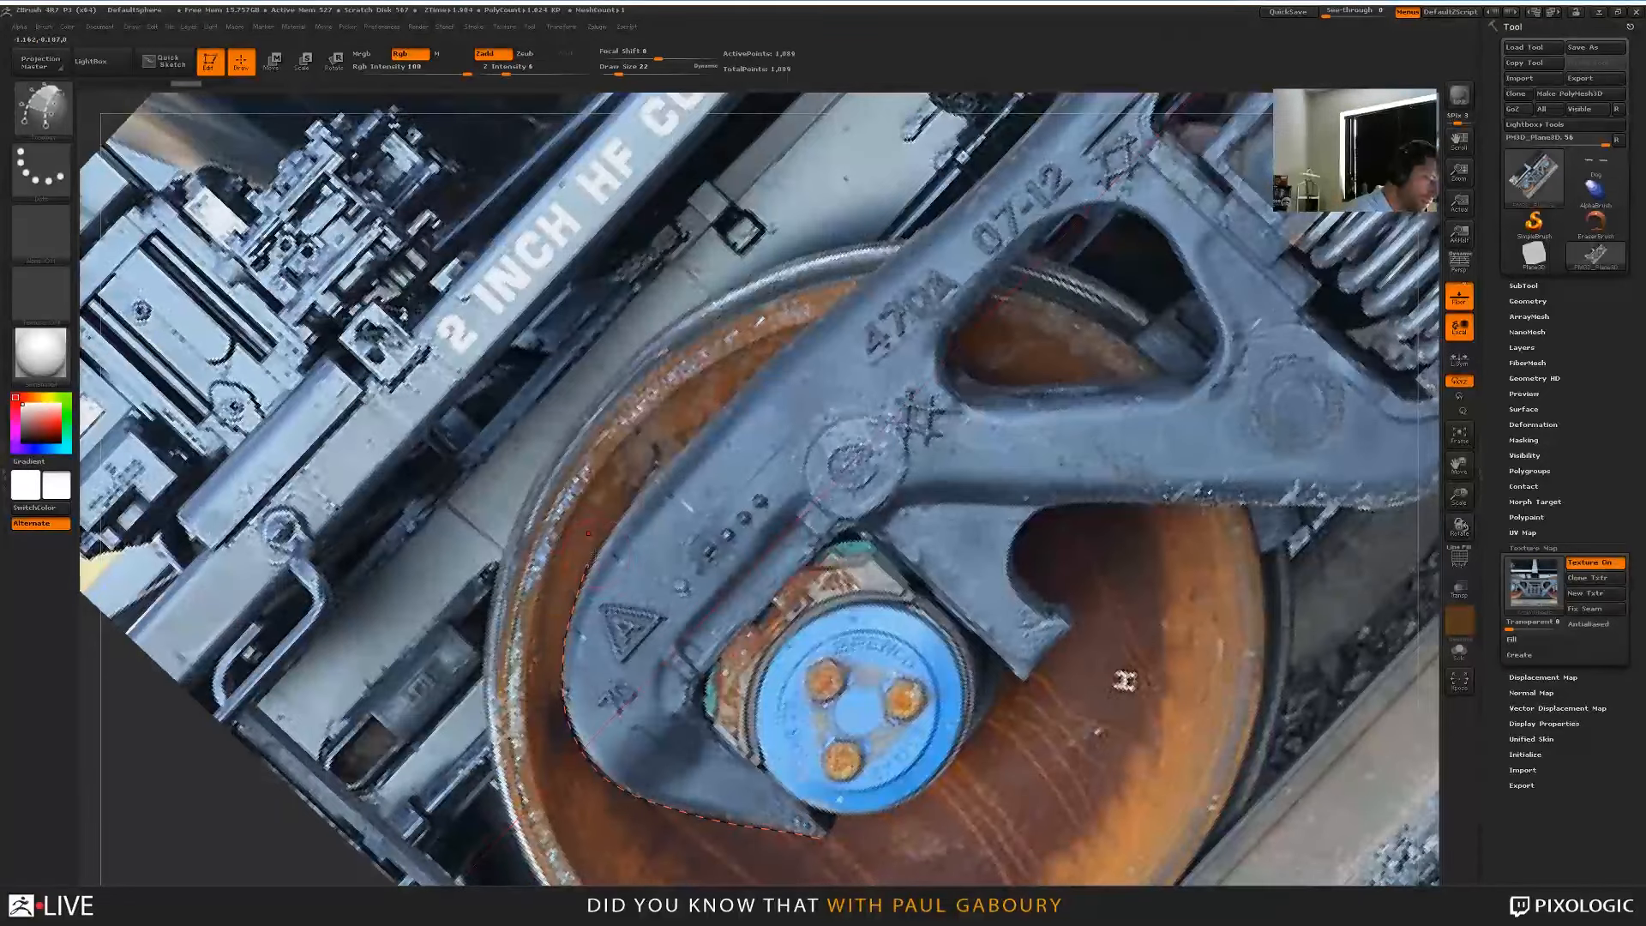
Extend the outline curve from its open end along the side frame's top edge to beyond the truck's centre line
left_click_drag(589, 563, 659, 475)
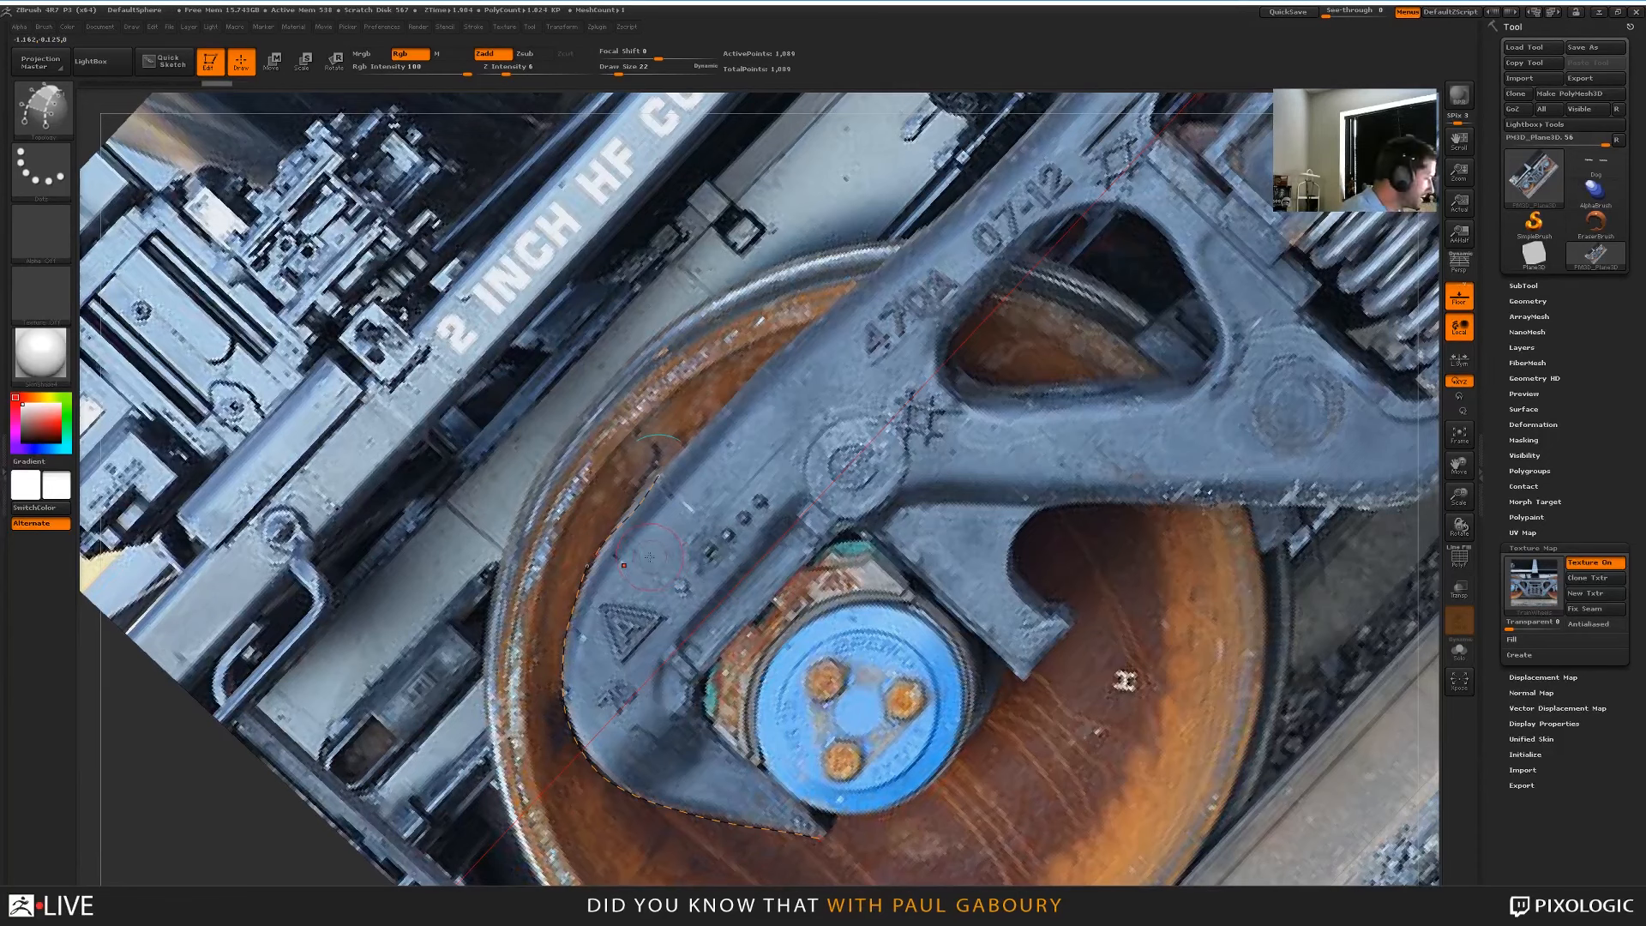
key("ctrl+z")
left_click_drag(590, 562, 705, 420)
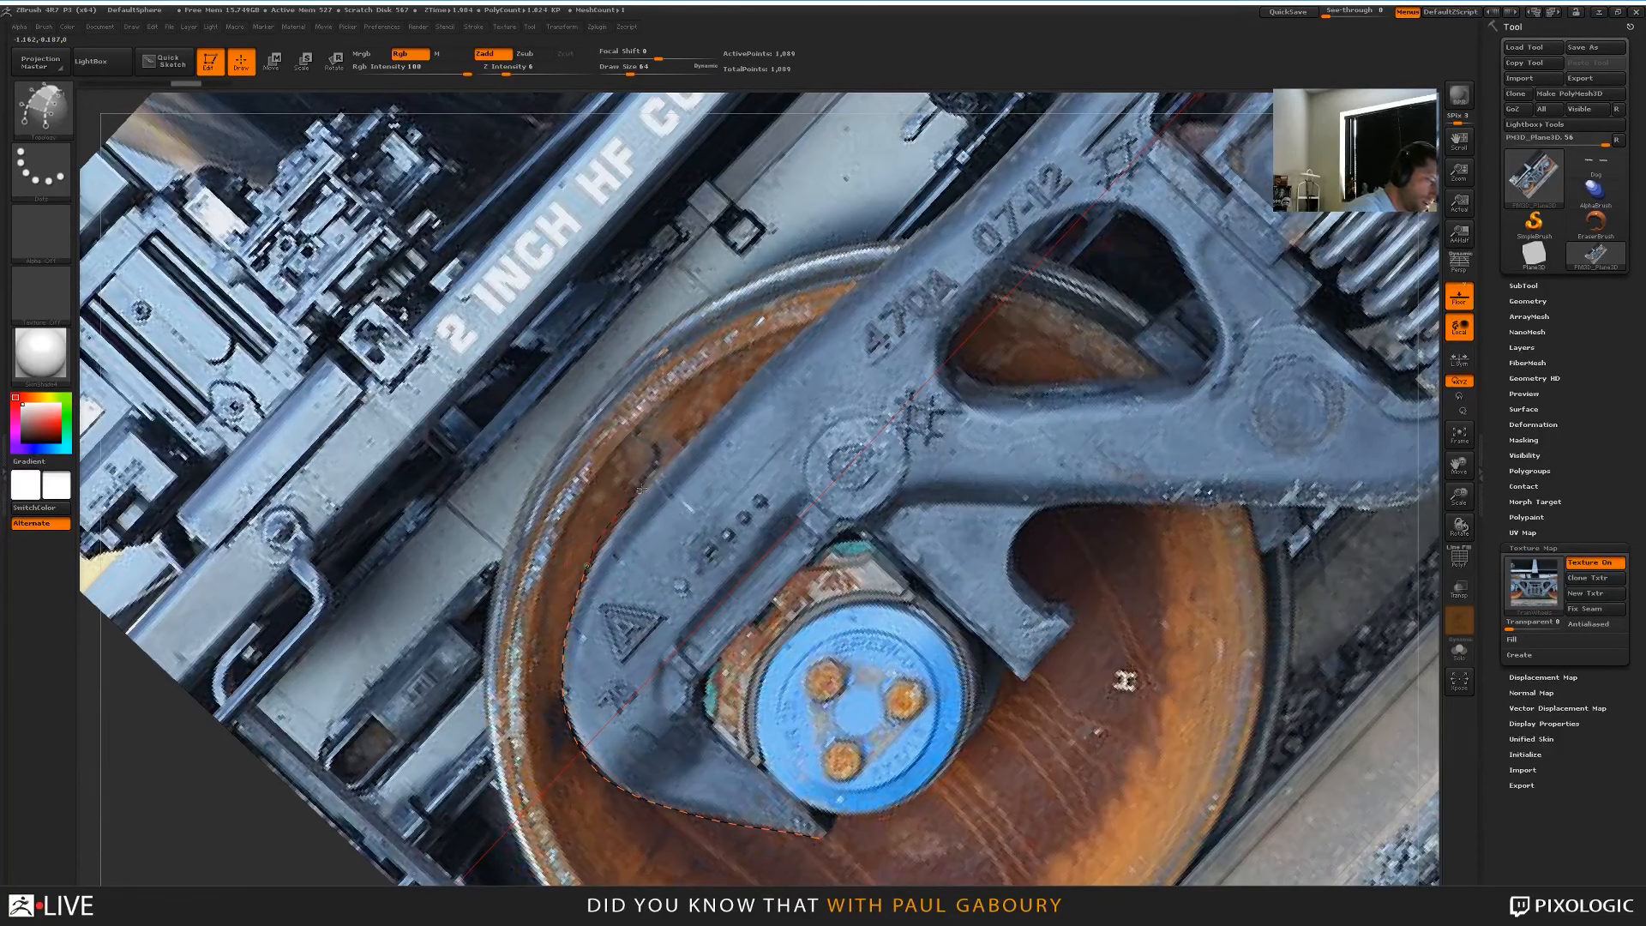
left_click_drag(885, 255, 934, 218)
mouse_move(1083, 565)
right_mouse_down("ctrl")
mouse_move(978, 537)
mouse_move(930, 360)
mouse_move(743, 526)
mouse_move(907, 537)
right_mouse_up("ctrl")
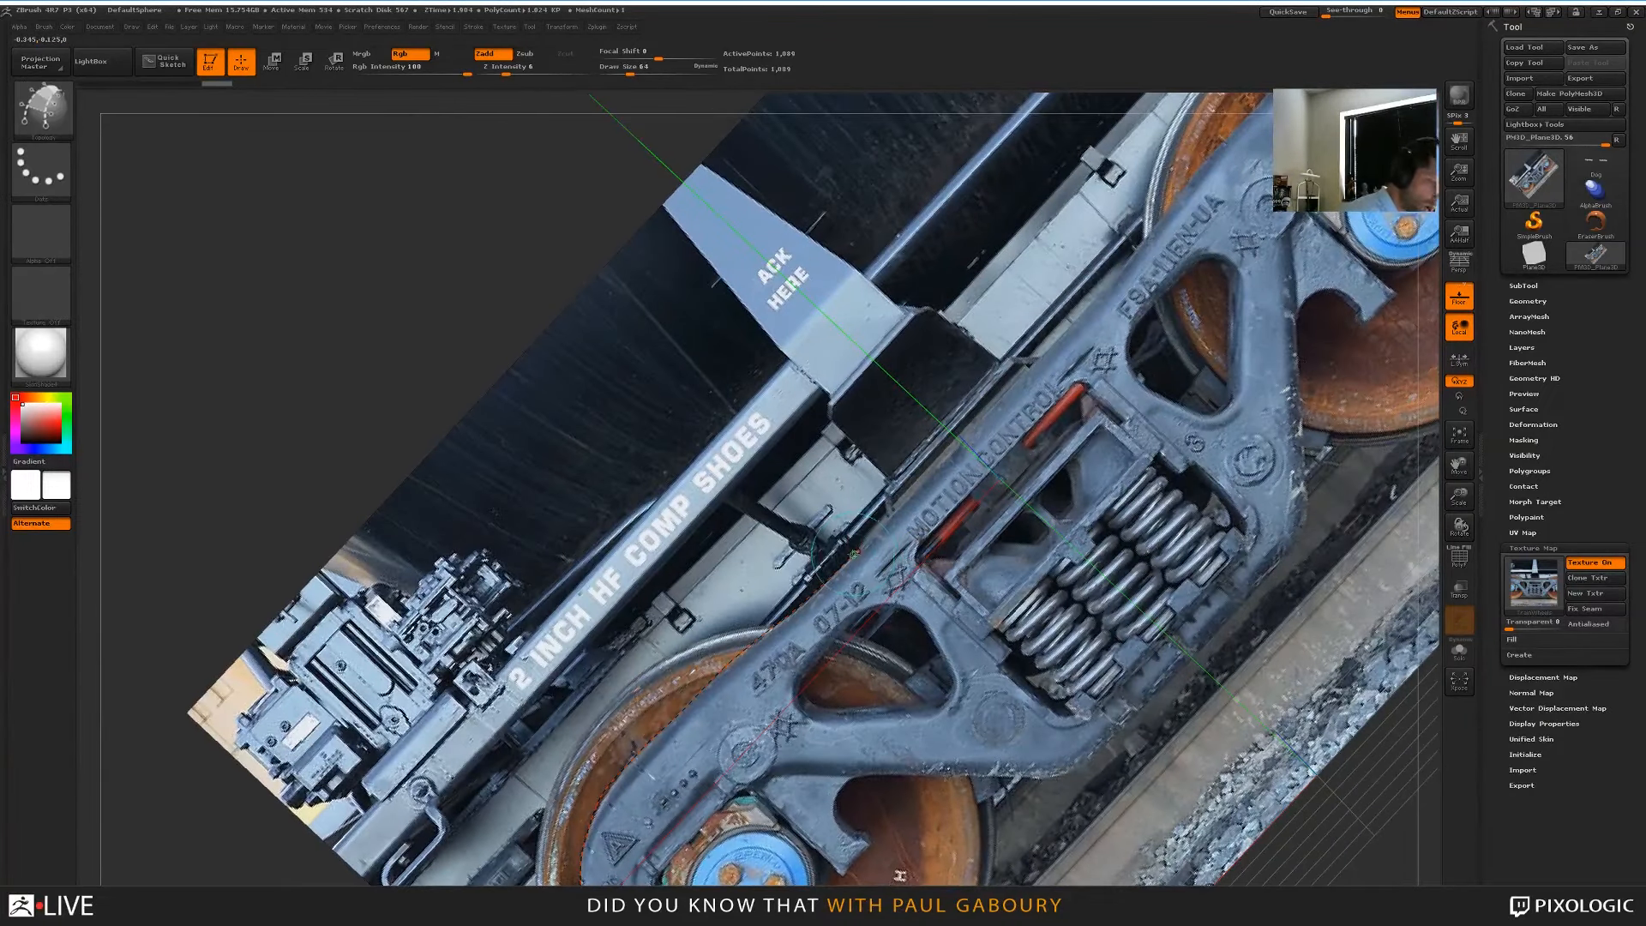
left_click_drag(855, 553, 1056, 346)
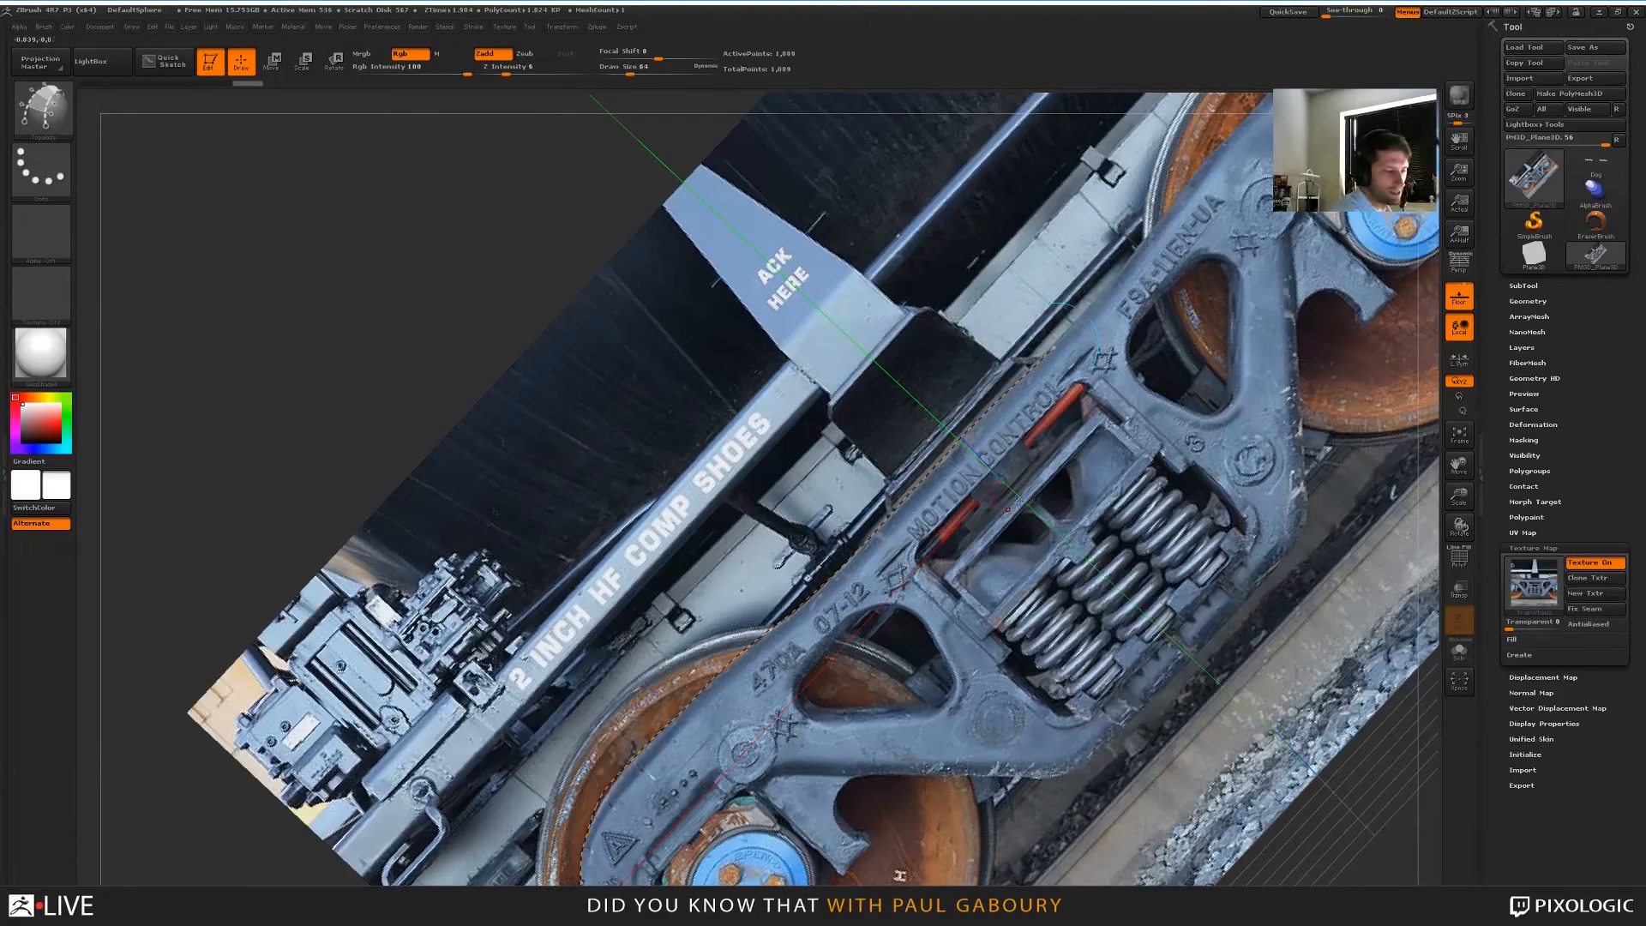
Trace the side frame's inner lower edge with the Topology brush, from the axle opening along the diagonal arm to beneath the springs
left_click_drag(1027, 656, 1037, 565, "alt")
mouse_move(894, 764)
right_mouse_down("shift")
mouse_move(1069, 827)
mouse_move(1021, 570)
mouse_move(1101, 718)
mouse_move(1040, 577)
mouse_move(999, 589)
mouse_move(1021, 566)
mouse_move(982, 661)
mouse_move(1046, 690)
right_mouse_up("shift")
key("b")
key("t")
key("o")
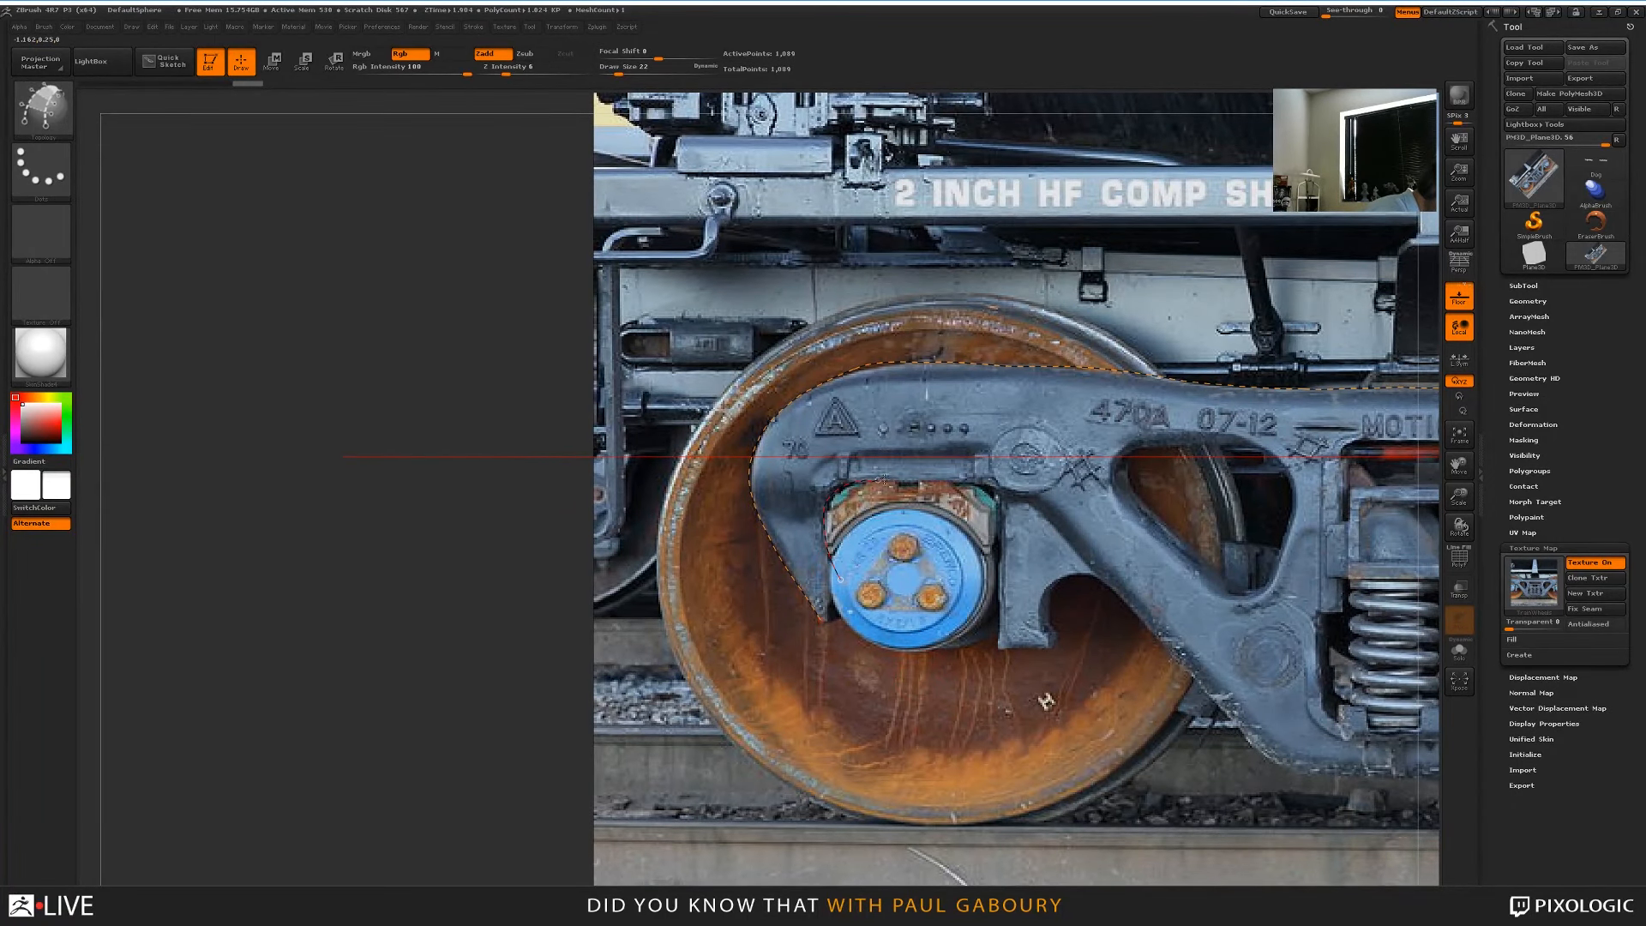
key("bracketright")
key("bracketright")
key("bracketright")
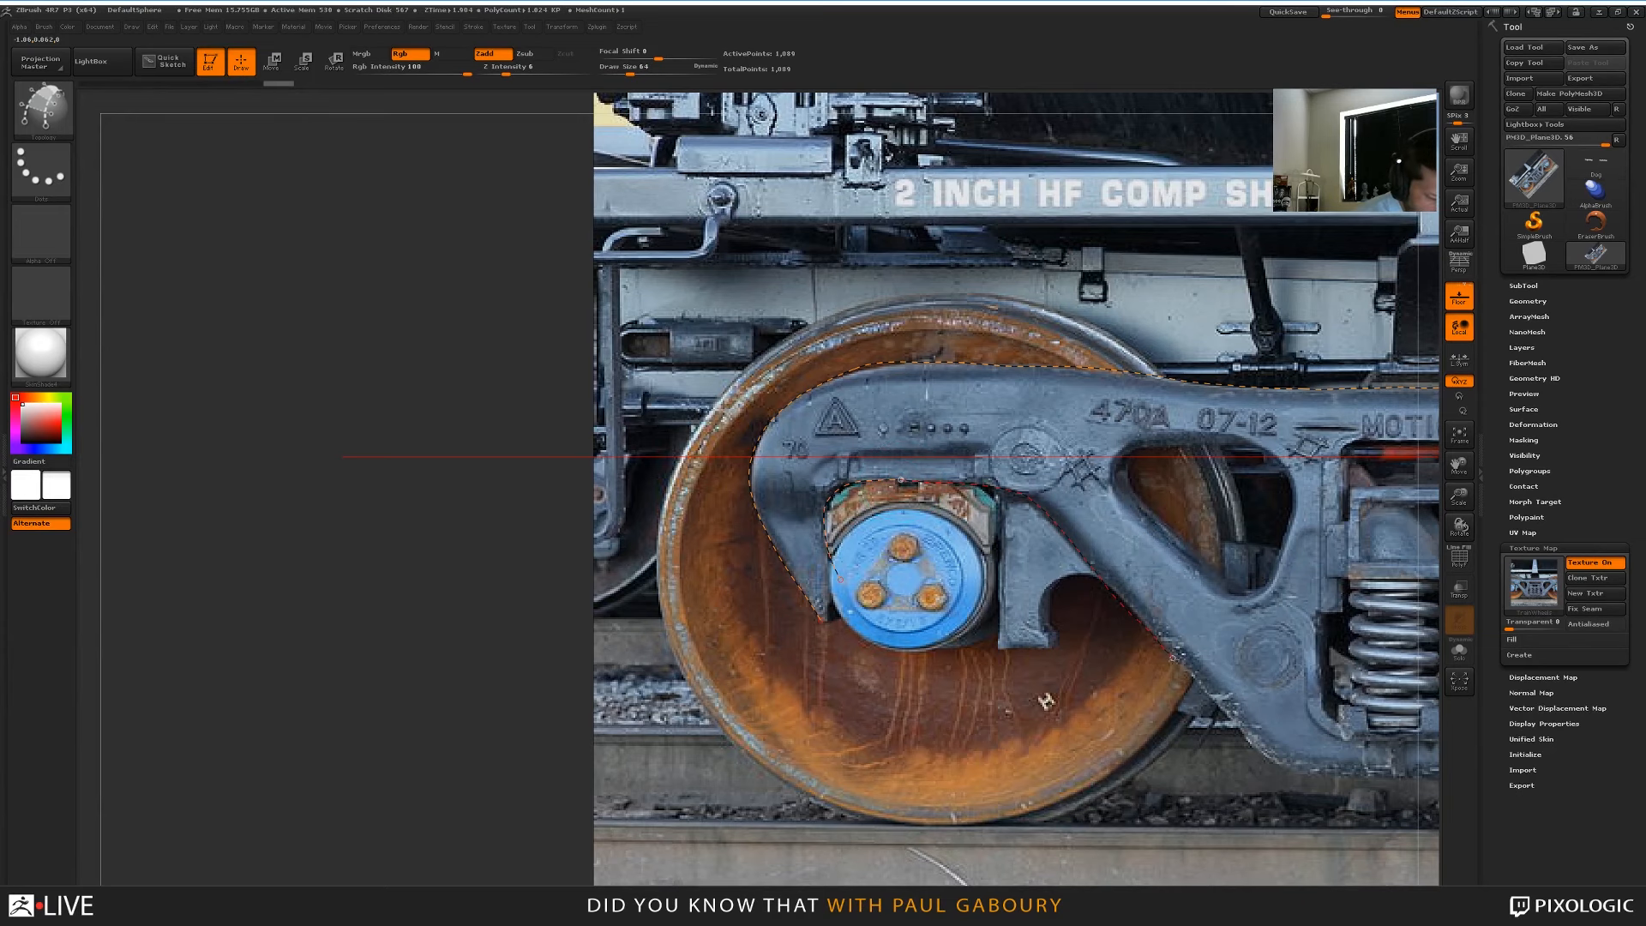
left_click_drag(1175, 659, 1256, 739)
left_click_drag(1372, 786, 1375, 787)
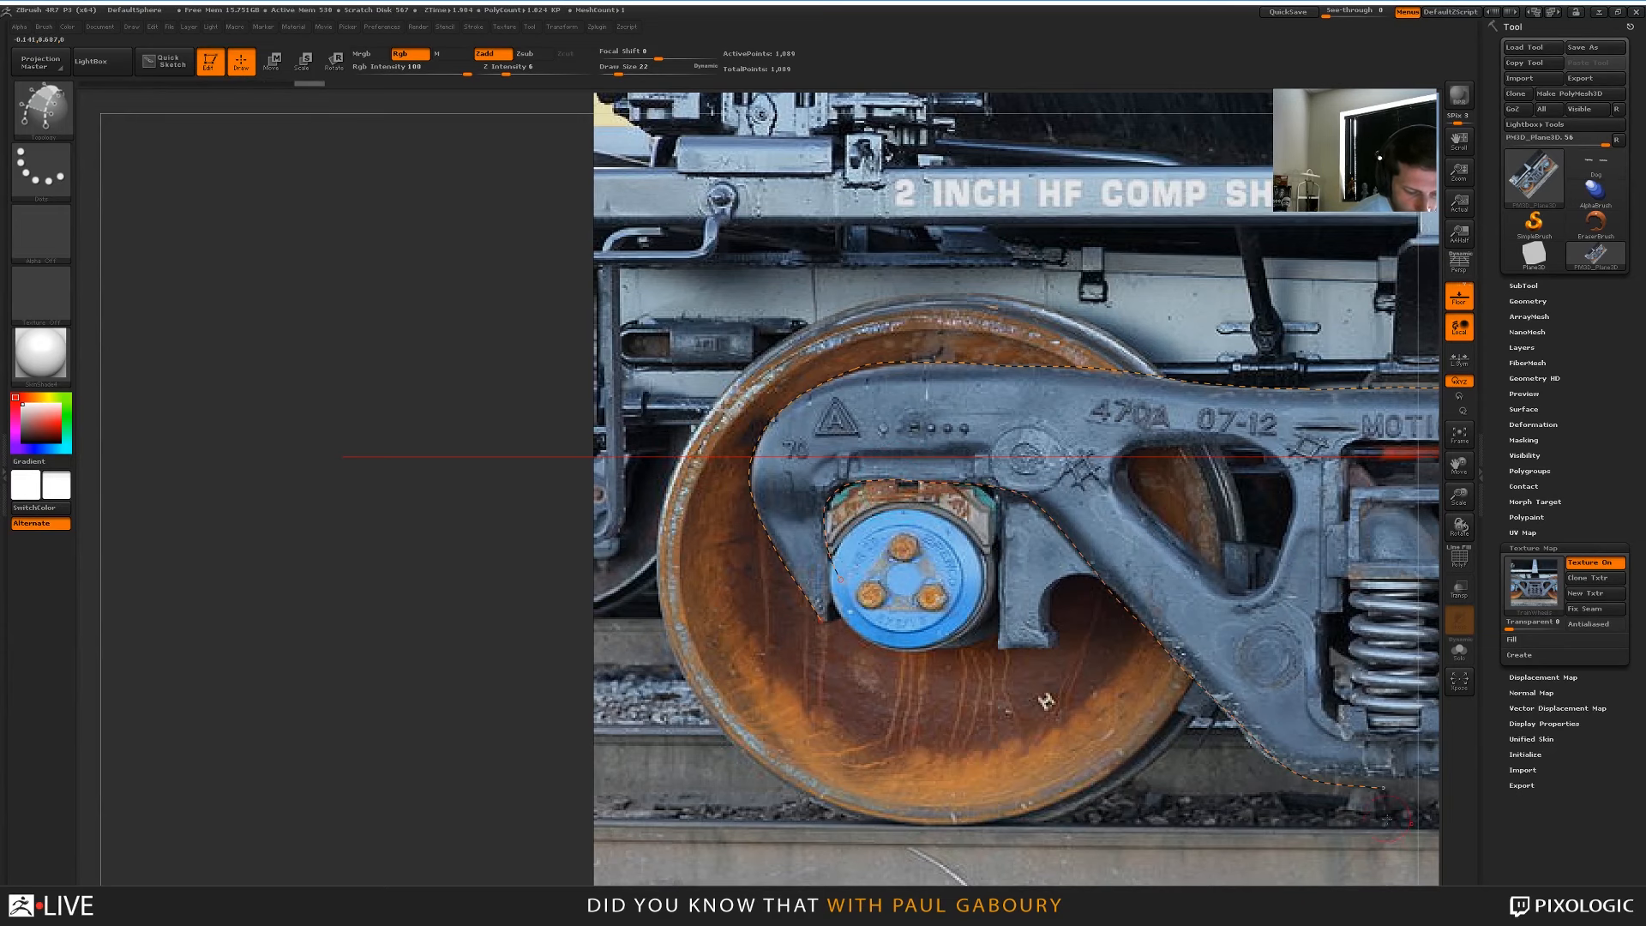
Undo the last strokes and retrace the diagonal arm's underside, continuing beneath the springs to beyond the truck's centre line
right_click_drag(1248, 733, 1122, 696, "alt")
key("ctrl+z")
key("ctrl+z")
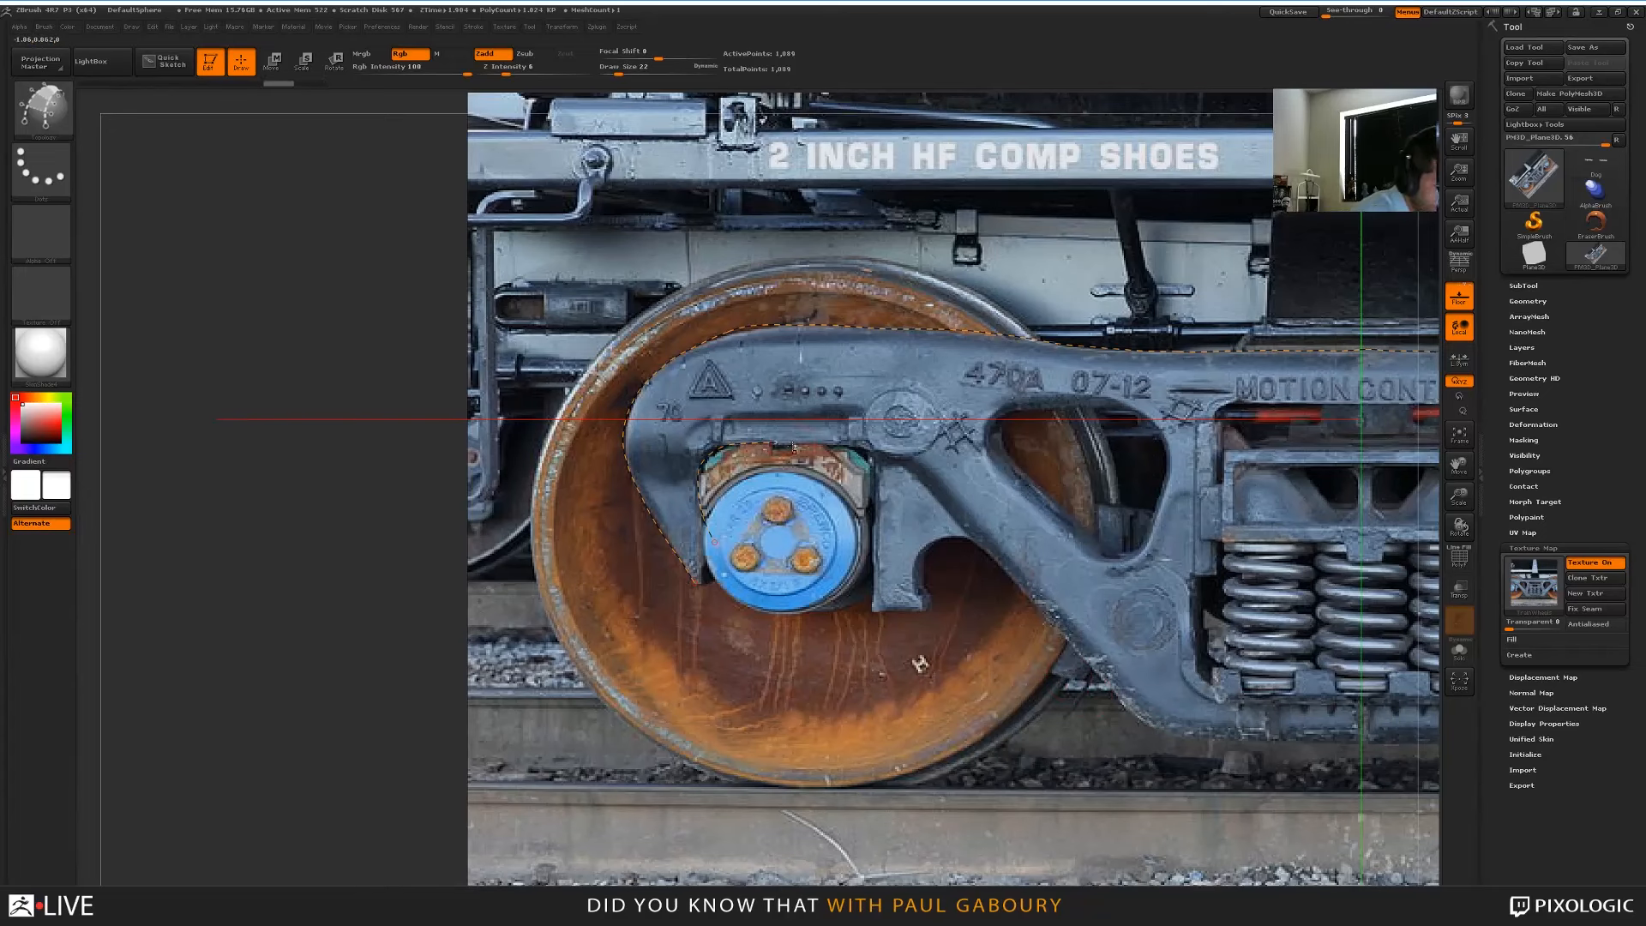
left_click_drag(773, 443, 845, 446)
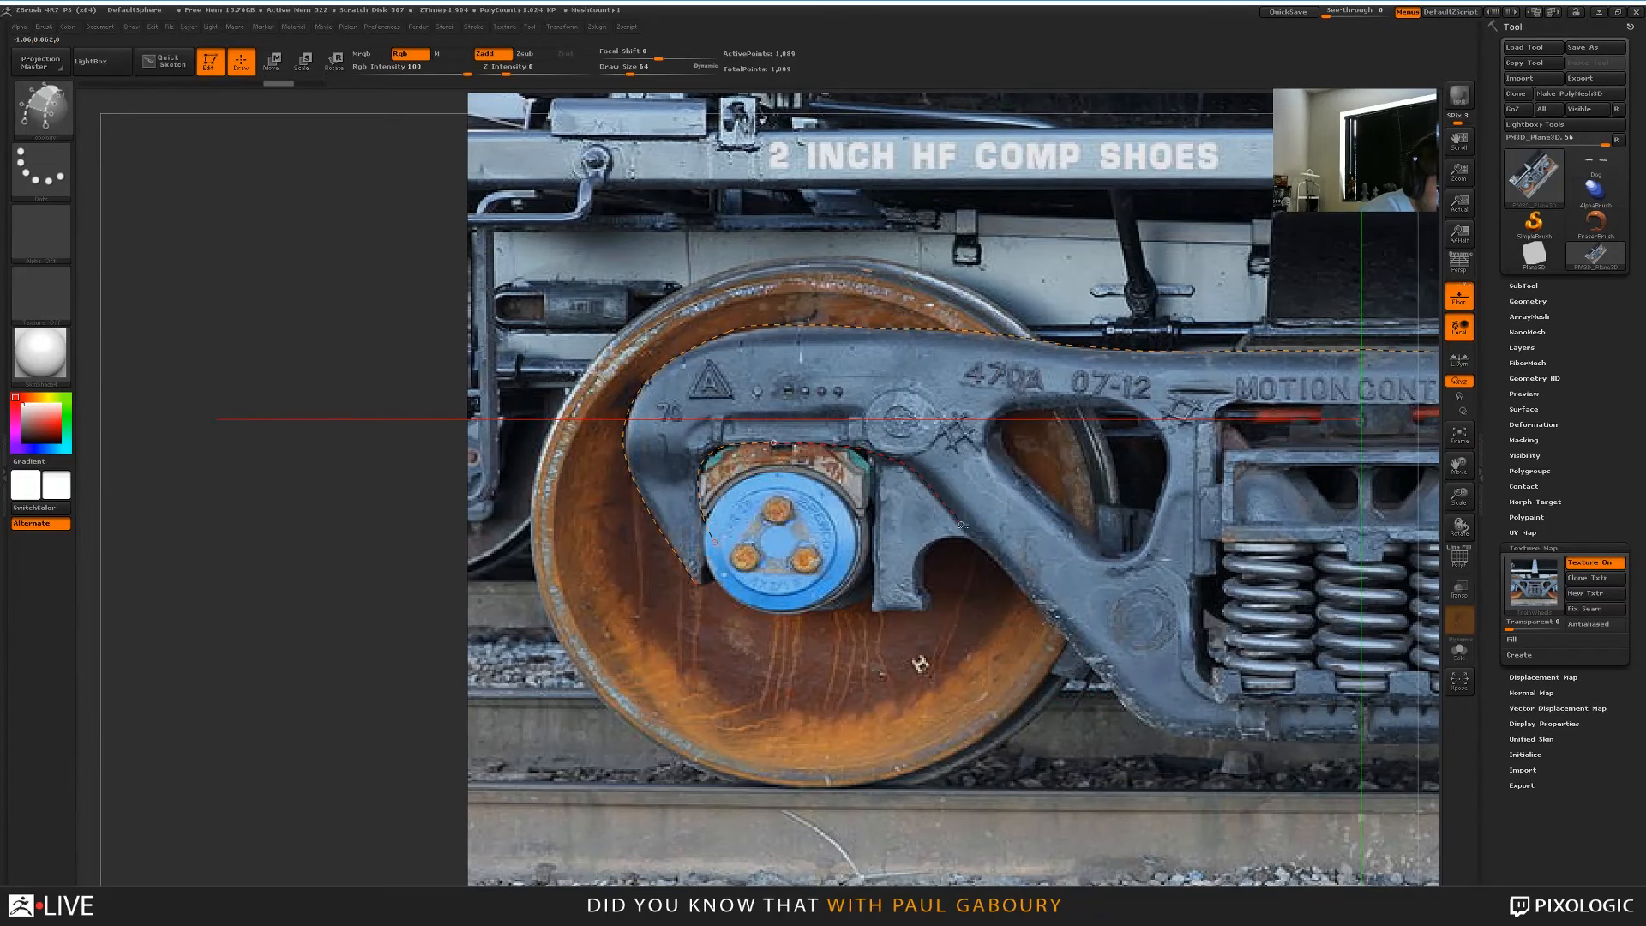
left_click_drag(962, 524, 991, 557)
mouse_move(991, 557)
right_mouse_down()
mouse_move(1257, 783)
mouse_move(1158, 673)
mouse_move(952, 200)
right_mouse_up()
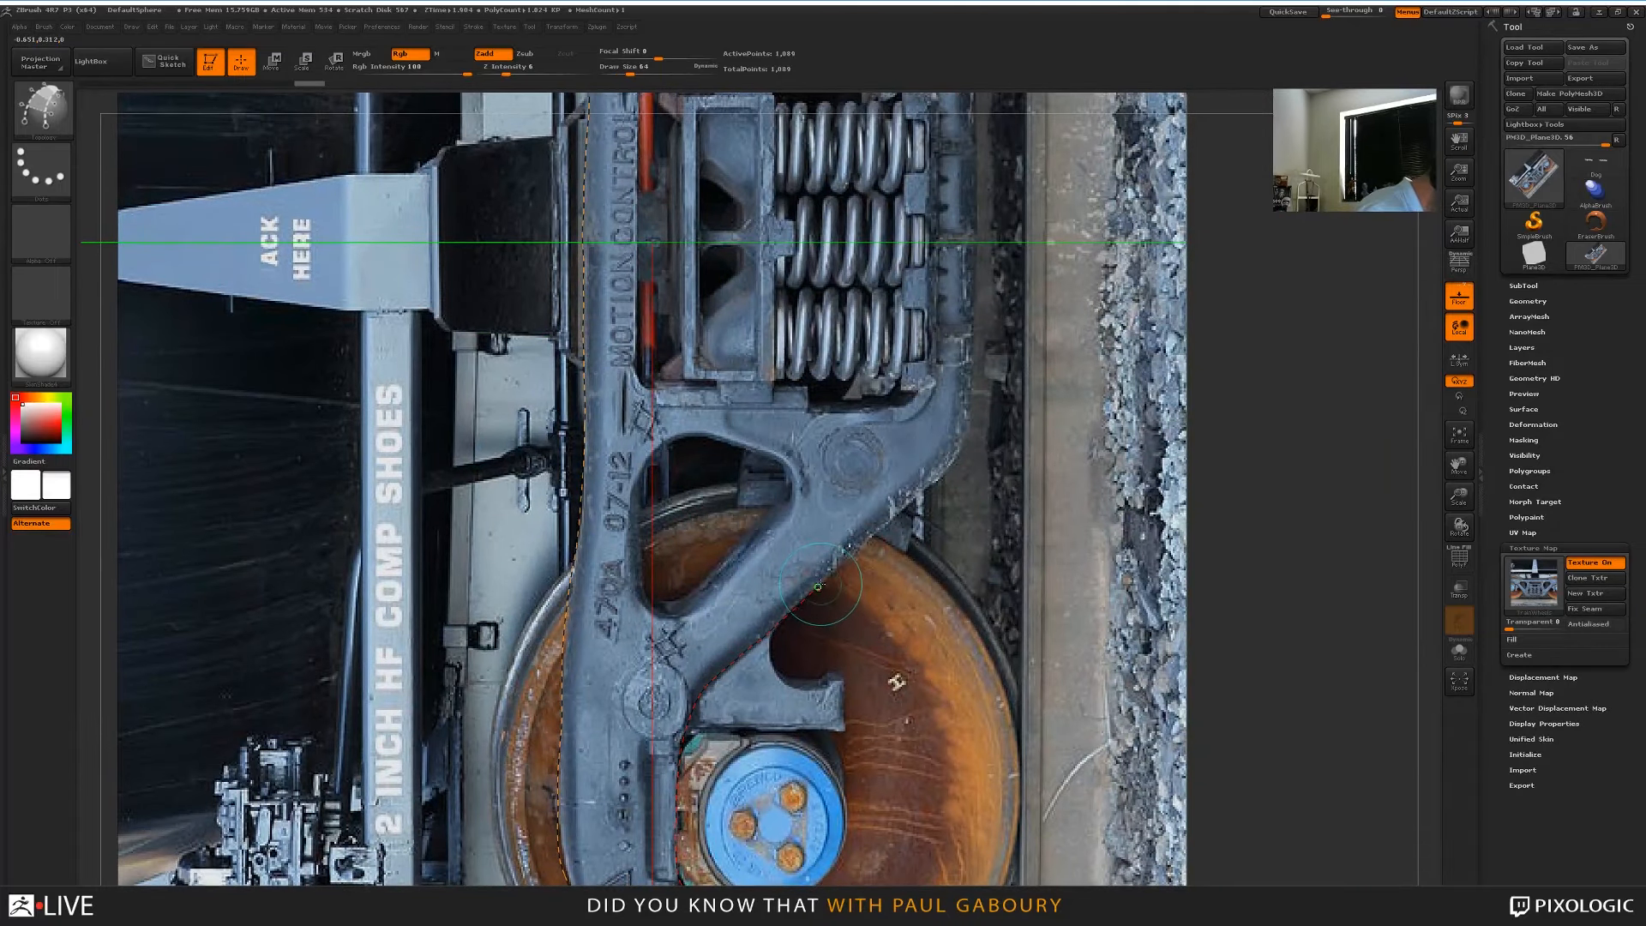
left_click_drag(819, 587, 959, 442)
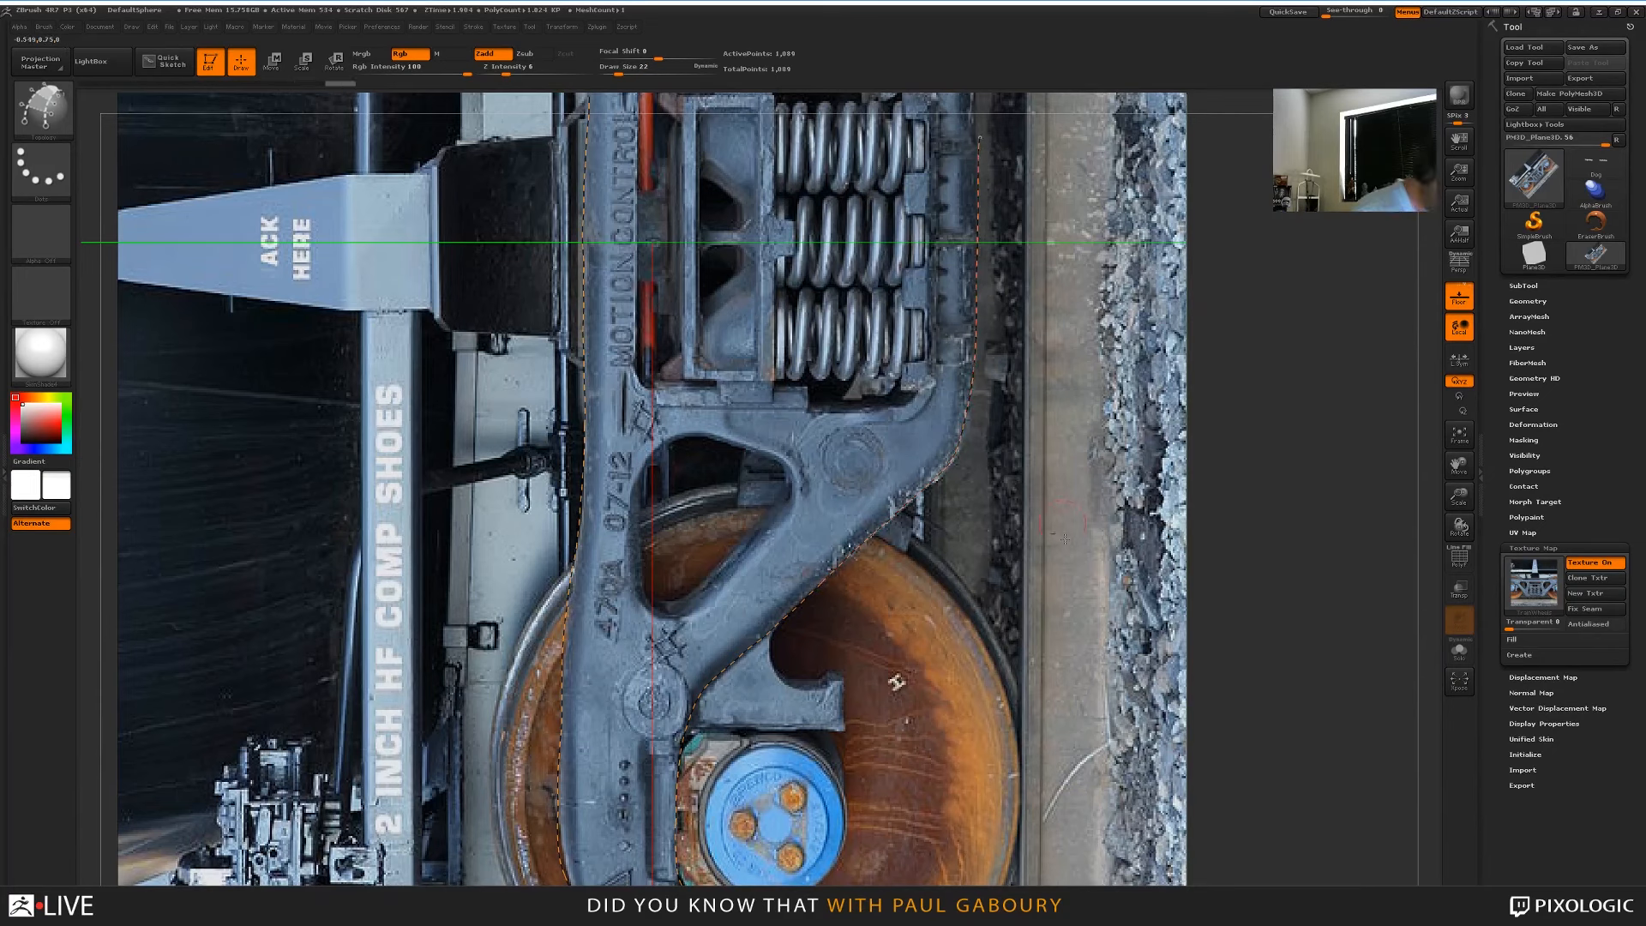
Draw a straight Topology curve across the side frame along the edge of the spring pocket, crossing the upper and lower outline curves
mouse_move(893, 683)
right_mouse_down("ctrl")
mouse_move(993, 623)
mouse_move(986, 605)
right_mouse_up("ctrl")
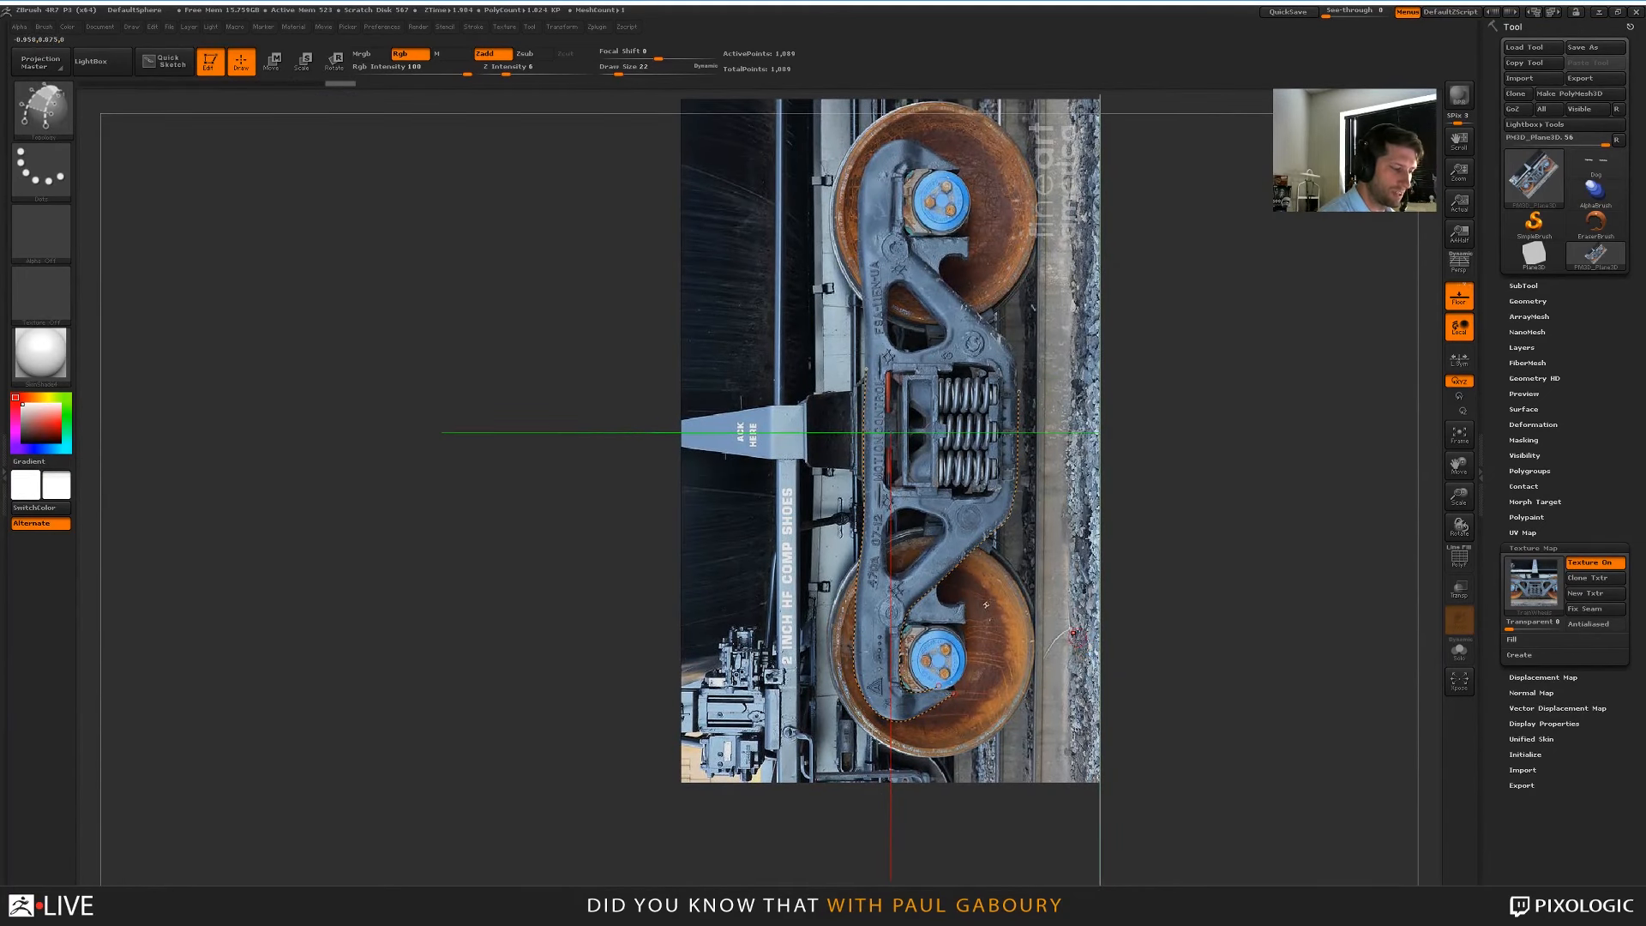
right_click_drag(1064, 653, 1084, 736, "alt")
right_click_drag(1004, 687, 962, 739, "ctrl")
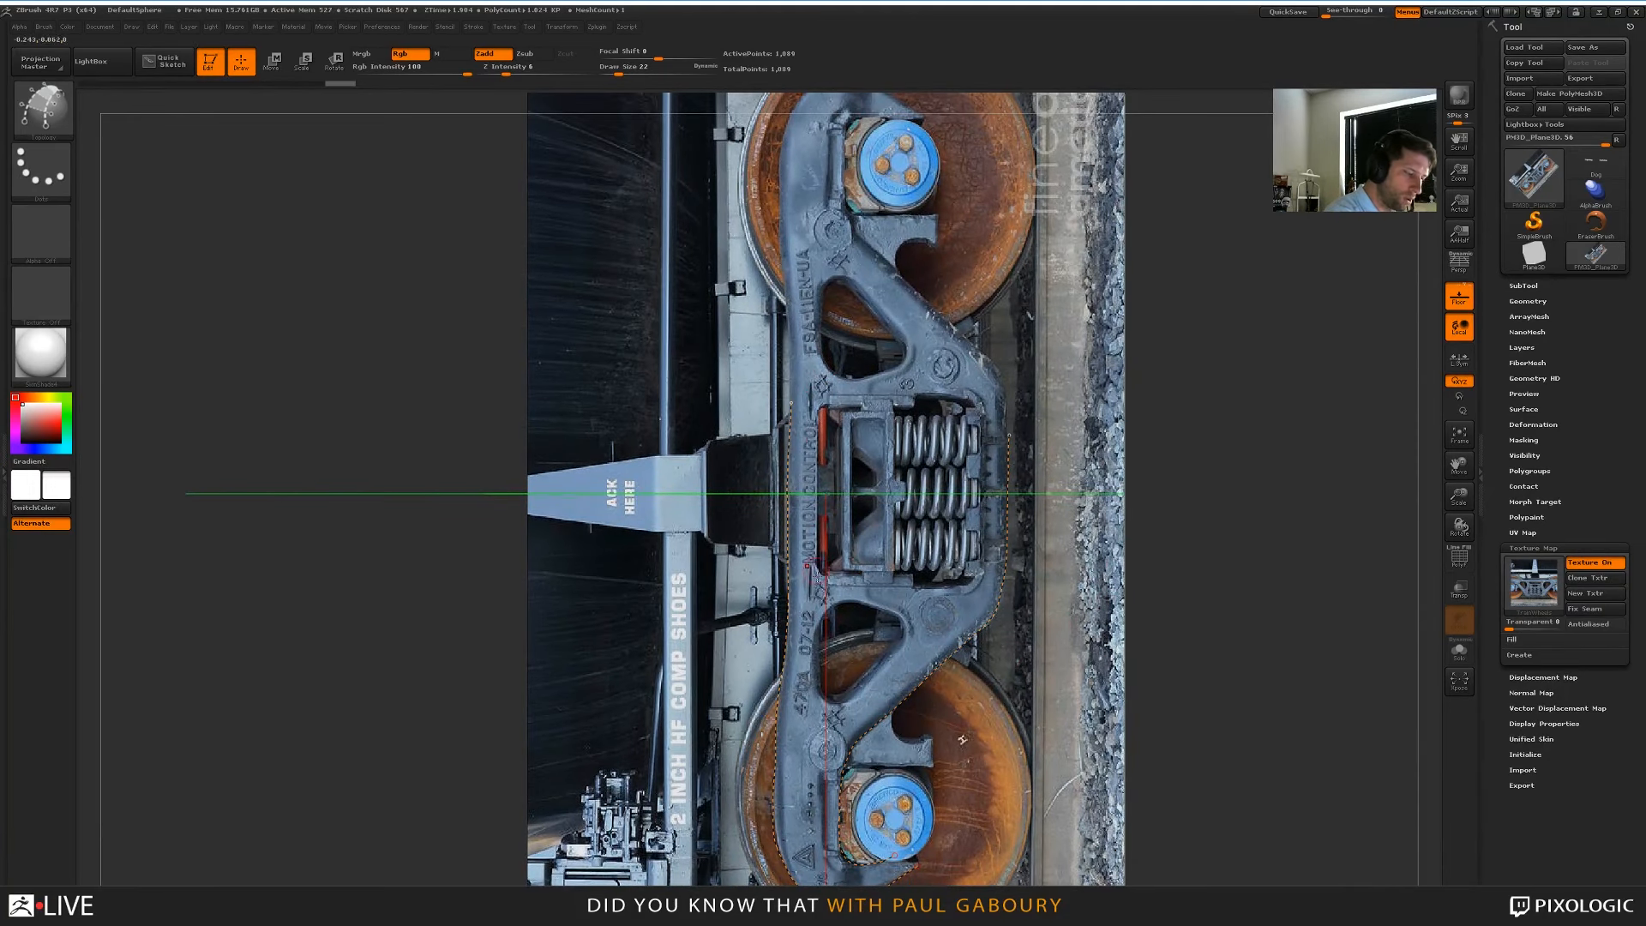
key("]")
key("[")
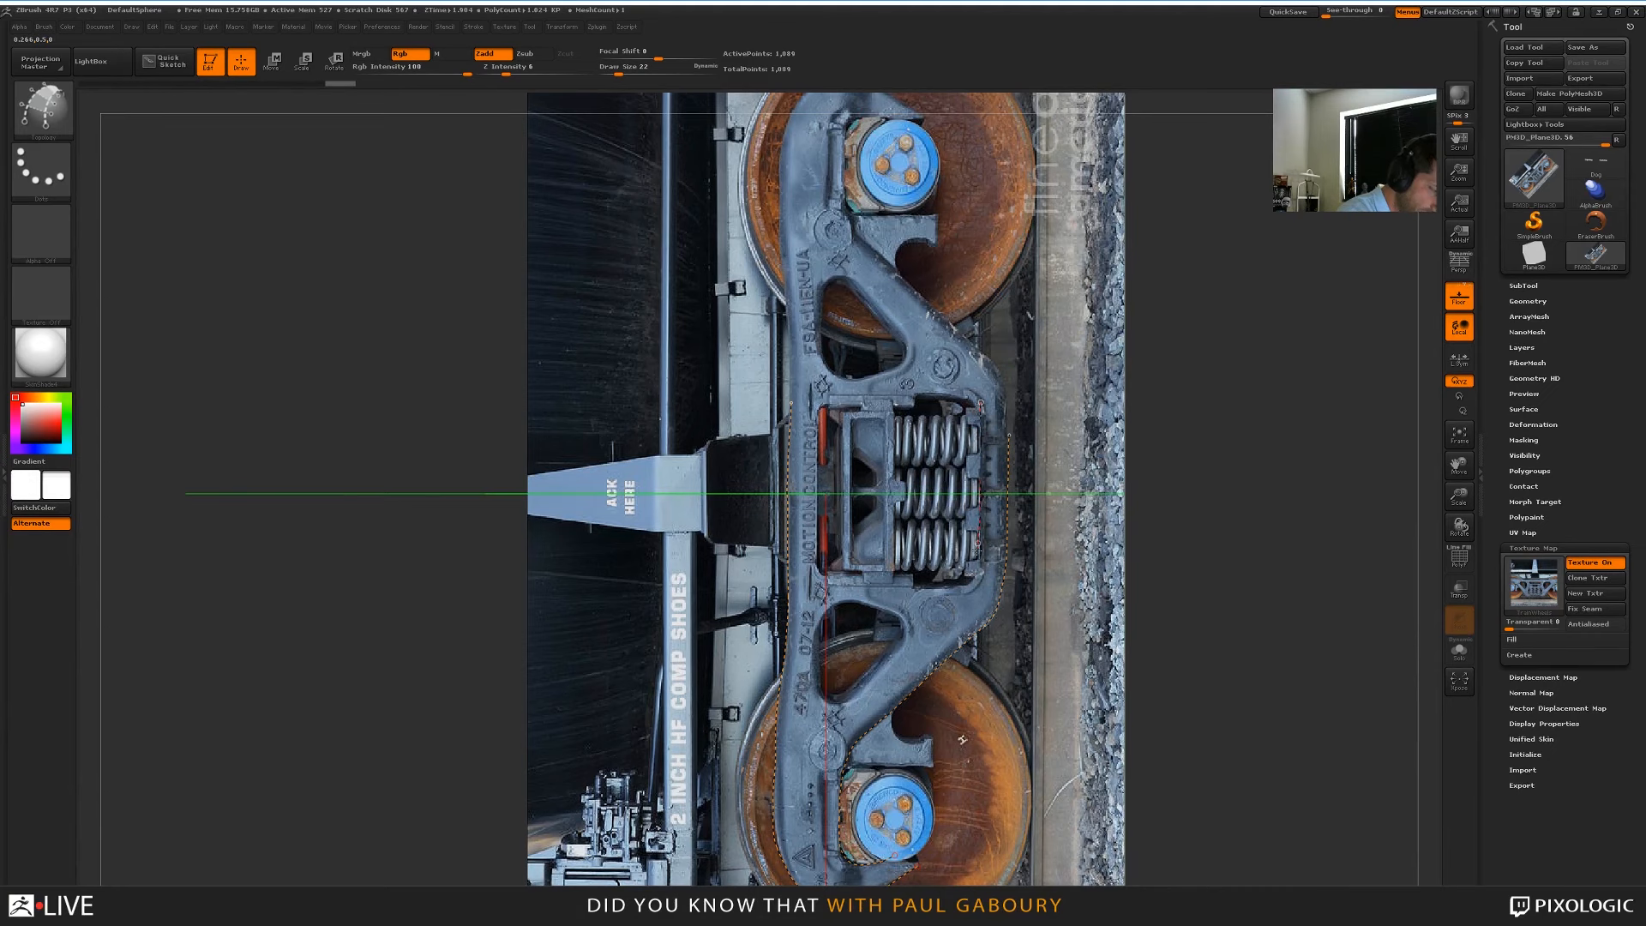
left_click_drag(1144, 633, 1102, 631)
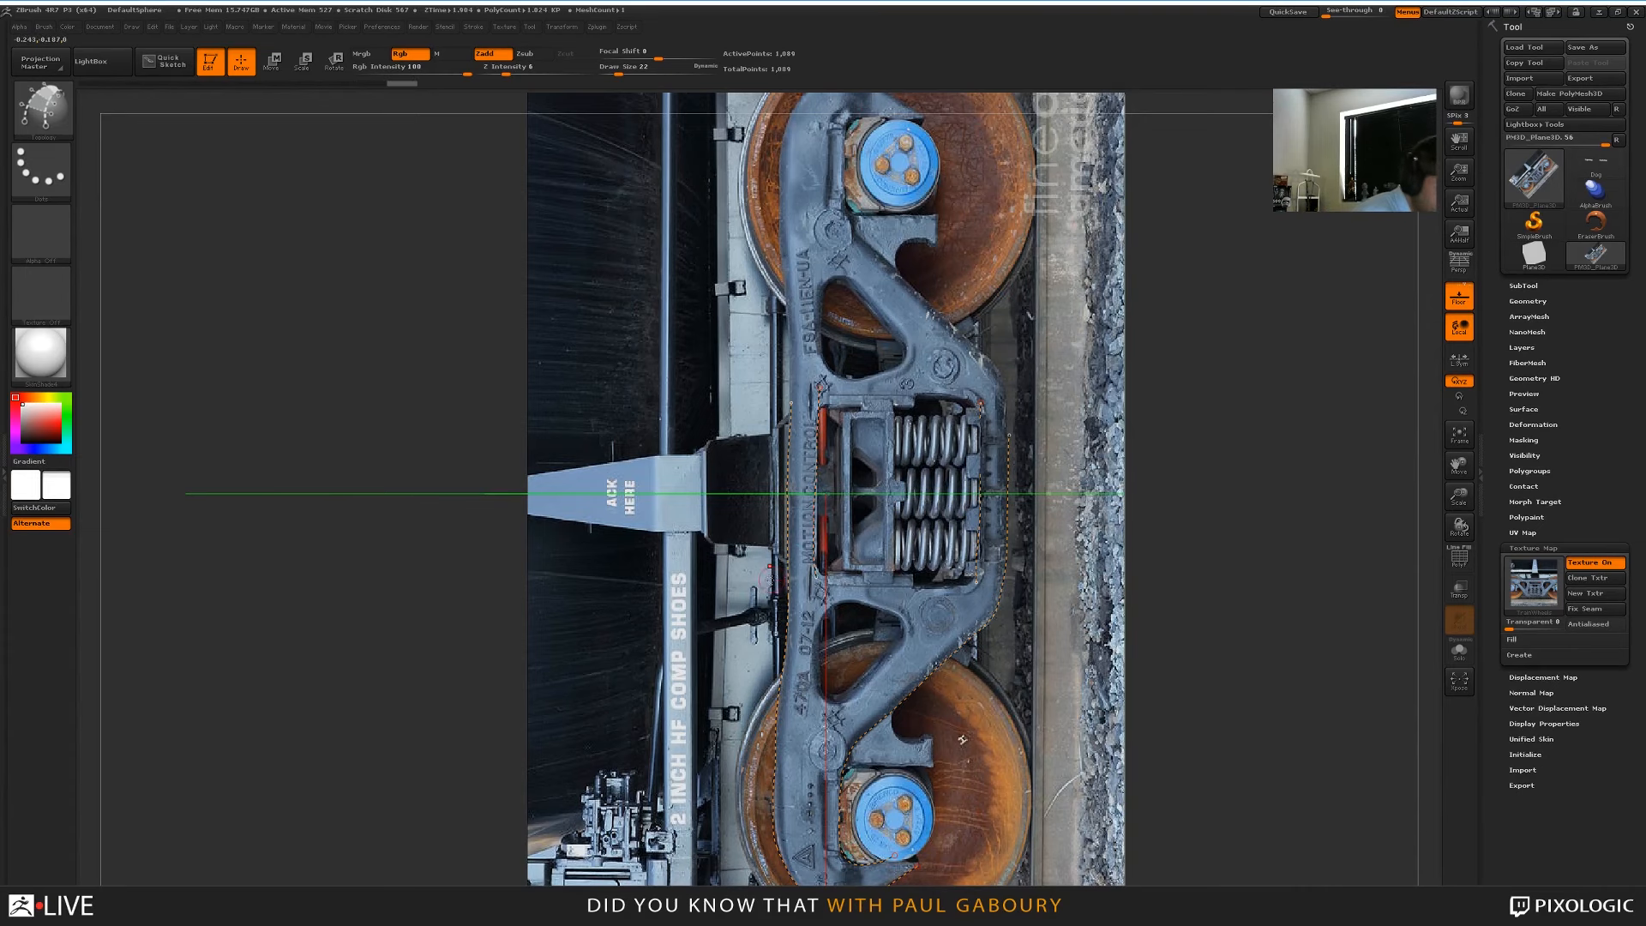
left_click_drag(769, 579, 859, 578)
left_click_drag(969, 579, 1029, 580)
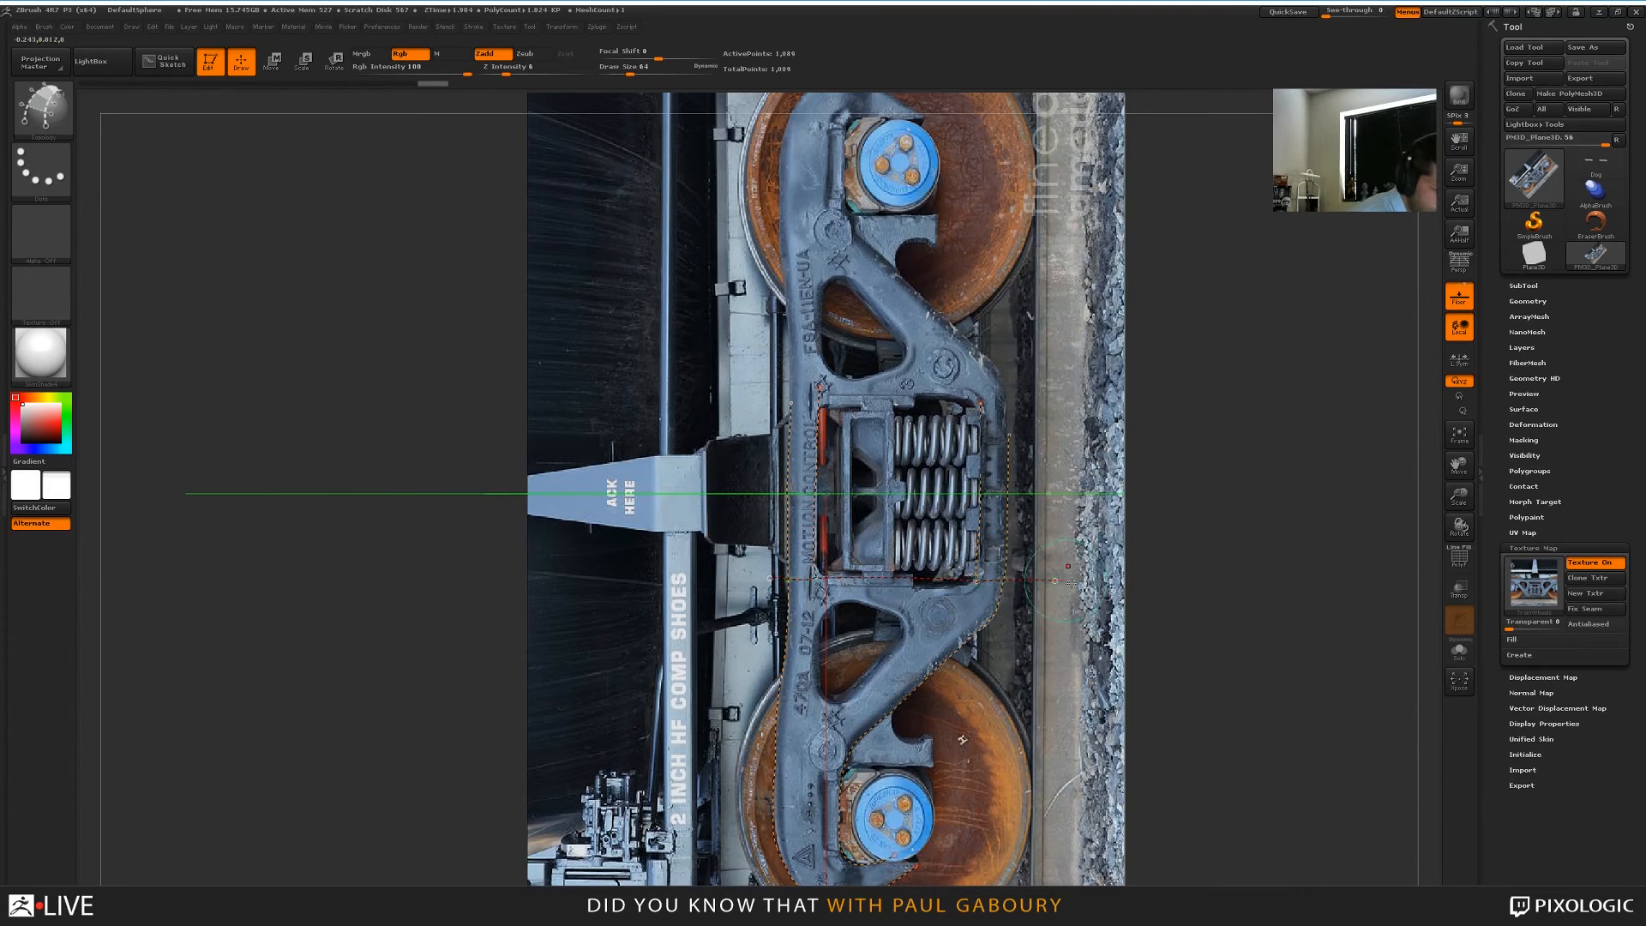
mouse_move(1168, 651)
left_mouse_down()
mouse_move(1178, 670)
mouse_move(1166, 654)
left_mouse_up()
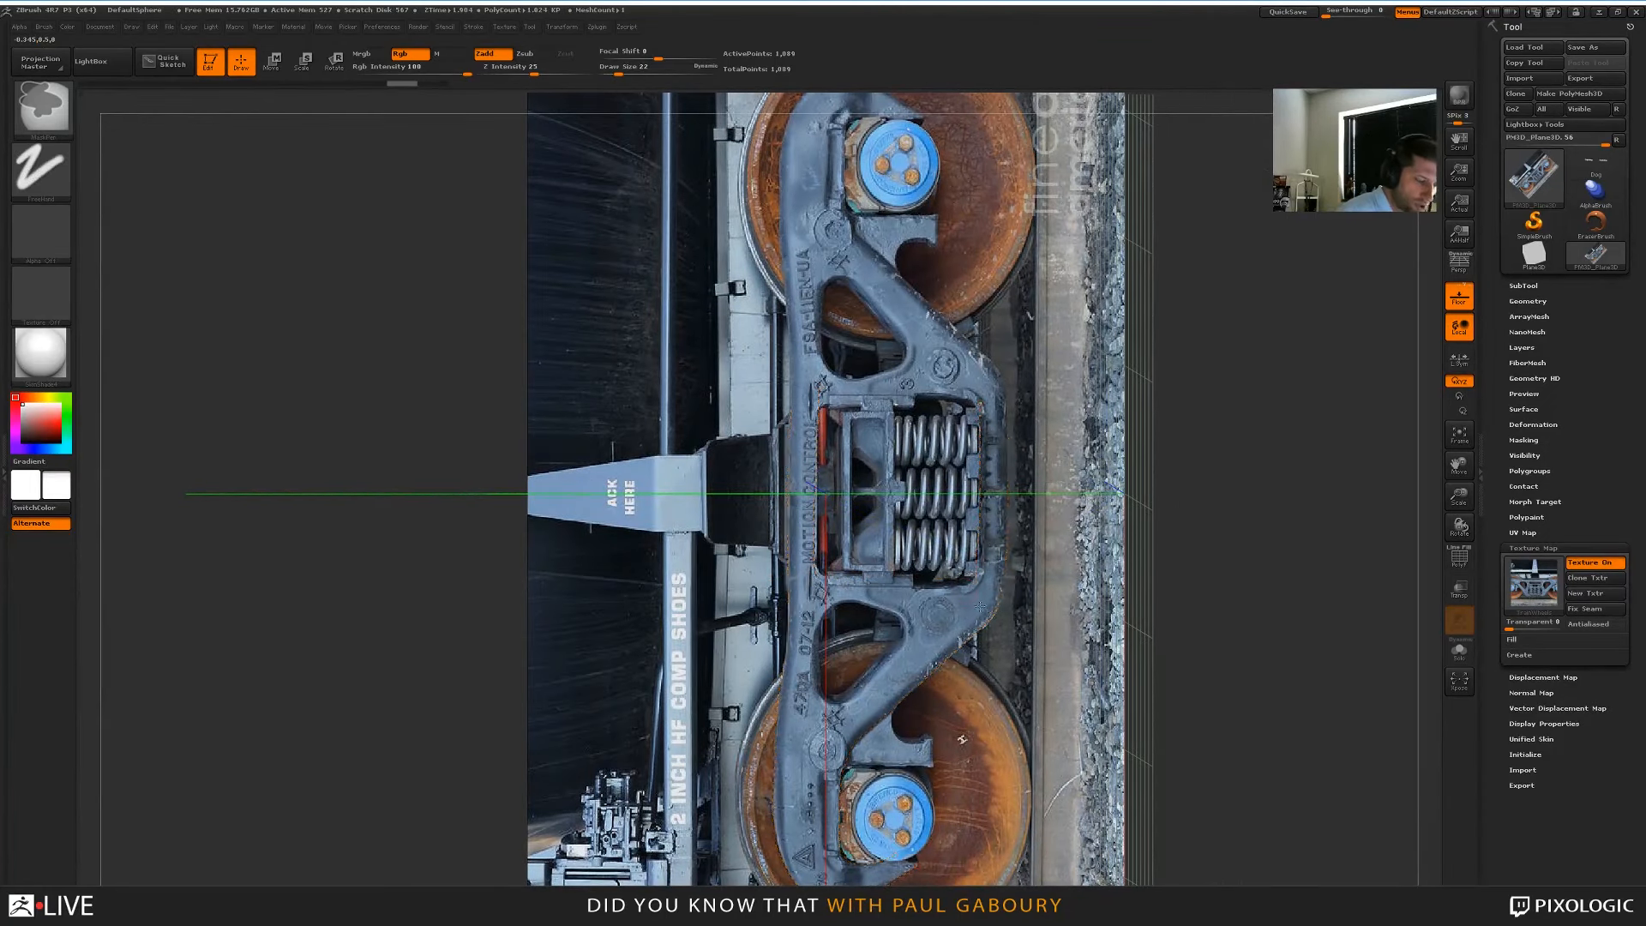
right_click_drag(975, 596, 976, 664, "ctrl")
left_click_drag(977, 555, 1196, 552)
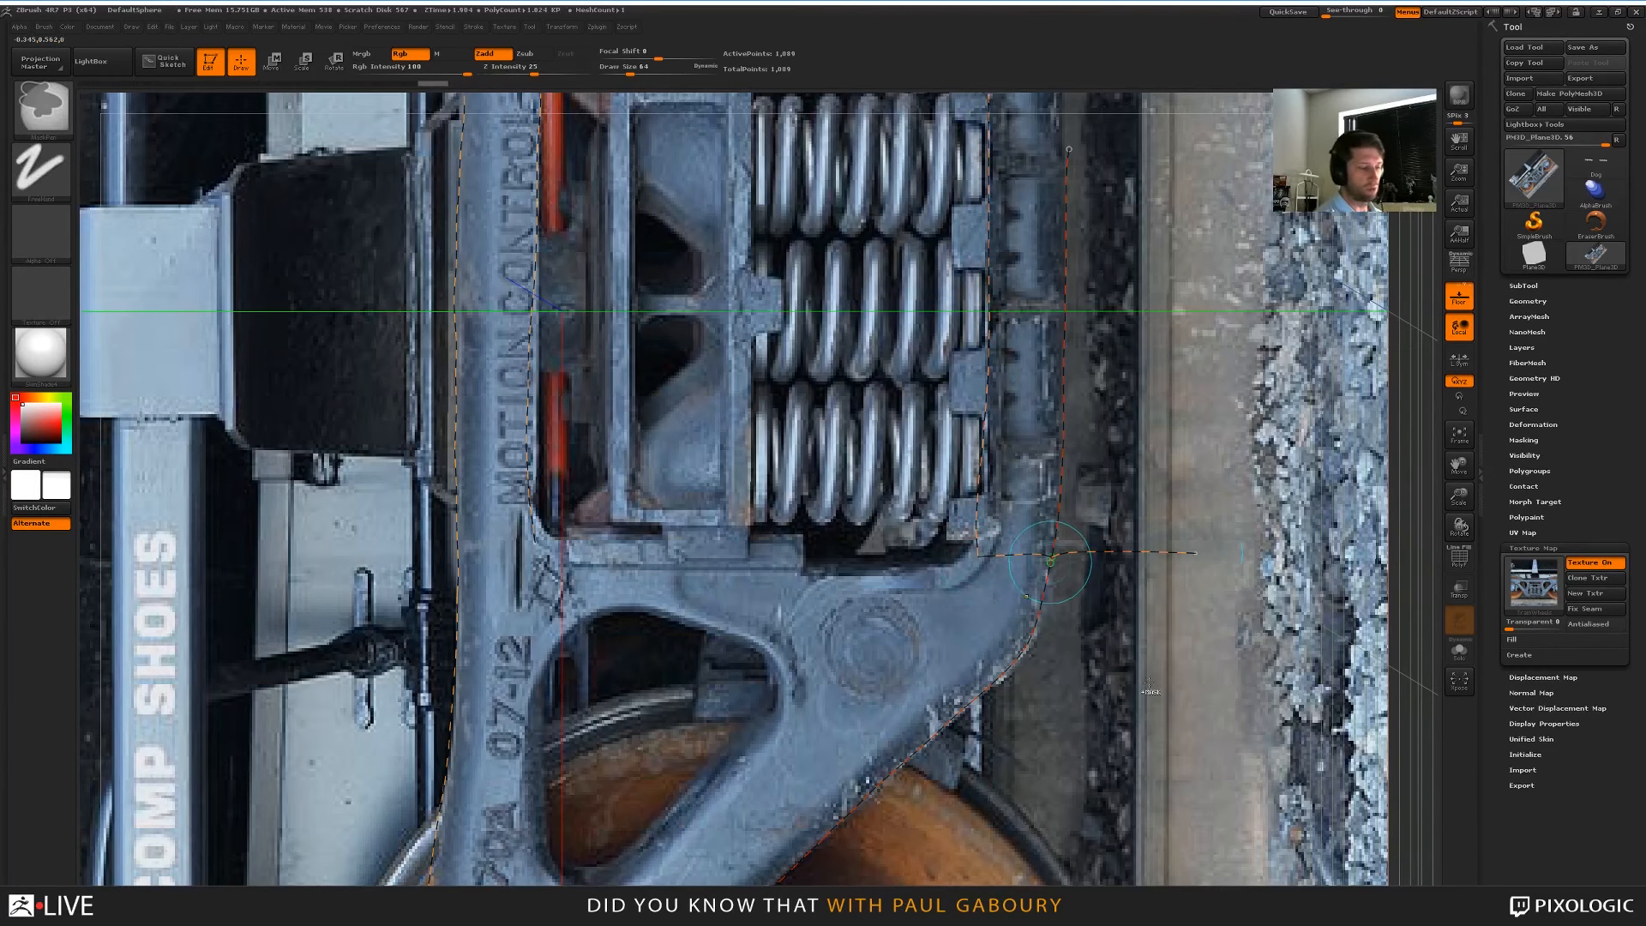
key("ctrl+z")
key("ctrl+z")
right_click_drag(1190, 625, 1142, 584, "ctrl")
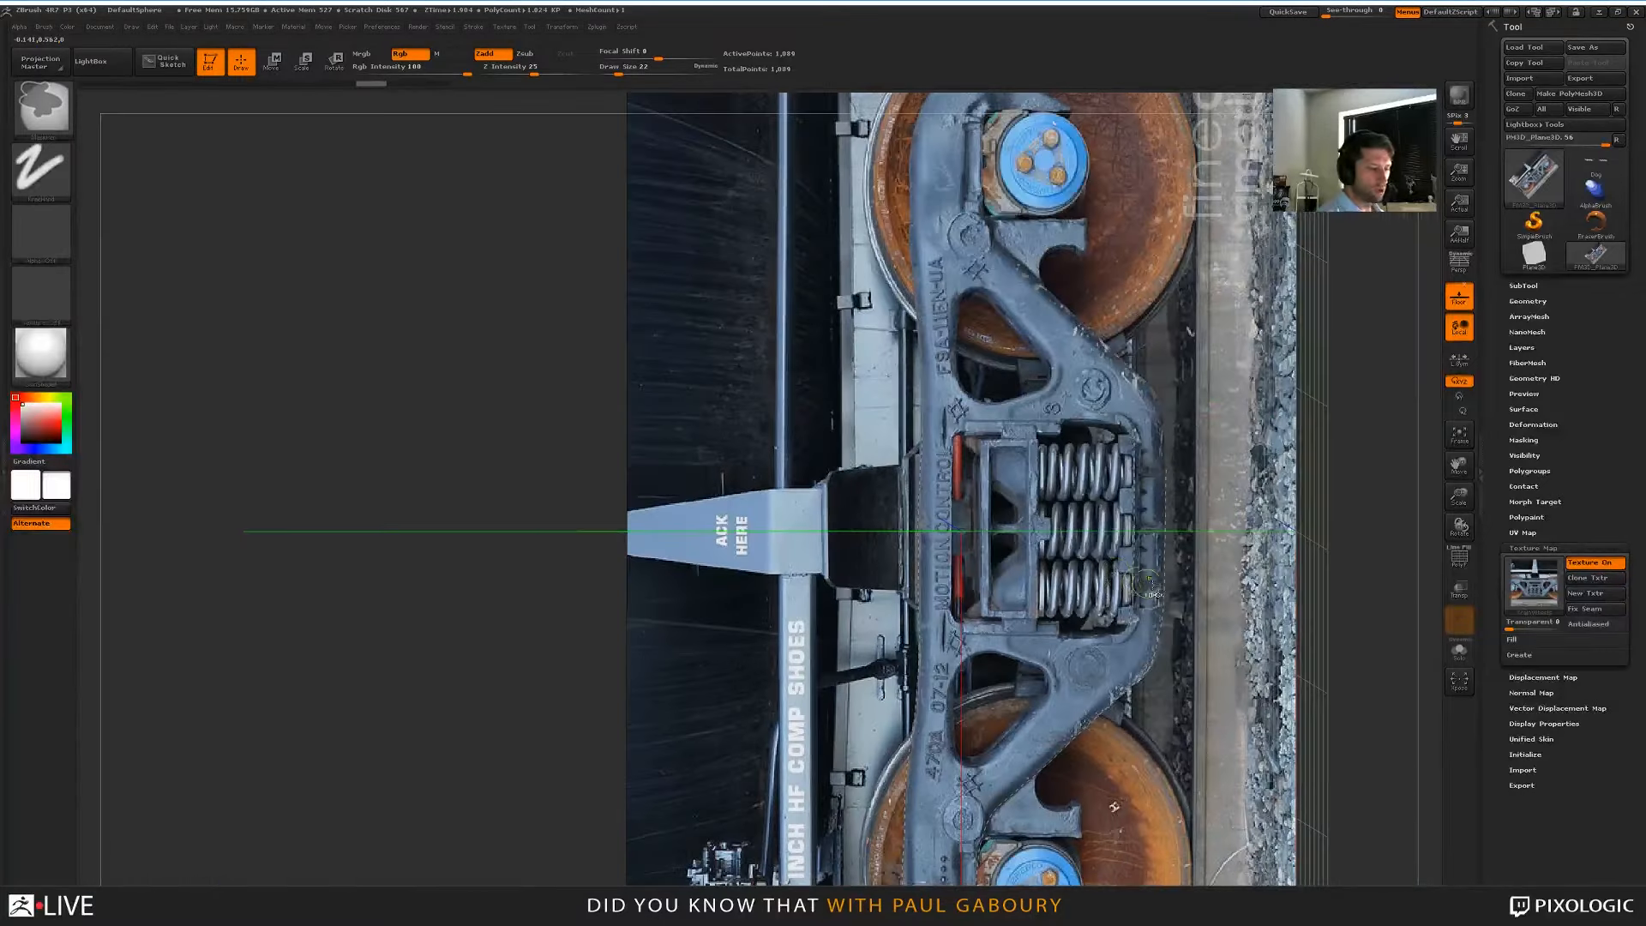
key("ctrl+z")
Draw two straight Topology curves across the side frame, one at the spring pocket's lower edge and one just above the centre line
mouse_move(877, 636)
left_mouse_down()
mouse_move(1020, 617)
mouse_move(1304, 628)
mouse_move(1273, 630)
left_mouse_up()
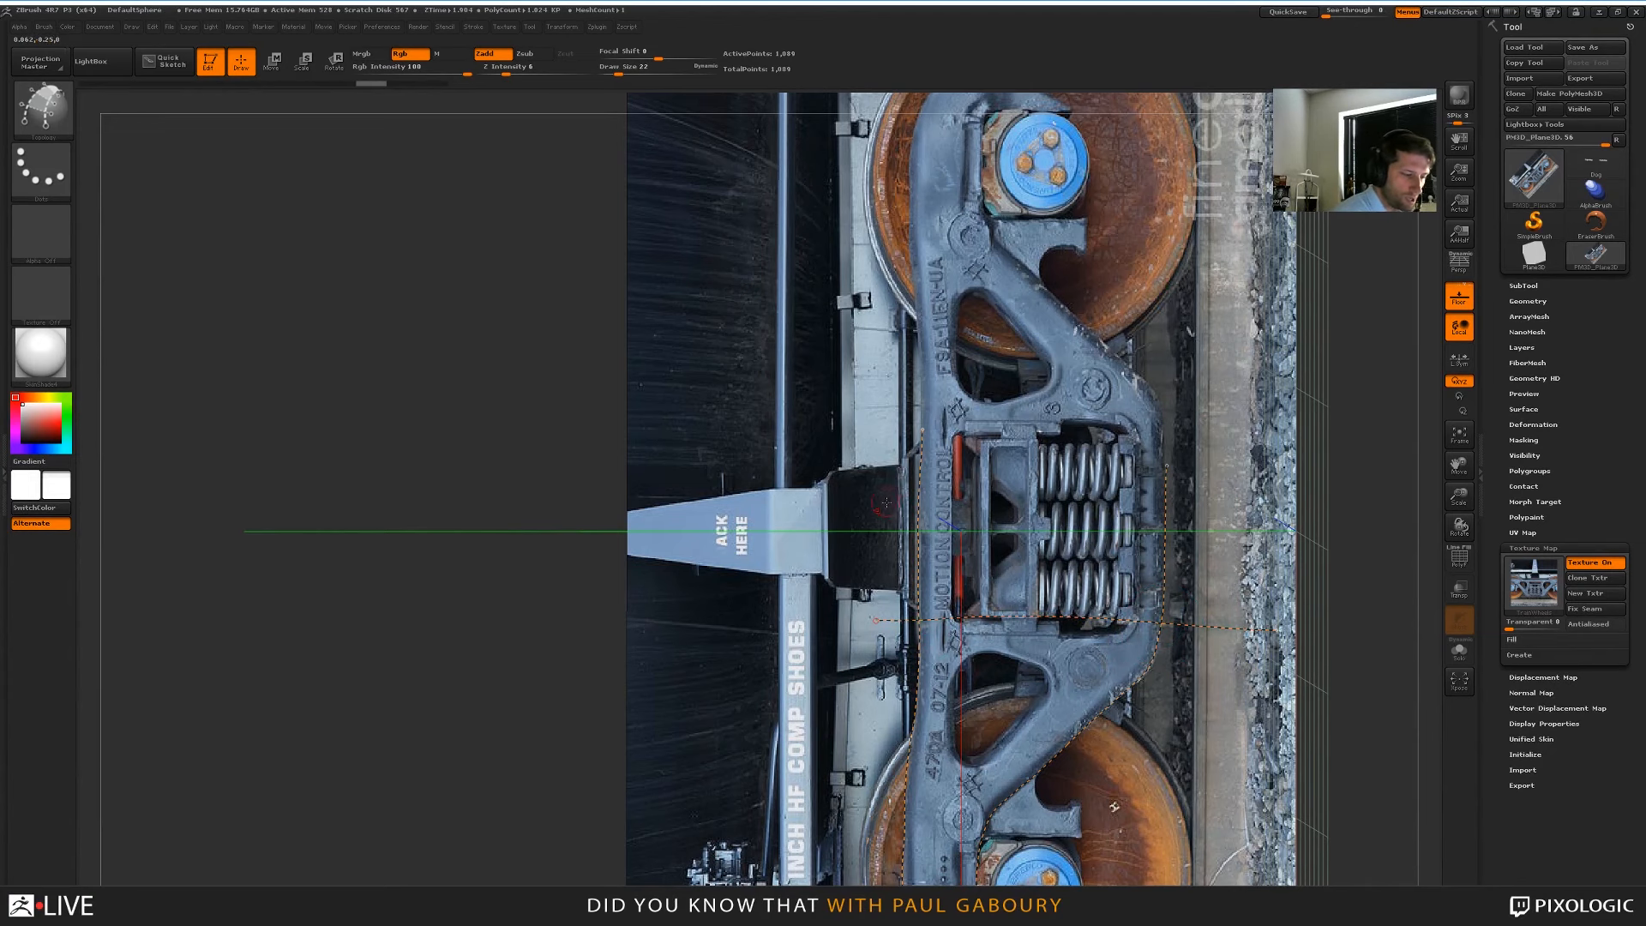
left_click_drag(863, 493, 1277, 495)
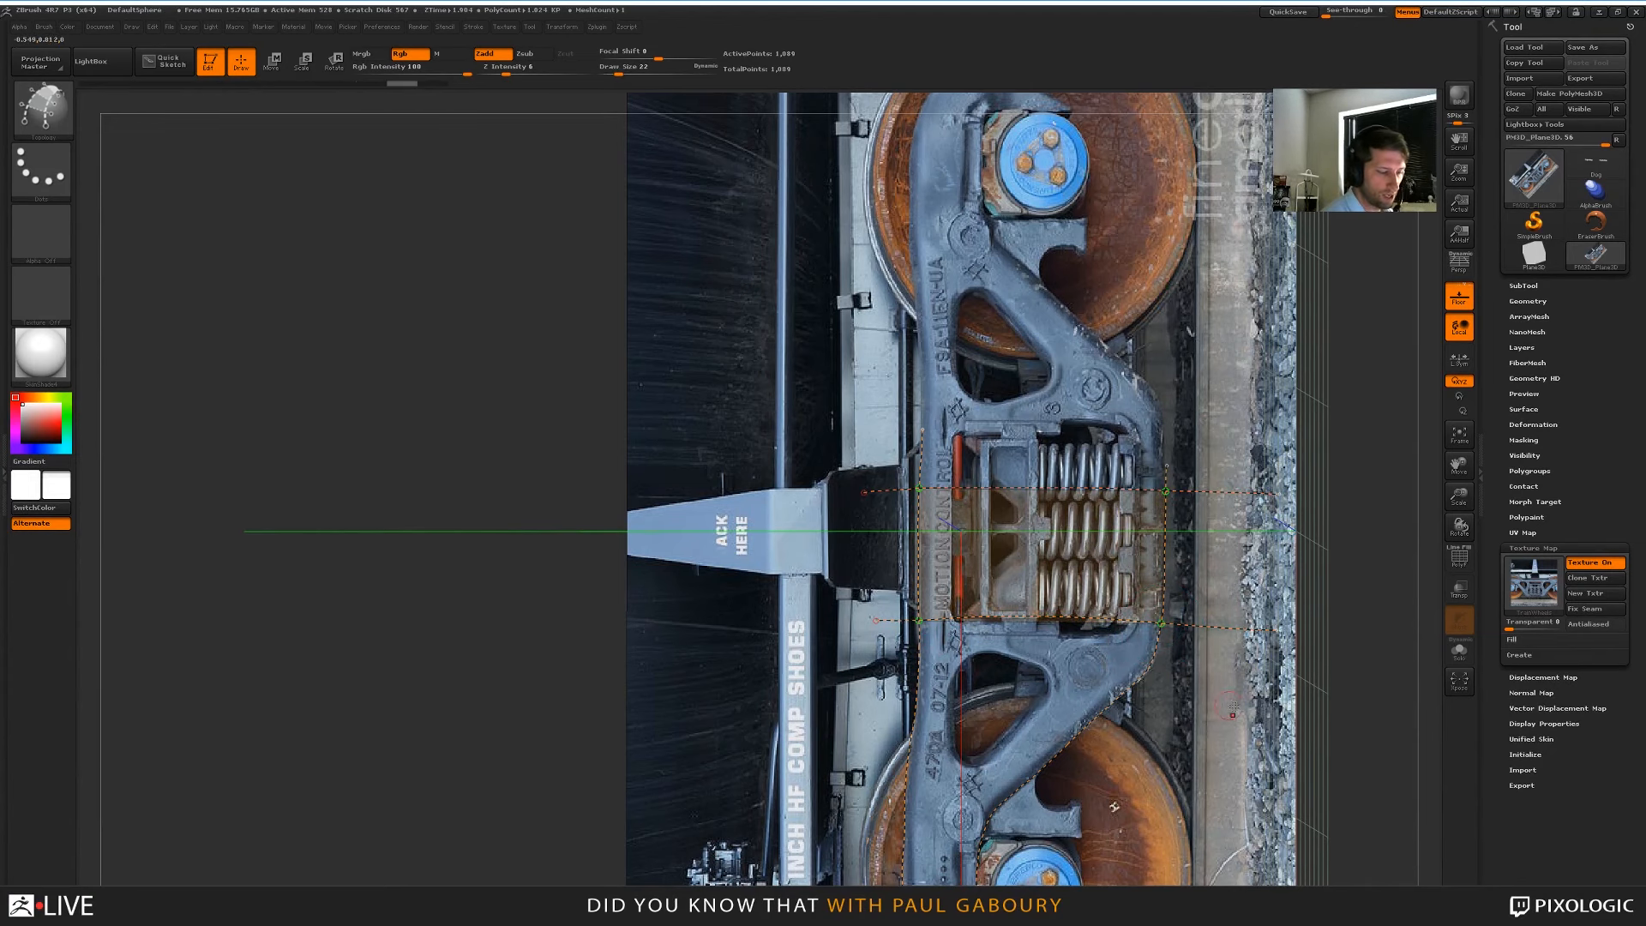
right_click_drag(1227, 725, 1150, 675, "alt")
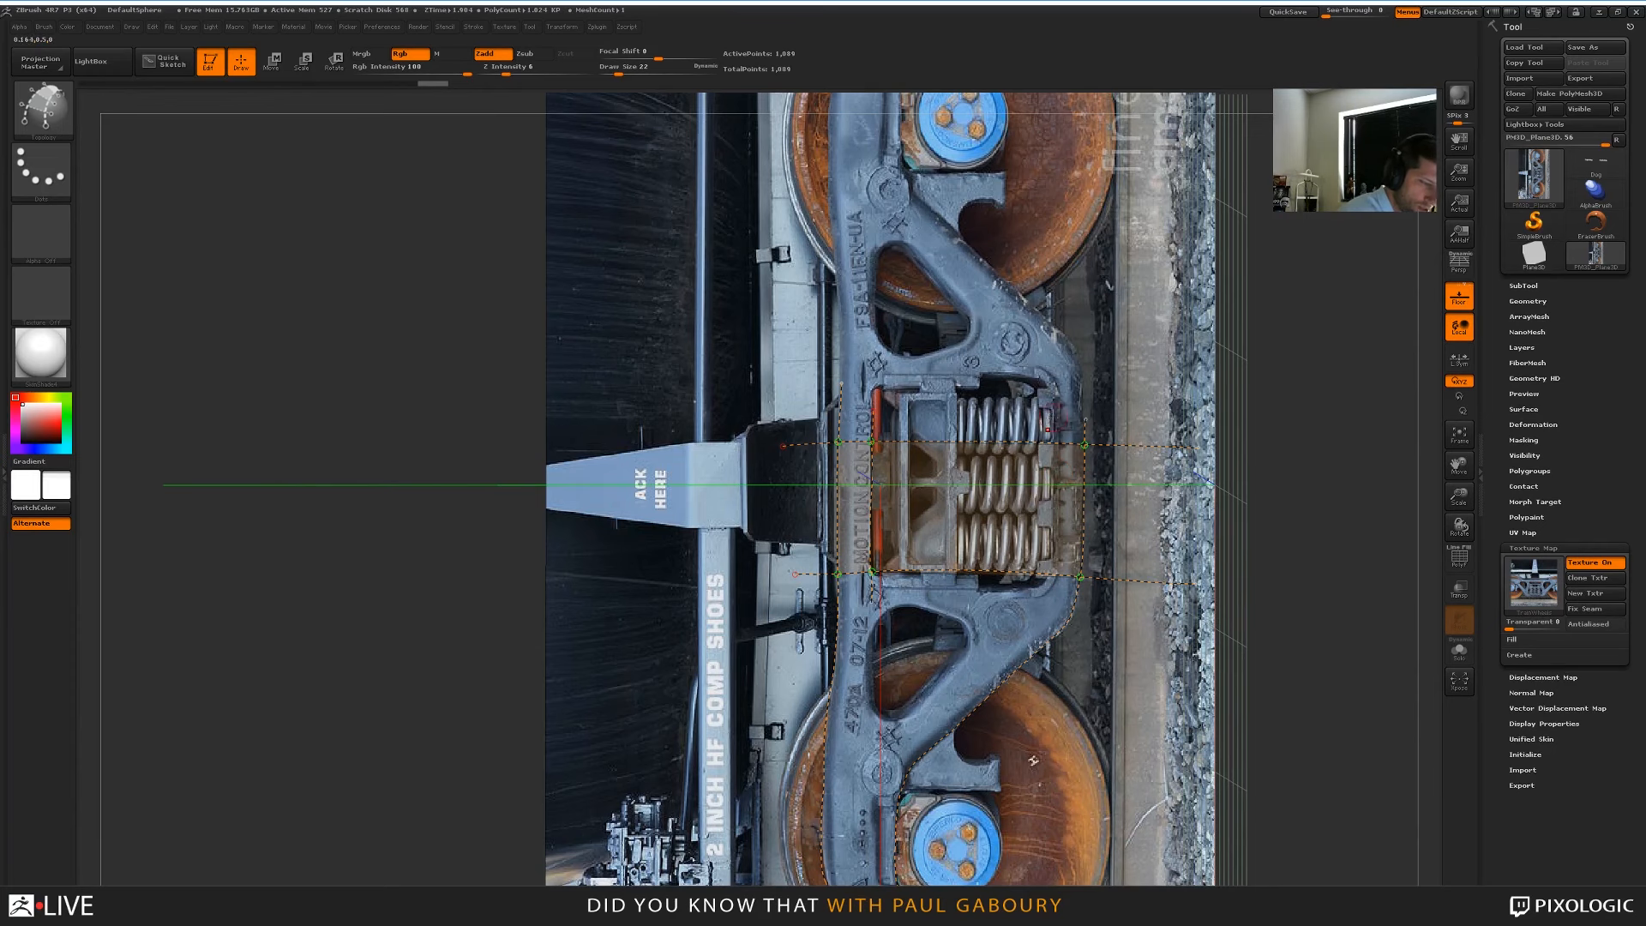
left_click(1056, 603)
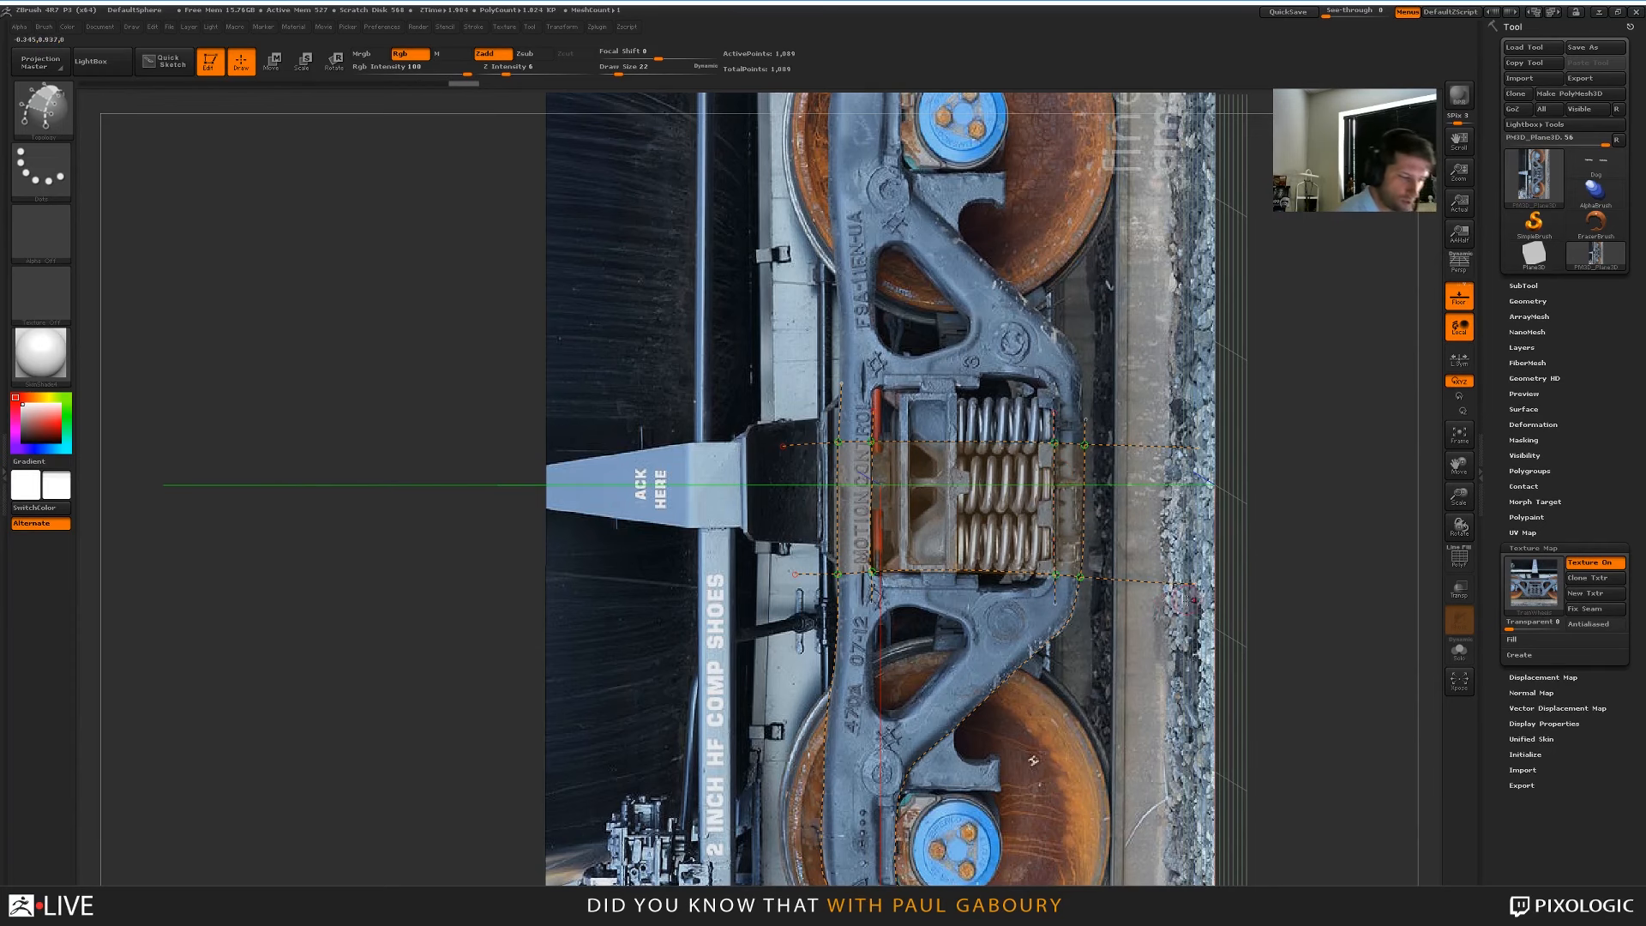
Draw a Topology curve along the bolster's edge beside the springs, splitting the large polygon over the spring pocket
right_click_drag(1093, 551, 972, 520, "ctrl")
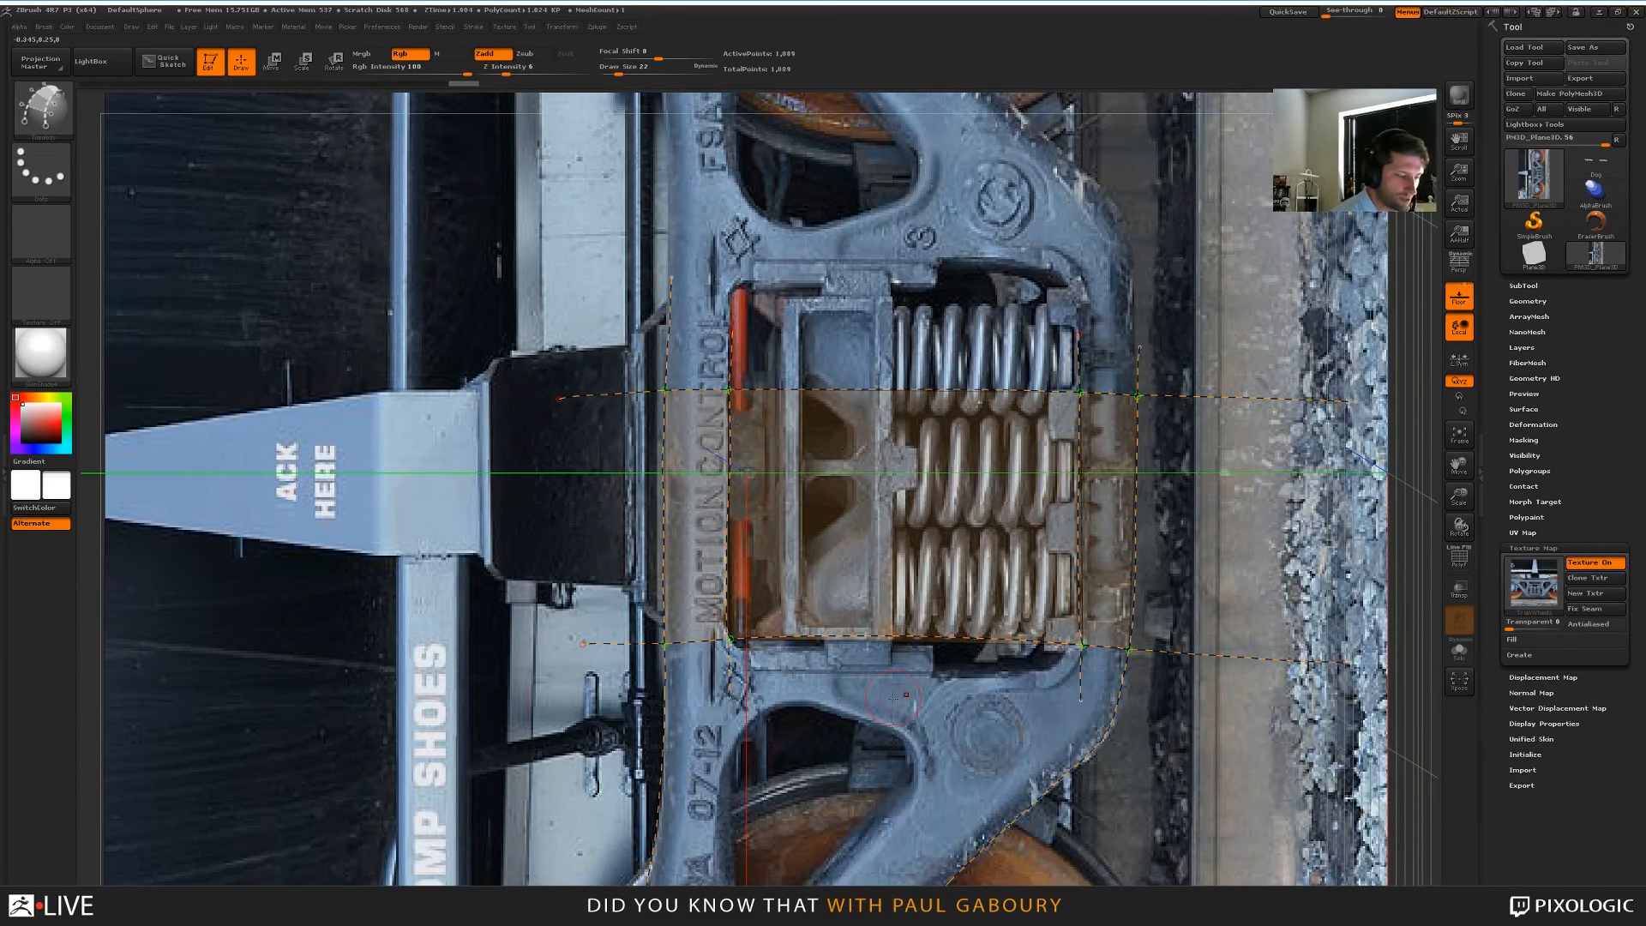
right_click_drag(973, 710, 968, 671, "alt")
left_click_drag(875, 406, 881, 621)
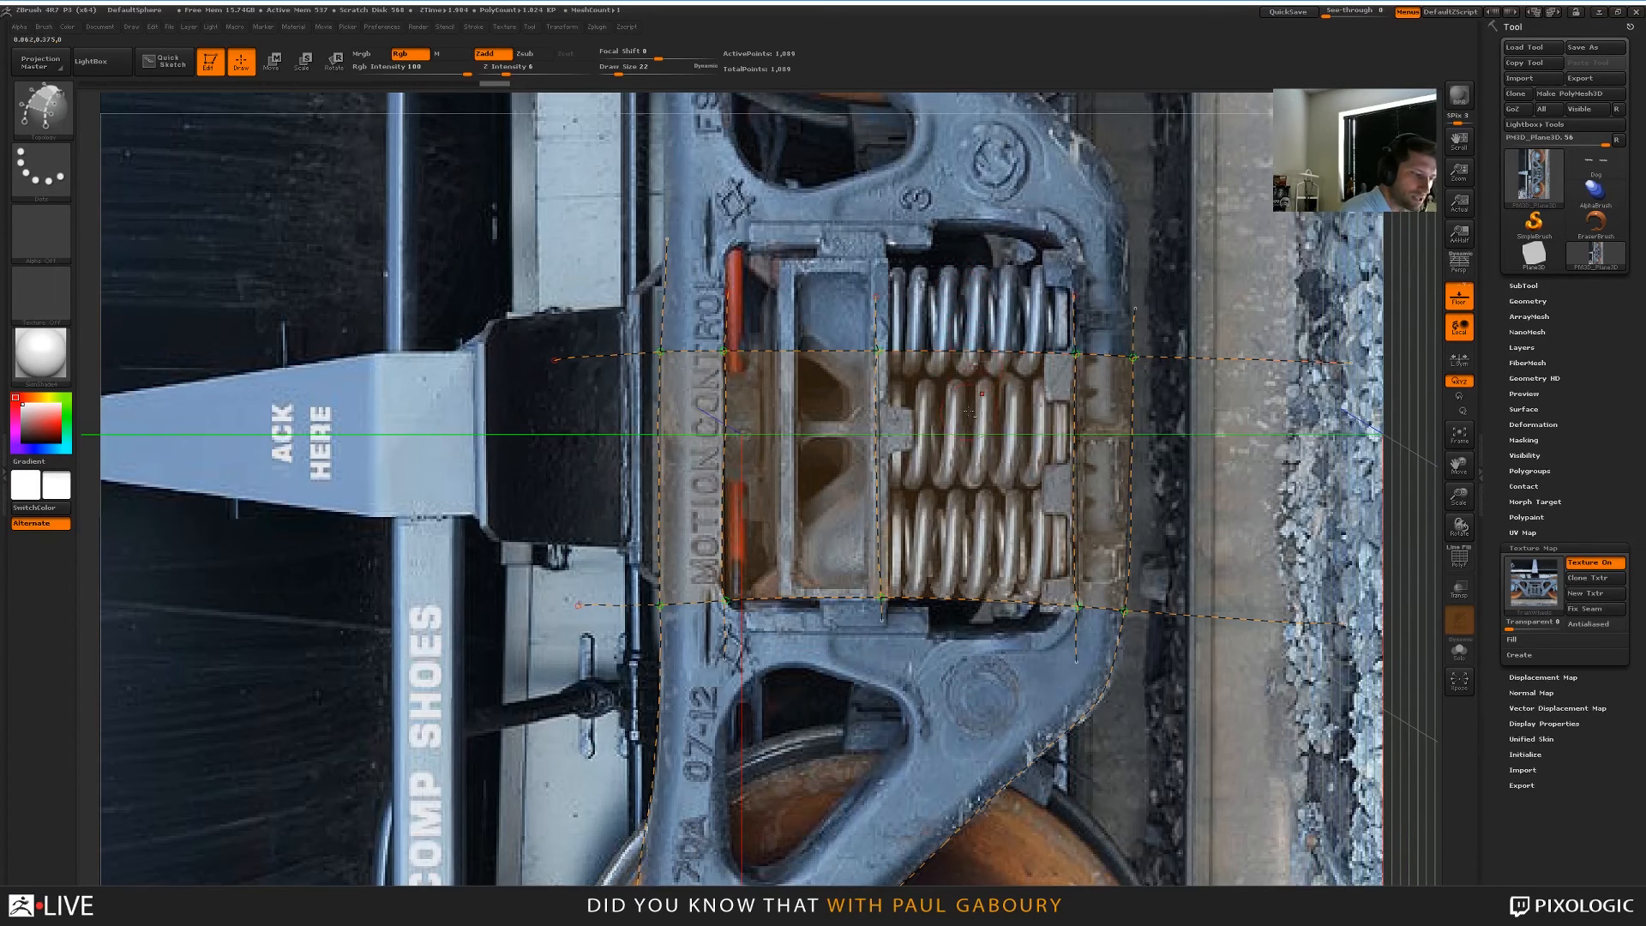
left_click_drag(967, 306, 960, 411, "alt")
left_click_drag(815, 309, 819, 412, "alt")
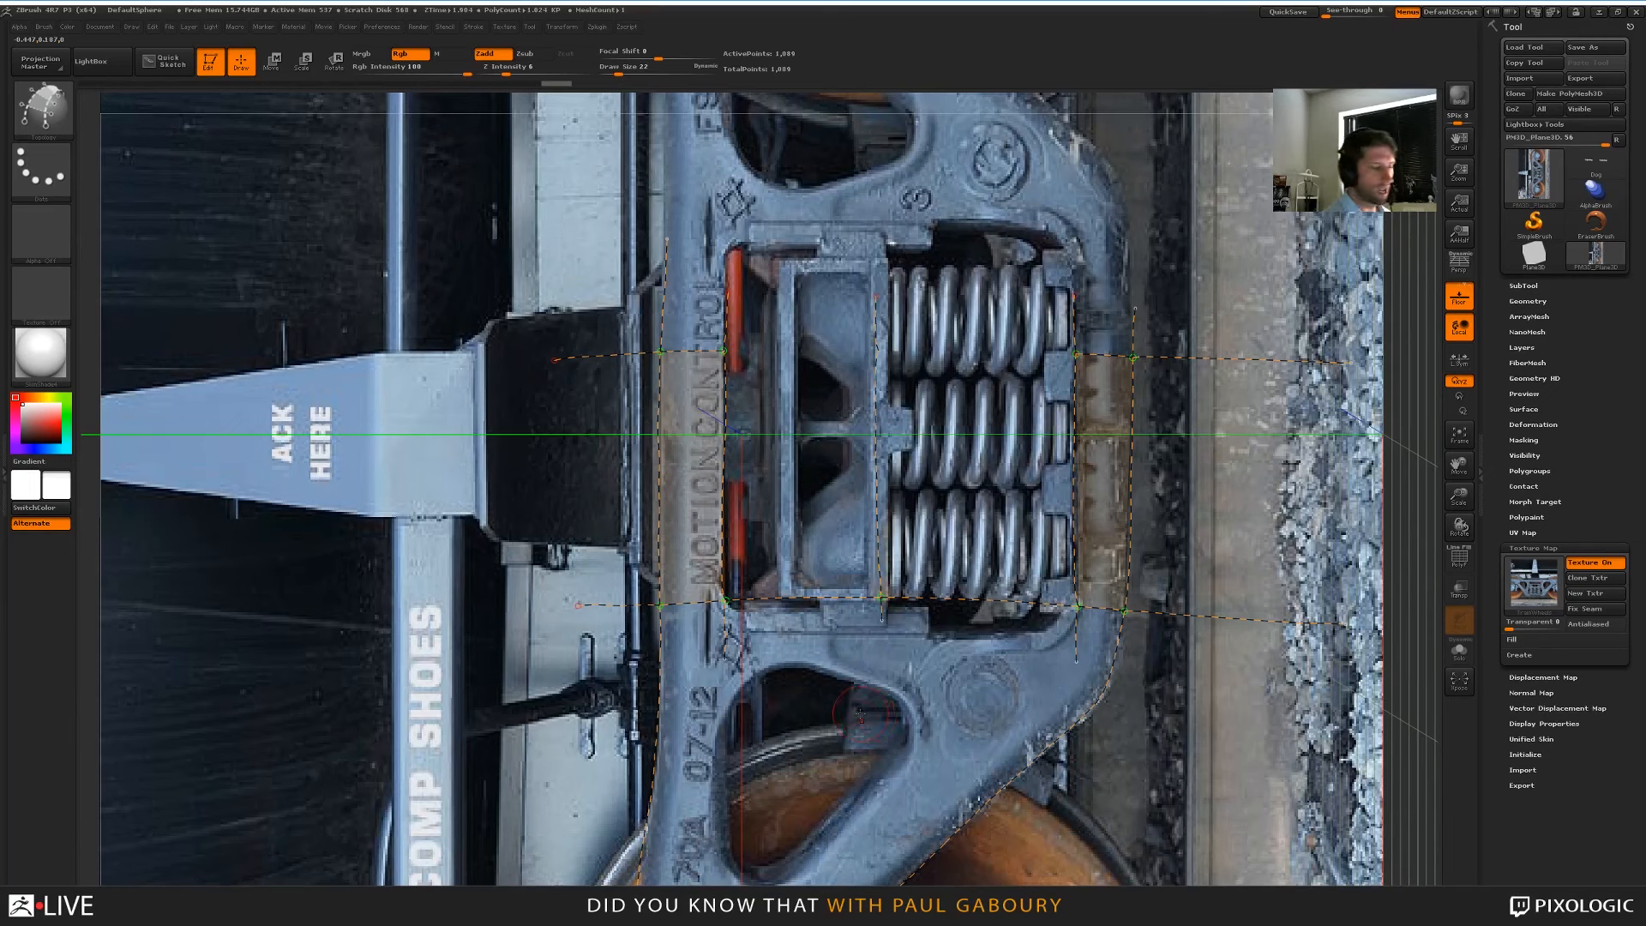
key("ctrl+z")
key("ctrl+z")
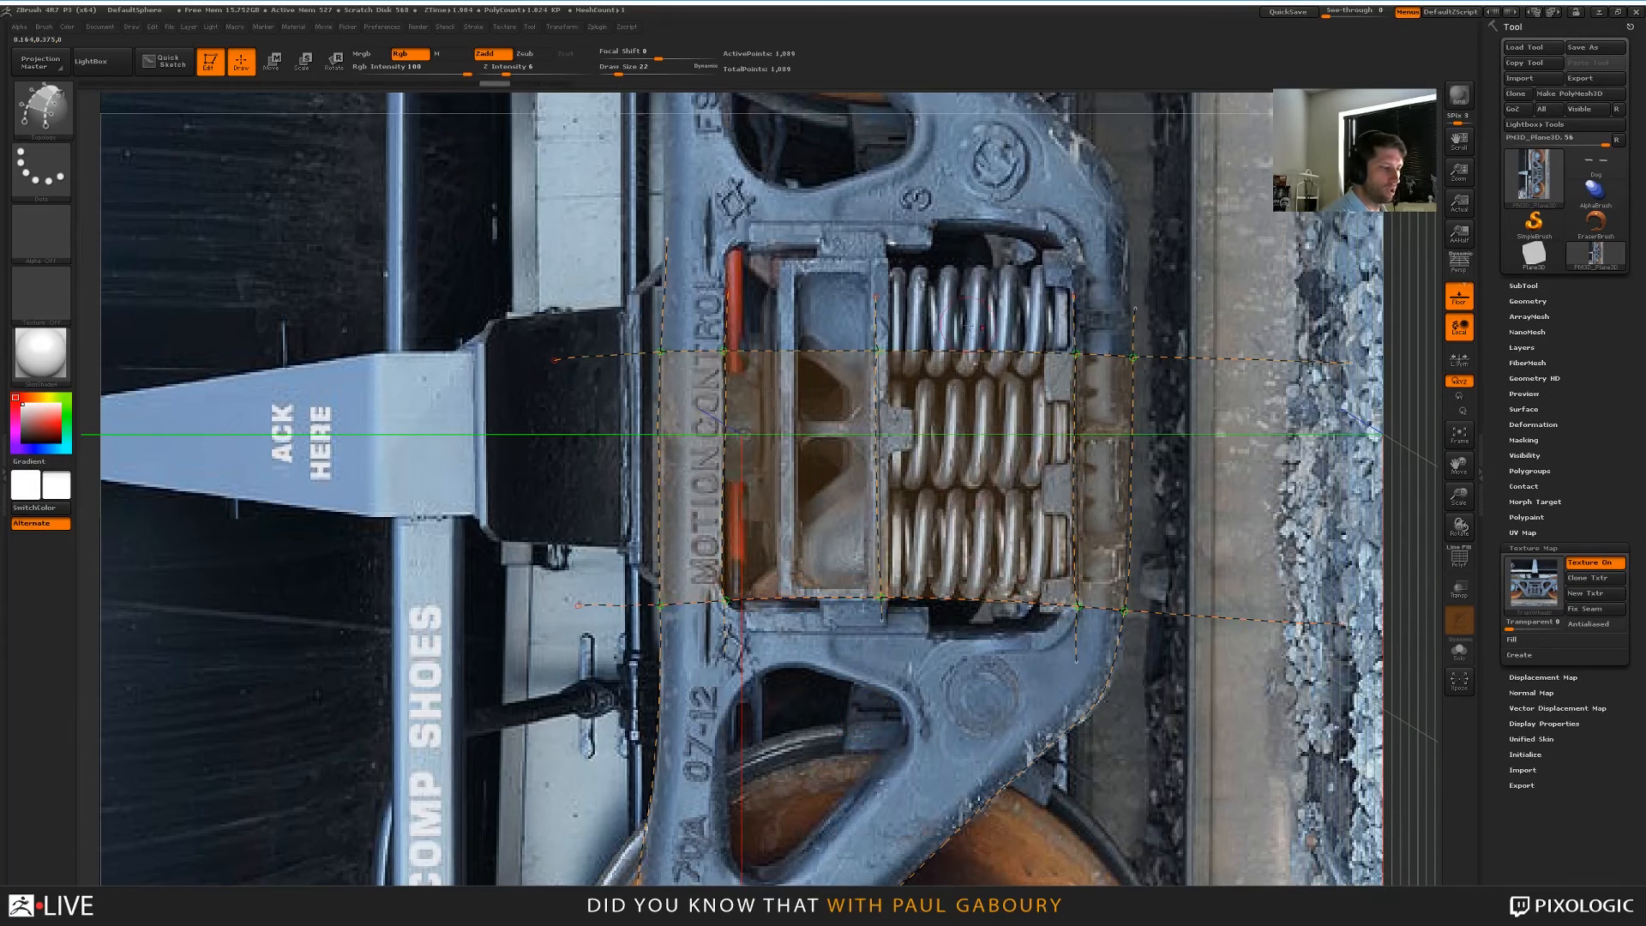
Remove the two polygons covering the springs and the bolster, keeping the strips on the side frame's outer members
left_click_drag(963, 299, 974, 410, "alt")
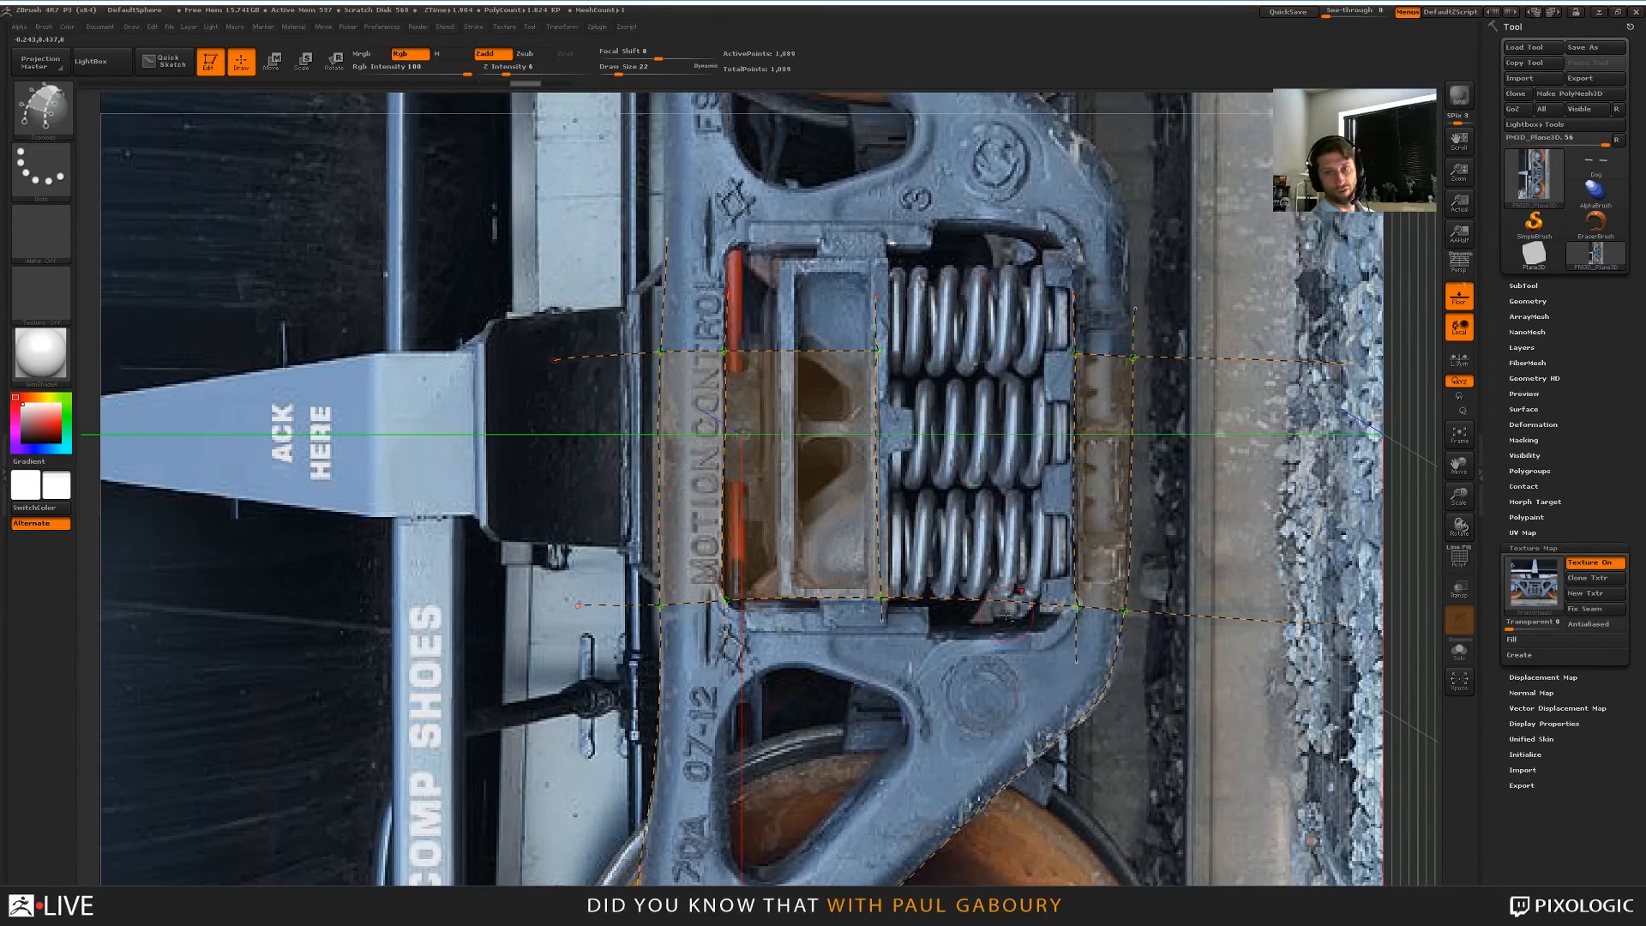
left_click_drag(786, 318, 792, 402, "alt")
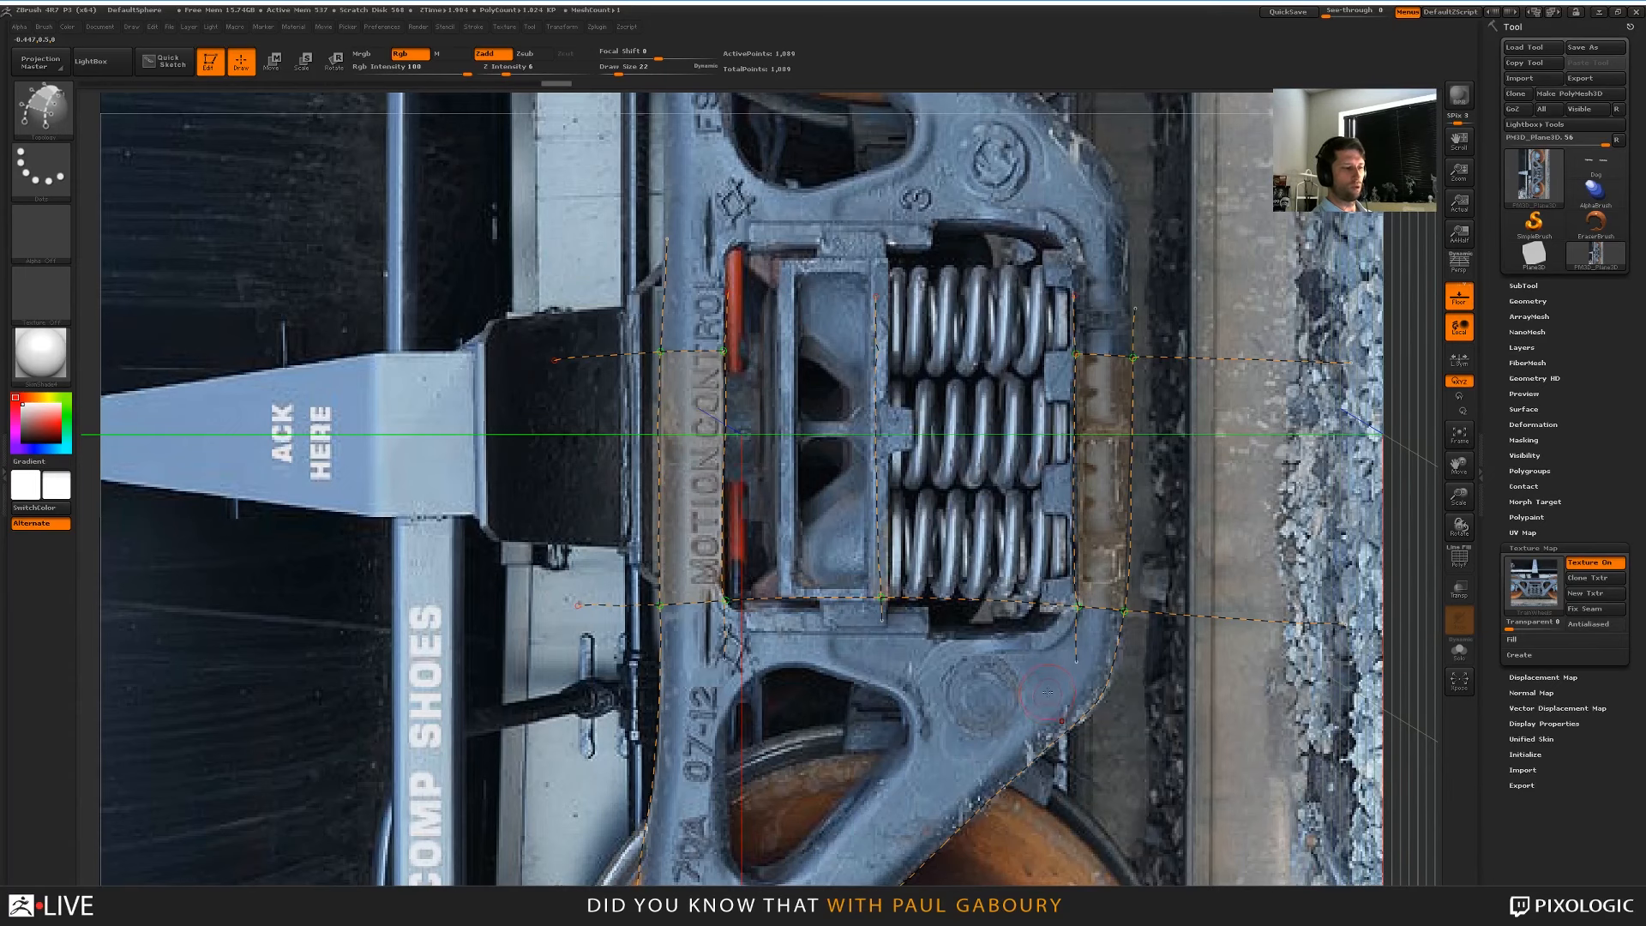
Set the draw size to 16 and trace the side frame's triangular opening with a closed Topology curve
right_click_drag(952, 763, 977, 631, "alt")
key("s")
left_click_drag(873, 592, 860, 591)
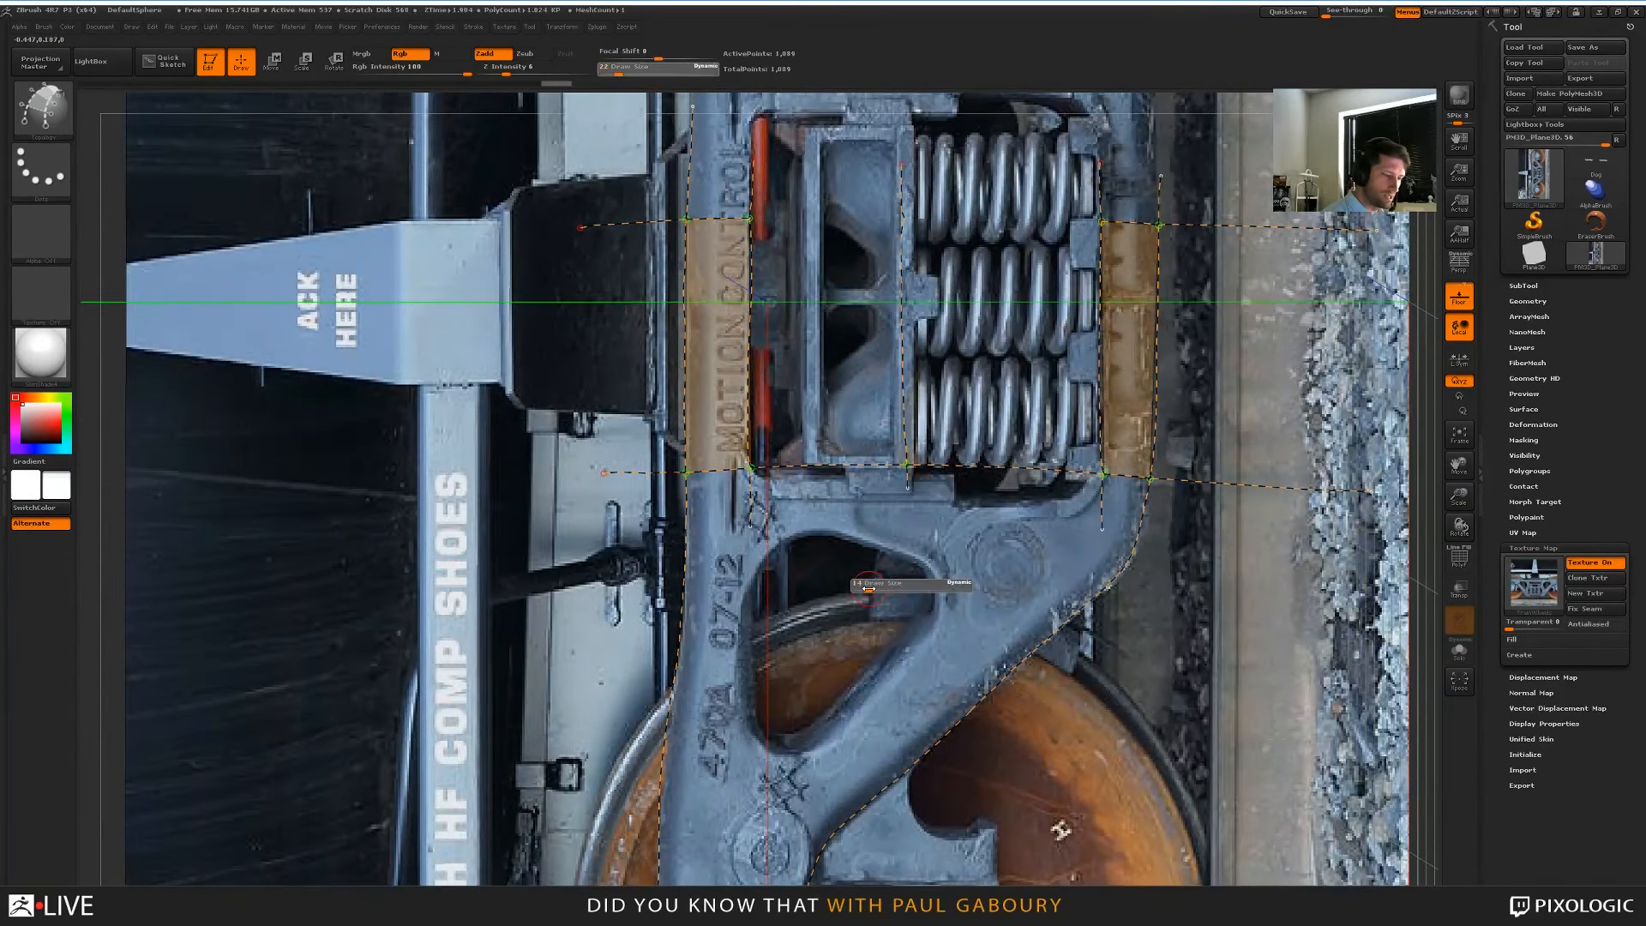
mouse_move(812, 535)
left_mouse_down()
mouse_move(762, 567)
mouse_move(750, 675)
left_mouse_up()
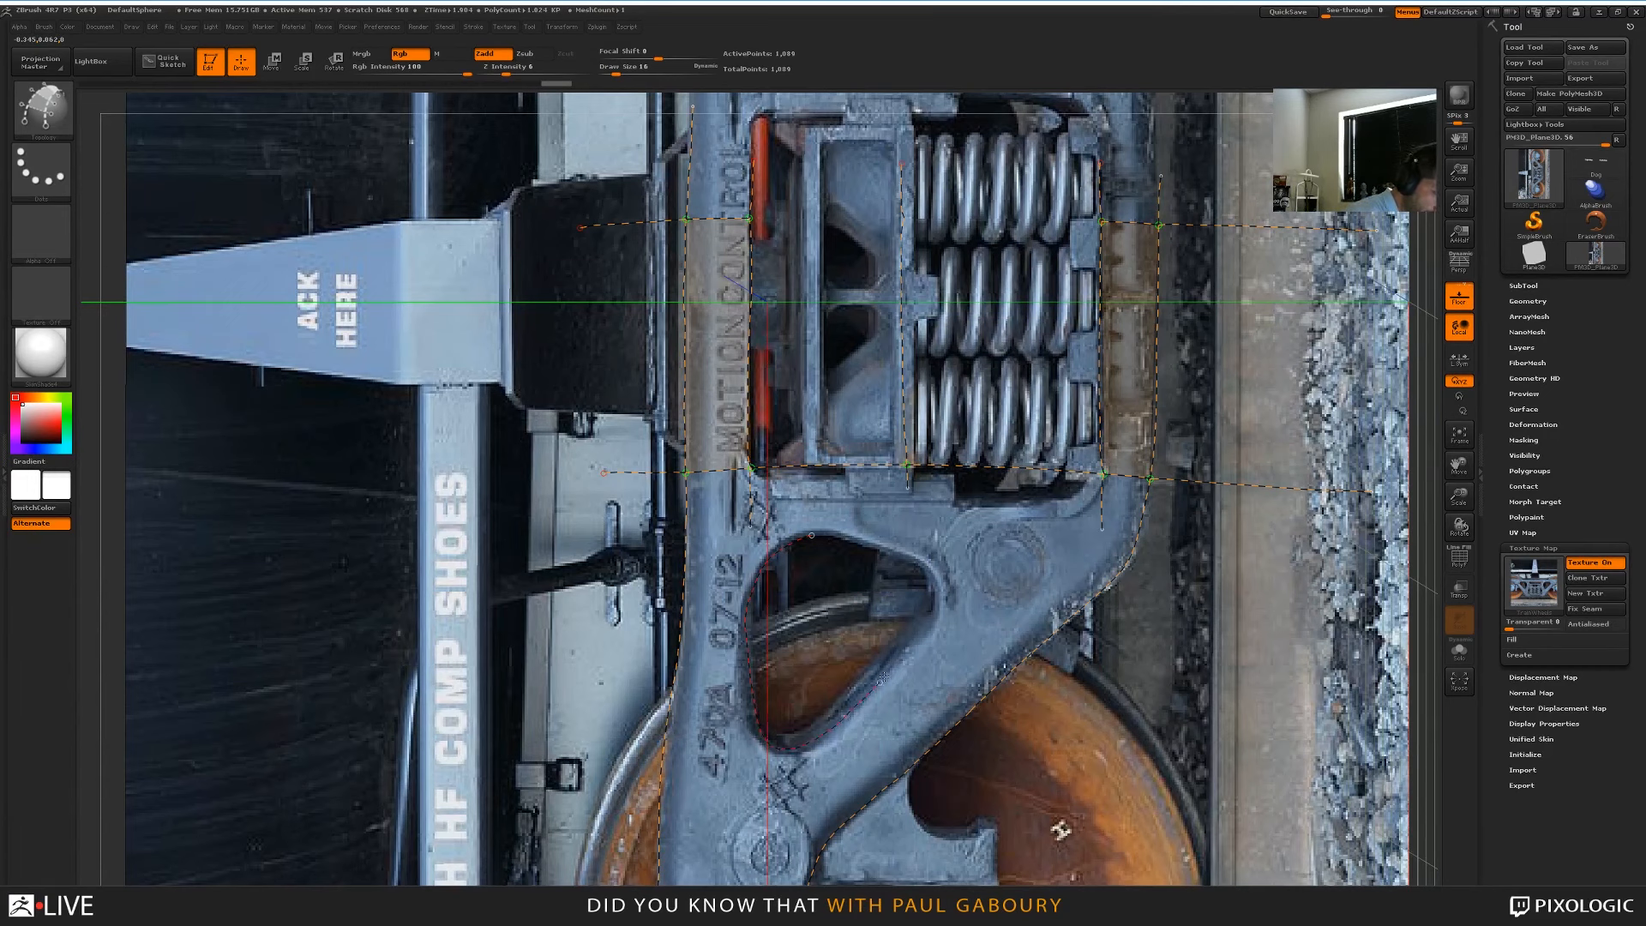
left_click_drag(929, 624, 924, 573)
key("]")
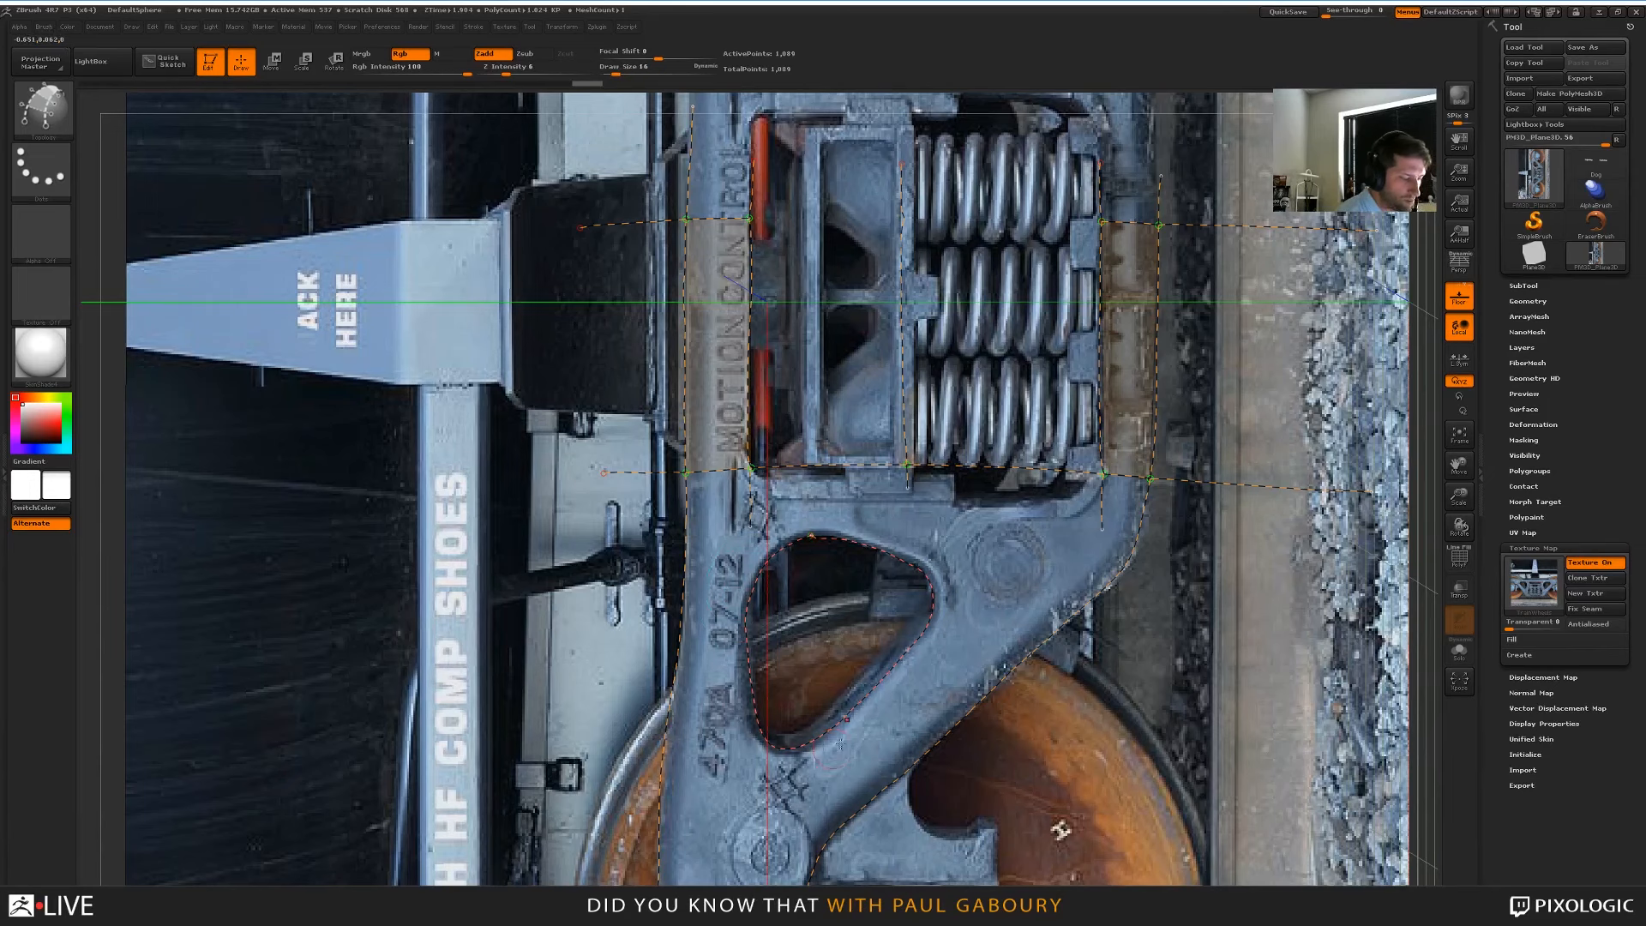
Try an open three-sided test outline with the Topology brush over the rail beside the lower wheel, using a draw size of 16
key("b")
key("m")
key("a")
key("f")
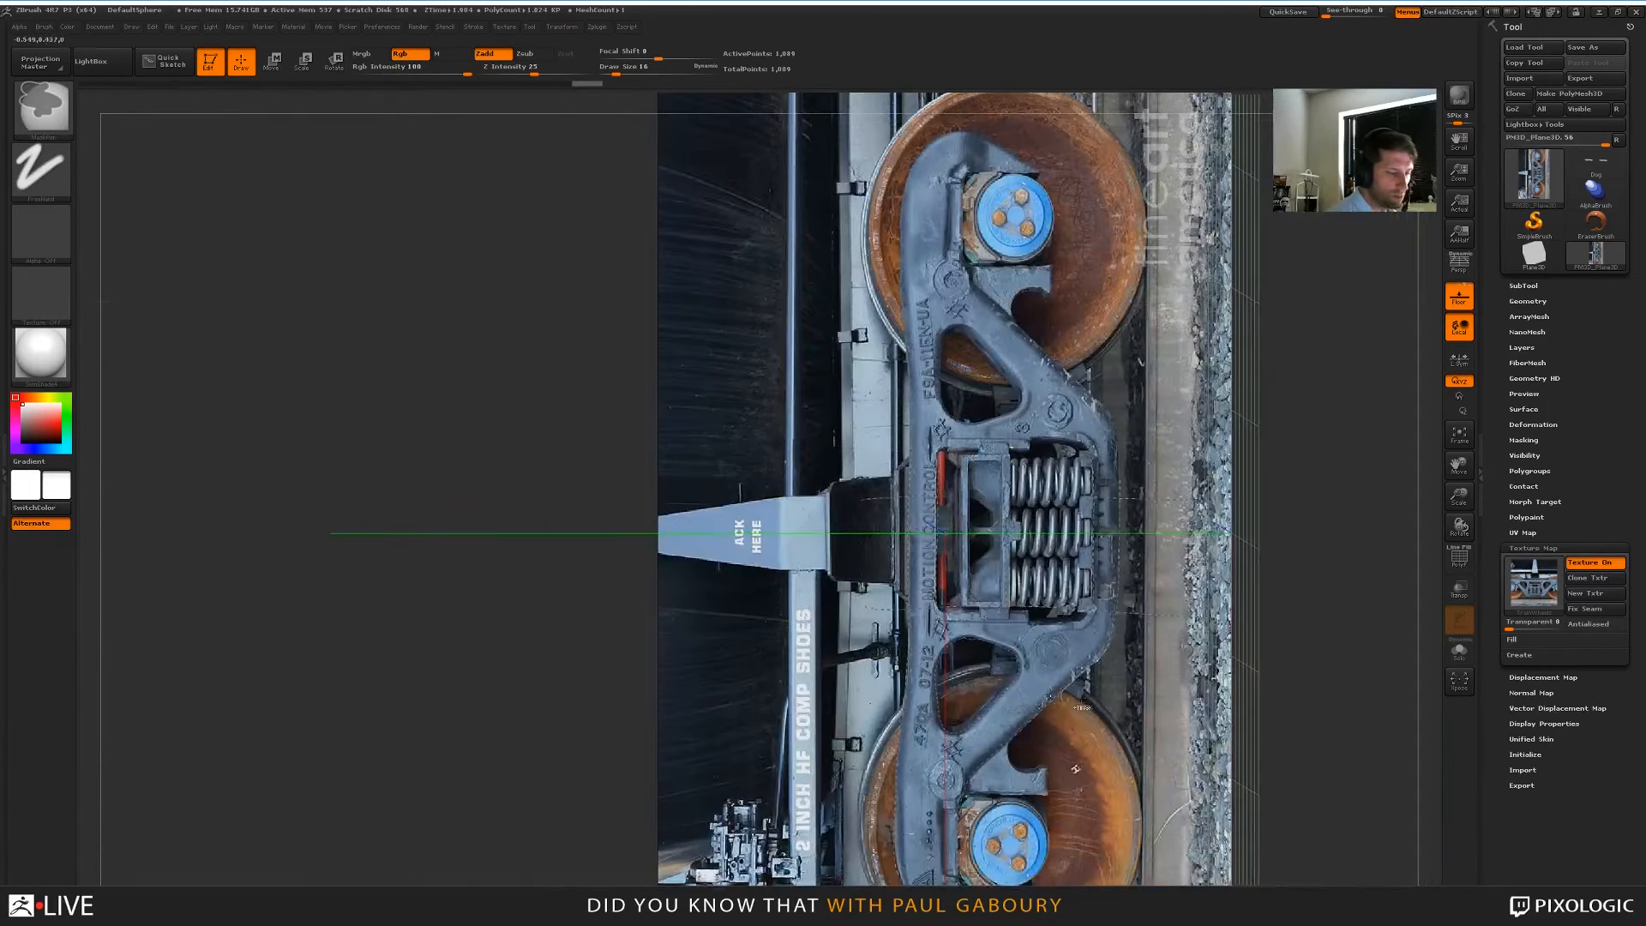
key("b")
key("t")
key("o")
mouse_move(1082, 707)
left_mouse_down("alt")
mouse_move(1031, 722)
mouse_move(870, 657)
left_mouse_up("alt")
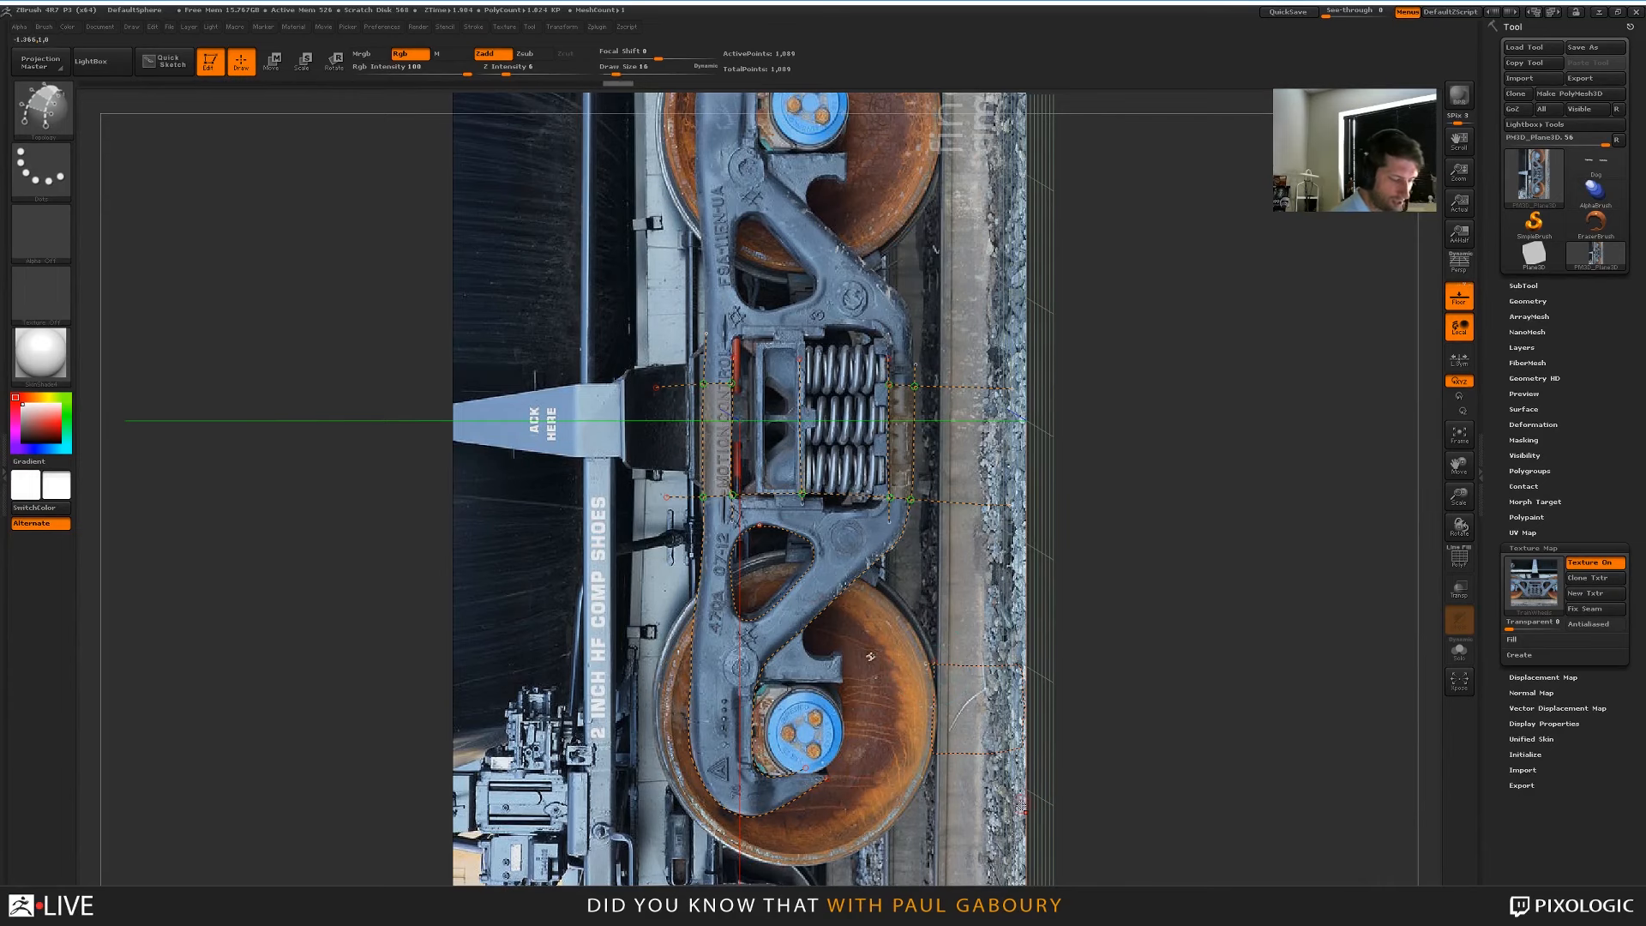
left_click_drag(1095, 690, 595, 458)
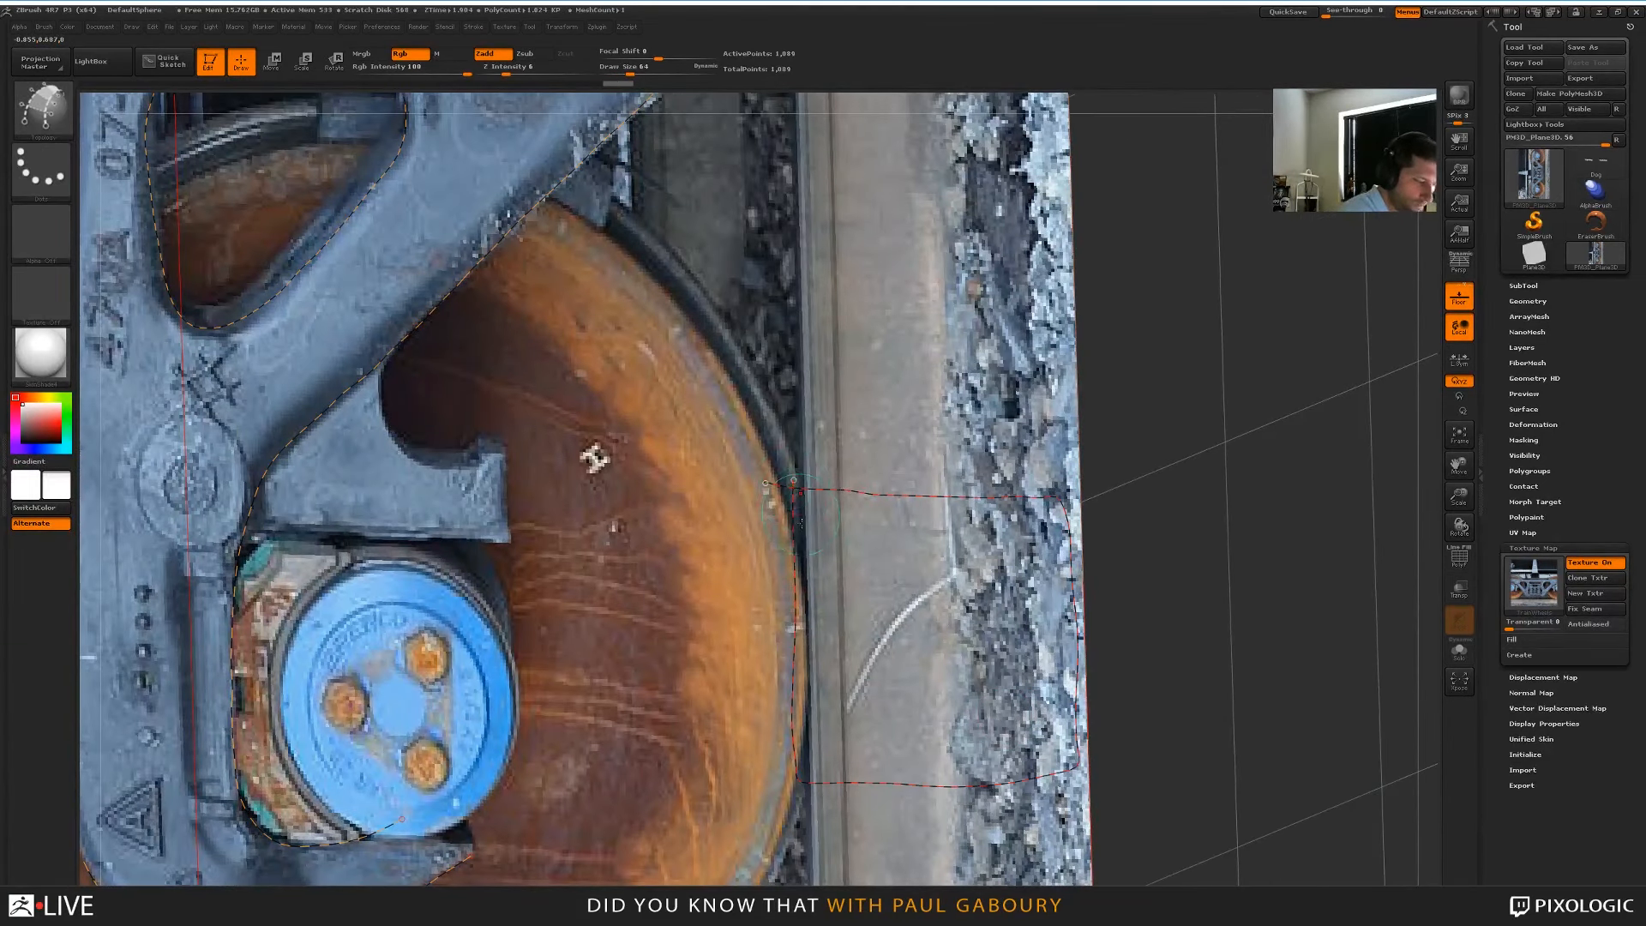
key("bracketleft")
key("bracketleft")
key("bracketleft")
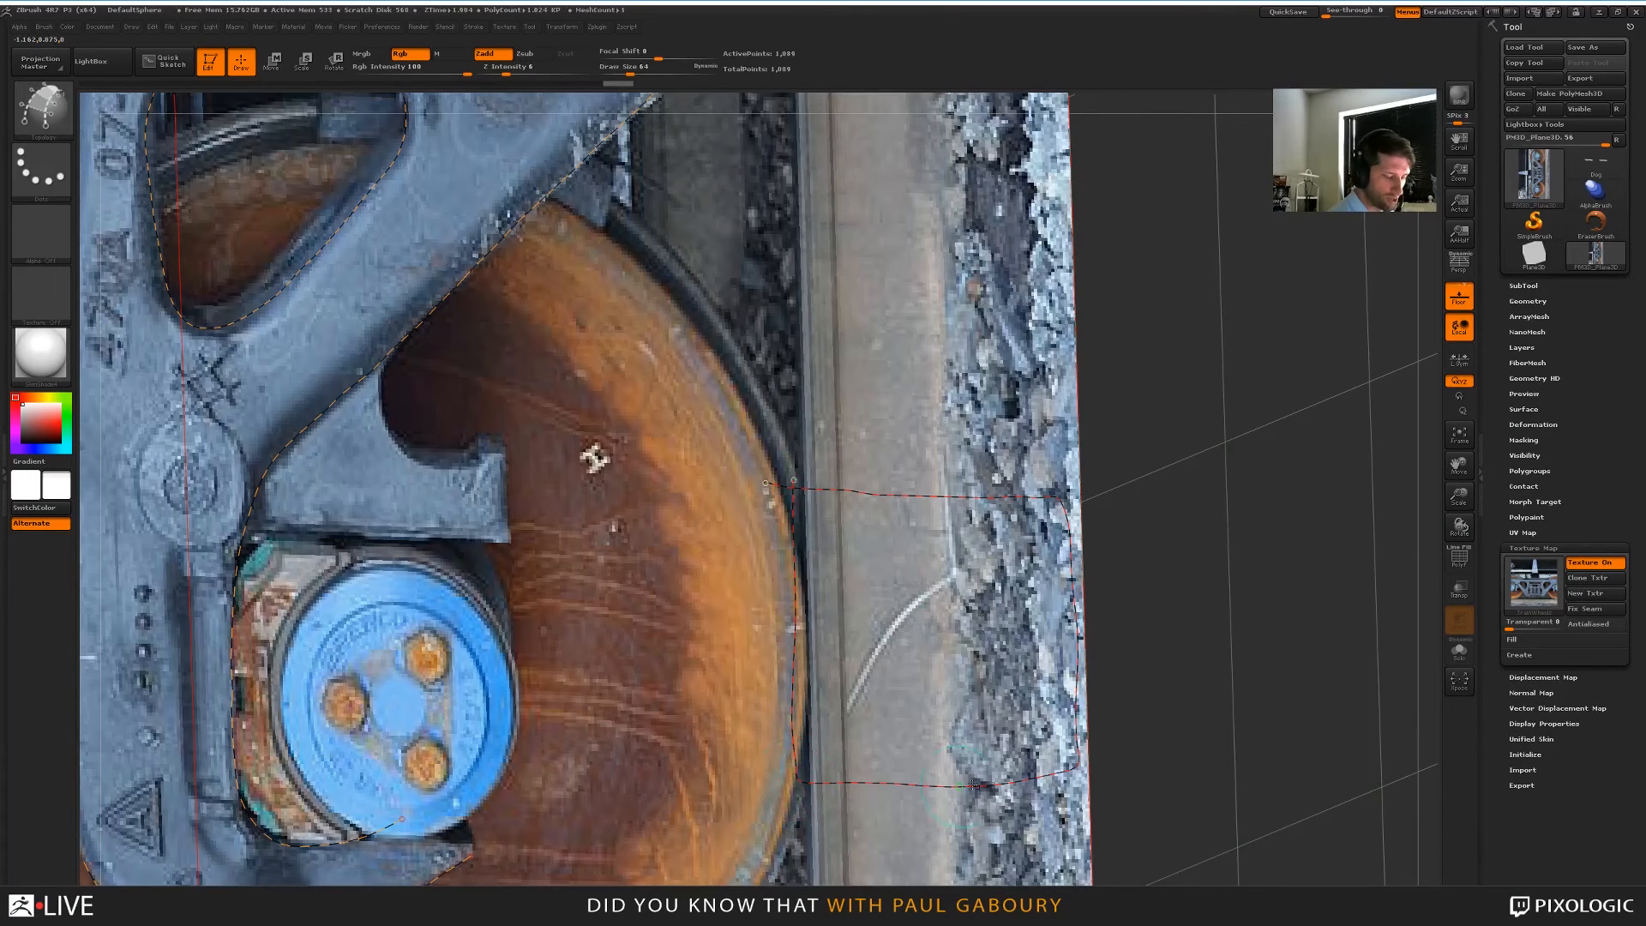
key("bracketleft")
key("bracketleft")
key("bracketleft")
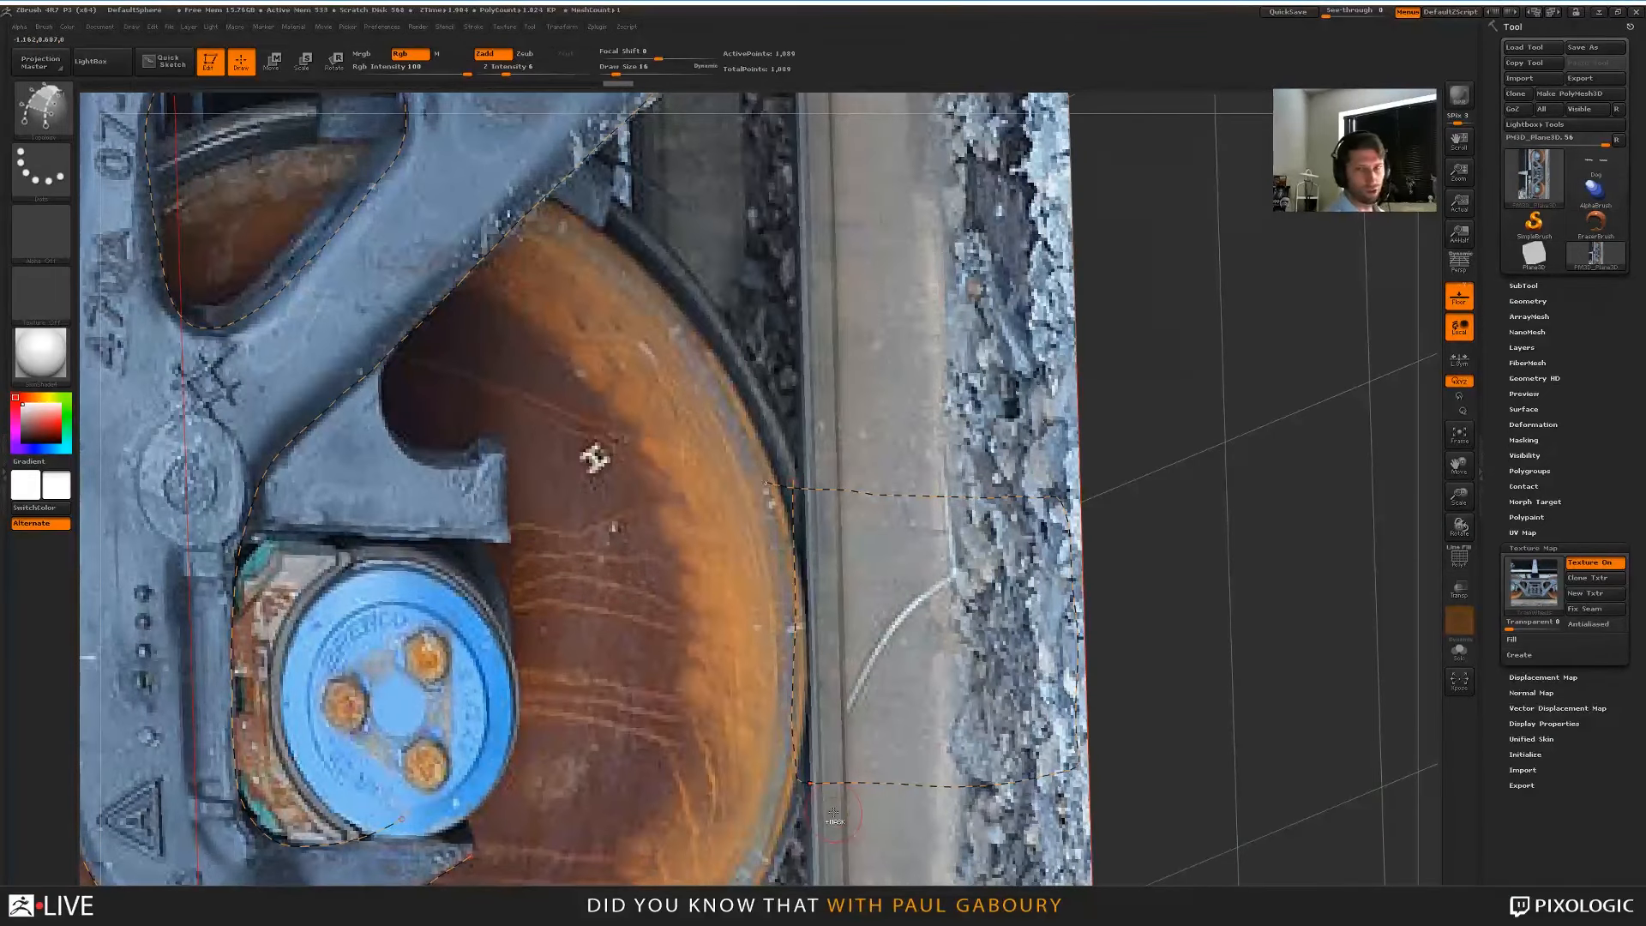
Try building a test polygon over the rail from two lengthwise Topology curves crossed by two more
left_click_drag(815, 419, 826, 813)
left_click_drag(990, 414, 997, 779)
left_click_drag(755, 511, 1025, 504)
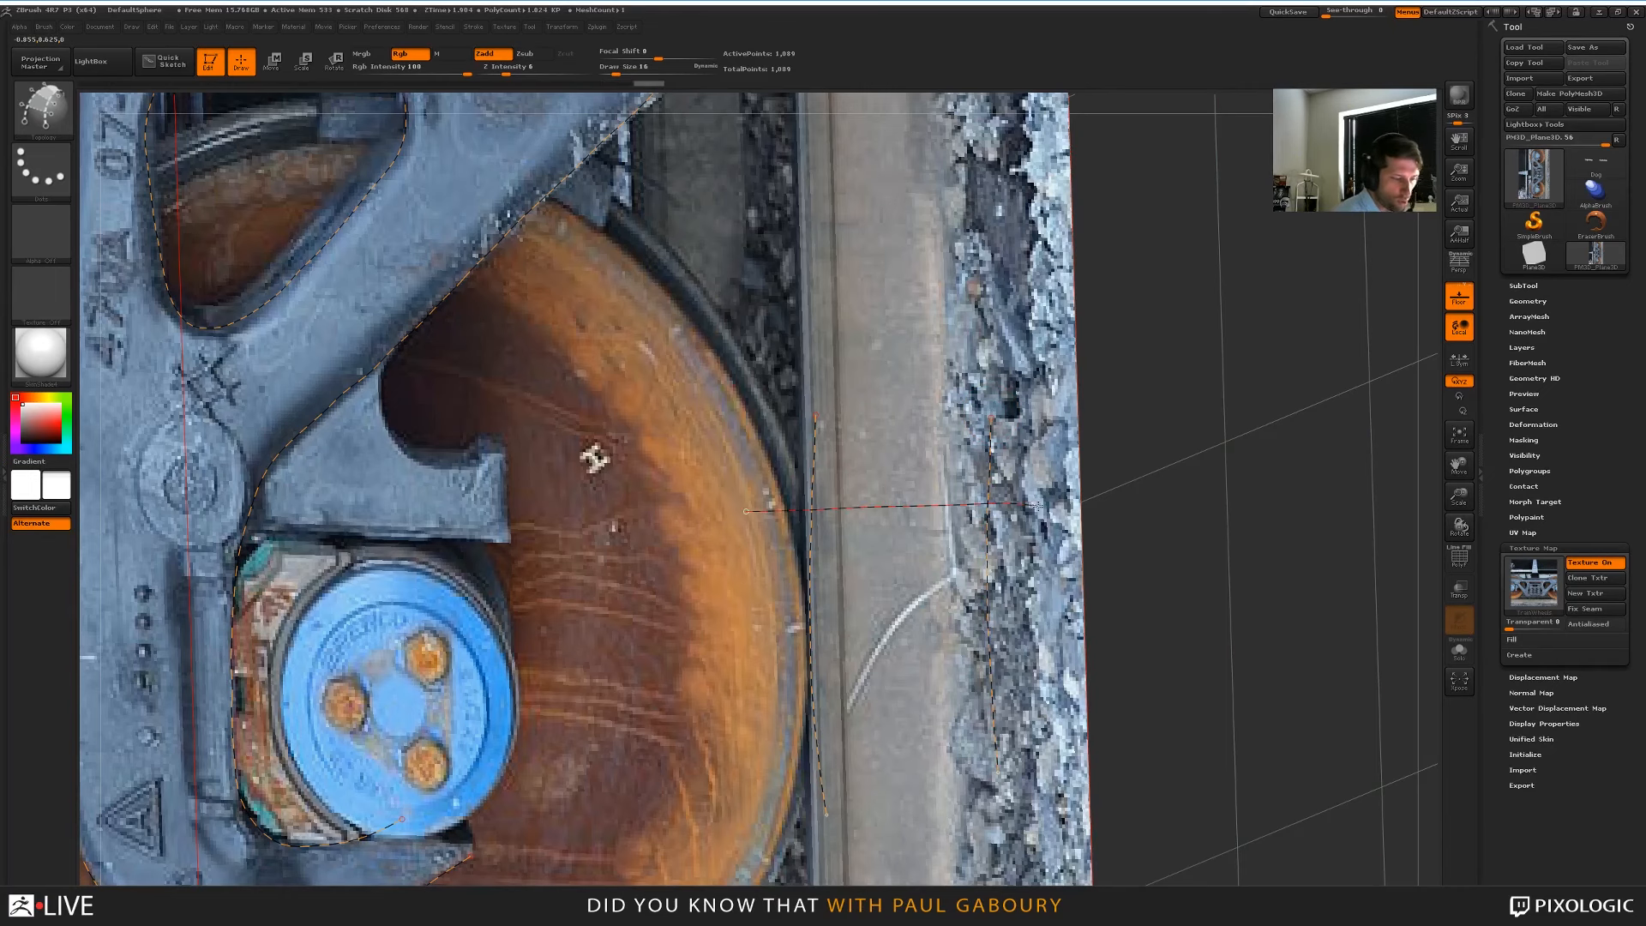
left_click_drag(711, 666, 1055, 675)
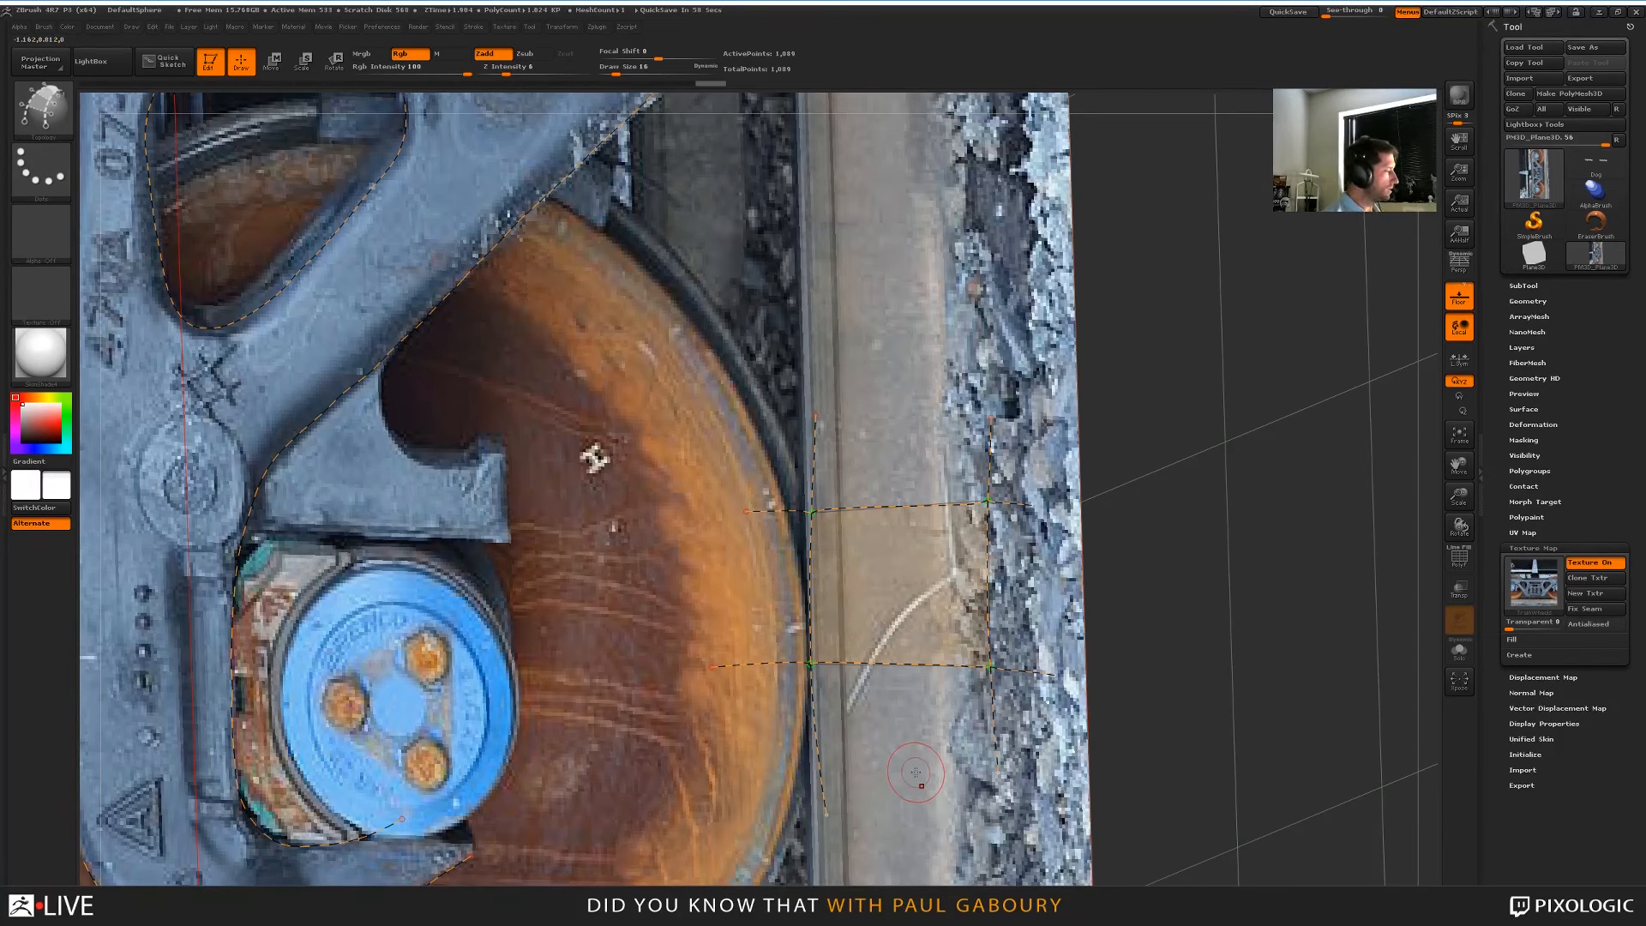
left_click(916, 773)
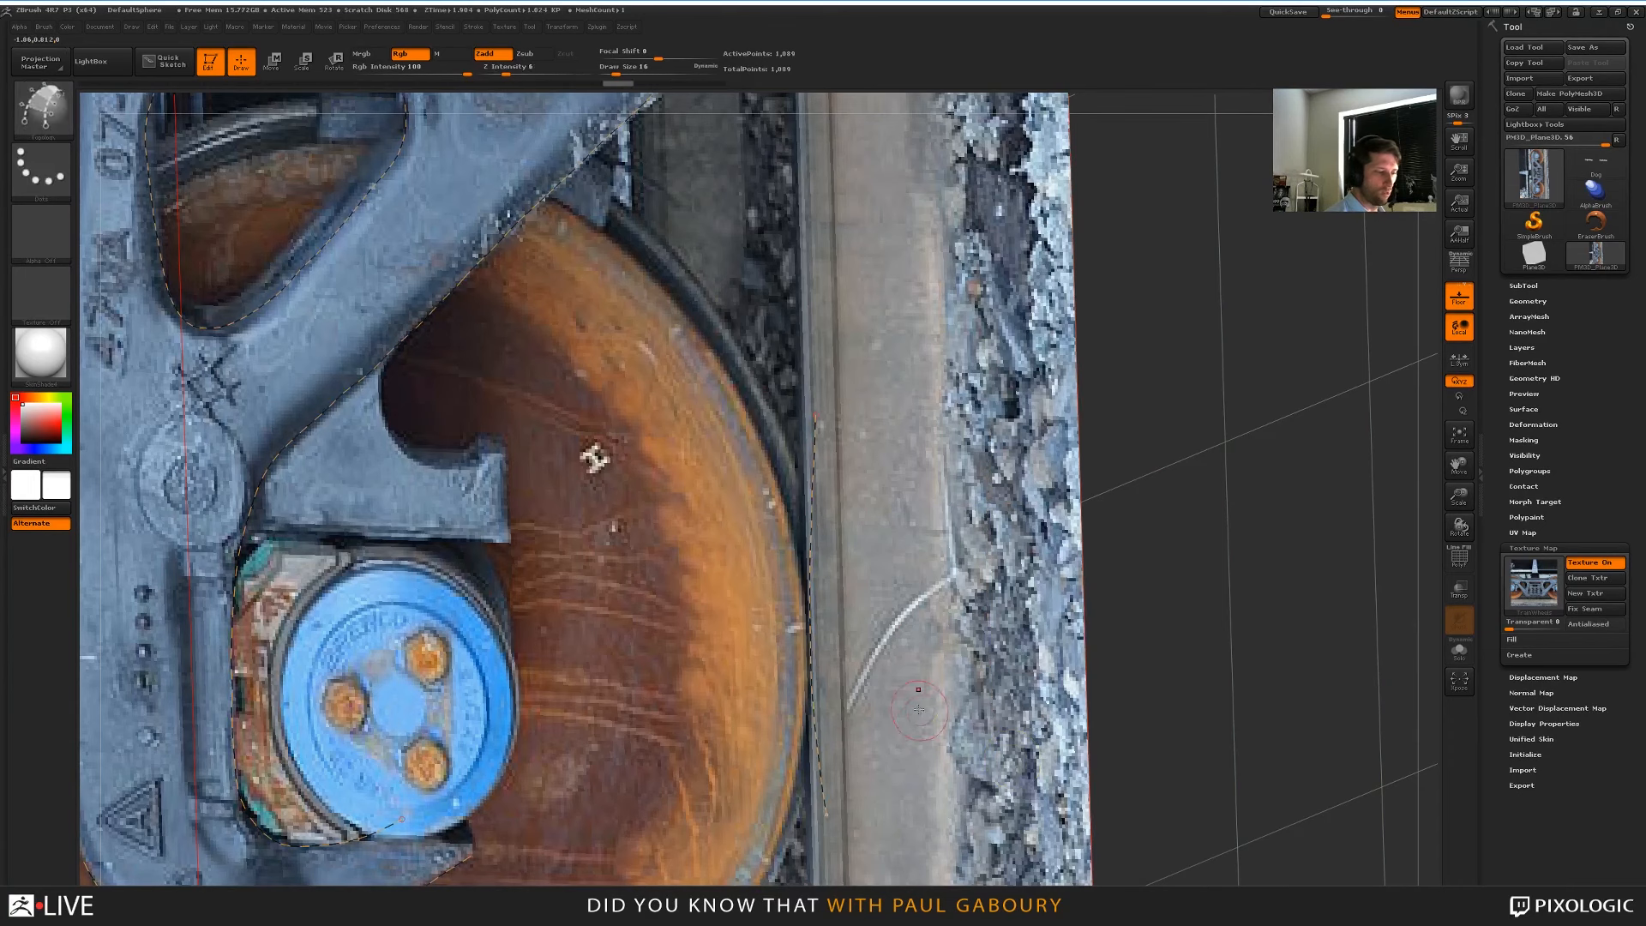
Try a closed test outline over the rail with short Topology curves running outward from its corners
mouse_move(841, 495)
left_mouse_down()
mouse_move(893, 758)
mouse_move(941, 580)
mouse_move(790, 580)
left_mouse_up()
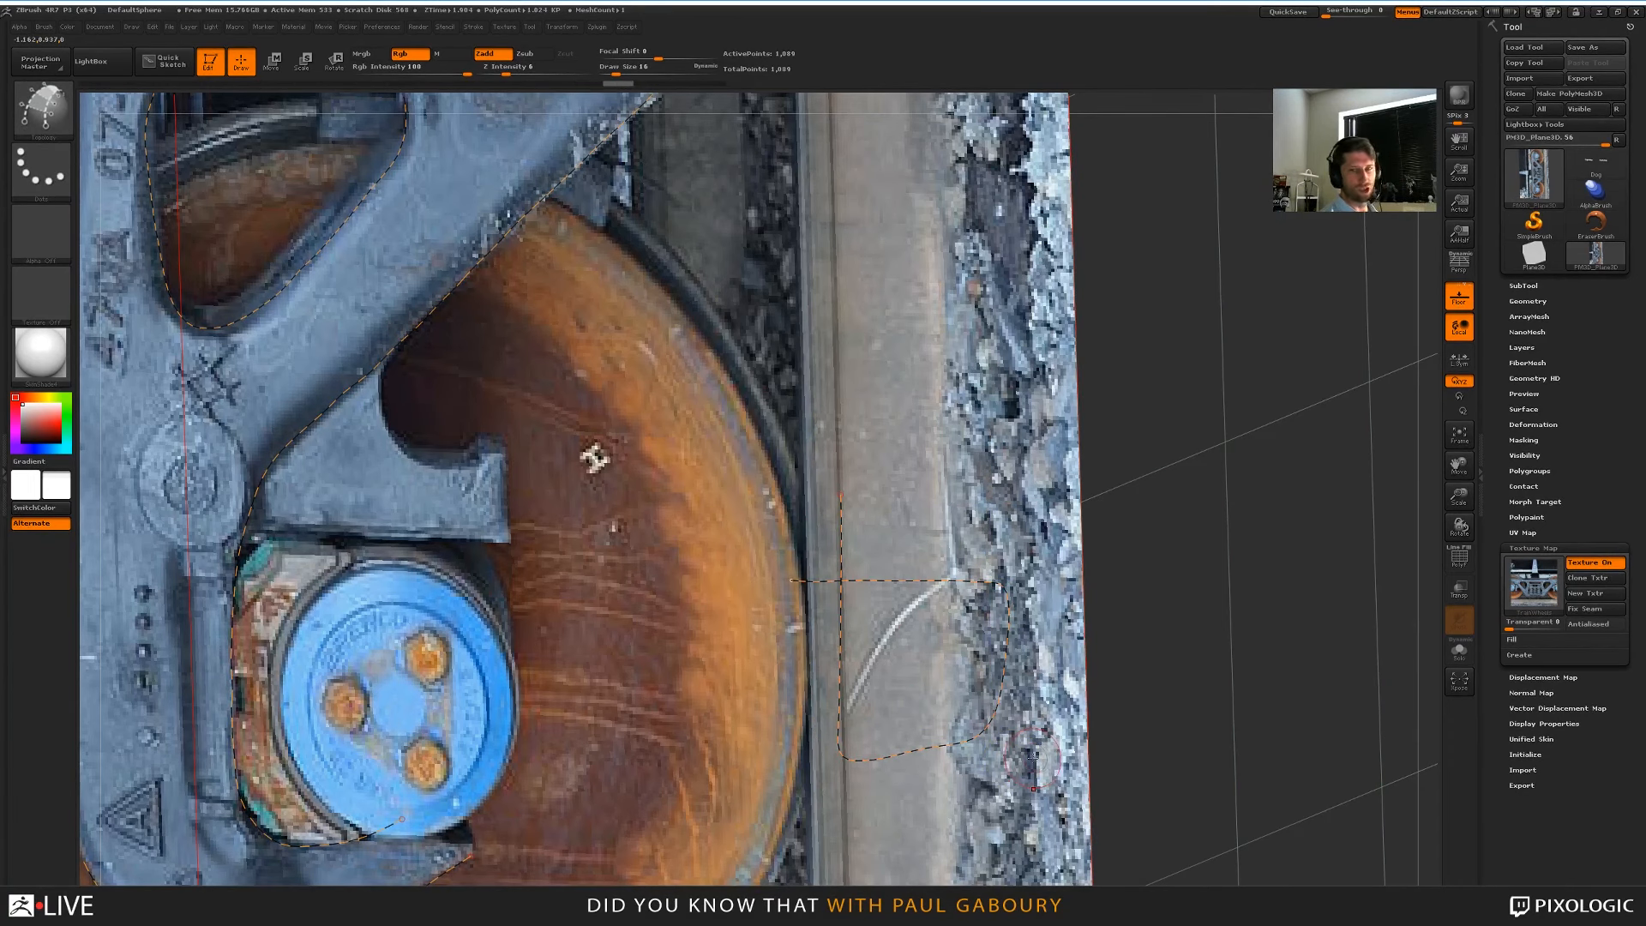
left_click_drag(843, 756, 761, 865)
left_click_drag(981, 734, 1029, 805)
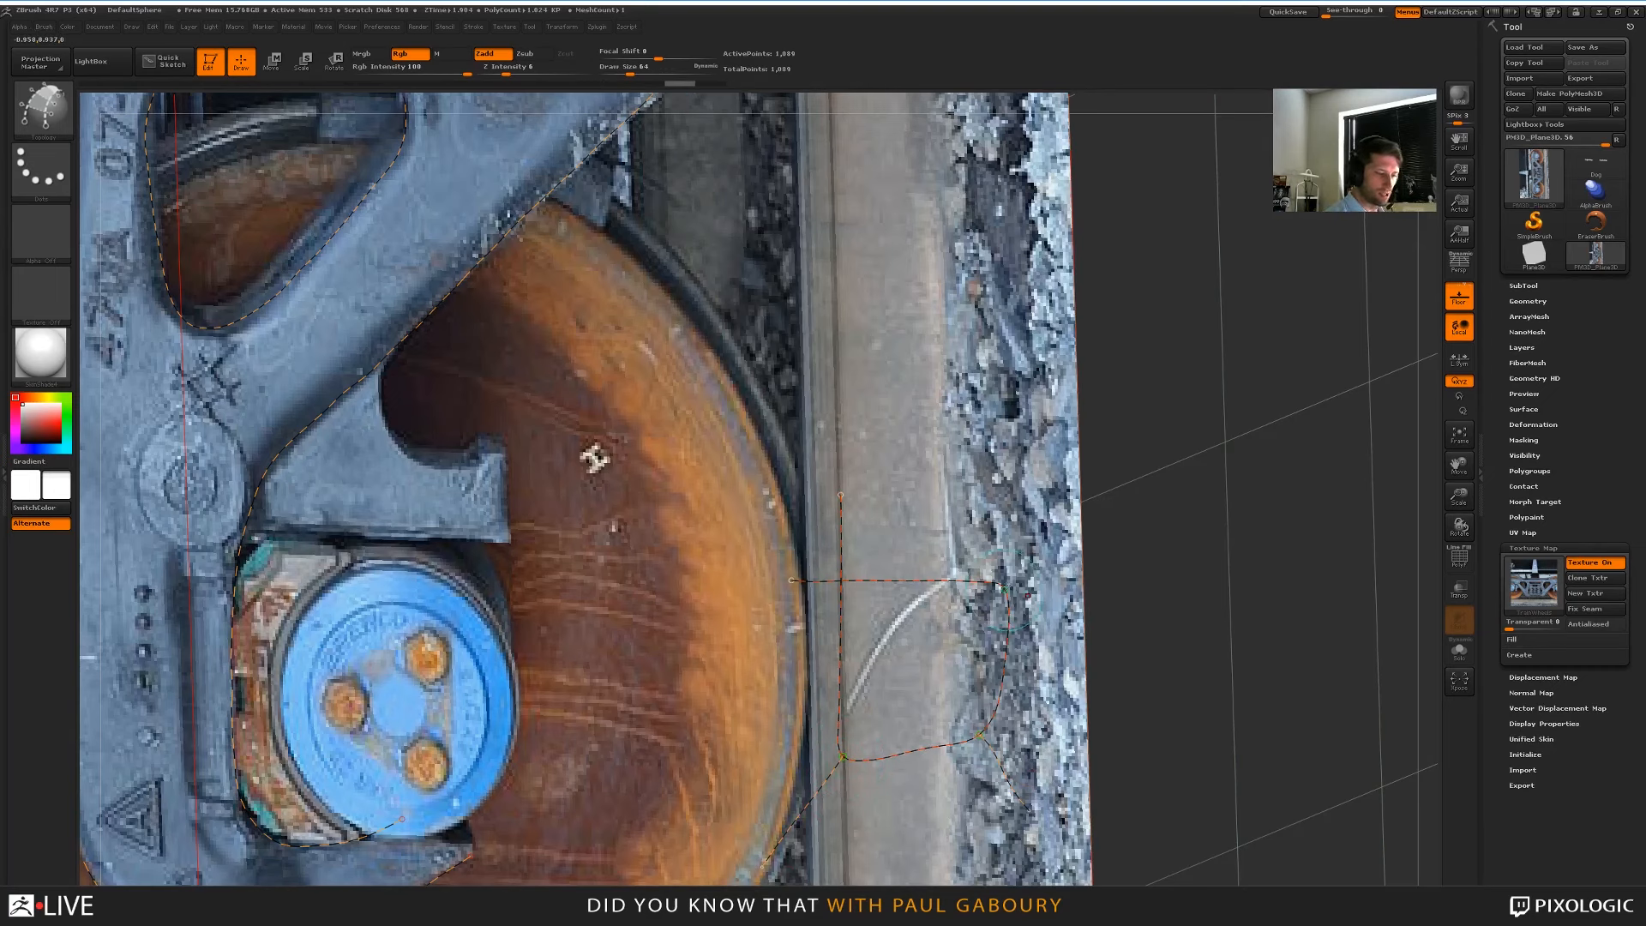
left_click_drag(1005, 589, 1048, 514)
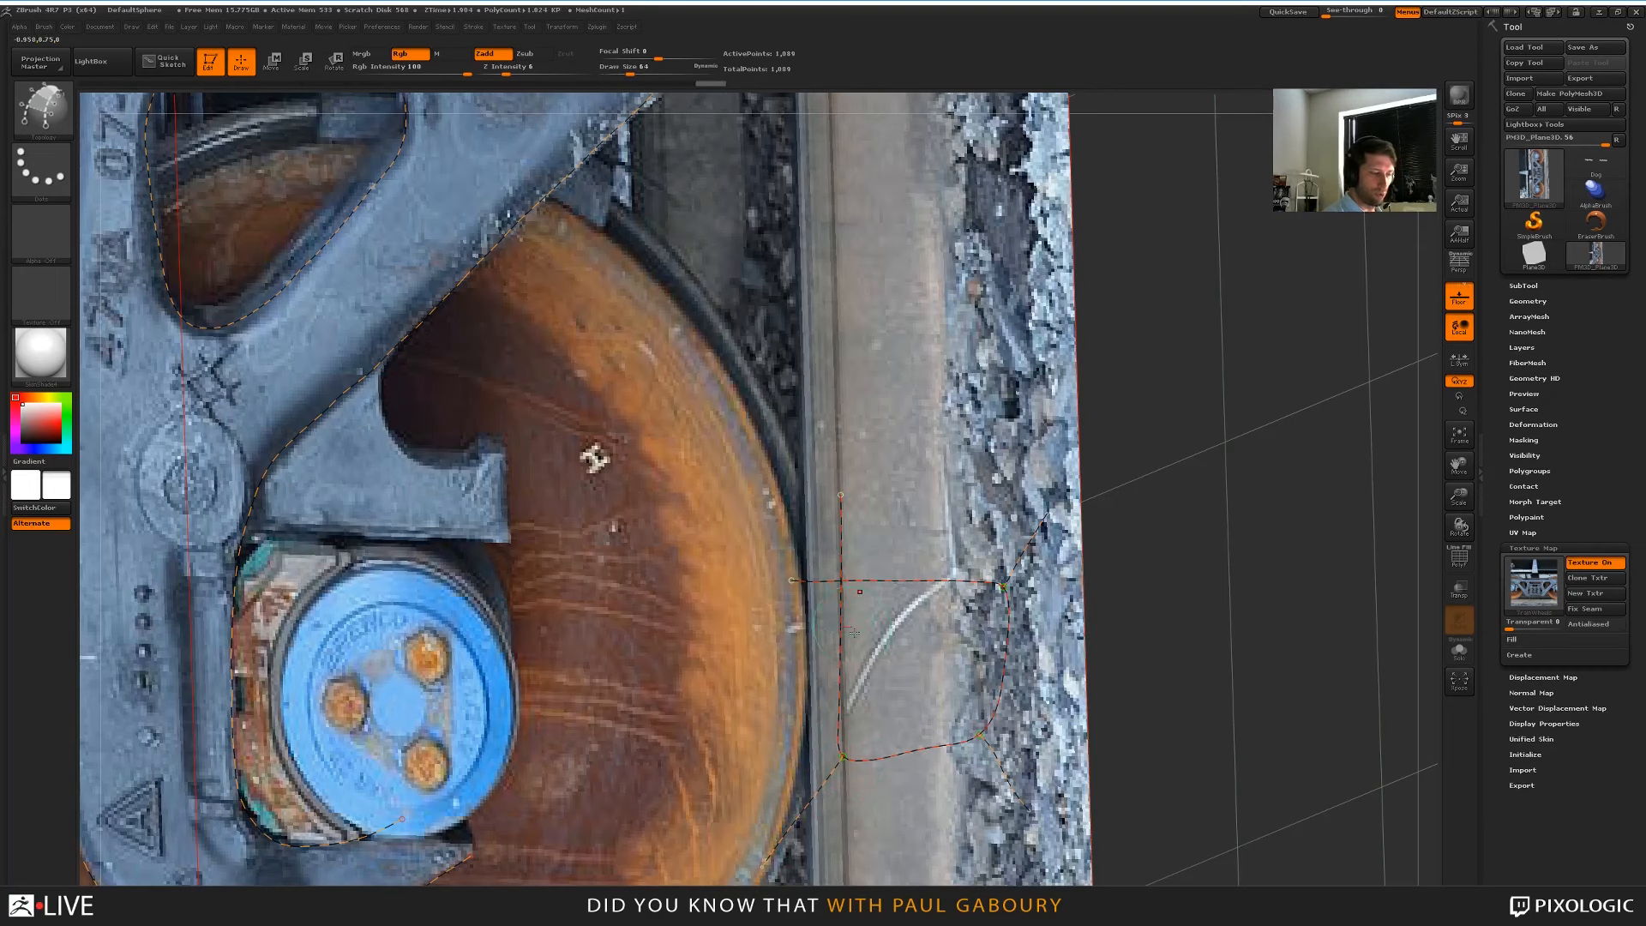
key("ctrl")
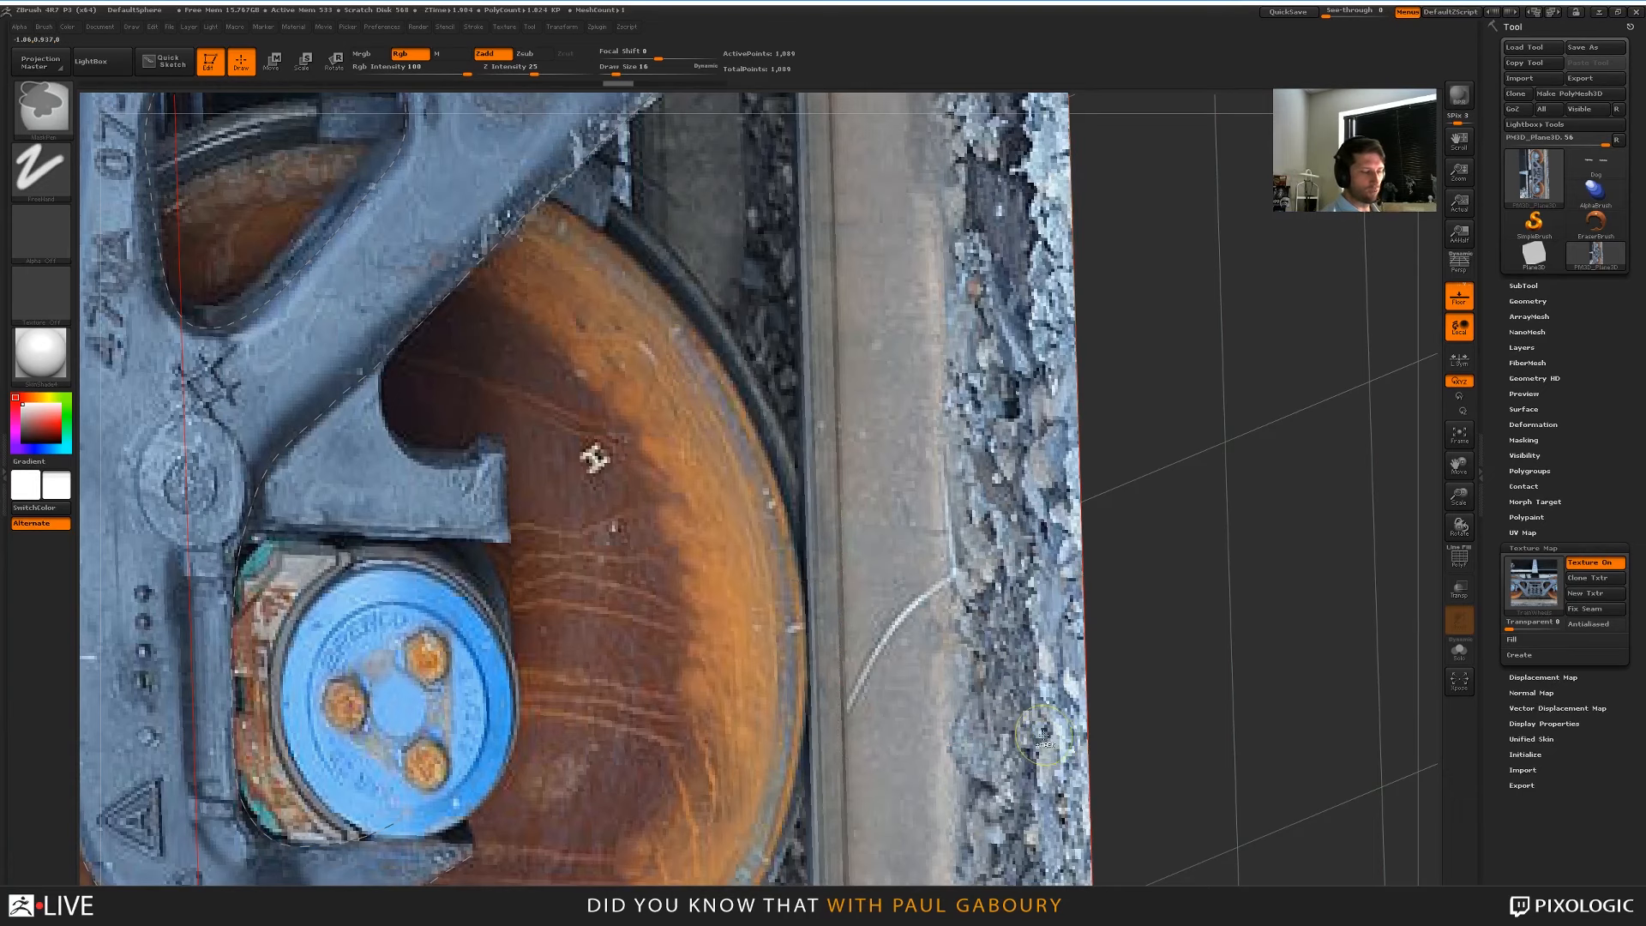
Draw Topology cross curves from the triangular opening to the top outline and the spring pocket's edge, building polygons between them
left_click_drag(938, 608, 996, 862, "alt")
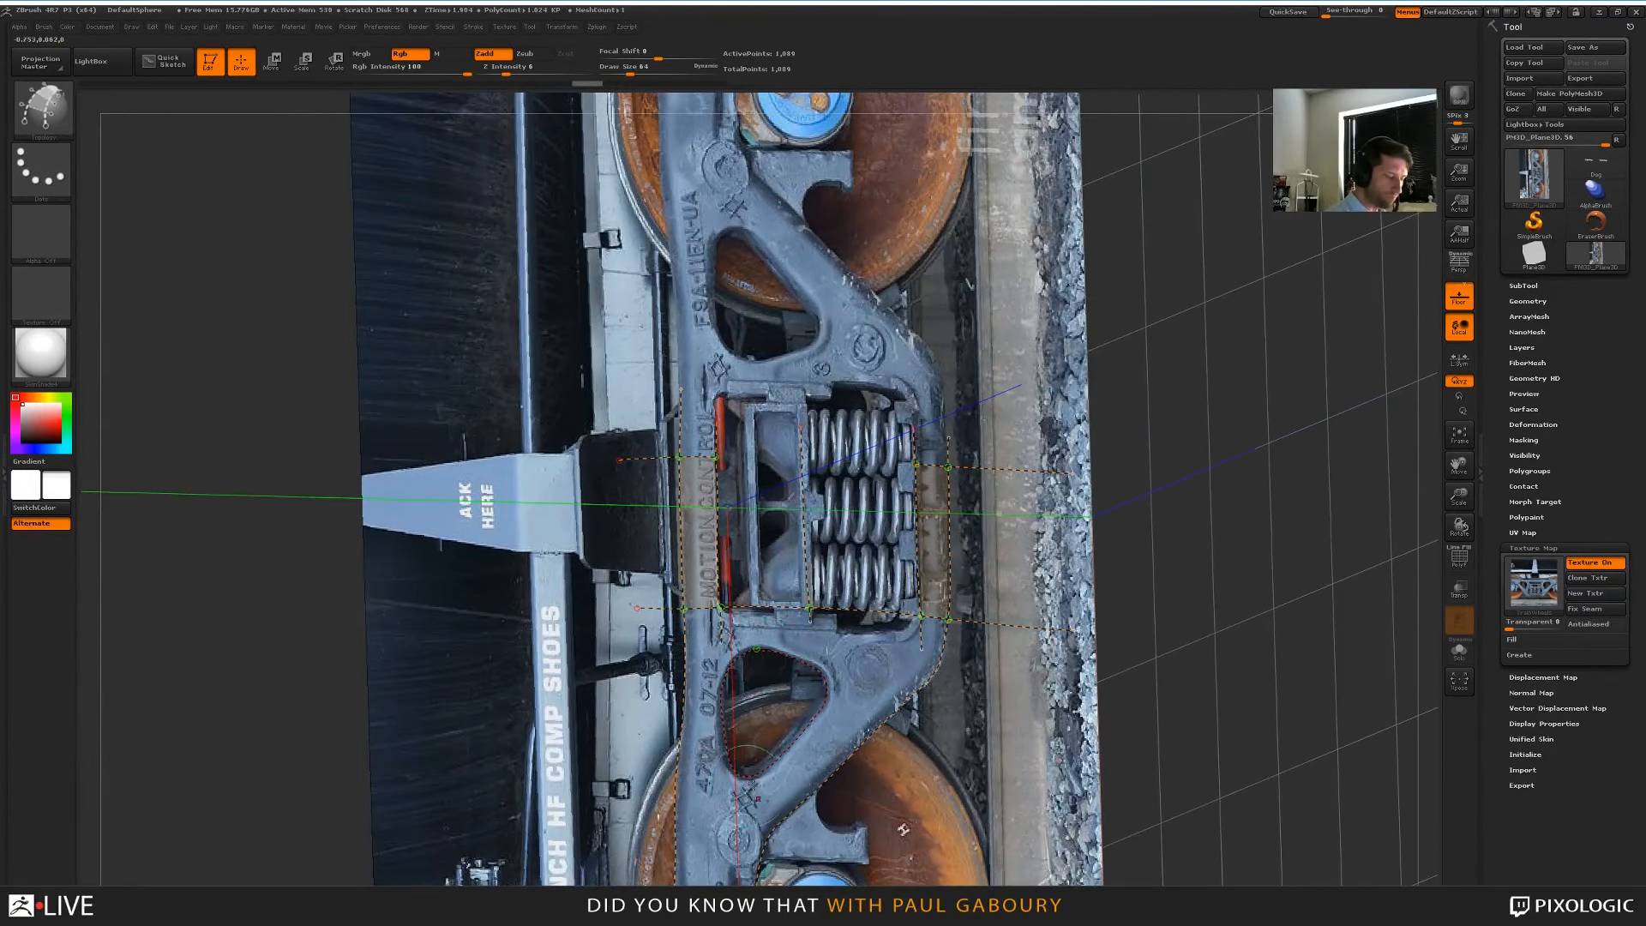
mouse_move(903, 829)
left_mouse_down("alt")
mouse_move(744, 686)
mouse_move(517, 690)
left_mouse_up("alt")
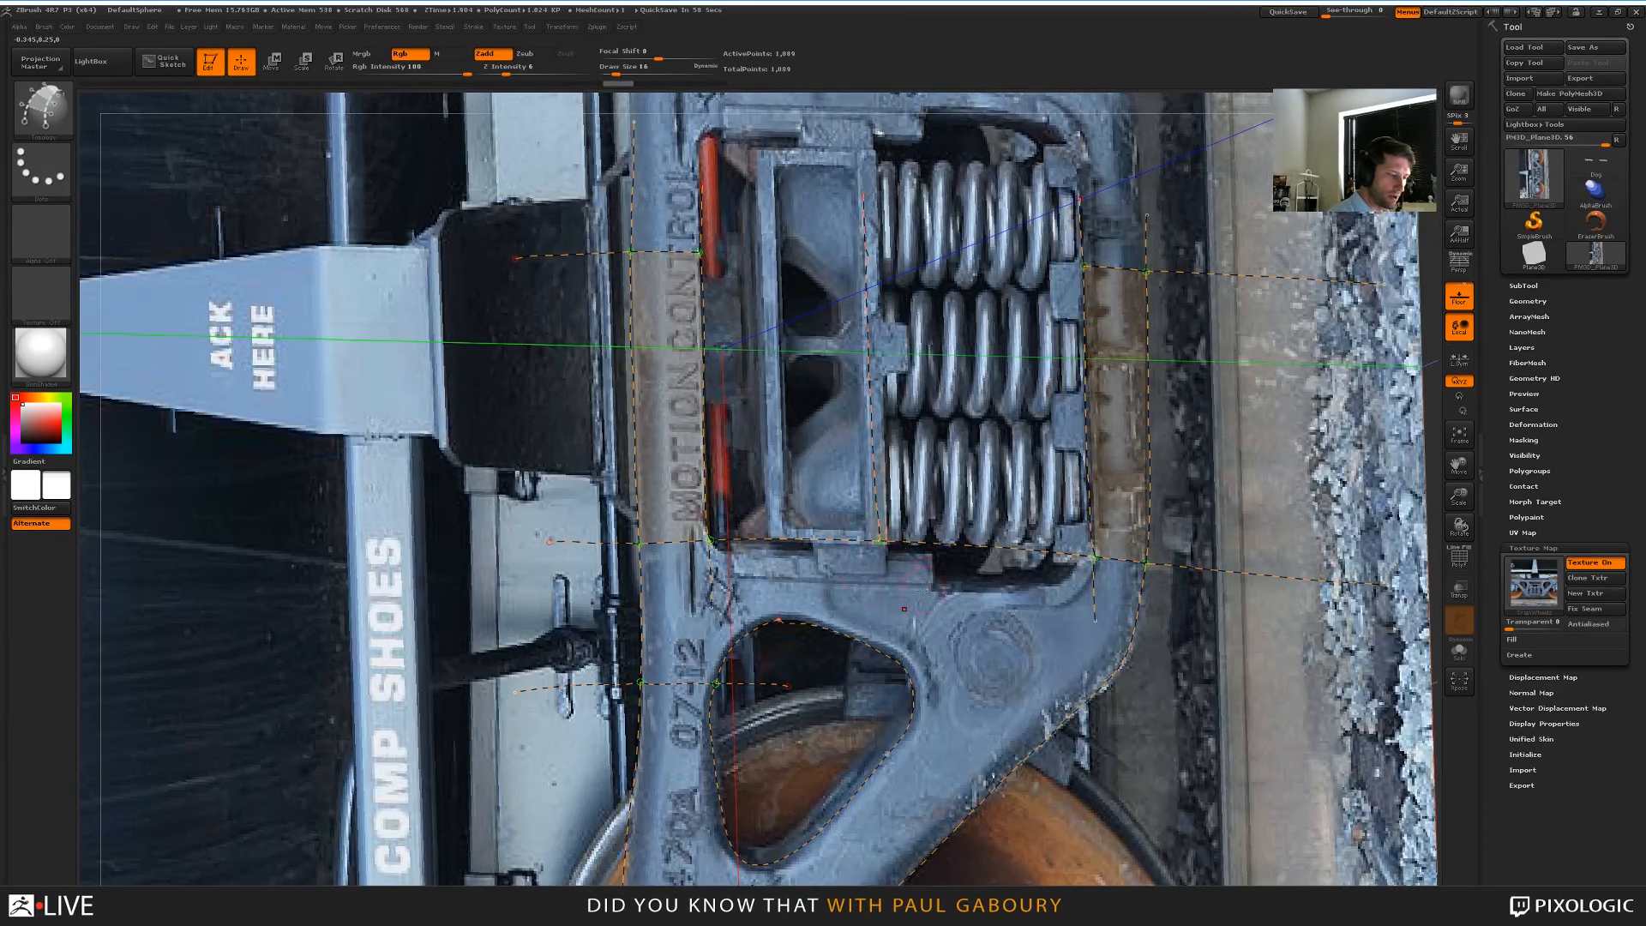
mouse_move(918, 590)
left_mouse_down()
mouse_move(861, 617)
mouse_move(834, 698)
left_mouse_up()
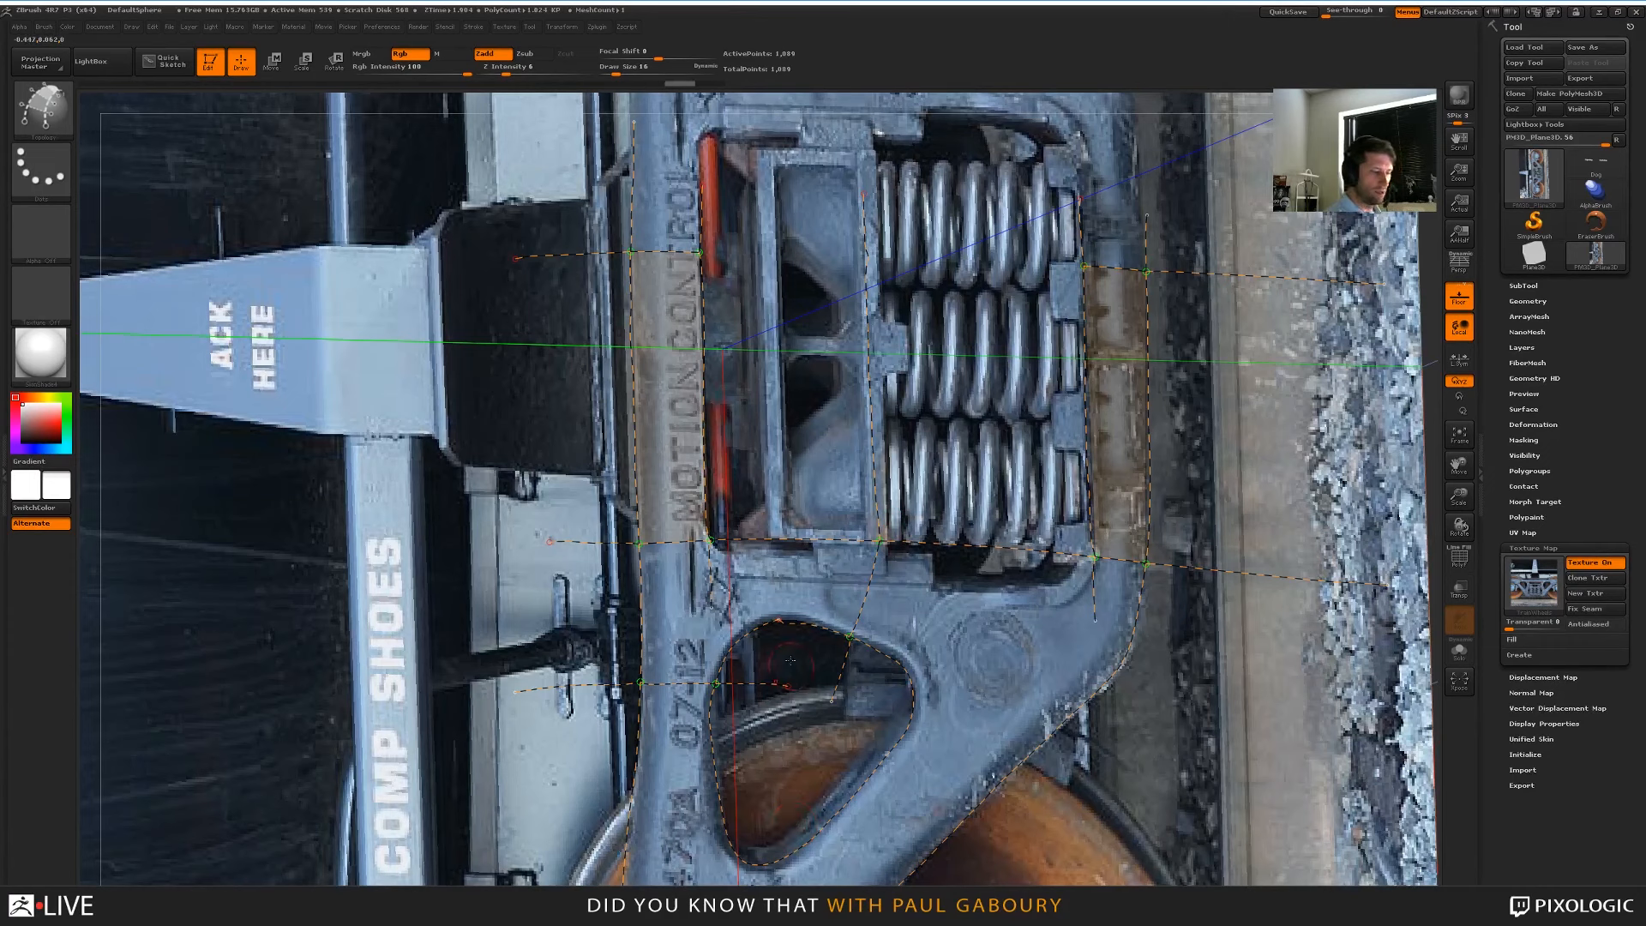
left_click_drag(777, 651, 779, 476)
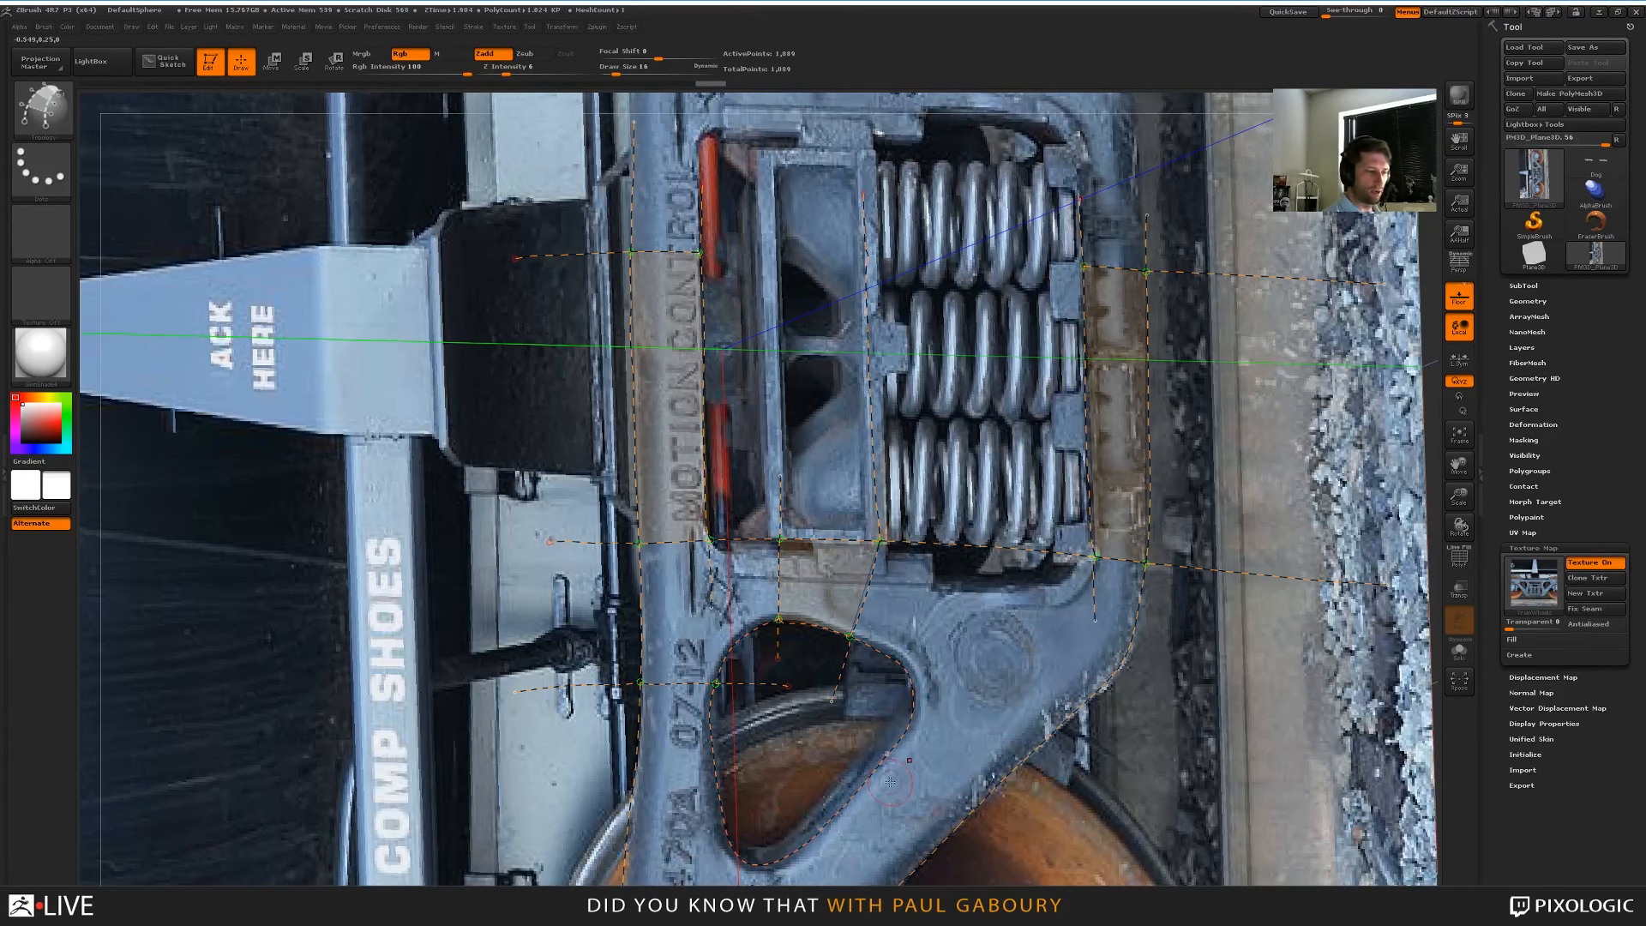
left_click_drag(900, 676, 1040, 463)
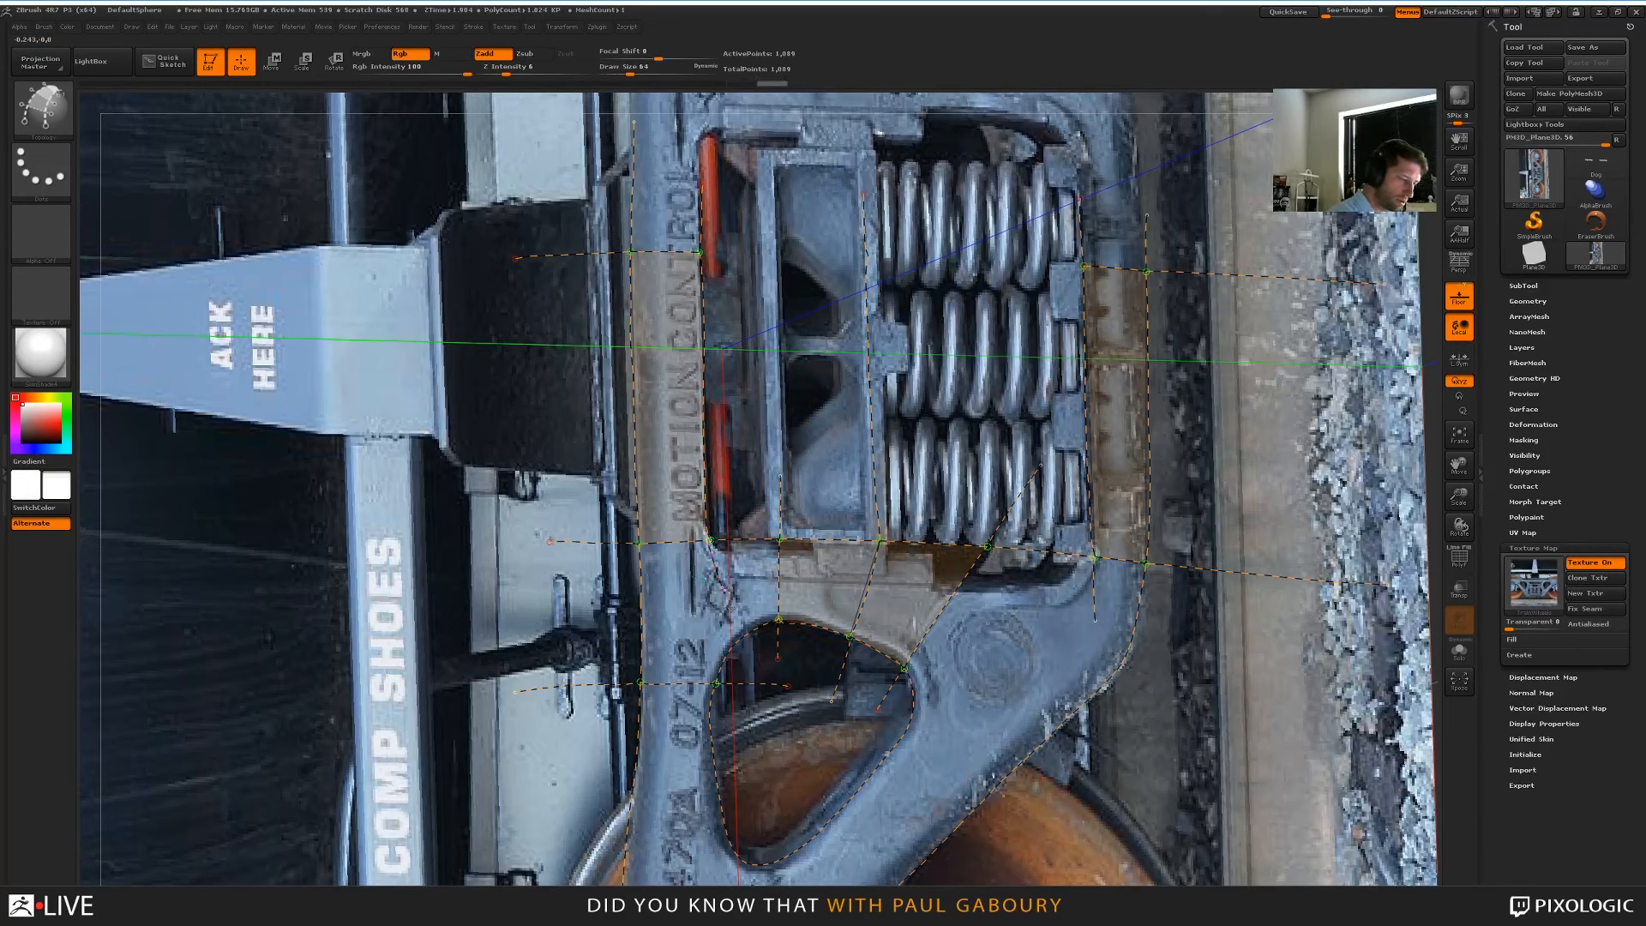
left_click_drag(712, 547, 749, 670)
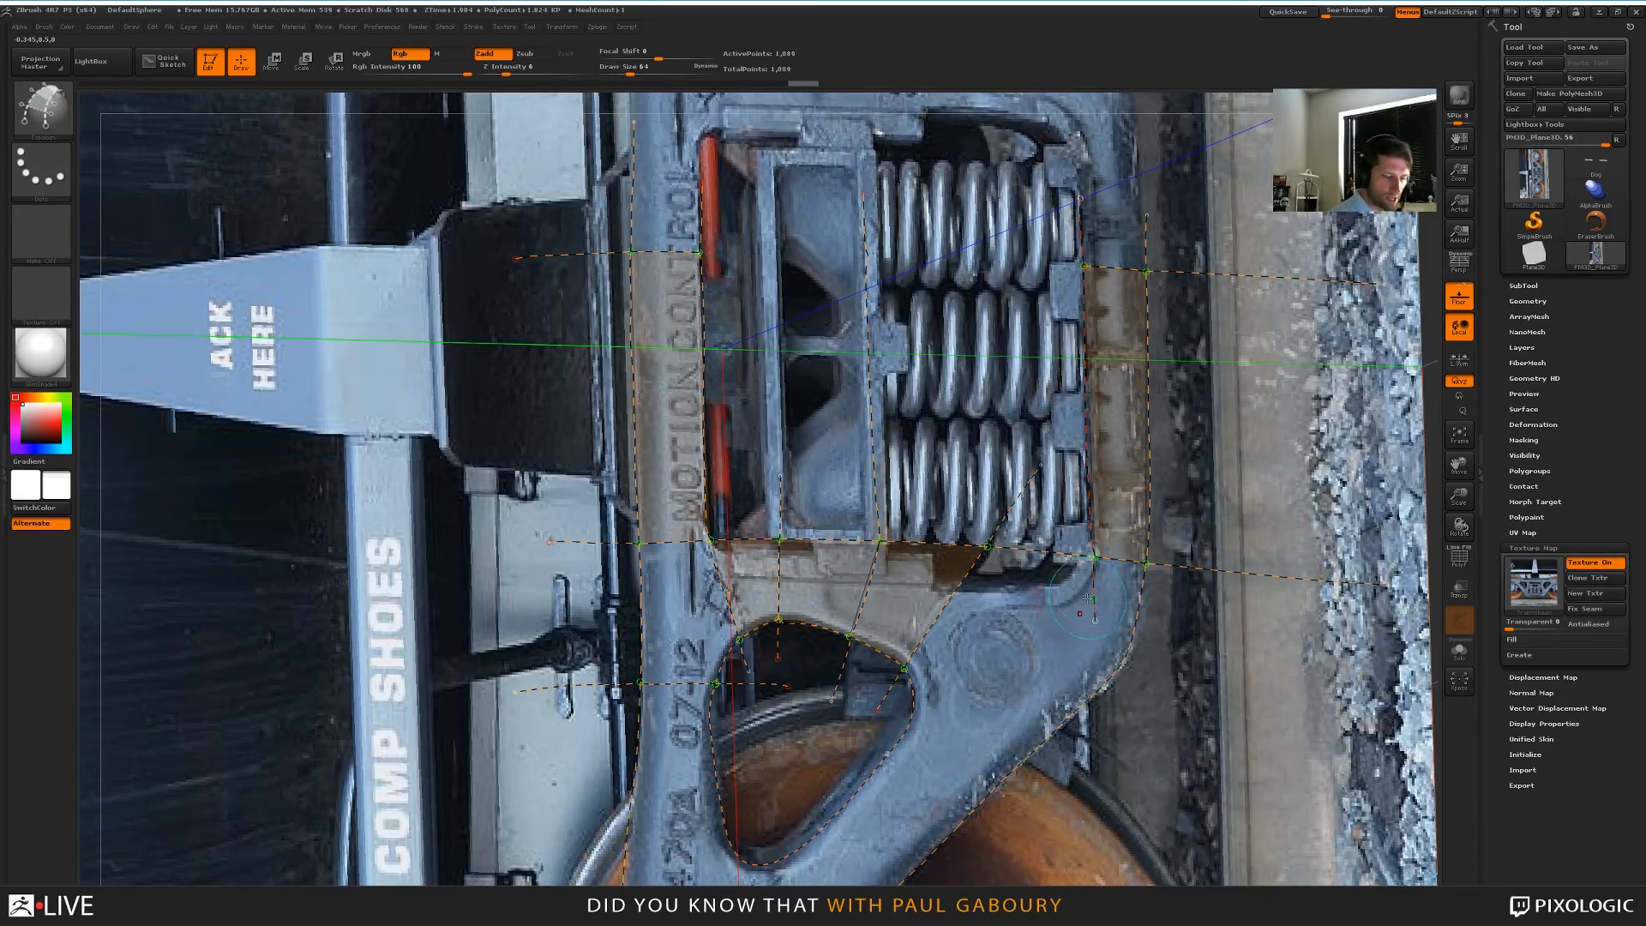
Examine the traced Topology curves from the spring pocket and triangular opening down to the axle arm around the wheel hub
scroll(1063, 600, "up", 3)
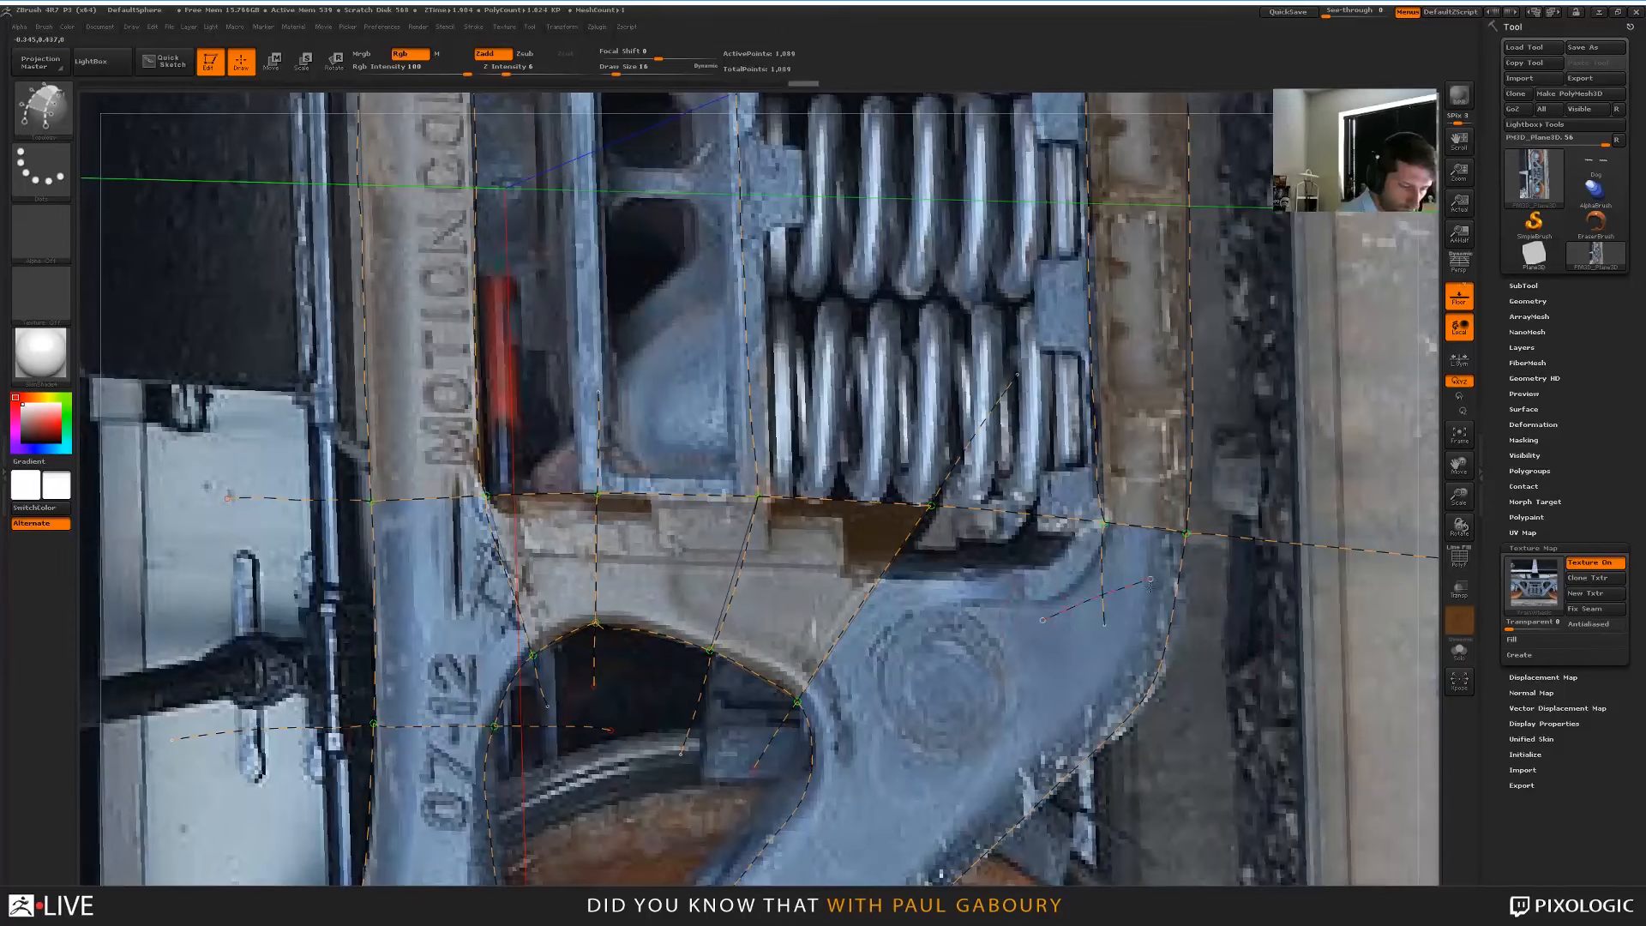
scroll(1036, 619, "down", 5)
left_click_drag(1171, 856, 1003, 600, "alt")
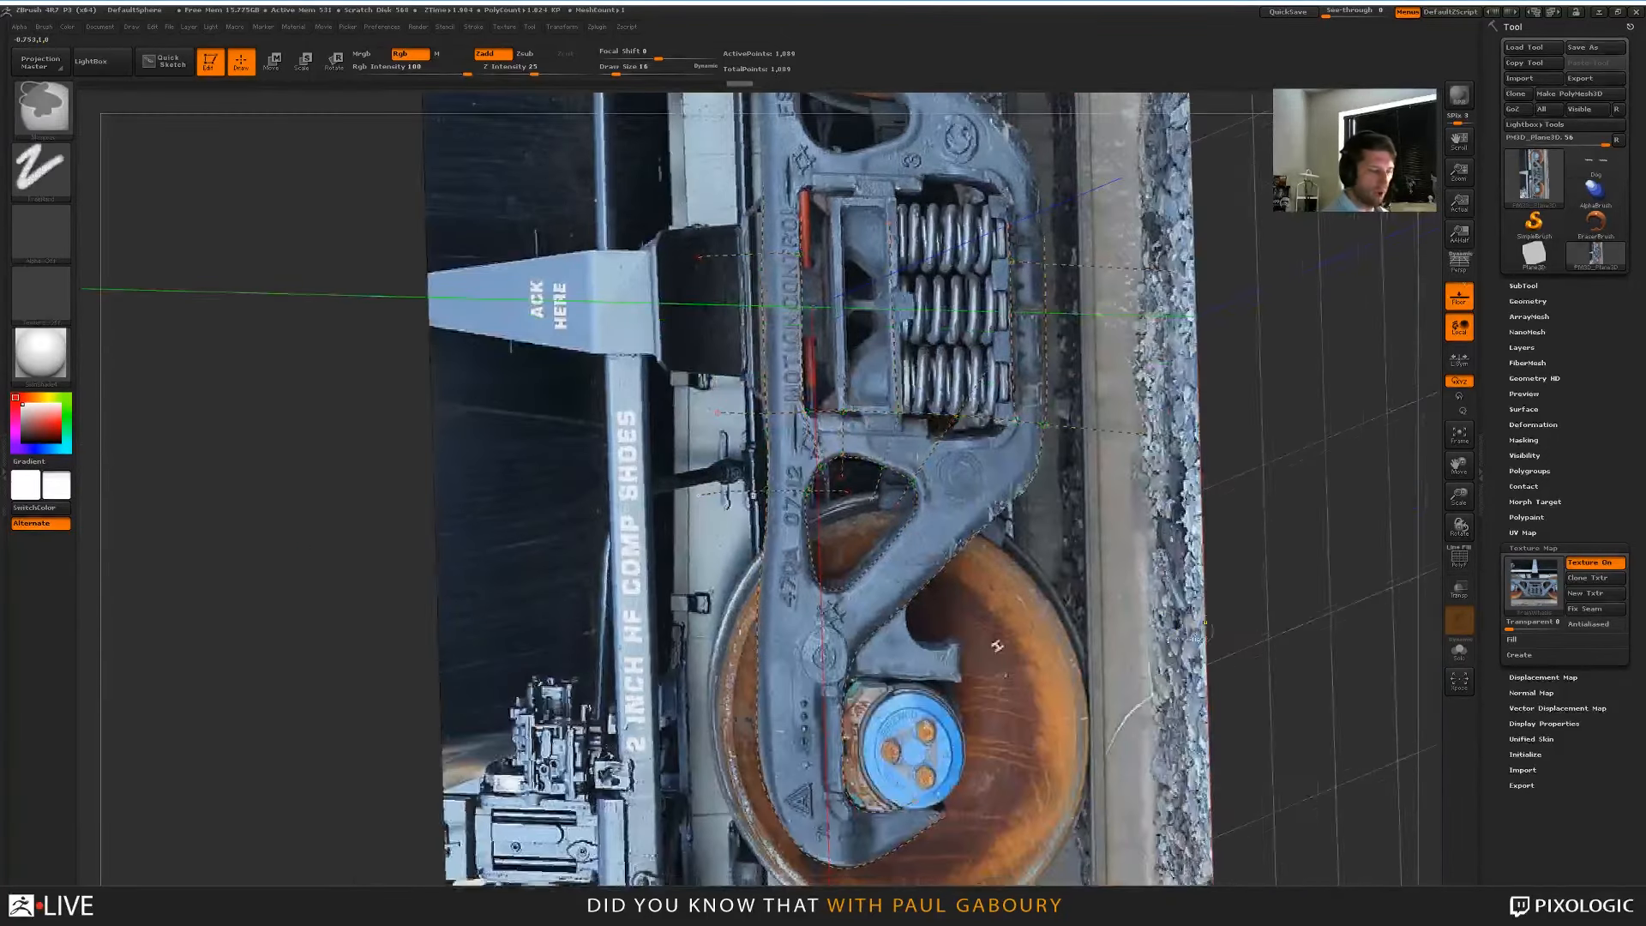
scroll(1106, 748, "down", 3)
mouse_move(1106, 748)
left_mouse_down("alt")
mouse_move(1052, 745)
mouse_move(1028, 686)
left_mouse_up("alt")
scroll(1005, 626, "up", 2)
scroll(1005, 624, "up", 1)
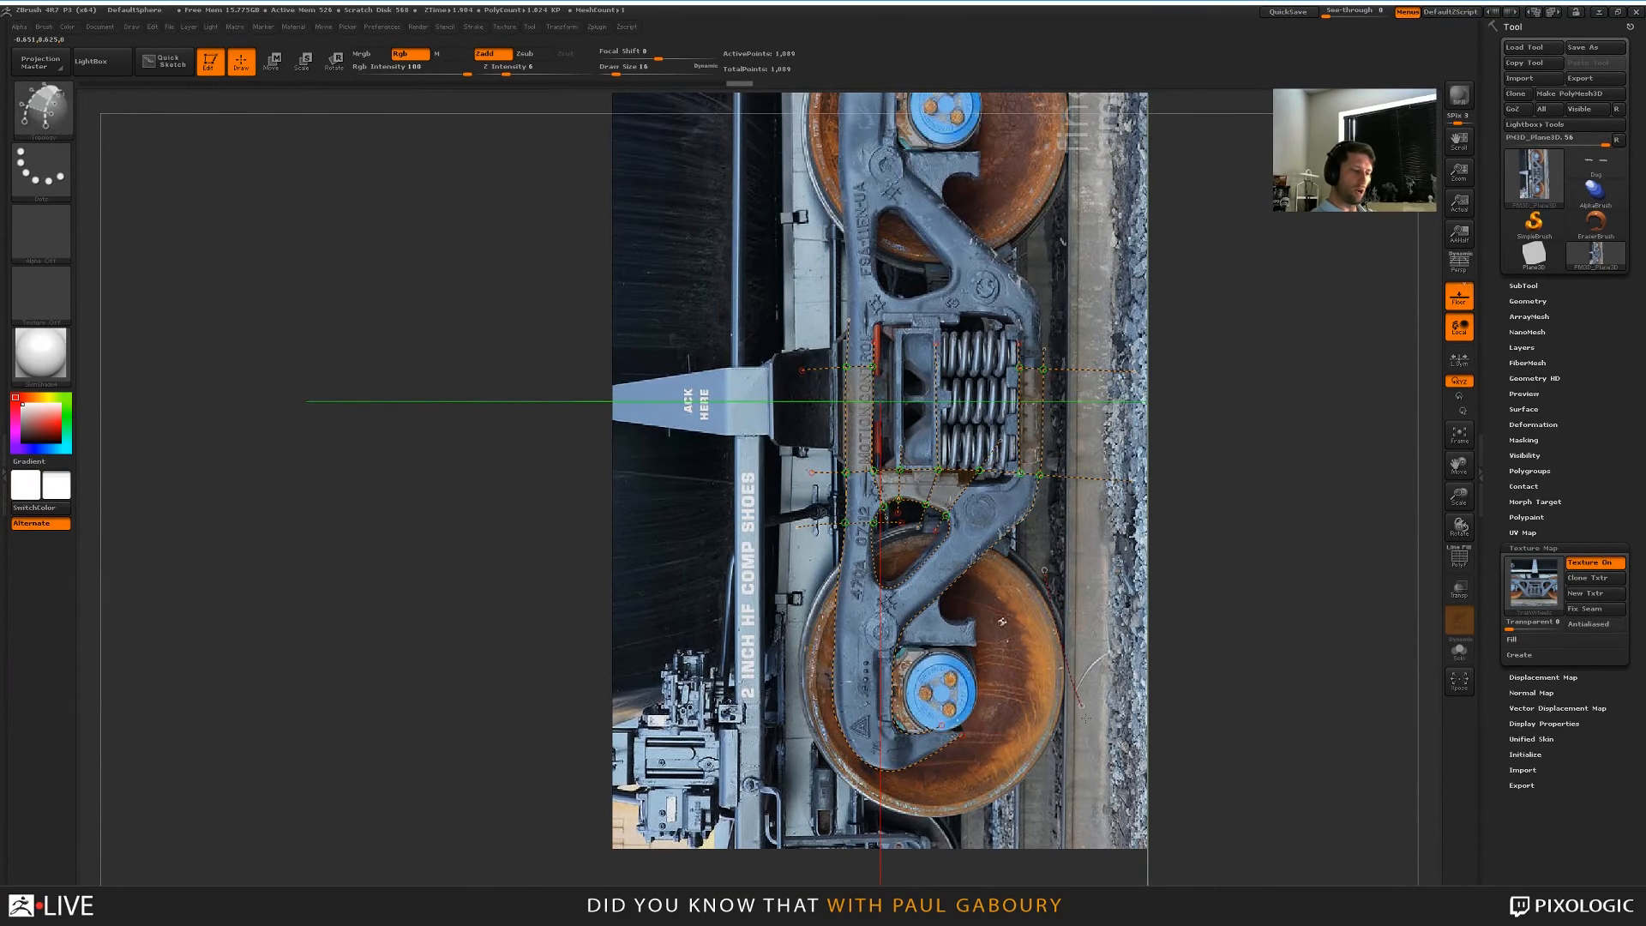
left_click_drag(1086, 719, 1089, 746, "alt")
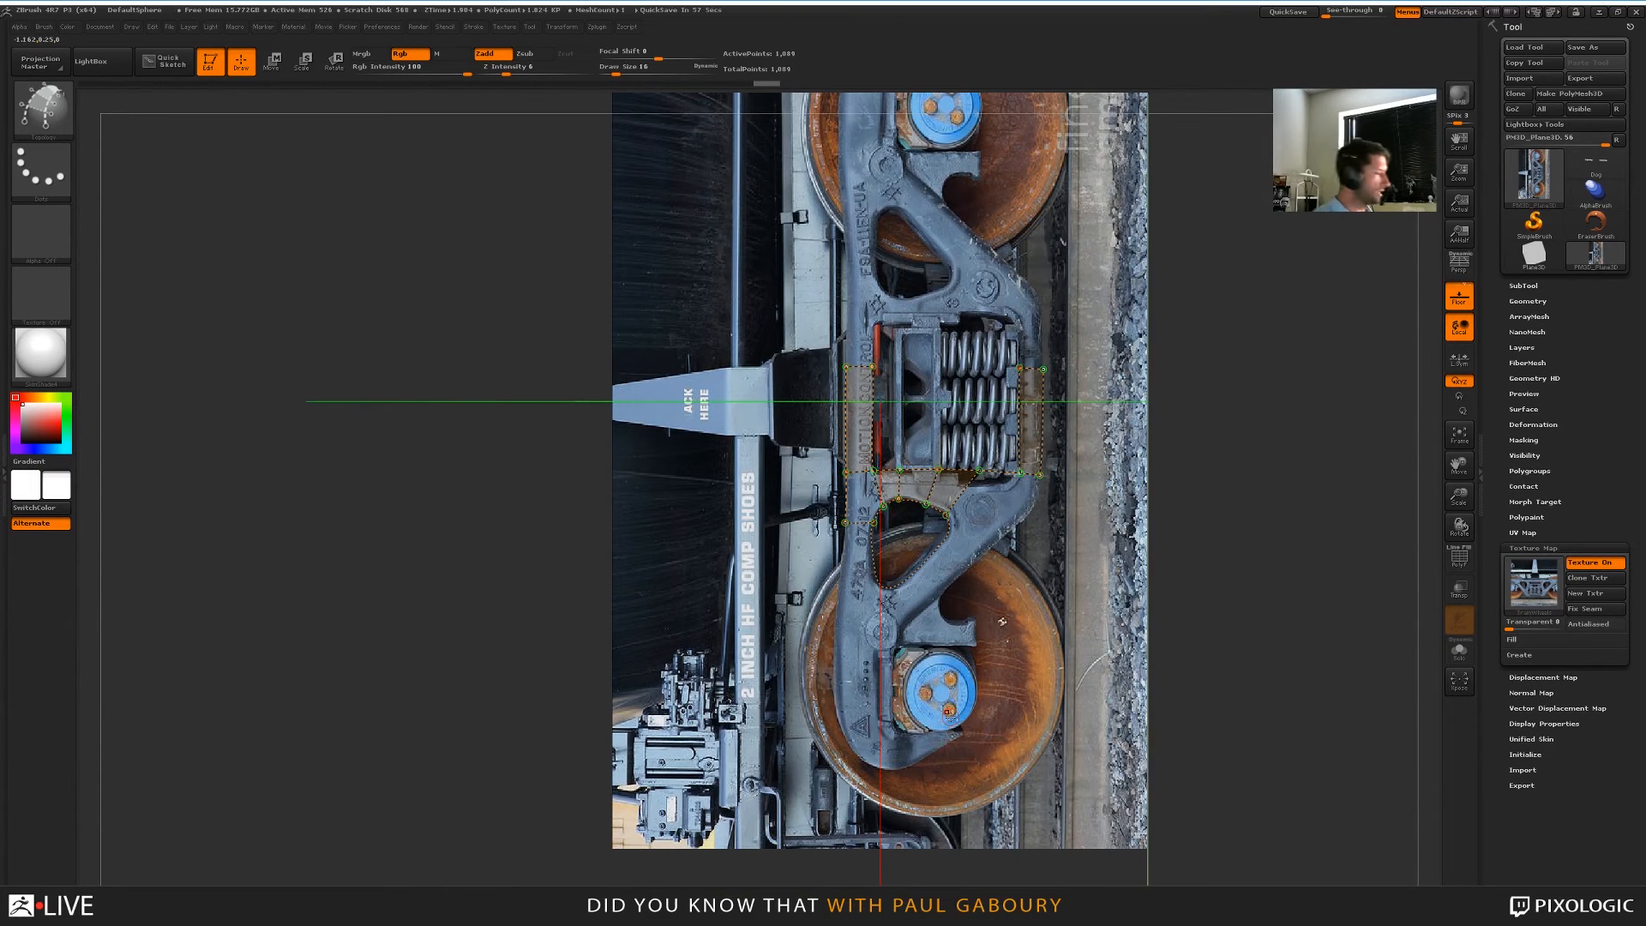
right_click_drag(930, 739, 946, 607, "alt")
right_click_drag(946, 607, 973, 711, "ctrl")
left_click_drag(935, 628, 1013, 682)
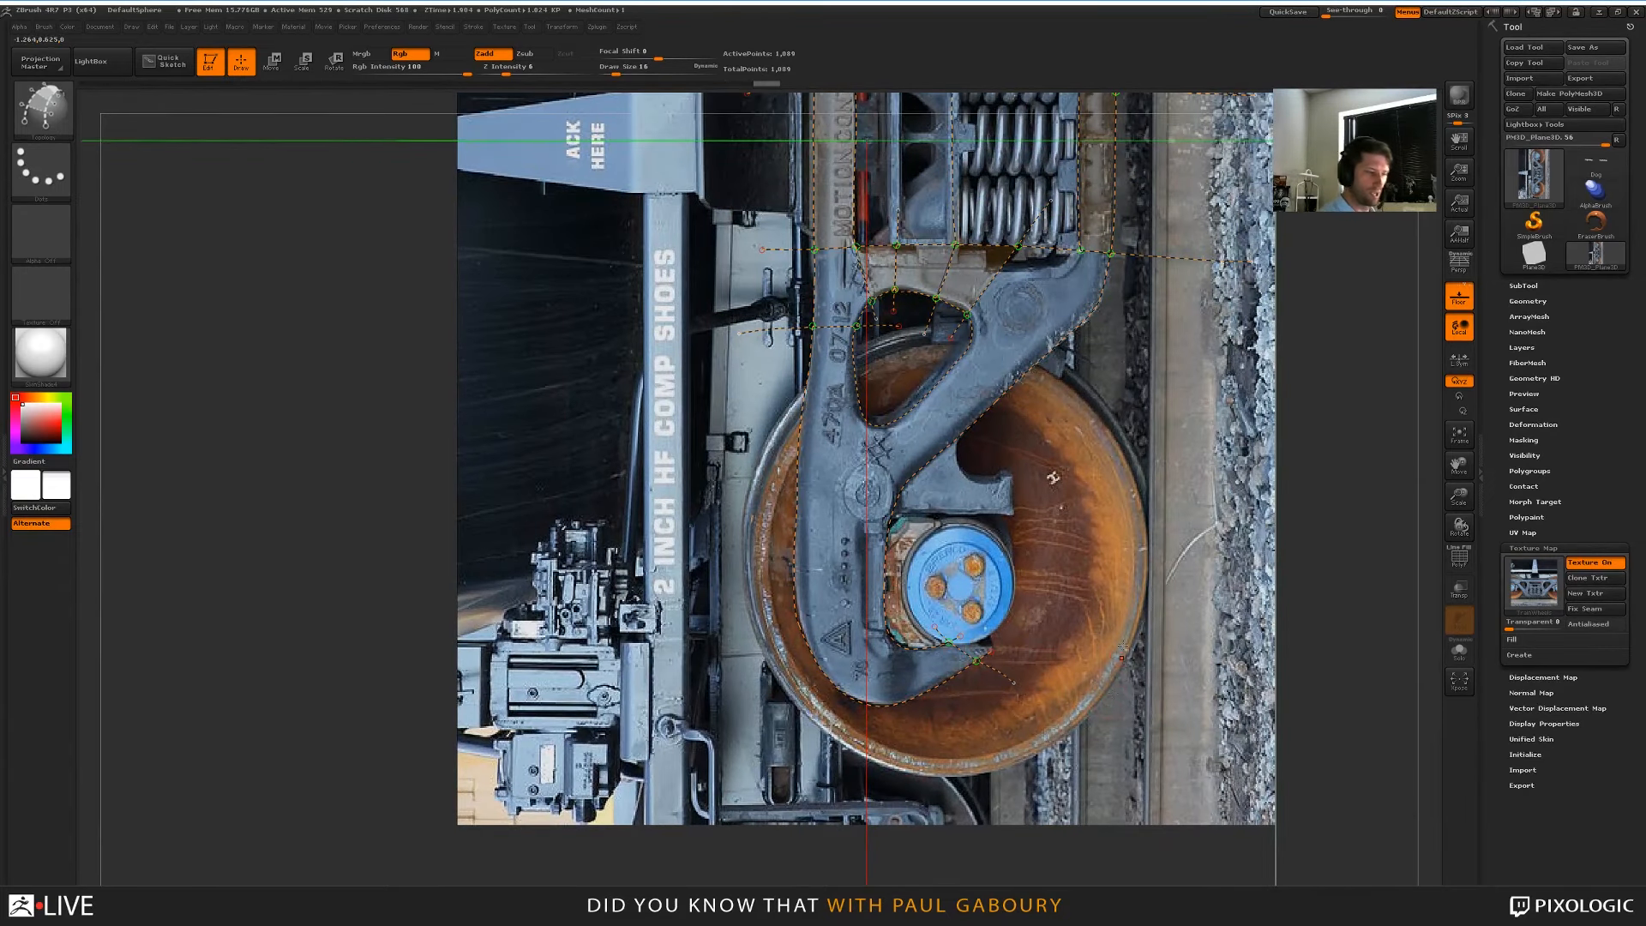
mouse_move(1053, 477)
right_mouse_down("alt")
mouse_move(1047, 557)
mouse_move(1099, 623)
mouse_move(1027, 628)
right_mouse_up("alt")
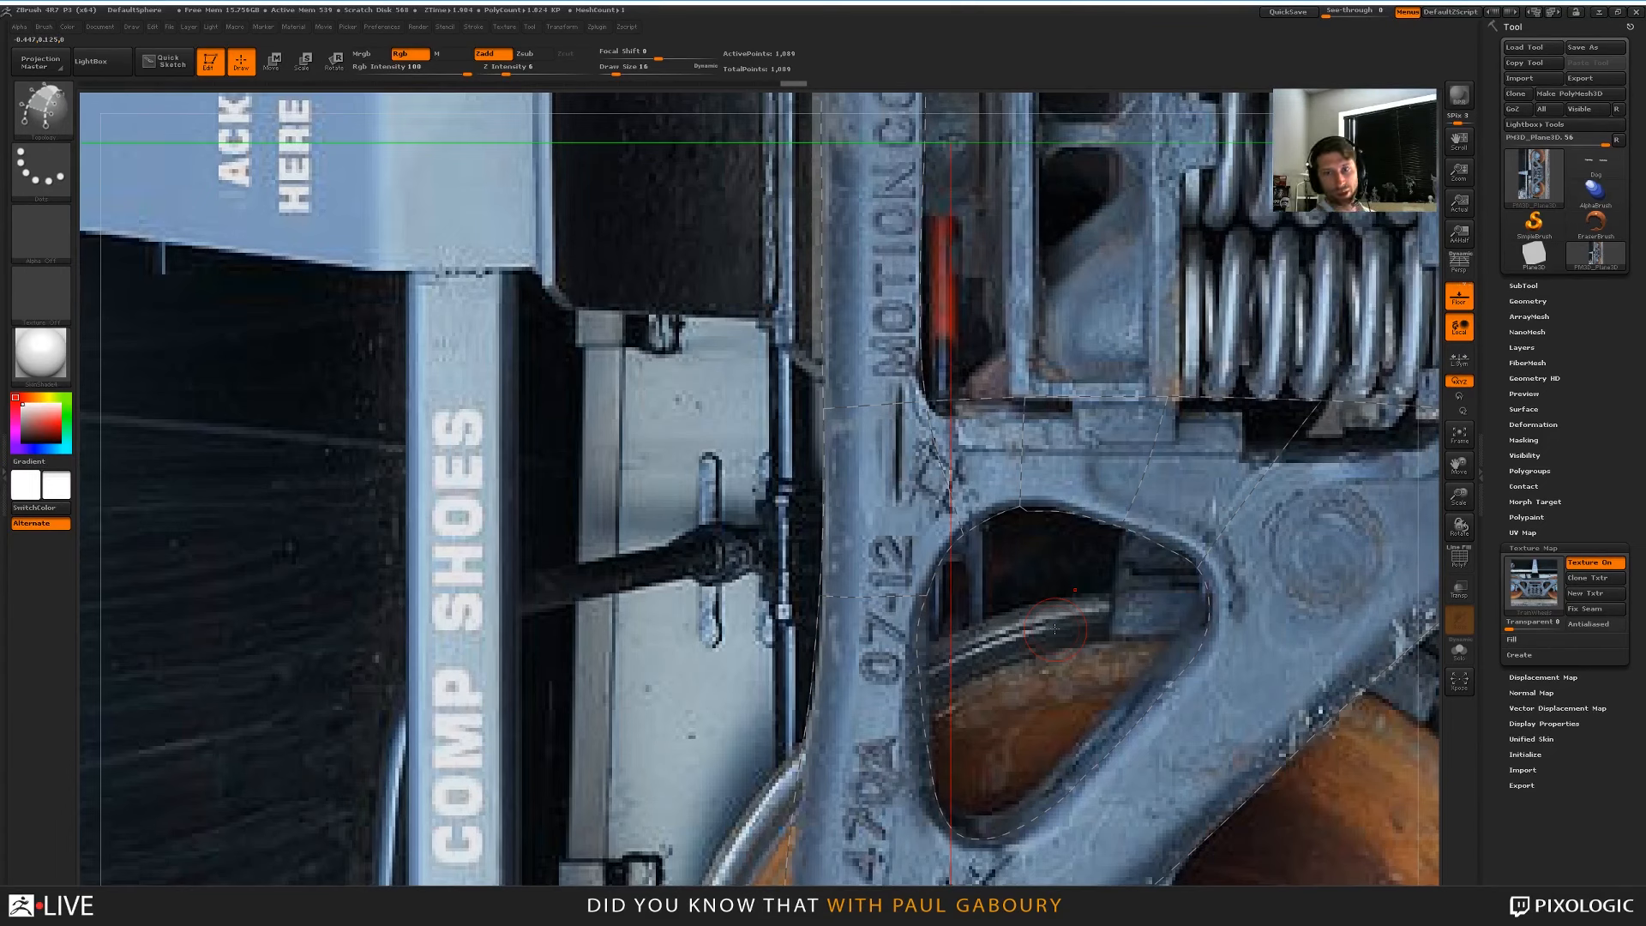
Trim the overhanging curve ends and draw a Topology cross curve from the triangular opening's upper corner to the frame's long outer edge
left_click(921, 591)
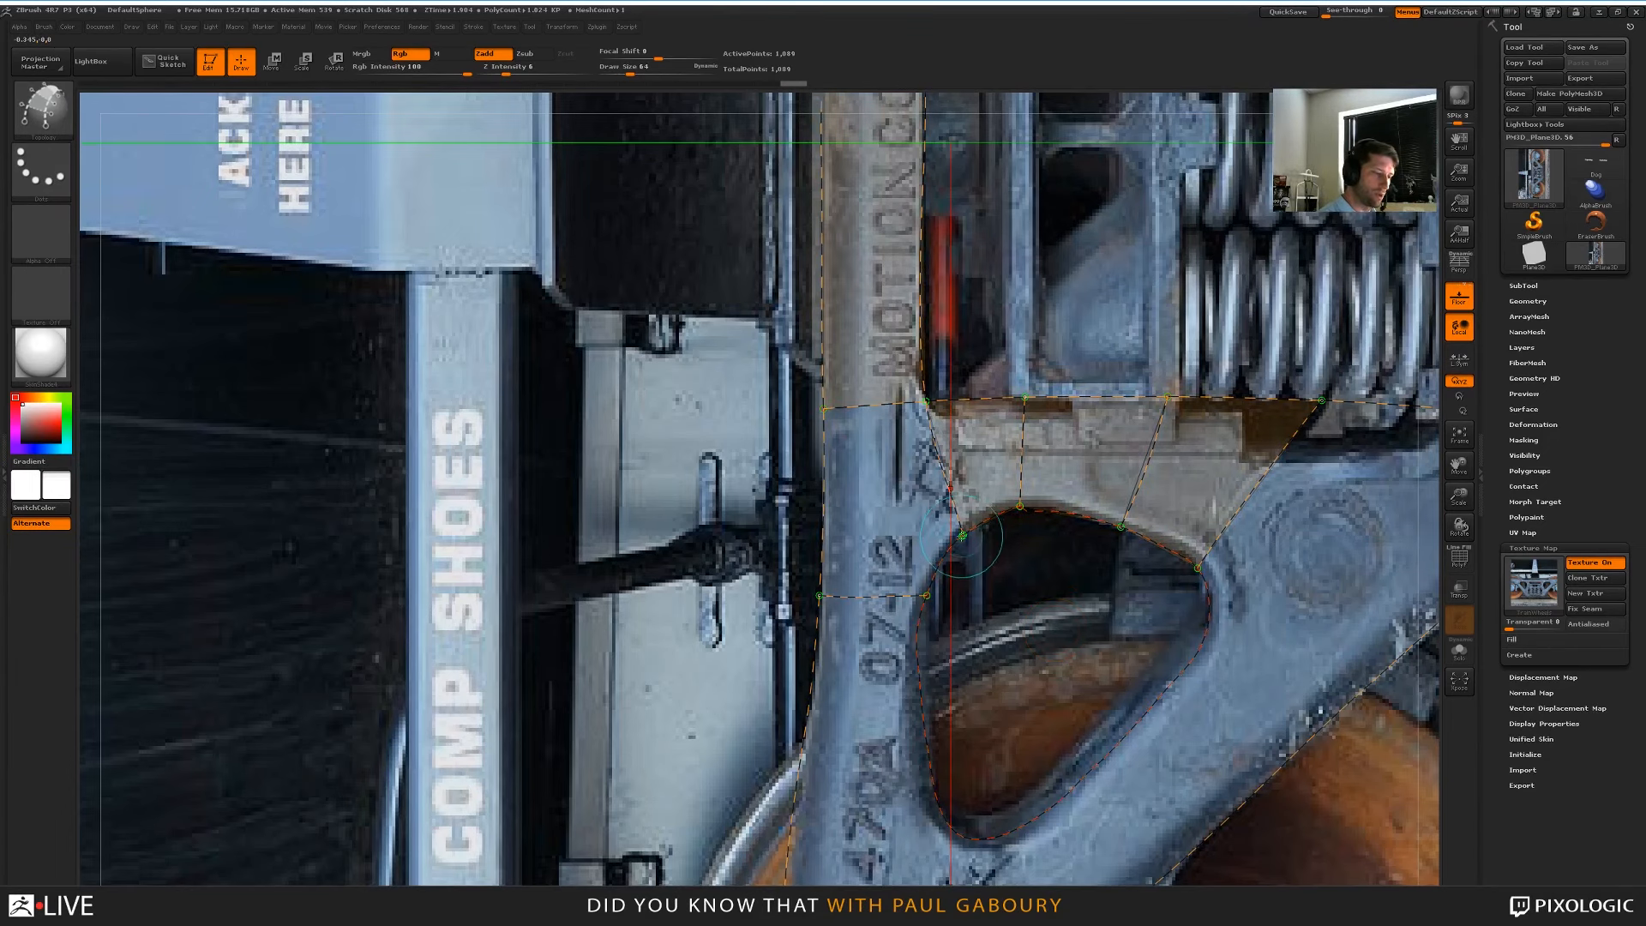
left_click_drag(962, 535, 717, 539)
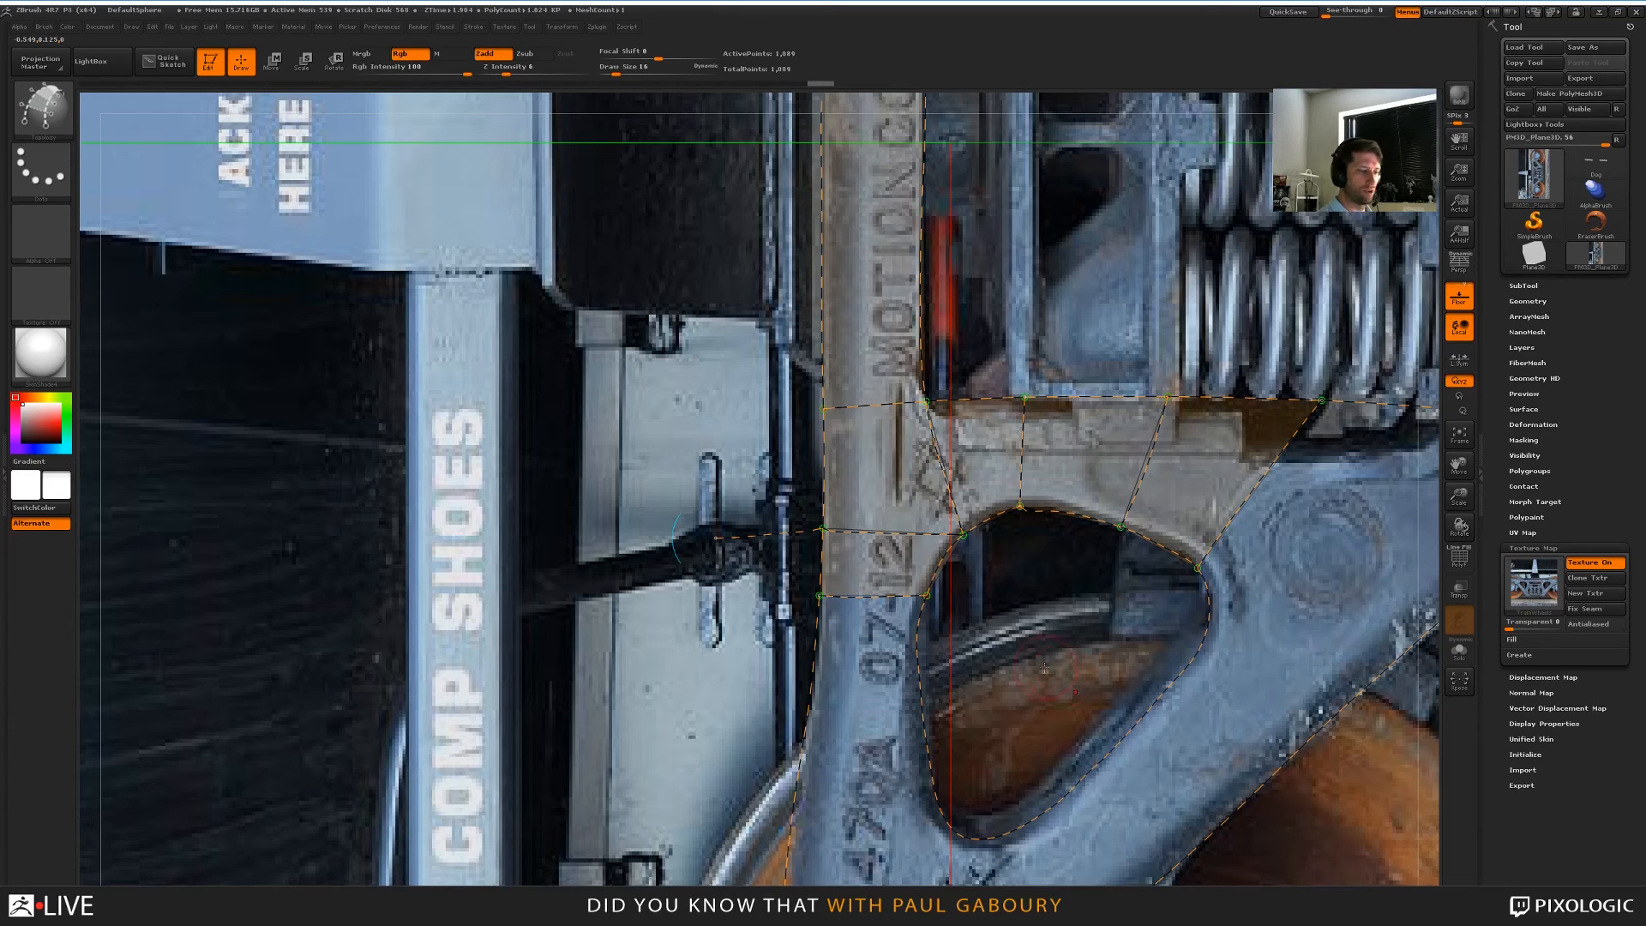
right_click_drag(1044, 668, 906, 633, "alt")
right_click_drag(1341, 659, 1232, 683, "alt")
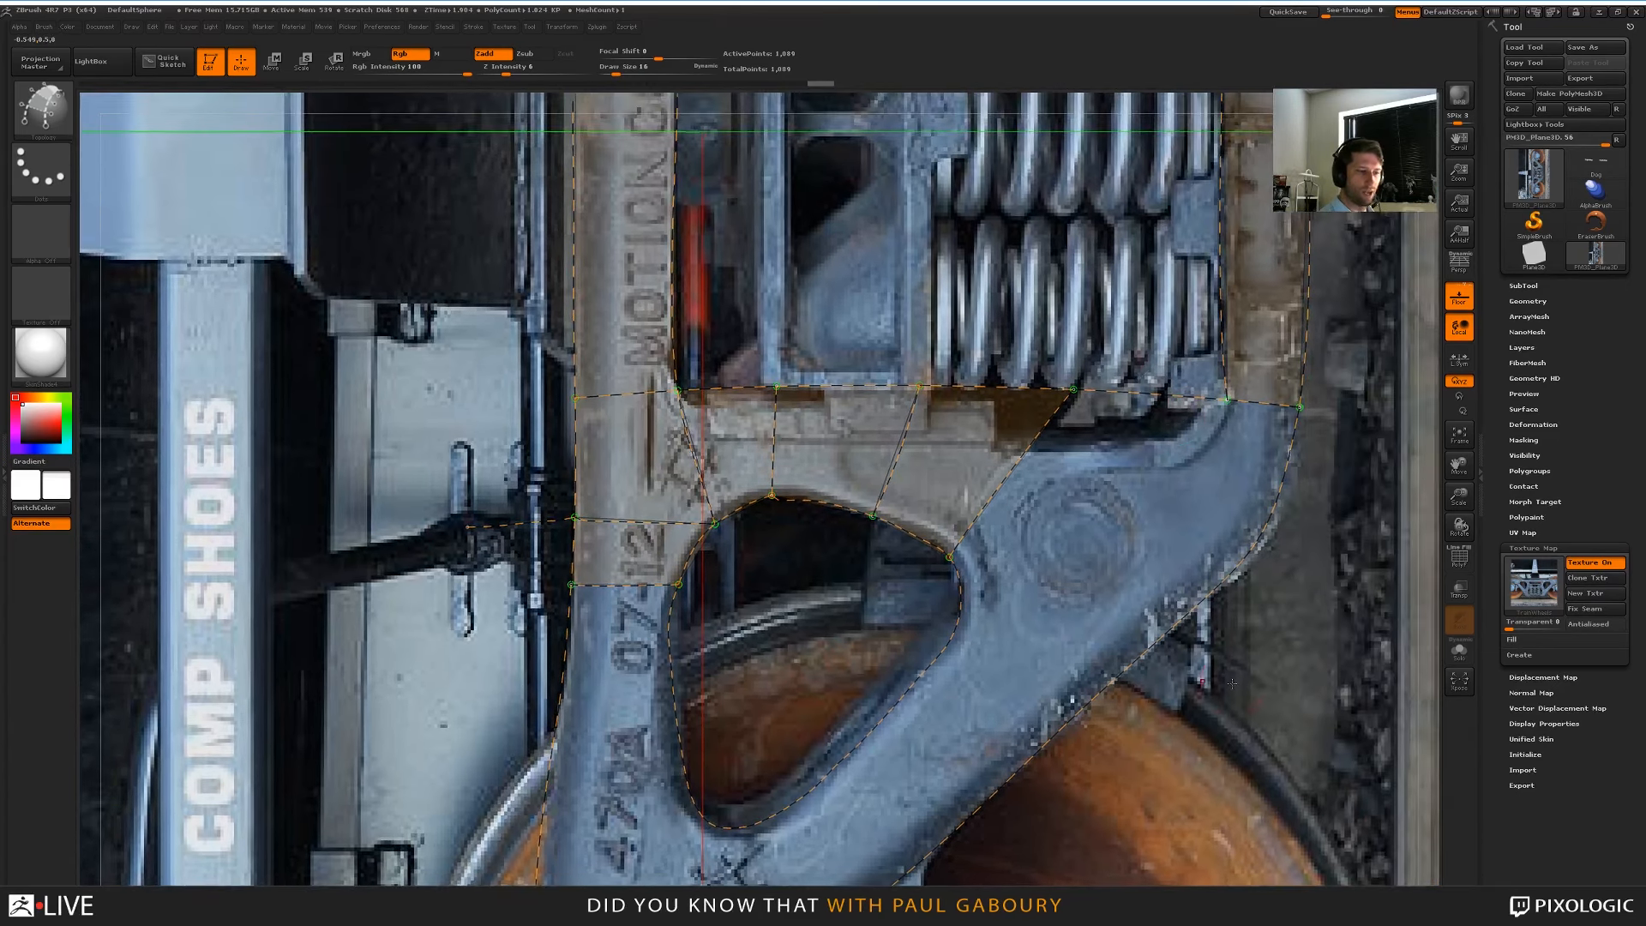
Draw Topology curves from the spring pocket's corner to the curved outer edge, crossed by one running outward from the triangular opening
left_click_drag(1129, 780, 1153, 763)
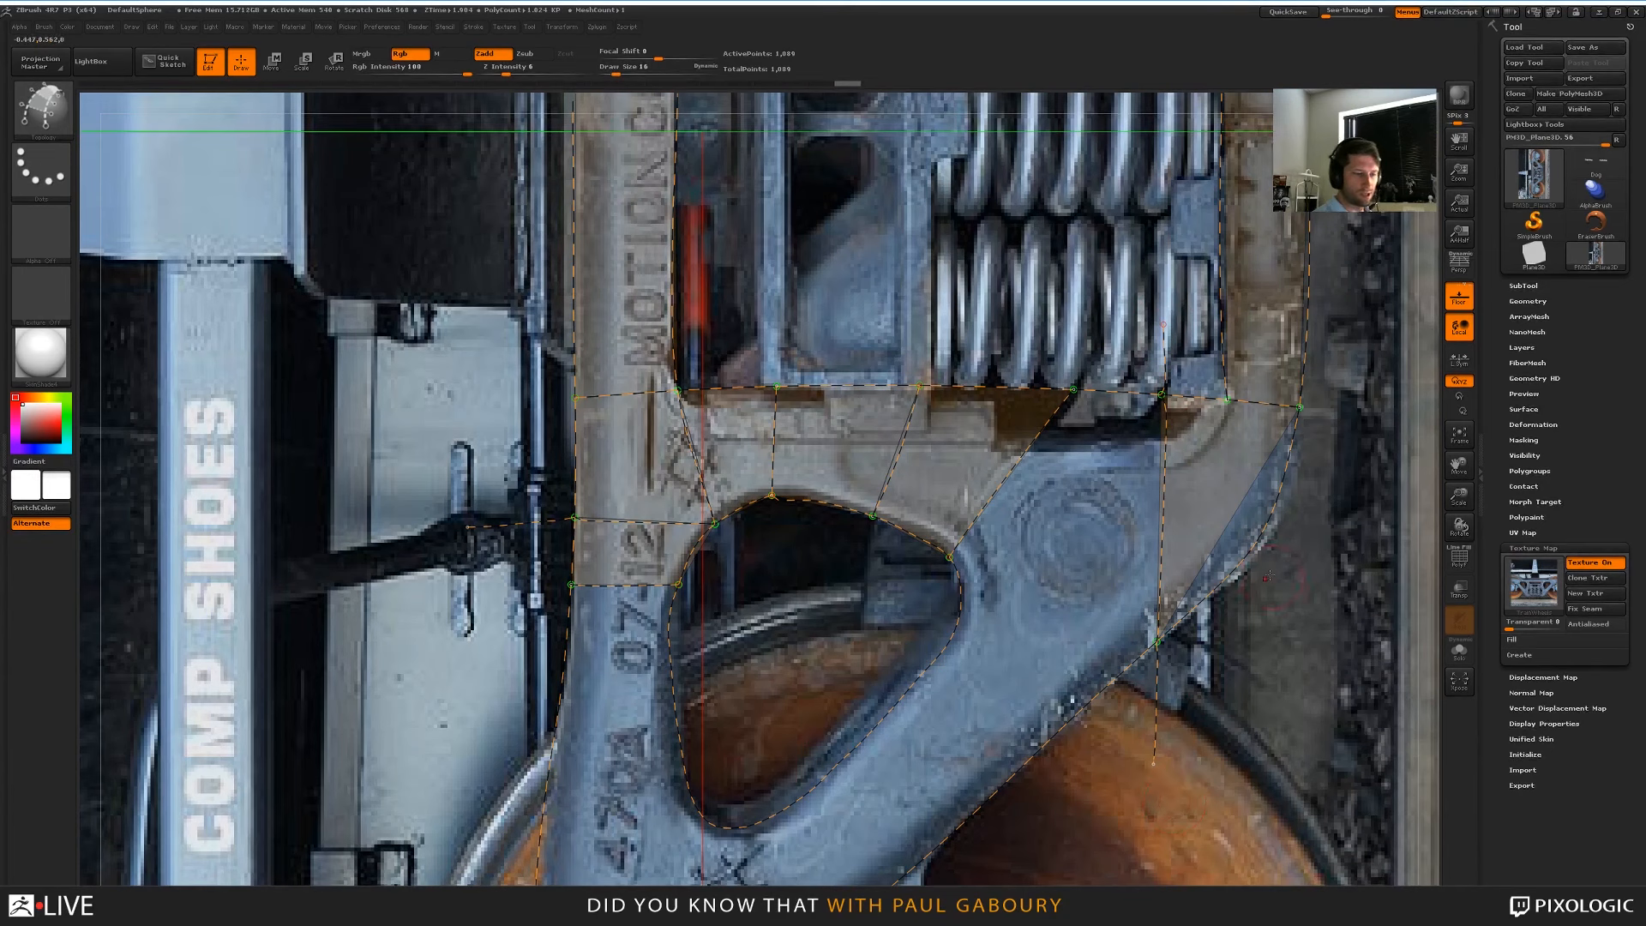
left_click_drag(1244, 562, 1328, 763)
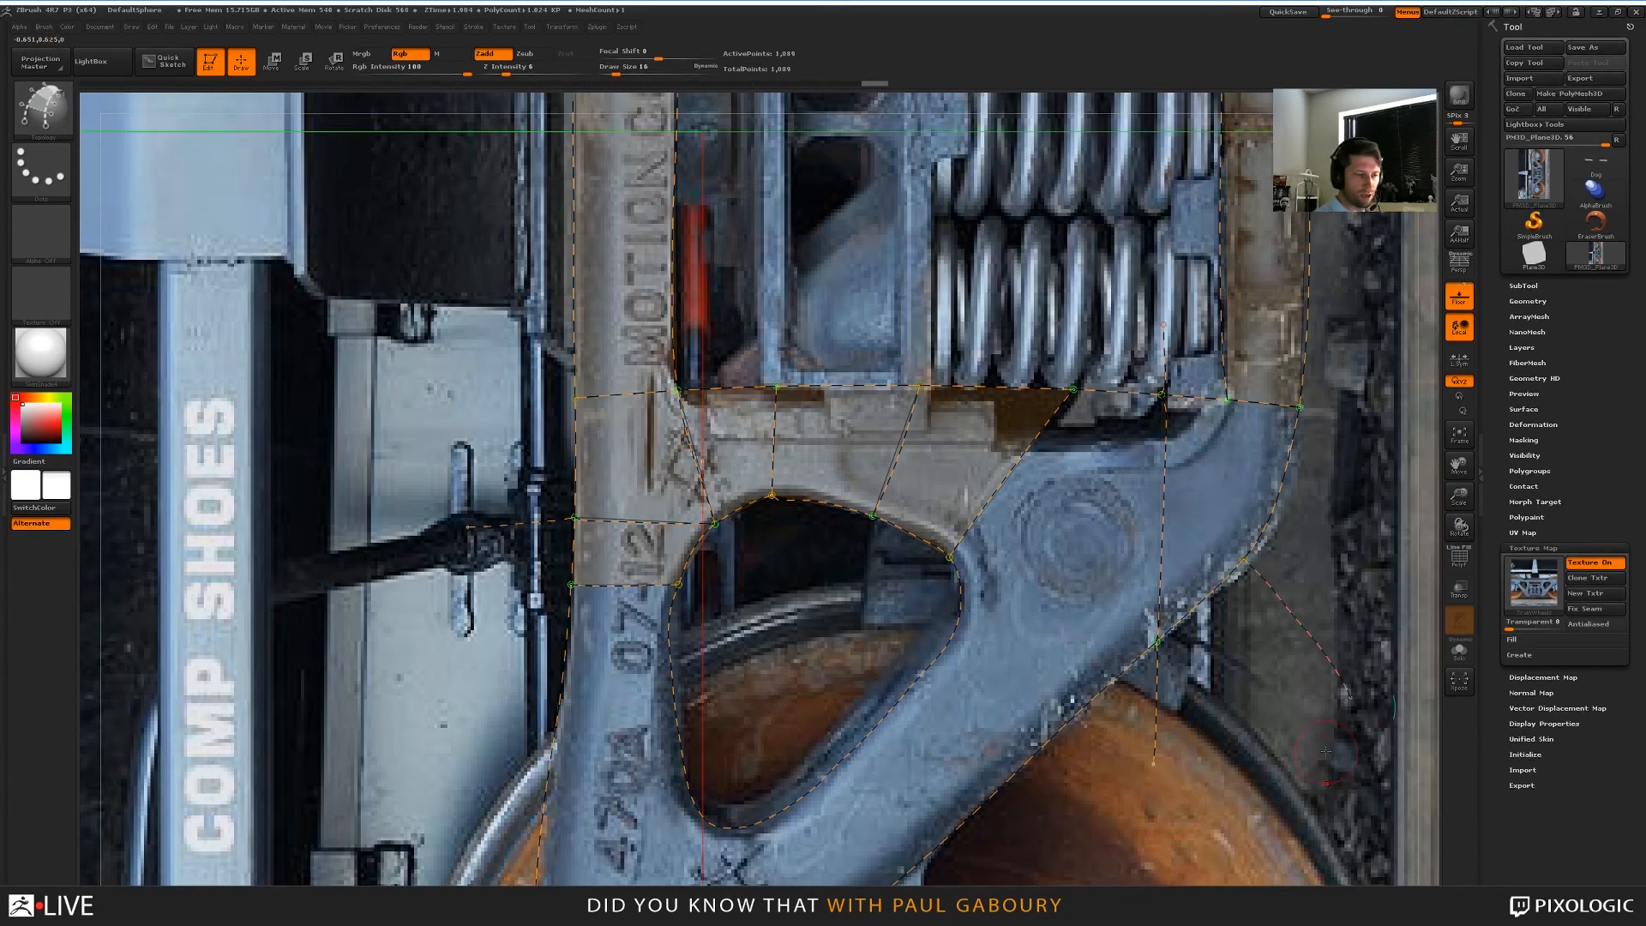
left_click_drag(1228, 399, 1242, 541)
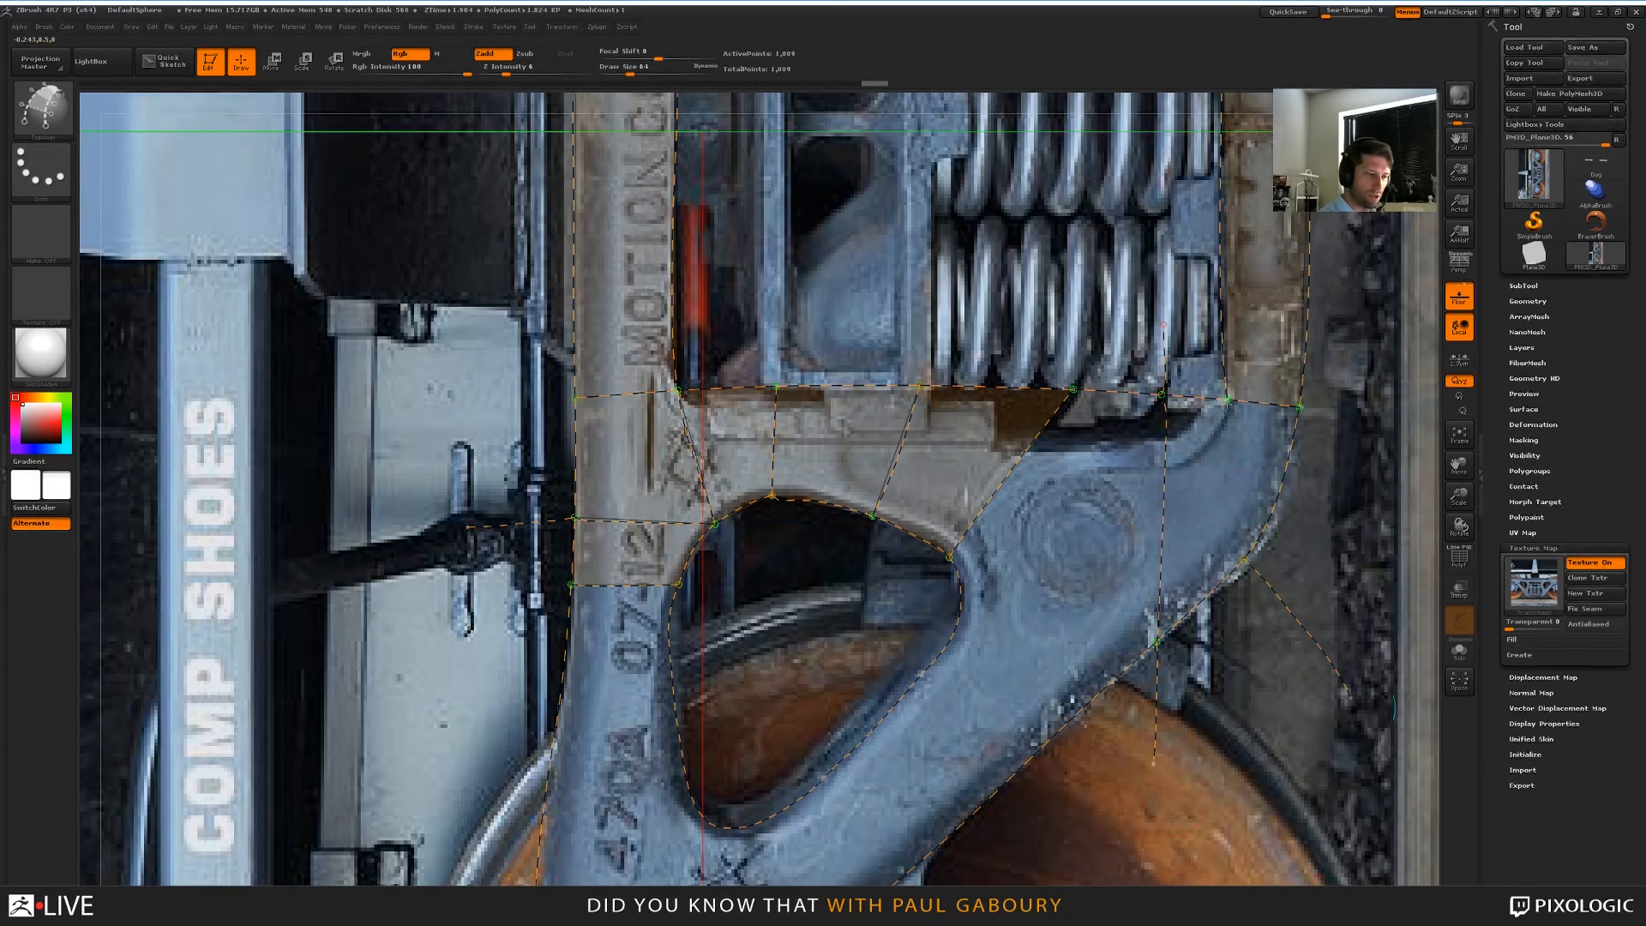
left_click_drag(1246, 603, 1245, 645)
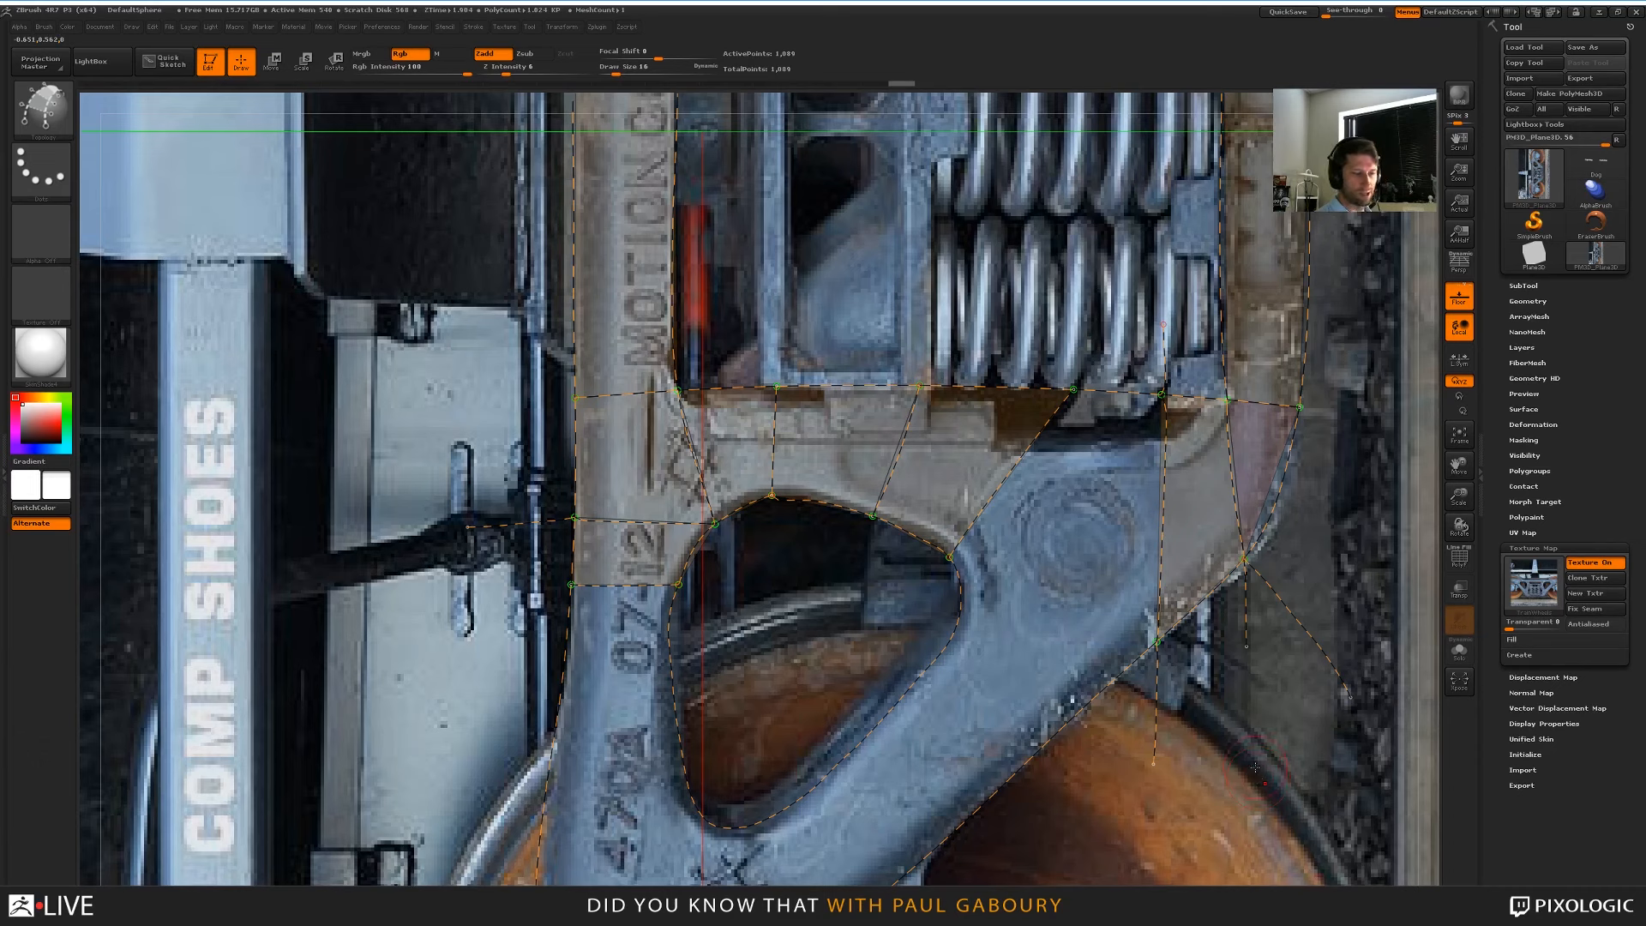
left_click_drag(1280, 492, 1372, 566)
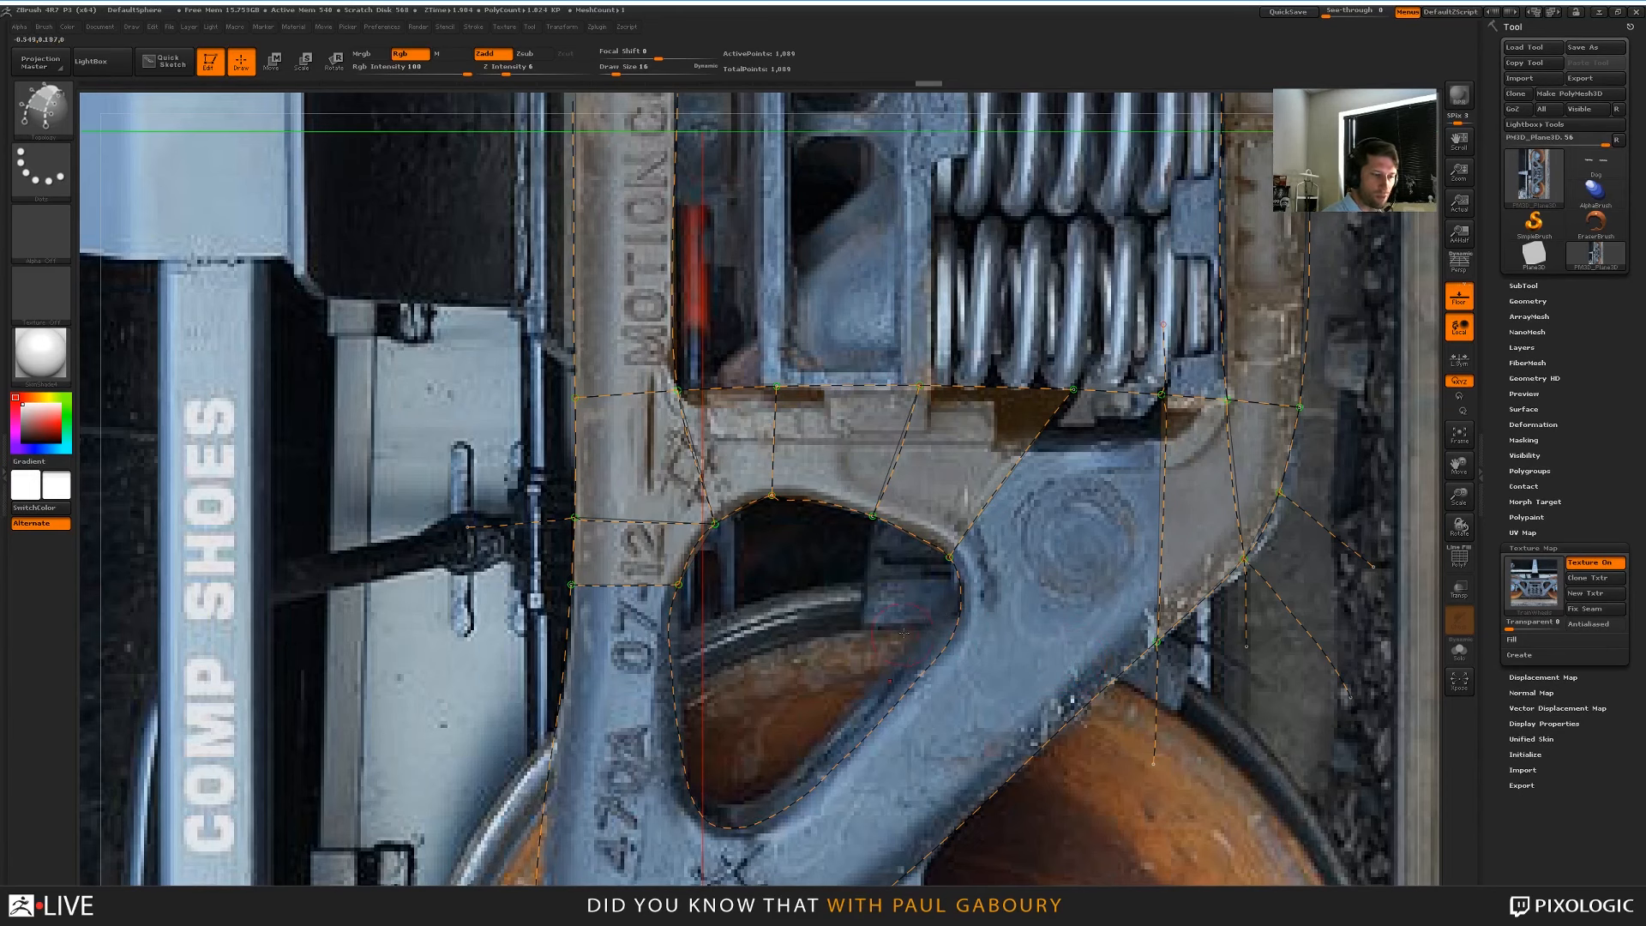
left_click_drag(1354, 450, 1371, 433)
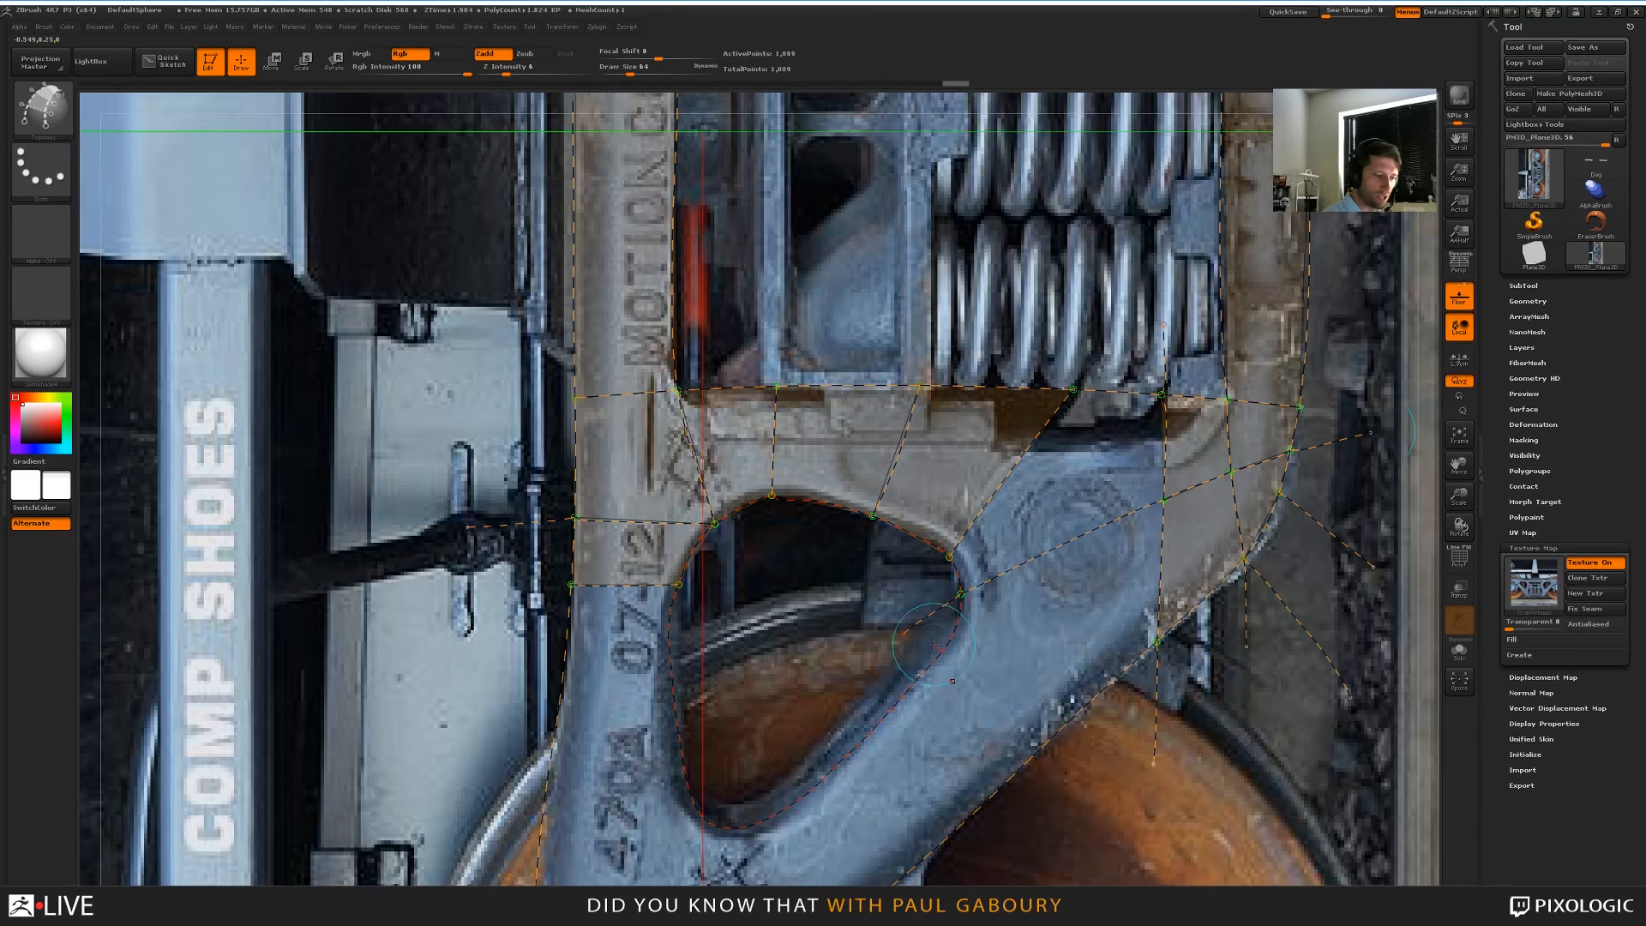
Draw a series of Topology cross curves over the diagonal arm, from the triangular opening to the arm's outer edge
left_click_drag(941, 651, 1147, 812)
right_click_drag(1147, 816, 1215, 709, "alt")
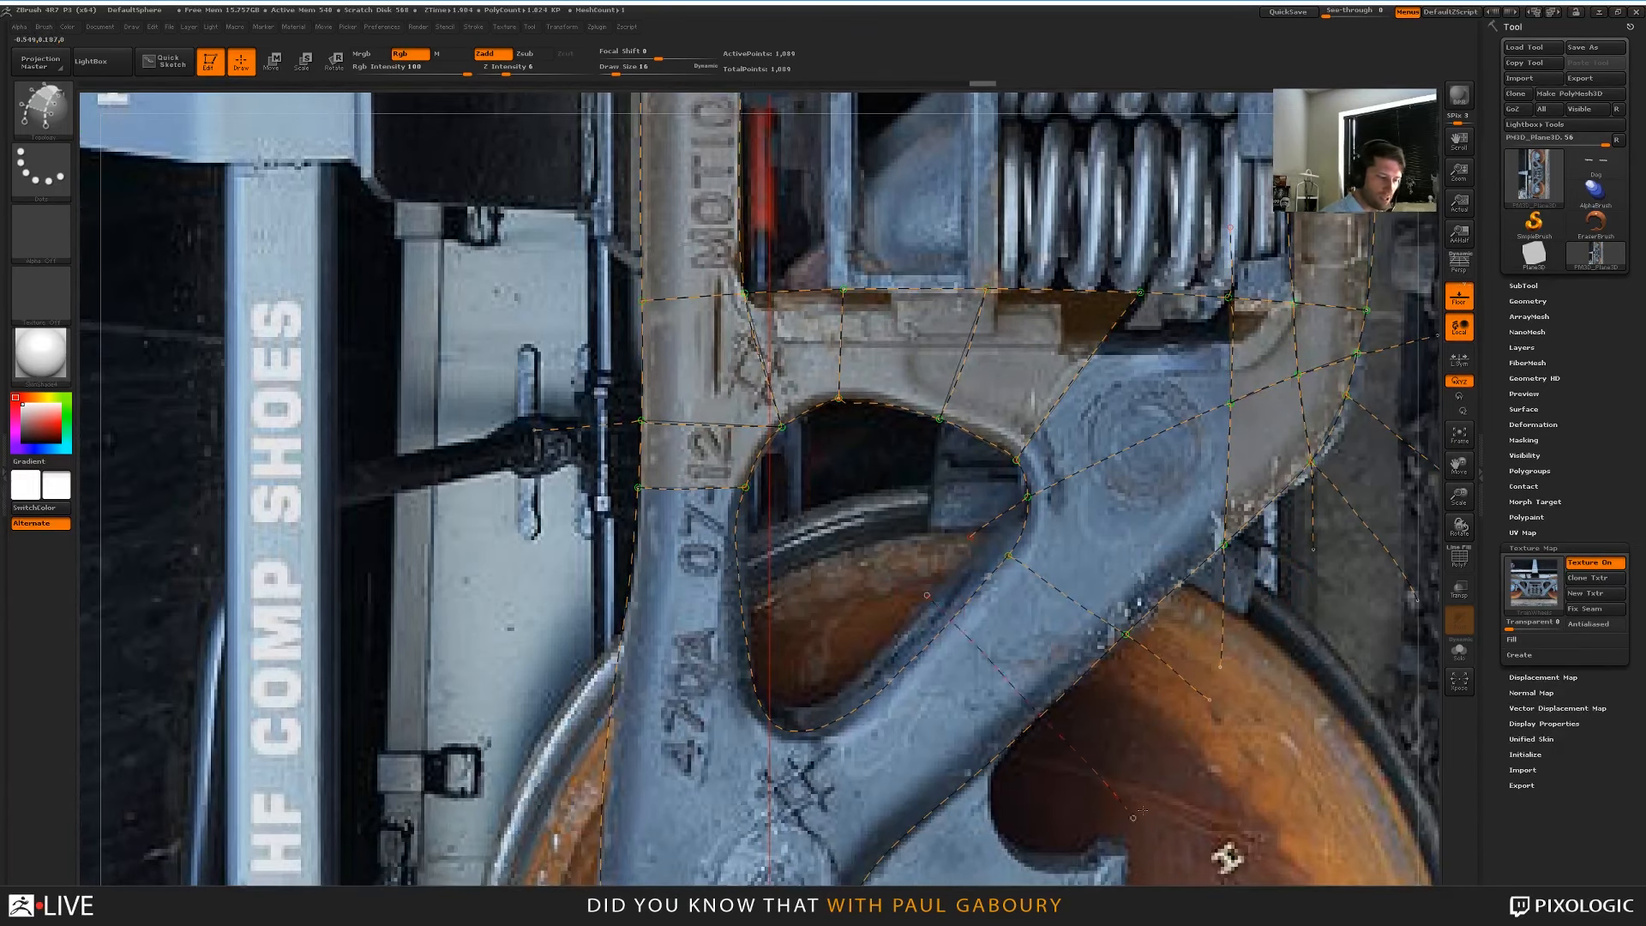
left_click_drag(930, 587, 1135, 808)
right_click_drag(1230, 847, 1289, 722, "alt")
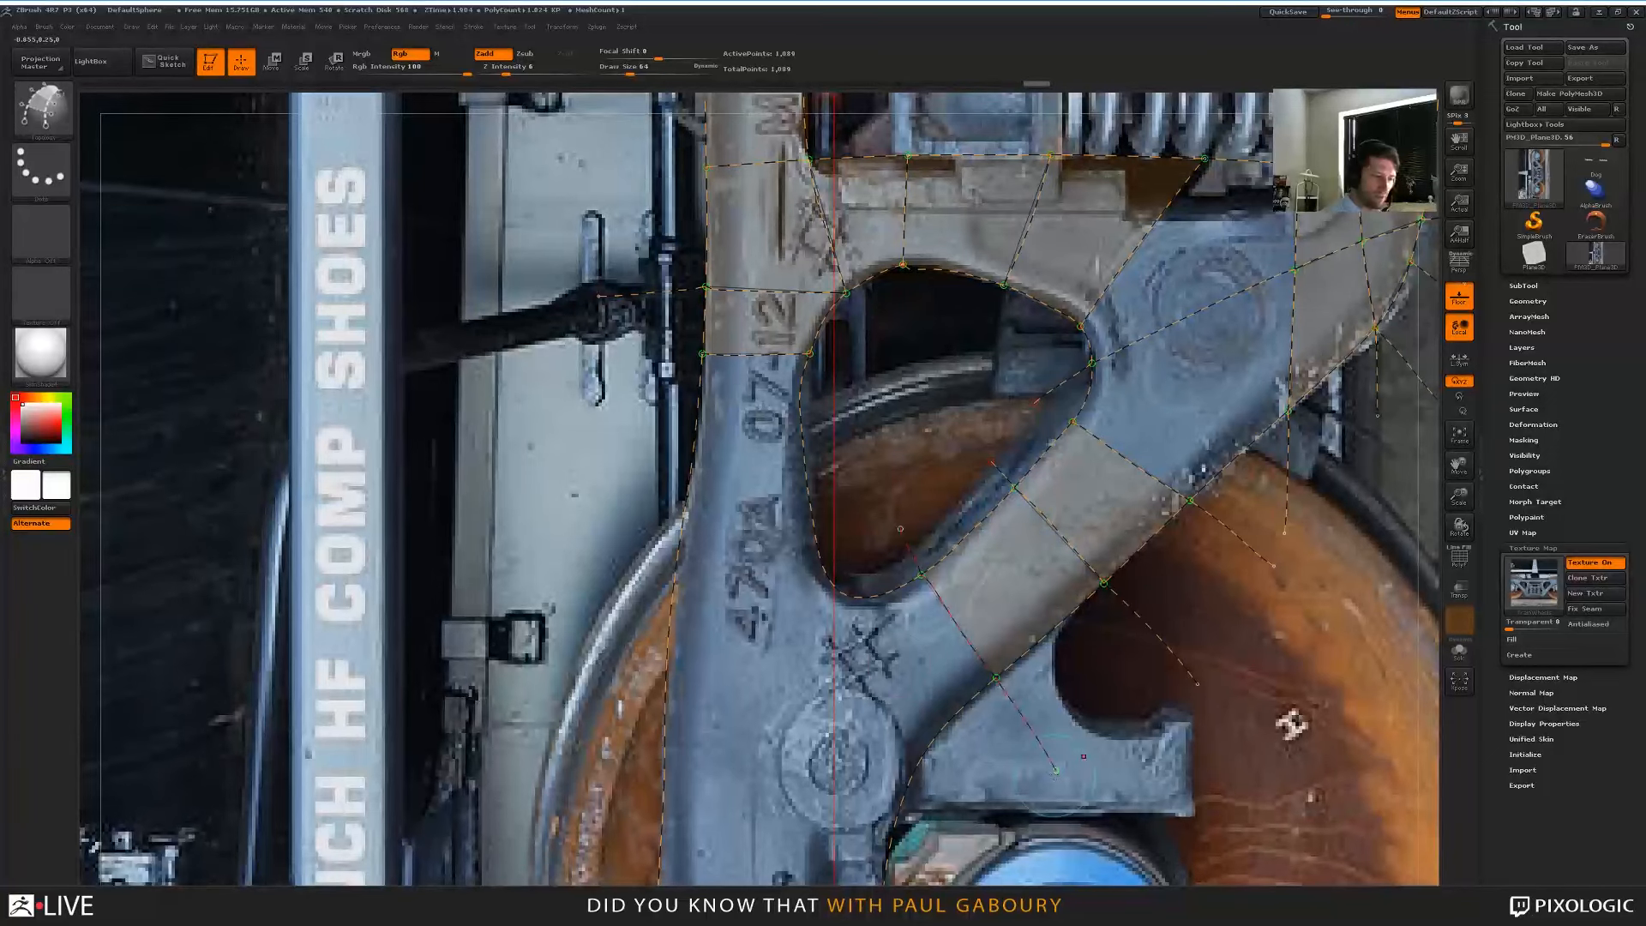
left_click_drag(954, 798, 961, 814)
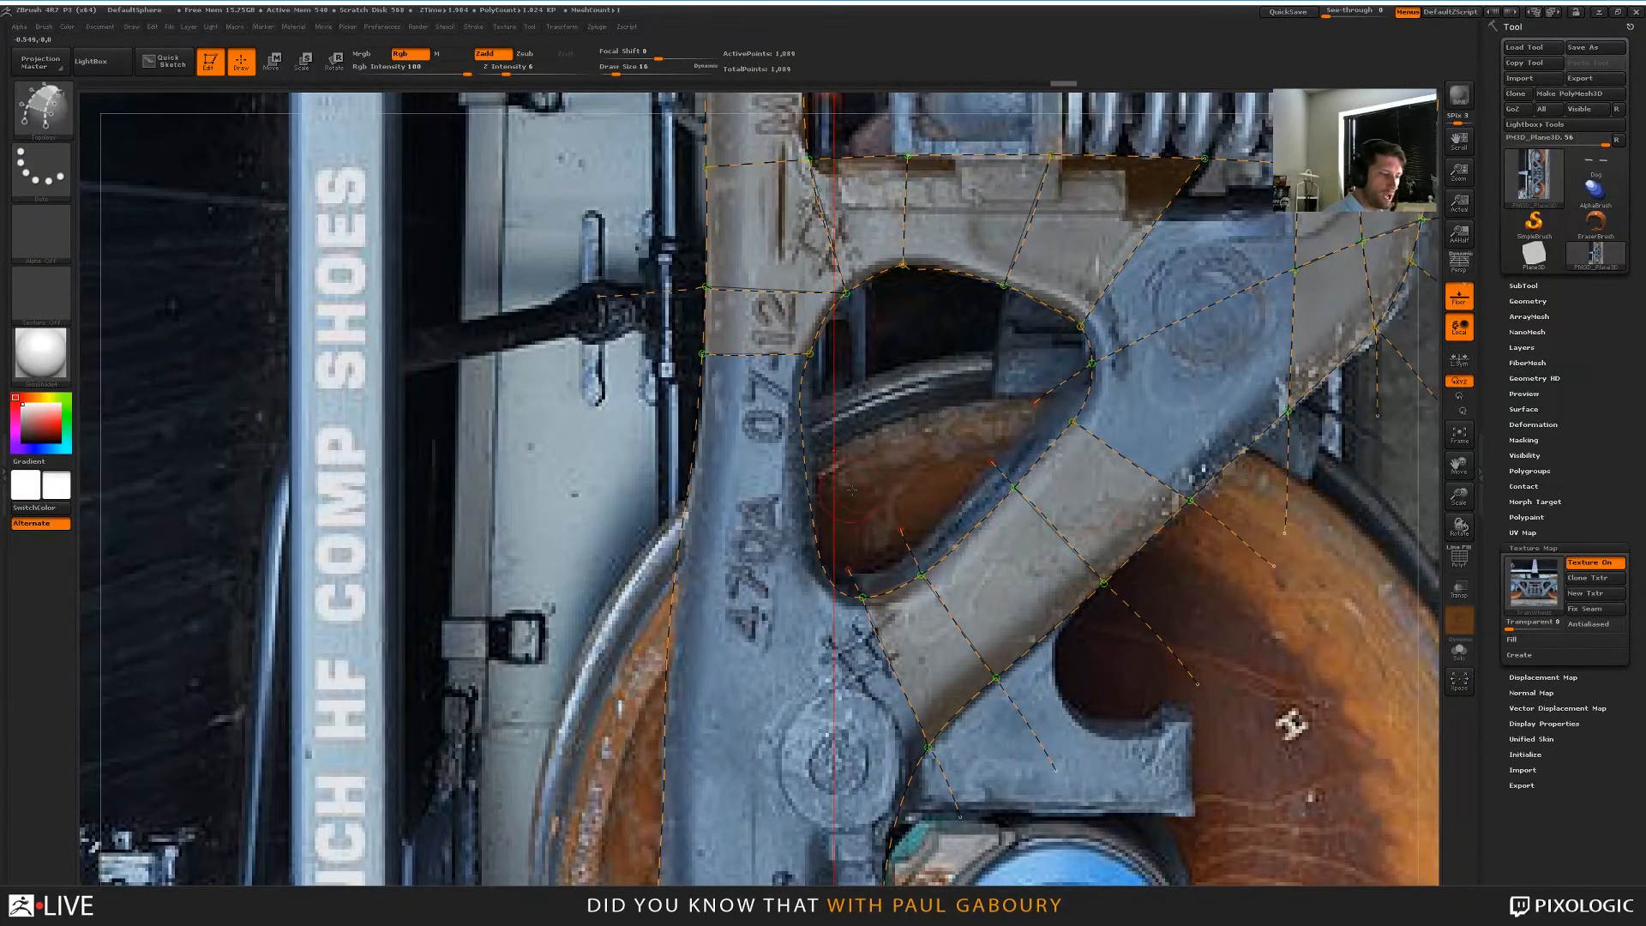
Draw two cross curves from the triangular opening to the straight outer edge and one from the diagonal arm's edge to the spring pocket
left_click_drag(713, 481, 532, 487)
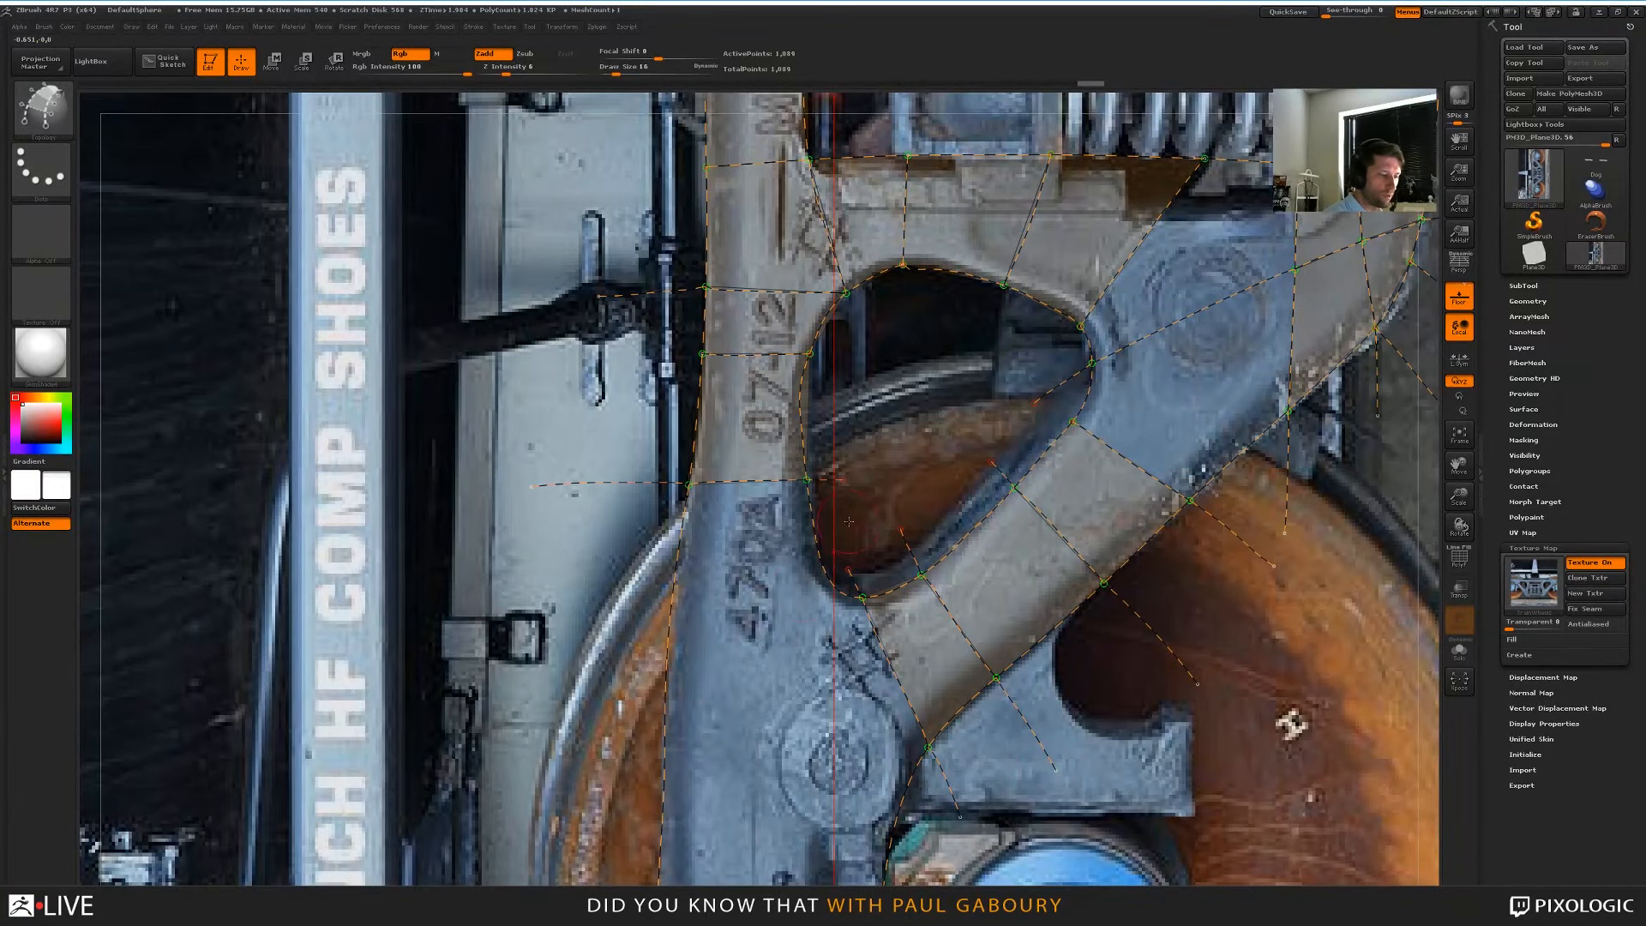
left_click_drag(848, 521, 545, 702)
left_click_drag(1290, 725, 1156, 858, "alt")
left_click_drag(1154, 687, 1133, 762, "alt")
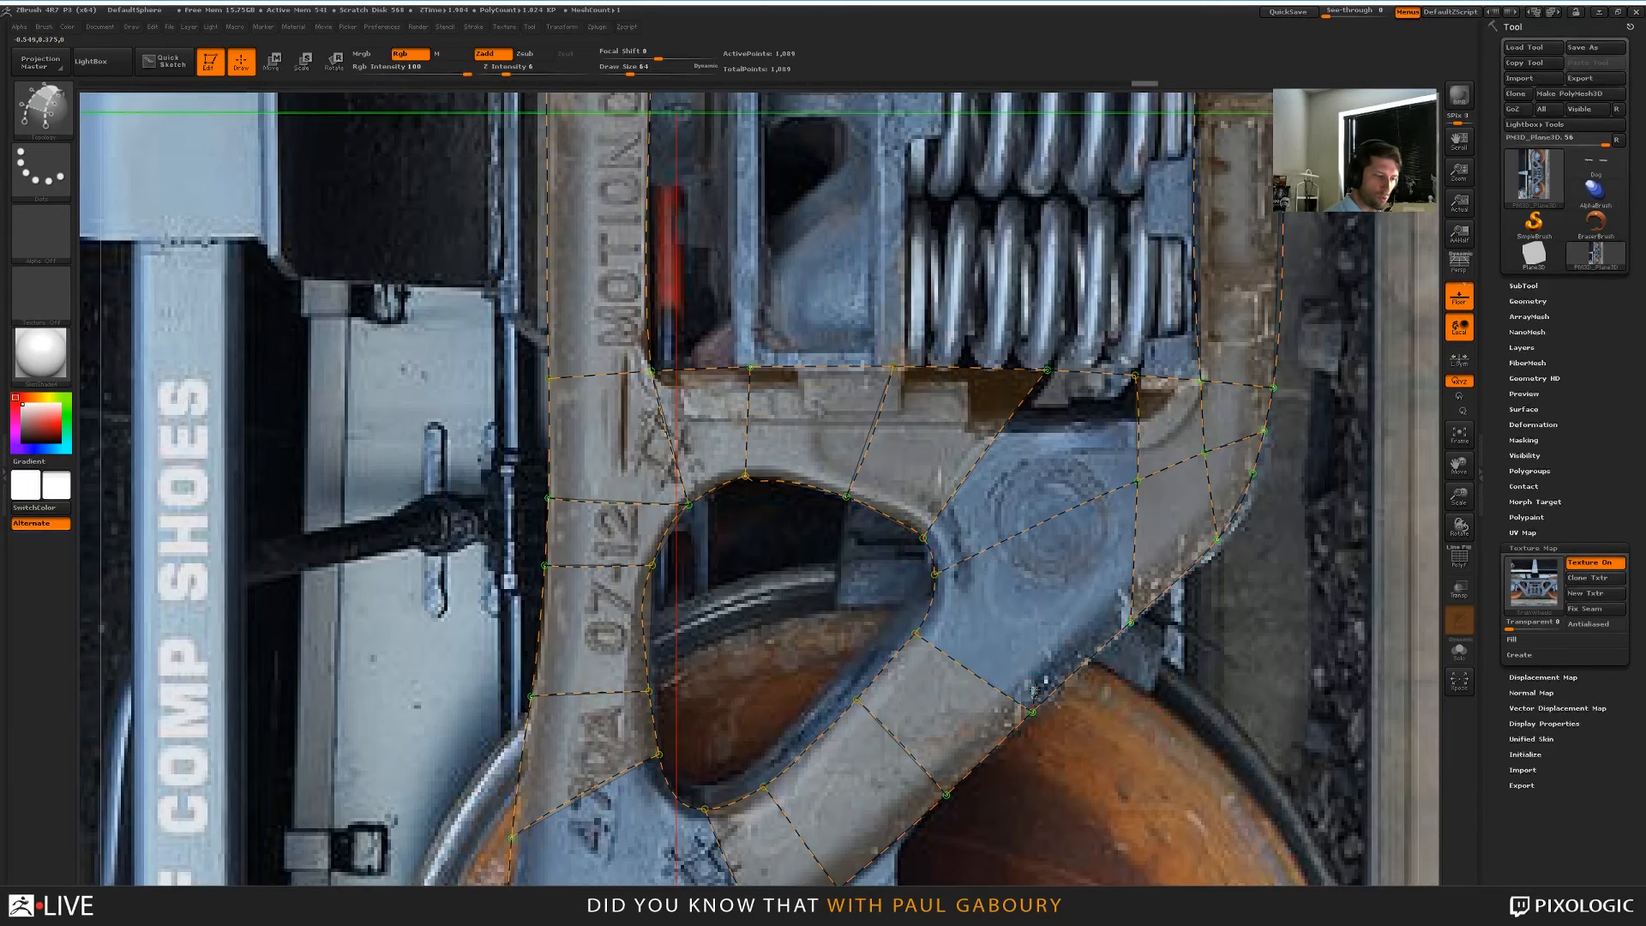
left_click_drag(1035, 684, 1046, 291)
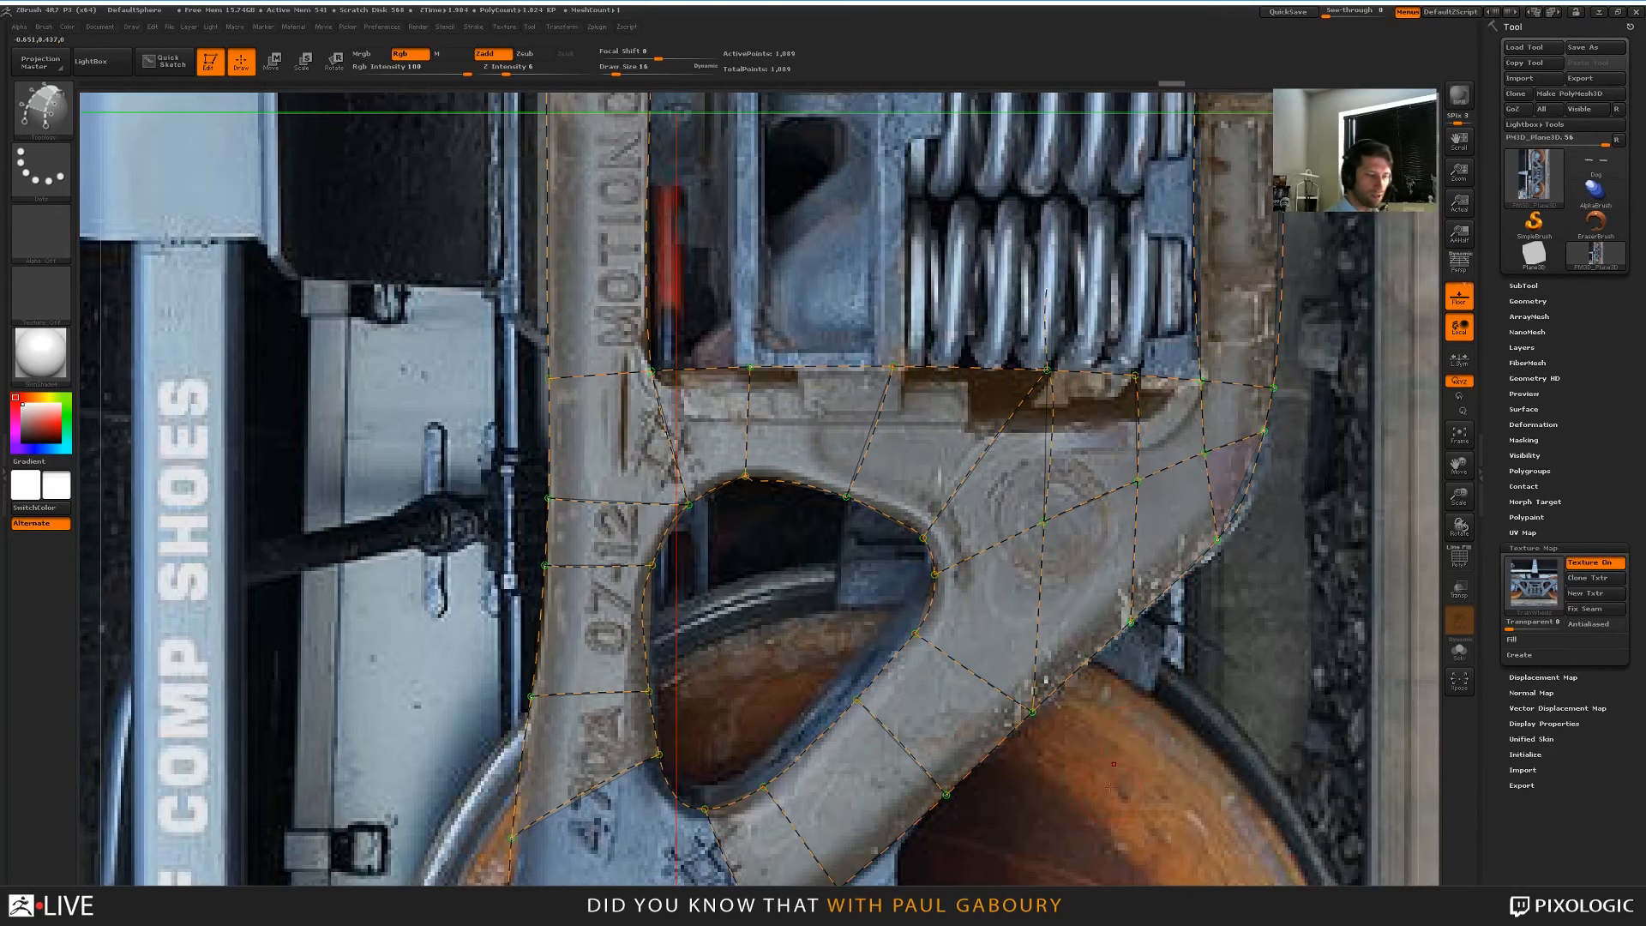
Draw a lengthwise Topology curve from the triangular opening's tip through the middle of the axle arm to its hooked end
mouse_move(1104, 732)
right_mouse_down("ctrl")
mouse_move(1146, 871)
mouse_move(1146, 770)
mouse_move(1185, 678)
right_mouse_up("ctrl")
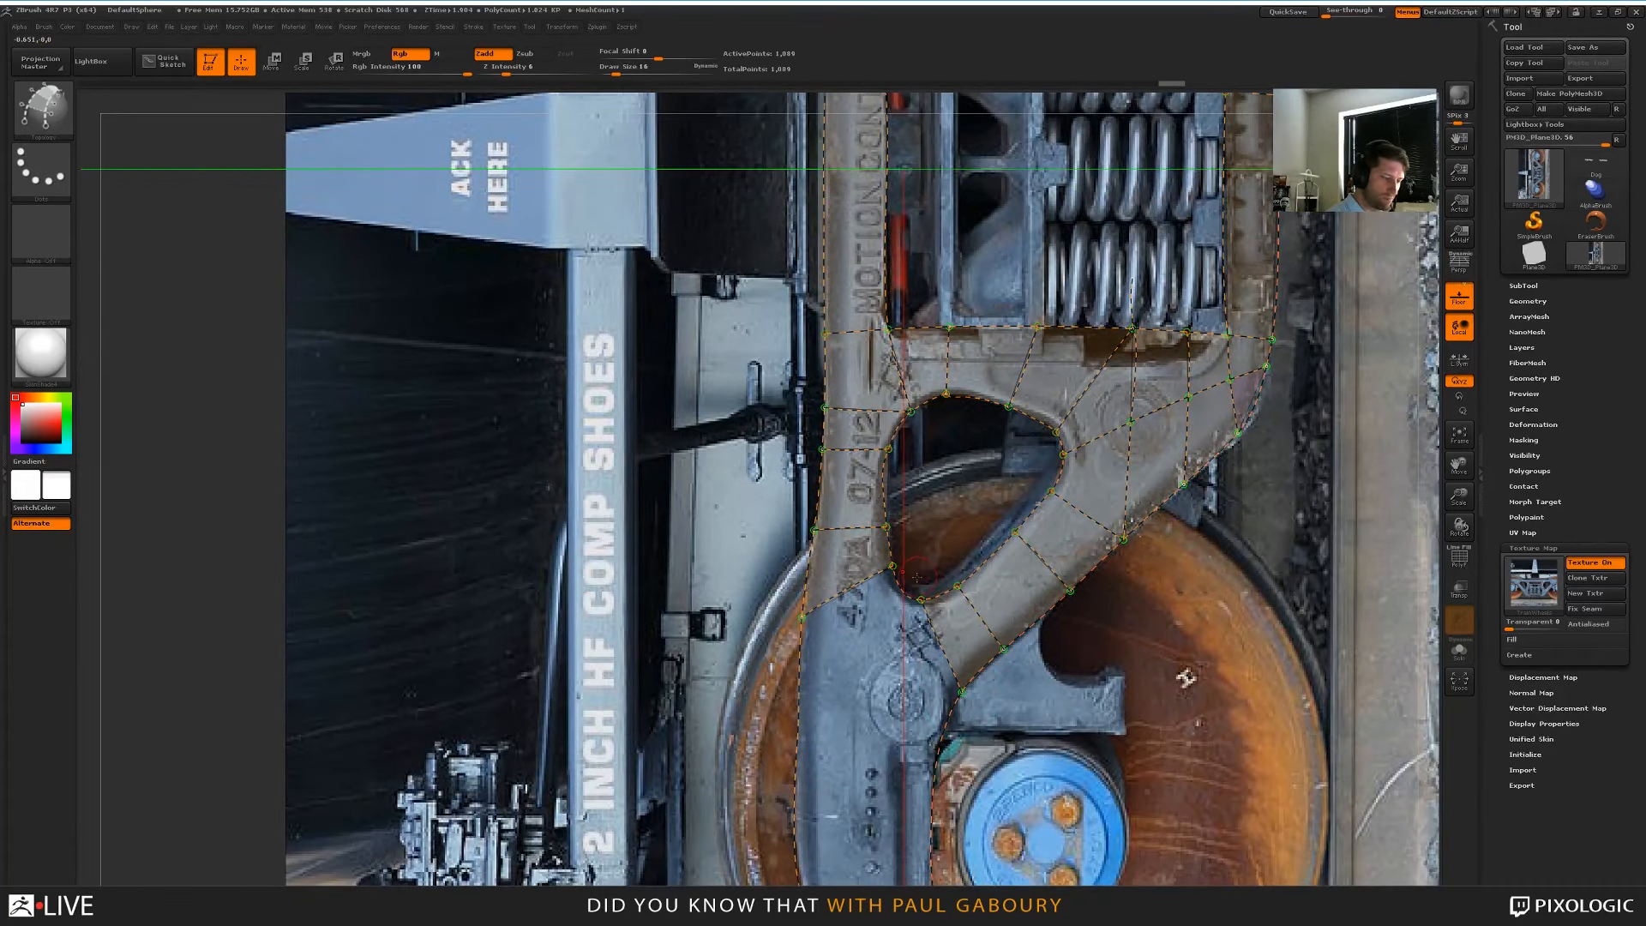
right_click_drag(1185, 678, 1159, 497, "alt")
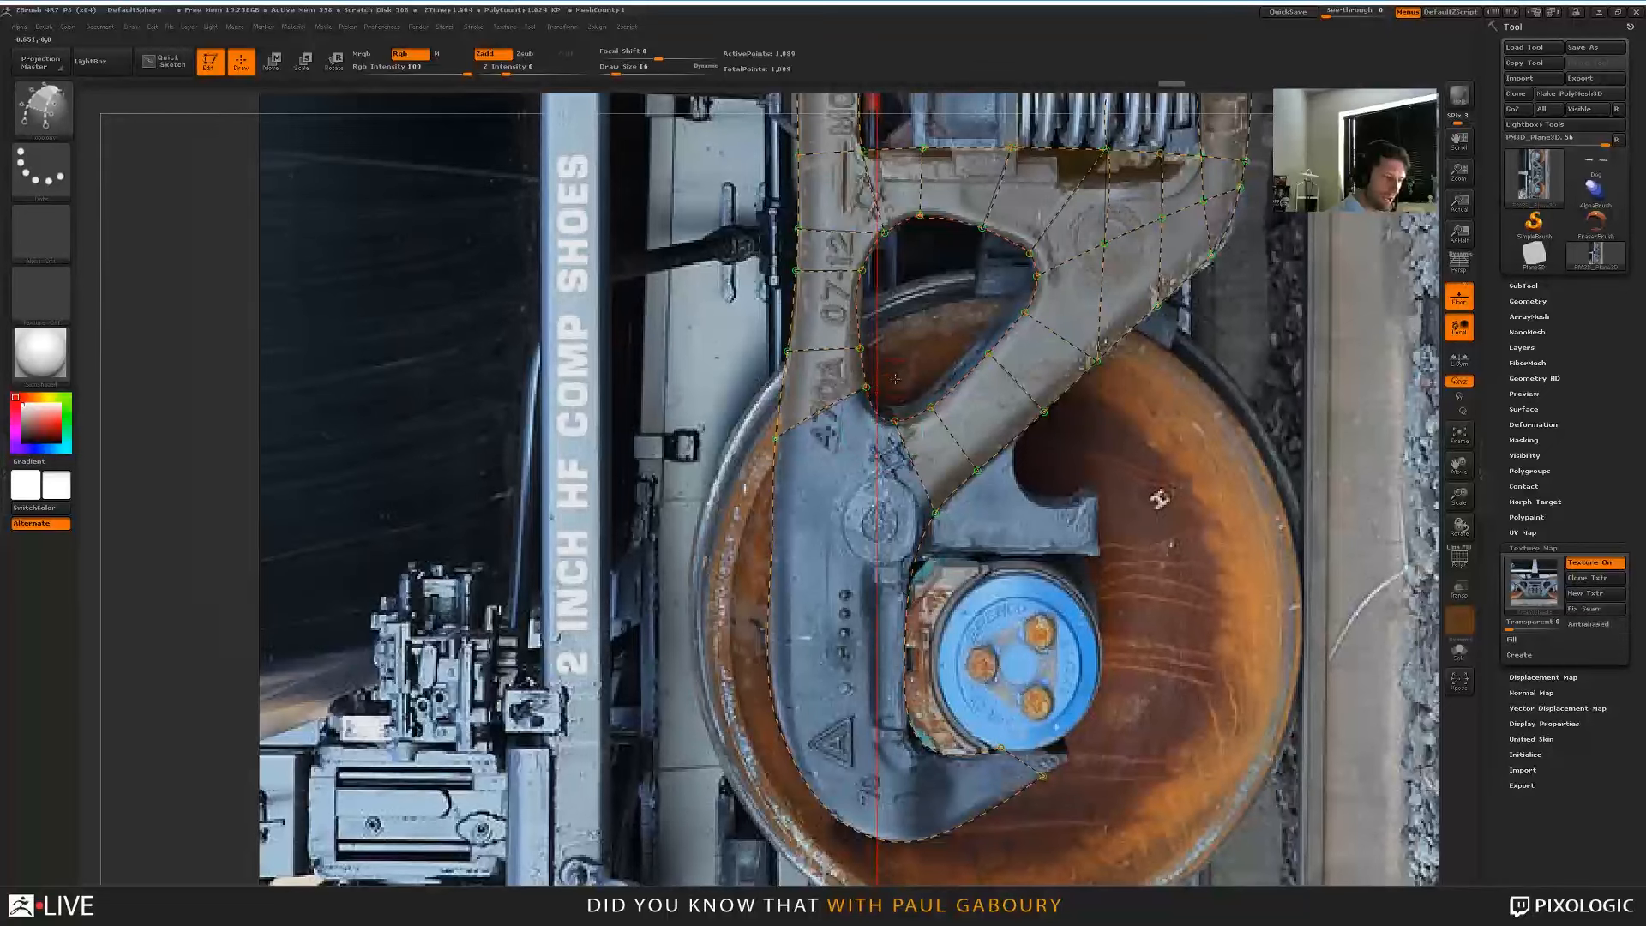
mouse_move(894, 378)
left_mouse_down()
mouse_move(824, 600)
mouse_move(863, 787)
left_mouse_up()
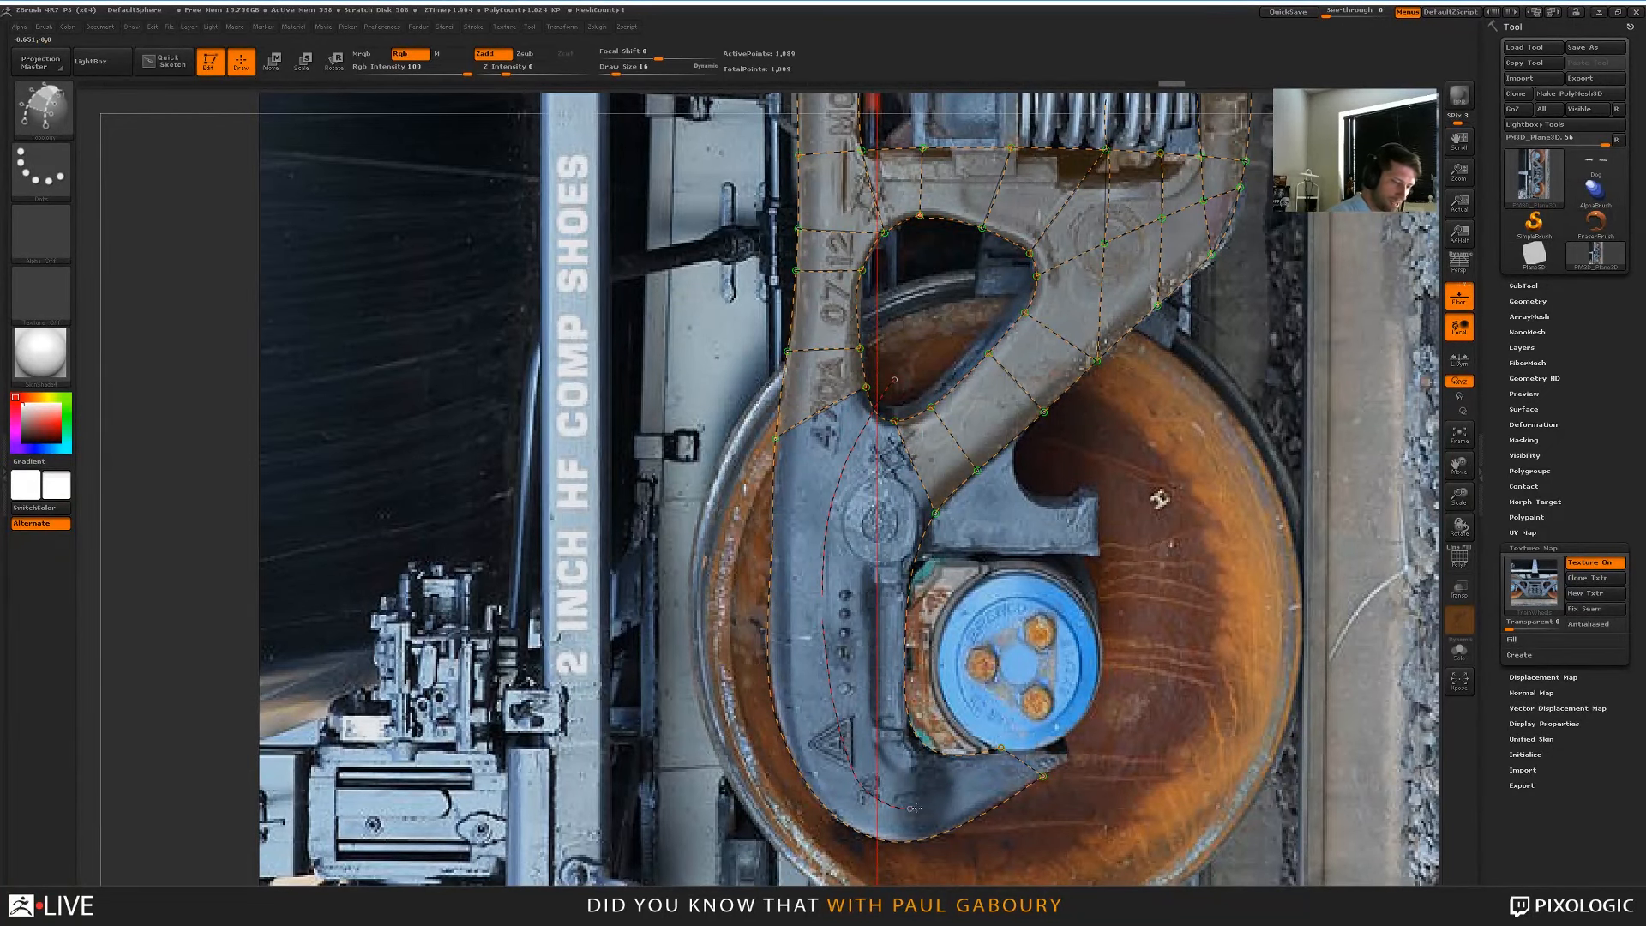
left_click_drag(1188, 686, 1187, 707)
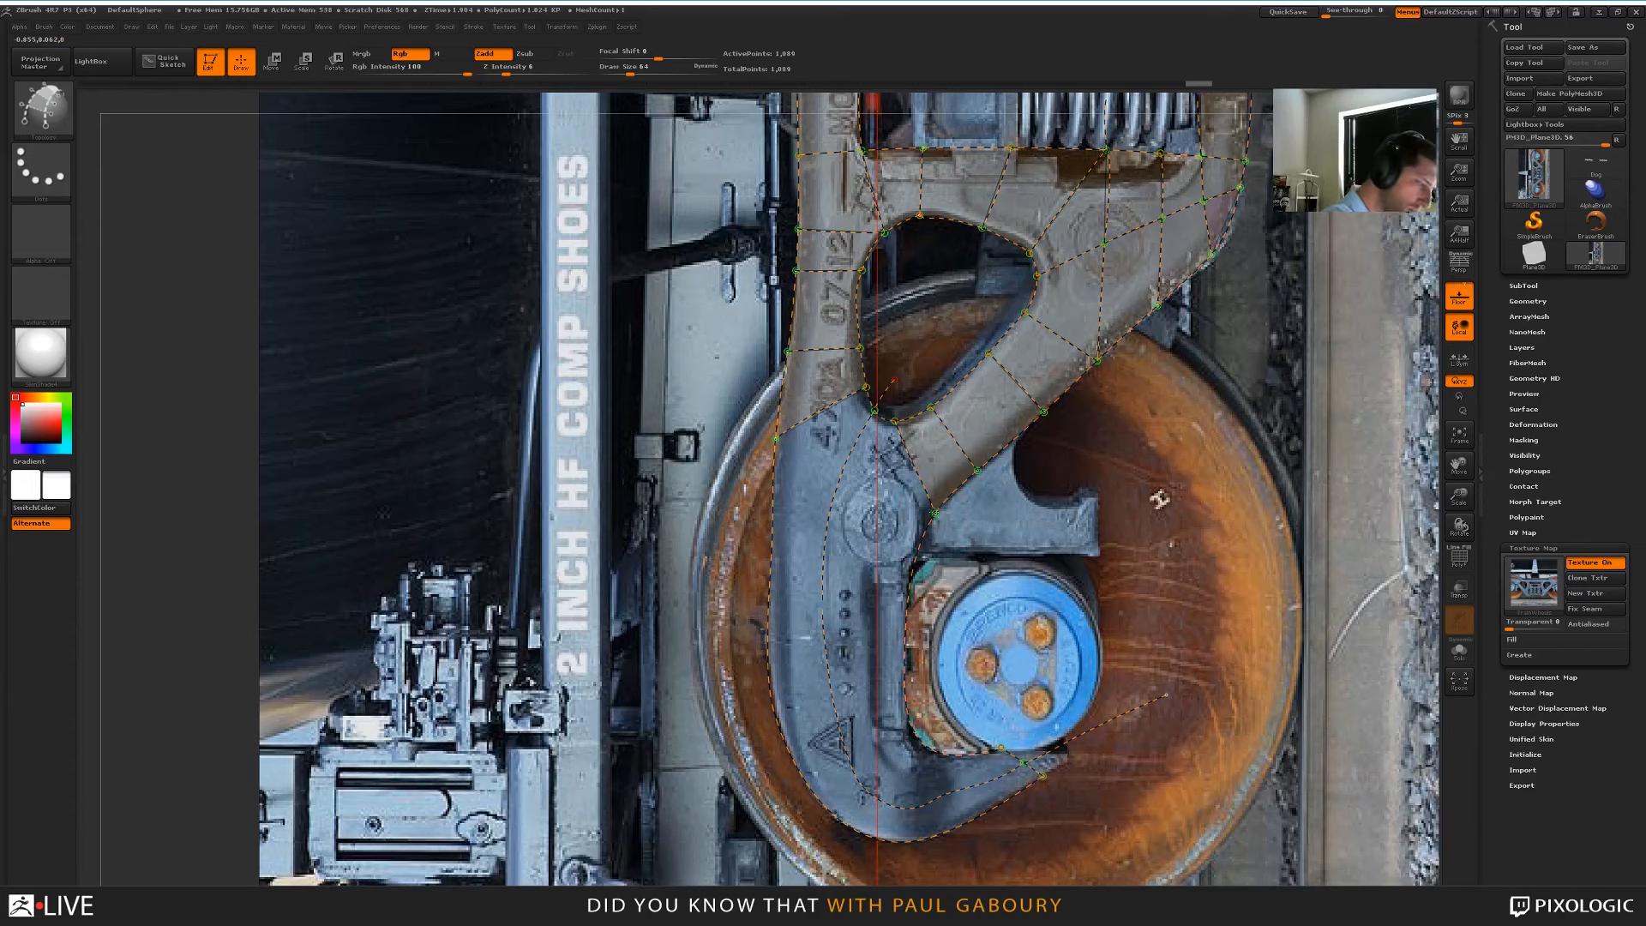
Draw a cross curve from the diagonal arm's inner junction to the straight outer edge, closing the polygons below the triangular opening
left_click_drag(937, 514, 718, 416)
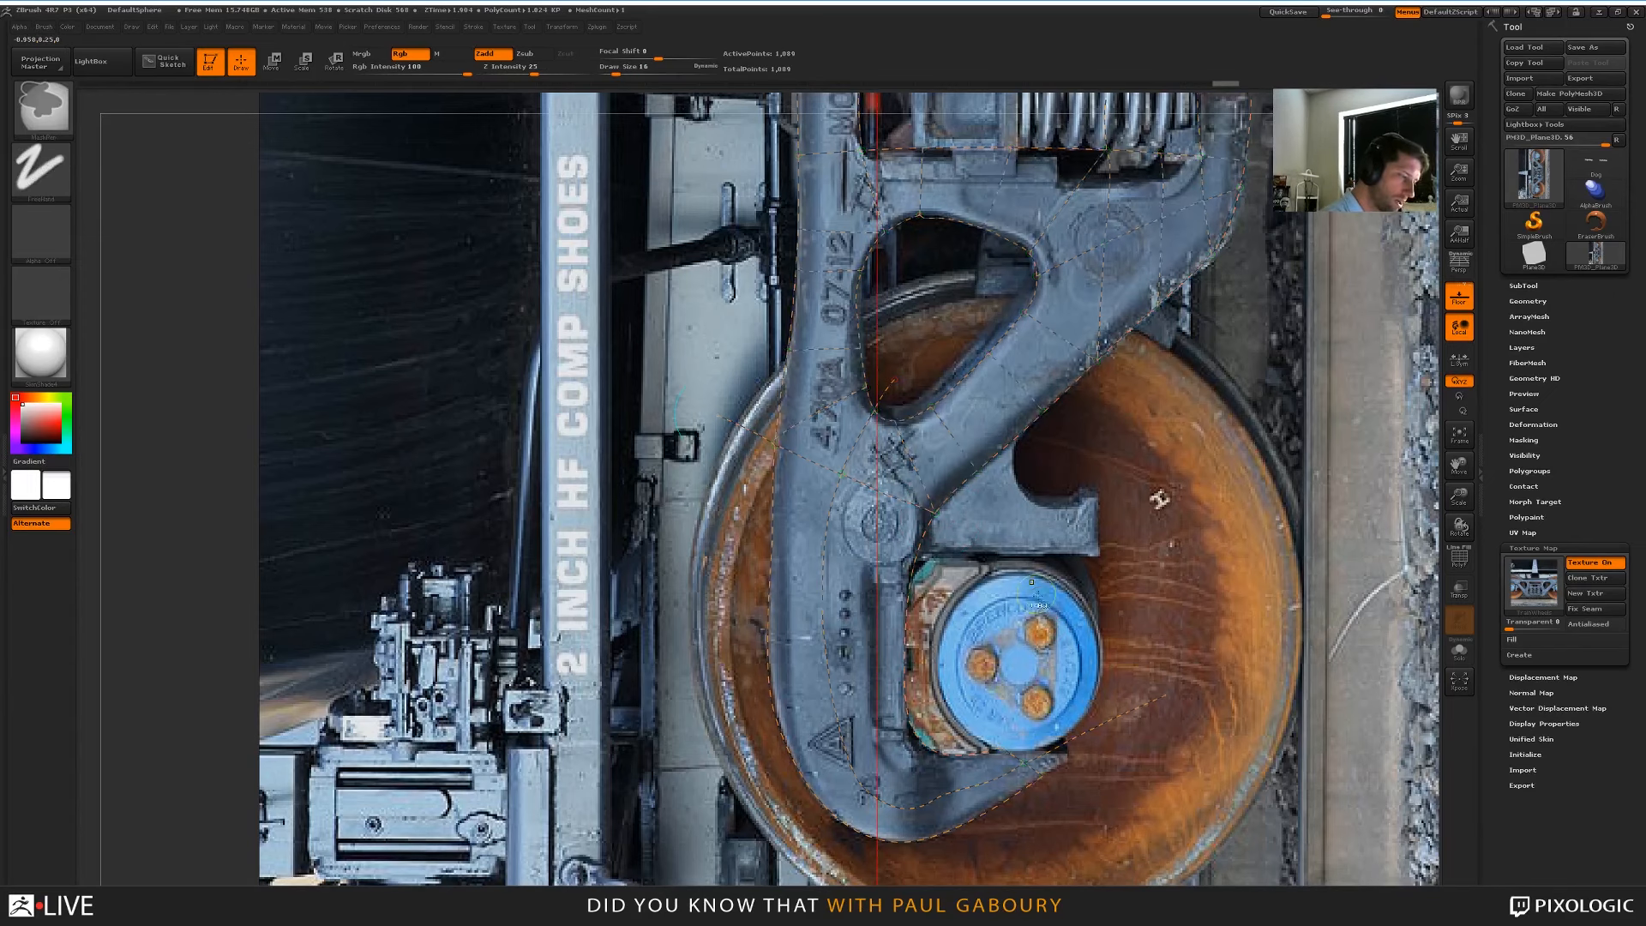
mouse_move(1031, 582)
right_mouse_down("ctrl")
mouse_move(1030, 548)
mouse_move(1077, 630)
right_mouse_up("ctrl")
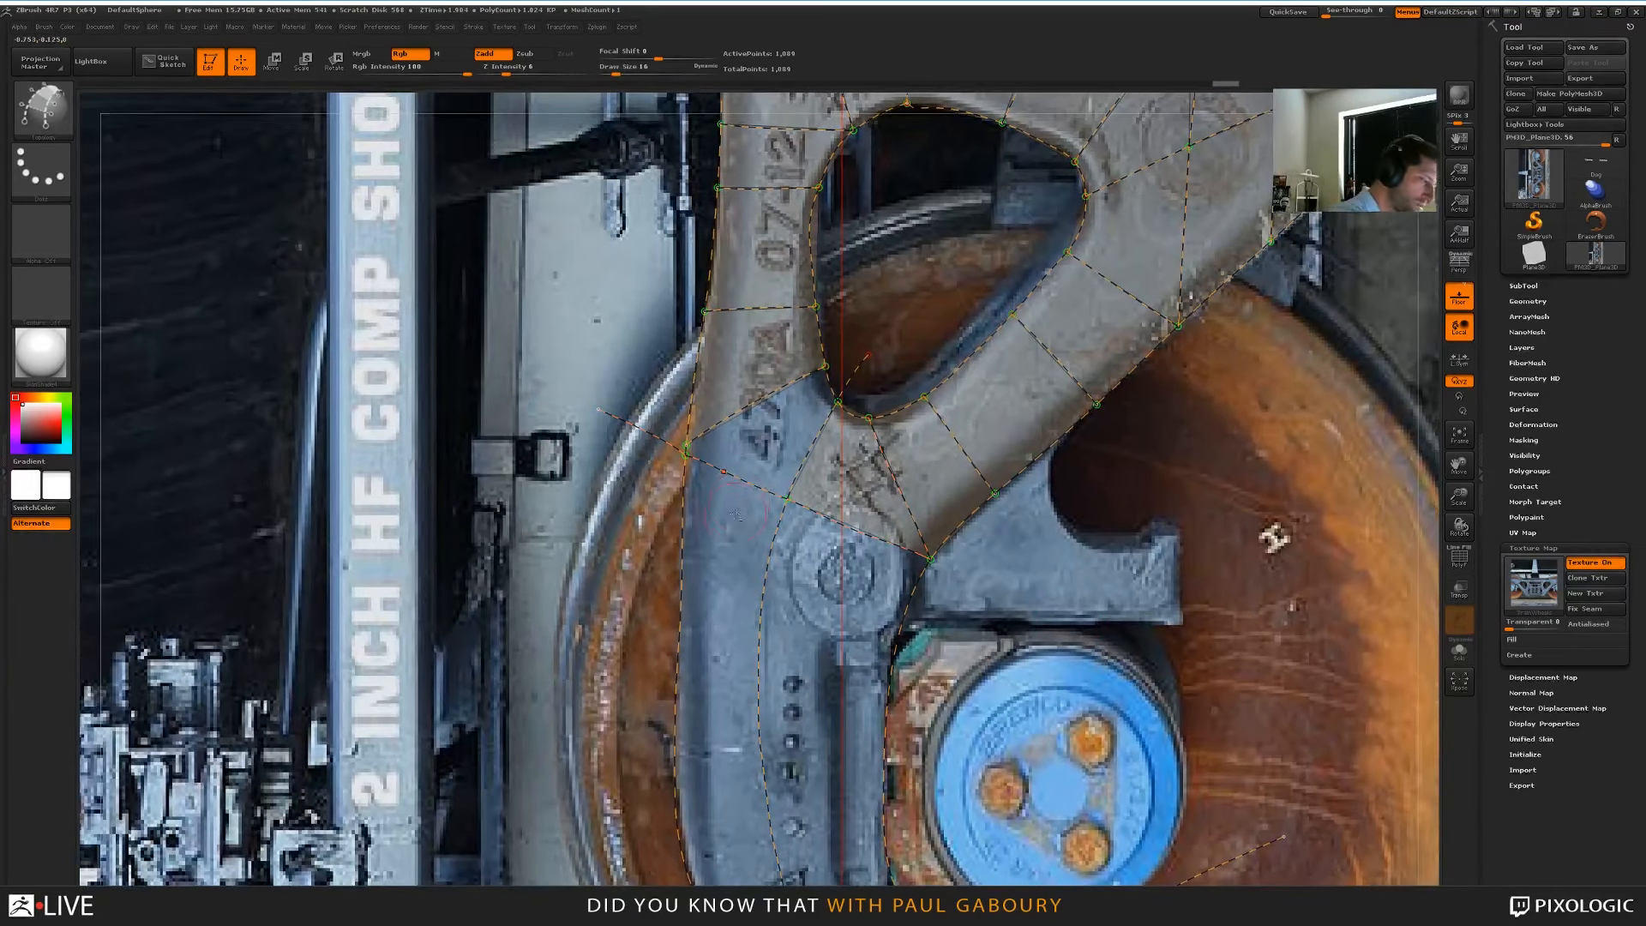
mouse_move(746, 495)
left_mouse_down("alt")
mouse_move(741, 453)
mouse_move(699, 455)
mouse_move(639, 410)
left_mouse_up("alt")
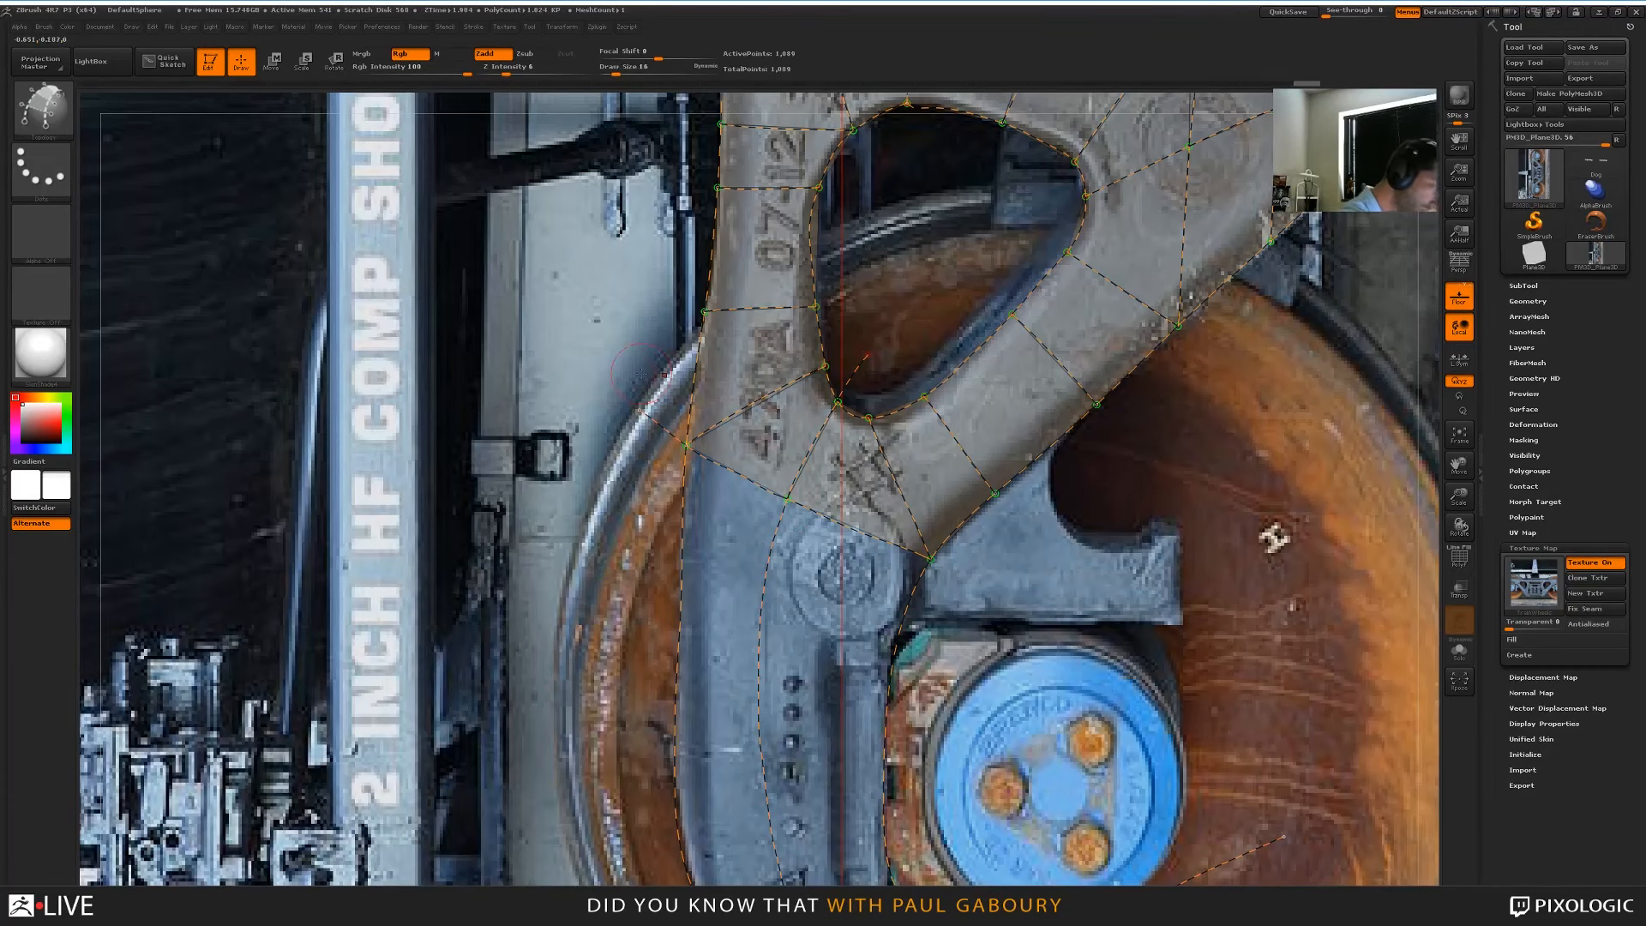
Draw Topology cross curves at intervals across the axle arm, from its outer outline to the hub opening and around the hooked end
right_click_drag(1254, 664, 1243, 558, "ctrl")
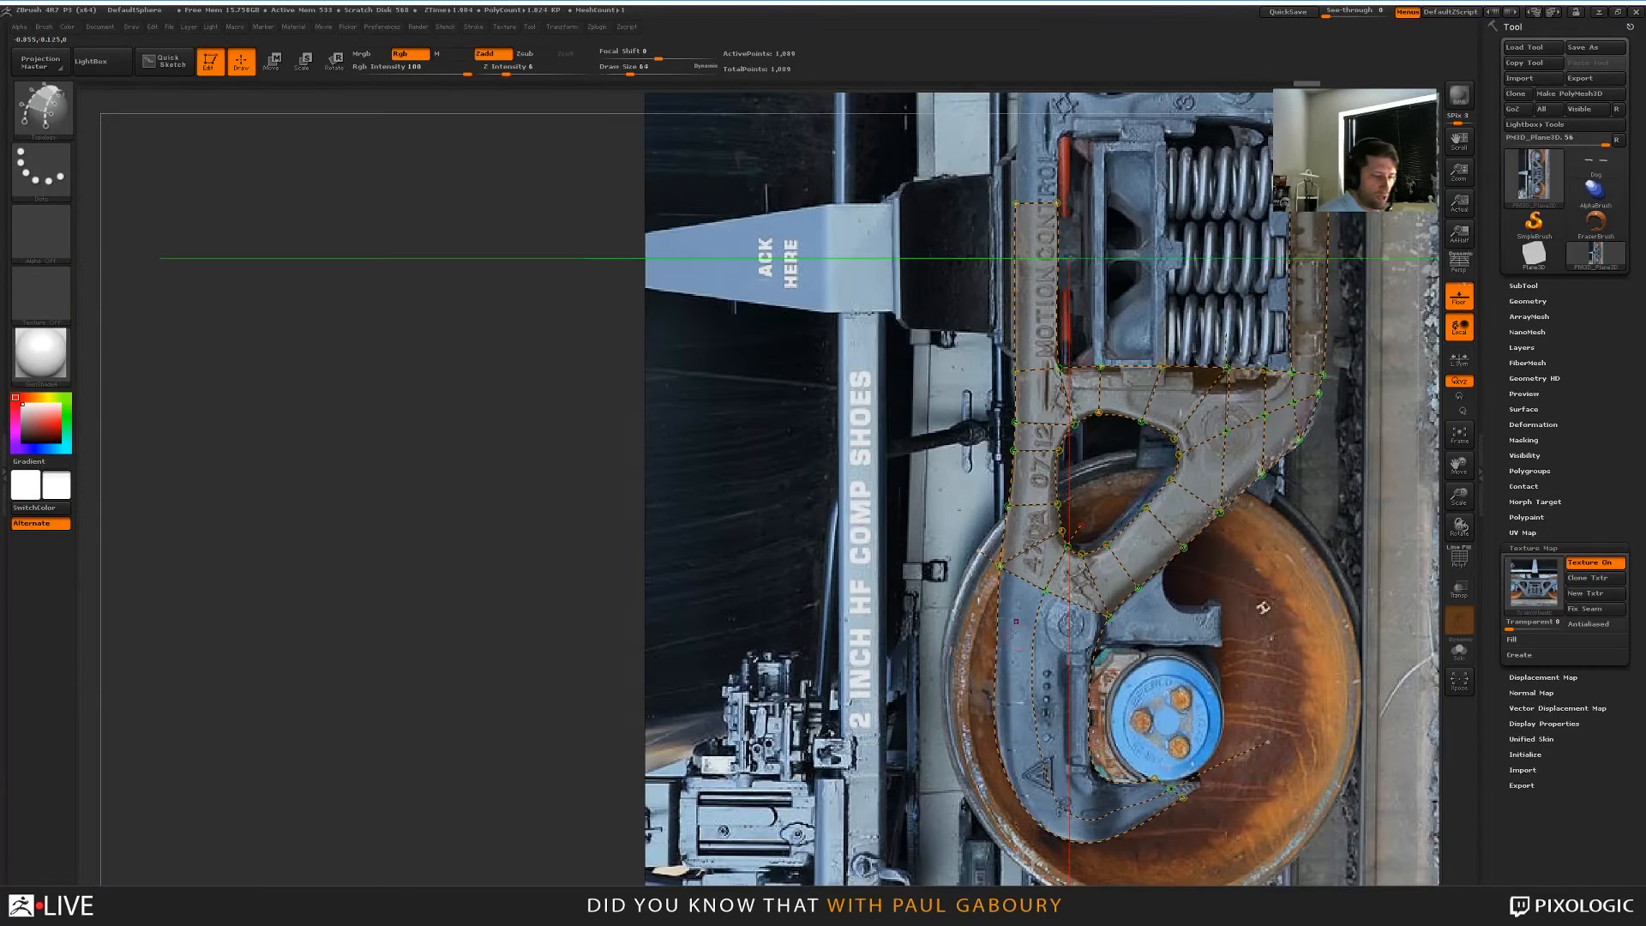
left_click_drag(952, 623, 1148, 645)
left_click_drag(967, 685, 1128, 676)
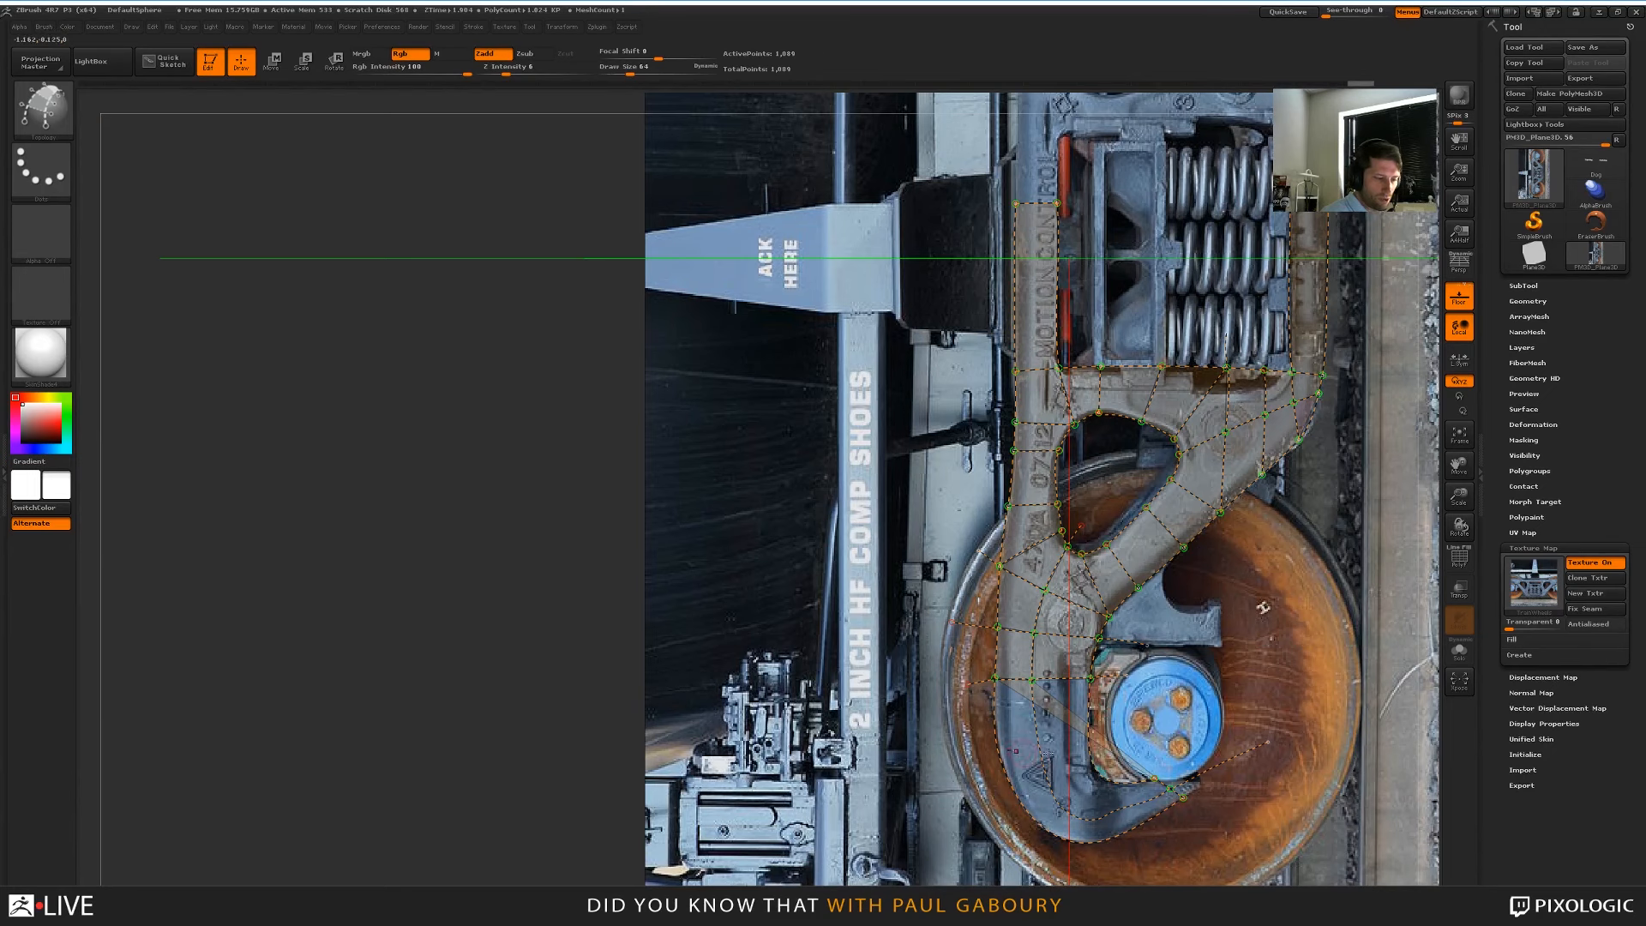
left_click_drag(983, 757, 1133, 719)
left_click_drag(1015, 823, 1132, 745)
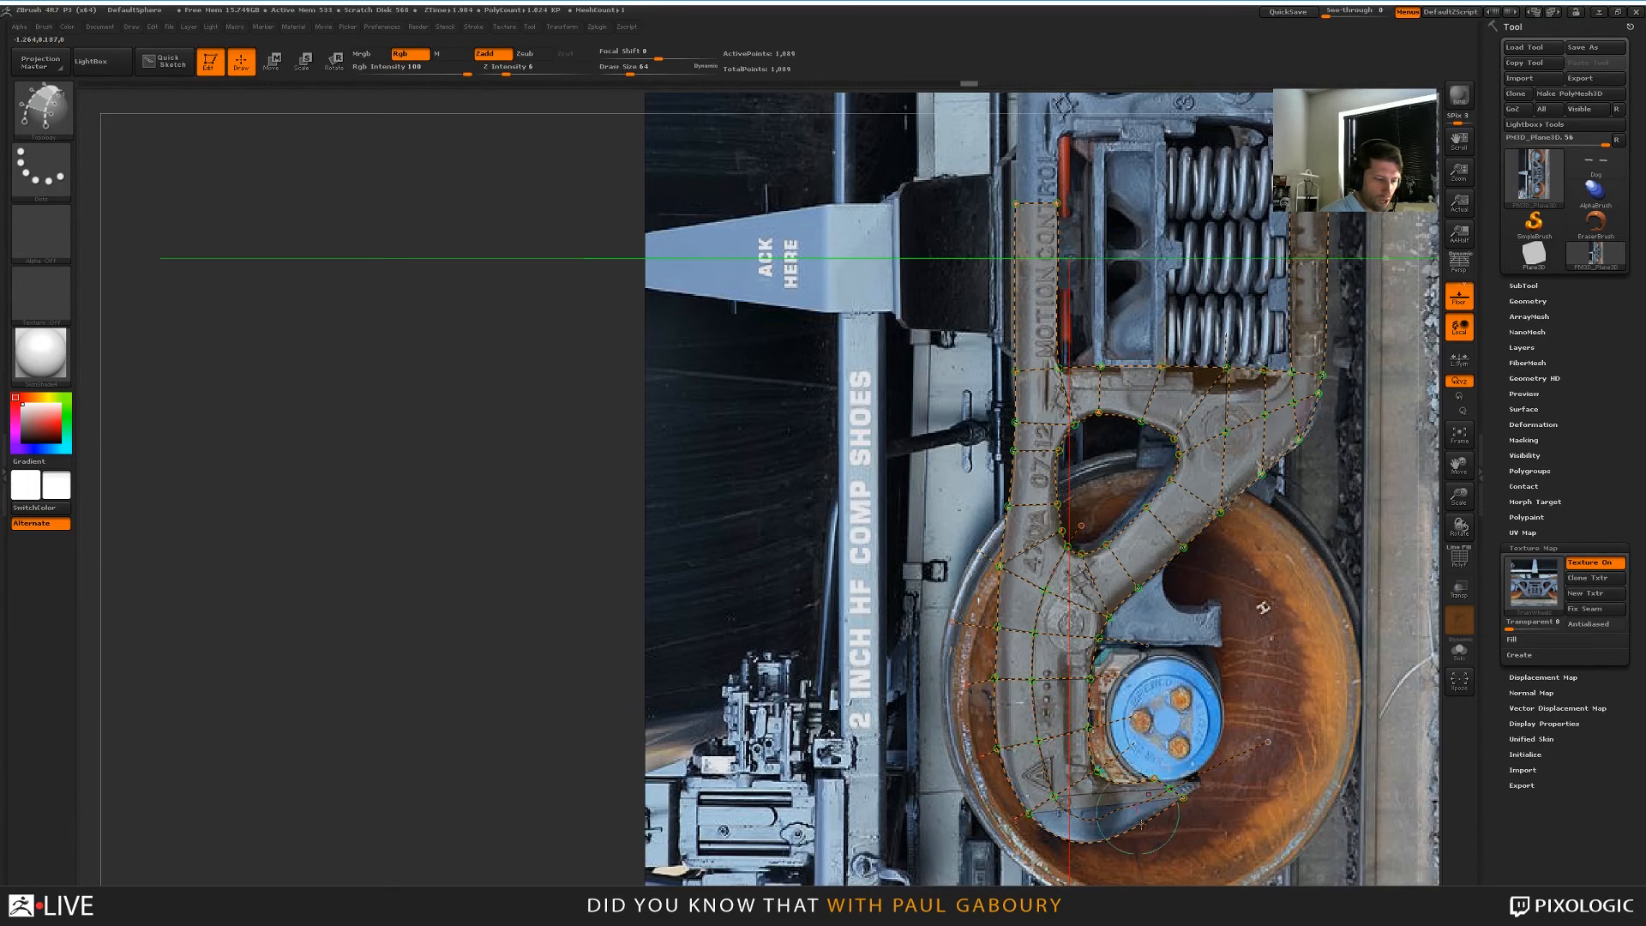
mouse_move(1160, 877)
right_mouse_down("alt")
mouse_move(1095, 758)
mouse_move(1097, 836)
right_mouse_up("alt")
mouse_move(990, 739)
left_mouse_down()
mouse_move(1043, 544)
mouse_move(1055, 555)
left_mouse_up()
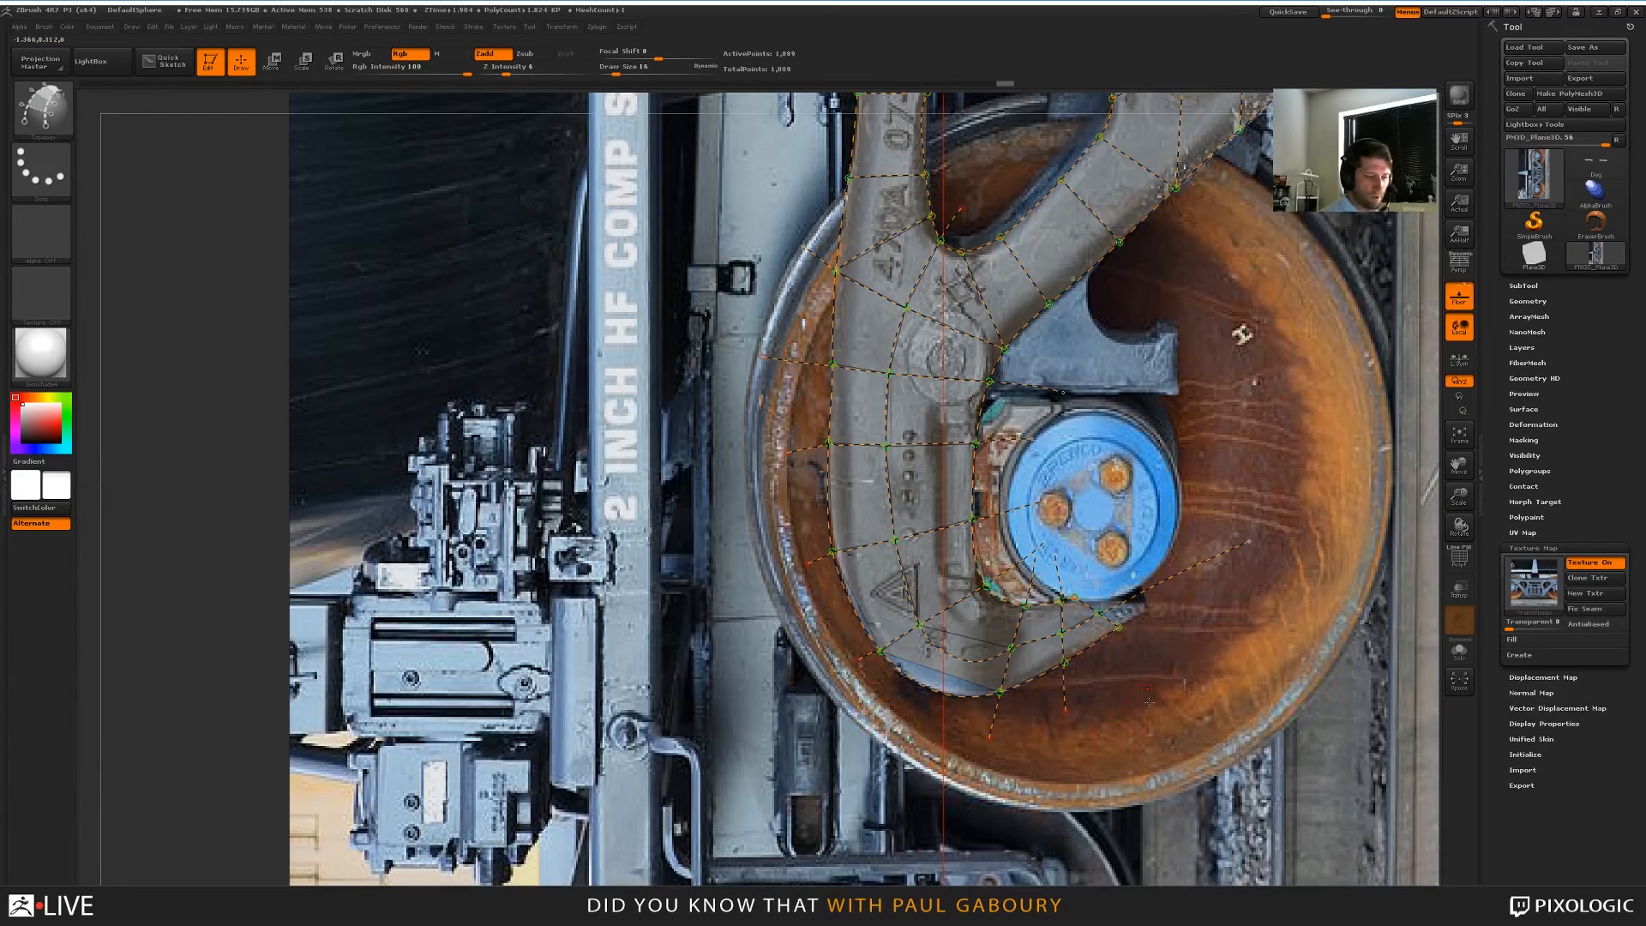
Draw two Topology cross curves around the hooked end's bend, from the hub opening's corner to the outer outline
right_click_drag(1148, 702, 1135, 751, "alt")
right_click_drag(1254, 660, 1275, 603, "ctrl")
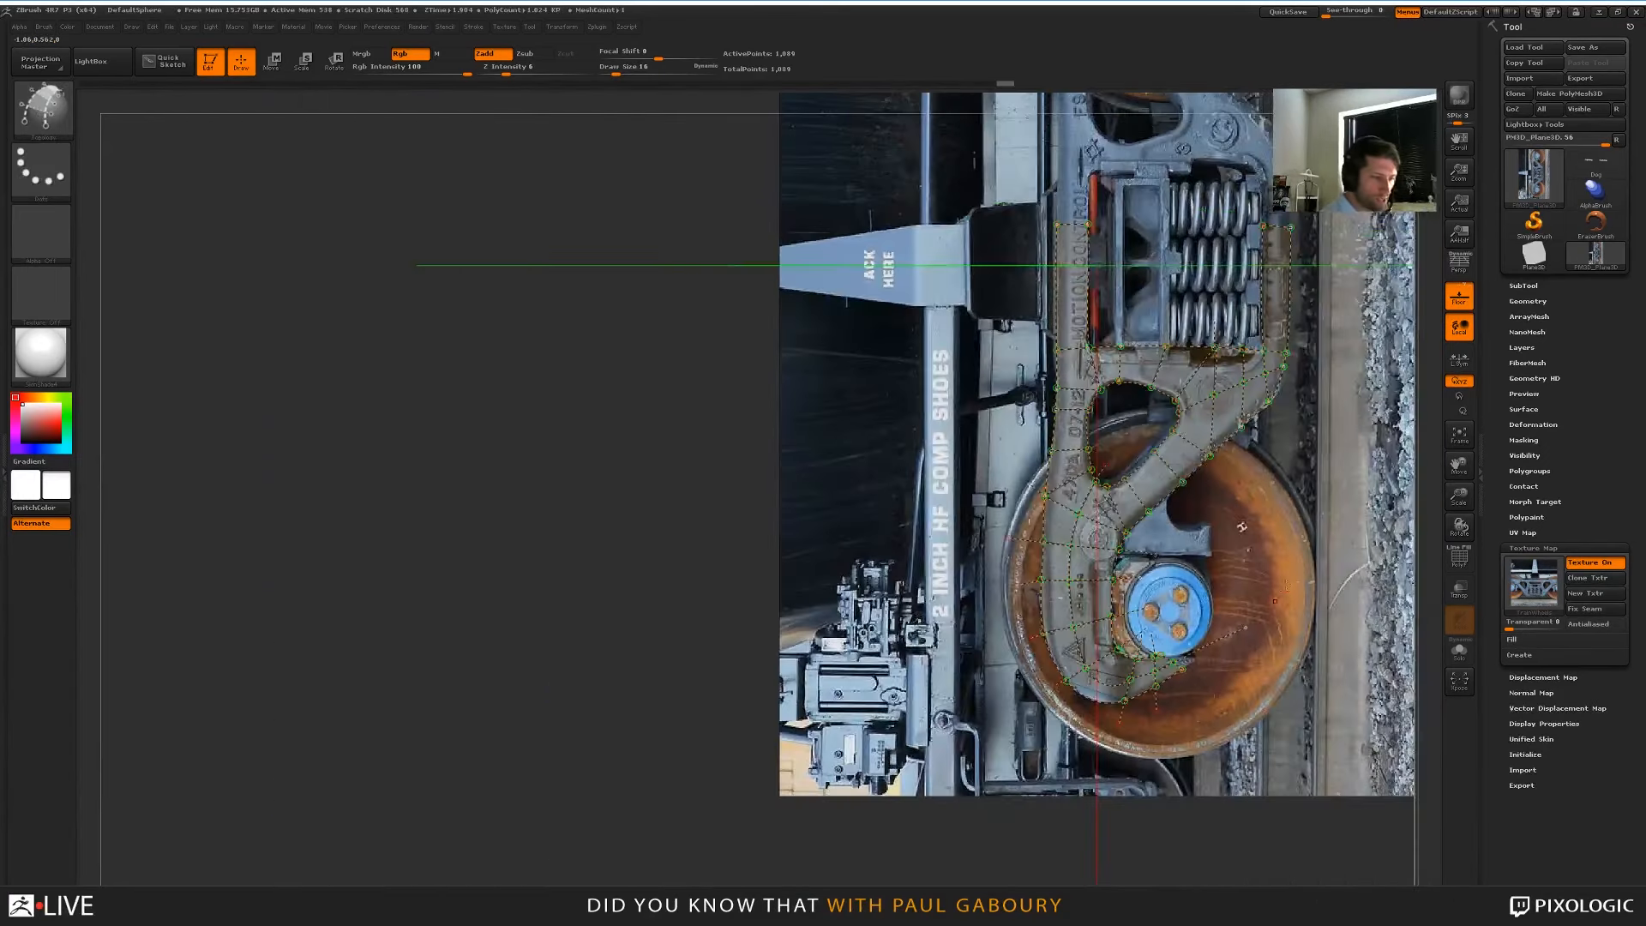
mouse_move(1241, 526)
right_mouse_down()
mouse_move(1353, 635)
mouse_move(1032, 648)
mouse_move(1189, 382)
right_mouse_up()
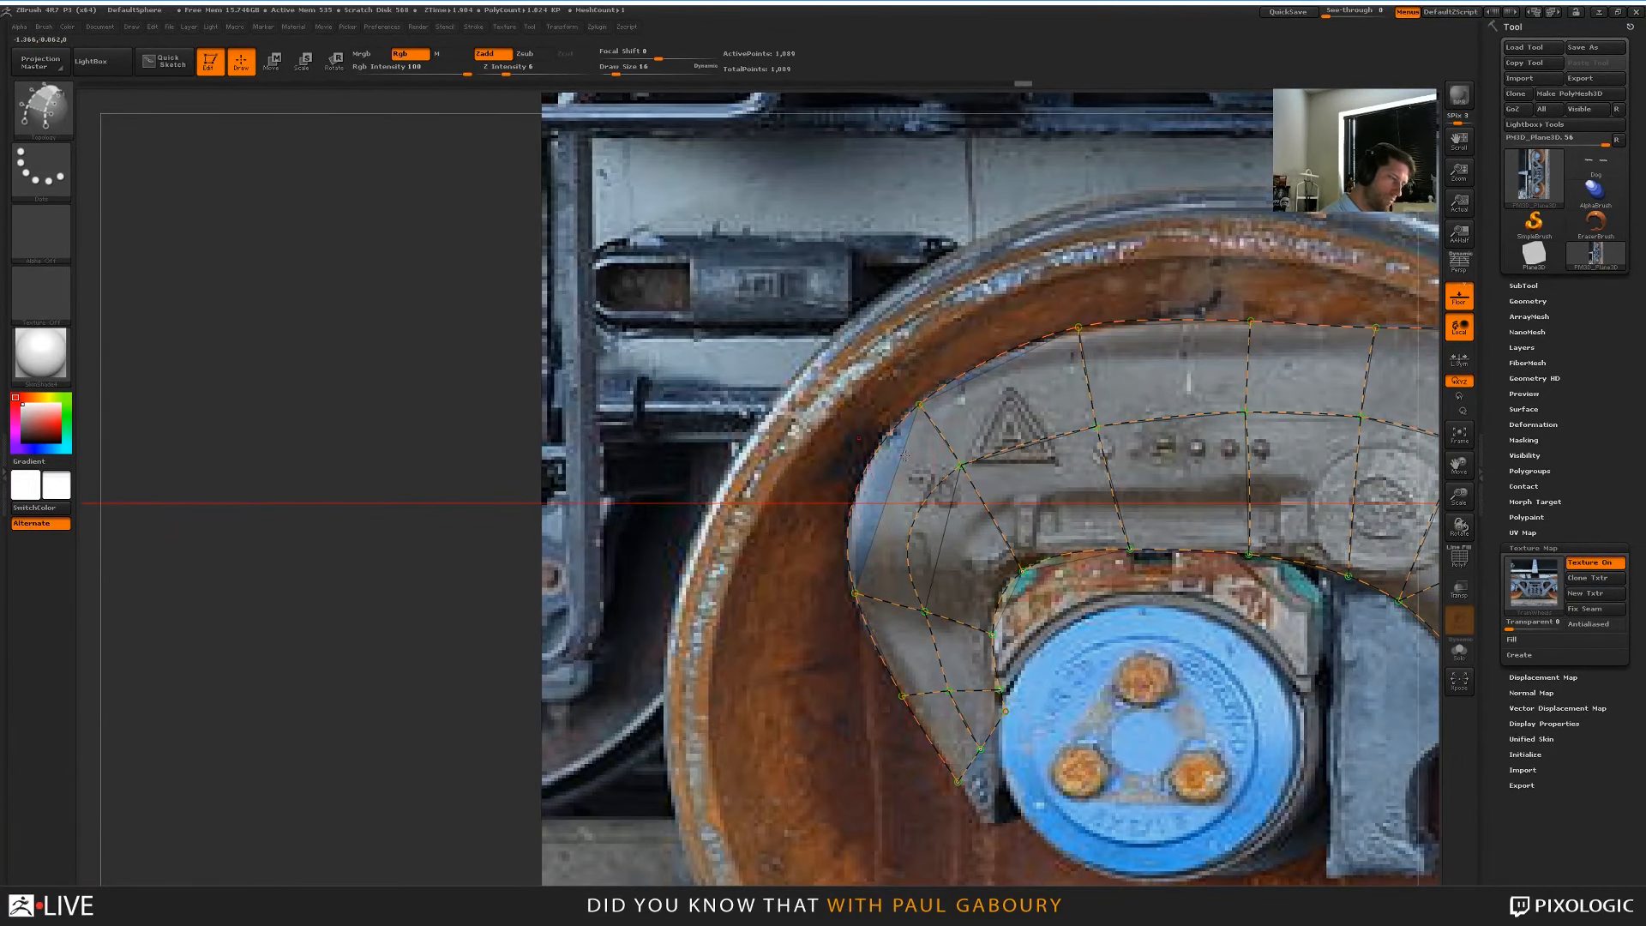
key("bracketleft")
key("bracketleft")
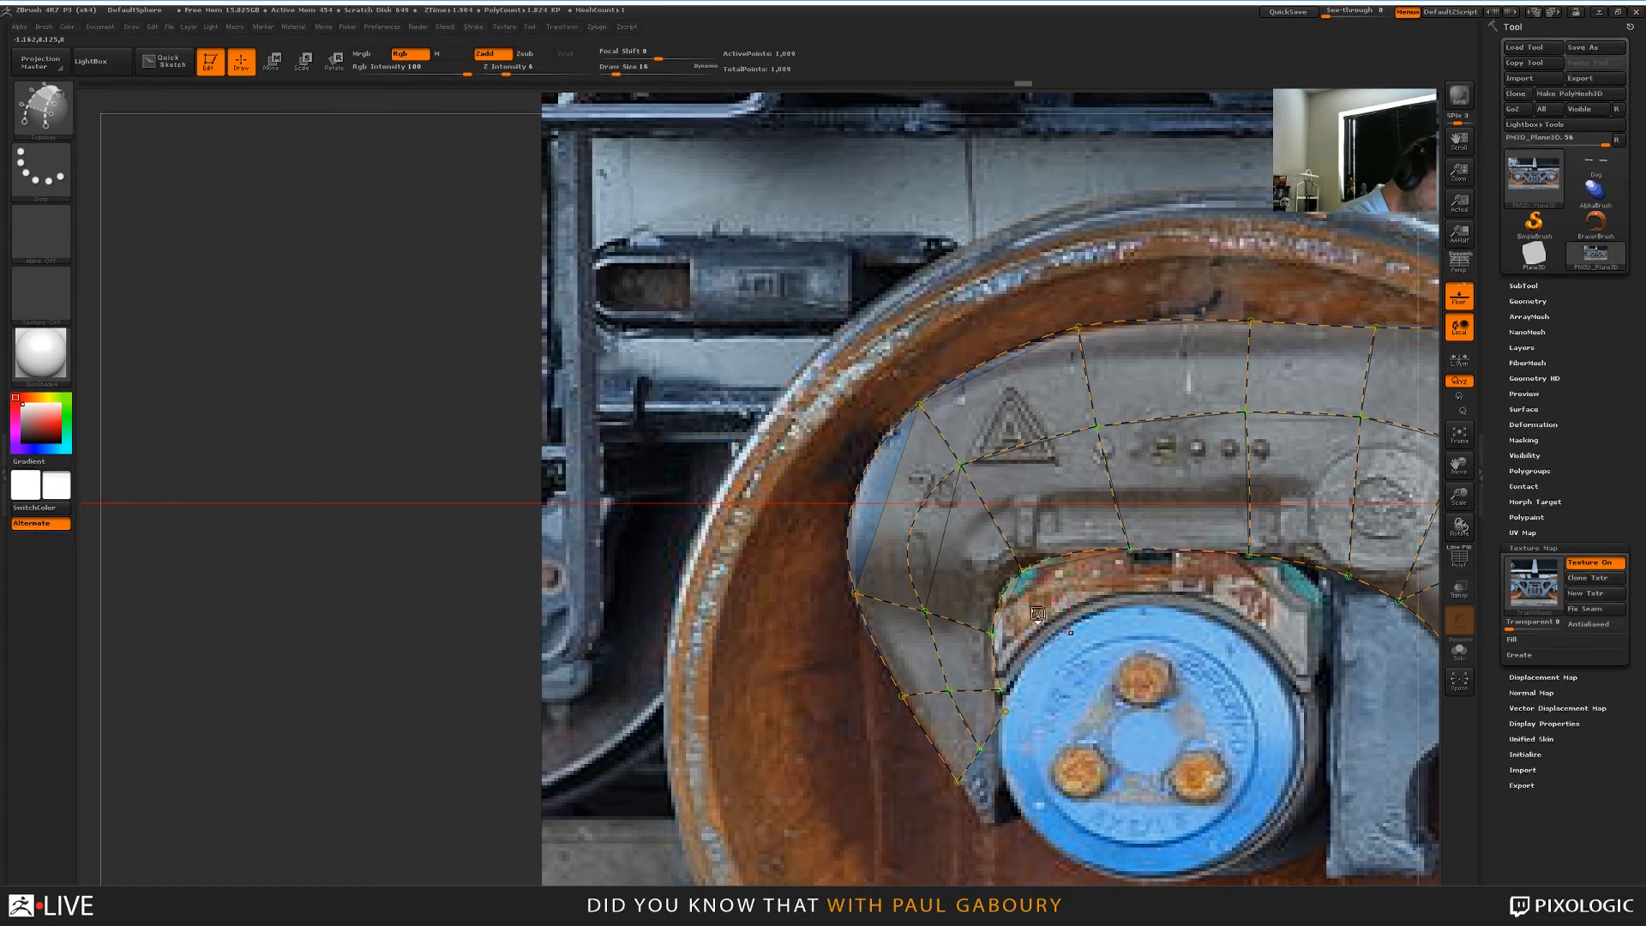
left_click_drag(1040, 614, 836, 395)
left_click_drag(1046, 638, 763, 451)
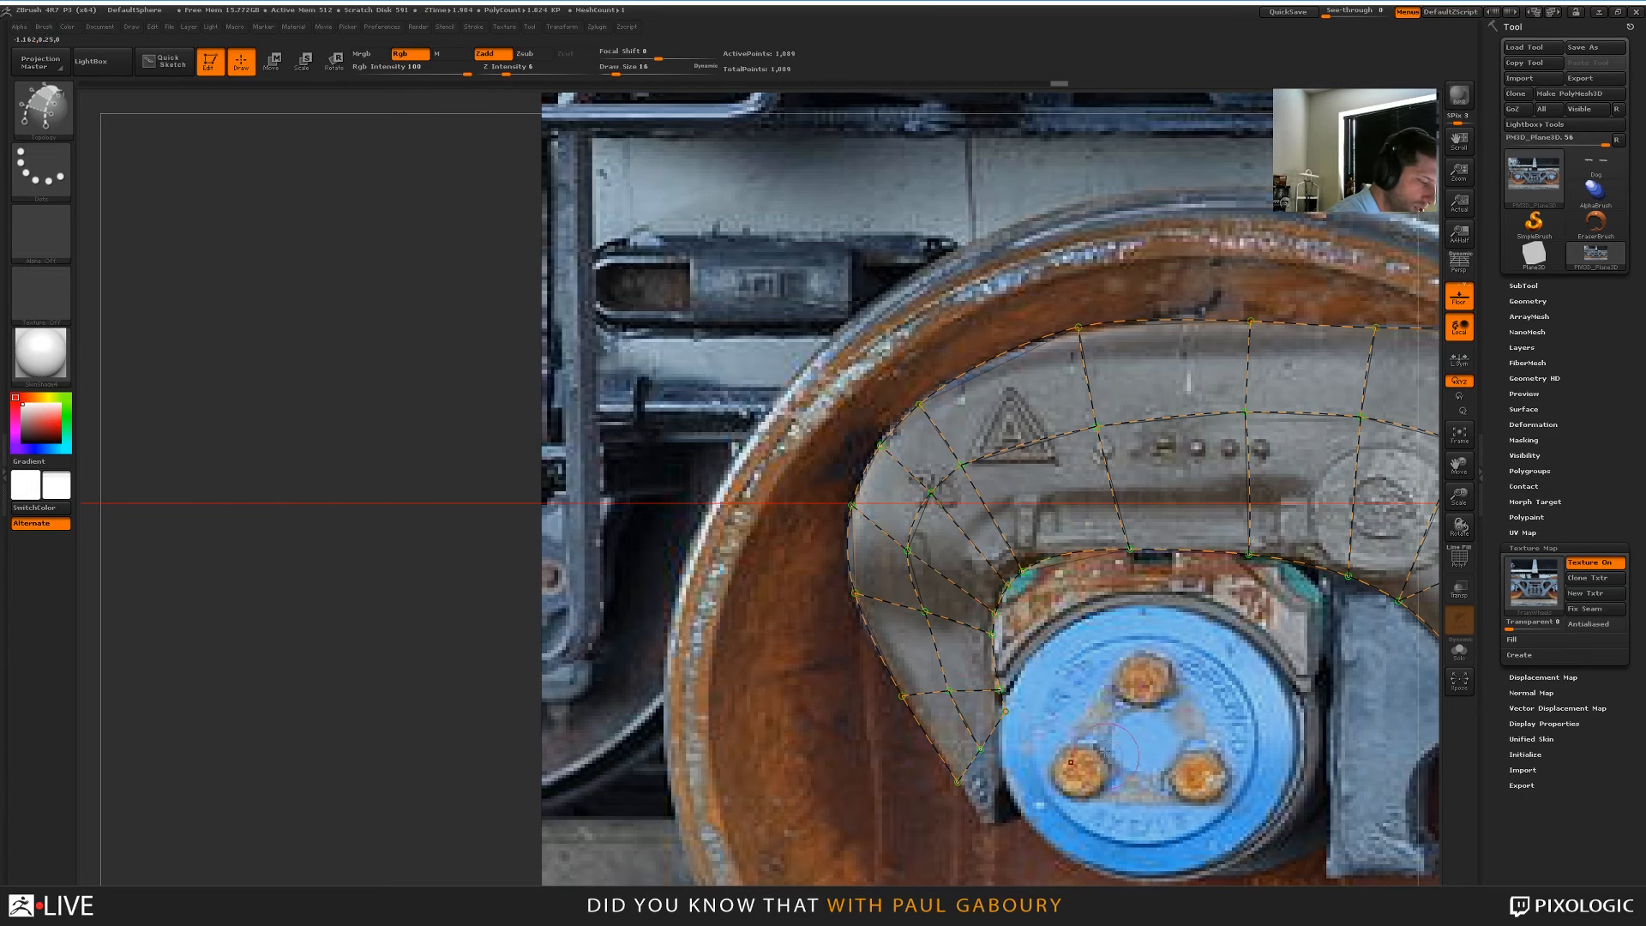
Draw one more cross curve on the hooked end, between the existing ones, from the hub opening to the outer outline
key("b")
key("m")
key("m")
right_click_drag(1031, 592, 1024, 675, "alt")
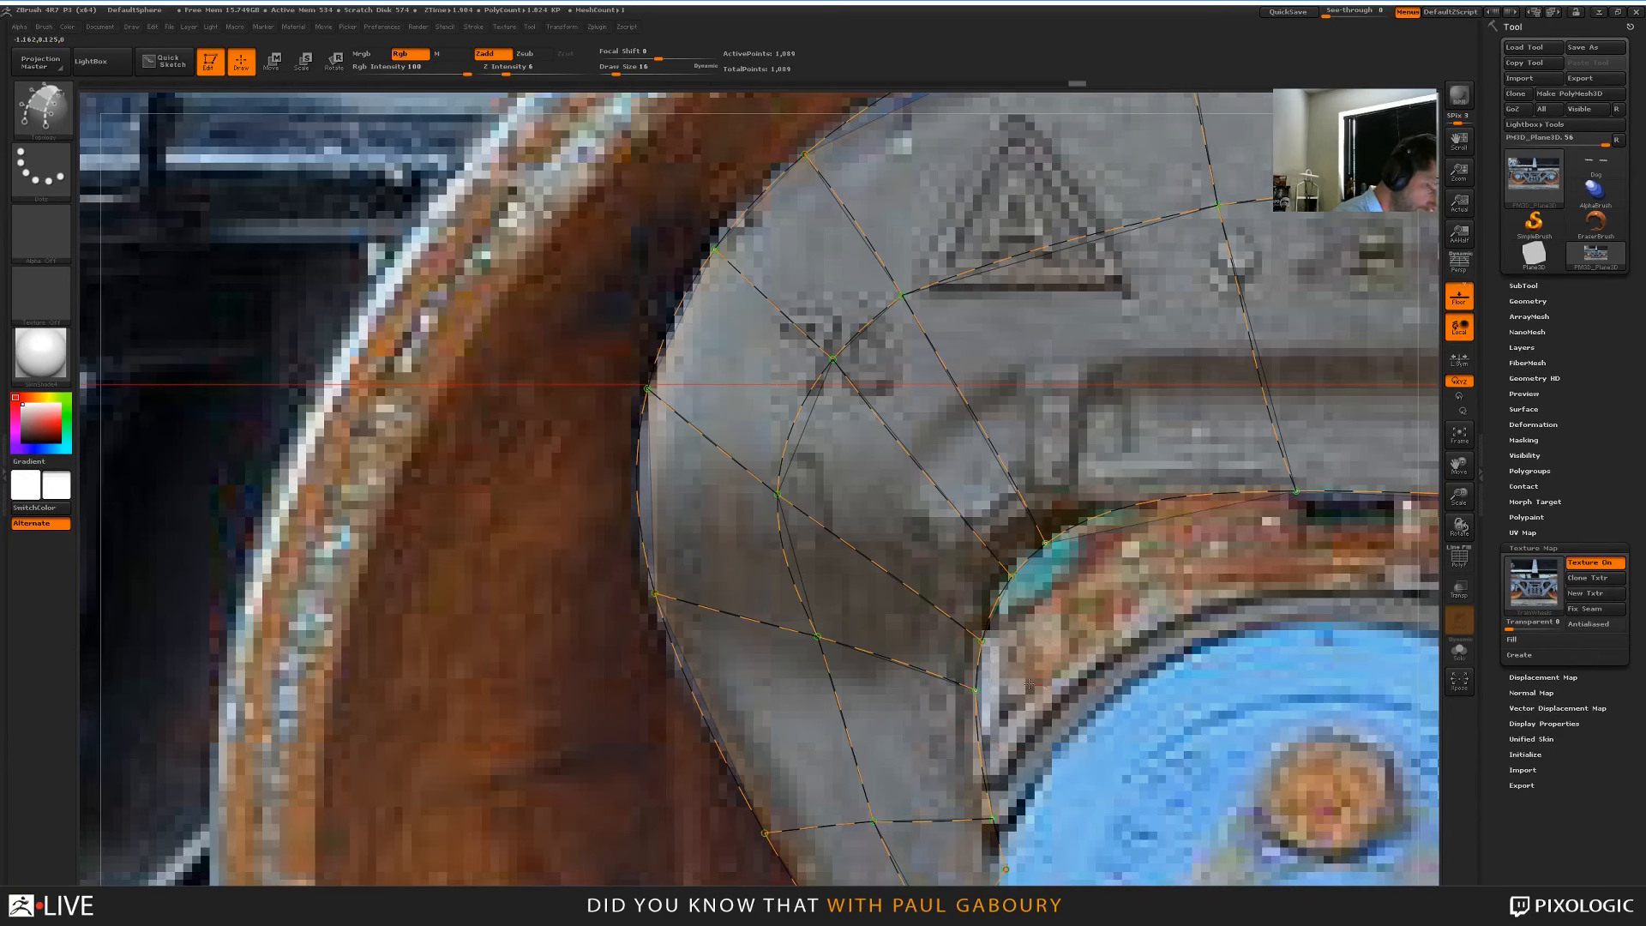
left_click_drag(1029, 685, 849, 594)
right_click_drag(1160, 689, 1166, 435, "ctrl")
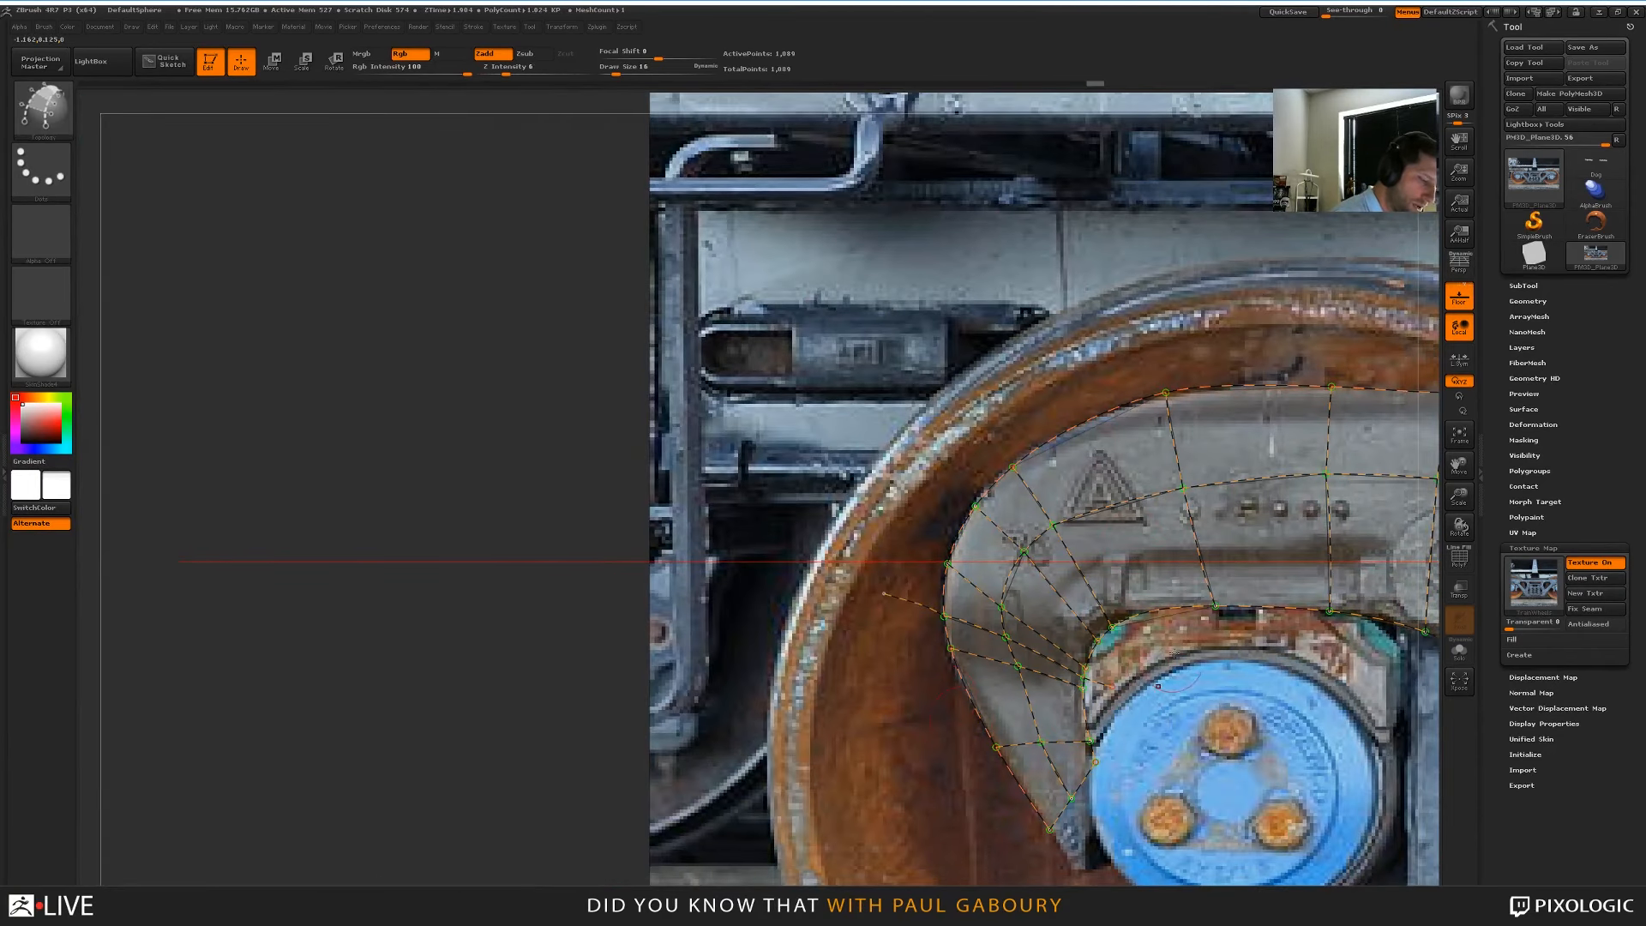
right_click_drag(1159, 622, 1071, 720, "alt")
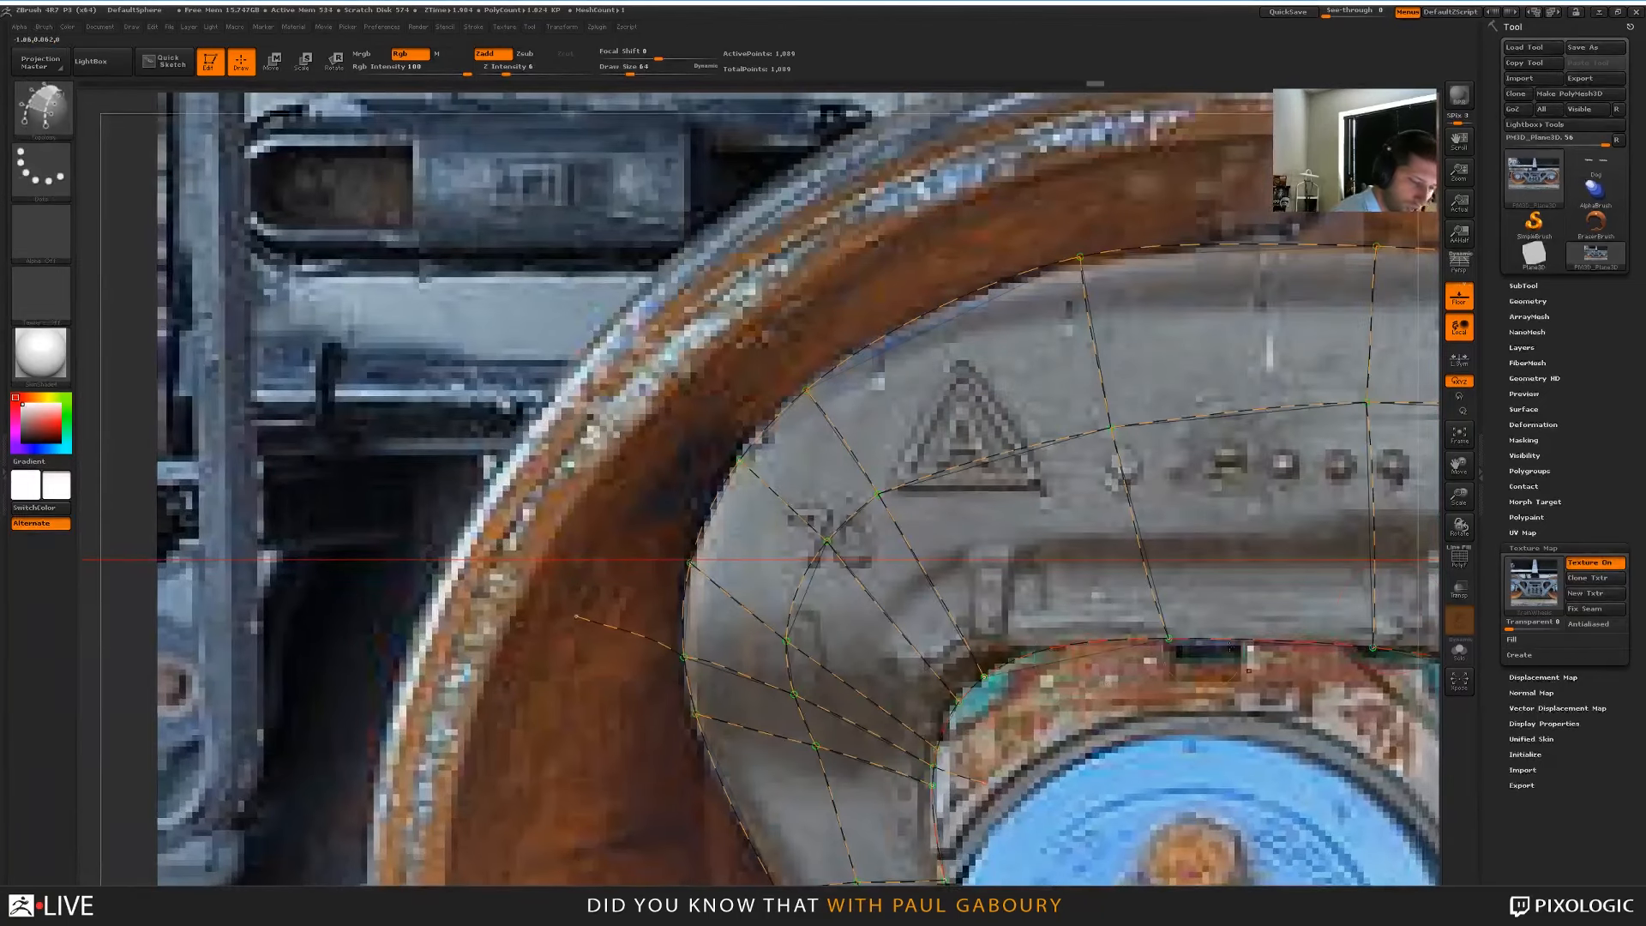
Hide the reference photo texture and draw a cross curve from the hub opening past the axle arm's upper outer bend
left_click(1595, 563)
right_click_drag(1186, 702, 847, 666, "ctrl")
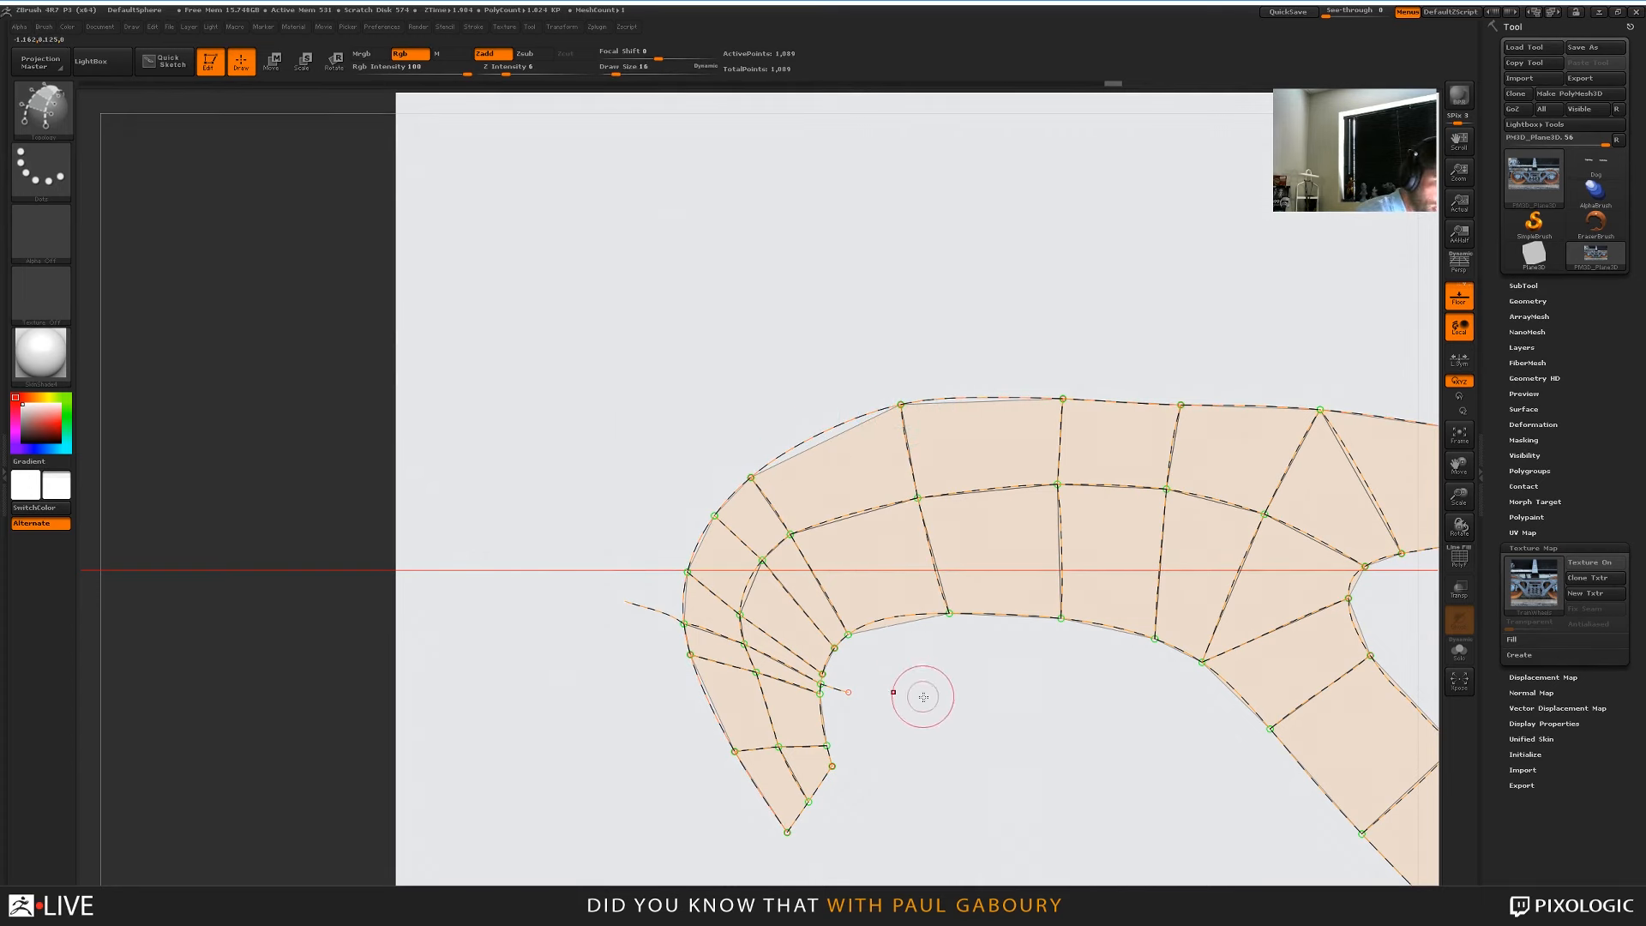
left_click_drag(921, 686, 777, 324)
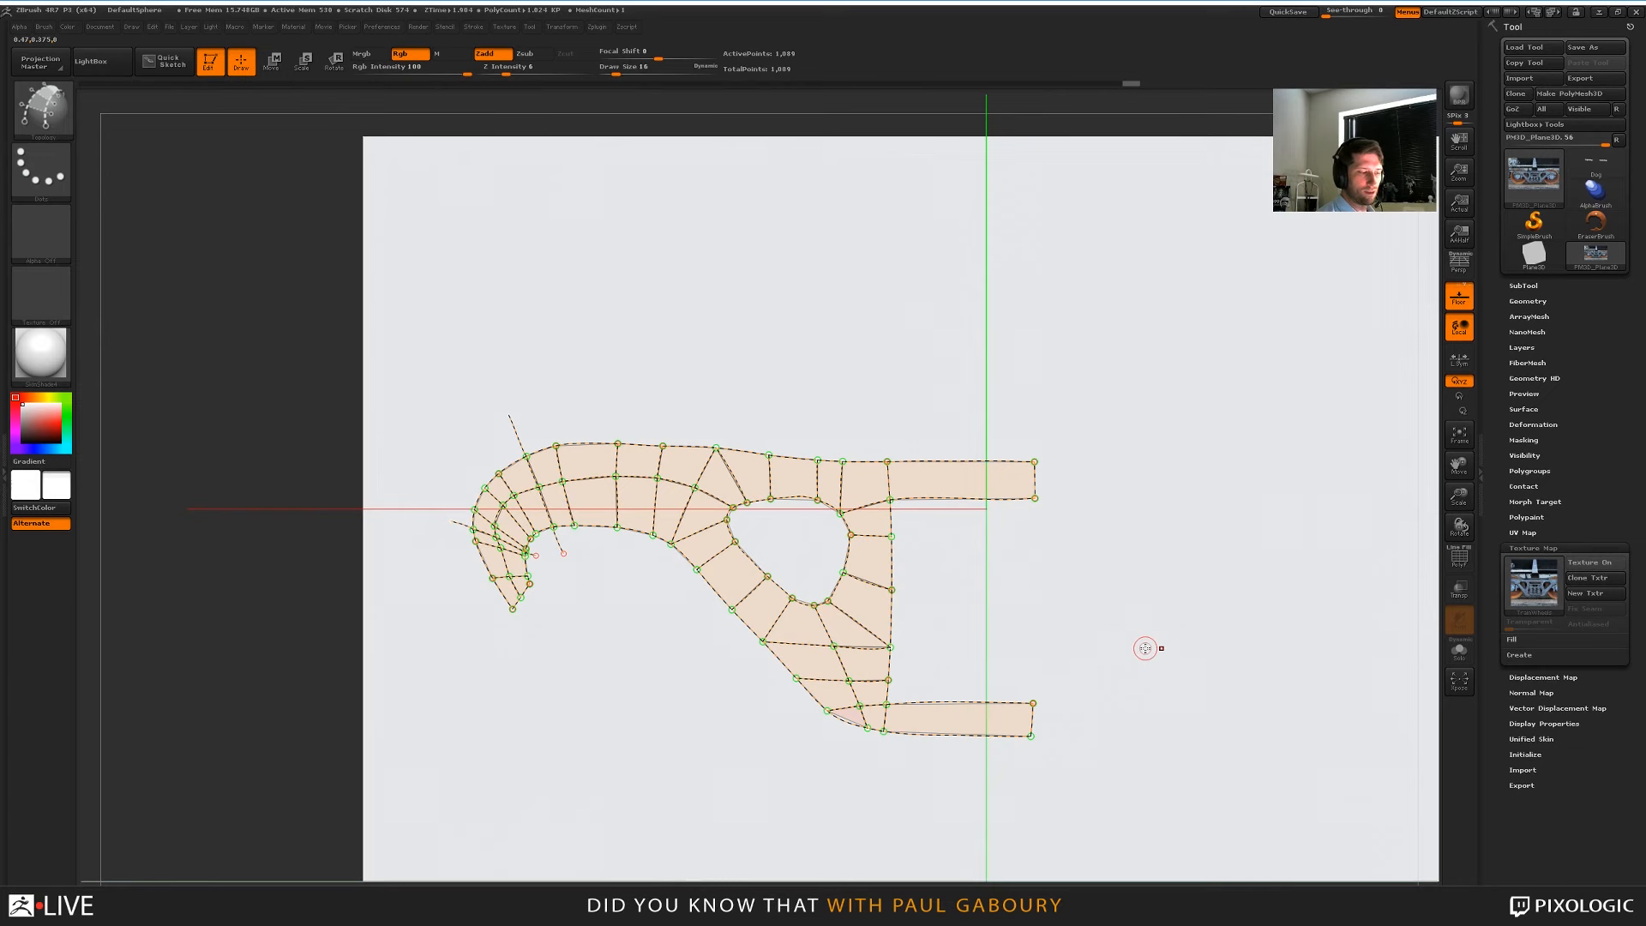
Show the reference photo texture on the plane again
left_click(1466, 658)
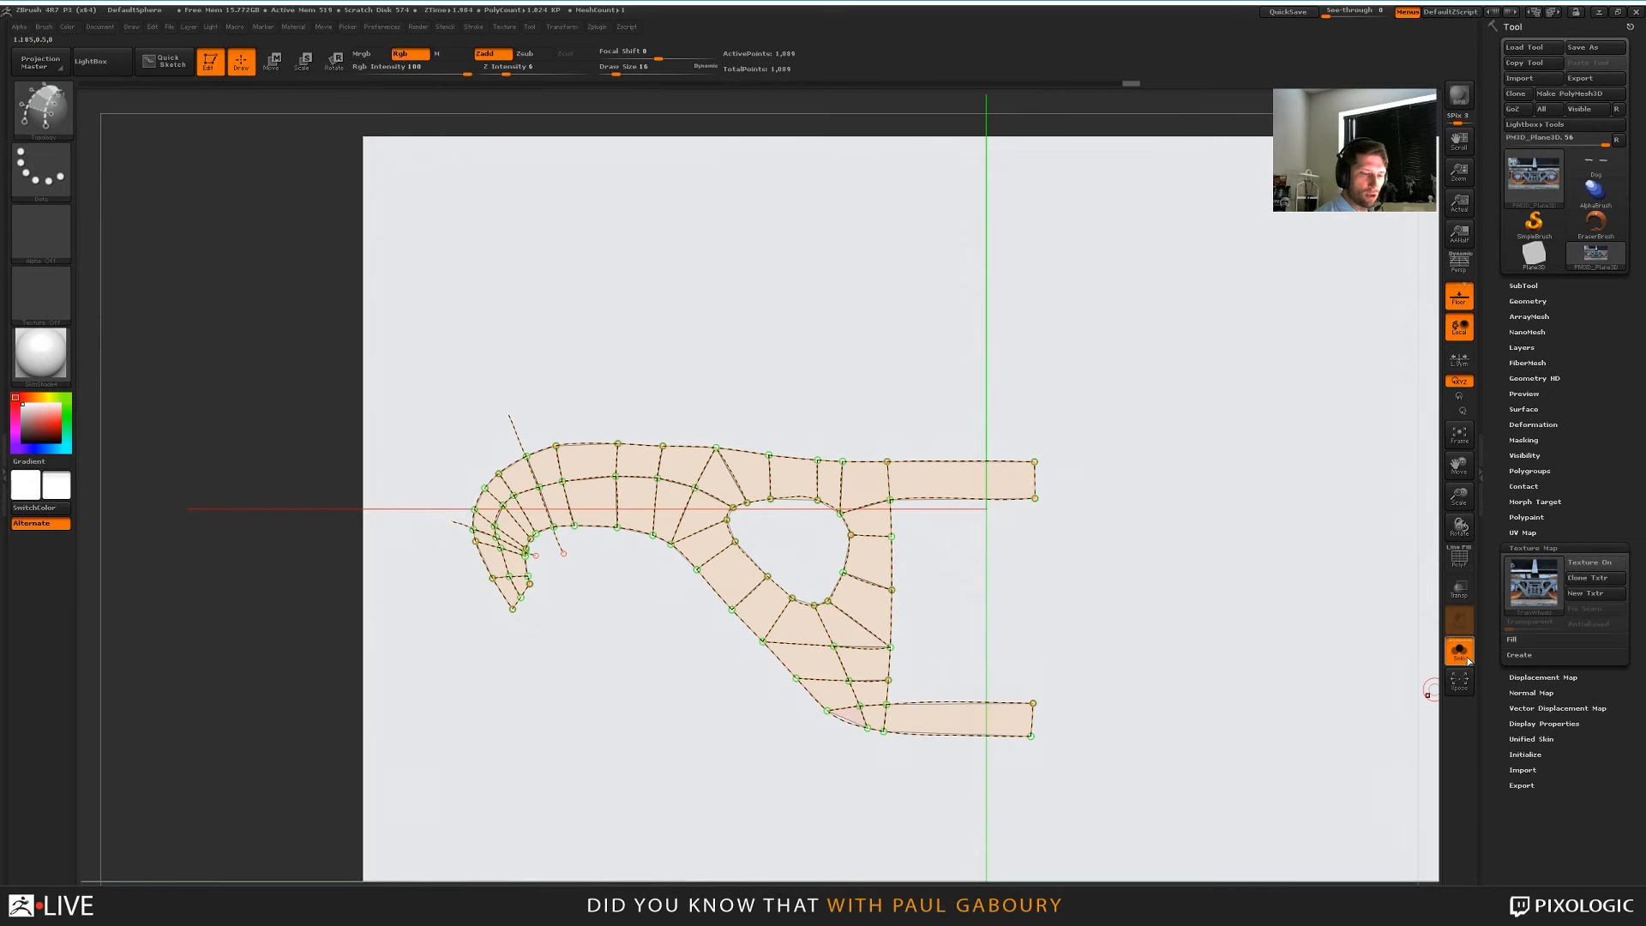
left_click(1468, 658)
left_click(1595, 562)
key("plus")
key("plus")
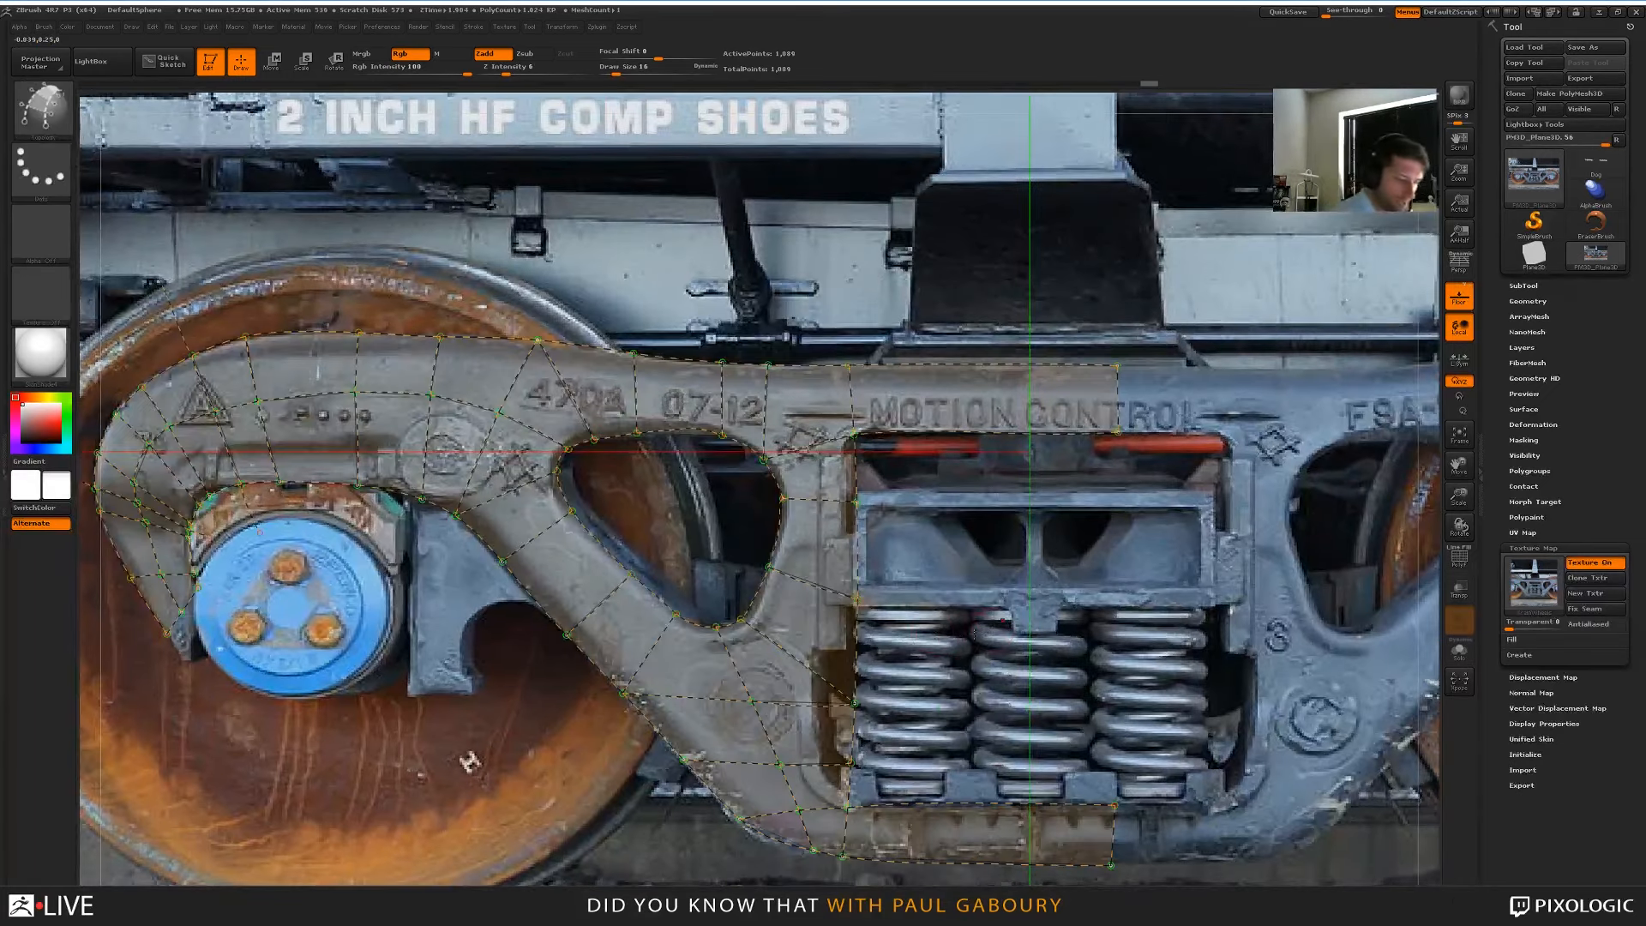
Draw the lower crossbar's curves from the triangular opening's edge across the spring pocket, just above the springs
key("bracketright")
key("bracketright")
key("bracketright")
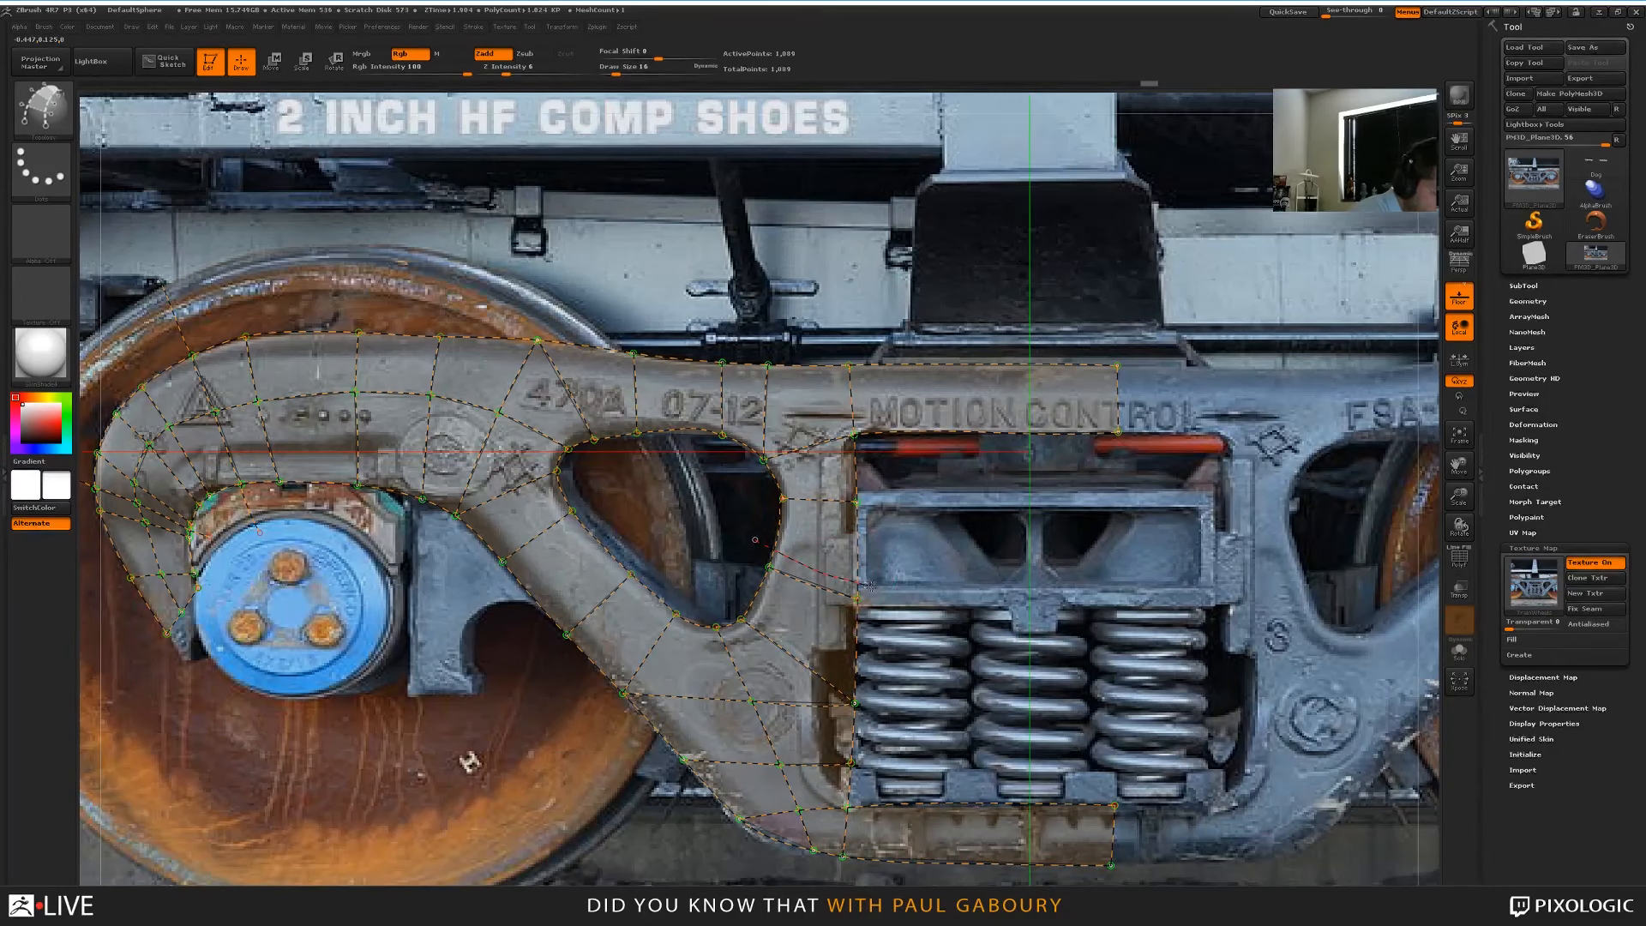
key("bracketright")
key("bracketright")
key("bracketright")
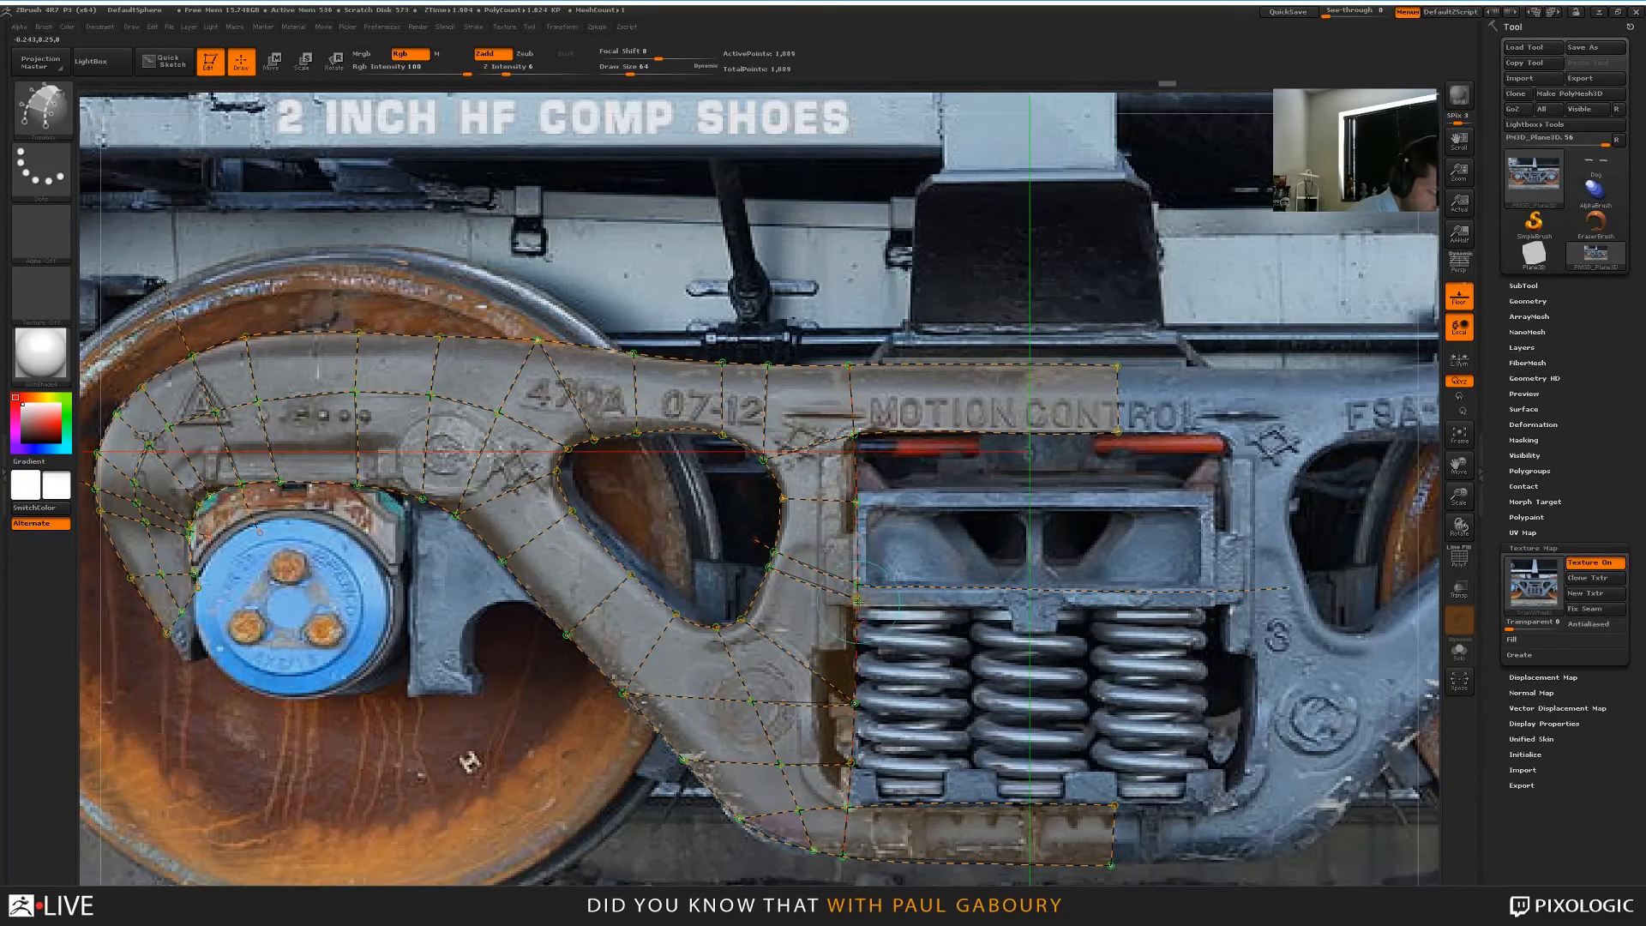
key("bracketleft")
key("bracketleft")
key("bracketleft")
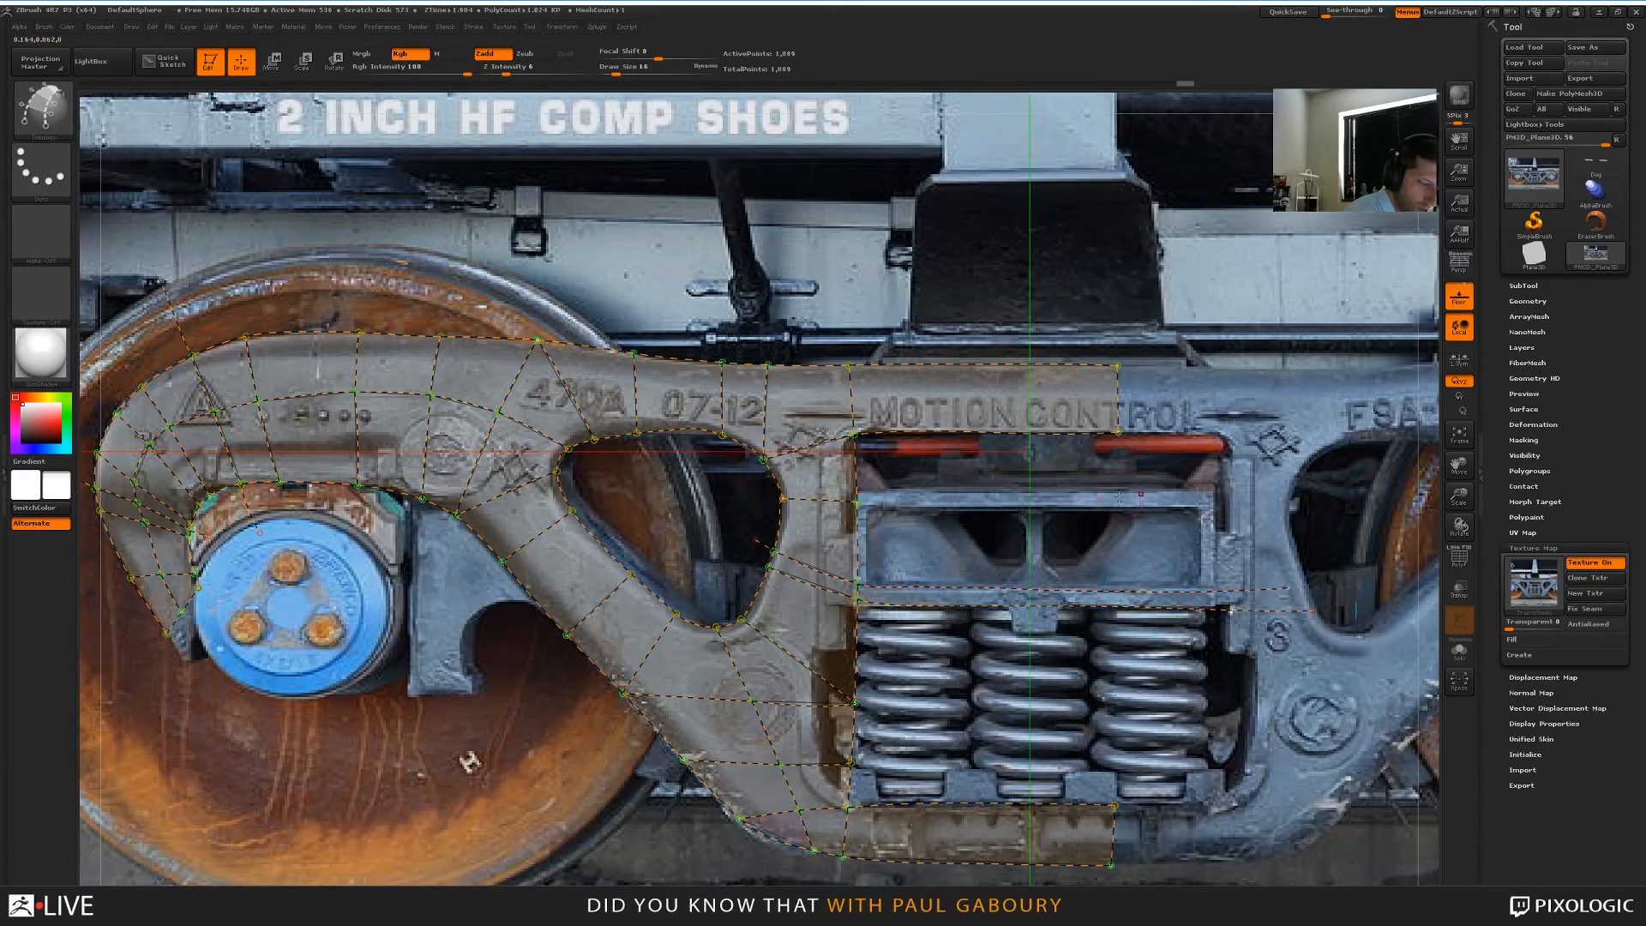
left_click_drag(1108, 717, 1110, 733)
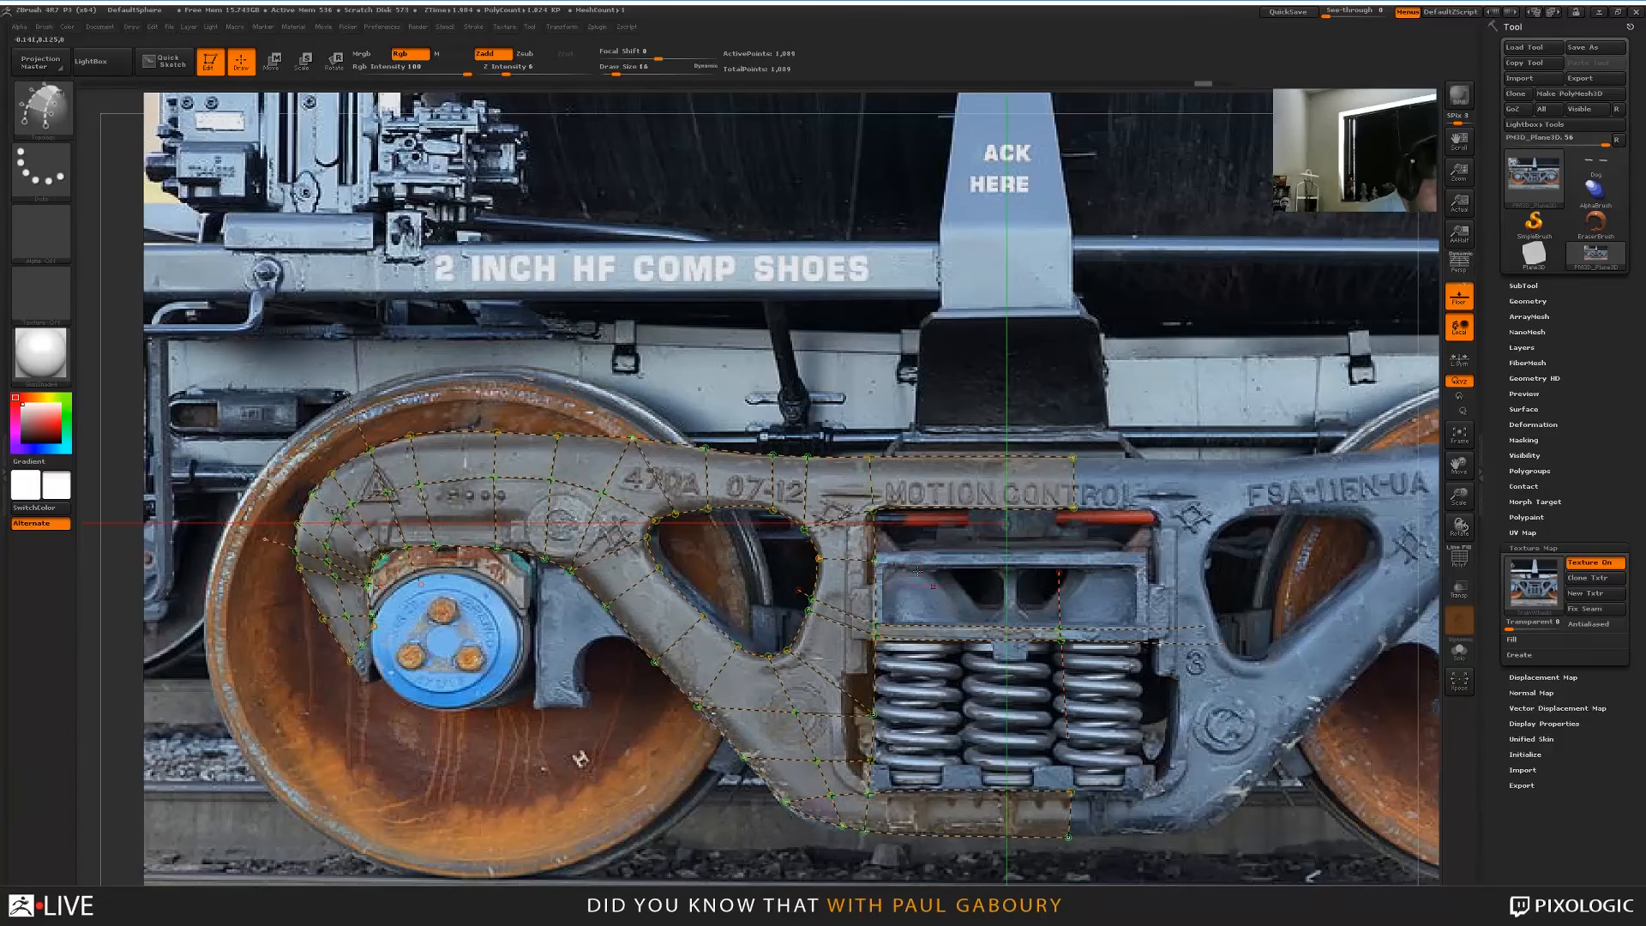
Draw the upper crossbar's curves across the spring pocket and remove the fill between the two bars
left_click_drag(877, 562, 1081, 576)
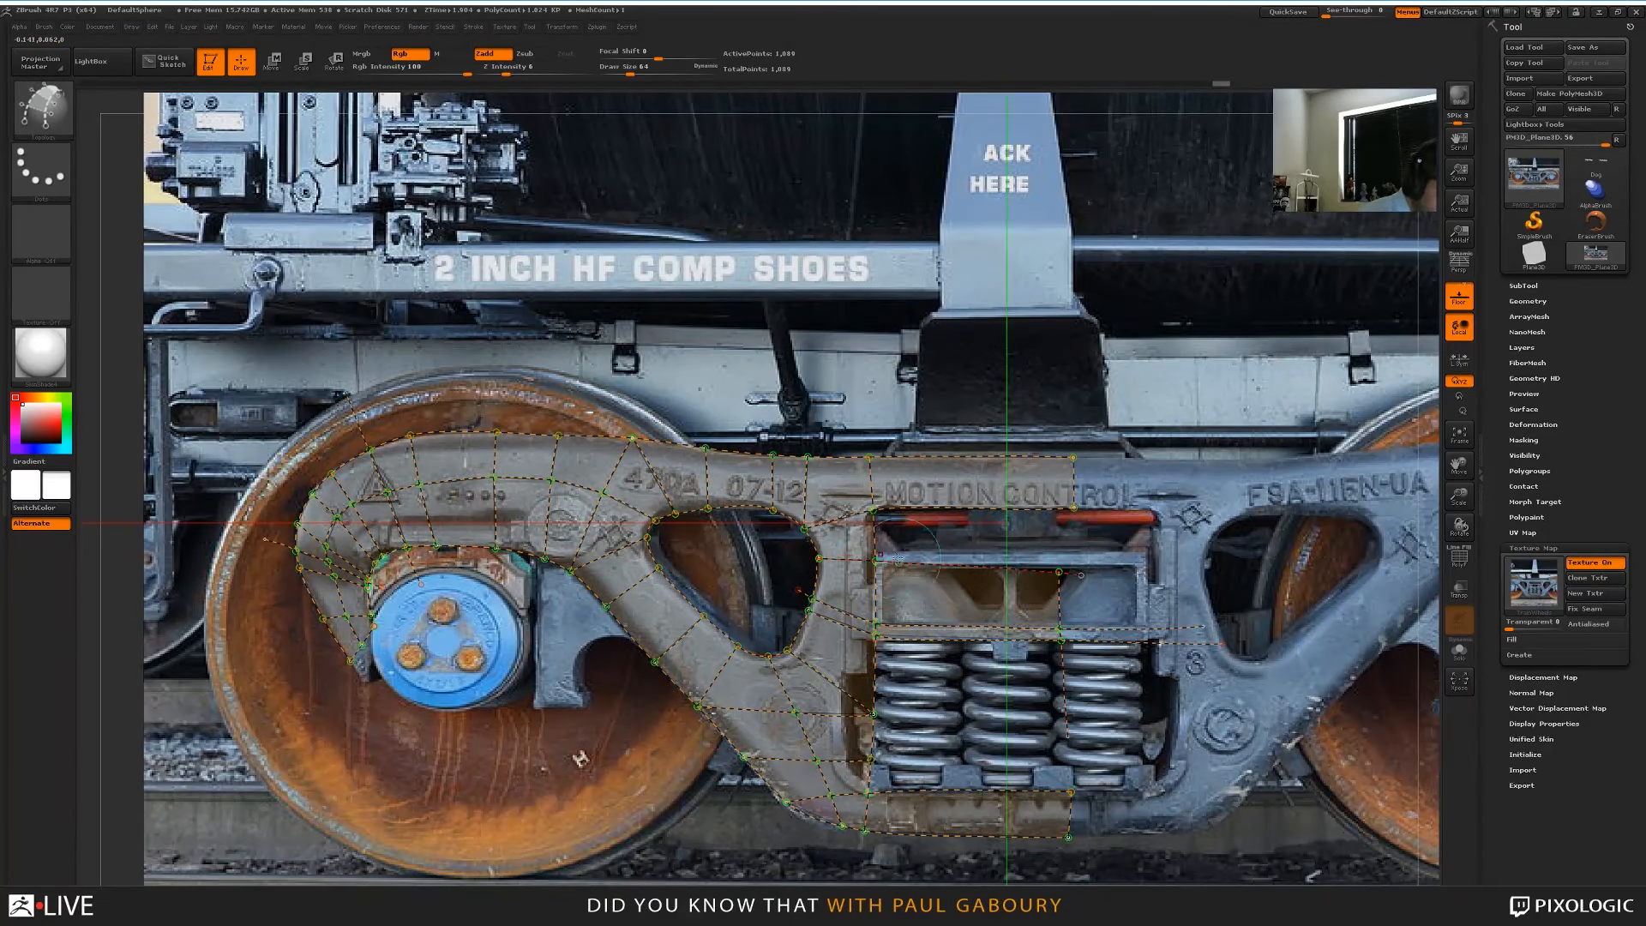
left_click_drag(795, 549, 898, 549)
left_click_drag(1117, 555, 1056, 525)
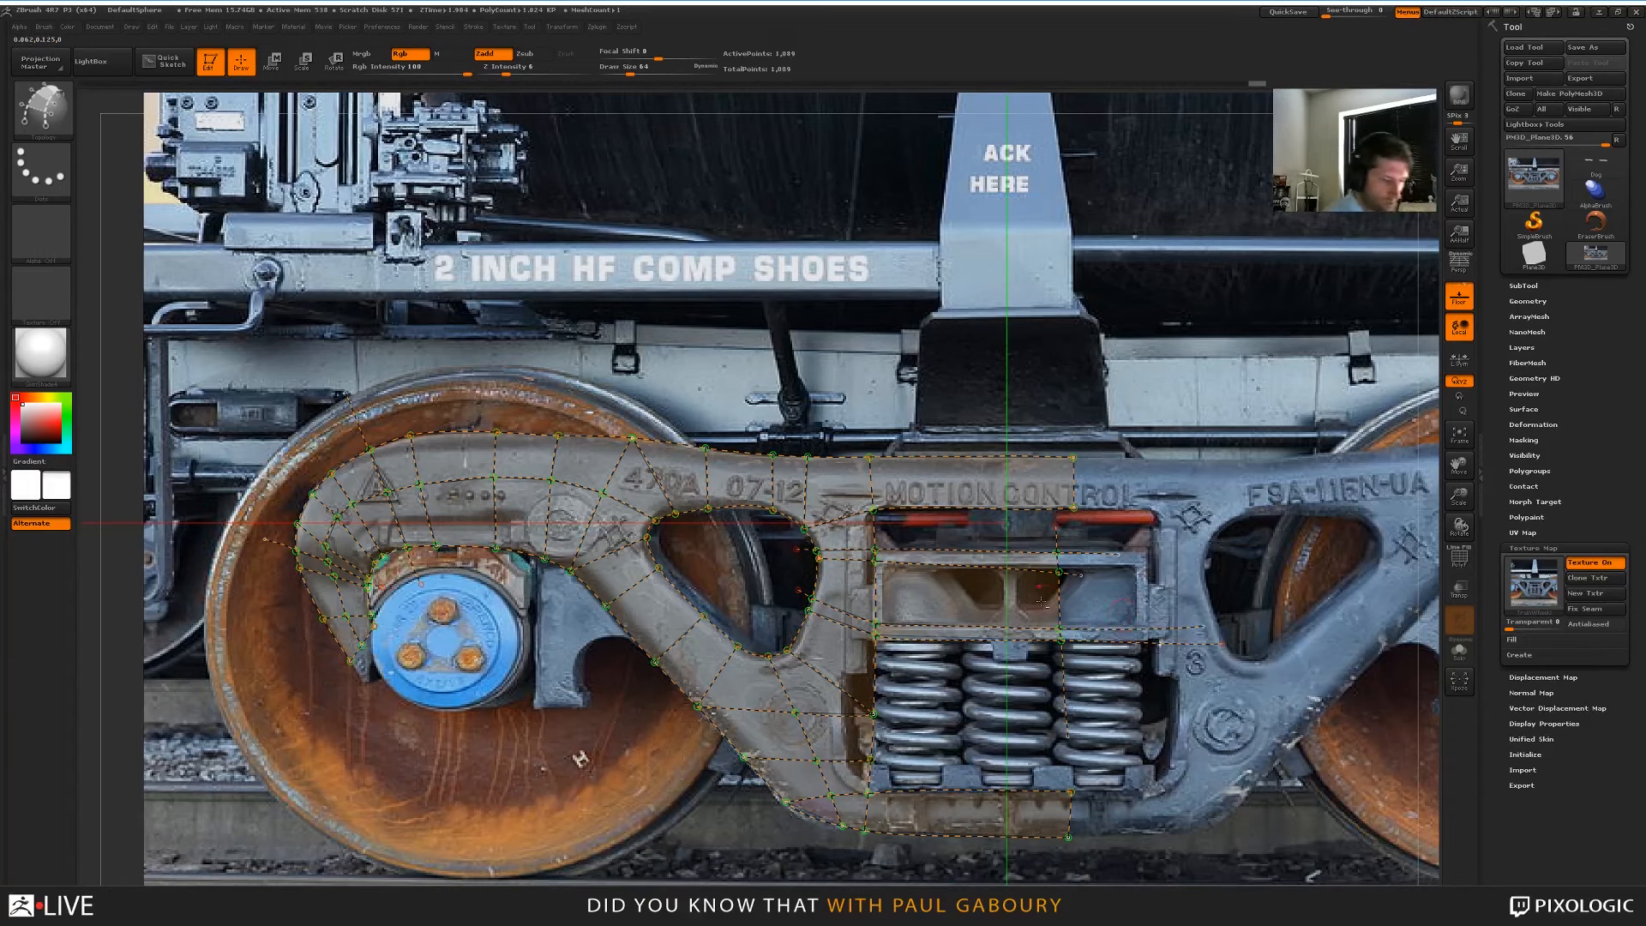
left_click_drag(1126, 614, 1039, 603, "alt")
Hide the reference photo texture and draw a short curve across the outer edge at the frame's lower corner
right_click_drag(1150, 654, 1299, 699)
mouse_move(1168, 707)
right_mouse_down()
mouse_move(1152, 706)
mouse_move(1149, 639)
right_mouse_up()
right_click_drag(1149, 708, 1136, 666, "alt")
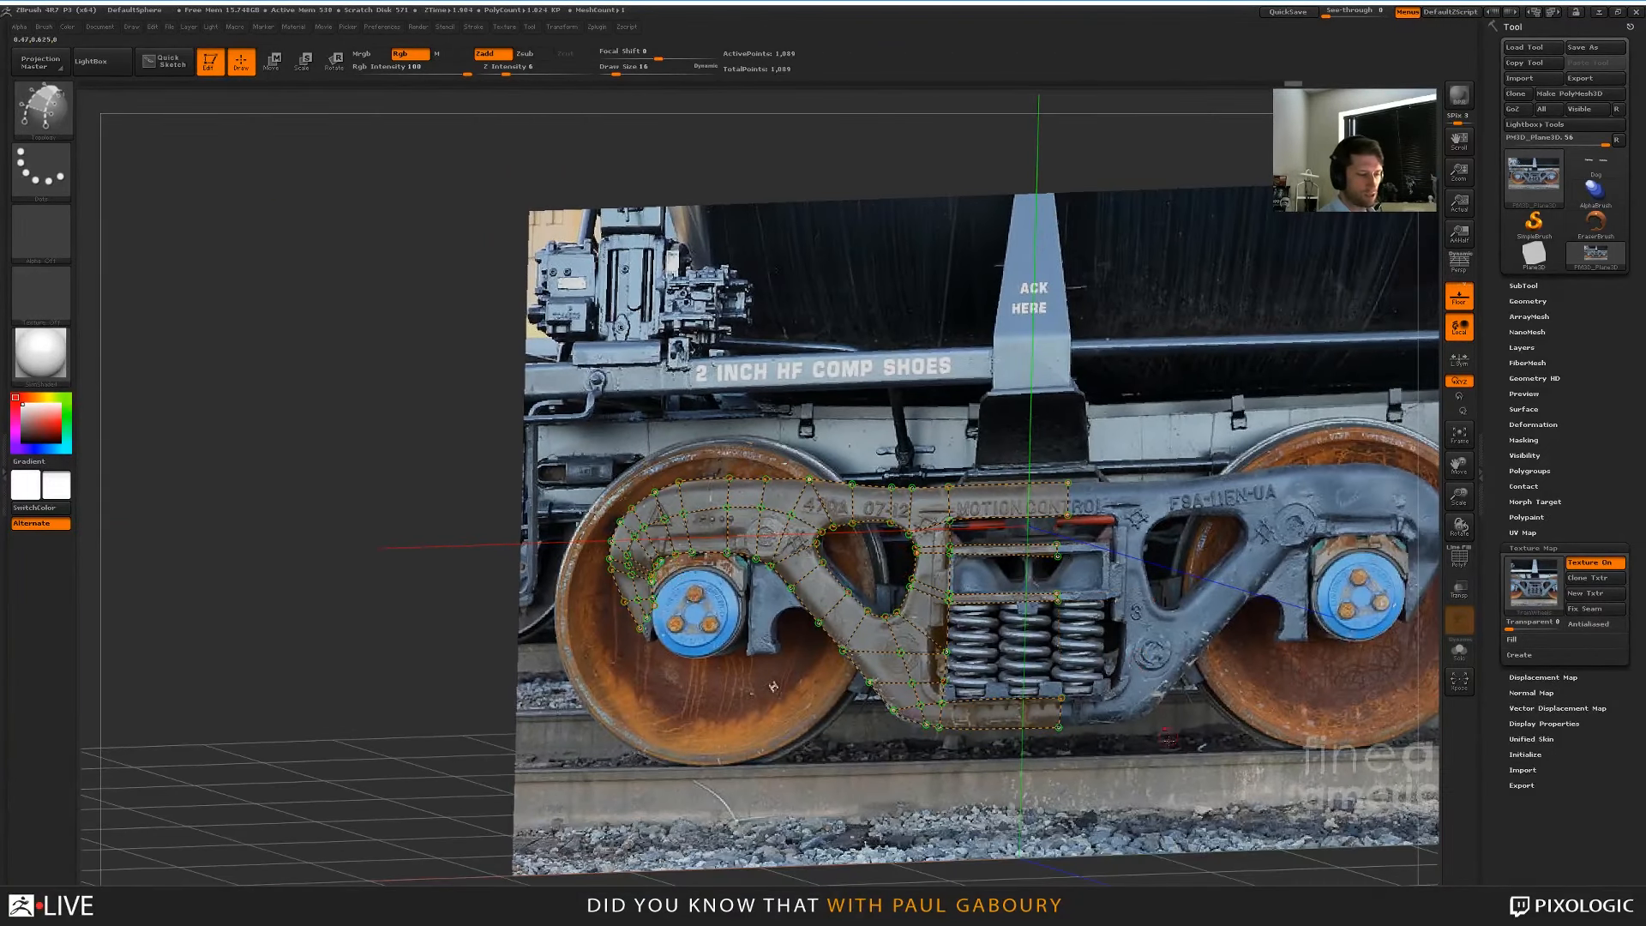
left_click(1596, 564)
mouse_move(1178, 753)
right_mouse_down("shift")
mouse_move(1168, 688)
mouse_move(1151, 706)
right_mouse_up("shift")
mouse_move(942, 755)
right_mouse_down("alt")
mouse_move(995, 672)
mouse_move(1068, 740)
right_mouse_up("alt")
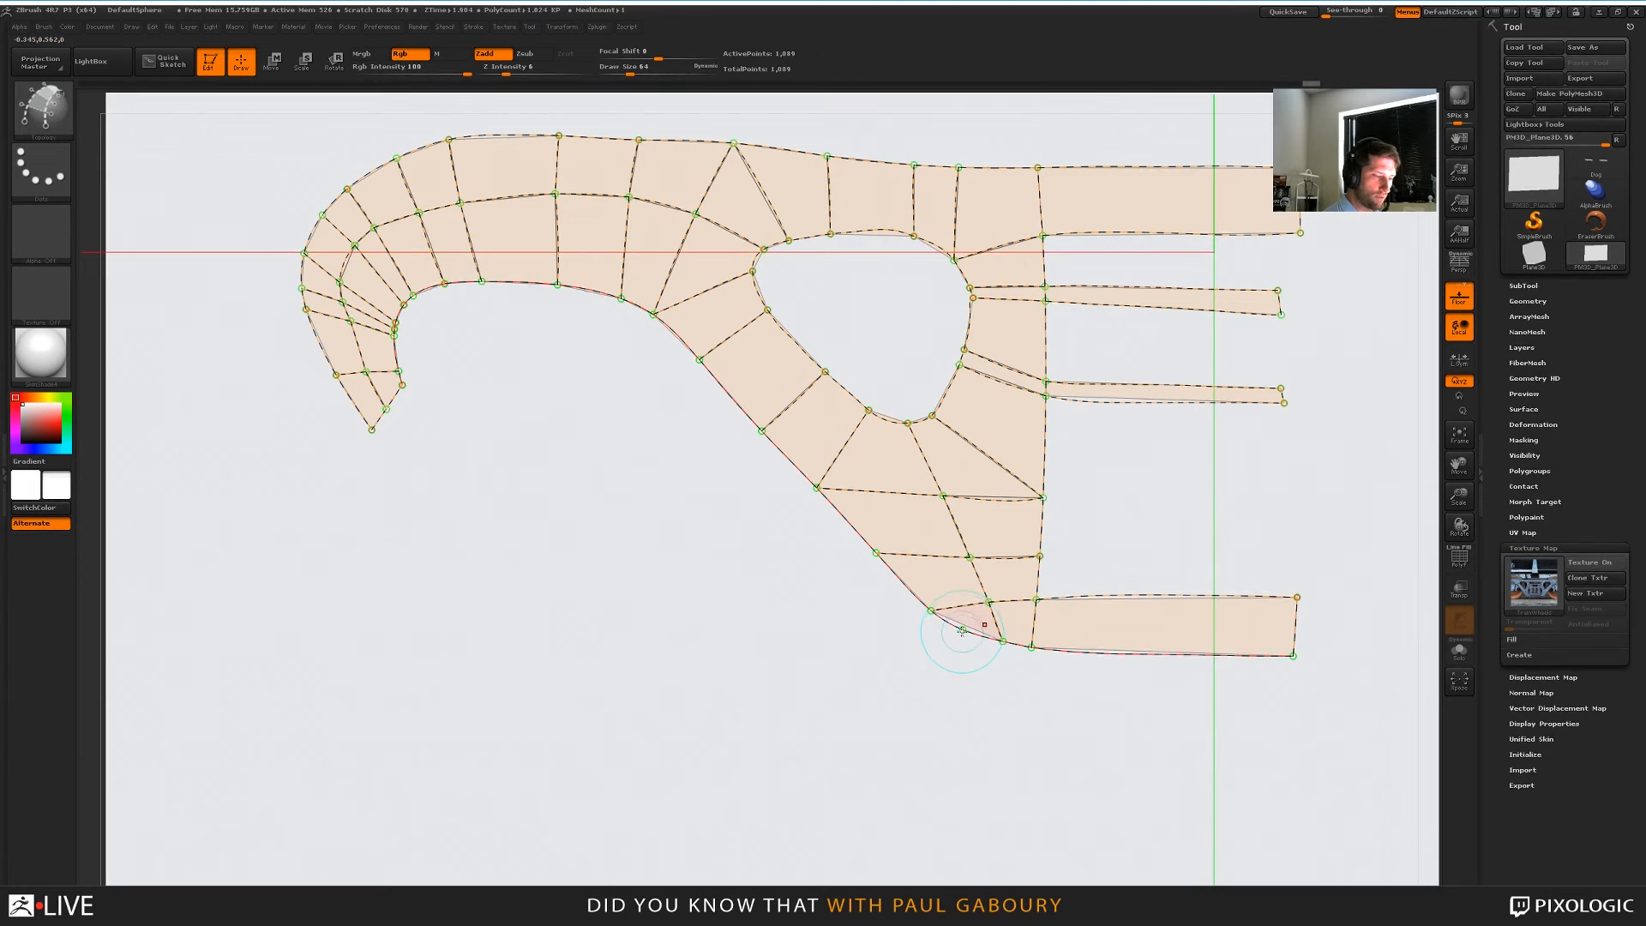
left_click_drag(962, 631, 903, 718)
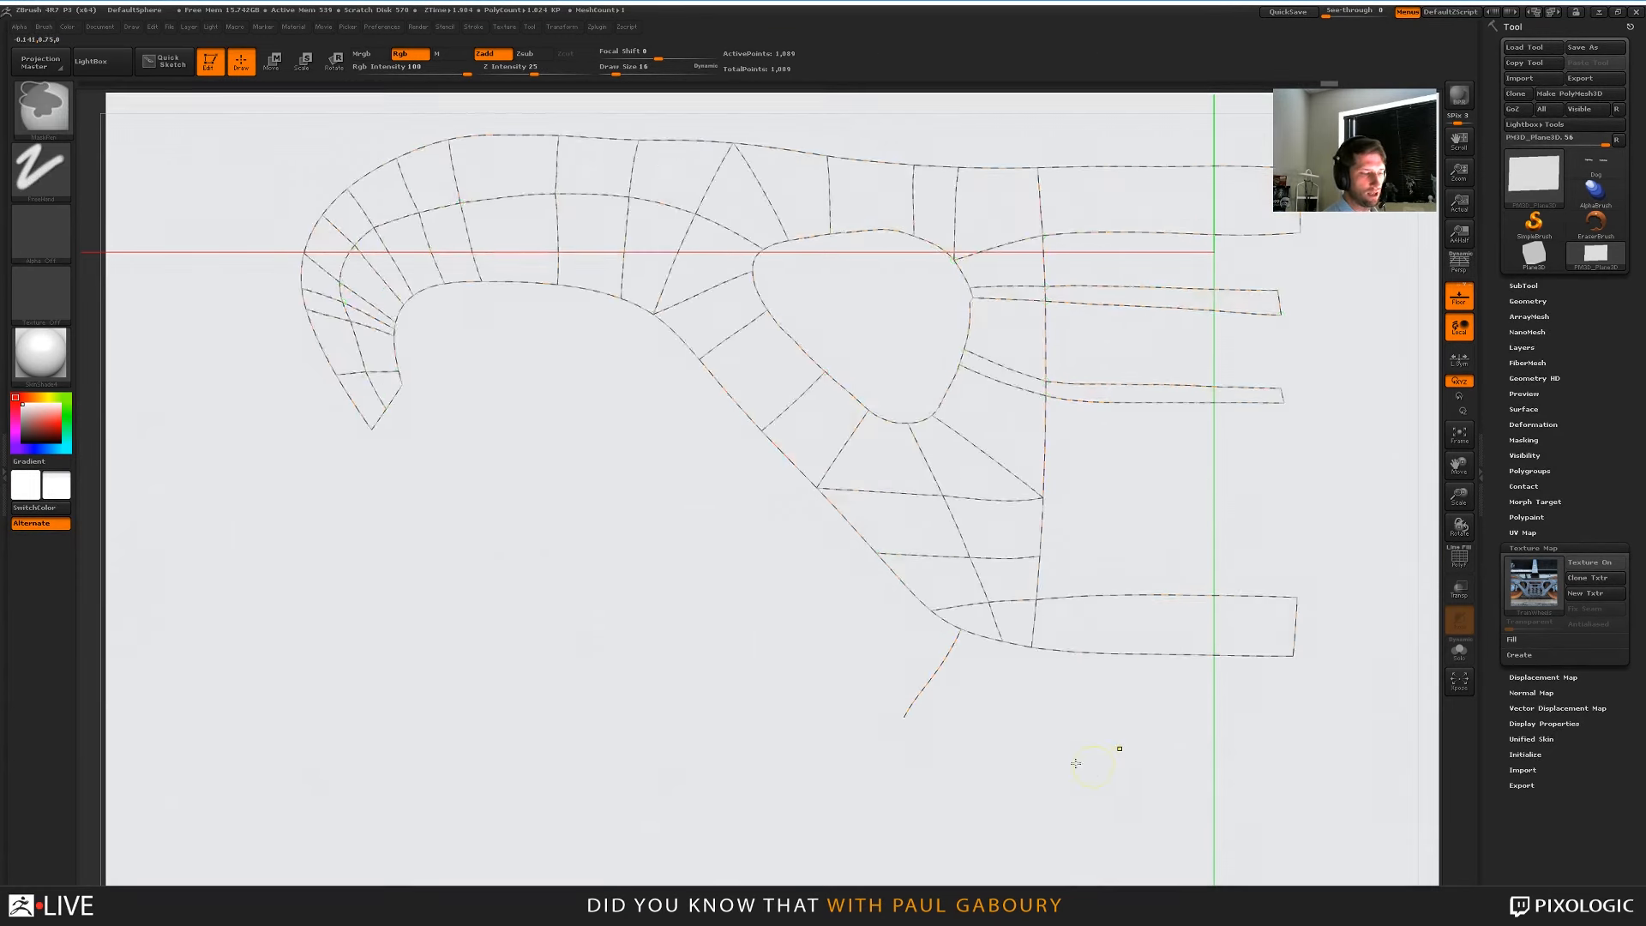
mouse_move(1121, 749)
right_mouse_down("ctrl")
mouse_move(1101, 718)
mouse_move(1012, 771)
right_mouse_up("ctrl")
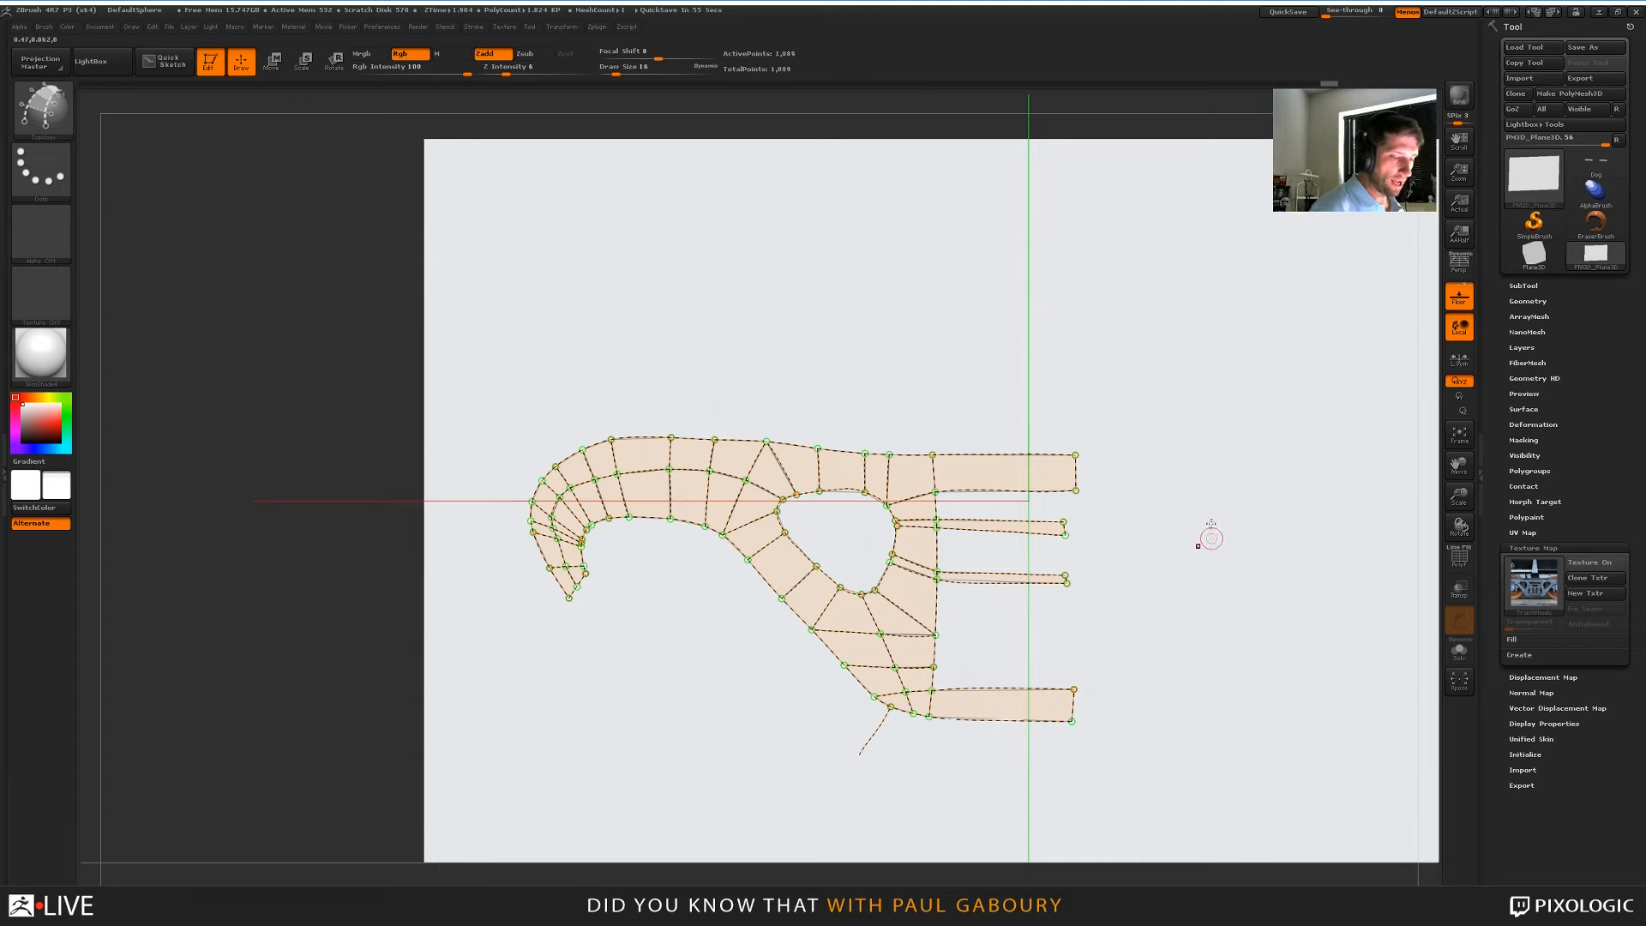
Try generating the side frame mesh from the curves at draw size 16, check its thickness side-on, and undo it
left_click_drag(1205, 496, 1236, 546)
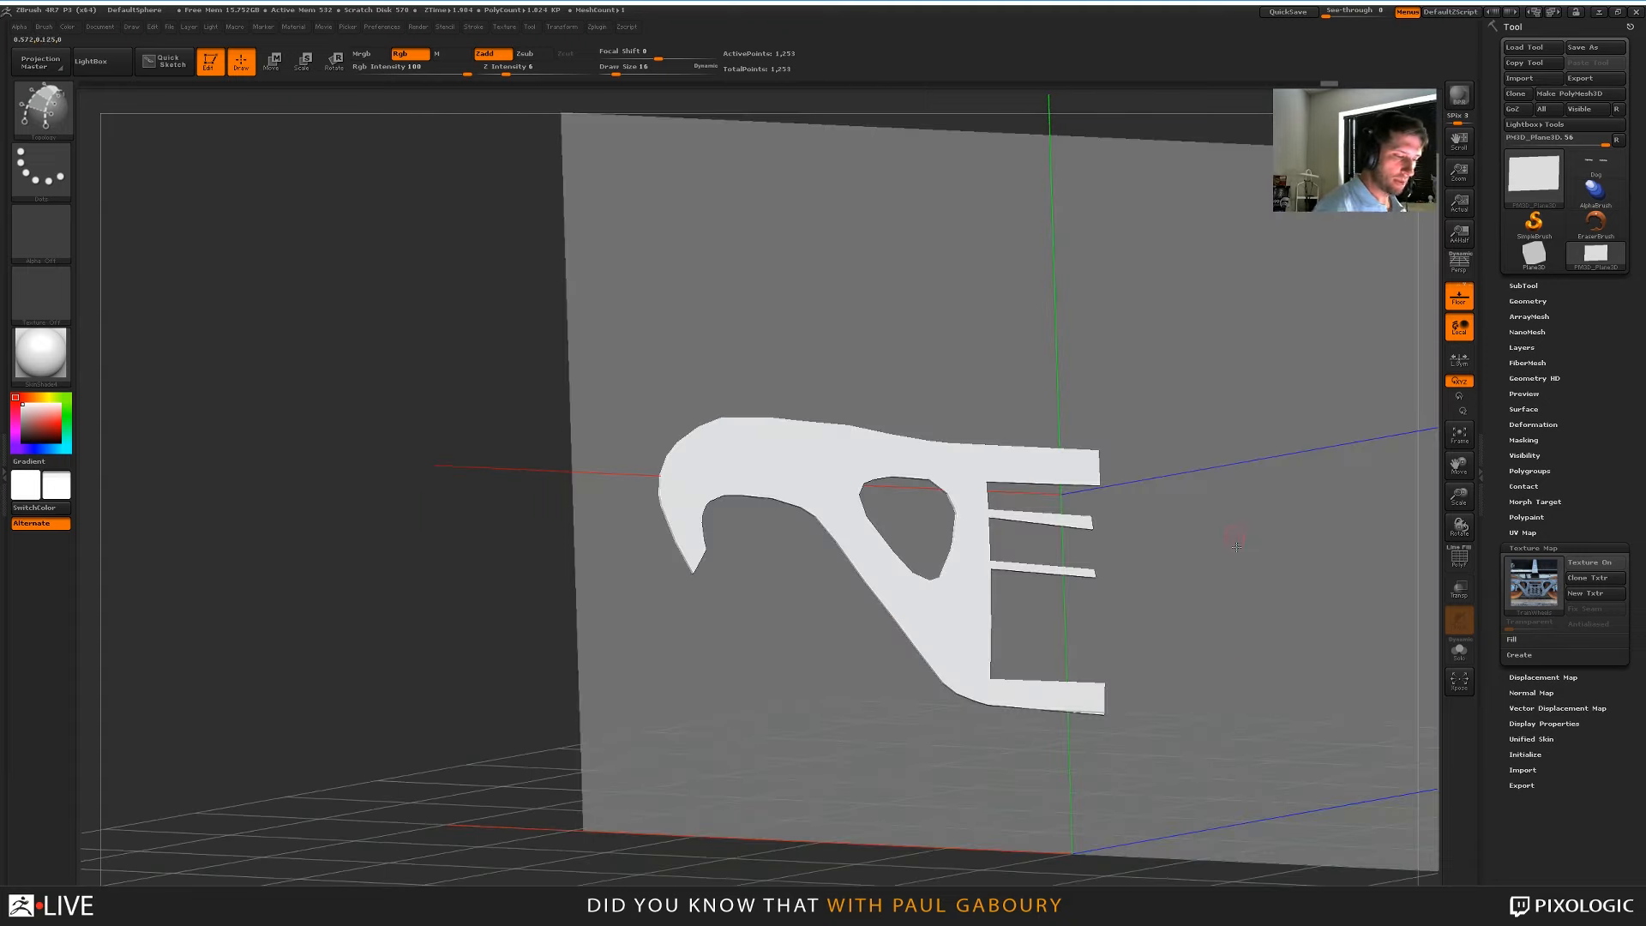
mouse_move(1222, 646)
left_mouse_down()
mouse_move(1264, 647)
mouse_move(1198, 641)
left_mouse_up()
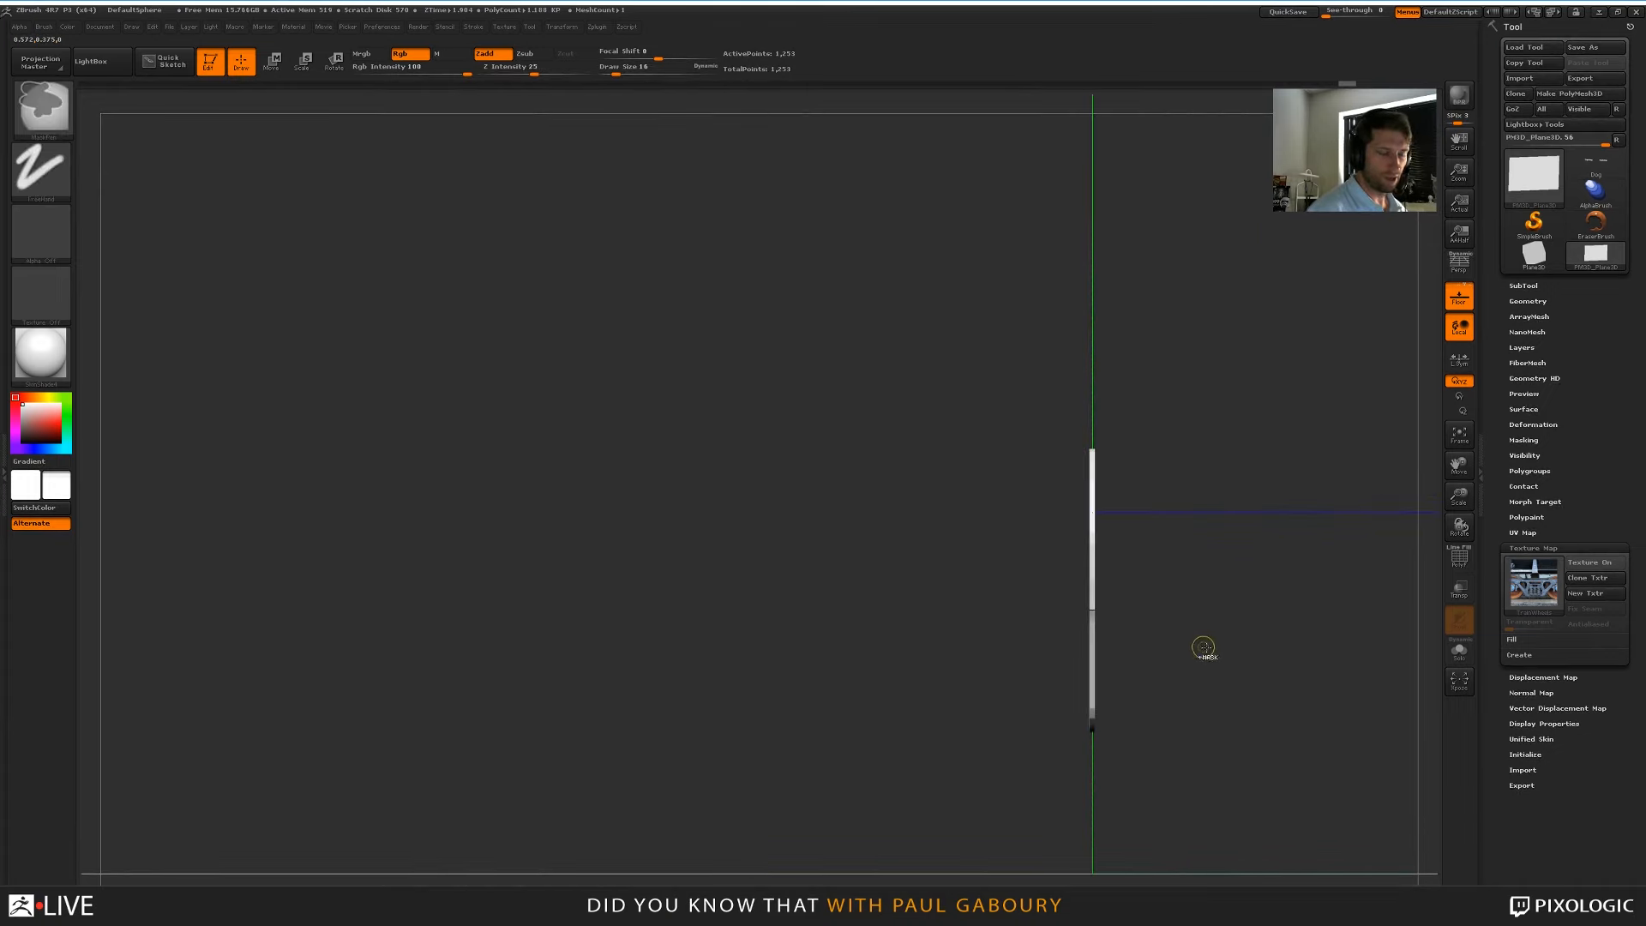
key("ctrl+z")
Try generating the side frame mesh at draw size 56, check its thickness side-on, and undo it
key("s")
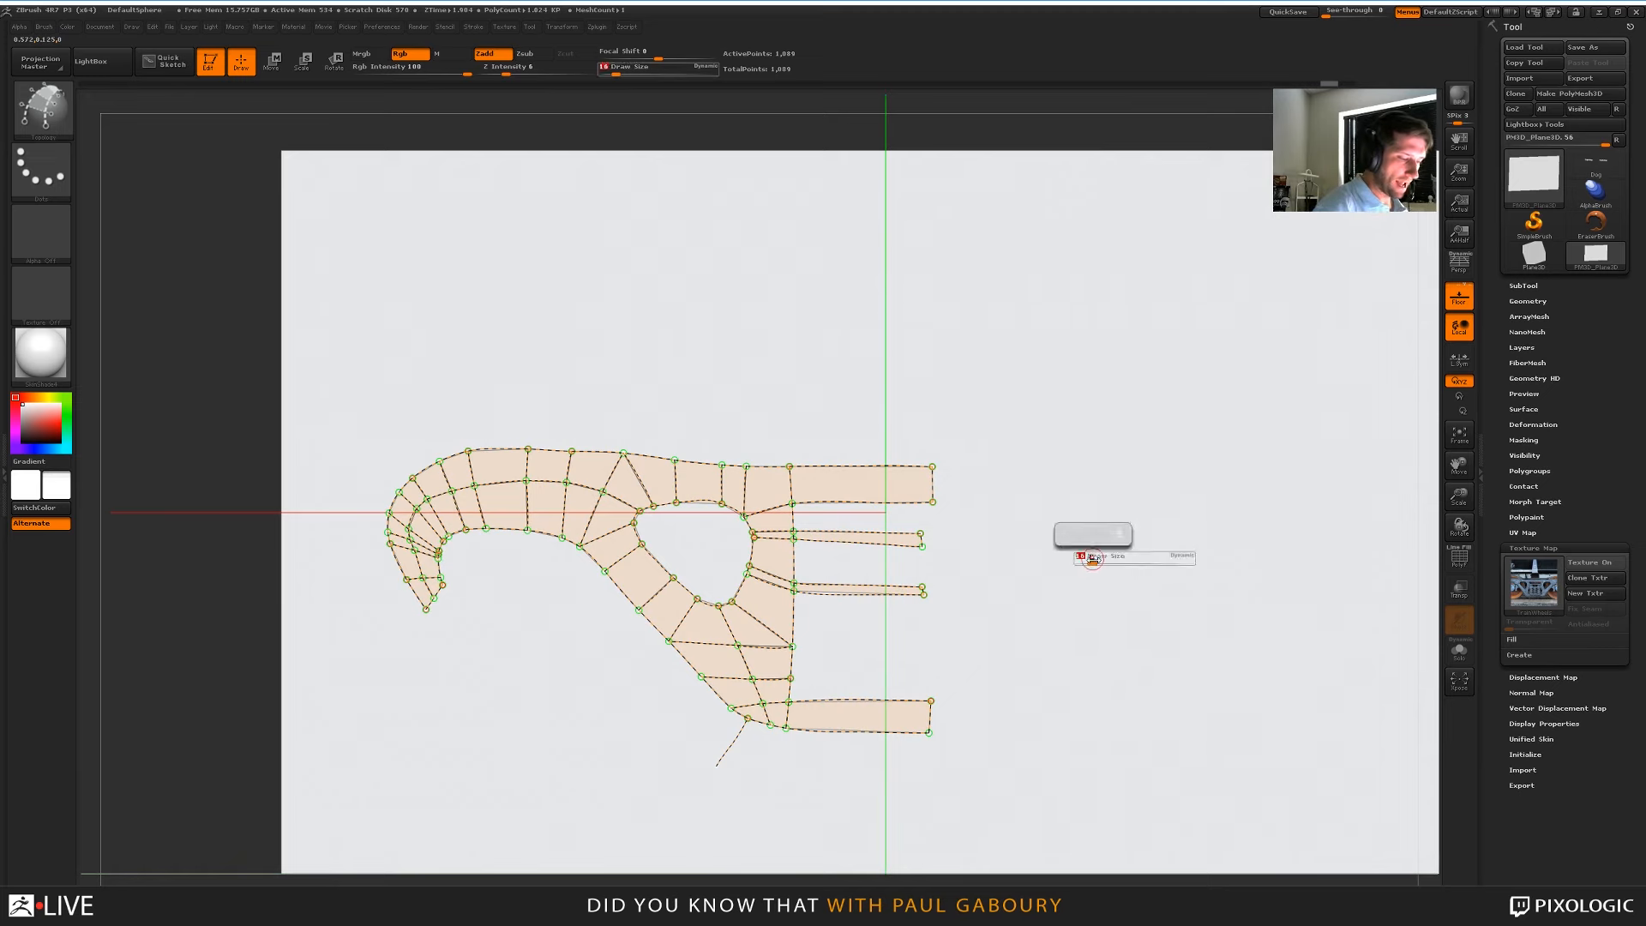
left_click_drag(1092, 558, 1106, 559)
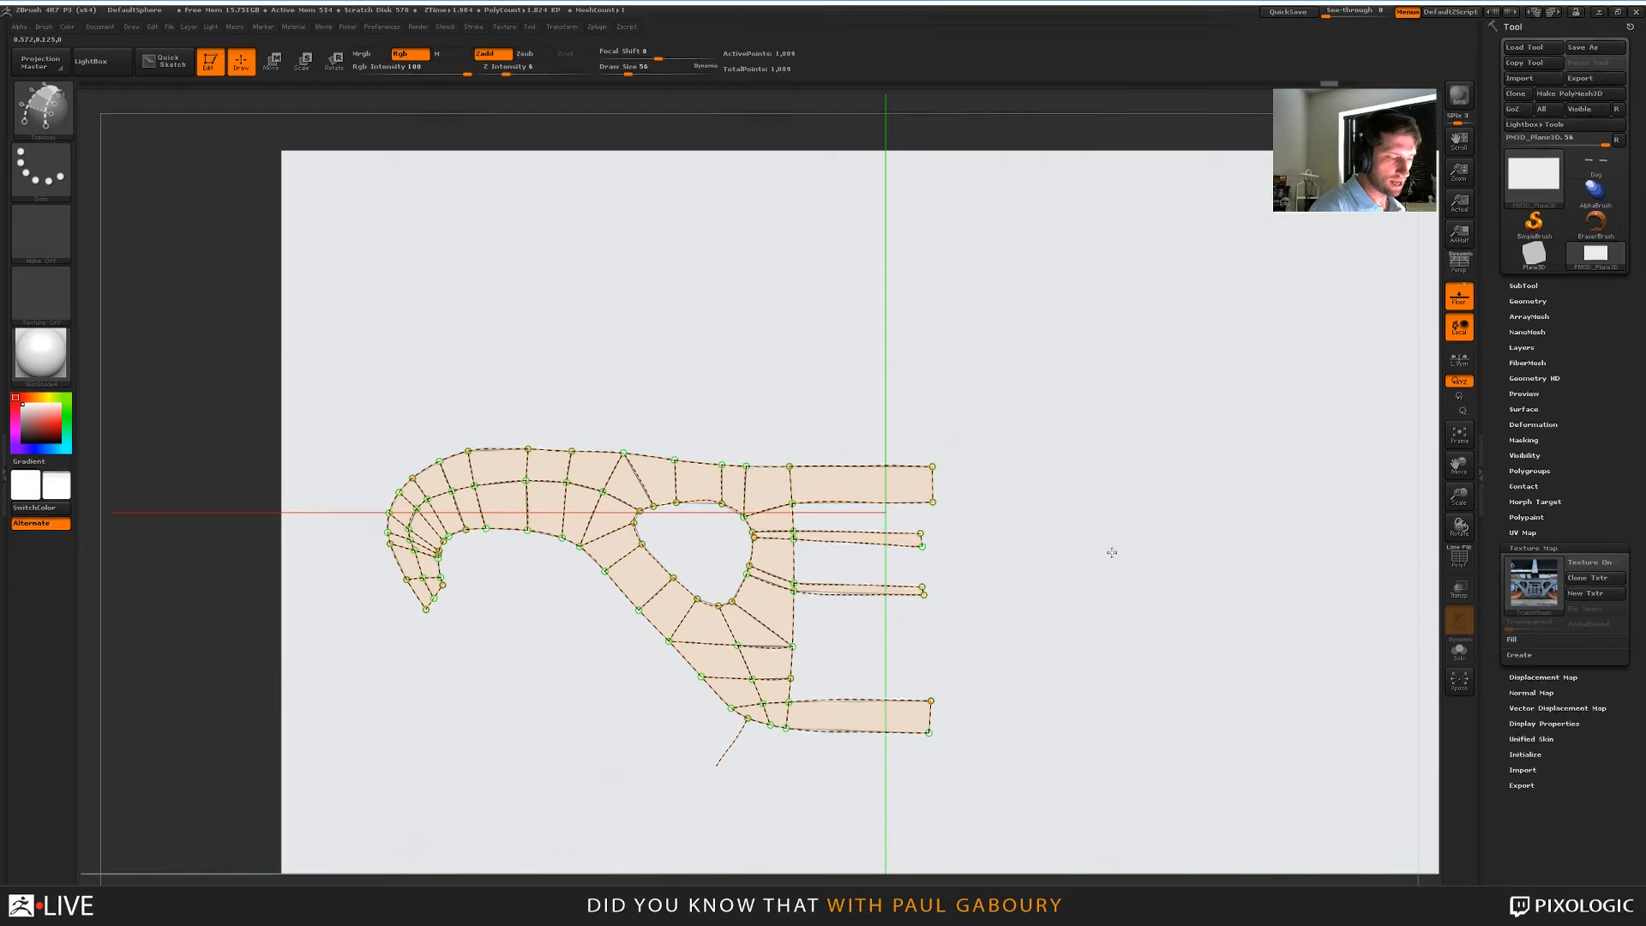
left_click(1112, 551)
right_click_drag(1115, 553, 1175, 625, "shift")
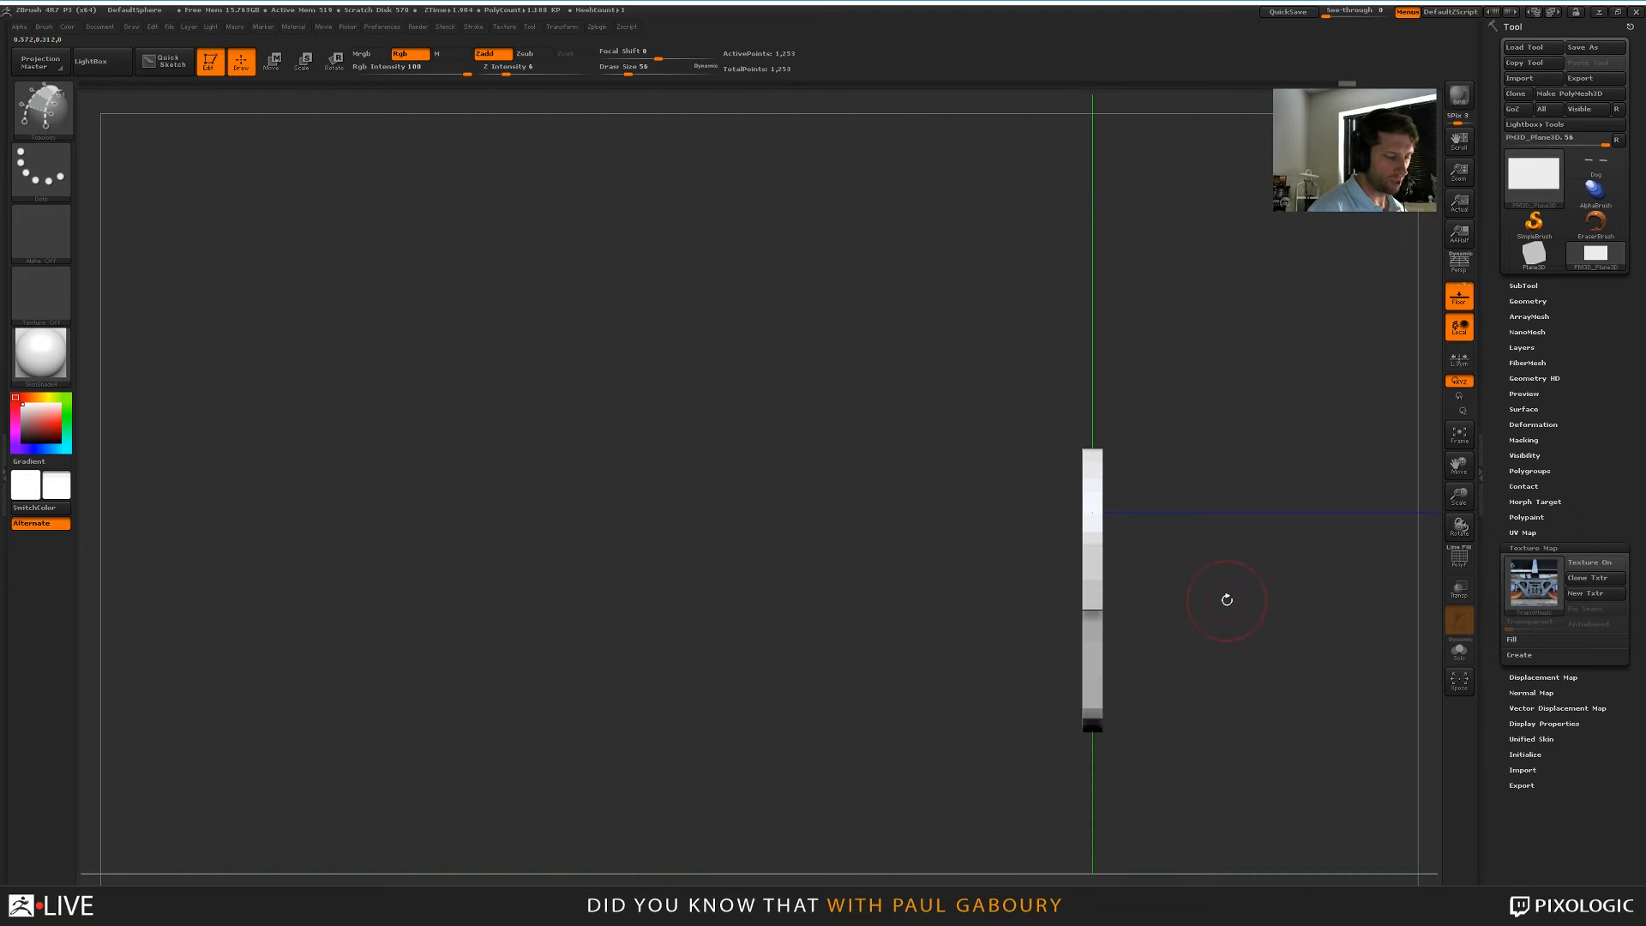
key("ctrl+z")
Increase the draw size further and generate the side frame mesh from the Topology curves
key("s")
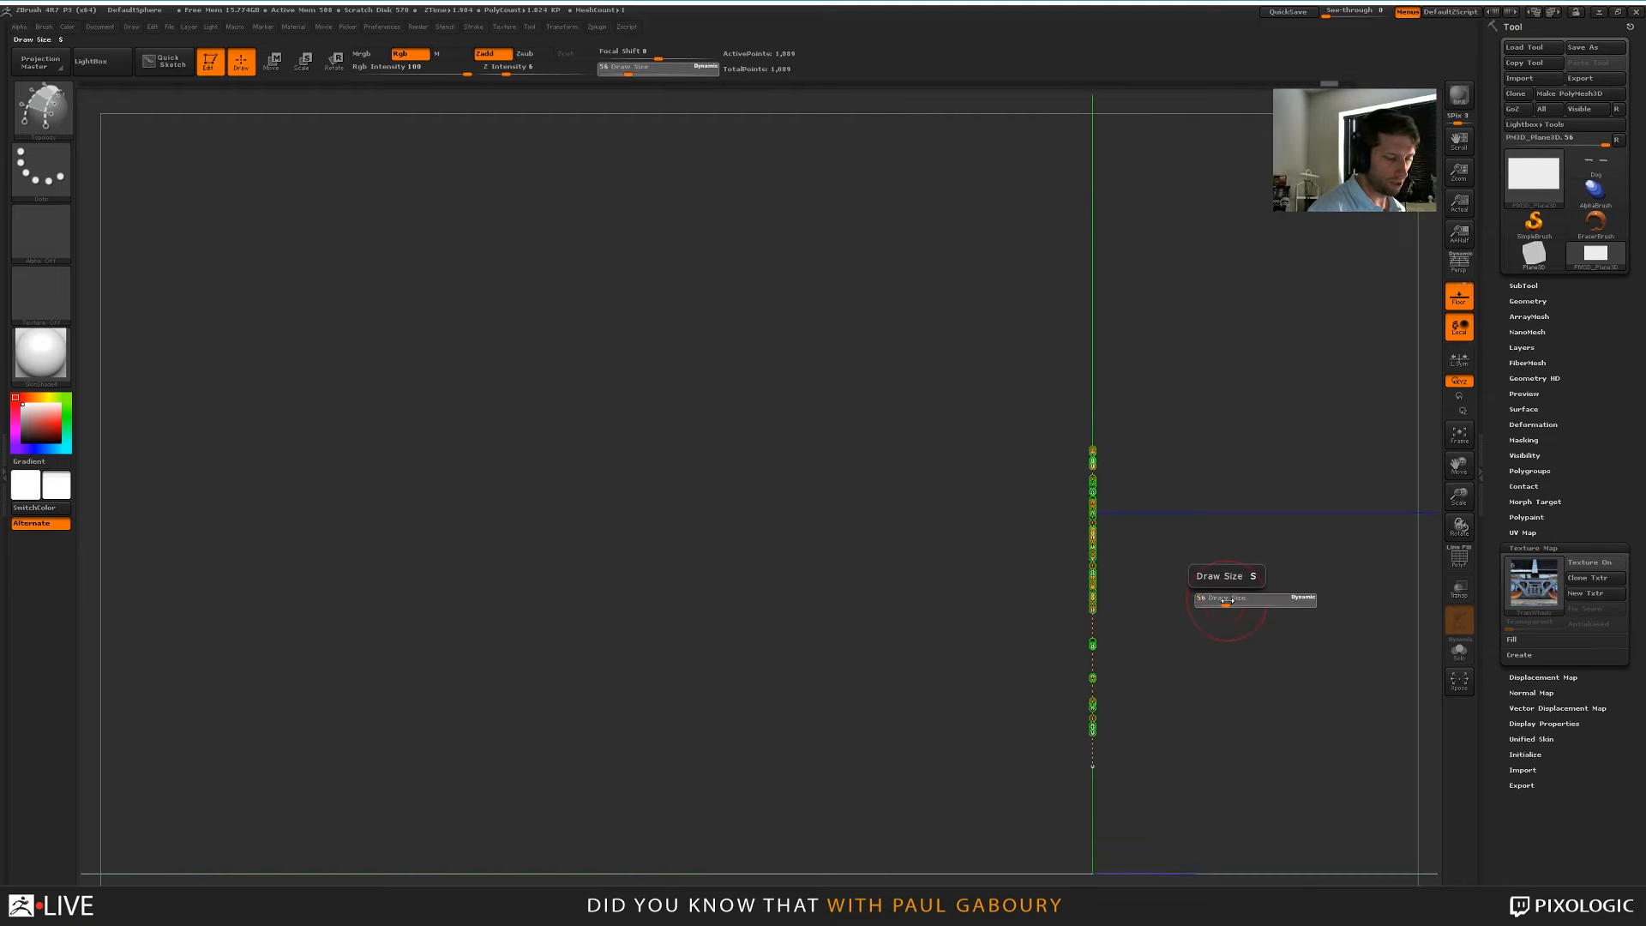
left_click_drag(1227, 601, 1241, 599)
mouse_move(1242, 596)
right_mouse_down()
mouse_move(1197, 588)
mouse_move(1312, 569)
mouse_move(1183, 617)
mouse_move(1251, 600)
mouse_move(1205, 591)
mouse_move(1186, 615)
right_mouse_up()
left_click(1197, 588)
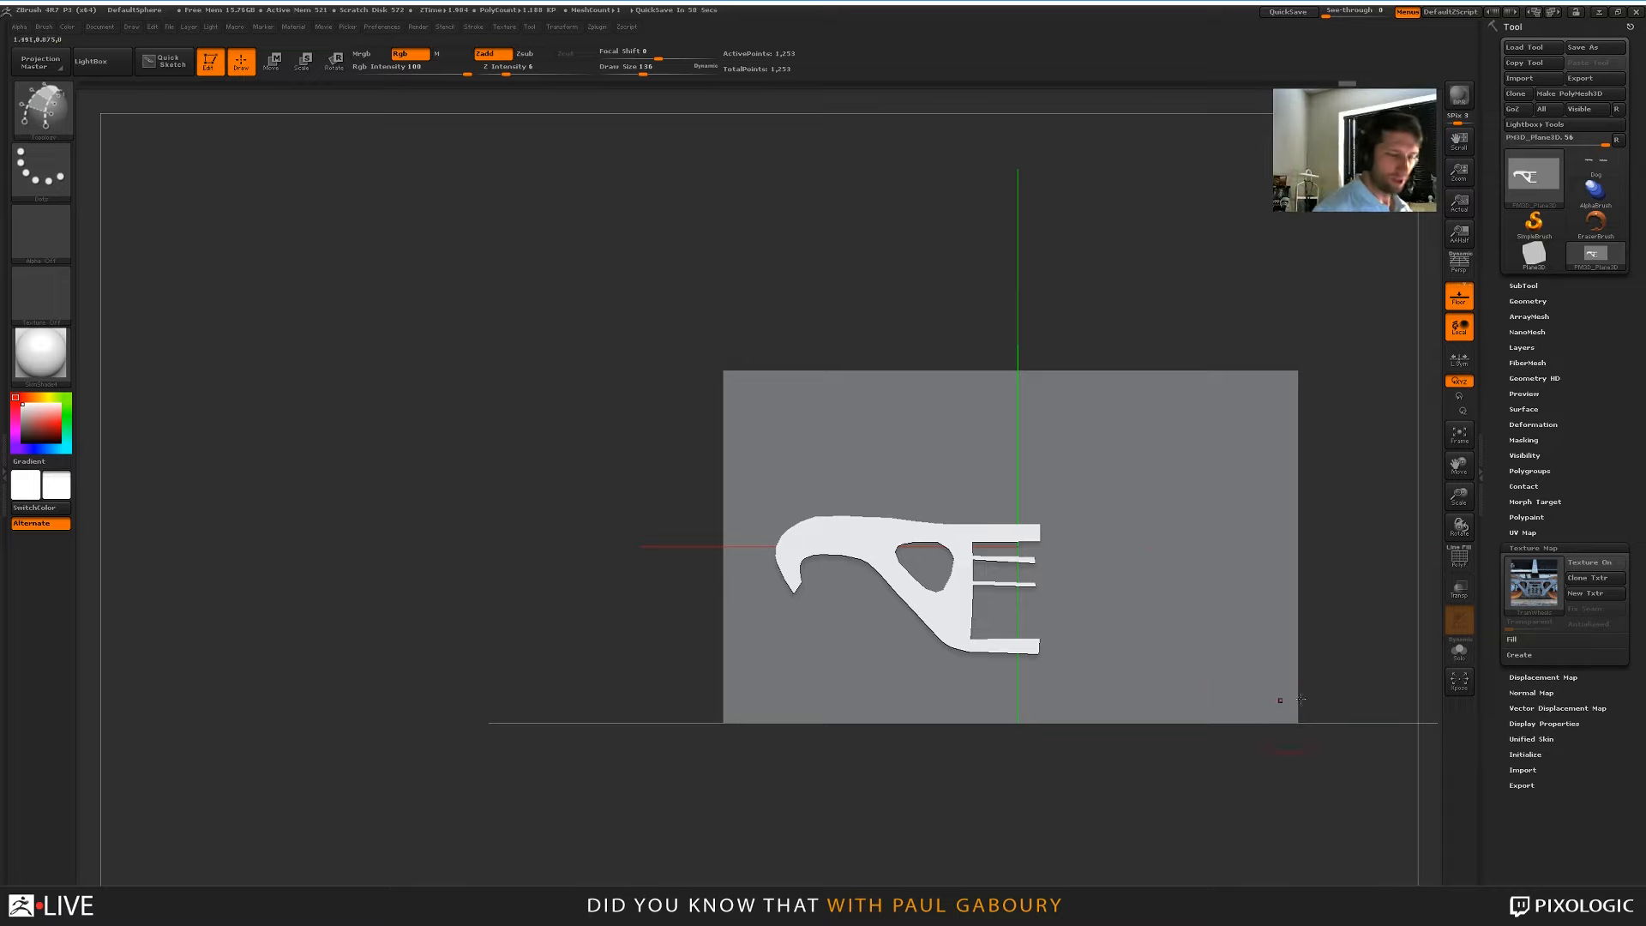
Split the unmasked points into a separate subtool and select the side frame subtool
left_click(1523, 286)
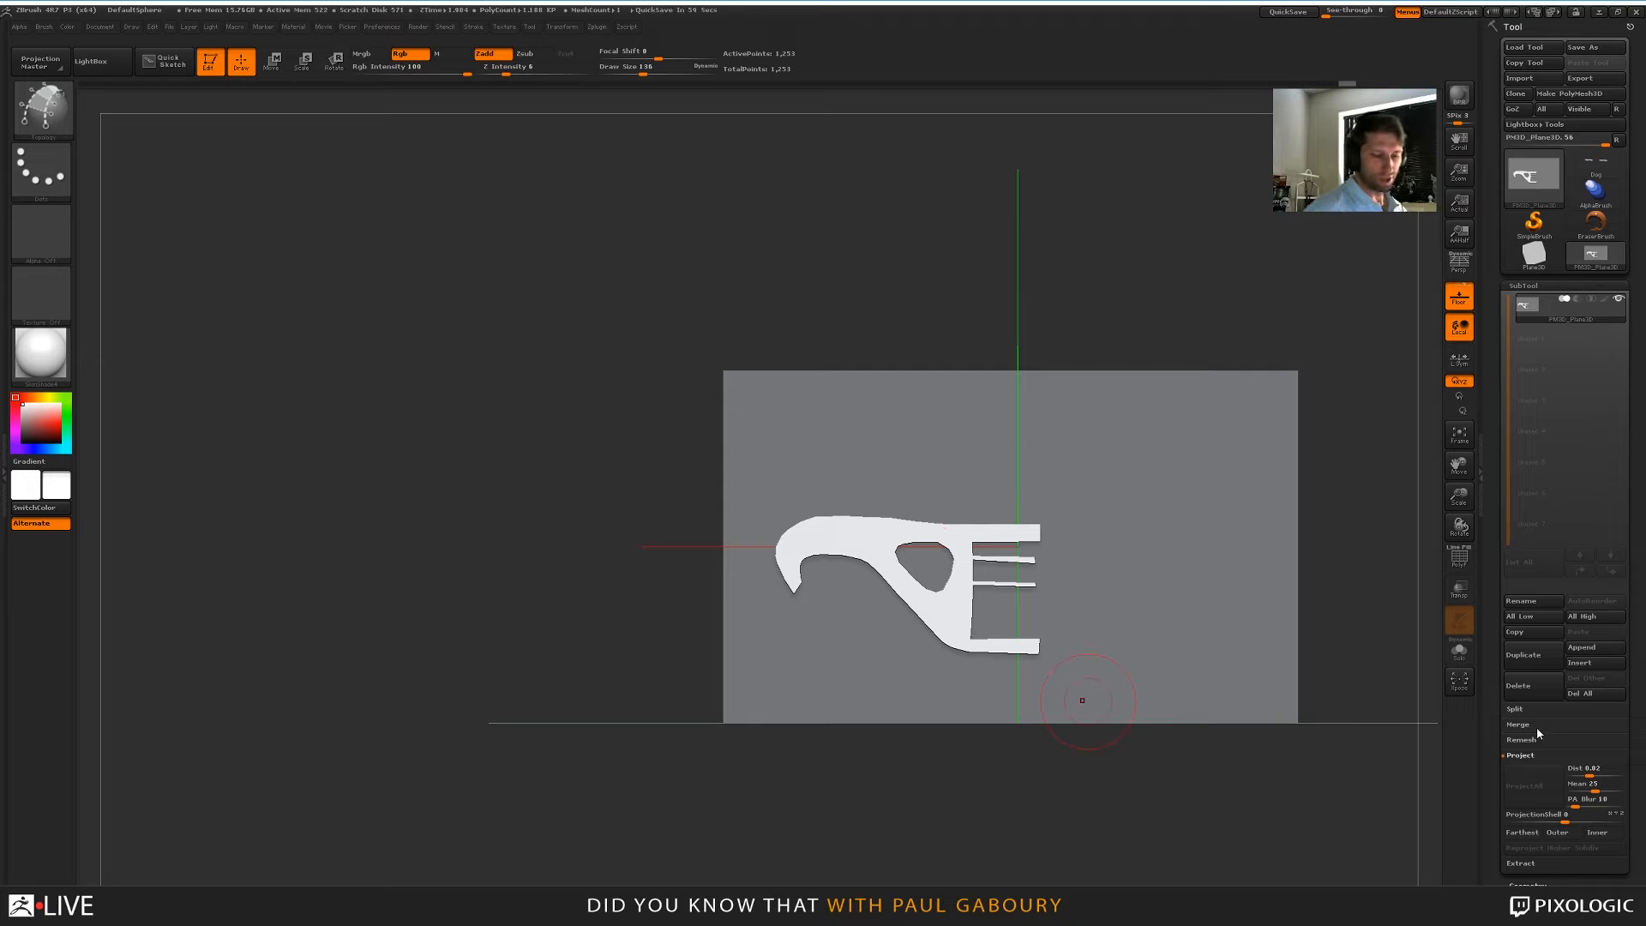
left_click(1516, 709)
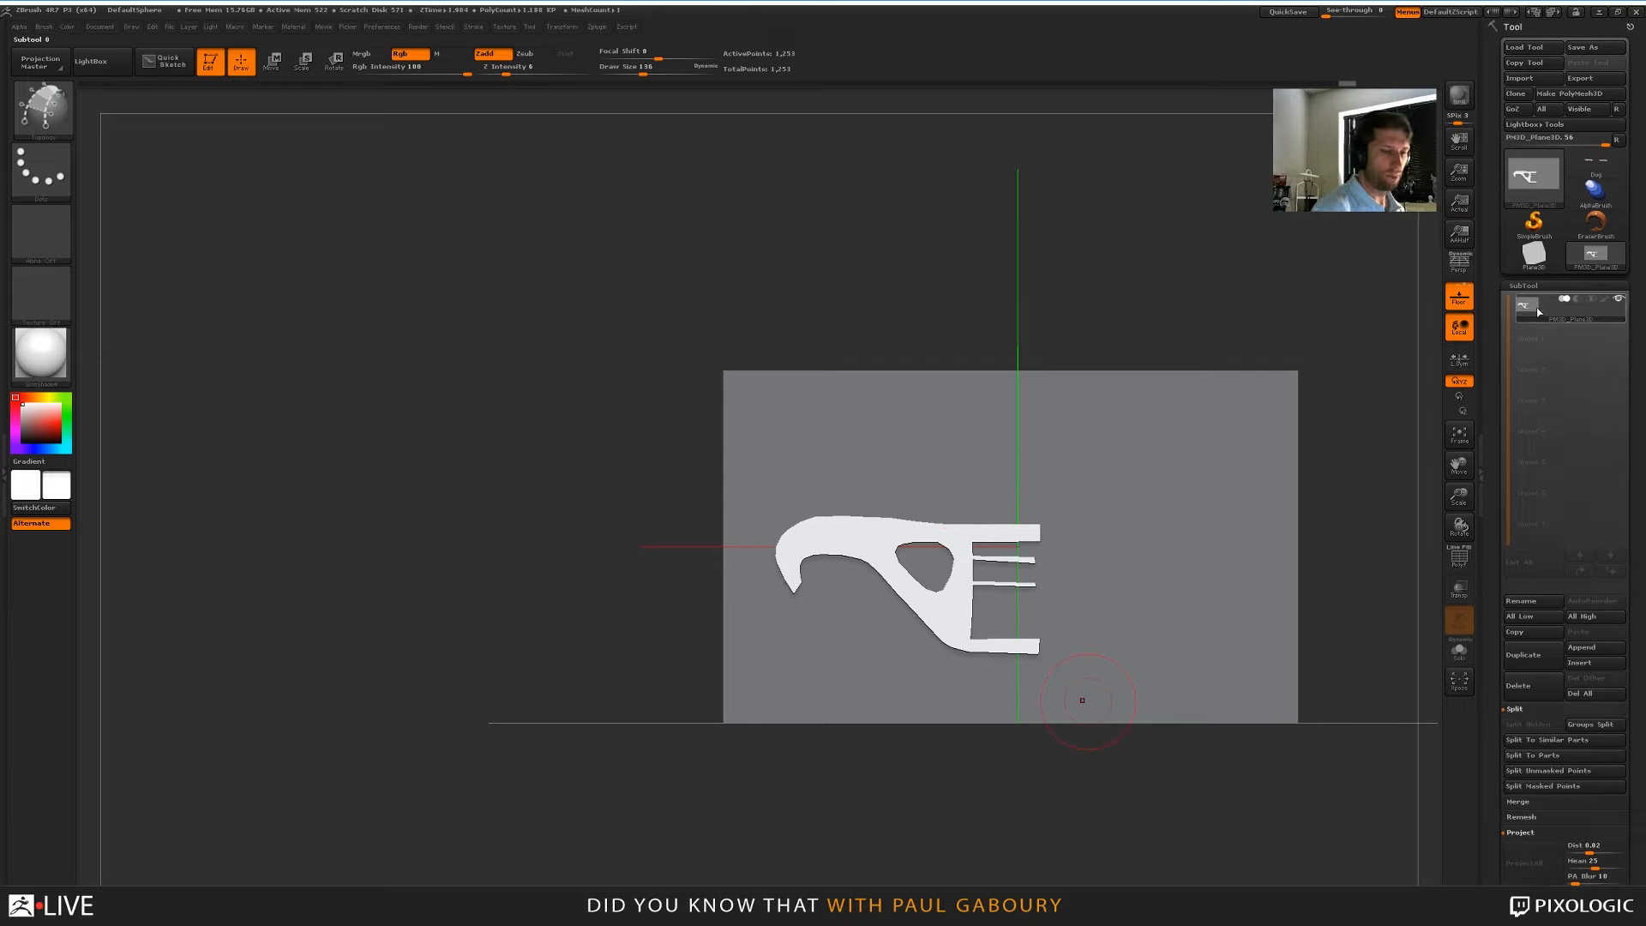
left_click(1555, 771)
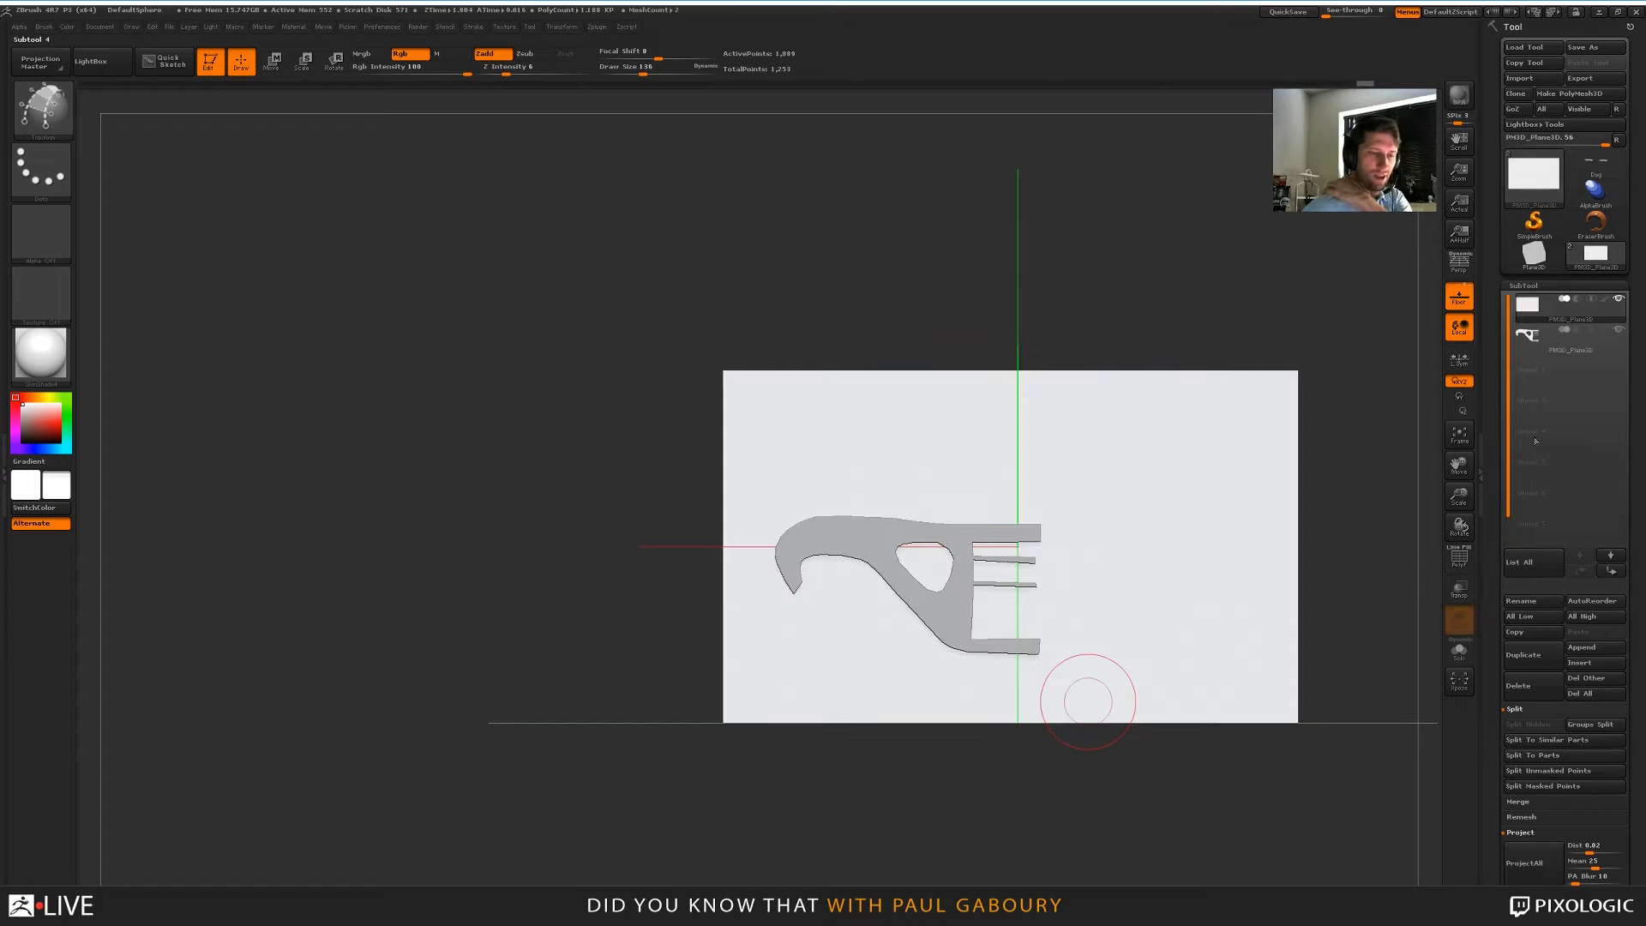
left_click(1527, 336)
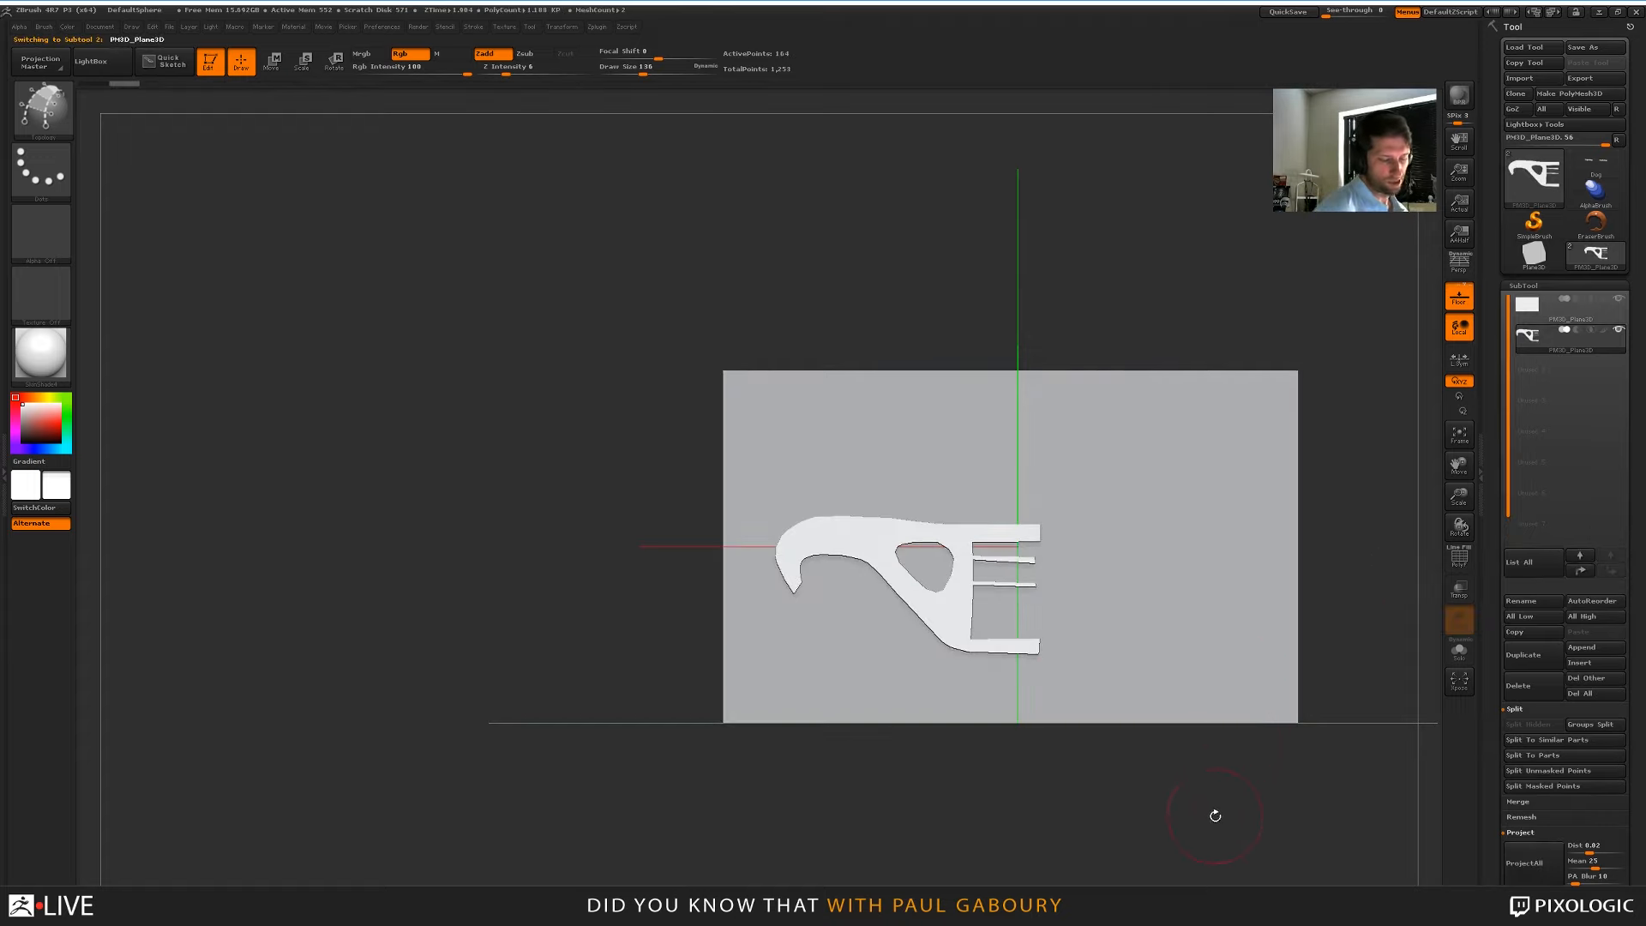
Apply Mirror And Weld to the half side frame to complete it across the vertical centre line
left_click_drag(1213, 812, 1128, 739, "alt")
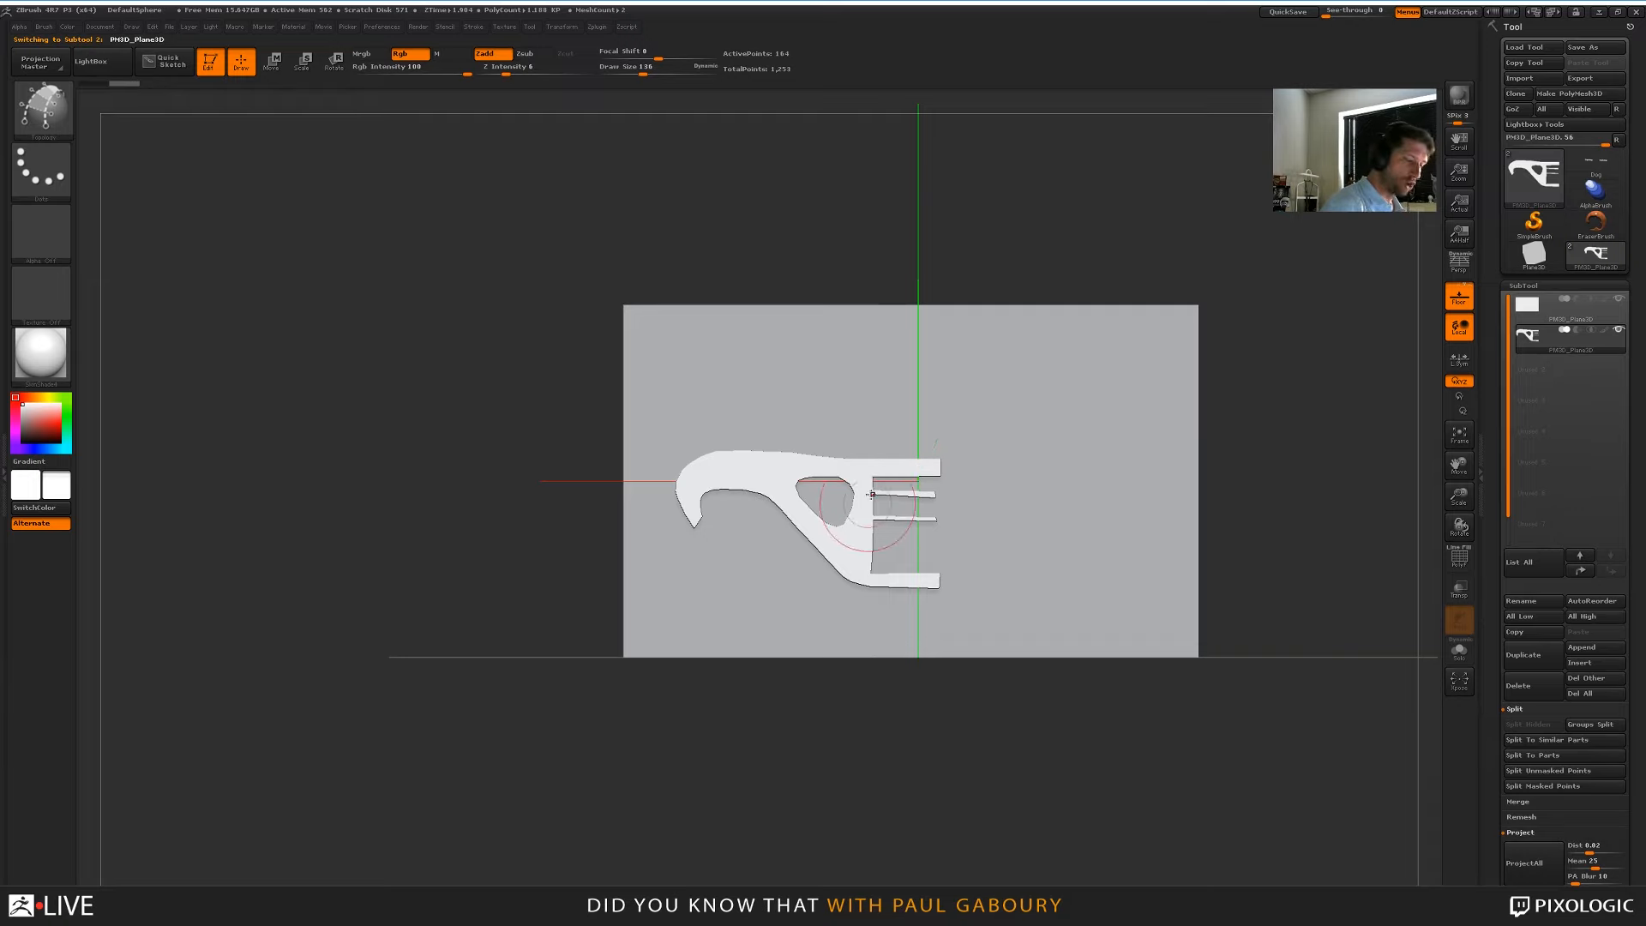
left_click_drag(1636, 801, 1628, 343)
left_click(1542, 481)
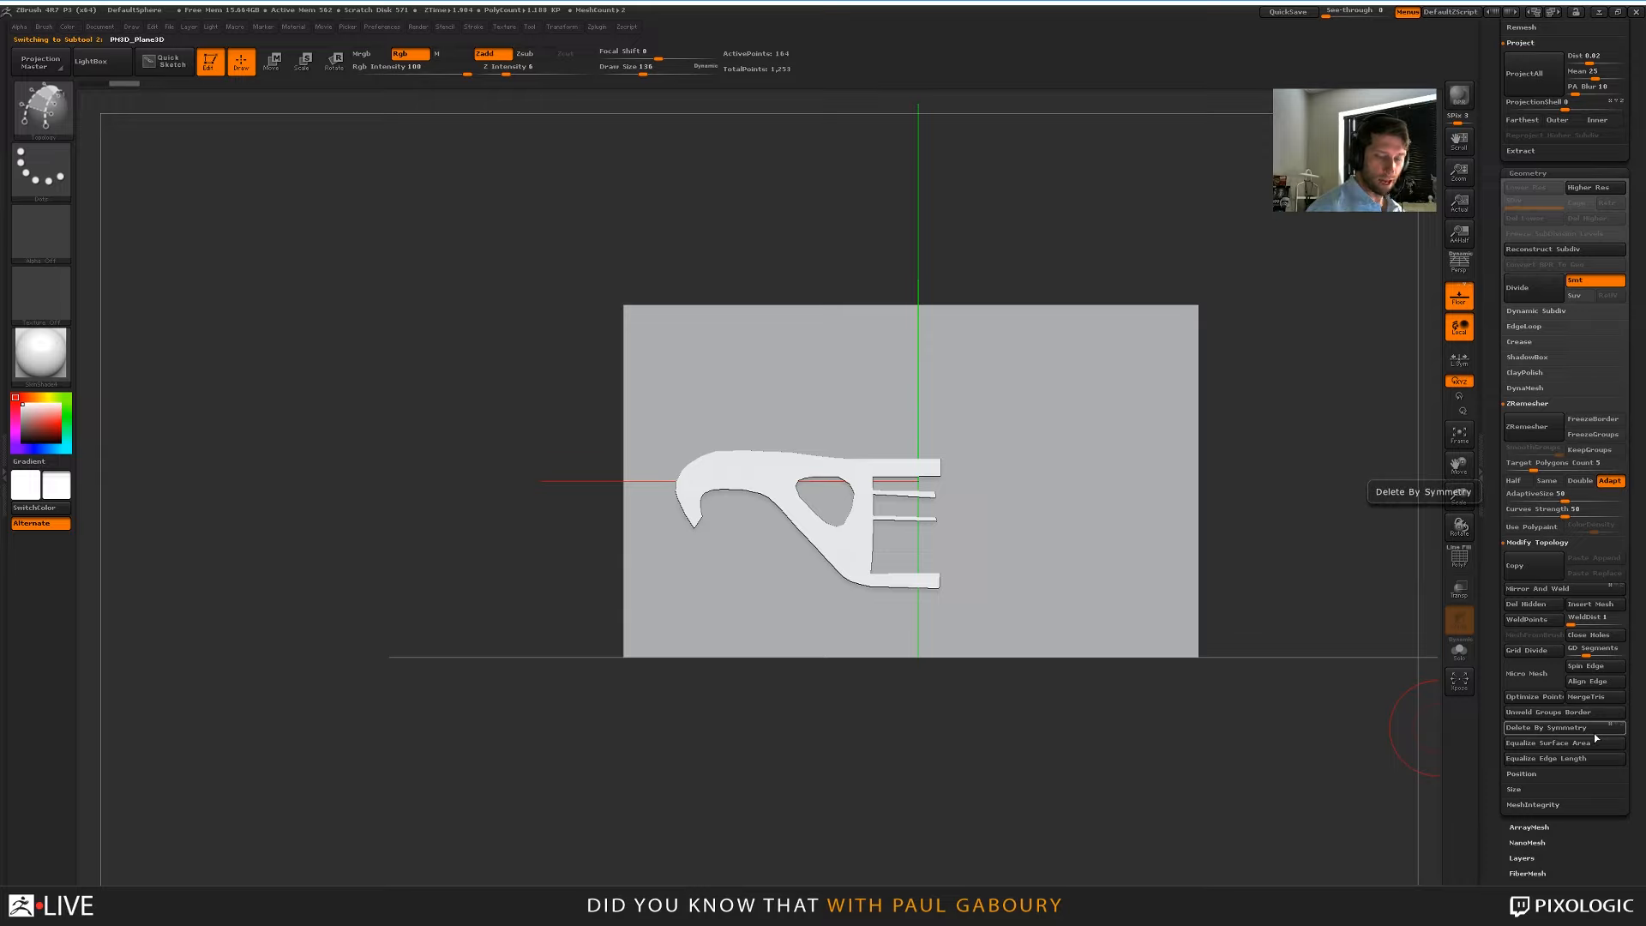
left_click(1565, 590)
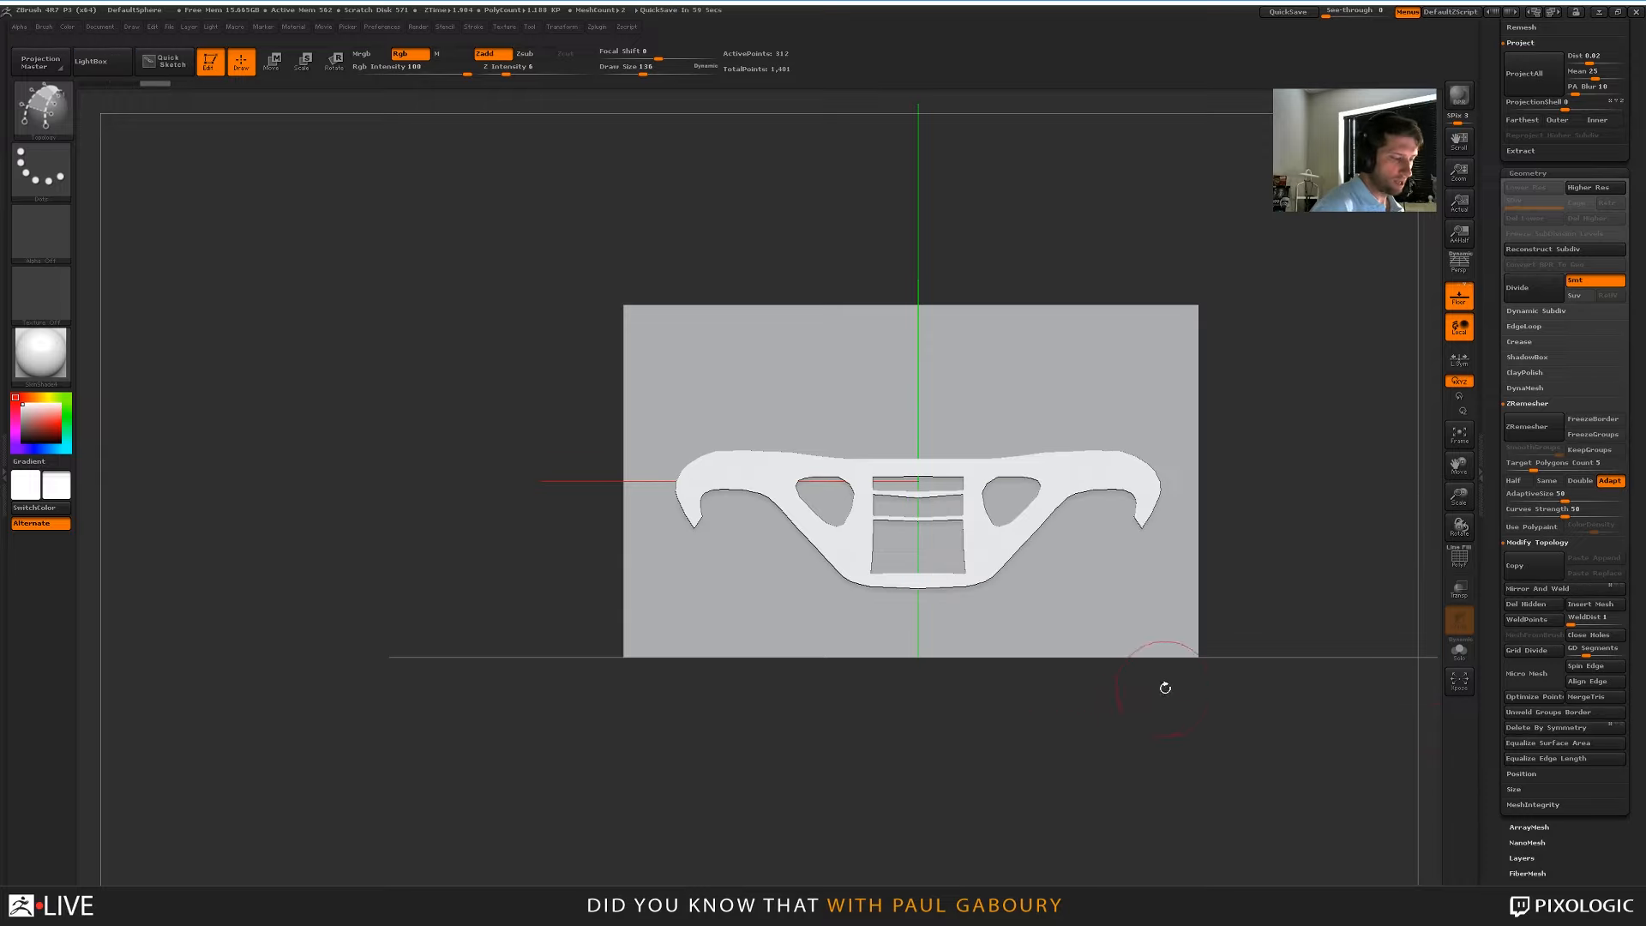
Preview the mirrored side frame smoothed with dynamic subdivision and its polyframe wireframe turned on, examining it from the front and at an angle
mouse_move(1165, 683)
left_mouse_down()
mouse_move(1120, 691)
mouse_move(1143, 748)
mouse_move(1176, 701)
mouse_move(1142, 759)
mouse_move(1000, 508)
left_mouse_up()
key("b")
key("t")
key("o")
key("d")
key("shift+f")
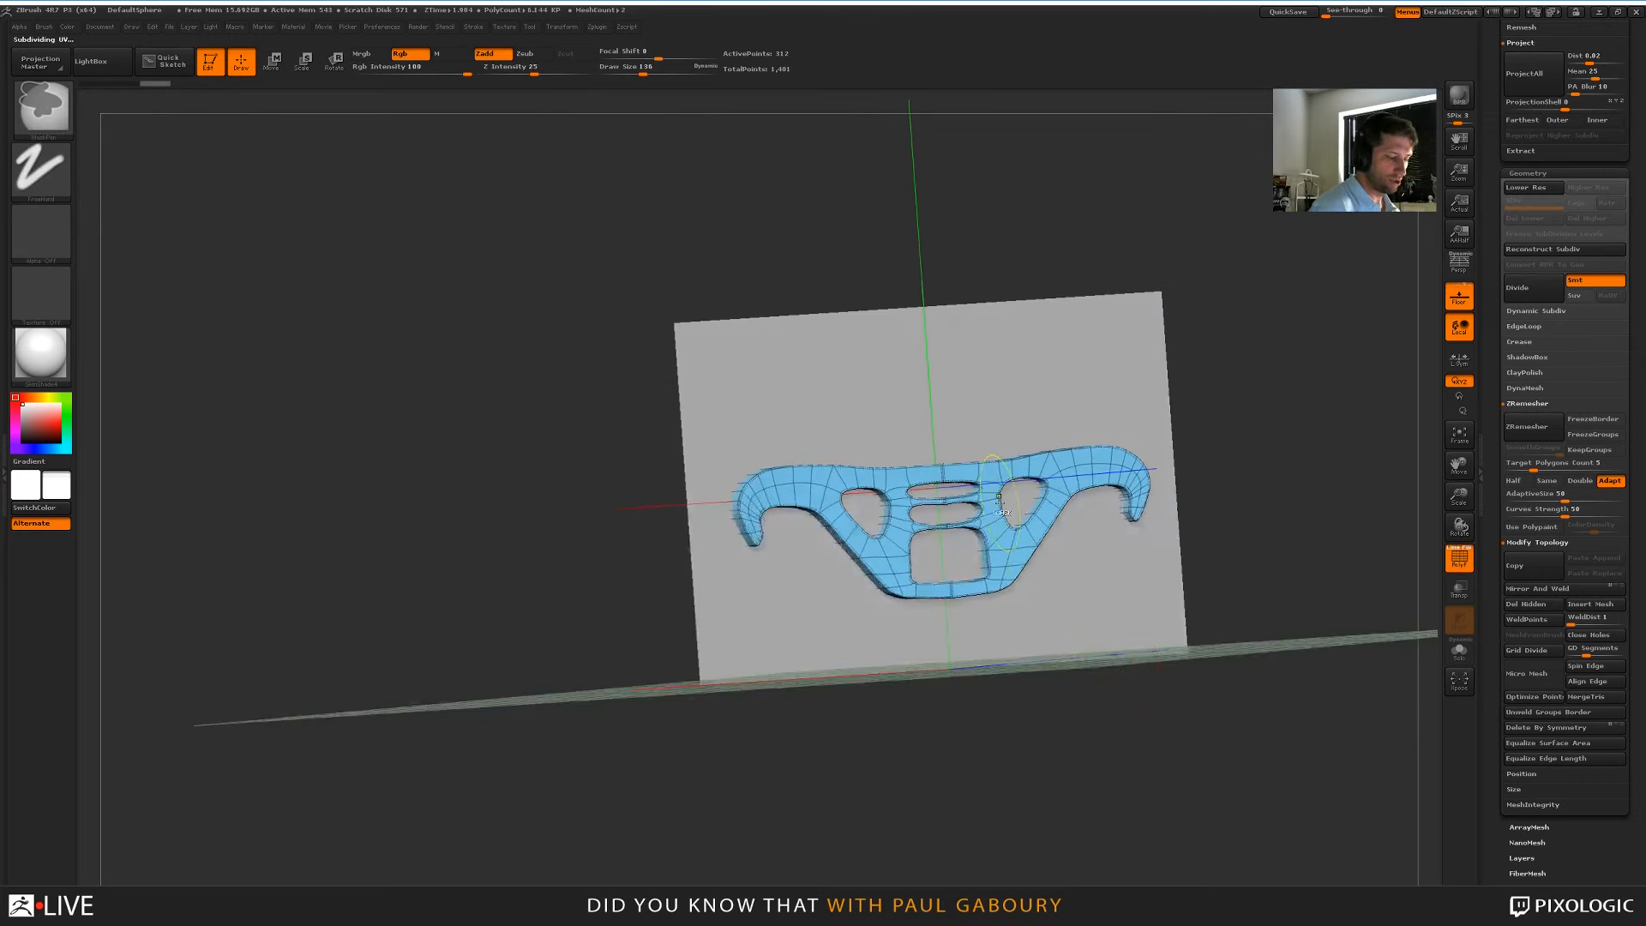
mouse_move(999, 497)
right_mouse_down("ctrl")
mouse_move(1032, 769)
mouse_move(1047, 661)
mouse_move(1017, 687)
right_mouse_up("ctrl")
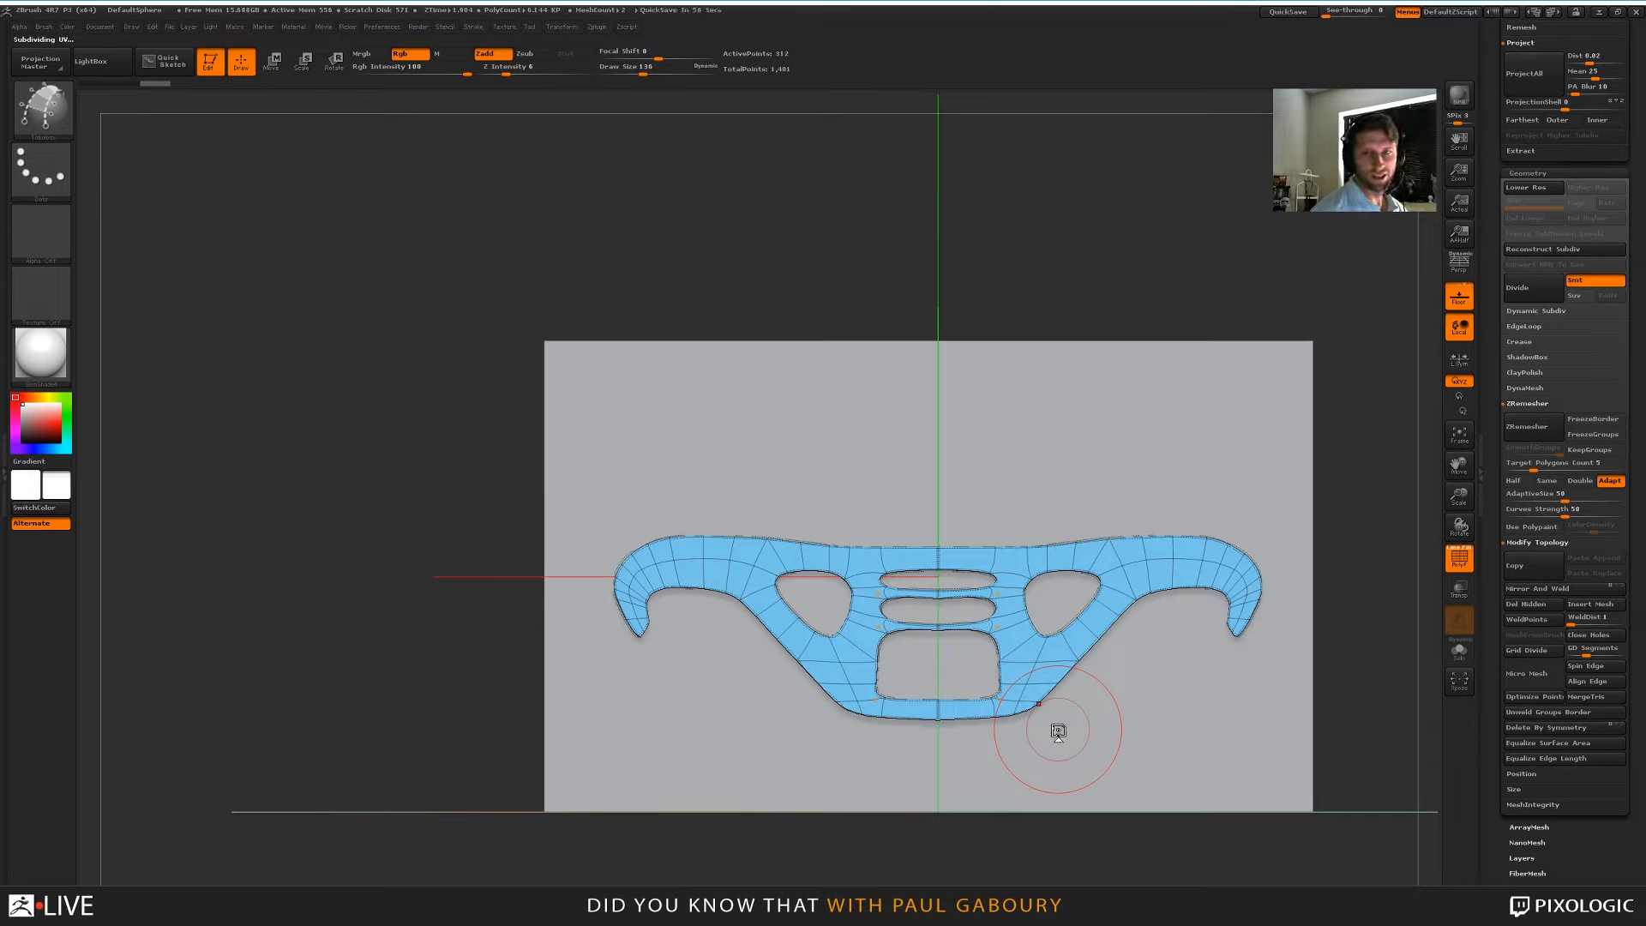
right_click_drag(1058, 731, 1103, 711, "ctrl")
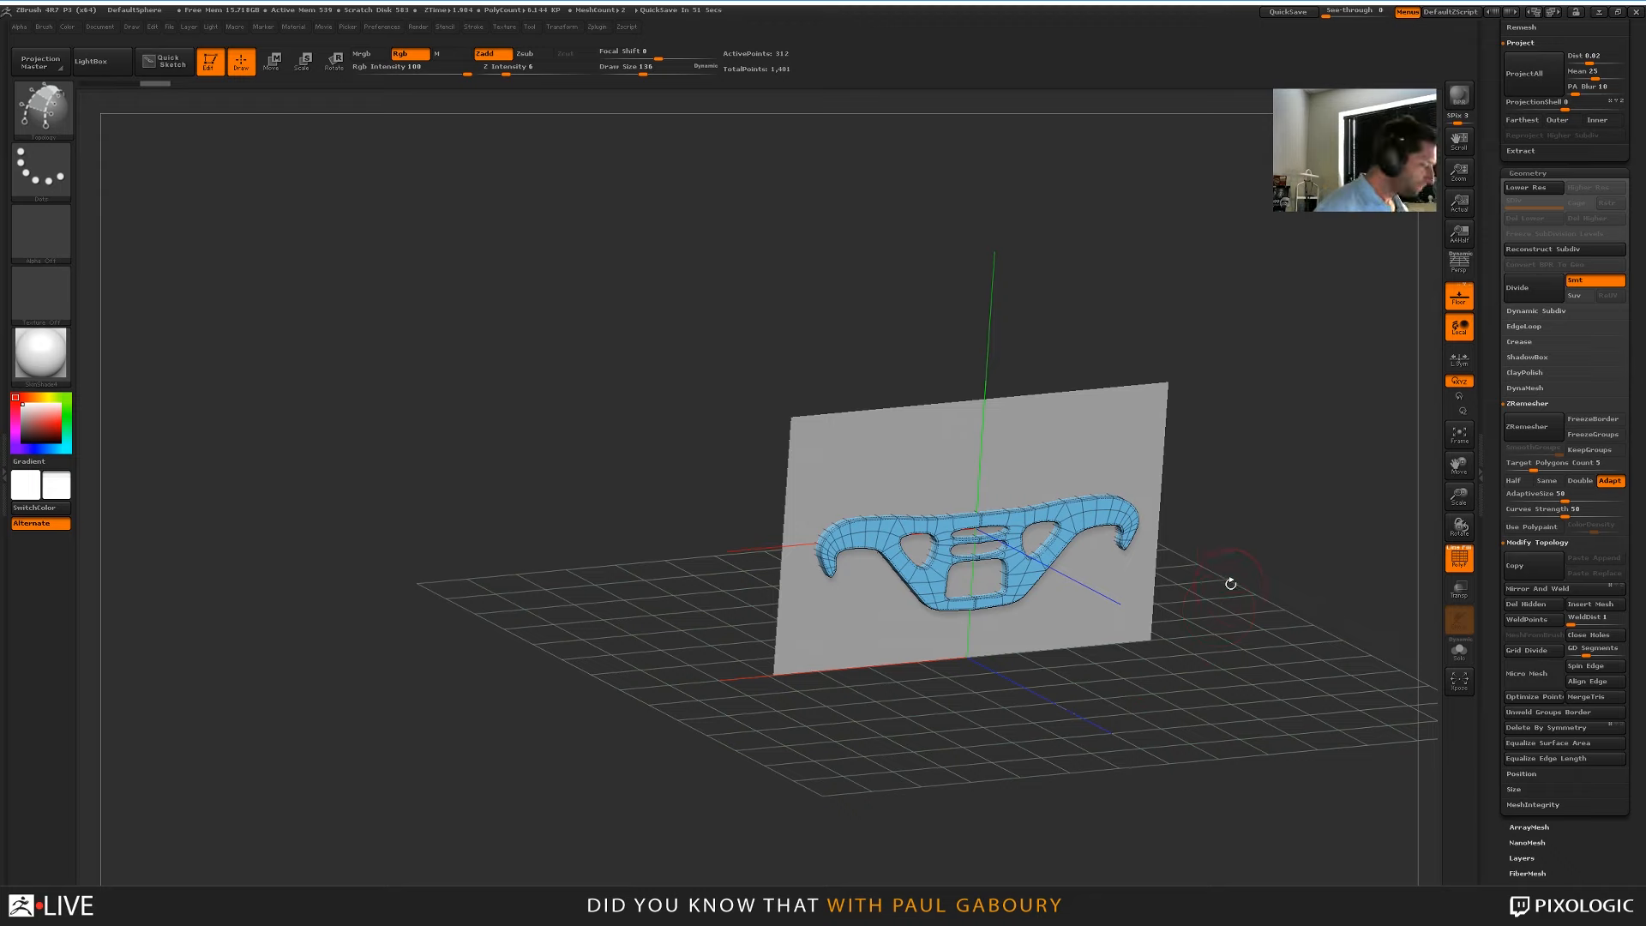
left_click_drag(1235, 572, 1213, 569, "shift")
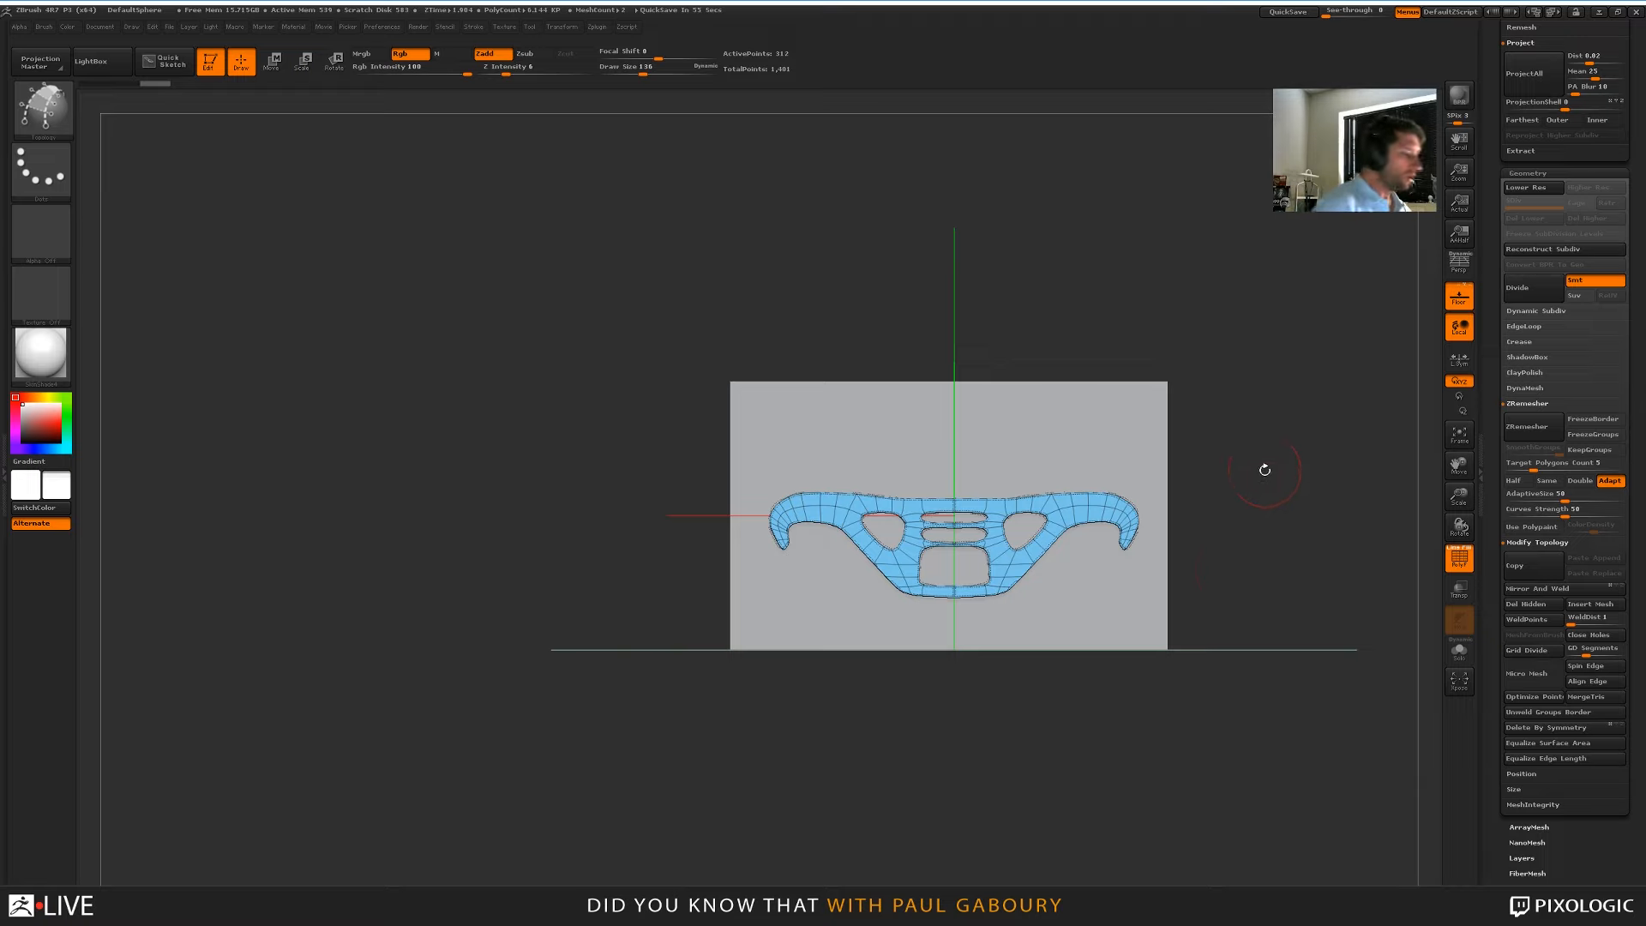
left_click_drag(1269, 502, 1206, 540, "alt")
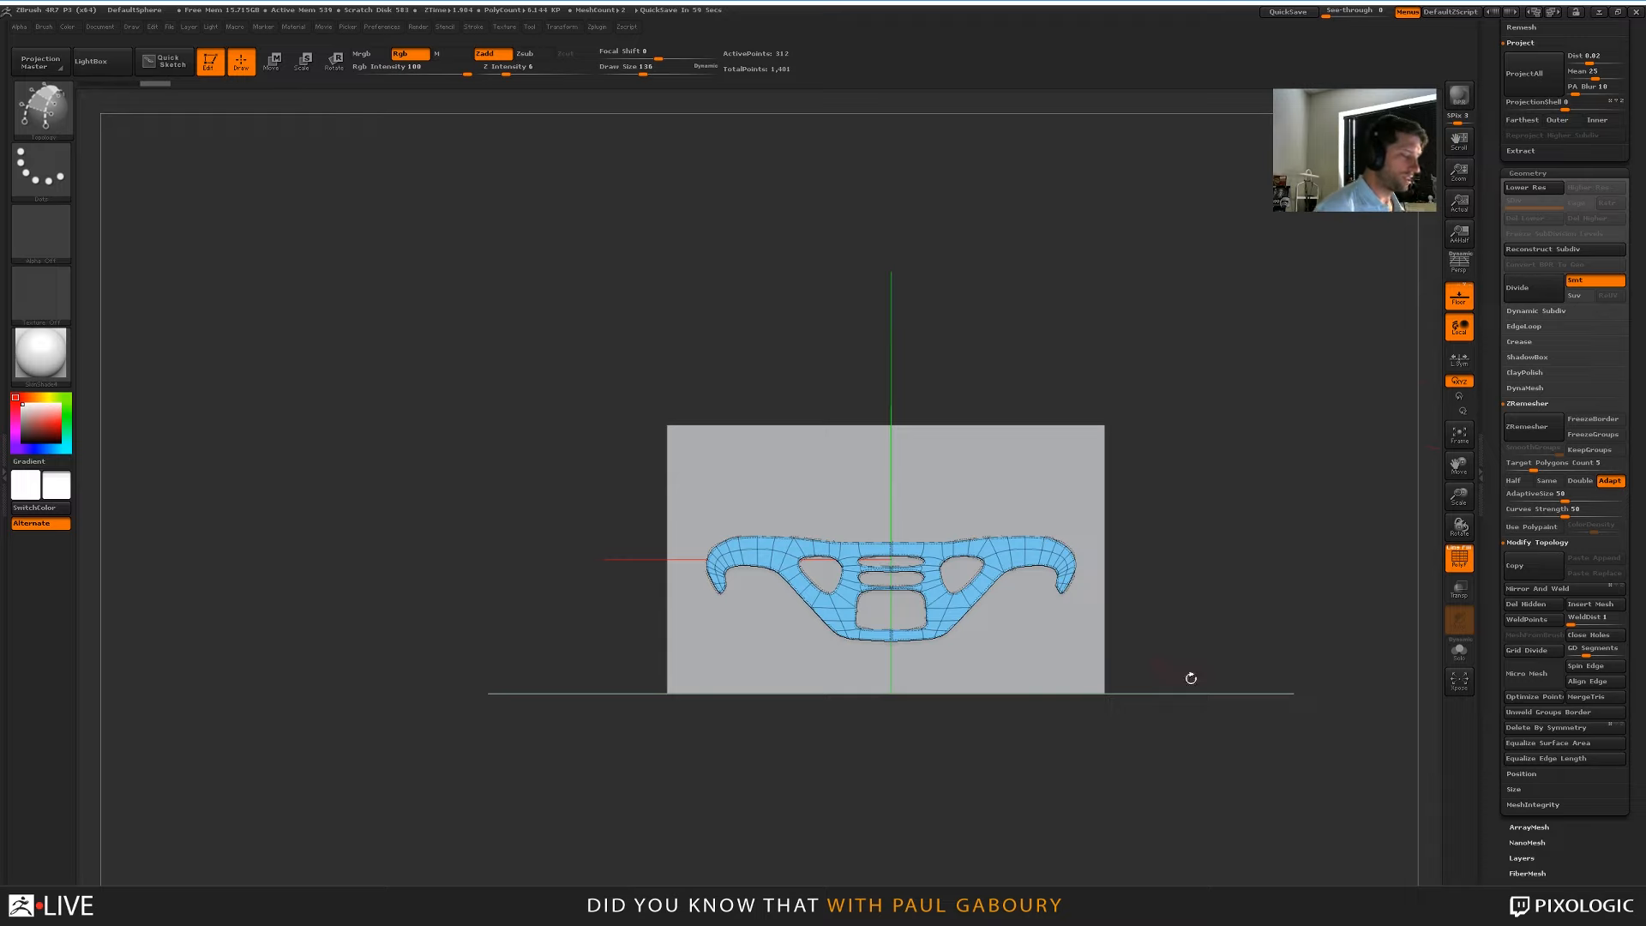
Make the flat plane the active subtool and hide the side frame subtool
left_click(1528, 172)
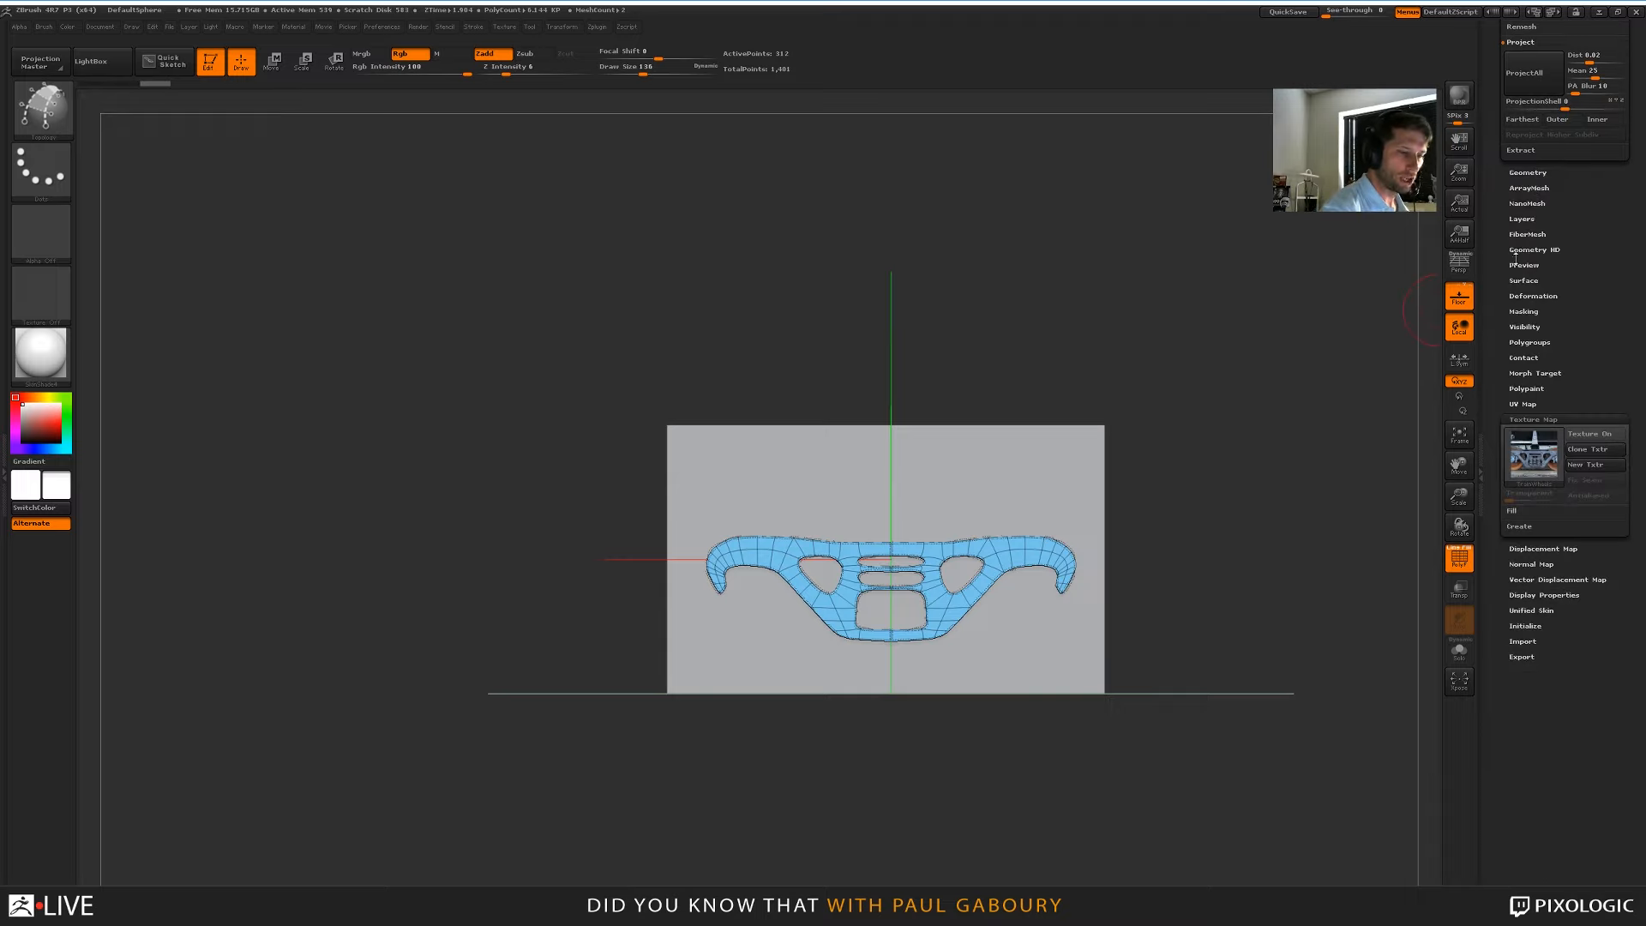
left_click(1539, 420)
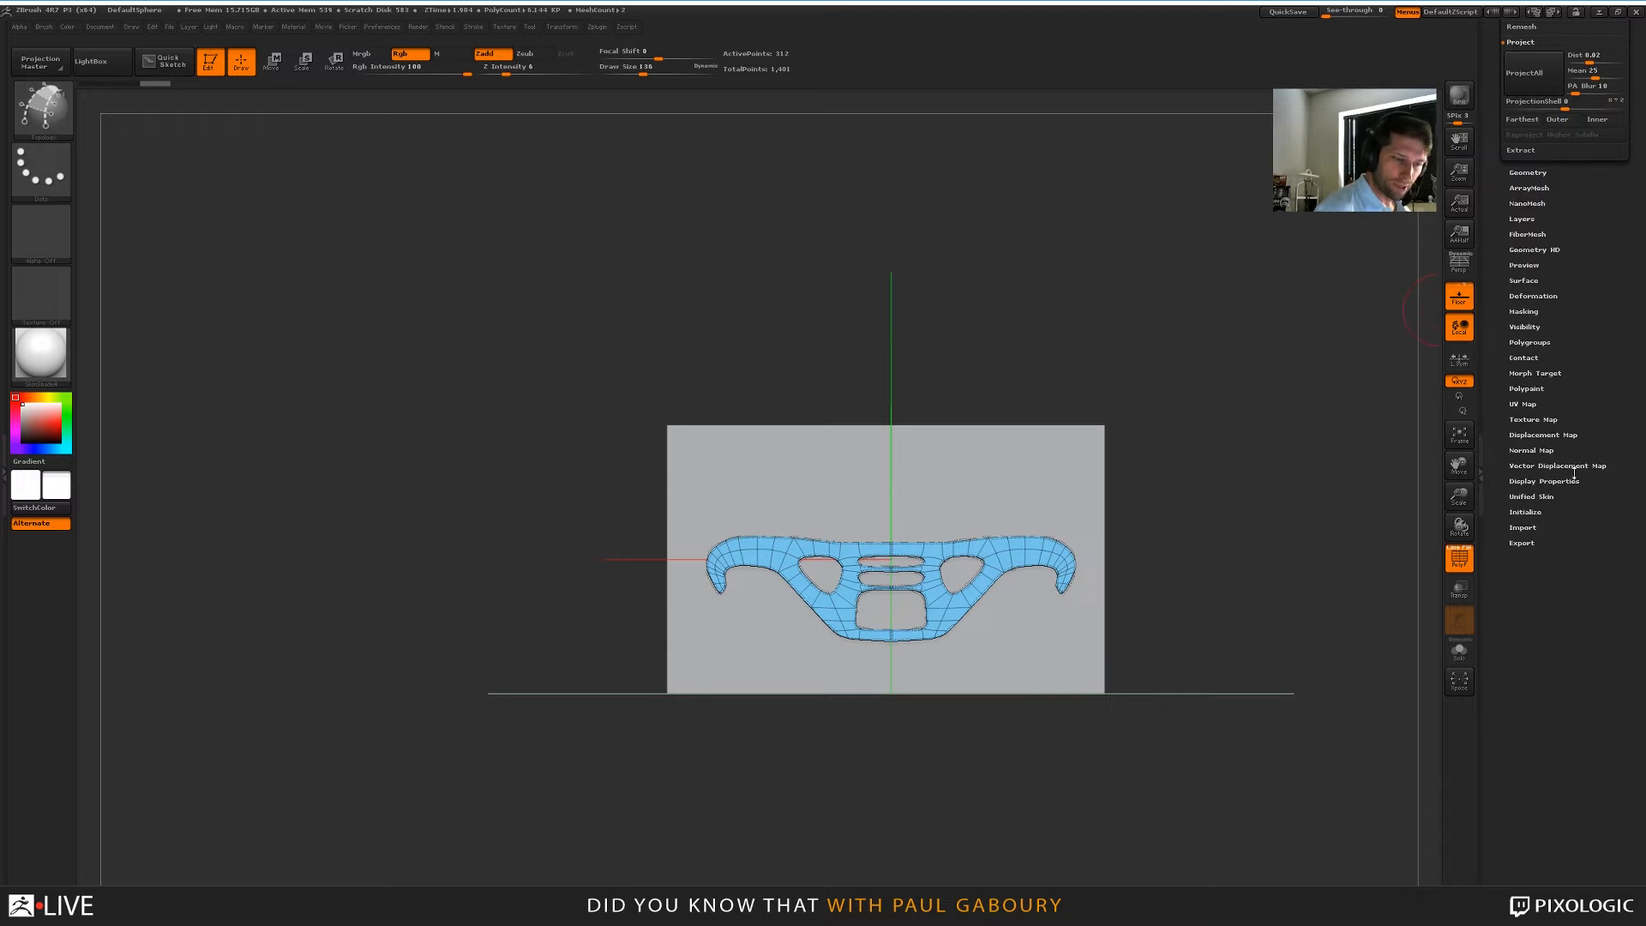
scroll(1574, 472, "up", 3)
scroll(1558, 326, "up", 5)
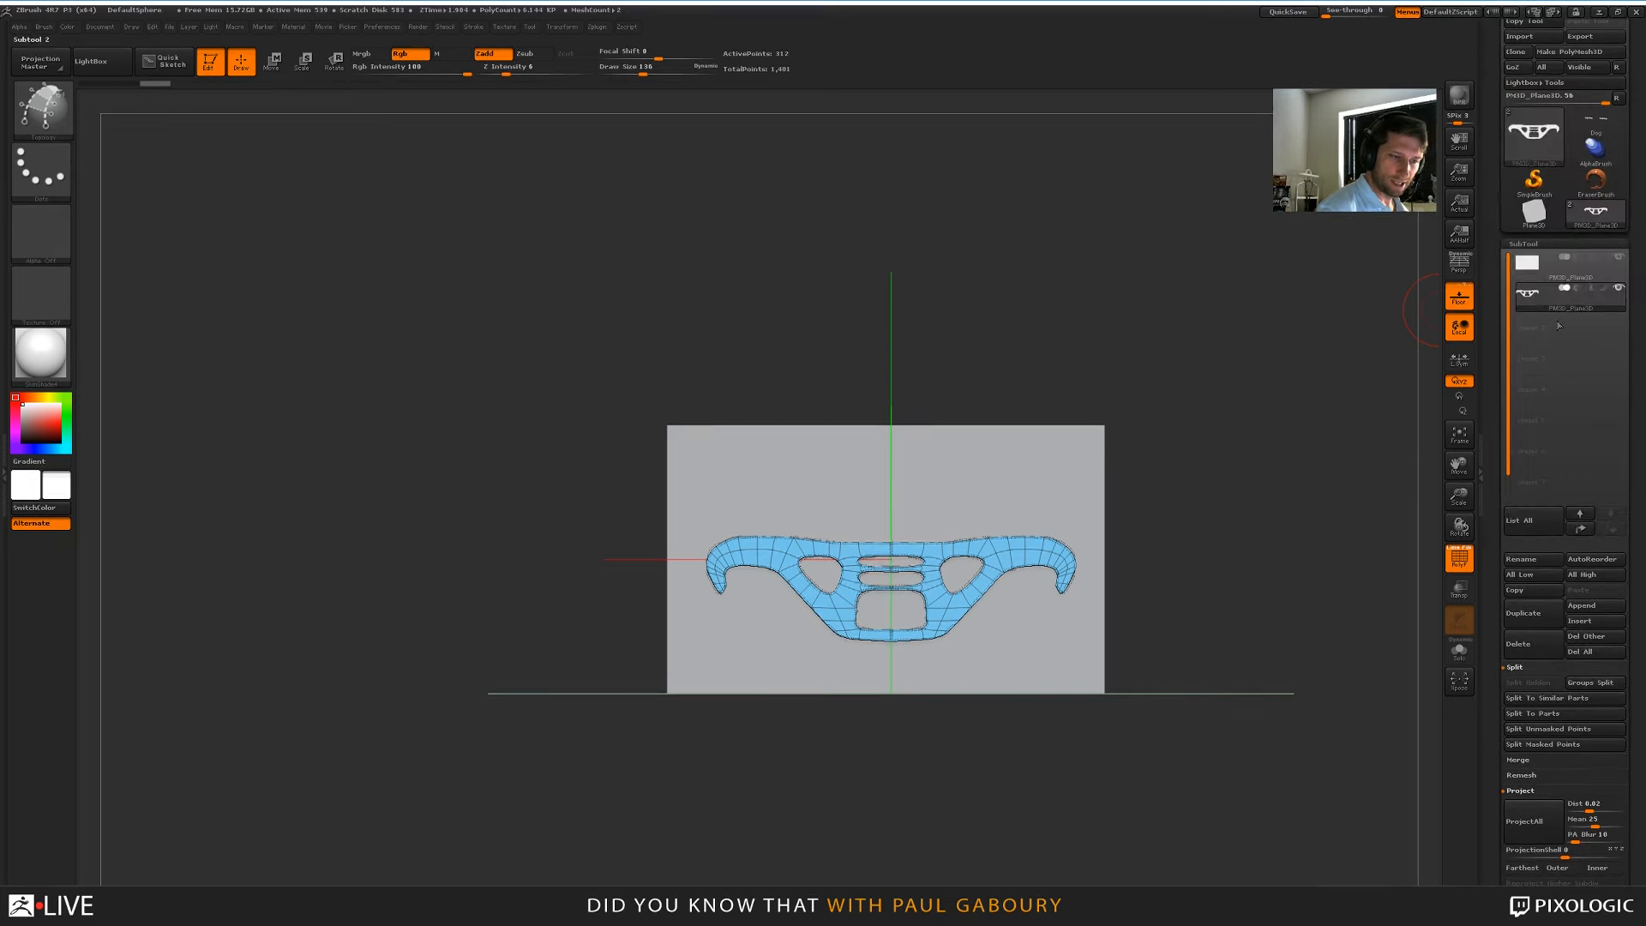
left_click(1568, 263)
left_click(1618, 288)
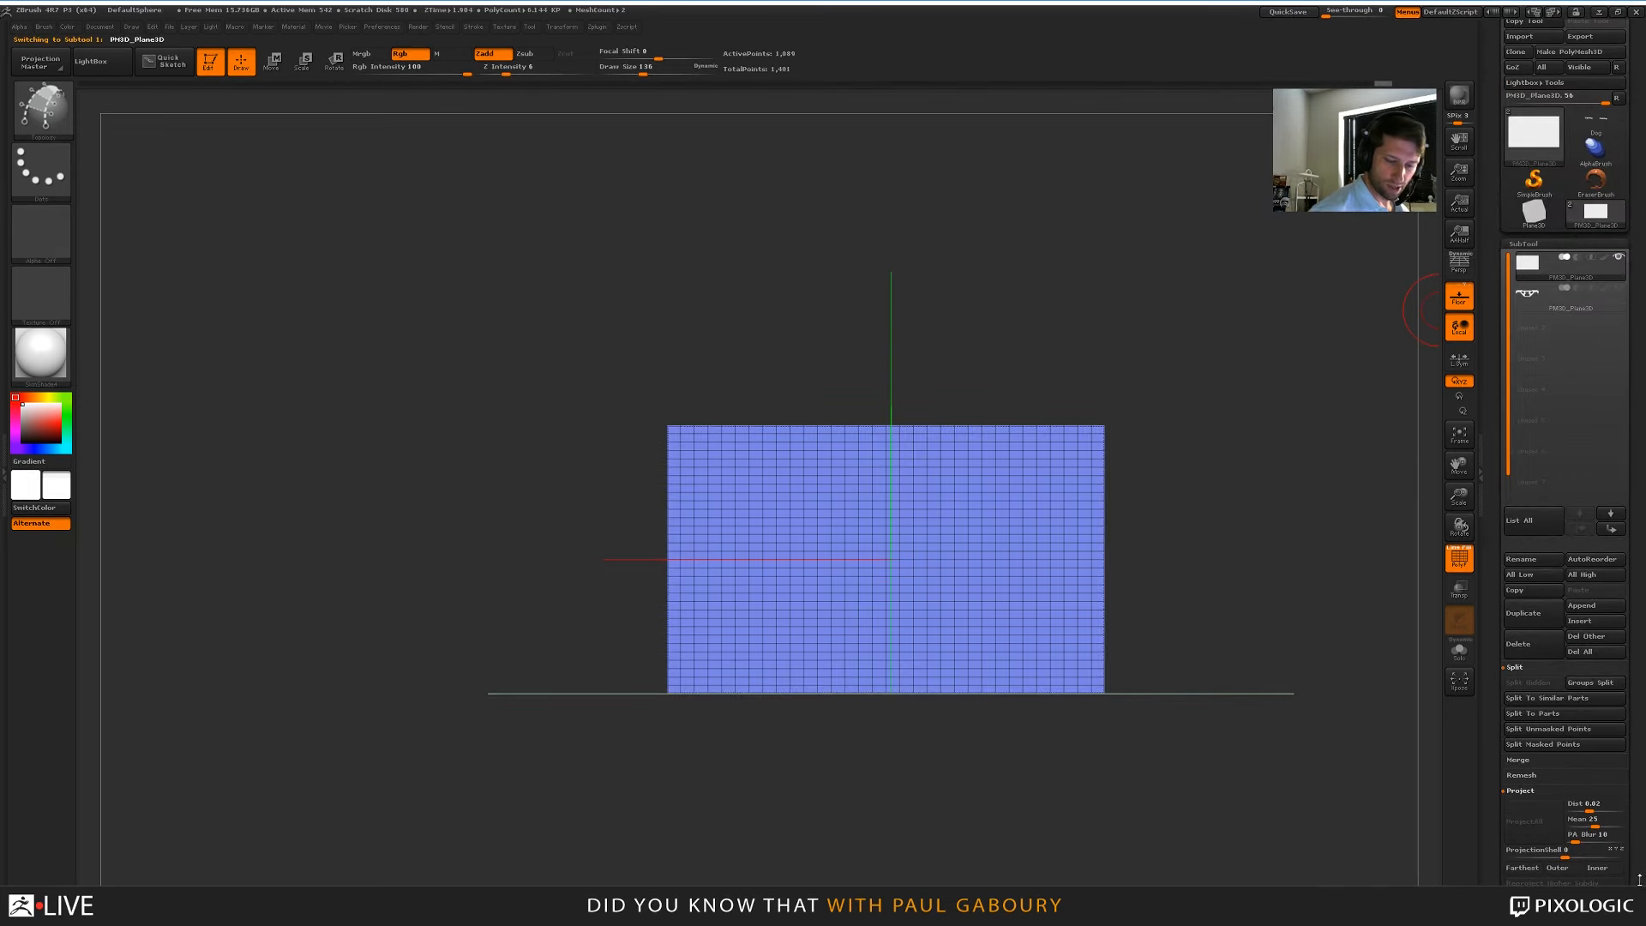
Reinitialize the plane as a QCube with X, Y and Z Res 2 and unify its size
scroll(1639, 880, "down", 10)
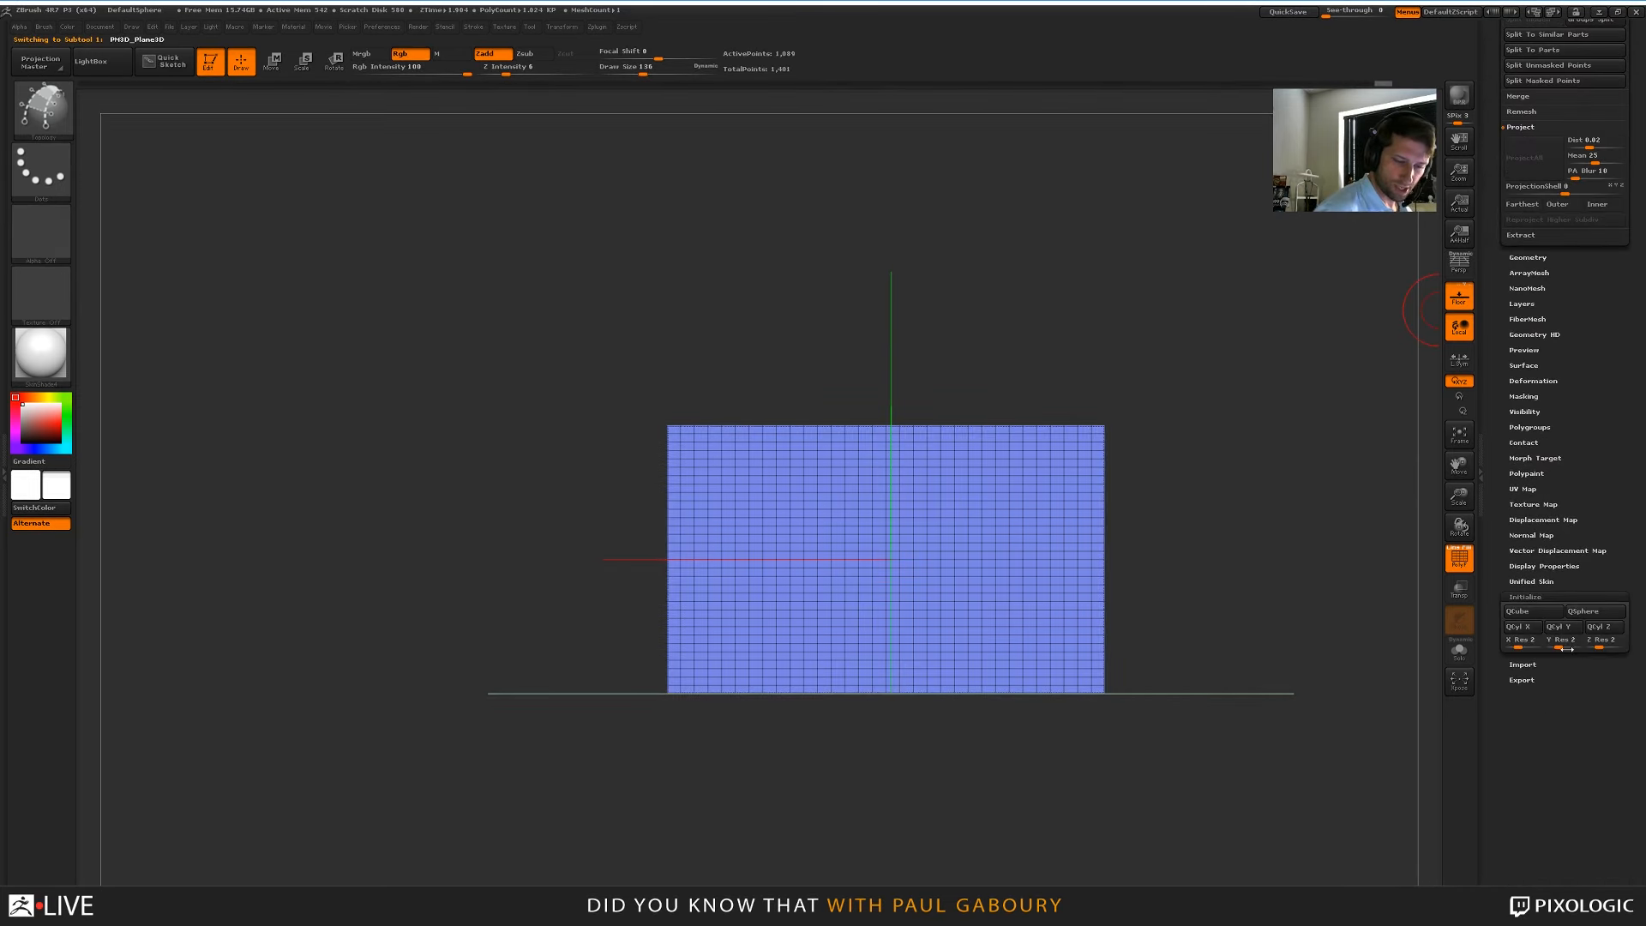
left_click(1531, 611)
left_click_drag(1176, 676, 1228, 660)
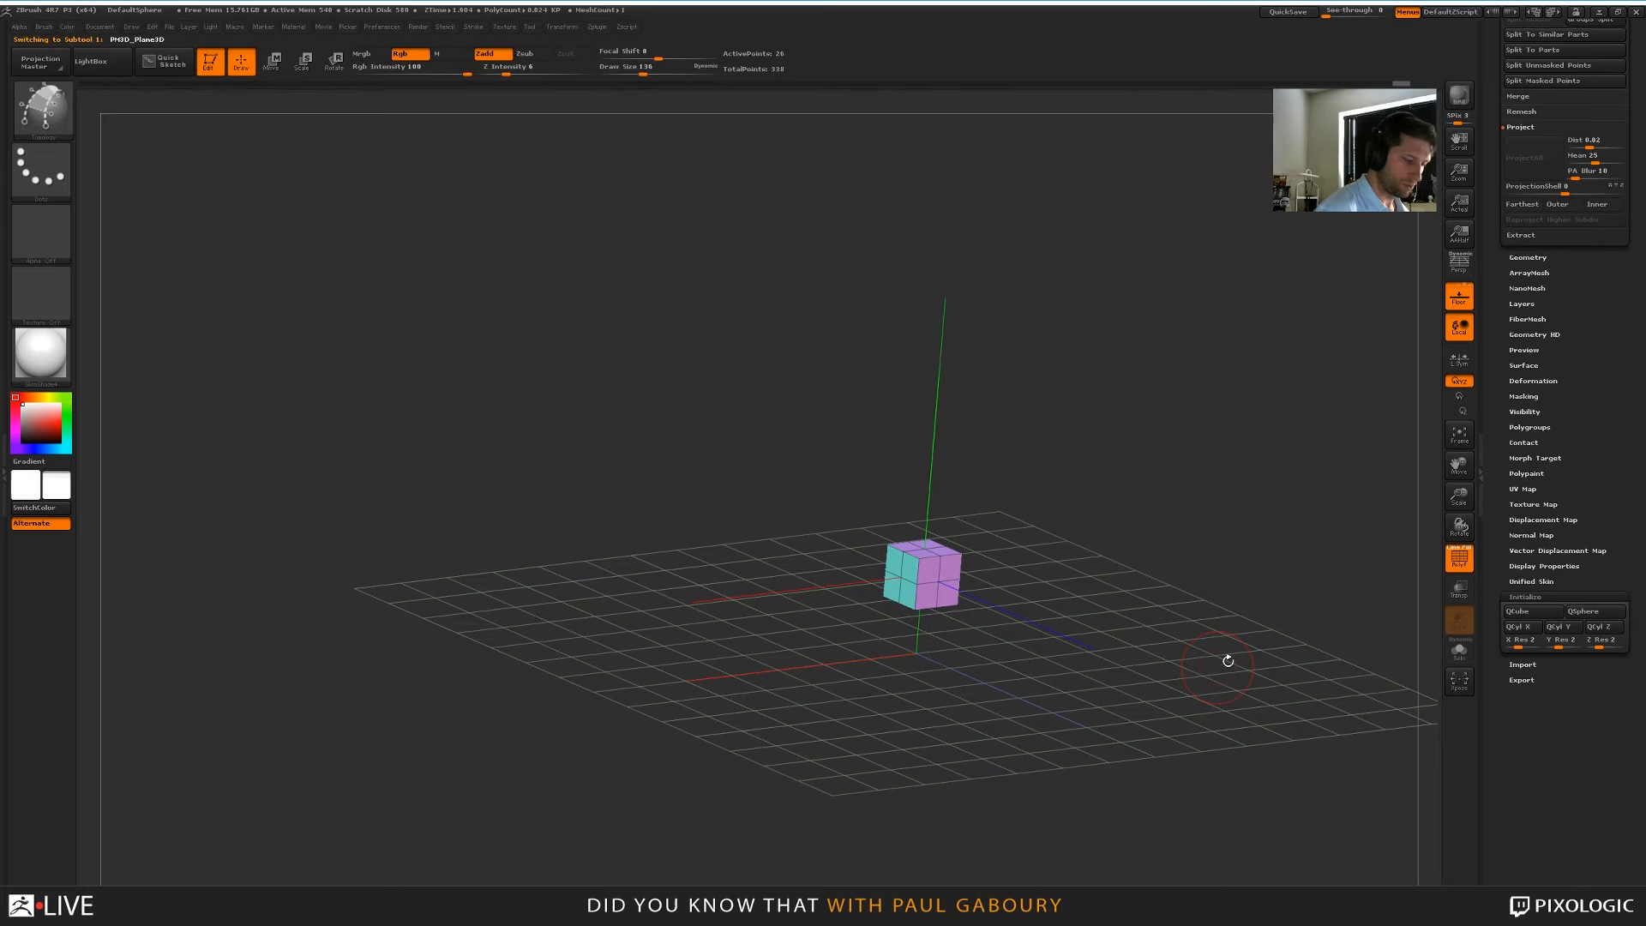
key("shift")
left_click(1534, 381)
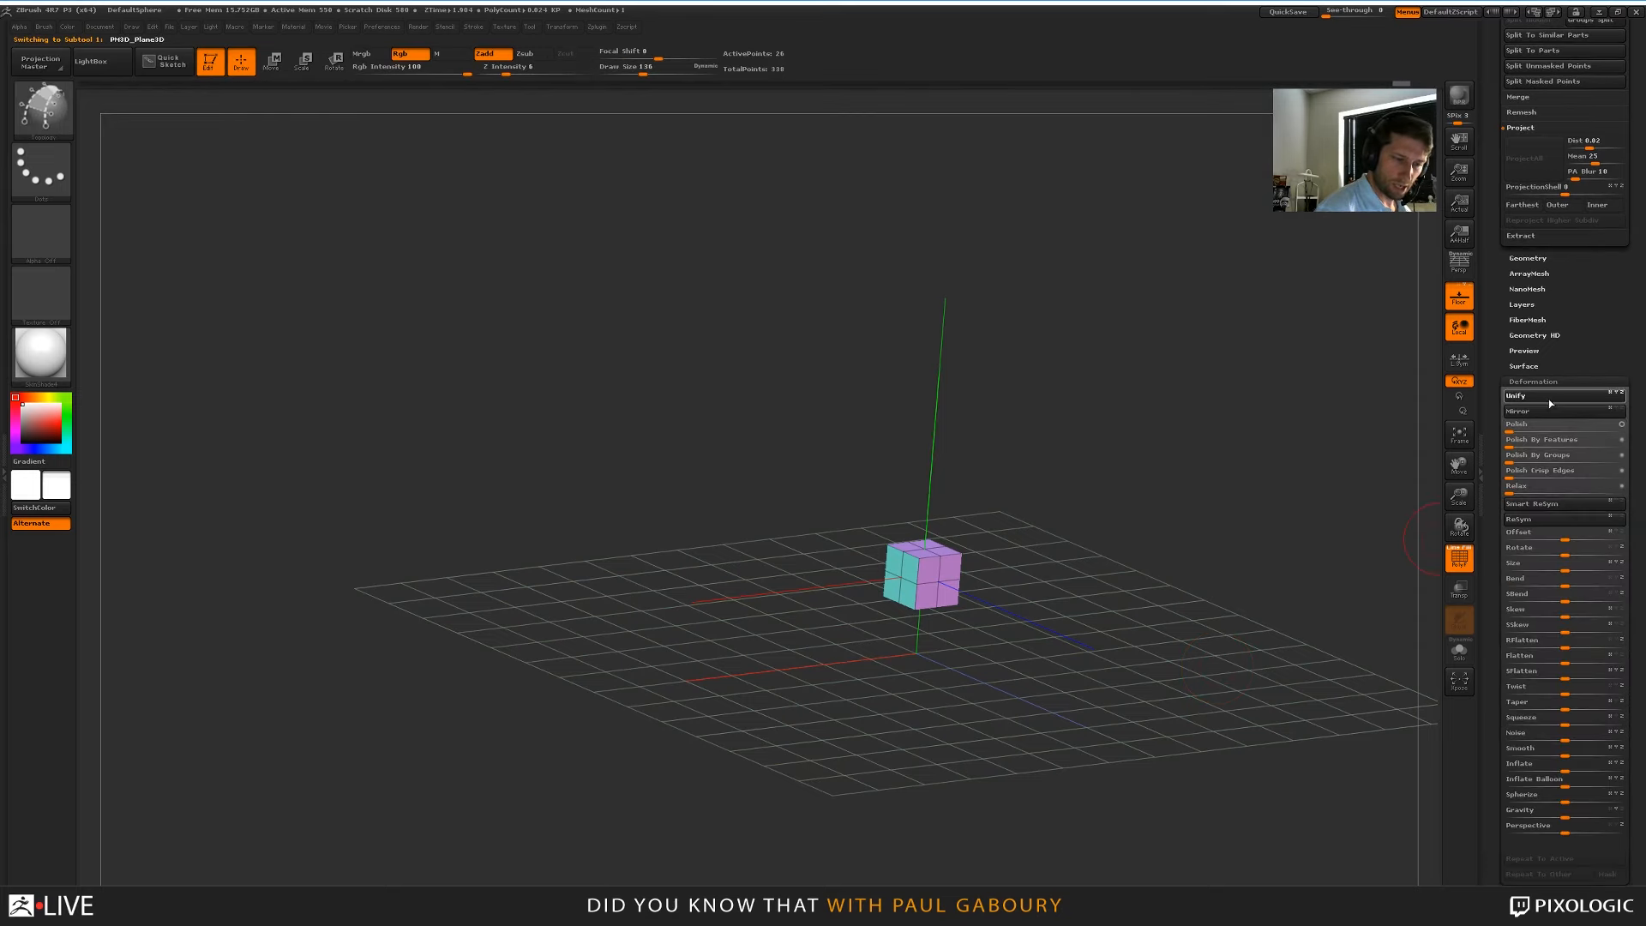
left_click(1550, 397)
left_click(1541, 380)
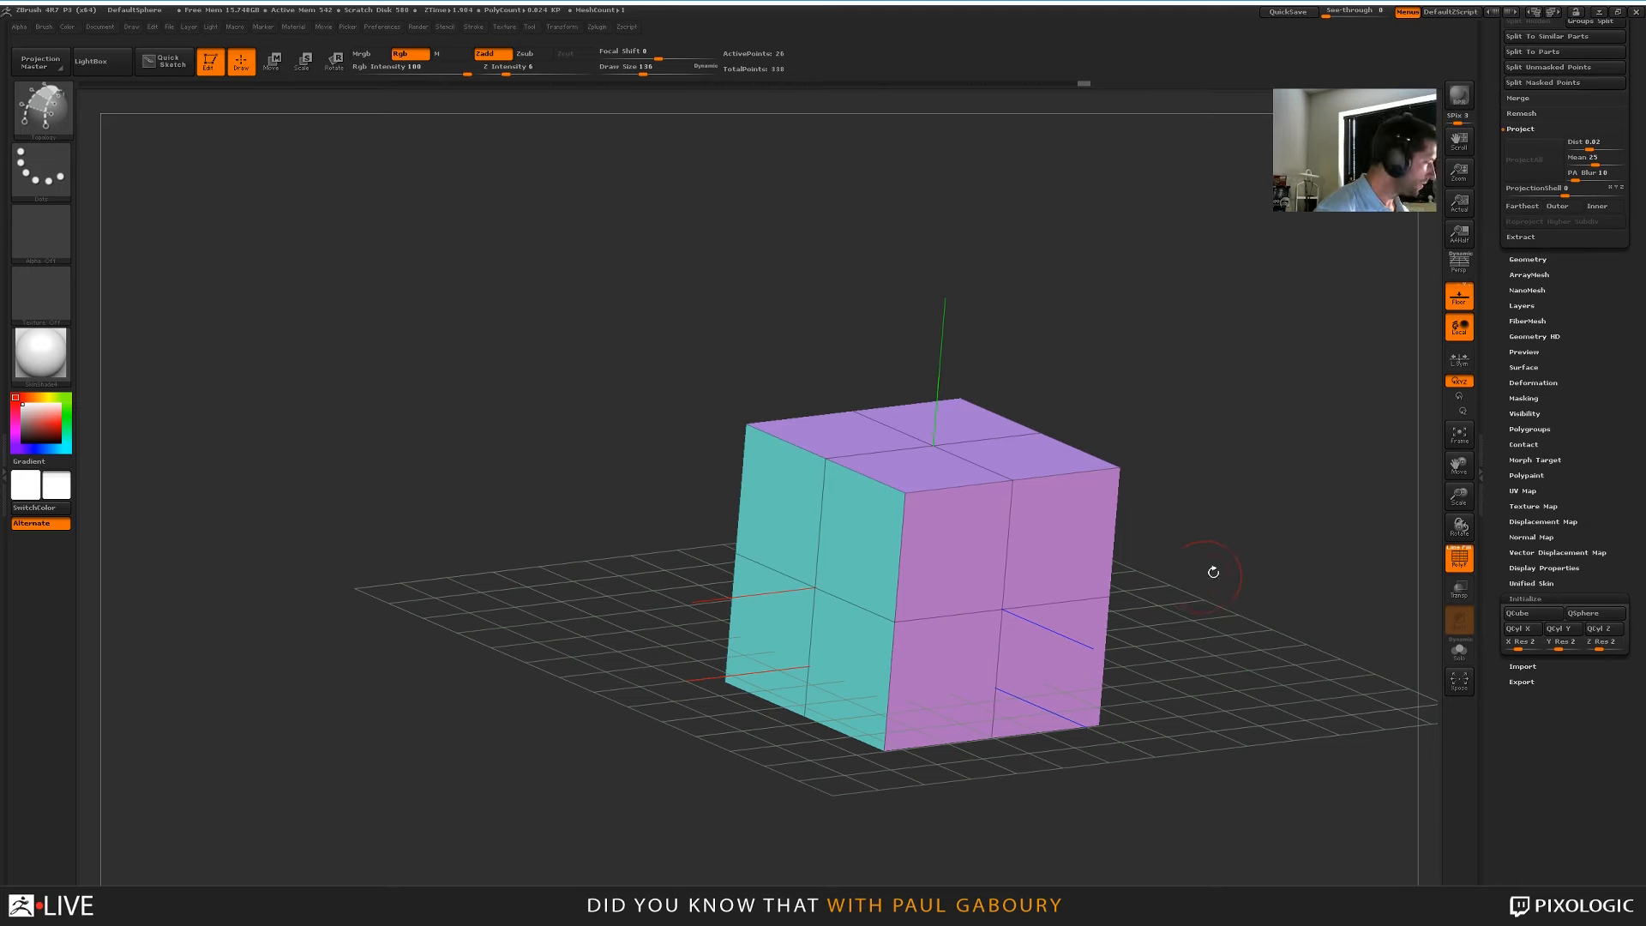
Divide the cube's geometry once with its sharp corners kept
left_click_drag(1599, 349, 1536, 493)
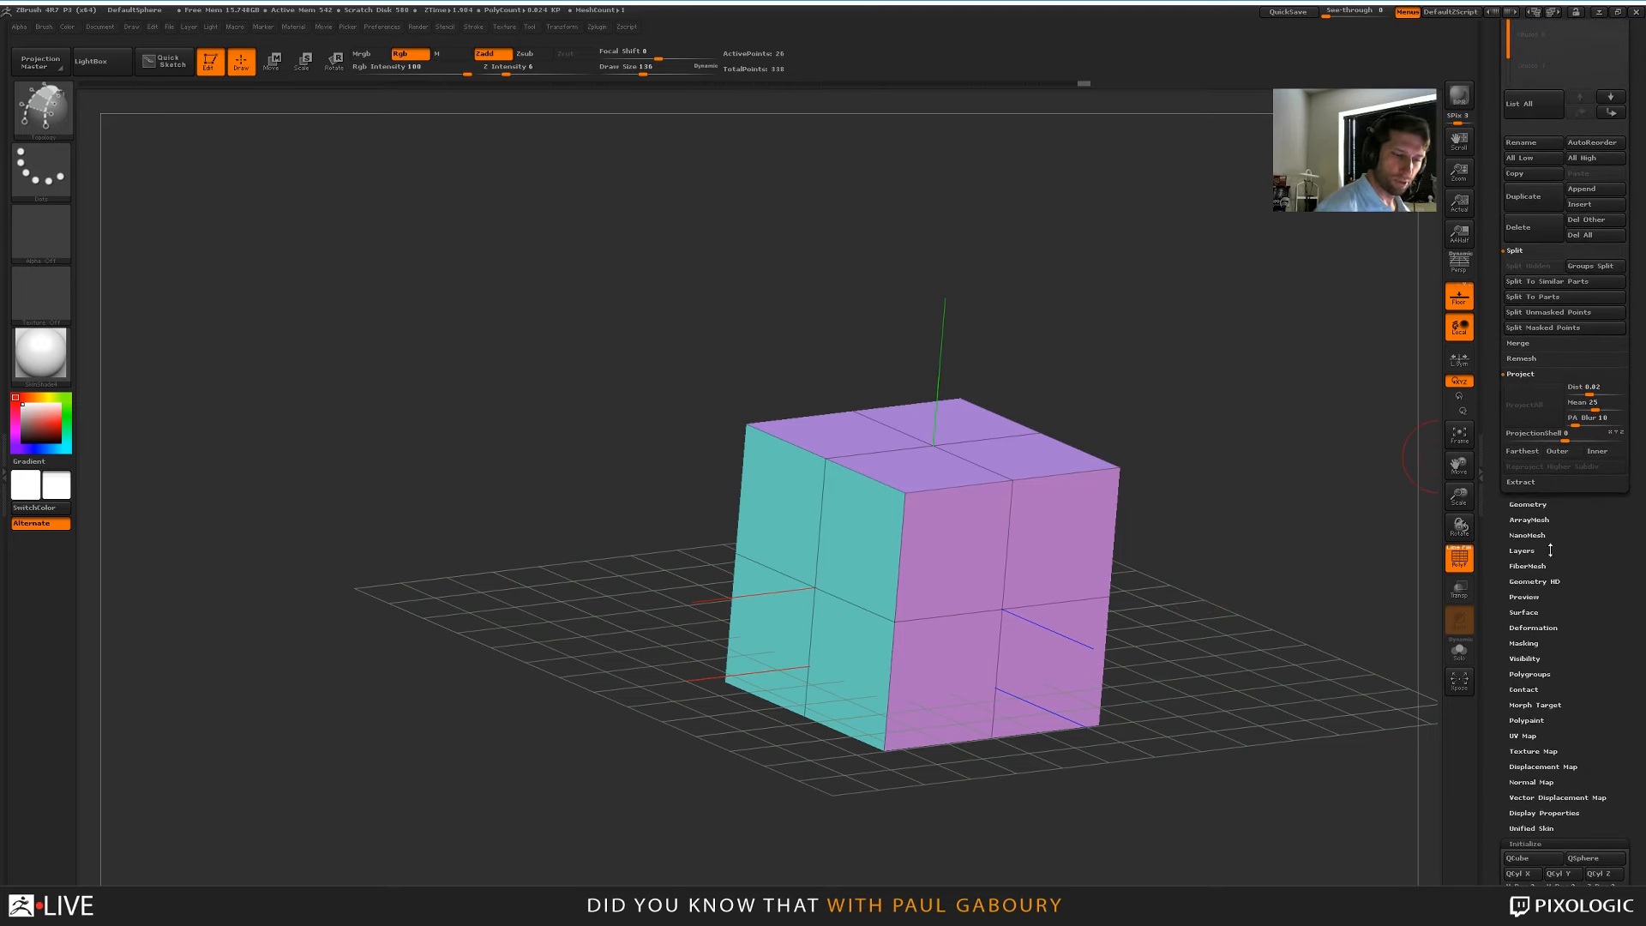
left_click(1528, 504)
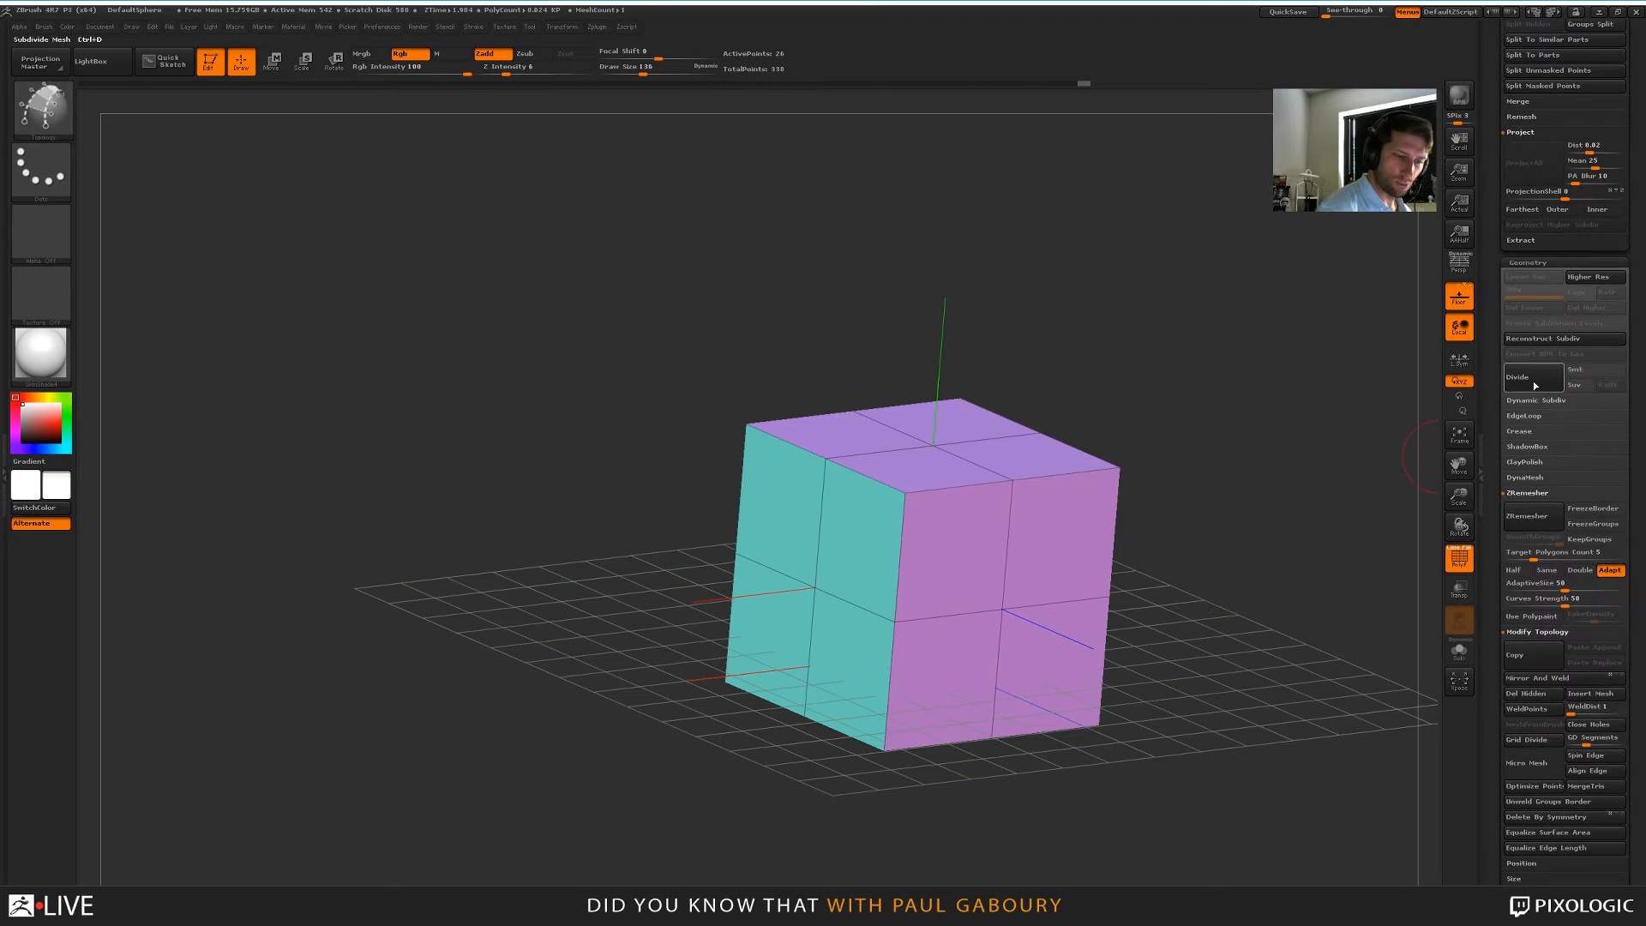
left_click(1536, 384)
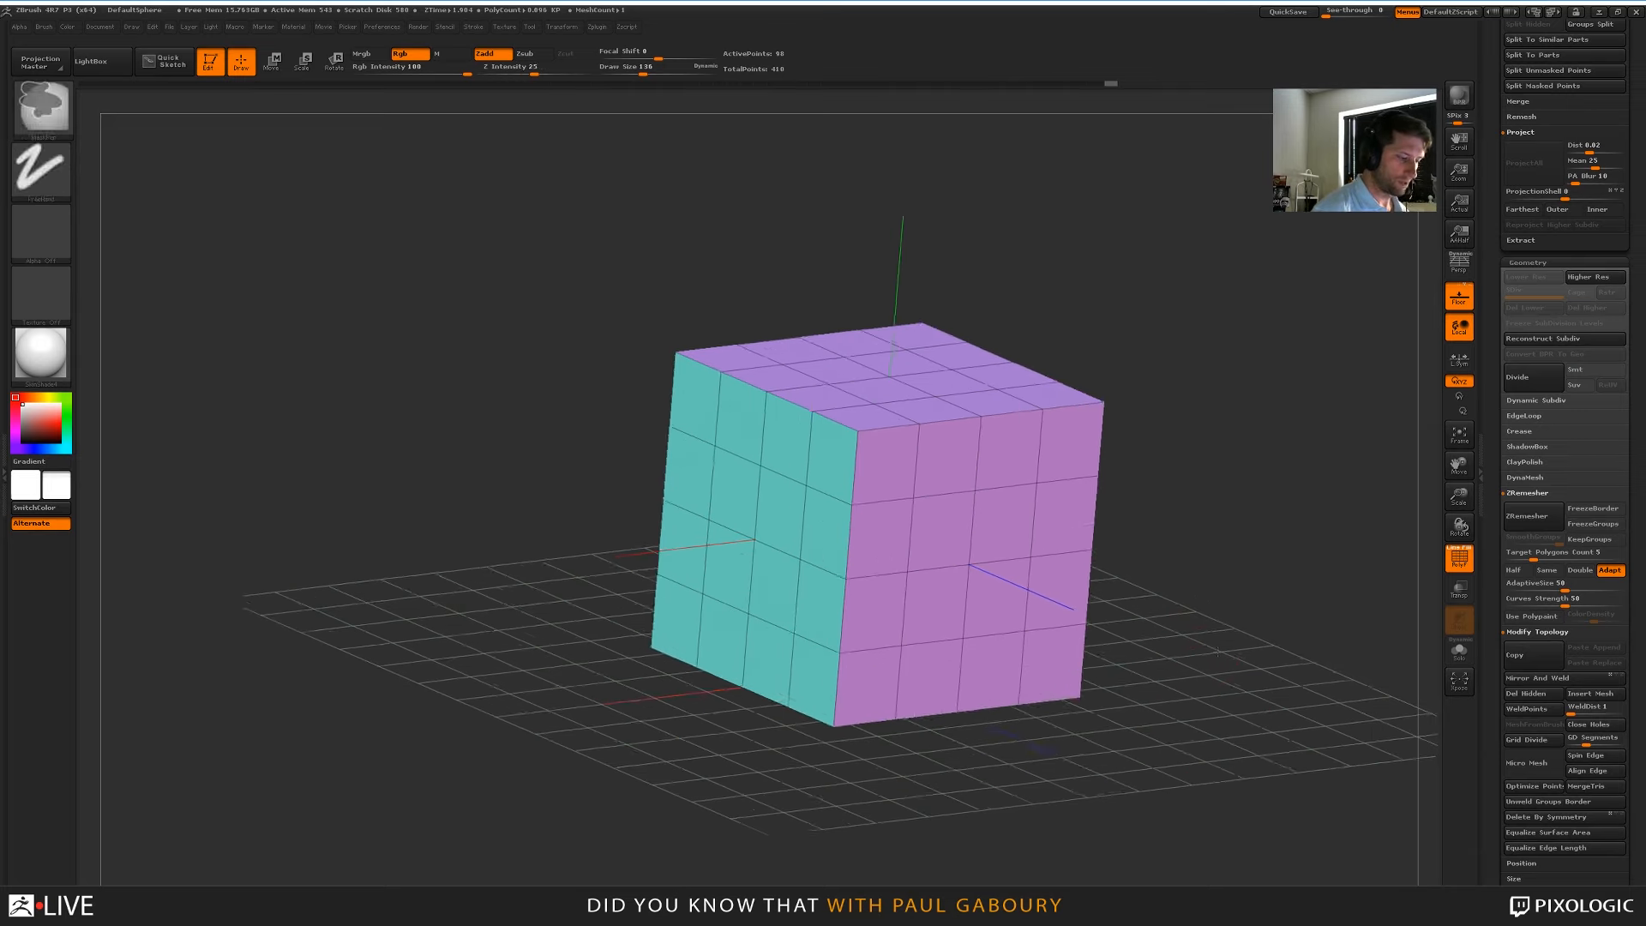
Set the brush draw size to 101 for working on the cube
right_click_drag(1217, 651, 1201, 610)
key("s")
left_click_drag(1201, 608, 1193, 608)
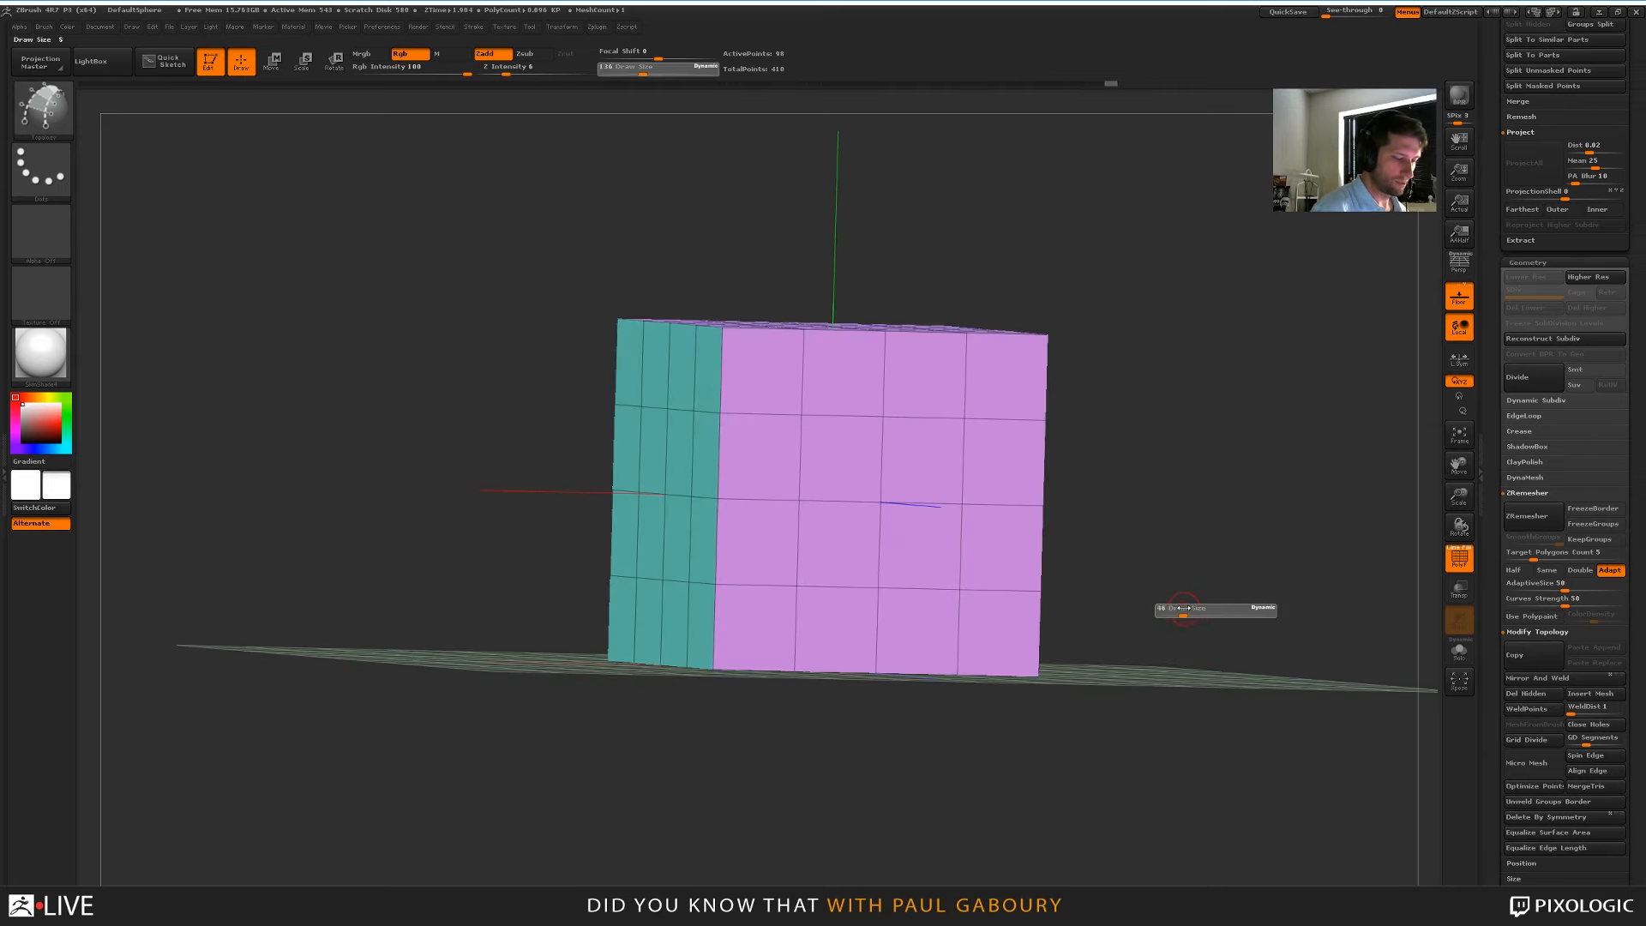
right_click_drag(1180, 602, 1191, 657, "alt")
key("s")
left_click_drag(1192, 650, 1203, 650)
right_click_drag(1197, 643, 1212, 690, "alt")
right_click_drag(1213, 689, 1183, 675, "ctrl")
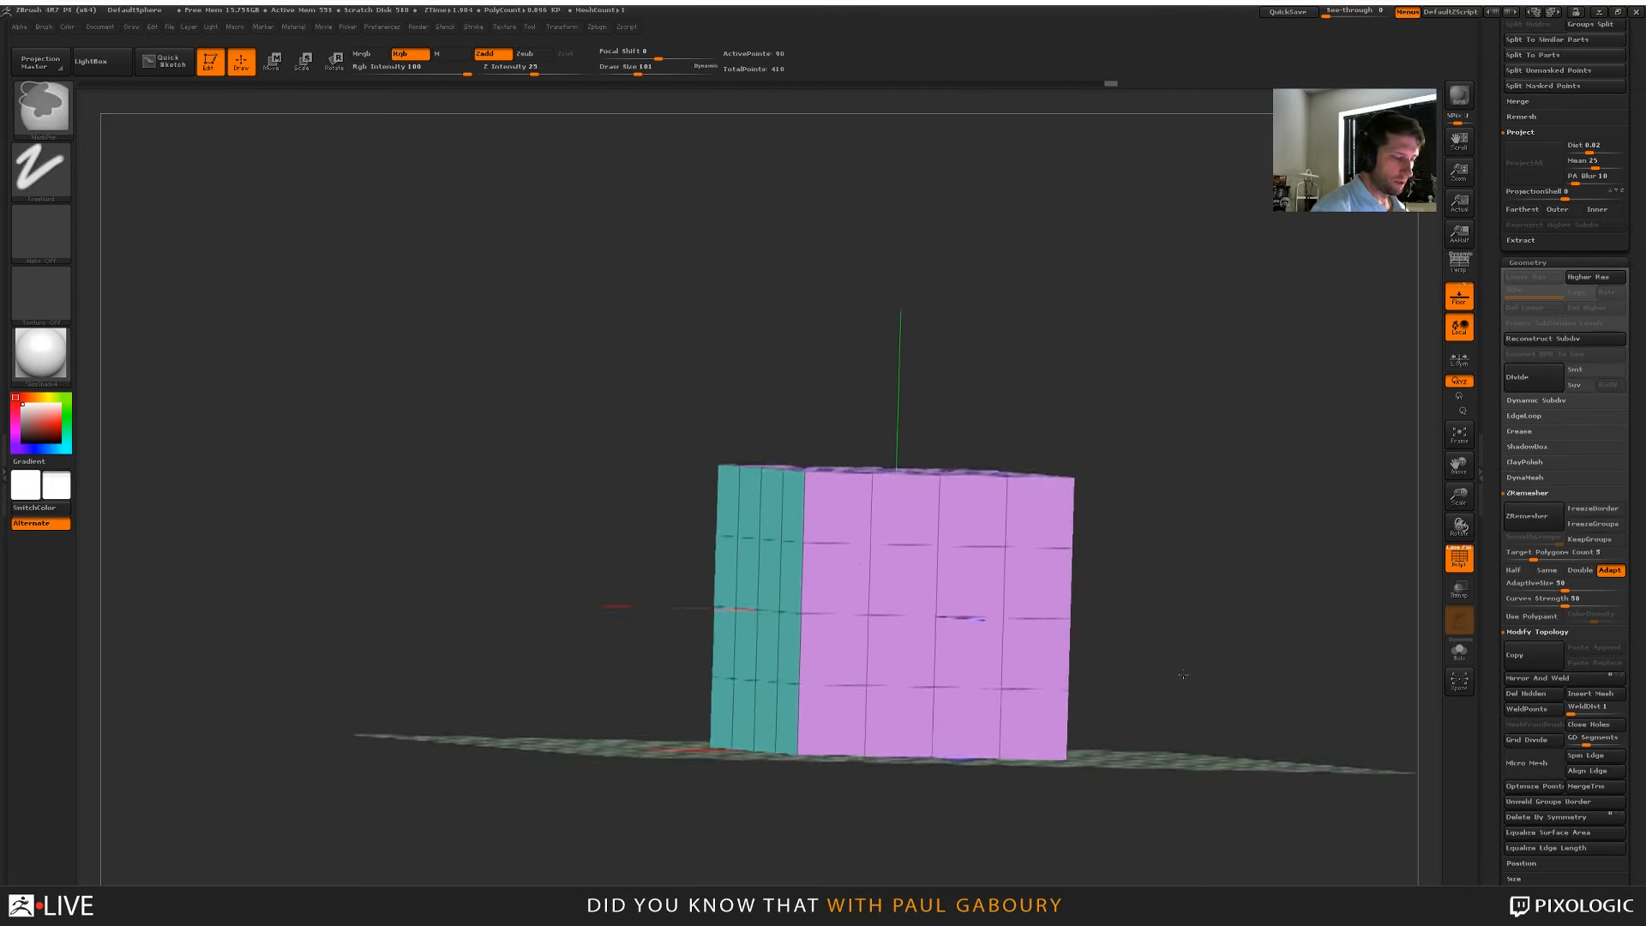
Activate the Topology brush and turn off the floor grid around the cube
key("b")
key("t")
key("o")
key("shift+p")
left_click_drag(1275, 603, 1093, 619)
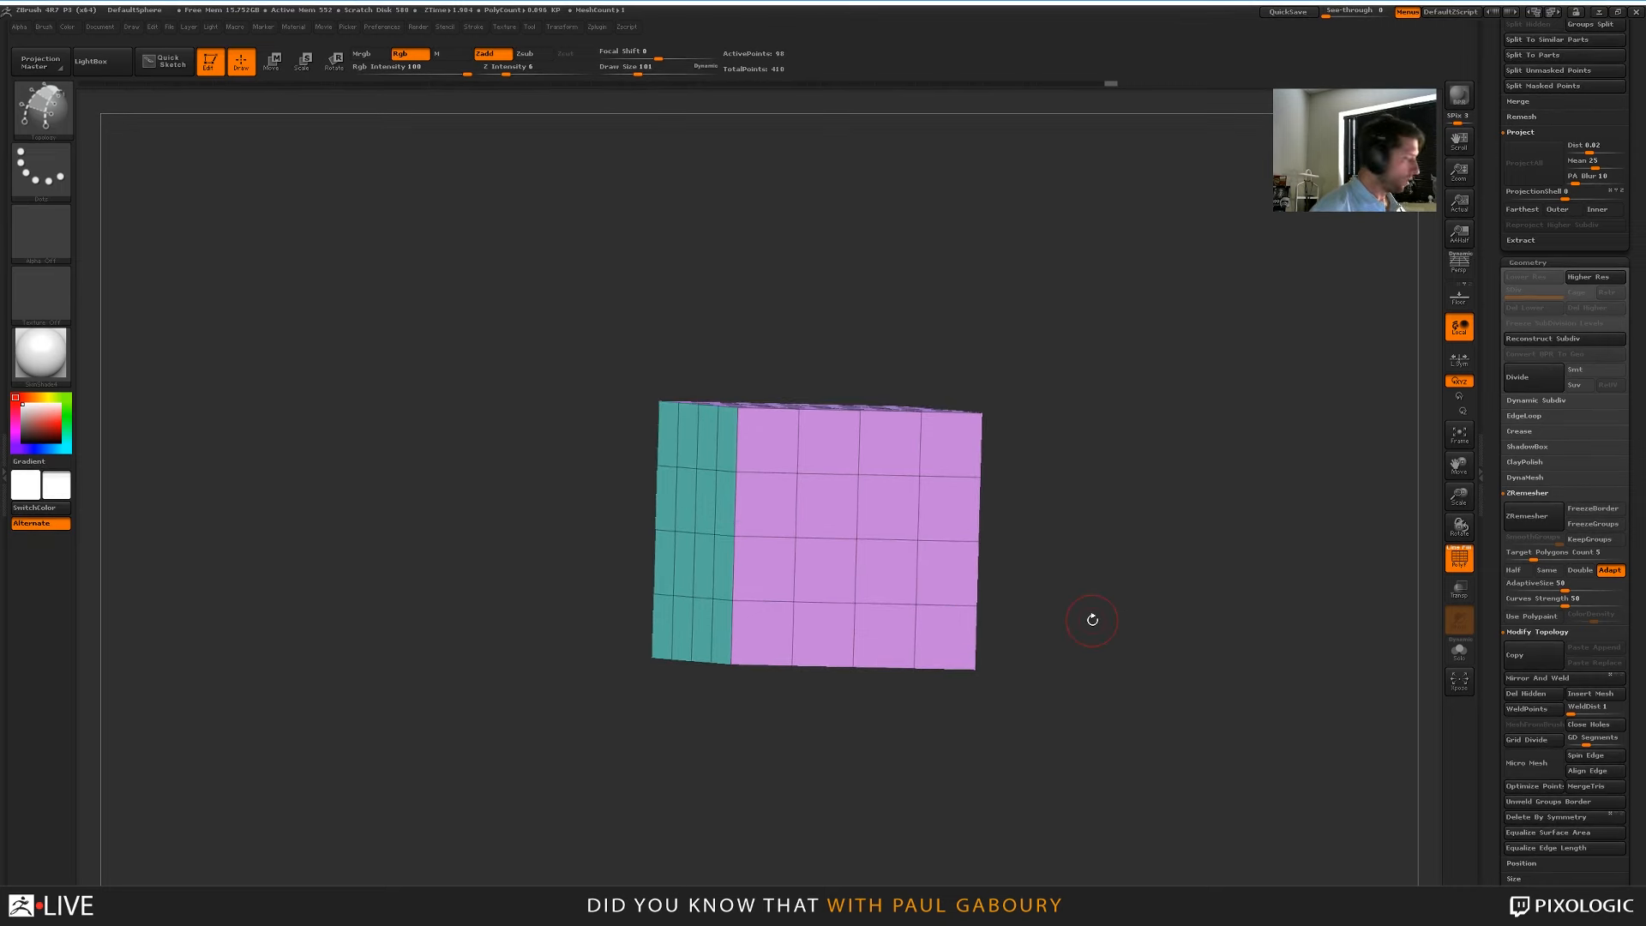
Load the DemoHead model from the LightBox tool library
key("comma")
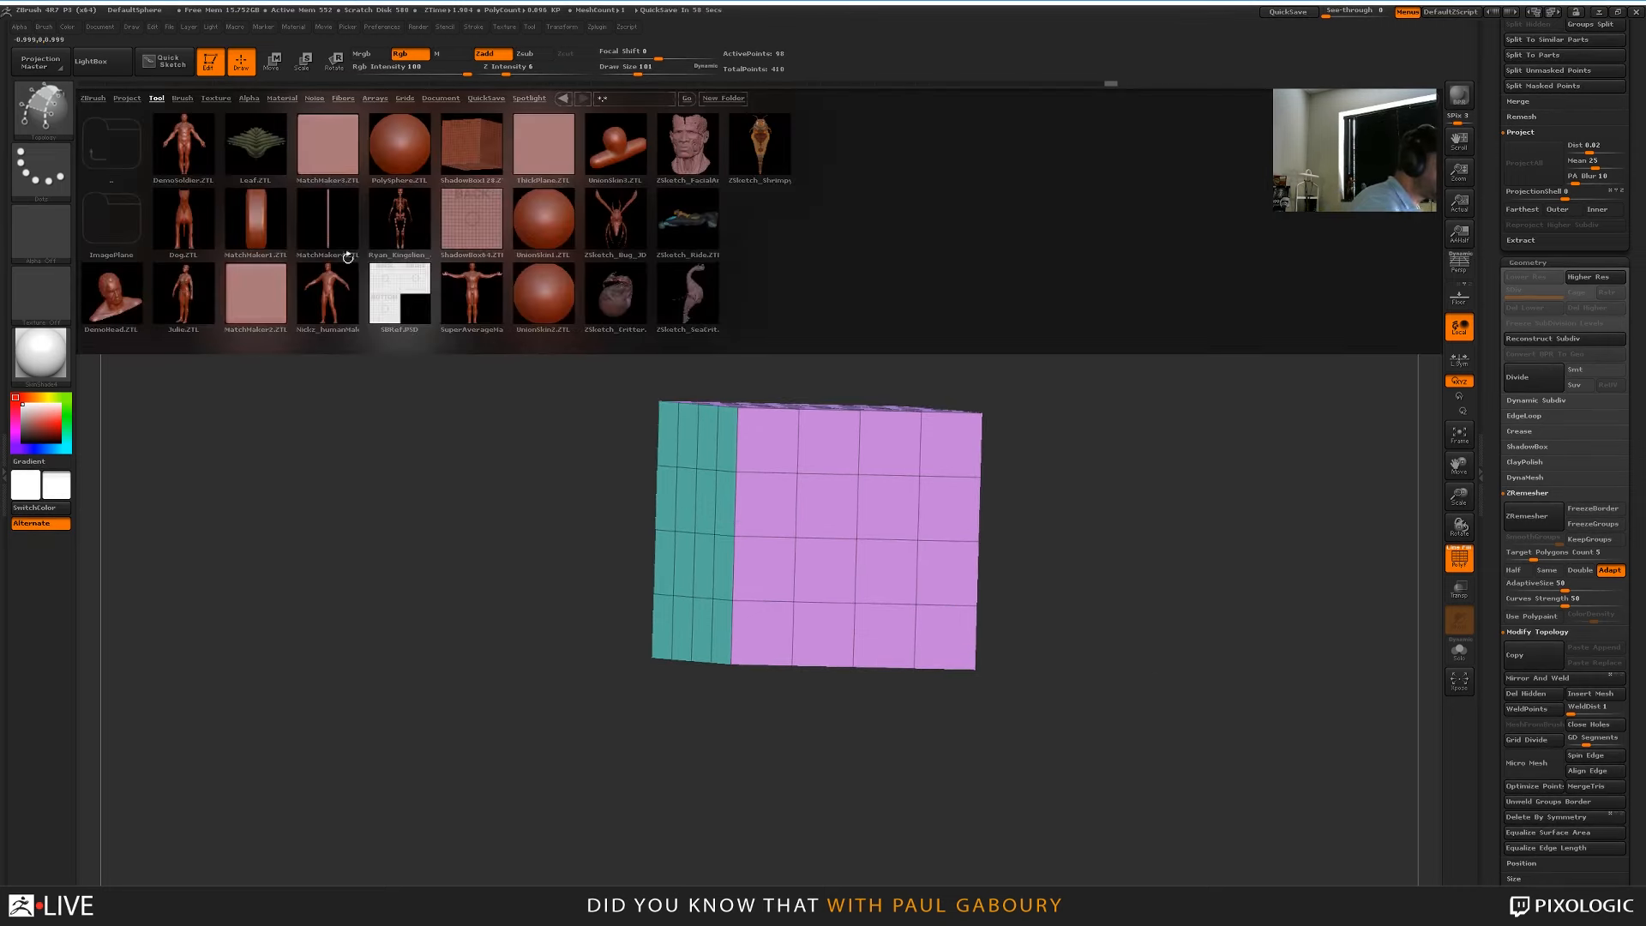
double_click(119, 295)
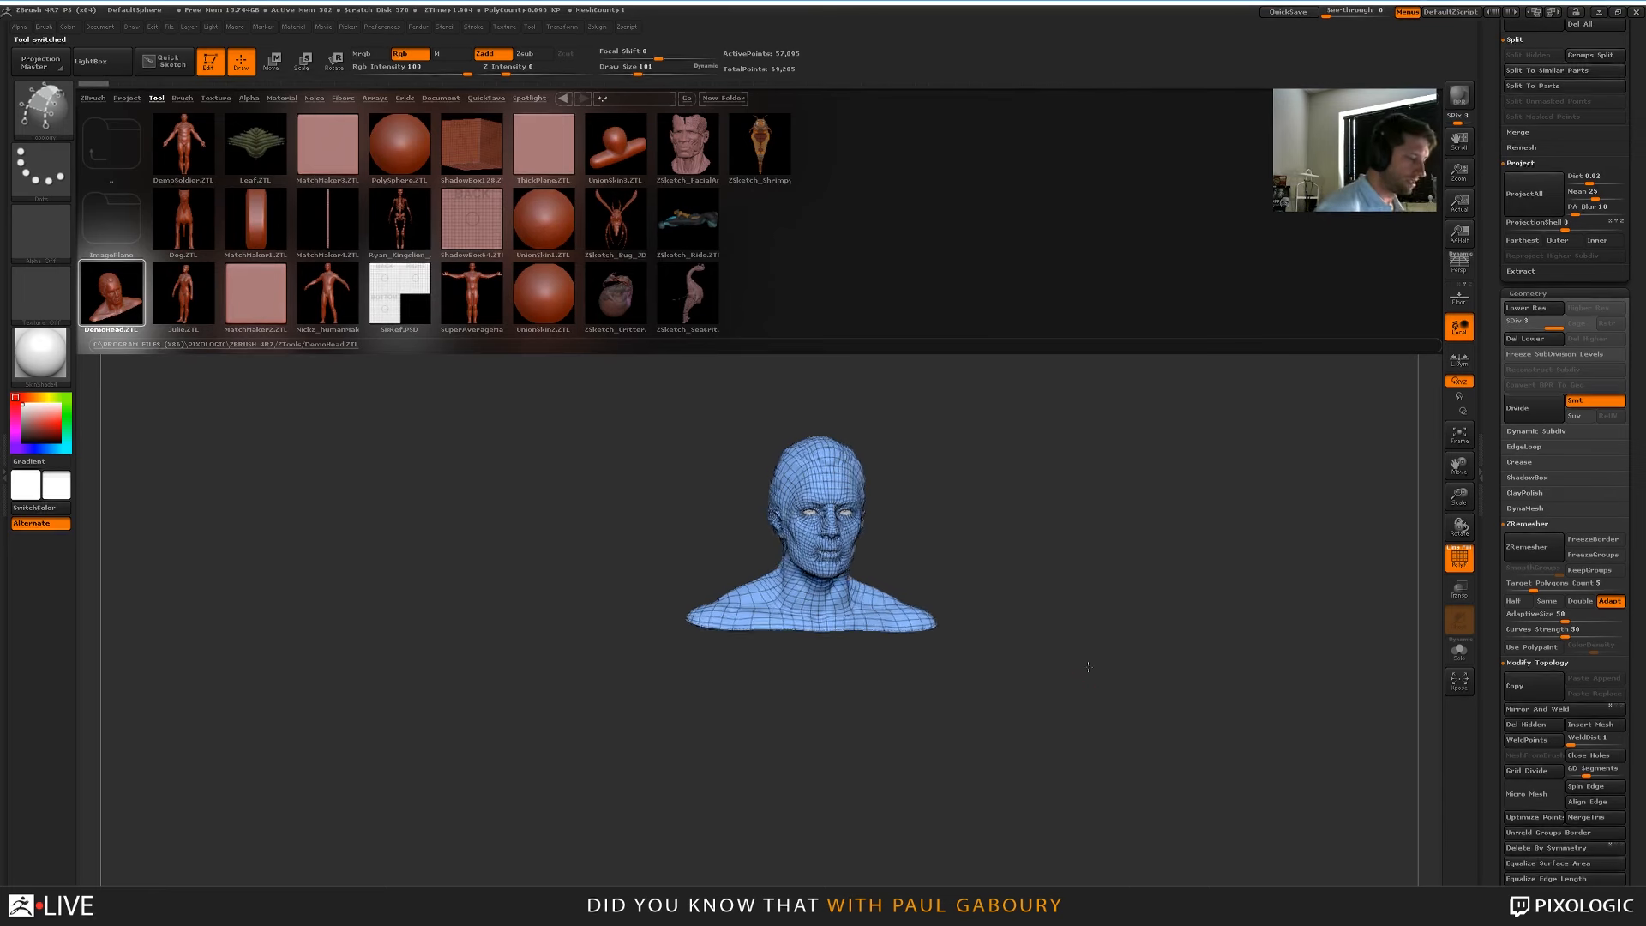
mouse_move(1070, 629)
right_mouse_down("ctrl")
mouse_move(1125, 656)
mouse_move(1102, 670)
right_mouse_up("ctrl")
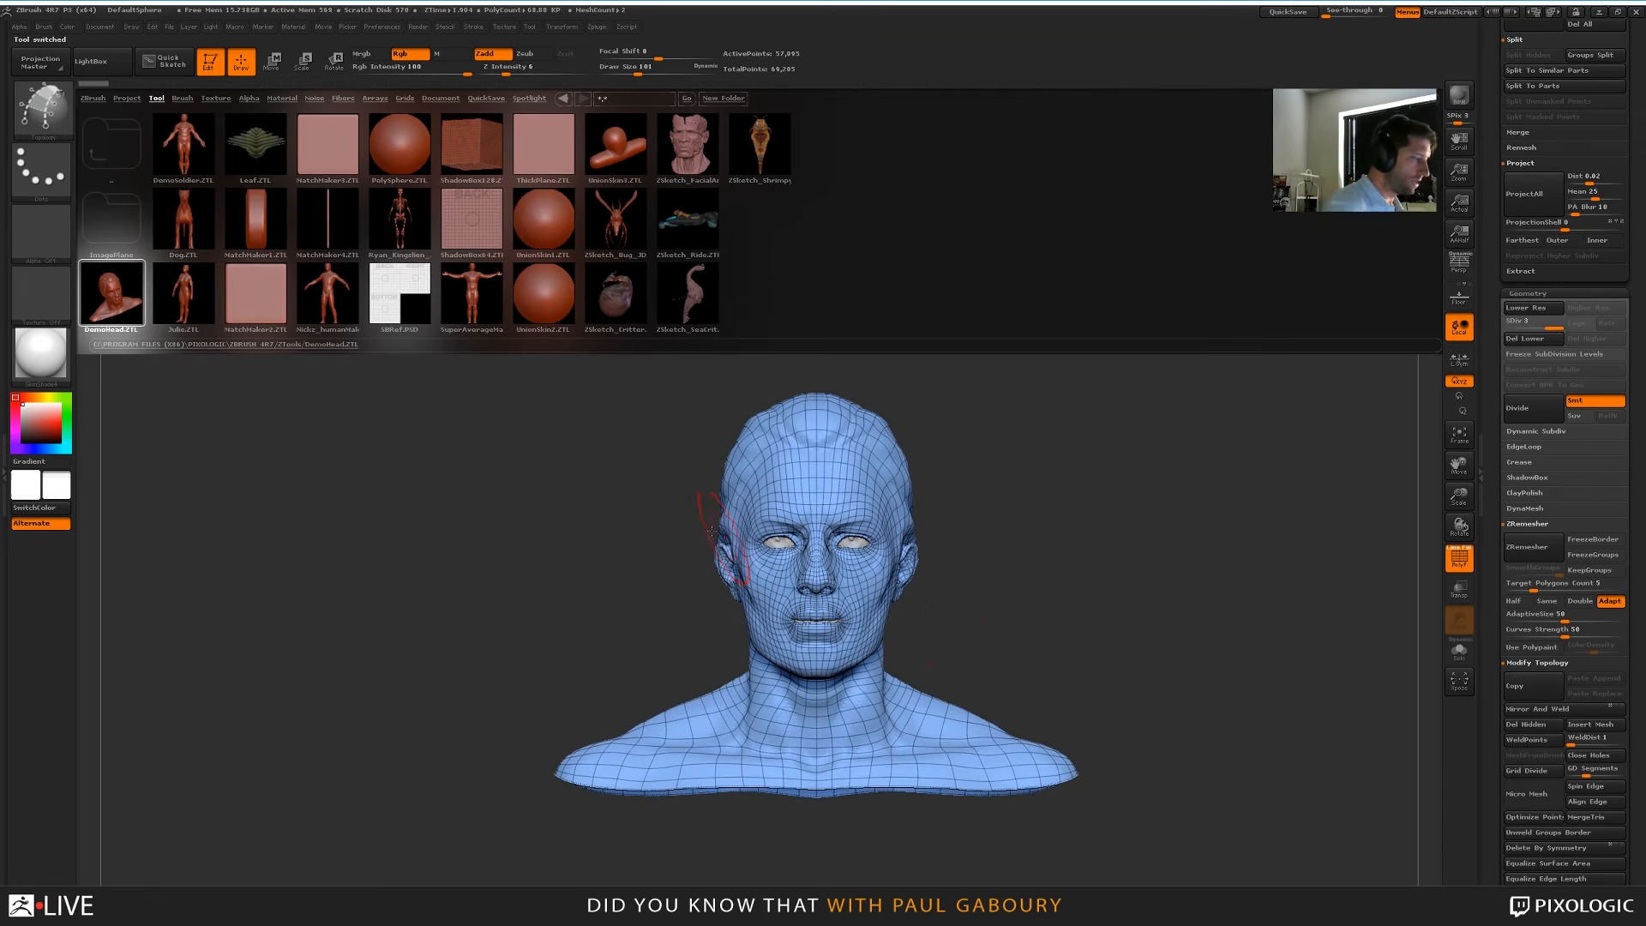
Load the Dog model from the LightBox tool library and set the draw size to 8
double_click(195, 225)
mouse_move(985, 547)
right_mouse_down("ctrl")
mouse_move(975, 569)
mouse_move(1018, 632)
mouse_move(898, 595)
mouse_move(1121, 665)
right_mouse_up("ctrl")
type("s23")
key("Return")
type("s8")
key("Return")
key("comma")
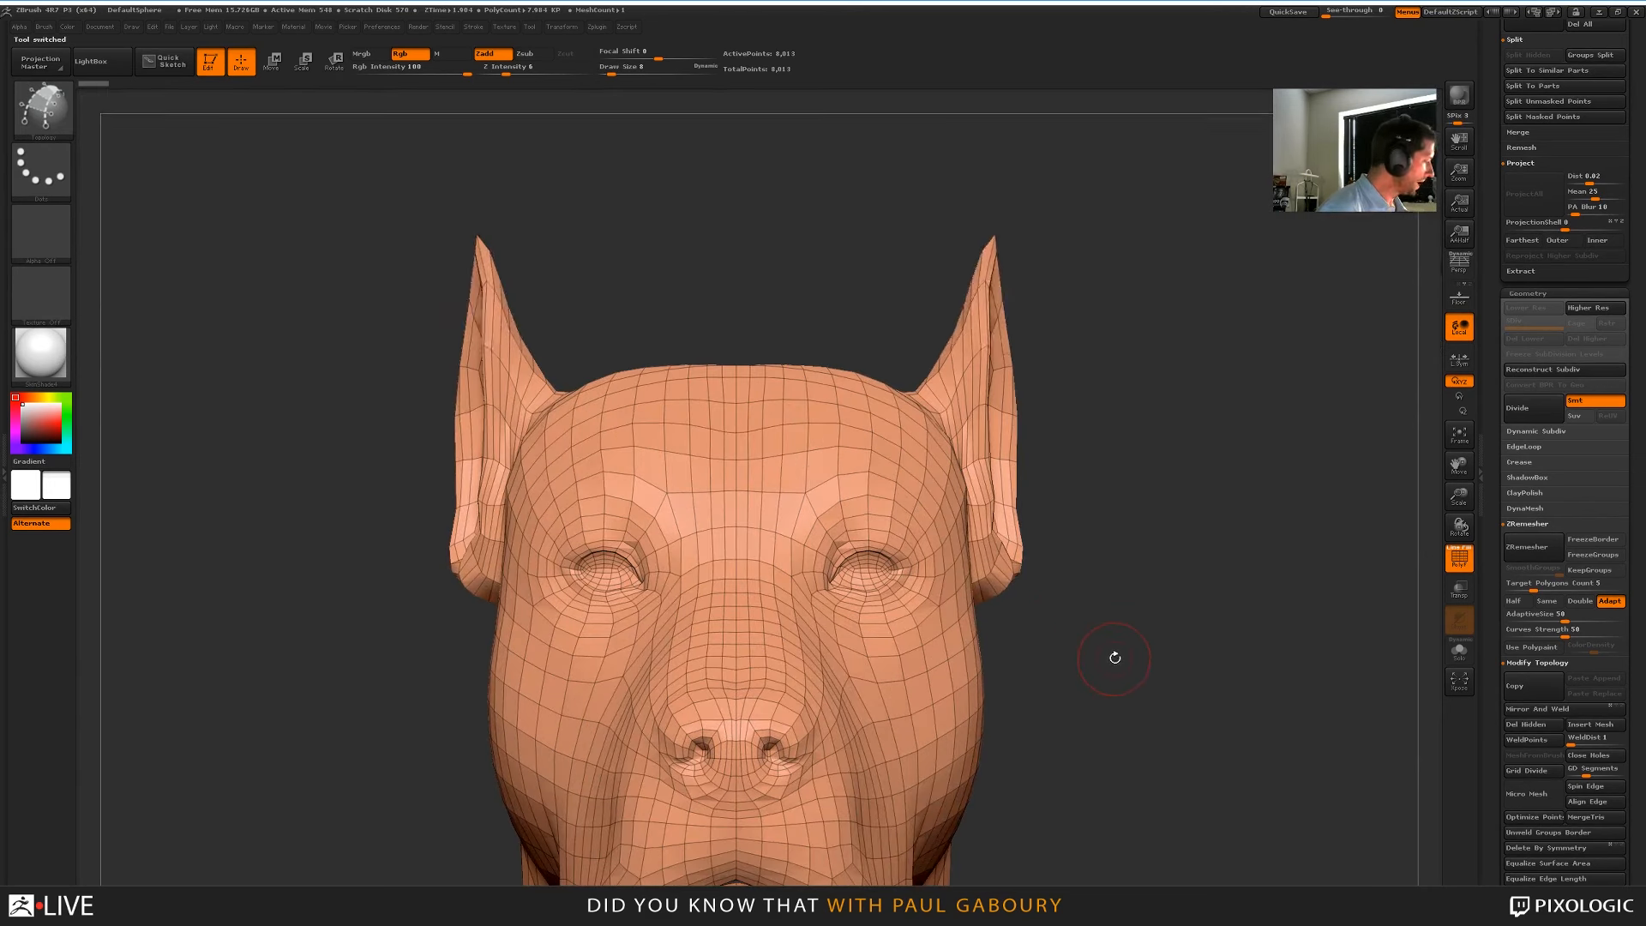
Isolate the polygons around one of the dog's eyes with a SelectLasso selection, redoing the first attempt
left_click_drag(1115, 657, 778, 624)
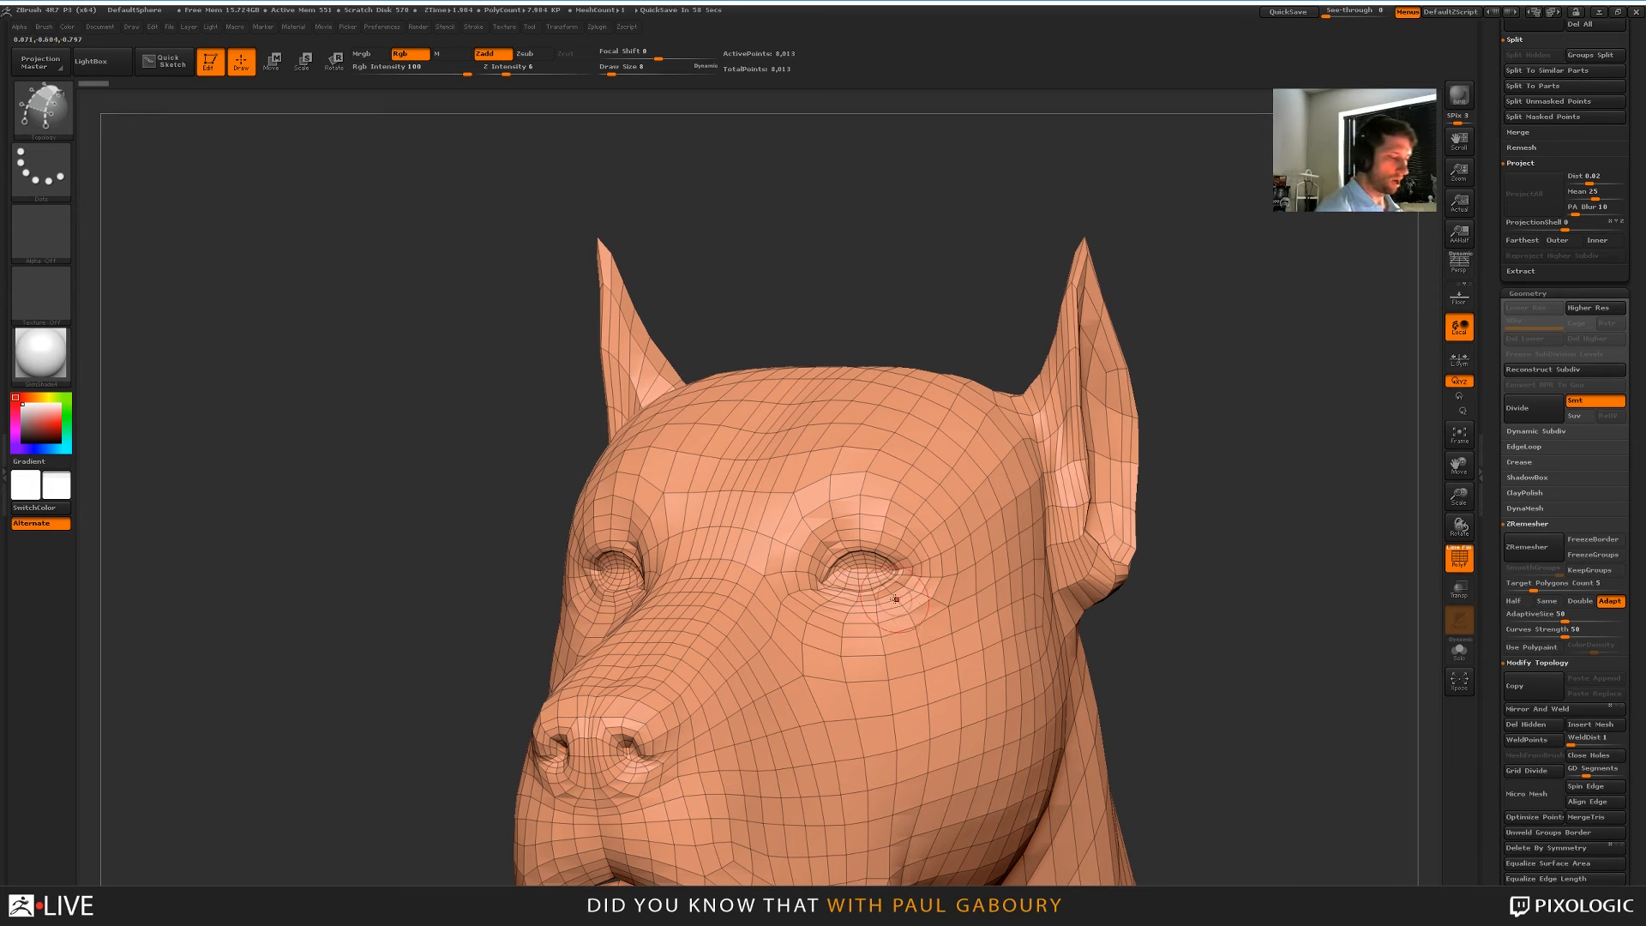
mouse_move(893, 602)
right_mouse_down("alt")
mouse_move(853, 519)
mouse_move(882, 532)
right_mouse_up("alt")
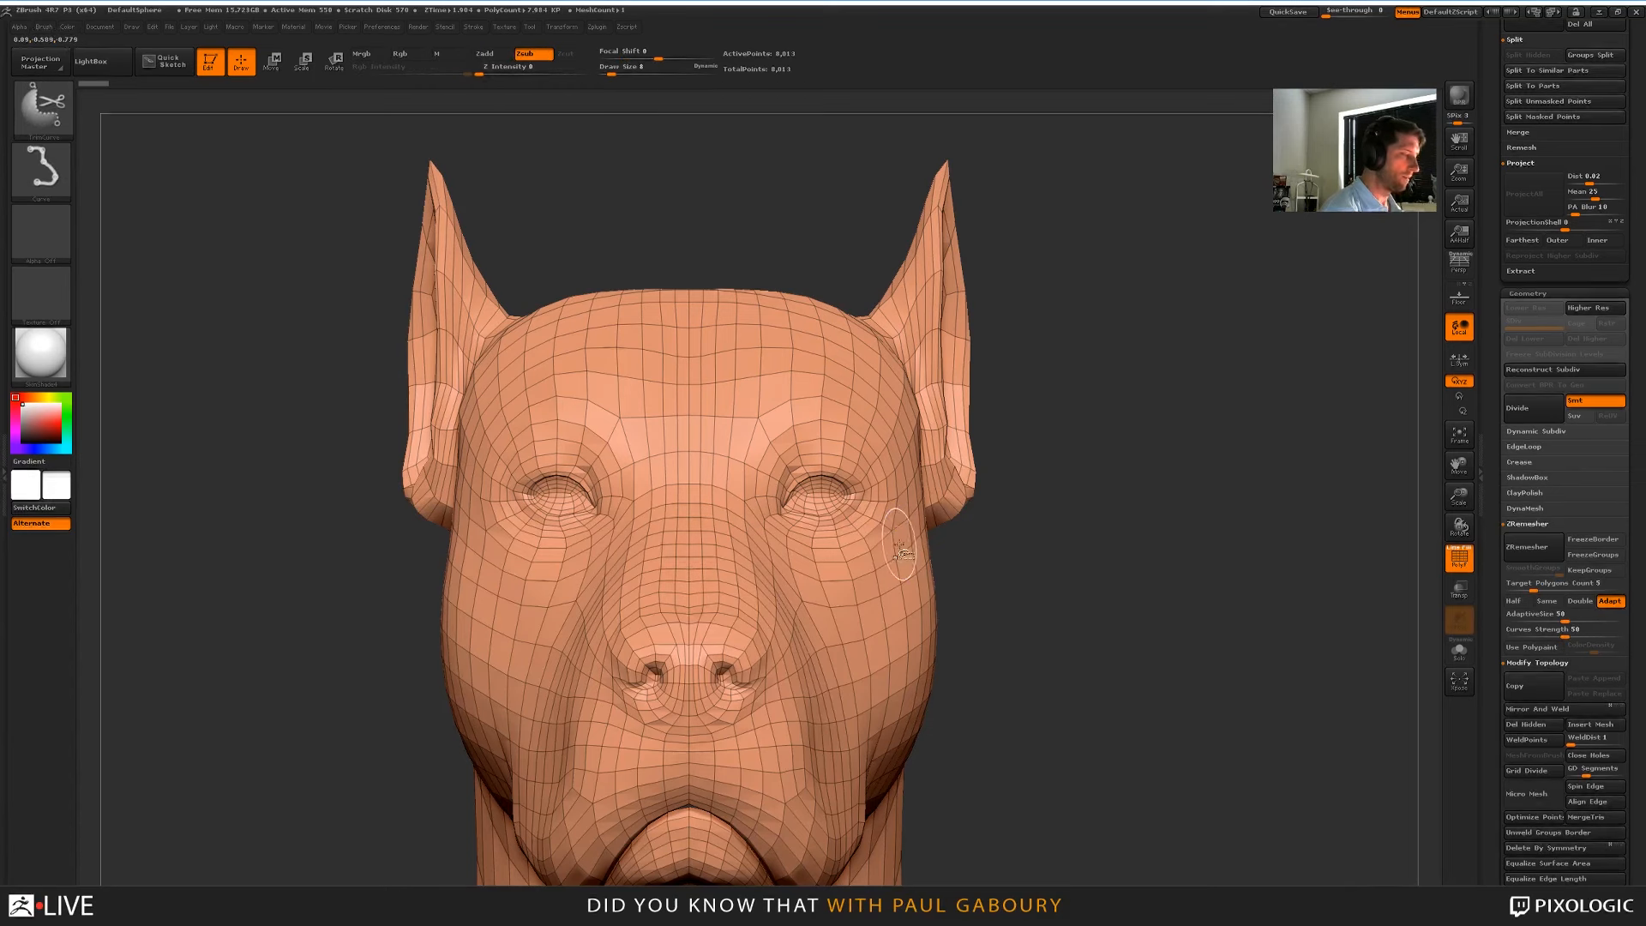
key("ctrl+shift+b")
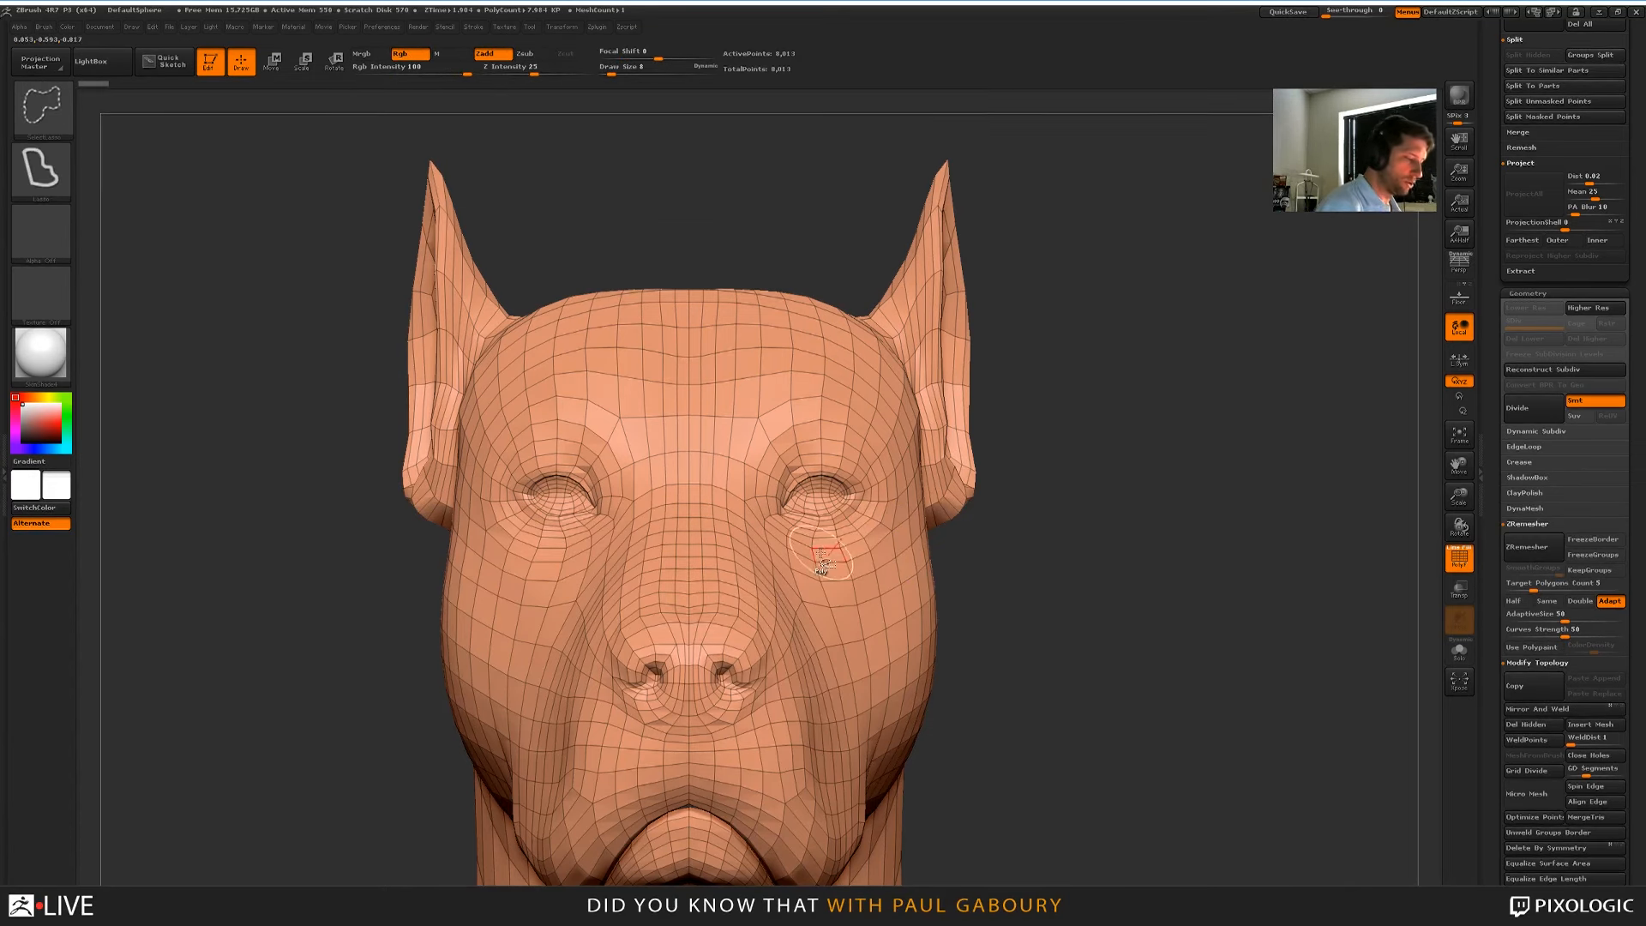
mouse_move(824, 557)
left_mouse_down("ctrl+shift")
mouse_move(893, 525)
mouse_move(844, 431)
mouse_move(747, 521)
left_mouse_up("ctrl+shift")
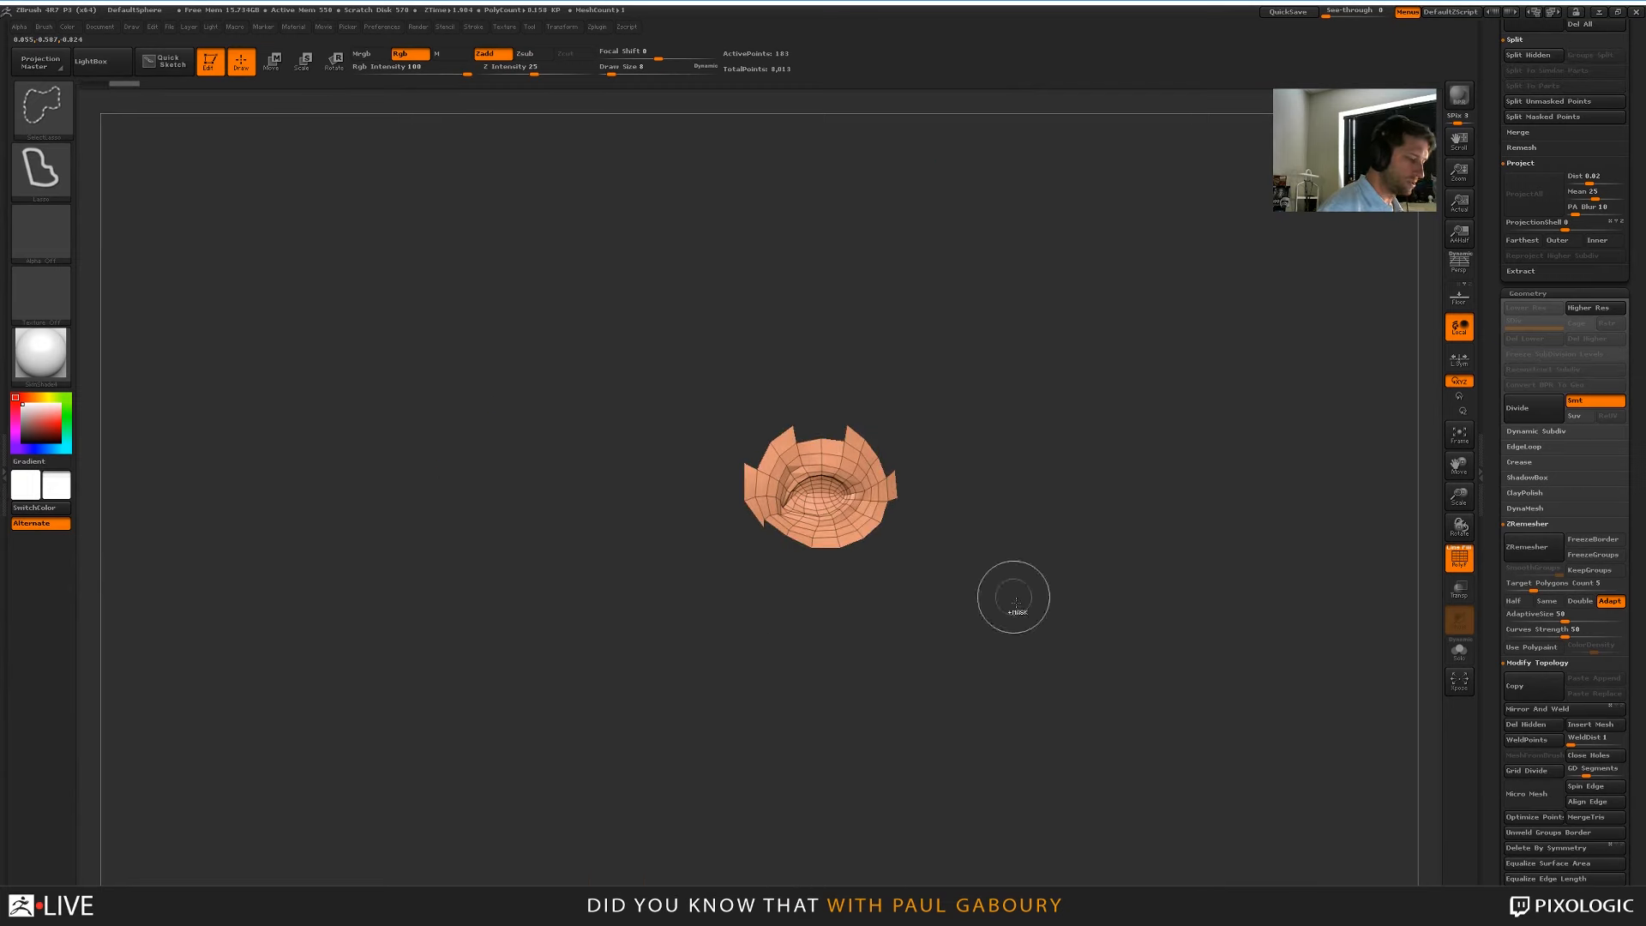
left_click(1011, 643, "ctrl+shift")
mouse_move(888, 446)
left_mouse_down("ctrl+shift")
mouse_move(878, 549)
mouse_move(896, 485)
left_mouse_up("ctrl+shift")
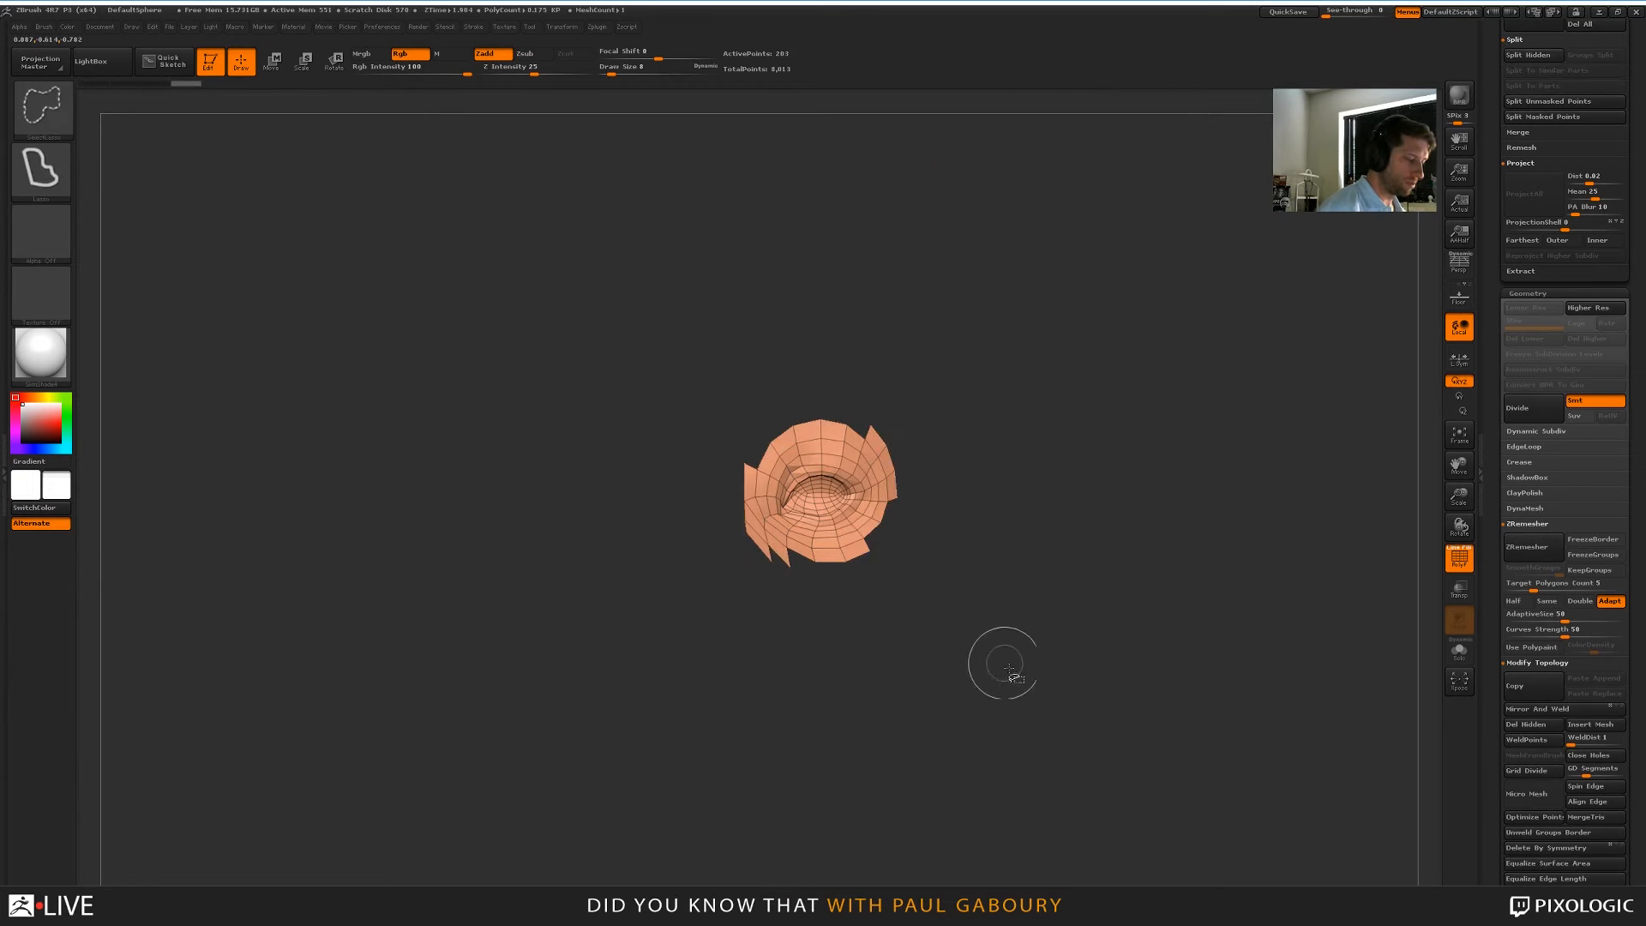
Hide the stray polygons and loose pieces around the eye patch so only the clean oval edge loops remain
right_click_drag(1009, 668, 930, 493)
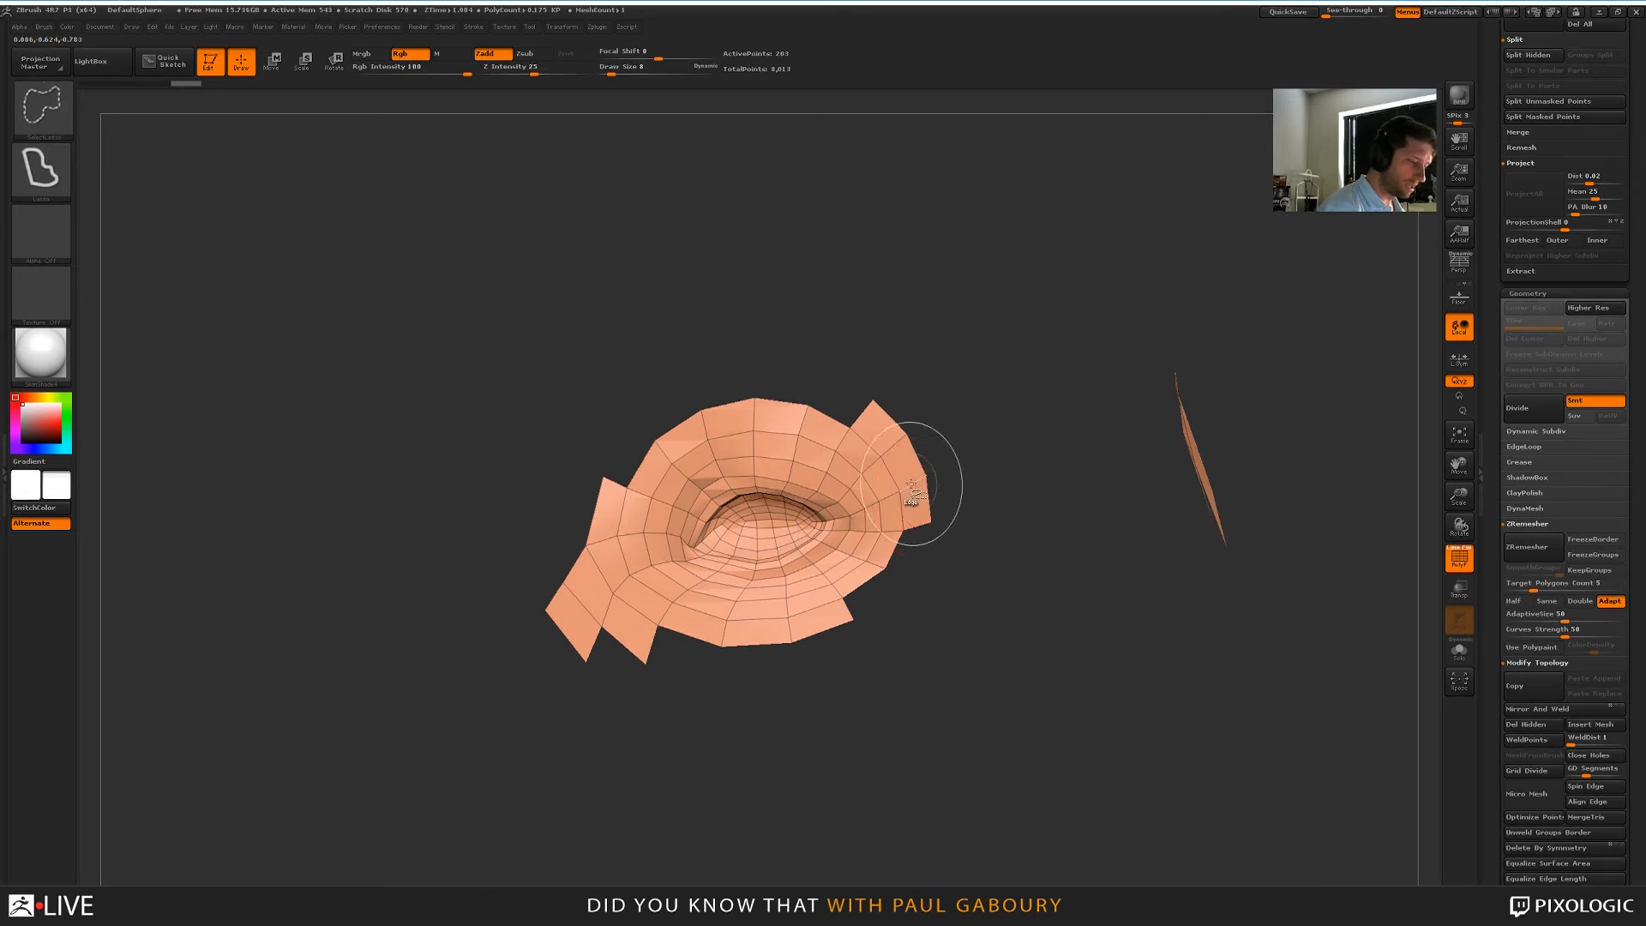
left_click(911, 484, "ctrl+shift")
left_click(607, 612, "ctrl+shift")
left_click_drag(599, 696, 601, 698, "ctrl+alt+shift")
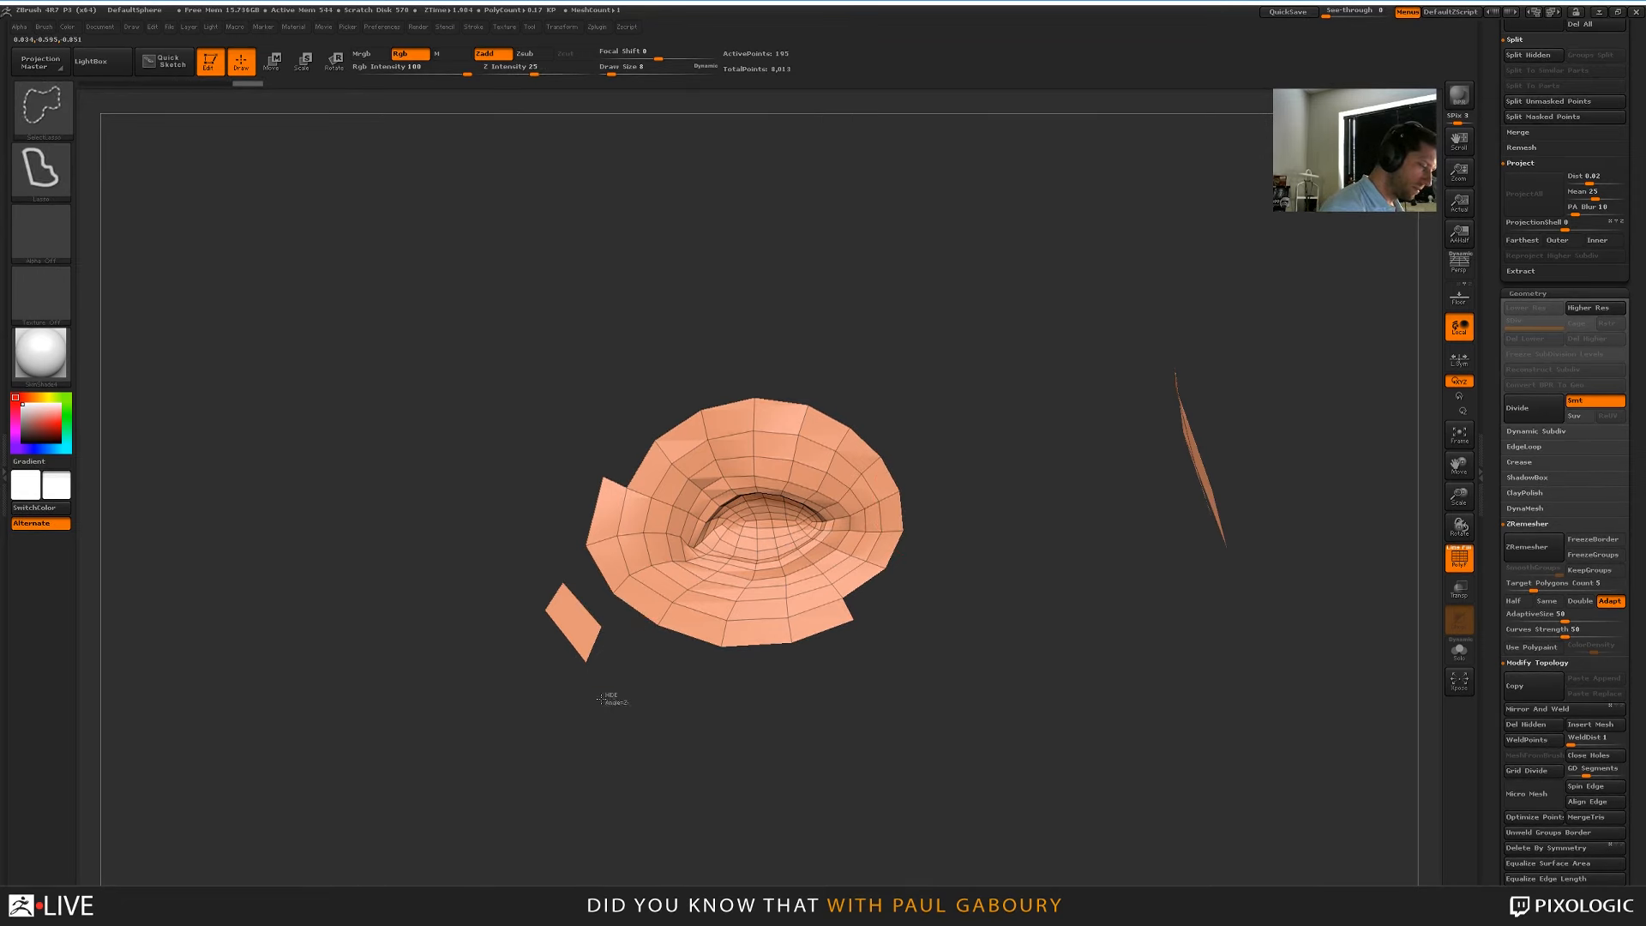
left_click(612, 609, "ctrl+shift")
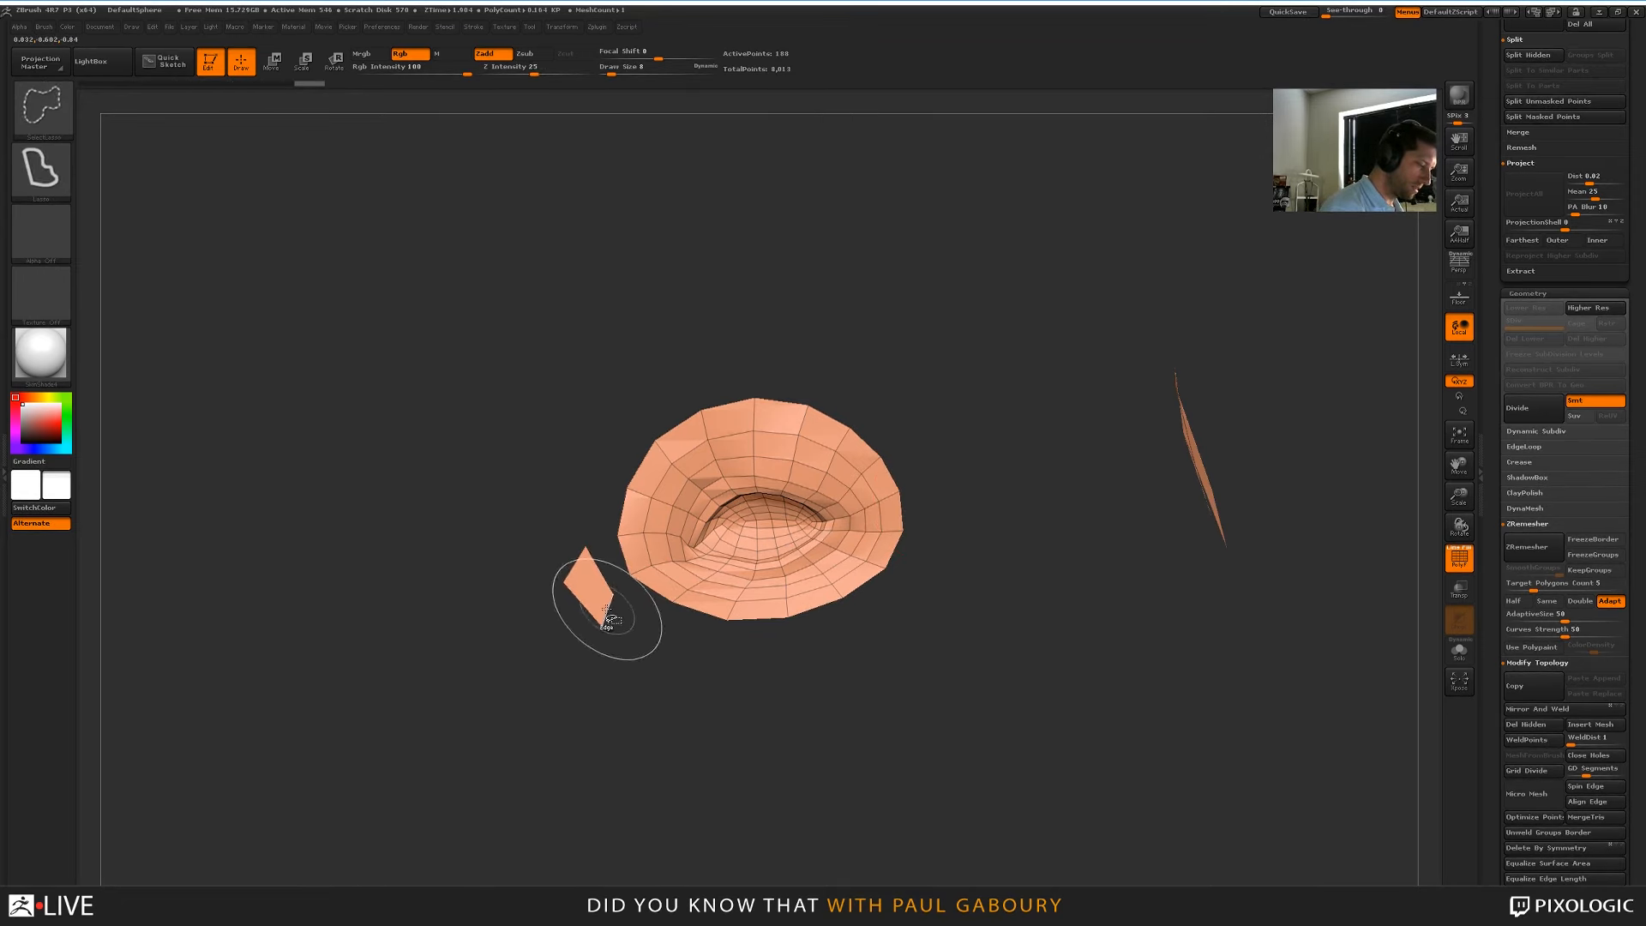
left_click(606, 610, "ctrl+shift")
right_click_drag(944, 678, 854, 661, "ctrl")
mouse_move(1052, 665)
left_mouse_down("ctrl+shift")
mouse_move(960, 640)
mouse_move(1083, 598)
mouse_move(1082, 633)
left_mouse_up("ctrl+shift")
right_click_drag(1142, 703, 918, 649, "ctrl")
mouse_move(874, 658)
right_mouse_down()
mouse_move(1147, 656)
mouse_move(863, 702)
mouse_move(1080, 617)
mouse_move(949, 676)
right_mouse_up()
right_click_drag(949, 676, 988, 663)
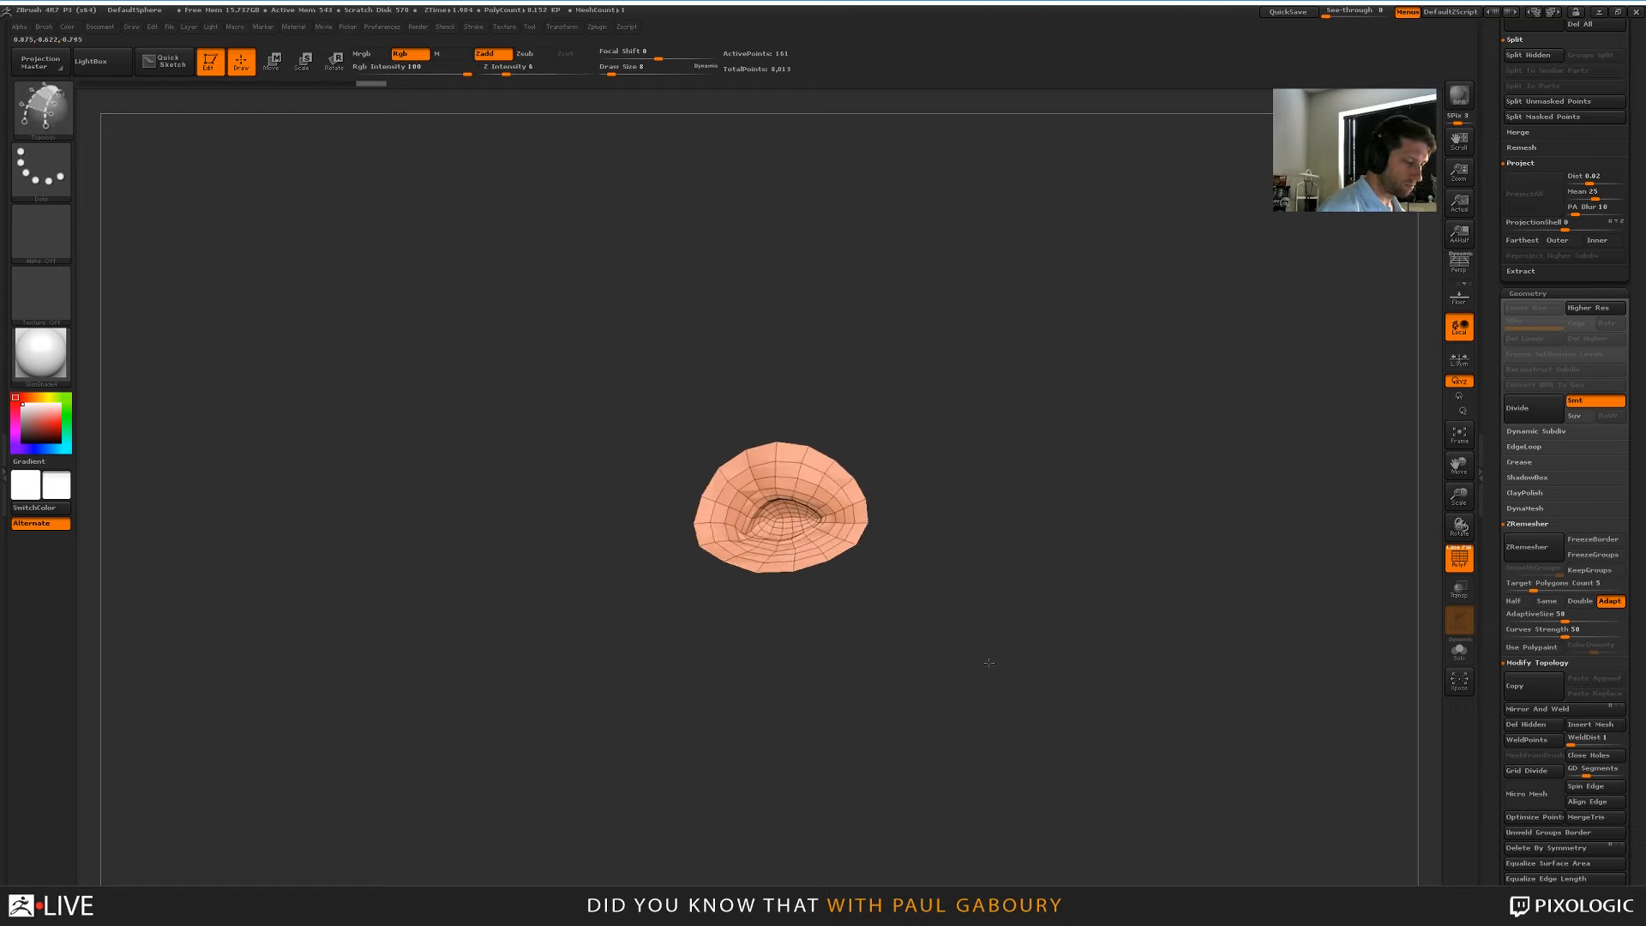
Turn on Double display for the isolated eye patch so both sides of its polygons are shown
left_click_drag(1634, 601, 1602, 553)
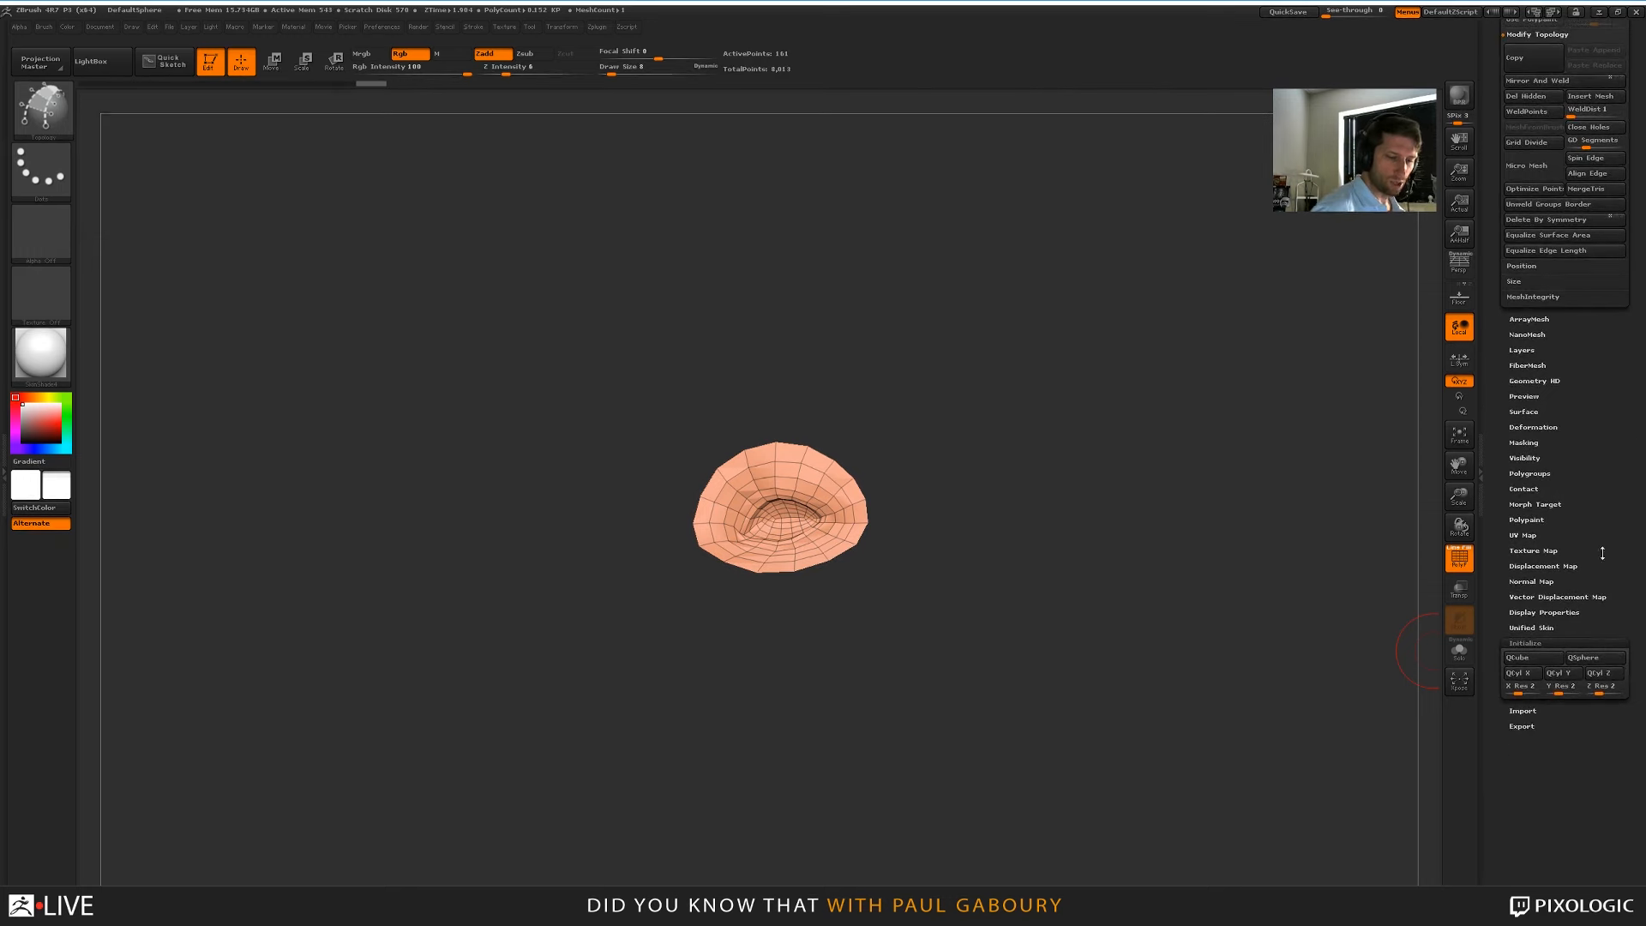
left_click(1544, 612)
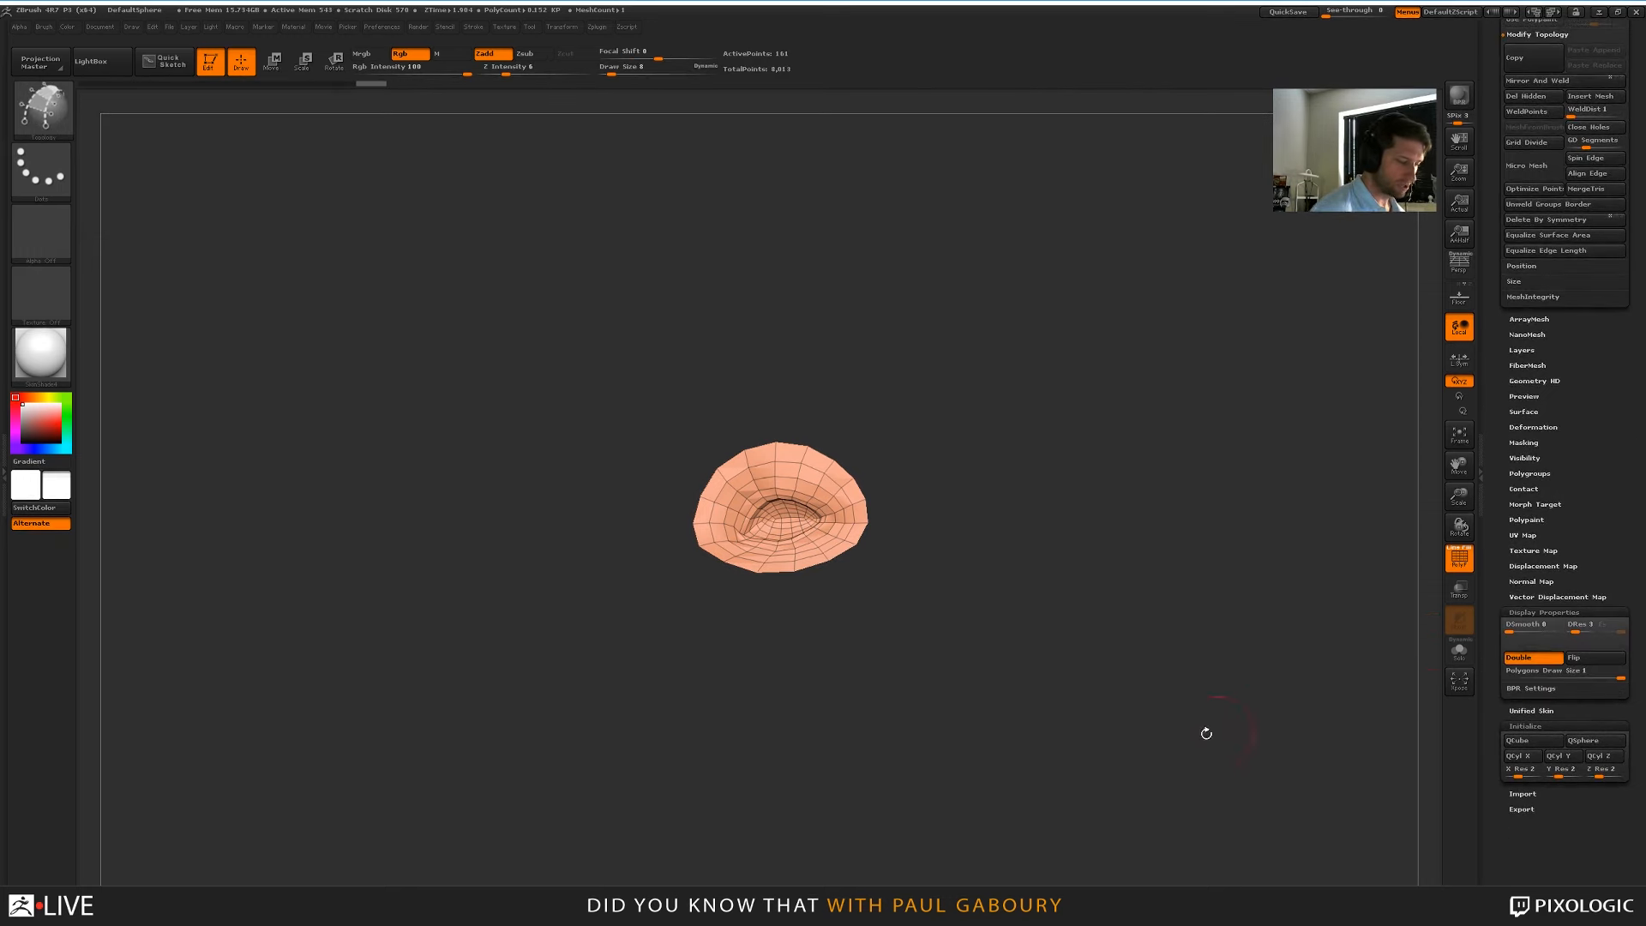
mouse_move(1207, 733)
right_mouse_down("ctrl")
mouse_move(925, 610)
mouse_move(837, 540)
mouse_move(1110, 518)
mouse_move(986, 542)
mouse_move(999, 577)
mouse_move(918, 666)
mouse_move(934, 750)
mouse_move(920, 708)
mouse_move(973, 724)
mouse_move(954, 667)
right_mouse_up("ctrl")
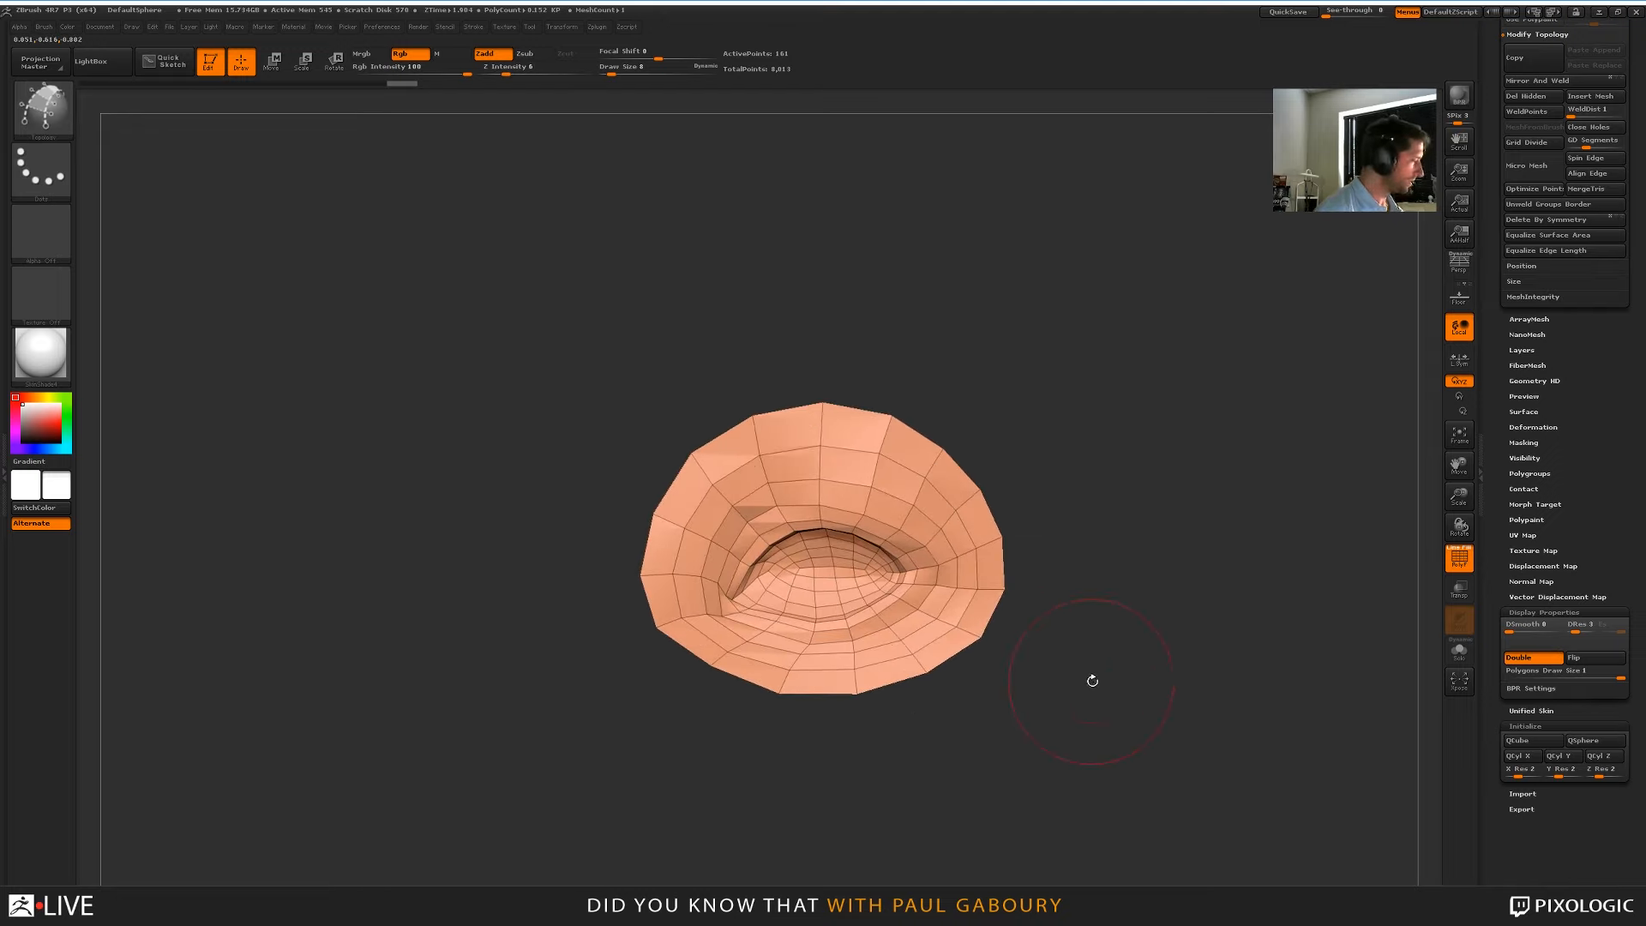
Set the draw size to 3 and choose the Topology brush for the isolated eye patch
type("s")
type("3")
key("Return")
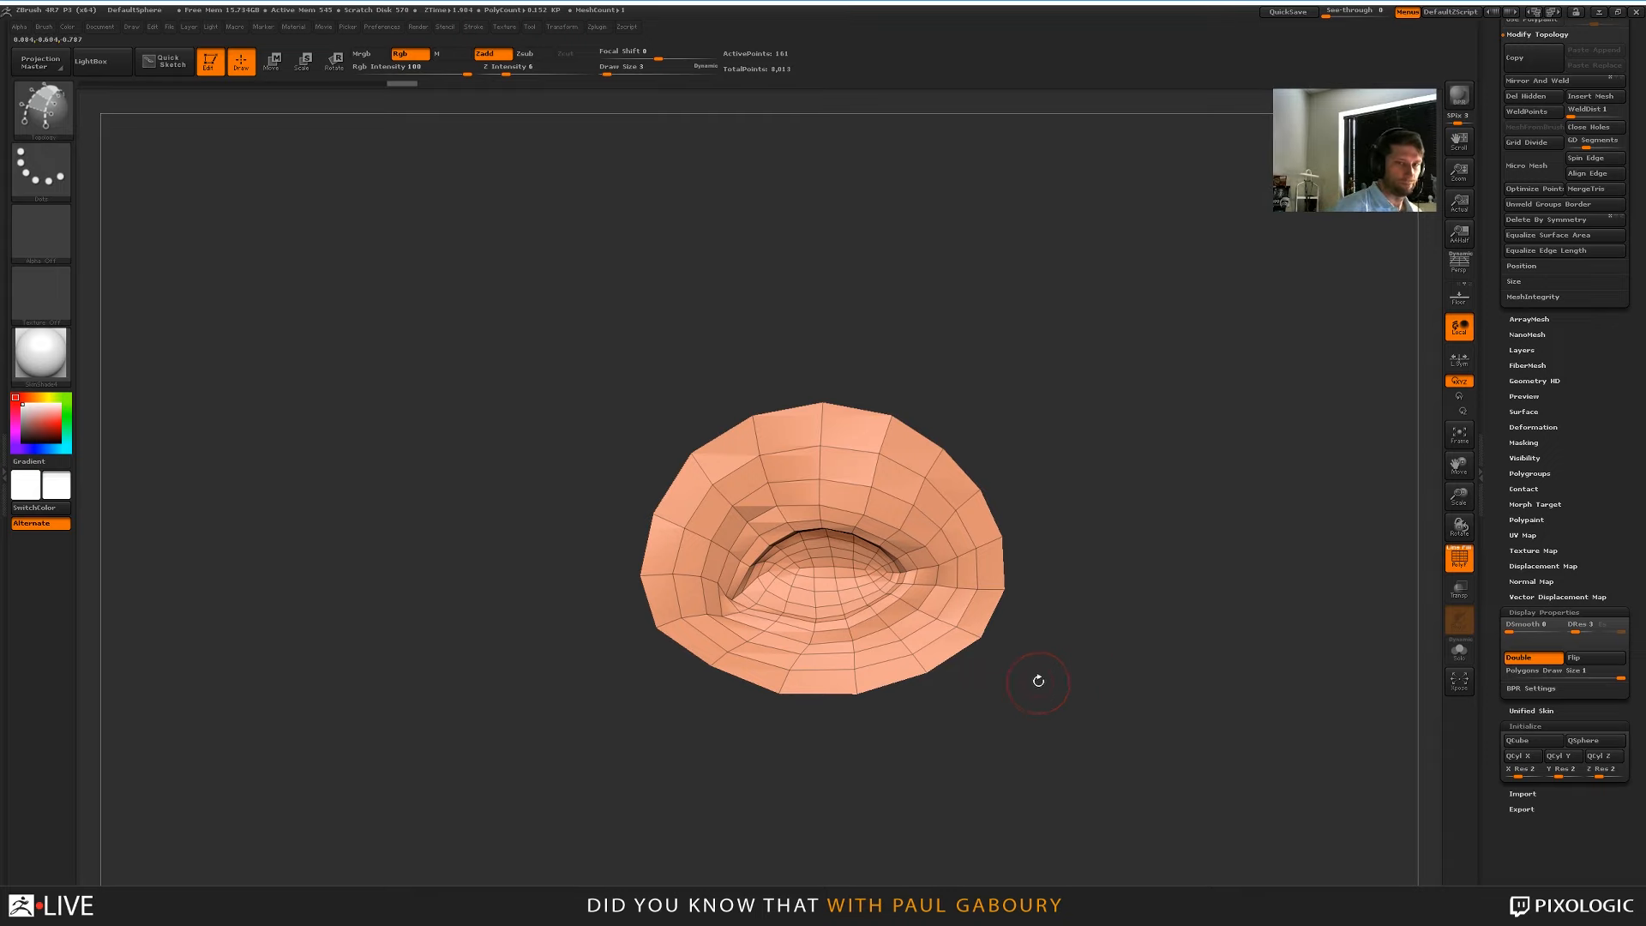
key("b")
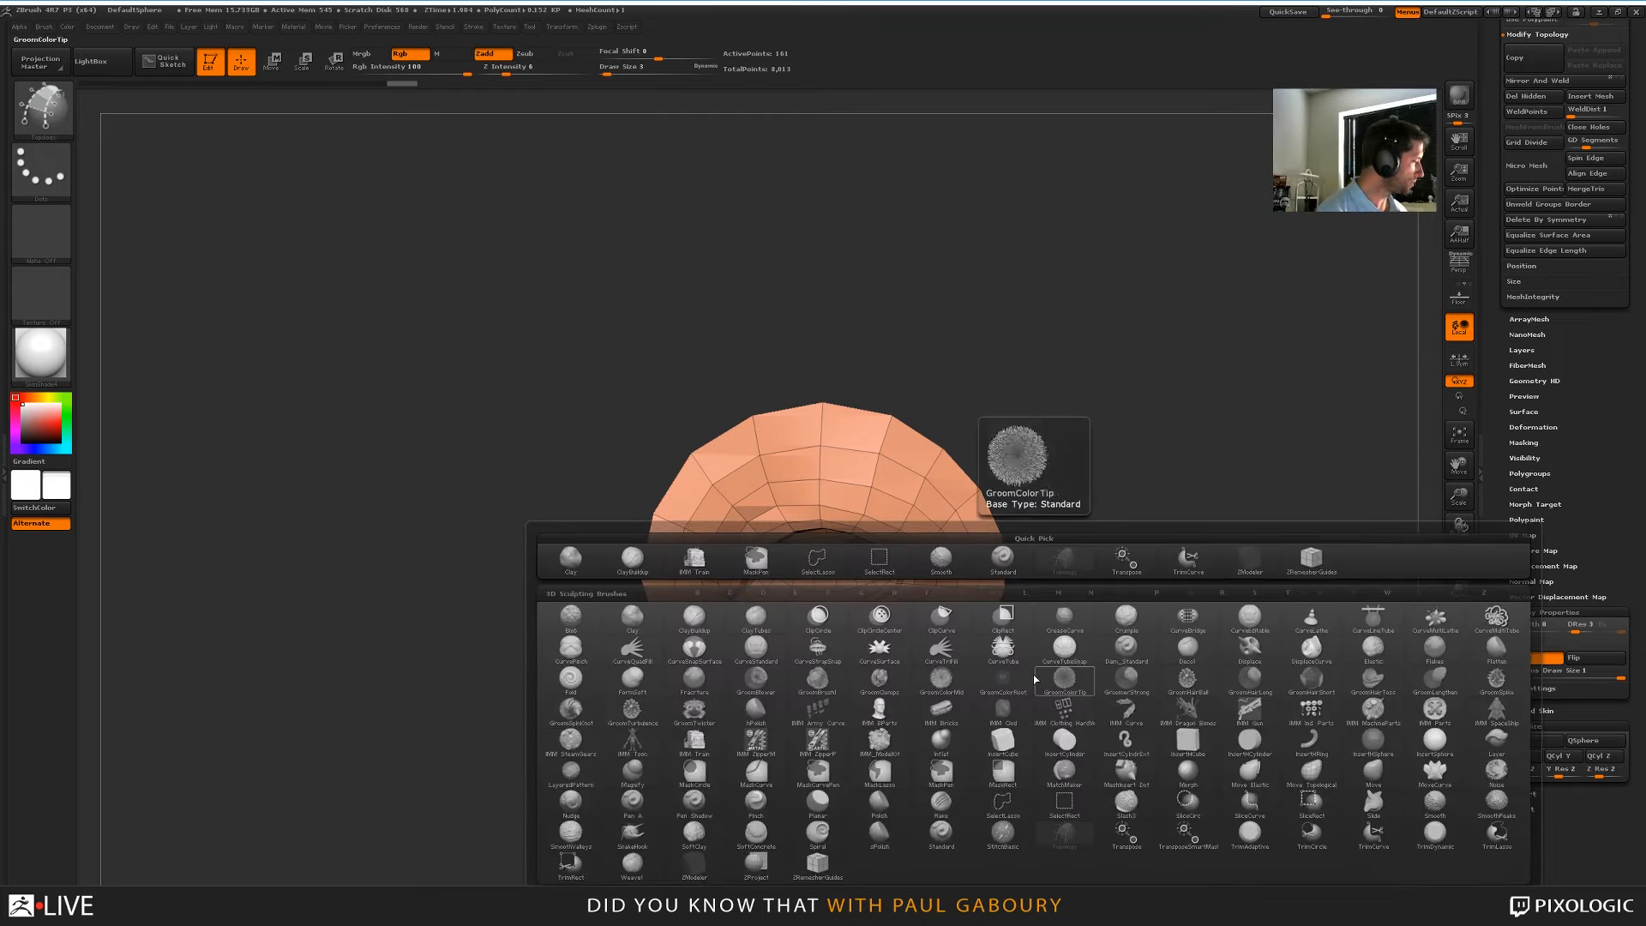
key("t")
key("o")
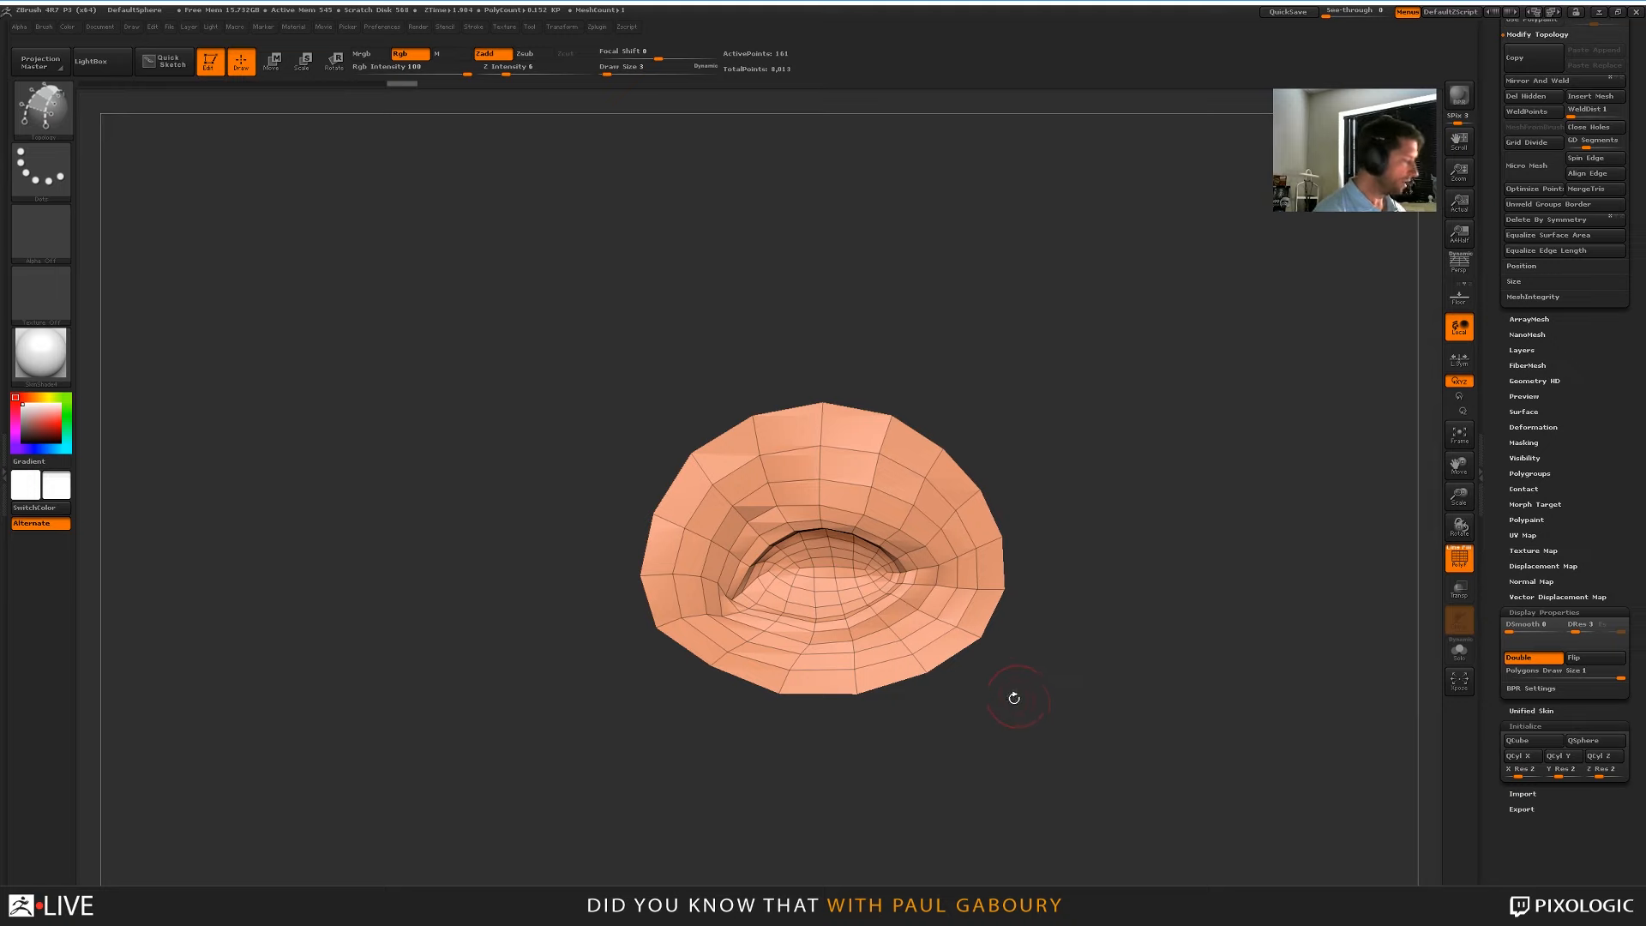
left_click_drag(991, 710, 1033, 753, "alt")
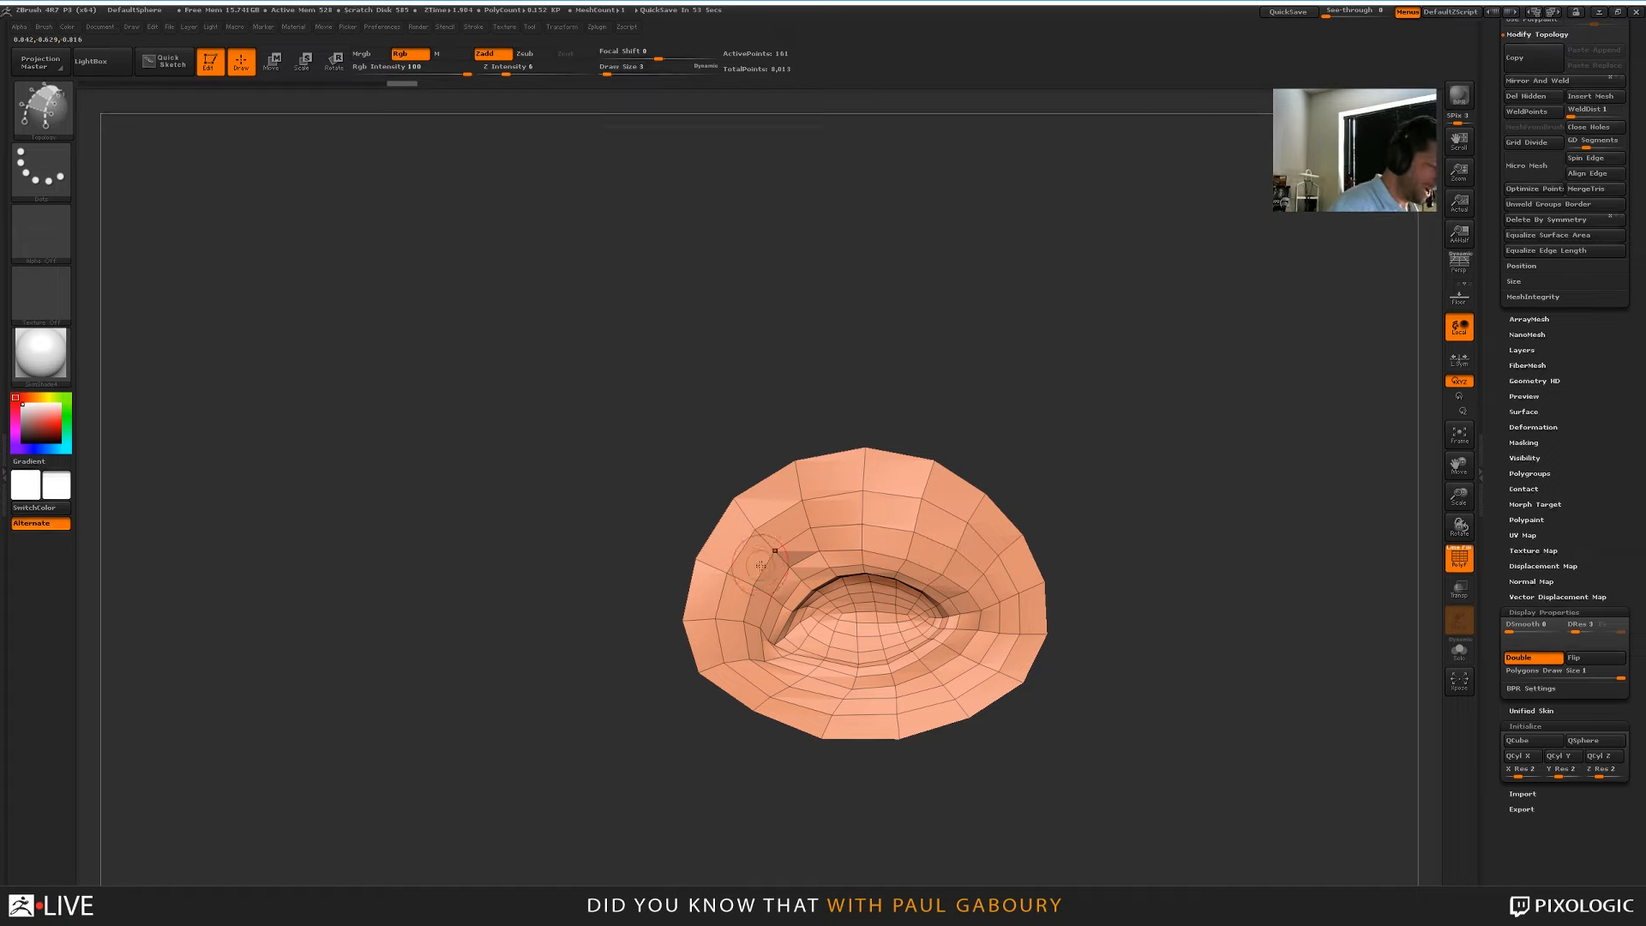
Draw a rectangular frame of Topology curves around the eye opening and divide it with two inner vertical curves
key("s")
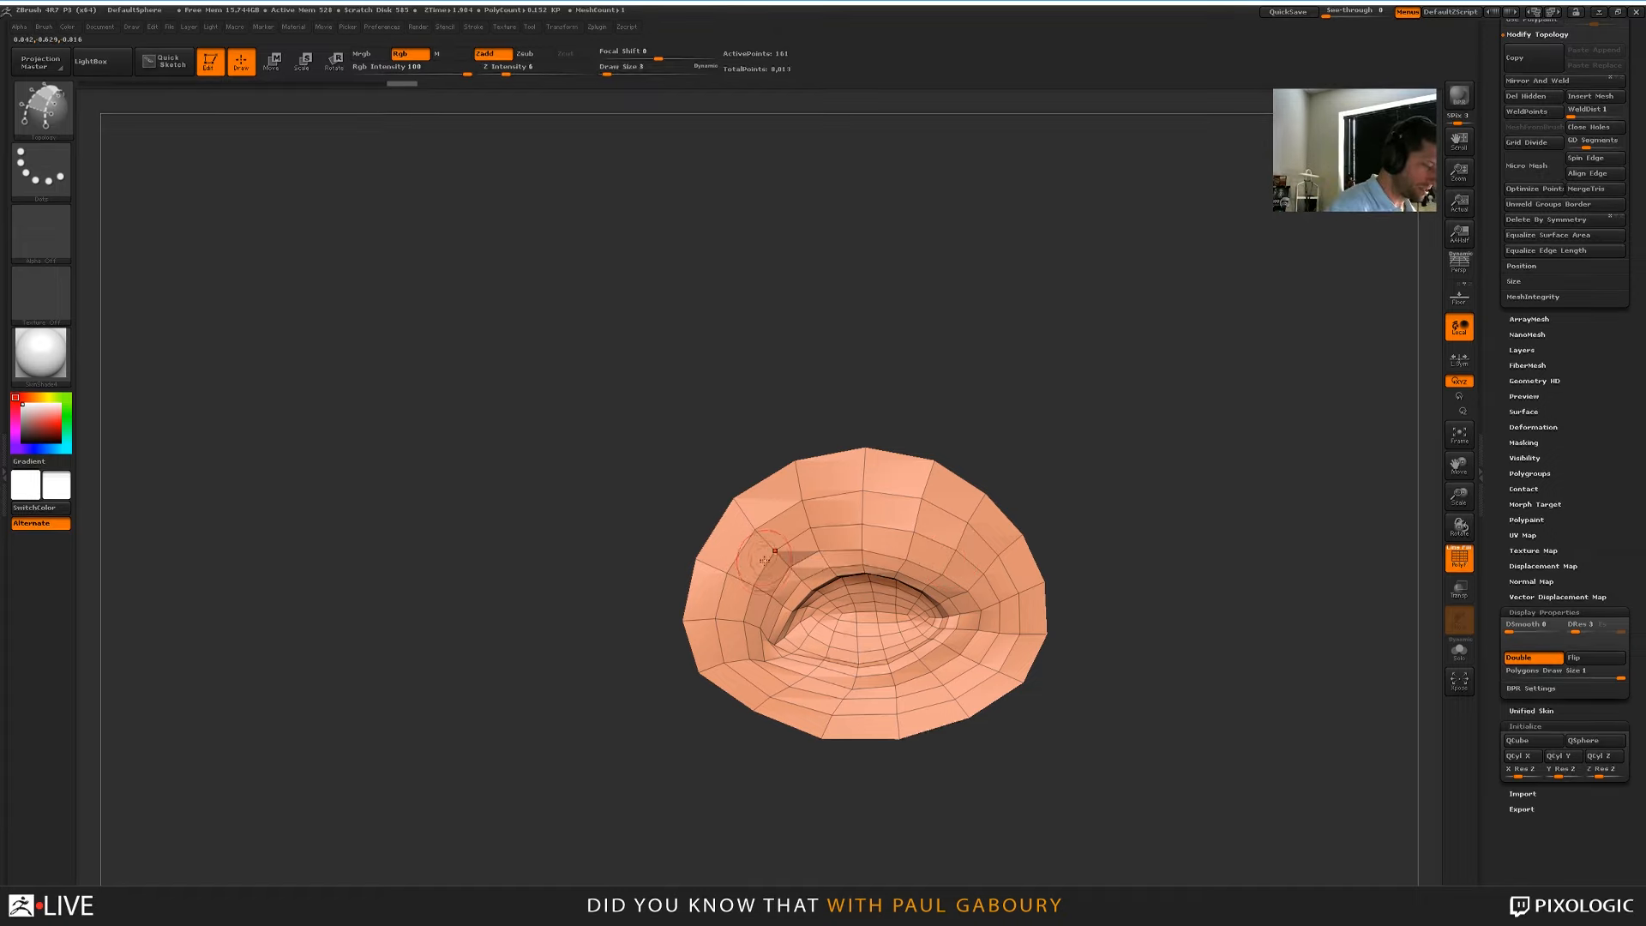
left_click_drag(761, 511, 980, 518)
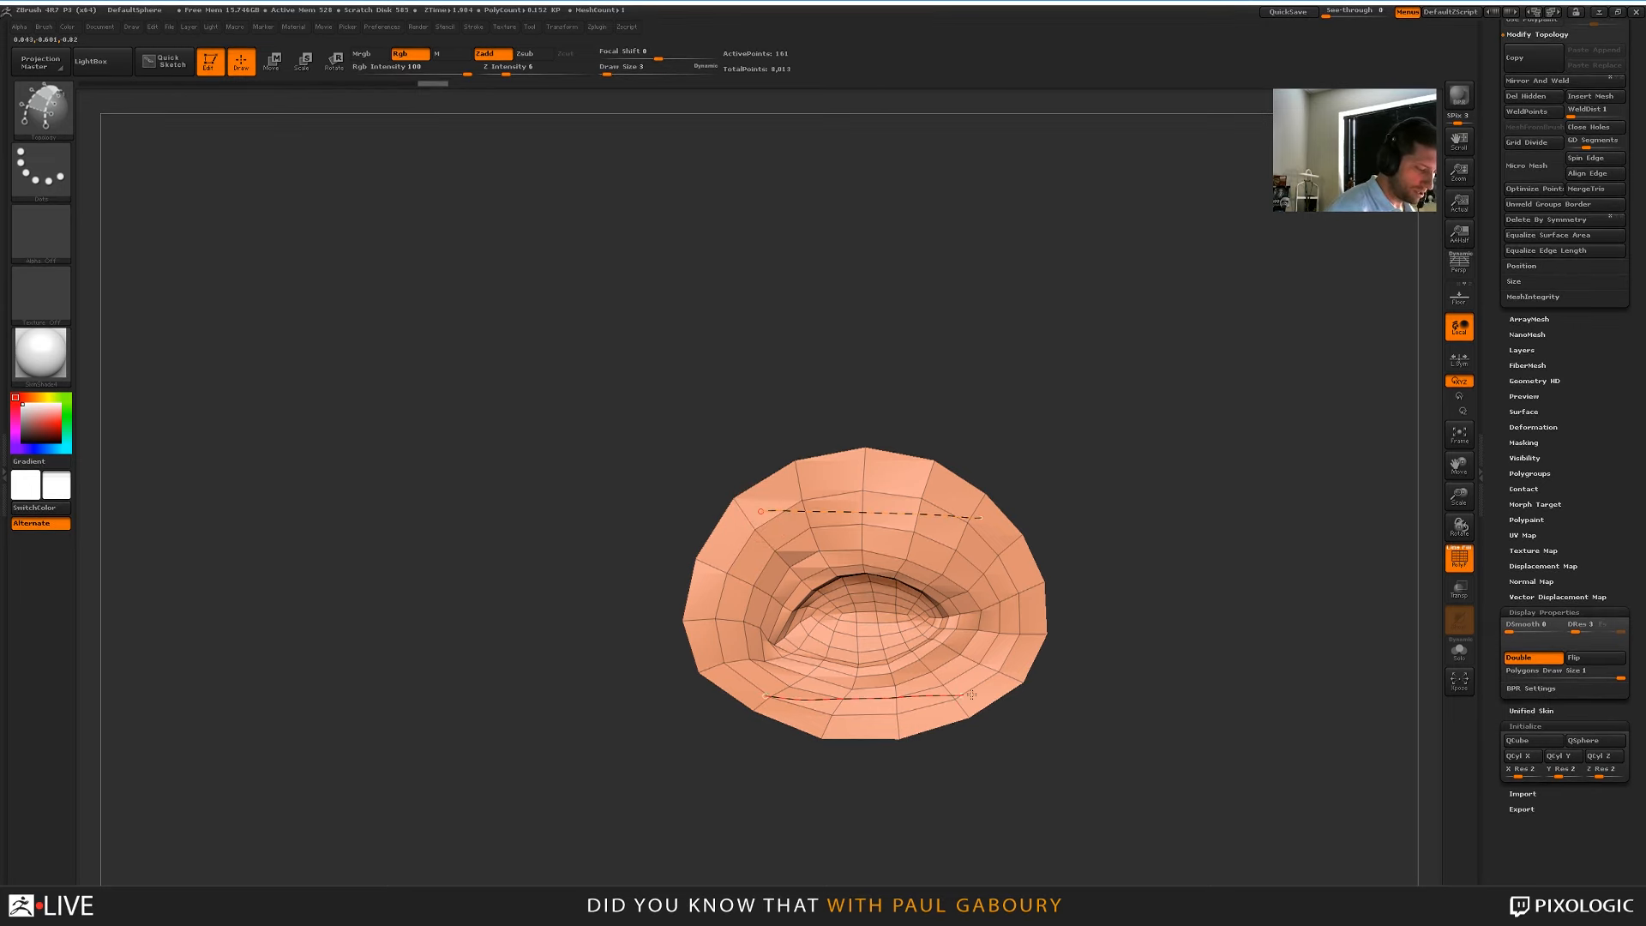
left_click_drag(964, 517, 966, 700)
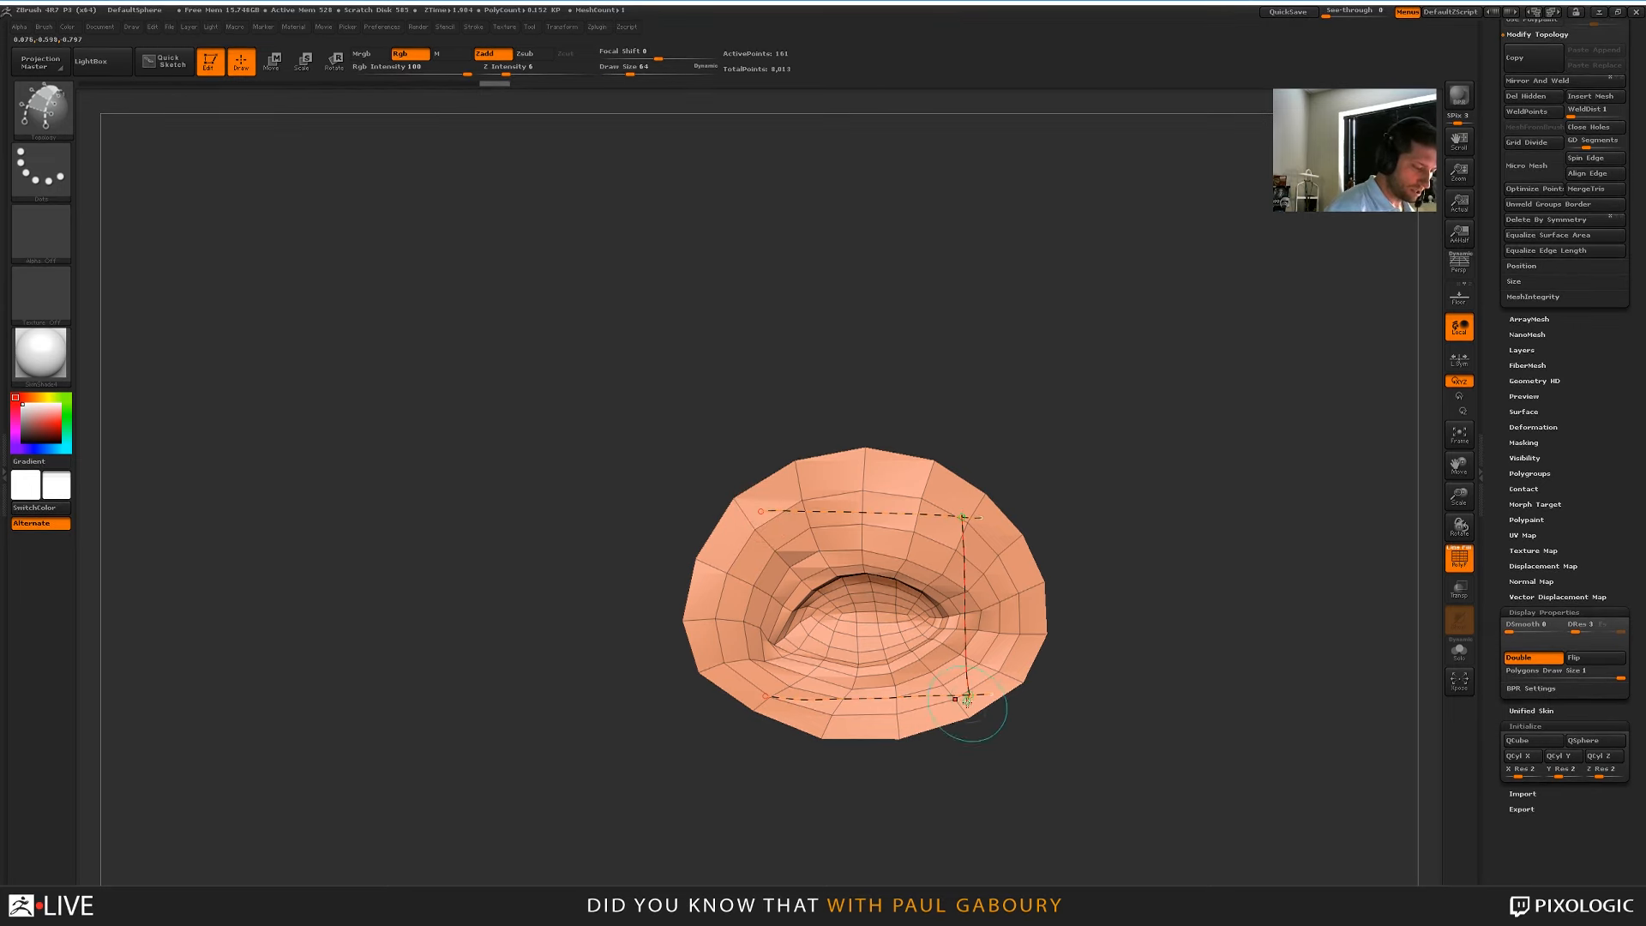
left_click_drag(775, 496, 777, 572)
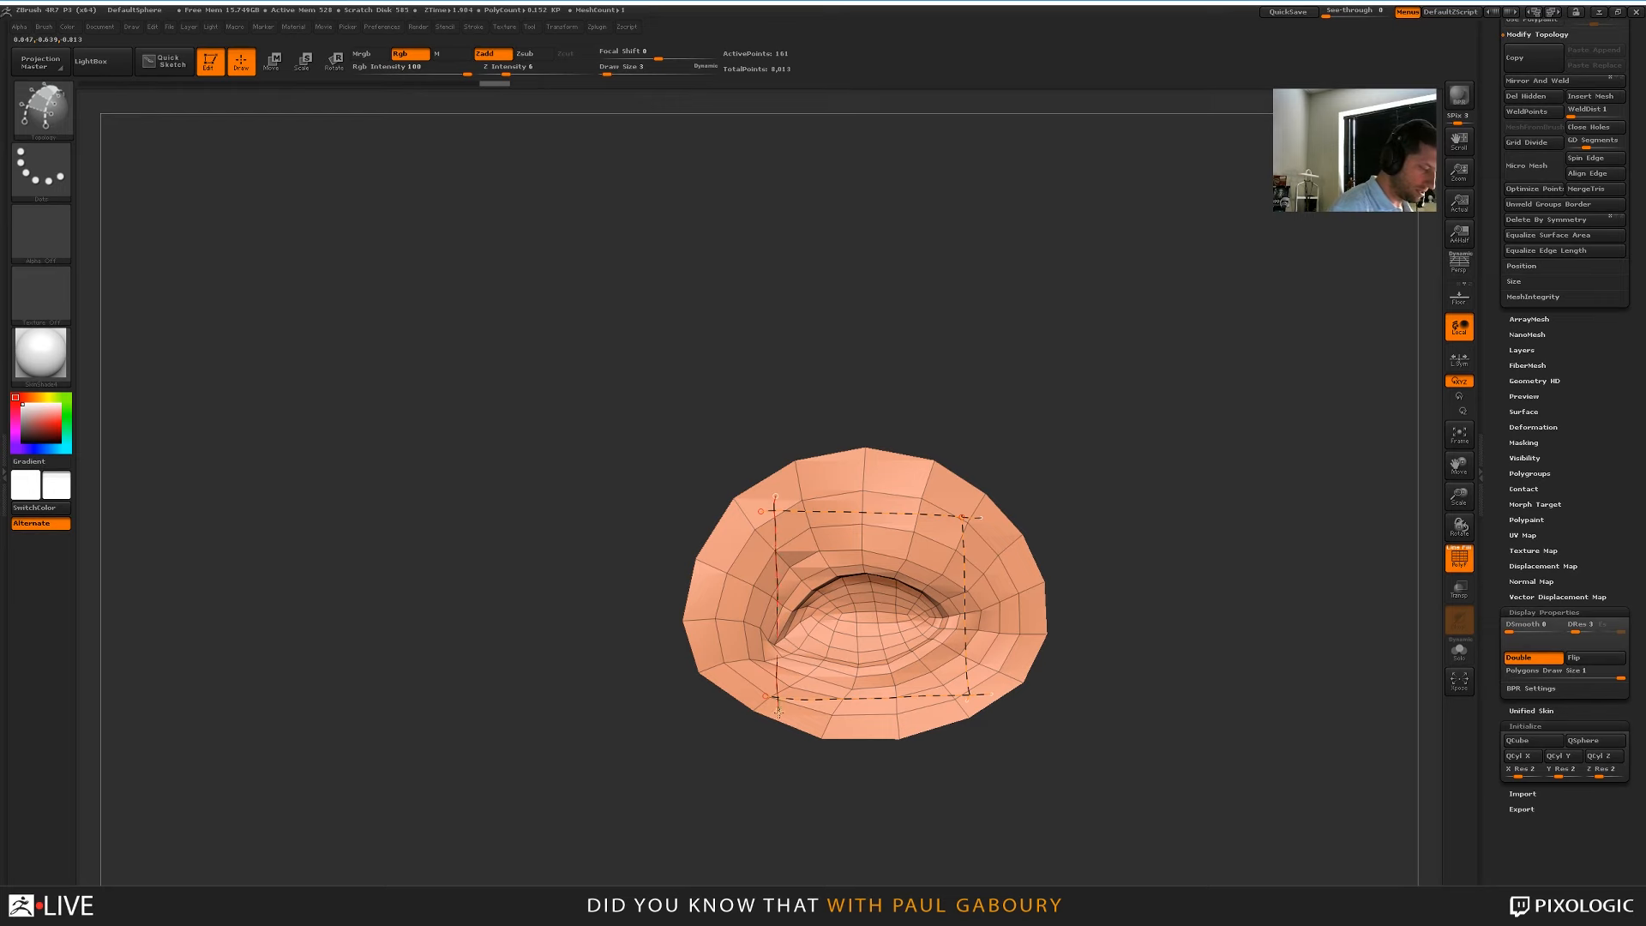
left_click_drag(842, 480, 846, 712)
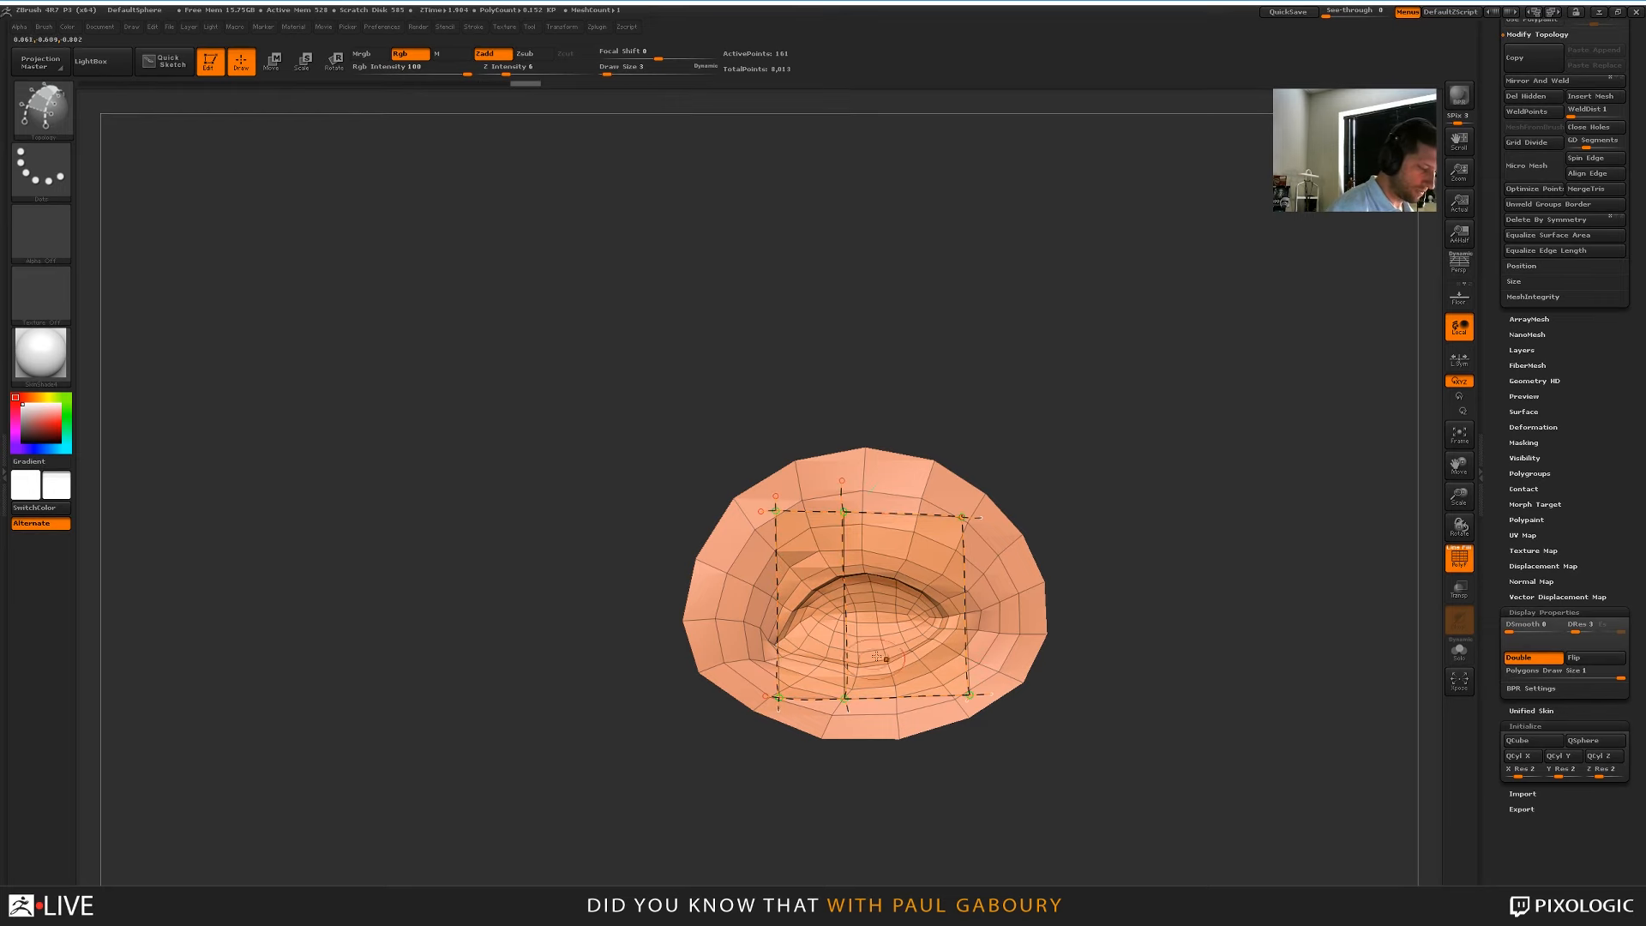
left_click_drag(907, 492, 911, 709)
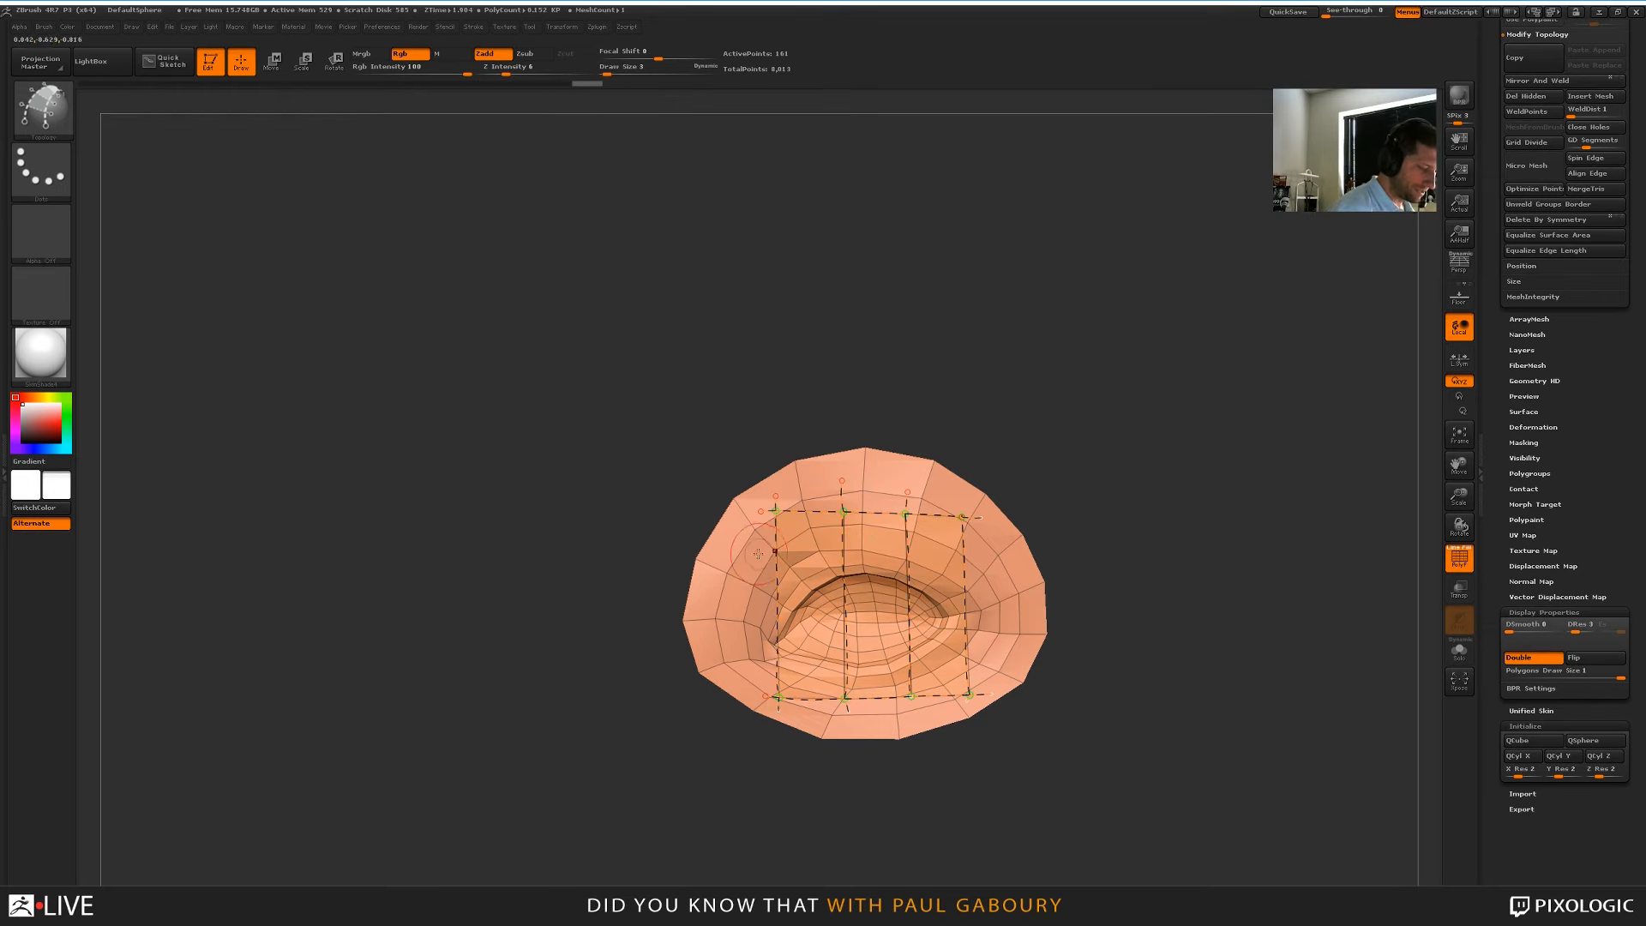
Add four horizontal curves across the frame and three more vertical curves to complete the Topology grid over the eye
left_click_drag(935, 551, 995, 549)
mouse_move(735, 624)
left_mouse_down()
mouse_move(1010, 617)
mouse_move(1006, 660)
left_mouse_up()
mouse_move(1093, 697)
left_mouse_down()
mouse_move(1154, 691)
mouse_move(1139, 651)
mouse_move(1105, 653)
mouse_move(1059, 705)
mouse_move(1057, 674)
left_mouse_up()
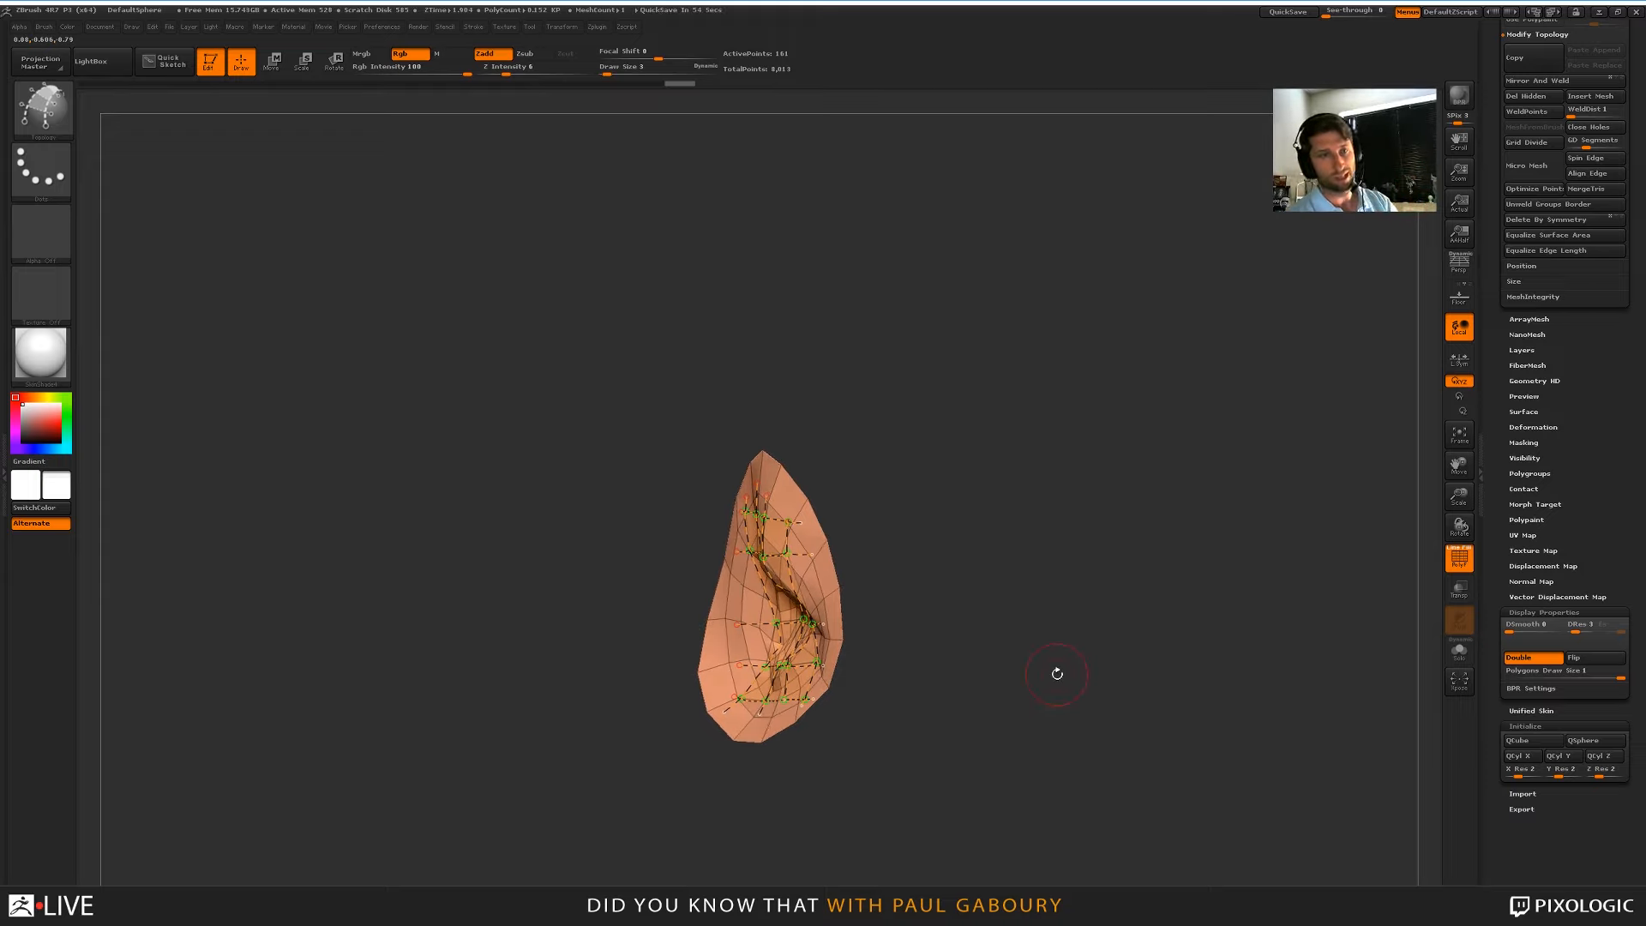
mouse_move(955, 698)
left_mouse_down()
mouse_move(1010, 654)
mouse_move(1089, 682)
left_mouse_up()
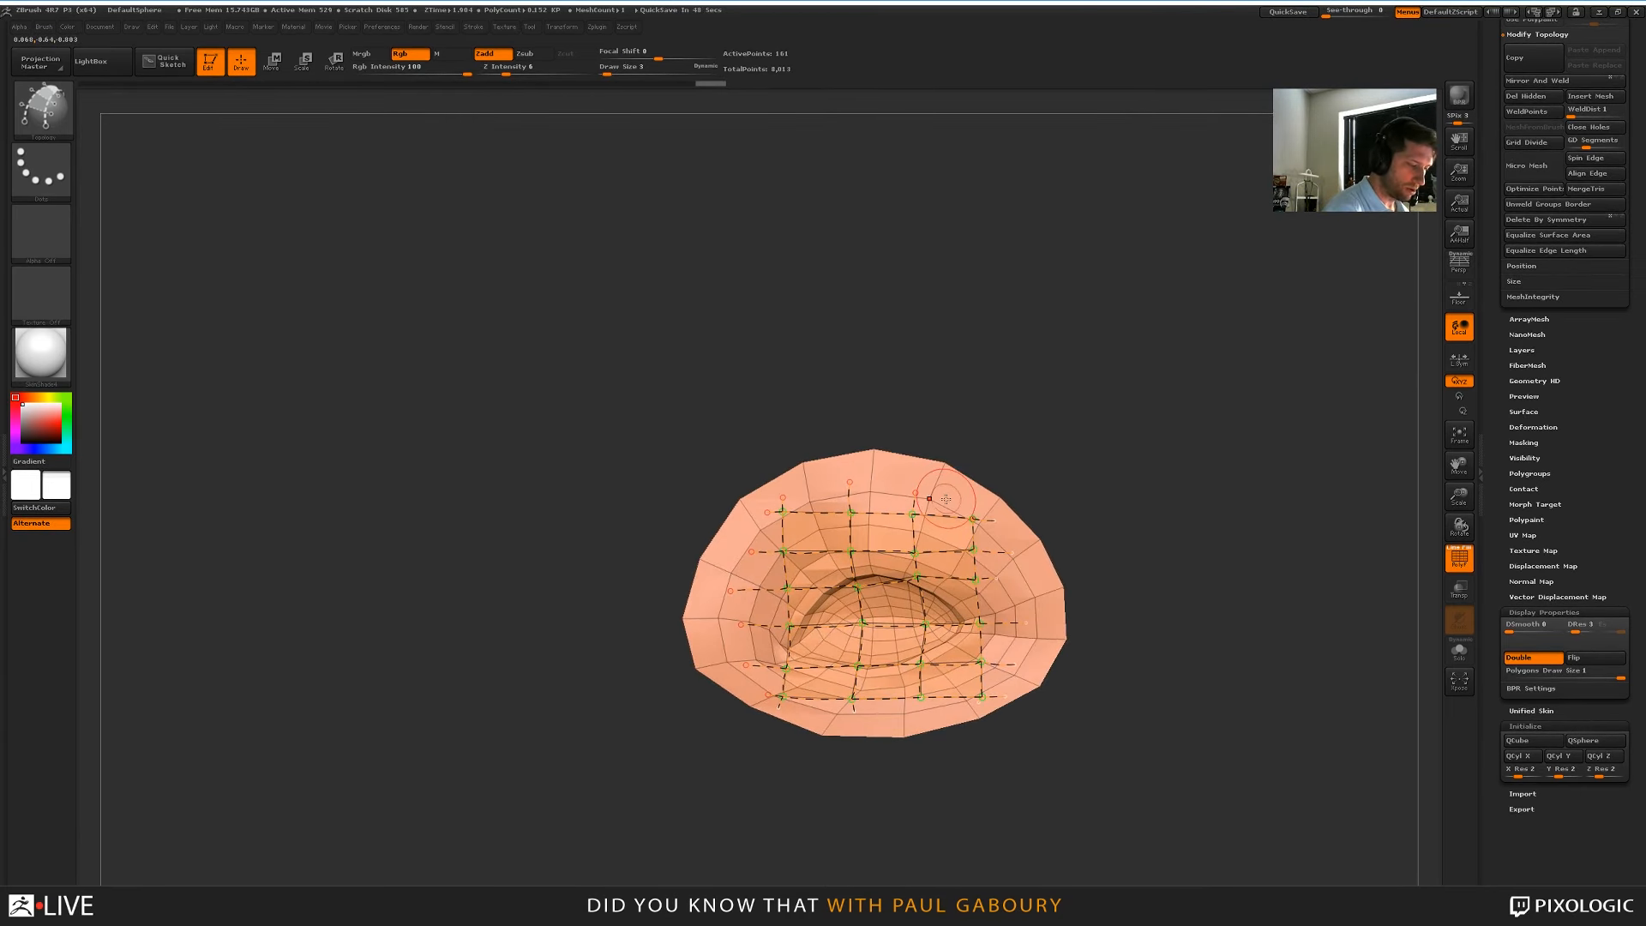
left_click_drag(943, 495, 955, 737)
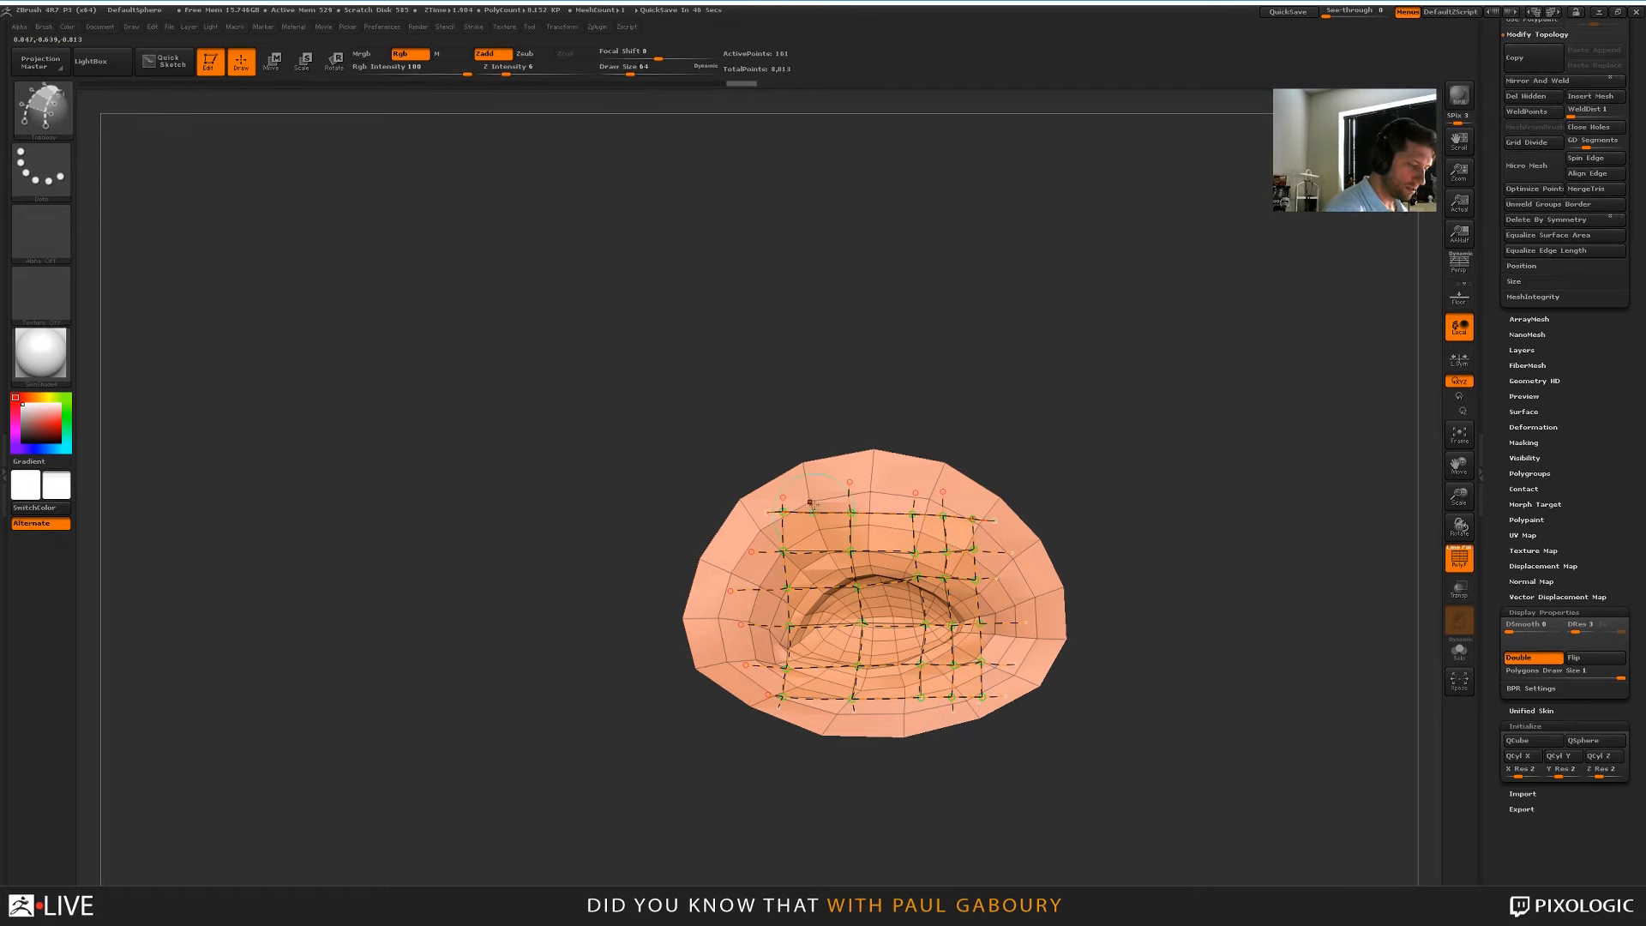
left_click_drag(818, 538, 829, 727)
mouse_move(879, 478)
left_mouse_down()
mouse_move(886, 723)
mouse_move(913, 767)
mouse_move(952, 763)
mouse_move(1012, 703)
mouse_move(995, 734)
mouse_move(1064, 714)
left_mouse_up()
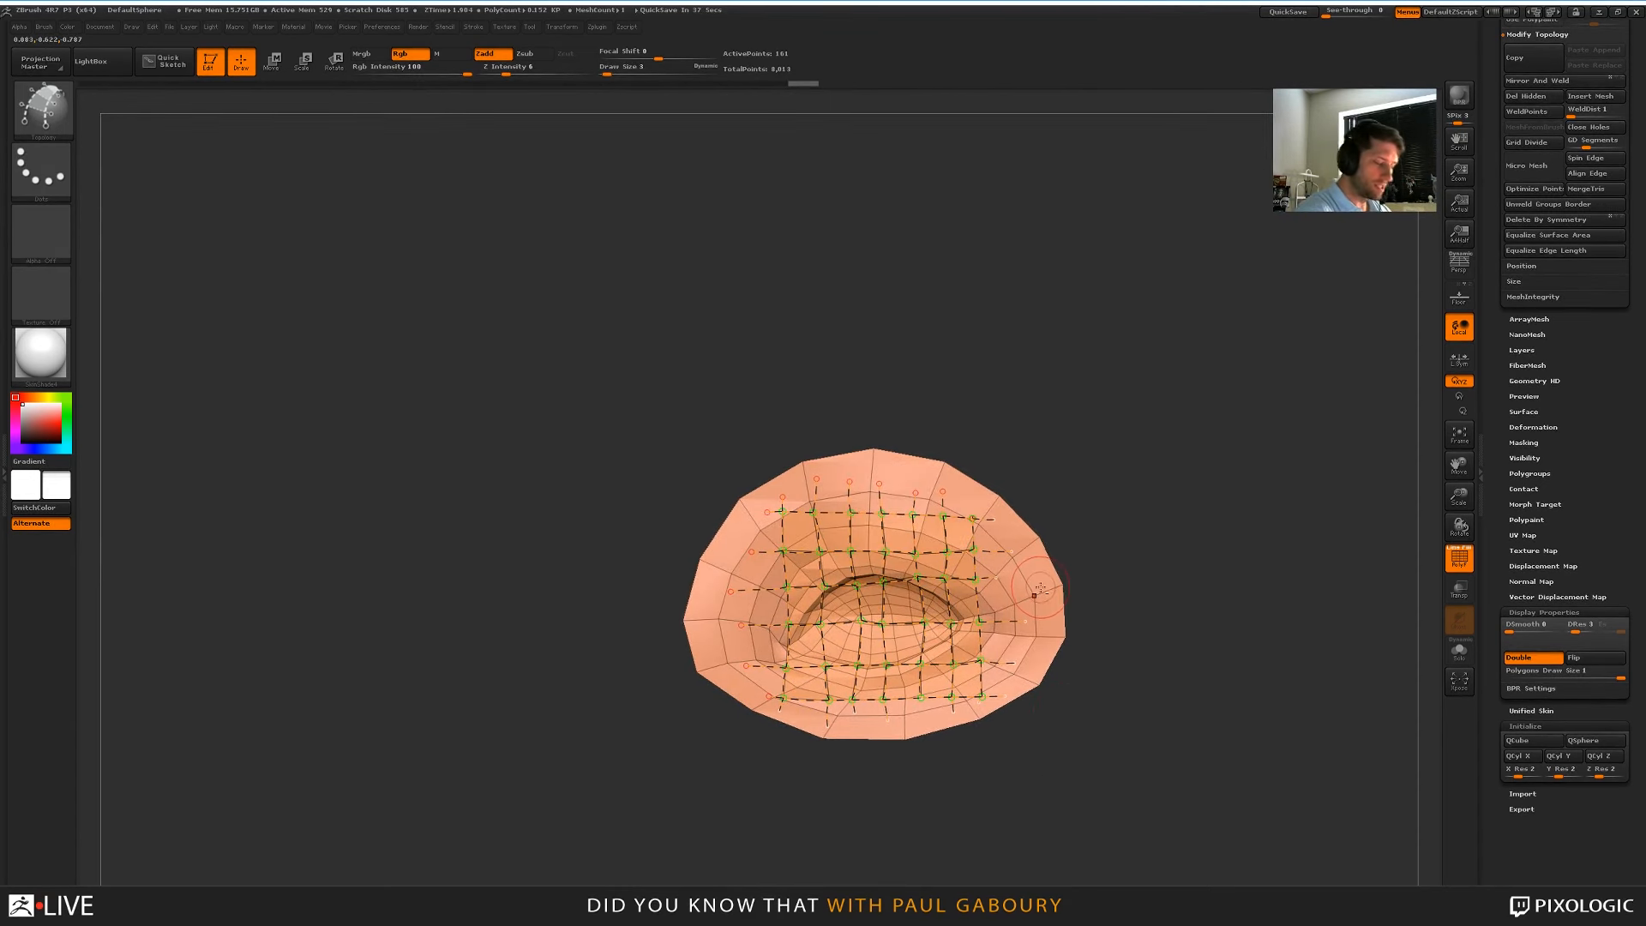
Trim the overhanging ends of the curve grid and try generating the eye patch from it
left_click_drag(1039, 596, 1038, 624, "alt")
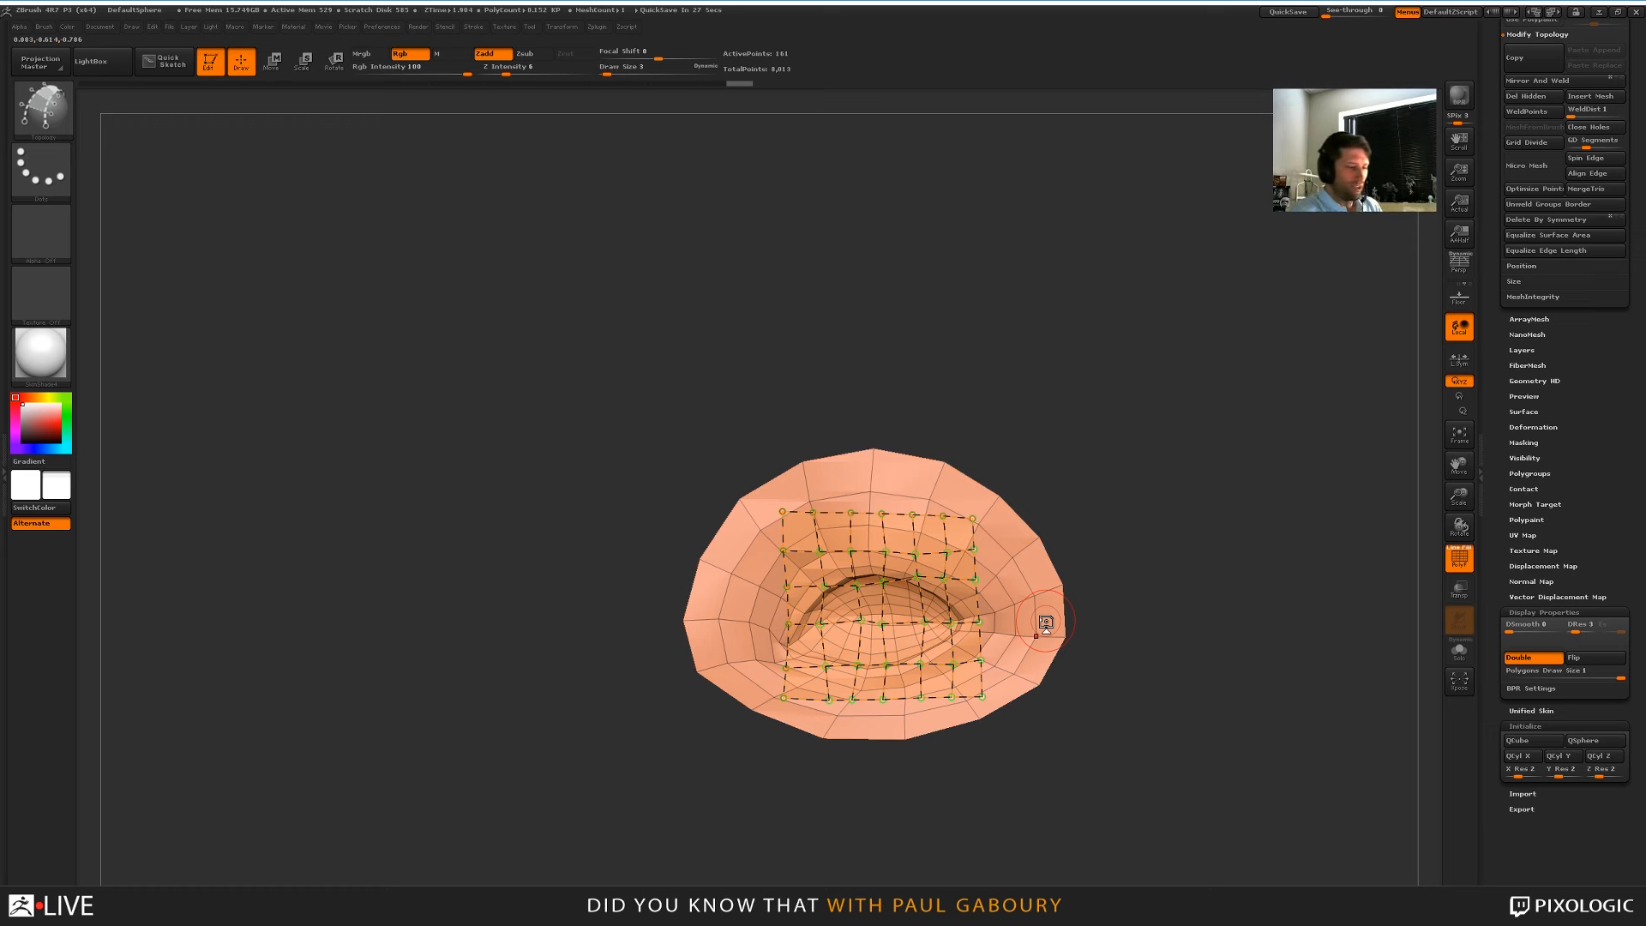
left_click(1017, 607)
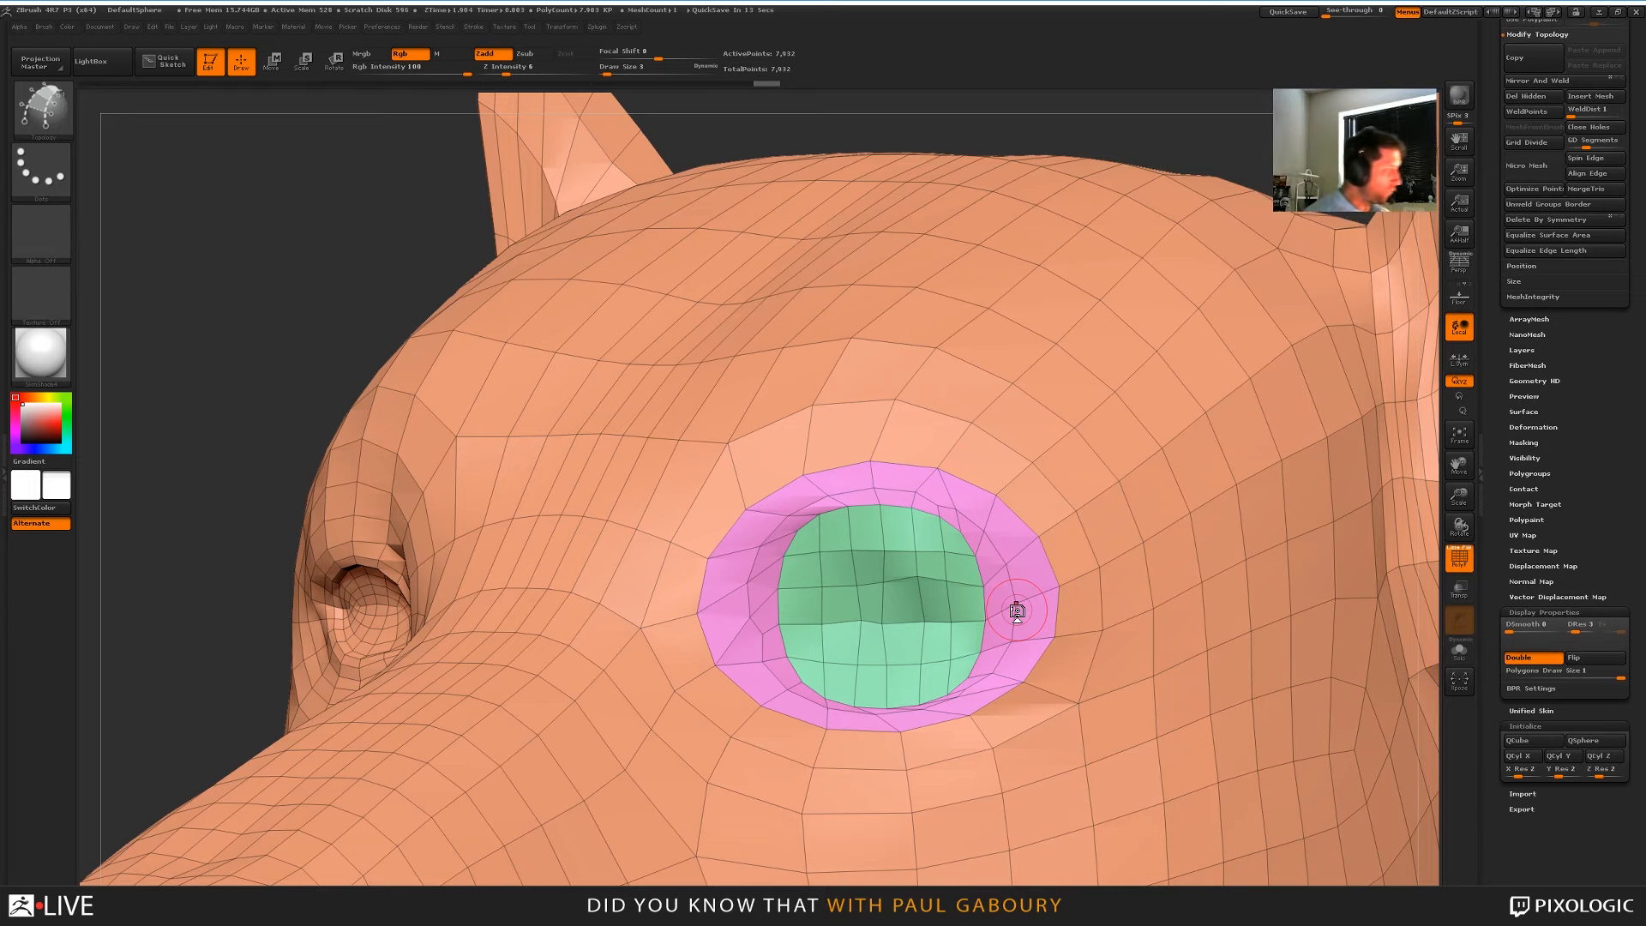
left_click(1016, 610, "ctrl+shift")
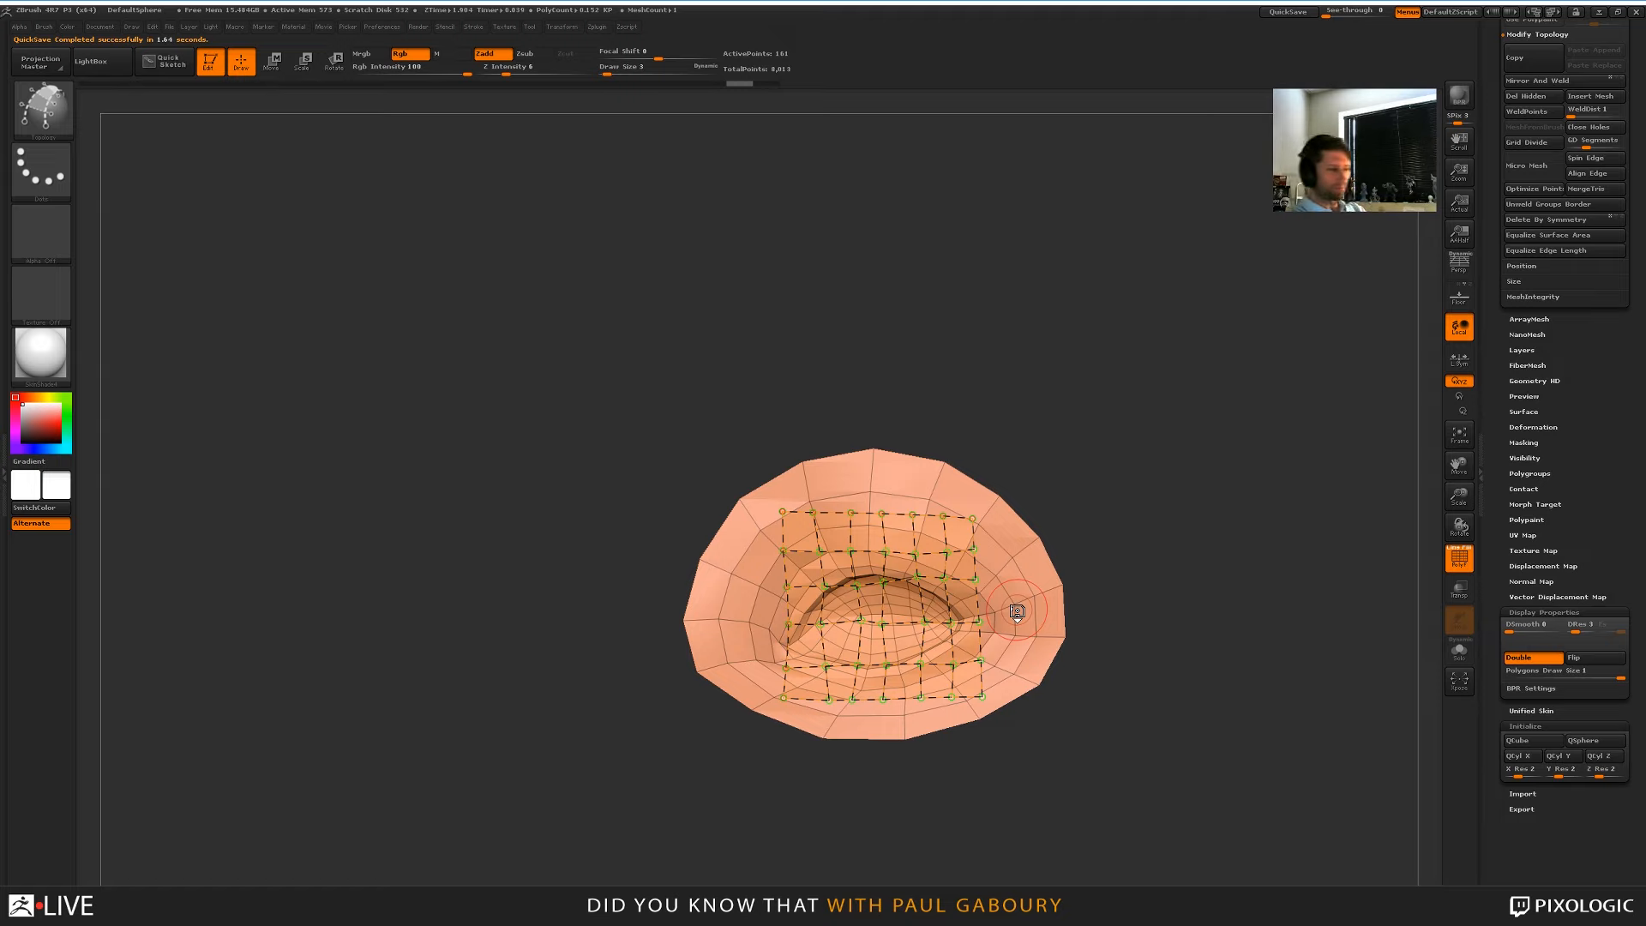
Undo and redo the generated eye patch, regenerate it with Smt on for comparison, and return to the curve grid
left_click_drag(1117, 723, 1125, 717)
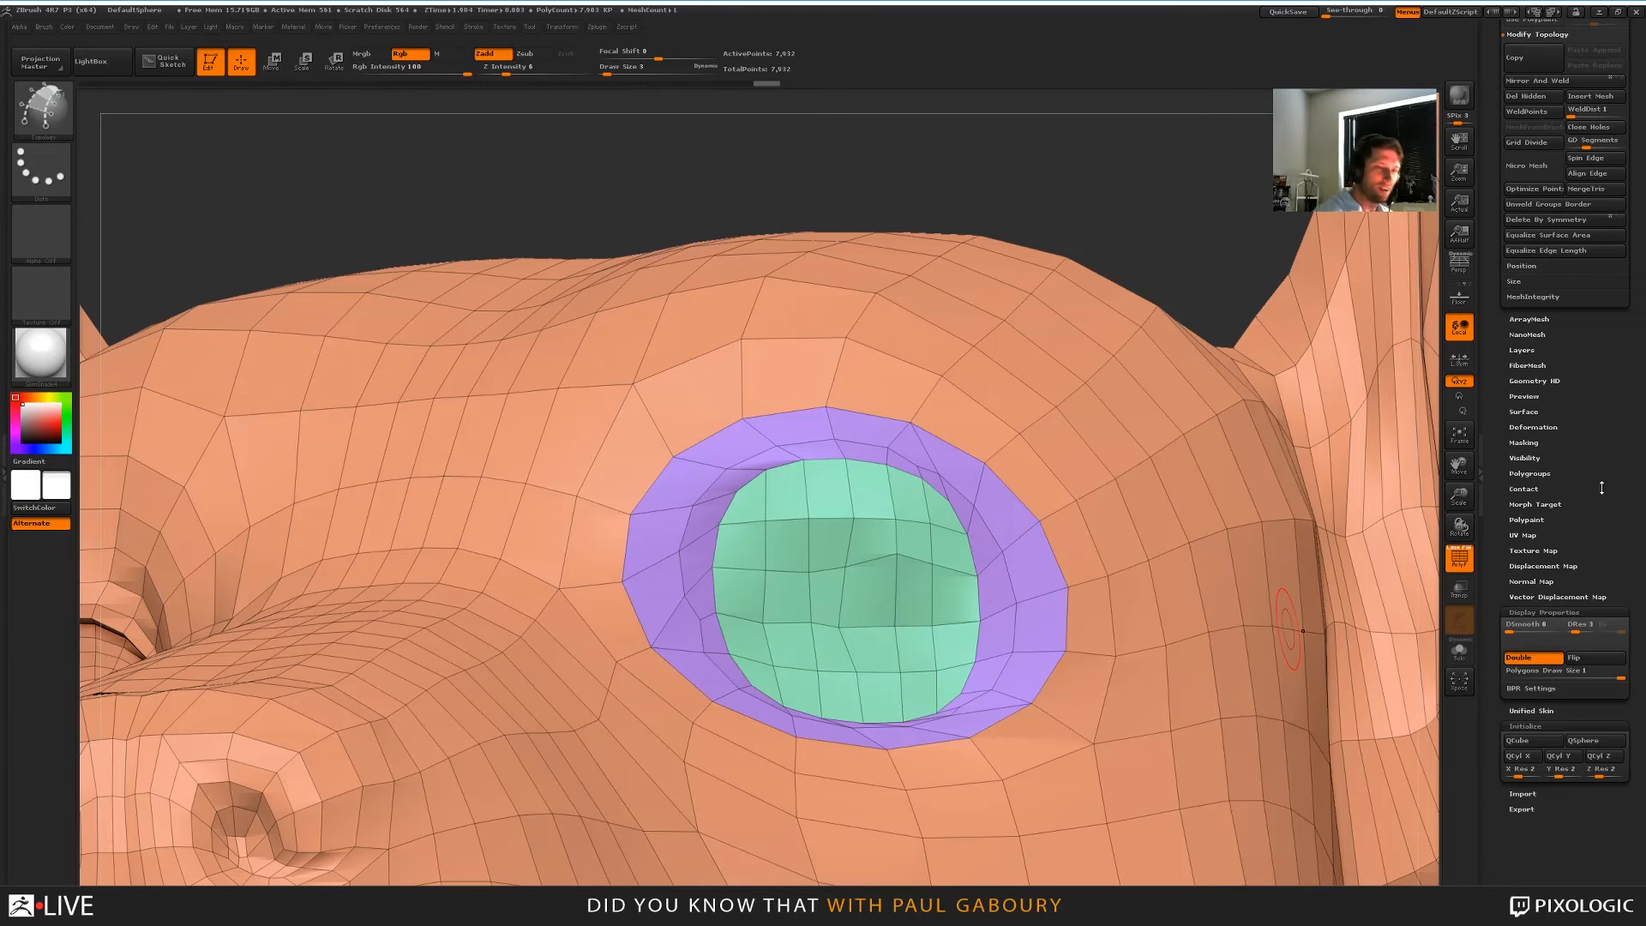
scroll(1601, 487, "up", 10)
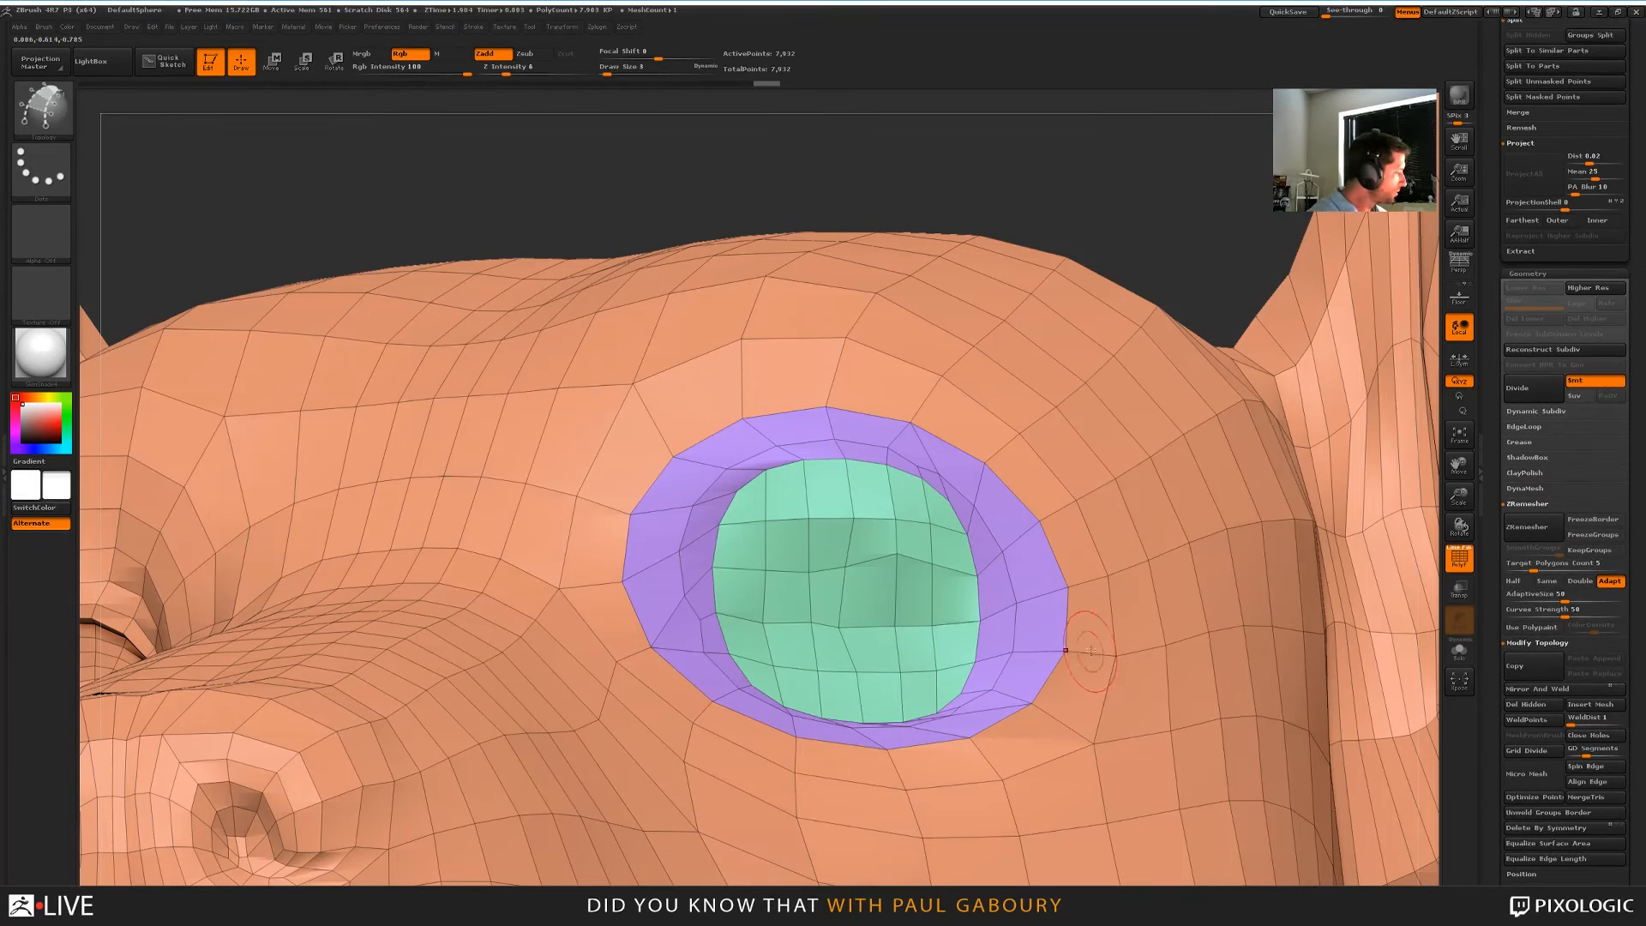
key("ctrl+z")
key("ctrl+z")
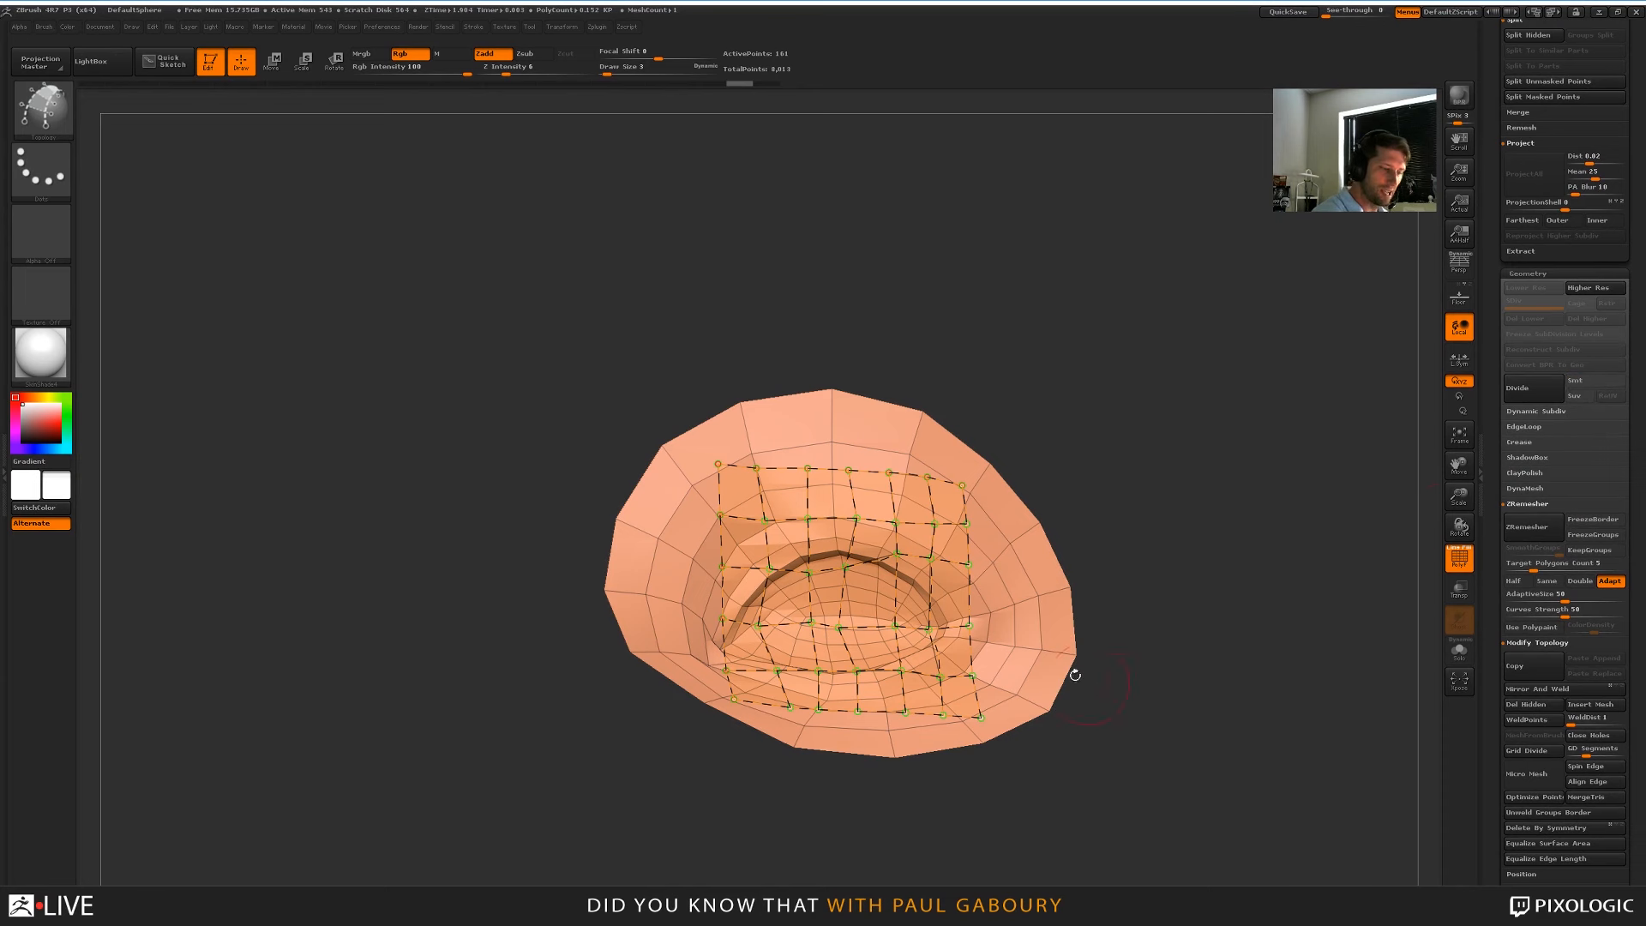
key("ctrl+shift+z")
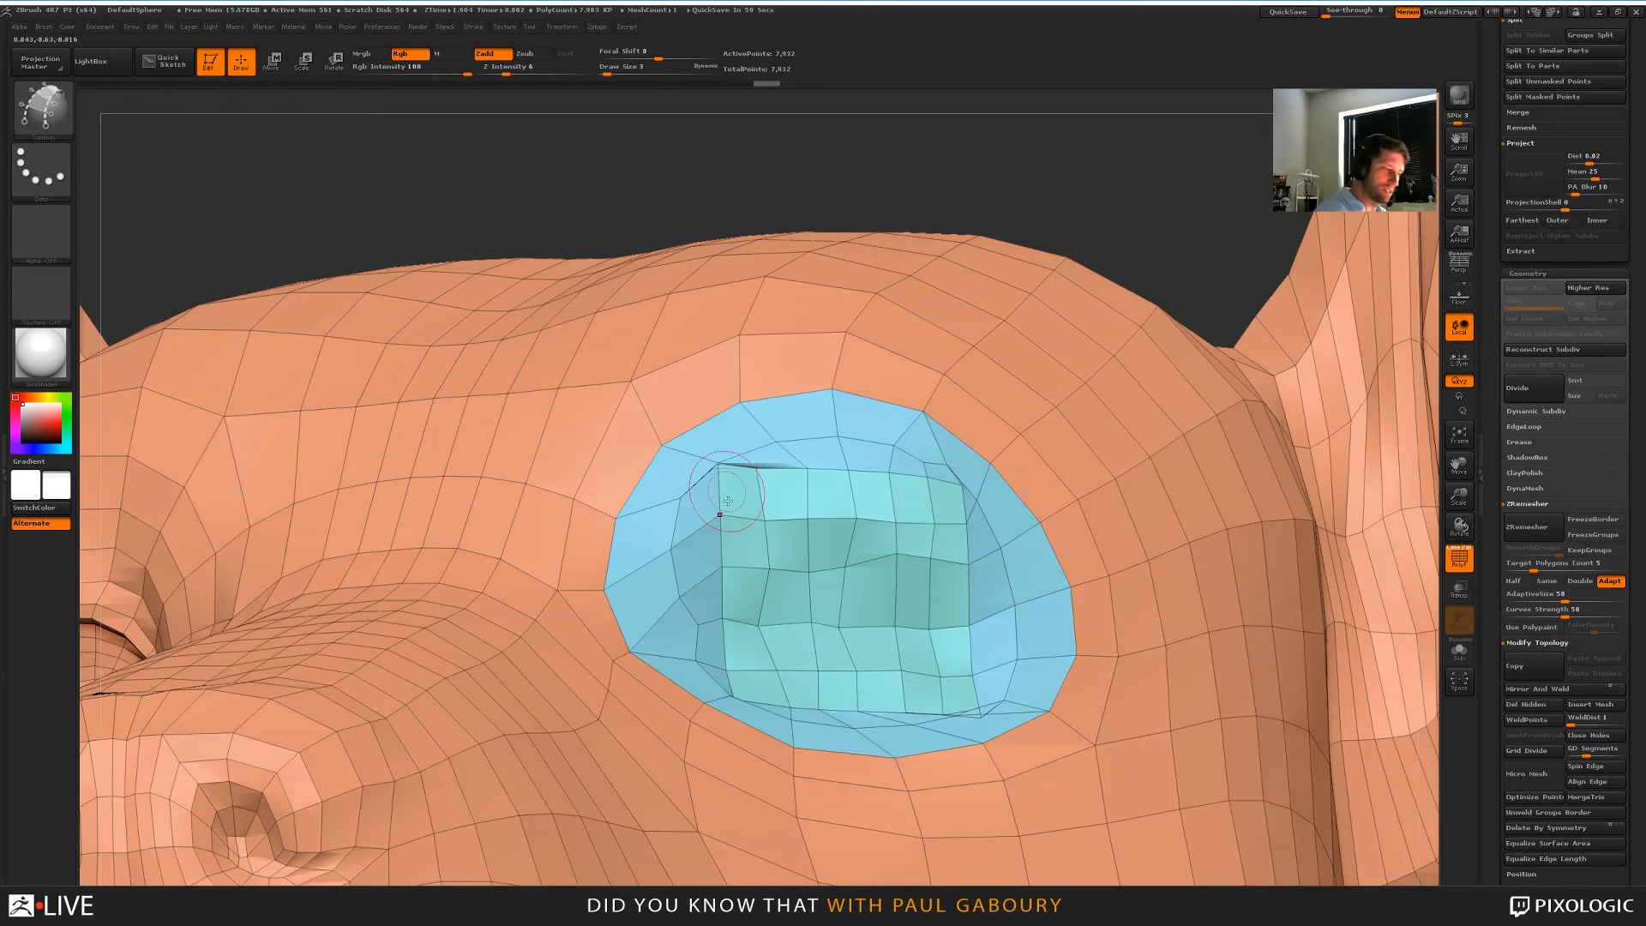
left_click(976, 470, "ctrl+shift")
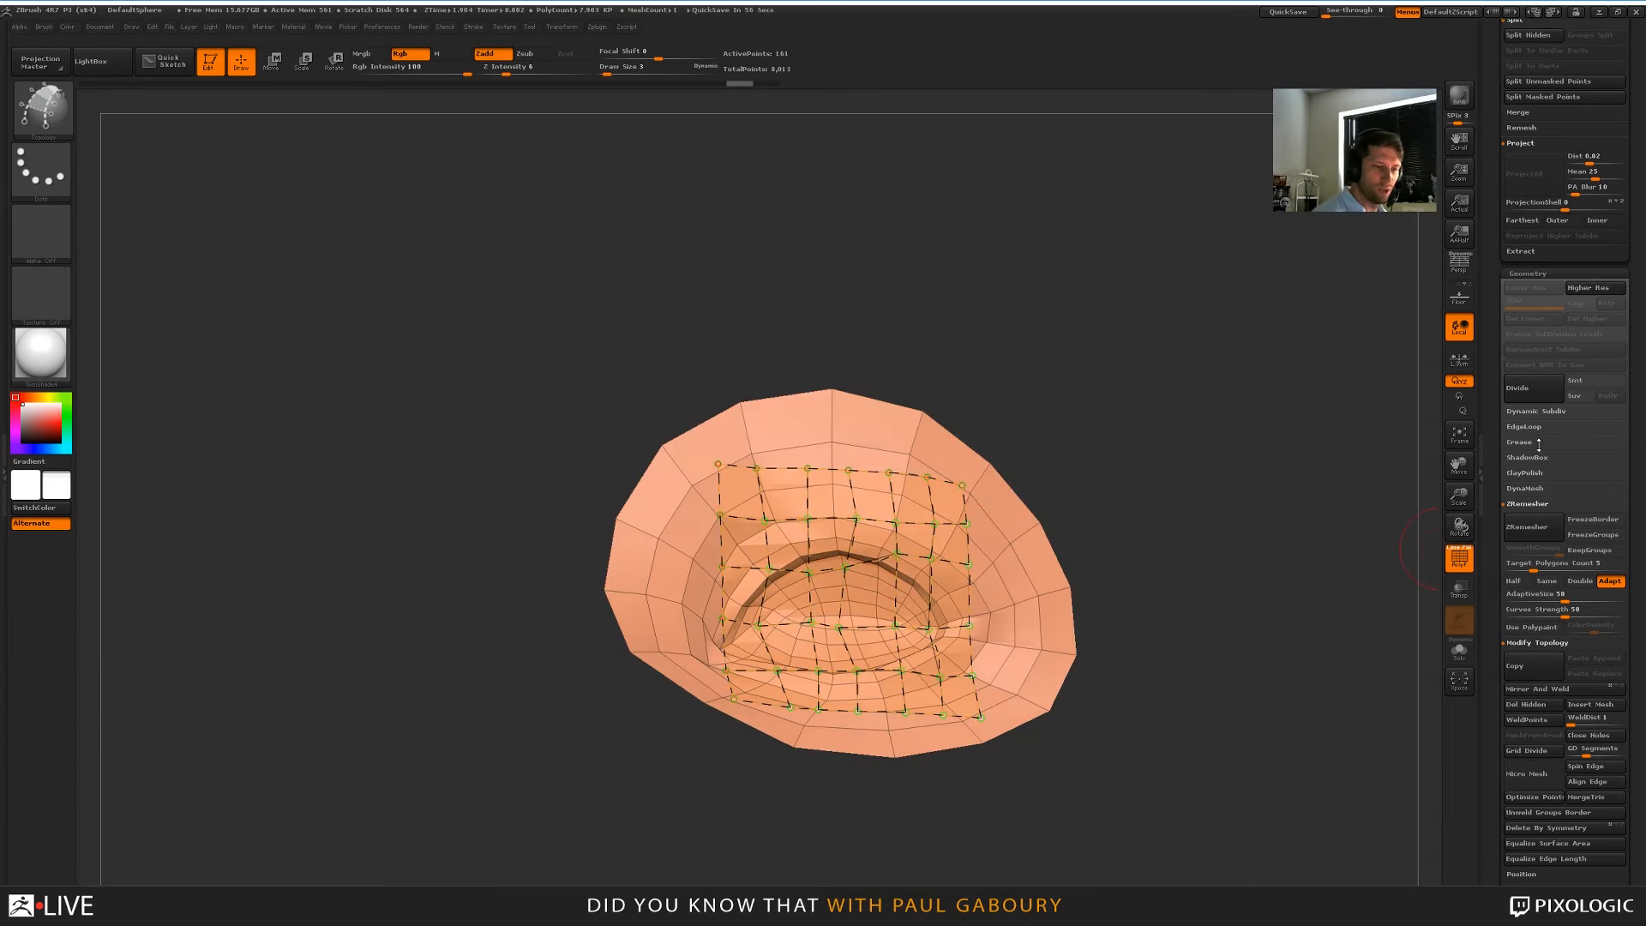
left_click(1017, 602)
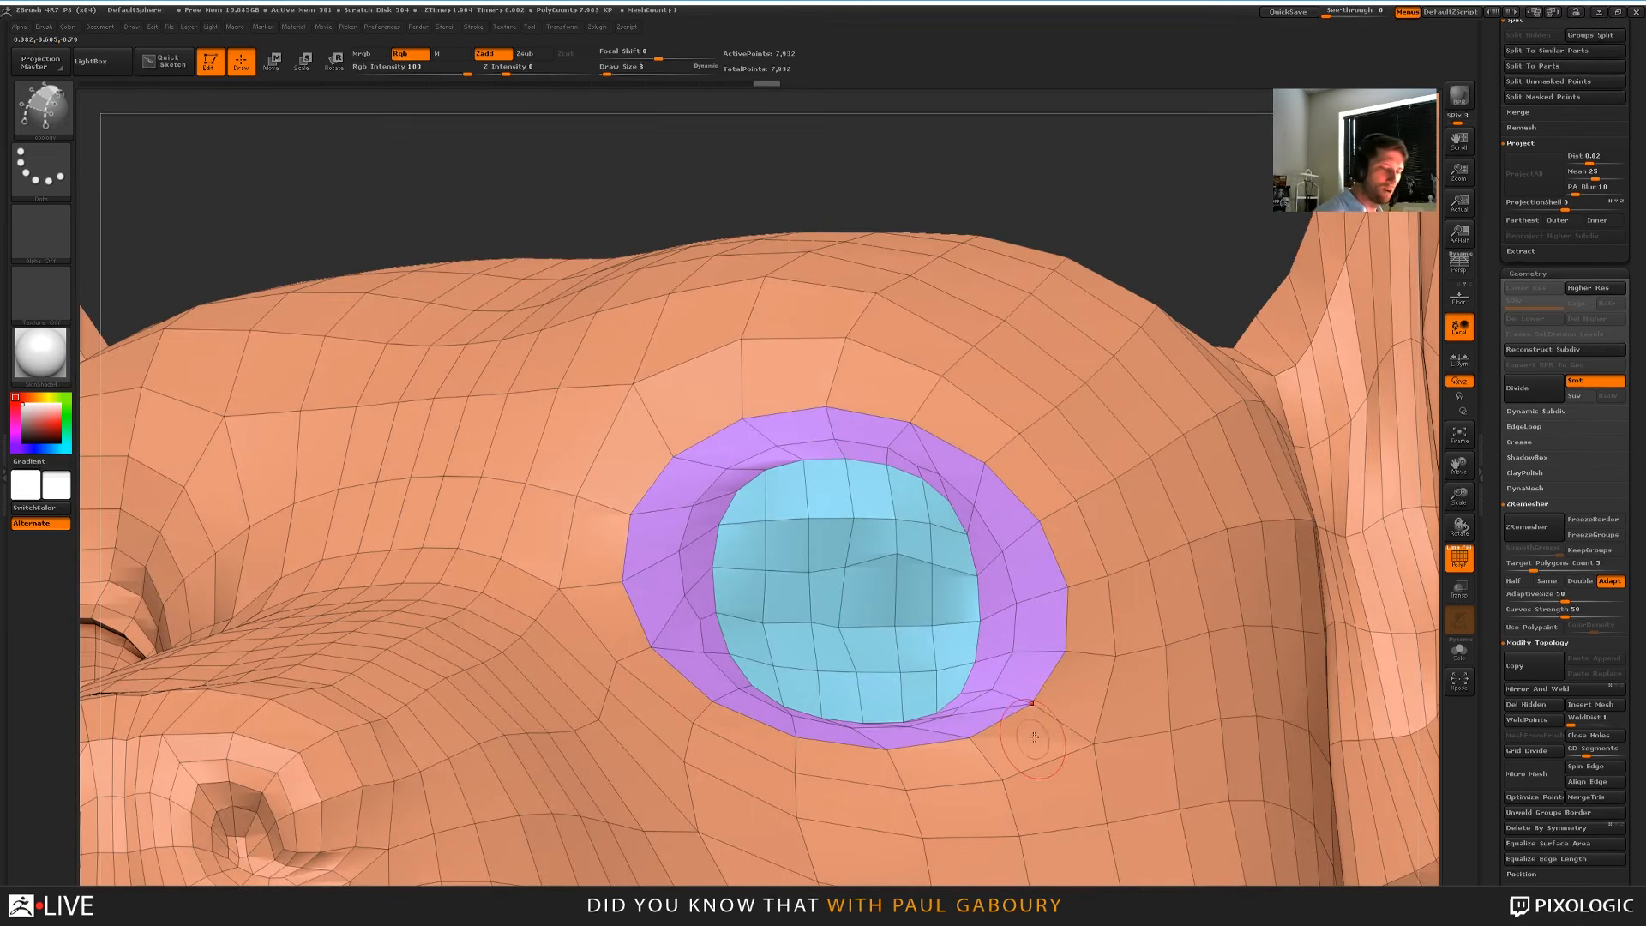
key("ctrl+z")
Turn off the Smt subdivision modifier, try generating the eye patch without smoothing, and undo back to the curve grid
left_click(1600, 382)
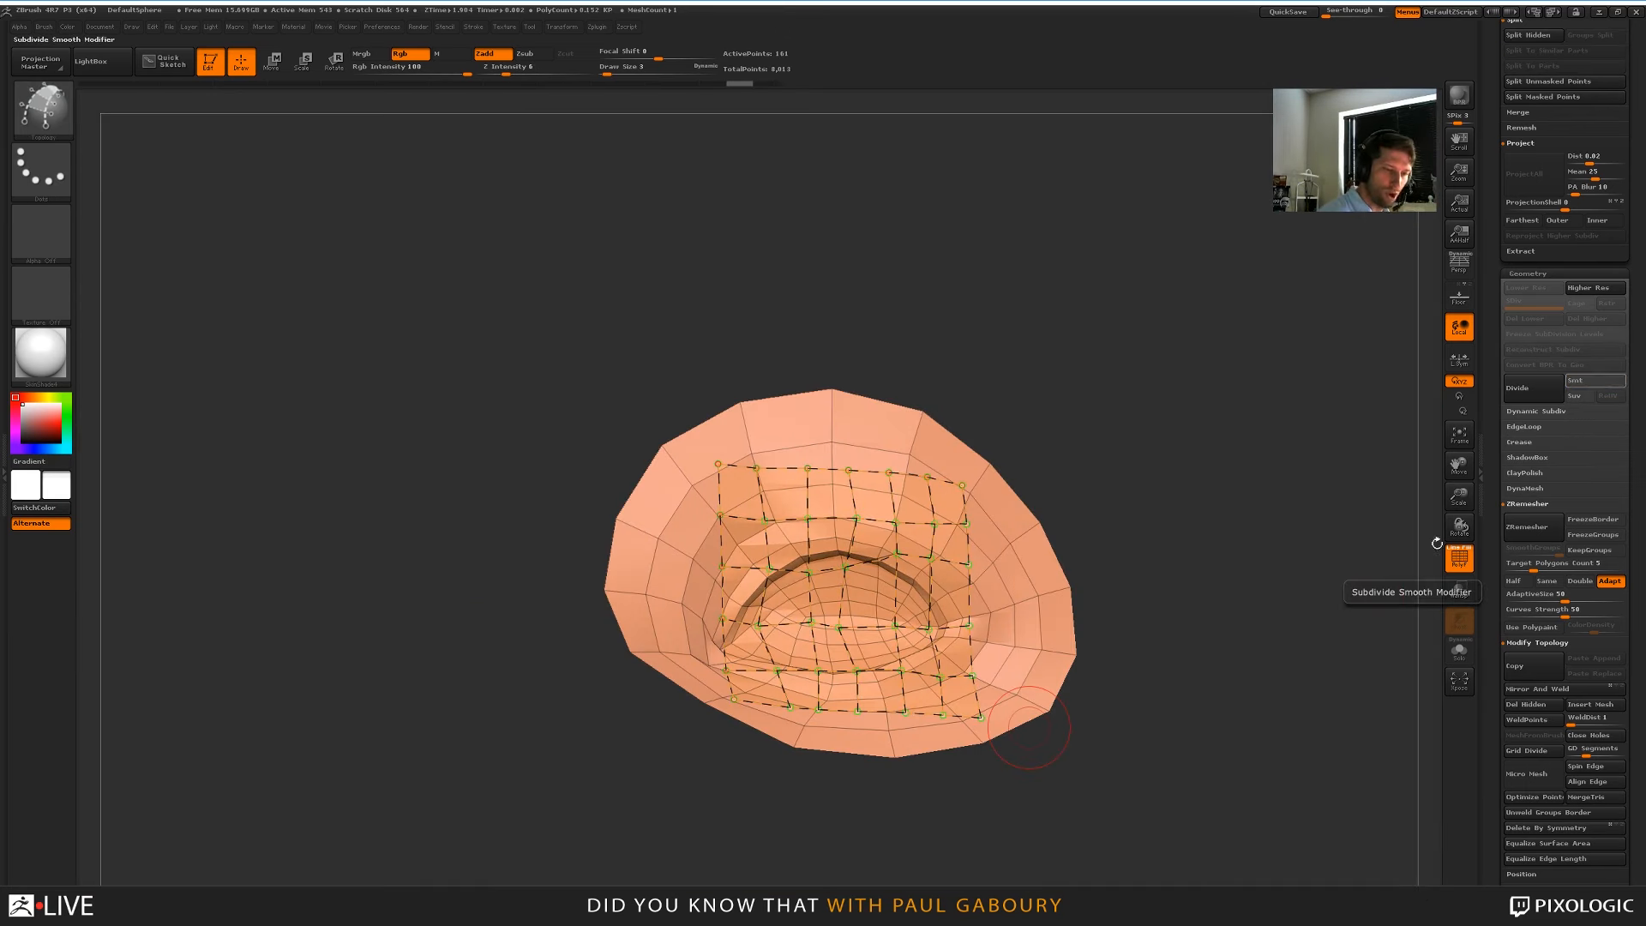
left_click(1016, 602)
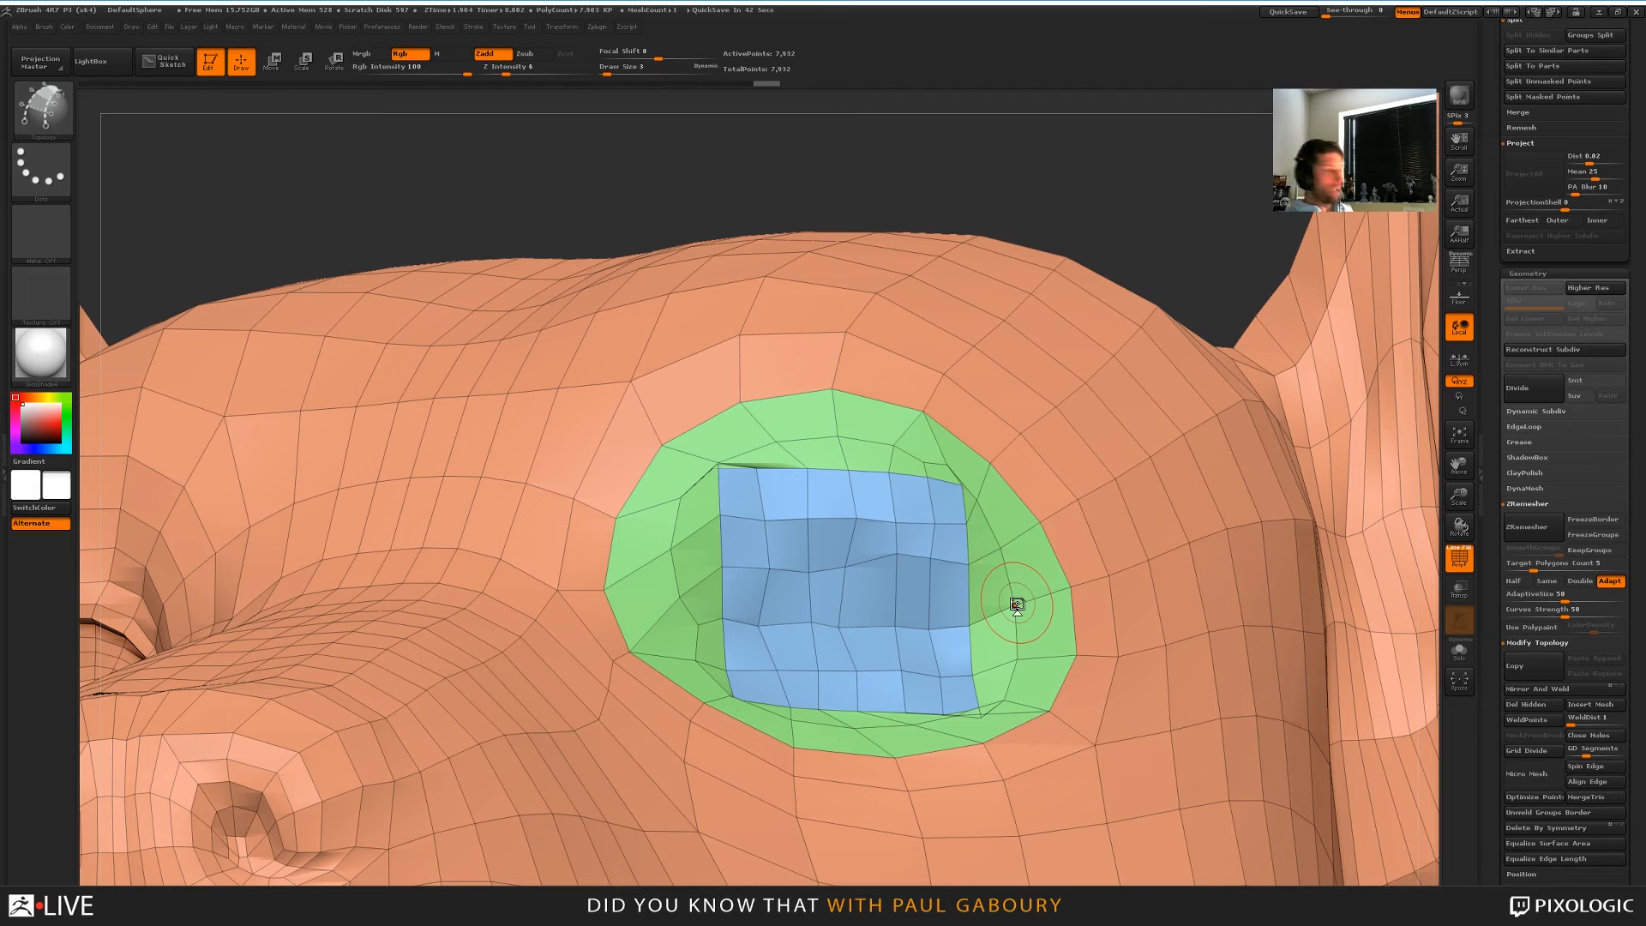
left_click(1020, 609, "ctrl+shift")
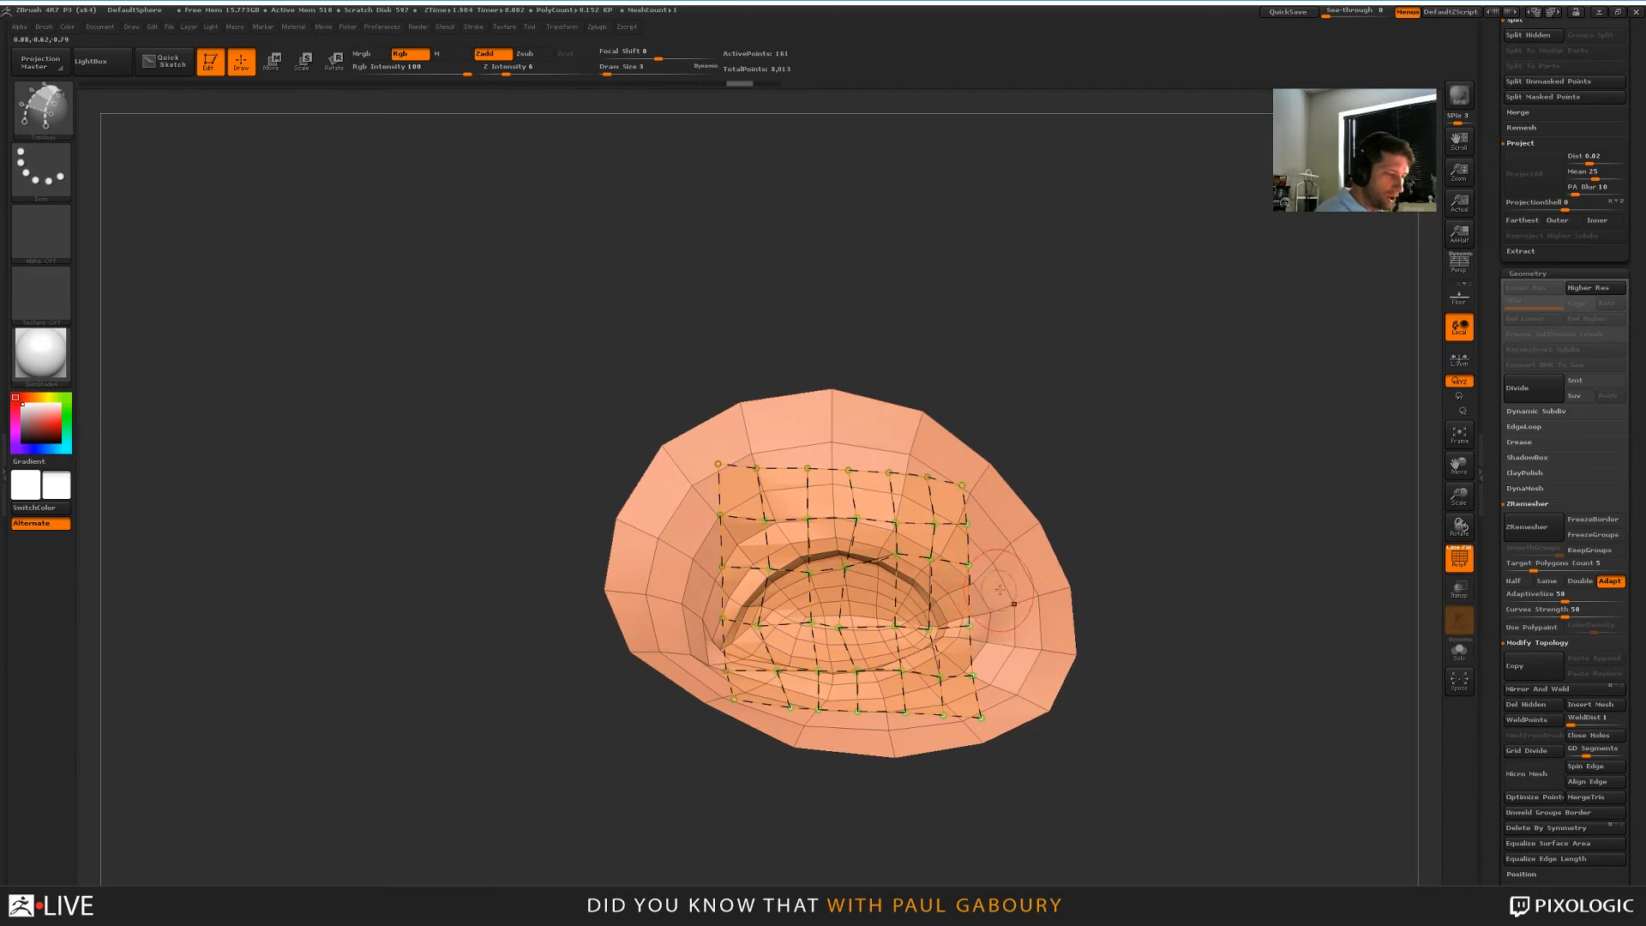
right_click_drag(850, 603, 804, 652, "ctrl")
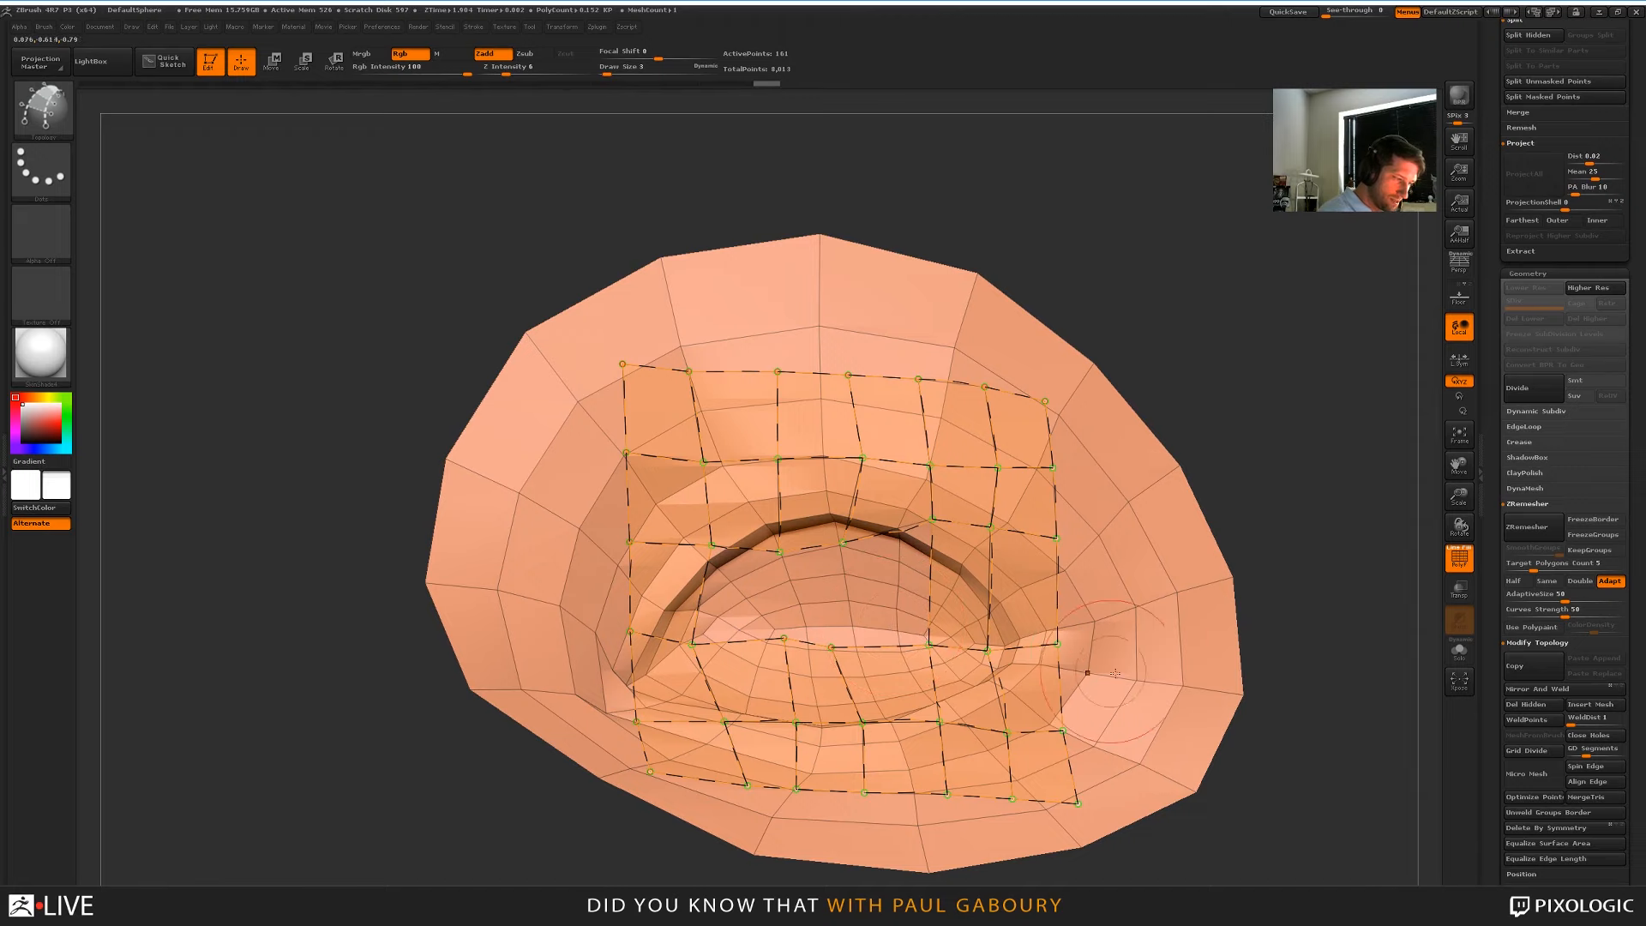
left_click(1139, 621)
right_click_drag(1299, 739, 1098, 672, "ctrl")
key("ctrl+z")
Turn Smt back on, generate the eye patch from the curves and smooth its polygons
left_click(1587, 382)
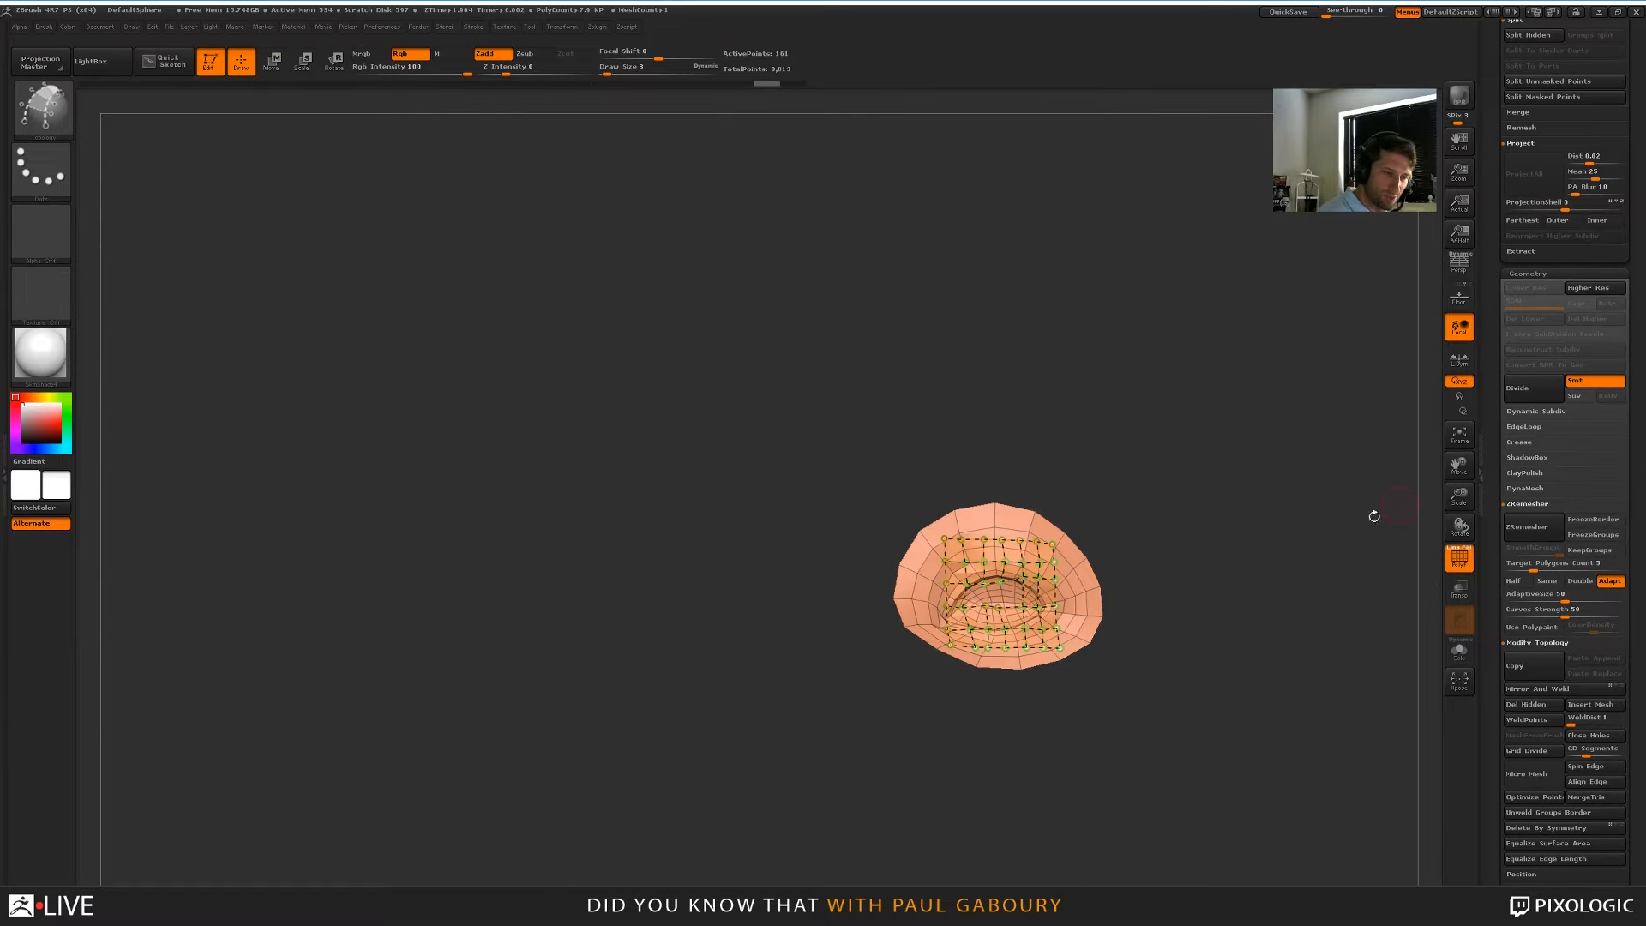
mouse_move(1158, 562)
right_mouse_down("ctrl")
mouse_move(1146, 632)
mouse_move(1011, 590)
mouse_move(969, 523)
mouse_move(1062, 649)
mouse_move(1051, 604)
right_mouse_up("ctrl")
left_click(1014, 459)
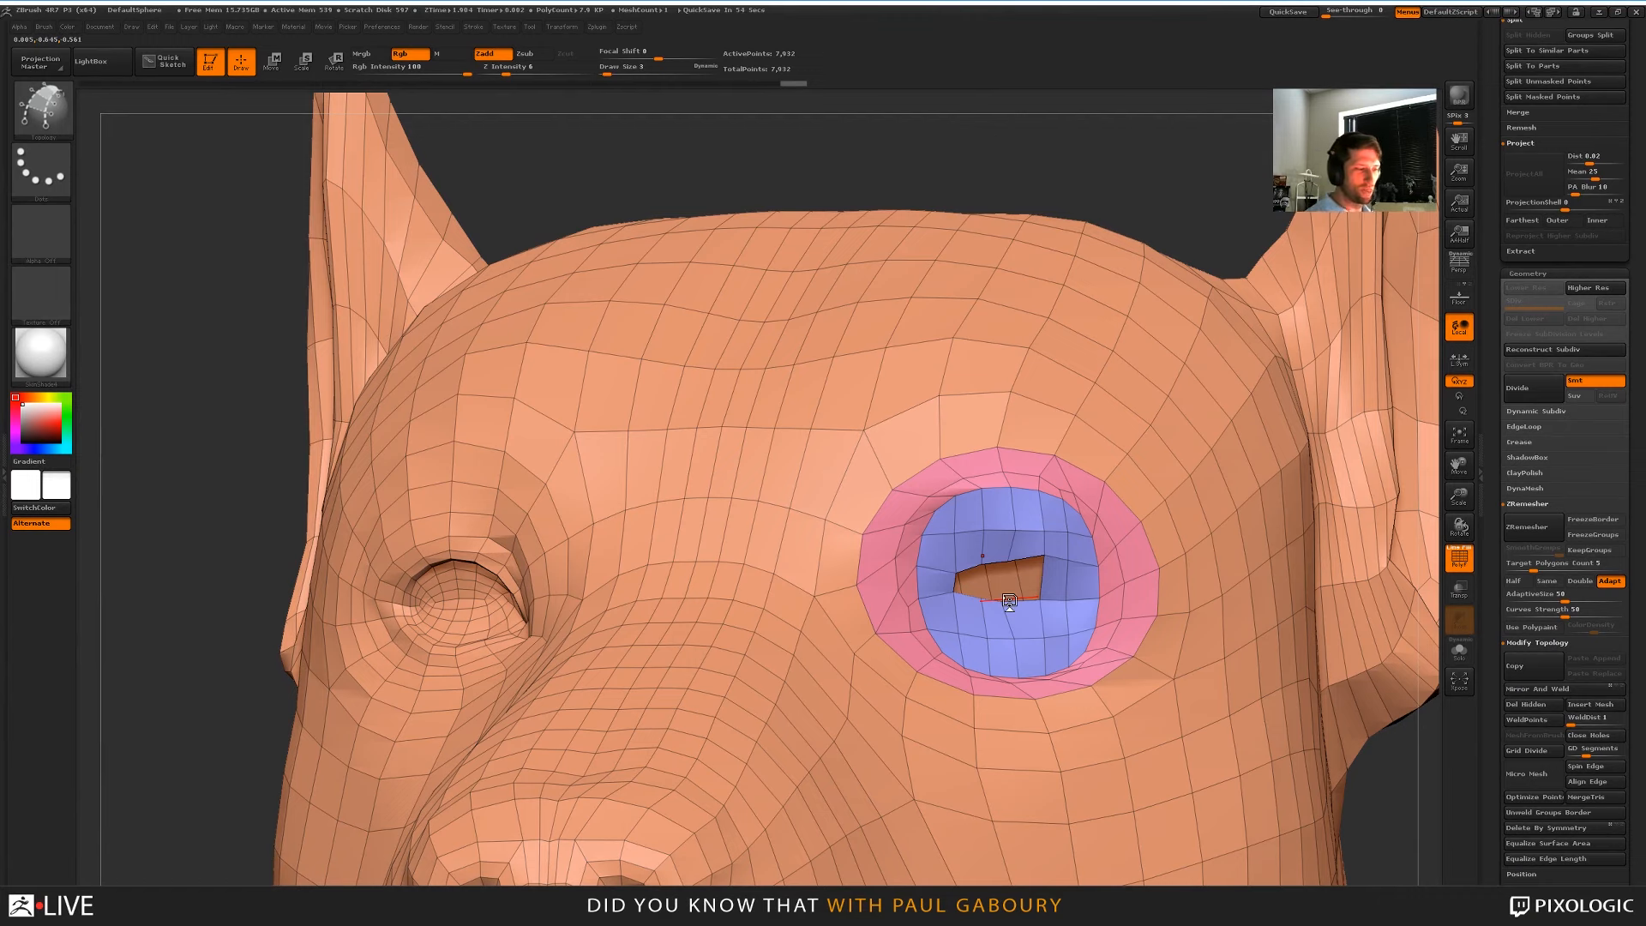
mouse_move(1066, 529)
left_mouse_down("shift")
mouse_move(947, 516)
mouse_move(895, 564)
mouse_move(943, 525)
mouse_move(1067, 622)
mouse_move(1042, 630)
mouse_move(962, 586)
left_mouse_up("shift")
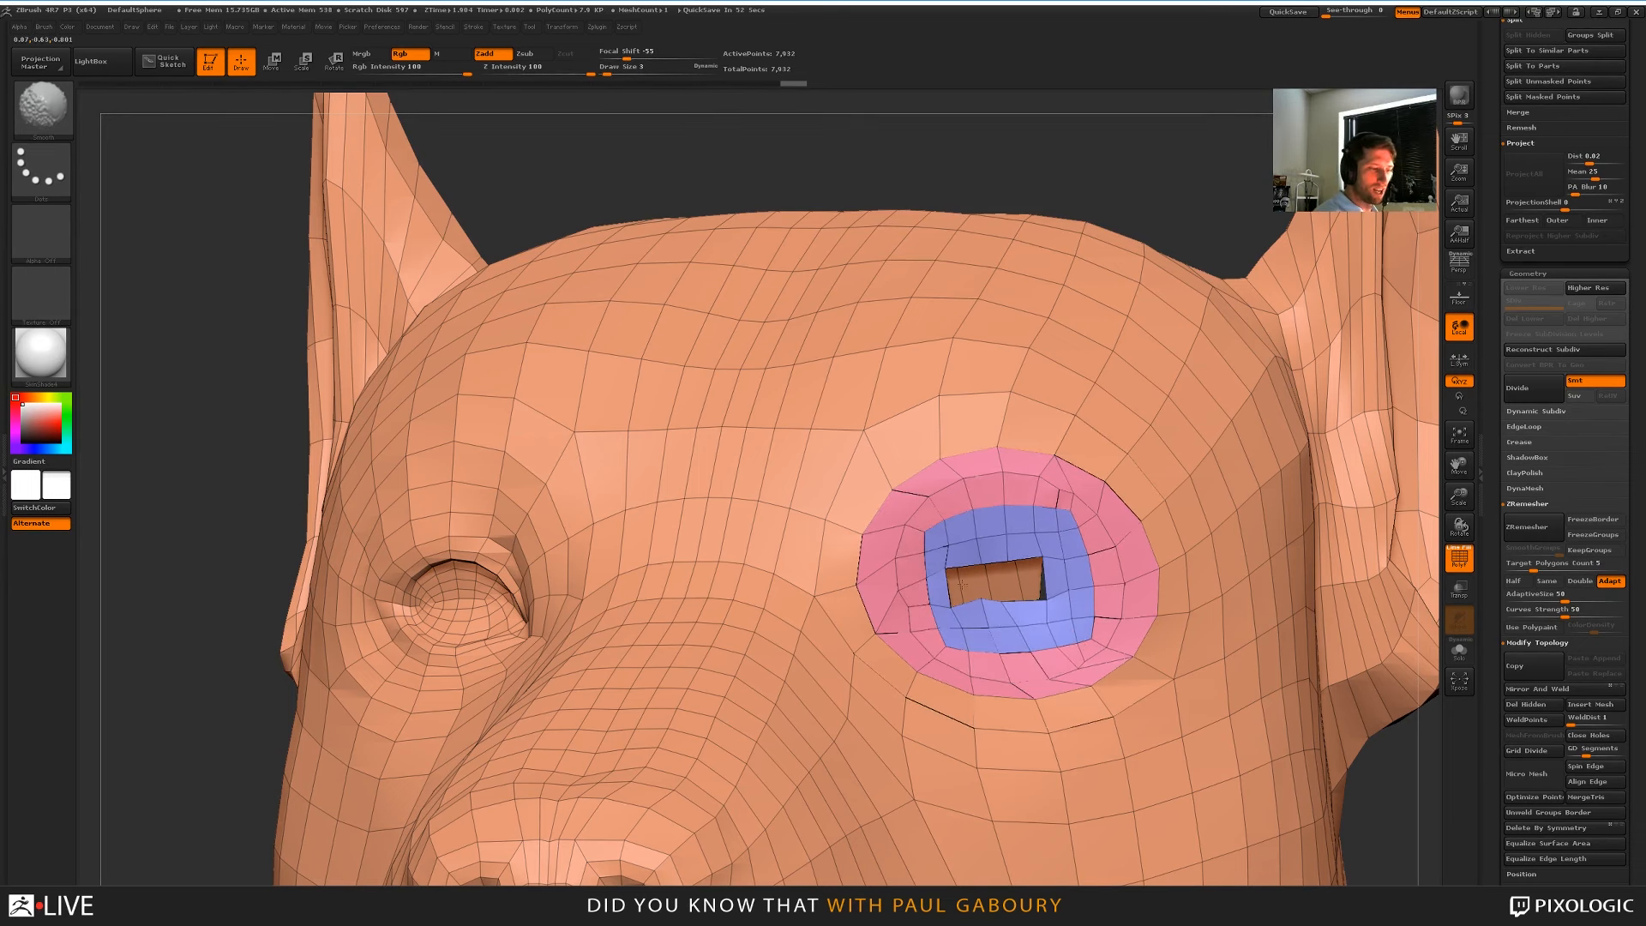
Undo the smoothing and the generated eye patch, and generate the patch again from the curve grid
mouse_move(1134, 685)
right_mouse_down("ctrl")
mouse_move(1138, 835)
mouse_move(1053, 696)
mouse_move(1063, 654)
right_mouse_up("ctrl")
left_click(1064, 654)
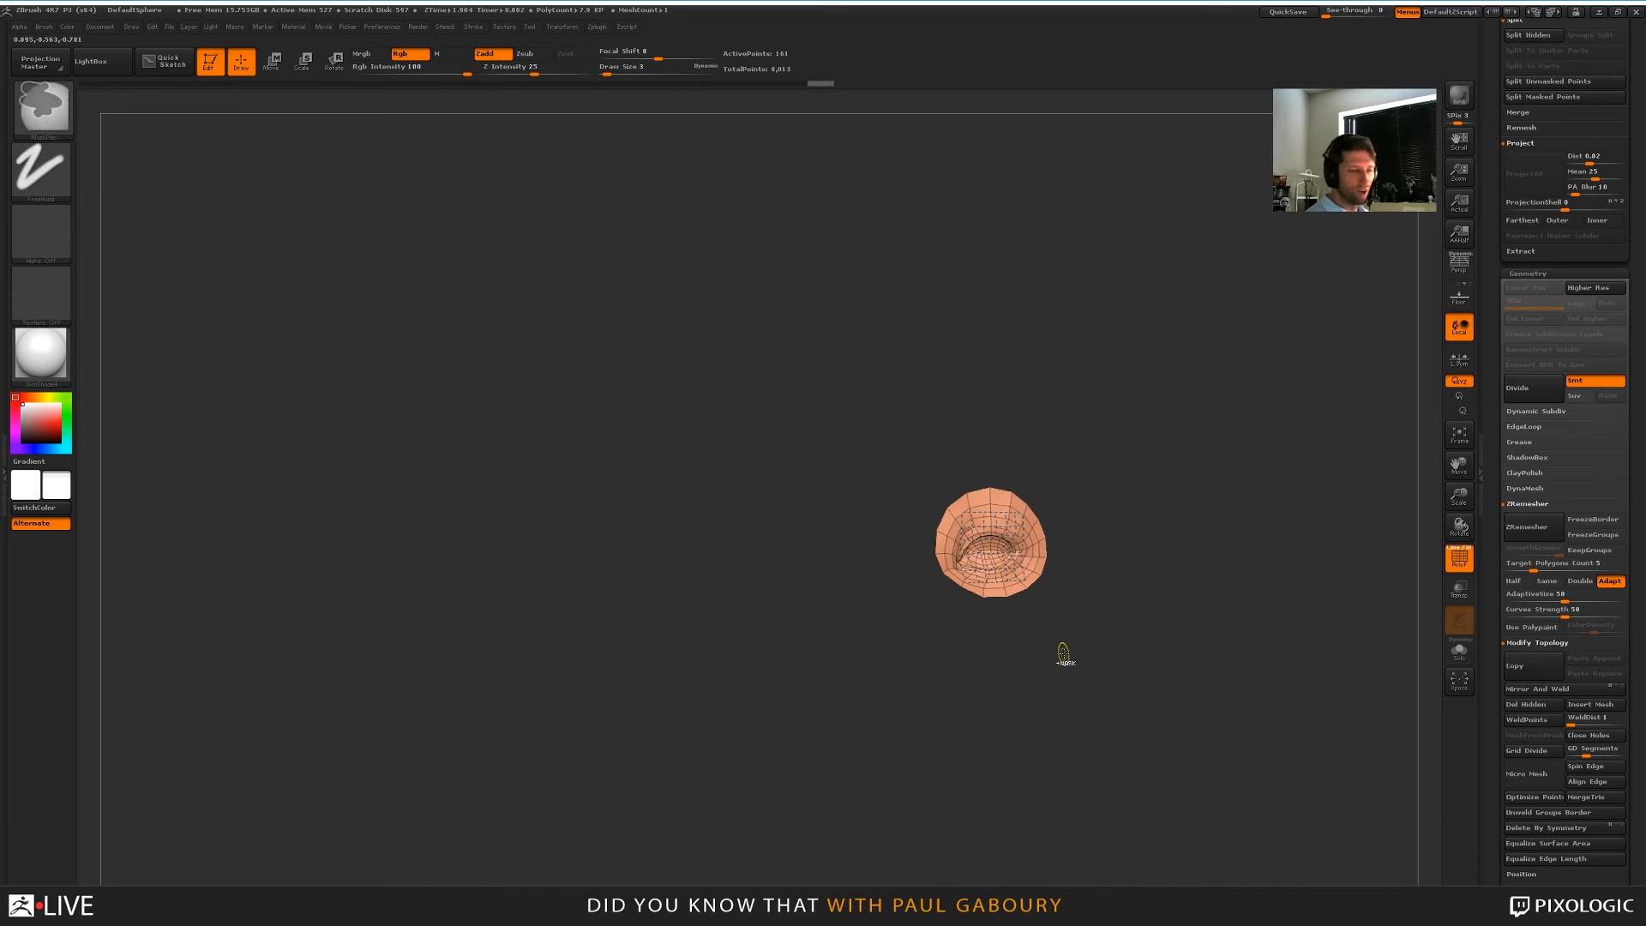
key("ctrl+z")
right_click_drag(1064, 551, 1024, 325, "ctrl")
left_click(1021, 283)
Set the draw size to 16 and smooth the new eye patch and the polygons around it with the Smooth brush
right_click_drag(1182, 508, 1196, 798, "alt")
key("s")
mouse_move(970, 466)
left_mouse_down()
mouse_move(966, 431)
mouse_move(930, 450)
mouse_move(989, 478)
mouse_move(986, 445)
mouse_move(960, 480)
left_mouse_up()
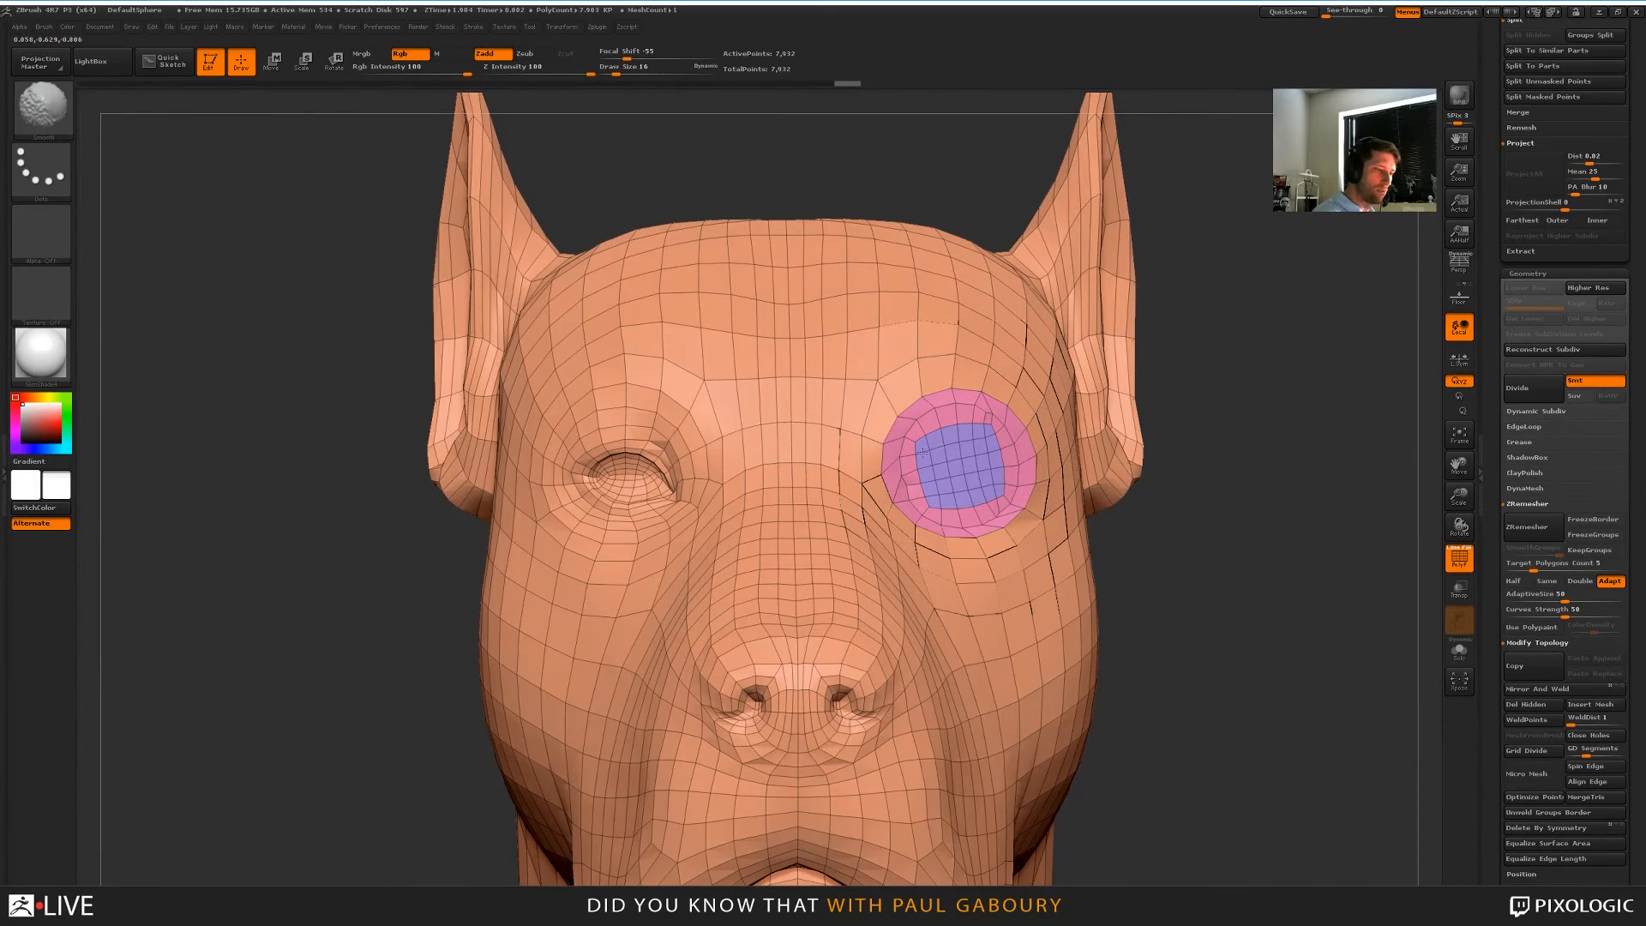
mouse_move(1240, 611)
left_mouse_down("ctrl")
mouse_move(1288, 717)
mouse_move(1050, 678)
left_mouse_up("ctrl")
mouse_move(1012, 497)
left_mouse_down("shift")
mouse_move(884, 505)
mouse_move(892, 558)
mouse_move(922, 570)
left_mouse_up("shift")
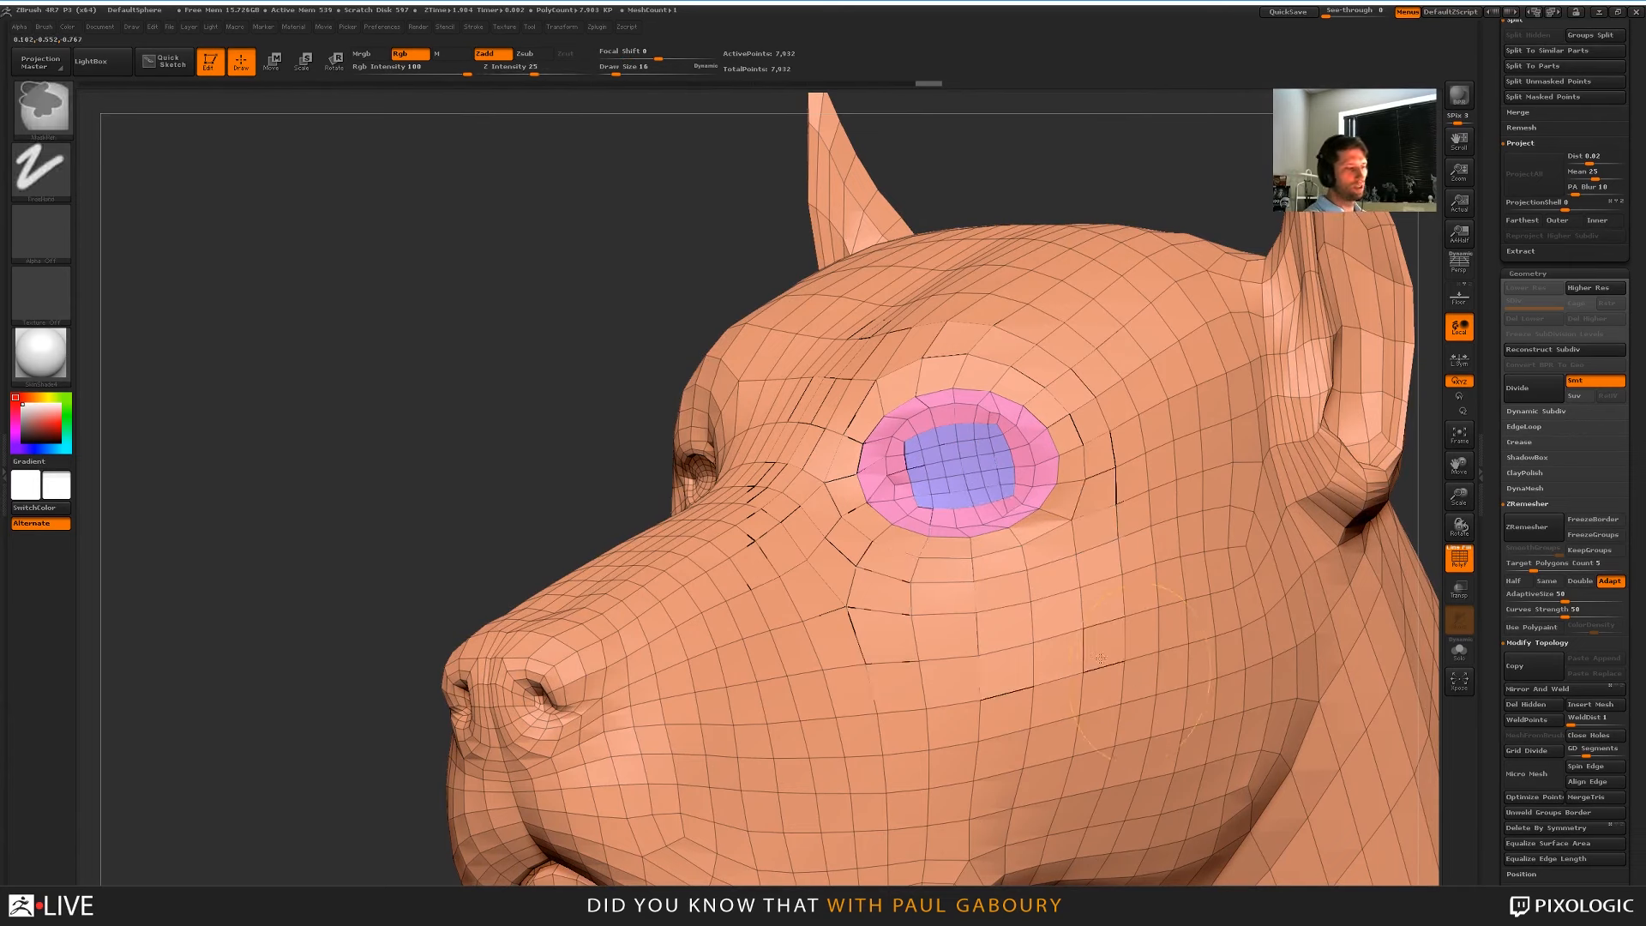
Choose the ZModeler brush for working on the new patch over the dog's eye
right_click_drag(1101, 655, 969, 600, "ctrl")
mouse_move(969, 600)
right_mouse_down()
mouse_move(1105, 673)
mouse_move(1082, 677)
right_mouse_up()
right_click_drag(1082, 677, 1128, 754, "ctrl")
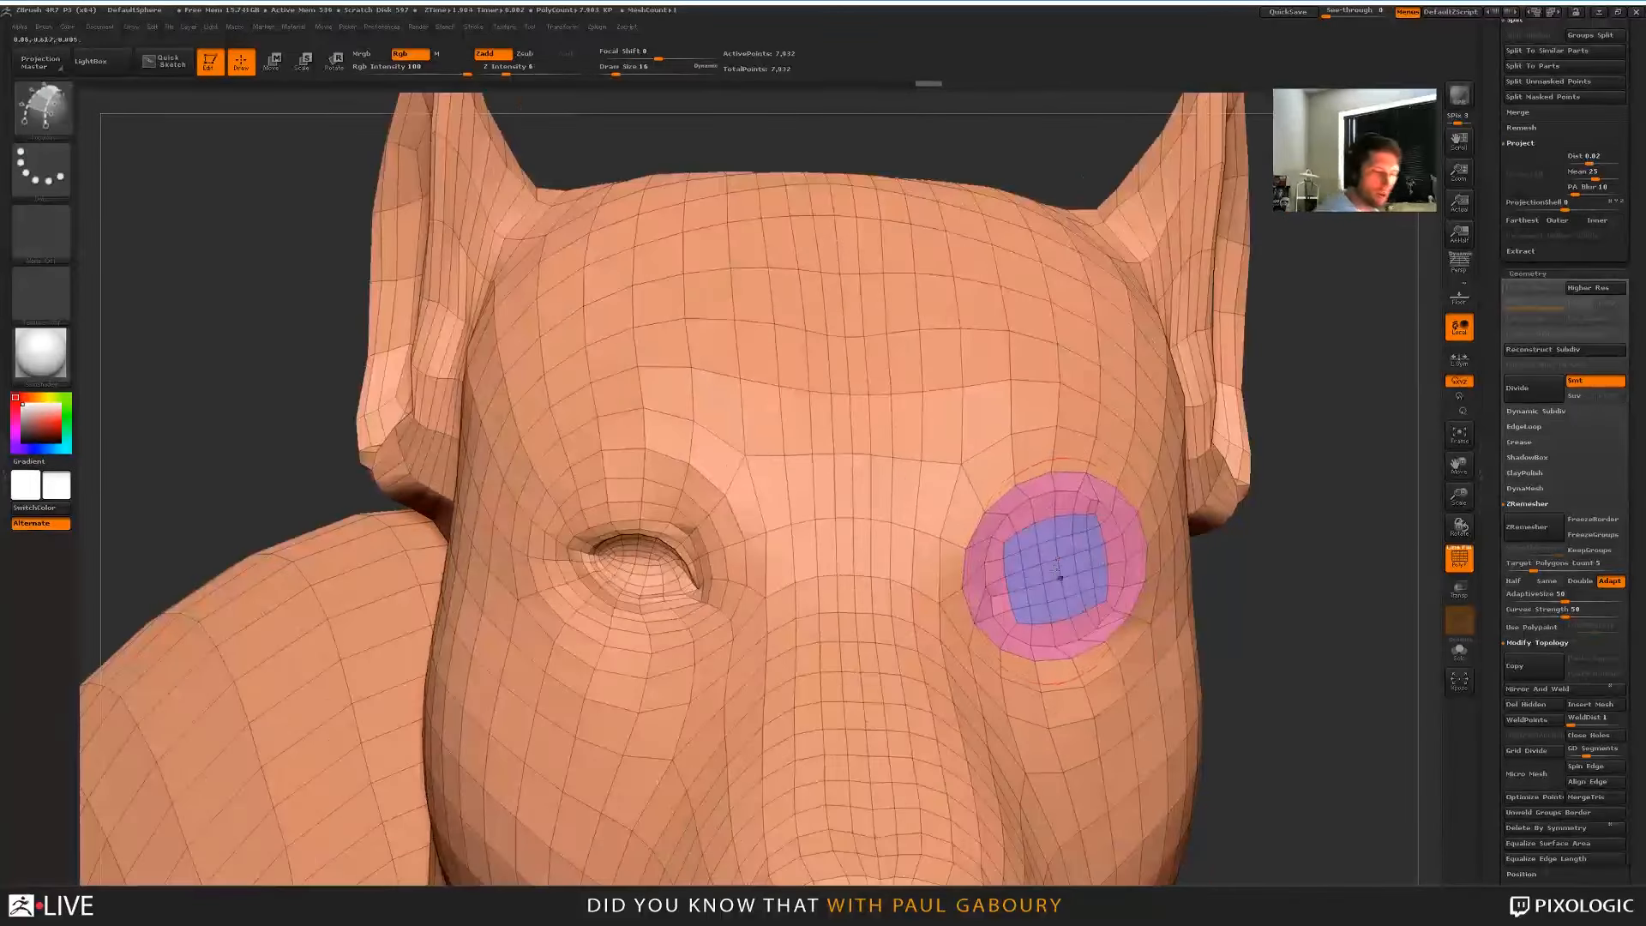
key("b")
key("z")
key("m")
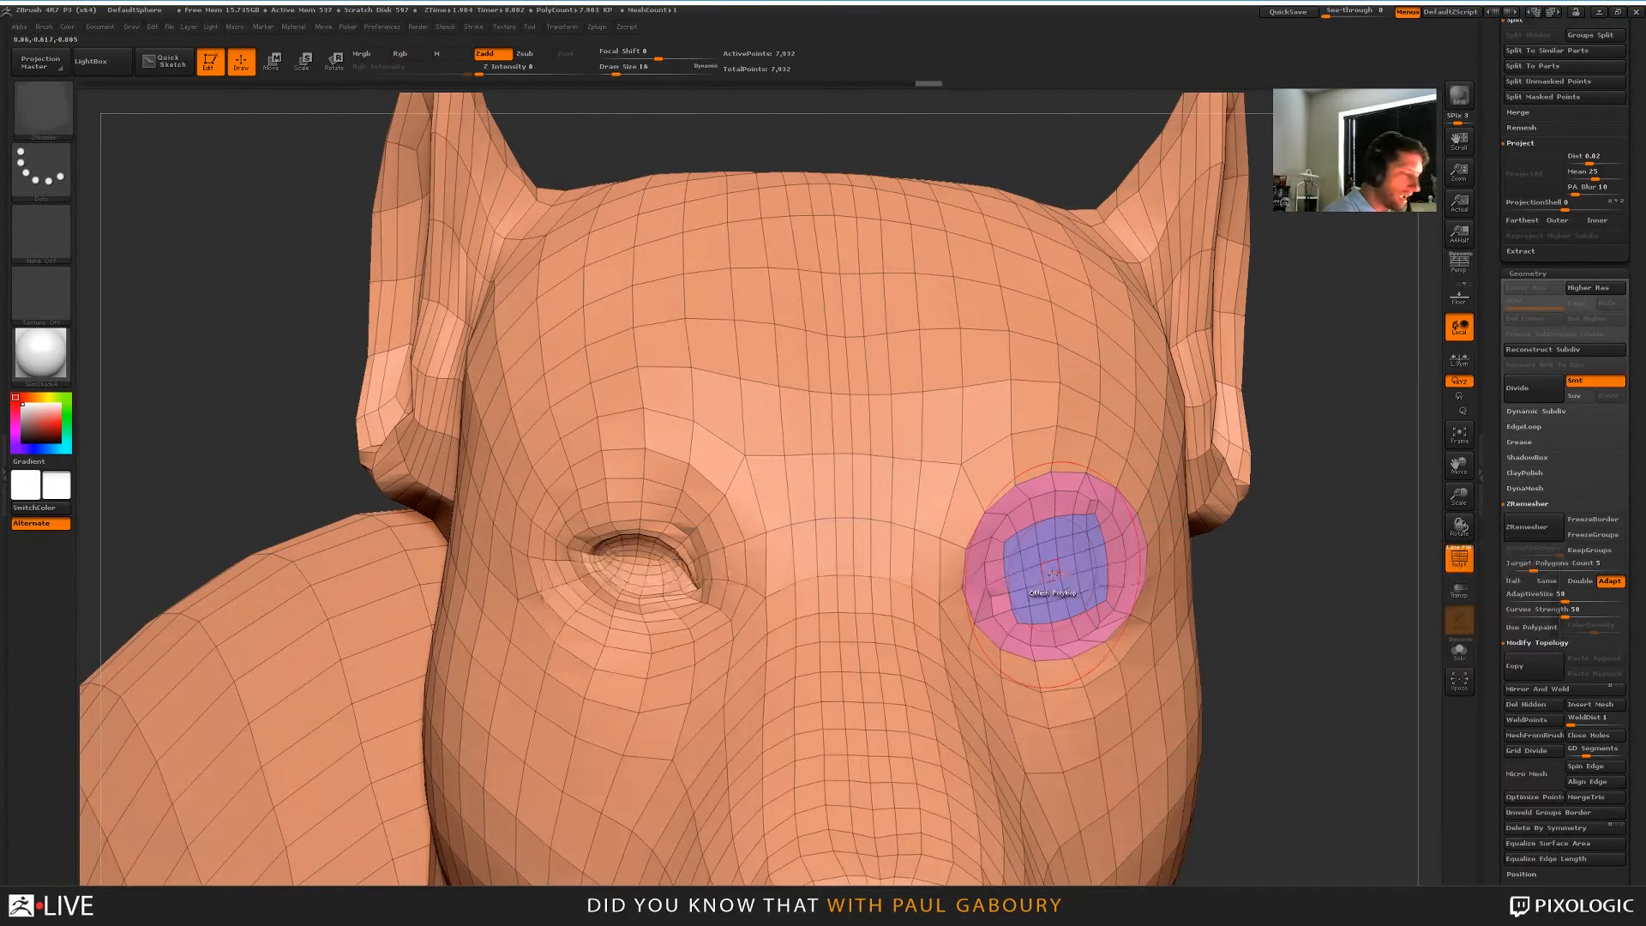
QMesh the patch over the dog's eye inward with the target set to Polygroup All
key("space")
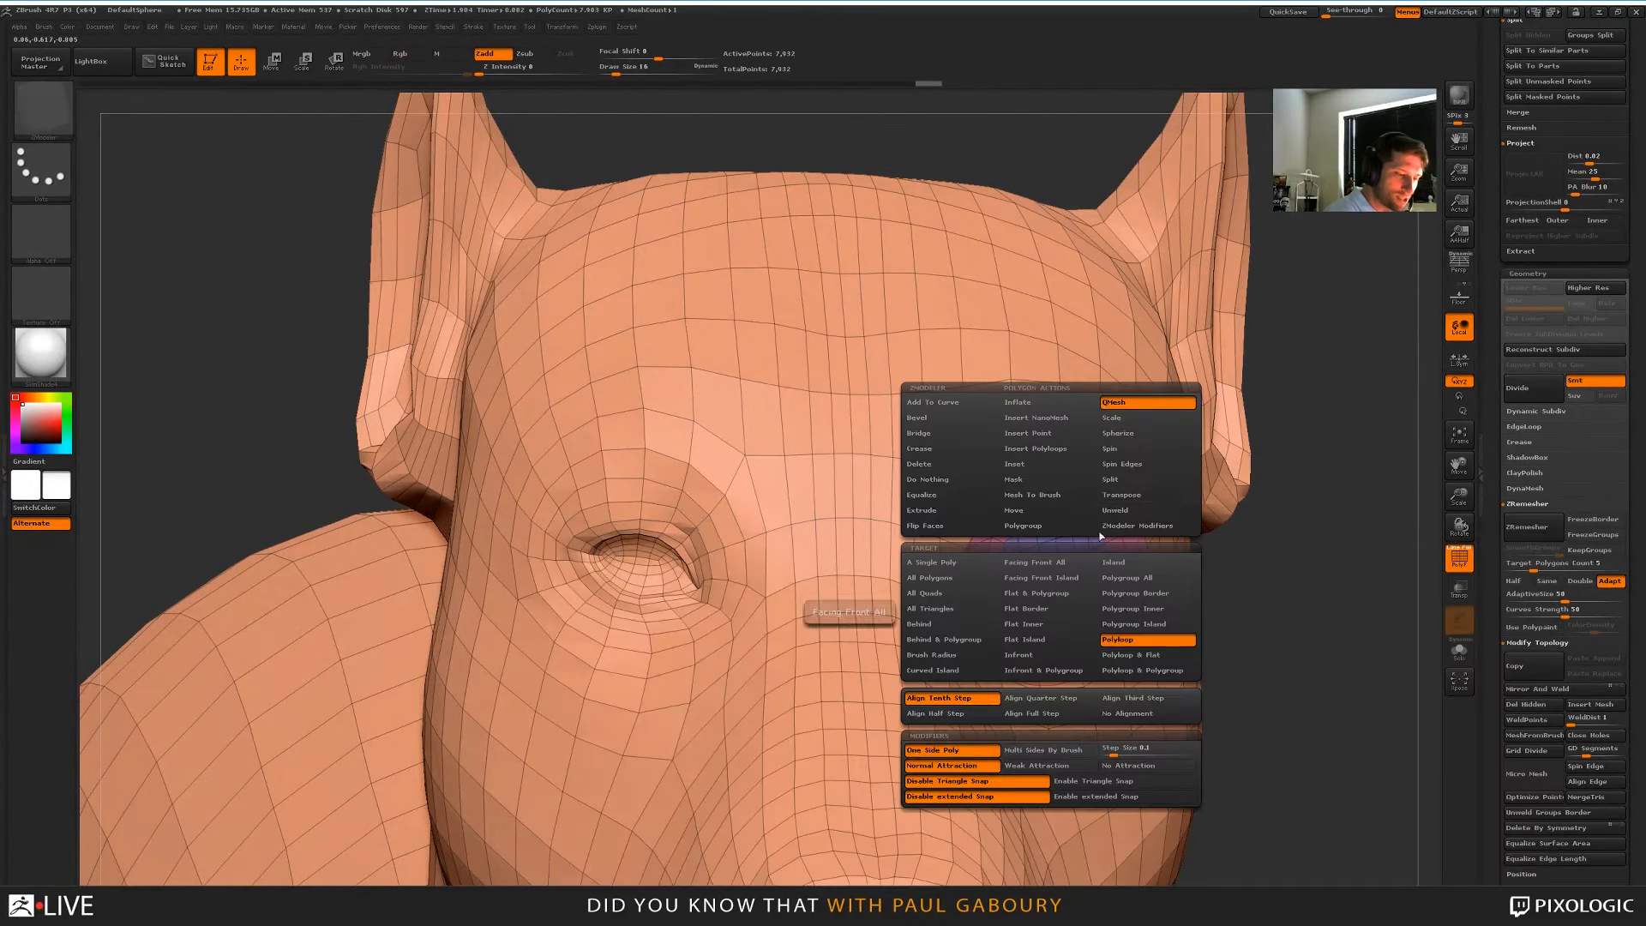
left_click(1136, 578)
left_click_drag(1050, 572, 1023, 583)
key("alt")
key("alt")
mouse_move(1219, 680)
right_mouse_down("ctrl")
mouse_move(1274, 736)
mouse_move(1217, 637)
right_mouse_up("ctrl")
Turn on dynamic subdivision, hide the polyframe and inspect the recessed eye from a three-quarter view
key("d")
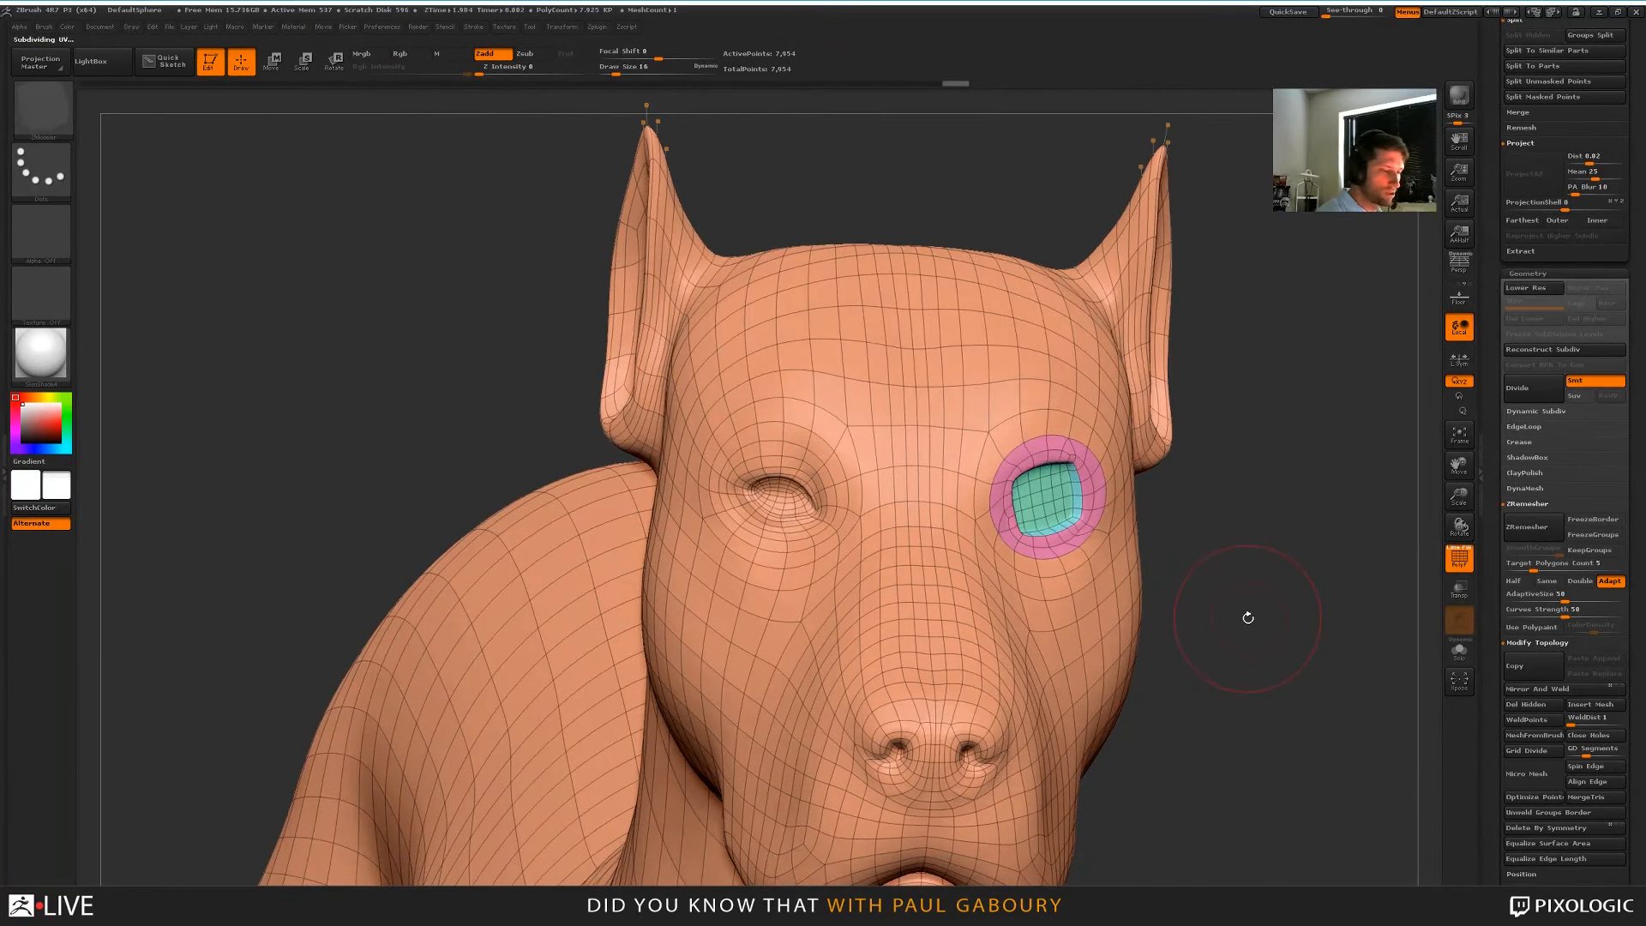
key("shift+f")
mouse_move(1249, 691)
right_mouse_down("ctrl")
mouse_move(1192, 666)
mouse_move(1106, 687)
mouse_move(1158, 710)
mouse_move(1249, 694)
mouse_move(1256, 673)
right_mouse_up("ctrl")
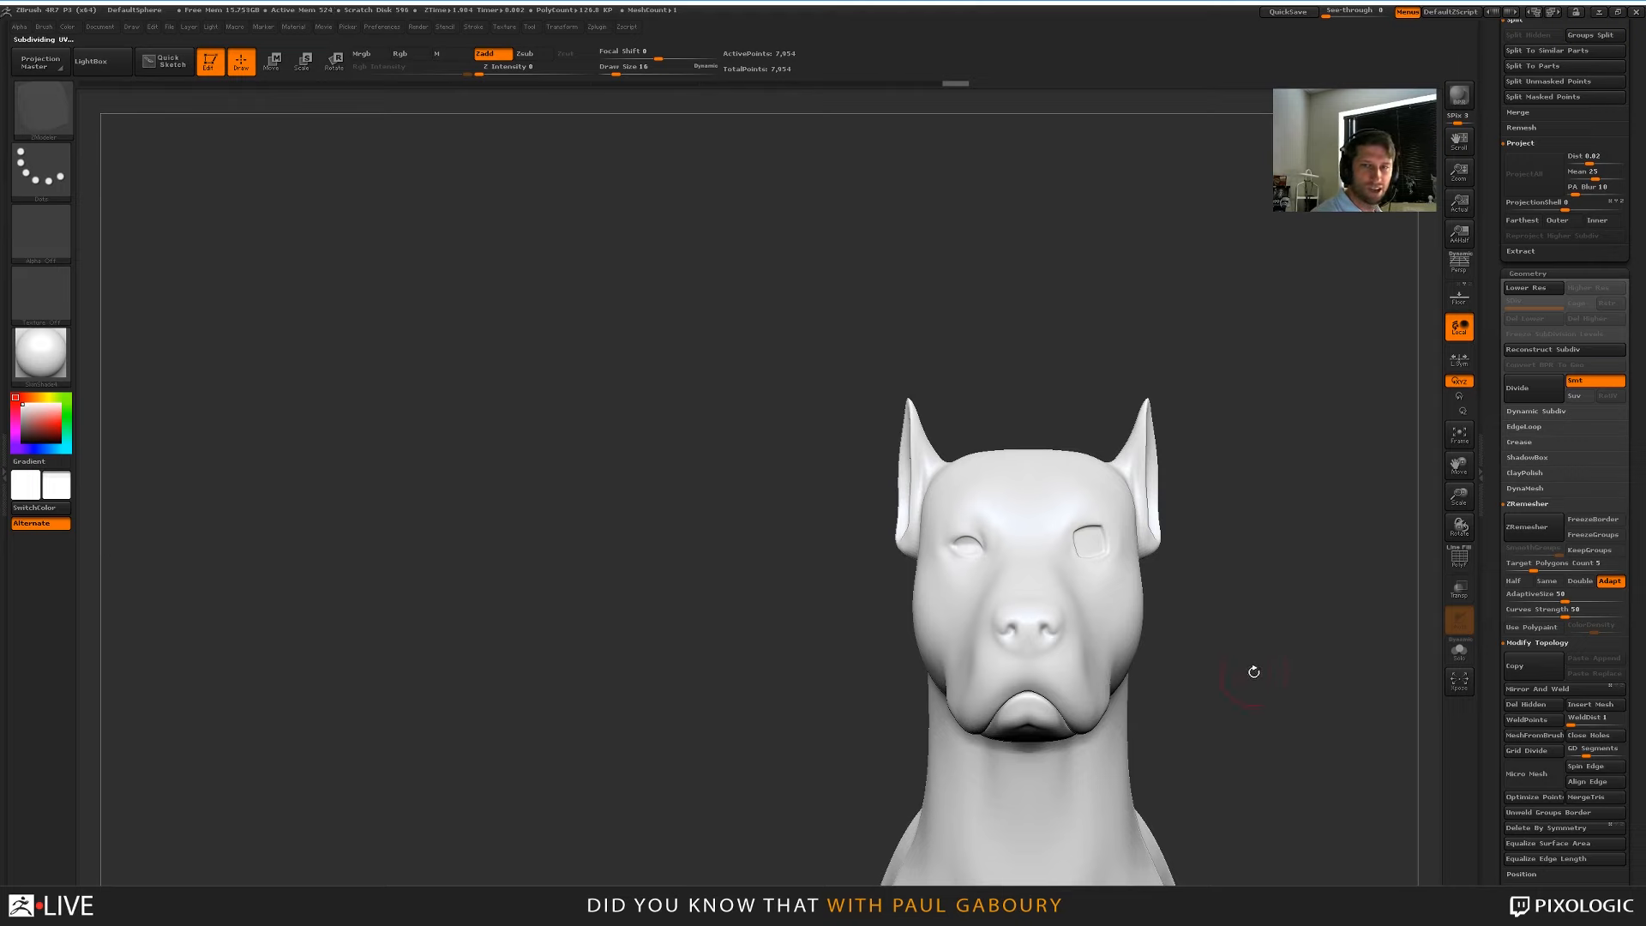
right_click_drag(1118, 576, 1196, 633, "ctrl")
right_click_drag(1293, 646, 1210, 627)
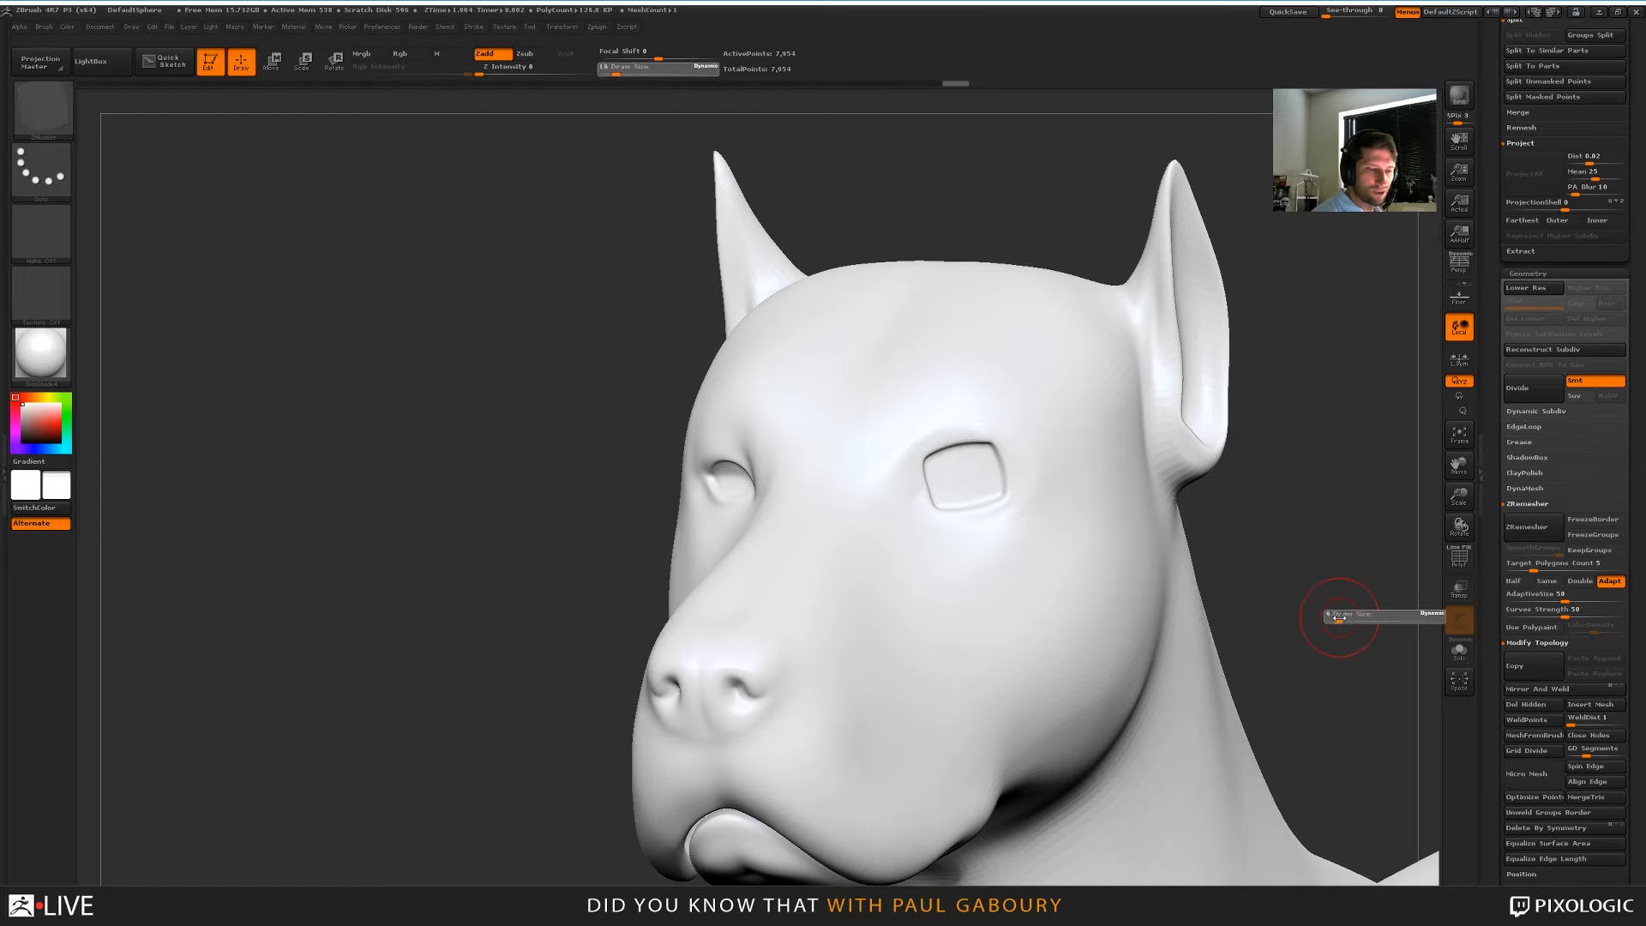
right_click_drag(1344, 624, 1243, 595, "alt")
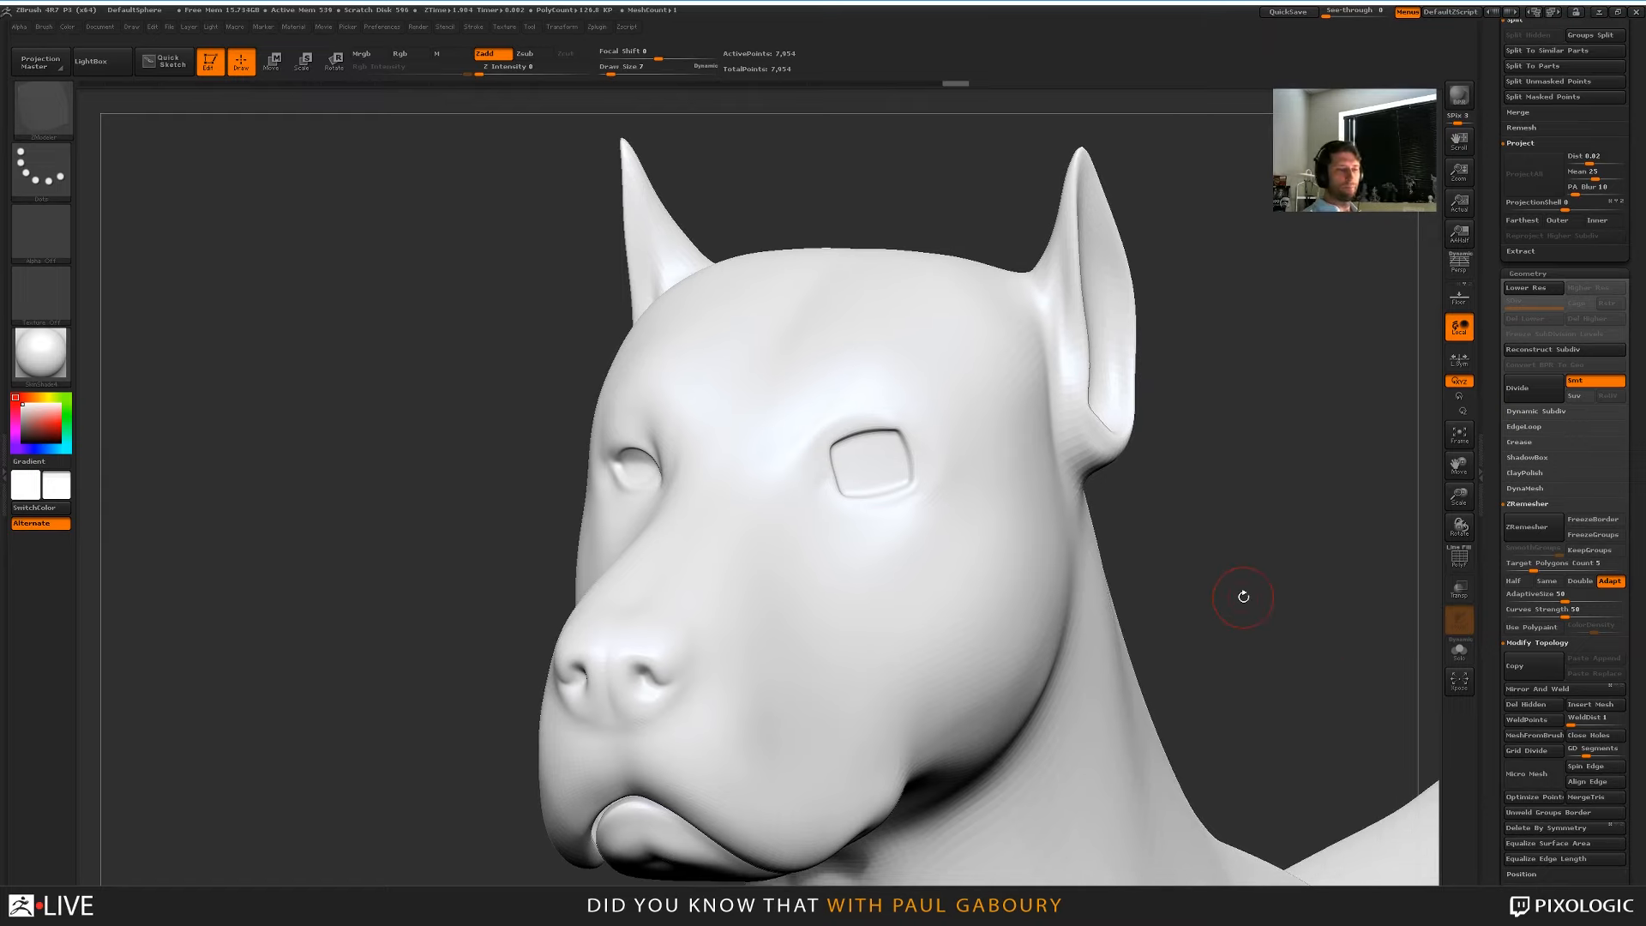
Switch to the PM3D_Plane3D box tool and show its polyframe
left_click(1528, 274)
left_click_drag(1495, 364, 1497, 484)
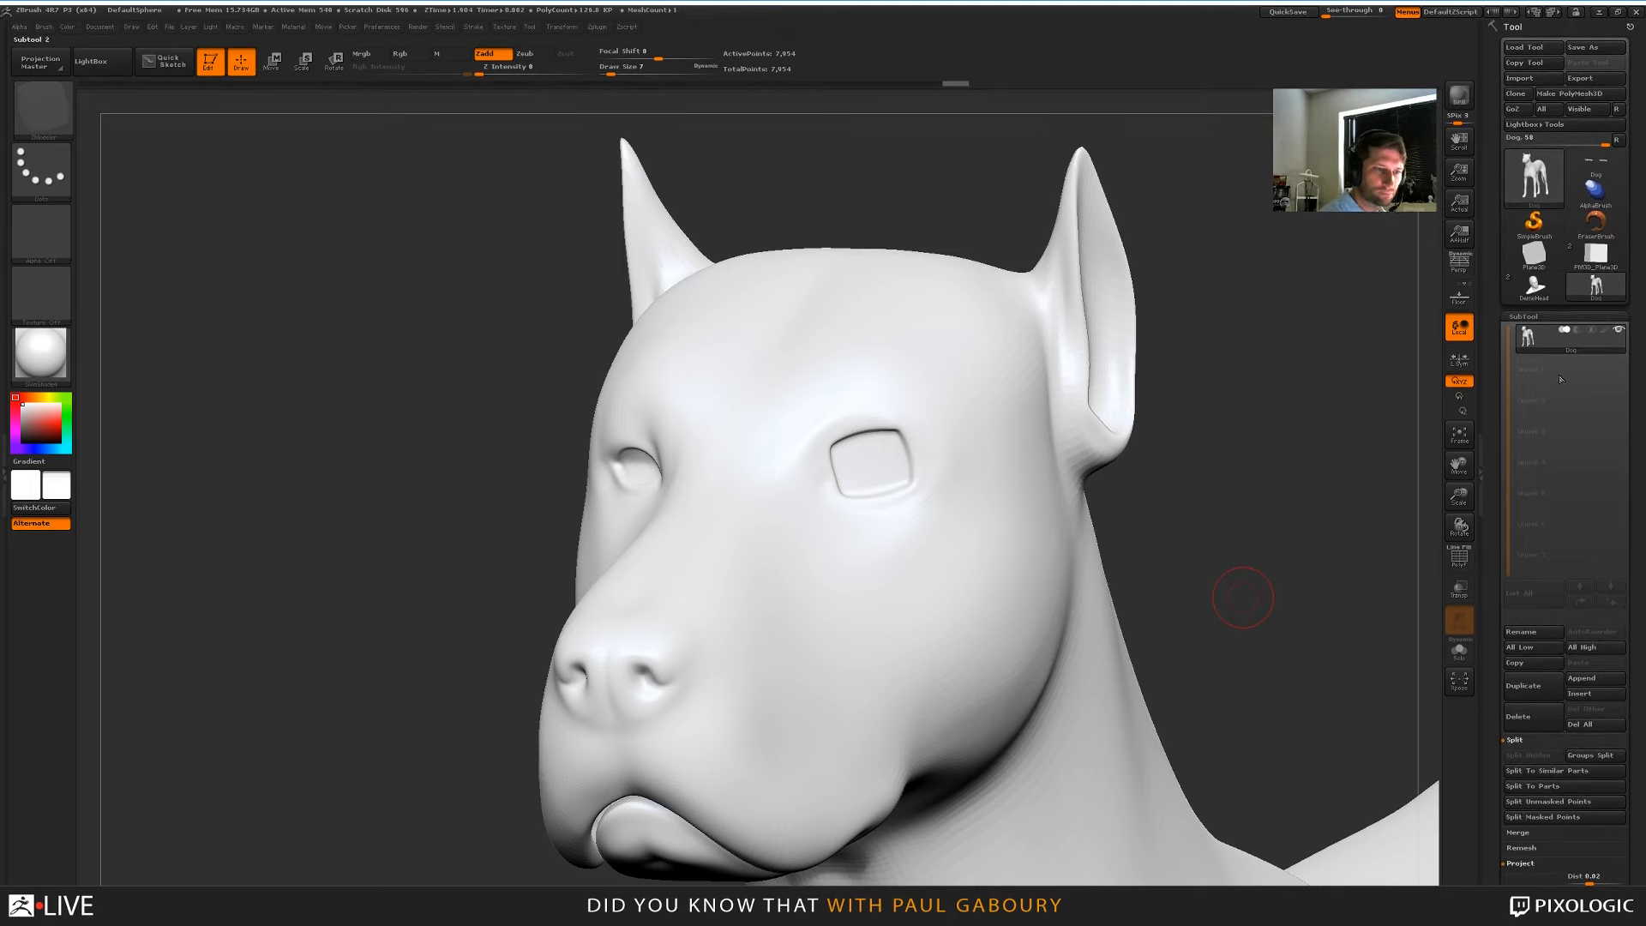
left_click(1599, 260)
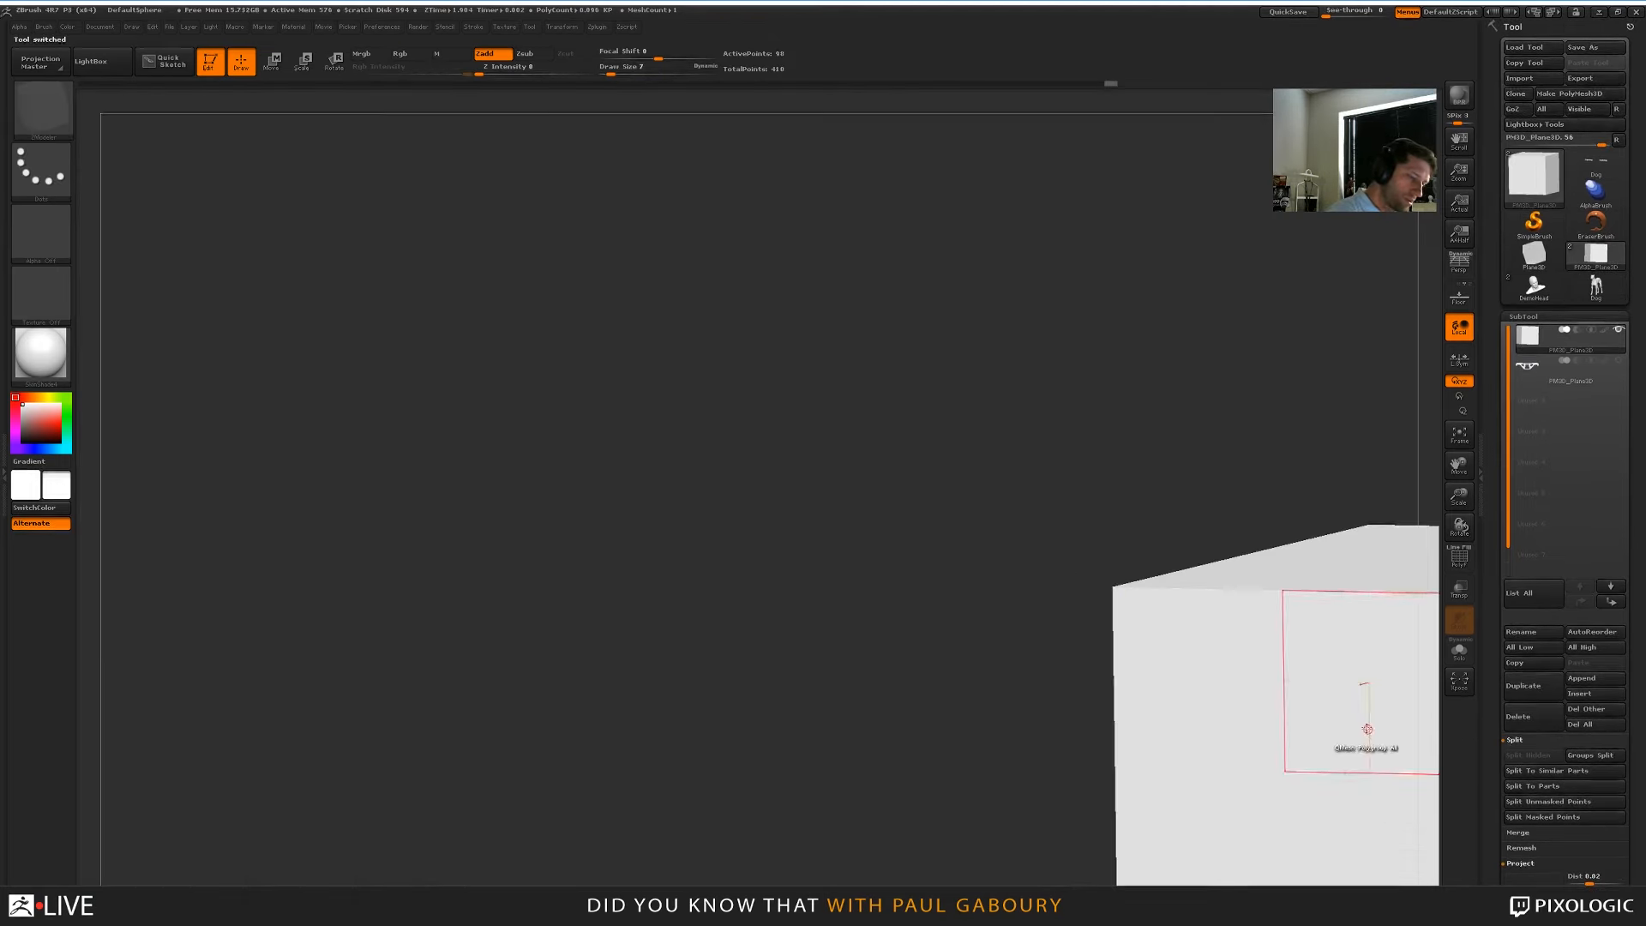
right_click_drag(1367, 729, 754, 392, "alt")
key("shift+f")
mouse_move(1210, 666)
right_mouse_down("ctrl")
mouse_move(1144, 582)
mouse_move(1191, 728)
right_mouse_up("ctrl")
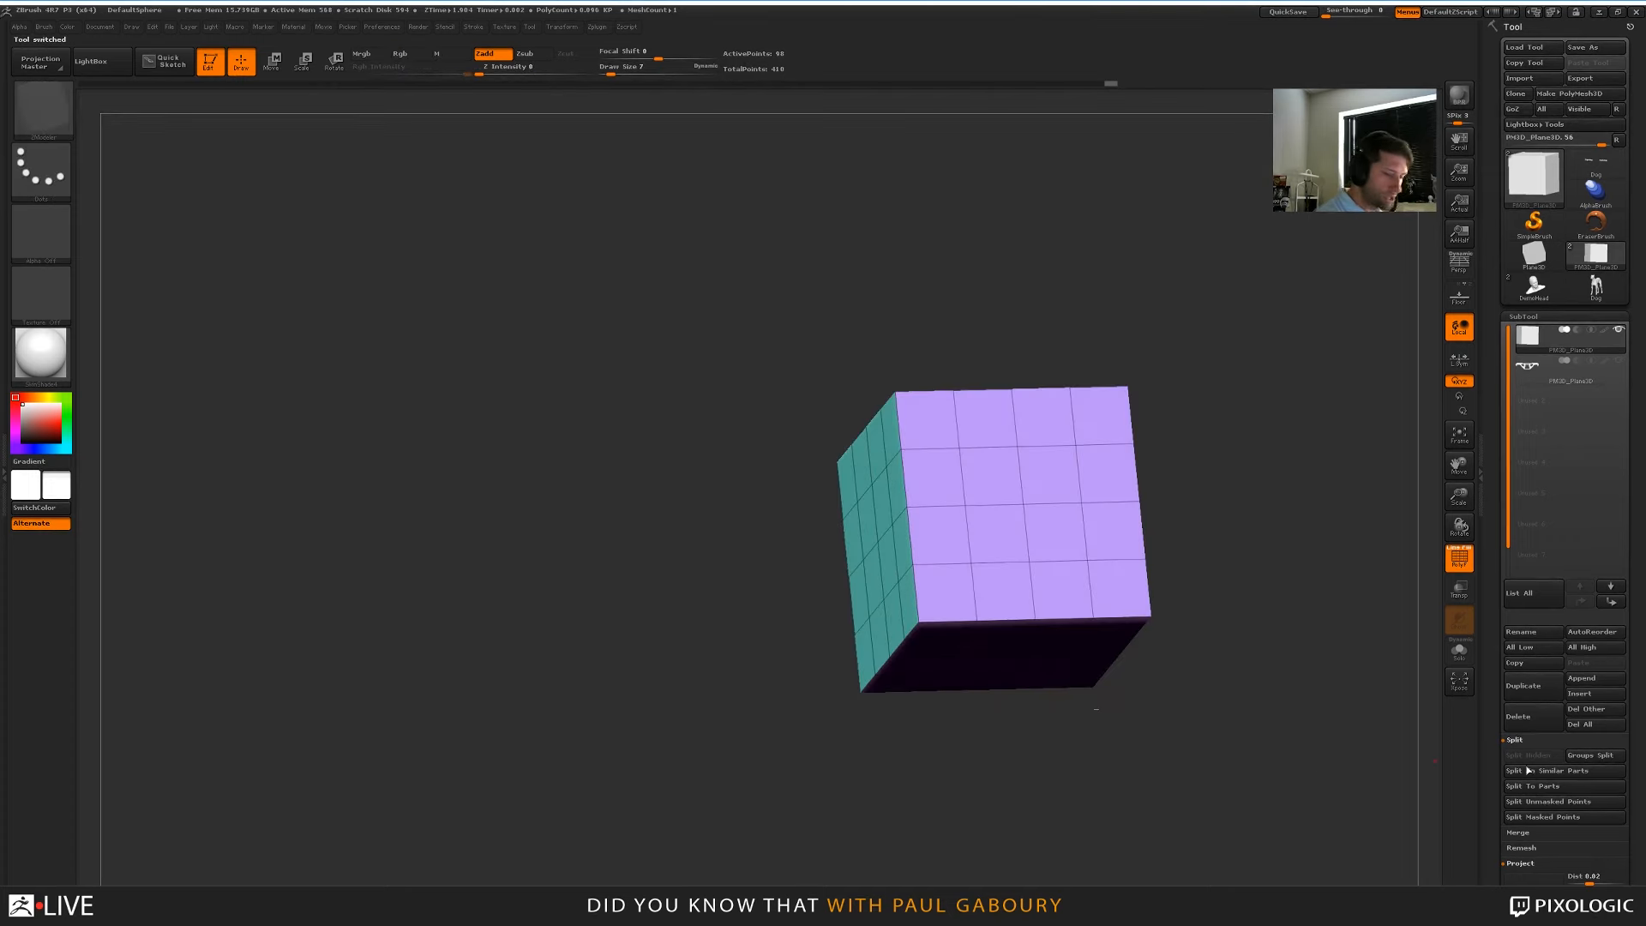
Divide the box mesh once with Smt off and isolate its front purple polygroup, facing it straight on
scroll(1527, 771, "down", 5)
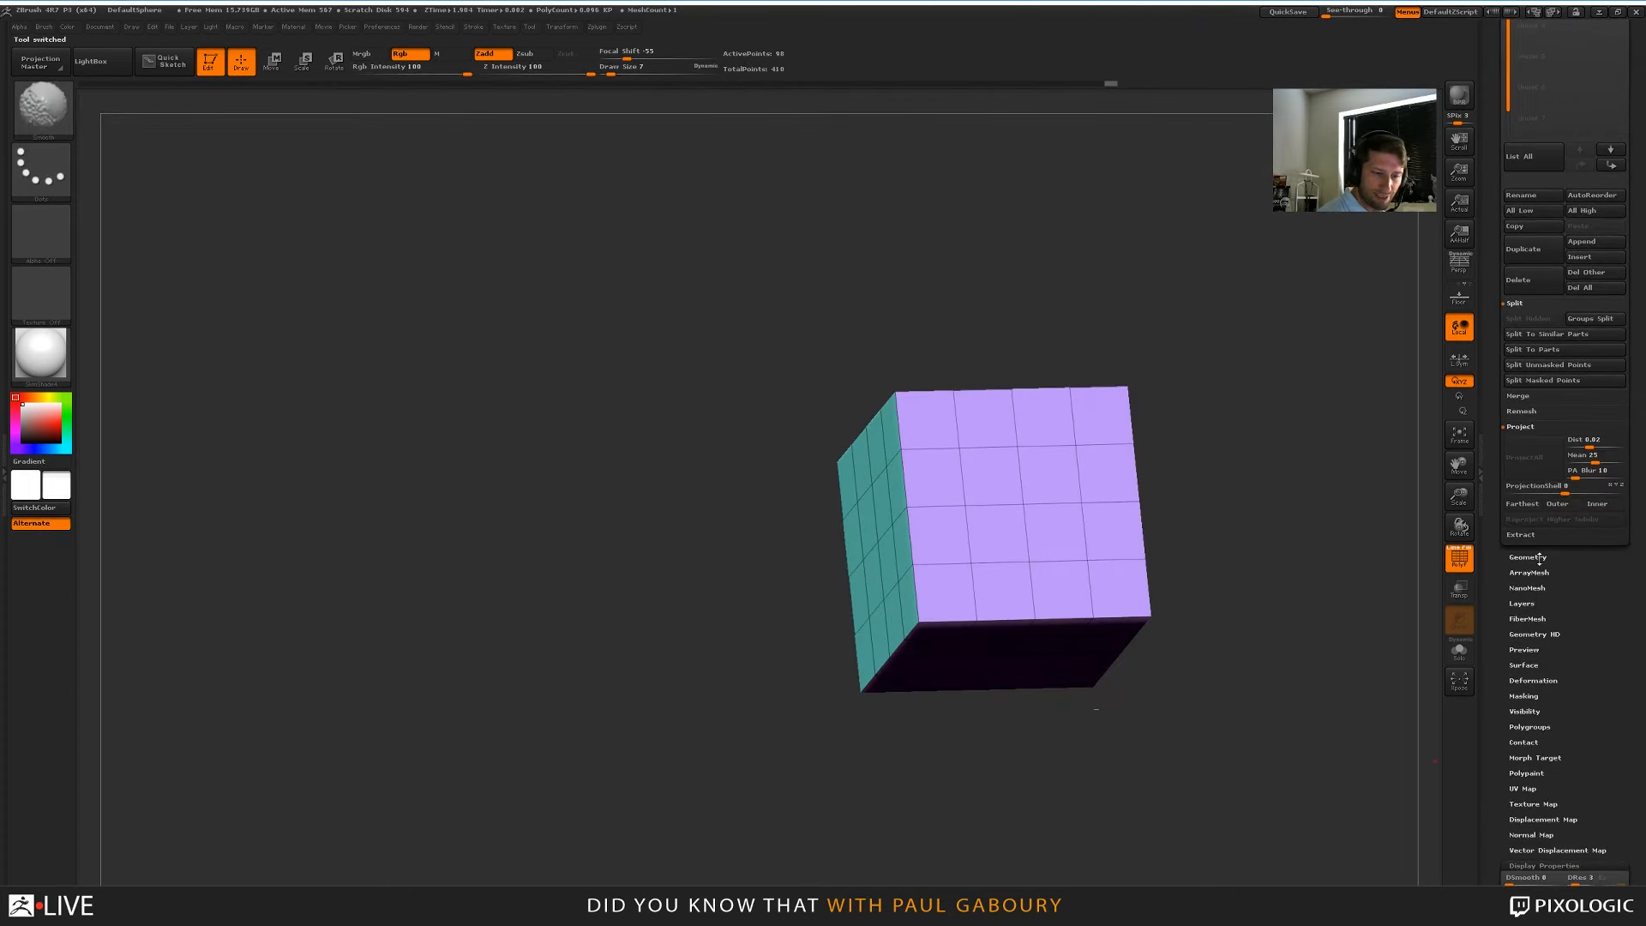
left_click(1541, 558)
left_click(1544, 383)
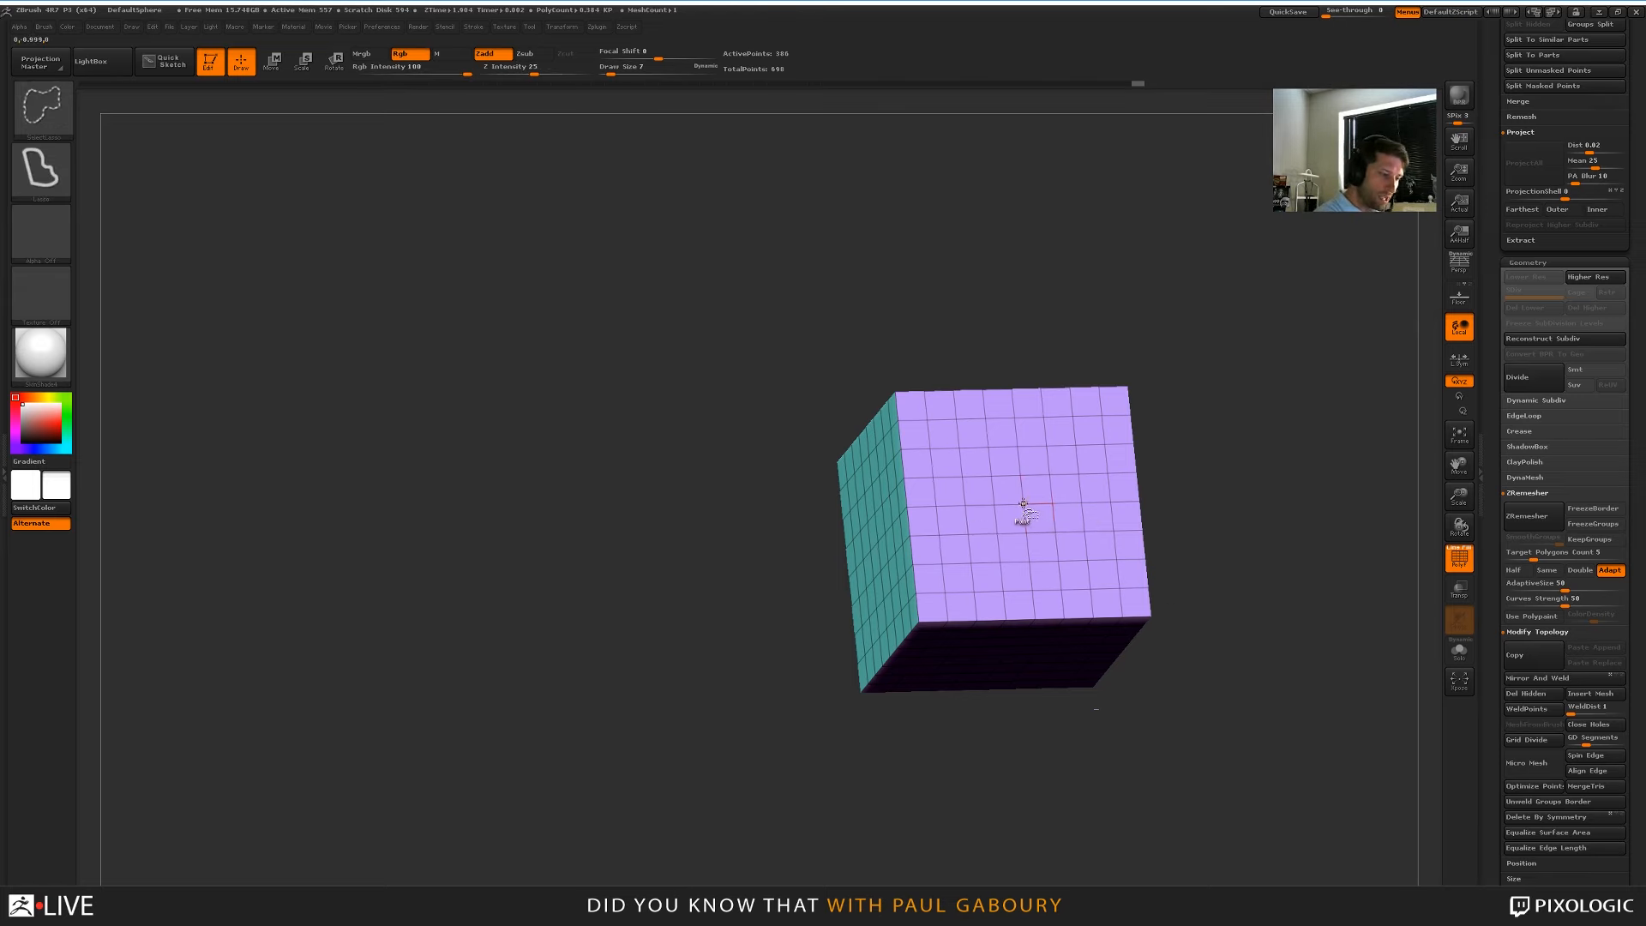
left_click(1041, 518, "ctrl+shift")
mouse_move(1188, 659)
left_mouse_down()
mouse_move(1166, 706)
mouse_move(1216, 691)
mouse_move(1202, 753)
left_mouse_up()
right_click_drag(1203, 753, 1179, 702, "ctrl")
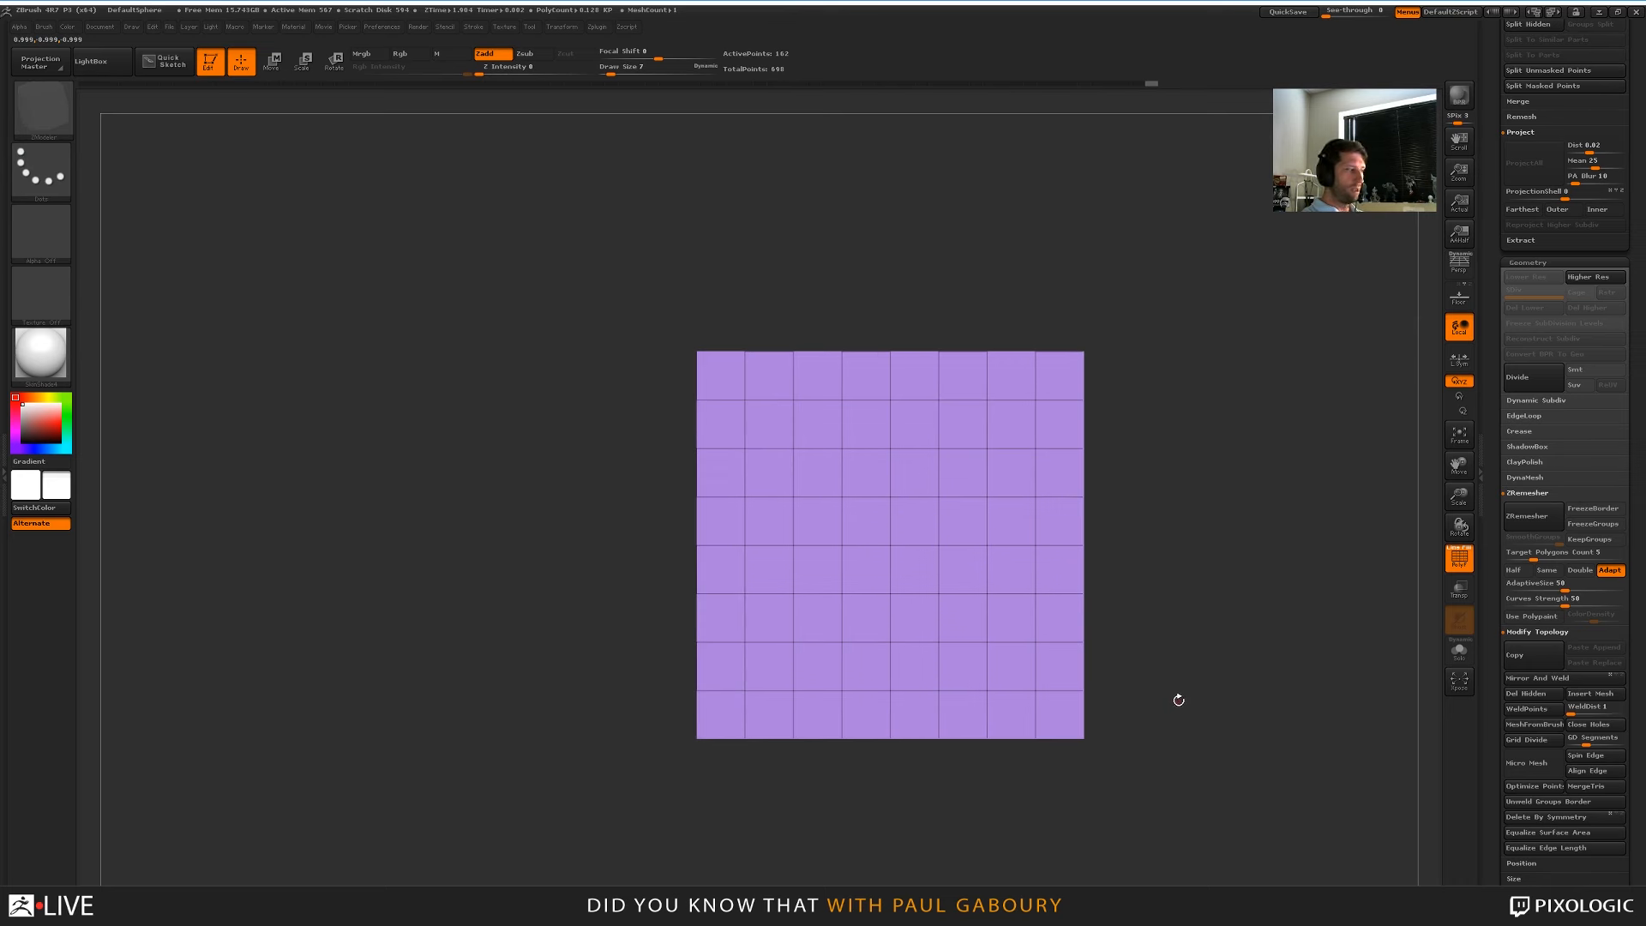
Choose the Topology brush and raise its draw size for working on the isolated square face
key("b")
key("z")
key("m")
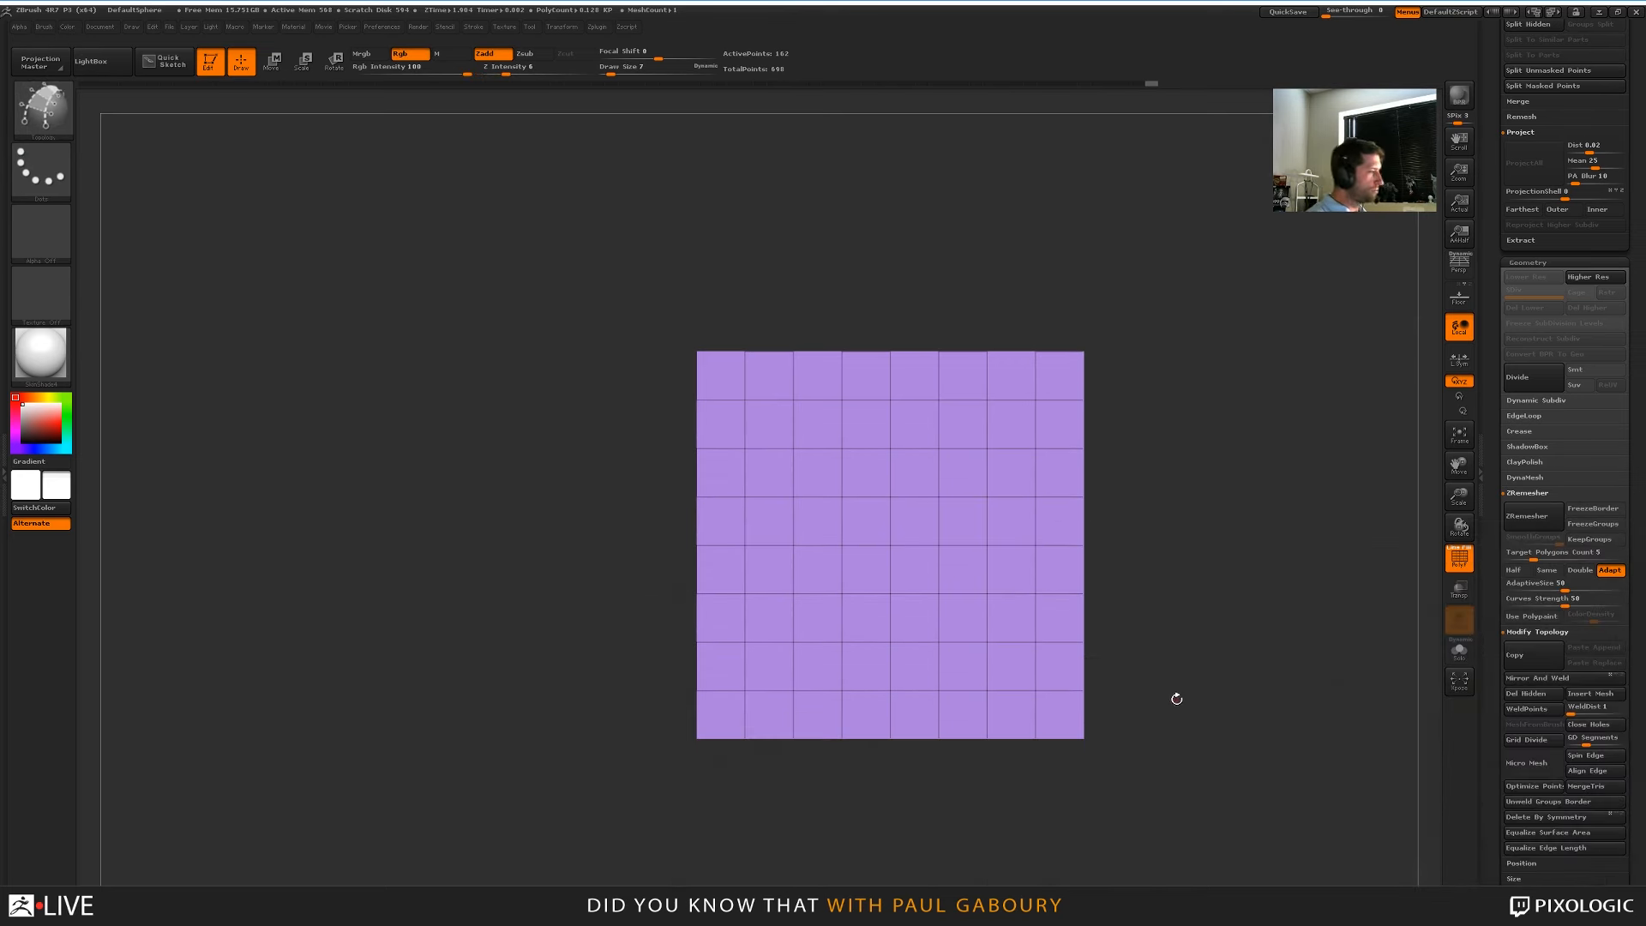
key("s")
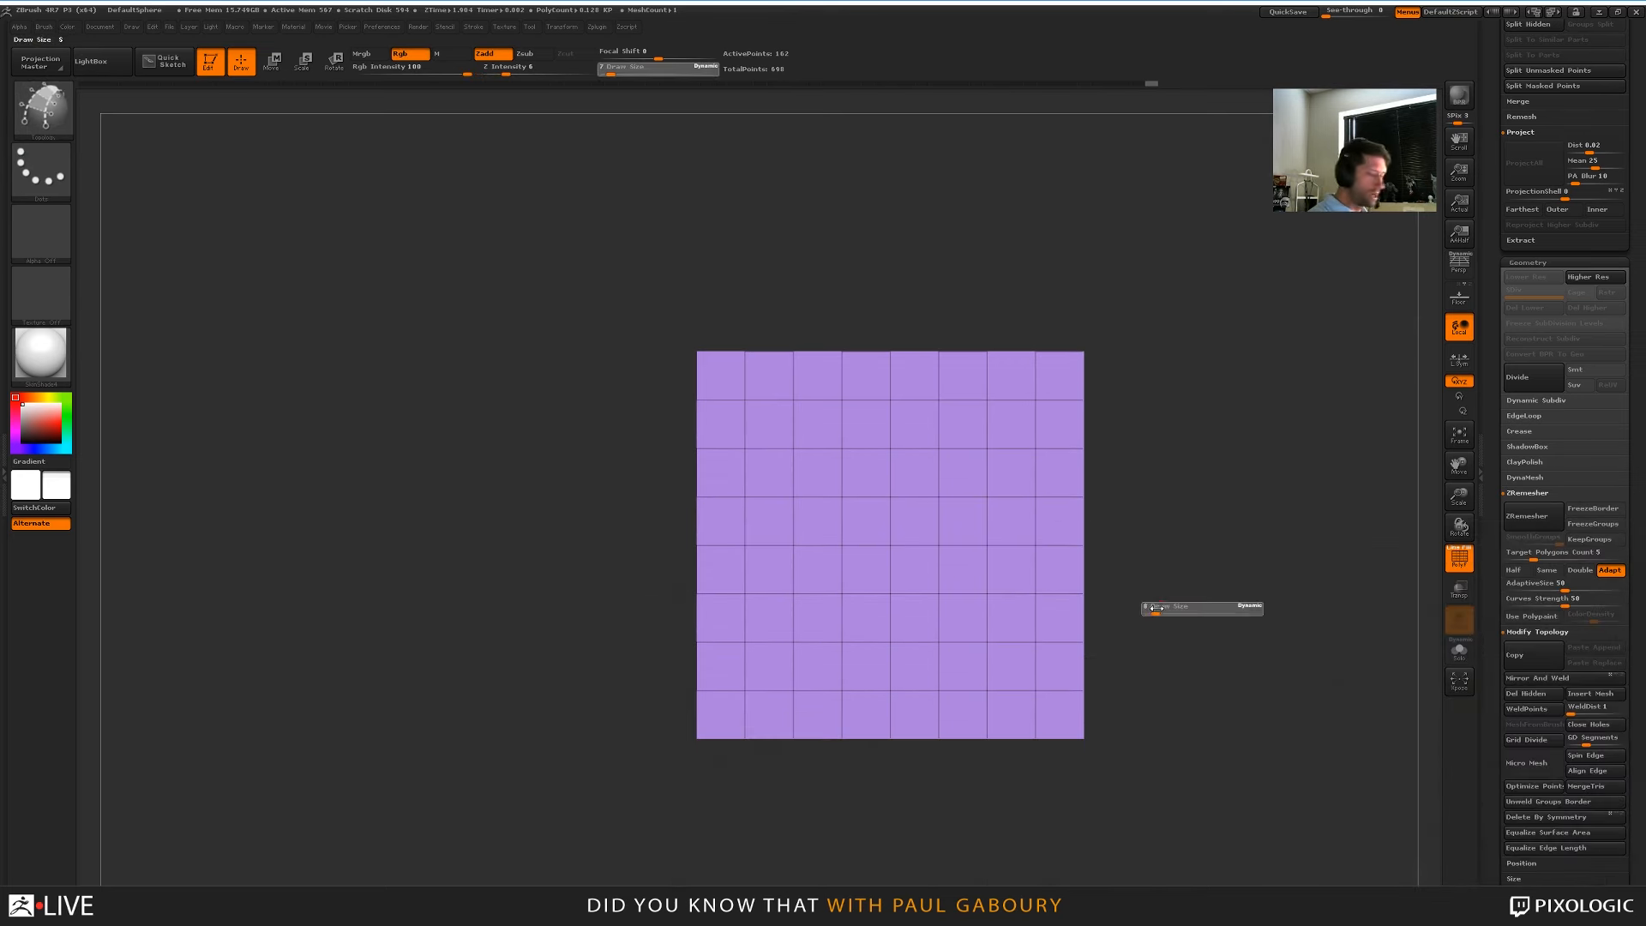
left_click_drag(1155, 610, 1166, 612)
Draw two roughly vertical and two slanted crossing topology curves on the square face
left_click_drag(969, 403, 1009, 686)
left_click_drag(855, 427, 940, 729)
left_click_drag(824, 542, 1036, 449)
left_click_drag(855, 651, 1049, 560)
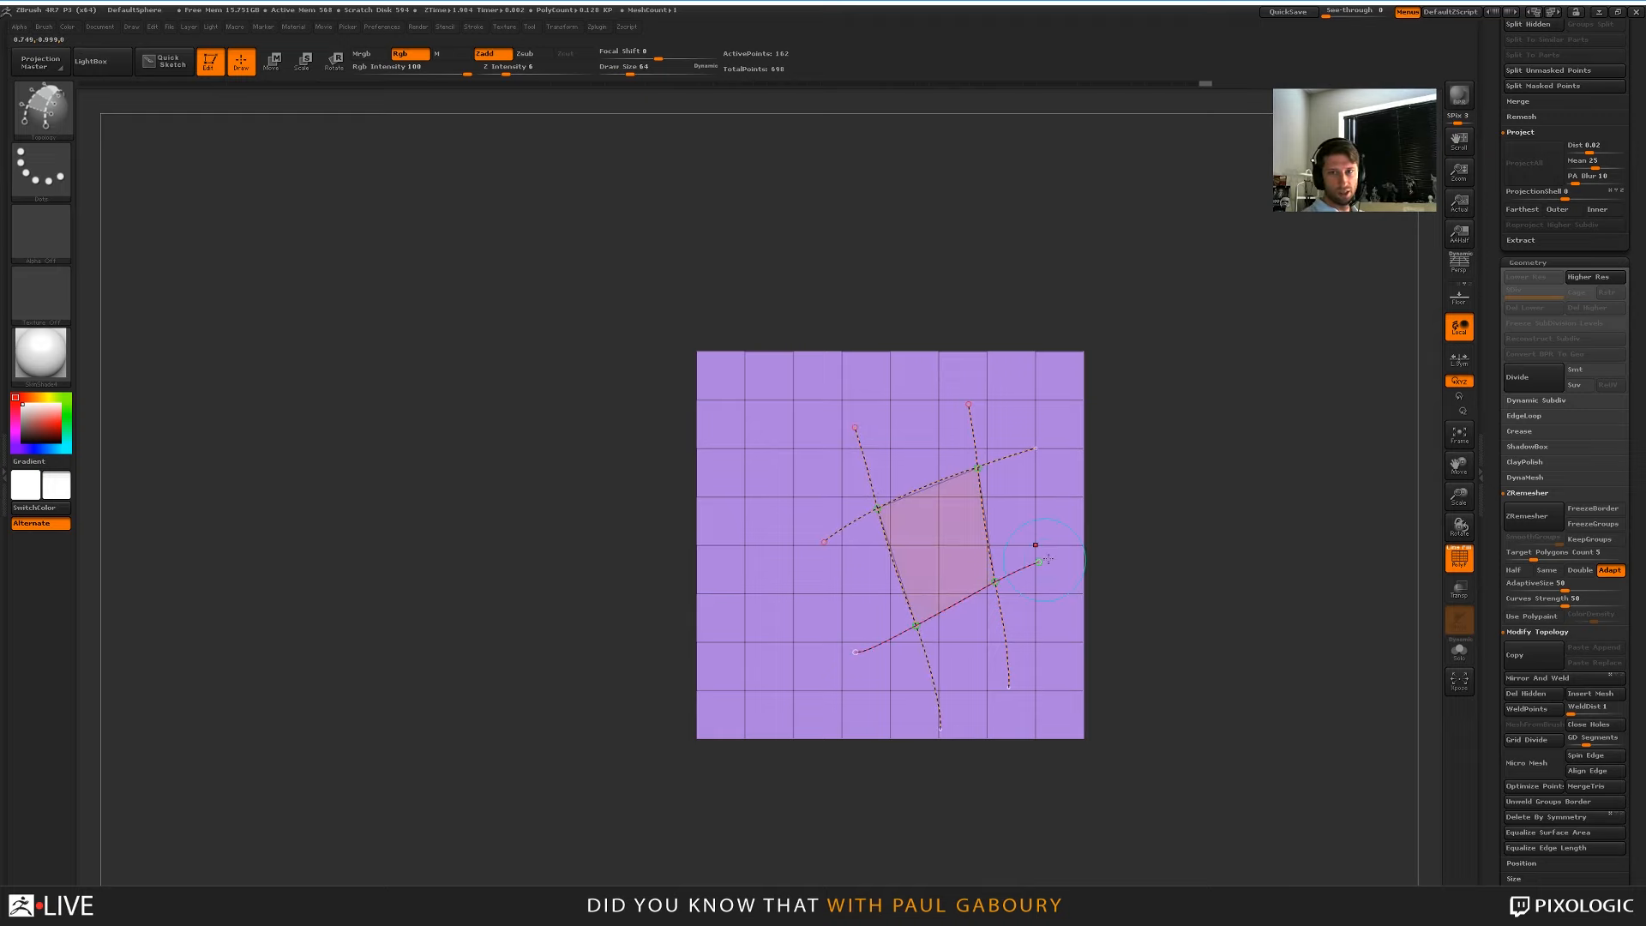
Undo the crossing topology curves on the square face
key("ctrl+z")
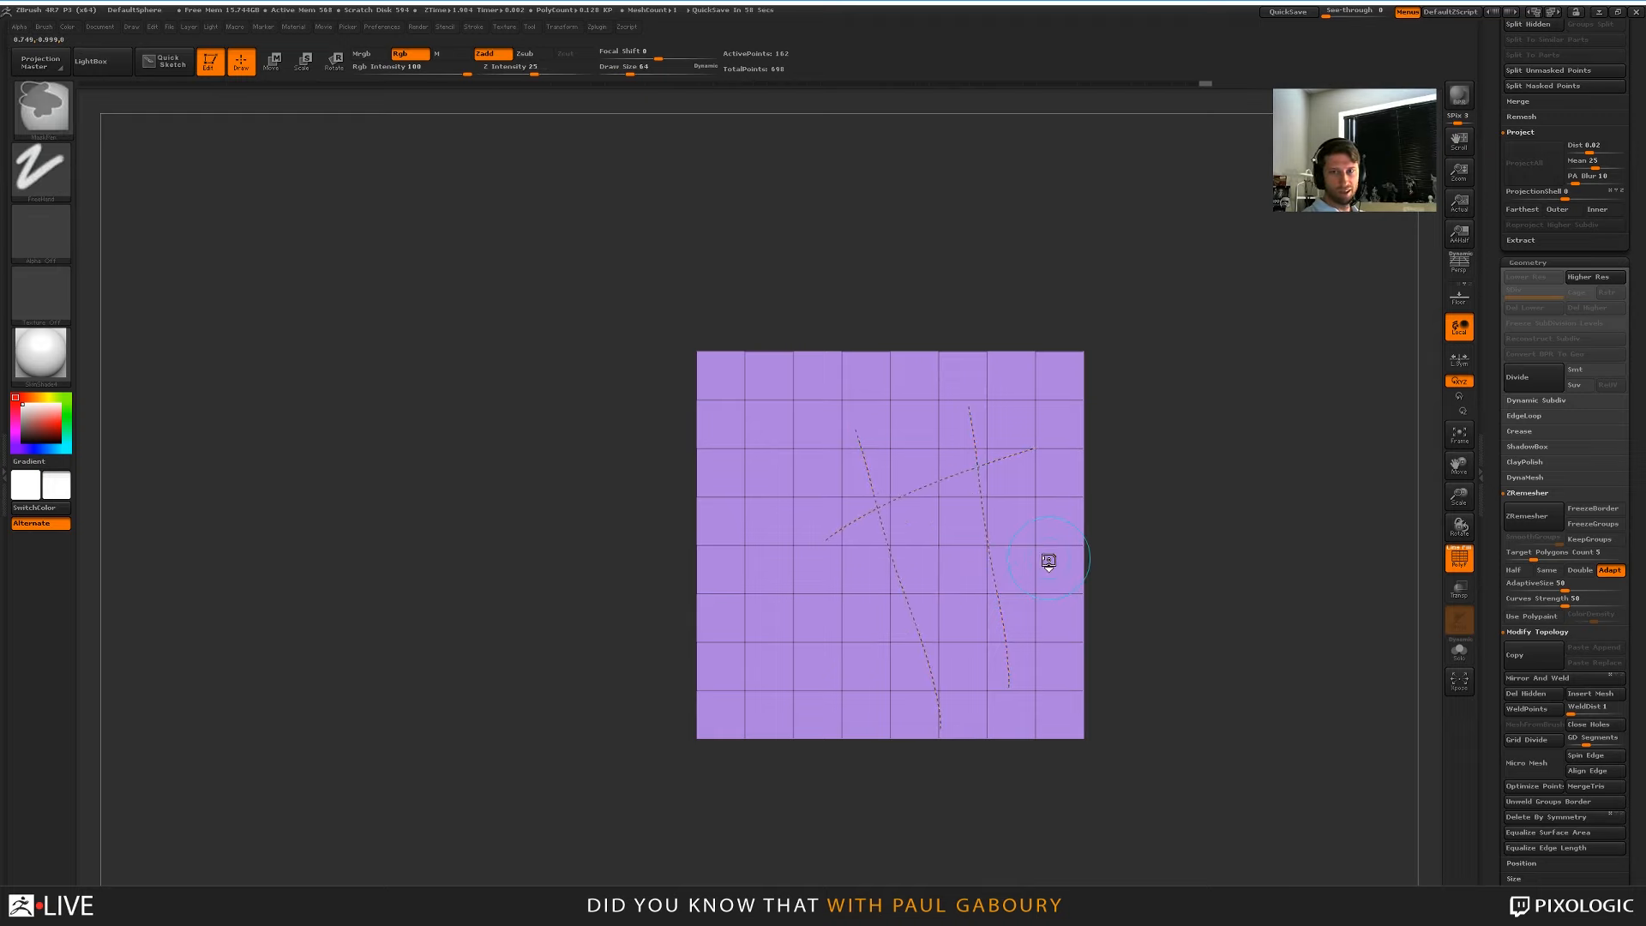
key("ctrl+z")
key("ctrl+z")
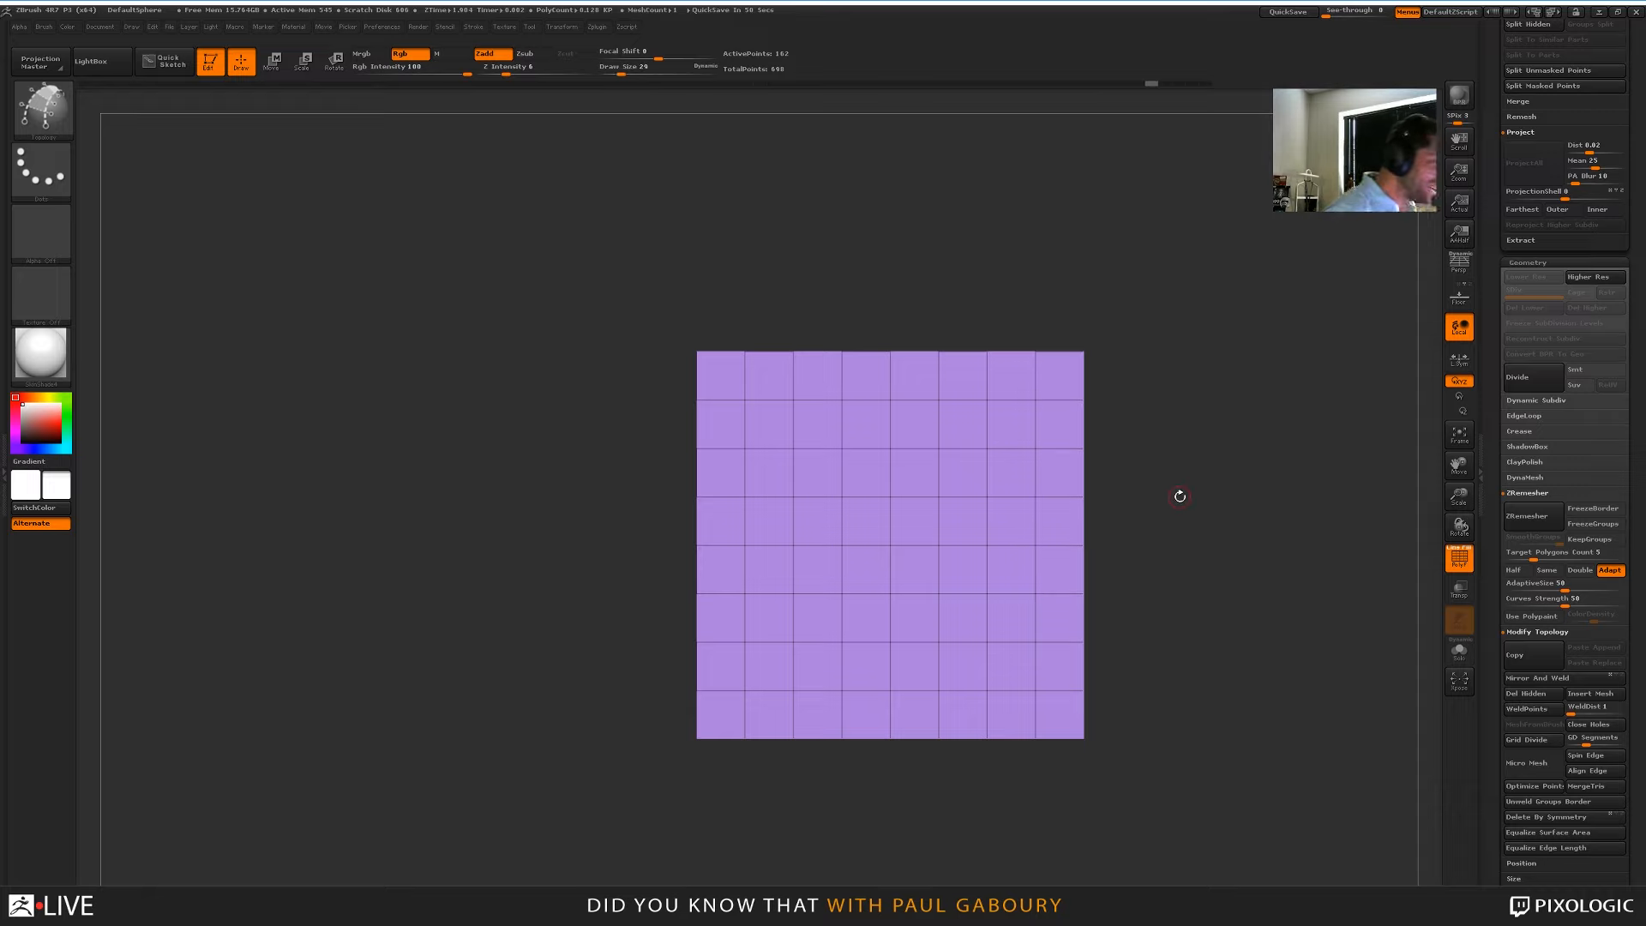
Open the Stroke options containing the curve functions
left_click(473, 27)
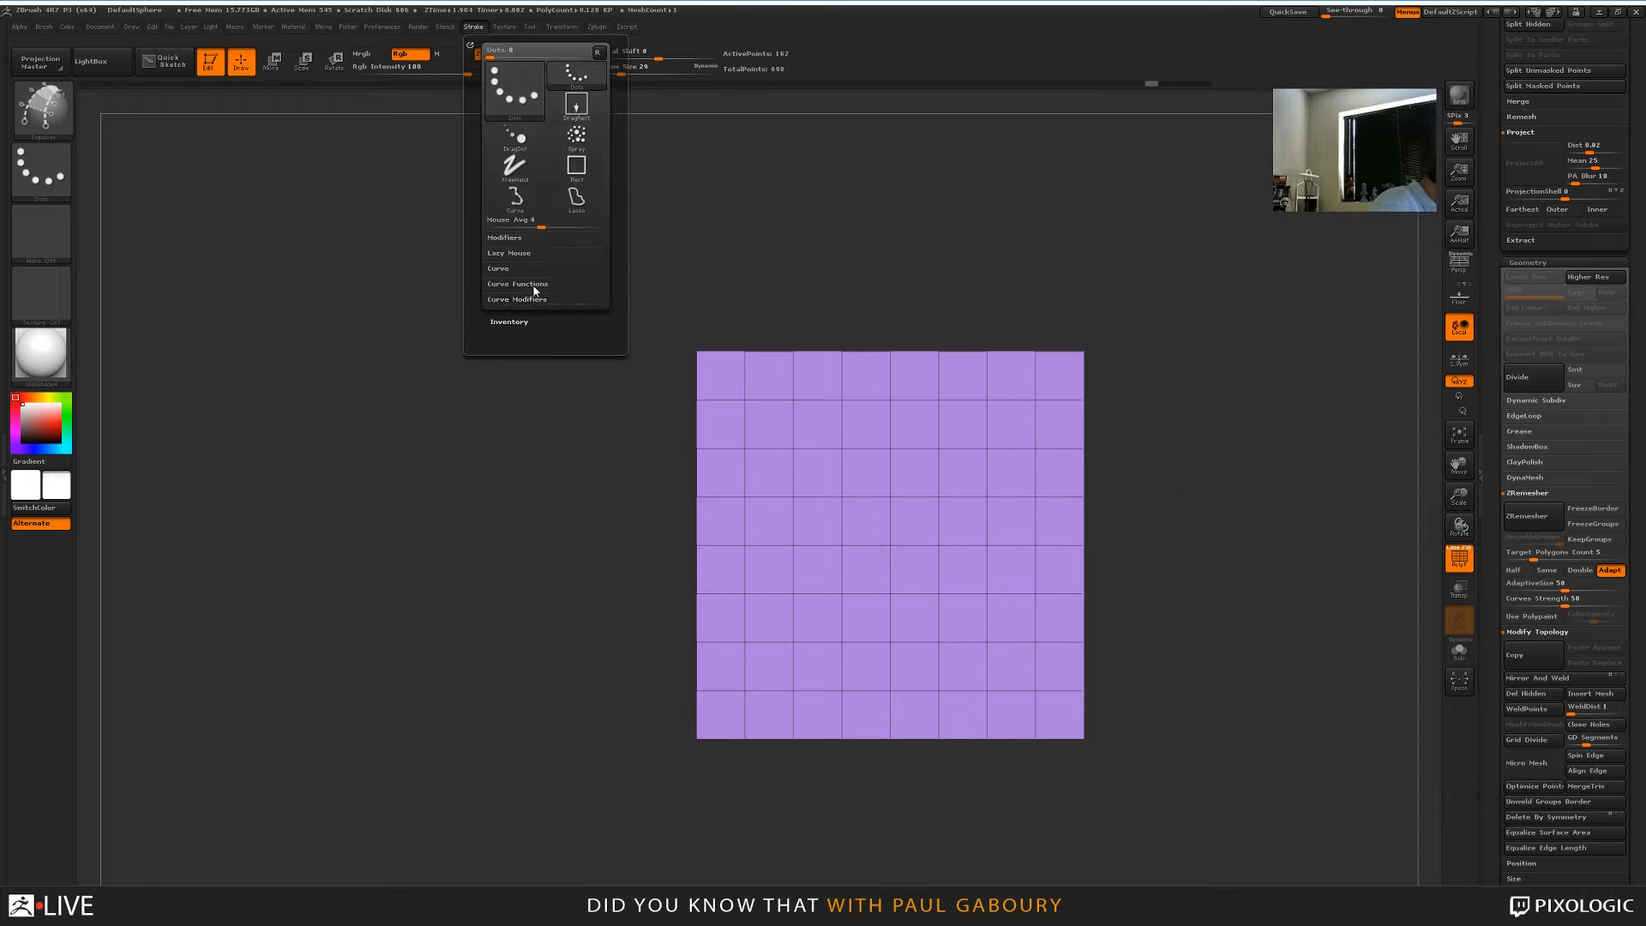
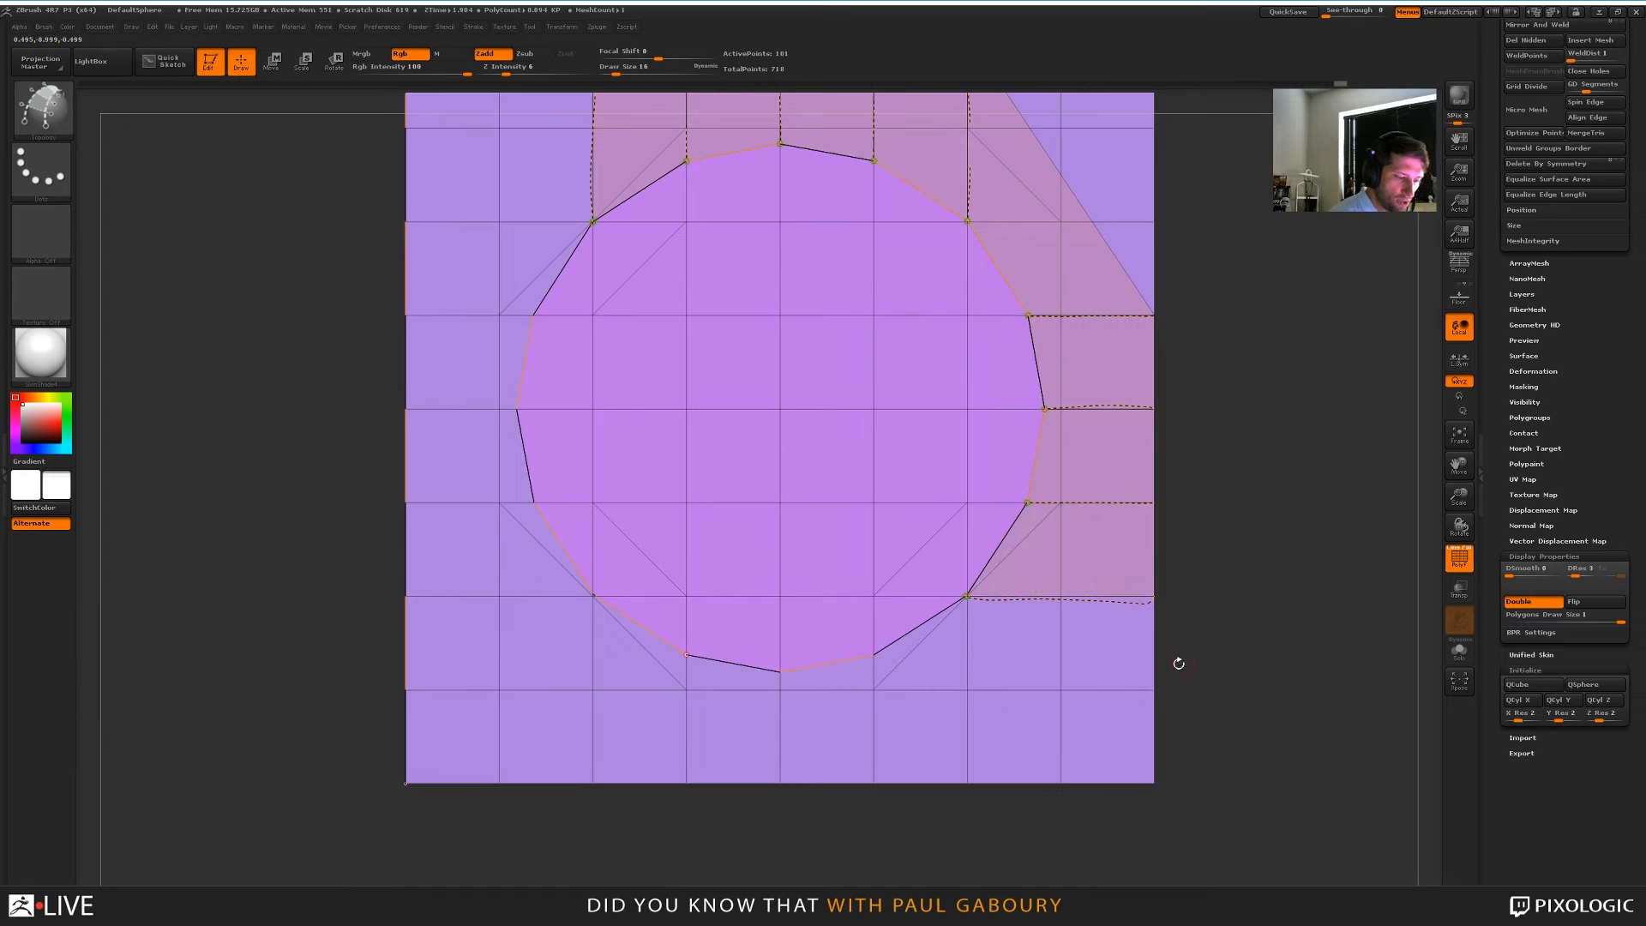
Draw topology curves from the circle's lower vertices straight down to the plane's bottom border
left_click(873, 655)
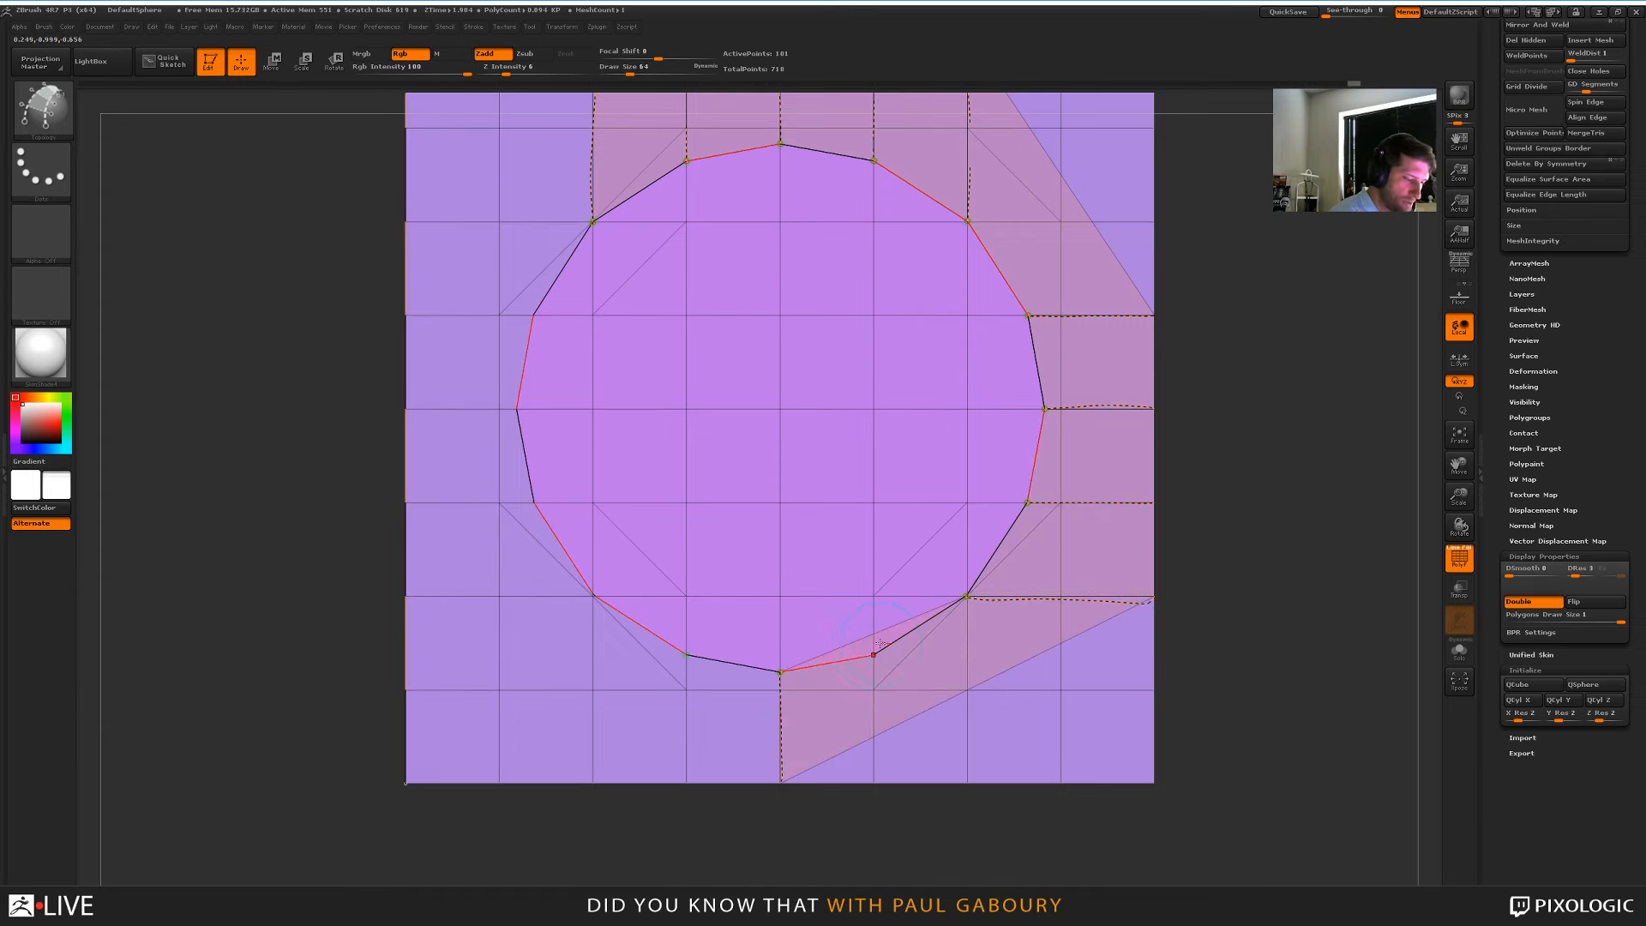
left_click(875, 781)
left_click(687, 654)
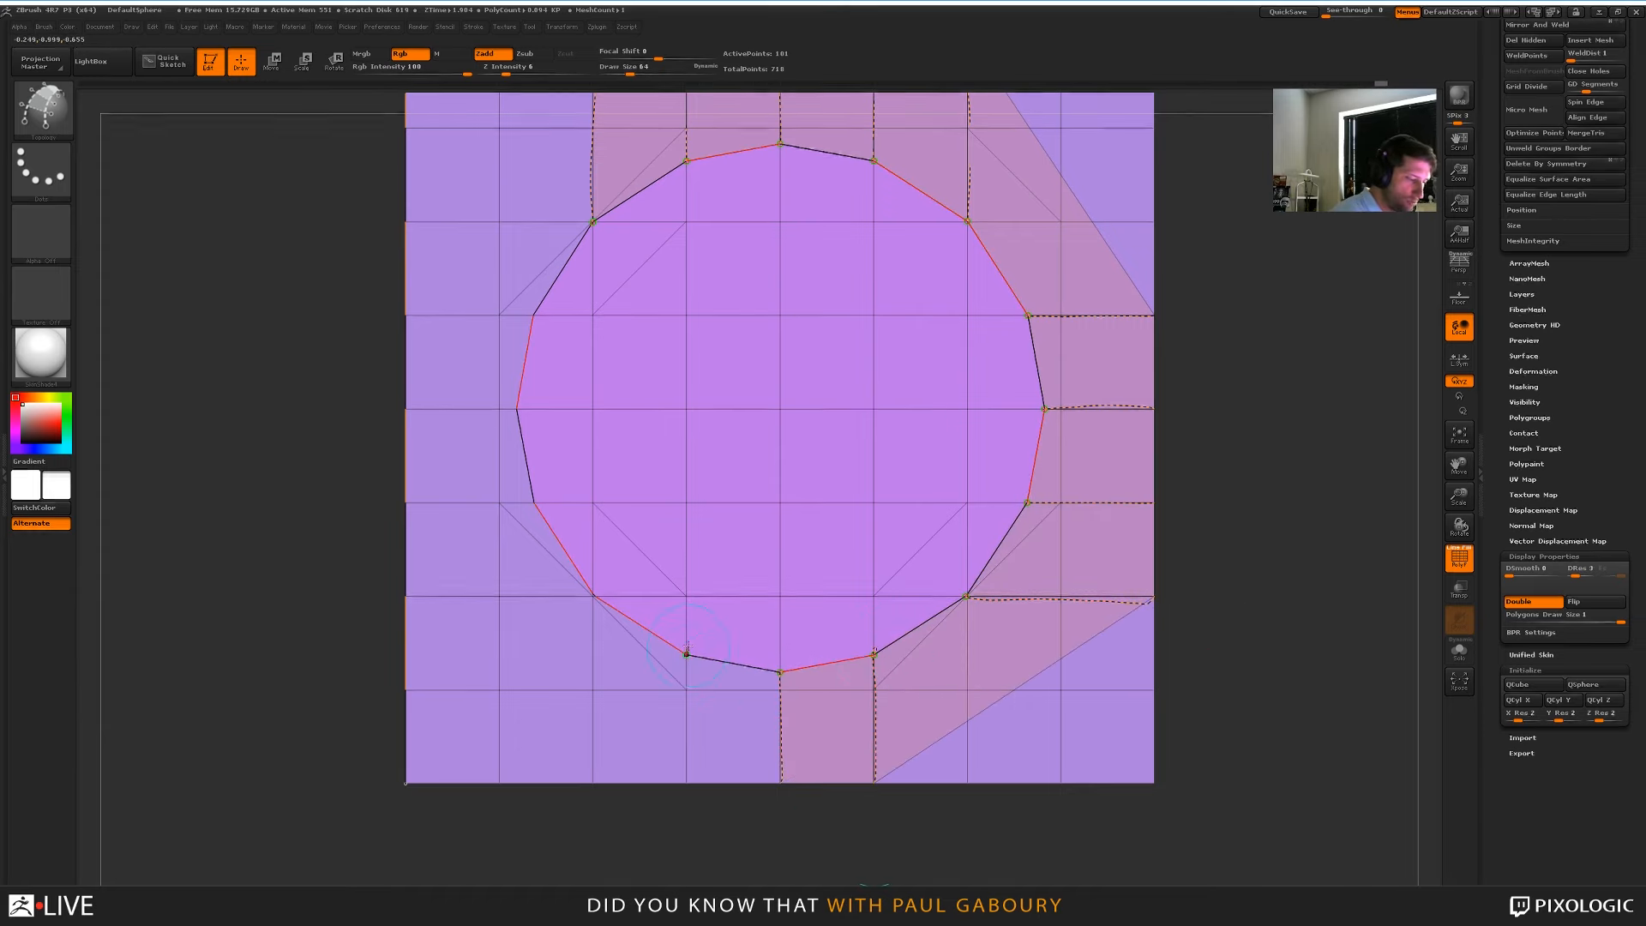
left_click(685, 781)
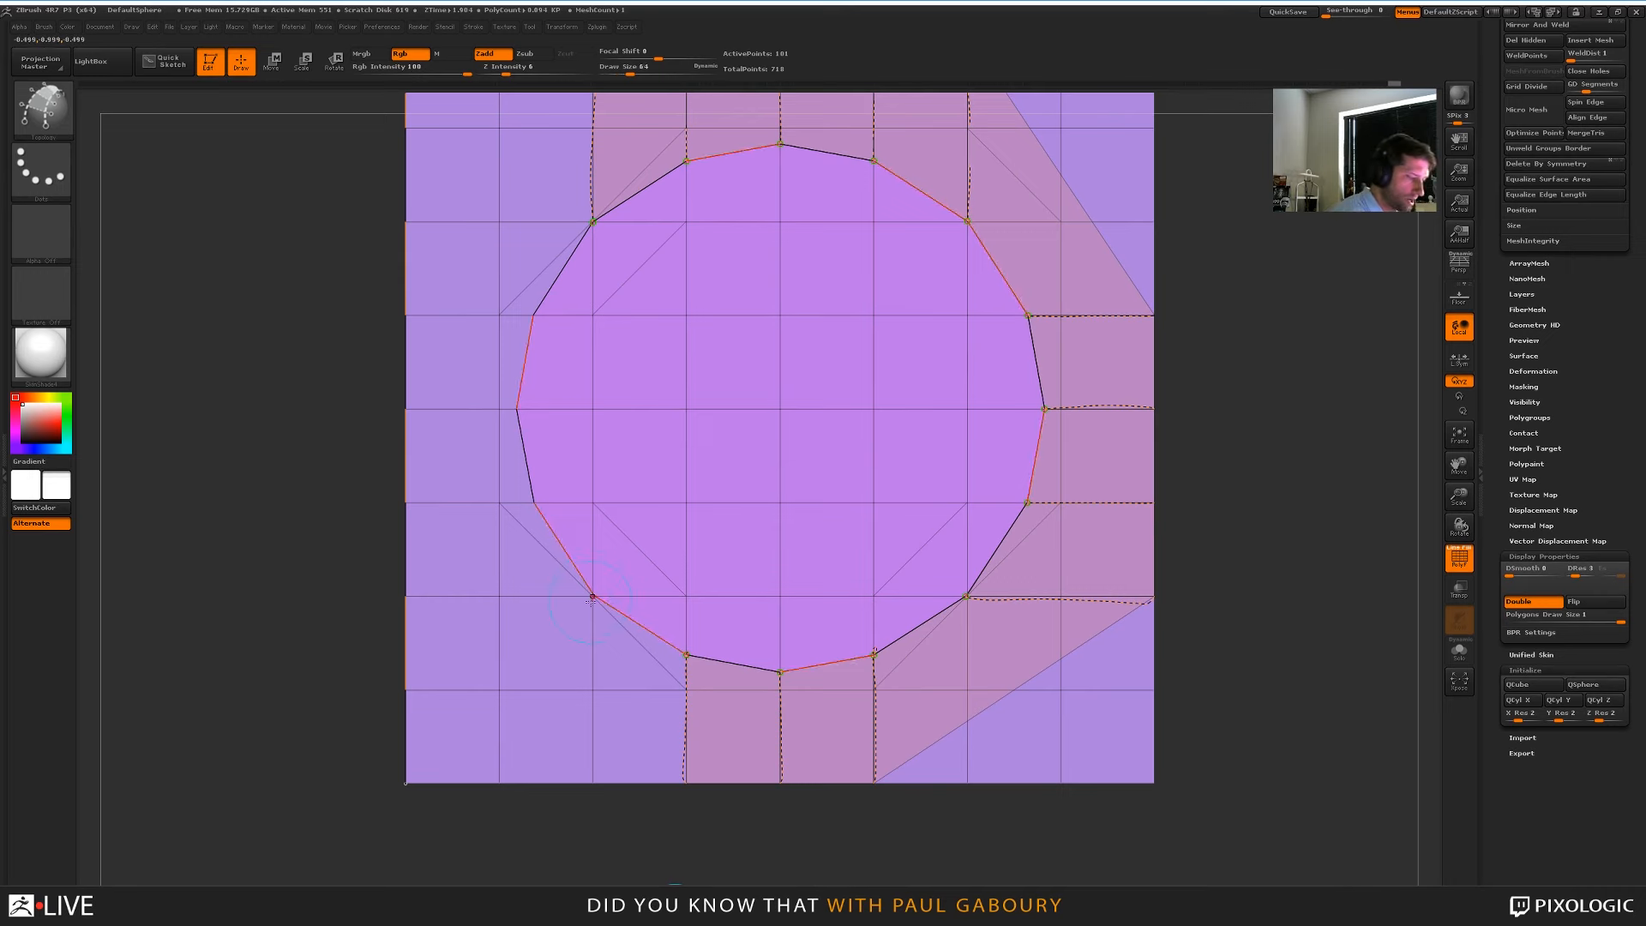
left_click_drag(665, 815, 803, 883, "alt")
Draw topology curves connecting the circle's left-side vertices horizontally to the plane's left border
left_click_drag(674, 567, 644, 567)
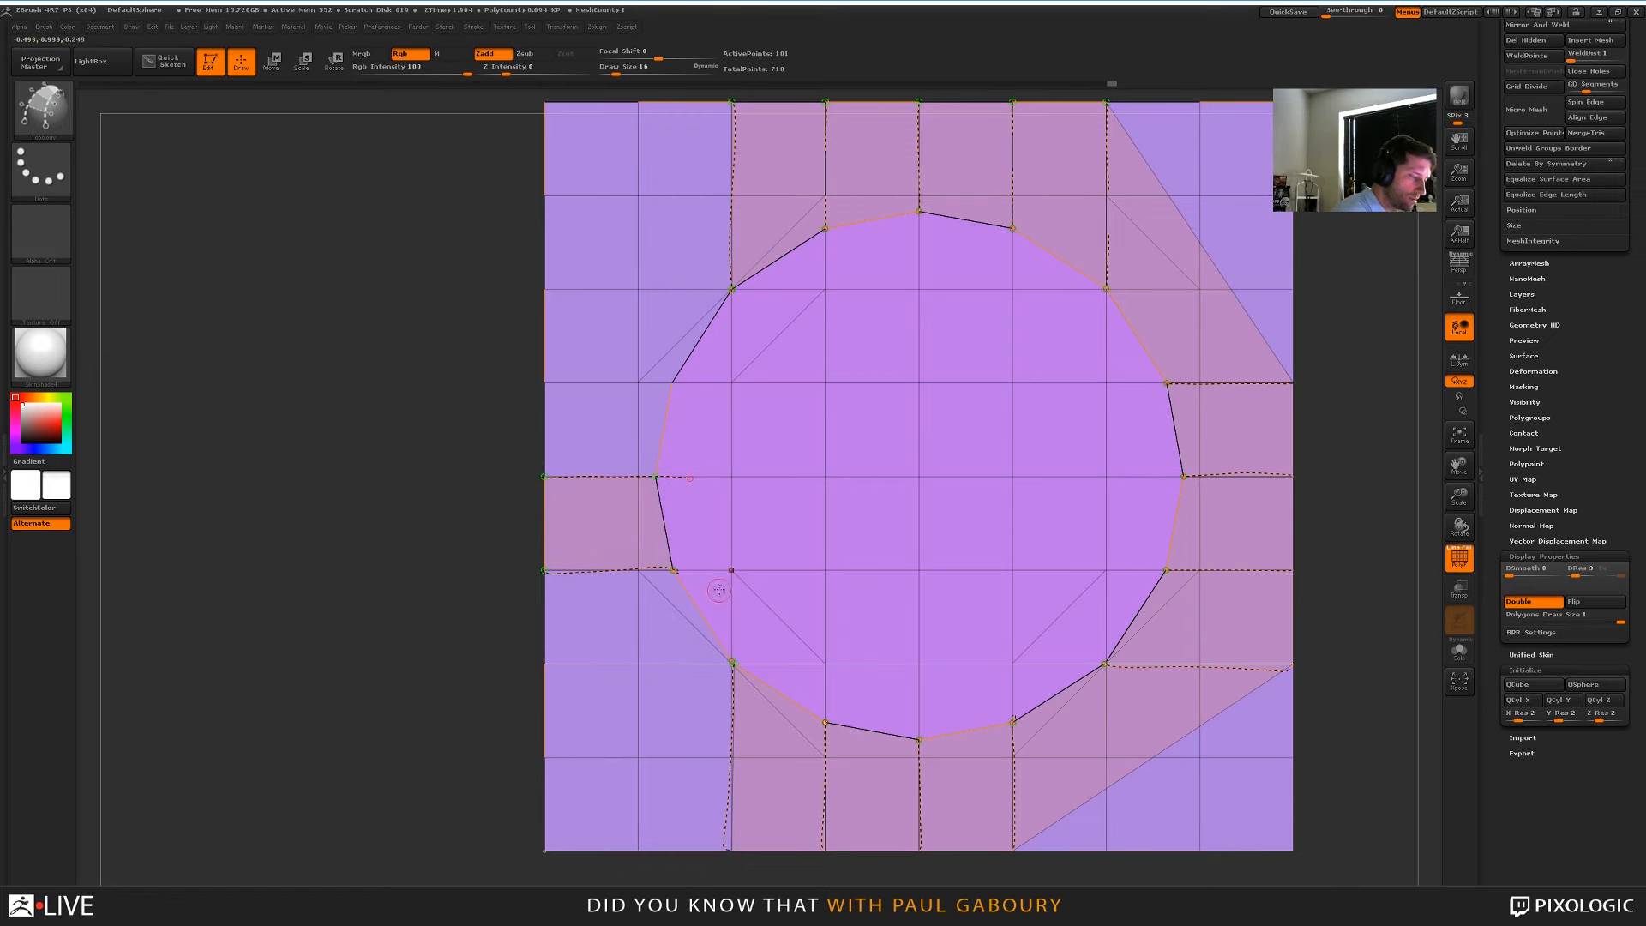
left_click(674, 385)
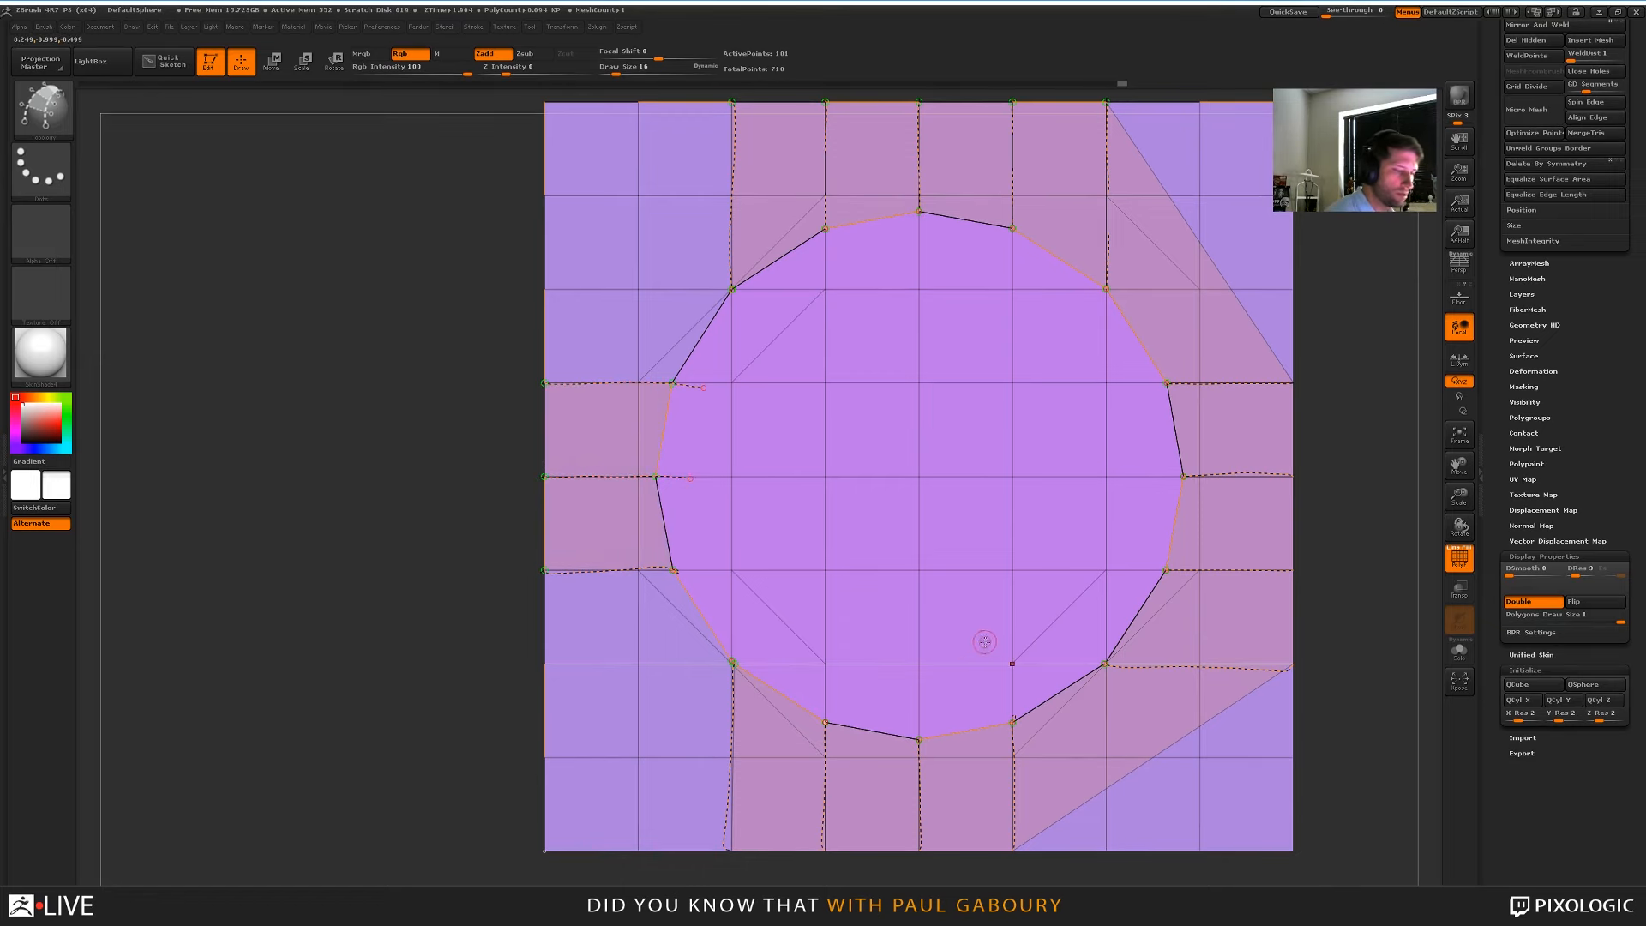
right_click_drag(984, 641, 914, 580, "alt")
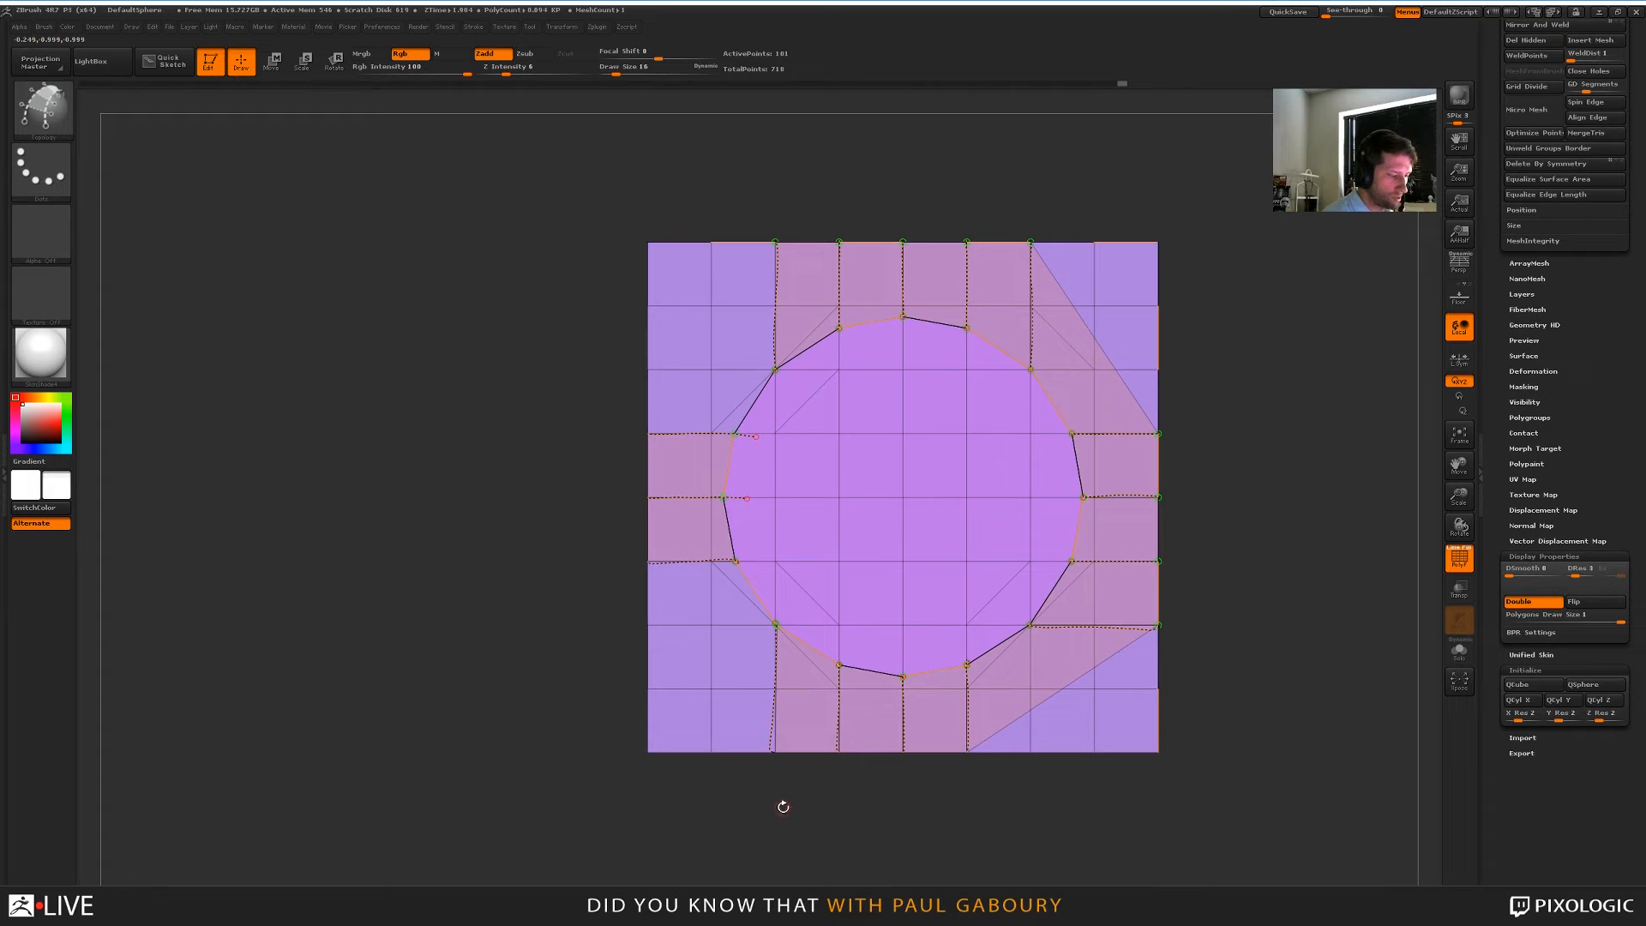
Try slanted topology curves from the circle's upper-right side to the plane's top border and corner, and undo them
key("[")
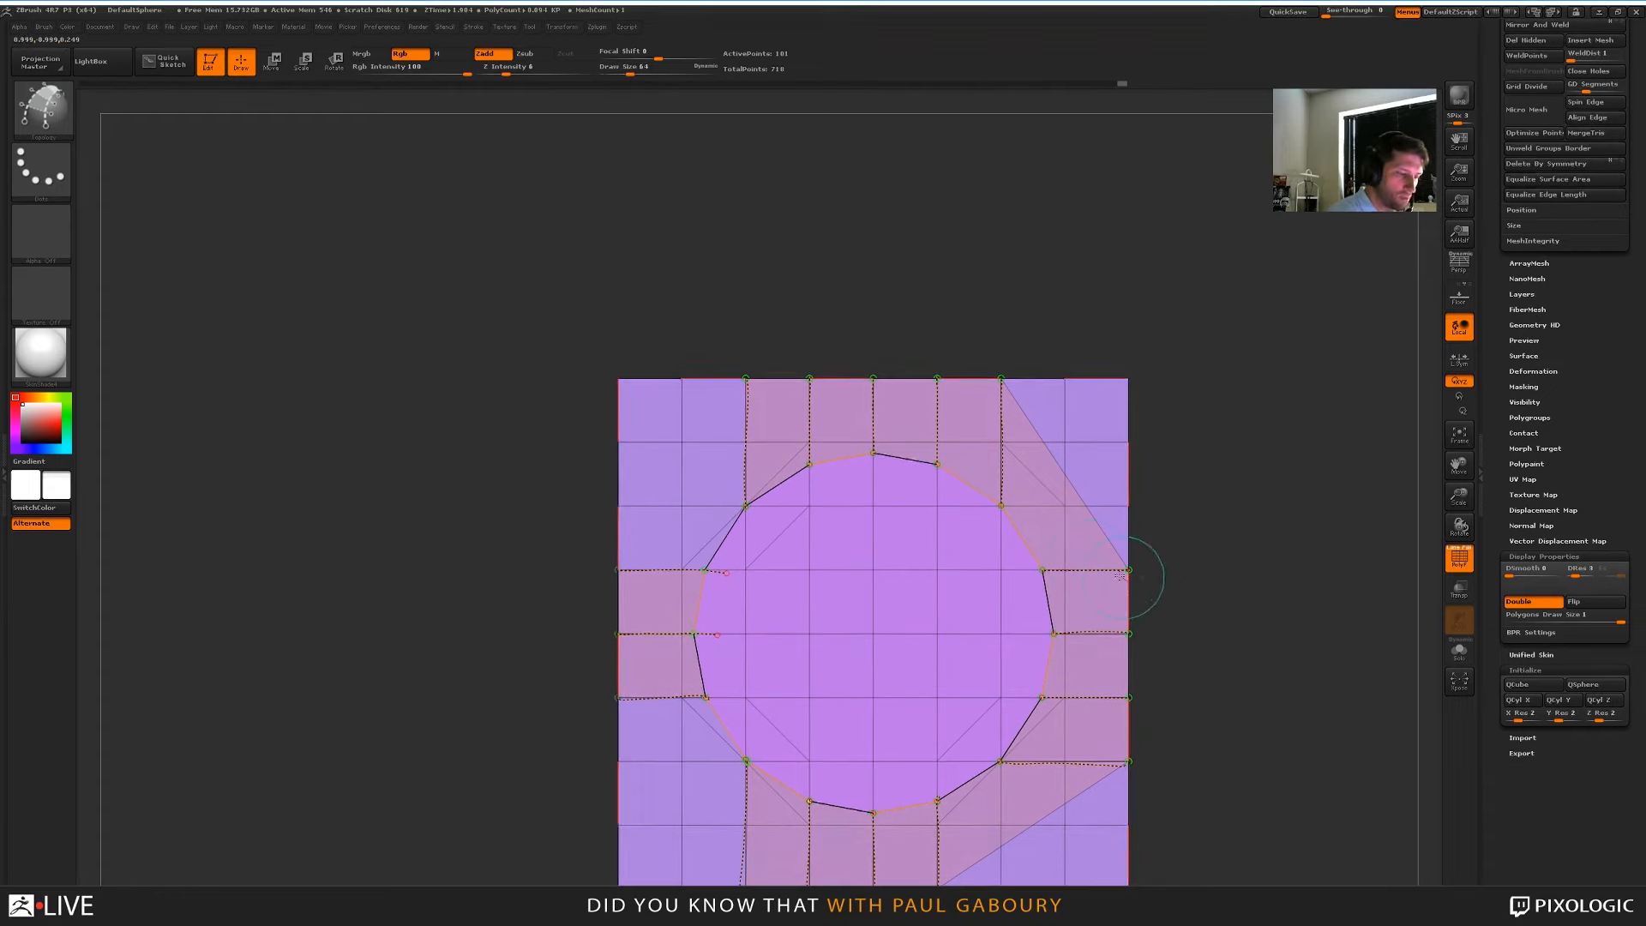
right_click_drag(1132, 569, 1061, 332, "ctrl")
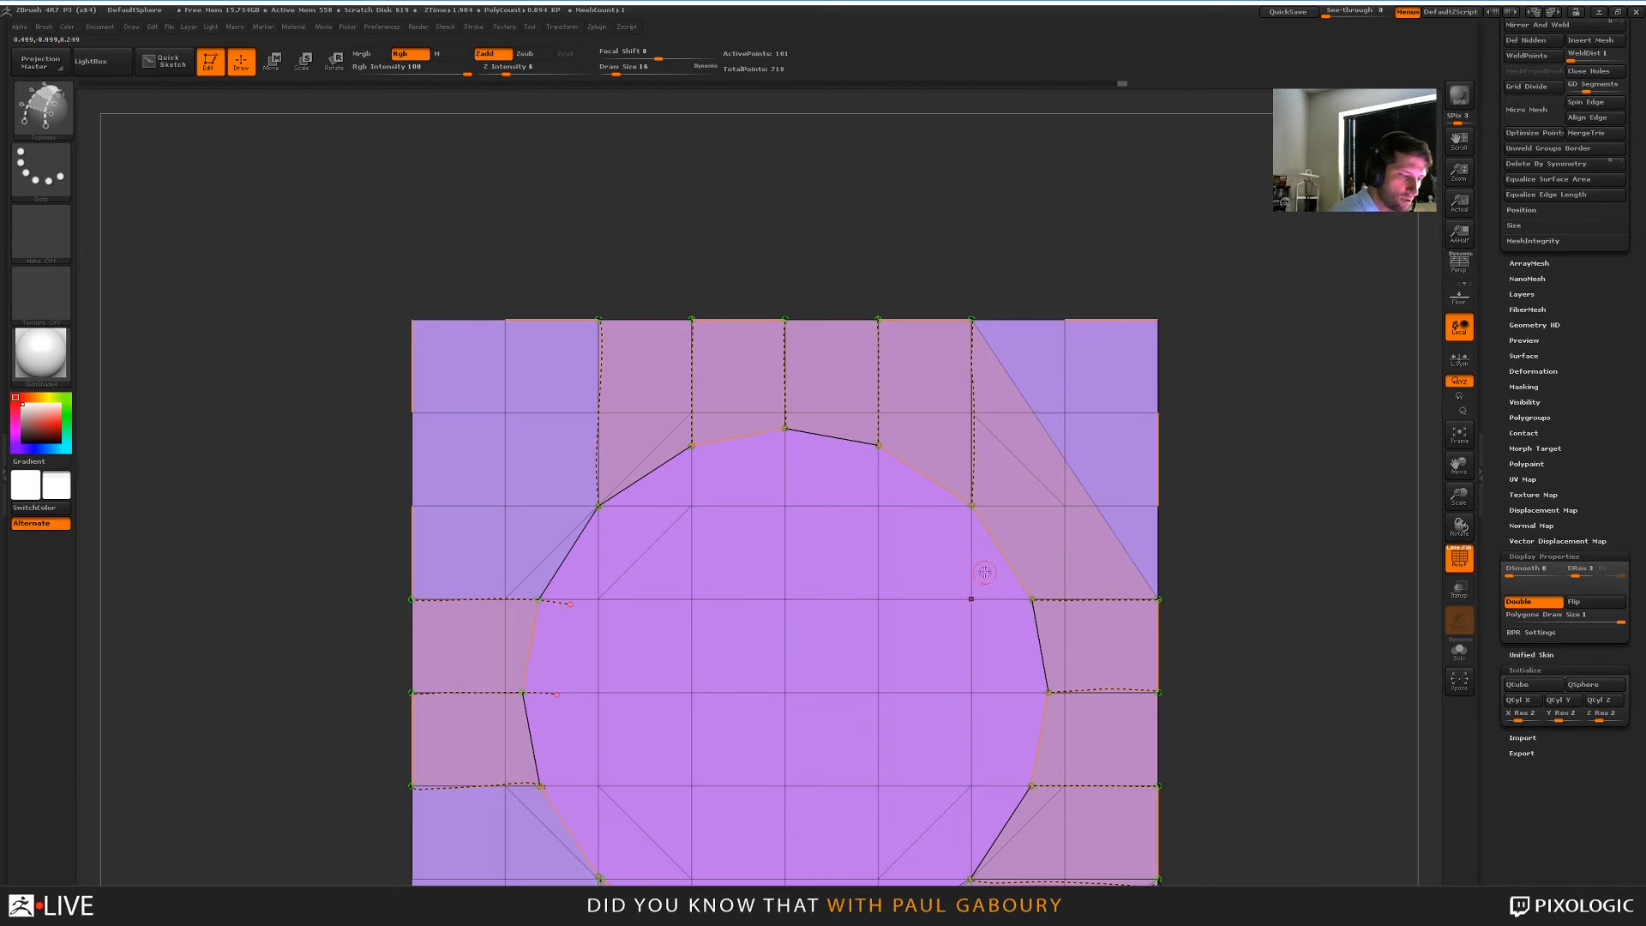
left_click(1064, 321)
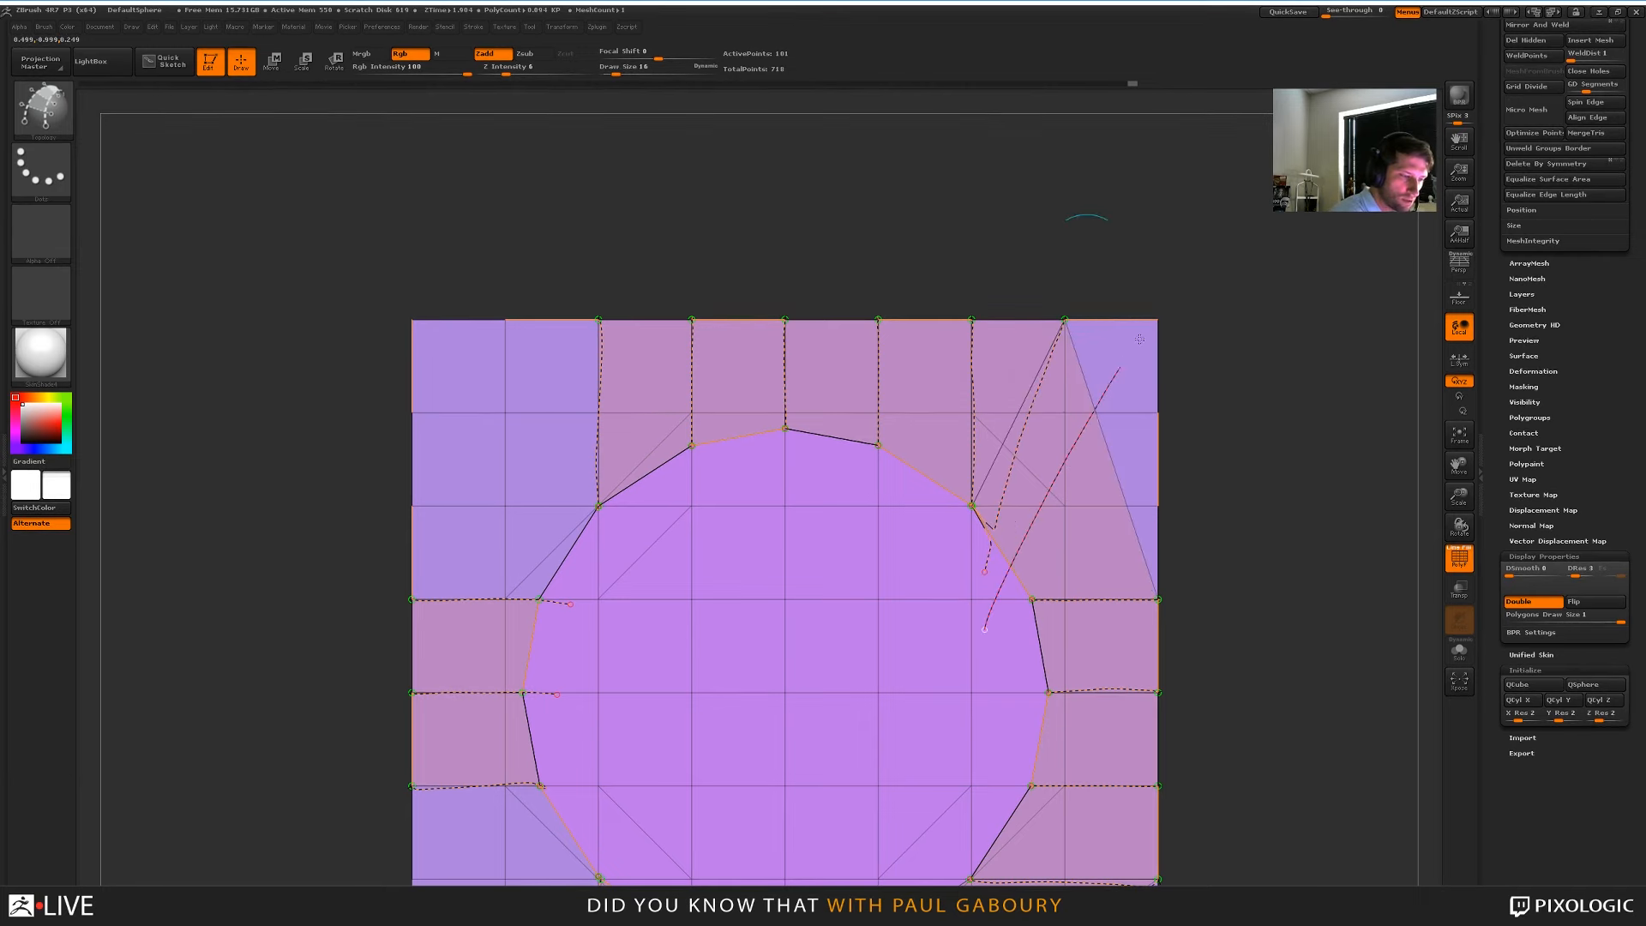
left_click_drag(1157, 320, 984, 629)
key("]")
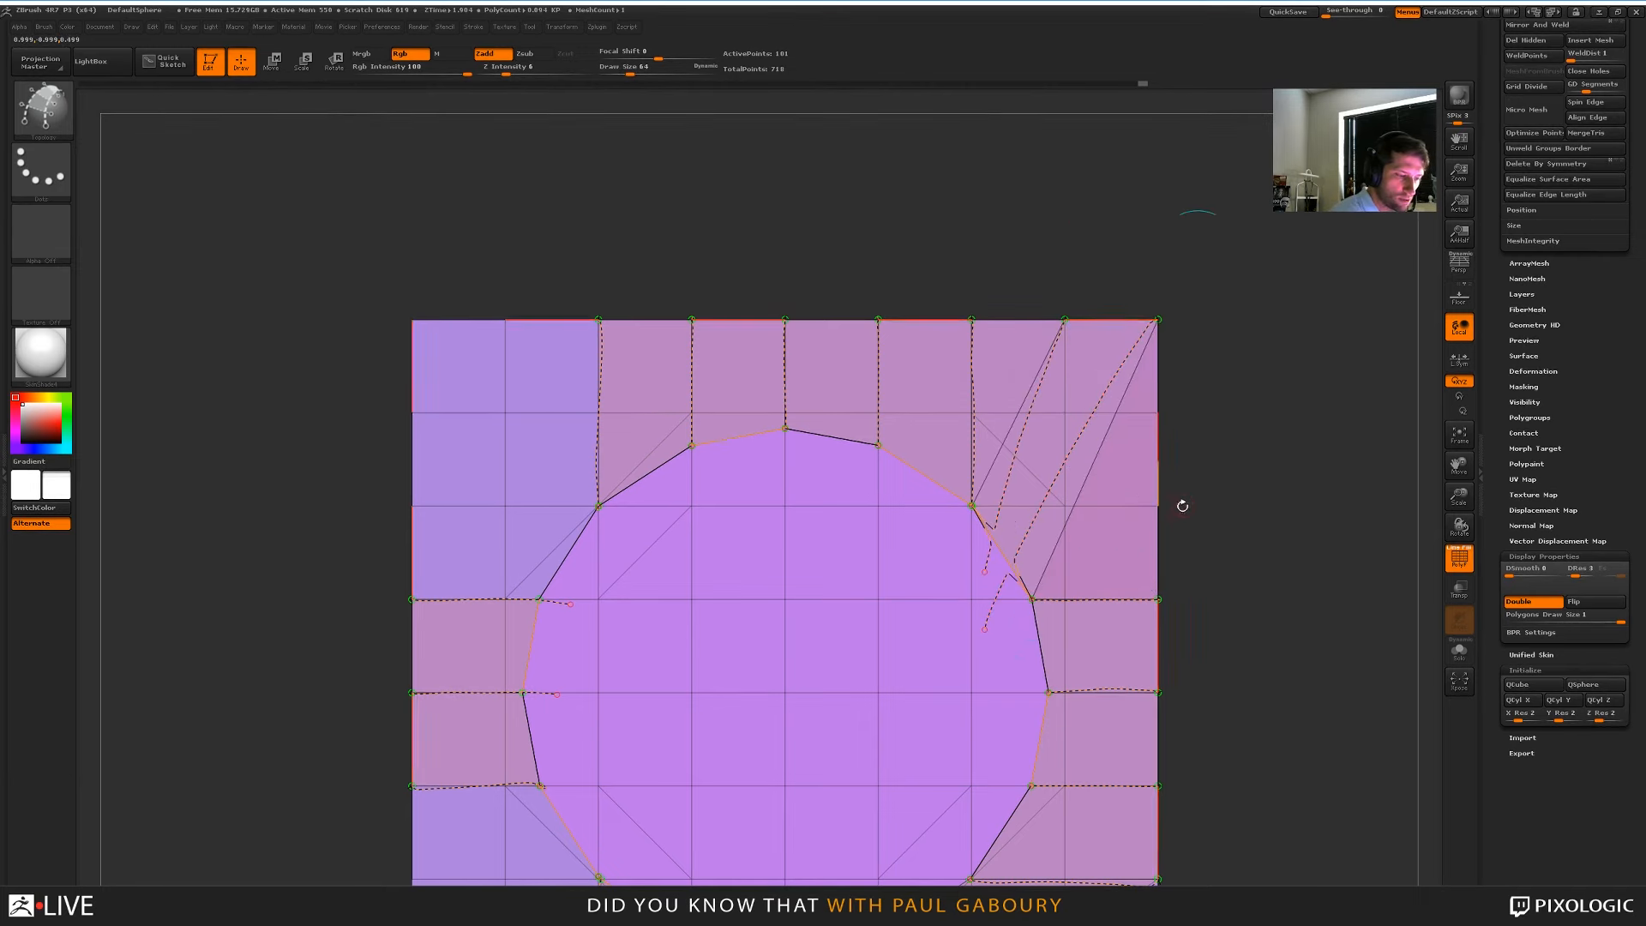
key("ctrl")
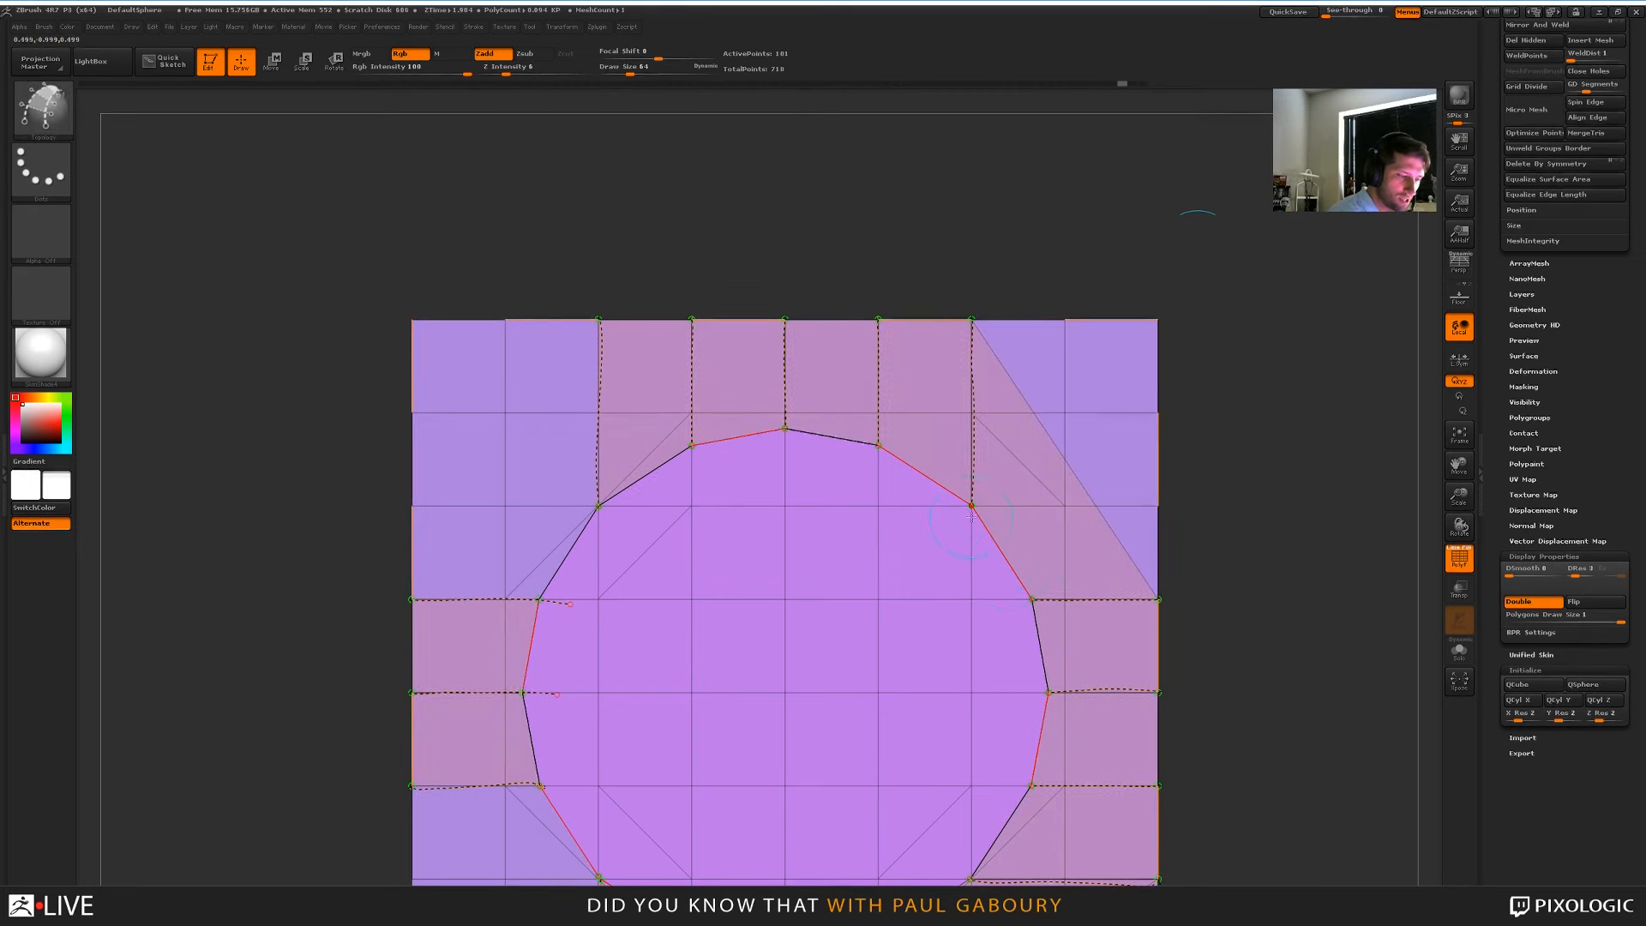
Draw a diagonal topology curve from inside the circle through its upper-right side toward the plane's corner
key("[")
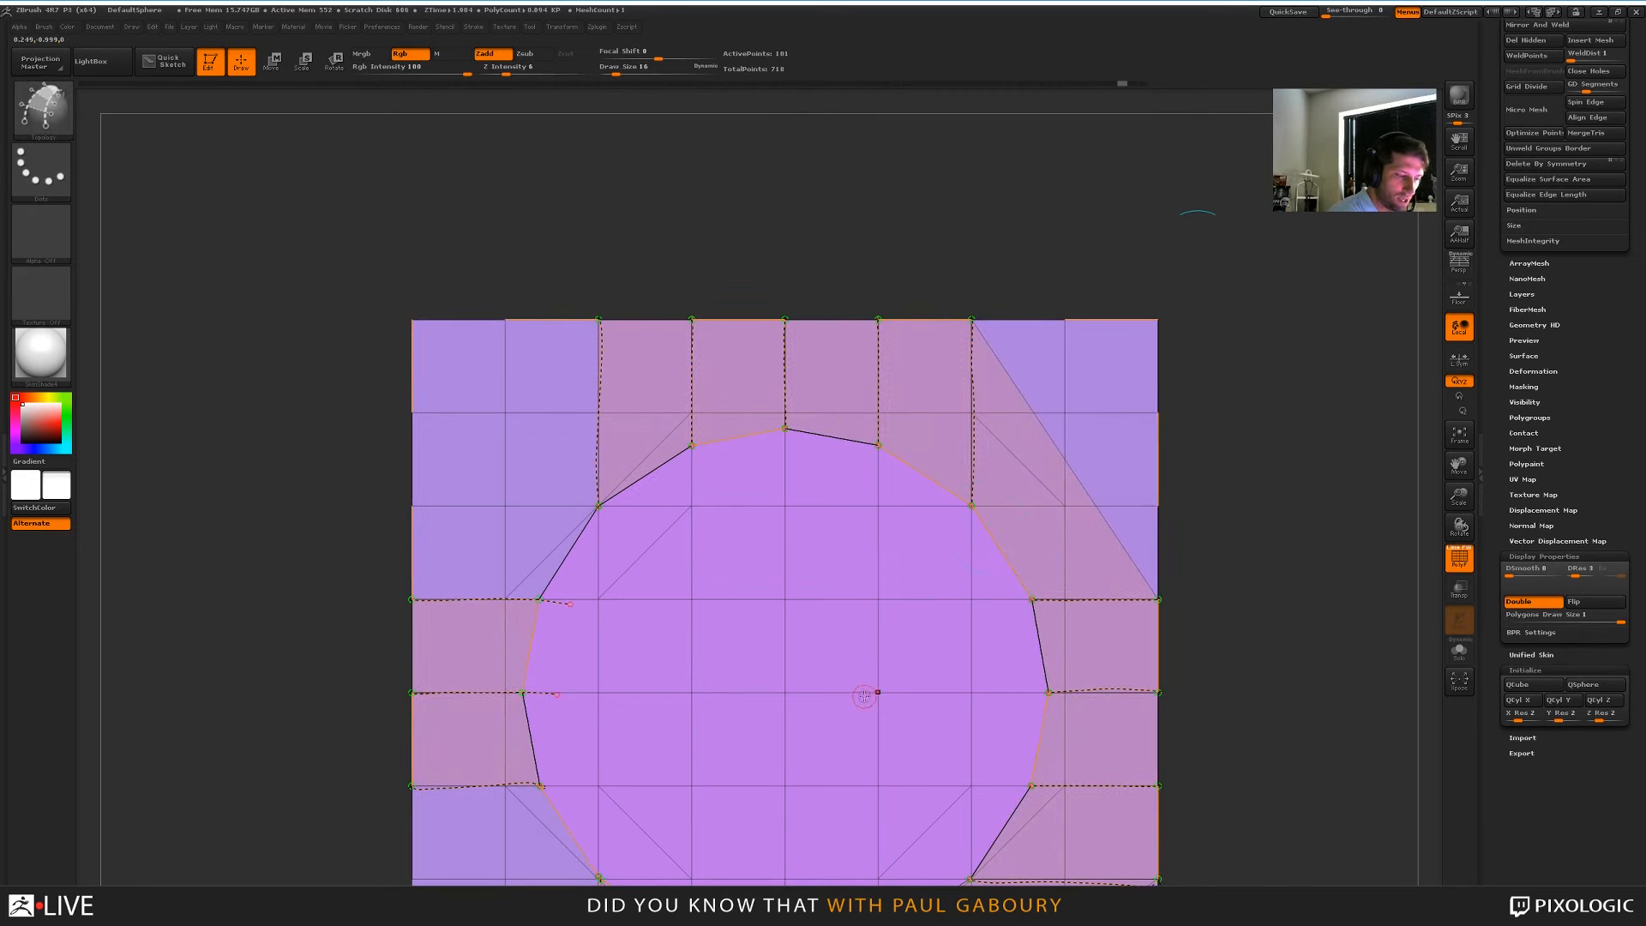
left_click_drag(988, 529, 1123, 400)
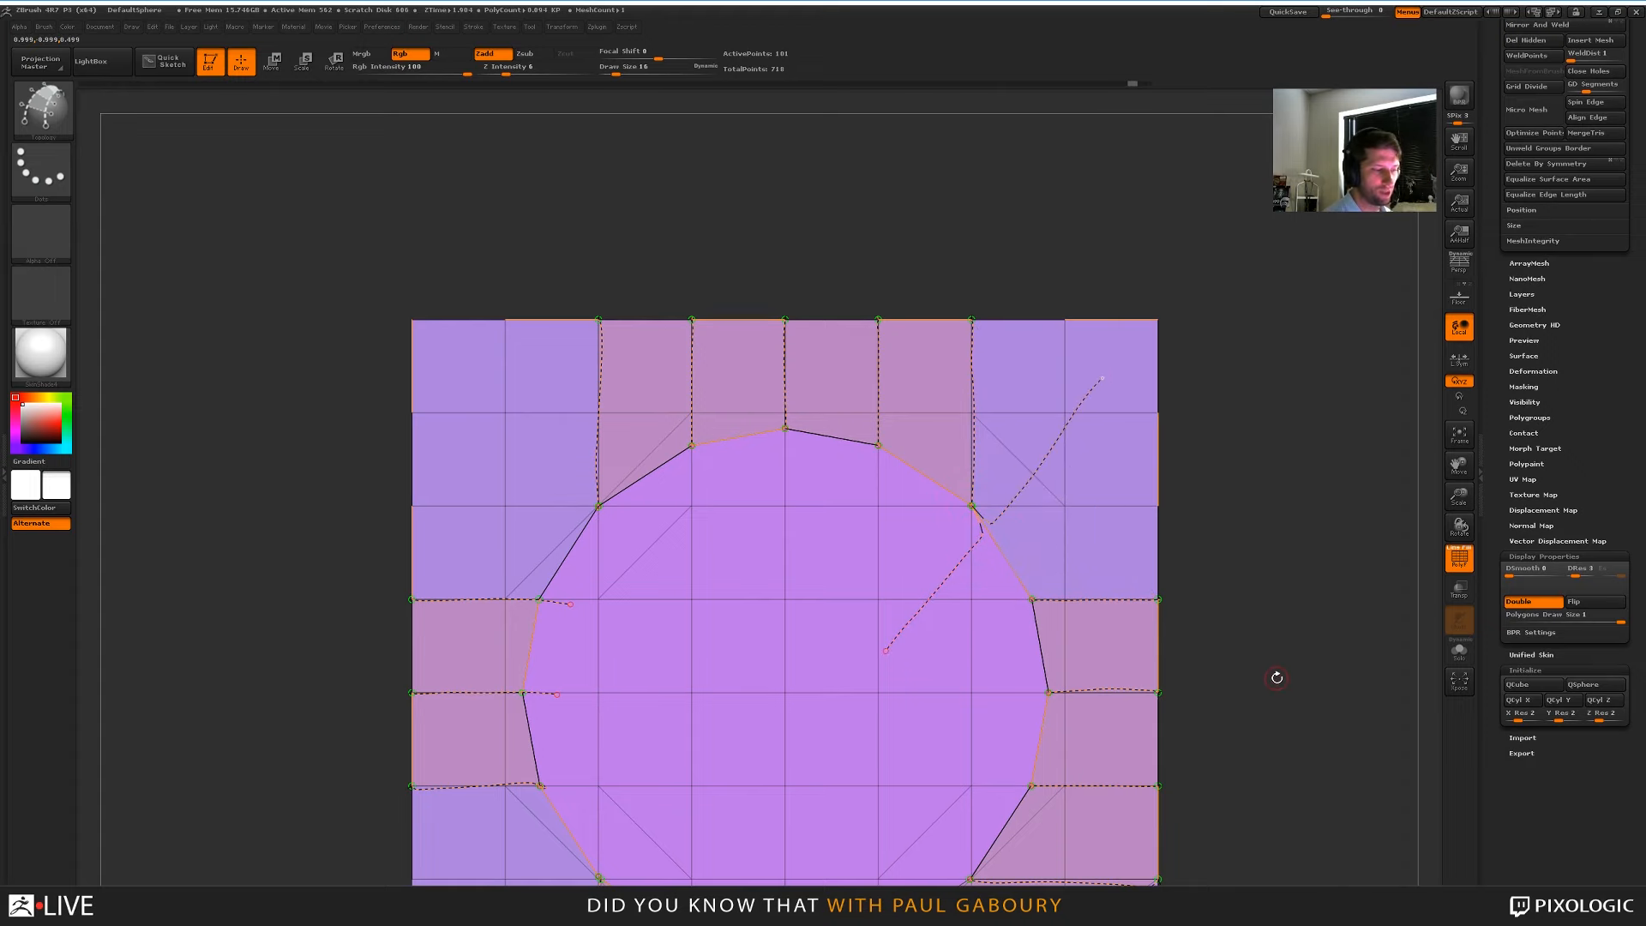
left_click_drag(1276, 686, 1231, 629)
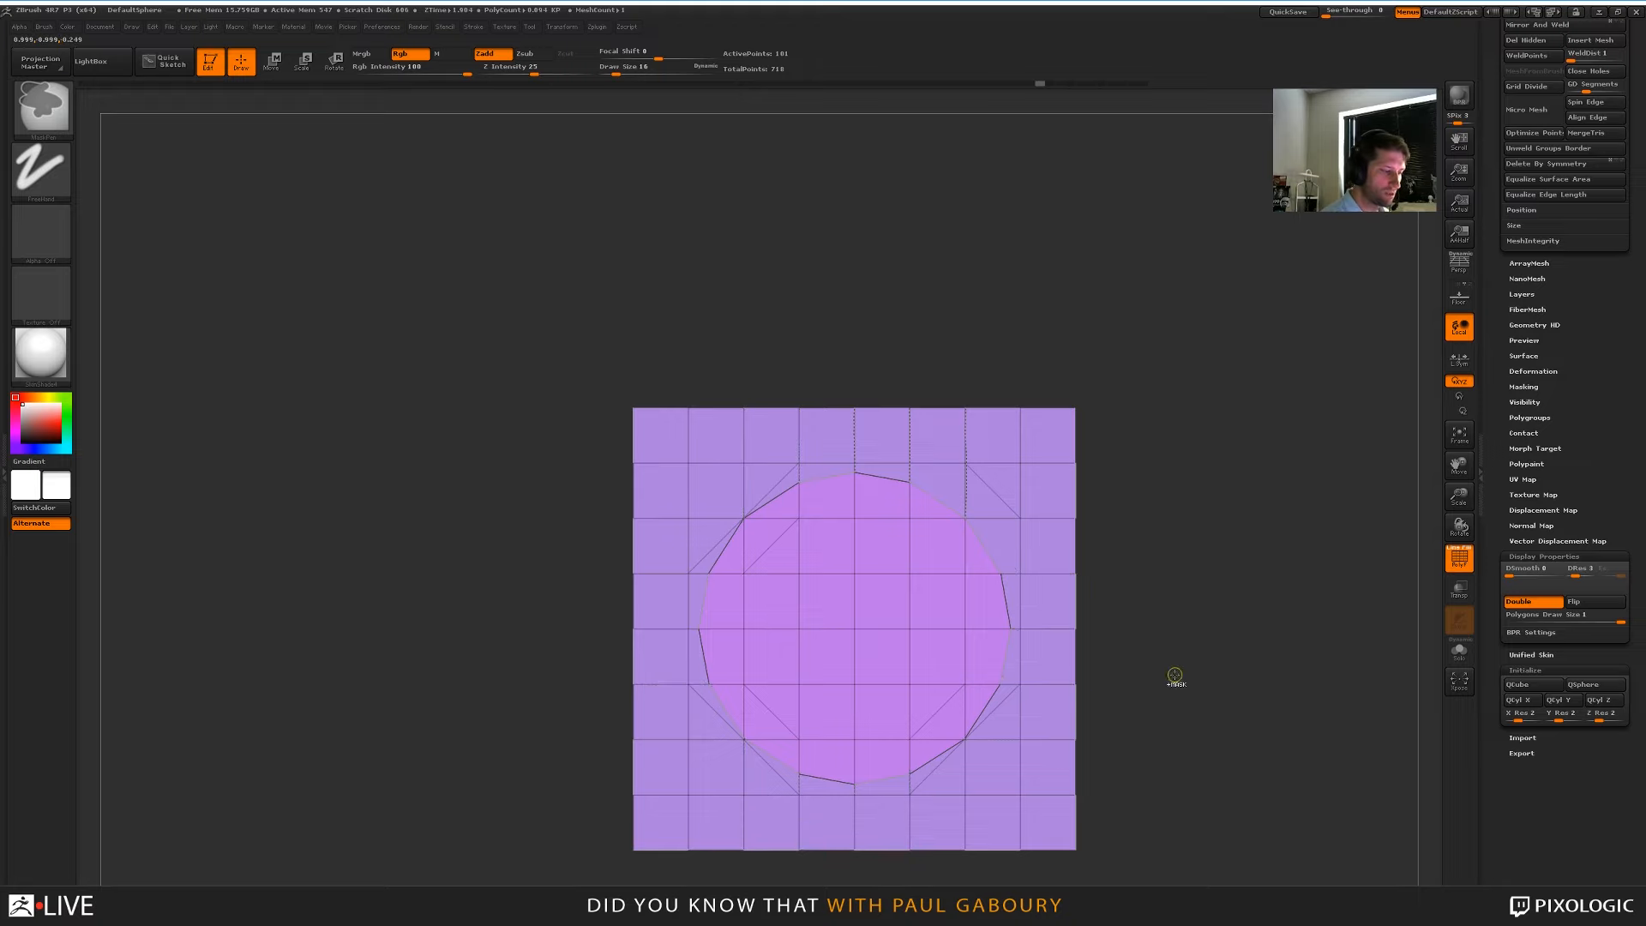
Undo the circle and its connecting curves on the plane, and enlarge the Topology brush's draw size
key("ctrl+z")
right_click_drag(885, 617, 948, 563, "alt")
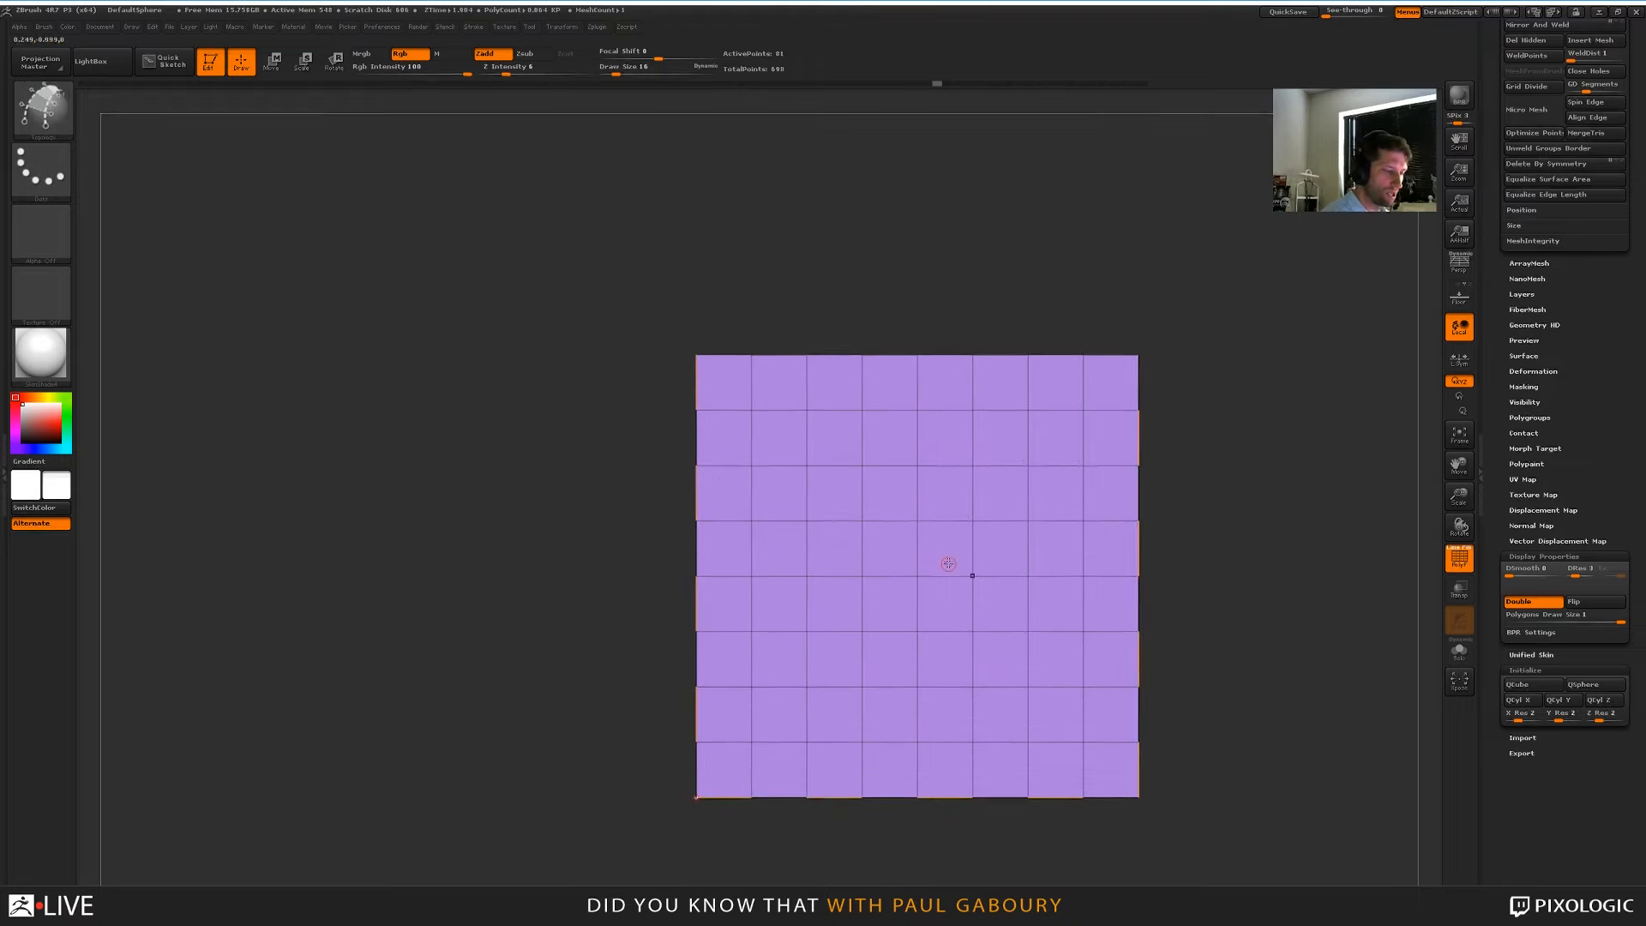
key("s")
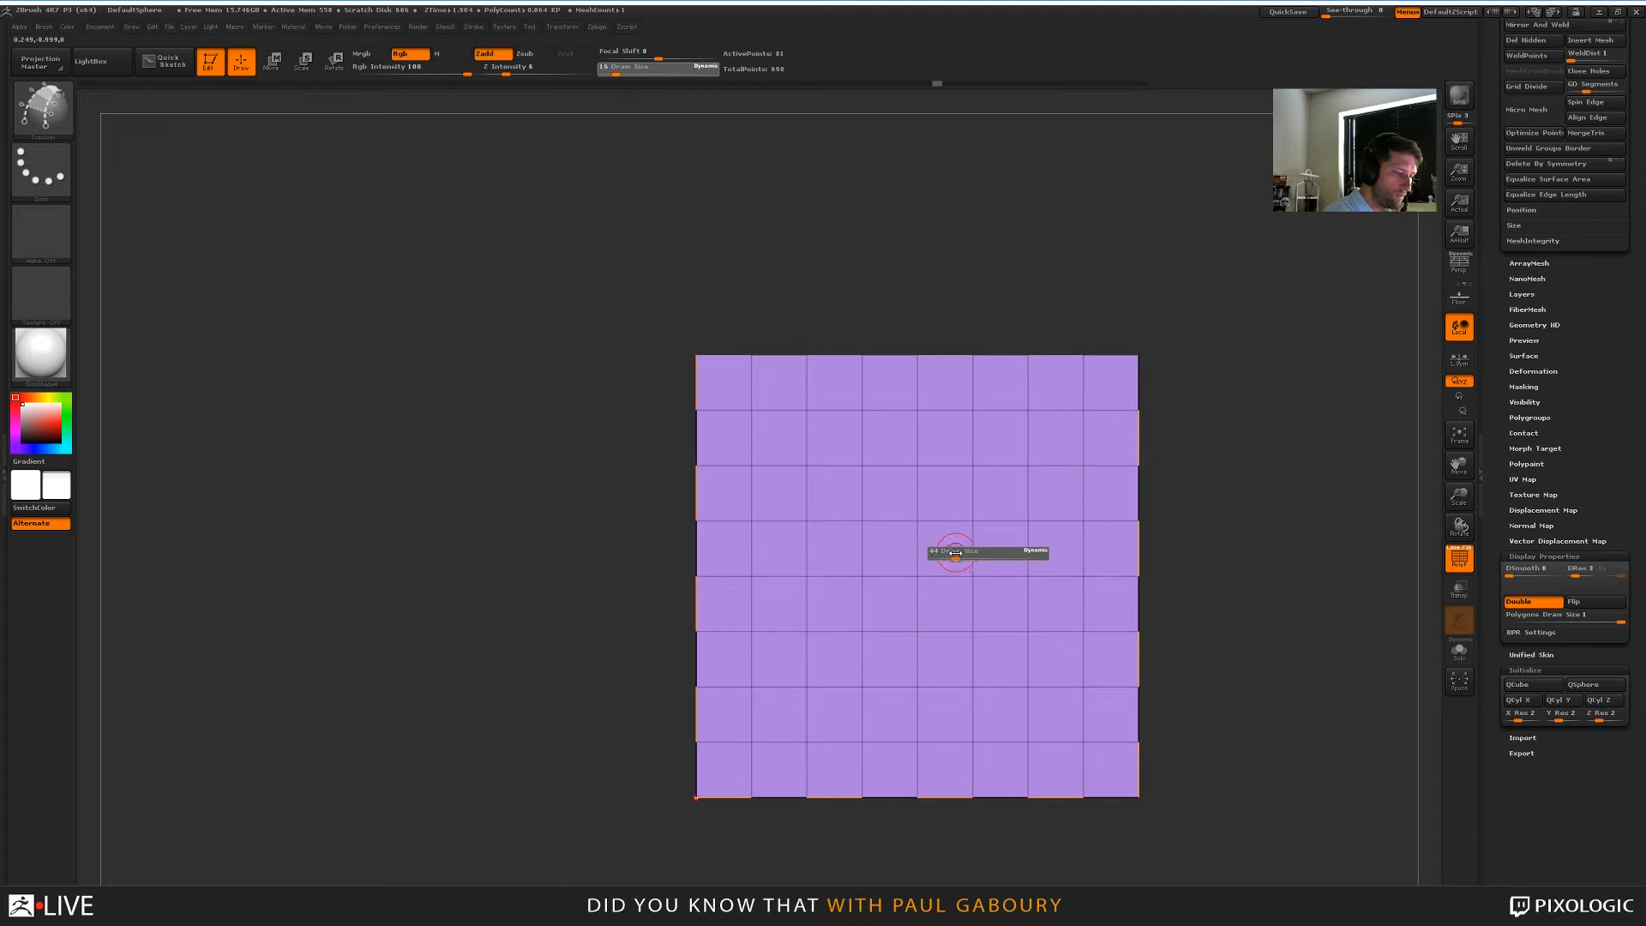
left_click(954, 552)
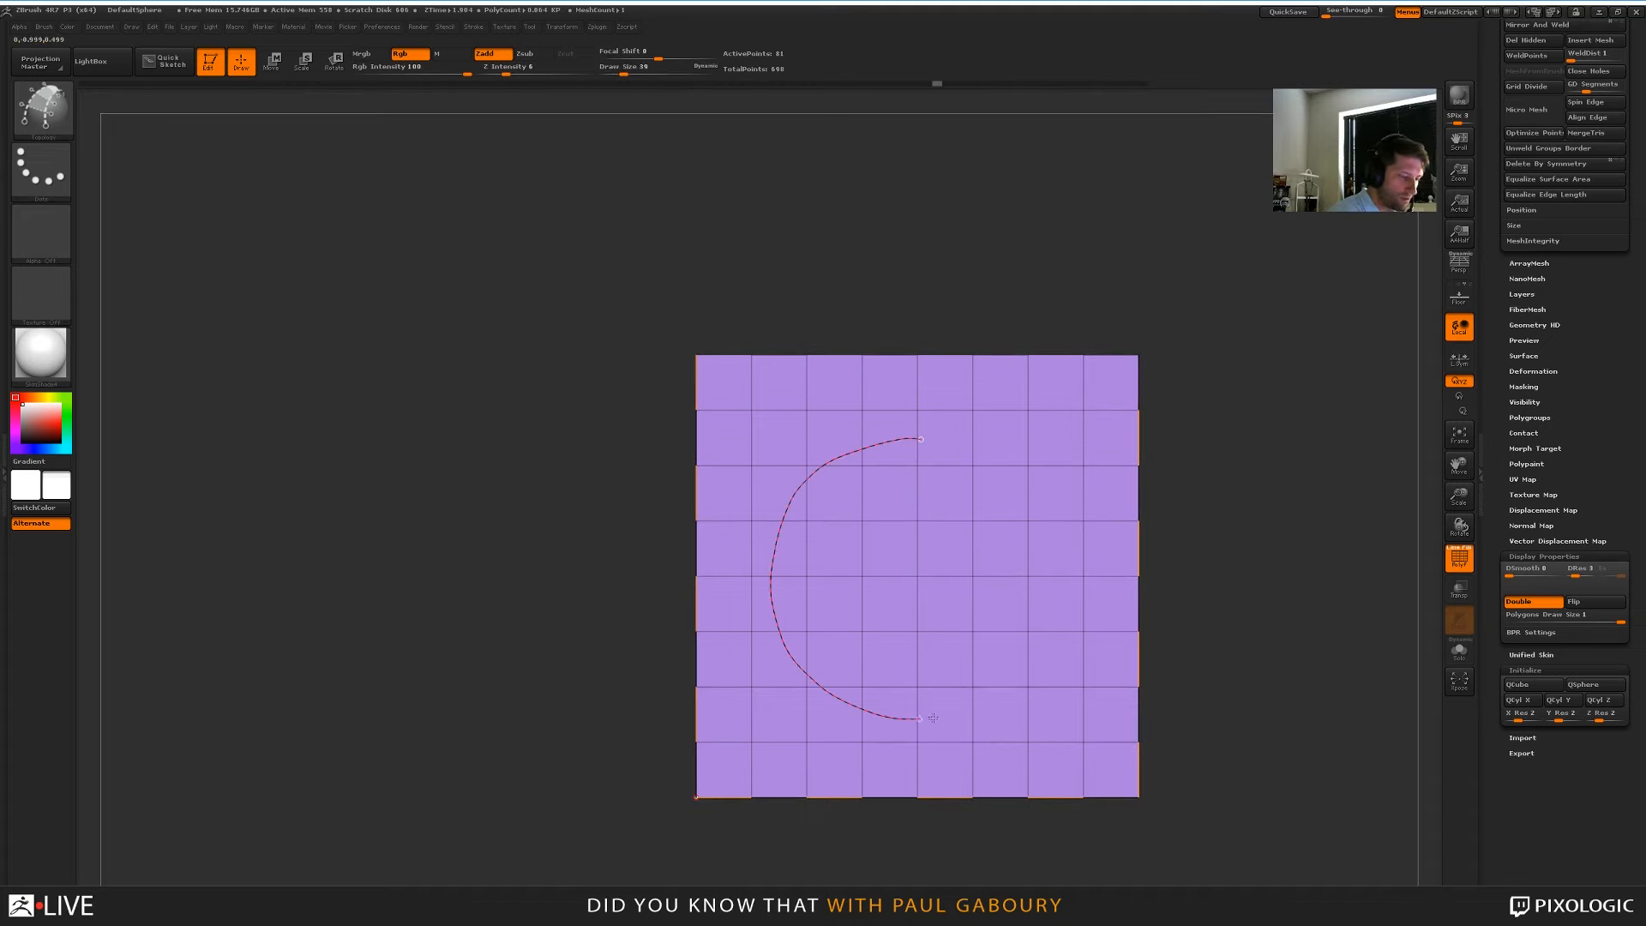
mouse_move(933, 718)
left_mouse_down()
mouse_move(1042, 498)
mouse_move(969, 445)
left_mouse_up()
key("ctrl+z")
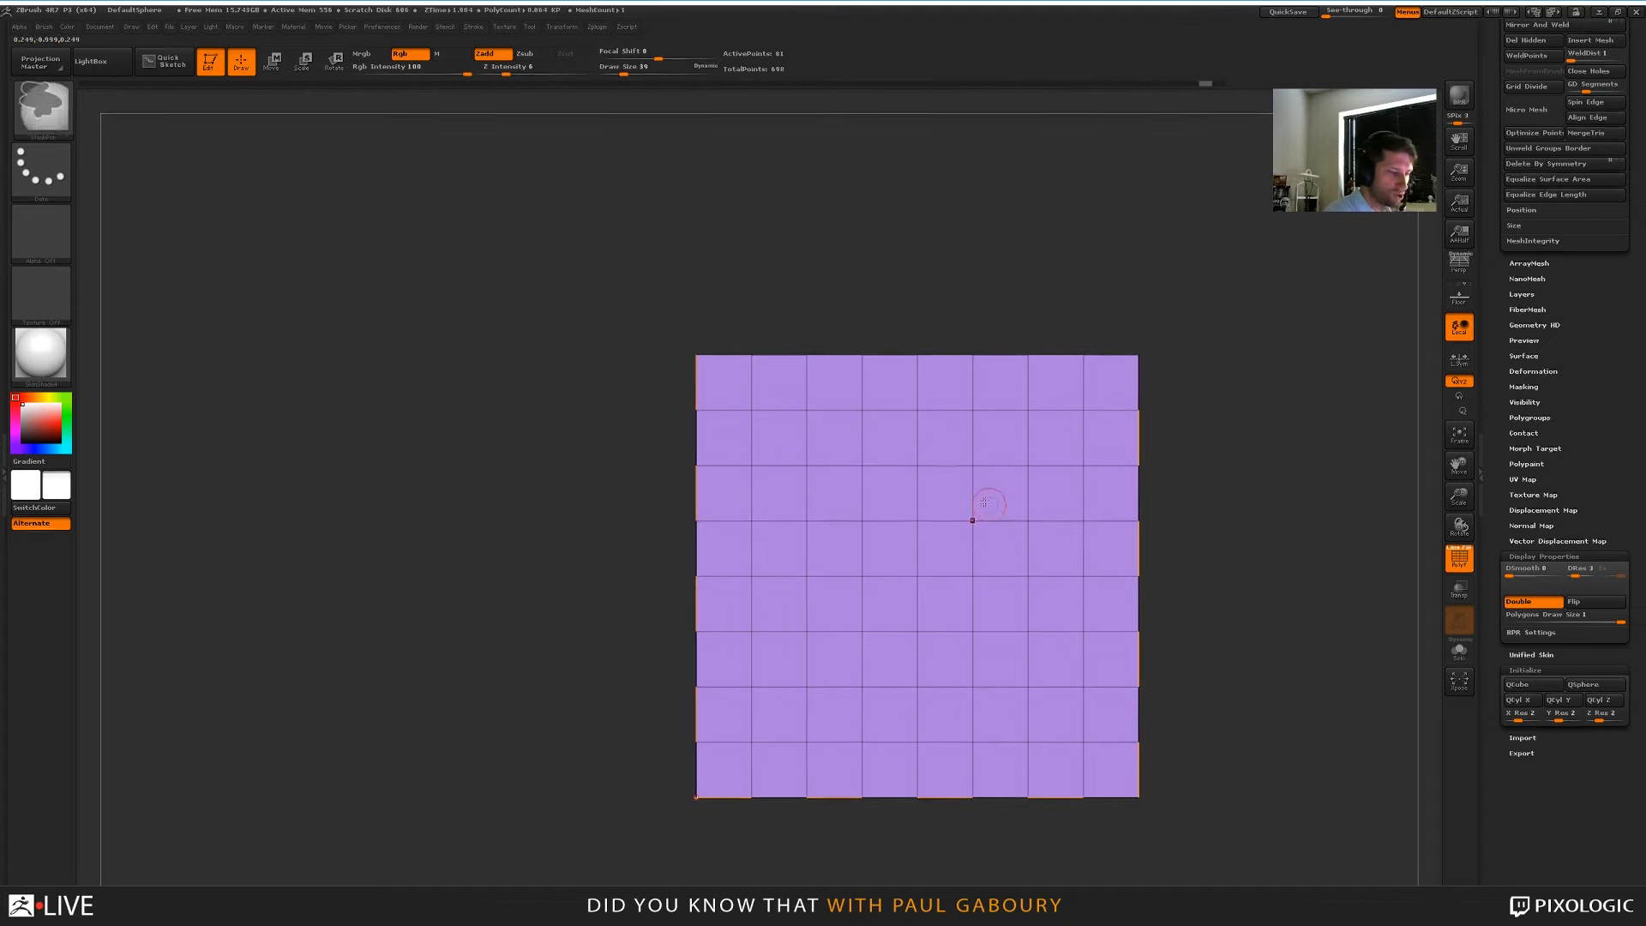
mouse_move(774, 556)
left_mouse_down()
mouse_move(960, 739)
mouse_move(971, 435)
left_mouse_up()
key("ctrl+z")
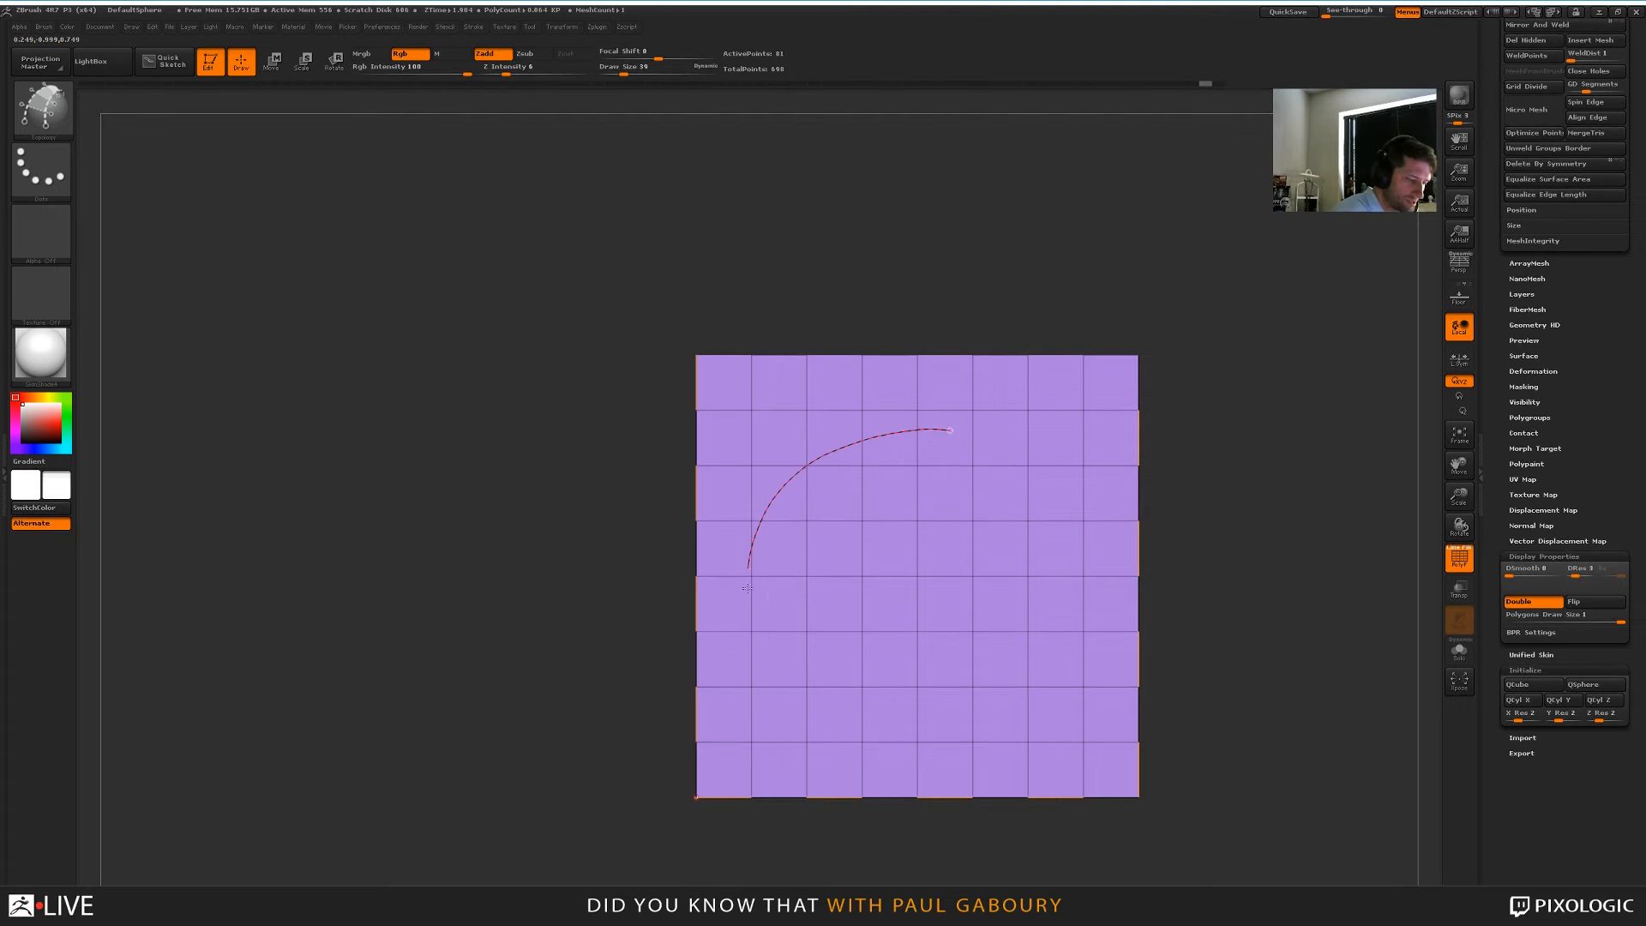
Draw a closed, roughly circular topology curve around the middle of the plane
left_click_drag(1016, 698, 950, 430)
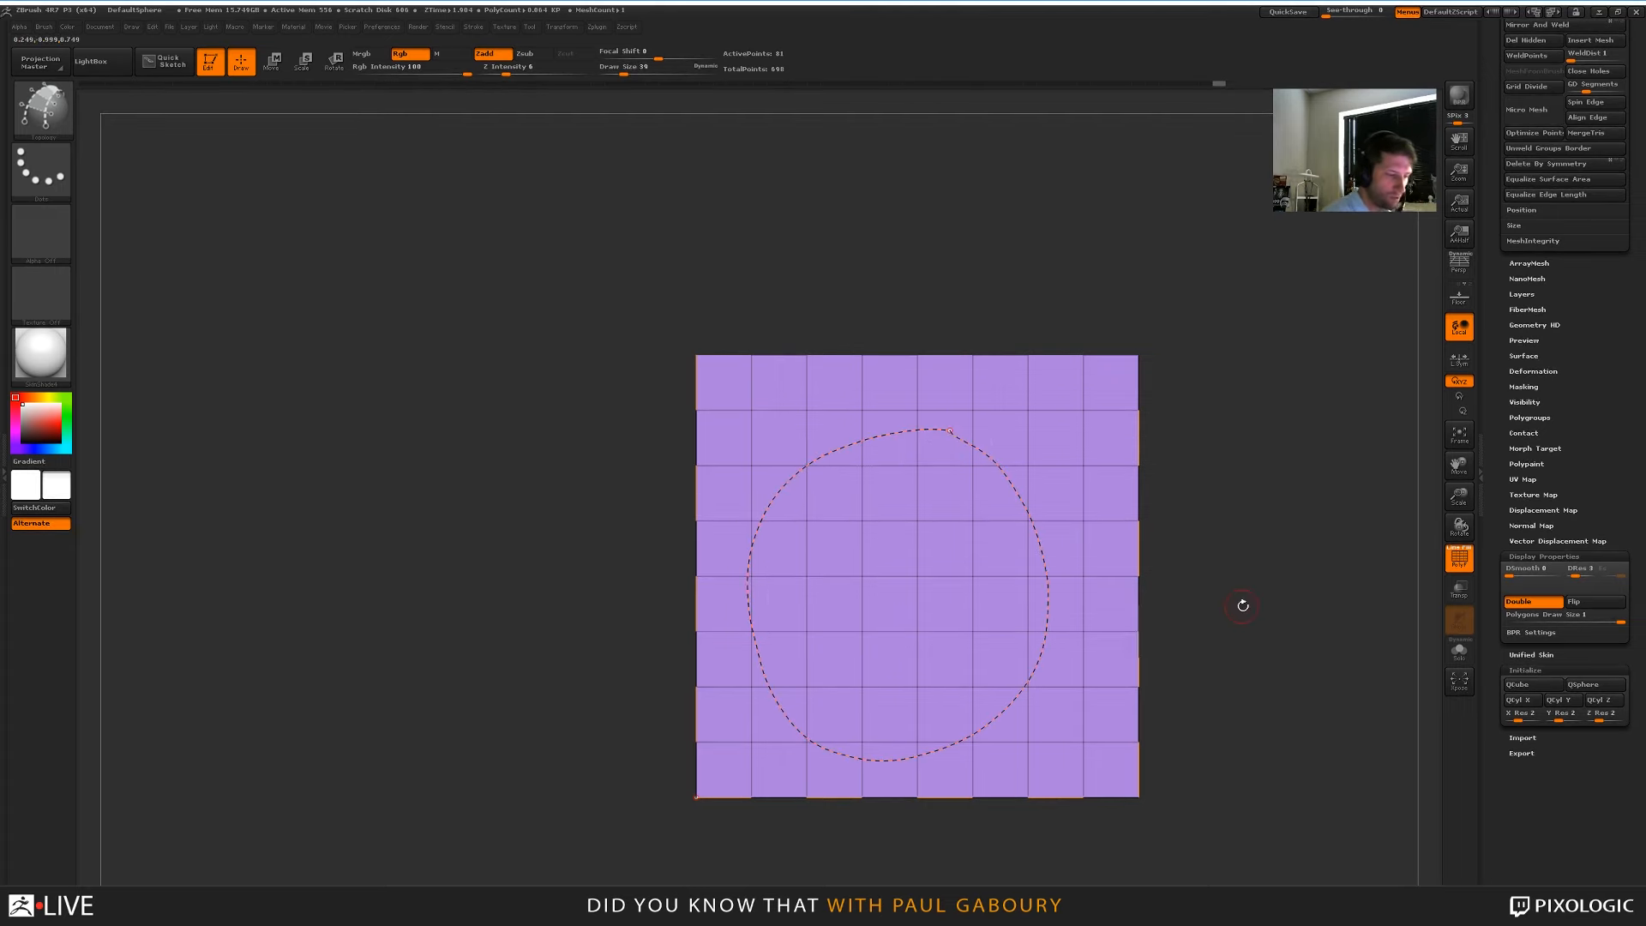
left_click_drag(1243, 606, 1221, 632, "alt")
Draw topology curves from the circle's top and upper-left side to the vertices along the plane's top border, ending at its upper-left corner
mouse_move(905, 391)
left_mouse_down("alt")
mouse_move(922, 470)
mouse_move(907, 559)
mouse_move(896, 332)
left_mouse_up("alt")
left_click_drag(796, 613, 794, 335)
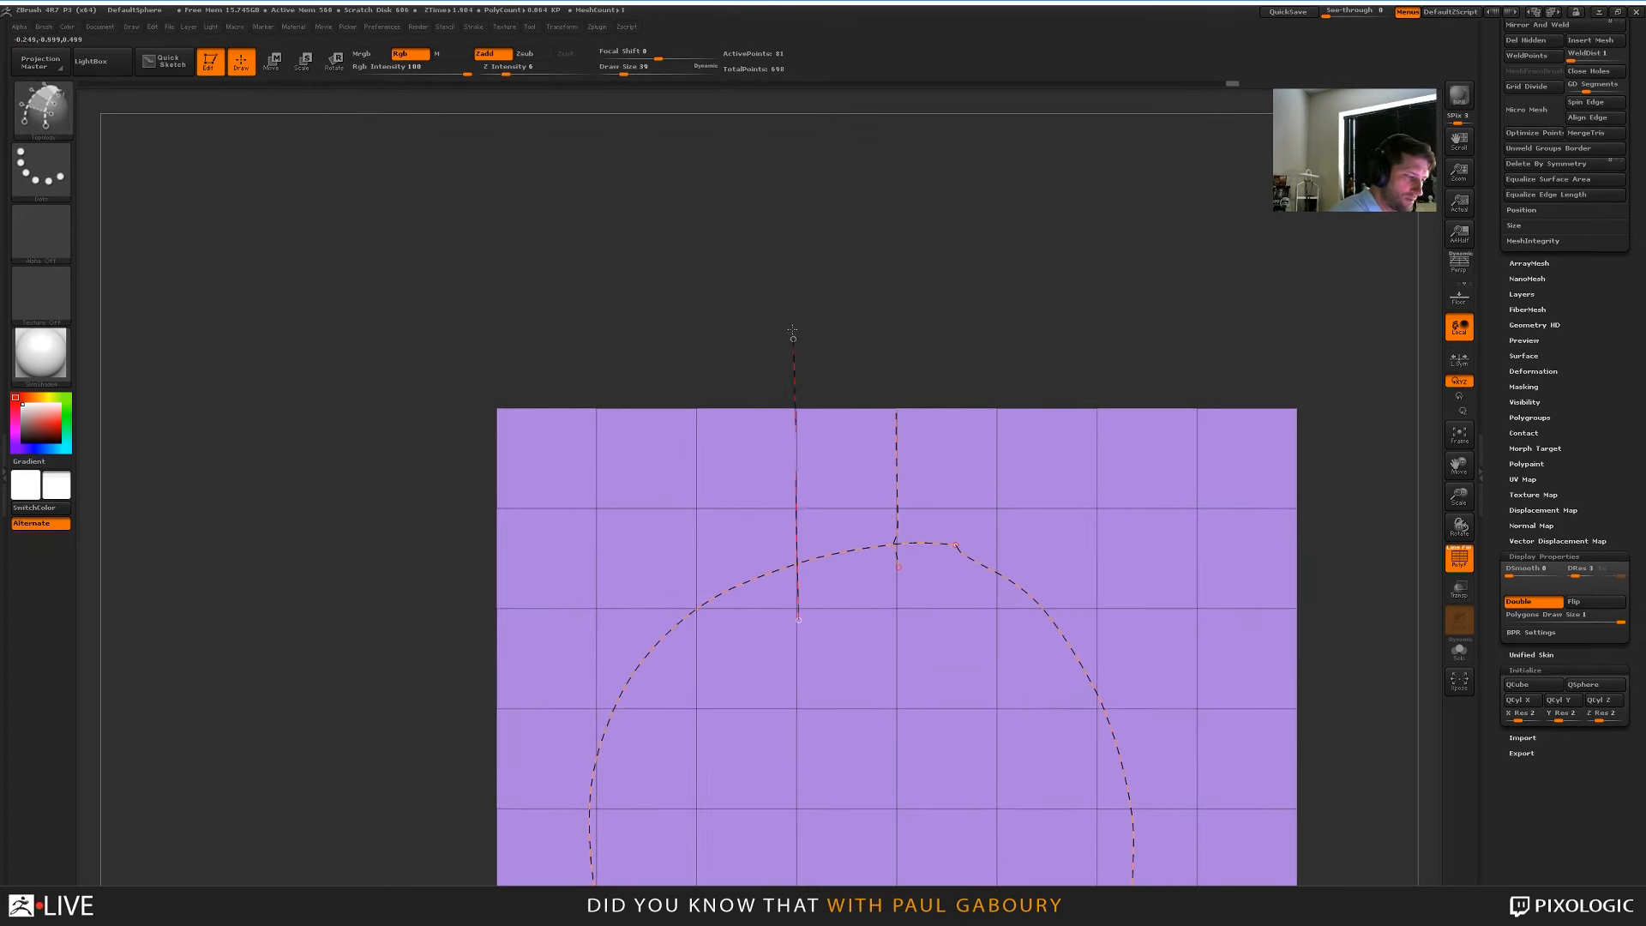
left_click_drag(731, 652, 682, 318)
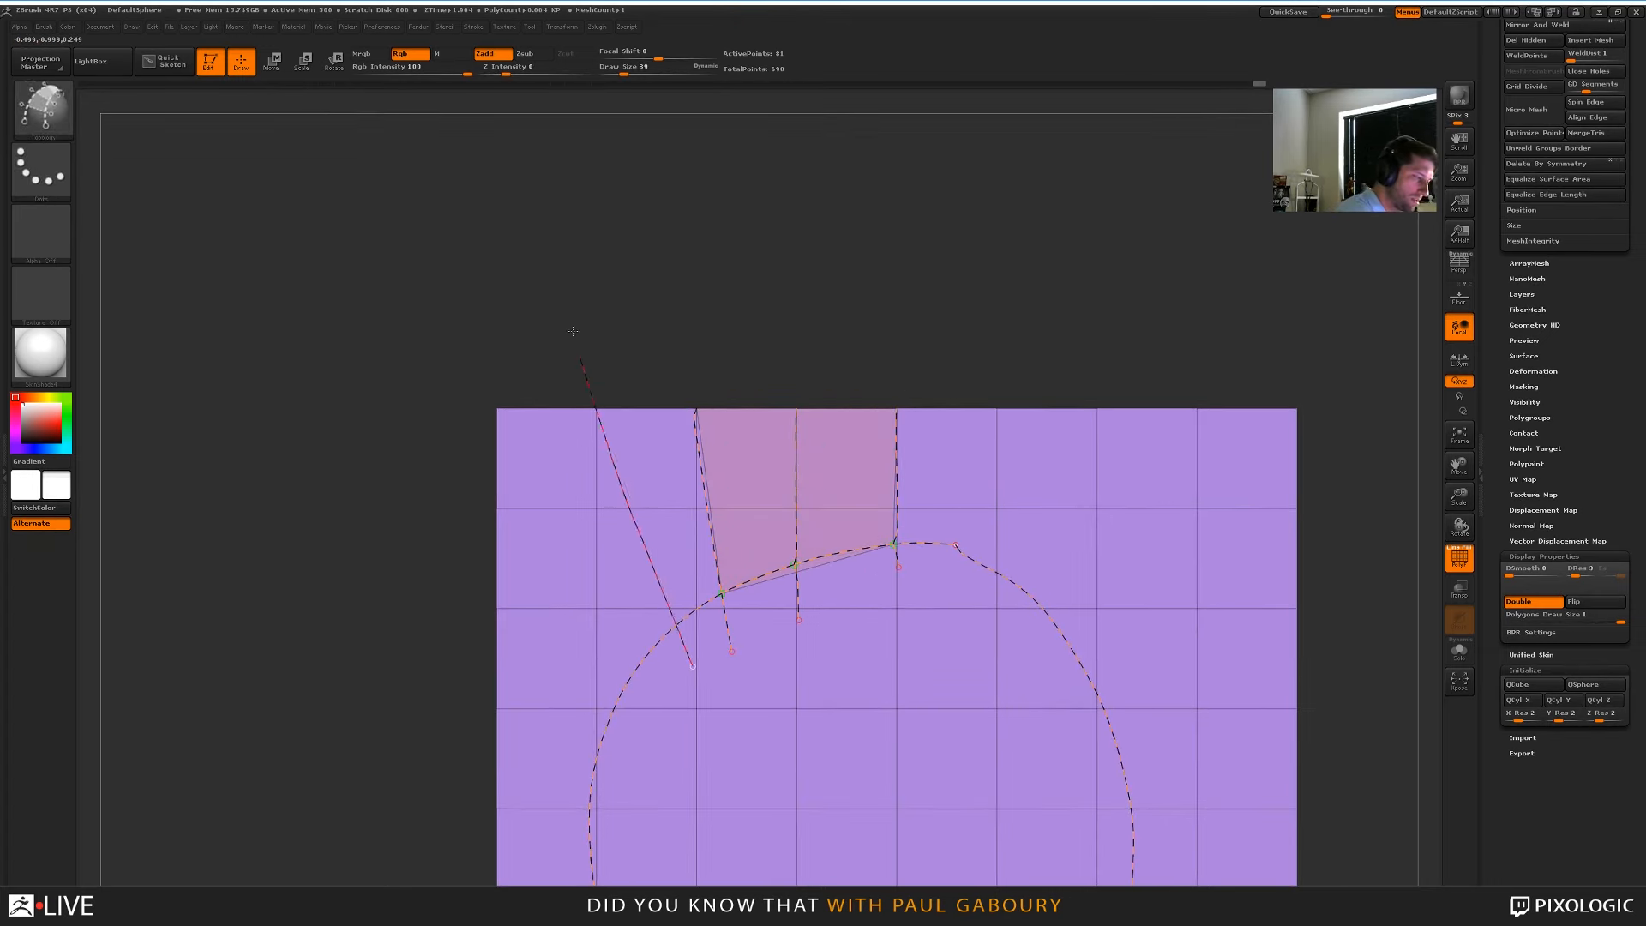
left_click_drag(573, 330, 574, 336)
left_click_drag(665, 705, 469, 343)
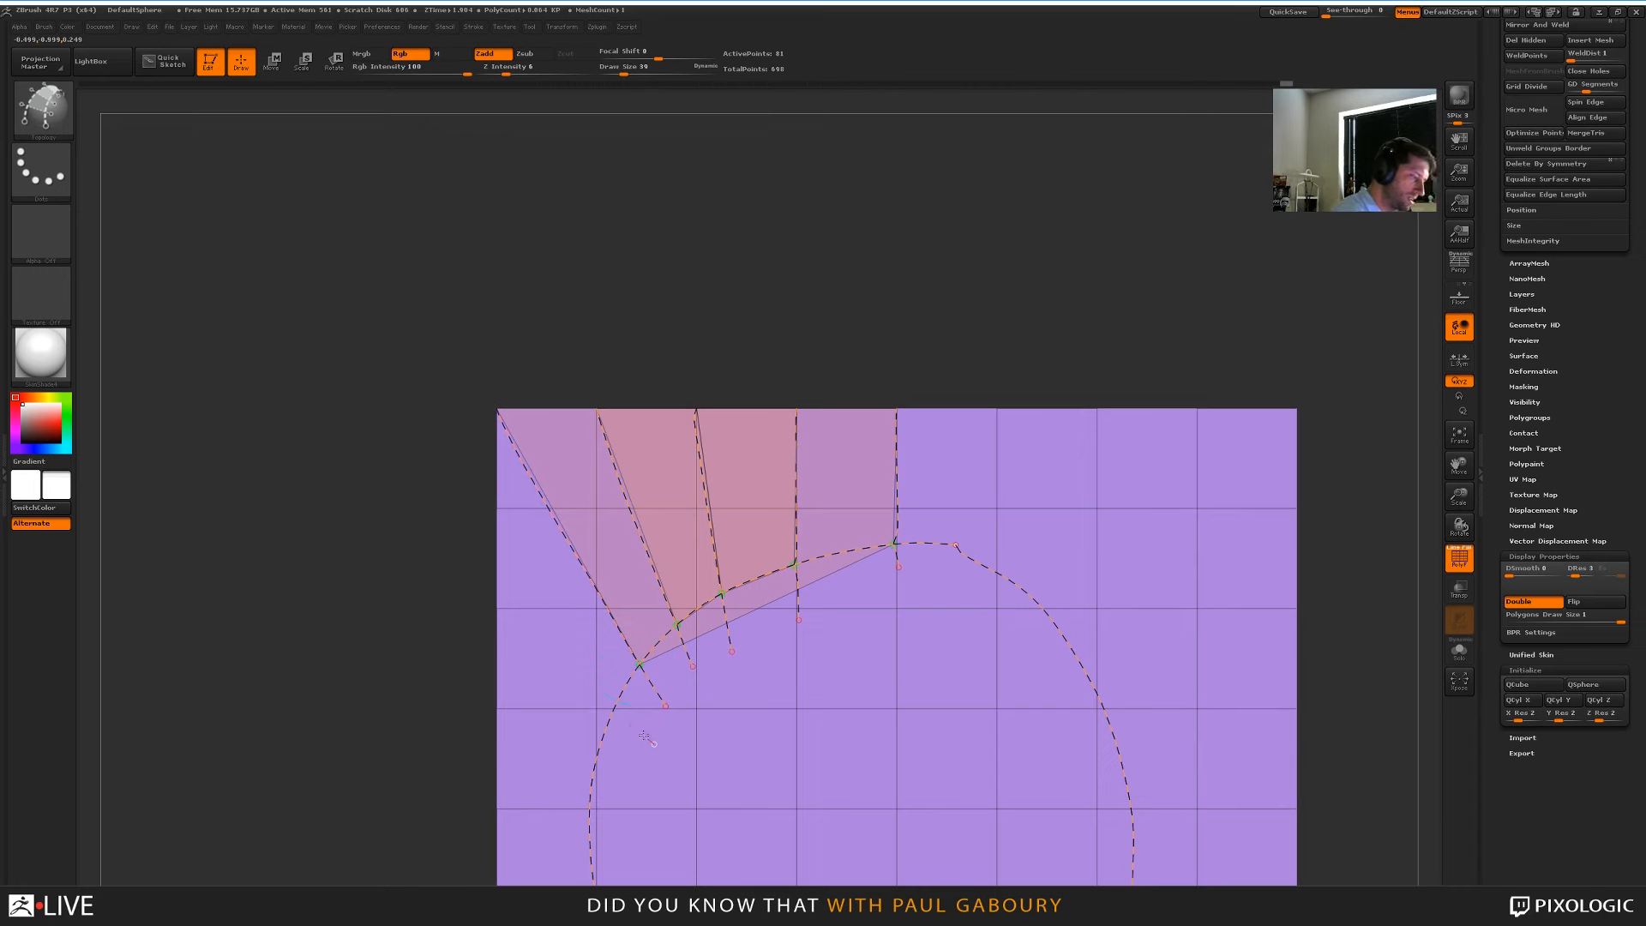
Draw topology curves from the circle's left side to the upper and middle vertices of the plane's left border
left_click_drag(644, 735, 425, 448)
key("ctrl+z")
left_click_drag(659, 760, 463, 450)
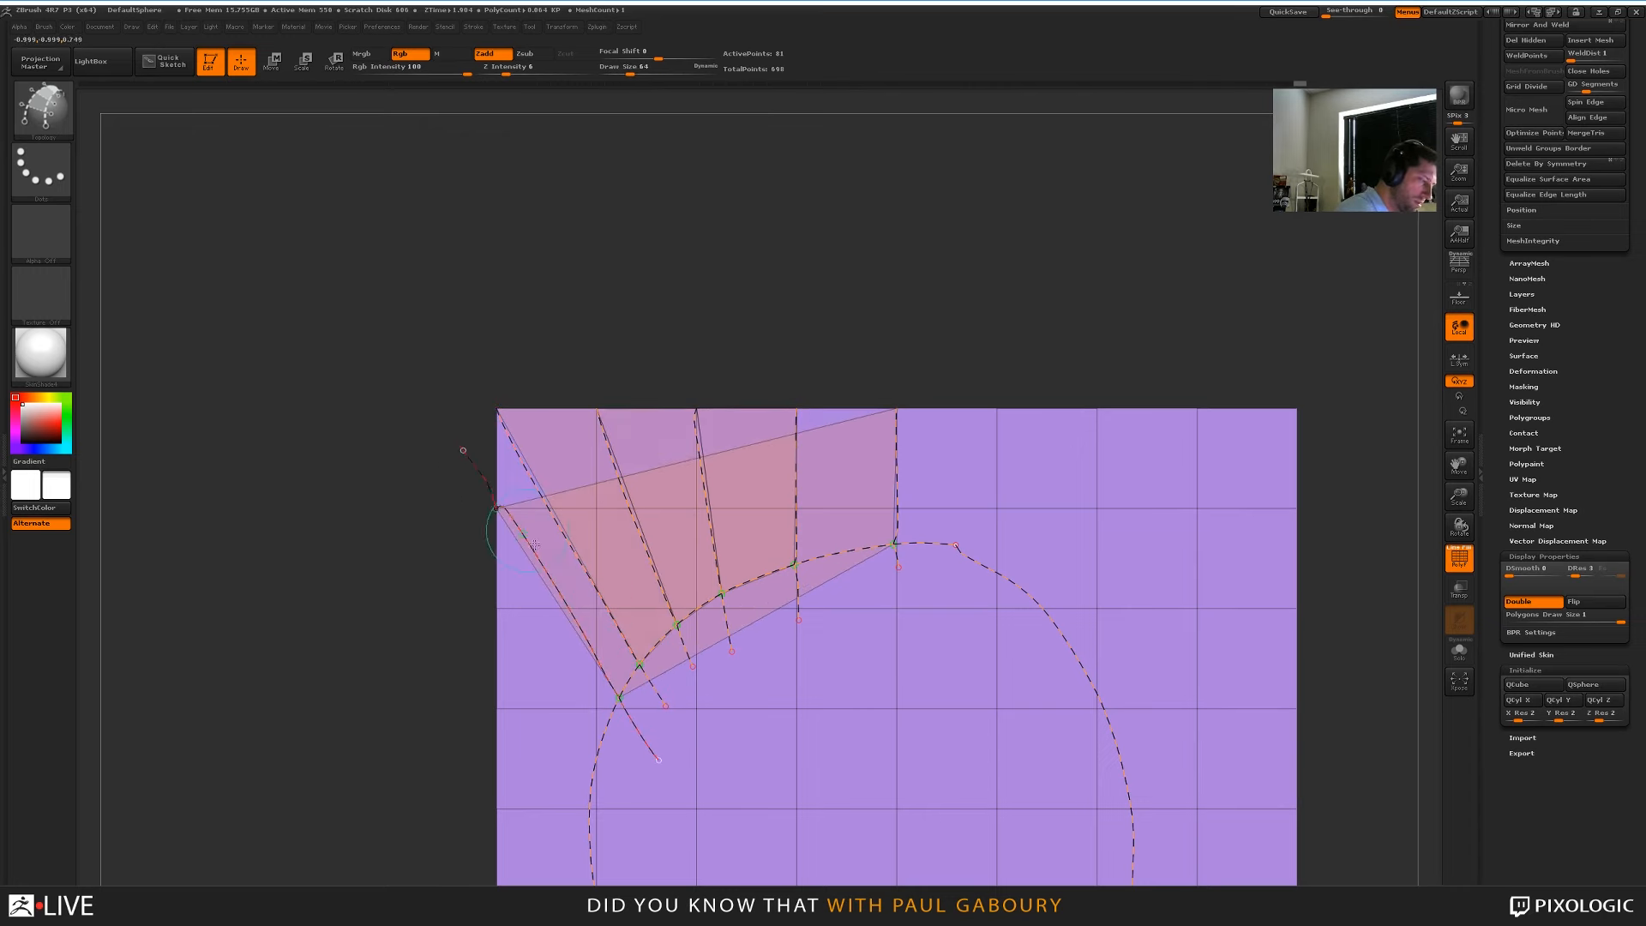
left_click_drag(448, 555, 444, 549)
right_click_drag(724, 814, 793, 711, "alt")
left_click_drag(708, 691, 514, 548)
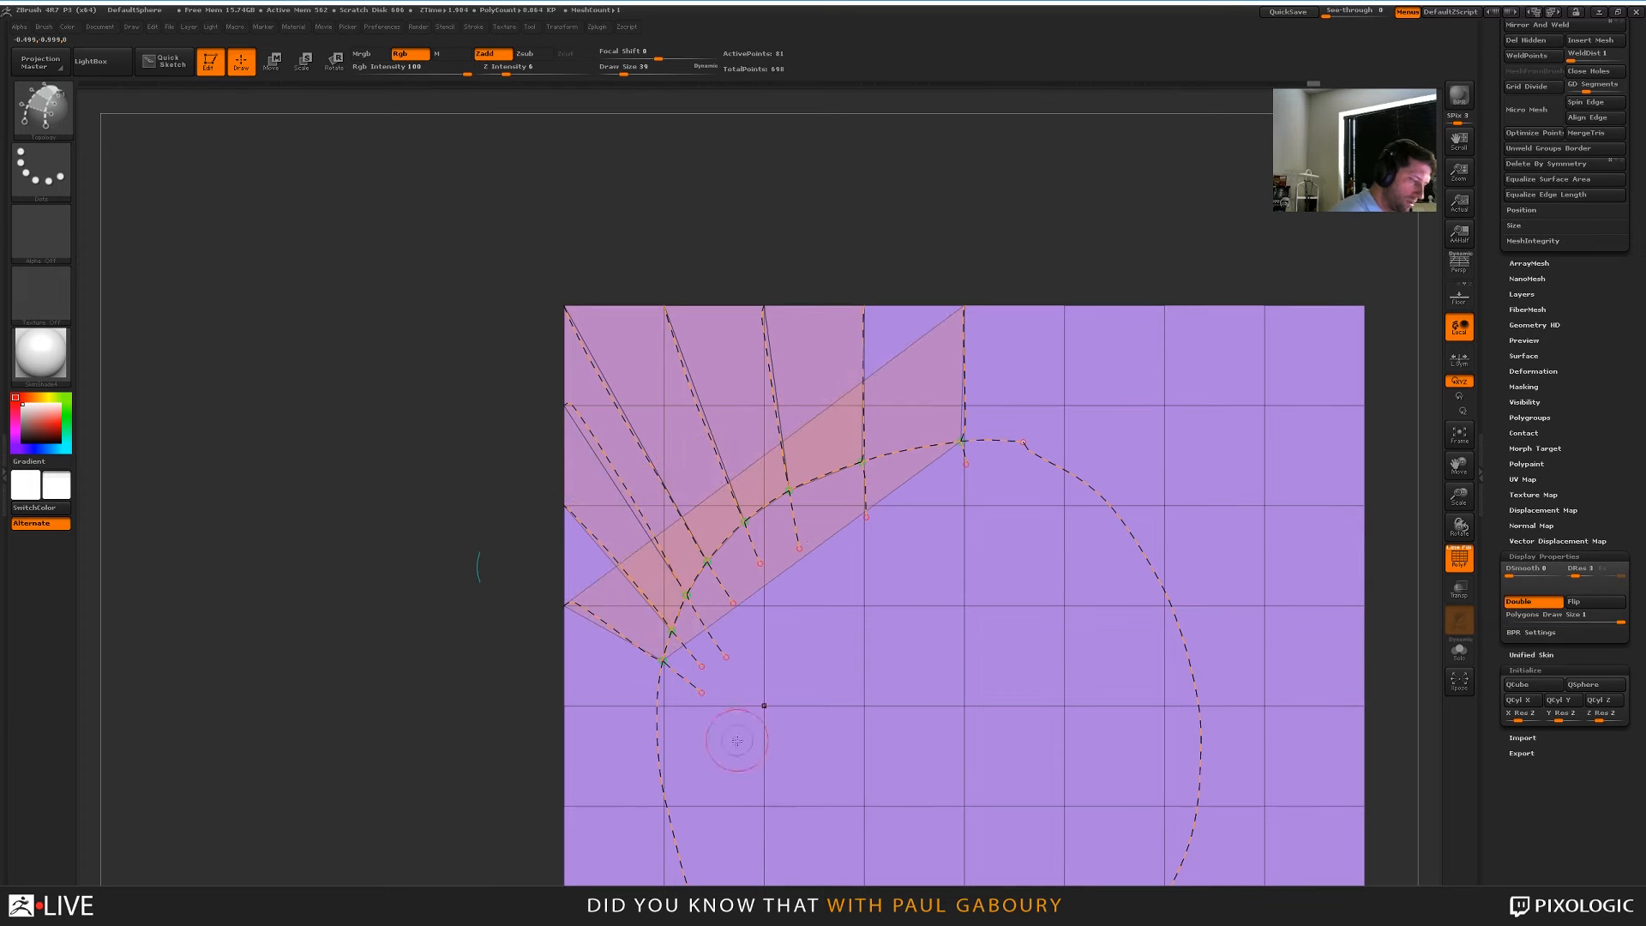
left_click_drag(661, 785, 724, 773)
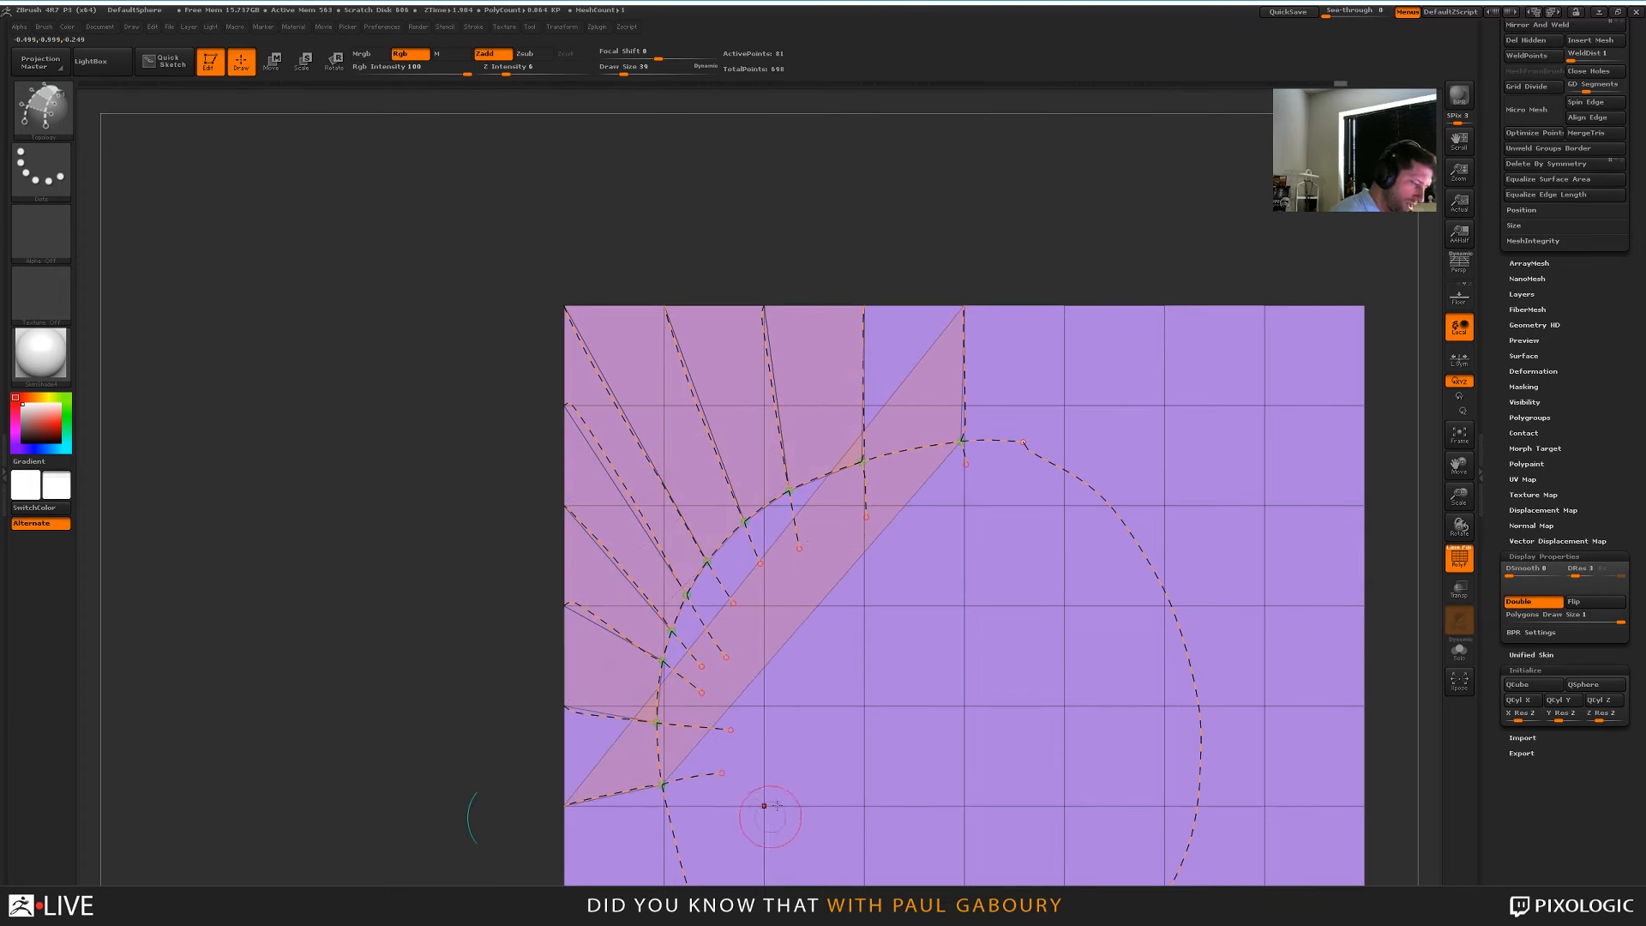
Draw topology curves from the circle's lower-left side to the remaining left border vertices and the plane's lower-left corner
right_click_drag(761, 823, 892, 632, "alt")
left_click_drag(897, 650, 645, 735)
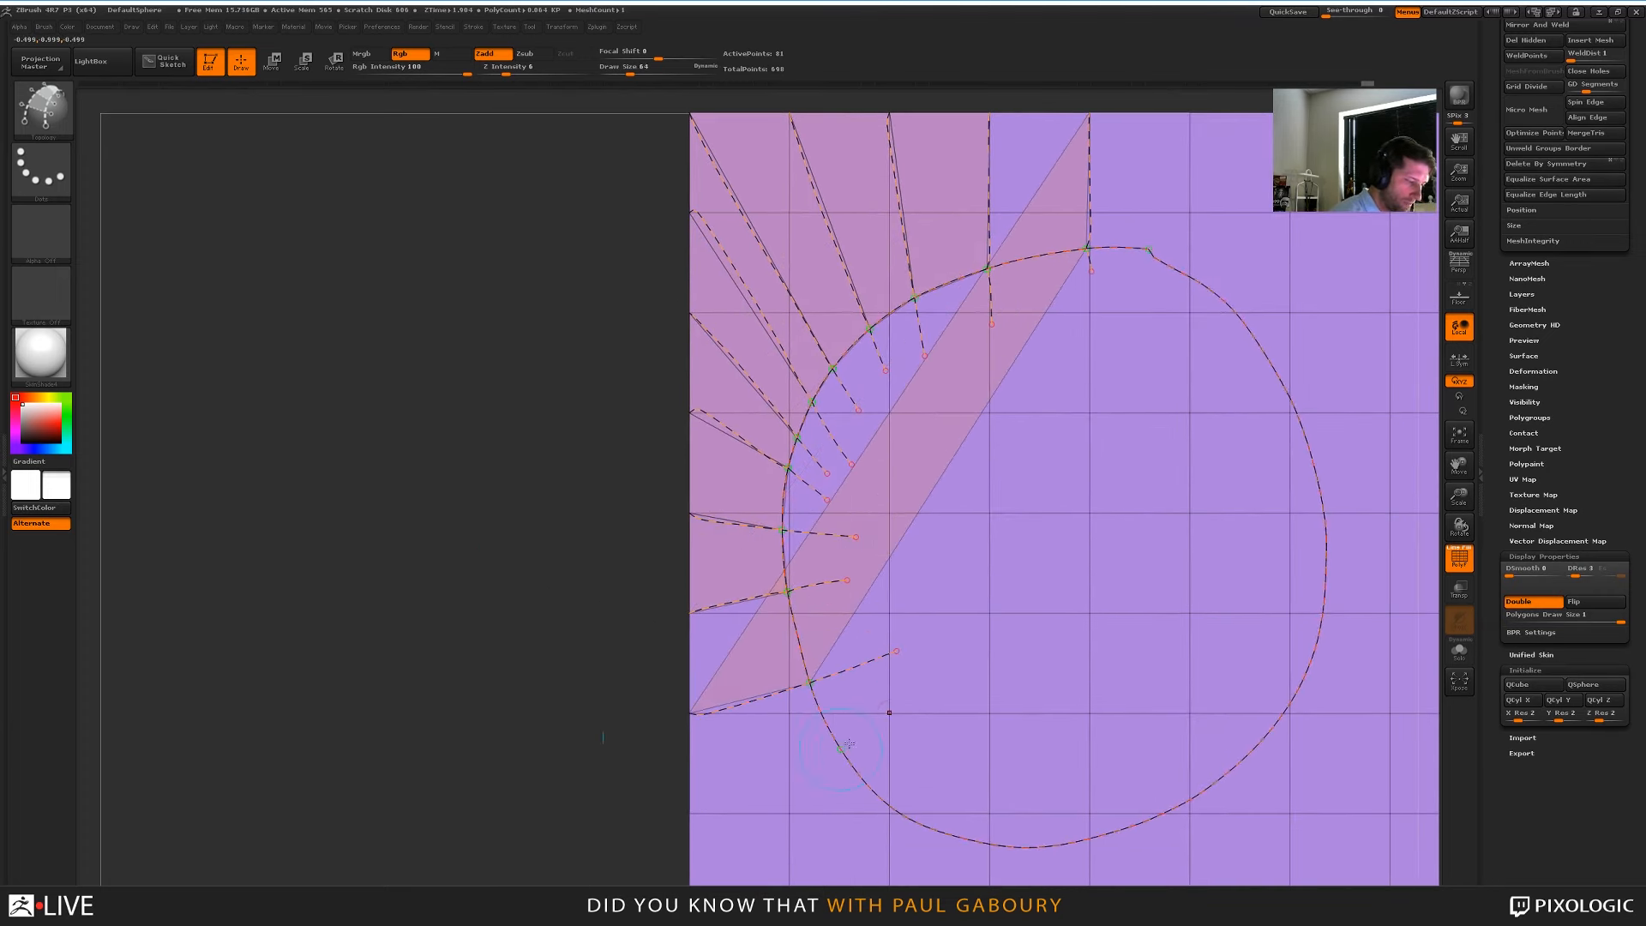
left_click_drag(920, 715, 671, 820)
right_click_drag(807, 817, 778, 734, "alt")
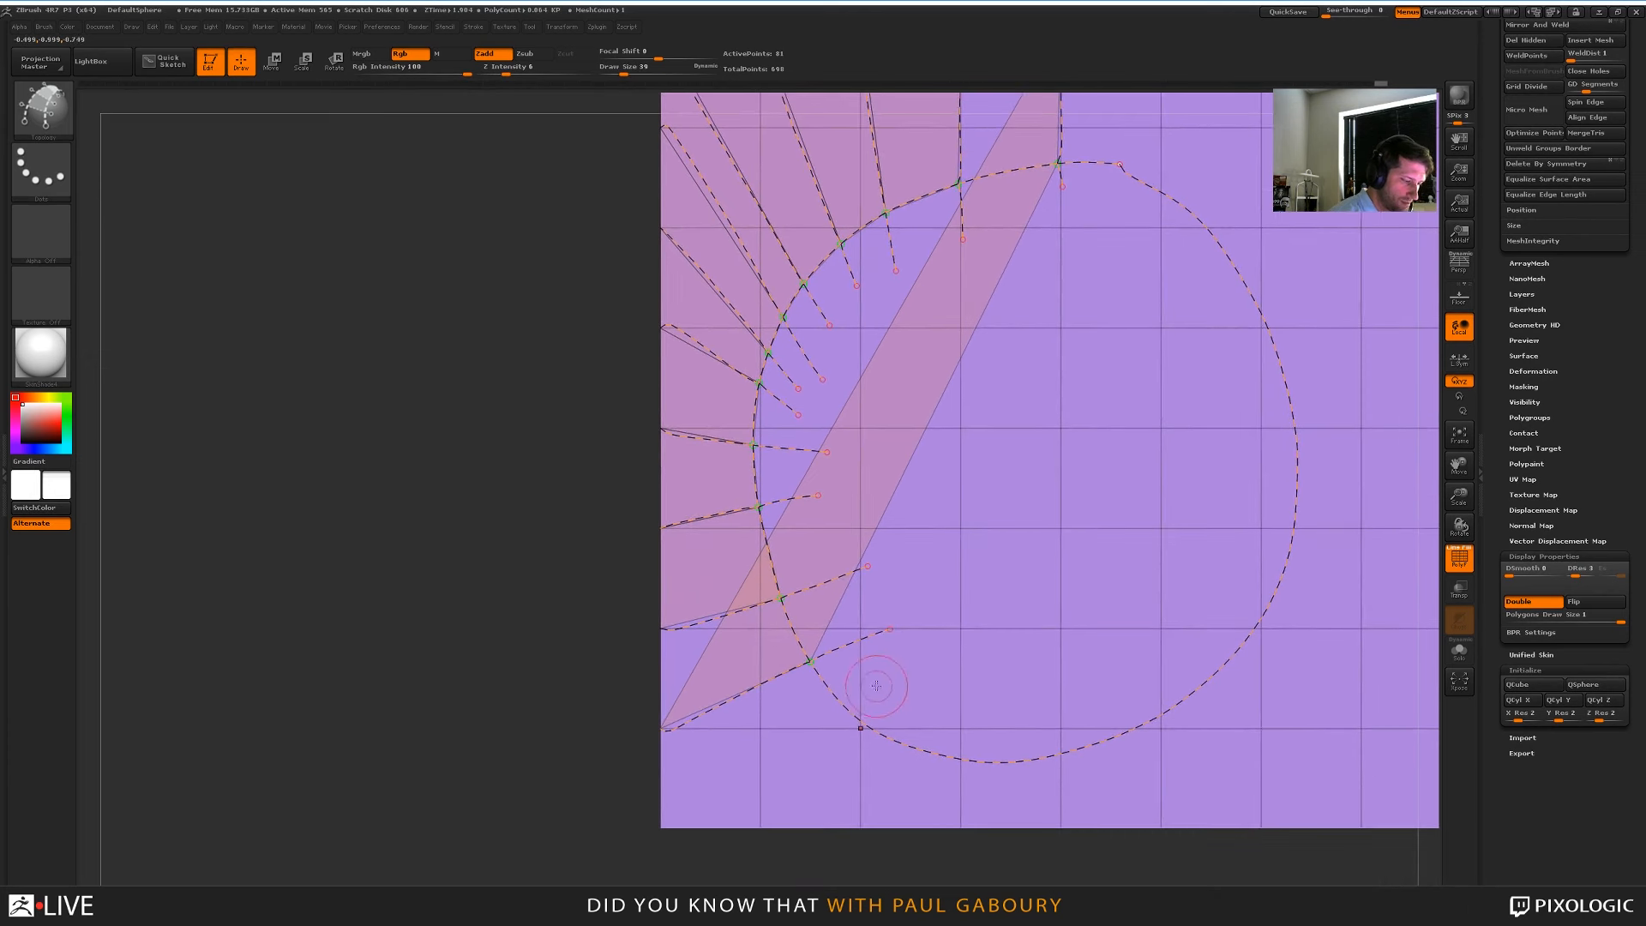
mouse_move(903, 652)
left_mouse_down()
mouse_move(760, 735)
mouse_move(622, 857)
left_mouse_up()
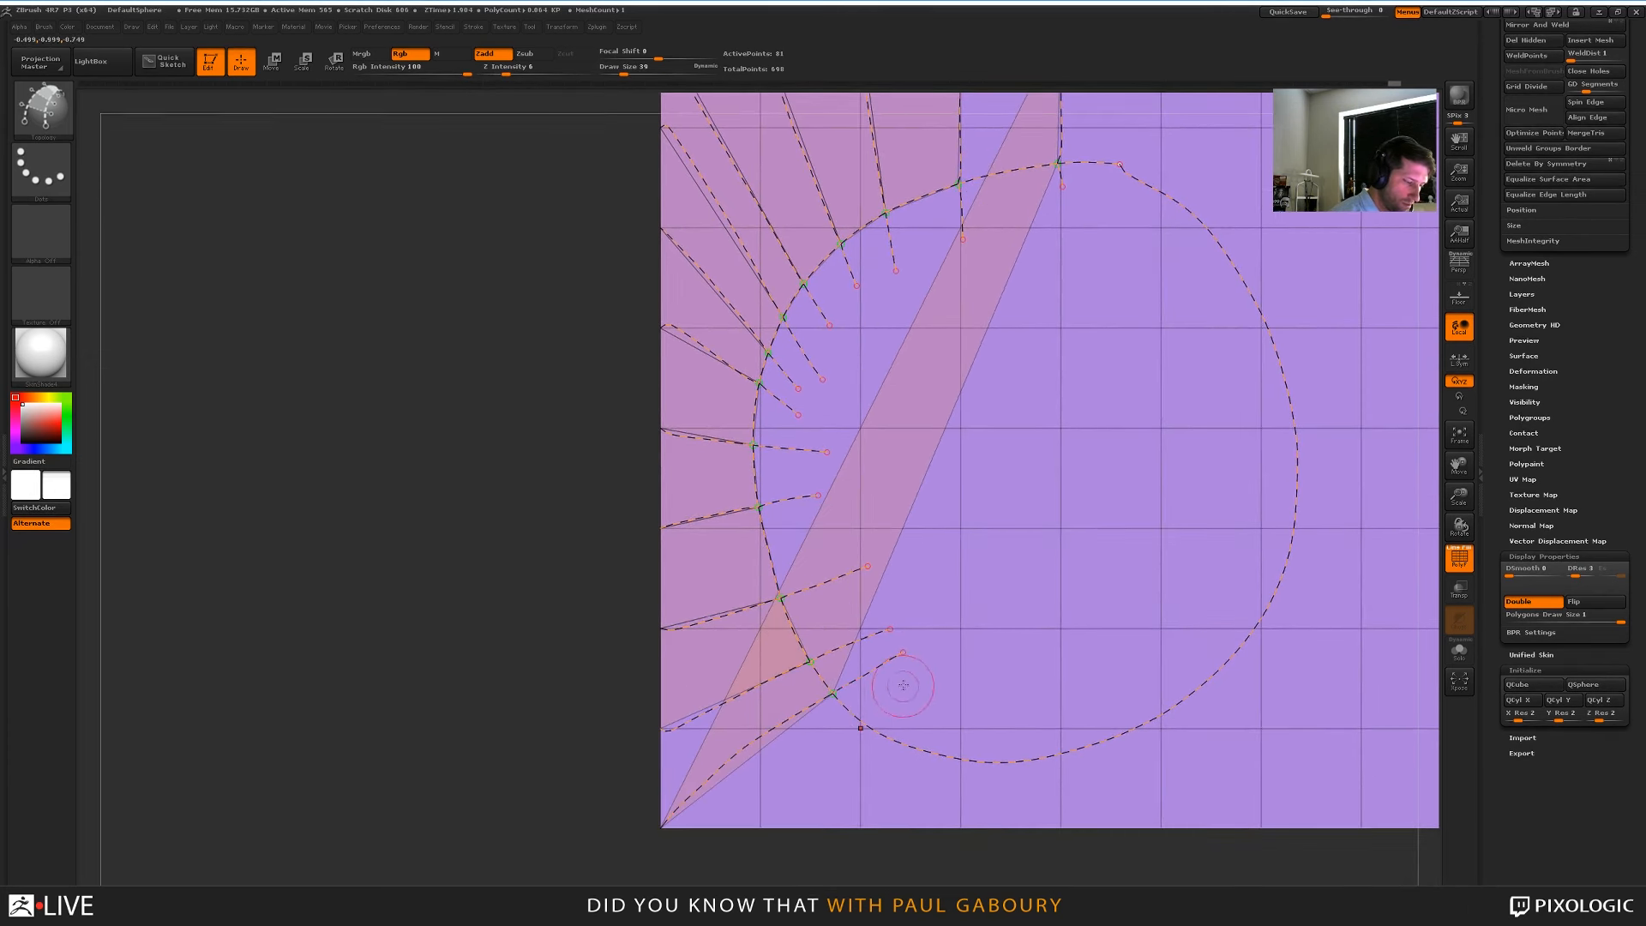
Draw topology curves from the bottom of the circle down to successive vertices on the plane's bottom border
mouse_move(904, 681)
left_mouse_down()
mouse_move(776, 797)
mouse_move(753, 850)
mouse_move(849, 844)
left_mouse_up()
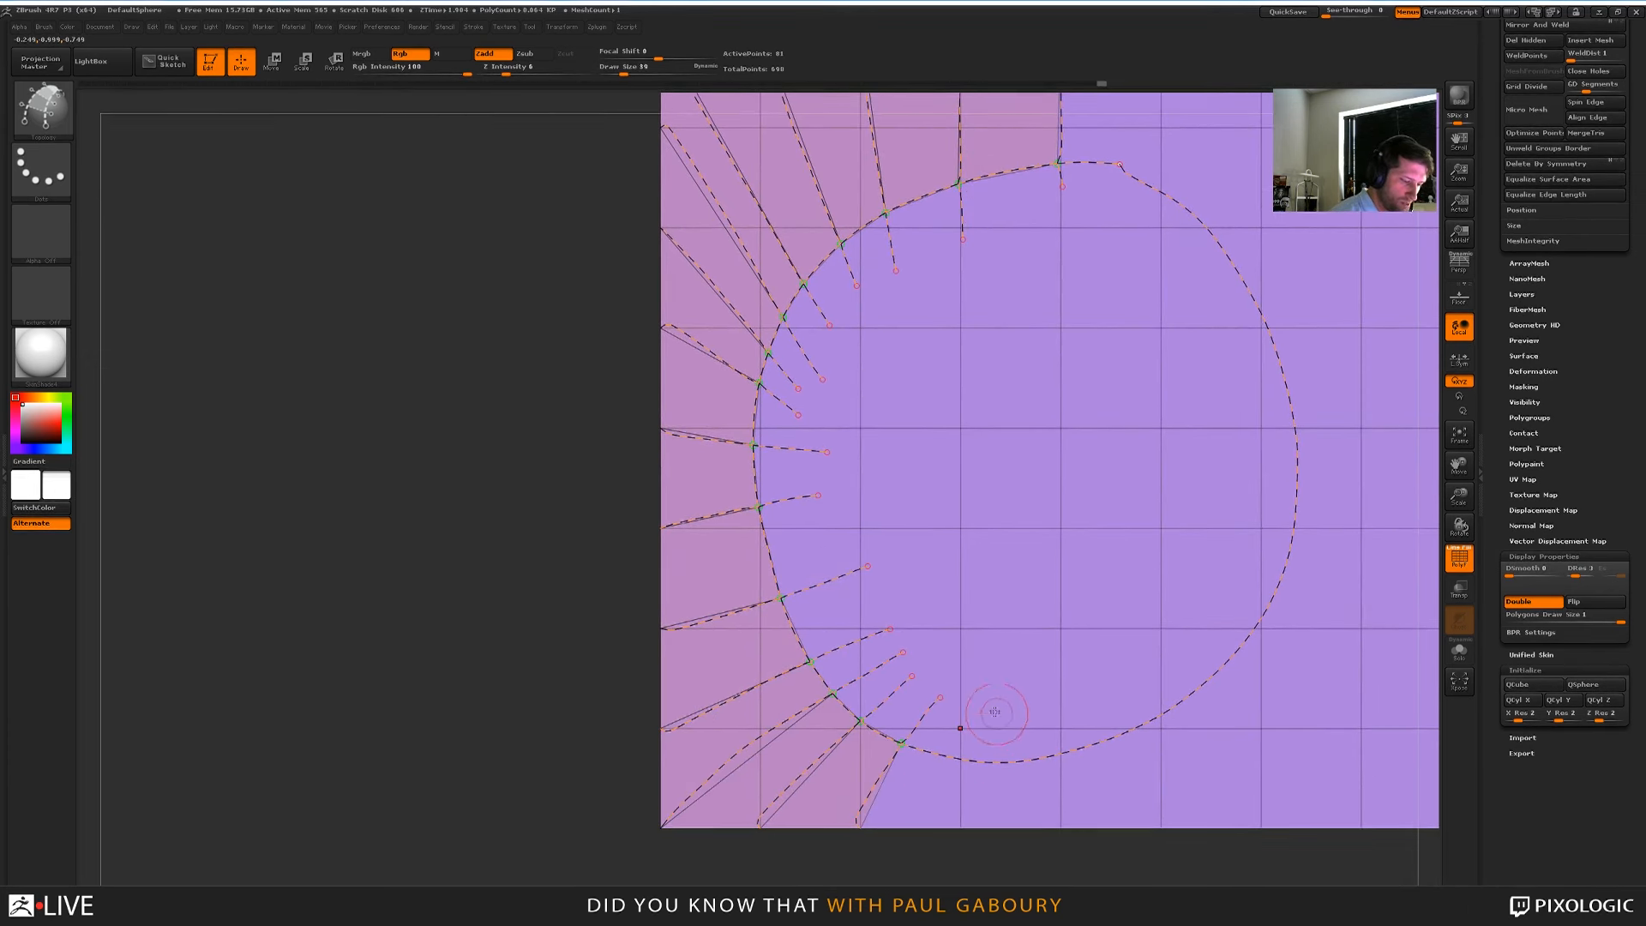
left_click_drag(982, 686, 959, 844)
left_click_drag(1053, 675, 1078, 850)
left_click_drag(1132, 641, 1166, 849)
Draw topology curves from the circle's lower-right side to the plane's bottom border and trim the curve ends inside the circle
mouse_move(1242, 663)
right_mouse_down("alt")
mouse_move(1013, 721)
mouse_move(836, 677)
right_mouse_up("alt")
left_click_drag(836, 677, 881, 832)
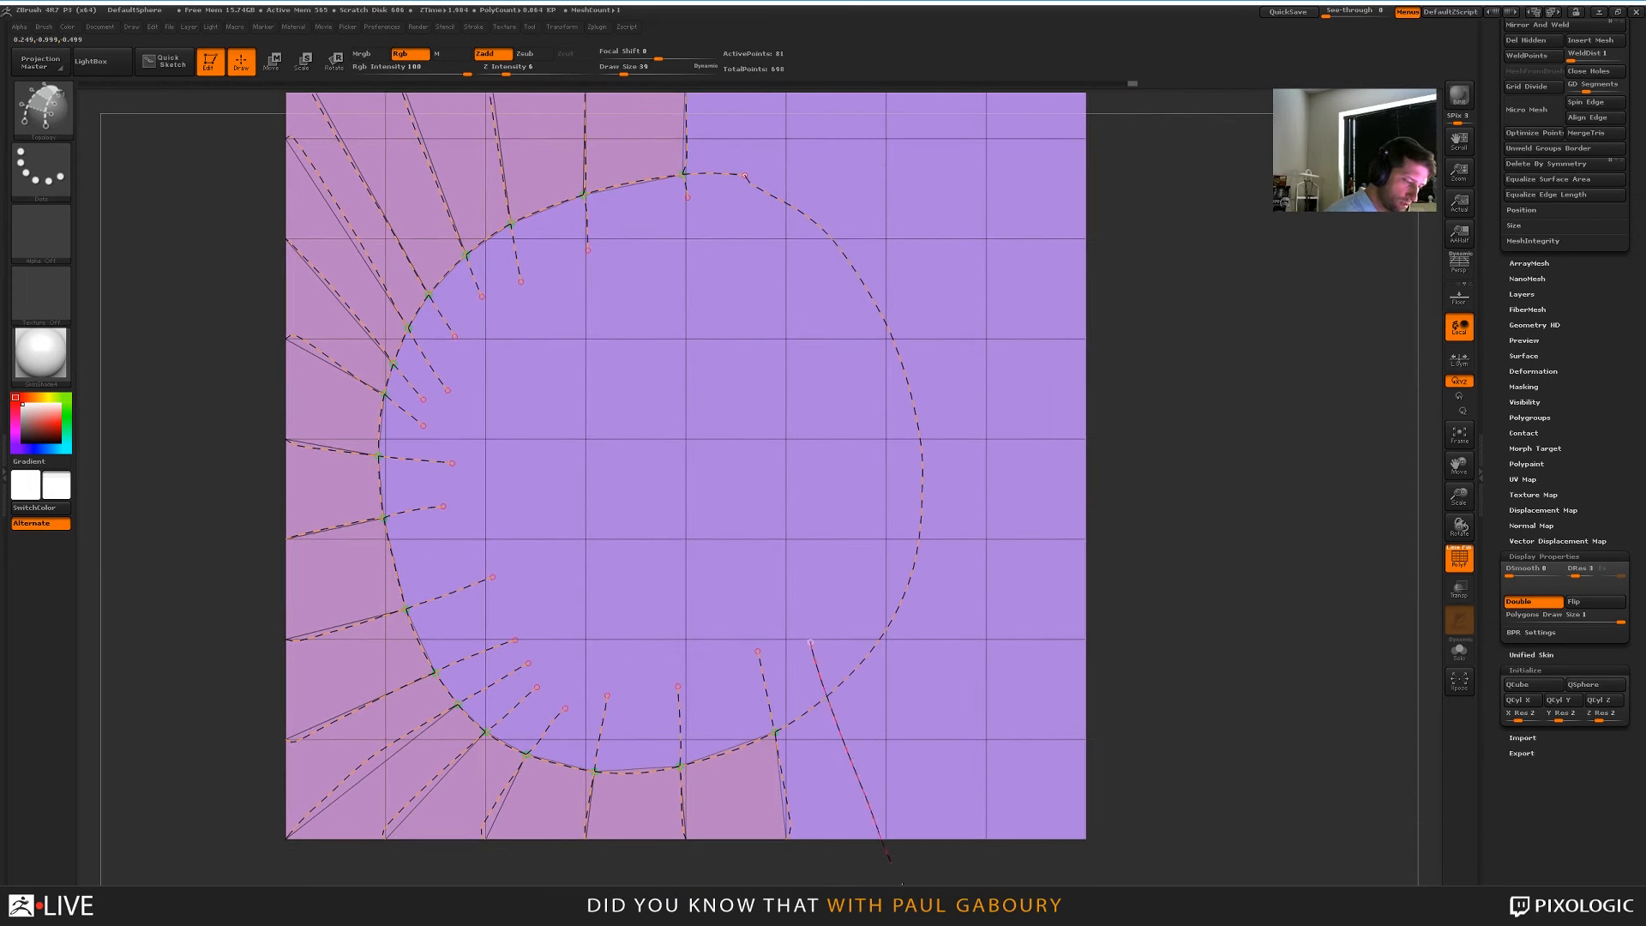
left_click_drag(986, 858, 984, 856)
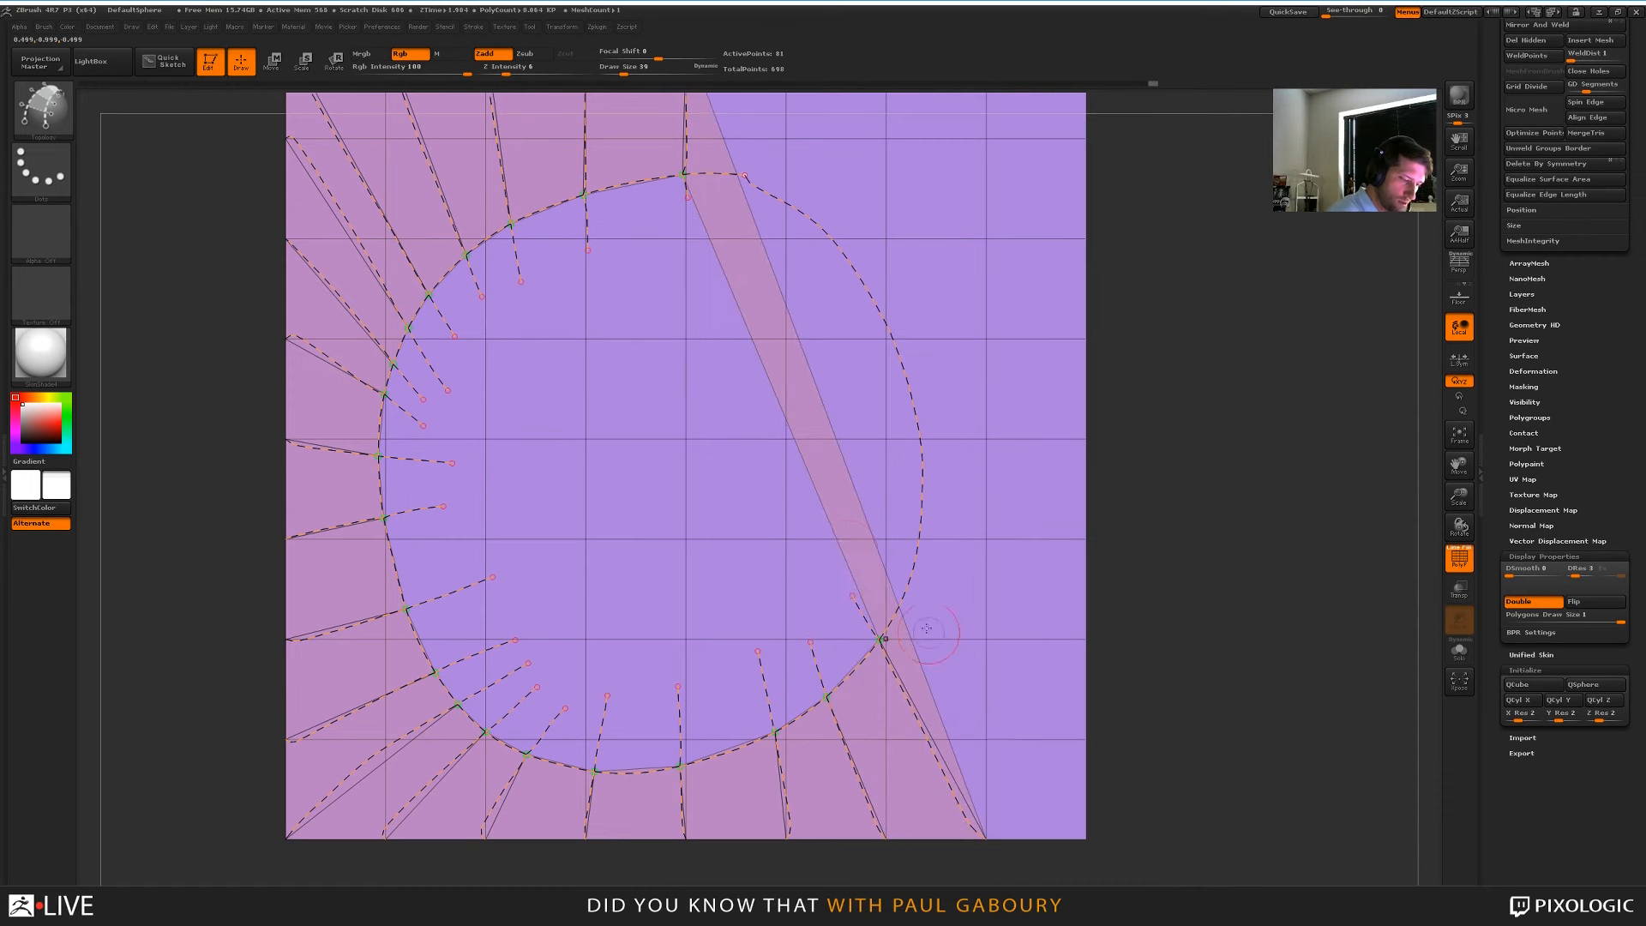
left_click_drag(809, 536, 770, 529, "alt")
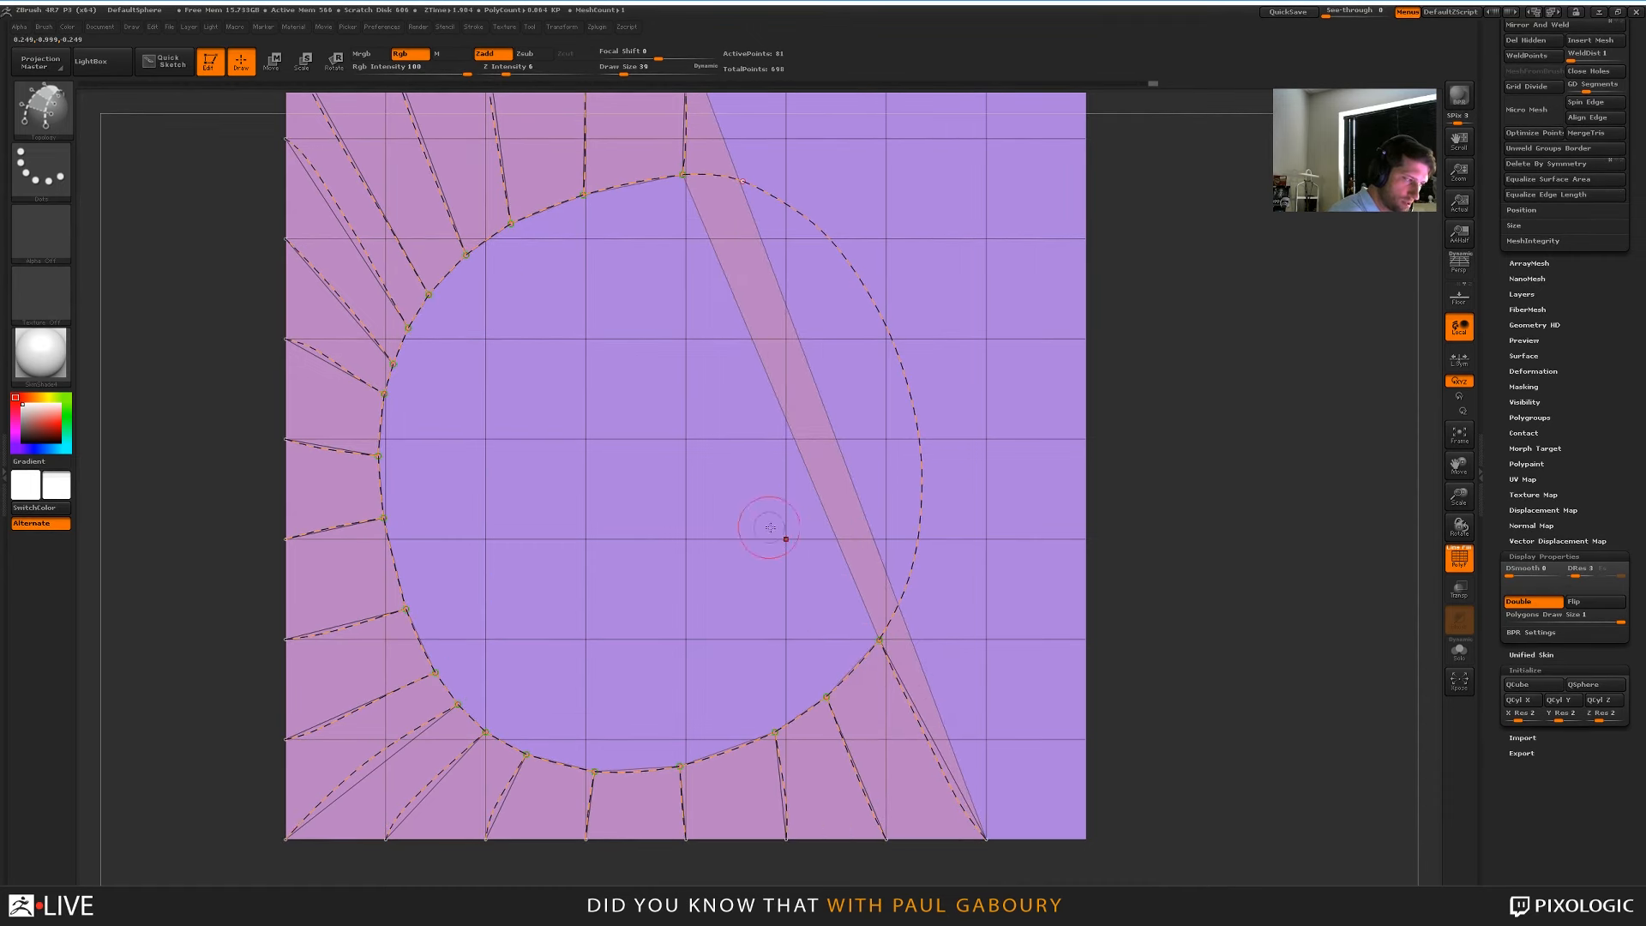
Draw topology curves from the circle to the plane's lower-right corner and lower right border, trimming the ends inside the circle
left_click_drag(1239, 592, 1091, 628, "alt")
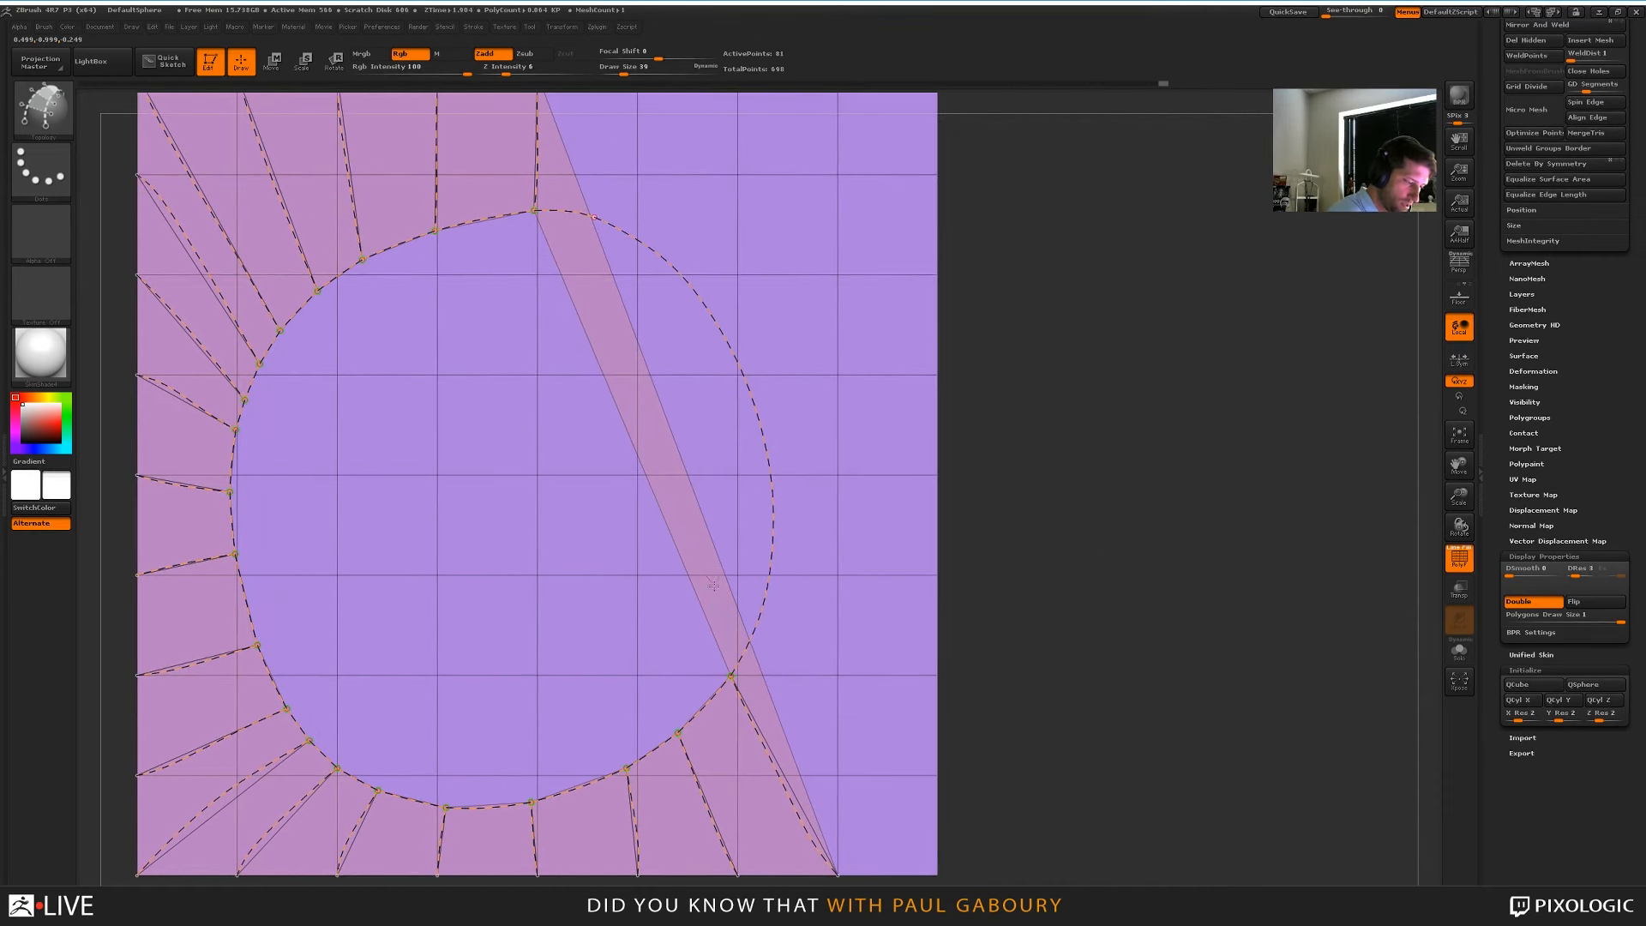
left_click(967, 881)
left_click(738, 574)
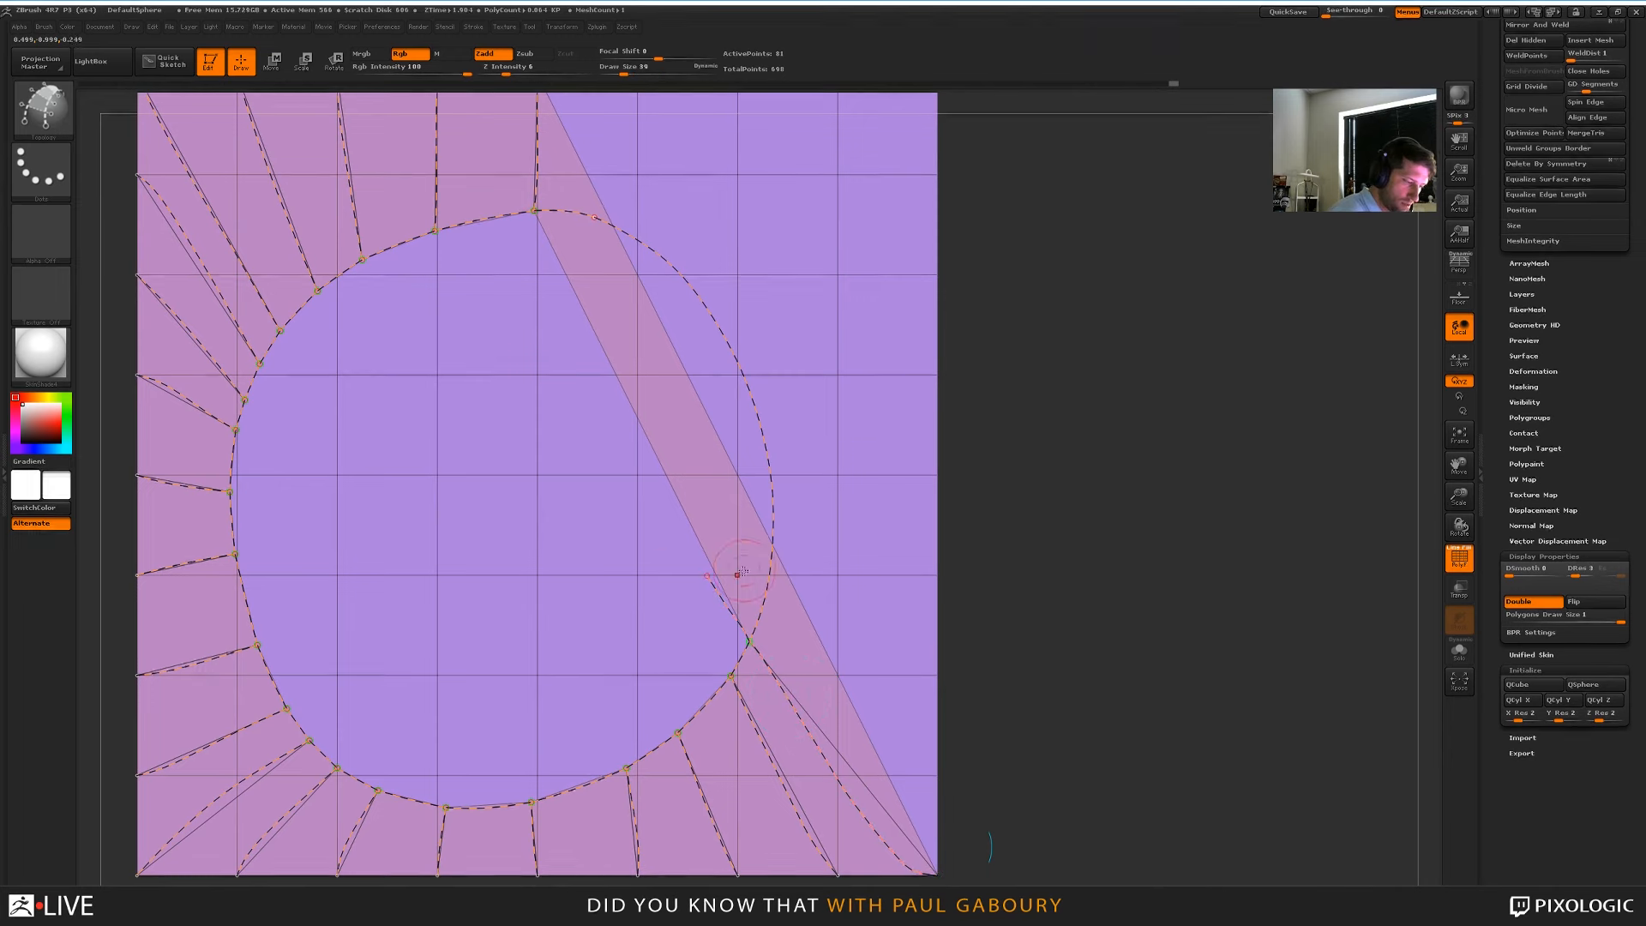
left_click_drag(867, 713, 985, 816)
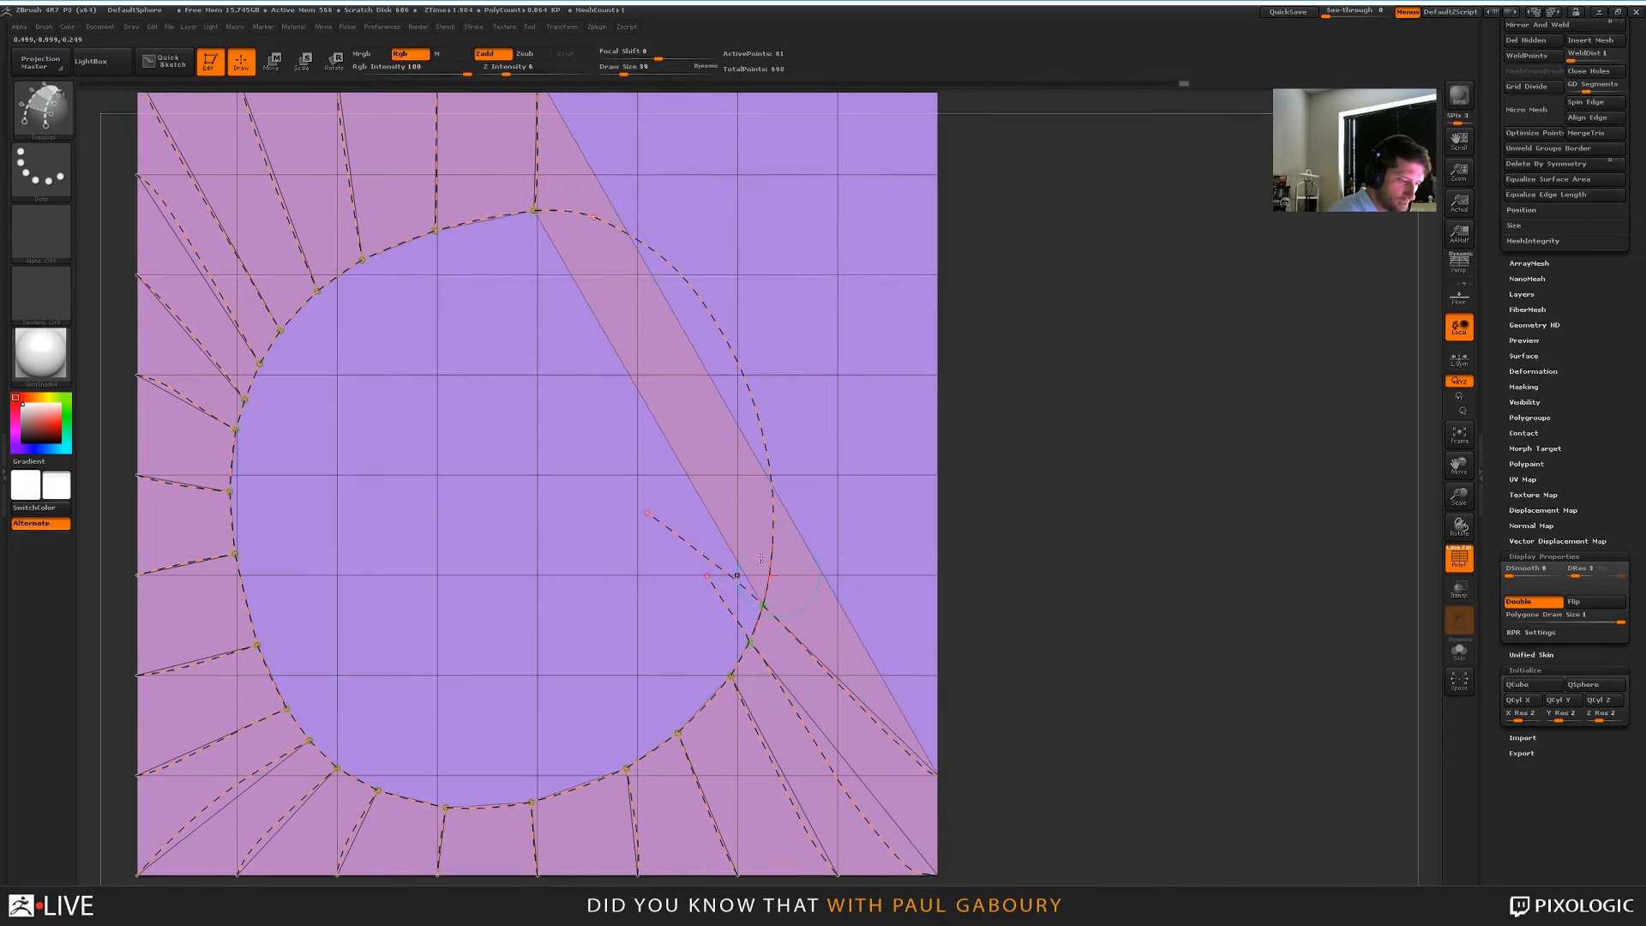
left_click_drag(718, 518, 1005, 713)
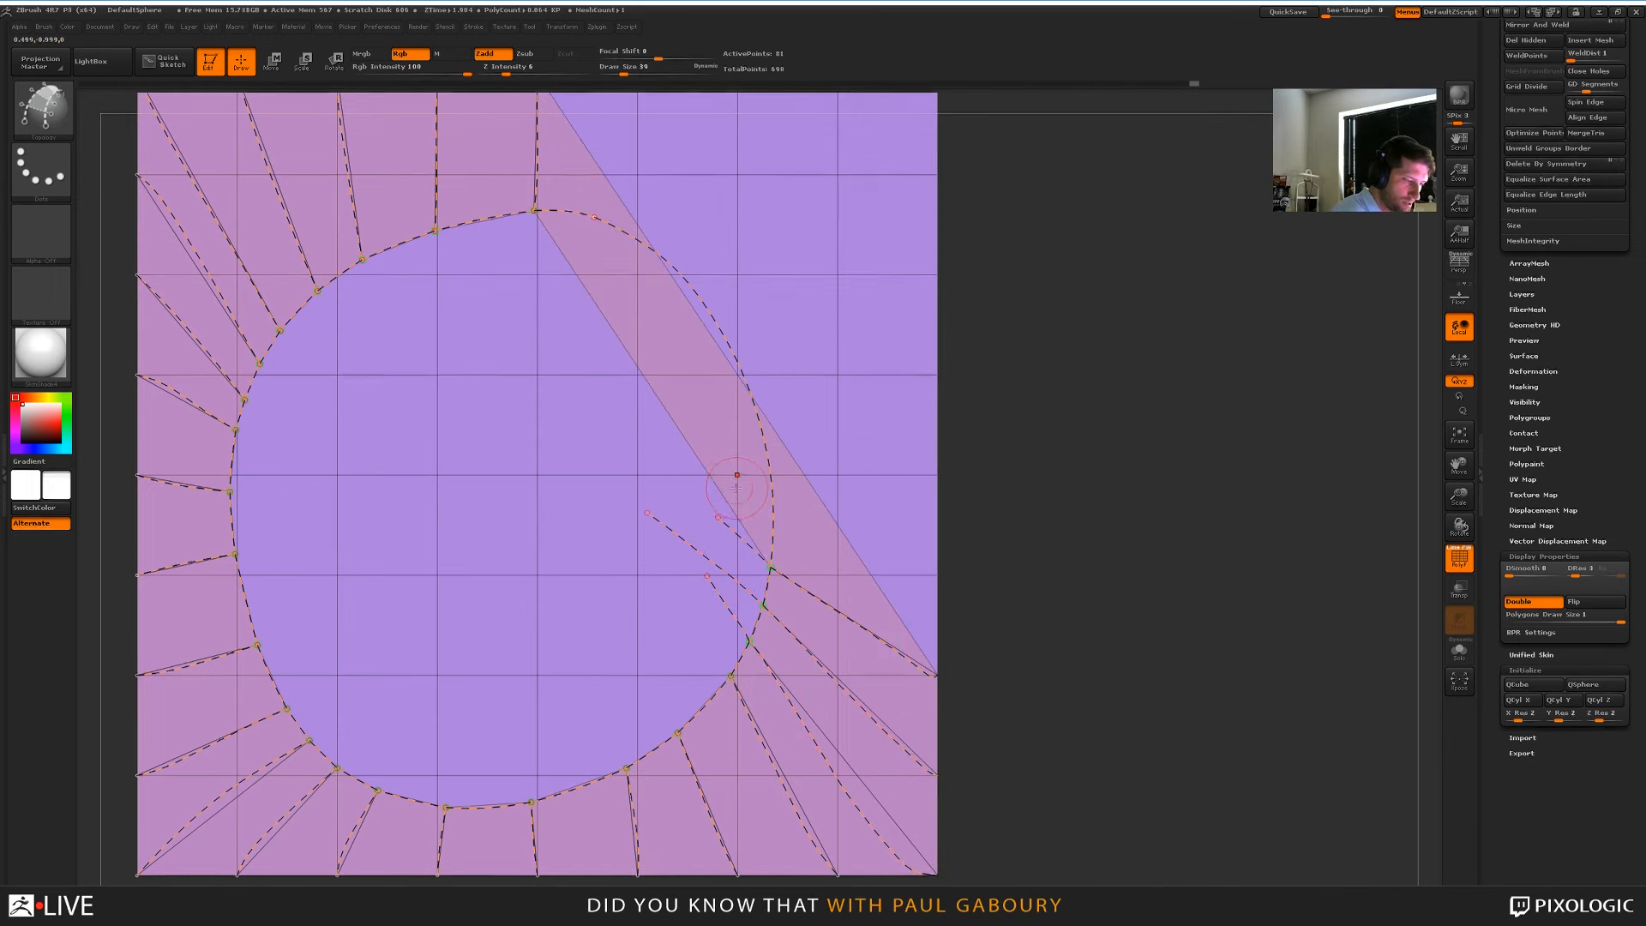
left_click(717, 675)
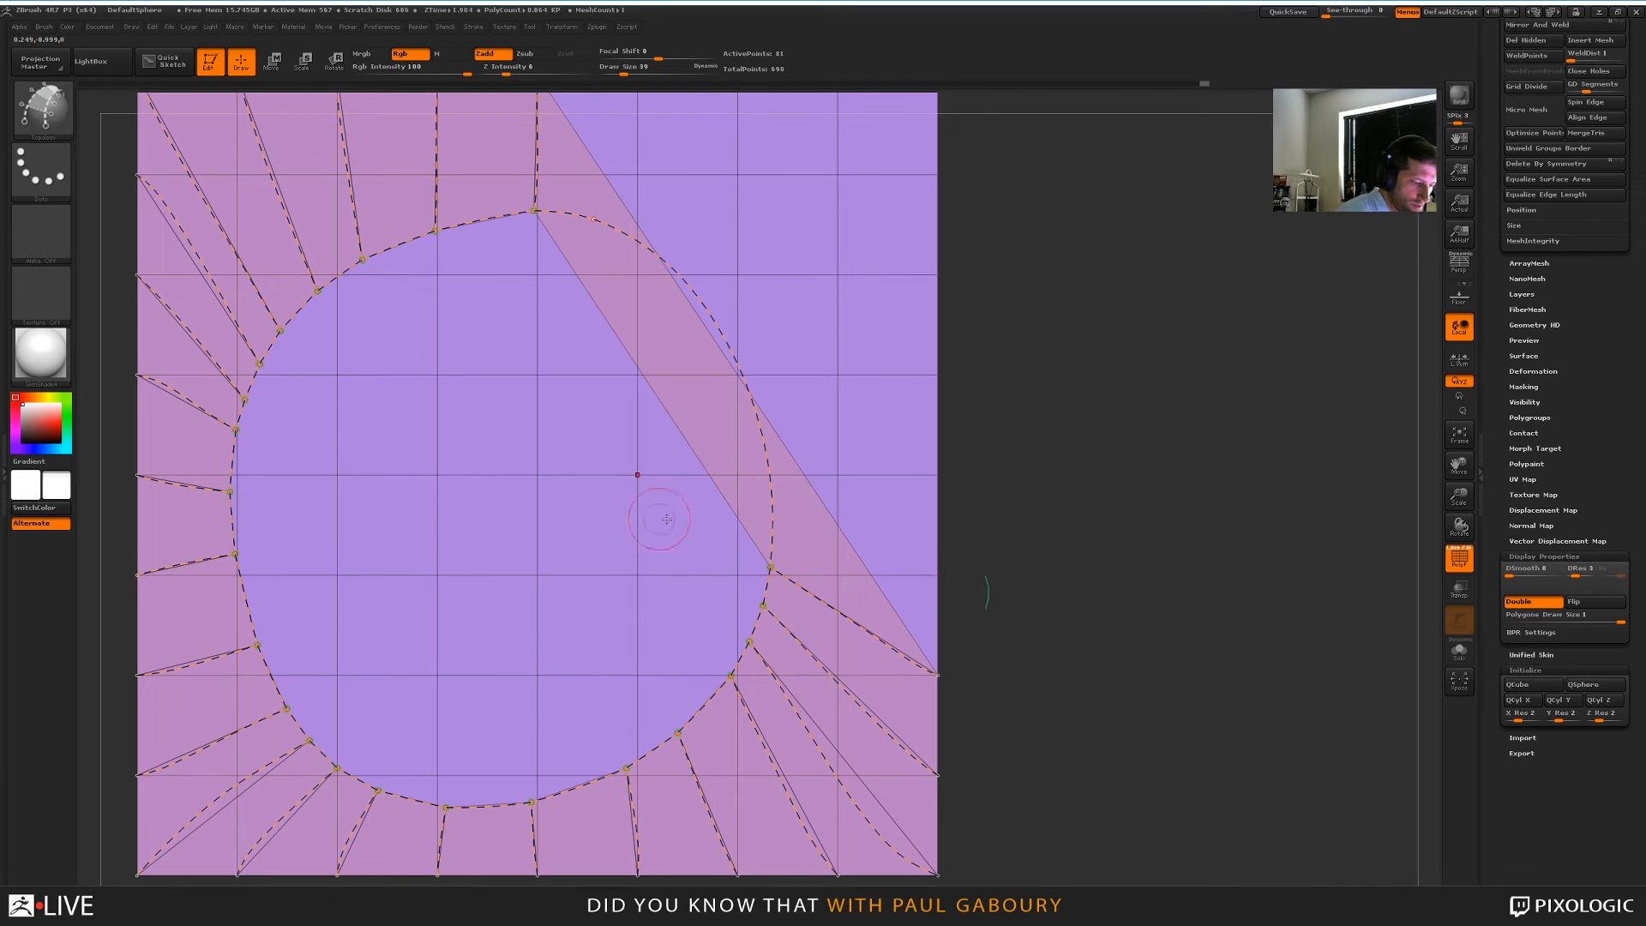
Draw topology curves from the circle's right side to the remaining right border vertices and the plane's upper-right corner
left_click_drag(667, 519, 1056, 589)
left_click_drag(639, 498, 1017, 476)
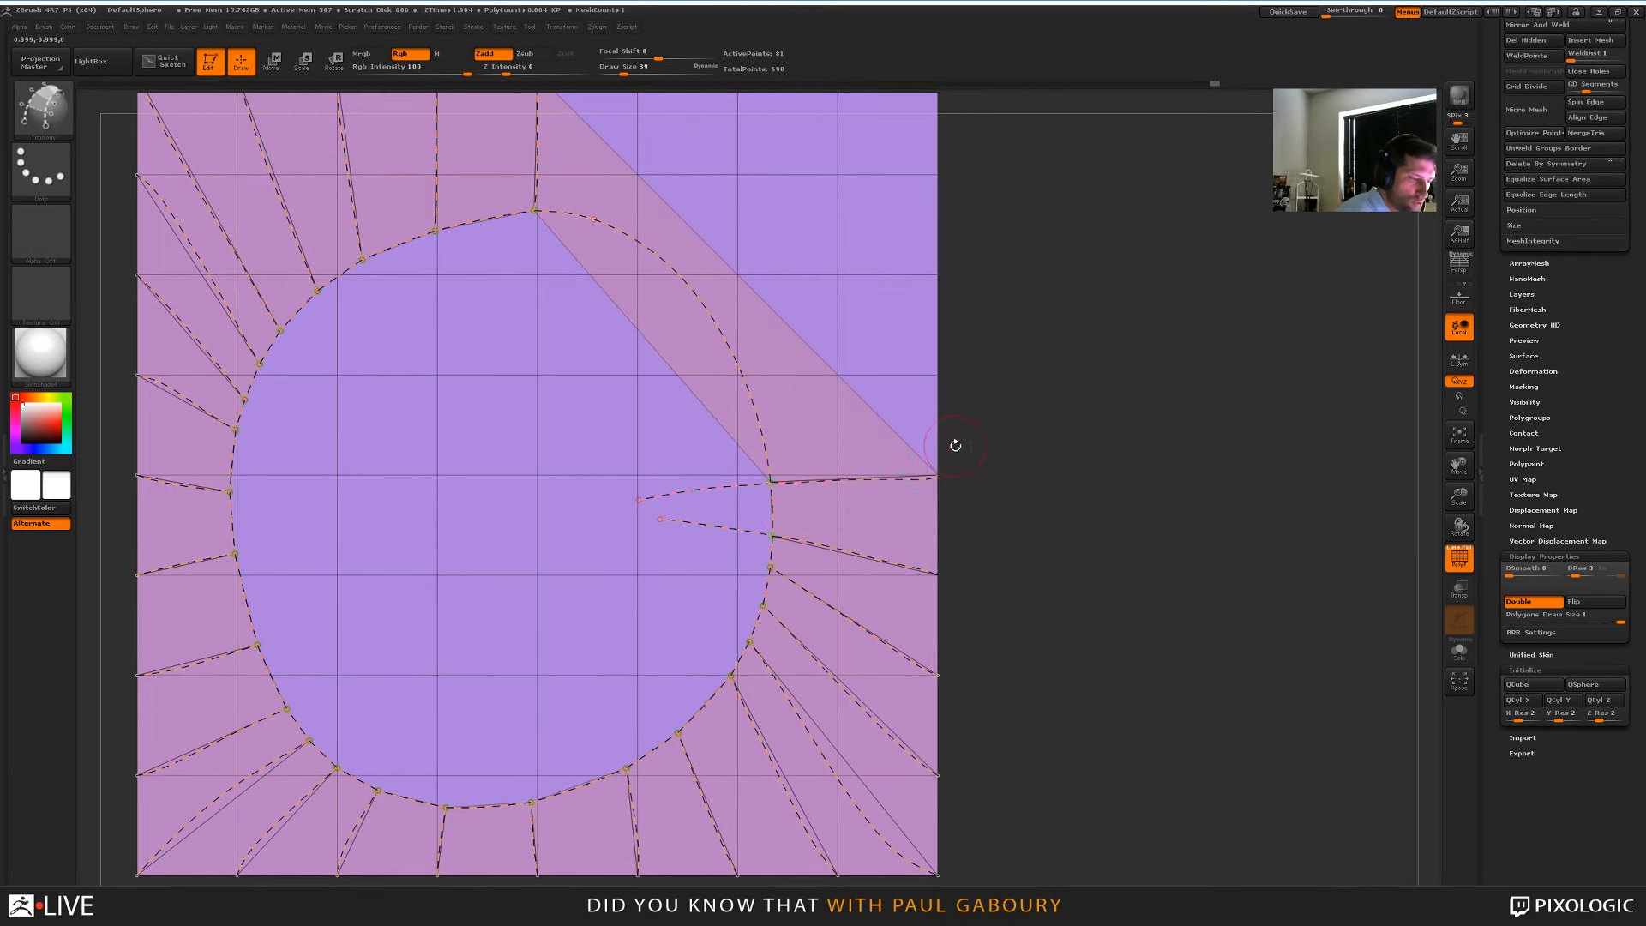
mouse_move(647, 450)
left_mouse_down("alt")
mouse_move(683, 632)
mouse_move(1095, 522)
left_mouse_up("alt")
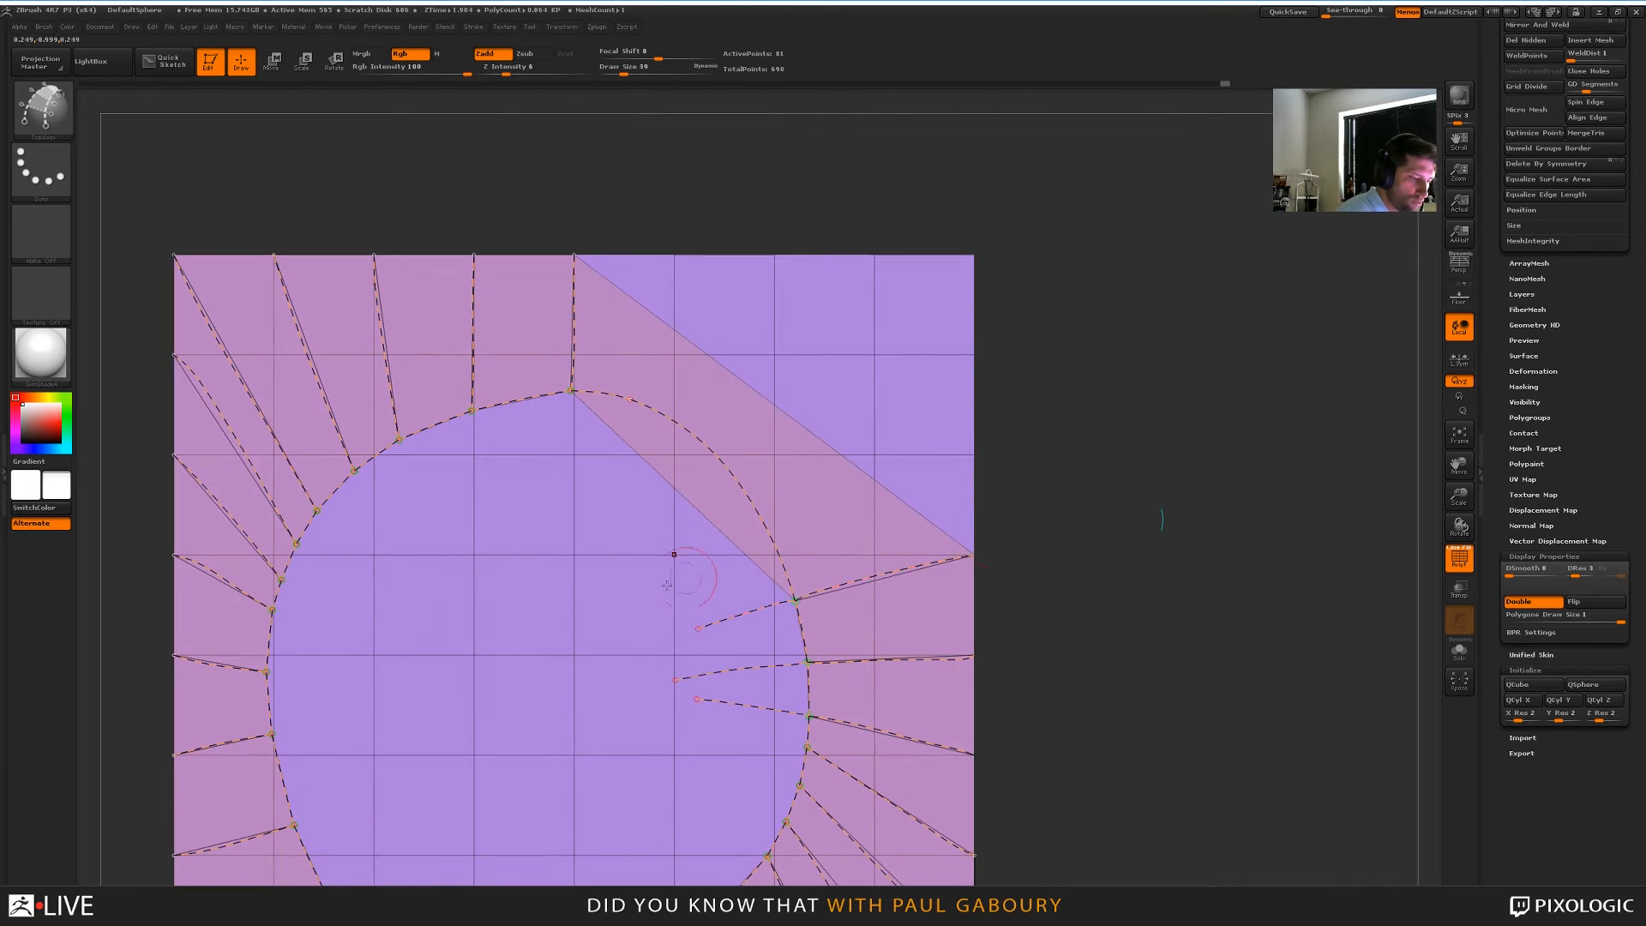
left_click_drag(652, 593, 977, 463)
mouse_move(610, 560)
left_mouse_down()
mouse_move(1055, 335)
mouse_move(1094, 523)
left_mouse_up()
mouse_move(684, 689)
left_mouse_down()
mouse_move(892, 535)
mouse_move(1033, 467)
left_mouse_up()
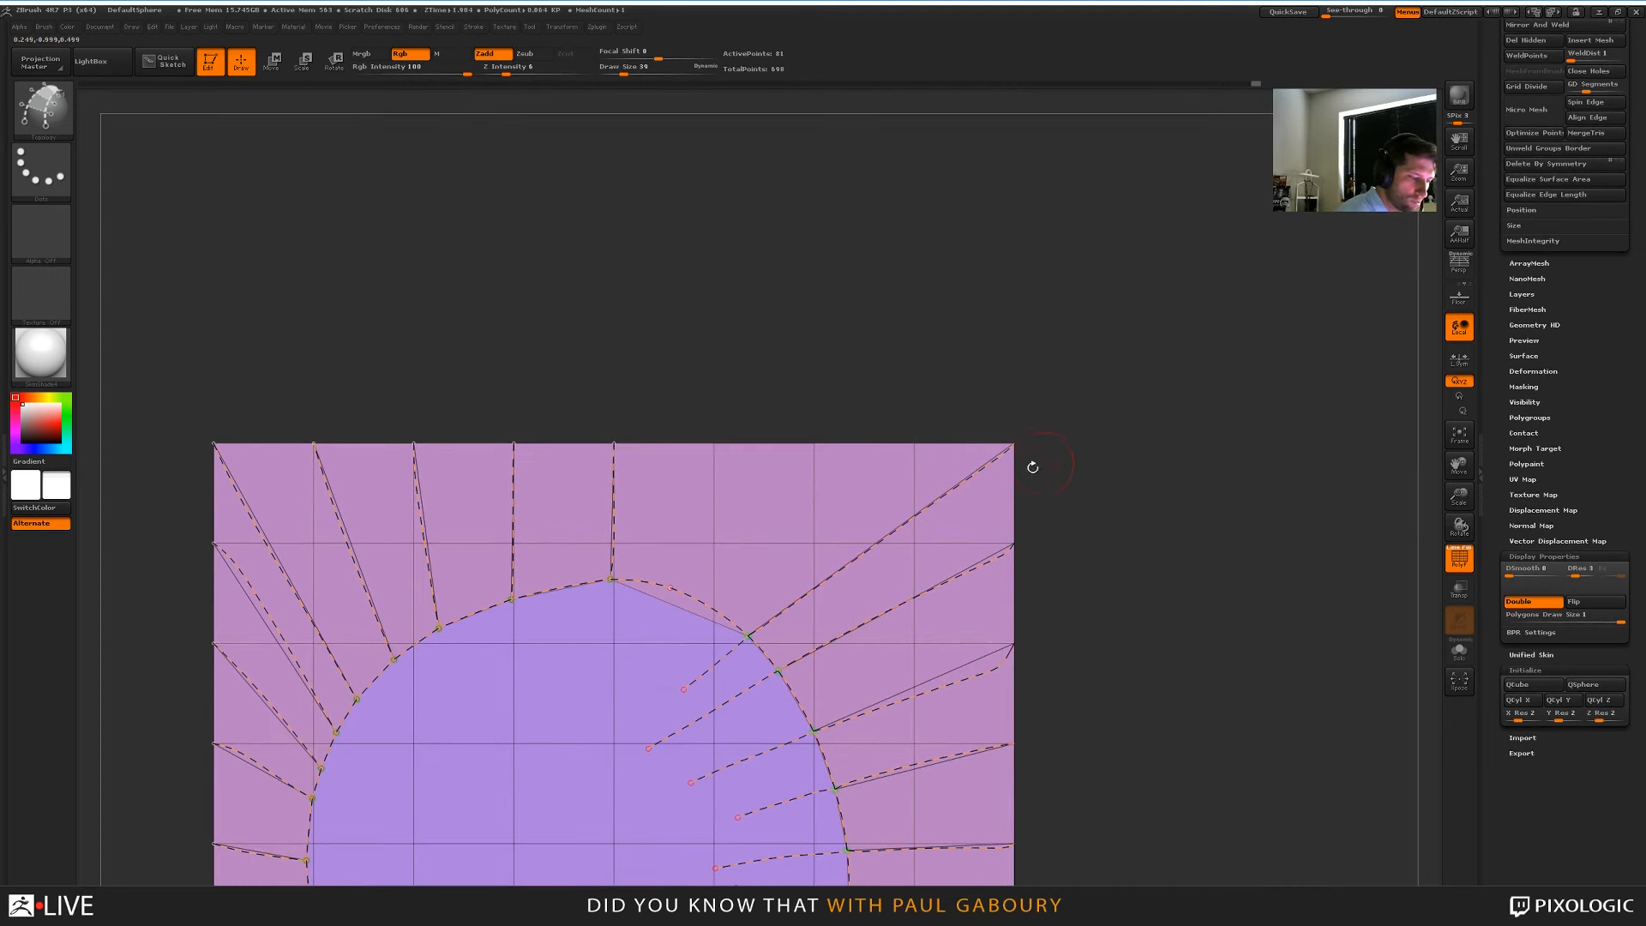
Draw topology curves from the circle's upper-right side to the top border's open vertices and trim the ends inside the circle
left_click_drag(691, 653, 963, 422)
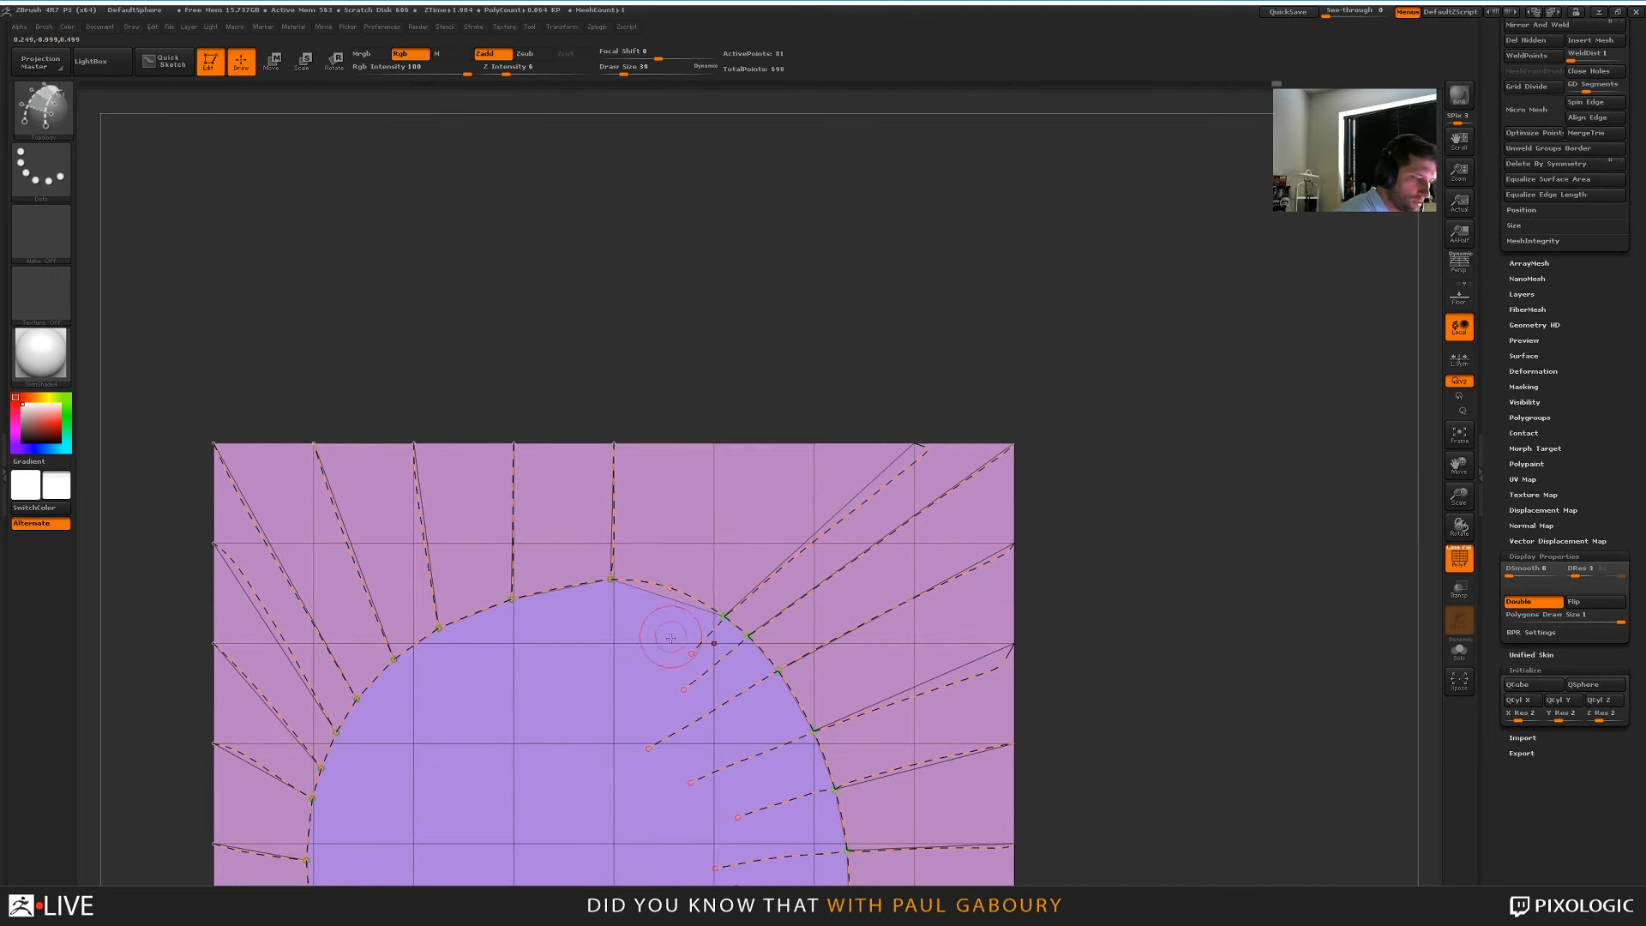
left_click_drag(675, 637, 874, 411)
left_click_drag(642, 648, 725, 448)
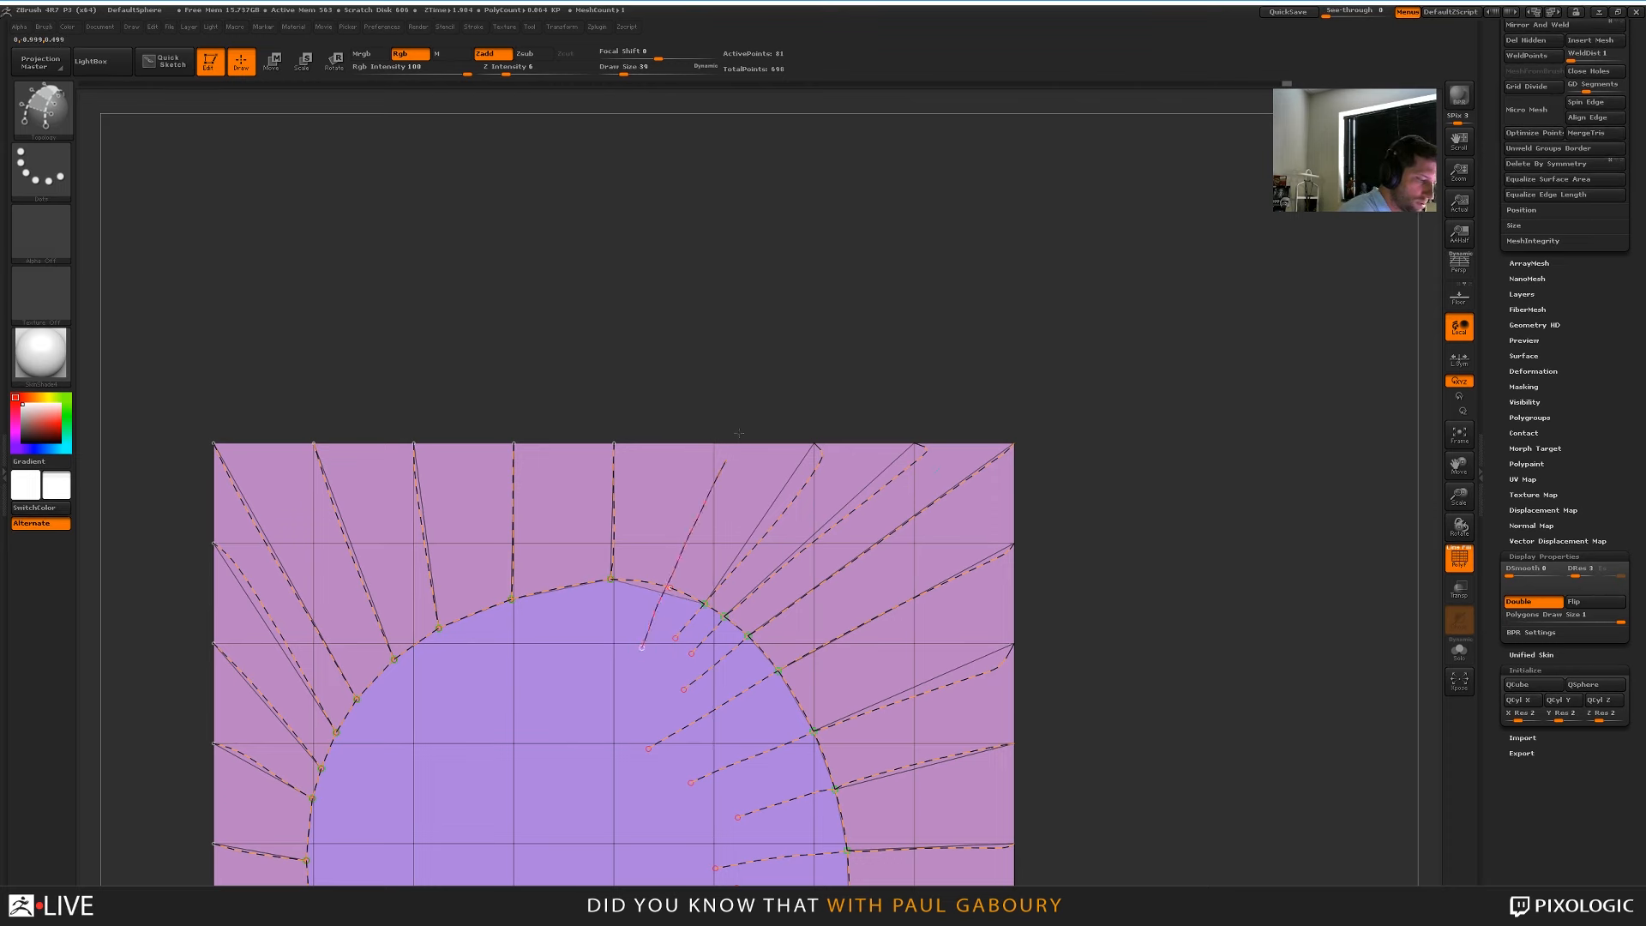
right_click_drag(1188, 725, 1162, 545, "ctrl")
mouse_move(1106, 673)
right_mouse_down()
mouse_move(1121, 651)
mouse_move(1118, 684)
right_mouse_up()
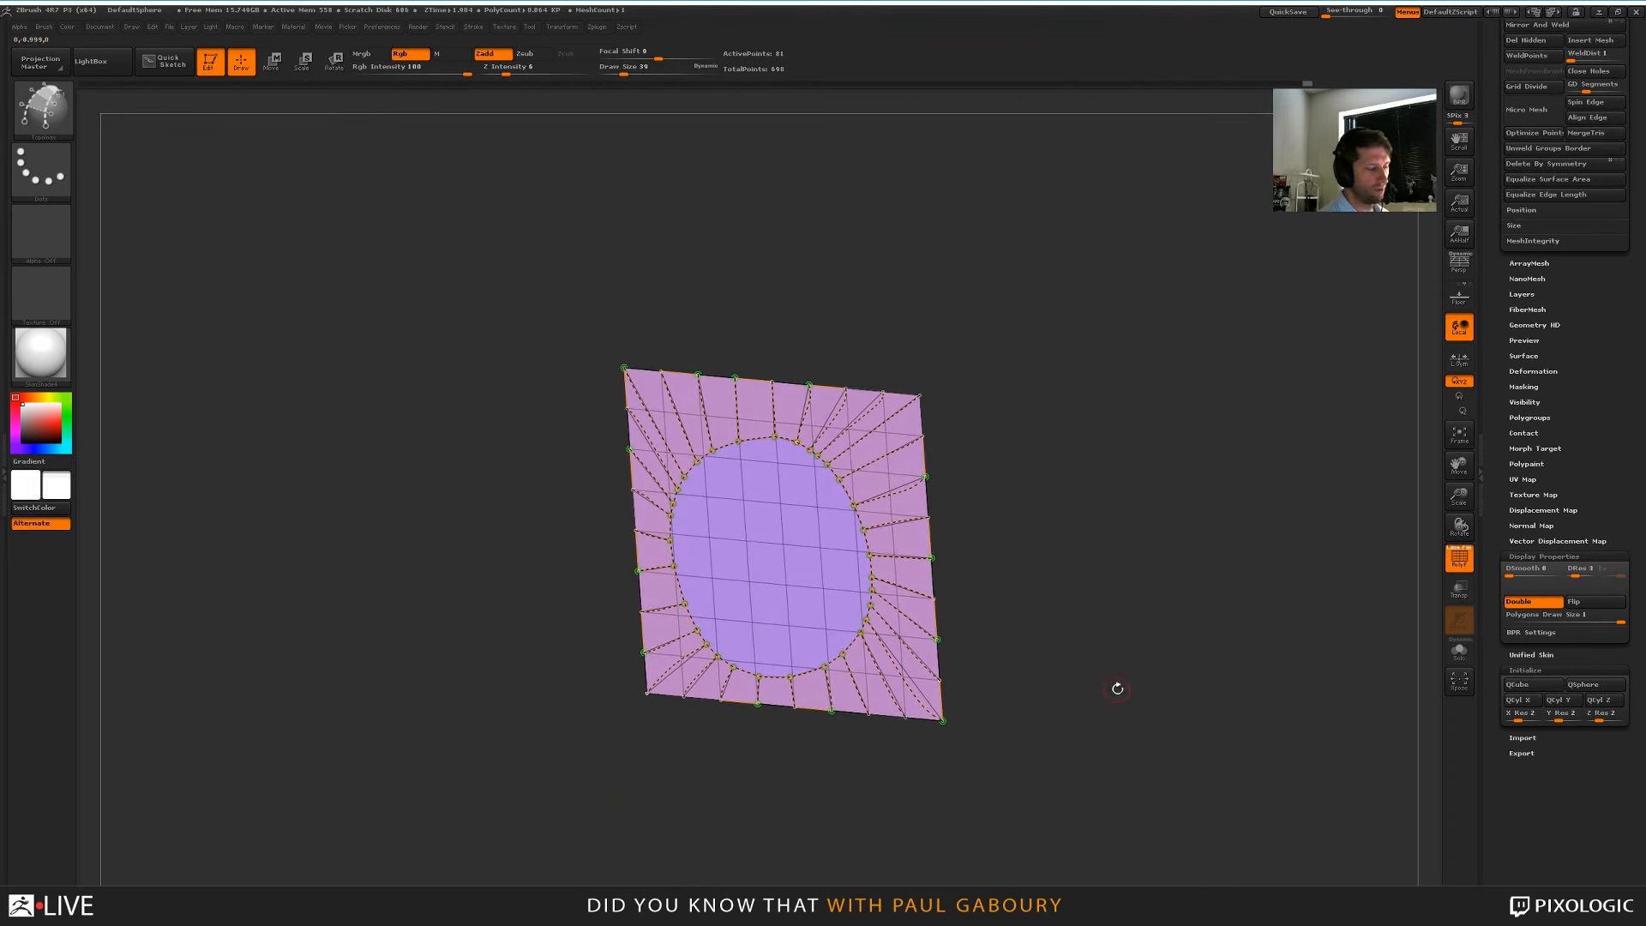
Generate the mesh from the topology curves and set the Topology brush's draw size to 108
left_click_drag(823, 546, 1109, 702)
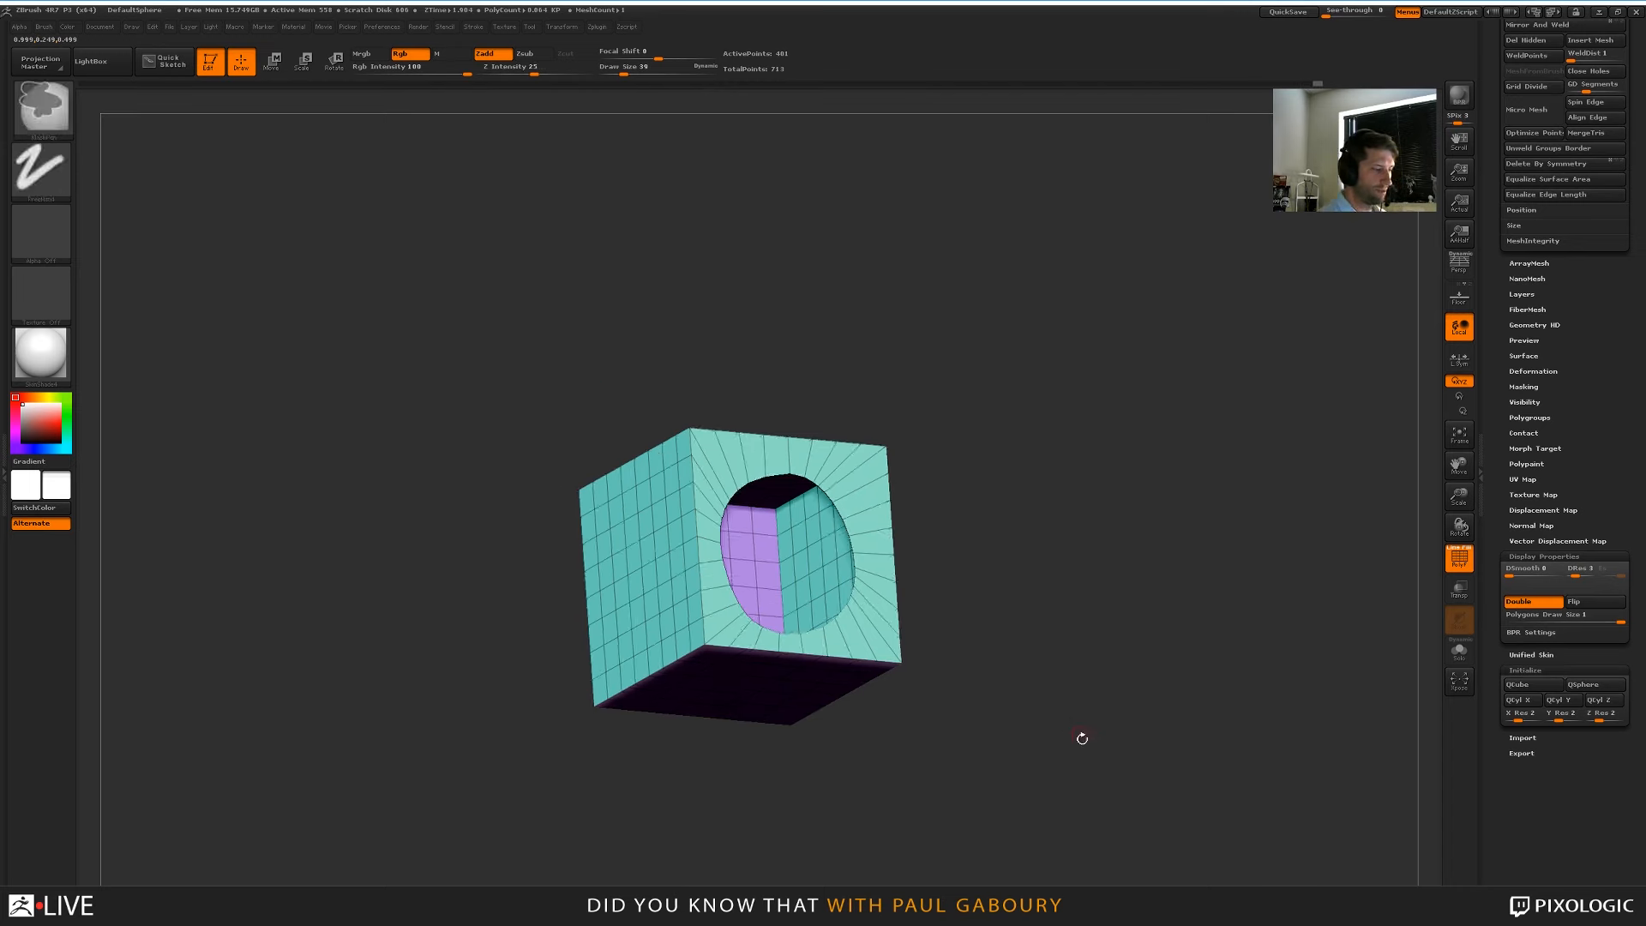
mouse_move(1080, 738)
right_mouse_down()
mouse_move(1066, 683)
mouse_move(1157, 651)
mouse_move(1121, 694)
right_mouse_up()
key("s")
left_click_drag(1136, 704, 1138, 704)
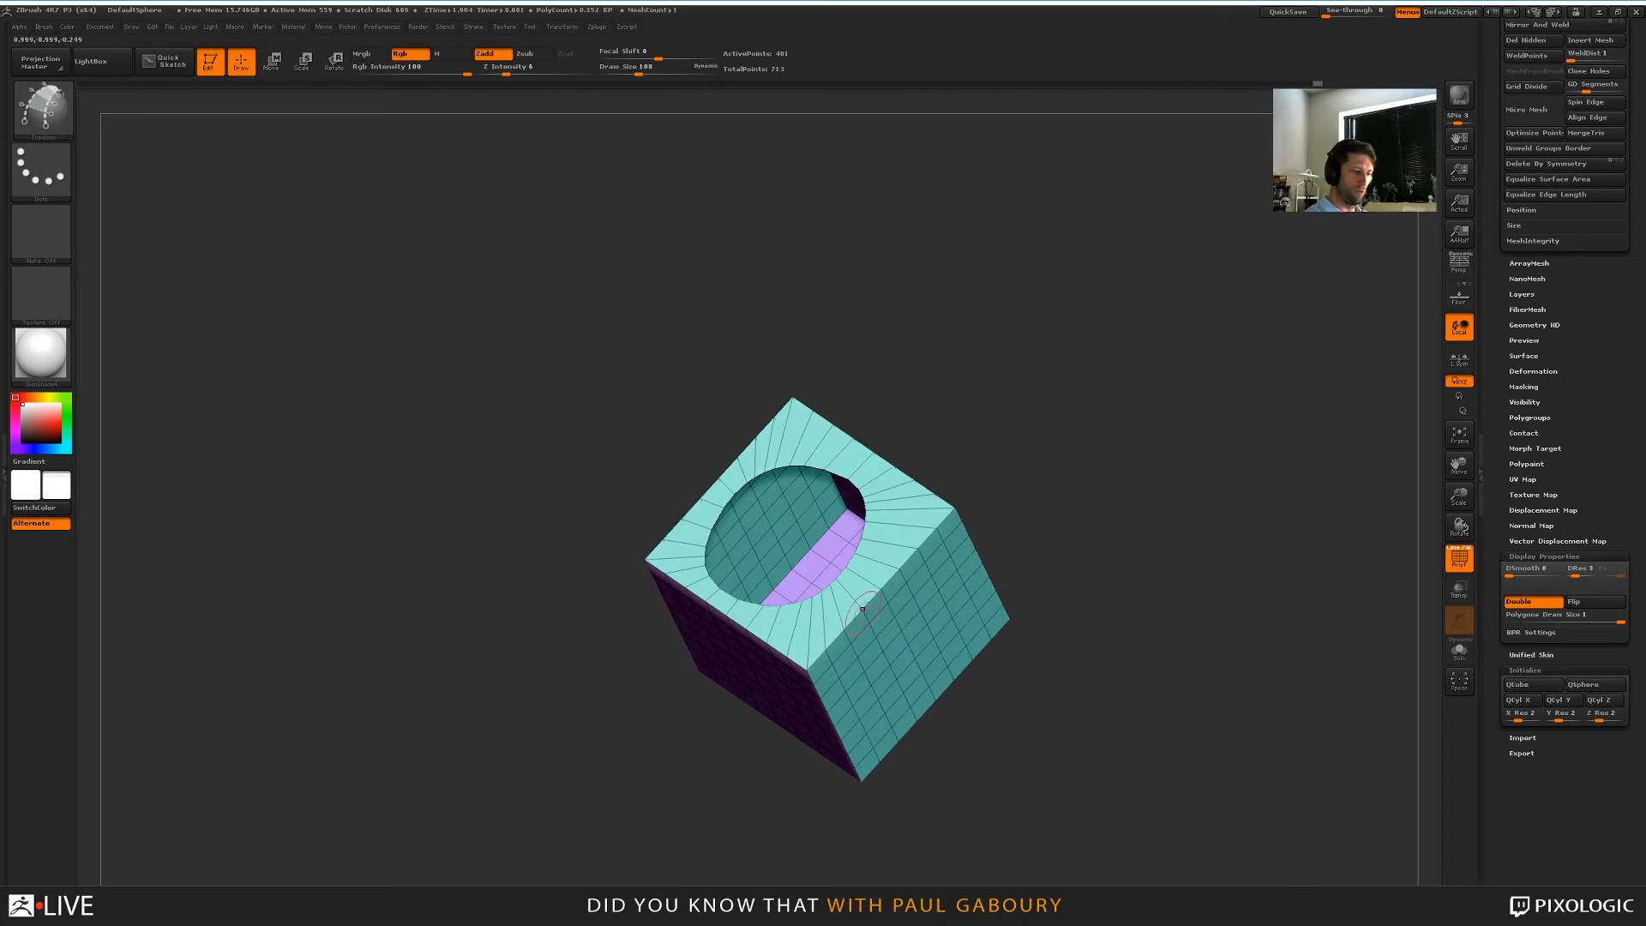
right_click_drag(808, 673, 806, 659)
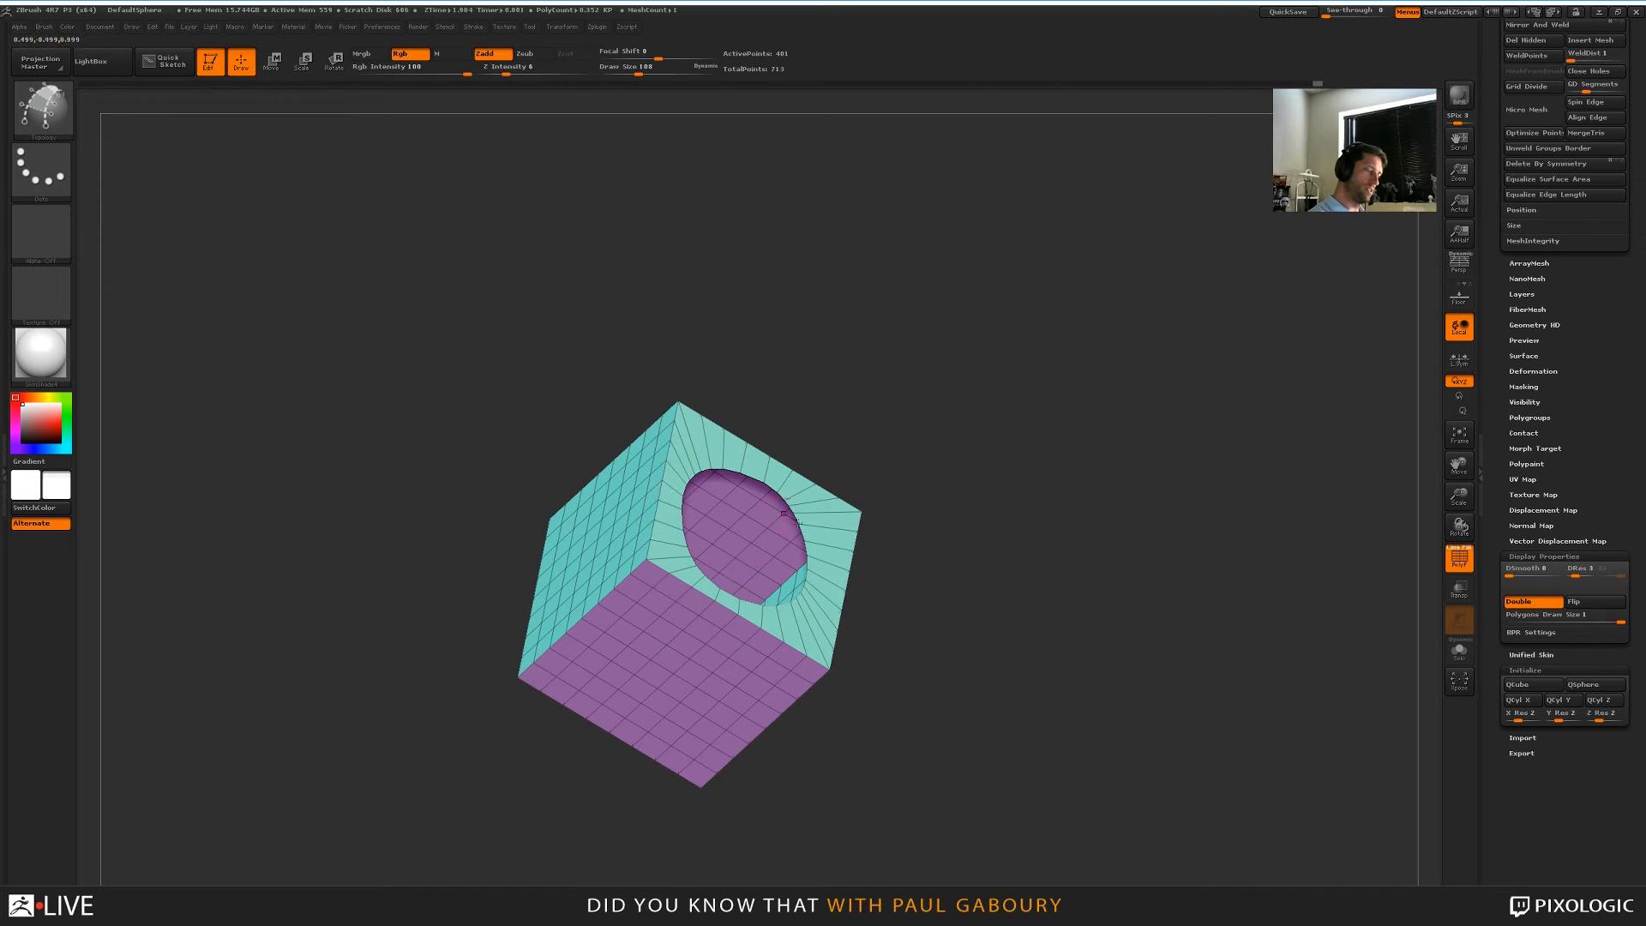
mouse_move(844, 592)
right_mouse_down()
mouse_move(900, 763)
mouse_move(926, 685)
right_mouse_up()
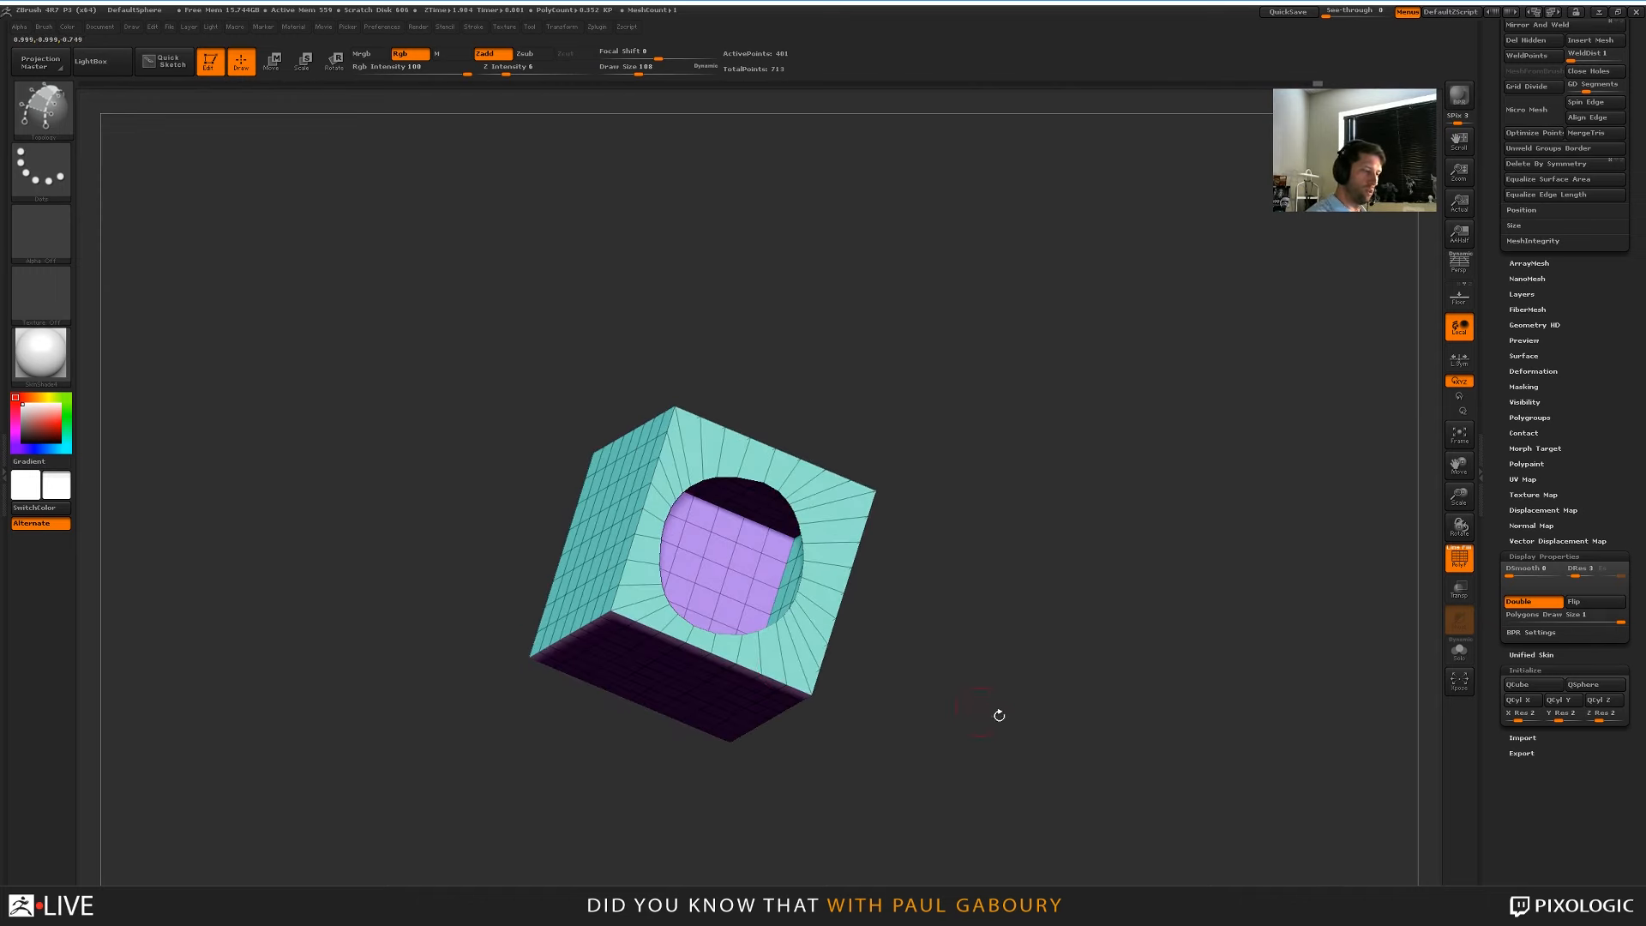
Undo the mesh generated from the topology curves and return the plane to a straight front view
key("ctrl+z")
right_click_drag(1037, 769, 1098, 762)
mouse_move(1066, 709)
right_mouse_down("ctrl")
mouse_move(1101, 793)
mouse_move(1126, 663)
right_mouse_up("ctrl")
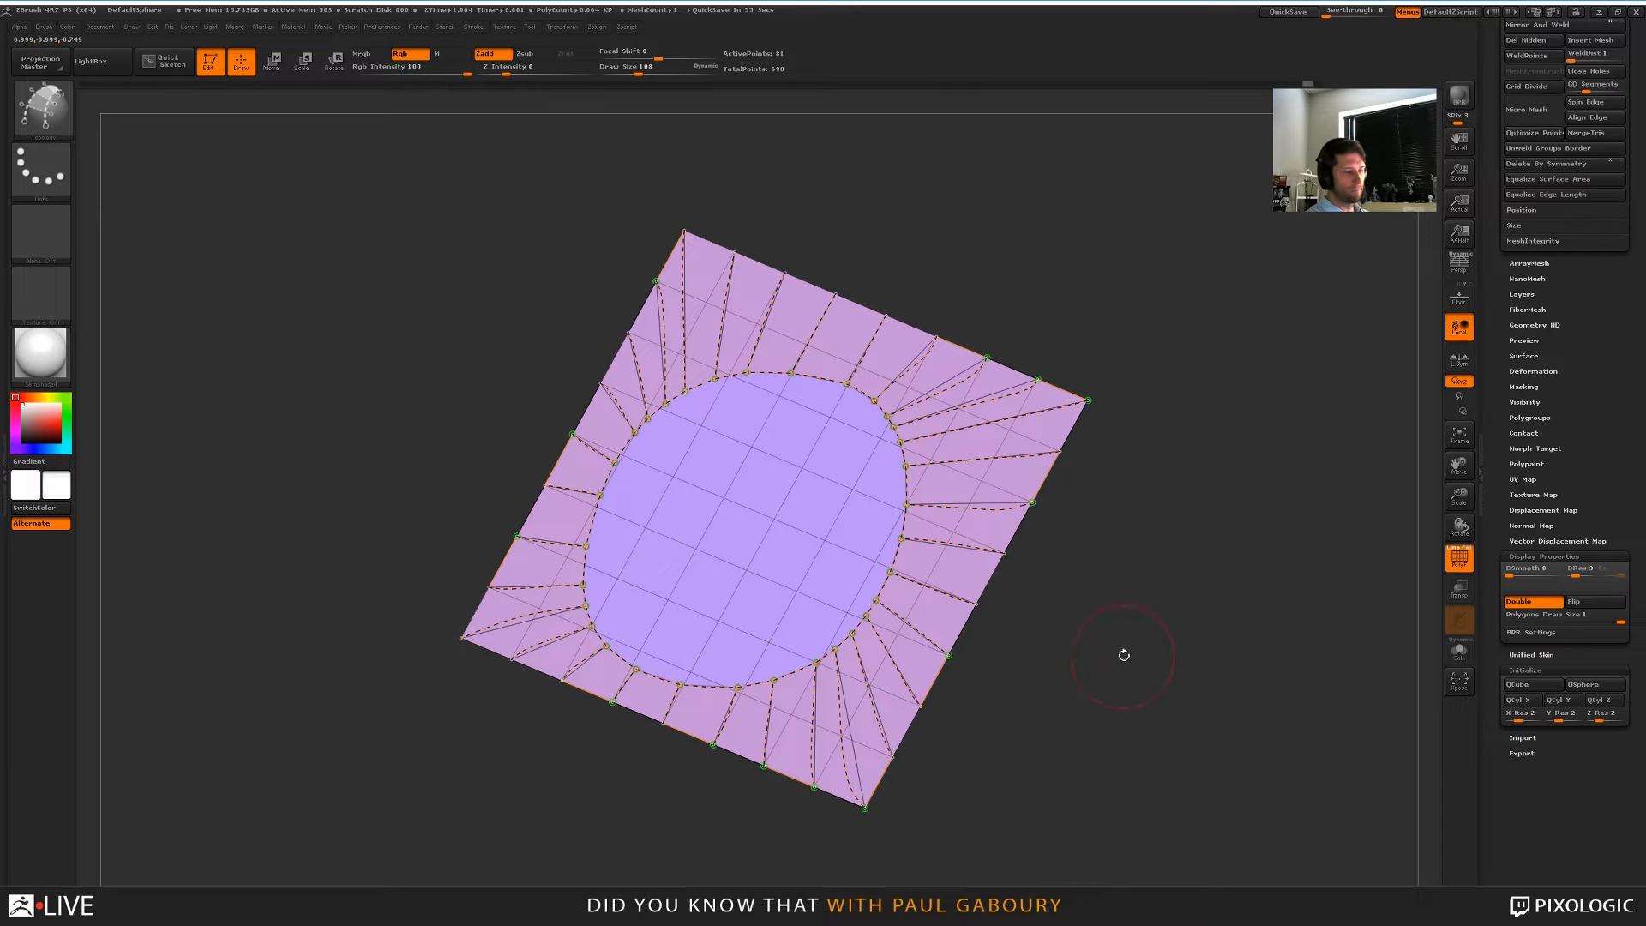
left_click_drag(1118, 664, 1196, 671, "shift")
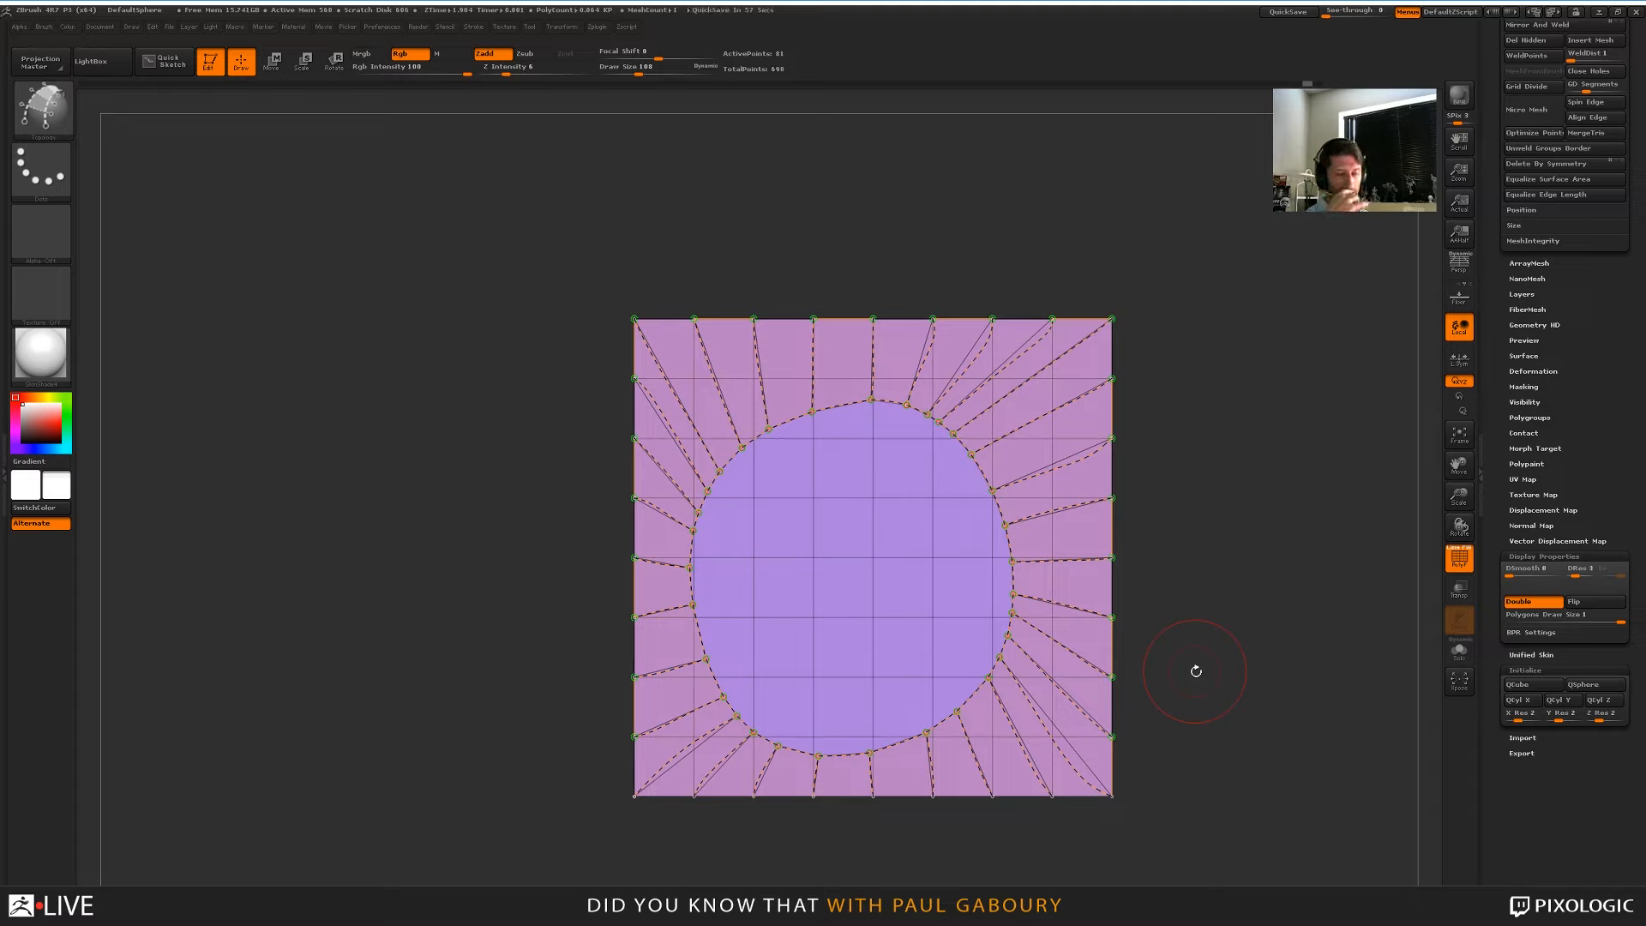
Undo all the topology curves and the circle so the plane returns to its plain grid
key("ctrl+z")
key("ctrl+z")
key("ctrl+z")
key("ctrl+z")
key("ctrl+z")
key("ctrl+z")
key("ctrl+z")
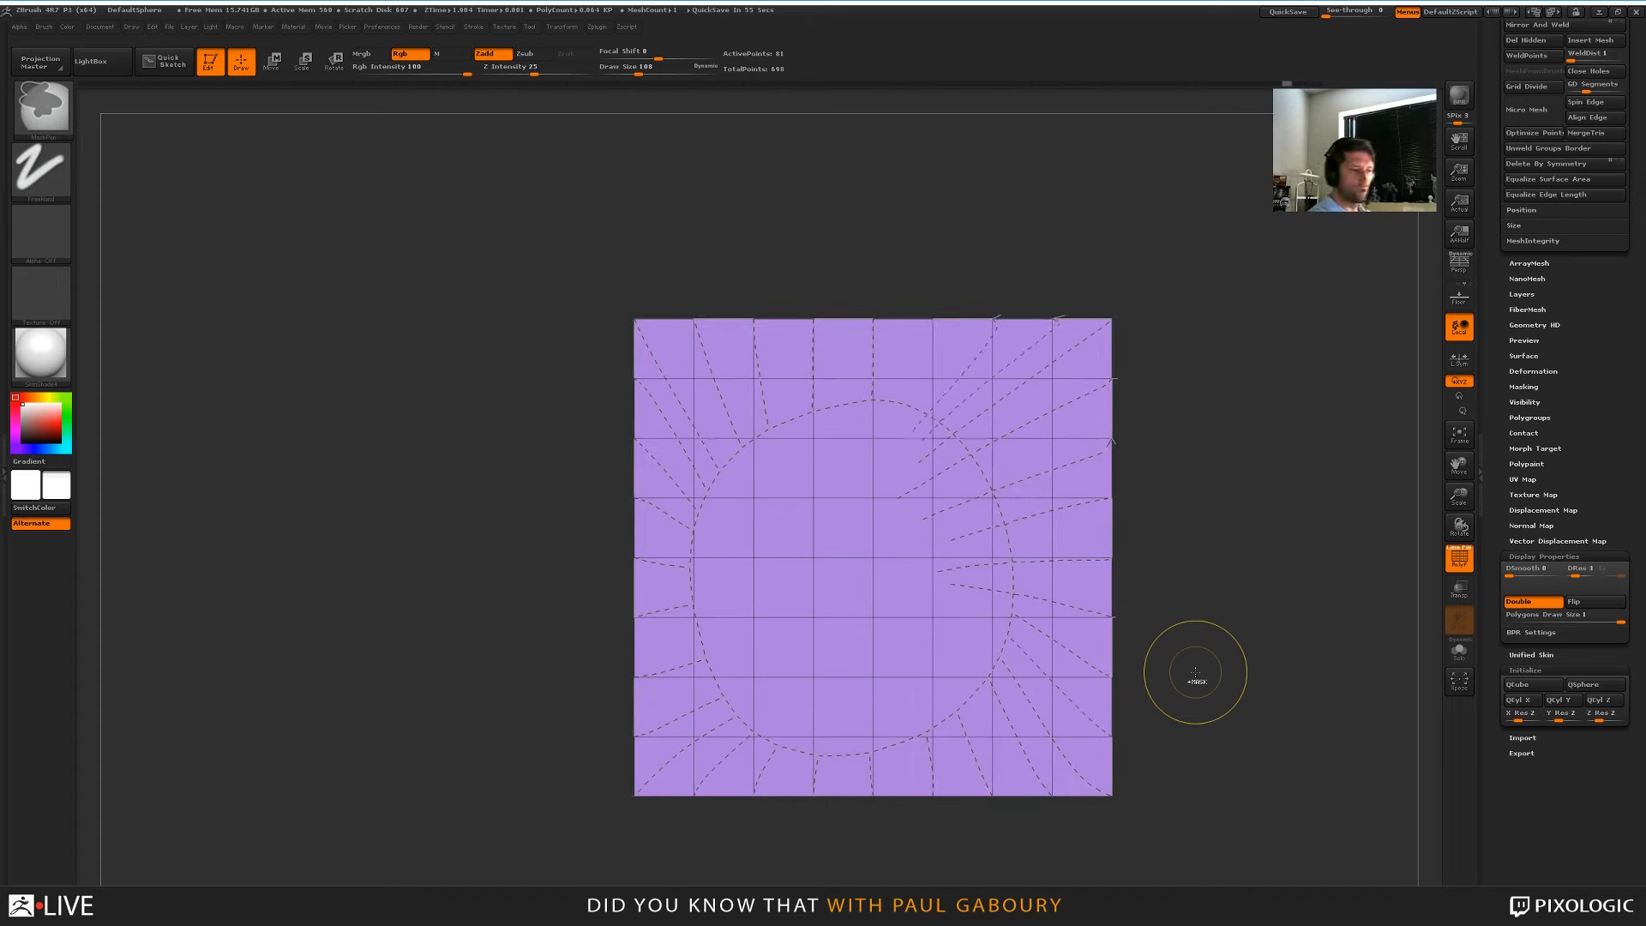
key("ctrl+z")
key("ctrl+z")
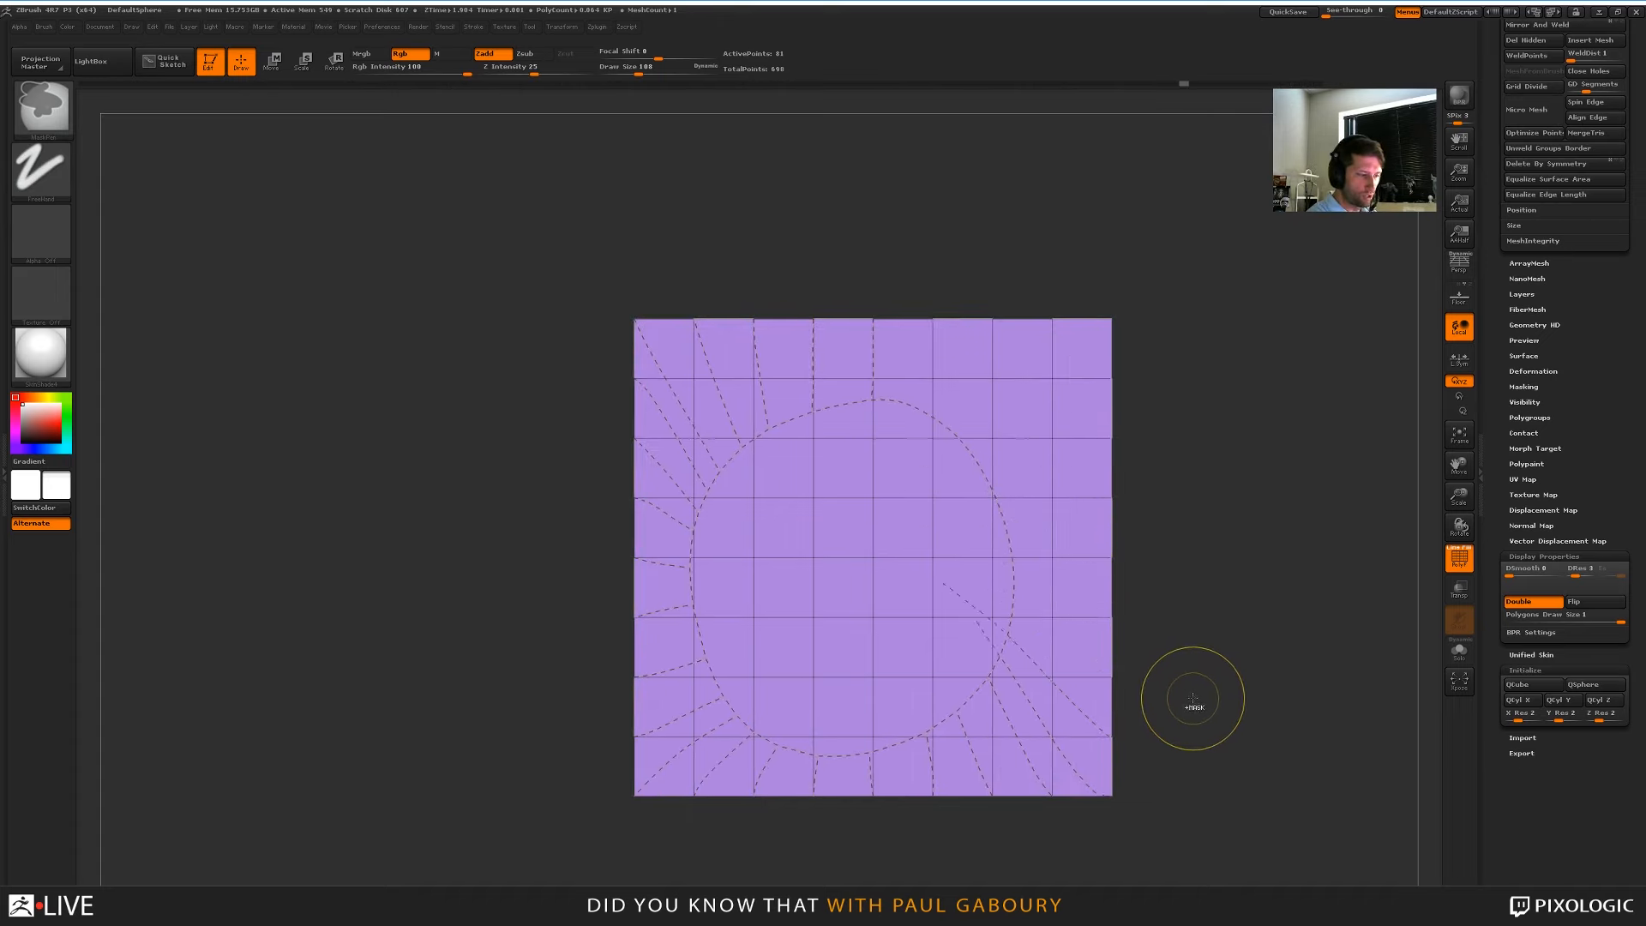
key("ctrl+z")
key("ctrl+z")
key("ctrl+z")
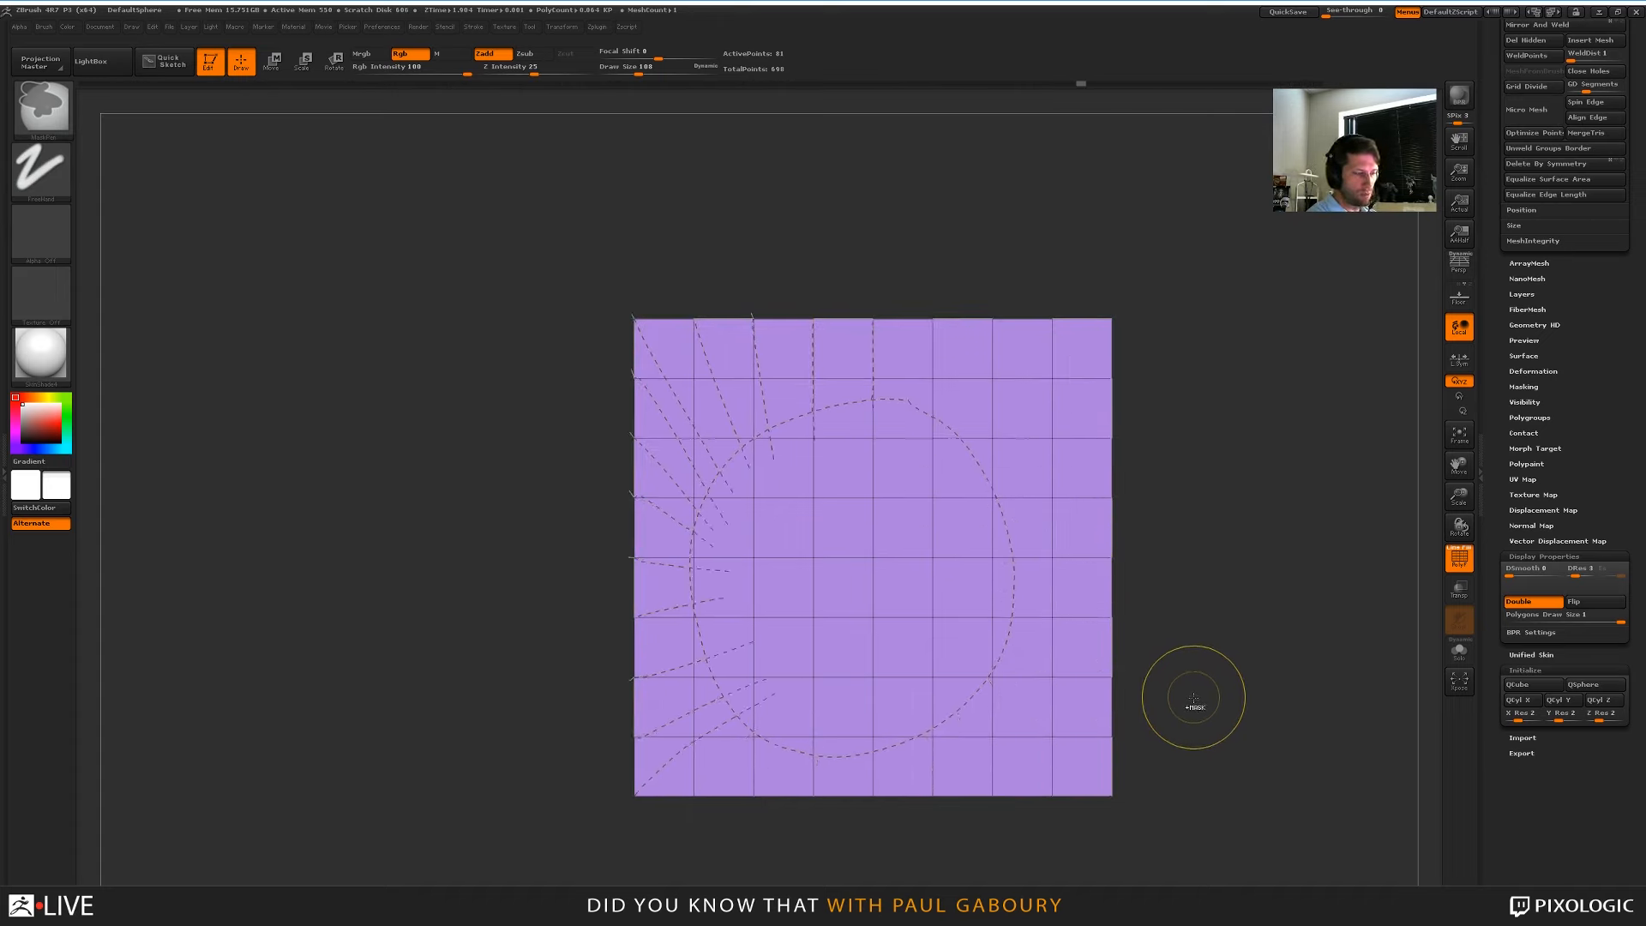
key("ctrl+z")
key("ctrl+z")
key("ctrl+z")
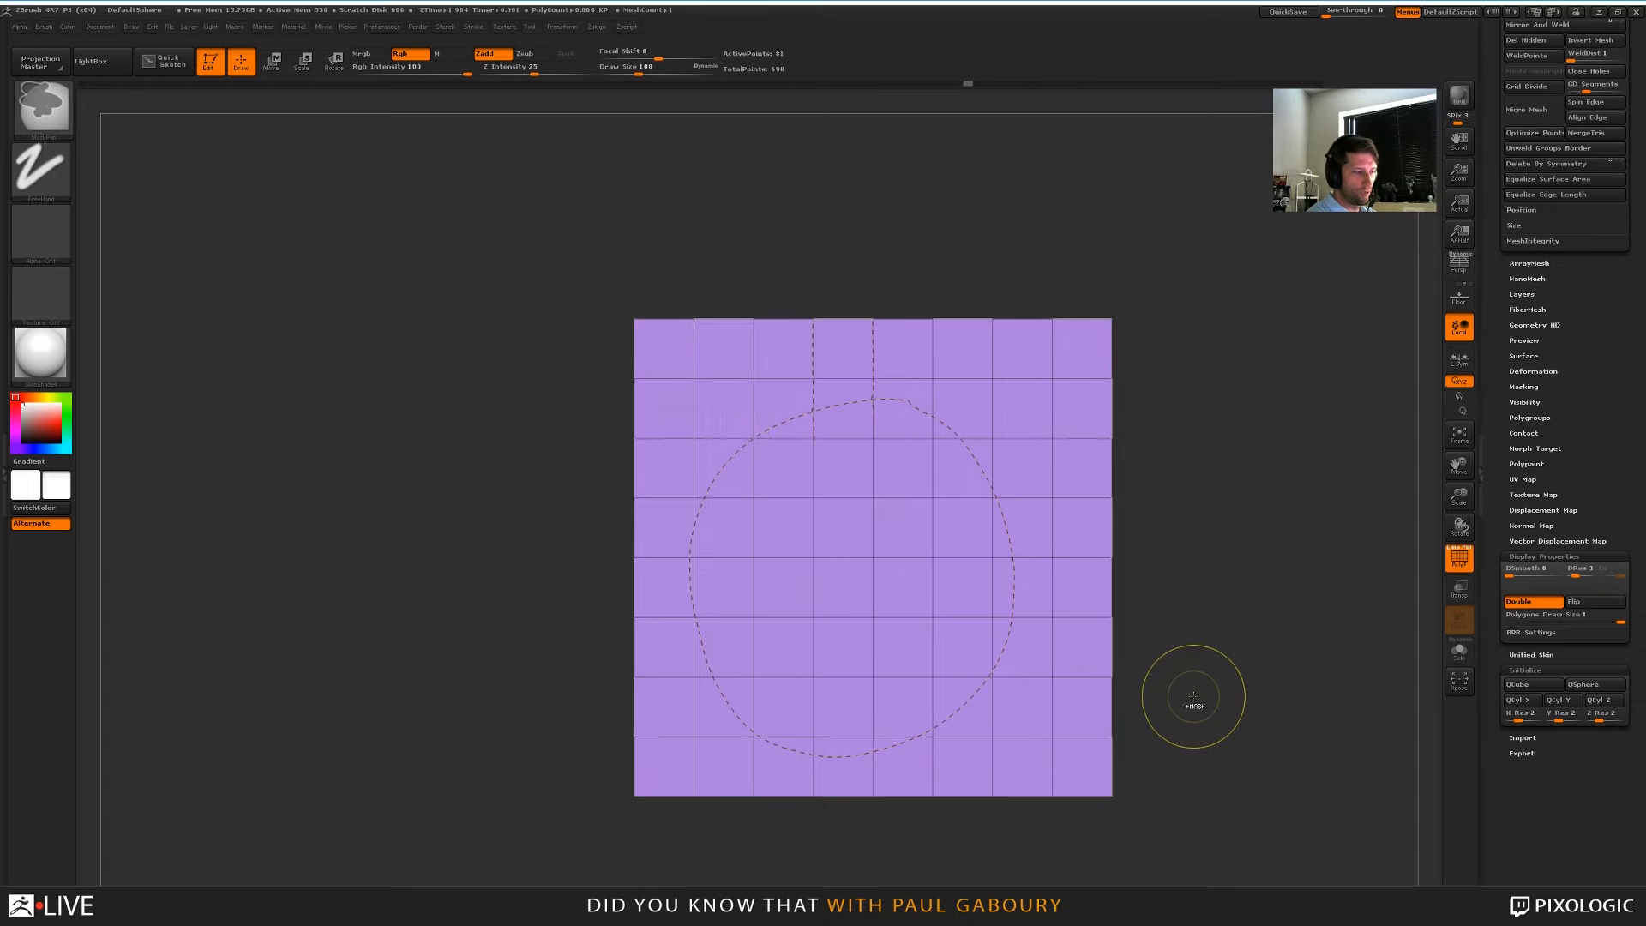
key("ctrl+z")
key("ctrl+z")
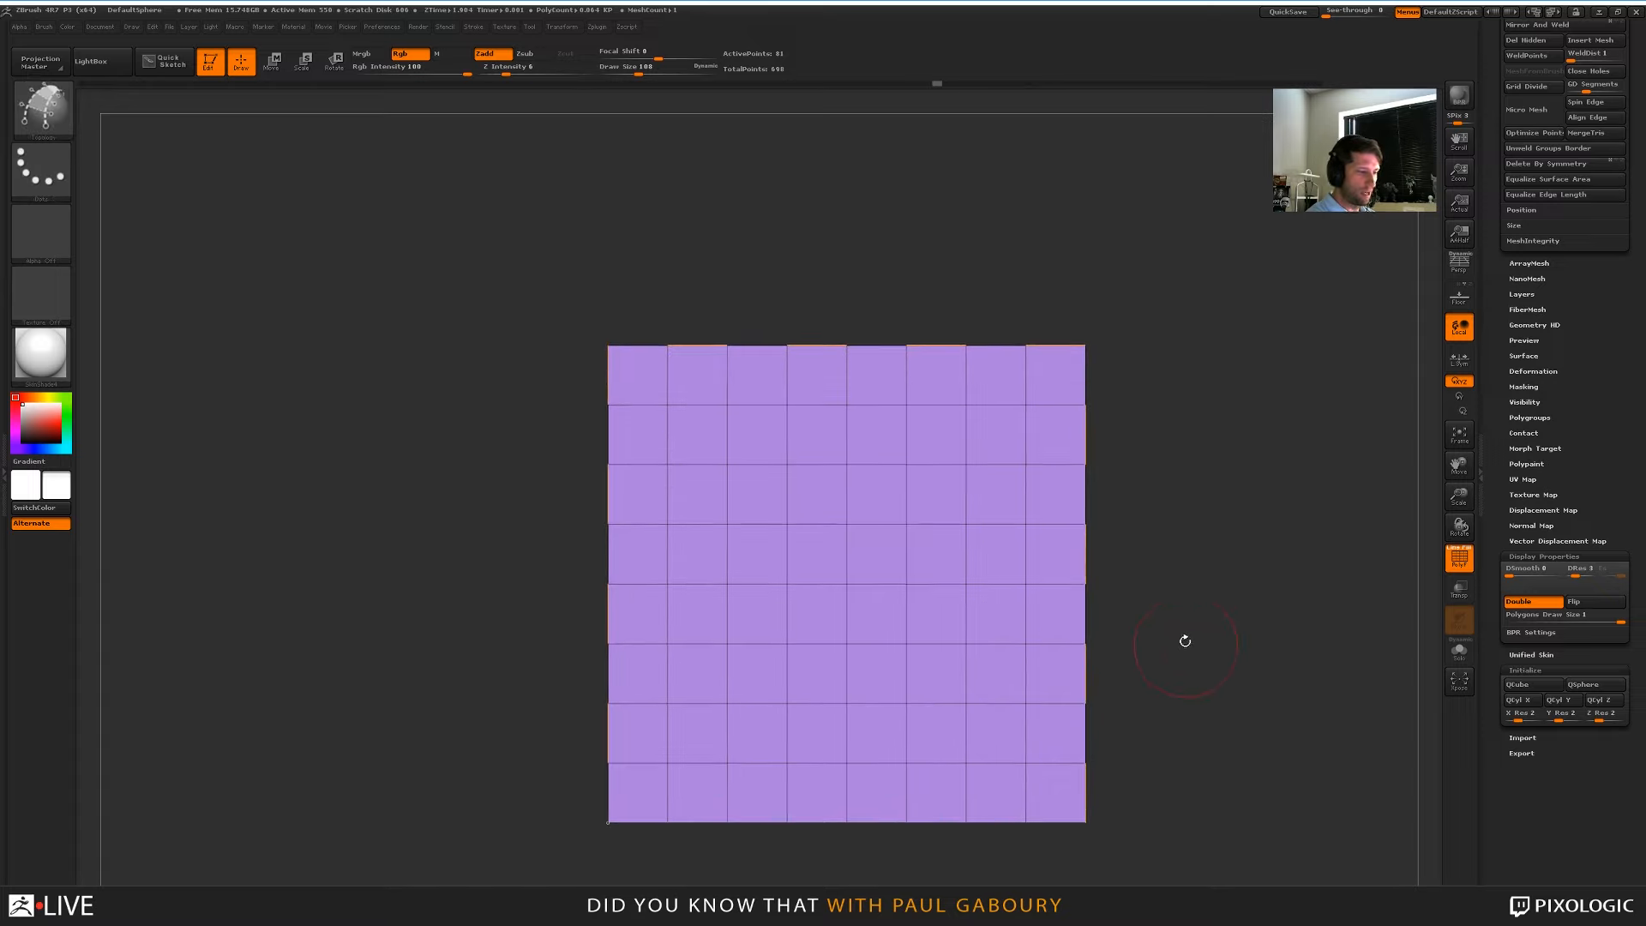
Set the draw size to 51 and try slicing a centred circle into the plane, accepting the removal of the newer undo history entries
key("s")
left_click_drag(1176, 650, 1175, 650)
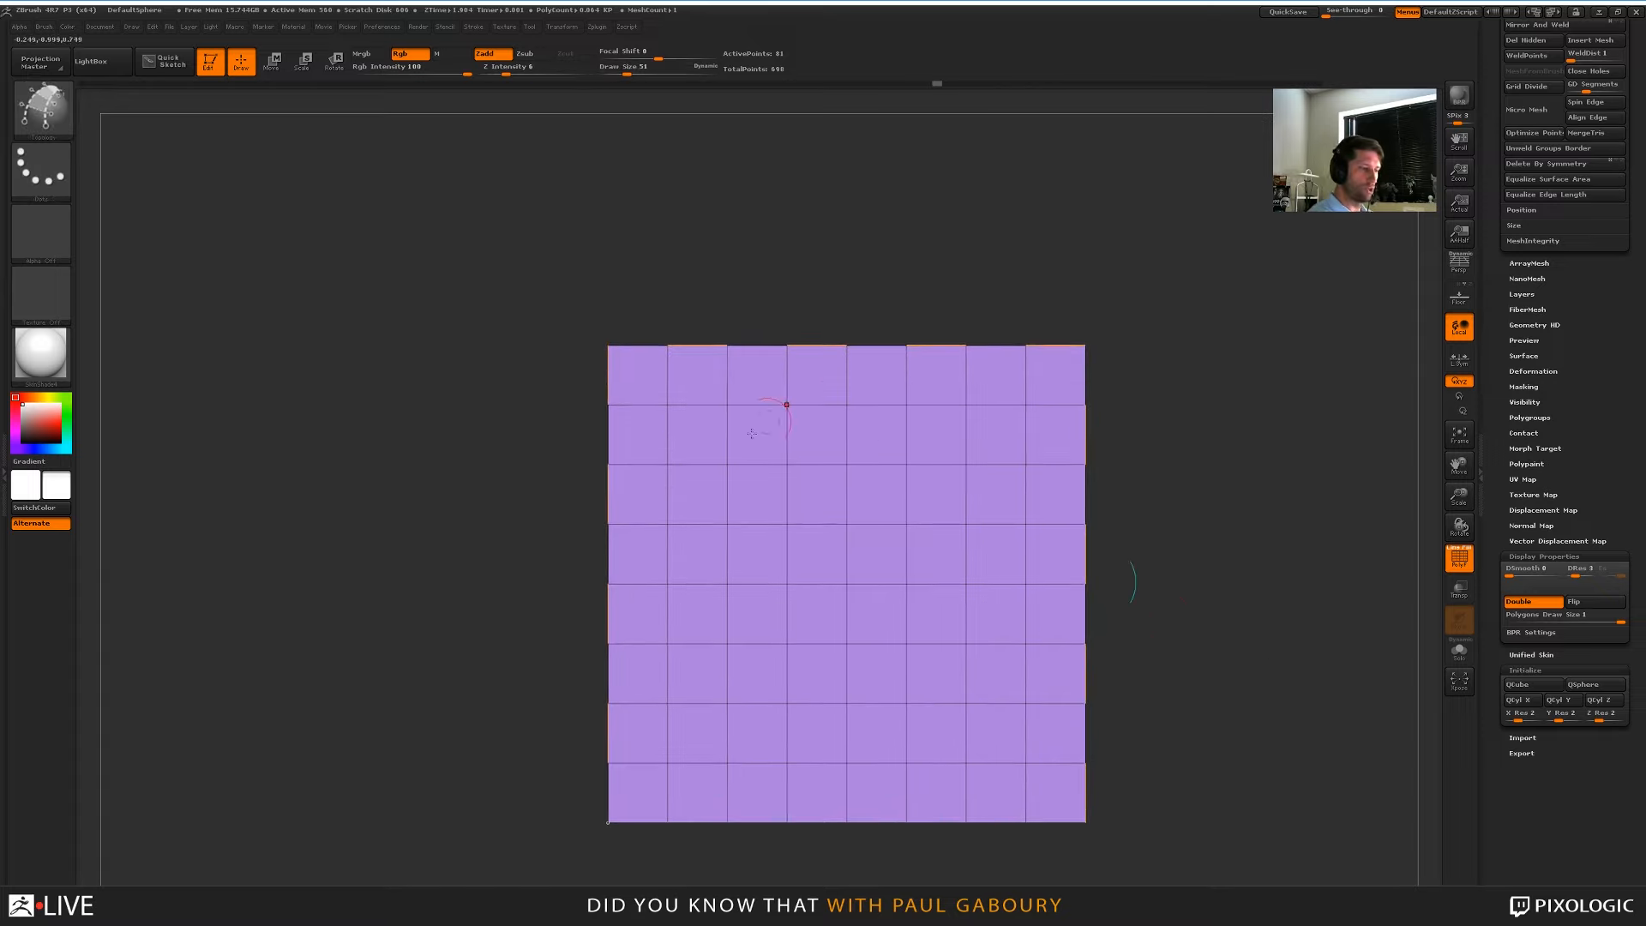
key("ctrl+shift")
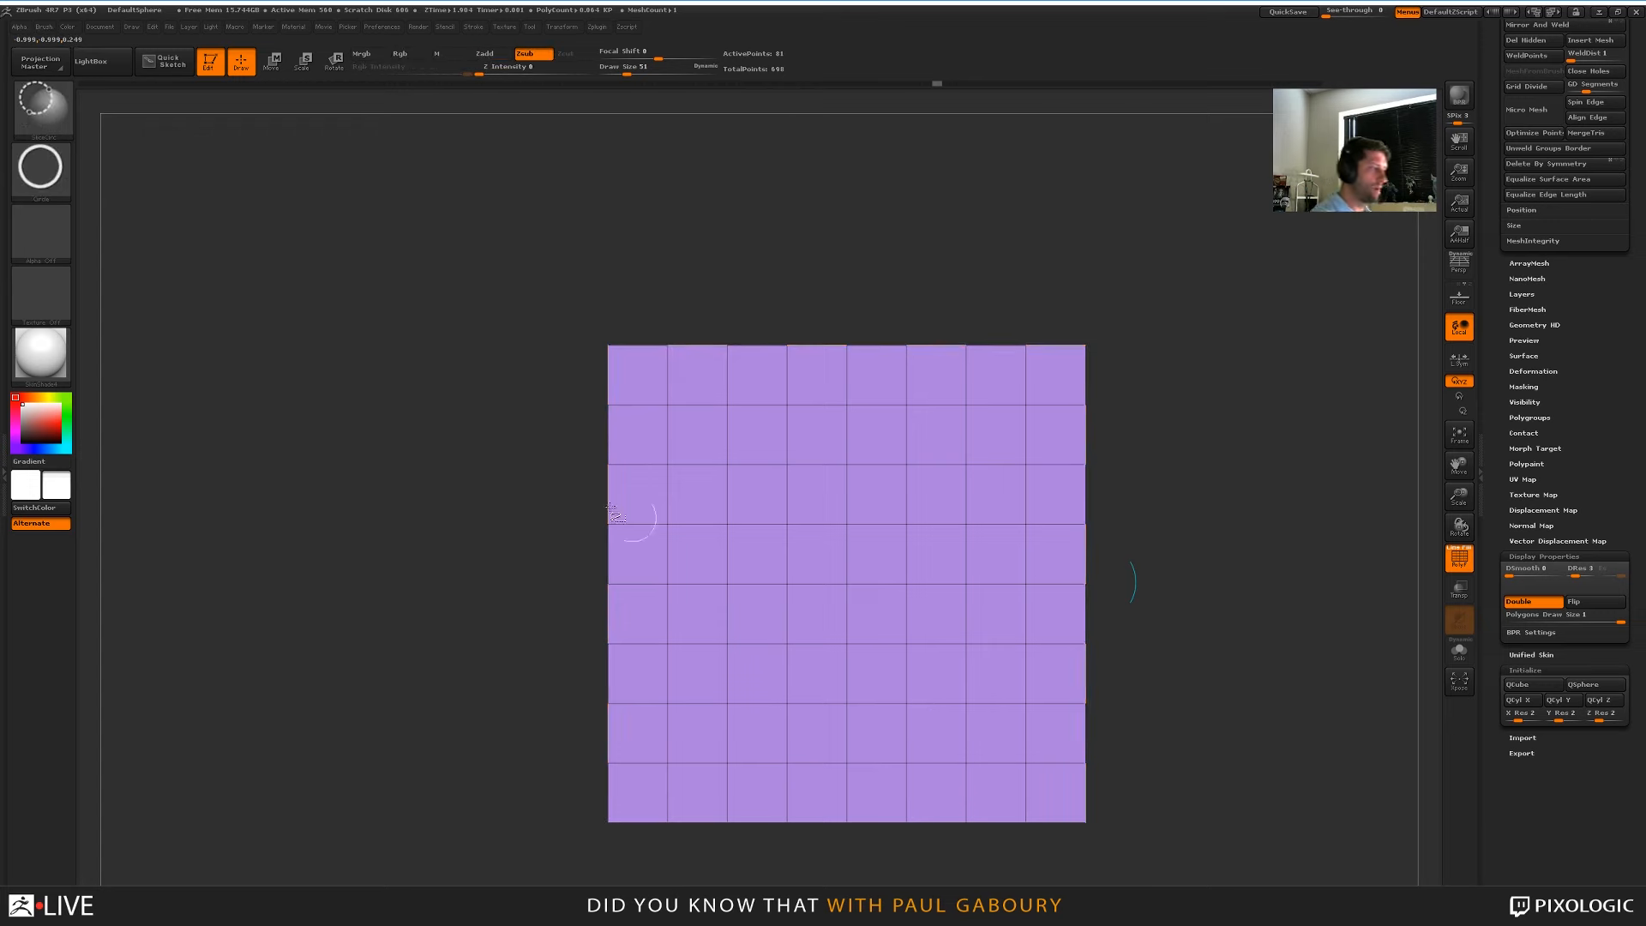
left_click_drag(846, 584, 1068, 781, "ctrl+shift")
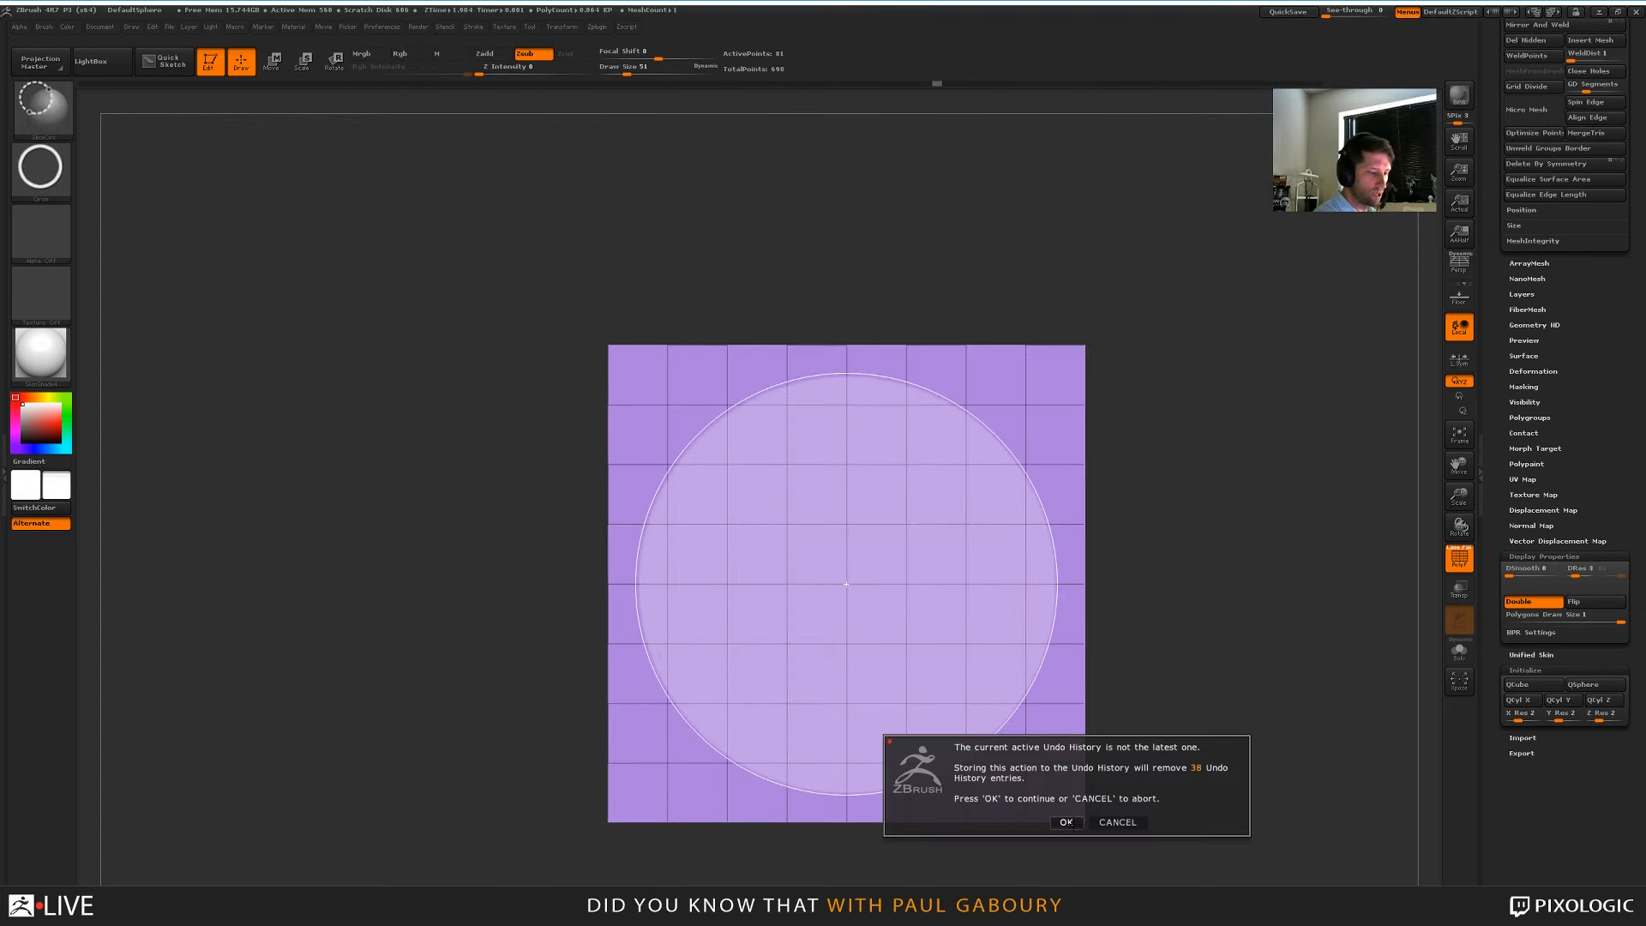
left_click(1067, 822)
right_click_drag(1235, 663, 1216, 666, "ctrl")
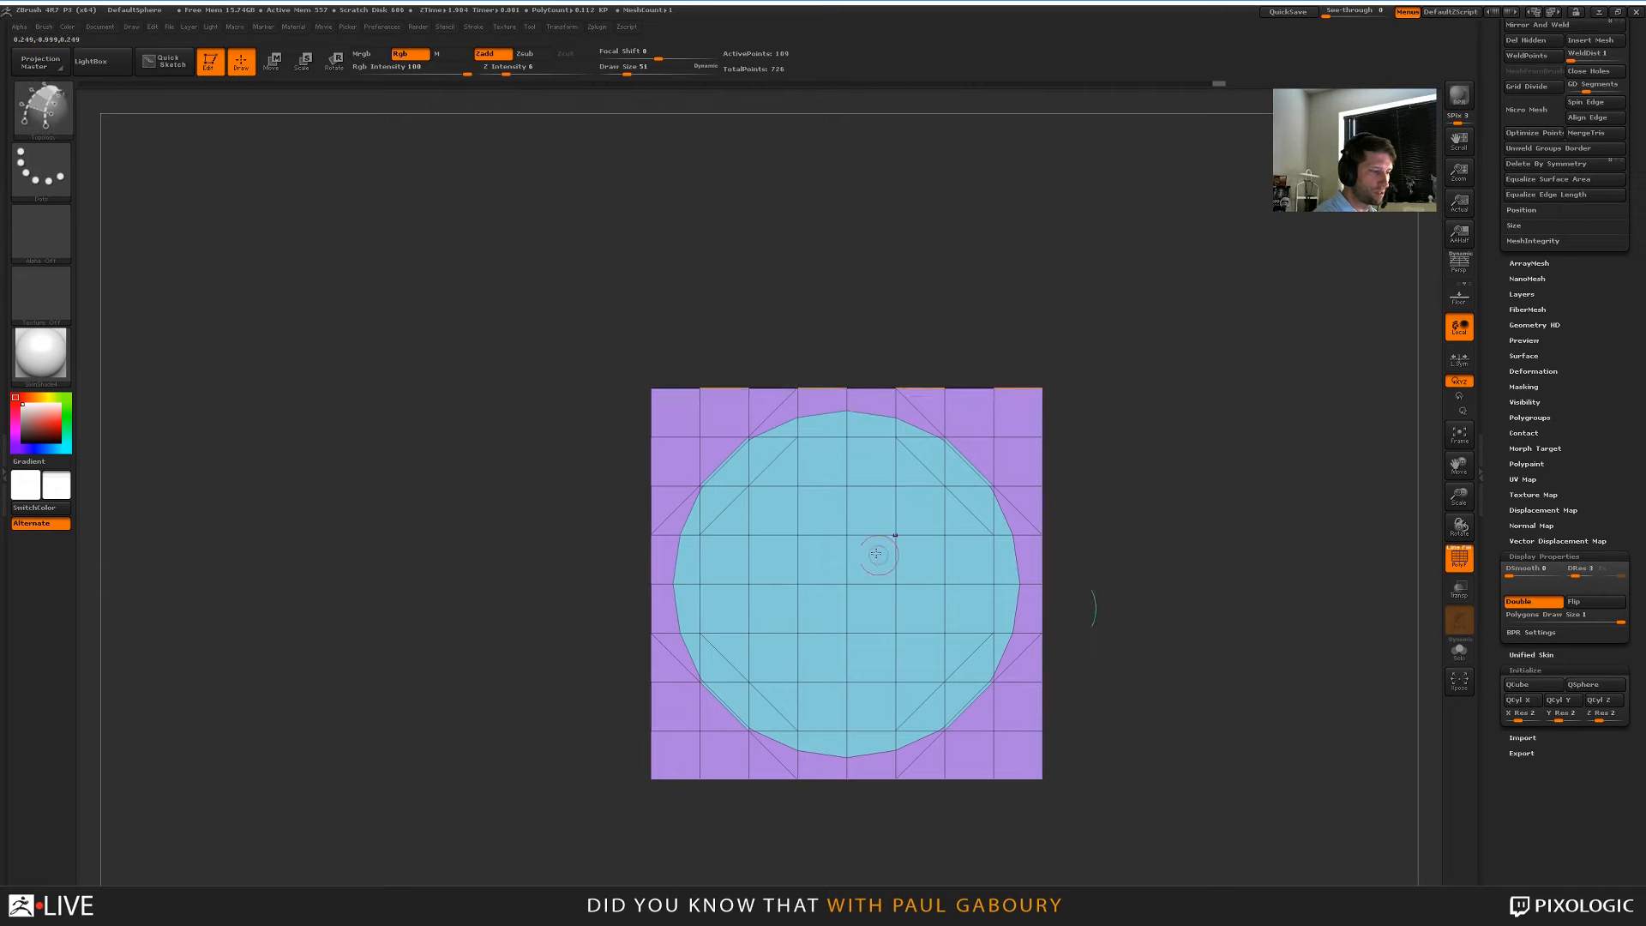
right_click_drag(868, 506, 878, 567, "alt")
right_click_drag(878, 568, 871, 445, "ctrl")
key("bracketleft")
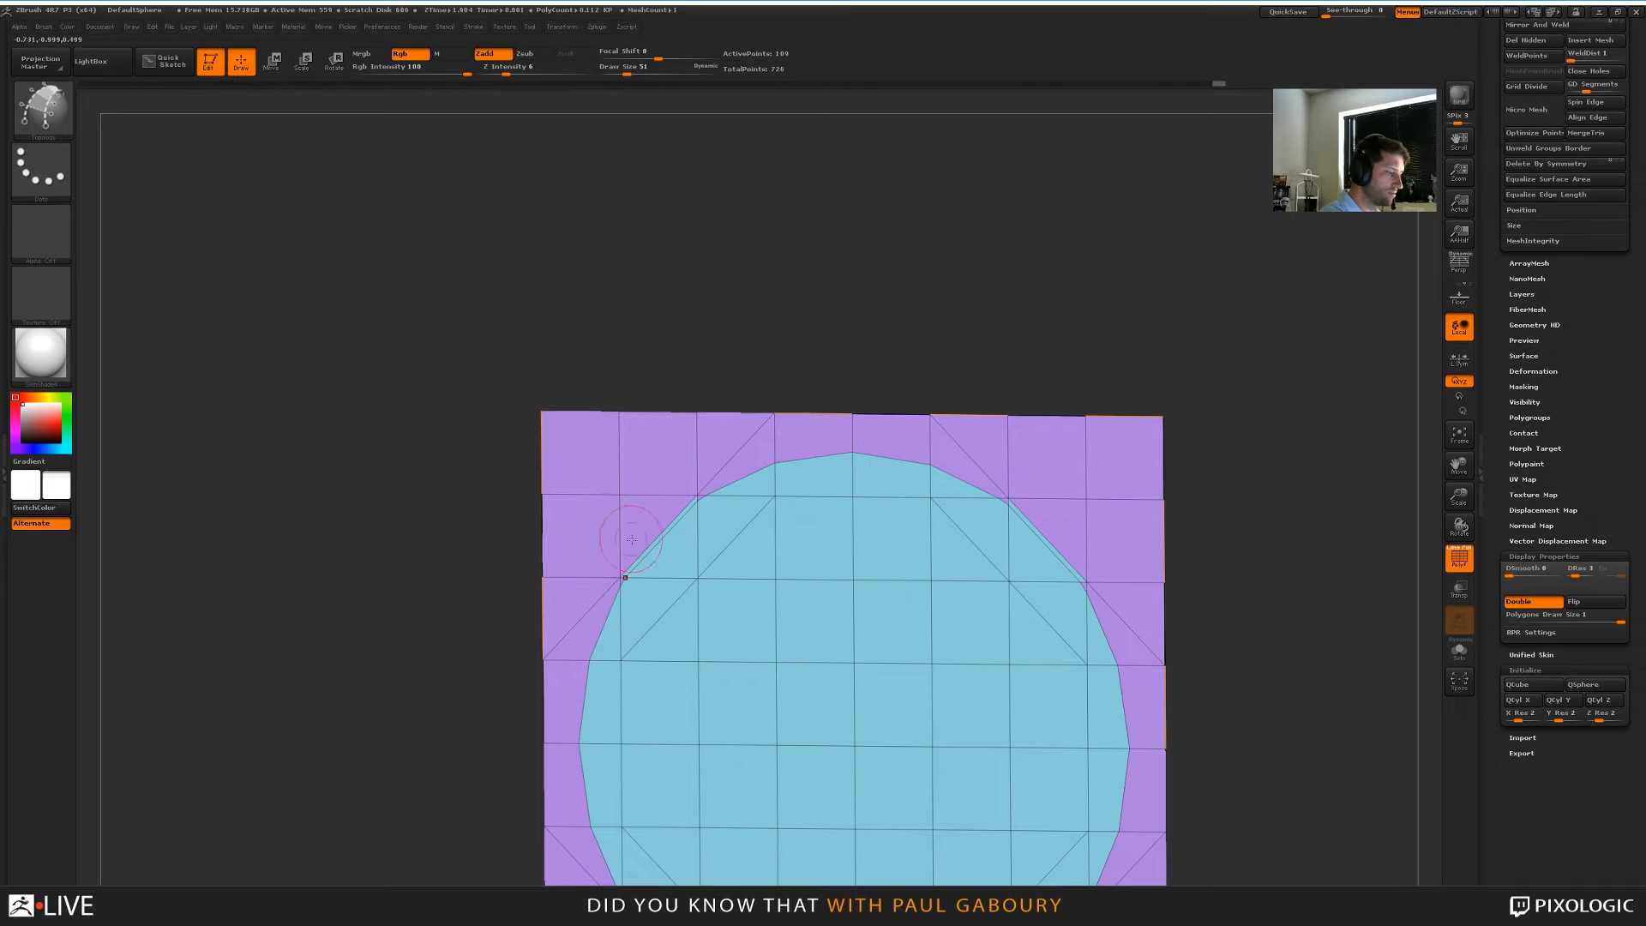
mouse_move(964, 718)
right_mouse_down("alt")
mouse_move(953, 644)
mouse_move(919, 660)
mouse_move(960, 670)
right_mouse_up("alt")
Undo the circular slice and slice a larger circle from the plane's centre, nearly reaching its borders
key("ctrl+z")
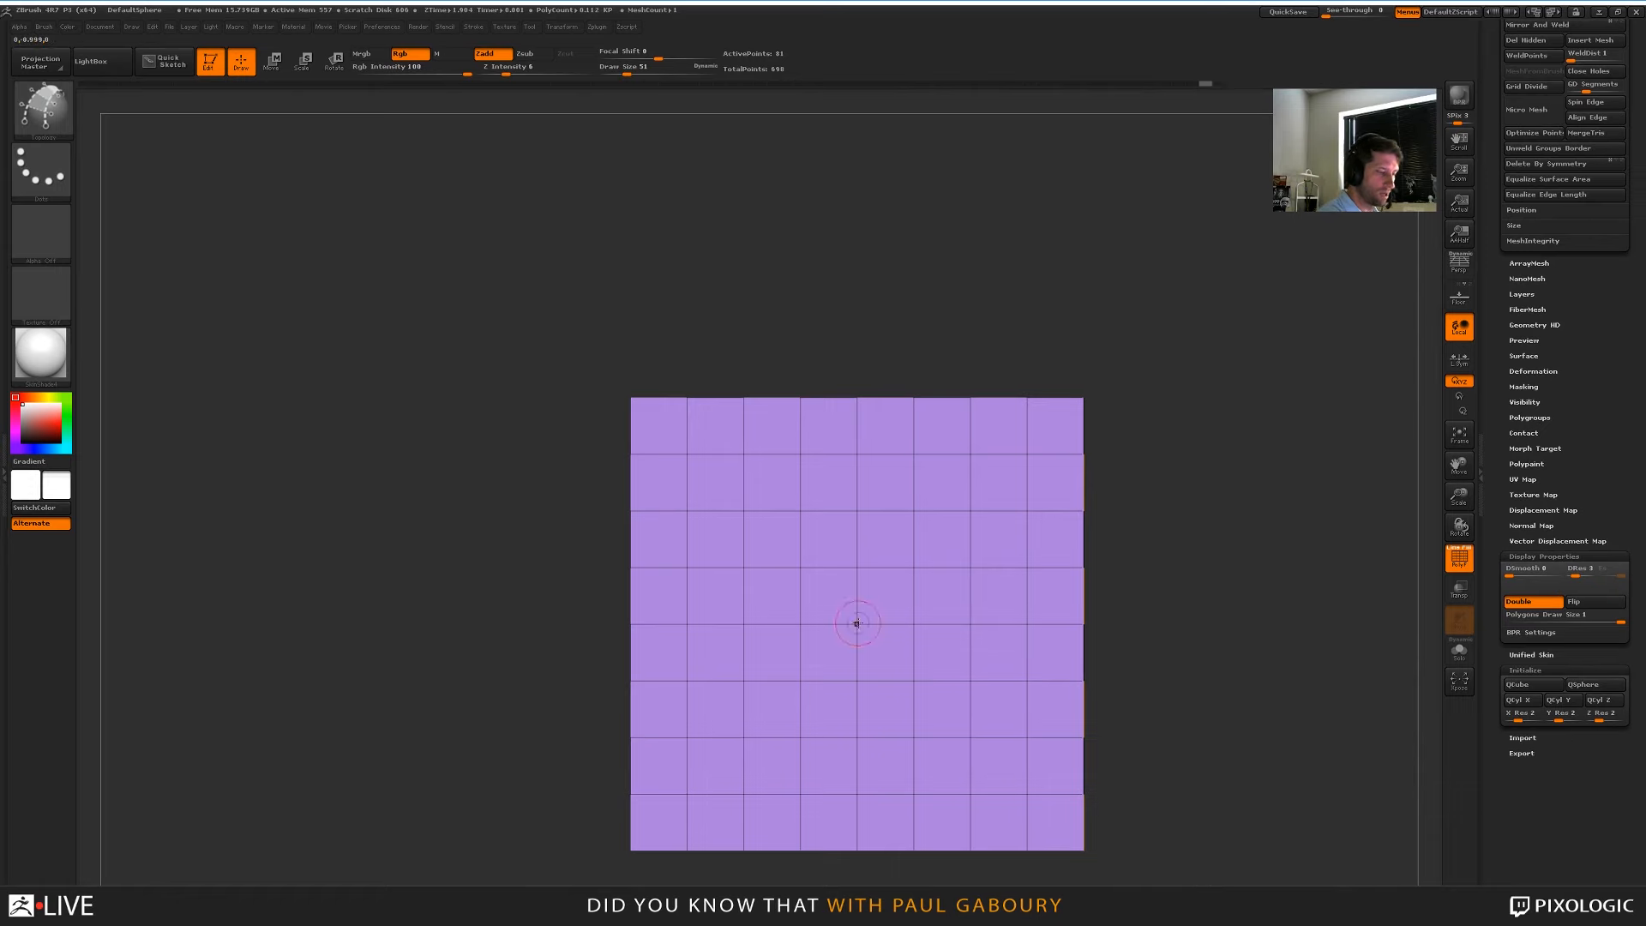
left_click_drag(858, 624, 1120, 794, "ctrl+shift")
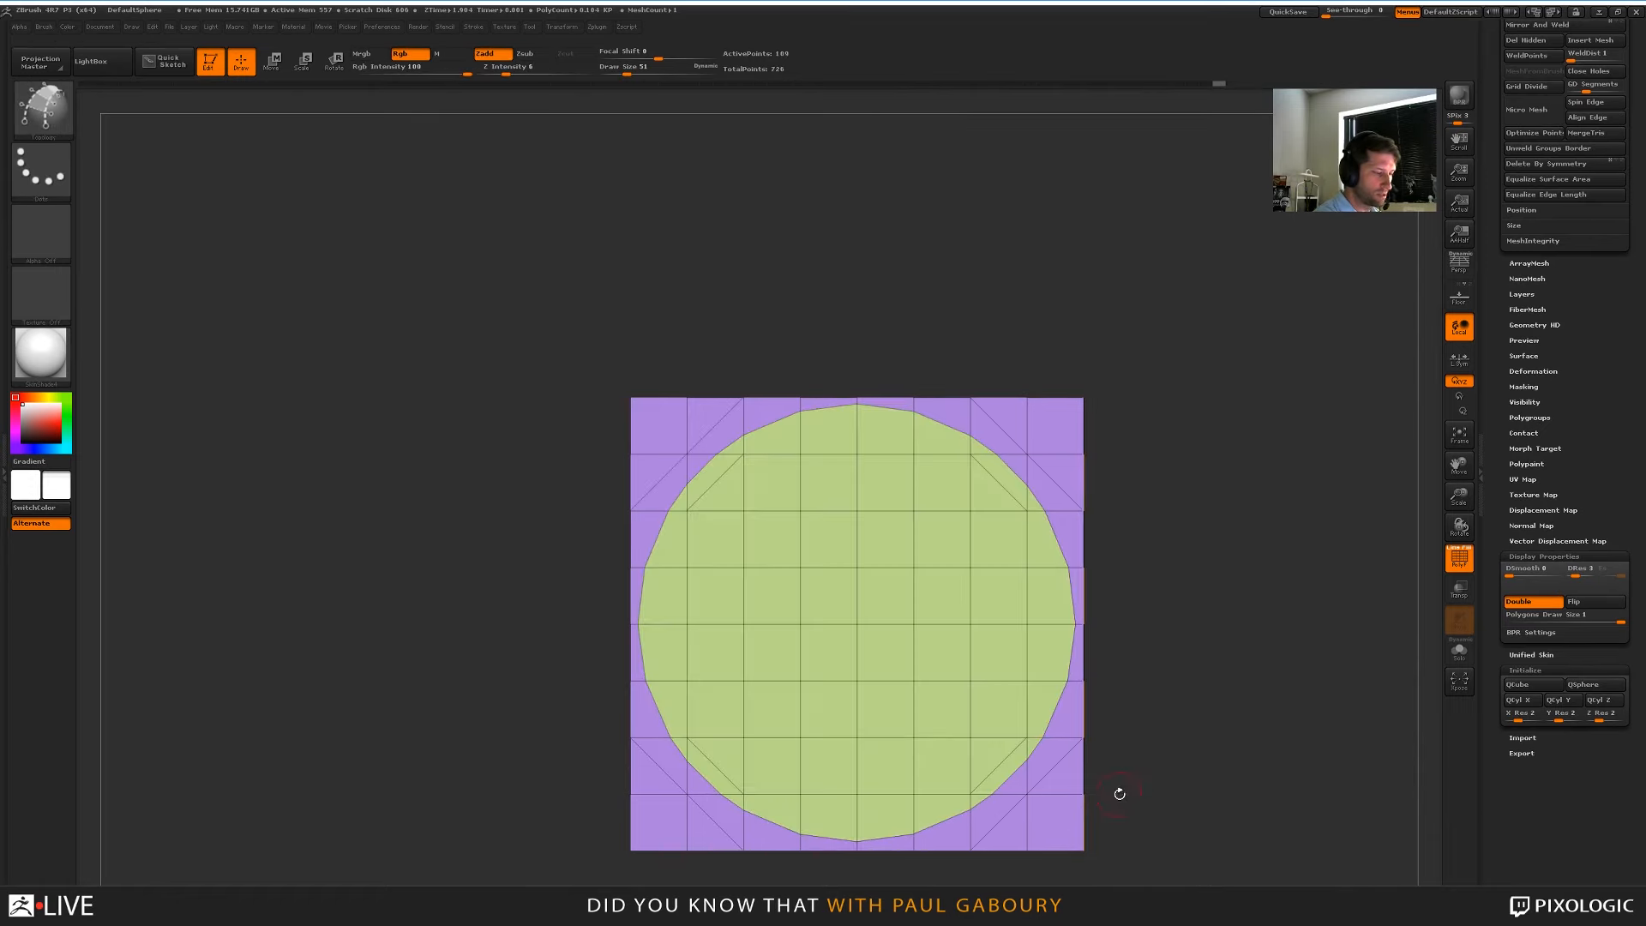
right_click_drag(1248, 713, 1241, 698, "alt")
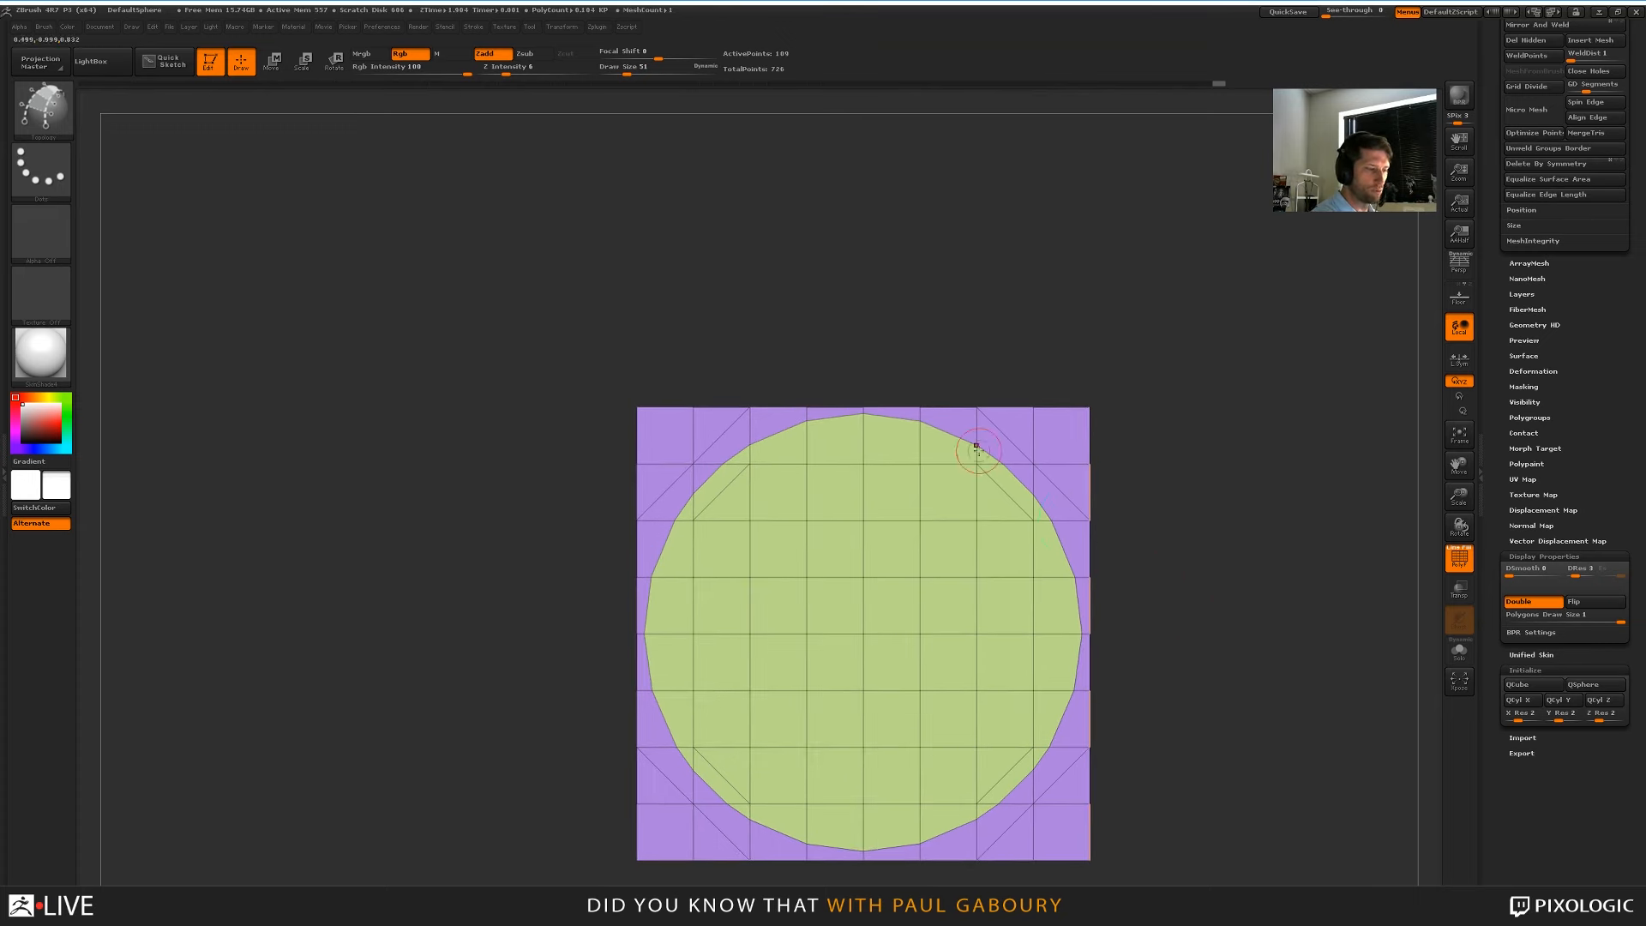
right_click_drag(980, 452, 1003, 477, "ctrl")
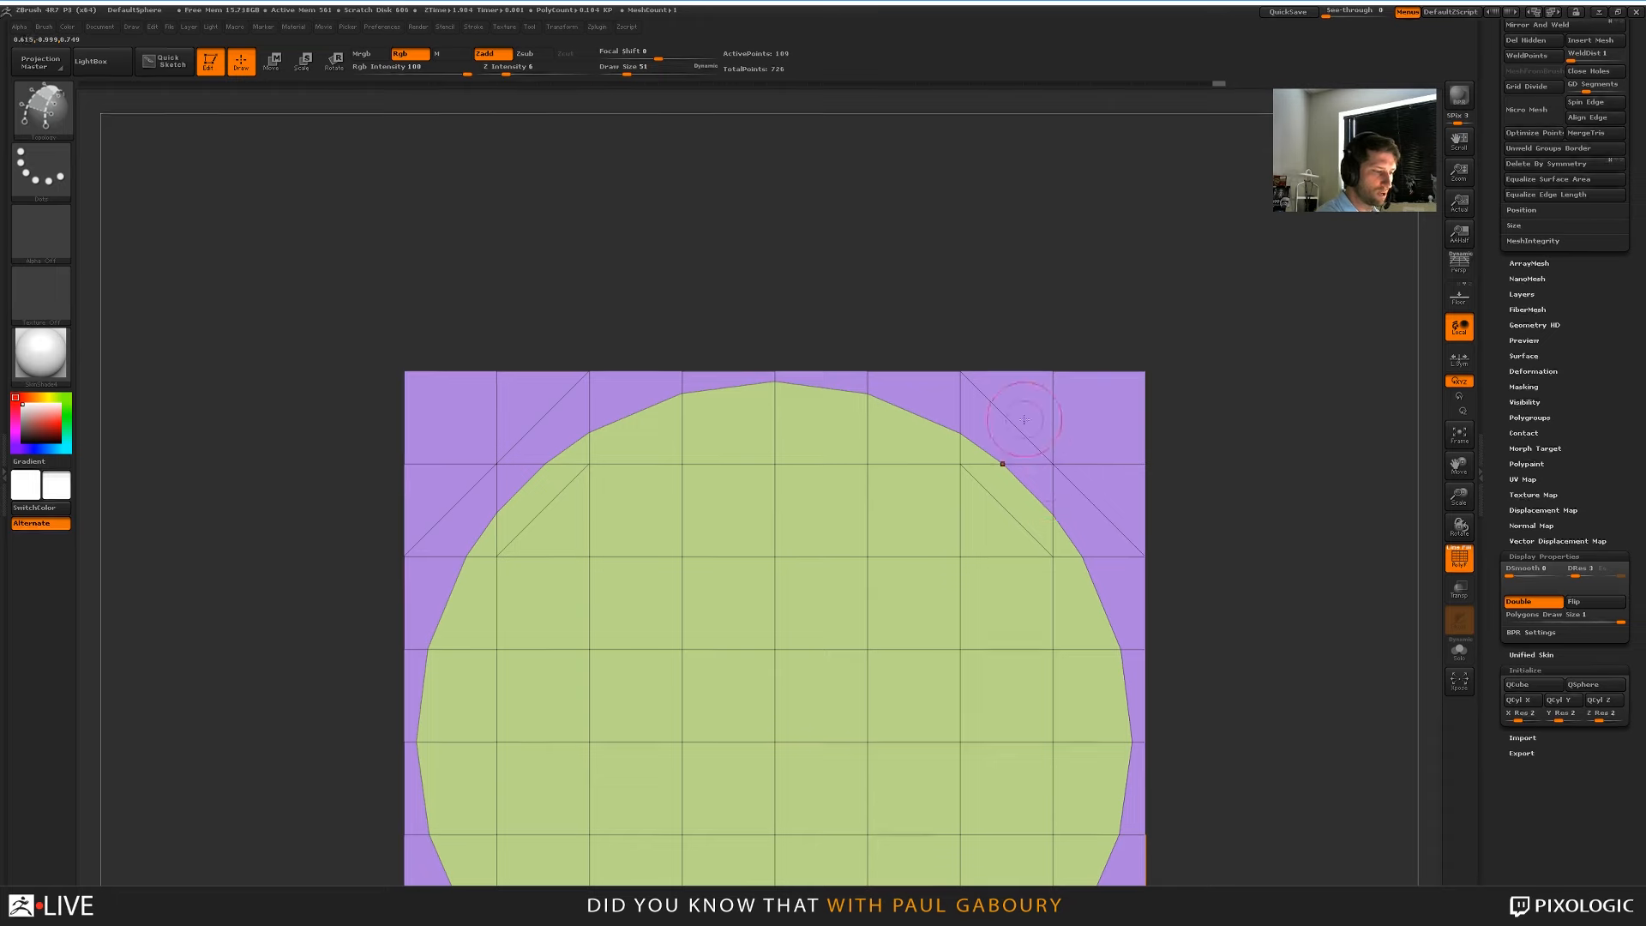
left_click_drag(1024, 419, 669, 871)
key("ctrl+z")
left_click_drag(1044, 425, 1016, 471)
key("ctrl+z")
Set the draw size to 64 and draw short topology curves from the sliced circle's top vertices to the facing top border vertices
mouse_move(1205, 532)
left_mouse_down("alt")
mouse_move(1205, 613)
mouse_move(1212, 579)
mouse_move(1207, 593)
left_mouse_up("alt")
mouse_move(823, 566)
right_mouse_down("alt")
mouse_move(852, 595)
mouse_move(916, 607)
right_mouse_up("alt")
mouse_move(916, 607)
right_mouse_down("ctrl")
mouse_move(918, 638)
mouse_move(882, 581)
right_mouse_up("ctrl")
key("s")
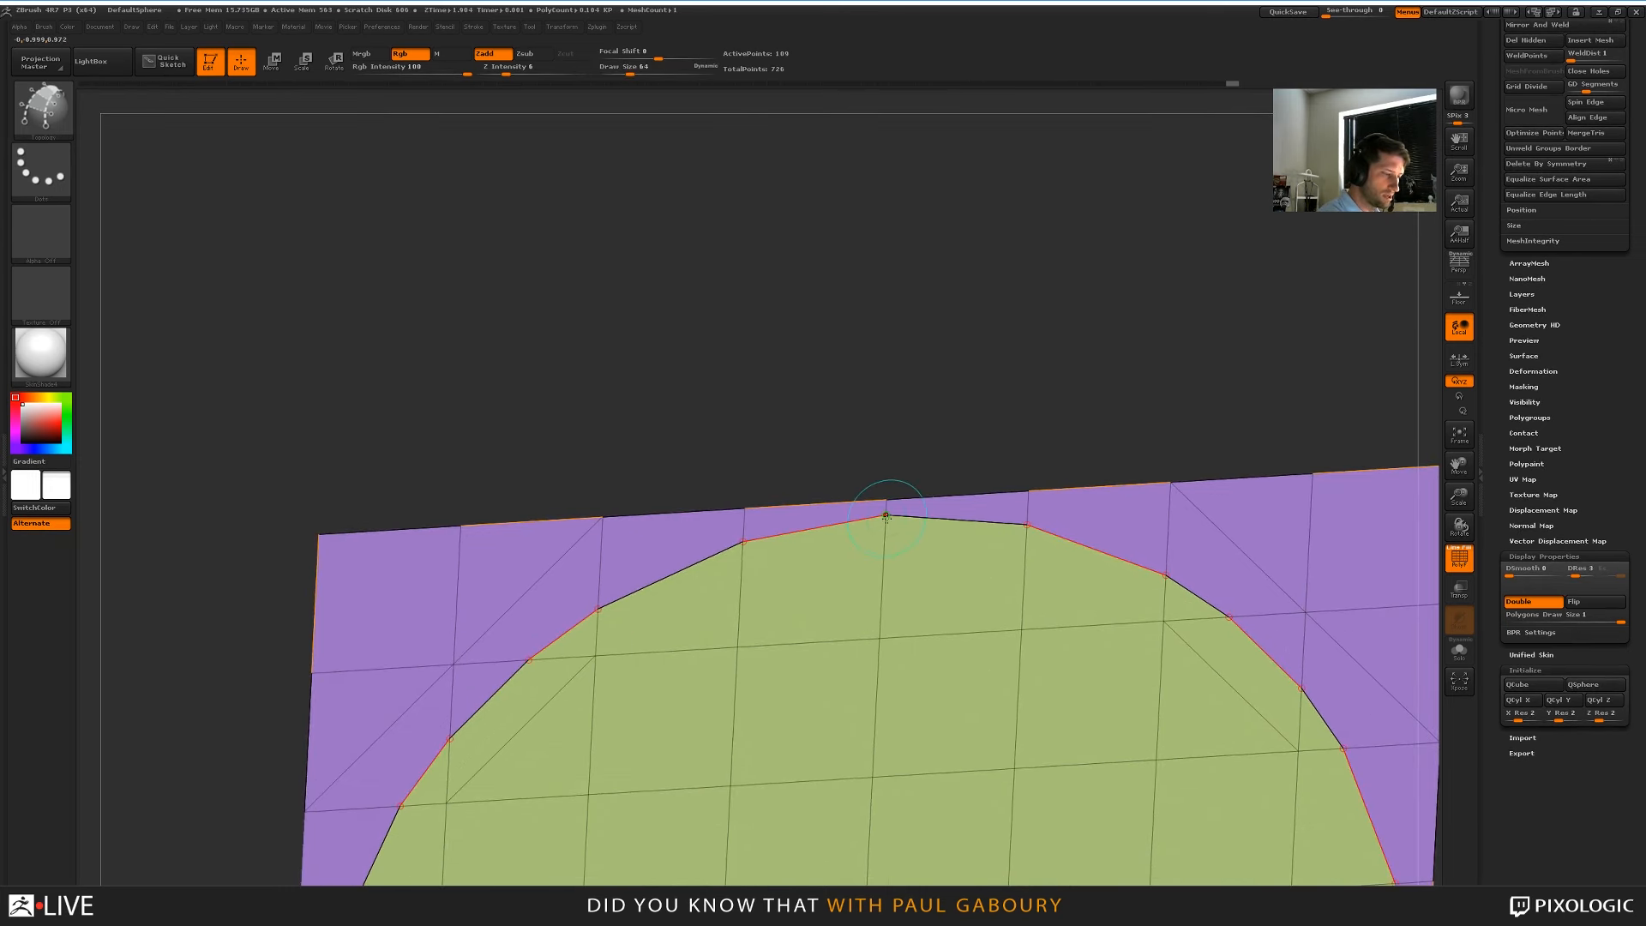
key("bracketright")
left_click(1029, 487)
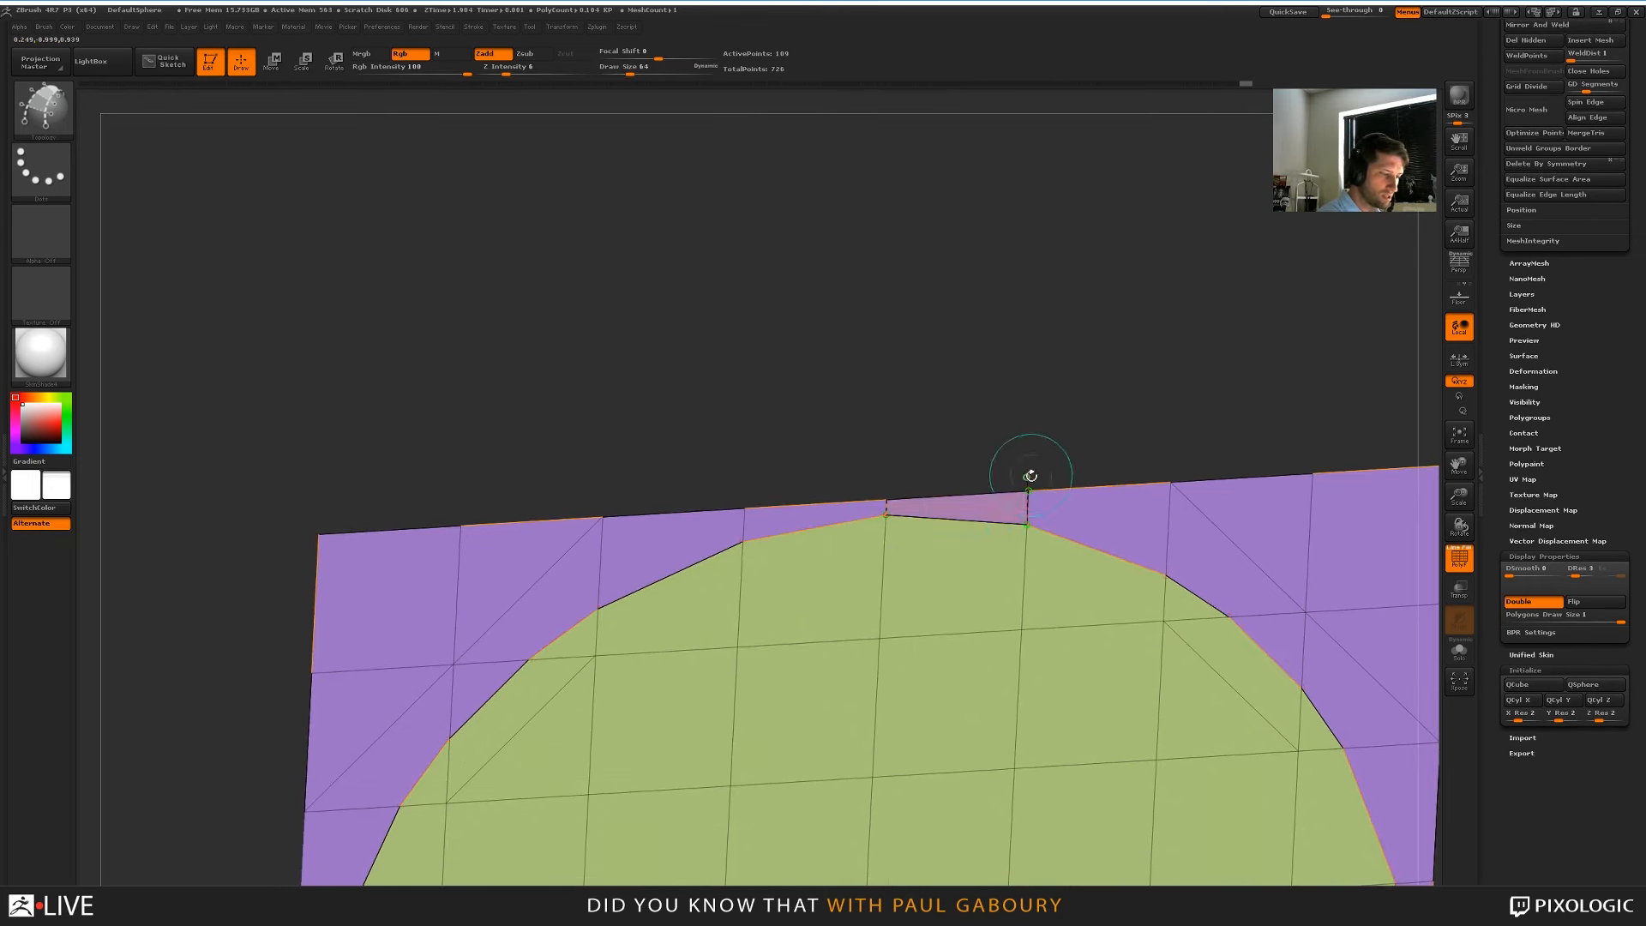
left_click(745, 509)
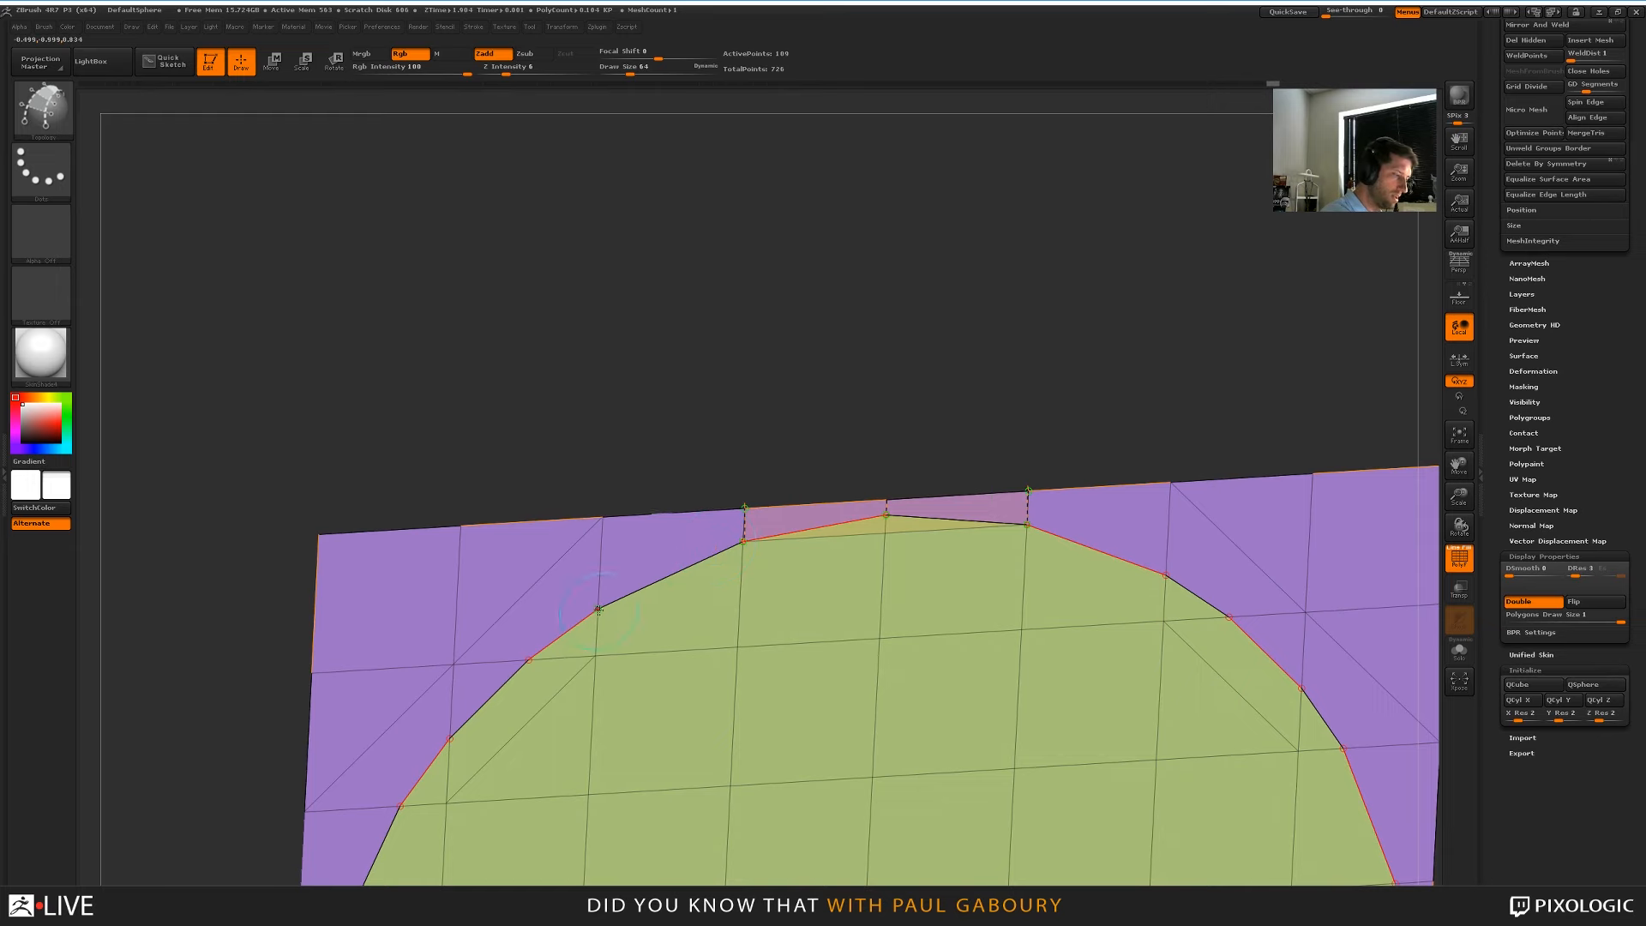
left_click(603, 517)
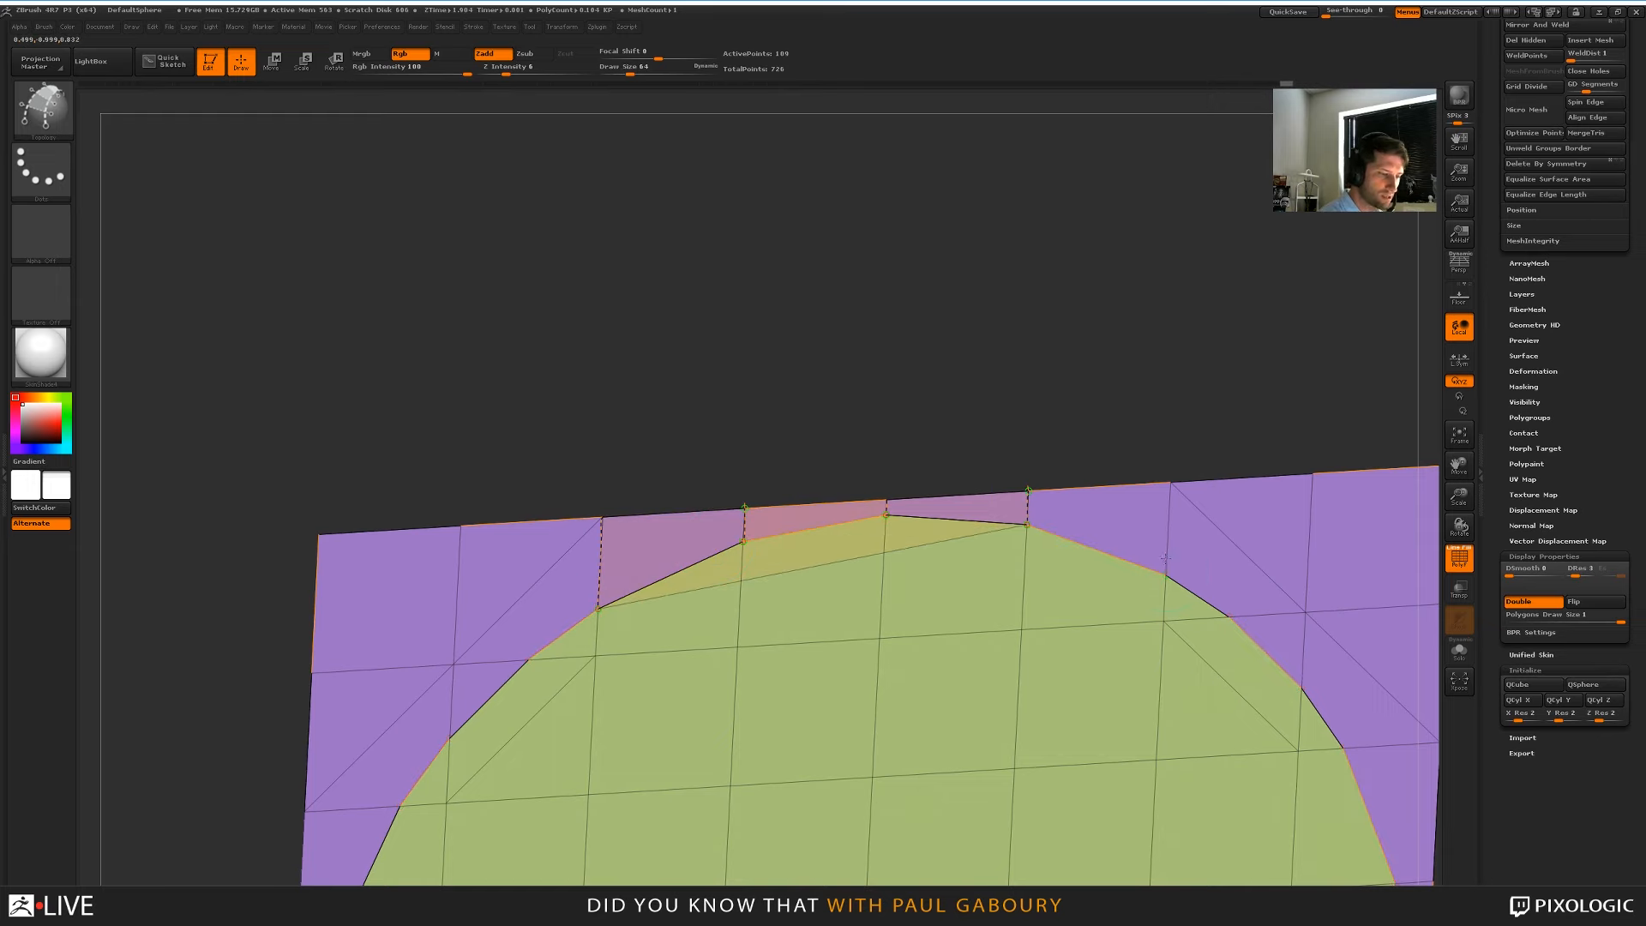
Draw topology curves from the circle's upper-right vertices to the neighbouring top border vertices, the plane's upper-right corner and the upper right border vertices
right_click_drag(1206, 736, 1112, 710, "alt")
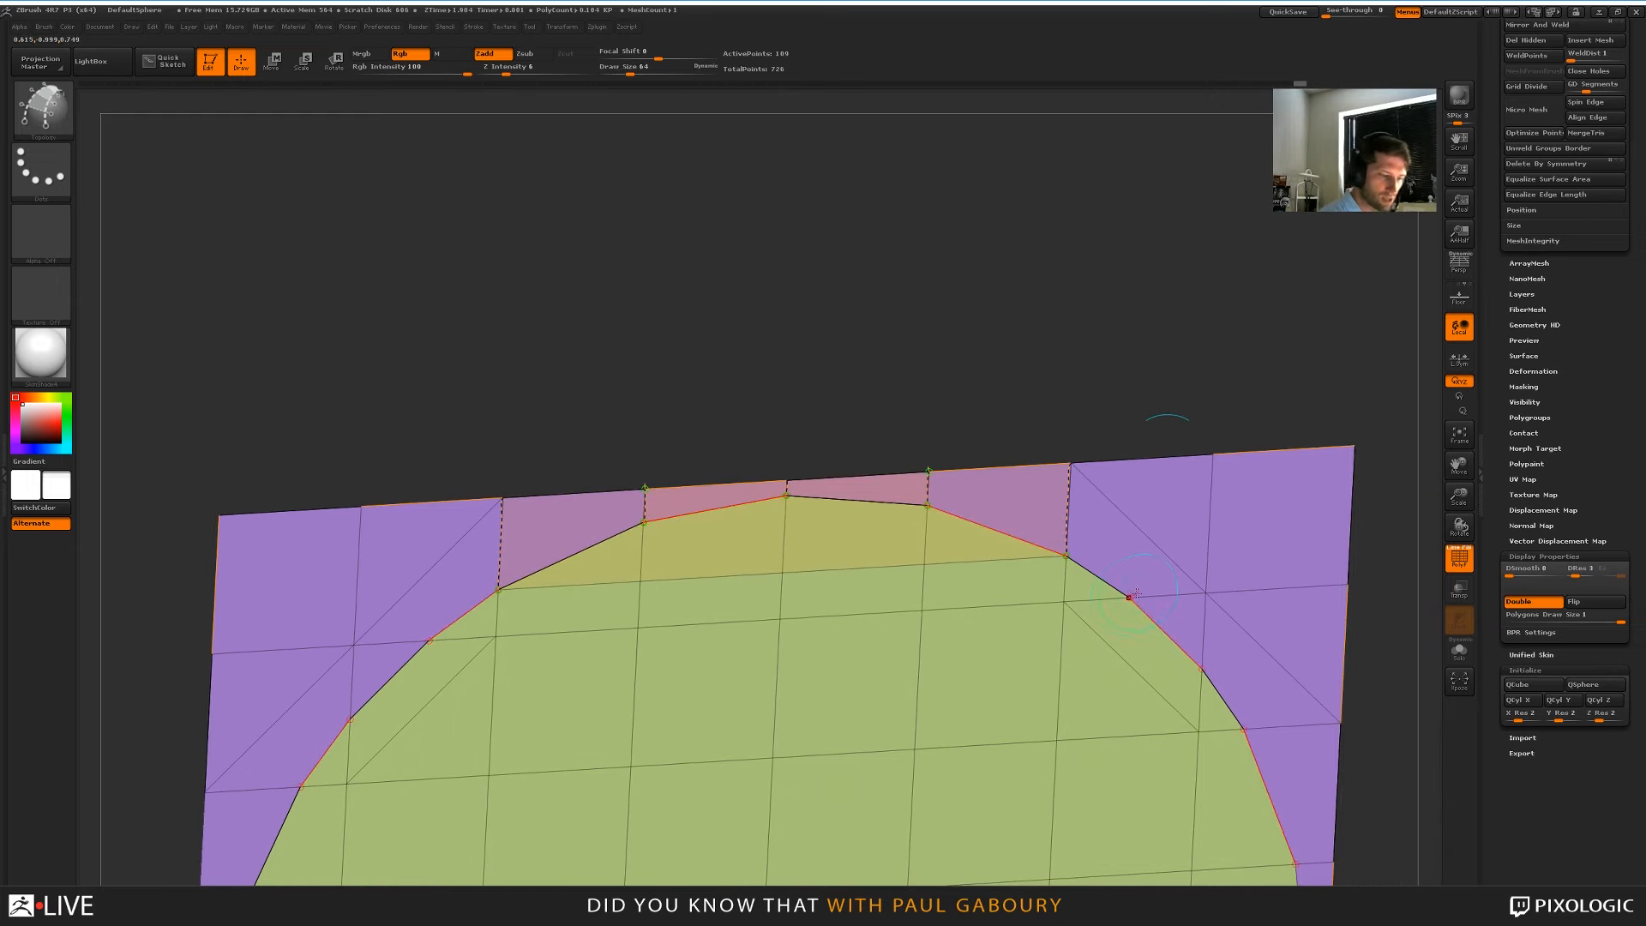
left_click_drag(1132, 596, 1213, 455)
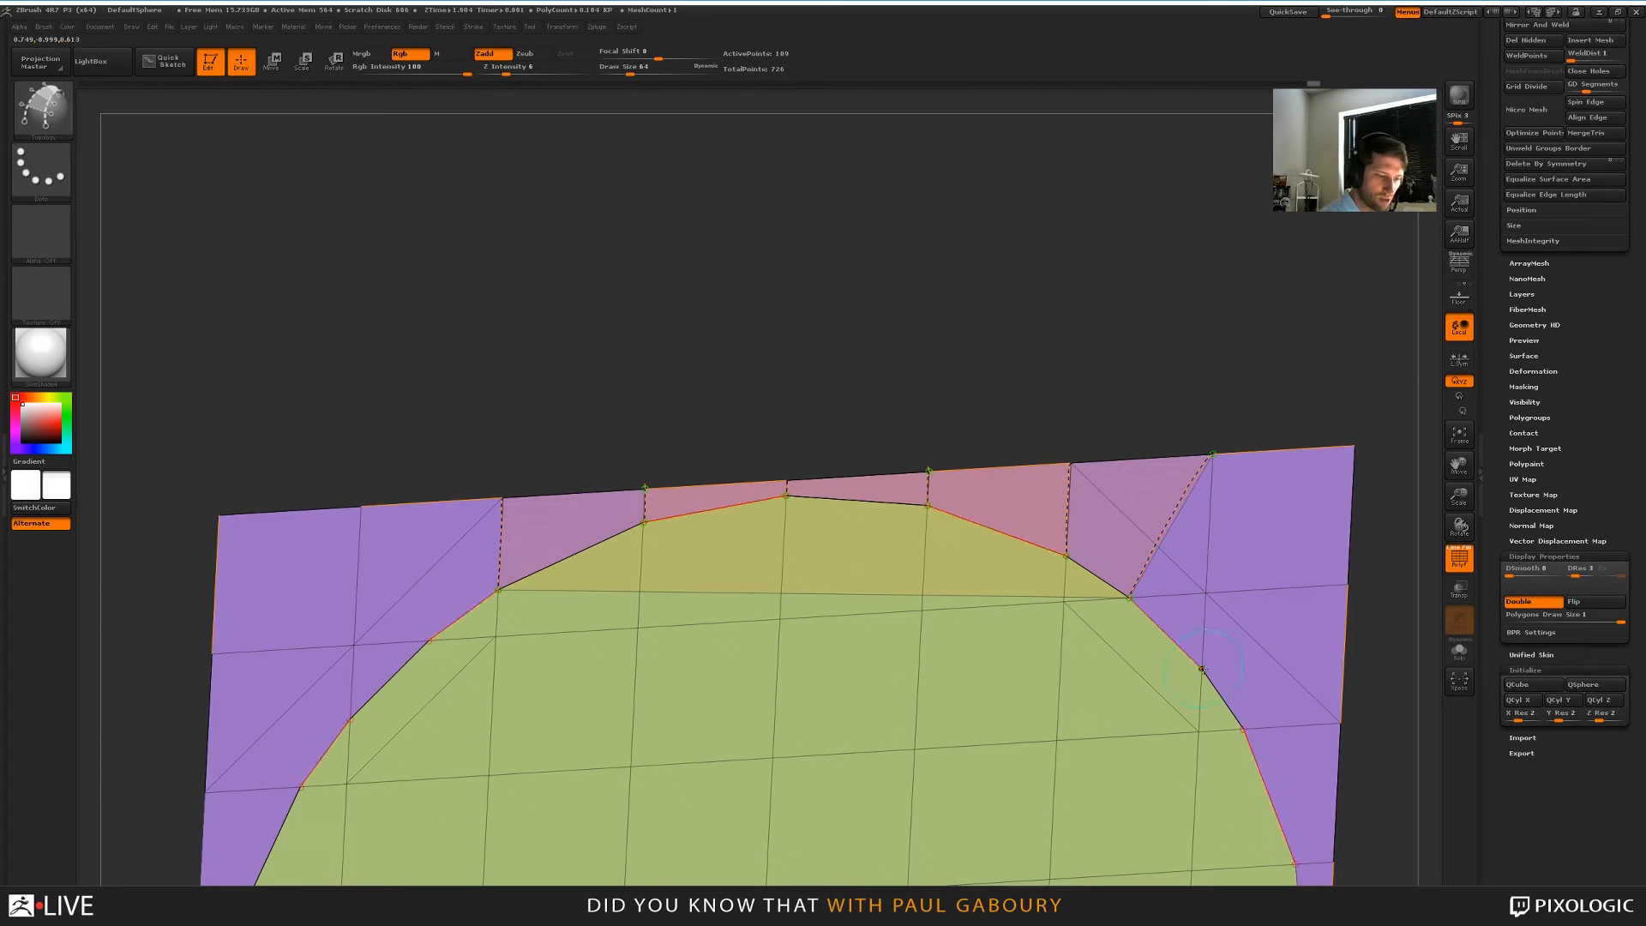
left_click_drag(1202, 669, 1355, 446)
left_click_drag(1243, 727, 1349, 586)
right_click_drag(1355, 691, 1231, 727, "alt")
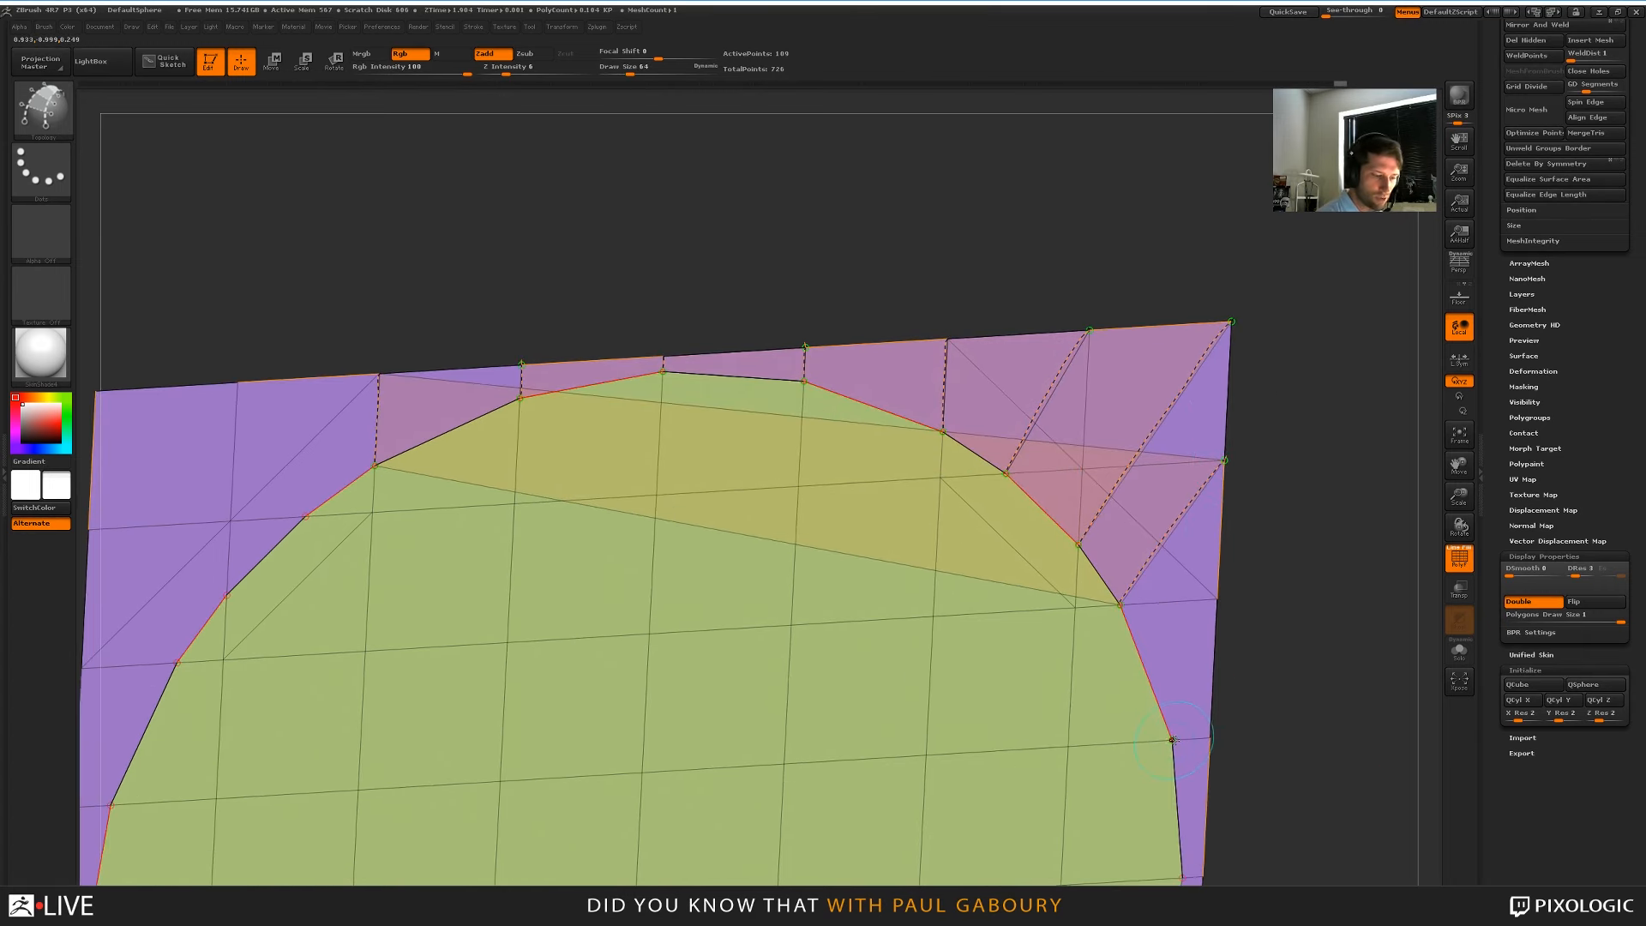
left_click_drag(1173, 739, 1236, 716)
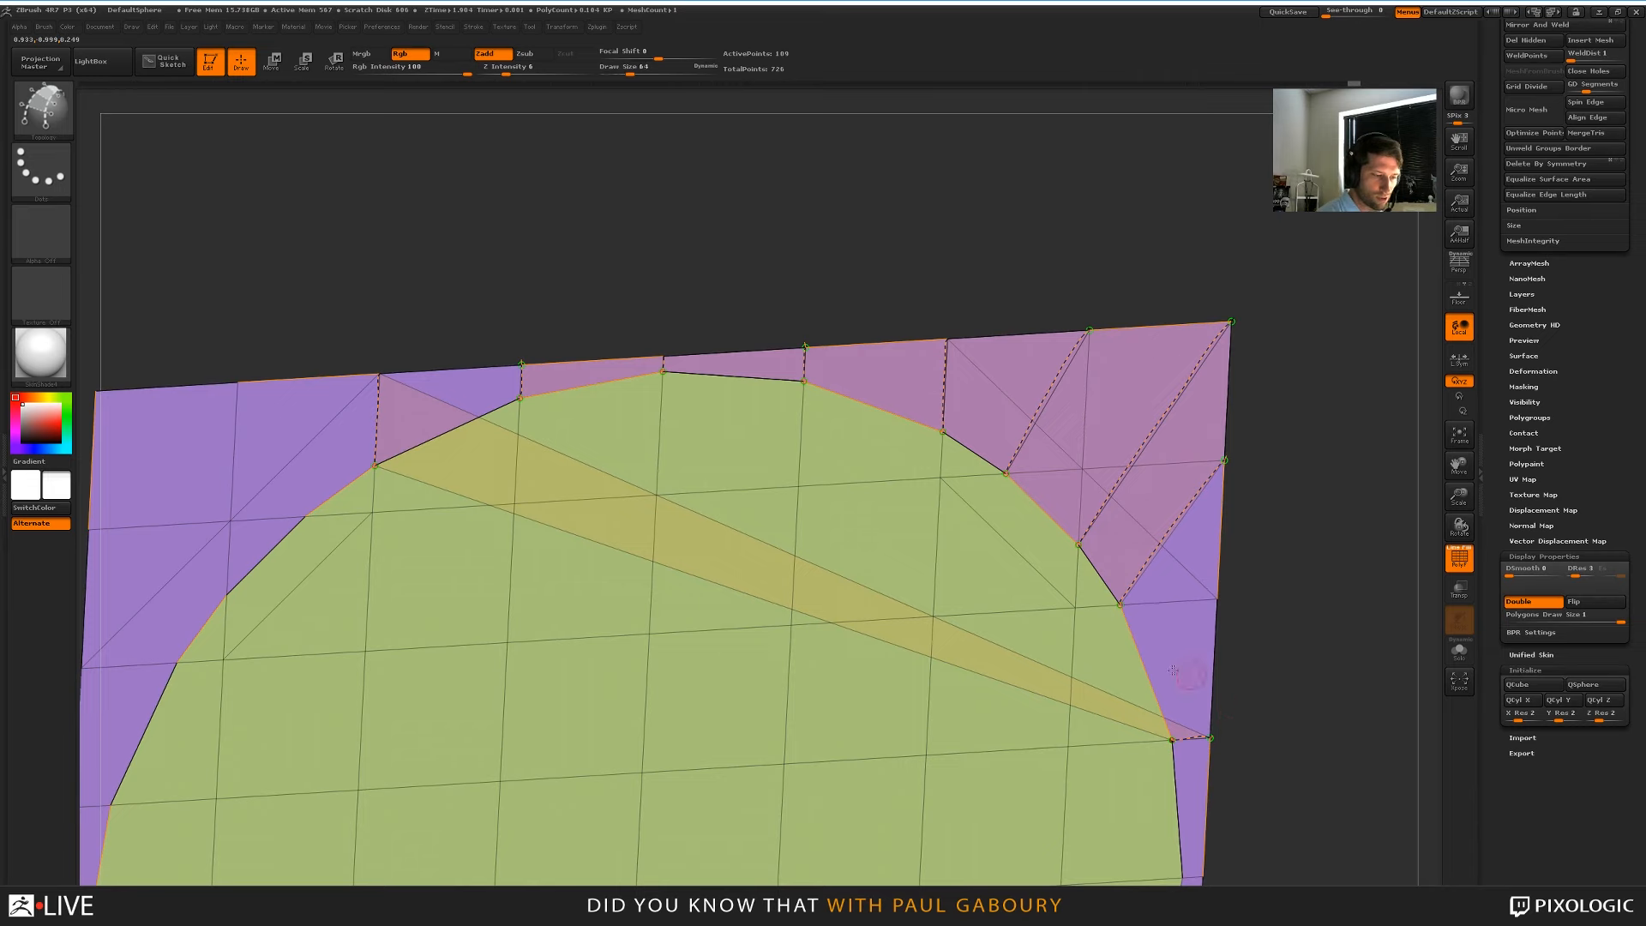
left_click_drag(1102, 664, 1242, 593)
left_click_drag(1232, 708, 1225, 701)
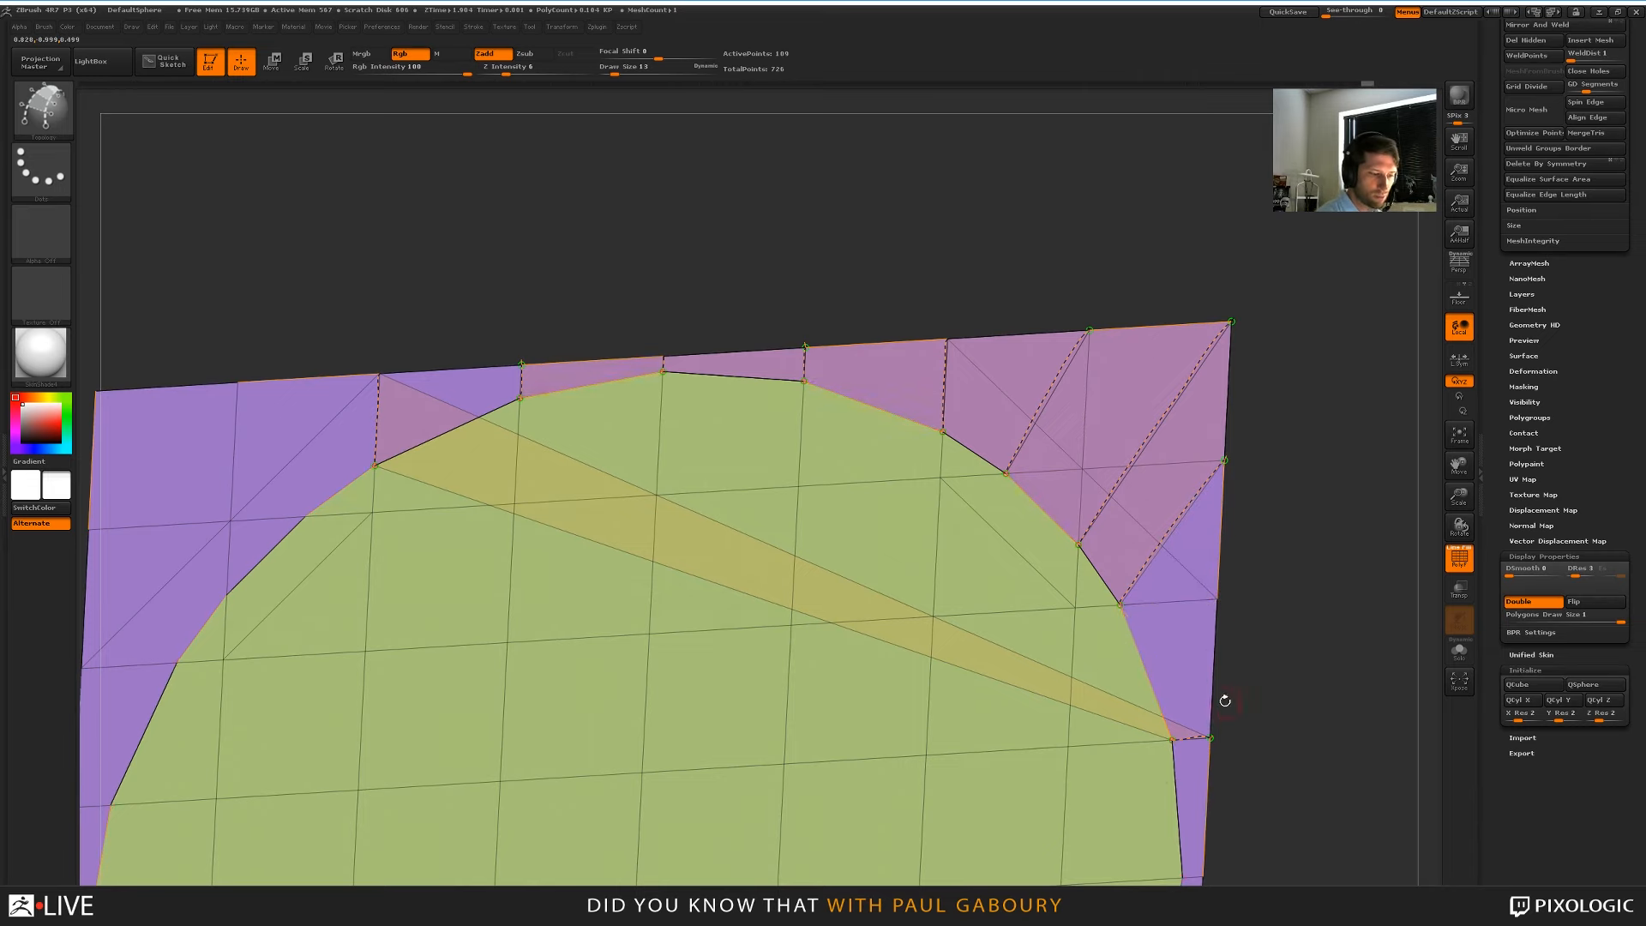
left_click_drag(989, 827, 991, 708, "alt")
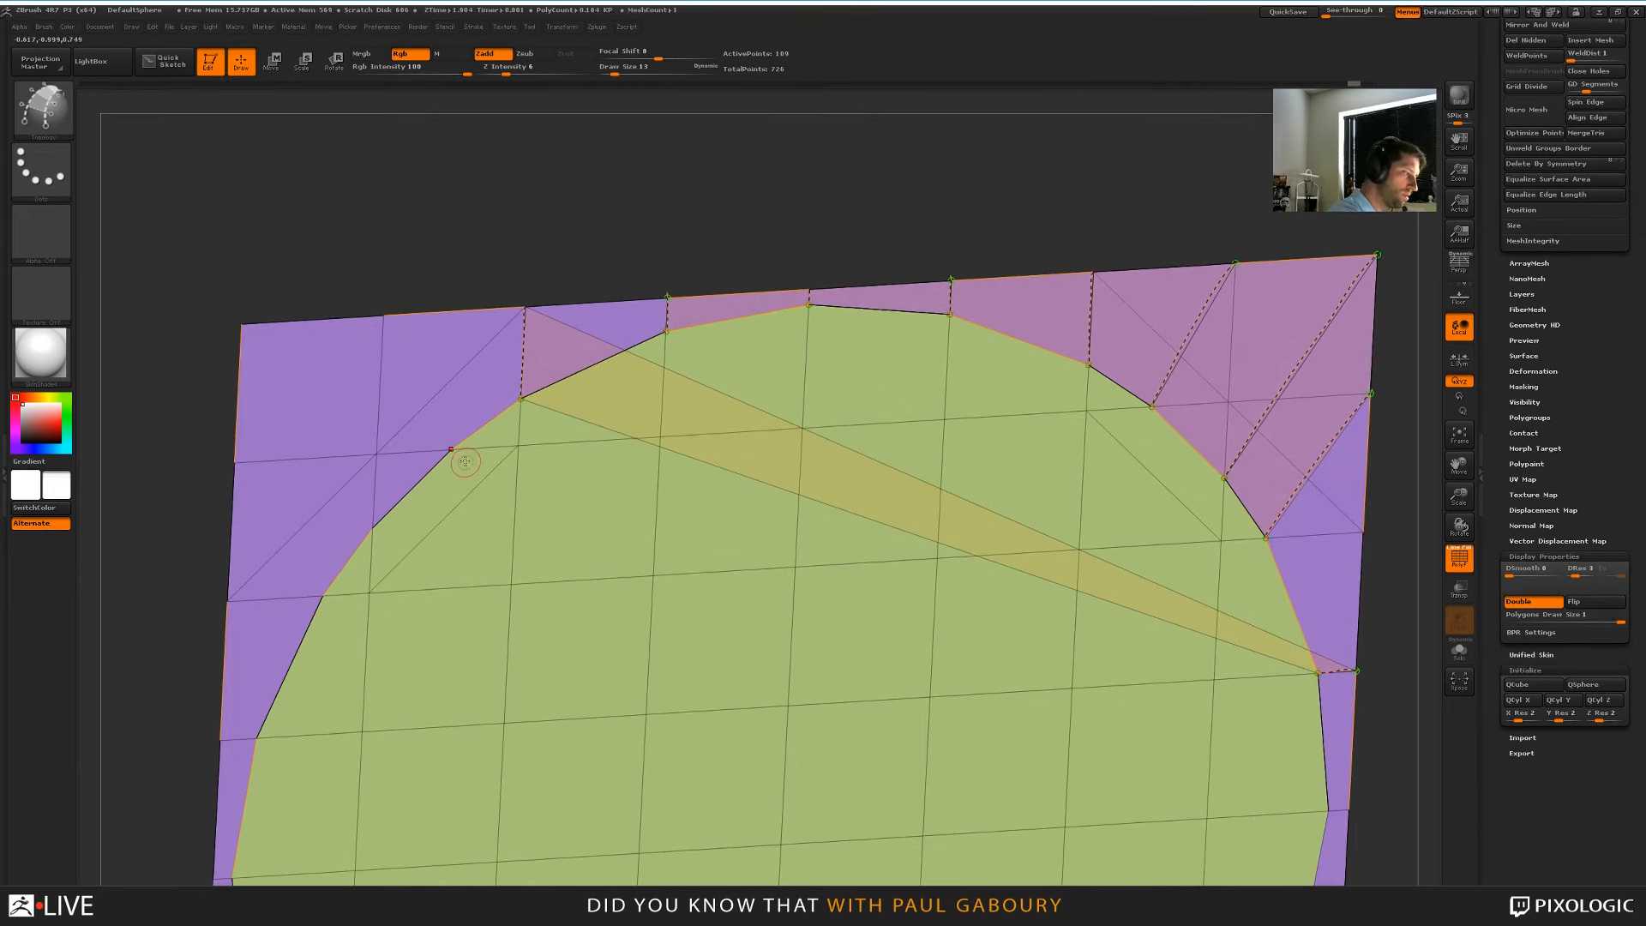
Draw topology curves from the circle's upper-left vertices to the adjacent top border vertex, the plane's upper-left corner and the upper left border vertices
left_click_drag(460, 460, 392, 315)
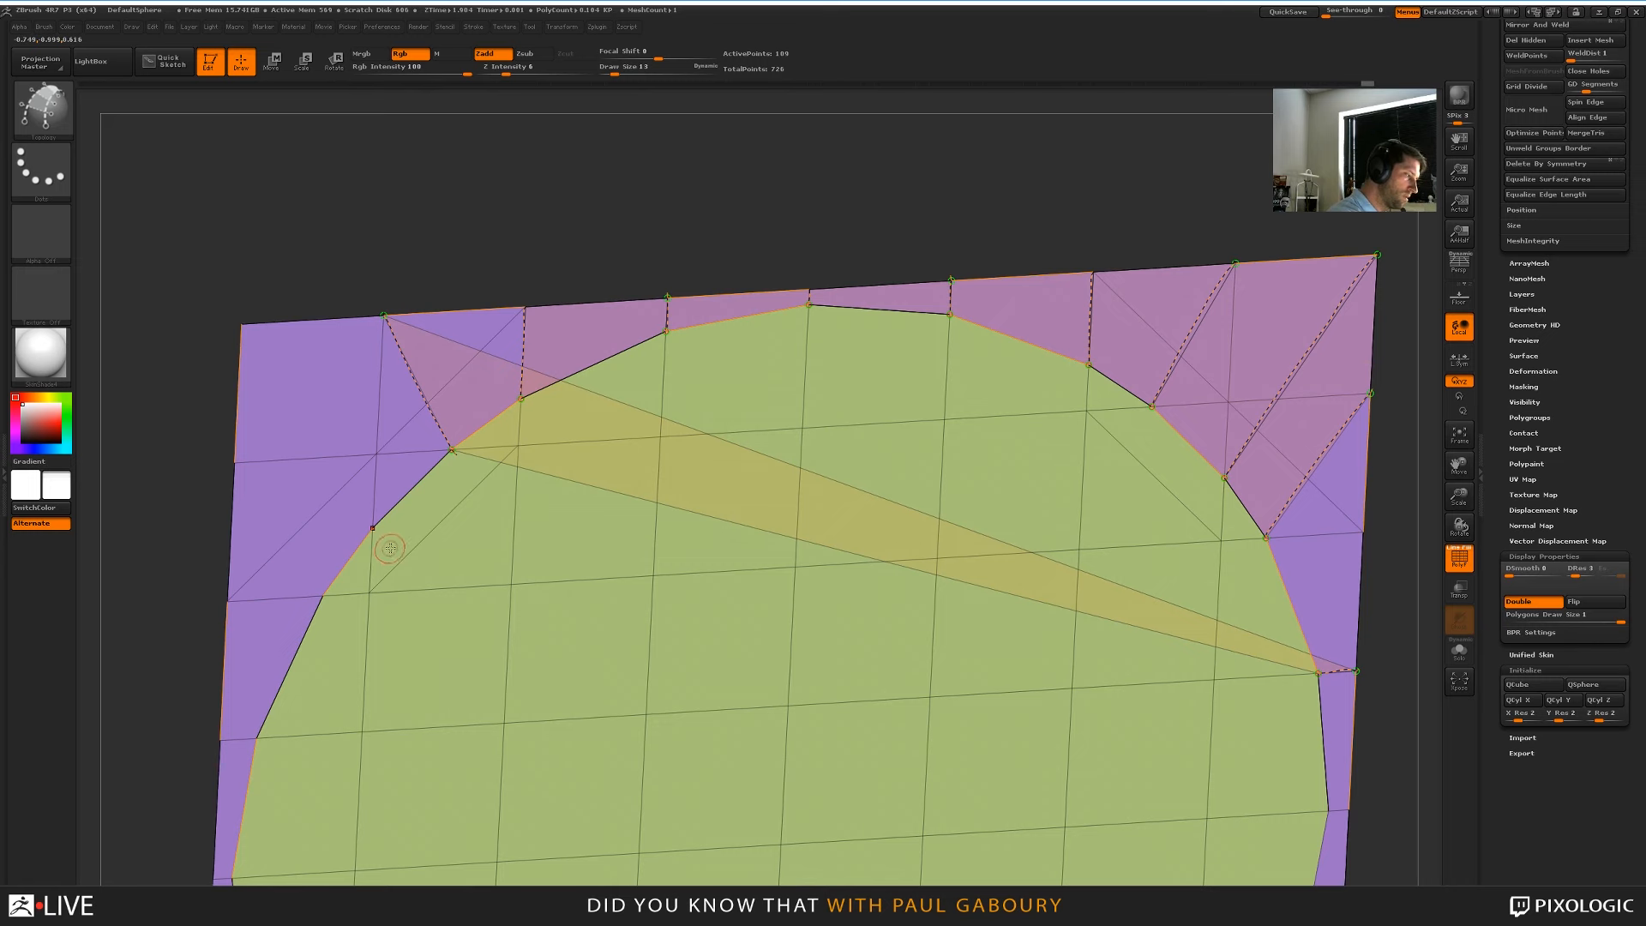
left_click_drag(377, 533, 244, 329)
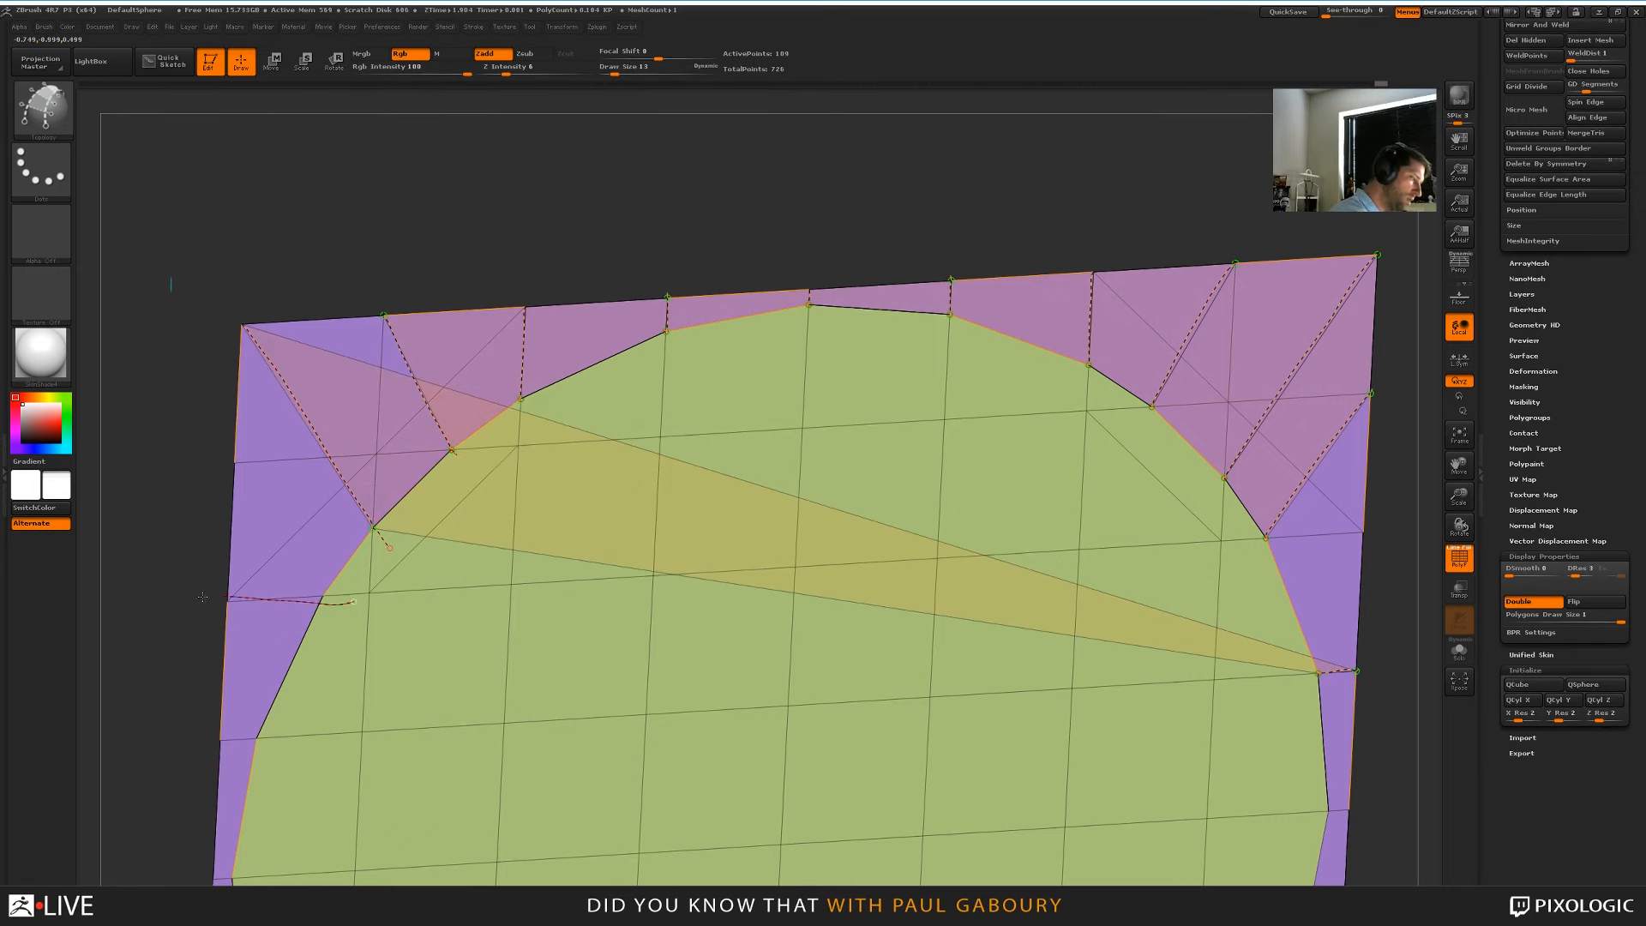
left_click_drag(423, 687, 695, 599, "alt")
left_click_drag(583, 645, 493, 652)
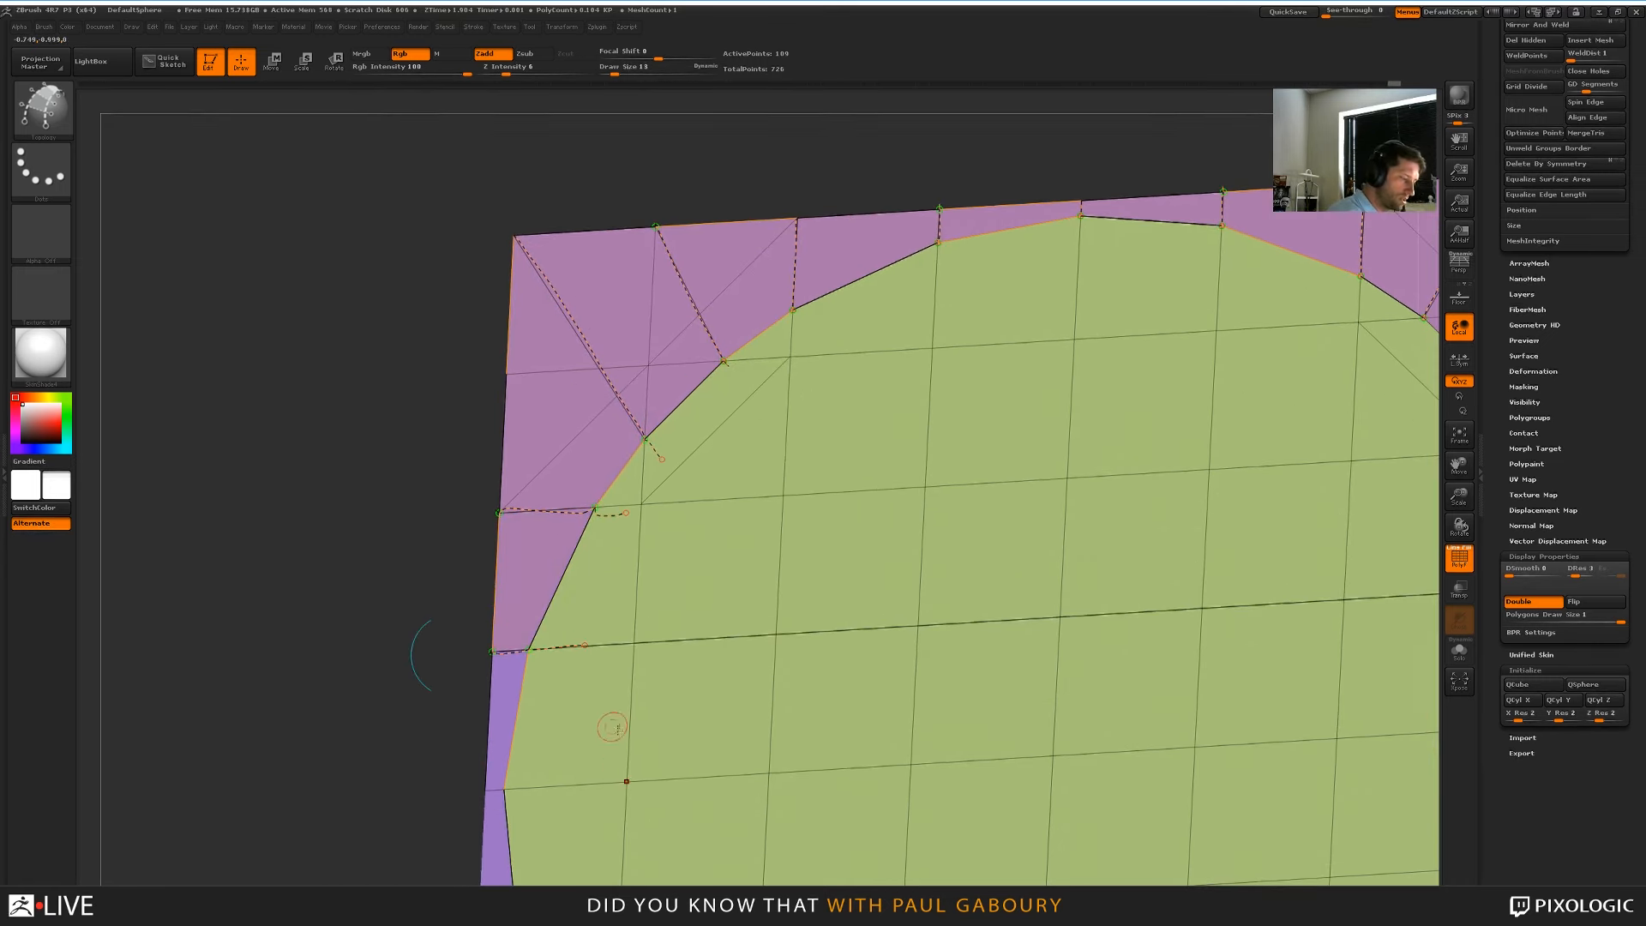
Draw topology curves from the circle's left and lower-left side to the middle and lower left border vertices
left_click_drag(605, 776, 628, 705, "alt")
right_click_drag(886, 780, 958, 642, "alt")
left_click_drag(911, 682, 621, 705)
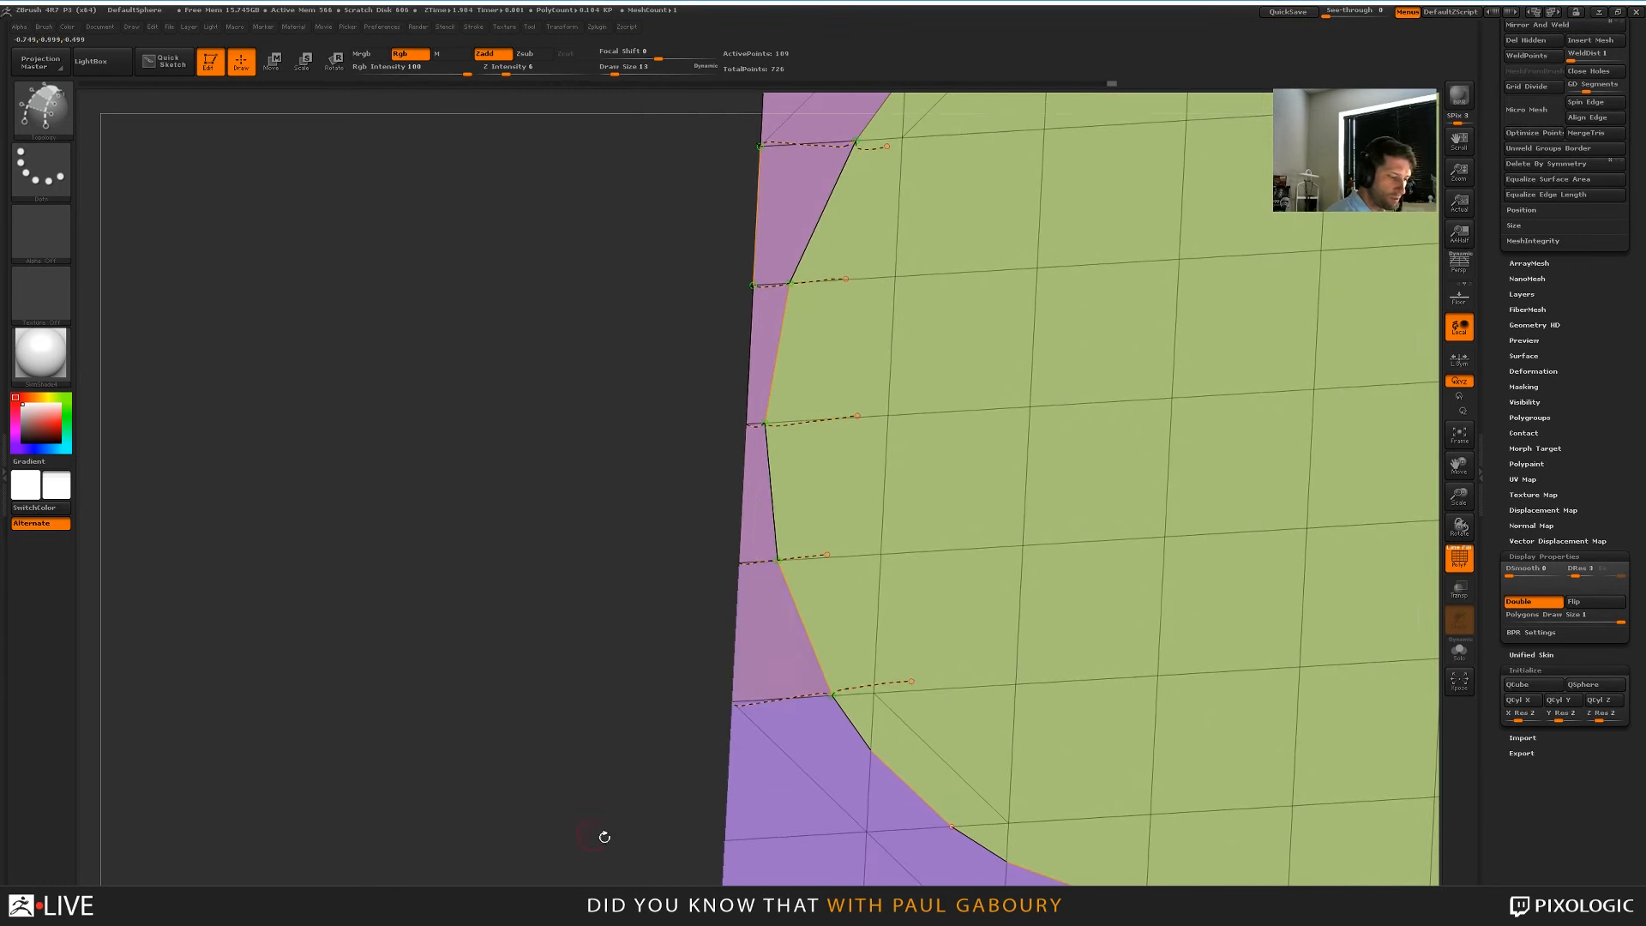
Draw topology curves from the circle's lower-left vertices to the last left border vertex, the plane's lower-left corner and the first bottom border vertex
right_click_drag(1132, 698, 712, 710, "ctrl")
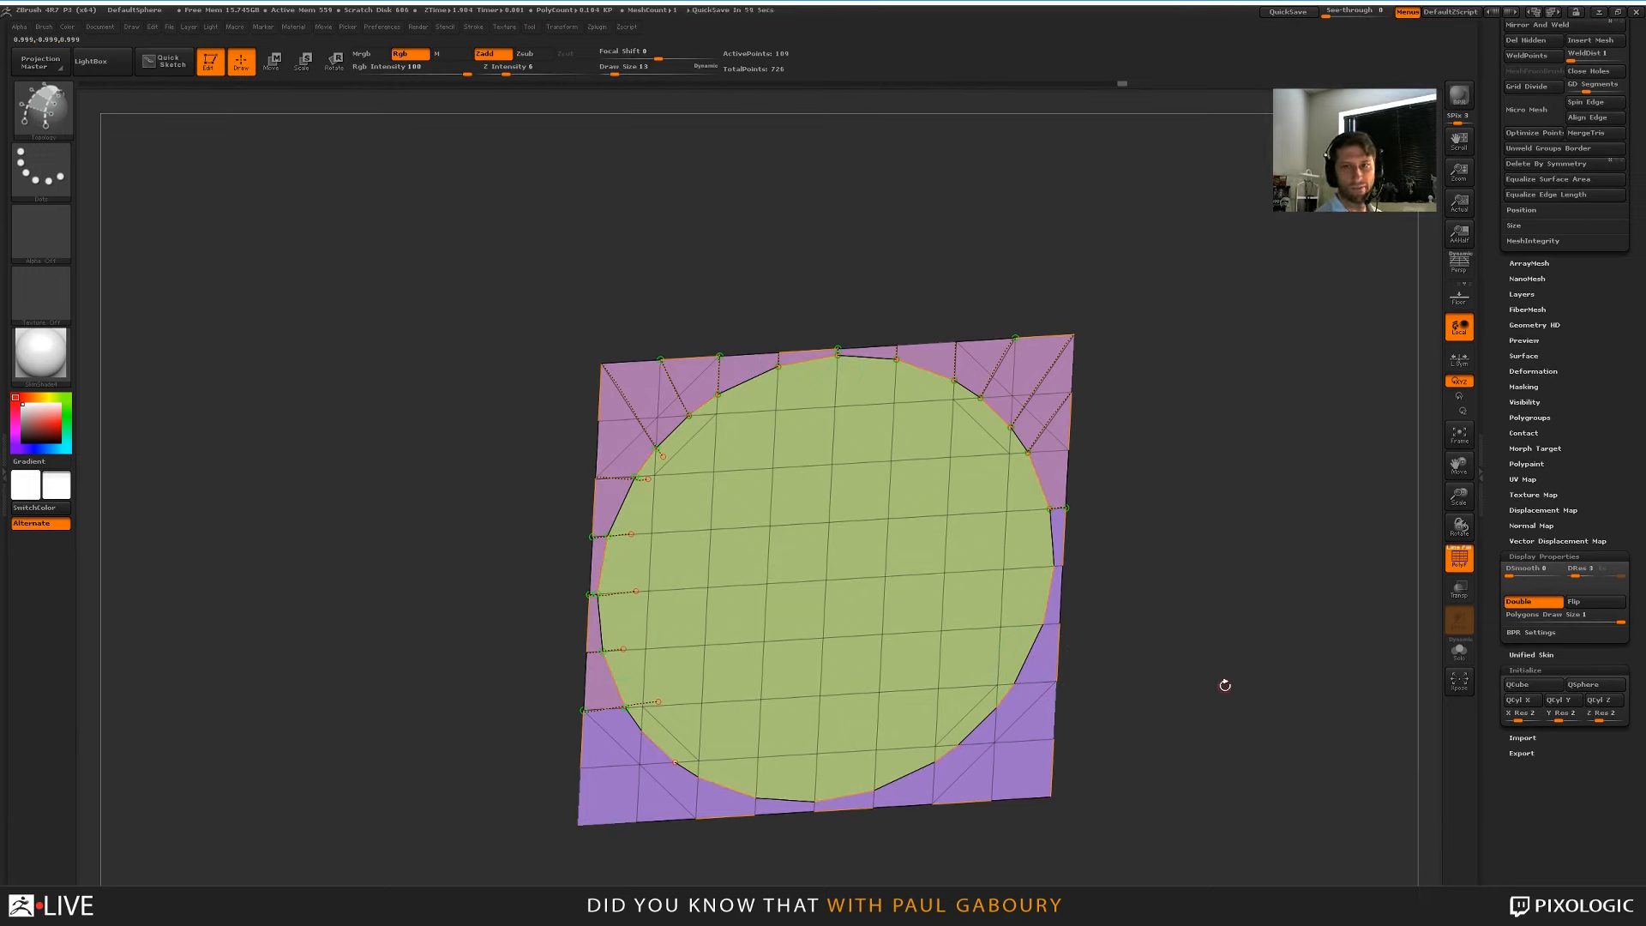
right_click_drag(1172, 764, 1183, 698, "alt")
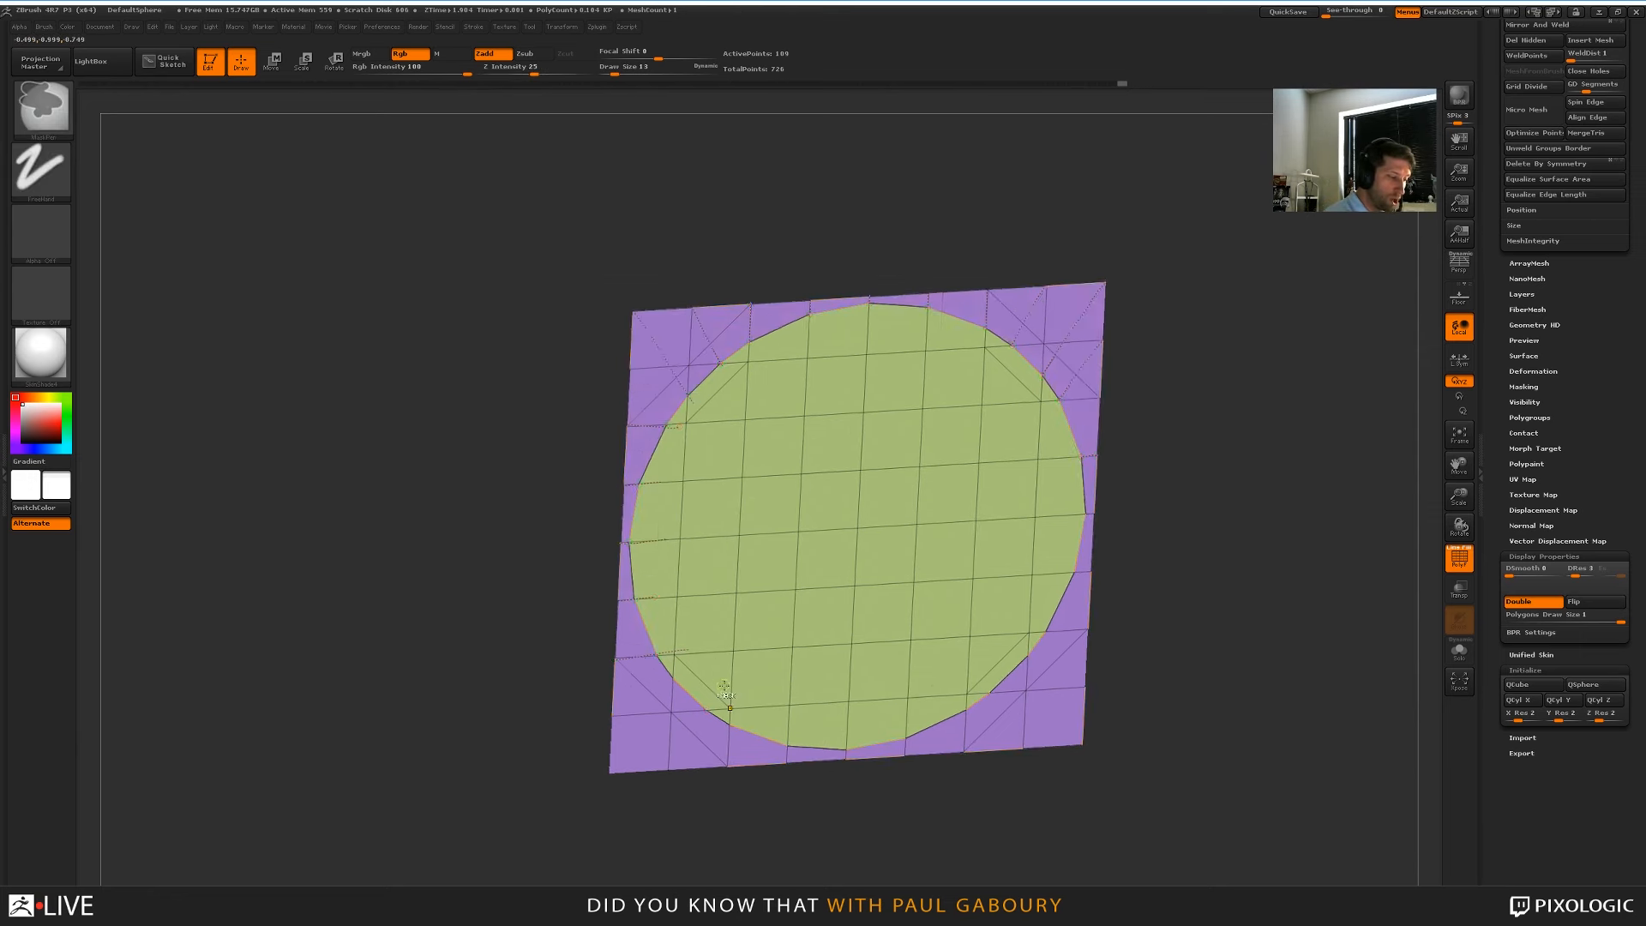
right_click_drag(730, 707, 669, 661, "alt")
left_click_drag(646, 670, 551, 735)
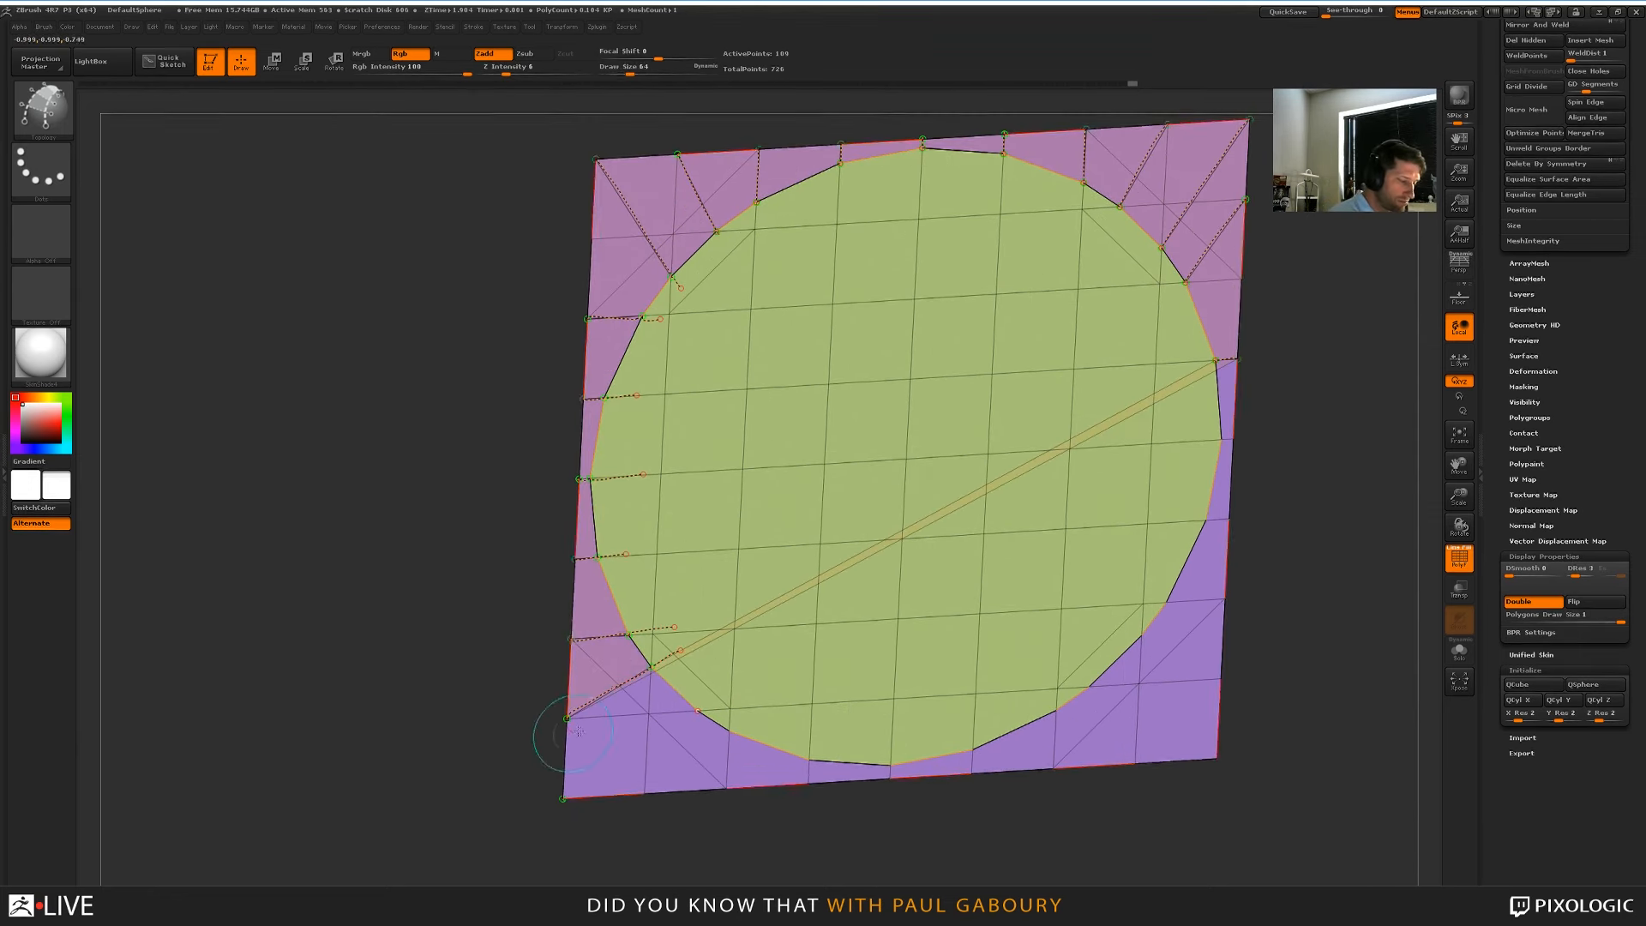
left_click_drag(559, 795, 561, 797)
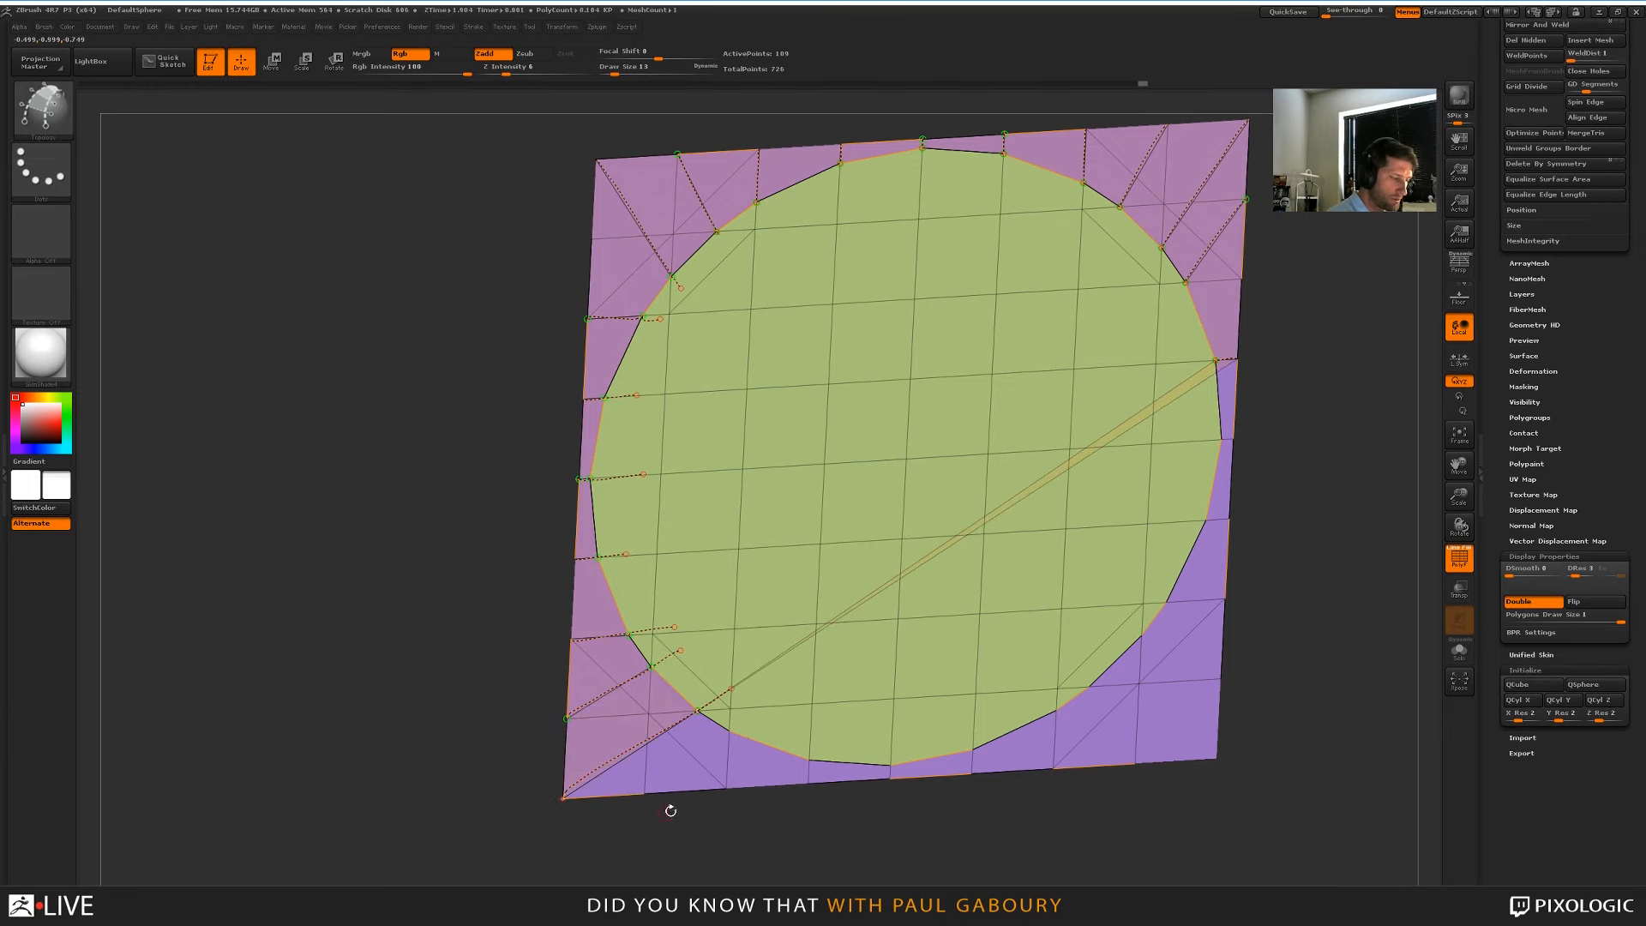
left_click_drag(748, 719, 644, 793)
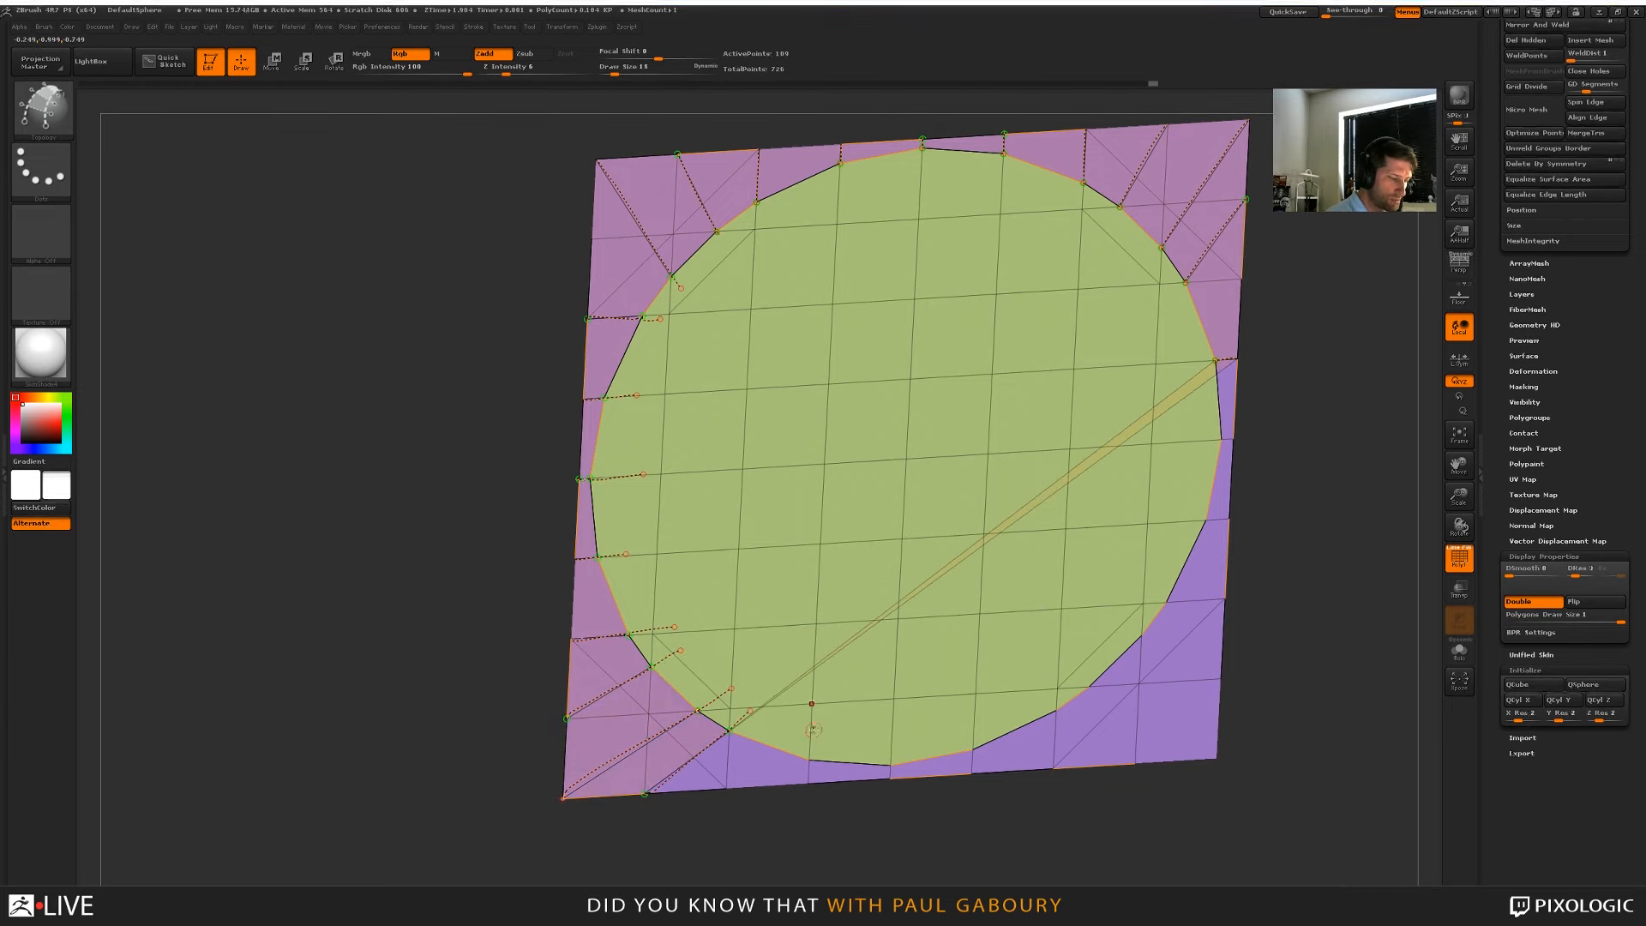
Draw topology curves from the circle's bottom and lower-right vertices to the facing bottom border vertices
left_click_drag(815, 737, 809, 782)
left_click_drag(897, 748, 892, 774)
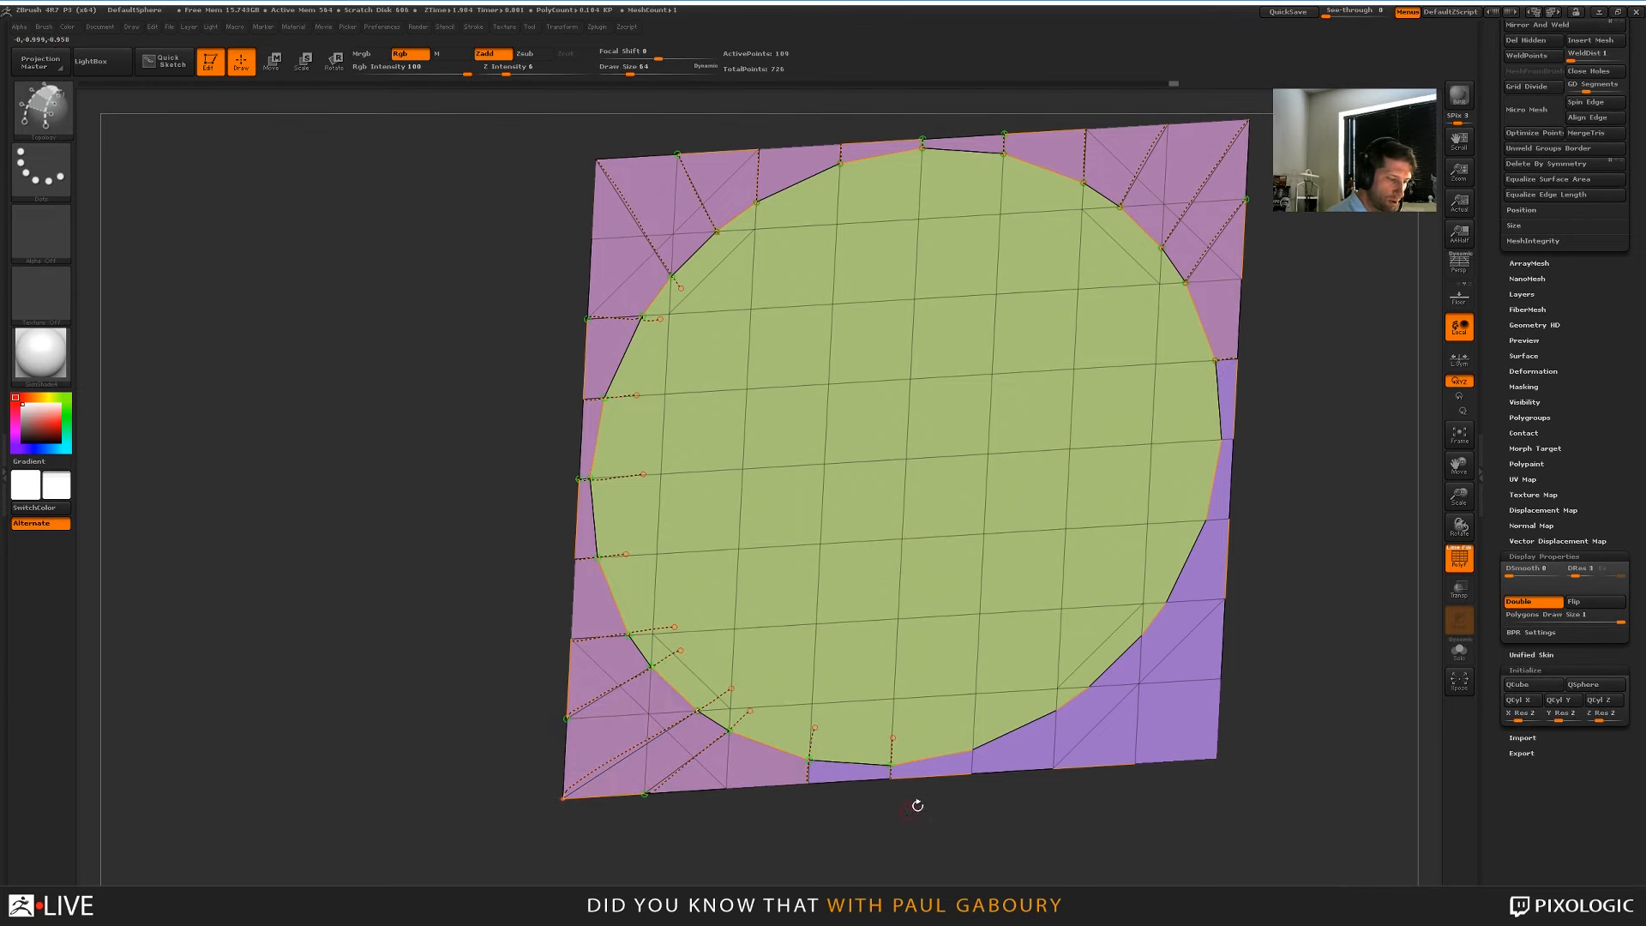
left_click_drag(974, 707, 972, 776)
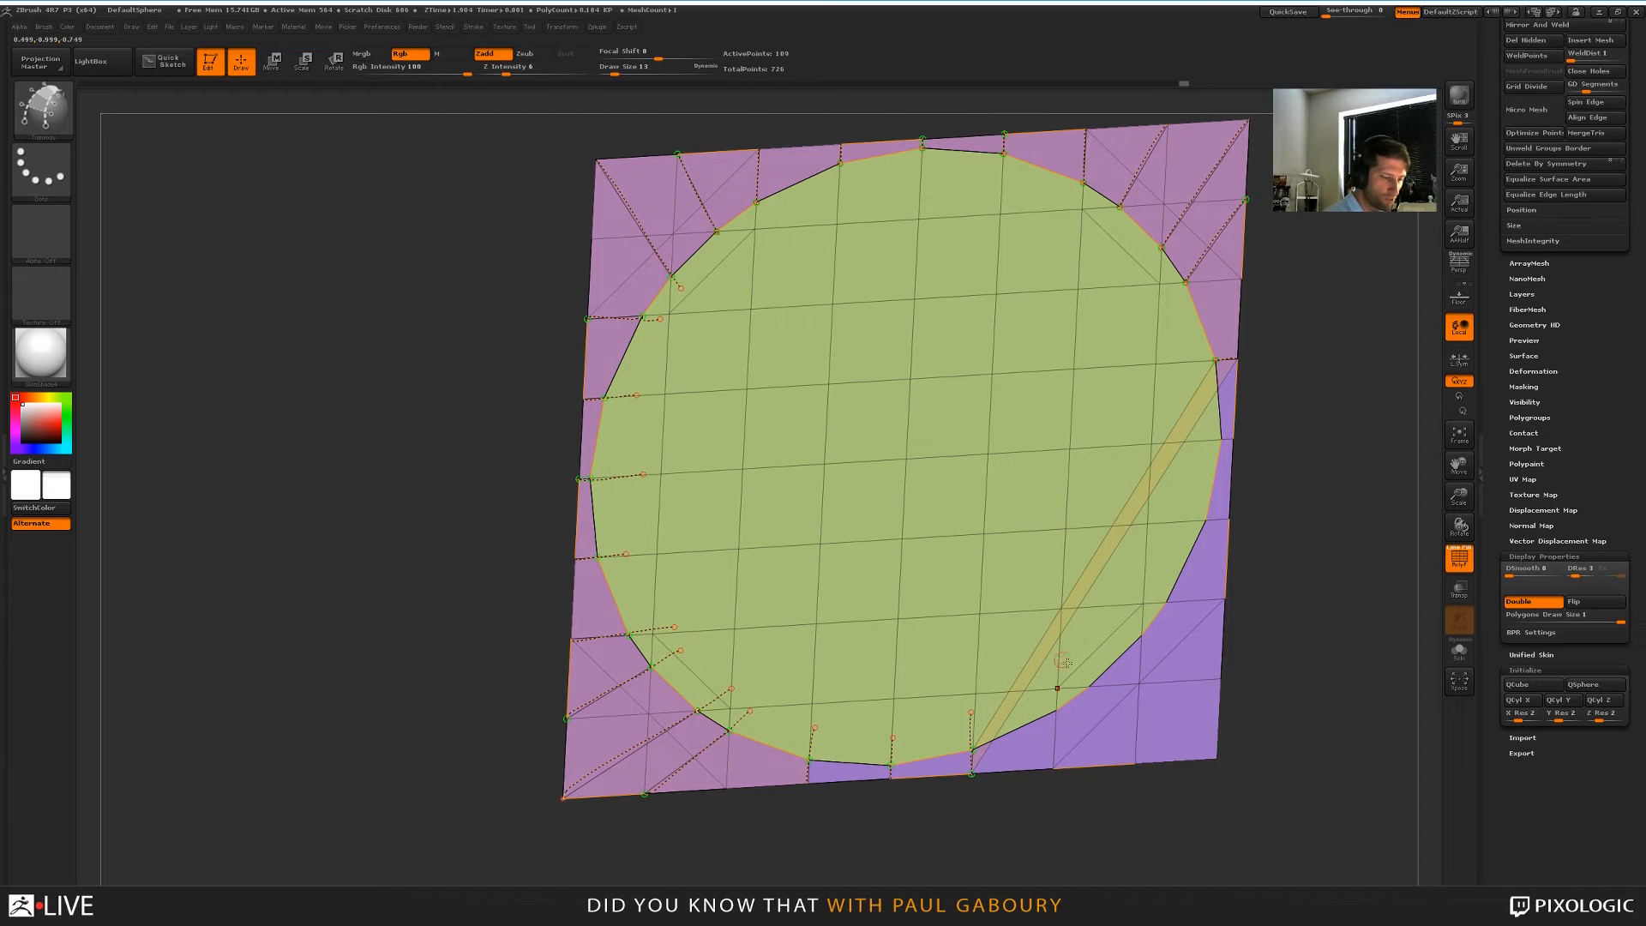
left_click_drag(1056, 686, 1054, 769)
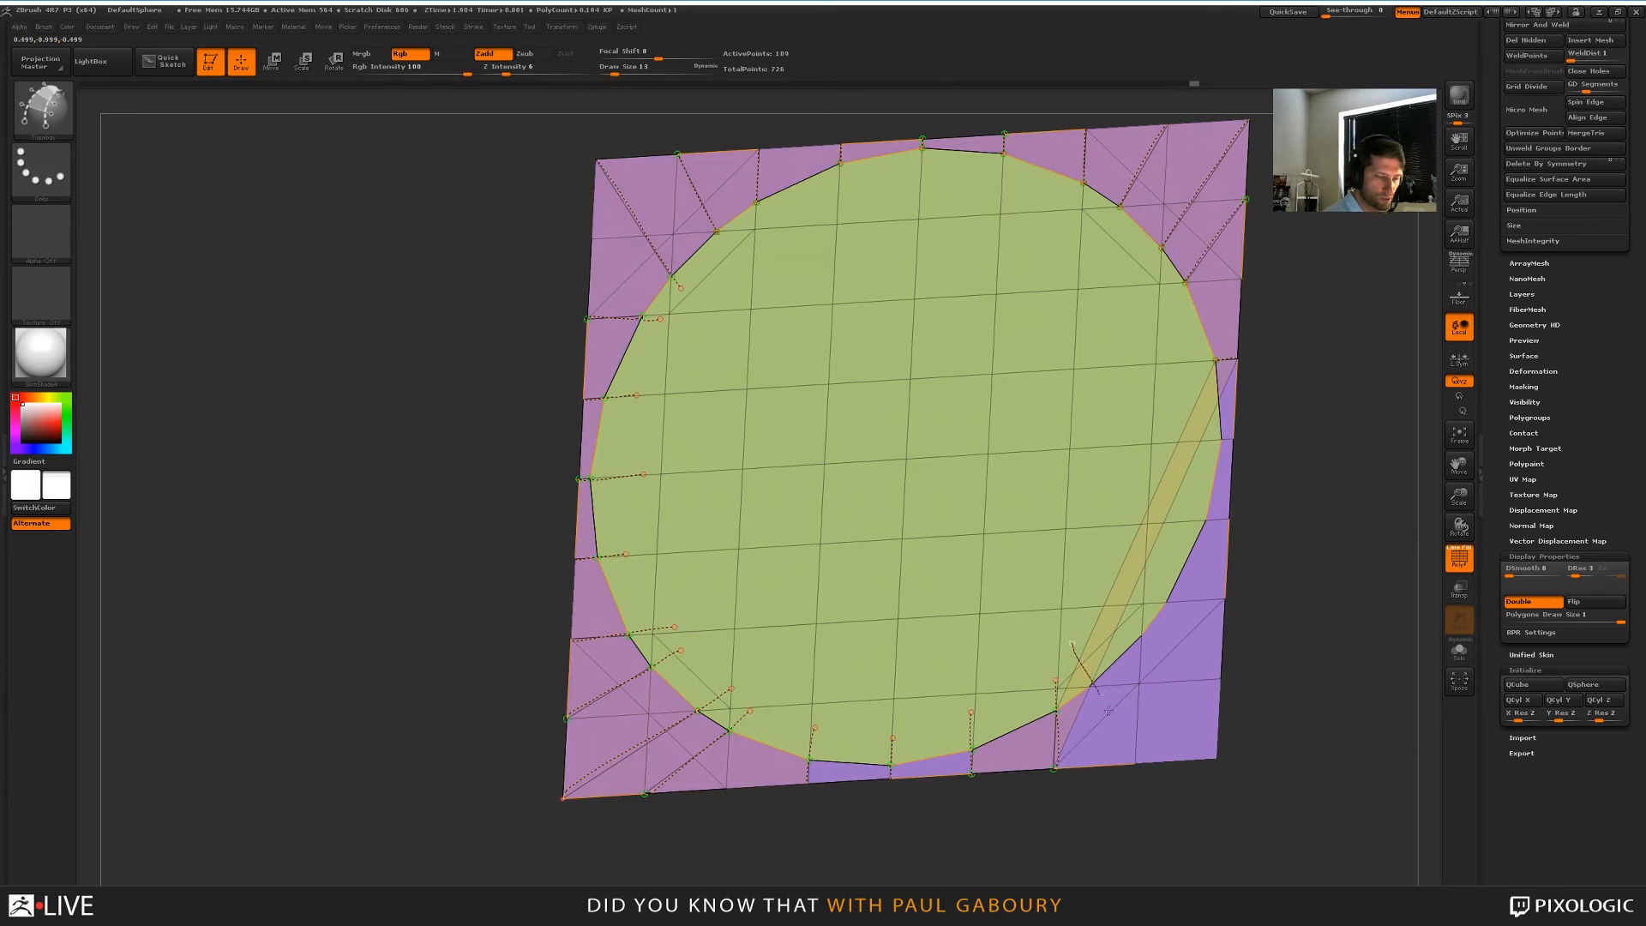
left_click_drag(1109, 711, 1136, 761)
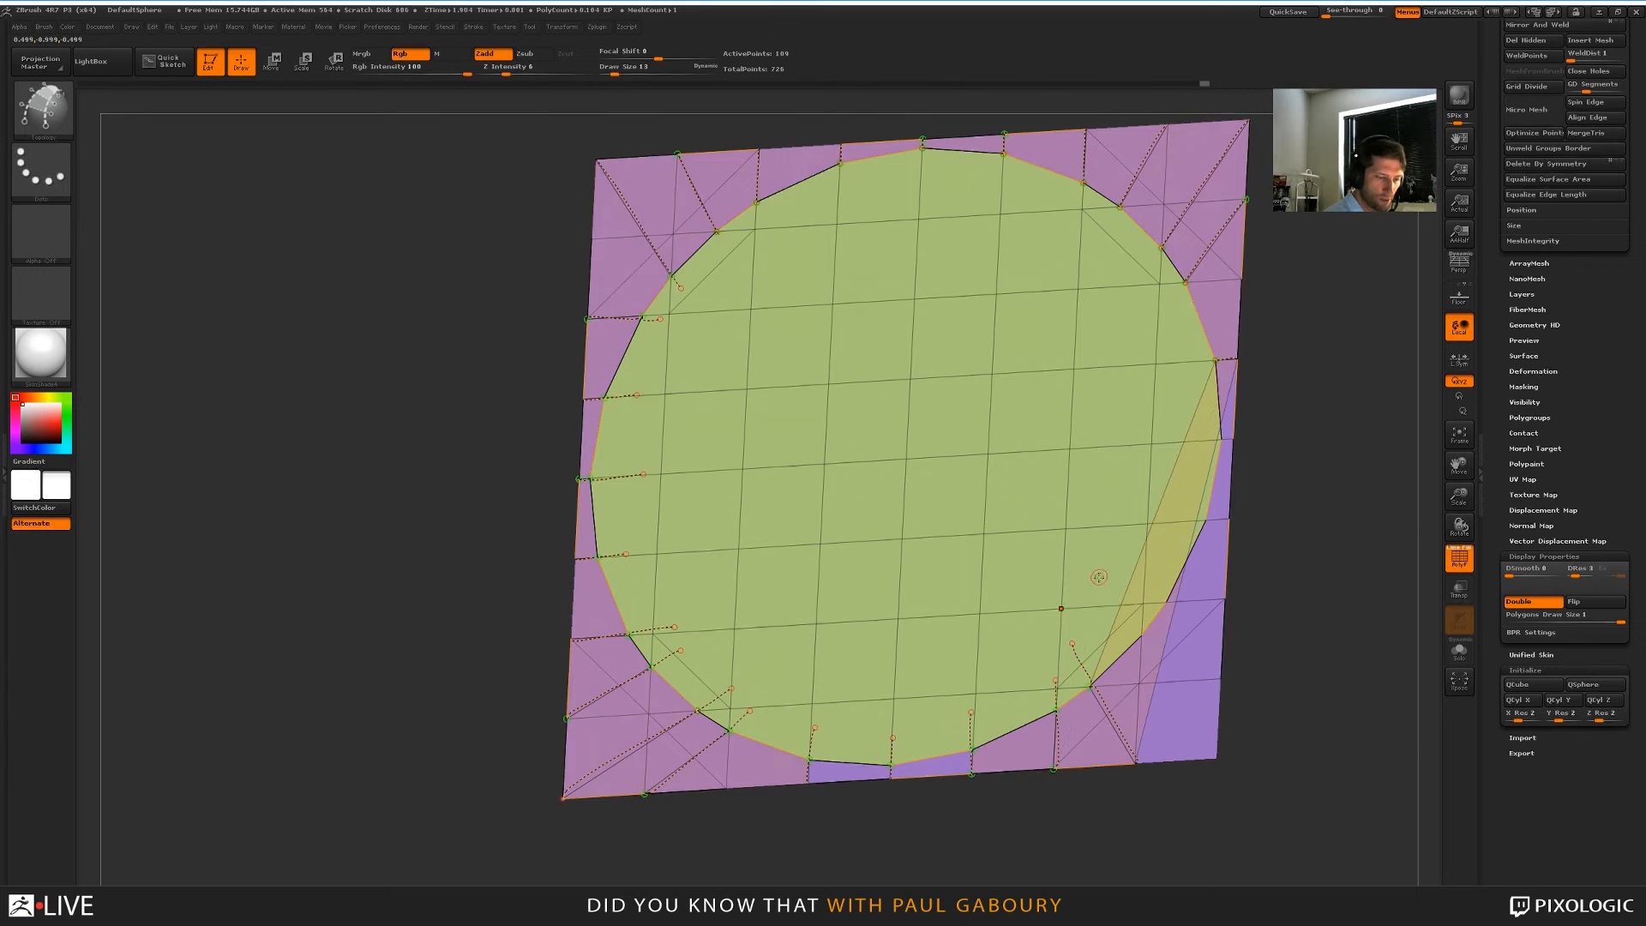
Tilt the plane's view and set the Topology brush's draw size to 14
left_click_drag(1256, 803, 1257, 811)
mouse_move(1308, 734)
right_mouse_down("ctrl")
mouse_move(1228, 687)
mouse_move(1181, 750)
right_mouse_up("ctrl")
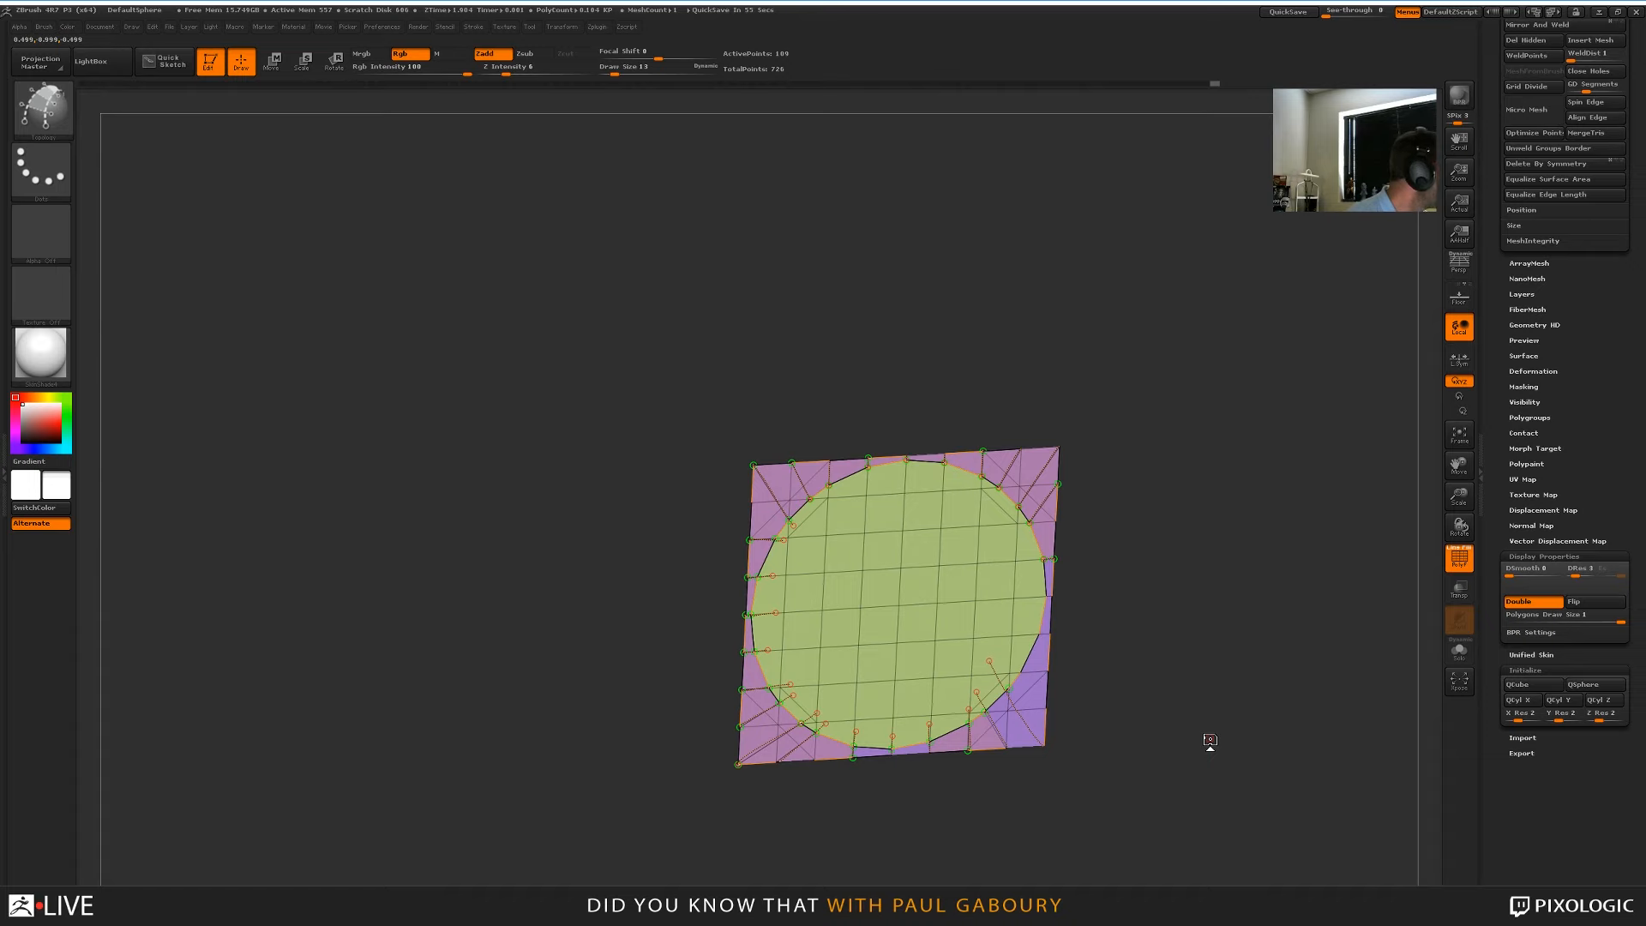
mouse_move(1210, 741)
left_mouse_down()
mouse_move(1125, 693)
mouse_move(1128, 707)
mouse_move(1147, 661)
left_mouse_up()
key("s")
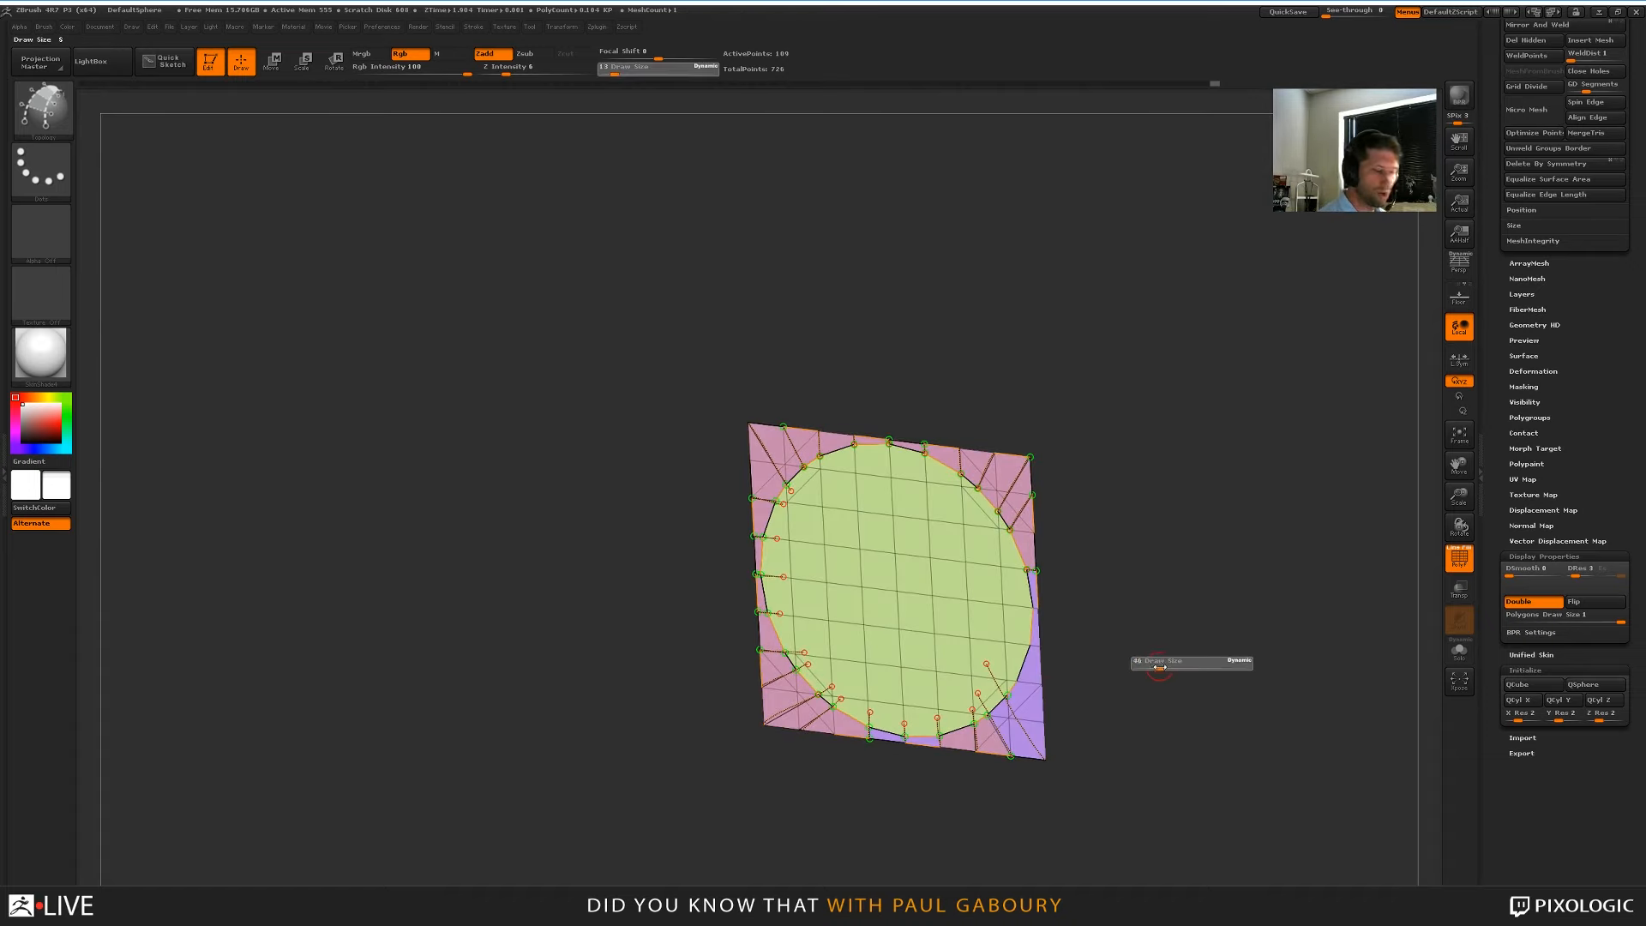
left_click(1149, 666)
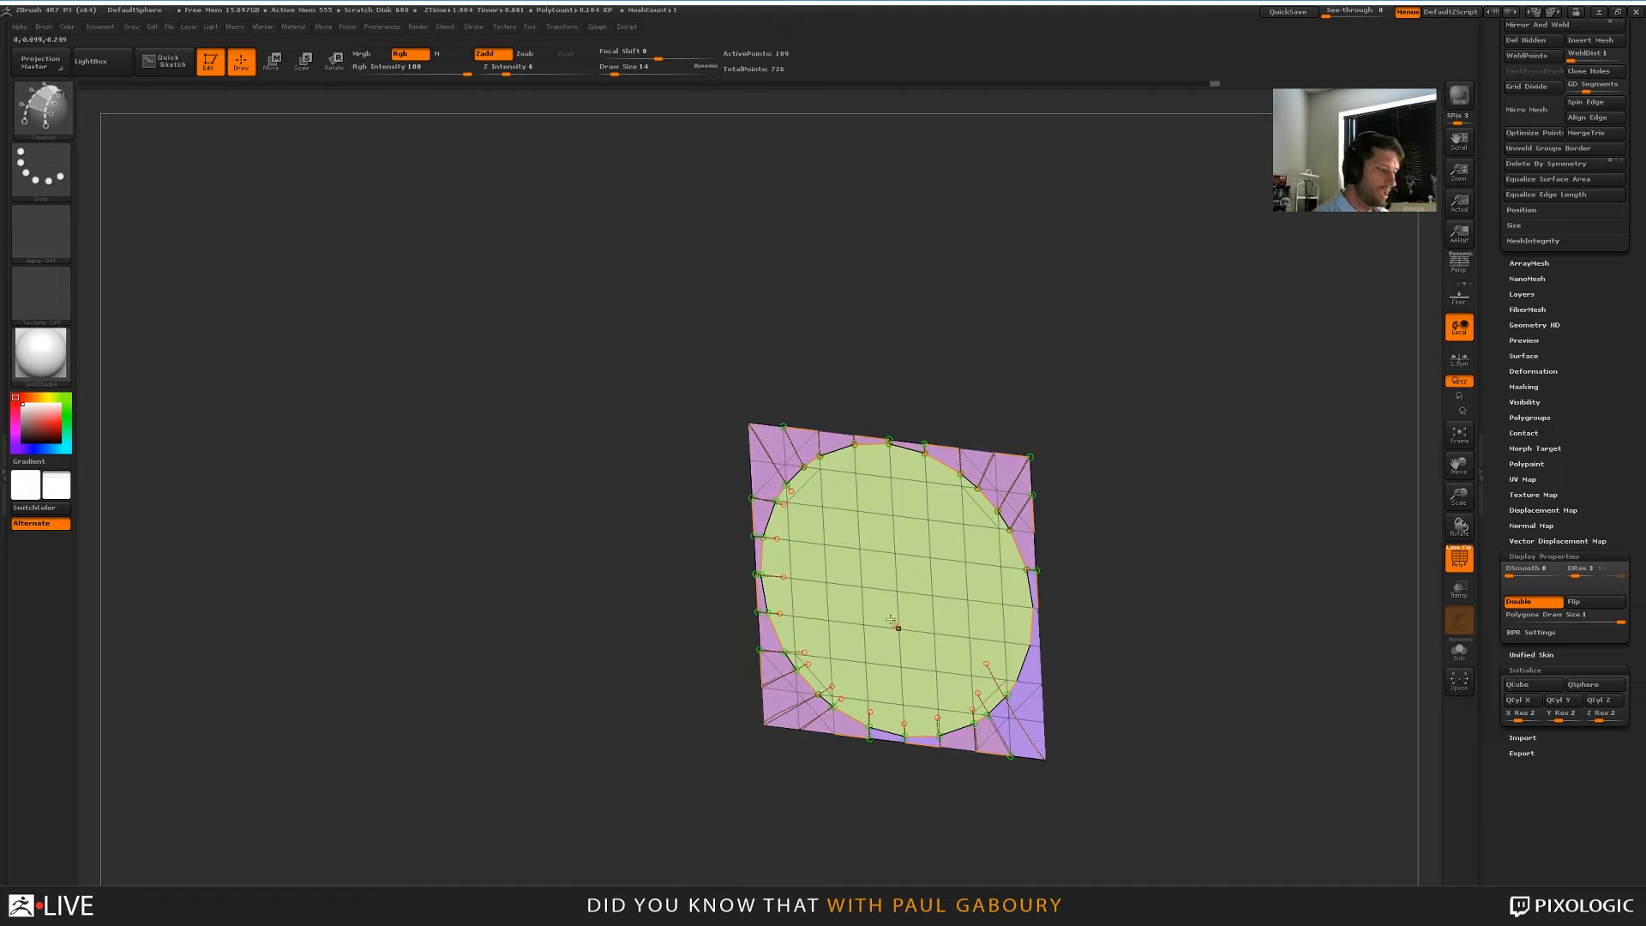
Try to sketch a patch of crossing topology curves inside the green ellipse on the plane
left_click_drag(943, 558, 909, 535)
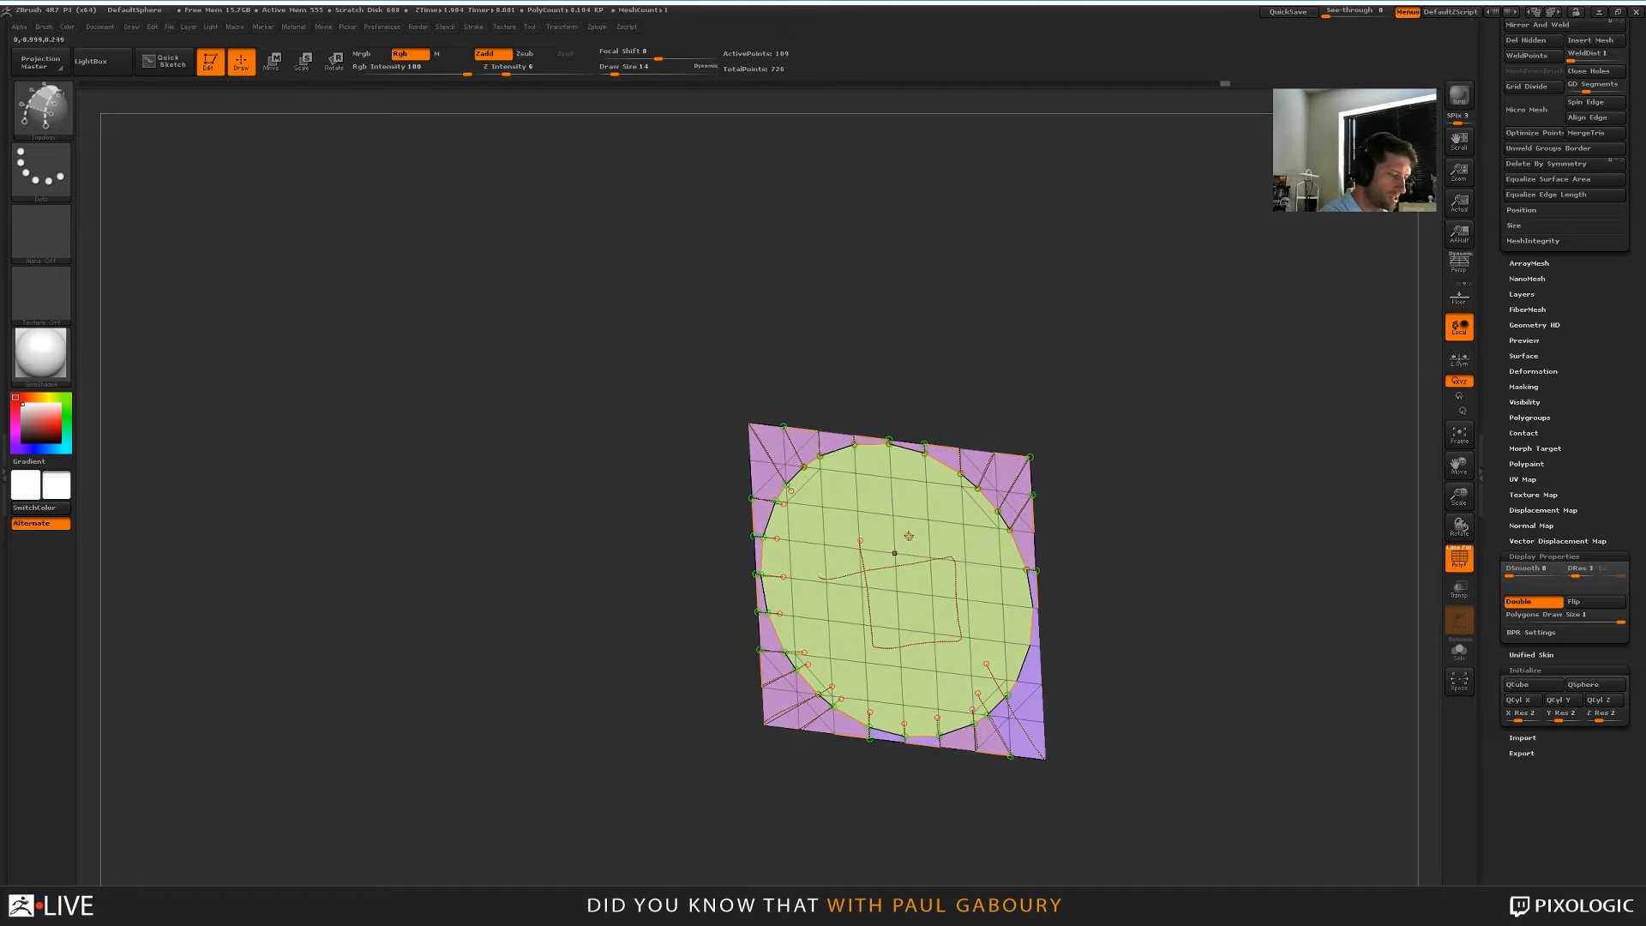
mouse_move(871, 630)
left_mouse_down()
mouse_move(977, 590)
mouse_move(941, 643)
mouse_move(993, 611)
left_mouse_up()
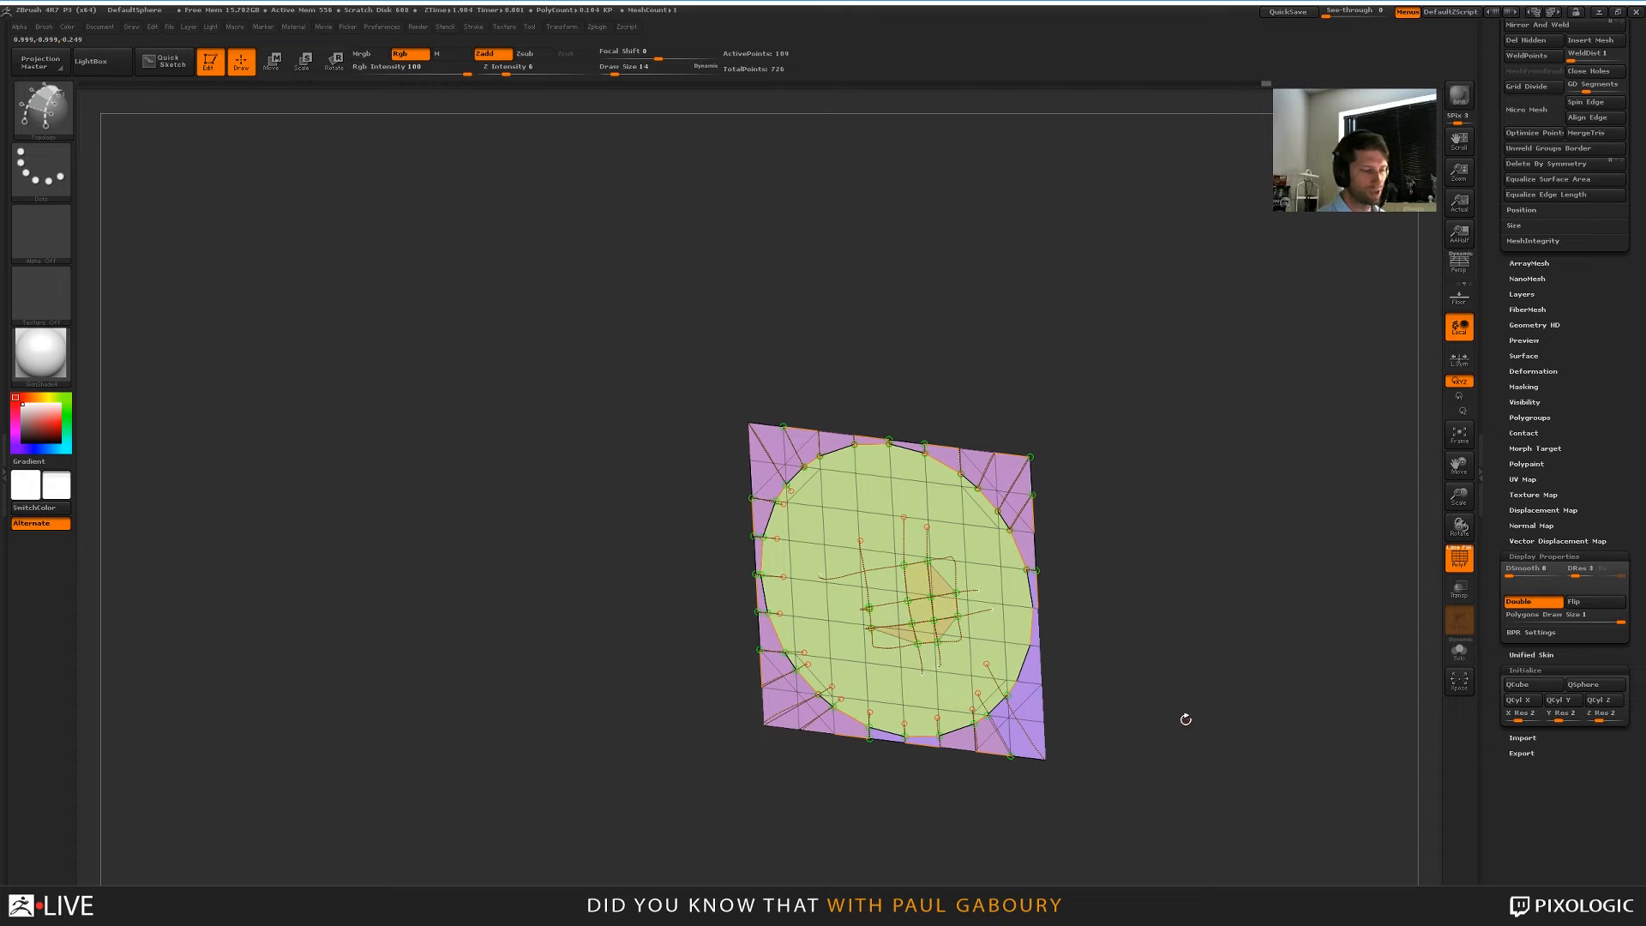
key("ctrl+z")
key("ctrl+z")
key("ctrl+z")
key("ctrl+z")
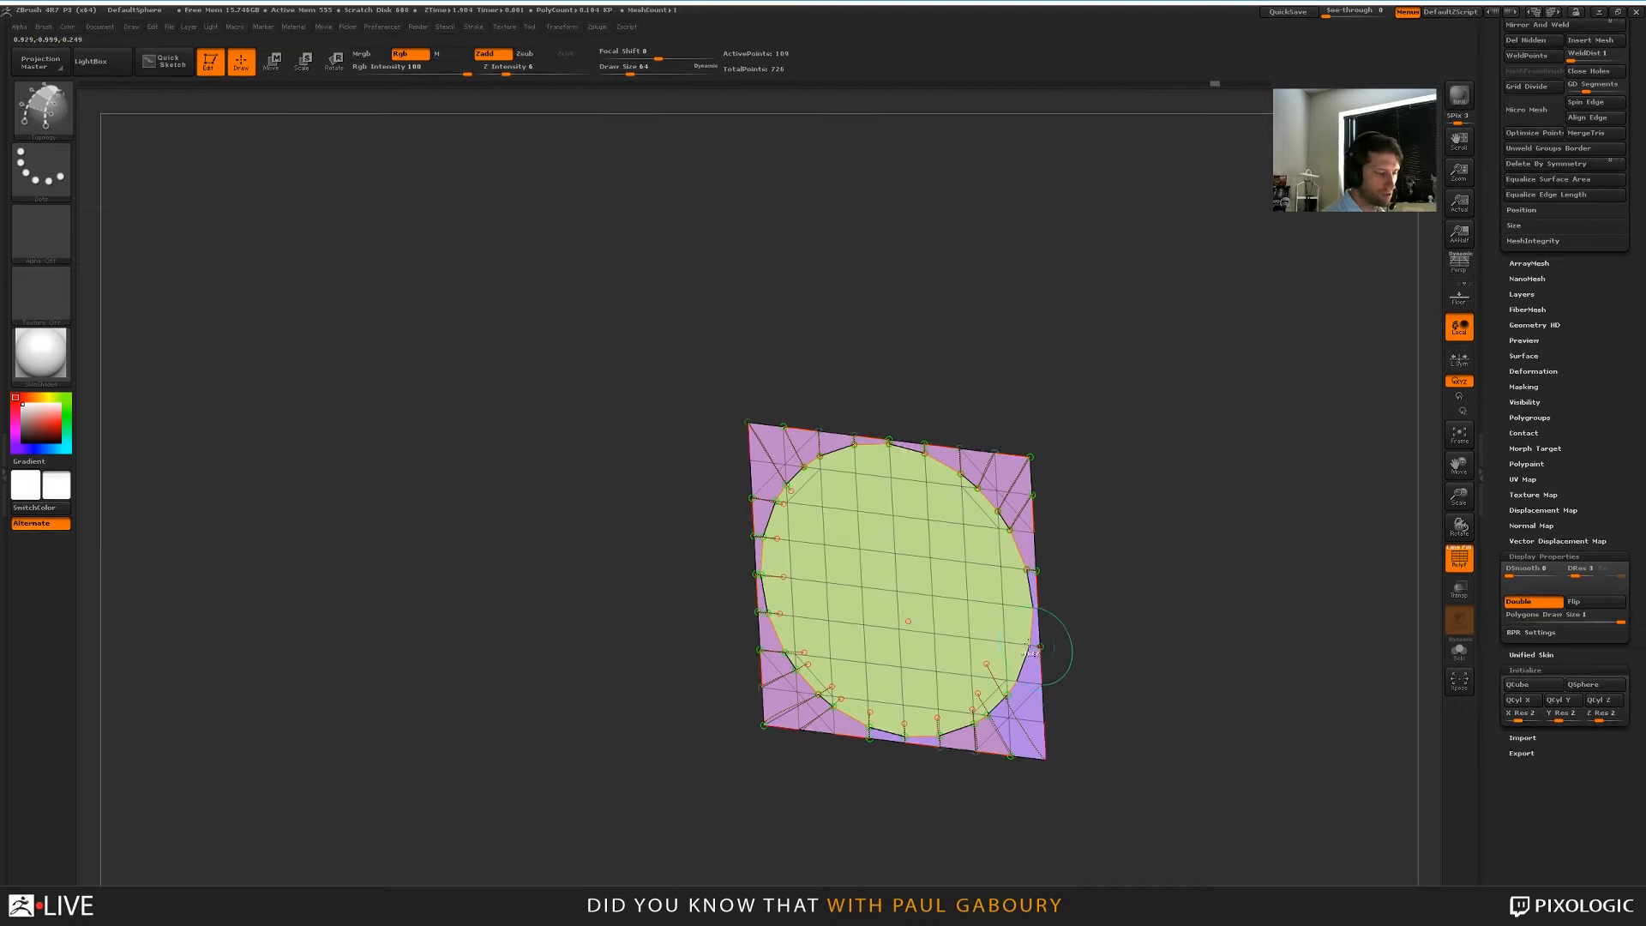
left_click(908, 589)
right_click_drag(1184, 696, 1165, 693, "ctrl")
right_click_drag(1165, 694, 1151, 762)
key("ctrl+z")
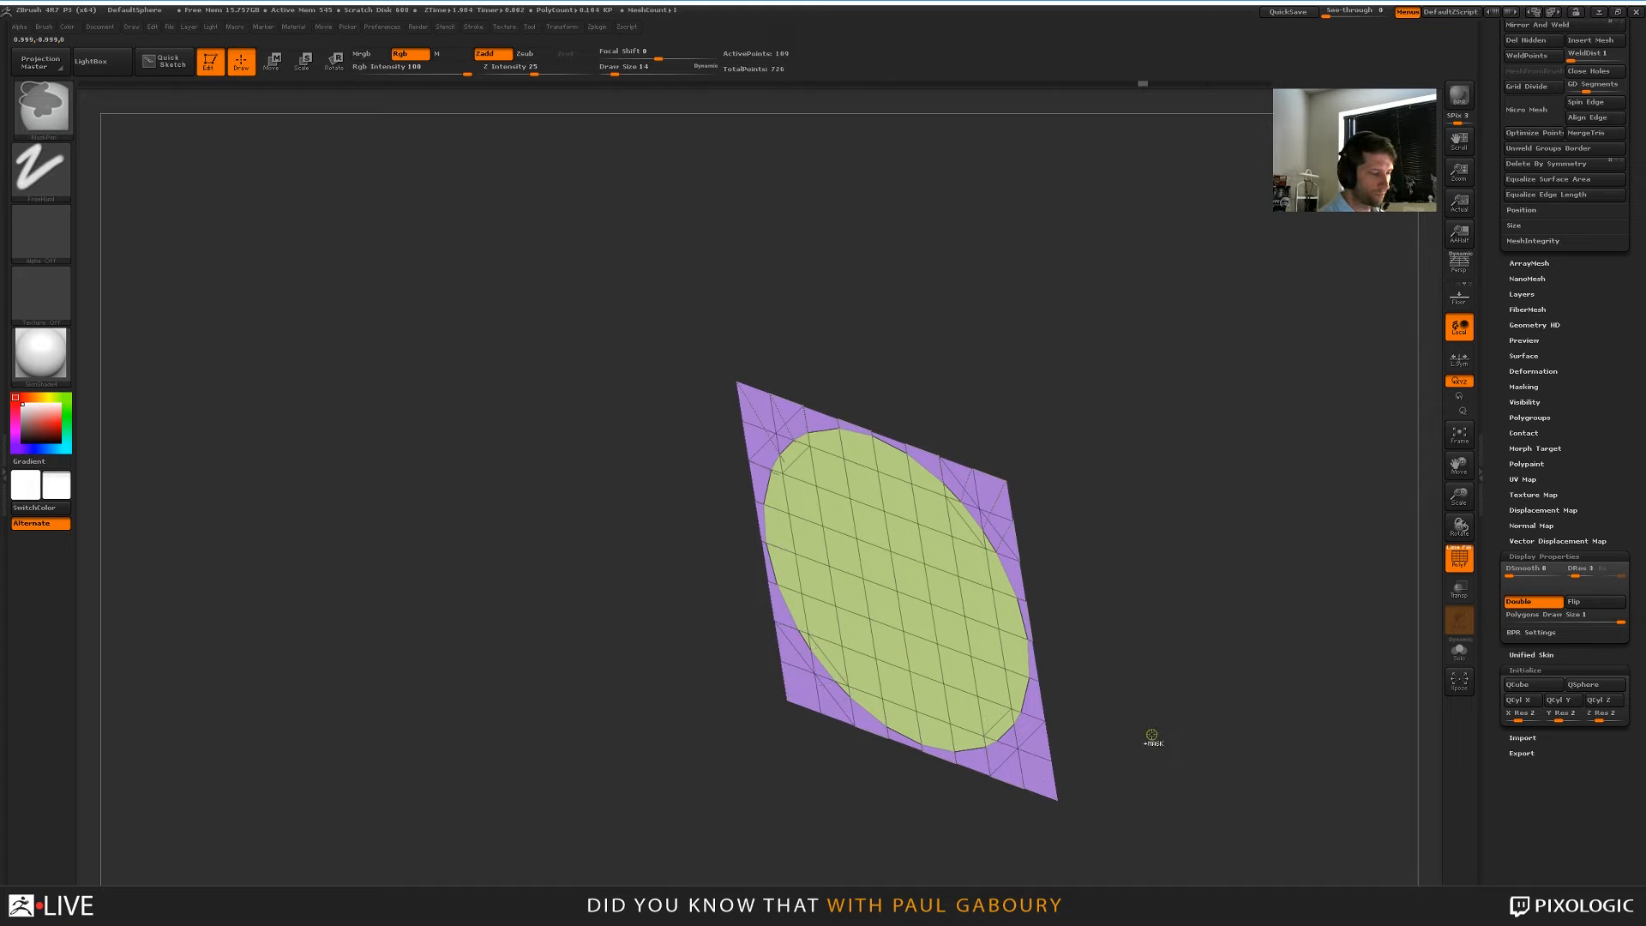
key("ctrl+z")
Switch to the DemoHead tool, frame its face and delete its lower subdivision levels
left_click_drag(1603, 443, 1605, 699)
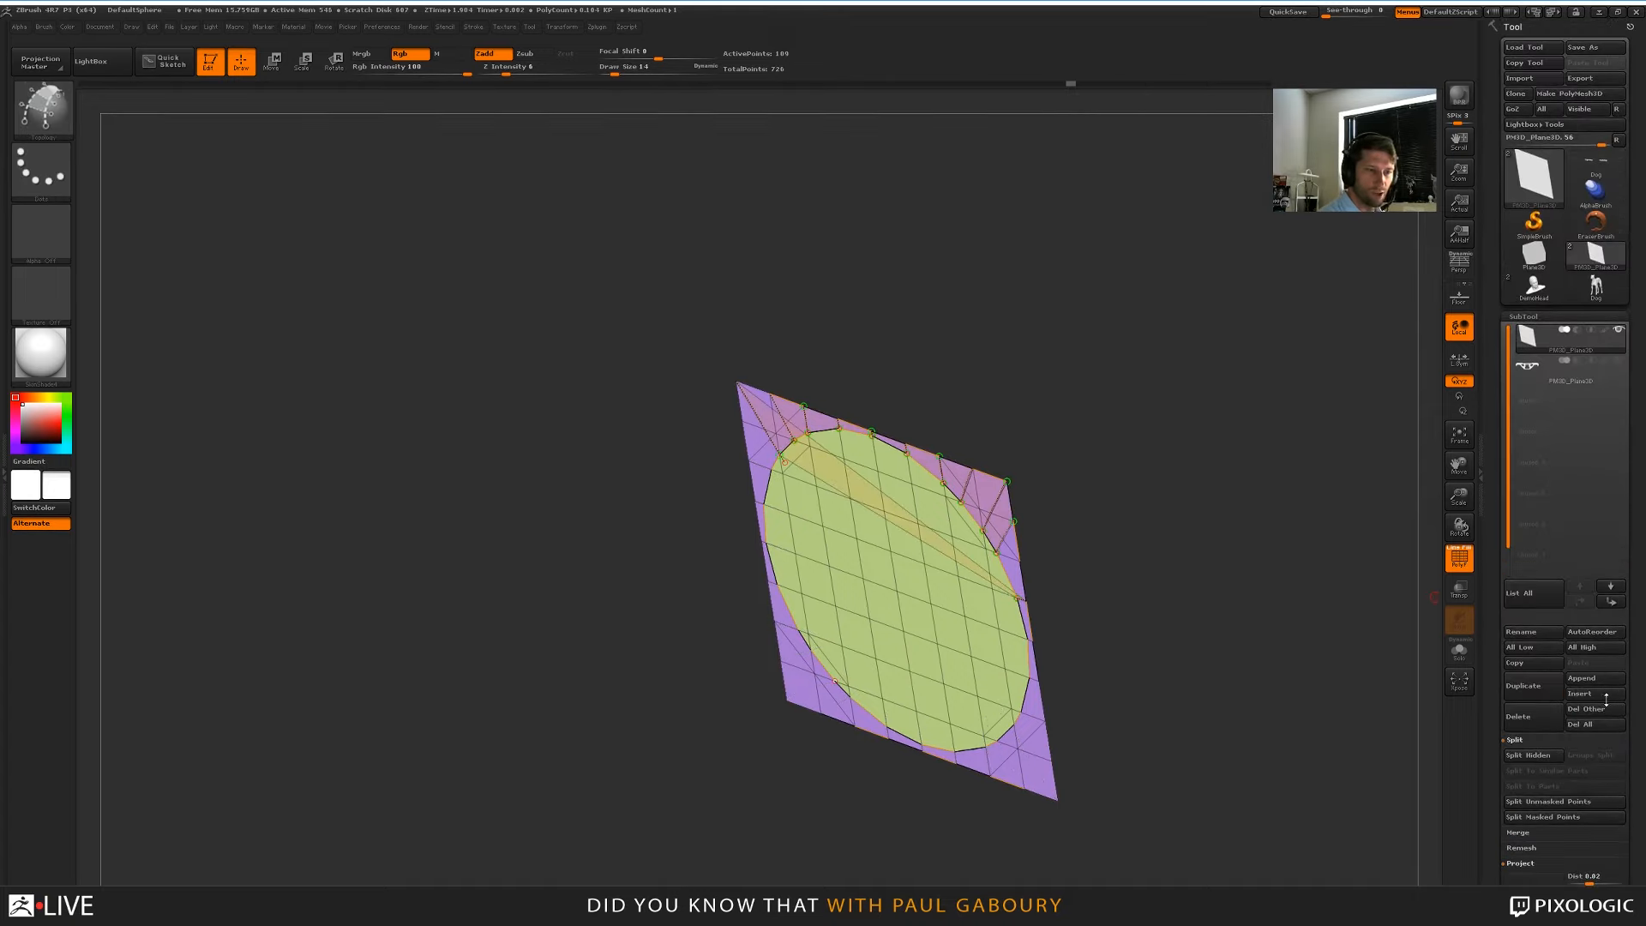
left_click(1532, 289)
left_click_drag(1149, 360, 812, 579)
mouse_move(813, 576)
right_mouse_down("ctrl")
mouse_move(876, 369)
mouse_move(936, 356)
right_mouse_up("ctrl")
left_click(1523, 316)
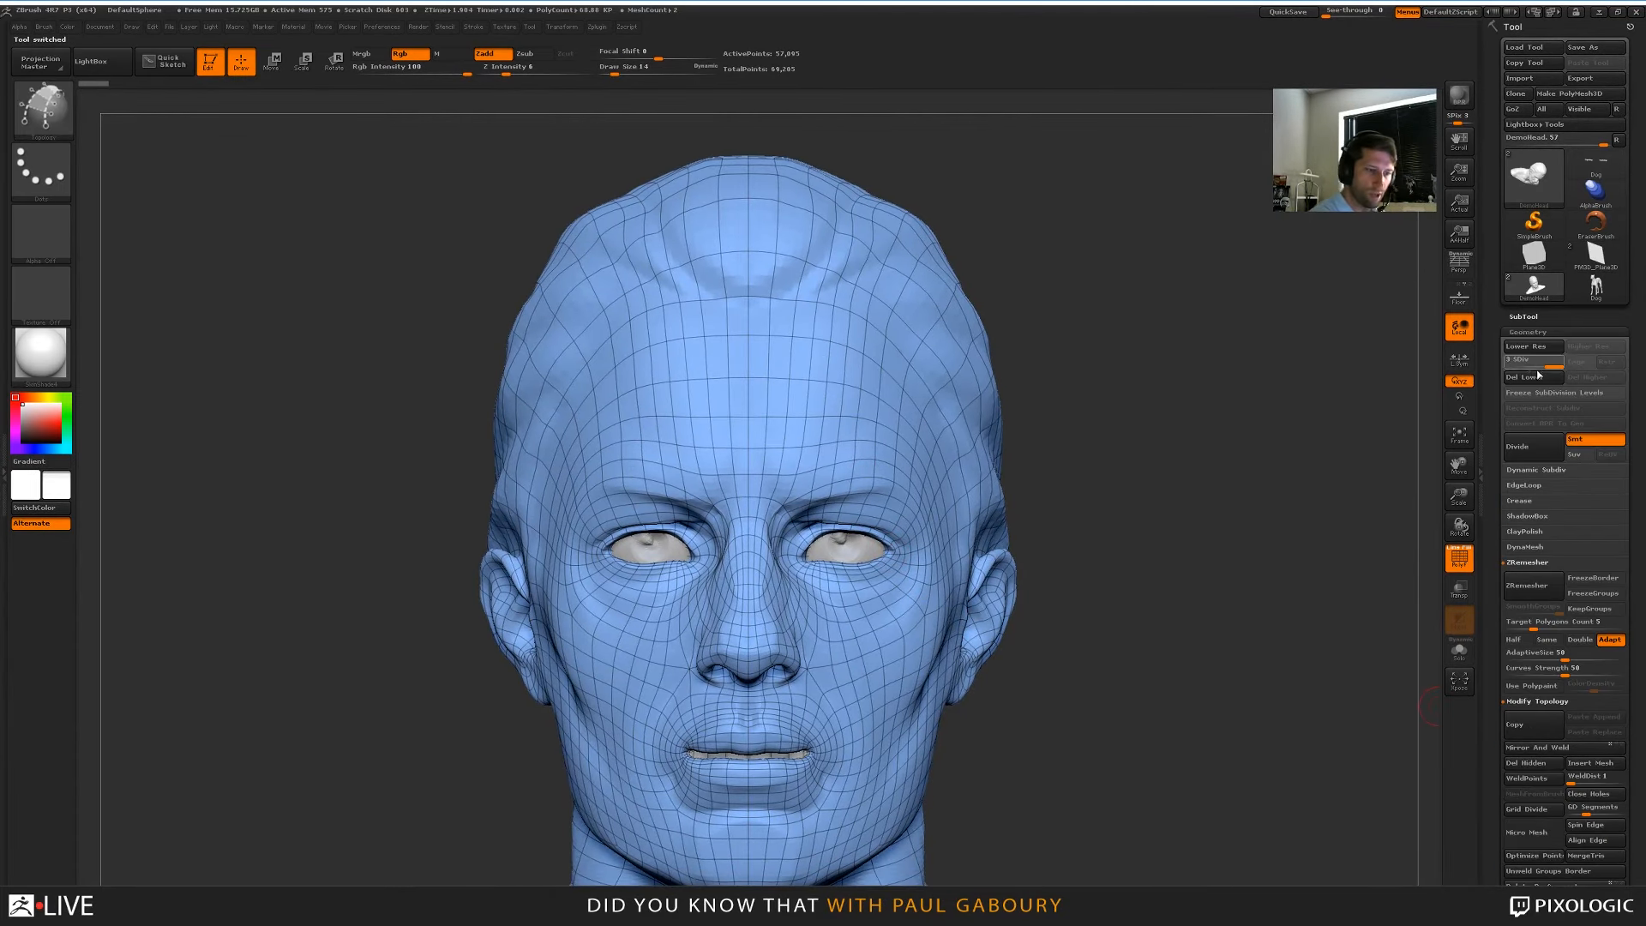
key("d")
Try to draw a strip of crossing topology curves on the forehead above the outer eyebrow
left_click_drag(814, 422, 847, 525)
mouse_move(850, 406)
left_mouse_down()
mouse_move(878, 486)
mouse_move(912, 454)
left_mouse_up()
left_click_drag(838, 500, 939, 492)
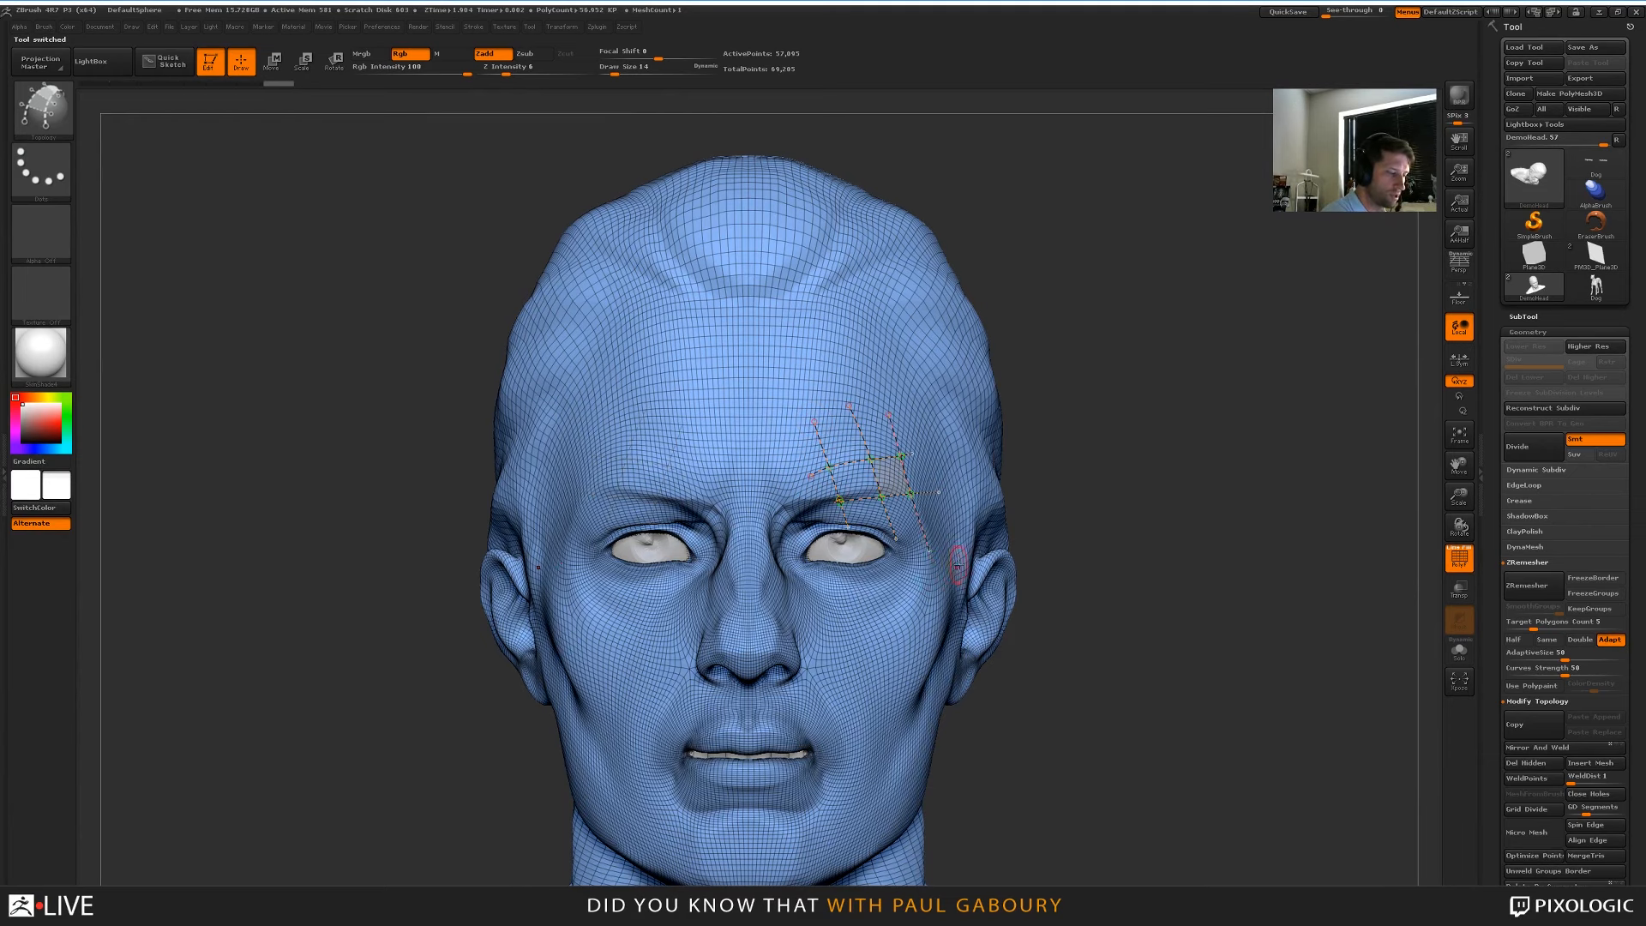
mouse_move(958, 565)
right_mouse_down()
mouse_move(793, 548)
mouse_move(844, 643)
right_mouse_up()
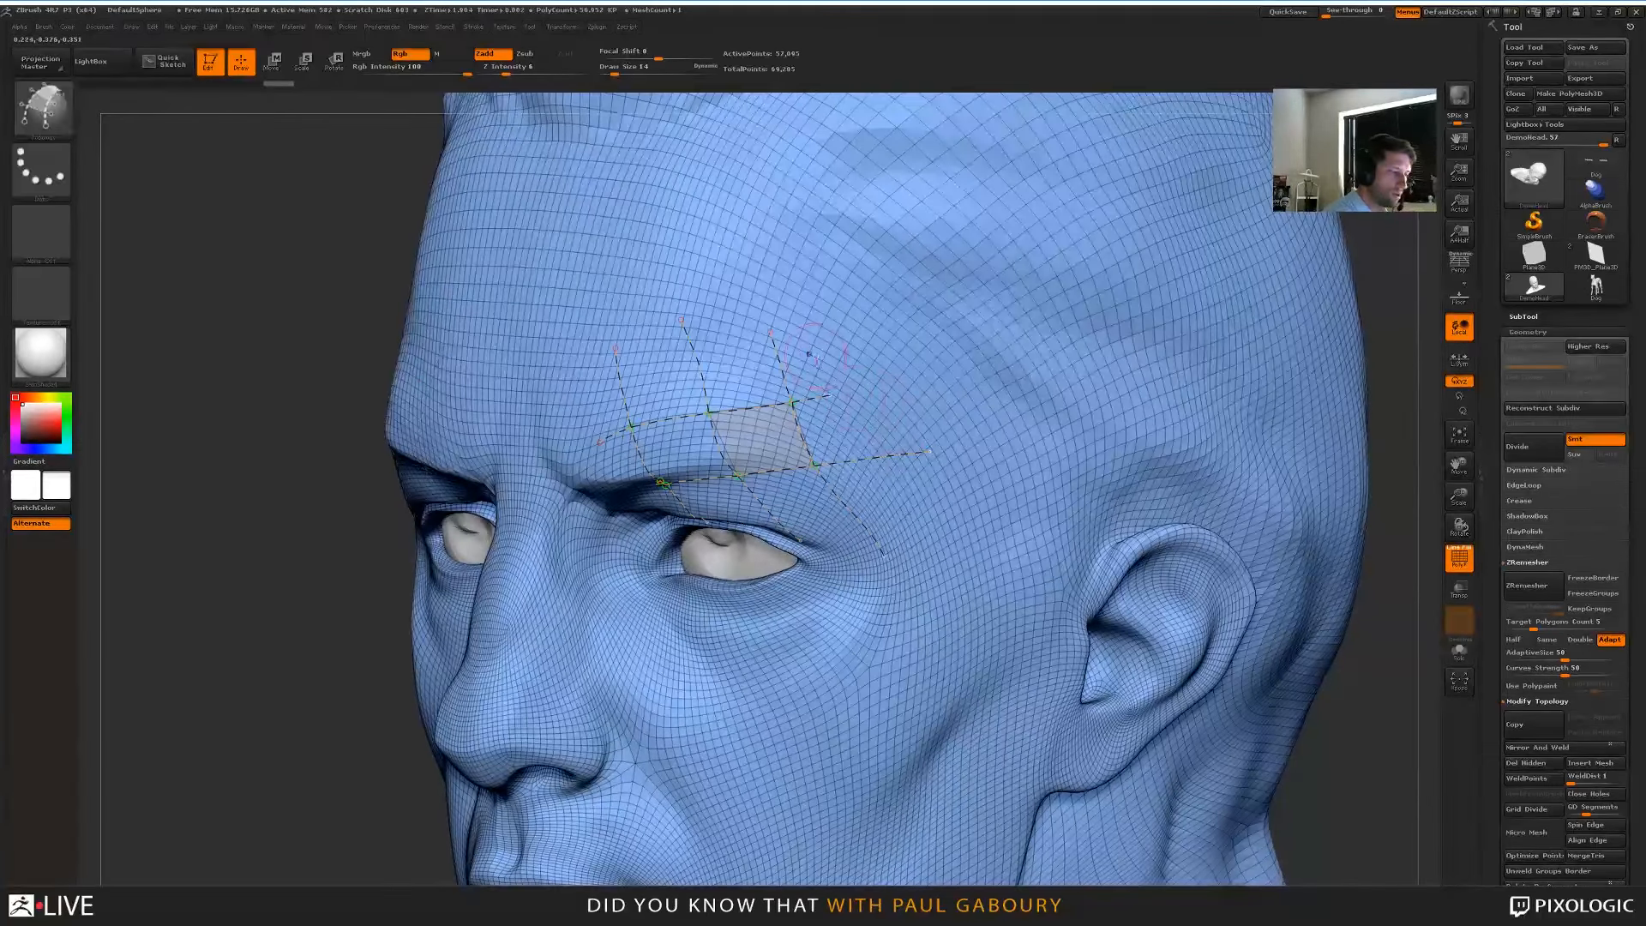
left_click_drag(813, 354, 915, 518)
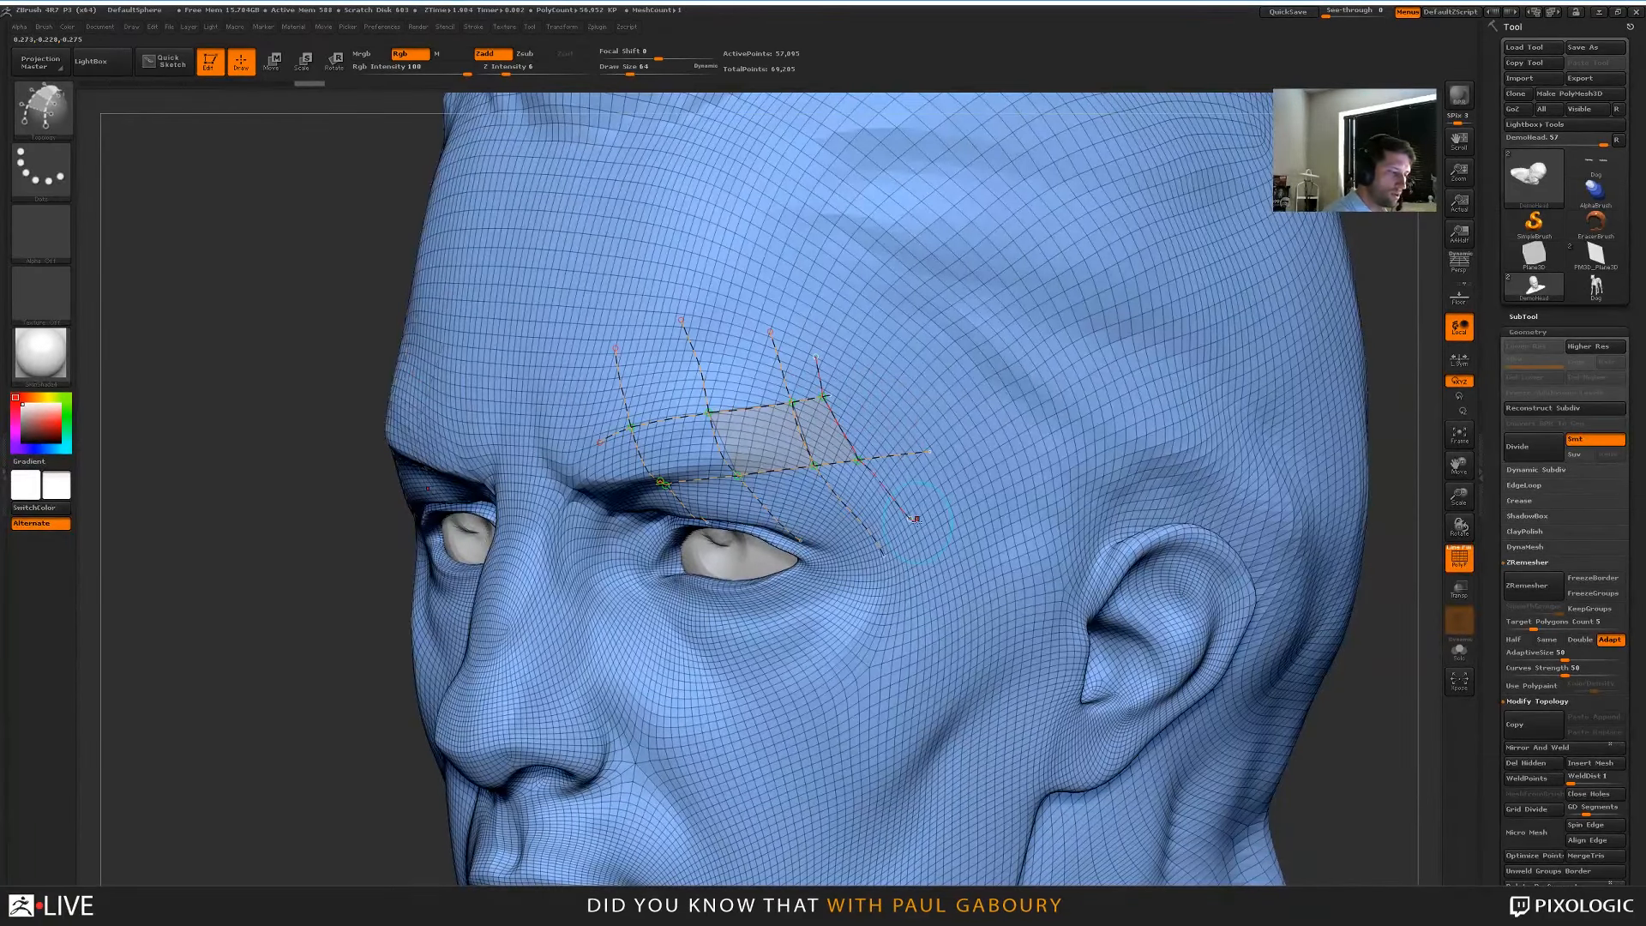
left_click(966, 687)
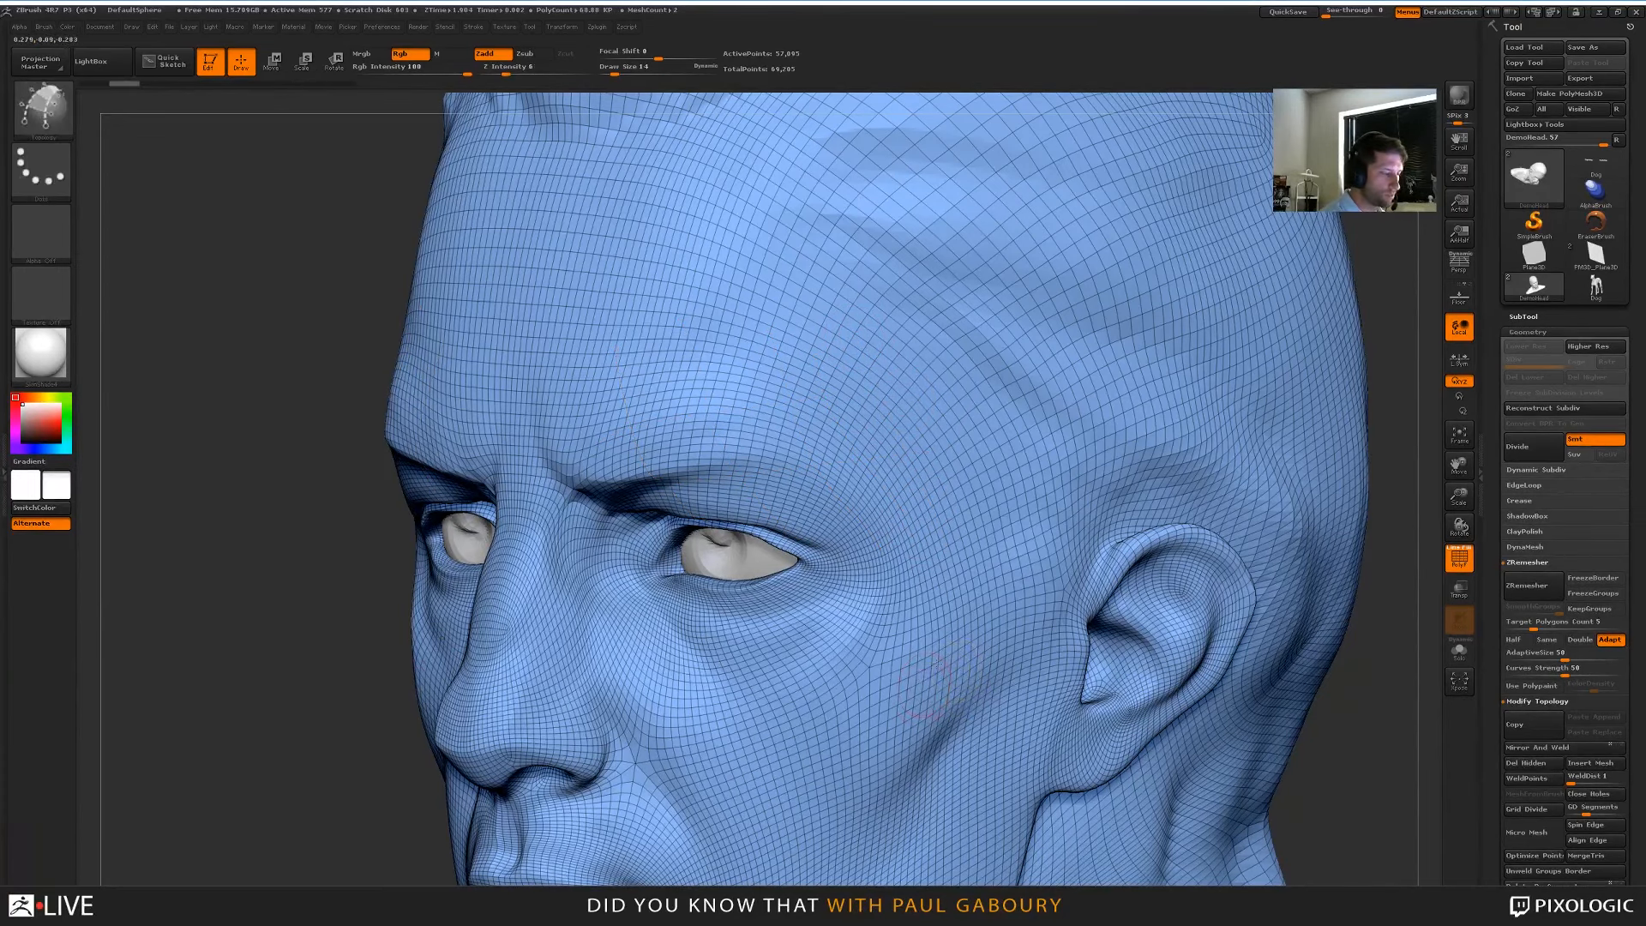
Set the draw size to 8 and draw two topology arcs from the inner brow to the cheekbone, closed by a crossing curve at each end
left_click_drag(930, 678, 923, 648)
key("s")
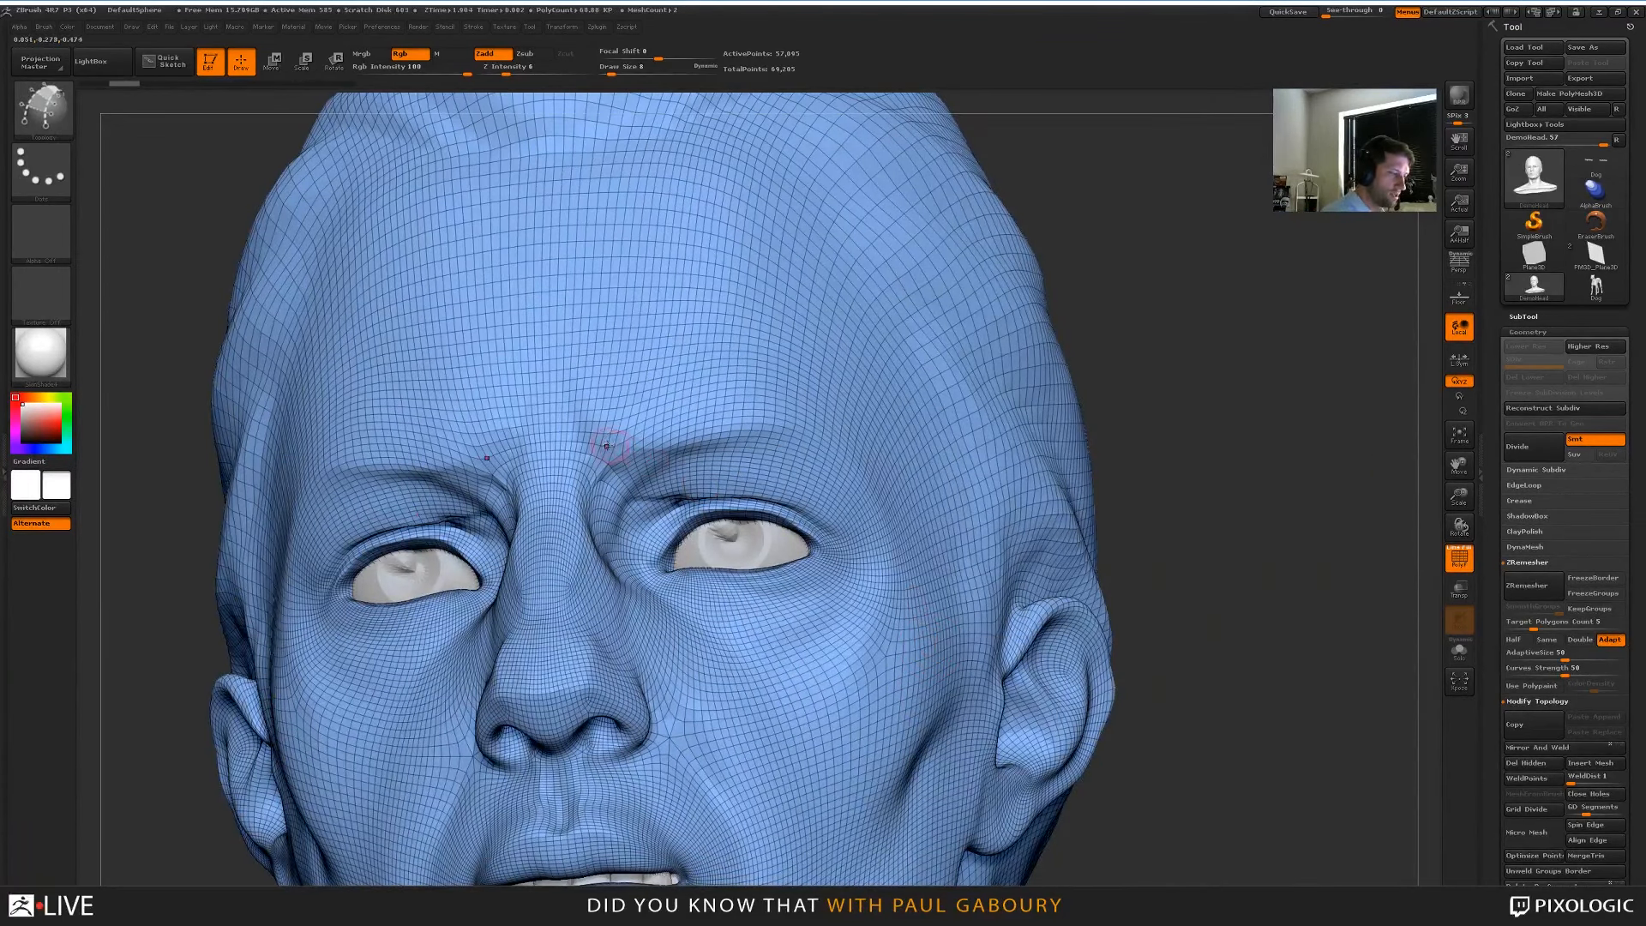
key("ctrl+z")
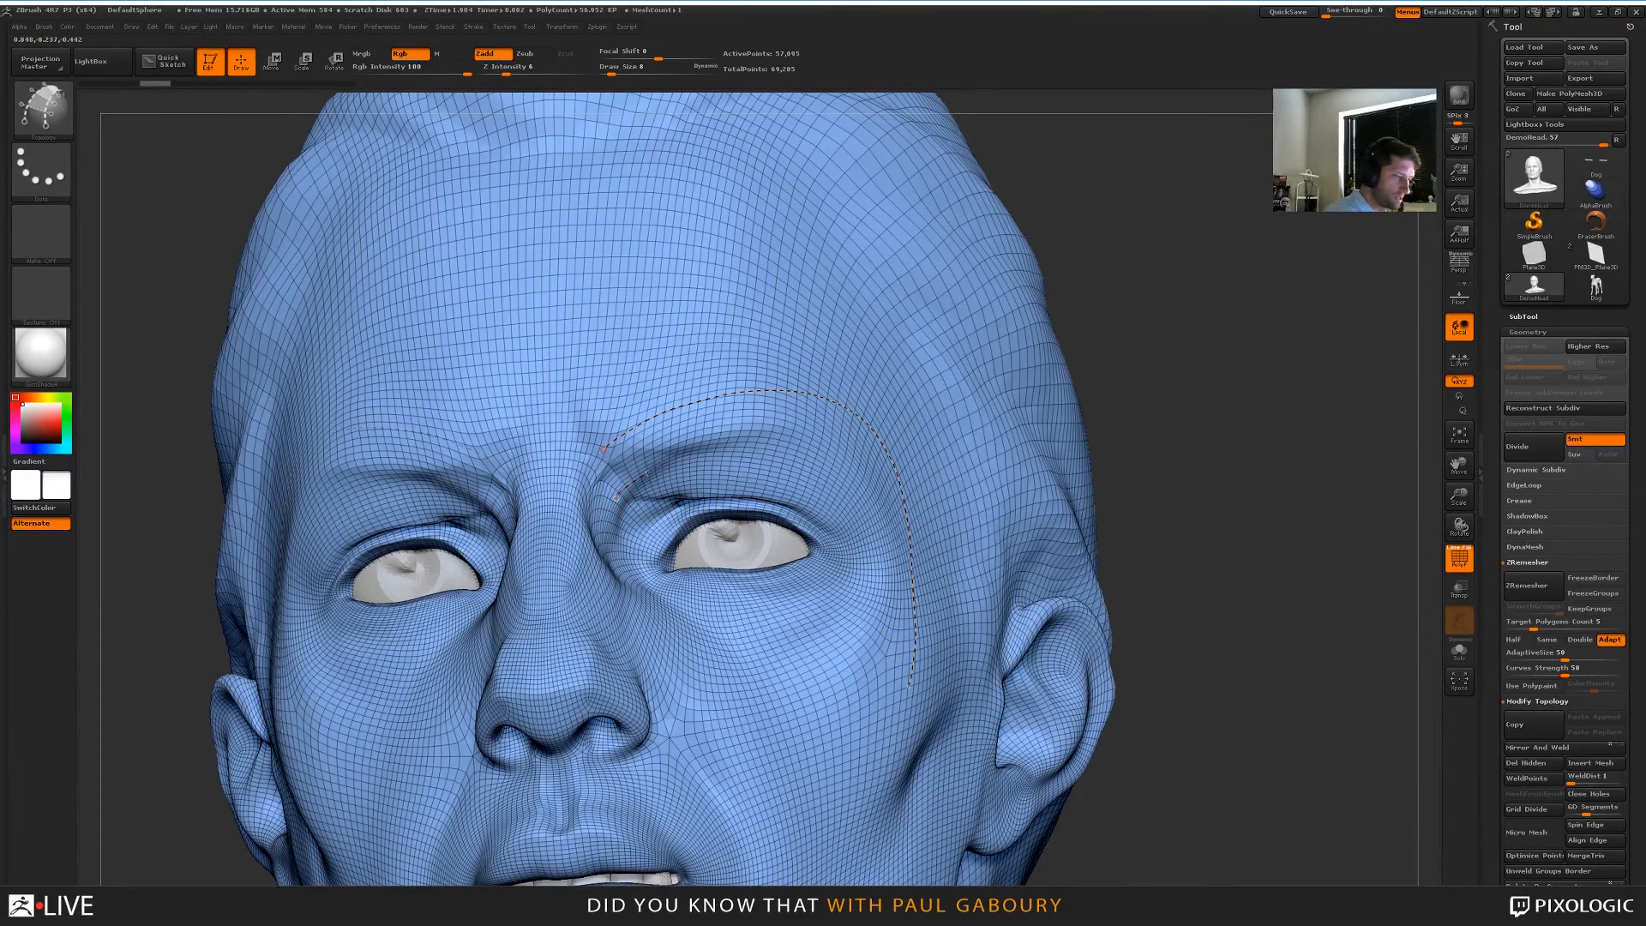
mouse_move(650, 469)
left_mouse_down()
mouse_move(876, 557)
mouse_move(868, 736)
mouse_move(892, 765)
left_mouse_up()
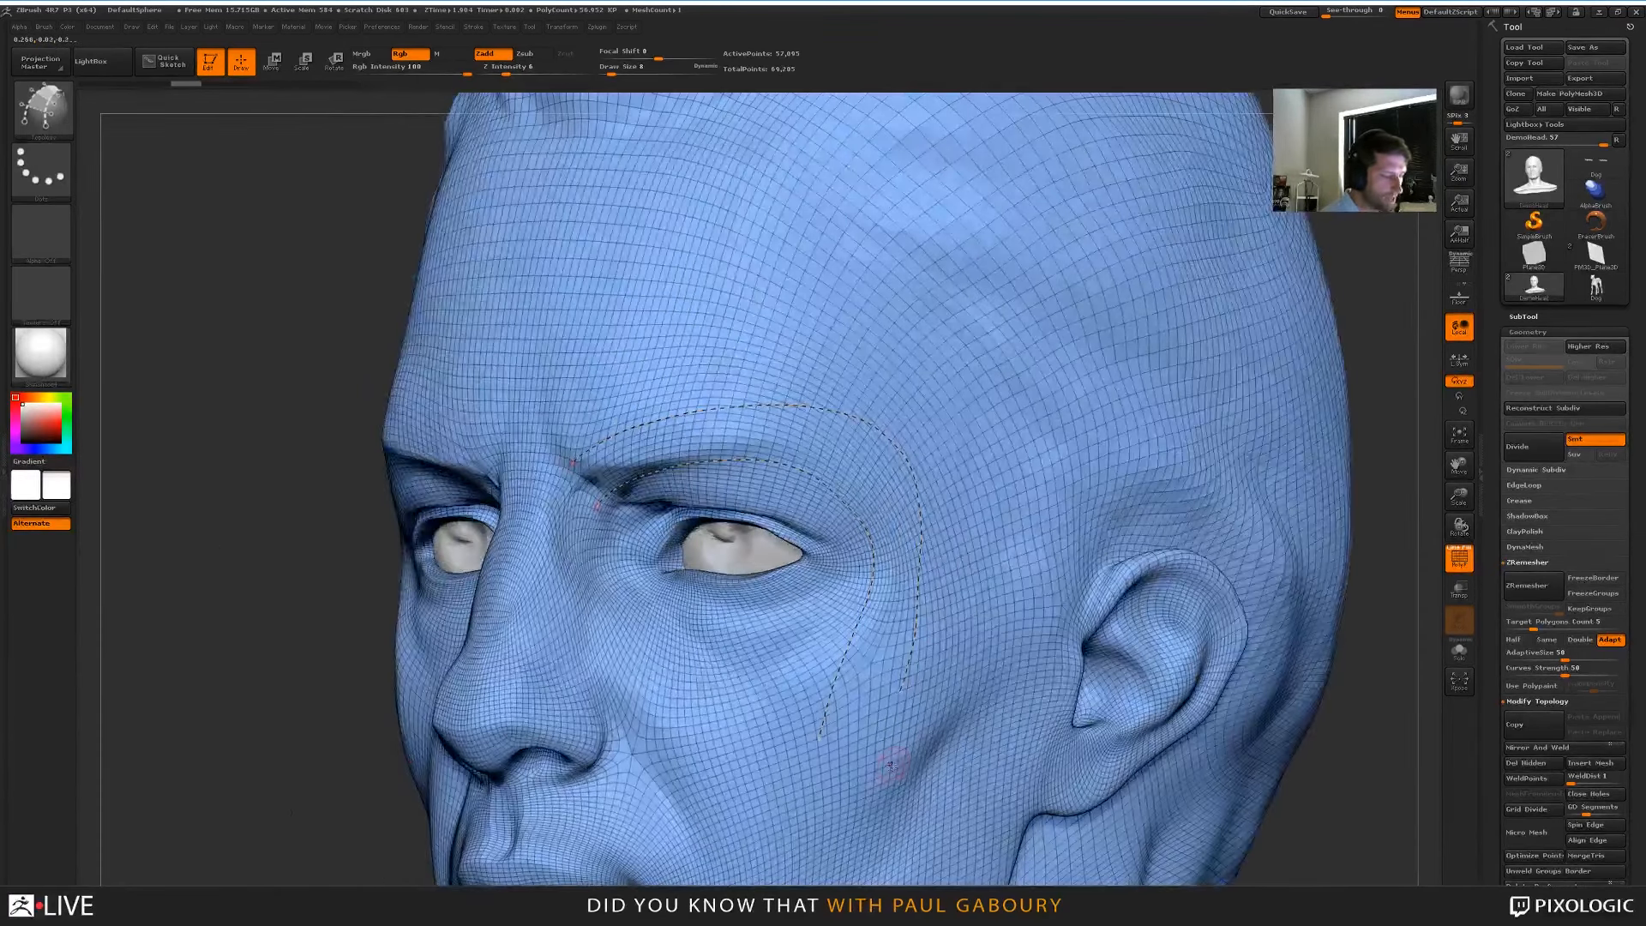
right_click_drag(891, 765, 921, 773, "alt")
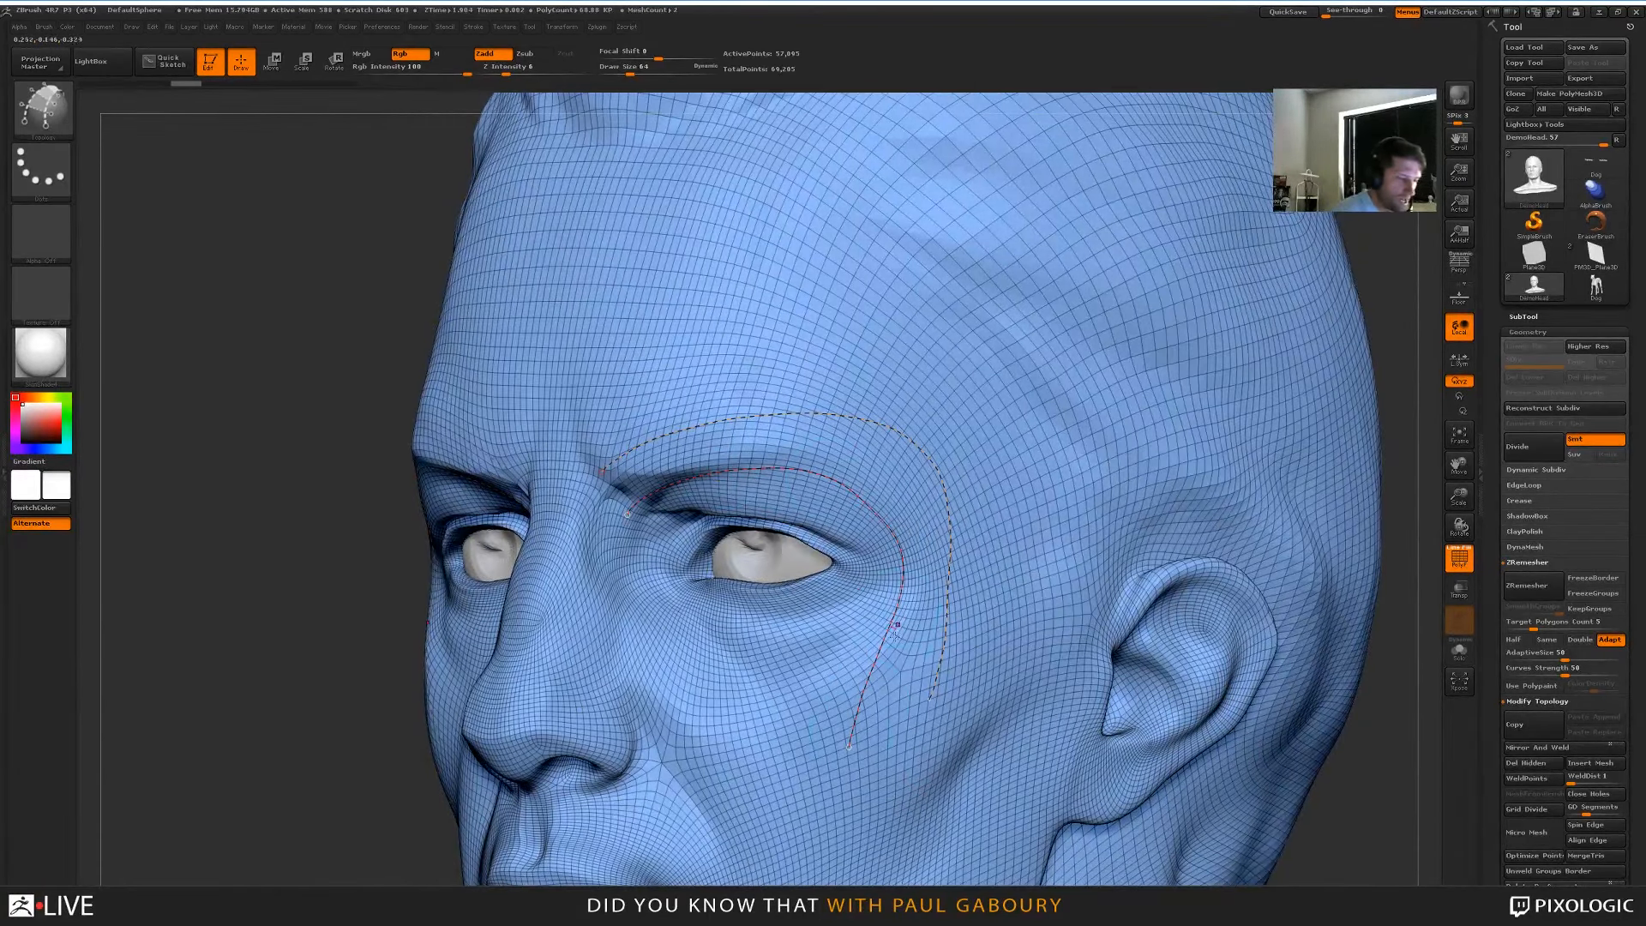
left_click_drag(831, 698, 1012, 649)
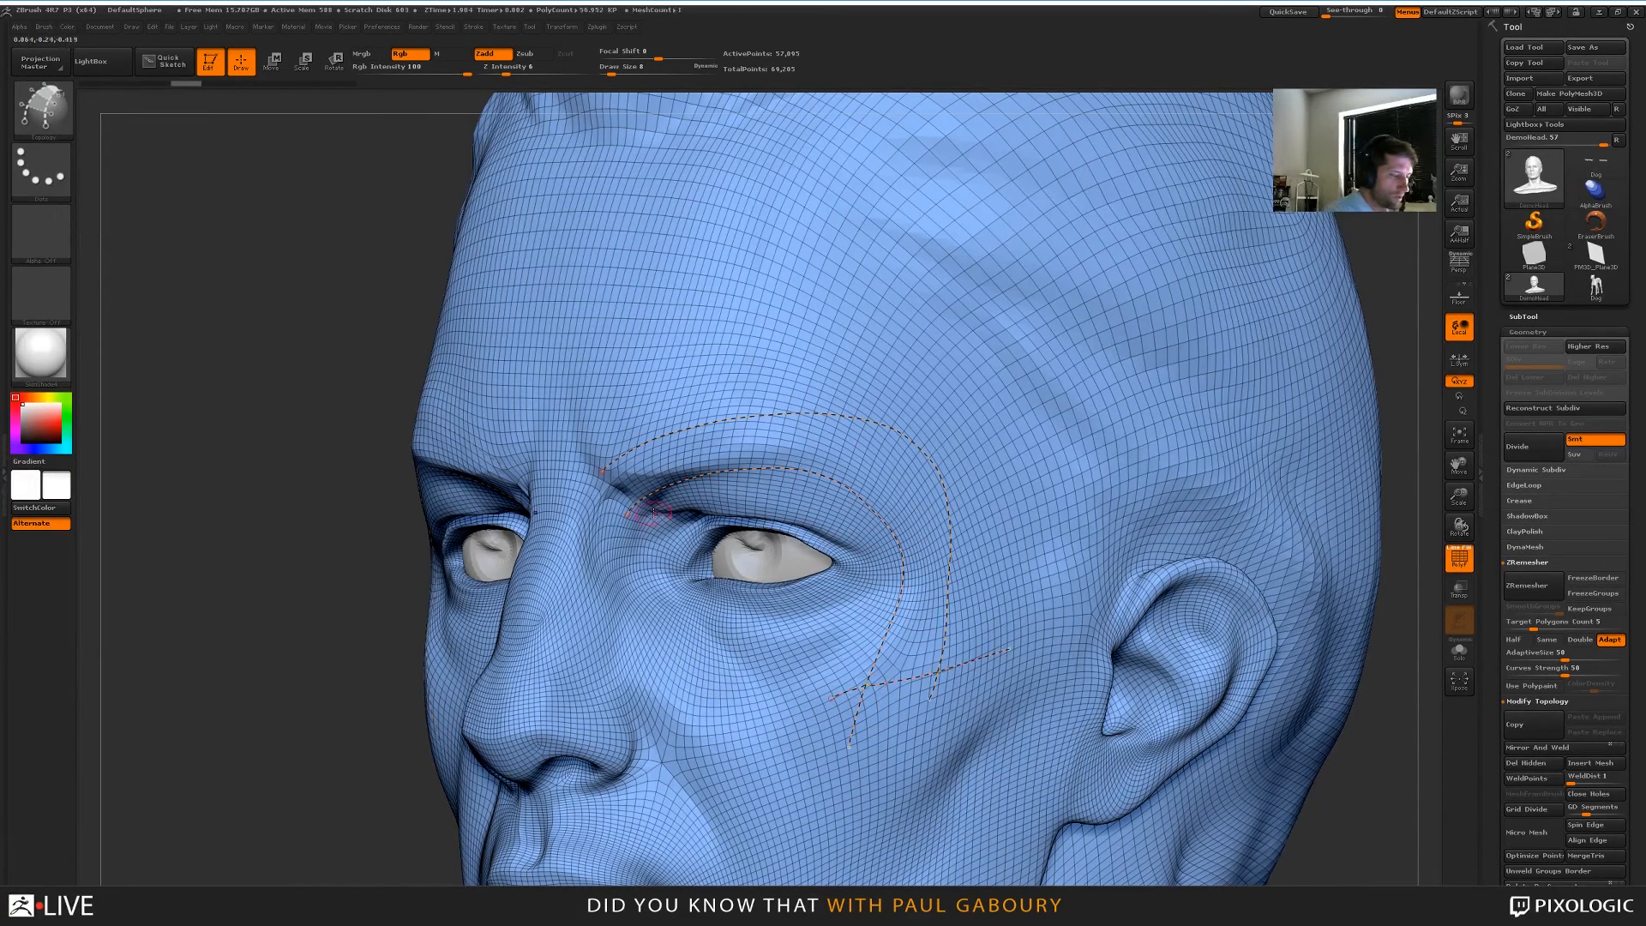
left_click_drag(655, 516, 605, 367)
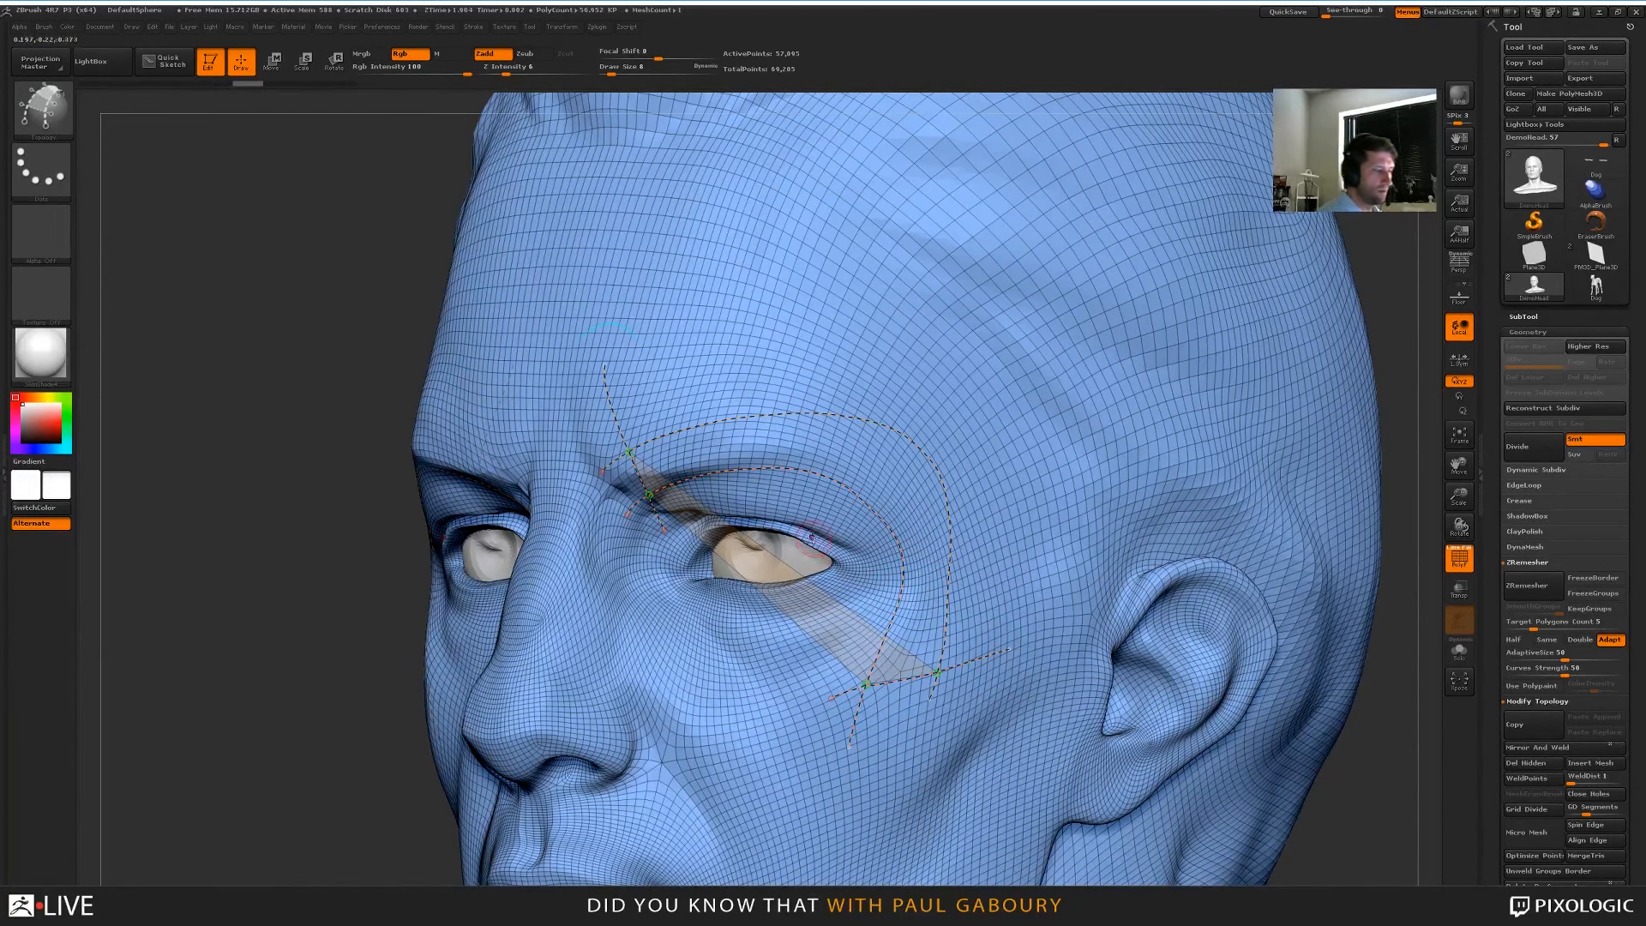
Set the curve smoothness to 100 and smooth the topology curves repeatedly
left_click(473, 27)
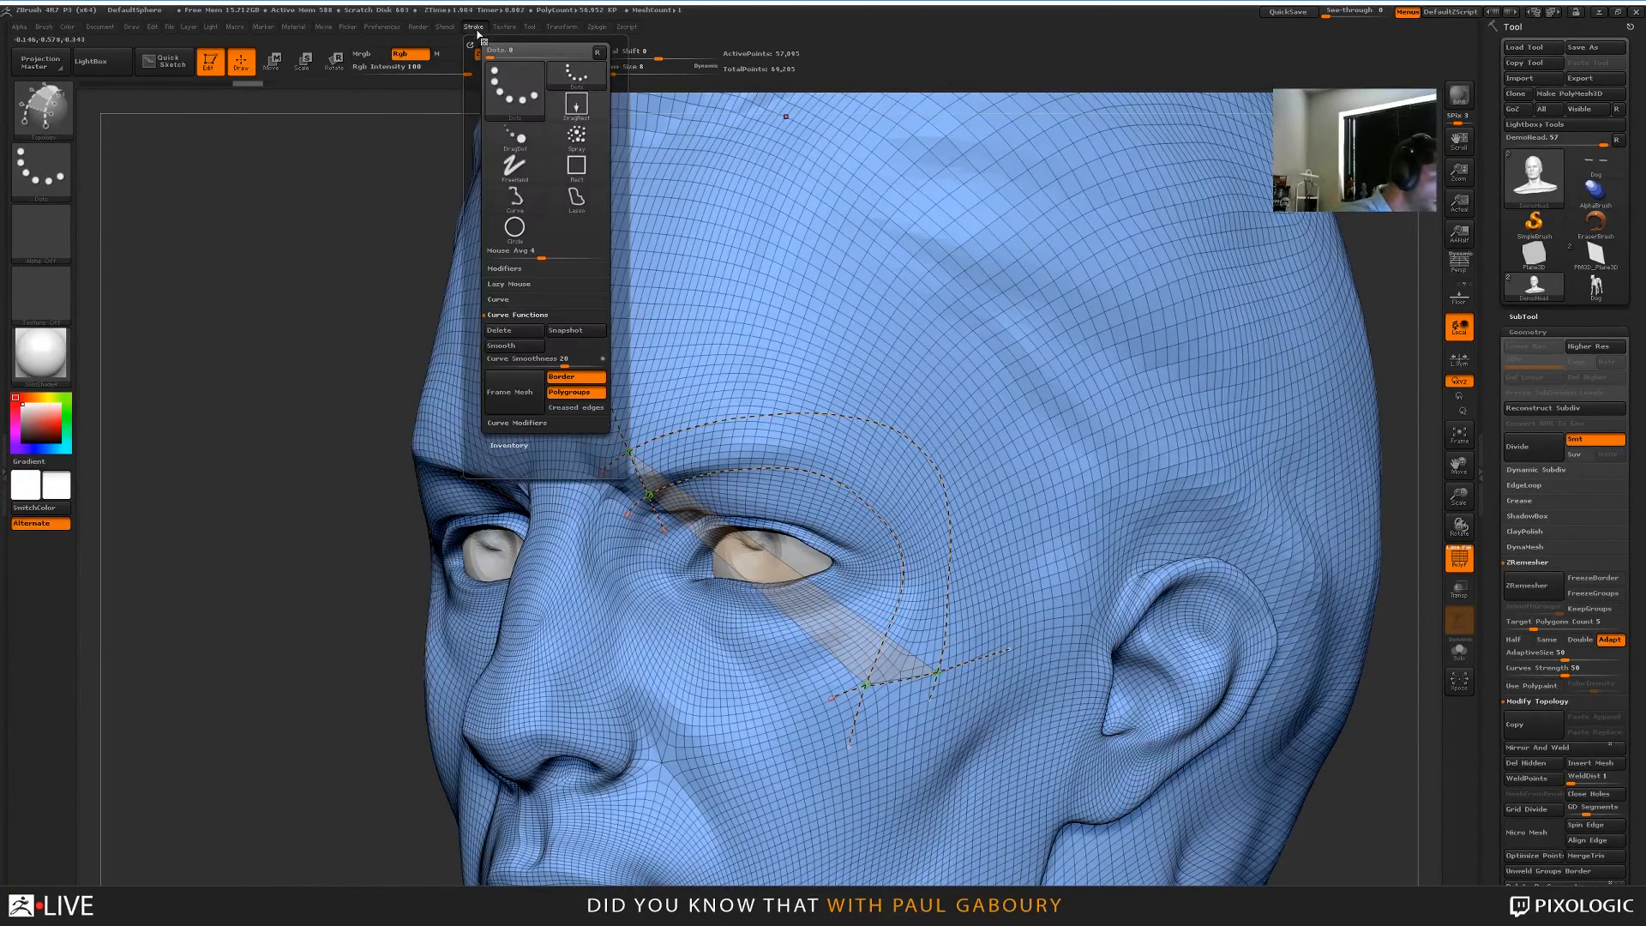
left_click(530, 352)
left_click_drag(538, 357, 604, 359)
left_click(537, 347)
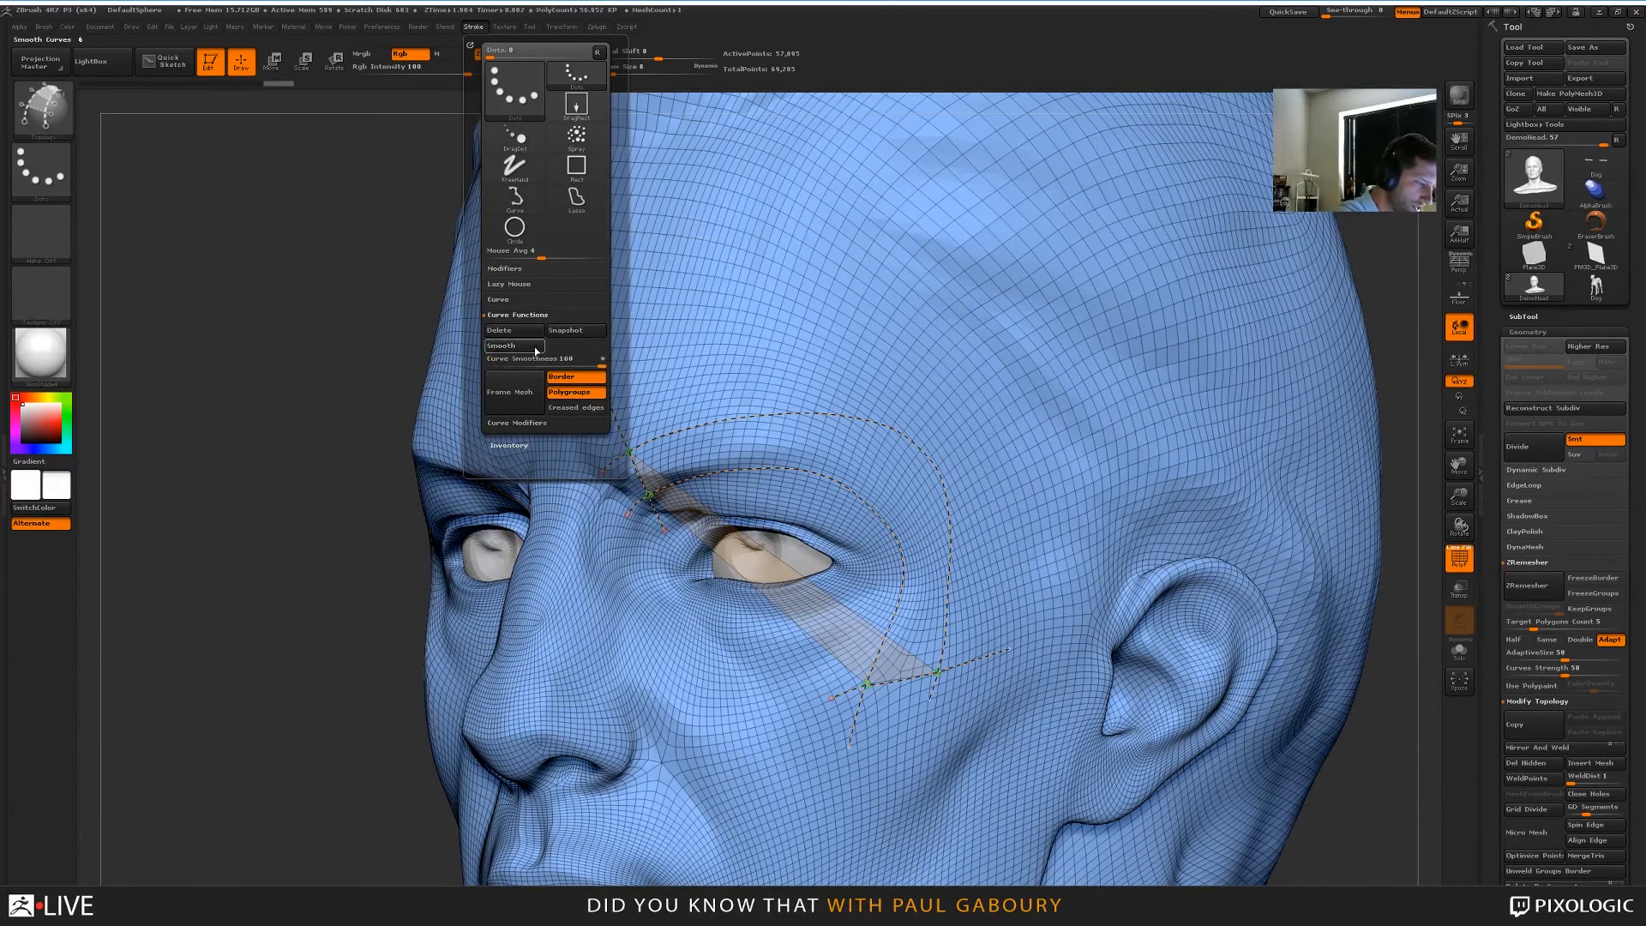
left_click(538, 347)
left_click(537, 347)
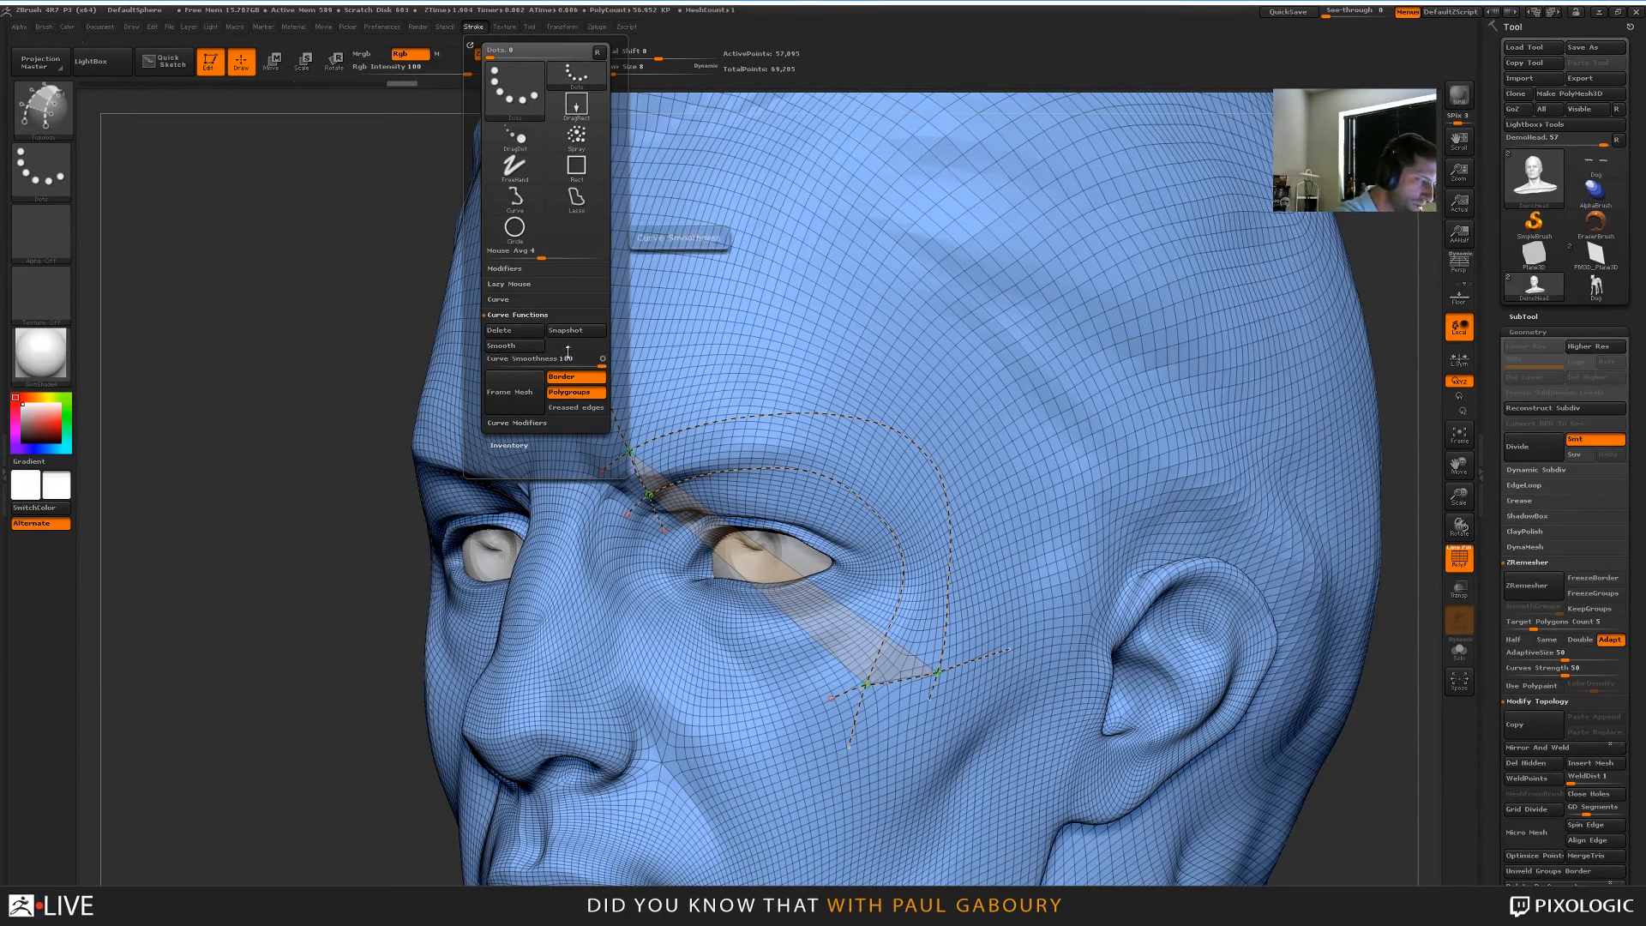
left_click(527, 347)
left_click(529, 347)
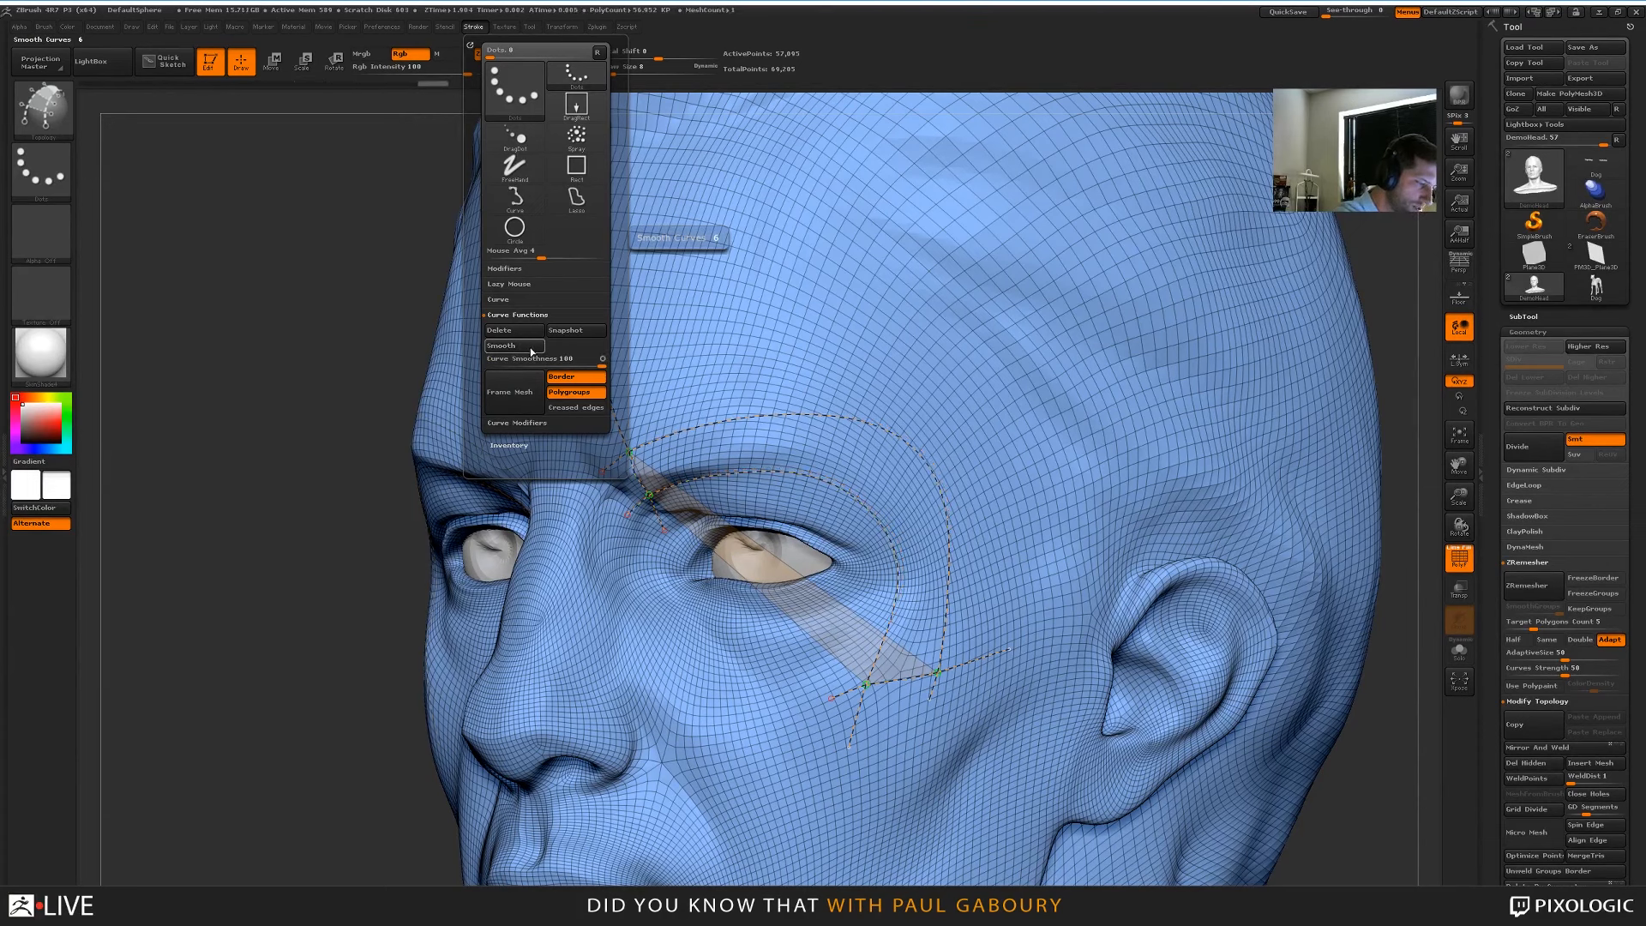
left_click(532, 346)
left_click(531, 347)
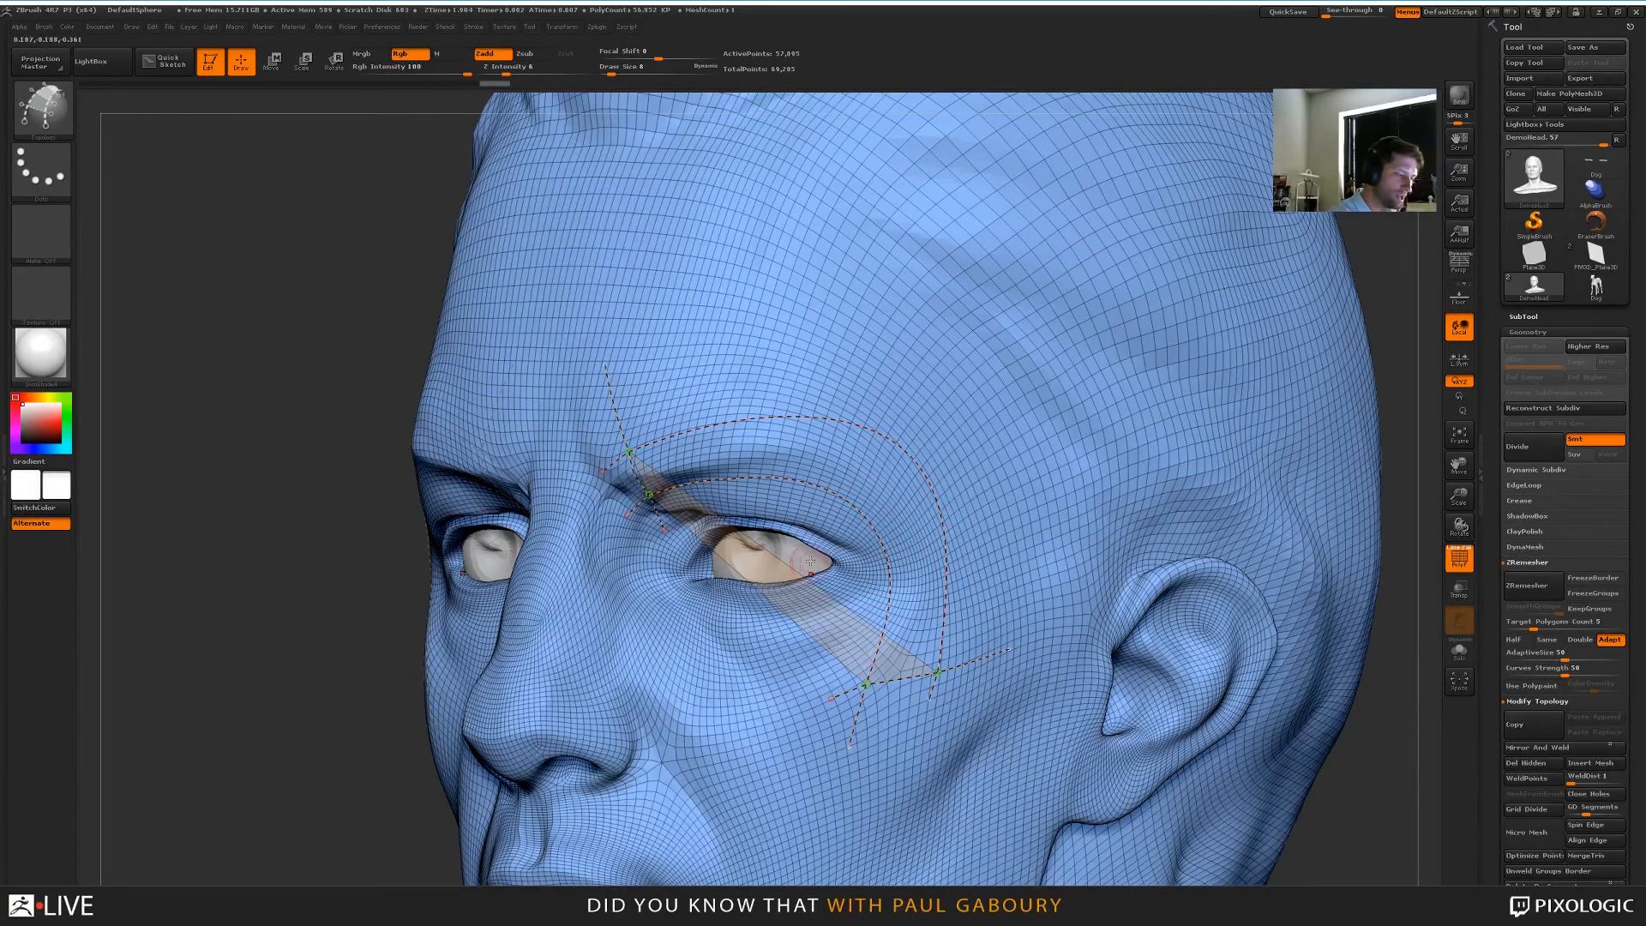
Draw two curves across the arcs near the outer end of the brow and undo the second one
left_click_drag(860, 483, 941, 395)
left_click_drag(853, 570, 1001, 434)
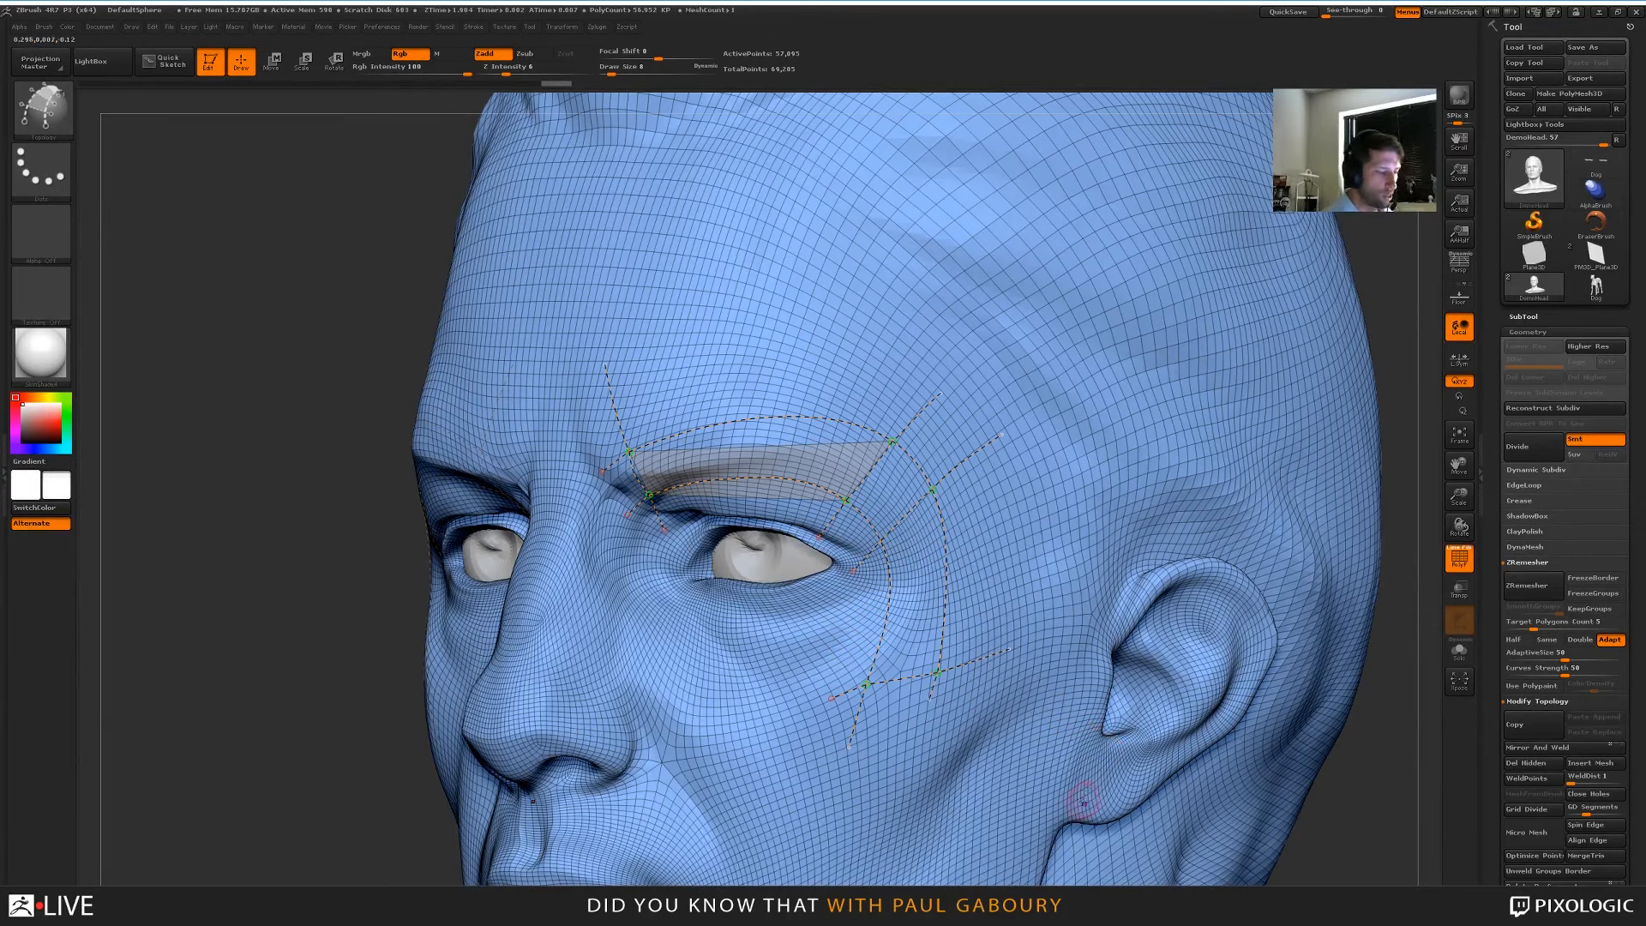
mouse_move(1083, 803)
right_mouse_down()
mouse_move(1114, 739)
mouse_move(1043, 745)
mouse_move(991, 571)
mouse_move(967, 585)
mouse_move(962, 570)
mouse_move(990, 578)
mouse_move(1003, 616)
right_mouse_up()
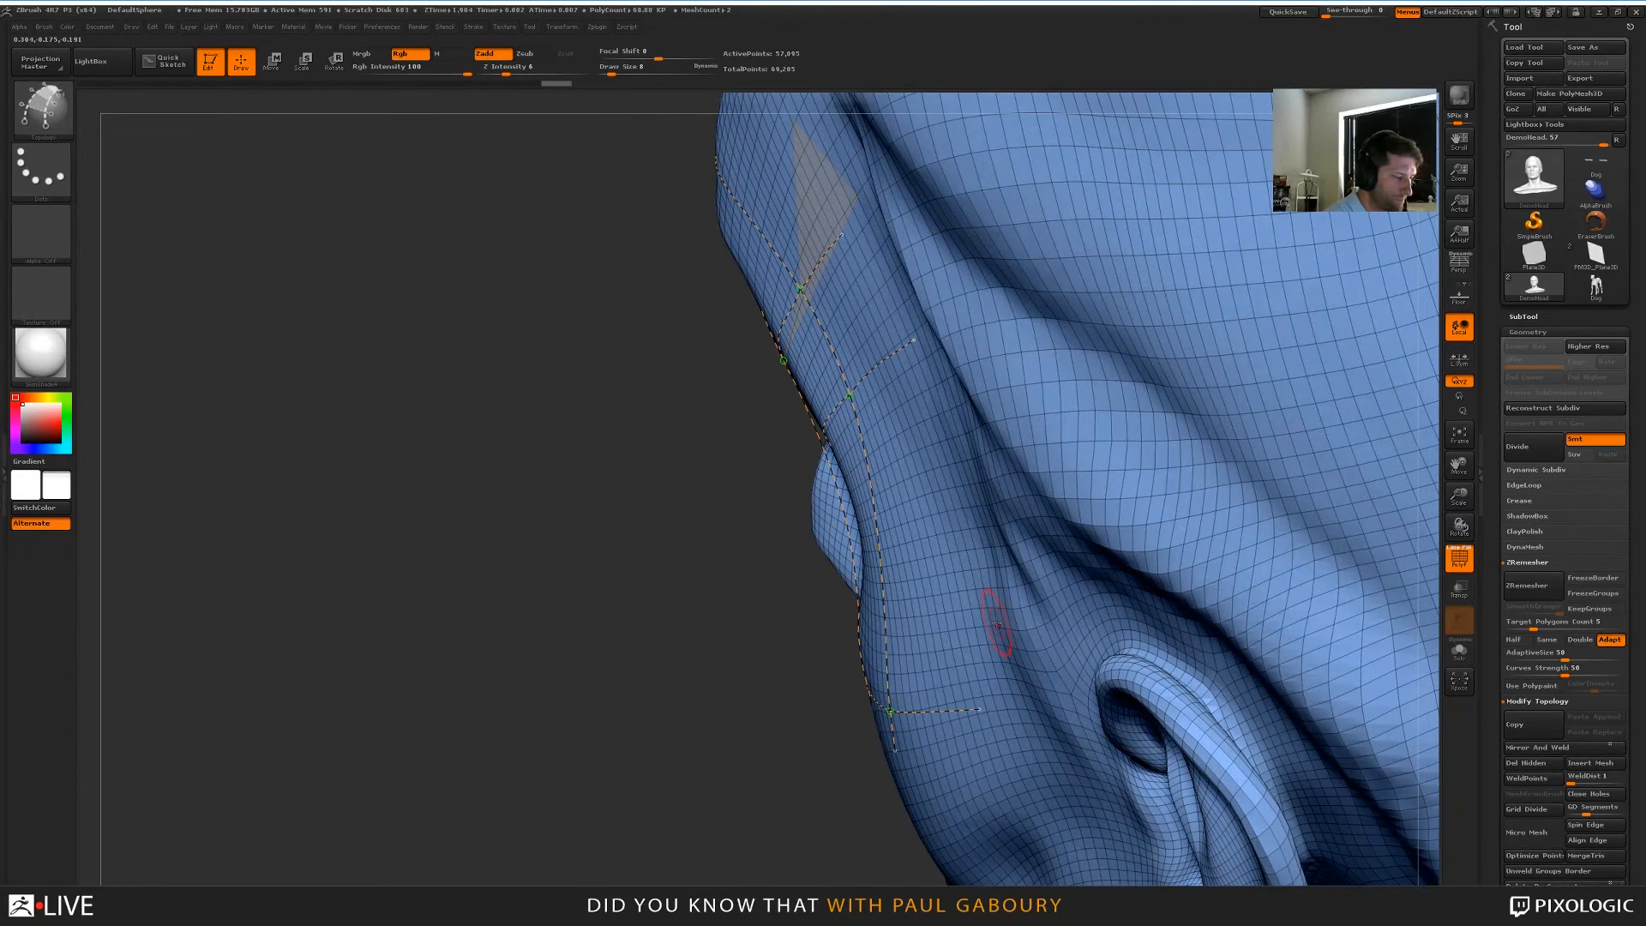
key("ctrl+z")
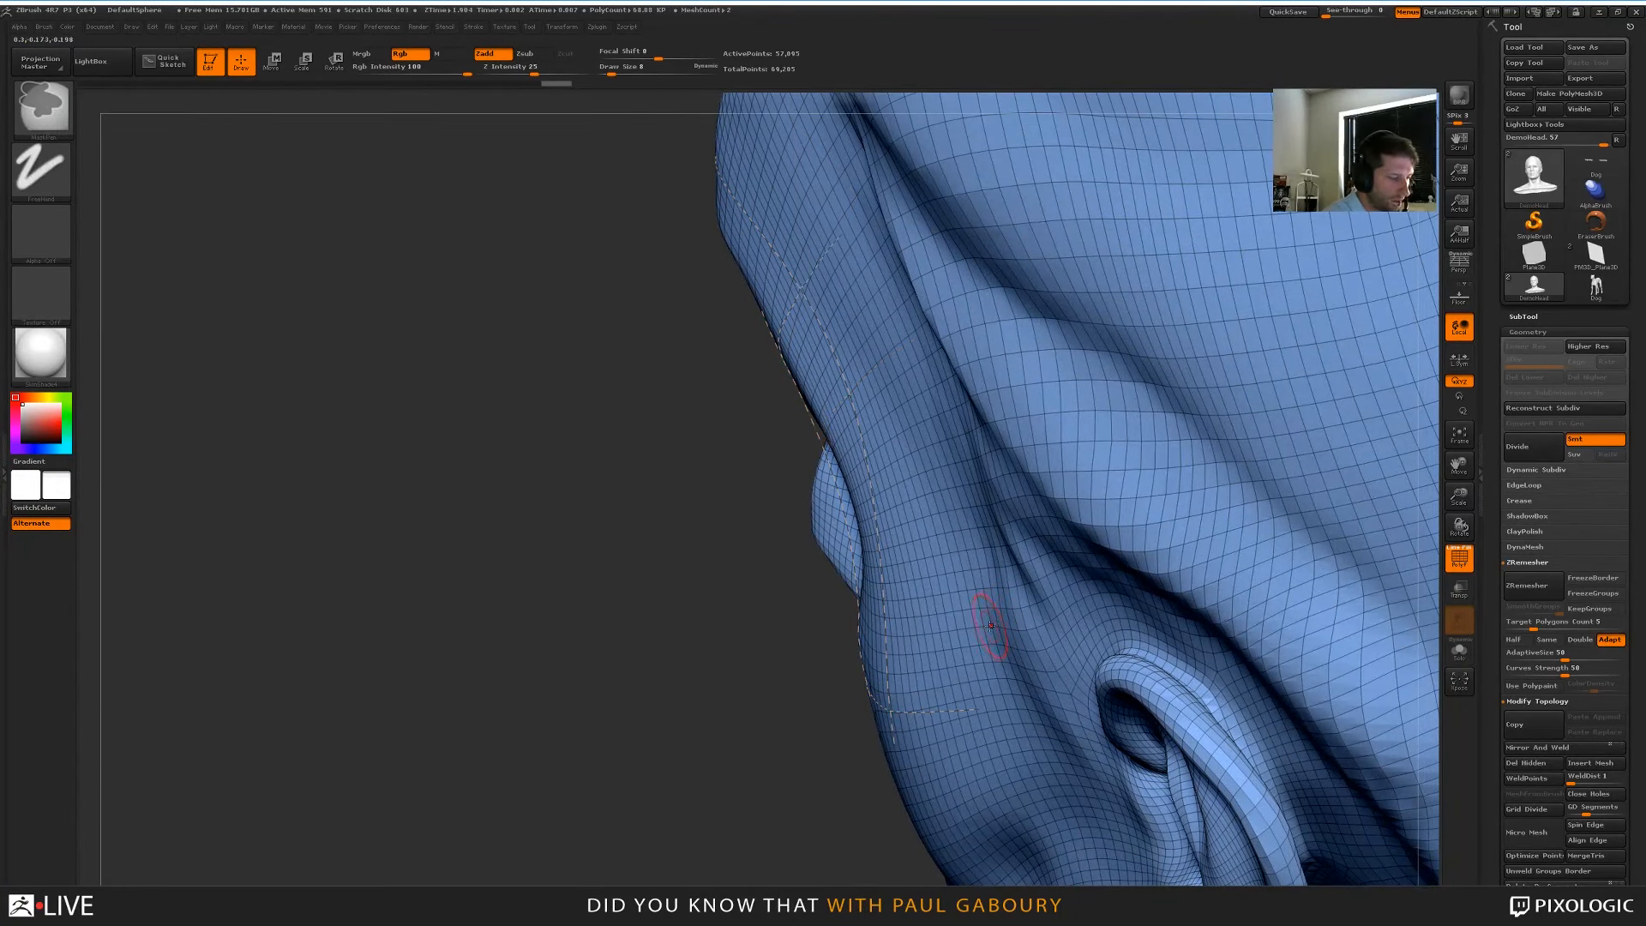
Increase the curve snap distance in the curve modifiers
right_click_drag(997, 626, 1014, 580)
left_click(473, 27)
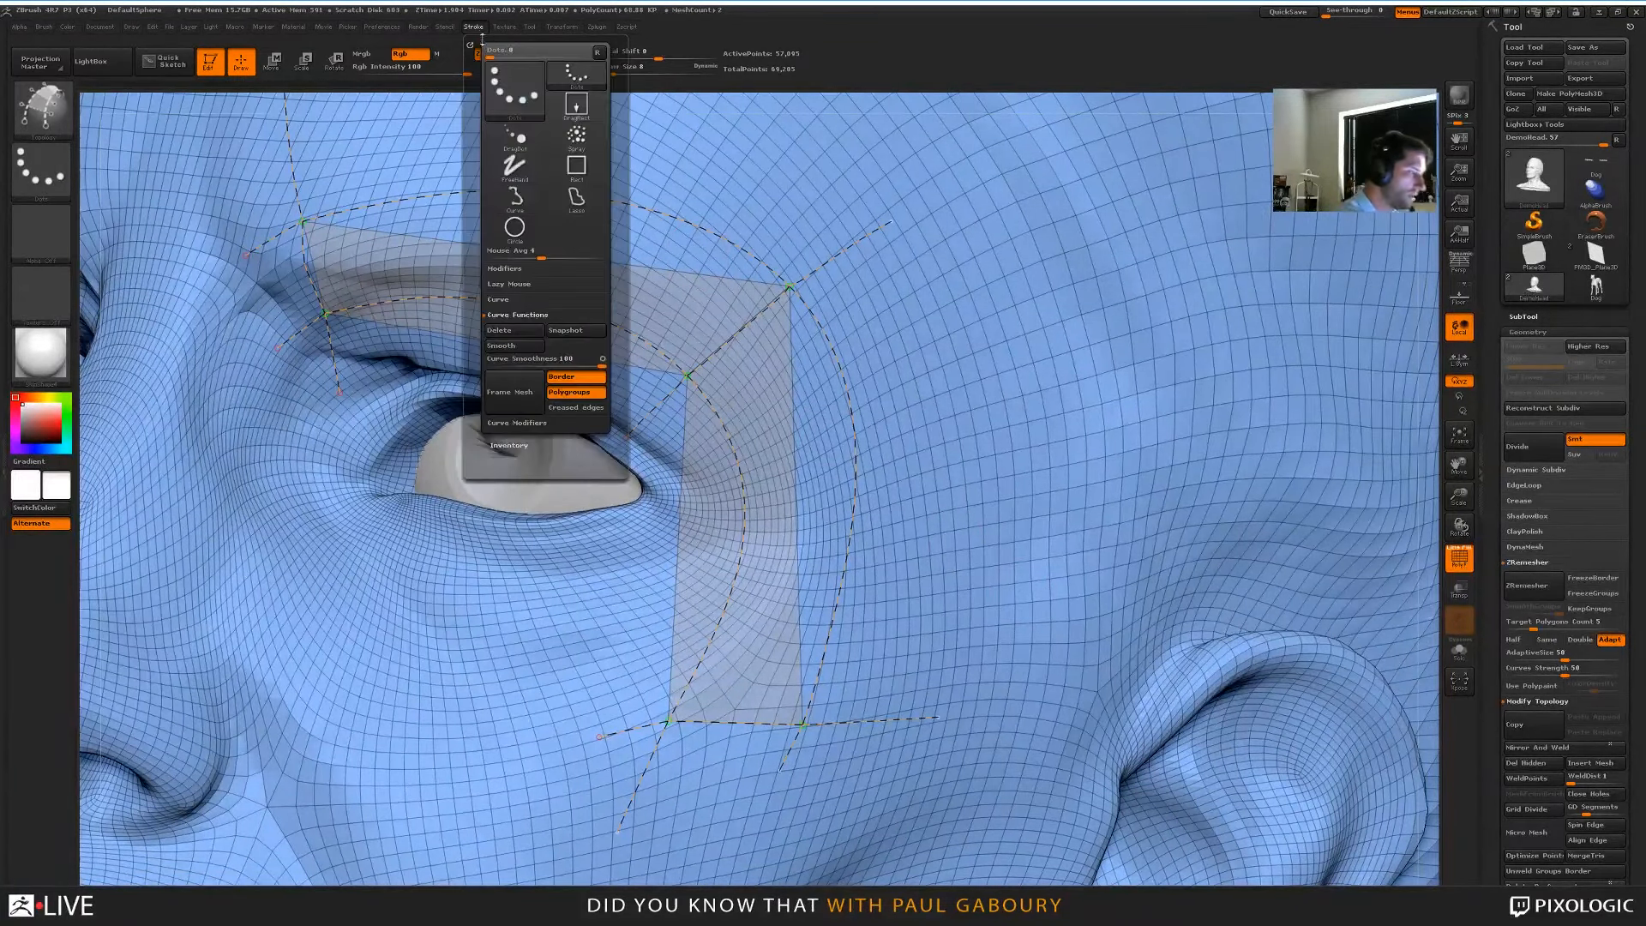
left_click(516, 423)
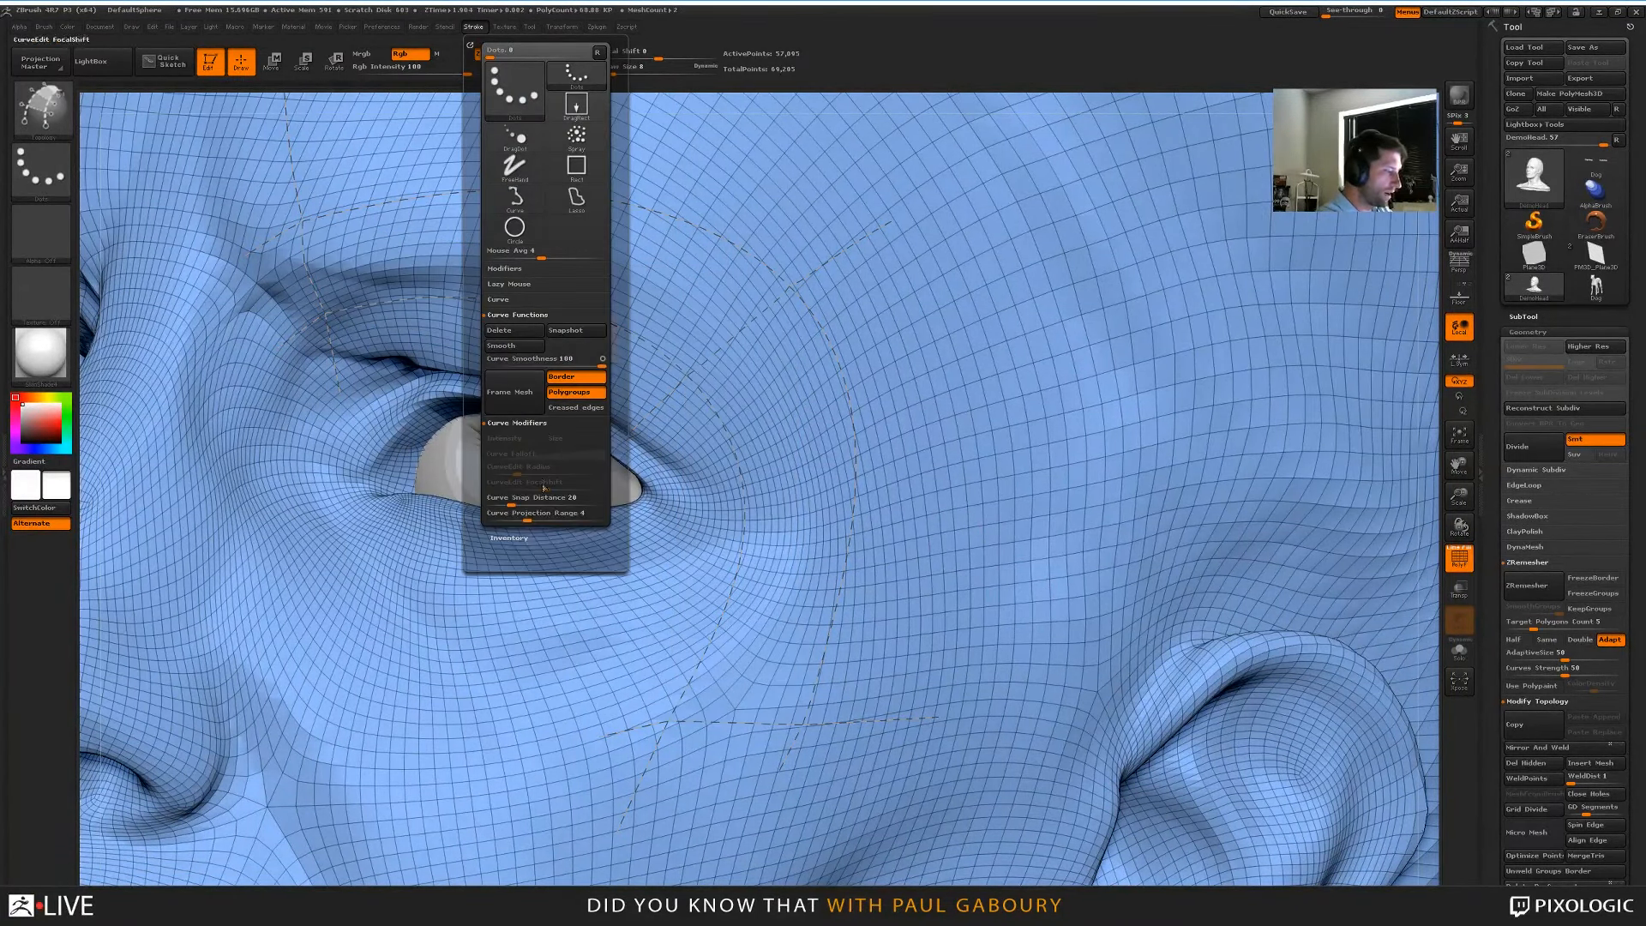
mouse_move(540, 501)
left_mouse_down()
mouse_move(525, 505)
mouse_move(566, 506)
left_mouse_up()
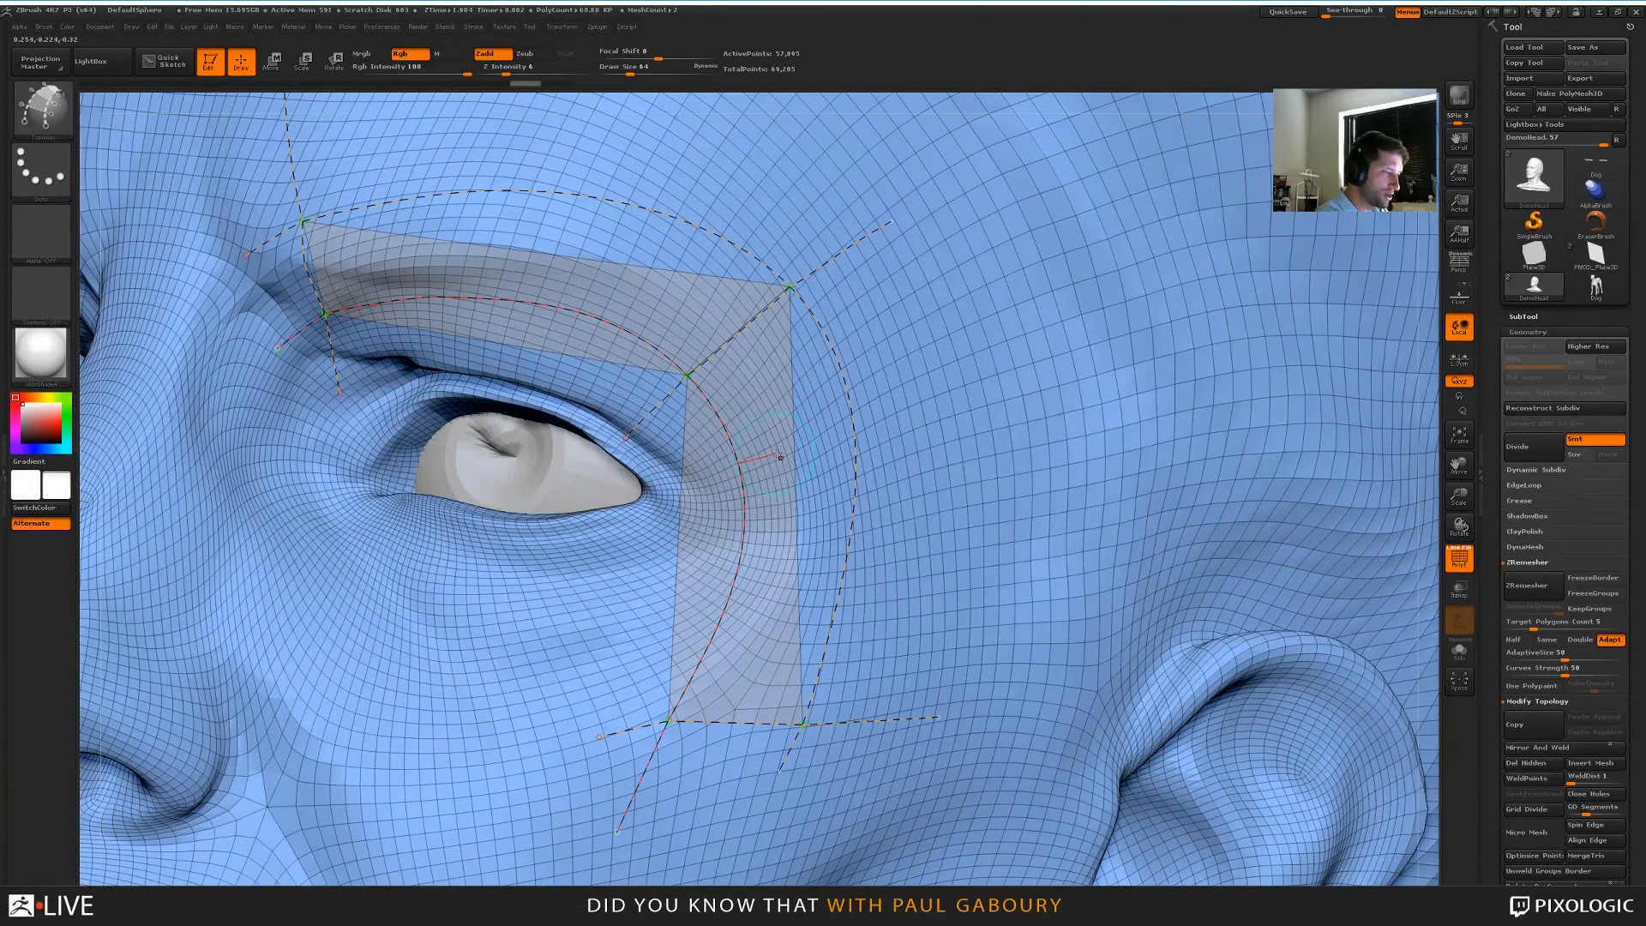
Draw two curves across the band of arcs beside the outer corner of the eye
left_click_drag(1024, 307, 1075, 324)
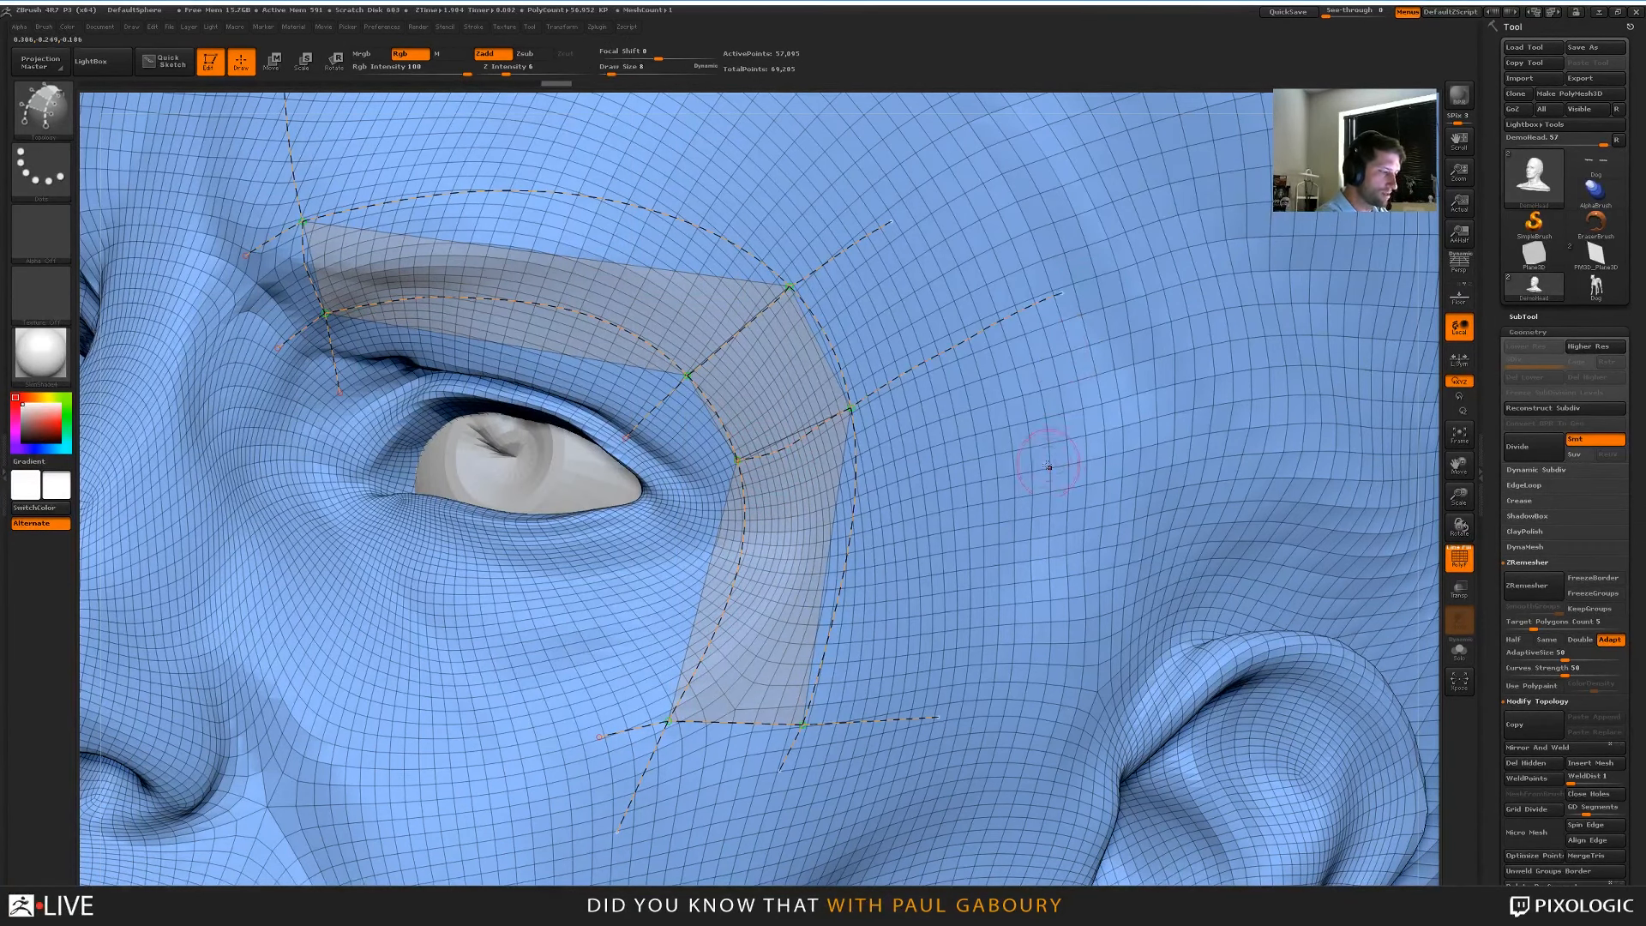
left_click_drag(912, 526, 1070, 511)
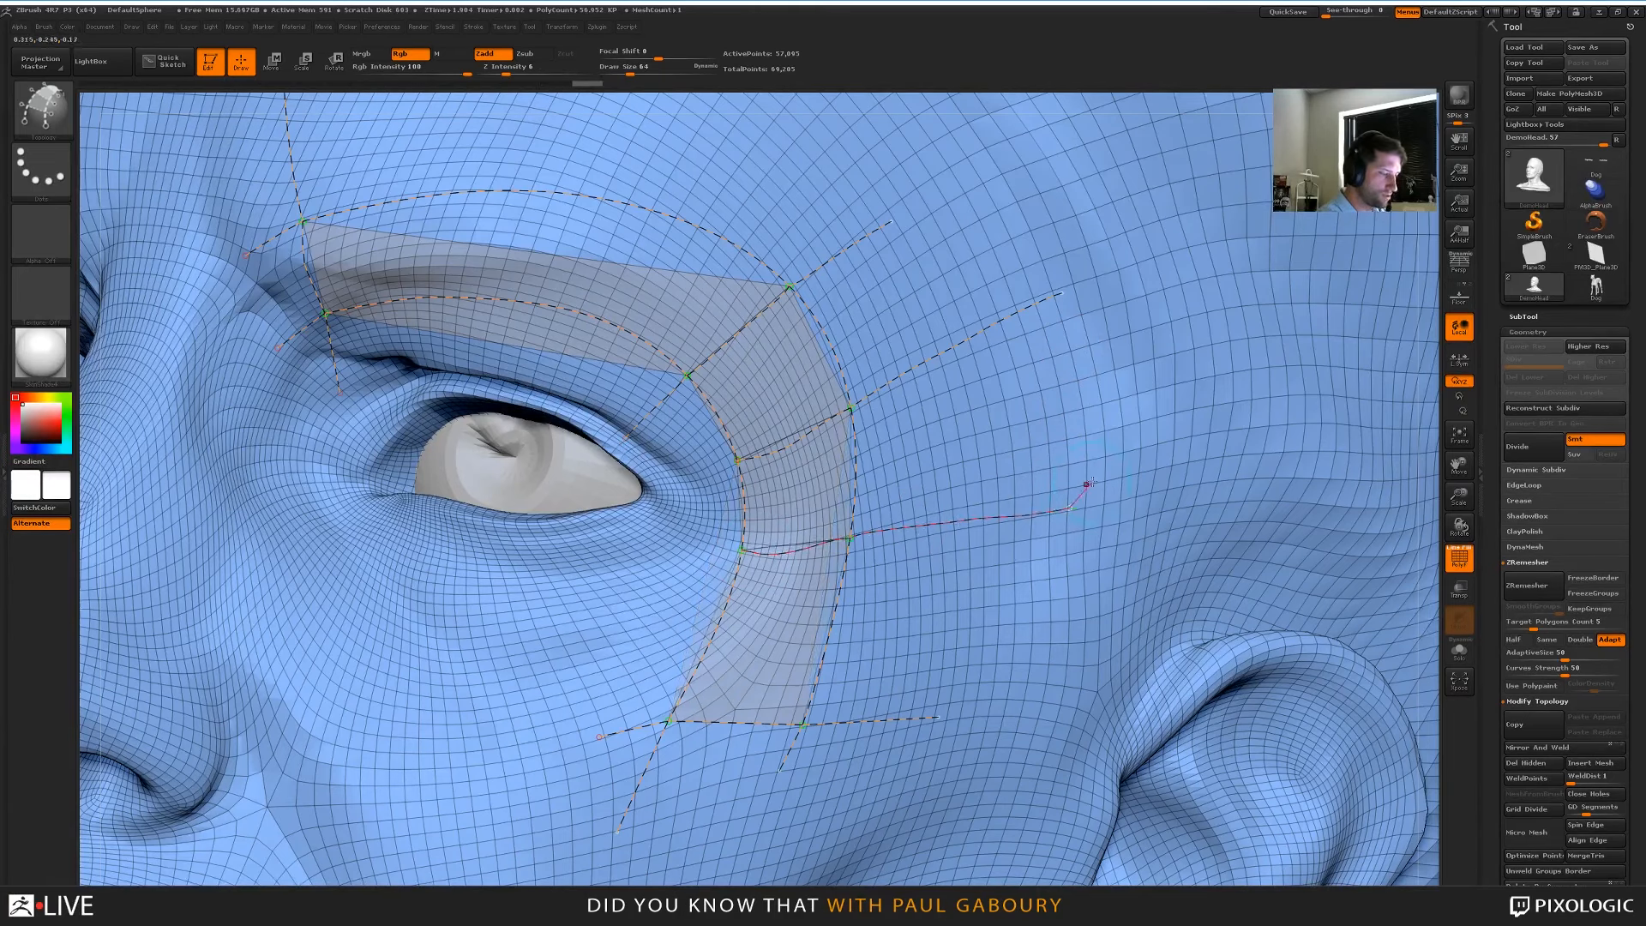
right_click_drag(1106, 459, 1109, 512, "ctrl")
right_click_drag(1117, 704, 1082, 572)
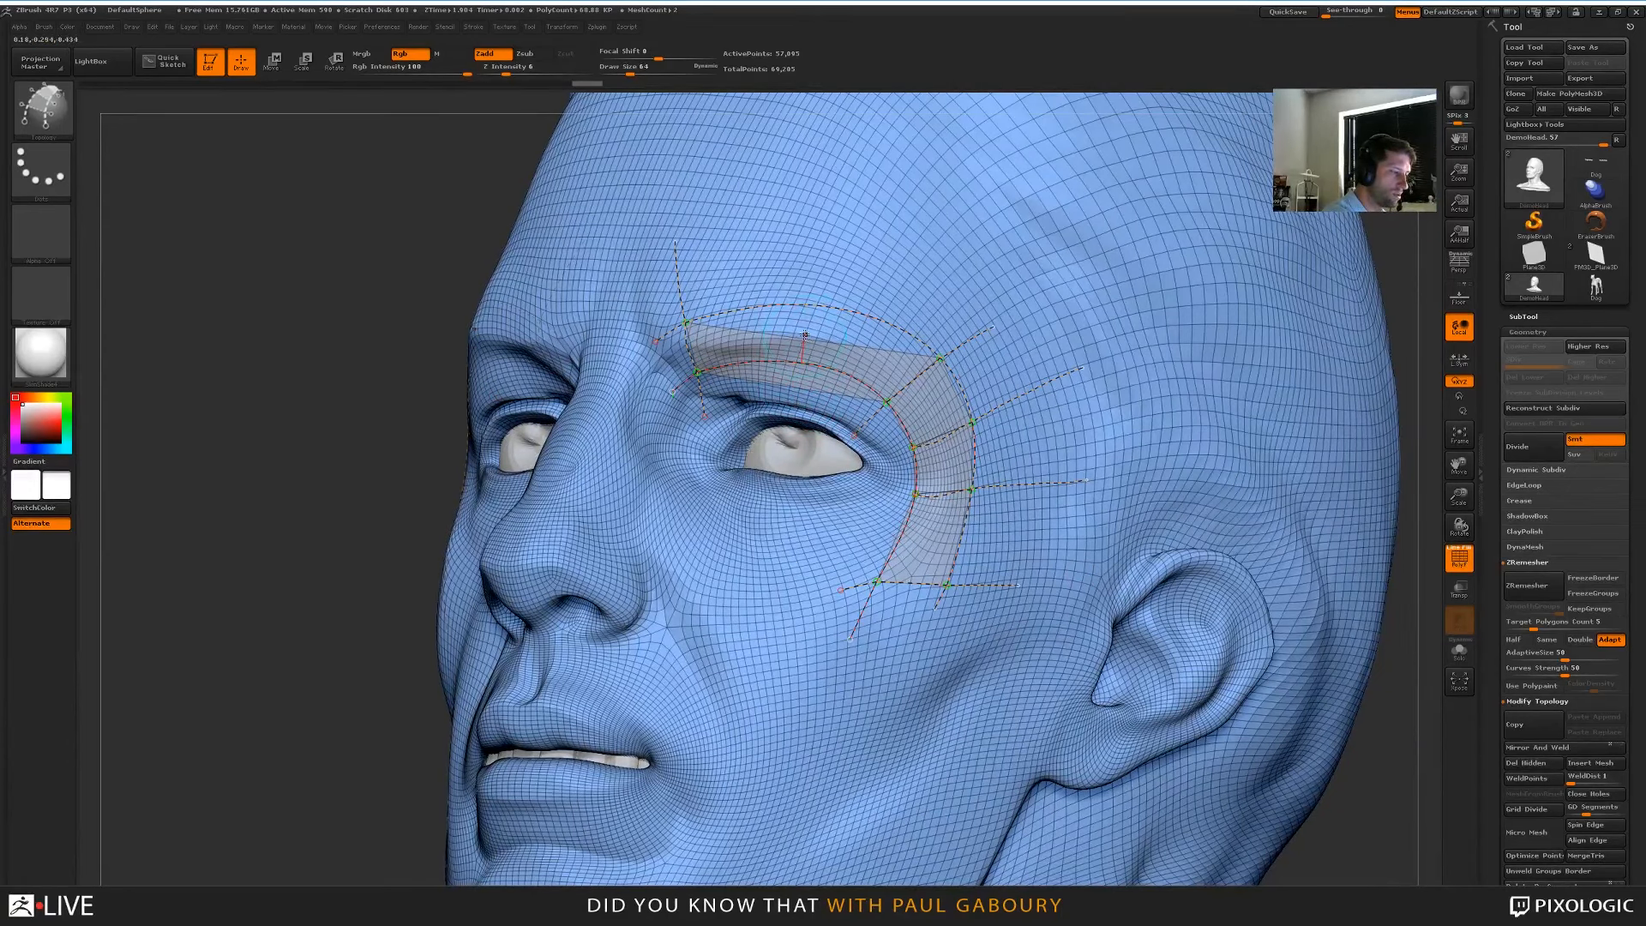
left_click_drag(806, 306, 832, 214)
key("ctrl+z")
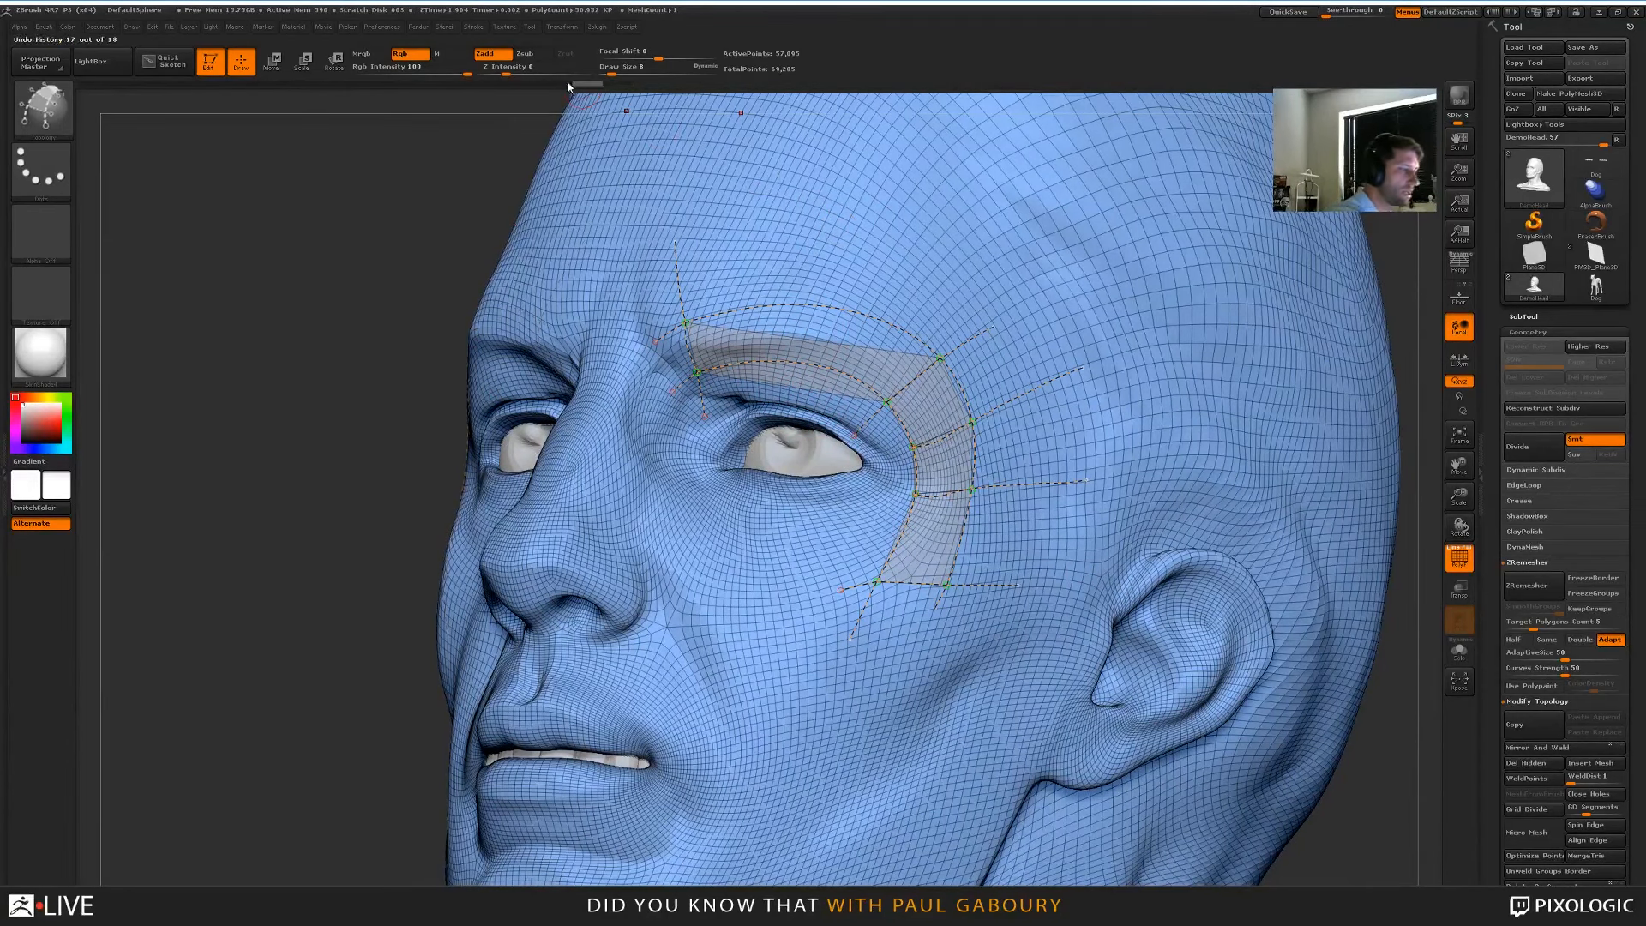
left_click(473, 26)
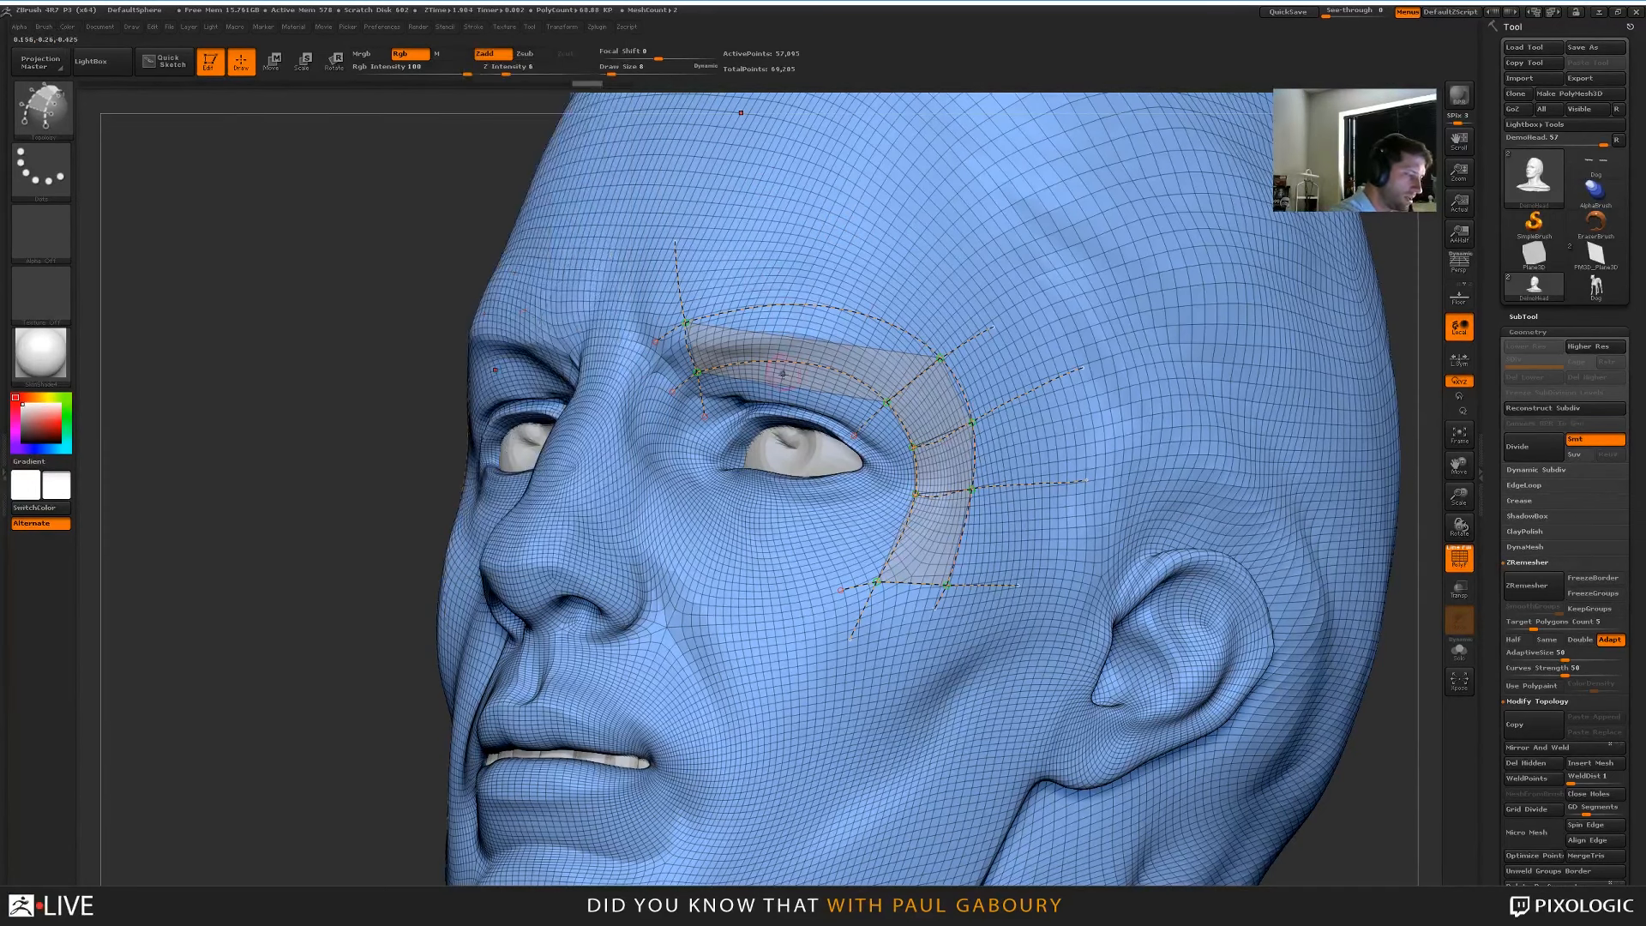
Draw crossing curves that split the band above the eye and at the outer brow into narrower sections
left_click_drag(757, 326, 756, 264)
mouse_move(817, 400)
left_mouse_down()
mouse_move(855, 258)
mouse_move(921, 270)
left_mouse_up()
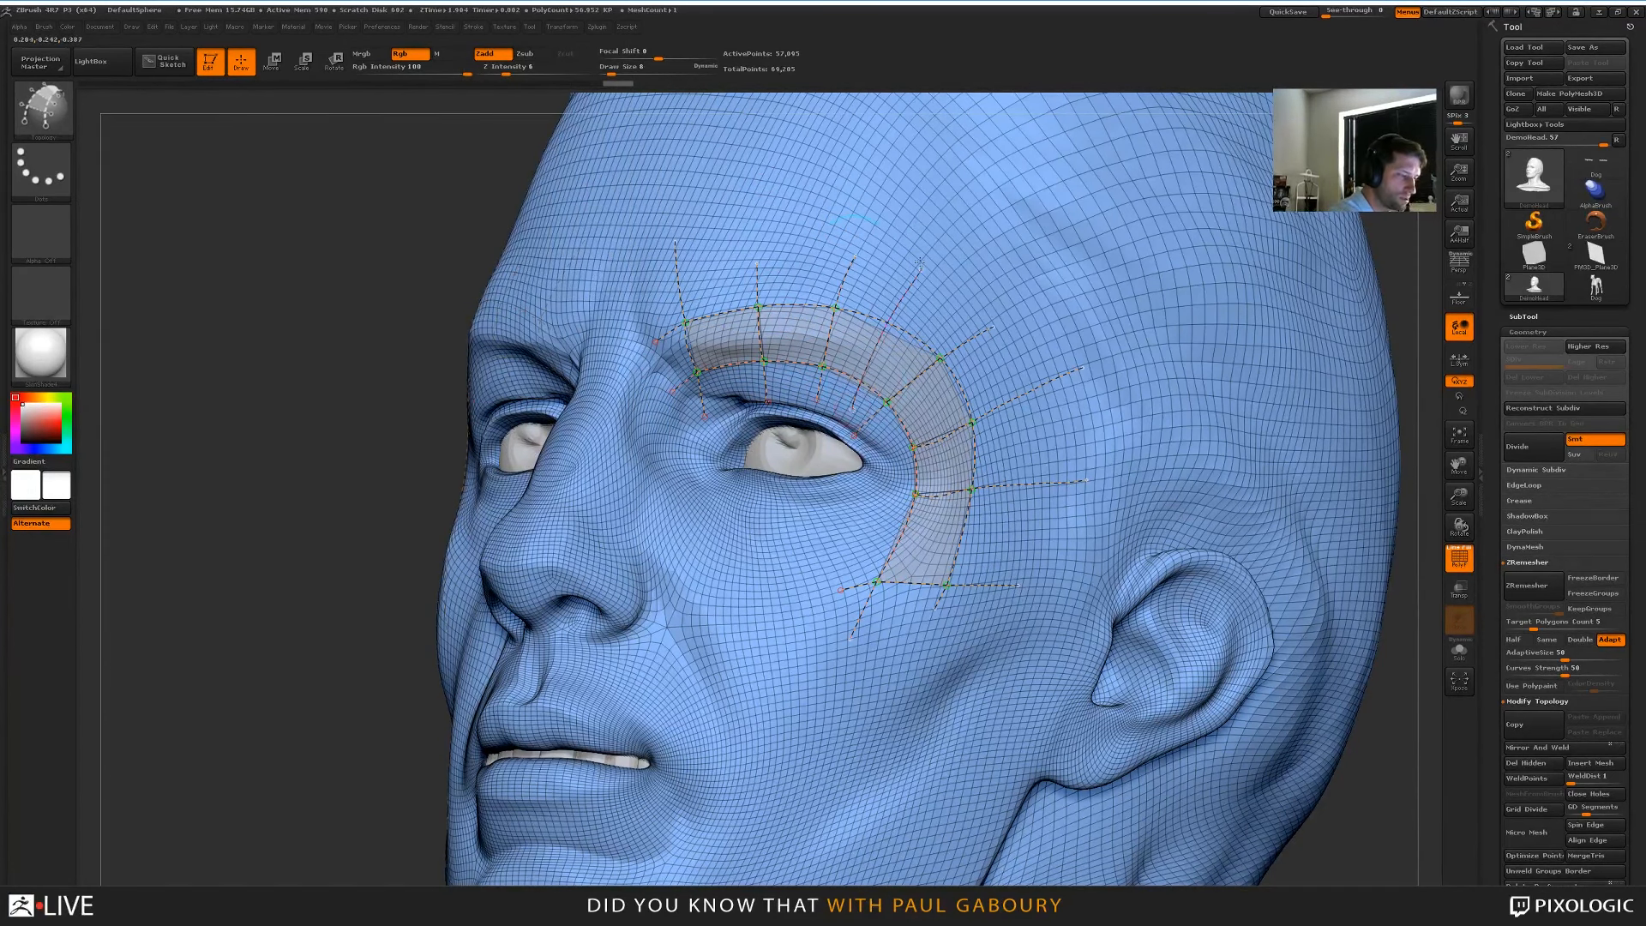
left_click_drag(880, 442, 1024, 352)
Try to add two more curves across the band beside and below the eye's outer corner
left_click_drag(883, 479, 1040, 437)
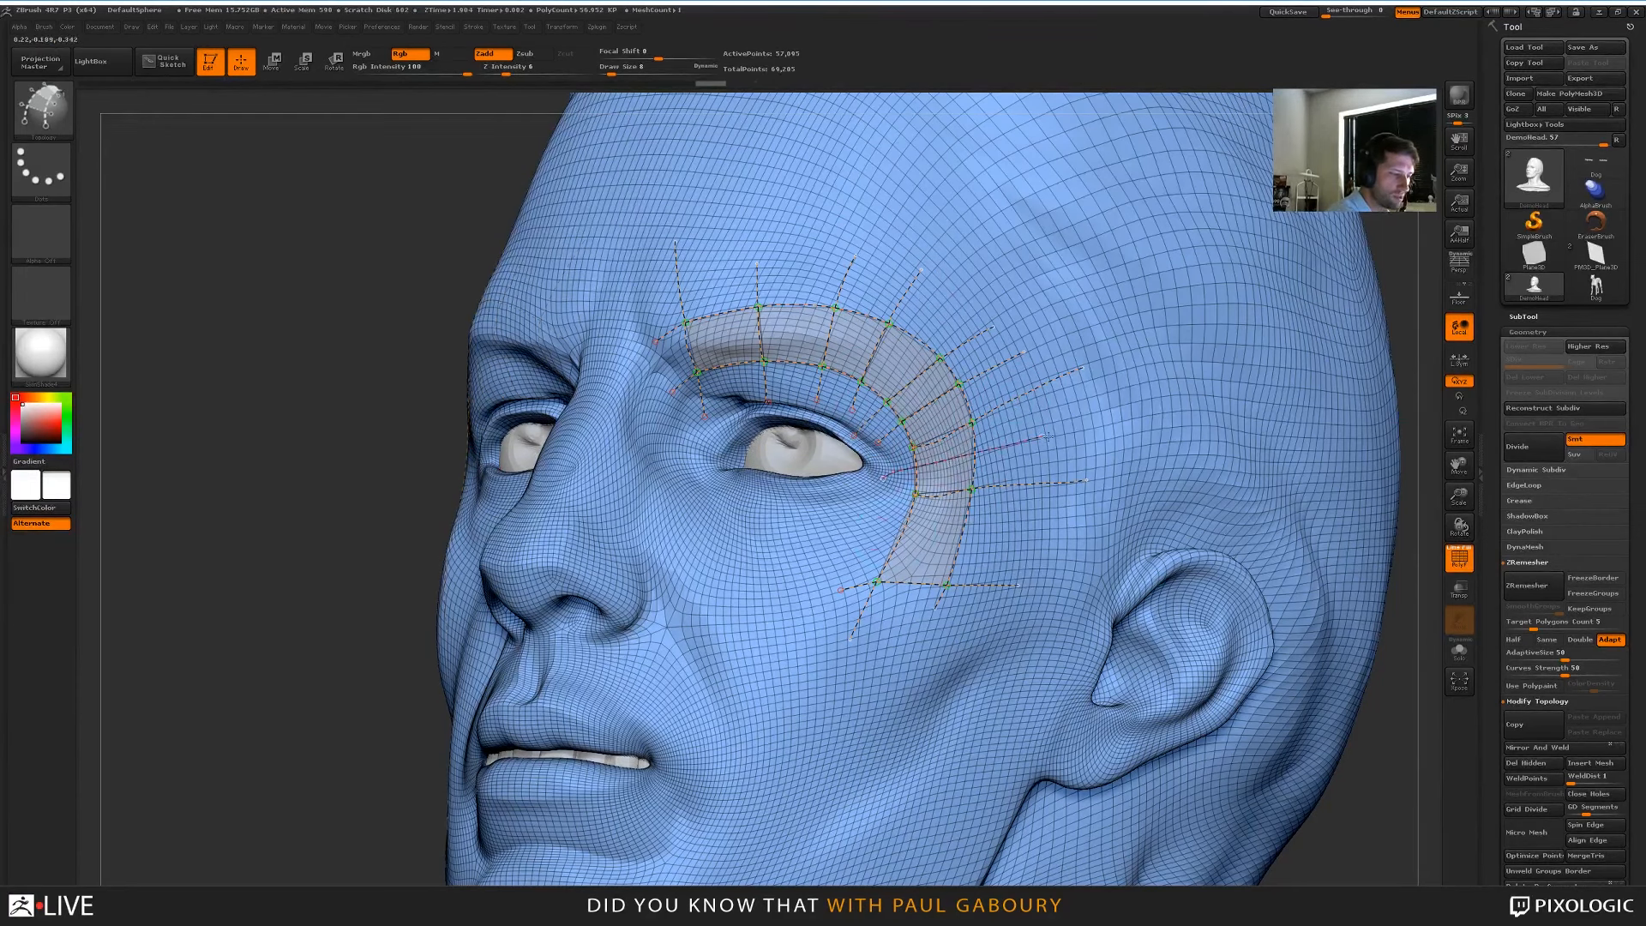
left_click_drag(855, 537, 1058, 537)
key("ctrl+z")
key("ctrl+z")
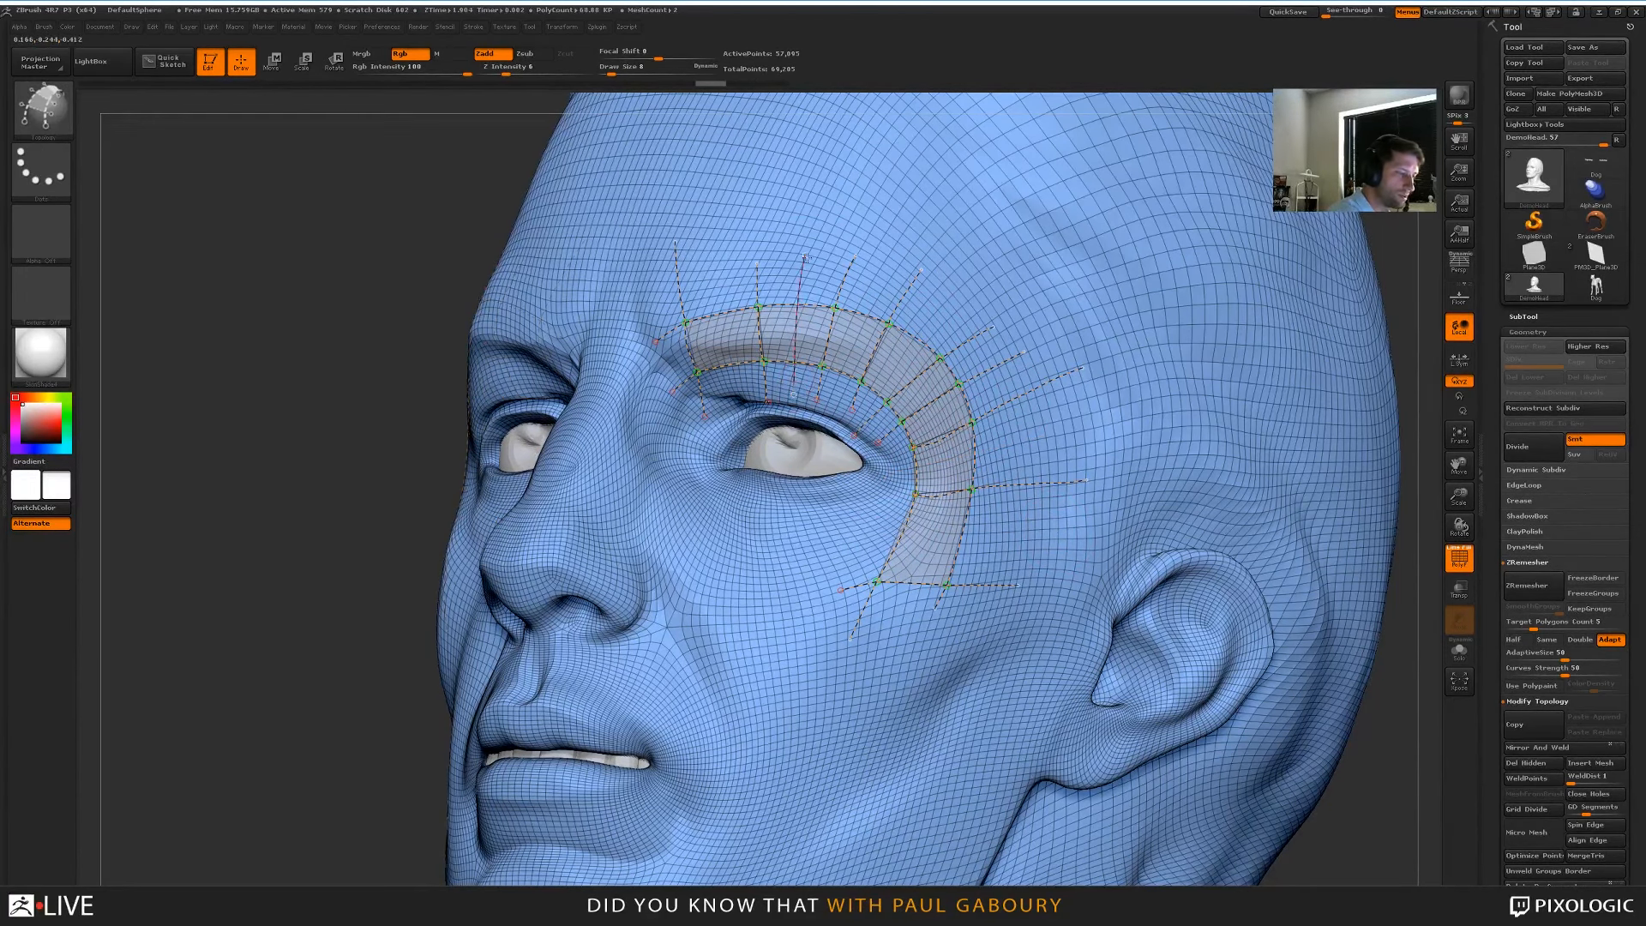
Draw four crossing topology curves that enclose a large diamond on the side of the head above the ear
mouse_move(1235, 485)
right_mouse_down("alt")
mouse_move(1124, 561)
mouse_move(1033, 564)
right_mouse_up("alt")
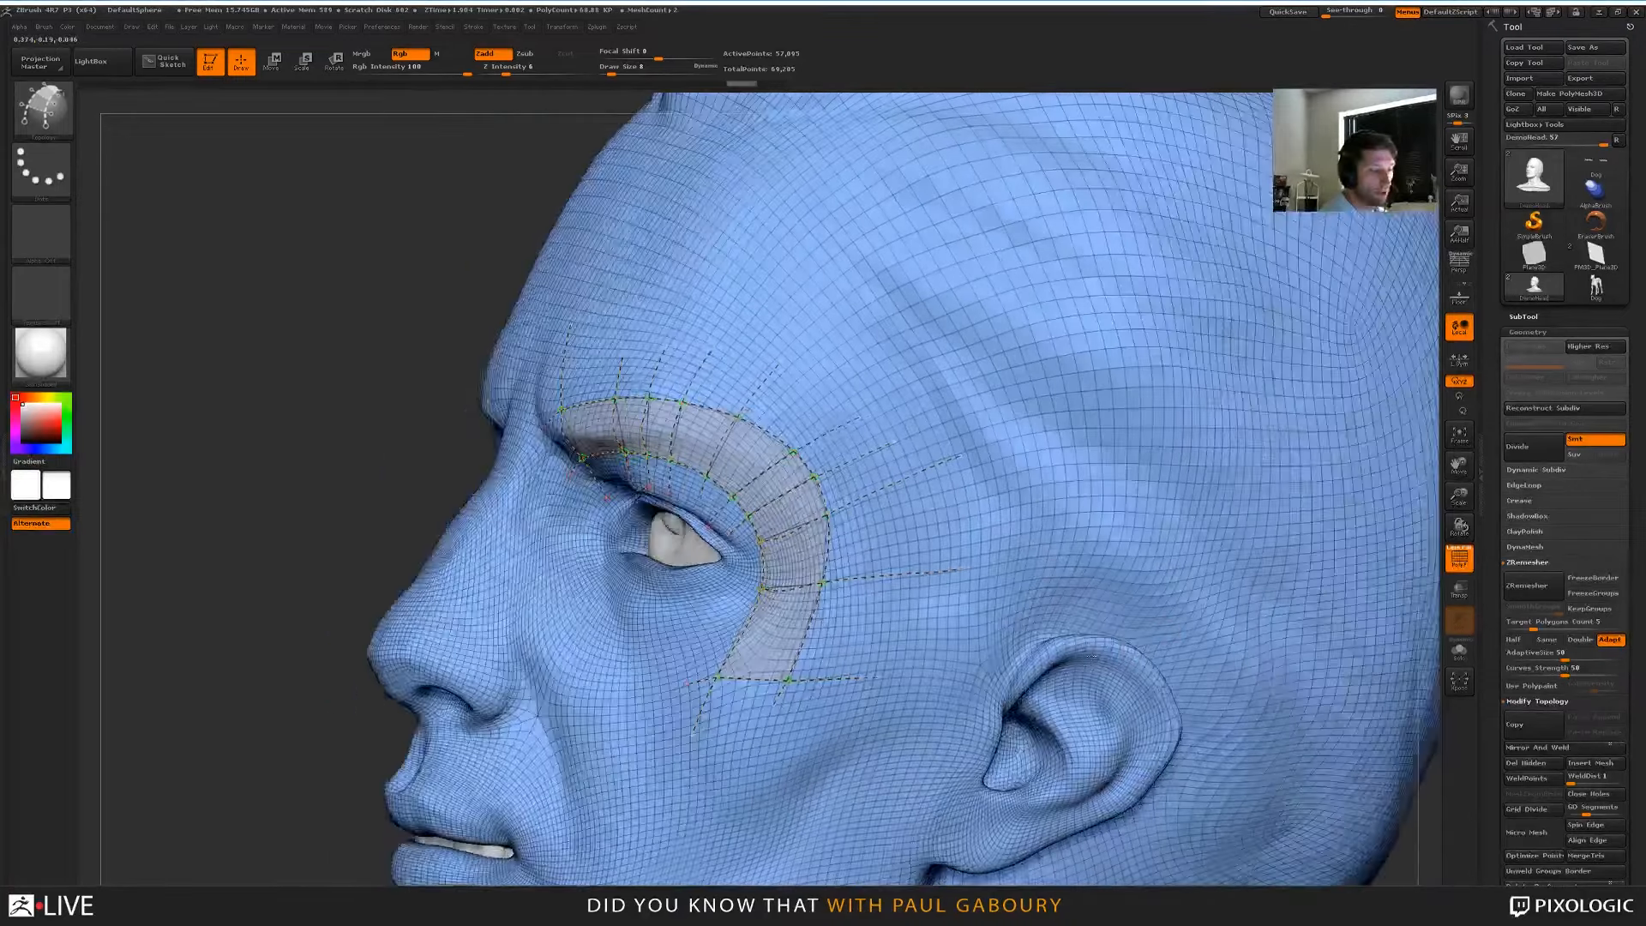
left_click(1034, 564, "alt")
right_click_drag(1279, 597, 978, 669, "alt")
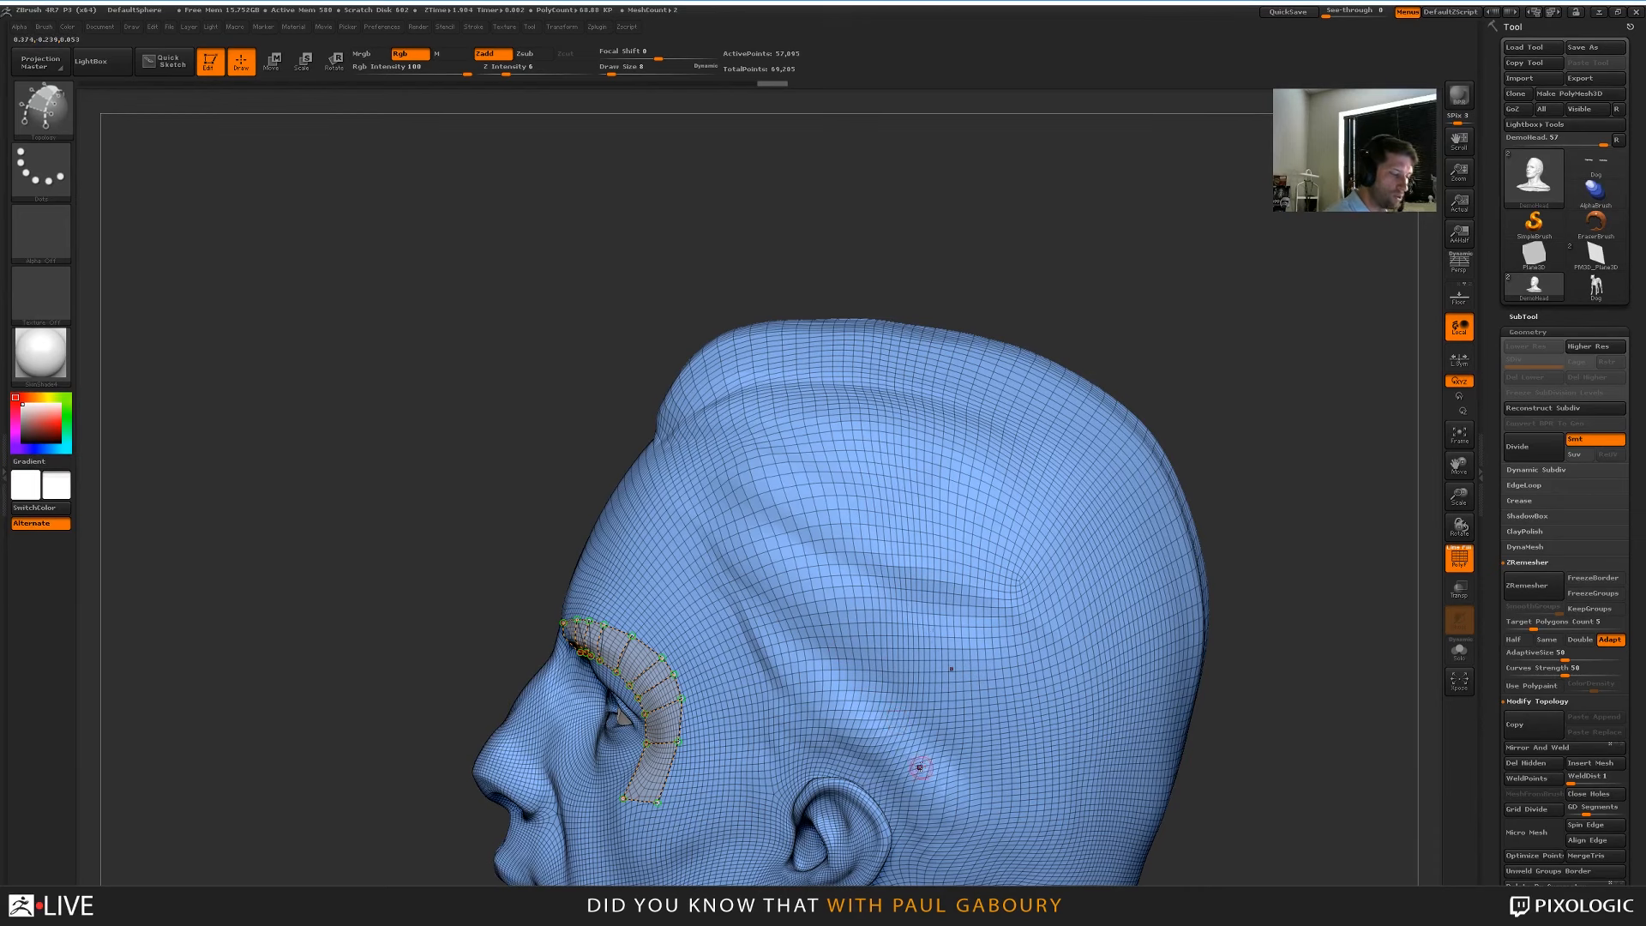
left_click_drag(920, 765, 780, 519)
left_click_drag(772, 600, 953, 358)
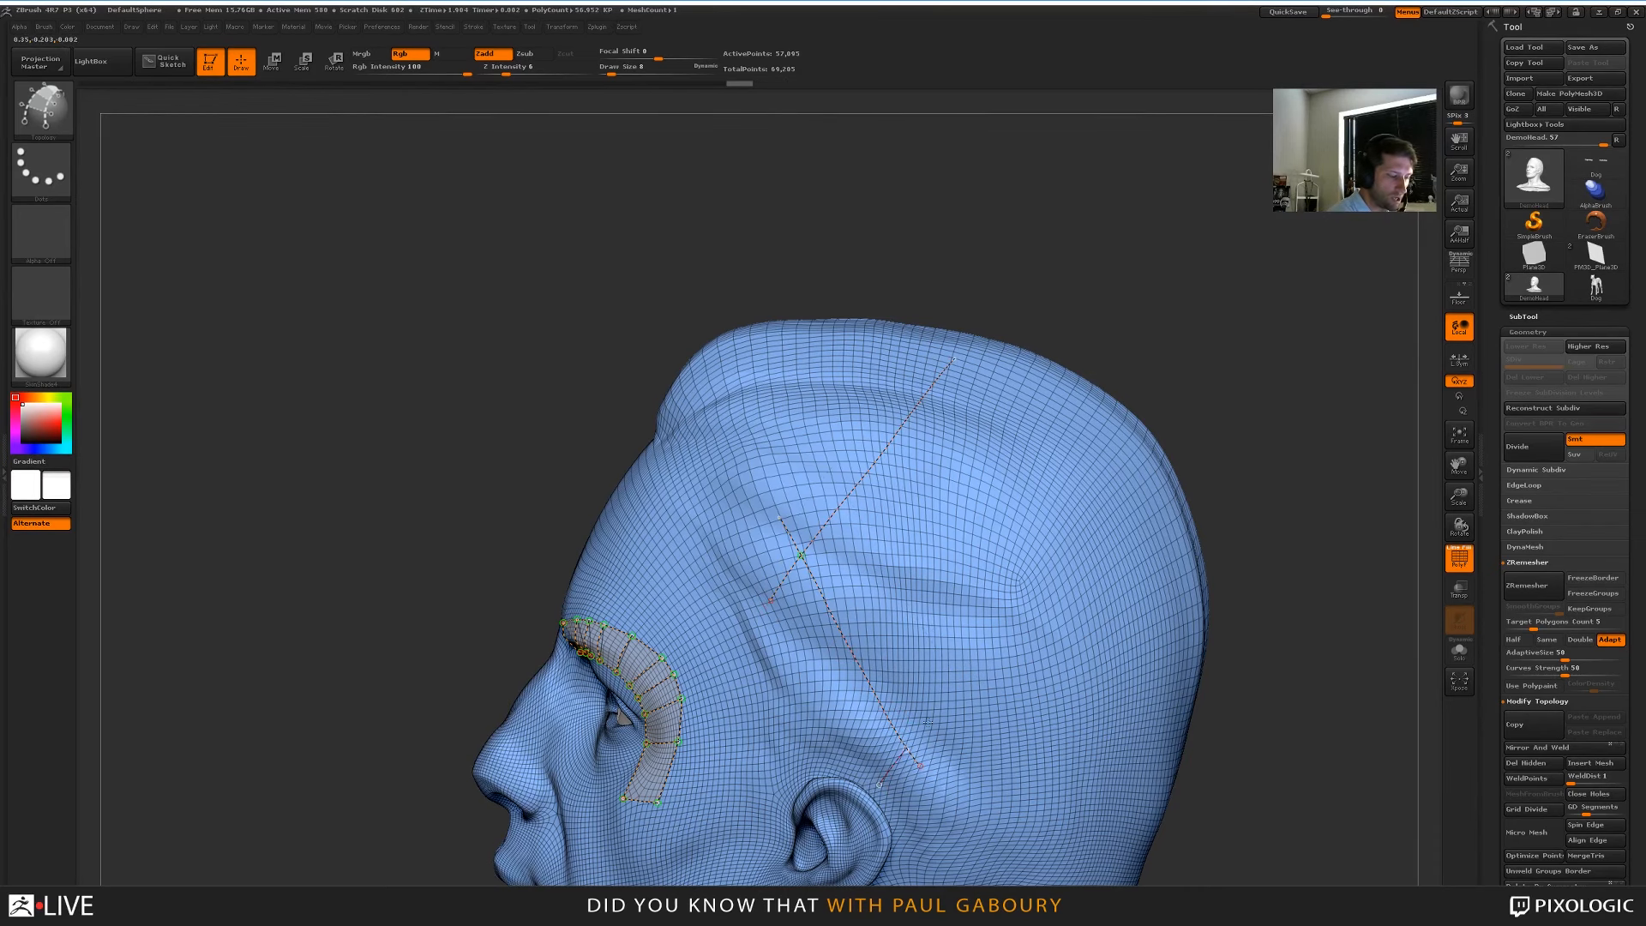
left_click_drag(878, 784, 1059, 600)
left_click_drag(896, 370, 1081, 751)
left_click(1036, 759)
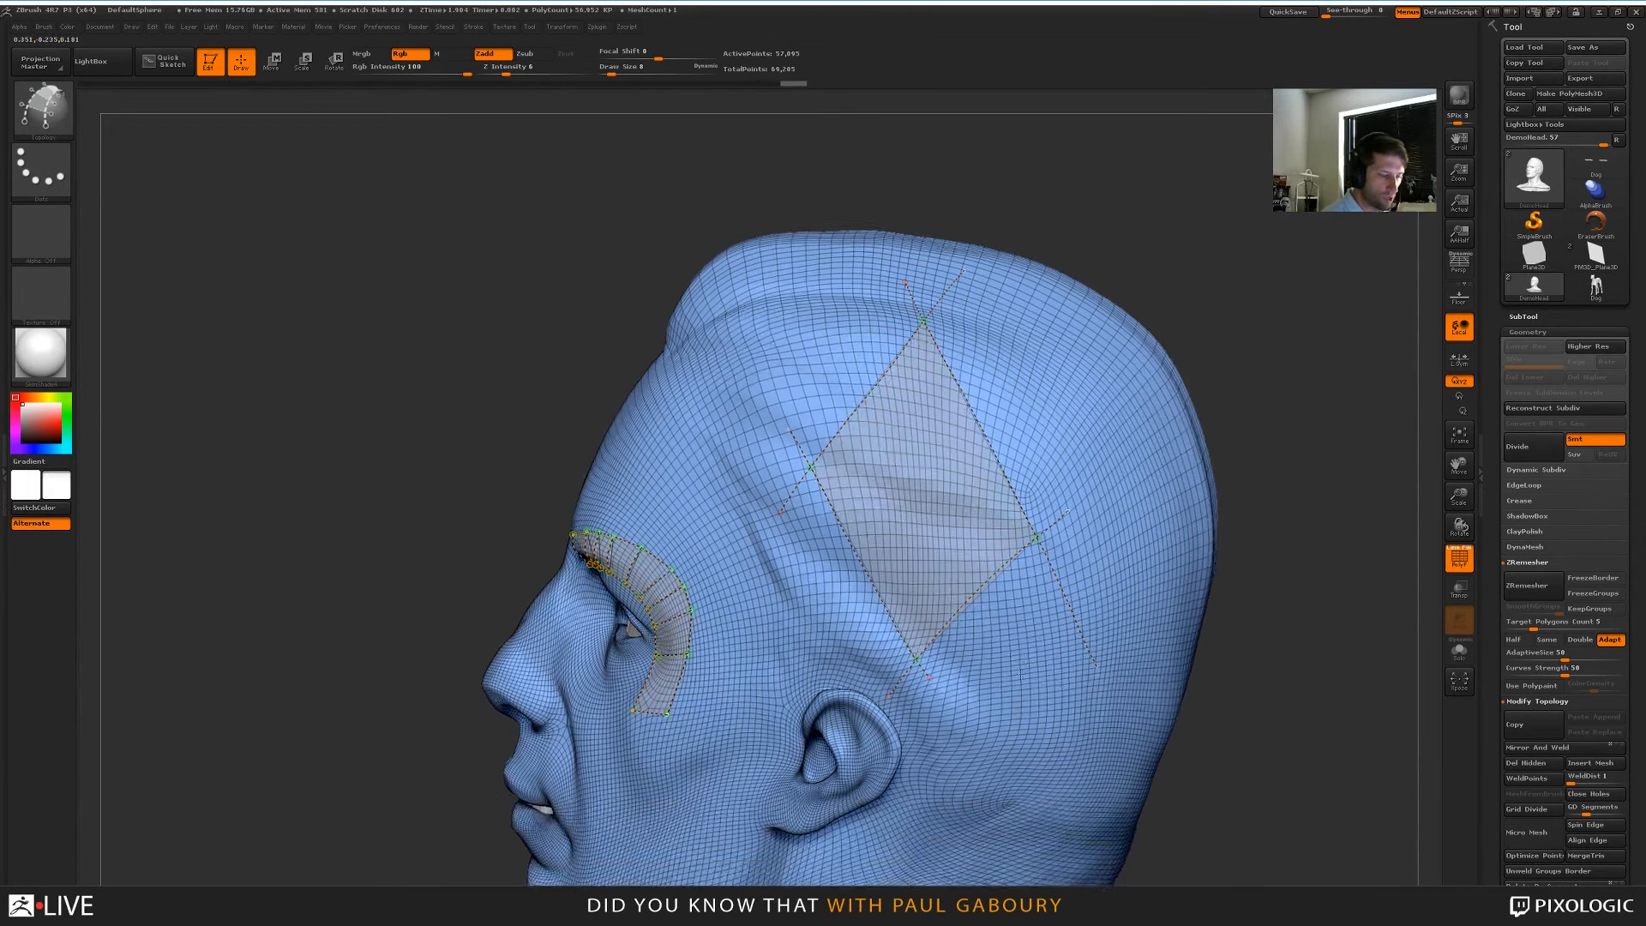
Try to divide the diamond above the ear with a single lengthwise curve, and undo that curve
key("ctrl+z")
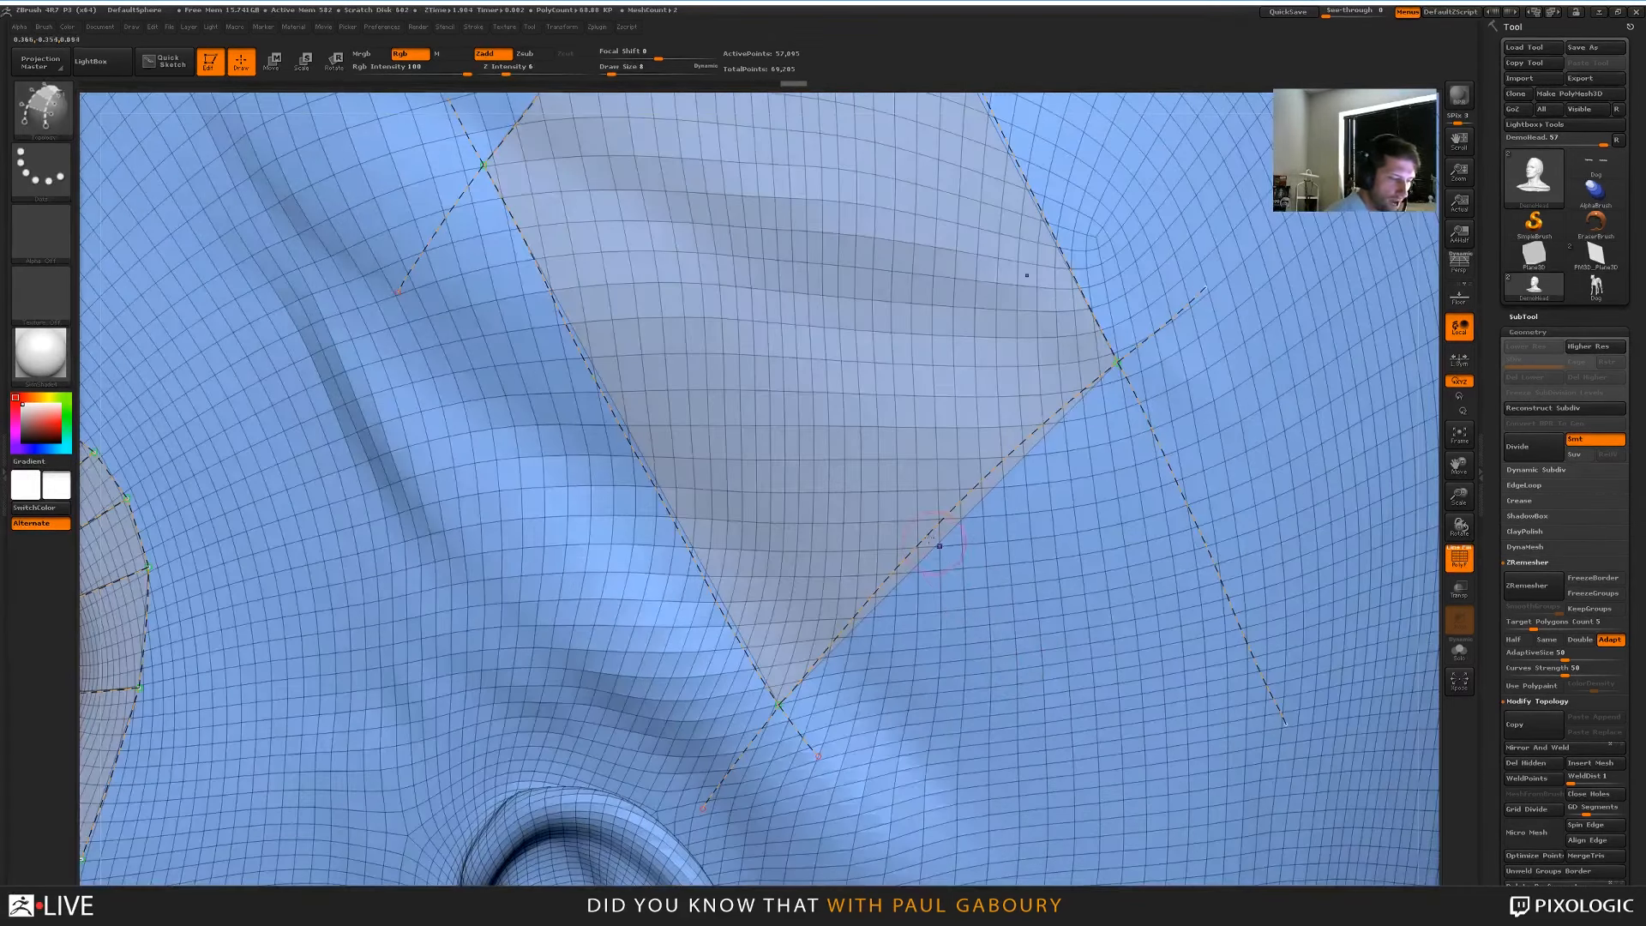
key("ctrl+z")
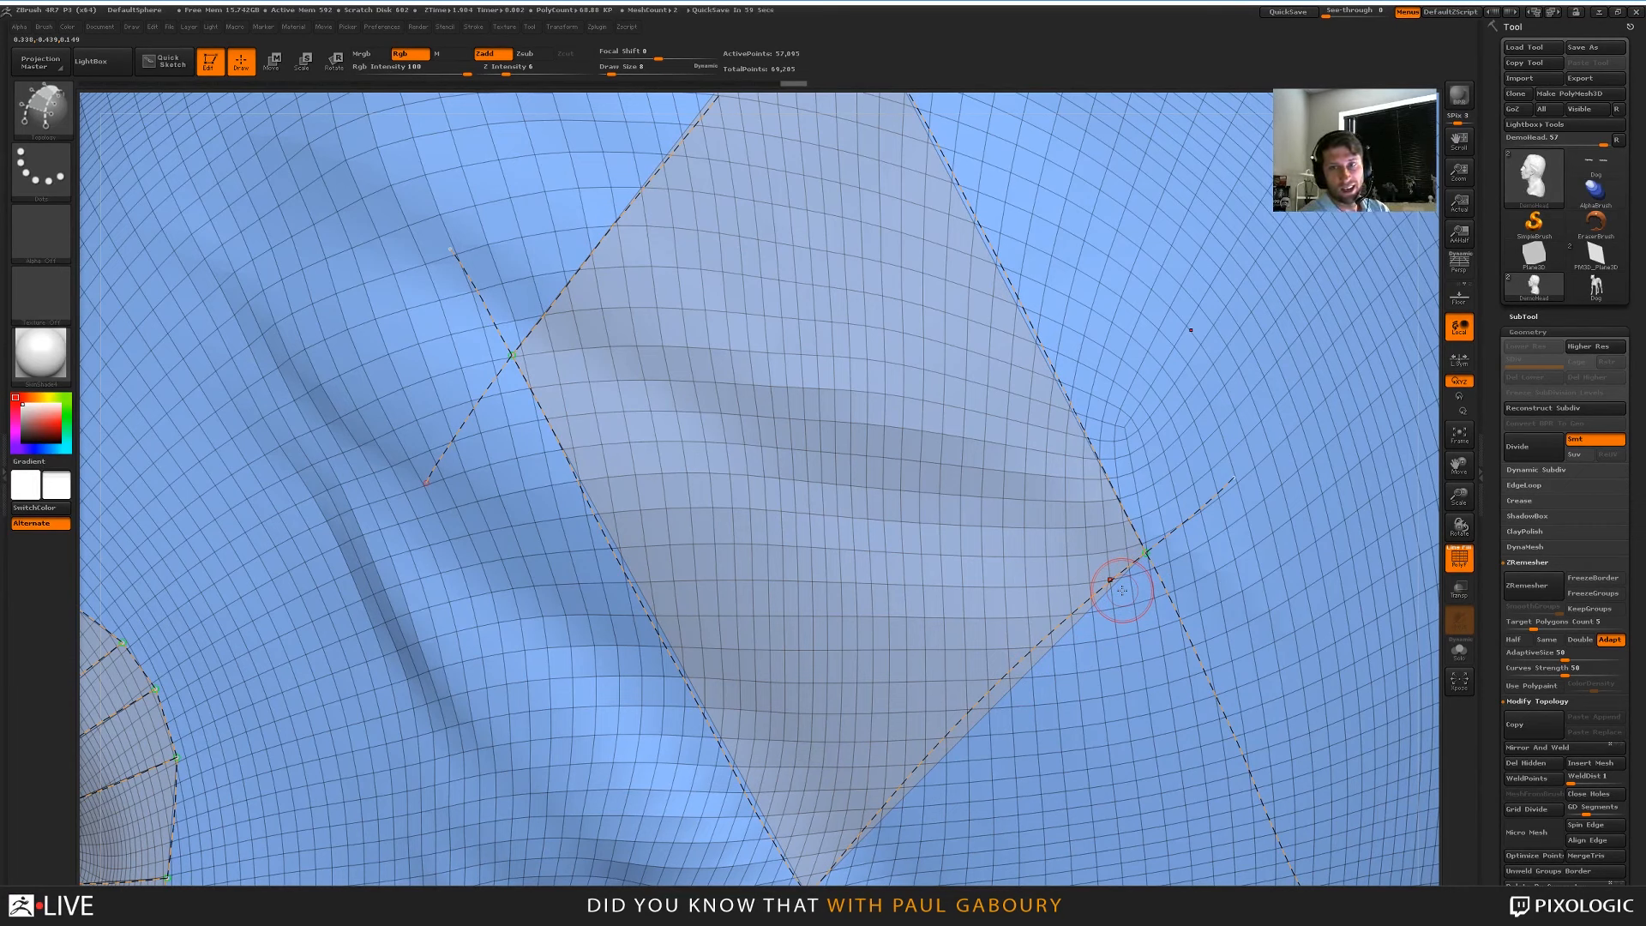
left_click_drag(1122, 590, 812, 876)
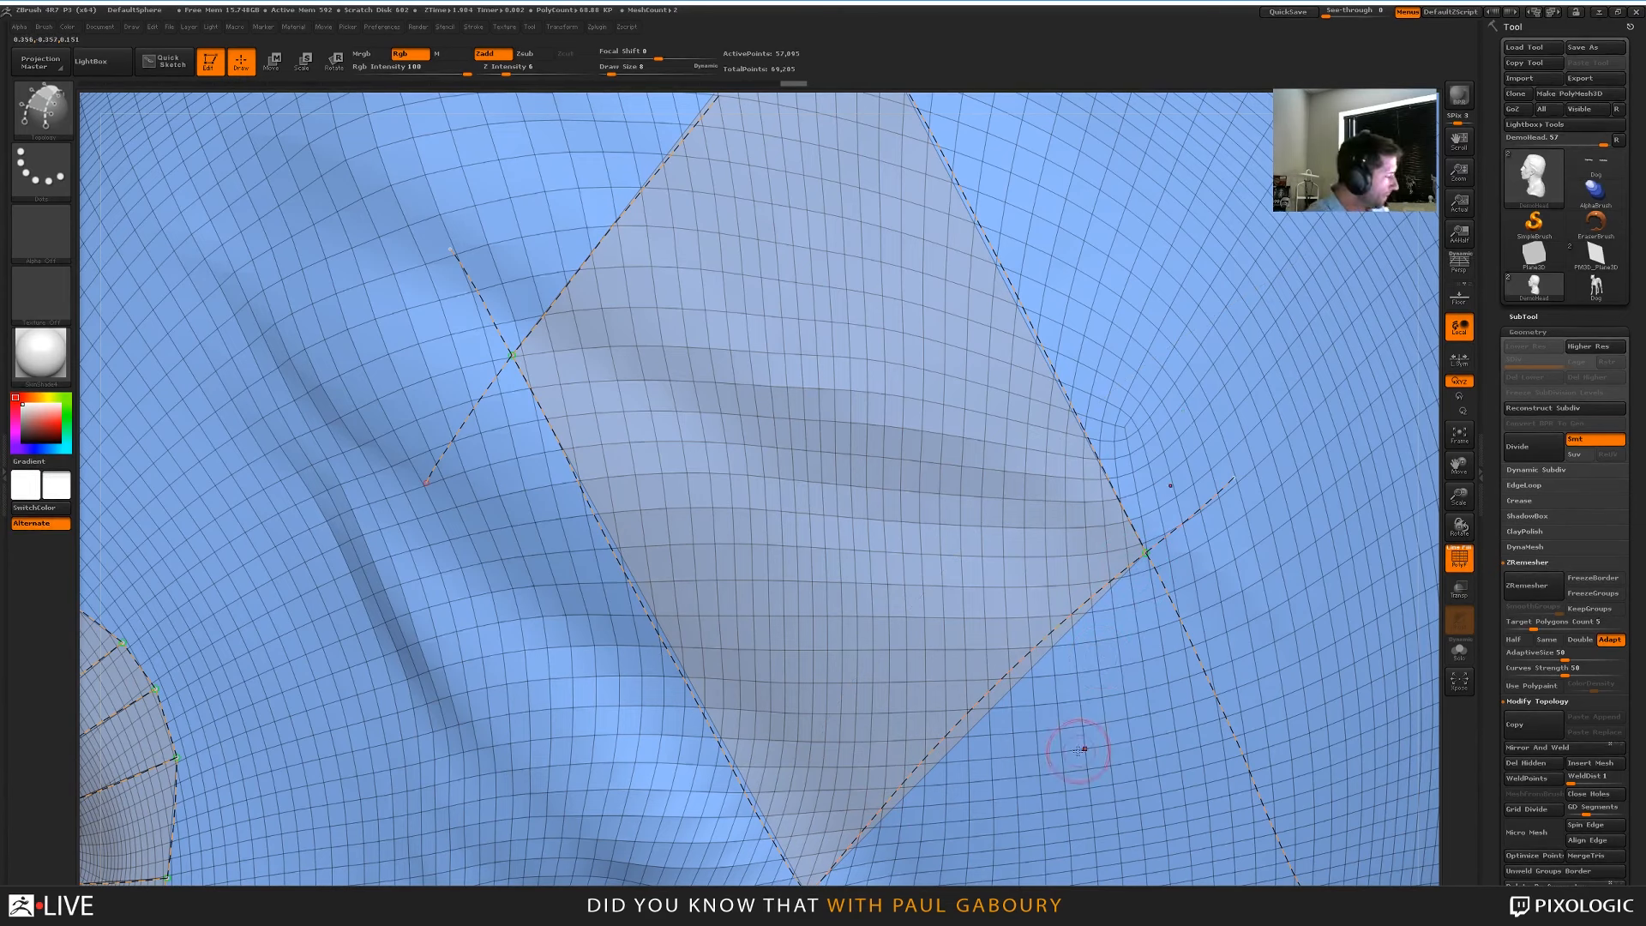
key("ctrl")
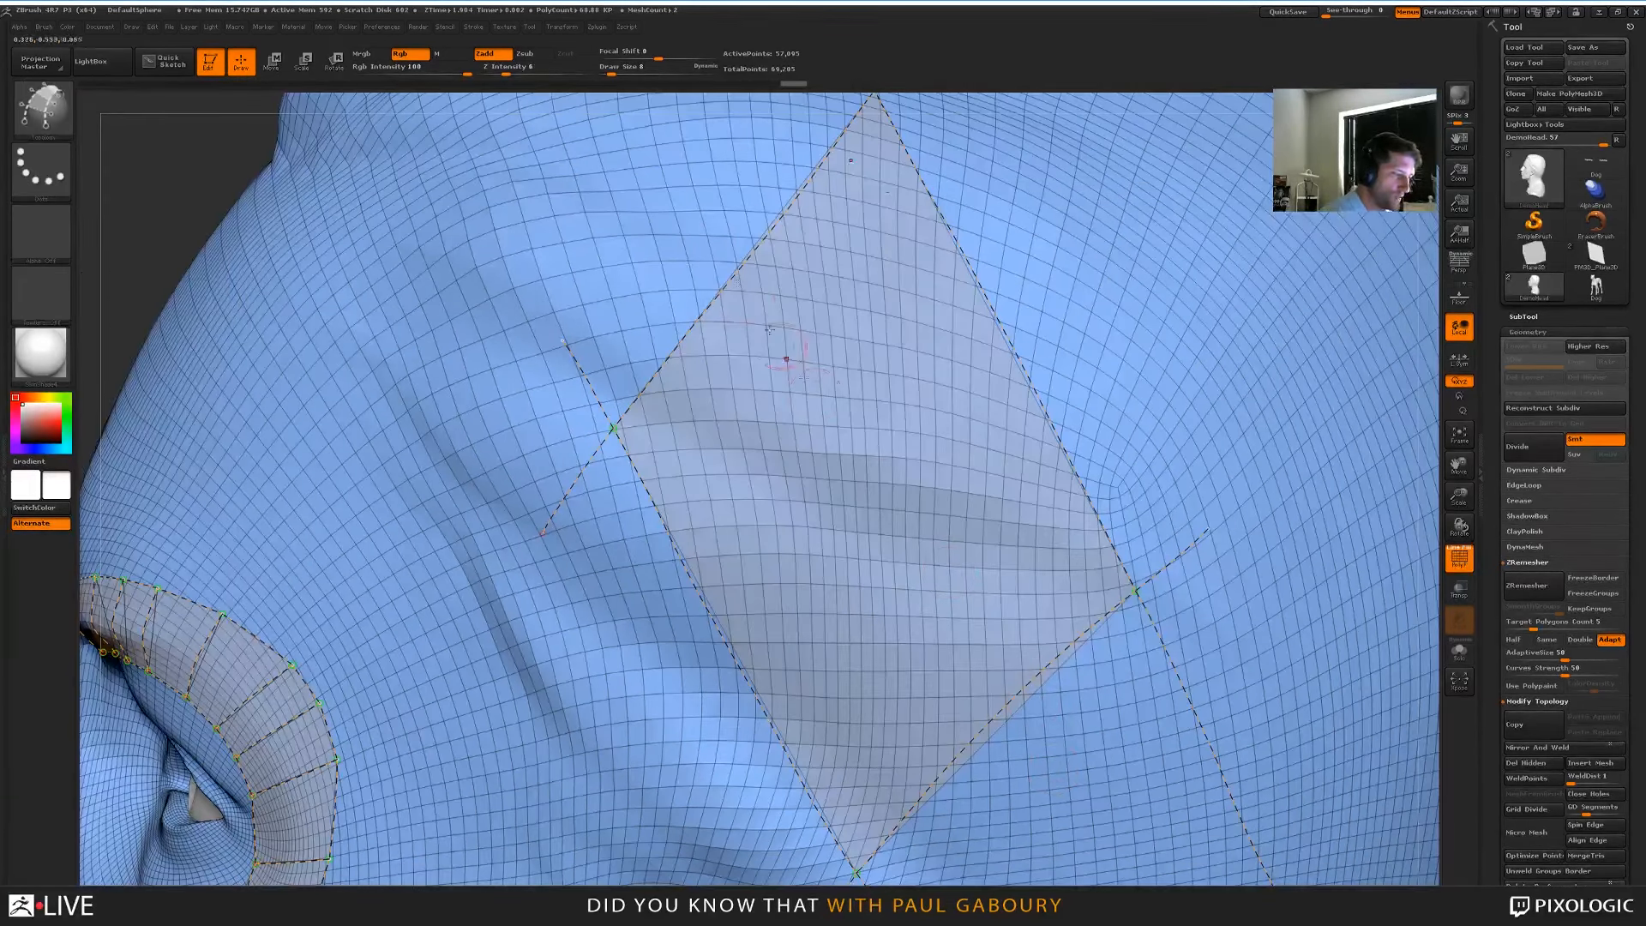
left_click_drag(683, 178, 1129, 845)
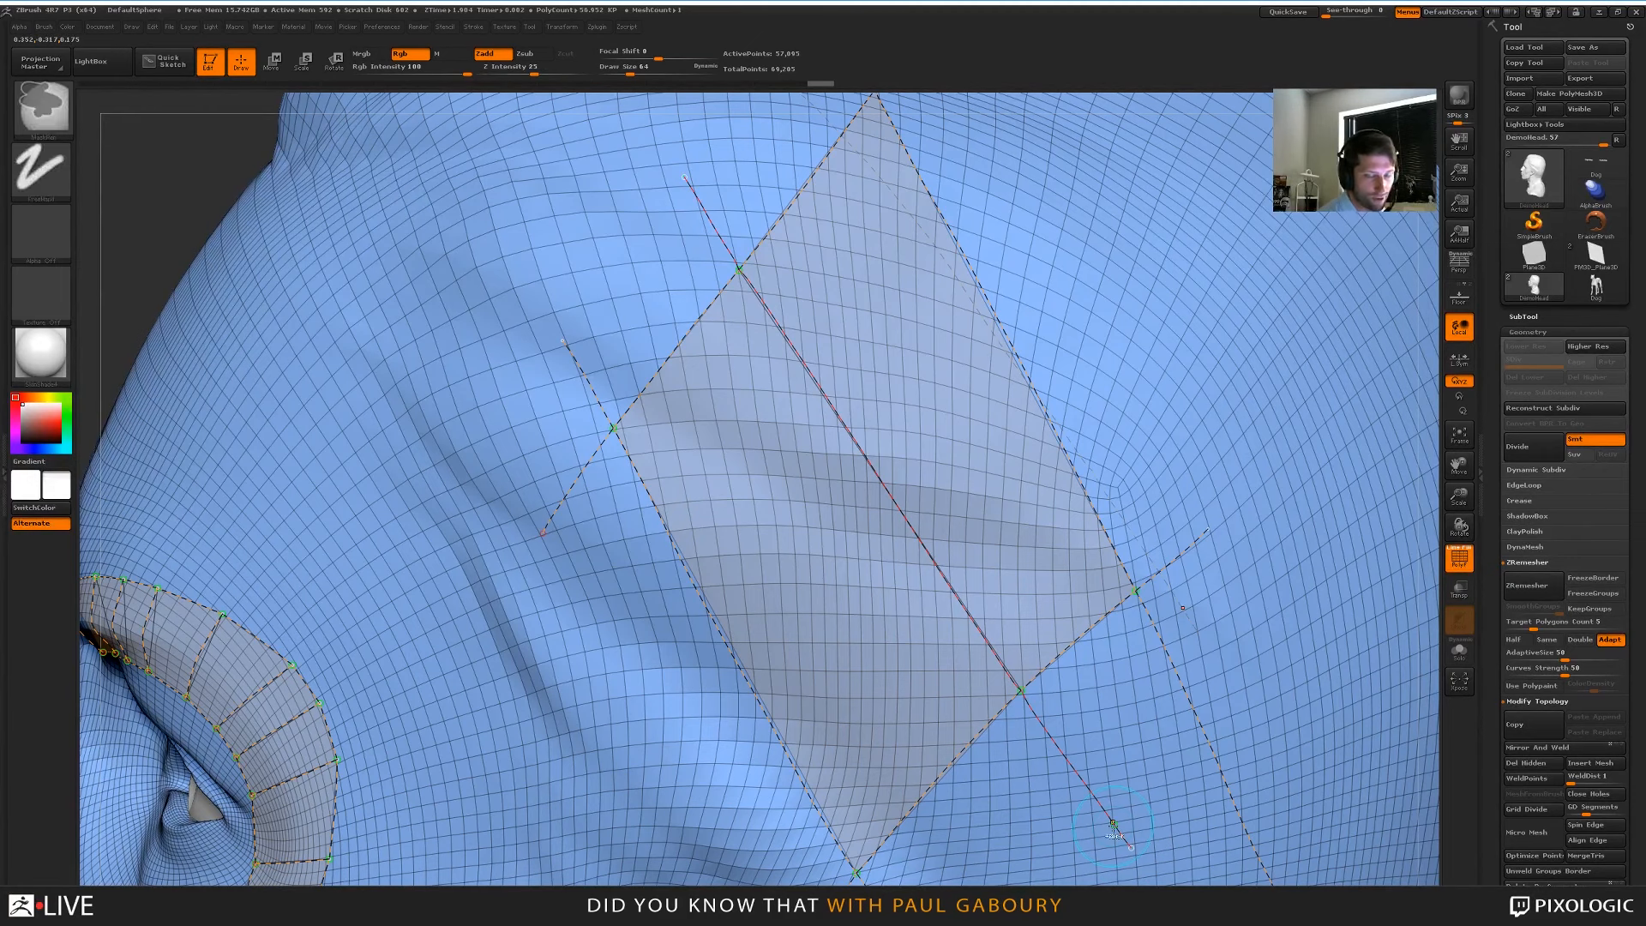
key("ctrl+z")
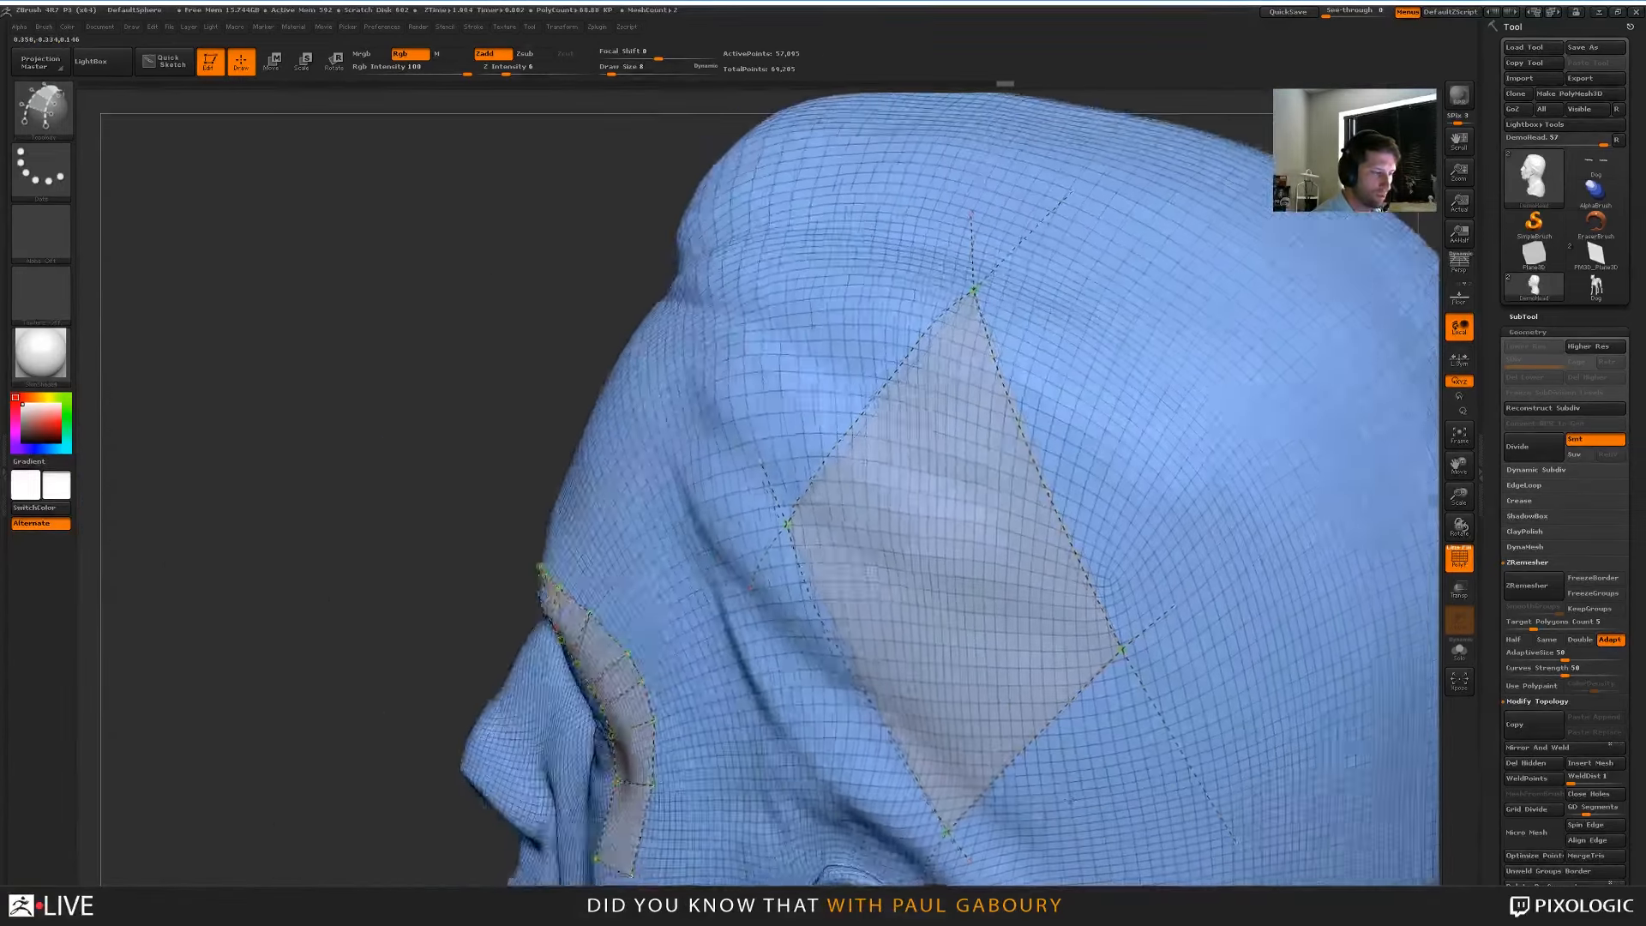
Draw two lengthwise curves and three crossing curves through the diamond to divide it into a grid
left_click_drag(790, 358, 1052, 773)
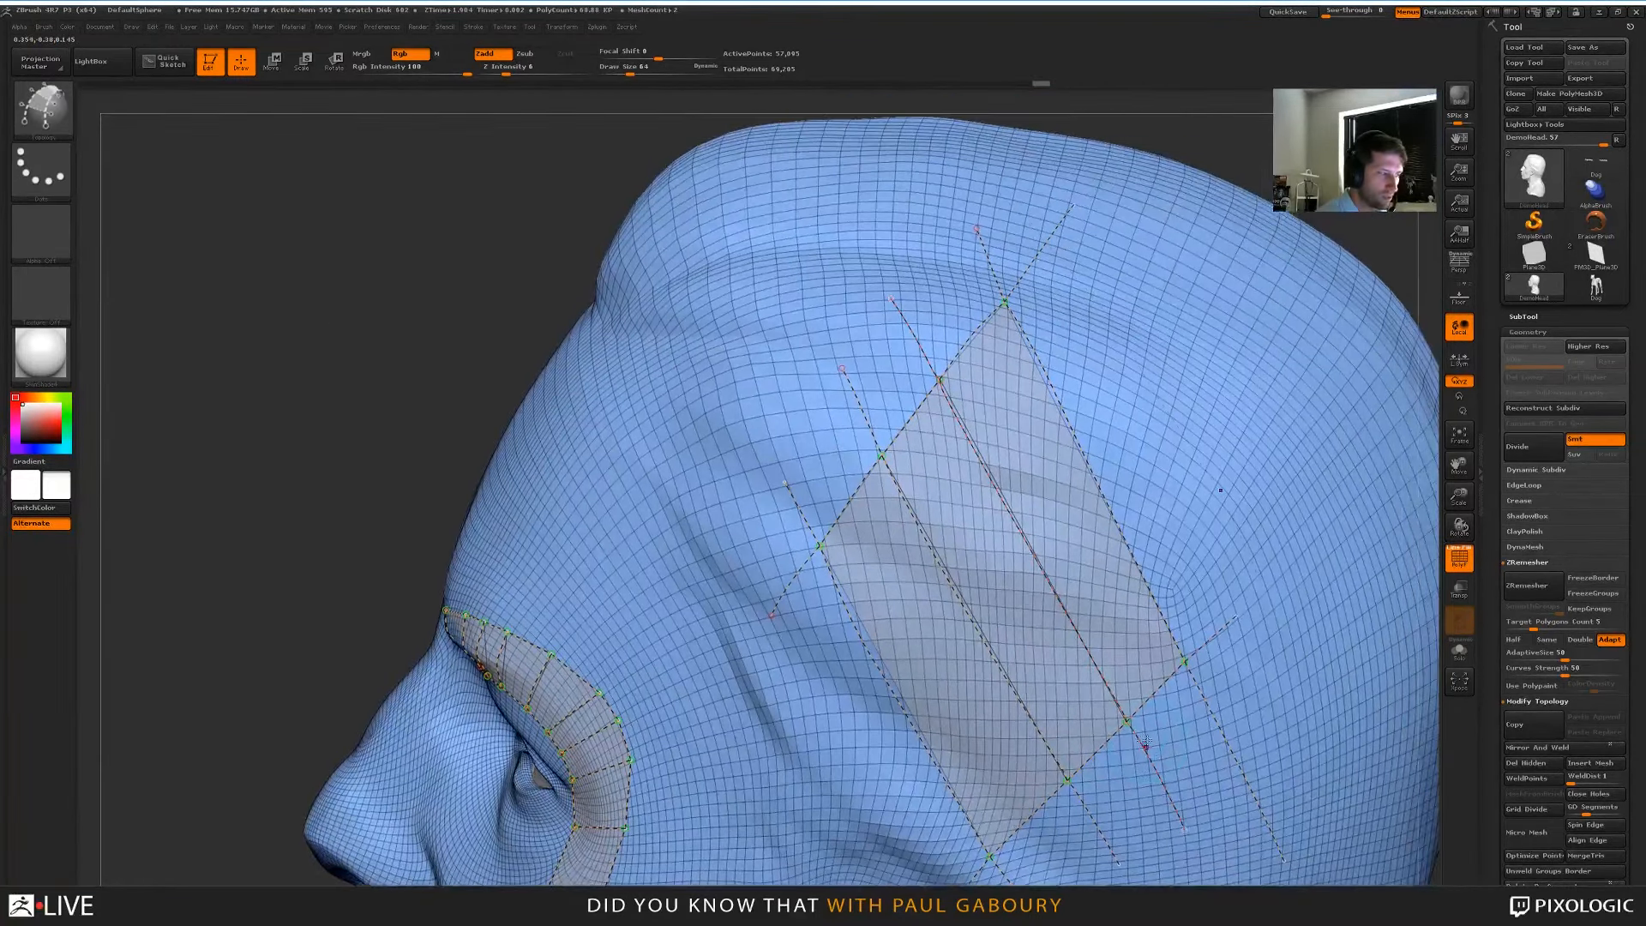
left_click(473, 27)
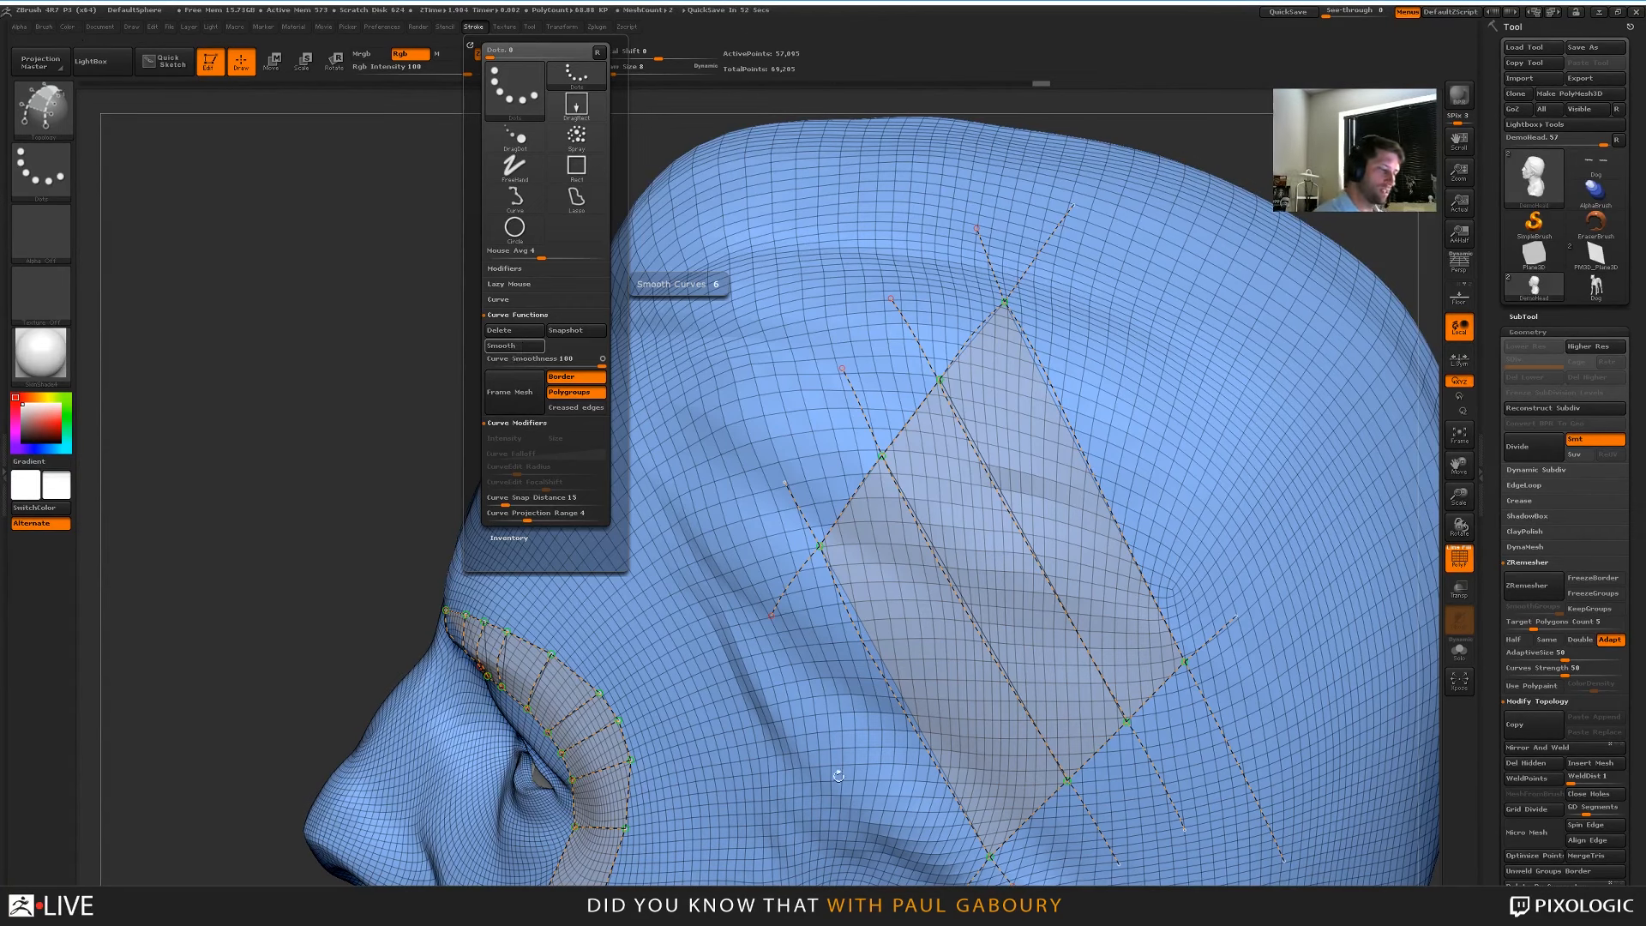
left_click_drag(1163, 420, 851, 760)
left_click_drag(906, 818, 1211, 496)
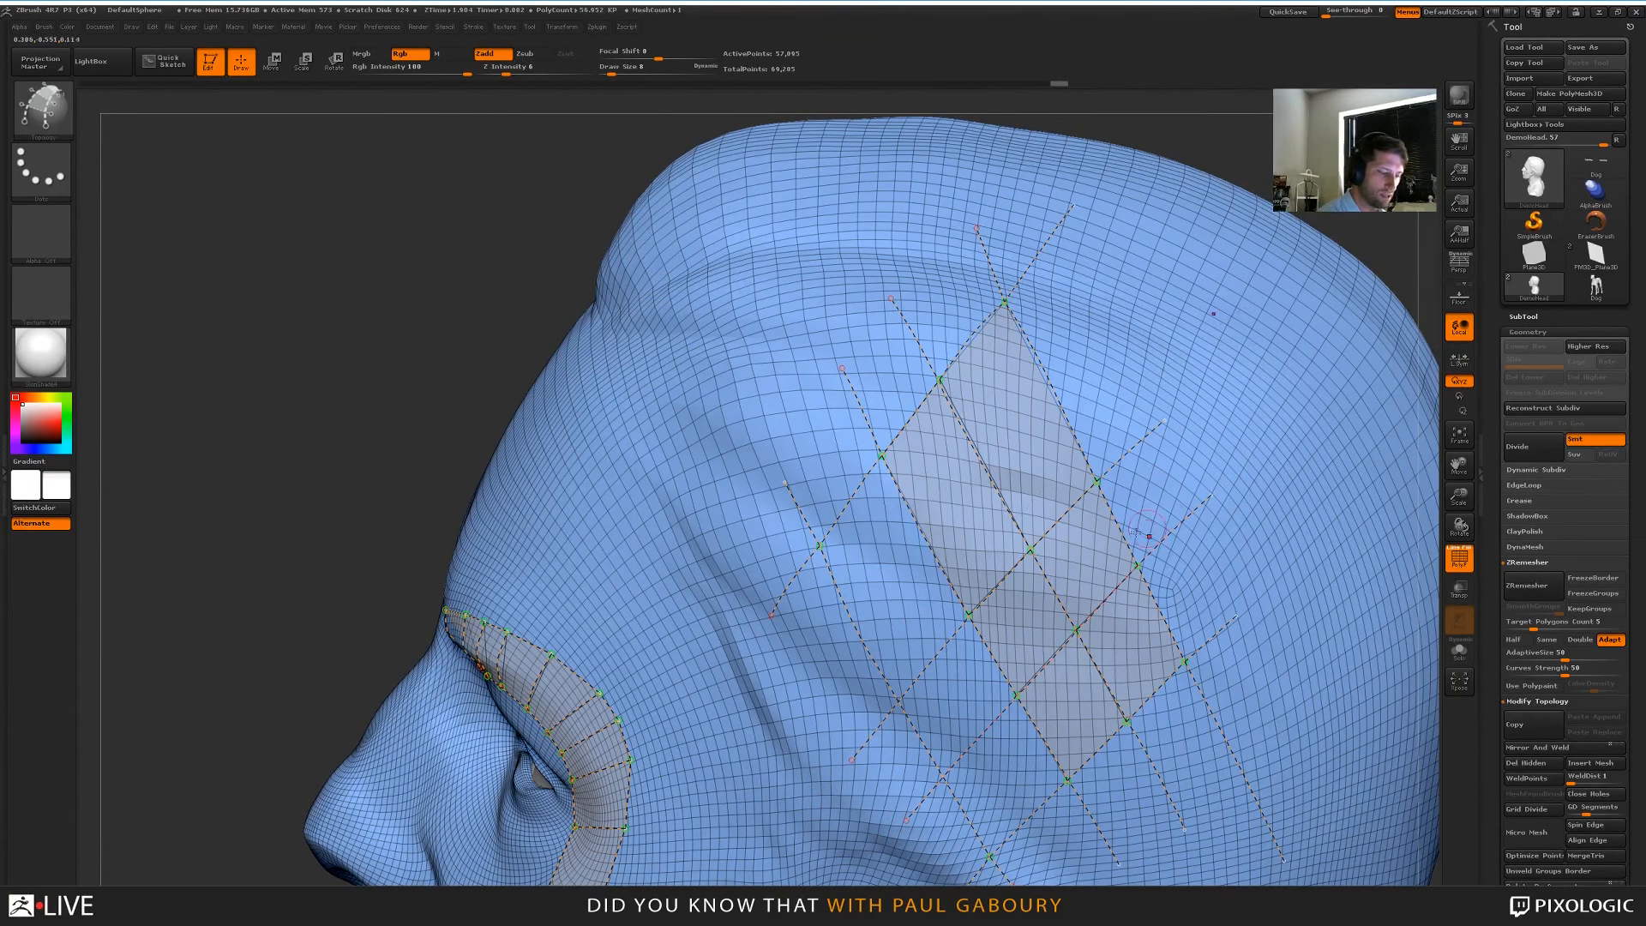
left_click_drag(753, 703, 1123, 291)
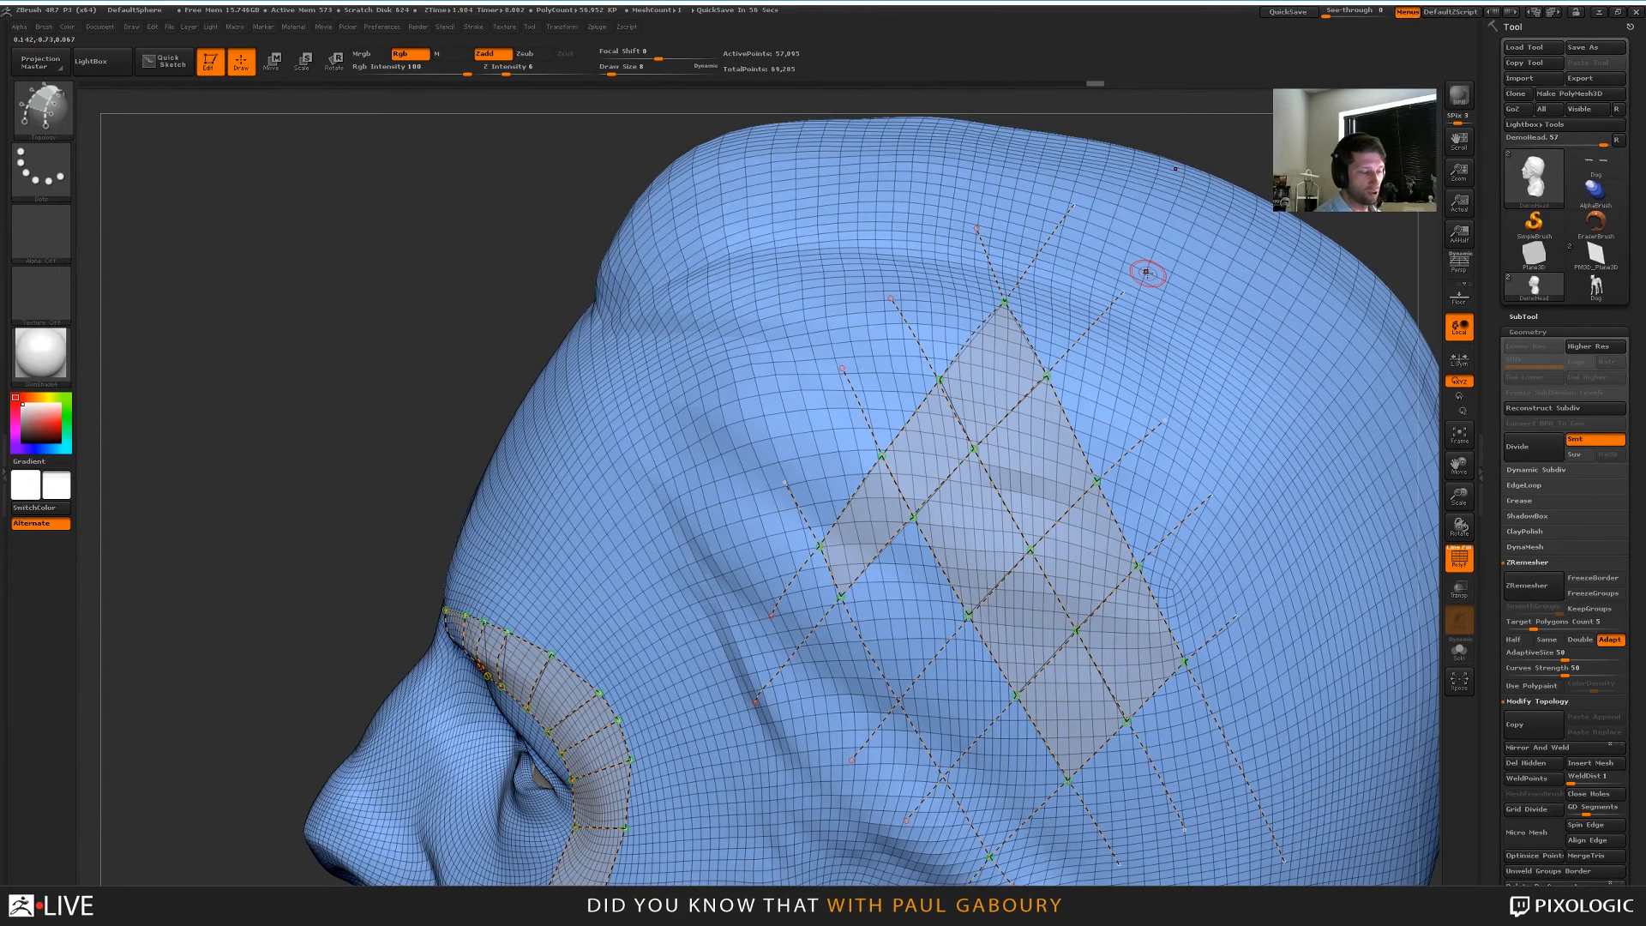
Increase the curve snap distance and extend the crossing curves to close the open cells along the grid's front edge
mouse_move(631, 857)
right_mouse_down()
mouse_move(697, 712)
mouse_move(926, 622)
mouse_move(1033, 614)
mouse_move(1071, 660)
mouse_move(1081, 705)
mouse_move(948, 643)
right_mouse_up()
left_click(943, 632, "alt")
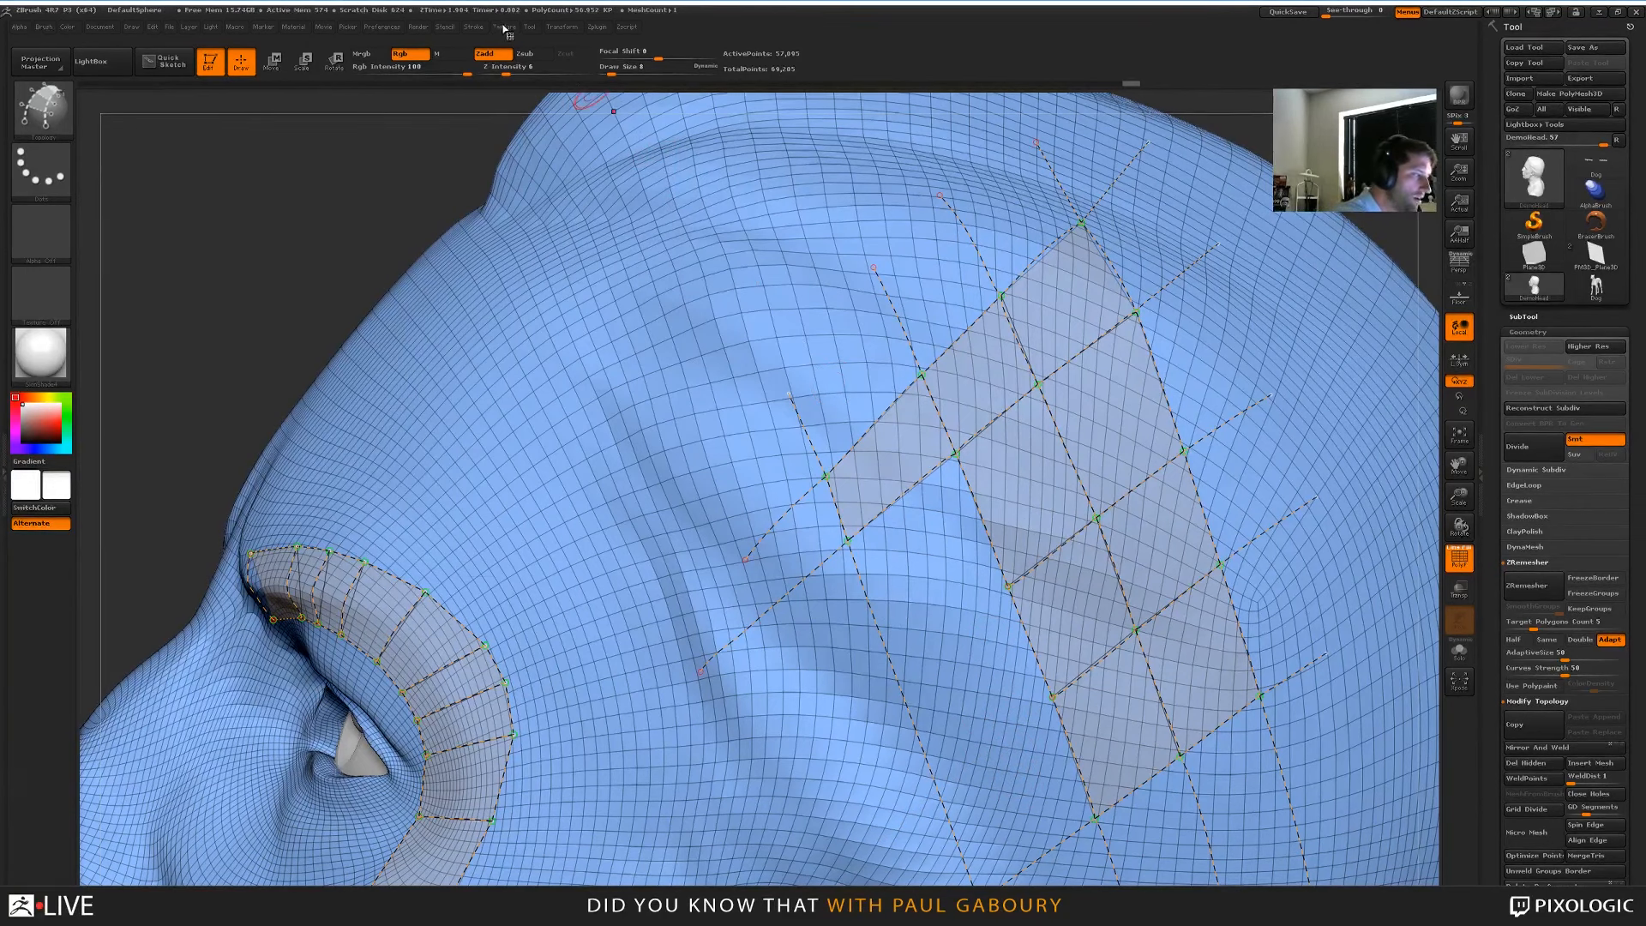
left_click(473, 27)
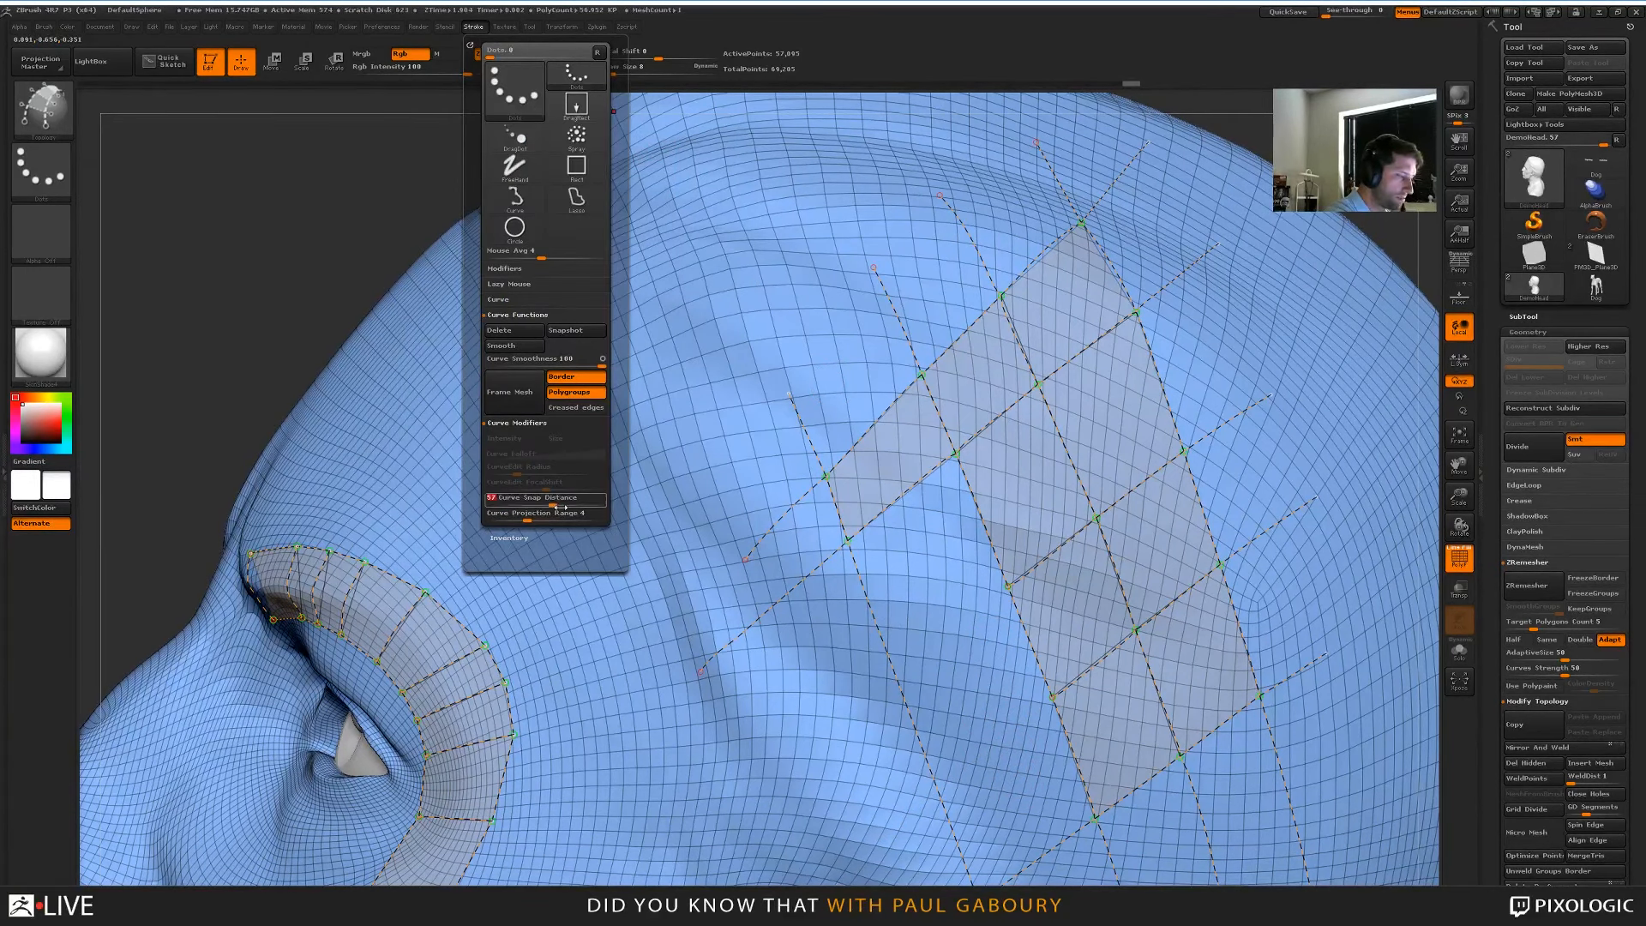
left_click_drag(1007, 587, 802, 718)
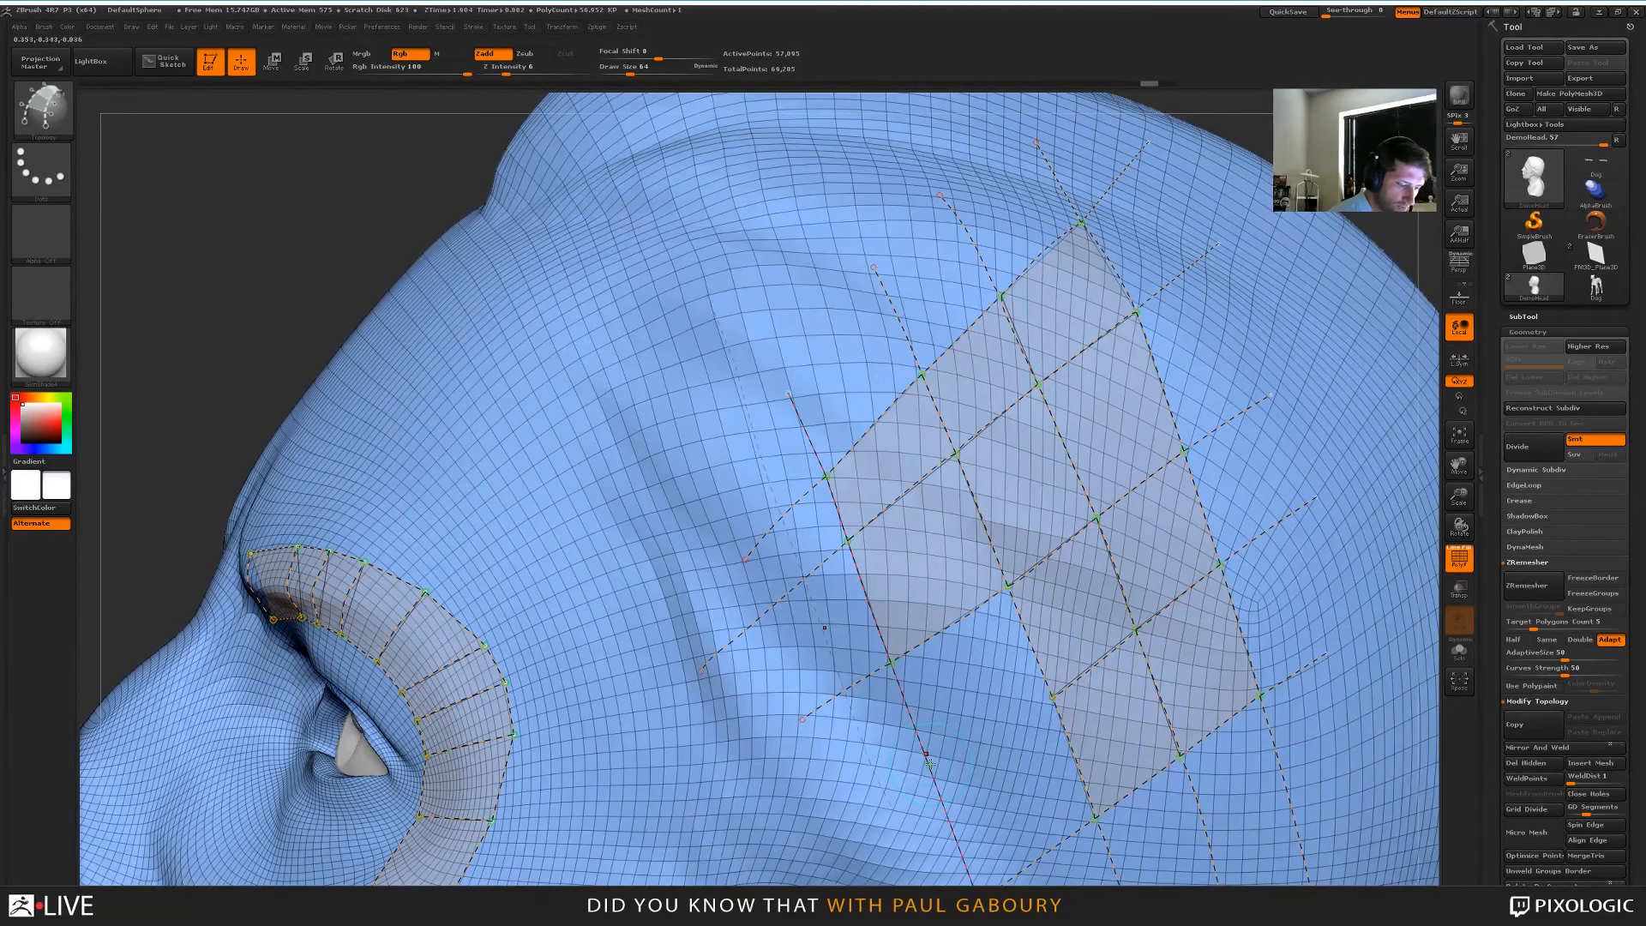
left_click_drag(927, 758, 1056, 697)
right_click_drag(1277, 823, 959, 569, "ctrl")
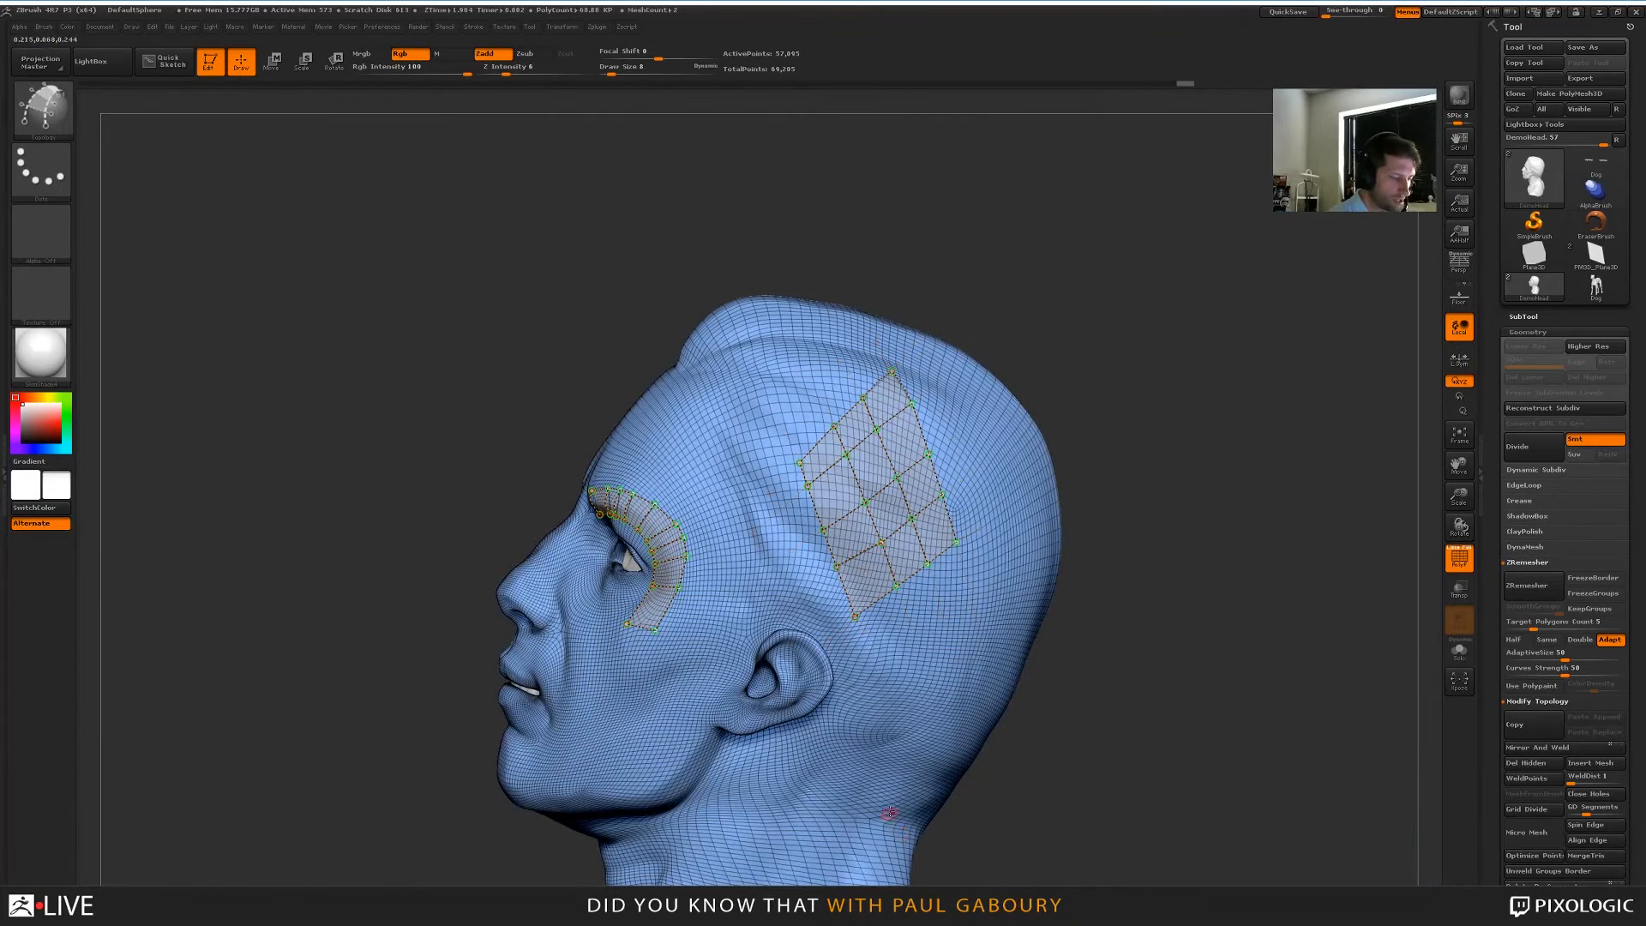
Set the draw size to 44 and turn the curves of the eye band and the head grid into polygon geometry
right_click_drag(889, 815, 921, 775)
key("s")
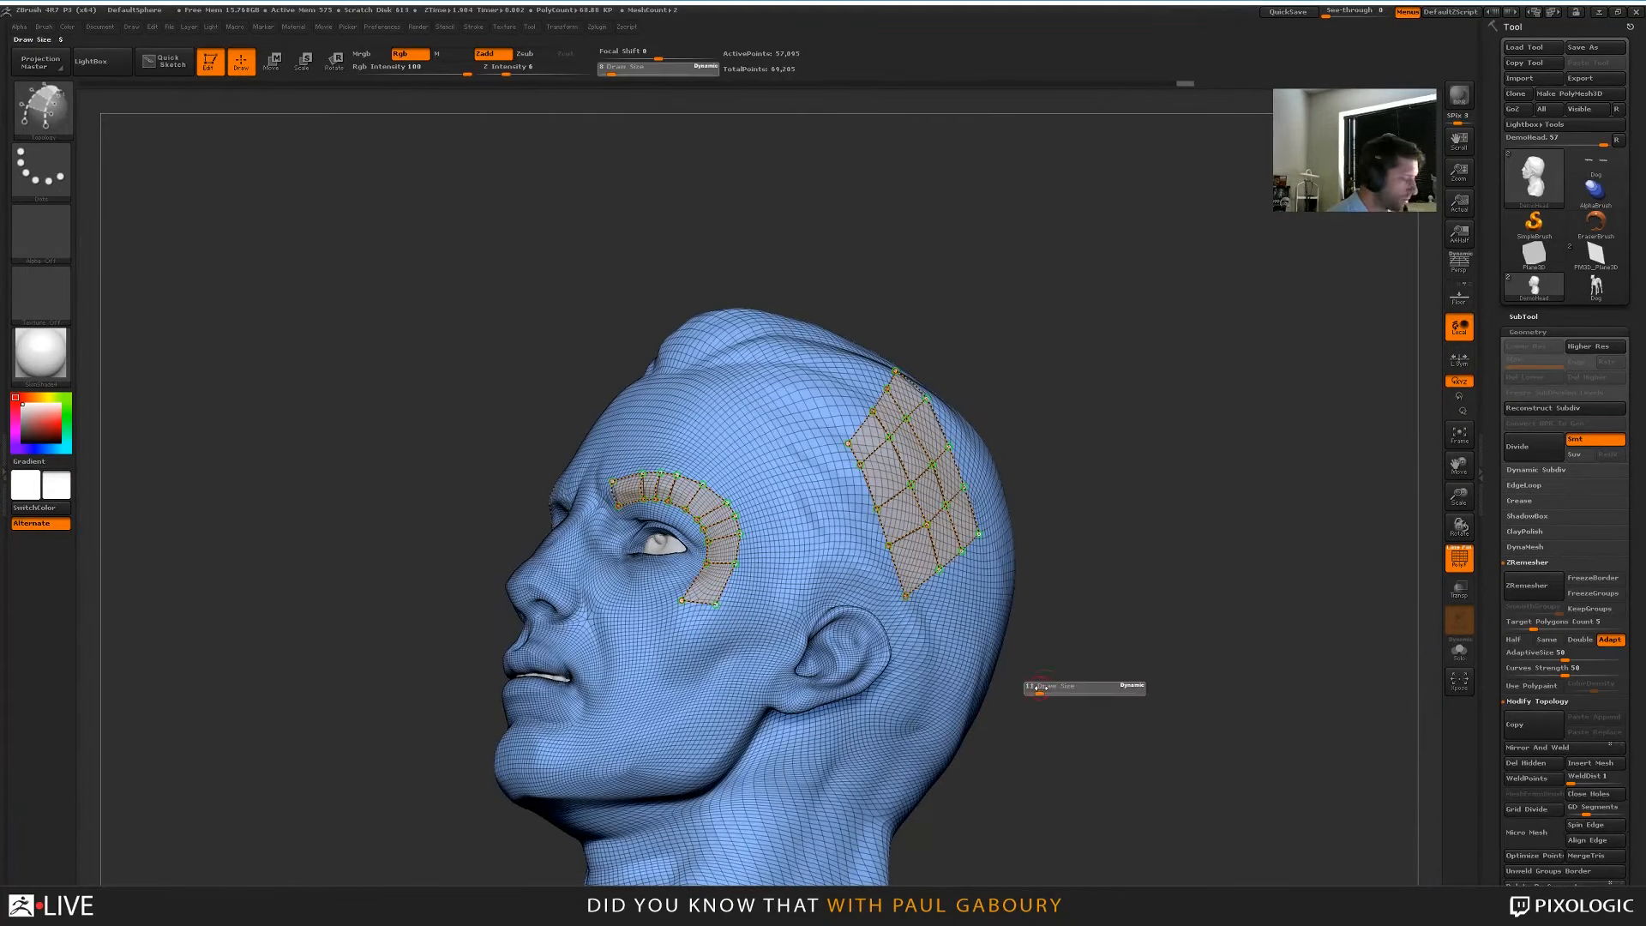
left_click_drag(1051, 690, 1052, 690)
left_click(993, 677)
mouse_move(1069, 757)
left_mouse_down()
mouse_move(1173, 758)
mouse_move(1114, 776)
mouse_move(1131, 719)
left_mouse_up()
key("ctrl")
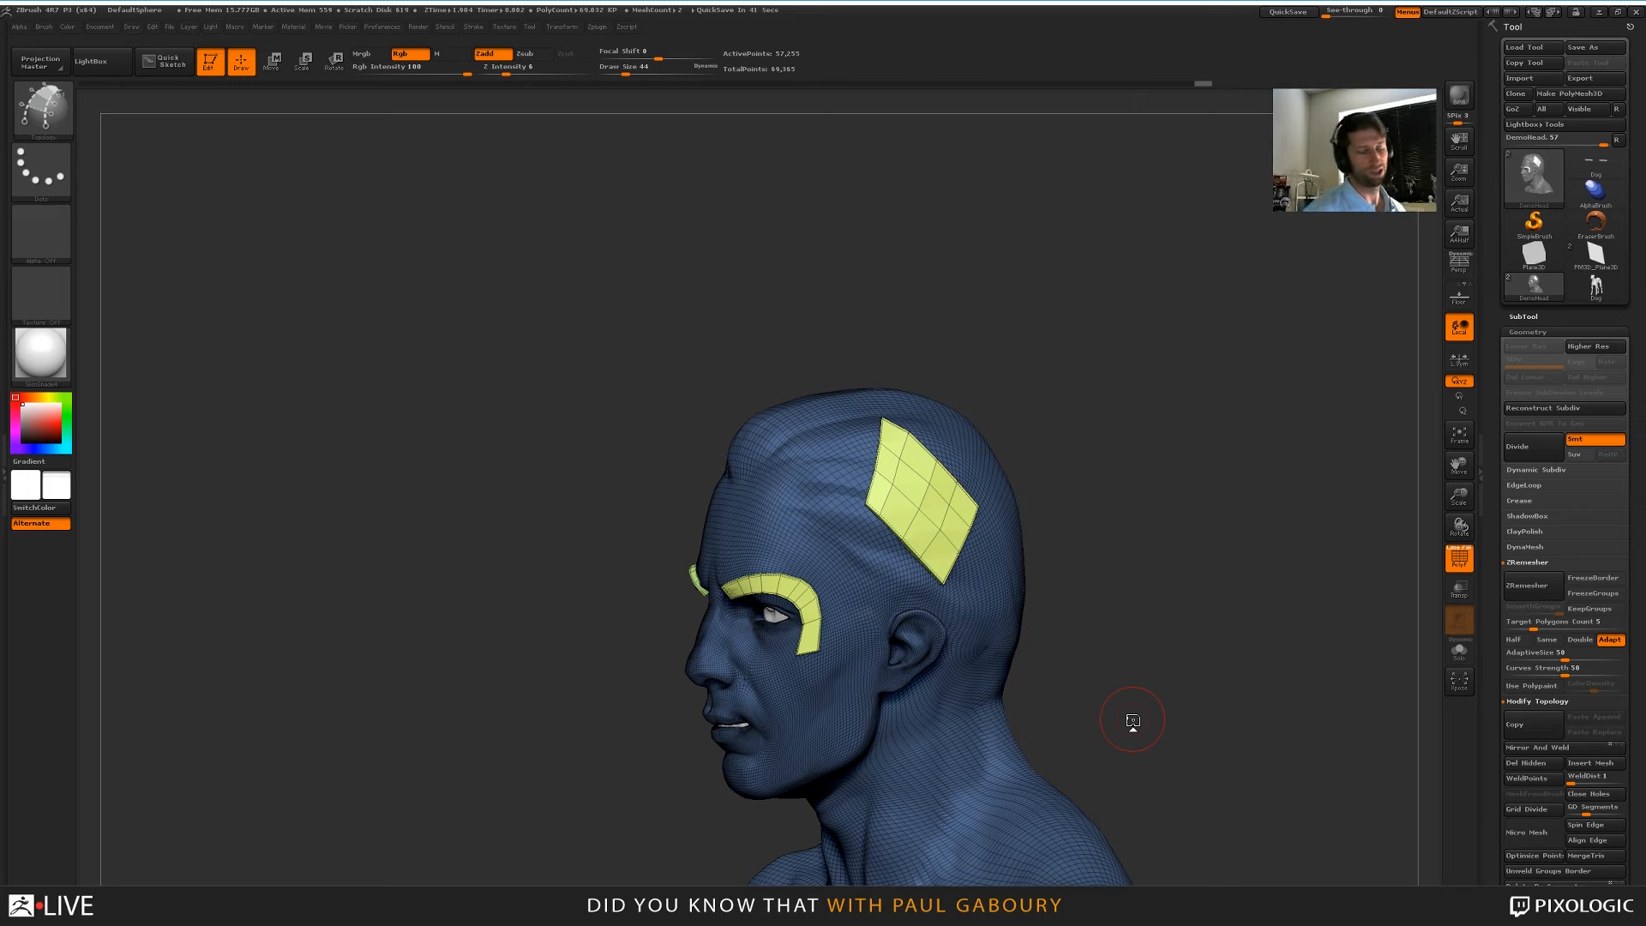
Load a fresh copy of DemoHead.ZTL from the tool library in place of the current head
left_click(1530, 332)
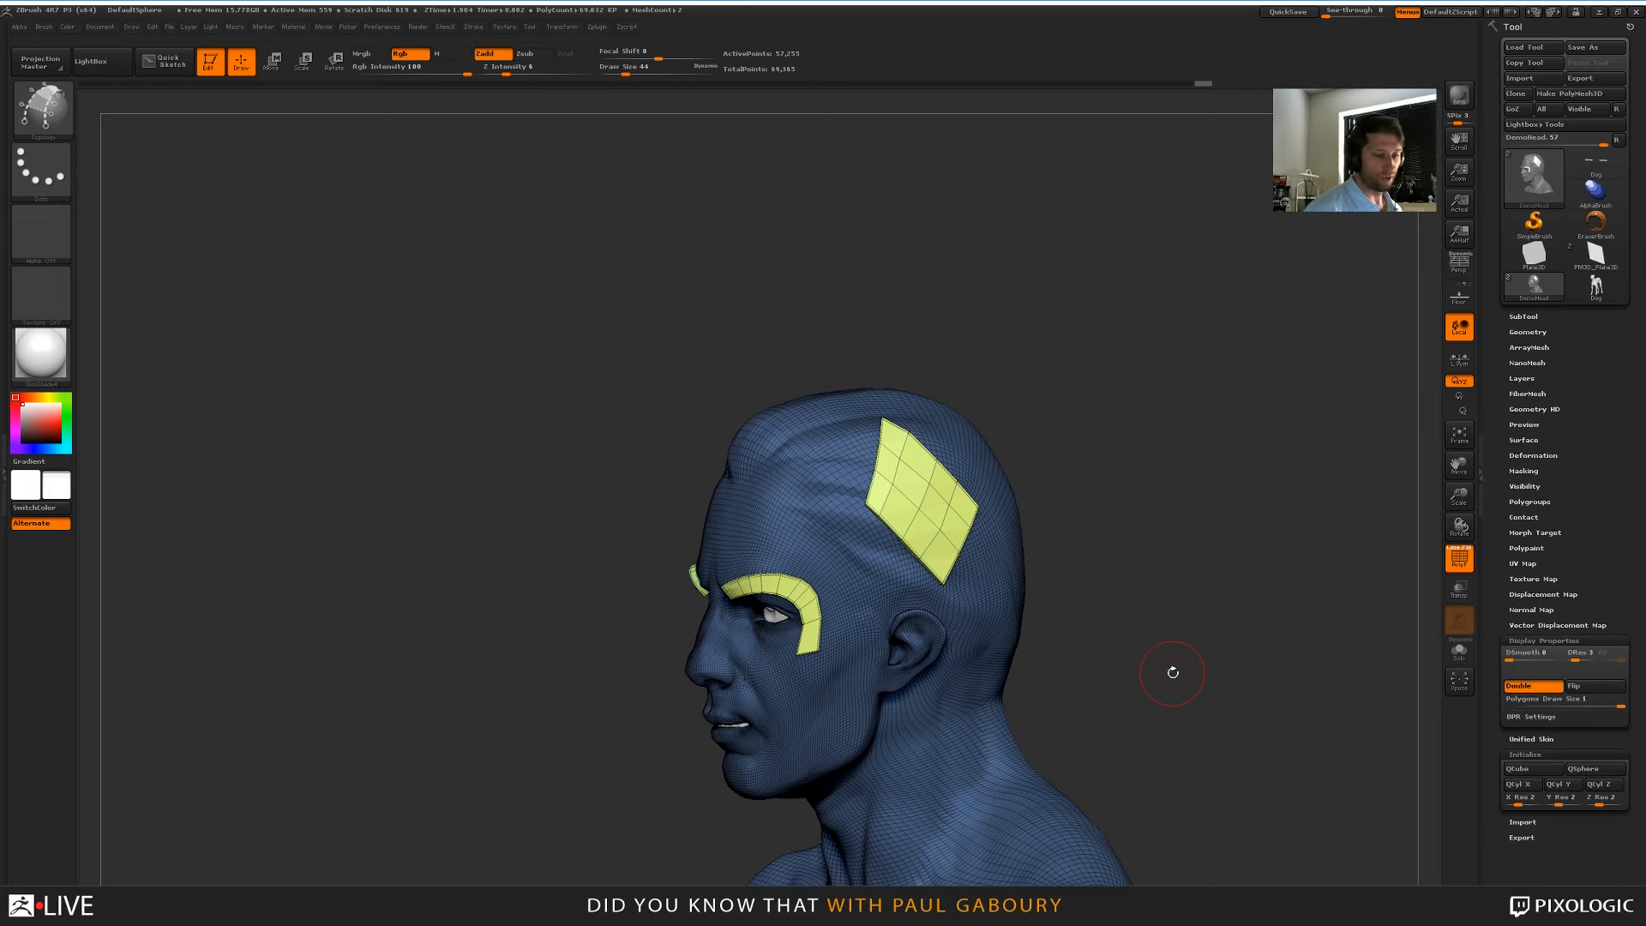
left_click_drag(1166, 639, 1107, 611)
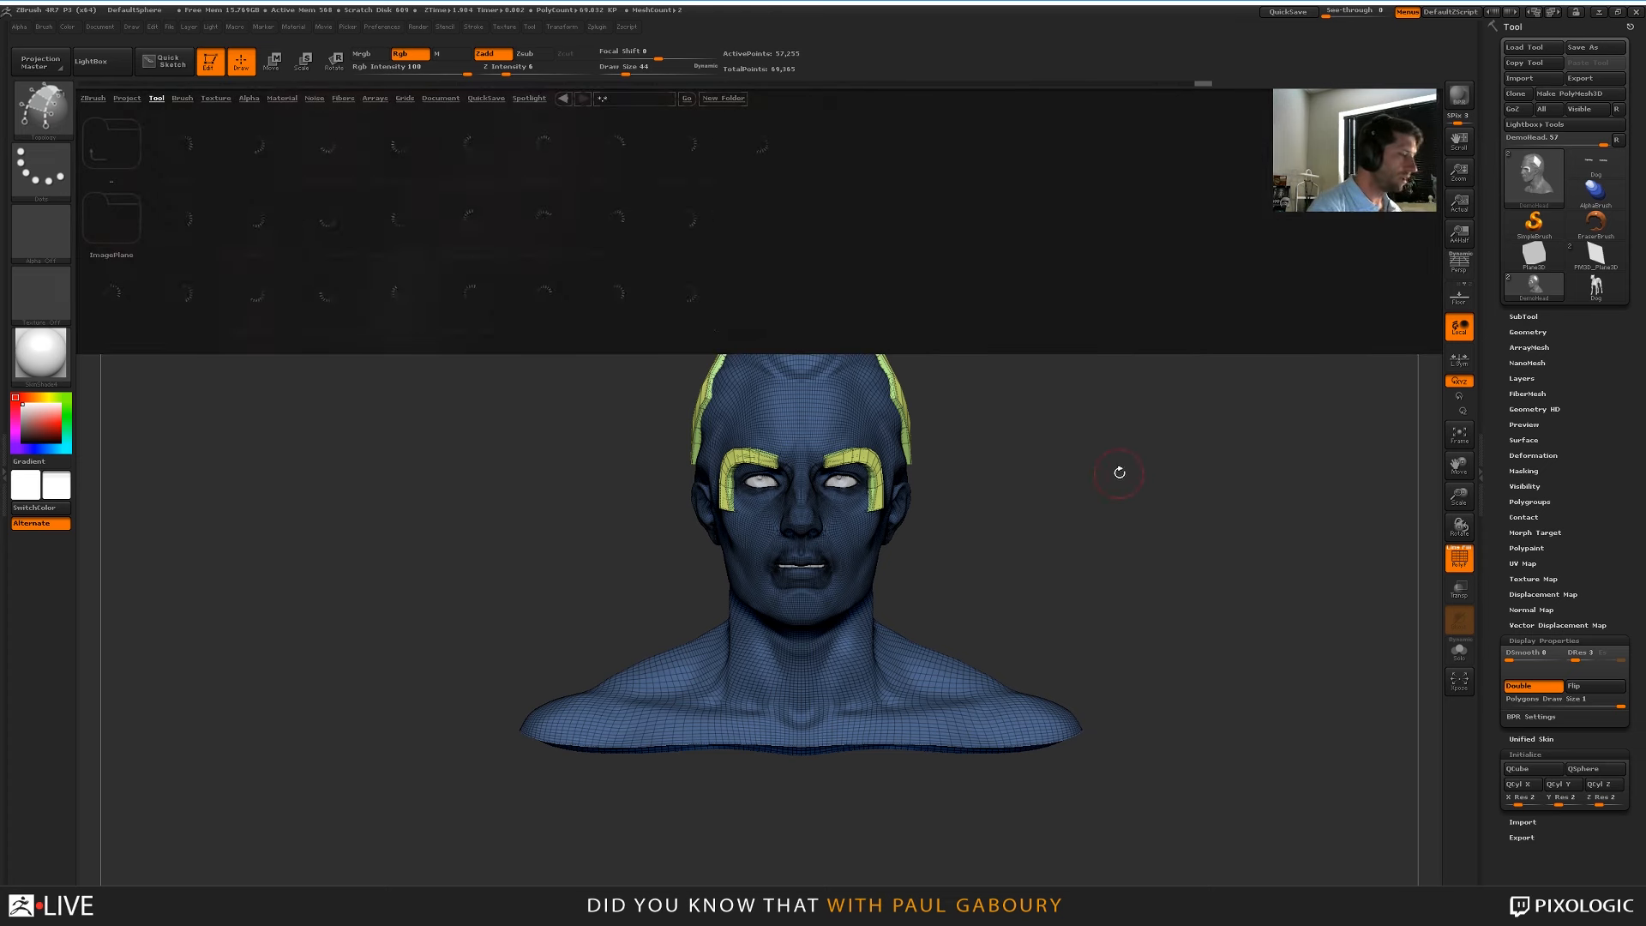
double_click(112, 291)
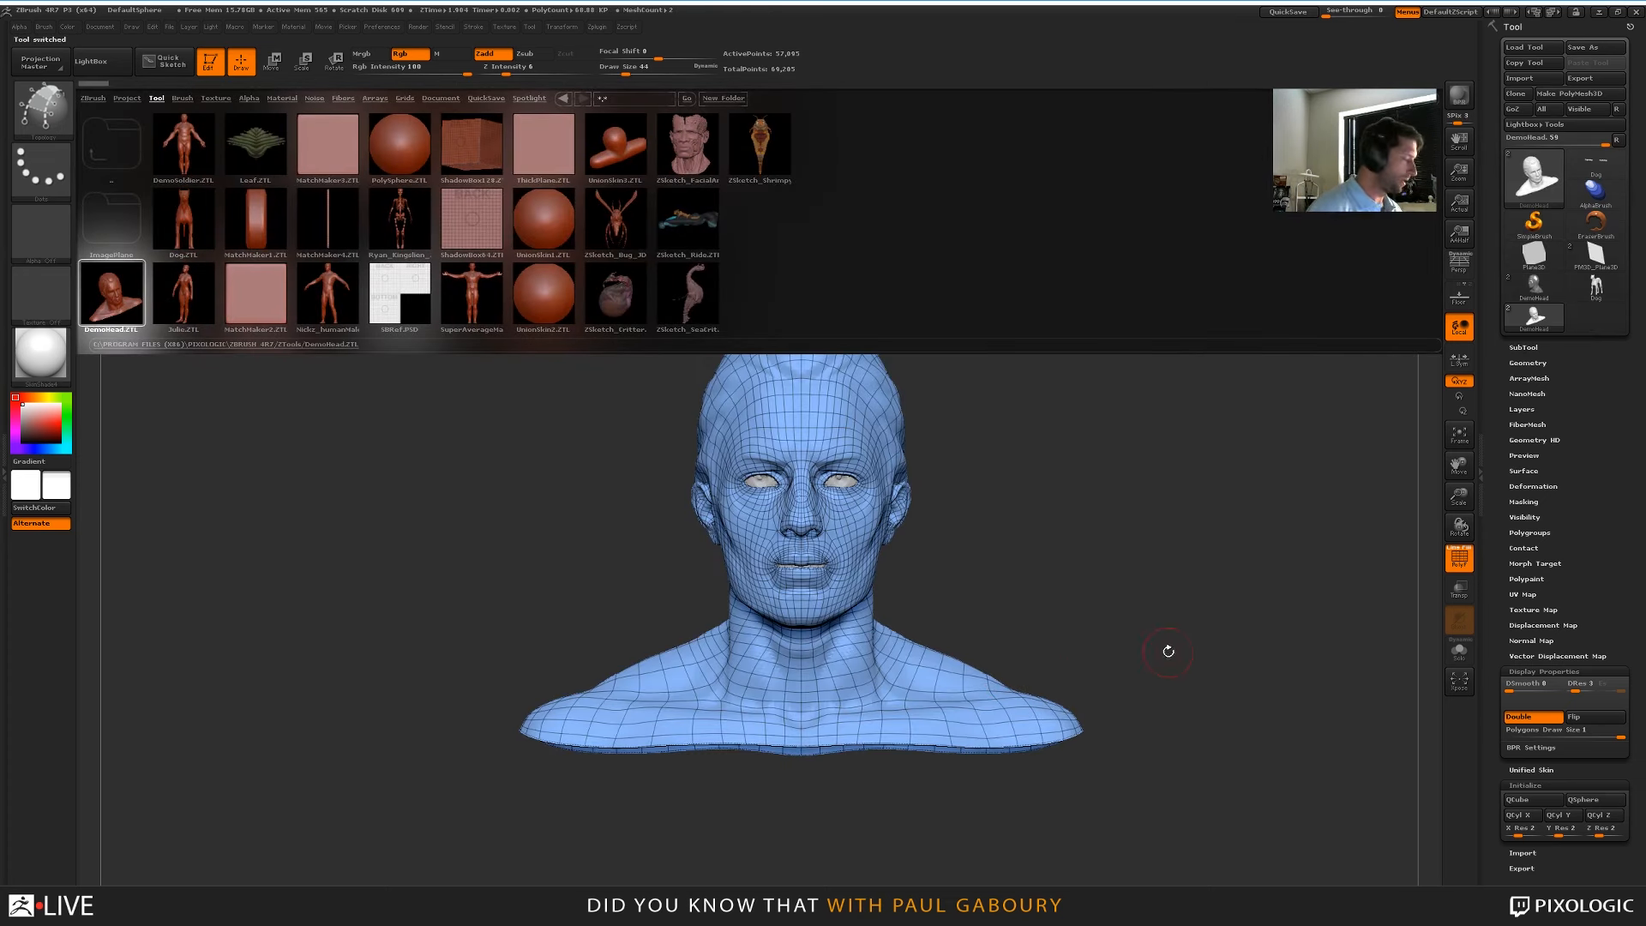
Lower the fresh head by two subdivision levels and set the draw size to 22
left_click_drag(1147, 591, 1144, 631, "alt")
key("shift+d")
key("shift+d")
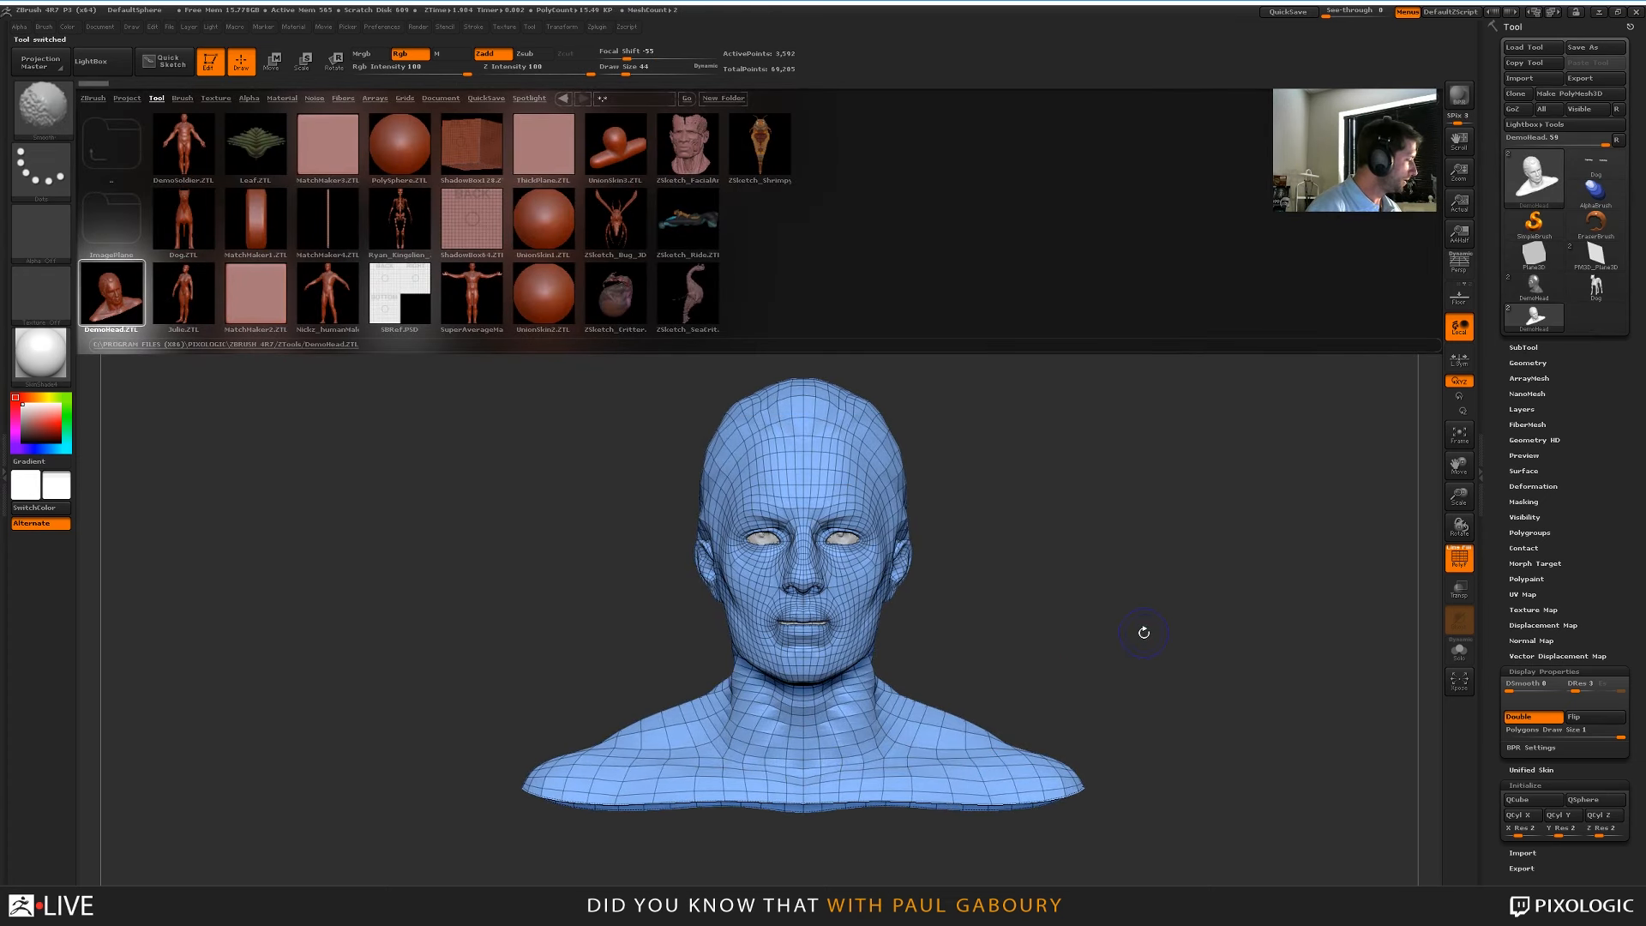
right_click_drag(1113, 672, 1135, 608, "alt")
right_click_drag(1134, 607, 1143, 577, "ctrl")
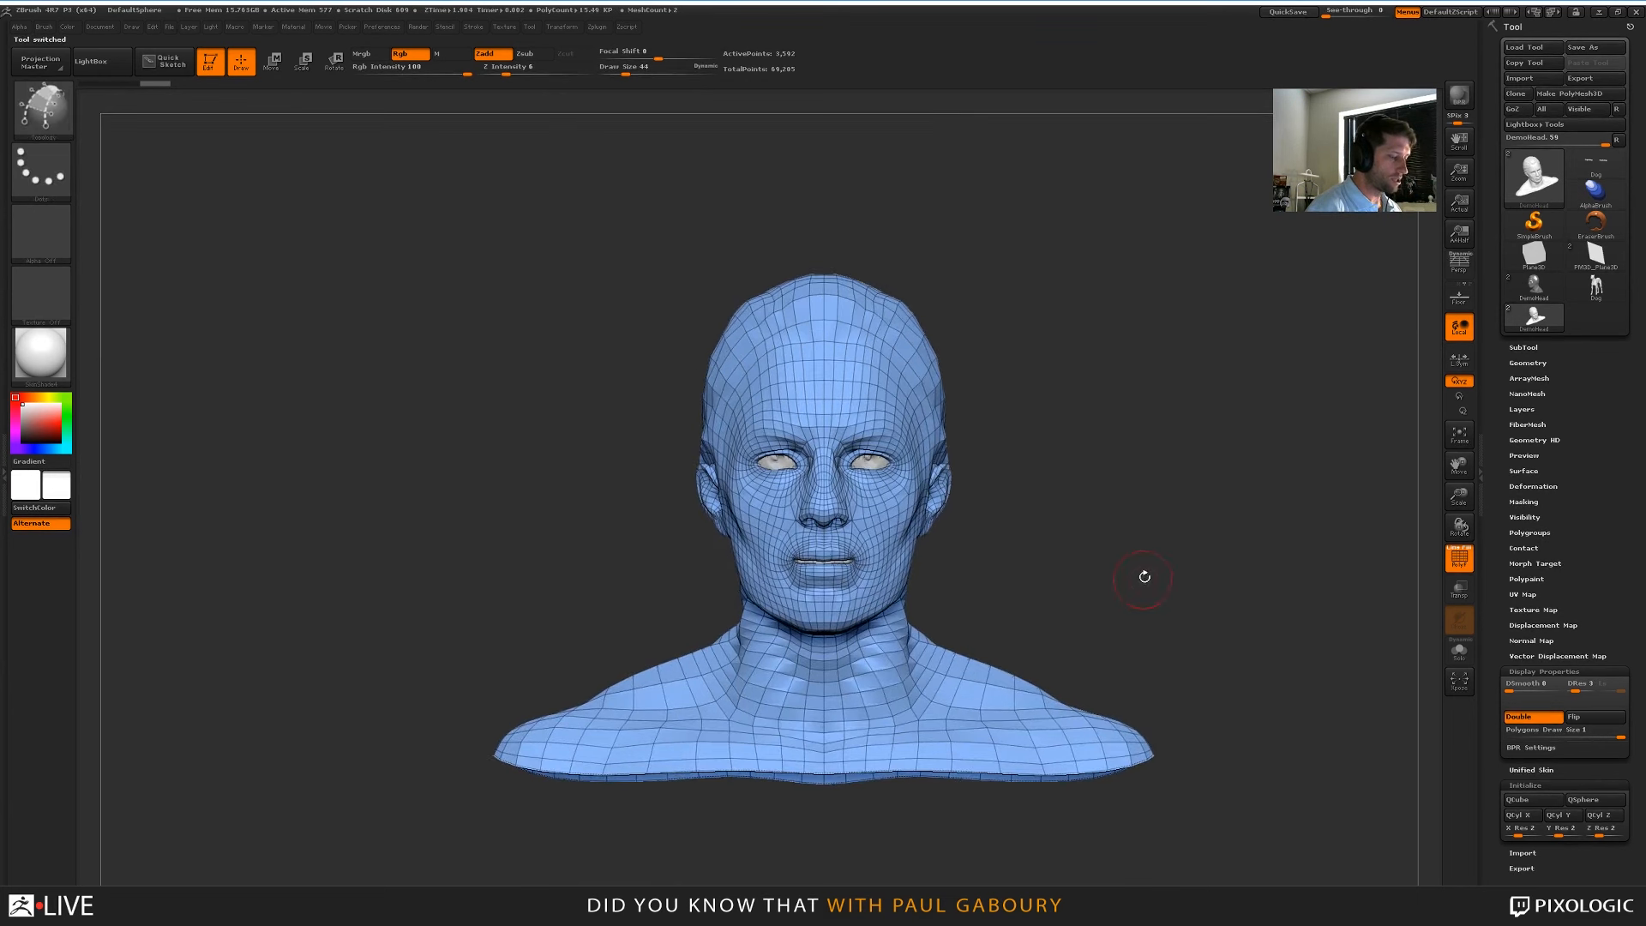
key("s")
left_click(1143, 590)
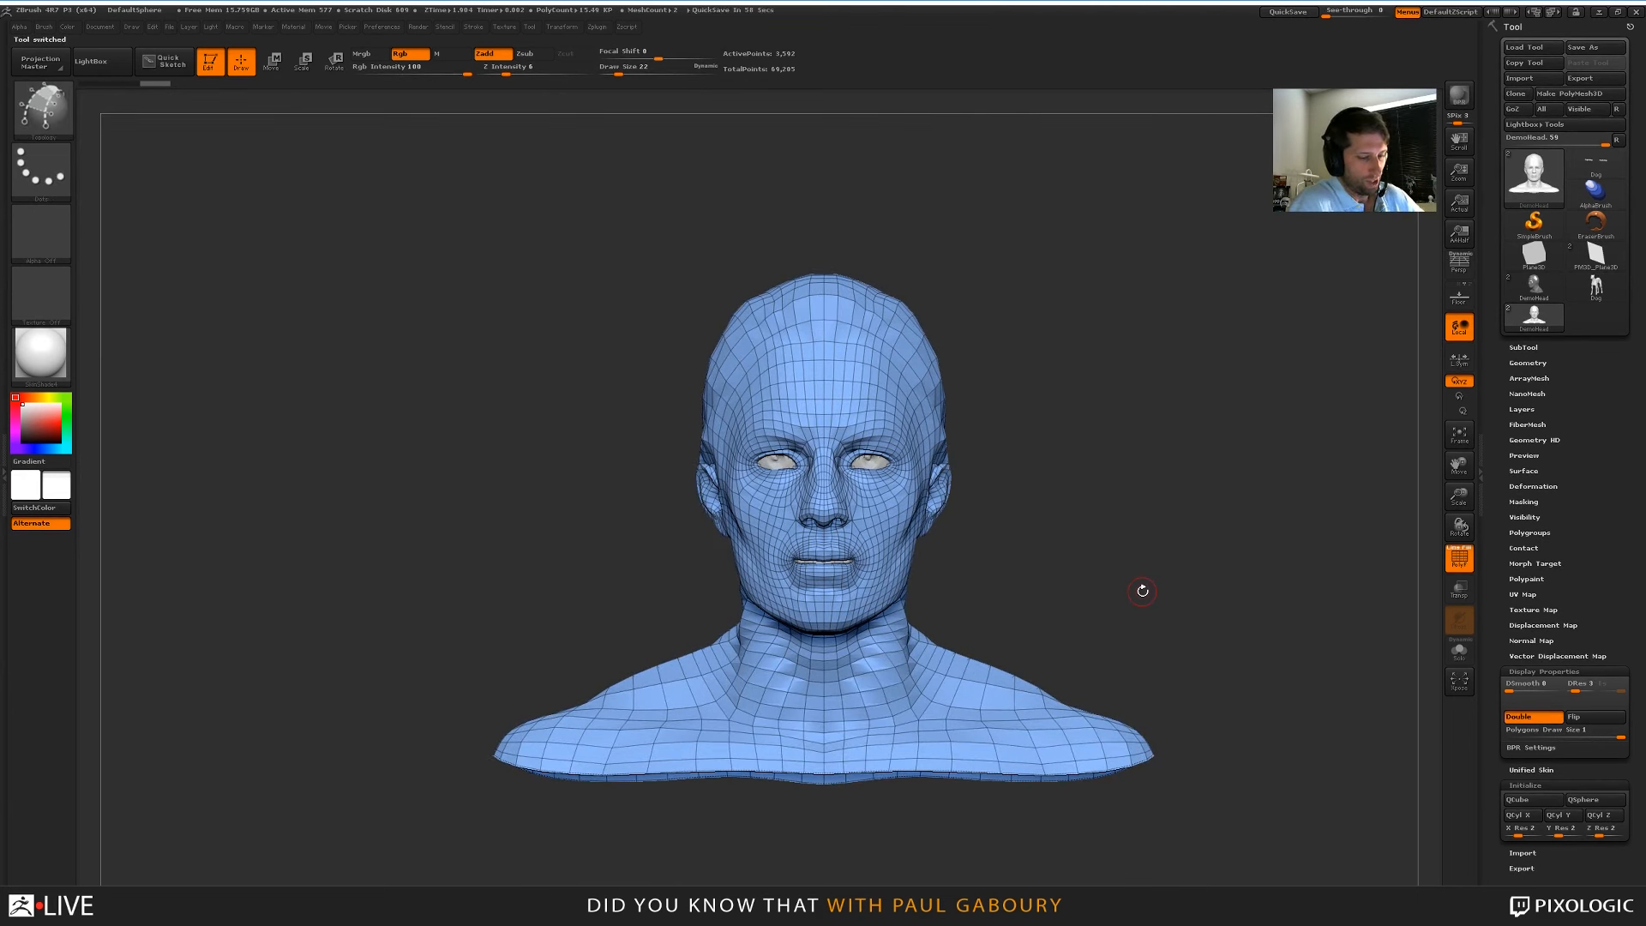
Reset the list of recent tools and switch the active tool to a ZSphere
left_click(1554, 672)
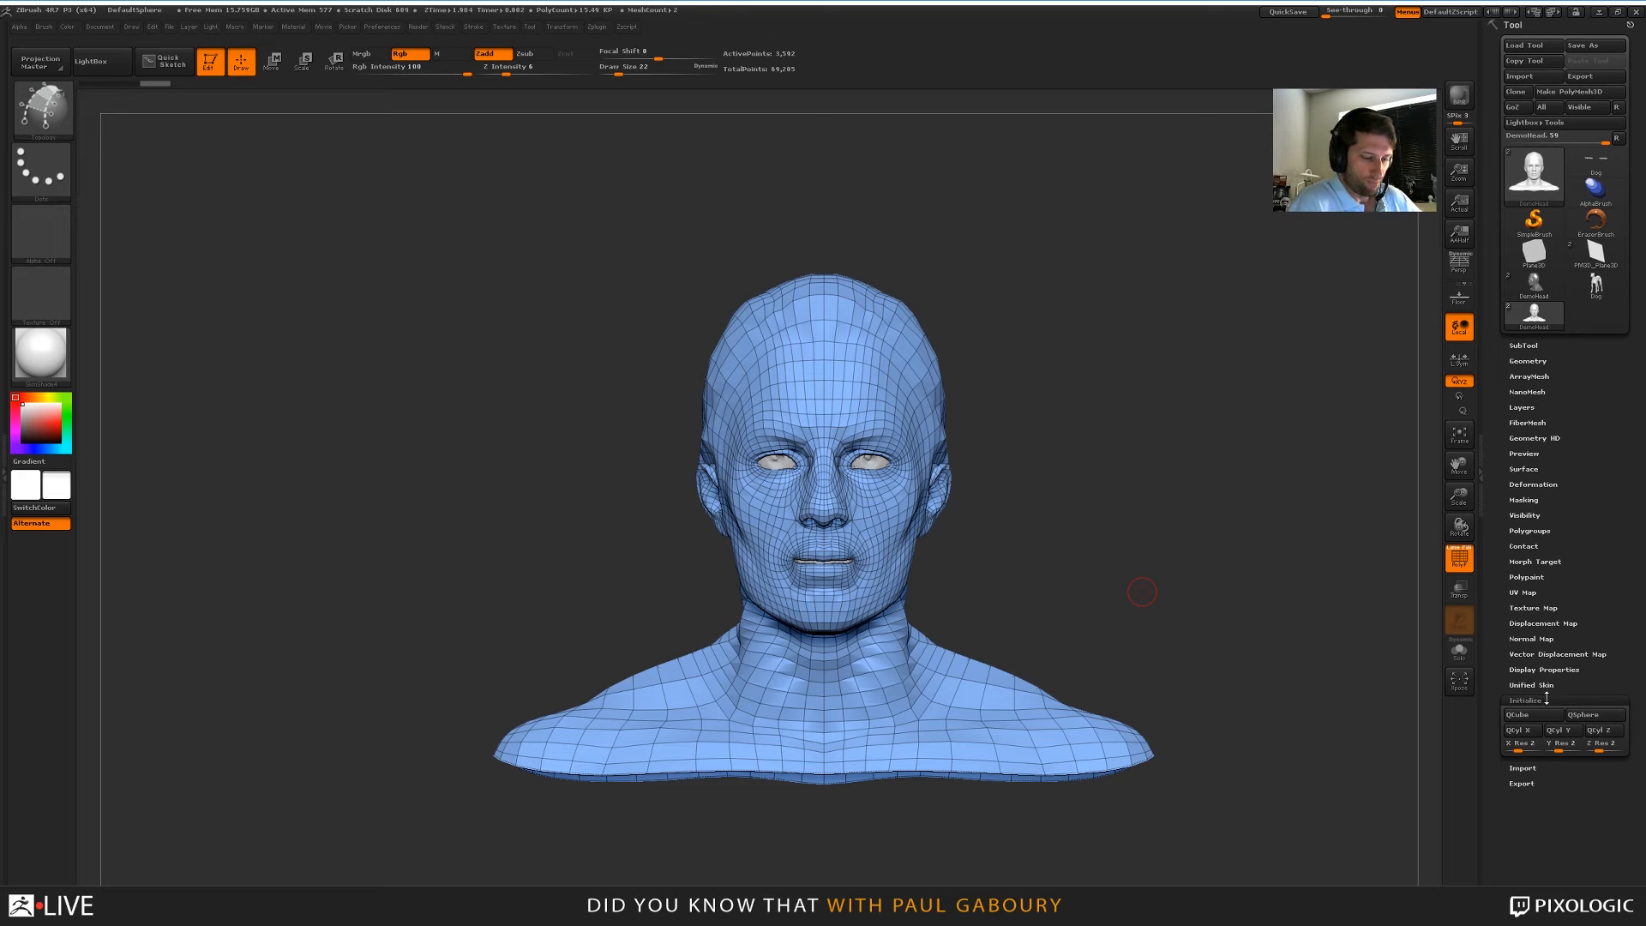
left_click(1560, 702)
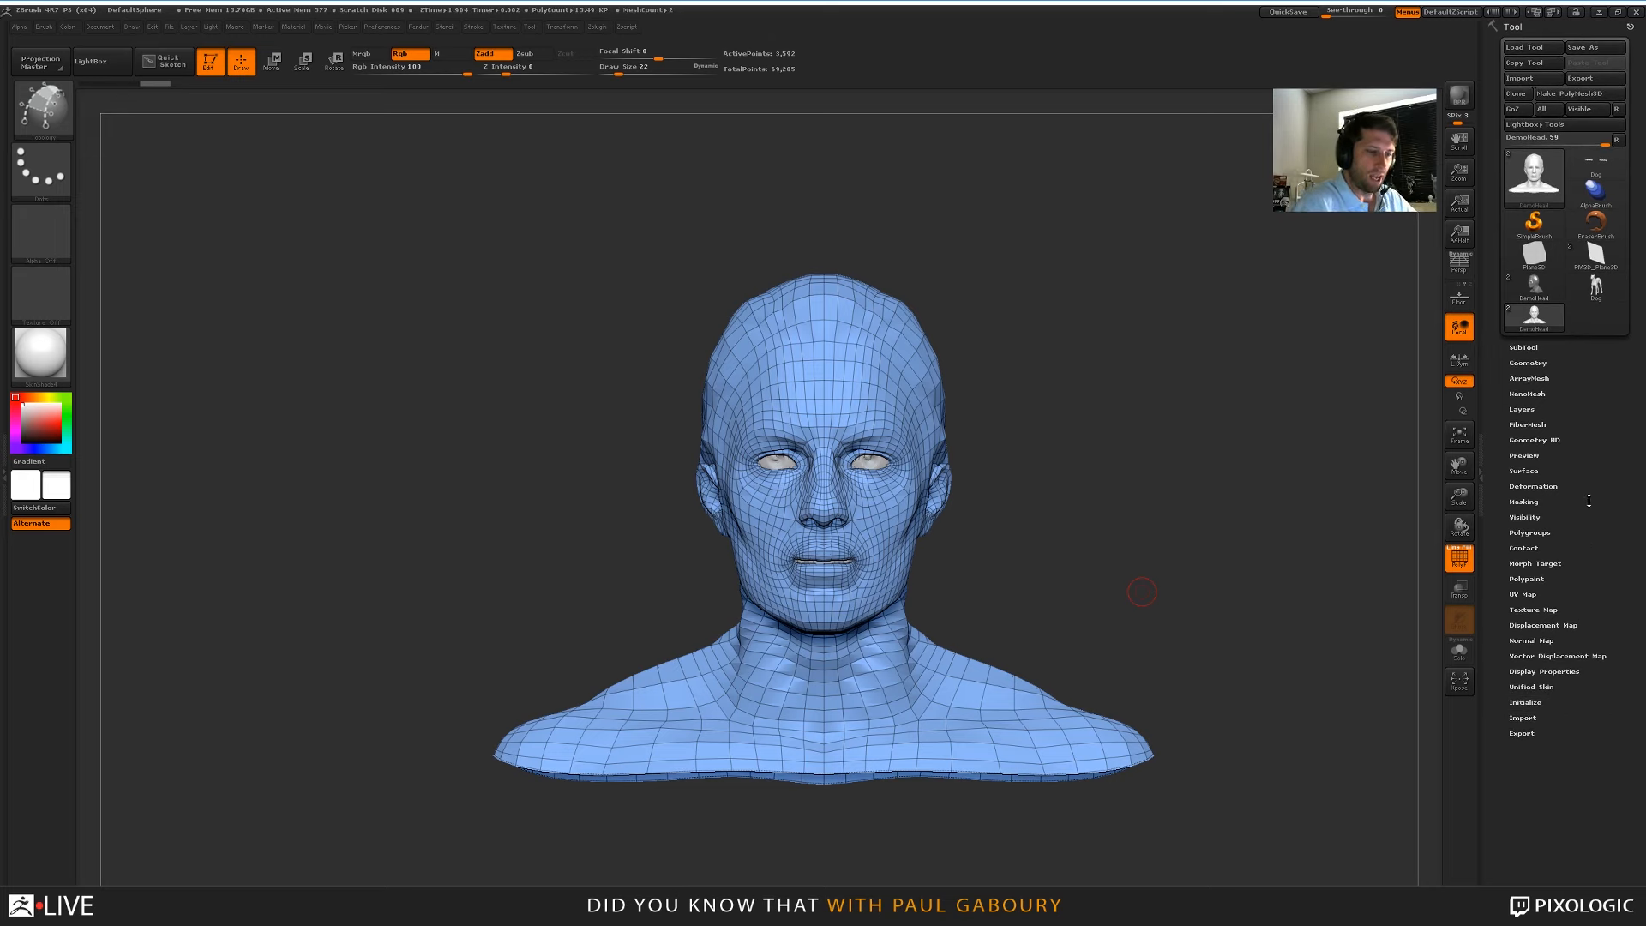
left_click(1616, 140)
left_click(1540, 181)
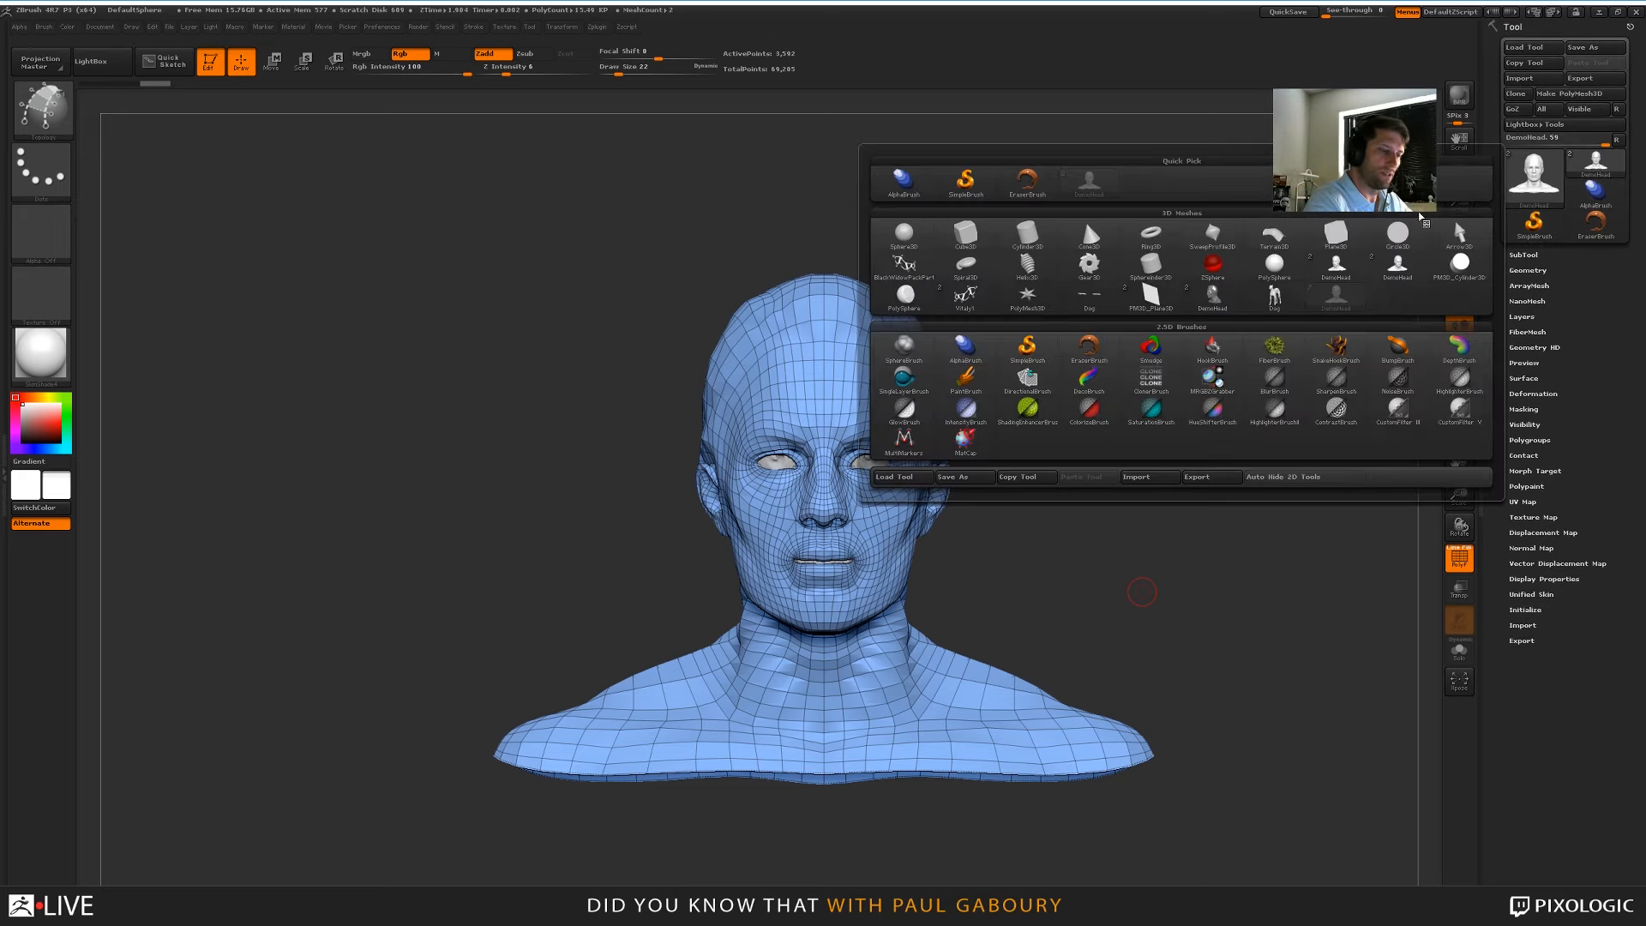
left_click(1211, 266)
mouse_move(1254, 601)
left_mouse_down()
mouse_move(1197, 680)
mouse_move(1234, 661)
mouse_move(1208, 703)
mouse_move(1241, 677)
mouse_move(1202, 733)
left_mouse_up()
mouse_move(1202, 733)
right_mouse_down("ctrl")
mouse_move(1182, 733)
mouse_move(1189, 688)
right_mouse_up("ctrl")
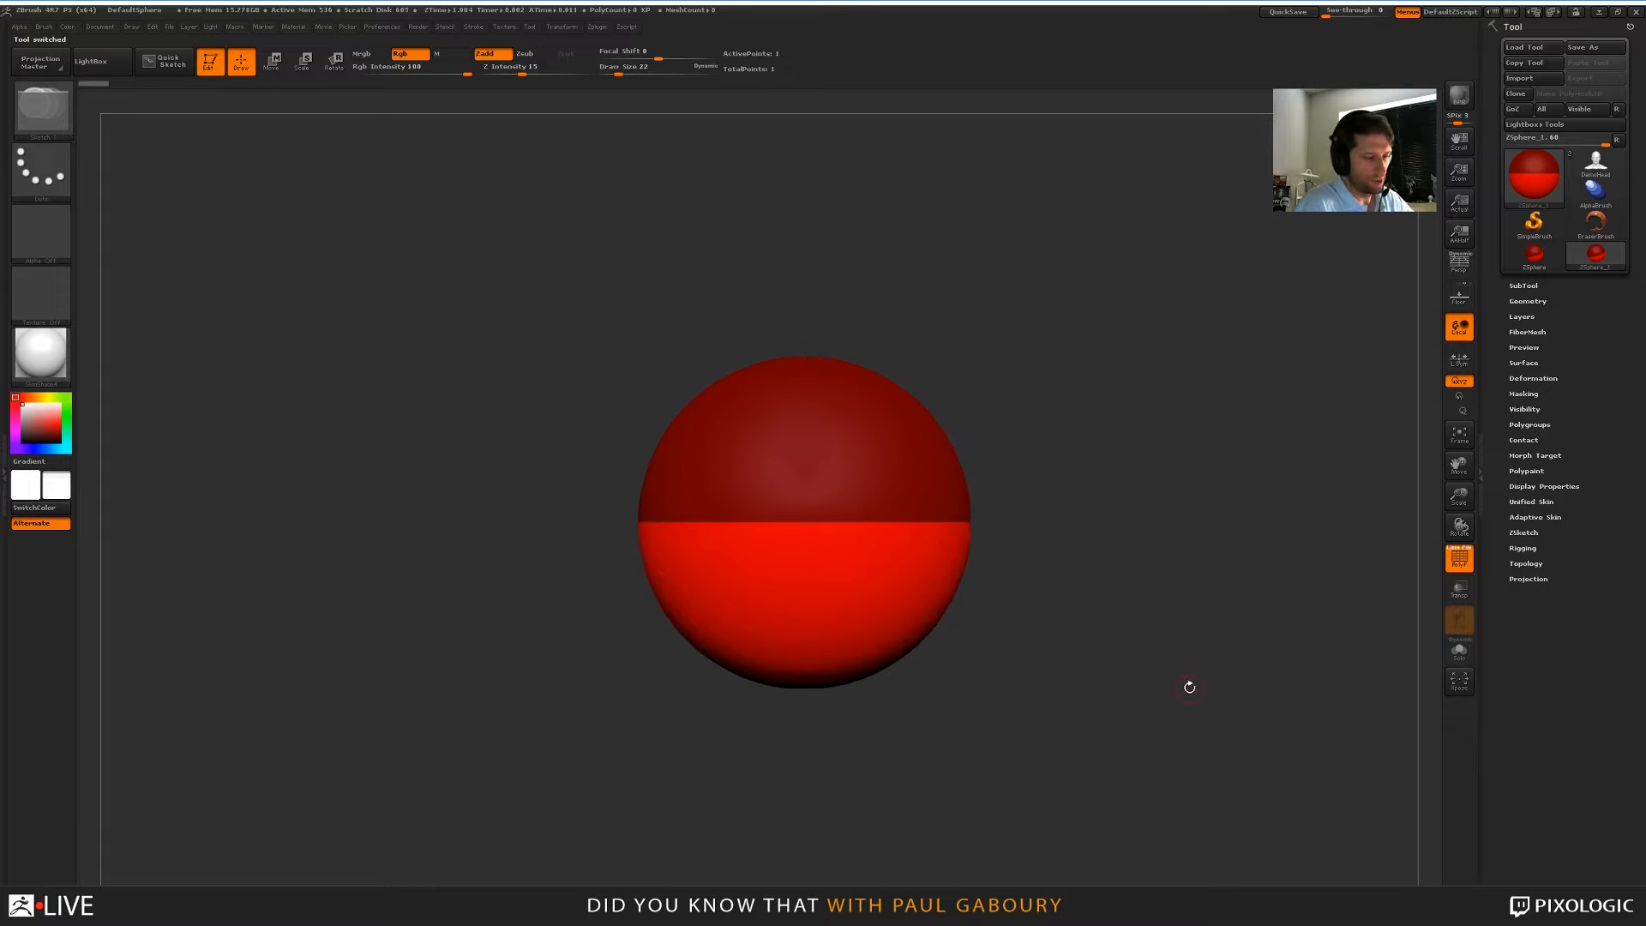
Select the DemoHead as the rigging mesh for the ZSphere
left_click(1526, 548)
left_click(1530, 578)
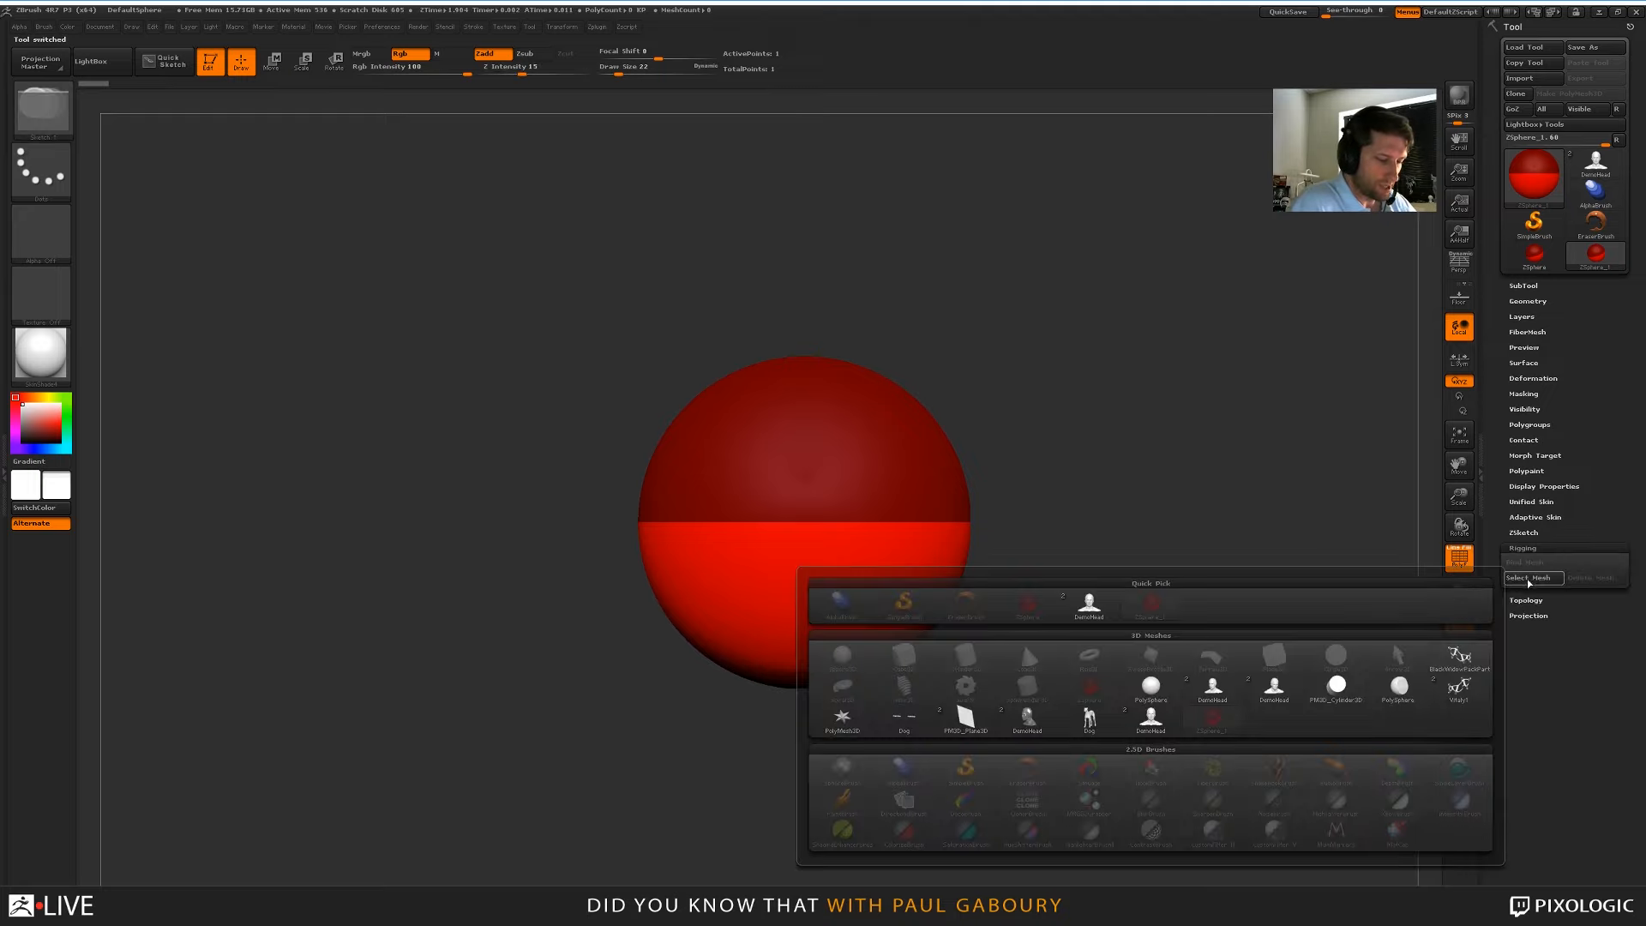
left_click(1089, 599)
left_click_drag(1118, 584, 1186, 606)
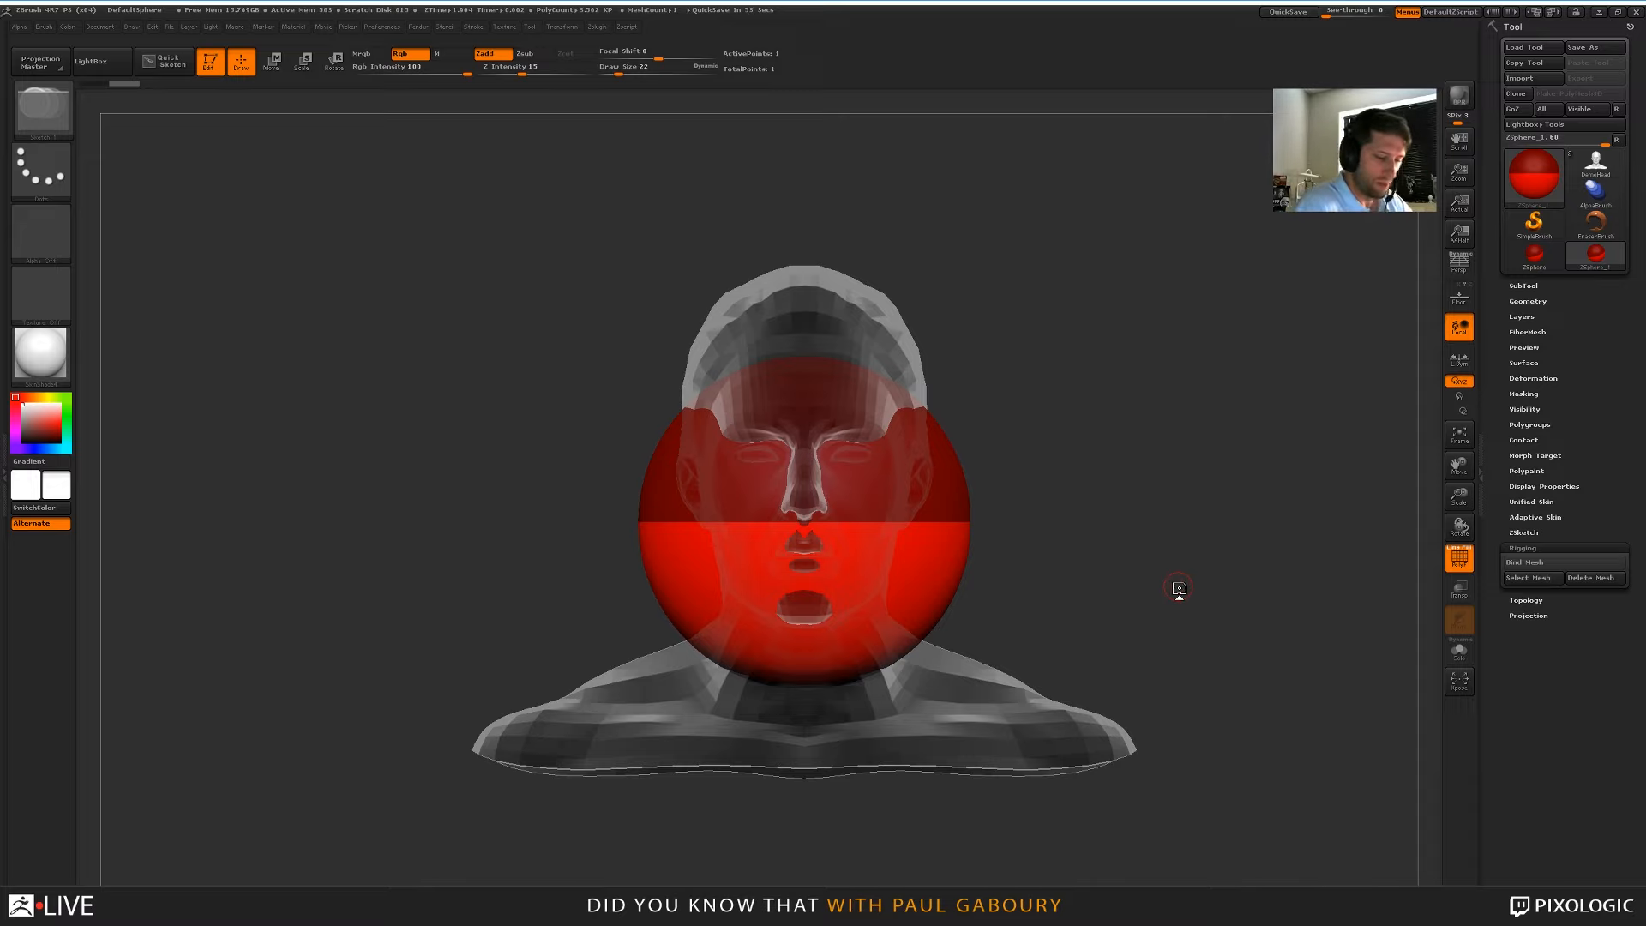
Select the DemoHead as the ZSphere's topology mesh
left_click(1526, 600)
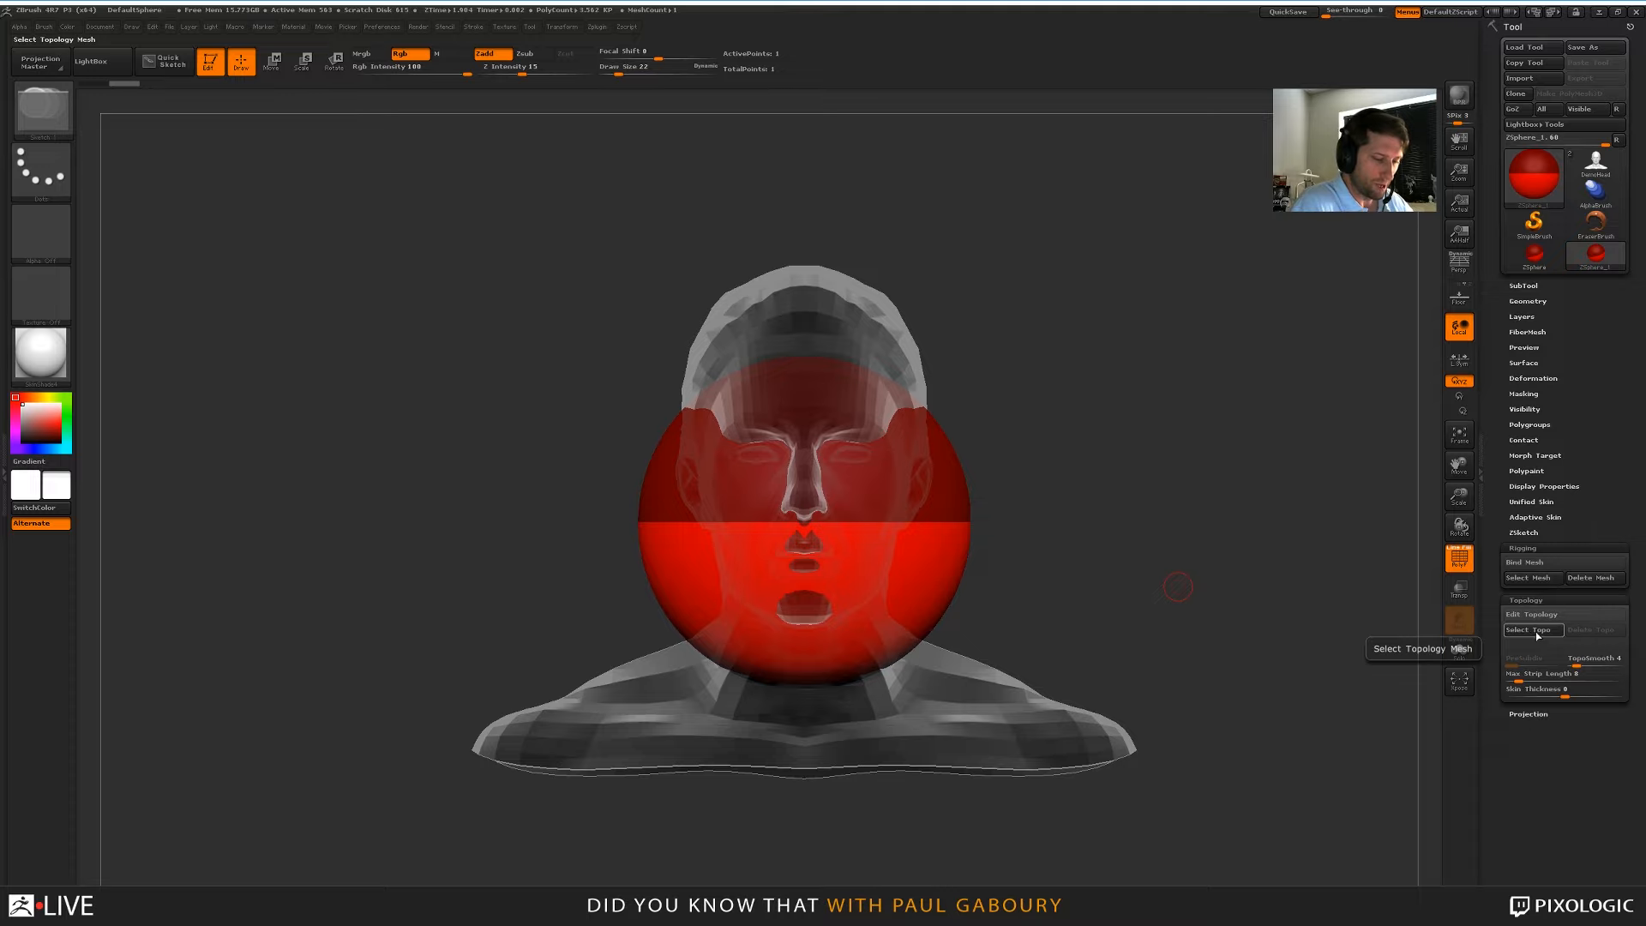
left_click(1539, 633)
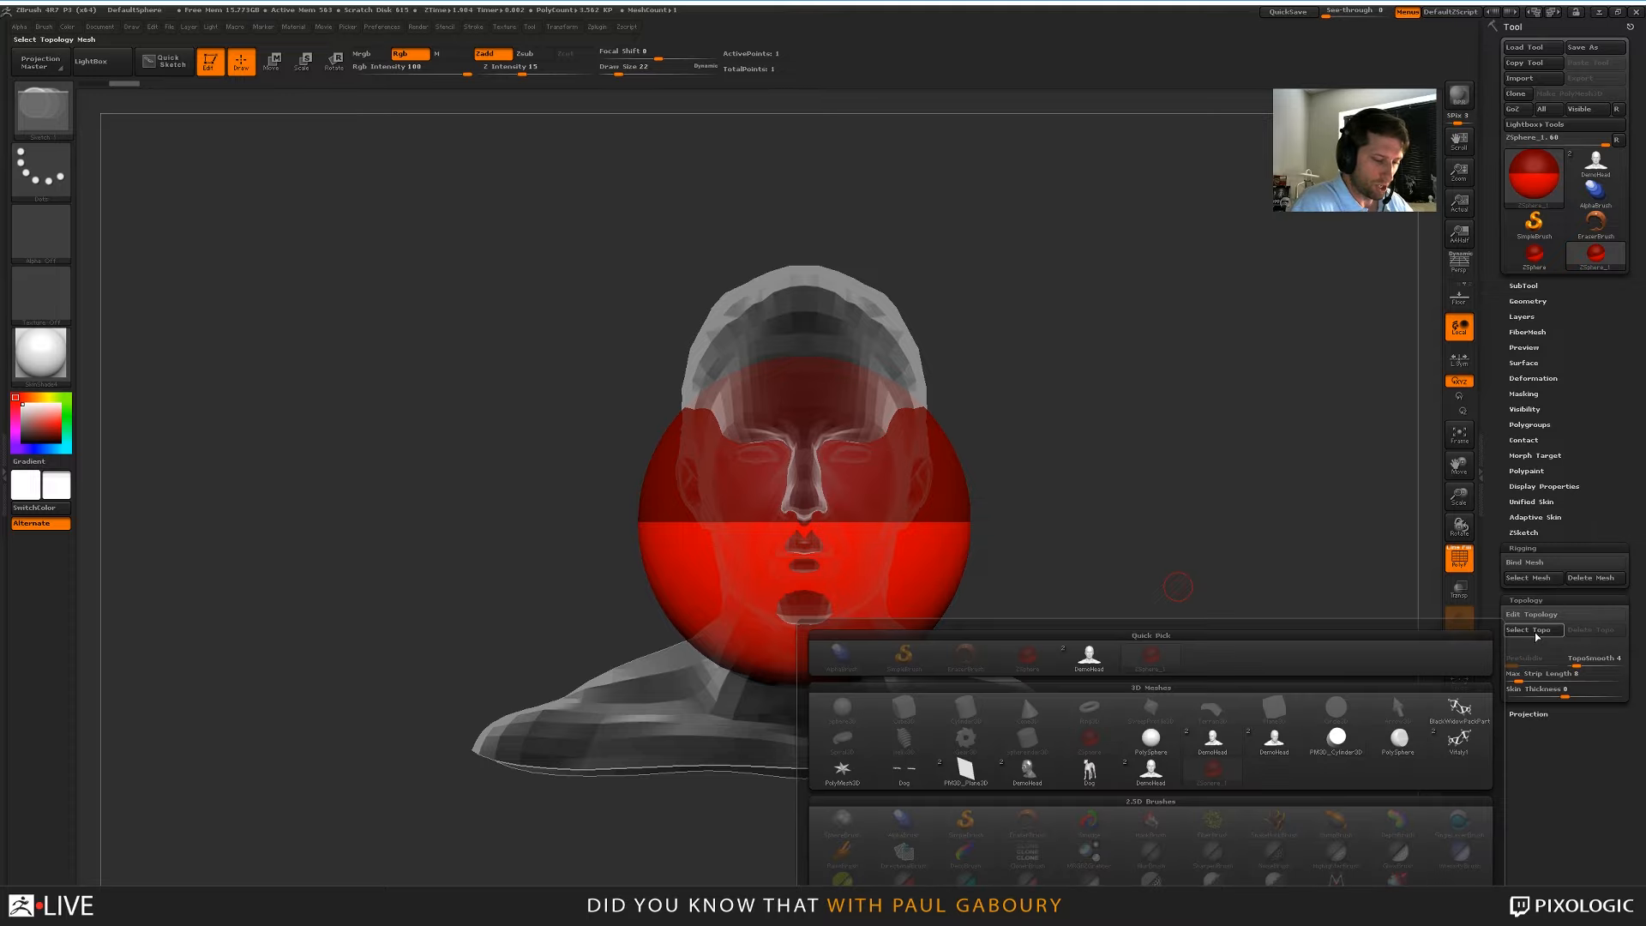
left_click(1089, 657)
left_click_drag(1266, 653, 1273, 691)
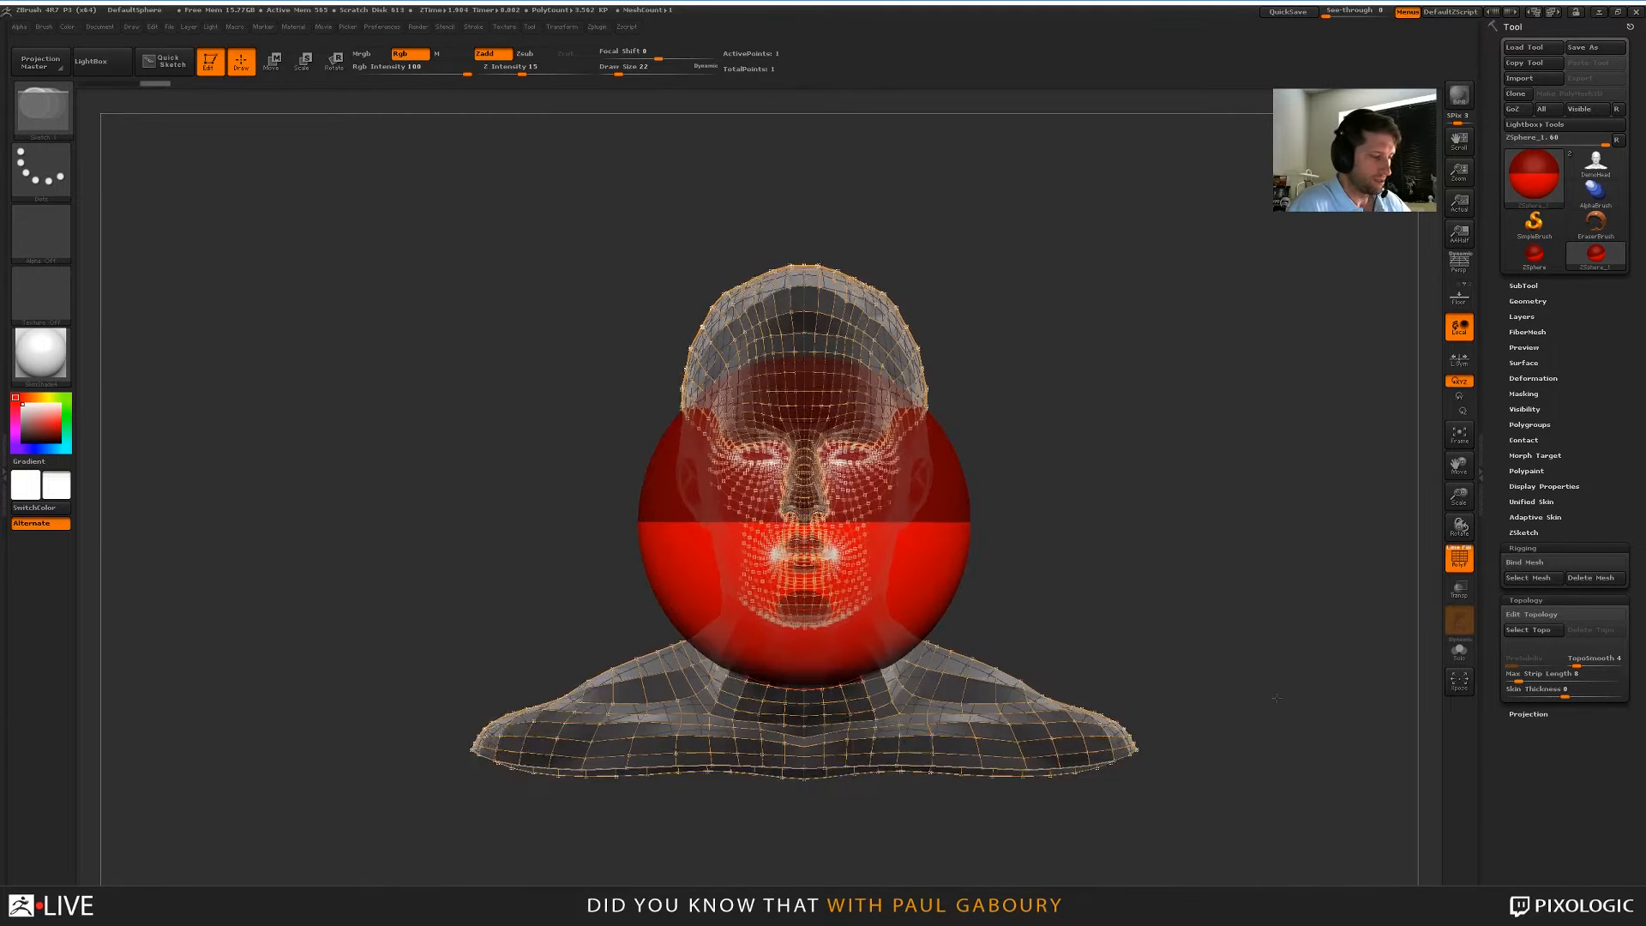
Turn on topology editing for the ZSphere and set the draw size to 4 for work around the eye
left_click(1557, 616)
mouse_move(1243, 557)
left_mouse_down()
mouse_move(1072, 574)
mouse_move(1029, 600)
mouse_move(992, 729)
mouse_move(856, 540)
mouse_move(962, 558)
mouse_move(999, 605)
mouse_move(963, 515)
mouse_move(973, 523)
left_mouse_up()
key("s")
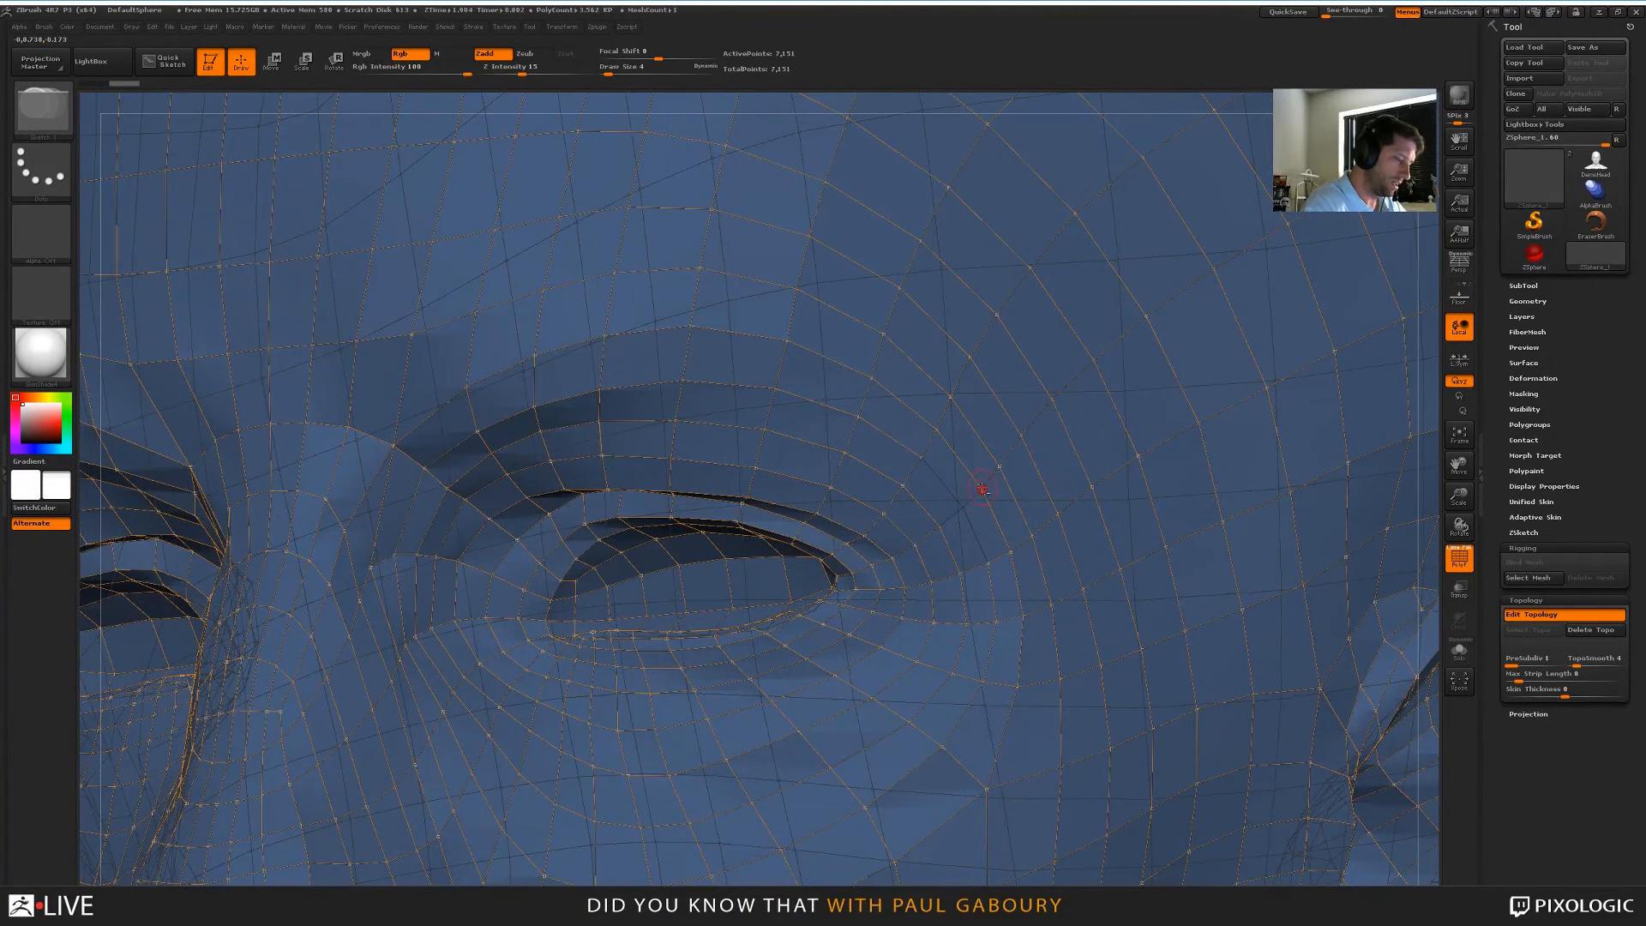
Delete several topology points between the outer eye corner and the temple to open a gap in the mesh
left_click(985, 481, "alt")
left_click(1037, 446, "alt")
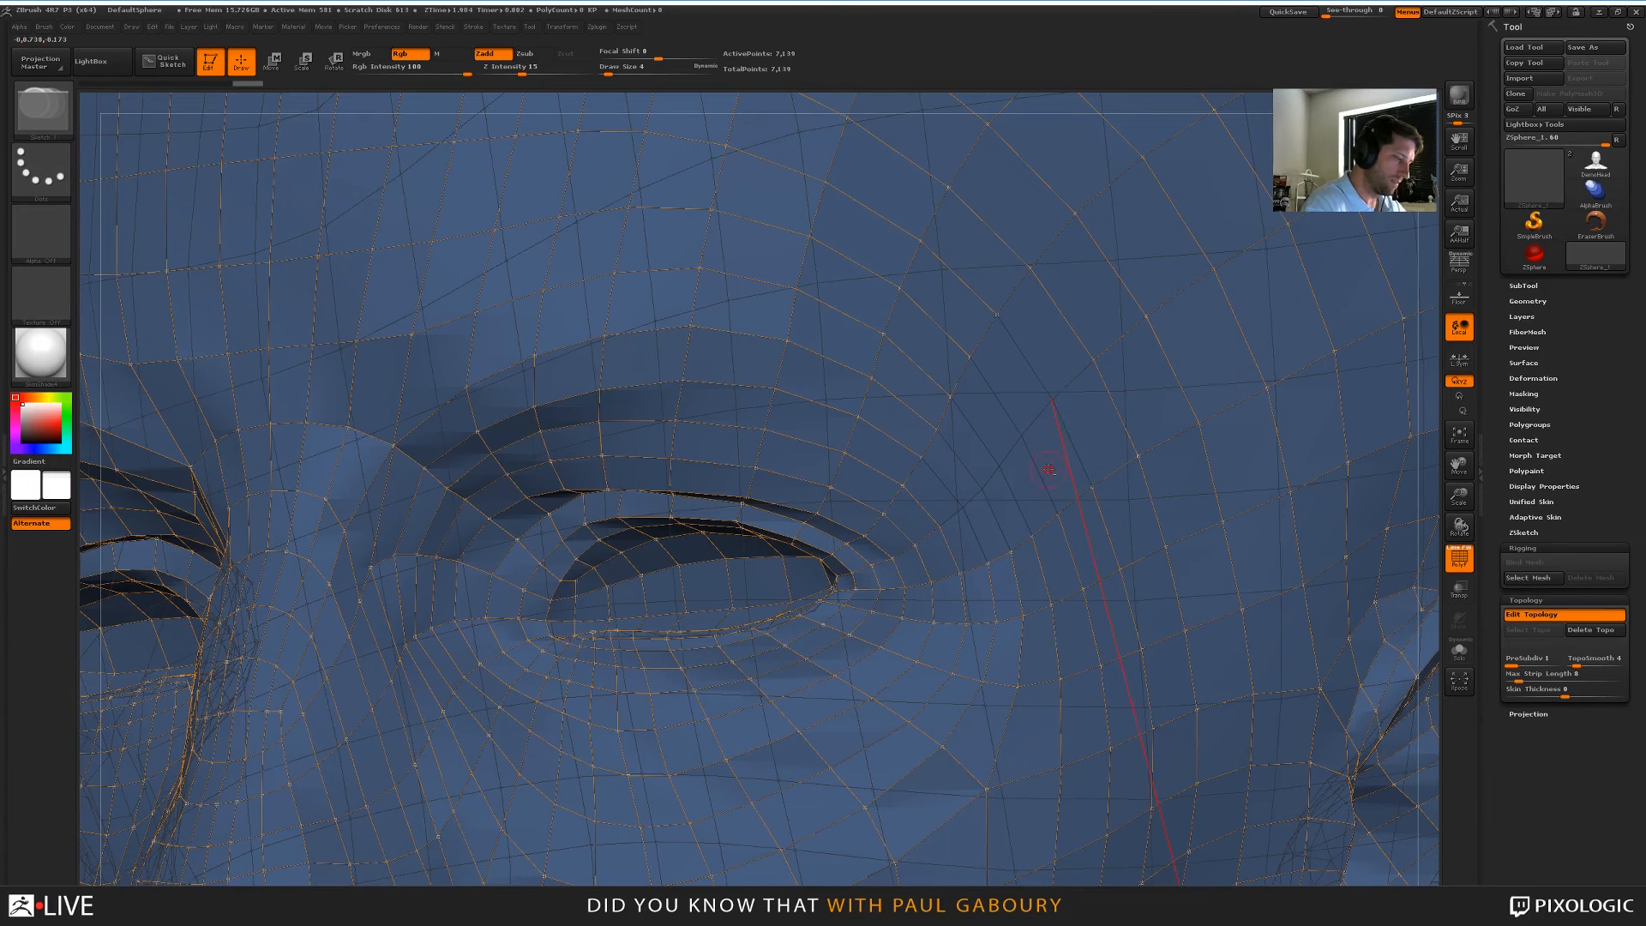
left_click(1059, 407, "alt")
mouse_move(1061, 415)
left_mouse_down()
mouse_move(1051, 439)
mouse_move(1041, 427)
left_mouse_up()
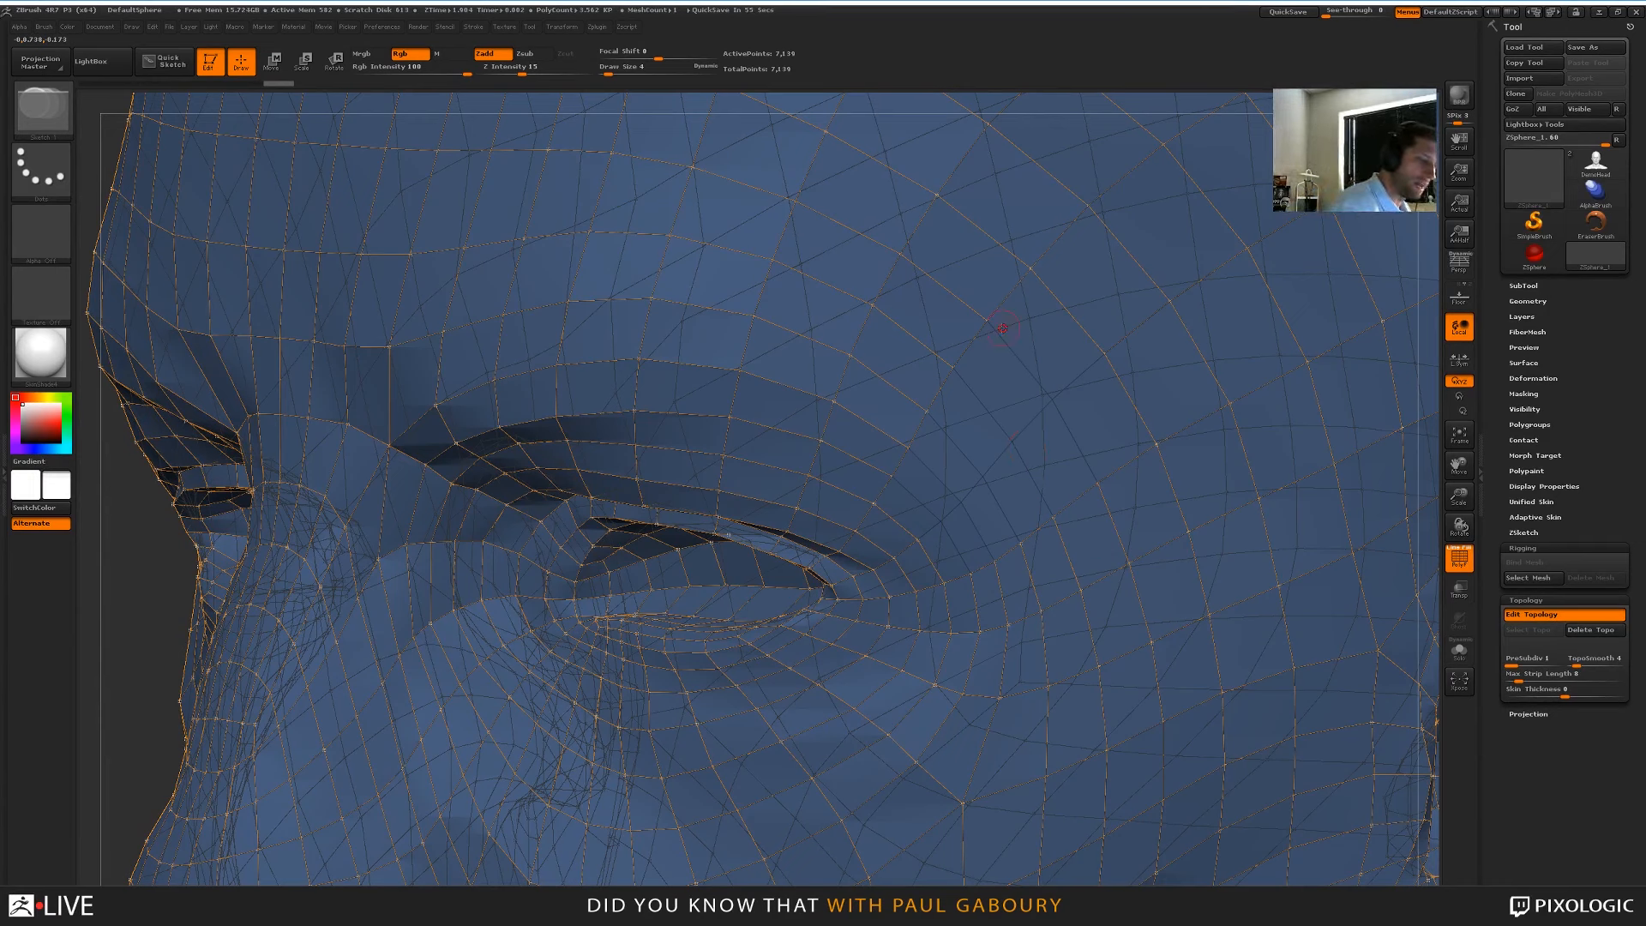
Place new topology points in the gap beside the eye and link them to the surrounding edges
left_click(1002, 342)
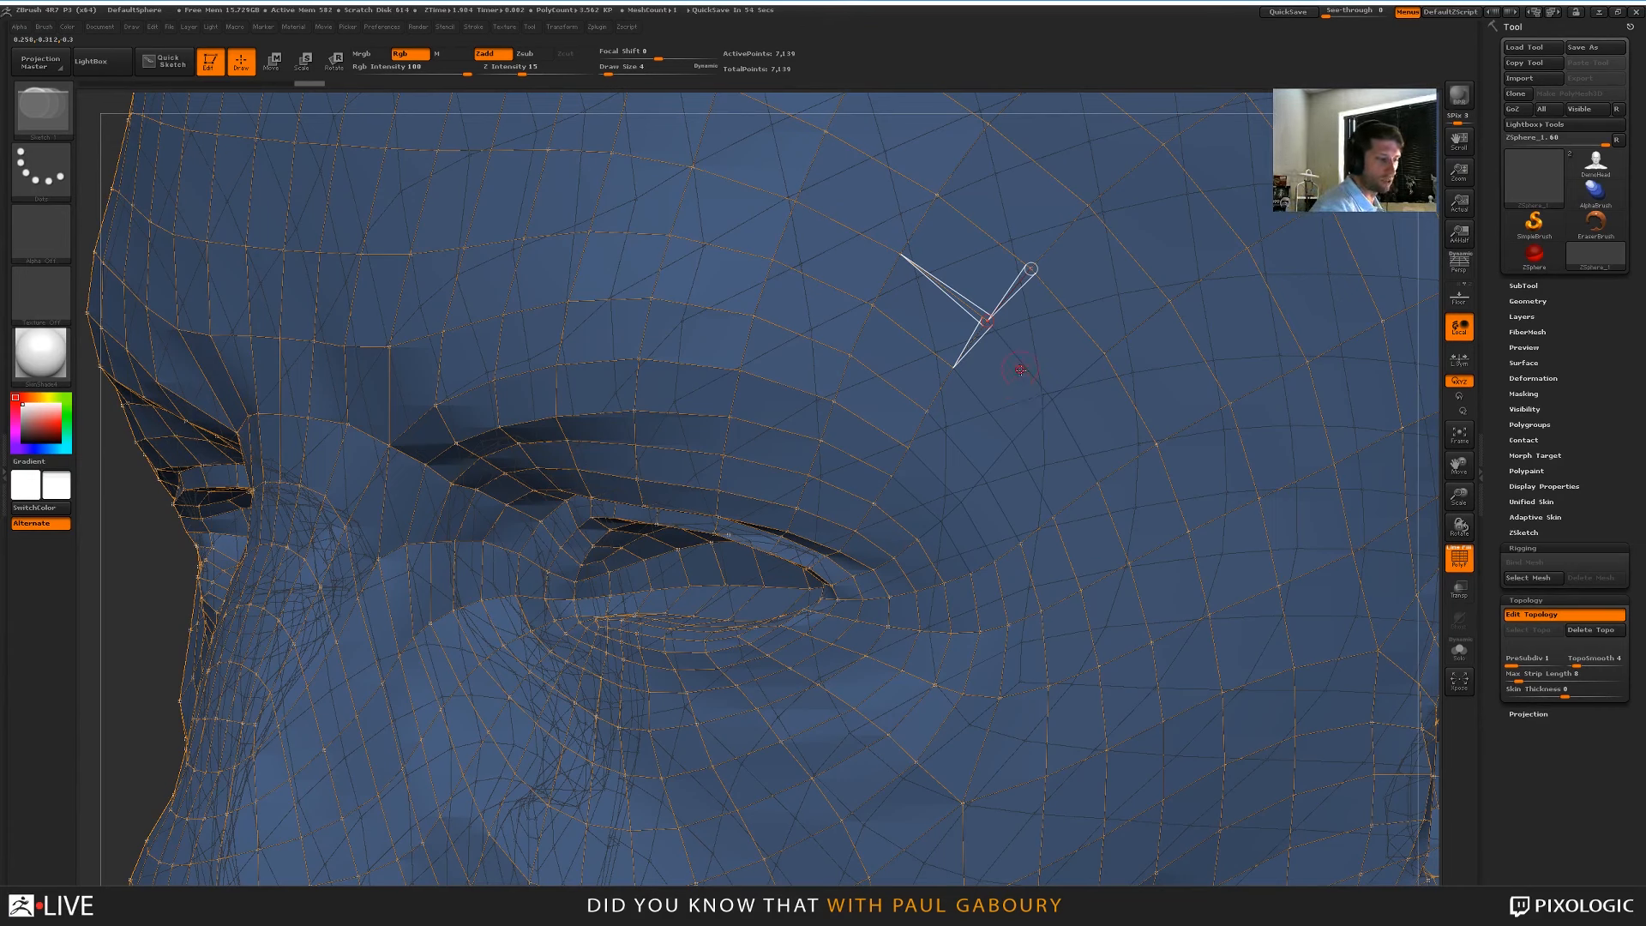
left_click(1051, 401)
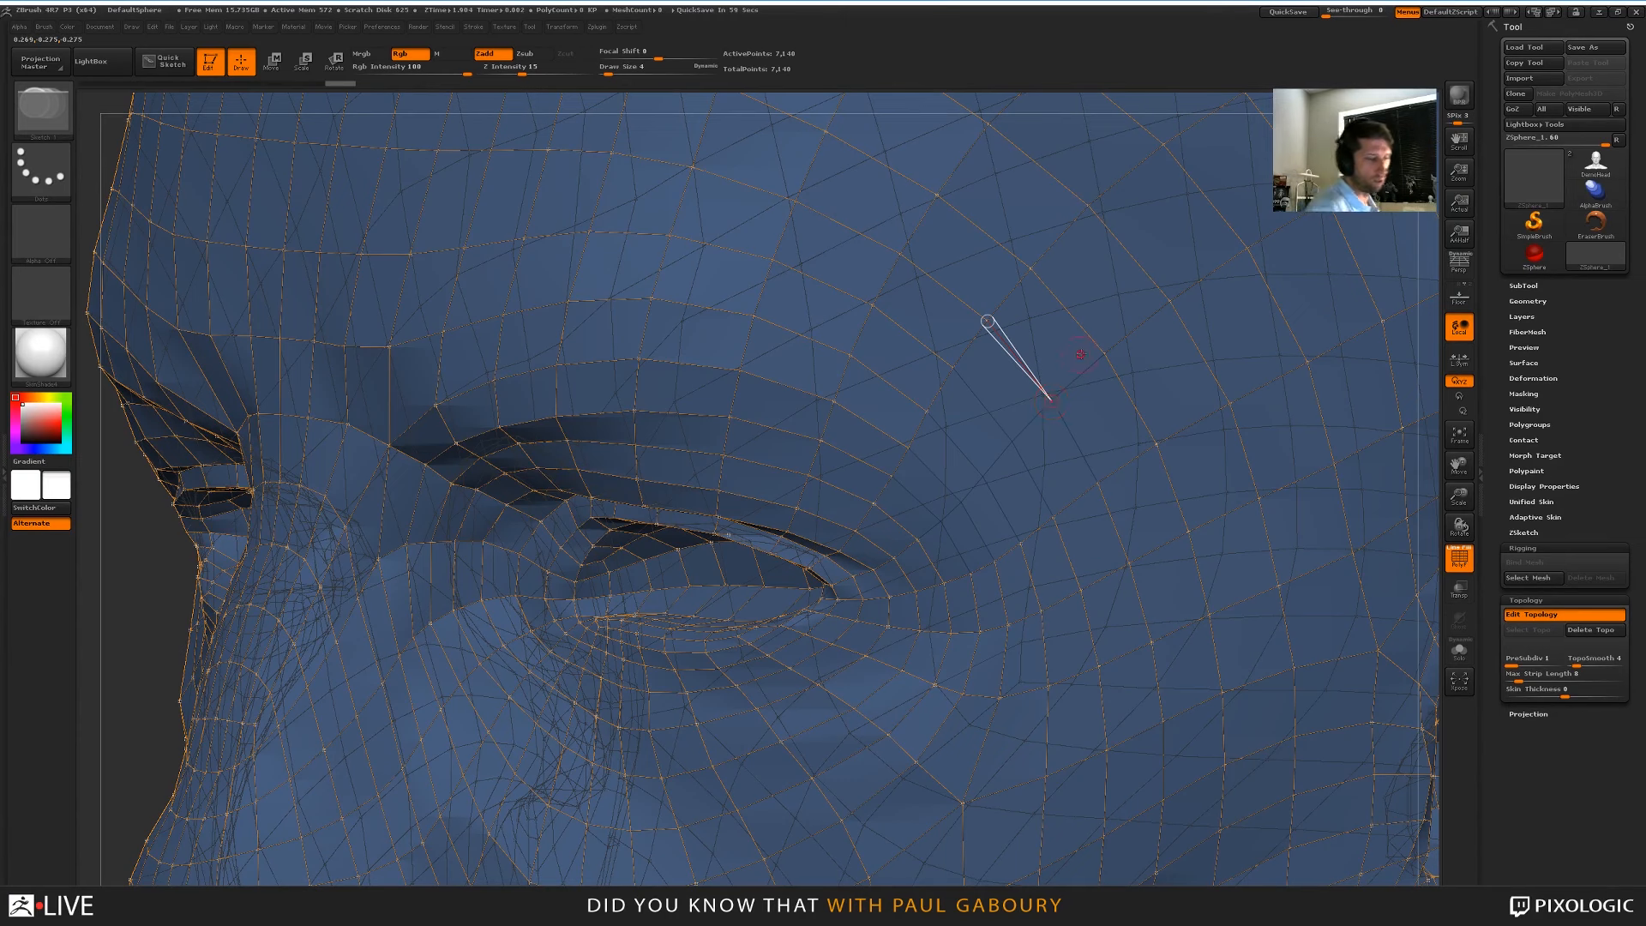
left_click(1105, 353)
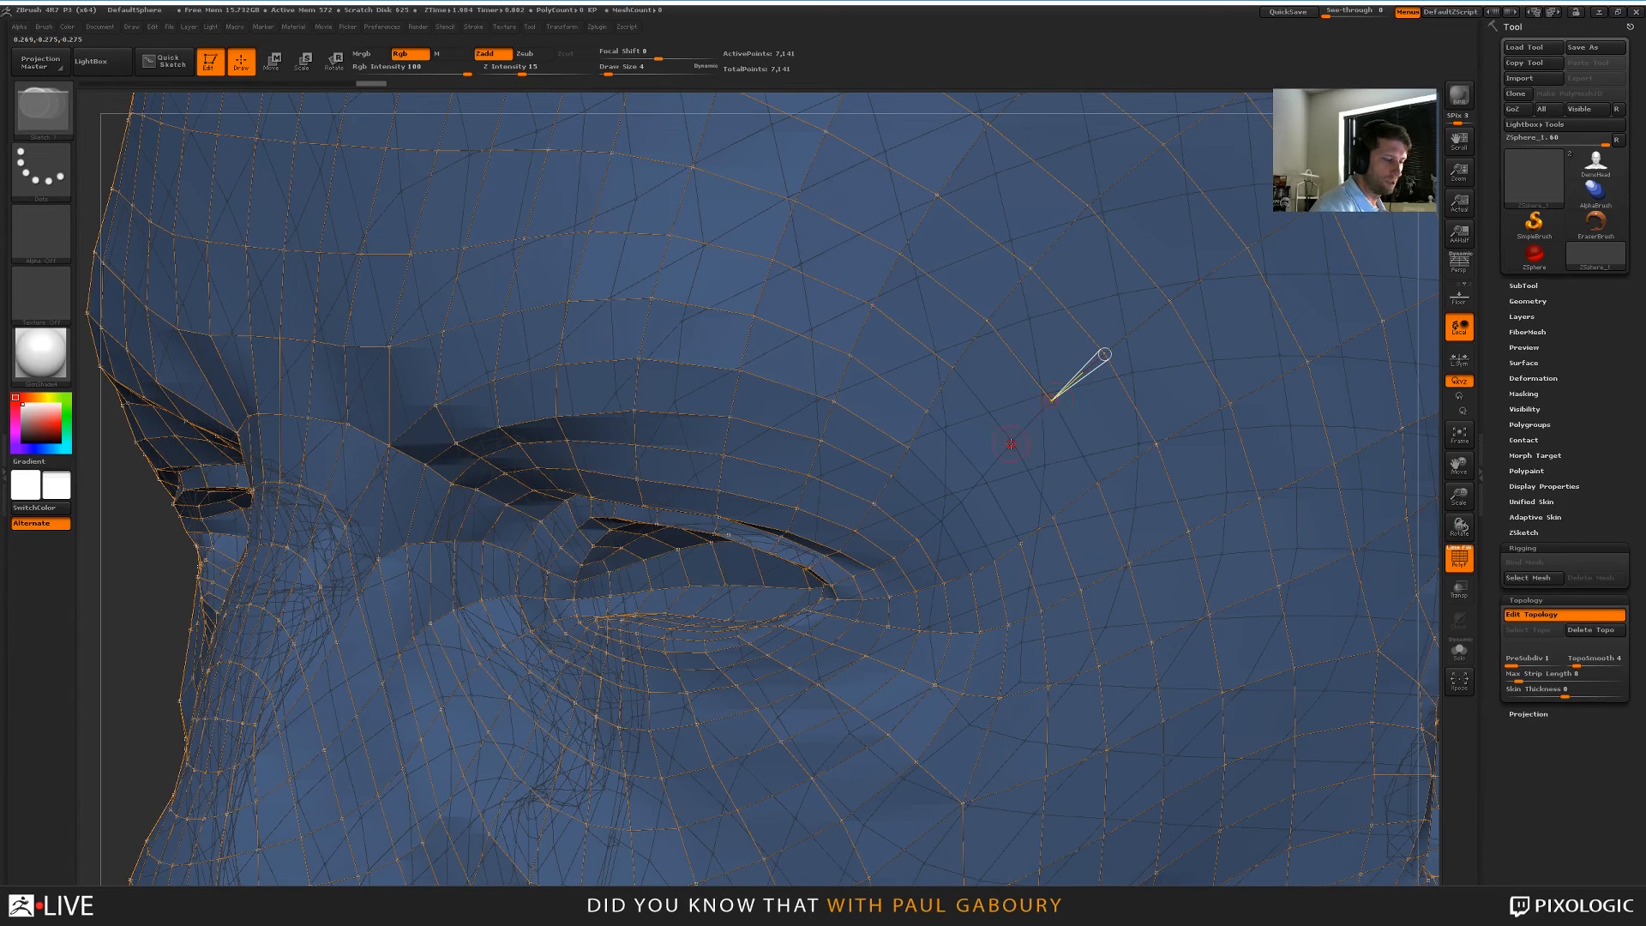
left_click(1012, 443)
left_click(952, 368)
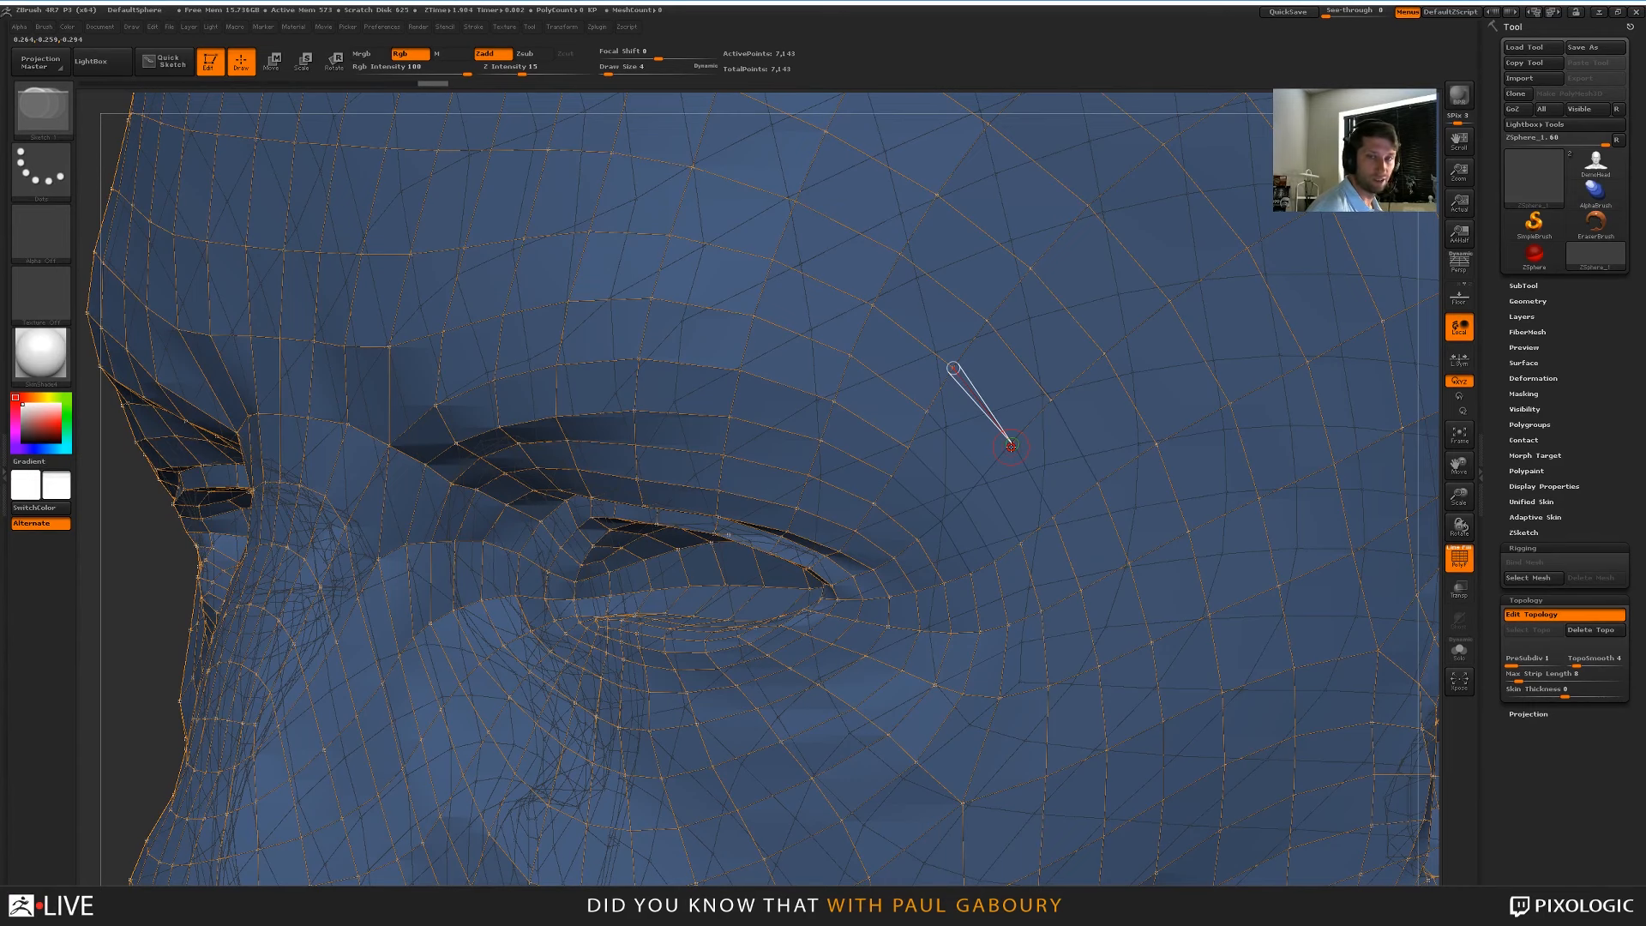
Delete the existing topology and draw a new quad between the inner upper eyelid and the brow
left_click(1593, 630)
mouse_move(1169, 696)
right_mouse_down()
mouse_move(1088, 673)
mouse_move(1120, 650)
mouse_move(952, 540)
right_mouse_up()
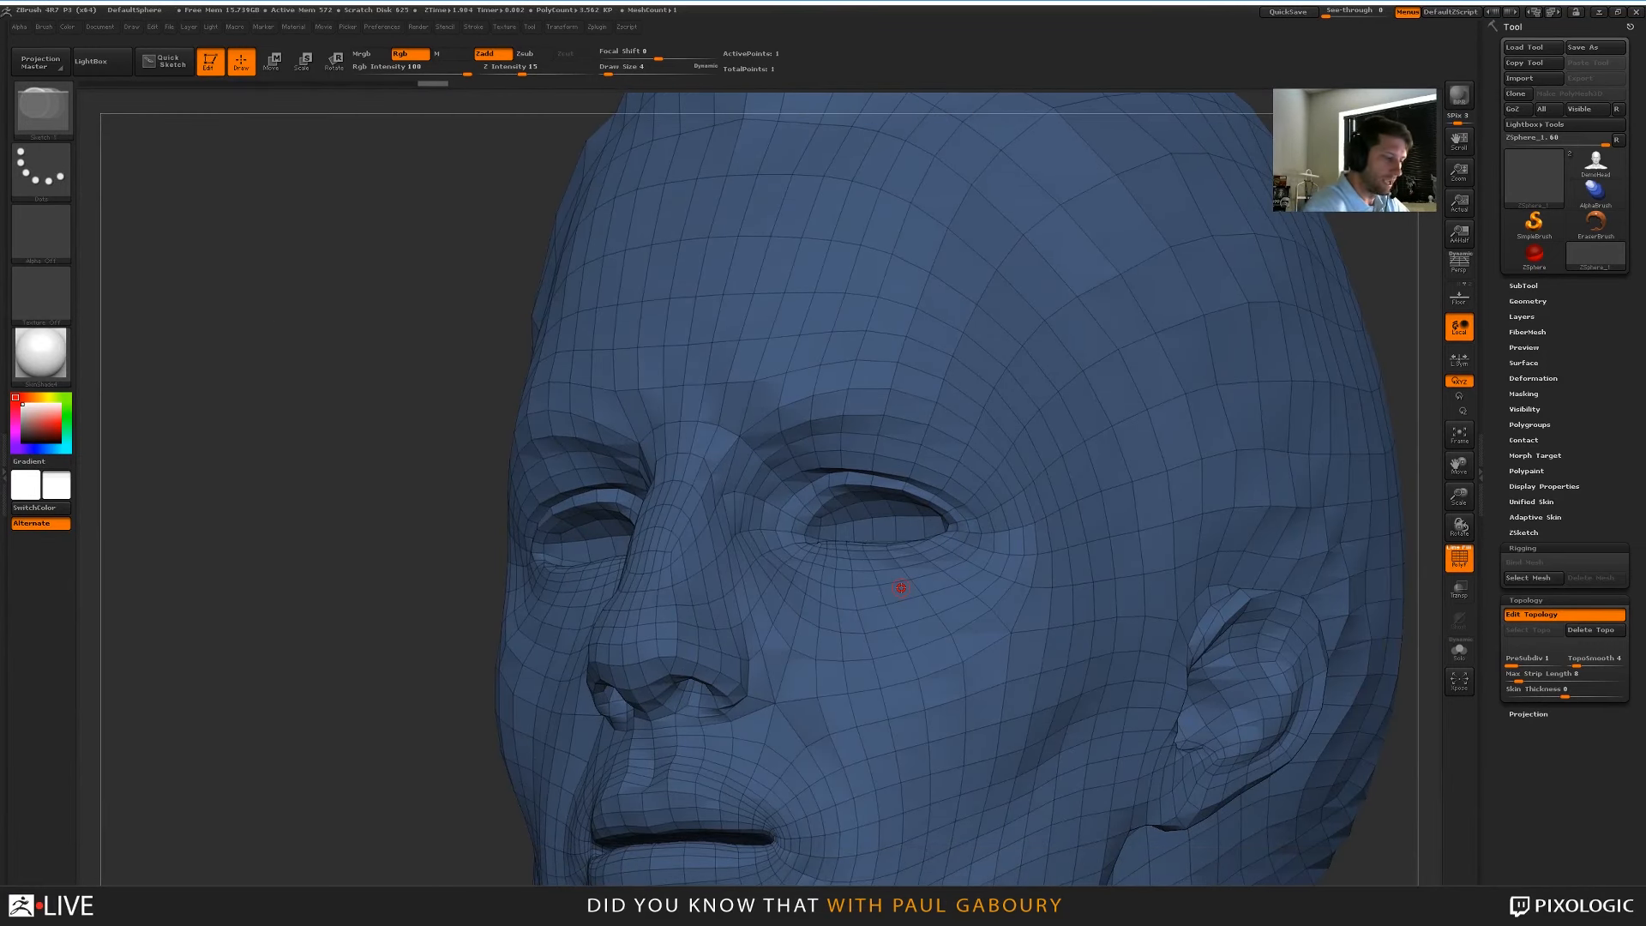
left_click(798, 468)
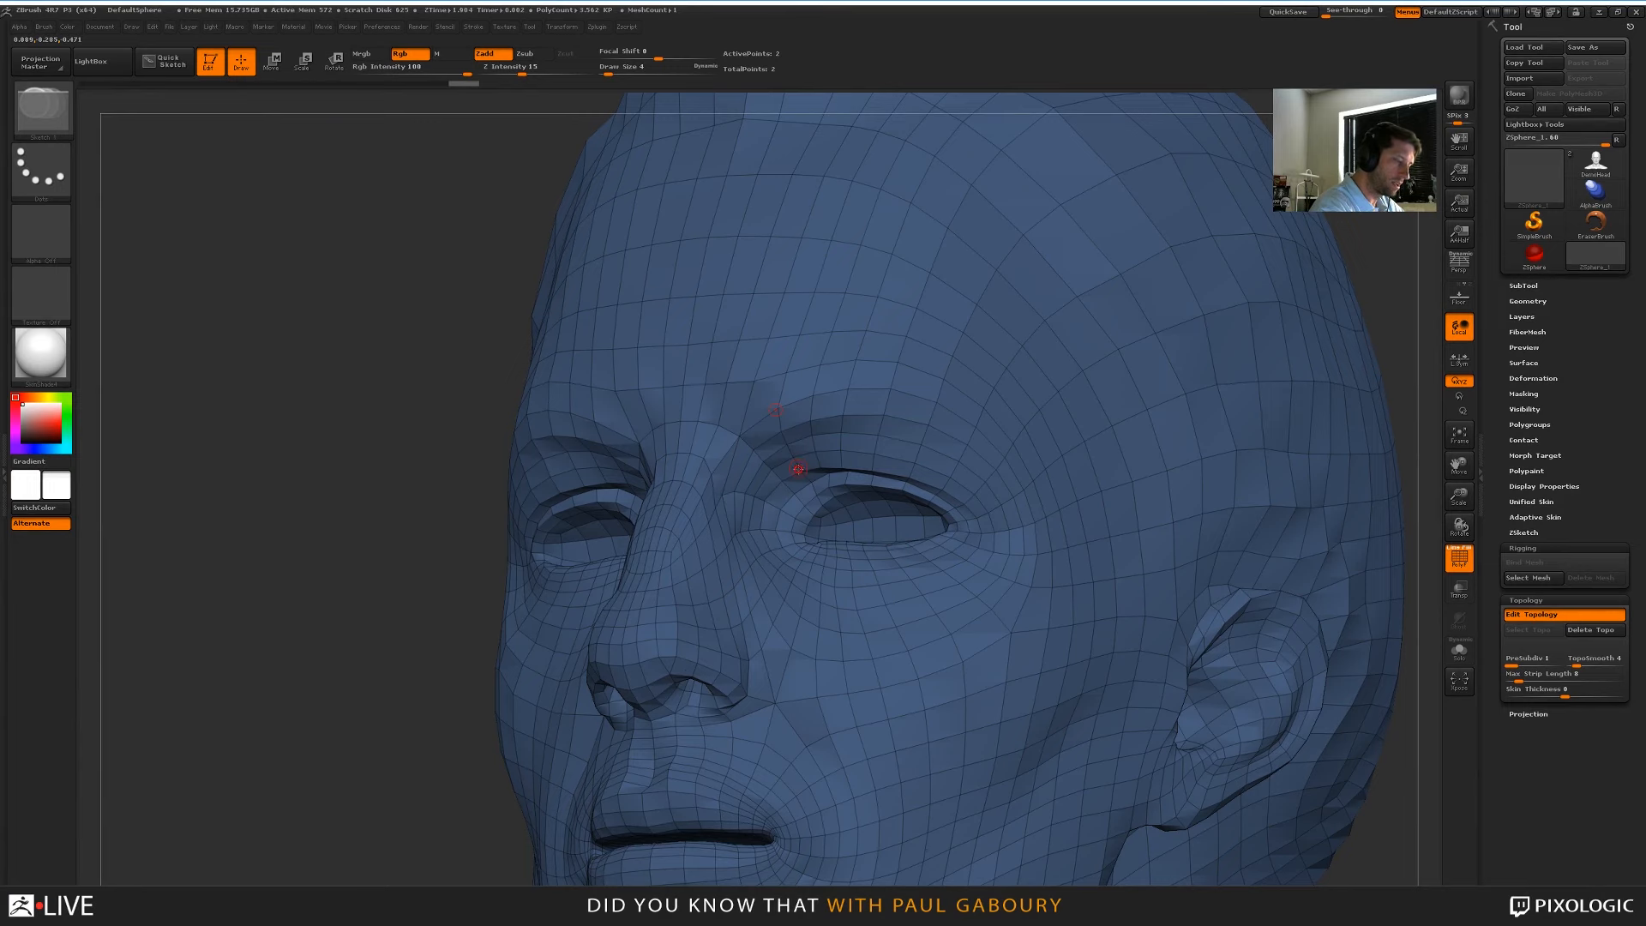
left_click(849, 465)
left_click(861, 391)
left_click(864, 392)
left_click(776, 411)
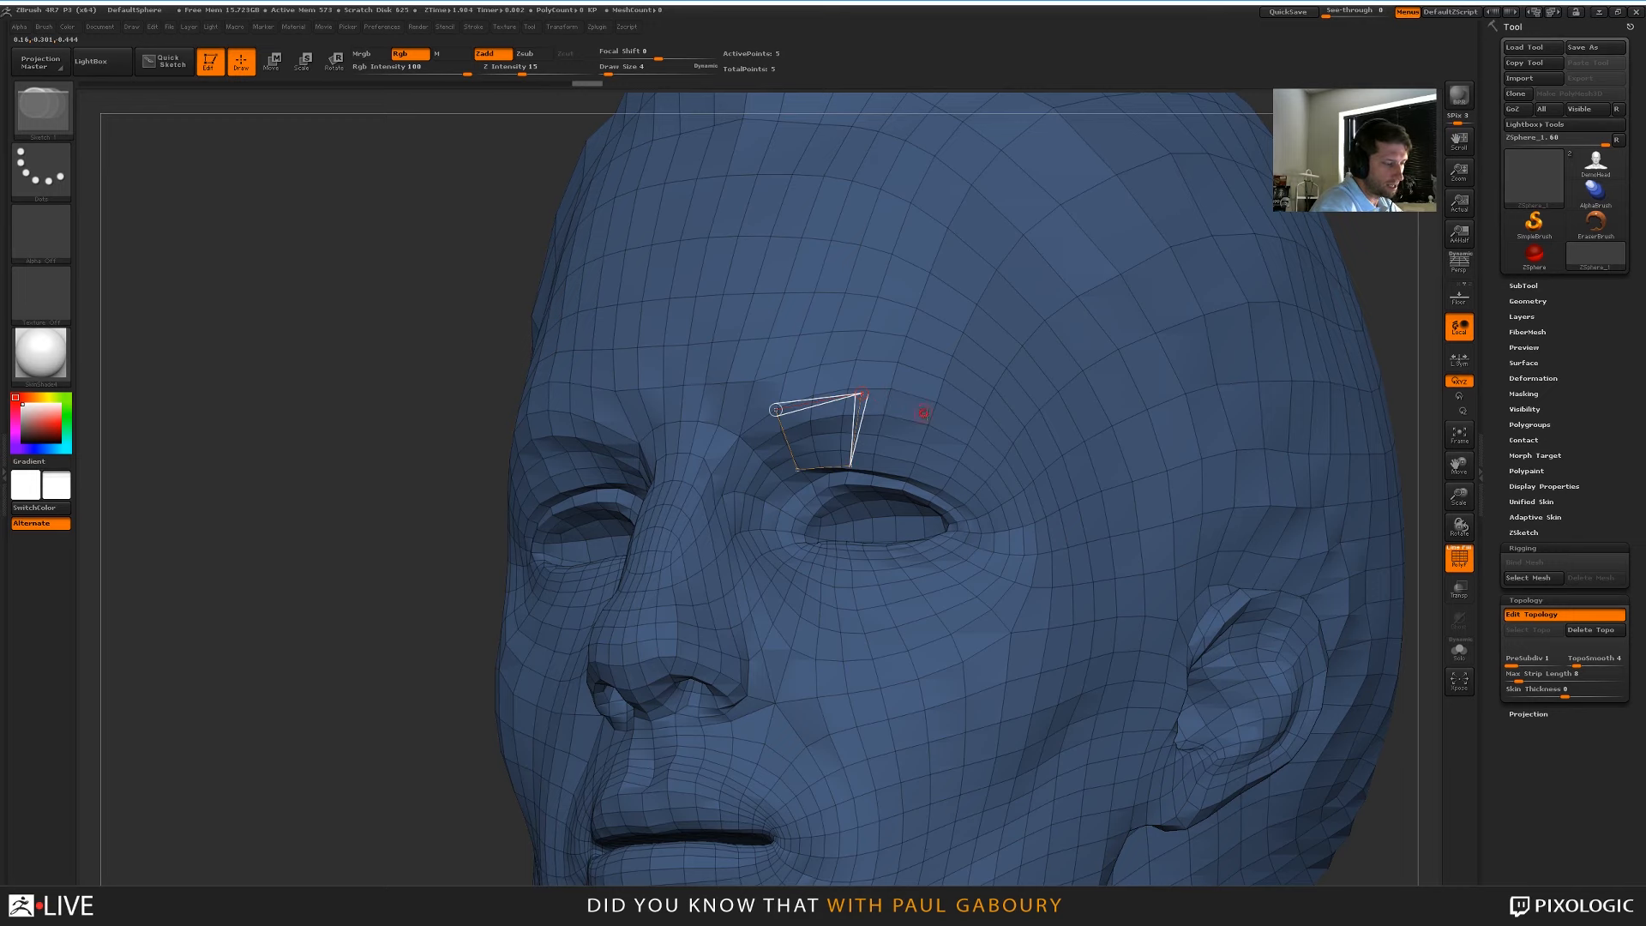
Extend the eyelid strip with two more connected quads toward the outer corner of the eye
left_click(935, 403)
left_click(911, 476)
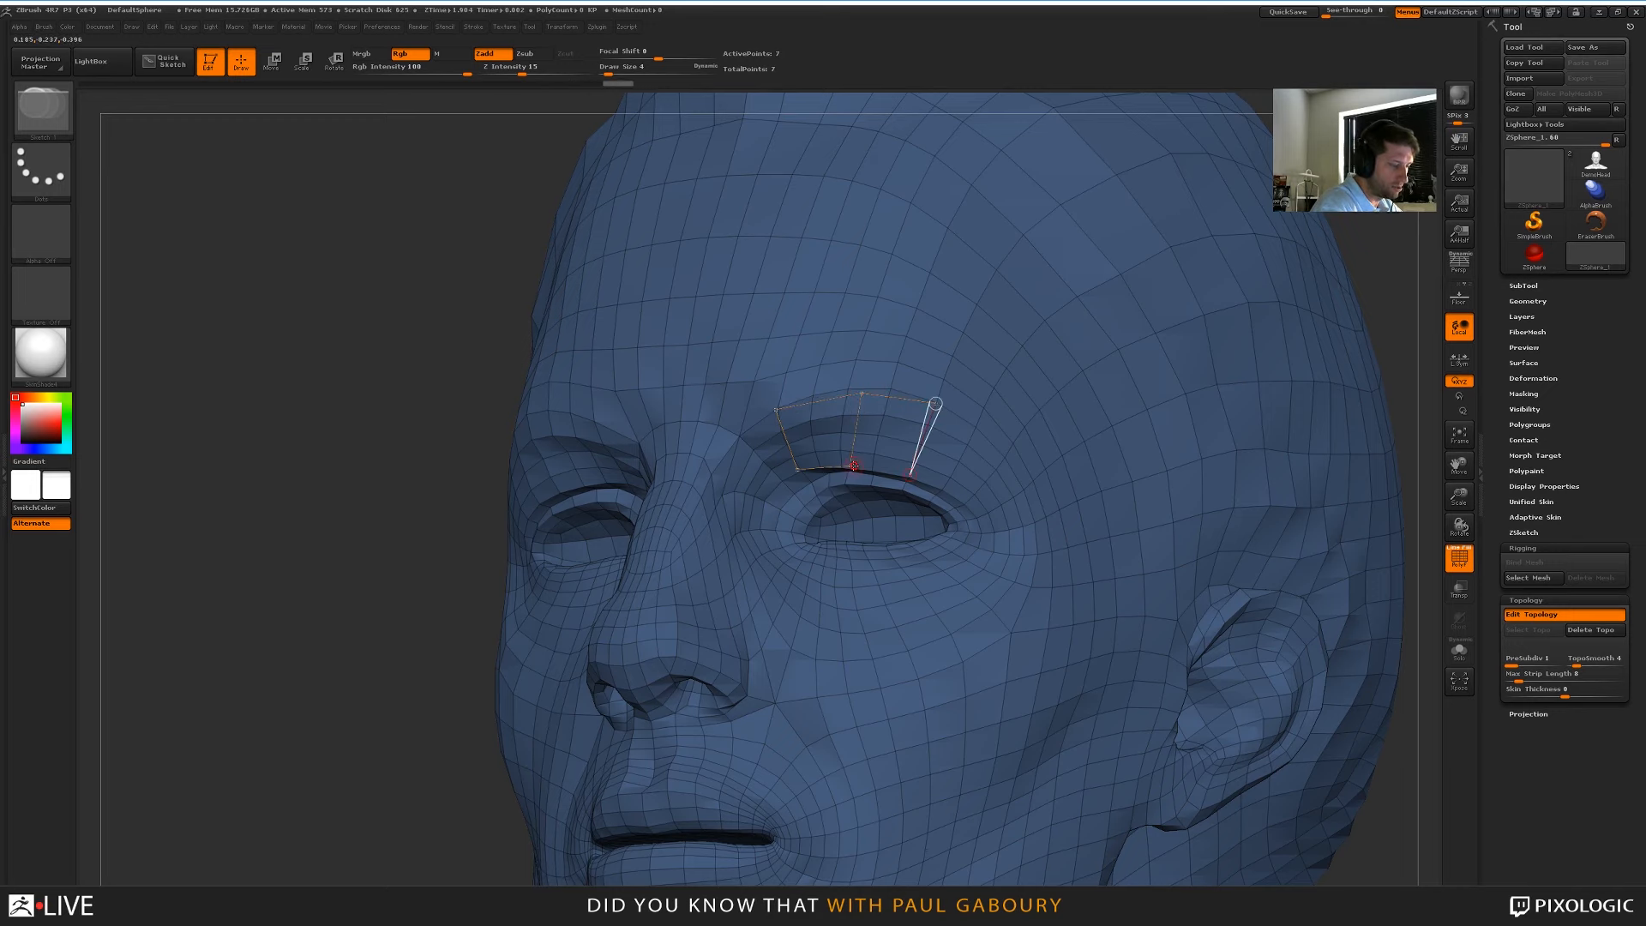
left_click(854, 466)
left_click(965, 504)
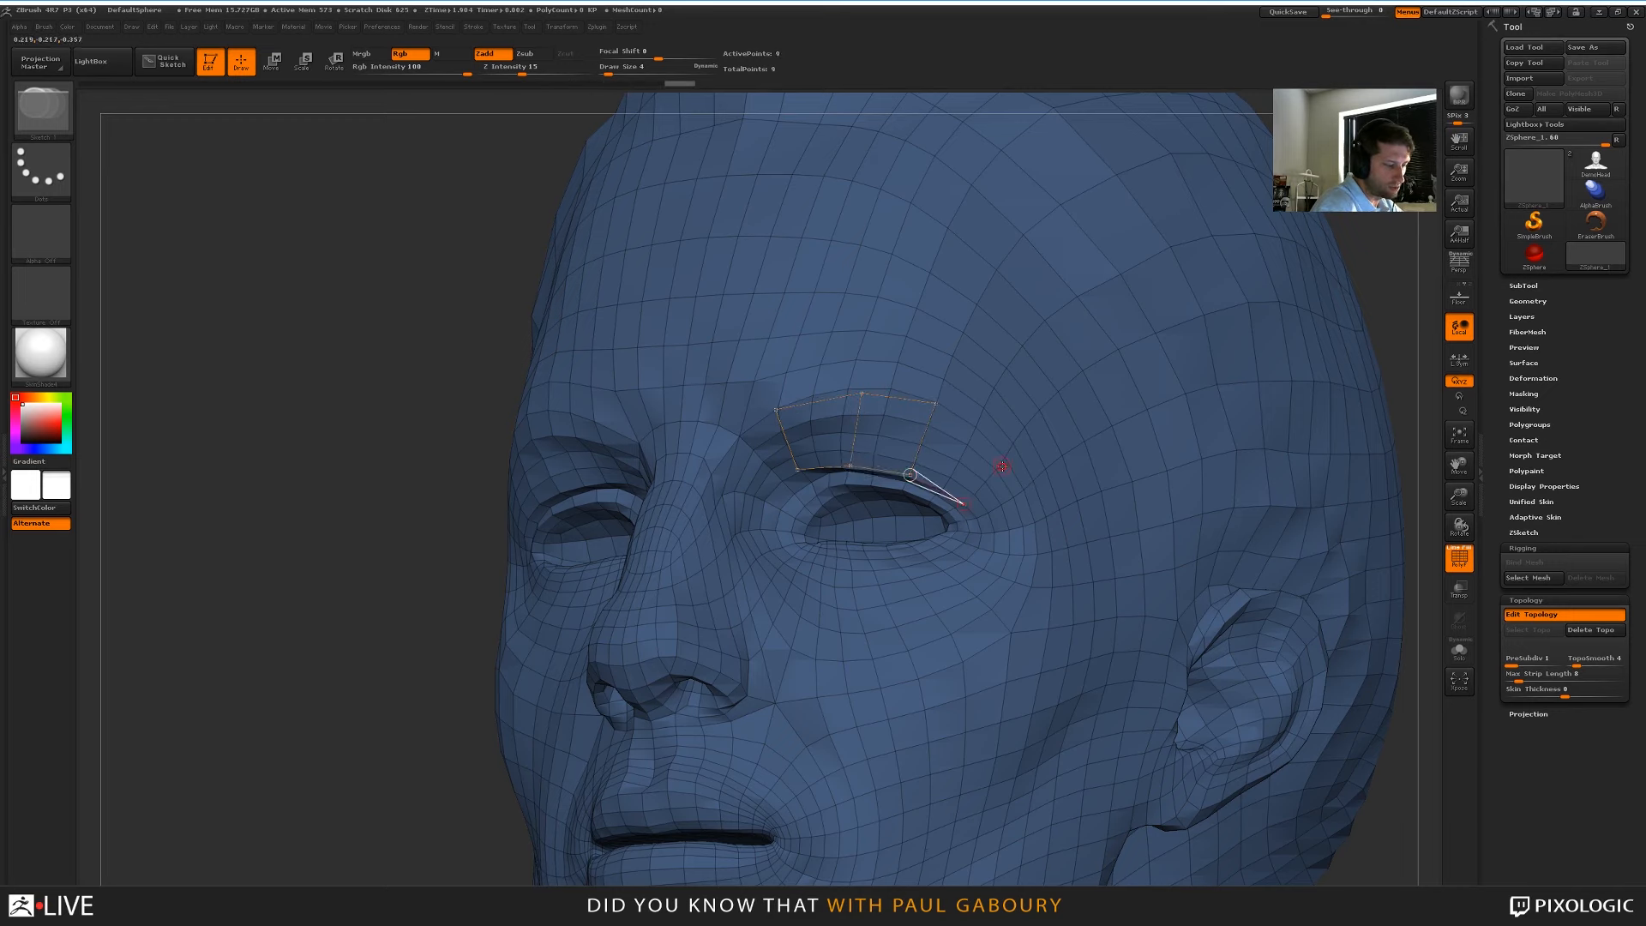
left_click(1003, 463)
left_click(935, 403)
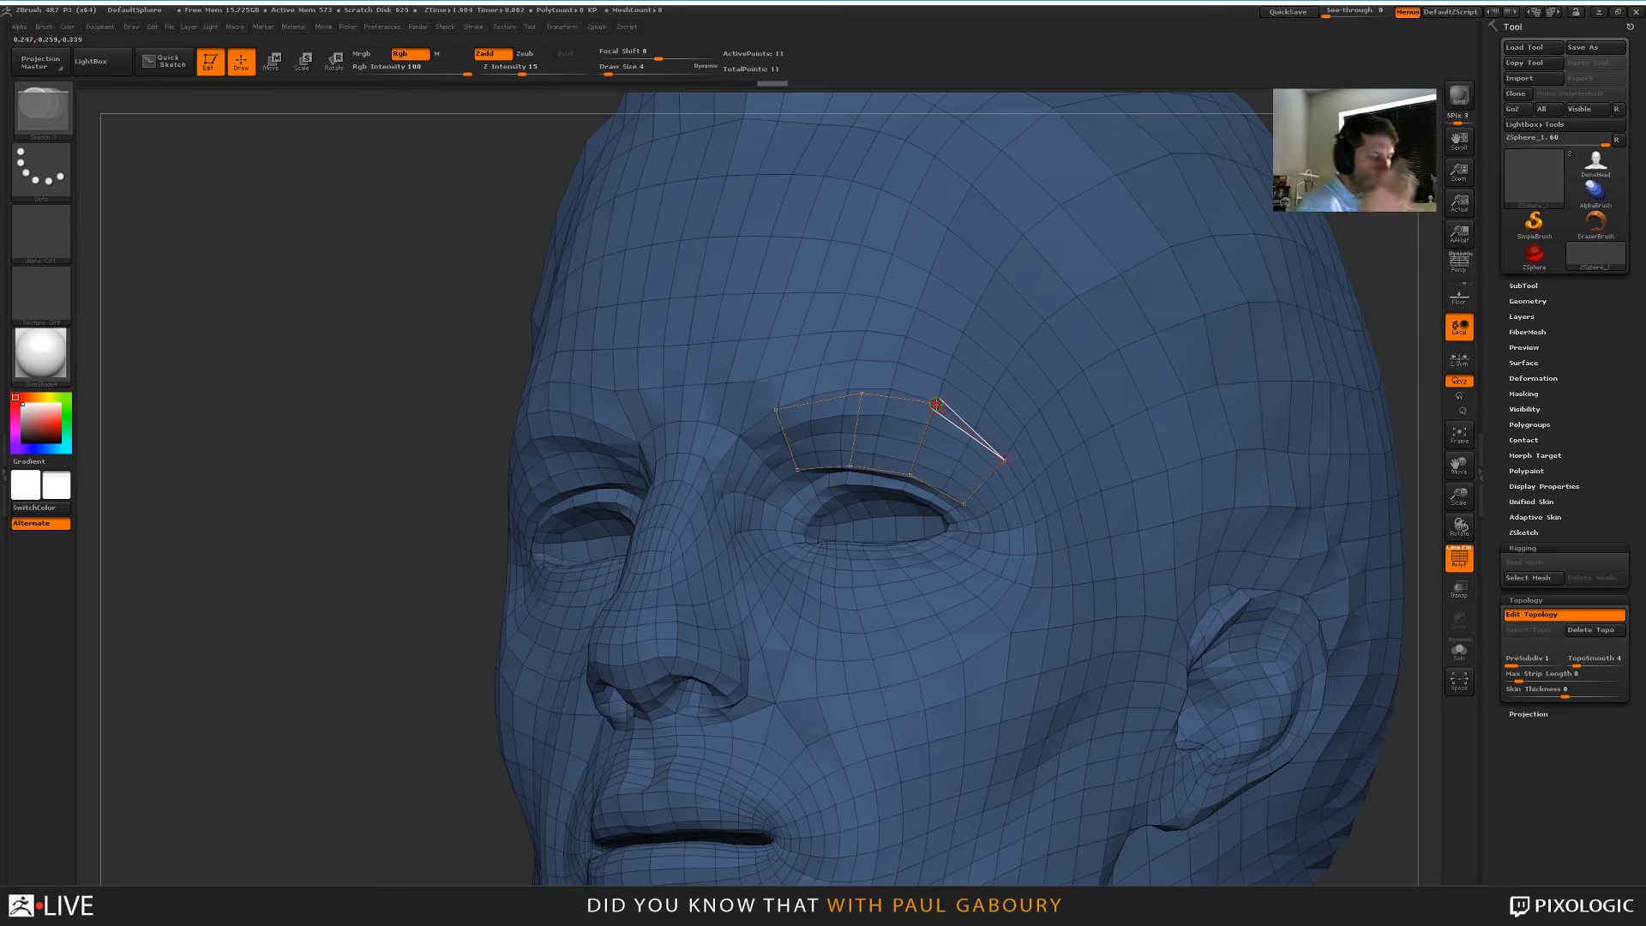
Try linking the strip's outermost brow point to its innermost brow point, and undo the link
left_click(1007, 463)
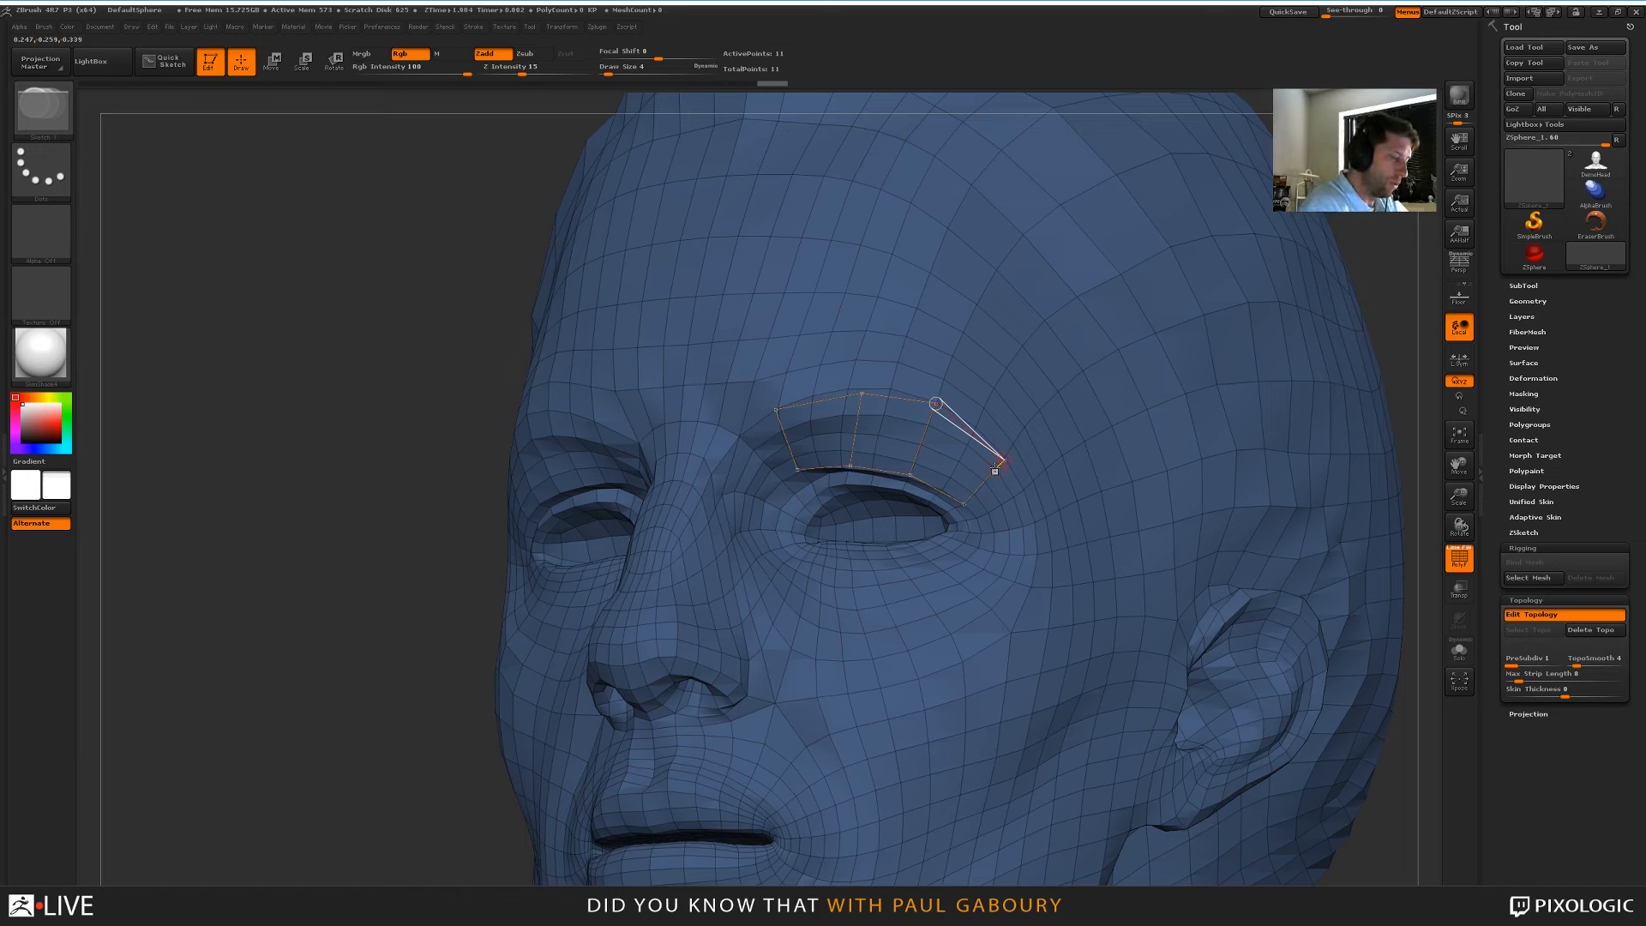
left_click(775, 409)
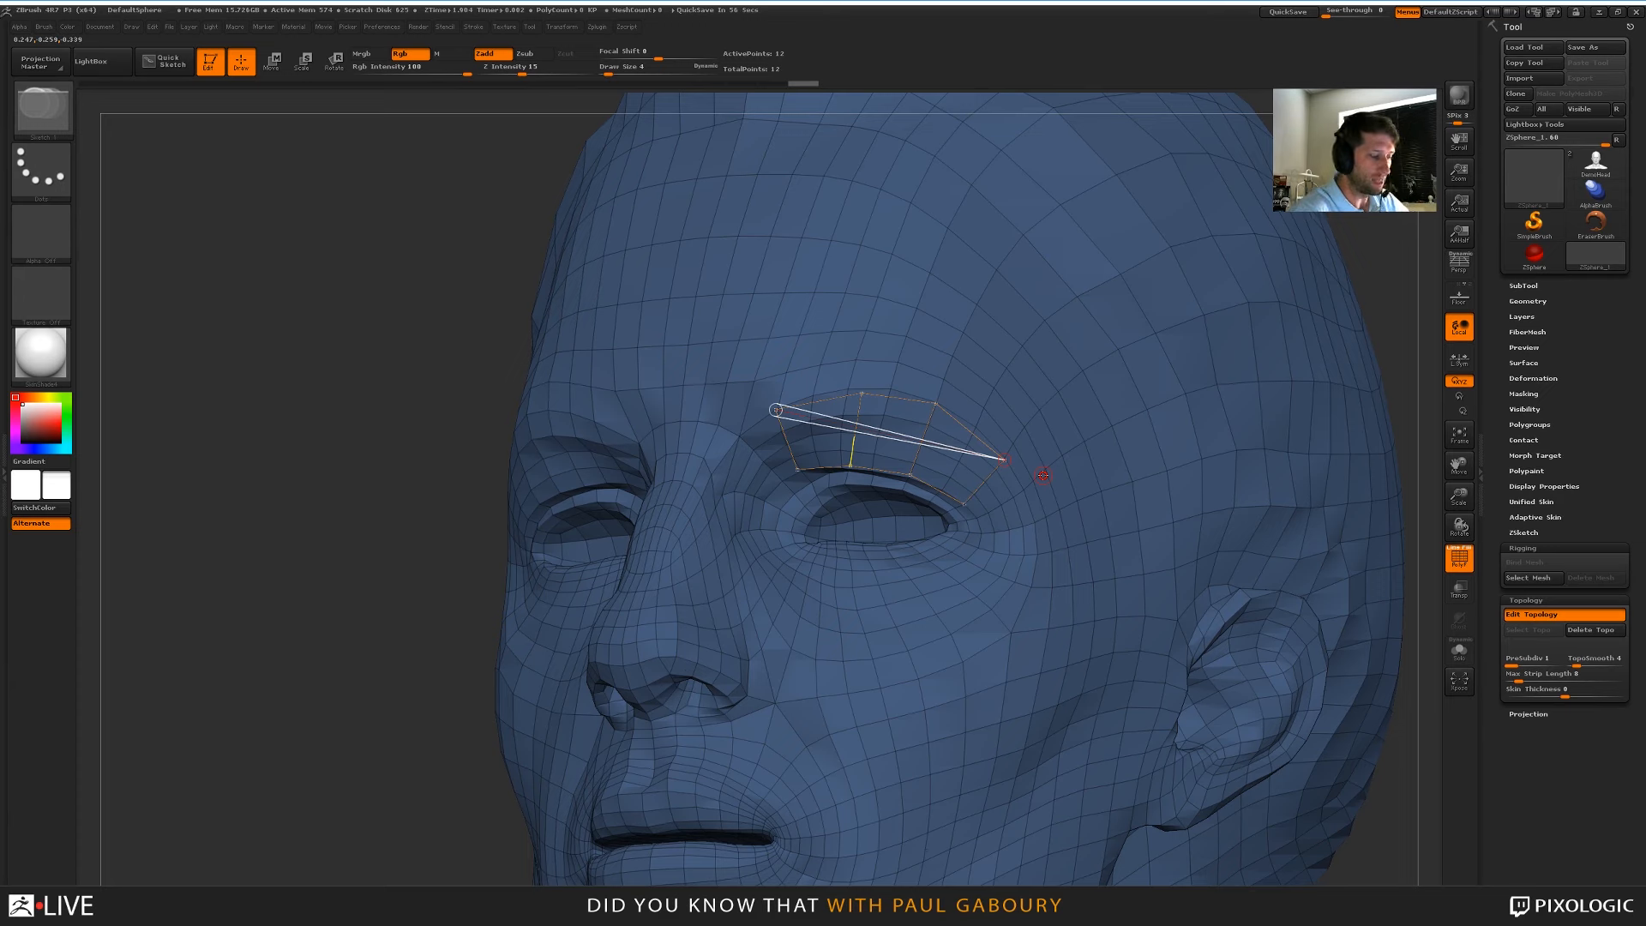
key("ctrl+z")
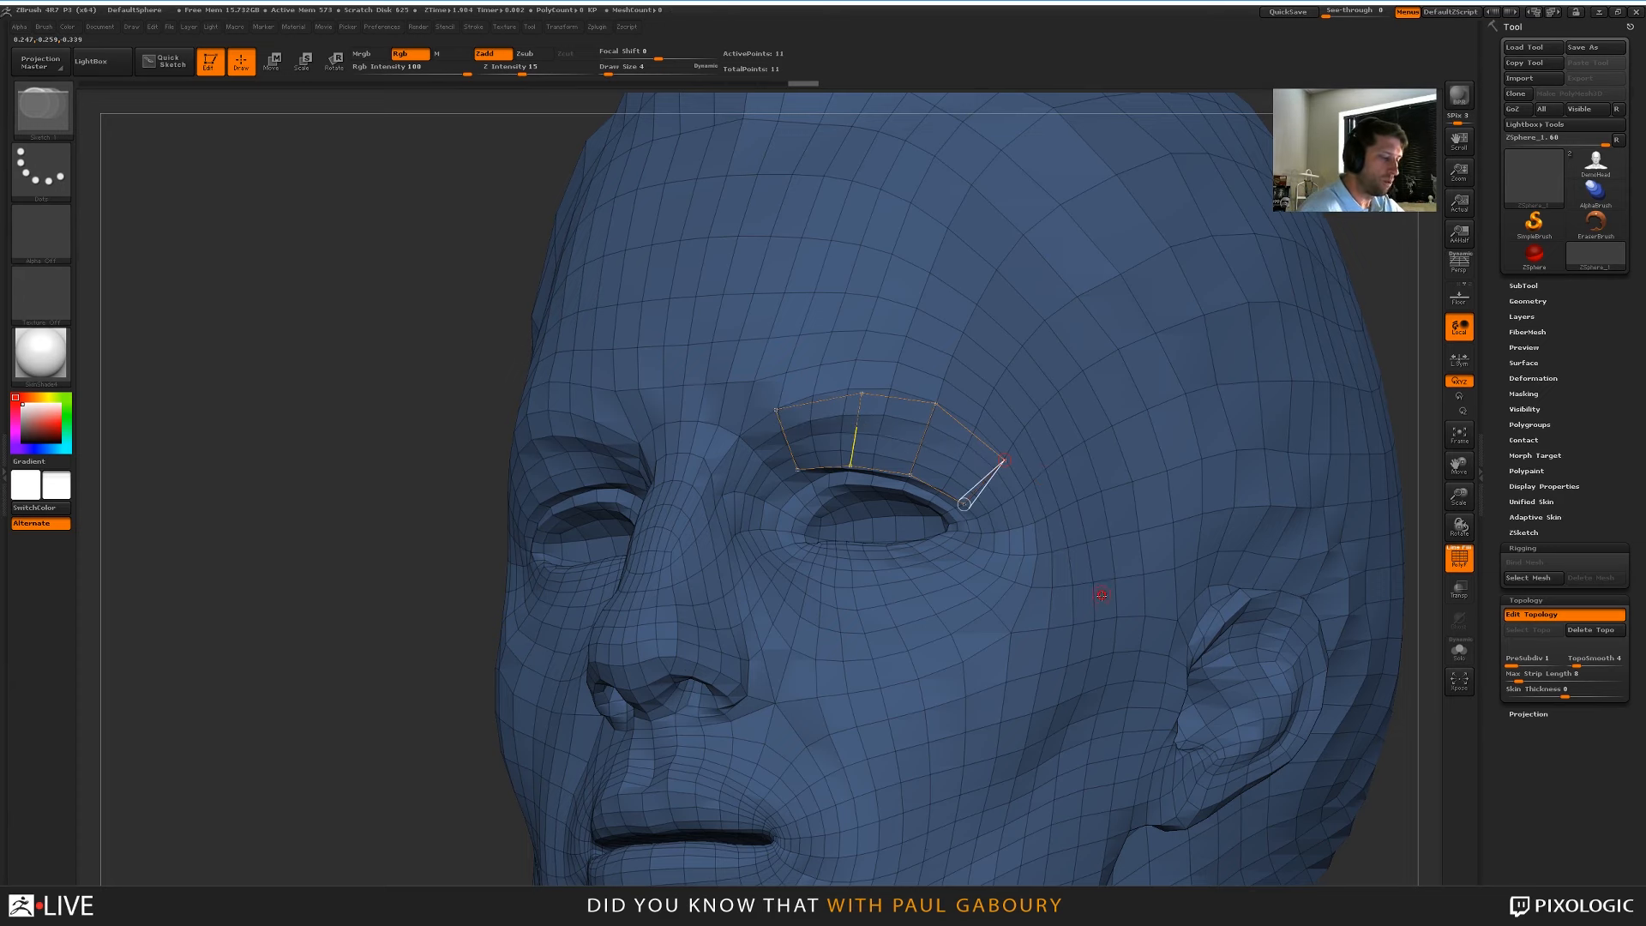
Draw a quad on the lower forehead above the innermost quad of the eyelid strip
right_click_drag(1095, 596, 1198, 585)
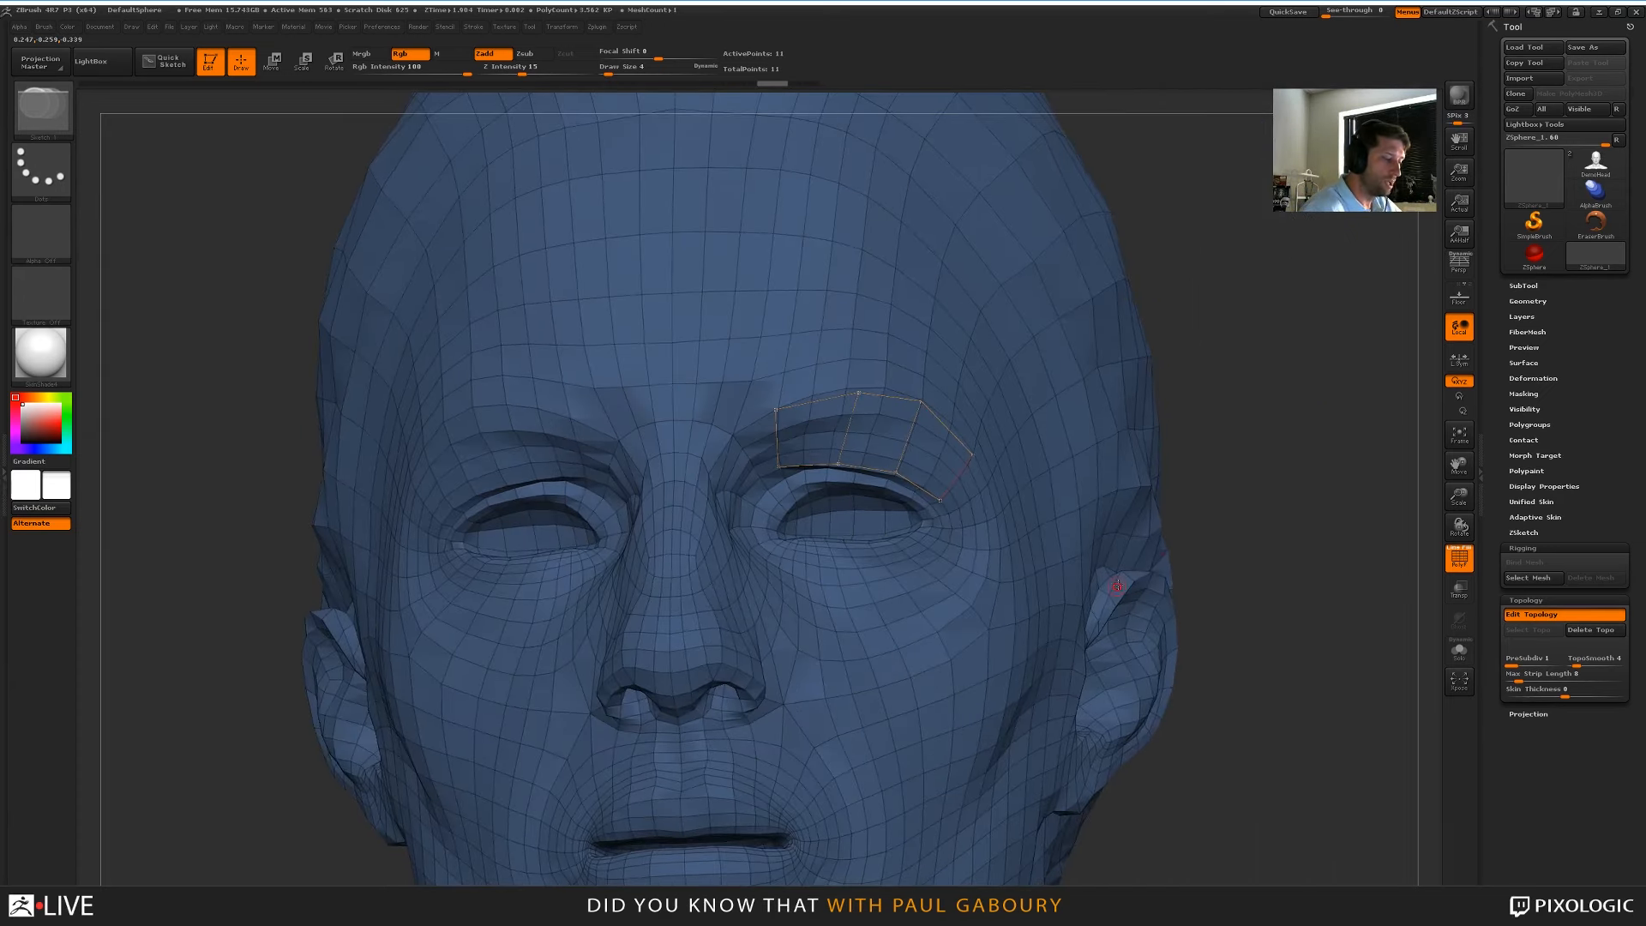
right_click_drag(1155, 443, 1014, 508)
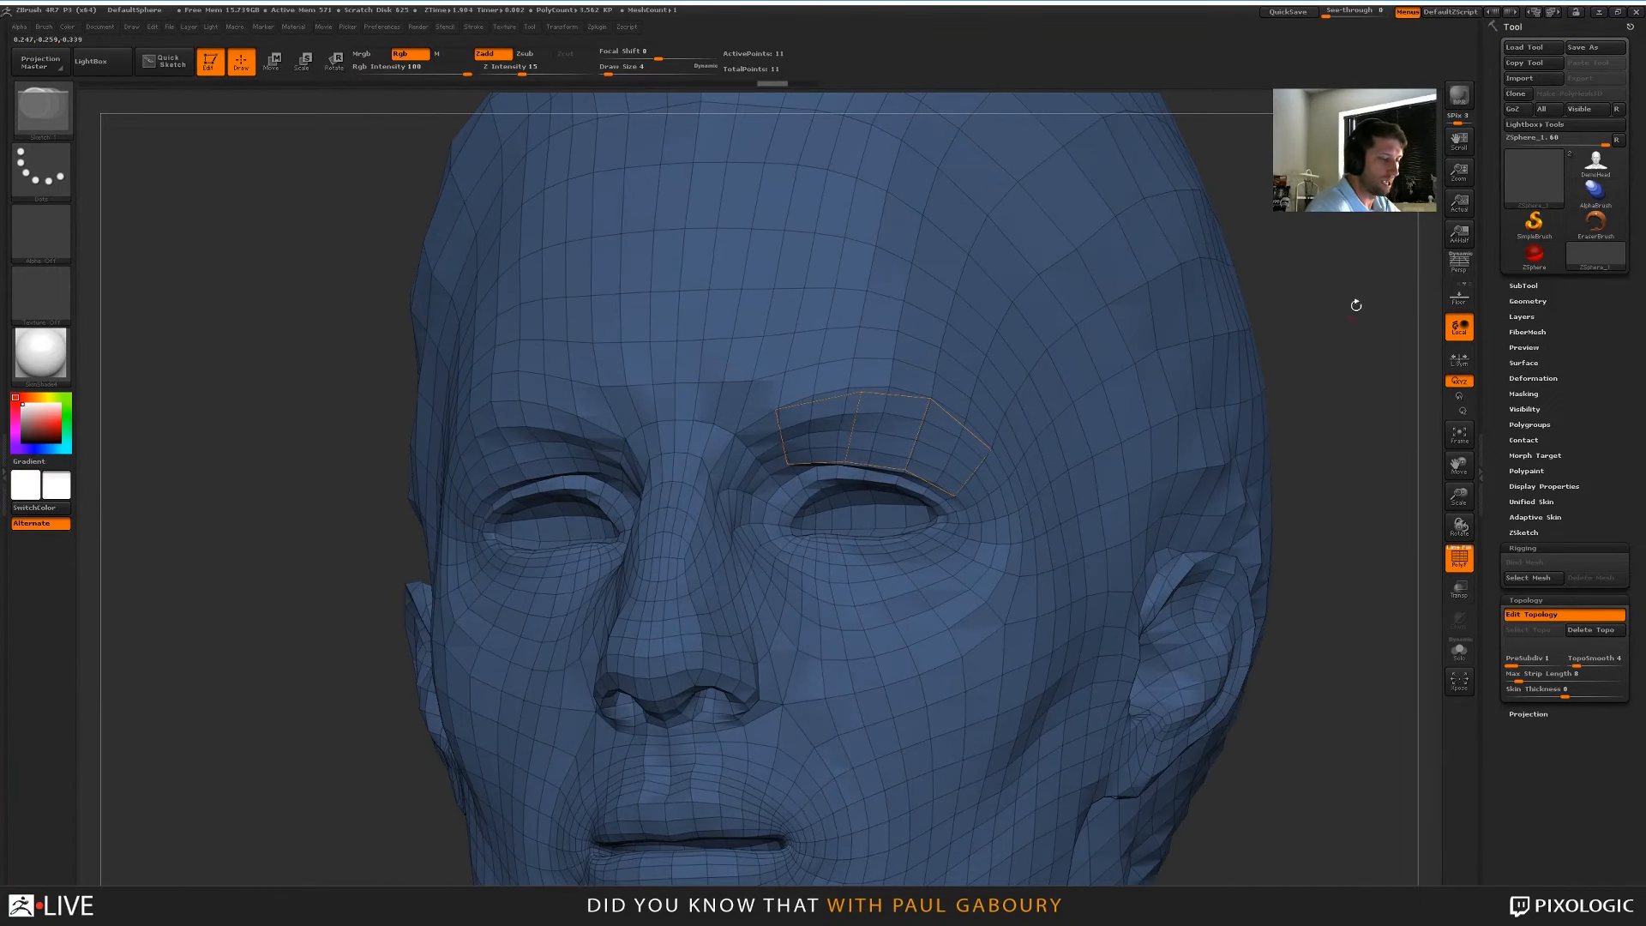
right_click_drag(1363, 278, 1281, 360)
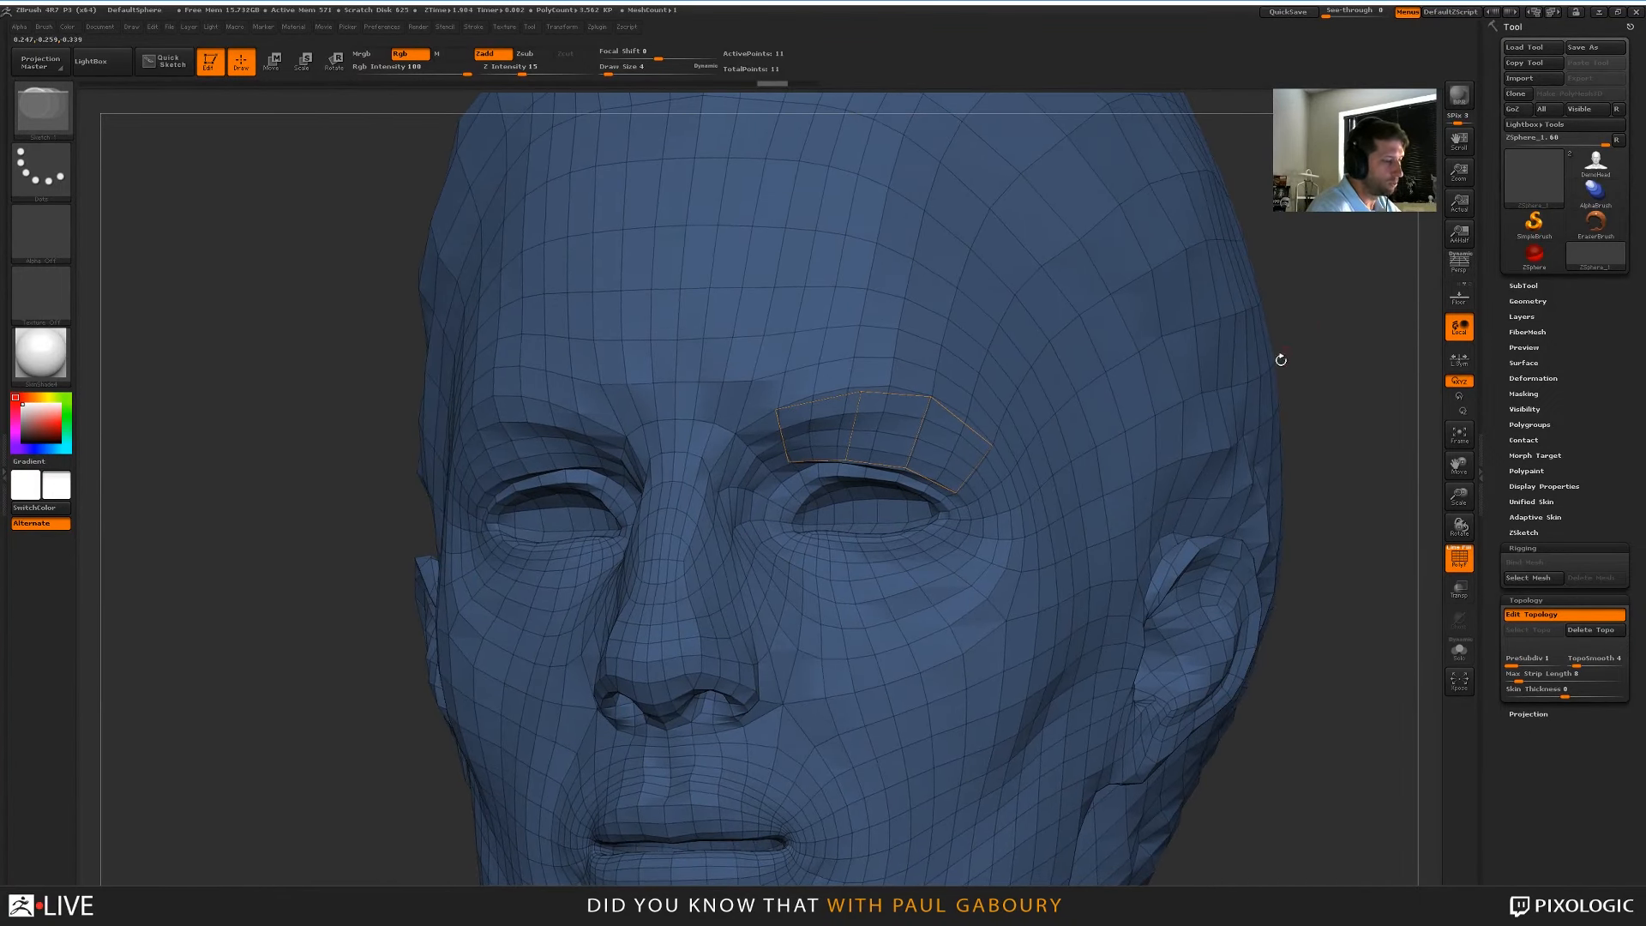
left_click(777, 409)
left_click(749, 330)
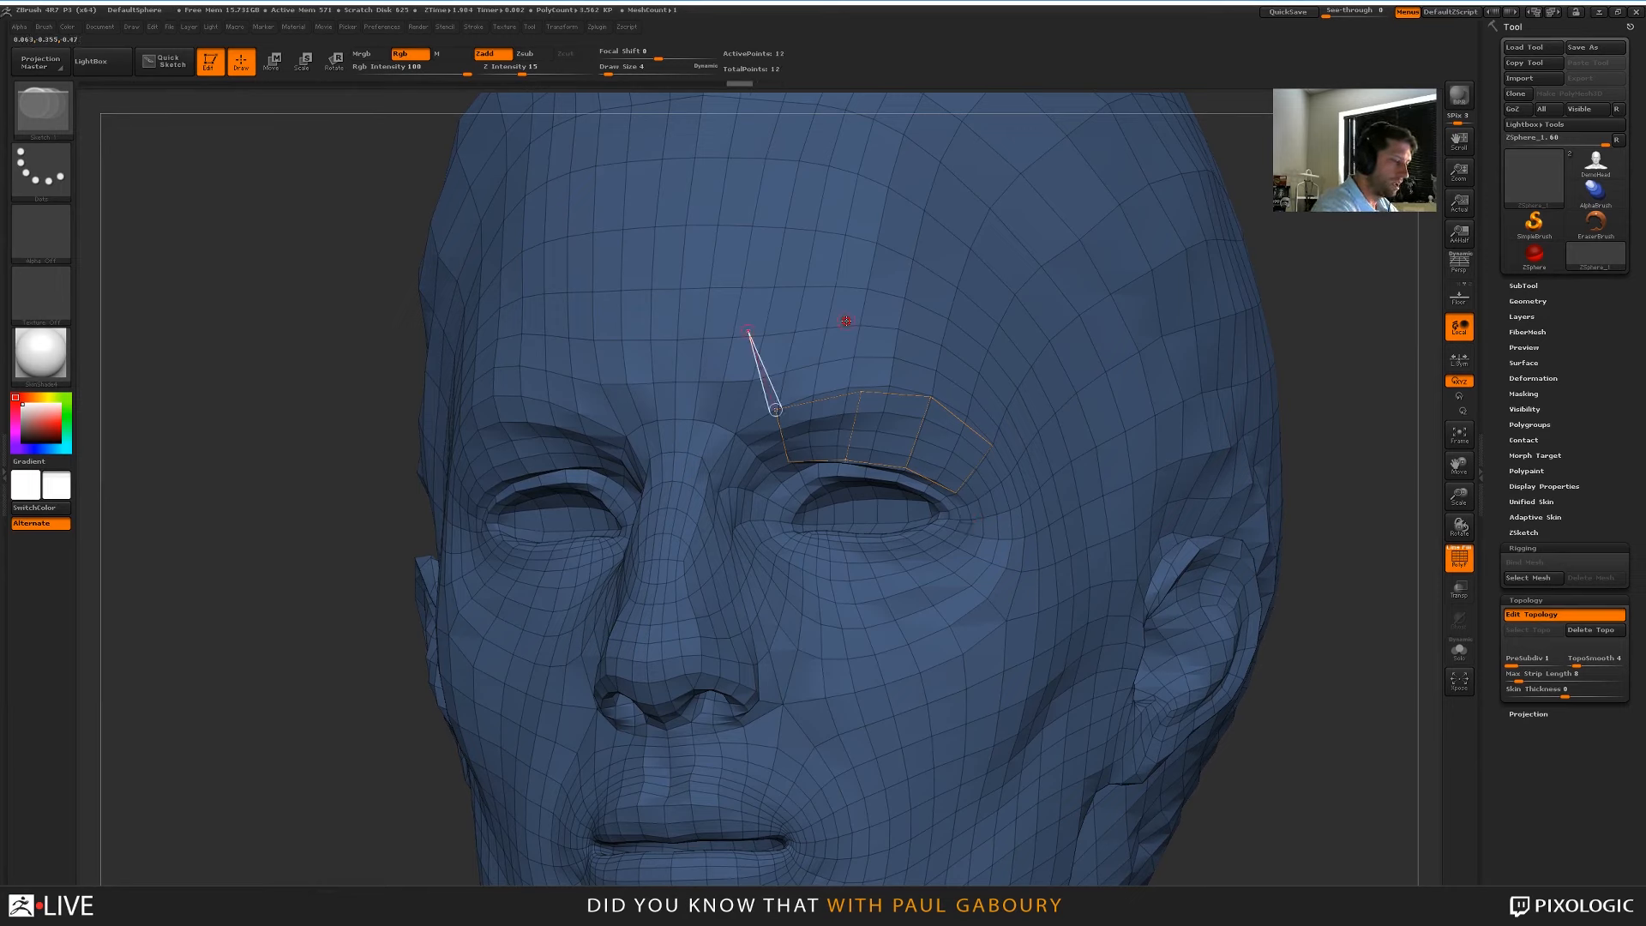
left_click(851, 317)
left_click(862, 392)
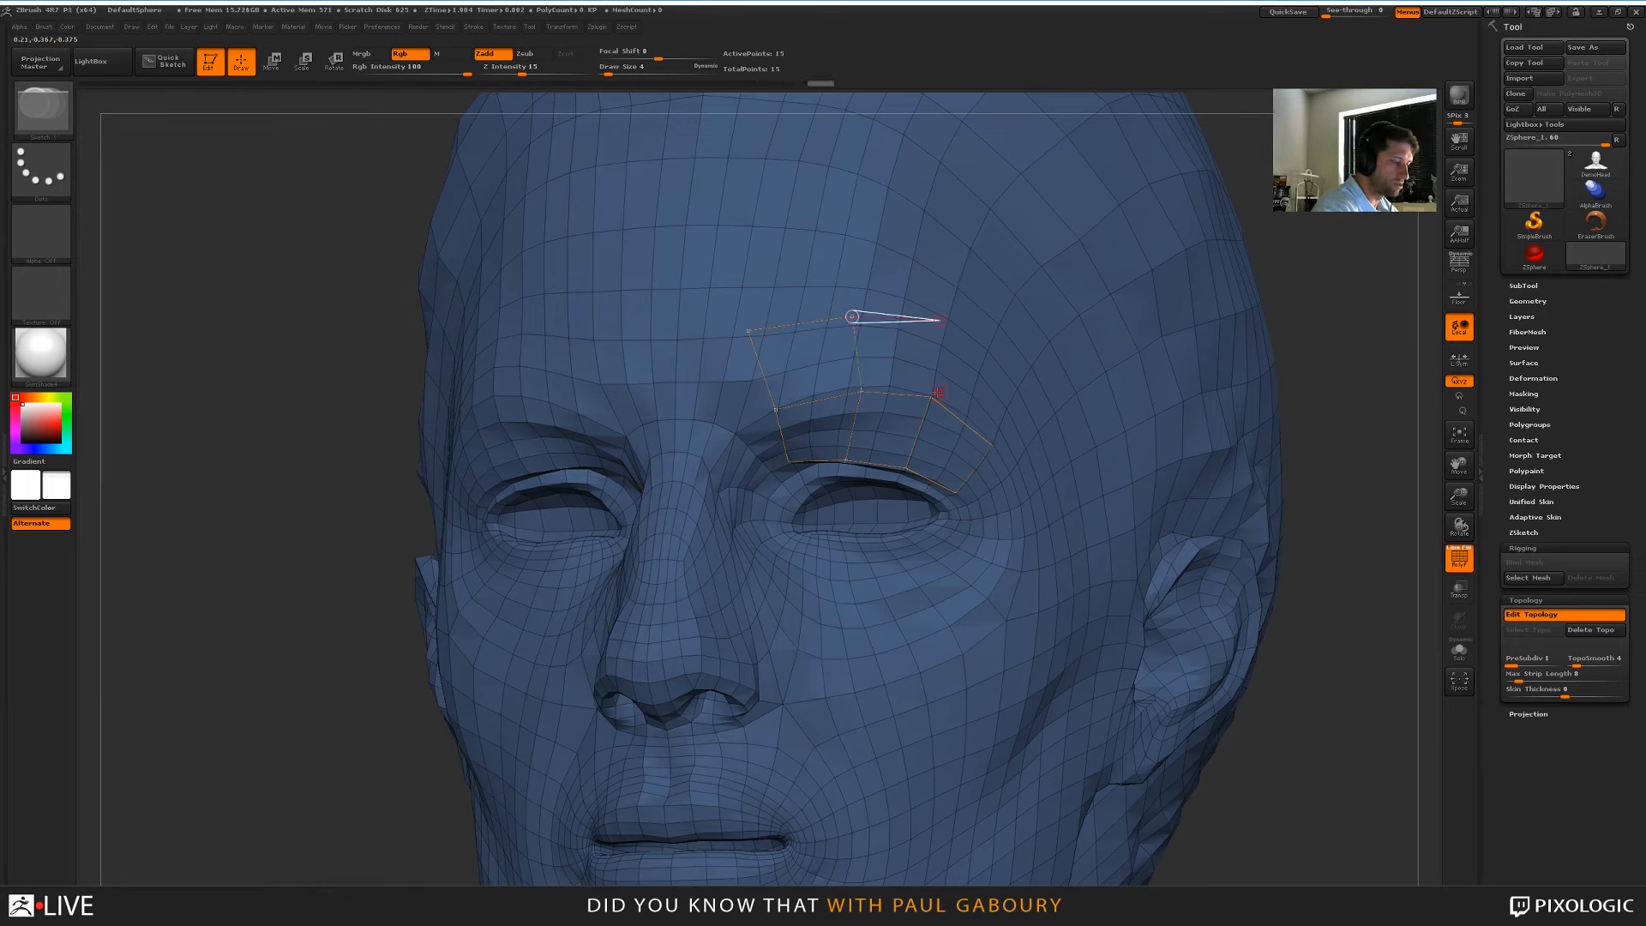
Continue the lower forehead row with two more quads above the middle and outer parts of the eyelid strip
left_click(939, 319)
left_click(930, 396)
left_click(1019, 373)
left_click(993, 445)
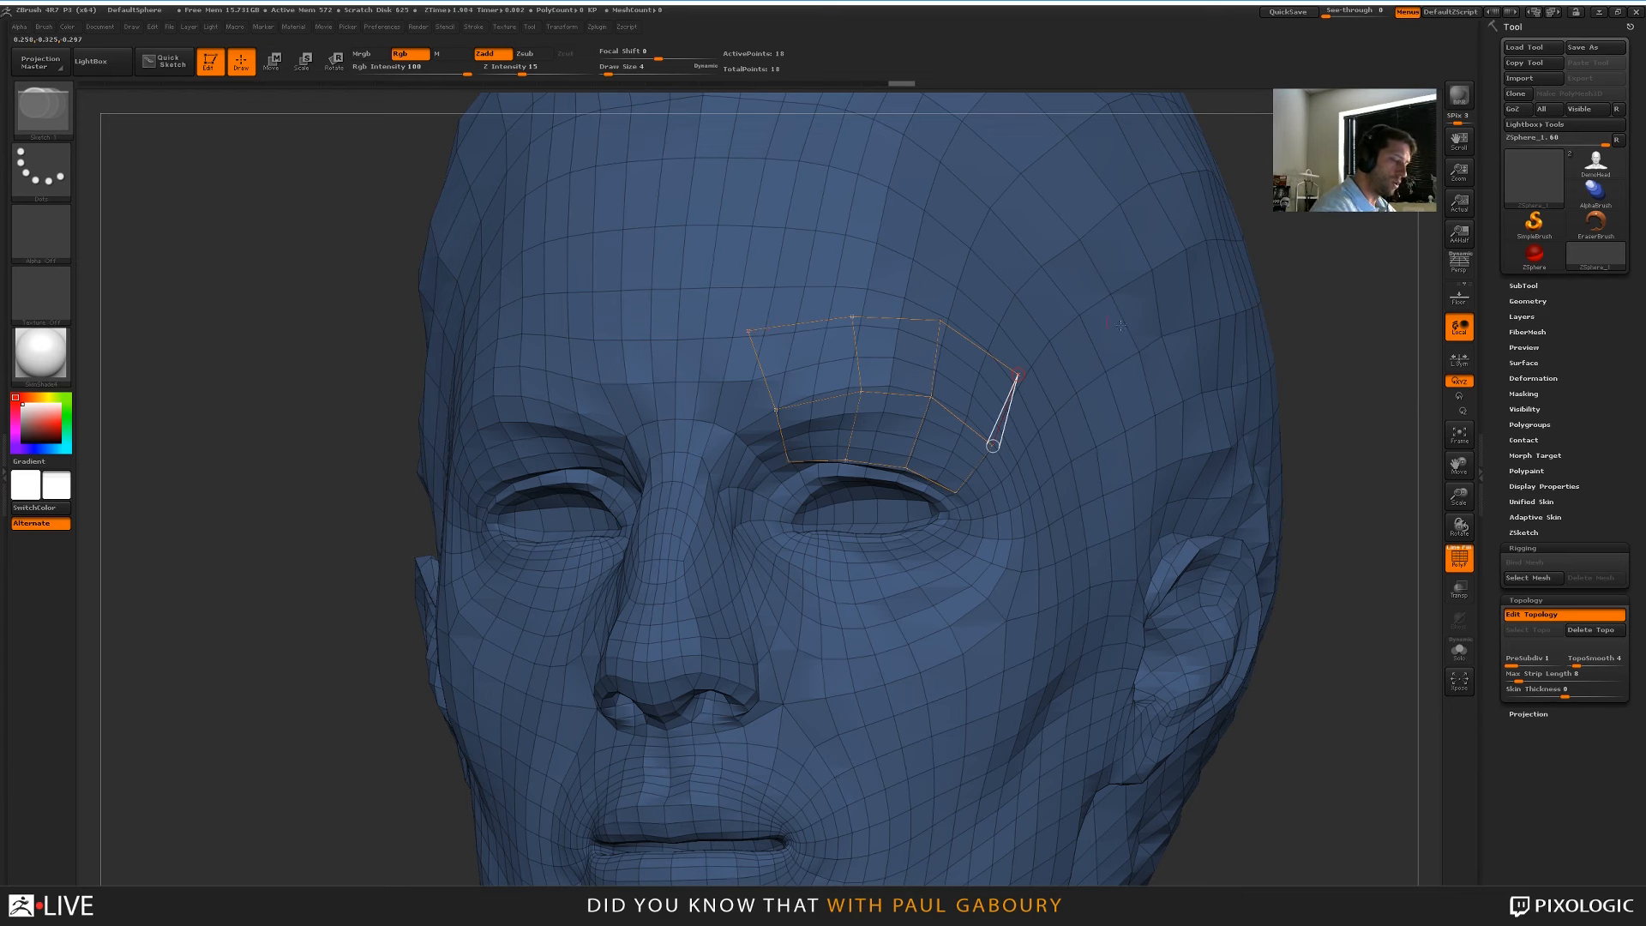
Draw one more quad higher on the forehead above the inner quad of the second row
right_click_drag(1097, 352, 1054, 386)
left_click(739, 334)
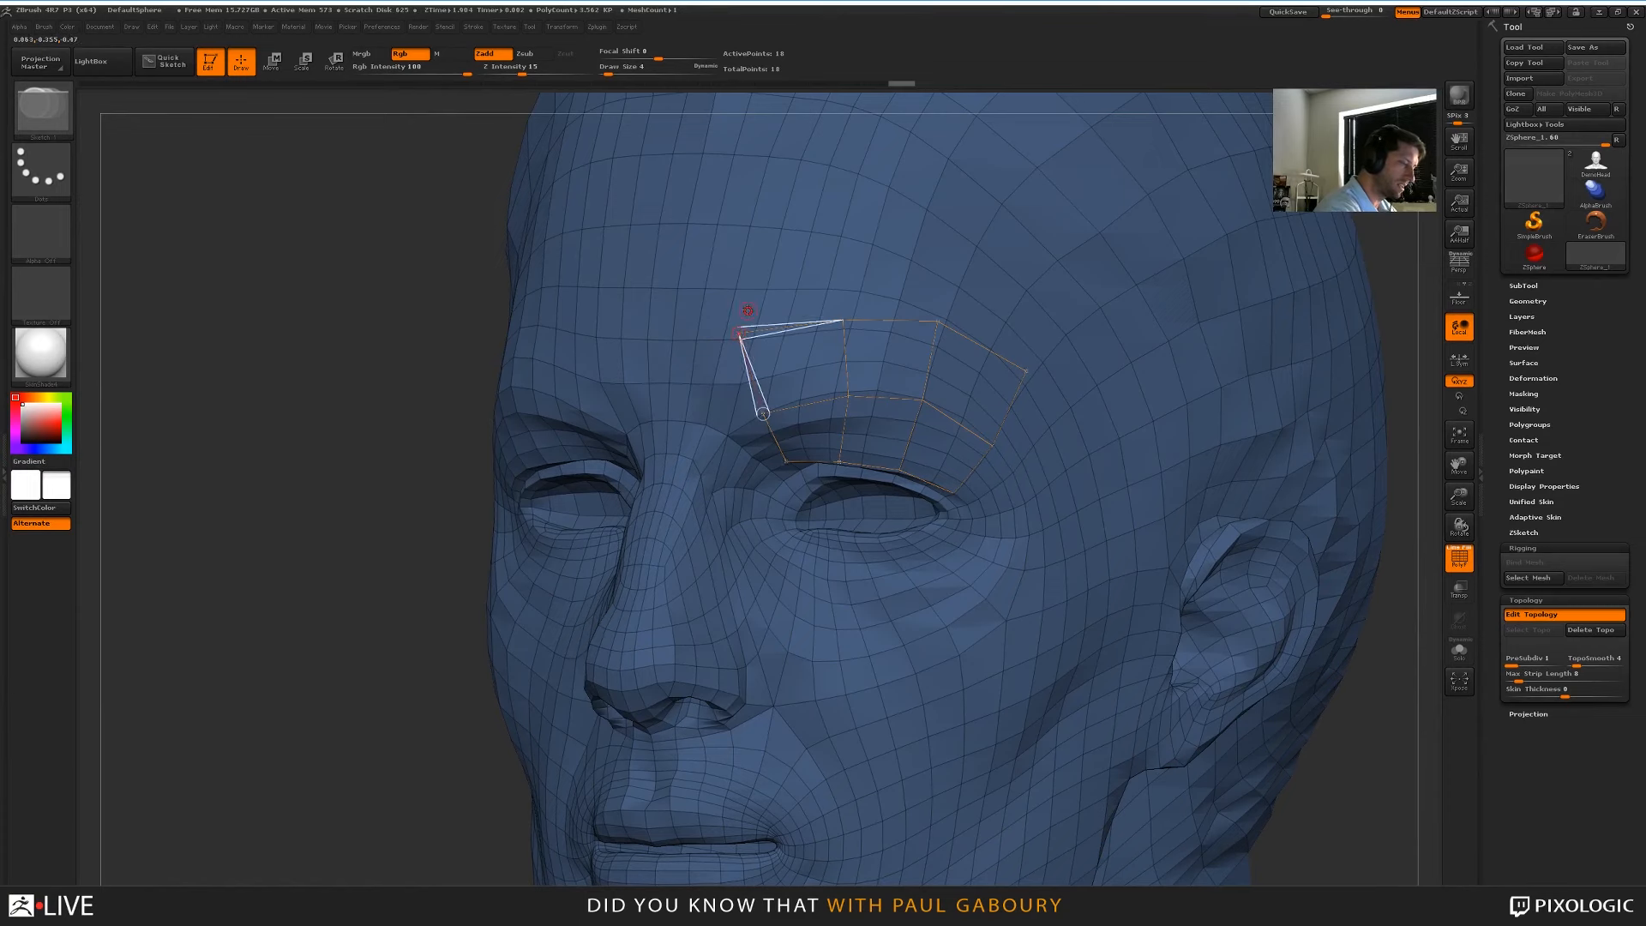
left_click(730, 254)
left_click(831, 247)
left_click(844, 320)
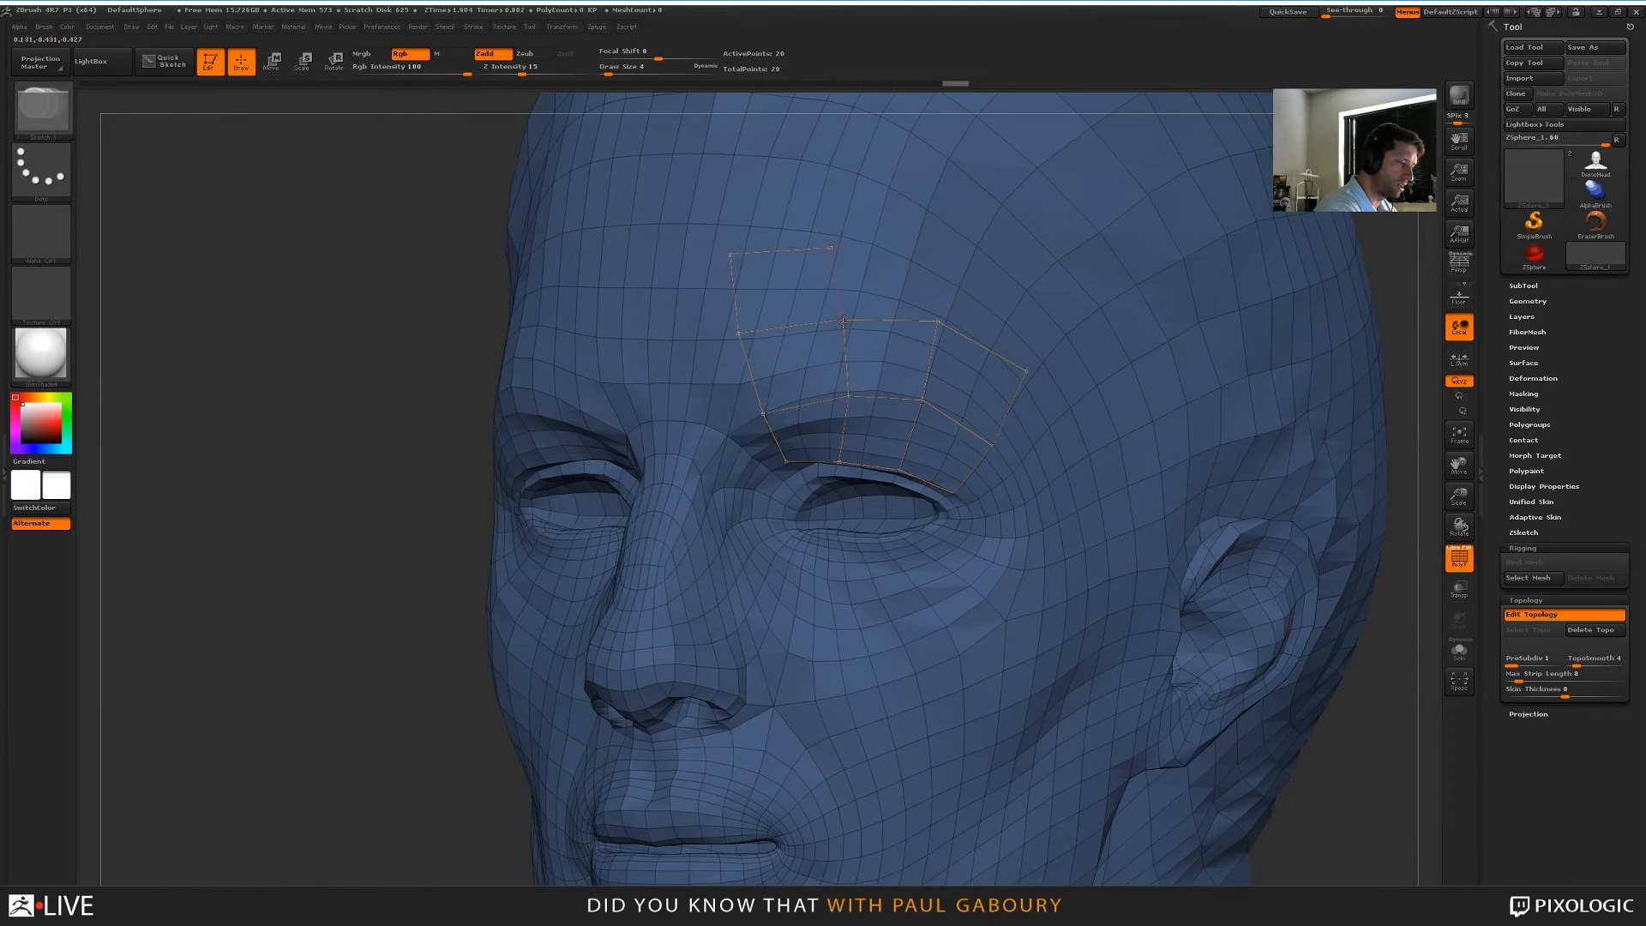
left_click(843, 322)
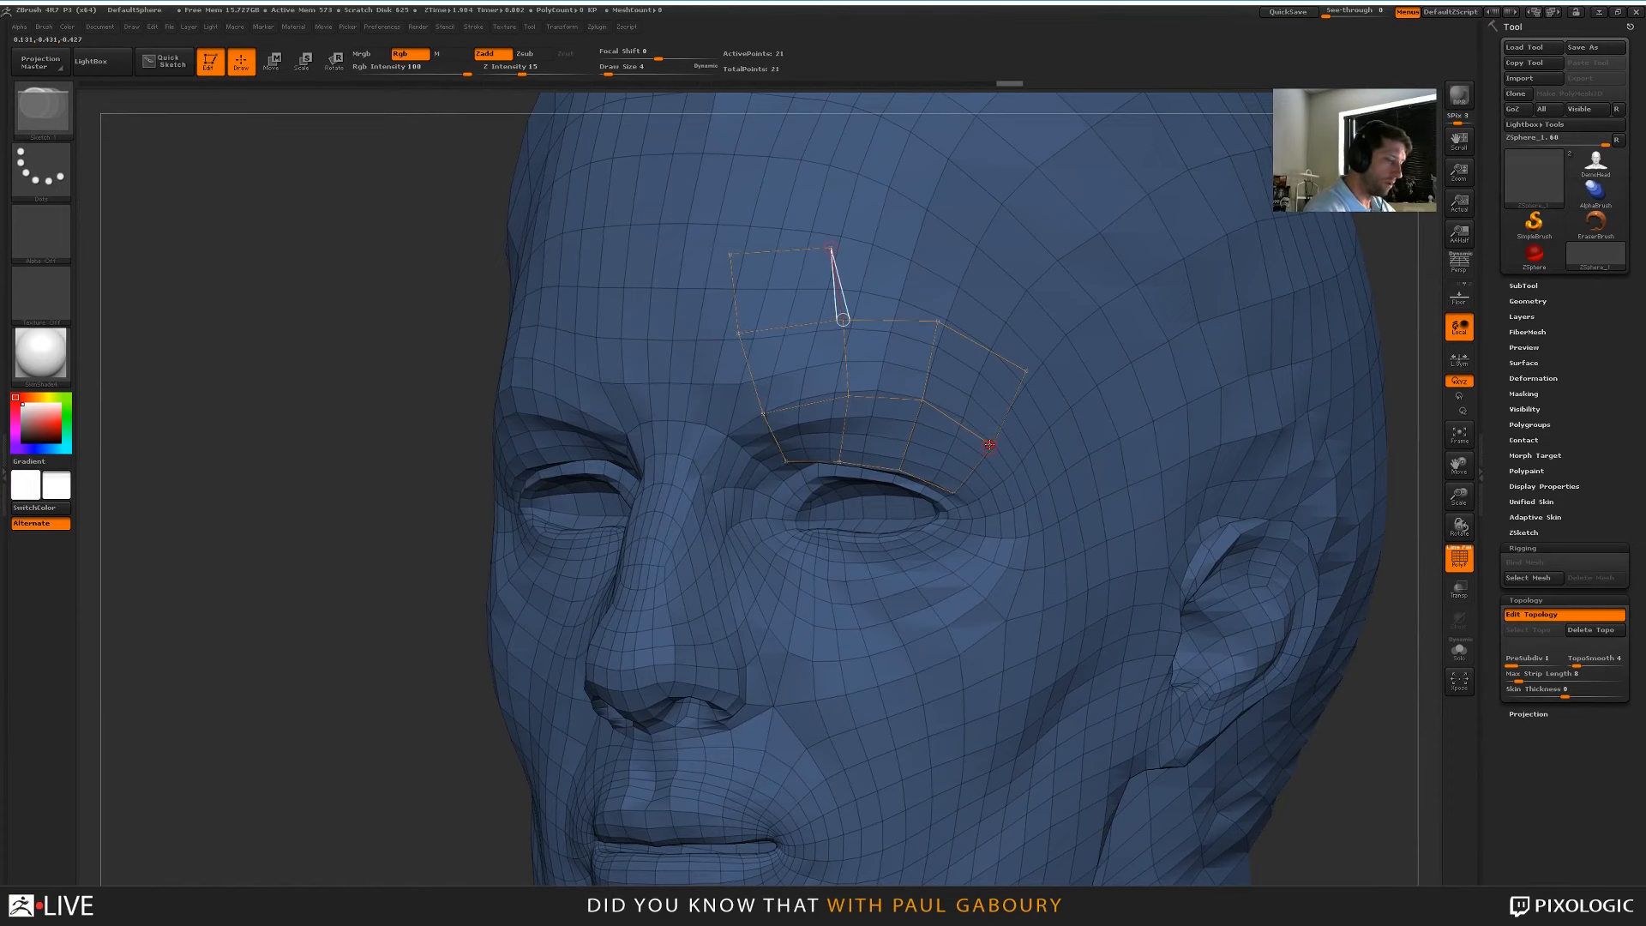
Add a quad at the outer end of the second row, extending it toward the temple
right_click_drag(1384, 221, 1386, 220)
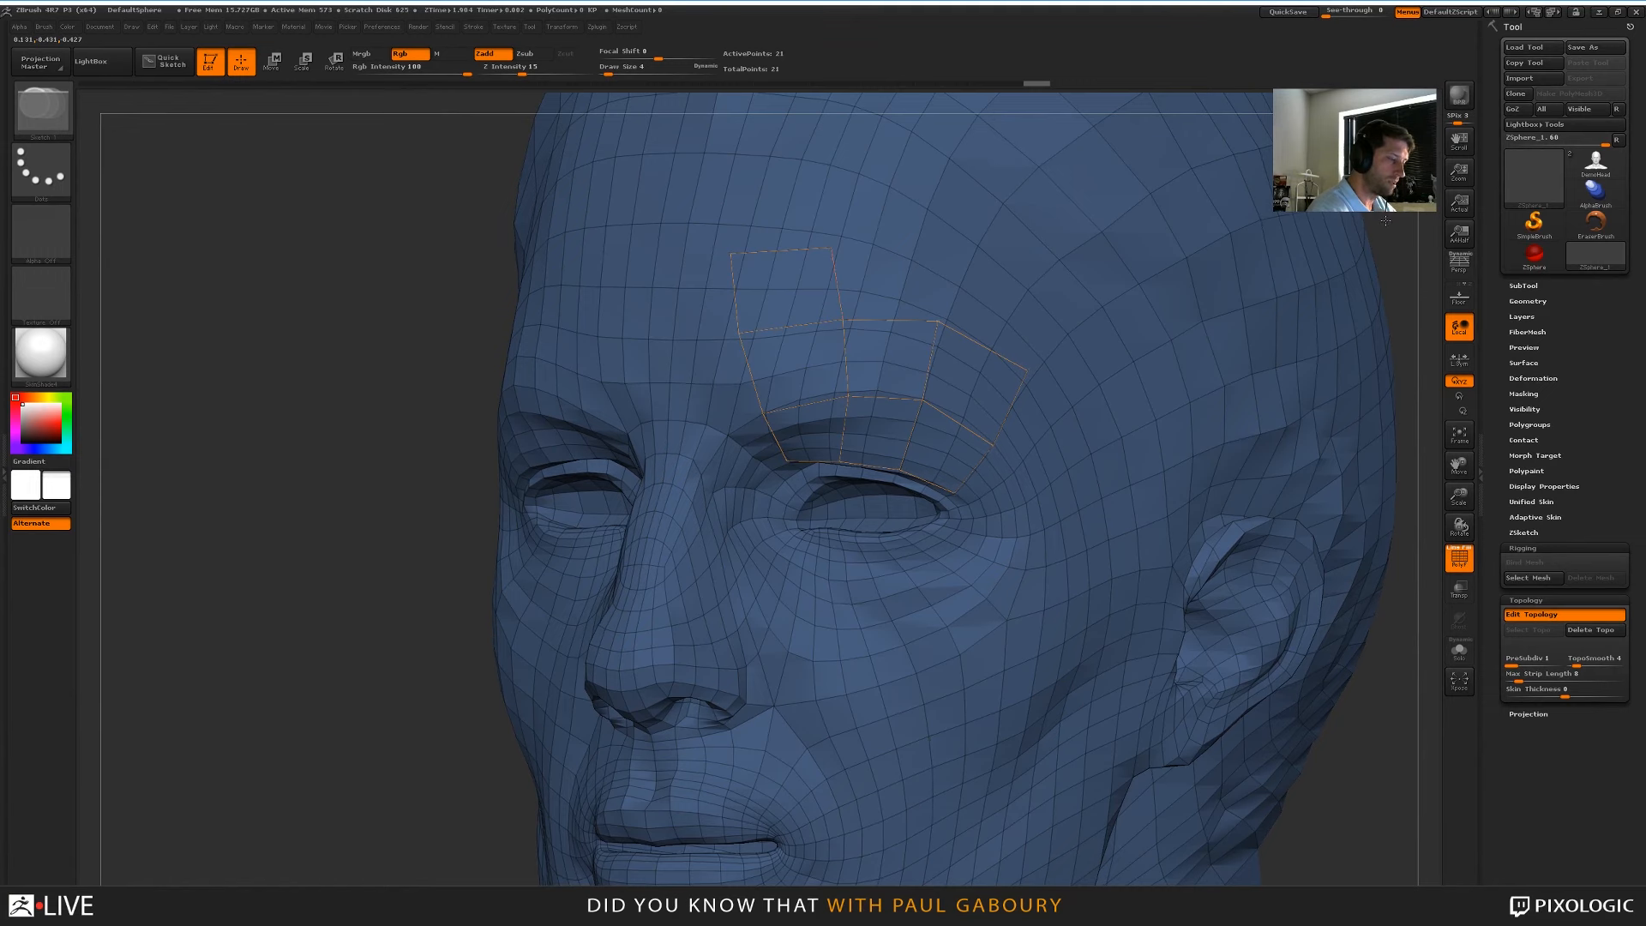
left_click(994, 444)
left_click(1016, 476)
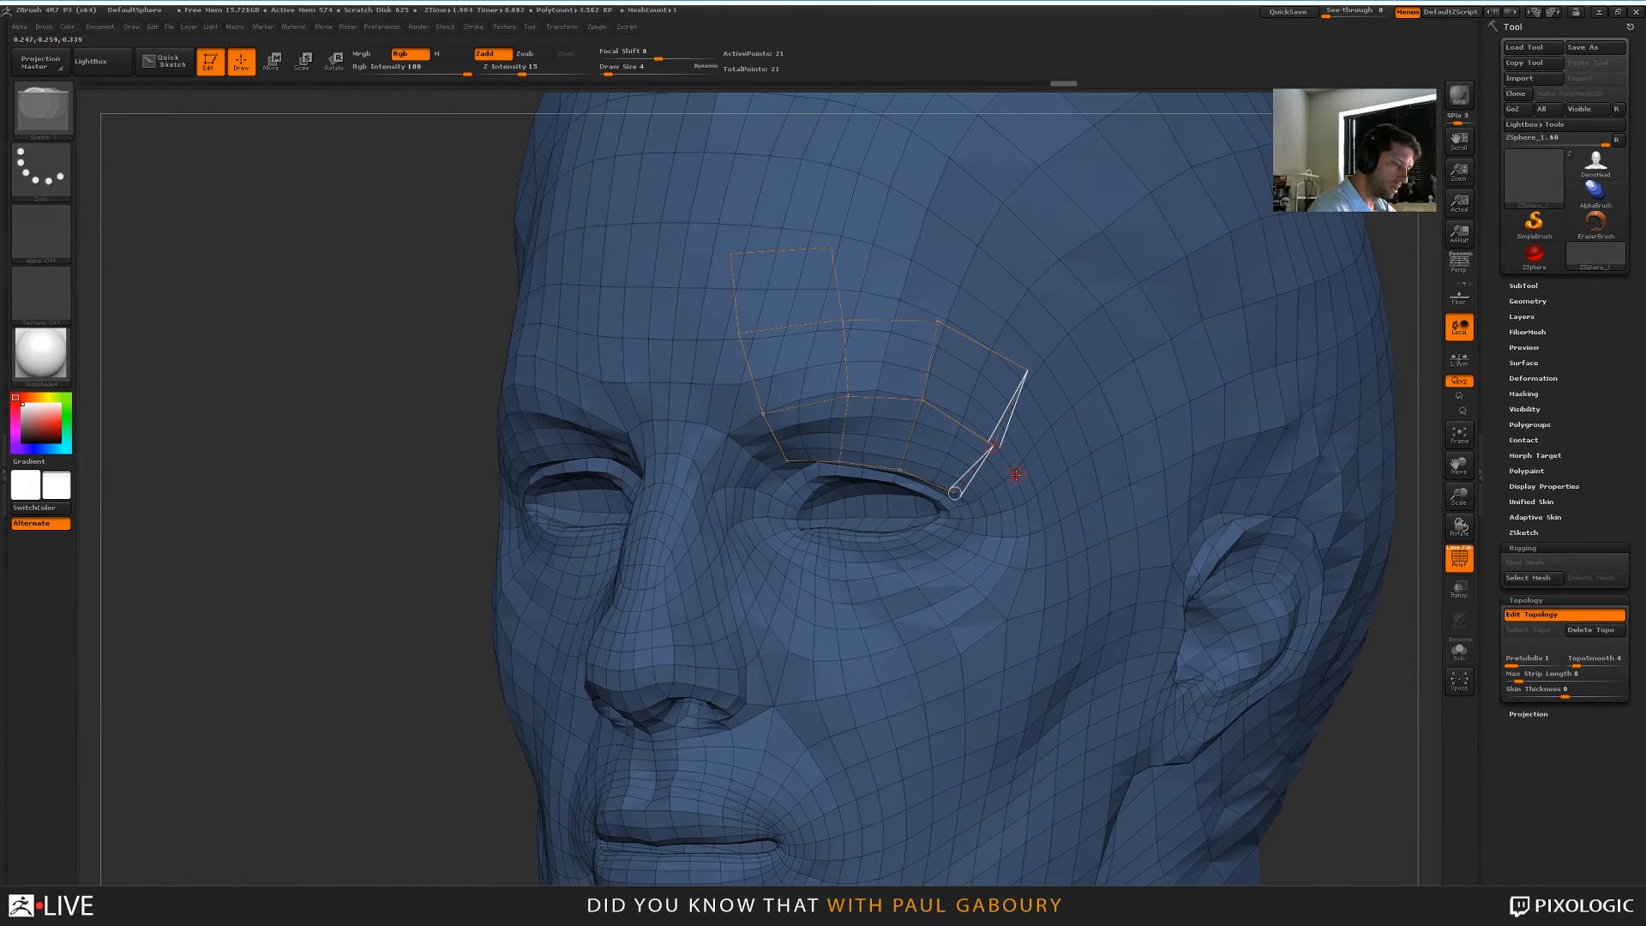
left_click(1061, 439)
left_click(1028, 370)
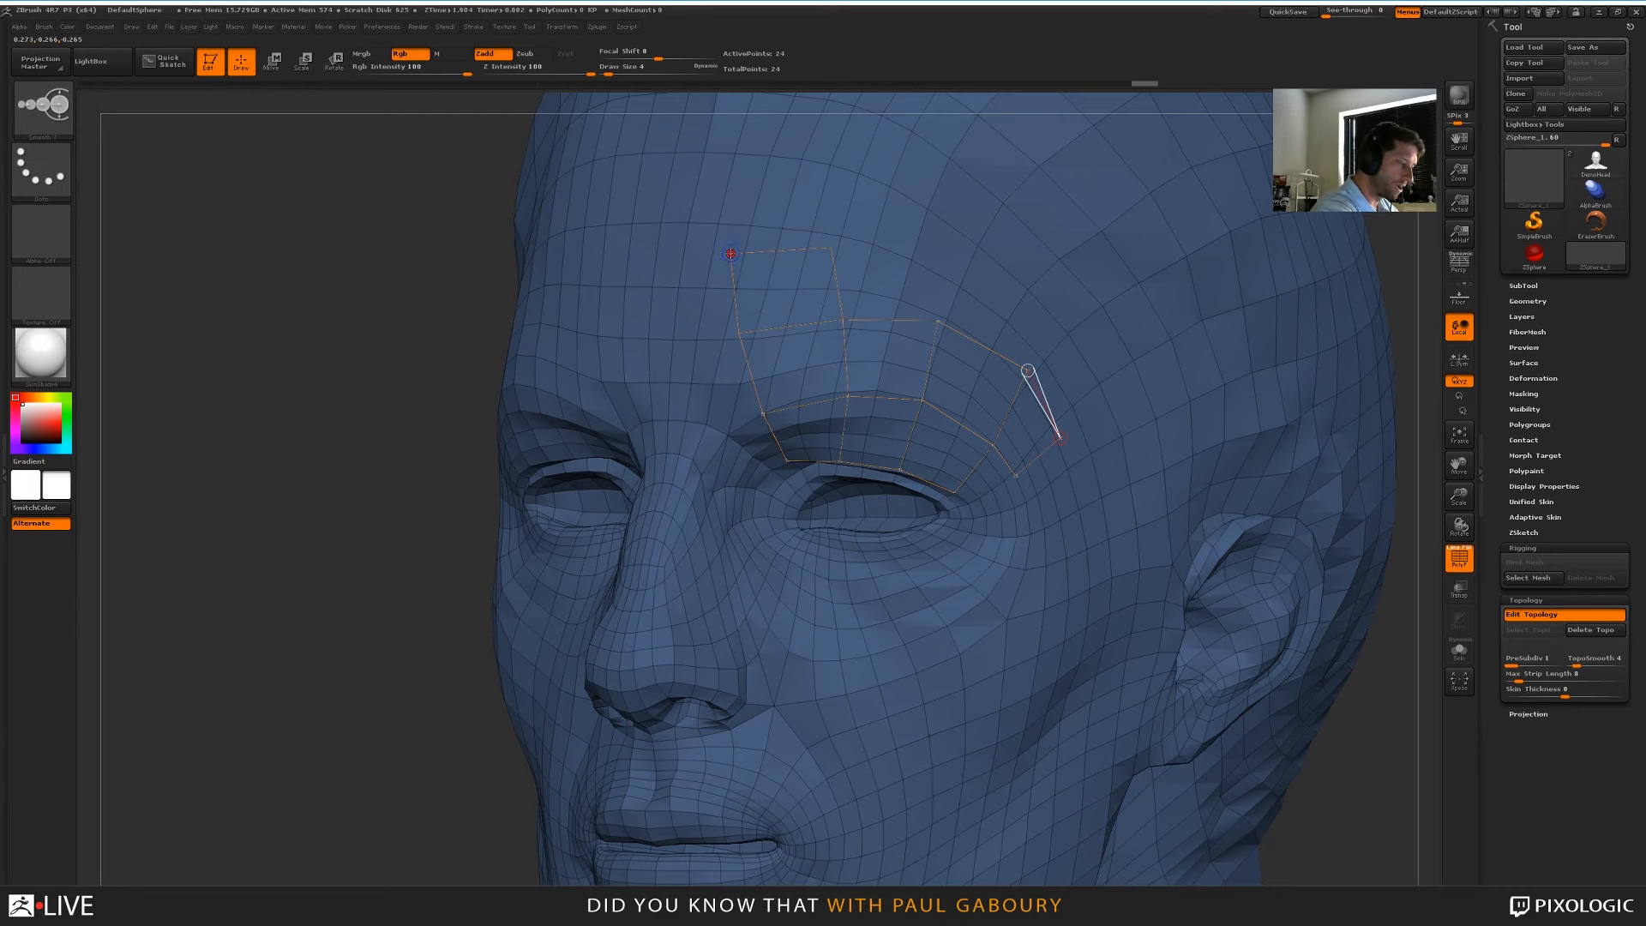
Draw a quad on the temple outward from the outer edge of the second row's last quad
left_click(731, 253)
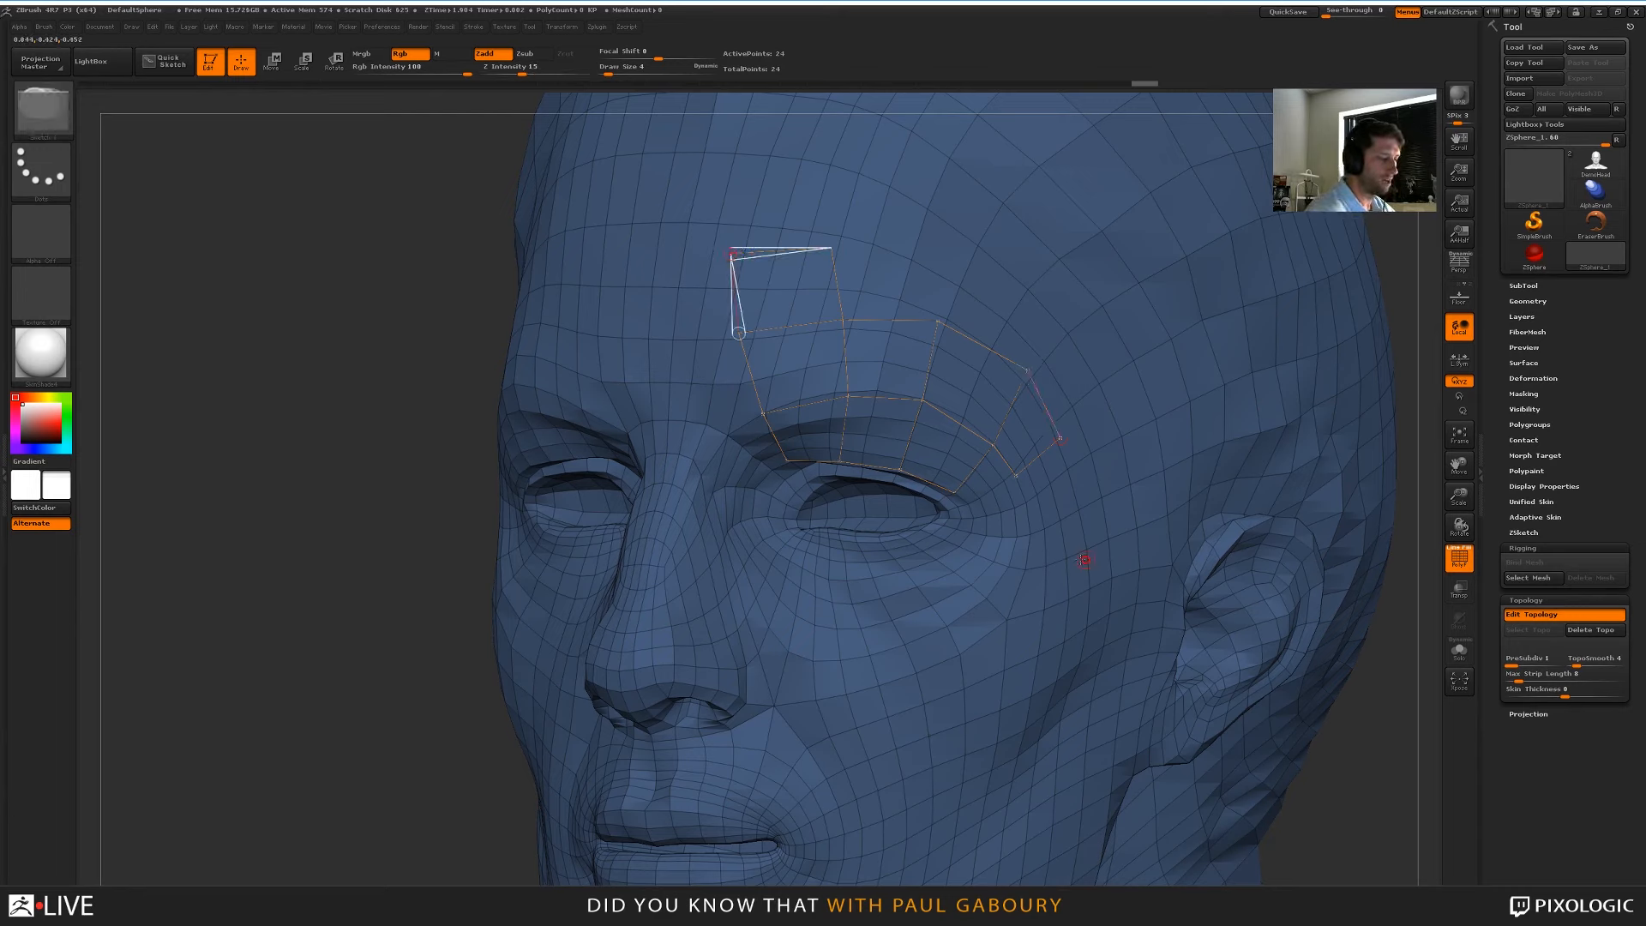
left_click(841, 461)
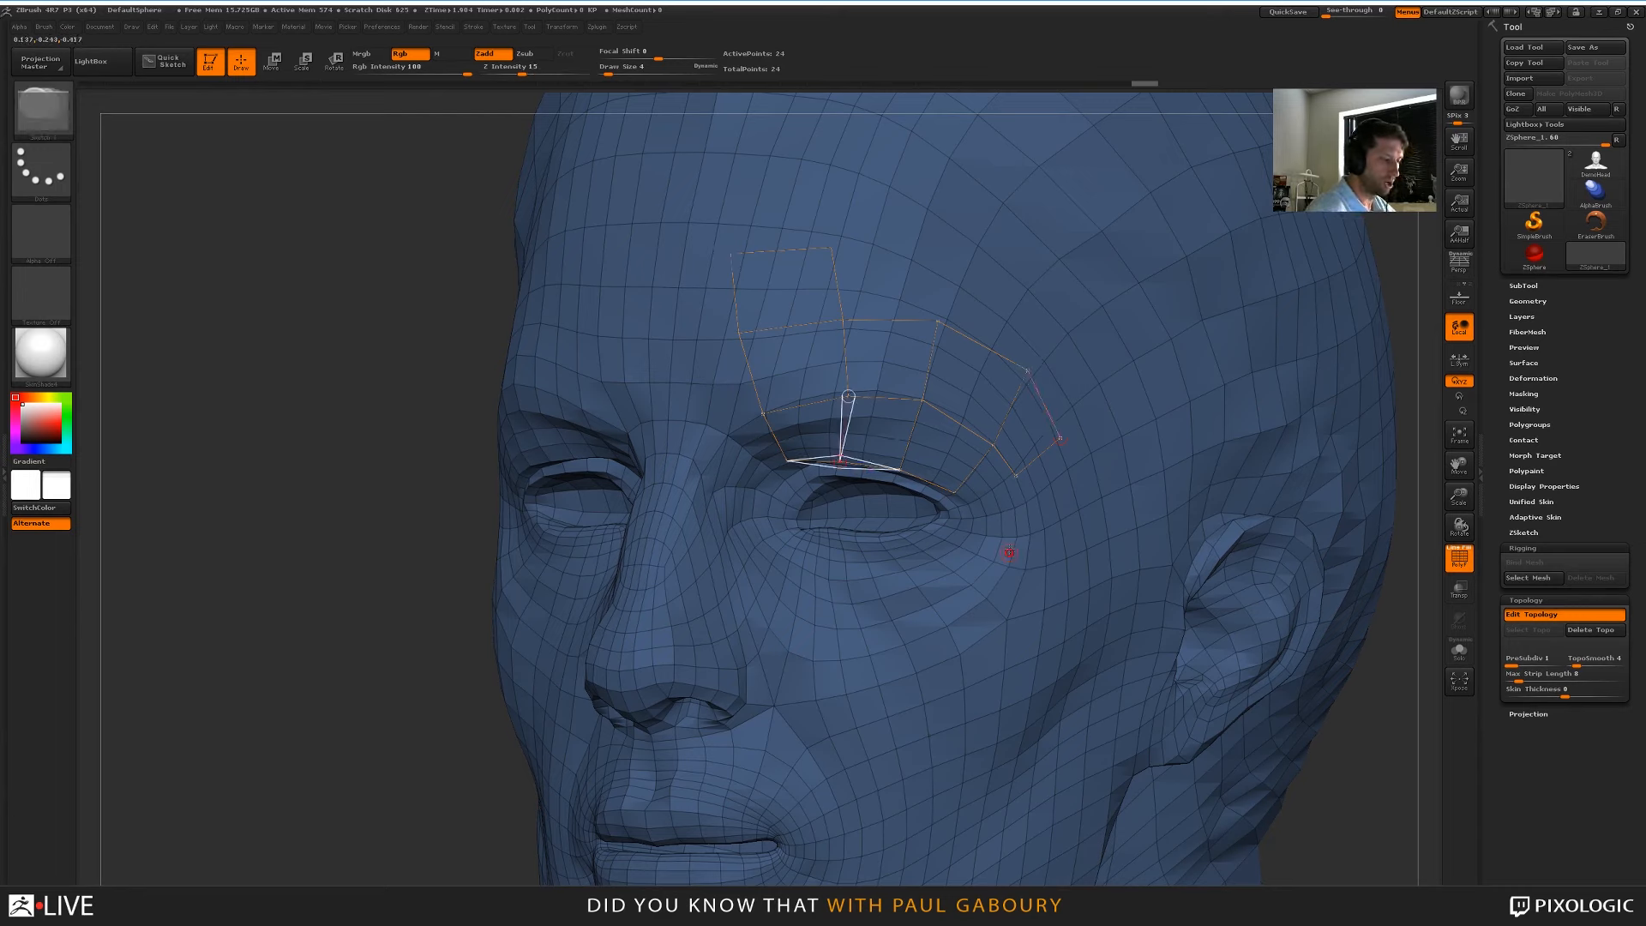
left_click(1028, 369)
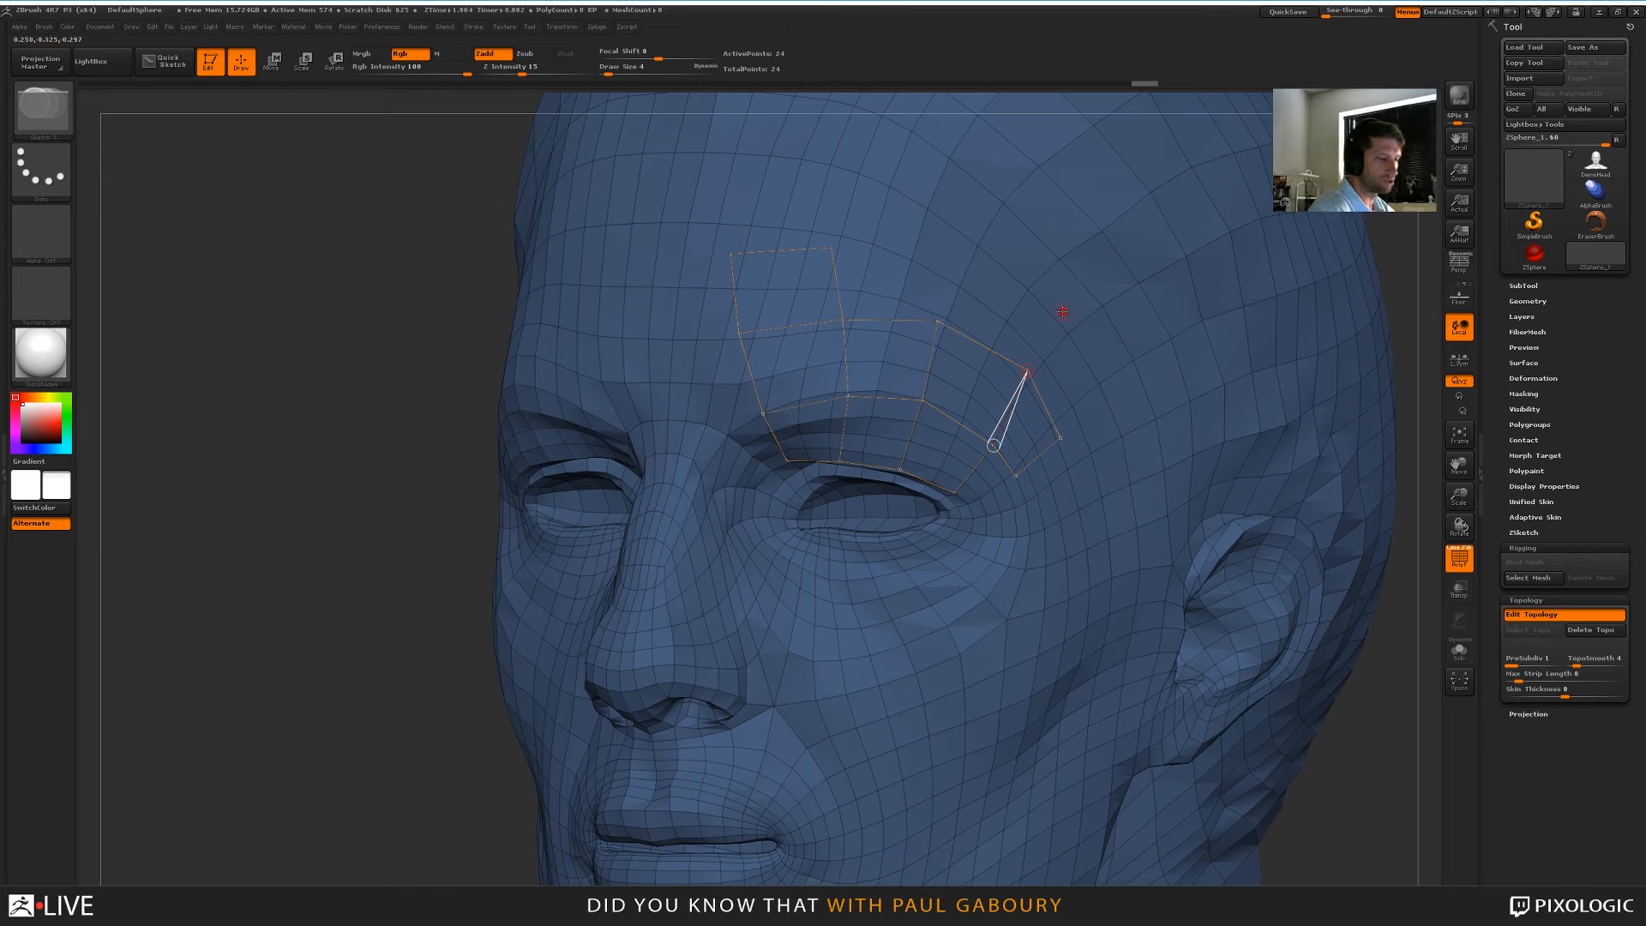
left_click(1062, 312)
left_click(1102, 367)
left_click(1061, 439)
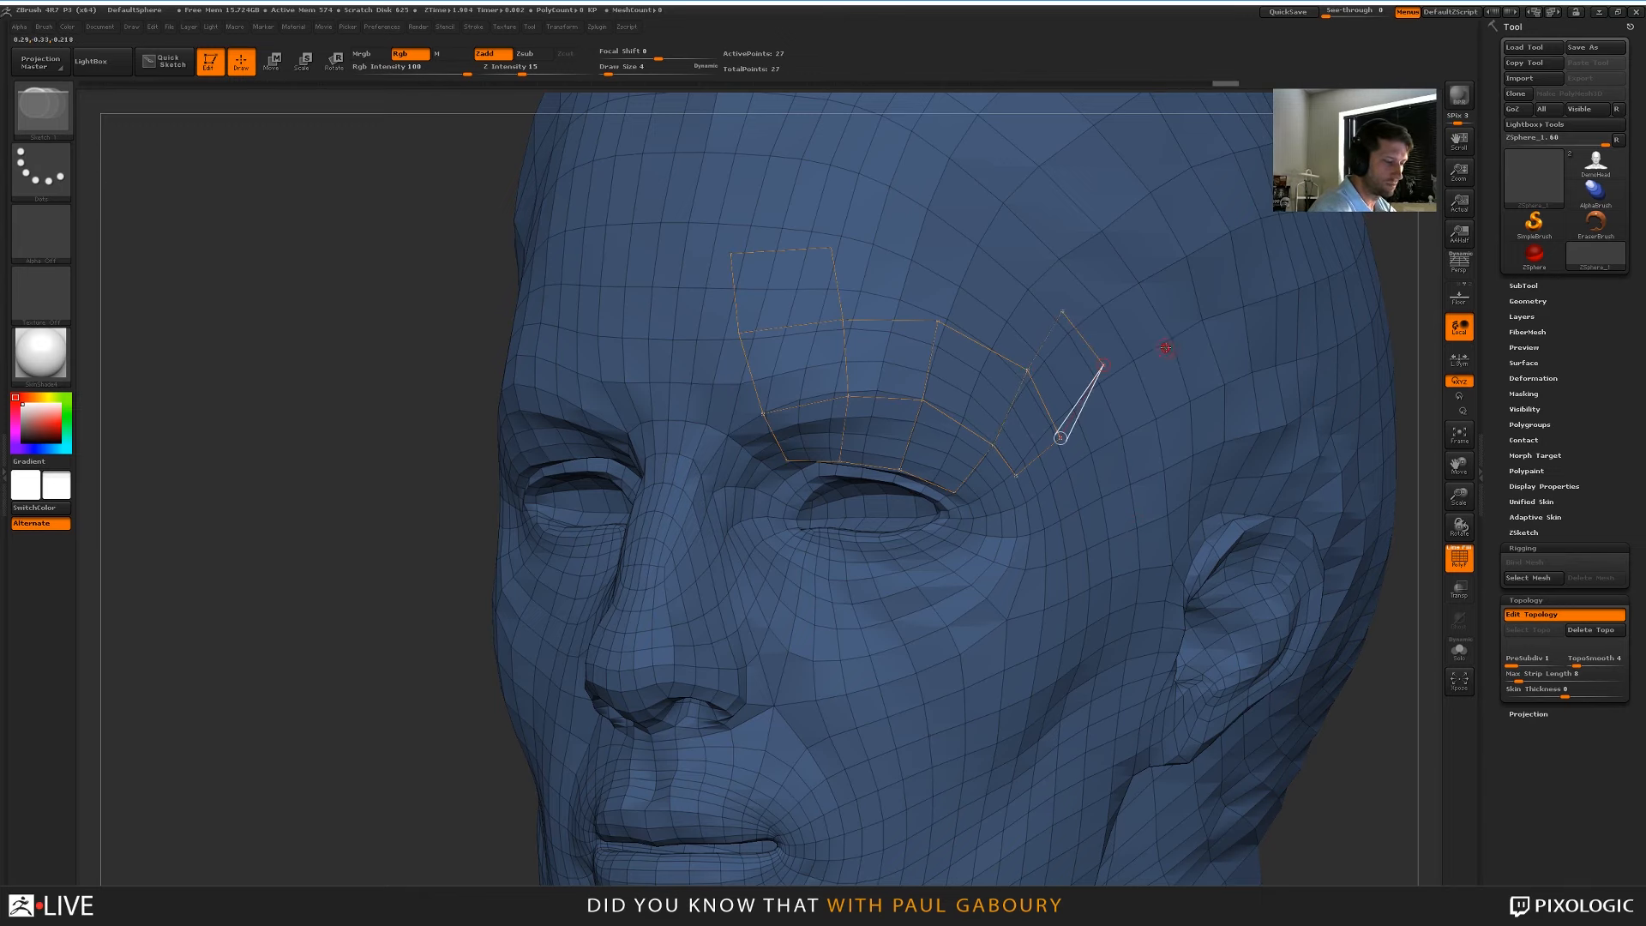
Add another quad beyond the temple quad, extending it outward toward the side of the head
left_click(1173, 341)
left_click(1127, 259)
left_click(1063, 311)
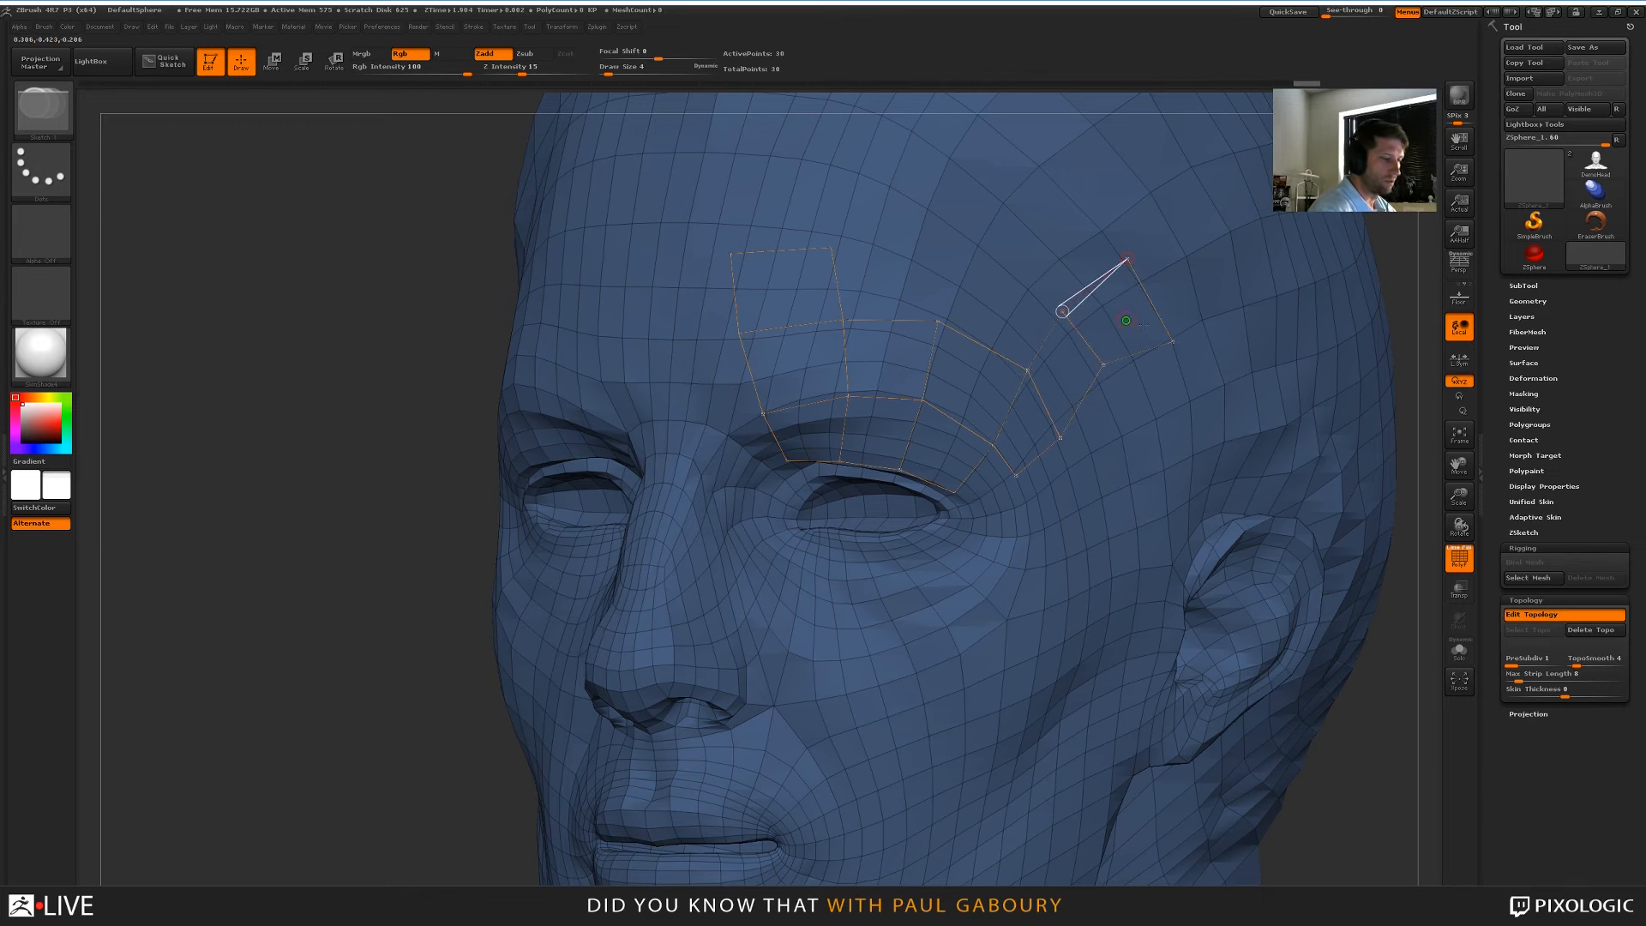
right_click_drag(1127, 320, 1196, 532)
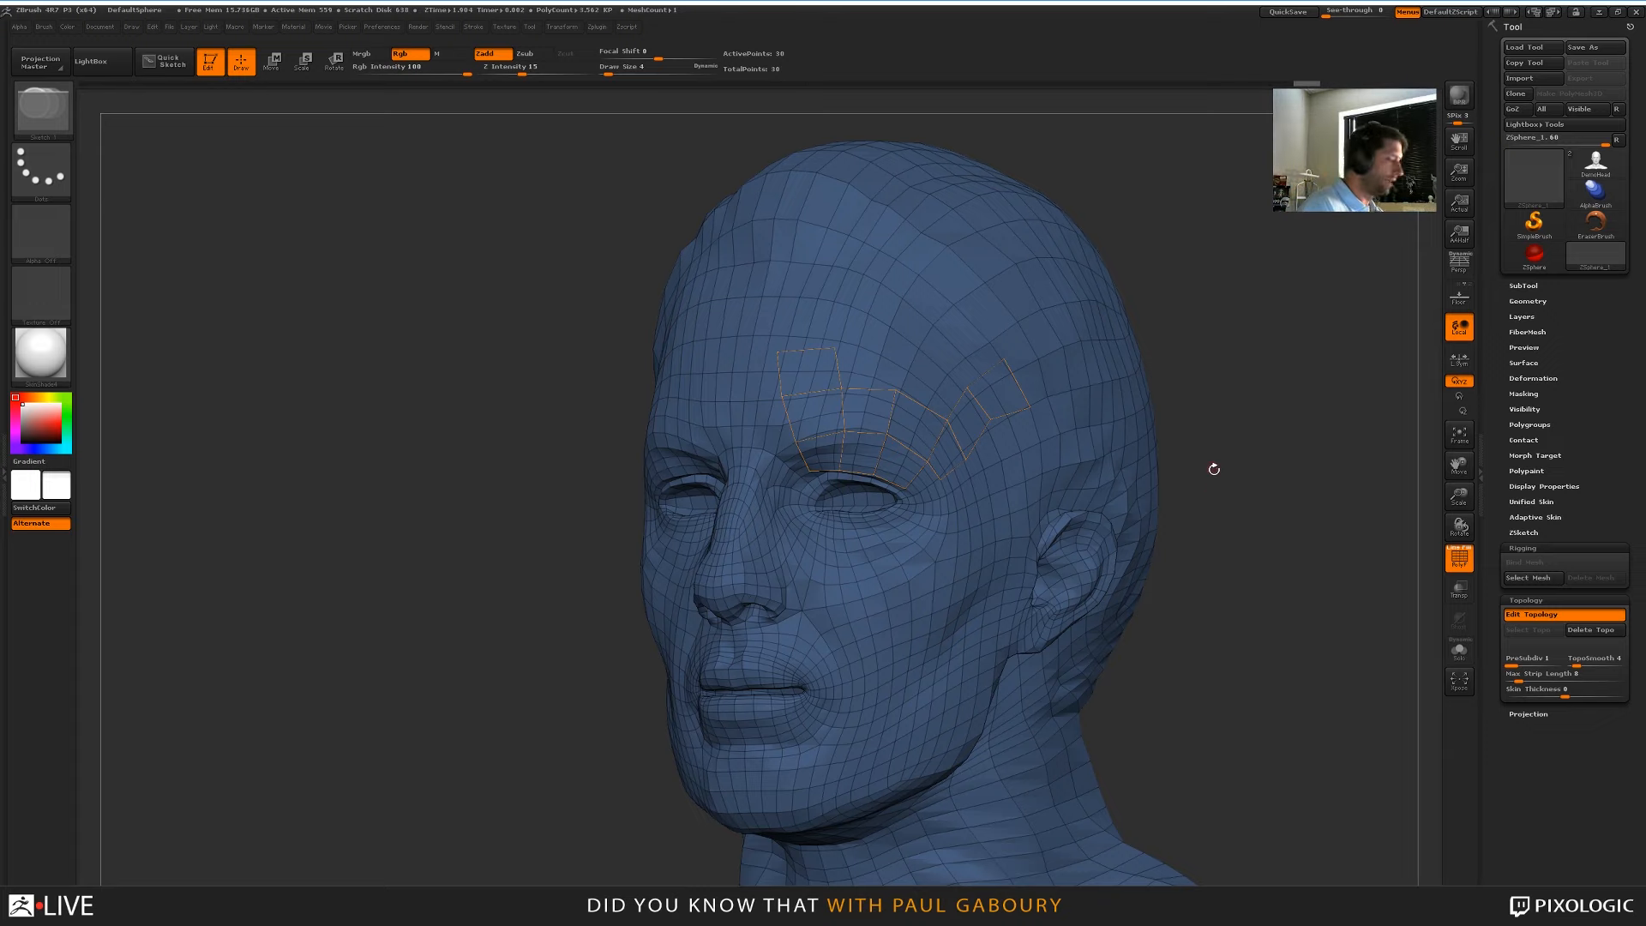
mouse_move(1213, 467)
right_mouse_down("alt")
mouse_move(1199, 553)
mouse_move(1066, 558)
mouse_move(1063, 482)
right_mouse_up("alt")
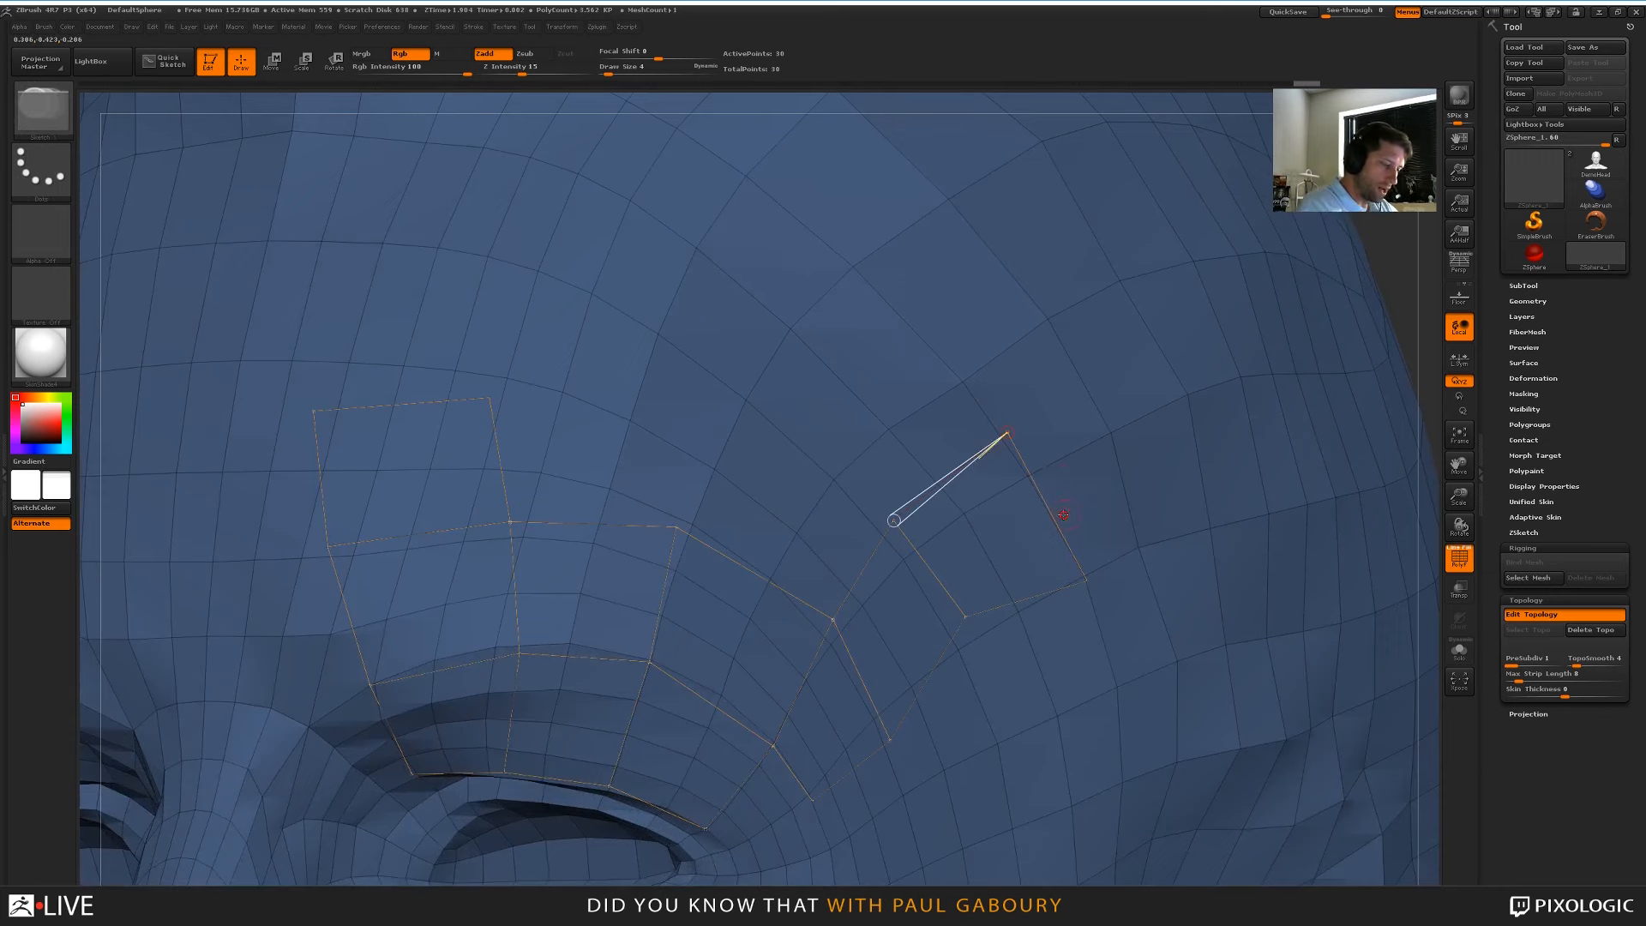
left_click(1048, 507)
left_click(1084, 492)
key("ctrl+z")
key("ctrl+z")
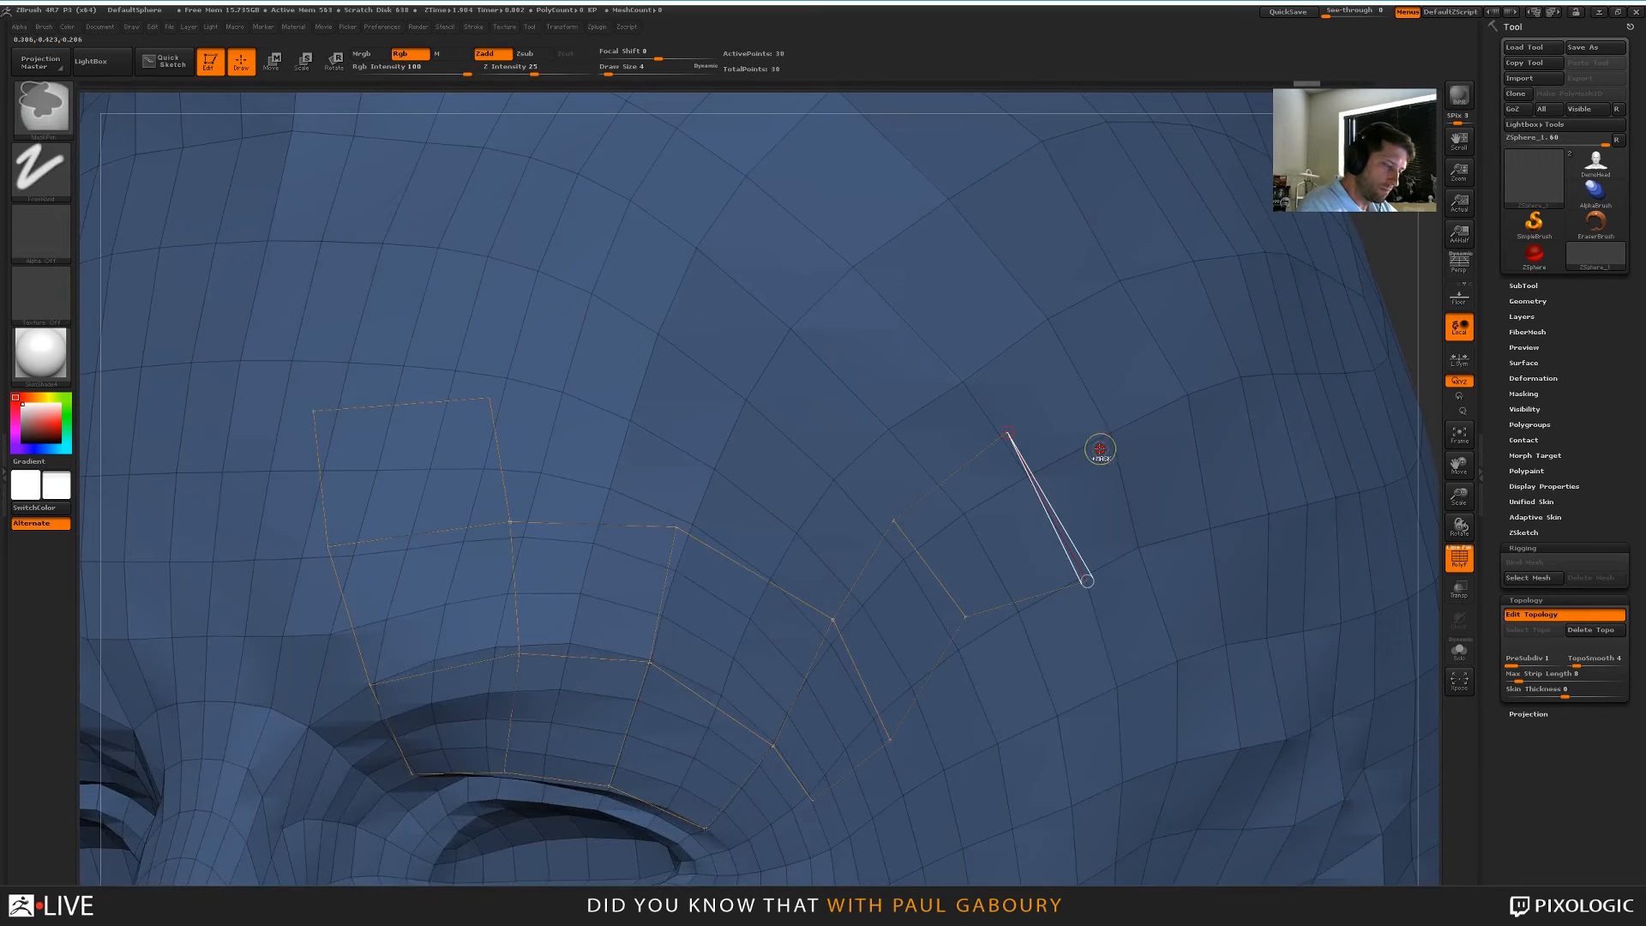
Draw a lengthwise edge through the middle of the temple quads, continuing to the end edge of the eyelid-side strip
right_click_drag(1100, 450, 1048, 505)
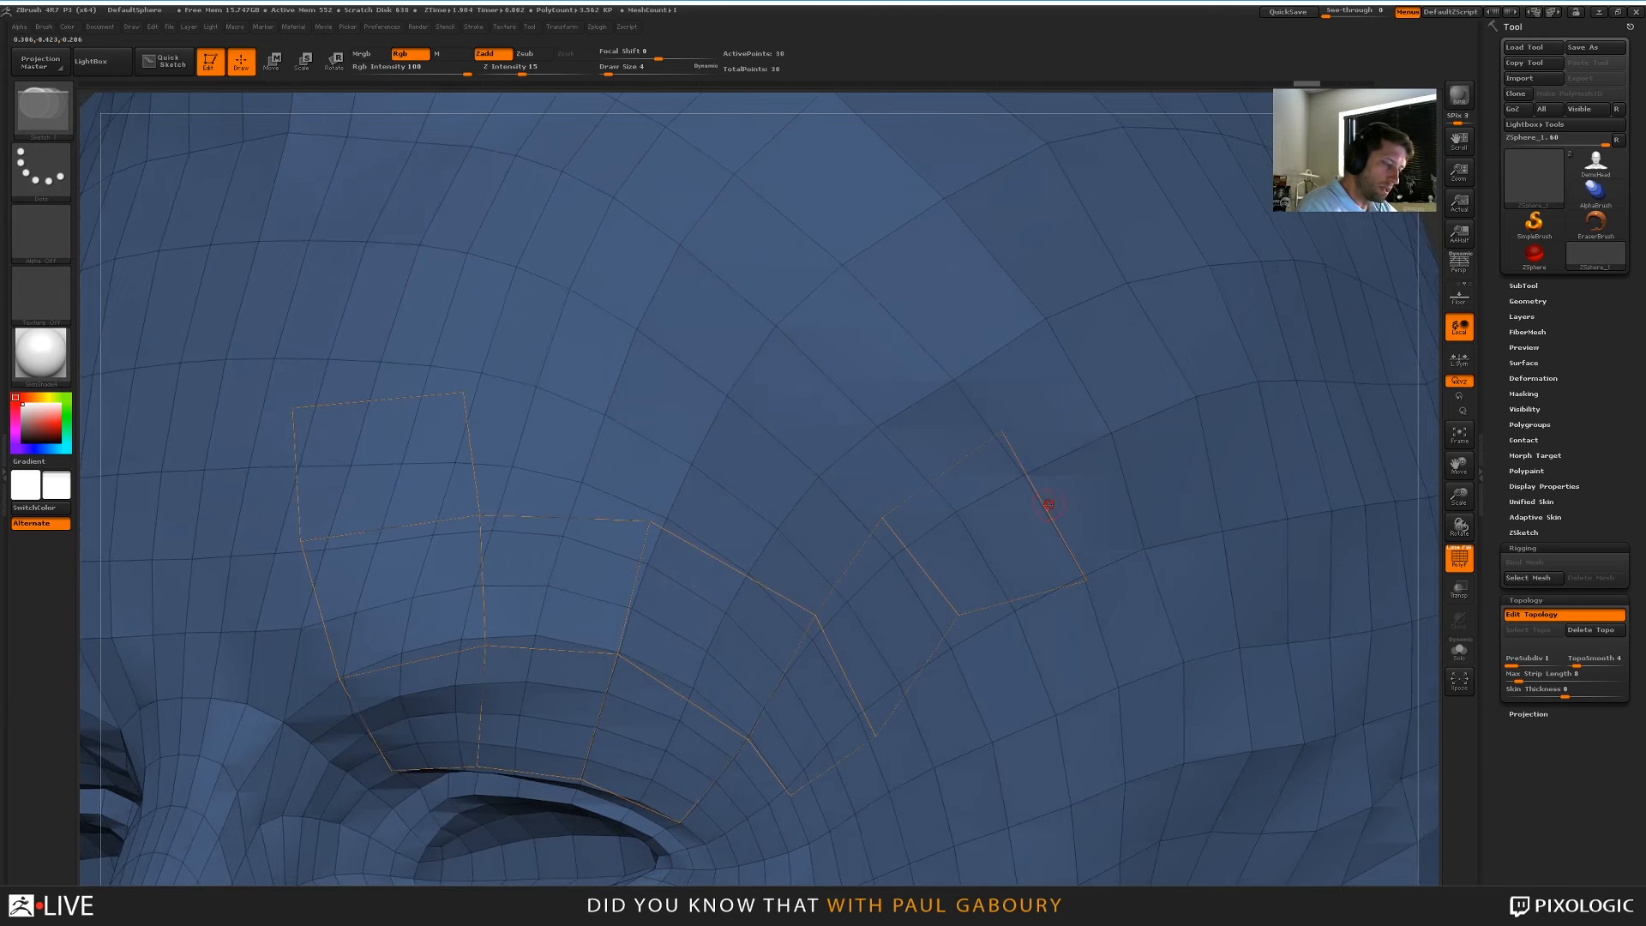
left_click(1045, 506)
left_click(1045, 506)
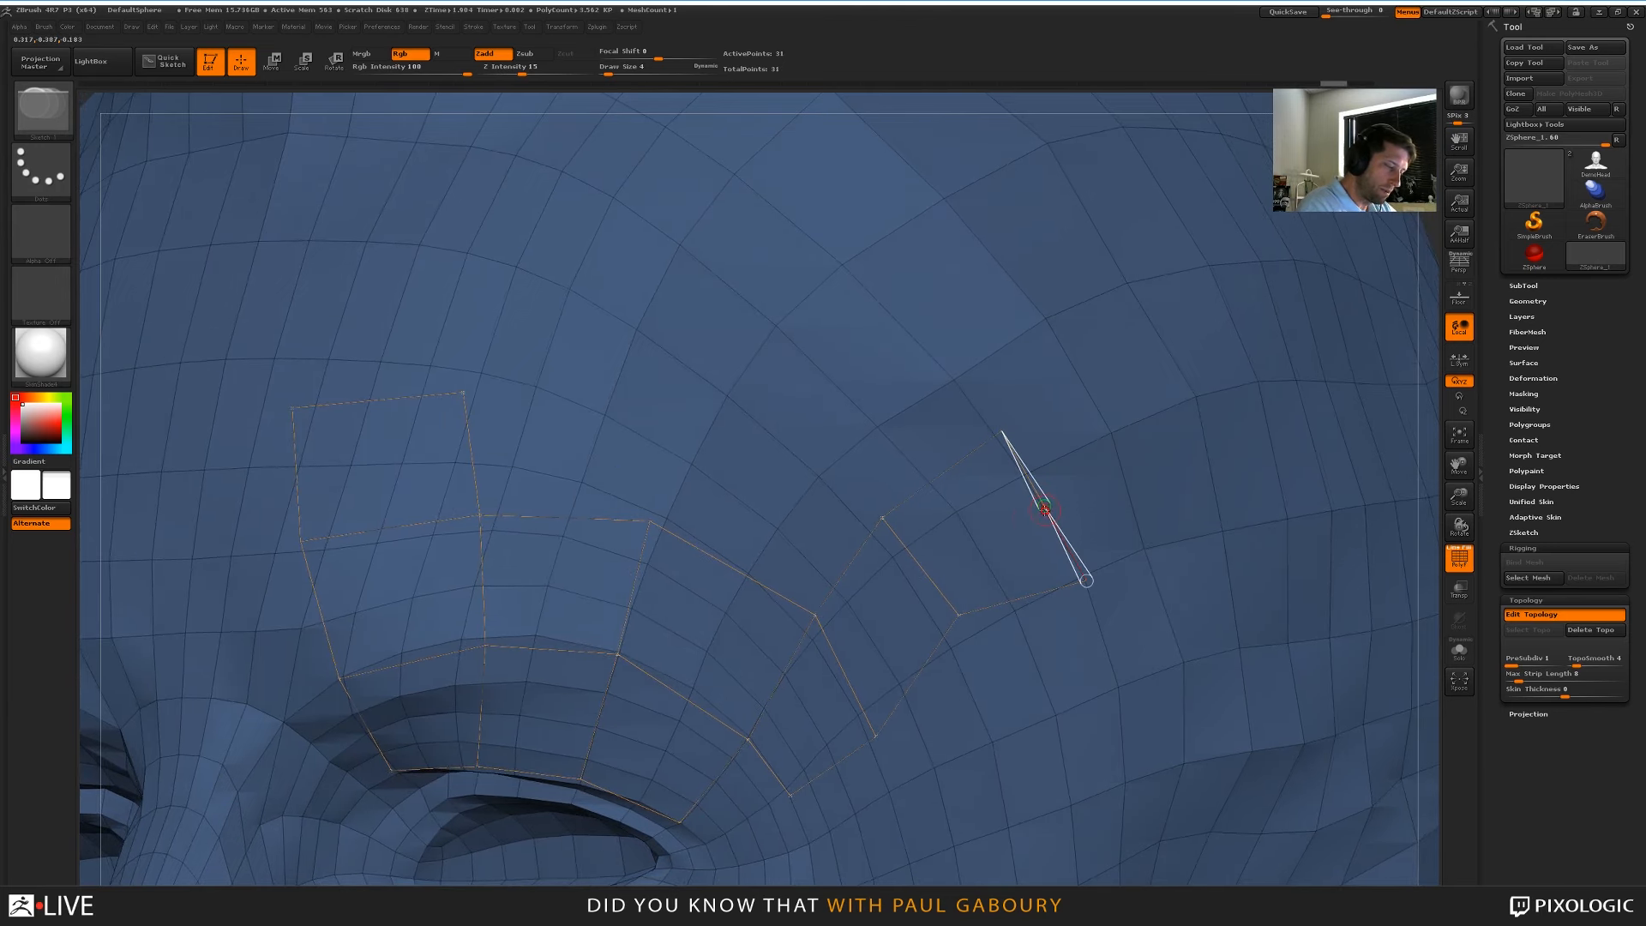
left_click(923, 567)
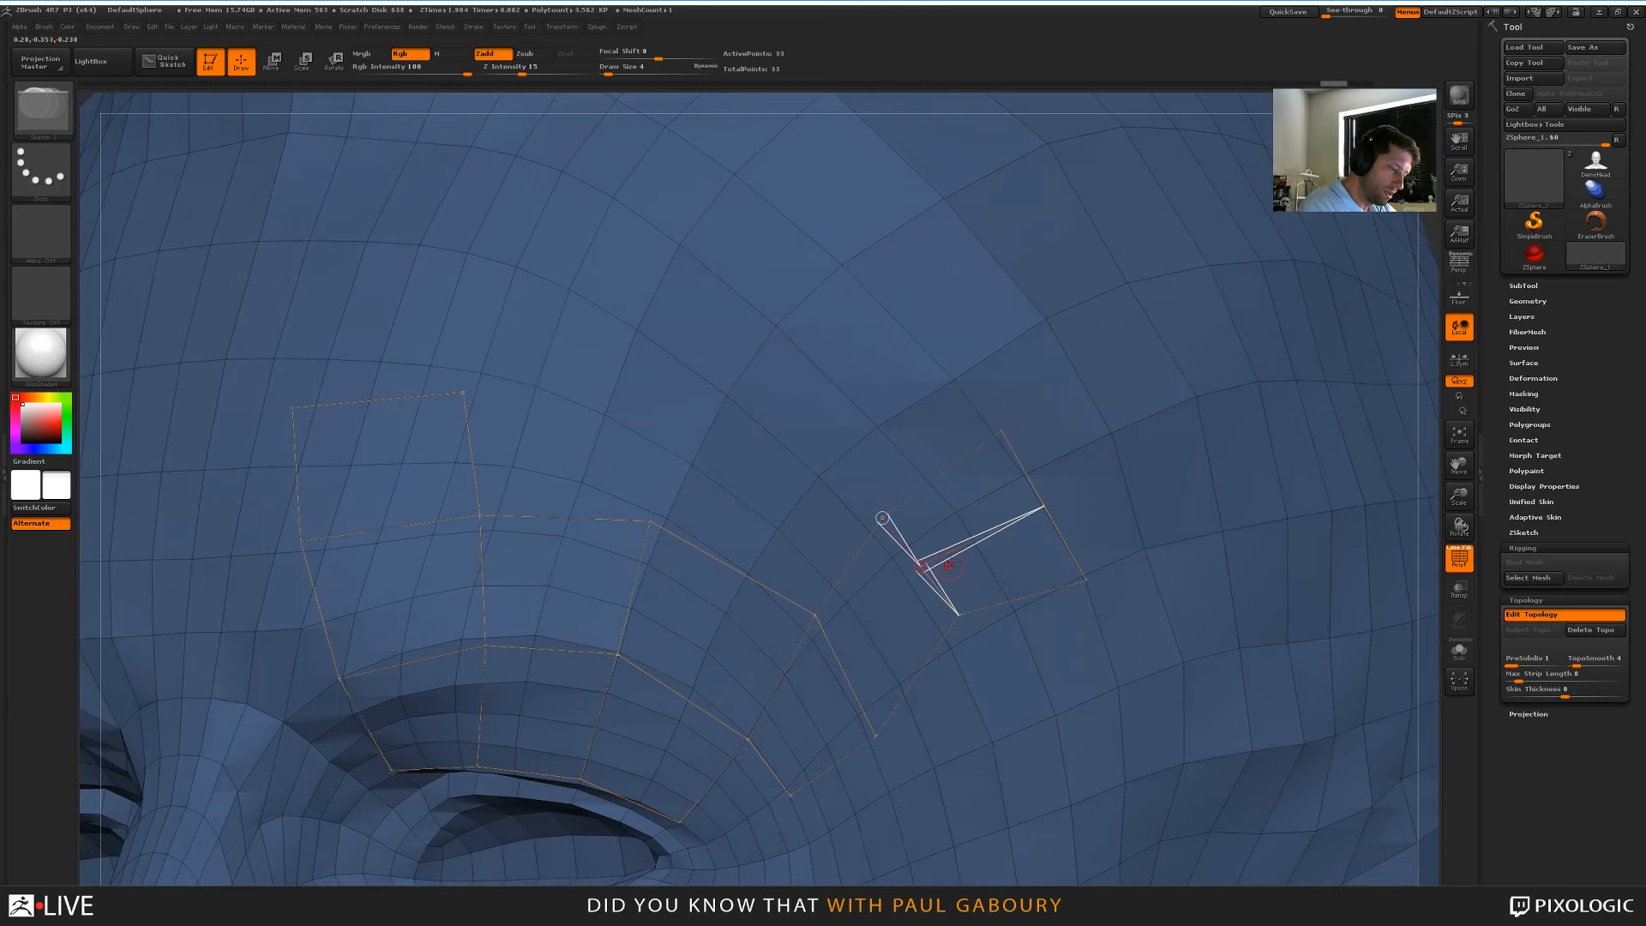
left_click(847, 677)
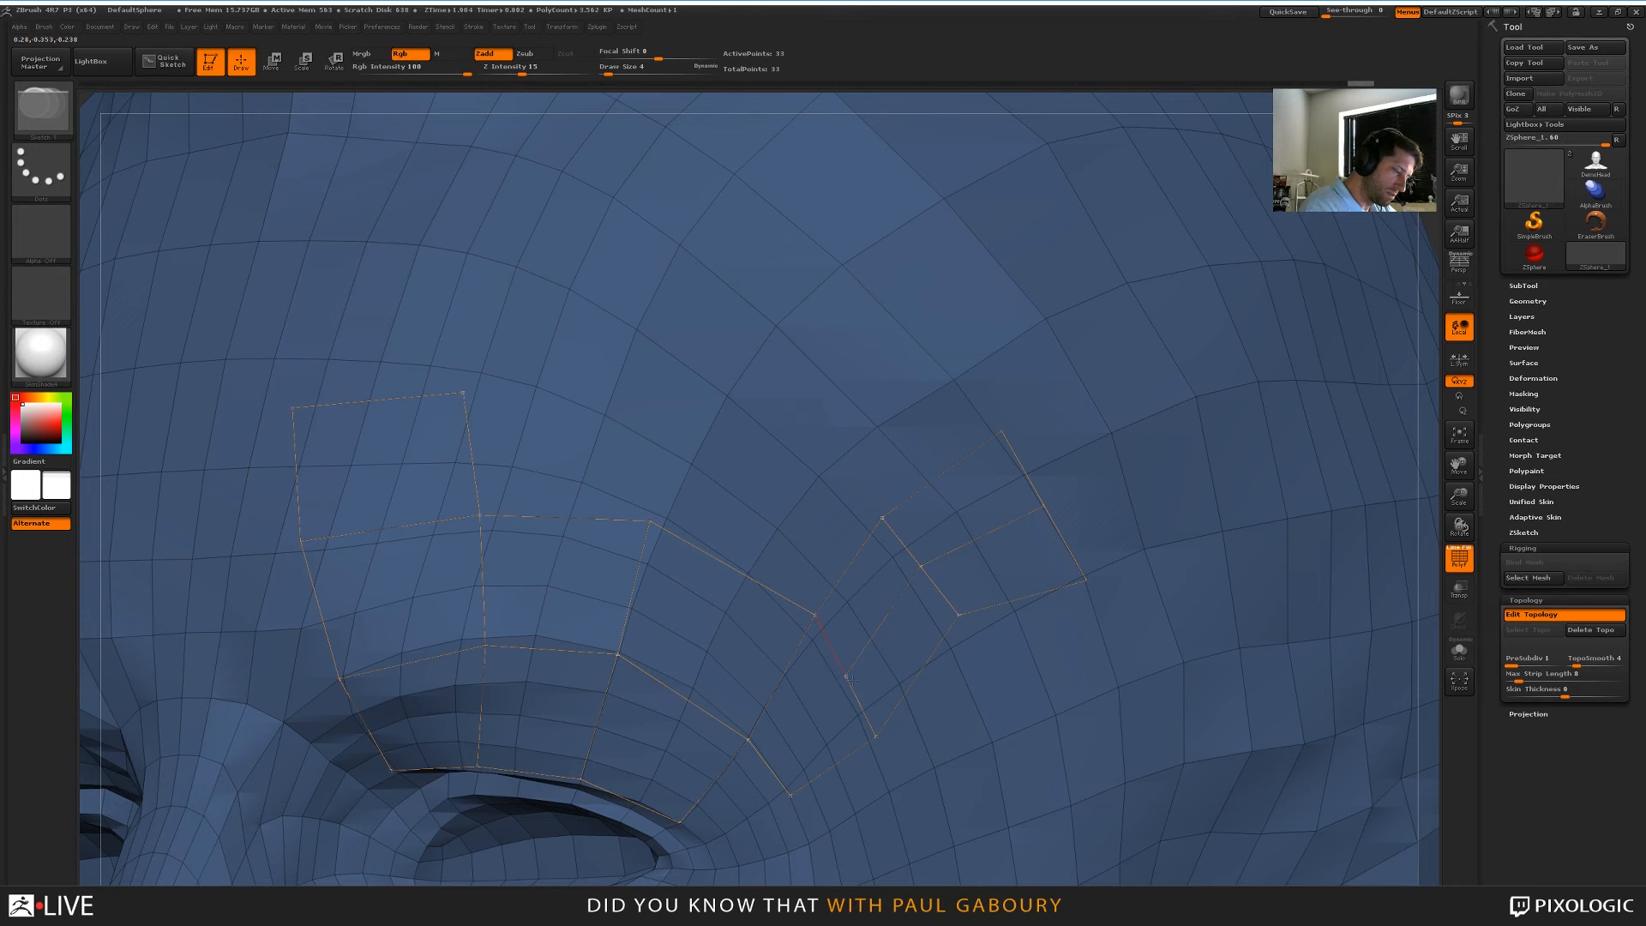
left_click(769, 766)
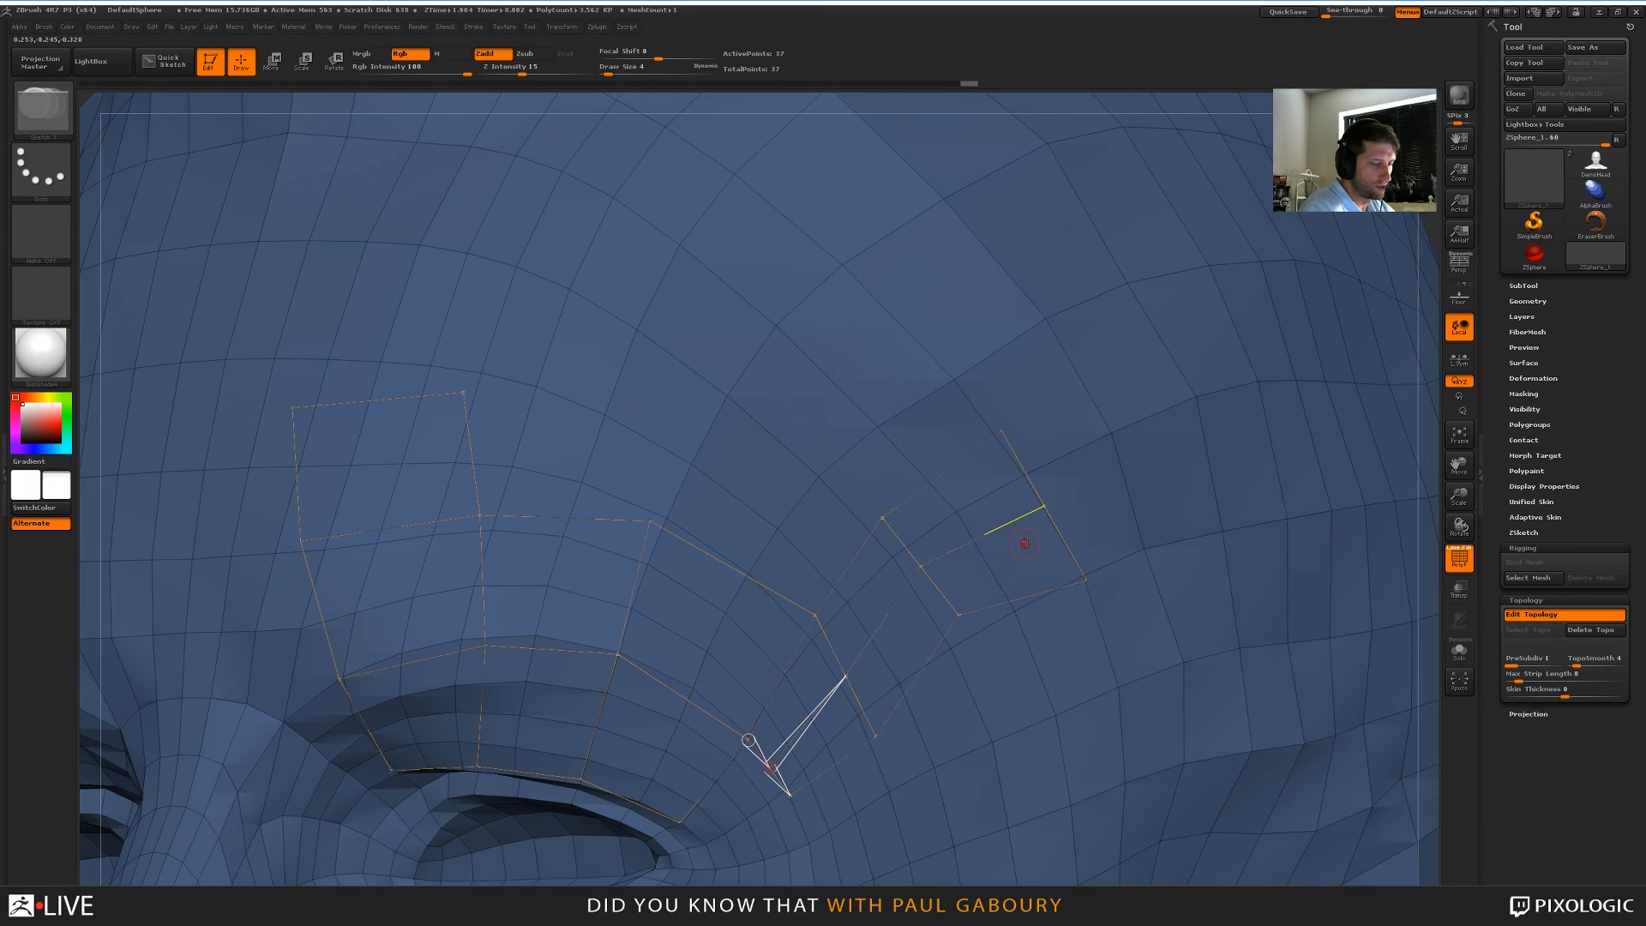
Split the outermost temple quad crosswise with an edge through the midpoints of its two long sides
right_click_drag(1029, 540, 1071, 476)
left_click(966, 497)
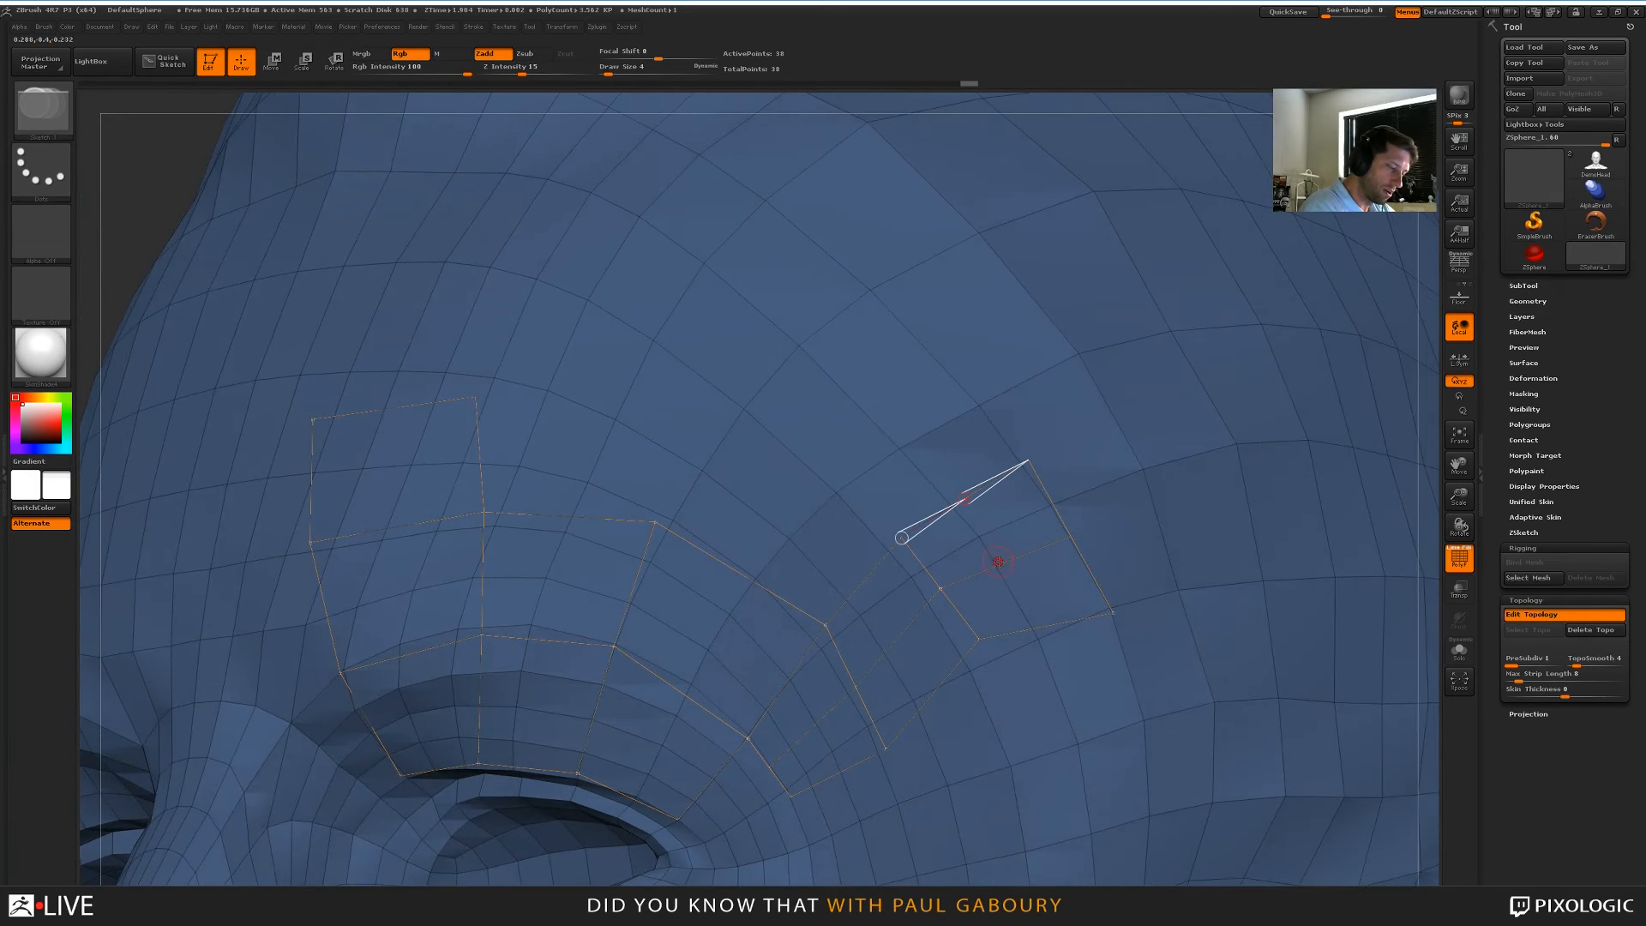
left_click(999, 562)
left_click(1039, 626)
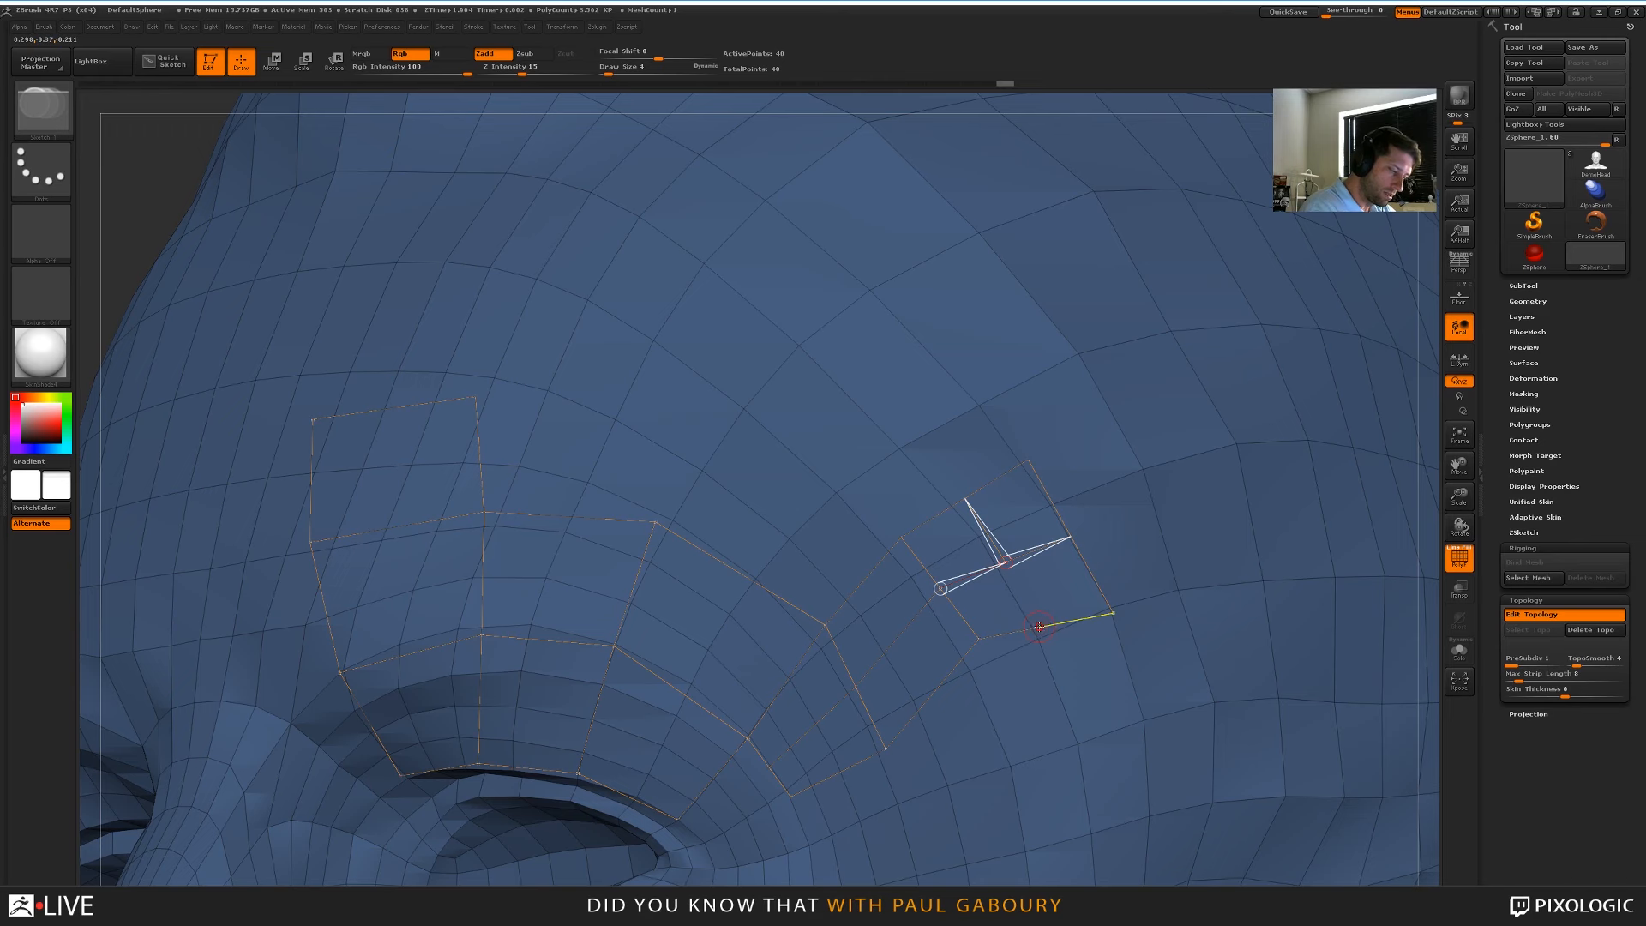
left_click(1039, 627)
mouse_move(1131, 466)
right_mouse_down()
mouse_move(1148, 475)
mouse_move(1112, 504)
mouse_move(1087, 411)
right_mouse_up()
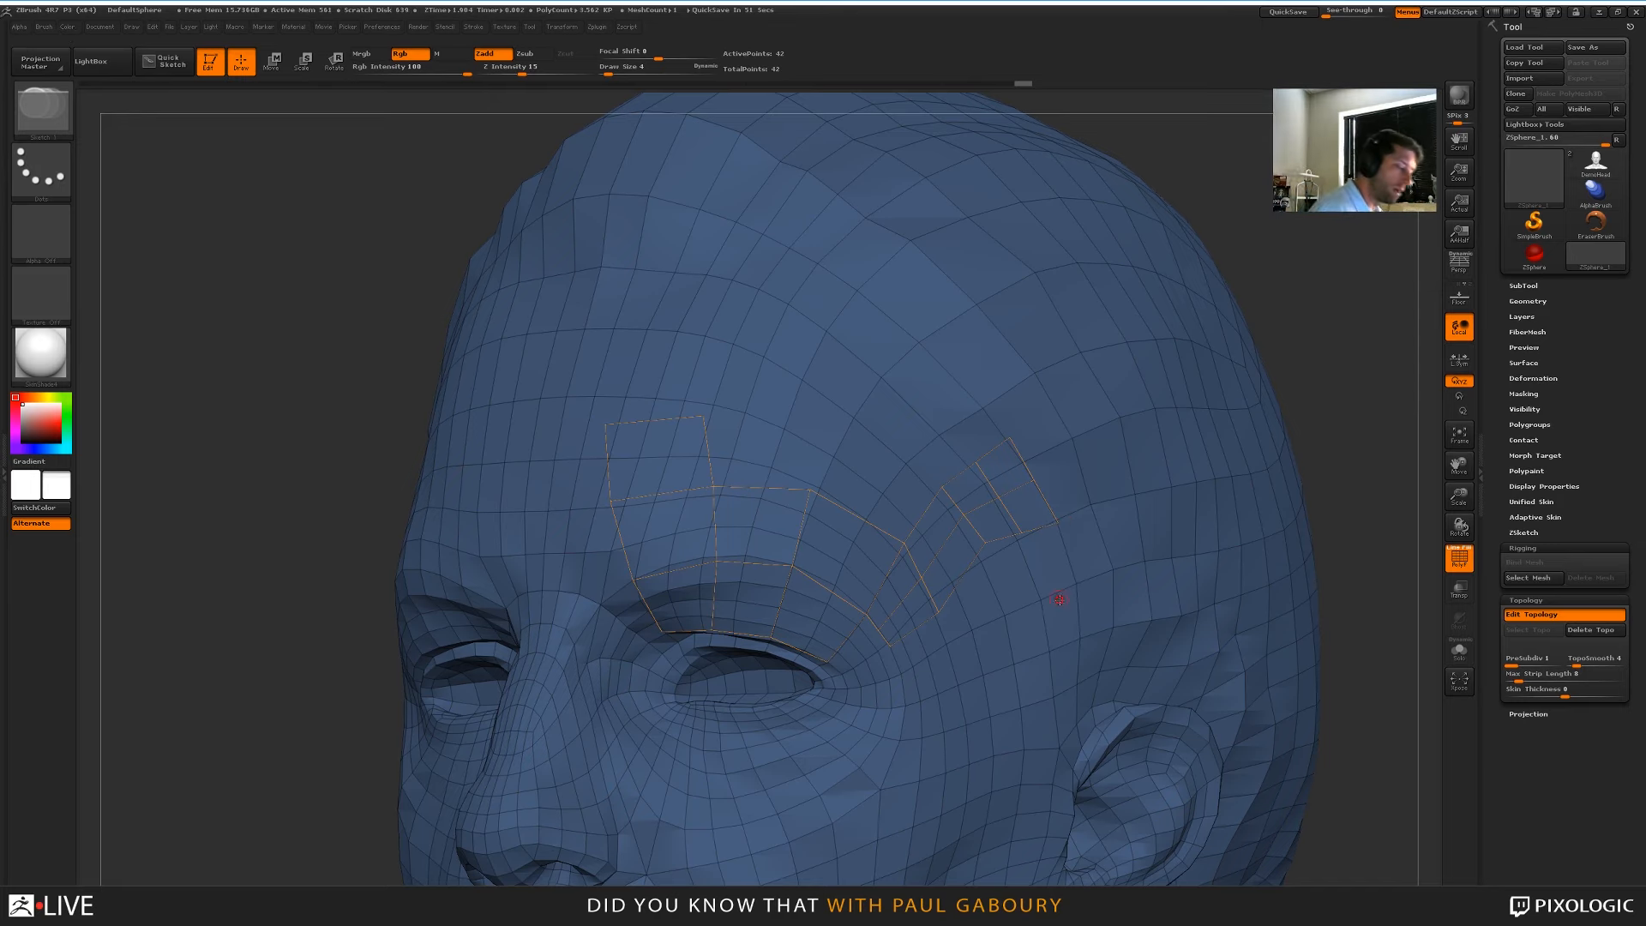
Preview the adaptive skin of the drawn topology, switching between the preview and the edge layout using the Adaptive Skin settings
mouse_move(1059, 600)
left_mouse_down()
mouse_move(1029, 635)
mouse_move(1060, 604)
left_mouse_up()
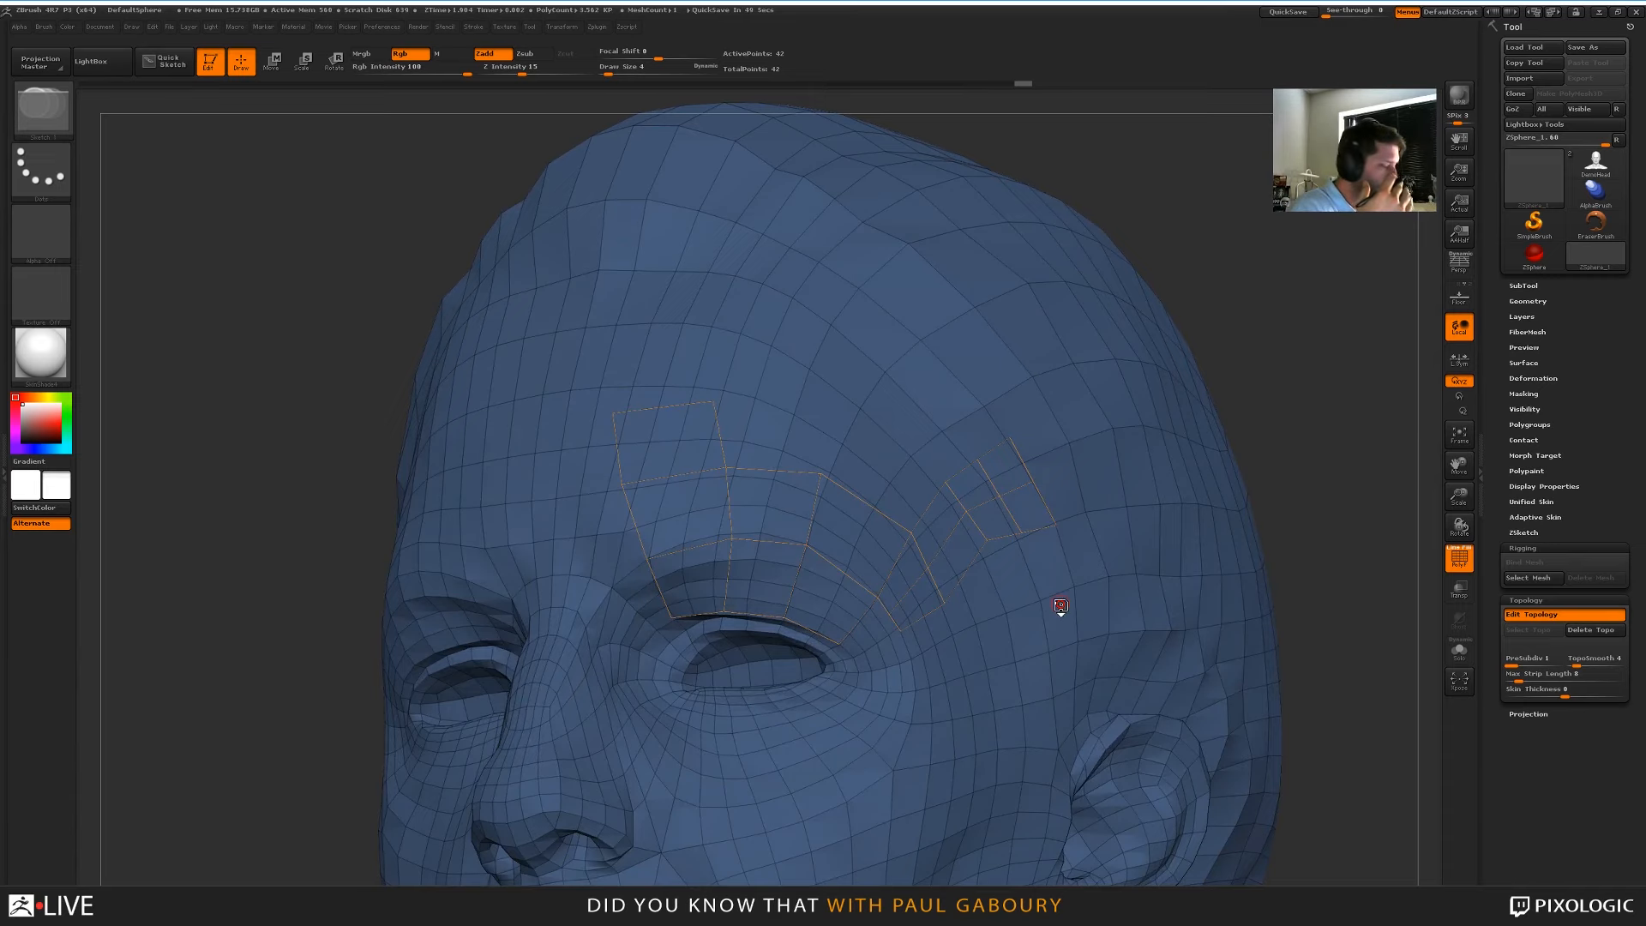
key("a")
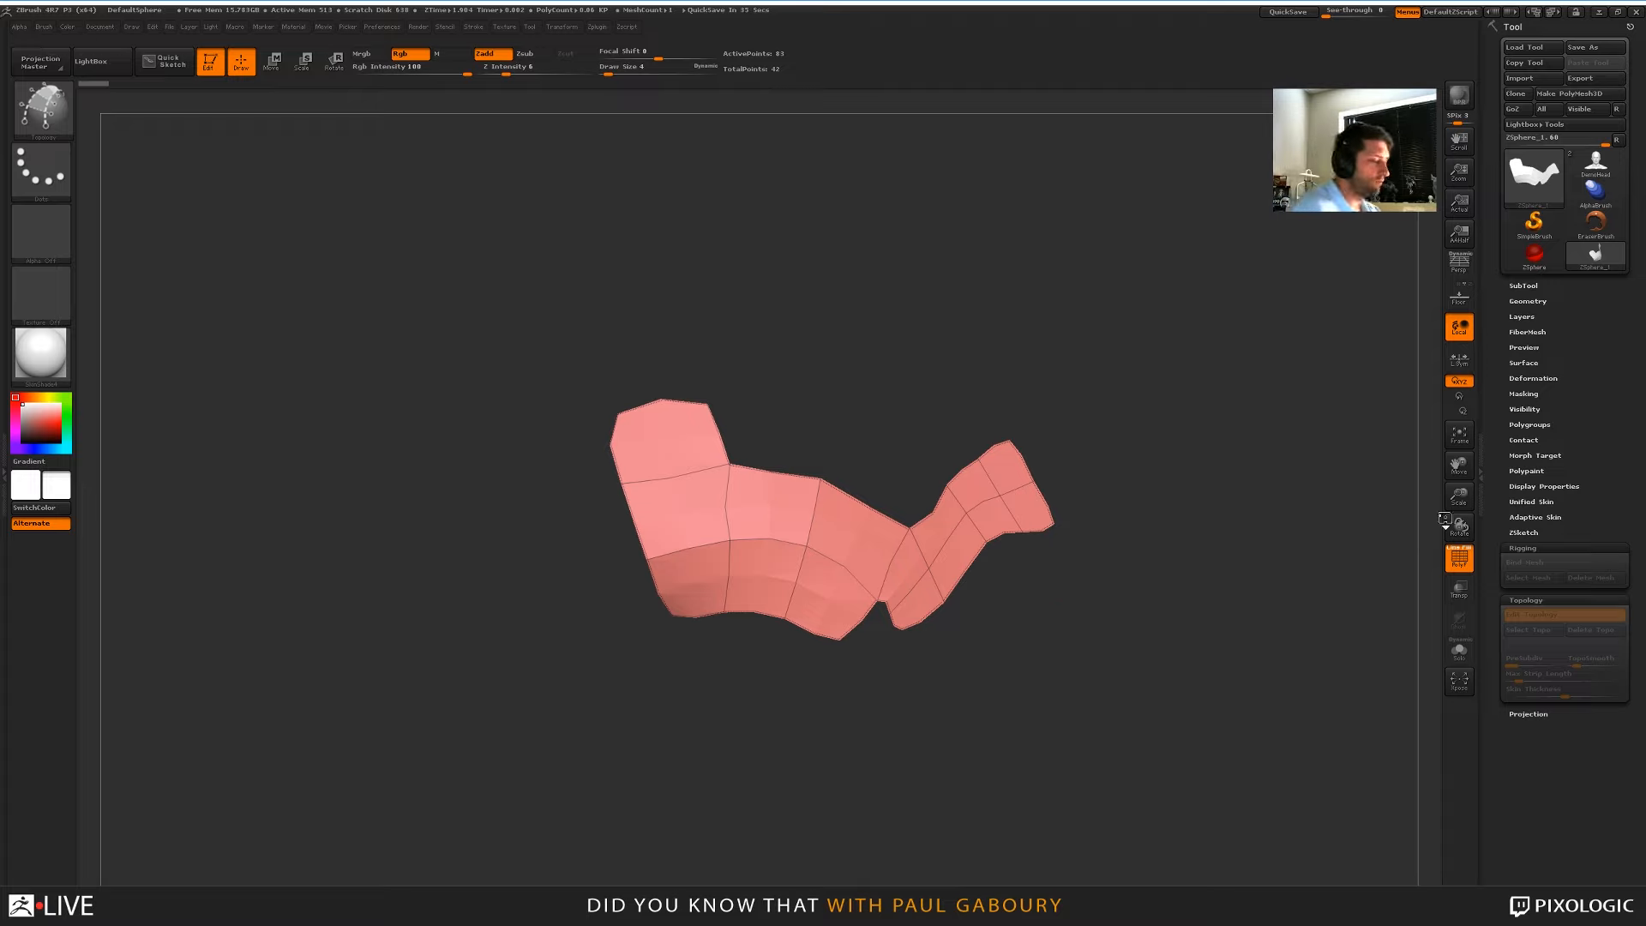
left_click(1547, 517)
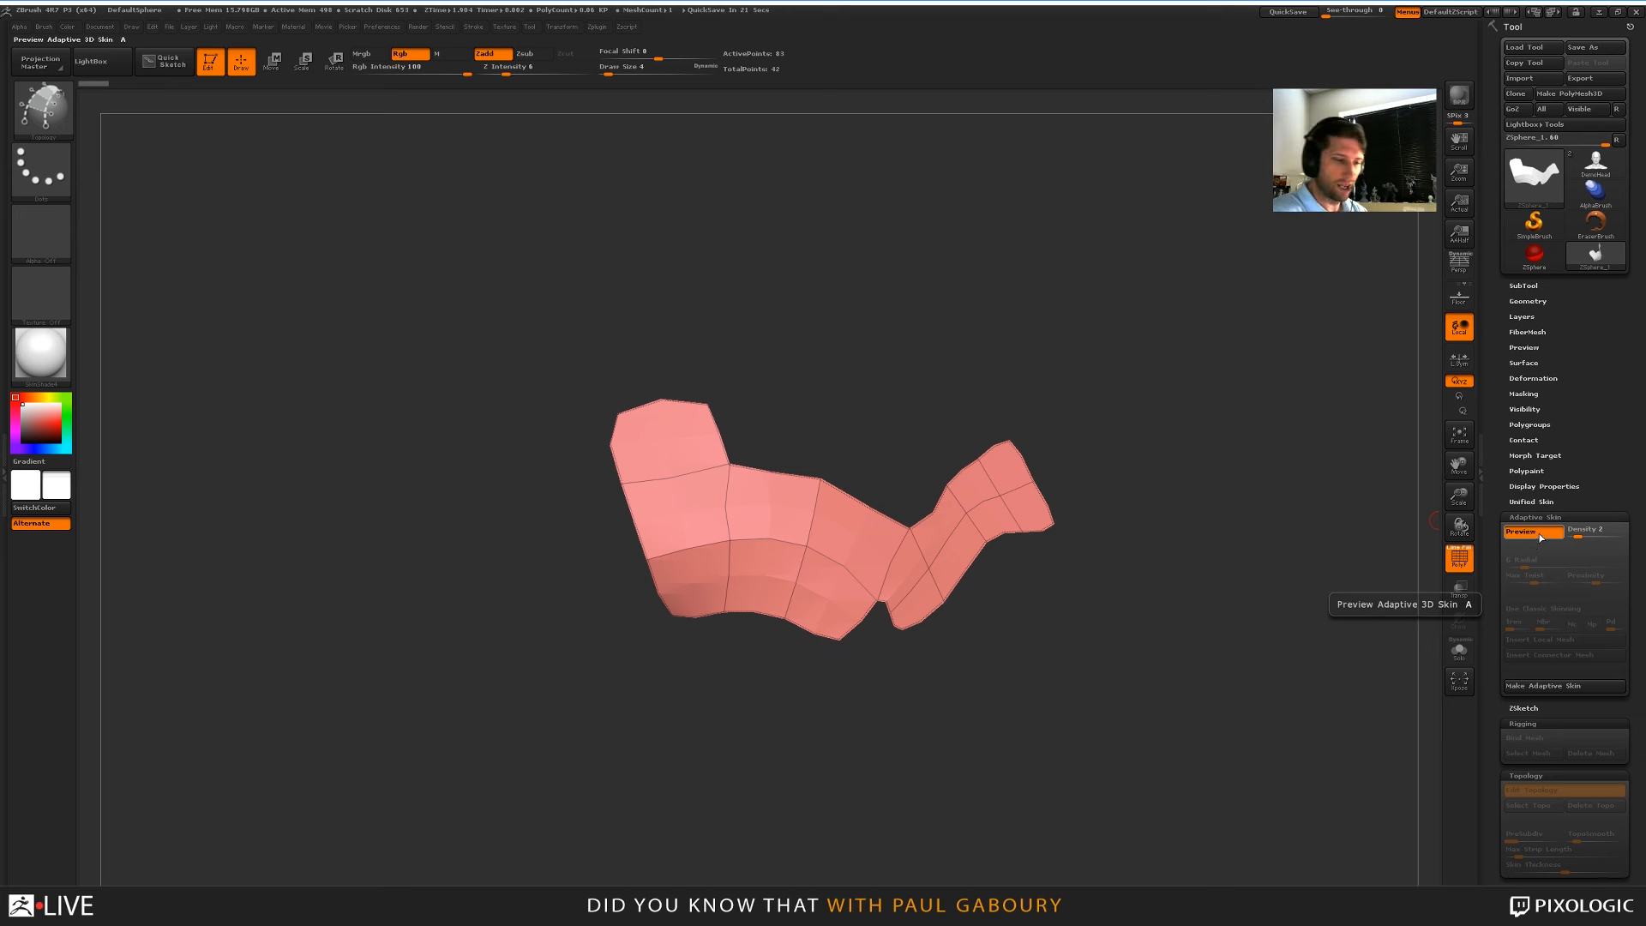
left_click(1532, 533)
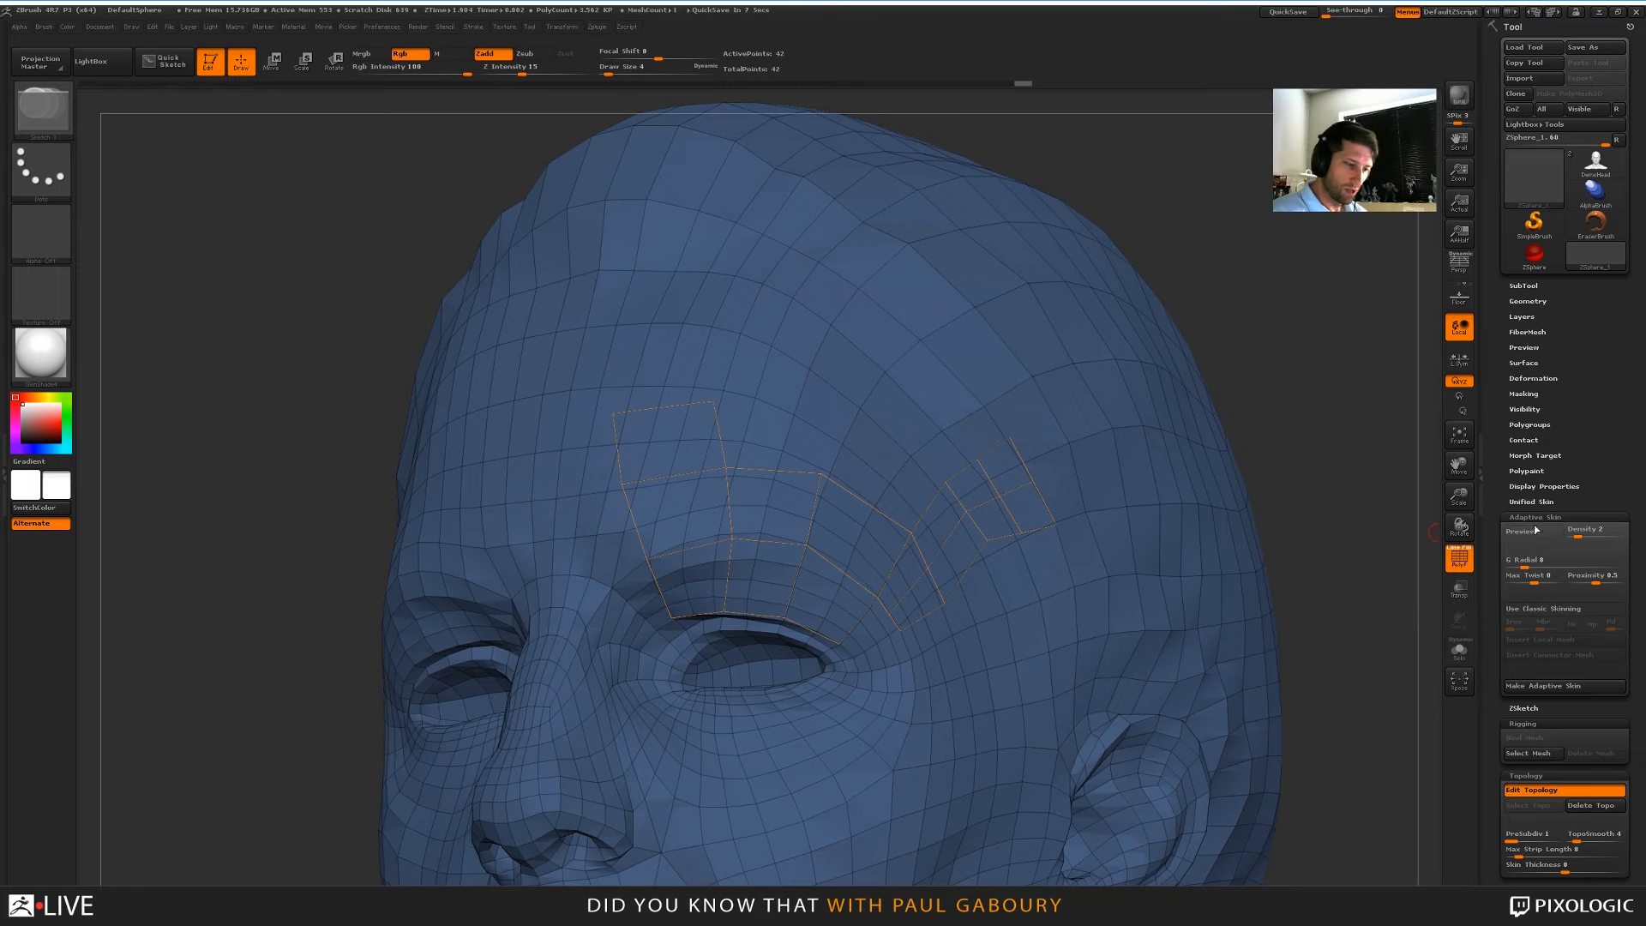
left_click(1532, 533)
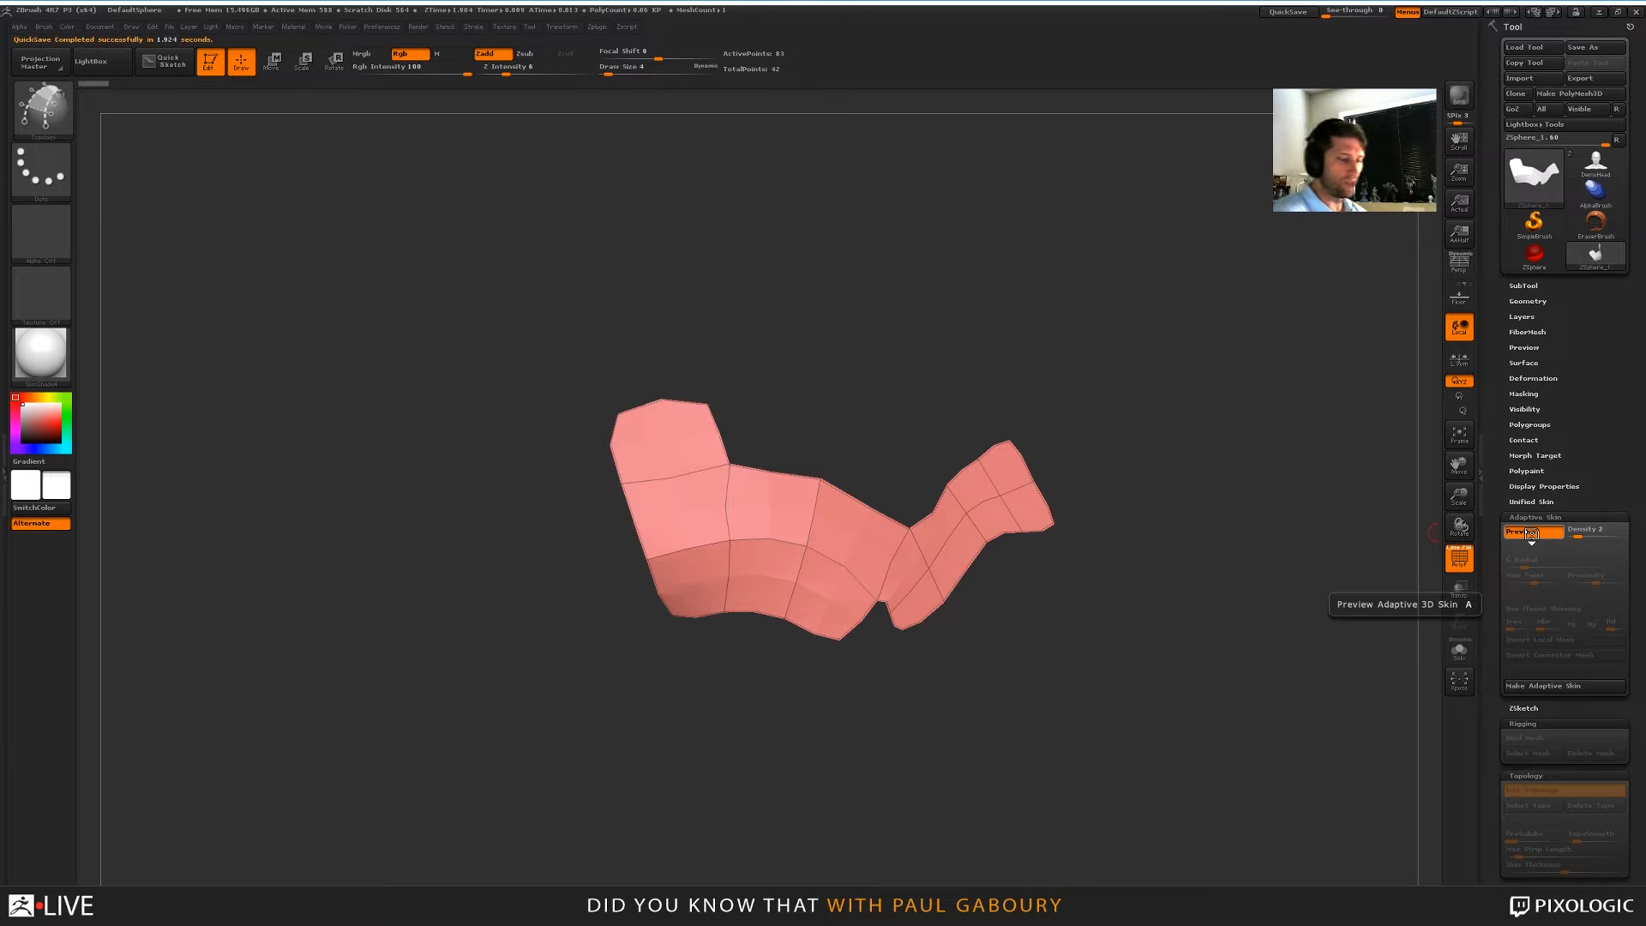
Raise the adaptive skin density and hide the polyframe to examine the smoothed surface
left_click_drag(1578, 535, 1590, 532)
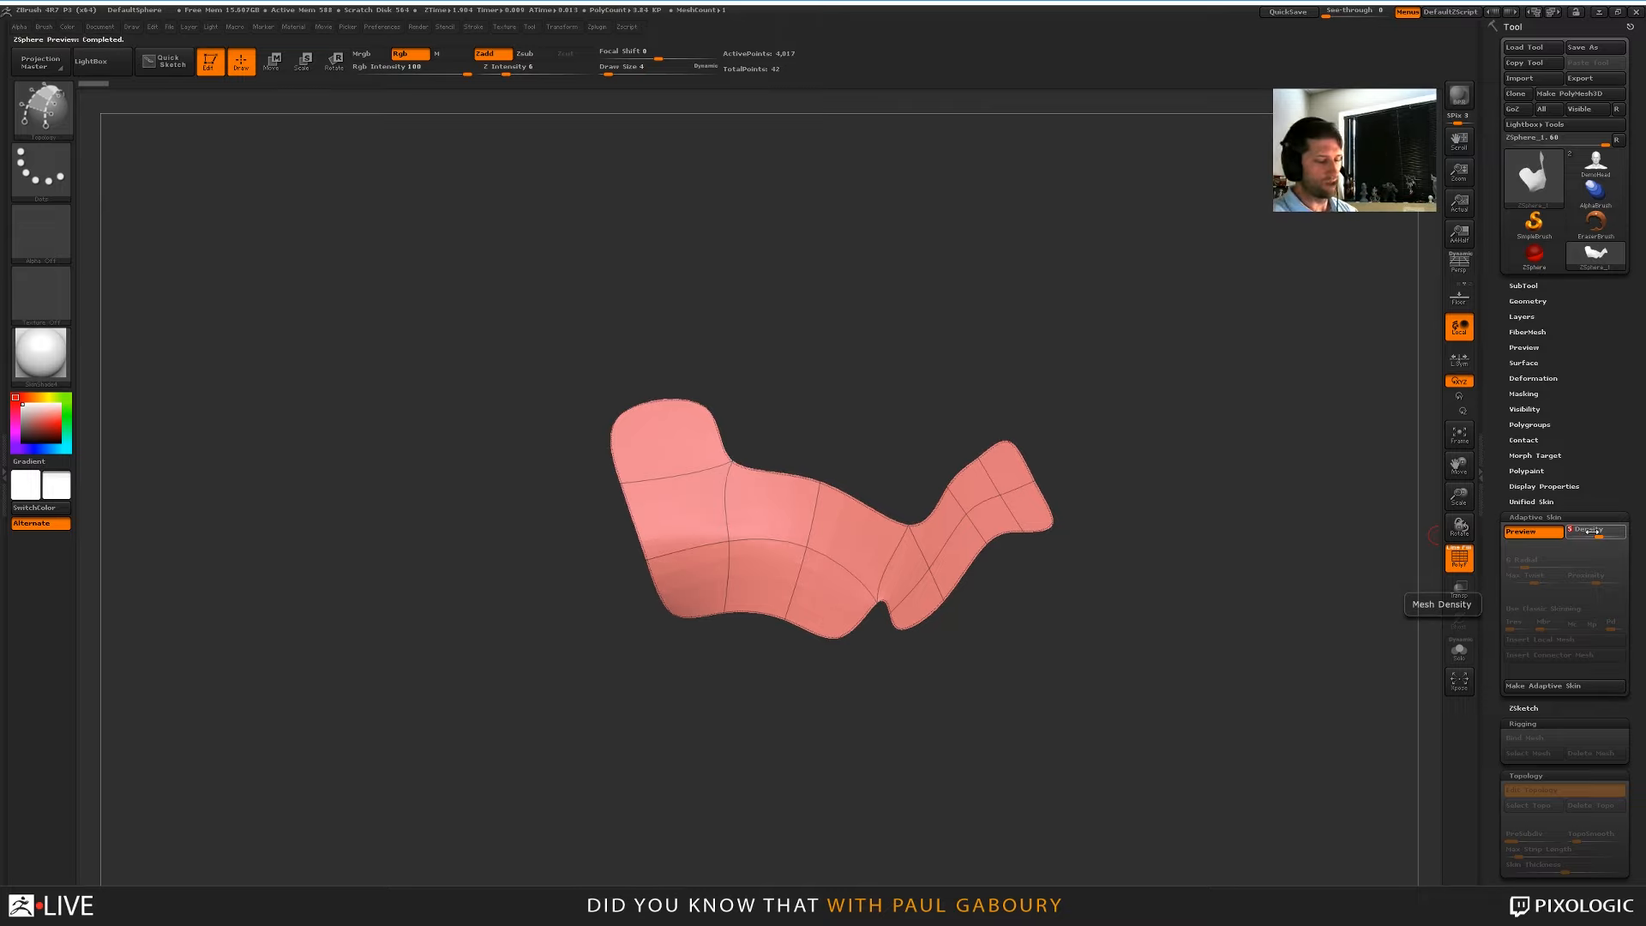
mouse_move(1139, 680)
left_mouse_down()
mouse_move(1103, 717)
mouse_move(1132, 669)
left_mouse_up()
key("shift+f")
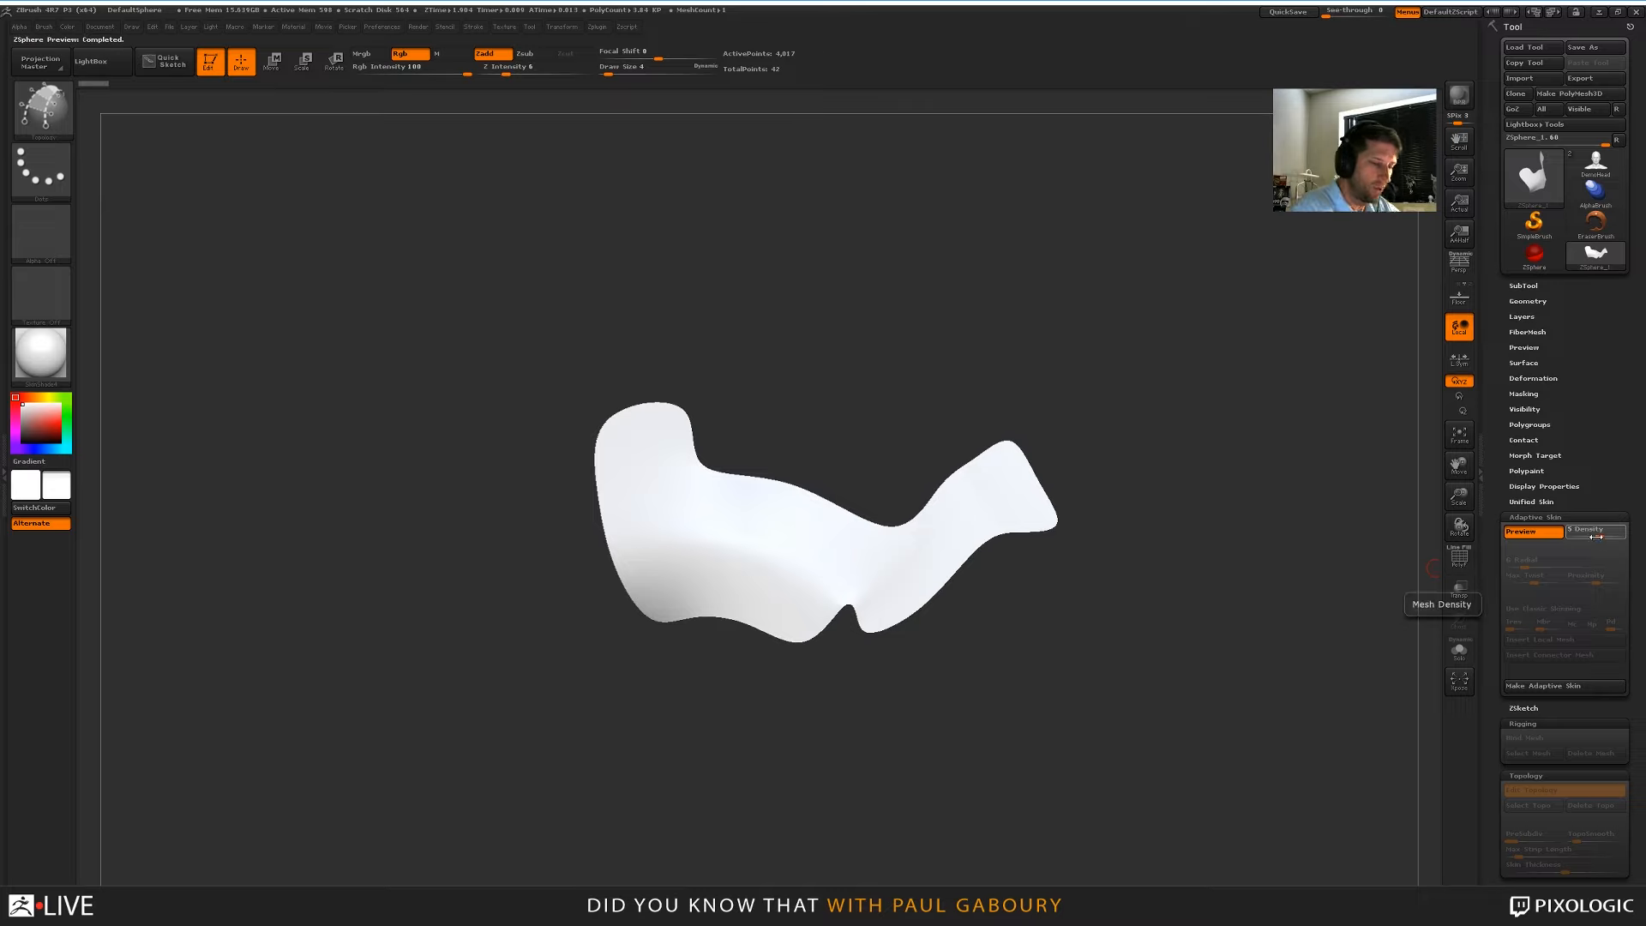
Set the adaptive skin density to 1, show the polyframe again and return to the topology edges
left_click_drag(1598, 533, 1568, 533)
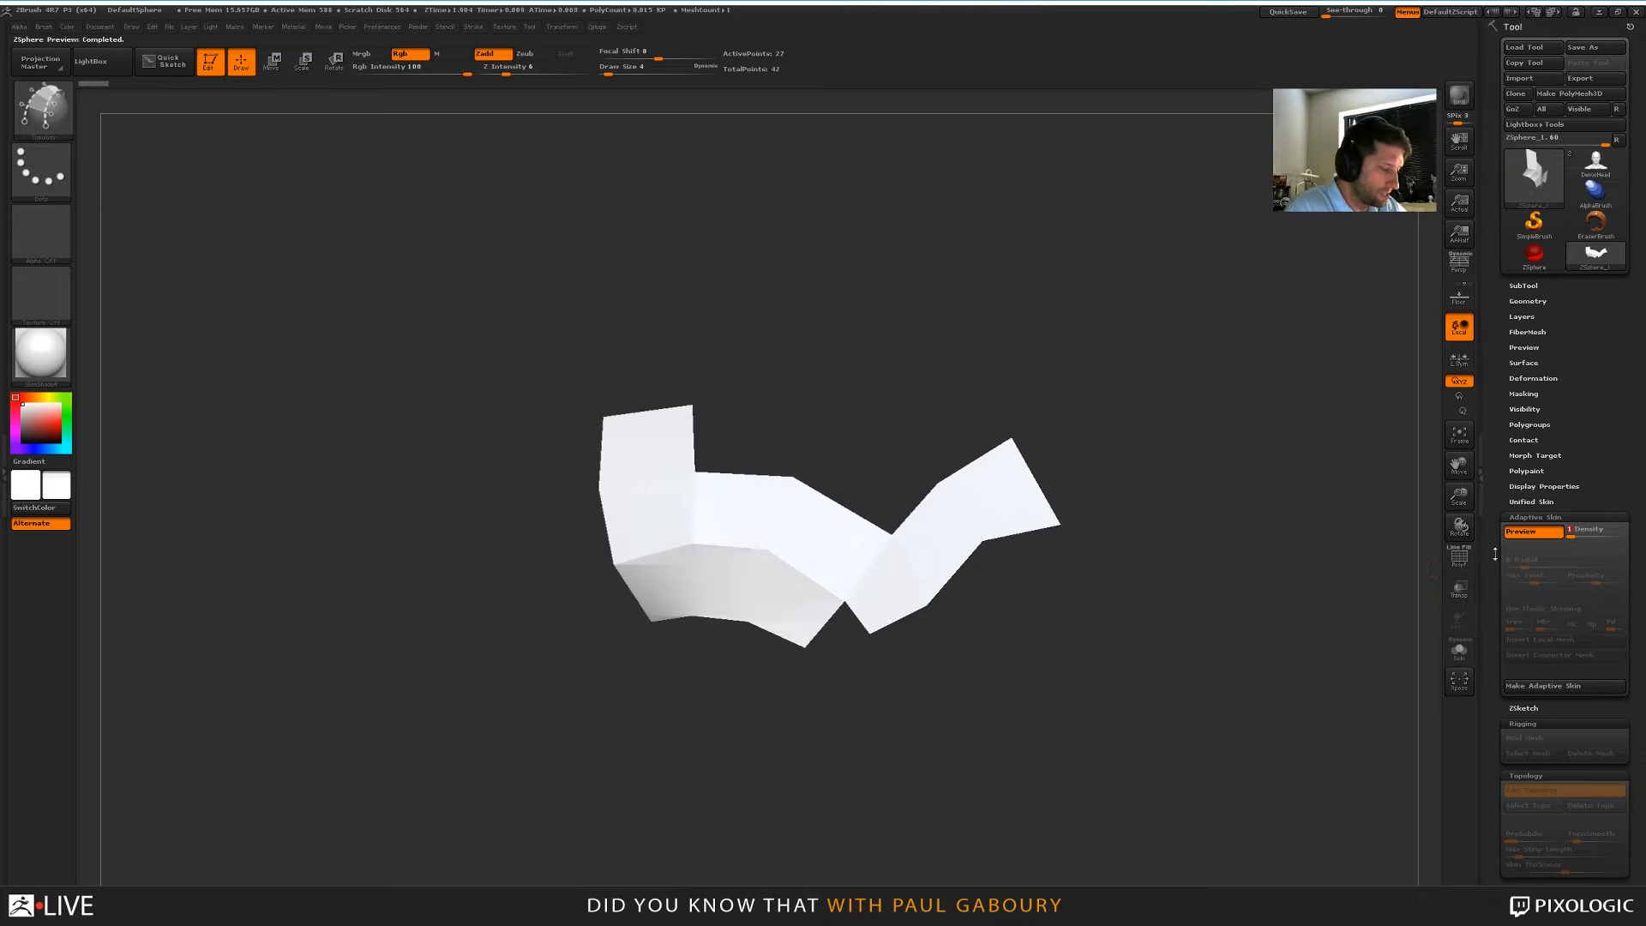
mouse_move(1098, 713)
left_mouse_down()
mouse_move(1212, 659)
mouse_move(1157, 640)
left_mouse_up()
key("shift+f")
key("a")
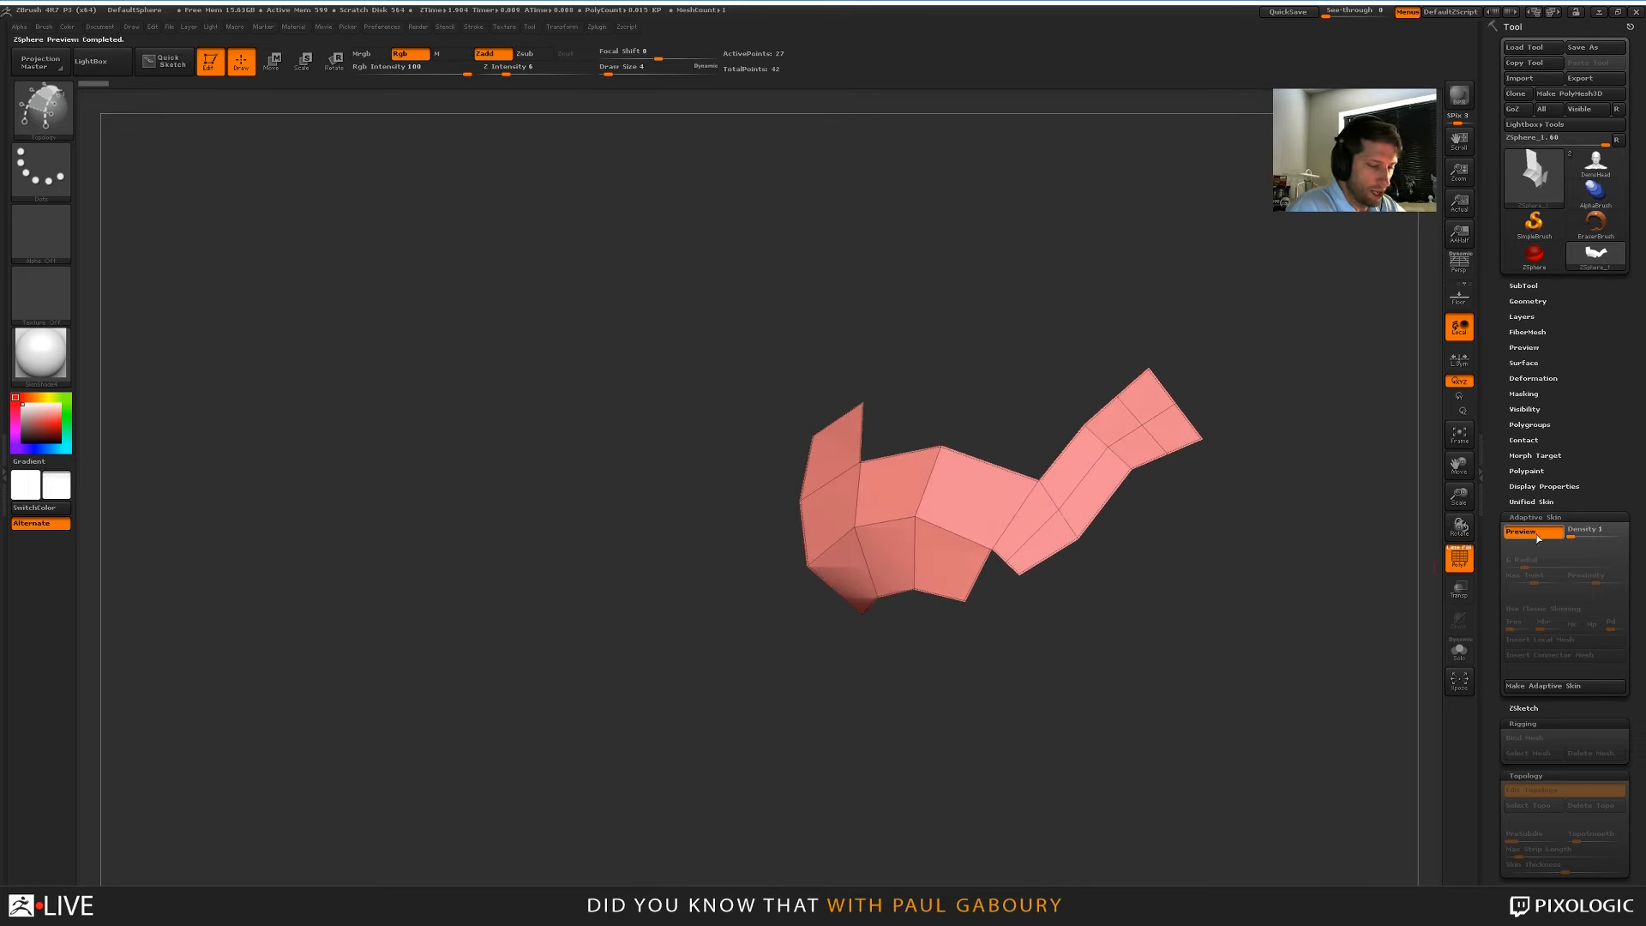
Draw a quad beneath the middle of the eyebrow strip, reaching down onto the inside of the upper eyelid
left_click_drag(1079, 726, 929, 665)
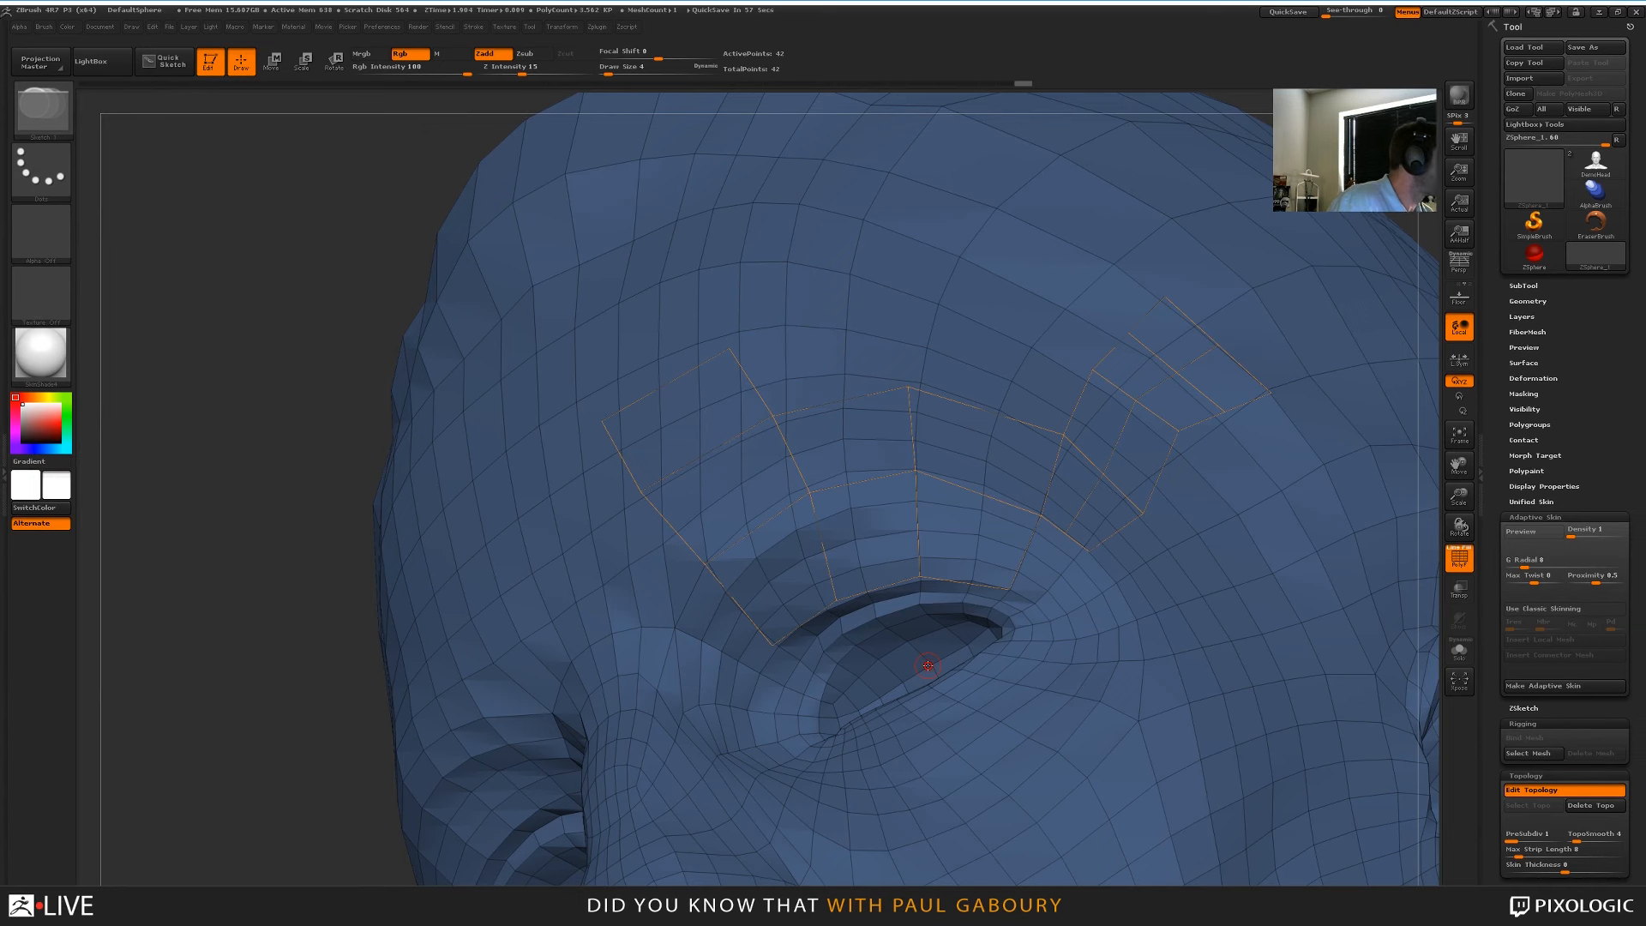
left_click_drag(837, 661, 826, 534)
left_click(826, 534)
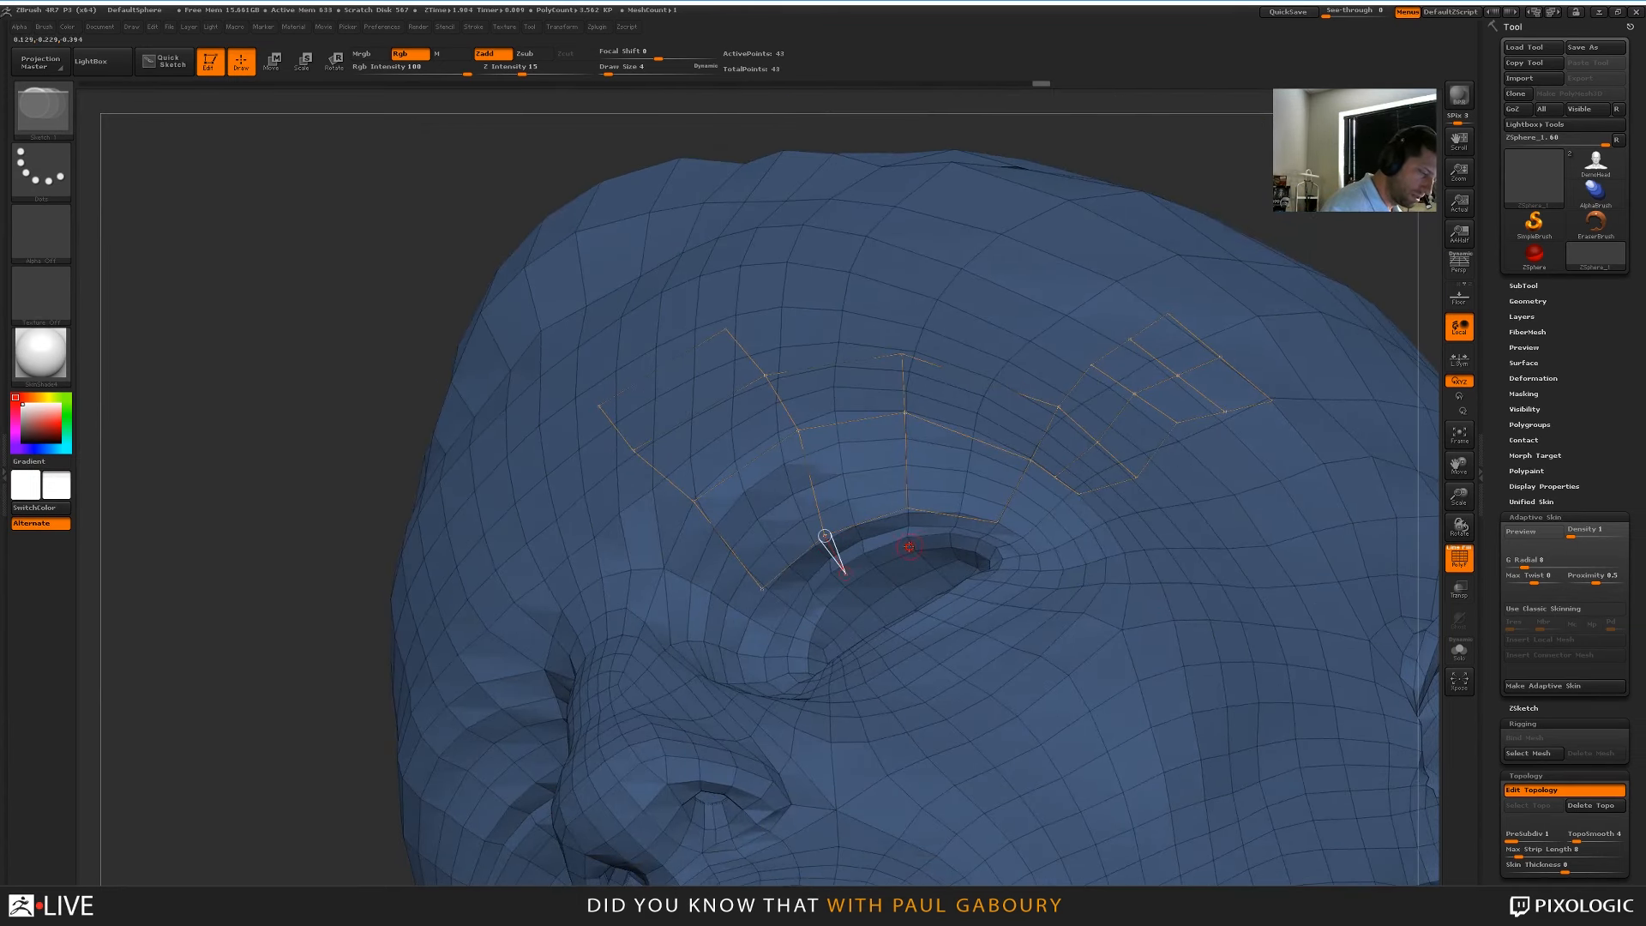
left_click(907, 508)
left_click(909, 547)
left_click(907, 508)
left_click(909, 547)
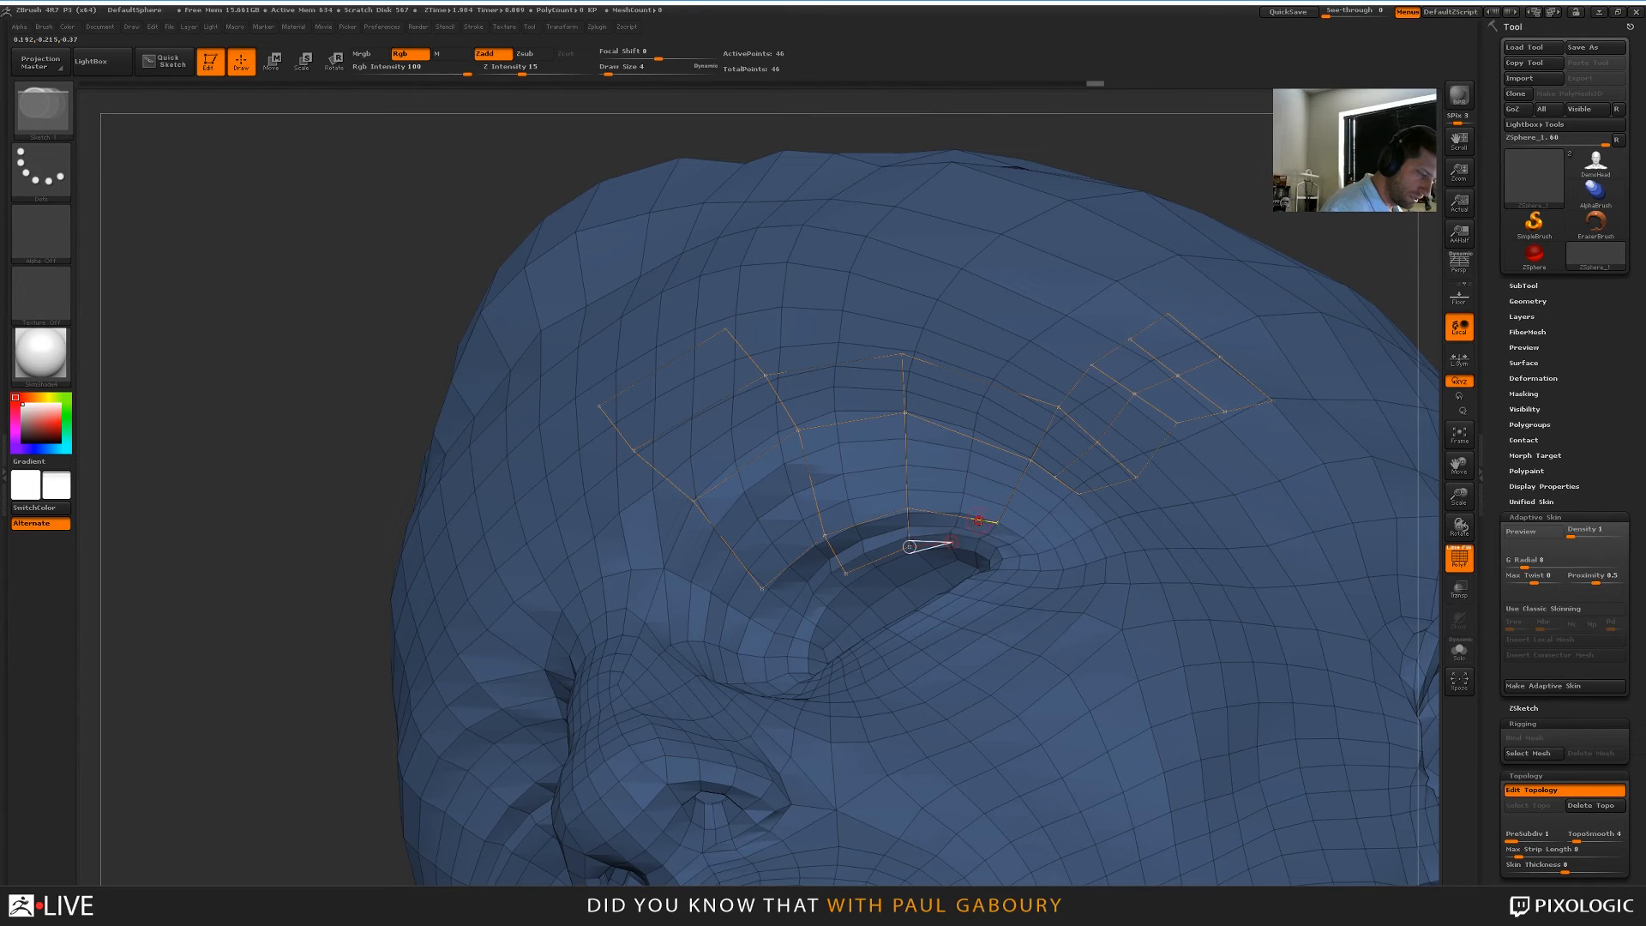
left_click(997, 524)
key("shift")
mouse_move(1000, 589)
right_mouse_down()
mouse_move(1102, 591)
mouse_move(999, 600)
right_mouse_up()
key("ctrl+z")
key("ctrl+z")
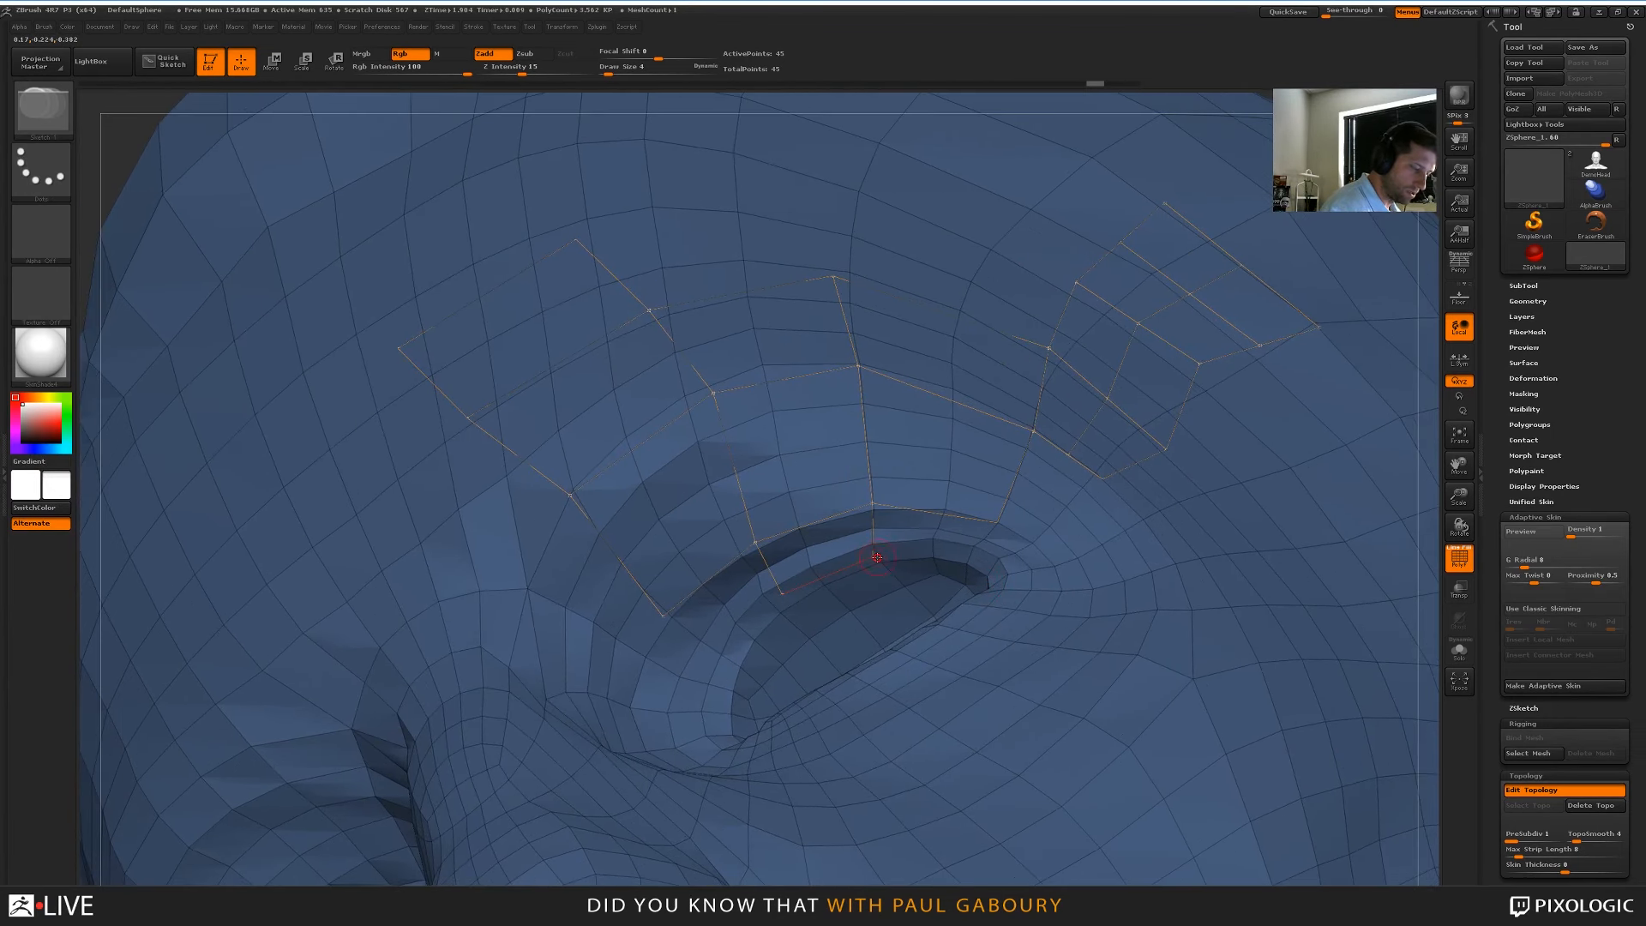
Add a narrower quad along the upper eyelid and run its outer edge up through the brow quads above
left_click(933, 556)
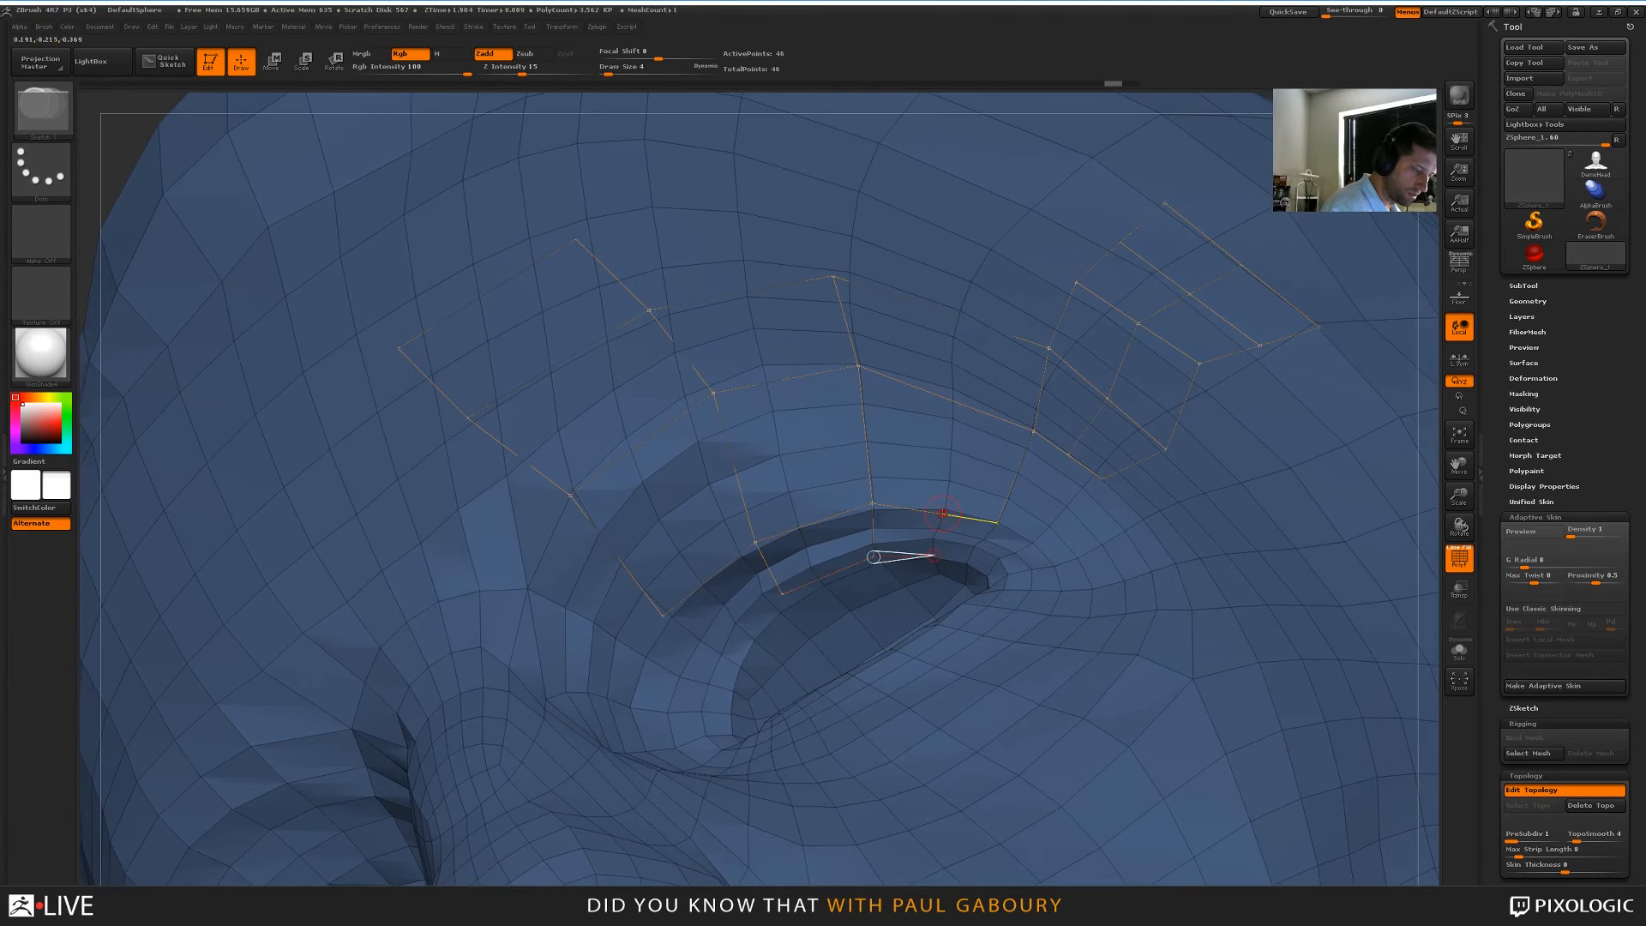
left_click(937, 515)
left_click(946, 396)
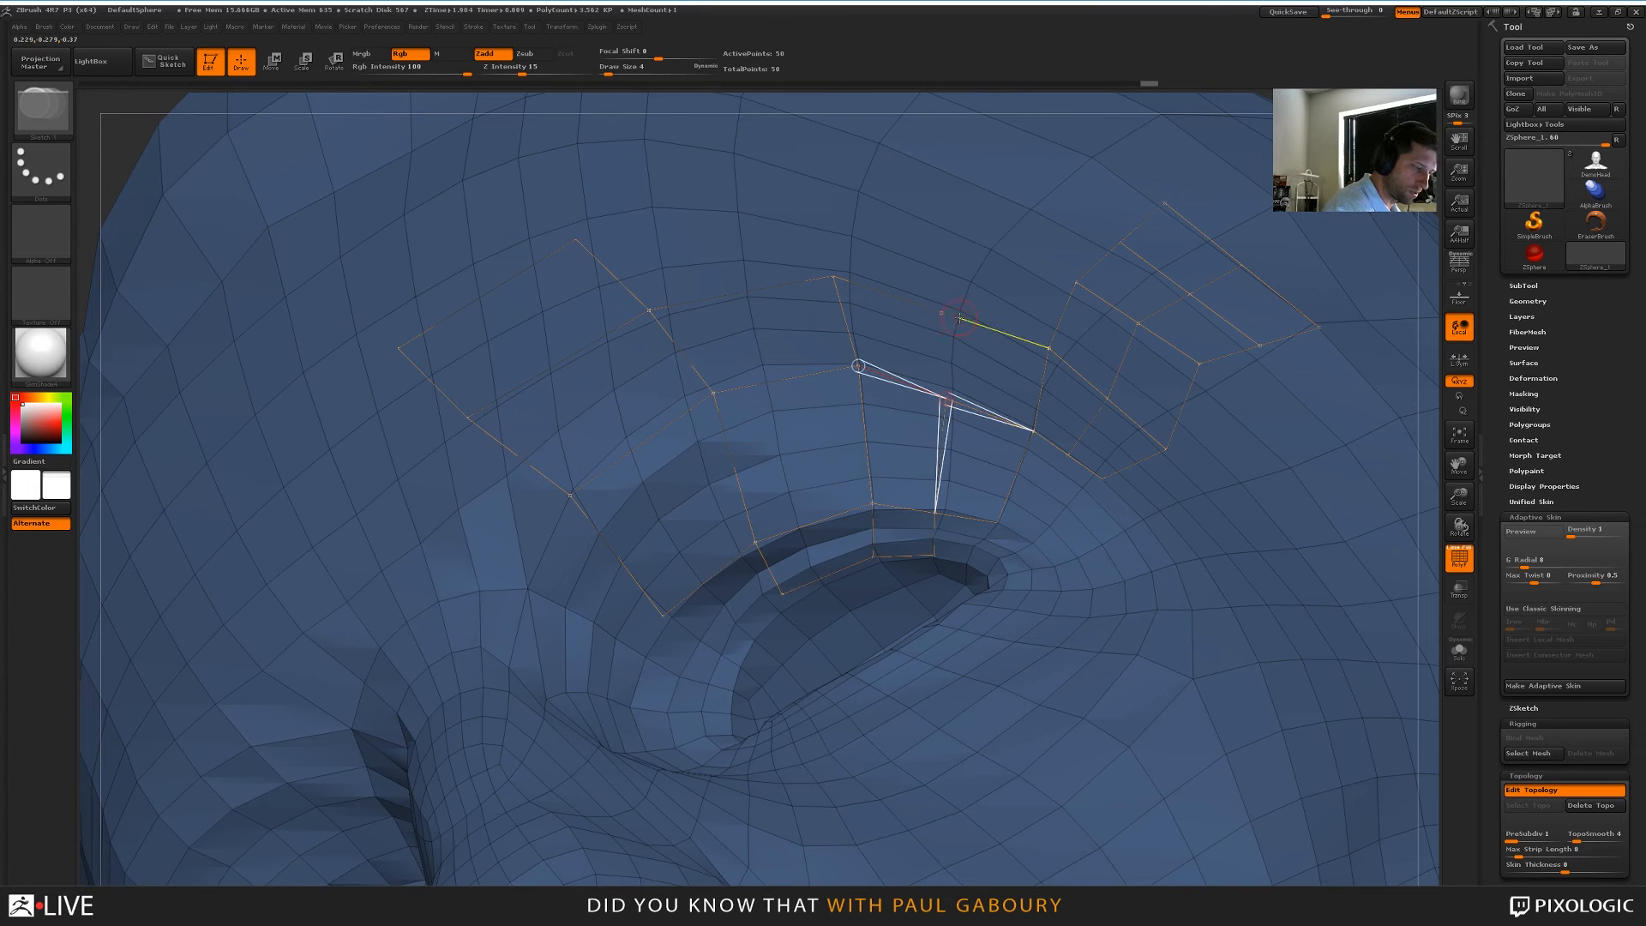
left_click(941, 313)
Extend the upper eyelid strip with two more quads that wrap around the outer corner of the eye
right_click_drag(1012, 570, 918, 543)
left_click(911, 536)
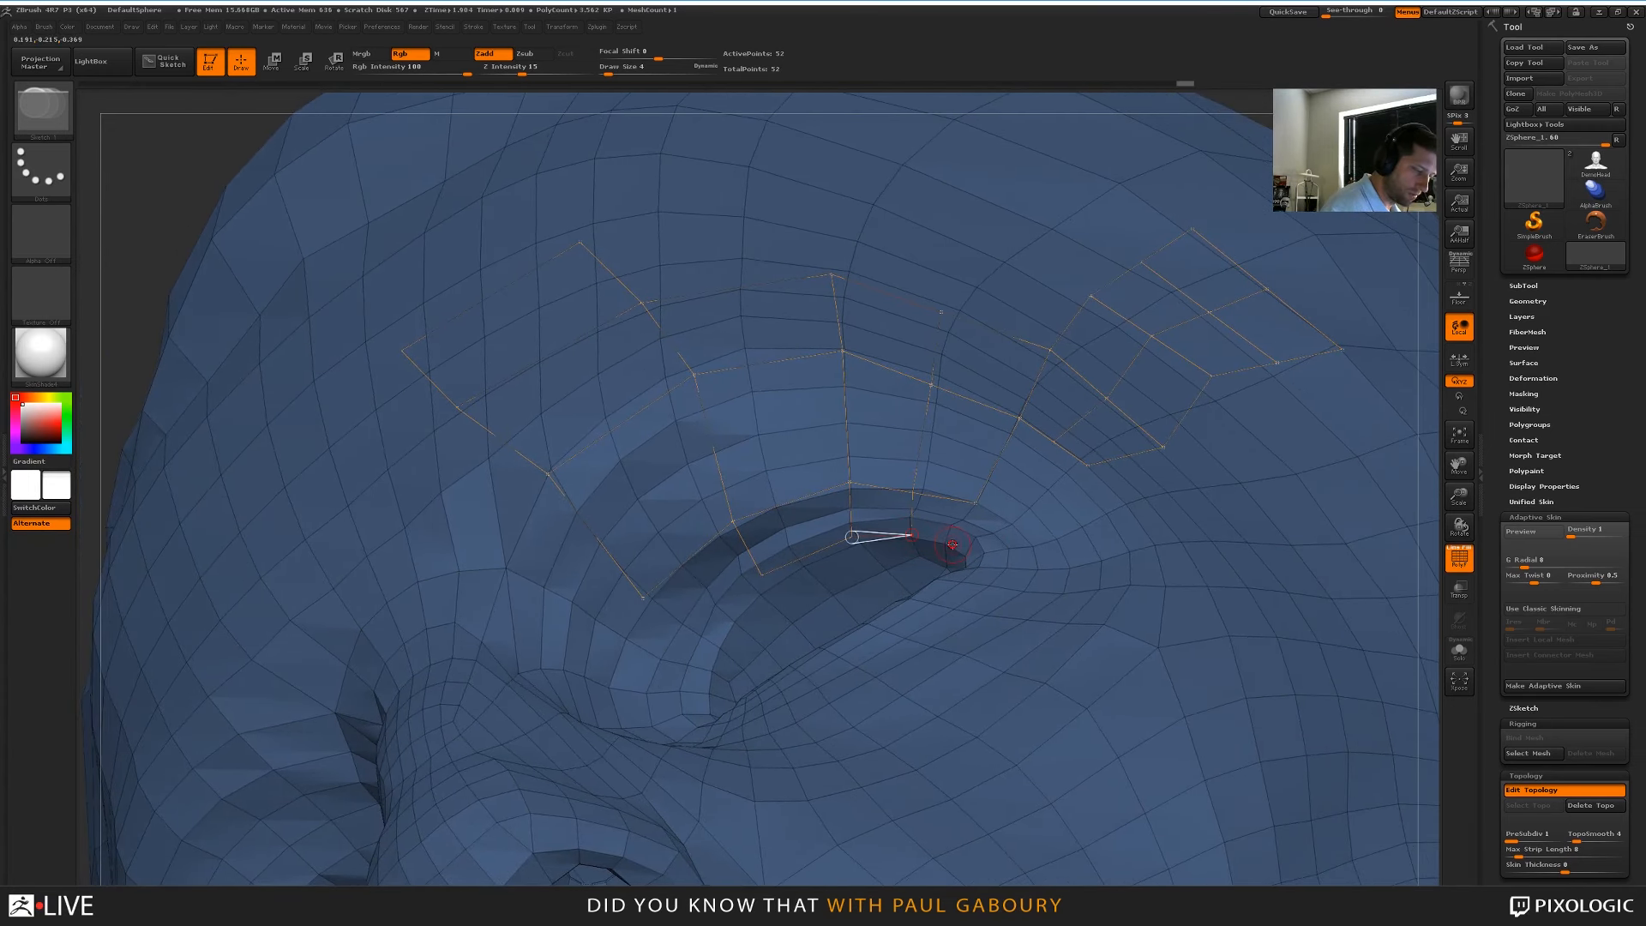
left_click(976, 504)
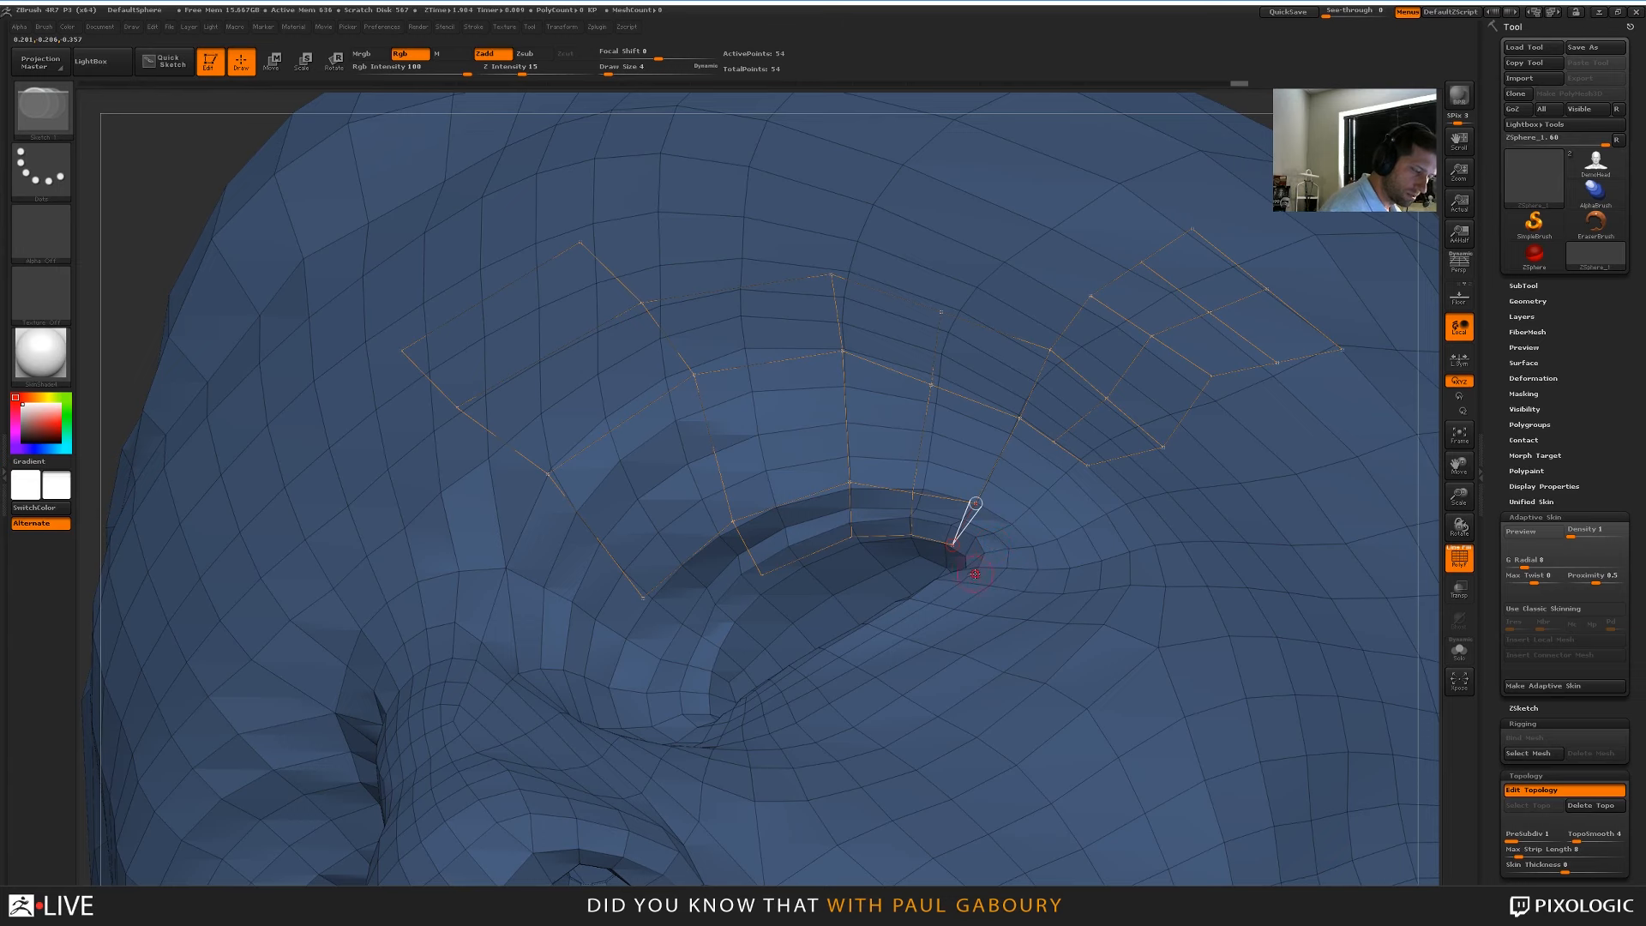
left_click(994, 553)
left_click(1007, 562)
left_click(975, 504)
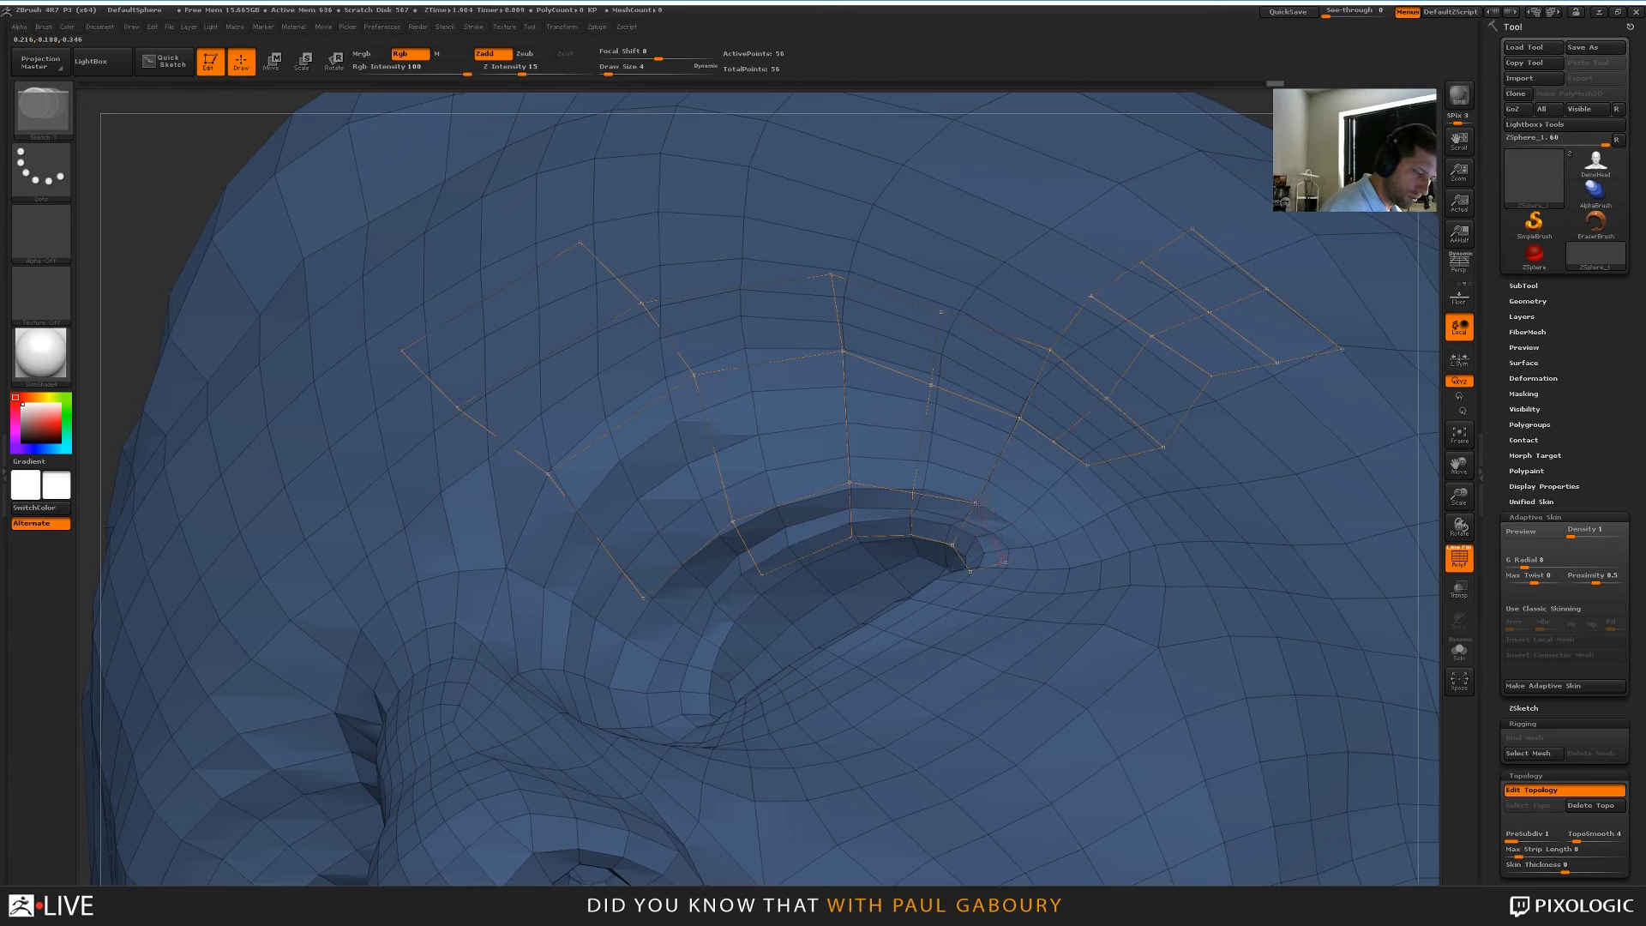
left_click(1005, 562)
right_click_drag(971, 611, 950, 549)
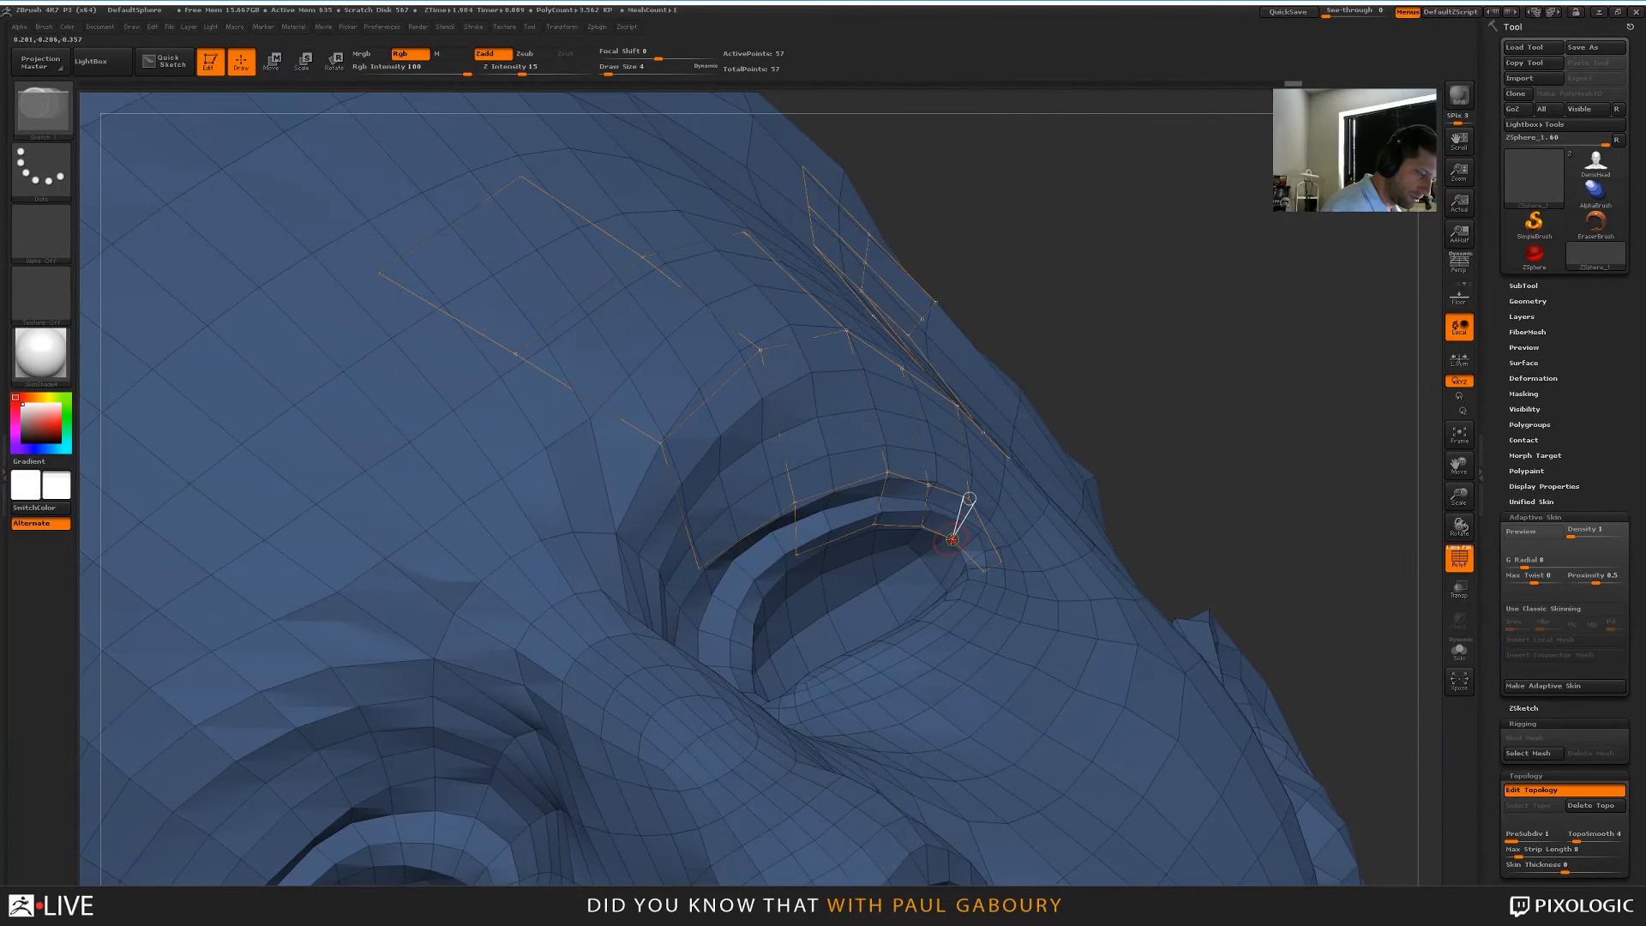
left_click(946, 550)
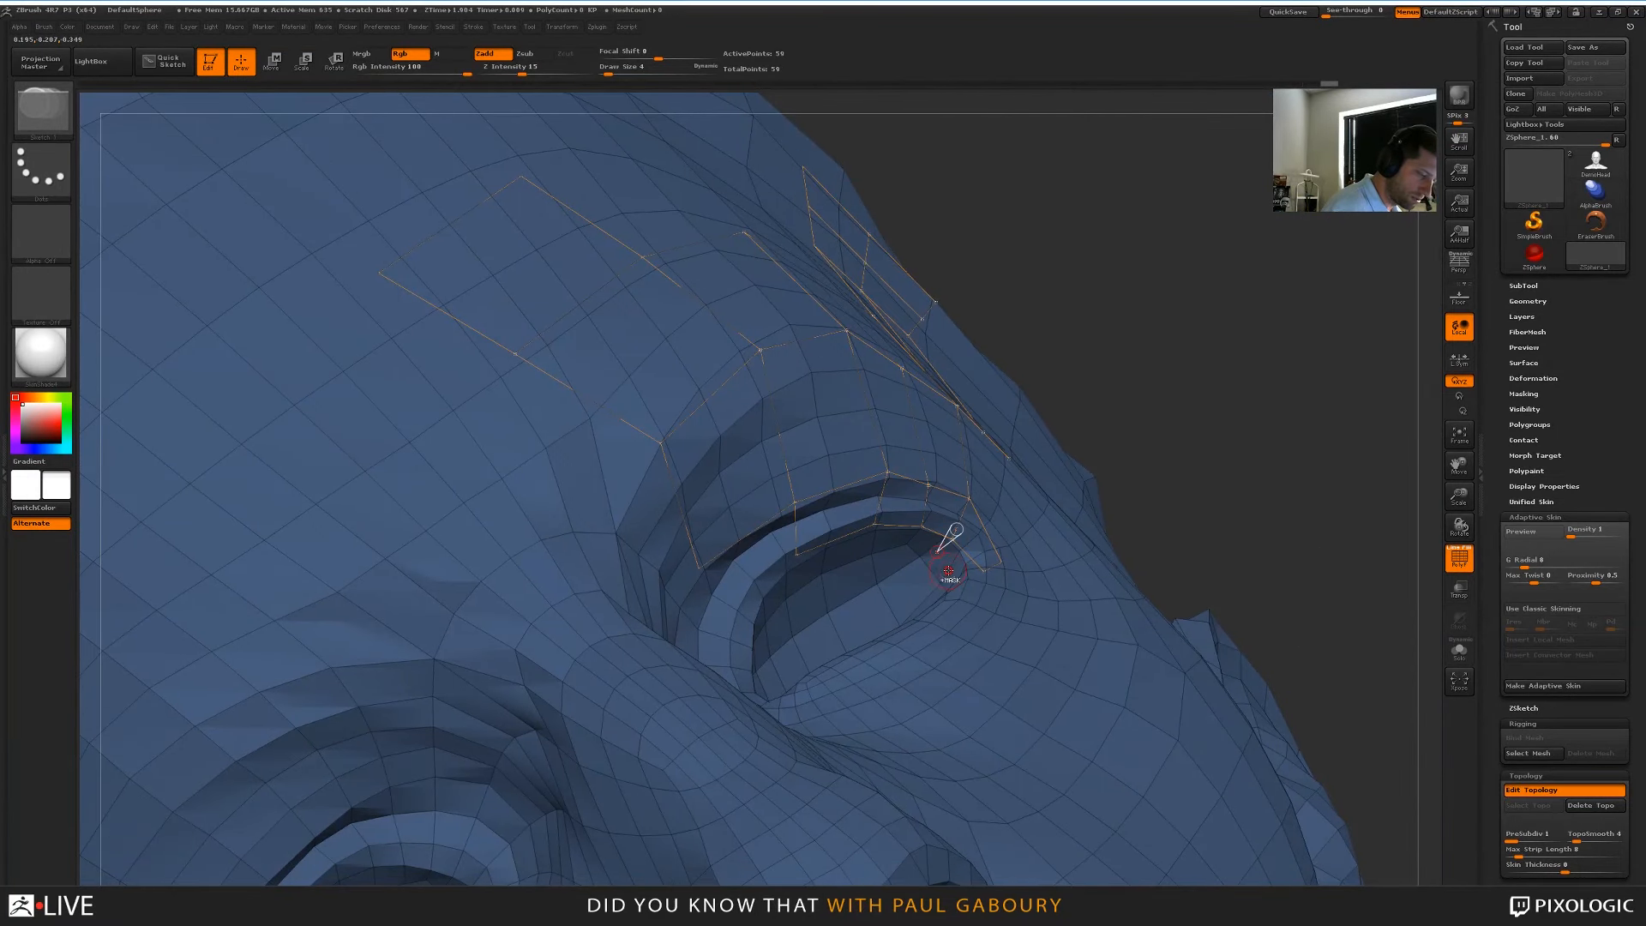
key("ctrl+z")
Draw a quad on the inner side of the eyelid strip at the outer corner of the eye
right_click_drag(945, 561, 953, 539)
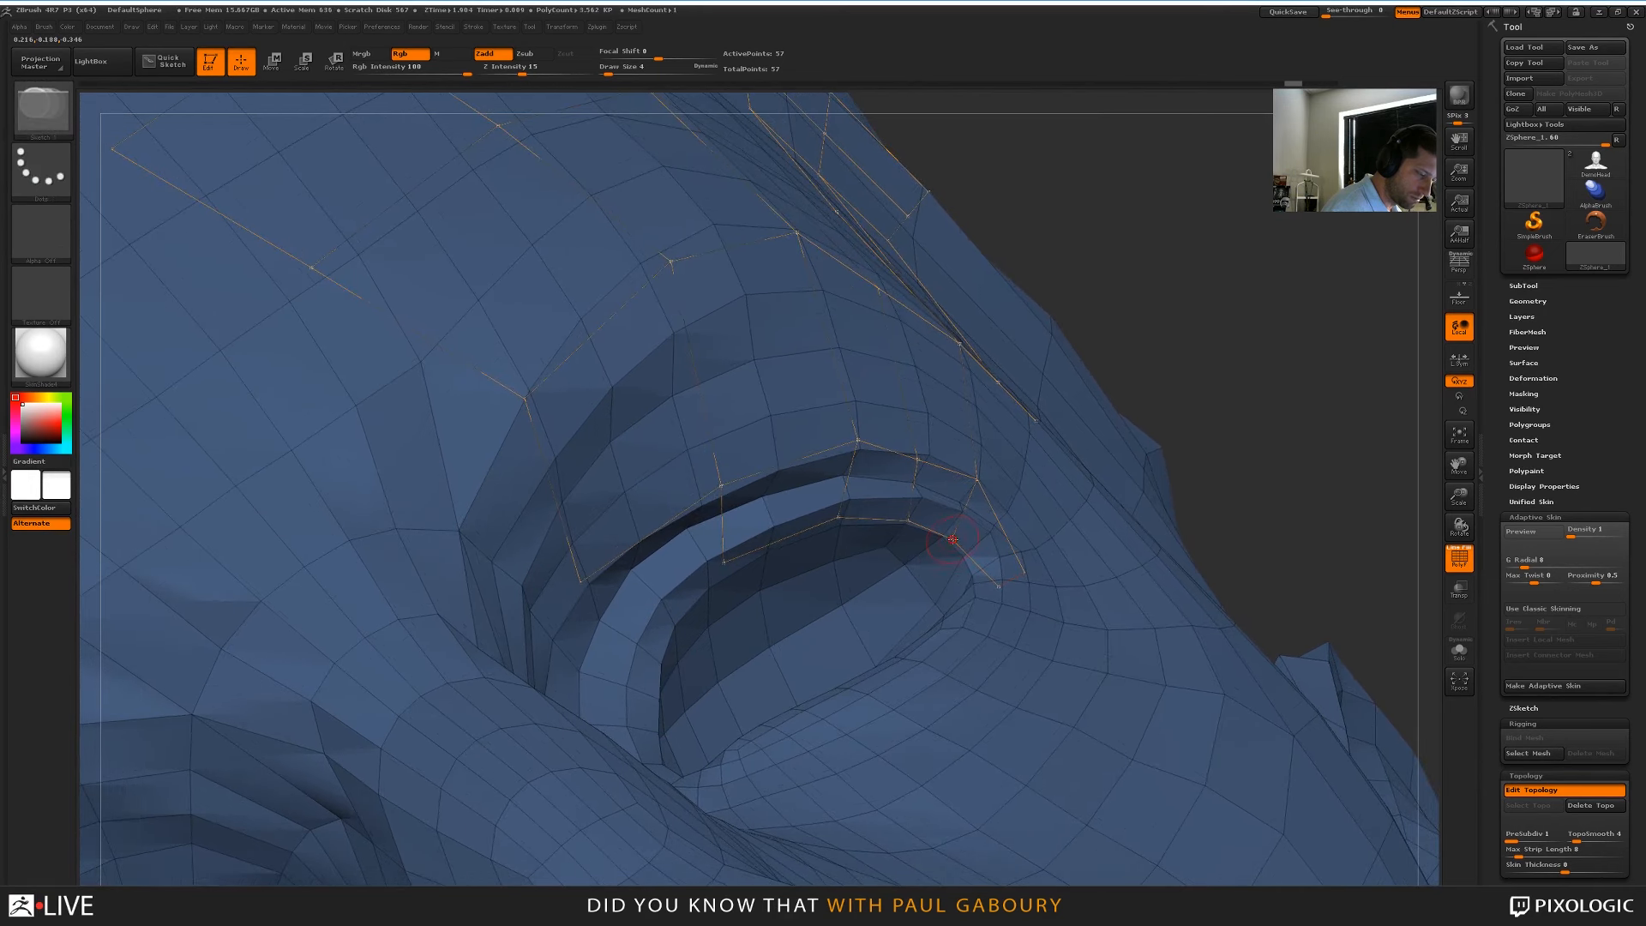
left_click(931, 565)
left_click(950, 597)
left_click(999, 586)
Continue the inner eyelid row with three more quads from the outer corner across the upper lid
left_click_drag(1012, 513, 927, 561)
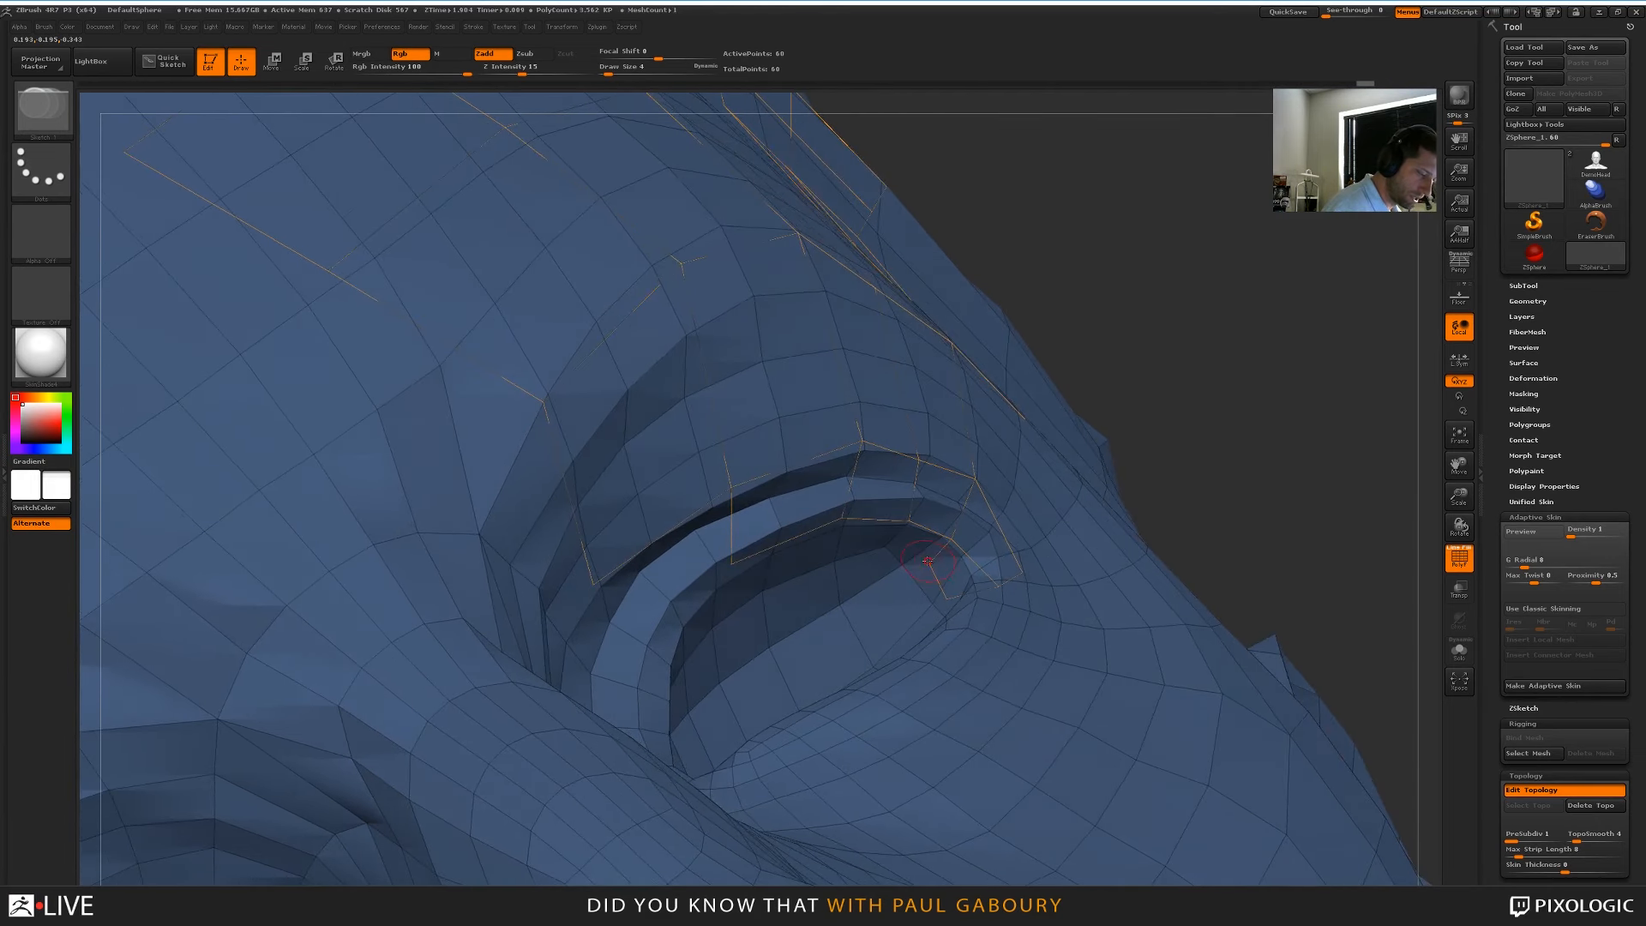
left_click(929, 566)
left_click(904, 551)
left_click(909, 522)
left_click(848, 552)
left_click(842, 518)
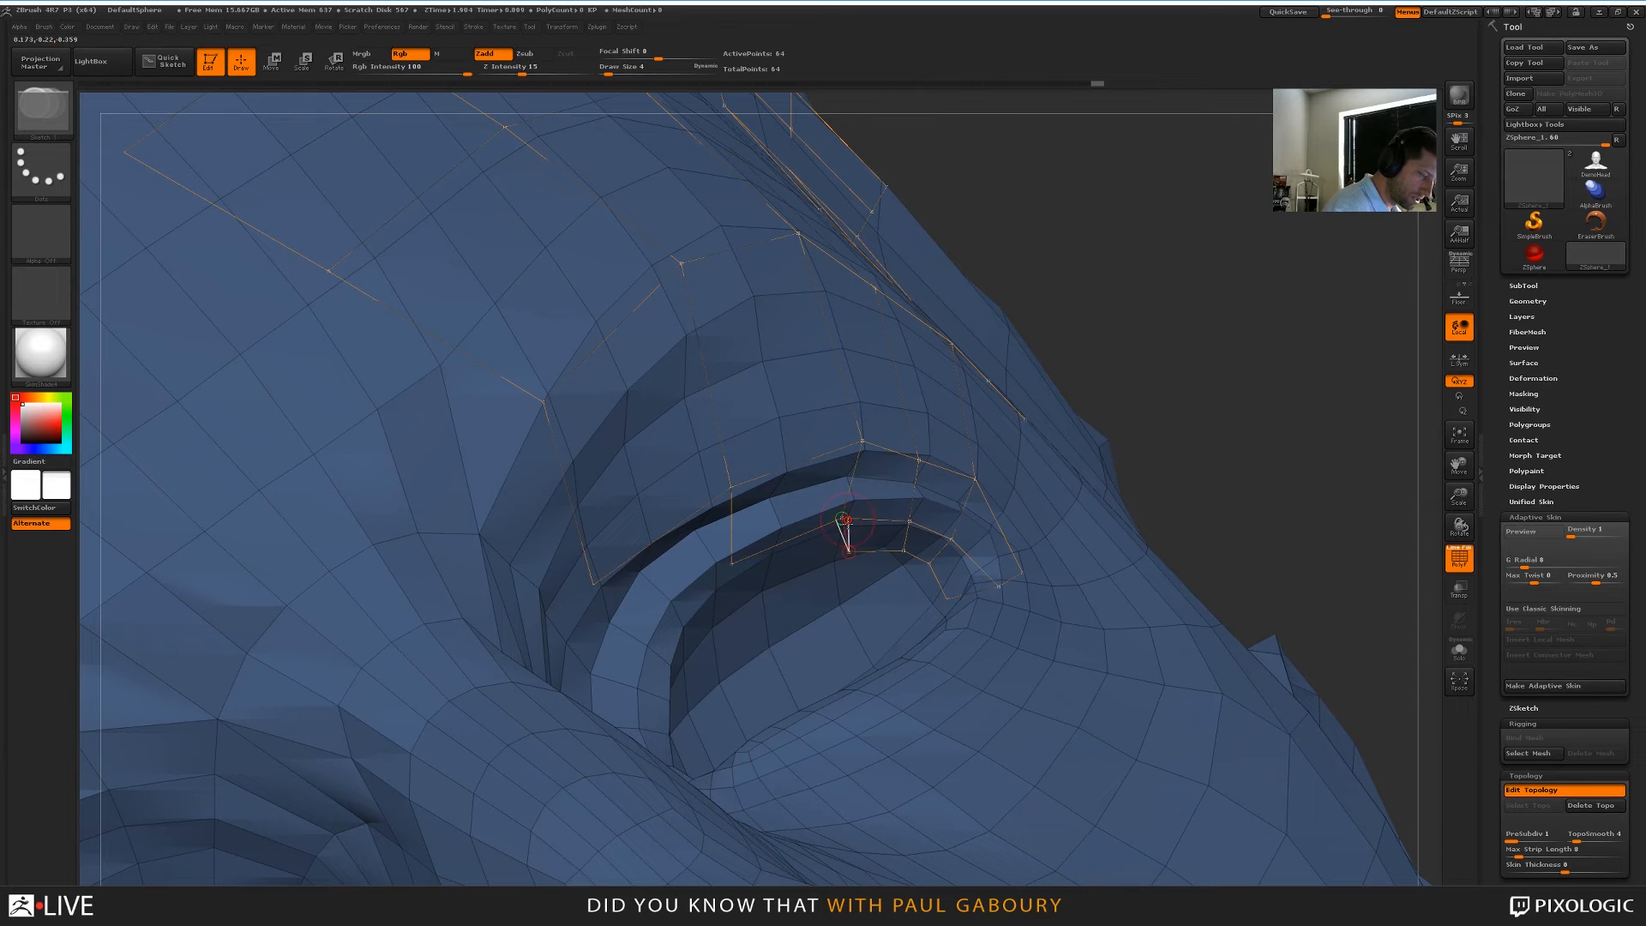
left_click(753, 593)
left_click(732, 564)
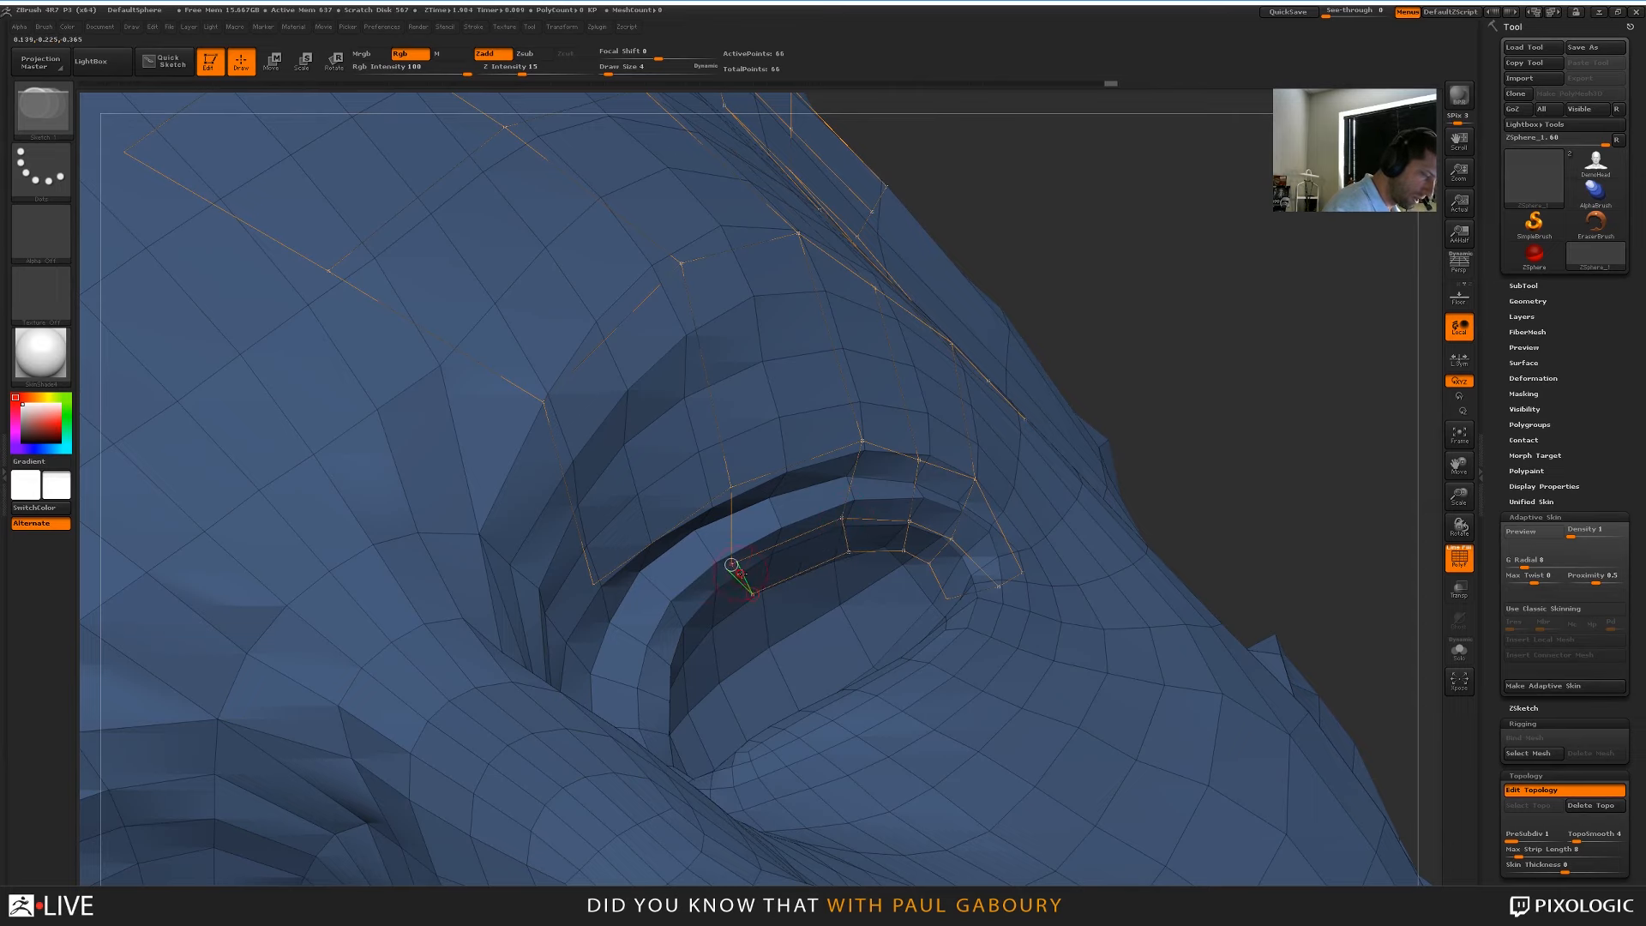
Extend both eyelid rows toward the inner corner of the eye and connect them to the inner end of the brow strip
left_click(704, 637)
left_click(673, 603)
left_click(731, 565)
left_click(595, 585)
Preview the adaptive skin of the extended brow, temple and eyelid topology from the front
left_click_drag(1243, 422, 1243, 420)
right_click_drag(1192, 399, 1097, 583, "ctrl")
mouse_move(1097, 583)
right_mouse_down("ctrl")
mouse_move(1110, 606)
mouse_move(1176, 576)
right_mouse_up("ctrl")
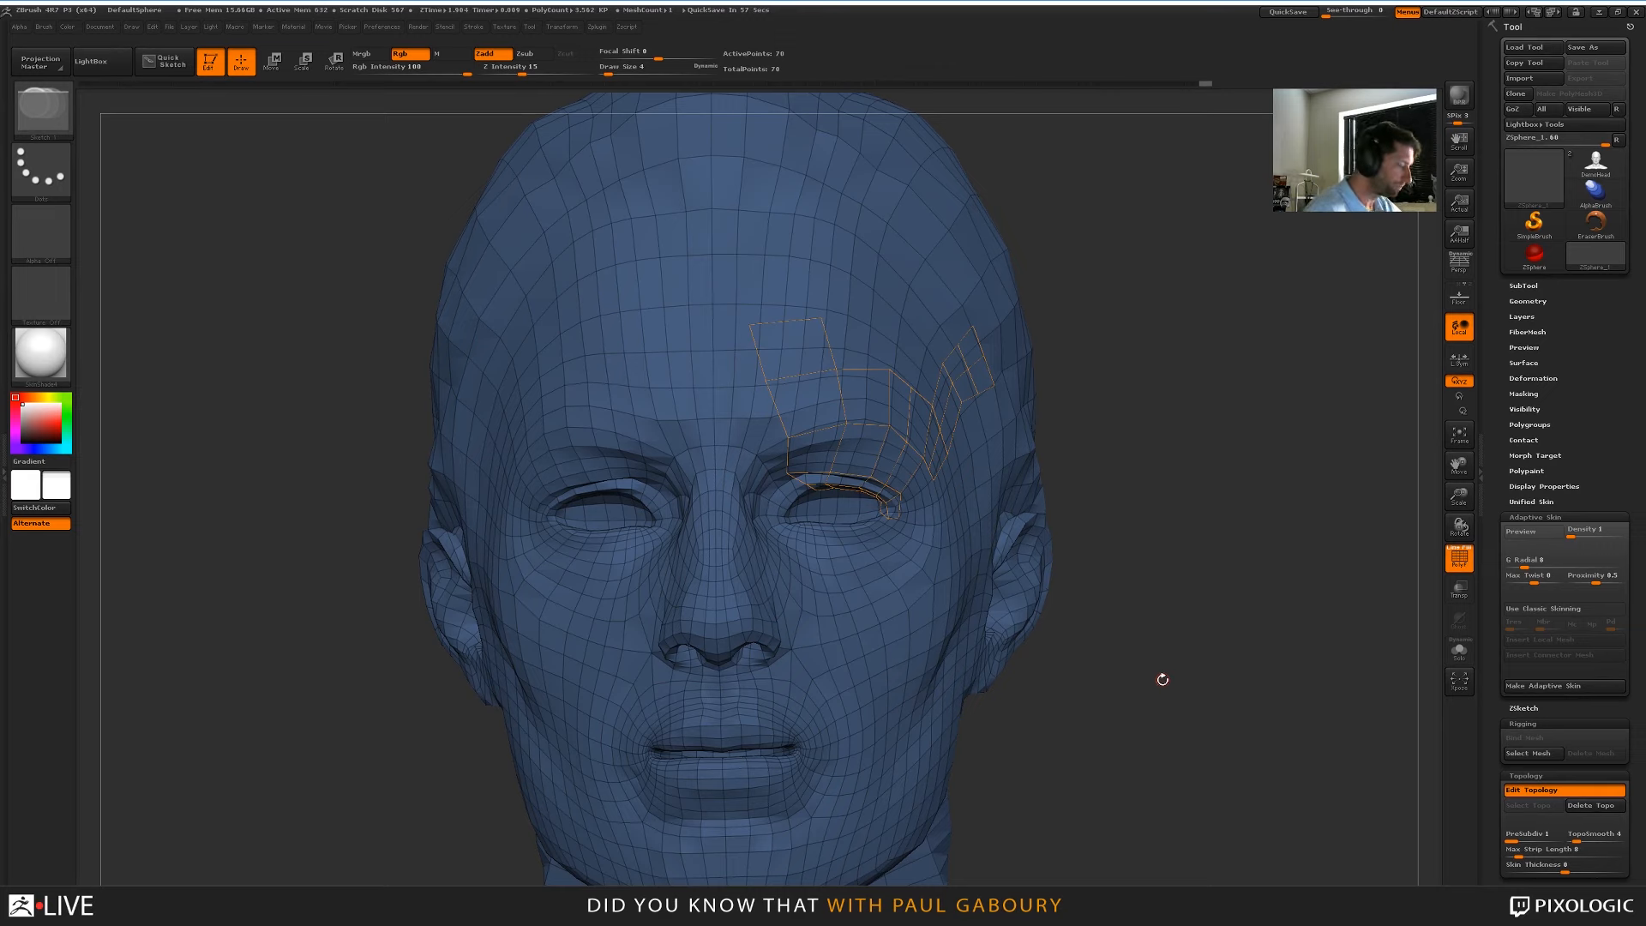
left_click_drag(1163, 679, 1172, 724)
key("a")
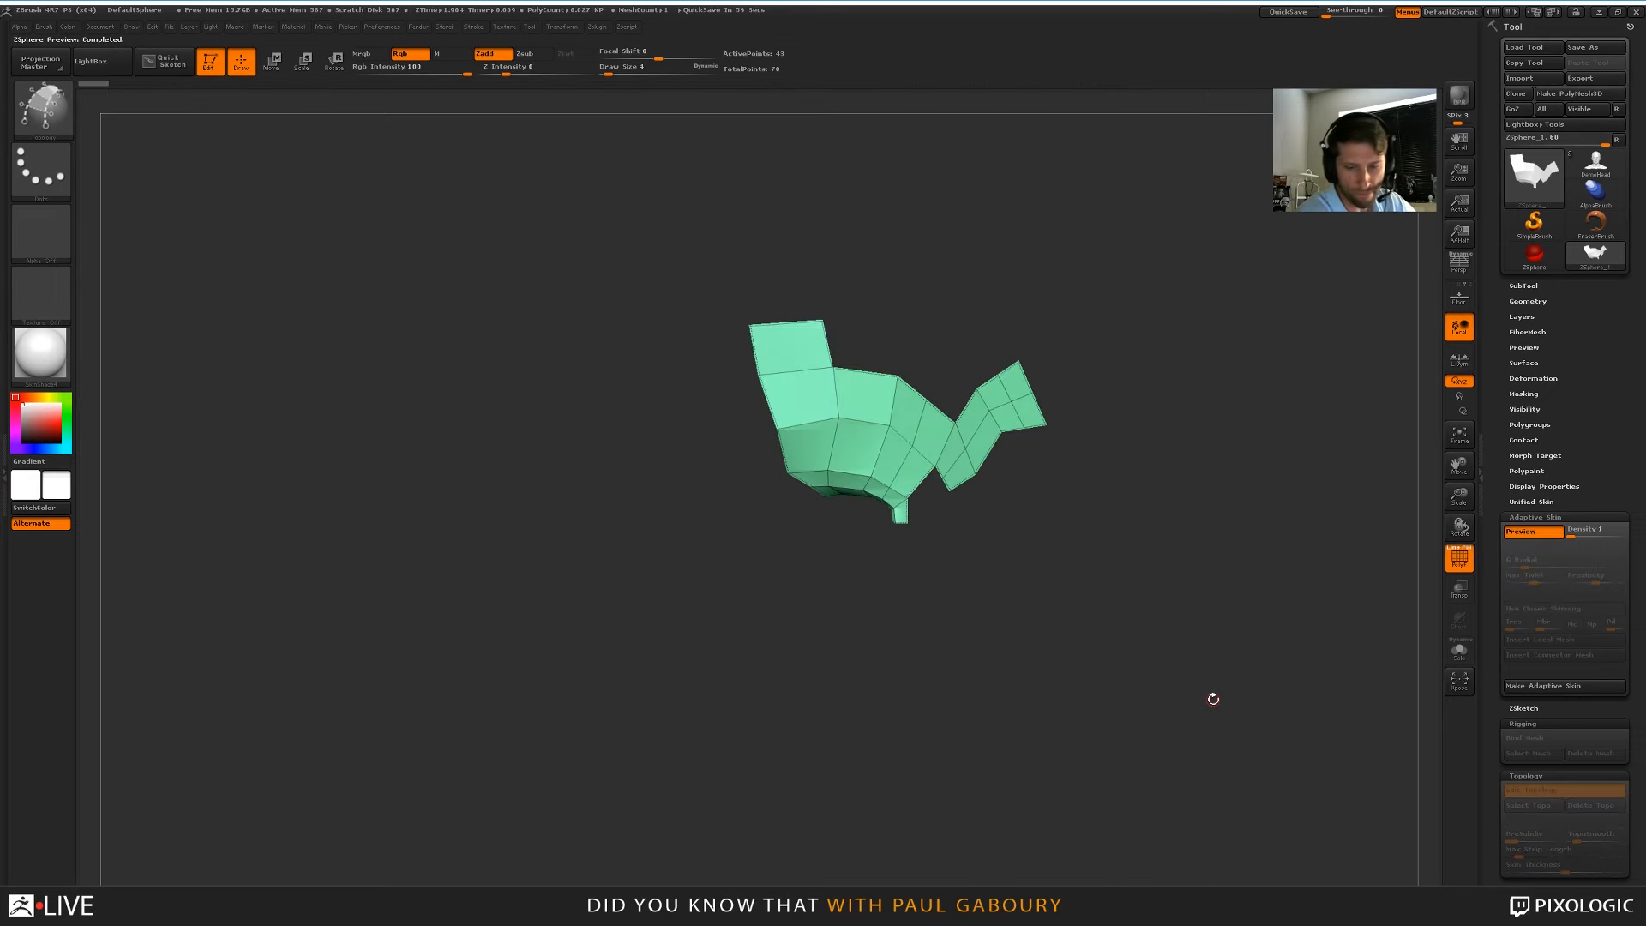
Turn on Projection for the ZSphere topology and preview its adaptive skin
key("a")
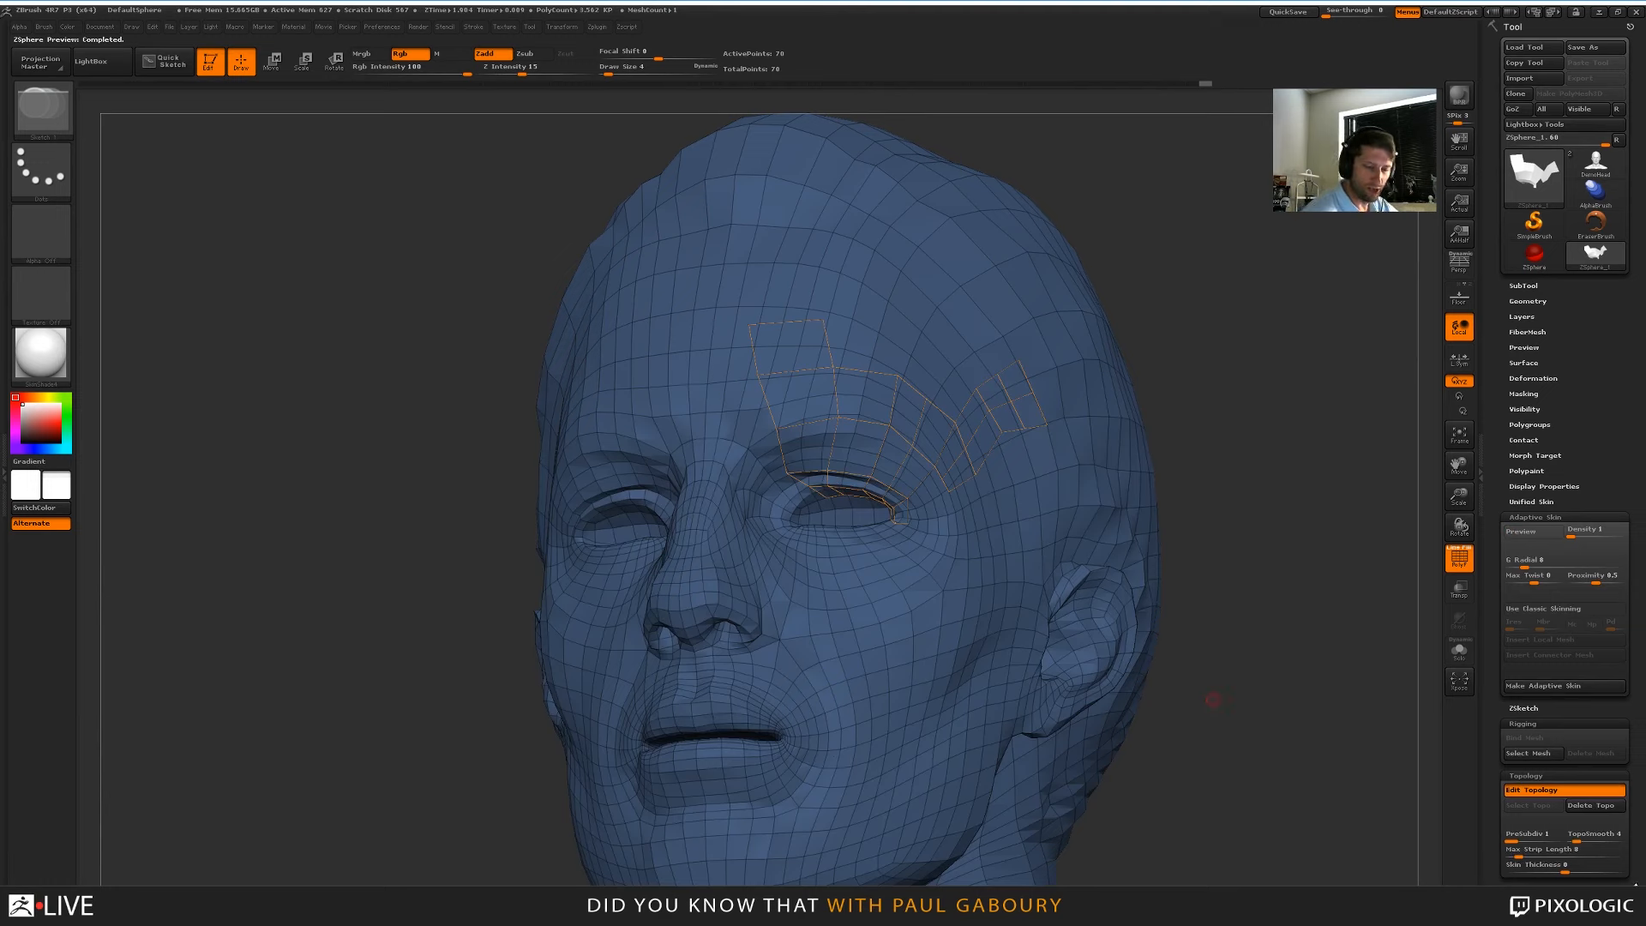
left_click_drag(1529, 881, 1526, 751)
left_click(1526, 760, "shift")
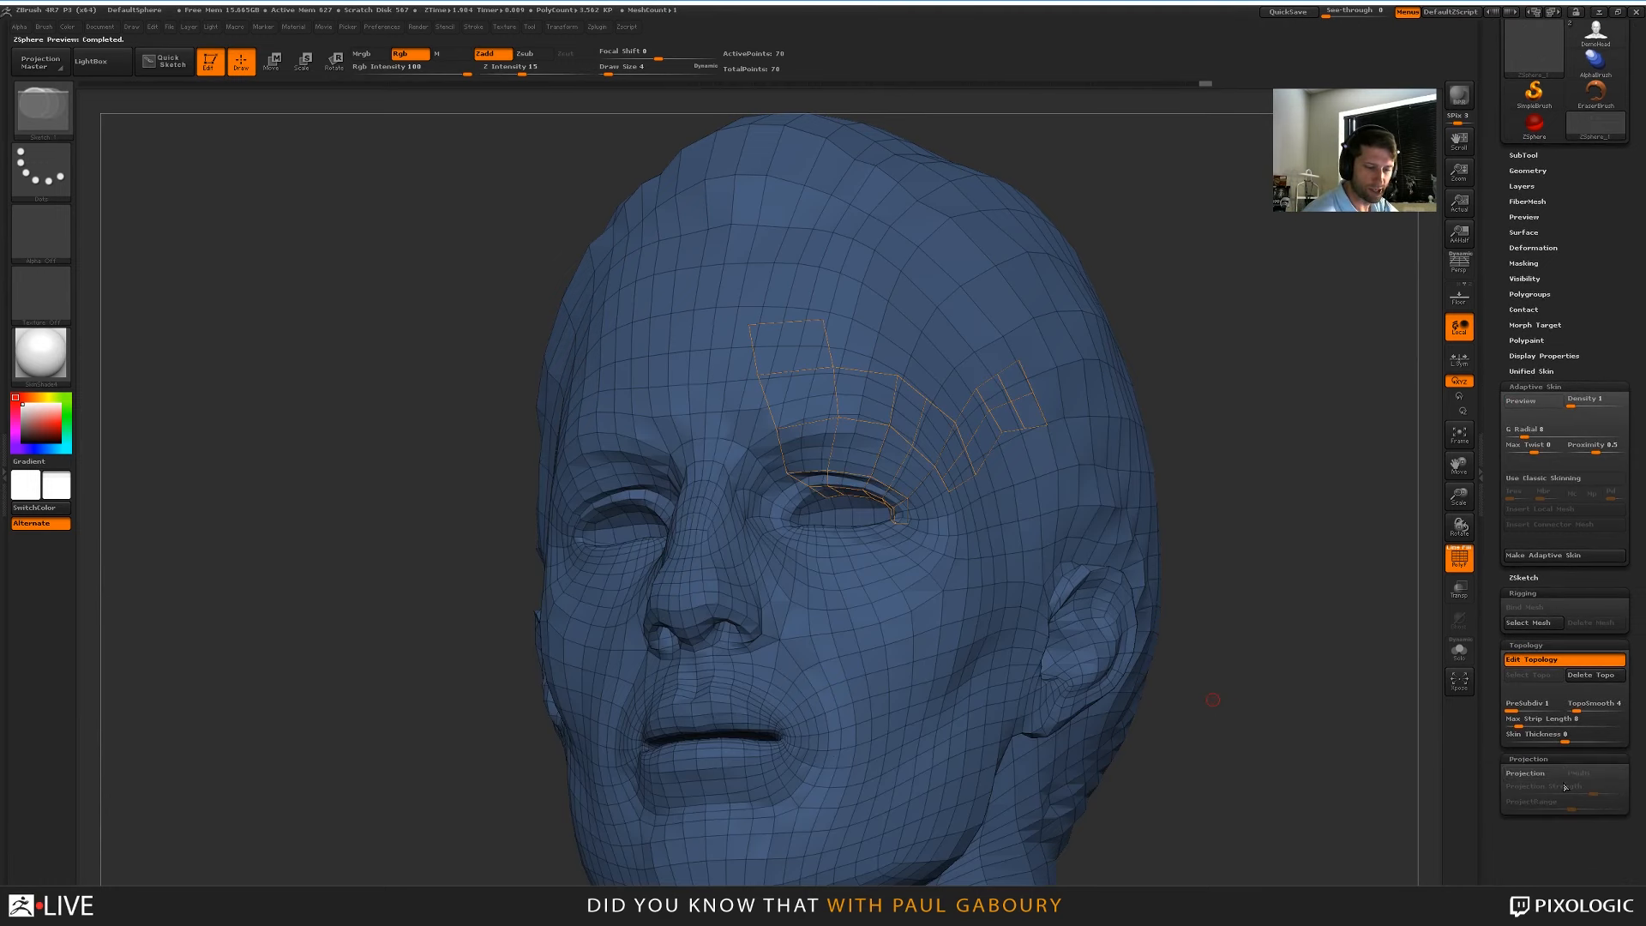
left_click(1543, 778)
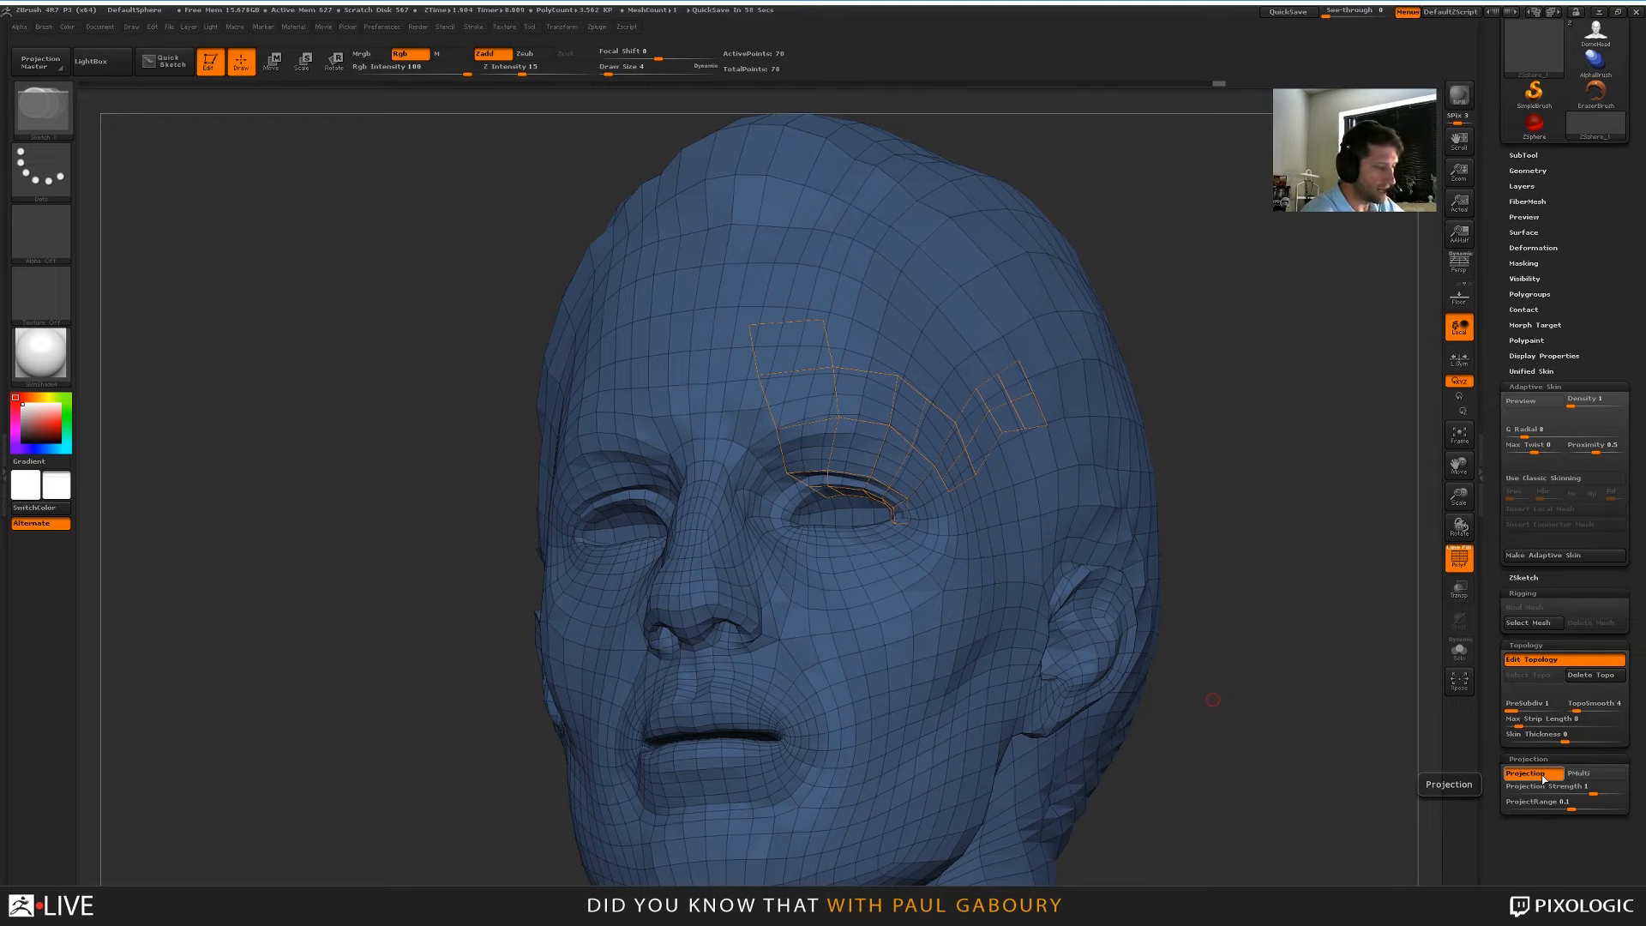
key("a")
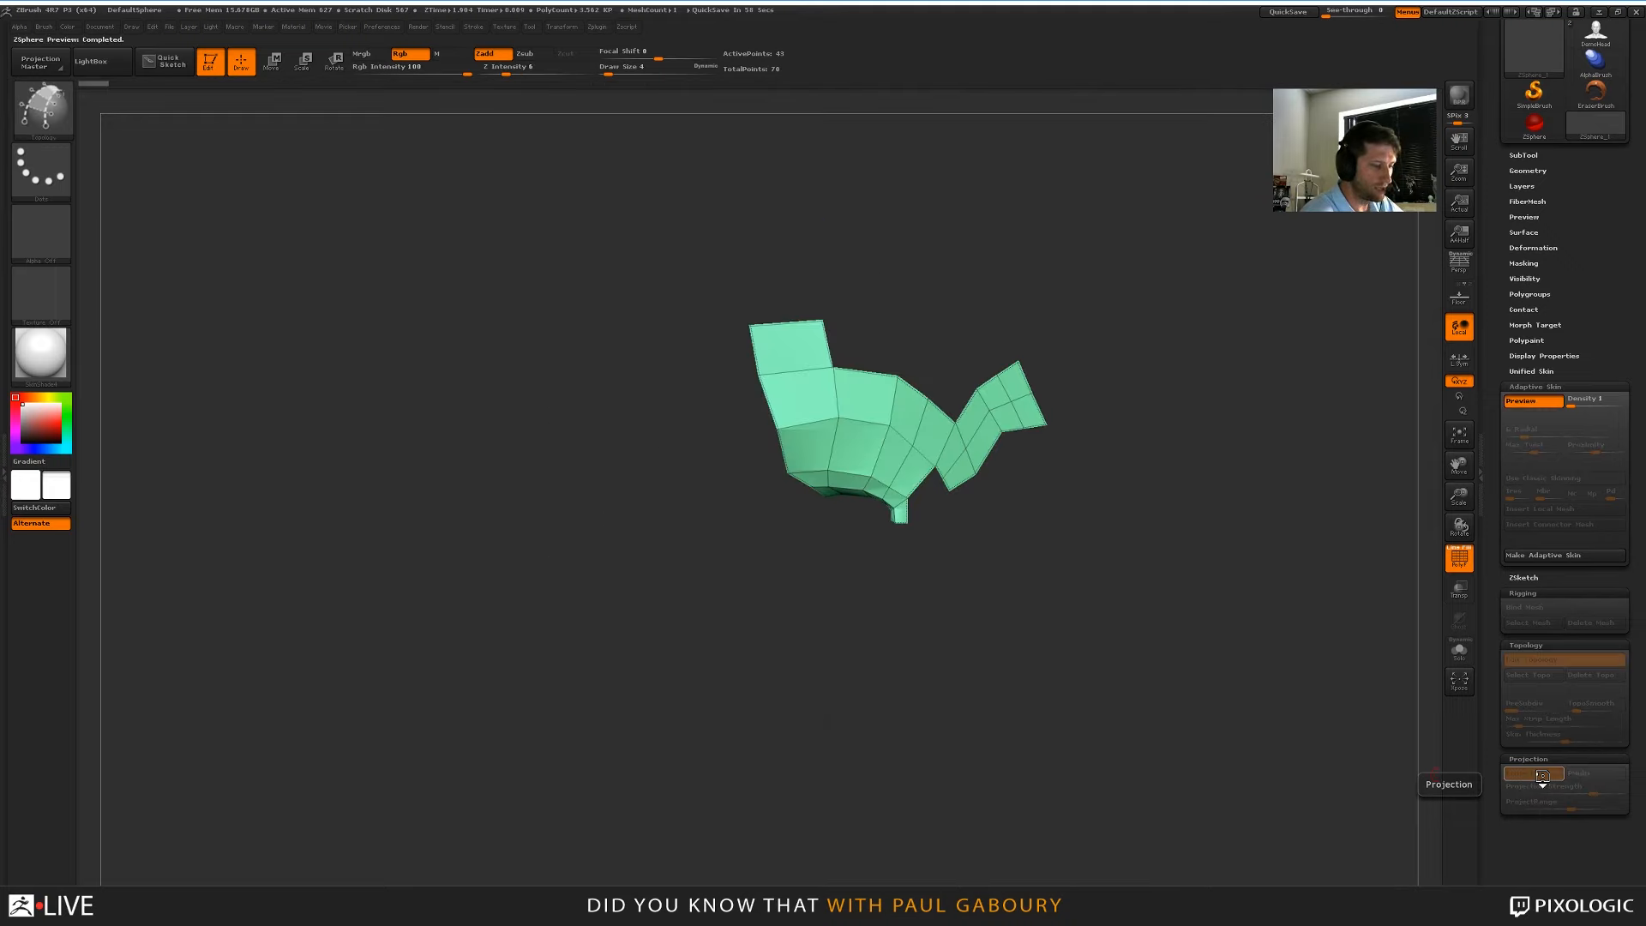
Raise the adaptive skin's density to 6 and hide the polyframe to inspect the projected eyelid detail up close
left_click(1591, 402)
left_click(1605, 403)
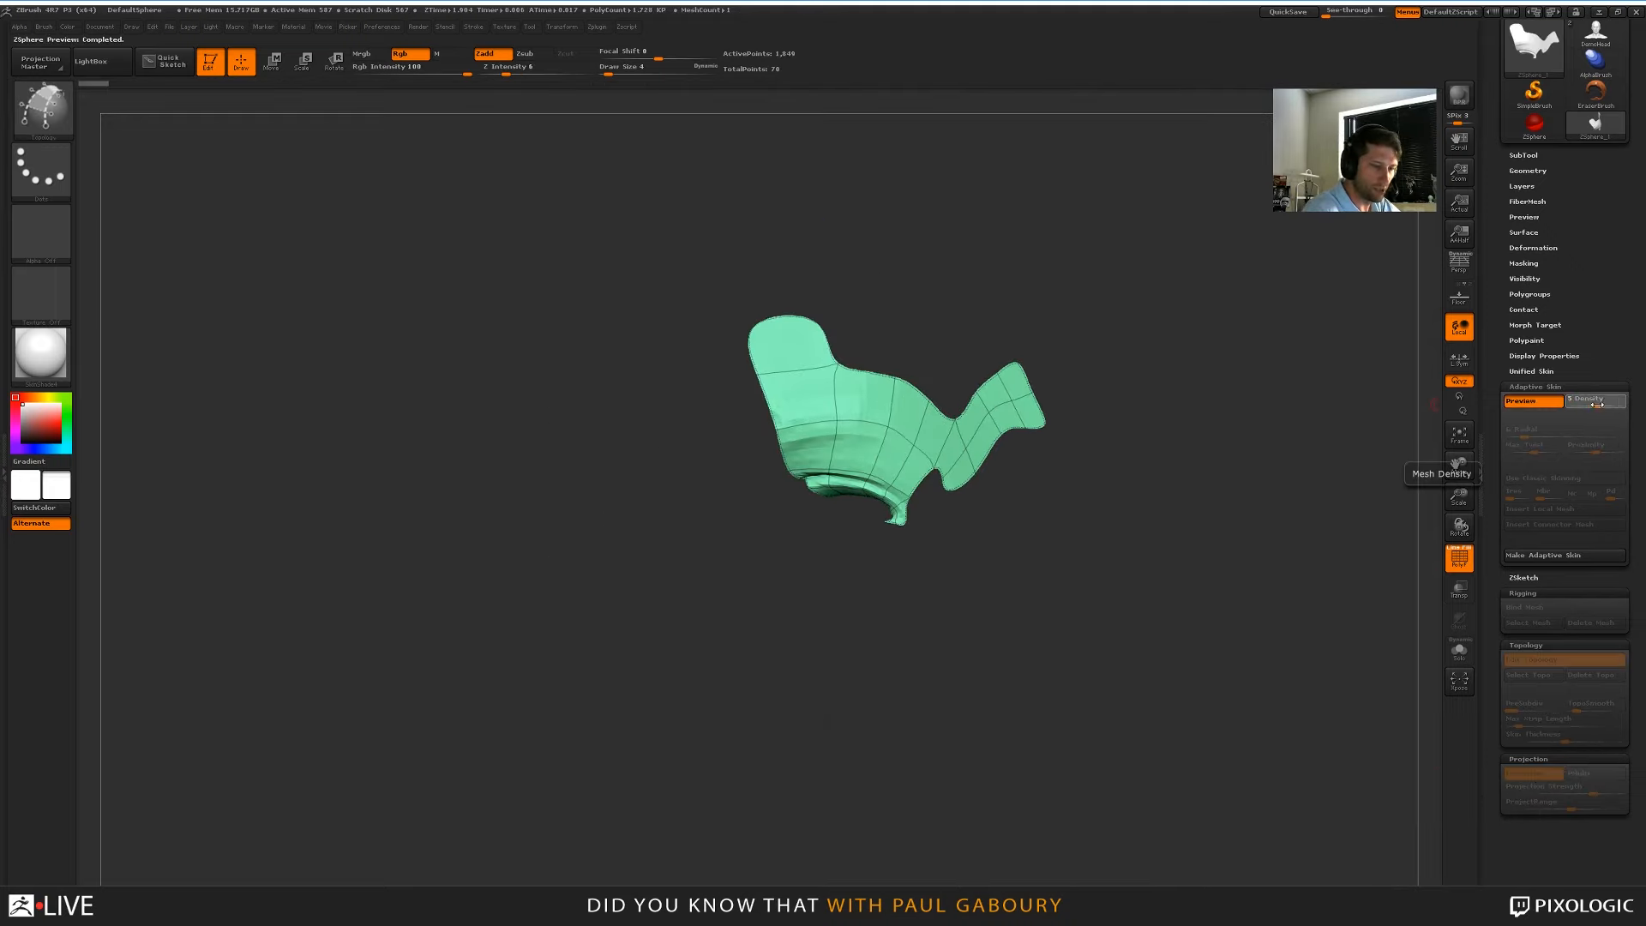
mouse_move(991, 549)
right_mouse_down("ctrl")
mouse_move(972, 669)
mouse_move(1014, 649)
mouse_move(995, 542)
mouse_move(972, 608)
mouse_move(958, 598)
mouse_move(974, 622)
right_mouse_up("ctrl")
key("shift+f")
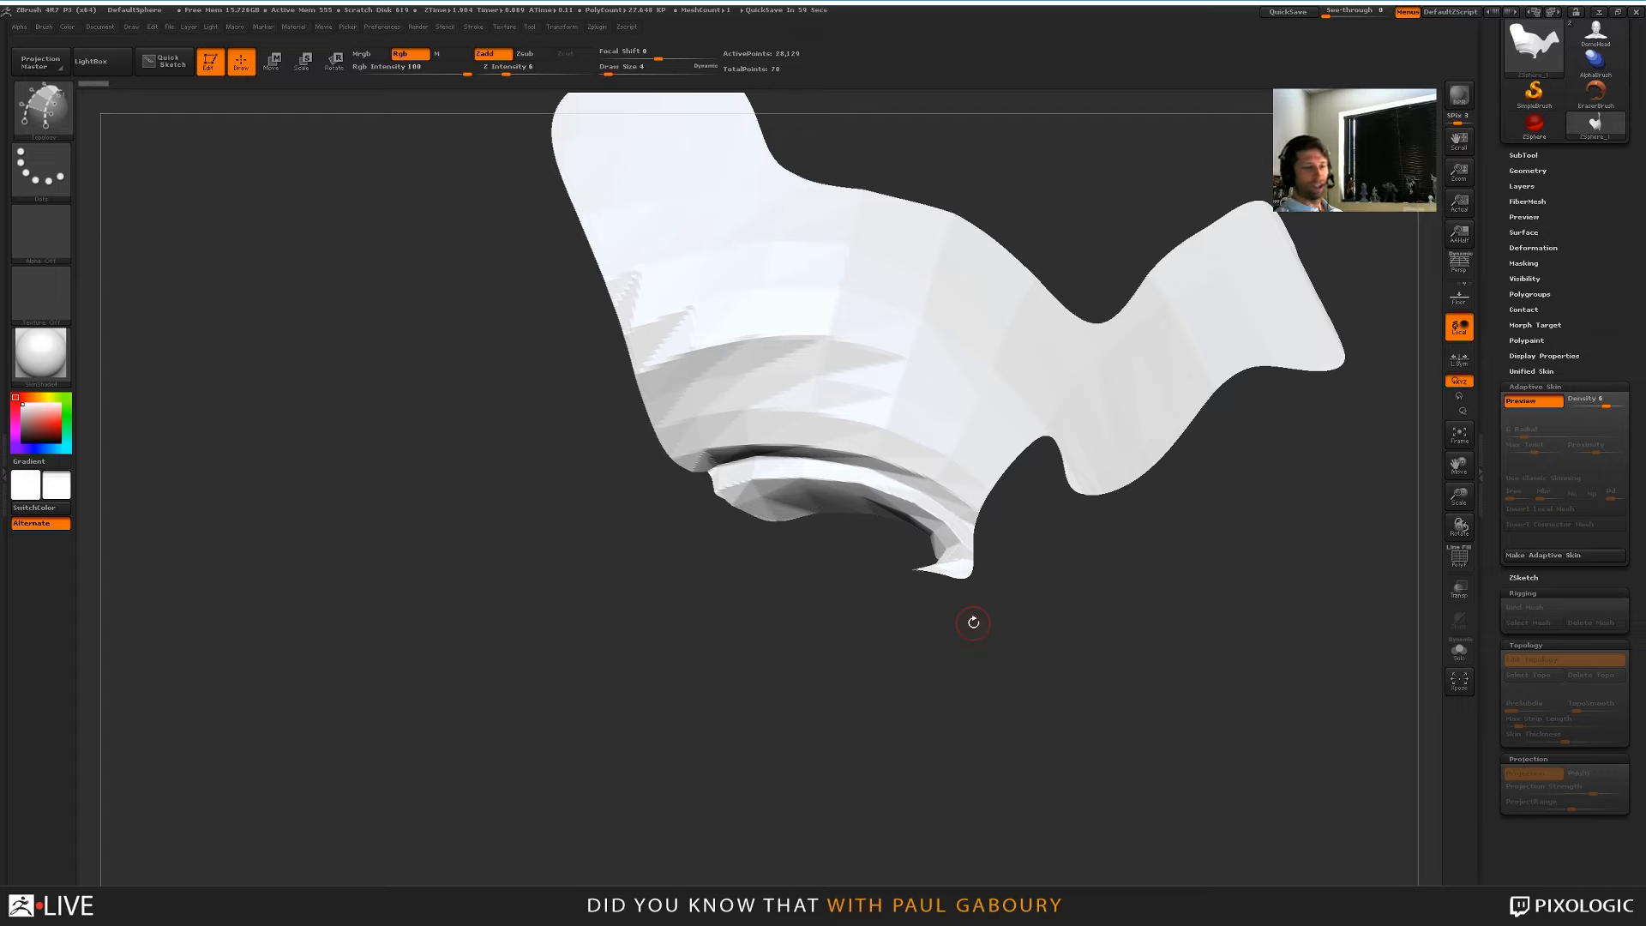
Toggle Projection and compare the density 6 adaptive skin with the DemoHead around the eyelid from different angles
key("a")
left_click(1532, 773)
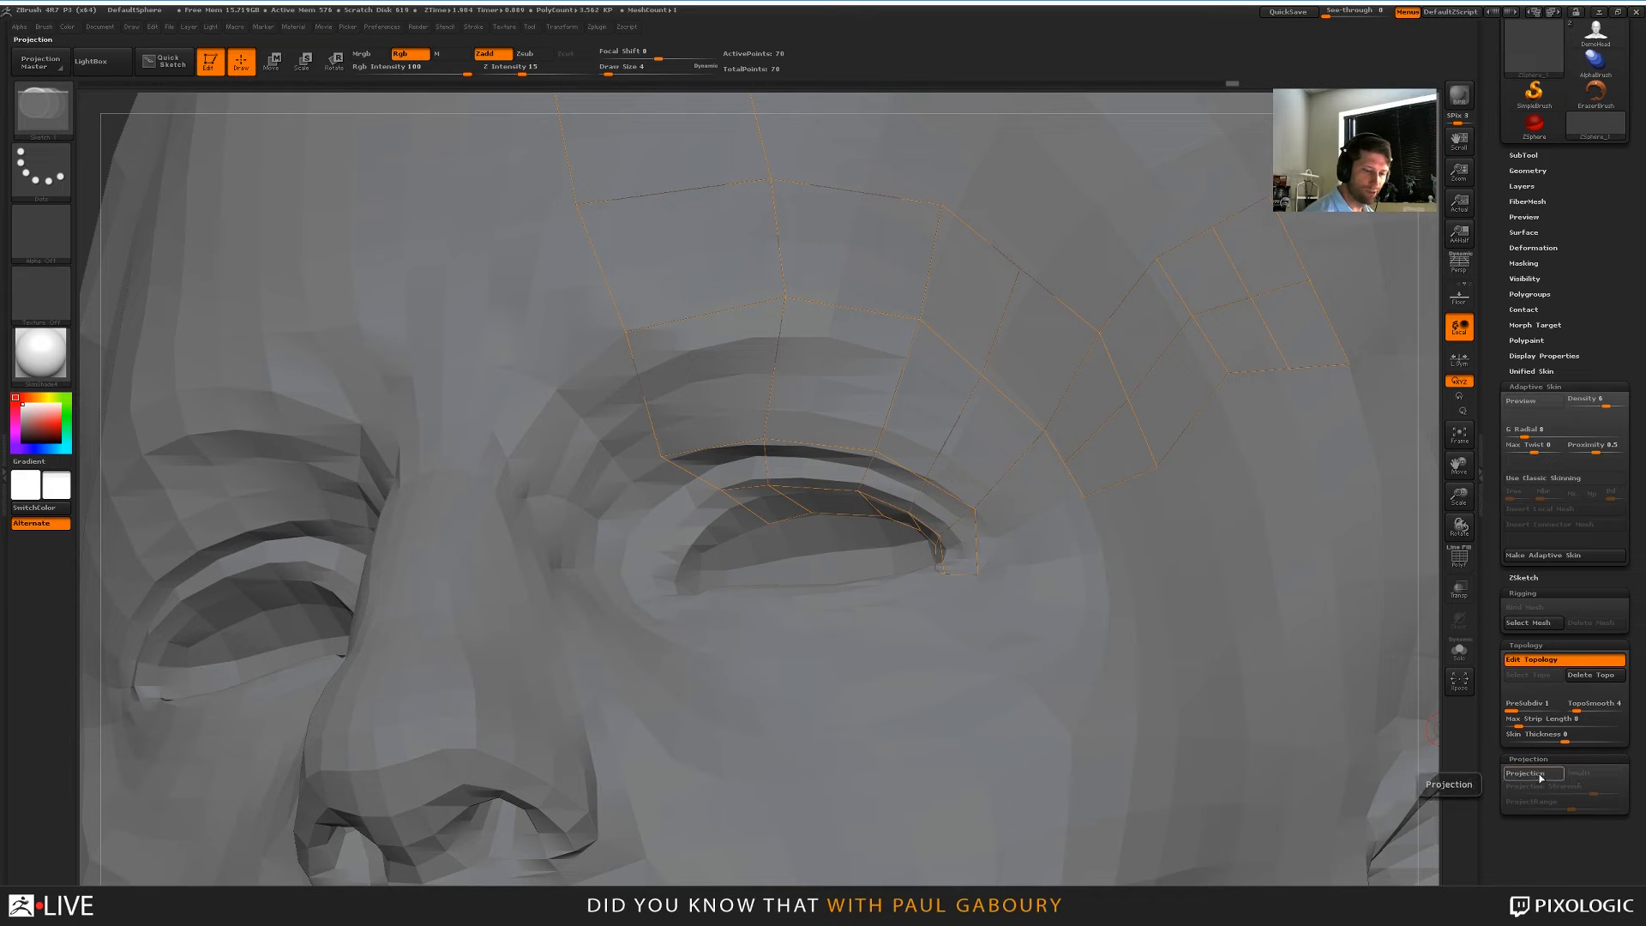
left_click(1525, 402)
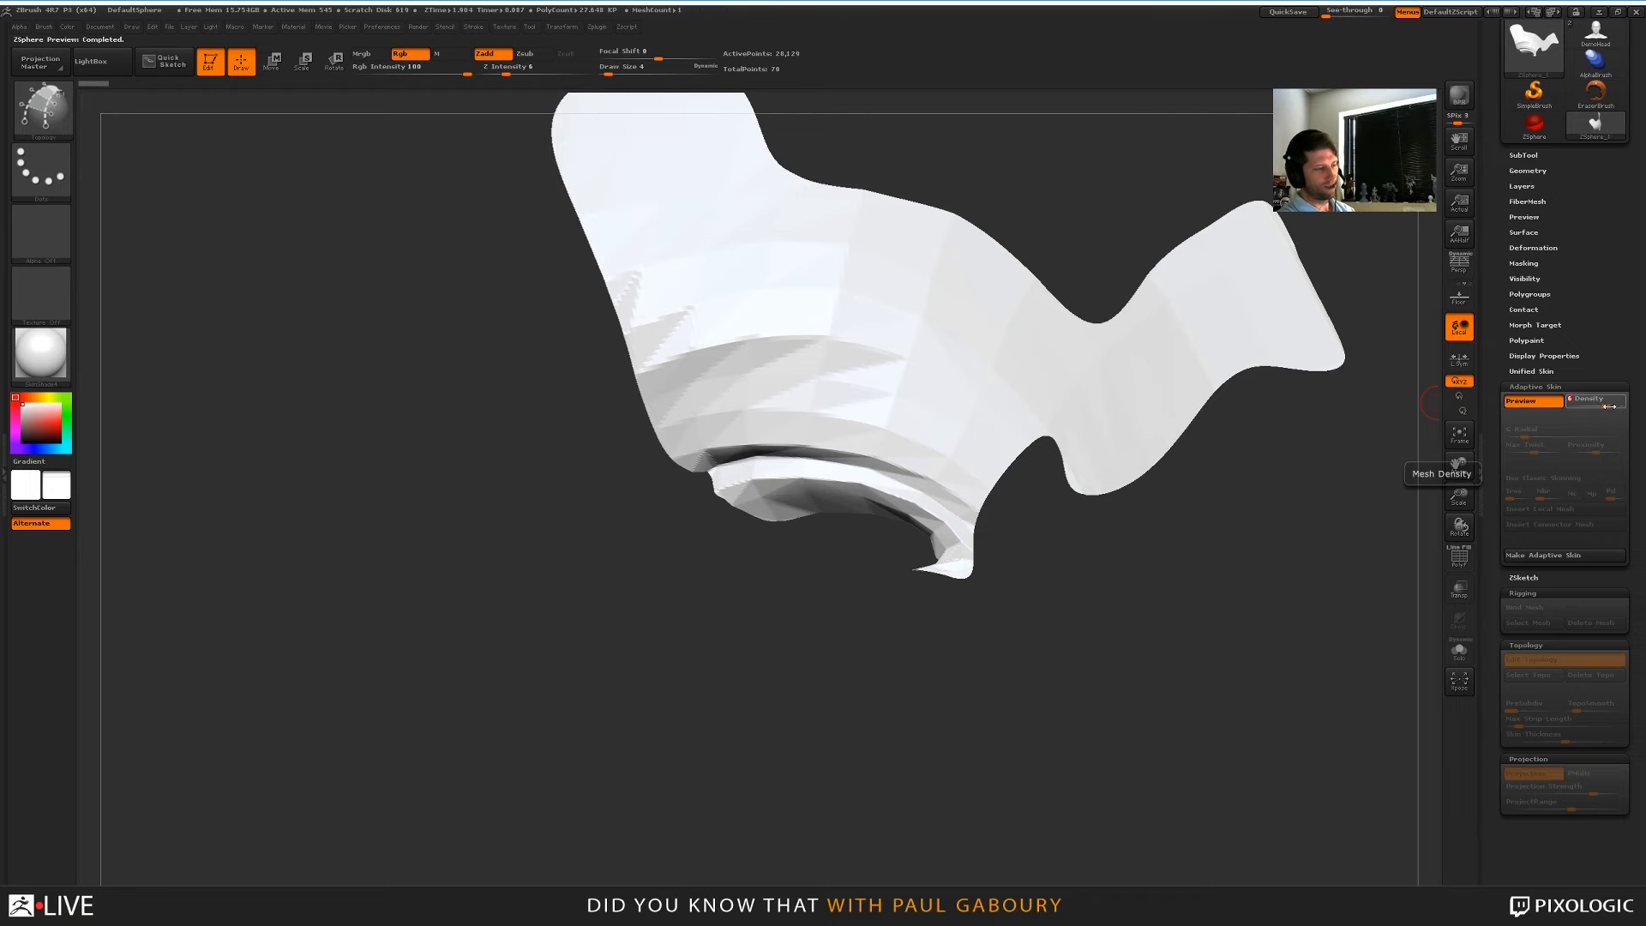
left_click_drag(1088, 677, 823, 371)
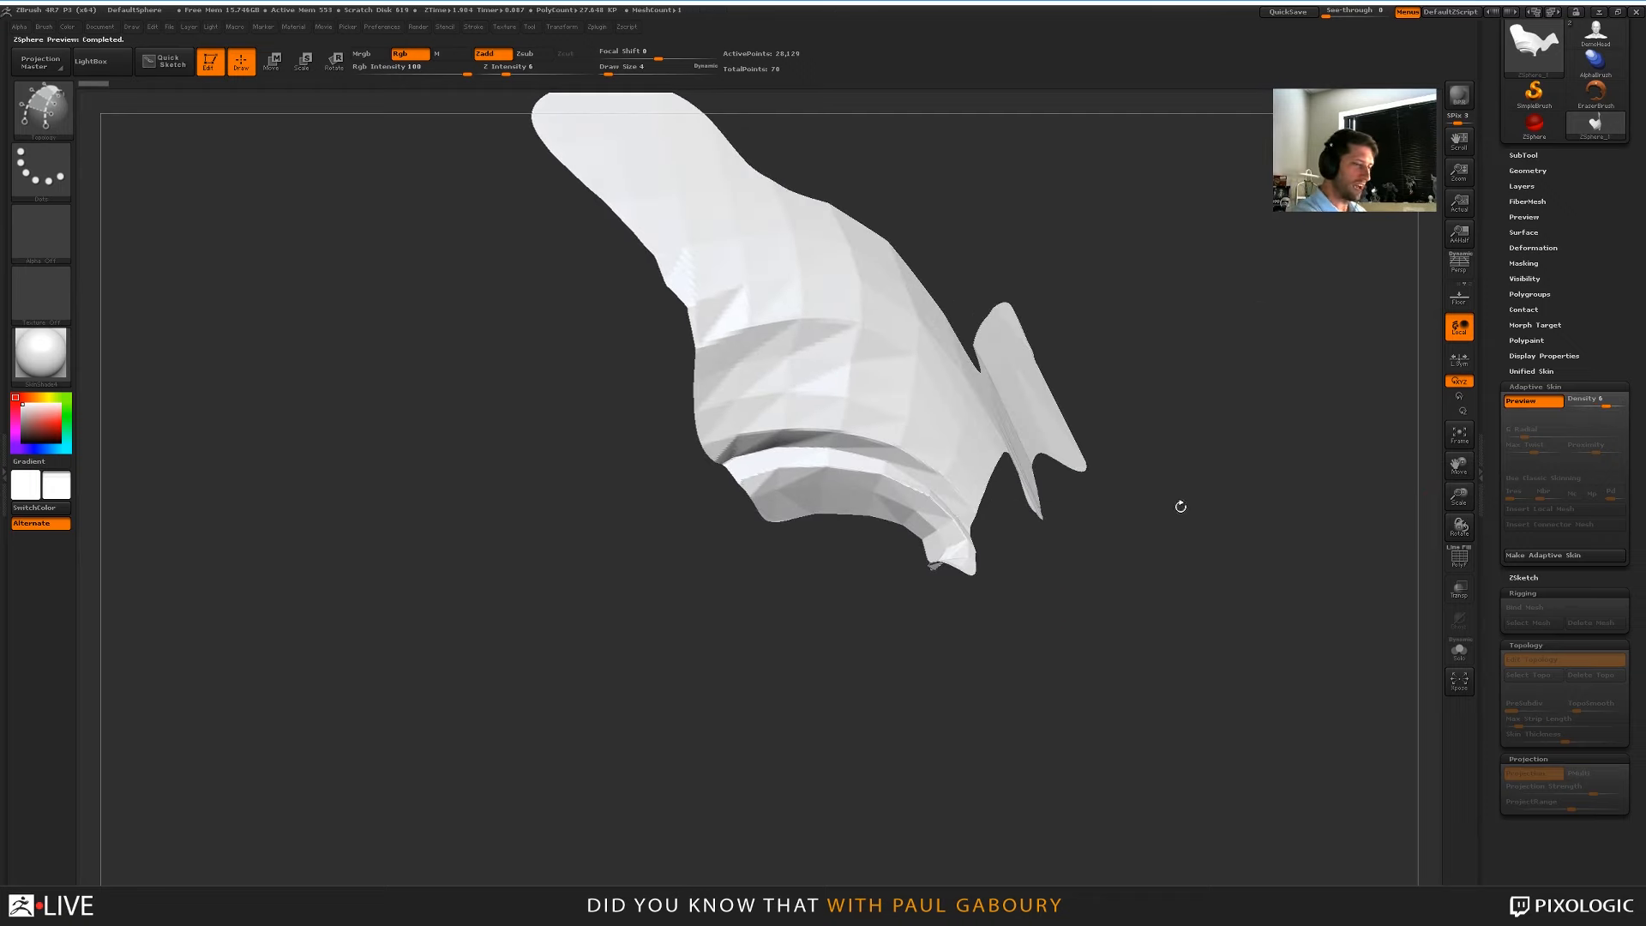
key("a")
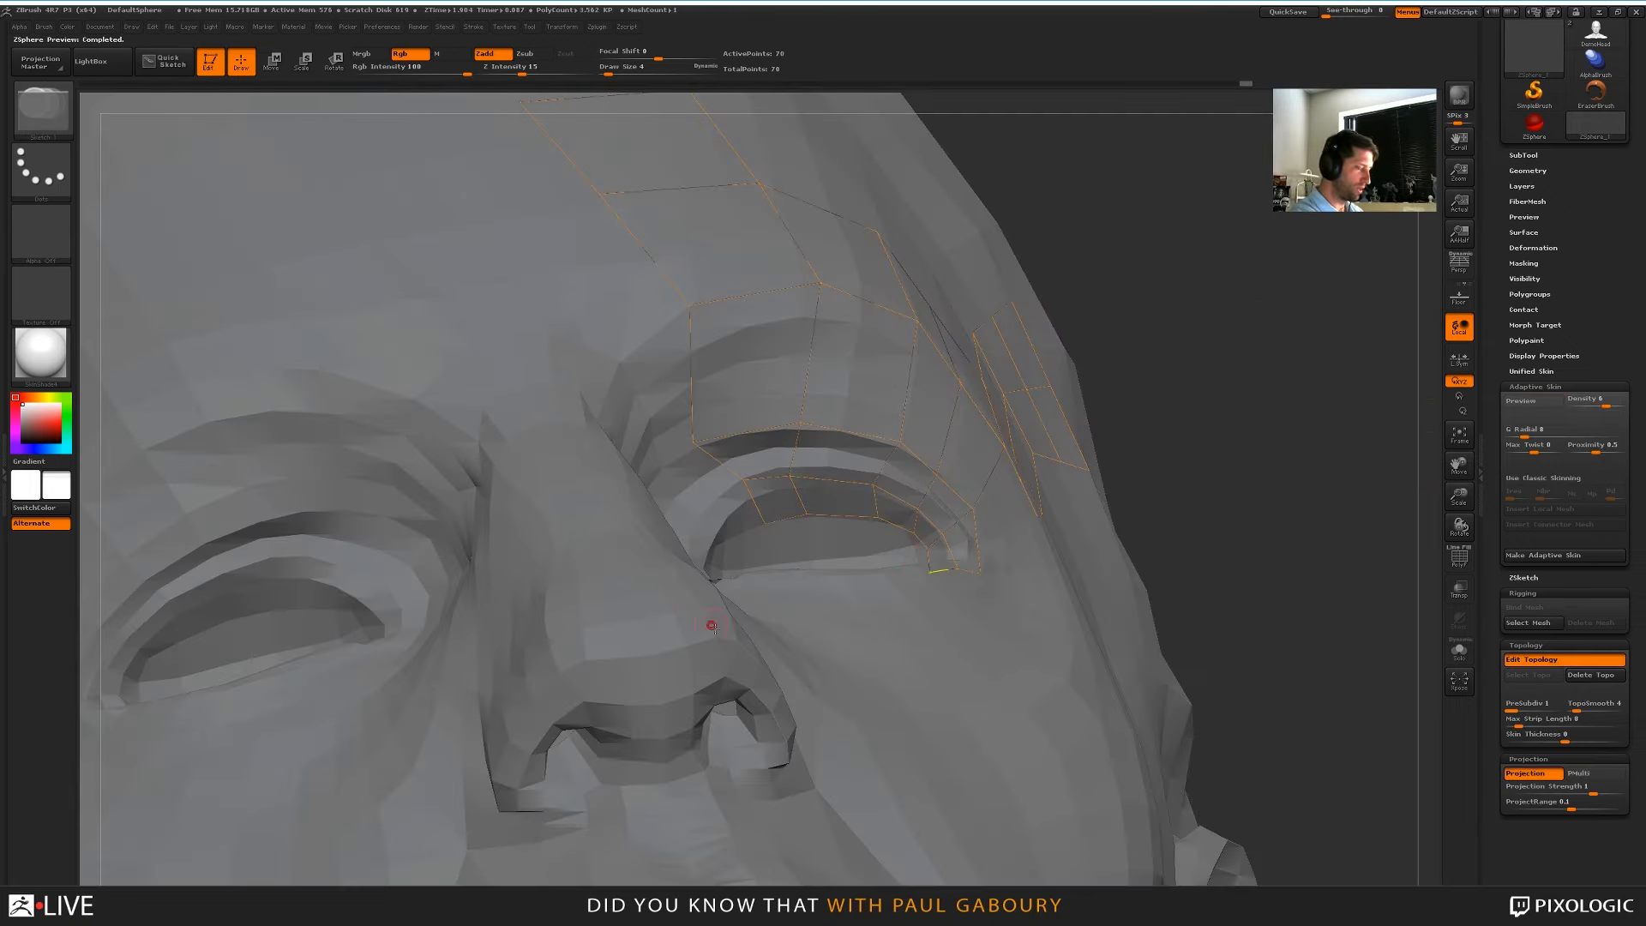
left_click_drag(1264, 536, 1406, 412)
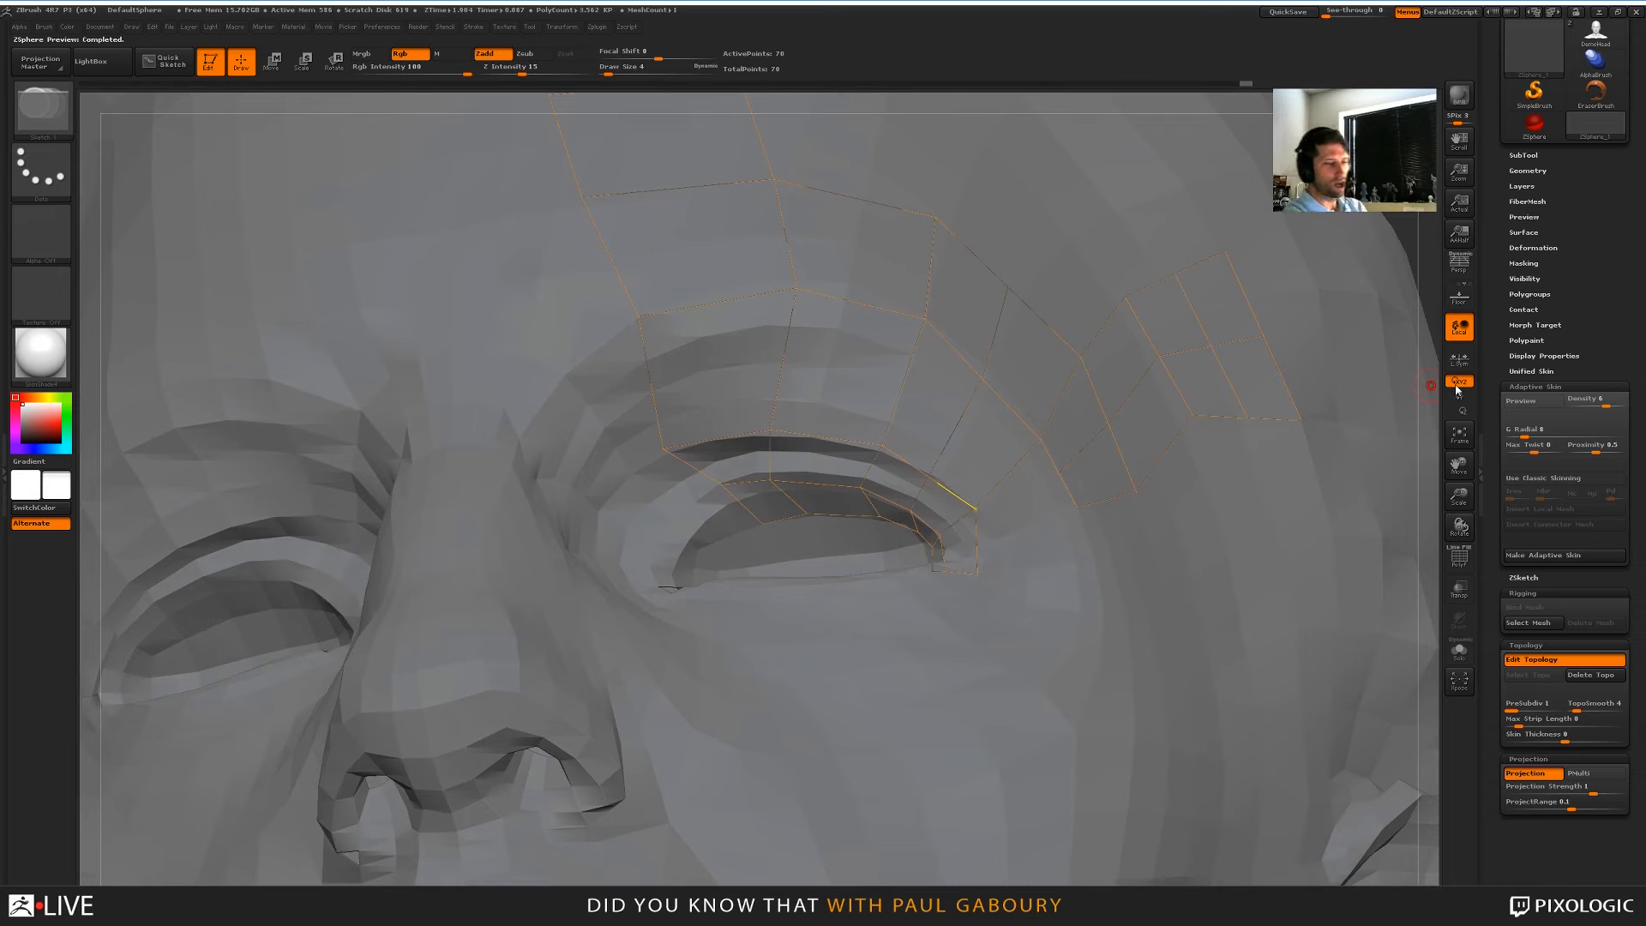
left_click(1523, 399)
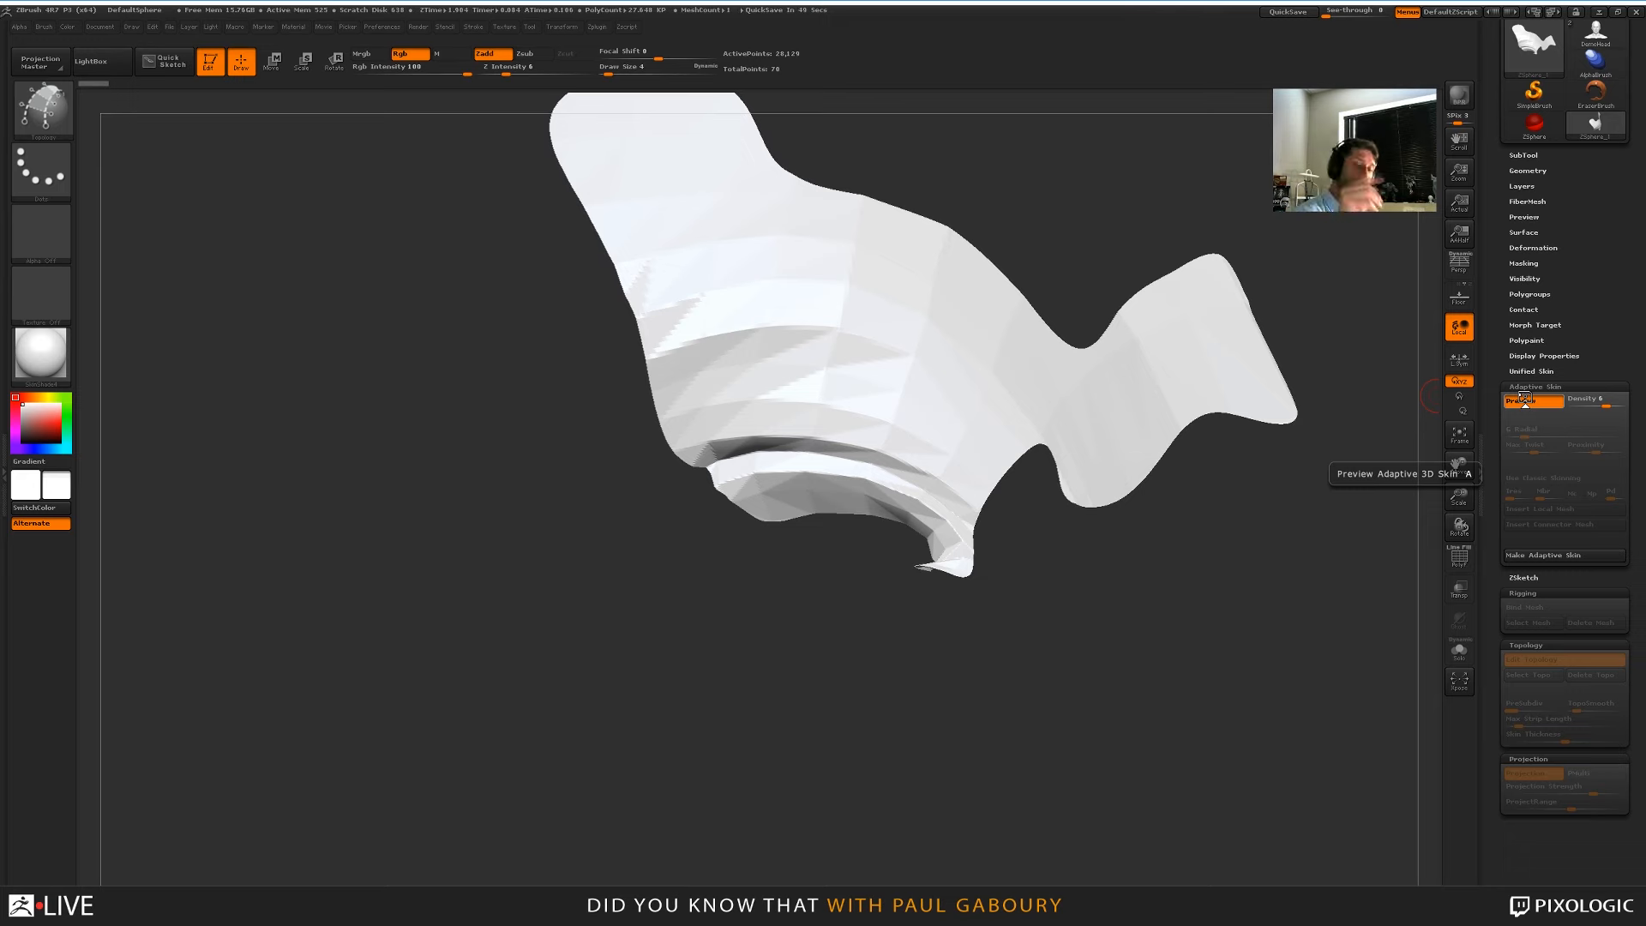
key("a")
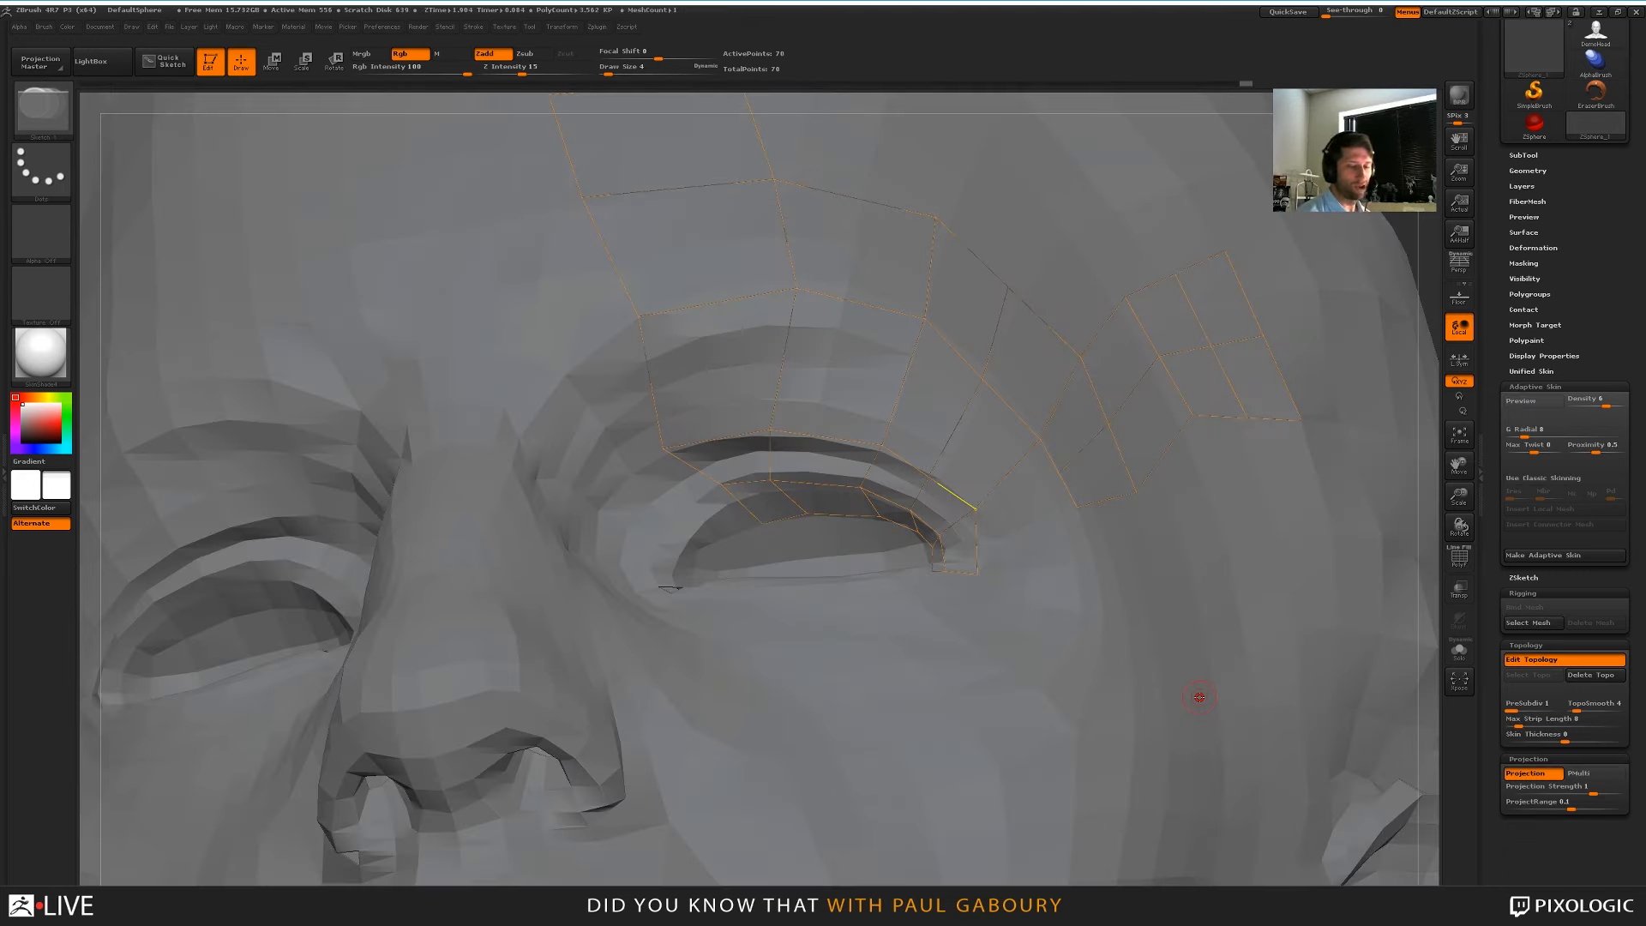
Turn off Projection, increase the skin thickness to about 0.07 and preview the thickened smooth skin at a lower density
left_click(1535, 774)
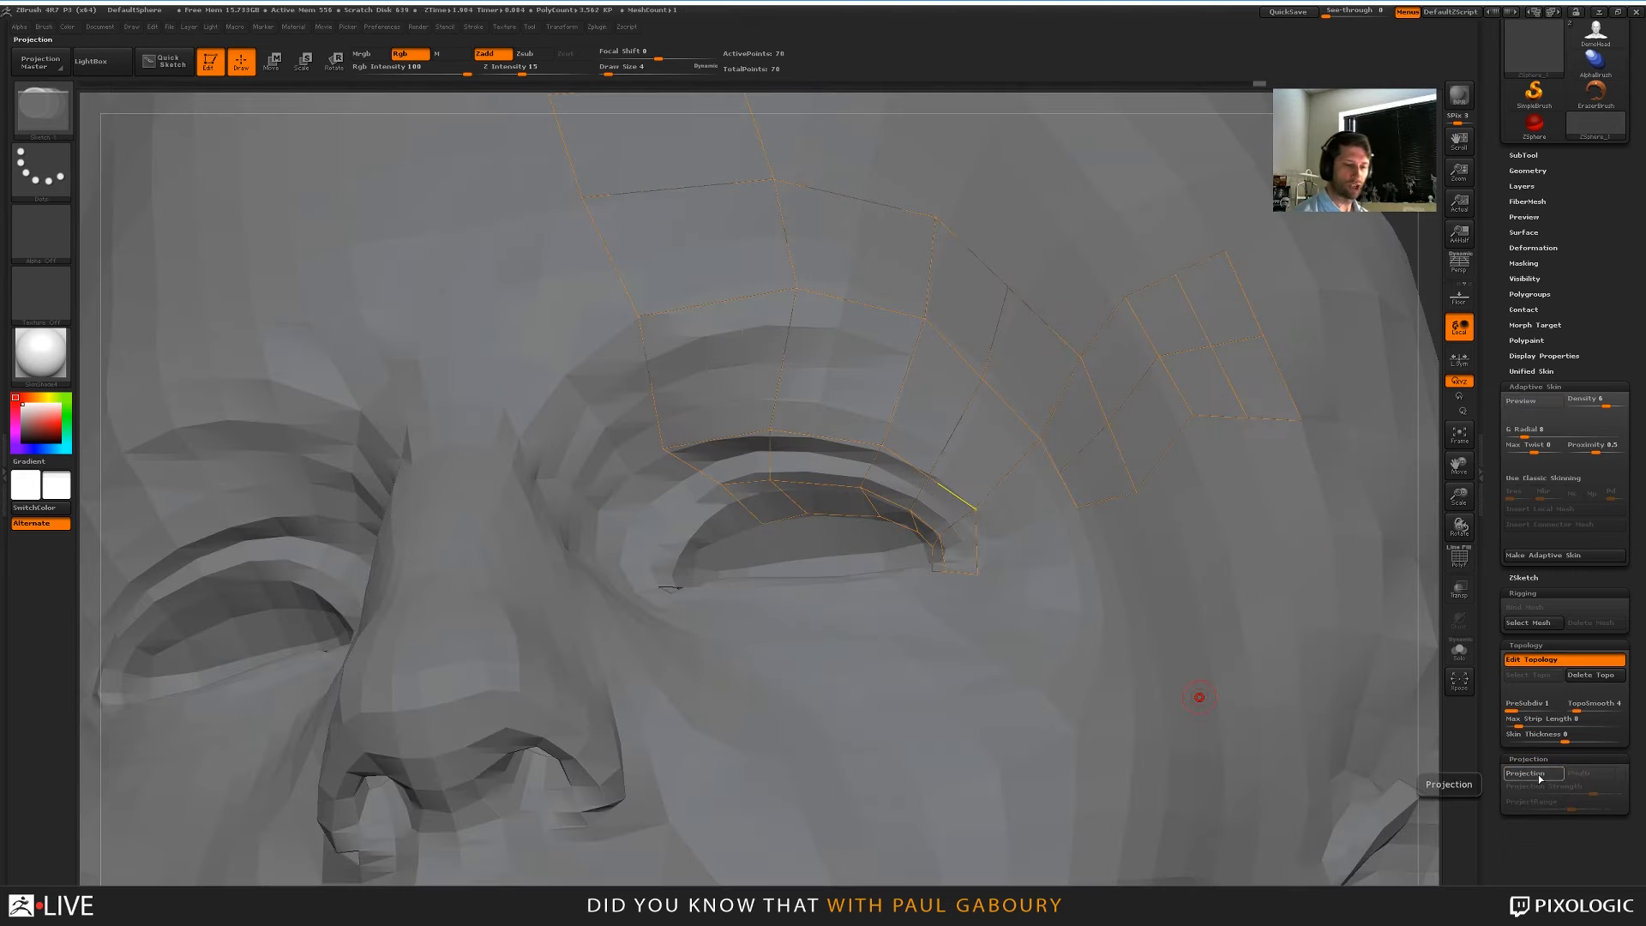
left_click_drag(1565, 742, 1587, 742)
key("a")
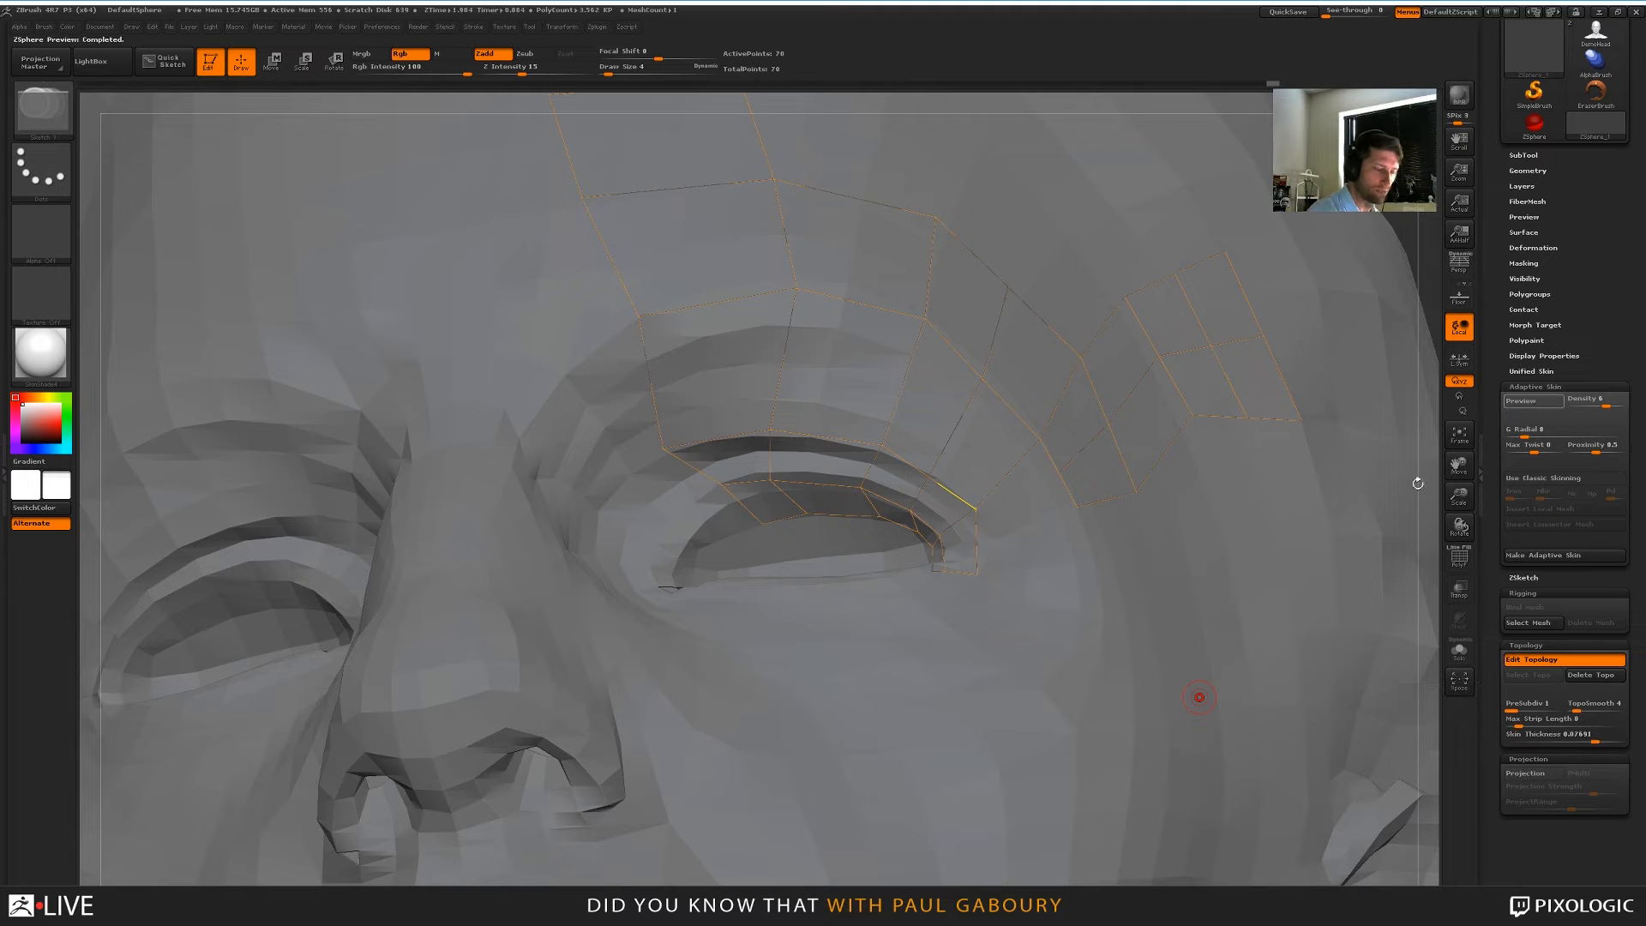
key("shift+d")
key("shift+d")
key("shift+d")
key("shift+d")
key("shift+d")
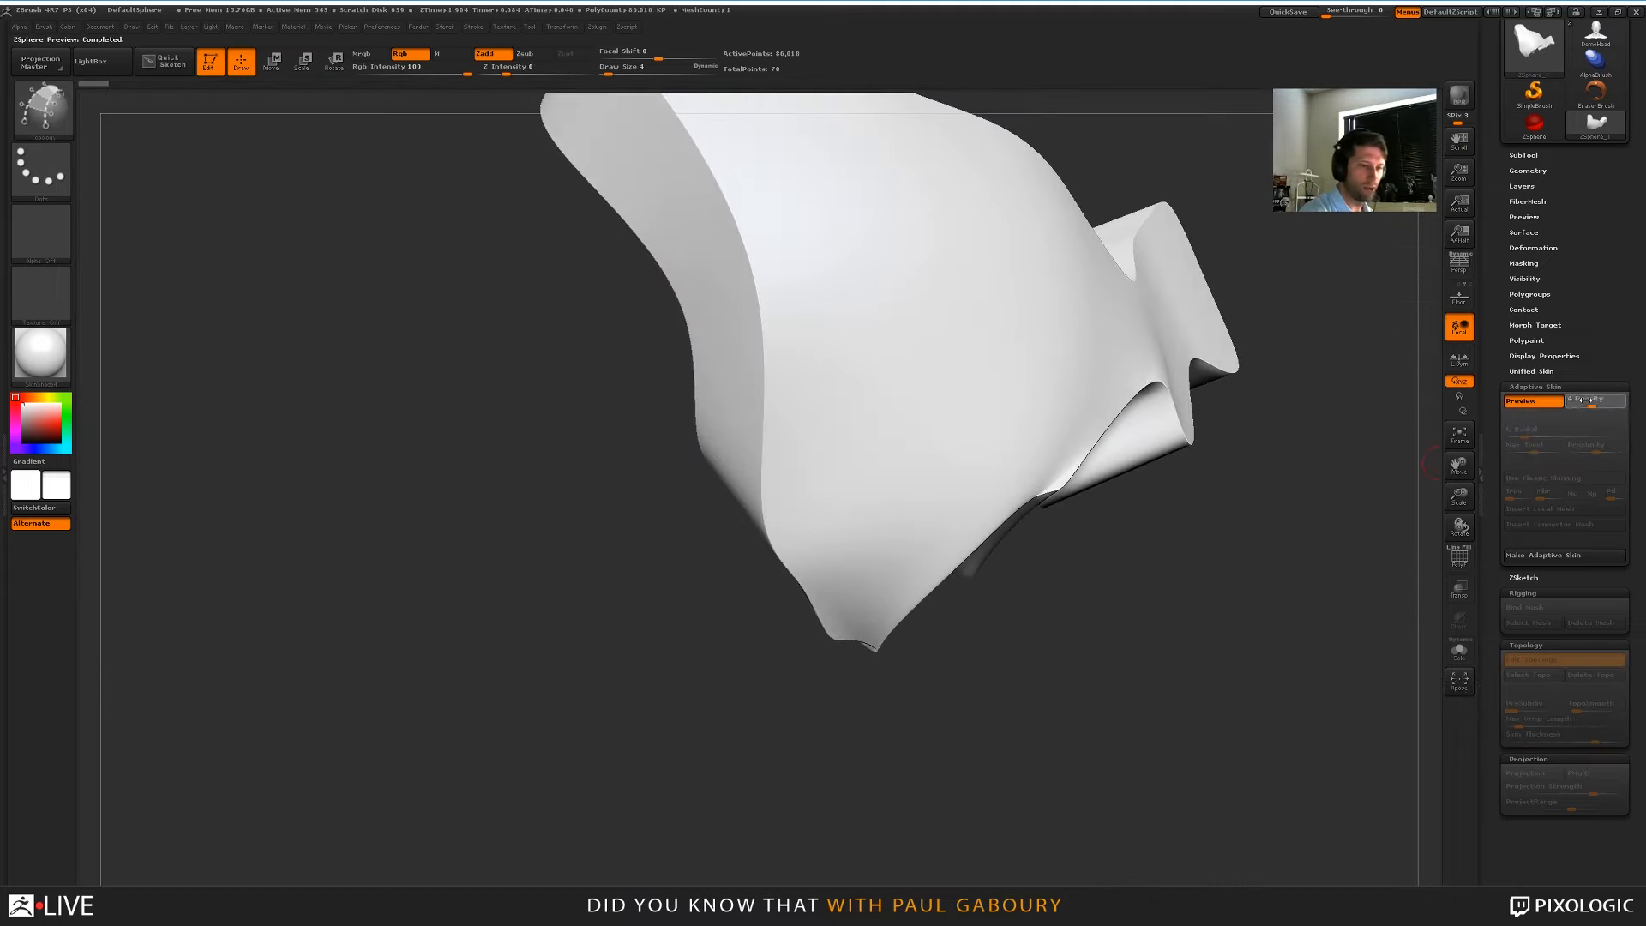
left_click_drag(1131, 669, 1362, 614)
Preview the density 1 skin with a thickness of 0.00224 and polyframe shown, and reset the skin thickness to 0
key("a")
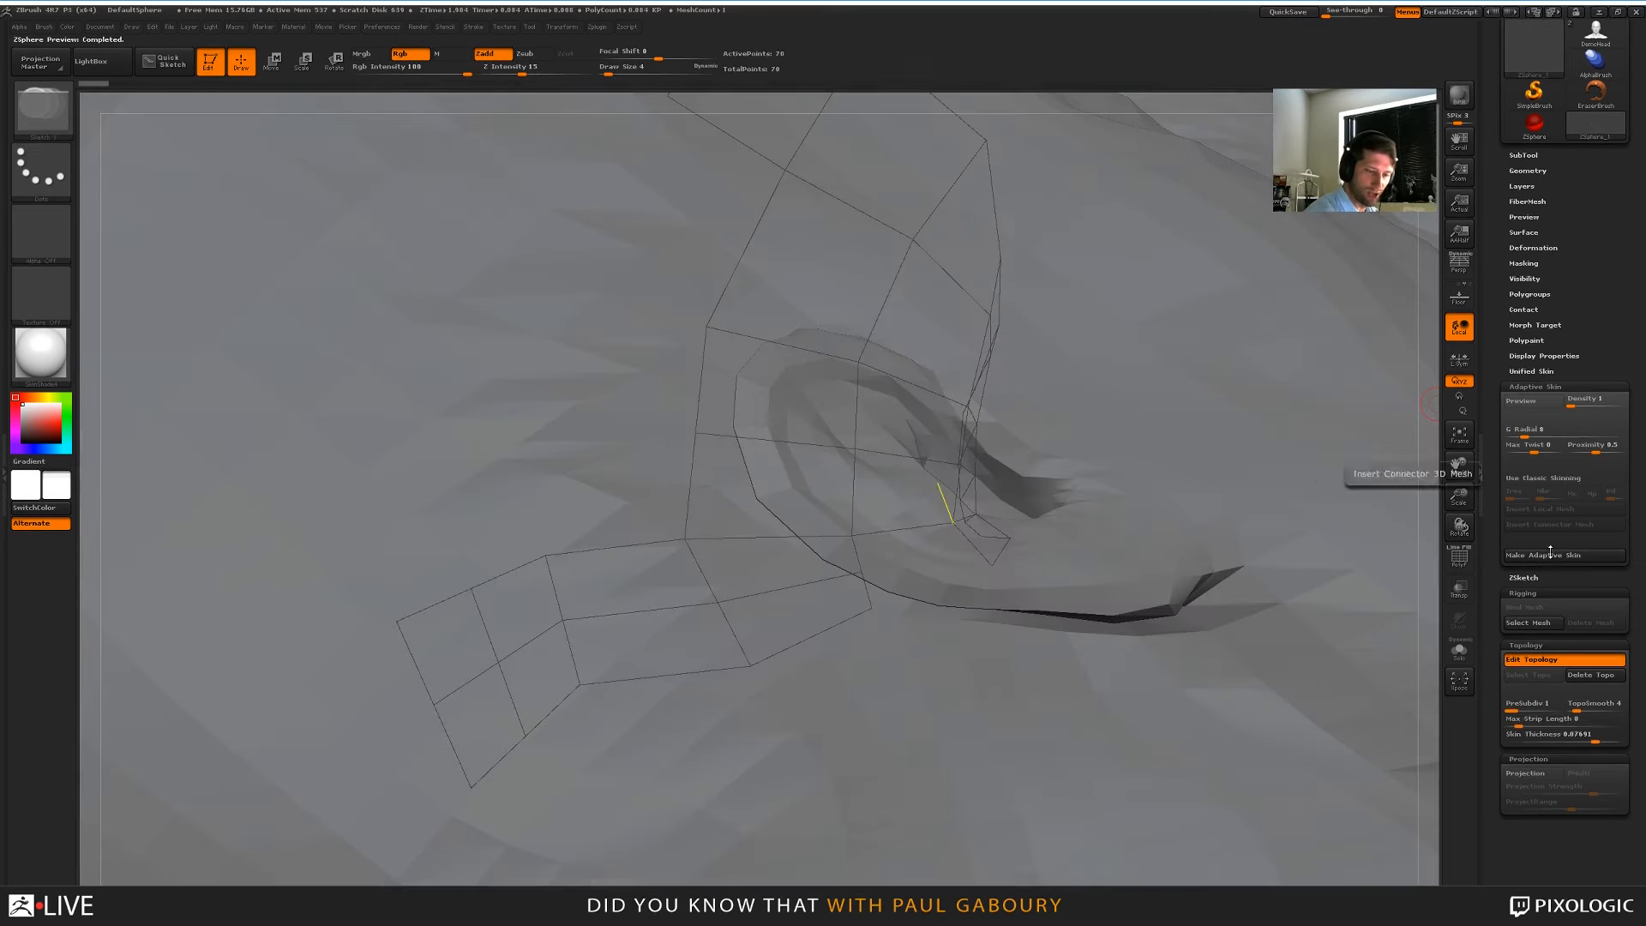
key("a")
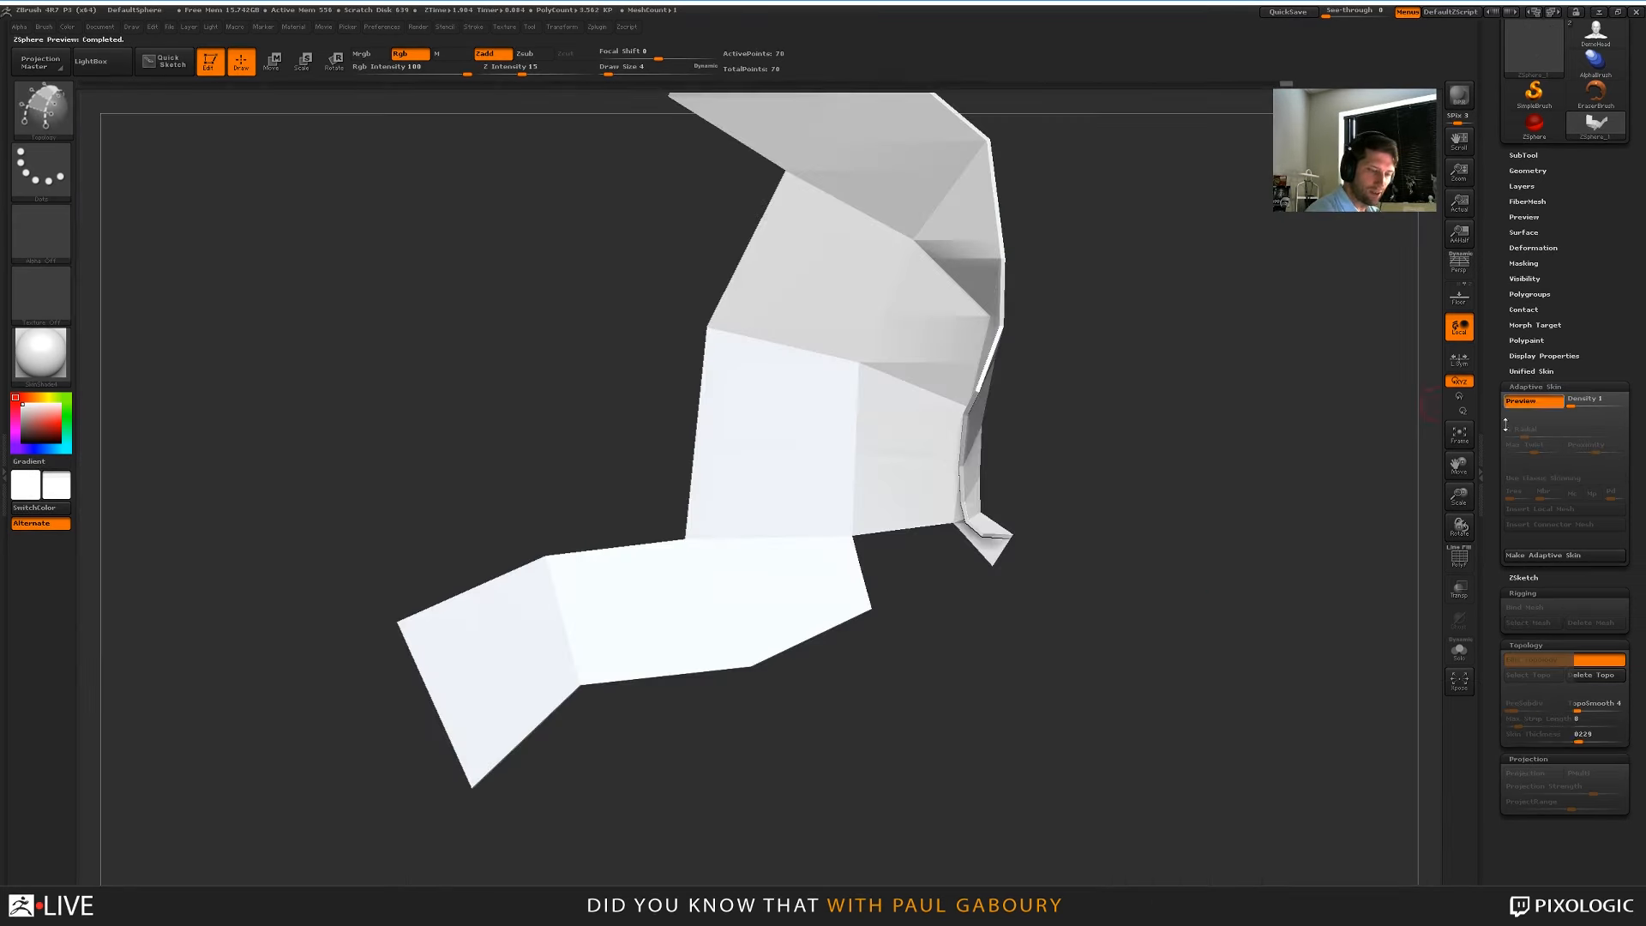
mouse_move(1230, 598)
left_mouse_down()
mouse_move(1085, 533)
mouse_move(1168, 685)
mouse_move(1216, 559)
mouse_move(999, 719)
mouse_move(903, 695)
mouse_move(1037, 691)
mouse_move(1014, 711)
mouse_move(1036, 646)
mouse_move(1054, 706)
mouse_move(1065, 684)
mouse_move(1142, 798)
left_mouse_up()
key("shift+f")
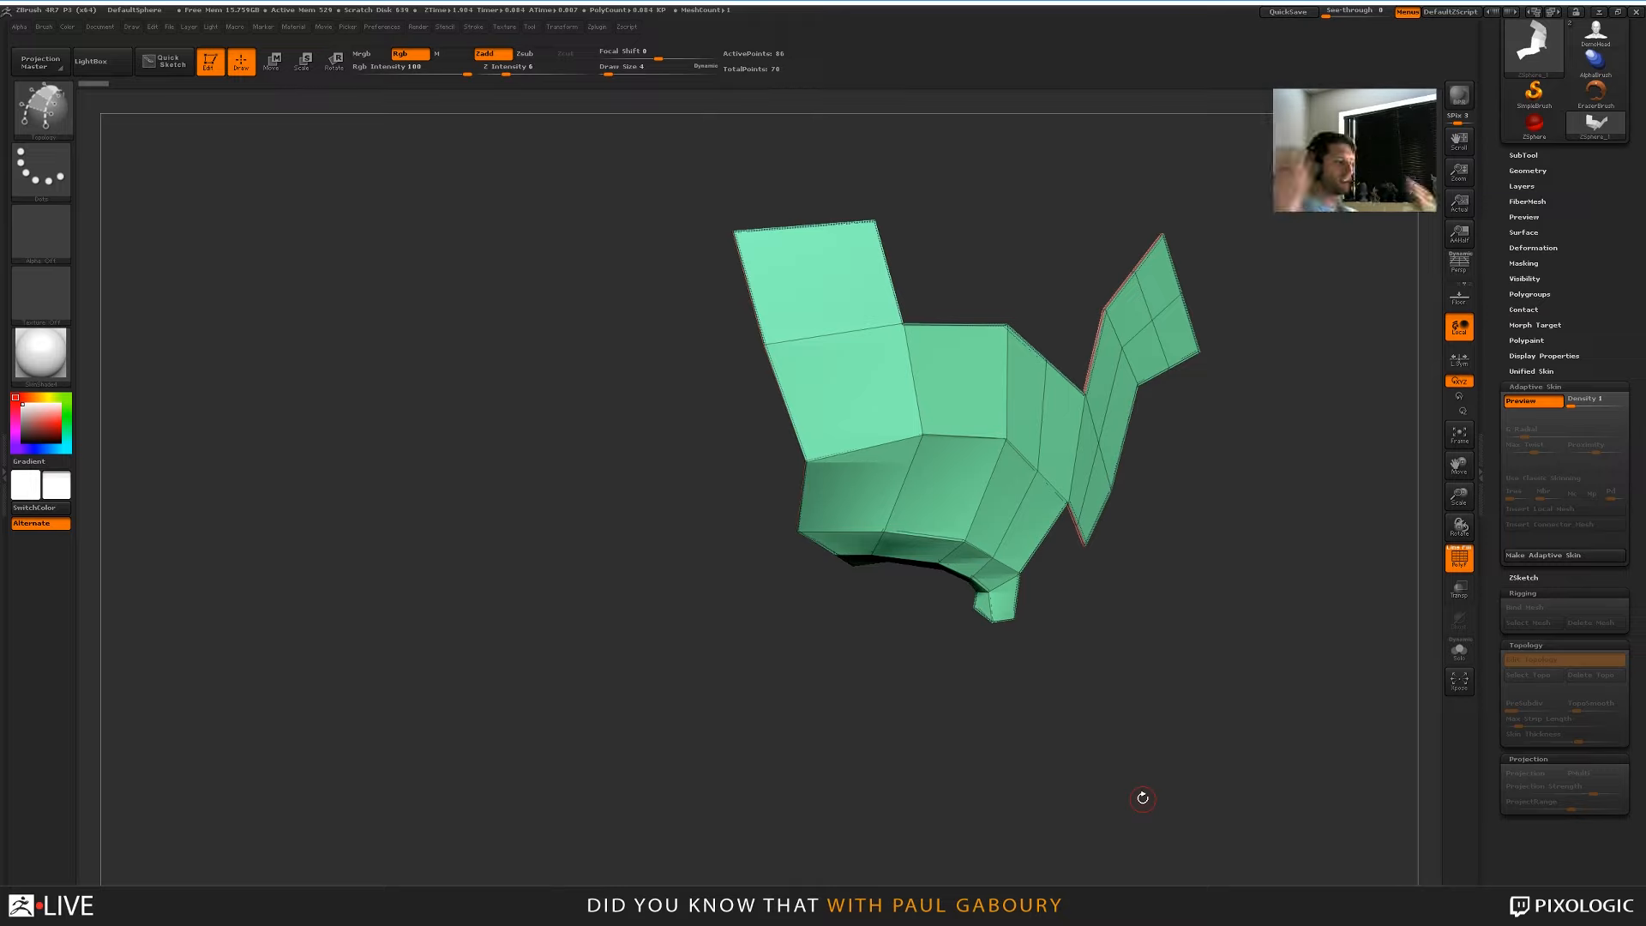
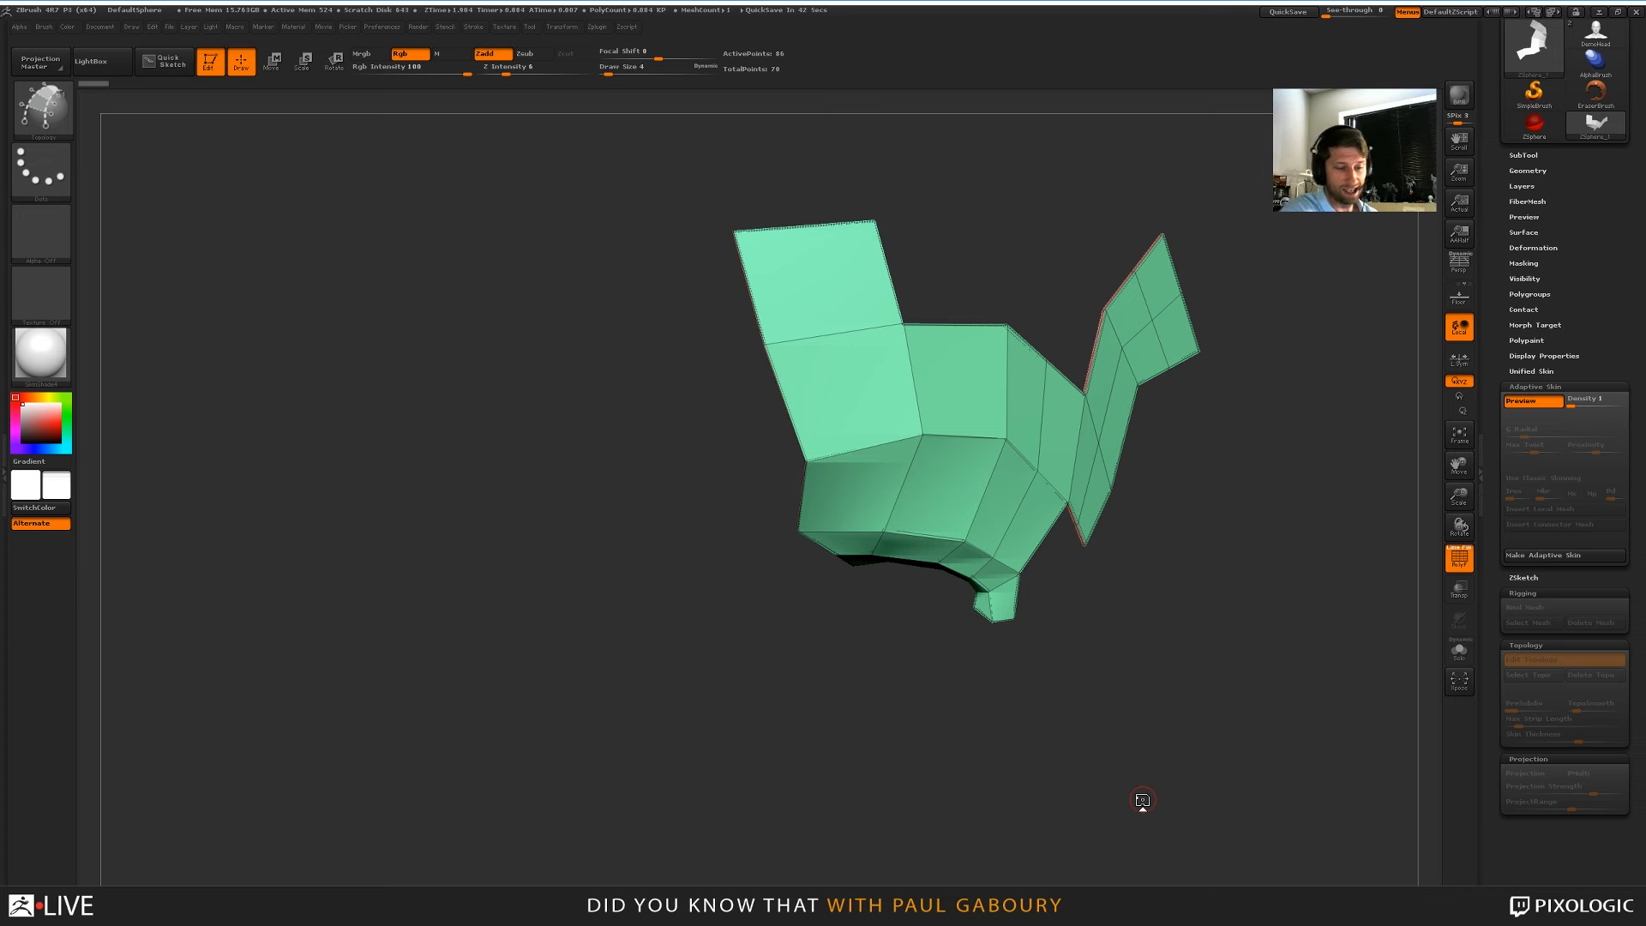
key("a")
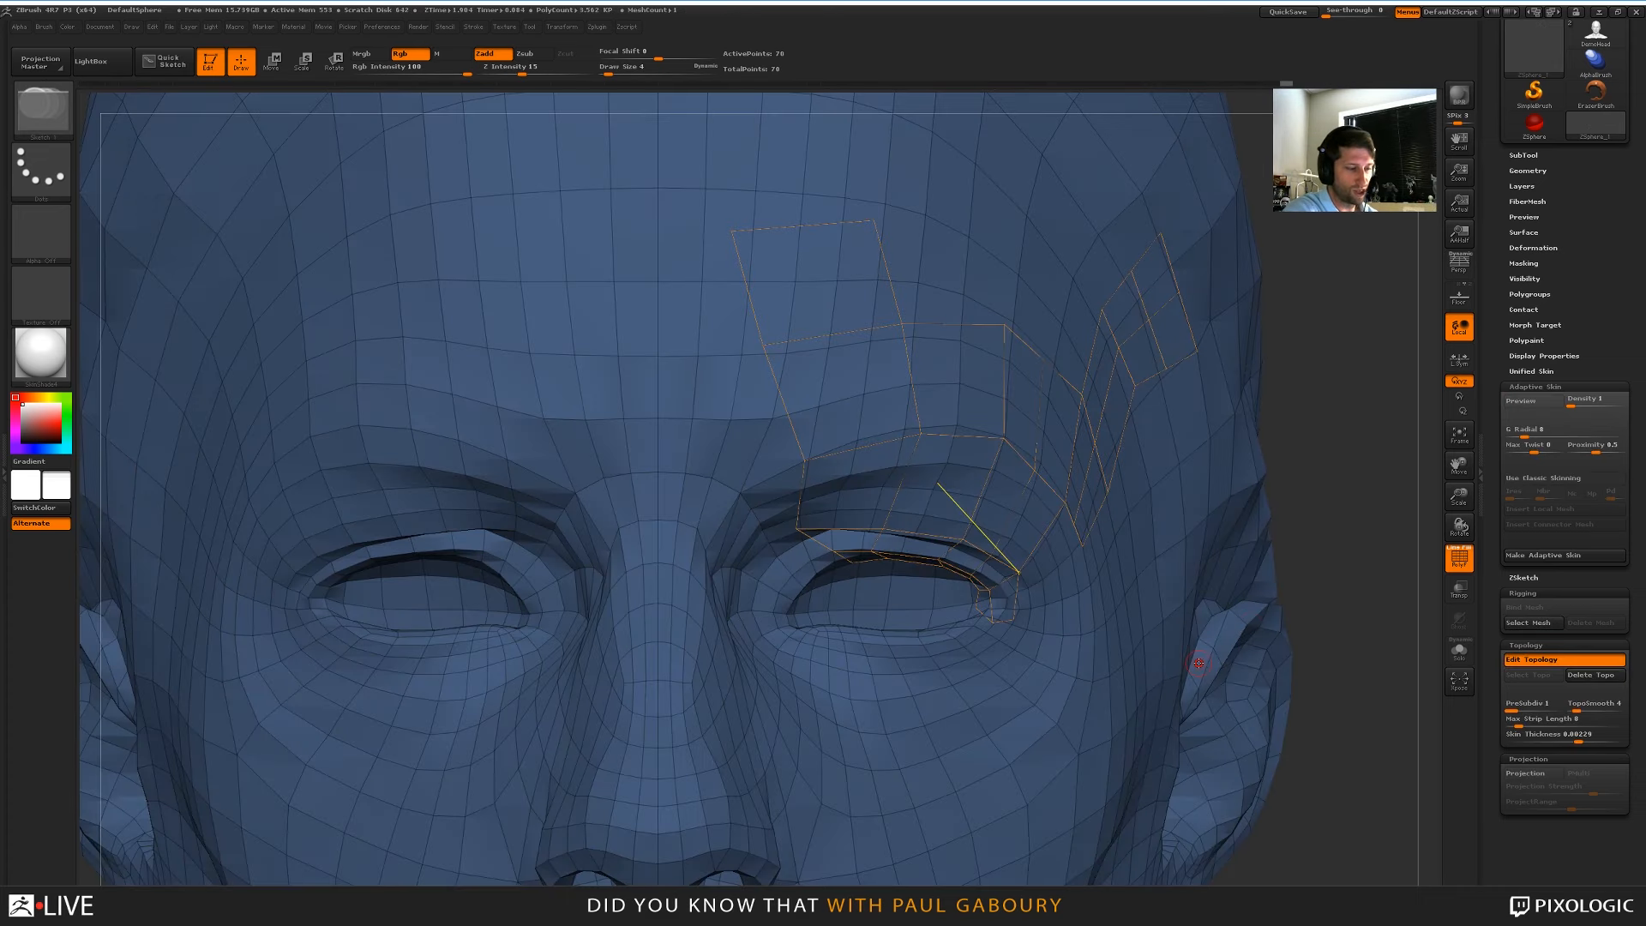
mouse_move(1329, 595)
left_mouse_down()
mouse_move(1330, 617)
mouse_move(1329, 571)
left_mouse_up()
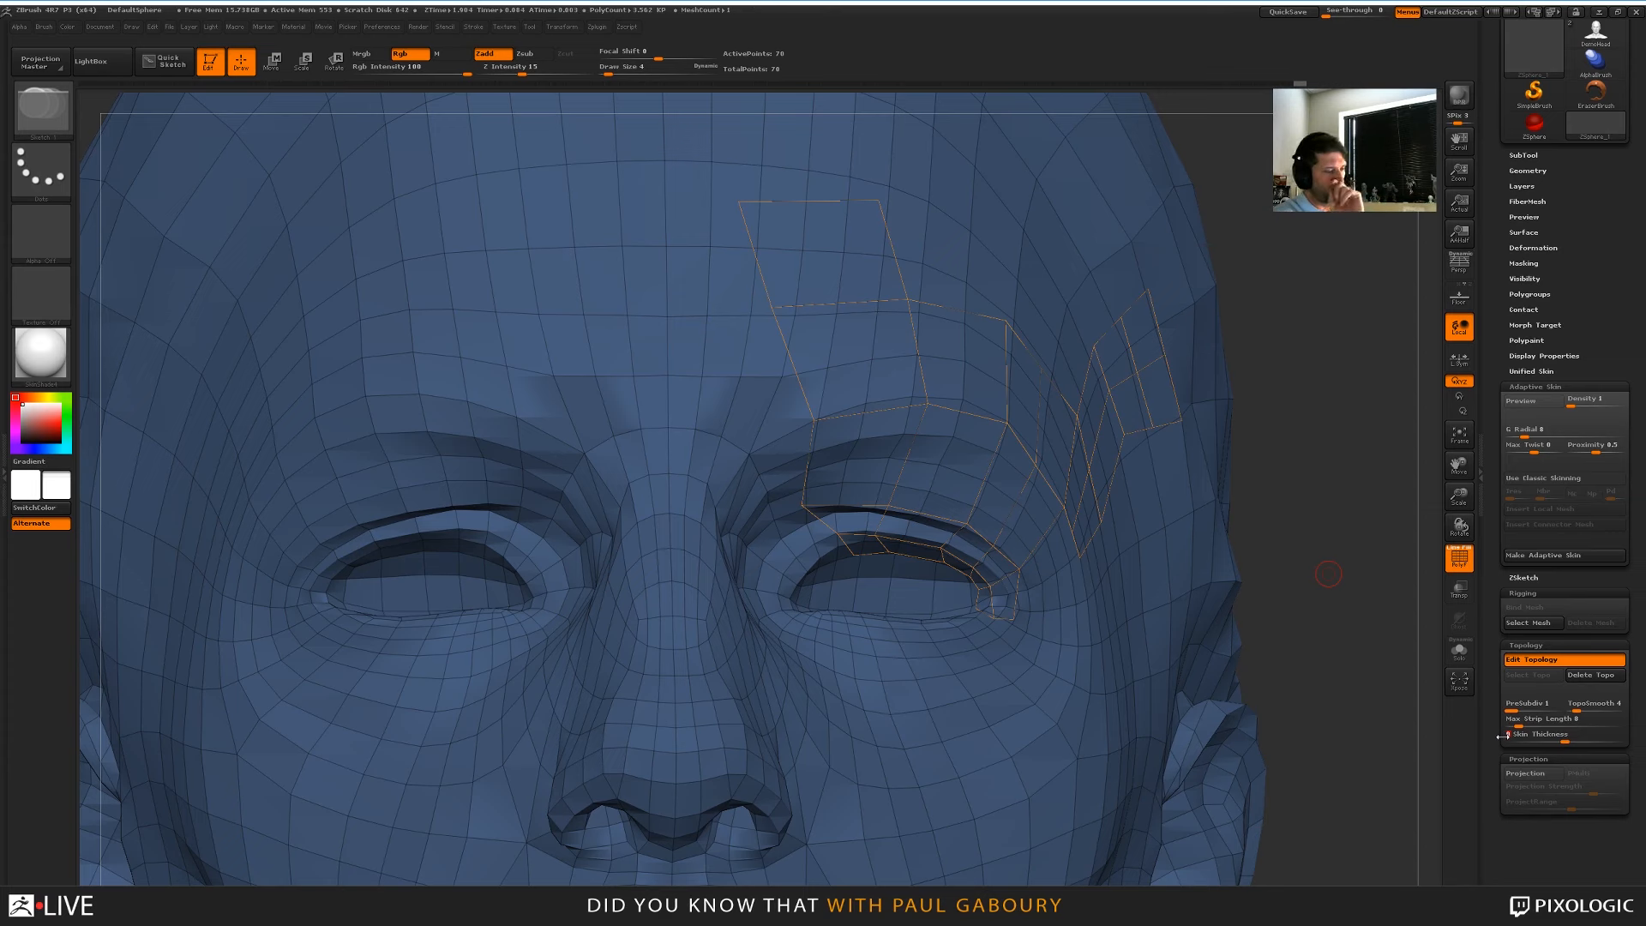
Draw two quads on the forehead, extending from the upper edge of the brow strip up toward the hairline
left_click_drag(1272, 515, 1182, 685)
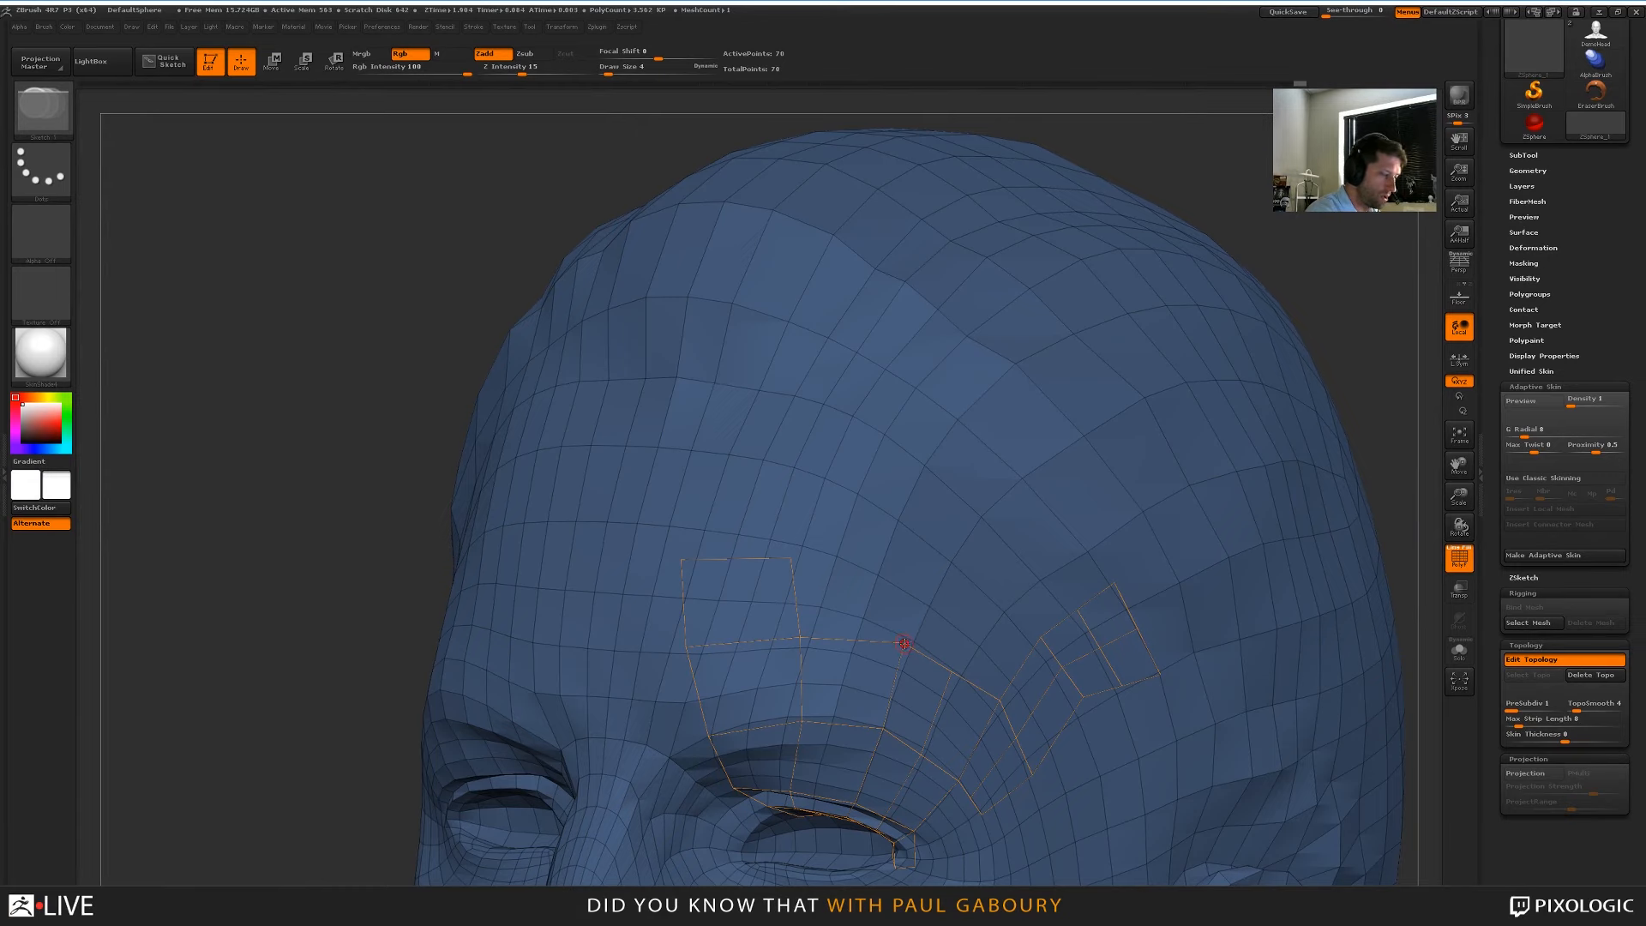
left_click(904, 643)
left_click(942, 576)
left_click(789, 558)
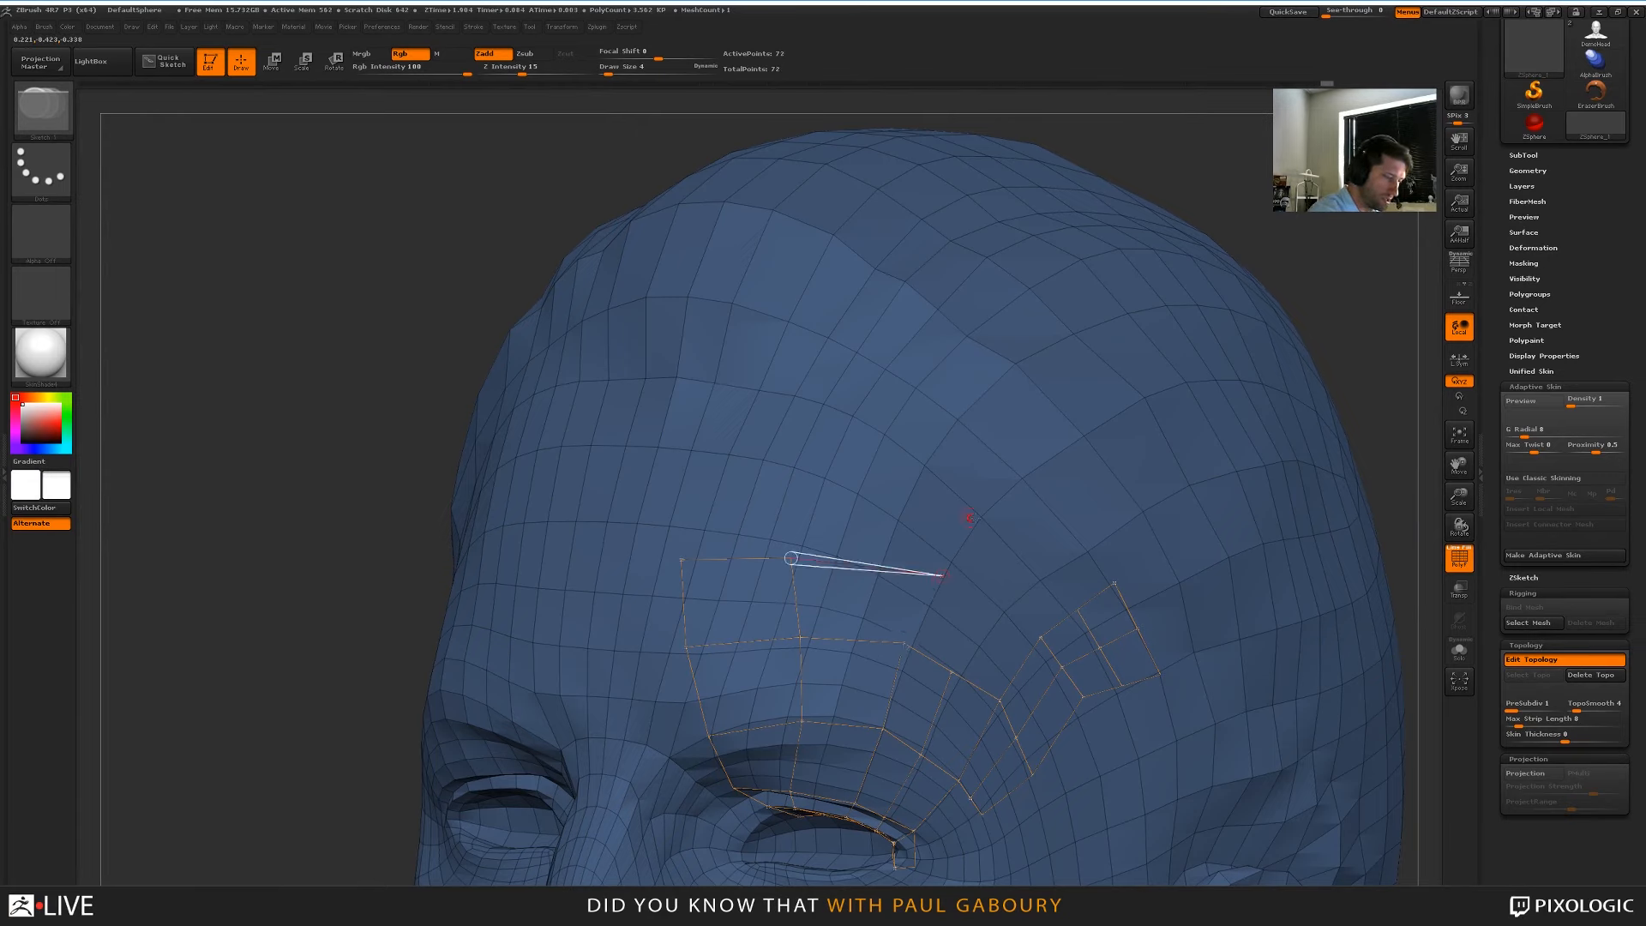
left_click(981, 513)
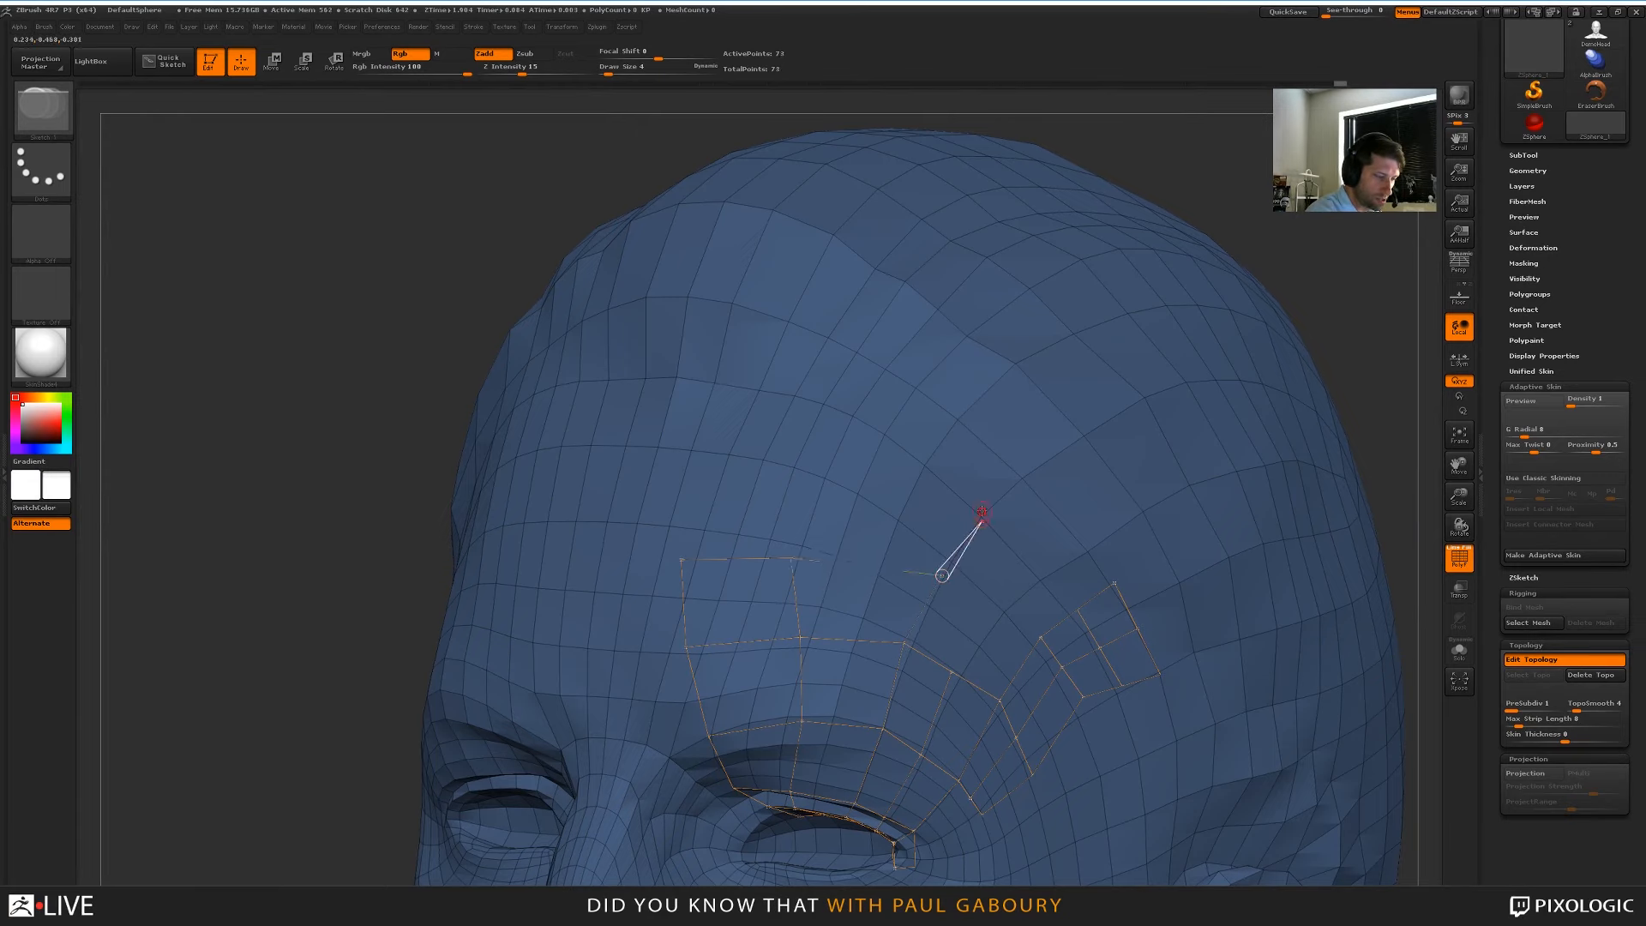
left_click(906, 450)
left_click(790, 558)
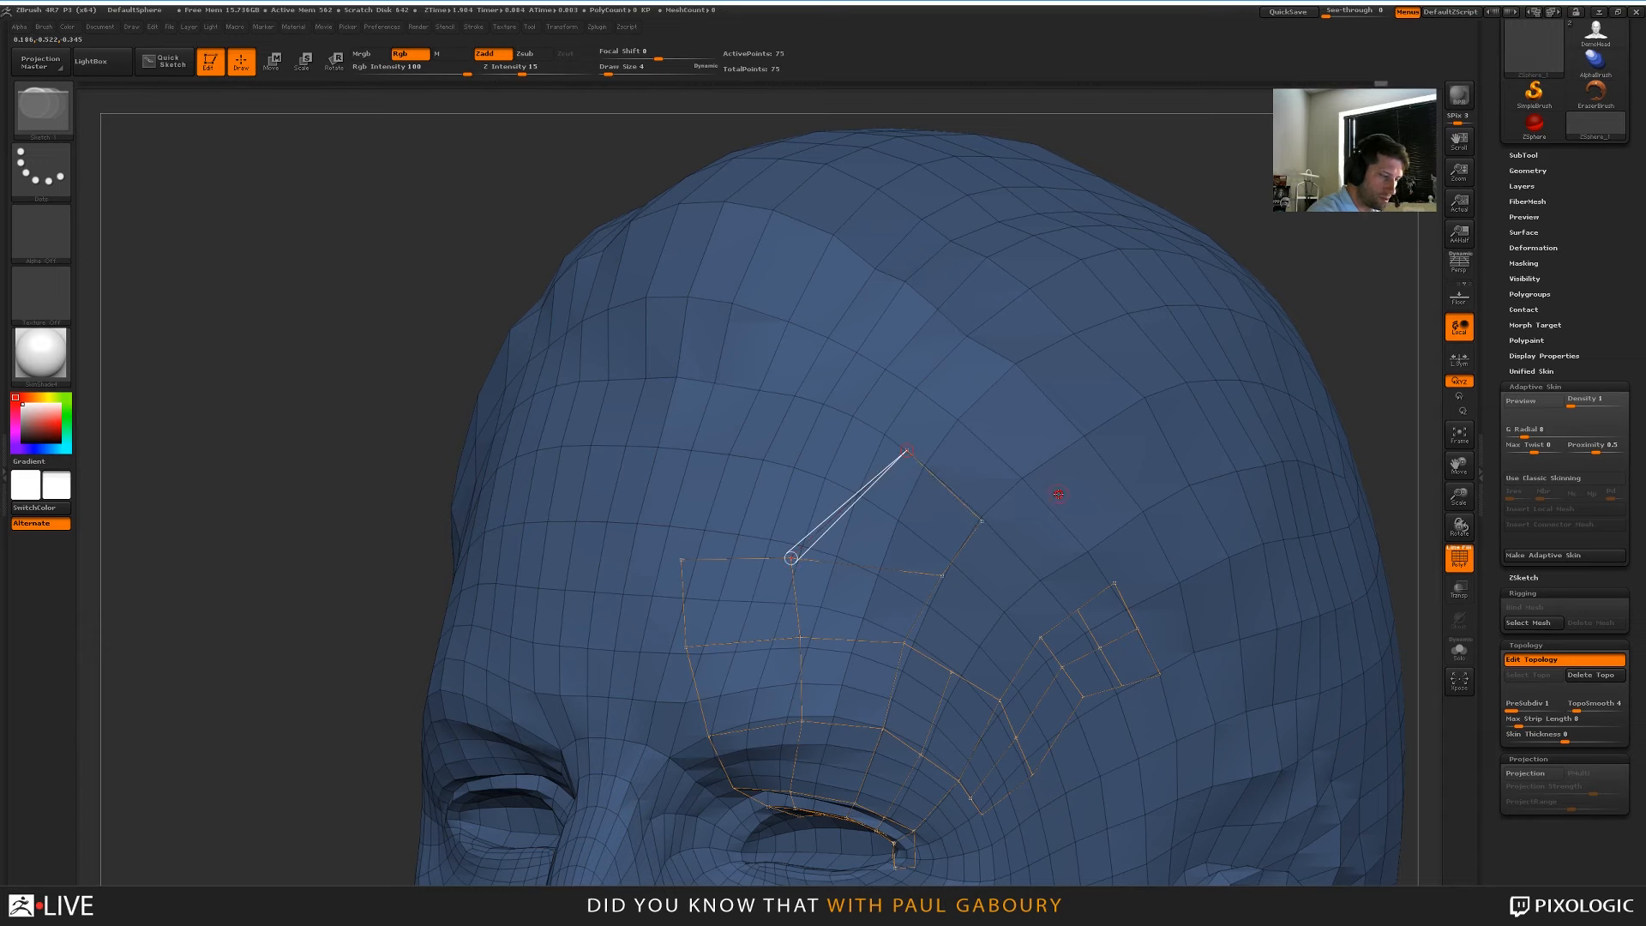
Add a quad along the outer edge of the forehead strip and another joining it to the temple strip's upper end
left_click(957, 410)
left_click(1032, 479)
left_click(981, 520)
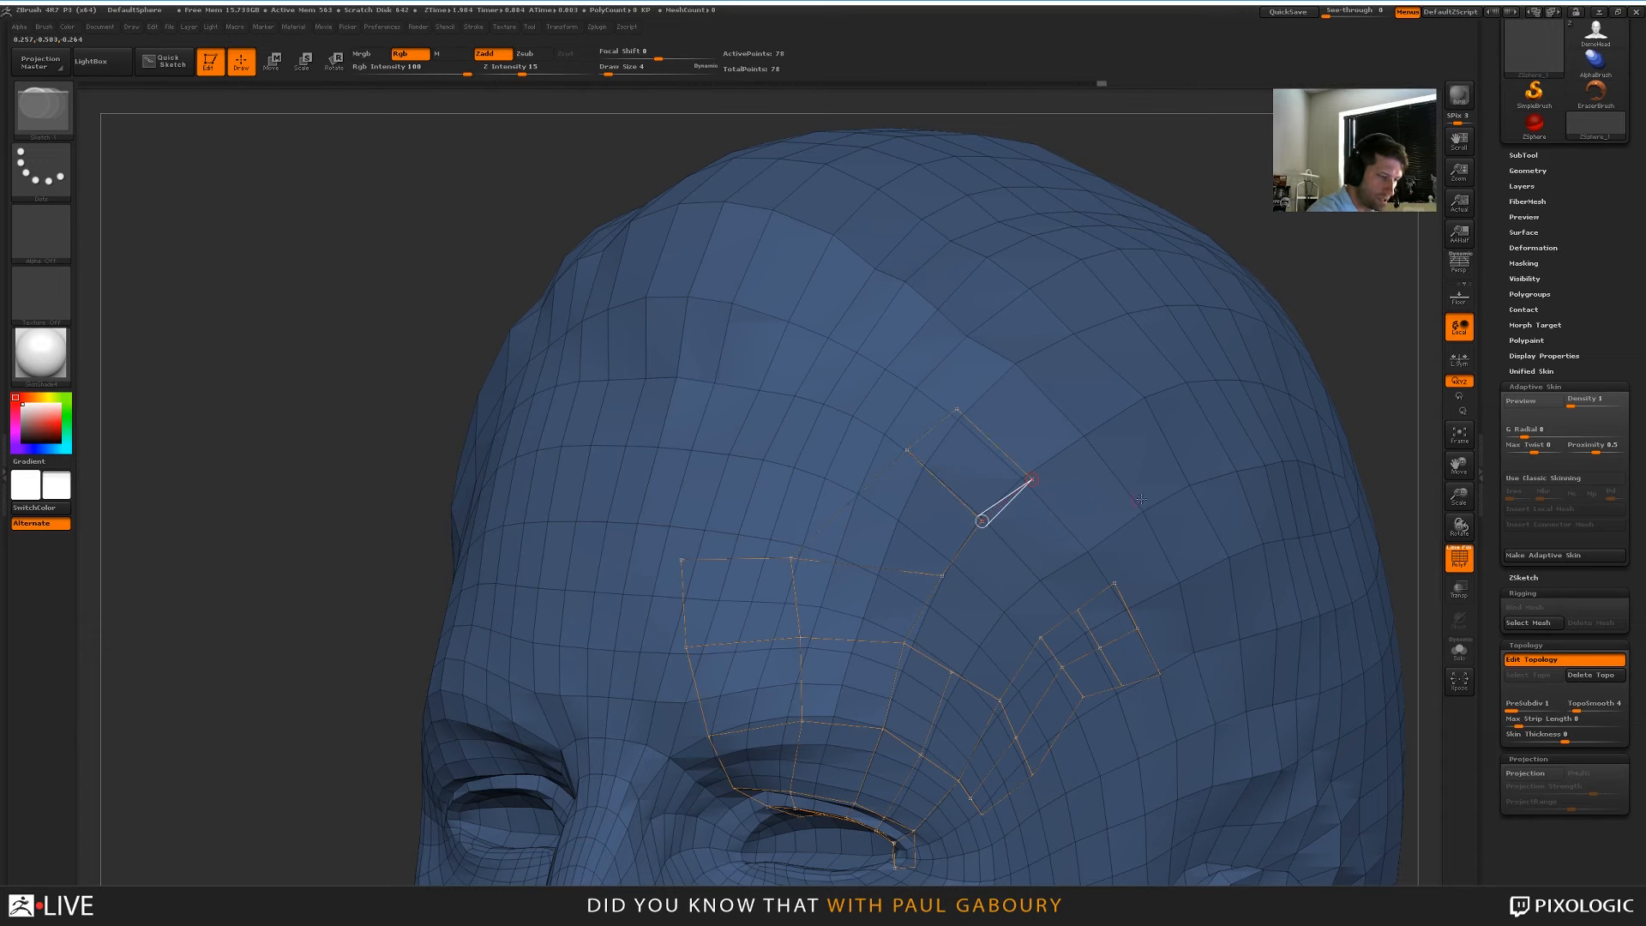
left_click(1115, 582)
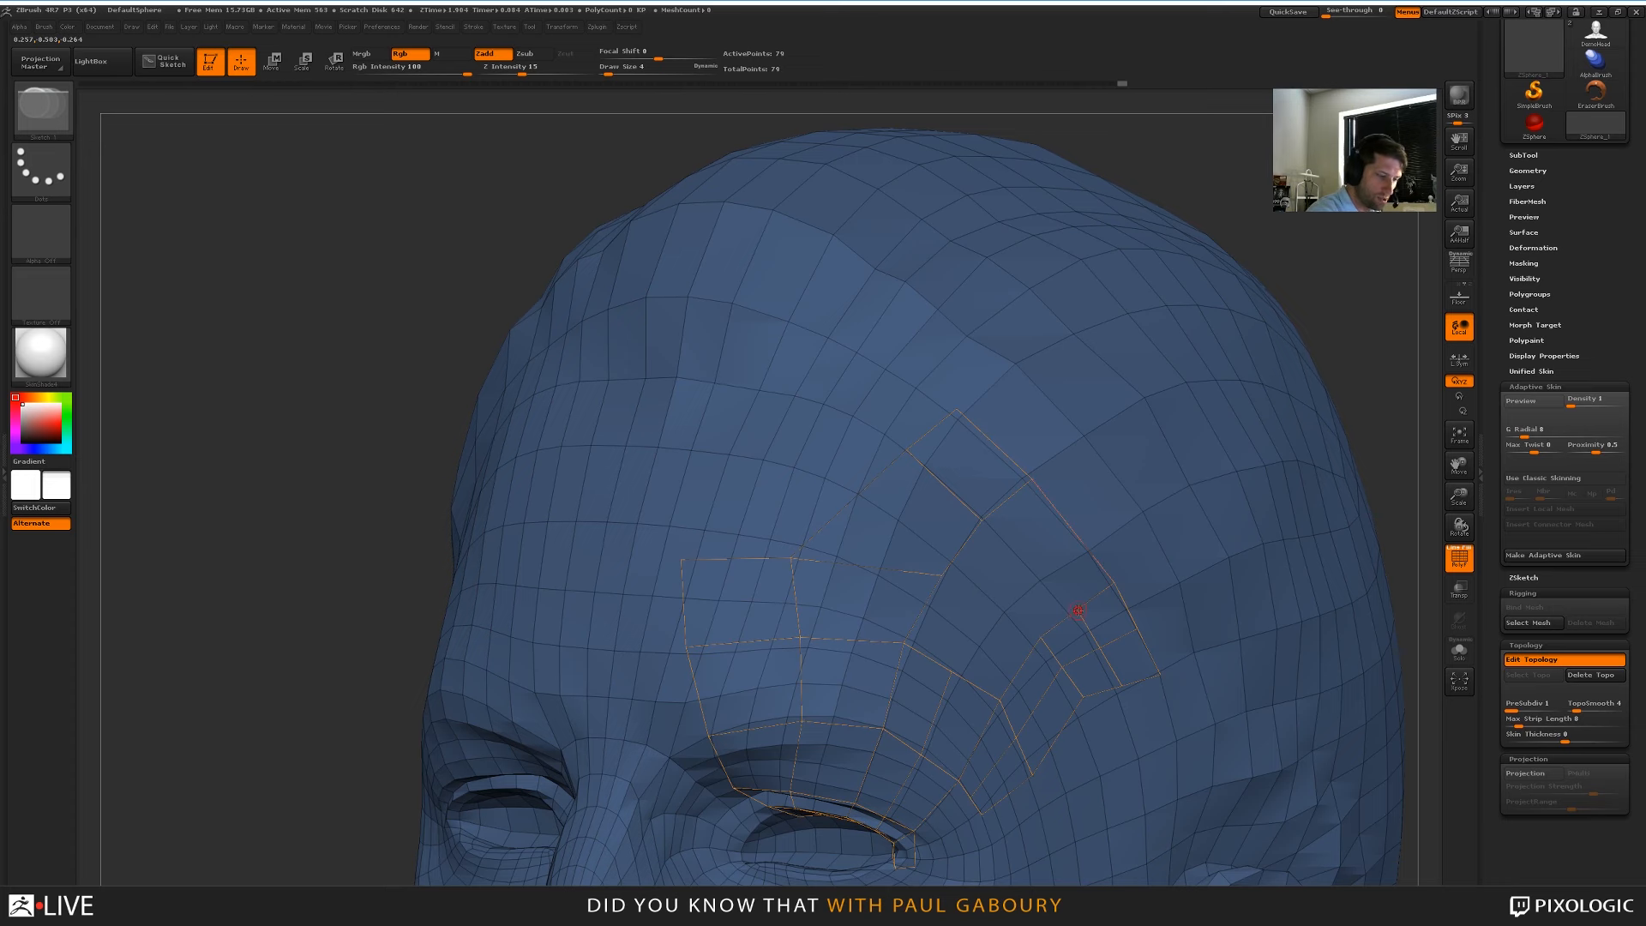
left_click(1078, 610)
left_click(982, 522)
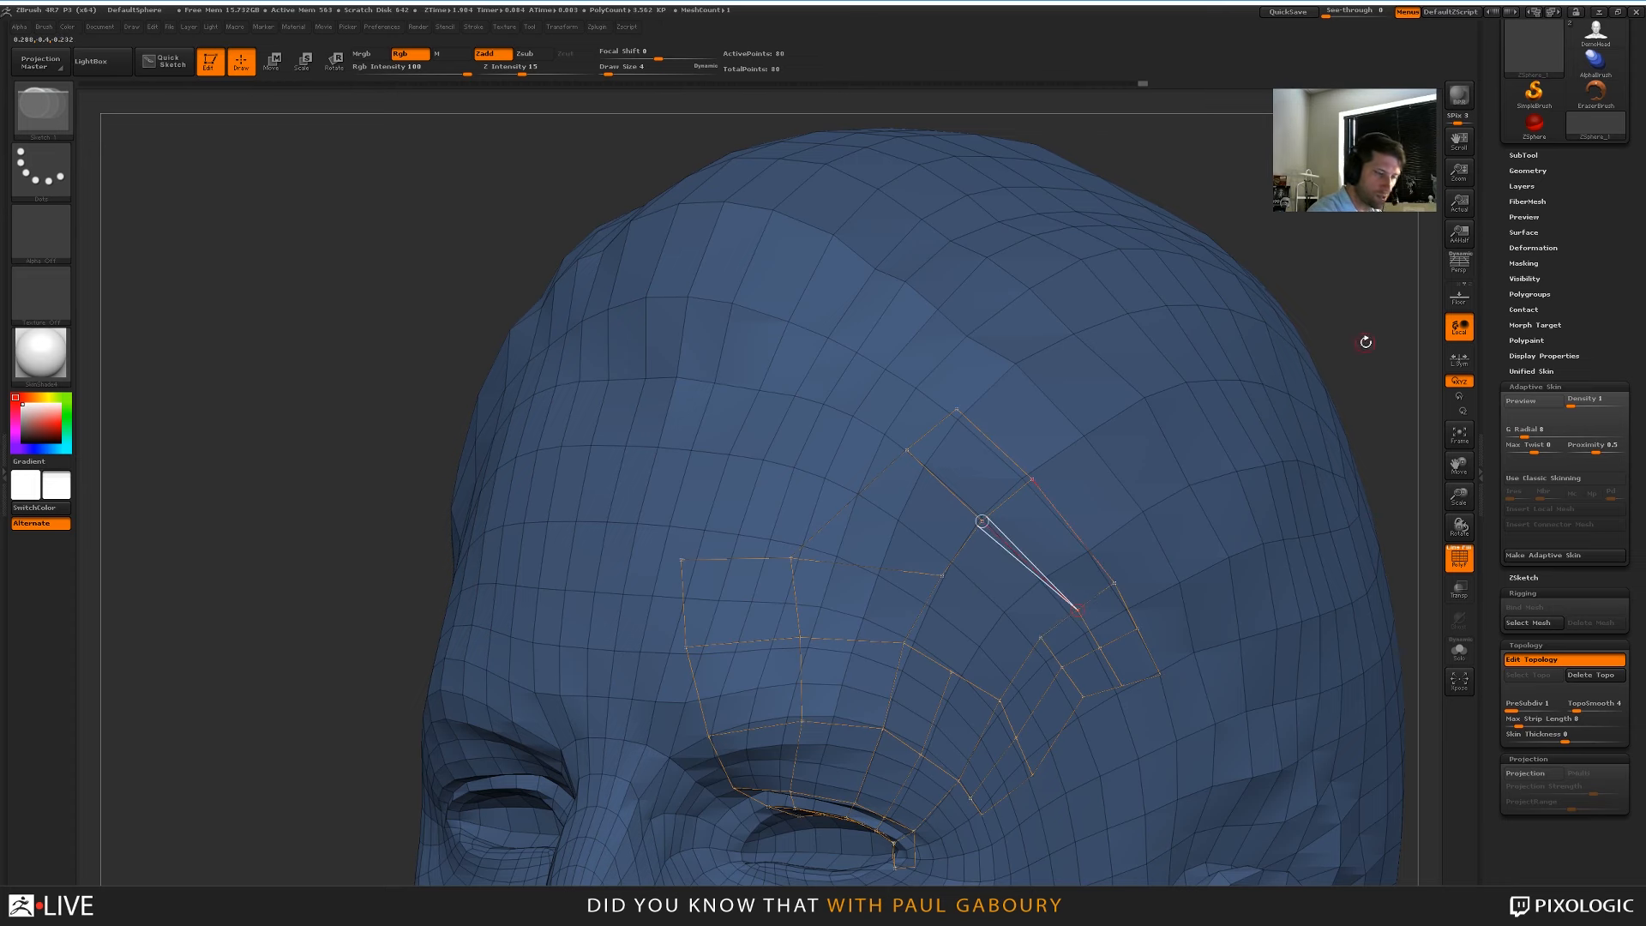
left_click(1363, 340)
Preview the adaptive skin of the connected forehead and temple loop and examine the gap it encloses
right_click_drag(1176, 620, 1092, 515, "alt")
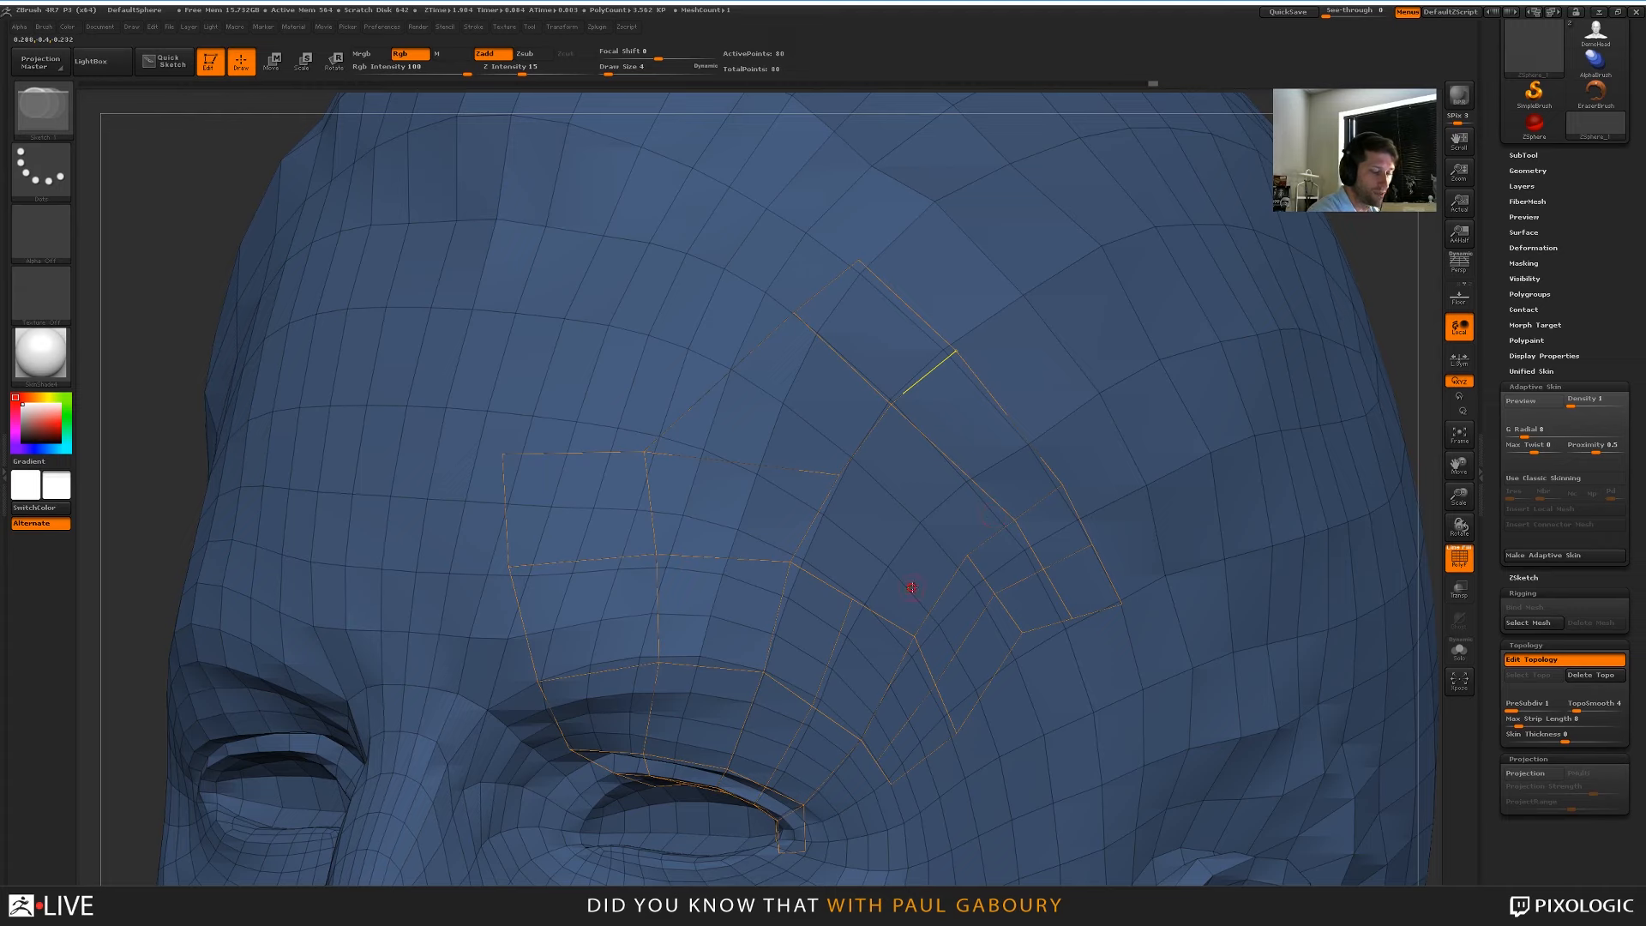
key("a")
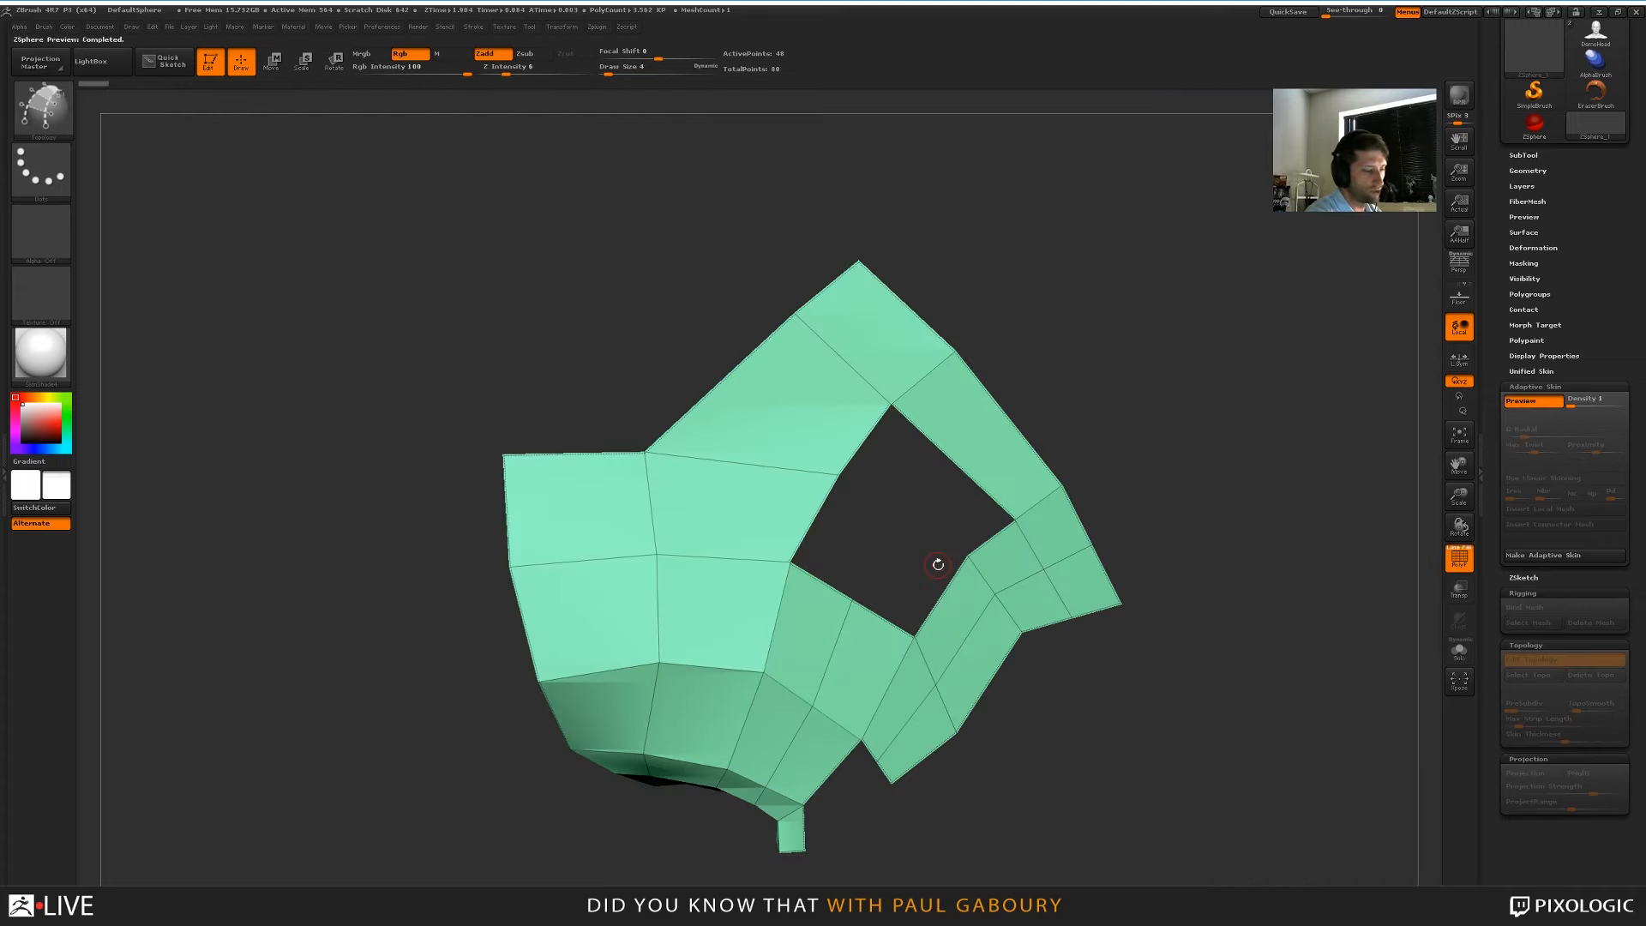
mouse_move(1098, 783)
left_mouse_down()
mouse_move(1120, 764)
mouse_move(1097, 763)
left_mouse_up()
key("a")
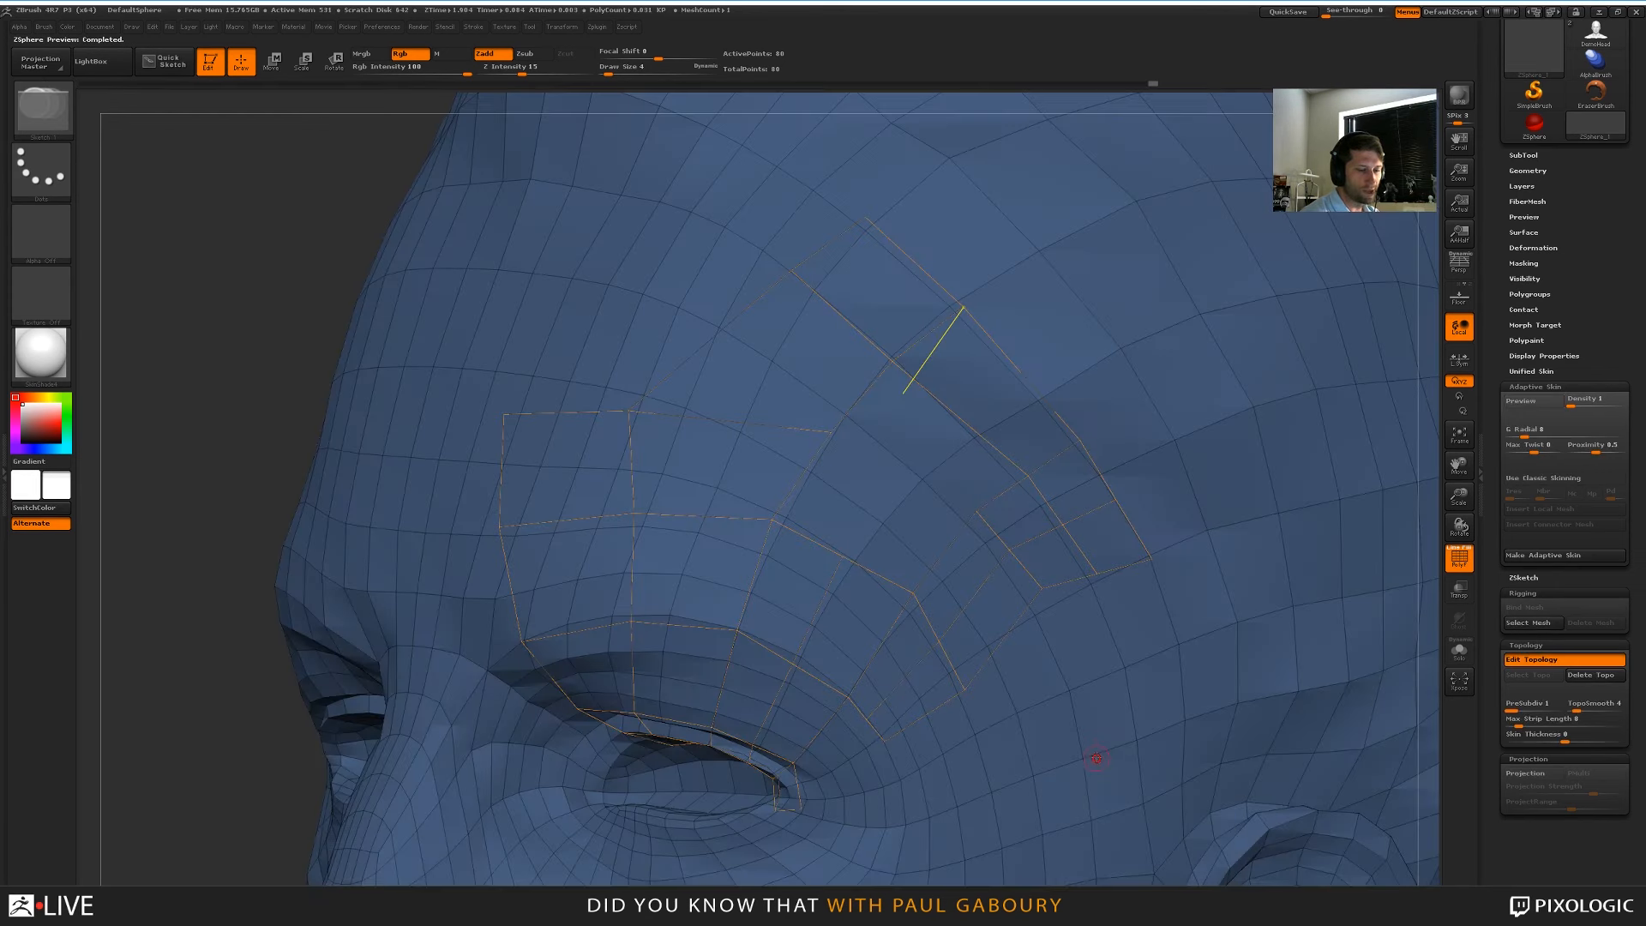
key("a")
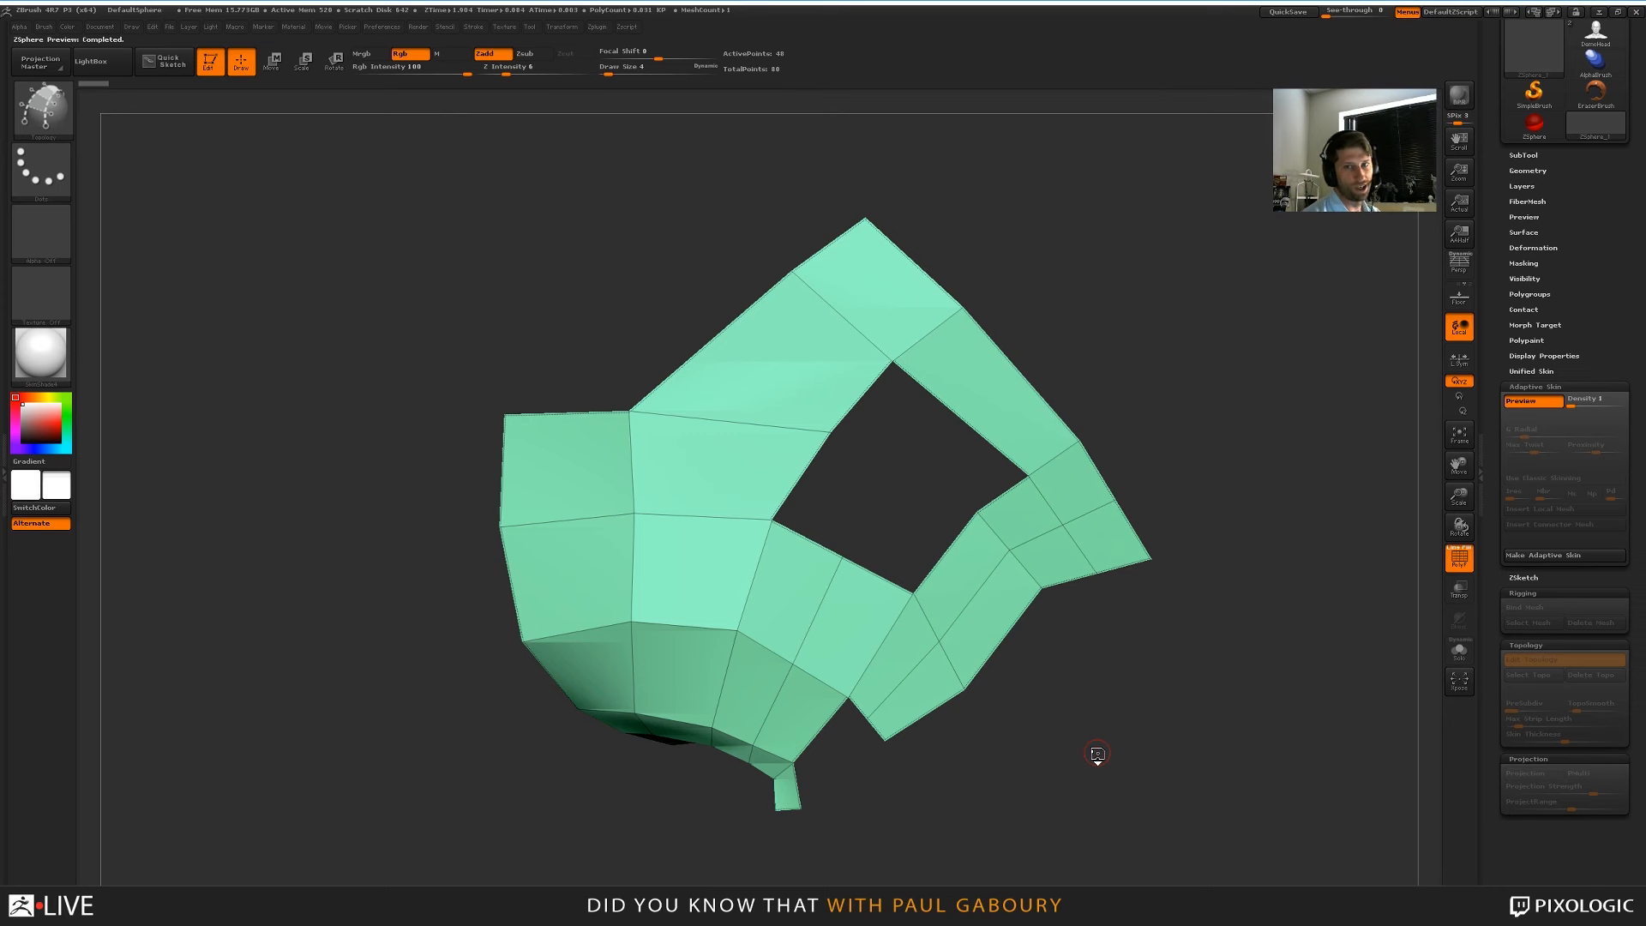
Increase the topology's Max Strip Length and preview the adaptive skin again
key("a")
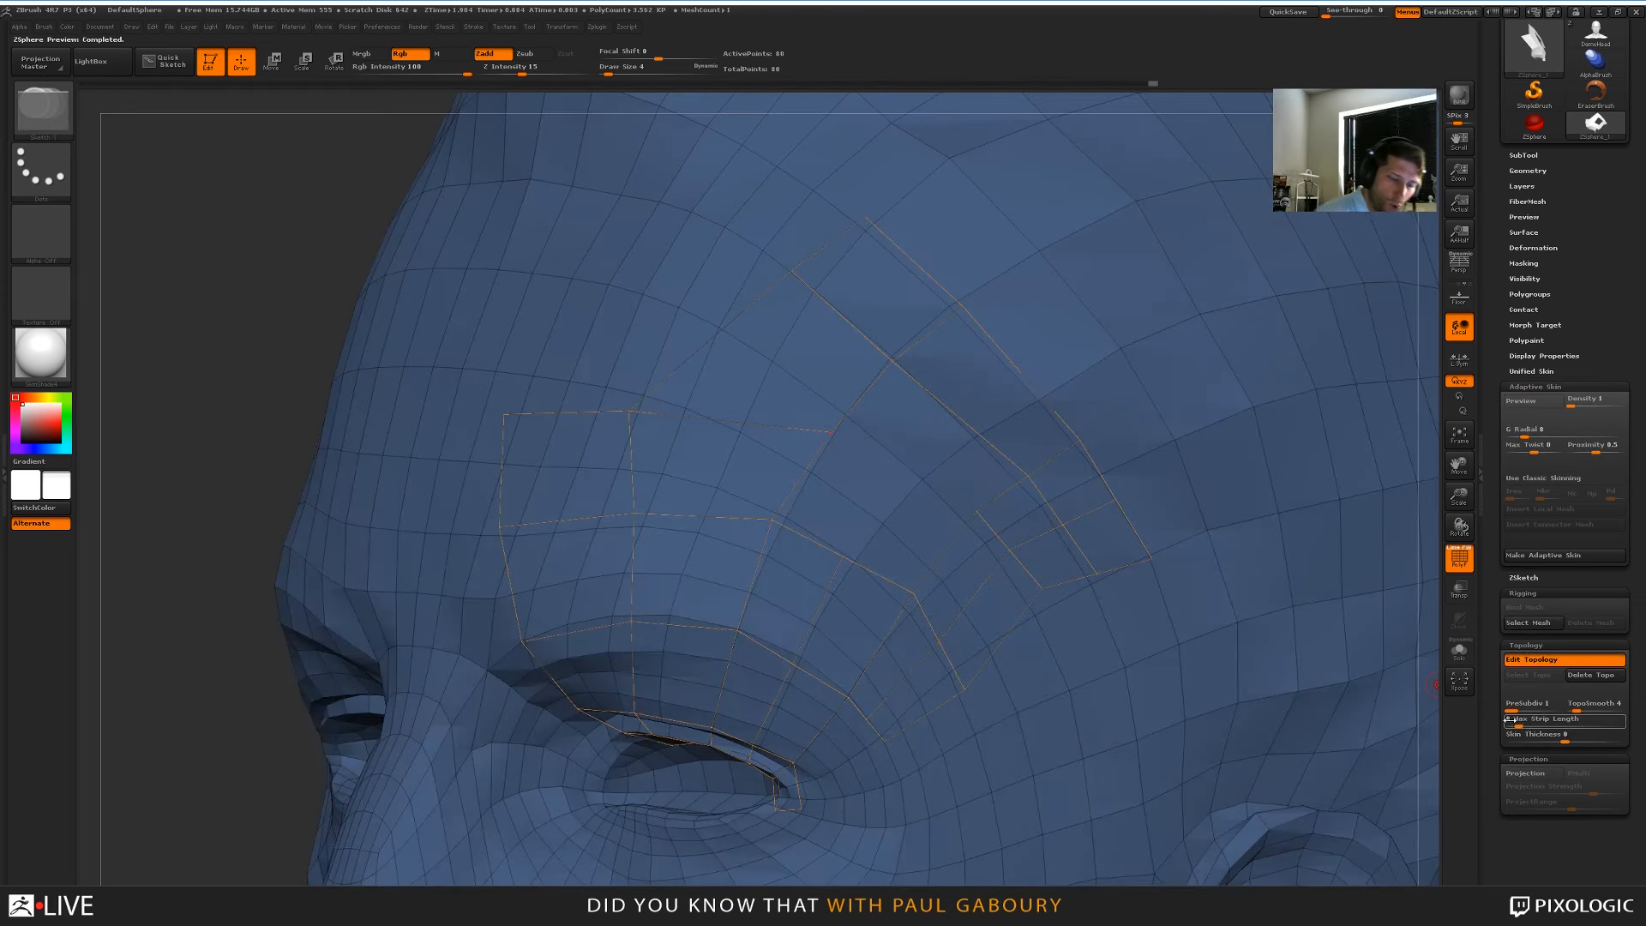
left_click_drag(1519, 725, 1532, 721)
key("a")
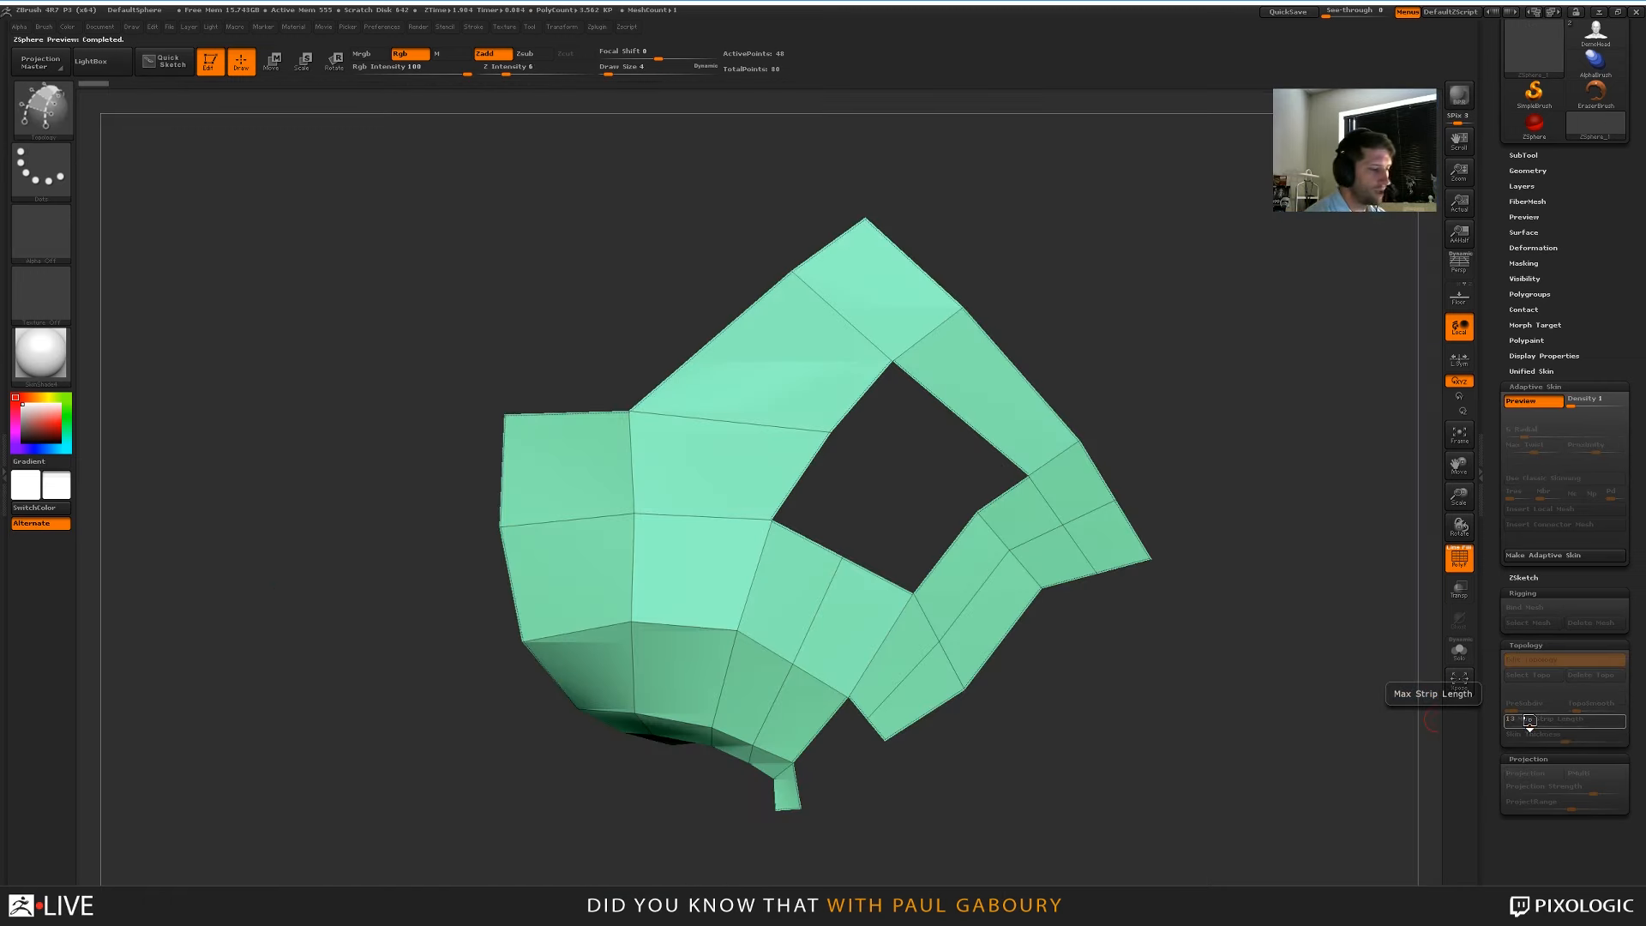
Connect the temple strip's inner corner to the forehead strip's lower corner, dividing the enclosed gap, and preview the adaptive skin
key("a")
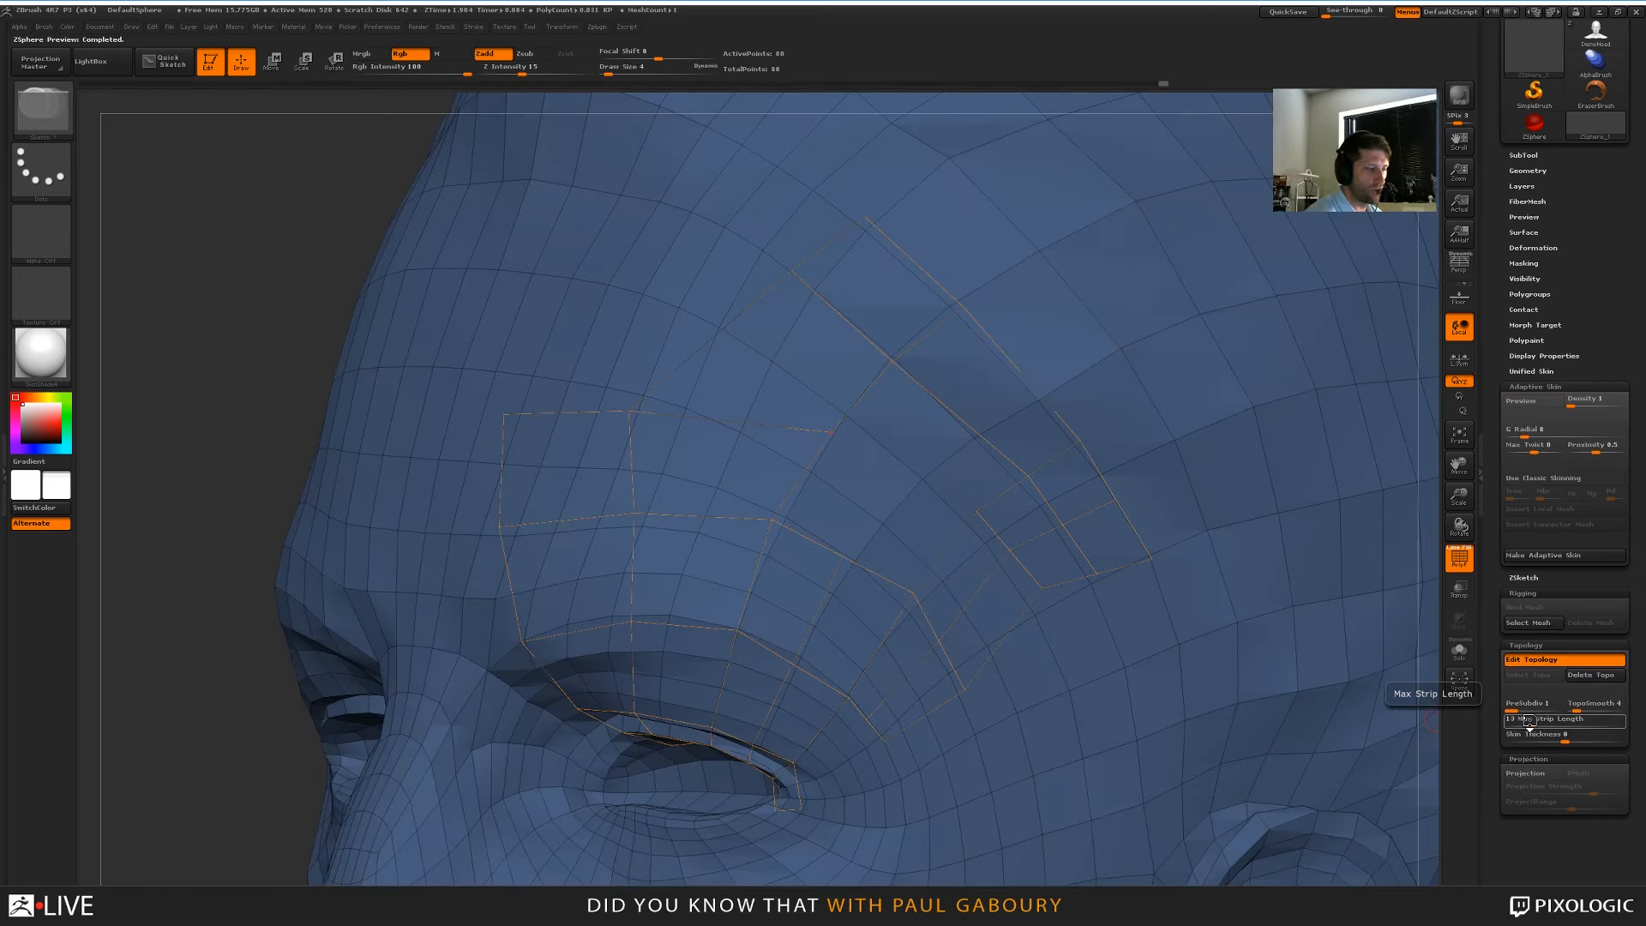
right_click_drag(911, 475, 966, 464)
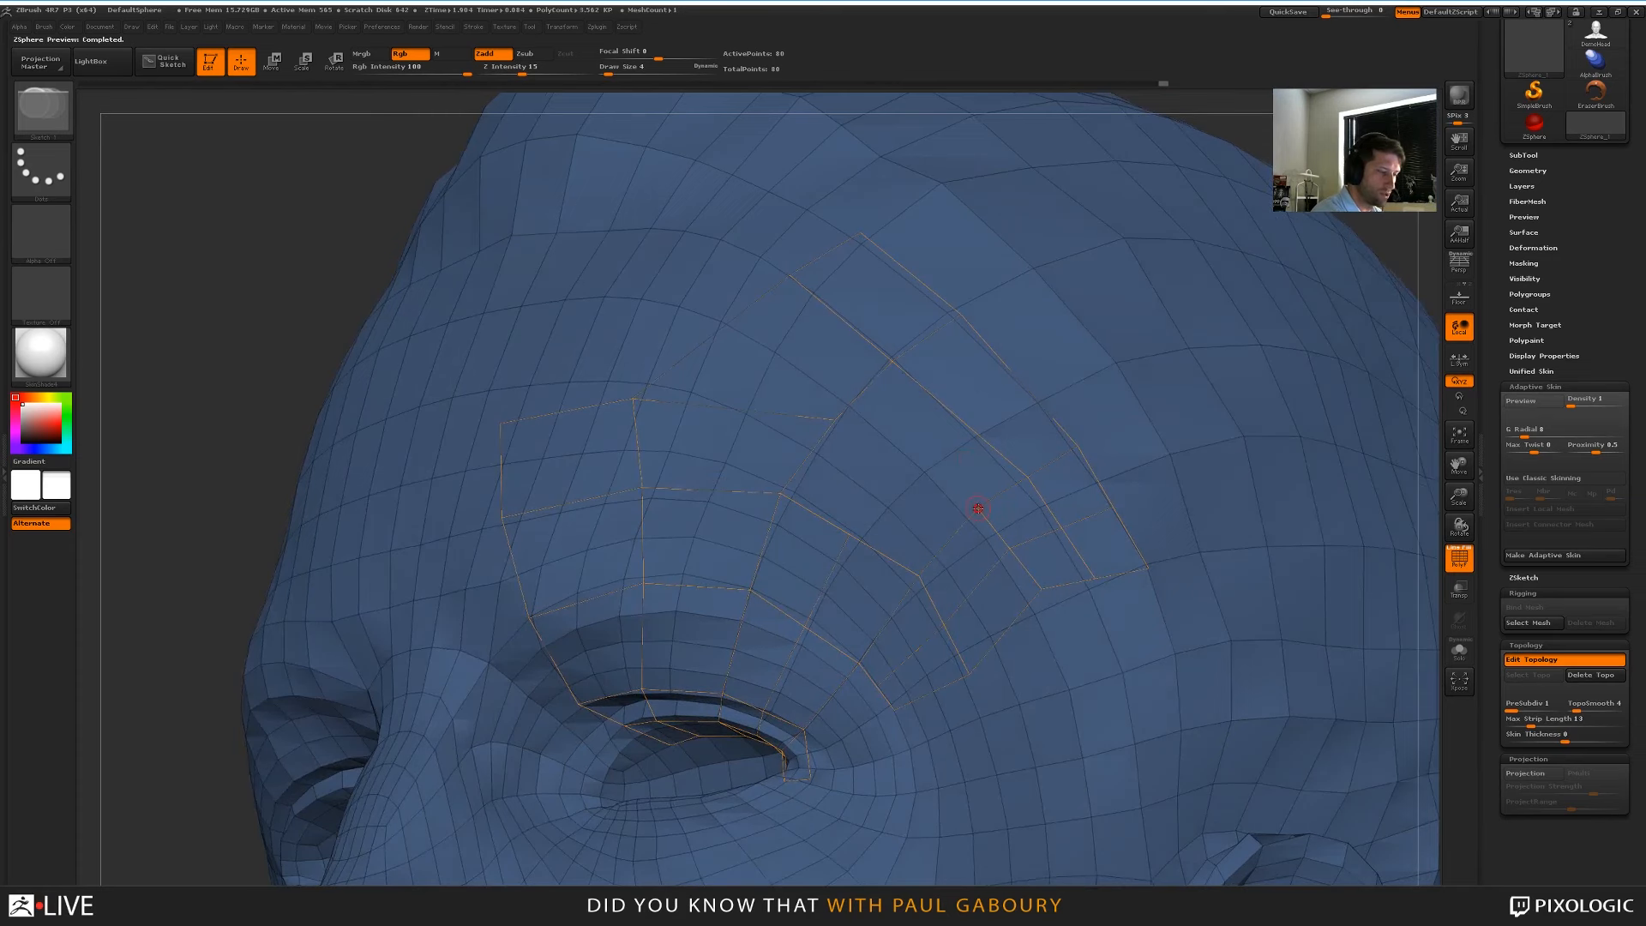
left_click(977, 508)
left_click(836, 421)
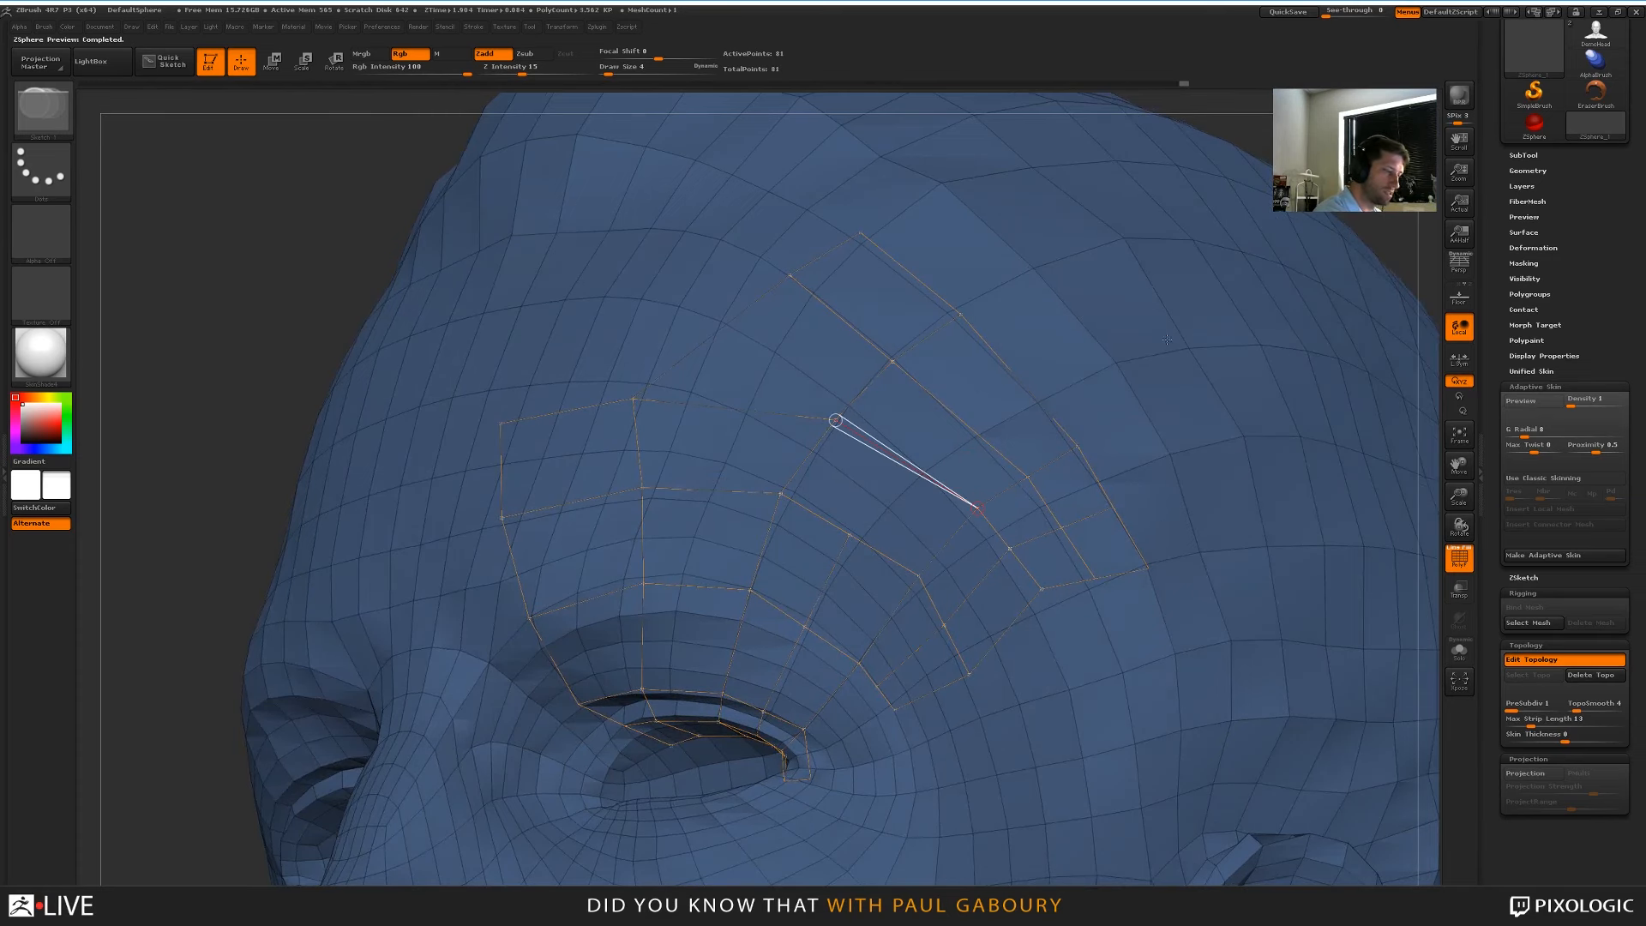
right_click_drag(835, 420, 850, 419)
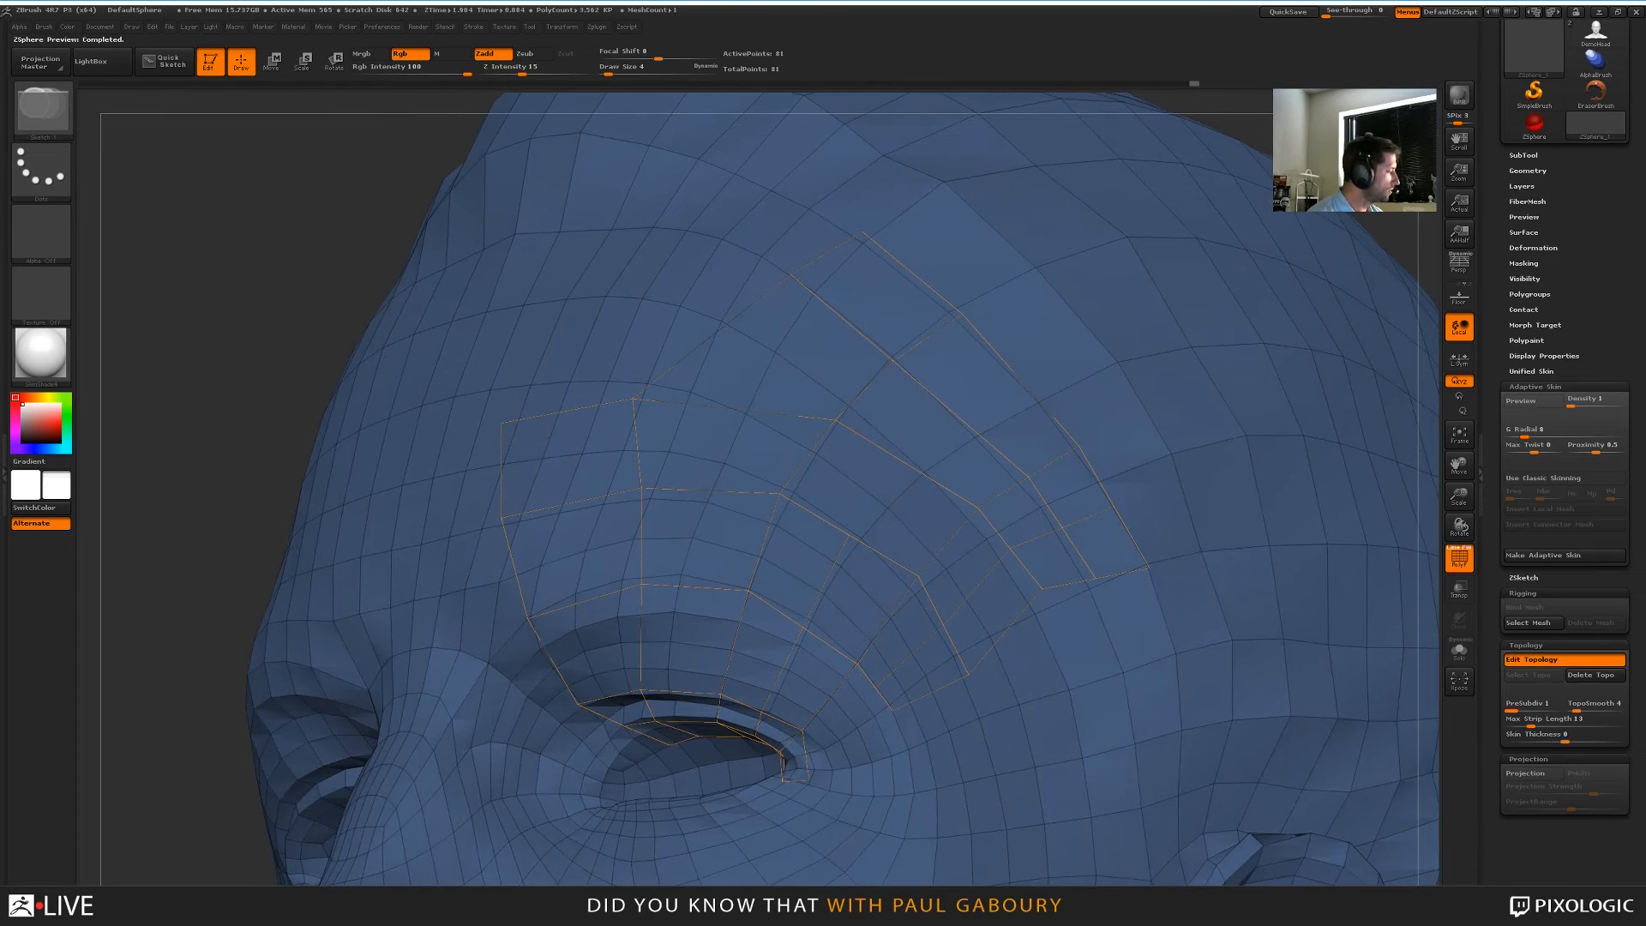
key("a")
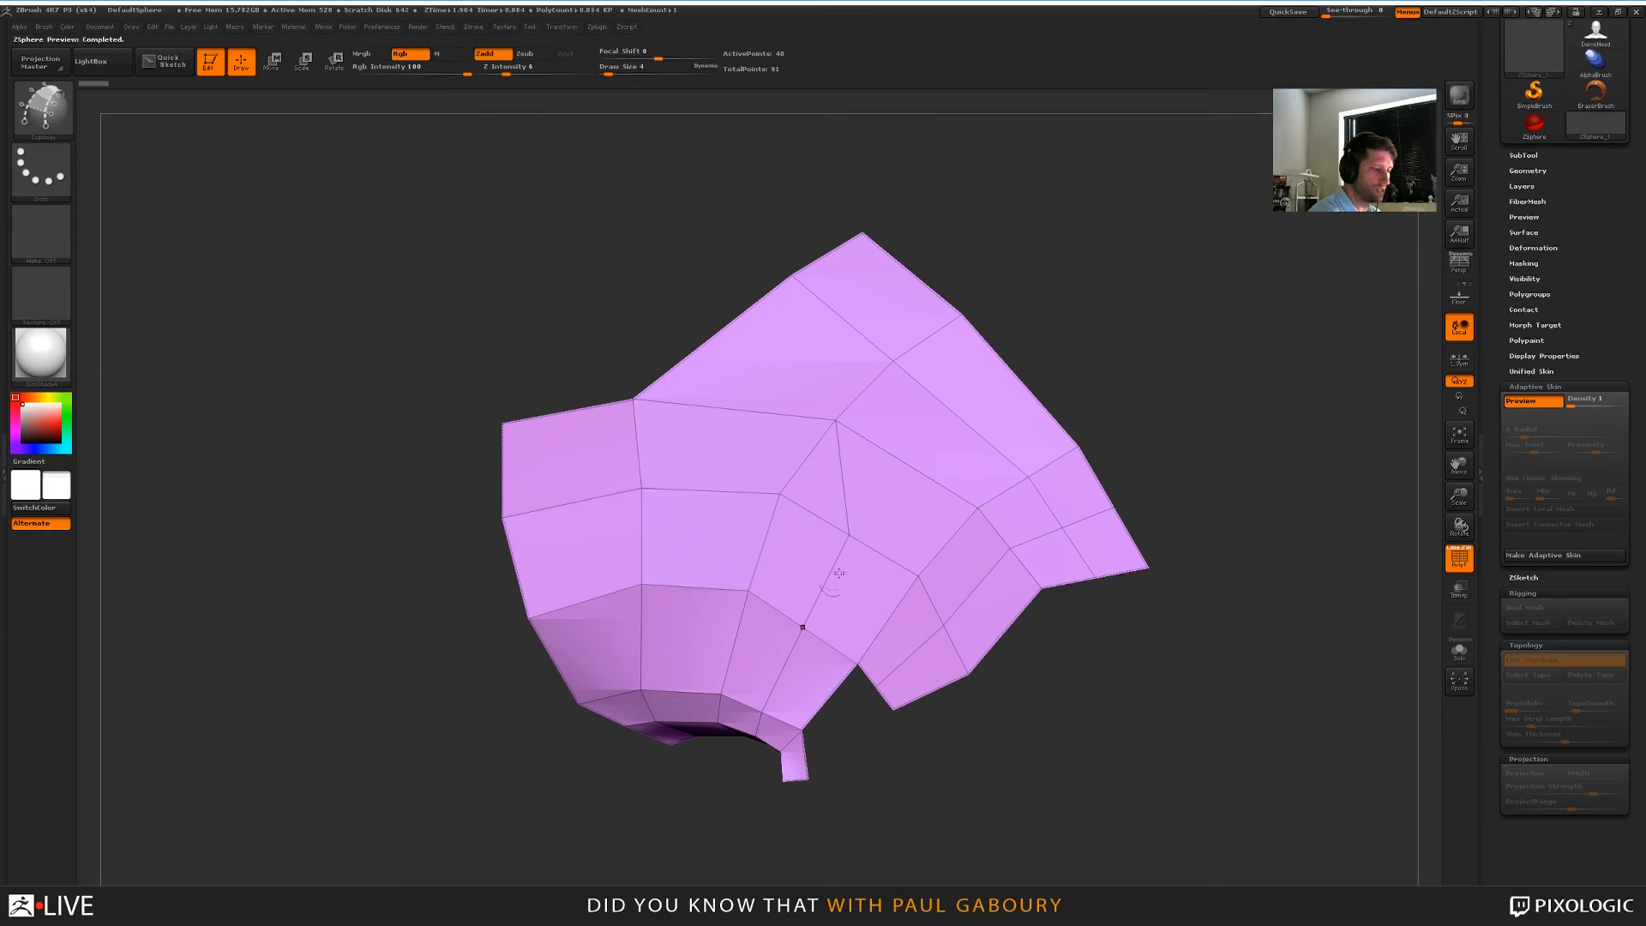
Lower the topology's Max Strip Length to 4 and preview how the adaptive skin treats the remaining gap above the brow
key("a")
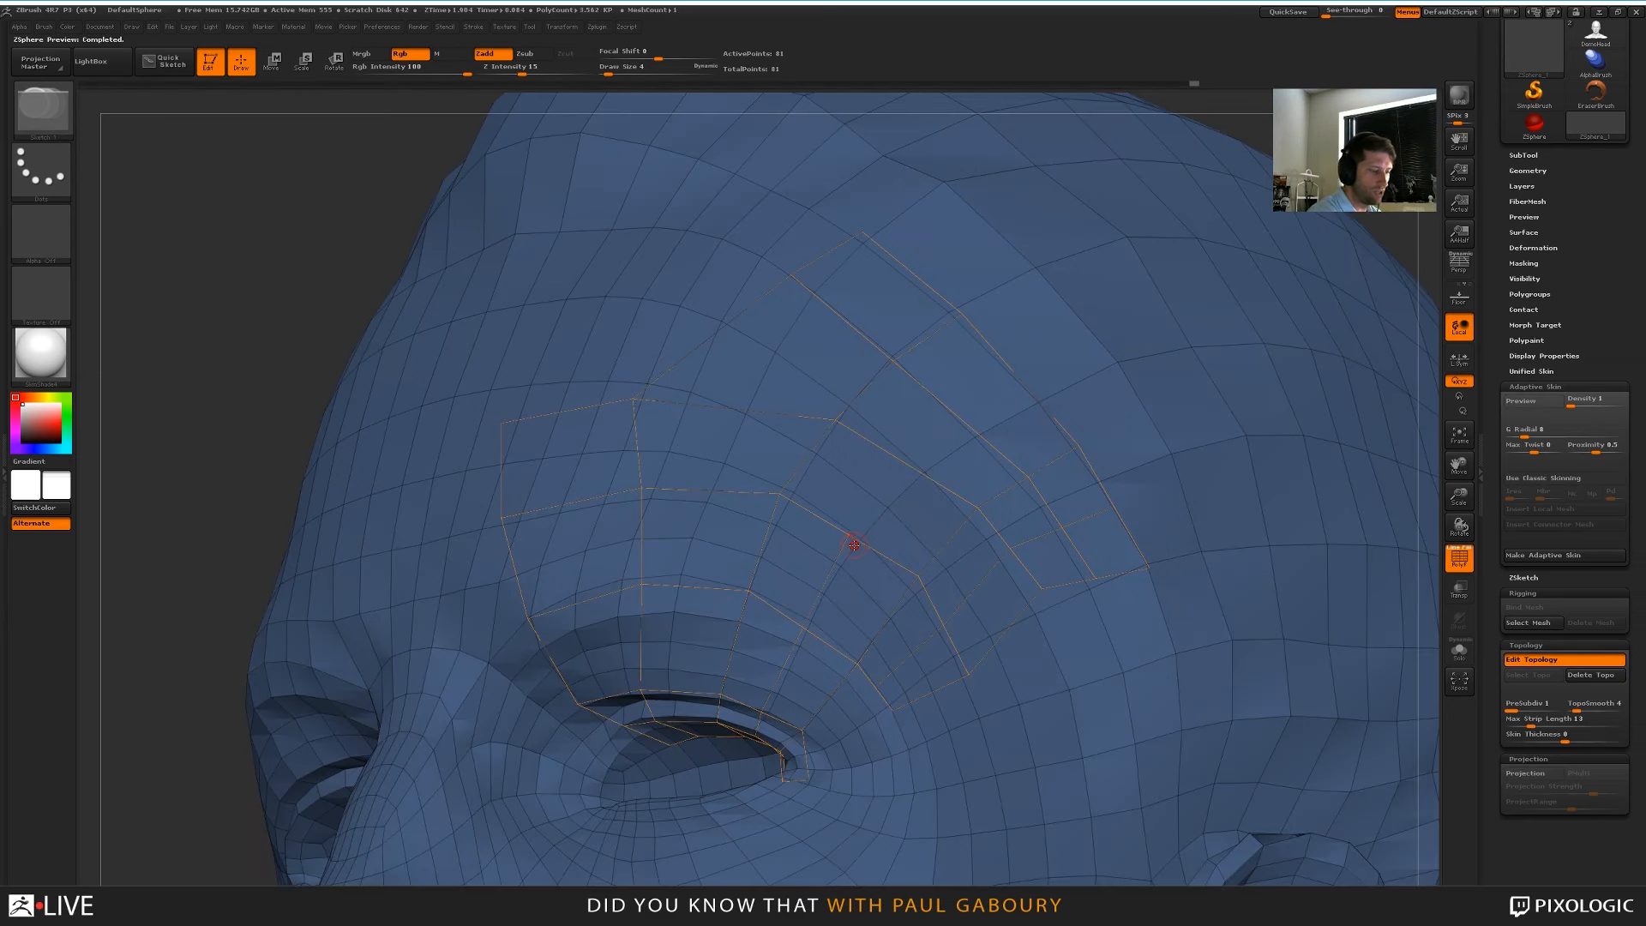
key("a")
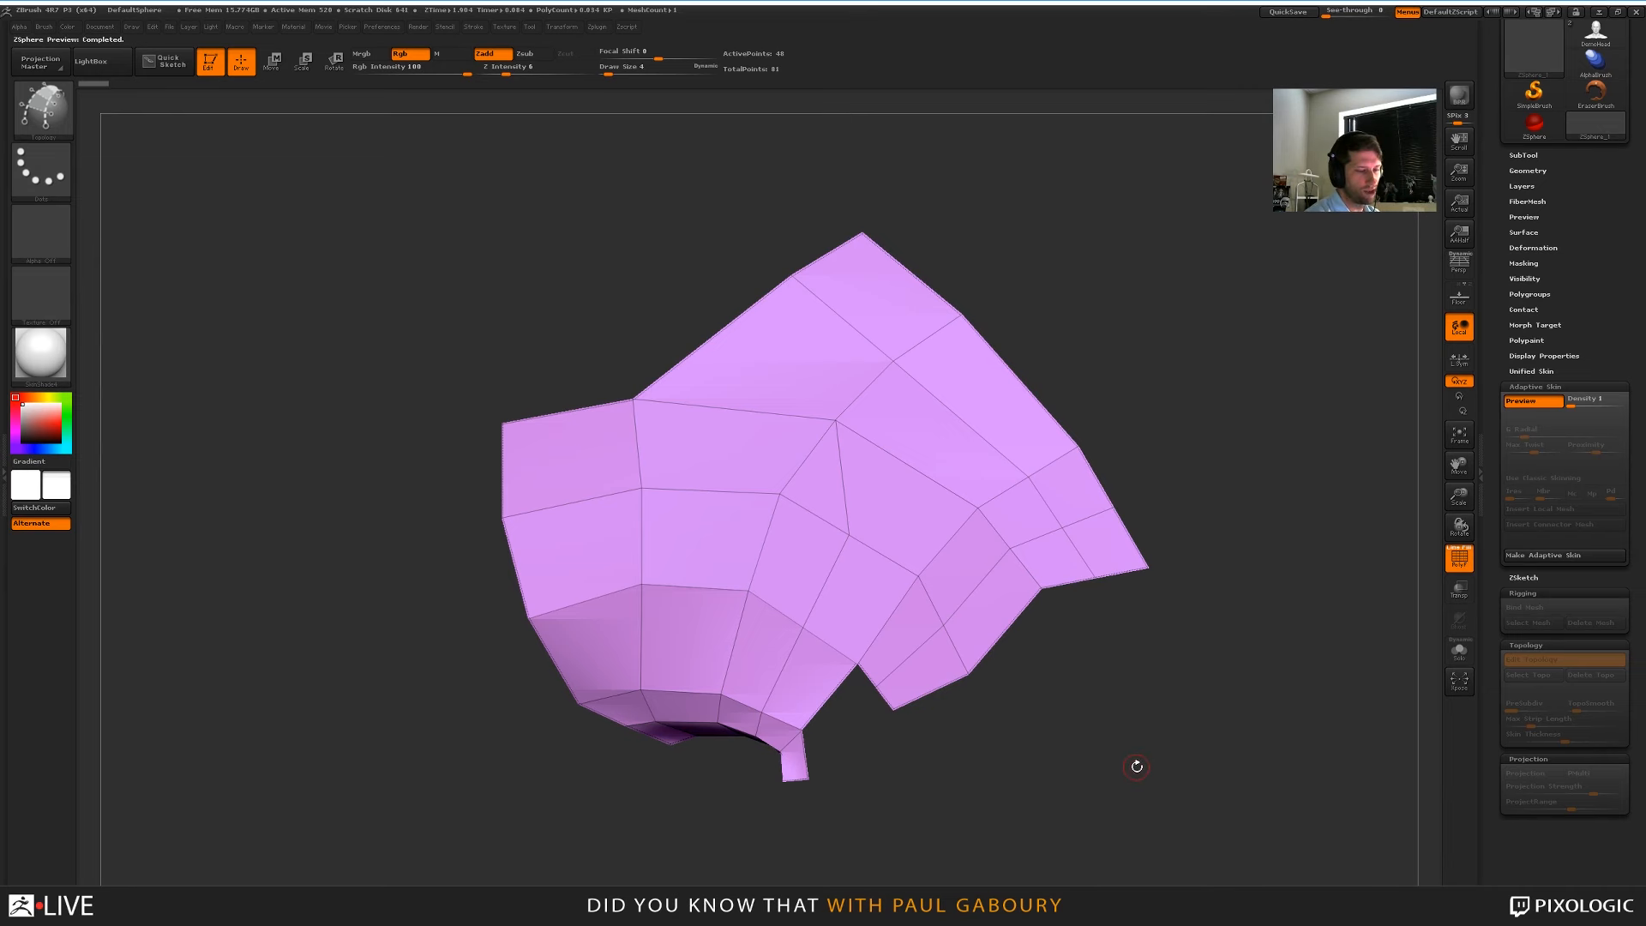
key("a")
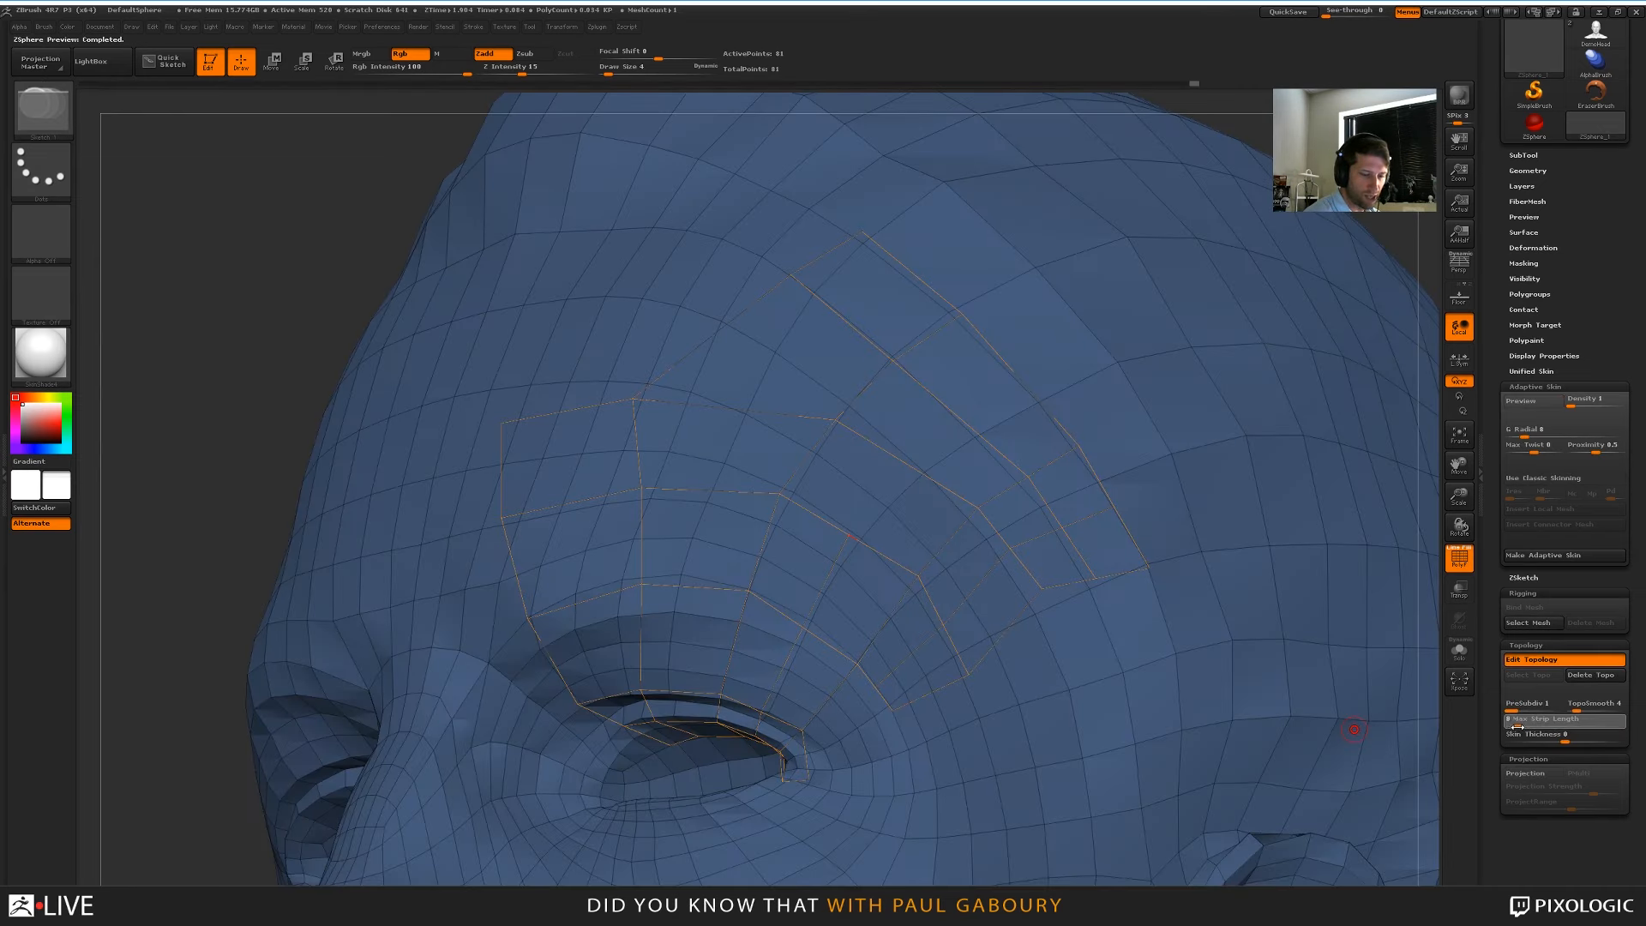
left_click_drag(1517, 727, 1509, 728)
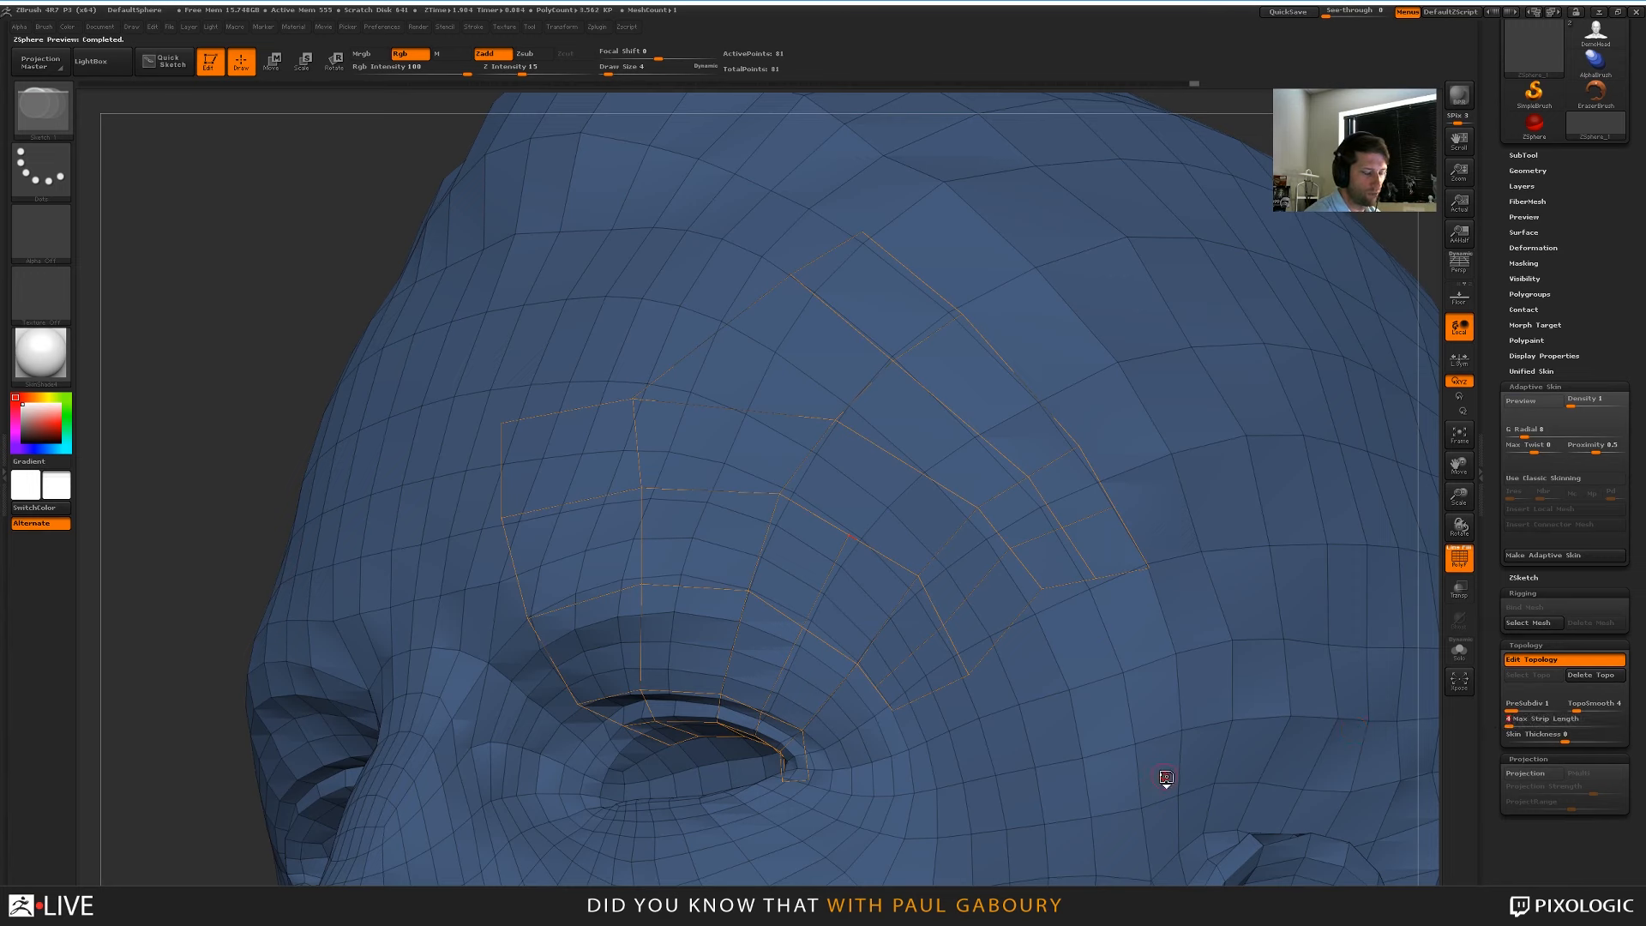
key("a")
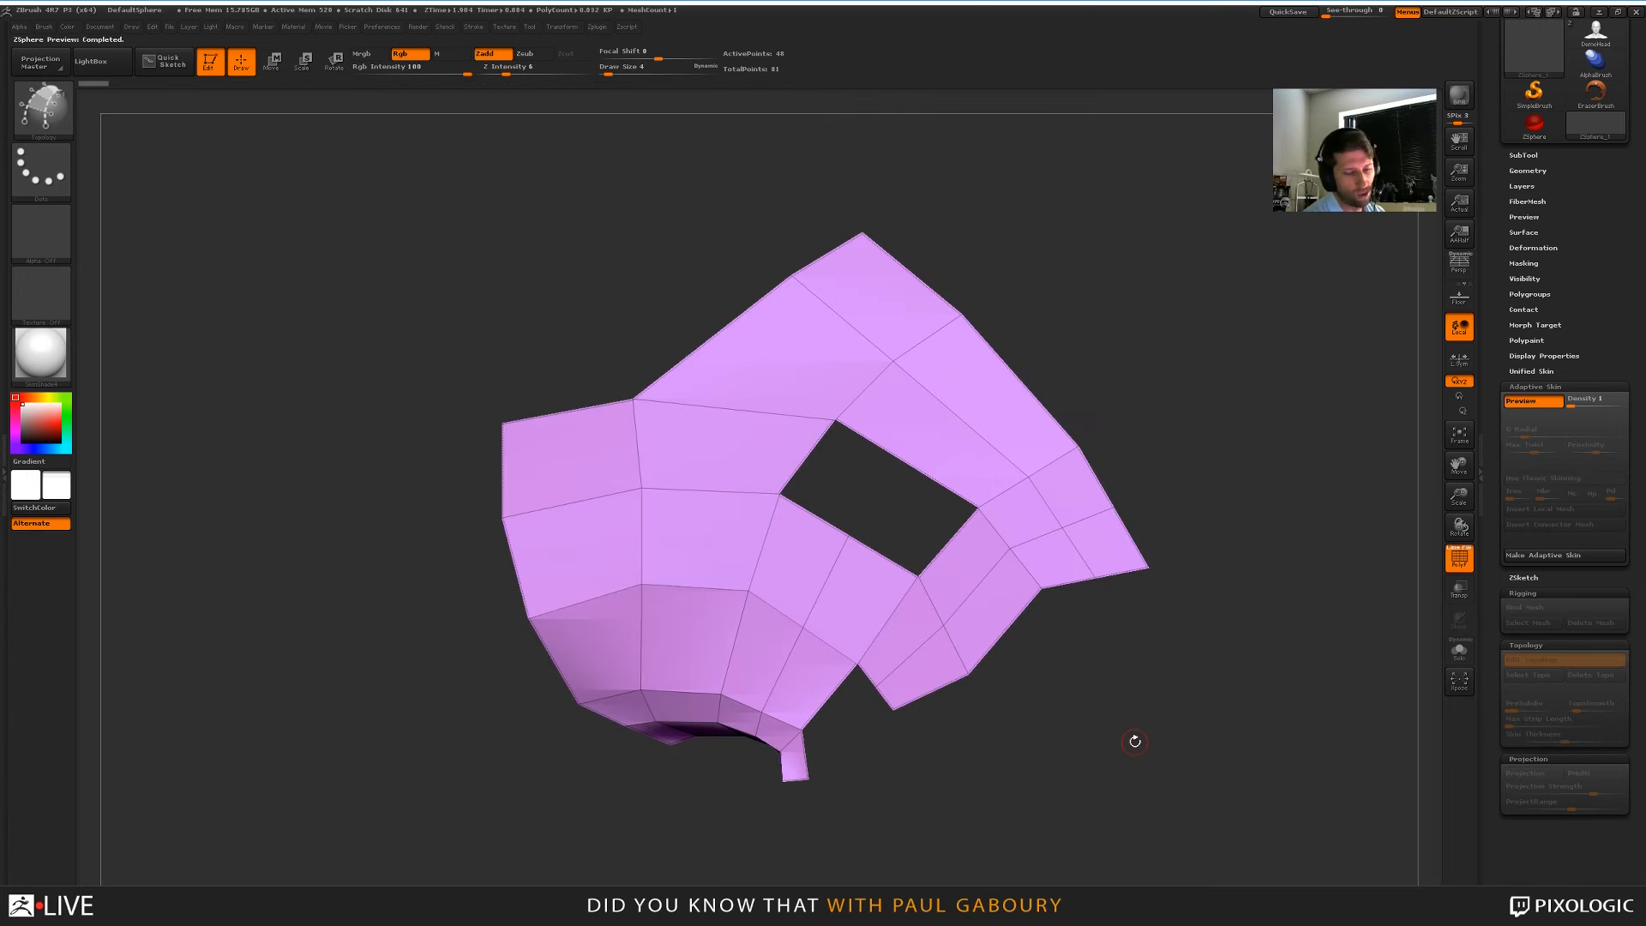
Raise the Max Strip Length to 6 and check the adaptive skin again before returning to topology editing
key("a")
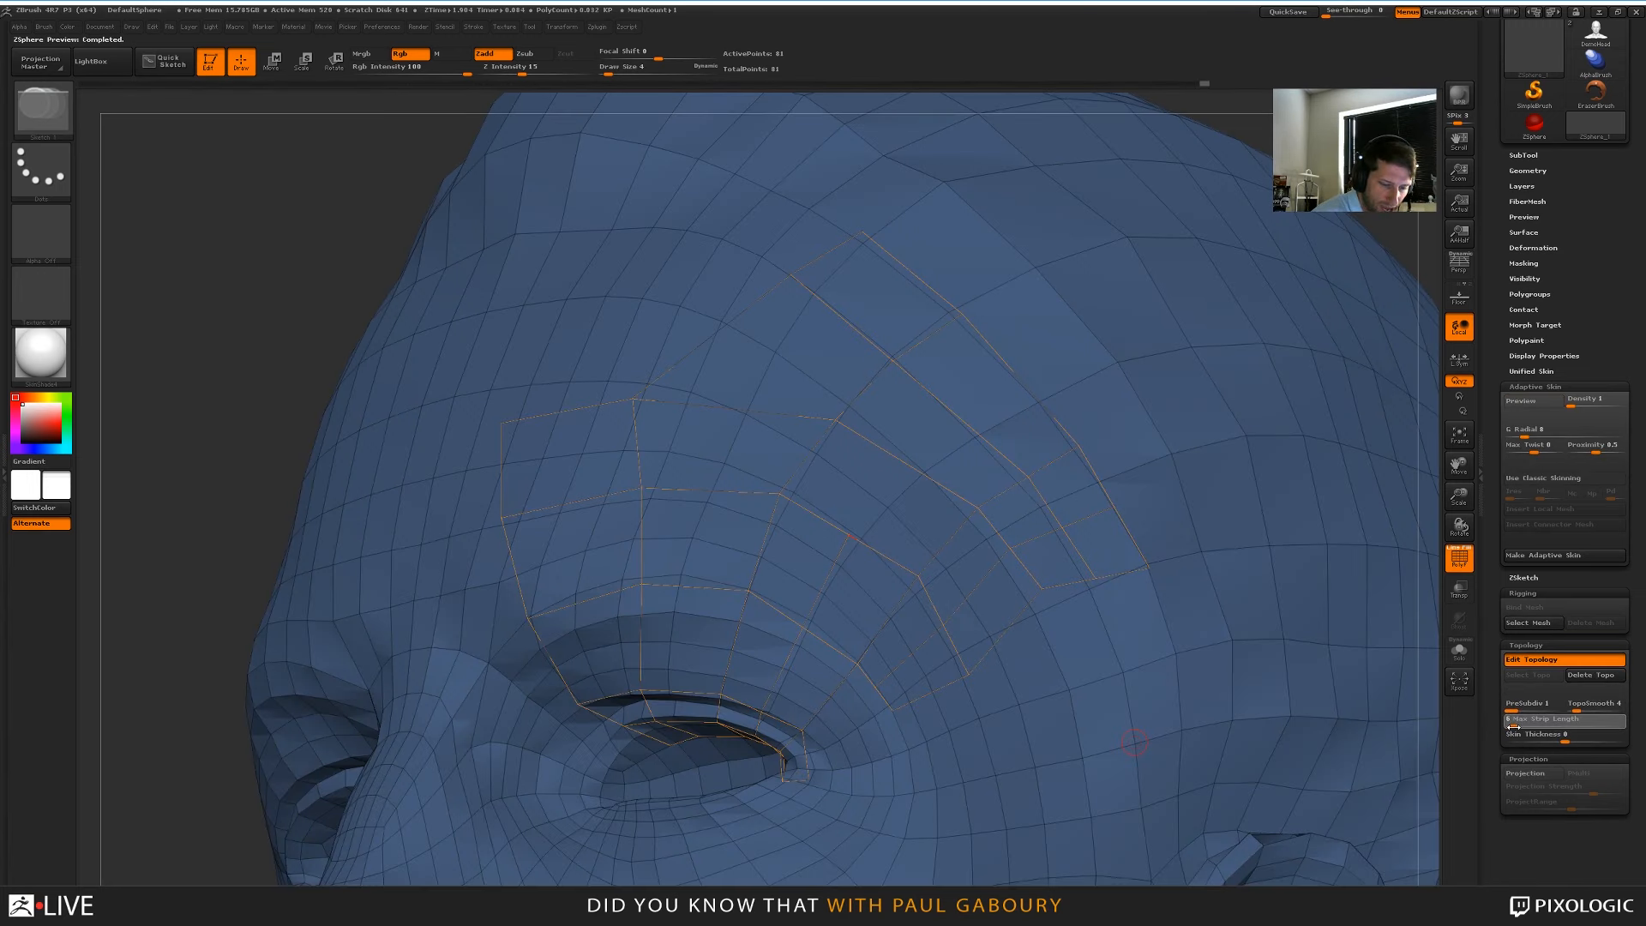
key("a")
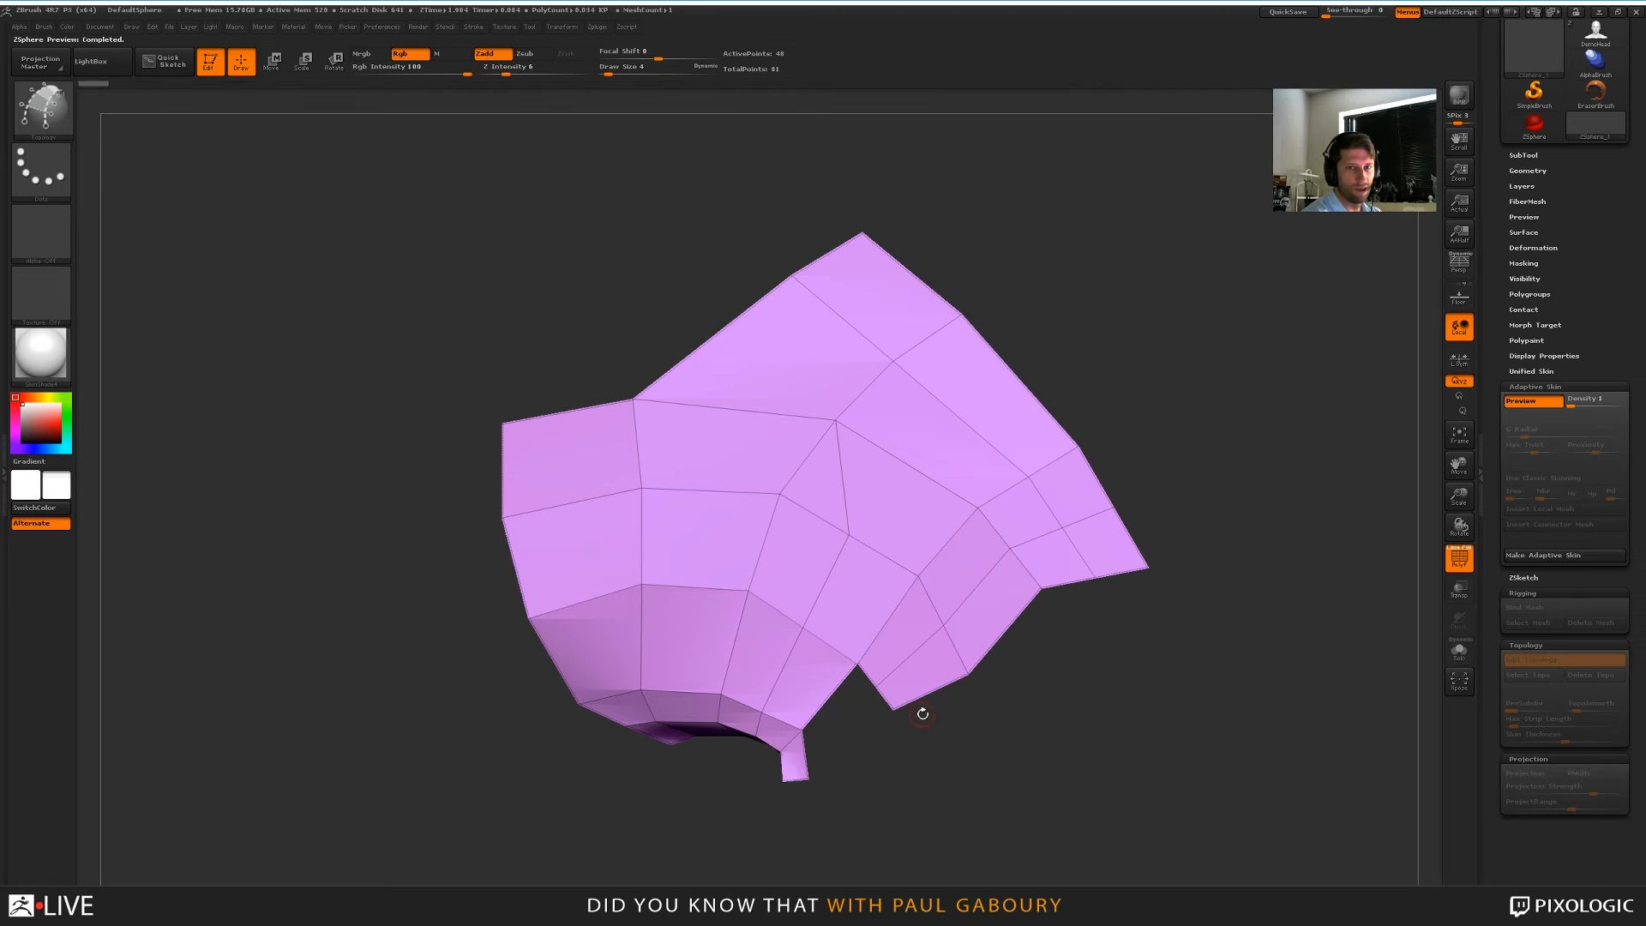
key("a")
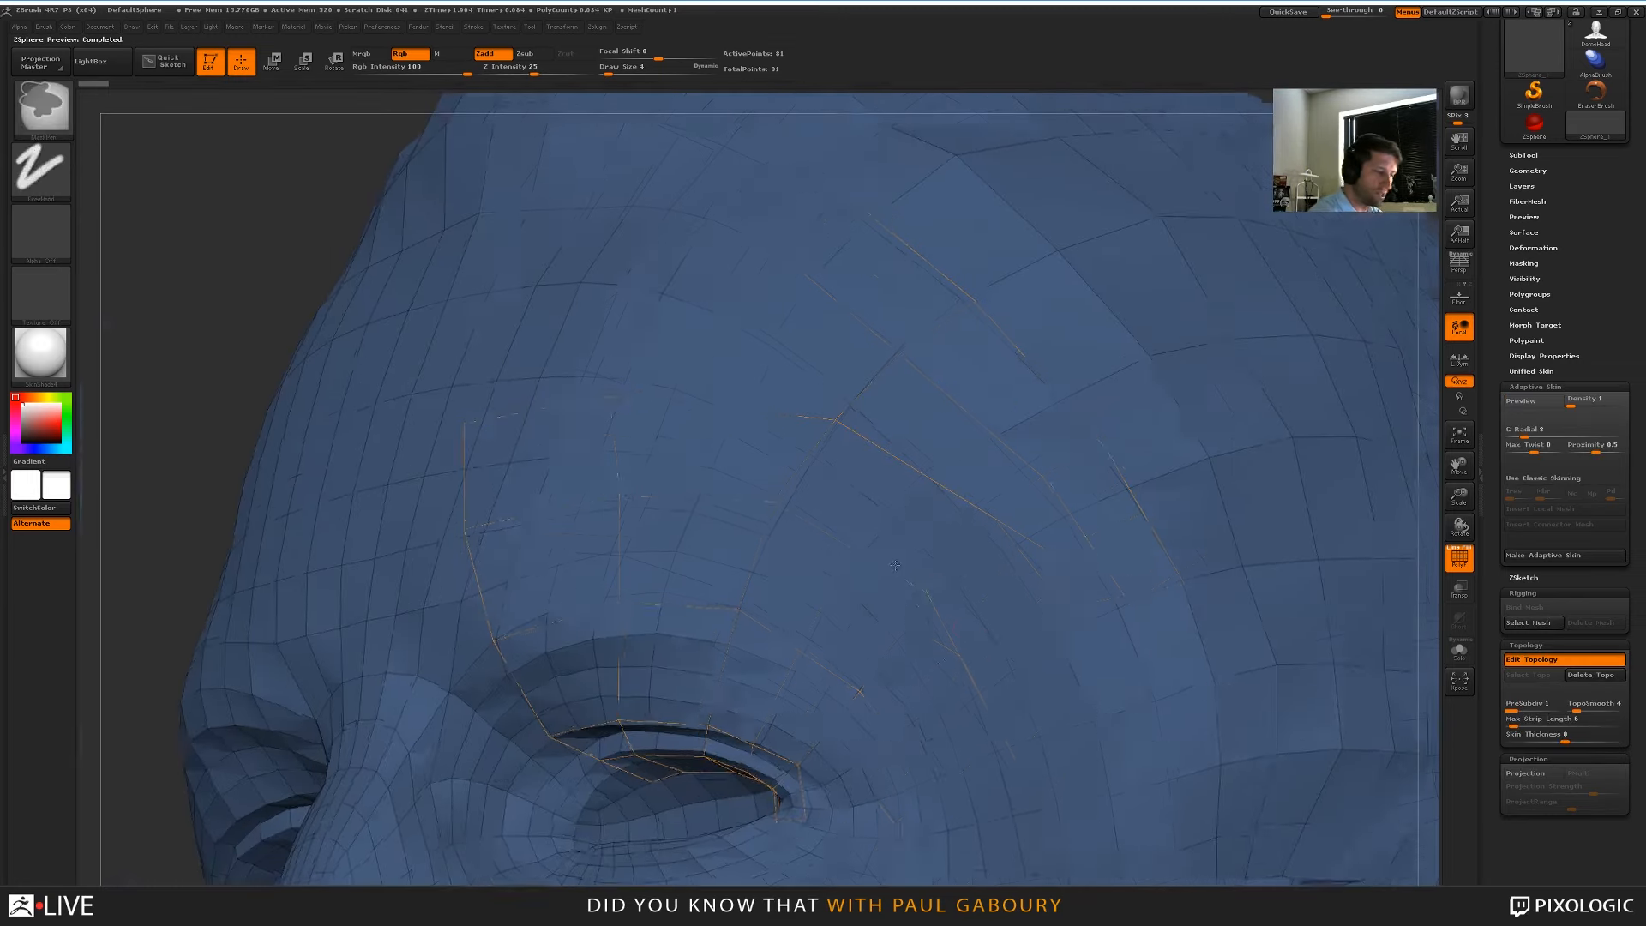
Set Max Strip Length back to 4 and preview the open gap between the brow and forehead strips up close
right_click_drag(895, 564, 970, 672, "ctrl")
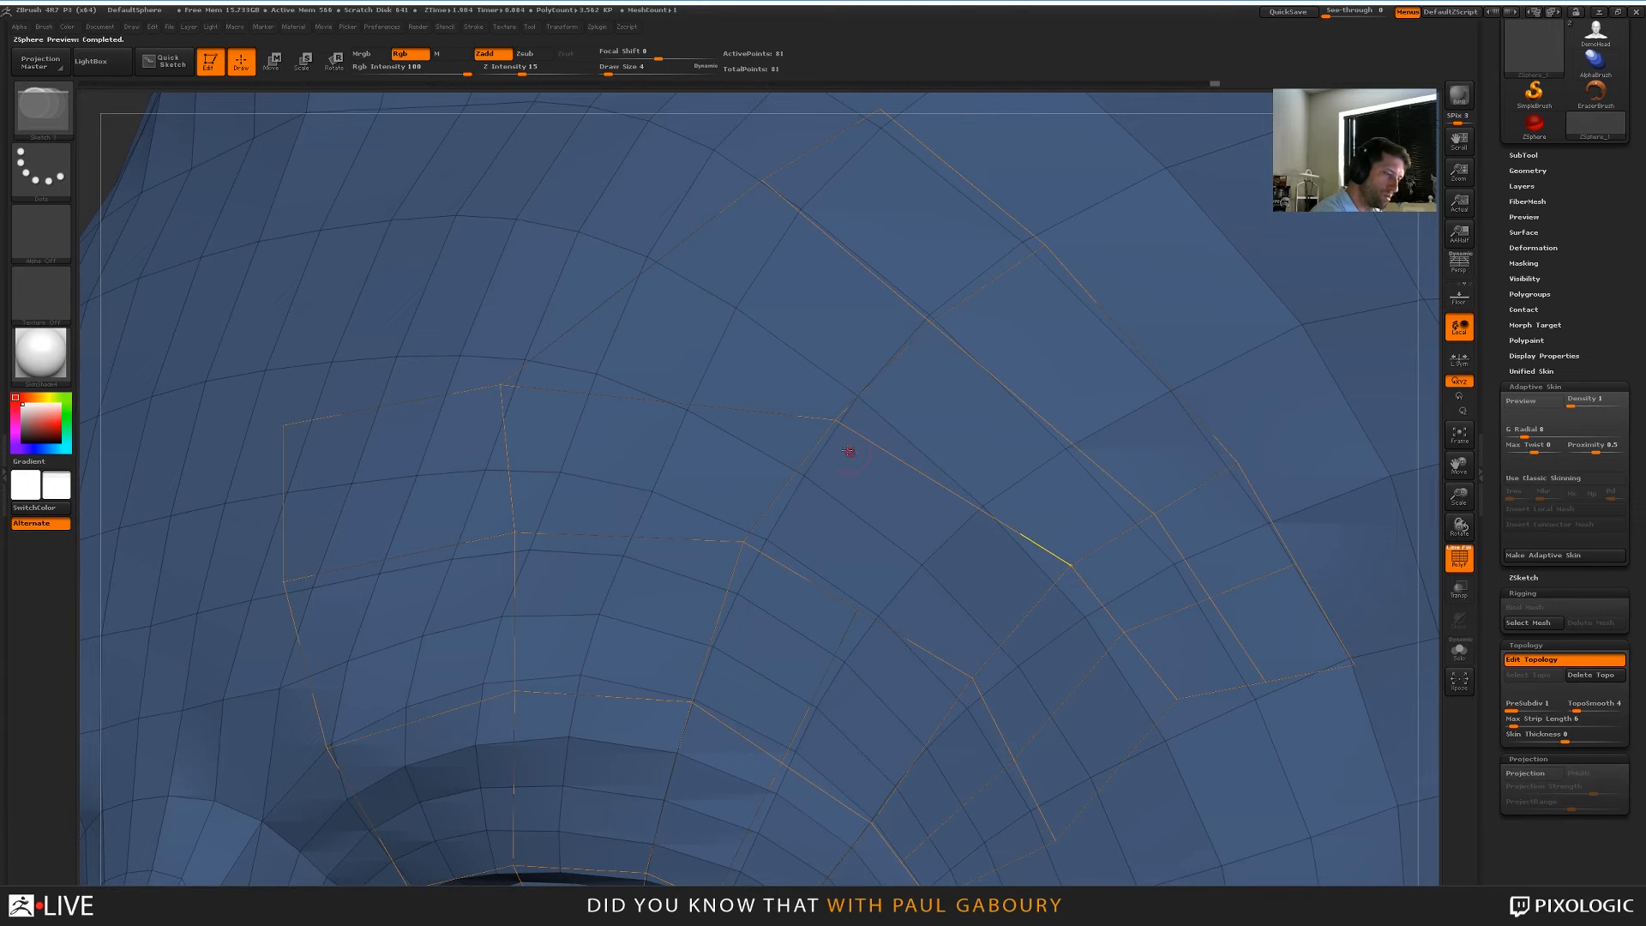
left_click(742, 535)
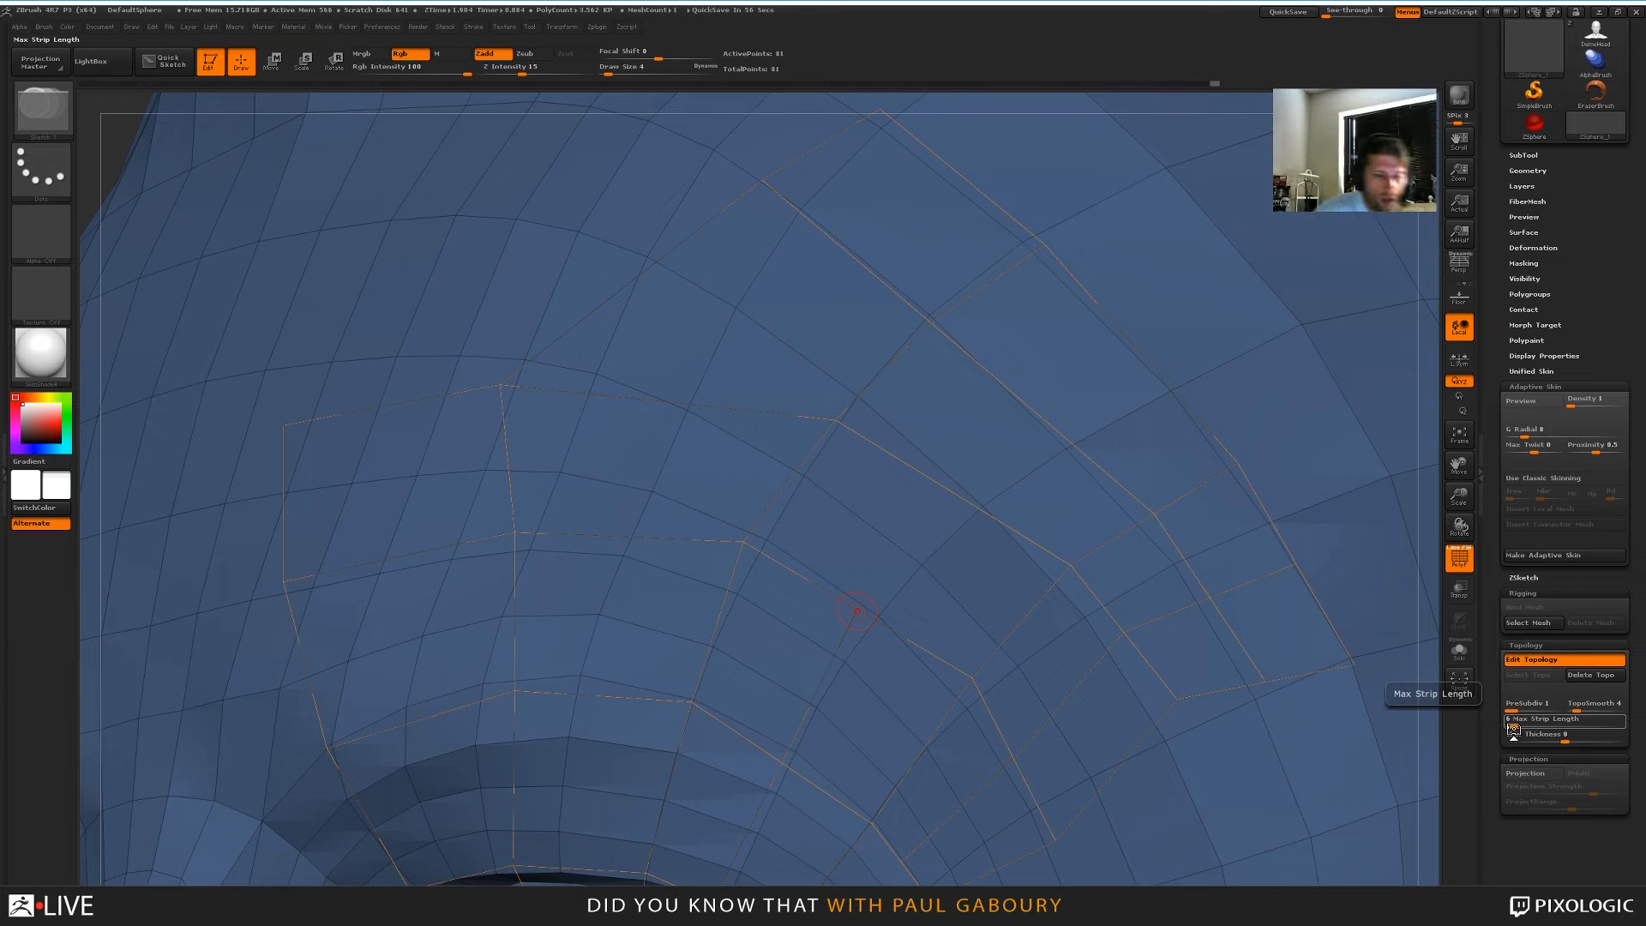
left_click_drag(1513, 727, 1493, 729)
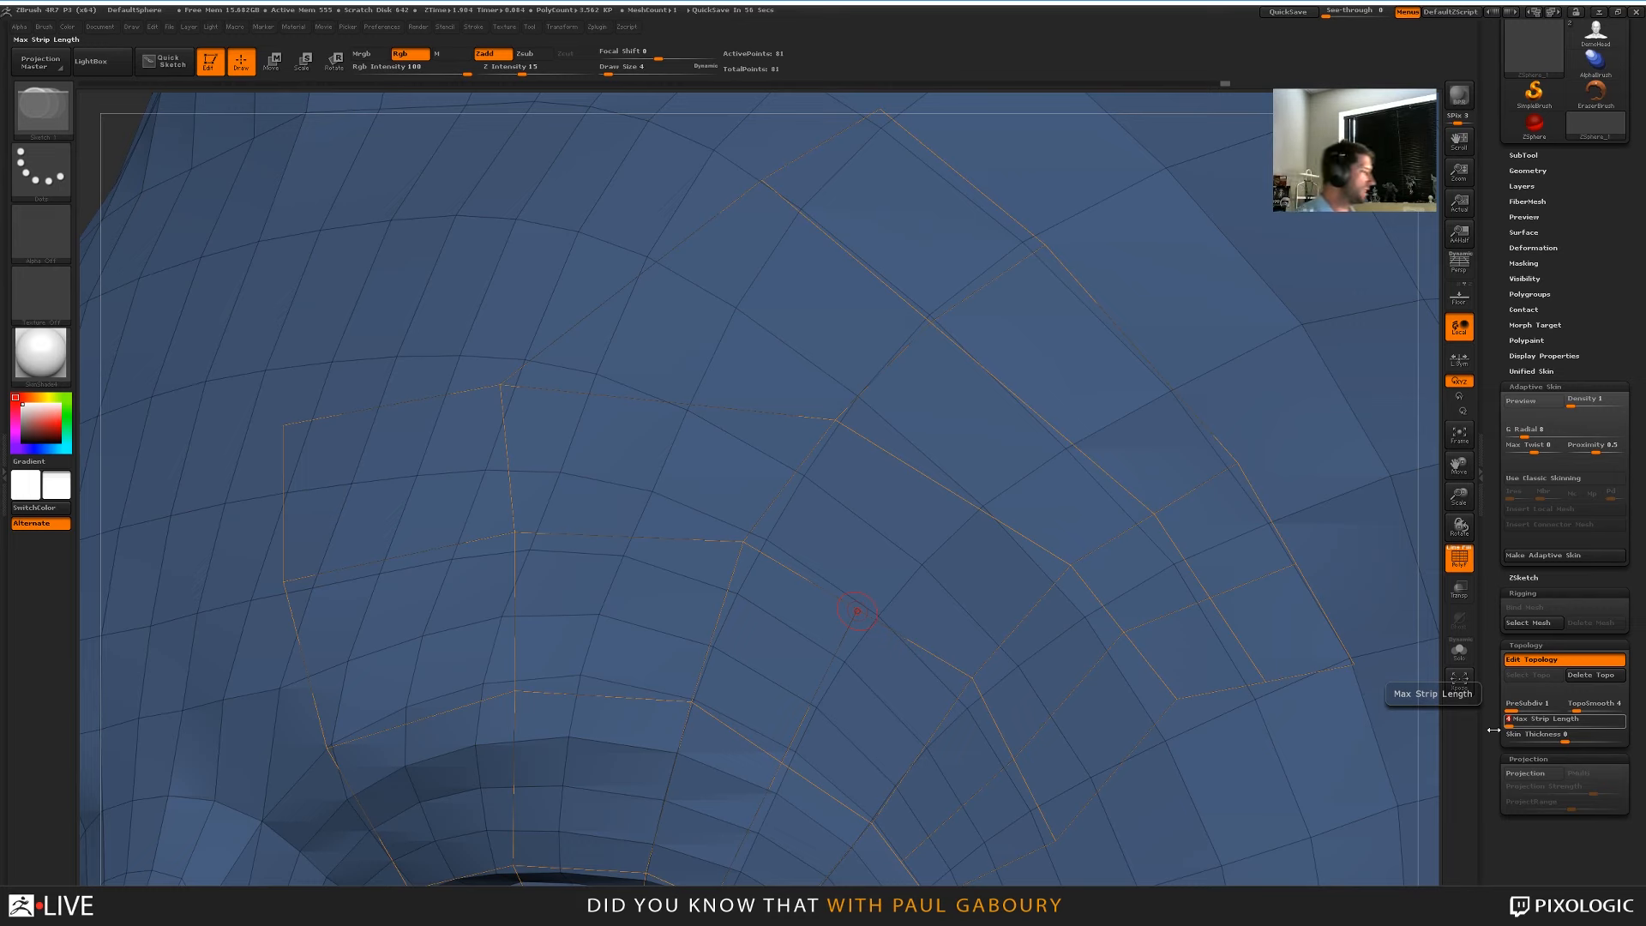
key("a")
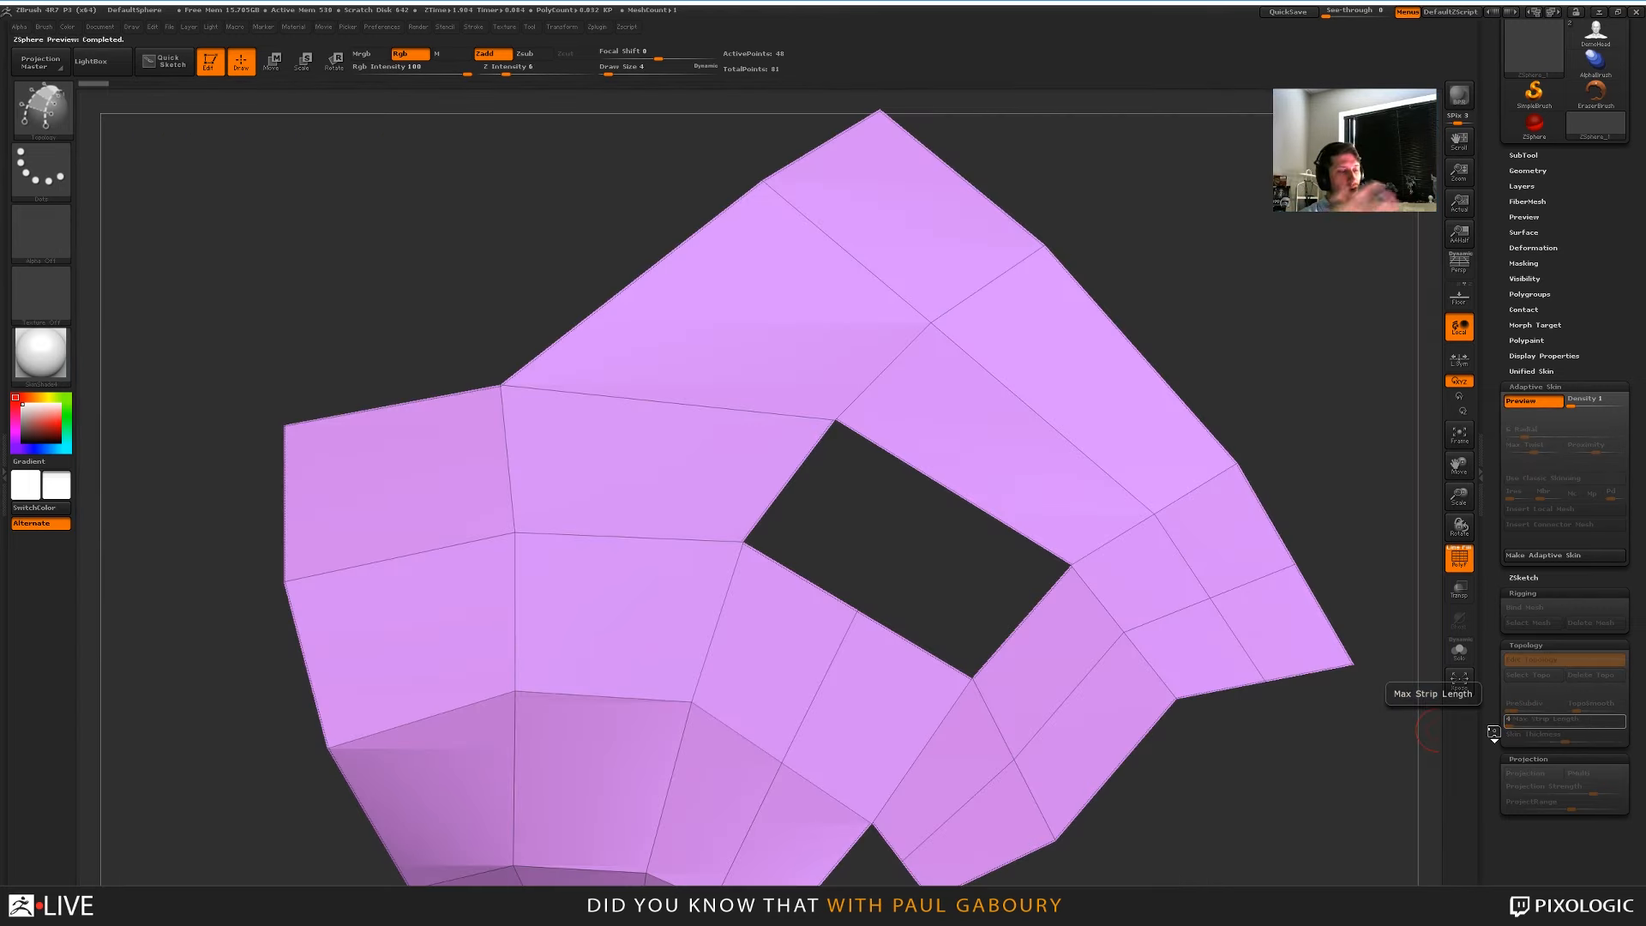
key("a")
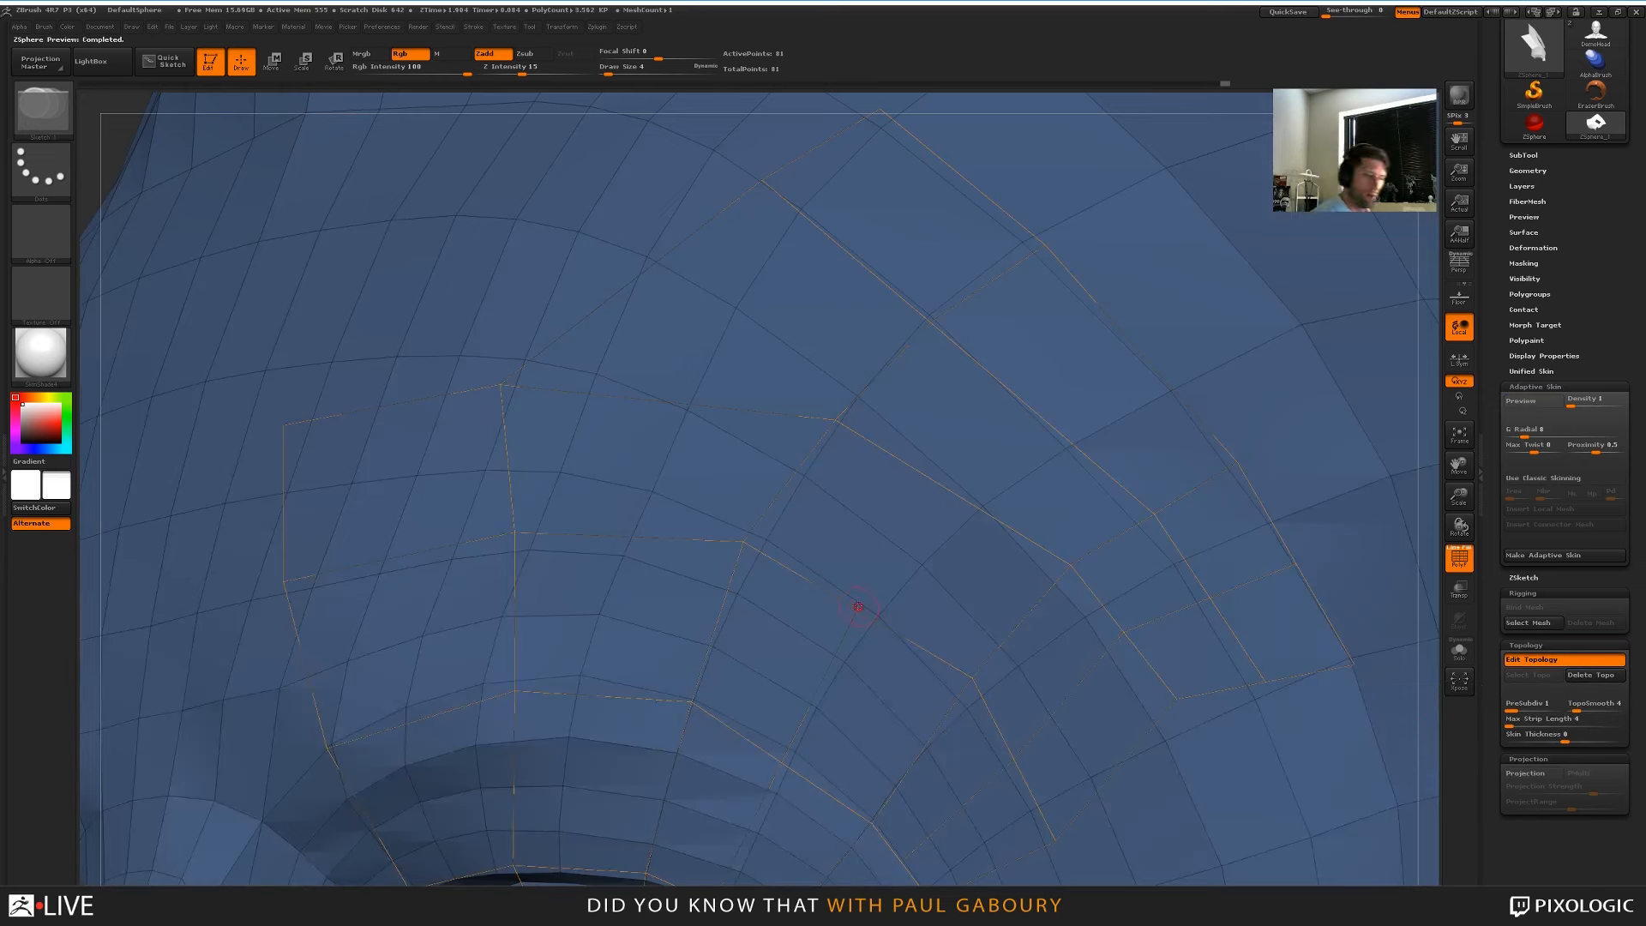
Draw an edge from the brow strip's midpoint across the gap and through the forehead strips to their outer edge, and preview the adaptive skin
left_click(857, 610)
left_click(953, 495)
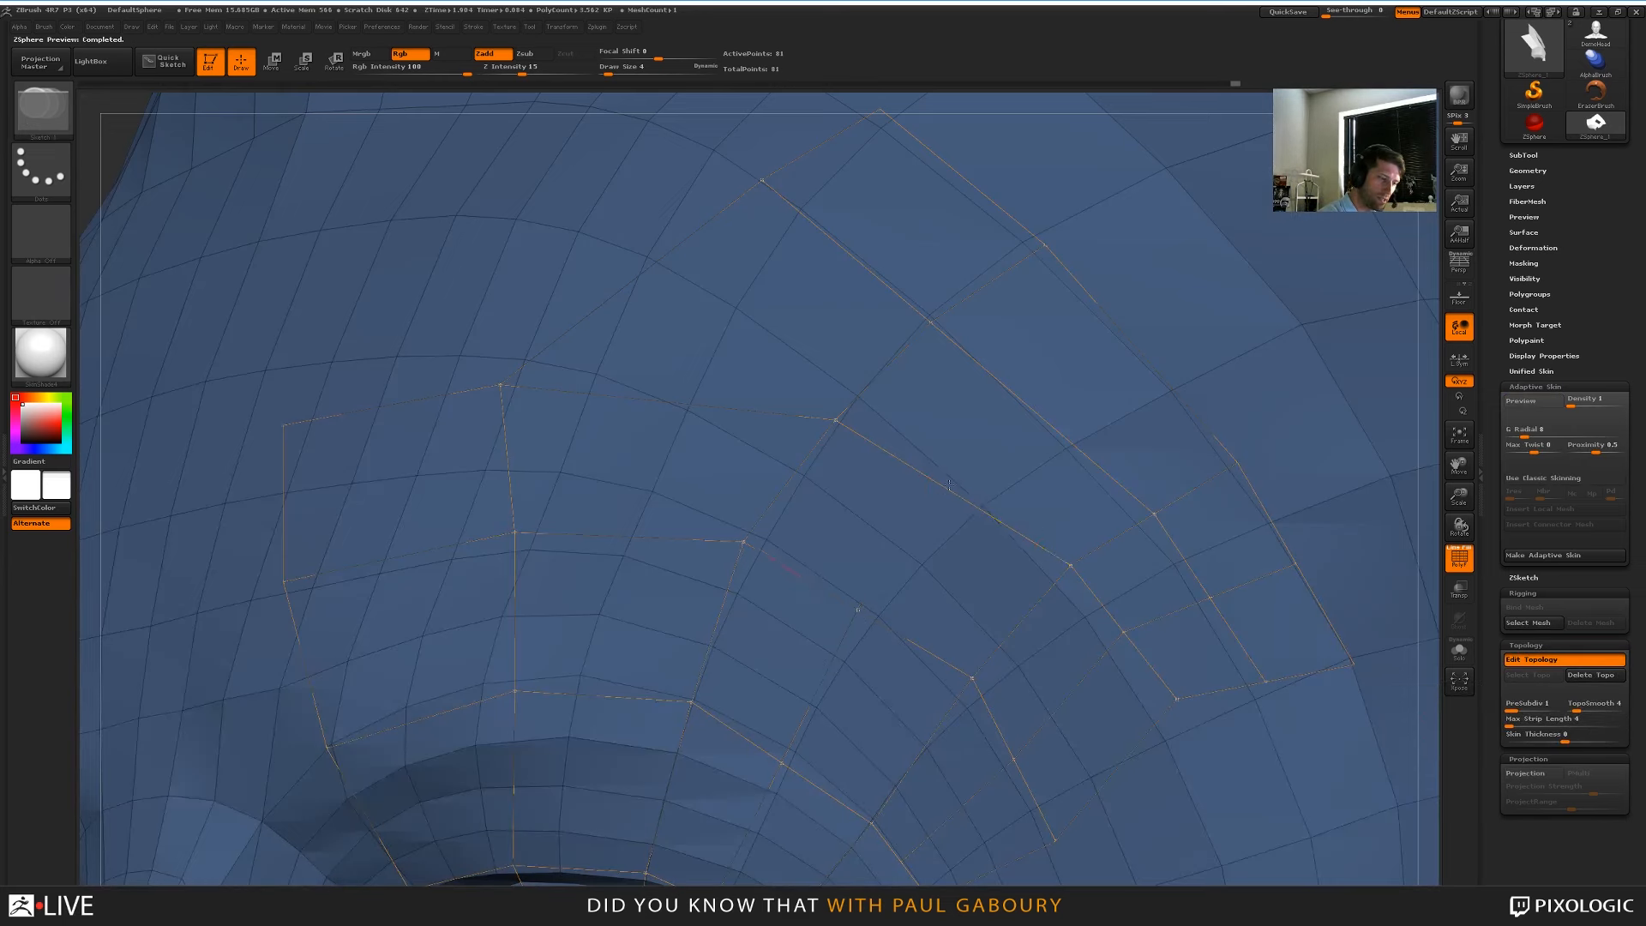
left_click(1030, 408)
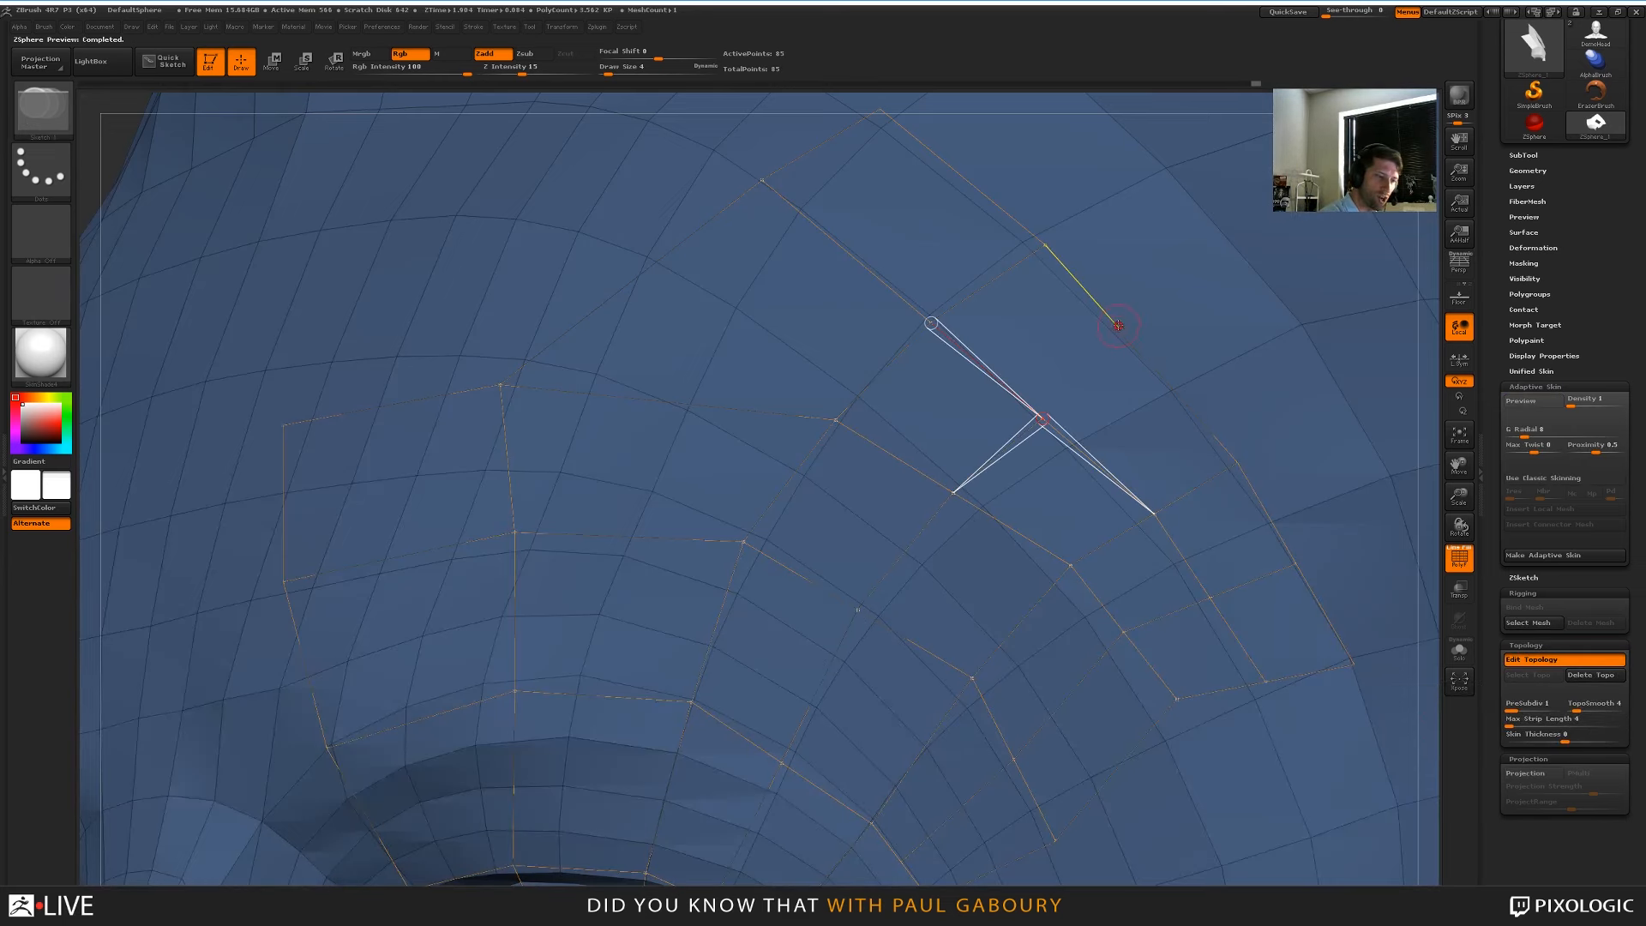
left_click(1133, 346)
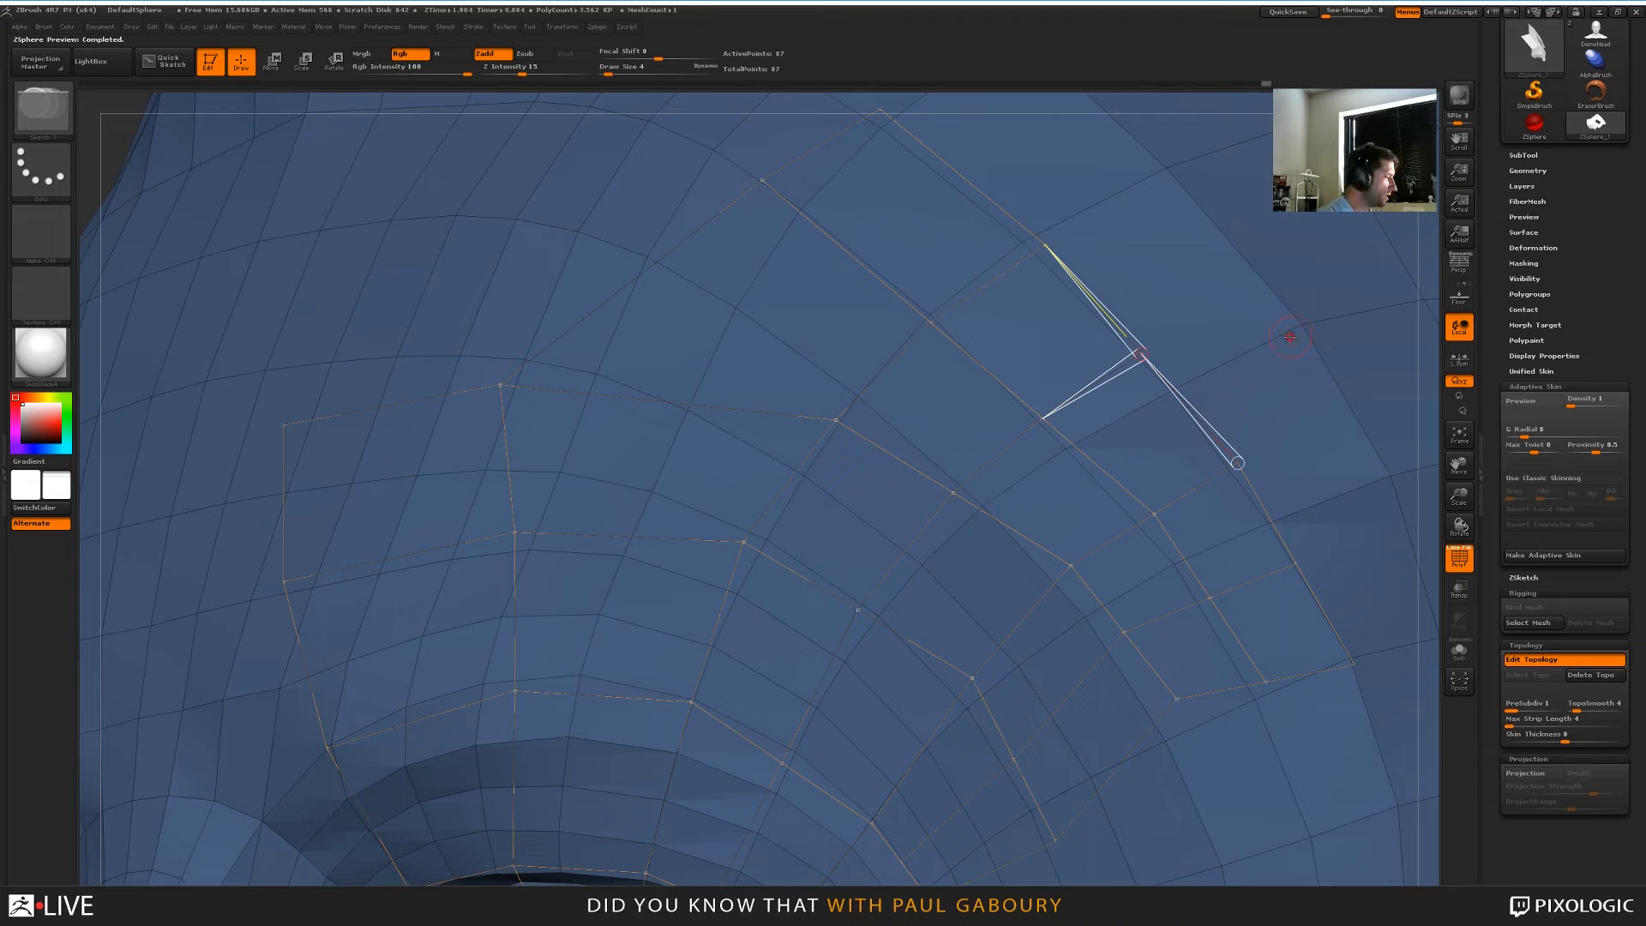
key("a")
right_click_drag(1284, 408, 982, 580, "ctrl")
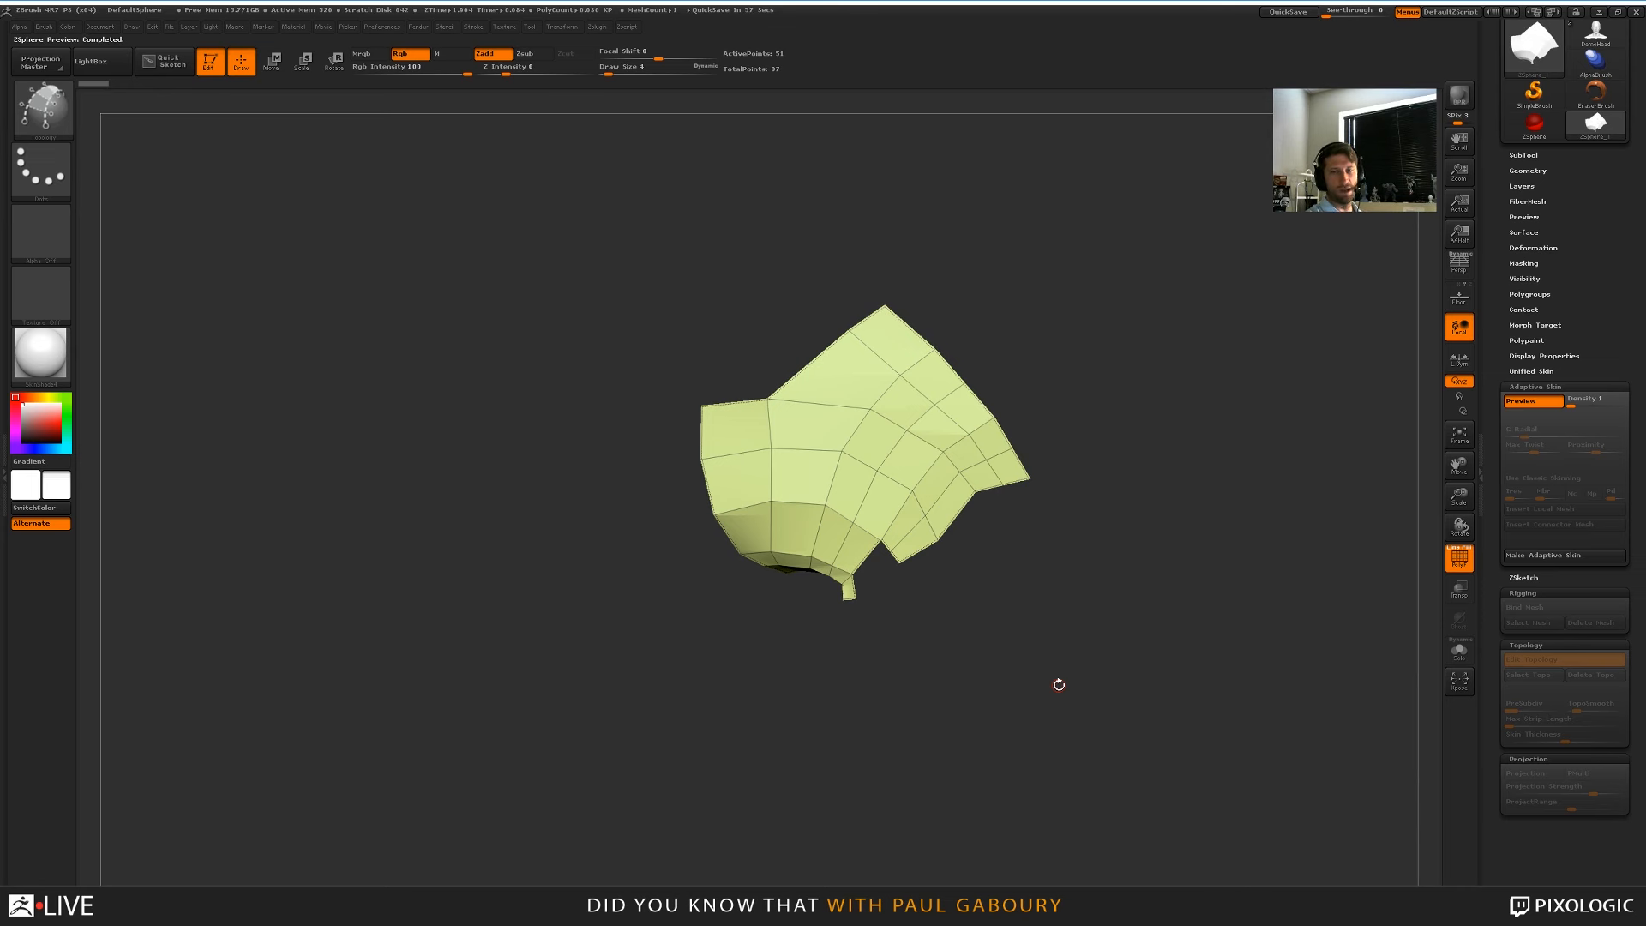
key("a")
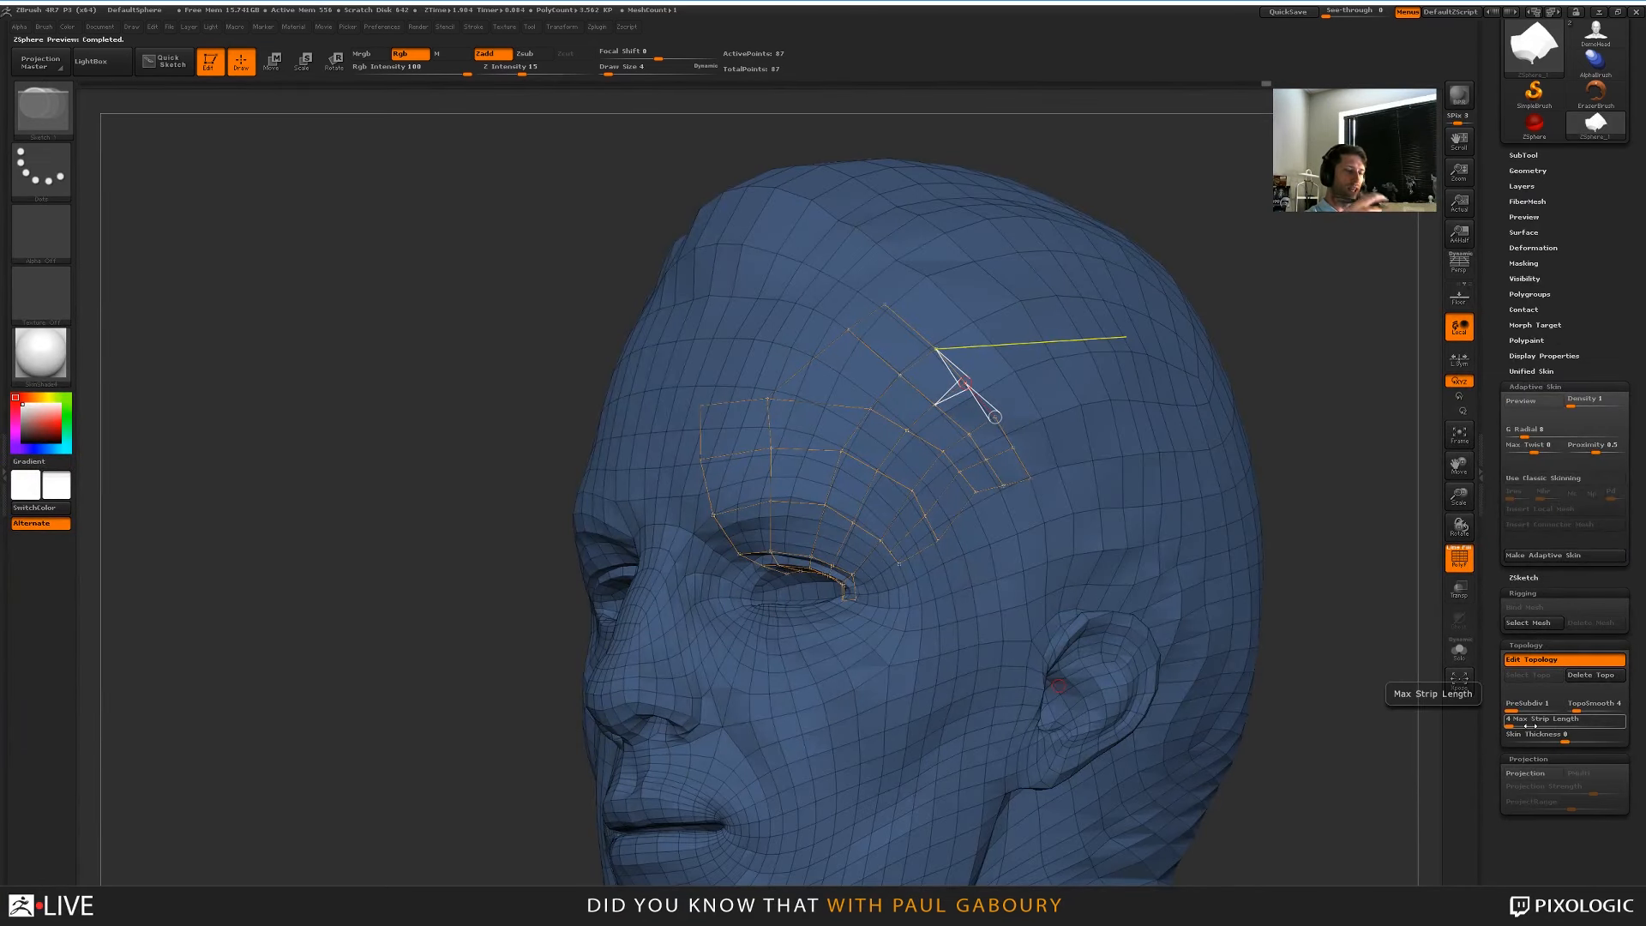
left_click_drag(1341, 640, 1339, 645)
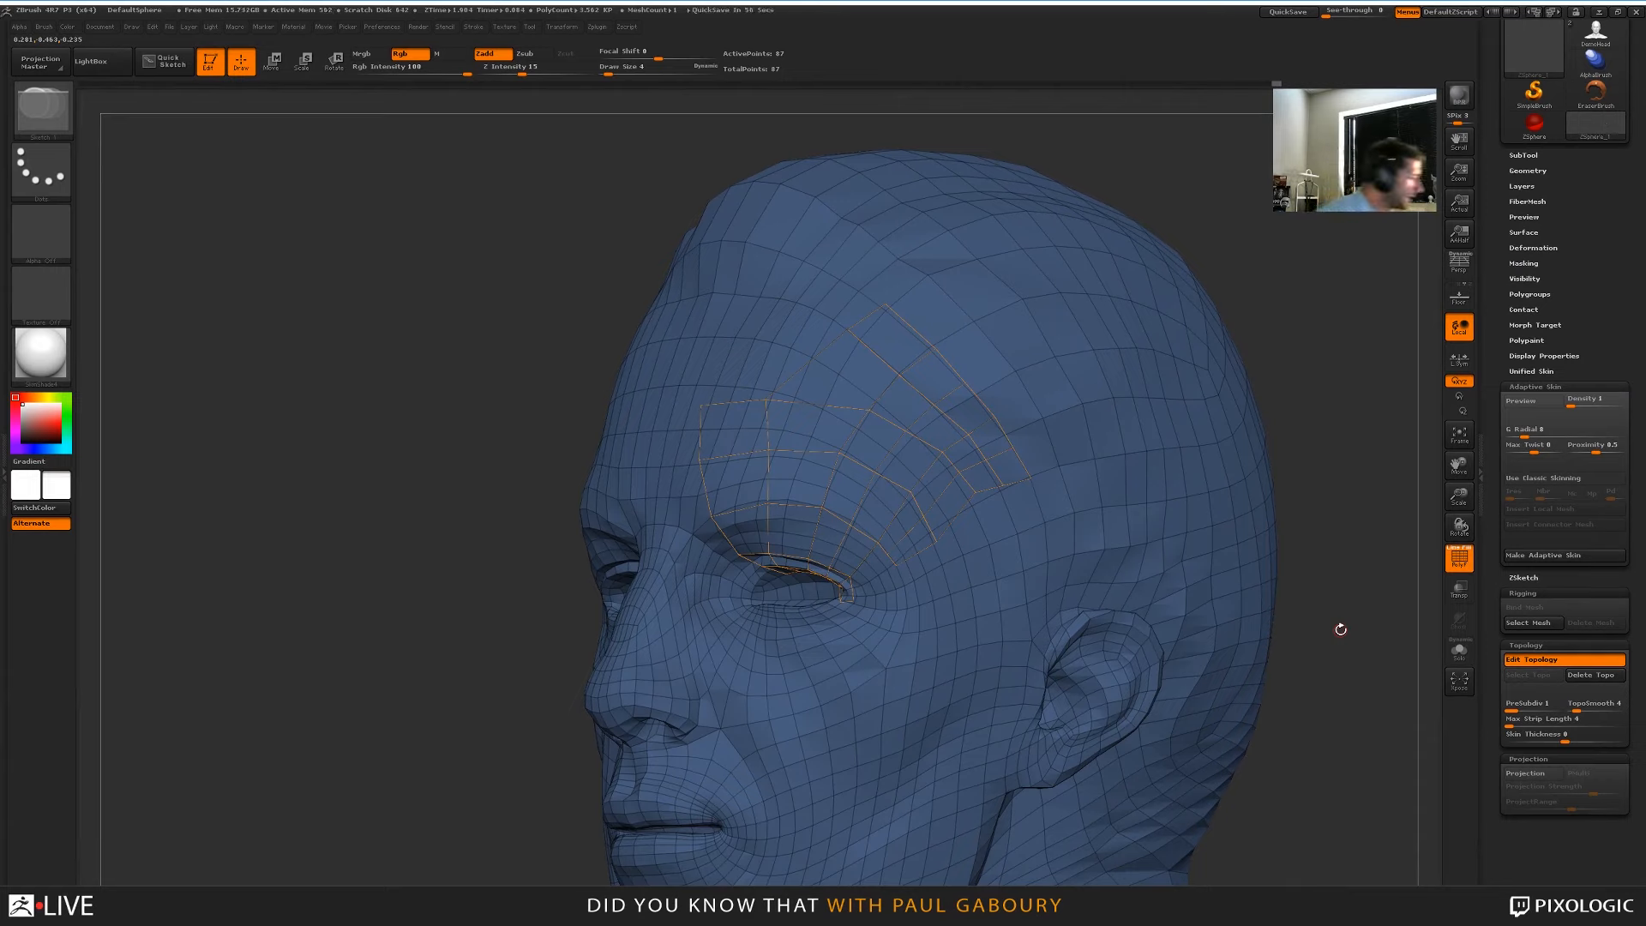
Load the Dog.ZTL tool from LightBox and bring the whole dog into side view
key("comma")
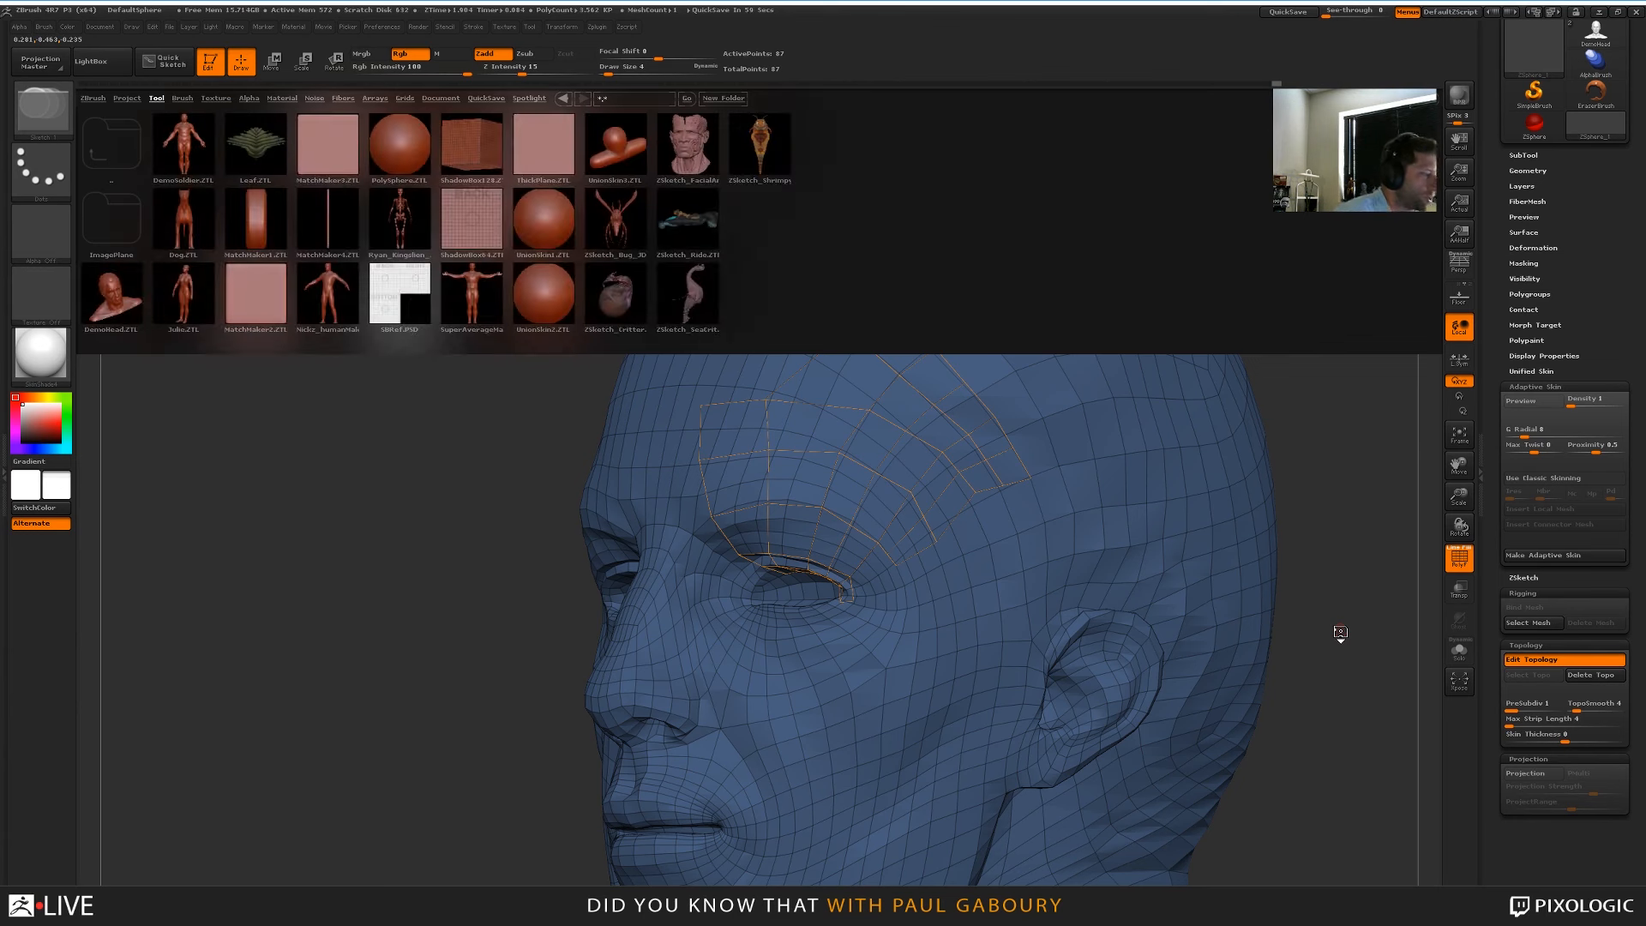
double_click(173, 226)
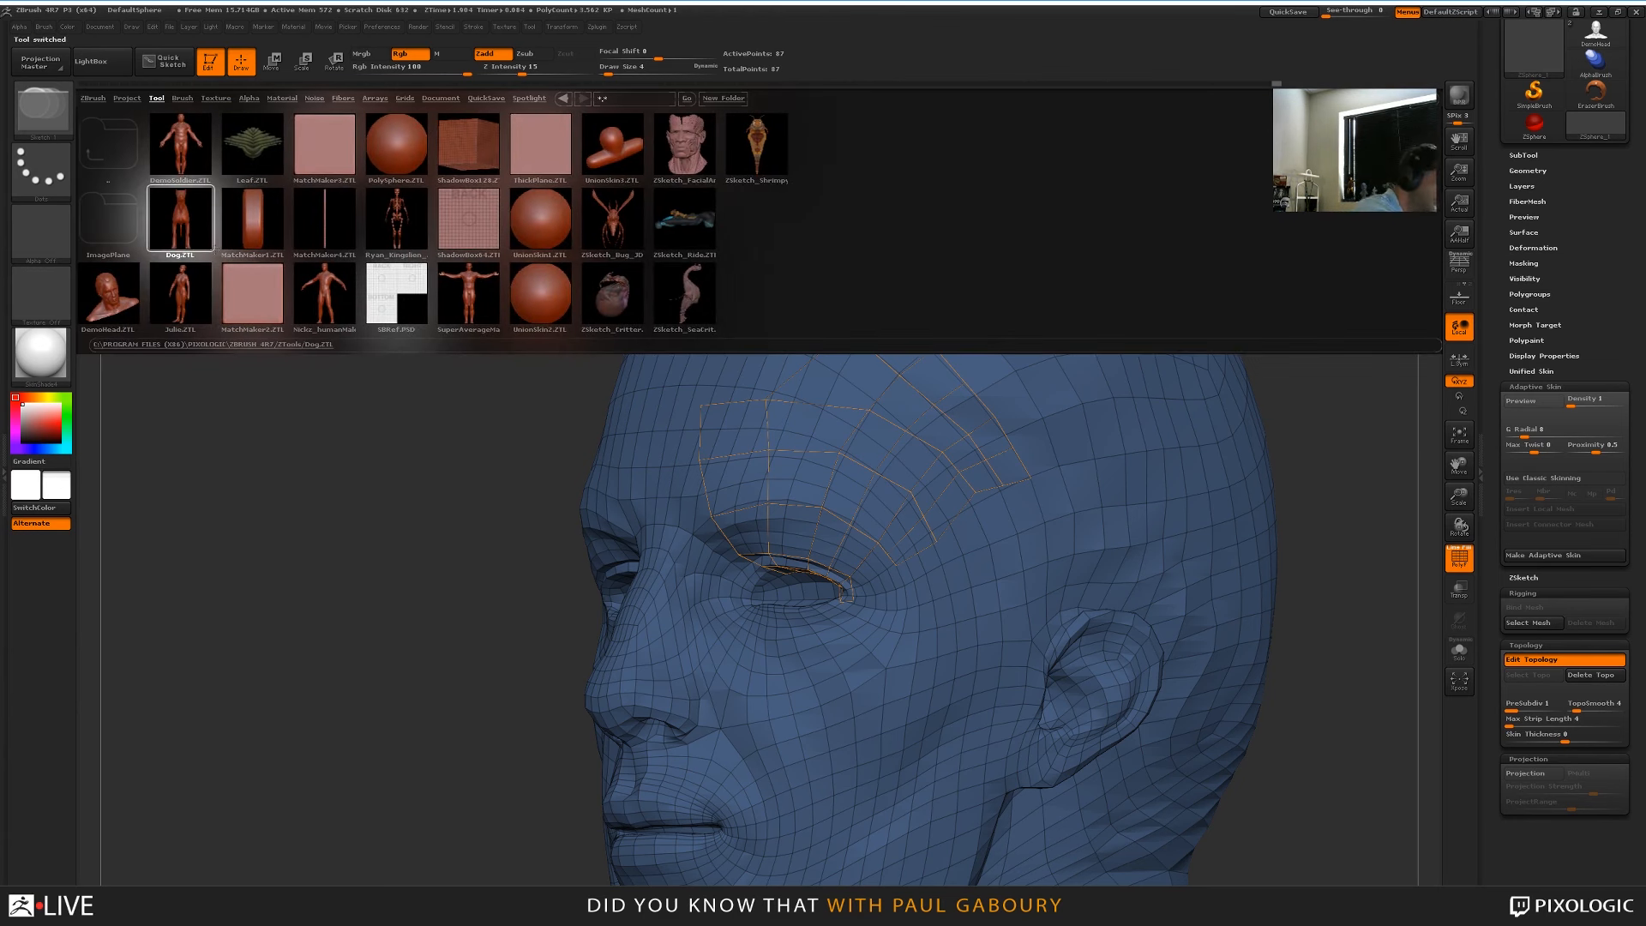
key("comma")
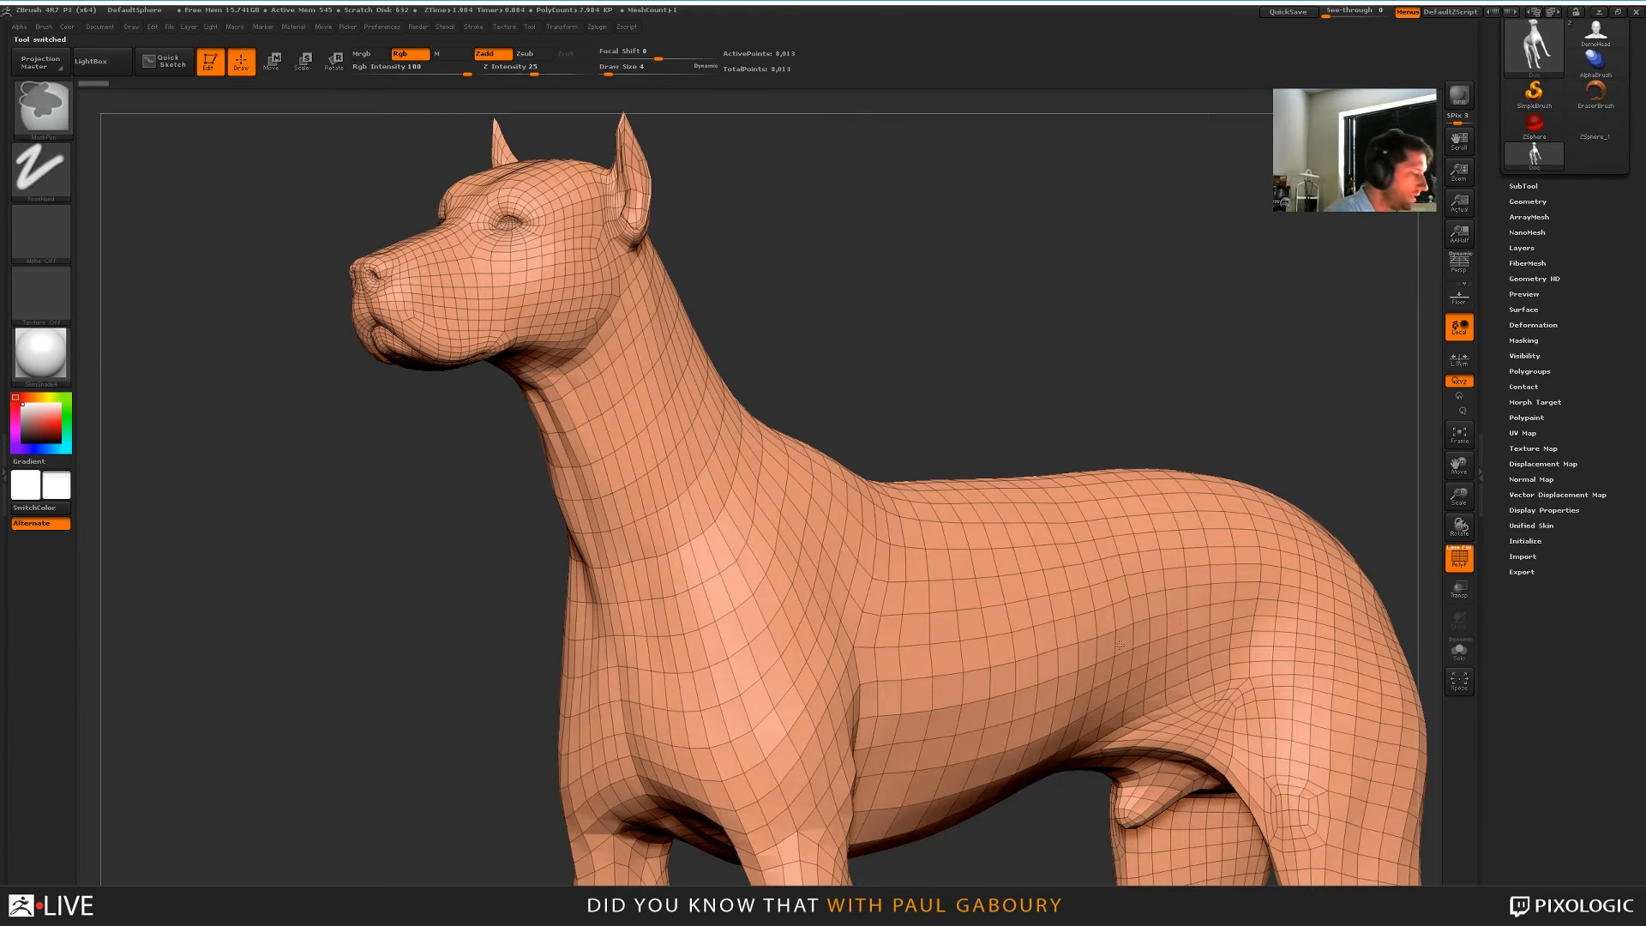
mouse_move(1171, 634)
right_mouse_down("ctrl")
mouse_move(1149, 514)
mouse_move(1235, 523)
mouse_move(1059, 588)
mouse_move(1082, 604)
right_mouse_up("ctrl")
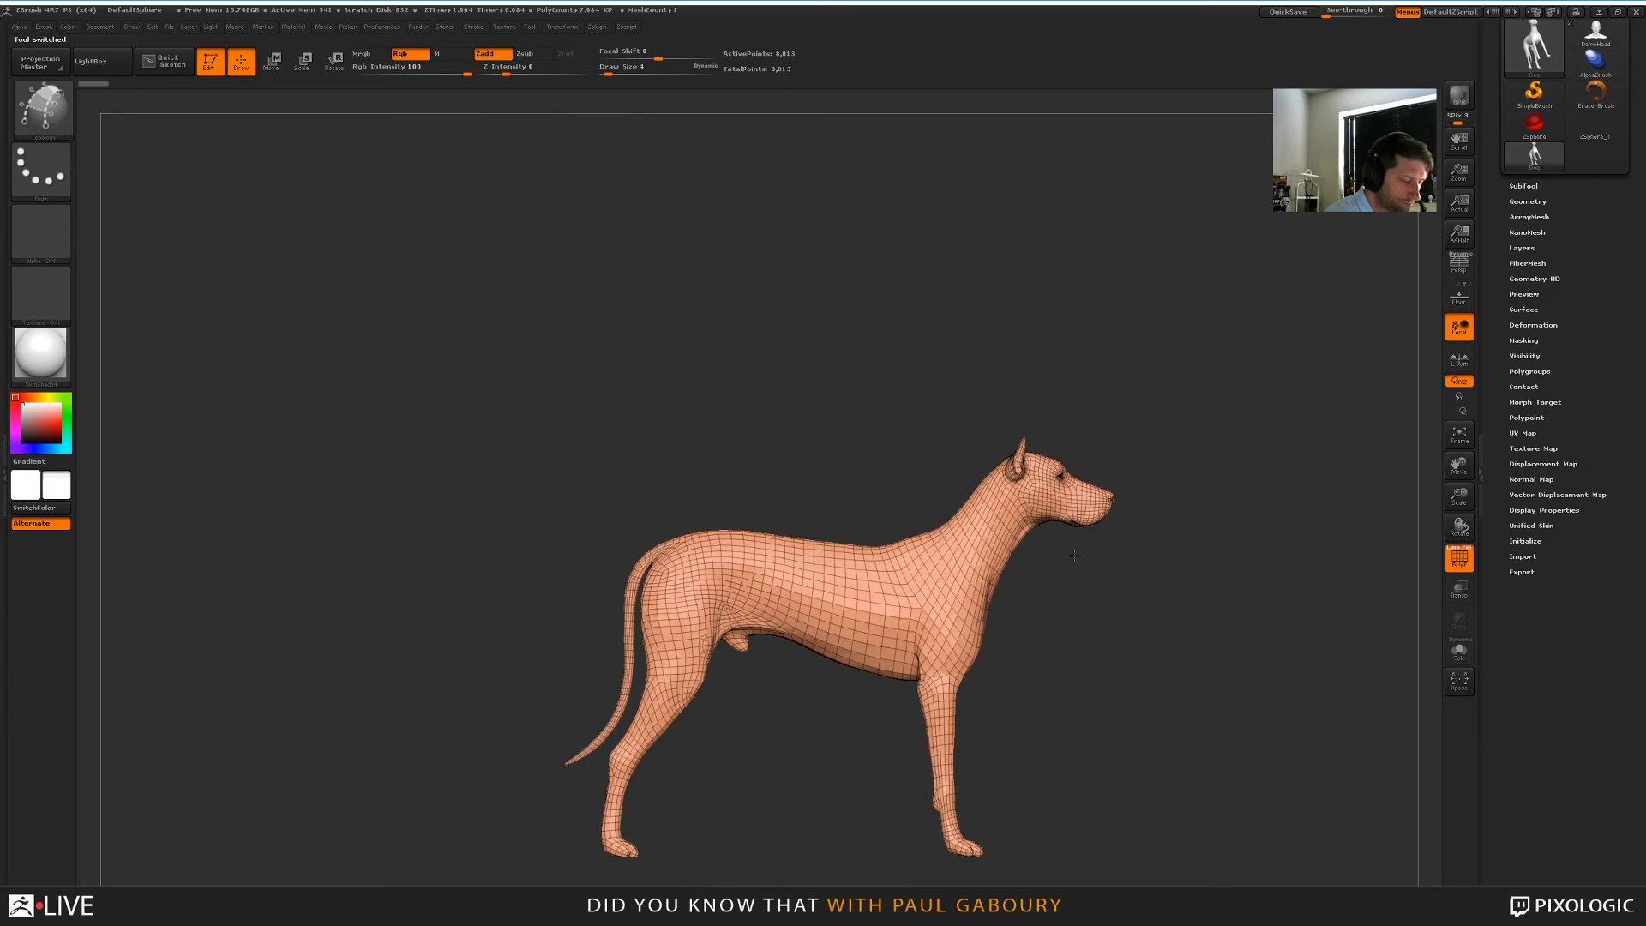
Subdivide the dog mesh twice and turn off its wireframe display
key("ctrl+d")
key("ctrl+d")
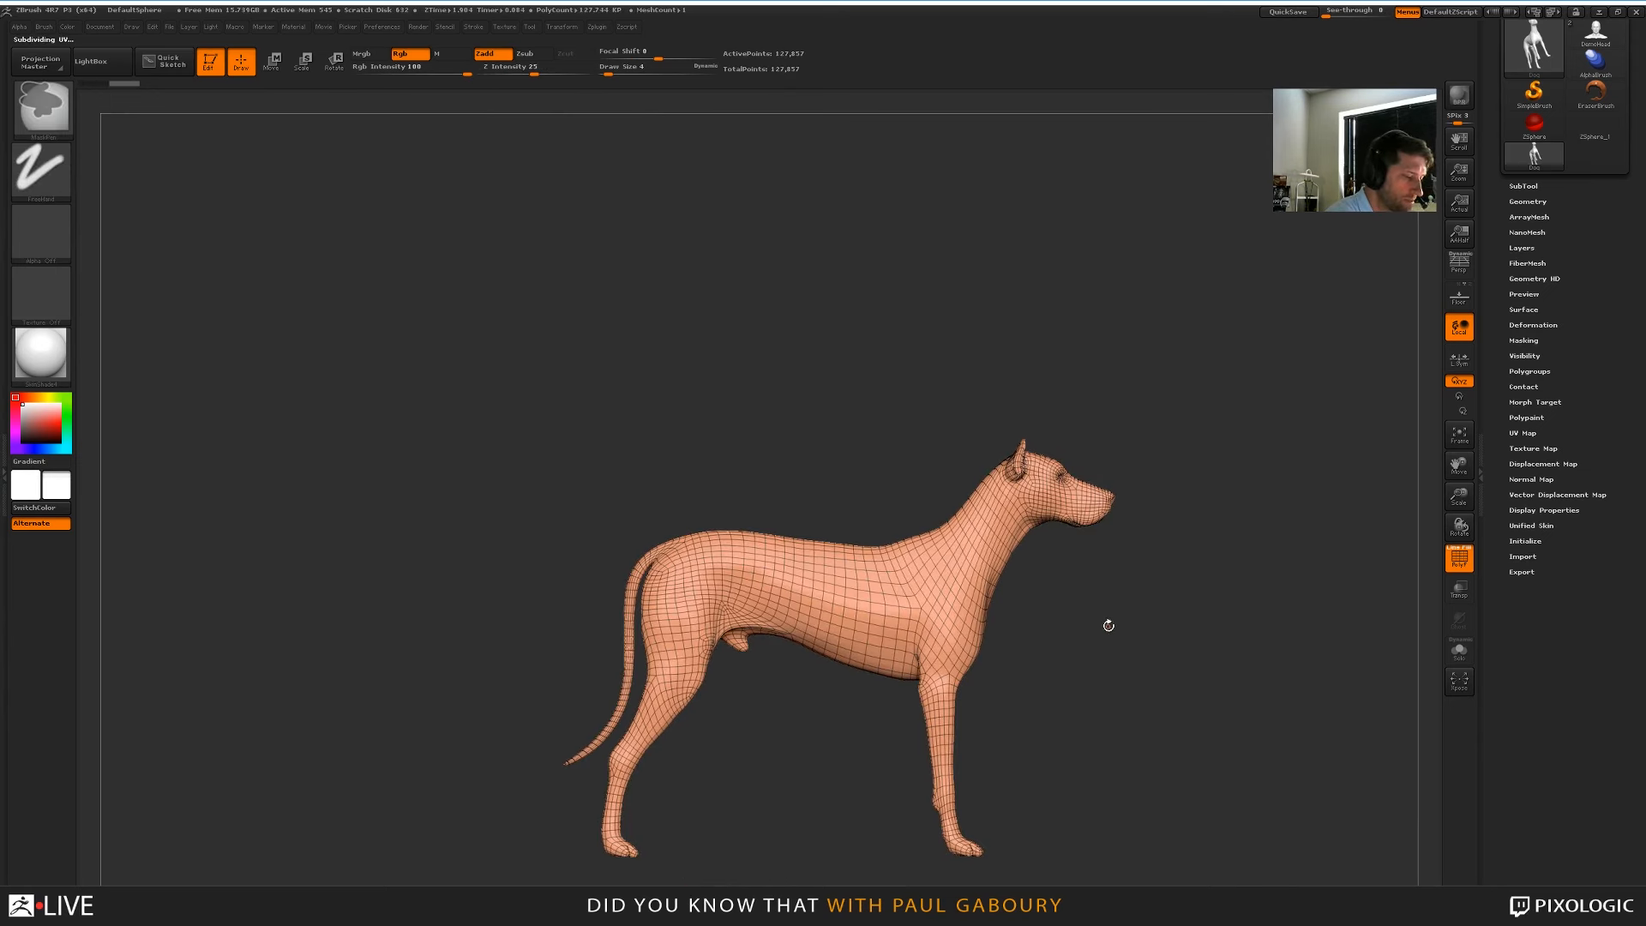
key("shift+f")
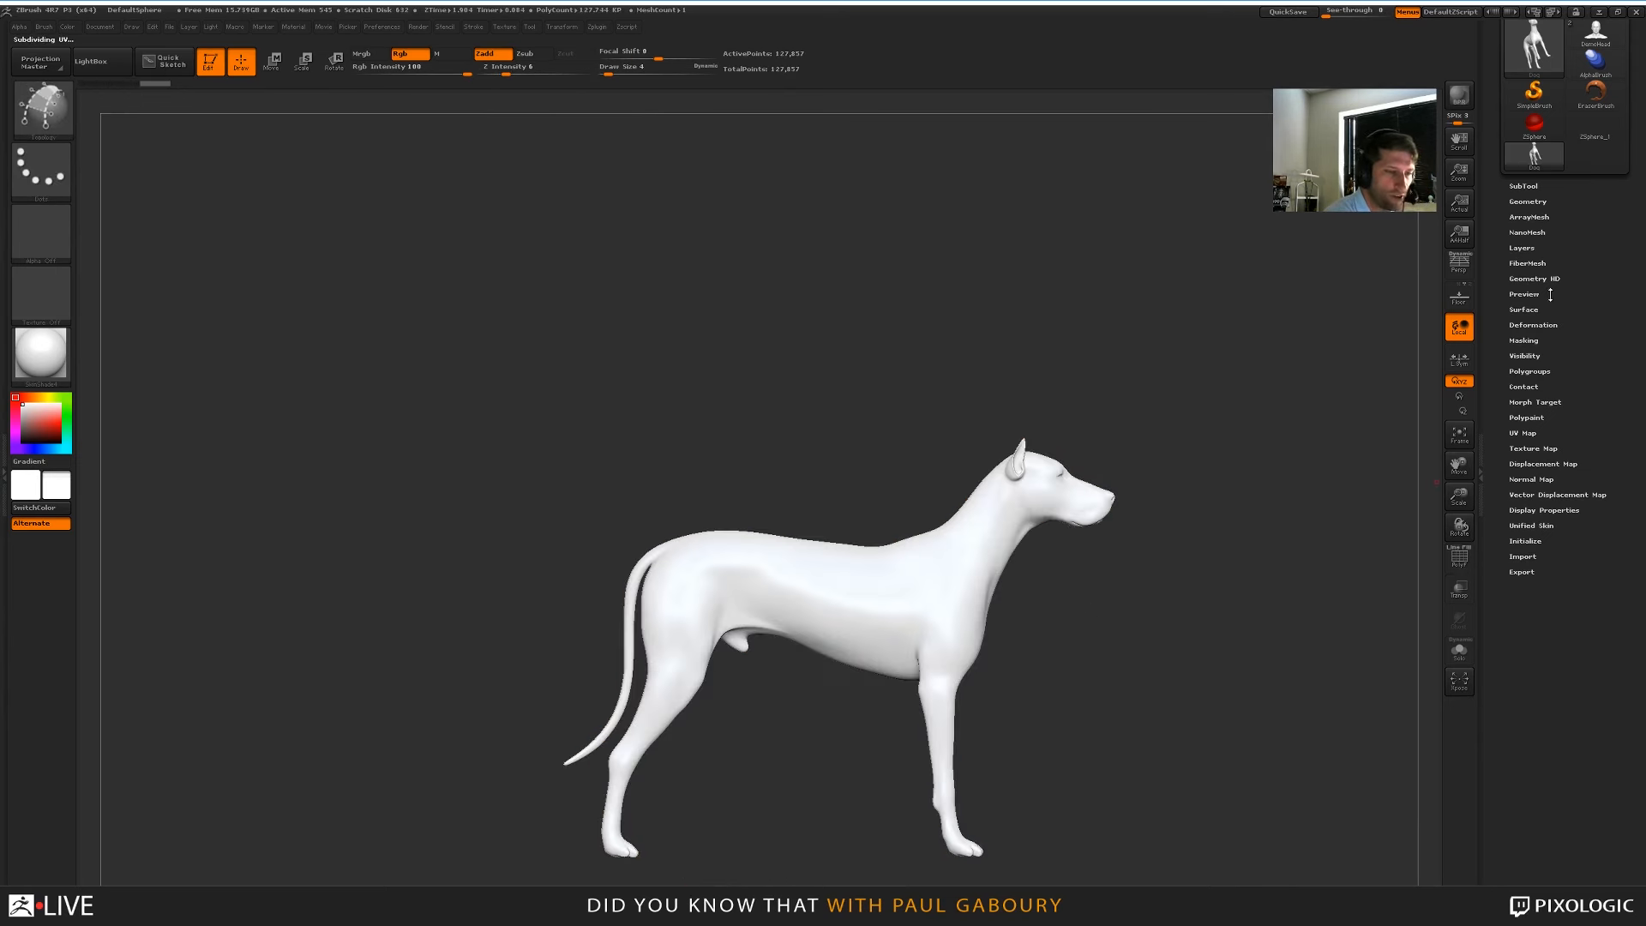
Open the dog's Geometry settings, bring its head into front view and set the brush Draw Size to 2
left_click(1527, 202)
right_click_drag(1226, 620, 1094, 705)
right_click_drag(1094, 704, 1106, 658, "ctrl")
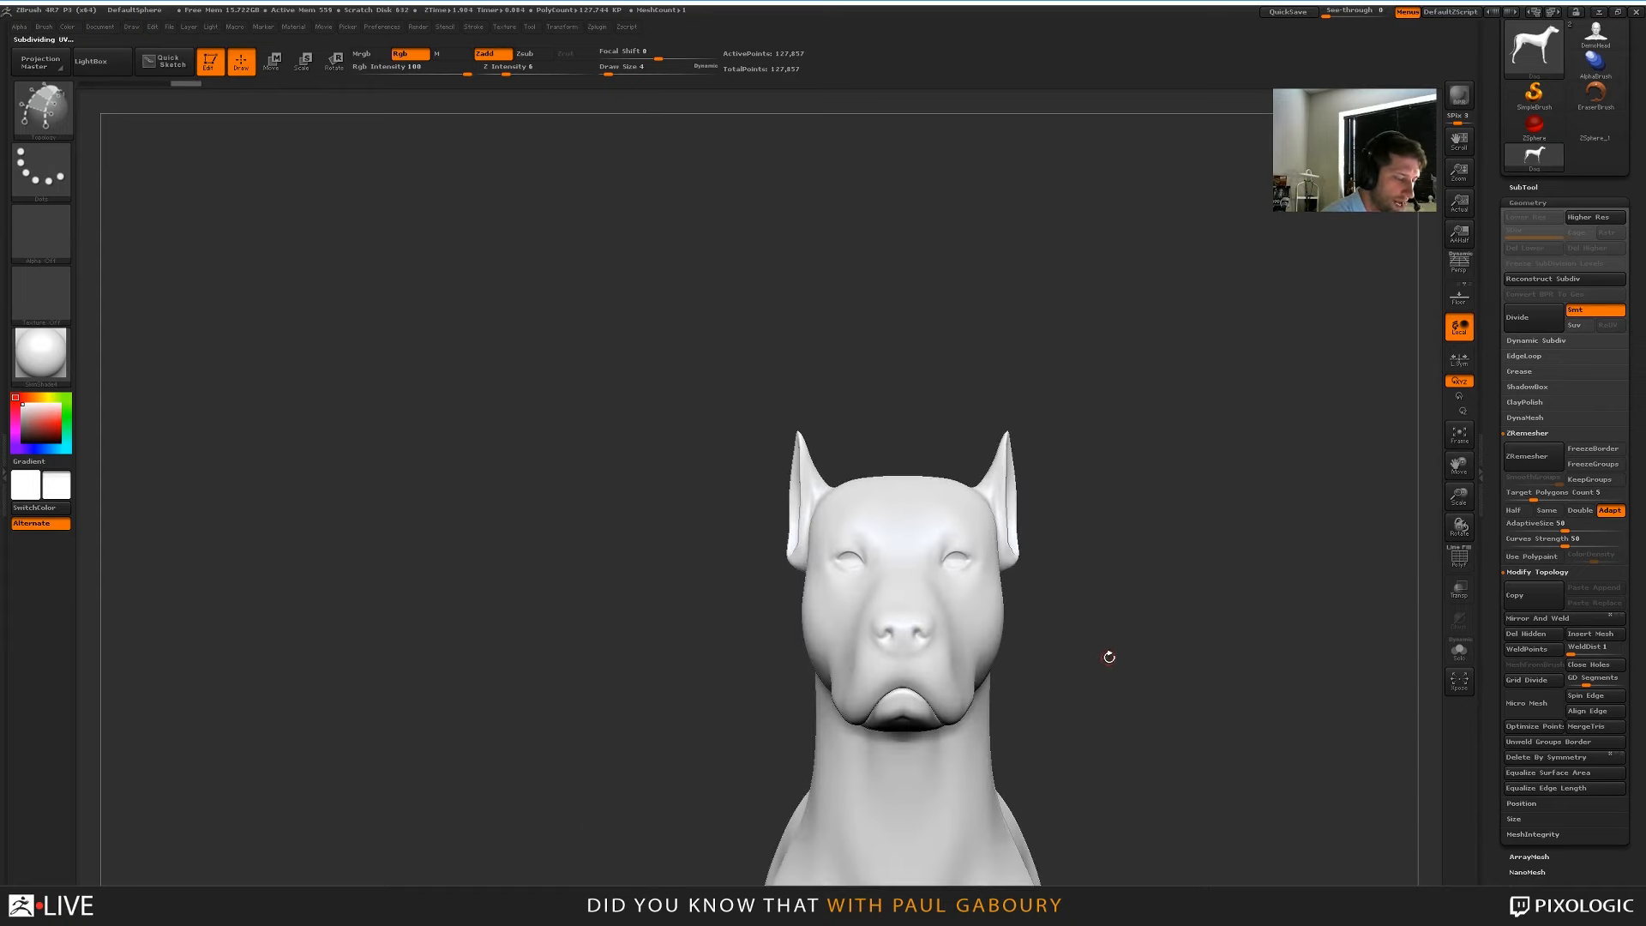
key("s")
left_click_drag(1108, 659, 1106, 658)
mouse_move(1108, 658)
right_mouse_down("alt")
mouse_move(1069, 636)
mouse_move(1098, 668)
right_mouse_up("alt")
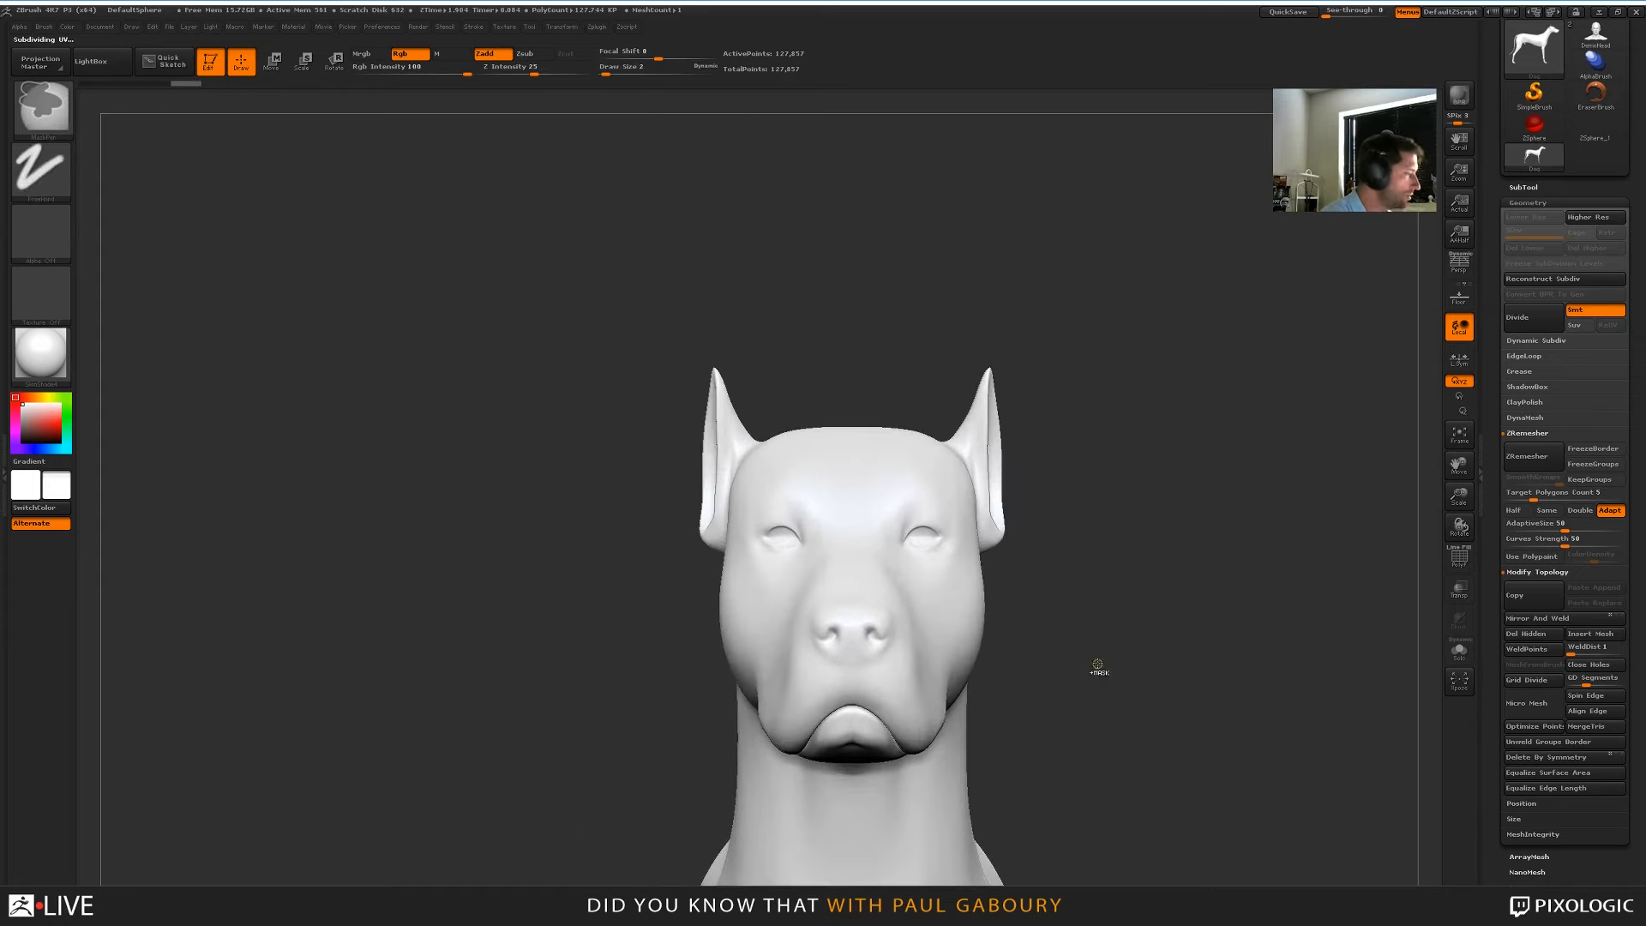
Choose the Standard brush with only Rgb active, set the secondary colour to black and swap it with the white main colour
key("b")
key("s")
key("t")
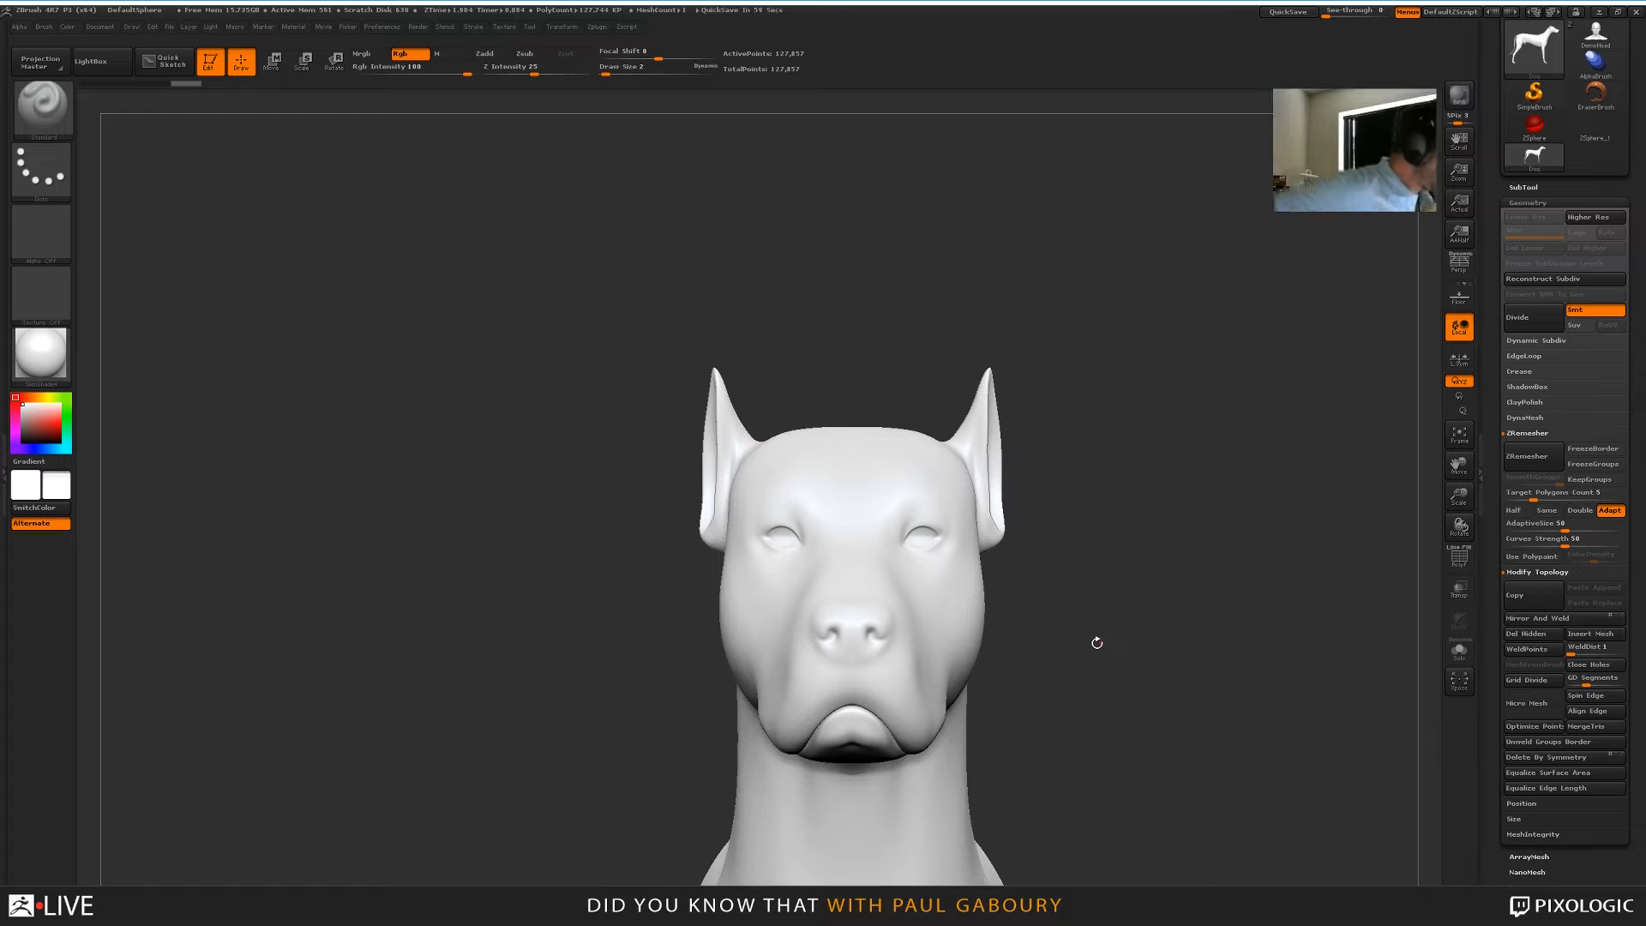
left_click(32, 487)
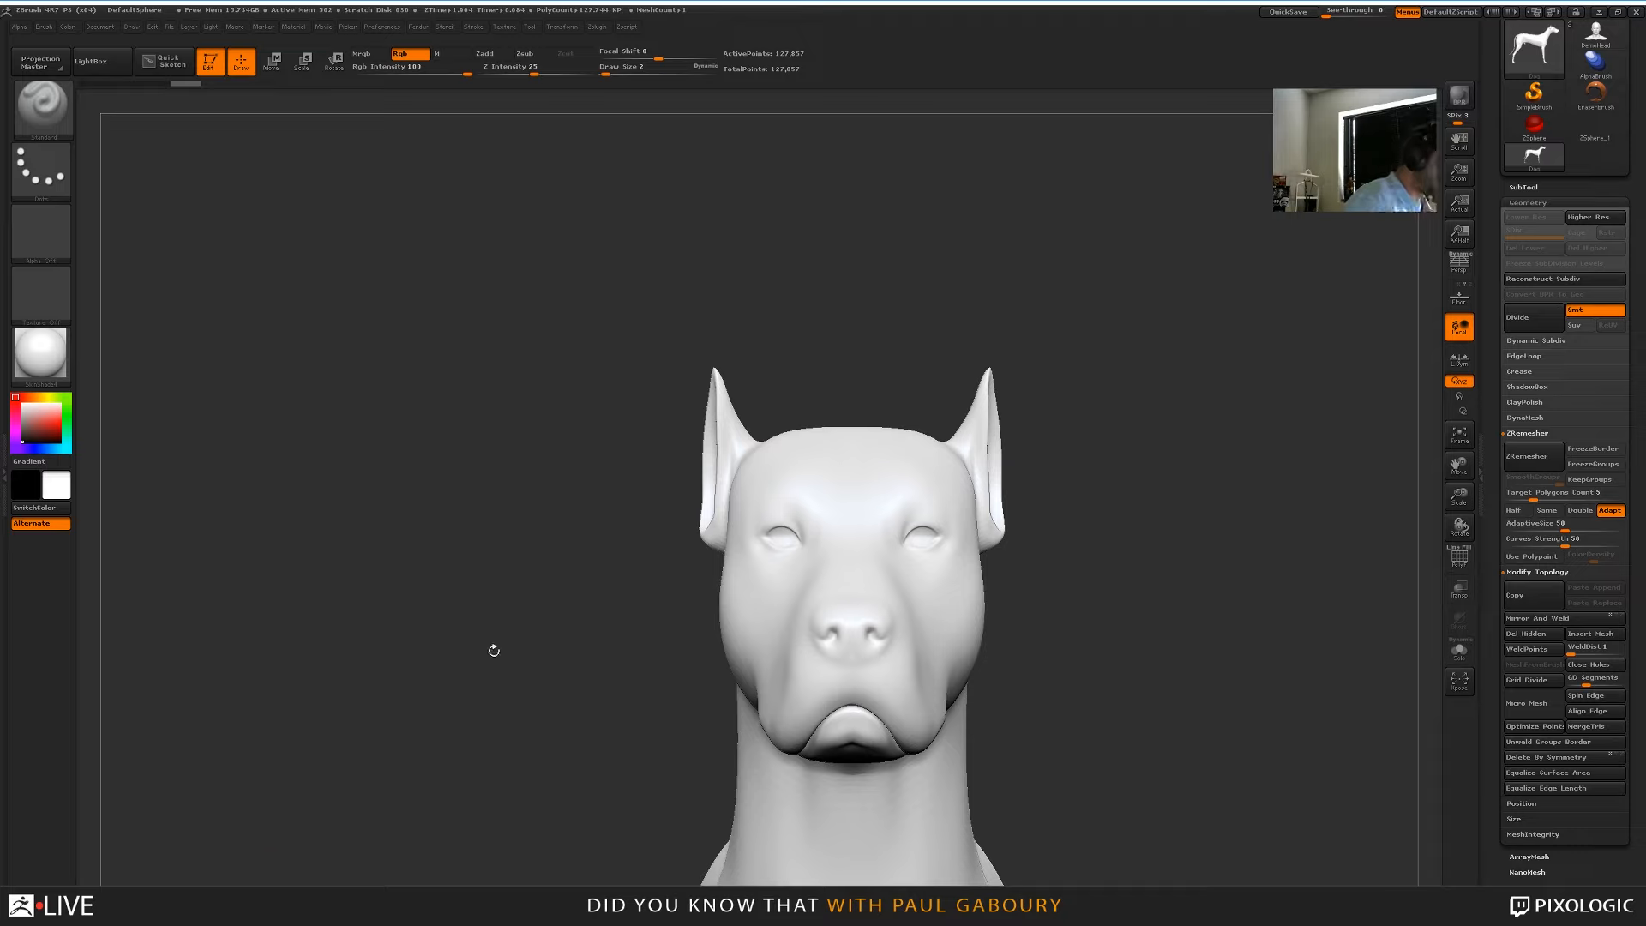
key("v")
key("v")
key("v")
key("v")
key("v")
key("v")
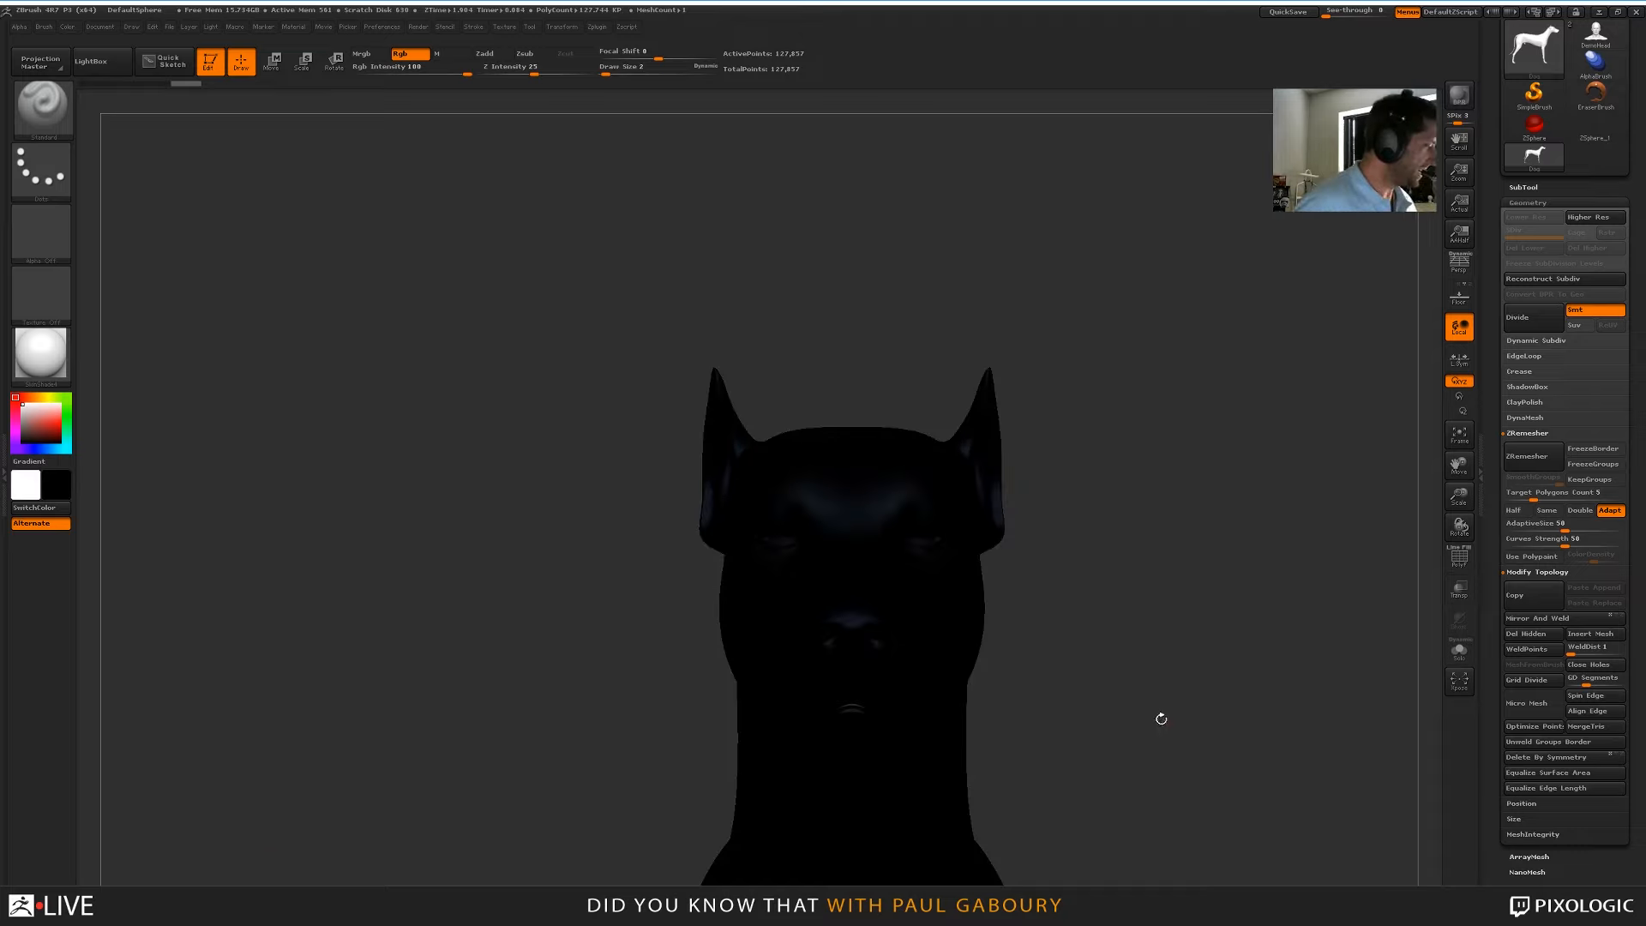
Fill the dog model with white as the main colour and swap the painting colour to black
key("v")
key("v")
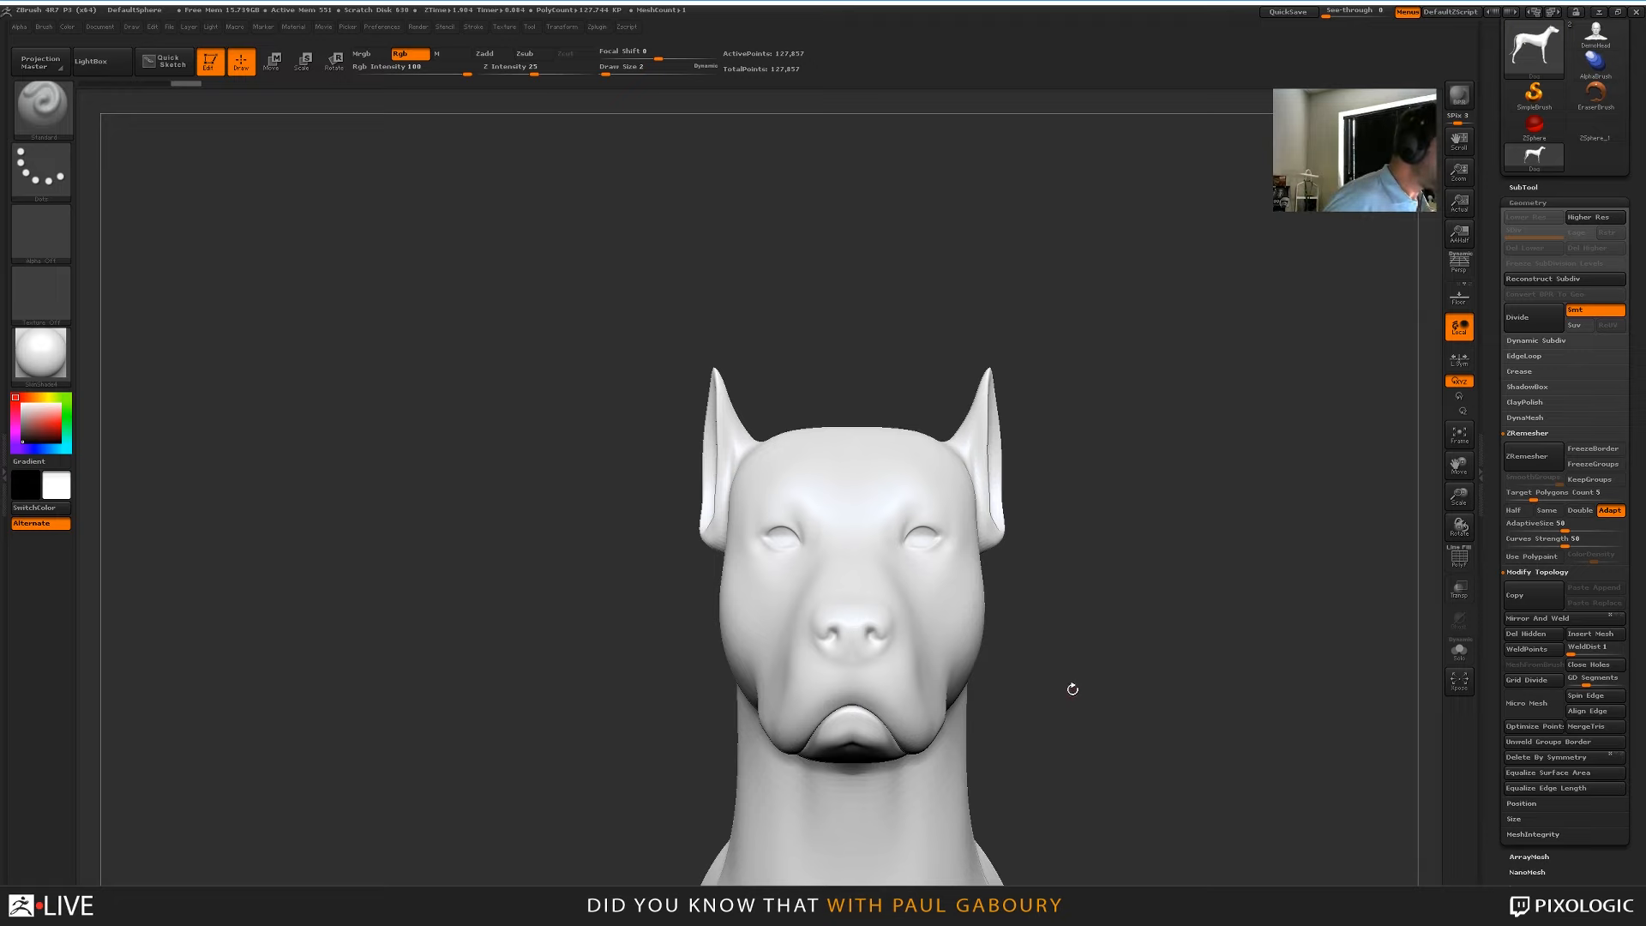
left_click_drag(1073, 686, 1085, 610, "alt")
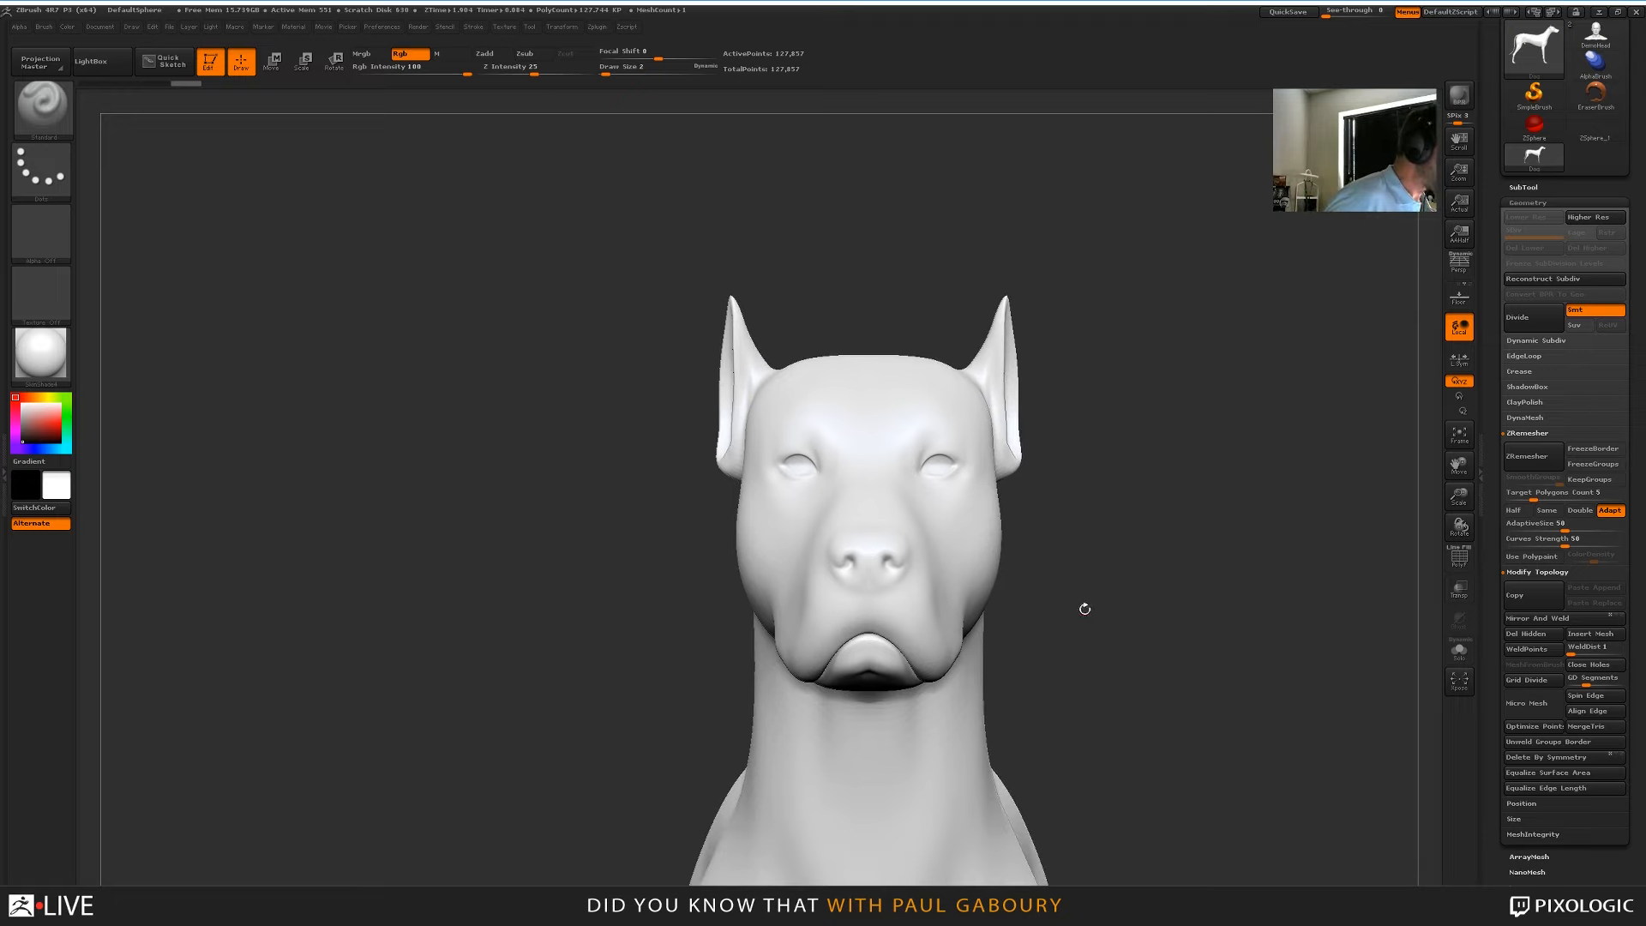
left_click(67, 26)
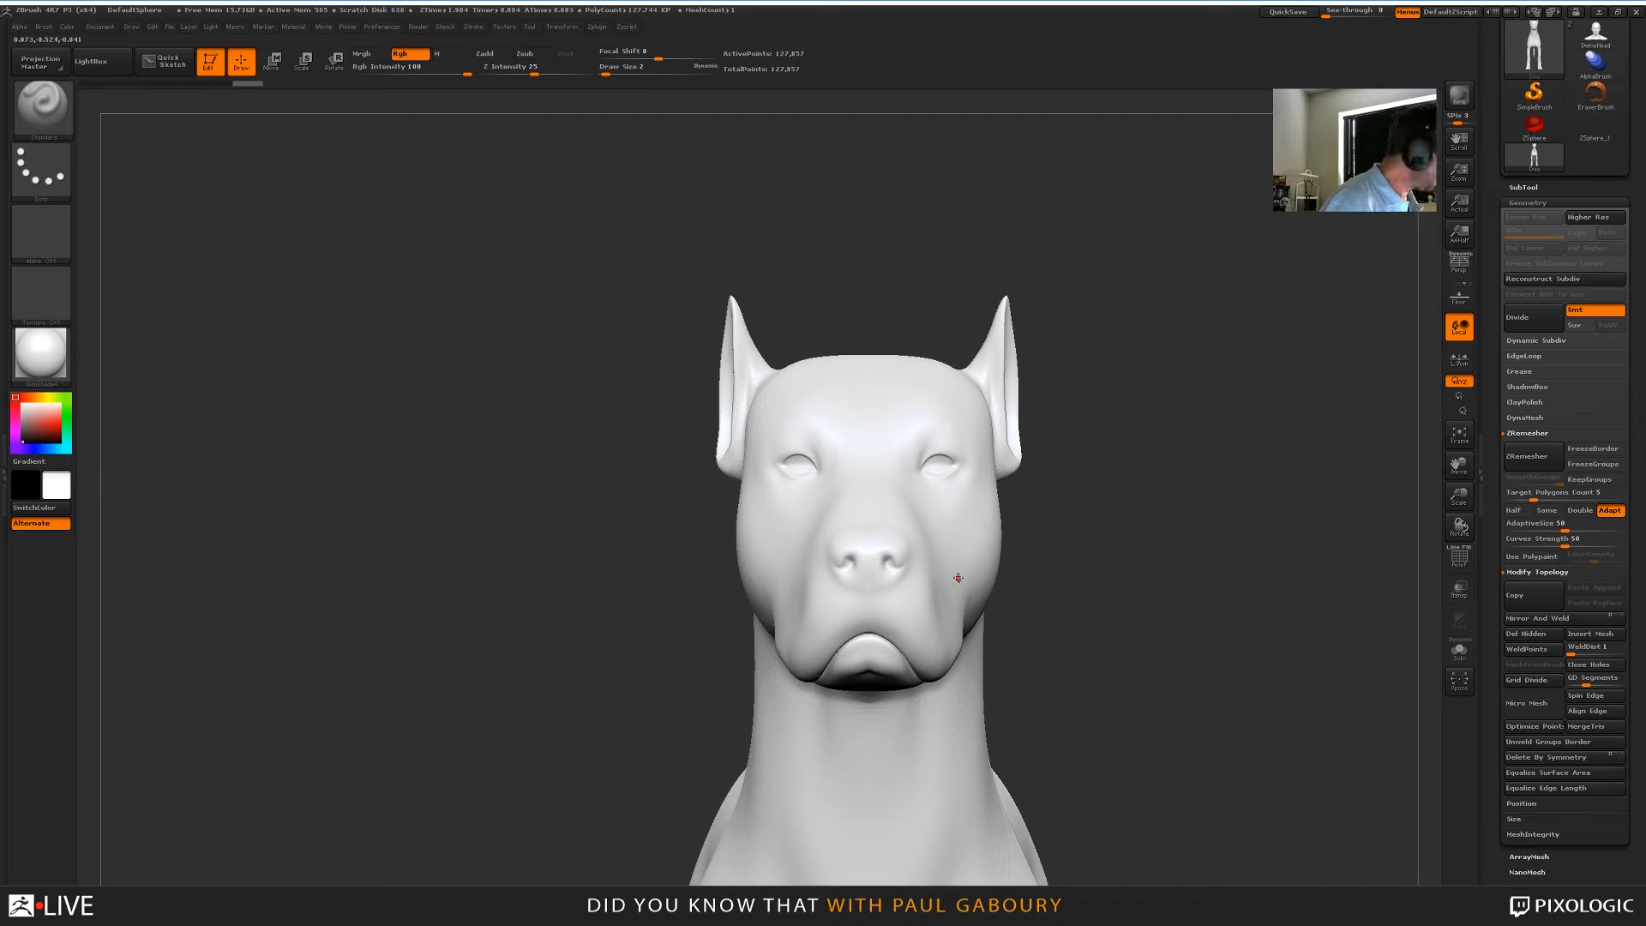
key("v")
Test a black line down the dog's face, undo it and increase the brush's LazyRadius in the Lazy Mouse settings
left_click_drag(967, 408, 965, 630)
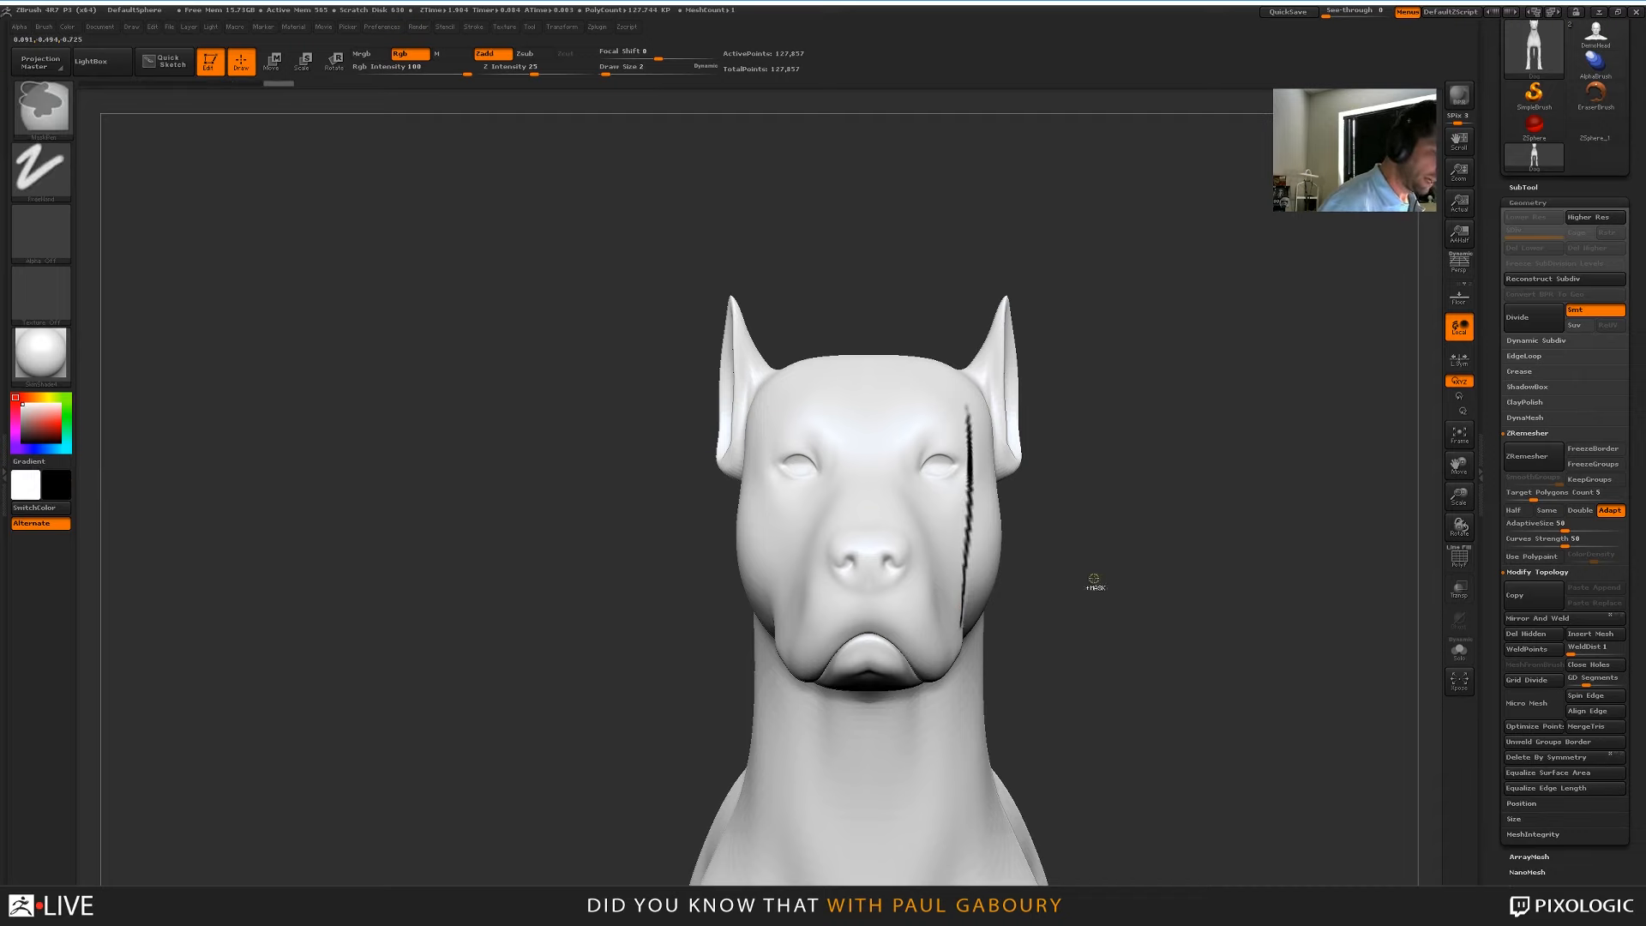
key("ctrl+z")
left_click(473, 27)
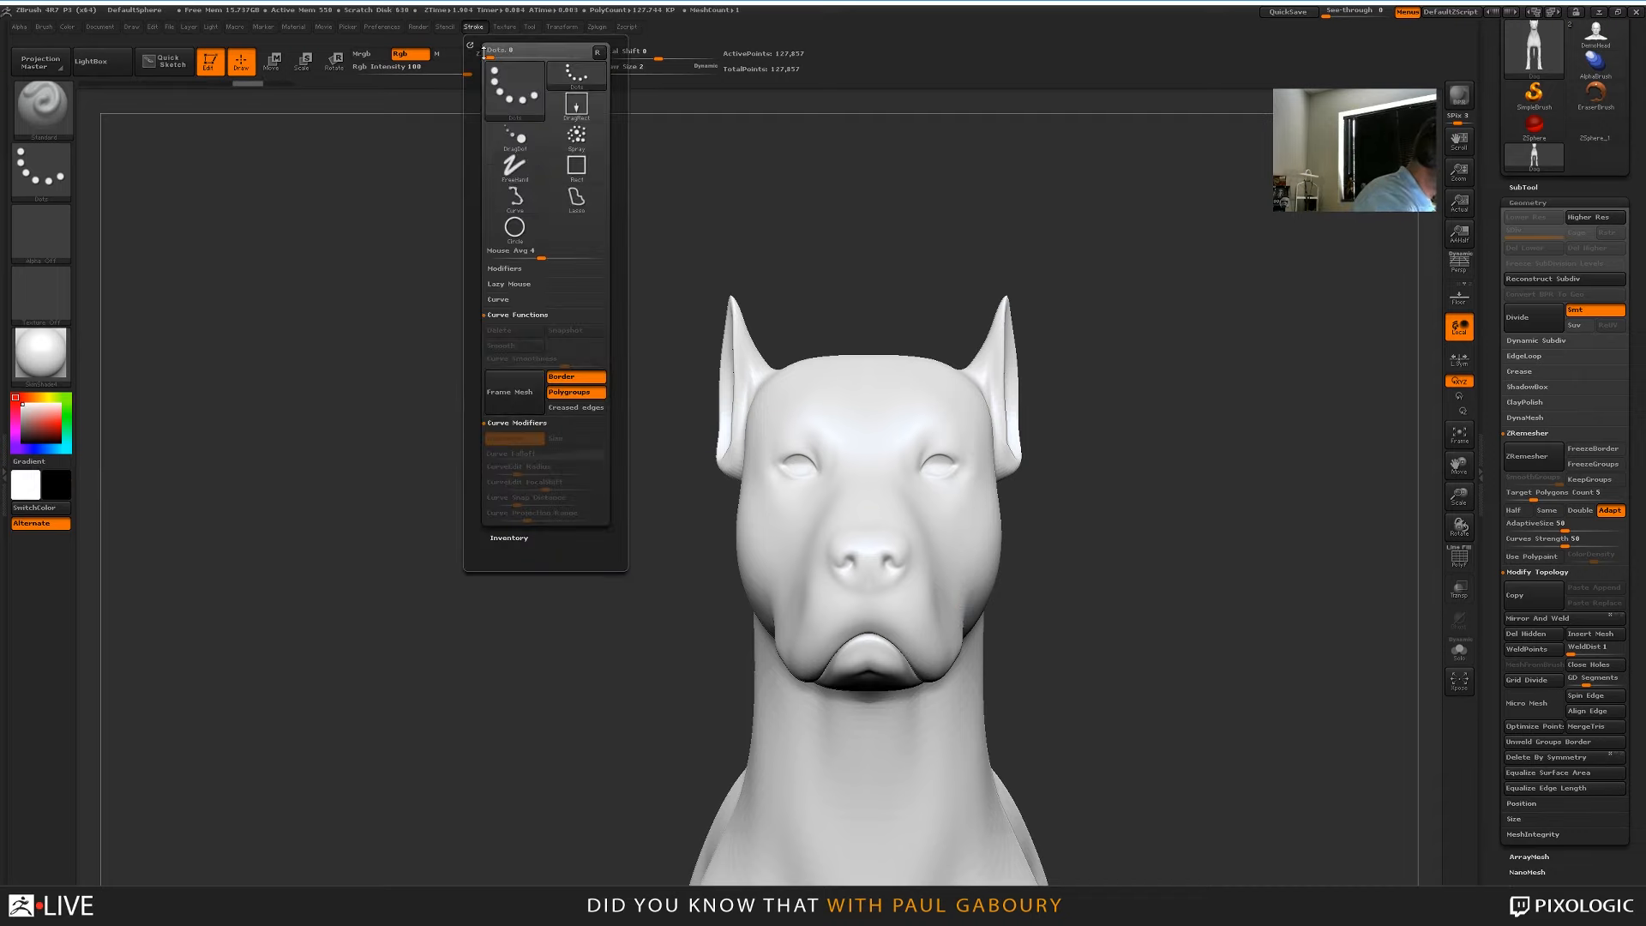
left_click(520, 315)
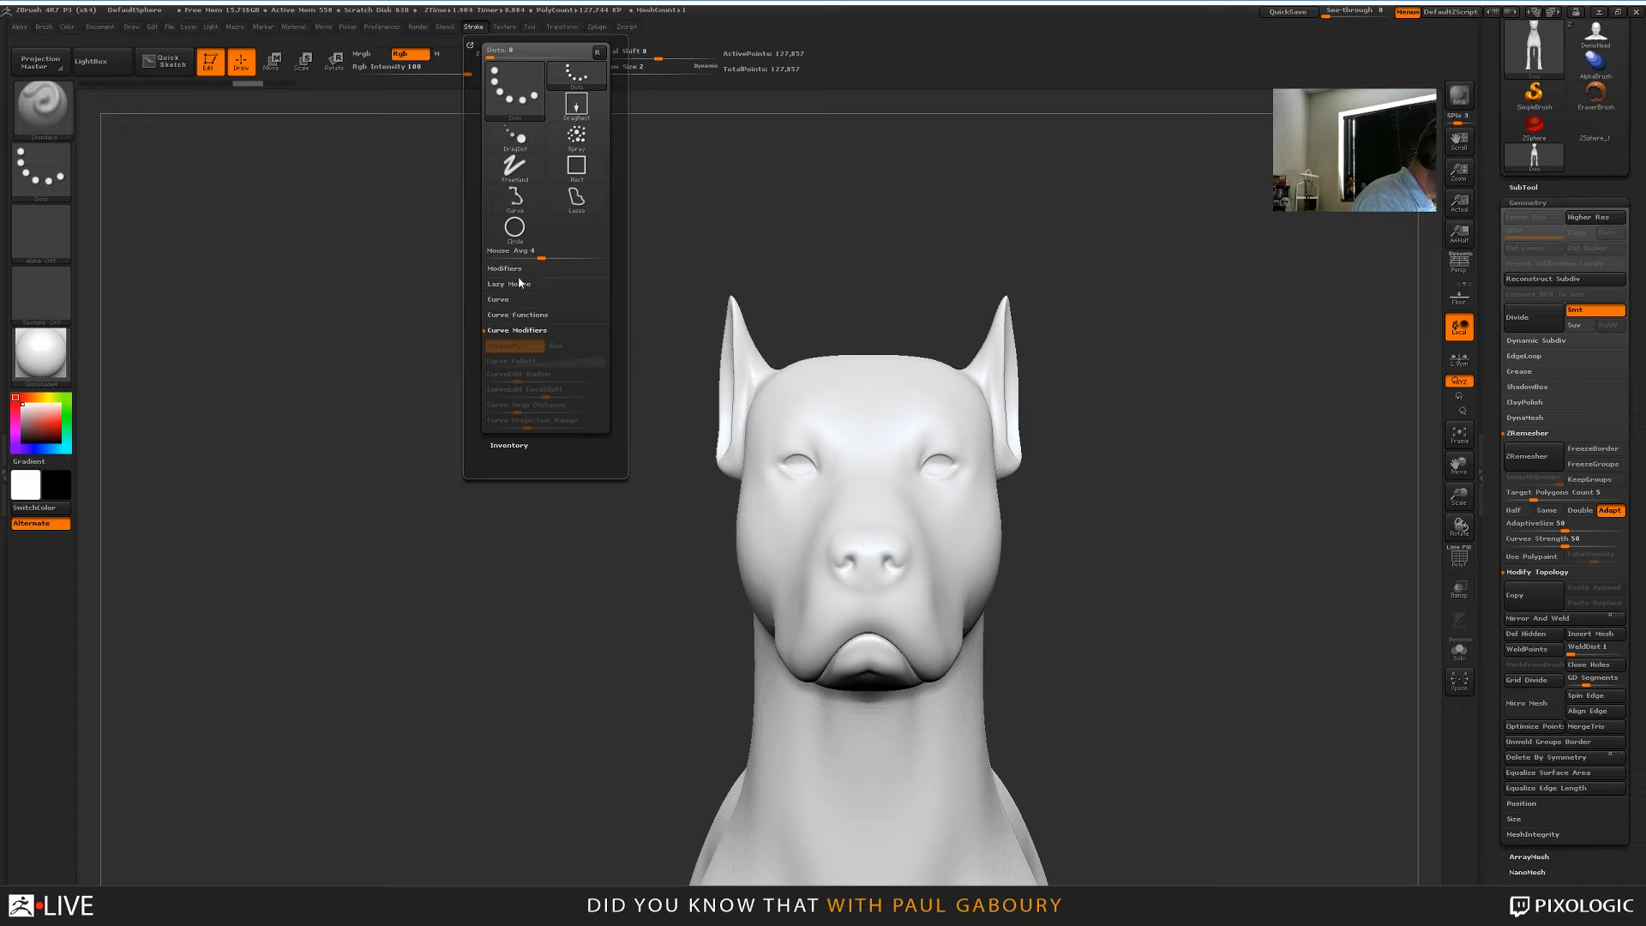
left_click(515, 284)
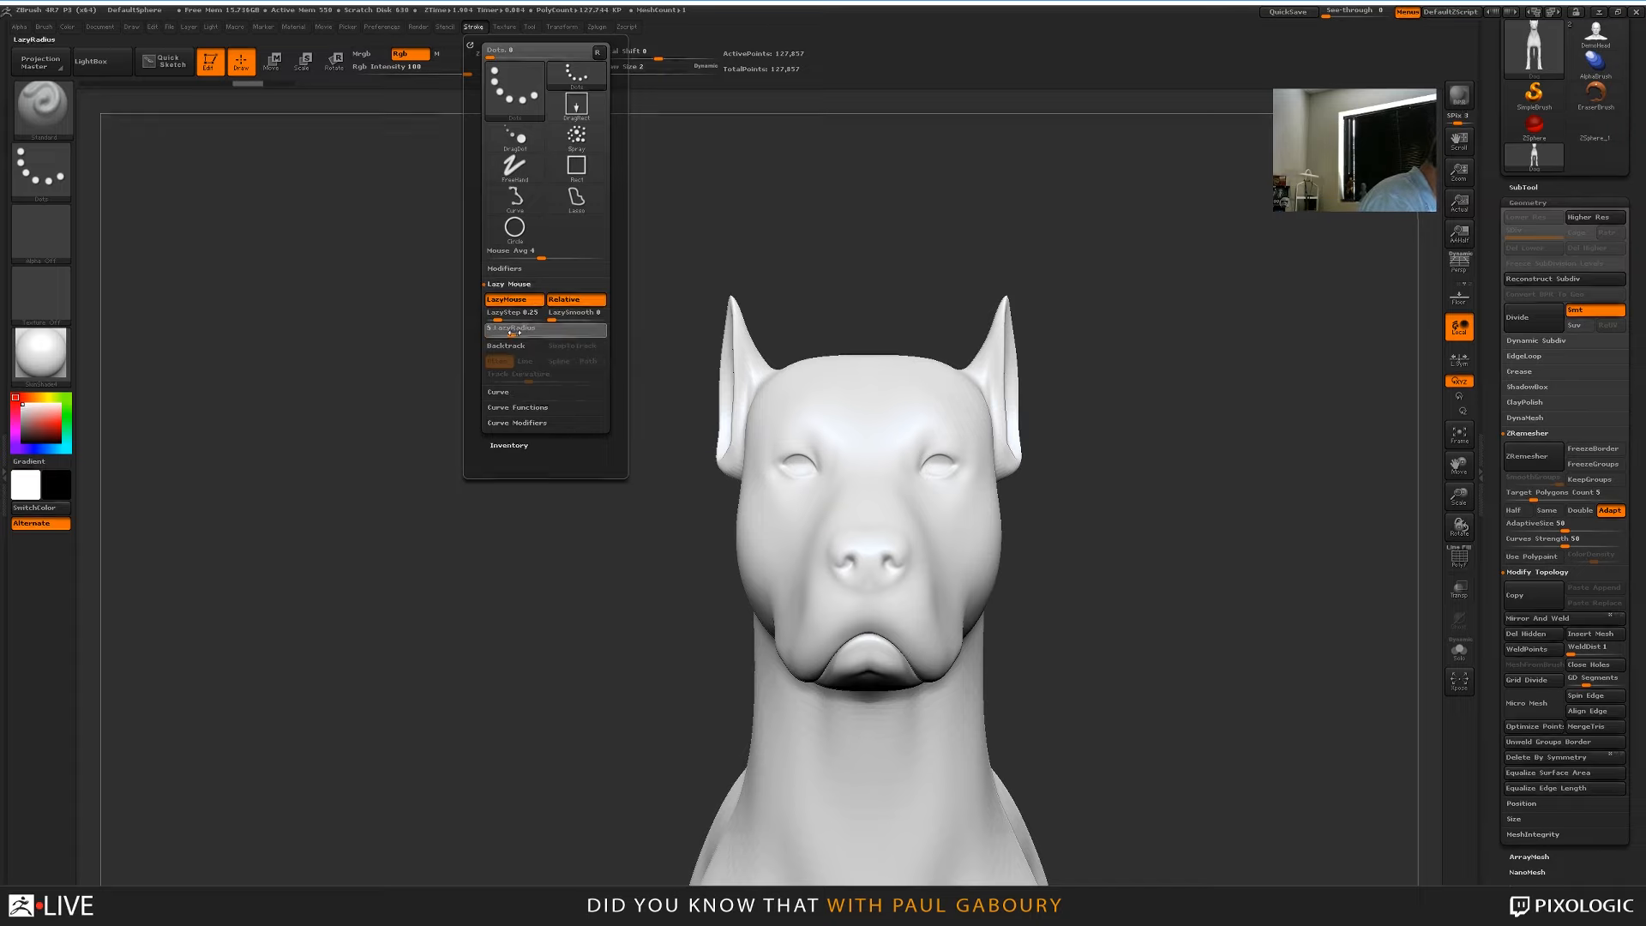
mouse_move(514, 330)
left_mouse_down()
mouse_move(581, 314)
mouse_move(540, 334)
left_mouse_up()
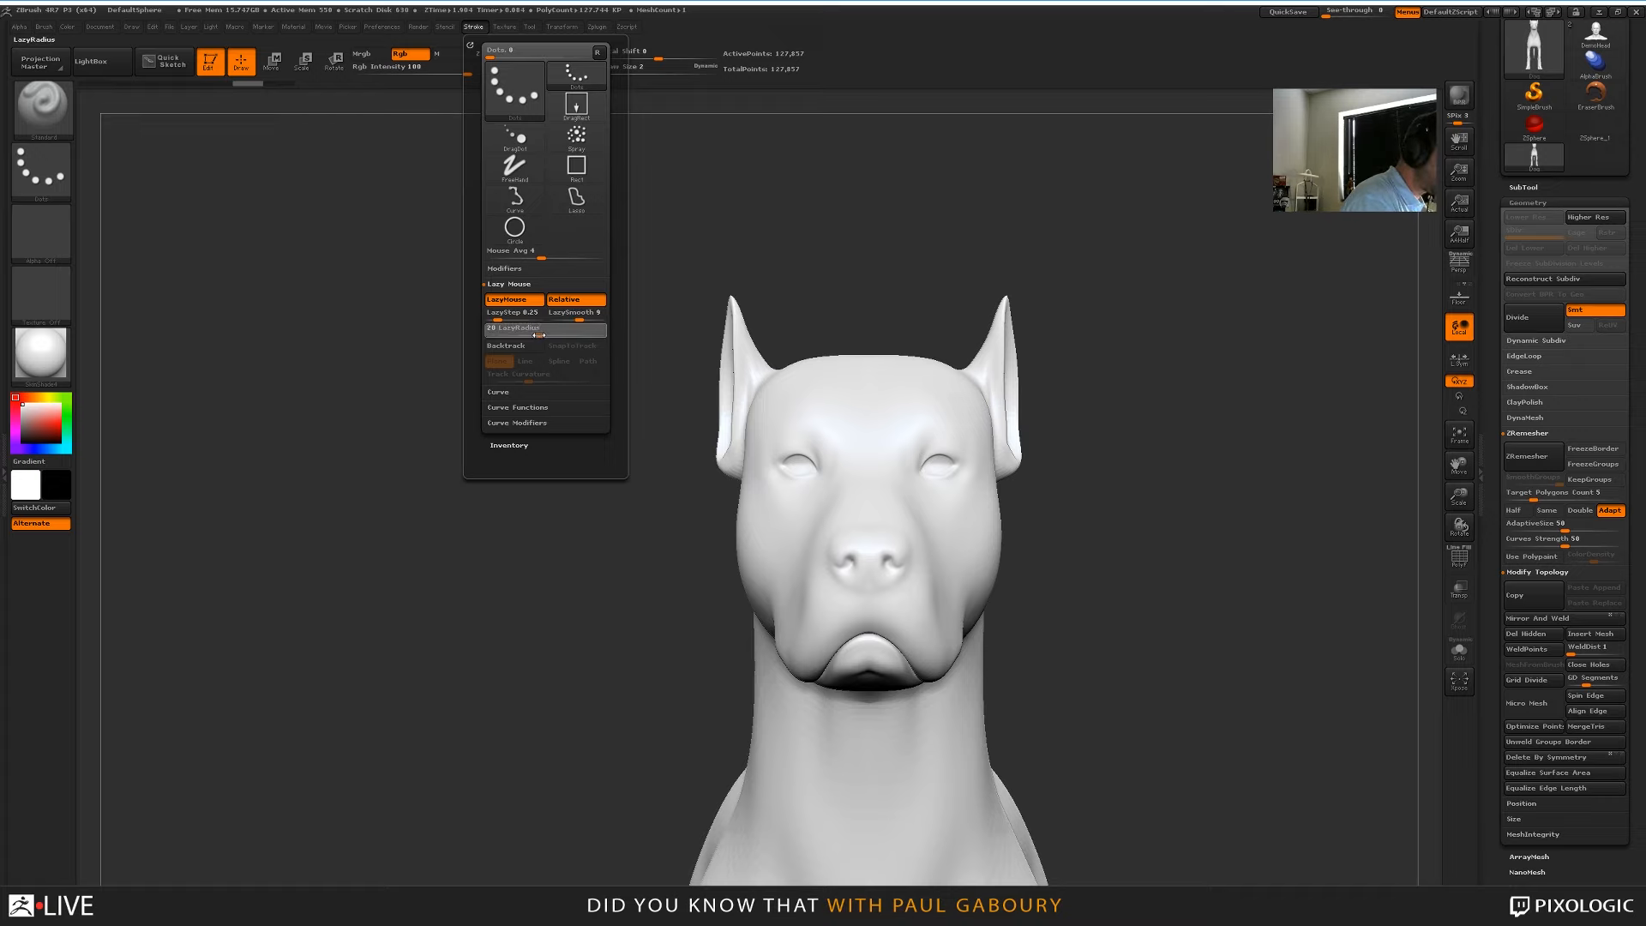
Try a curved black line from above the dog's eye down to the jaw and undo it
mouse_move(1106, 386)
right_mouse_down()
mouse_move(1039, 388)
mouse_move(1033, 505)
right_mouse_up()
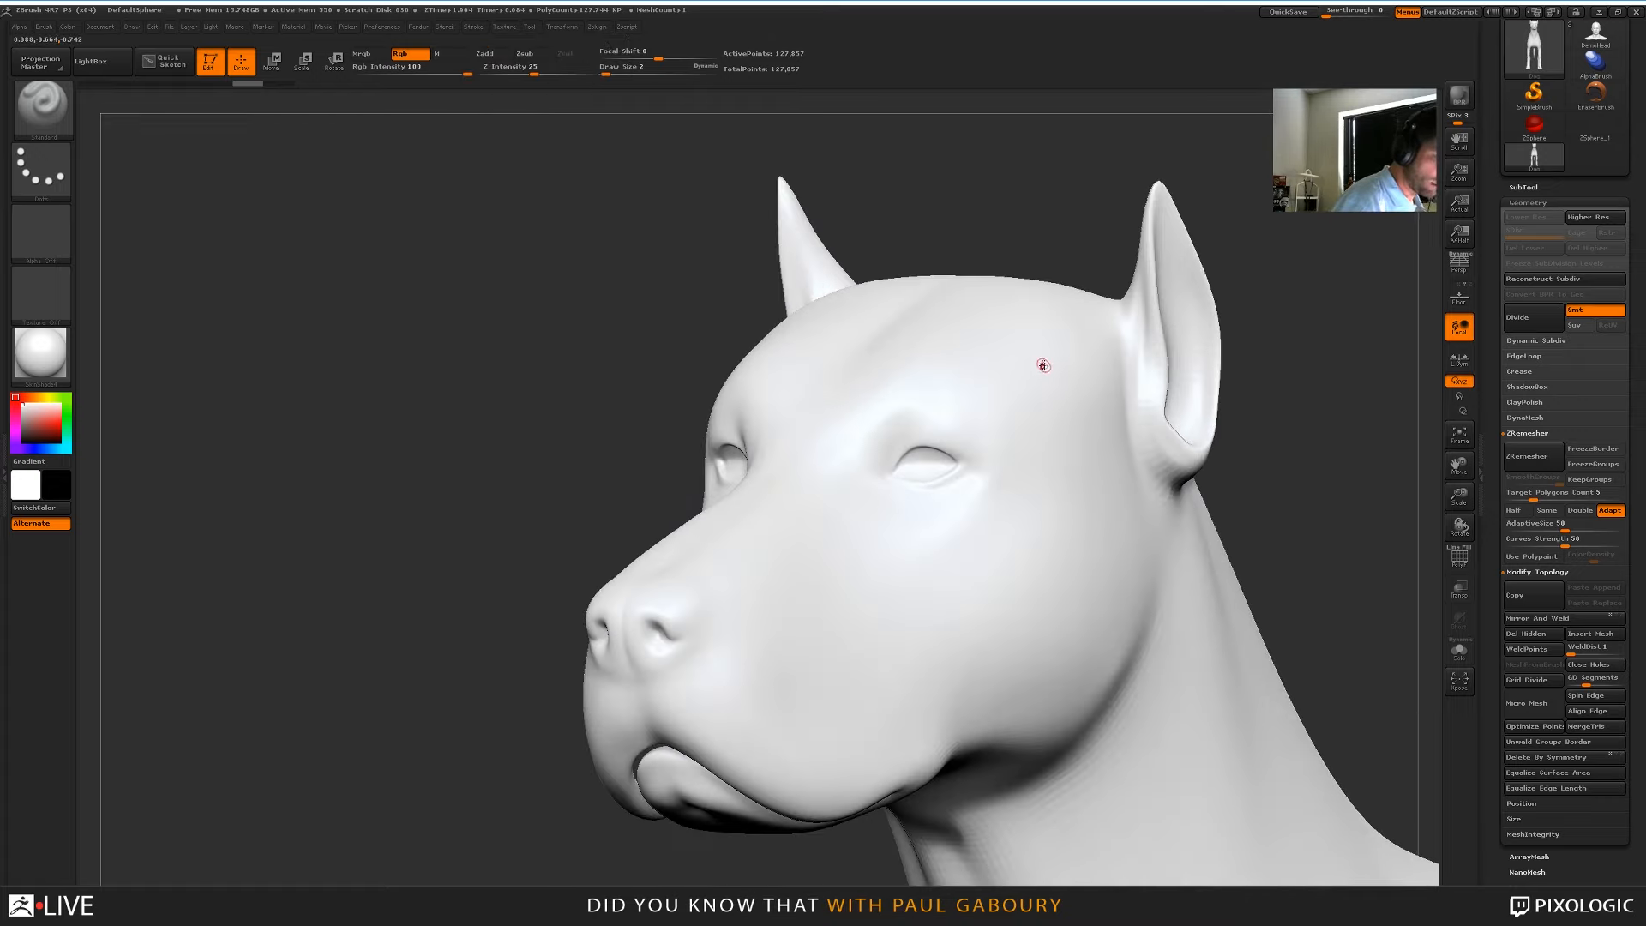
mouse_move(1043, 365)
left_mouse_down()
mouse_move(1072, 514)
mouse_move(1060, 630)
mouse_move(982, 735)
left_mouse_up()
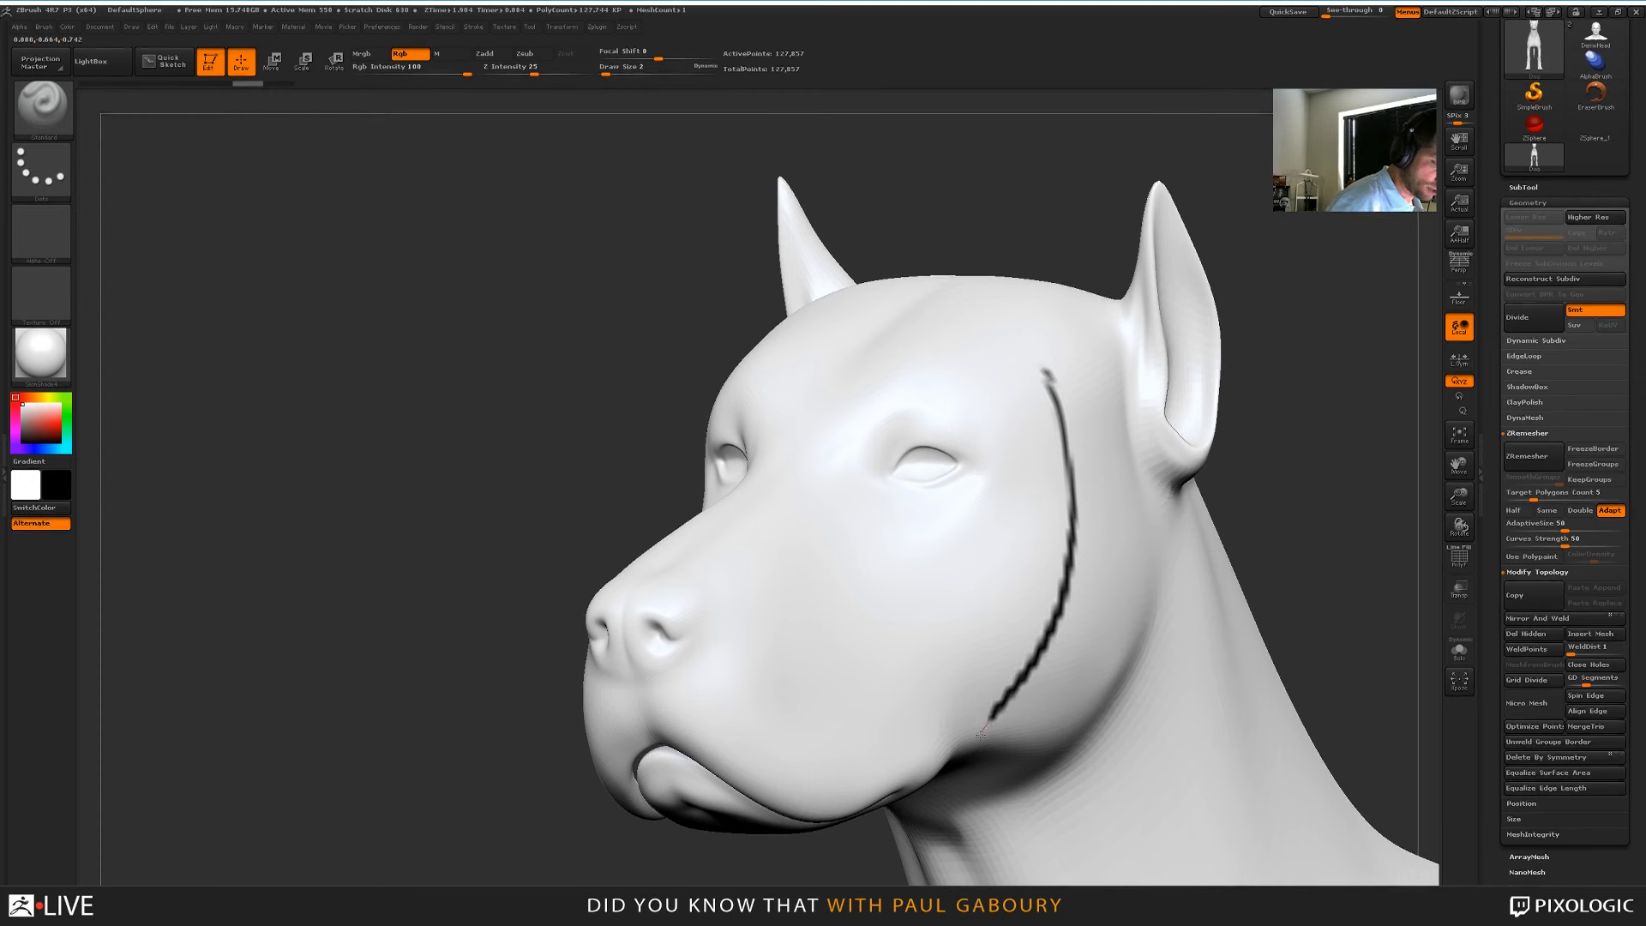
key("ctrl+z")
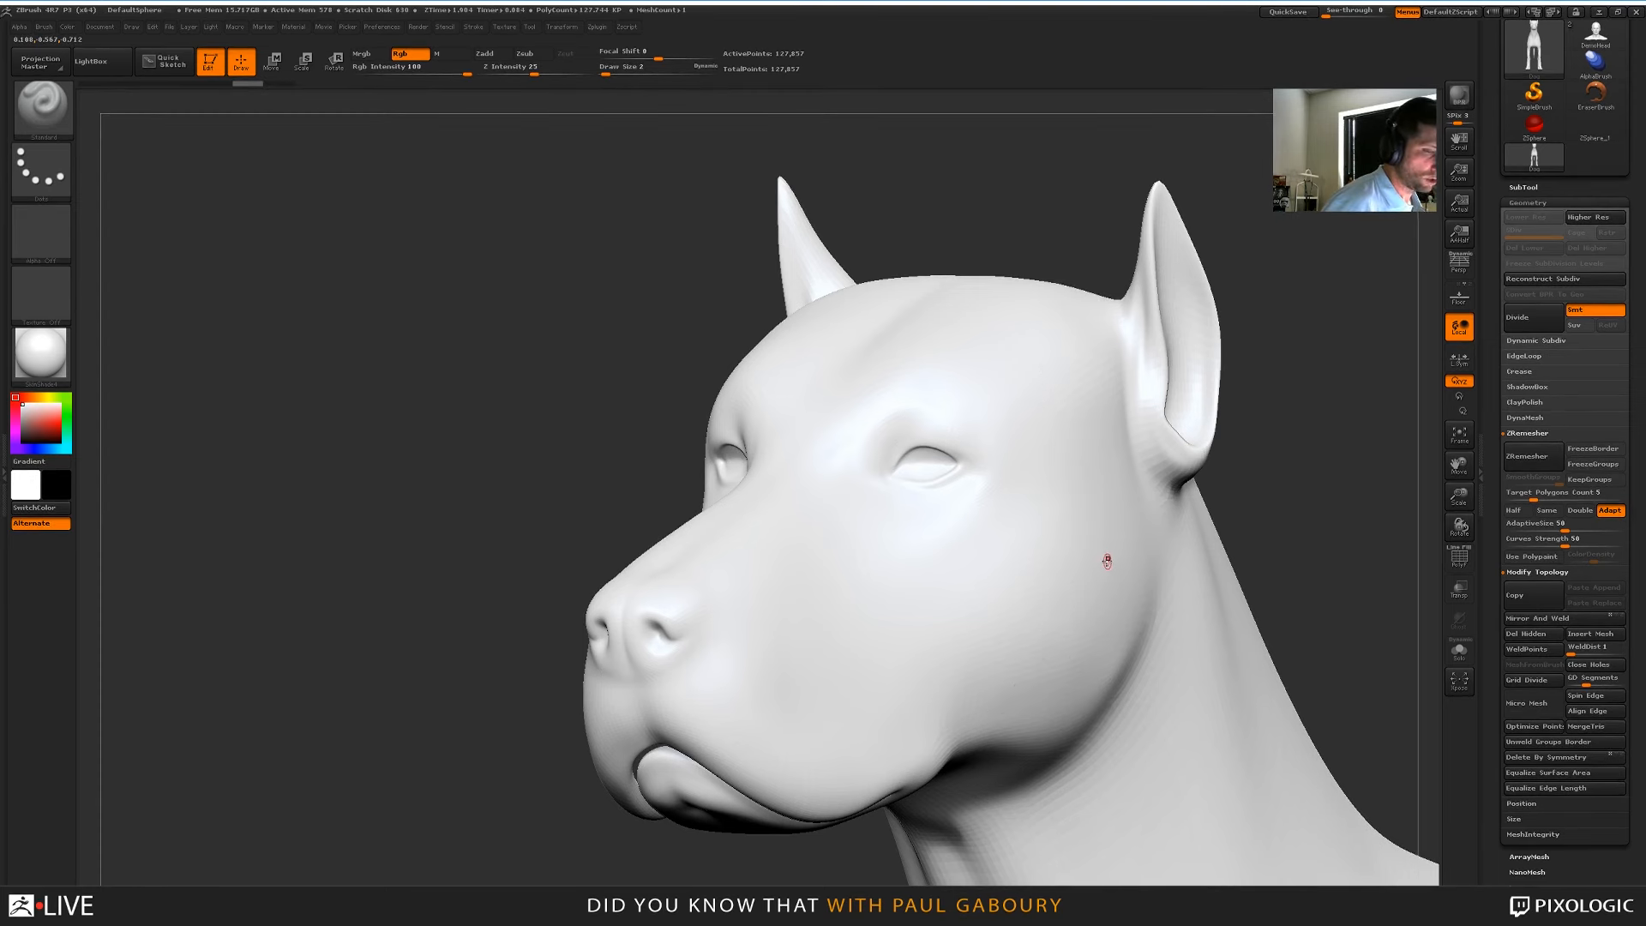
Subdivide the dog mesh two more times and set the brush Draw Size to 1 for painting near the eye
key("ctrl+d")
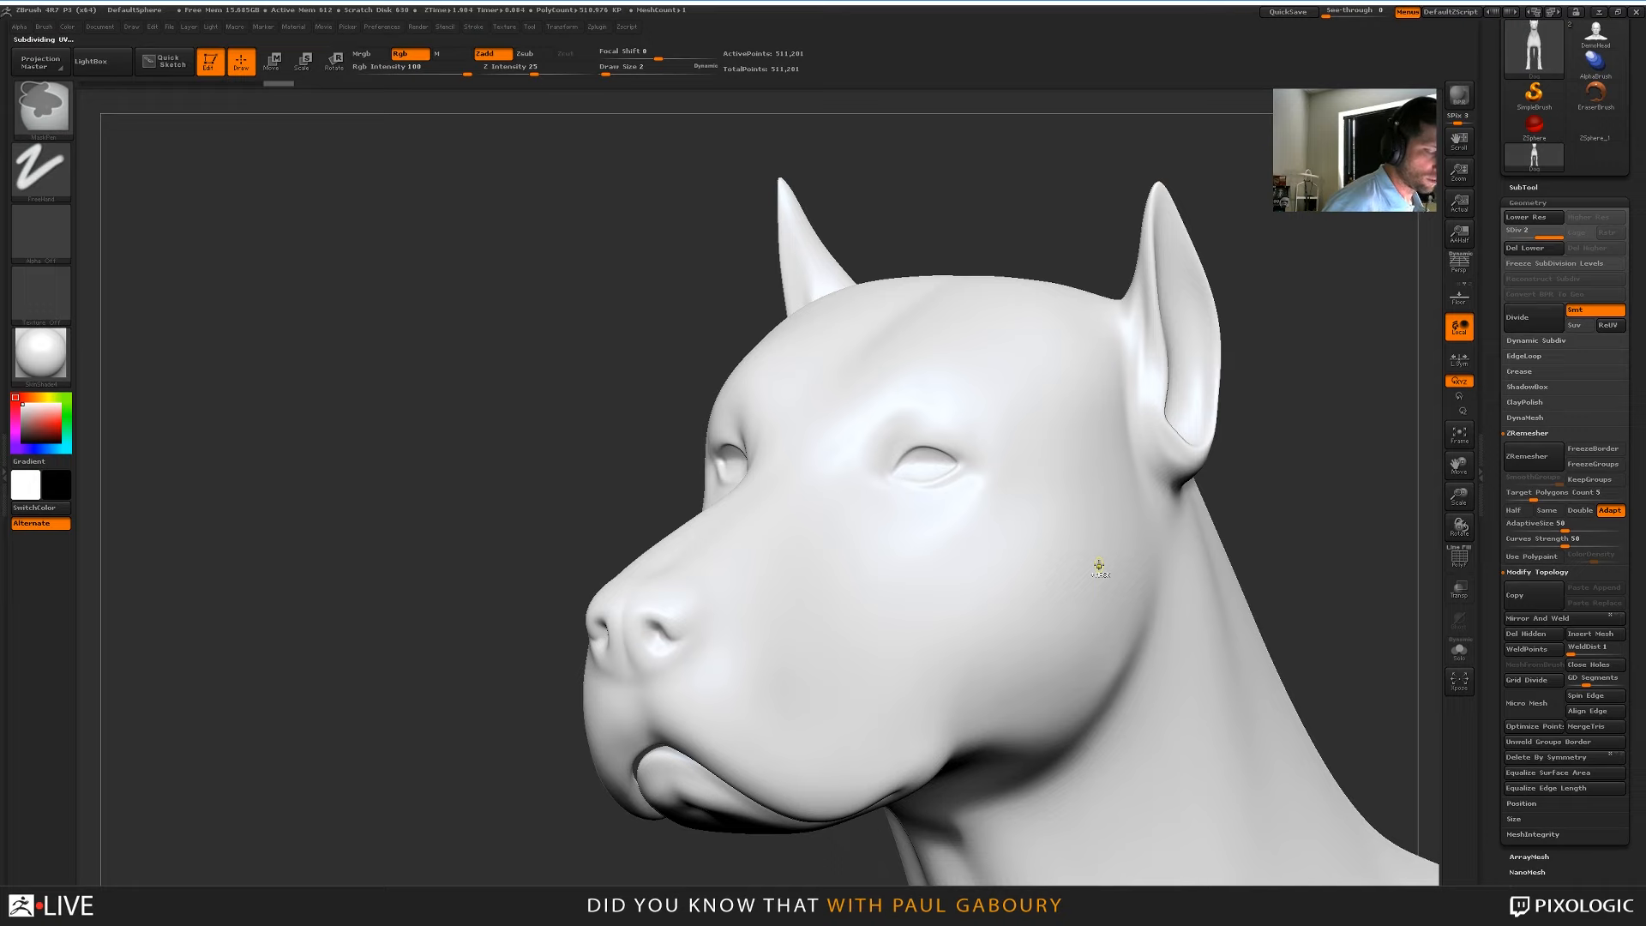
key("ctrl+d")
right_click_drag(974, 448, 1028, 486, "ctrl")
key("s")
left_click(1024, 473)
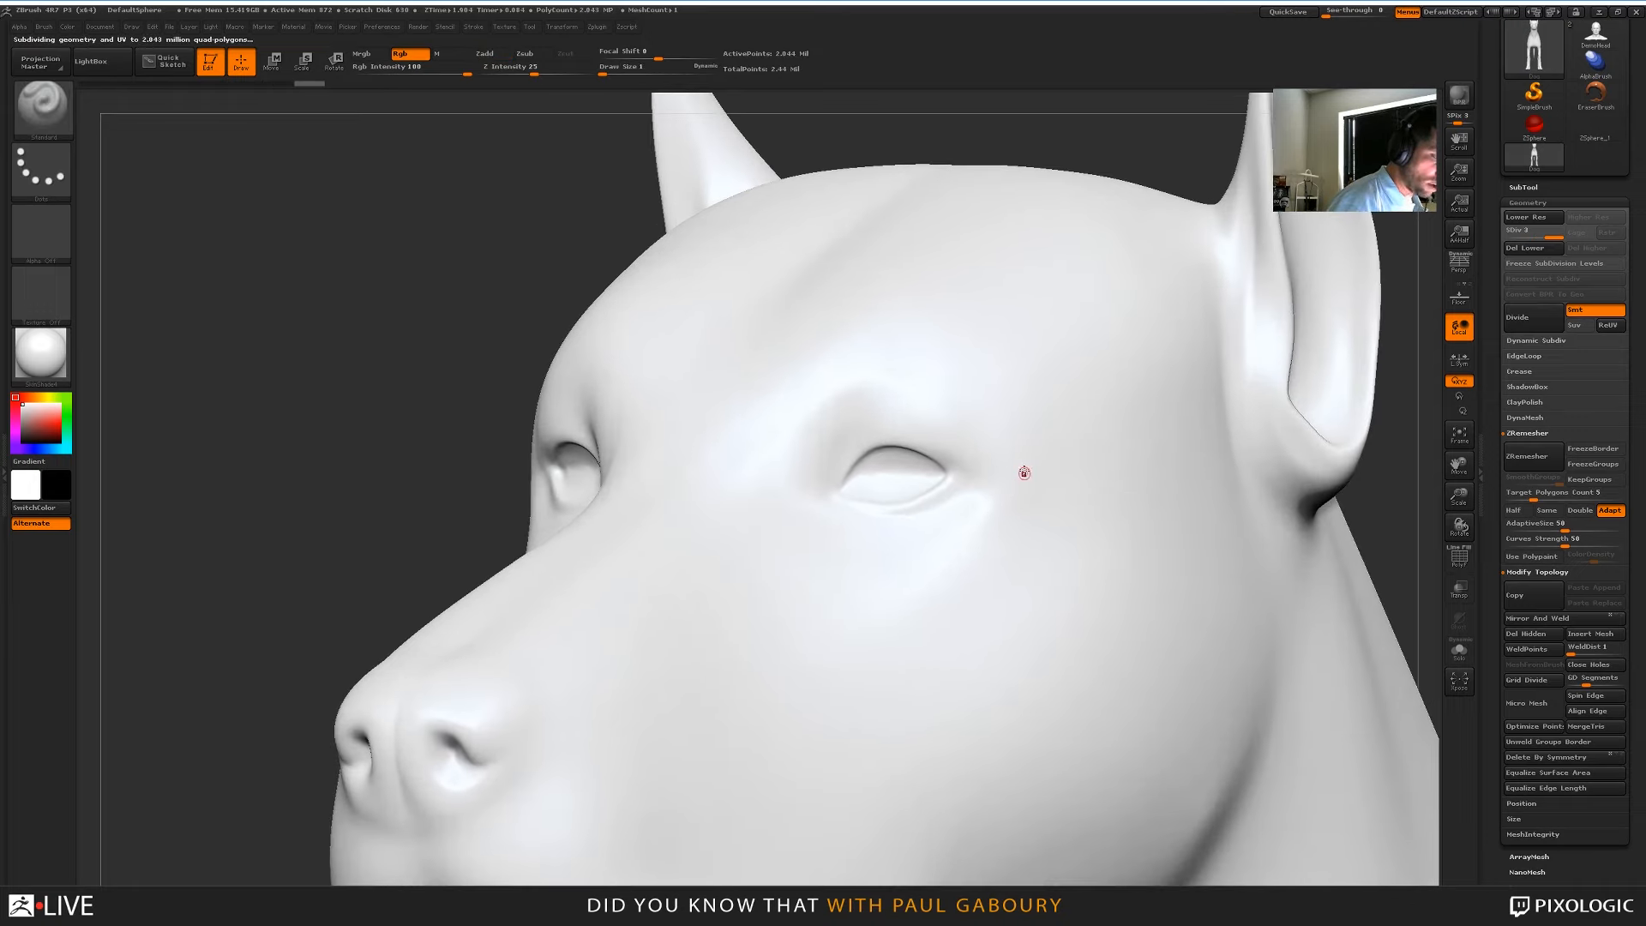
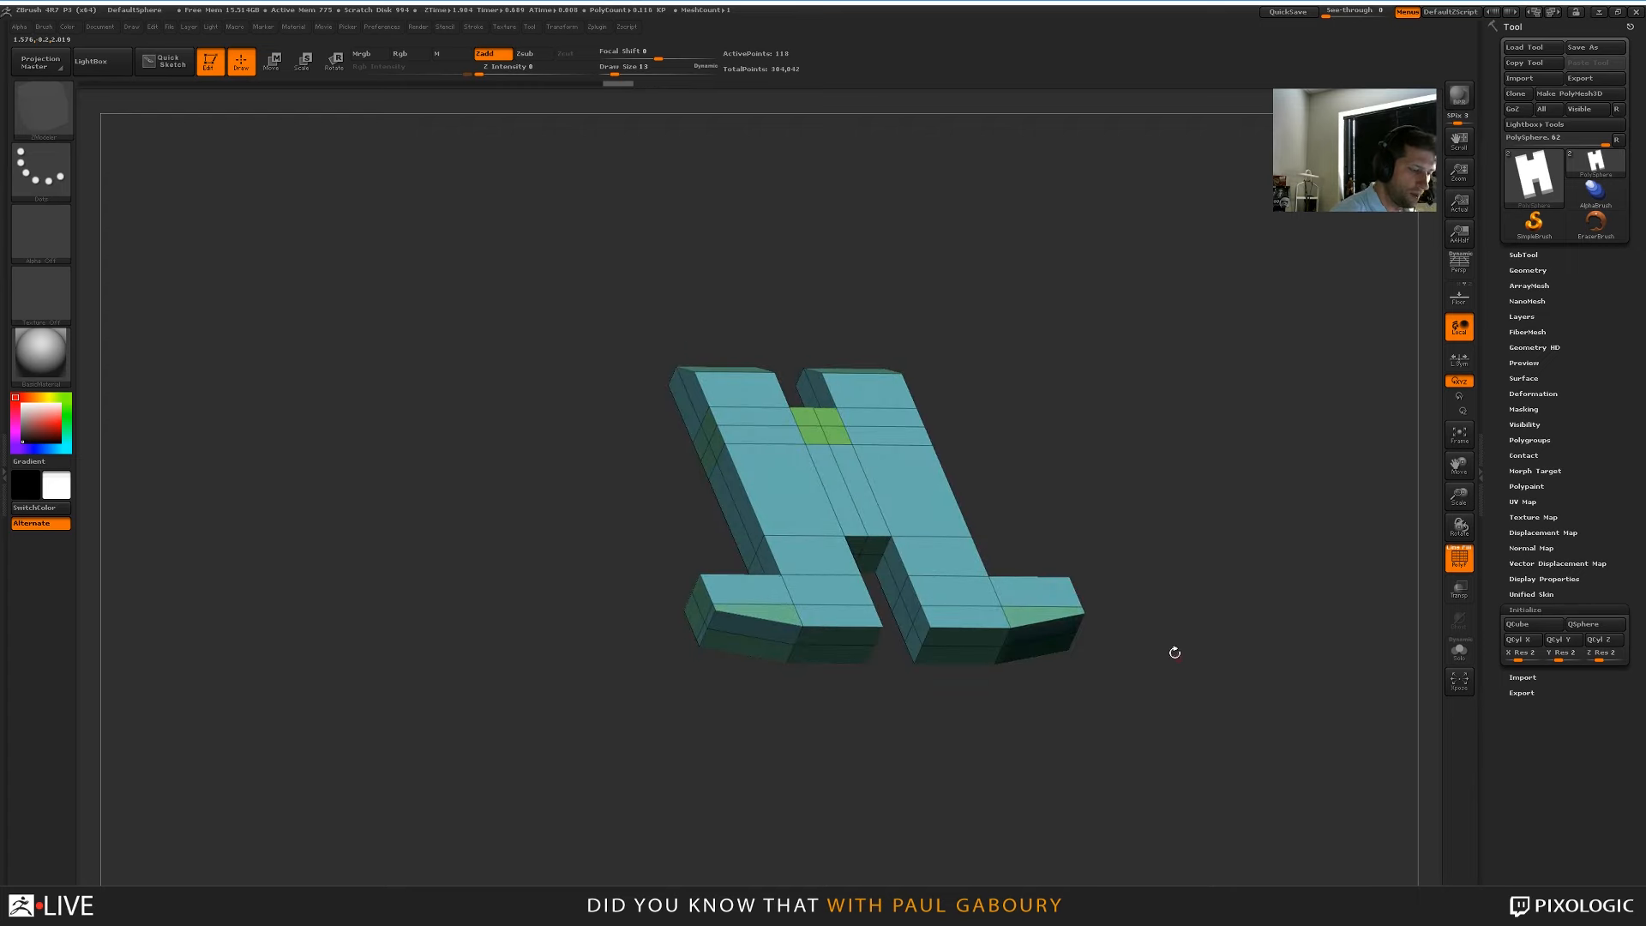
Turn on Dynamic Subdiv for the H-shaped model and set SmoothSubdiv to 0
left_click(1530, 271)
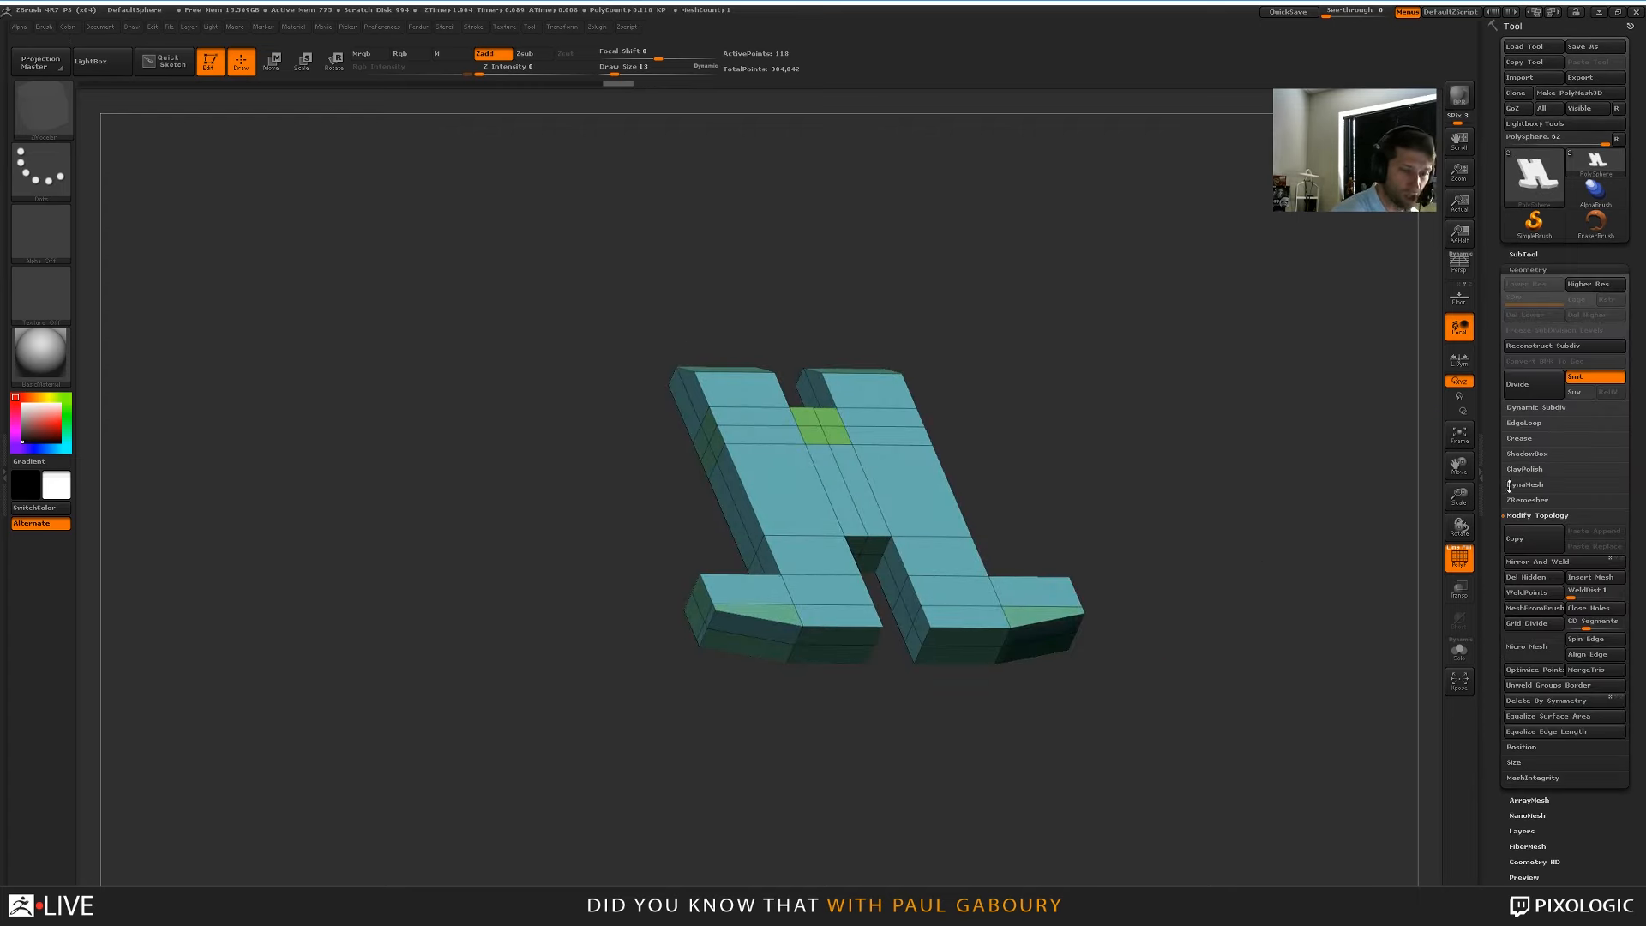
left_click(1536, 407)
left_click(1522, 422)
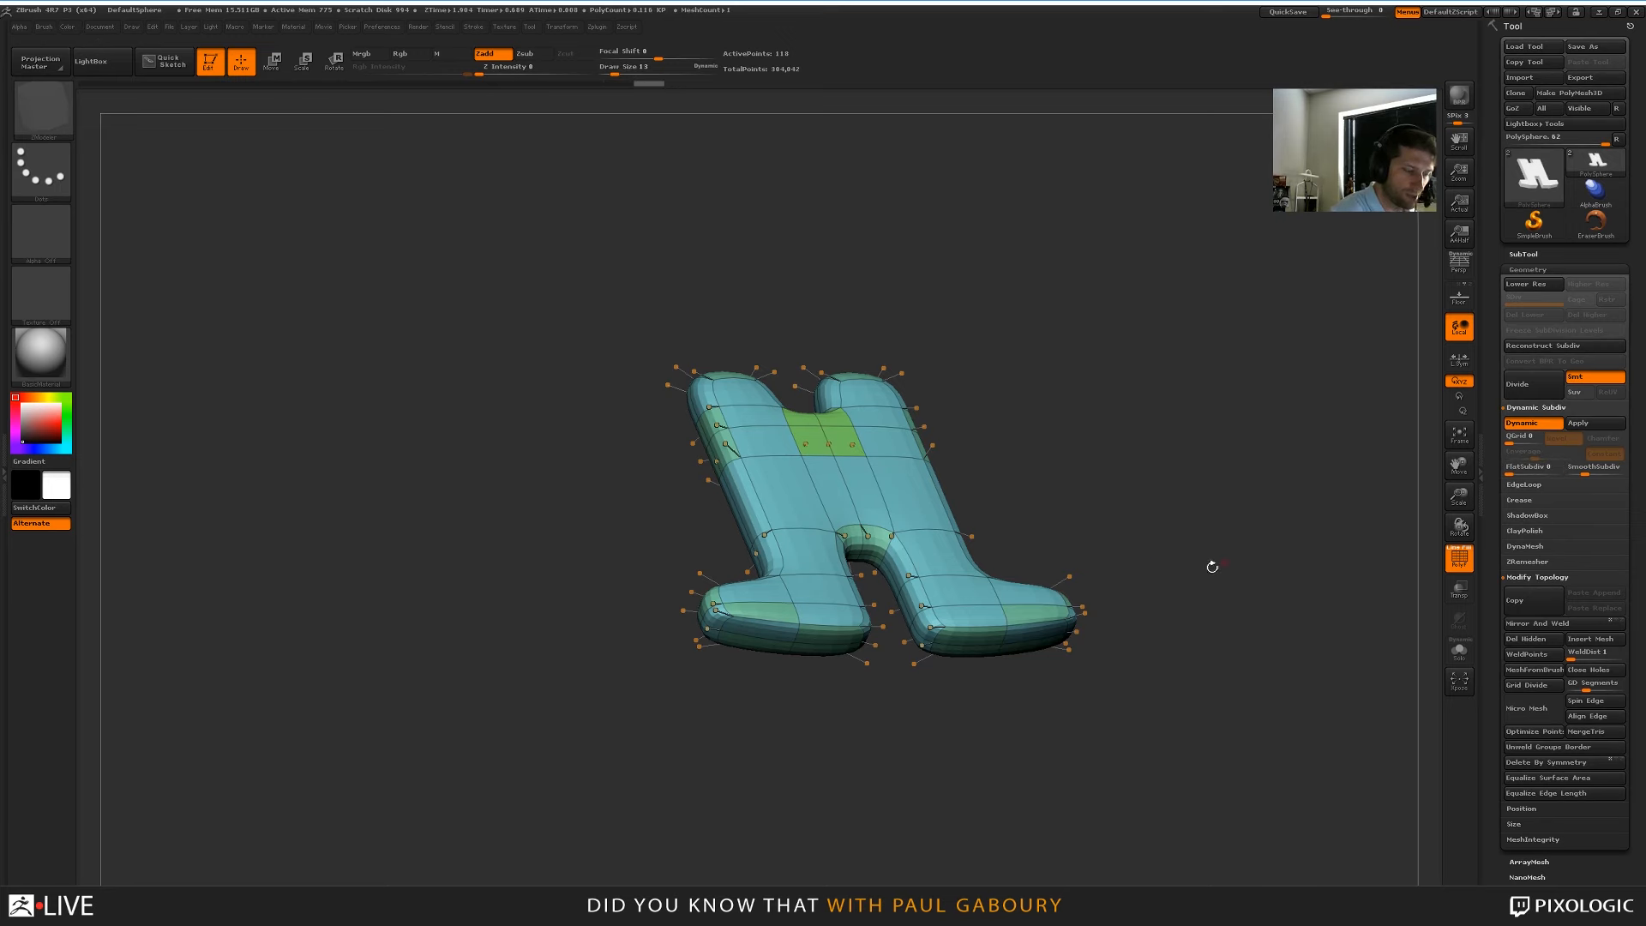
mouse_move(1212, 565)
left_mouse_down("alt")
mouse_move(1205, 545)
mouse_move(1215, 576)
left_mouse_up("alt")
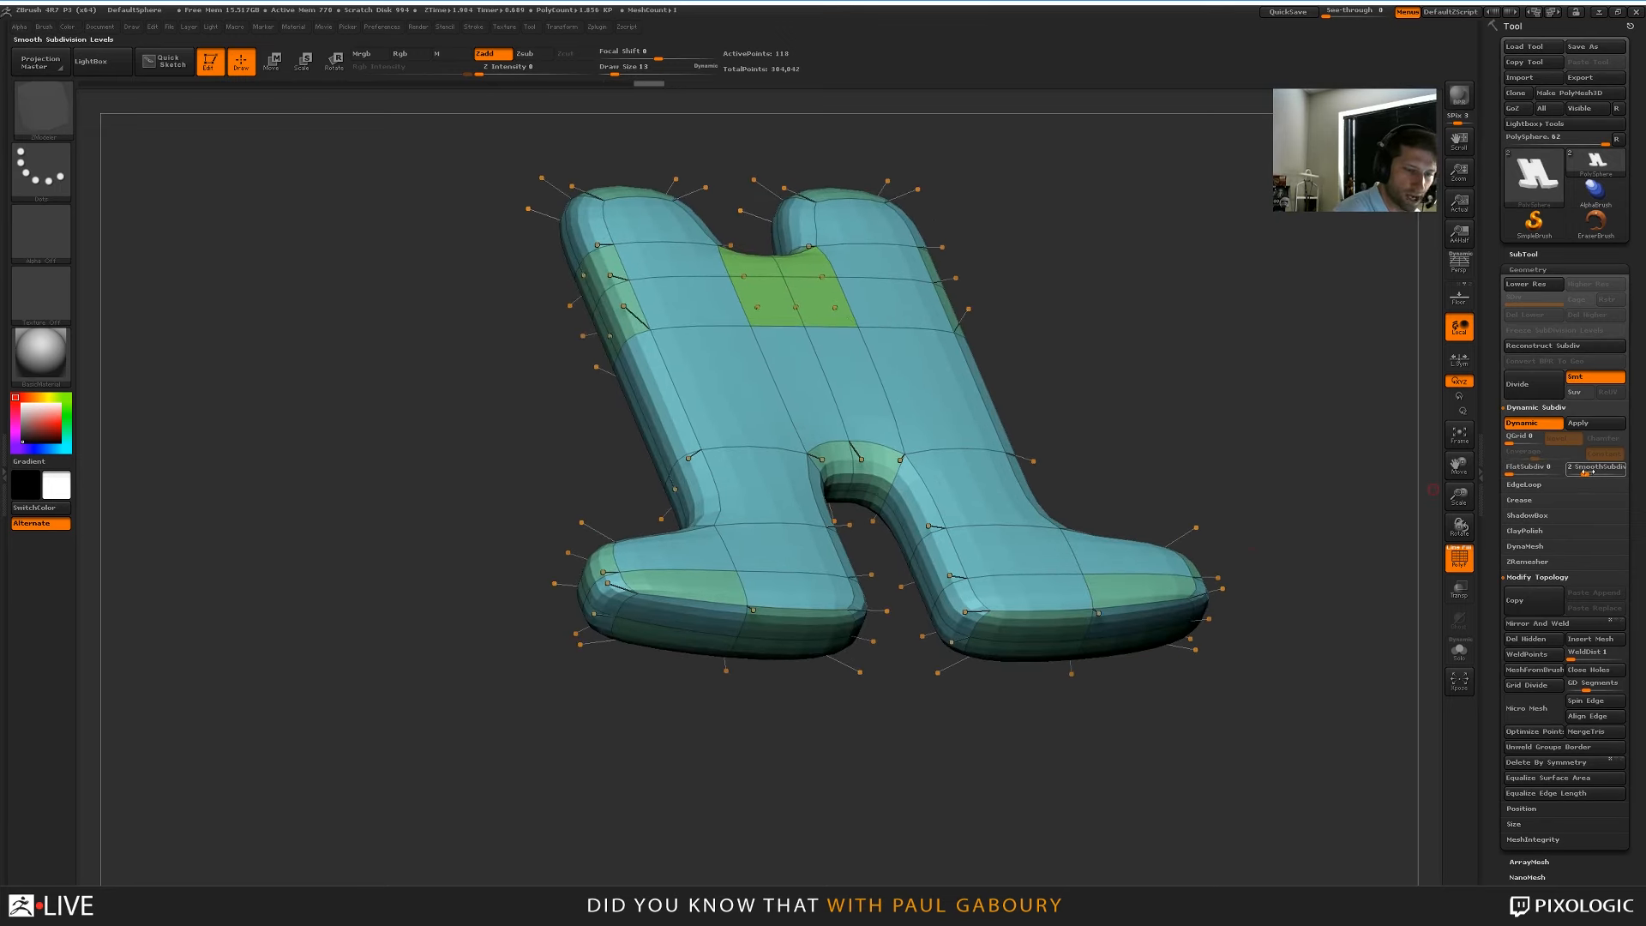
left_click_drag(1569, 476, 1559, 478)
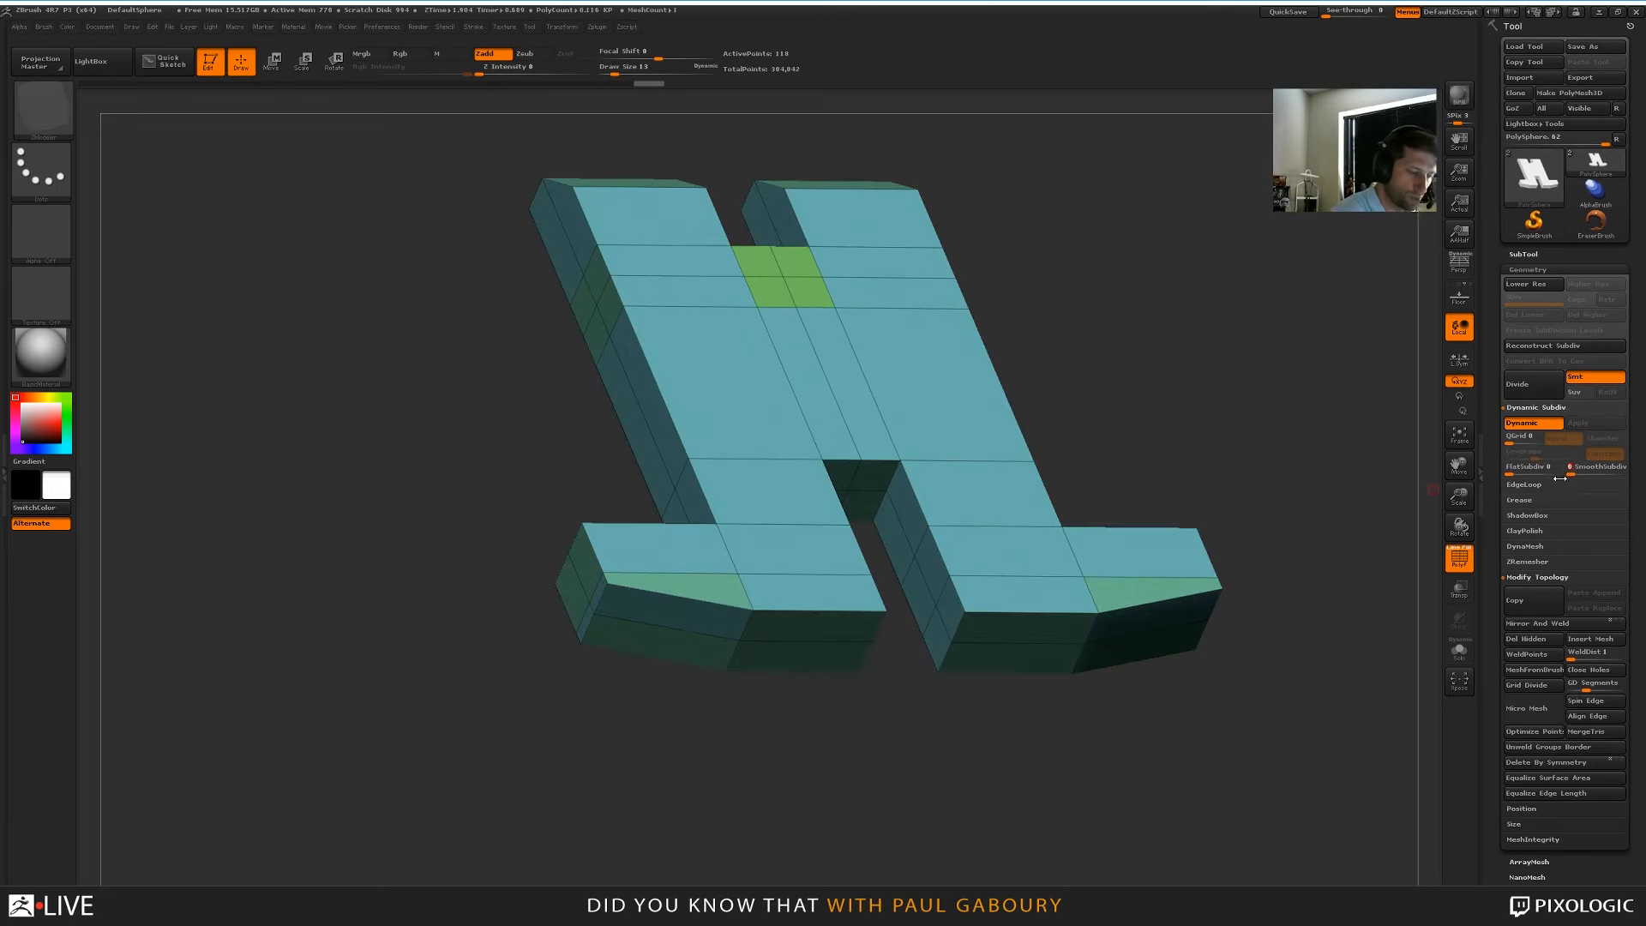
Give the H-shaped model chamfered edges with QGrid 3 and Coverage 0.1265, and turn off the wireframe display
left_click(1510, 444)
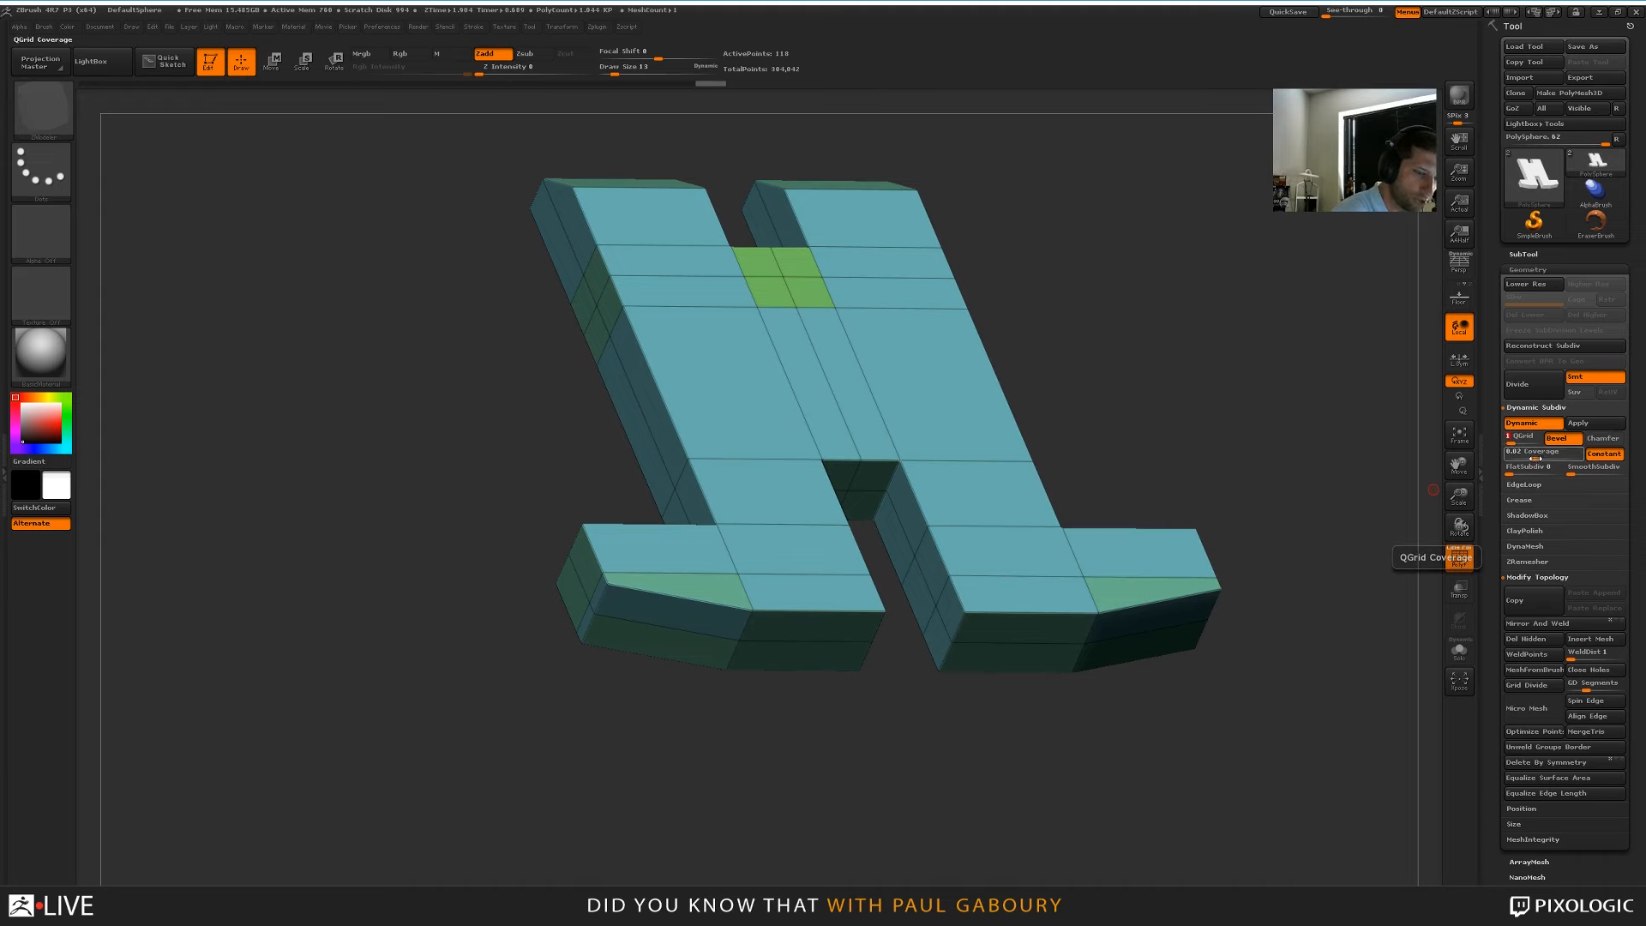
mouse_move(1536, 459)
left_mouse_down()
mouse_move(1567, 459)
mouse_move(1552, 458)
left_mouse_up()
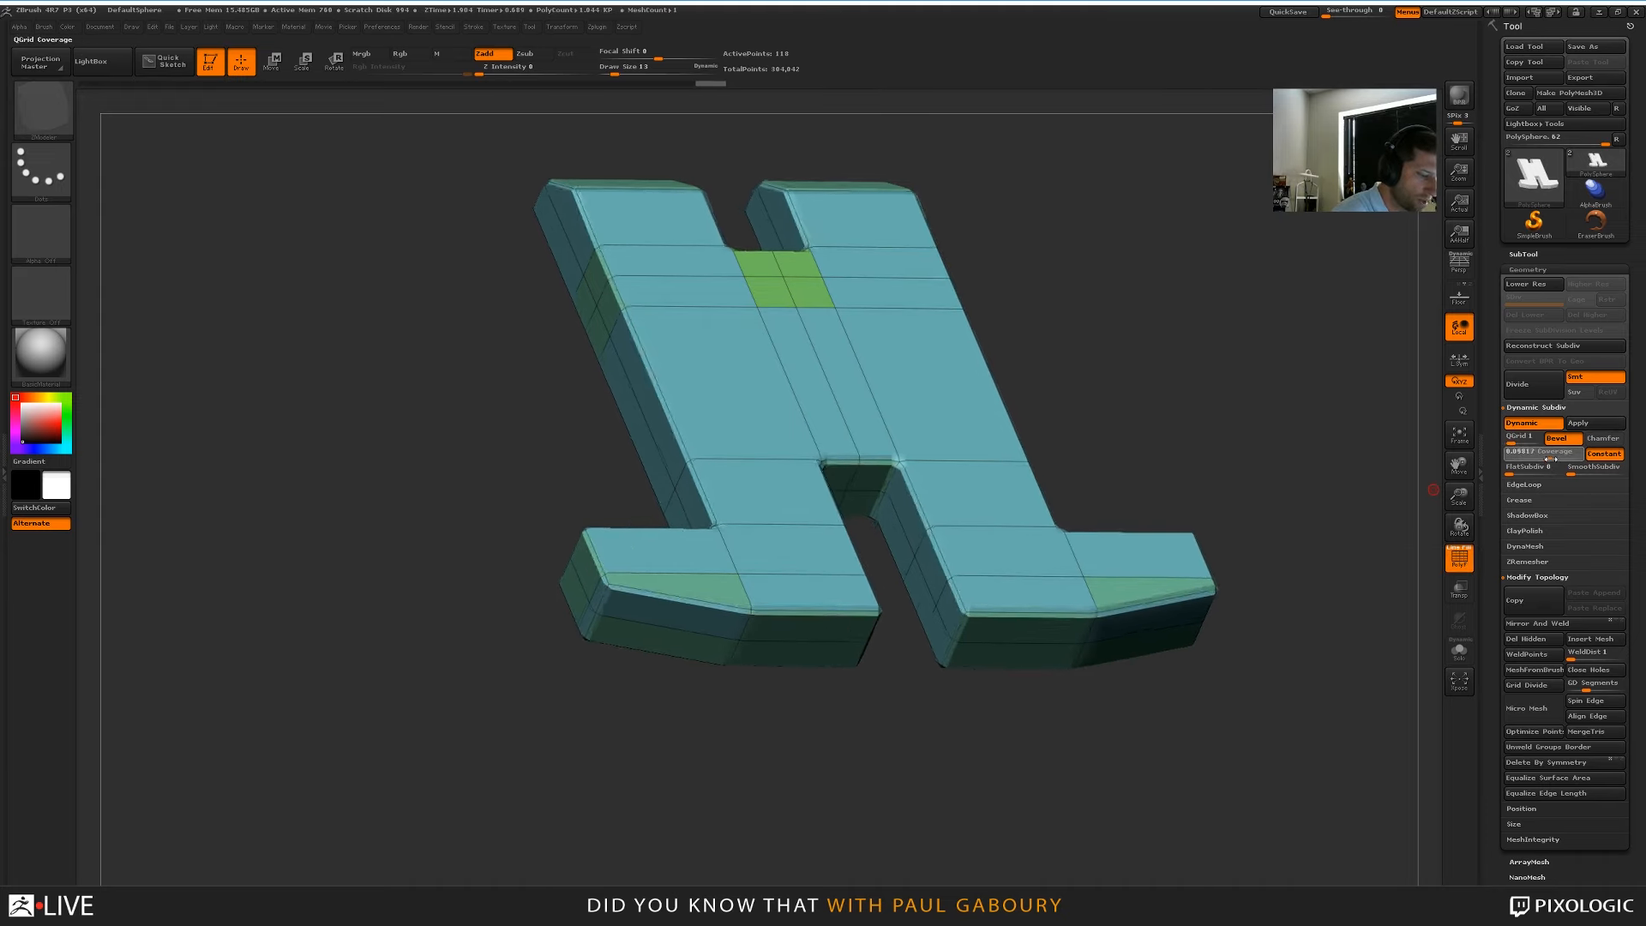
left_click(1600, 439)
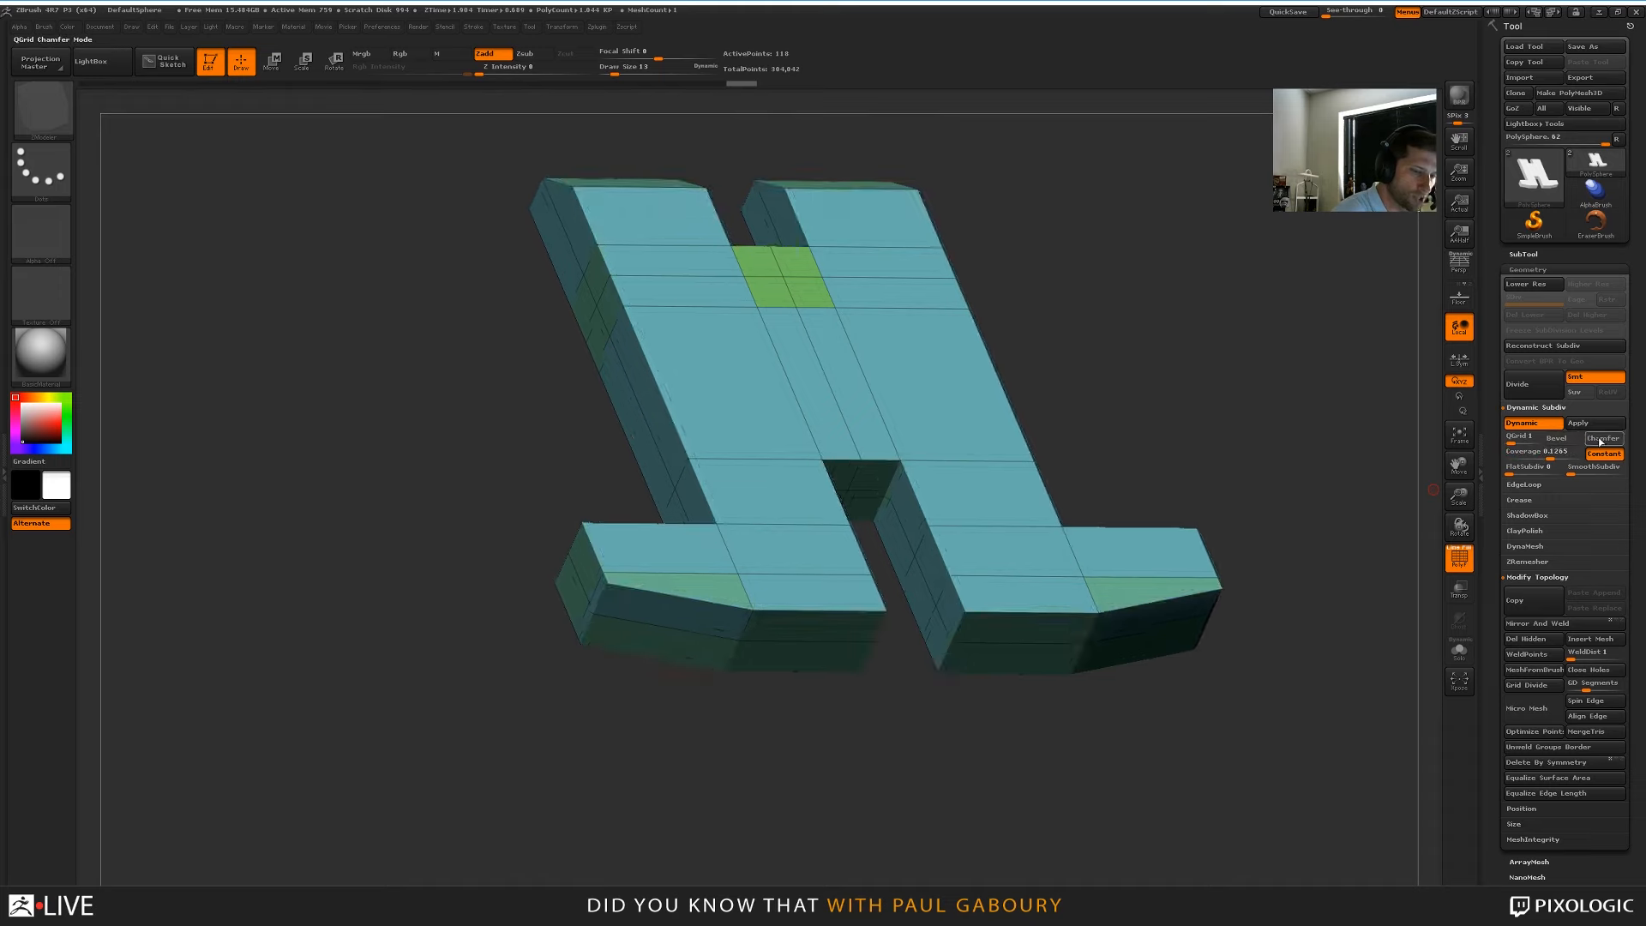
left_click(1508, 443)
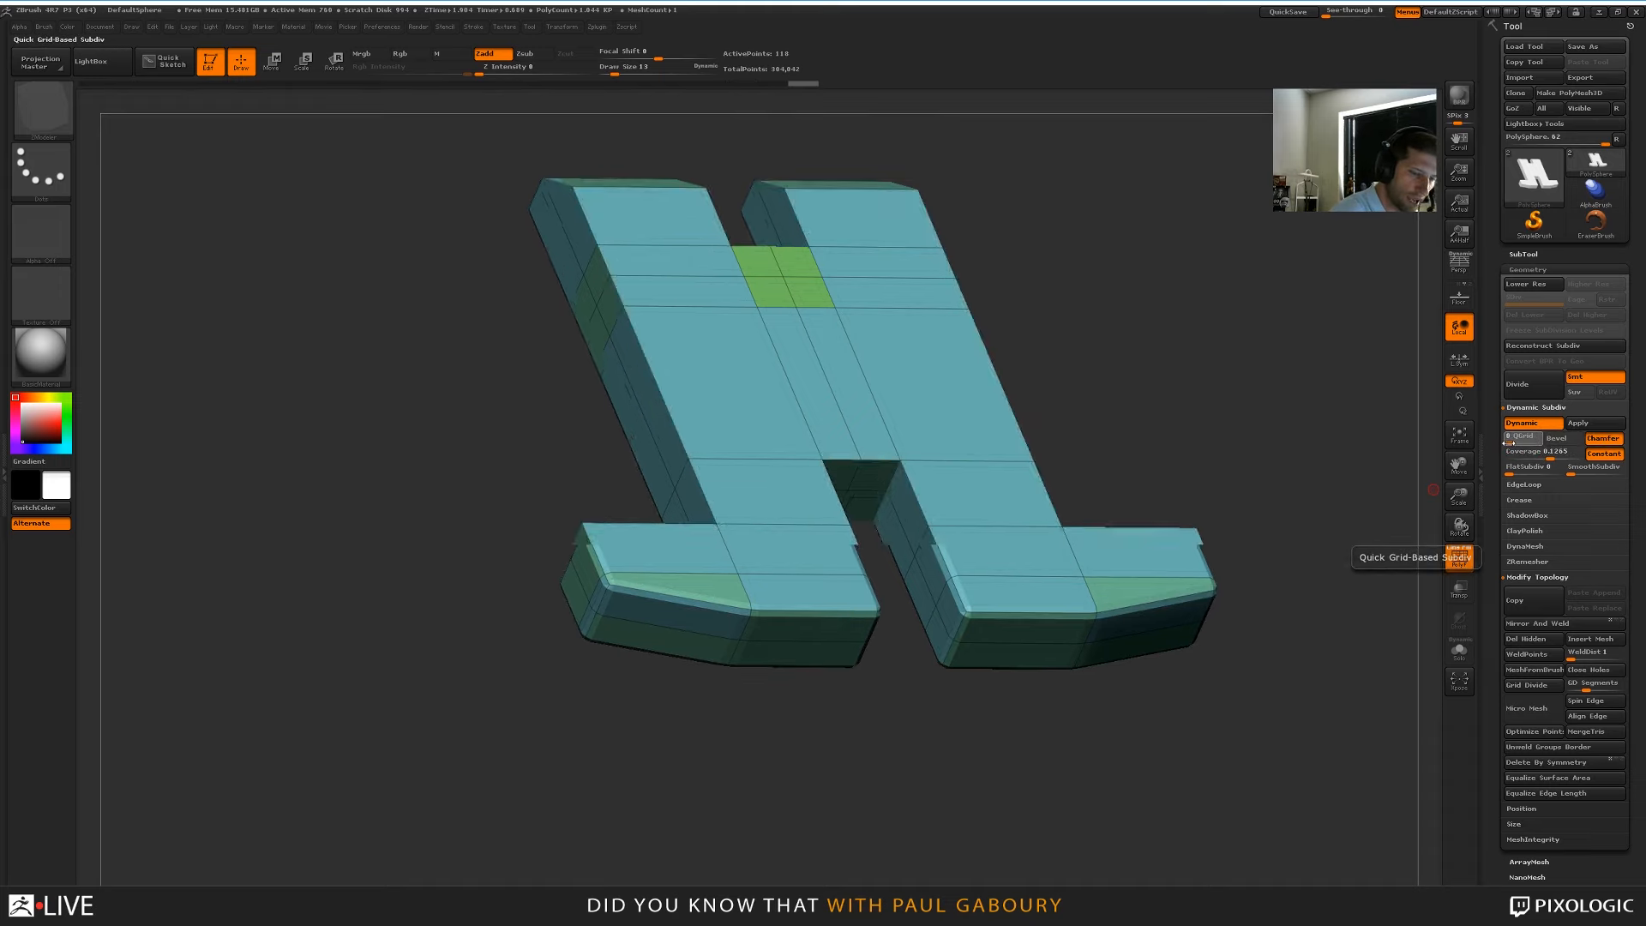
left_click(1509, 442)
left_click(1510, 443)
left_click(1510, 443)
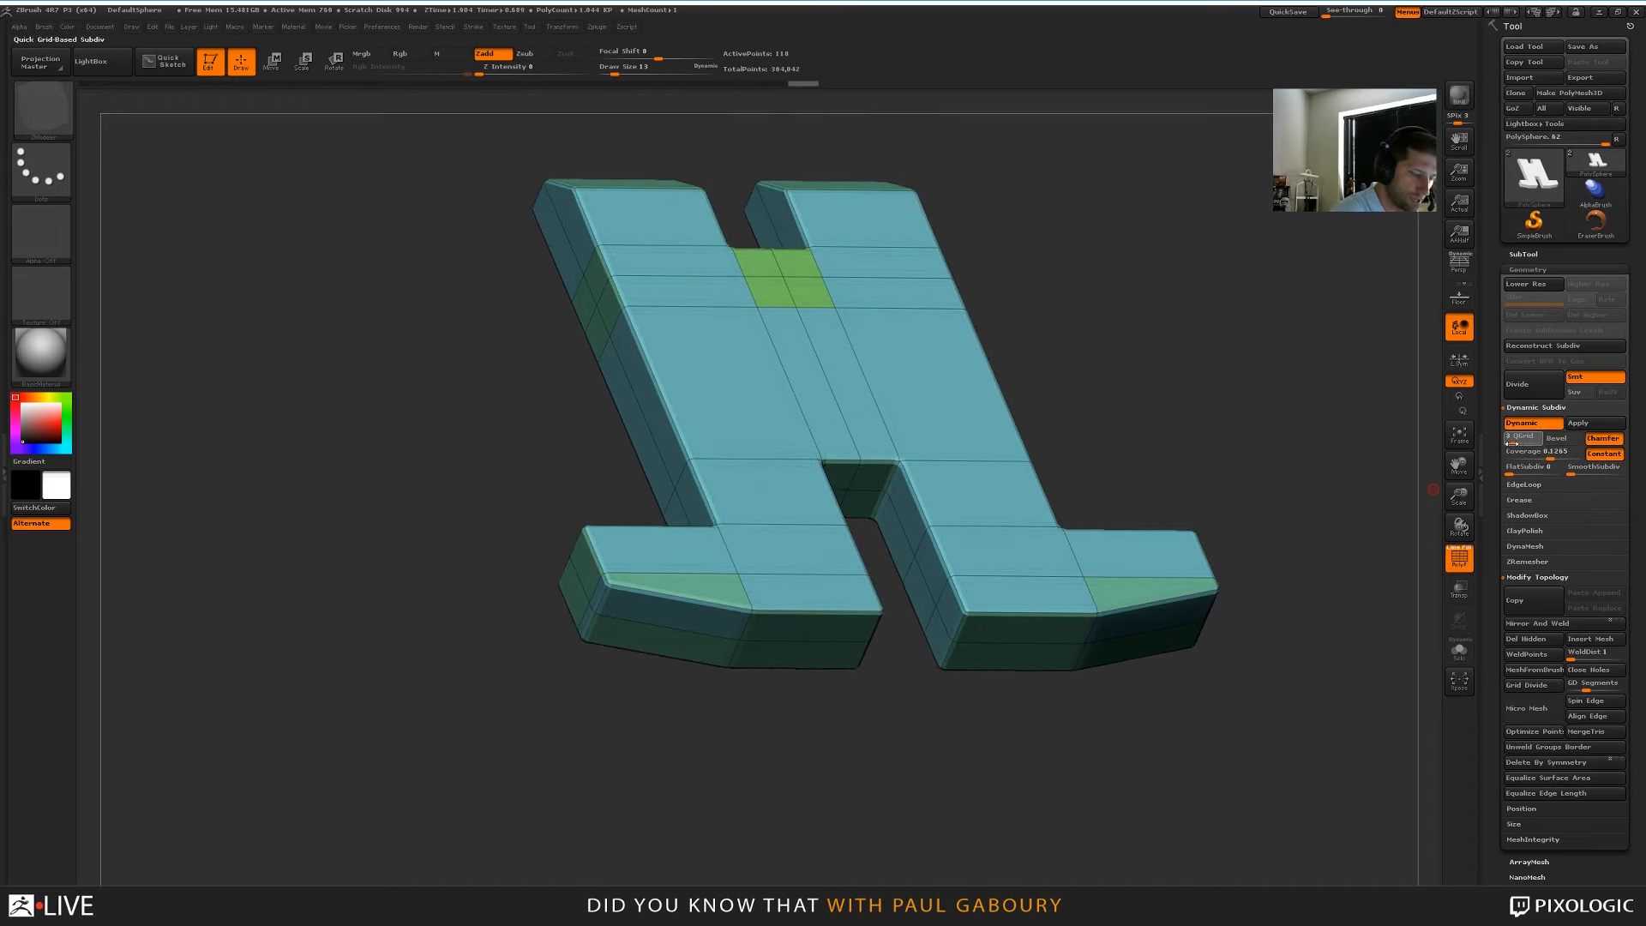
key("shift+f")
mouse_move(1063, 703)
left_mouse_down()
mouse_move(1071, 651)
mouse_move(937, 748)
mouse_move(954, 736)
left_mouse_up()
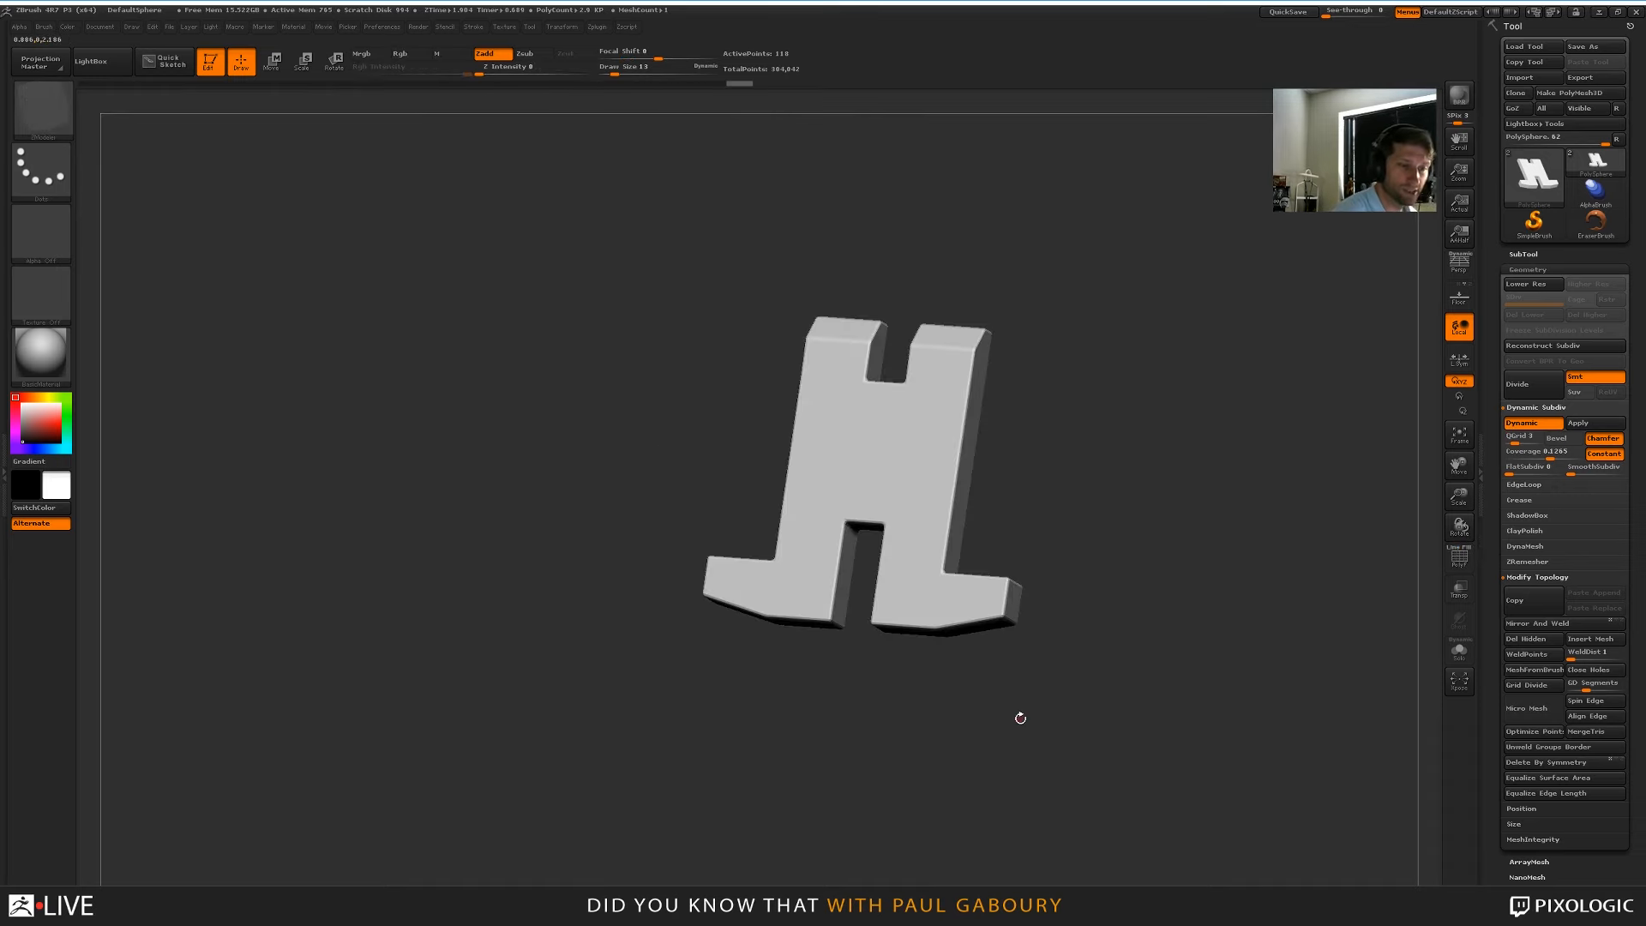
Make the small block subtool PolySphere1 active, hide the H-shaped subtool and frame the block at an angle
key("alt+Up")
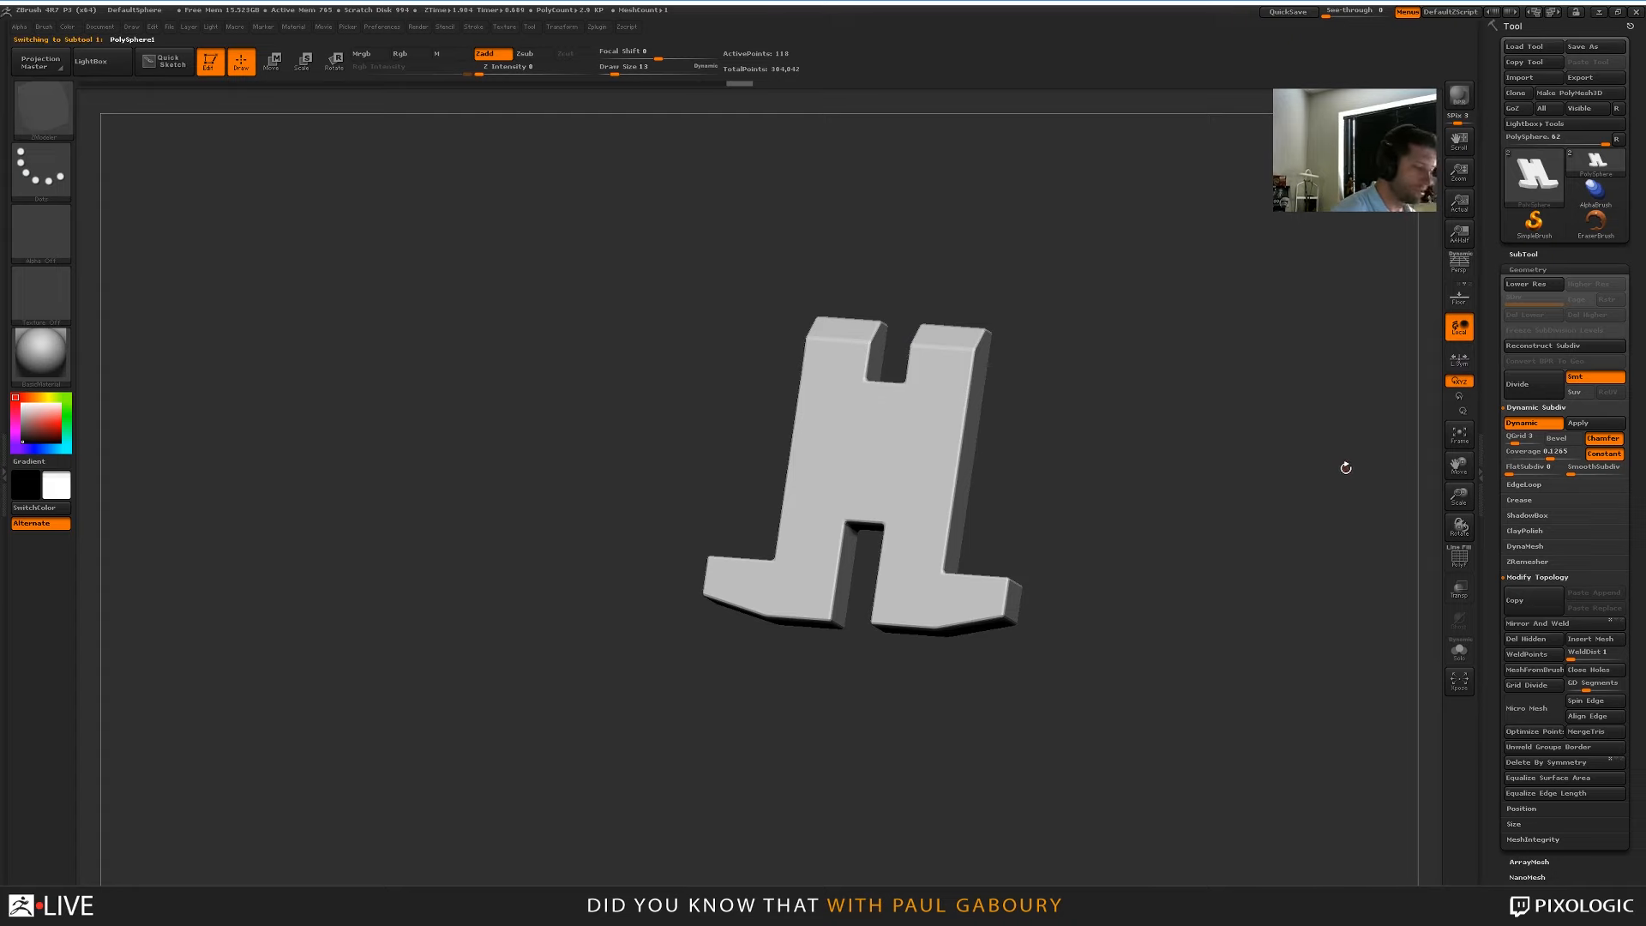
left_click(1523, 254)
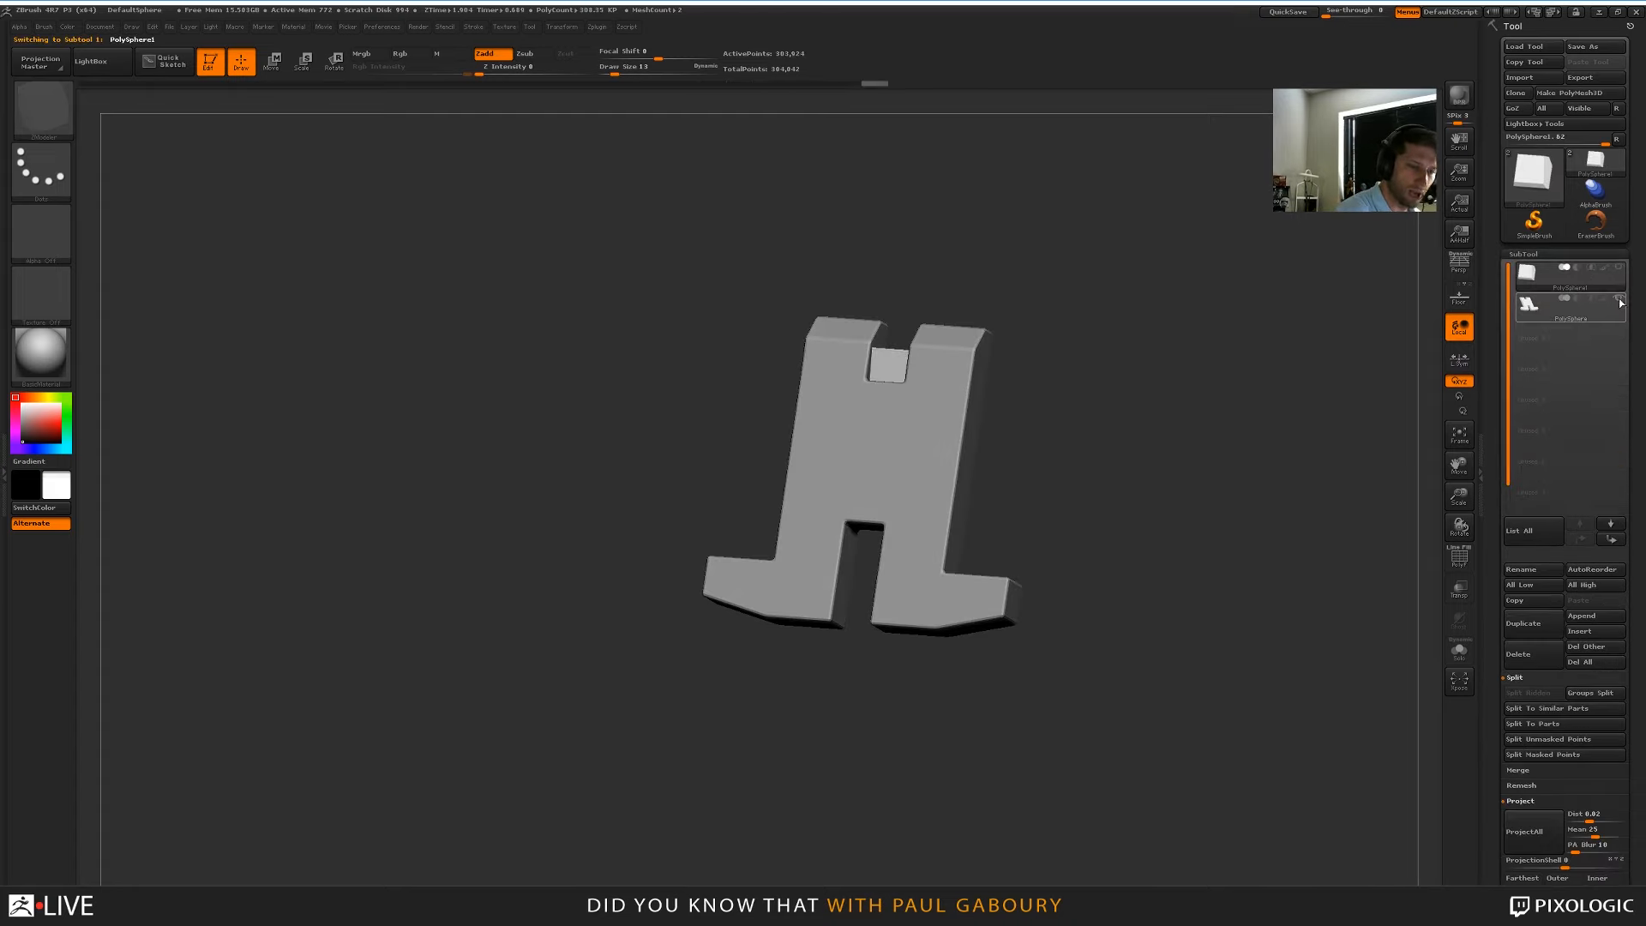
left_click(1618, 297)
key("f")
left_click_drag(1083, 589, 1243, 643)
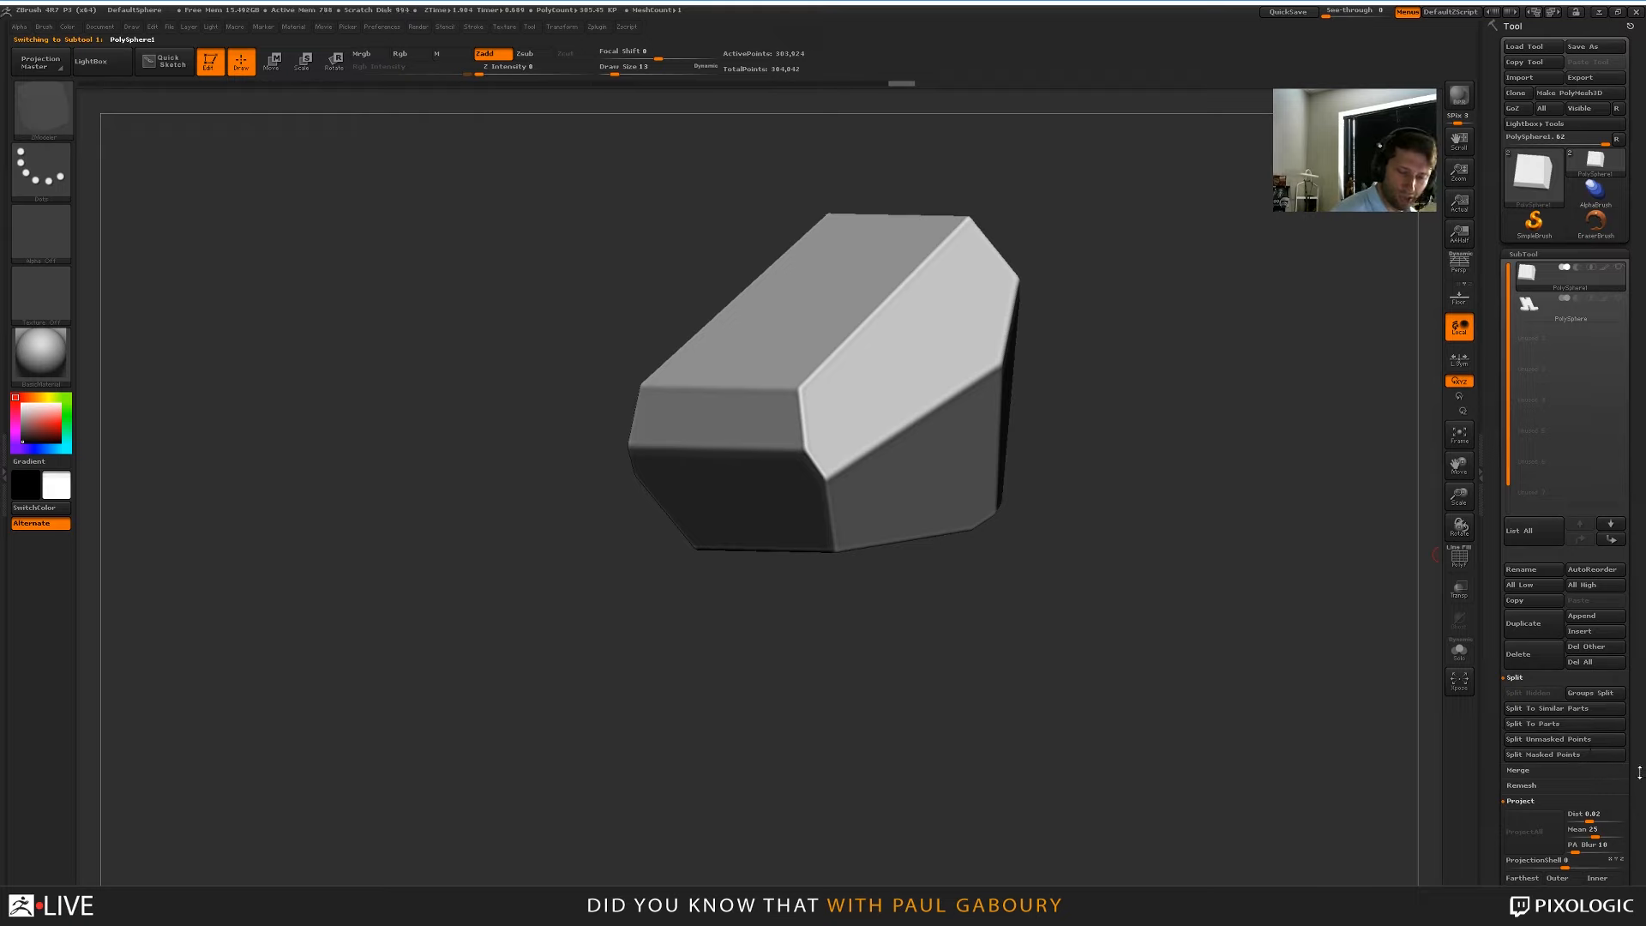
Open the block's ClayPolish settings under Geometry and apply ClayPolish
scroll(1612, 686, "down", 10)
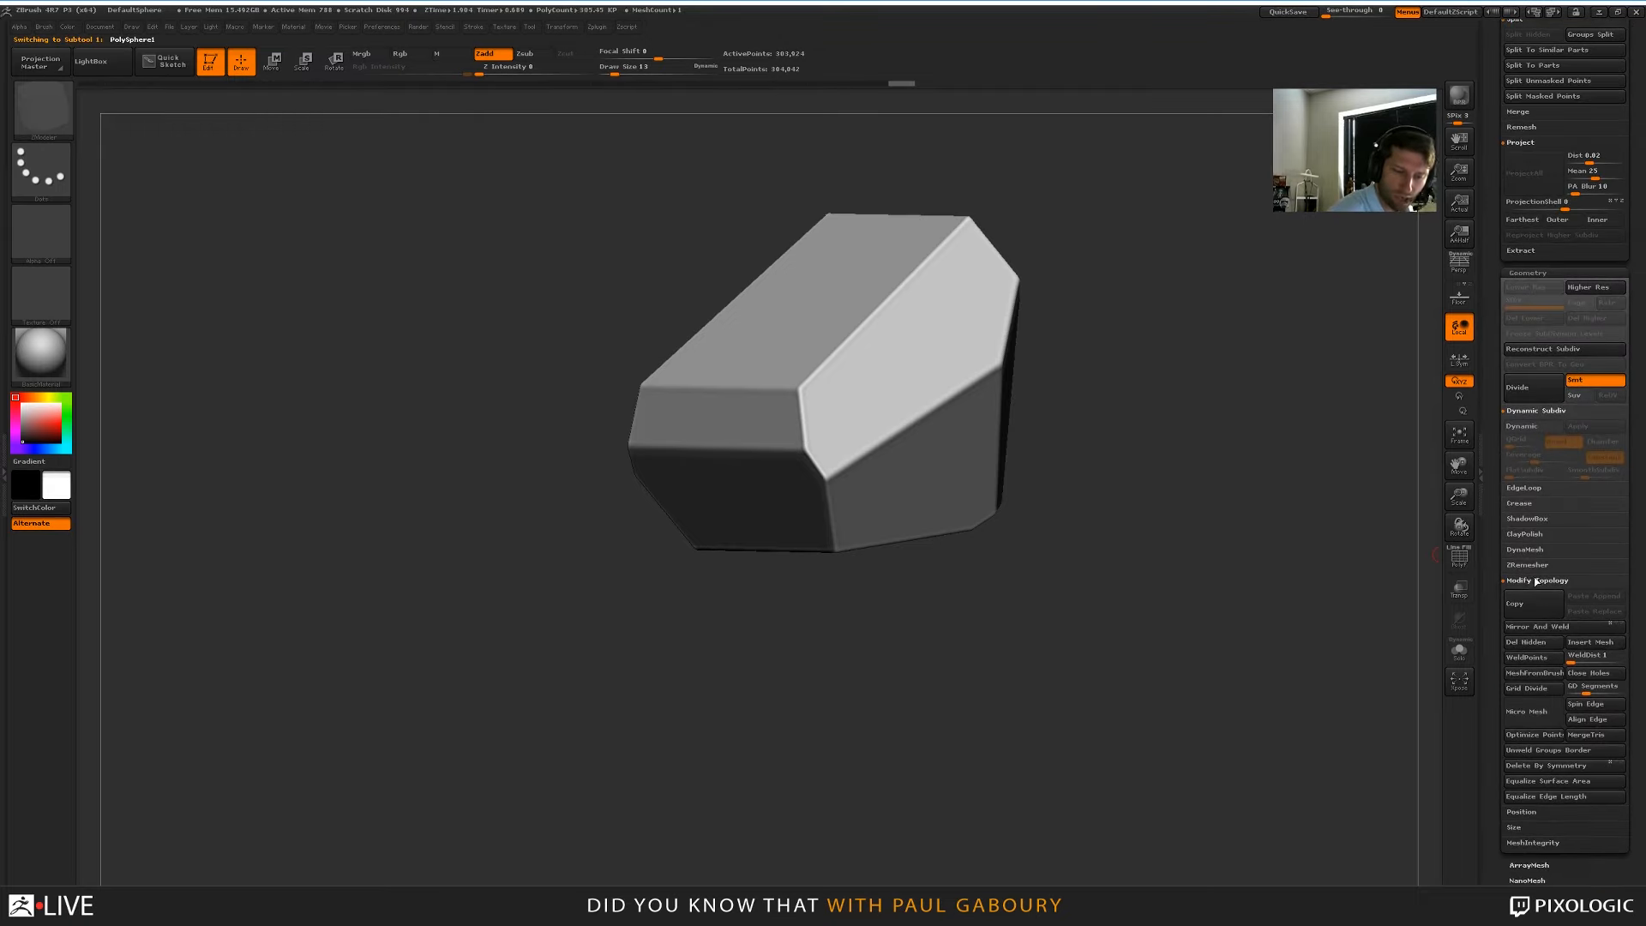
left_click(1536, 581)
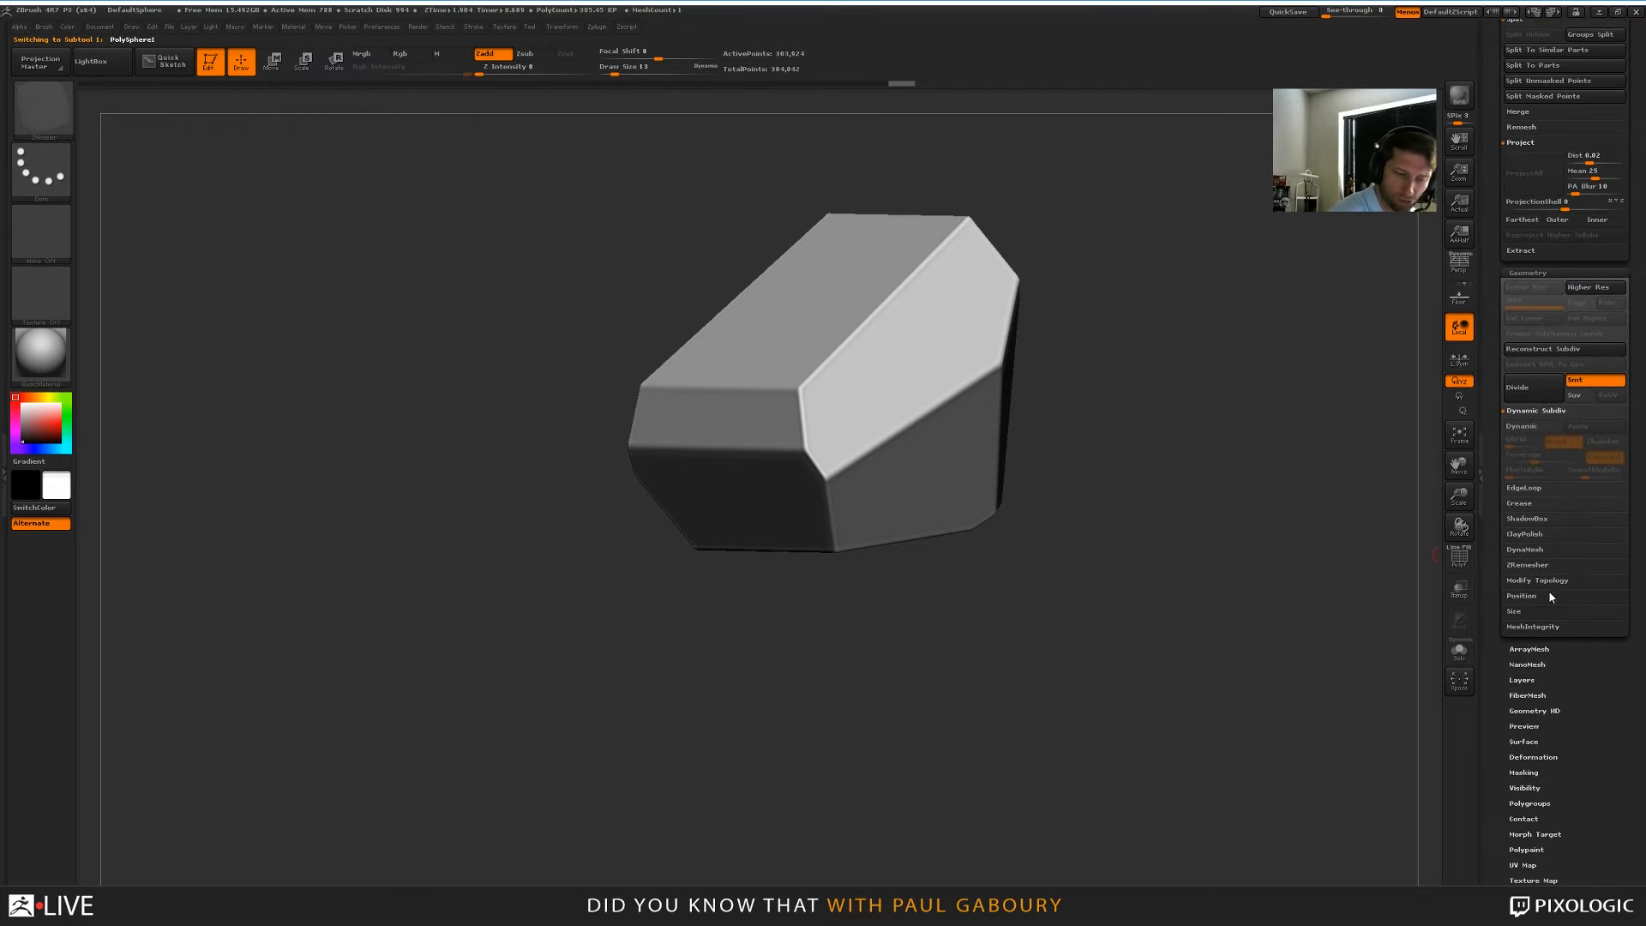
left_click(1525, 533)
left_click(1533, 513)
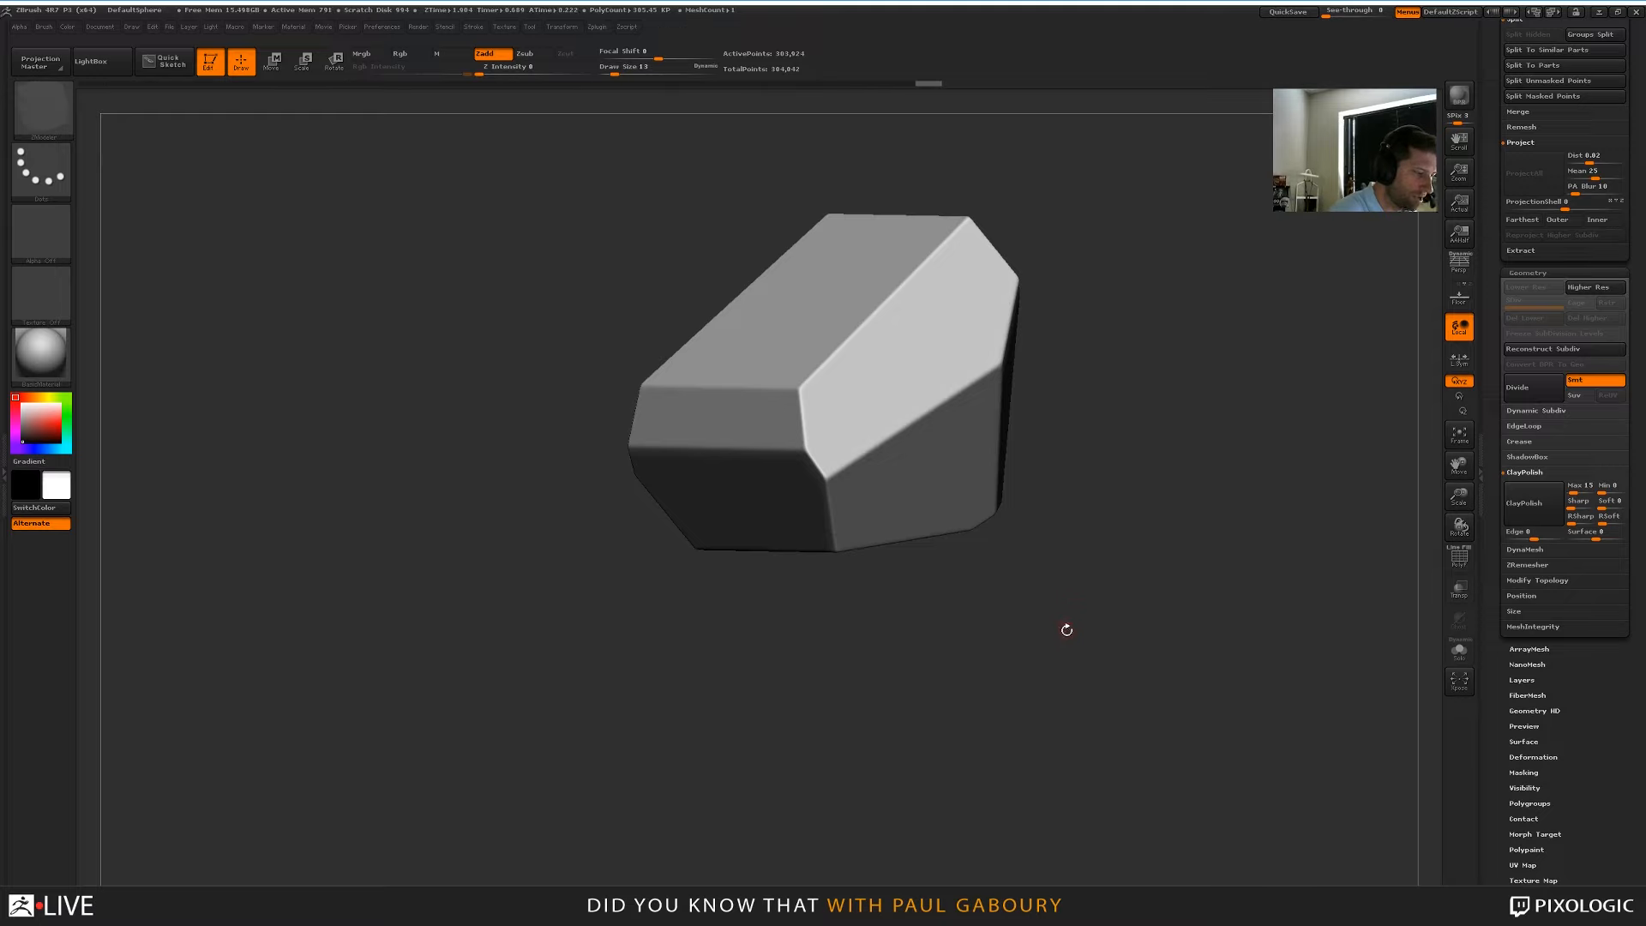
Examine the polished block's edges from several sides and display its hidden edge mask
mouse_move(1063, 631)
left_mouse_down()
mouse_move(1099, 625)
mouse_move(1051, 614)
left_mouse_up()
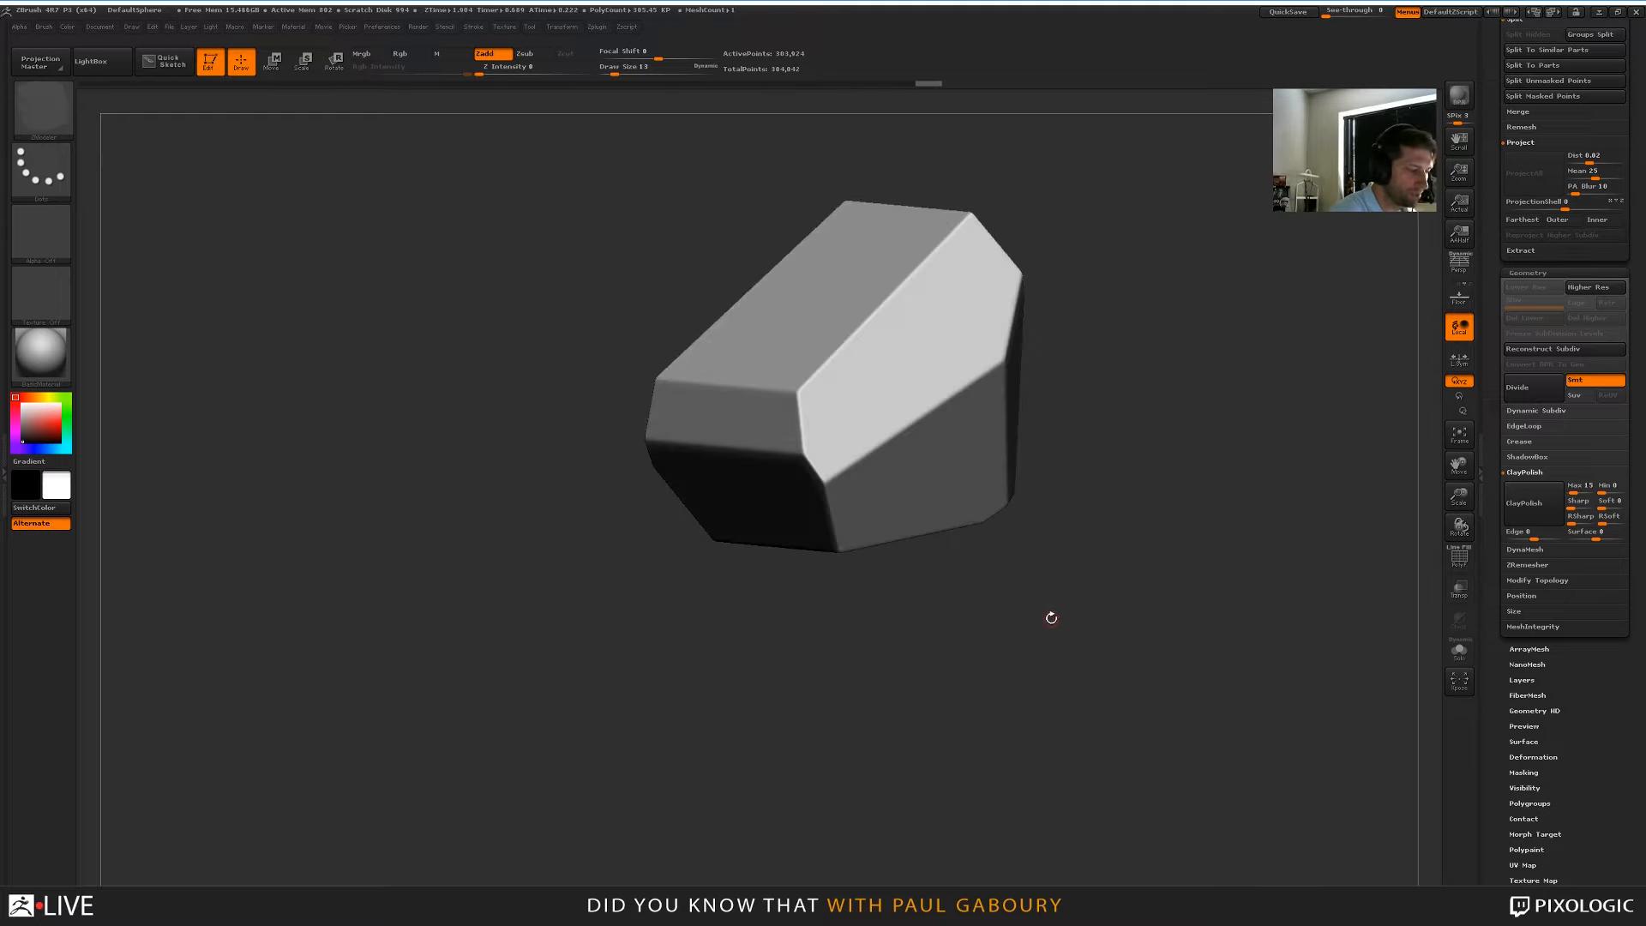
key("ctrl")
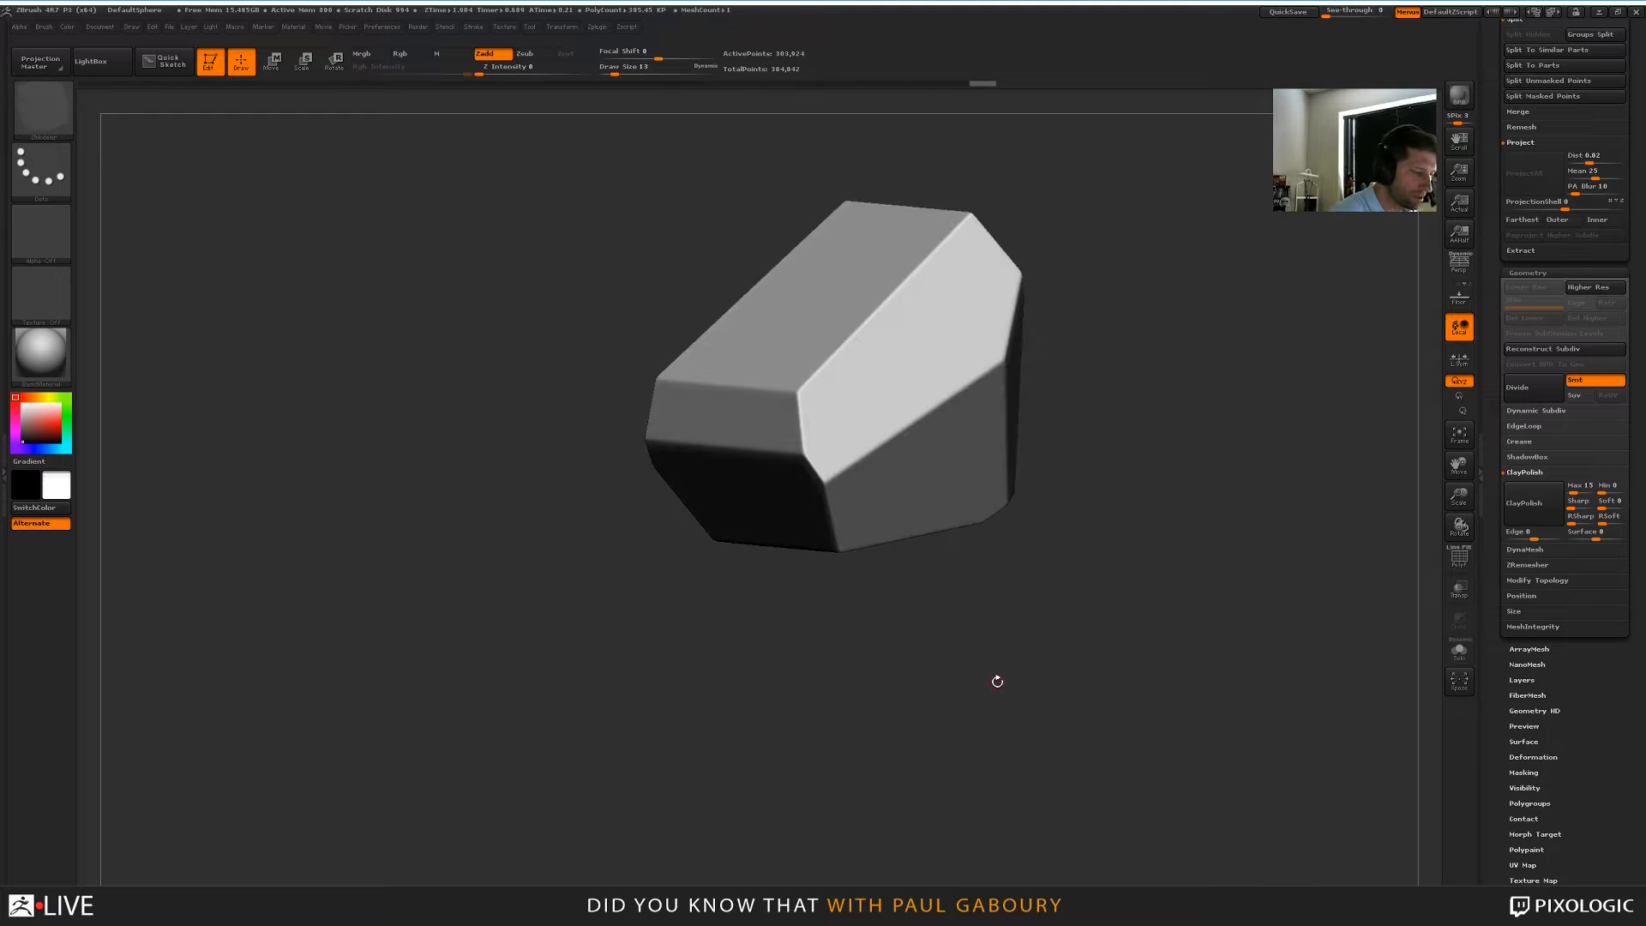
left_click_drag(995, 679, 1040, 631)
mouse_move(1117, 694)
left_mouse_down()
mouse_move(1117, 660)
mouse_move(1078, 717)
mouse_move(1156, 702)
mouse_move(1047, 713)
mouse_move(1102, 621)
mouse_move(1045, 700)
mouse_move(1181, 692)
mouse_move(1208, 729)
mouse_move(1190, 707)
left_mouse_up()
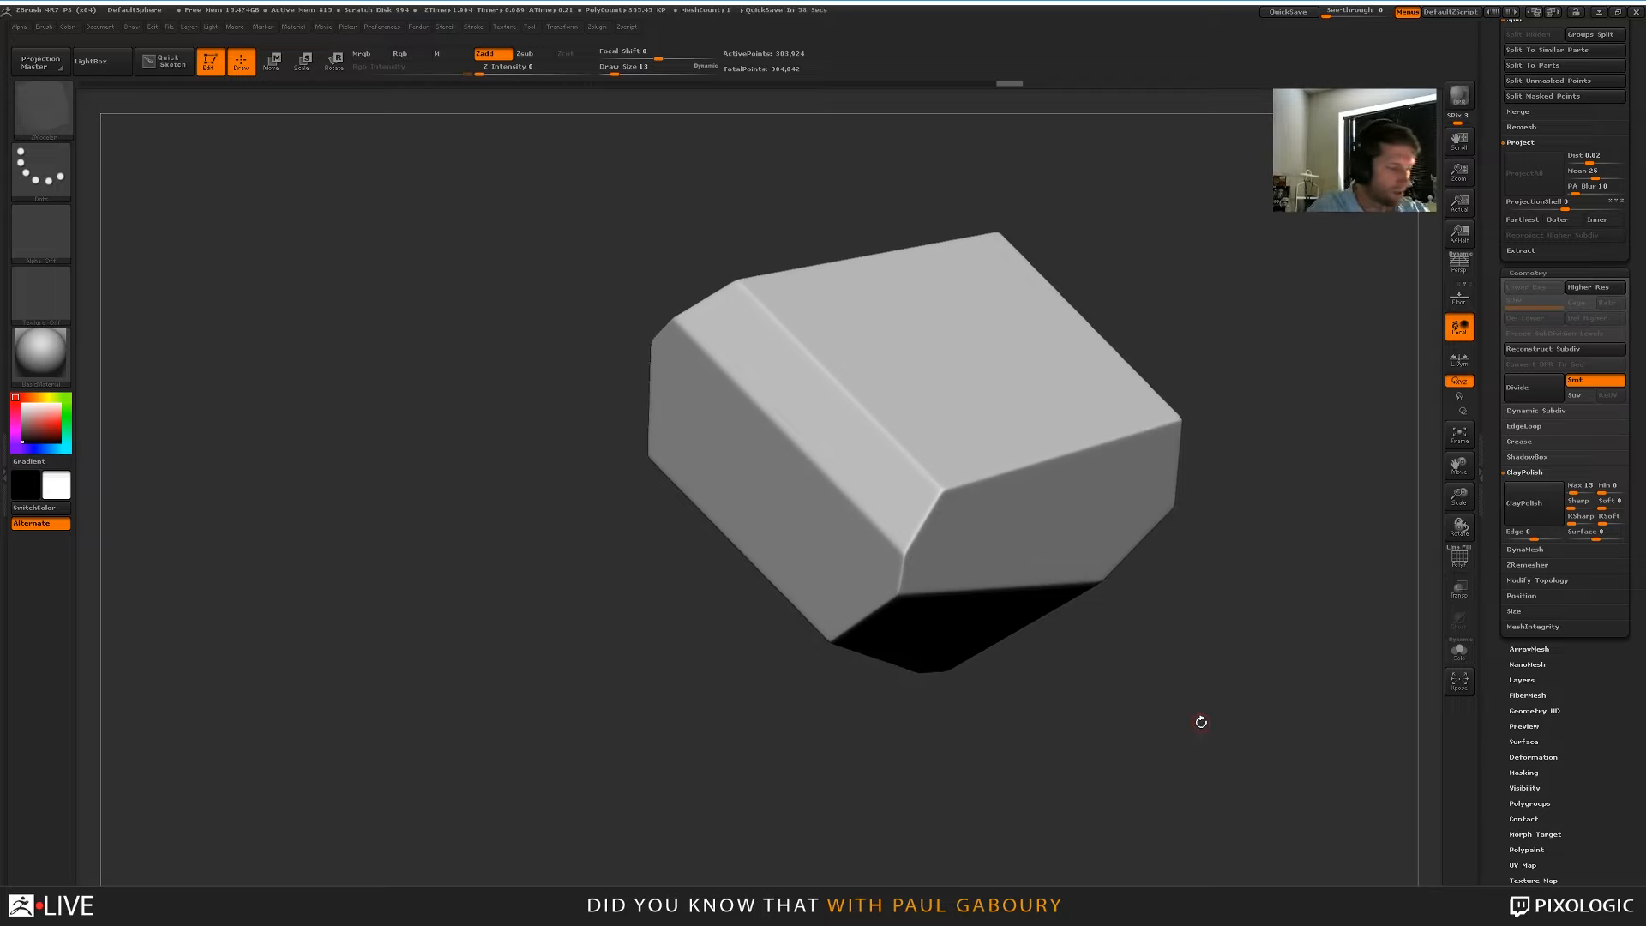
left_click_drag(1184, 583, 1158, 651)
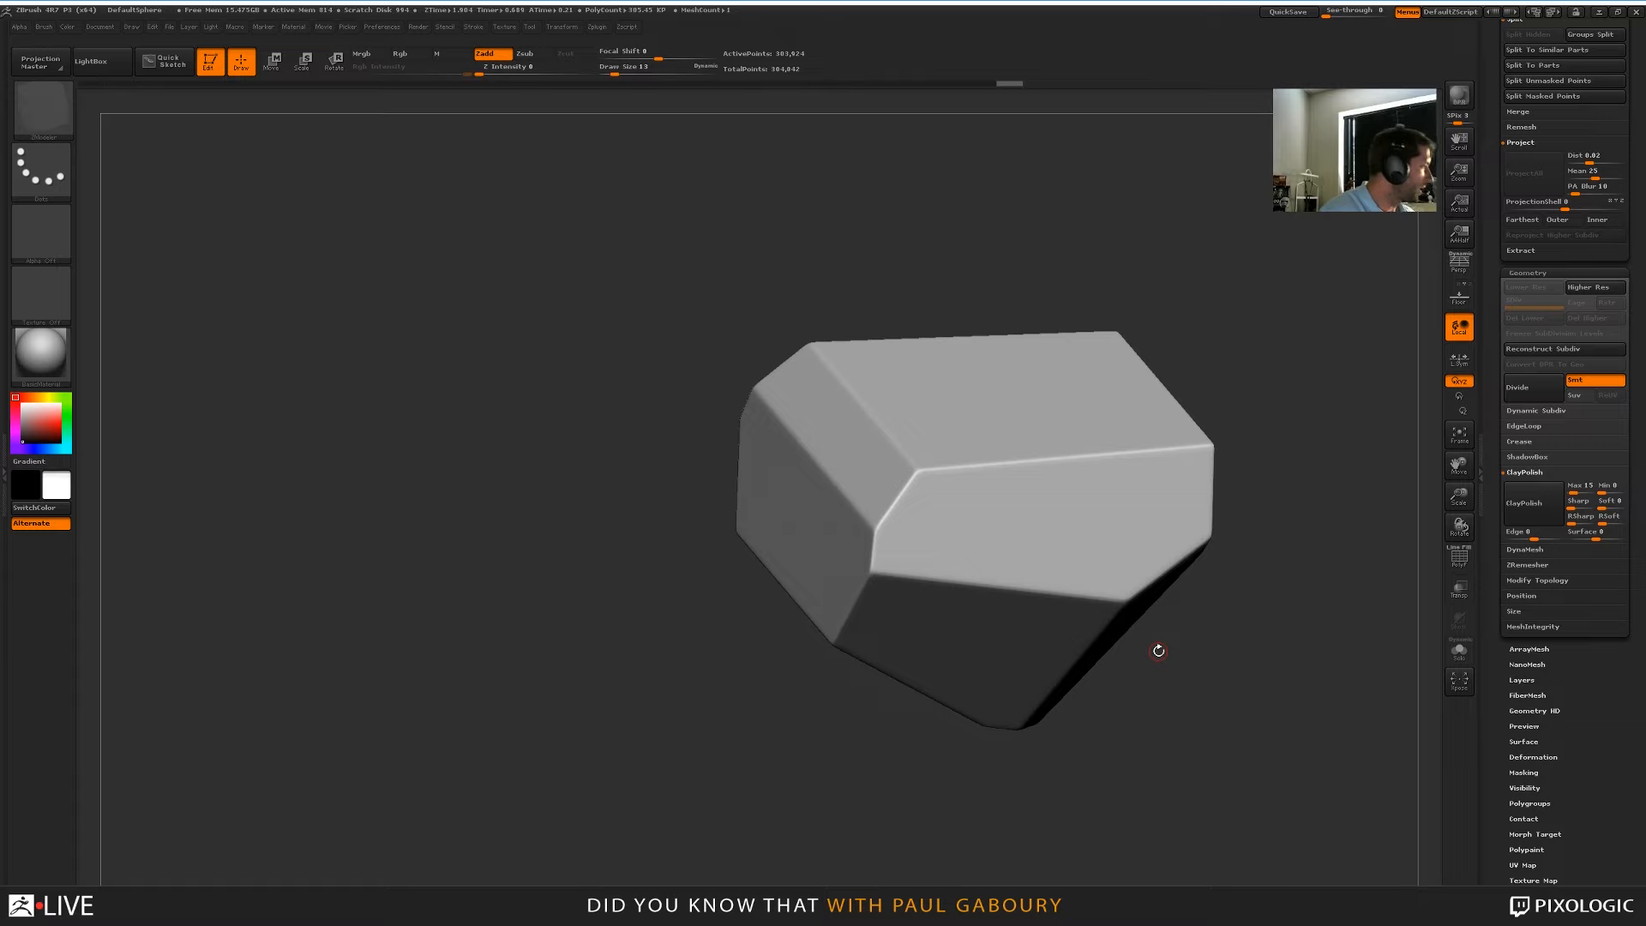
key("ctrl")
left_click(1157, 651, "ctrl")
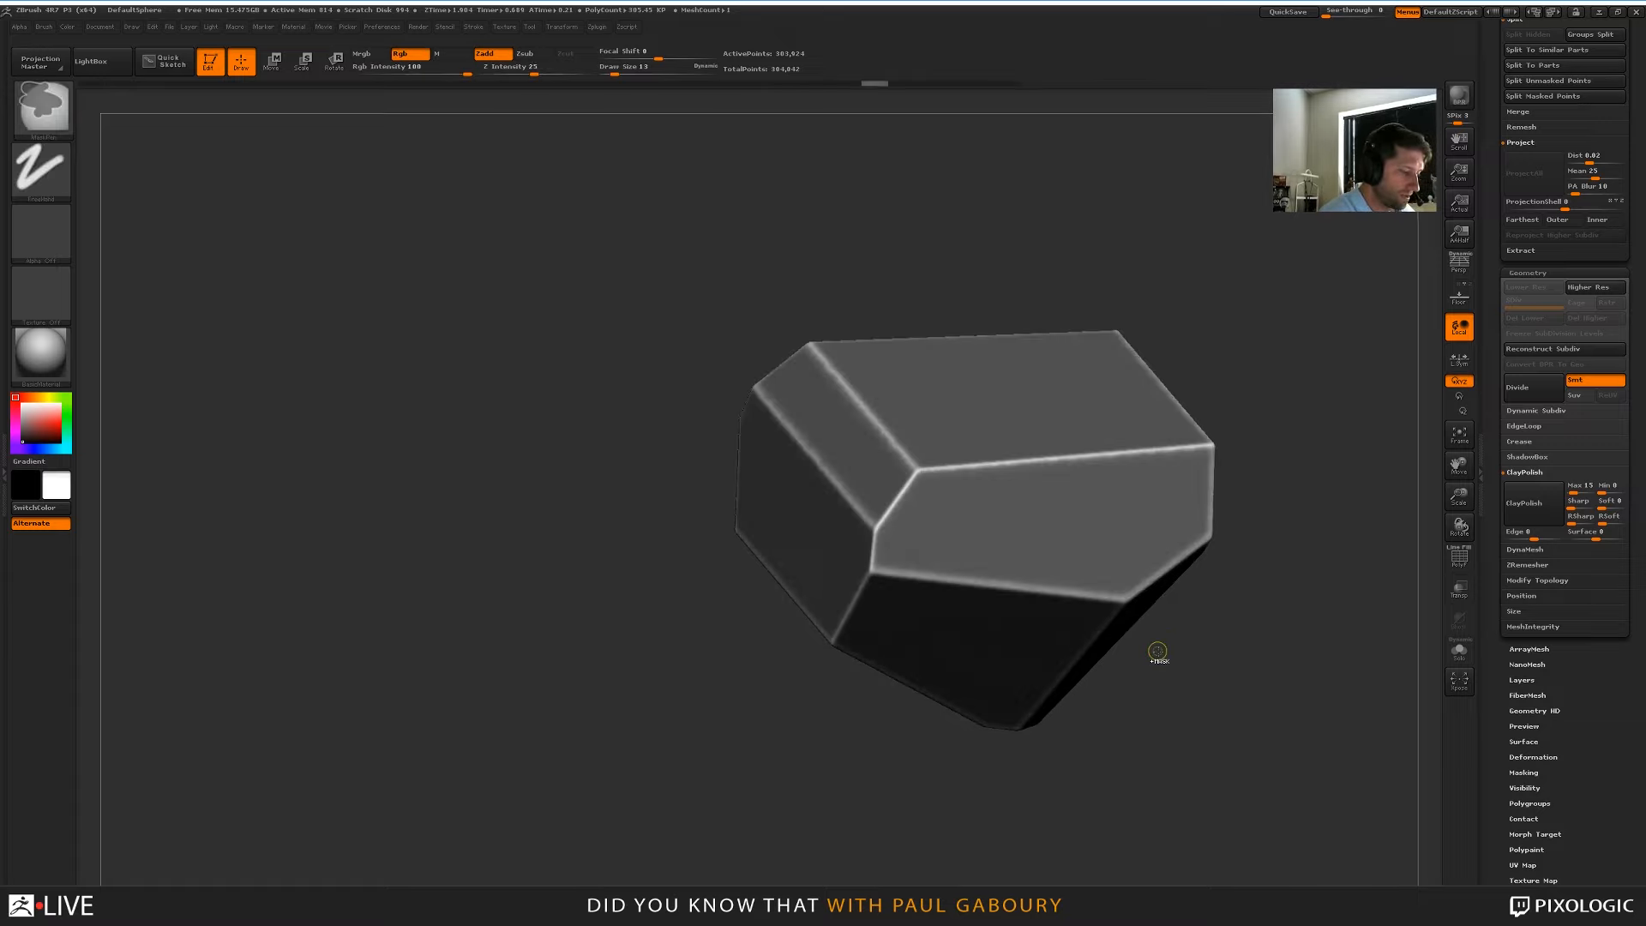
Invert and clear the block's mask, and turn on the wireframe and polygroup display
left_click(1157, 652, "ctrl")
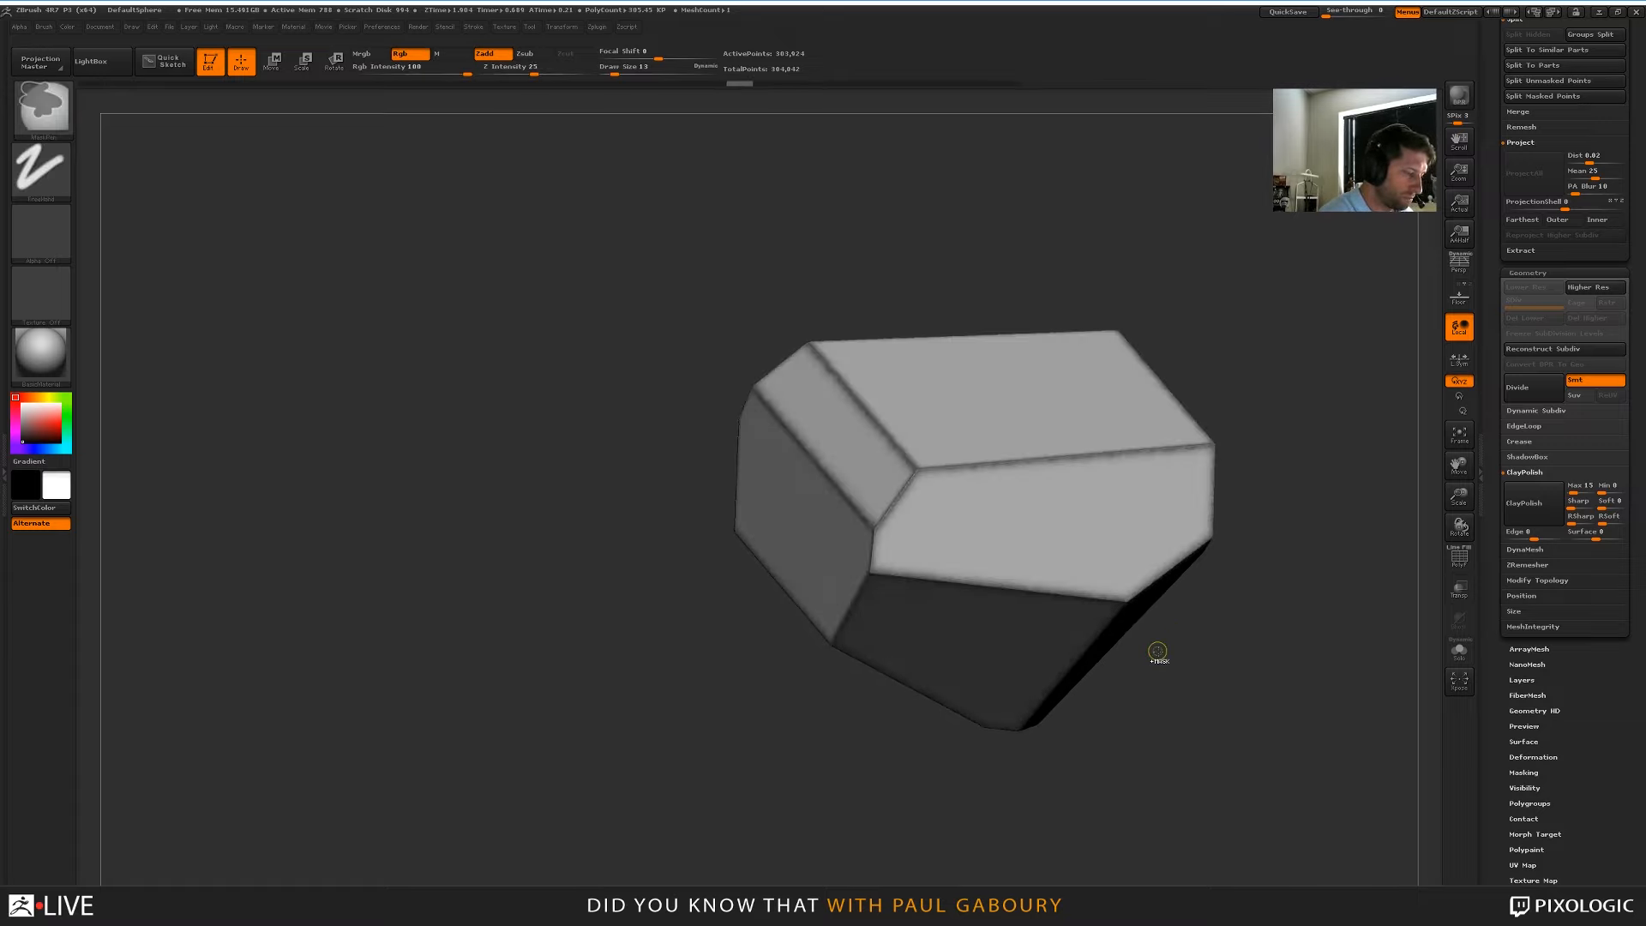
mouse_move(1157, 651)
left_mouse_down("ctrl")
mouse_move(1212, 661)
mouse_move(1190, 577)
mouse_move(1074, 620)
mouse_move(1000, 680)
mouse_move(1080, 580)
mouse_move(1149, 674)
mouse_move(1061, 679)
mouse_move(1104, 646)
mouse_move(1063, 699)
mouse_move(969, 736)
mouse_move(1055, 725)
left_mouse_up("ctrl")
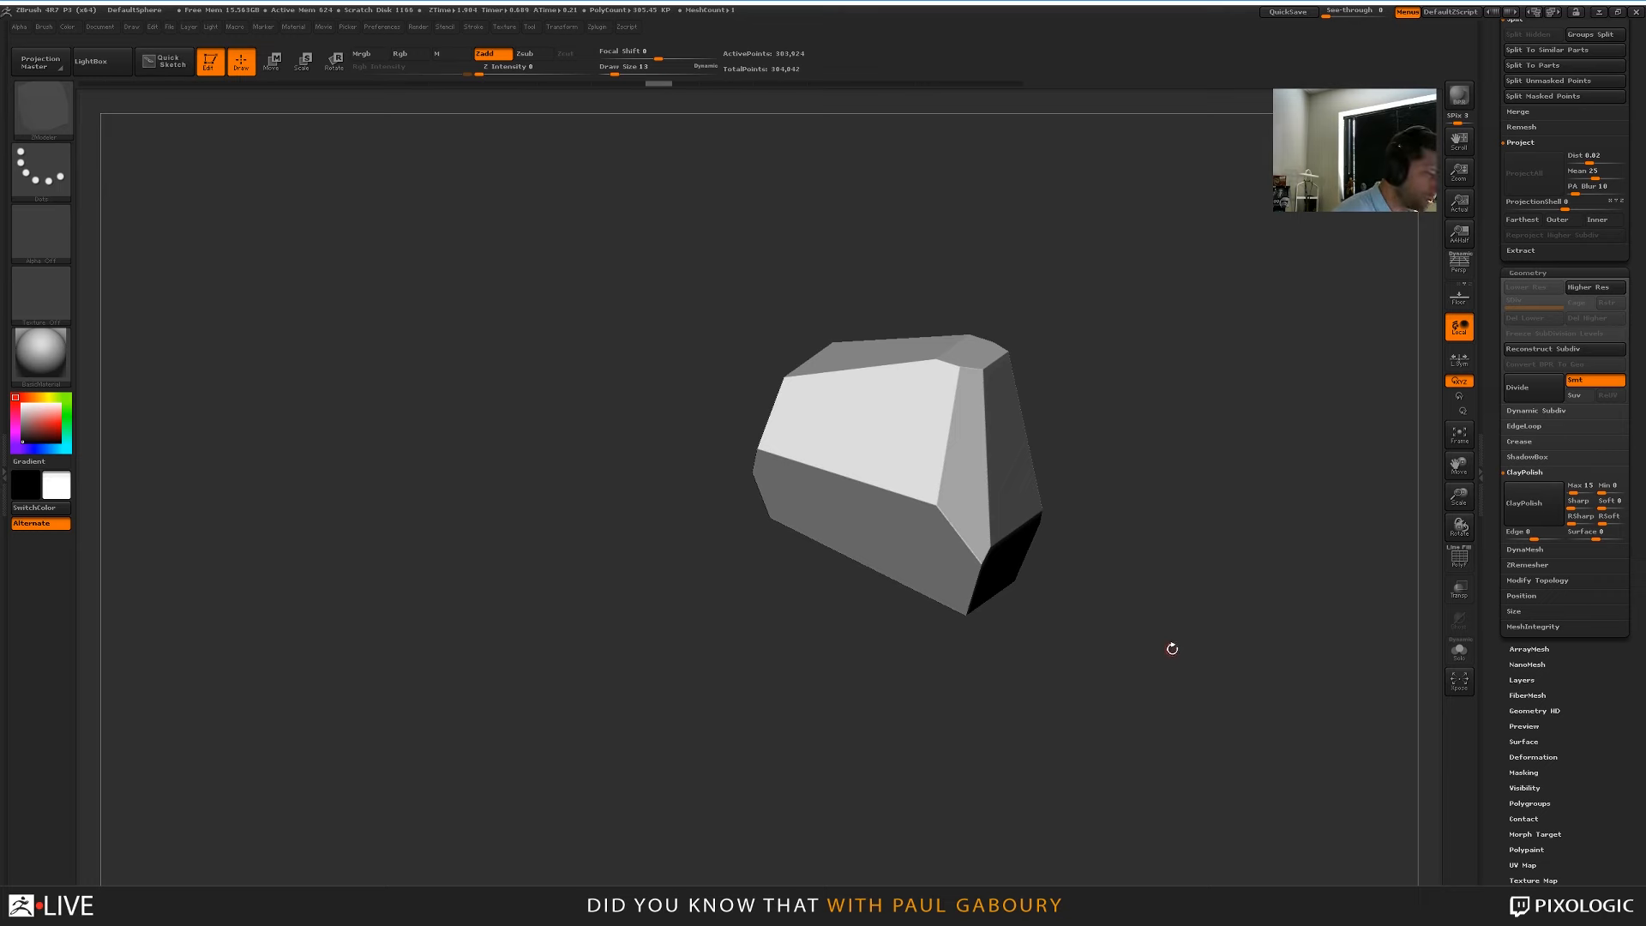
left_click_drag(1172, 649, 1167, 601)
key("shift+f")
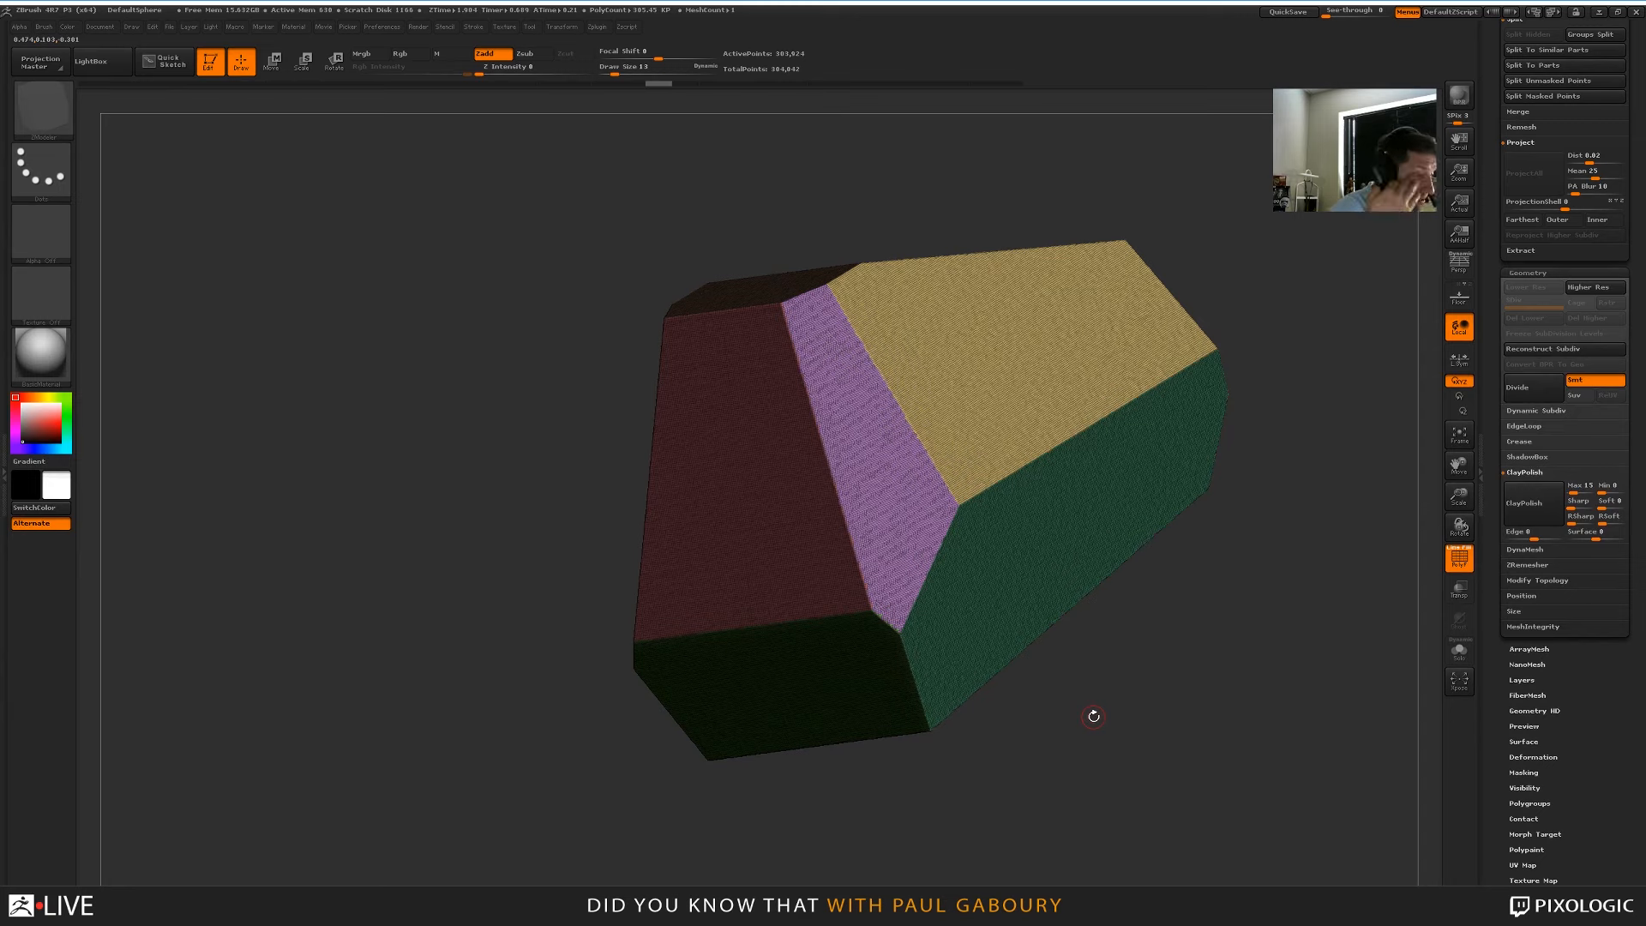
Mask the block's polygroup borders using Mask By Feature with only Groups enabled
left_click(1536, 472)
scroll(1568, 557, "down", 4)
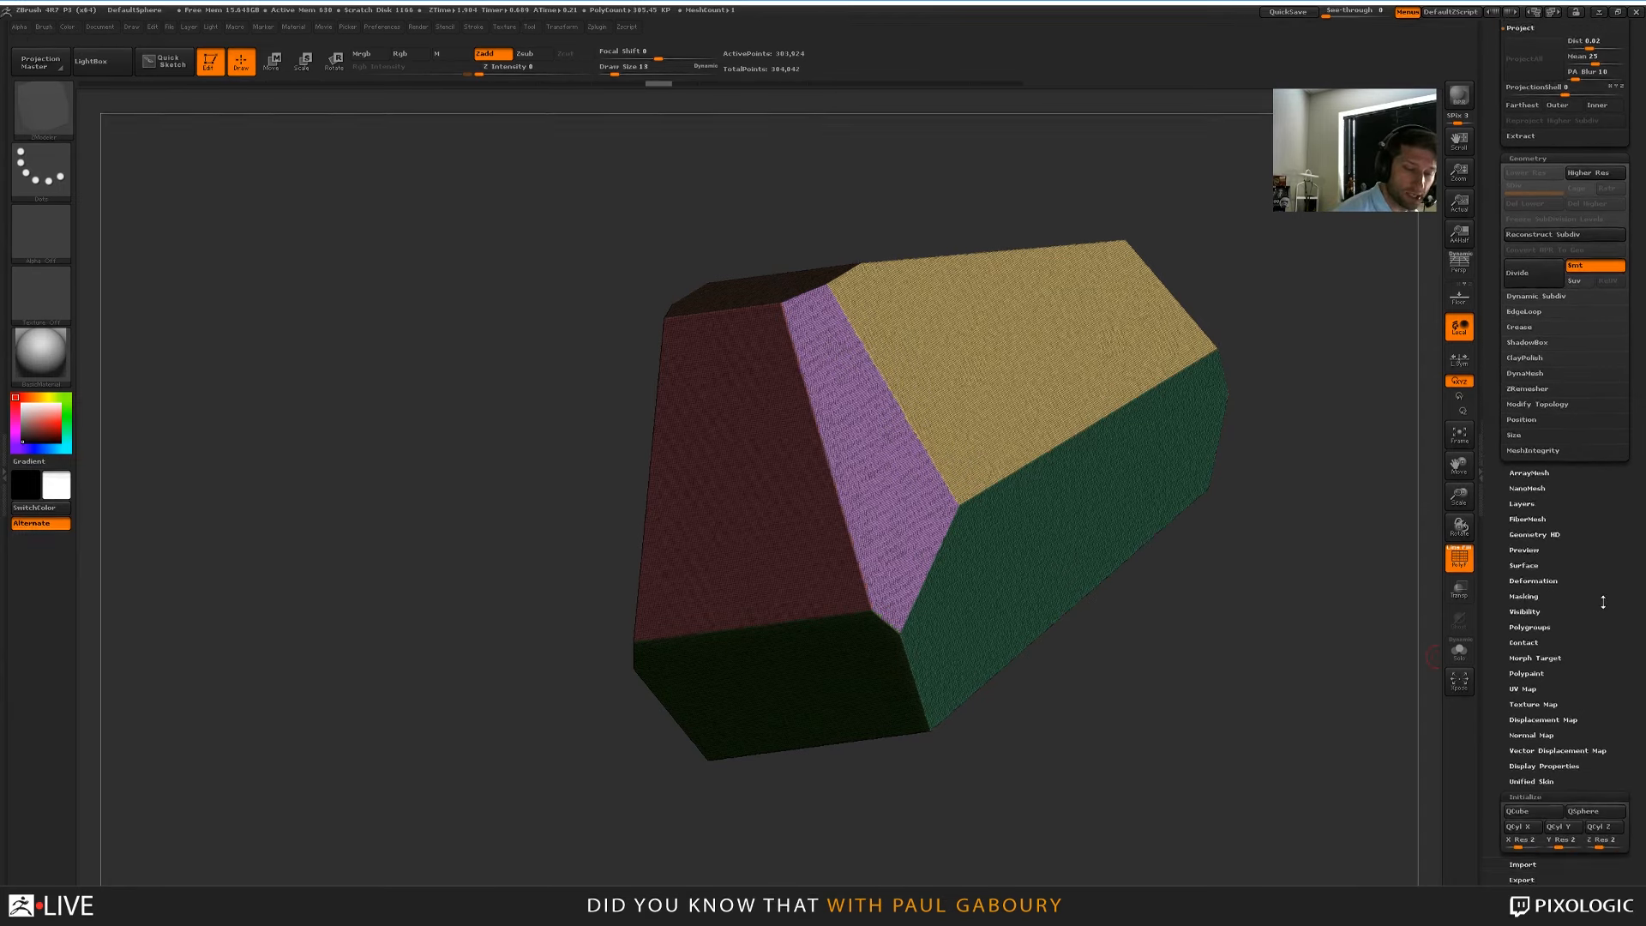
key("shift")
left_click(1546, 586)
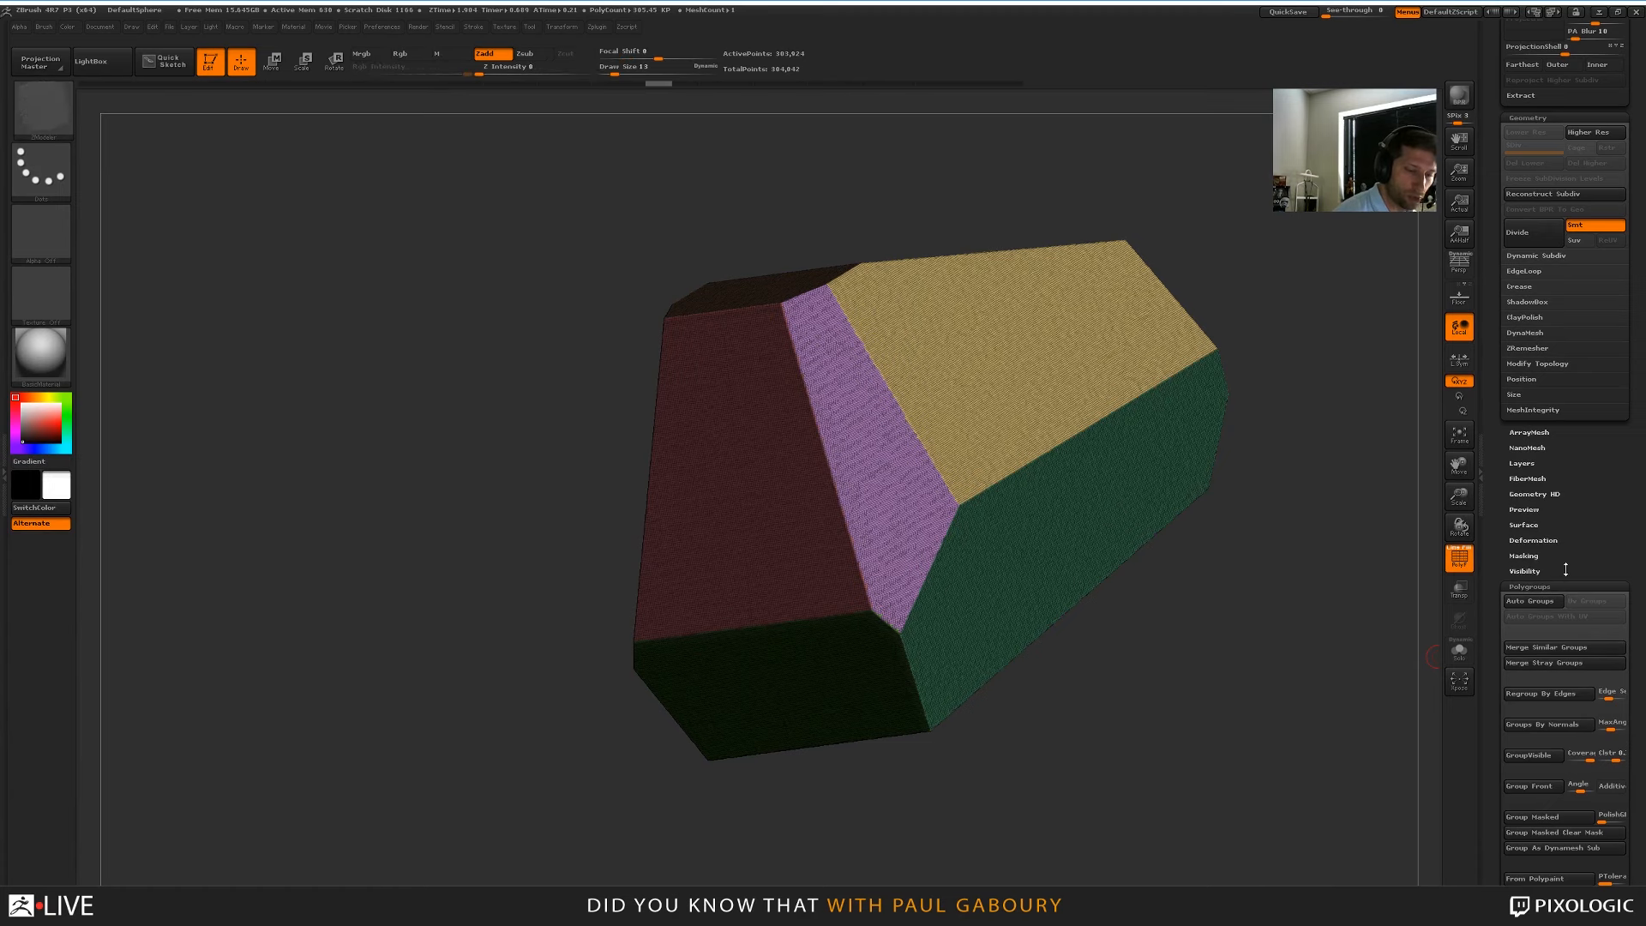
left_click(1548, 586)
key("shift")
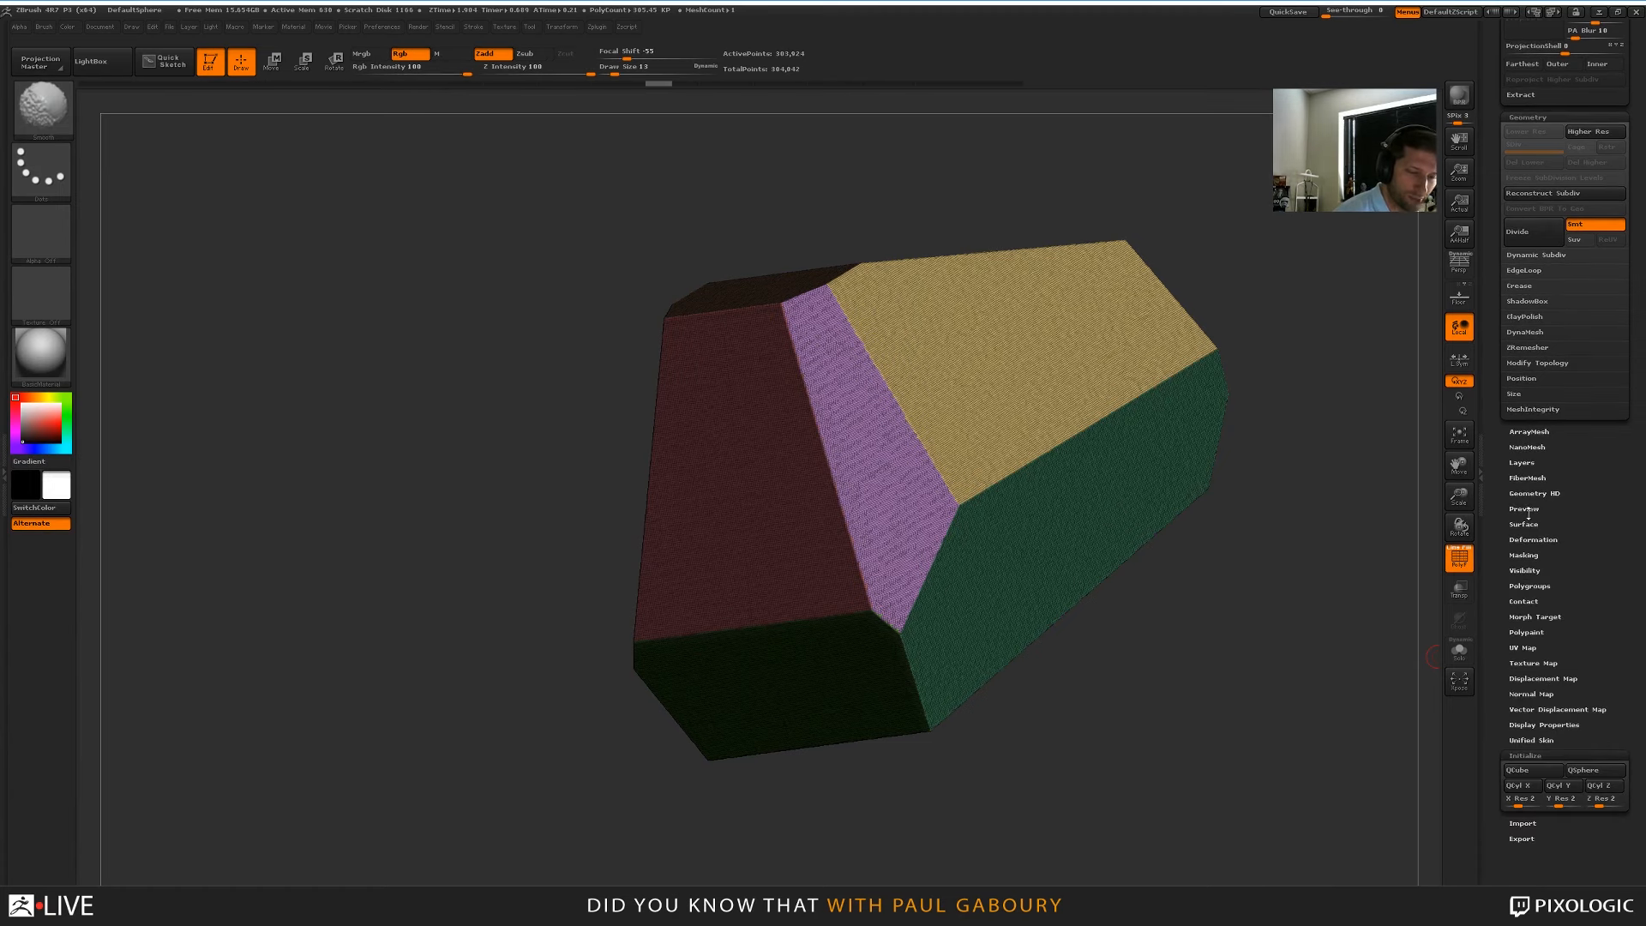
left_click(1524, 554)
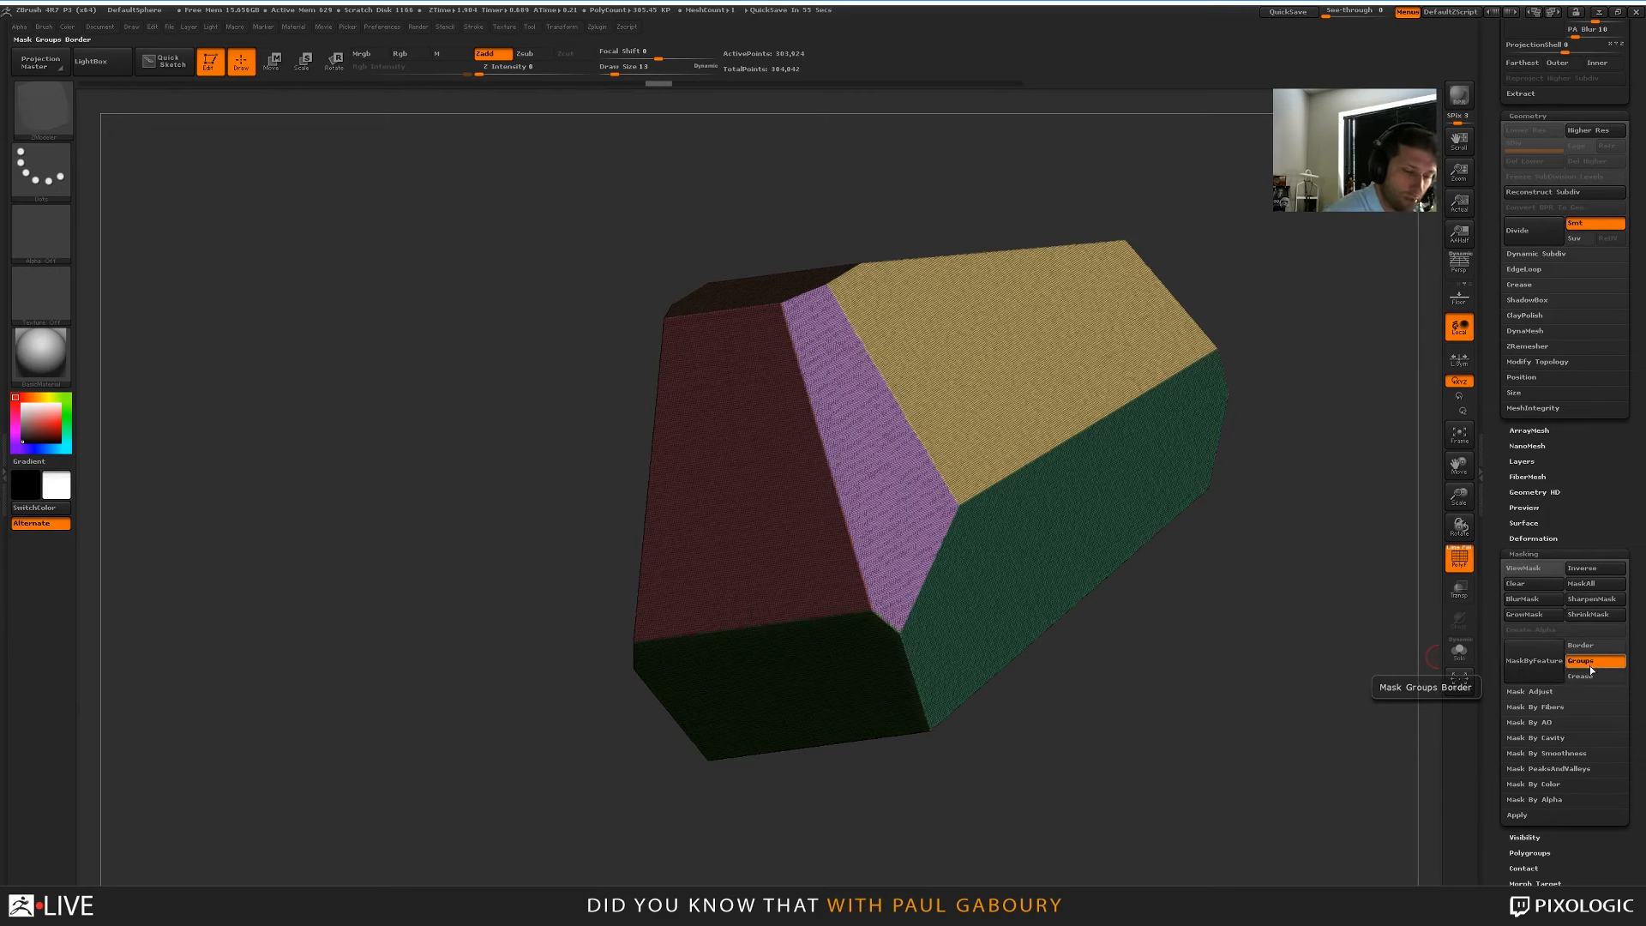
left_click(1530, 662)
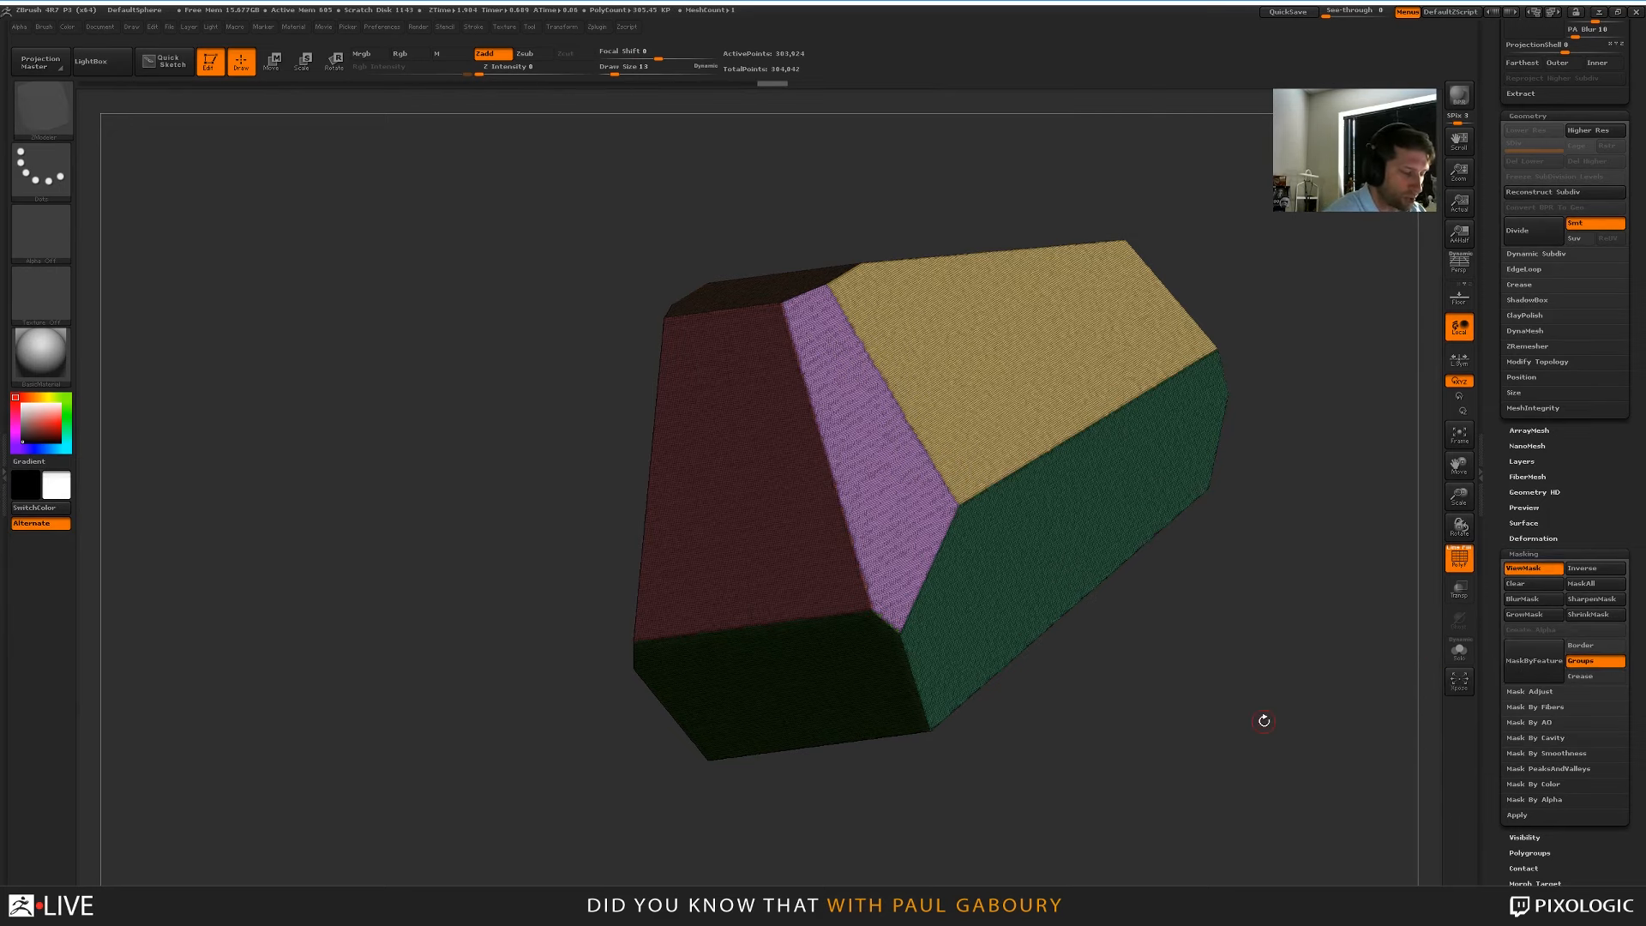
Grow the polygroup border mask, turn off the wireframe display and invert the mask to leave the edges unmasked
left_click_drag(1176, 695, 1358, 676)
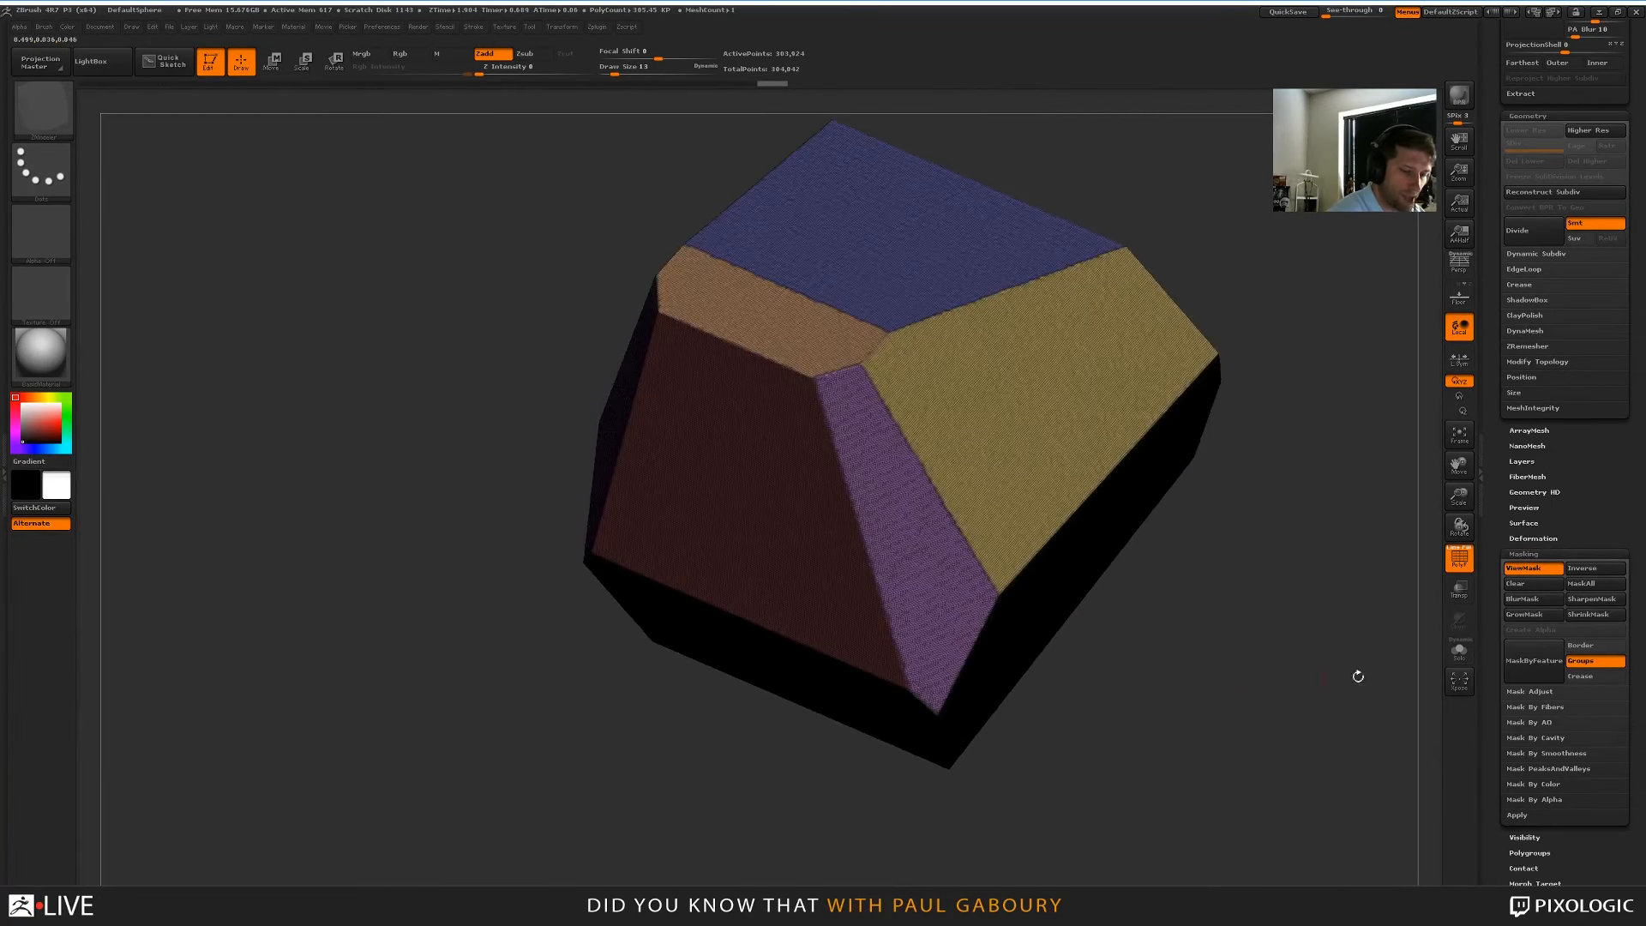
left_click(1533, 615)
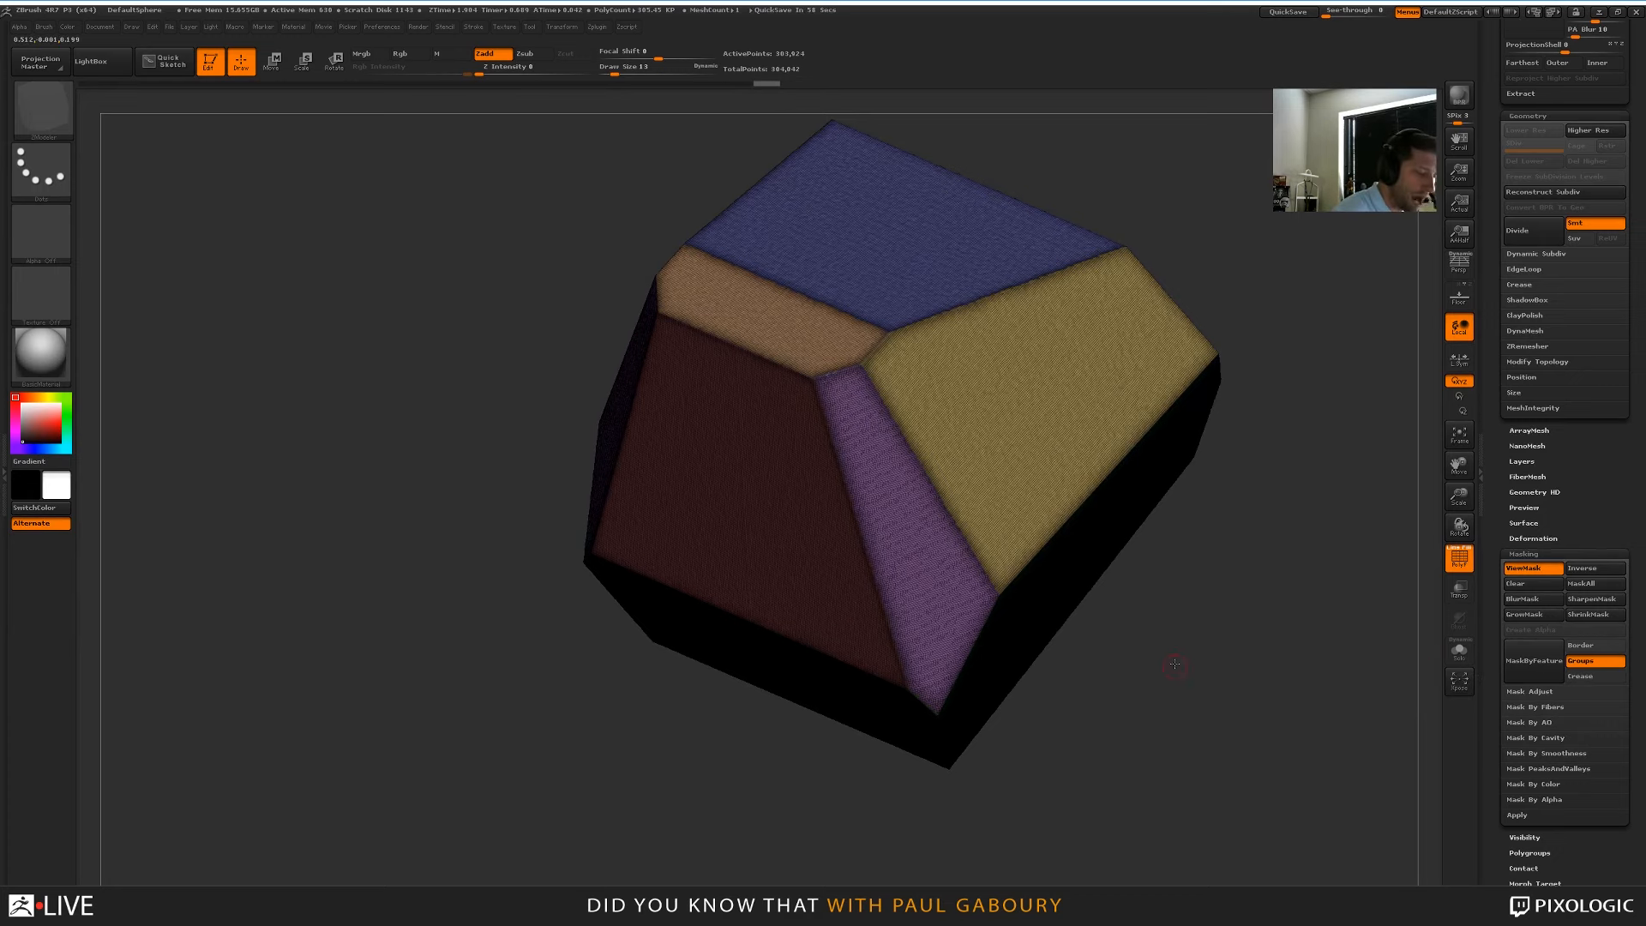
left_click_drag(1184, 635, 1159, 675)
key("shift+f")
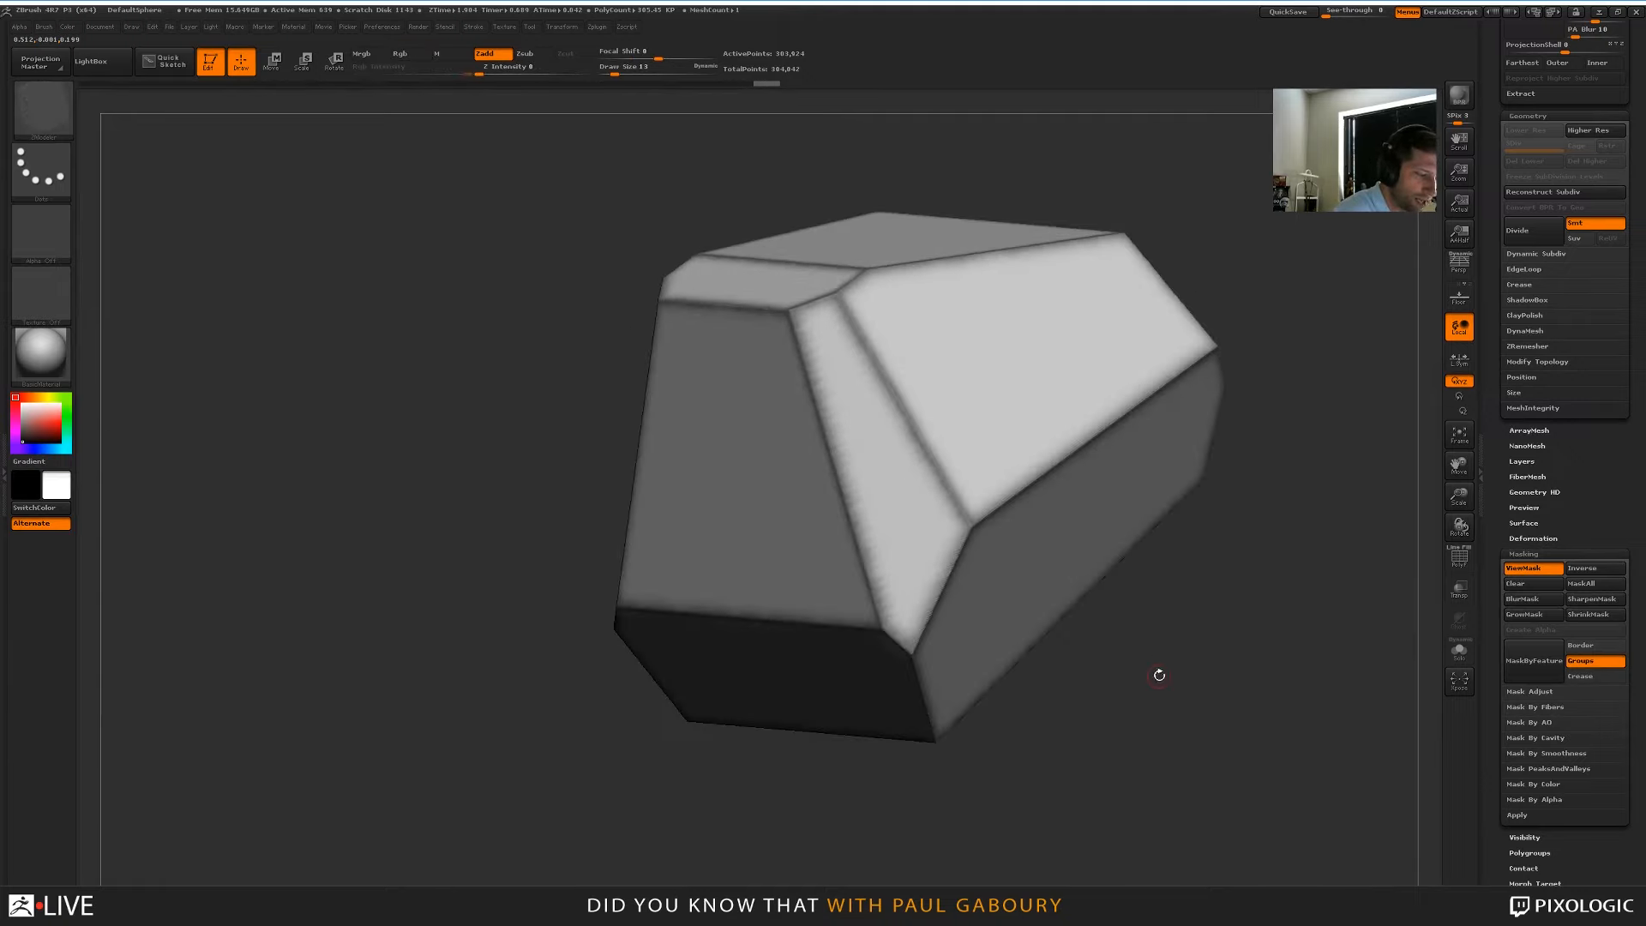
left_click(1165, 680, "ctrl")
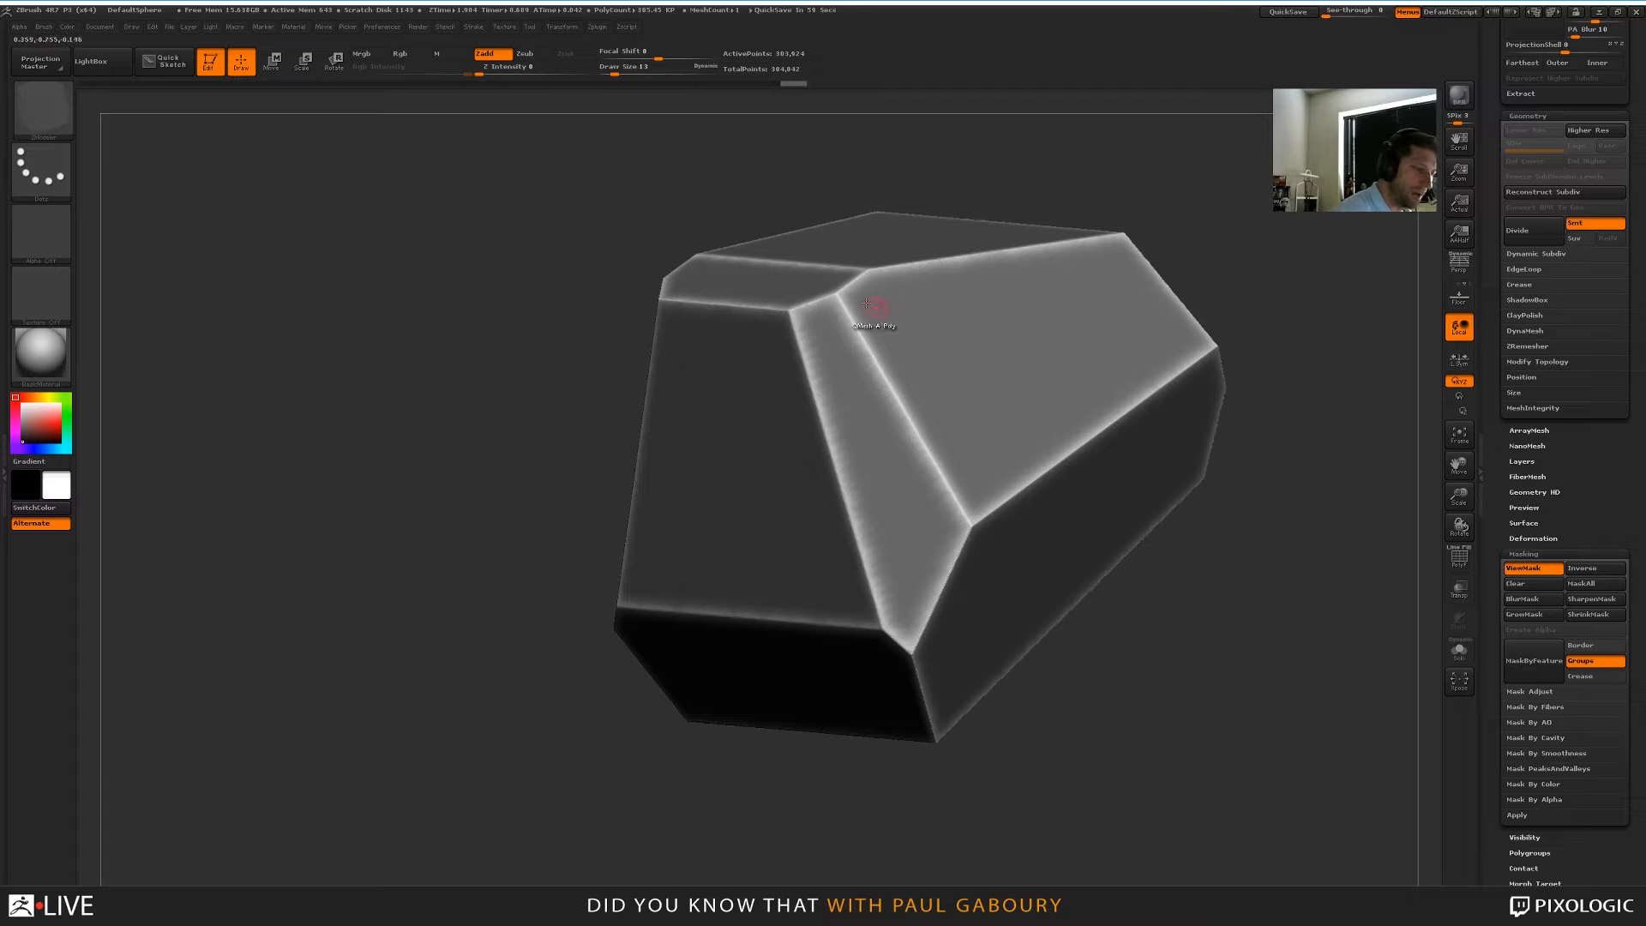
Apply the Polish deformation at 100 to the block's unmasked edges and clear the mask
left_click_drag(1190, 689, 1099, 685, "alt")
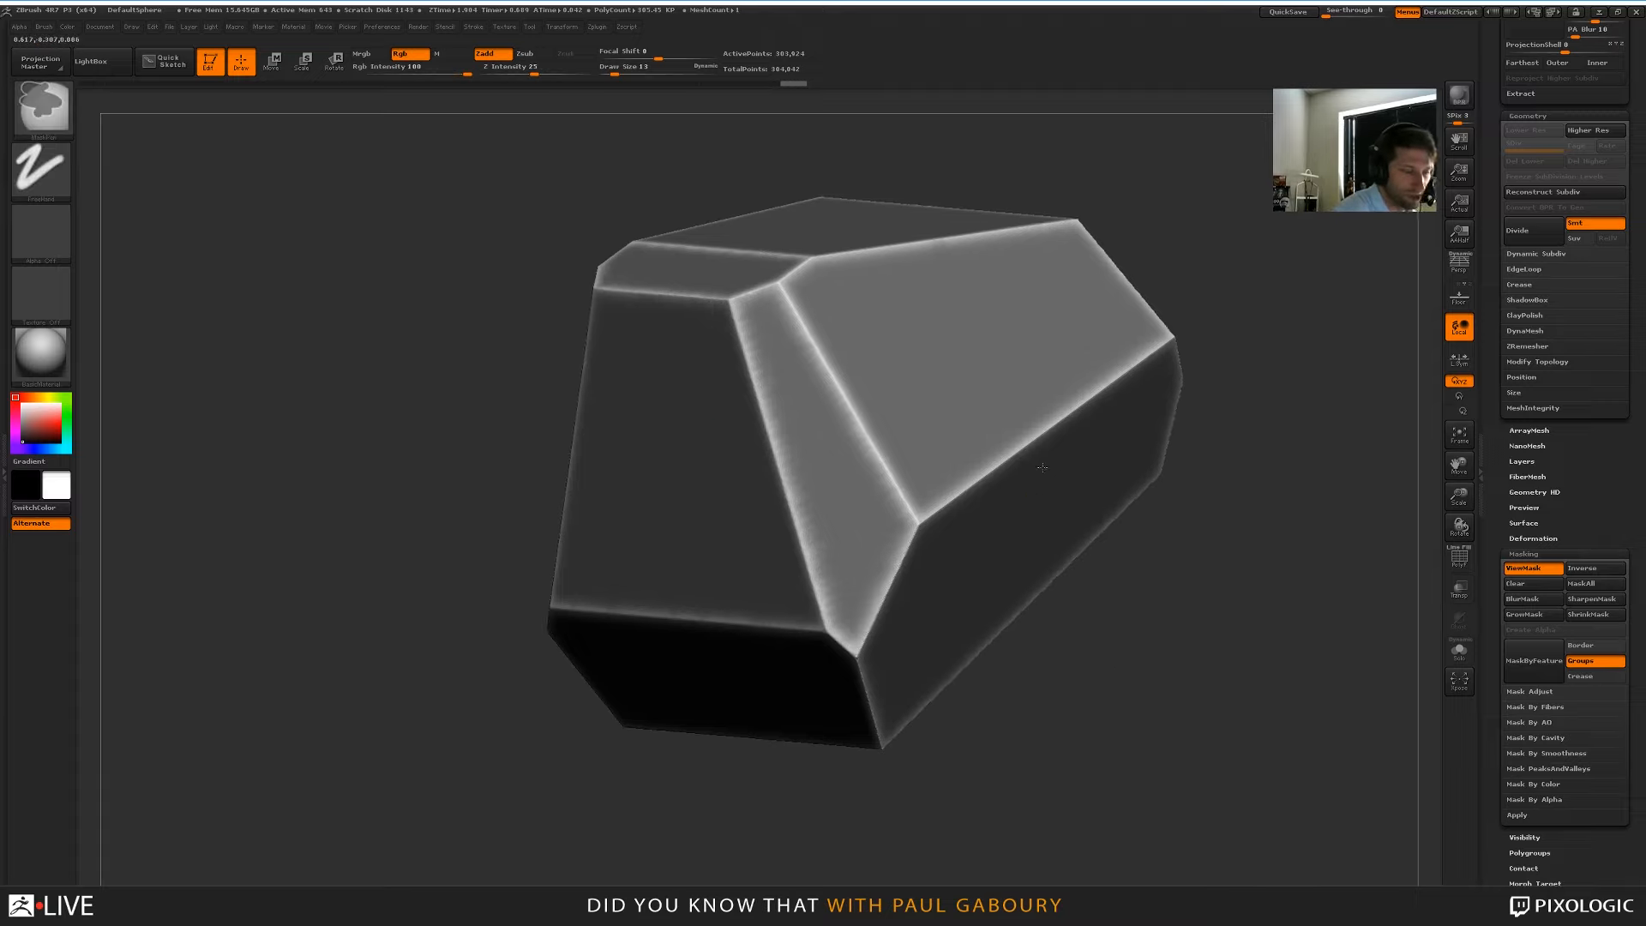
right_click_drag(1044, 466, 1039, 557, "ctrl")
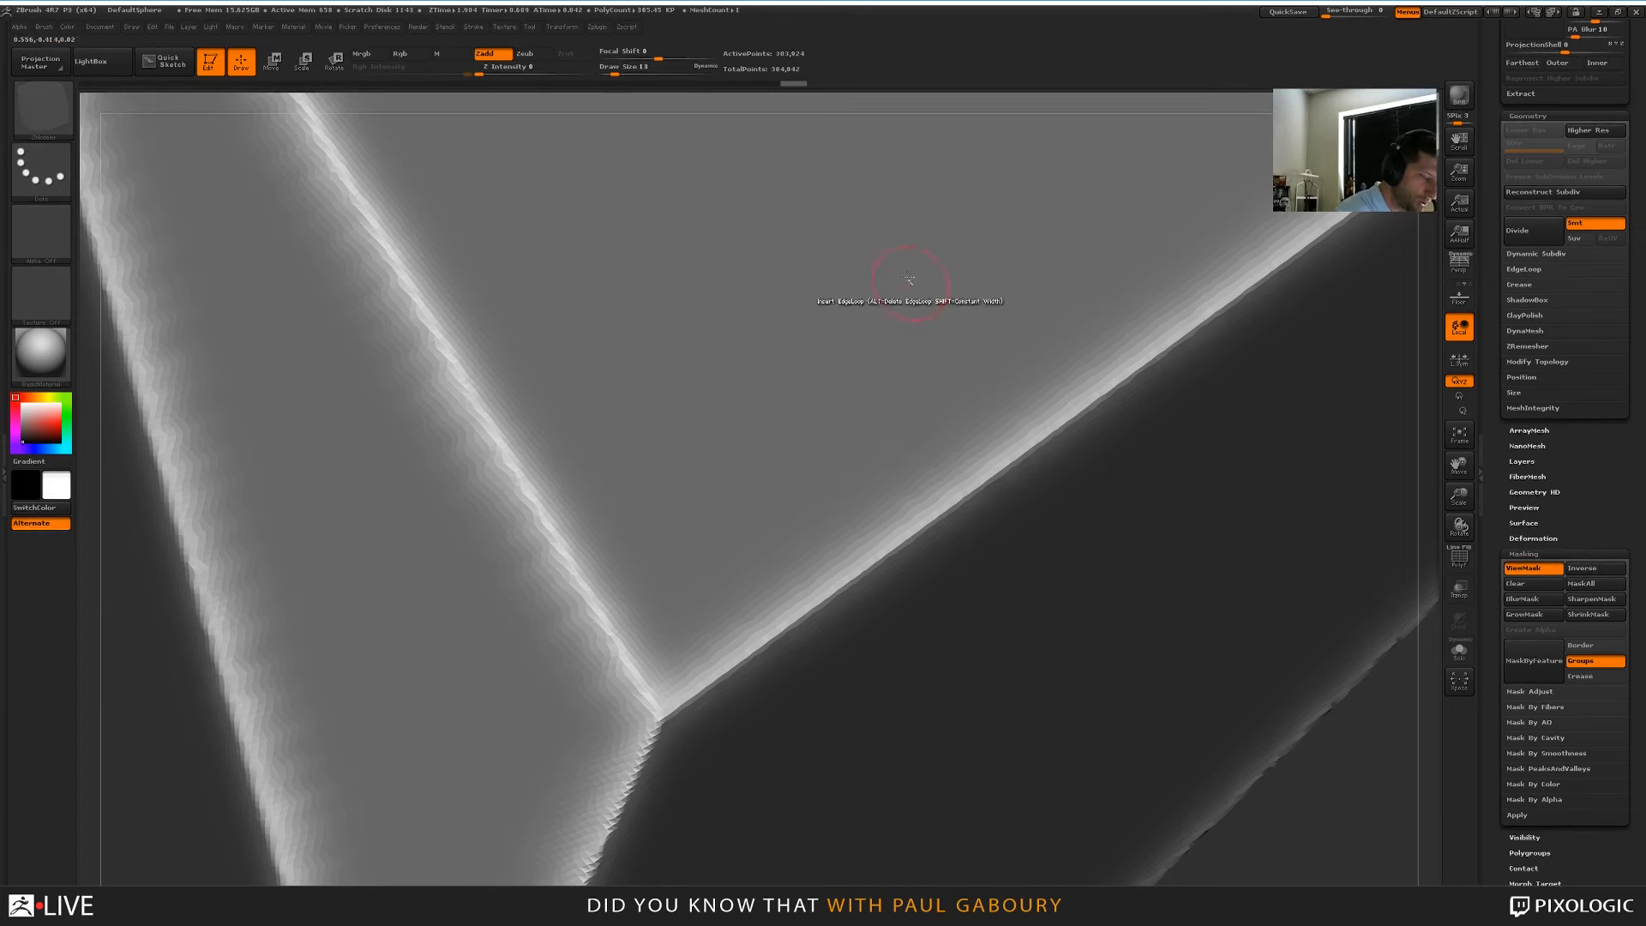
mouse_move(1109, 611)
right_mouse_down("ctrl")
mouse_move(1024, 571)
mouse_move(1056, 592)
mouse_move(1078, 570)
mouse_move(1087, 506)
right_mouse_up("ctrl")
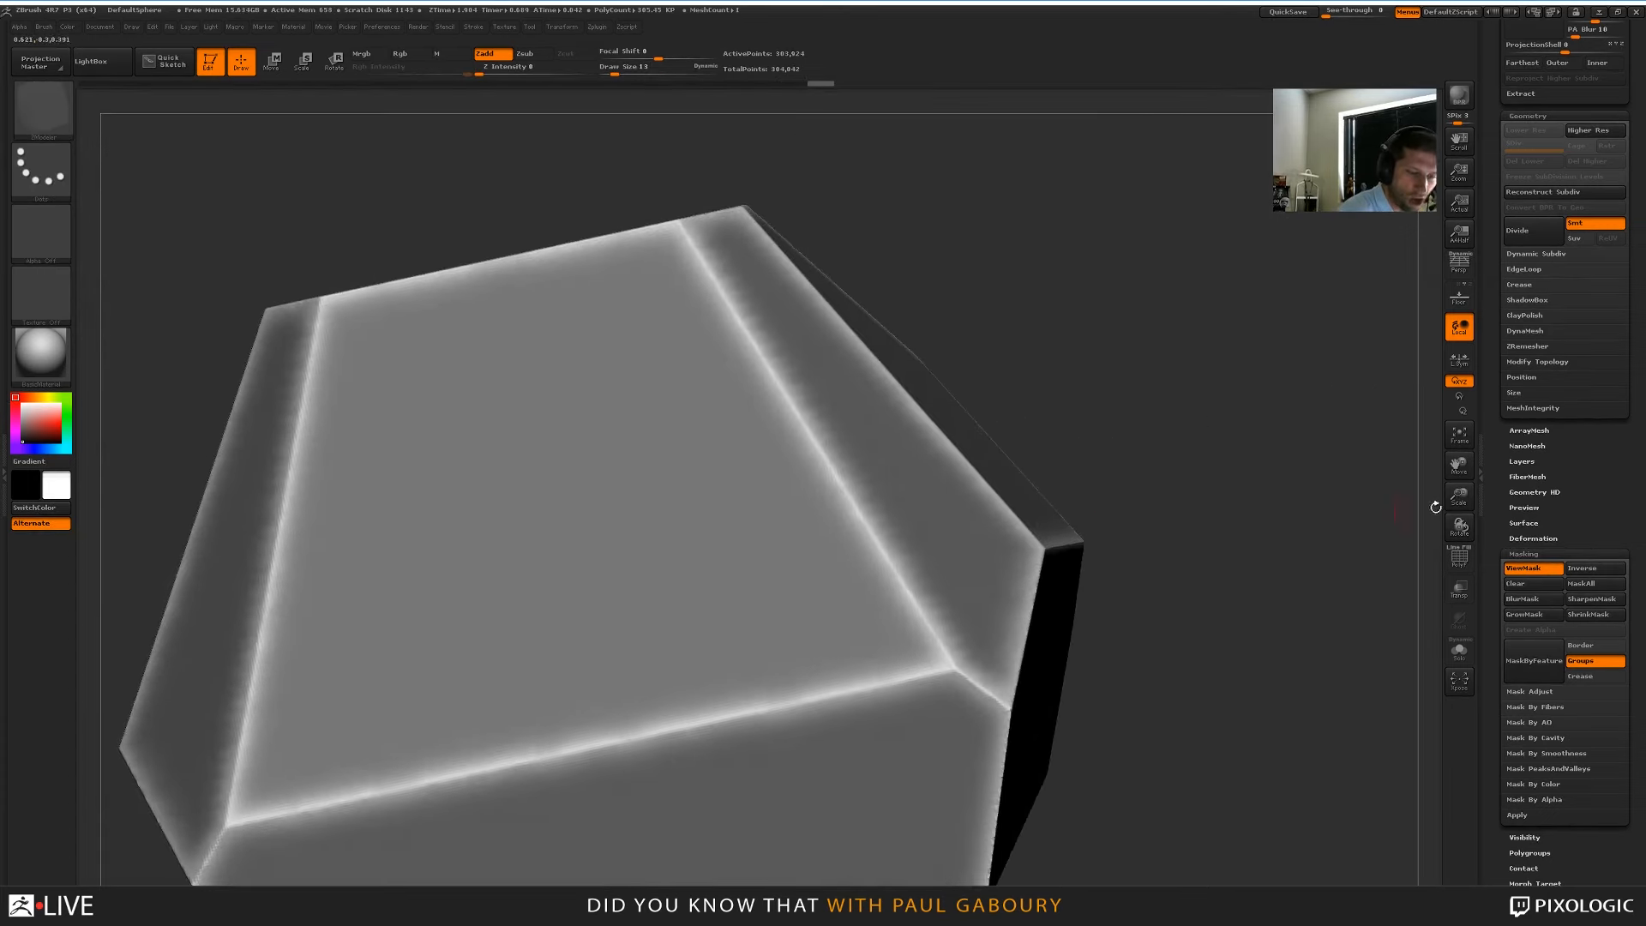
left_click(1535, 537)
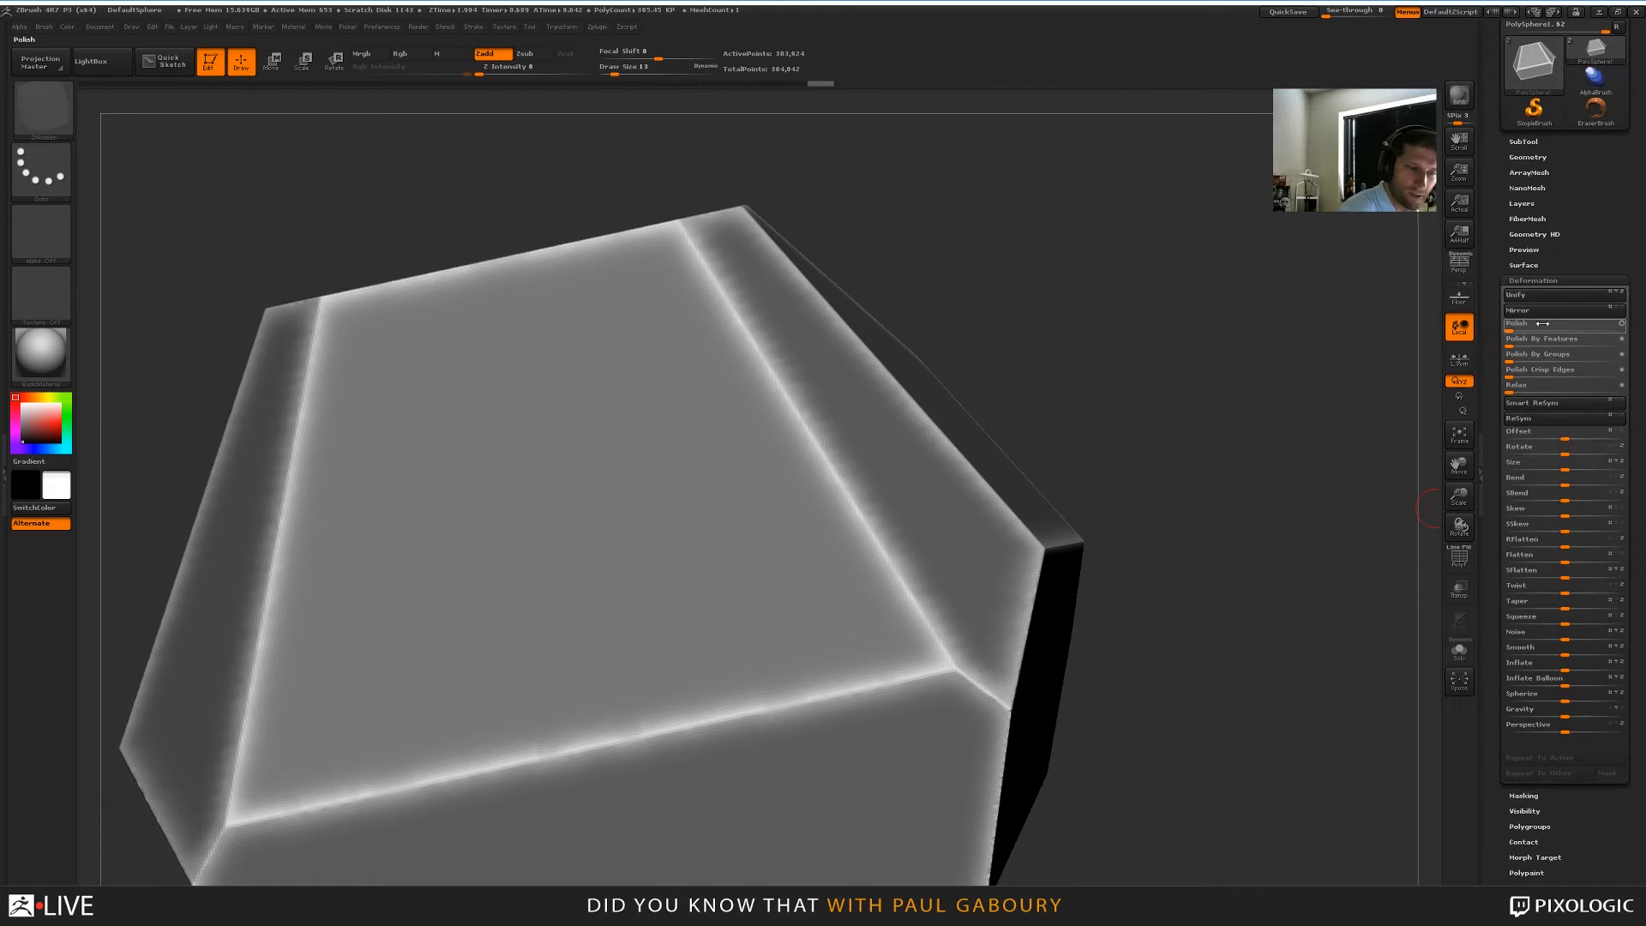
left_click_drag(1516, 326, 1635, 324)
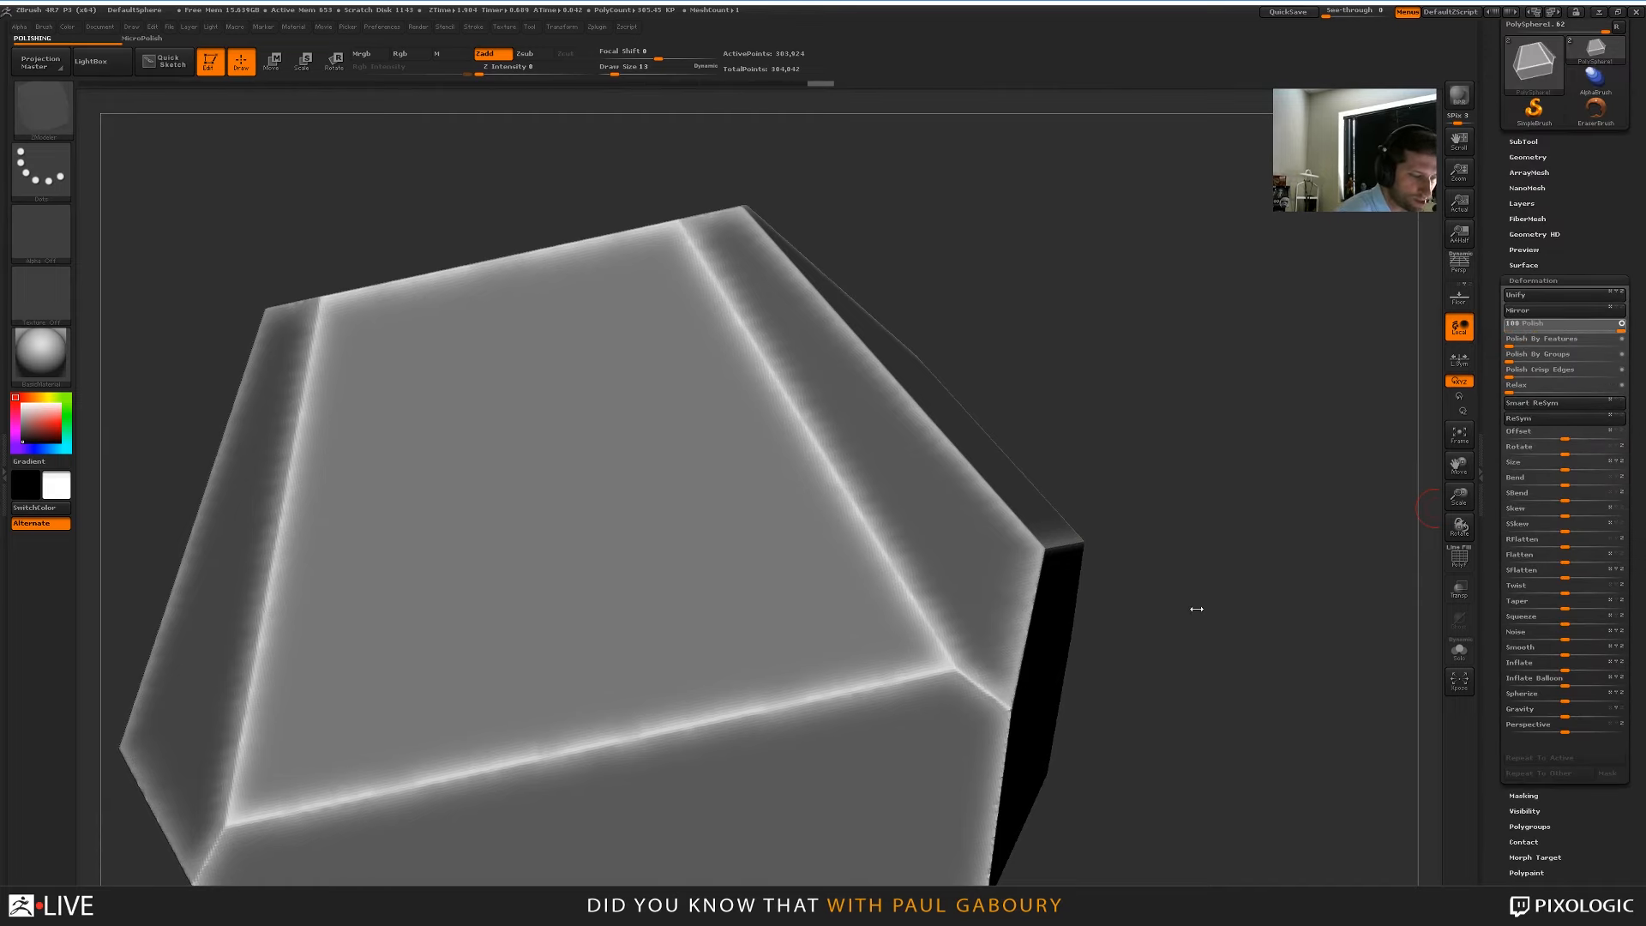
left_click_drag(1215, 595, 1106, 648)
right_click_drag(1230, 619, 1082, 525, "ctrl")
right_click_drag(1183, 582, 1101, 597)
left_click_drag(1175, 334, 1302, 723, "ctrl")
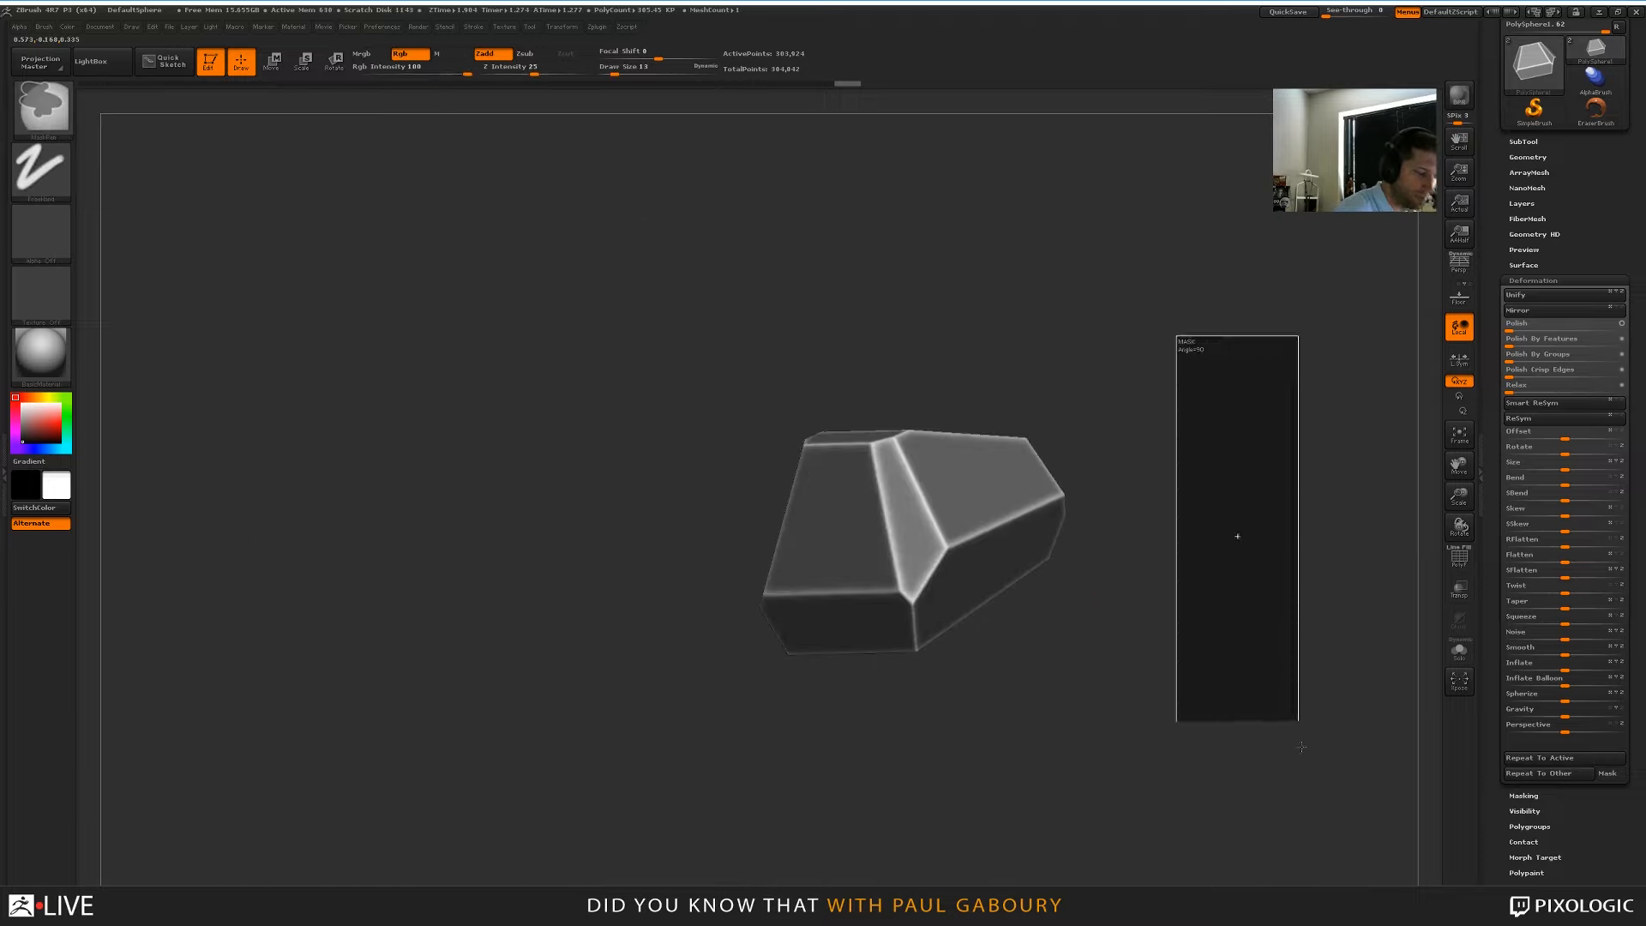
mouse_move(1169, 595)
left_mouse_down()
mouse_move(1150, 690)
mouse_move(1178, 710)
mouse_move(1176, 633)
mouse_move(1158, 692)
mouse_move(1153, 632)
left_mouse_up()
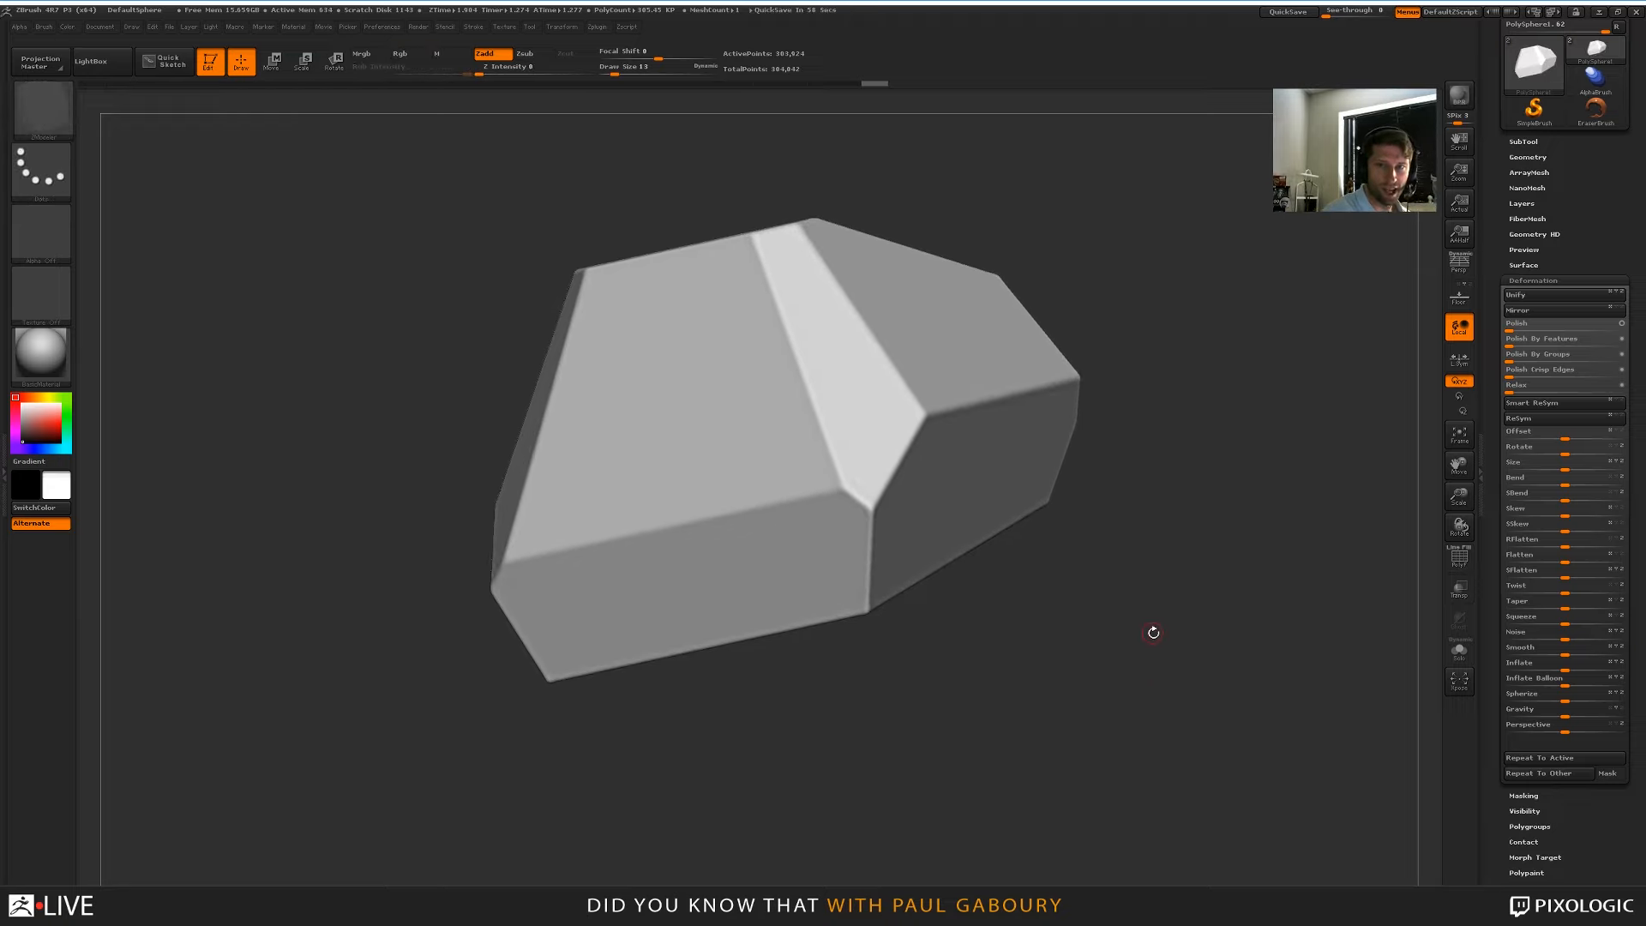
Open the block's ClayPolish settings under Geometry and try ClayPolish with Edge 0
left_click(1529, 159)
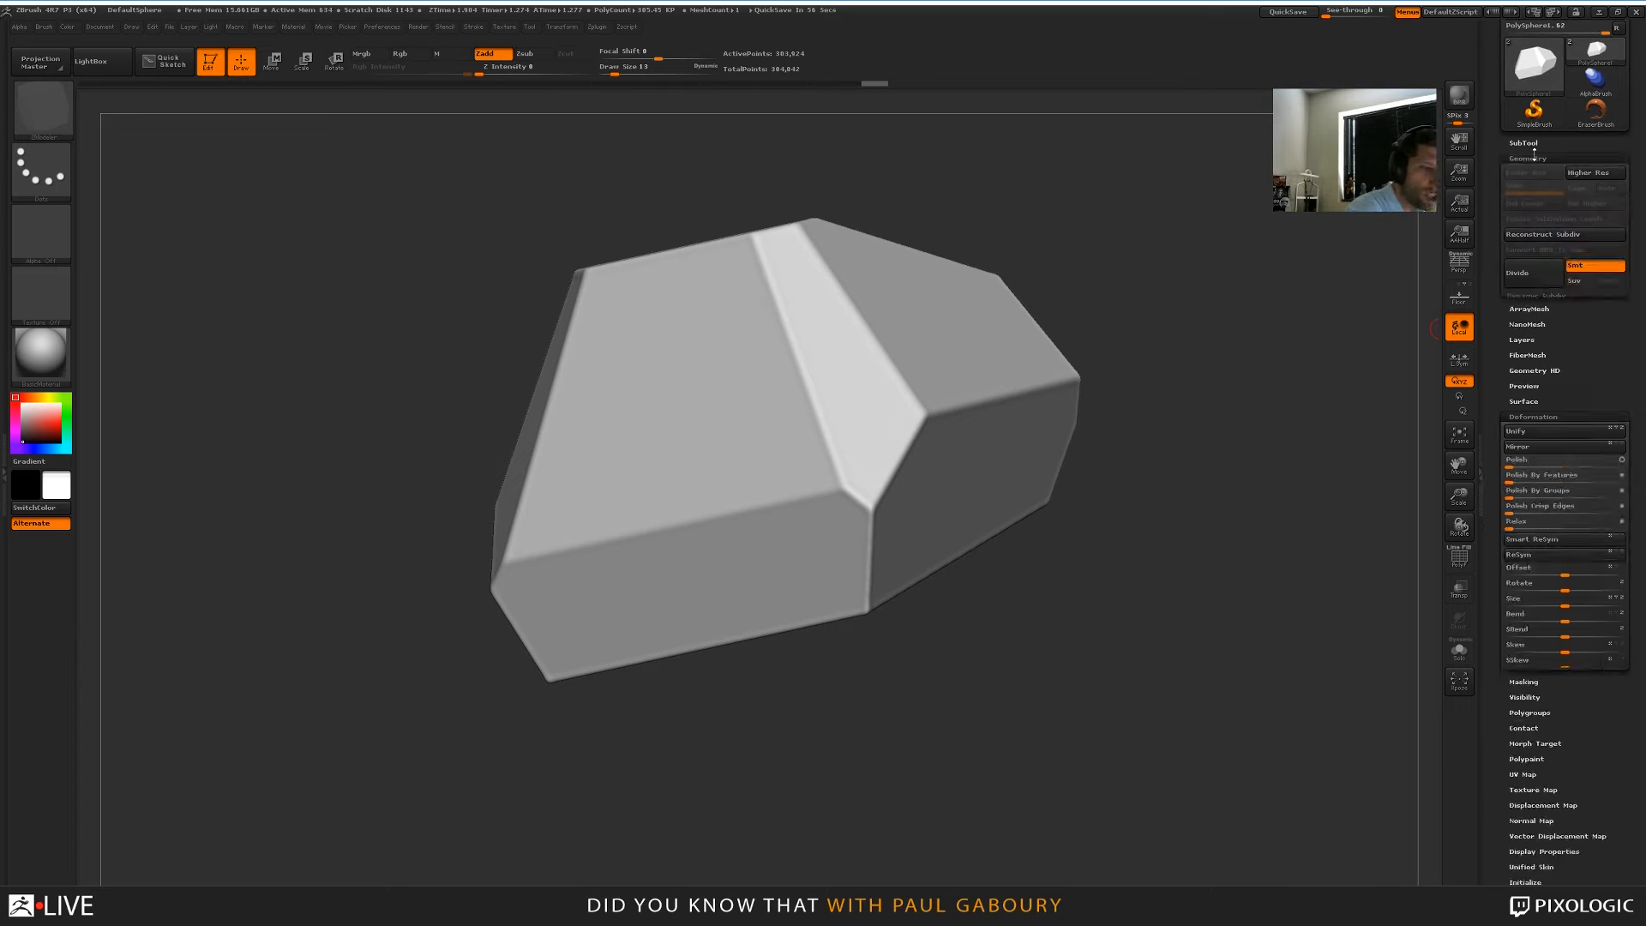
left_click(1527, 359)
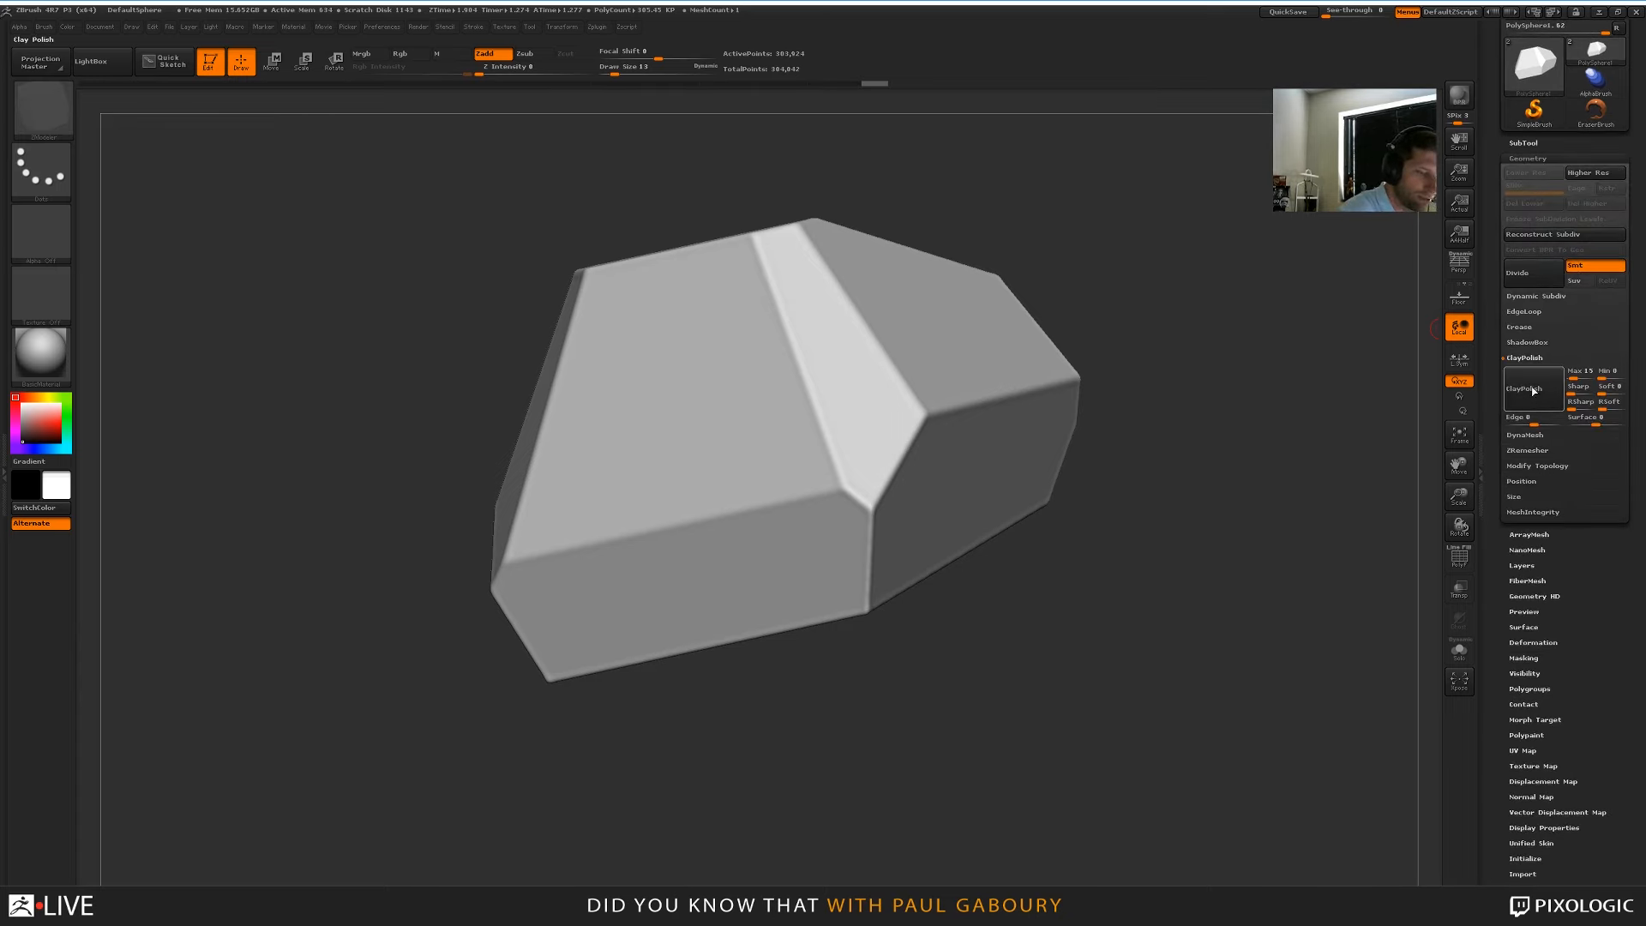
left_click(1533, 390)
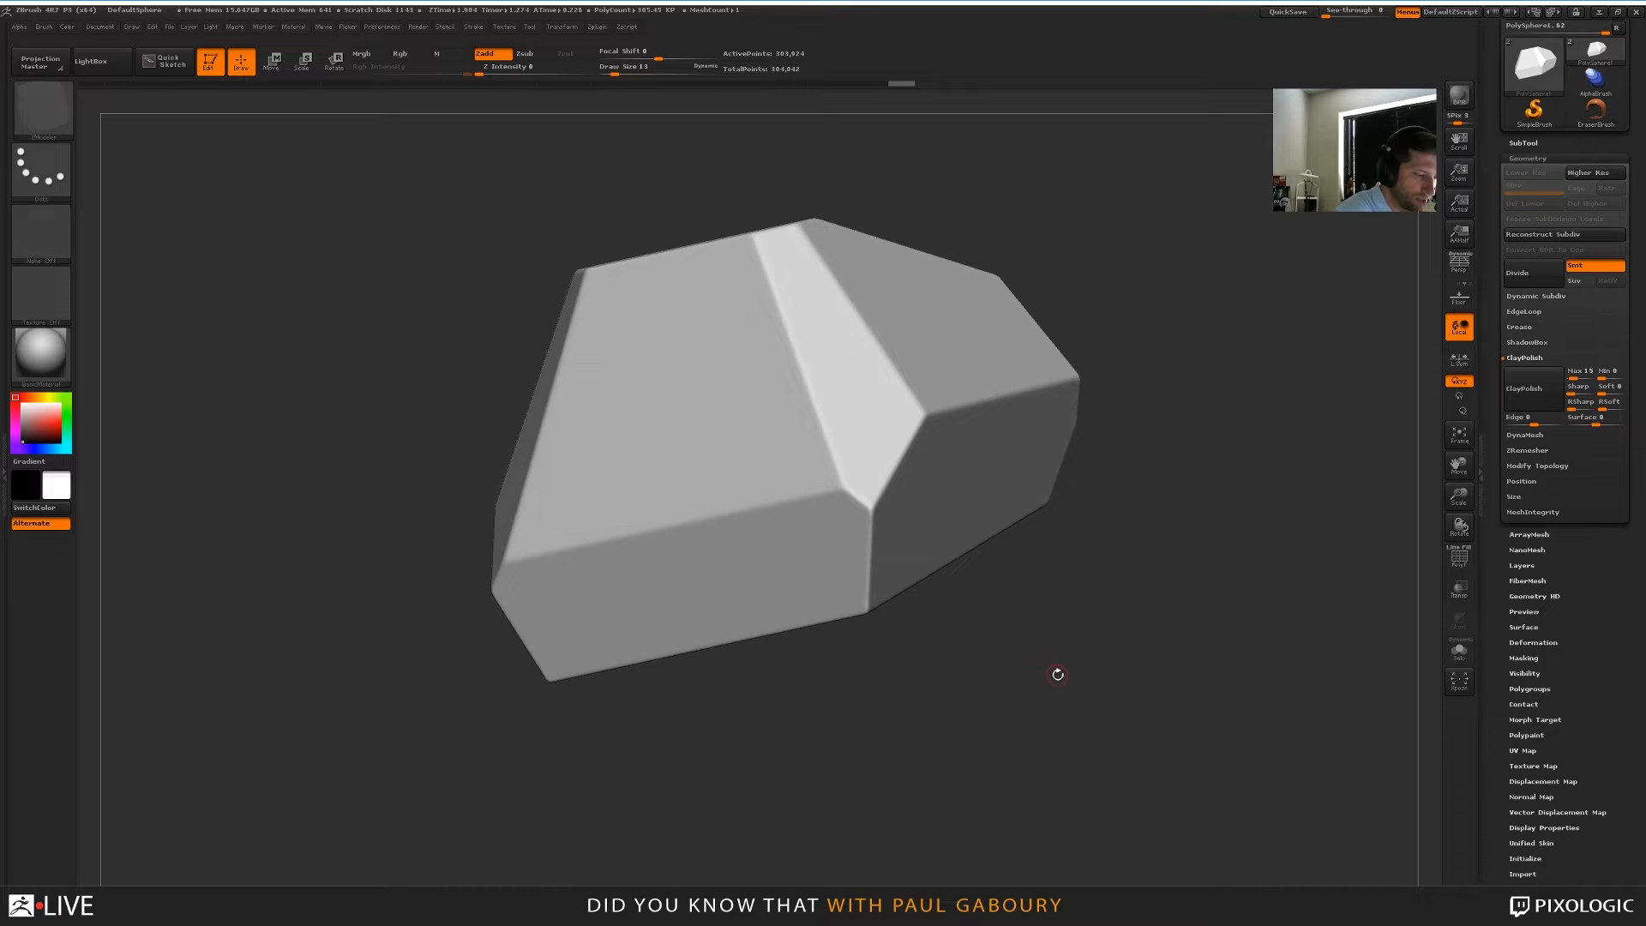
mouse_move(1058, 674)
left_mouse_down()
mouse_move(1033, 718)
mouse_move(1046, 677)
mouse_move(1007, 688)
mouse_move(1066, 683)
mouse_move(1063, 661)
mouse_move(1051, 703)
left_mouse_up()
key("ctrl")
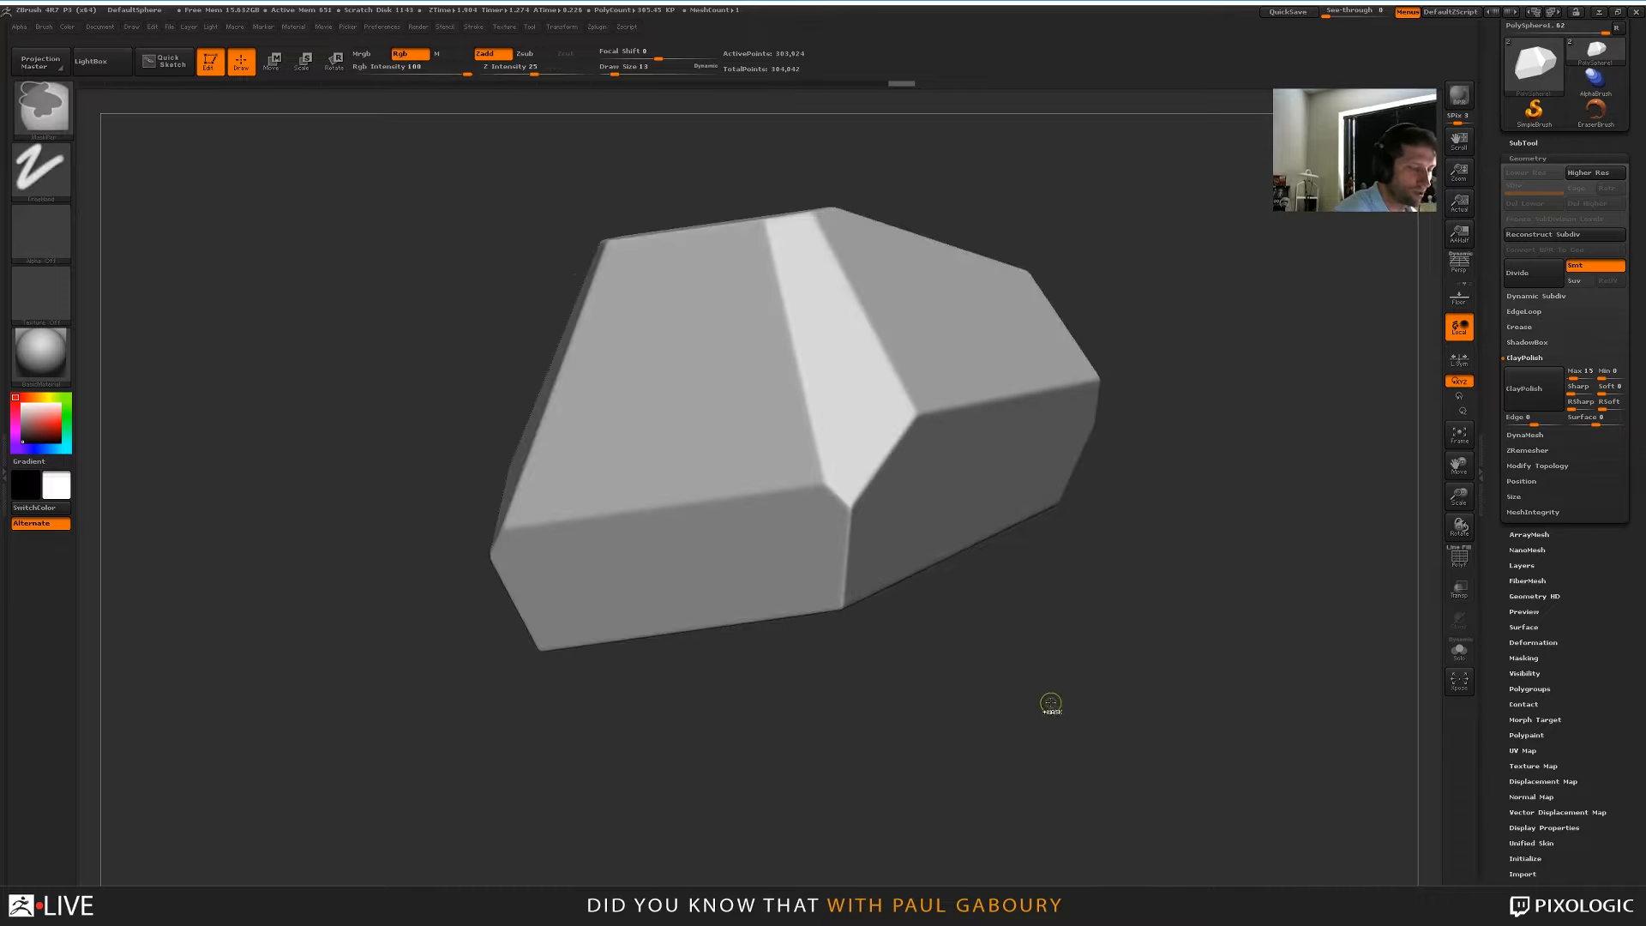
key("b")
key("z")
key("m")
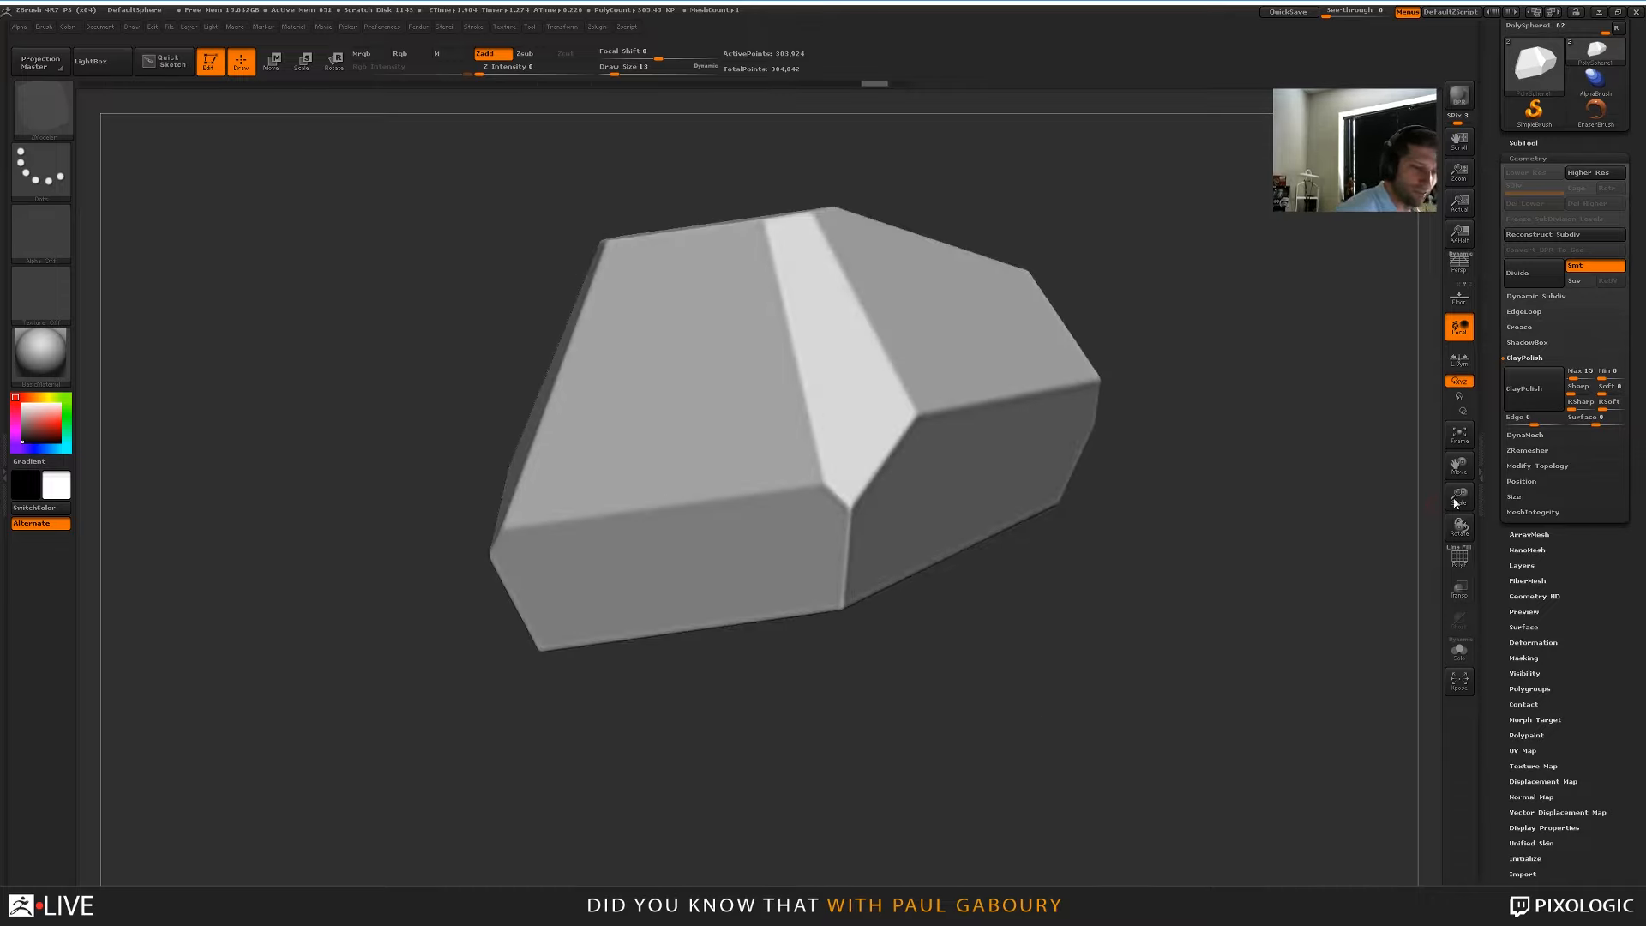
Try ClayPolish on the block with Edge set to -32 and undo it
left_click(1537, 396)
left_click_drag(1105, 586, 1110, 635)
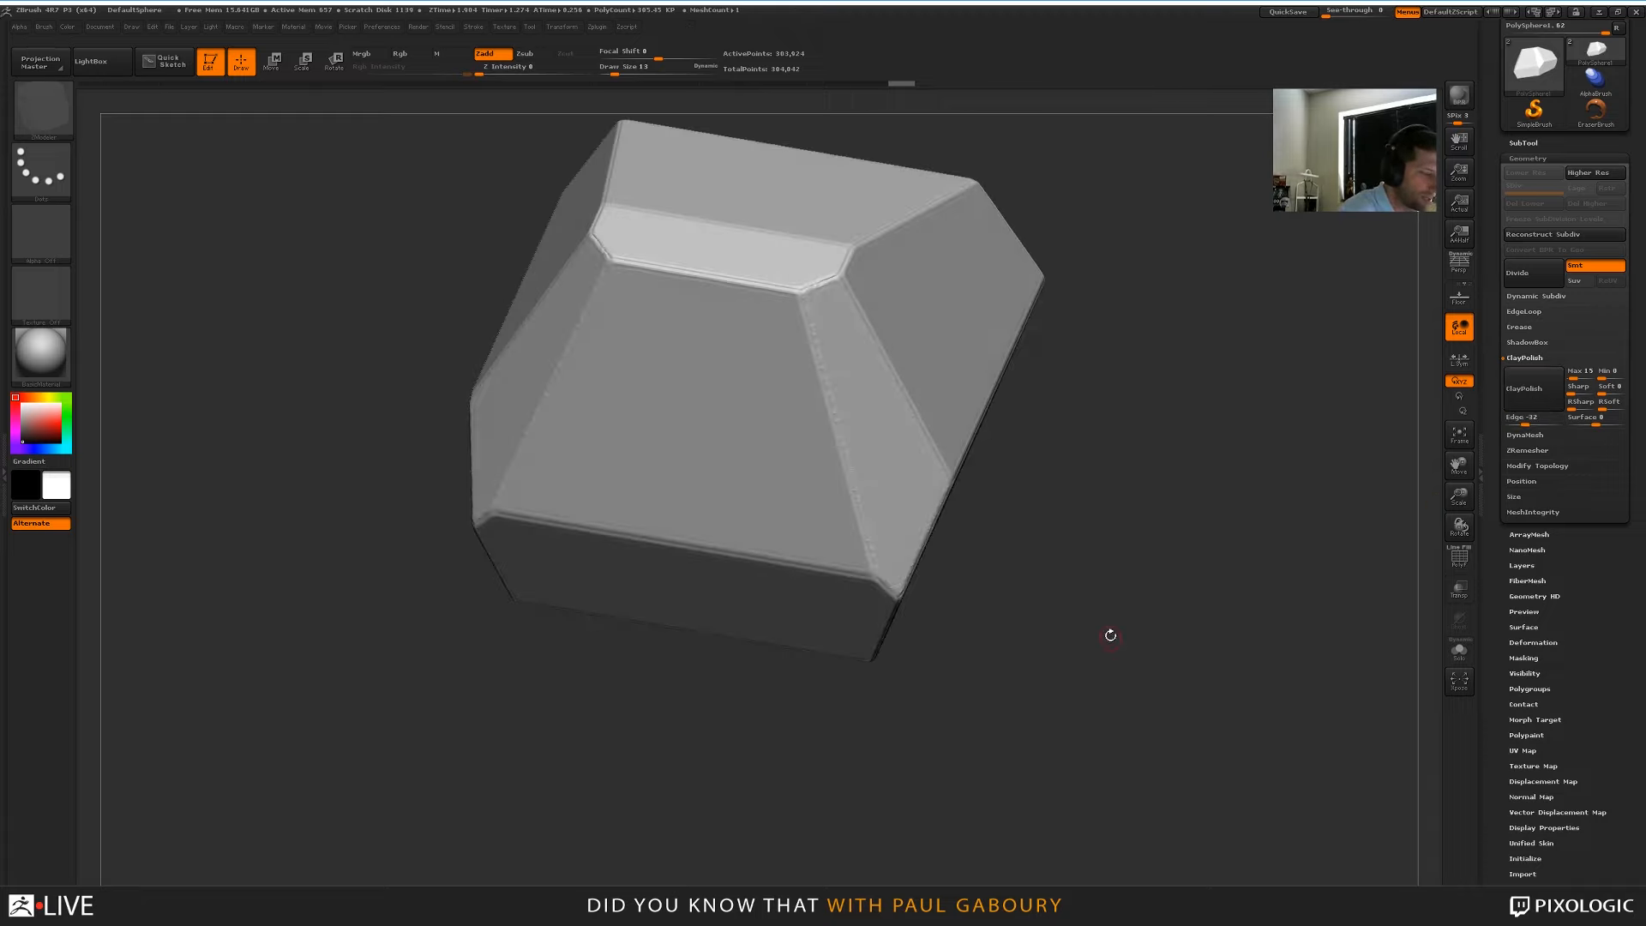
key("ctrl+z")
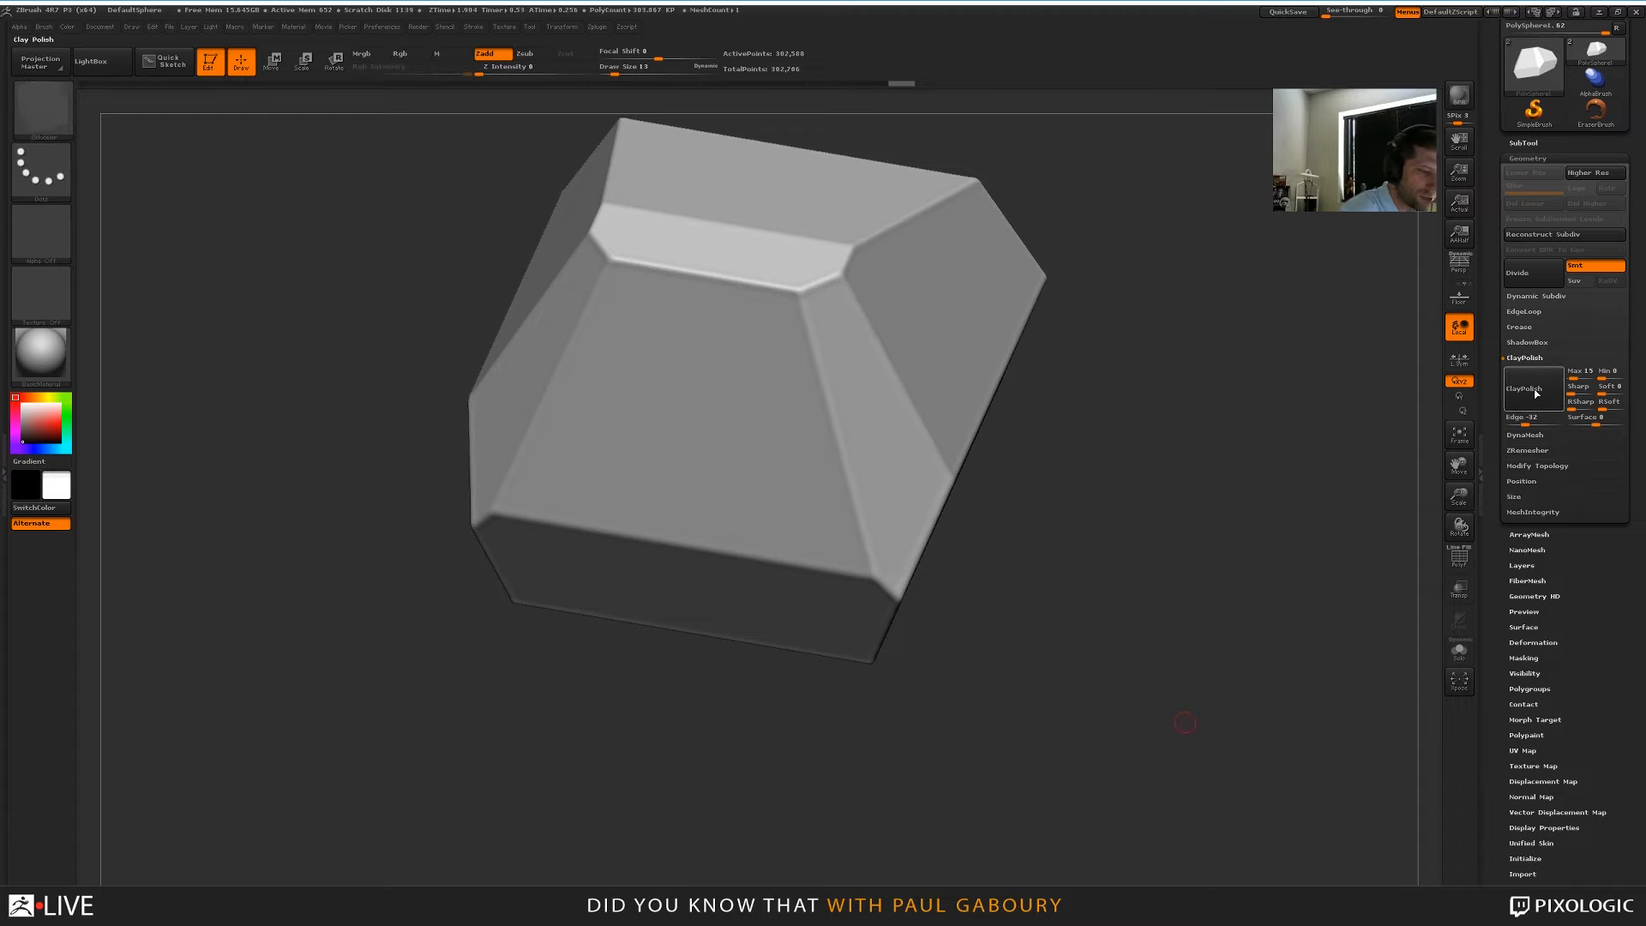
Apply ClayPolish to the block again, starting from Edge -32, and return the Edge value to 0
left_click(1532, 400)
left_click_drag(1117, 652, 1095, 702)
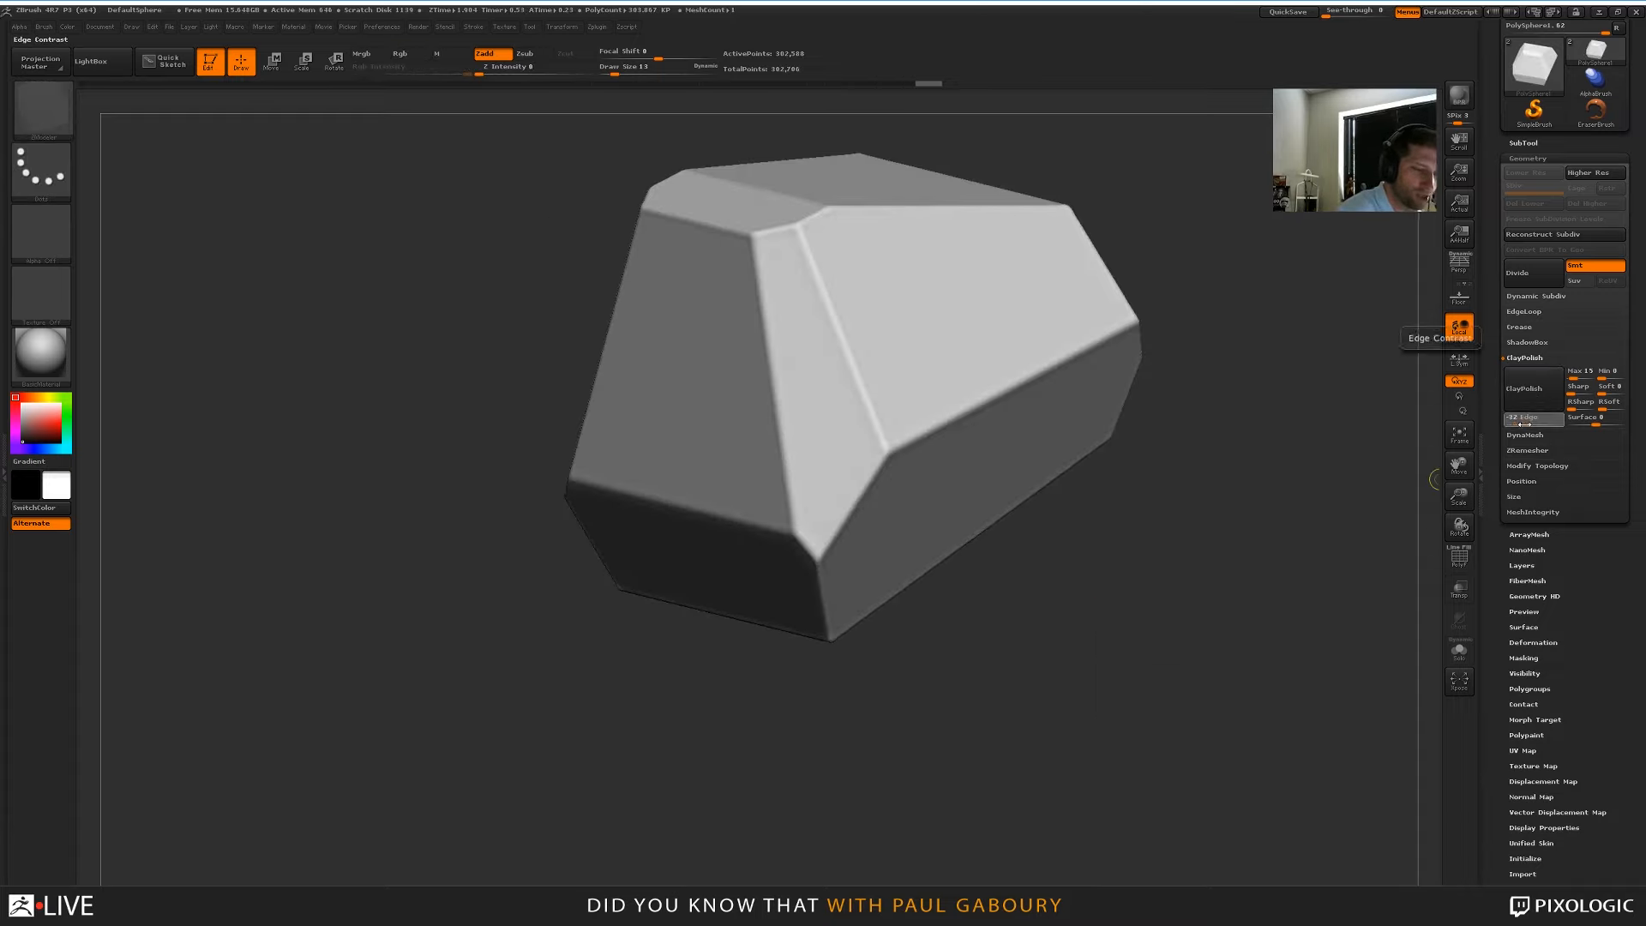
left_click(1525, 398)
mouse_move(1135, 613)
right_mouse_down("ctrl")
mouse_move(1083, 592)
mouse_move(1030, 605)
right_mouse_up("ctrl")
mouse_move(1029, 604)
left_mouse_down()
mouse_move(1120, 584)
mouse_move(1117, 647)
left_mouse_up()
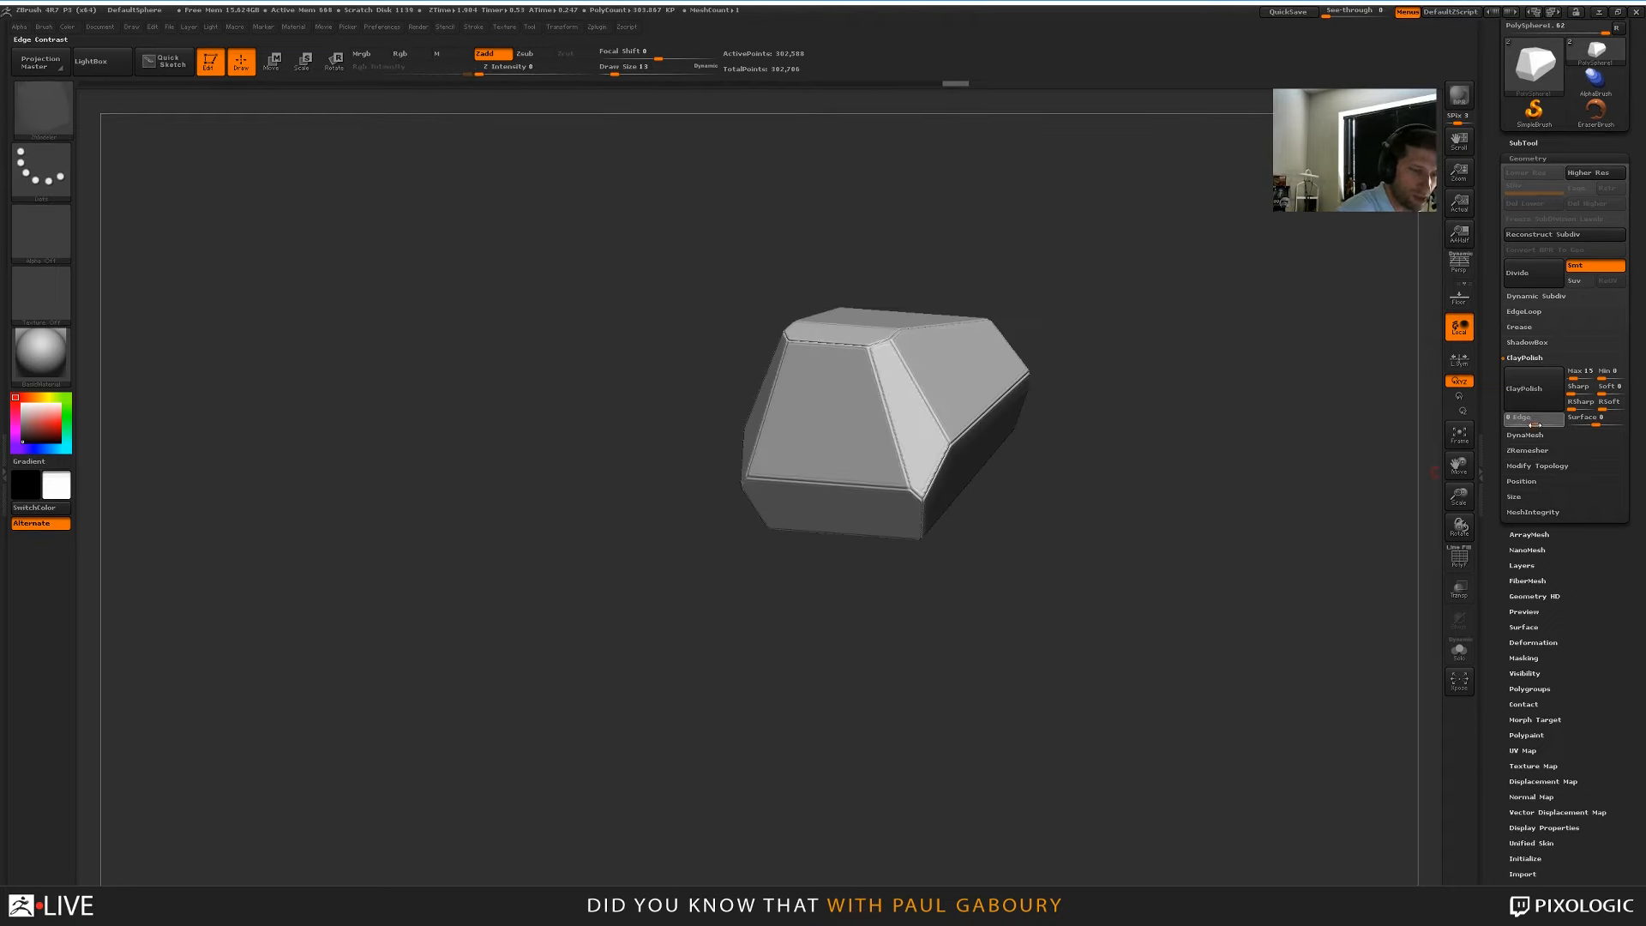
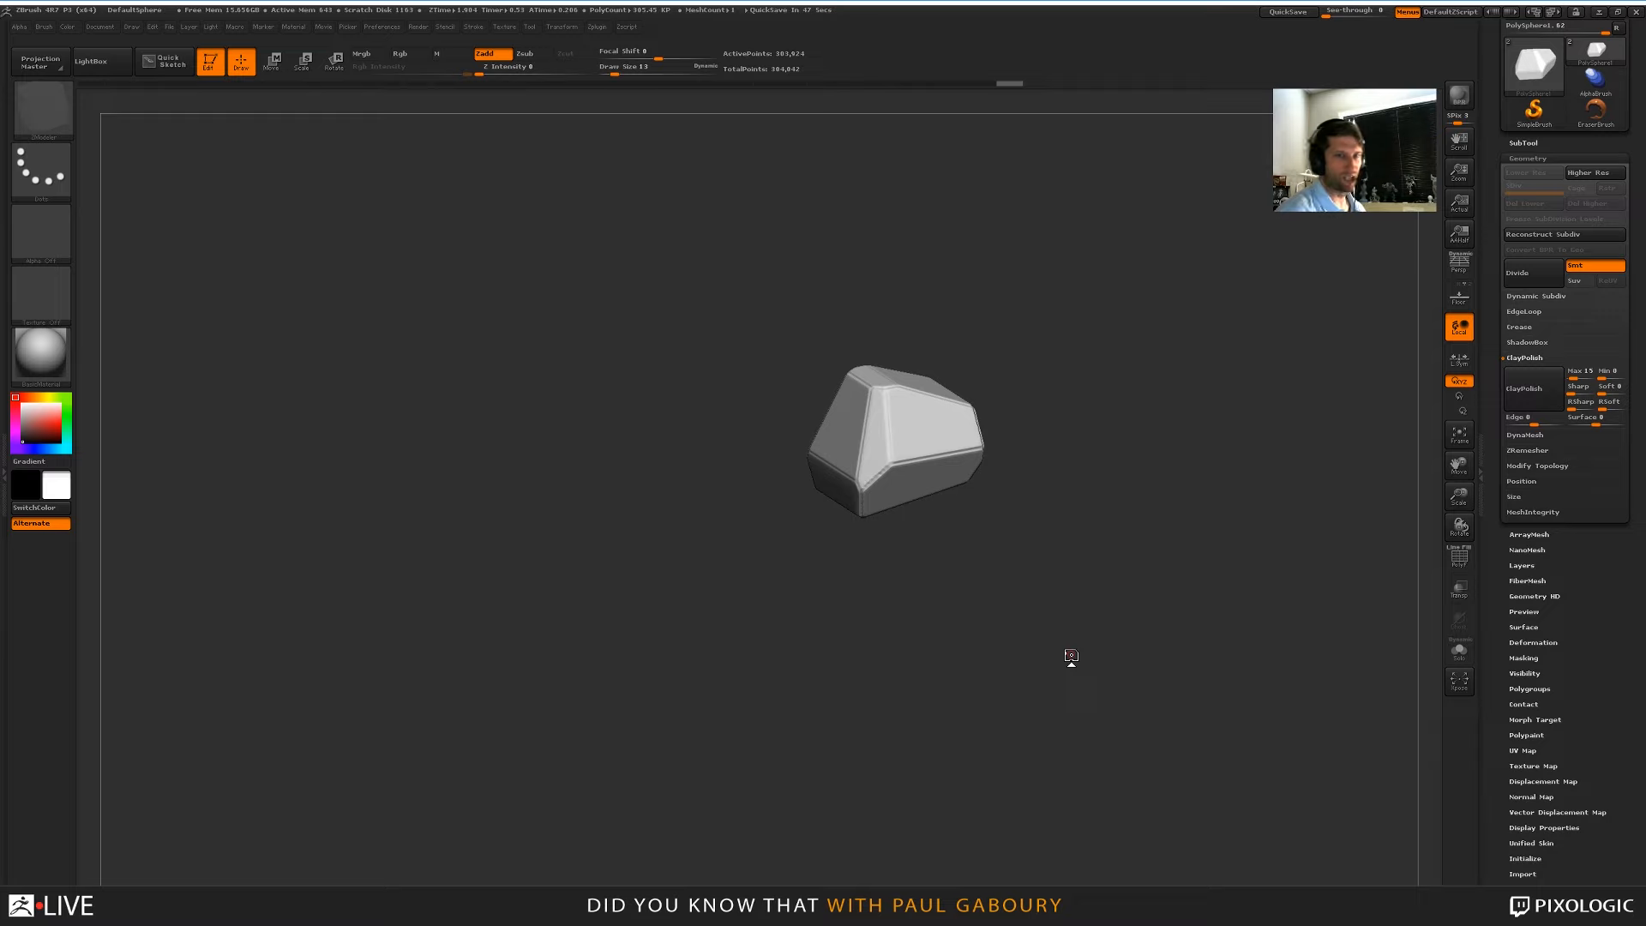
Carve a groove along the block's short diagonal front edge with the Dam_Standard brush at Draw Size 27, then remesh and smooth the corner
left_click_drag(985, 569, 1050, 676)
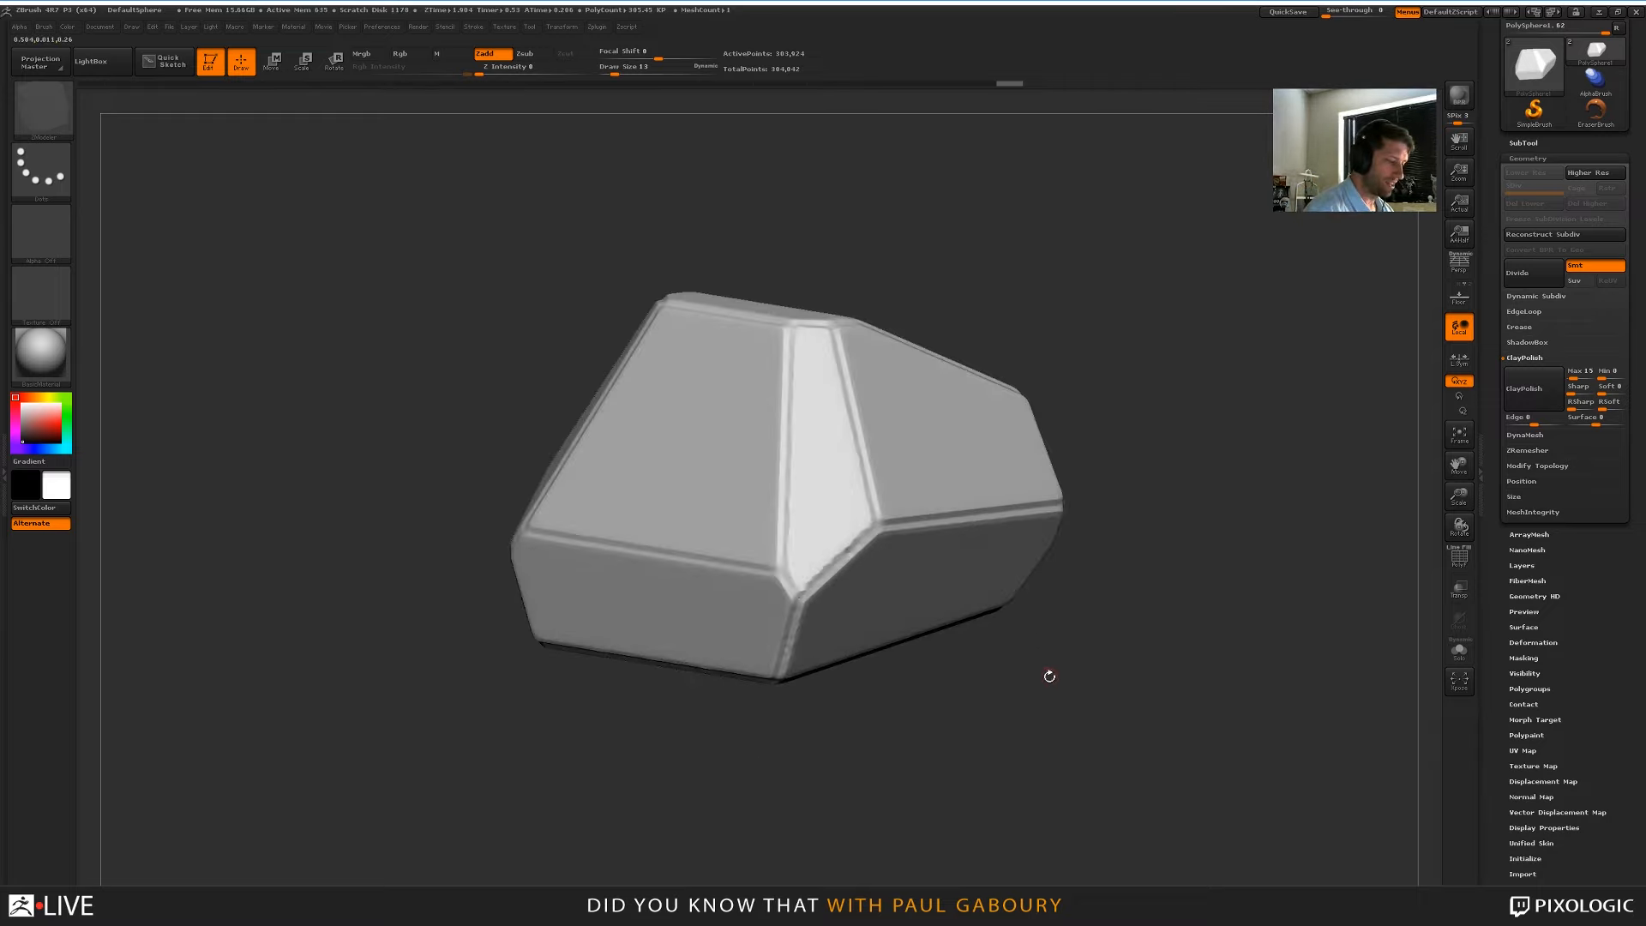
key("b")
key("d")
key("s")
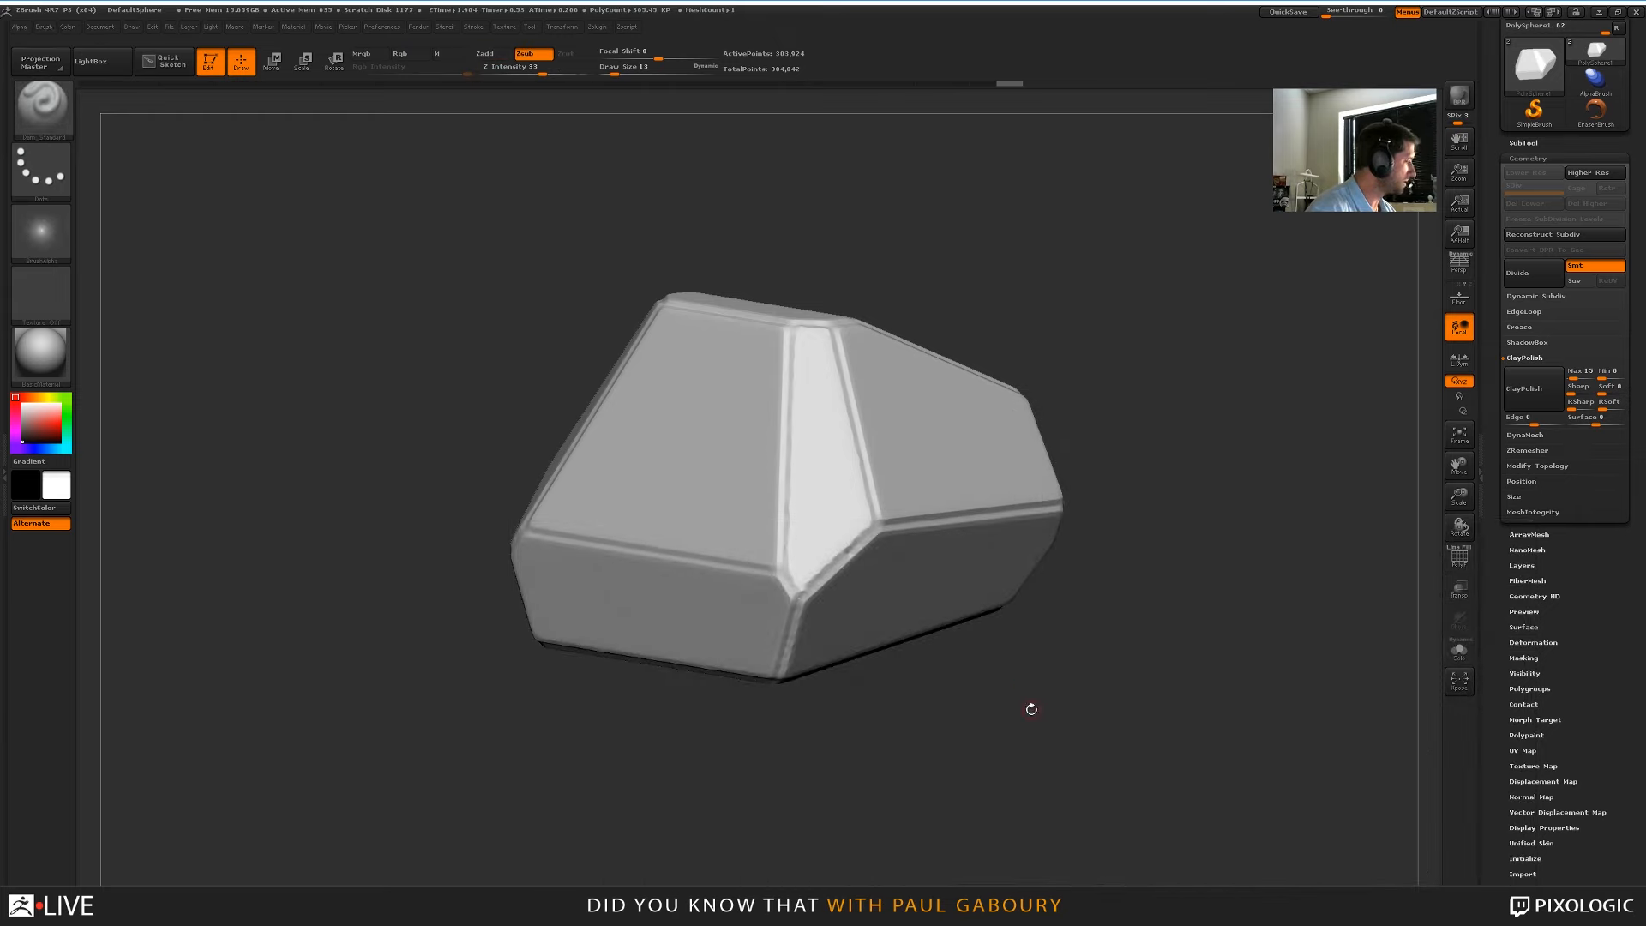
key("s")
mouse_move(900, 633)
left_mouse_down("alt")
mouse_move(810, 606)
mouse_move(939, 471)
left_mouse_up("alt")
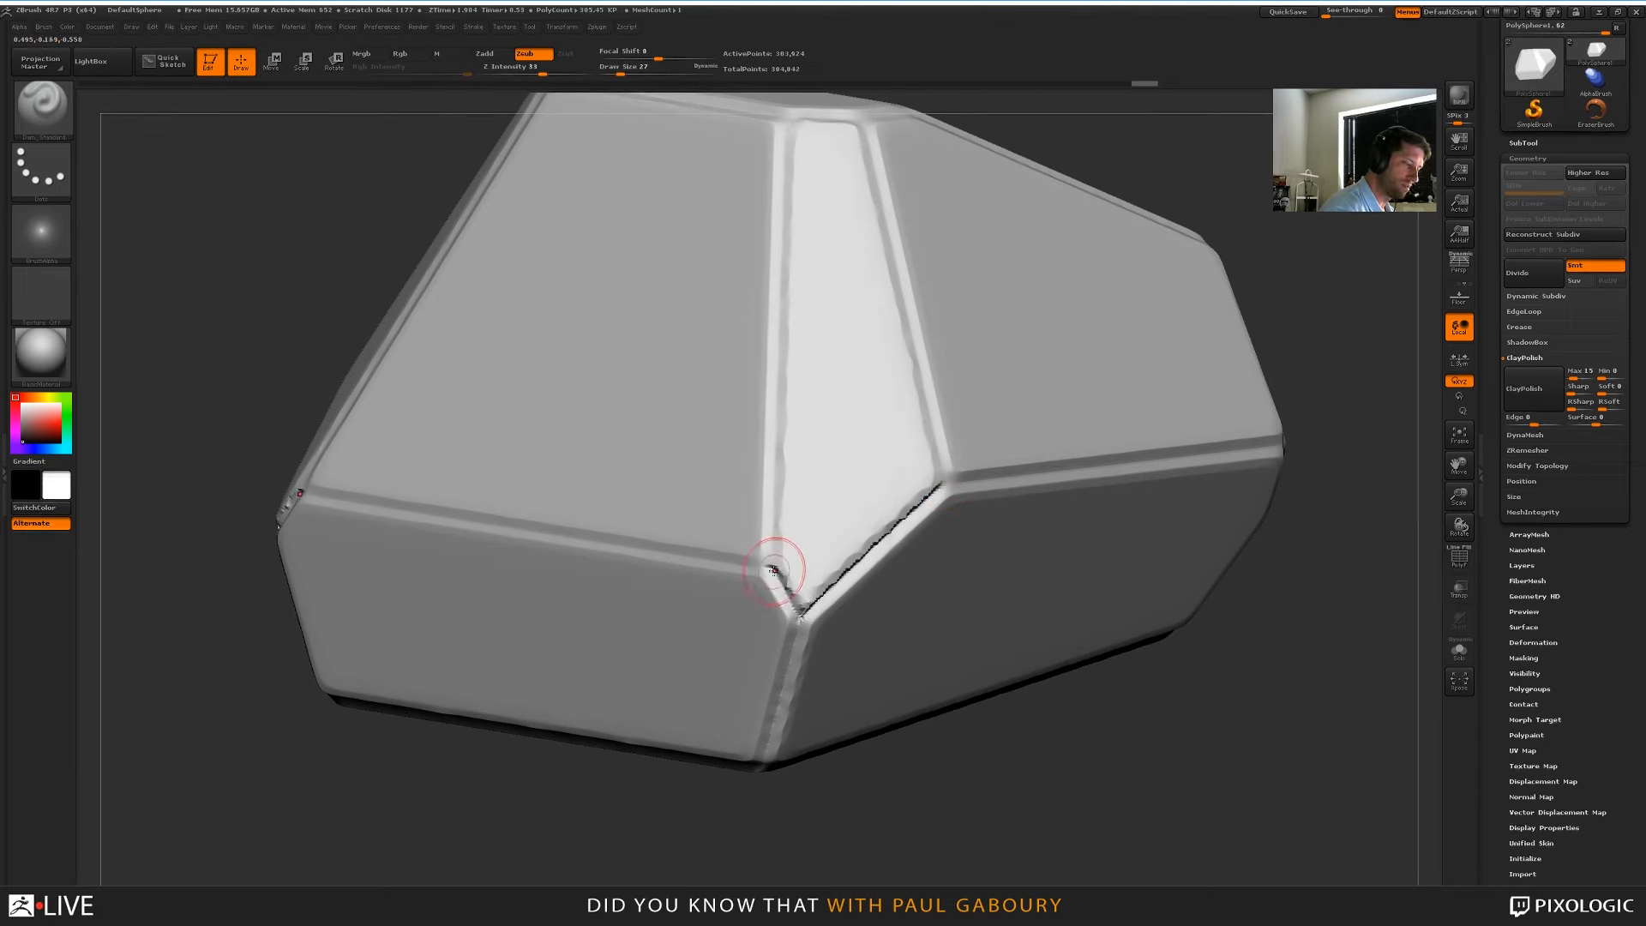
left_click_drag(1066, 772, 1146, 849, "ctrl+shift")
left_click_drag(787, 585, 790, 654, "shift")
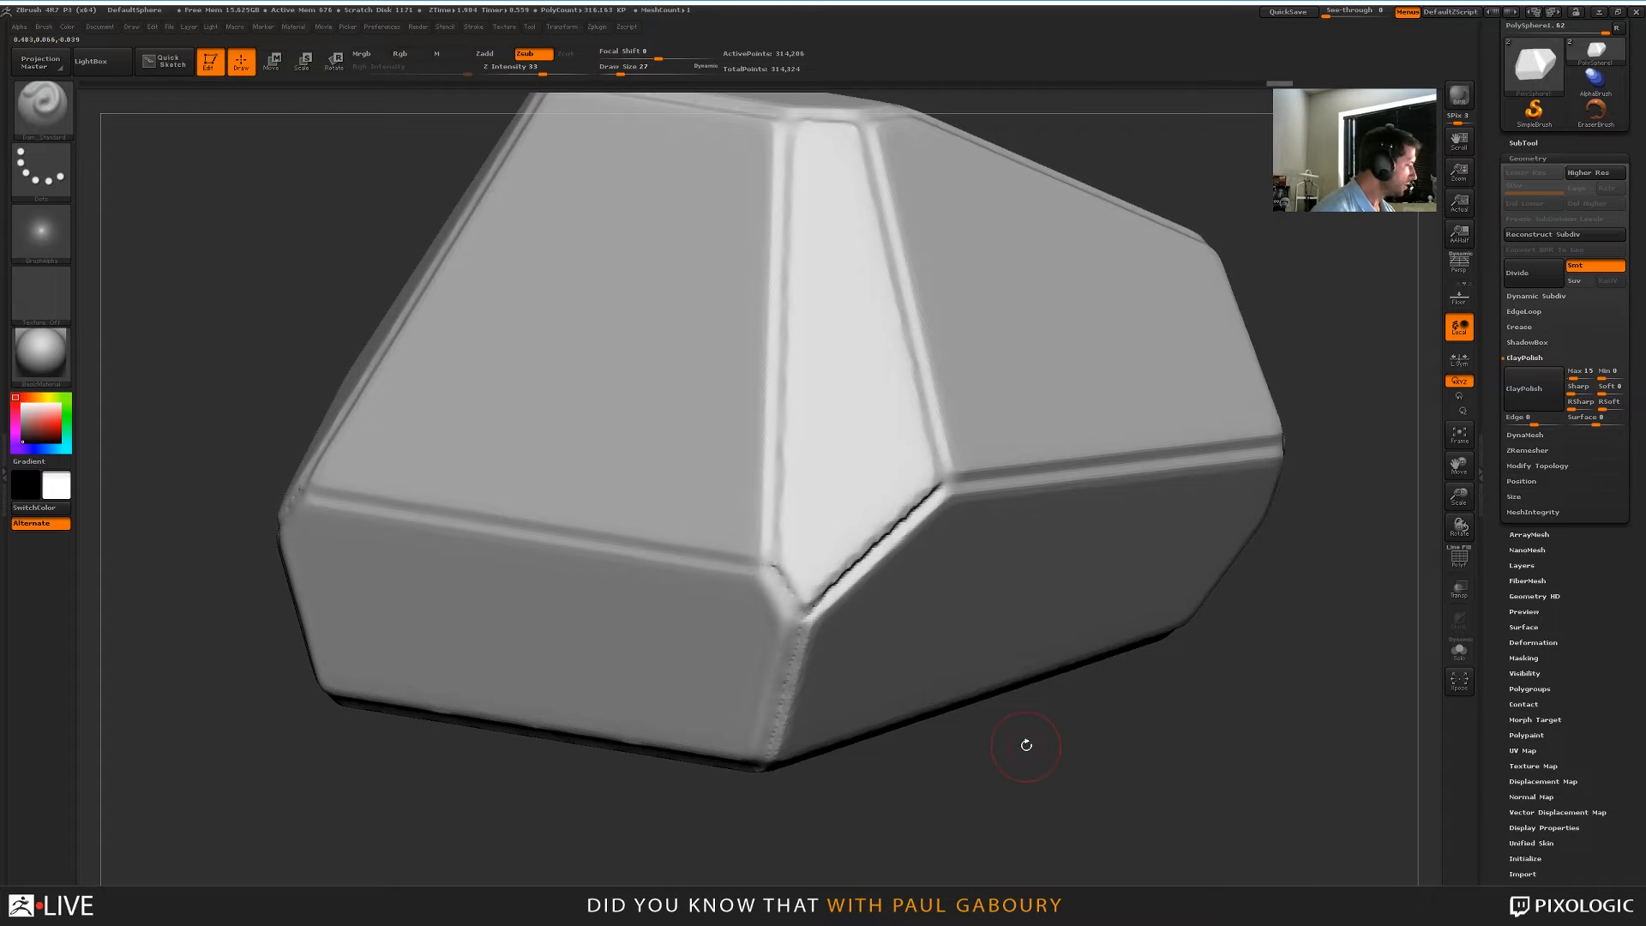
Turn on the wireframe and polygroup display and apply ClayPolish to the carved block with Edge 0
key("shift+f")
left_click_drag(1018, 782, 1029, 737)
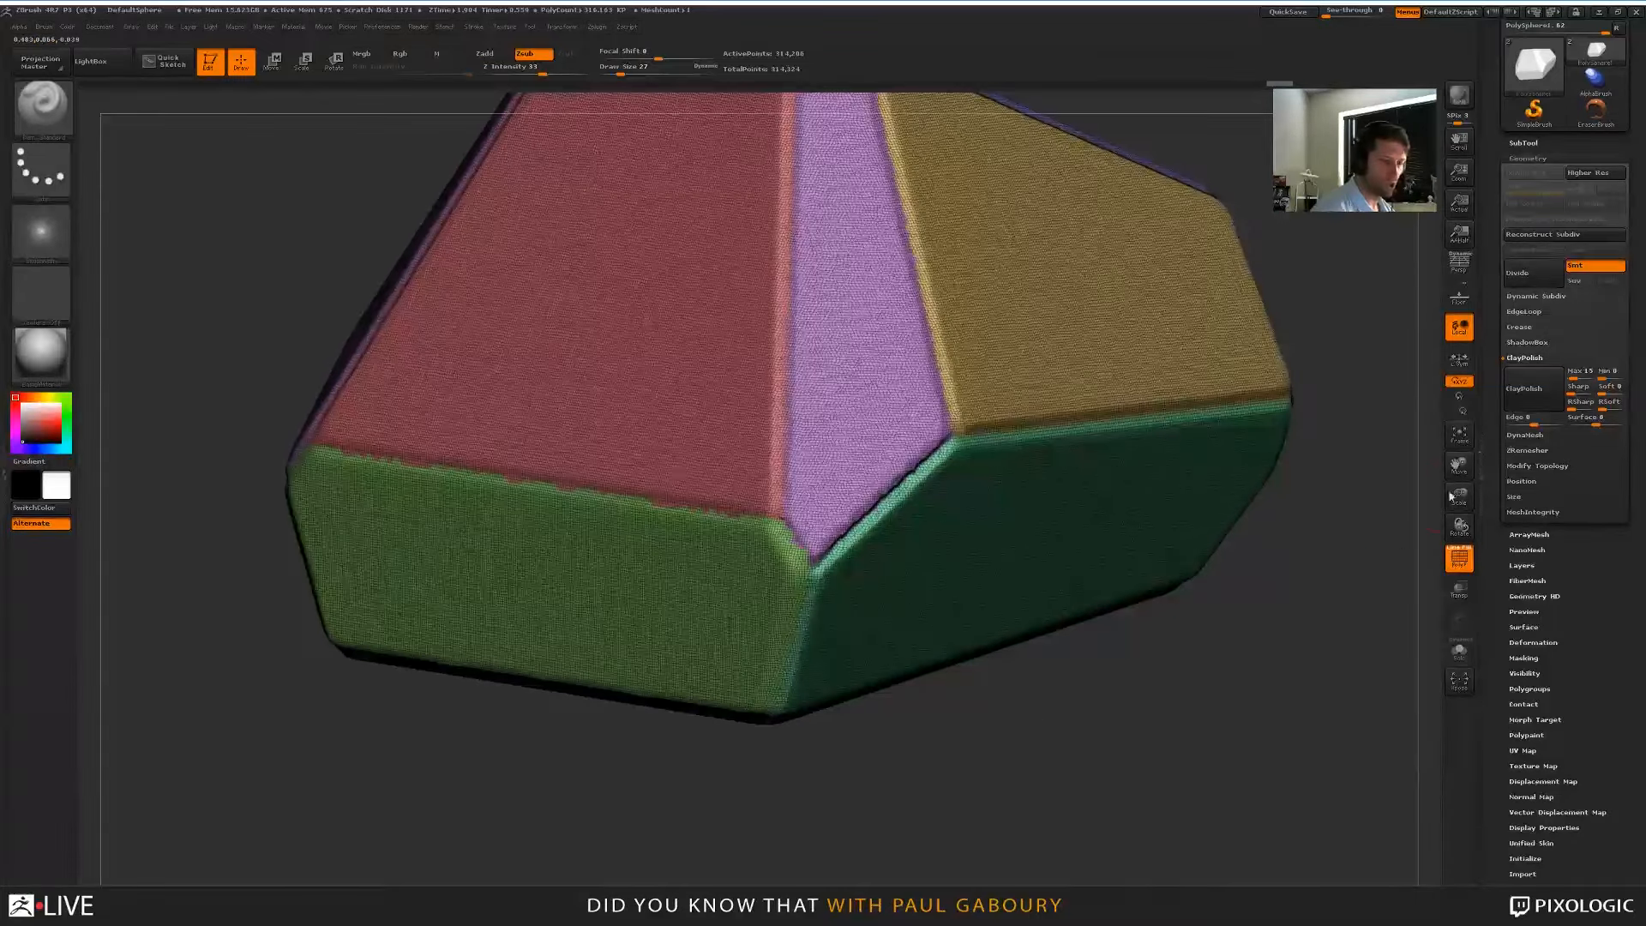
left_click(1535, 394)
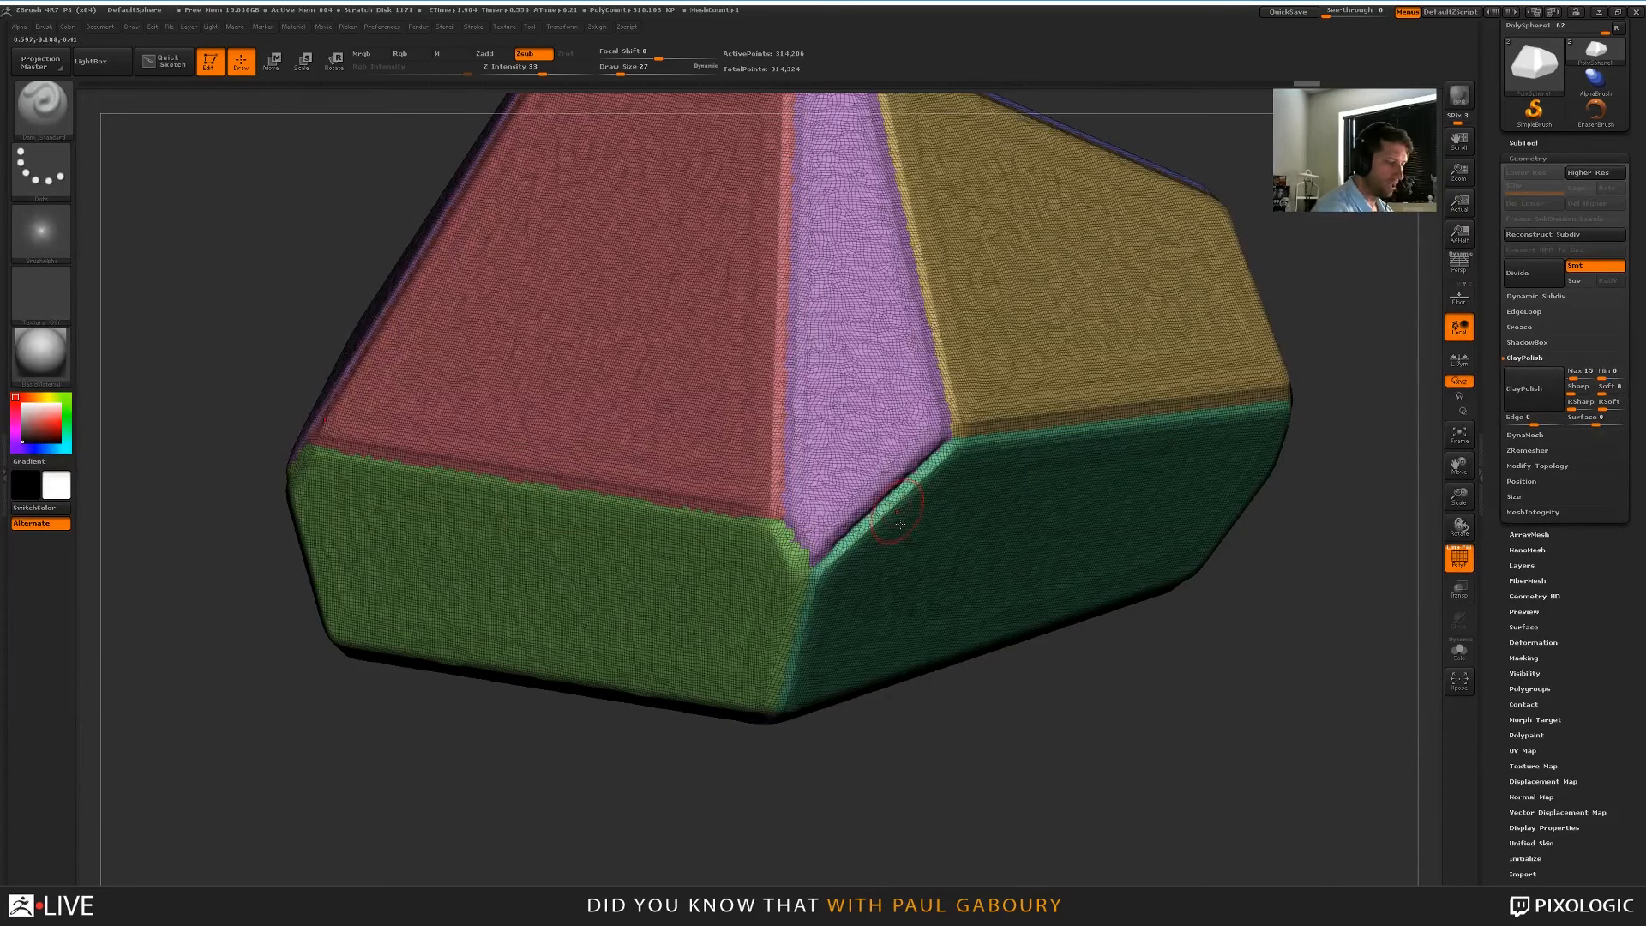
Hide the wireframe and polygroup display and clear the mask left on the polished block
key("shift+f")
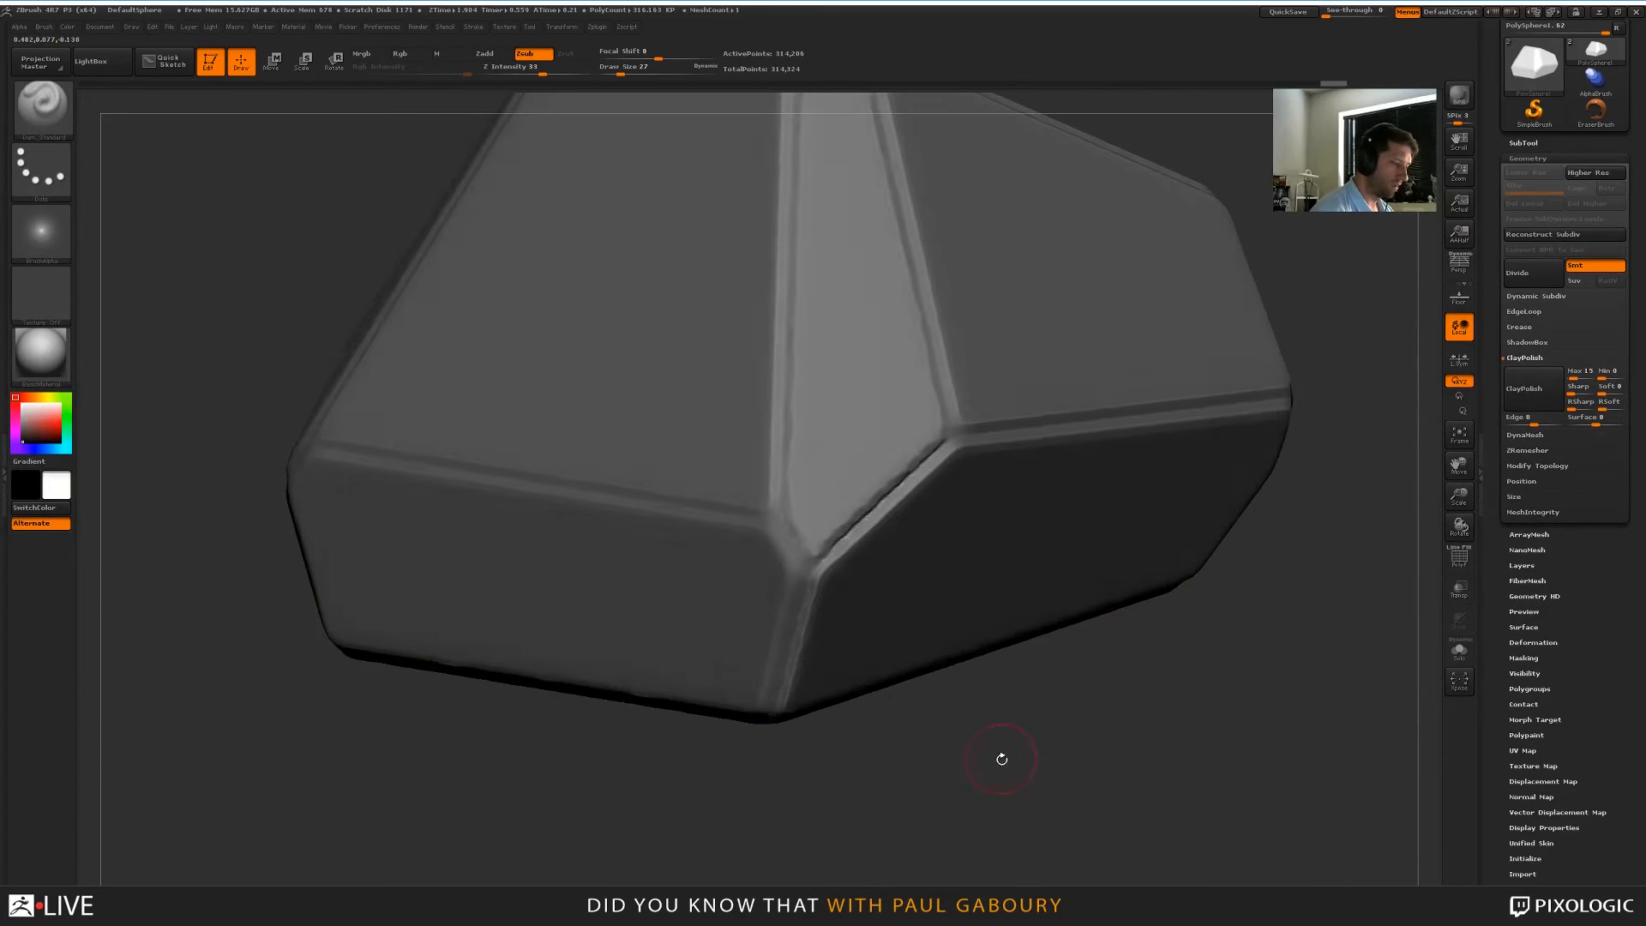
mouse_move(1002, 758)
left_mouse_down()
mouse_move(813, 557)
mouse_move(754, 589)
left_mouse_up()
key("b")
key("t")
key("d")
key("f")
left_click(1266, 812, "ctrl")
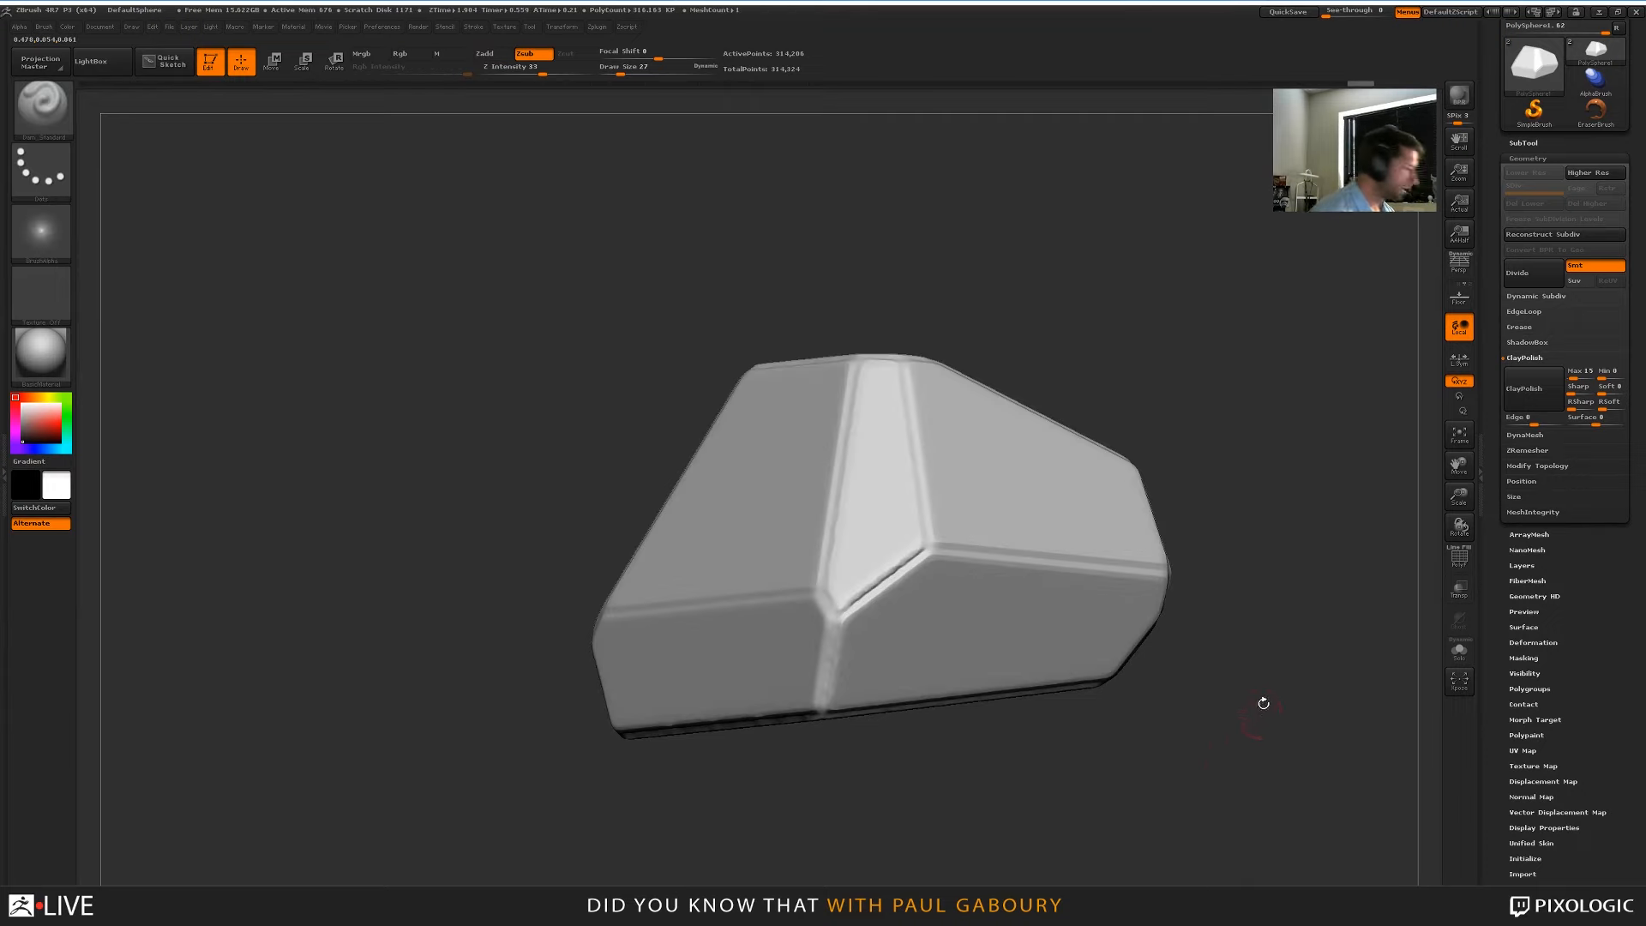
Load the PolySphere tool from LightBox, frame it and delete its higher subdivision levels
key("comma")
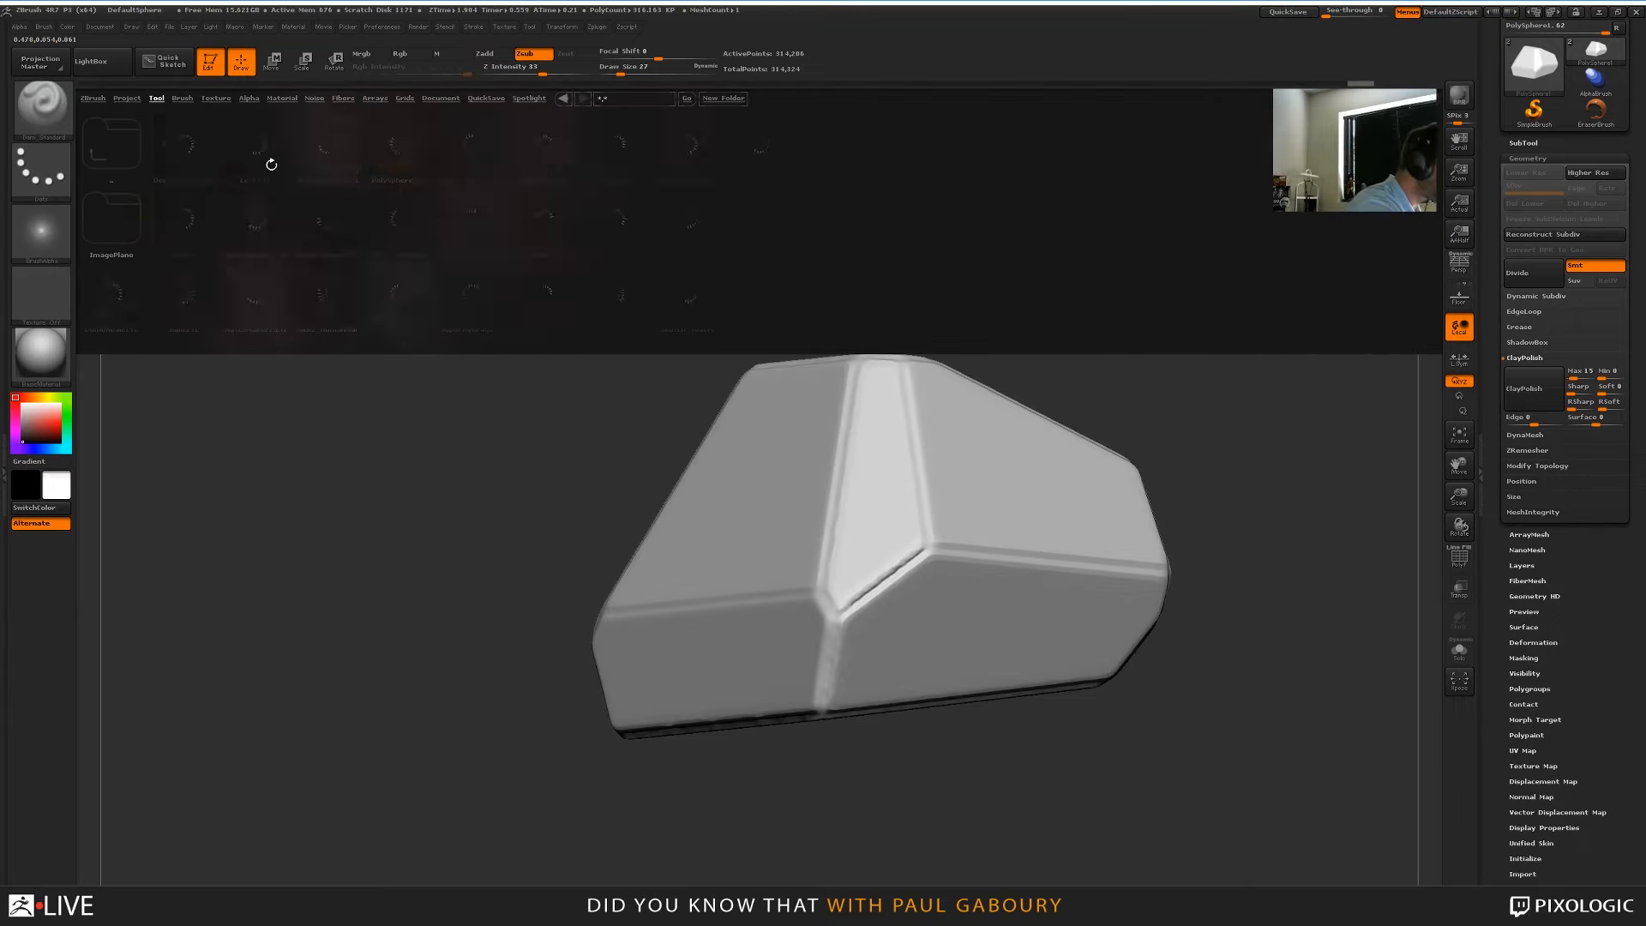
double_click(407, 149)
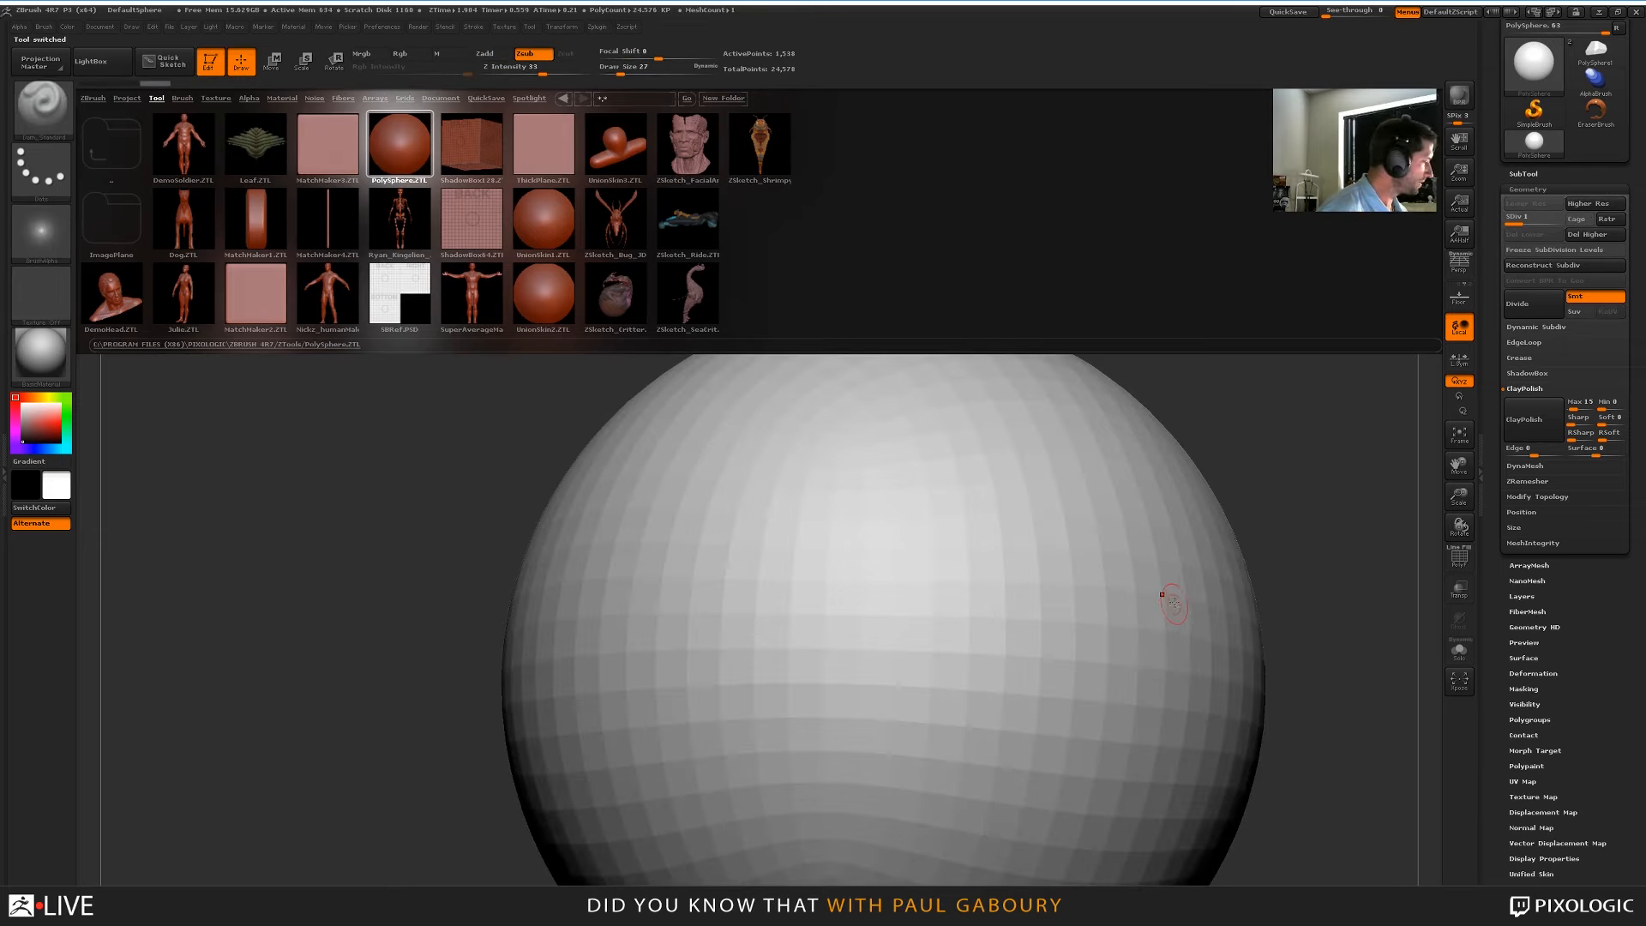
key("comma")
key("f")
left_click(1593, 250)
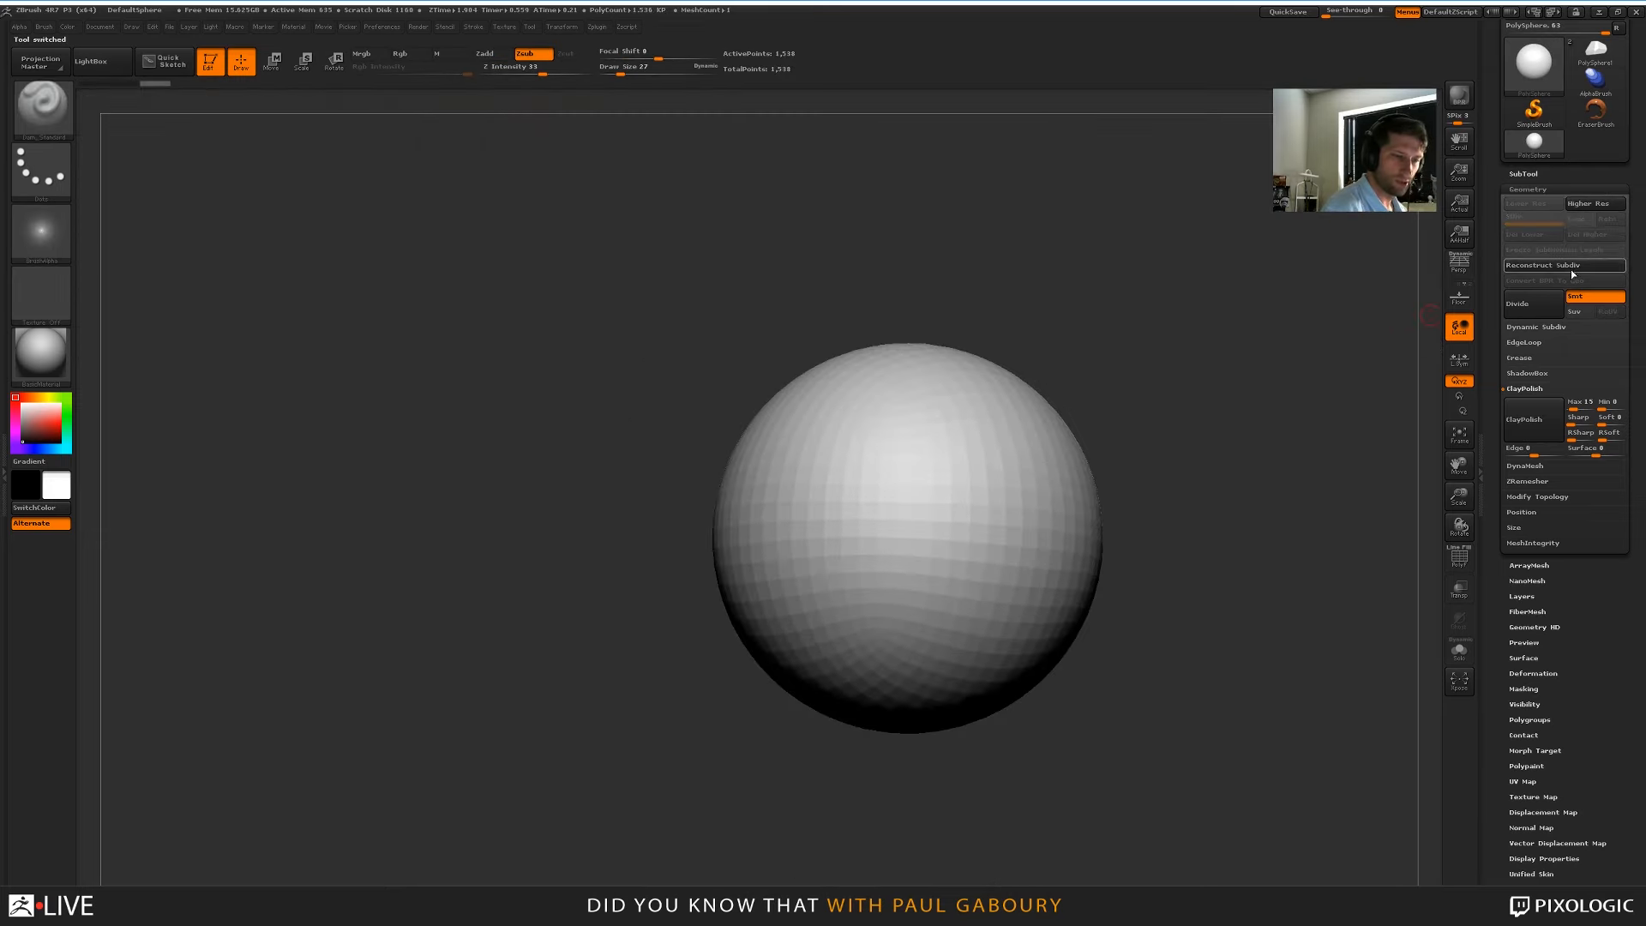
Keep only the sphere's lowest reconstructed level and divide it with smoothing off up to SDiv 5
left_click(1592, 237)
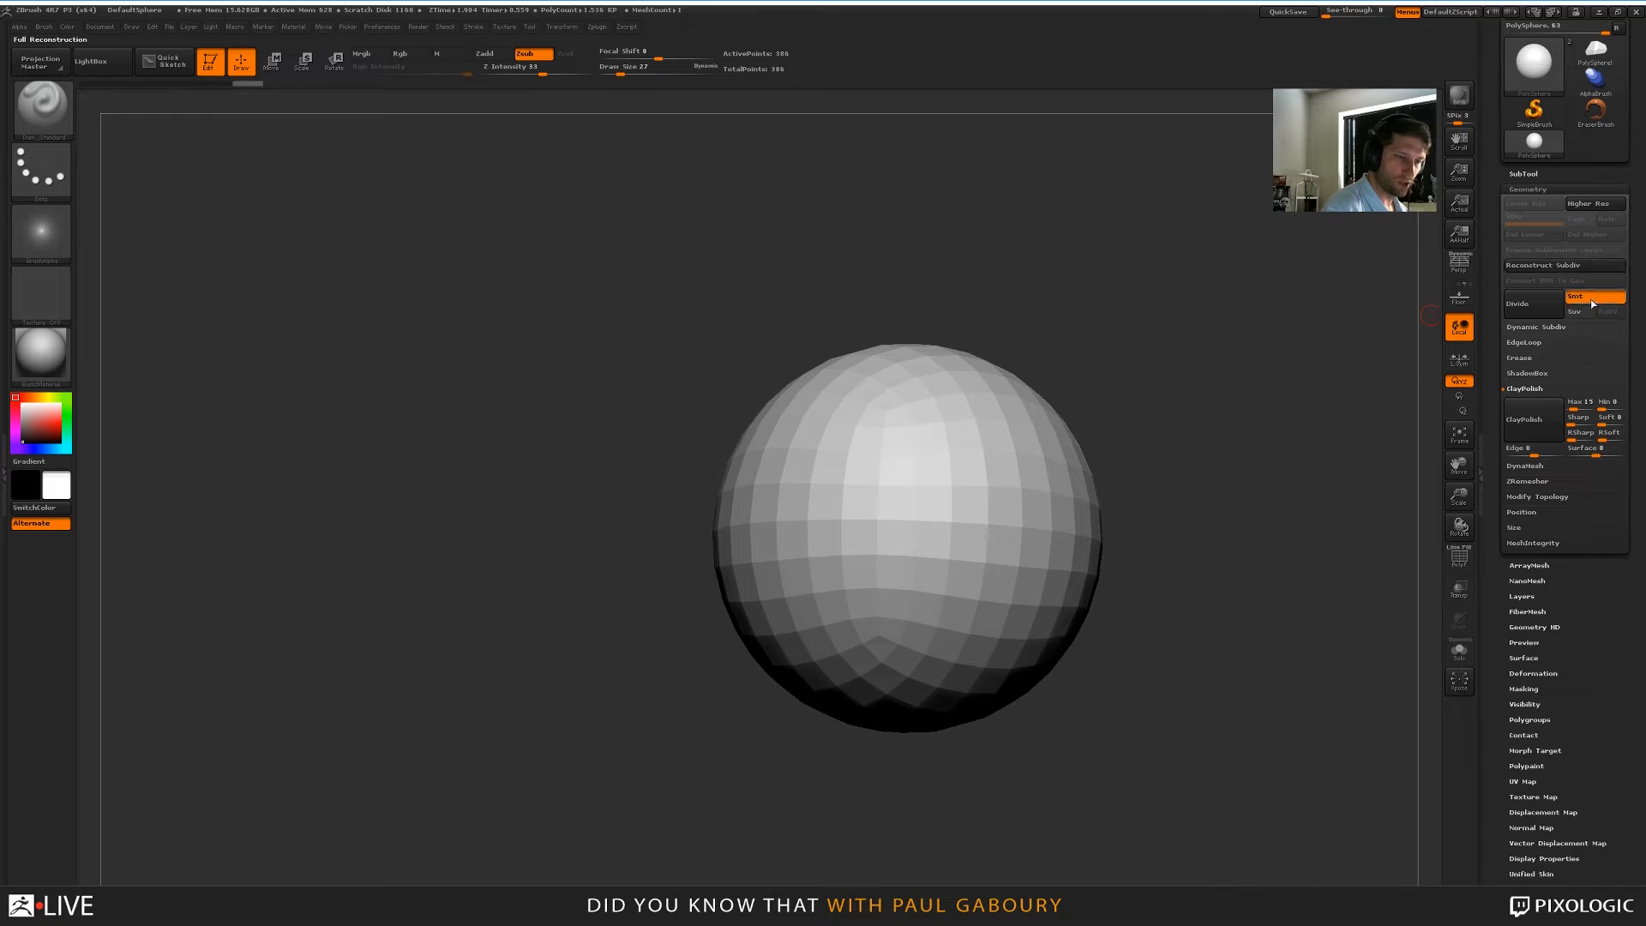
left_click(1593, 297)
left_click(1532, 304)
left_click(1538, 307)
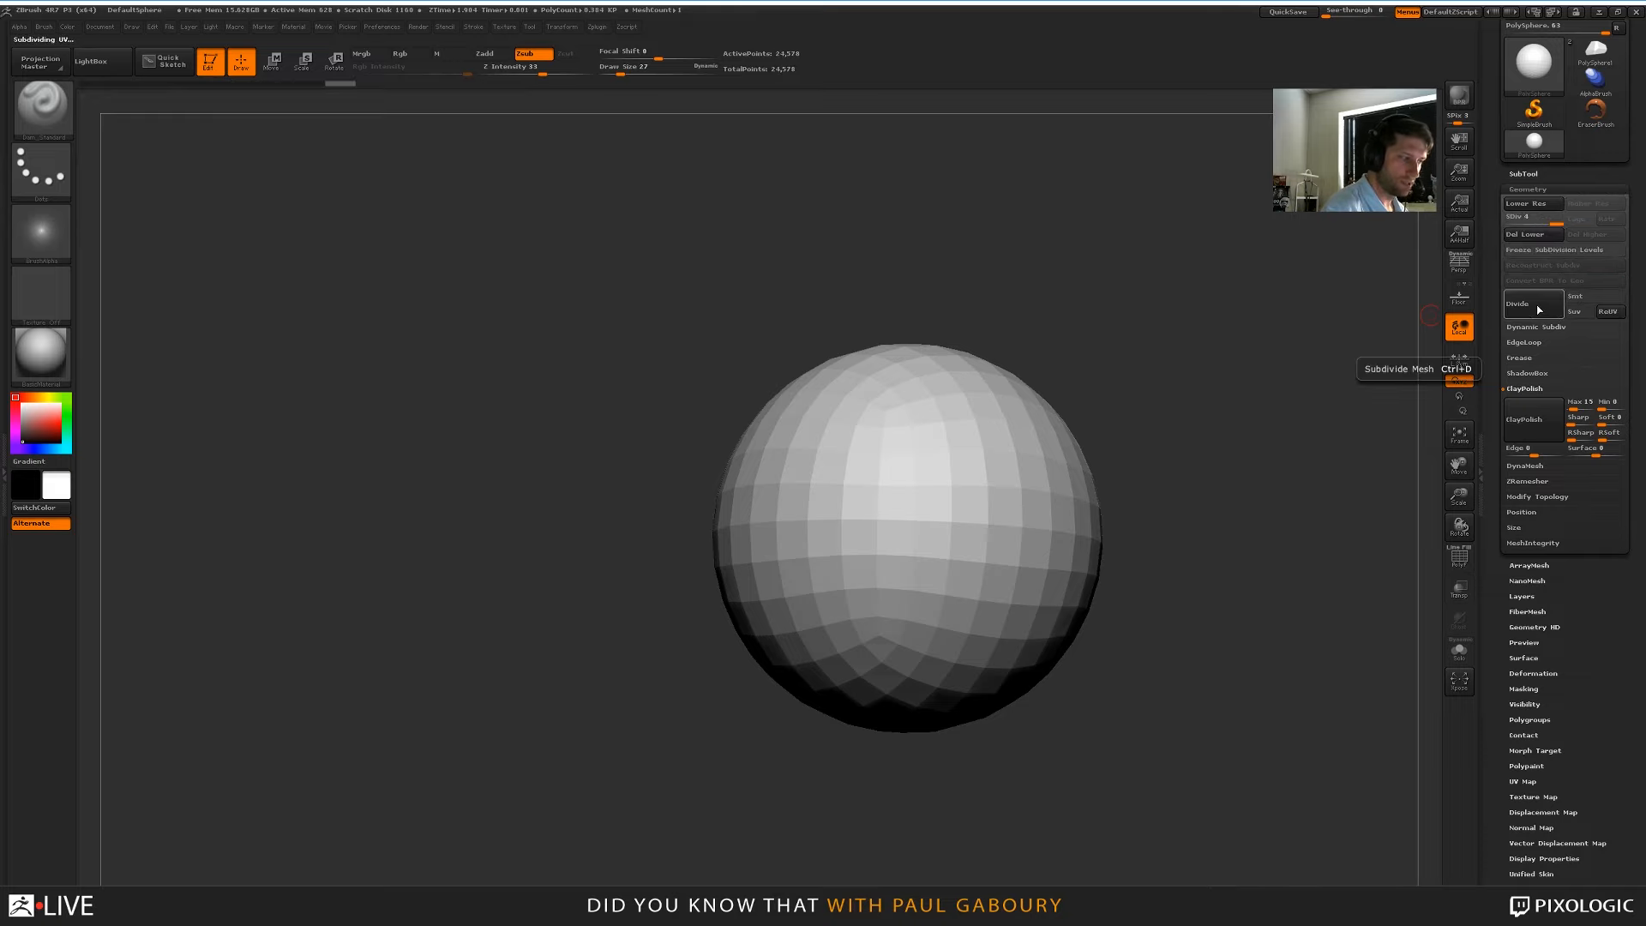
left_click(1535, 307)
key("shift+f")
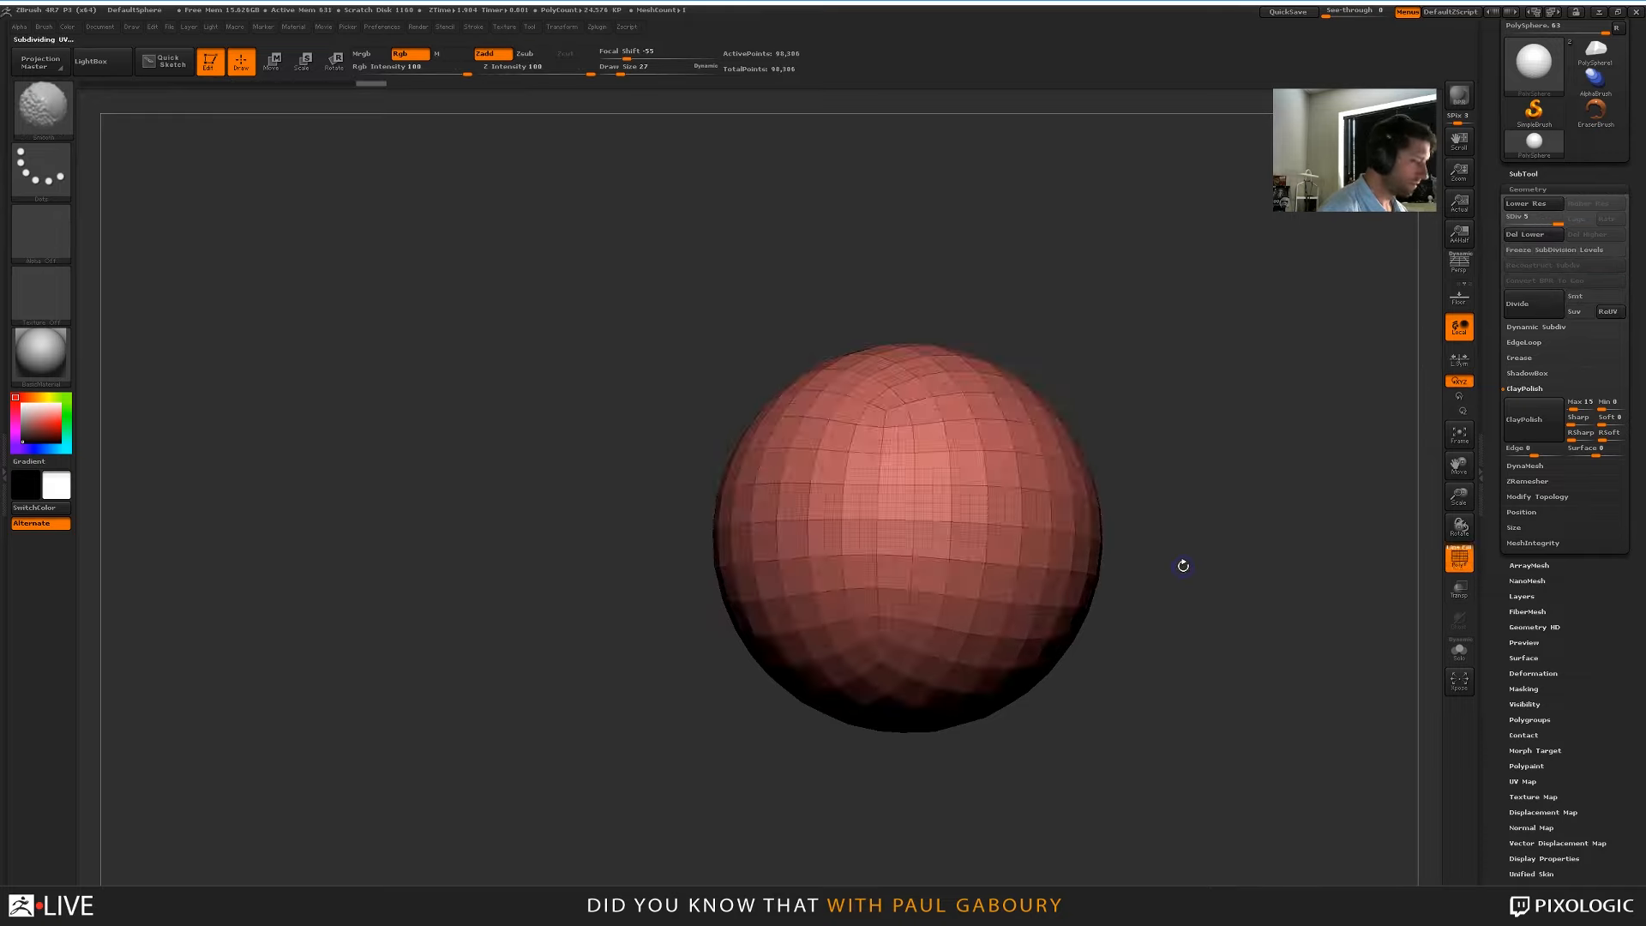
key("shift+f")
mouse_move(1183, 588)
left_mouse_down("alt")
mouse_move(1294, 625)
mouse_move(1430, 531)
left_mouse_up("alt")
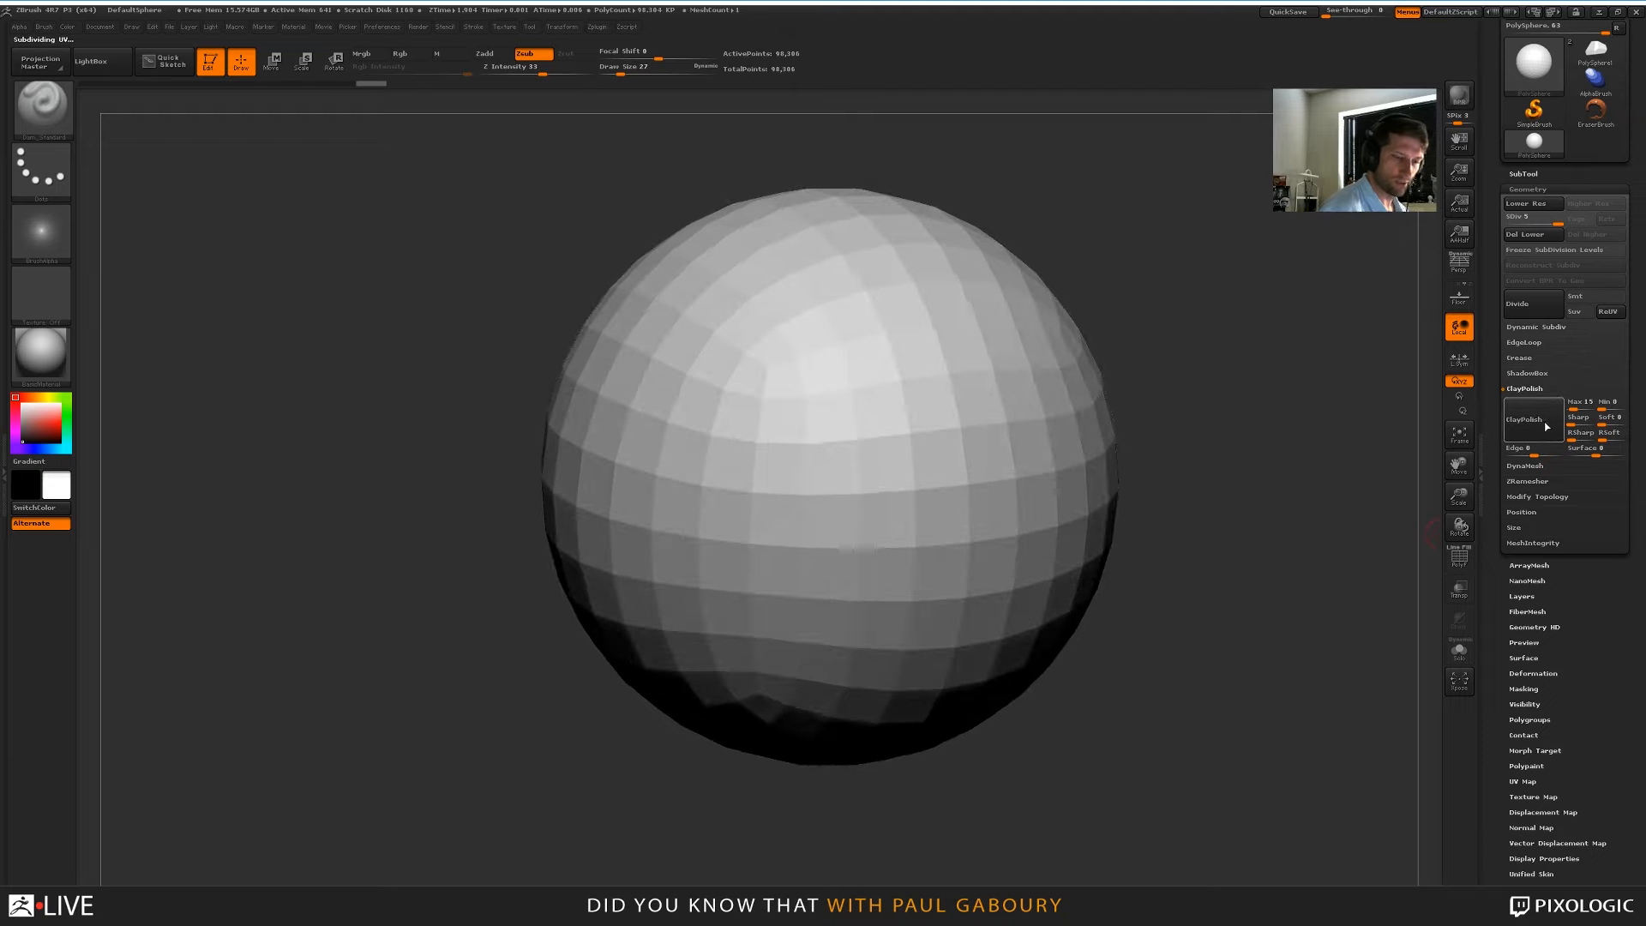
Apply ClayPolish to the faceted sphere, clear its mask and examine the facet edges up close
left_click(1535, 420)
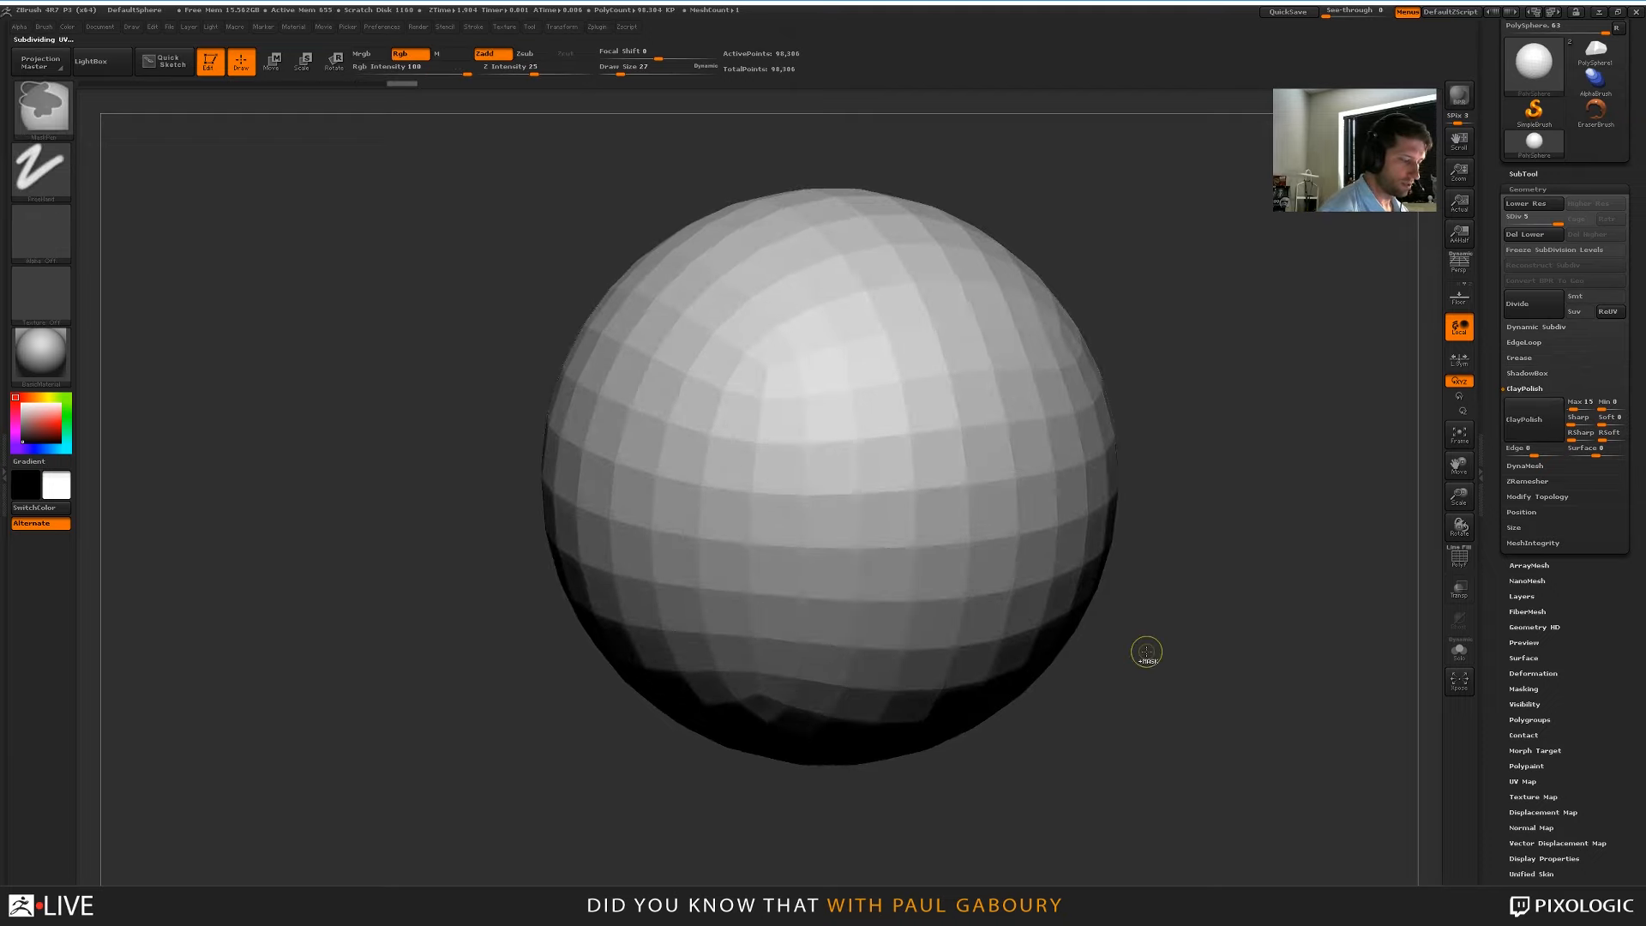
left_click(1145, 654, "ctrl")
mouse_move(1146, 654)
left_mouse_down("alt")
mouse_move(958, 572)
mouse_move(855, 358)
left_mouse_up("alt")
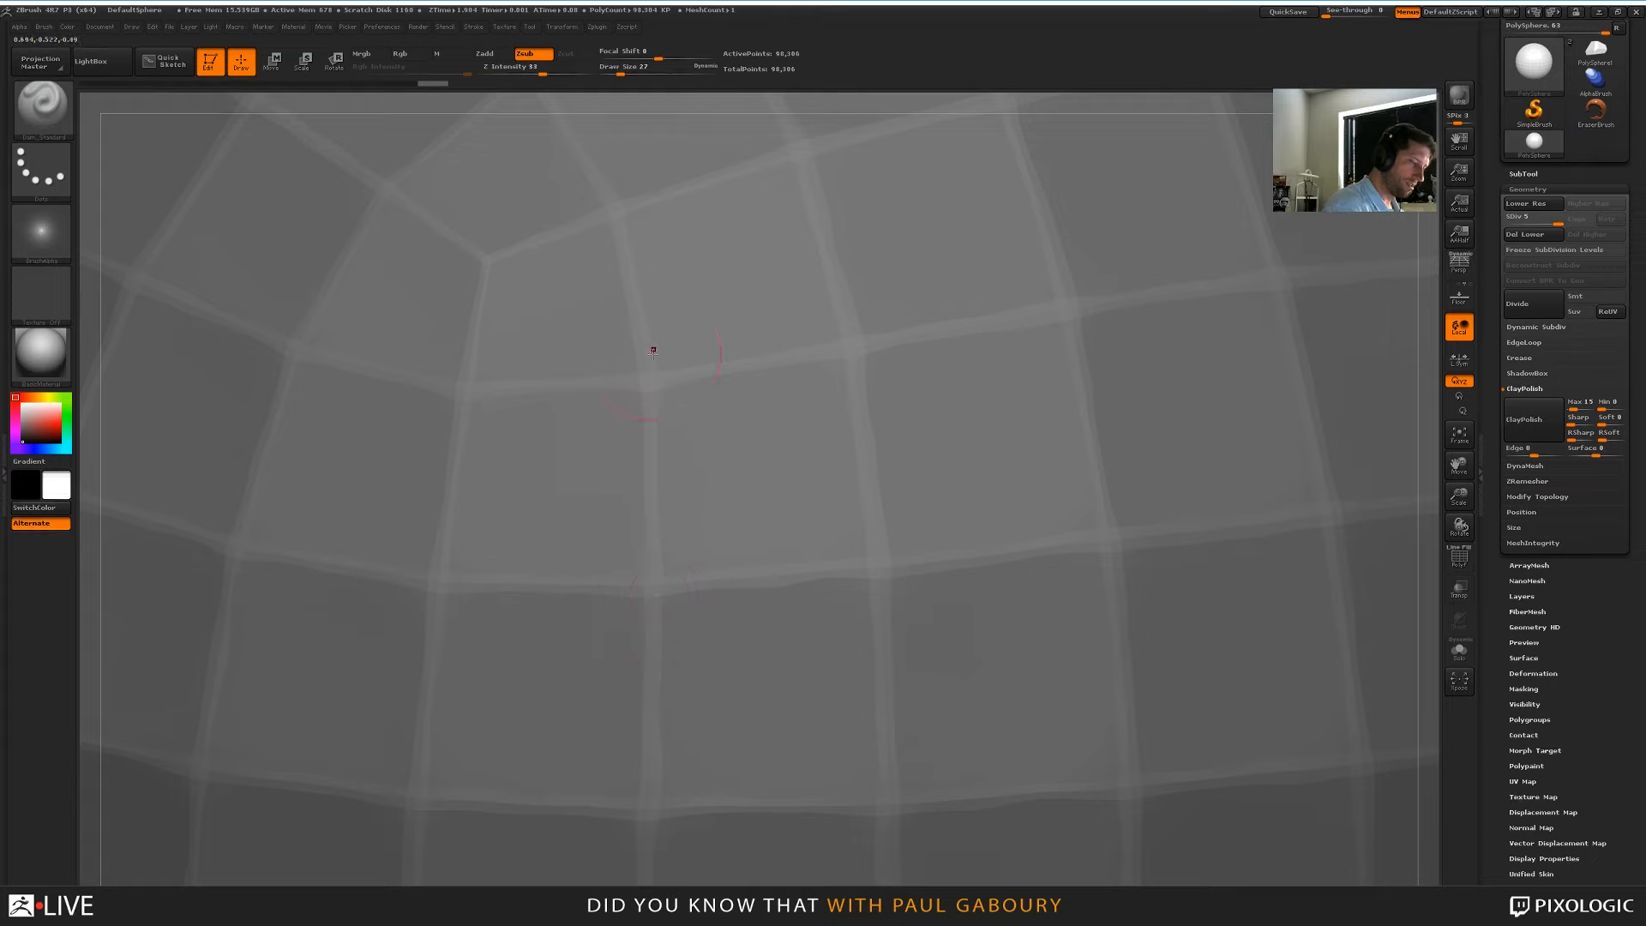
left_click_drag(663, 625, 1241, 569, "alt")
right_click_drag(1087, 649, 1084, 562, "alt")
right_click_drag(895, 489, 984, 688, "ctrl")
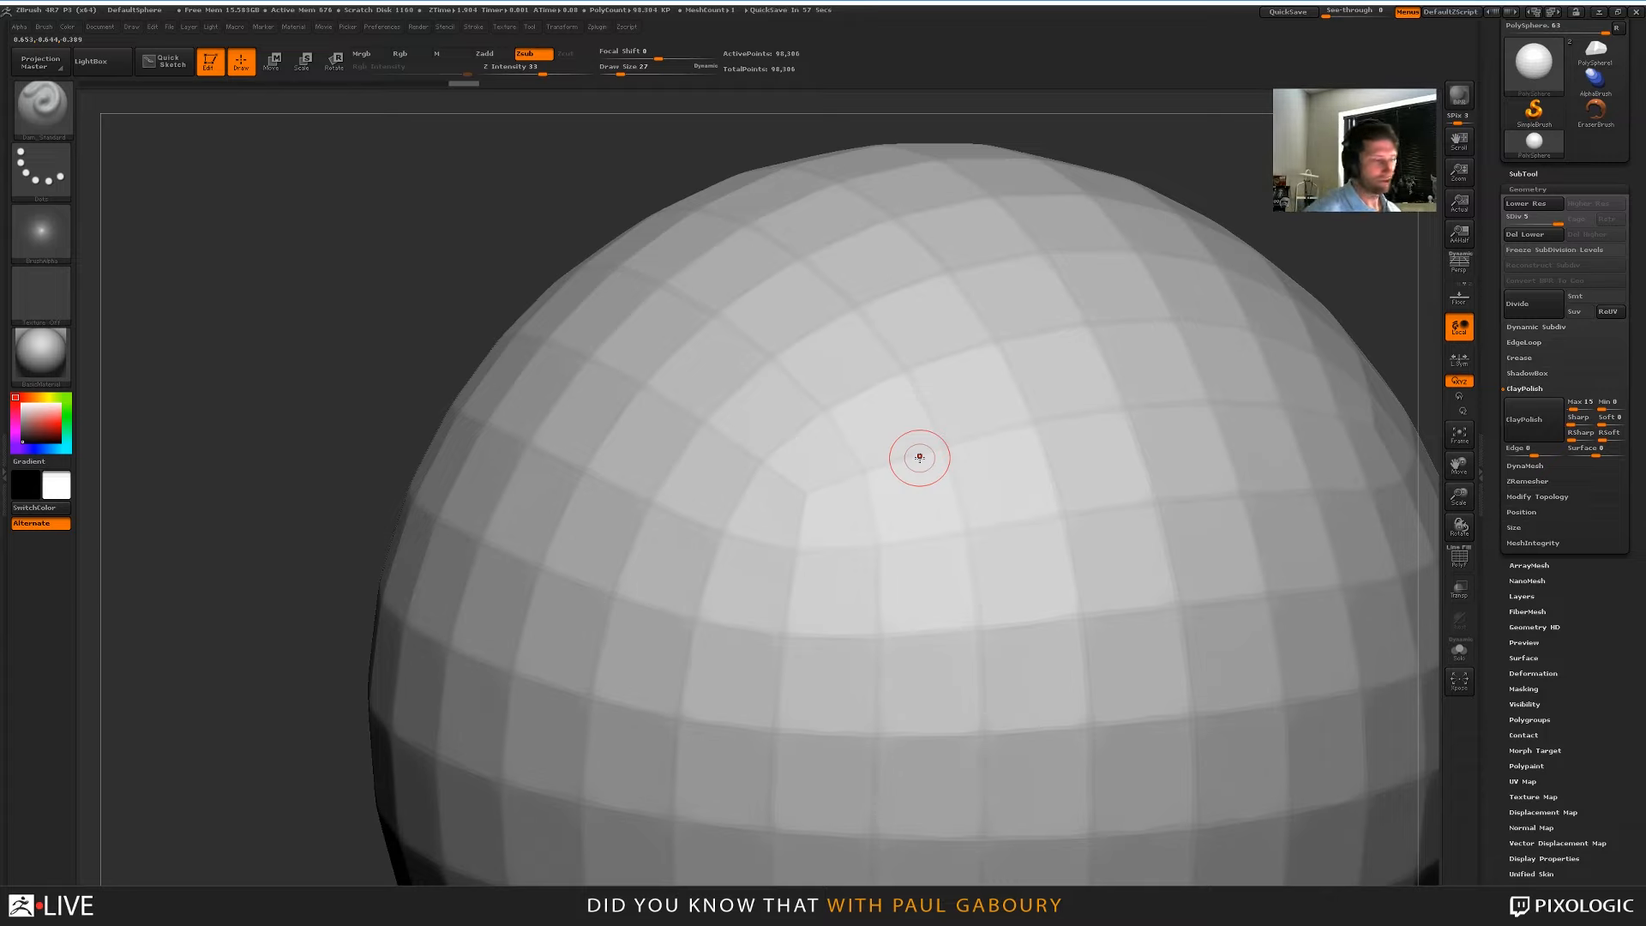
right_click_drag(1201, 642, 1448, 805, "ctrl")
right_click_drag(1449, 806, 1129, 700, "alt")
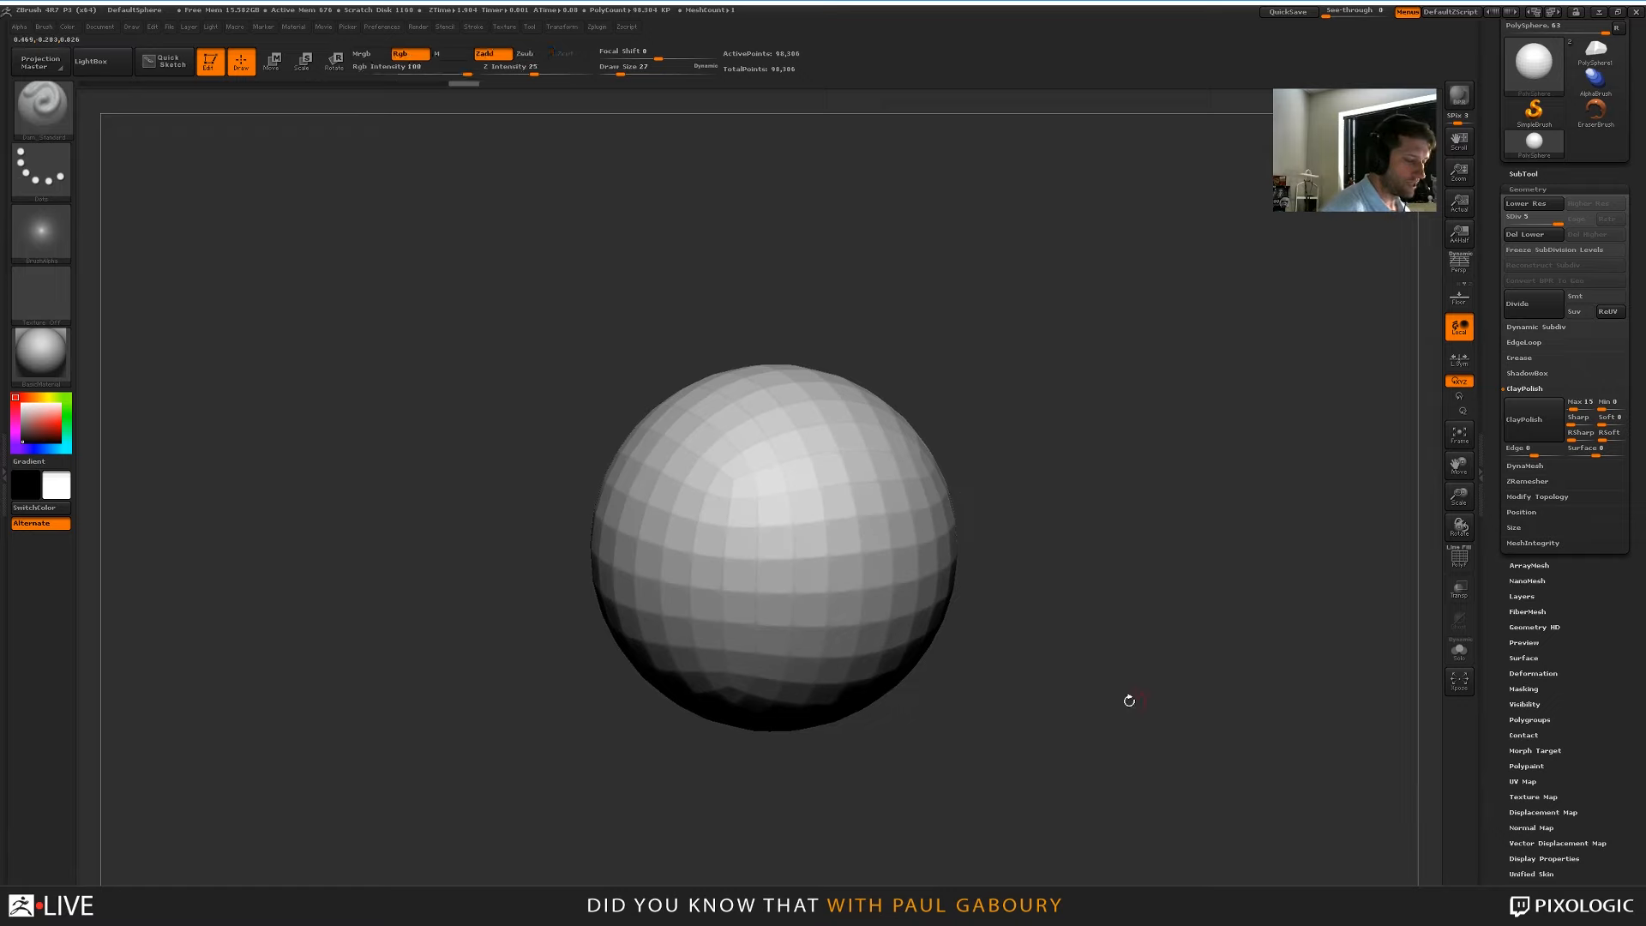
Undo back to the undivided sphere and subdivide it up to SDiv 4
left_click(1538, 249)
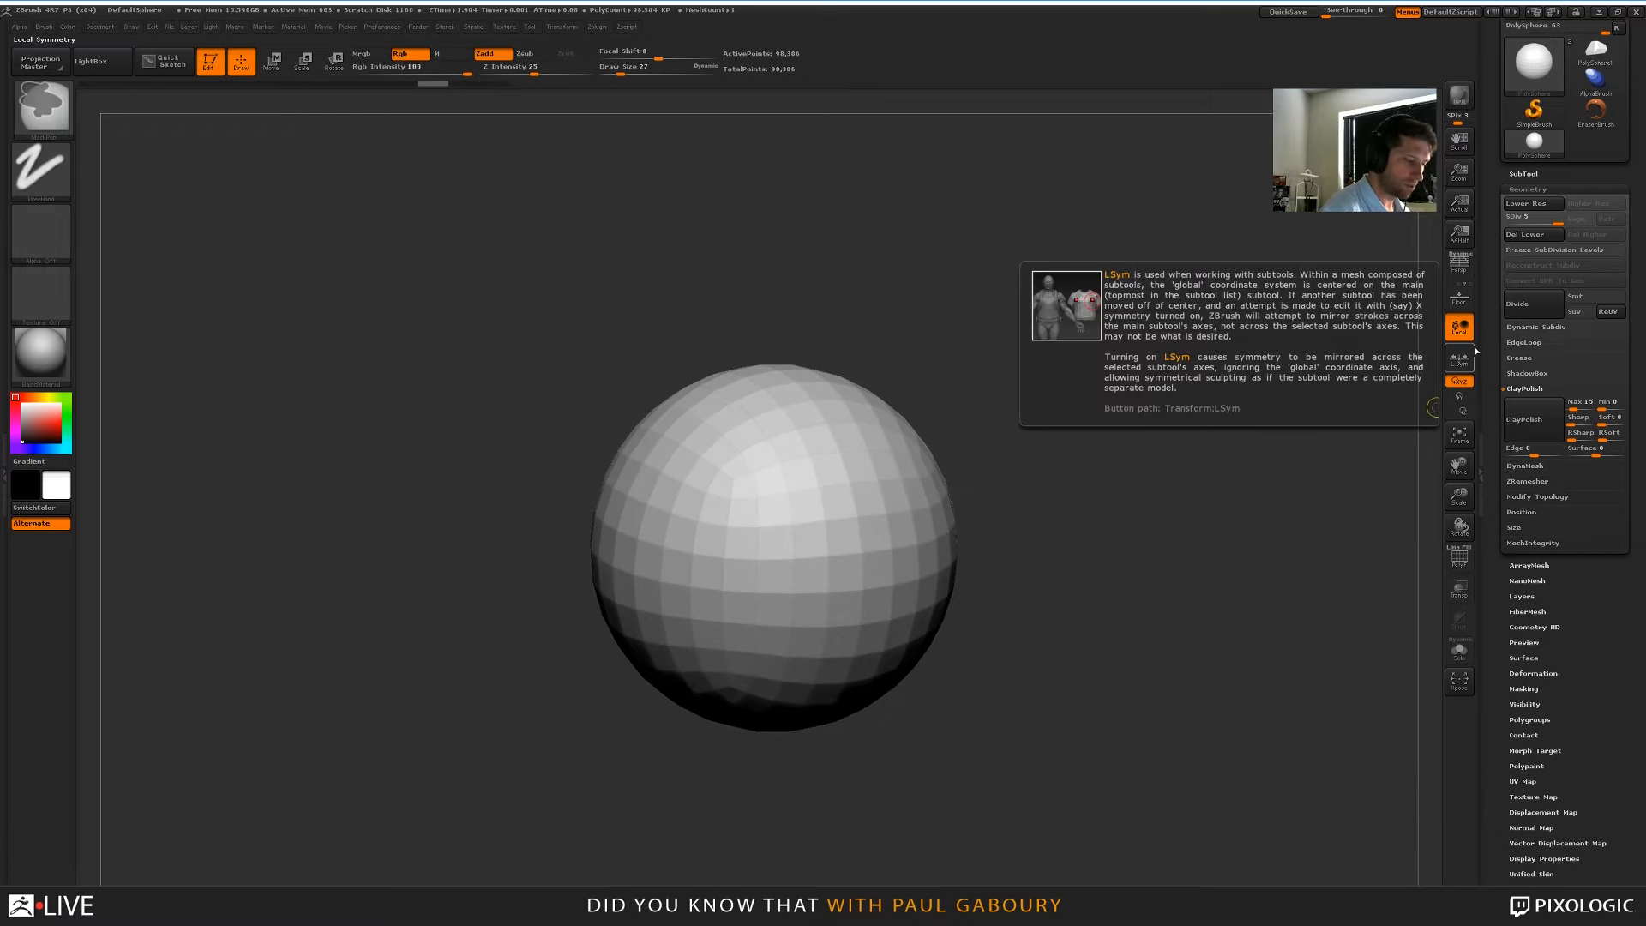
key("ctrl+d")
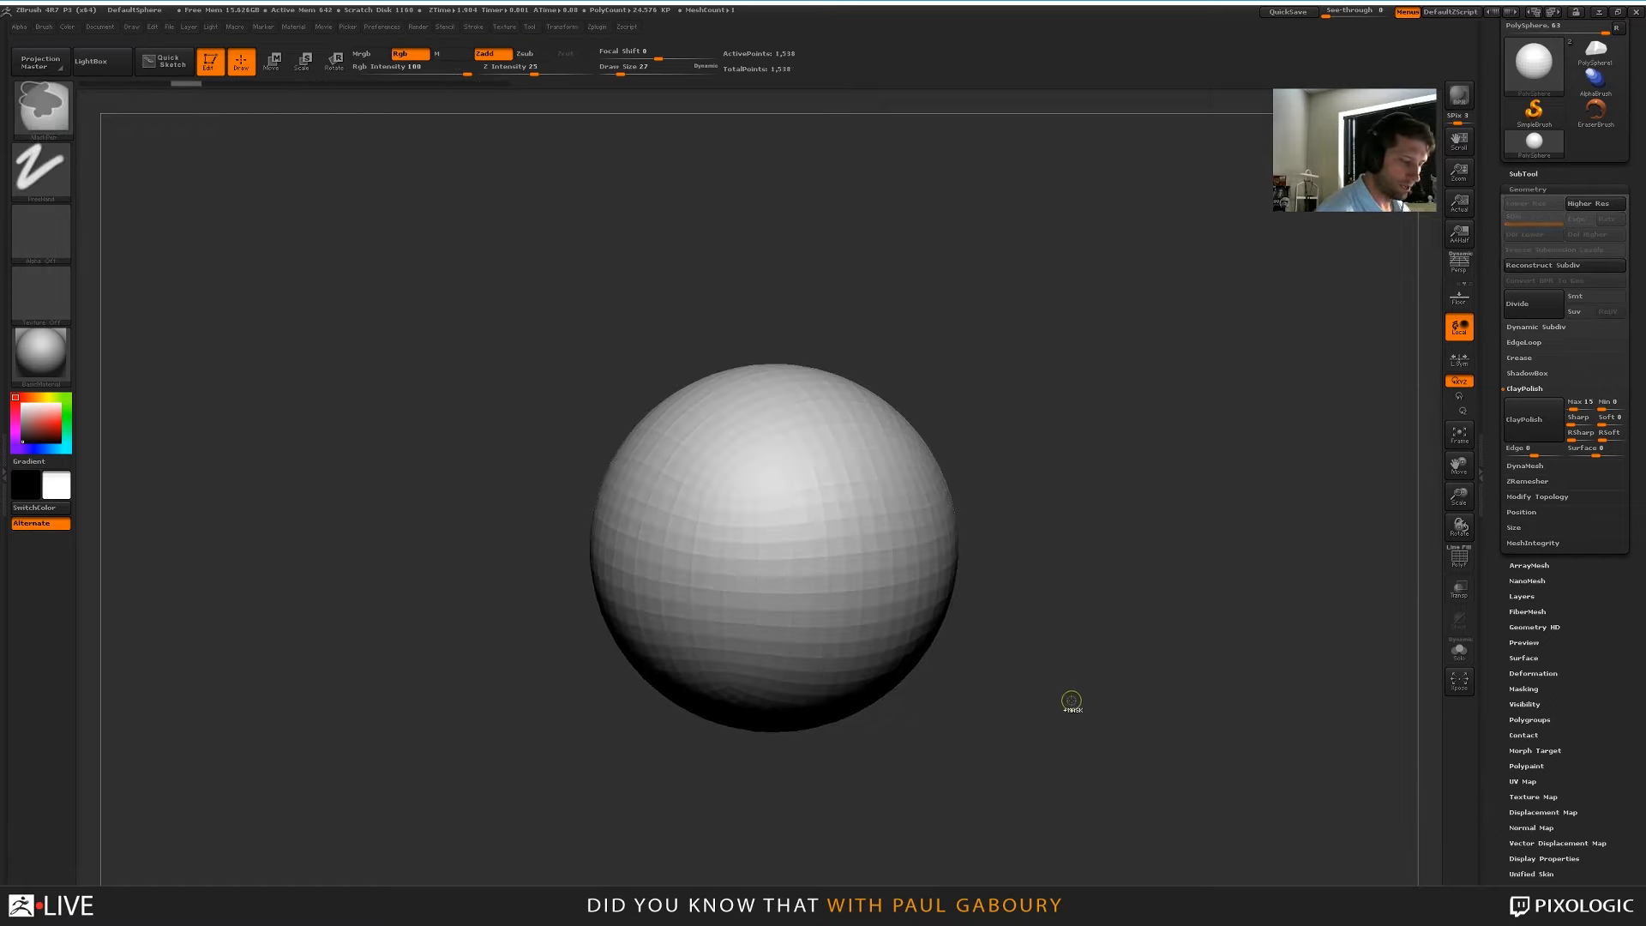
key("ctrl+d")
left_click(1518, 304)
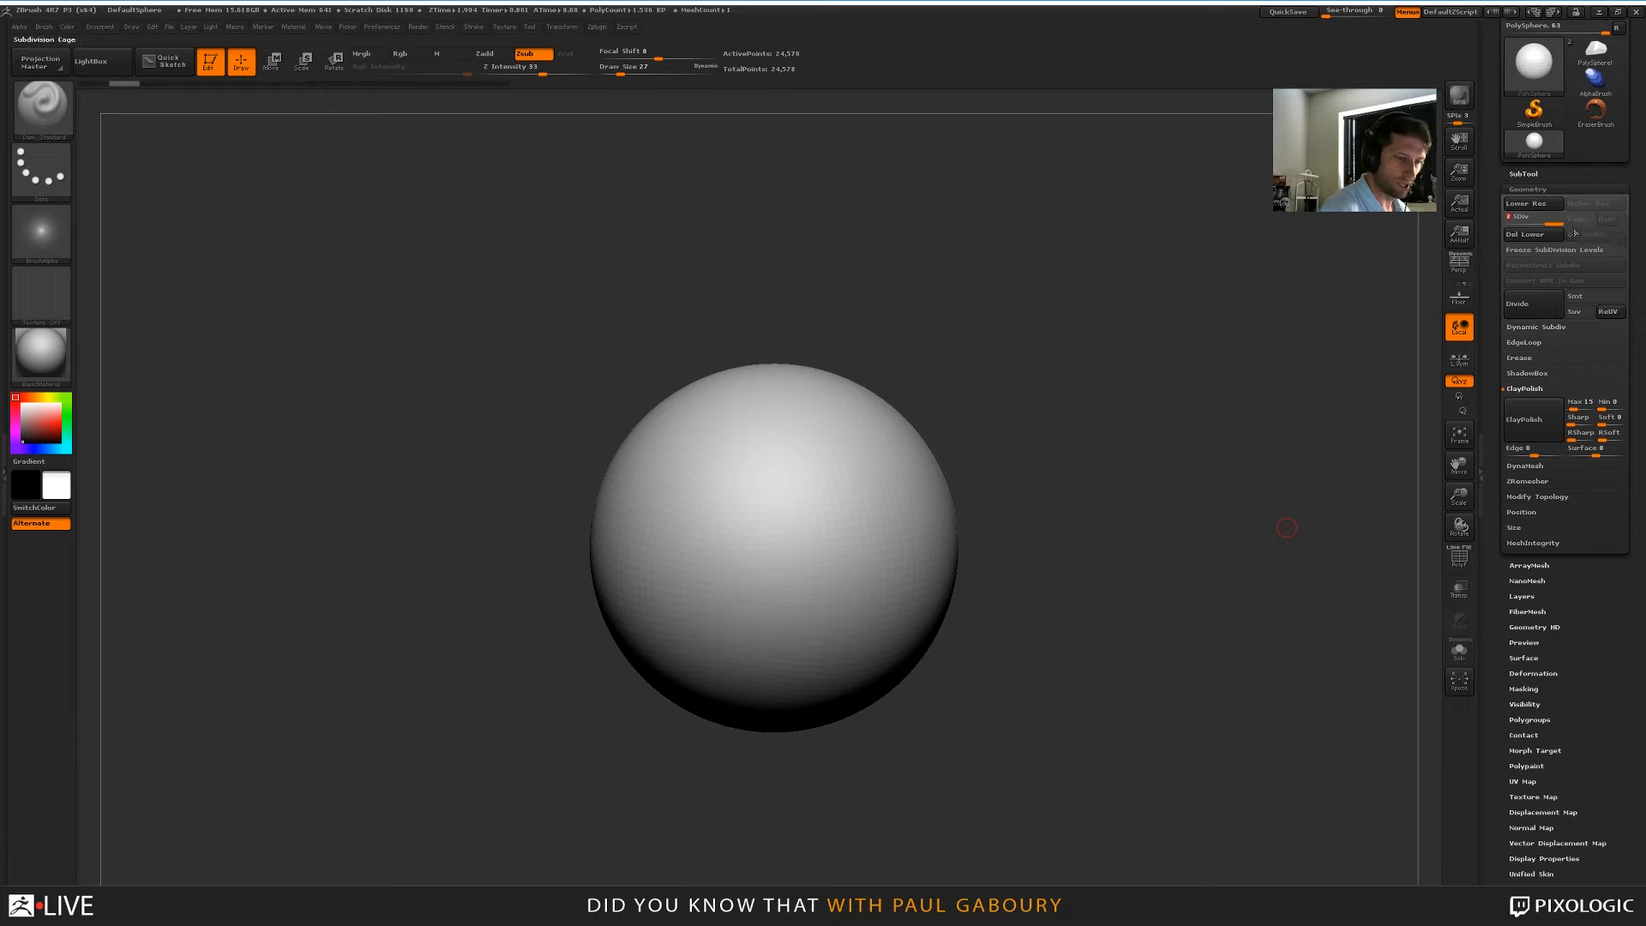
key("ctrl+d")
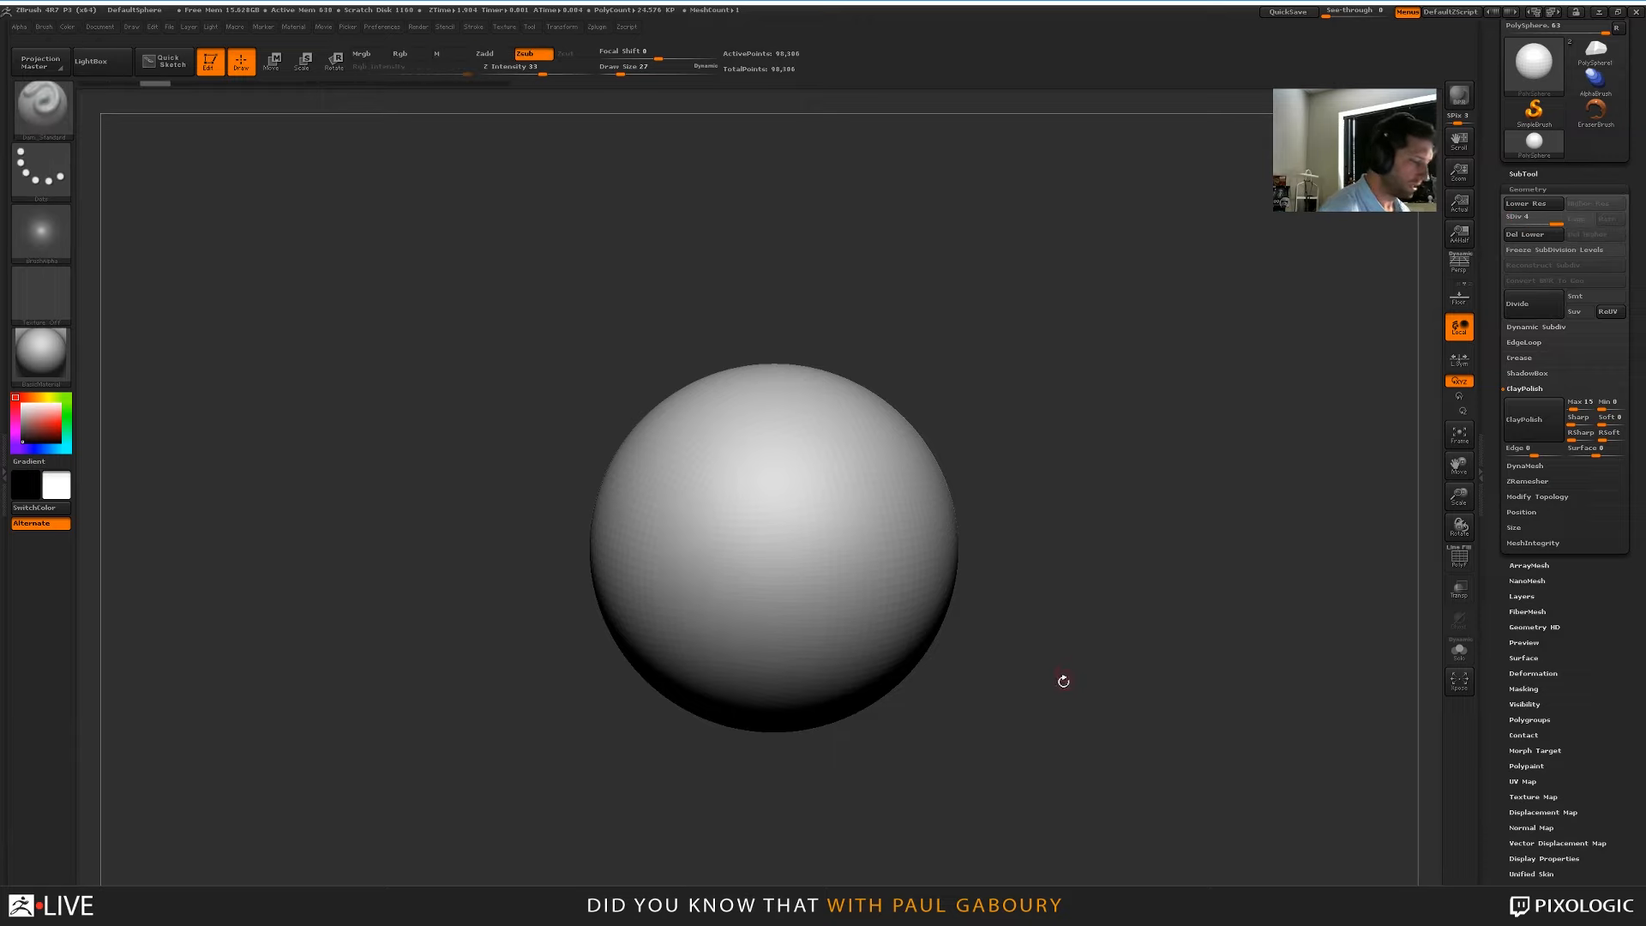
Delete the sphere's lower subdivision levels and slice off its upper part with a slanted TrimCurve cut
left_click_drag(1074, 667, 1231, 577, "alt")
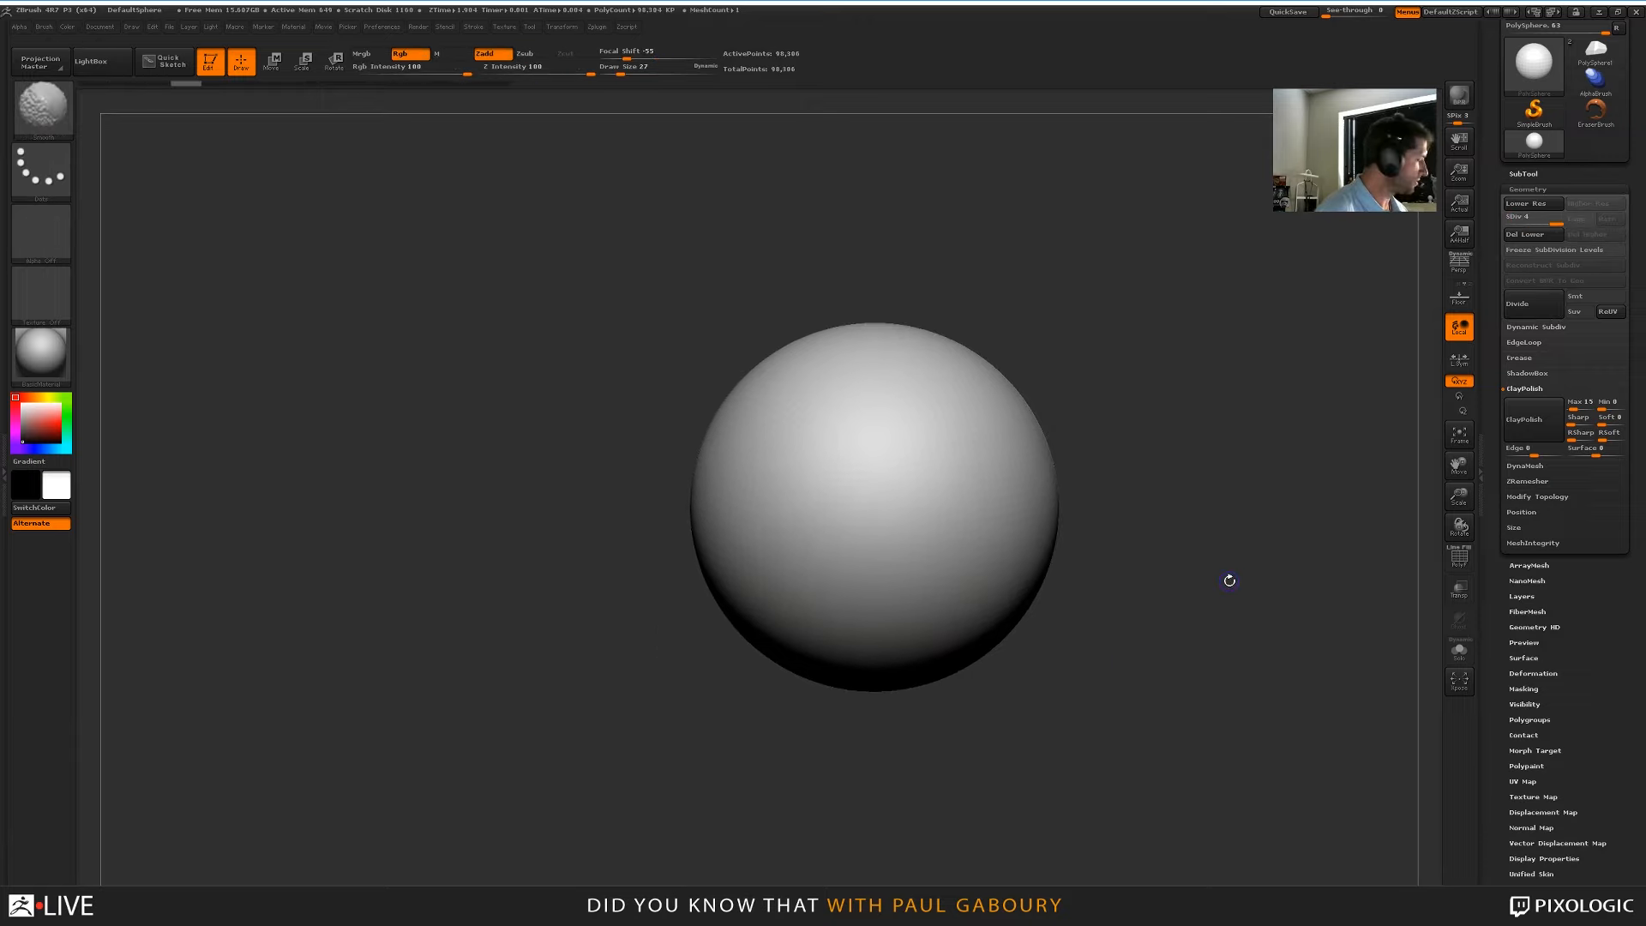
key("shift+f")
key("shift+f")
key("ctrl+shift")
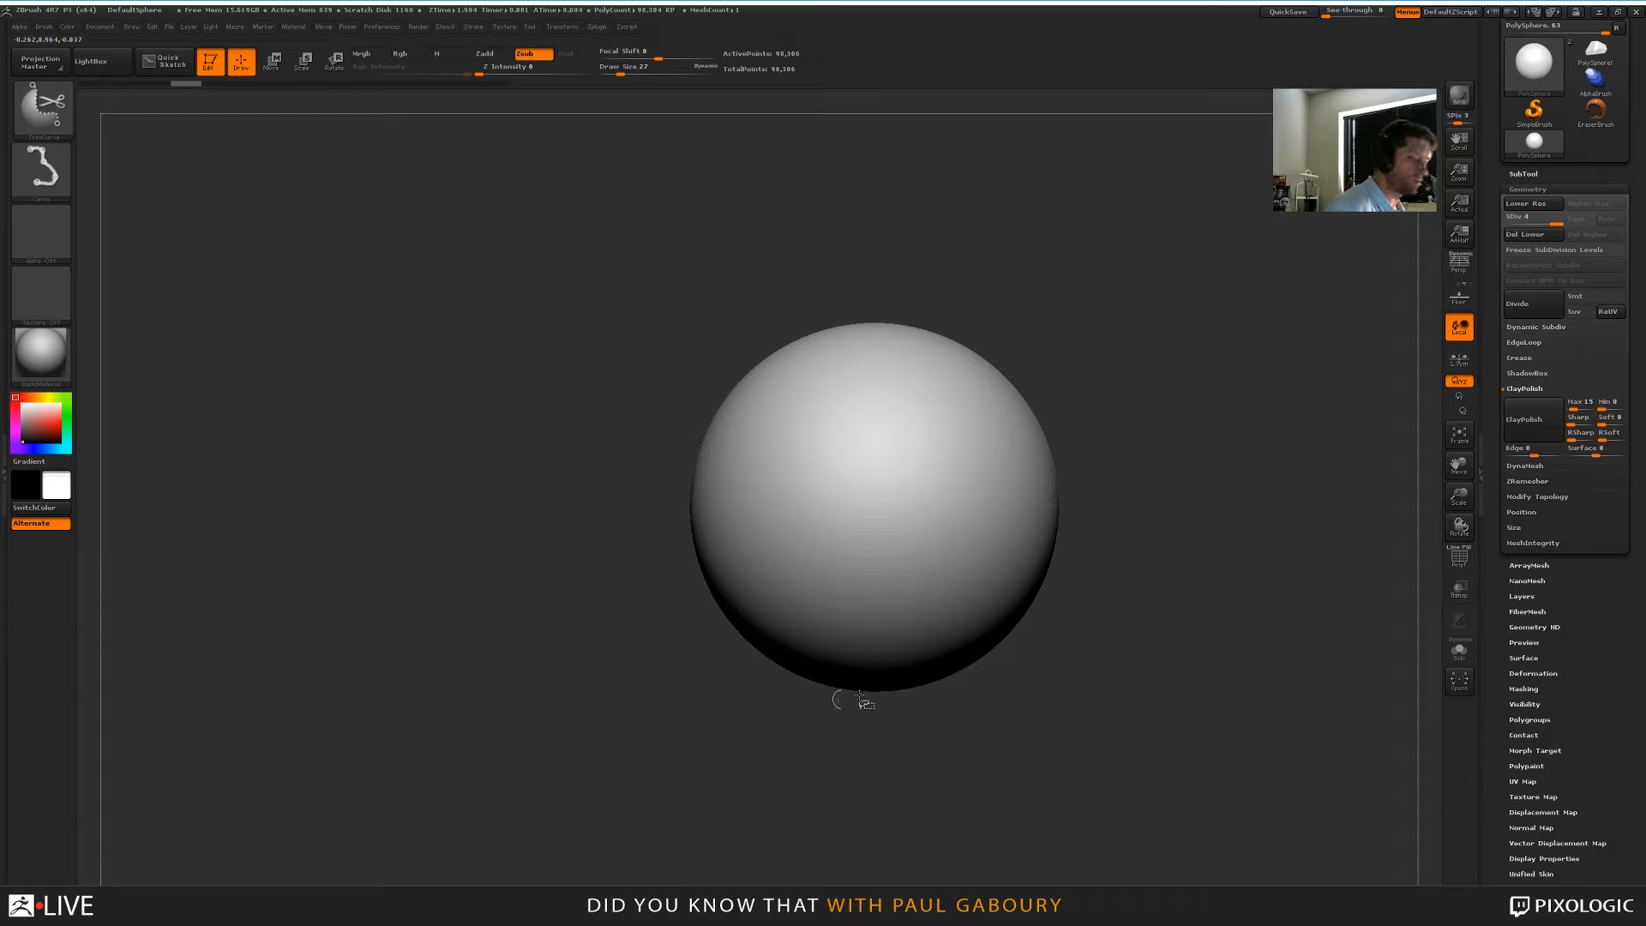
left_click(1524, 234)
mouse_move(517, 590)
left_mouse_down("ctrl+shift")
mouse_move(1286, 230)
mouse_move(1136, 602)
left_mouse_up("ctrl+shift")
left_click_drag(1058, 526, 963, 467, "alt")
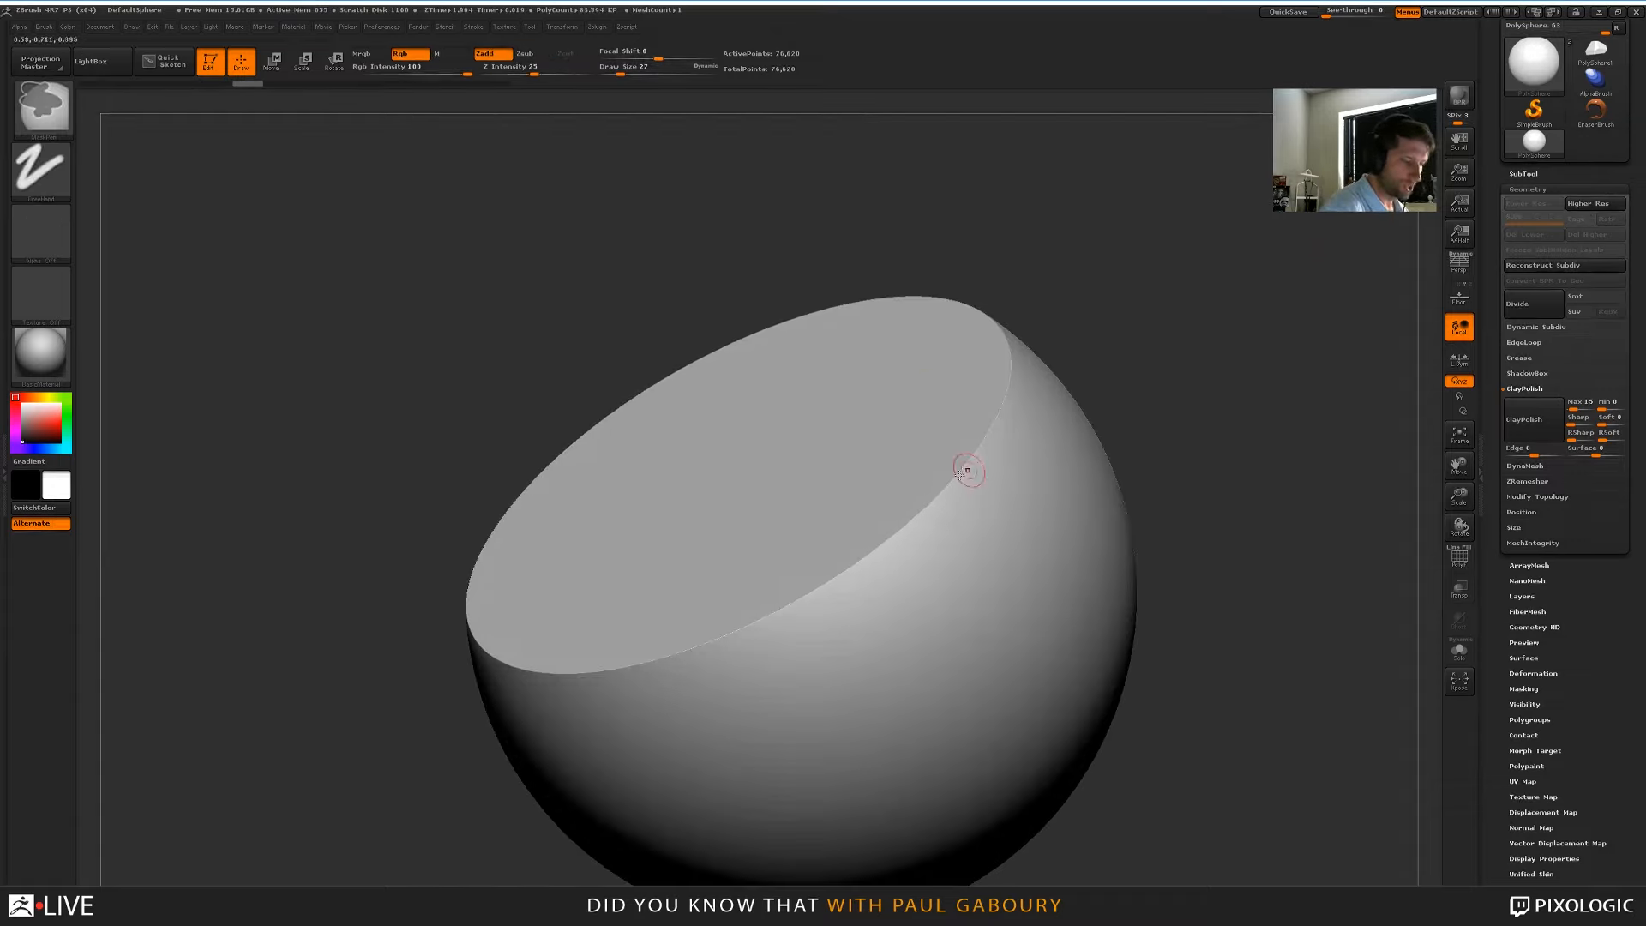
Trim the underside of the sphere with a bent TrimCurve cut and inspect the new faces
right_click_drag(1034, 519, 1063, 652)
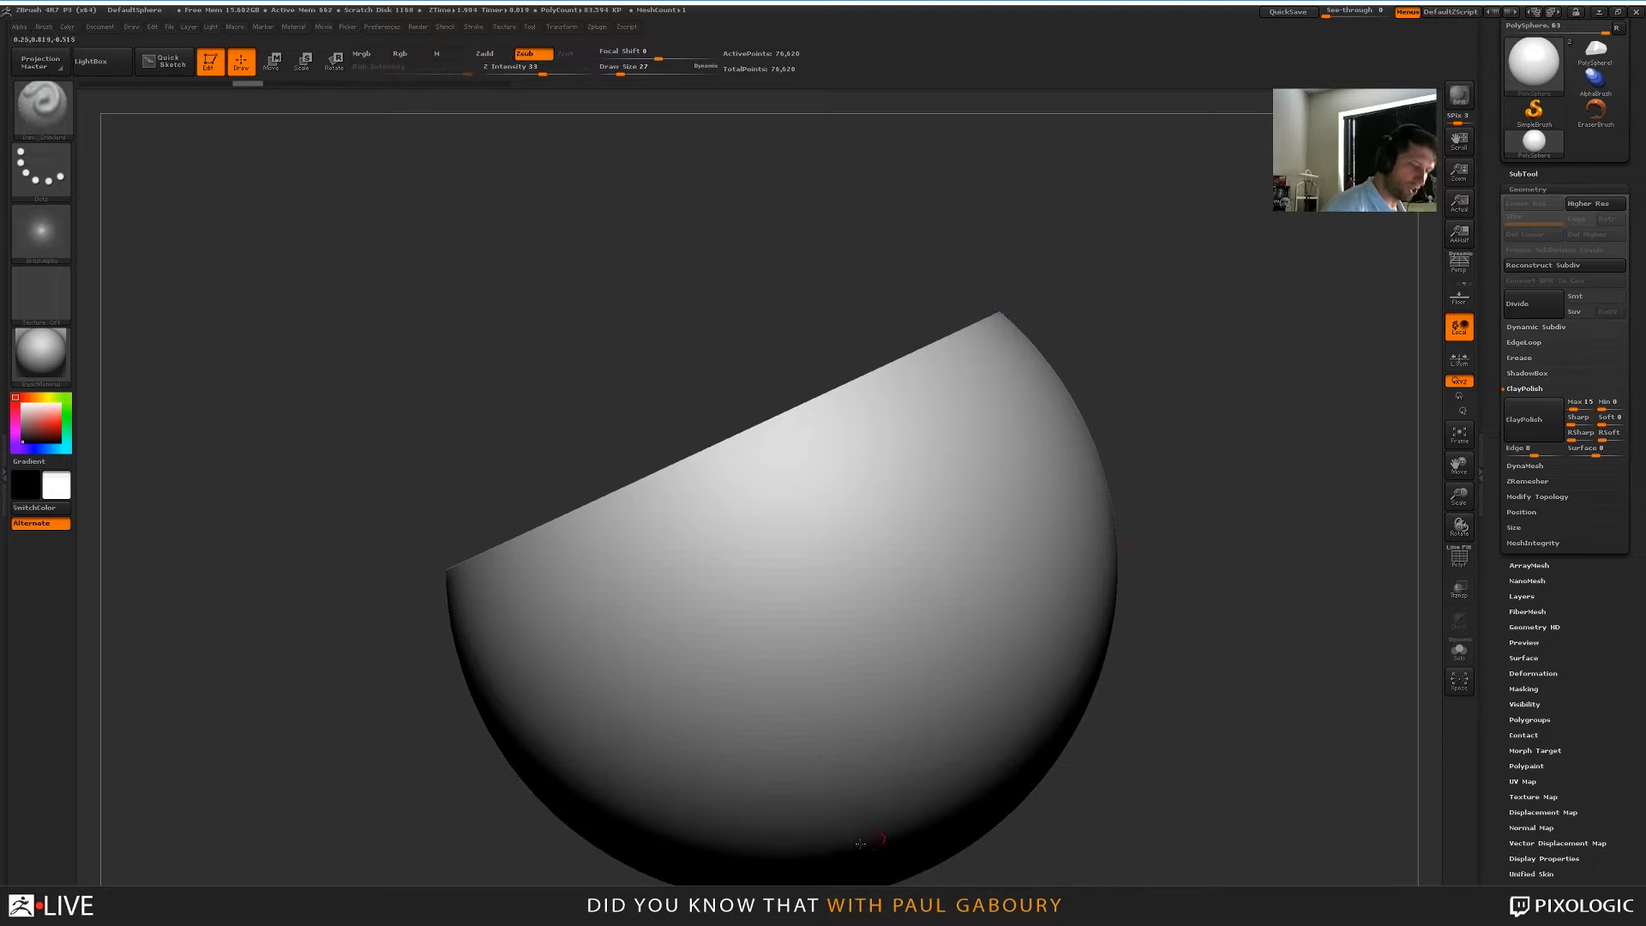
right_click_drag(774, 809, 775, 658, "alt")
mouse_move(1257, 738)
left_mouse_down("ctrl+shift")
mouse_move(739, 612)
mouse_move(300, 616)
left_mouse_up("ctrl+shift")
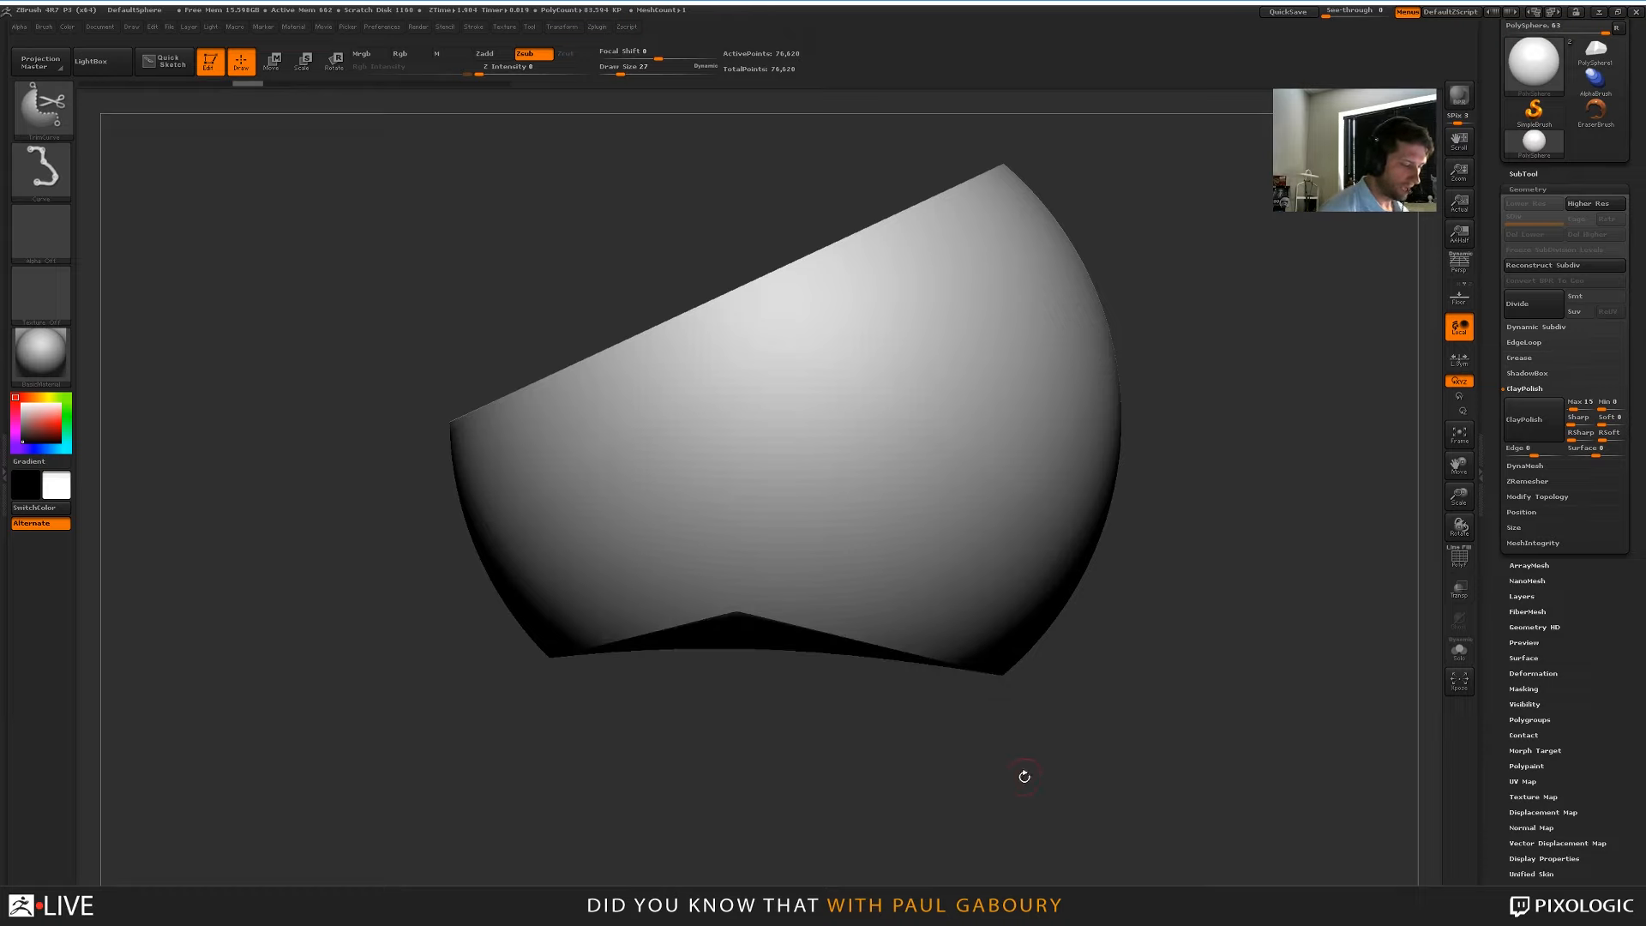
left_click_drag(1016, 782, 846, 472)
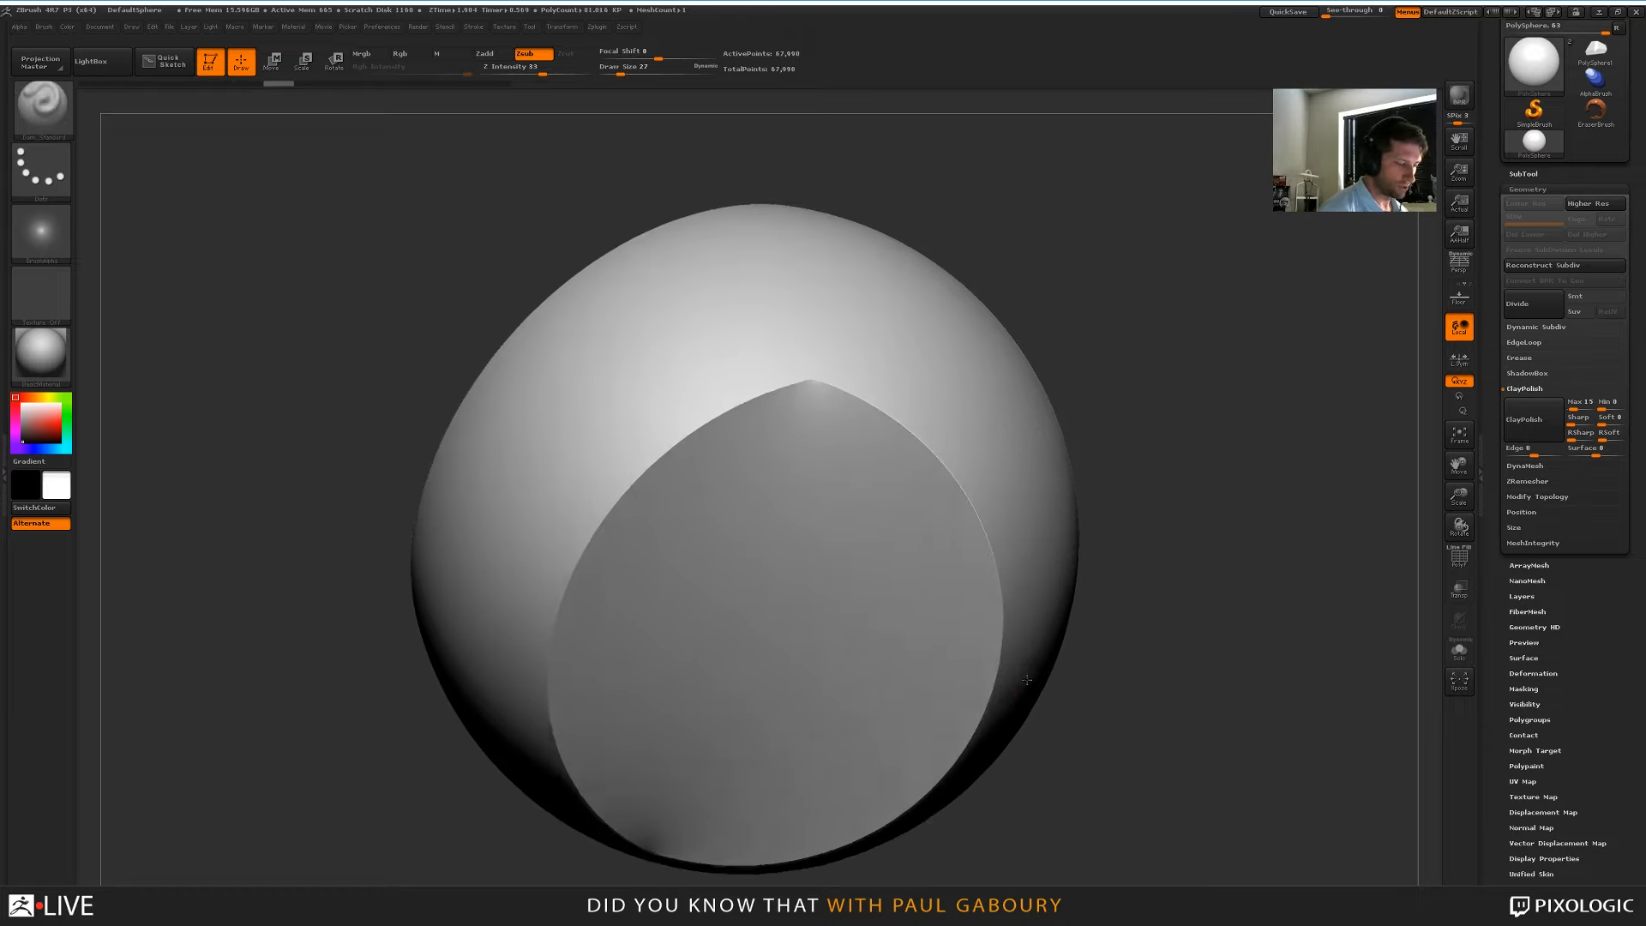
left_click_drag(1166, 568, 1200, 591)
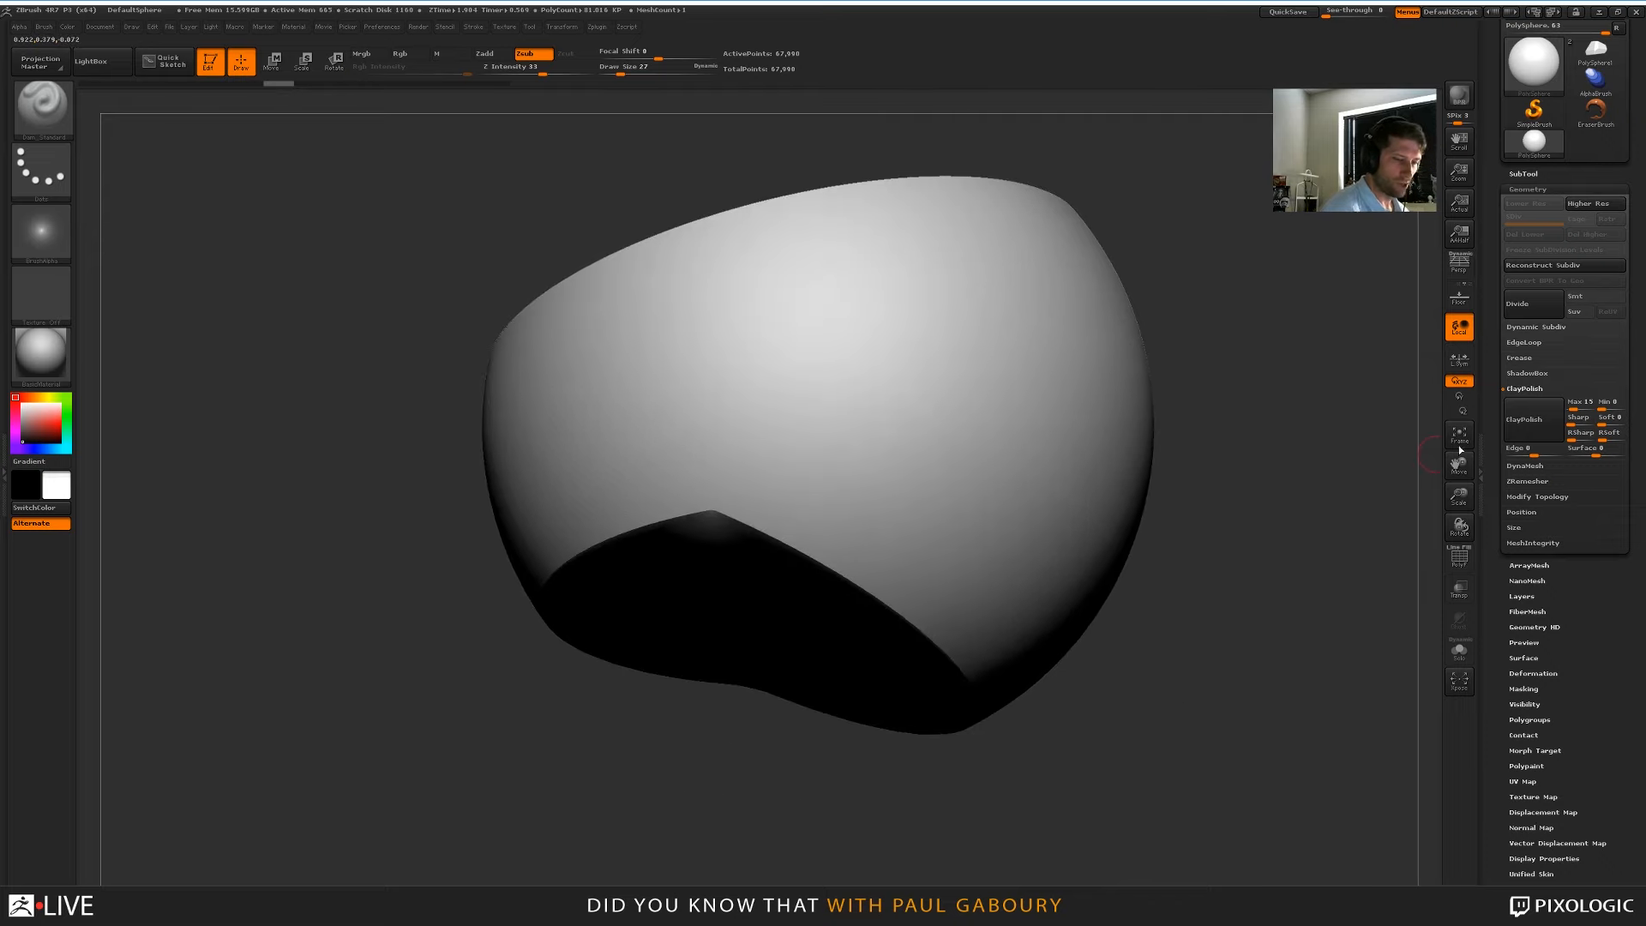
Try ClayPolish on the trimmed sphere and undo it
left_click(1533, 421)
left_click_drag(1208, 720, 1178, 601)
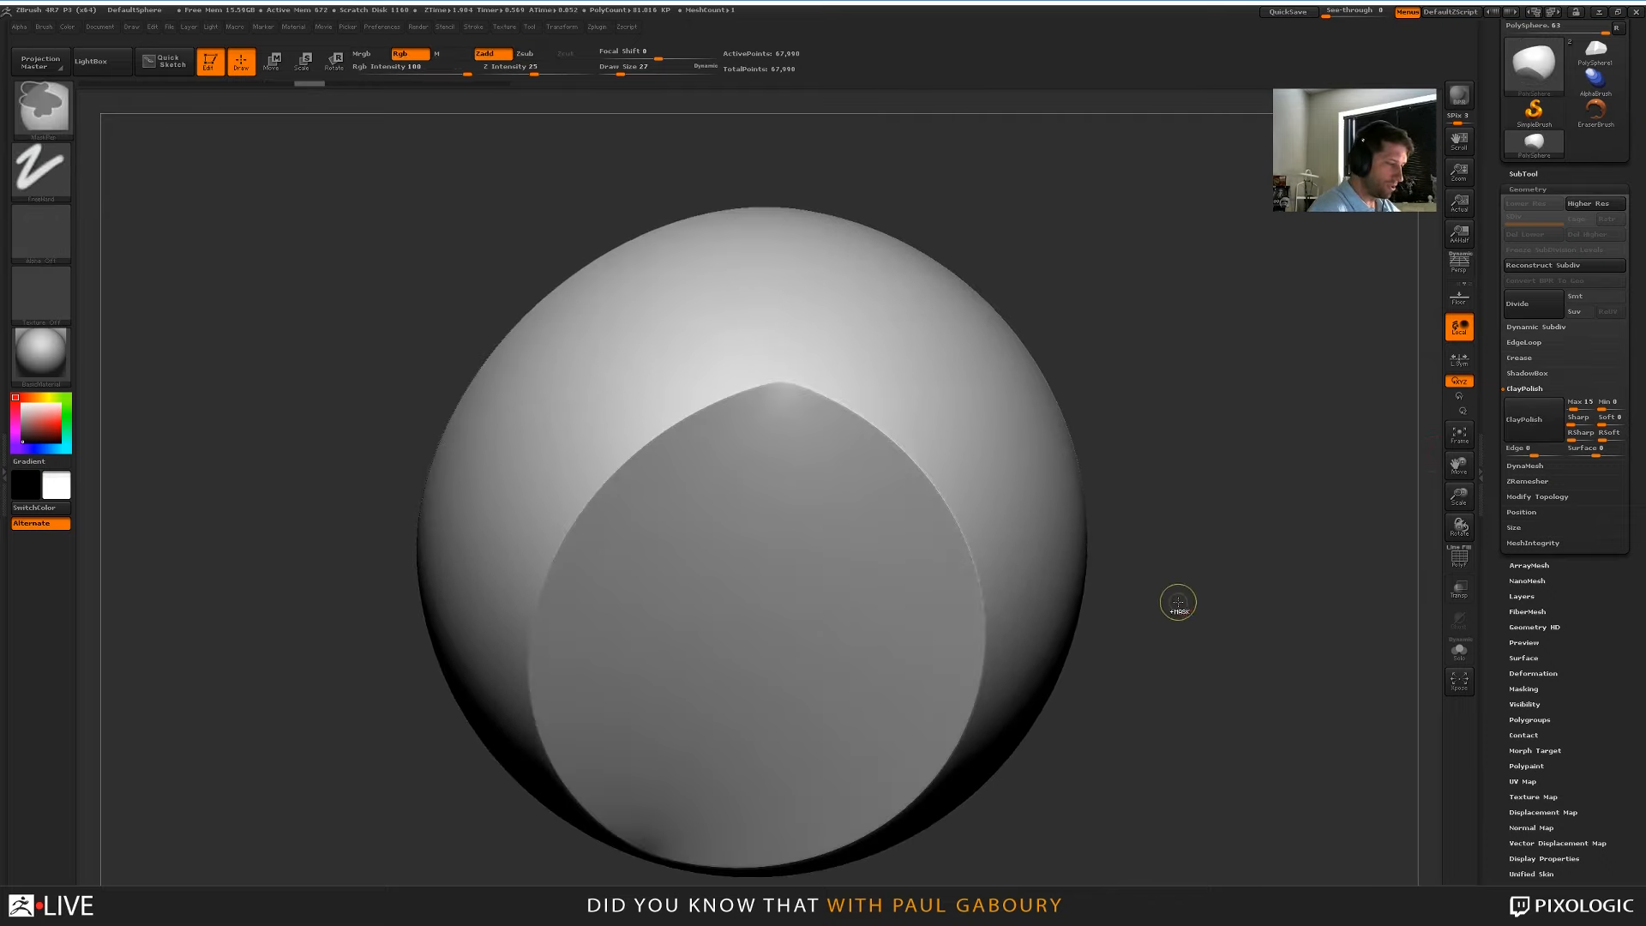
key("ctrl+z")
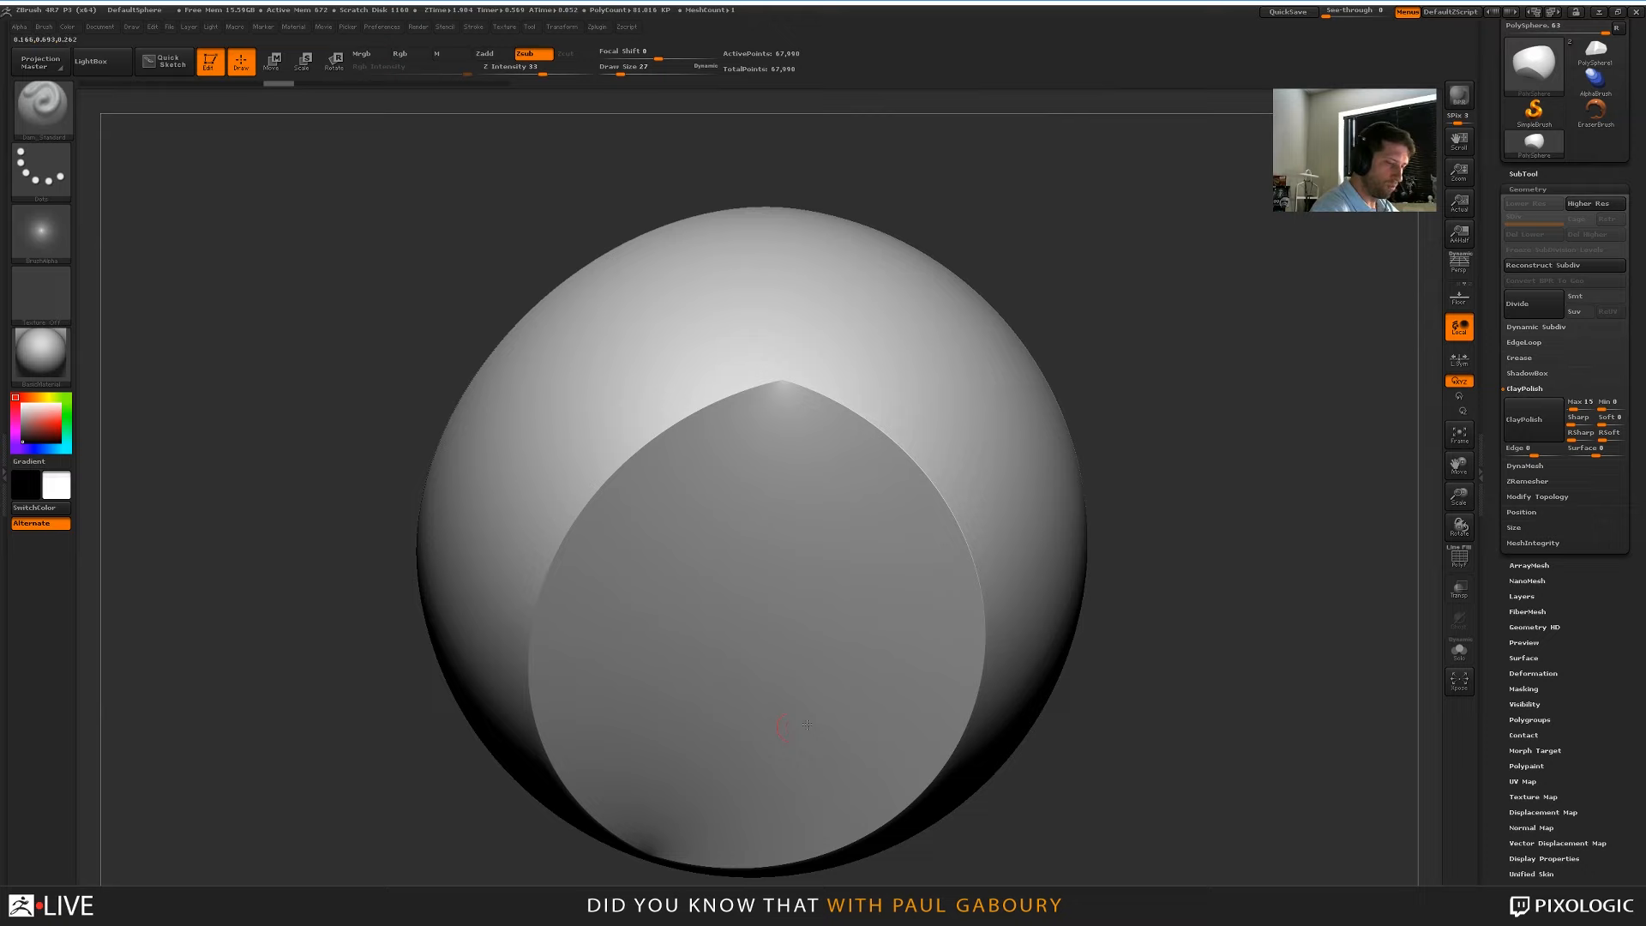
Apply ClayPolish four times in a row to the trimmed sphere with Edge 0 and inspect its edges
left_click(1532, 421)
left_click(1533, 425)
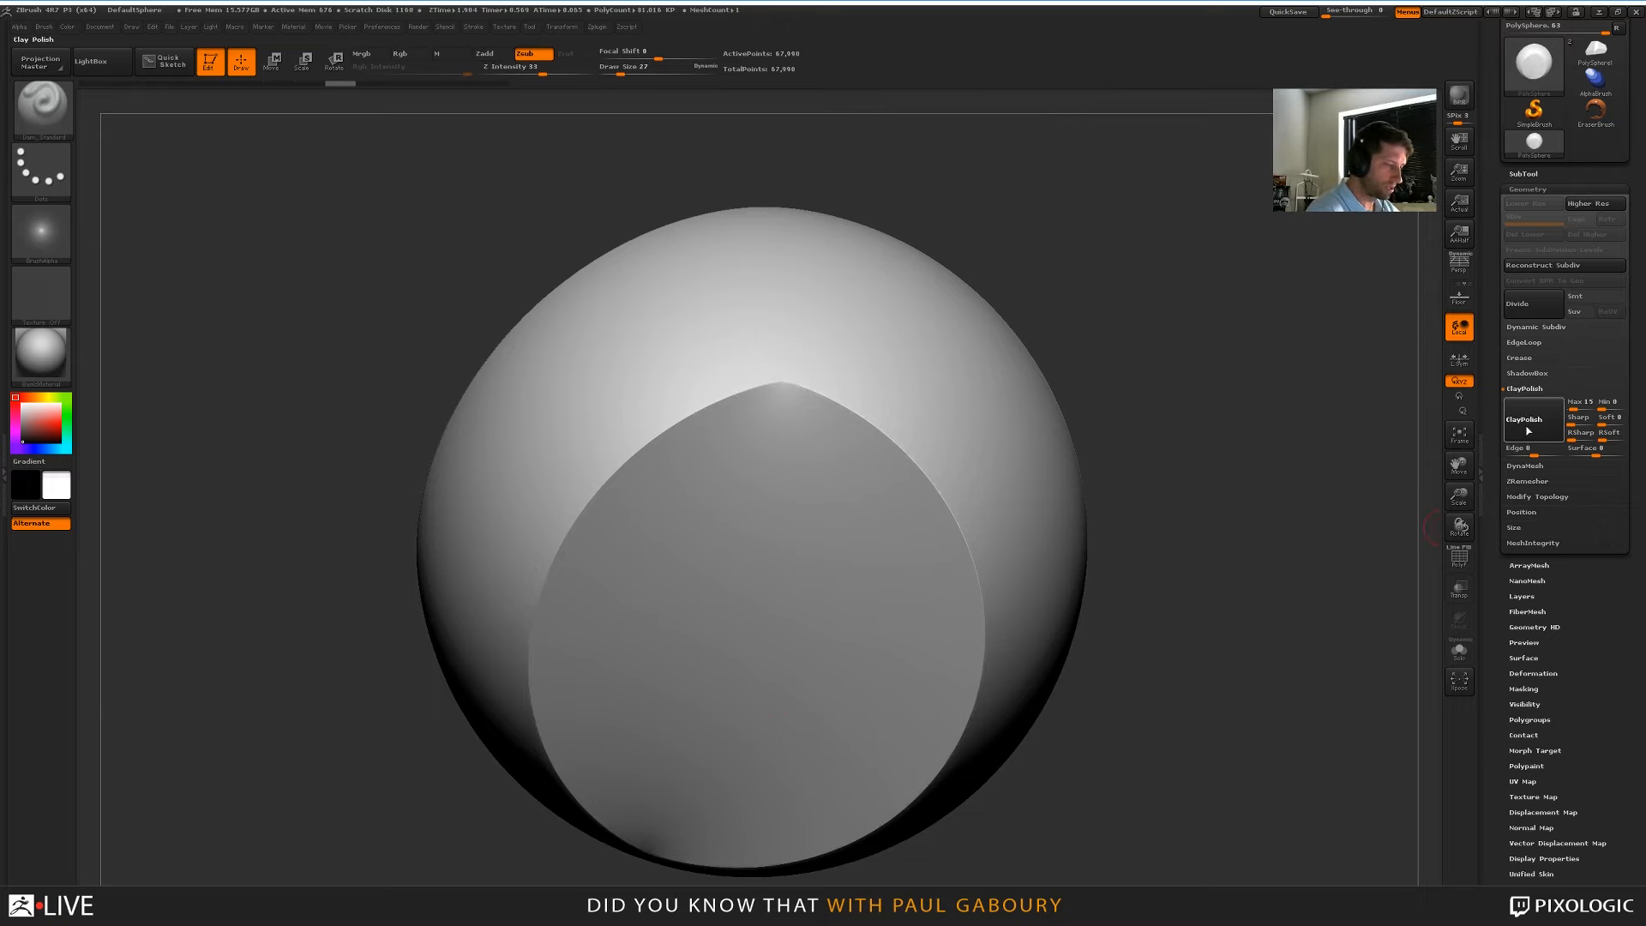
left_click(1533, 427)
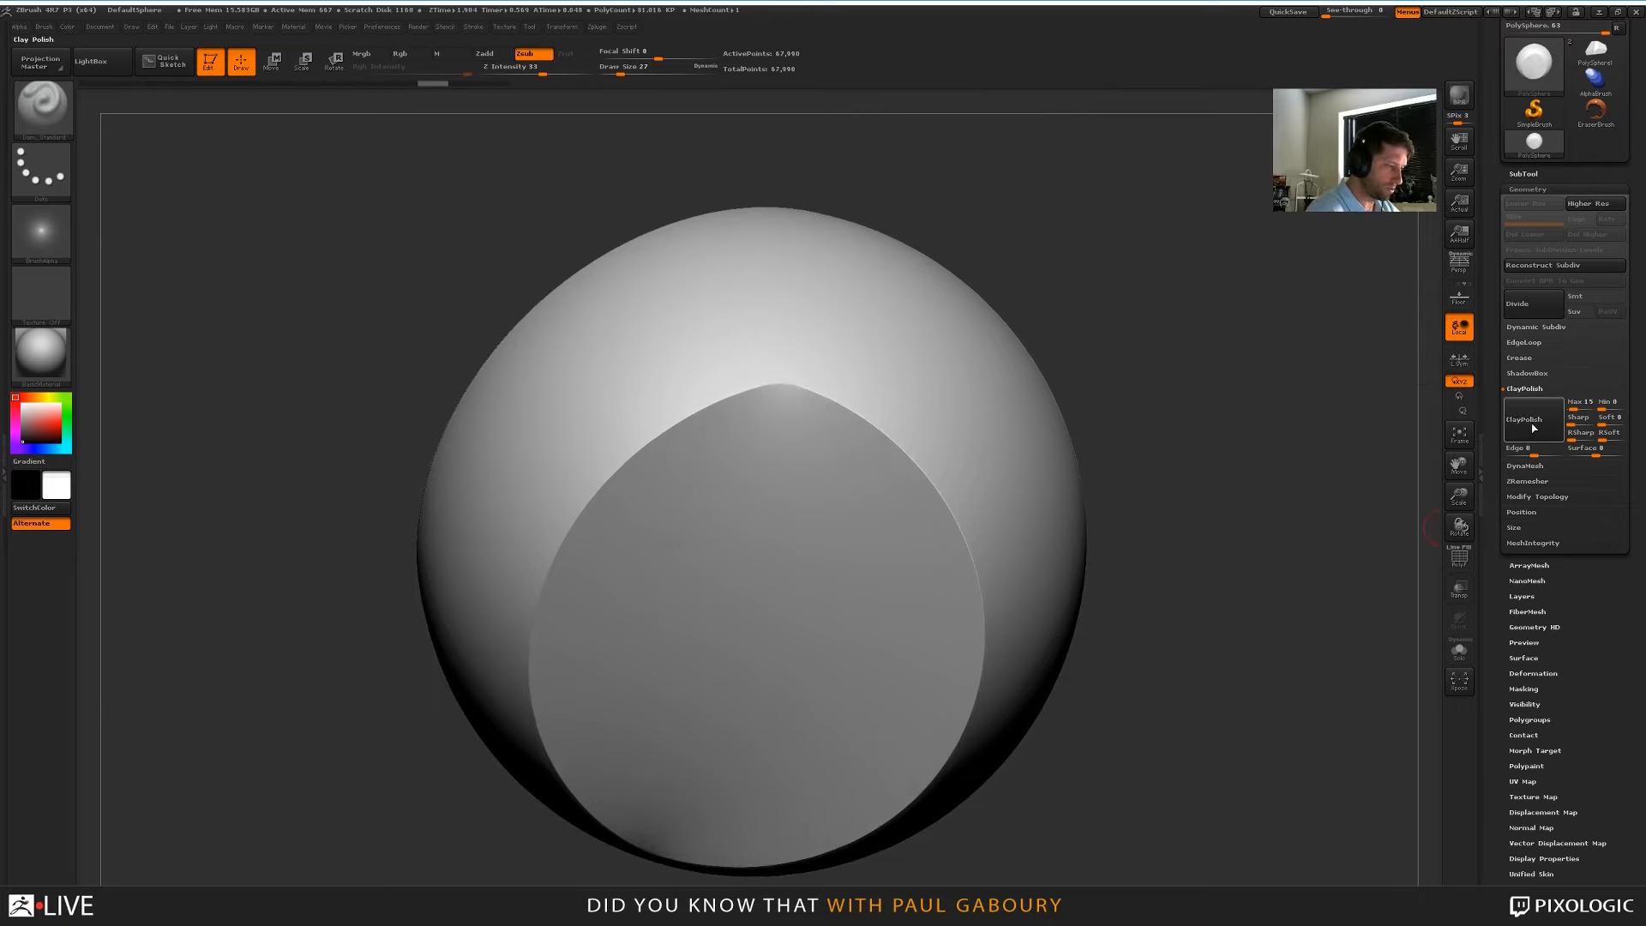
left_click(1533, 425)
mouse_move(1378, 461)
left_mouse_down()
mouse_move(1258, 616)
mouse_move(1128, 509)
left_mouse_up()
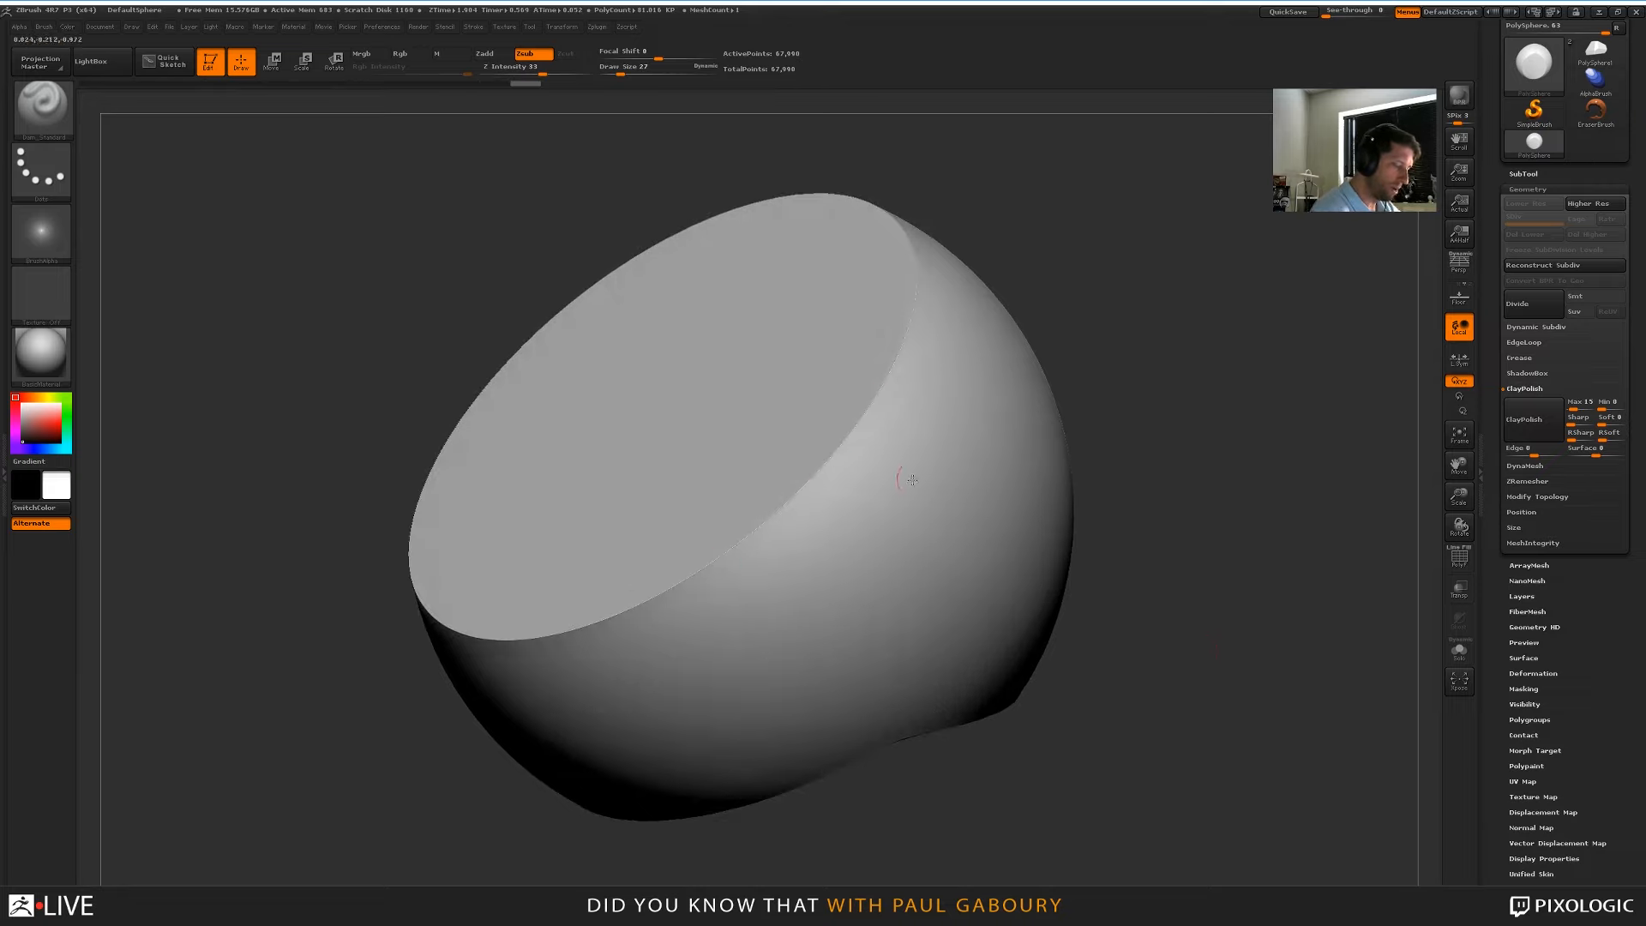
mouse_move(913, 480)
left_mouse_down()
mouse_move(1072, 412)
mouse_move(960, 342)
left_mouse_up()
key("ctrl")
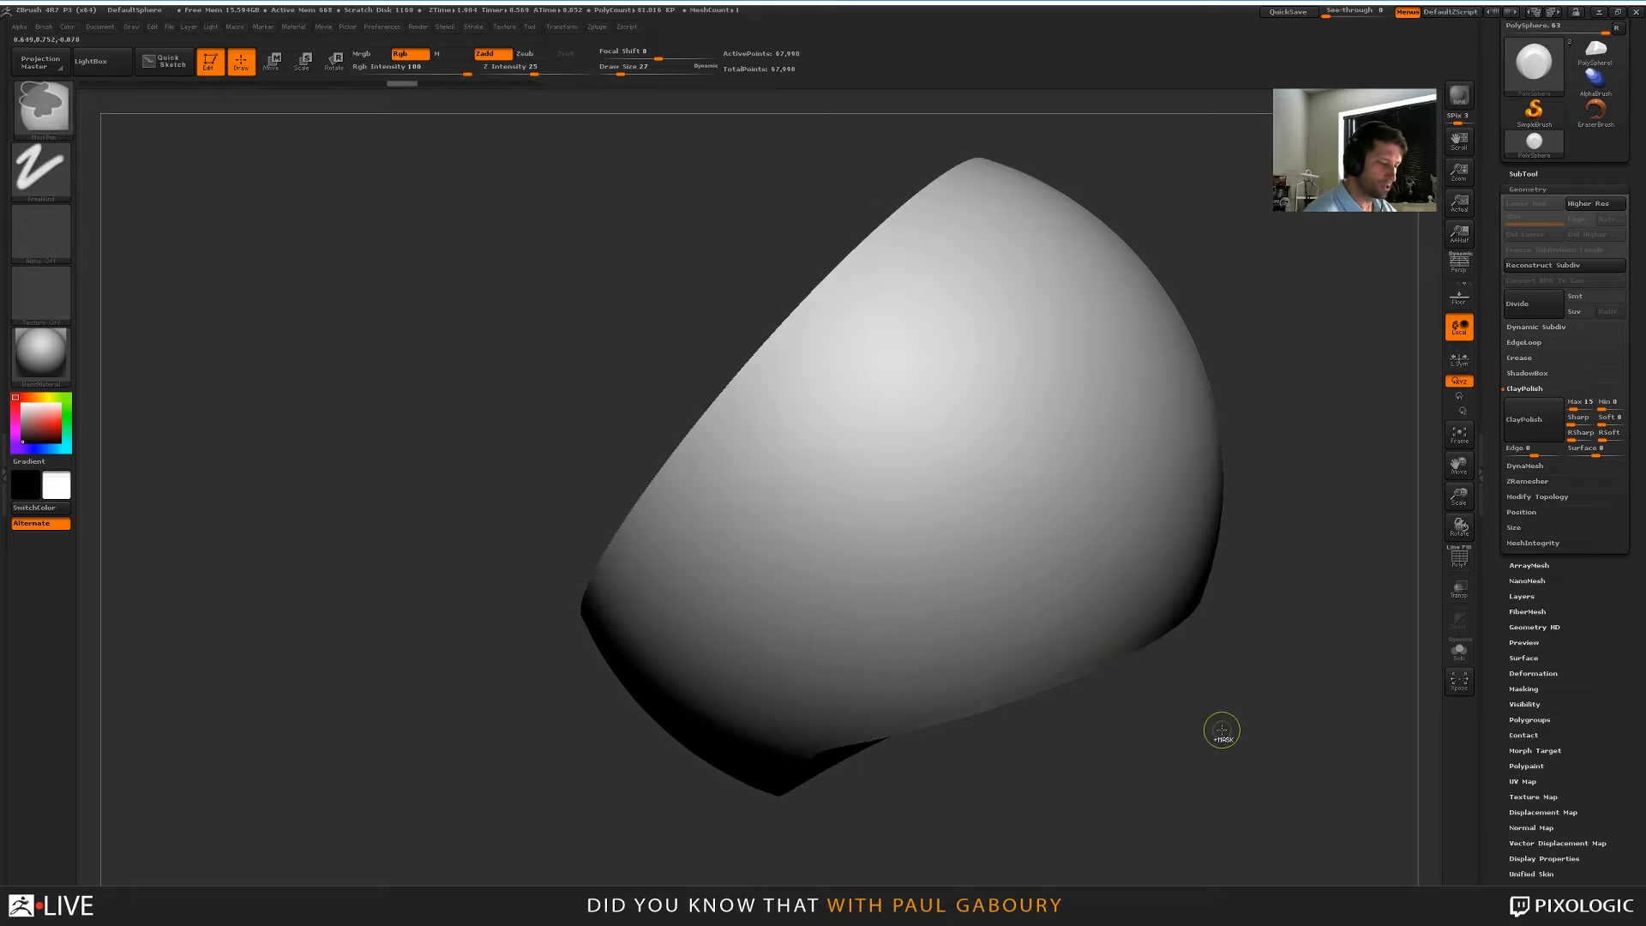
mouse_move(1221, 731)
left_mouse_down()
mouse_move(1135, 750)
mouse_move(1154, 621)
left_mouse_up()
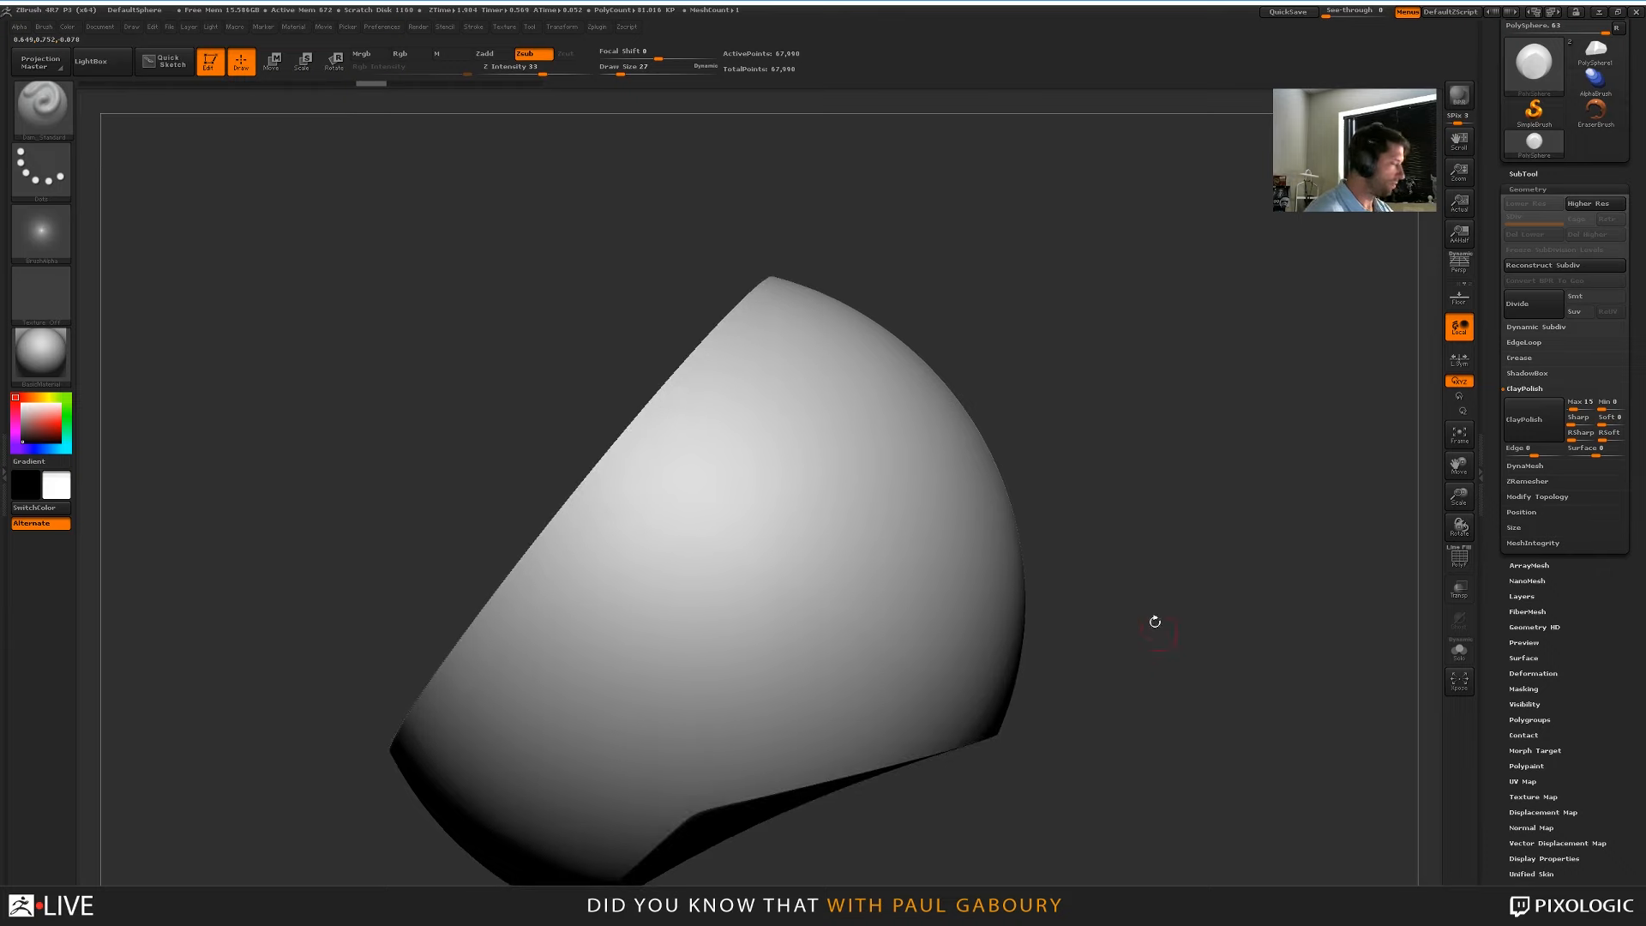
Switch to the Standard brush and enlarge its Draw Size to about 83
key("b")
key("s")
key("t")
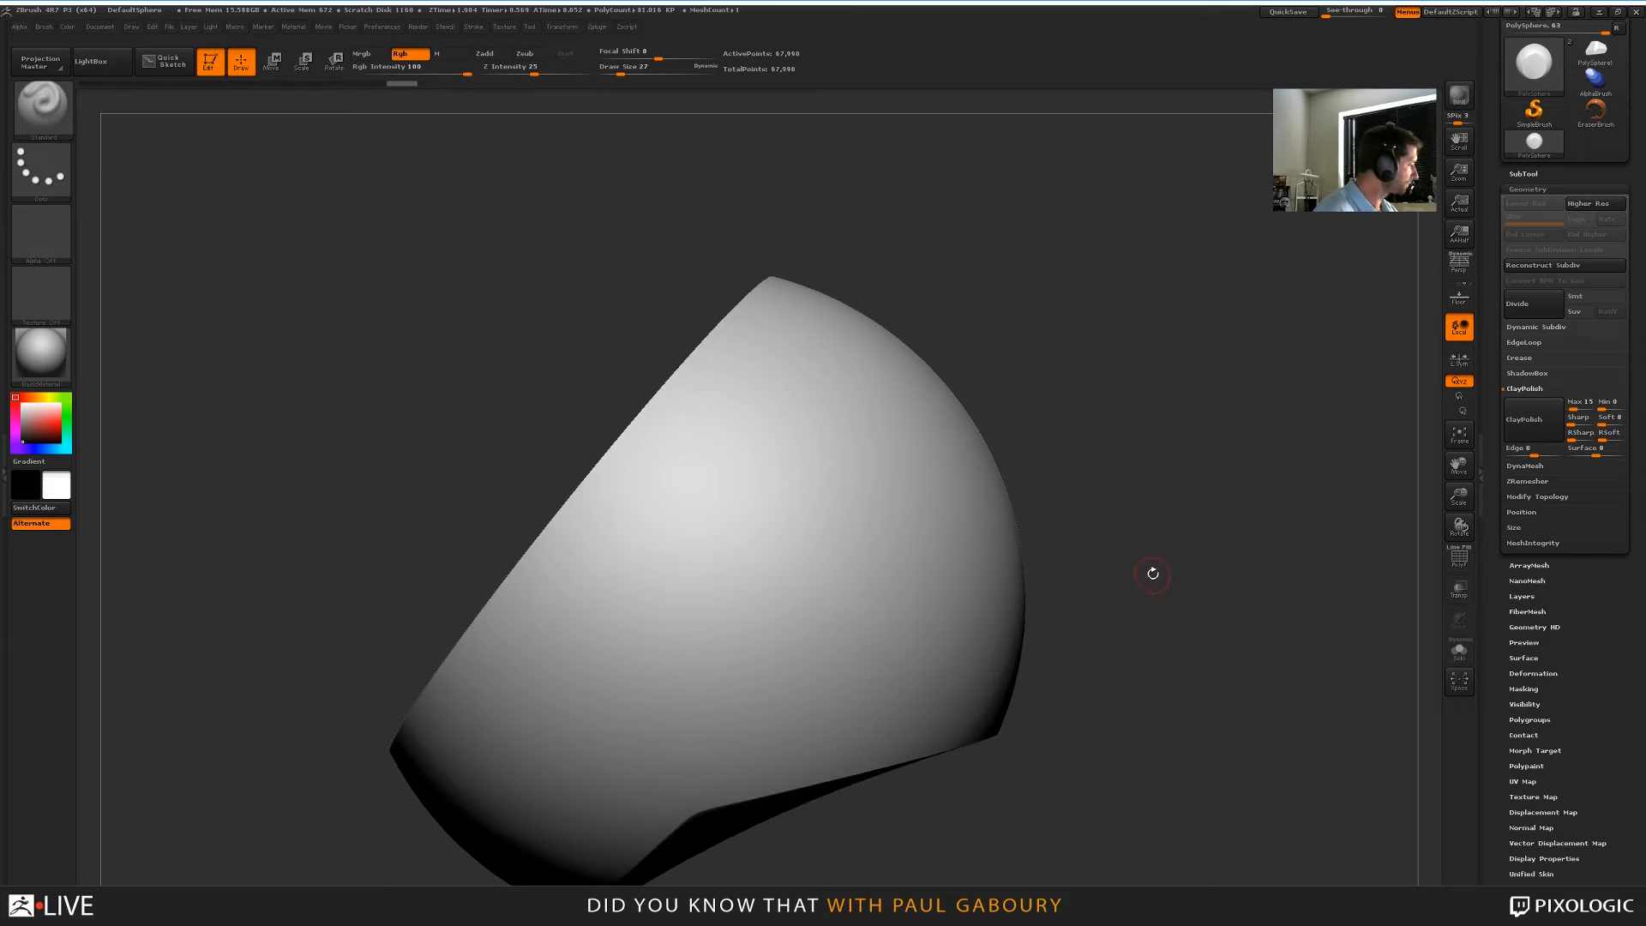
key("s")
left_click_drag(1153, 574, 1164, 566)
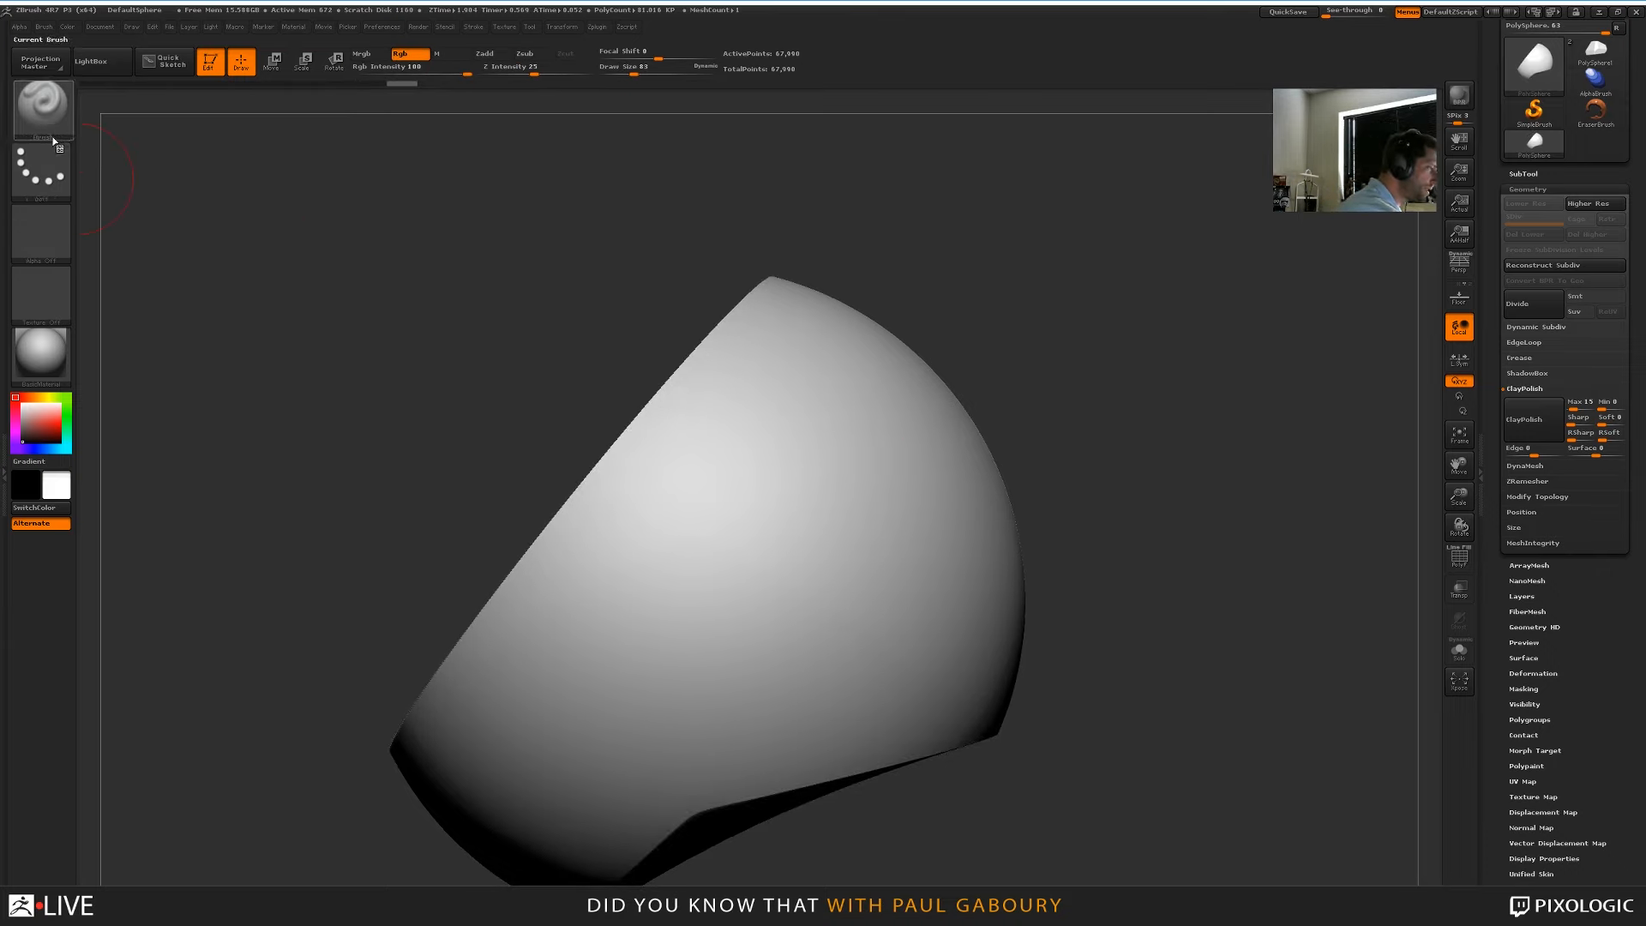
Set the Standard brush to the Spray stroke with Alpha 07
key("2")
left_click(178, 224)
key("3")
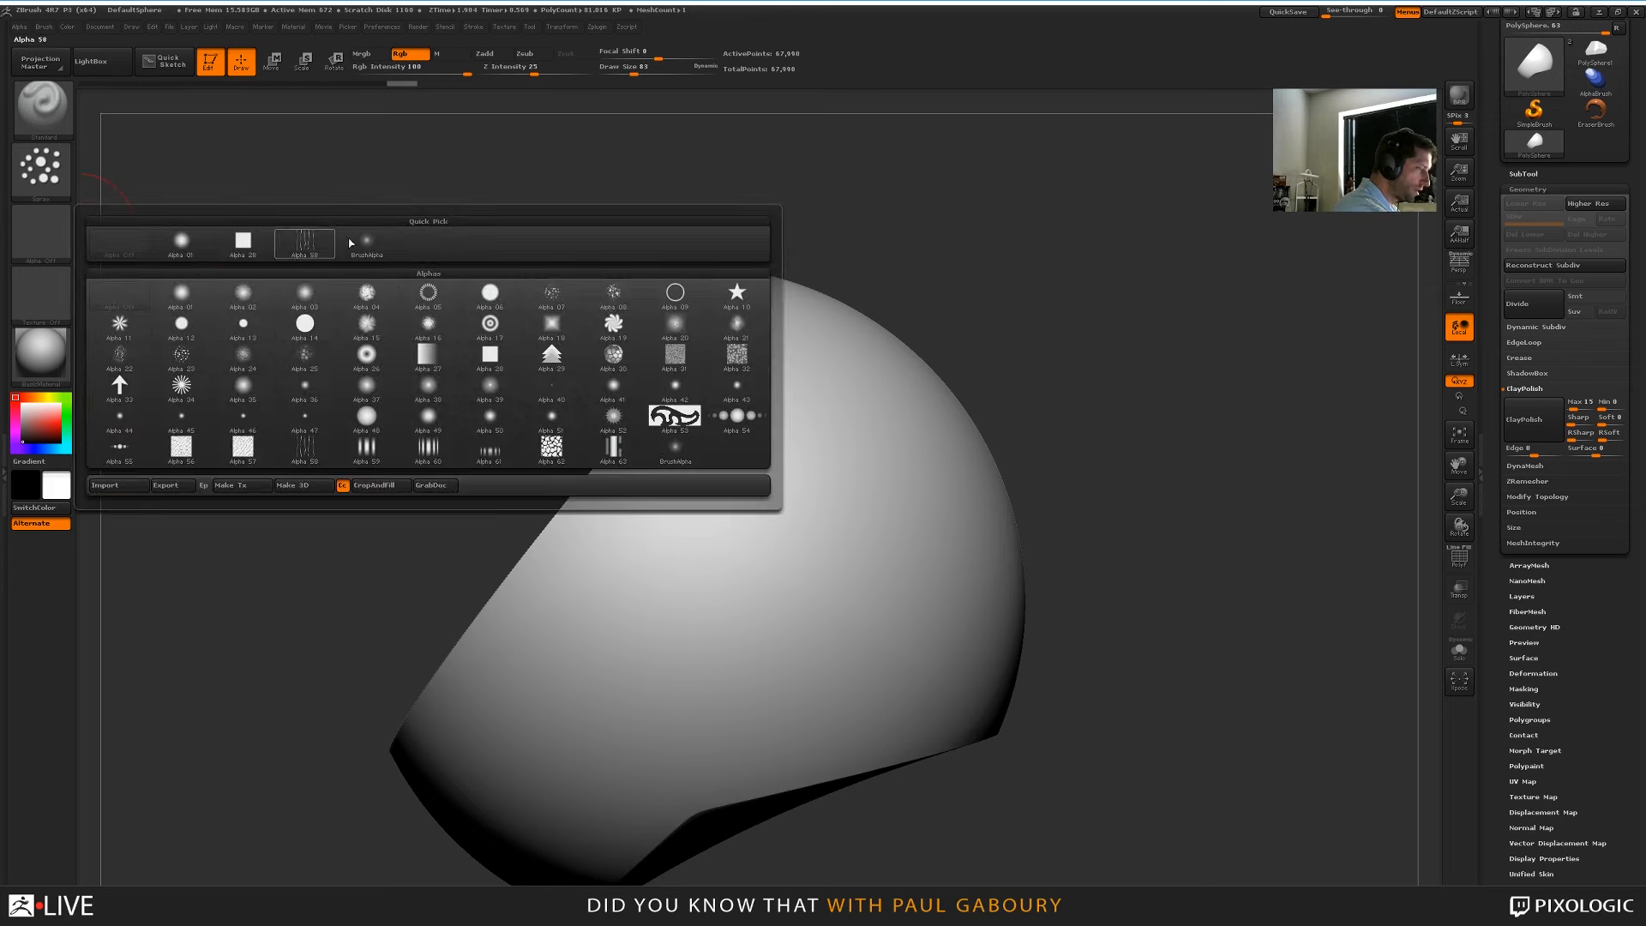
left_click(614, 292)
key("3")
left_click(552, 293)
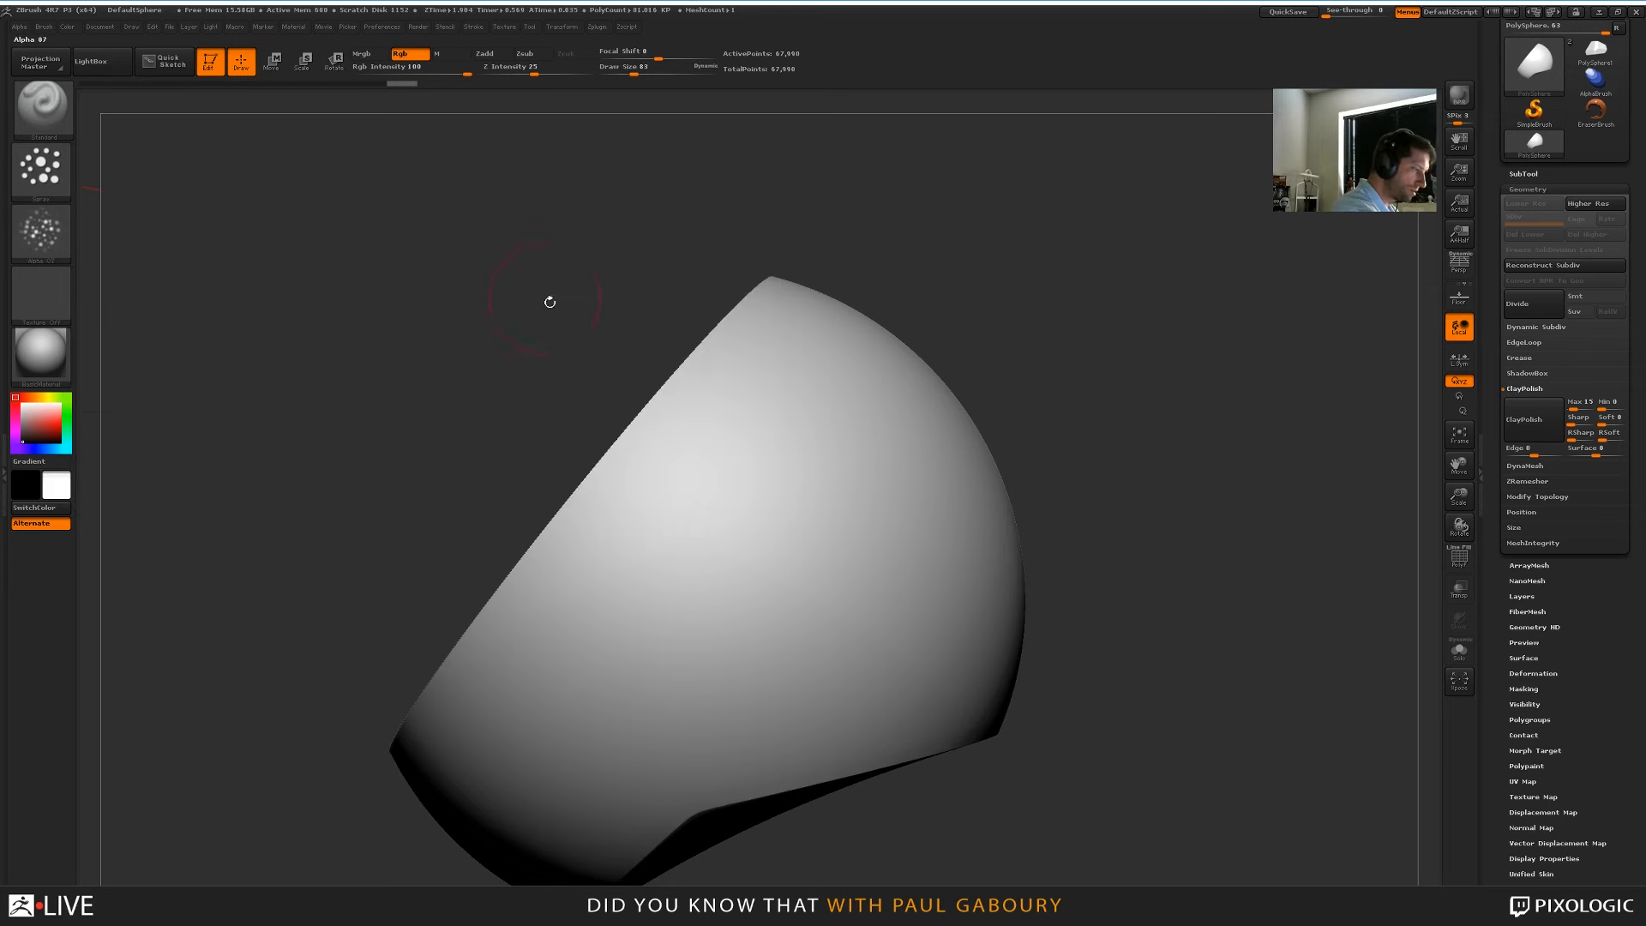
Try spraying noise across the curved side of the trimmed sphere and undo it
left_click_drag(801, 536, 896, 553)
mouse_move(823, 481)
left_mouse_down()
mouse_move(874, 549)
mouse_move(858, 514)
mouse_move(728, 557)
mouse_move(926, 617)
left_mouse_up()
key("ctrl+z")
key("ctrl+z")
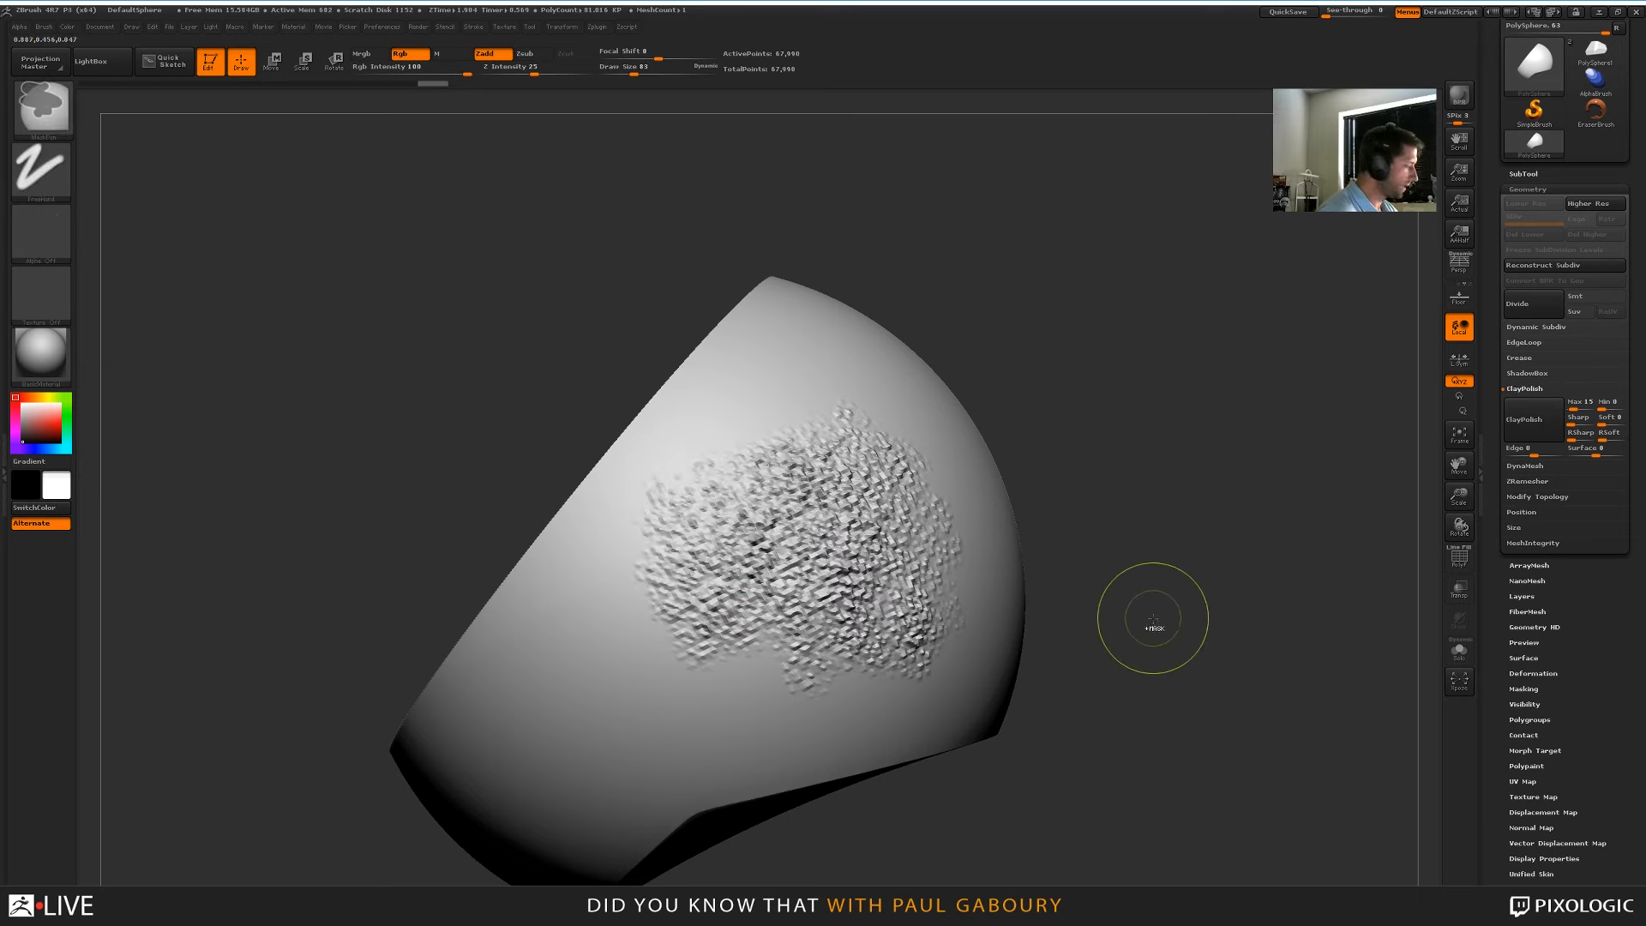
key("ctrl+z")
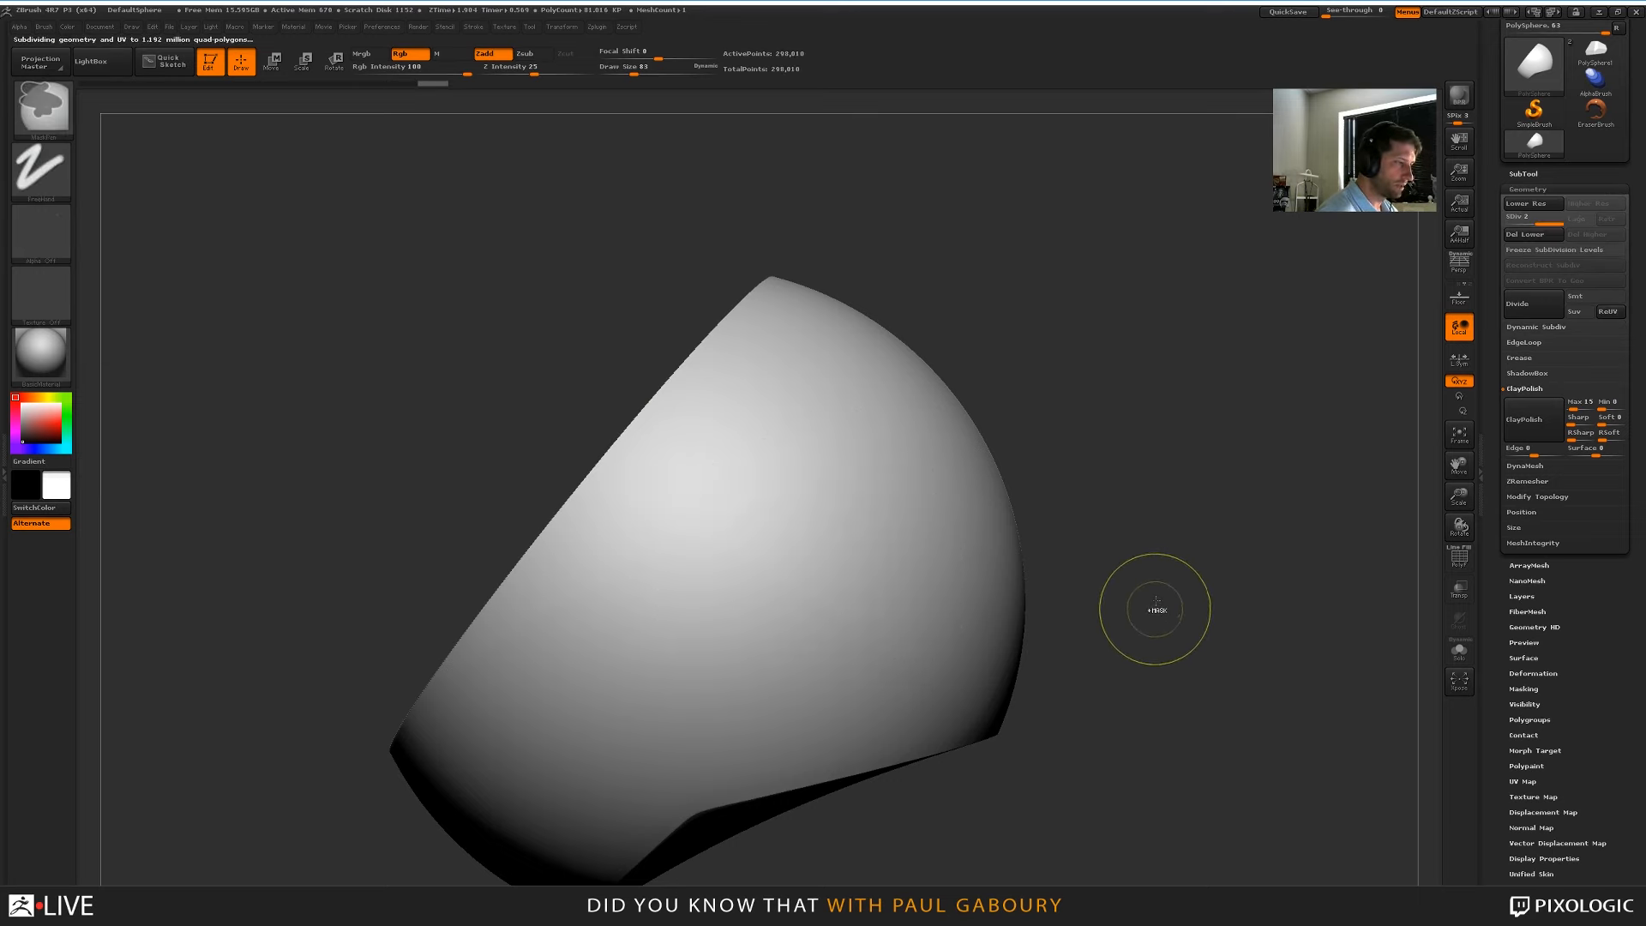
Subdivide the trimmed sphere to level 3, spray noise over its curved side and inspect the finer detail
mouse_move(734, 643)
left_mouse_down()
mouse_move(829, 539)
mouse_move(922, 519)
mouse_move(660, 609)
mouse_move(844, 587)
left_mouse_up()
mouse_move(1213, 679)
left_mouse_down("alt")
mouse_move(1252, 658)
mouse_move(1226, 630)
left_mouse_up("alt")
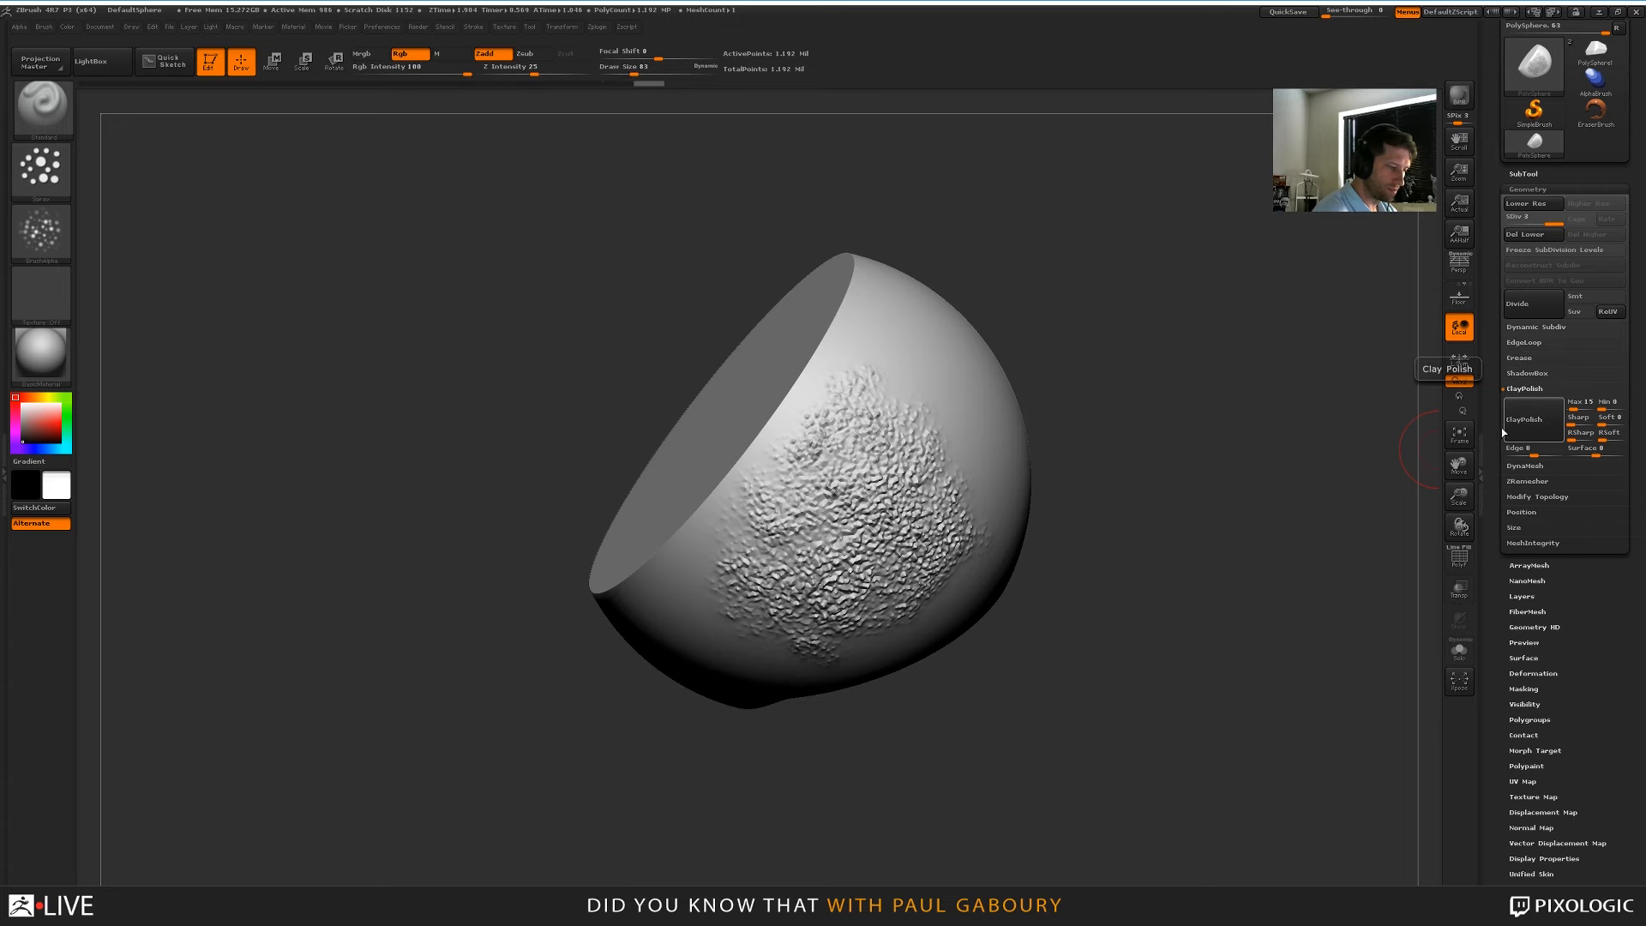
right_click_drag(810, 450, 819, 737, "ctrl")
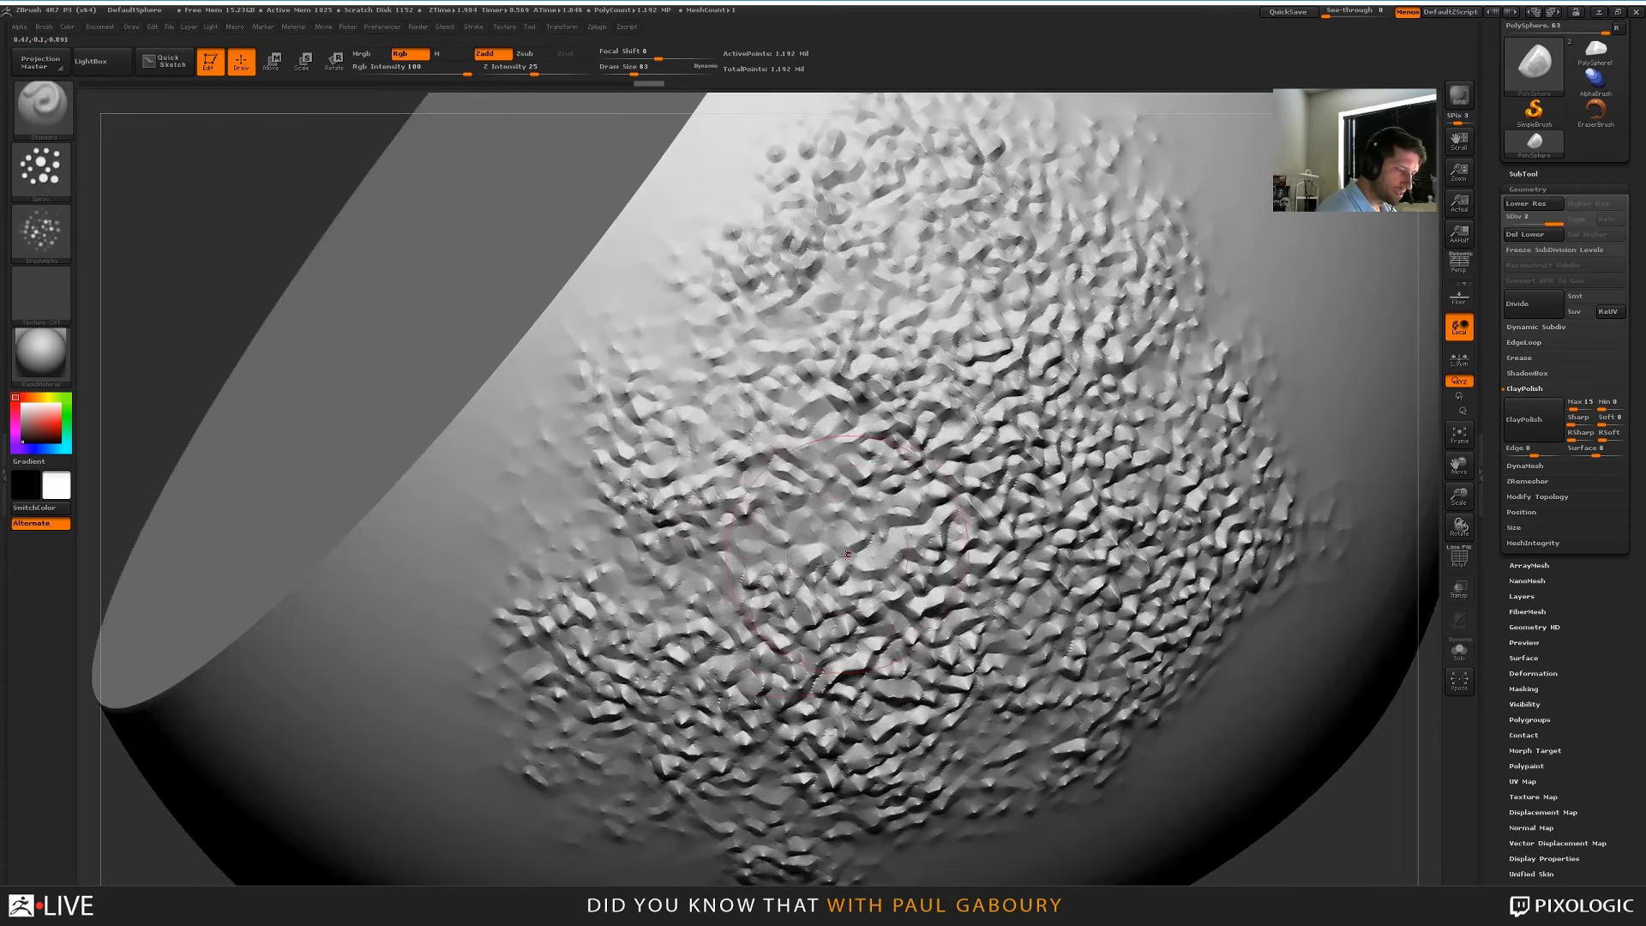
right_click_drag(804, 589, 814, 368, "ctrl")
mouse_move(814, 480)
right_mouse_down()
mouse_move(1004, 643)
mouse_move(1044, 590)
mouse_move(1007, 660)
mouse_move(1014, 683)
mouse_move(996, 685)
right_mouse_up()
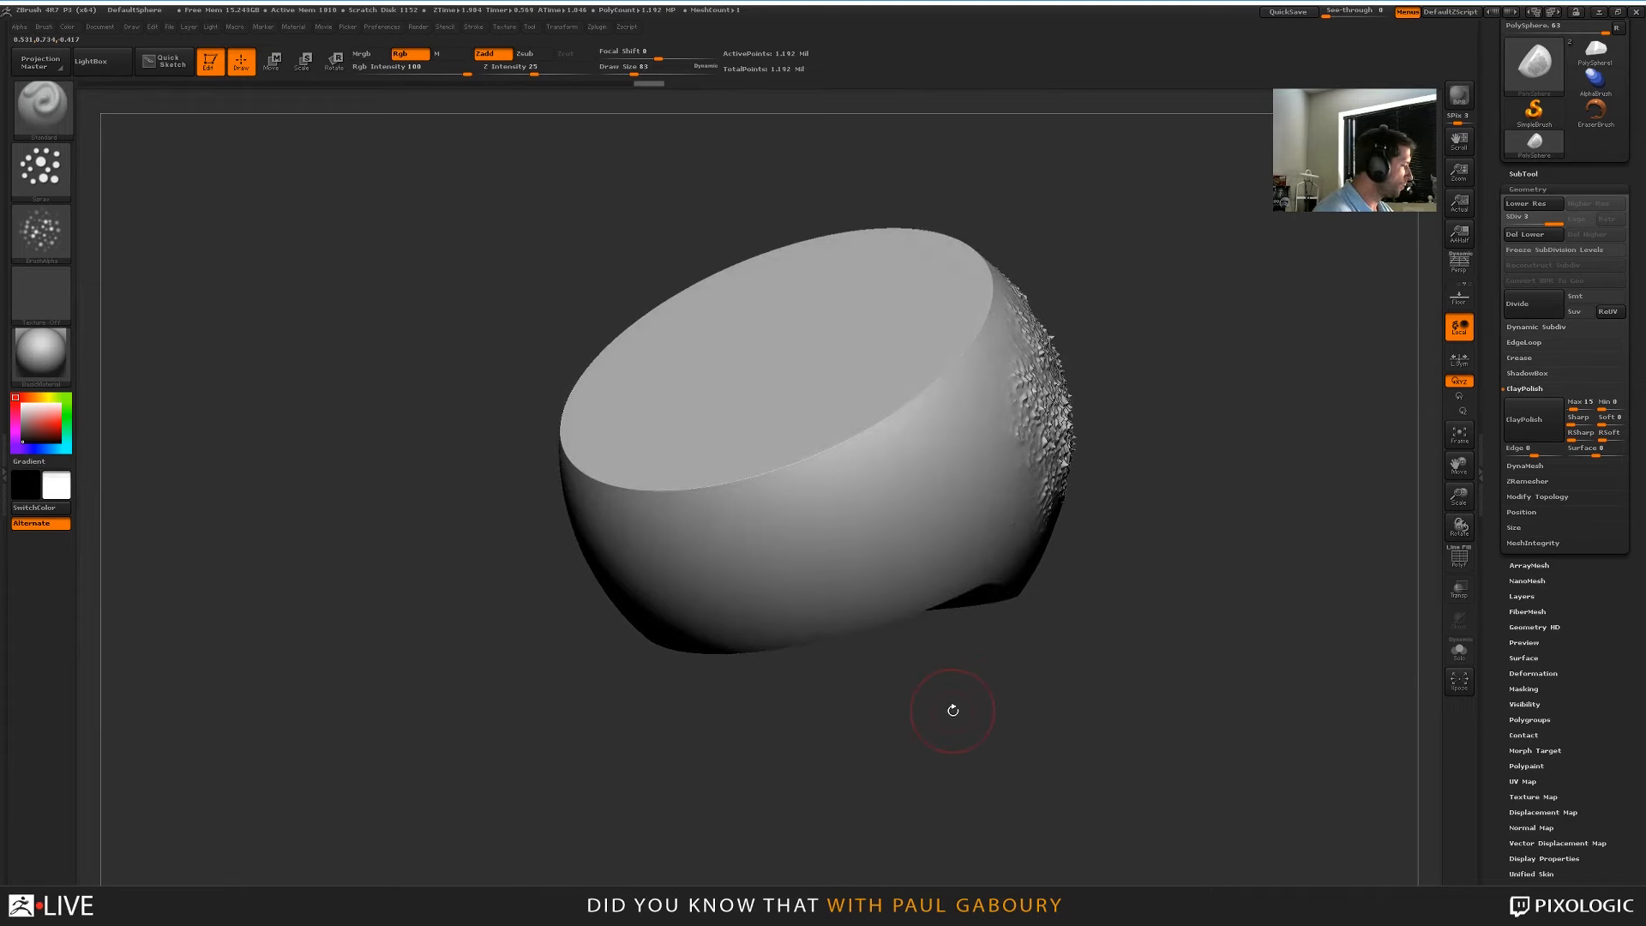
Load a groove-cutting brush from the Slash folder of the LightBox brush library
key("comma")
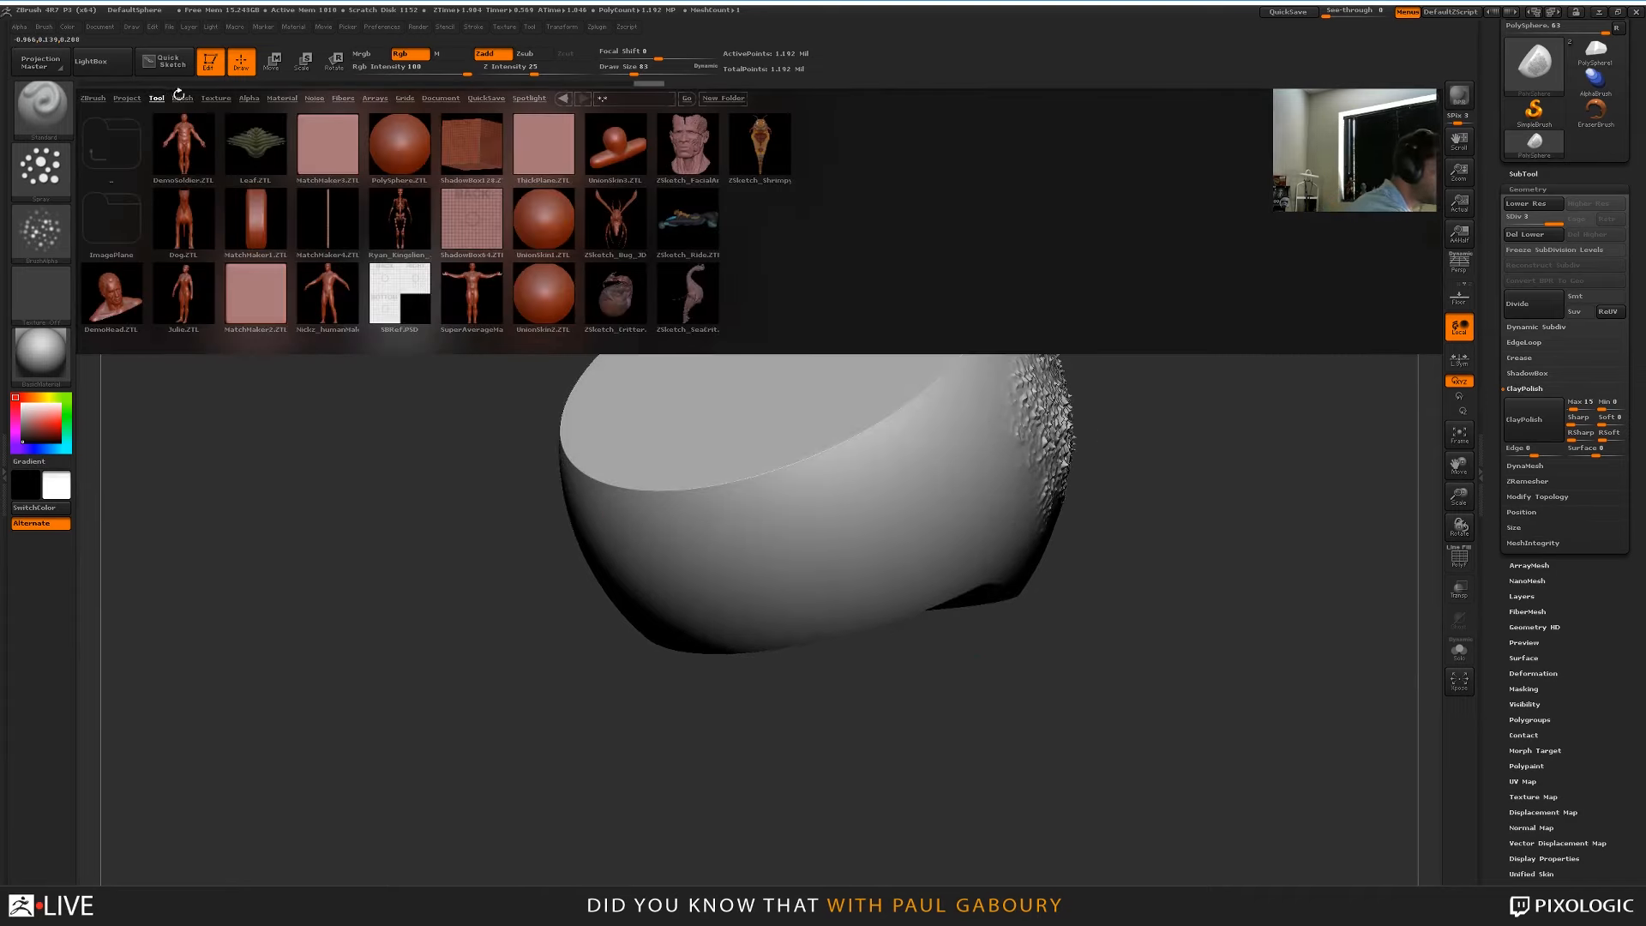
left_click(181, 98)
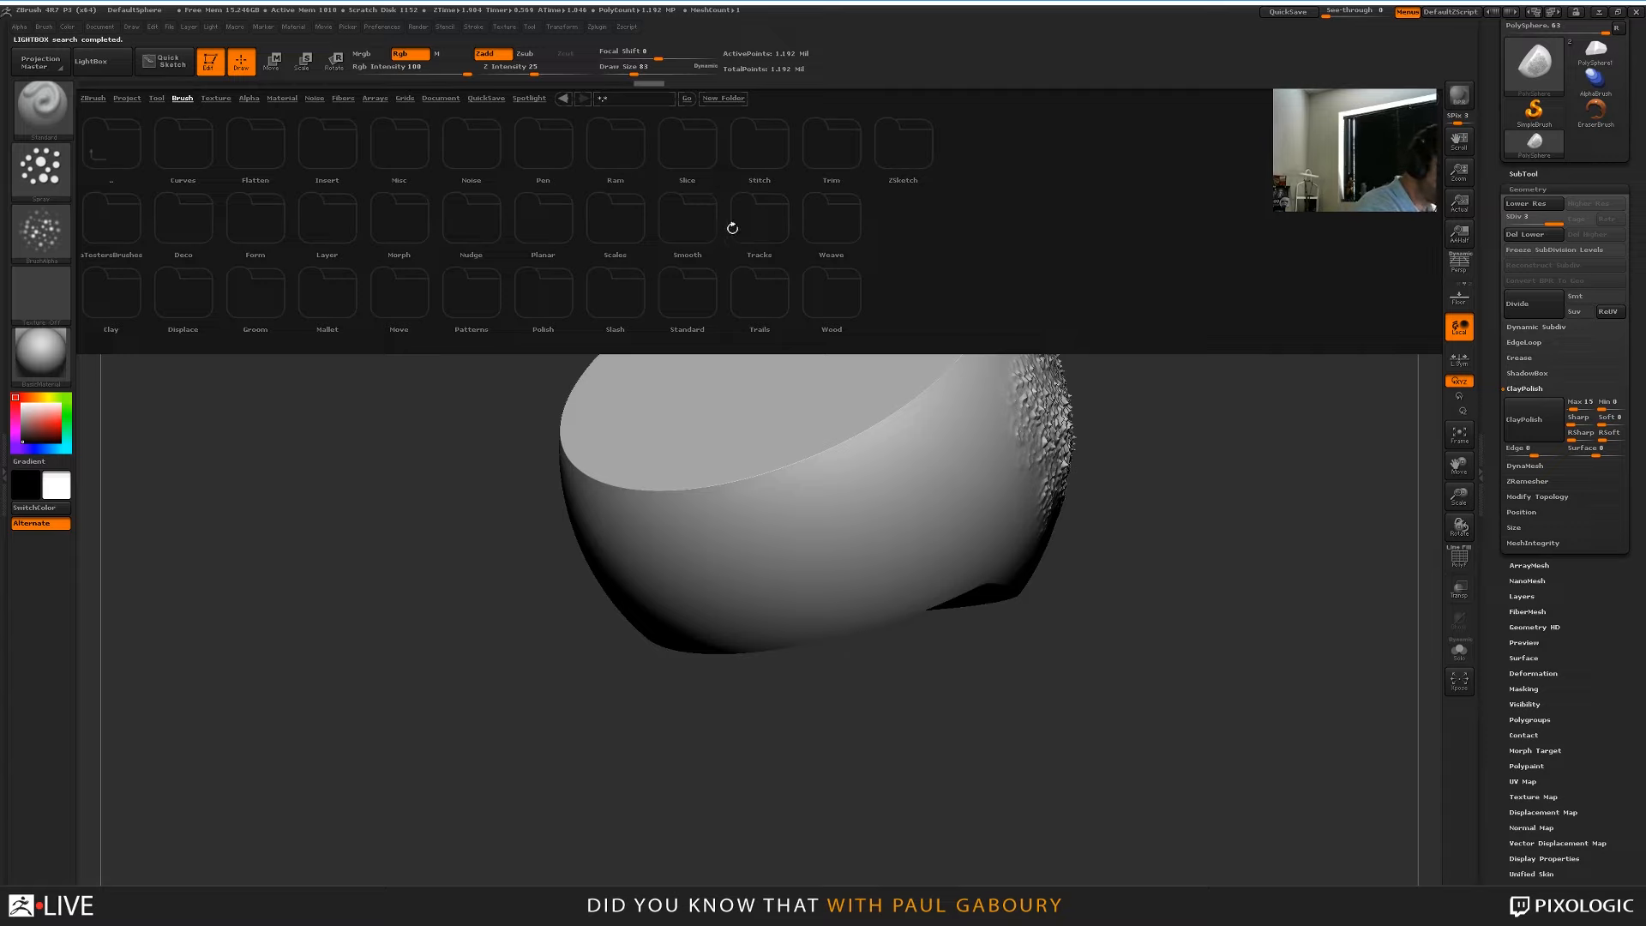
left_click(616, 296)
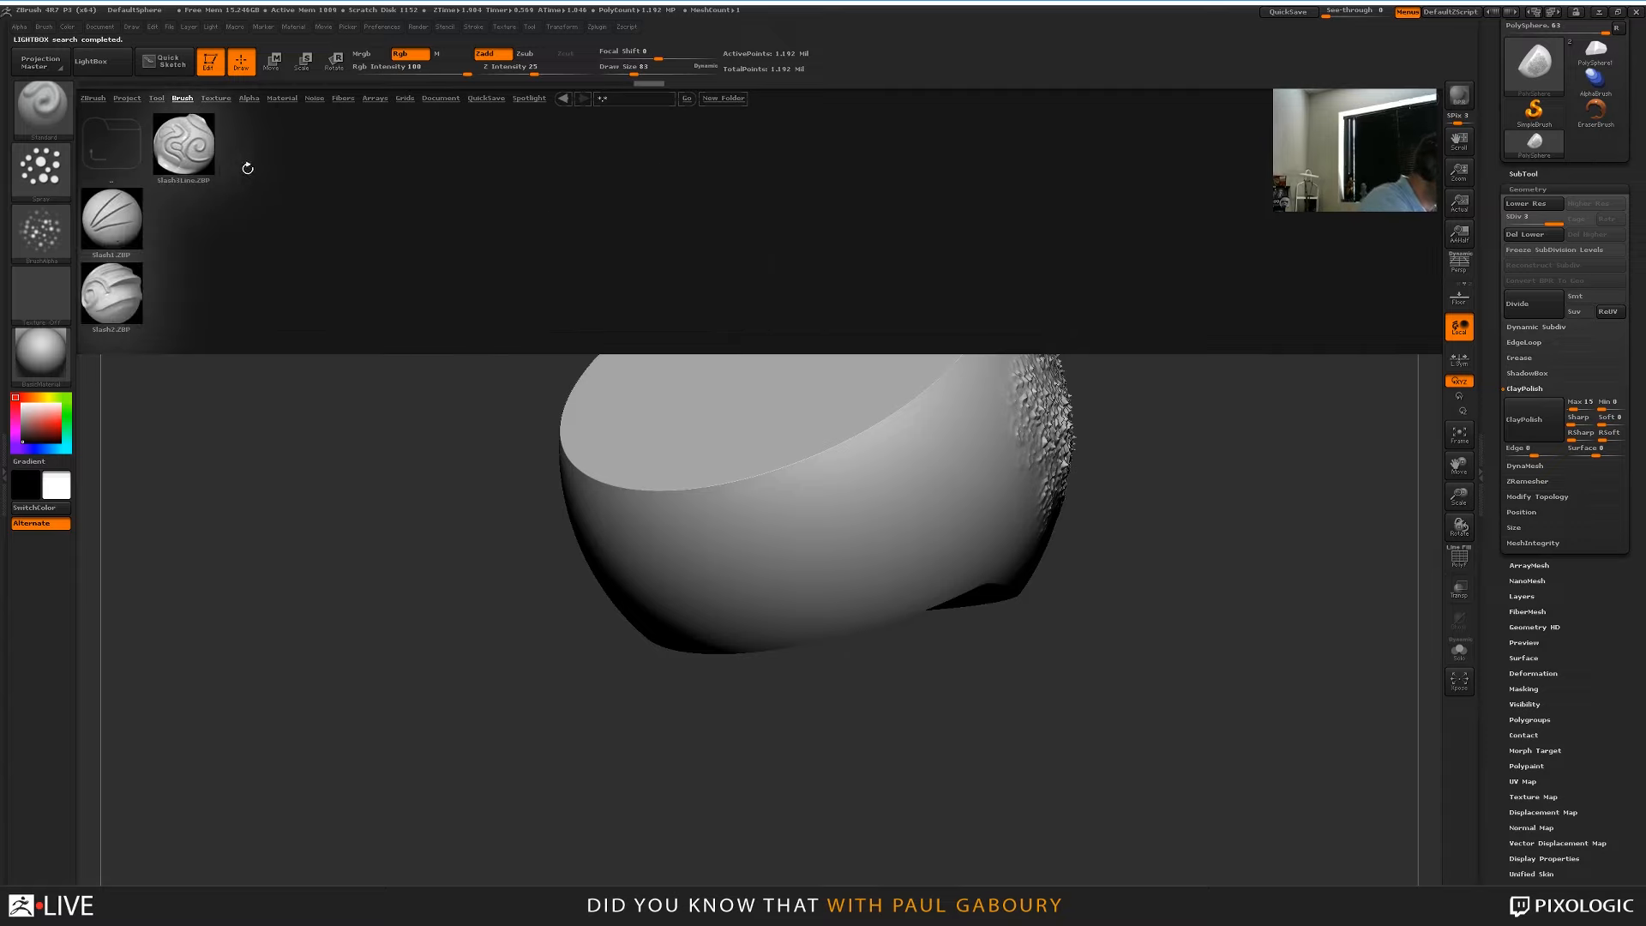
double_click(126, 221)
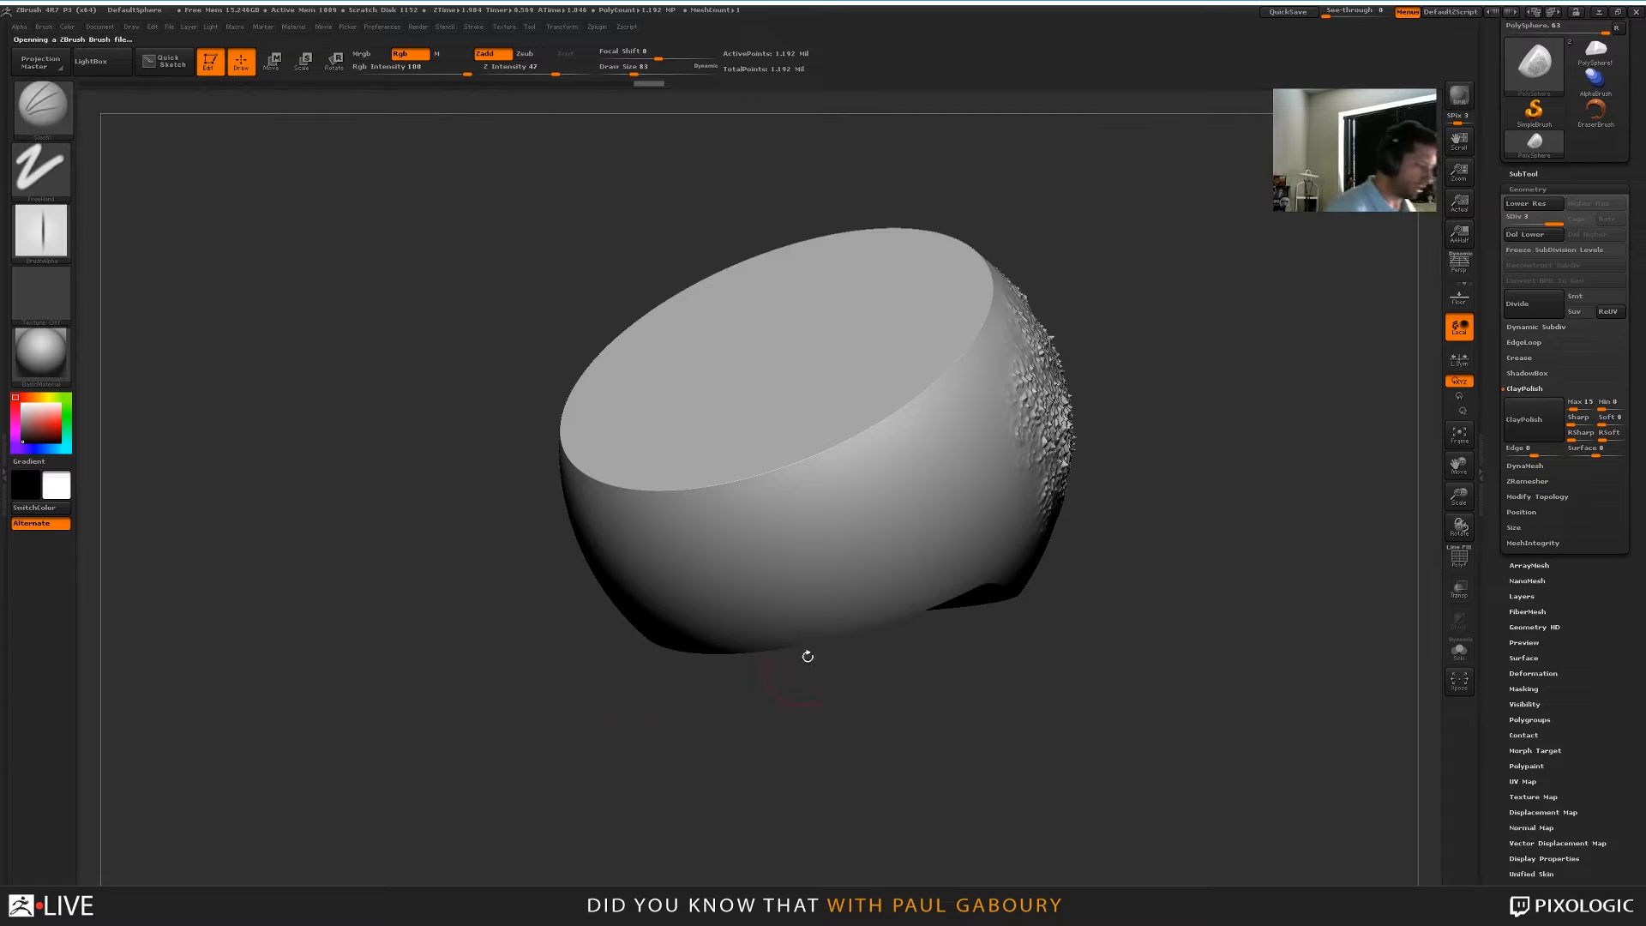
Carve long wavy wood-grain grooves around the smooth curved side of the trimmed sphere with the Slash brush
left_click_drag(718, 565, 973, 443)
left_click_drag(723, 597, 1007, 522)
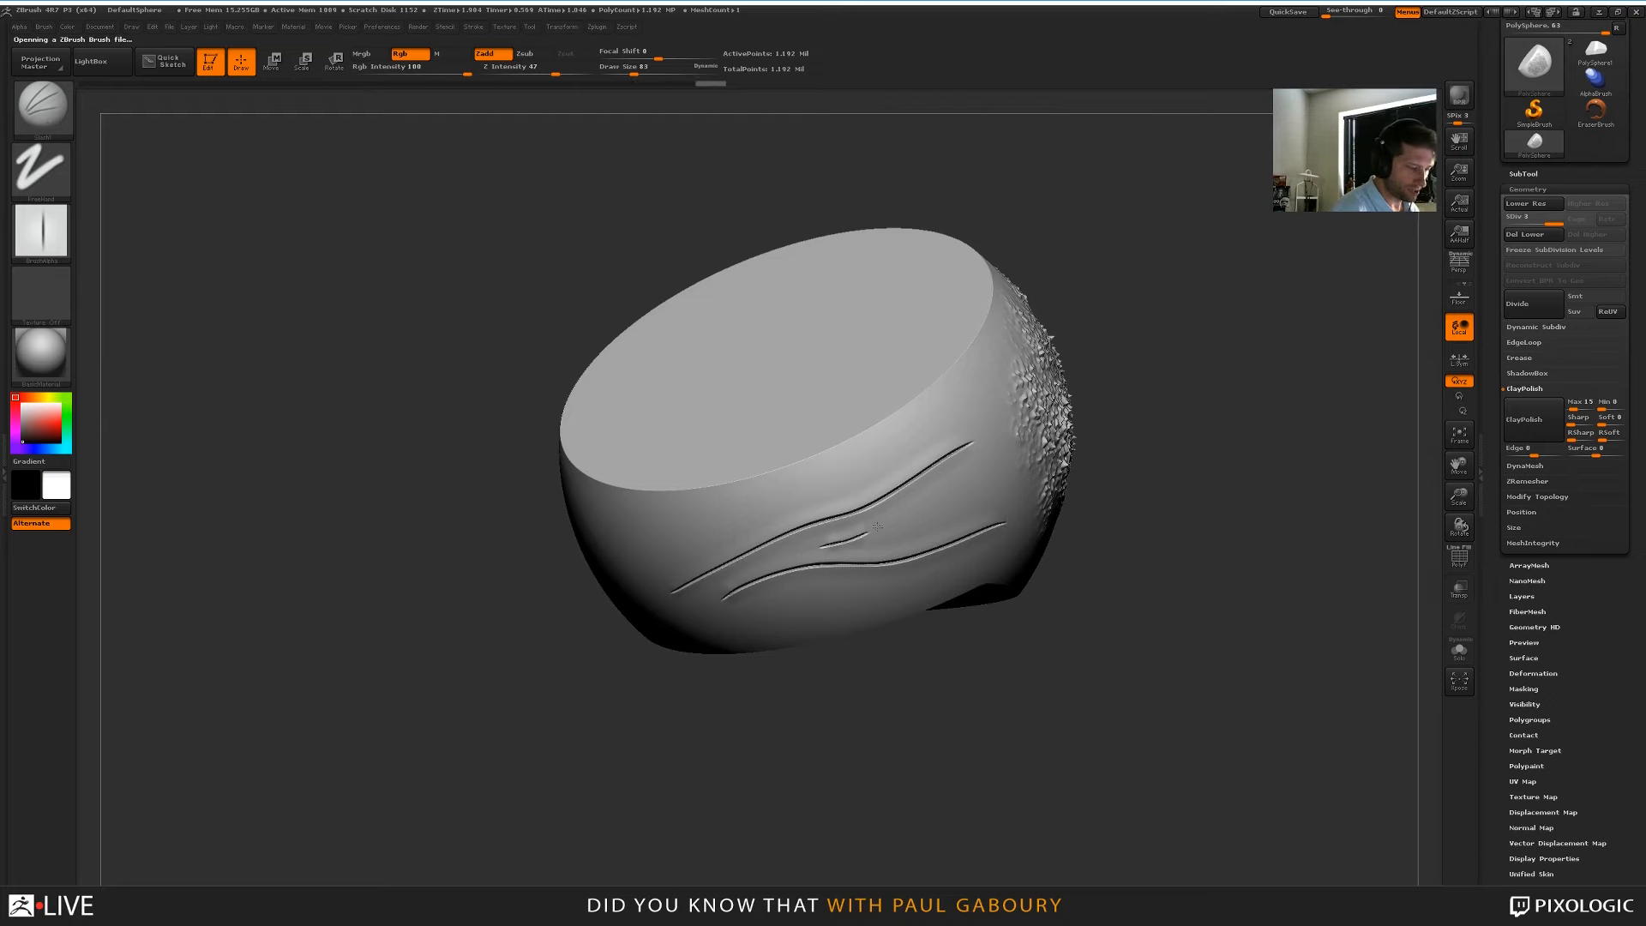
left_click_drag(877, 526, 1003, 443)
left_click_drag(634, 547, 964, 423)
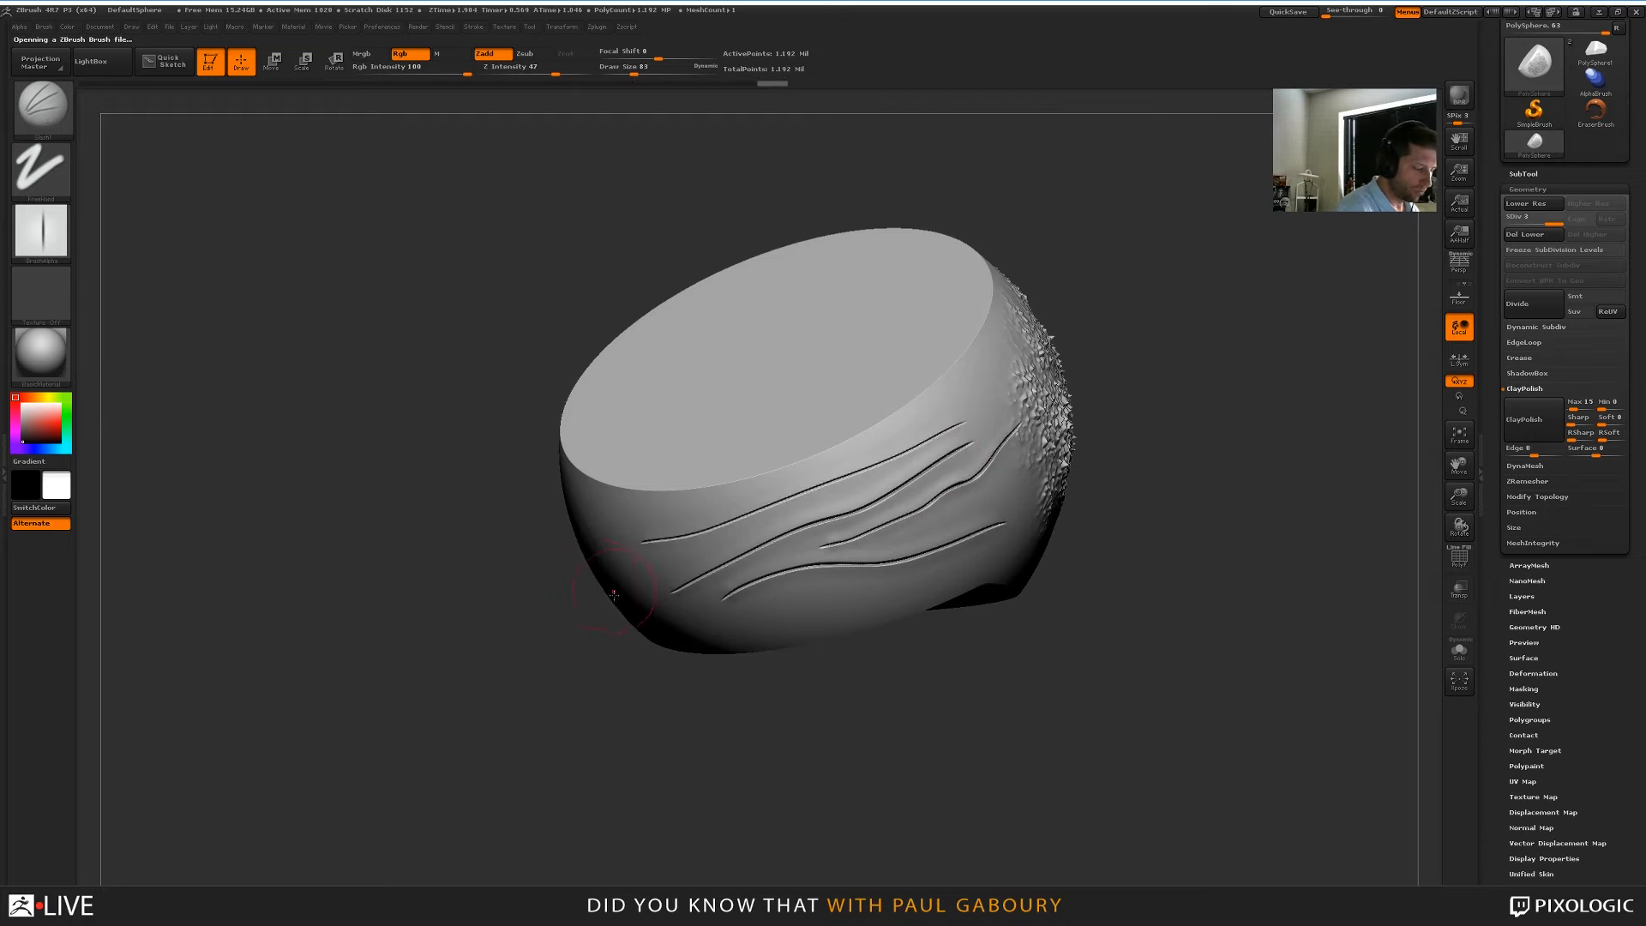
left_click_drag(573, 607, 729, 575)
left_click_drag(483, 543, 771, 548)
mouse_move(495, 491)
left_mouse_down()
mouse_move(809, 515)
mouse_move(363, 509)
left_mouse_up()
left_click_drag(695, 594, 347, 574)
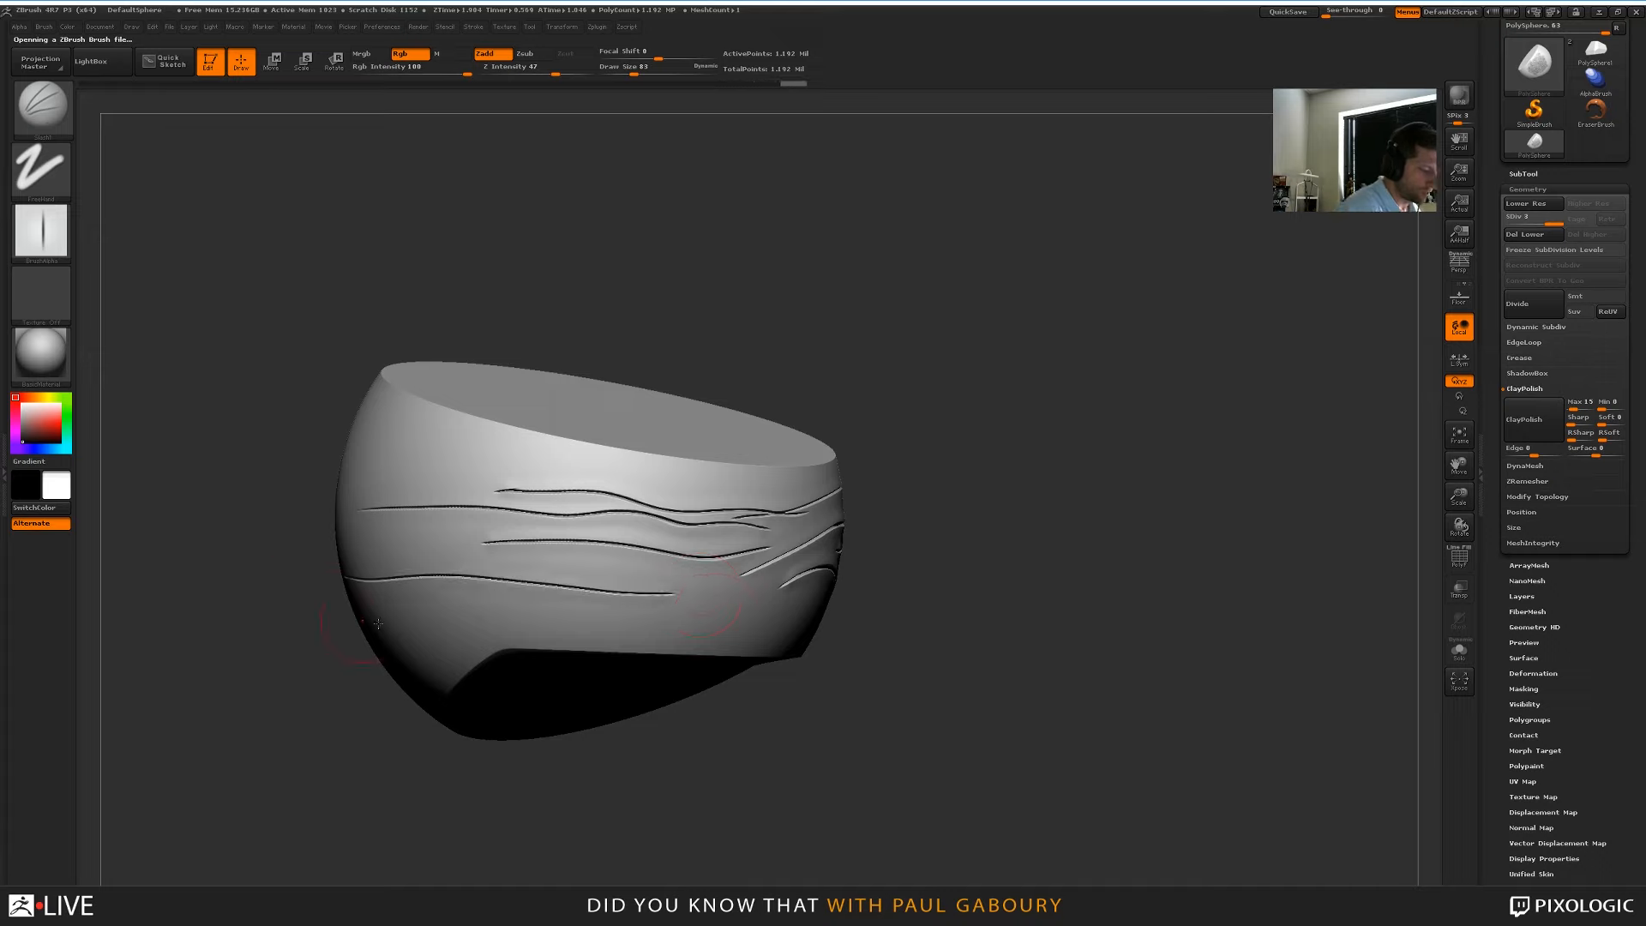
Carve two eye-shaped wood knots with surrounding grain lines near the lower cut edge of the sphere
mouse_move(663, 583)
left_mouse_down()
mouse_move(790, 597)
mouse_move(782, 613)
mouse_move(870, 630)
mouse_move(908, 610)
left_mouse_up()
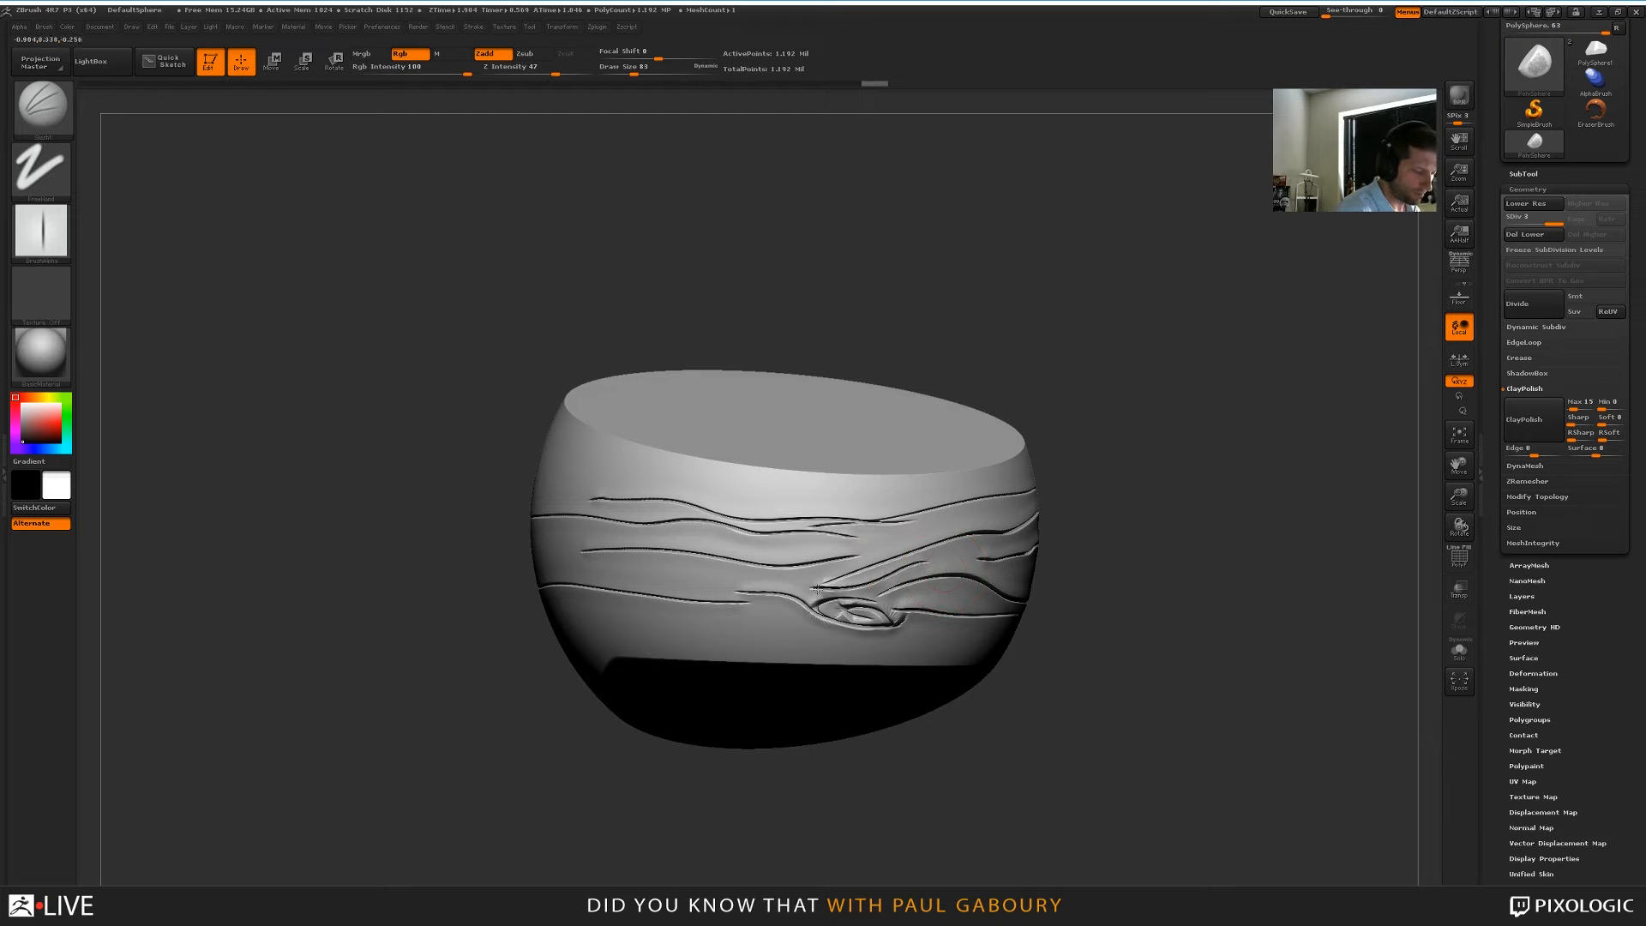
mouse_move(943, 644)
left_mouse_down()
mouse_move(560, 621)
mouse_move(903, 651)
left_mouse_up()
left_click_drag(703, 648, 848, 651)
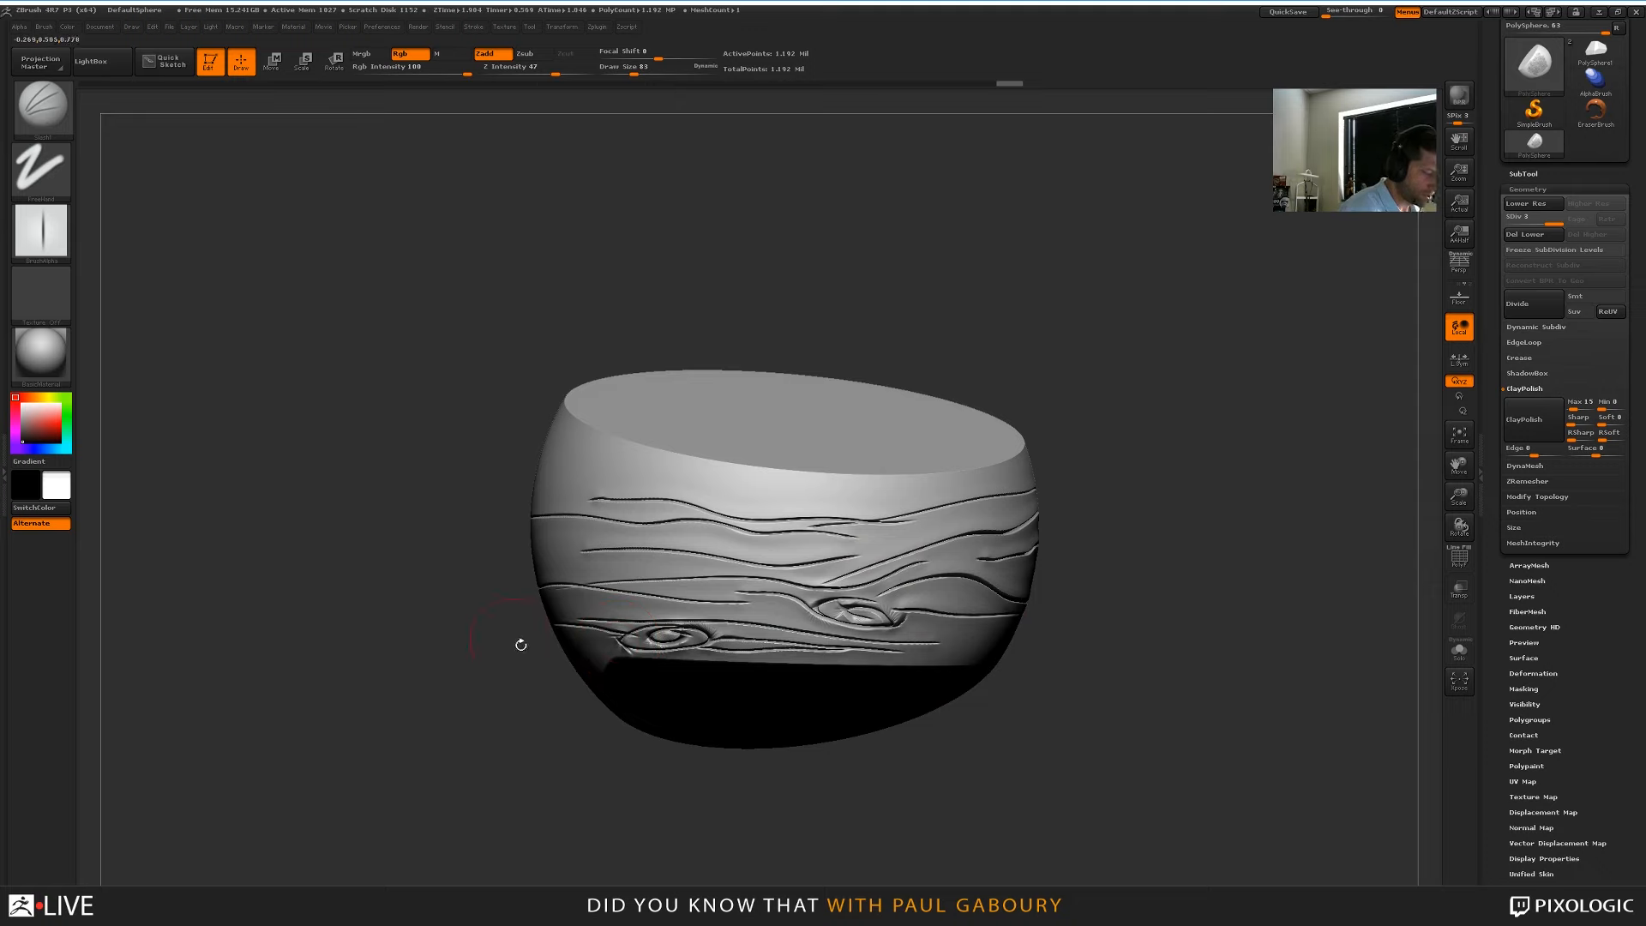
left_click_drag(520, 645, 1113, 715)
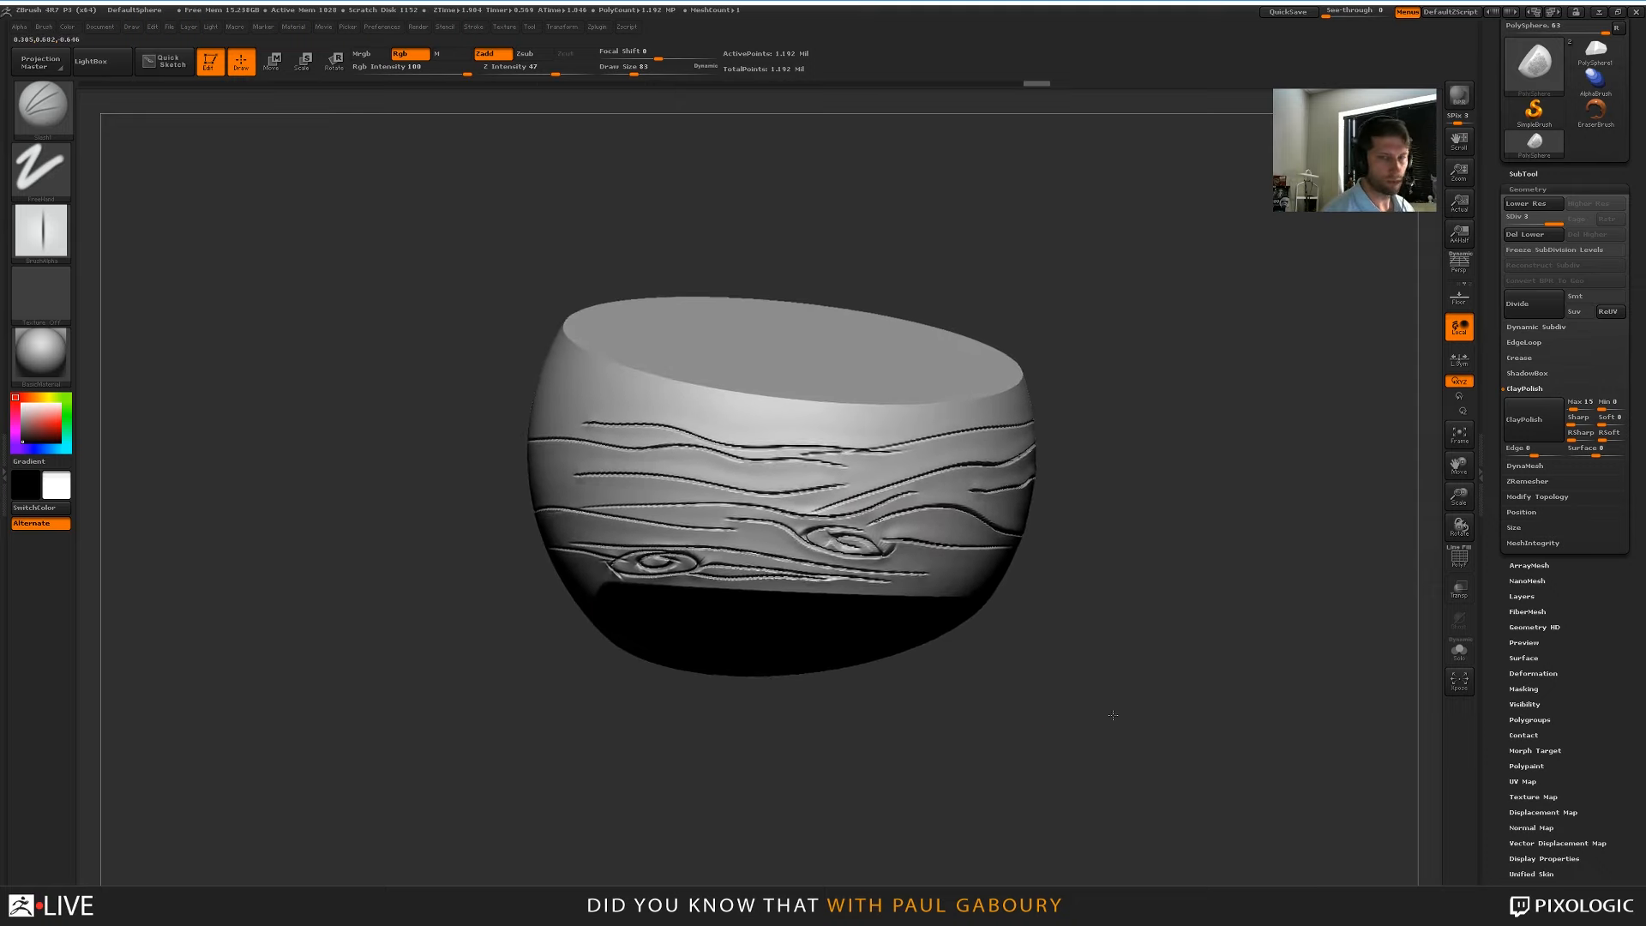
Apply ClayPolish twice to the carved wood-grain sphere with Edge 0 and clear the mask
right_click_drag(1111, 710, 1130, 717, "ctrl")
left_click_drag(1252, 528, 1317, 710, "ctrl")
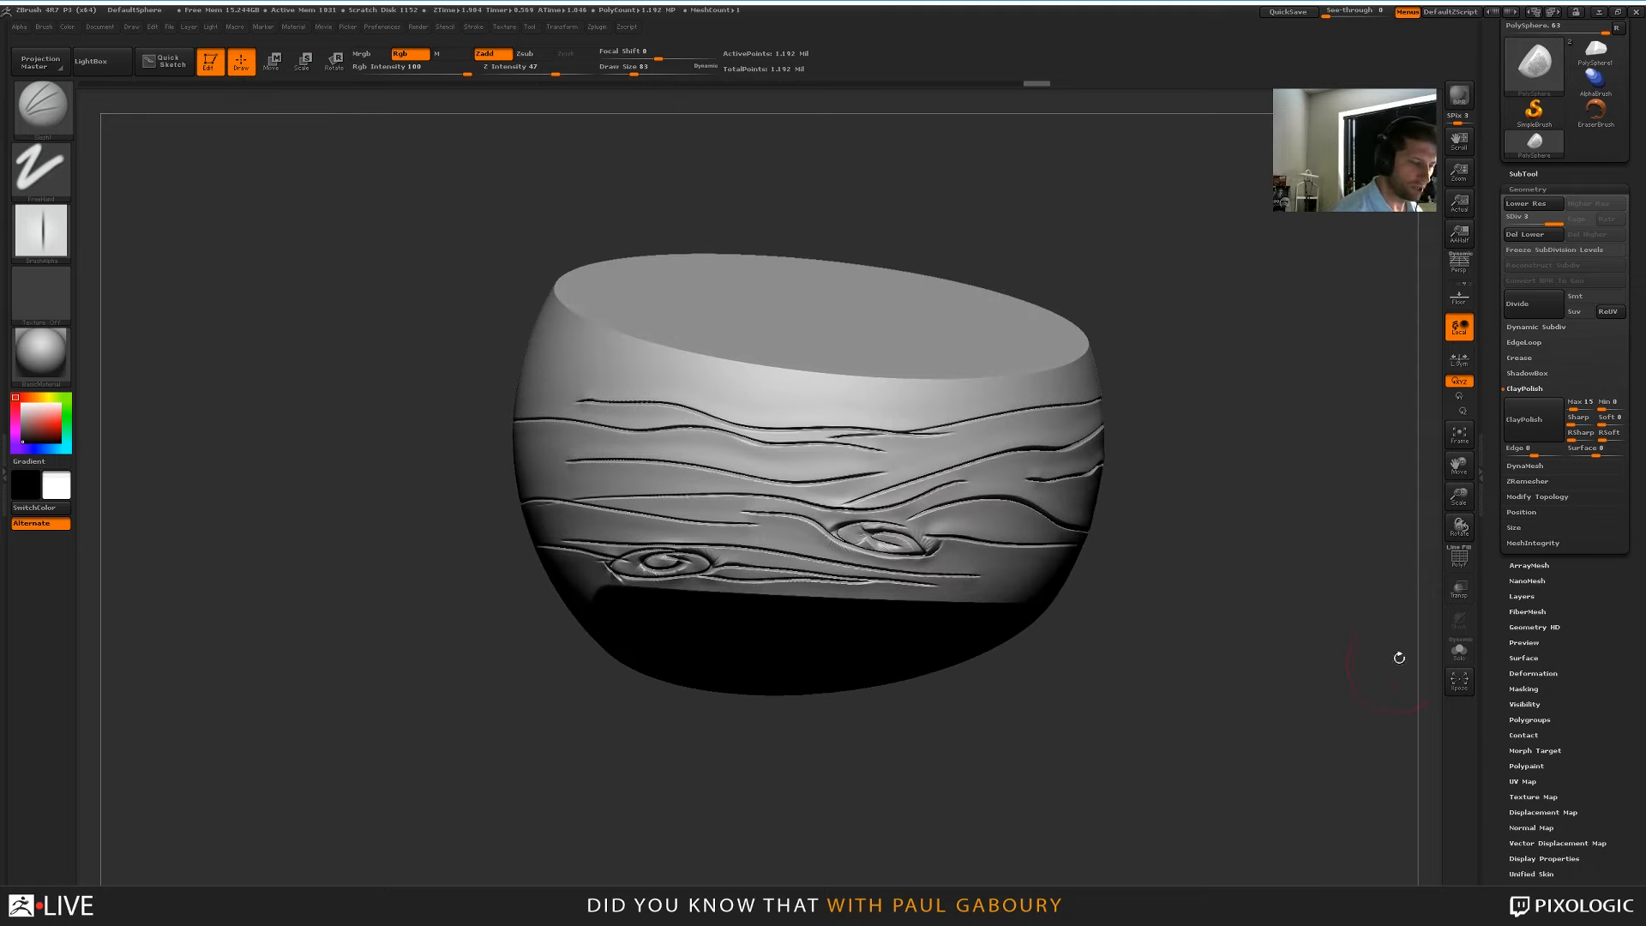
left_click(1532, 430)
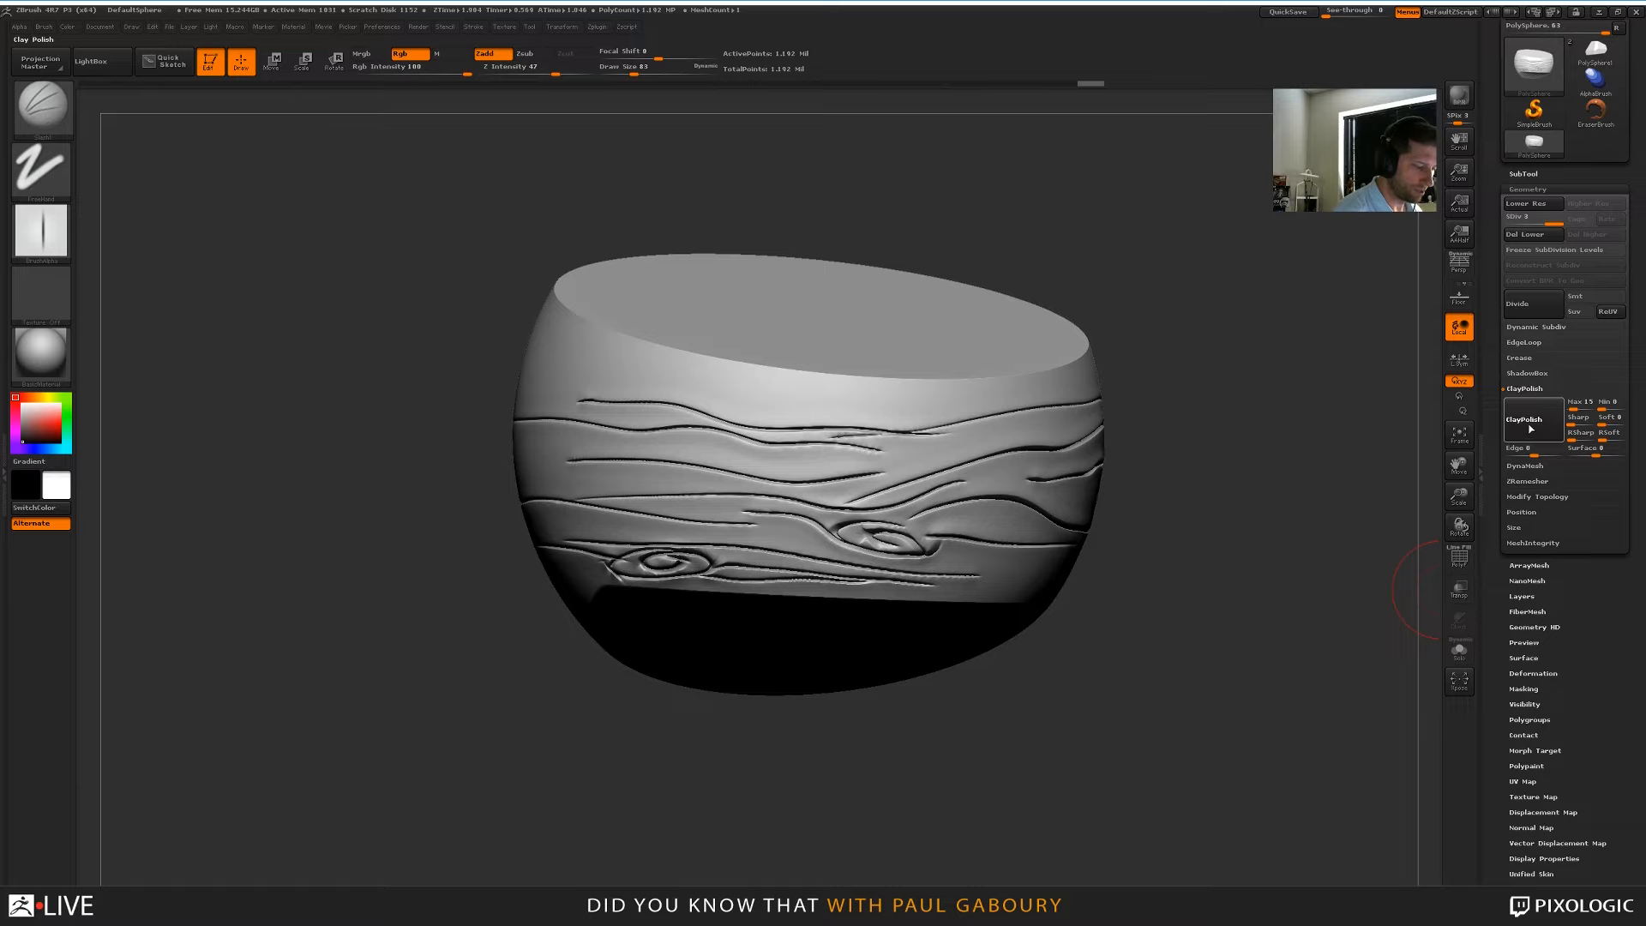
left_click(1530, 428)
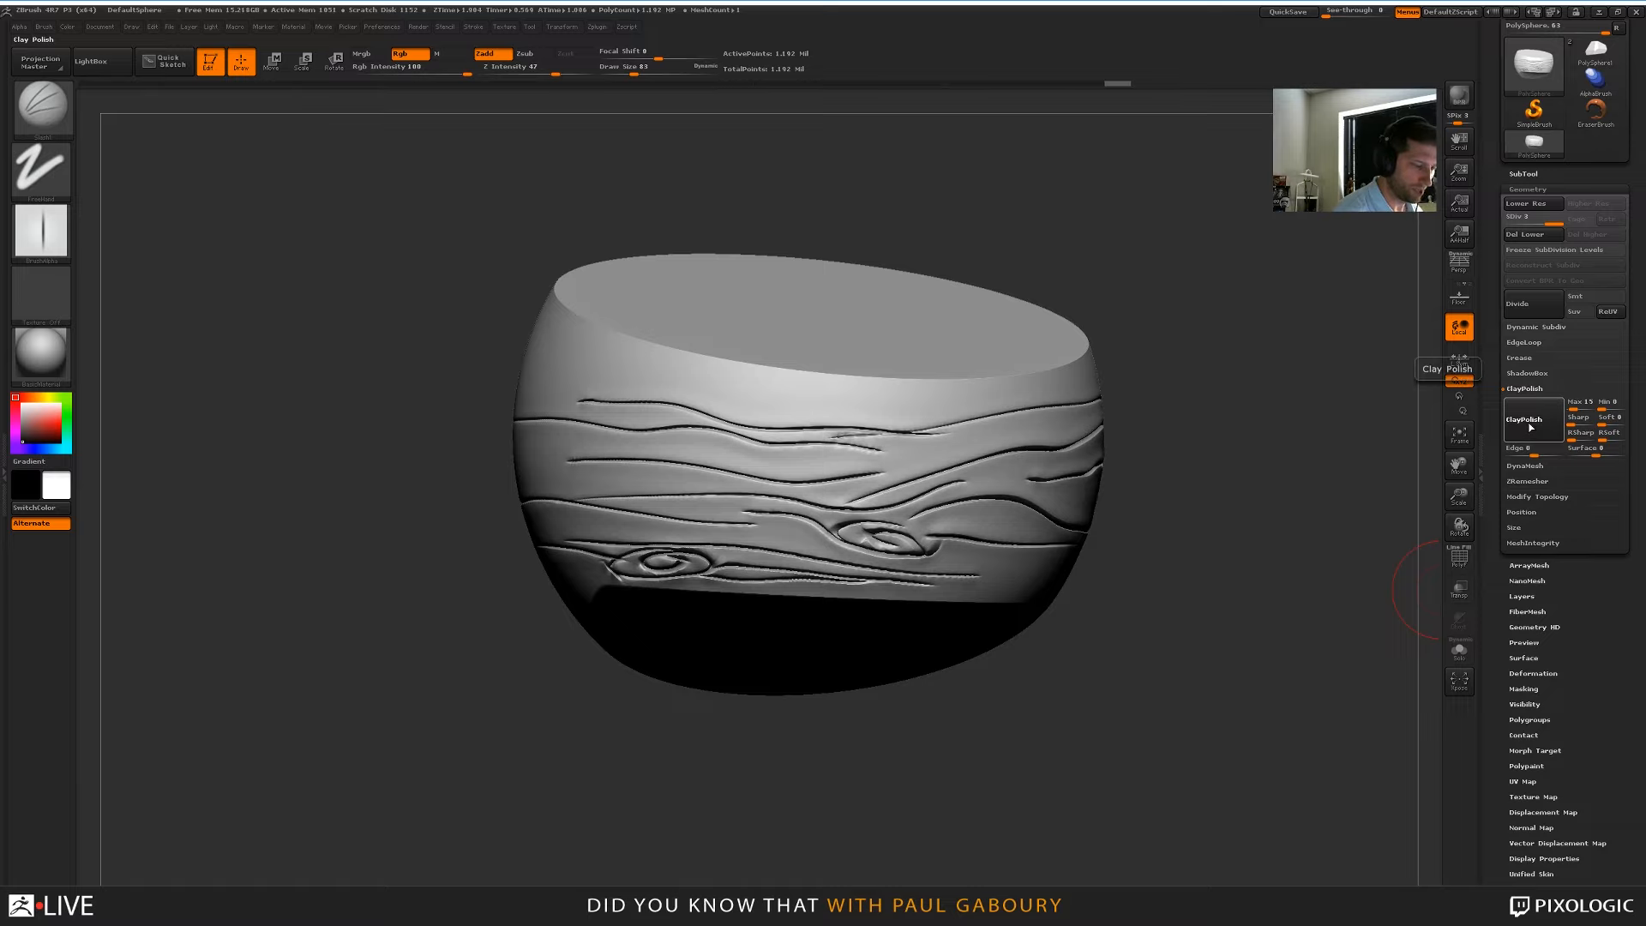
mouse_move(1012, 658)
left_mouse_down("alt")
mouse_move(993, 696)
mouse_move(988, 653)
mouse_move(1011, 644)
left_mouse_up("alt")
mouse_move(1025, 621)
left_mouse_down("ctrl")
mouse_move(952, 759)
mouse_move(1032, 776)
mouse_move(1069, 727)
left_mouse_up("ctrl")
Apply a slight Polish deformation to the carved sphere and inspect the grooves from below
left_click(1541, 674)
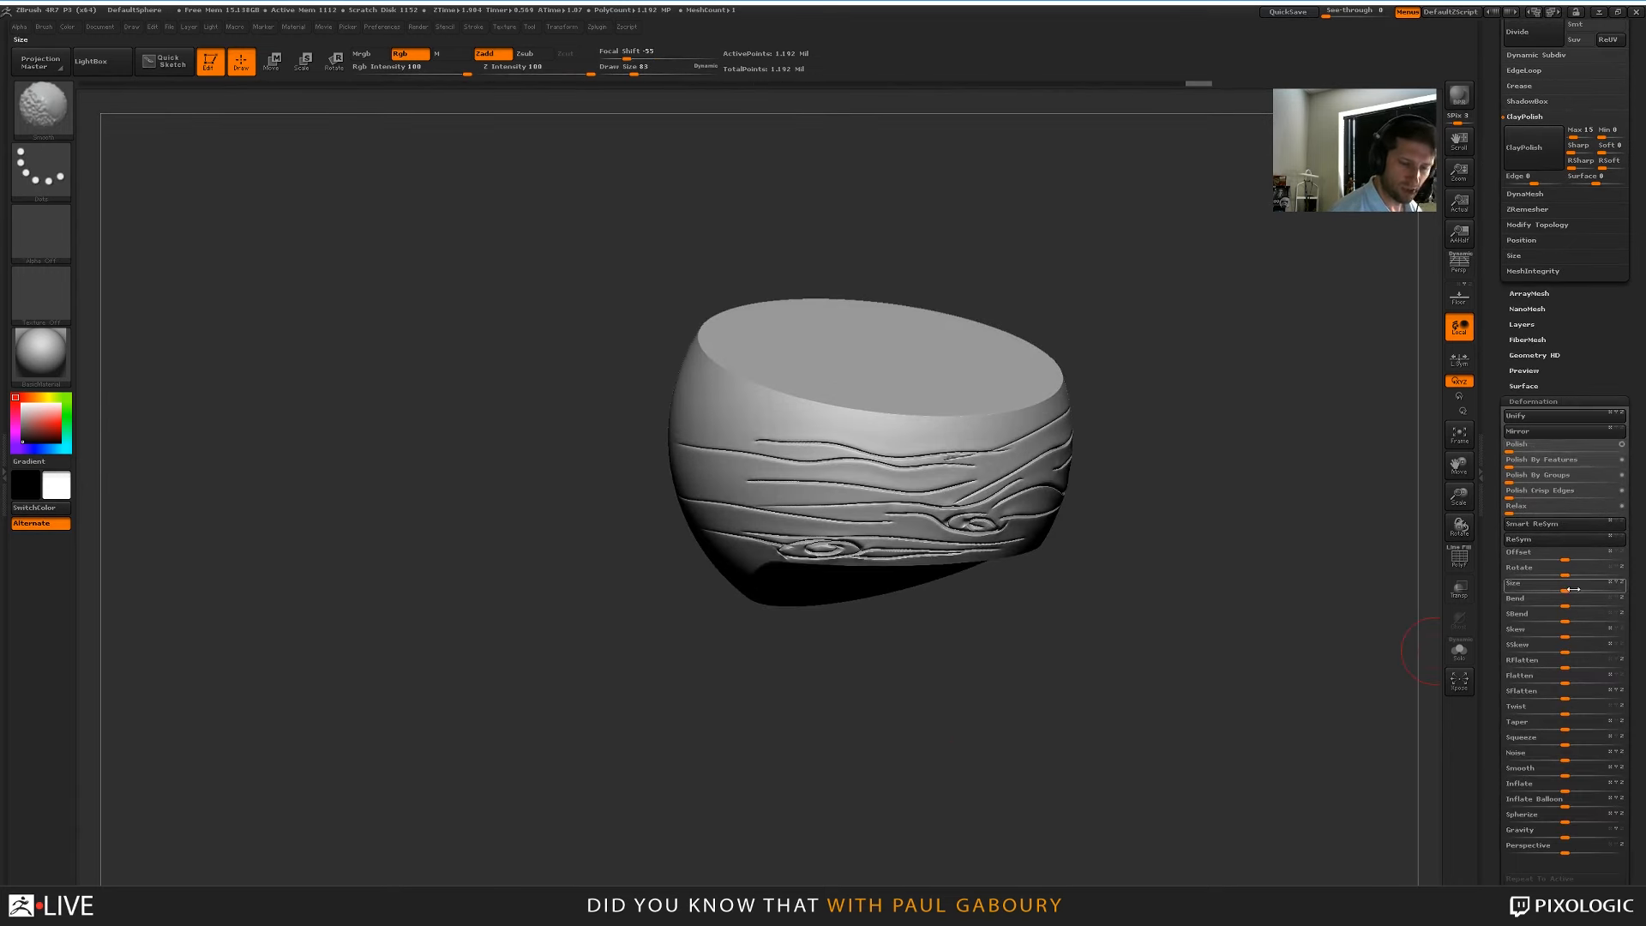
left_click_drag(1509, 445, 1522, 450)
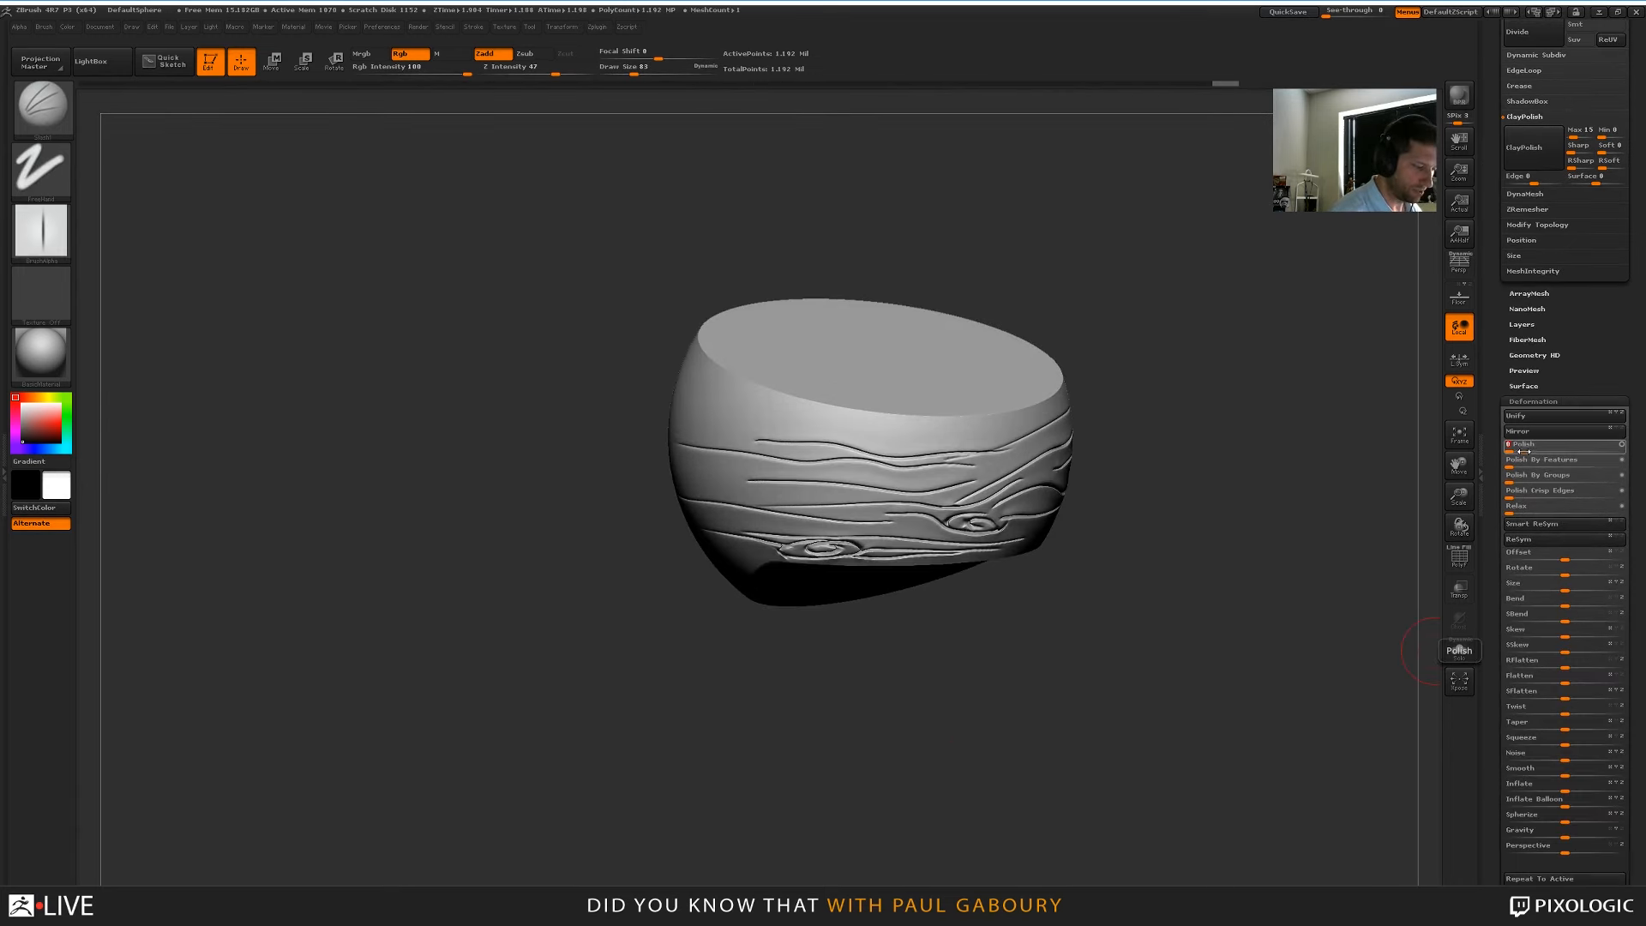
right_click_drag(1194, 665, 1115, 693, "ctrl")
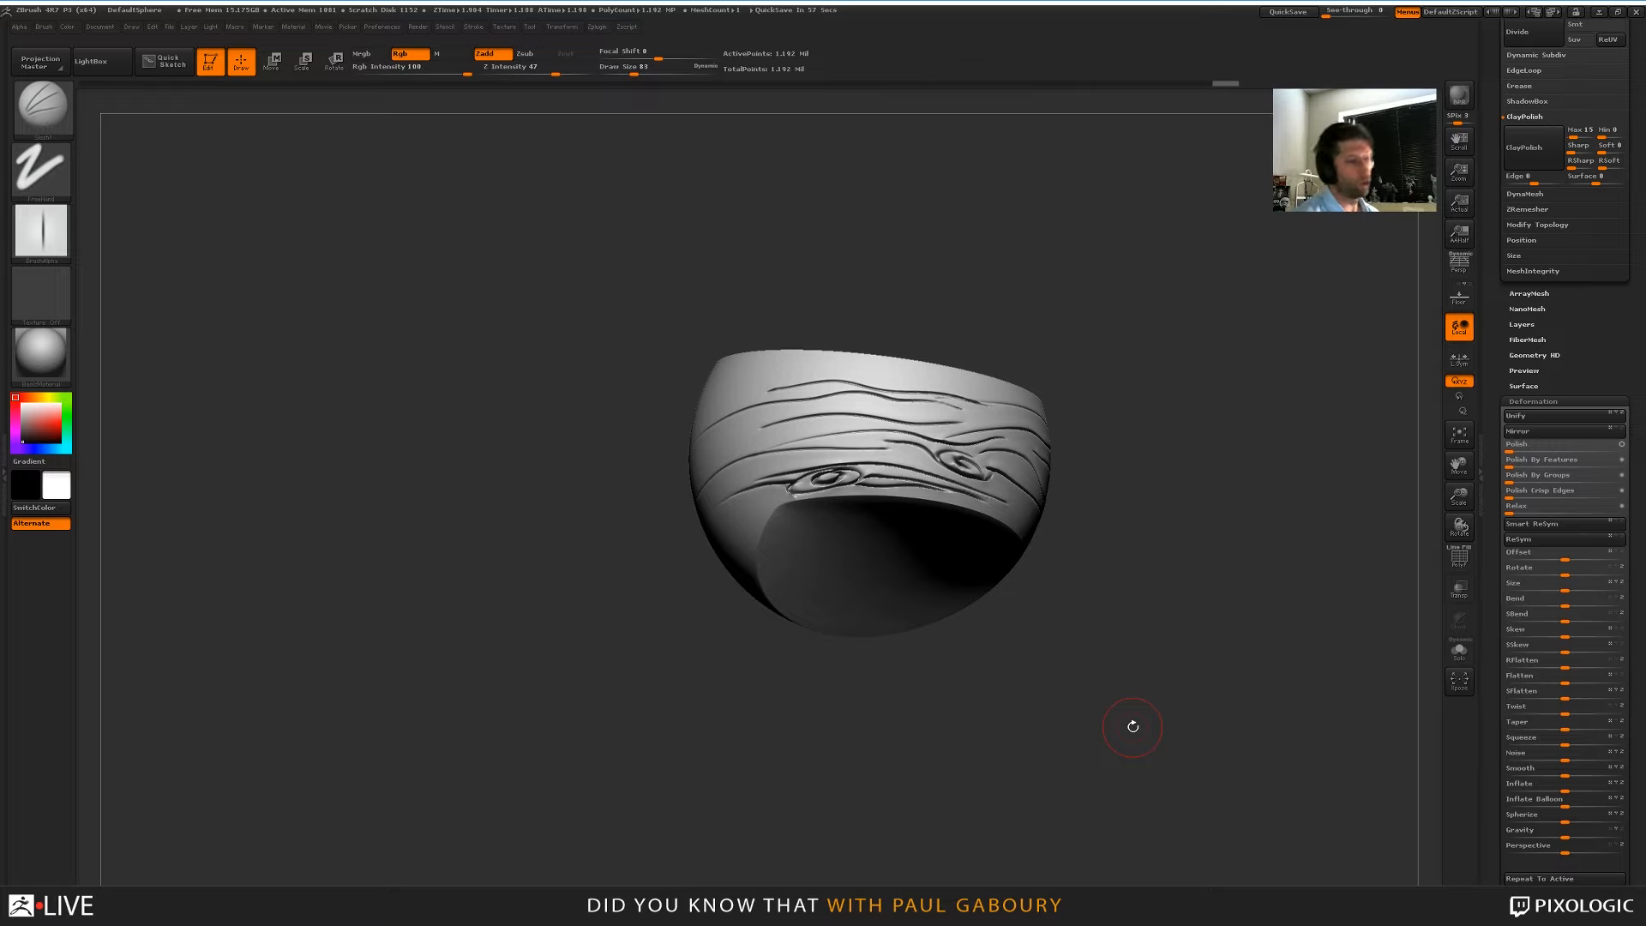
left_click(1533, 401)
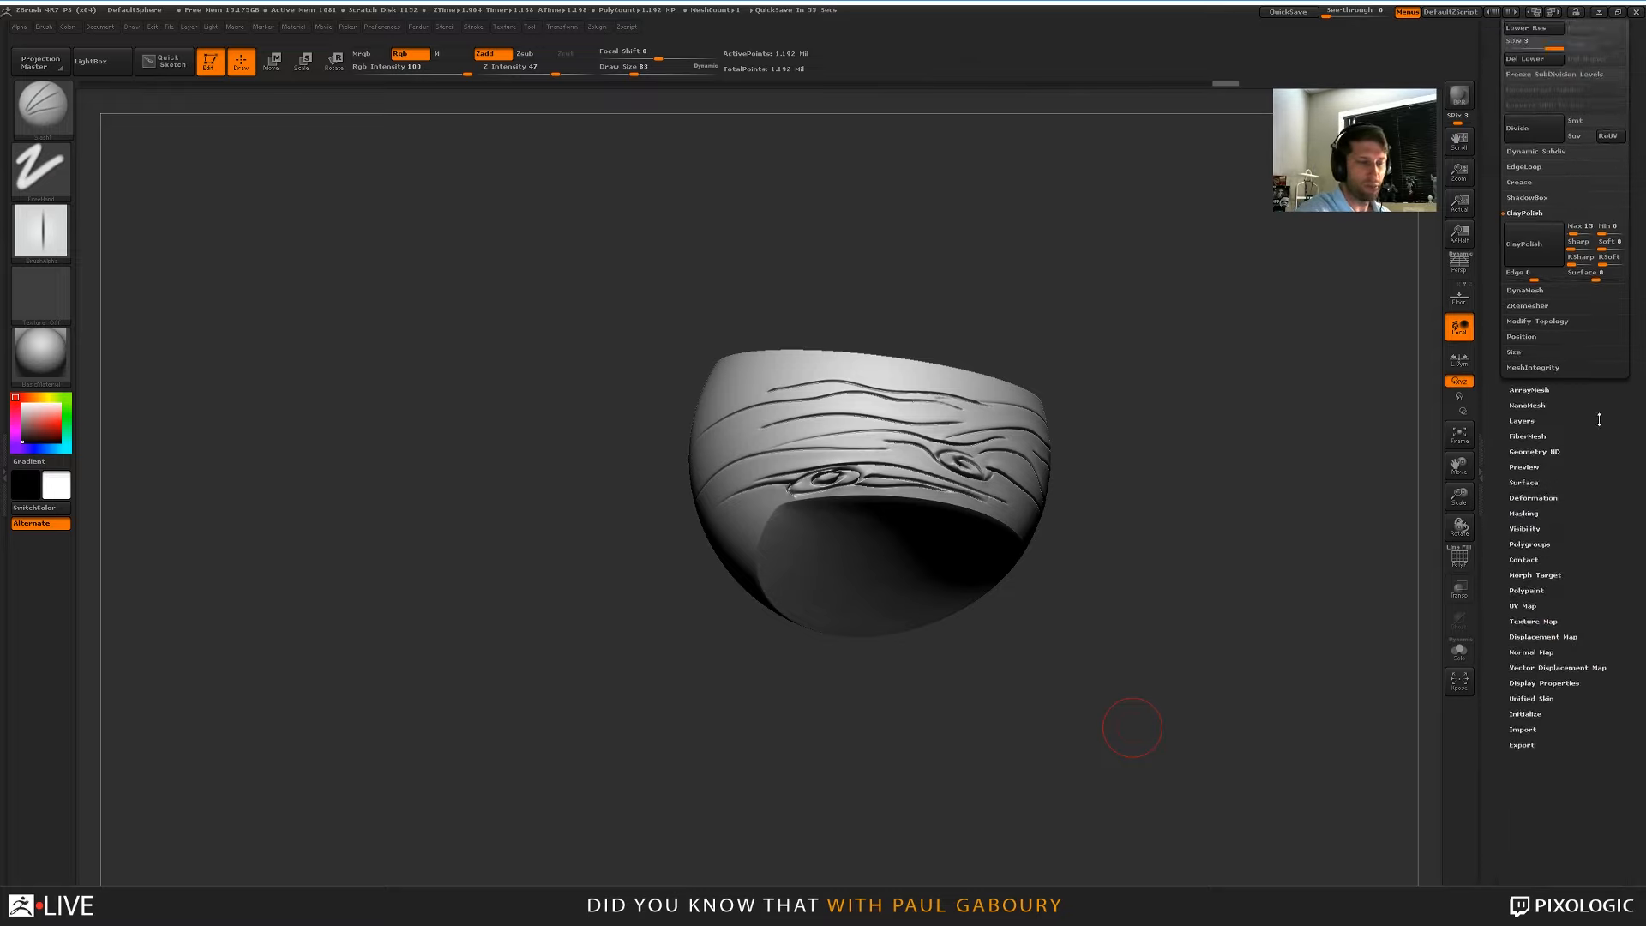
Return to the Standard brush and mask everything on the sphere except an oval area around one sprayed noise patch
mouse_move(1153, 515)
left_mouse_down()
mouse_move(1103, 577)
mouse_move(1134, 639)
mouse_move(1112, 577)
mouse_move(1150, 614)
mouse_move(1092, 577)
mouse_move(855, 543)
mouse_move(818, 455)
mouse_move(771, 421)
mouse_move(818, 610)
left_mouse_up()
key("b")
key("s")
key("t")
mouse_move(823, 496)
left_mouse_down("ctrl")
mouse_move(829, 558)
mouse_move(844, 500)
mouse_move(754, 403)
mouse_move(754, 557)
mouse_move(875, 566)
mouse_move(832, 426)
mouse_move(842, 609)
mouse_move(810, 632)
left_mouse_up("ctrl")
left_click(1039, 590, "ctrl")
left_click_drag(1006, 617, 1073, 654)
right_click_drag(1073, 654, 1150, 639, "ctrl")
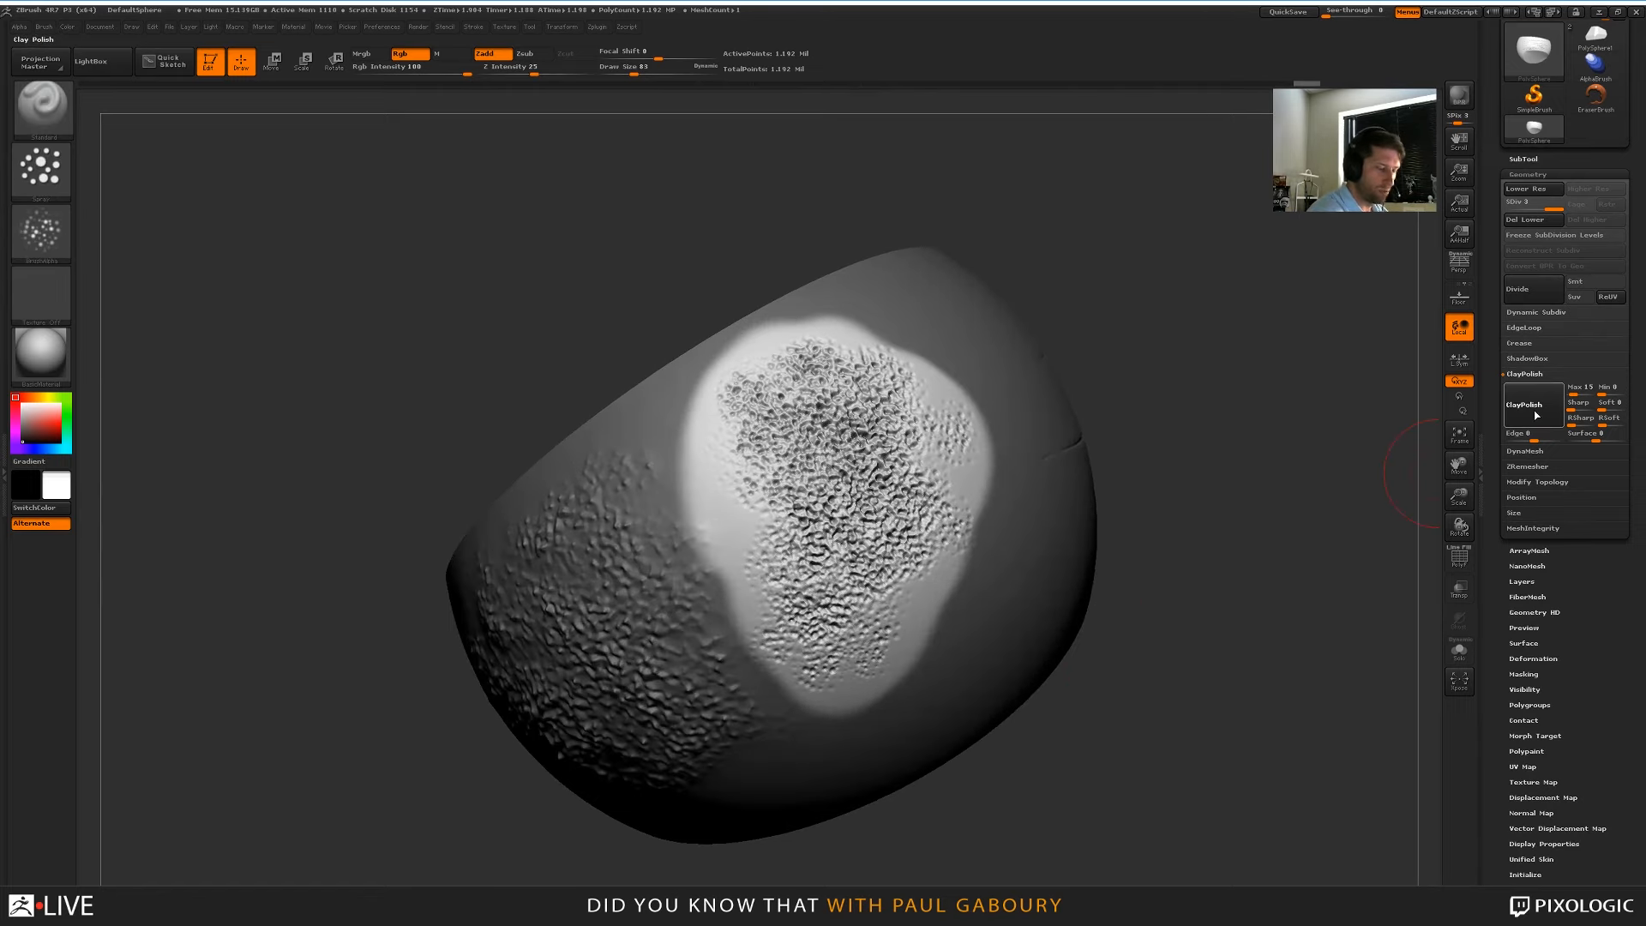
Apply ClayPolish twice to the unmasked noise patch, clear the mask and inspect the surface
left_click(1535, 409)
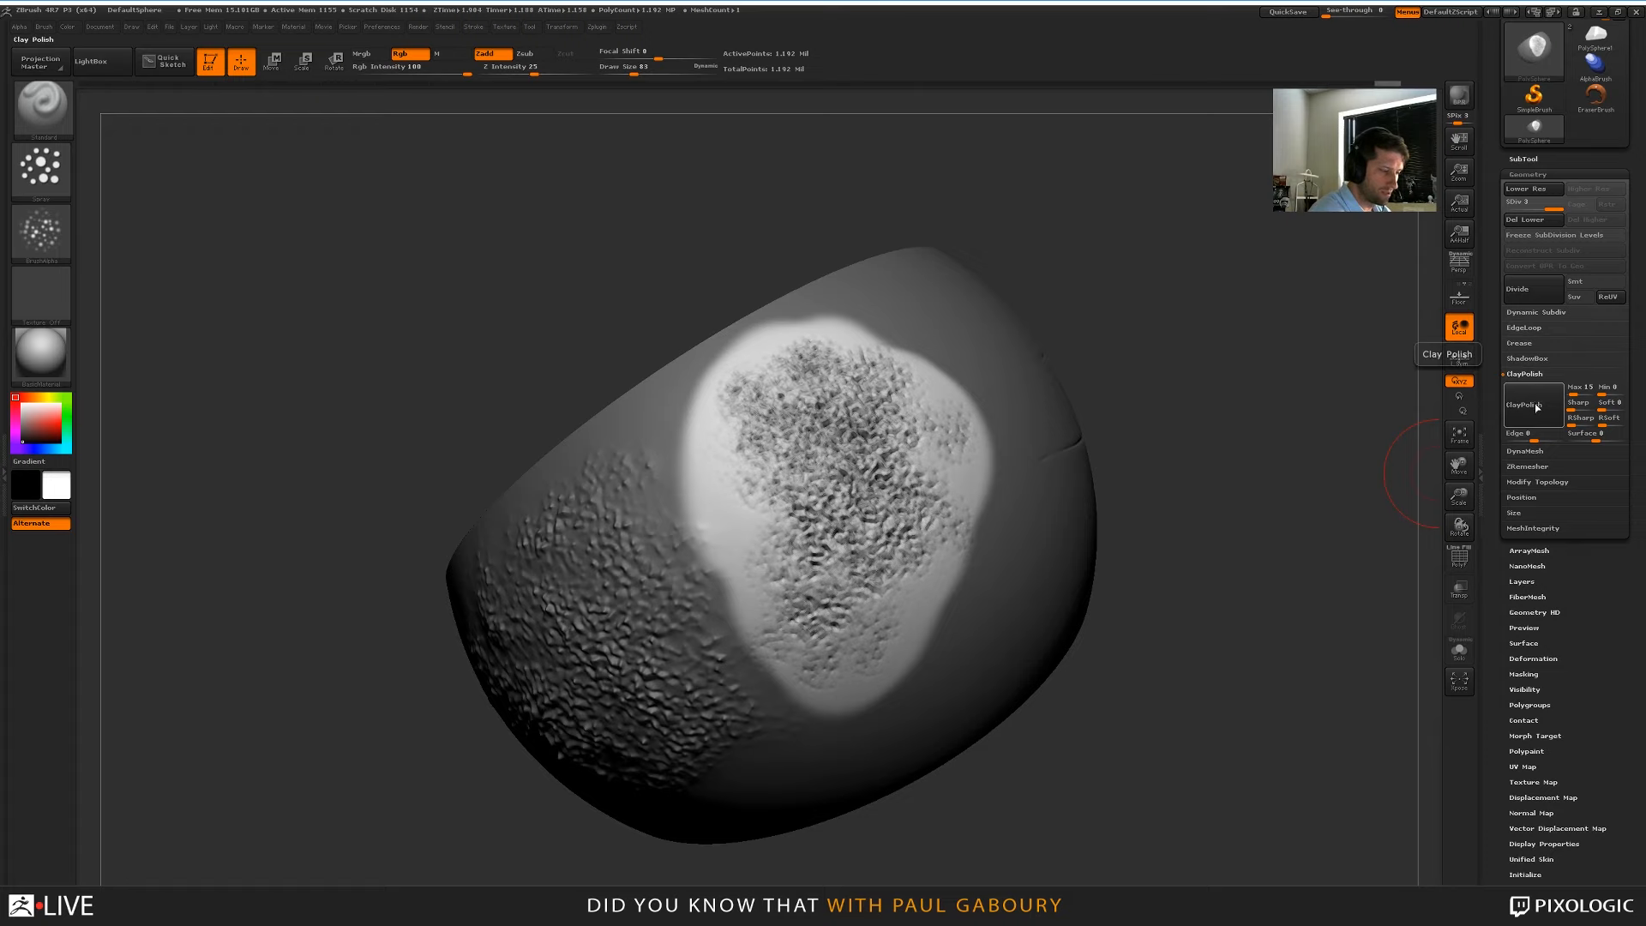
left_click(1536, 408)
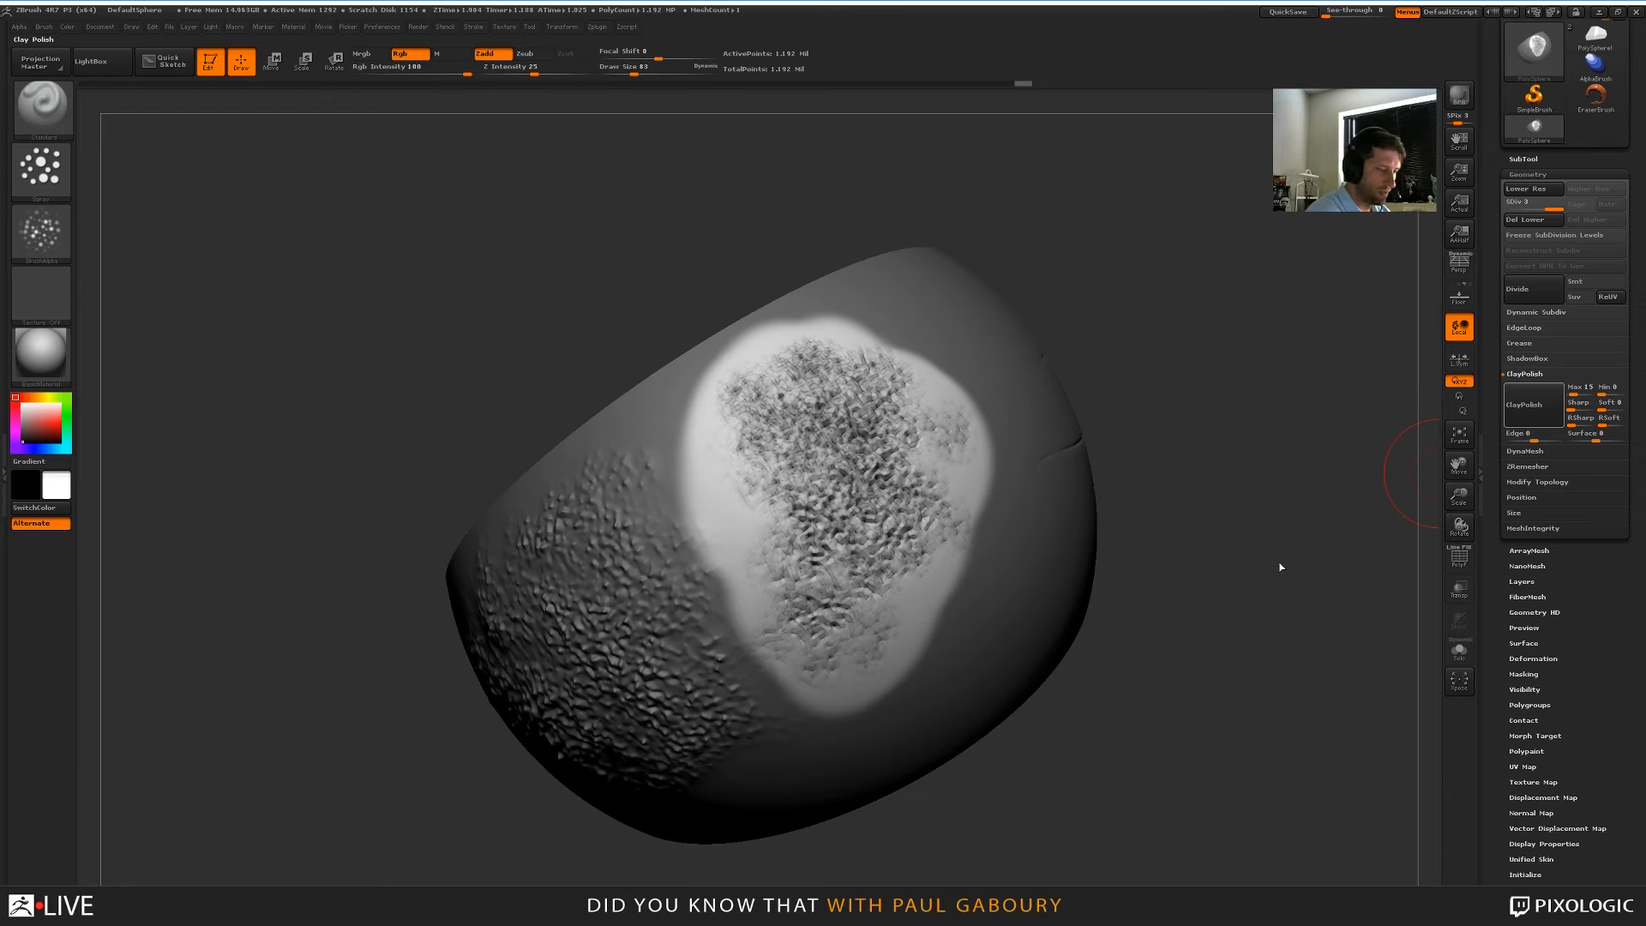
left_click_drag(1280, 567, 1223, 430)
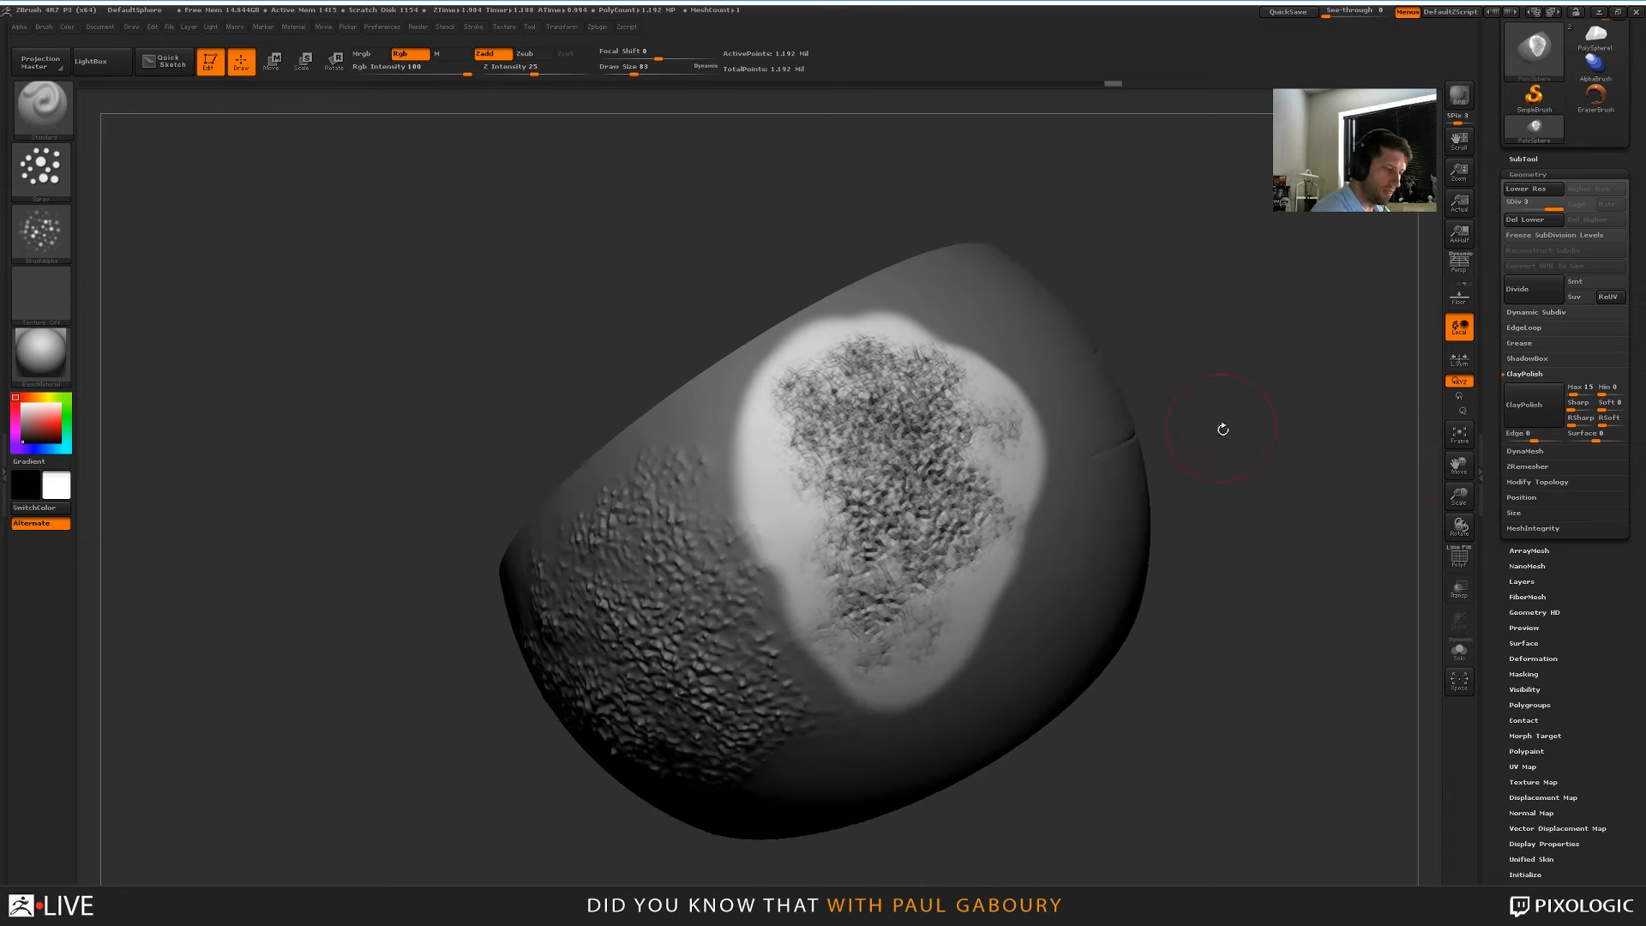
mouse_move(865, 604)
right_mouse_down("ctrl")
mouse_move(994, 714)
mouse_move(951, 600)
right_mouse_up("ctrl")
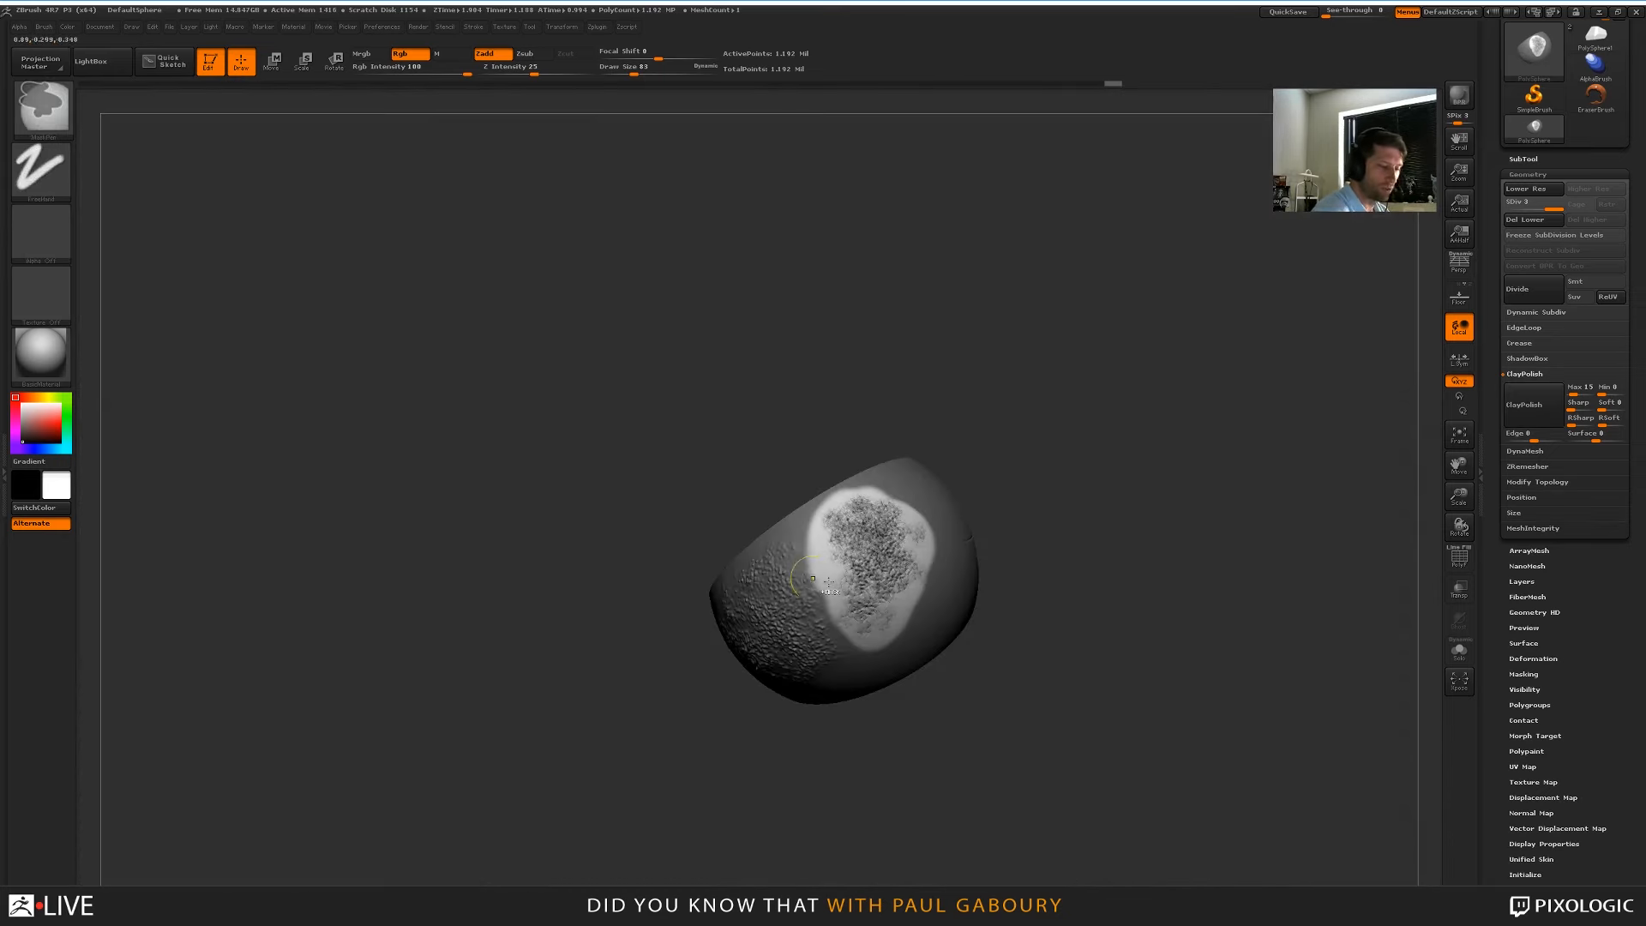
left_click_drag(1149, 569, 1131, 626, "ctrl")
left_click_drag(1115, 737, 1096, 738, "alt")
right_click_drag(845, 558, 926, 665, "ctrl")
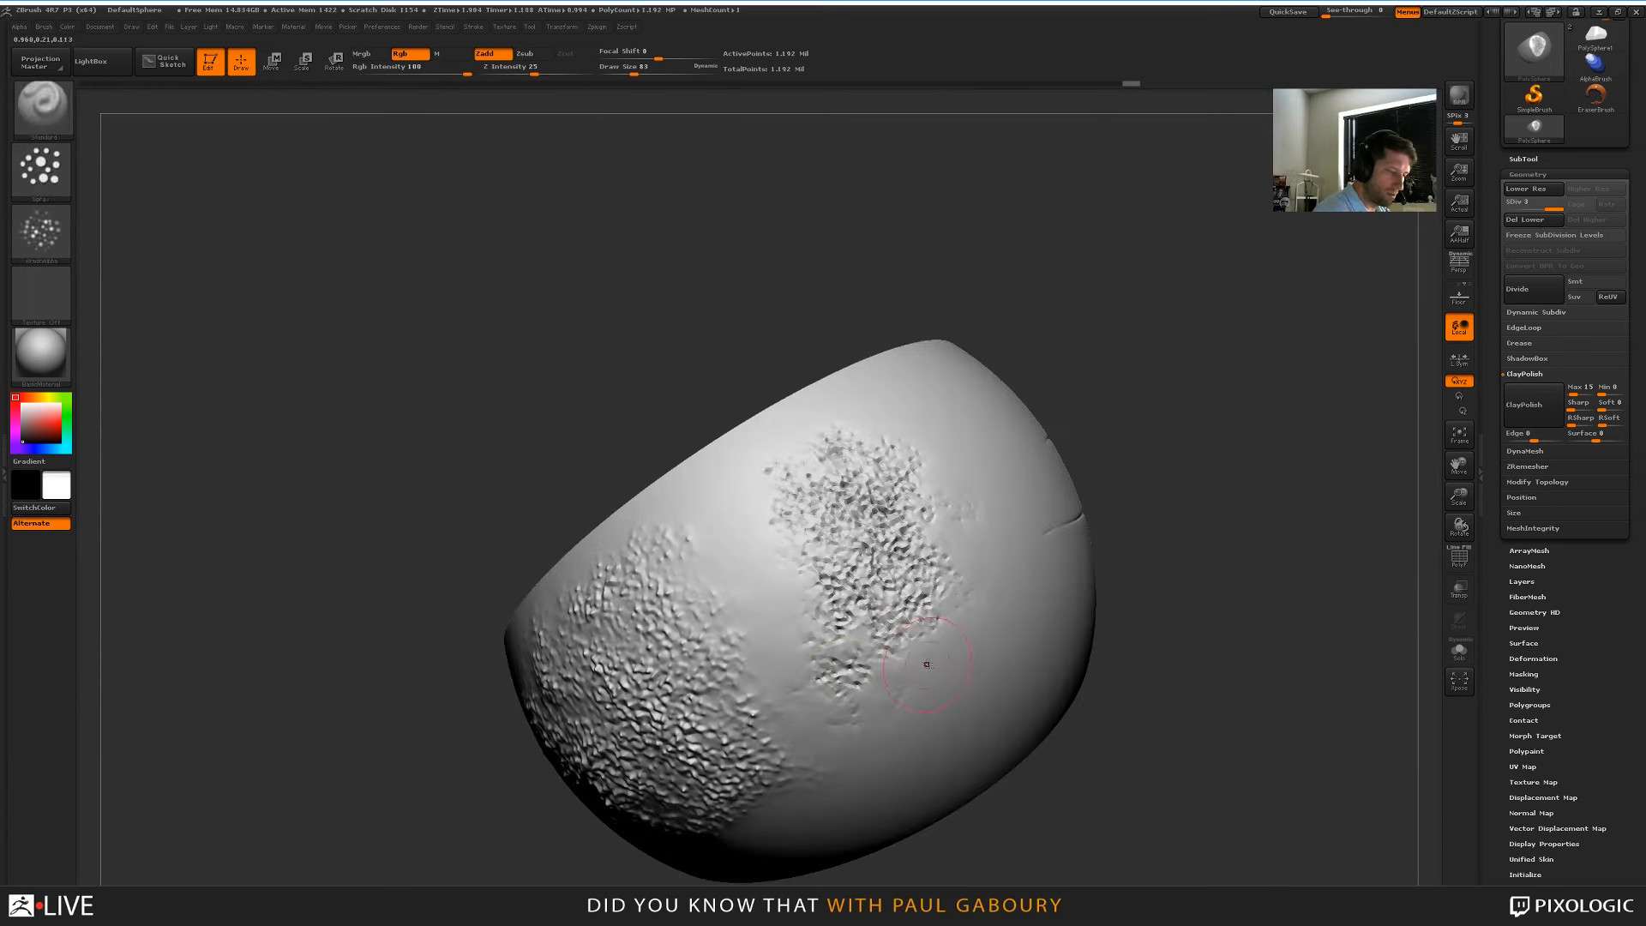
Isolate the same noise patch with an inverted mask, apply ClayPolish once more and clear the mask
mouse_move(861, 675)
left_mouse_down("ctrl")
mouse_move(771, 566)
mouse_move(815, 446)
mouse_move(849, 429)
left_mouse_up("ctrl")
left_click(1286, 587, "ctrl")
left_click(1531, 407)
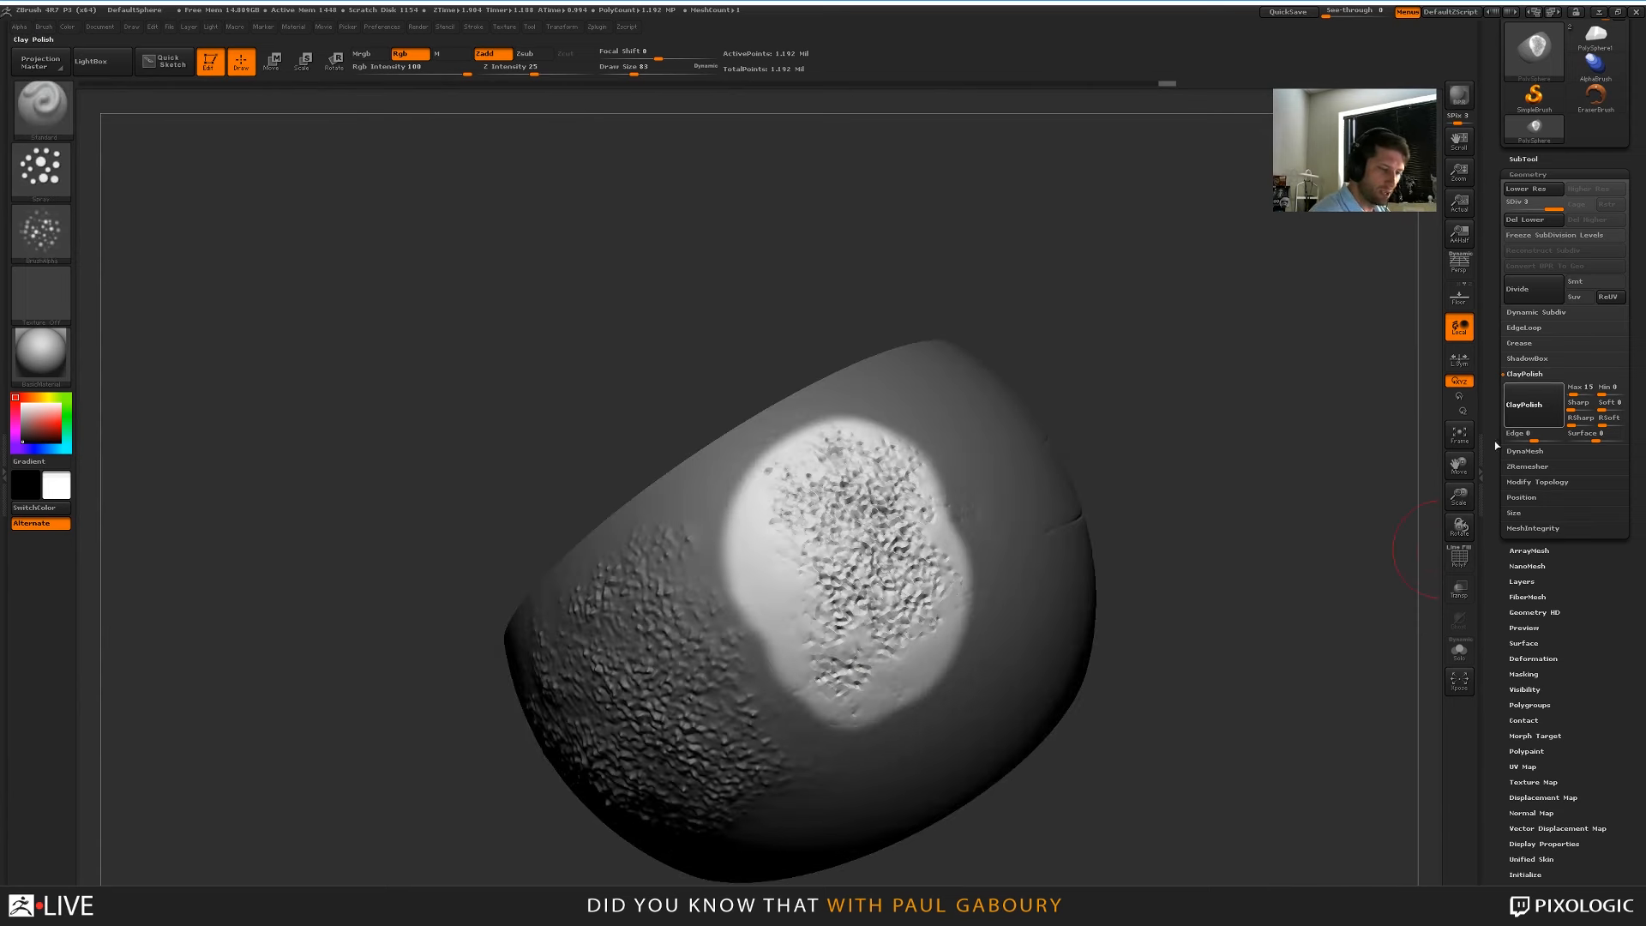
left_click_drag(1135, 677, 1237, 680, "ctrl")
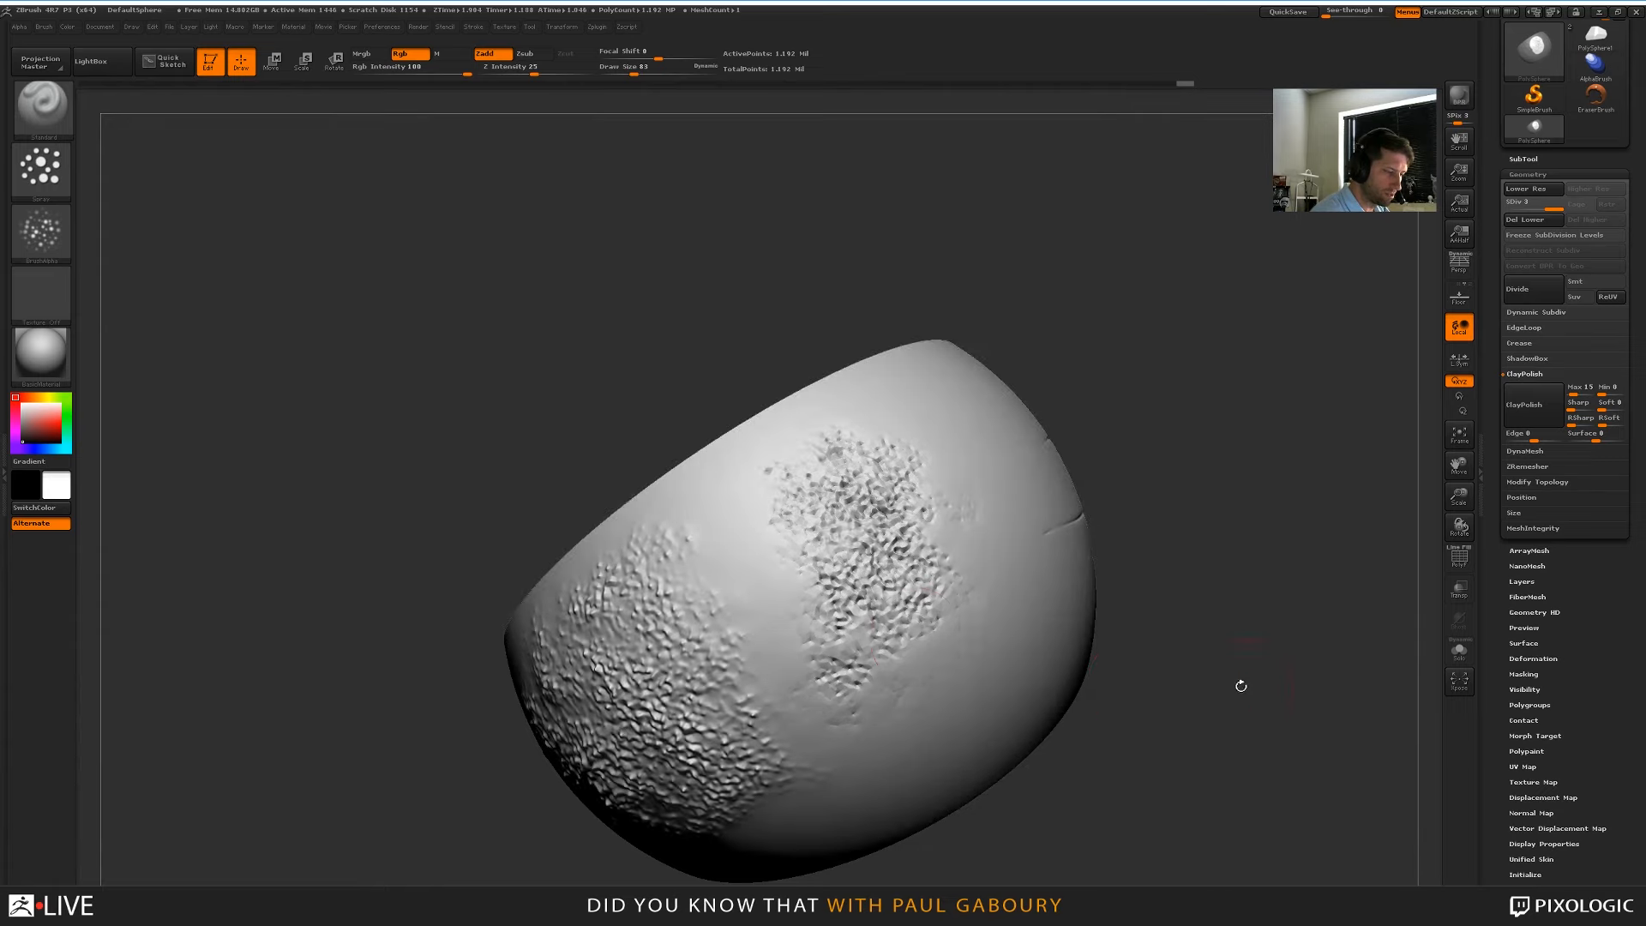
Smooth the polished noise patch with the Smooth brush and compare it with the neighbouring sprayed patch
mouse_move(881, 636)
left_mouse_down("shift")
mouse_move(872, 665)
mouse_move(805, 496)
left_mouse_up("shift")
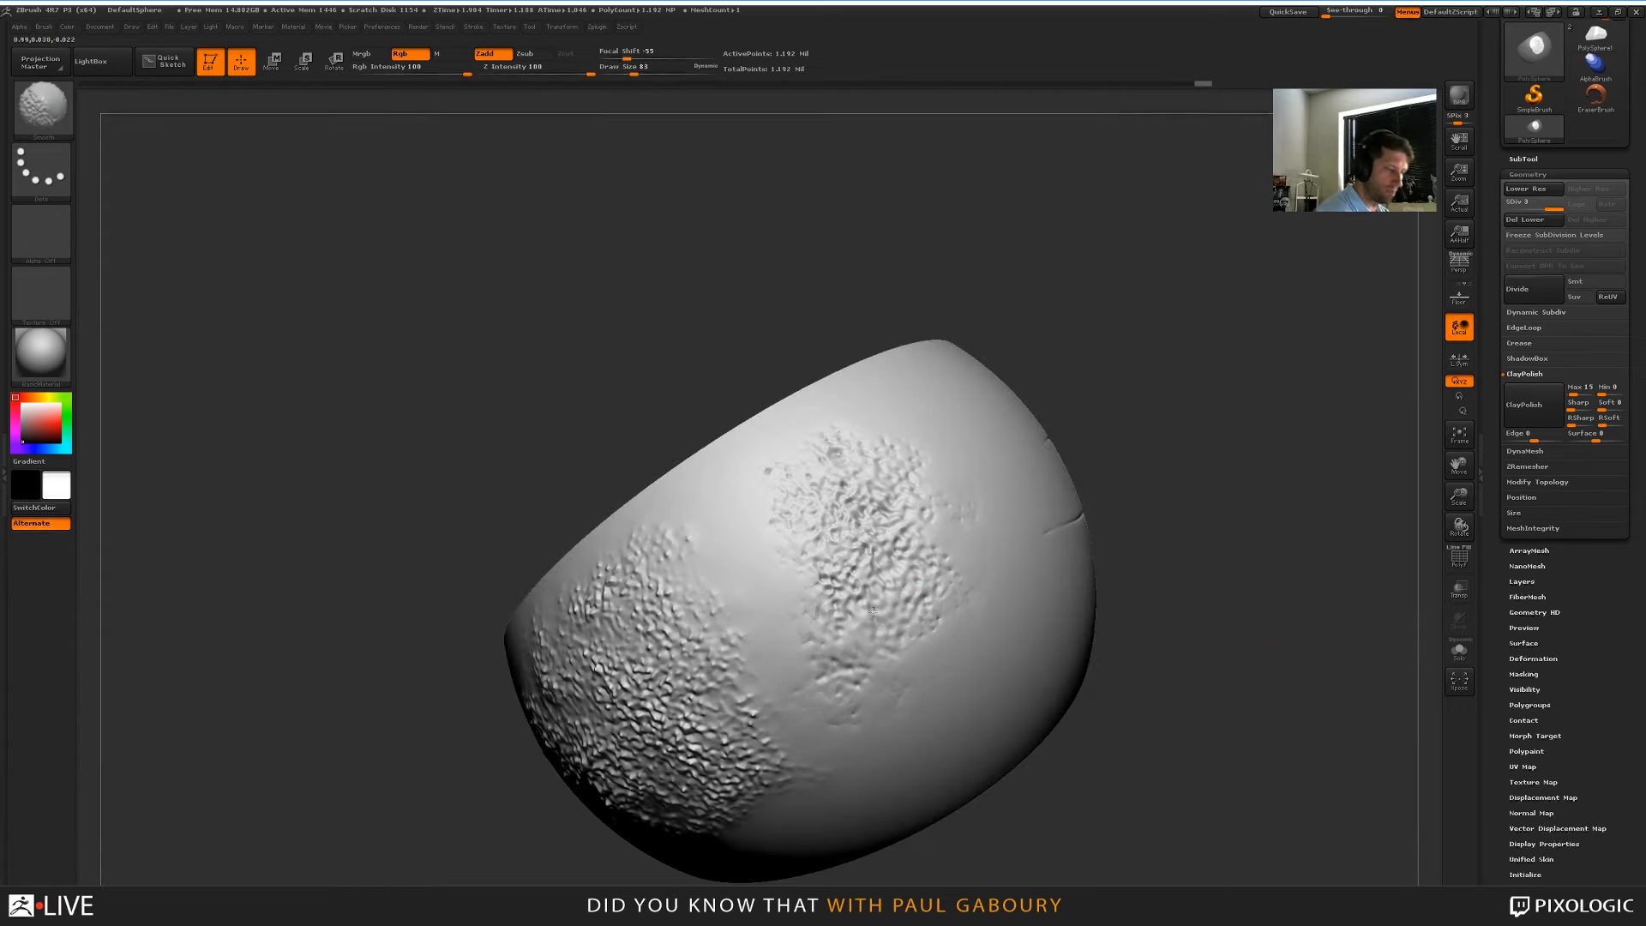
right_click_drag(1157, 699, 1198, 619, "ctrl")
mouse_move(1196, 619)
left_mouse_down()
mouse_move(1182, 710)
mouse_move(1196, 689)
mouse_move(1153, 719)
mouse_move(1200, 681)
mouse_move(1173, 734)
left_mouse_up()
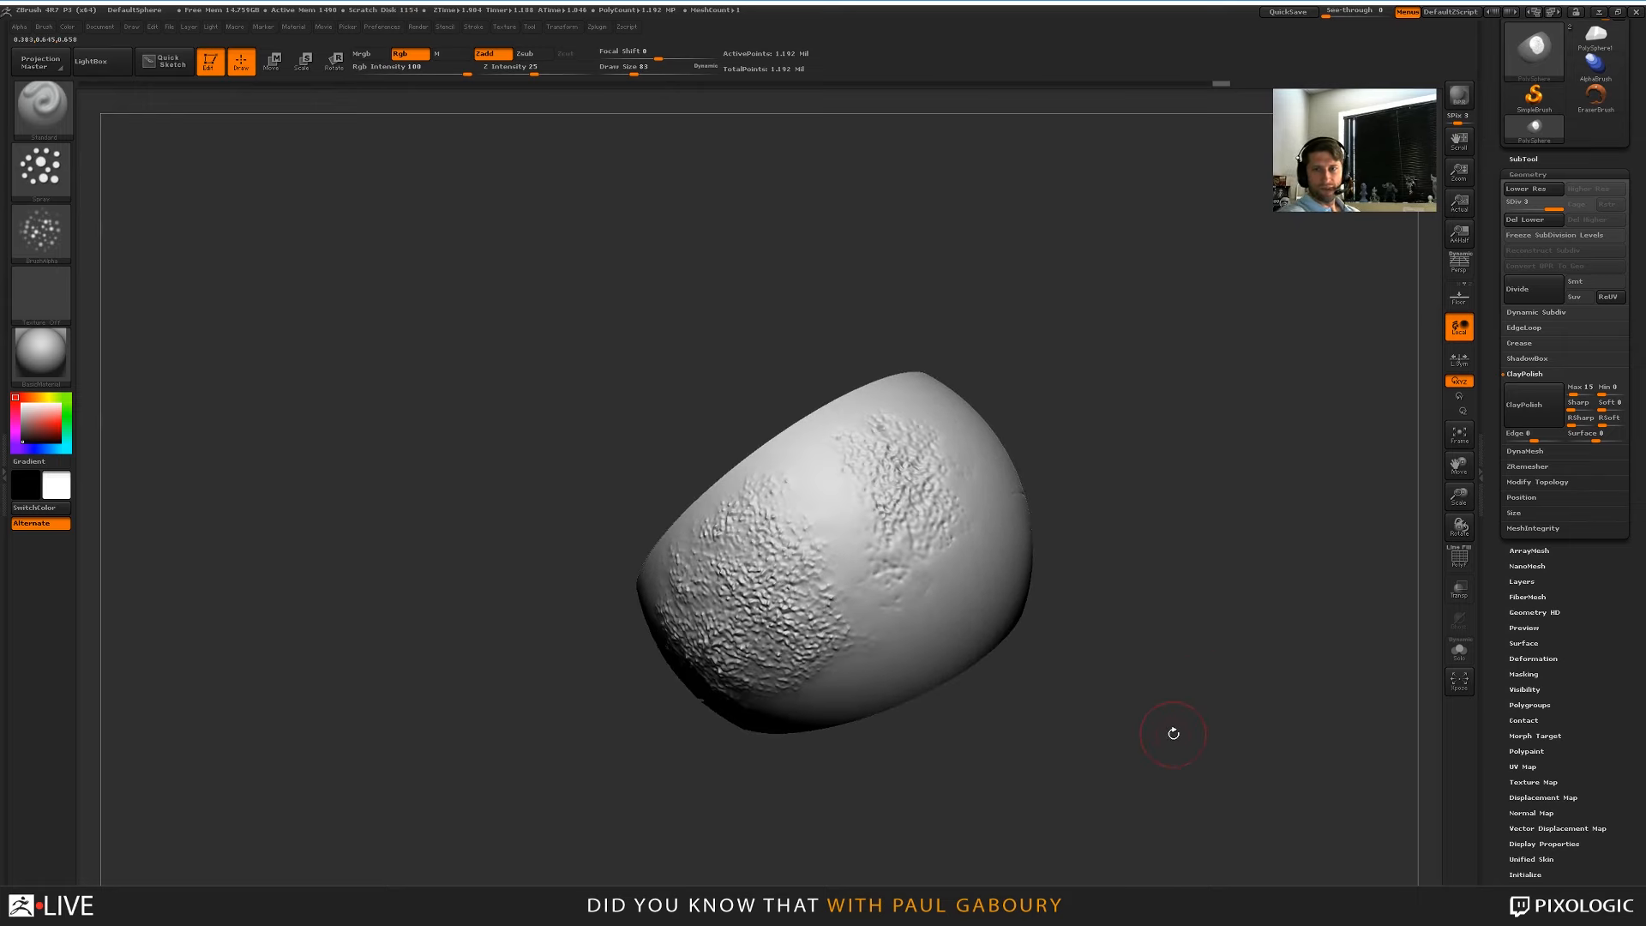